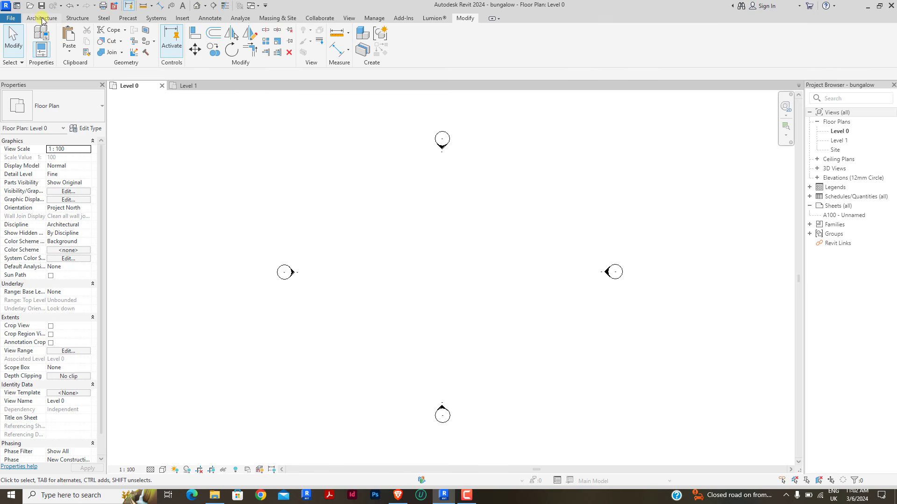
# Step: Start the Wall command and duplicate the Wall-Ret_300Con basic wall type as "225 wall"
pyautogui.click(42, 19)
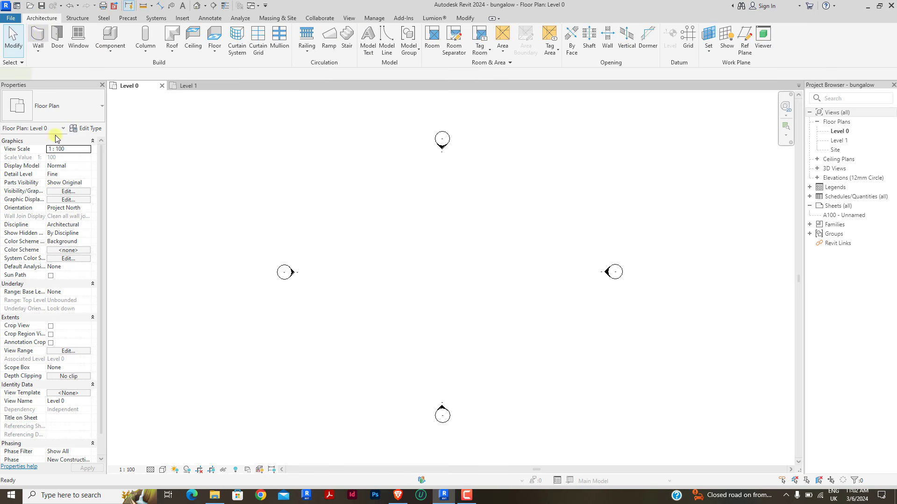
pyautogui.press('w')
pyautogui.press('a')
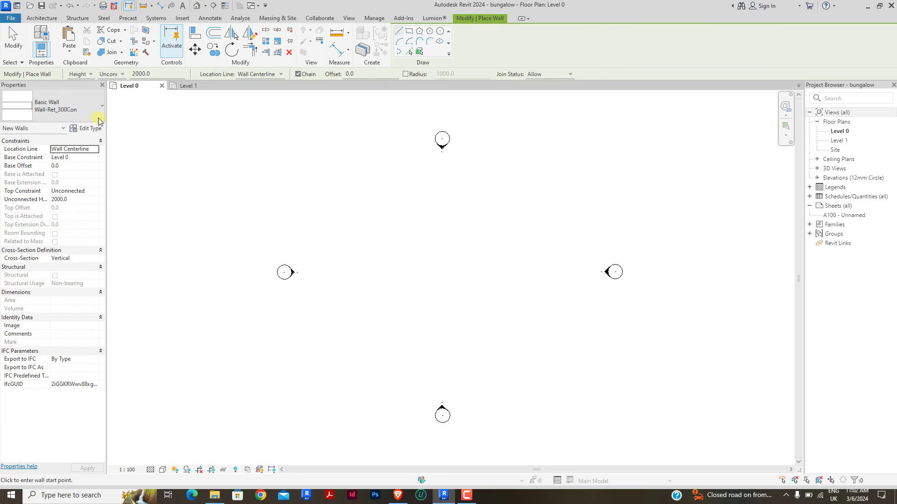
pyautogui.click(77, 105)
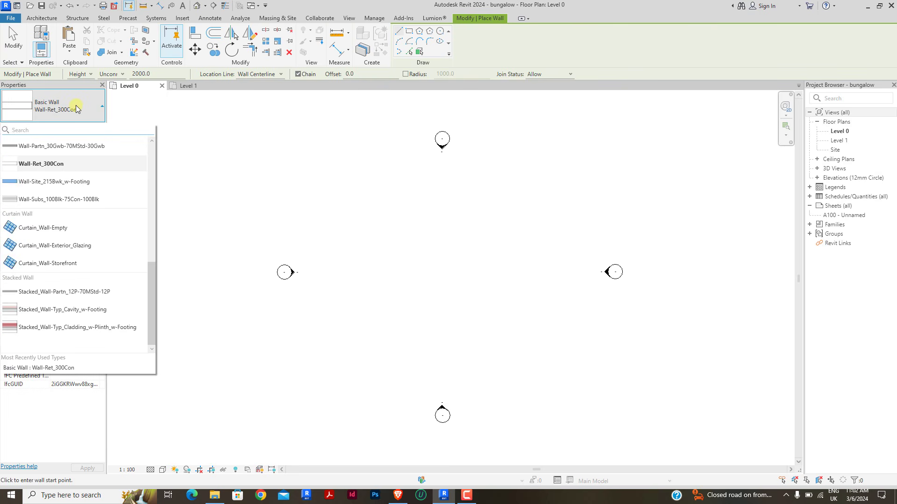
pyautogui.click(77, 109)
pyautogui.click(76, 112)
pyautogui.click(77, 108)
pyautogui.click(84, 113)
pyautogui.click(85, 113)
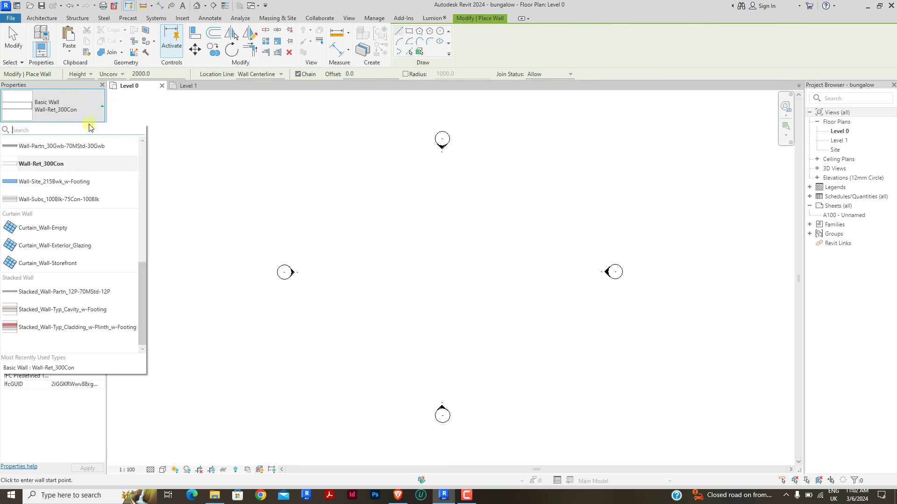
pyautogui.click(89, 120)
pyautogui.click(53, 108)
pyautogui.click(91, 129)
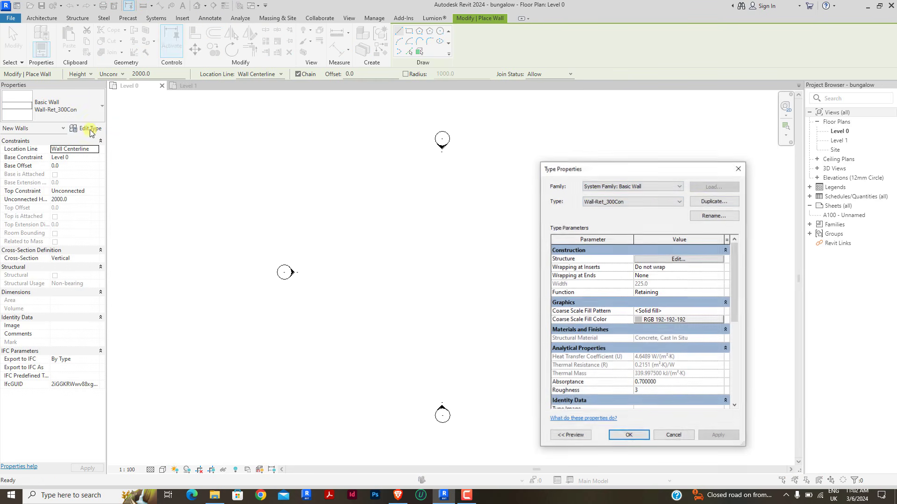
pyautogui.click(709, 202)
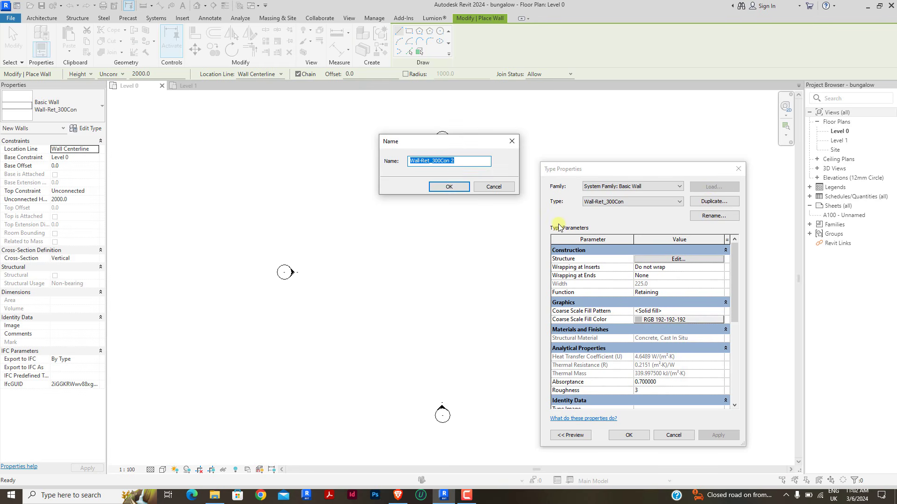
pyautogui.write('225 wall')
pyautogui.press('Return')
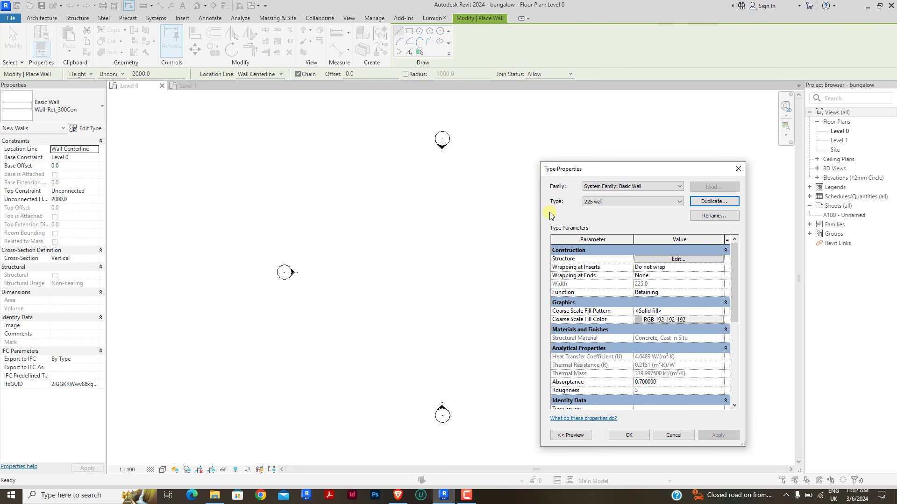
# Step: Check the layer structure of the 225 wall type and accept its type properties
pyautogui.click(684, 259)
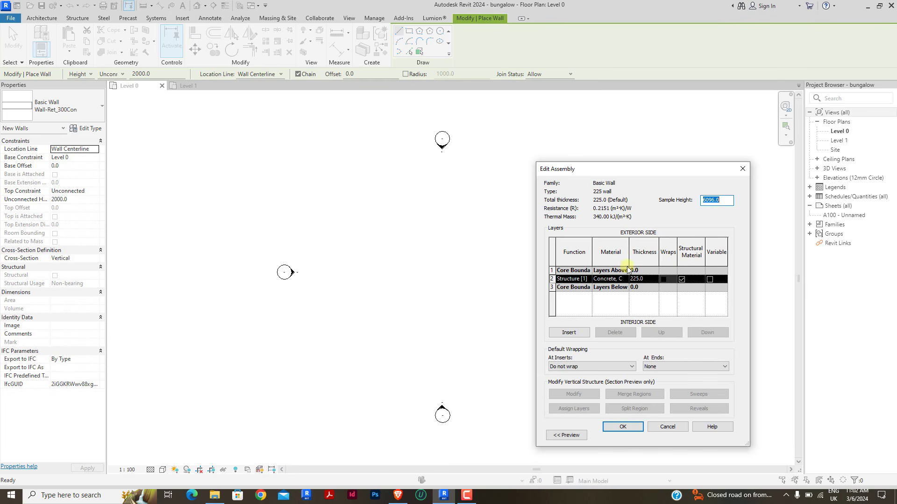
pyautogui.click(626, 426)
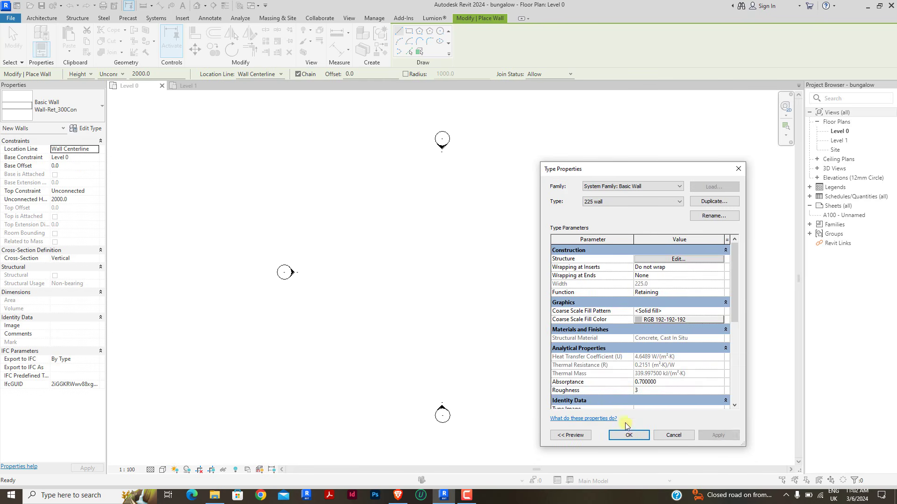
pyautogui.click(629, 434)
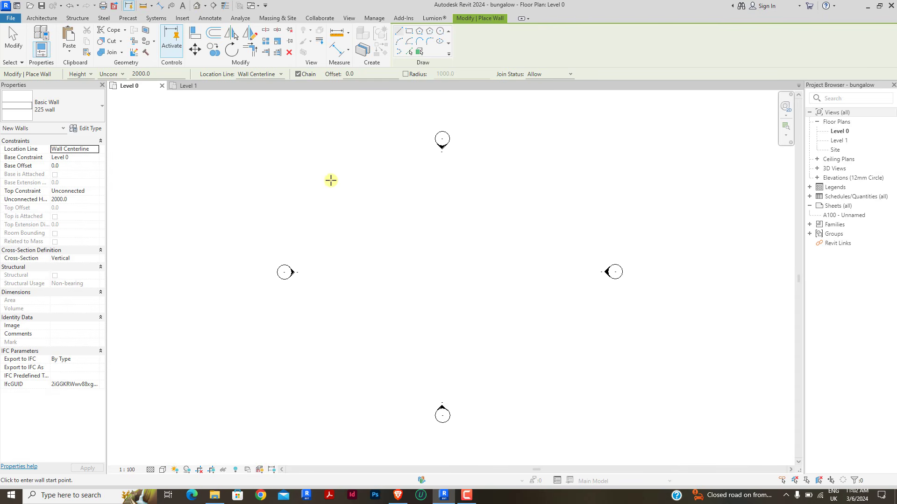
# Step: Draw a closed rectangle of 225 walls about 16600 mm wide and 16000 mm high between the elevation markers
pyautogui.click(357, 184)
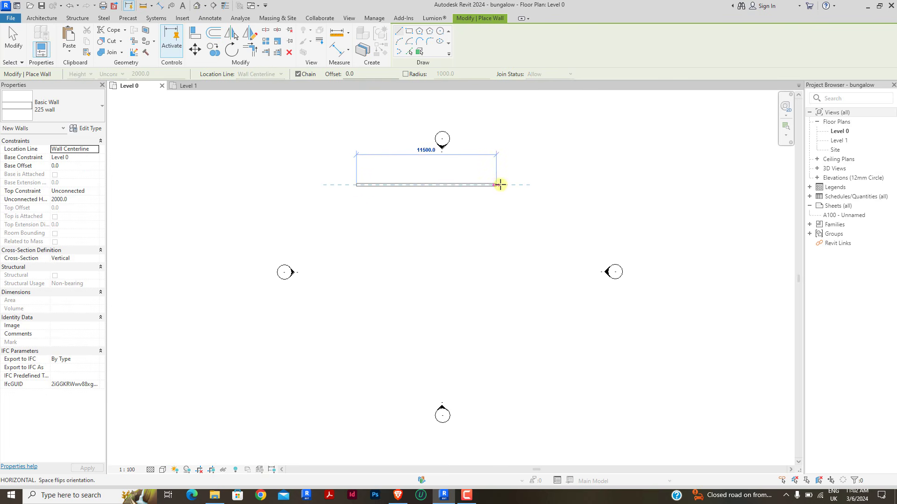
pyautogui.click(559, 184)
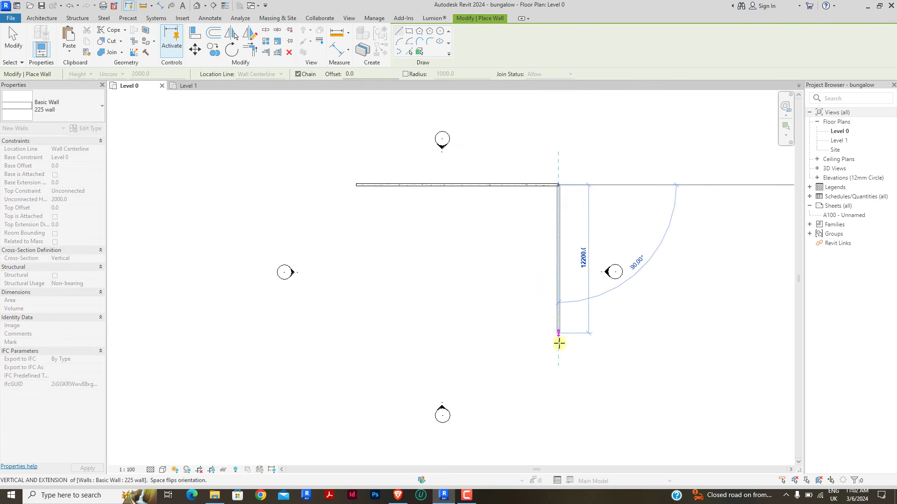
pyautogui.click(560, 379)
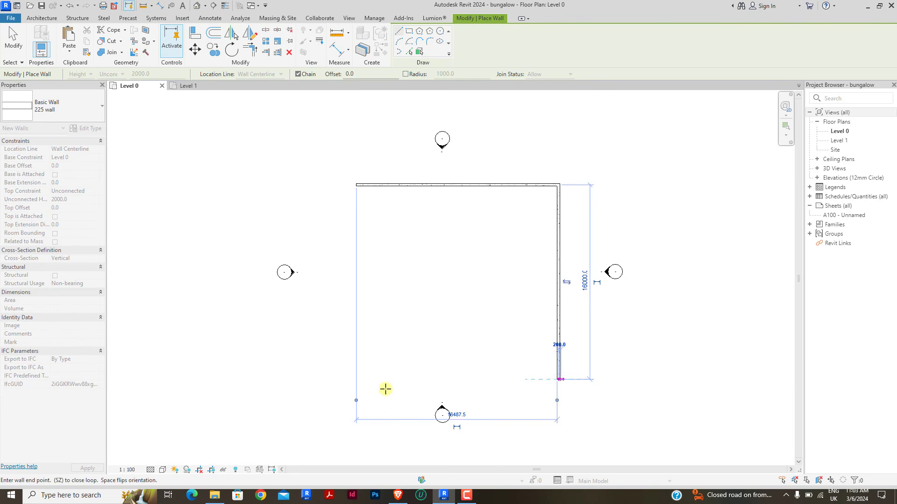
pyautogui.click(357, 380)
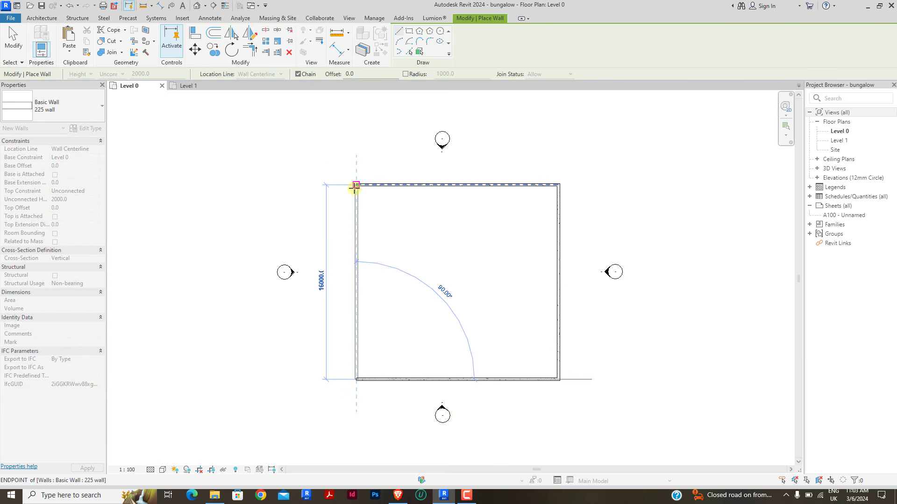
pyautogui.click(356, 185)
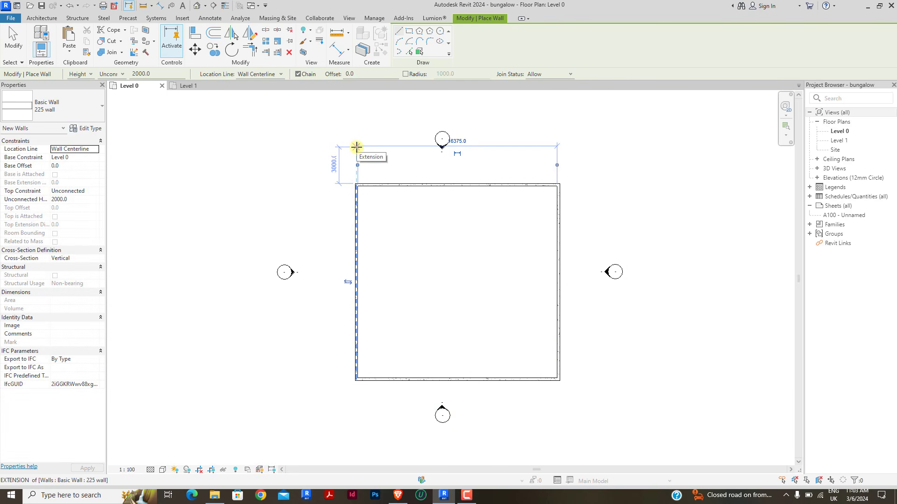
pyautogui.press('Escape')
pyautogui.press('Escape')
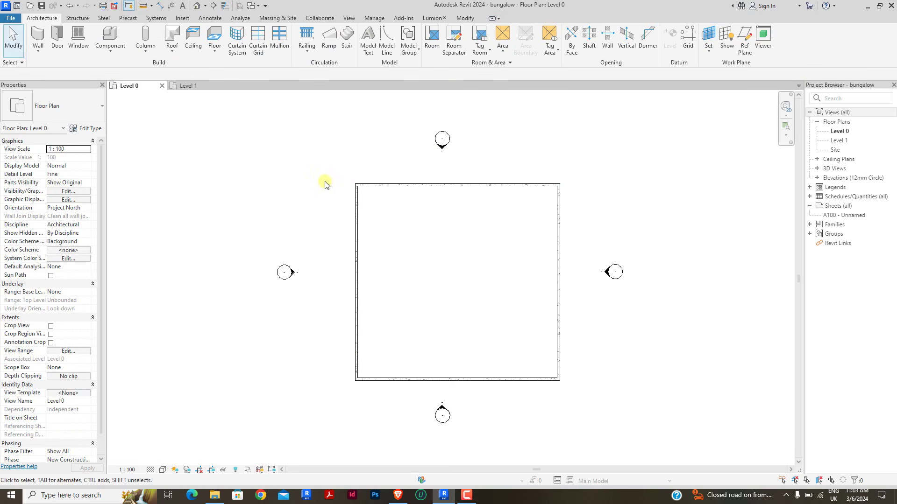
# Step: Offset a copy of the west outer wall 4425 mm into the building
pyautogui.click(455, 19)
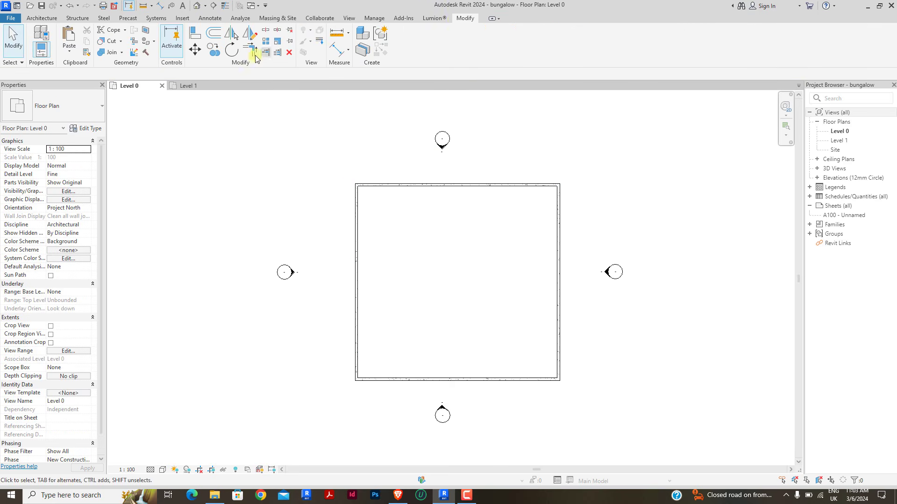
pyautogui.click(208, 34)
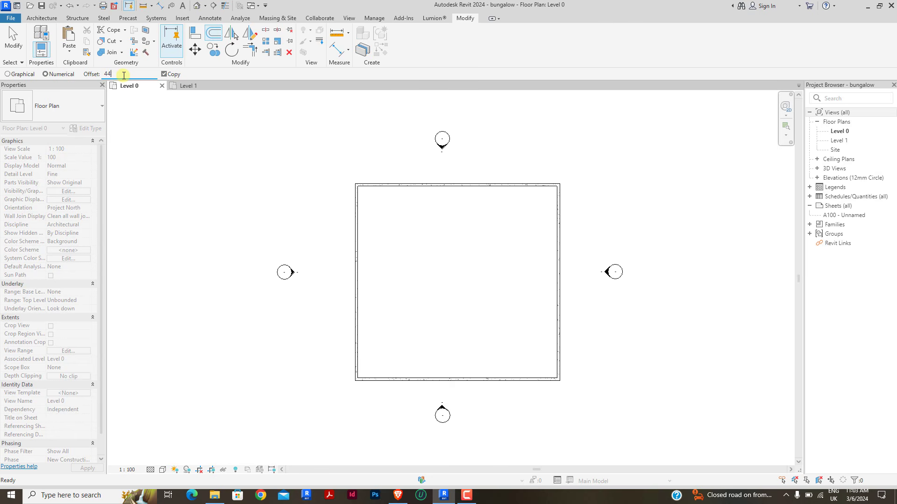
pyautogui.click(360, 217)
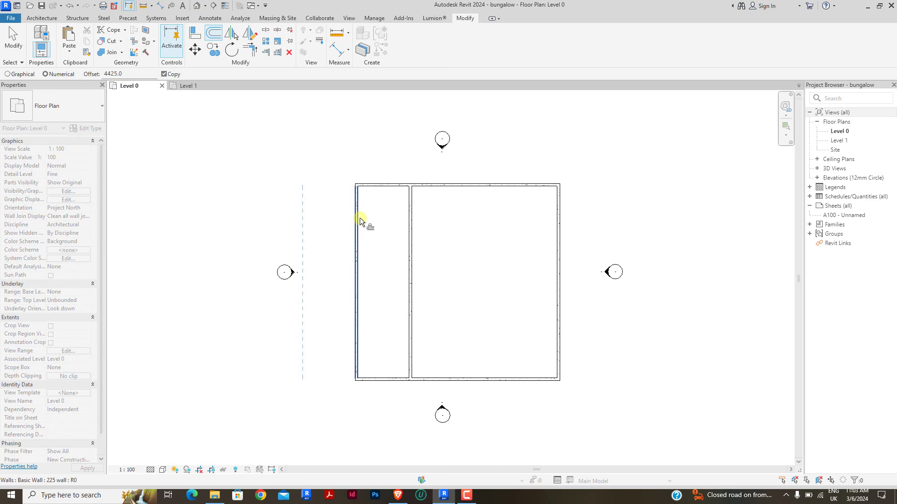
# Step: Check the clear width between the west wall and the new partition with an aligned dimension, without placing it
pyautogui.click(336, 49)
pyautogui.scroll(2, 337, 154)
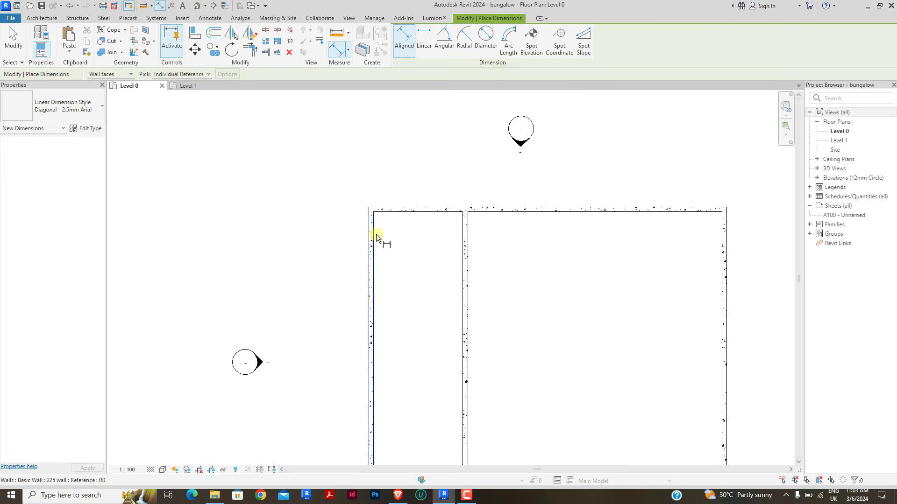
pyautogui.click(376, 234)
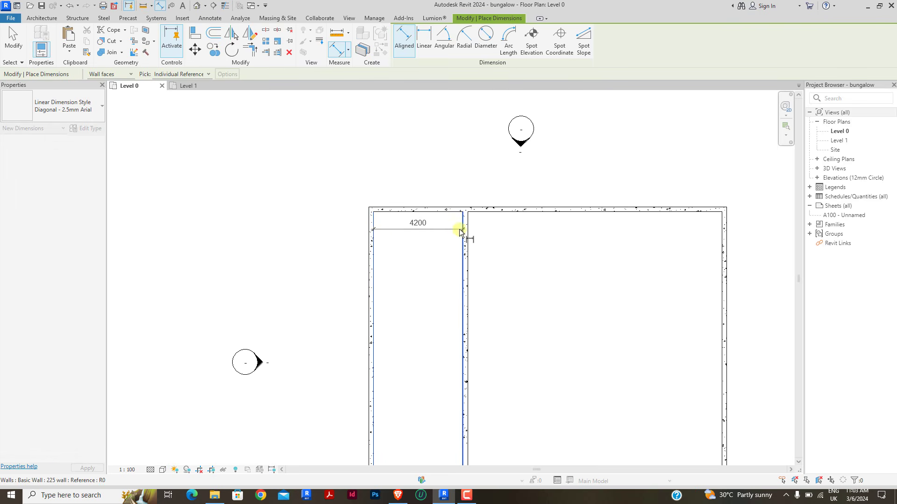
pyautogui.rightClick(425, 238)
pyautogui.click(427, 242)
pyautogui.scroll(-2, 415, 207)
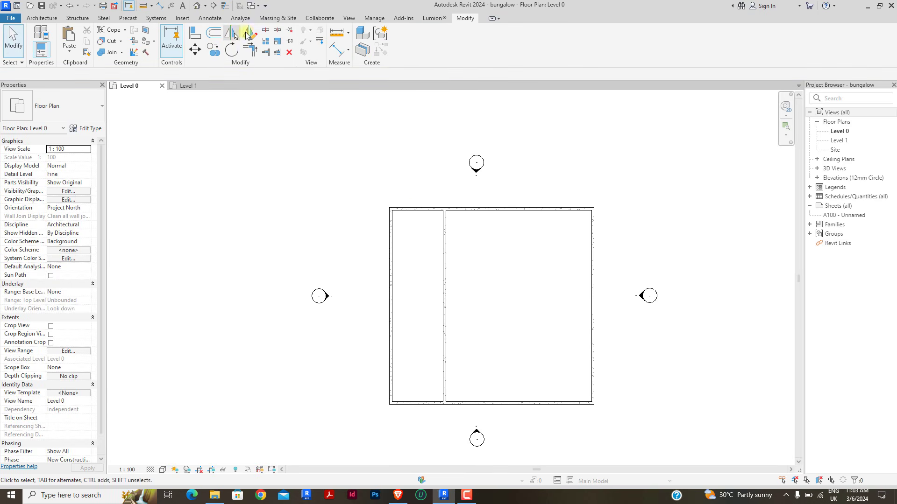
# Step: Offset further partition copies eastward from the first partition at successive distances of 1725, 1725 and 4425 mm
pyautogui.click(214, 32)
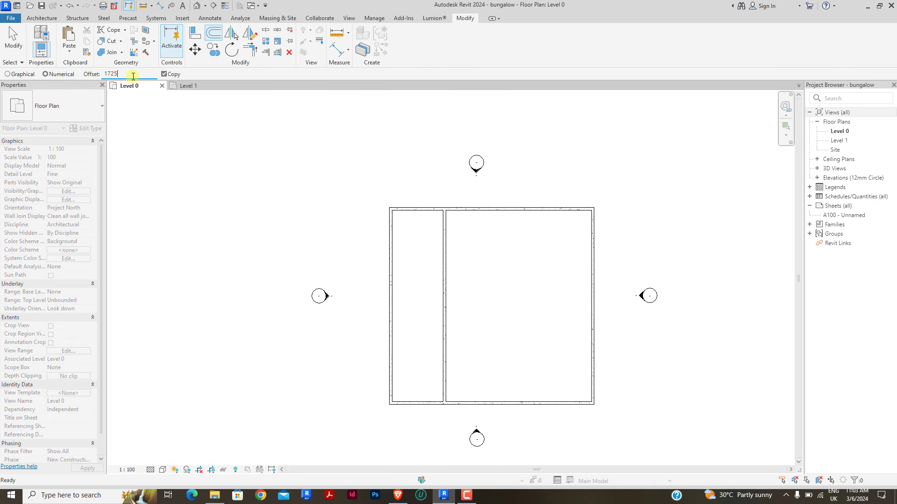
pyautogui.click(446, 231)
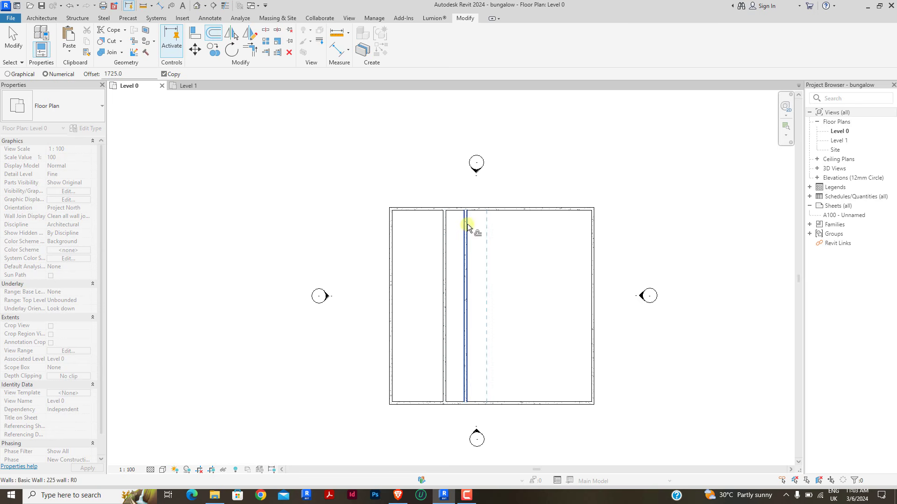
pyautogui.click(468, 224)
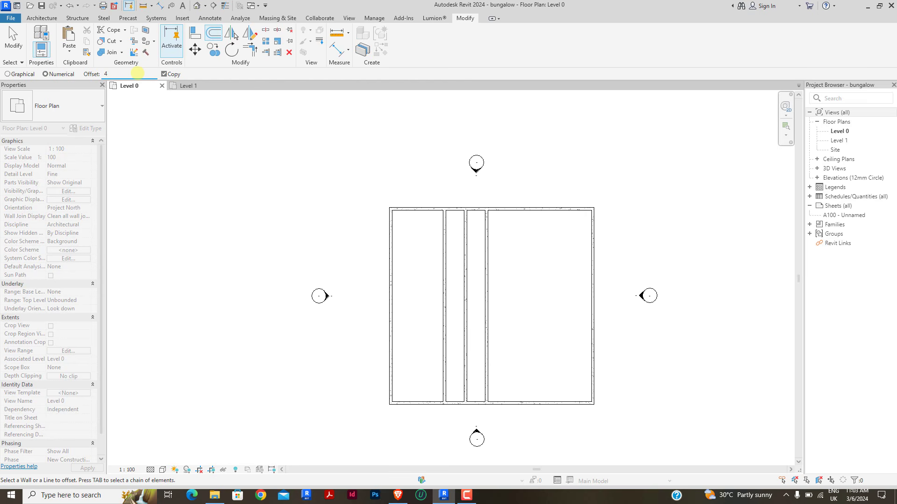
pyautogui.click(490, 234)
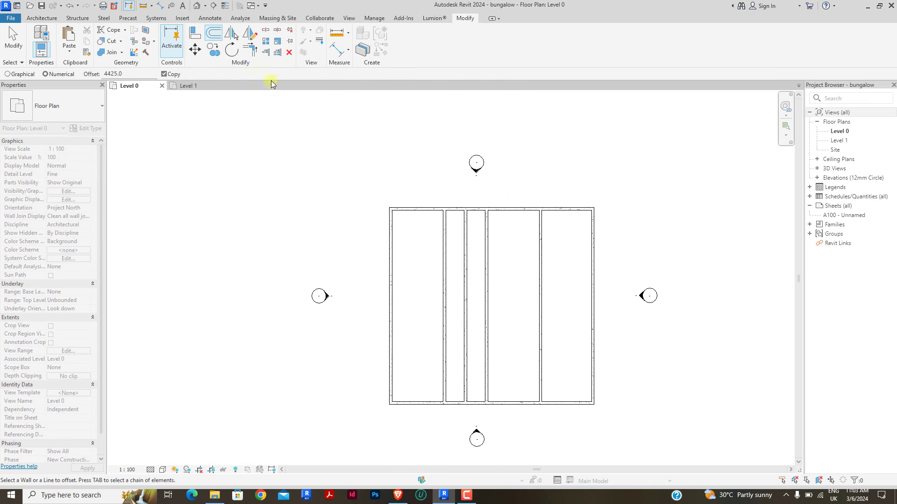
# Step: Trim the north and south walls to corners with the easternmost partition and delete the detached east wall
pyautogui.click(252, 51)
pyautogui.click(521, 210)
pyautogui.click(541, 223)
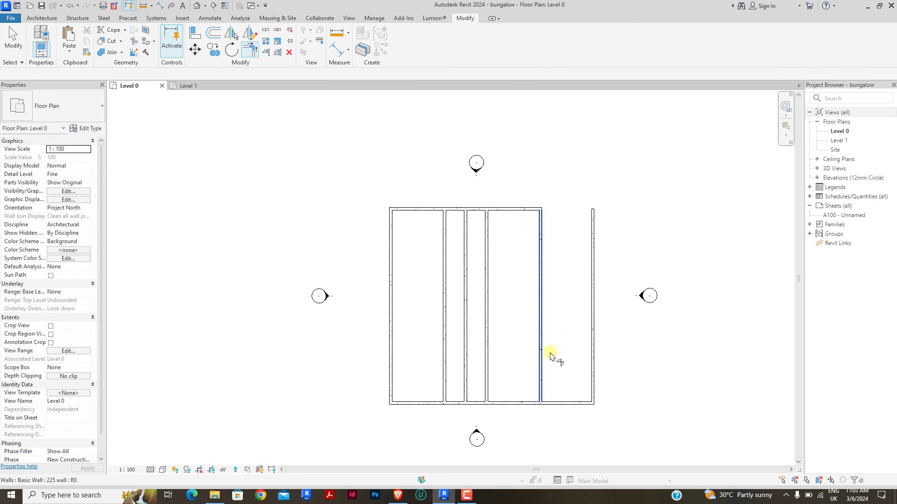
pyautogui.click(541, 388)
pyautogui.click(532, 402)
pyautogui.rightClick(581, 204)
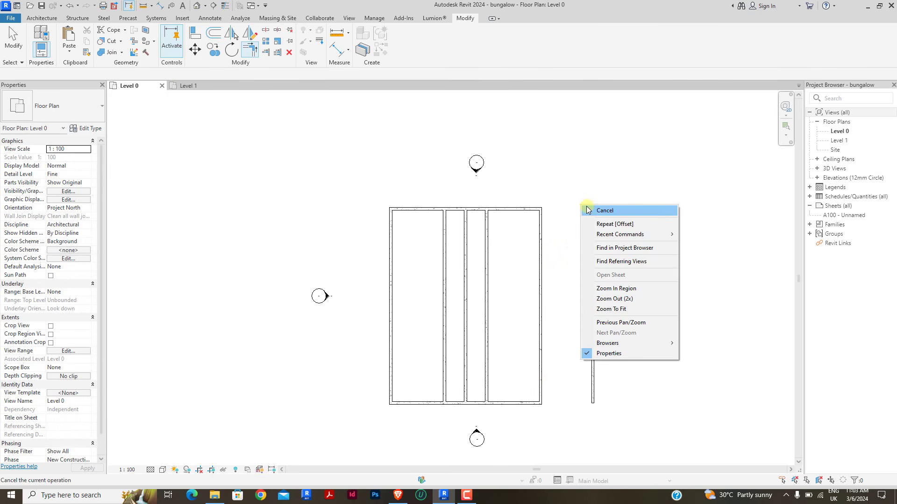
pyautogui.click(588, 209)
pyautogui.rightClick(575, 203)
pyautogui.click(588, 208)
pyautogui.click(592, 249)
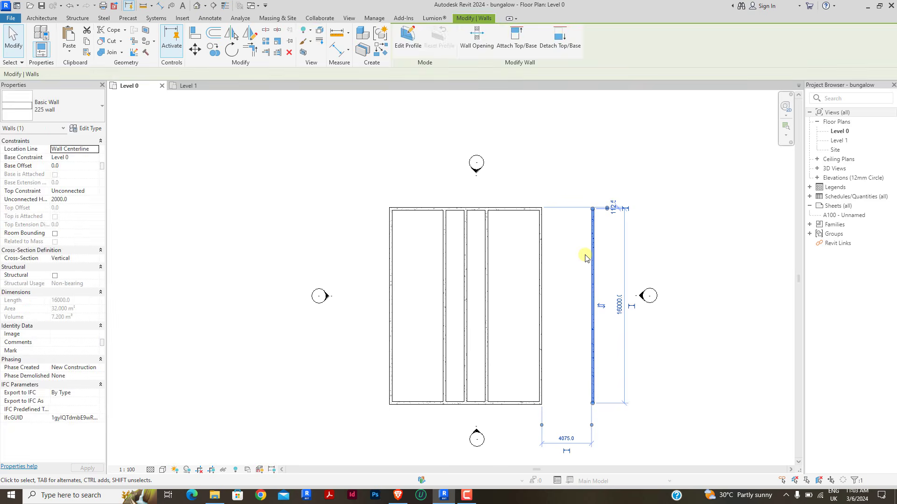
pyautogui.press('Delete')
# Step: Offset a copy of the north outer wall 4125 mm into the building
pyautogui.scroll(4, 440, 220)
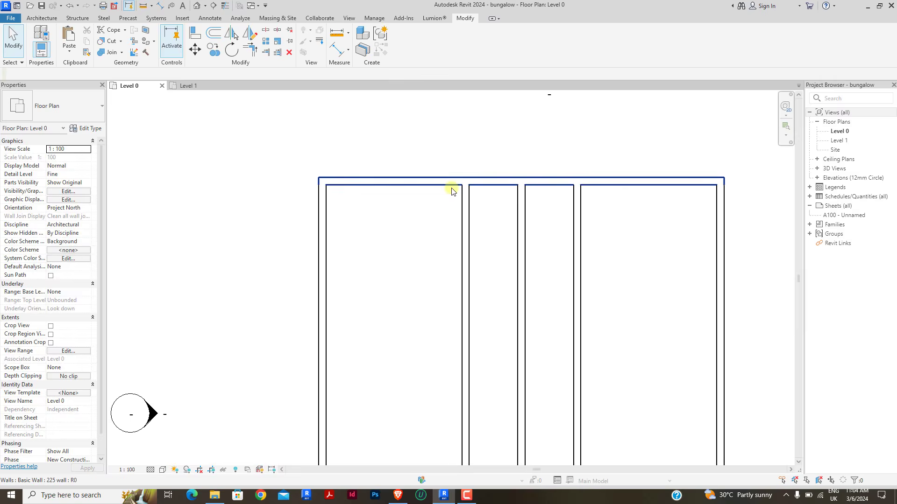
pyautogui.click(214, 34)
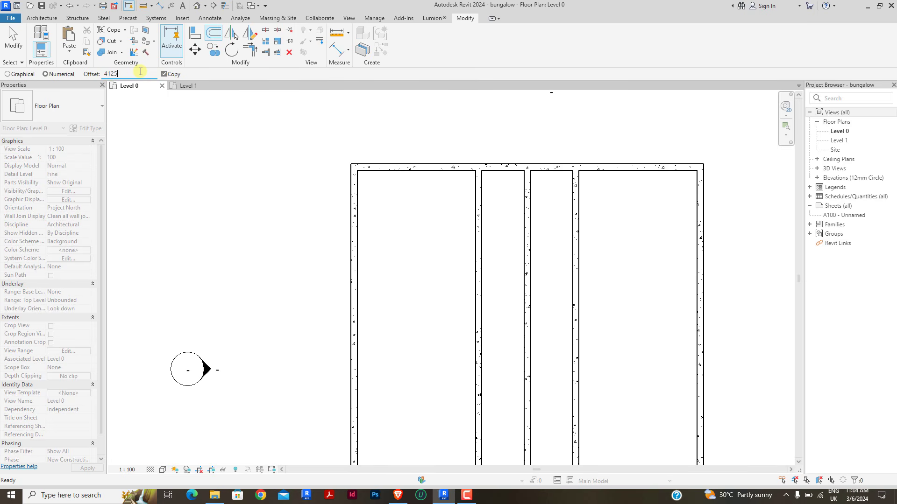
pyautogui.click(434, 170)
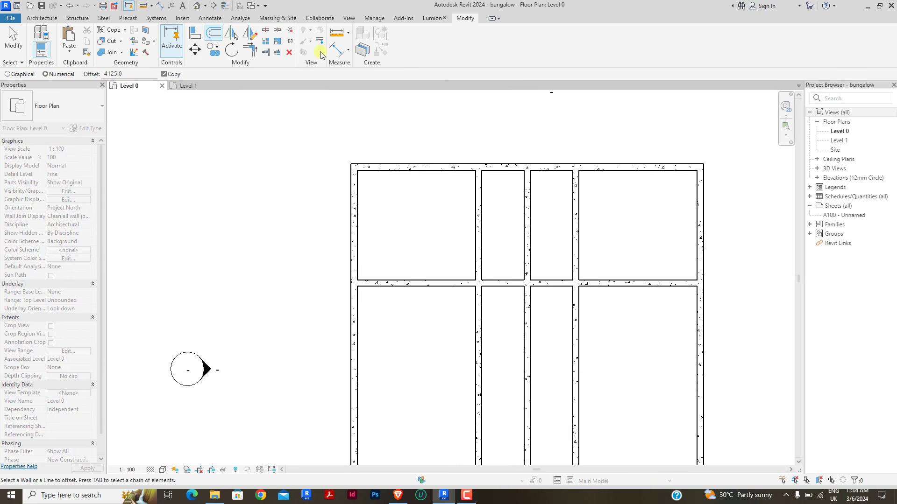
# Step: Check the clear depth between the north wall and the new cross wall with an aligned dimension, without placing it
pyautogui.click(339, 51)
pyautogui.click(399, 171)
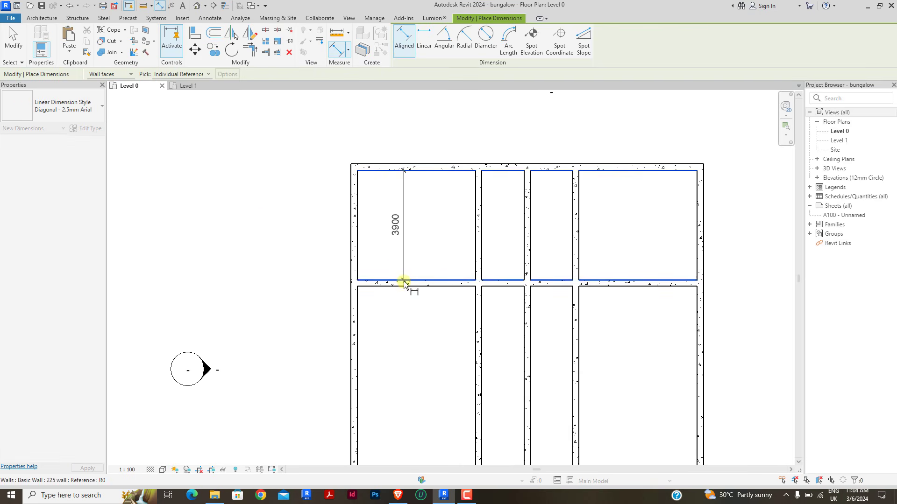
pyautogui.click(410, 283)
pyautogui.rightClick(389, 235)
pyautogui.click(410, 240)
pyautogui.rightClick(410, 238)
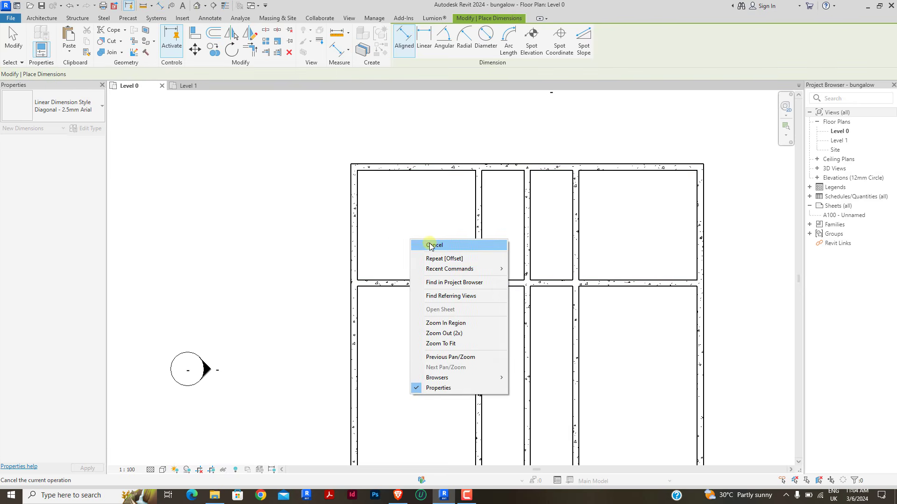
pyautogui.click(430, 244)
pyautogui.scroll(-2, 404, 228)
pyautogui.scroll(1, 411, 232)
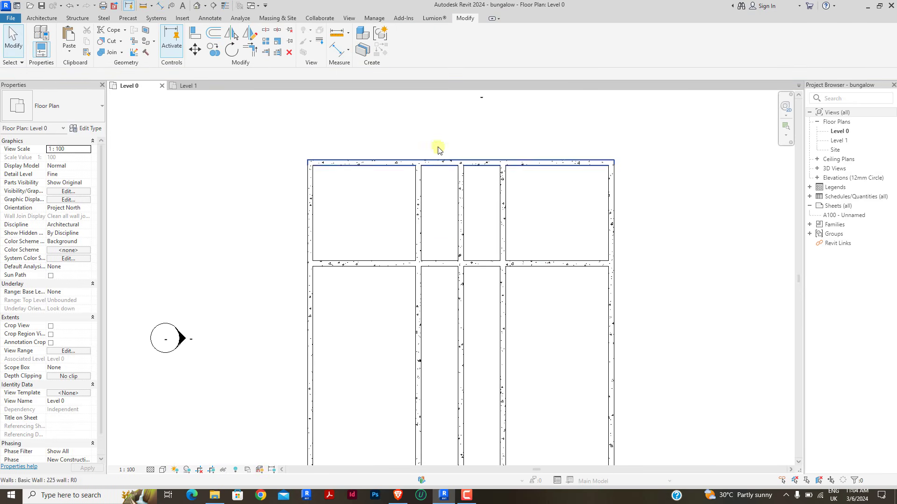
# Step: Offset a copy of the north outer wall 825 mm outward, to the north of the building
pyautogui.moveTo(394, 91); pyautogui.dragTo(416, 133, button='middle')
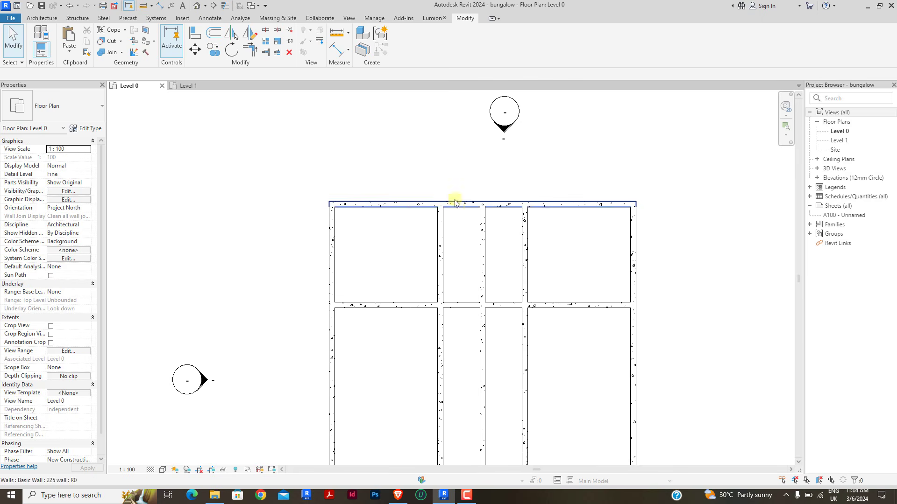
pyautogui.click(214, 32)
pyautogui.doubleClick(135, 74)
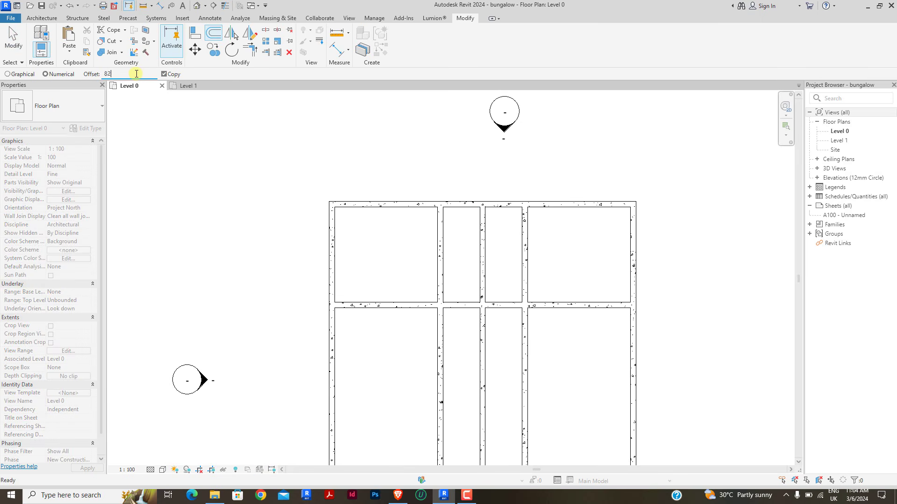
pyautogui.write('825')
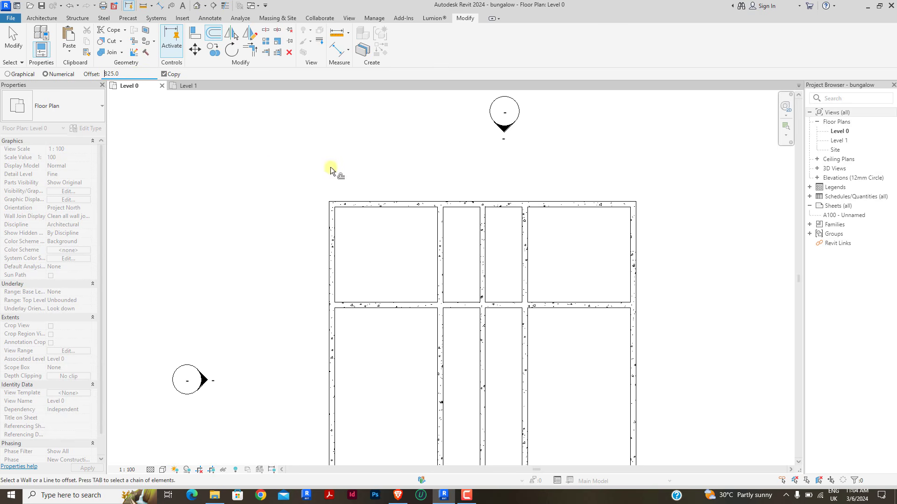
pyautogui.click(457, 200)
# Step: Trim the new north wall to corners with the westernmost and easternmost of the three inner partitions
pyautogui.press('t')
pyautogui.press('r')
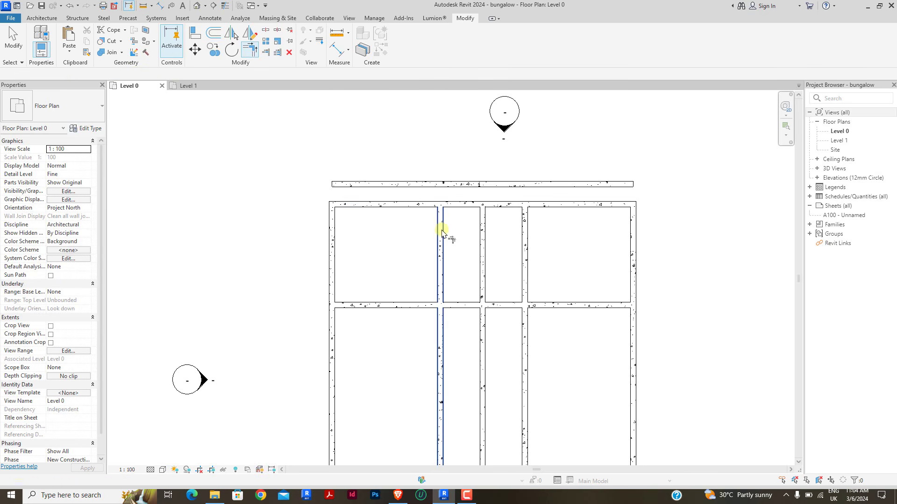
pyautogui.click(442, 236)
pyautogui.click(467, 186)
pyautogui.click(507, 184)
pyautogui.click(524, 224)
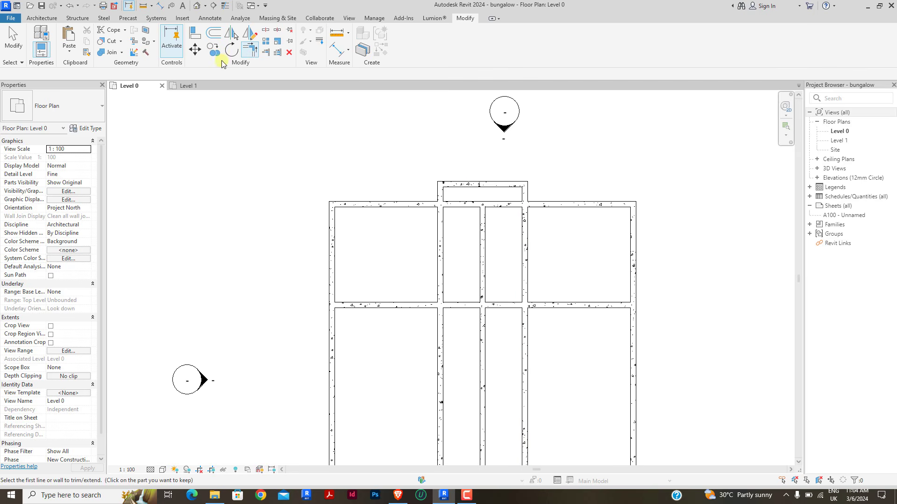
# Step: Extend the middle partition up to the projecting north wall
pyautogui.click(266, 52)
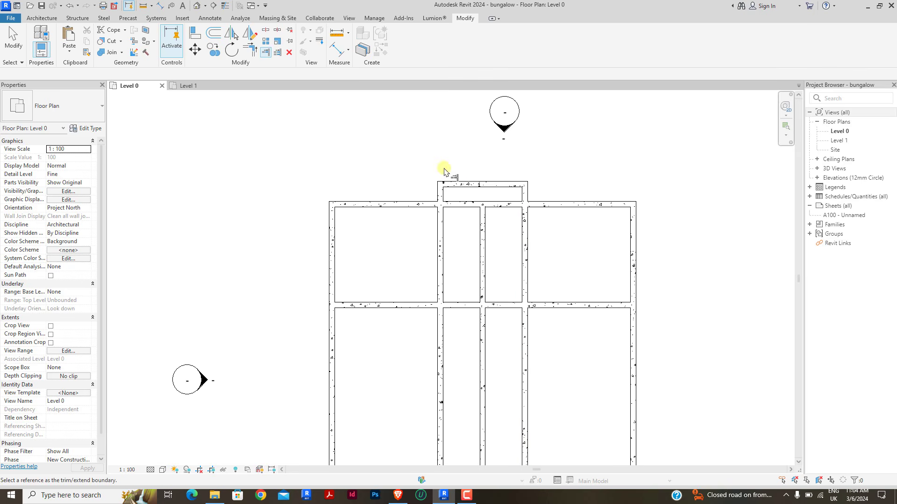
pyautogui.click(480, 196)
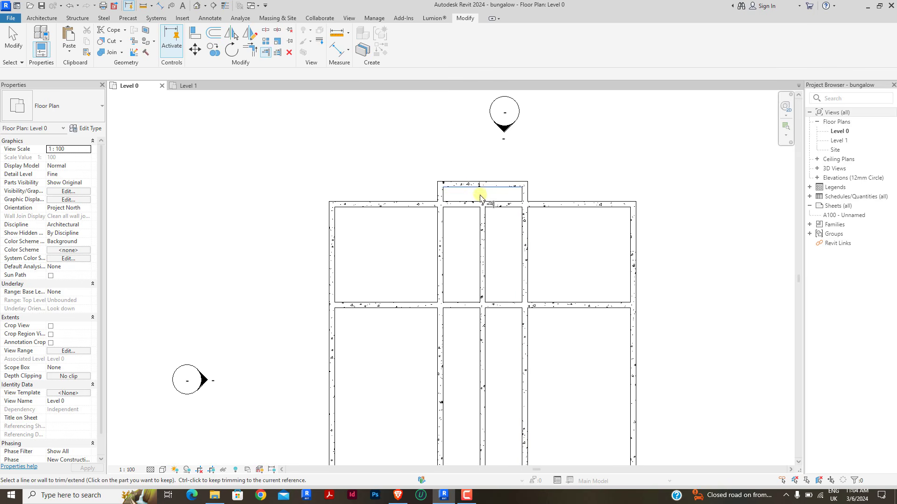
pyautogui.click(480, 226)
pyautogui.rightClick(564, 173)
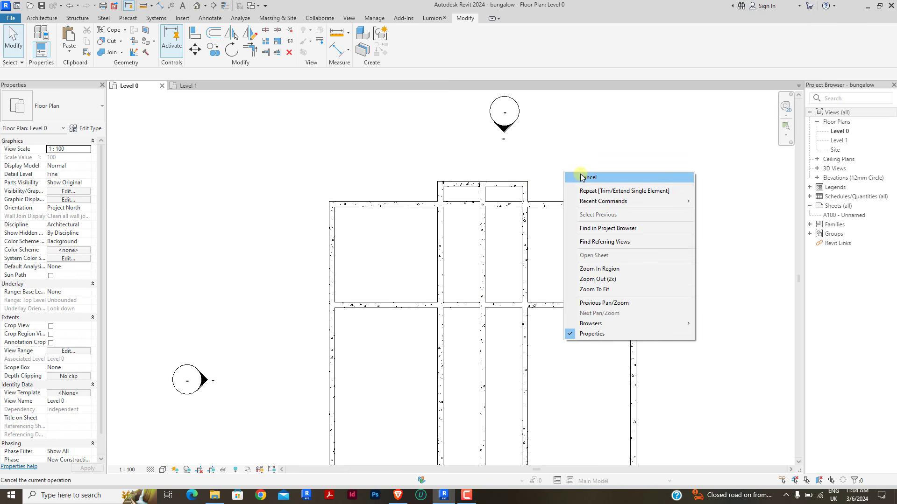
# Step: Split the original north wall between the inner partitions and trim both pieces back to the sides of the projection
pyautogui.click(265, 32)
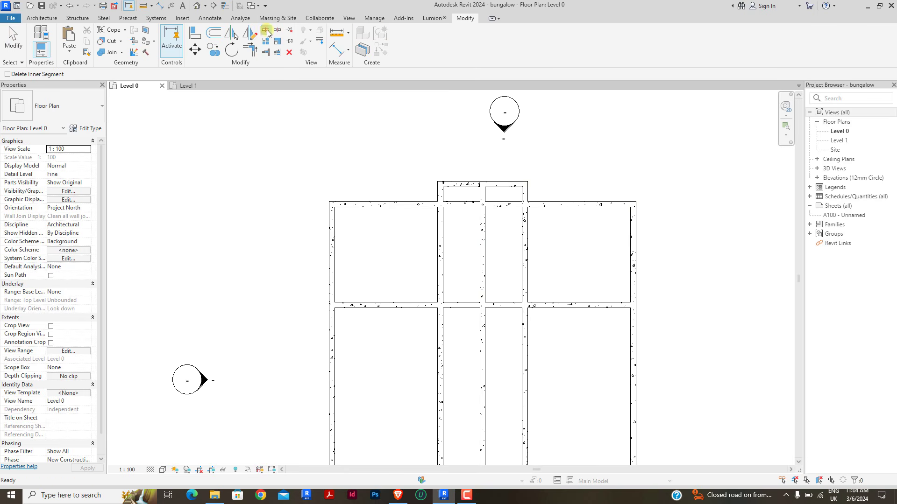
pyautogui.click(467, 201)
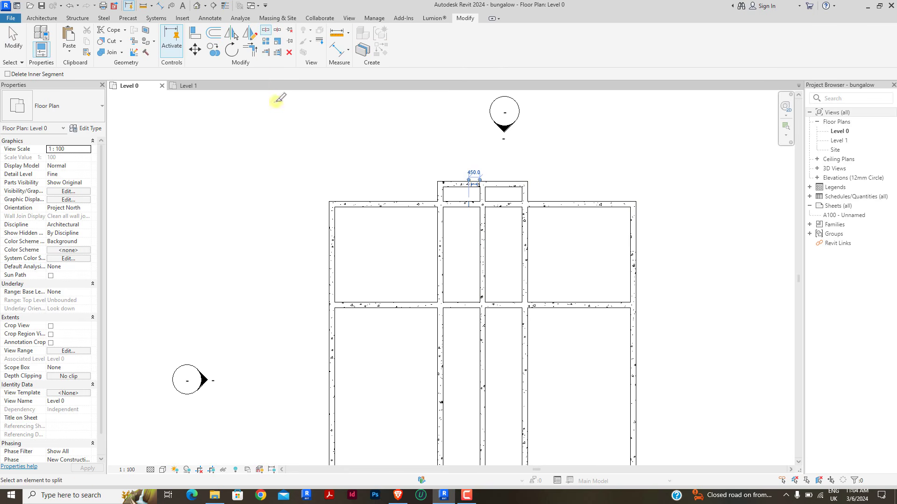
pyautogui.click(265, 52)
pyautogui.click(439, 220)
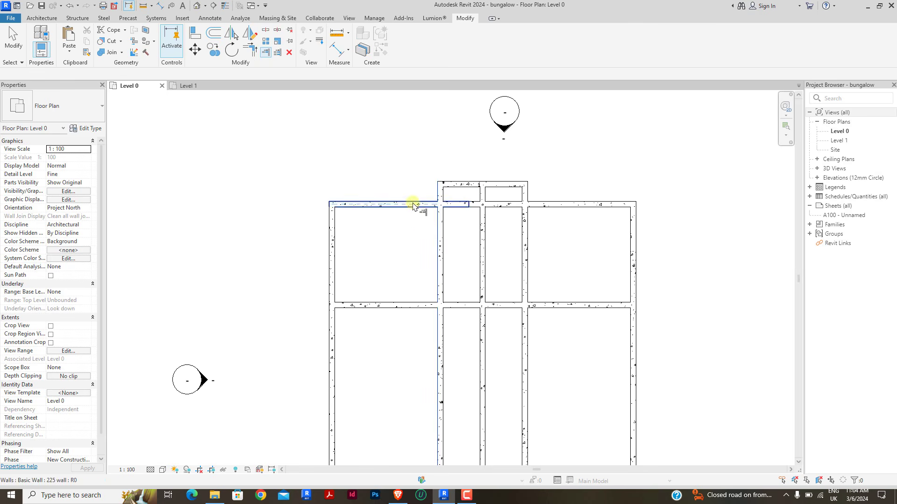
pyautogui.click(412, 204)
pyautogui.click(528, 236)
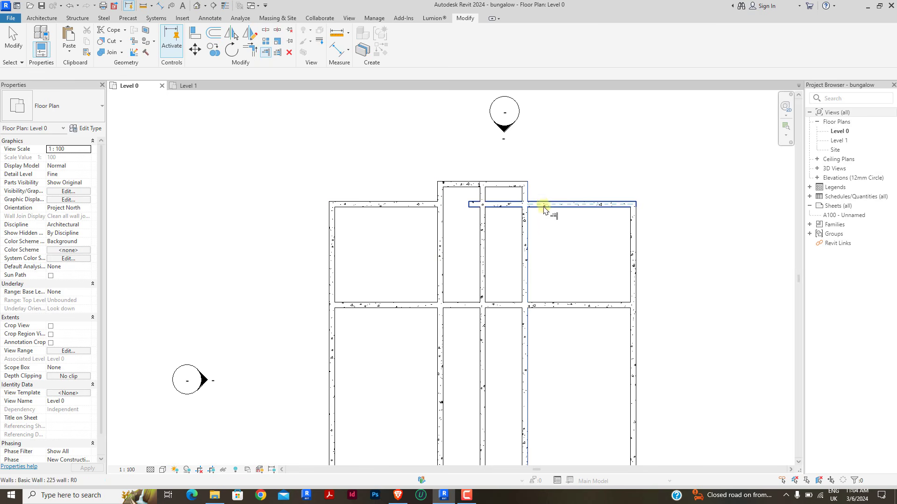
pyautogui.click(547, 208)
pyautogui.rightClick(551, 160)
pyautogui.click(567, 163)
pyautogui.rightClick(568, 160)
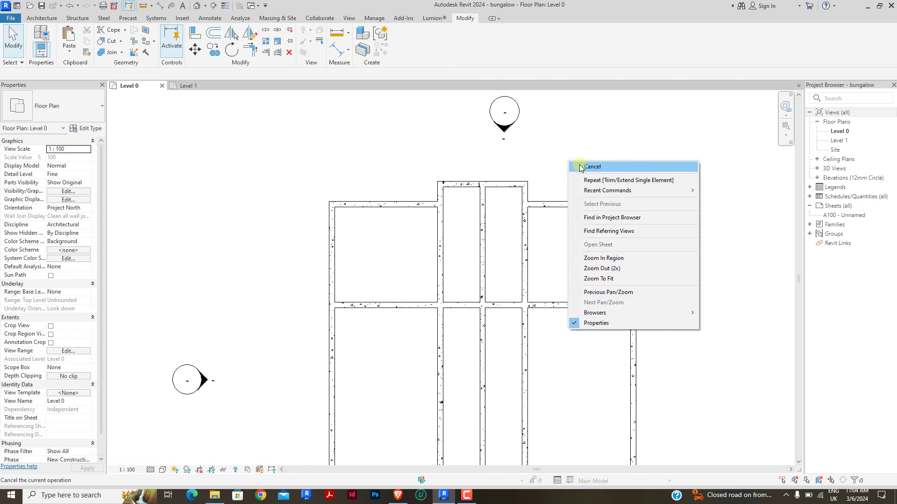
pyautogui.click(580, 166)
# Step: Offset a copy of the projecting north wall 2625 mm into the building
pyautogui.scroll(-2, 463, 197)
pyautogui.scroll(2, 501, 221)
pyautogui.click(214, 34)
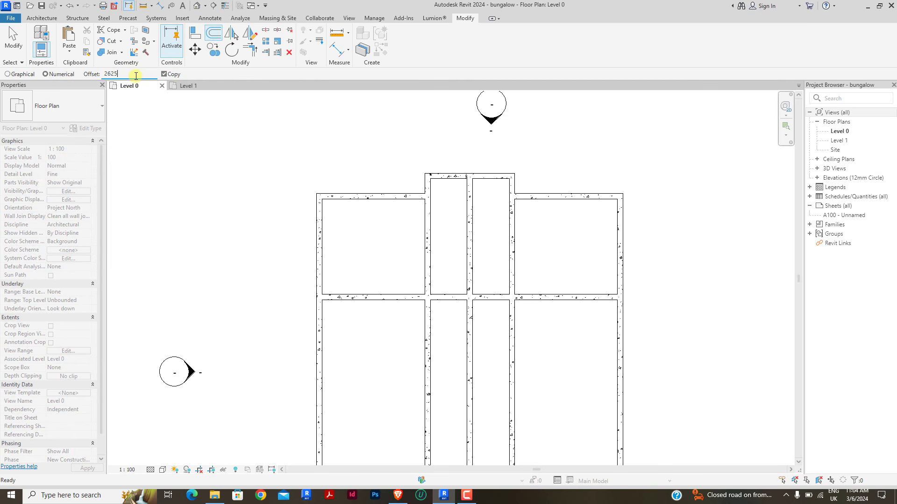
pyautogui.click(451, 184)
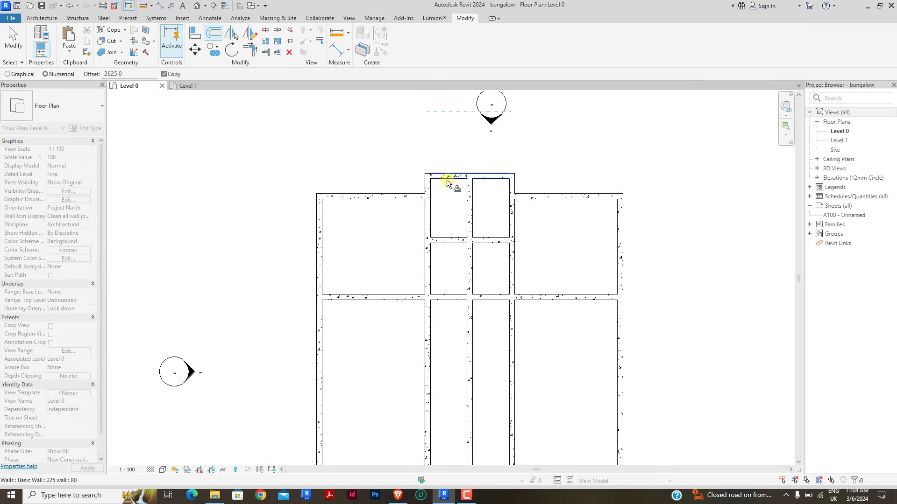
pyautogui.rightClick(376, 135)
pyautogui.click(394, 144)
pyautogui.rightClick(397, 139)
pyautogui.click(425, 146)
pyautogui.scroll(2, 449, 216)
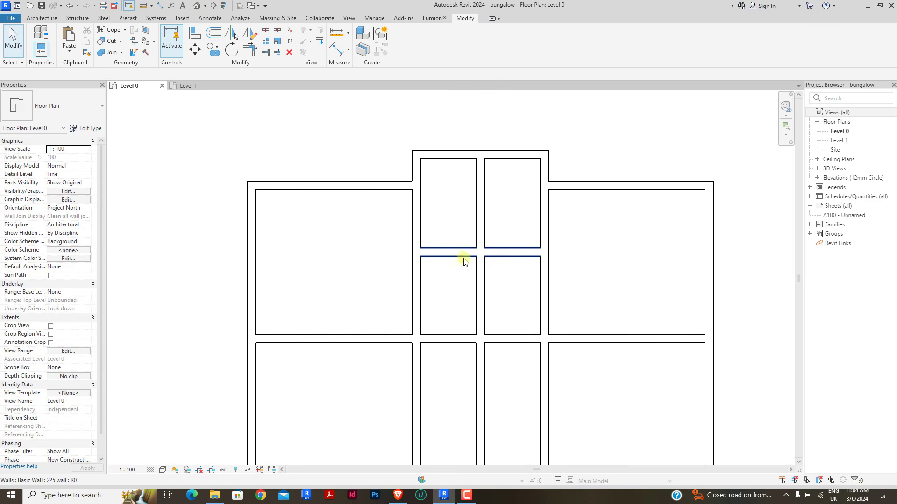
# Step: Place an aligned dimension between the facing sides of the new short cross wall and the full-width cross wall south of it
pyautogui.click(335, 49)
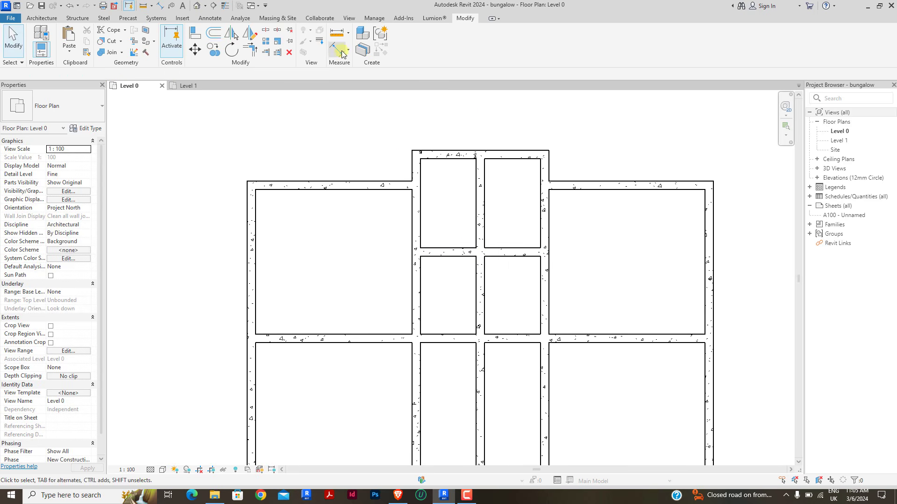
pyautogui.click(456, 256)
pyautogui.click(455, 334)
pyautogui.click(464, 298)
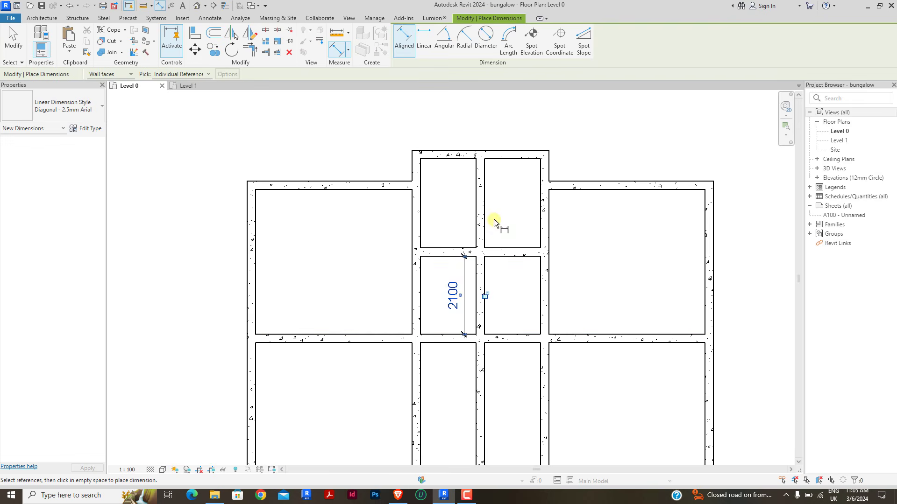
pyautogui.rightClick(495, 219)
pyautogui.click(510, 225)
pyautogui.rightClick(511, 224)
pyautogui.click(528, 230)
# Step: Move the short cross wall by setting its dimensioned distance to the full-width cross wall to 1800 mm
pyautogui.click(509, 253)
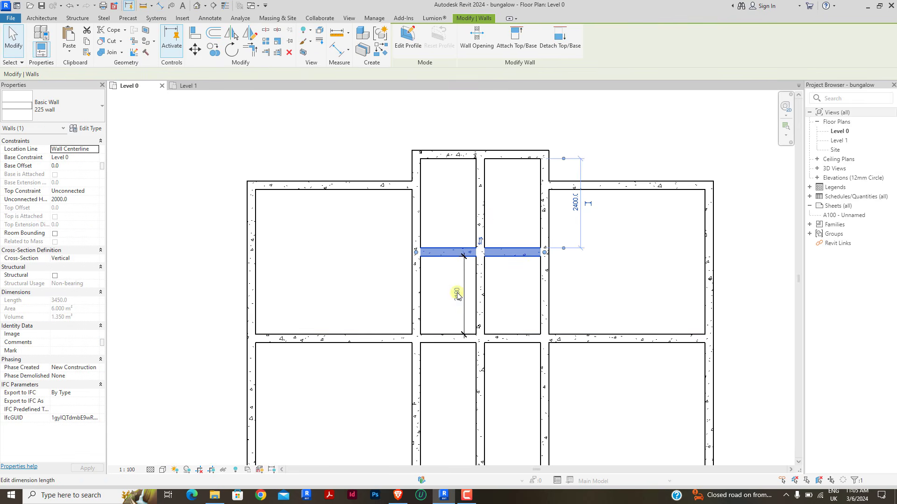
pyautogui.click(455, 295)
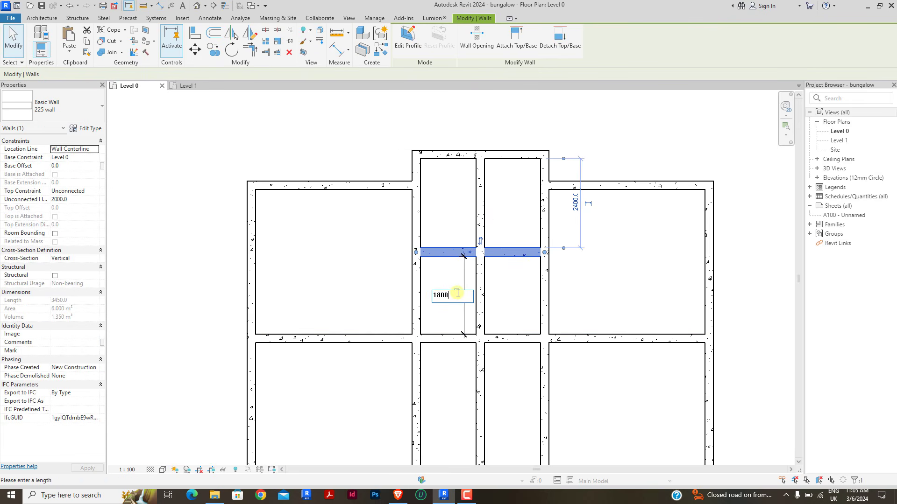
pyautogui.write('1800')
pyautogui.press('Return')
pyautogui.press('Escape')
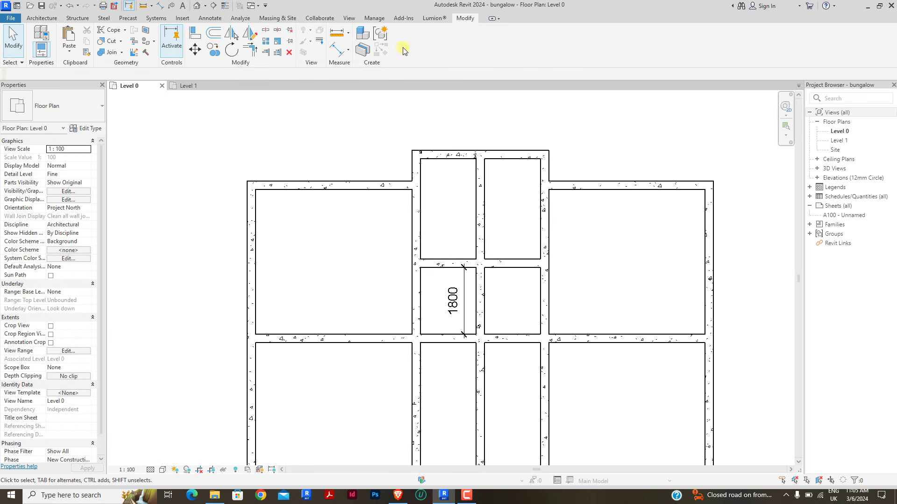
# Step: Check the clear depth between the projecting north wall and the short cross wall with an aligned dimension, without placing it
pyautogui.click(336, 51)
pyautogui.click(442, 160)
pyautogui.click(444, 258)
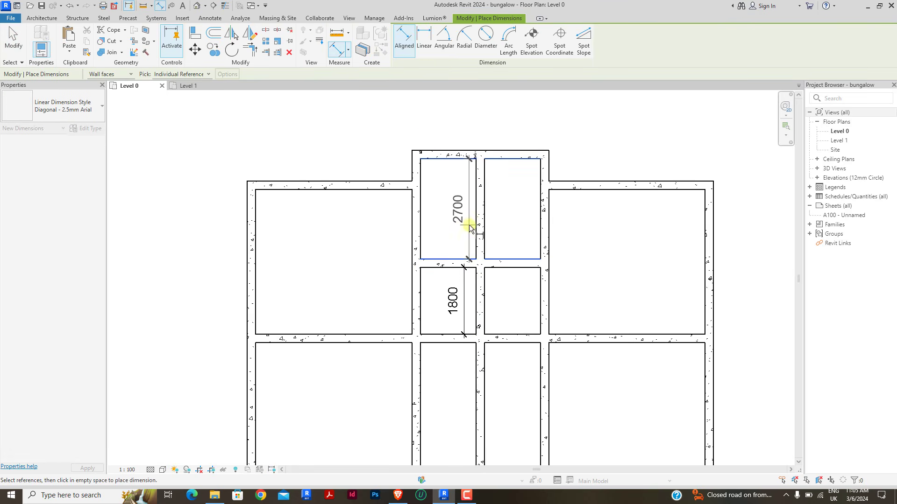
pyautogui.rightClick(442, 184)
pyautogui.click(446, 190)
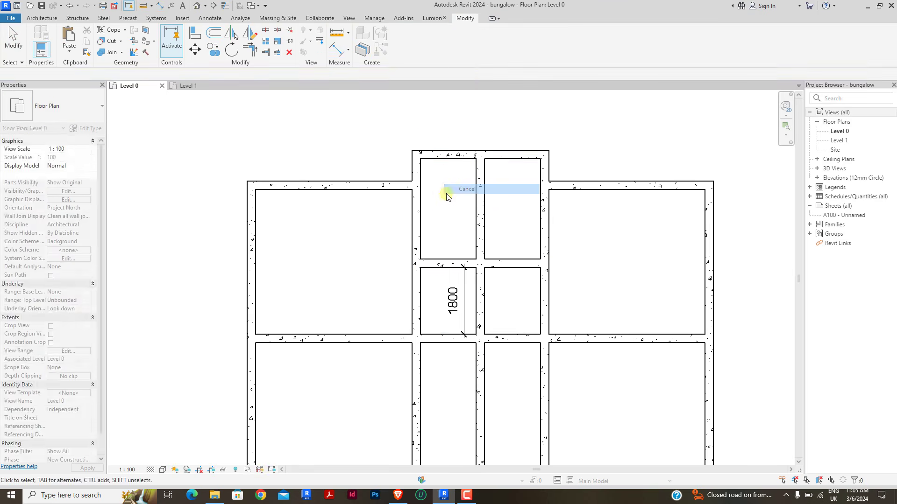
# Step: Split the west inner partition below the short cross wall and trim its upper part to a corner with that wall
pyautogui.scroll(-2, 447, 196)
pyautogui.click(266, 31)
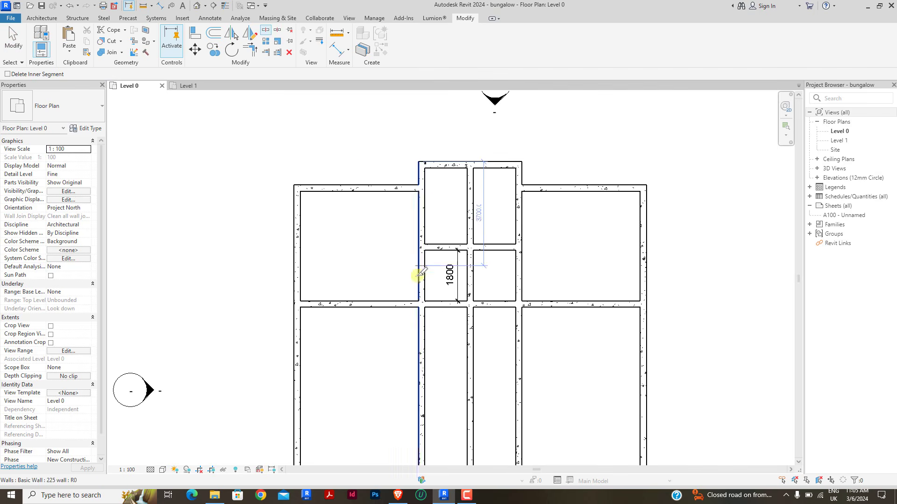
pyautogui.click(250, 49)
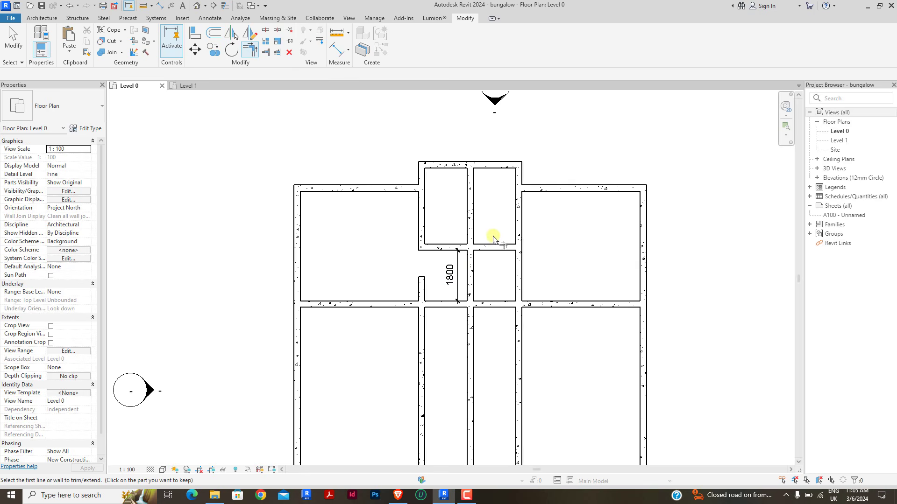
# Step: Split the east inner partition below the short cross wall and trim its upper part to a corner with that wall
pyautogui.click(268, 33)
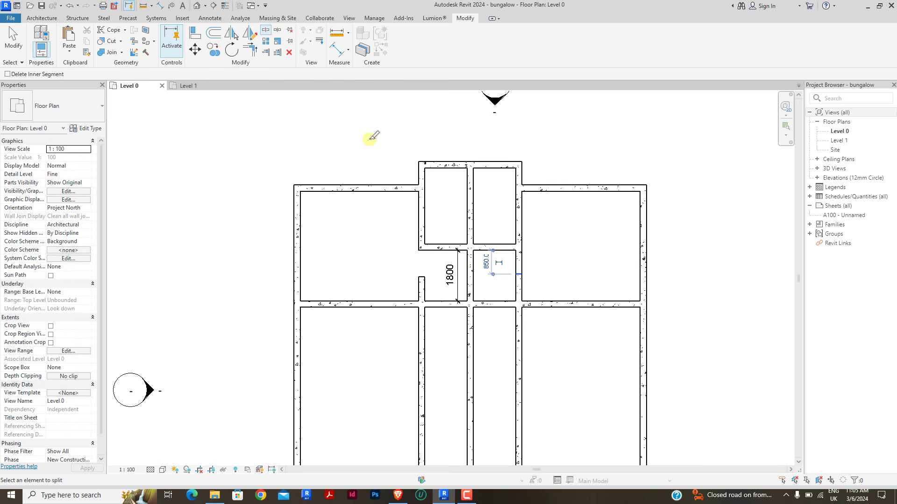
pyautogui.click(259, 52)
pyautogui.click(510, 252)
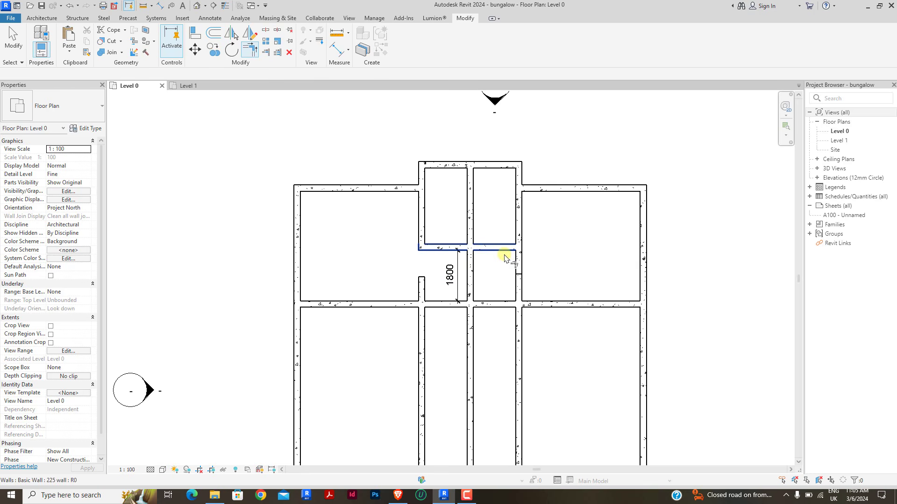
pyautogui.click(524, 220)
pyautogui.press('Escape')
# Step: Delete the 1800 dimension between the two cross walls
pyautogui.scroll(-3, 512, 256)
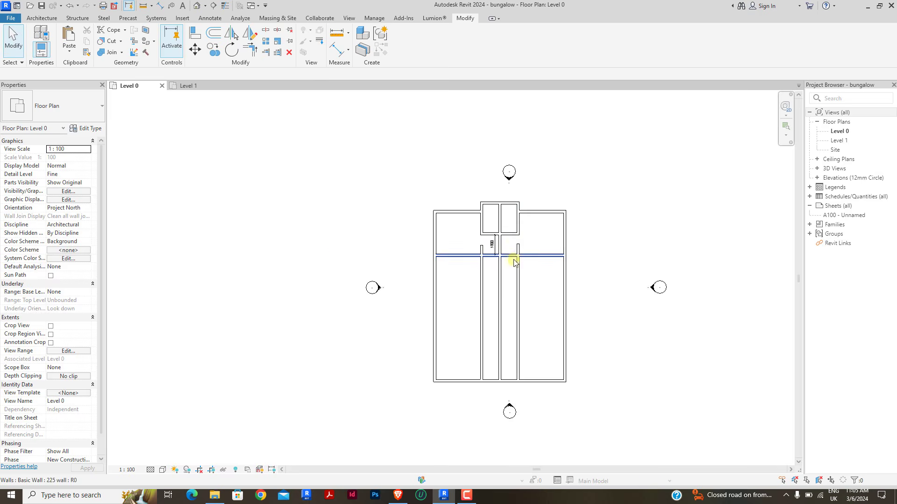
pyautogui.scroll(5, 469, 242)
pyautogui.scroll(1, 469, 242)
pyautogui.click(469, 242)
pyautogui.press('Delete')
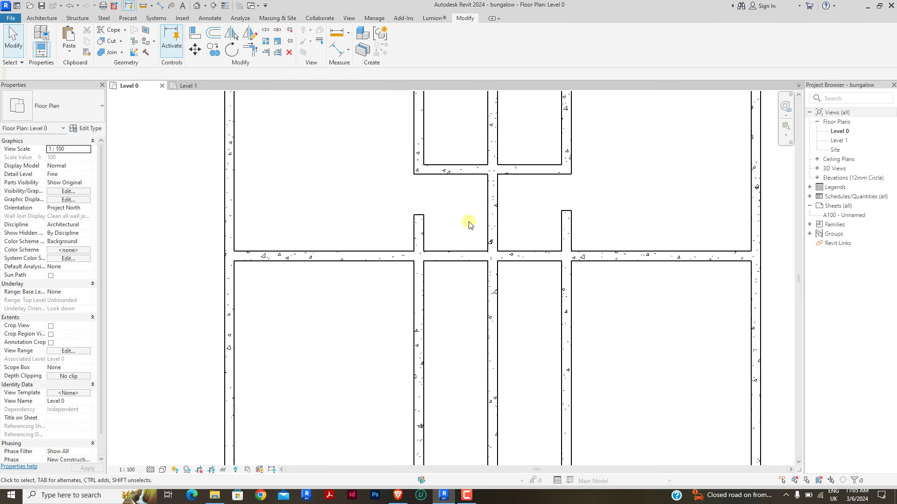
# Step: Offset two successive copies of the full-width cross wall southward, each 2625 mm from the previous one
pyautogui.scroll(-5, 467, 159)
pyautogui.scroll(3, 476, 187)
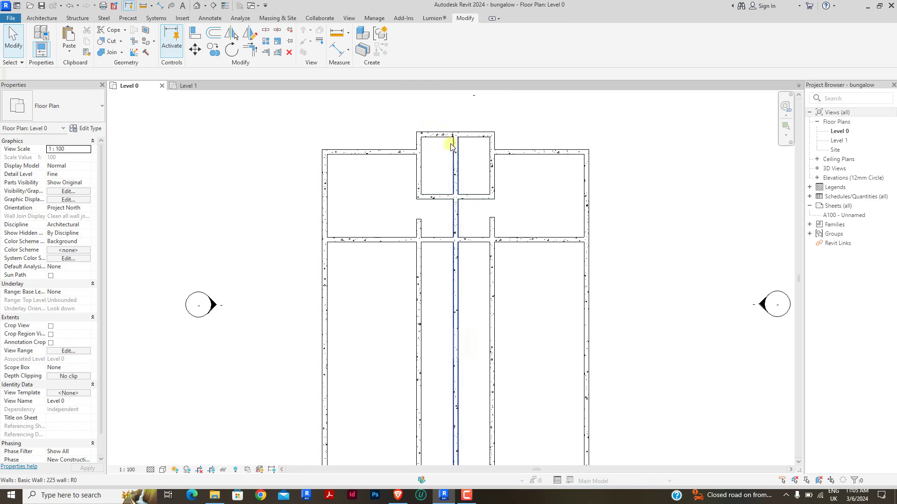
pyautogui.scroll(-1, 474, 148)
pyautogui.scroll(2, 416, 163)
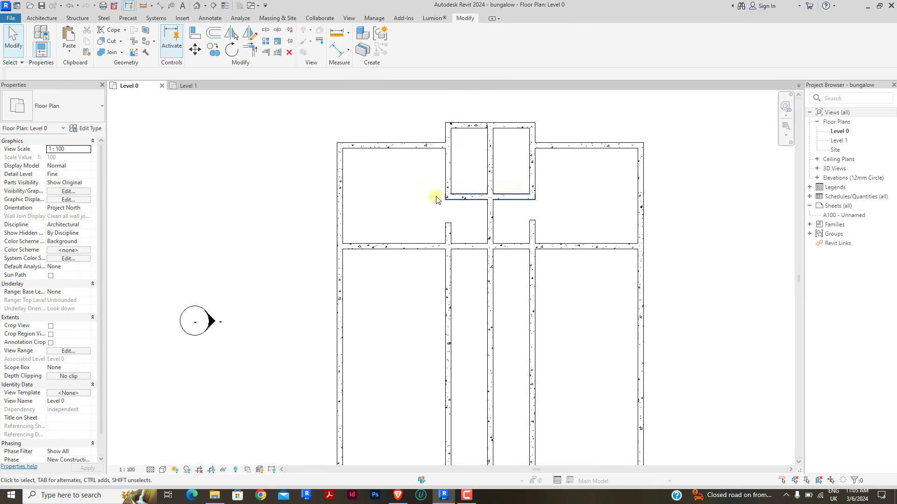
pyautogui.scroll(-2, 486, 166)
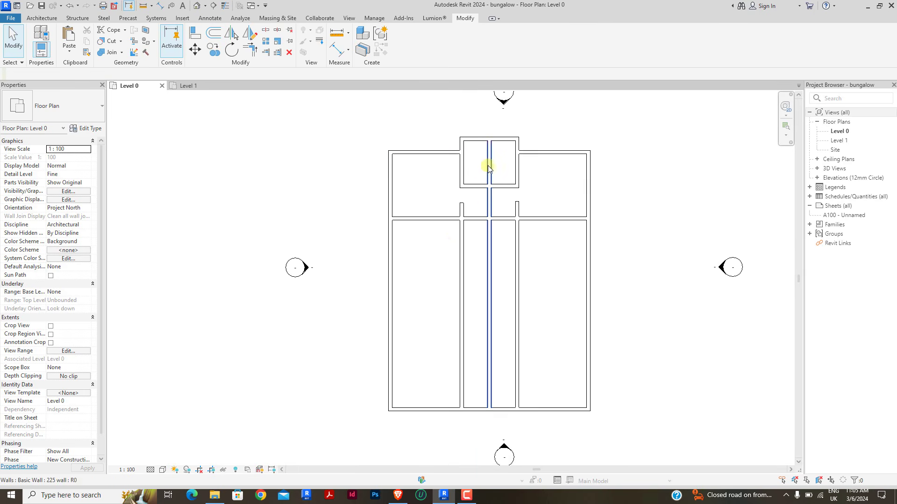
pyautogui.scroll(1, 444, 246)
pyautogui.click(213, 33)
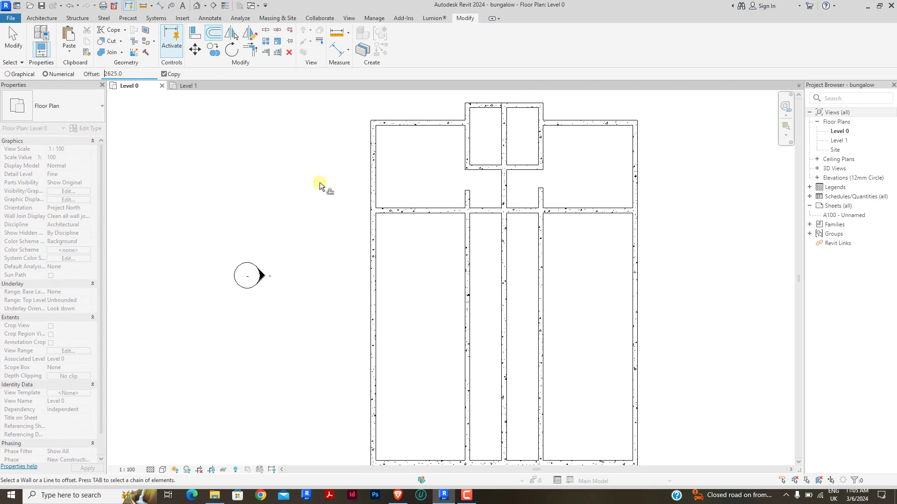
pyautogui.click(397, 218)
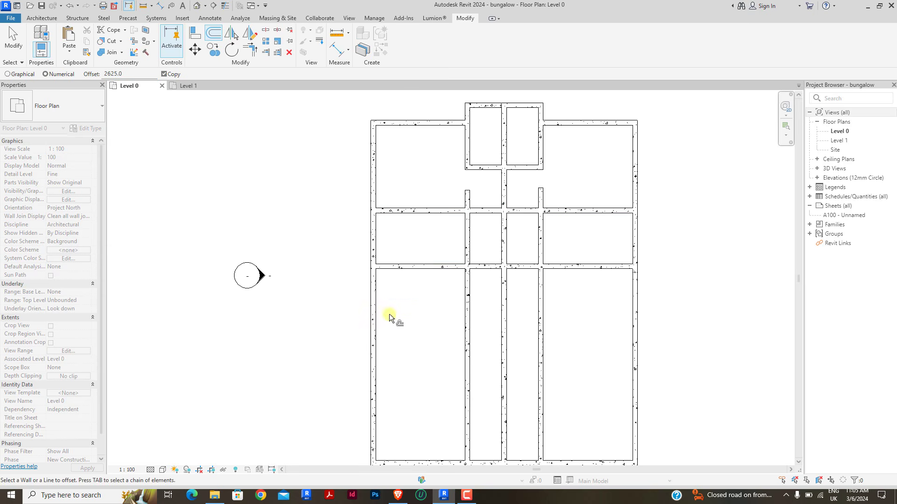
pyautogui.click(412, 270)
pyautogui.scroll(-2, 366, 134)
pyautogui.scroll(-1, 367, 134)
pyautogui.scroll(2, 404, 256)
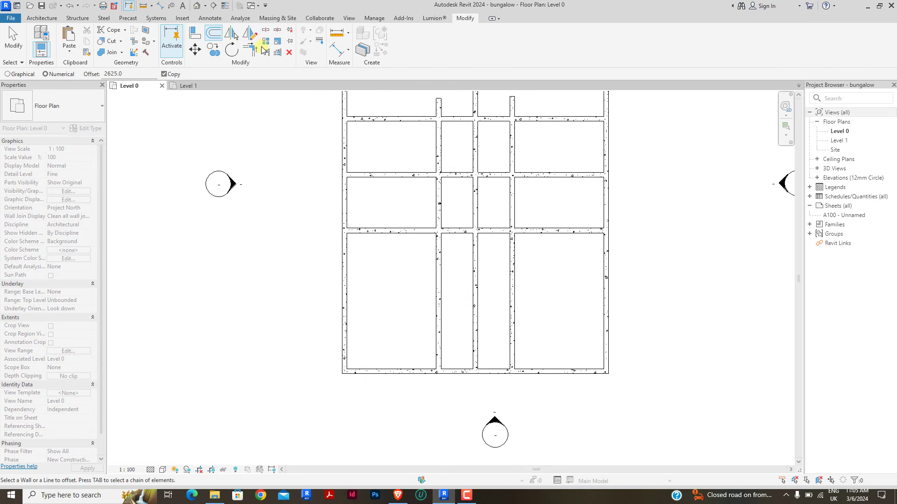
# Step: Trim the two lower cross walls back to the west inner partition, keeping only their western parts
pyautogui.click(277, 52)
pyautogui.scroll(1, 435, 140)
pyautogui.scroll(-2, 436, 150)
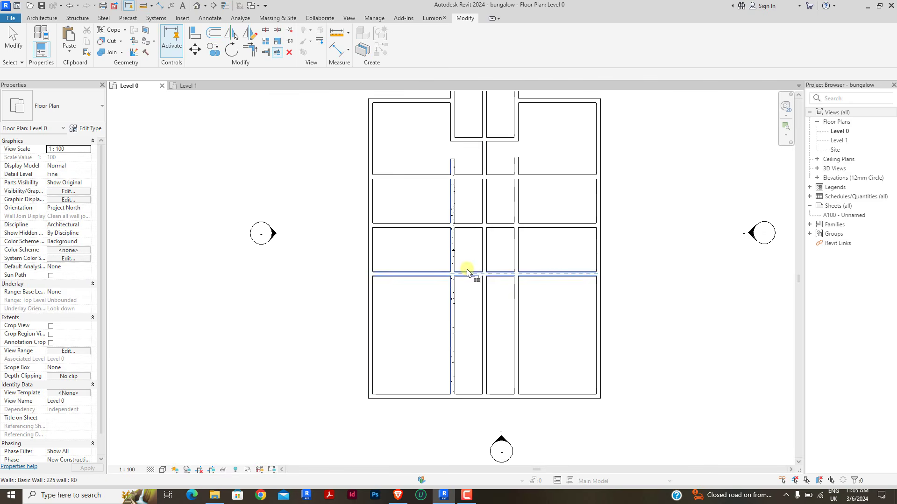
pyautogui.moveTo(437, 308); pyautogui.dragTo(416, 210)
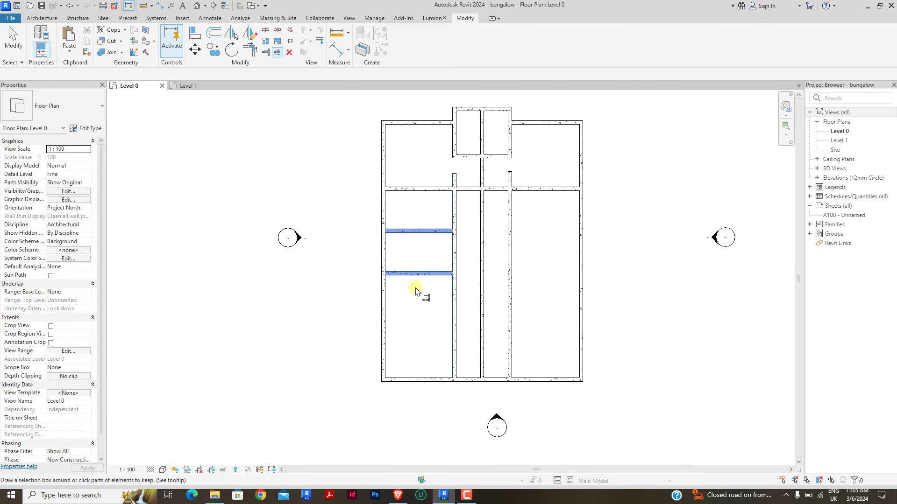
pyautogui.rightClick(298, 155)
pyautogui.click(310, 161)
pyautogui.rightClick(309, 158)
pyautogui.click(321, 166)
pyautogui.scroll(2, 447, 230)
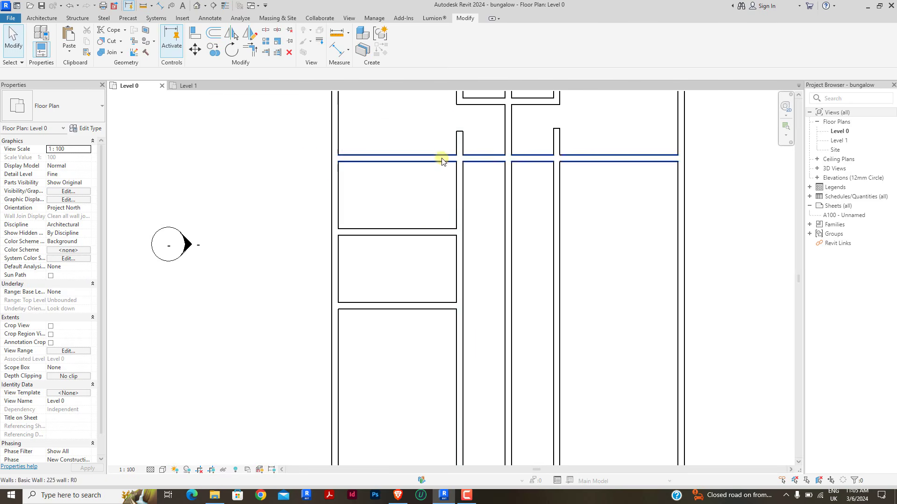
# Step: Shorten the northern ends of the west and east inner partitions back to the full-width cross wall
pyautogui.scroll(-3, 442, 158)
pyautogui.scroll(4, 463, 159)
pyautogui.click(475, 229)
pyautogui.moveTo(475, 227); pyautogui.dragTo(475, 257)
pyautogui.click(490, 287)
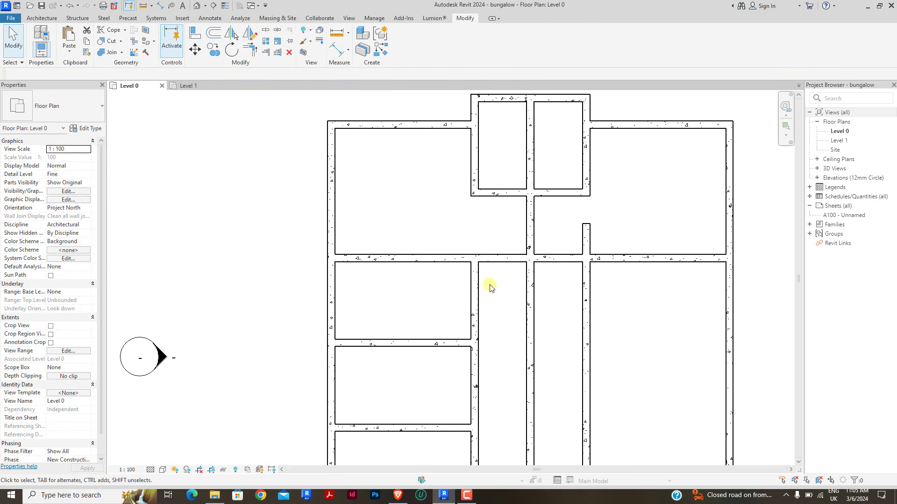
pyautogui.click(584, 241)
pyautogui.moveTo(586, 225); pyautogui.dragTo(585, 256)
pyautogui.click(599, 294)
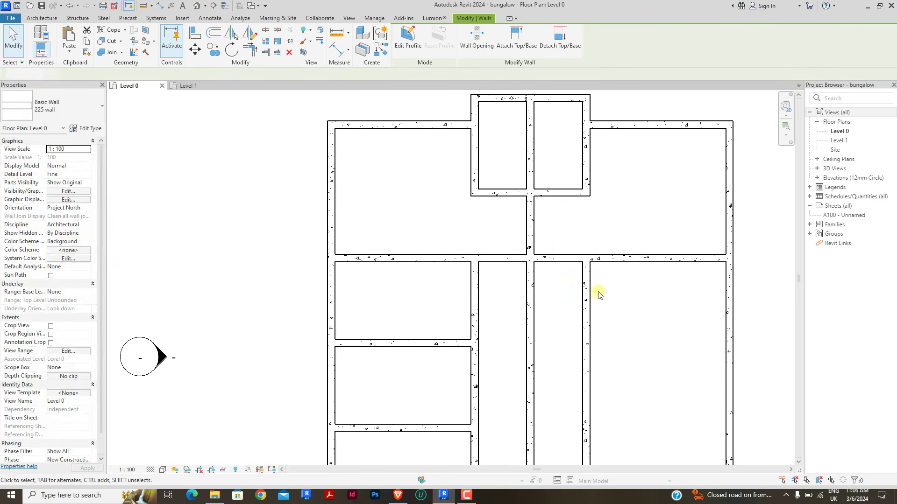
# Step: Draw a thin vertical detail line 600 mm west of the central partition, stretched to 1800 mm between the short and full-width cross walls
pyautogui.scroll(-1, 394, 178)
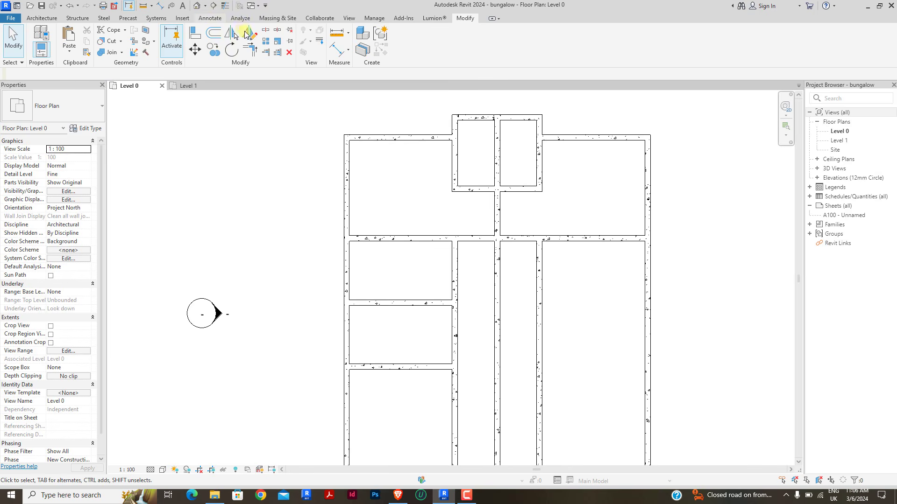
pyautogui.click(227, 19)
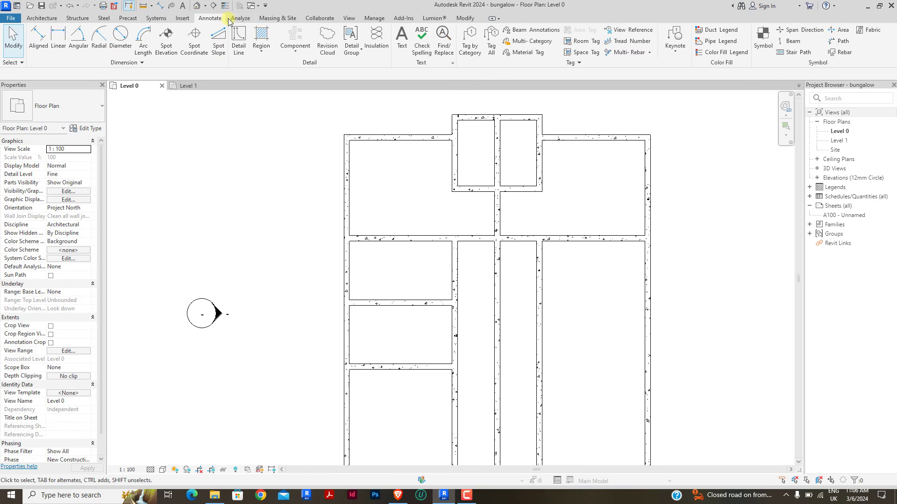
pyautogui.click(239, 42)
pyautogui.scroll(3, 500, 220)
pyautogui.click(509, 232)
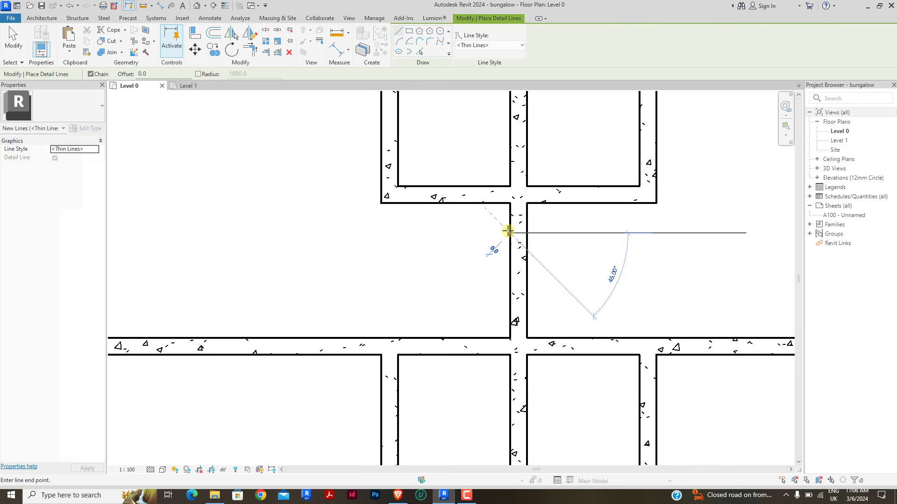
pyautogui.click(465, 232)
pyautogui.click(466, 203)
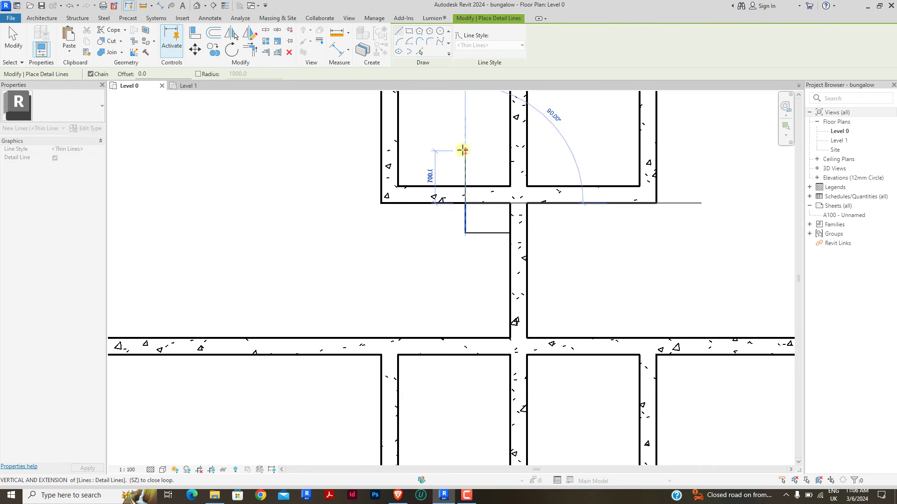
pyautogui.rightClick(466, 150)
pyautogui.click(476, 157)
pyautogui.click(466, 215)
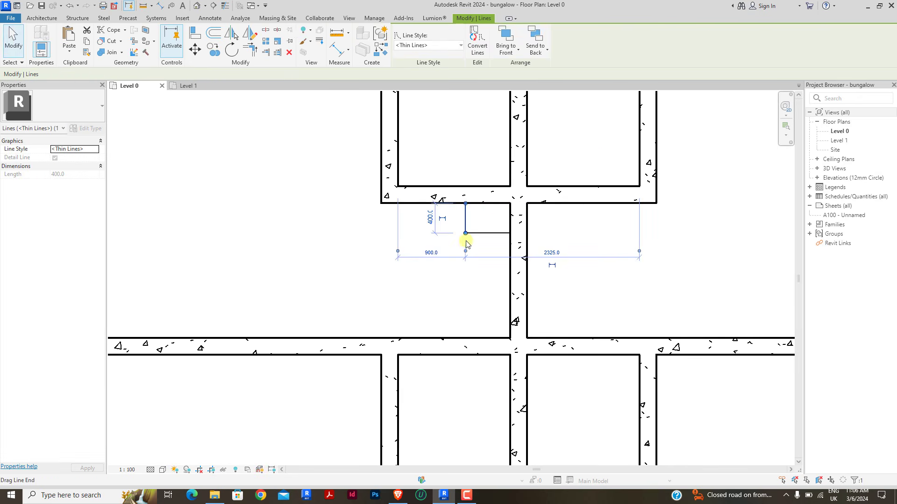
pyautogui.moveTo(464, 319); pyautogui.dragTo(465, 338)
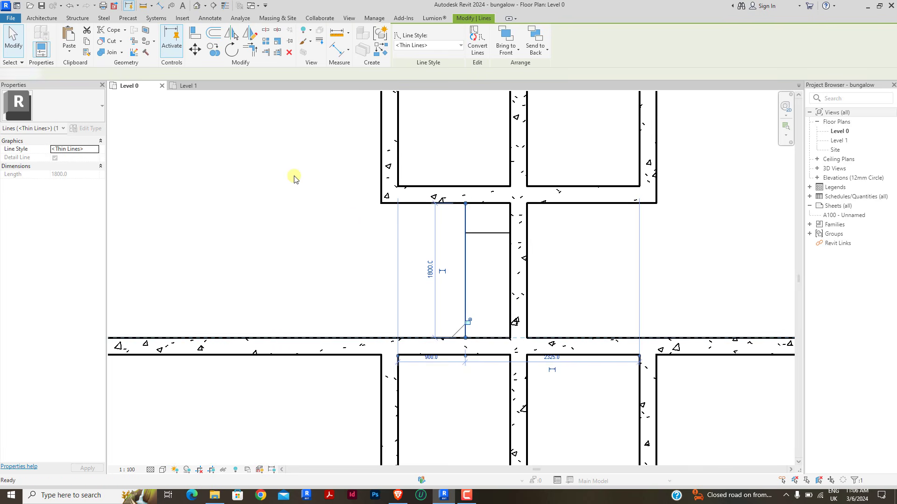
# Step: Draw two crossing diagonal detail lines between the vertical line and the central partition, and remove the short horizontal line
pyautogui.press('d')
pyautogui.press('l')
pyautogui.click(465, 338)
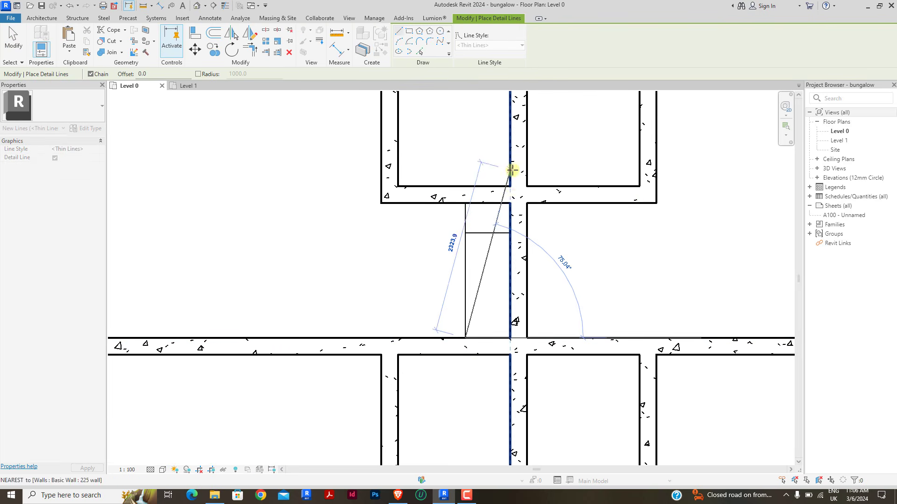
pyautogui.click(510, 205)
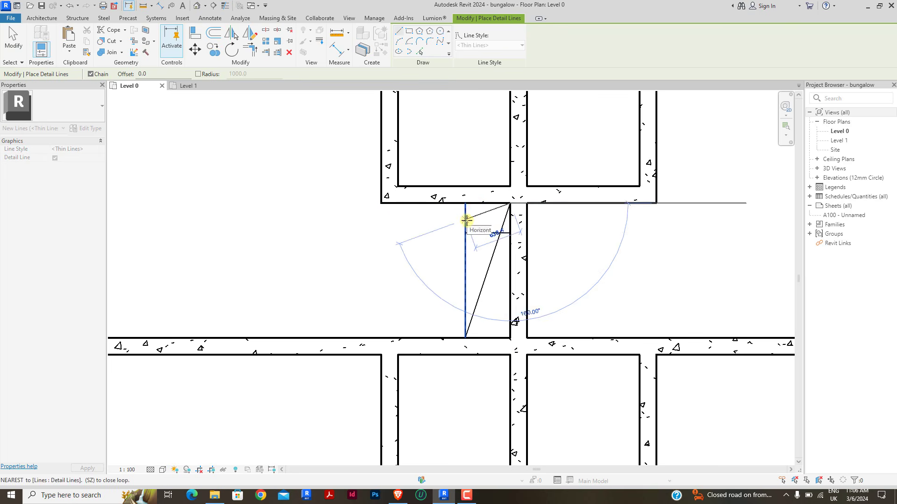
pyautogui.click(465, 204)
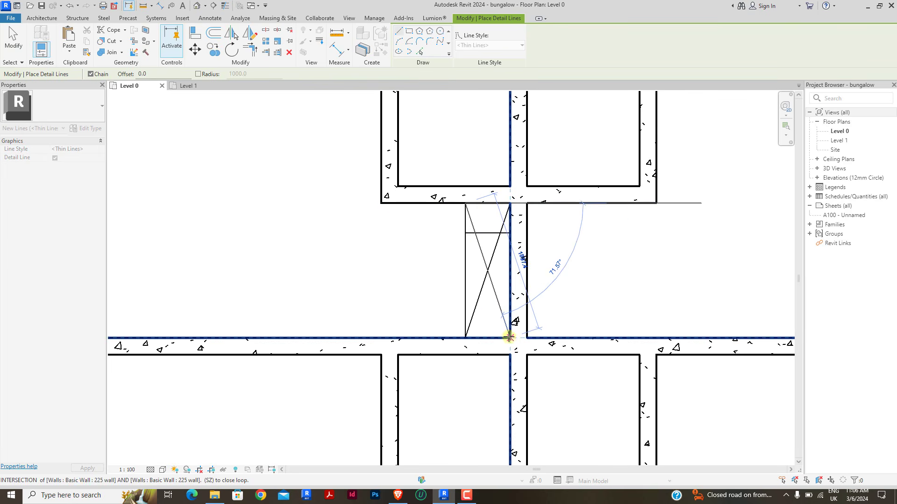
pyautogui.click(509, 338)
pyautogui.press('Escape')
pyautogui.press('Escape')
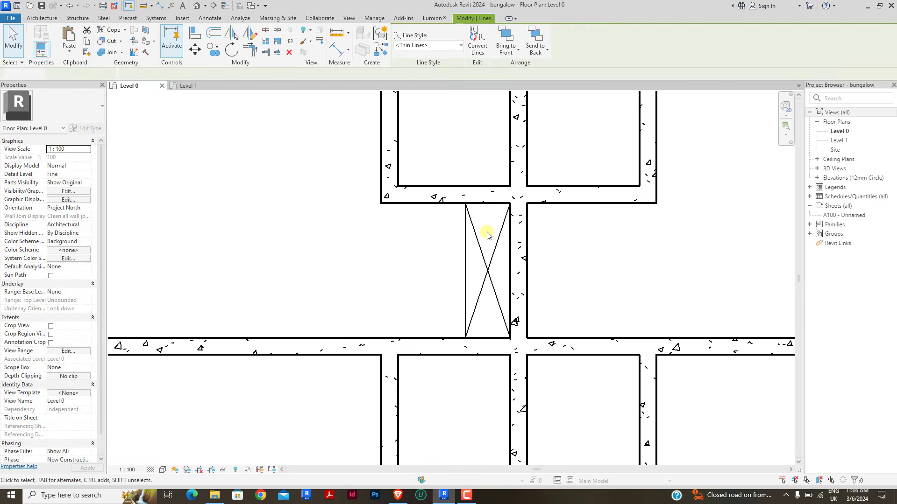
# Step: Mirror the crossed detail-line box to the east side about the central partition's centreline
pyautogui.scroll(-3, 487, 235)
pyautogui.scroll(2, 495, 255)
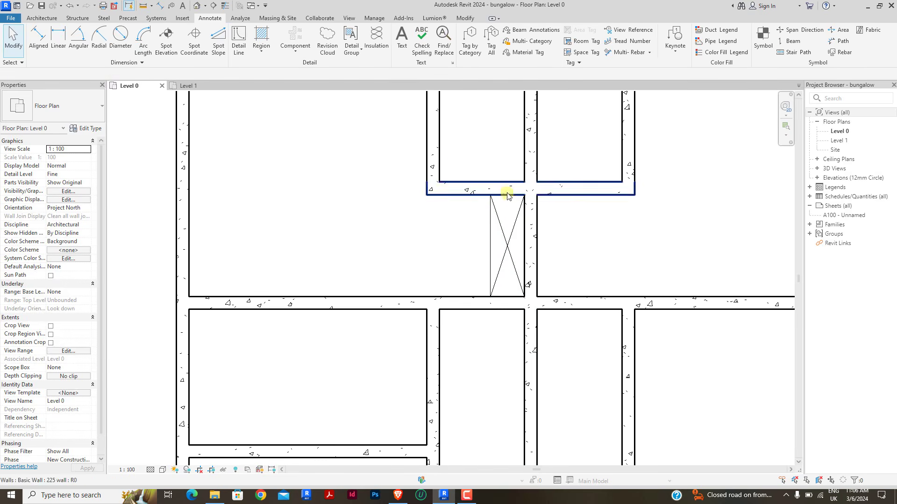
pyautogui.moveTo(456, 160); pyautogui.dragTo(538, 323)
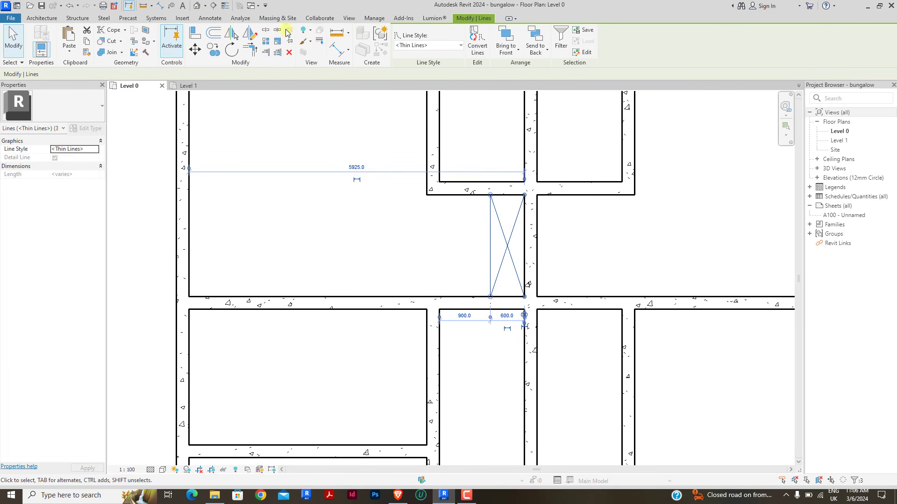
pyautogui.click(250, 34)
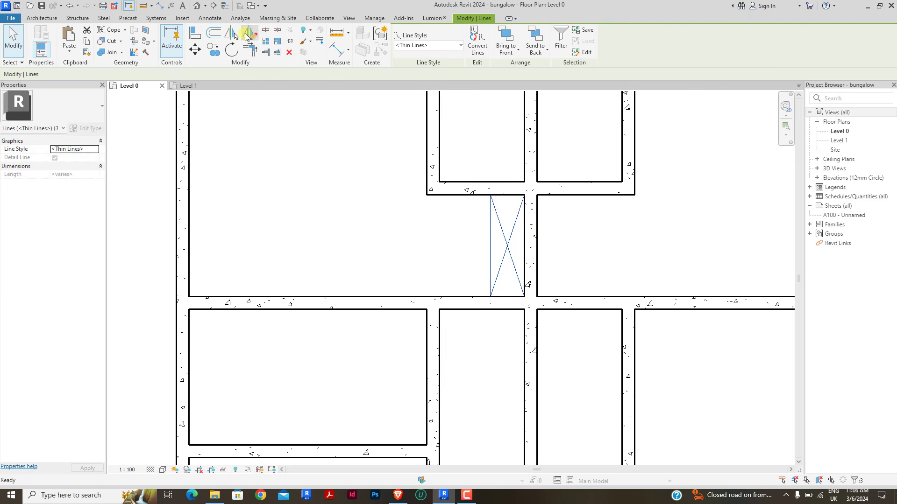
pyautogui.scroll(2, 527, 196)
pyautogui.click(533, 196)
pyautogui.click(534, 220)
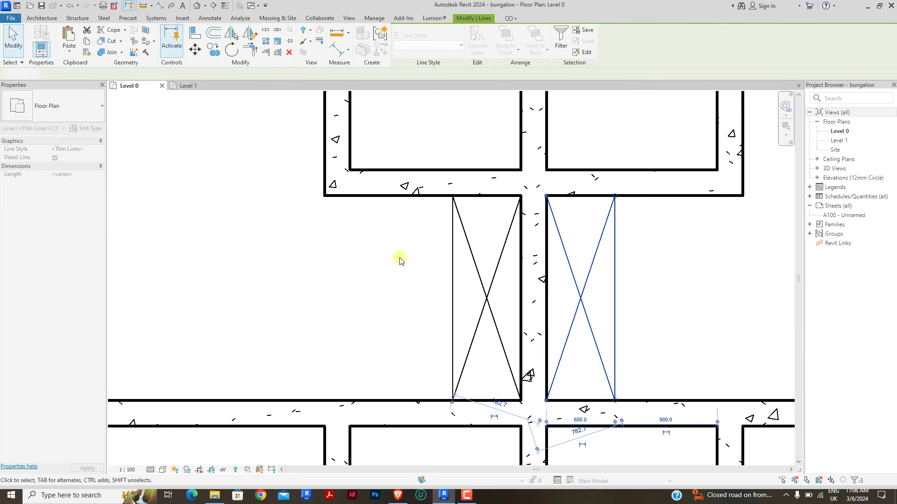
pyautogui.press('Escape')
# Step: Shorten the central partition so that its southern end stops at the full-width cross wall
pyautogui.scroll(-4, 432, 248)
pyautogui.scroll(3, 420, 307)
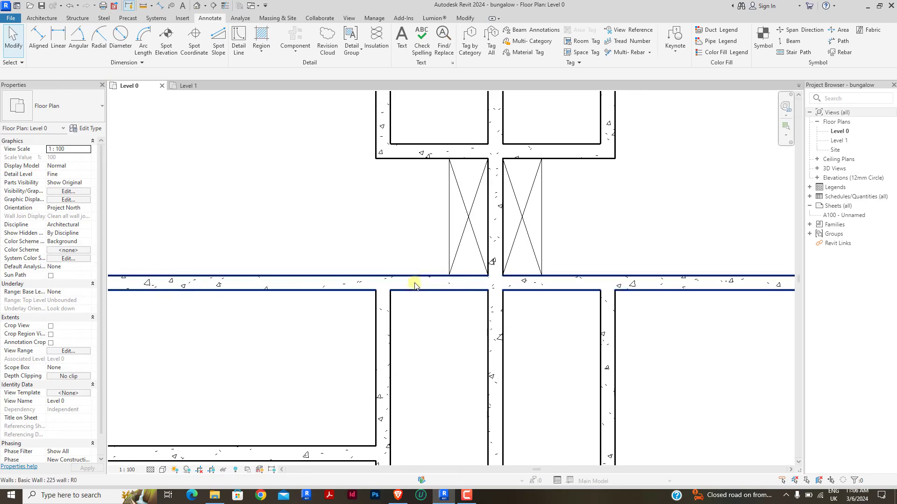
pyautogui.scroll(-5, 457, 253)
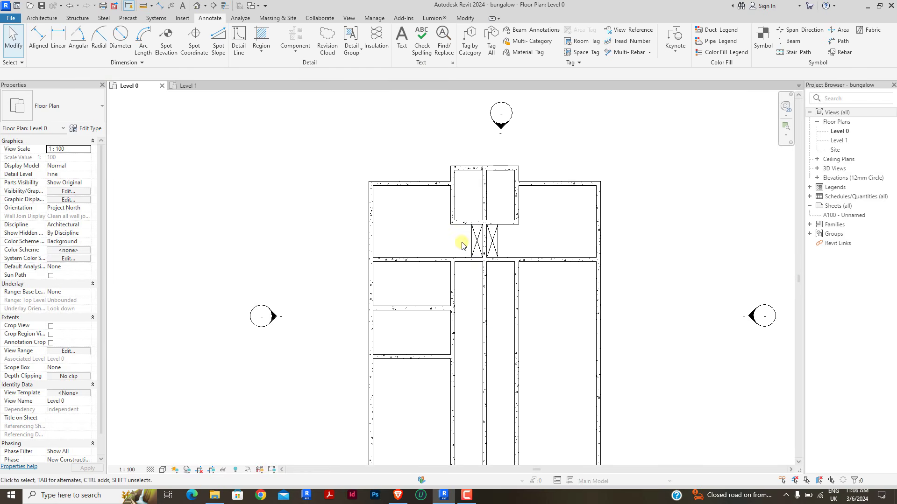
pyautogui.scroll(-2, 461, 170)
pyautogui.scroll(2, 438, 278)
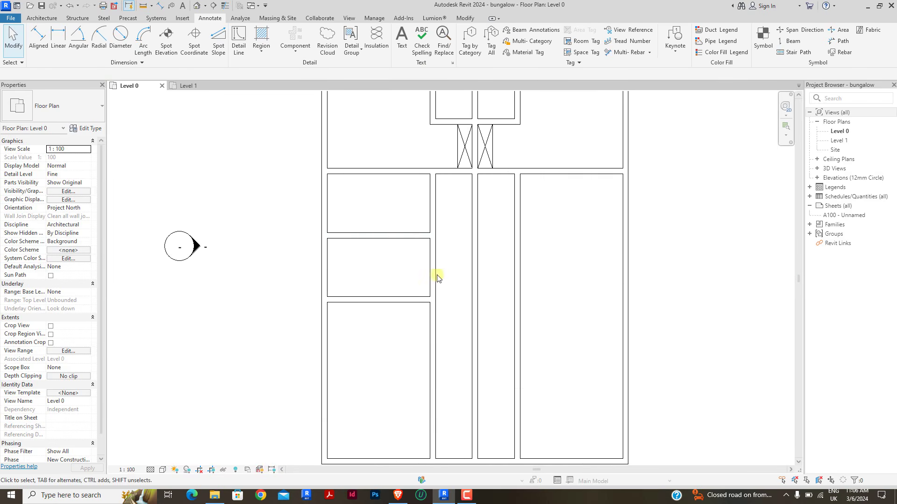
pyautogui.scroll(2, 360, 211)
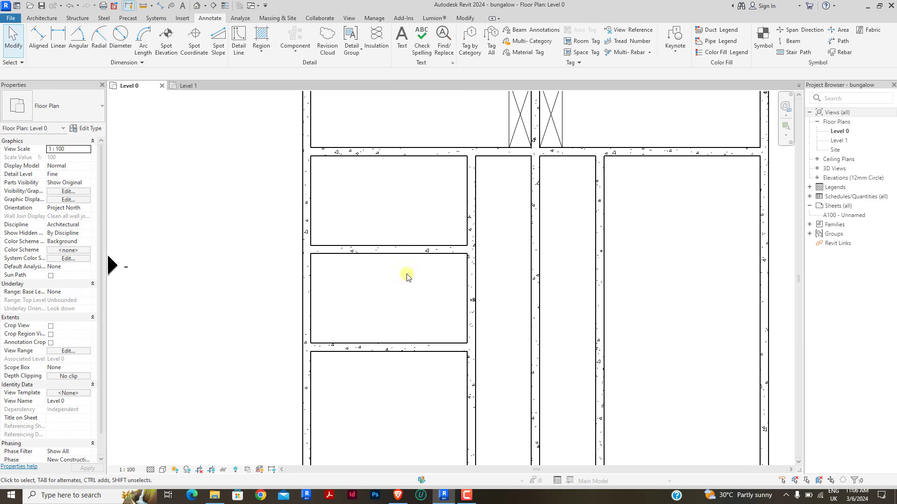
pyautogui.scroll(-3, 454, 178)
pyautogui.click(498, 233)
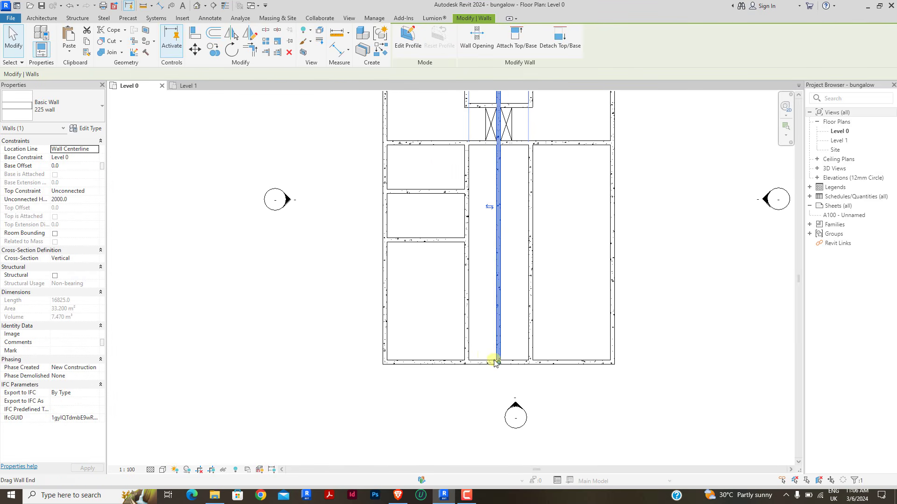
pyautogui.moveTo(500, 351); pyautogui.dragTo(499, 145)
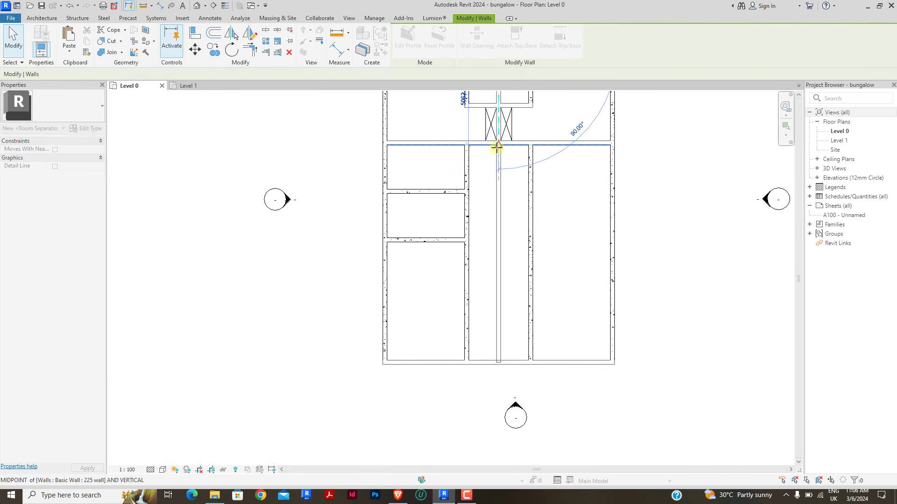
# Step: Offset a copy of the full-width cross wall 2625 mm southward and trim it back to the east inner partition
pyautogui.scroll(-3, 498, 138)
pyautogui.scroll(5, 494, 255)
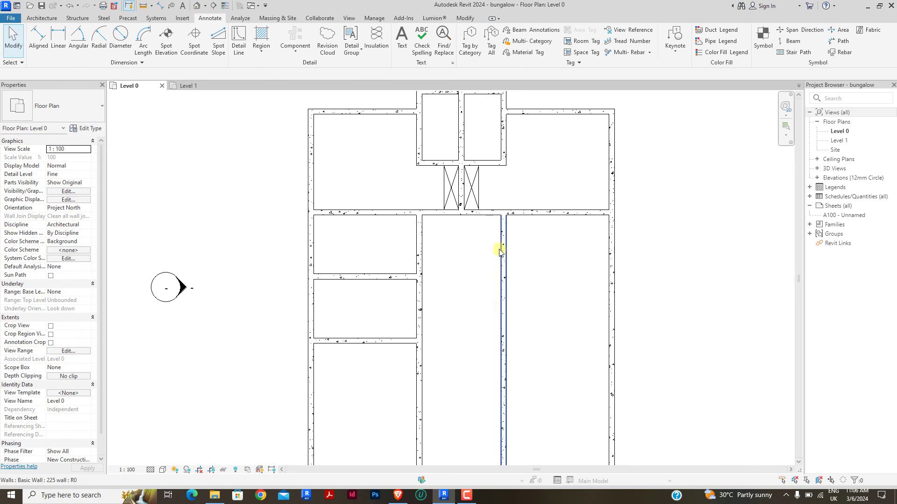
pyautogui.scroll(-2, 472, 257)
pyautogui.scroll(2, 510, 236)
pyautogui.scroll(-3, 562, 243)
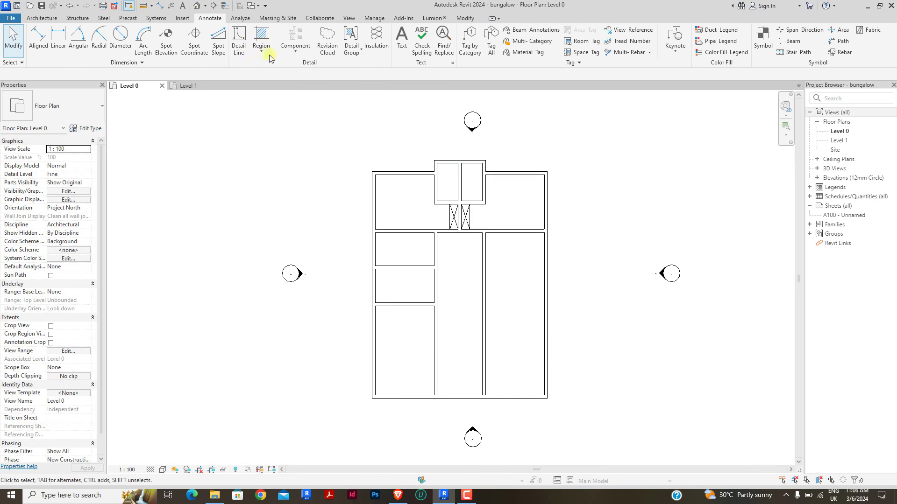
pyautogui.click(465, 17)
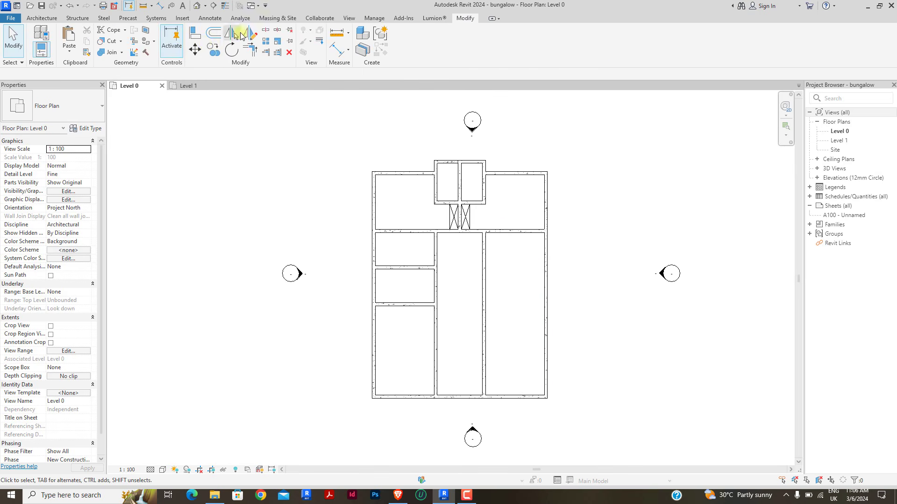
pyautogui.click(213, 34)
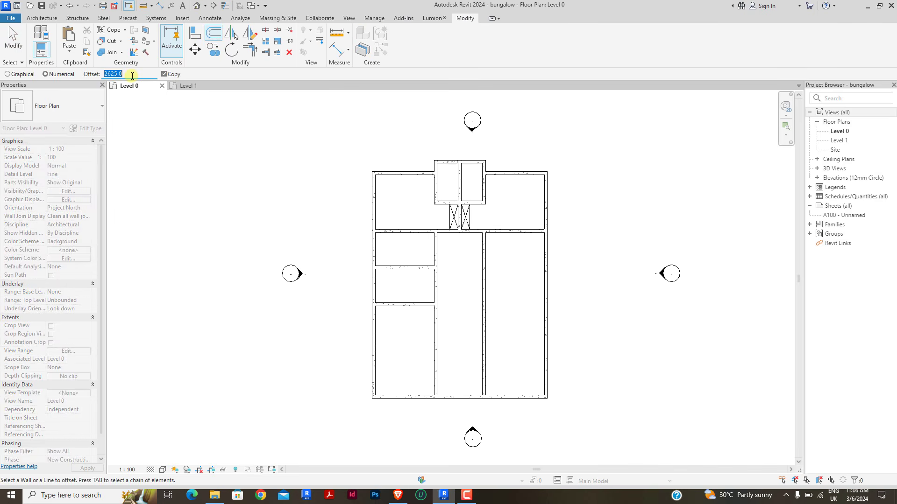
pyautogui.click(507, 235)
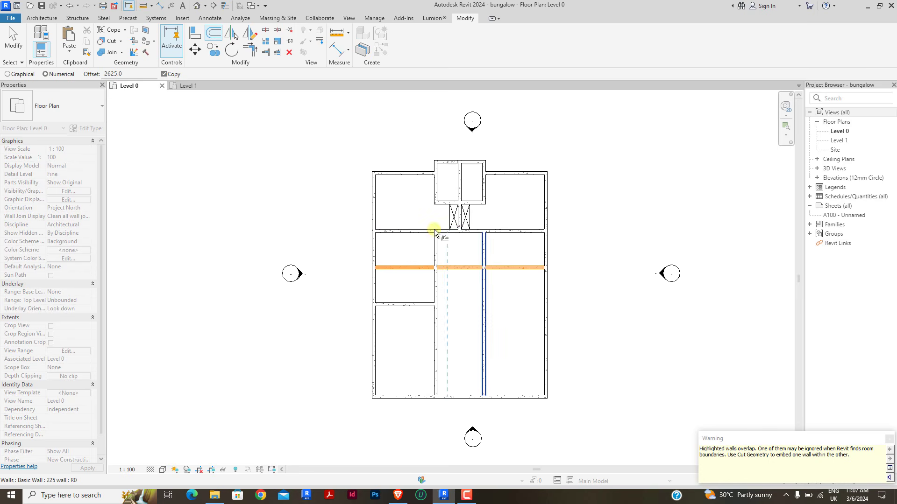
pyautogui.click(264, 51)
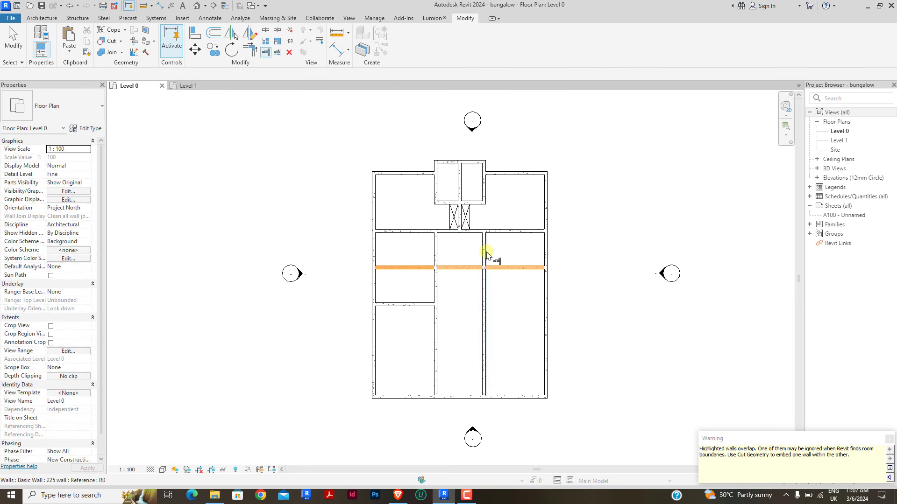
# Step: Offset a copy of the short eastern cross wall southward to divide the large southeast room
pyautogui.click(213, 34)
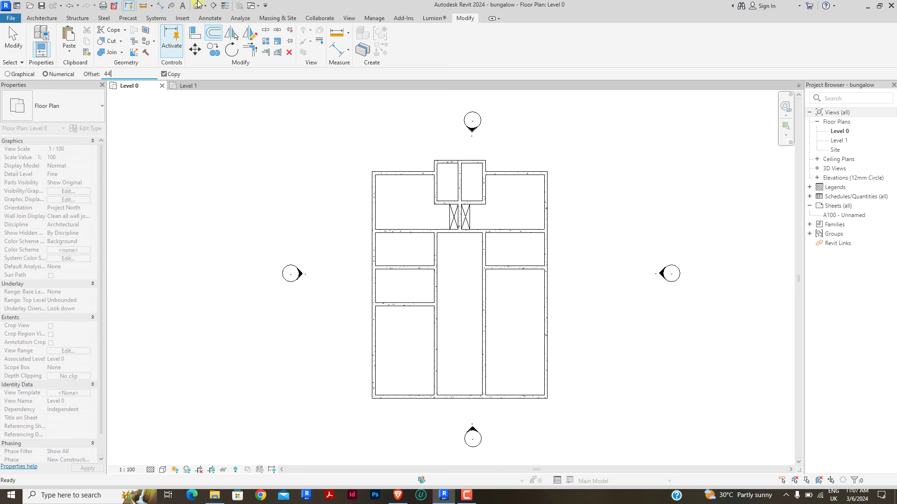
pyautogui.click(519, 277)
pyautogui.rightClick(588, 187)
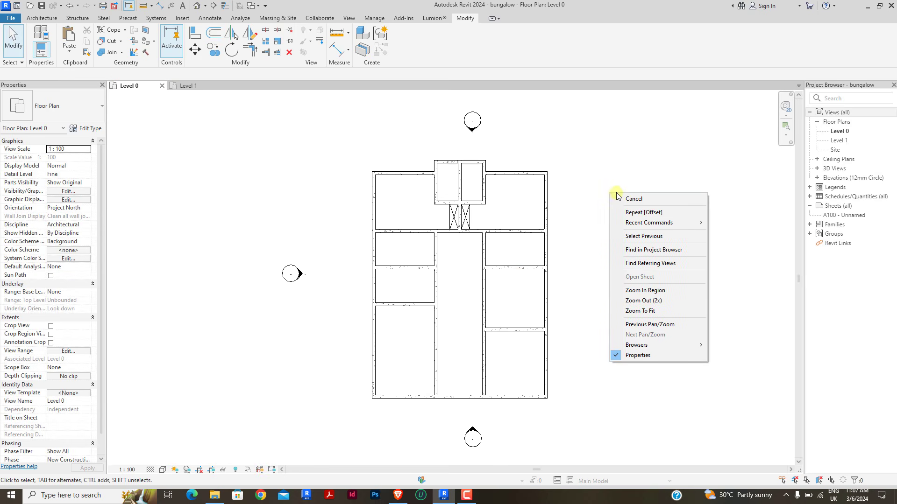
pyautogui.click(613, 194)
pyautogui.scroll(-2, 491, 286)
pyautogui.scroll(2, 492, 286)
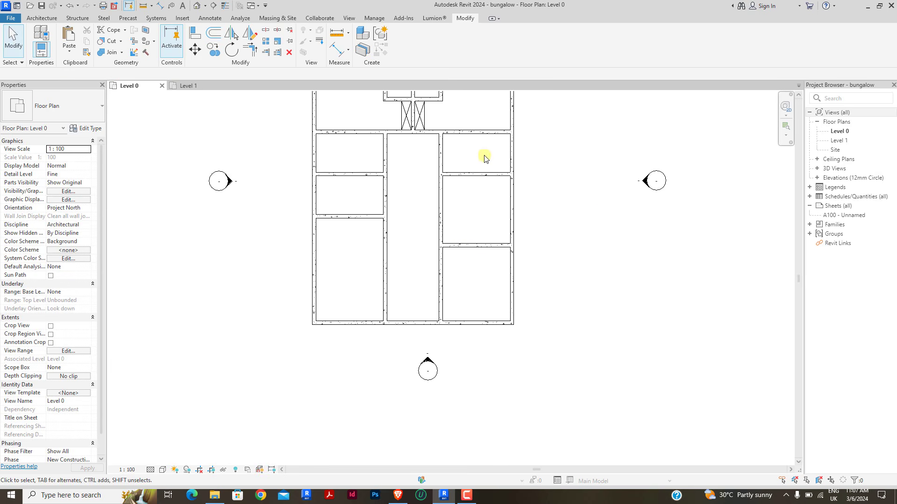
pyautogui.scroll(2, 470, 151)
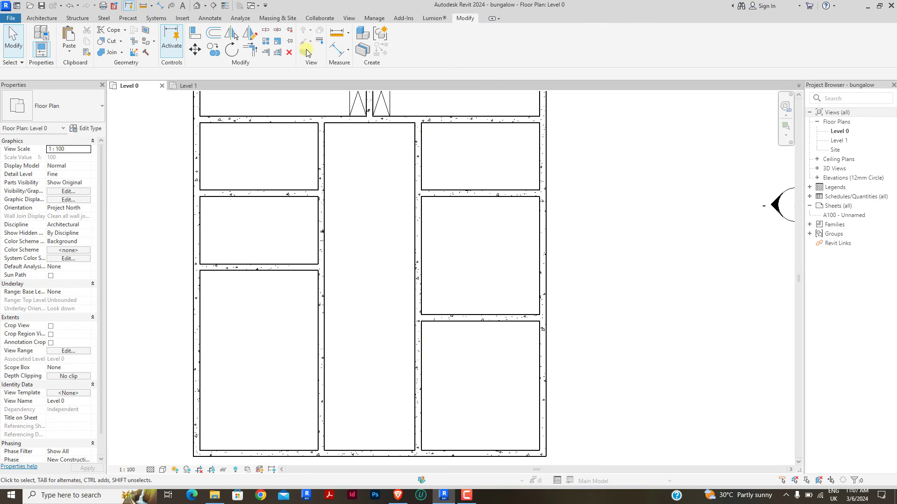
# Step: Place aligned dimensions across the inner height and width of the middle east room
pyautogui.click(337, 49)
pyautogui.click(518, 197)
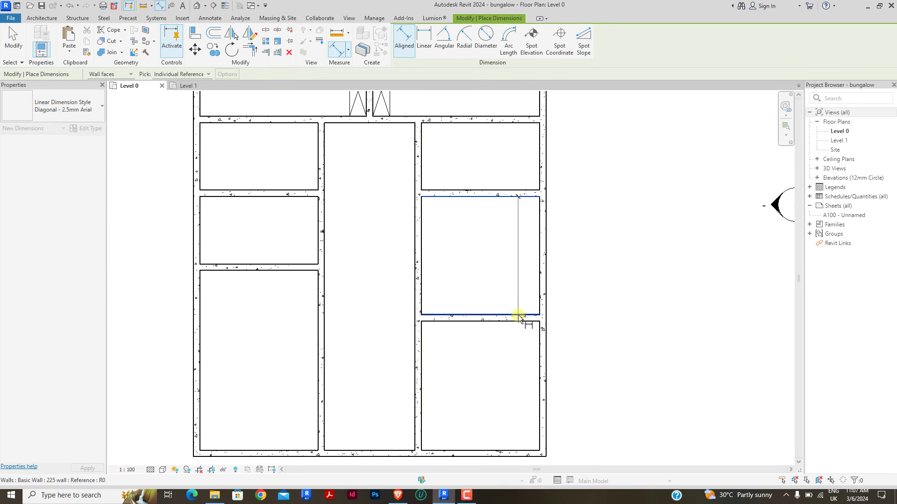
pyautogui.click(517, 315)
pyautogui.click(525, 293)
pyautogui.click(538, 219)
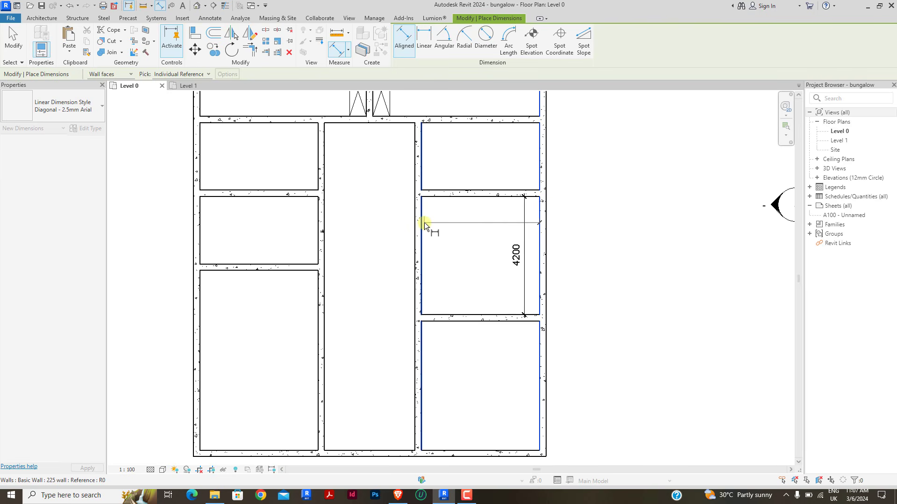
pyautogui.click(424, 222)
pyautogui.click(440, 217)
pyautogui.rightClick(561, 160)
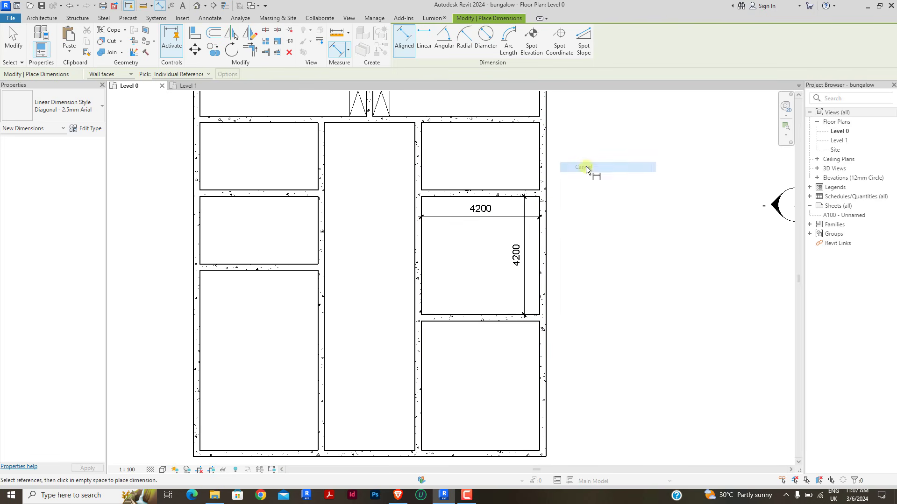
pyautogui.click(607, 173)
# Step: Extend the cross wall north of the middle east room westward past the east inner partition, to about 5600 mm long
pyautogui.click(420, 228)
pyautogui.click(444, 198)
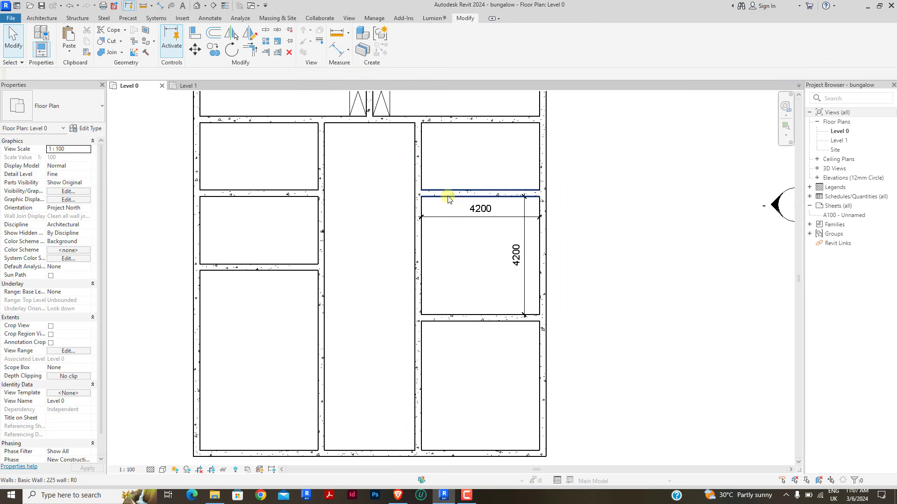
pyautogui.moveTo(419, 194); pyautogui.dragTo(387, 195)
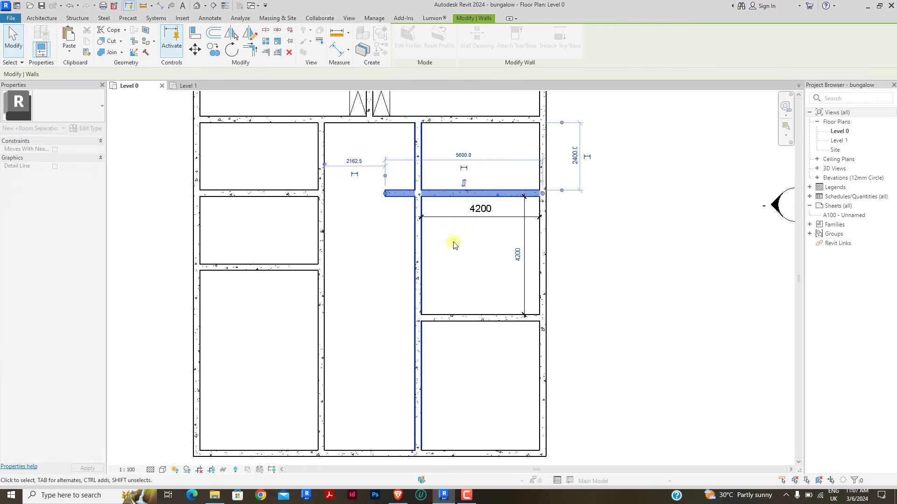
pyautogui.press('Escape')
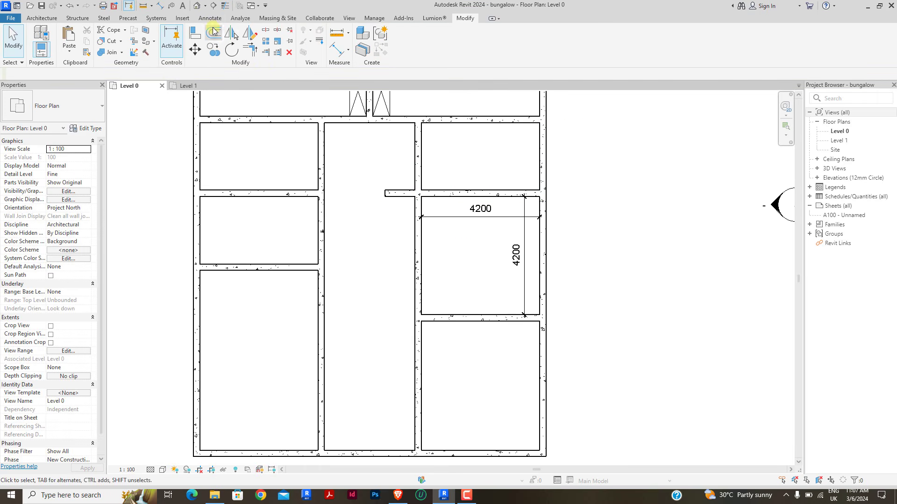
# Step: Offset a copy of the east exterior wall 5625 mm westward and corner-trim it to the cross walls north and south of the middle east room
pyautogui.click(214, 31)
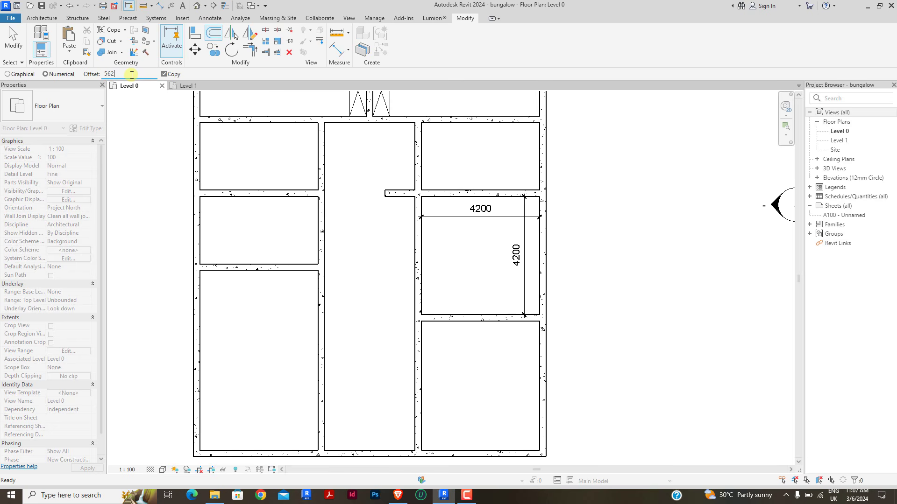
pyautogui.click(539, 248)
pyautogui.press('Escape')
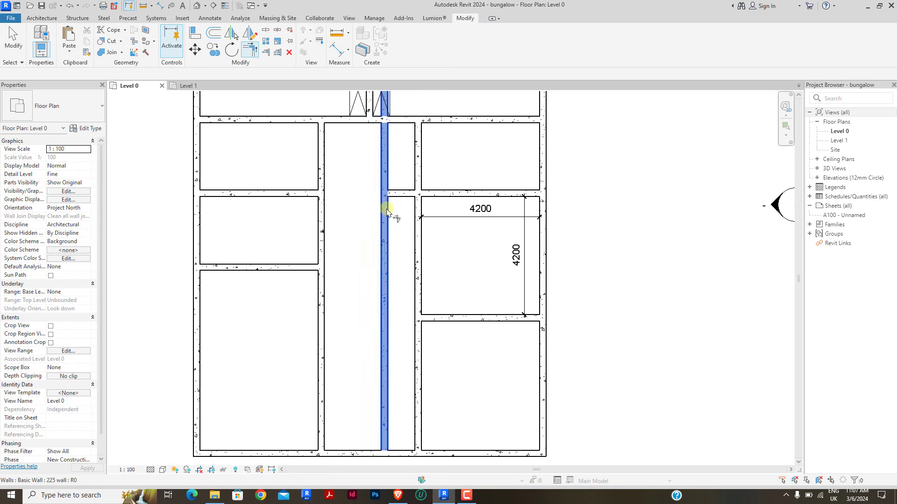
pyautogui.click(392, 284)
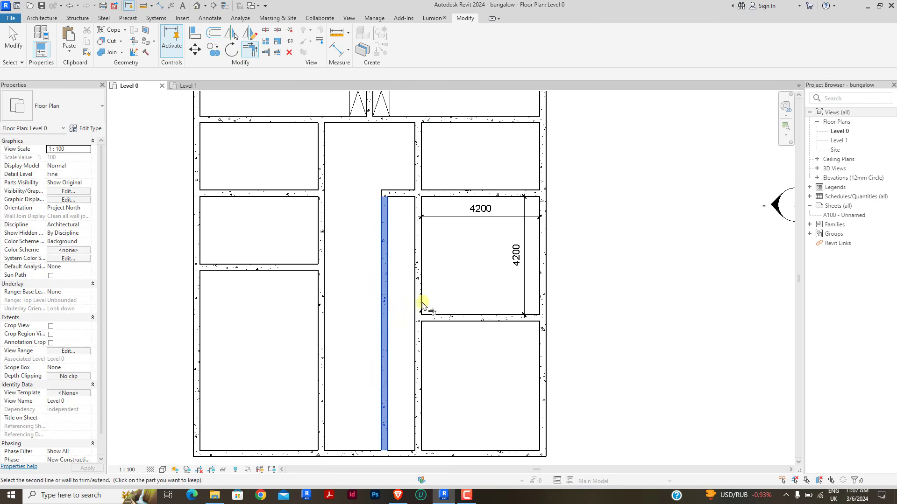
pyautogui.click(456, 318)
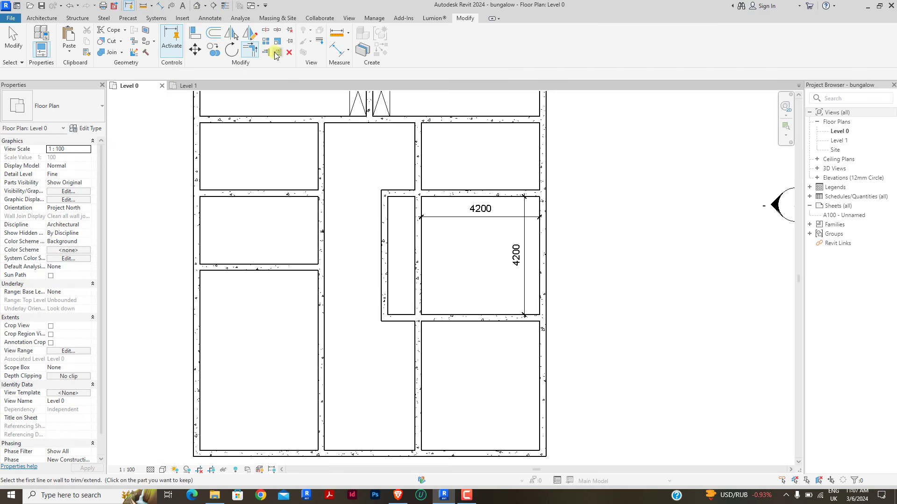
# Step: Split the old partition about 1975 mm south of the northern cross wall and trim its northern part back to that cross wall
pyautogui.click(265, 29)
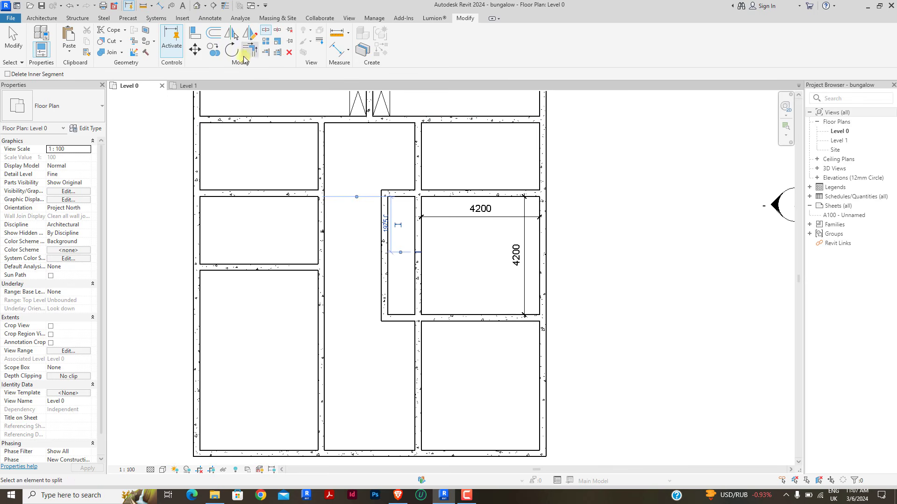
pyautogui.click(266, 53)
pyautogui.click(436, 191)
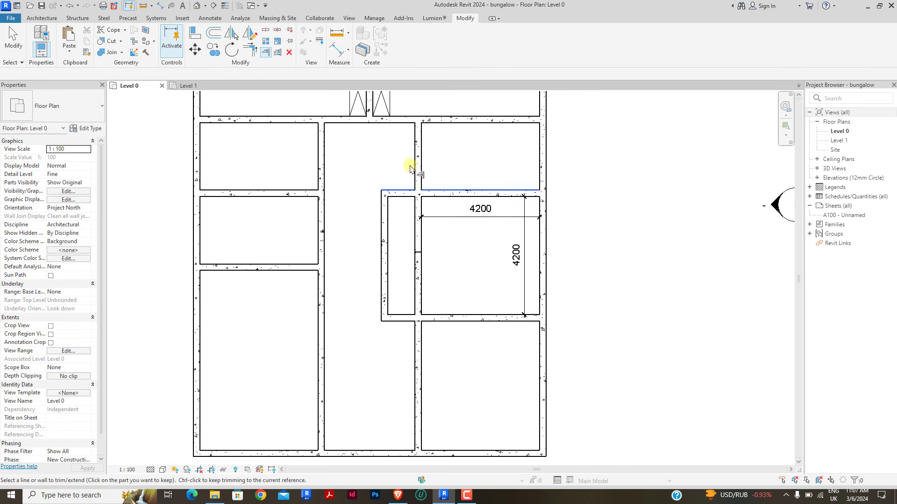
pyautogui.click(416, 168)
pyautogui.press('Escape')
pyautogui.press('Escape')
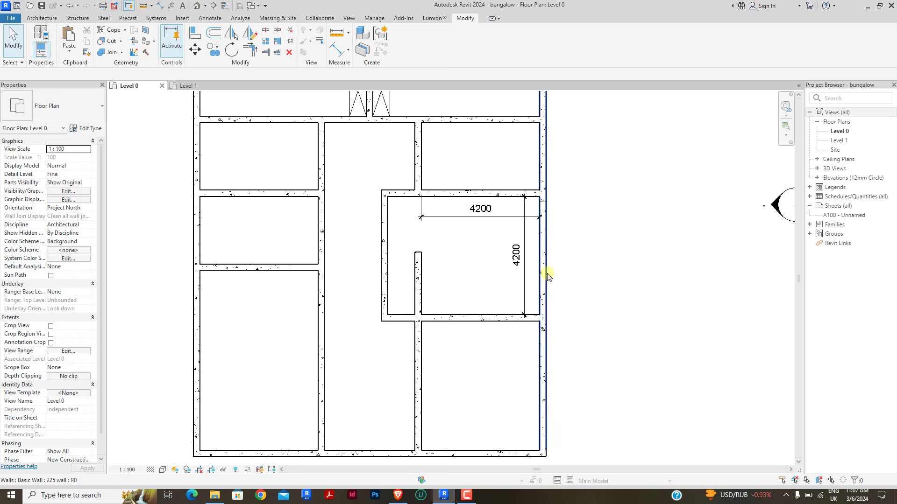
# Step: Delete the two dimensions in the middle east room
pyautogui.click(496, 210)
pyautogui.press('Delete')
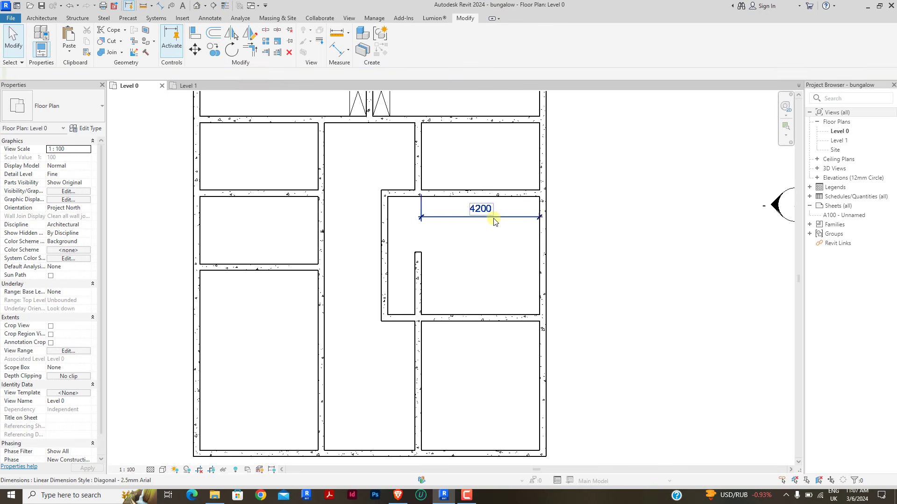
pyautogui.click(494, 219)
pyautogui.press('Delete')
# Step: Shorten the remaining partition stub so its northern end stops at the cross wall south of the middle east room
pyautogui.click(419, 275)
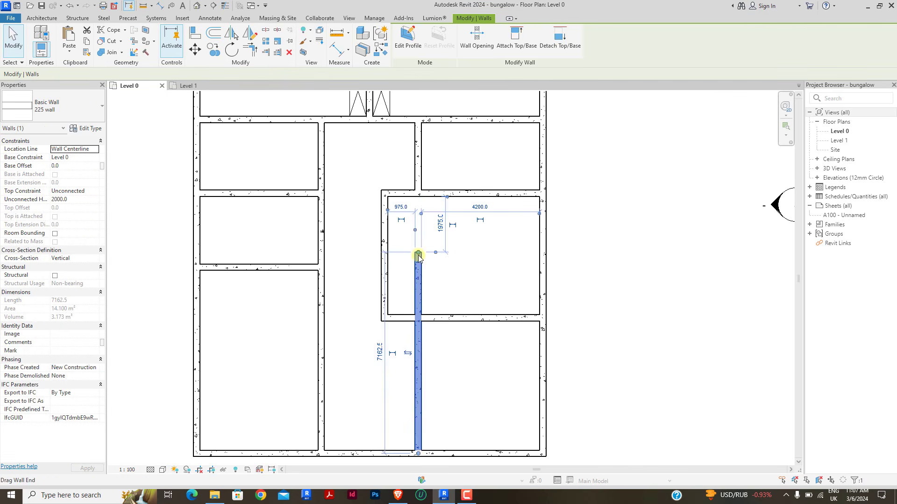
pyautogui.moveTo(417, 255); pyautogui.dragTo(420, 317)
pyautogui.click(501, 258)
pyautogui.scroll(-2, 500, 257)
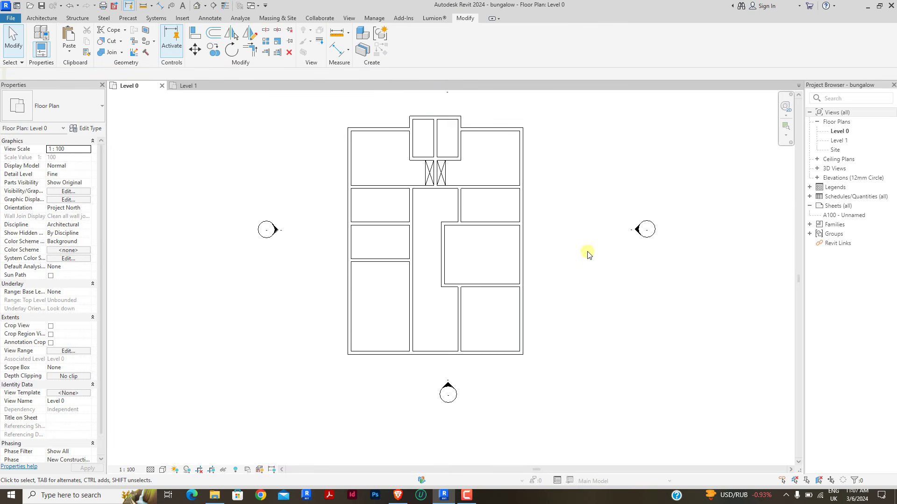
pyautogui.scroll(1, 497, 296)
pyautogui.scroll(-1, 482, 276)
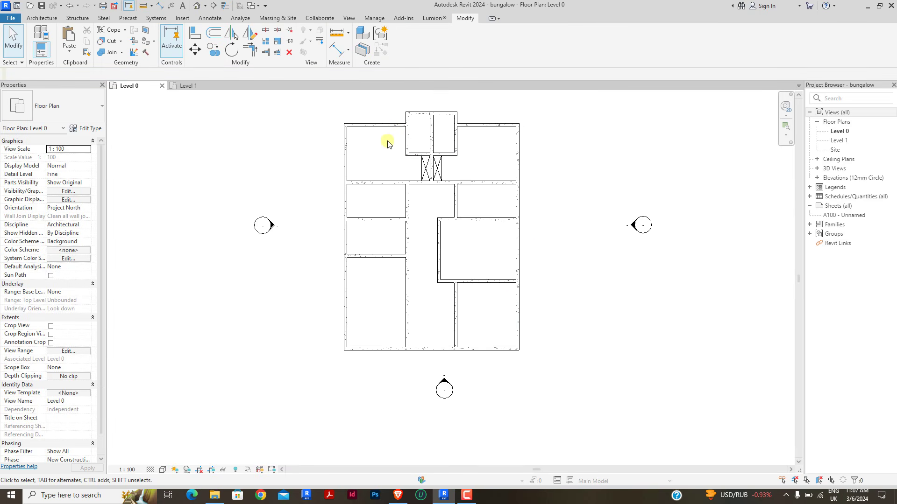
pyautogui.scroll(2, 388, 142)
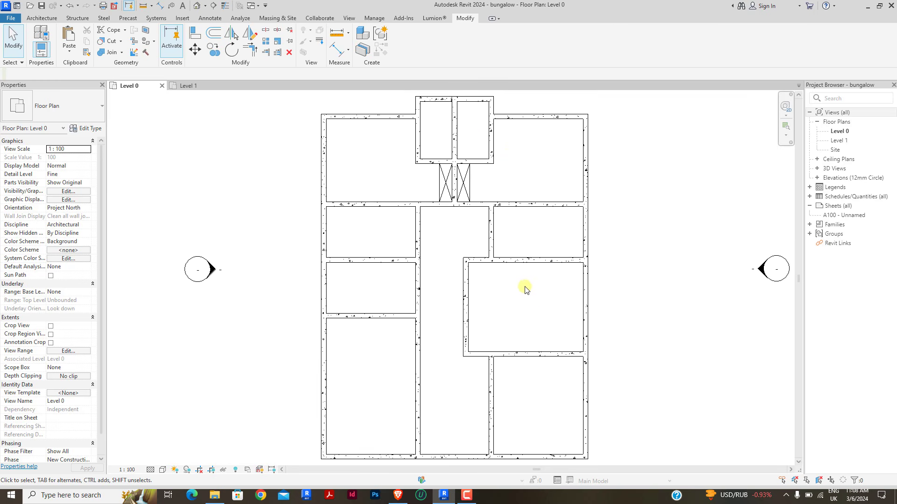
pyautogui.scroll(-3, 506, 192)
# Step: Extend the cross wall south of the middle east room westward to meet the west inner partition
pyautogui.scroll(4, 490, 298)
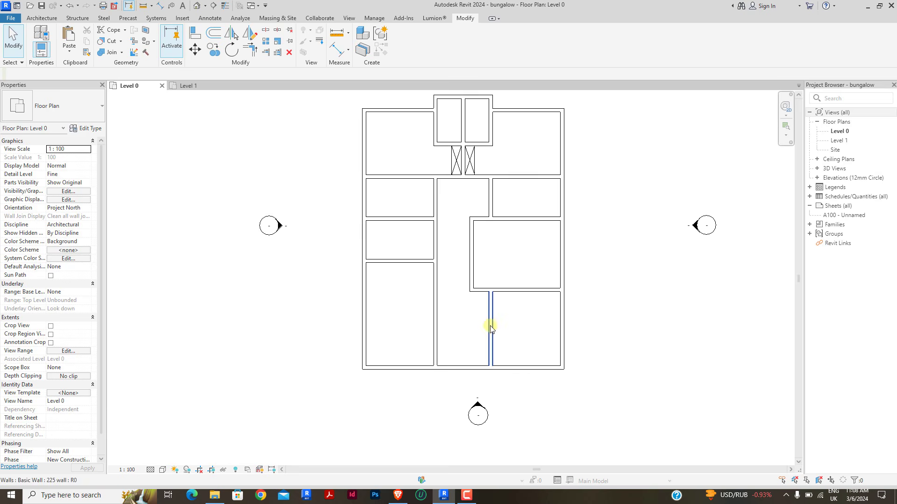
pyautogui.click(485, 293)
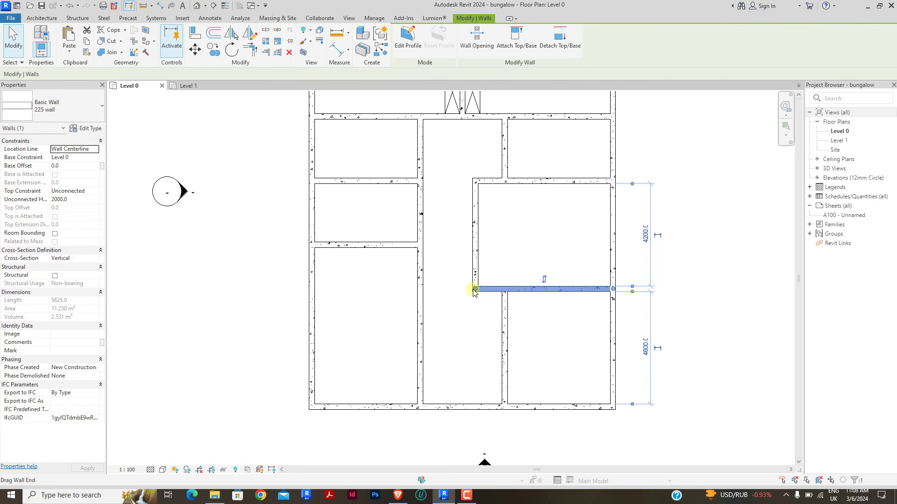
pyautogui.moveTo(473, 290); pyautogui.dragTo(423, 289)
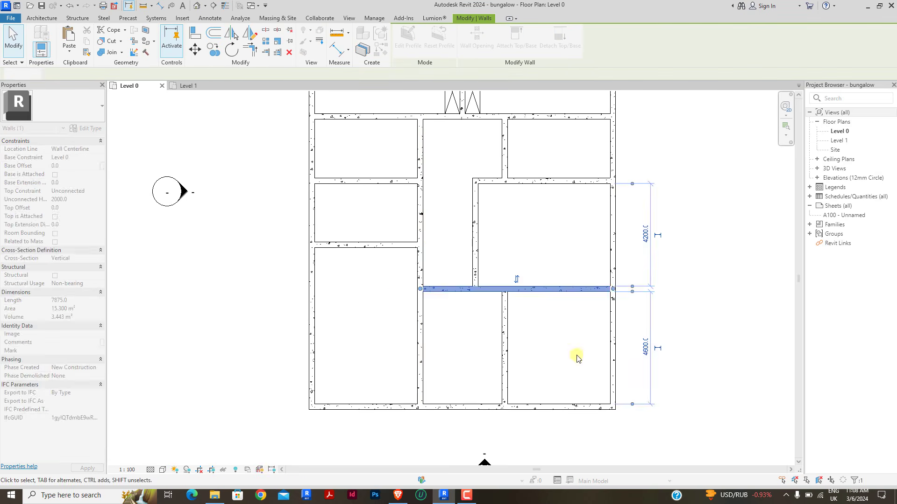
pyautogui.click(576, 358)
# Step: Select the whole floor plan and move it slightly northeast between the elevation markers
pyautogui.scroll(-3, 489, 200)
pyautogui.scroll(1, 495, 301)
pyautogui.scroll(-2, 484, 327)
pyautogui.scroll(1, 510, 183)
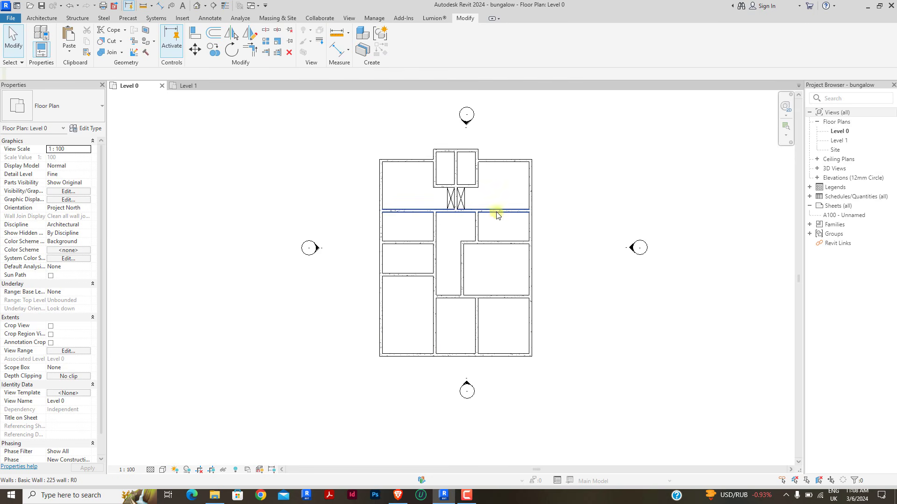
pyautogui.moveTo(374, 148); pyautogui.dragTo(613, 364)
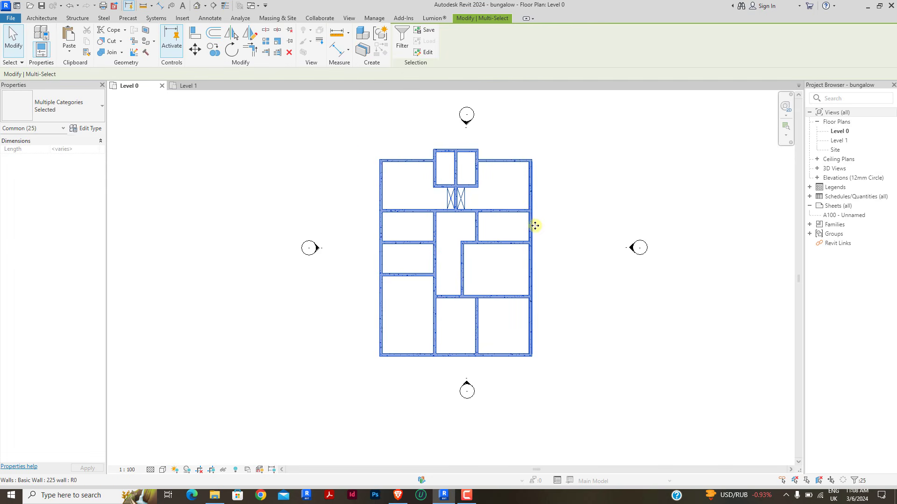
pyautogui.moveTo(531, 224); pyautogui.dragTo(541, 209)
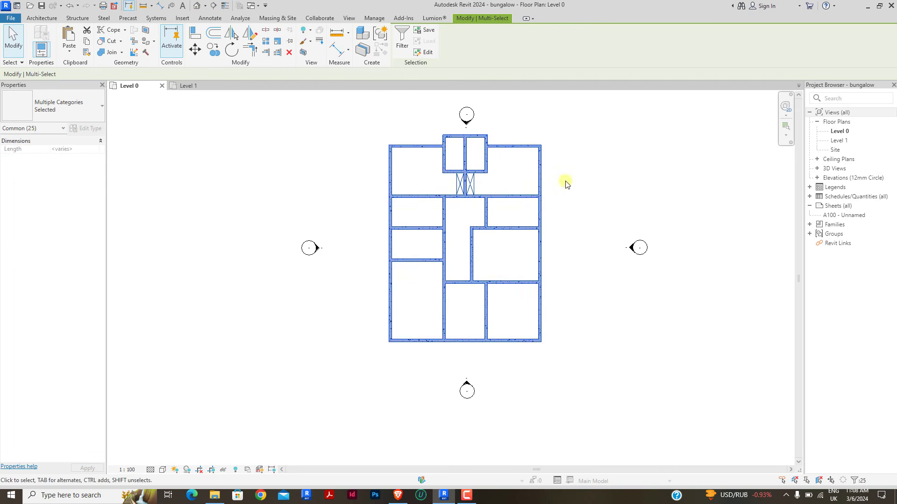
pyautogui.click(567, 183)
# Step: Offset a copy of the extended cross wall 3225 mm southward through the two southern rooms
pyautogui.scroll(1, 503, 222)
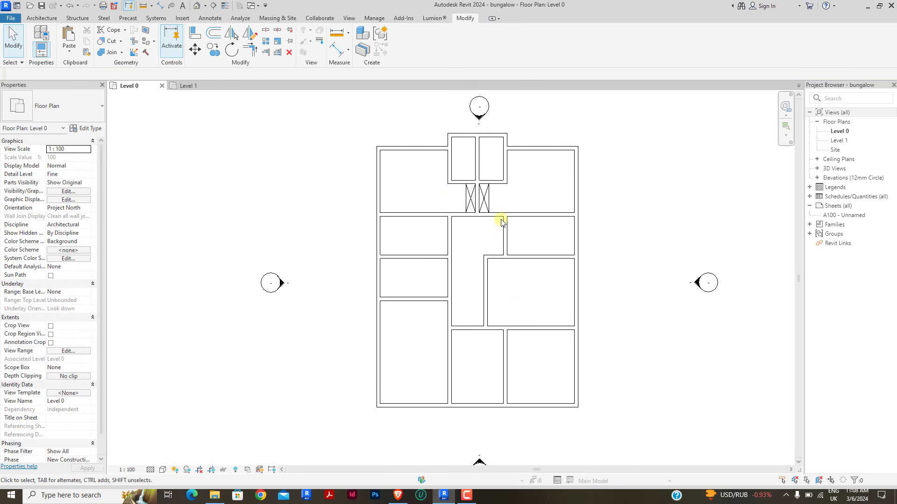
pyautogui.scroll(-2, 537, 304)
pyautogui.click(219, 36)
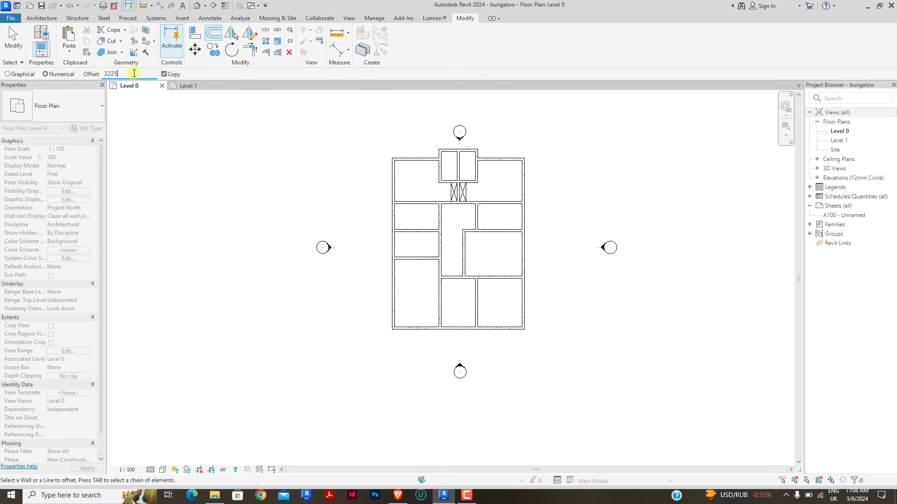
pyautogui.scroll(3, 491, 285)
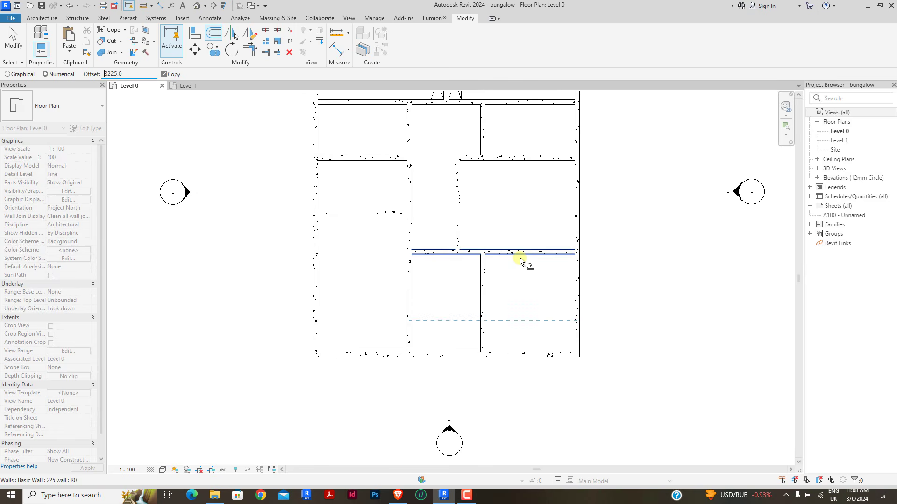
pyautogui.press('Escape')
pyautogui.rightClick(509, 203)
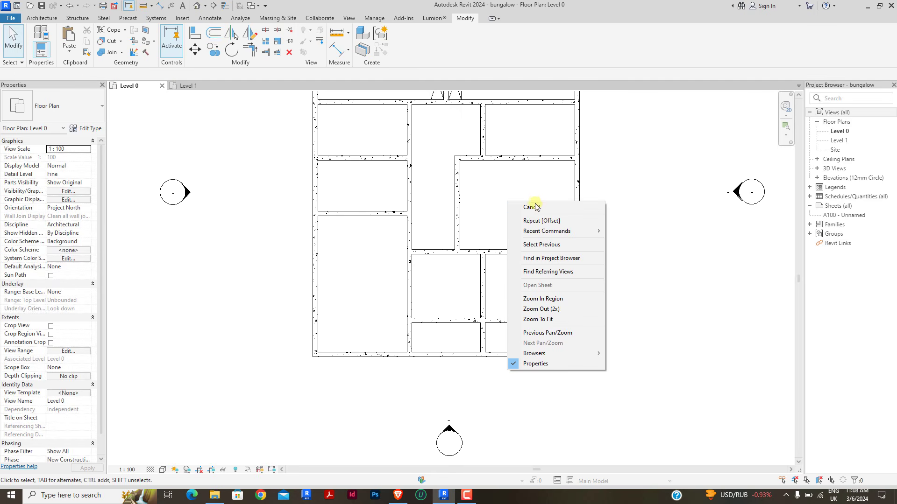
pyautogui.click(531, 209)
# Step: Shorten the new southern cross wall so its eastern end stops at the partition beside the southeast room
pyautogui.click(486, 293)
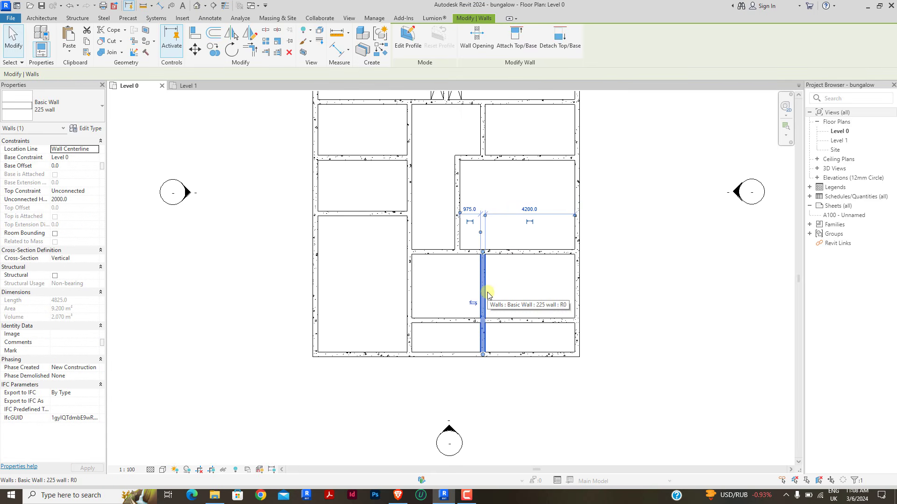
pyautogui.click(505, 295)
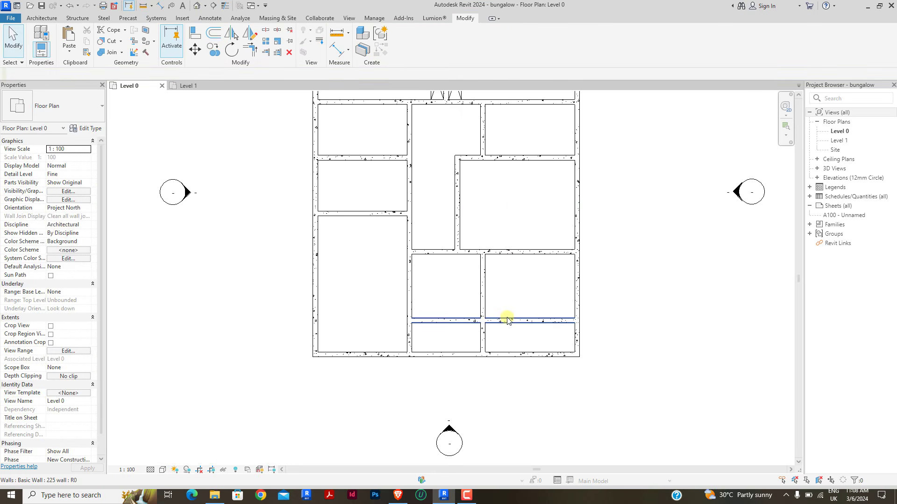
pyautogui.click(520, 320)
pyautogui.moveTo(577, 322); pyautogui.dragTo(482, 320)
pyautogui.click(530, 281)
# Step: Place an aligned dimension across the width of the south central room between its two partitions
pyautogui.click(485, 285)
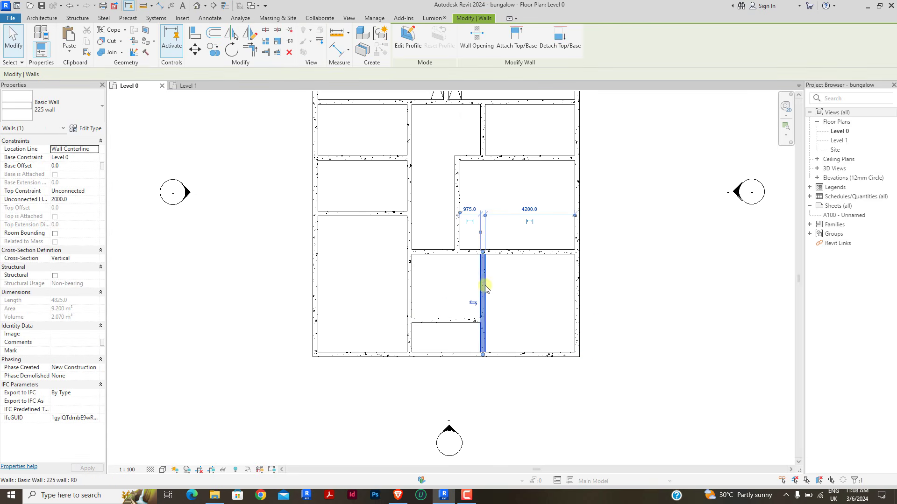
pyautogui.press('d')
pyautogui.press('i')
pyautogui.click(414, 284)
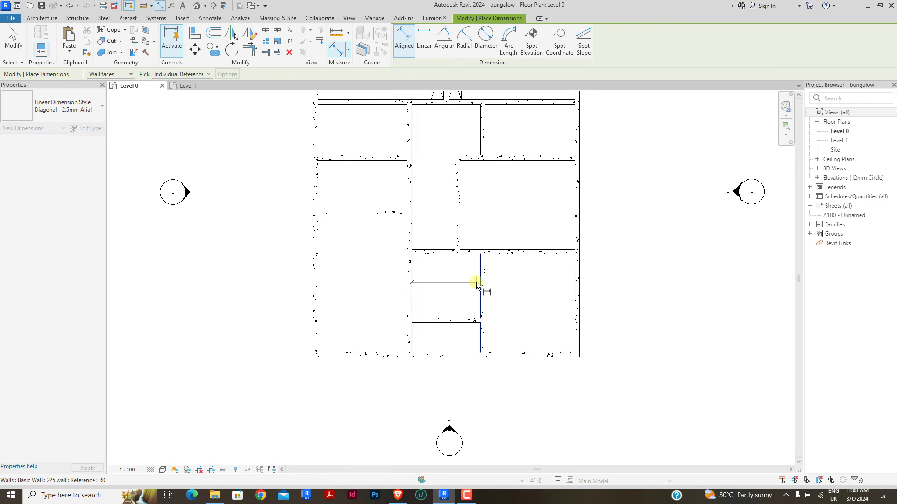
pyautogui.click(480, 284)
pyautogui.click(447, 275)
pyautogui.rightClick(513, 232)
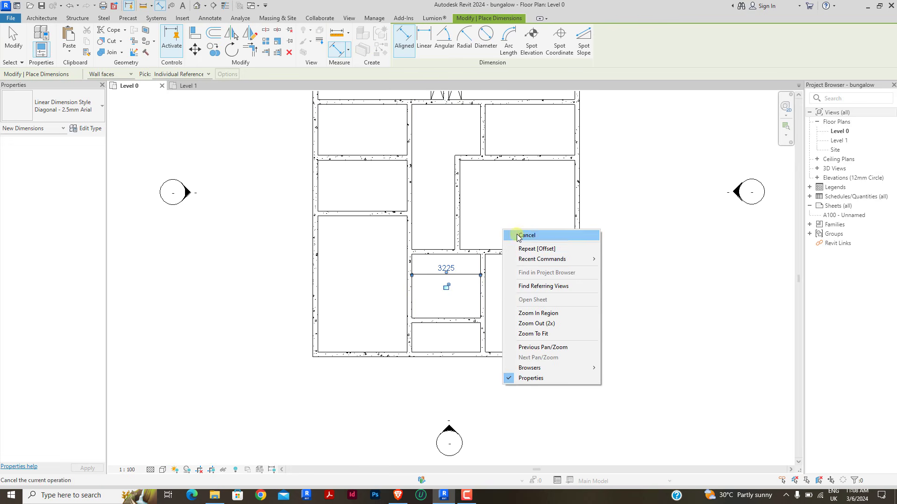
pyautogui.click(522, 235)
# Step: Set the south central room's width to 4200 mm by moving its eastern partition
pyautogui.click(445, 269)
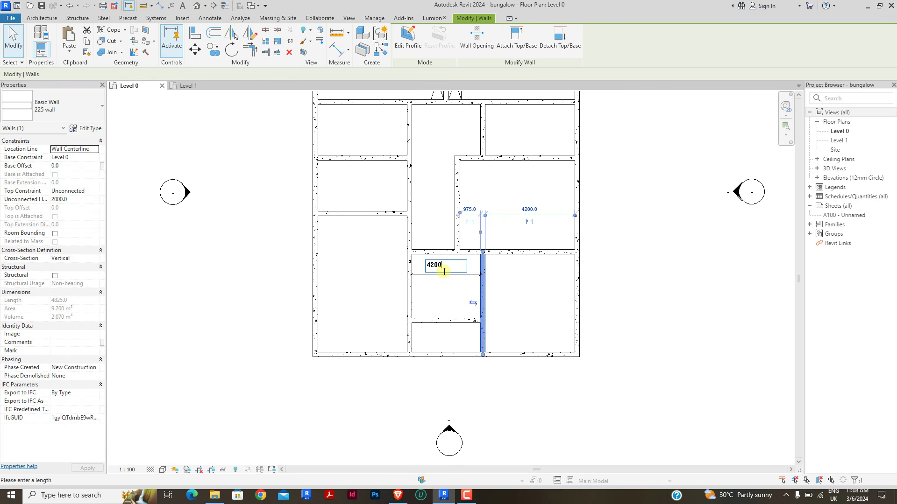
pyautogui.press('Return')
pyautogui.click(528, 288)
# Step: Shorten the south central room's eastern partition so its southern end stops at the southern cross wall
pyautogui.click(503, 329)
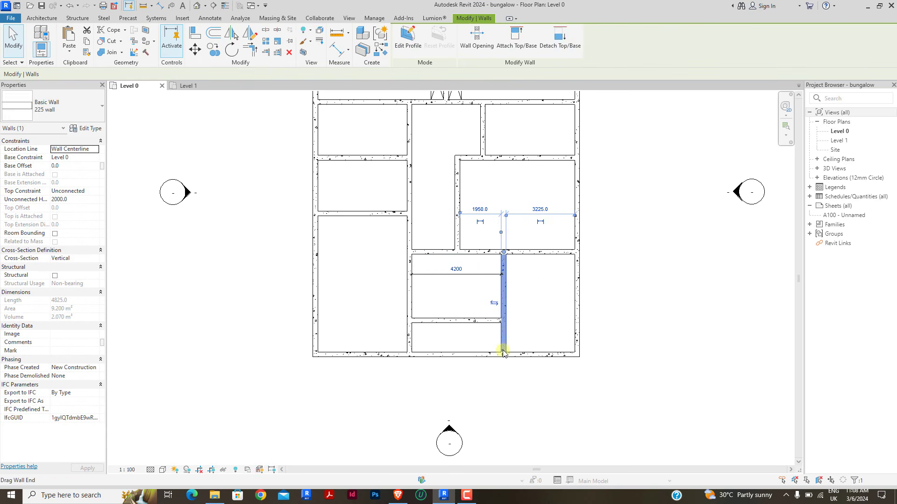
pyautogui.moveTo(503, 355); pyautogui.dragTo(502, 326)
pyautogui.click(510, 257)
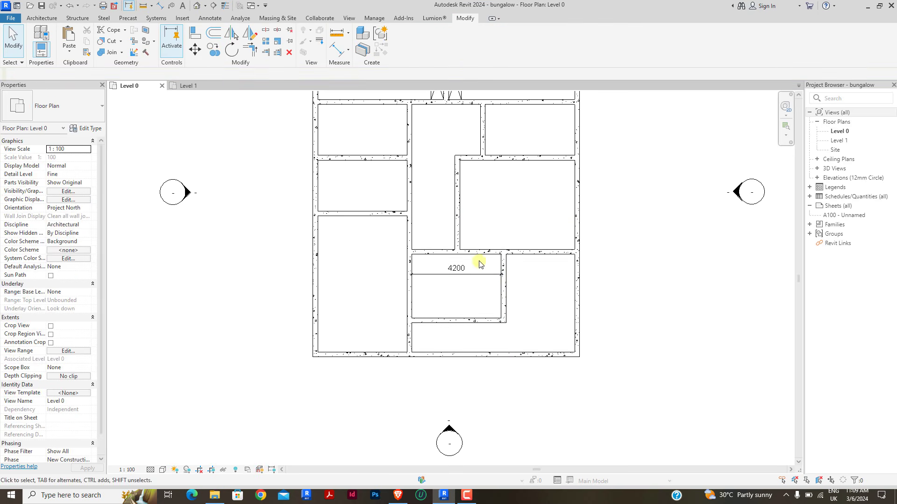
pyautogui.scroll(-2, 477, 260)
pyautogui.scroll(2, 473, 261)
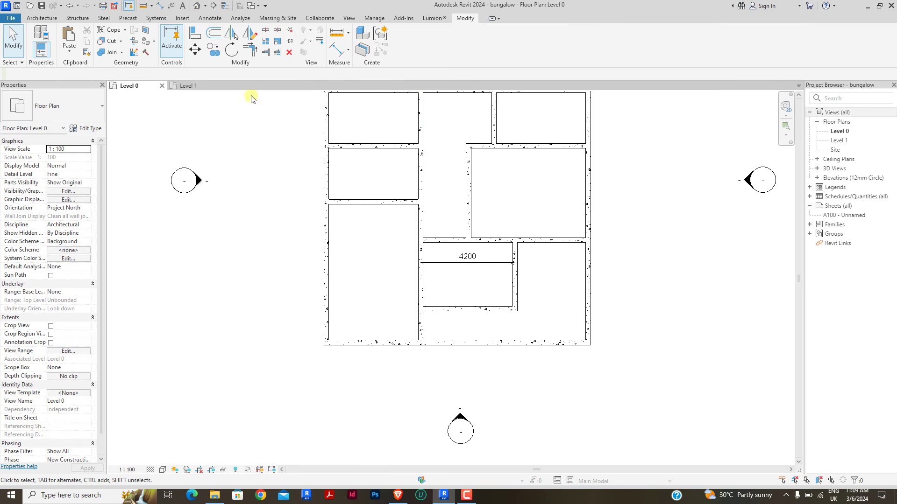
# Step: Try an offset copy of the southwest room's northern wall 4725 mm southward, and delete that copy
pyautogui.click(217, 36)
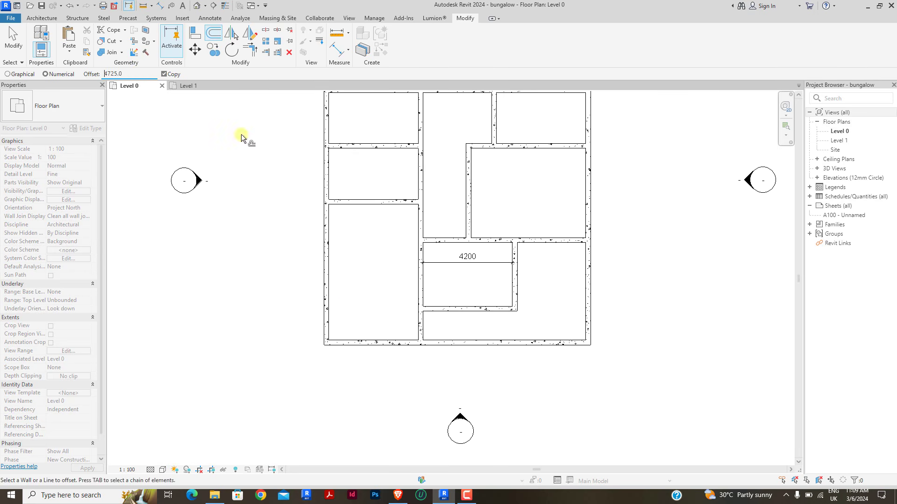
pyautogui.click(366, 209)
pyautogui.rightClick(444, 207)
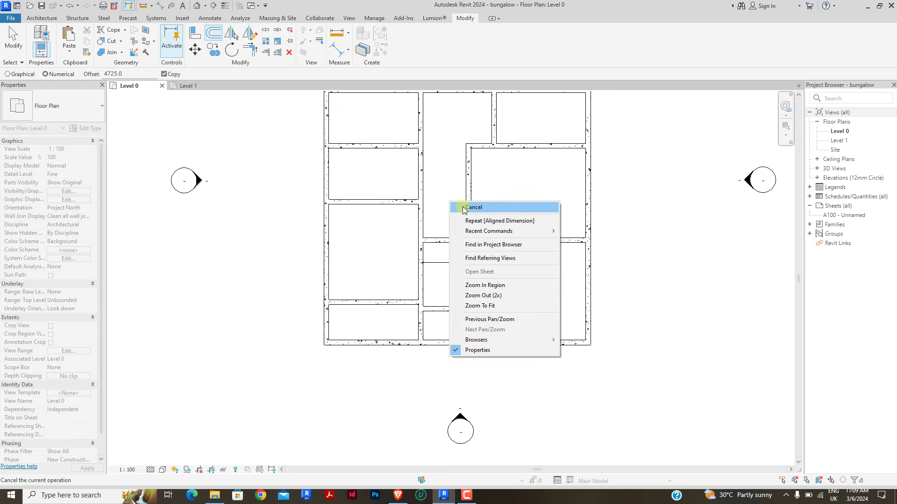
pyautogui.click(466, 211)
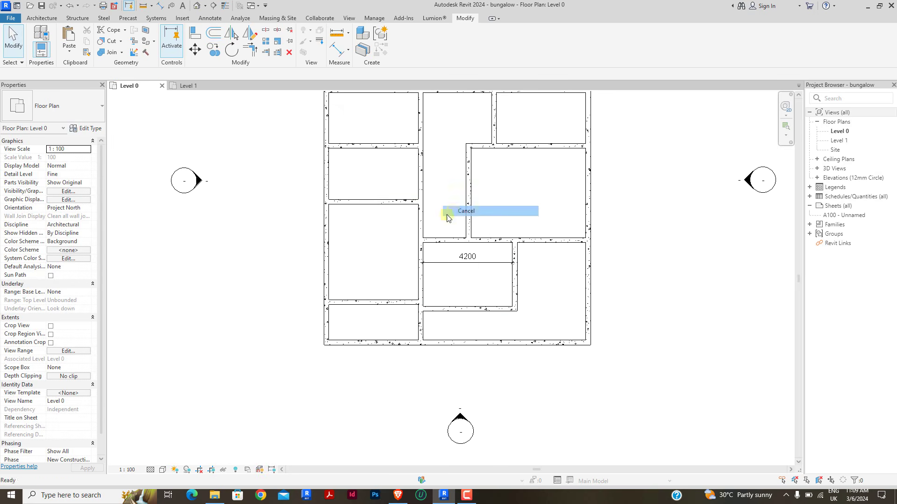
pyautogui.click(388, 303)
pyautogui.press('Delete')
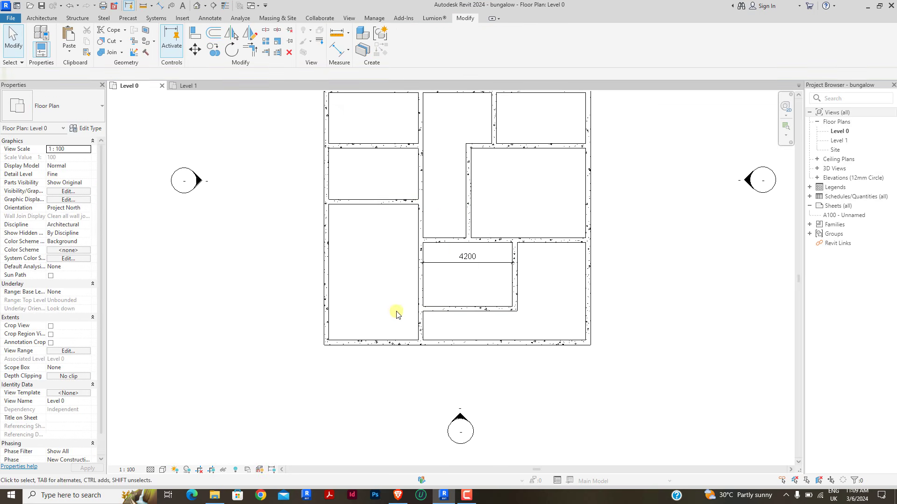
# Step: Extend the southern cross wall westward across the southwest room to the west exterior wall
pyautogui.click(436, 308)
pyautogui.moveTo(422, 309); pyautogui.dragTo(328, 314)
pyautogui.click(241, 224)
pyautogui.scroll(-2, 357, 220)
pyautogui.scroll(3, 340, 257)
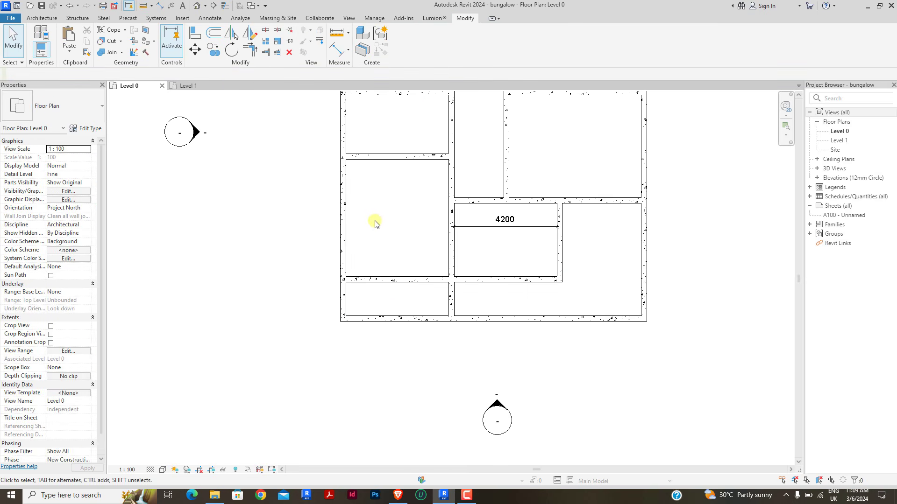
# Step: Extend the southwest room's northern wall westward past the exterior wall
pyautogui.scroll(-2, 378, 235)
pyautogui.moveTo(350, 181); pyautogui.dragTo(325, 181)
pyautogui.click(335, 210)
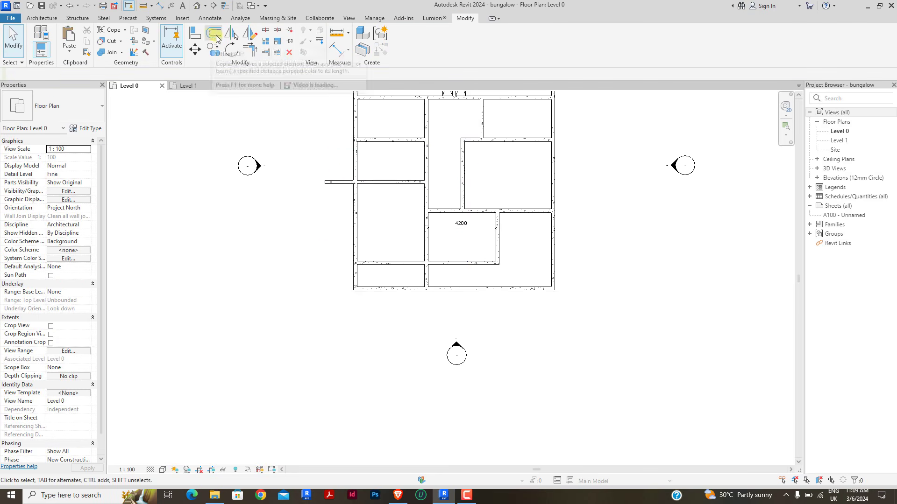
# Step: Measure the southwest room's width between the west exterior wall and its eastern partition, without placing a dimension
pyautogui.click(336, 49)
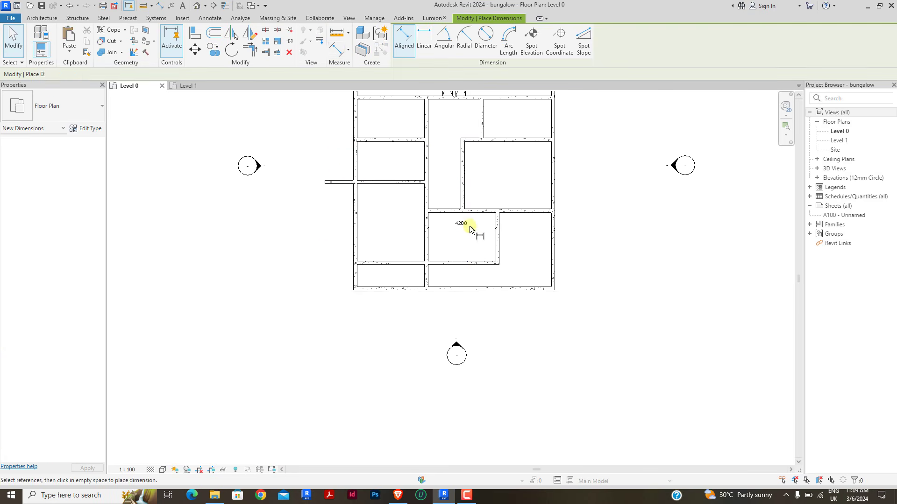
pyautogui.click(425, 229)
pyautogui.click(361, 217)
pyautogui.scroll(2, 380, 212)
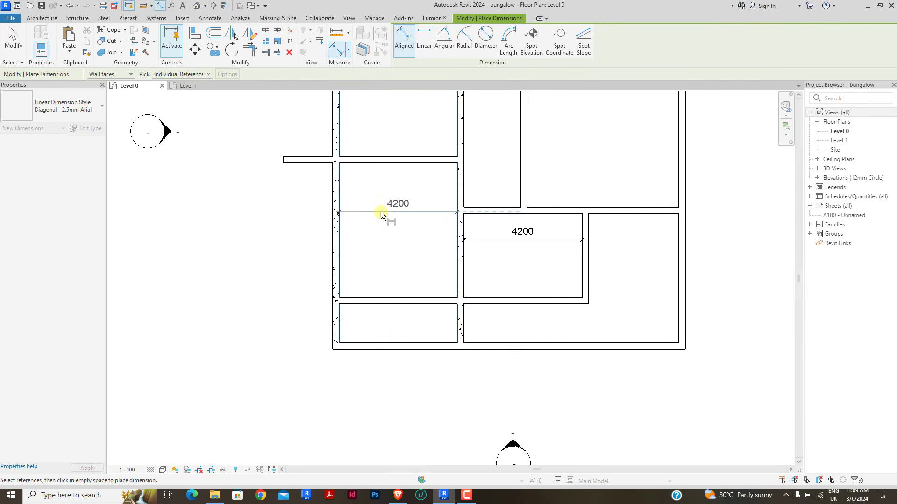
pyautogui.rightClick(410, 186)
pyautogui.click(442, 303)
pyautogui.rightClick(399, 183)
pyautogui.click(414, 188)
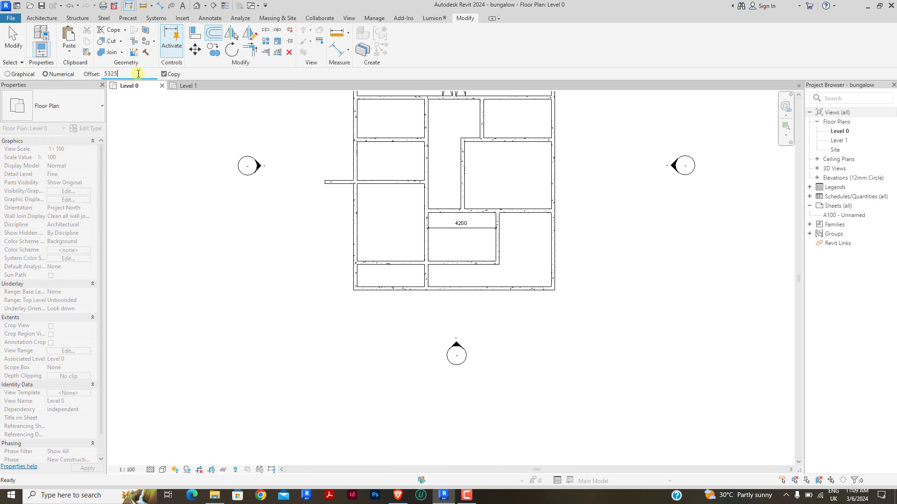
# Step: Offset the southwest room's eastern partition 5325 mm westward and trim the copy into corners with the room's northern and southern cross walls
pyautogui.click(424, 197)
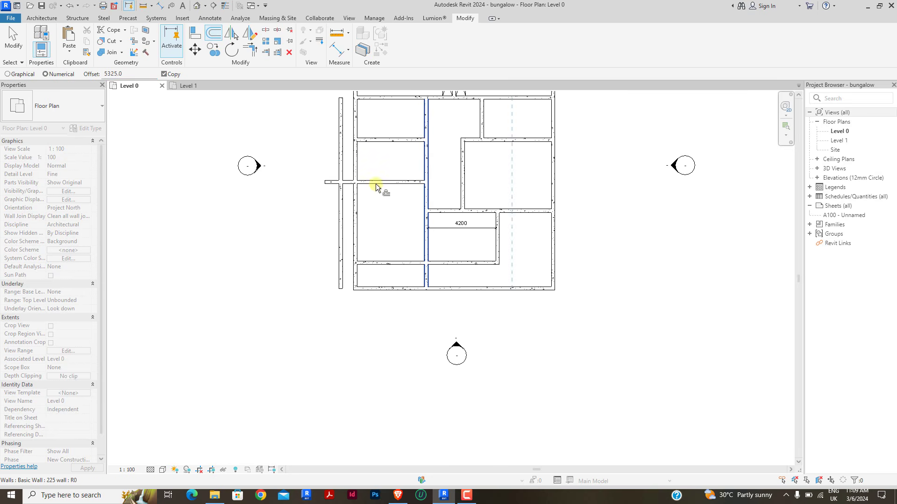
pyautogui.click(250, 49)
pyautogui.click(340, 201)
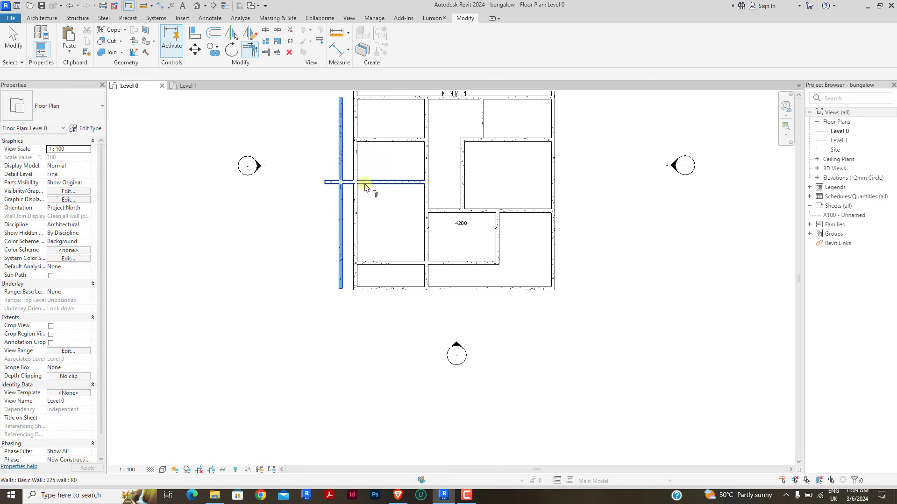
pyautogui.click(348, 182)
pyautogui.click(340, 239)
pyautogui.click(374, 269)
pyautogui.rightClick(376, 215)
pyautogui.click(392, 220)
pyautogui.rightClick(392, 217)
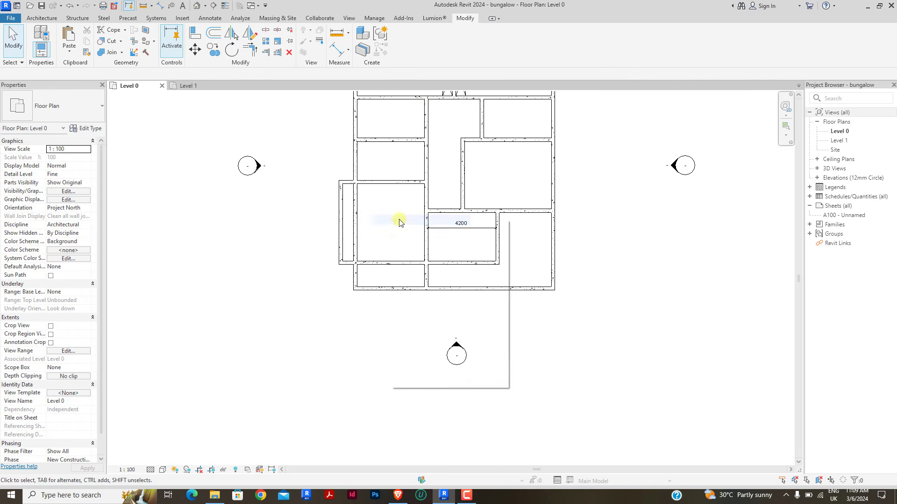
pyautogui.click(403, 222)
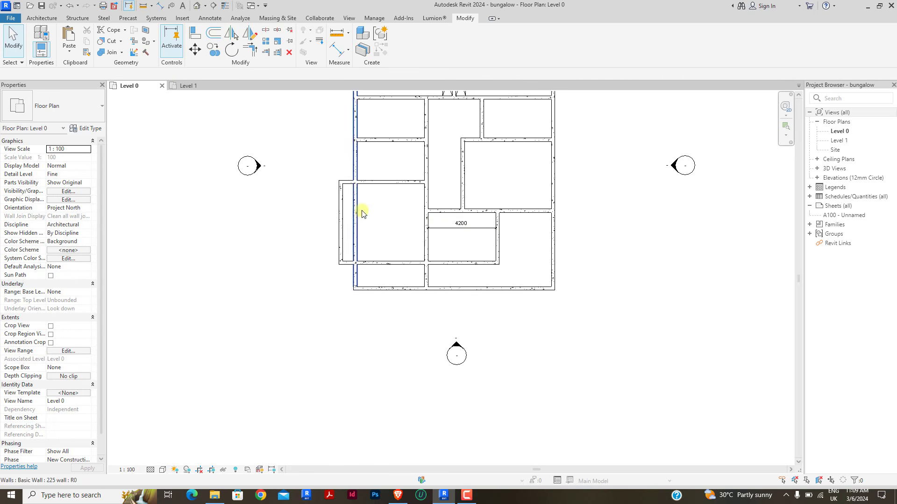
# Step: Split the old west exterior wall inside the southwest room and trim its northern part back to the room's northern wall
pyautogui.scroll(2, 362, 208)
pyautogui.click(277, 52)
pyautogui.click(352, 229)
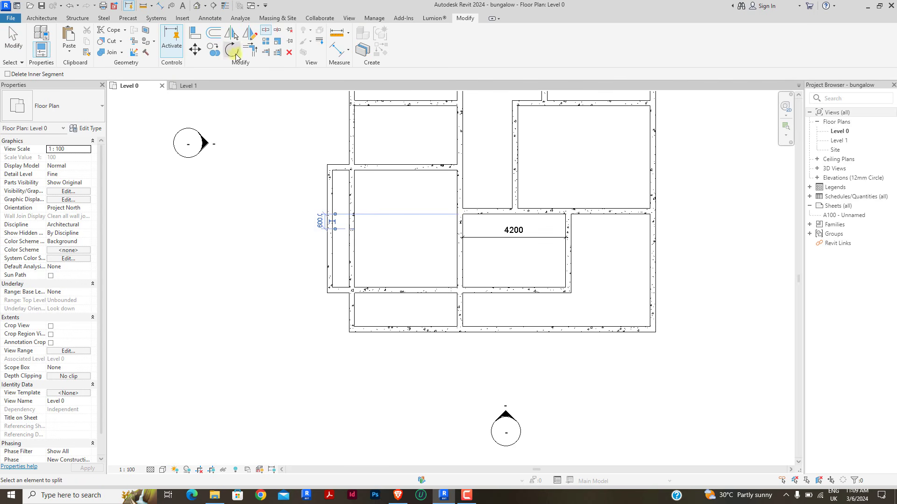
pyautogui.click(269, 54)
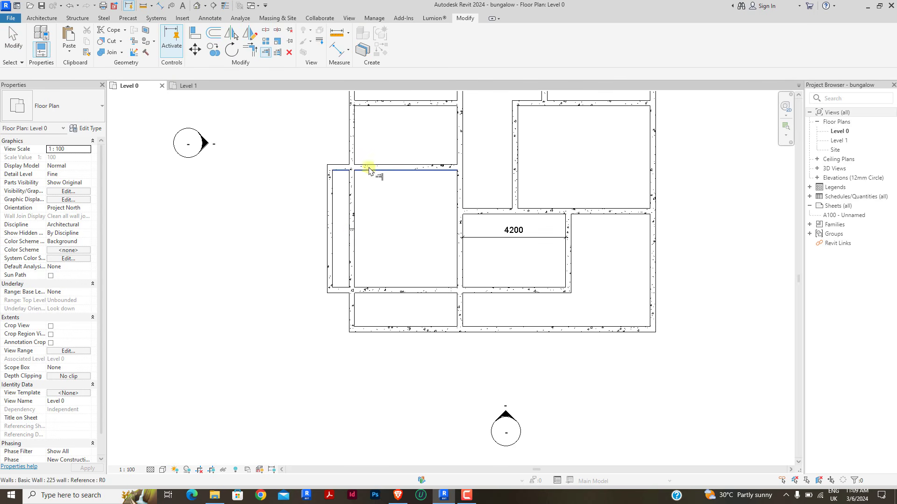
pyautogui.click(370, 168)
pyautogui.click(351, 146)
pyautogui.rightClick(410, 144)
pyautogui.click(411, 143)
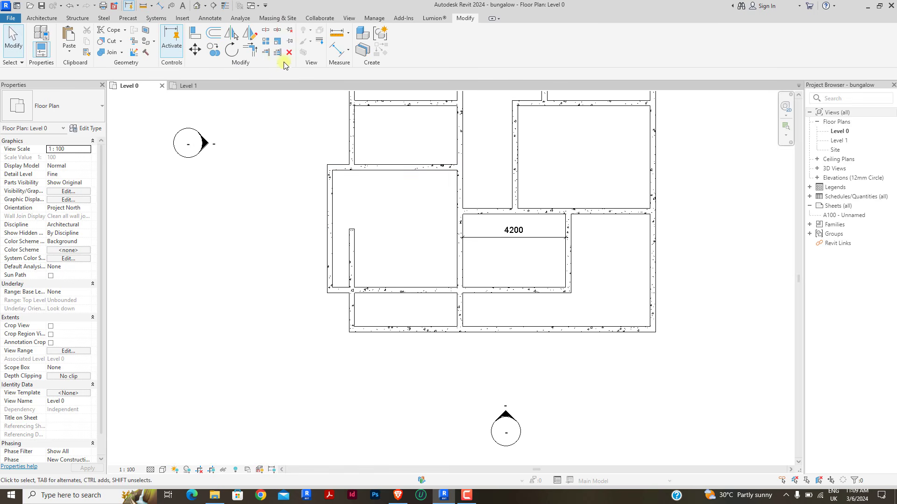
# Step: Trim the old exterior wall's southern part back to the southern cross wall, opening the southwest room to its new western wall
pyautogui.click(265, 52)
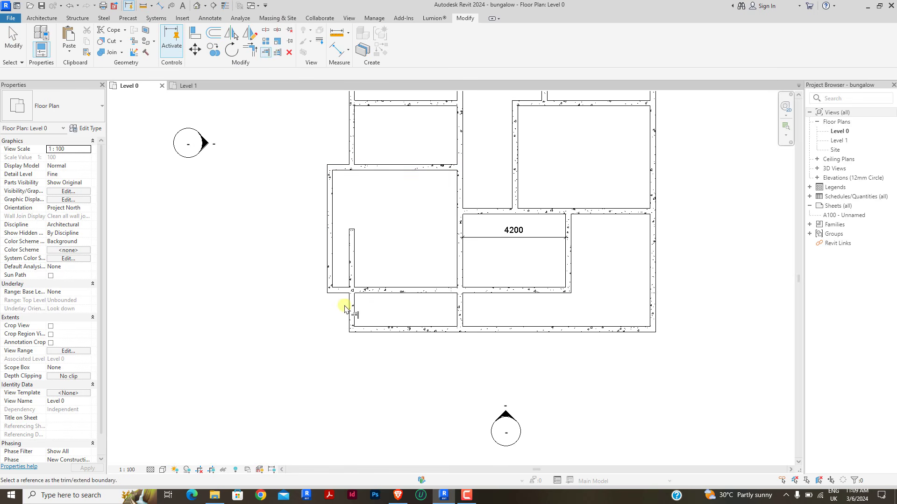
pyautogui.click(367, 293)
pyautogui.click(356, 309)
pyautogui.rightClick(368, 244)
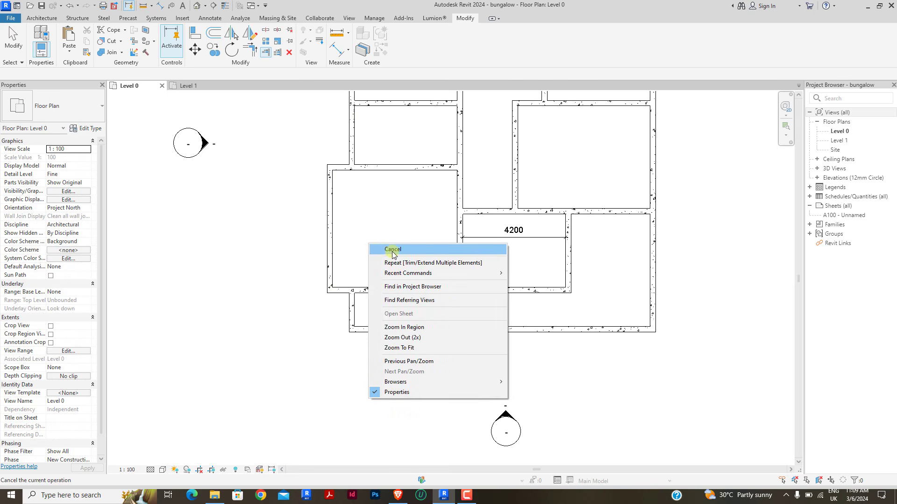
pyautogui.click(391, 252)
pyautogui.rightClick(392, 251)
pyautogui.click(414, 259)
# Step: Set the south central room's width to 4500 mm by moving its eastern partition
pyautogui.scroll(-1, 490, 263)
pyautogui.scroll(2, 503, 255)
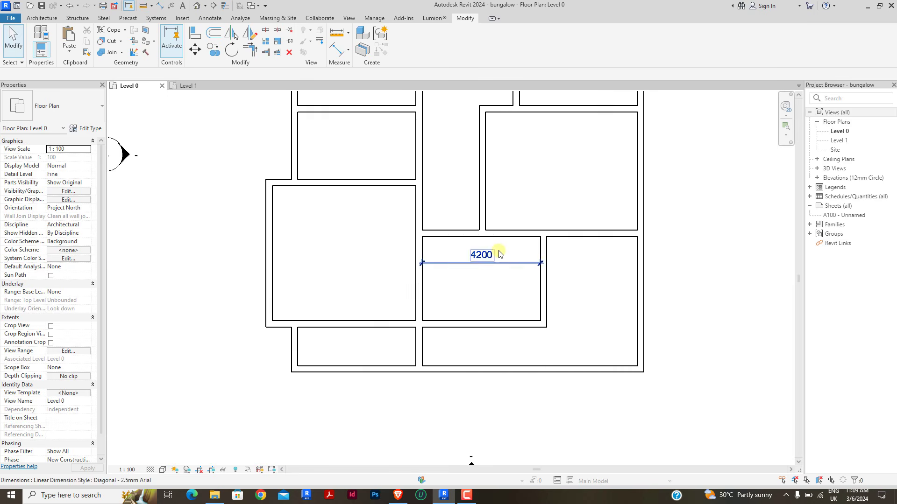
pyautogui.click(543, 278)
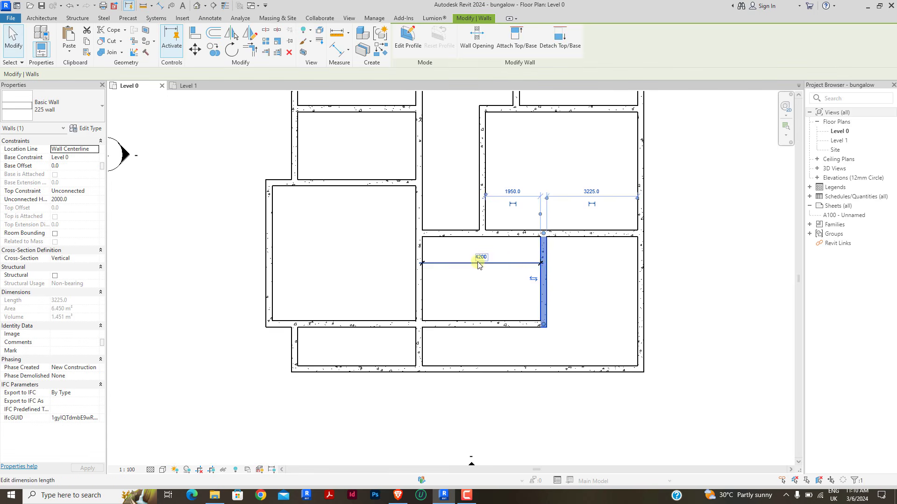
pyautogui.click(480, 255)
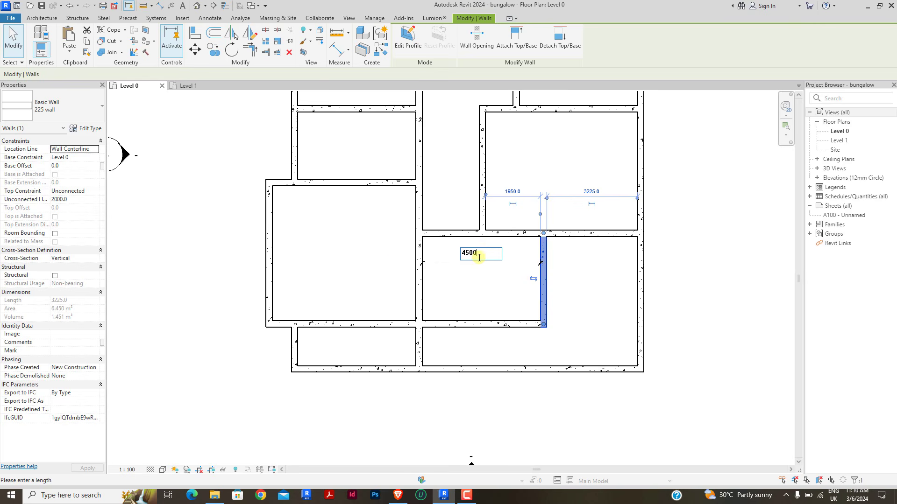
pyautogui.press('Return')
pyautogui.click(394, 255)
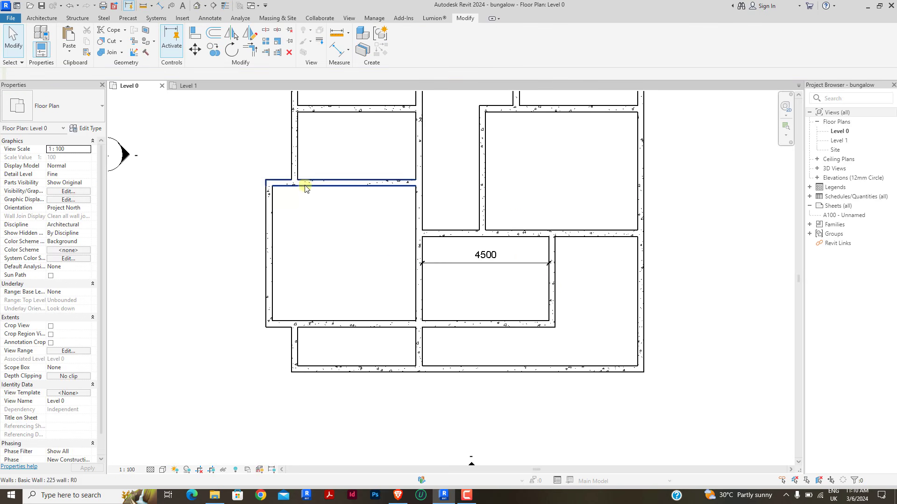
# Step: Place an aligned dimension across the southwest room's width between its new western wall and eastern partition
pyautogui.press('d')
pyautogui.press('i')
pyautogui.click(276, 208)
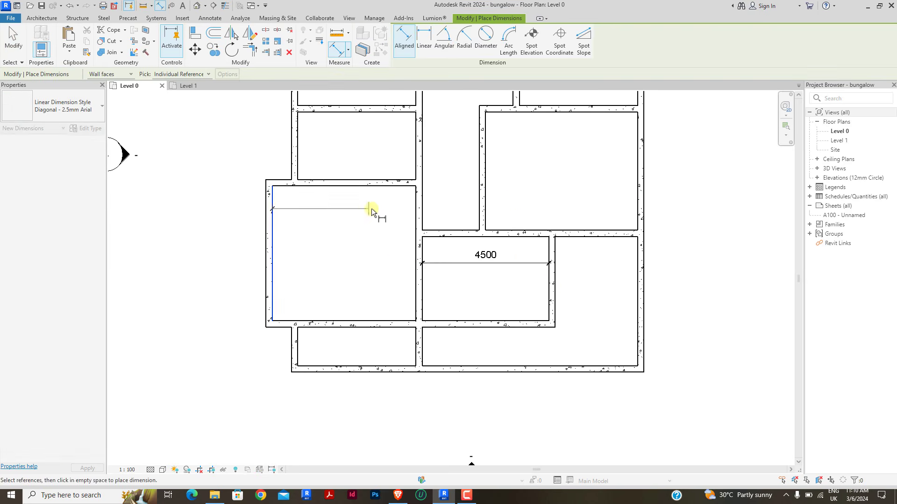
pyautogui.click(417, 206)
pyautogui.click(376, 207)
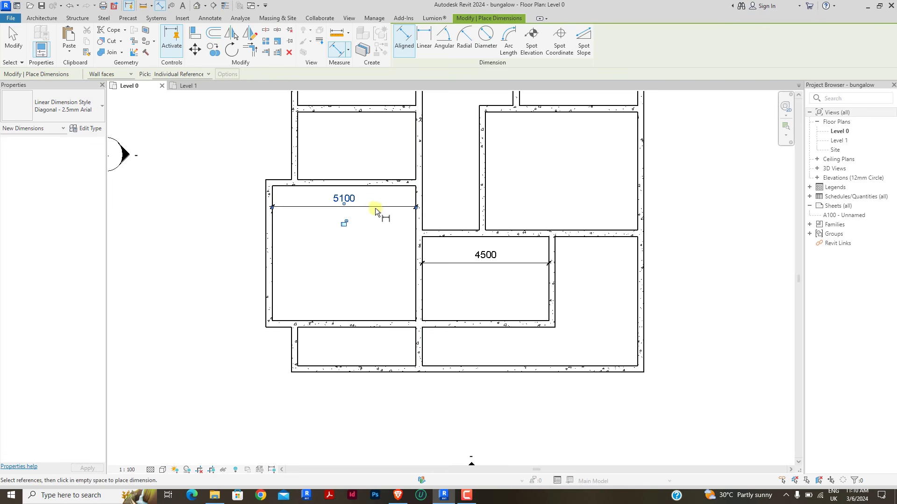
pyautogui.rightClick(360, 162)
pyautogui.click(384, 172)
pyautogui.rightClick(377, 169)
pyautogui.click(395, 175)
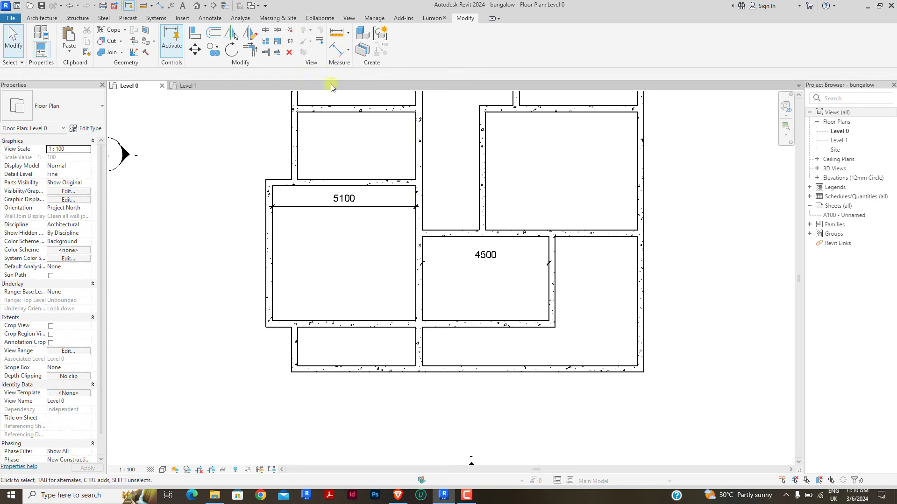
# Step: Dimension how far the southwest room projects beyond the main west exterior wall, placing the dimension just north of the projection
pyautogui.click(337, 50)
pyautogui.click(293, 146)
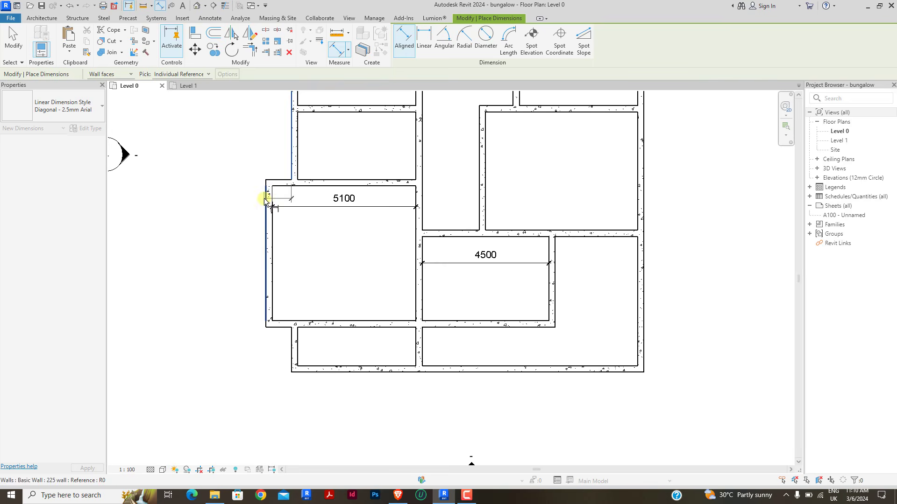
pyautogui.click(266, 196)
pyautogui.scroll(-4, 295, 176)
pyautogui.scroll(5, 342, 256)
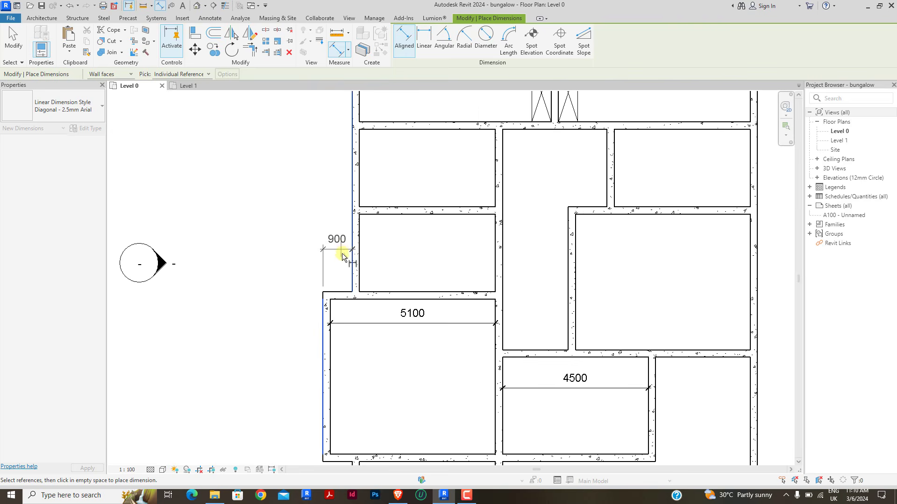
pyautogui.click(341, 264)
pyautogui.rightClick(384, 231)
pyautogui.click(400, 236)
pyautogui.rightClick(400, 234)
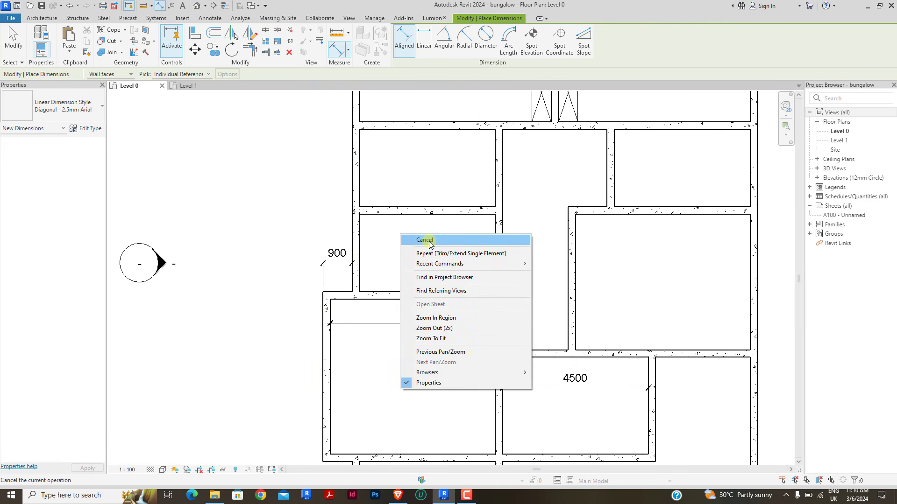
pyautogui.click(429, 241)
# Step: Set the southwest room's width to 5625 mm by moving its projecting western wall
pyautogui.scroll(-2, 329, 183)
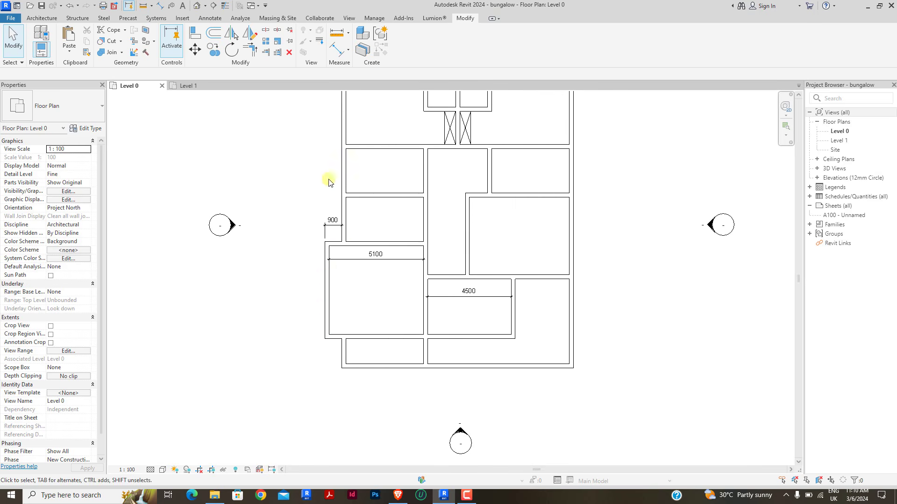
pyautogui.click(332, 277)
pyautogui.click(375, 251)
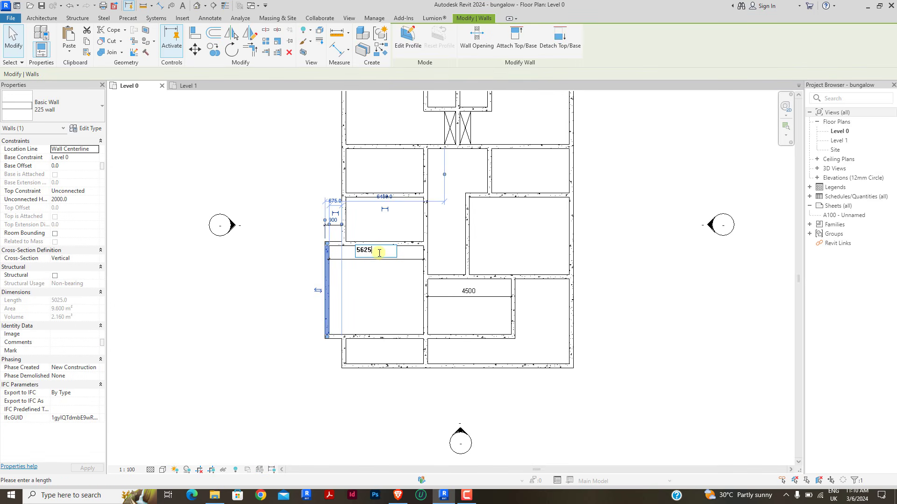
pyautogui.press('Return')
pyautogui.click(290, 220)
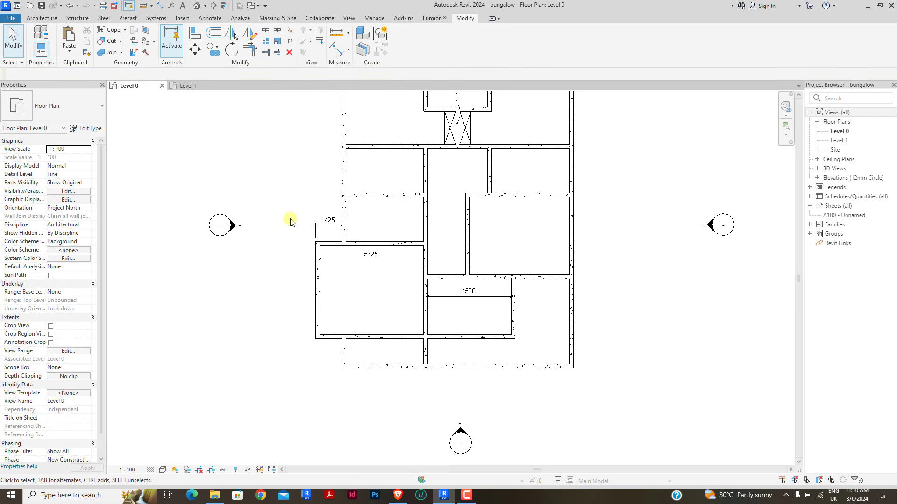
pyautogui.moveTo(330, 264); pyautogui.dragTo(310, 240, button='middle')
pyautogui.scroll(1, 310, 239)
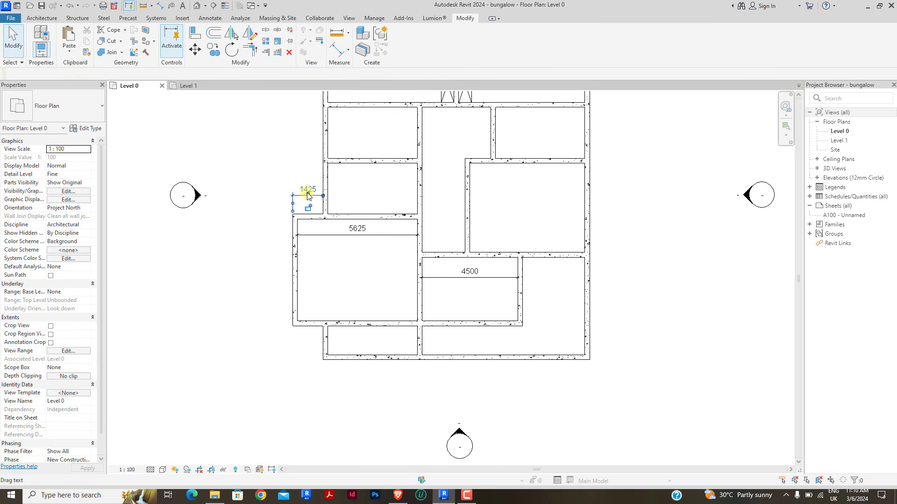
# Step: Delete the southwest projection, southwest room width and south central room width dimensions
pyautogui.click(308, 195)
pyautogui.press('Delete')
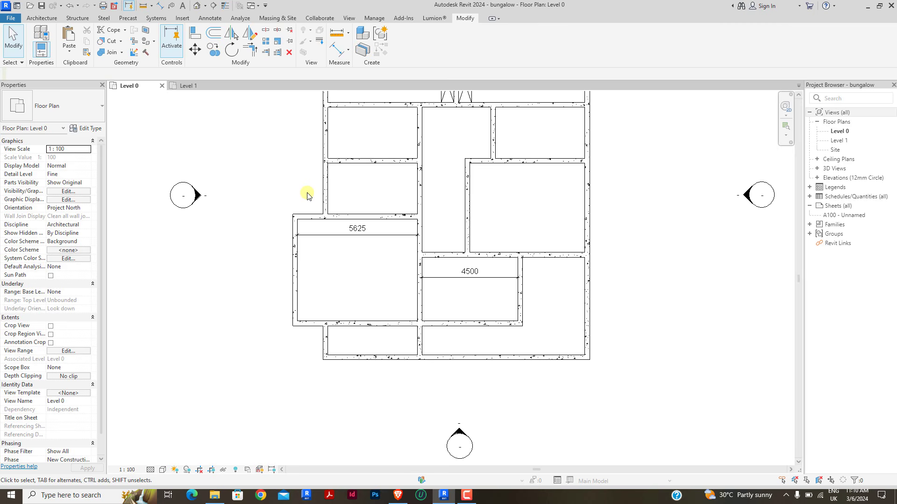
pyautogui.click(361, 235)
pyautogui.press('Delete')
pyautogui.scroll(-2, 365, 238)
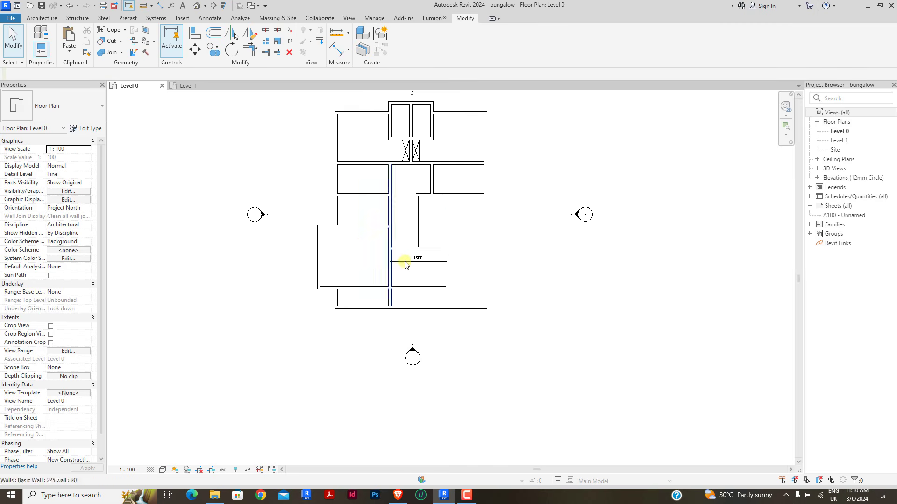
pyautogui.scroll(5, 455, 261)
pyautogui.click(450, 257)
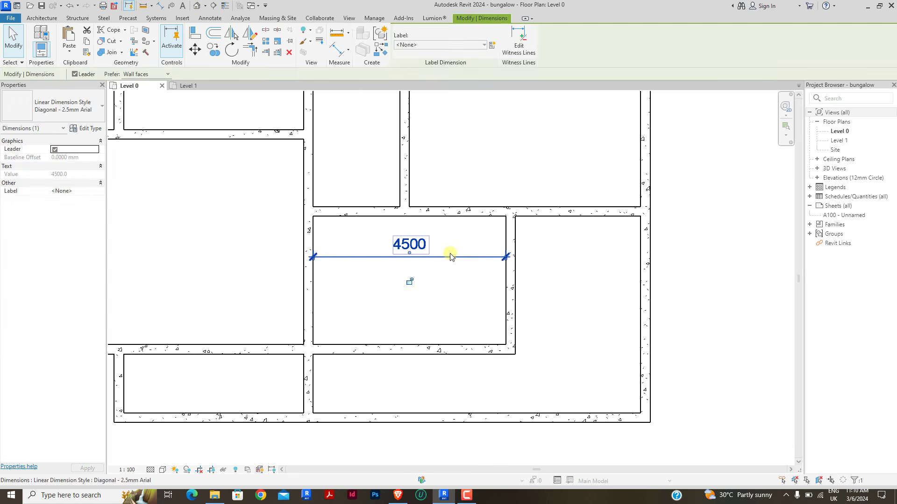
pyautogui.press('Delete')
pyautogui.scroll(-2, 447, 288)
pyautogui.scroll(-2, 422, 308)
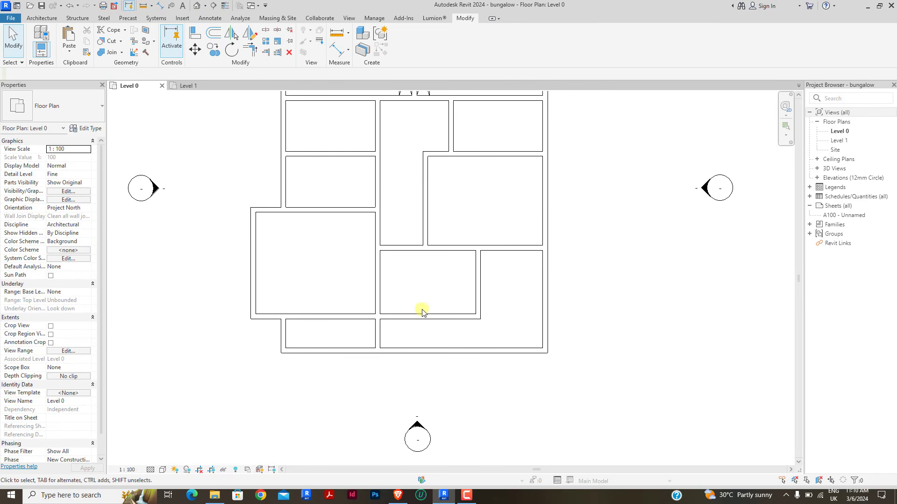
# Step: Move the south exterior wall southward to about 4300 mm from the southwest room's south wall
pyautogui.click(403, 350)
pyautogui.moveTo(406, 395); pyautogui.dragTo(406, 414)
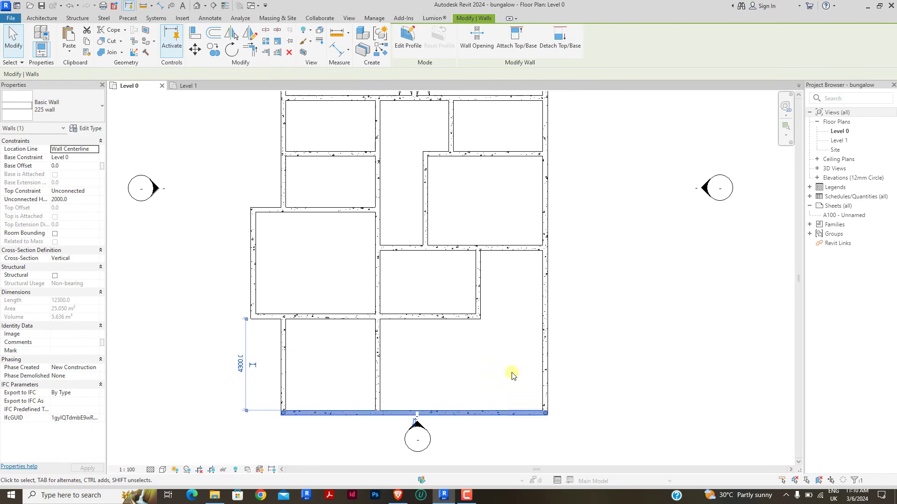
pyautogui.click(512, 374)
pyautogui.scroll(-1, 376, 313)
pyautogui.scroll(1, 416, 279)
pyautogui.scroll(-2, 417, 281)
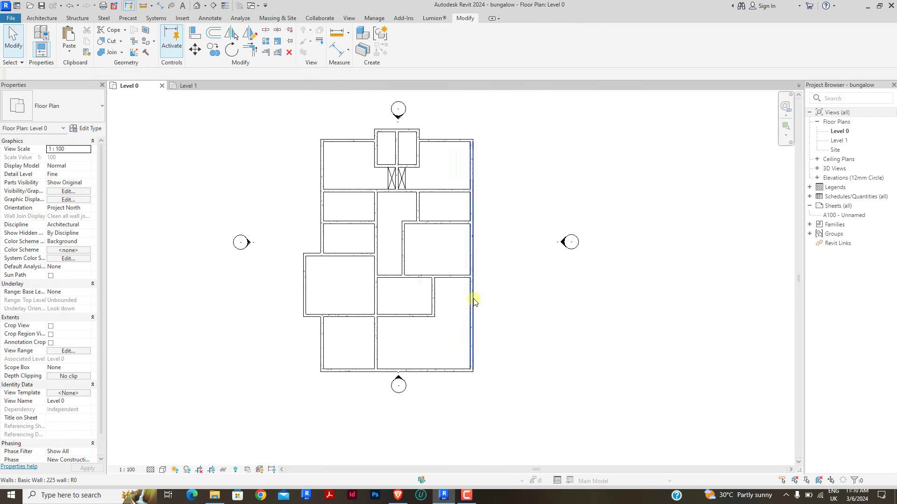
pyautogui.scroll(1, 332, 266)
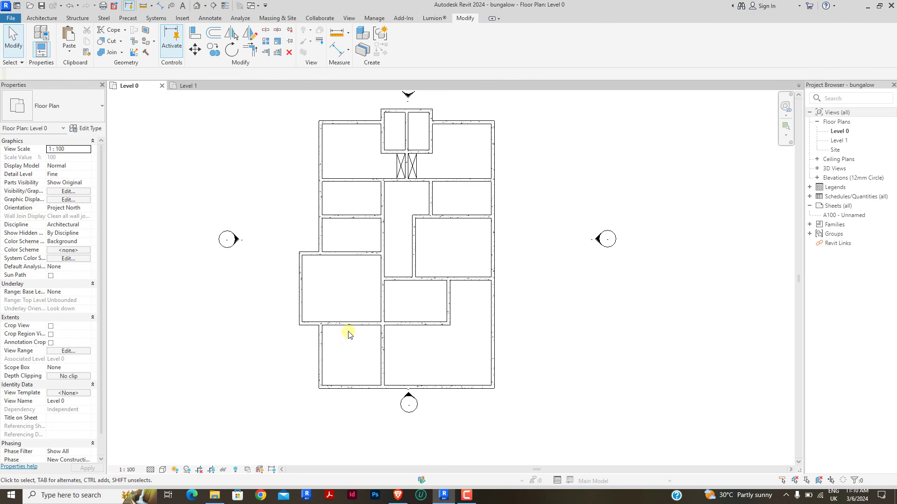
pyautogui.scroll(-1, 345, 197)
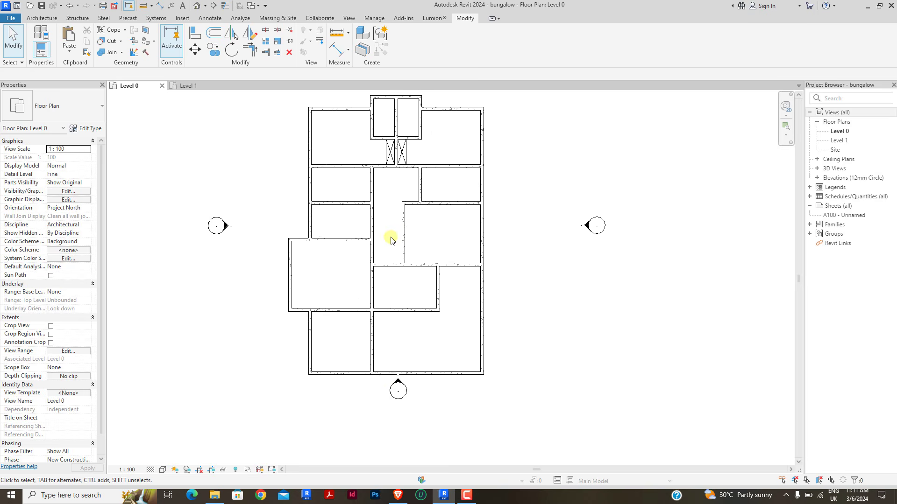
# Step: Offset the southwest room's south wall southward as a copy, and offset that copy another 4125 mm south
pyautogui.scroll(1, 363, 316)
pyautogui.click(214, 37)
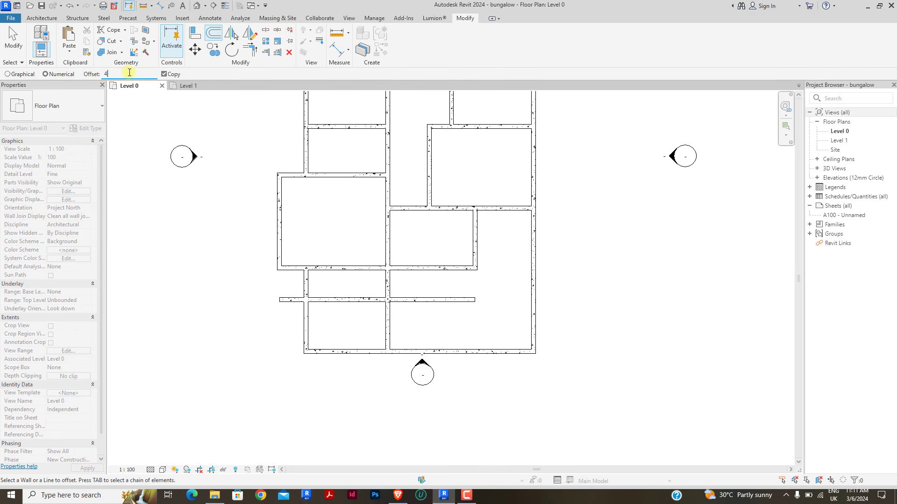
pyautogui.click(322, 302)
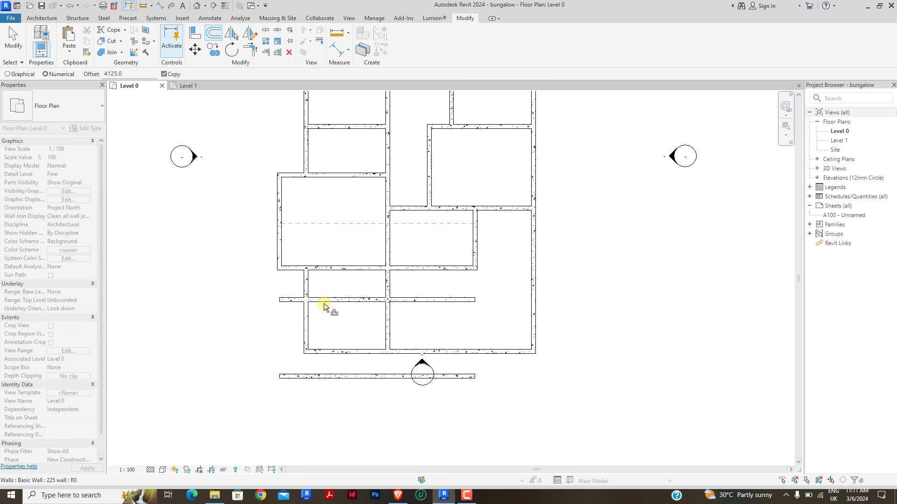
pyautogui.rightClick(570, 275)
pyautogui.click(595, 283)
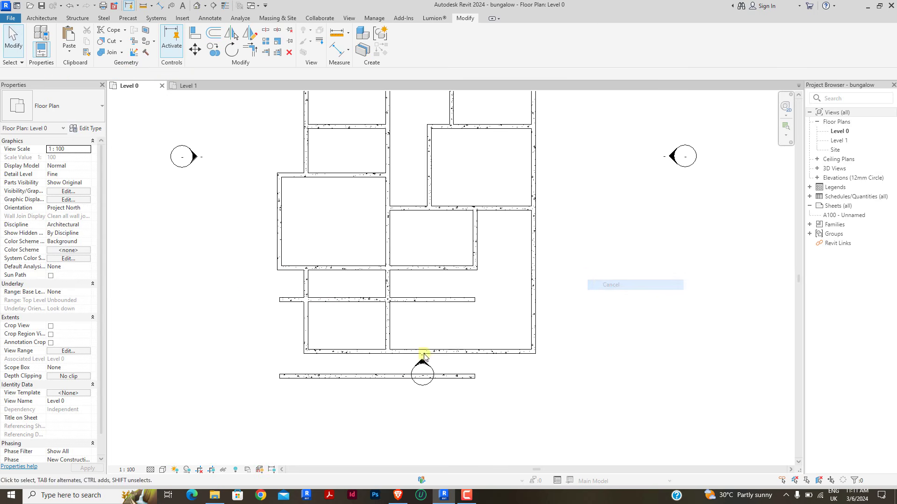
# Step: Move the South elevation marker farther south, well clear of the floor plan
pyautogui.scroll(2, 419, 355)
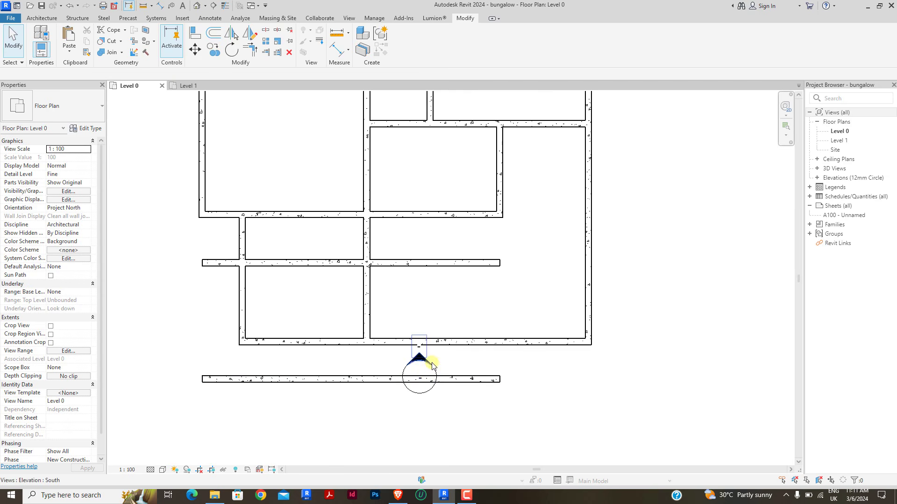
pyautogui.moveTo(387, 314); pyautogui.dragTo(498, 443)
pyautogui.click(195, 49)
pyautogui.click(420, 369)
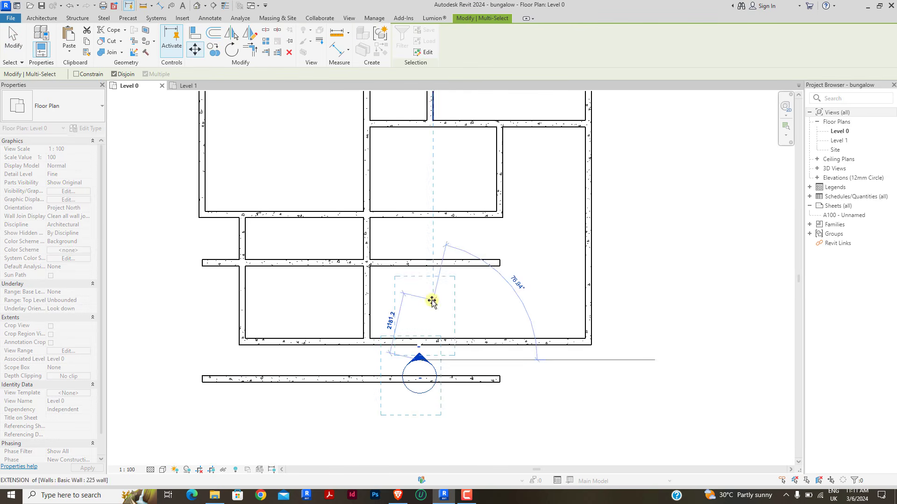
pyautogui.scroll(-3, 430, 414)
pyautogui.click(429, 401)
pyautogui.press('Escape')
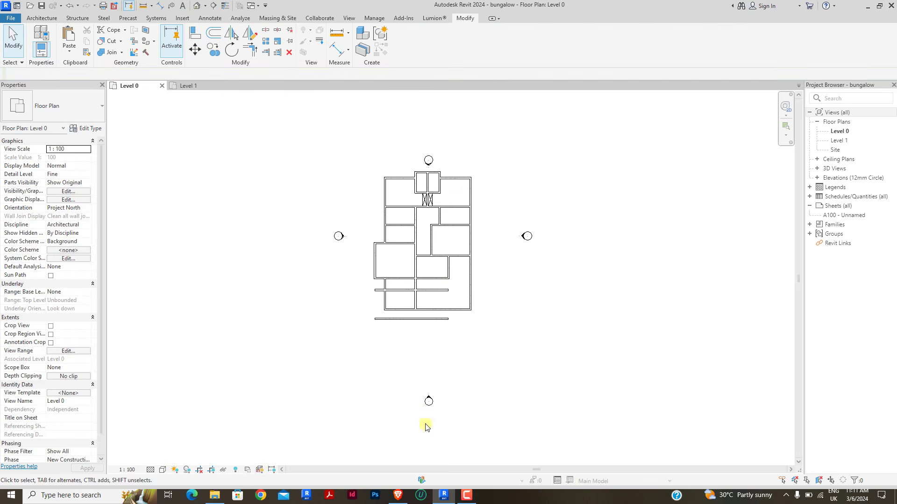
# Step: Trim the lower west exterior wall and the southernmost offset wall into a corner
pyautogui.scroll(5, 414, 322)
pyautogui.scroll(2, 343, 234)
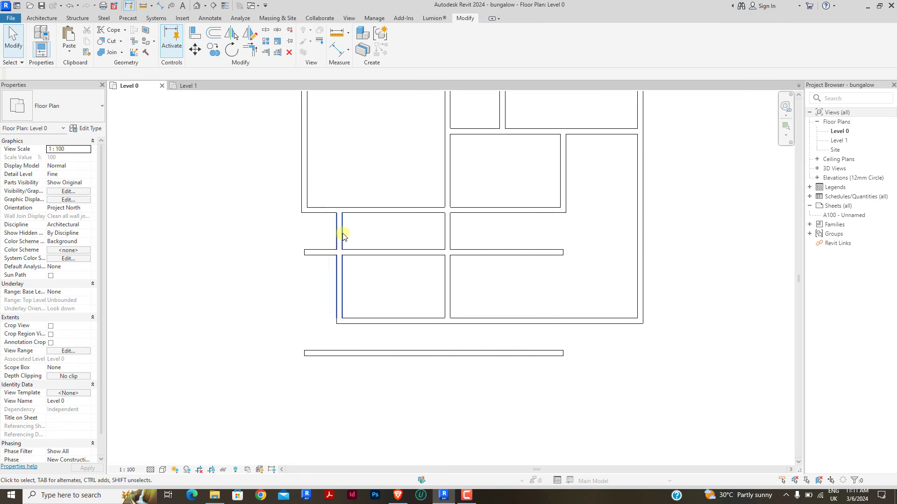
pyautogui.click(244, 51)
pyautogui.click(340, 308)
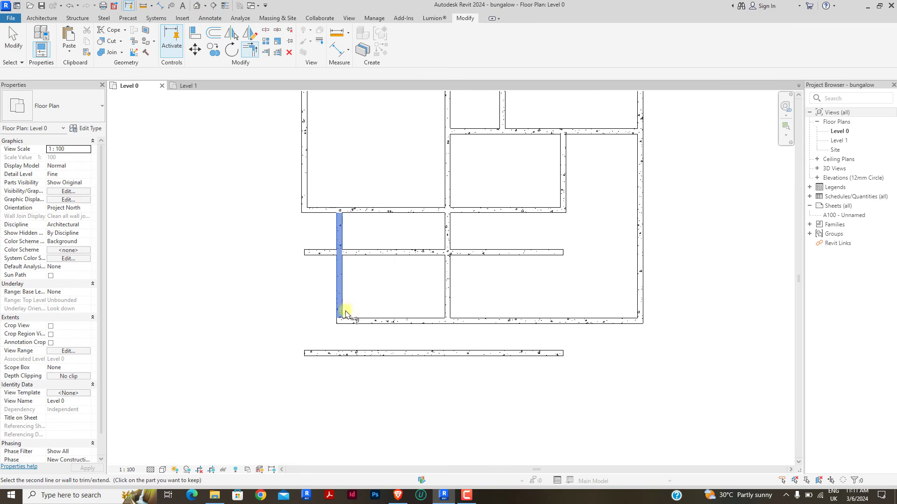
pyautogui.click(388, 354)
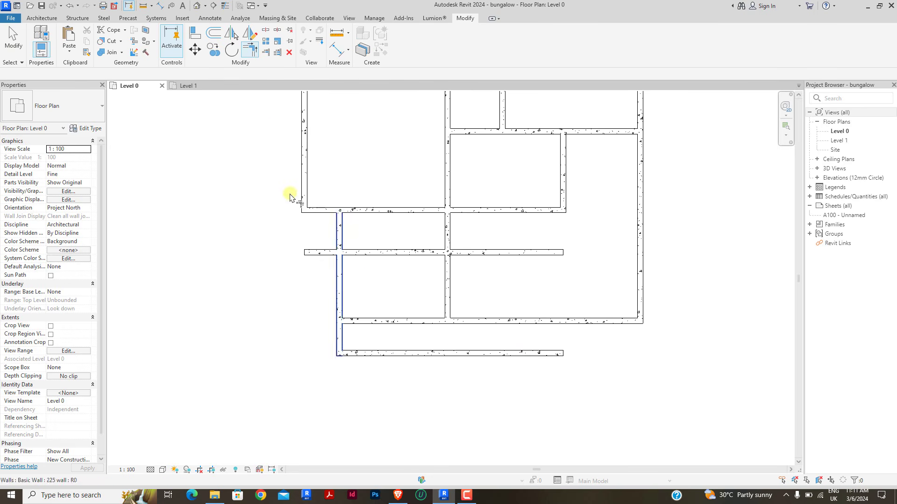
# Step: Trim the west end of the upper offset wall back to the lower west exterior wall
pyautogui.click(266, 52)
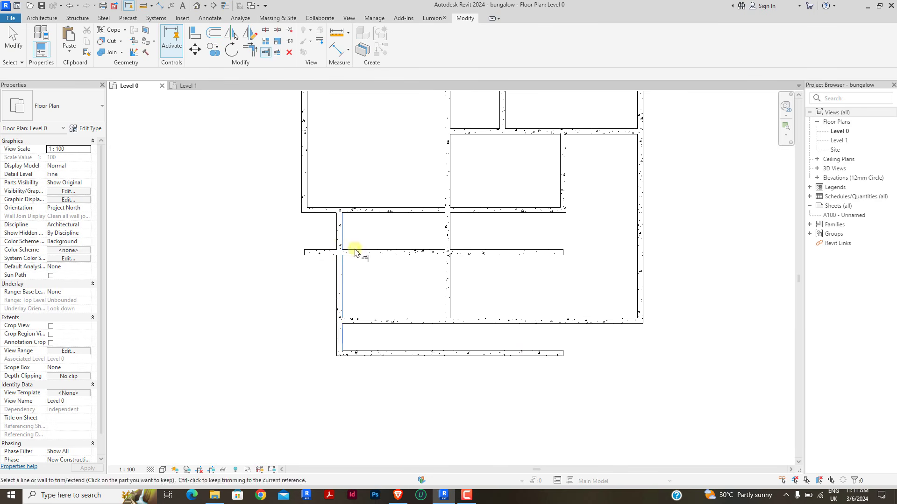
pyautogui.rightClick(253, 253)
pyautogui.click(276, 257)
pyautogui.rightClick(274, 256)
pyautogui.click(303, 262)
pyautogui.scroll(-3, 304, 283)
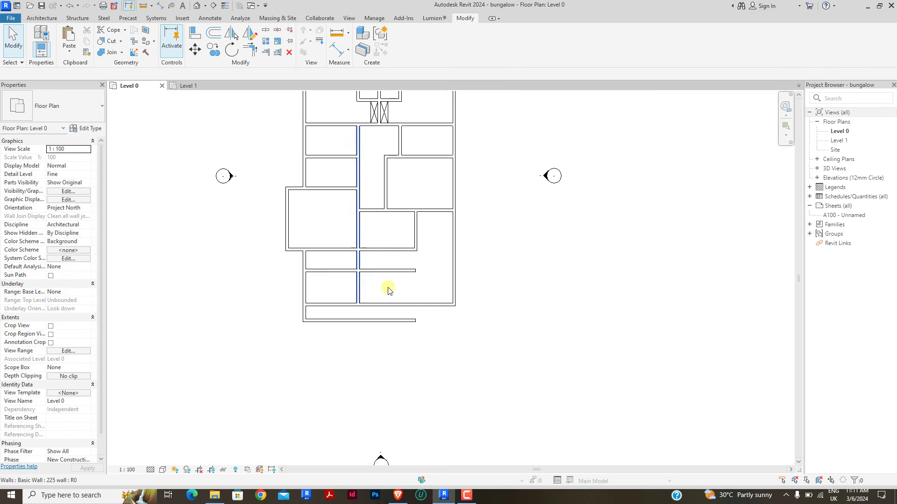
# Step: Place an aligned dimension between the south central room's south wall and the south exterior wall
pyautogui.scroll(2, 400, 270)
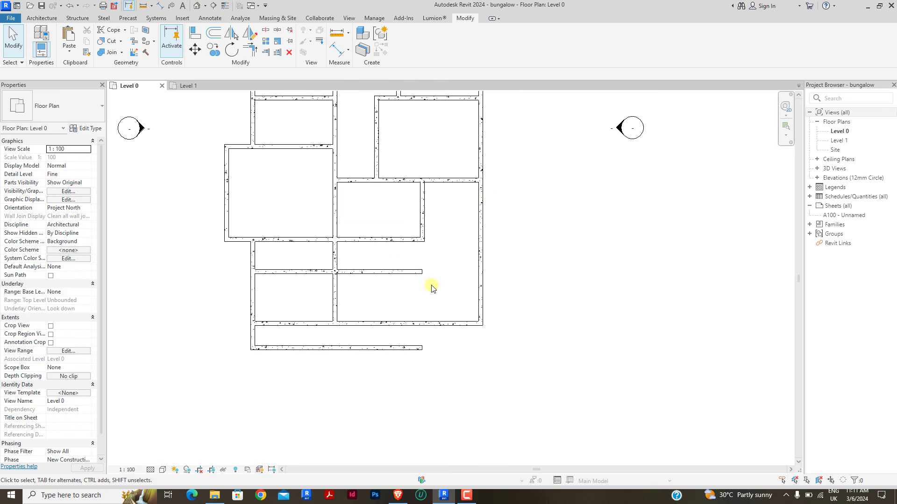
pyautogui.click(336, 49)
pyautogui.click(413, 249)
pyautogui.click(415, 322)
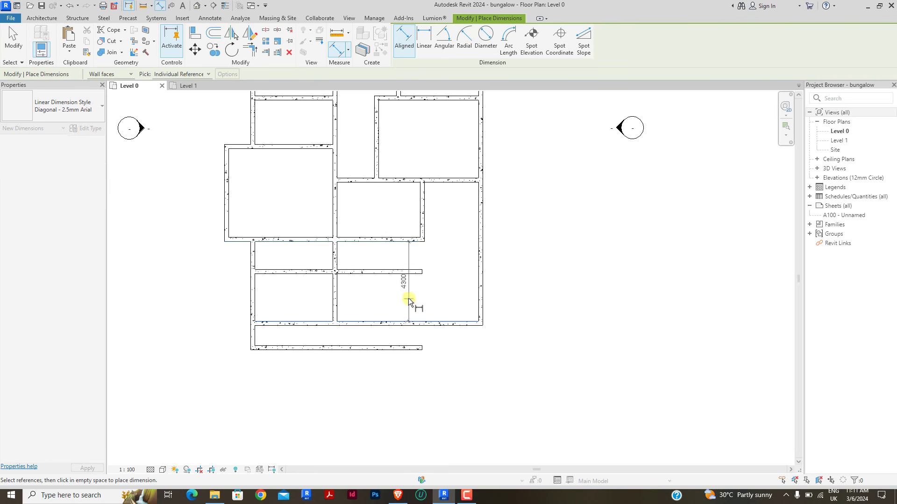
pyautogui.click(408, 299)
pyautogui.rightClick(446, 258)
pyautogui.click(461, 263)
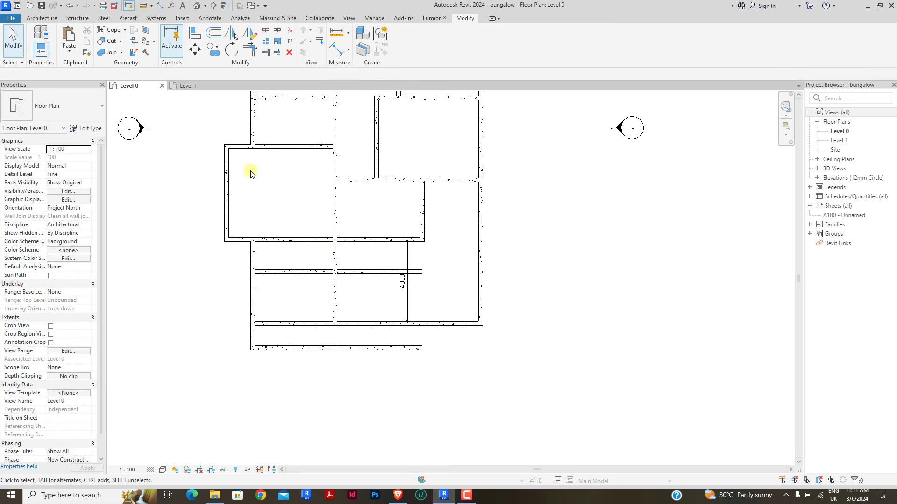
# Step: Trim the long central partition and the southernmost offset wall into a corner, keeping the western part
pyautogui.click(255, 52)
pyautogui.click(335, 308)
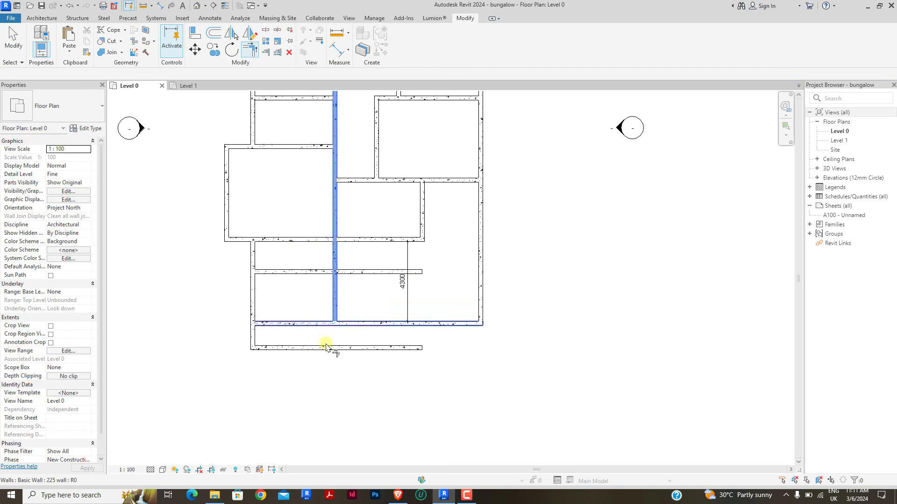
pyautogui.click(314, 348)
pyautogui.press('Escape')
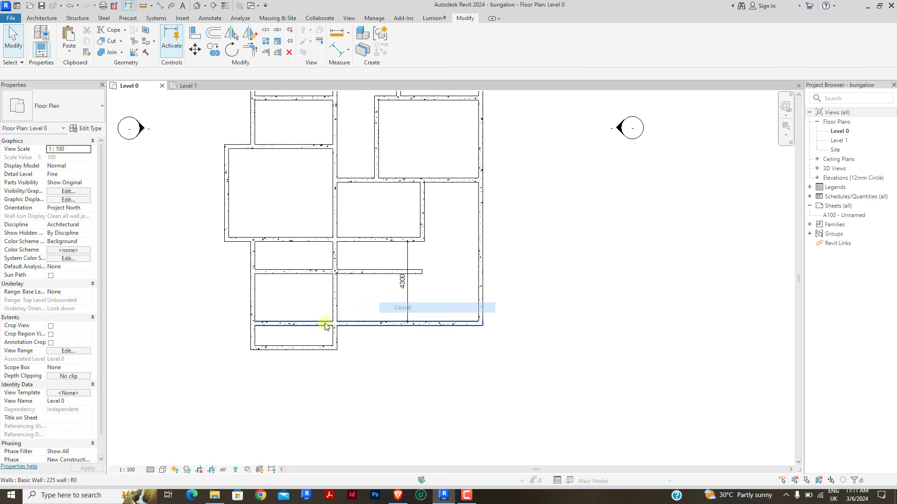
# Step: Shorten the south exterior wall to about 6700 mm from its west end, and set its distance from the south central room to 5625 mm
pyautogui.click(256, 323)
pyautogui.moveTo(247, 325); pyautogui.dragTo(357, 324)
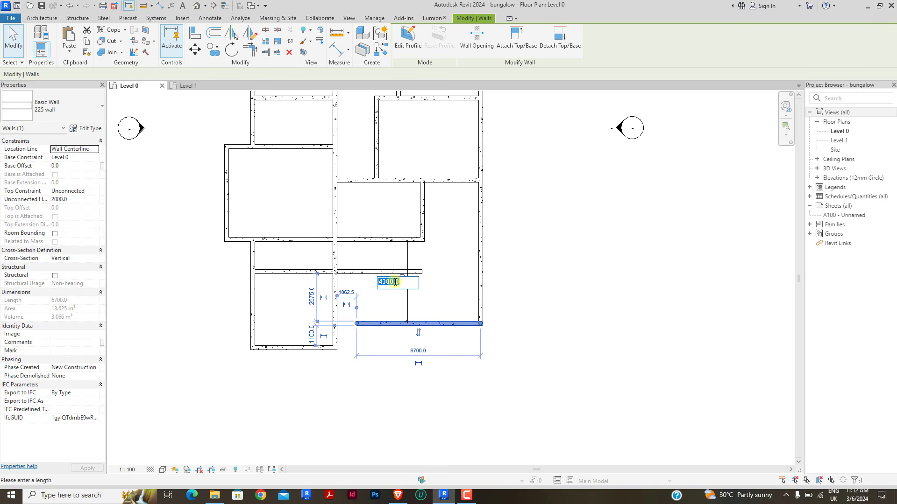
pyautogui.press('Return')
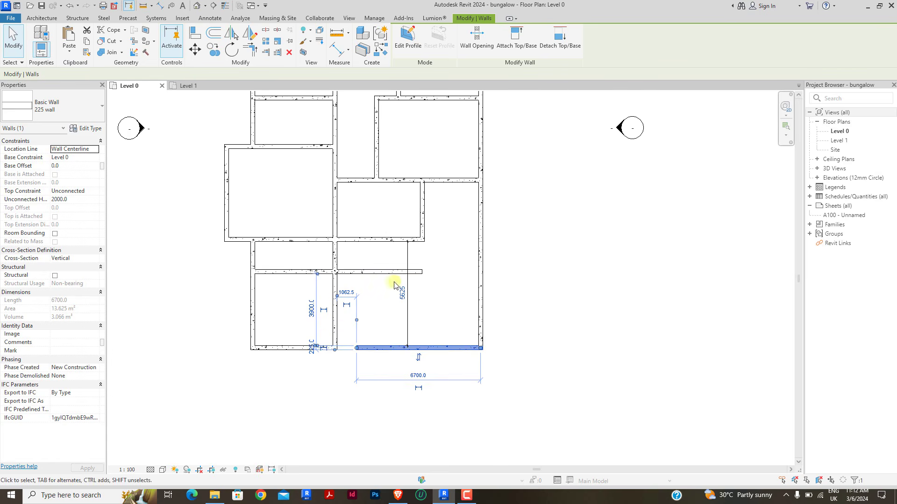
pyautogui.click(537, 288)
# Step: Extend the shortened south exterior wall westward to join the bottom wall of the new southwest corner room
pyautogui.scroll(3, 333, 346)
pyautogui.click(382, 351)
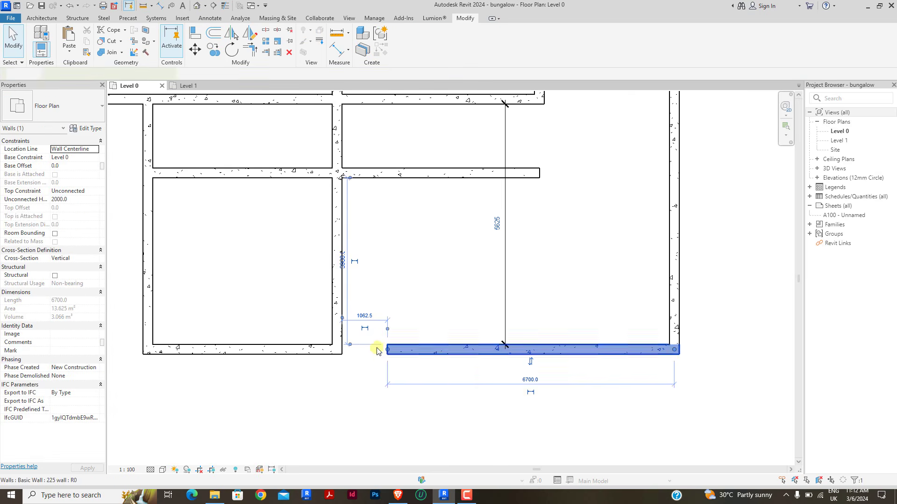
pyautogui.moveTo(387, 351); pyautogui.dragTo(339, 350)
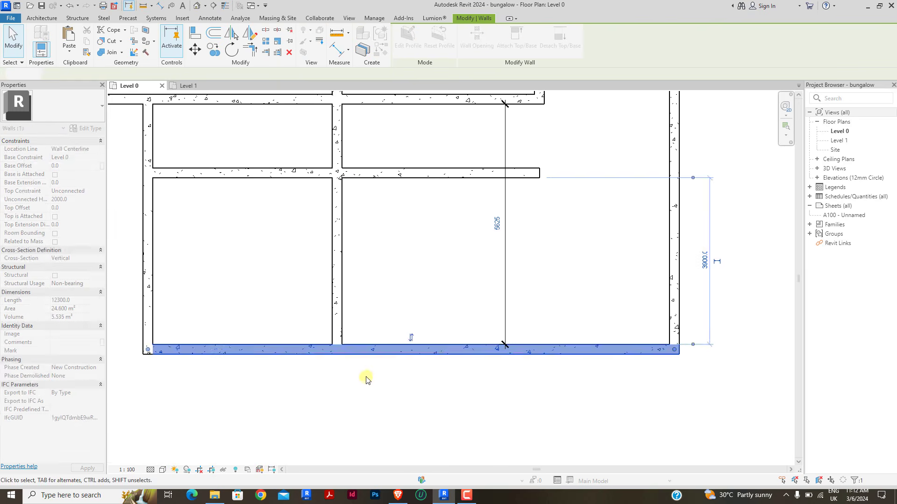
pyautogui.click(352, 321)
pyautogui.scroll(-3, 352, 321)
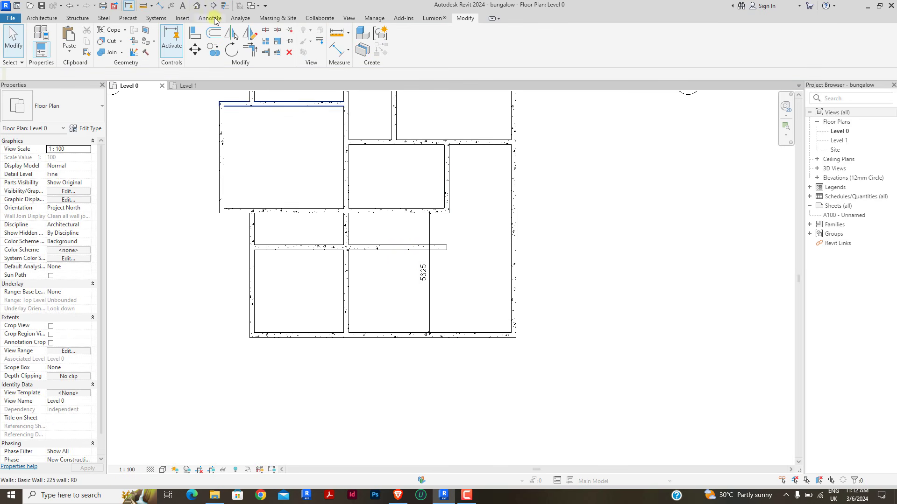
# Step: Offset the east exterior wall inward as a copy and trim it to the south wall of the south central room
pyautogui.click(223, 35)
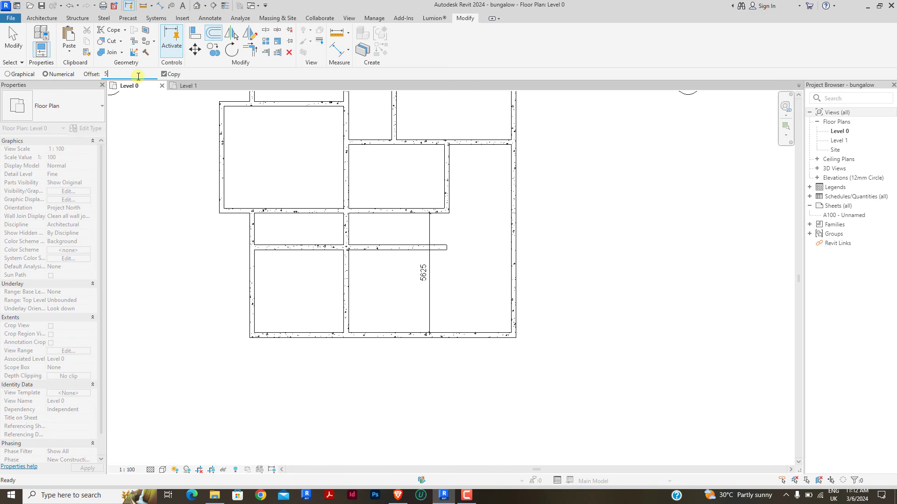
pyautogui.click(512, 304)
pyautogui.click(254, 54)
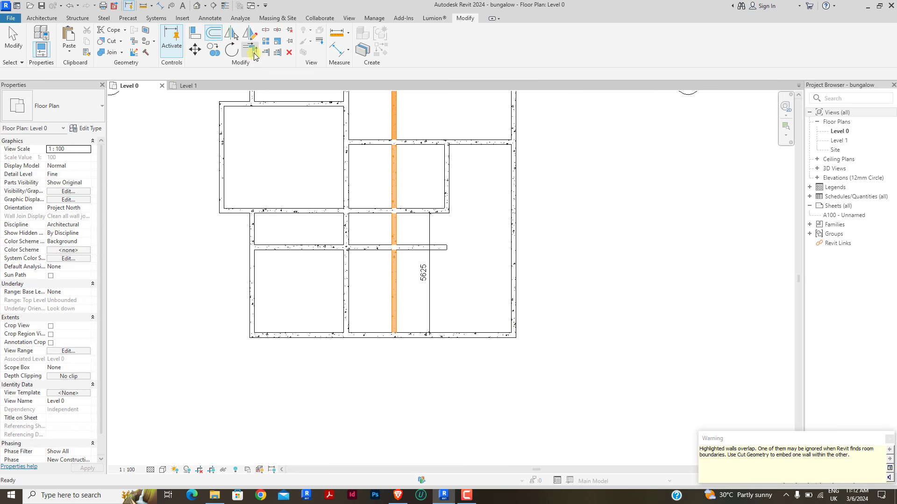
pyautogui.click(265, 53)
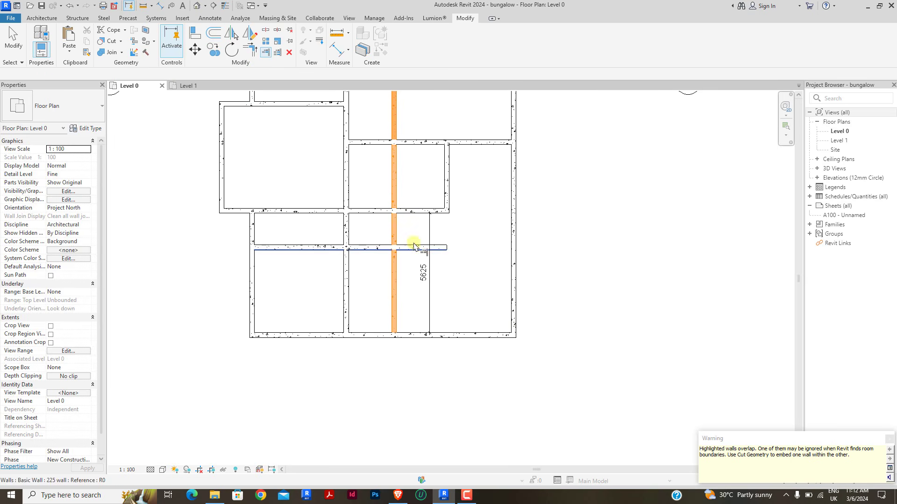
pyautogui.click(400, 230)
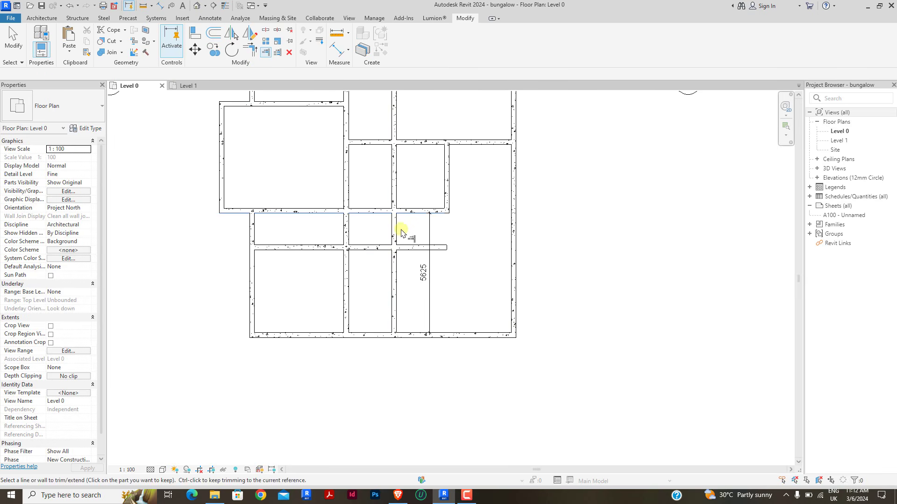
pyautogui.rightClick(473, 225)
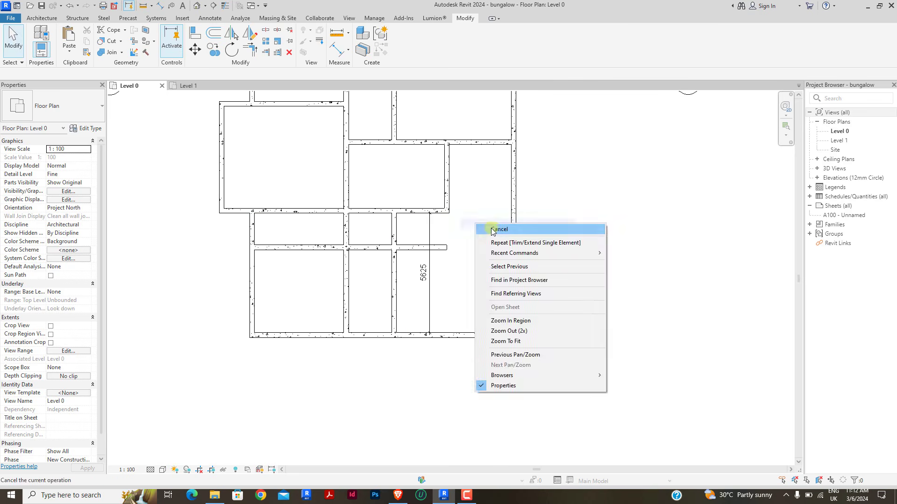
pyautogui.click(474, 226)
# Step: Extend the south central room's south wall eastward to the east exterior wall
pyautogui.click(443, 210)
pyautogui.moveTo(480, 210); pyautogui.dragTo(513, 208)
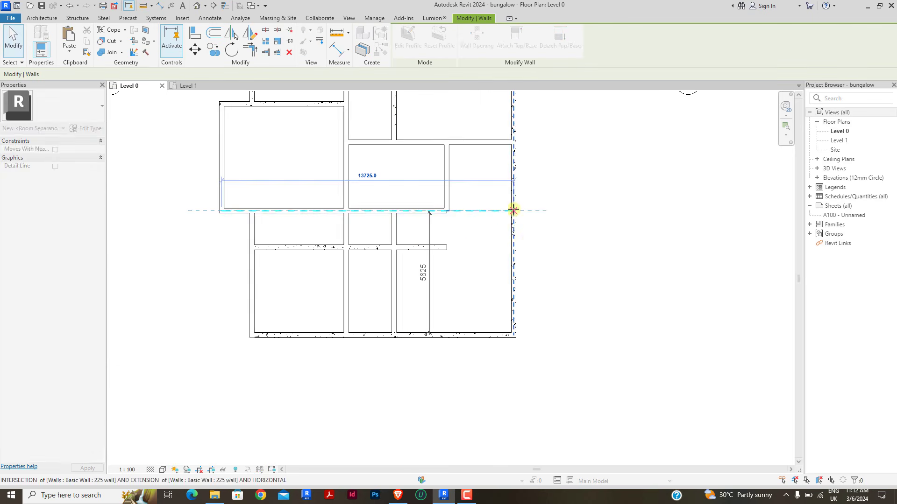
# Step: Shorten the short horizontal partition in the southern rooms so it ends at the southwest room's east wall
pyautogui.click(619, 266)
pyautogui.click(428, 250)
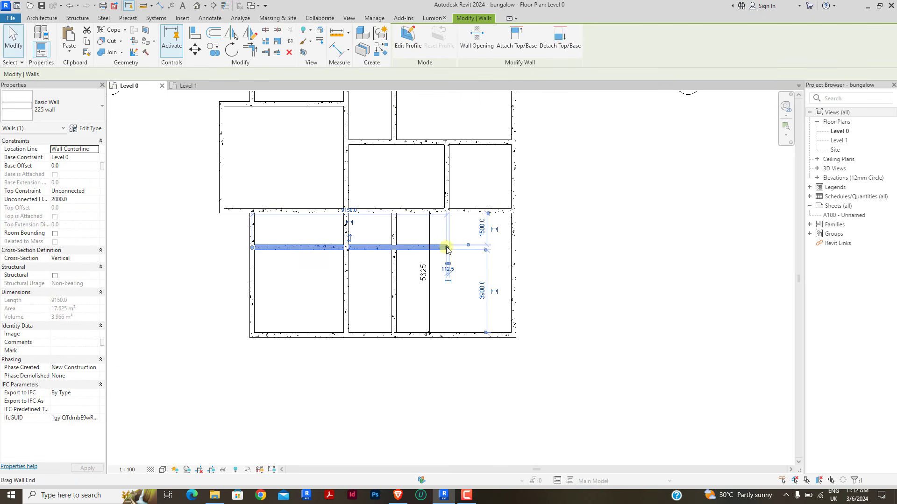
pyautogui.moveTo(445, 248); pyautogui.dragTo(346, 247)
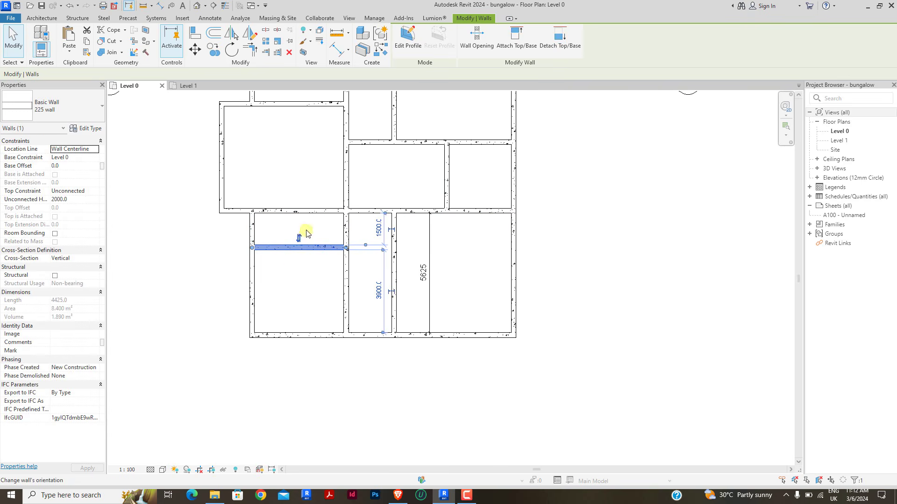
pyautogui.click(297, 268)
pyautogui.scroll(-1, 360, 255)
pyautogui.scroll(2, 384, 267)
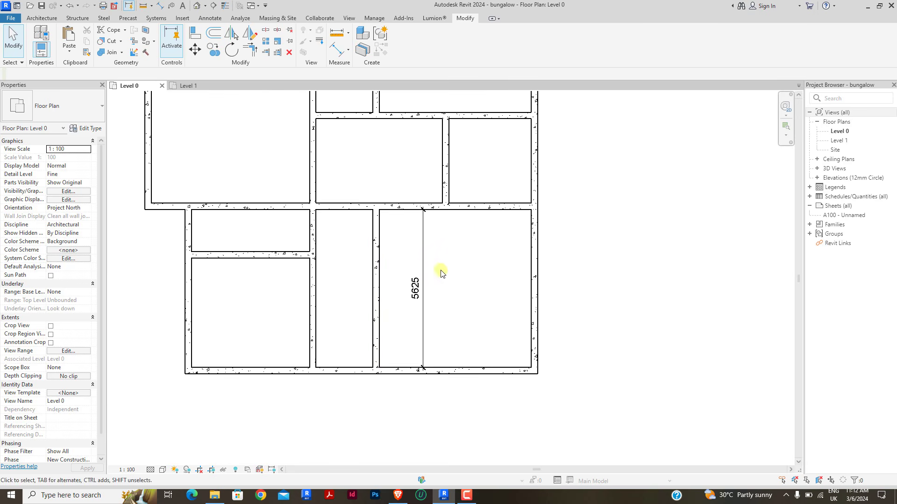
pyautogui.scroll(-2, 373, 280)
pyautogui.scroll(2, 411, 238)
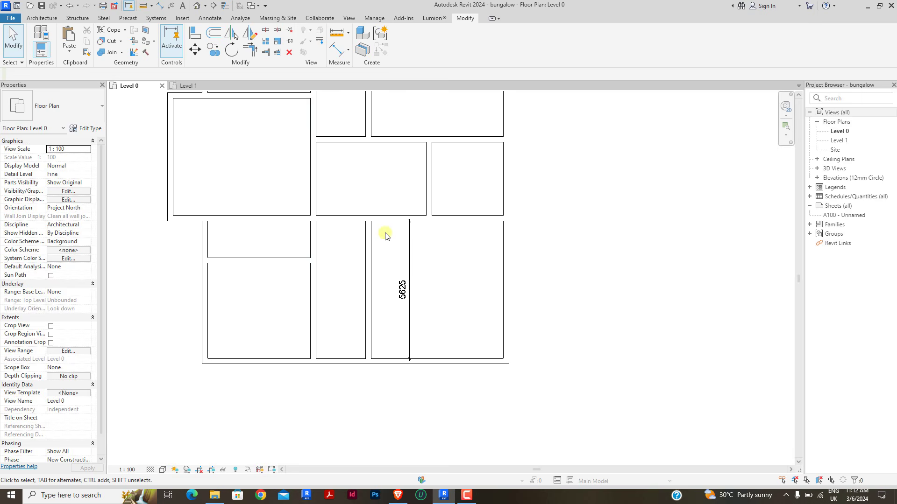
# Step: Add an aligned dimension across the width of the southeast room, between its inner wall faces
pyautogui.click(341, 55)
pyautogui.click(372, 343)
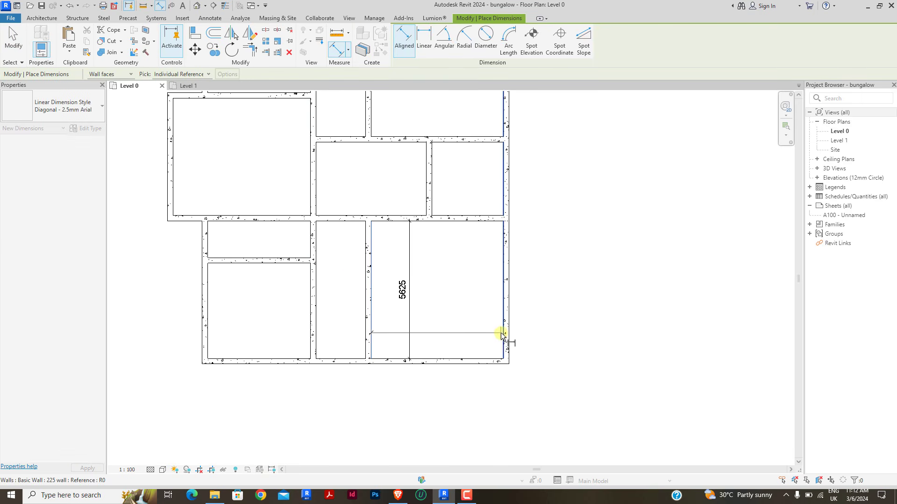
pyautogui.click(501, 335)
pyautogui.click(460, 348)
pyautogui.rightClick(441, 241)
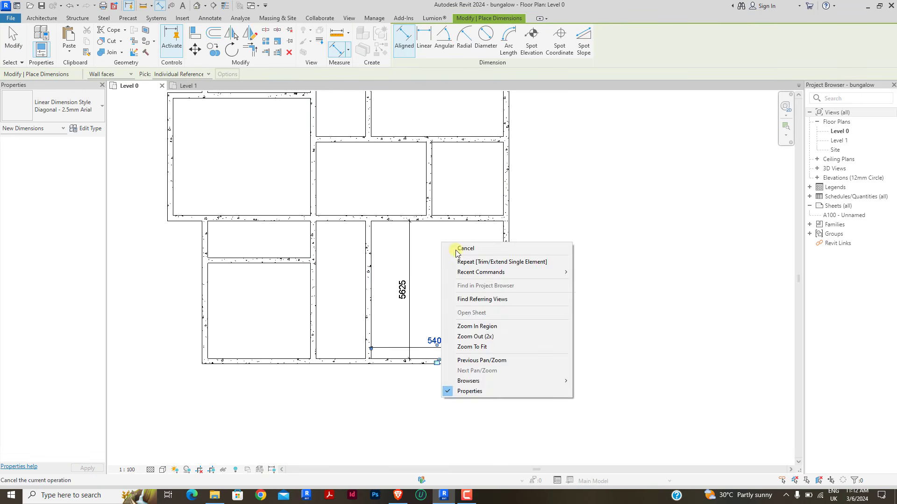
pyautogui.click(460, 247)
pyautogui.rightClick(456, 250)
pyautogui.click(469, 256)
pyautogui.scroll(-1, 484, 238)
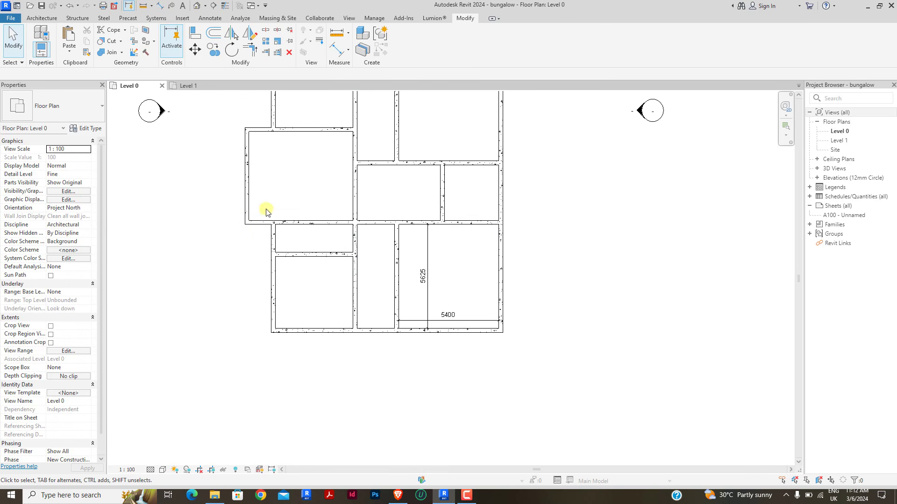
# Step: Add aligned dimensions for the width and depth of the southwest corner room
pyautogui.click(338, 50)
pyautogui.click(276, 282)
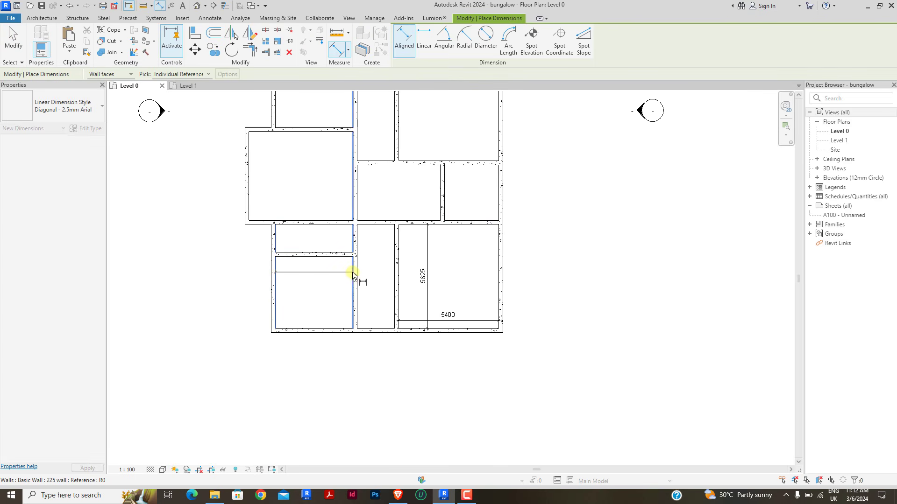
pyautogui.click(352, 275)
pyautogui.click(315, 270)
pyautogui.click(333, 257)
pyautogui.click(319, 329)
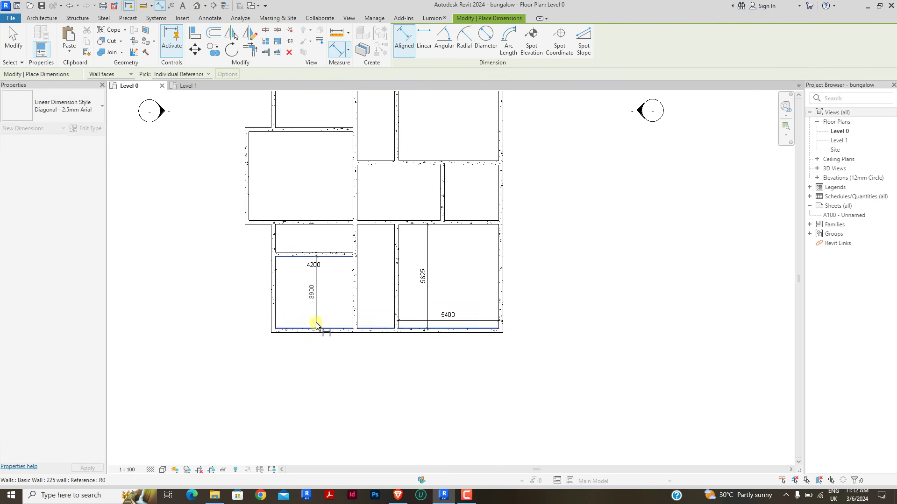
pyautogui.click(289, 295)
pyautogui.rightClick(317, 287)
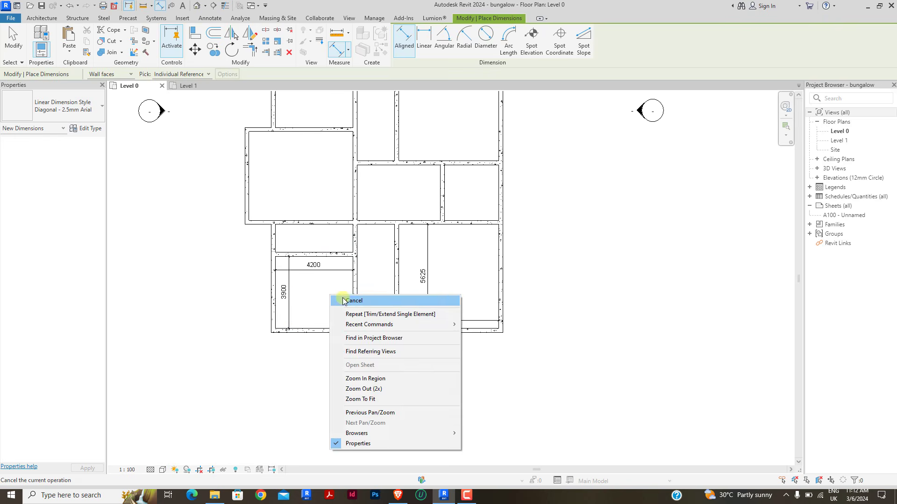
pyautogui.click(340, 297)
pyautogui.scroll(2, 275, 271)
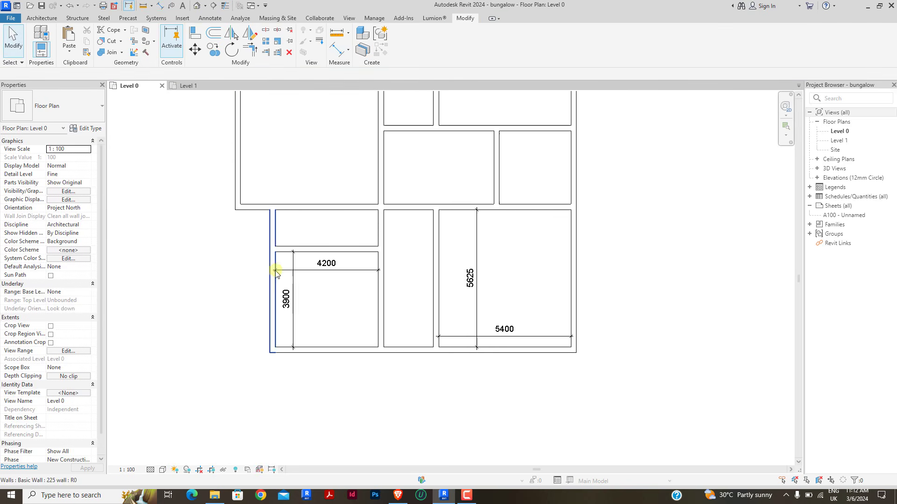
# Step: Add an aligned dimension across the width of the south middle room
pyautogui.click(329, 47)
pyautogui.scroll(1, 404, 270)
pyautogui.click(398, 273)
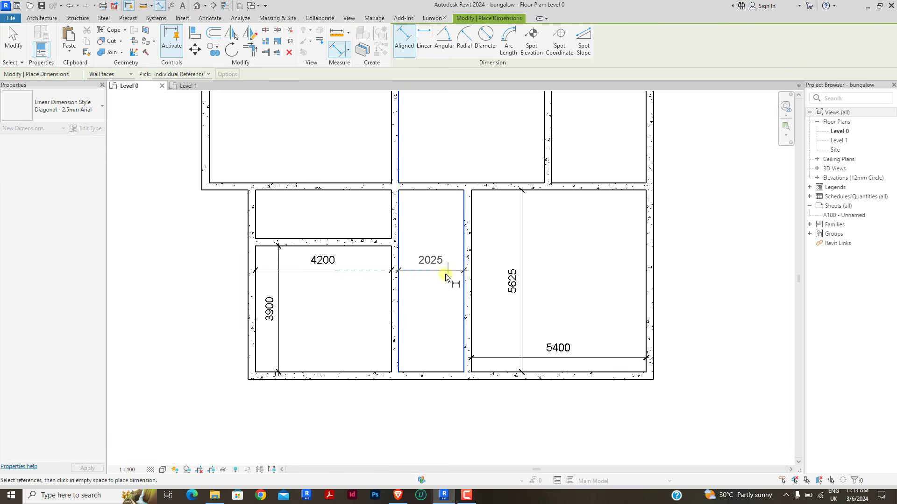
pyautogui.click(446, 278)
pyautogui.rightClick(501, 234)
pyautogui.click(519, 239)
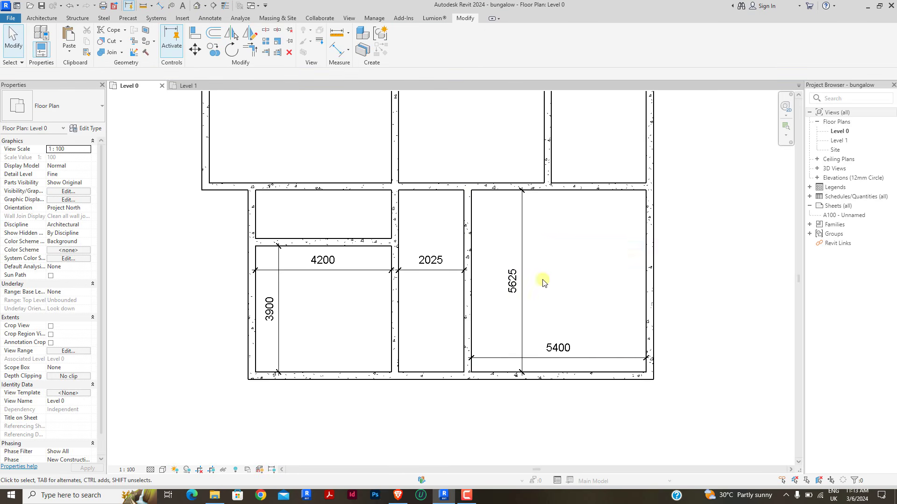
# Step: Align the southwest room's west wall with the exterior west wall of the room above it
pyautogui.scroll(-2, 543, 282)
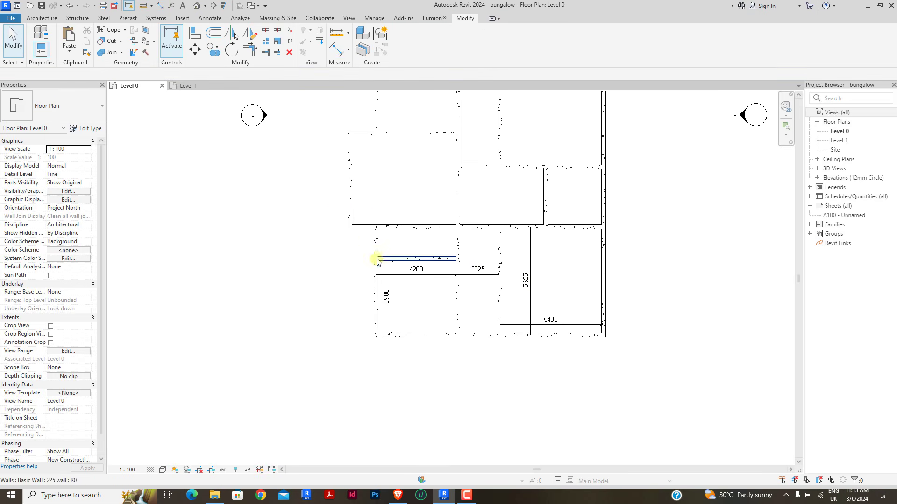
pyautogui.scroll(2, 376, 238)
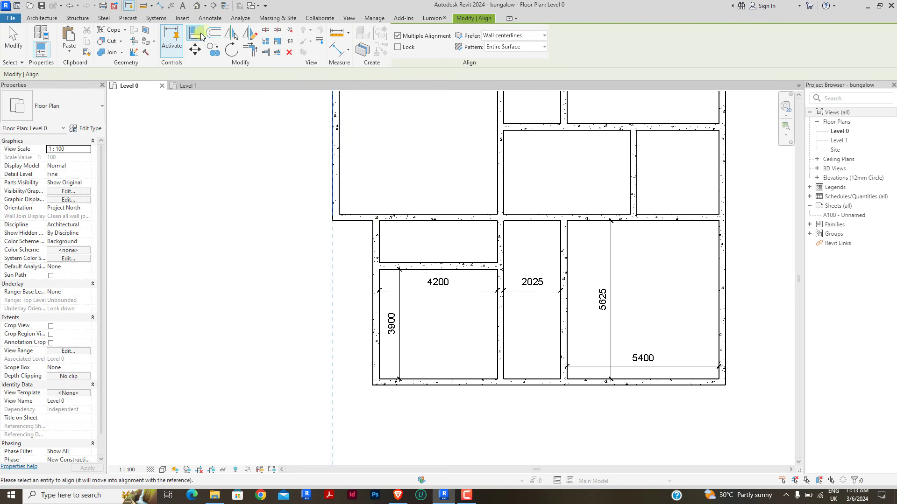
pyautogui.click(376, 247)
pyautogui.rightClick(387, 190)
pyautogui.click(402, 201)
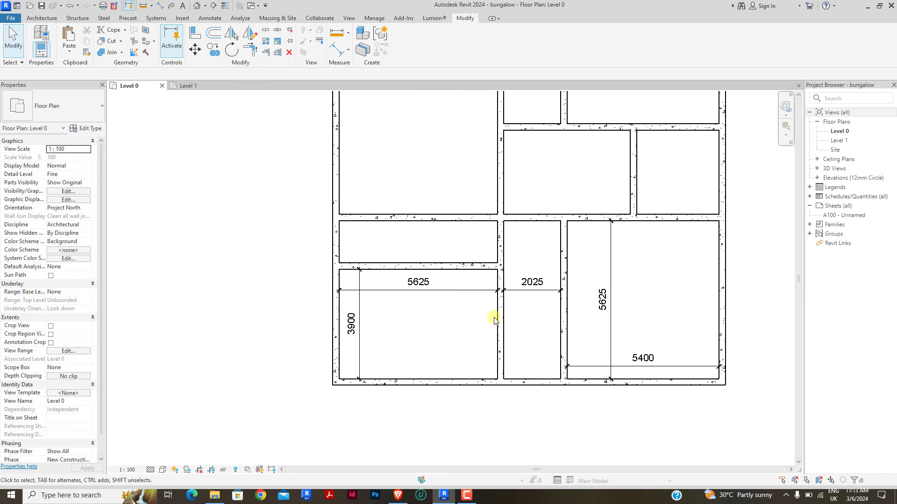
# Step: Split the long vertical wall east of the southwest room and end its upper segment at the horizontal wall above the southern rooms
pyautogui.click(501, 320)
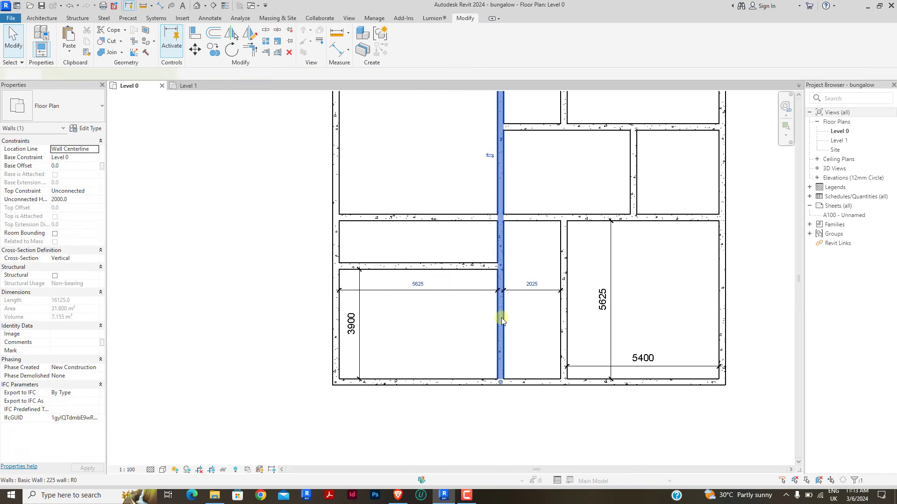
pyautogui.click(266, 30)
pyautogui.rightClick(432, 173)
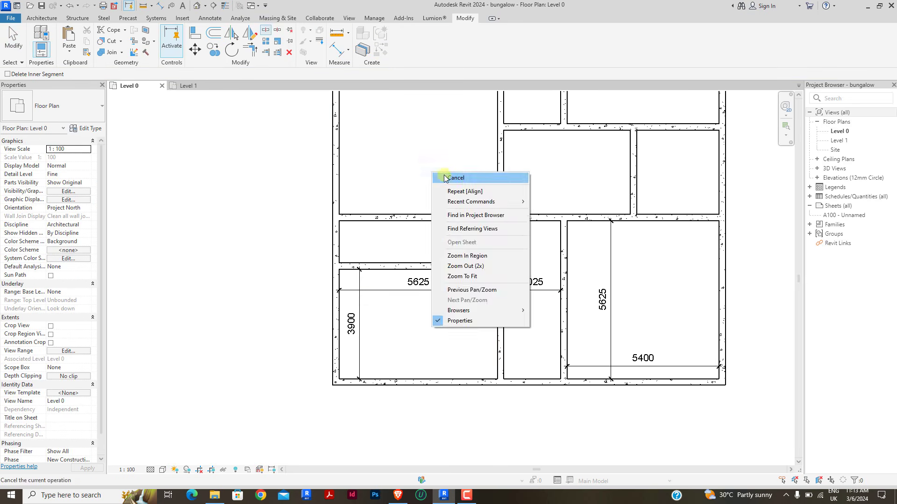
pyautogui.click(444, 178)
pyautogui.click(500, 226)
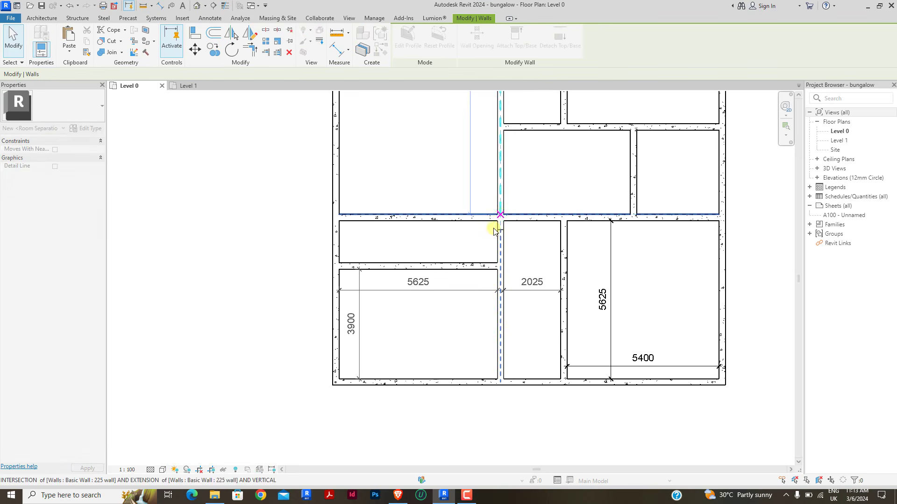
# Step: Move the lower segment of the split wall by setting the southwest room's width to 4200 mm
pyautogui.click(495, 231)
pyautogui.click(415, 285)
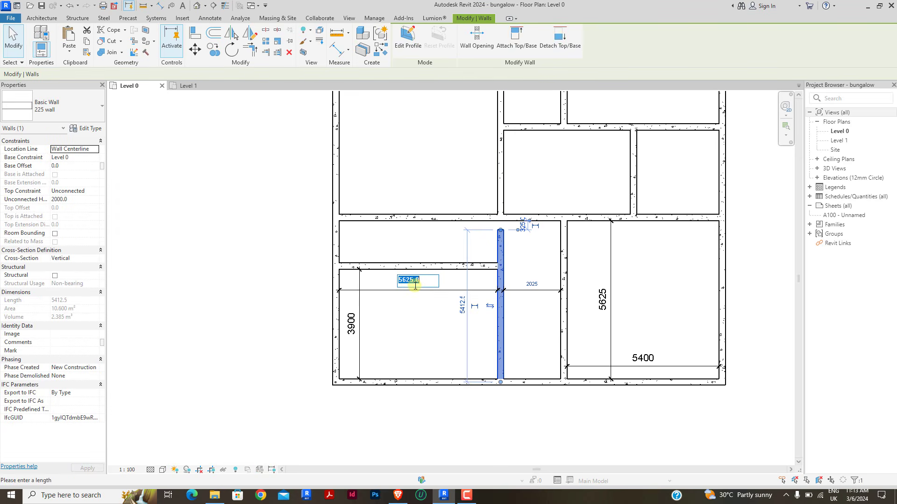
pyautogui.write('4200')
pyautogui.press('Return')
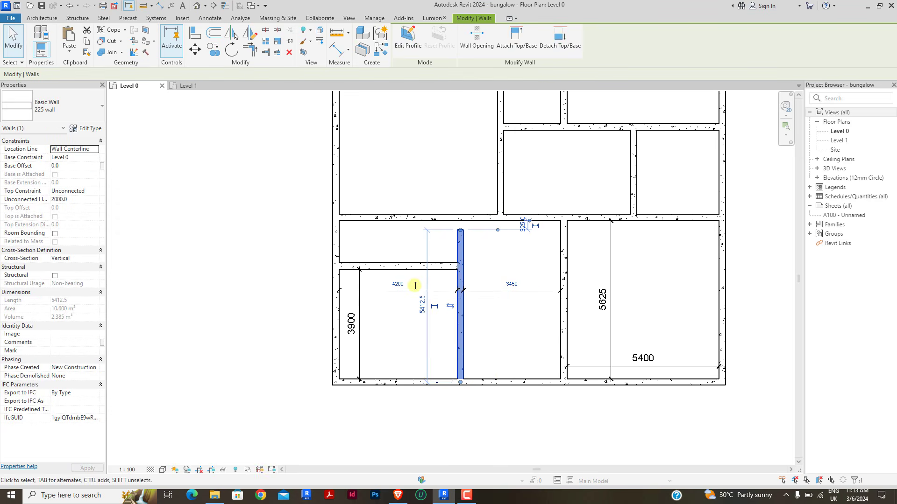
pyautogui.click(503, 336)
# Step: Extend the upper end of the moved wall segment to the horizontal wall above the southern rooms
pyautogui.scroll(-1, 426, 257)
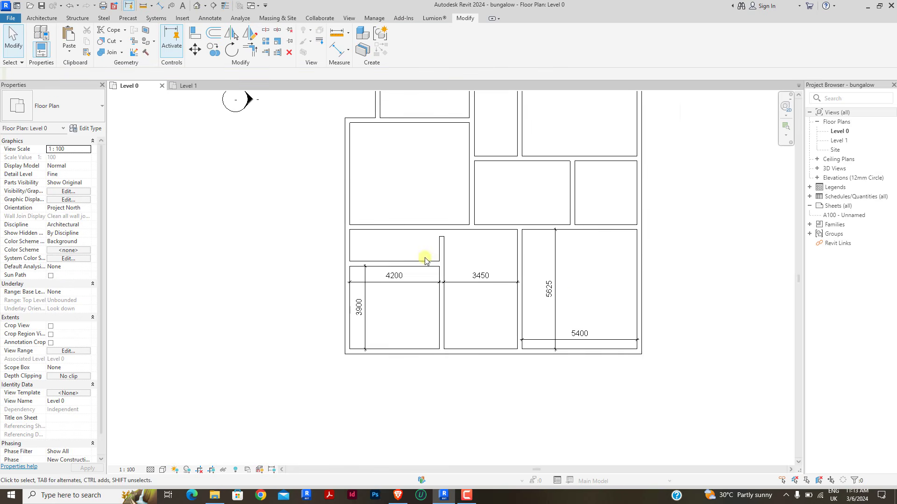
pyautogui.scroll(1, 451, 251)
pyautogui.scroll(-3, 384, 225)
pyautogui.scroll(-1, 484, 336)
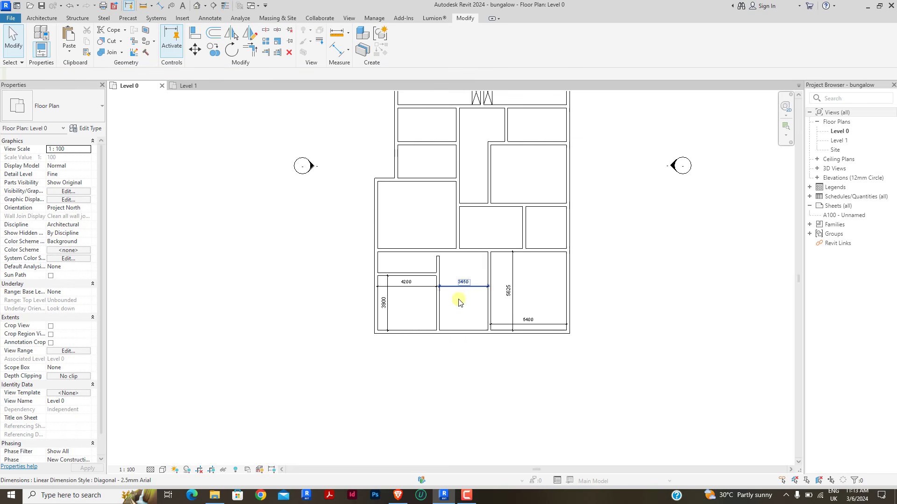
pyautogui.scroll(2, 406, 314)
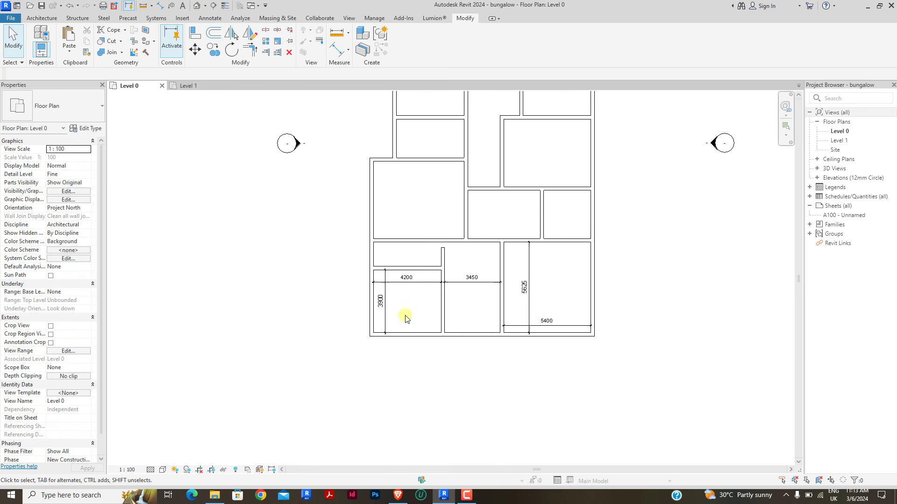
pyautogui.click(461, 235)
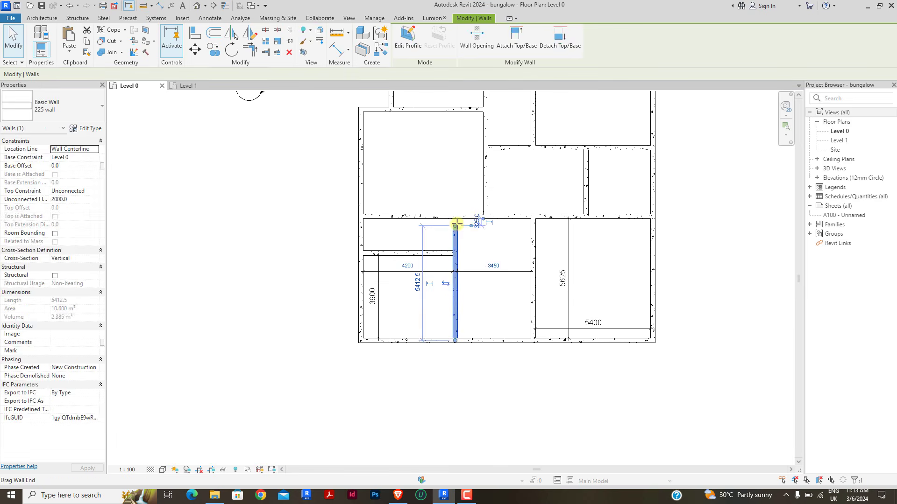
pyautogui.click(273, 260)
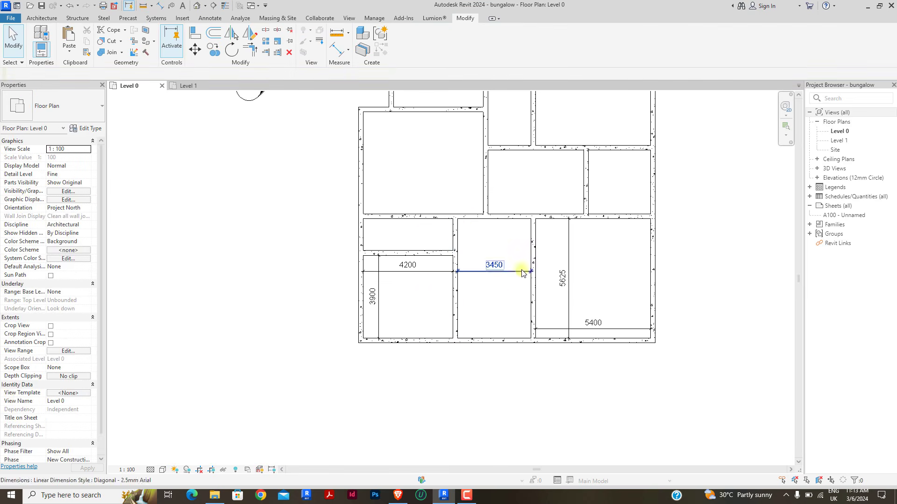
pyautogui.scroll(2, 522, 272)
pyautogui.scroll(-2, 456, 259)
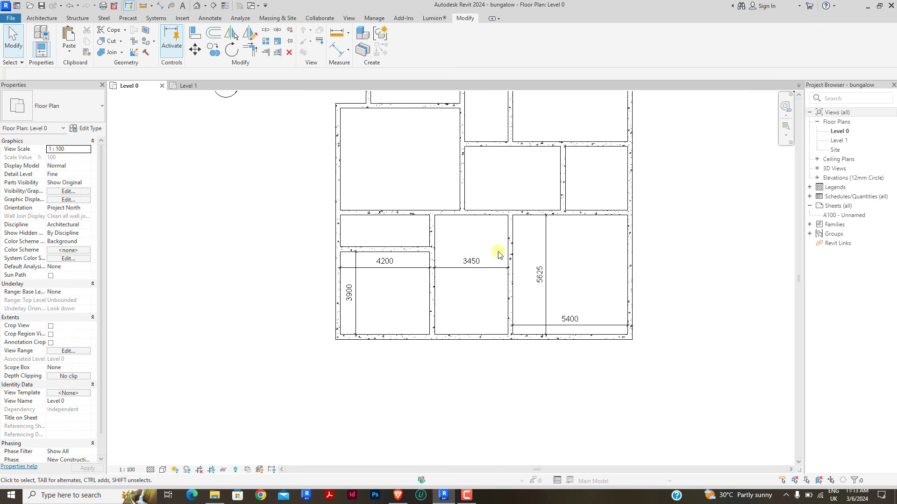
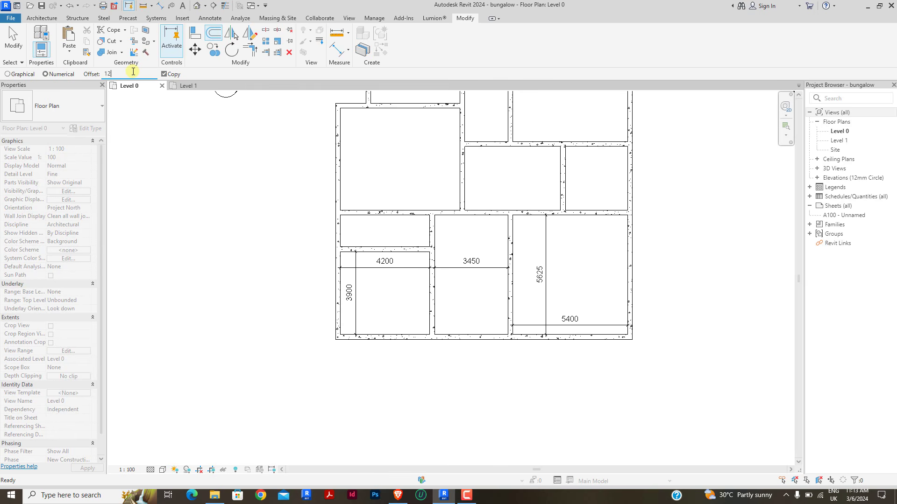
# Step: Offset the southwest room's east wall 1200 mm eastward as a copy and align the copy with the vertical wall above
pyautogui.click(436, 318)
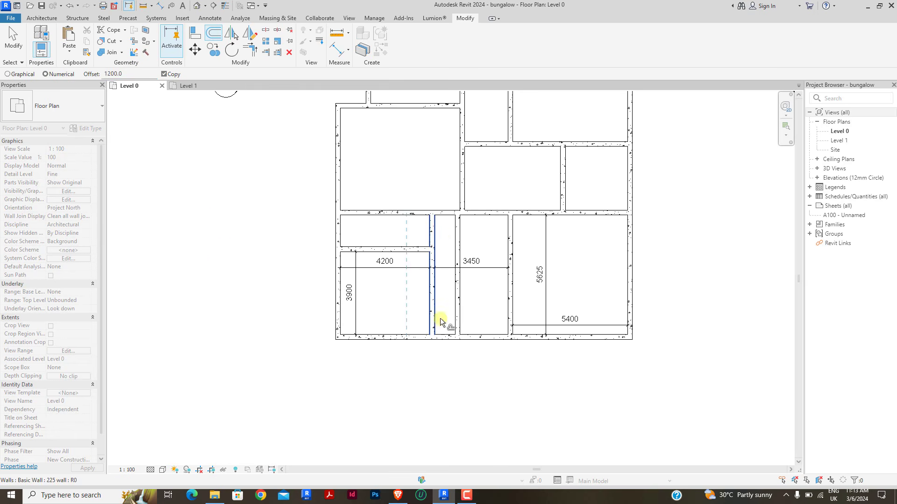
pyautogui.click(195, 32)
pyautogui.scroll(3, 467, 198)
pyautogui.click(449, 240)
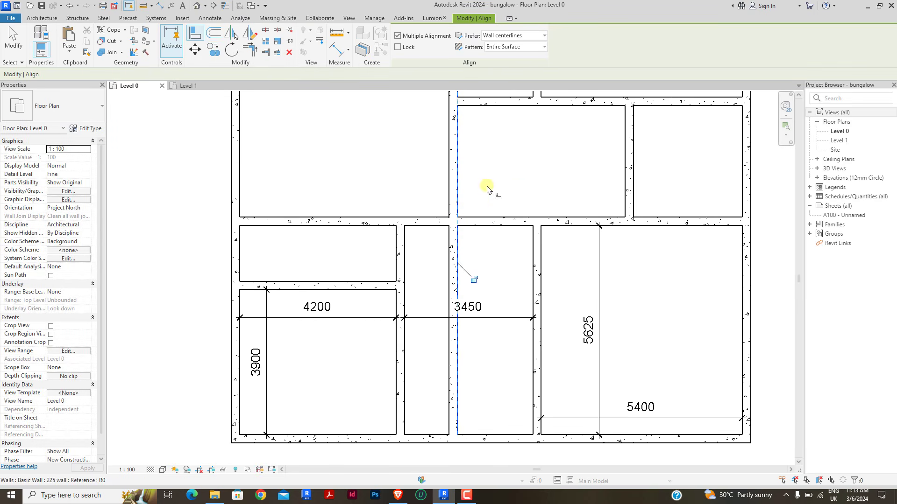
pyautogui.rightClick(488, 185)
pyautogui.click(506, 189)
pyautogui.rightClick(508, 189)
pyautogui.click(525, 194)
# Step: Shorten the new partition in the south middle room from its north end to a length of about 2300 mm
pyautogui.click(449, 252)
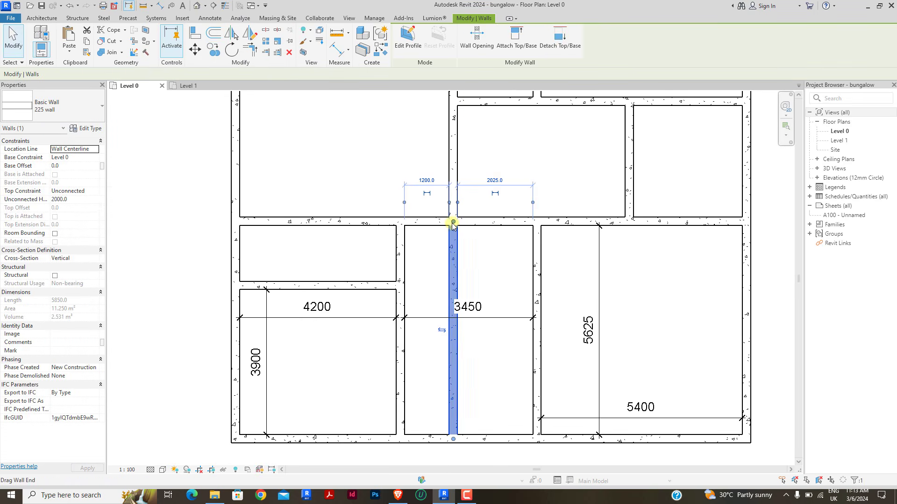
pyautogui.moveTo(453, 226); pyautogui.dragTo(453, 354)
pyautogui.click(495, 275)
pyautogui.scroll(-3, 416, 234)
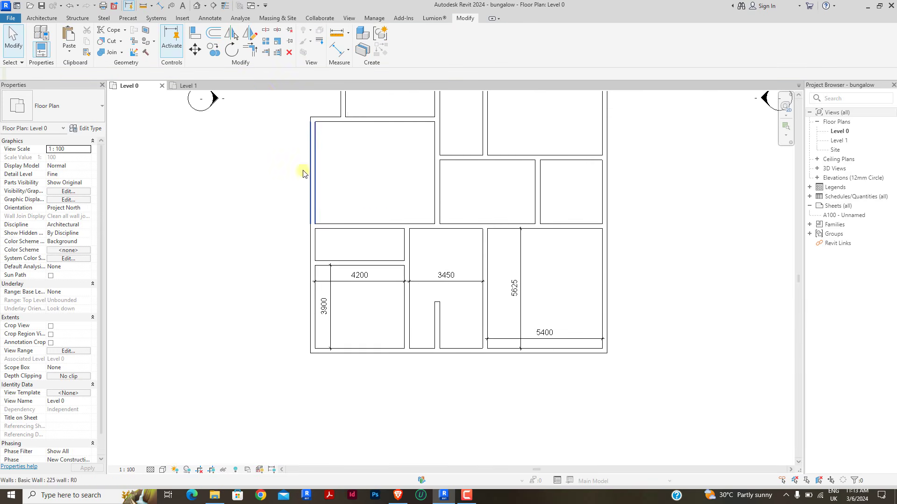
# Step: Draw a matching 225 mm wall from the partition's free end westward to the southwest room's east wall, closing a small room
pyautogui.click(437, 319)
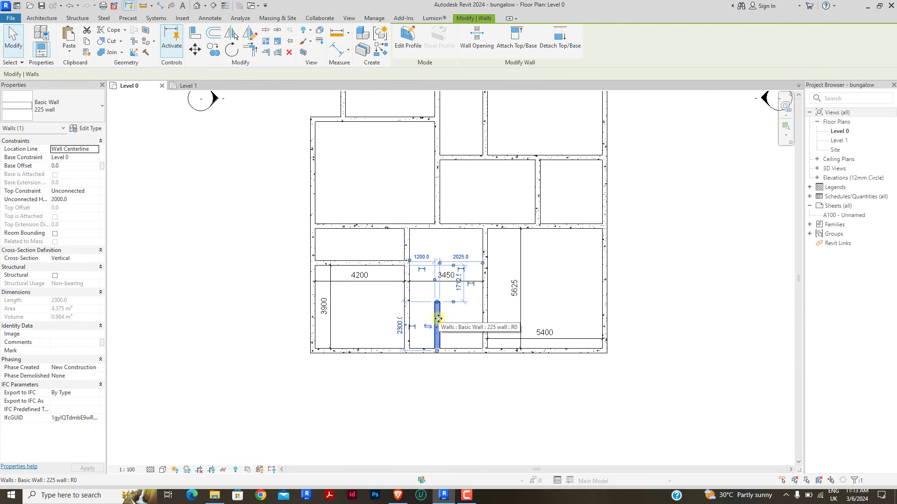
pyautogui.press('c')
pyautogui.press('s')
pyautogui.scroll(1, 435, 302)
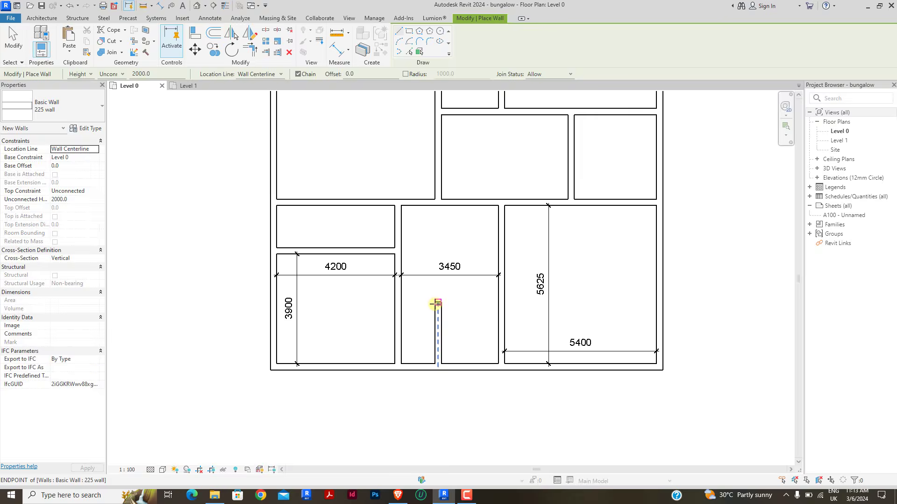
pyautogui.click(437, 303)
pyautogui.click(399, 304)
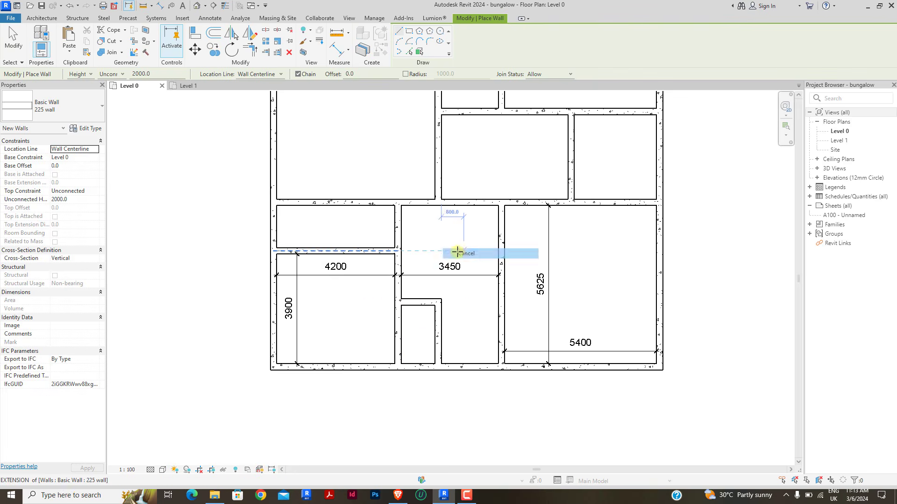
pyautogui.rightClick(463, 249)
pyautogui.click(481, 257)
pyautogui.click(418, 304)
pyautogui.press('d')
pyautogui.press('i')
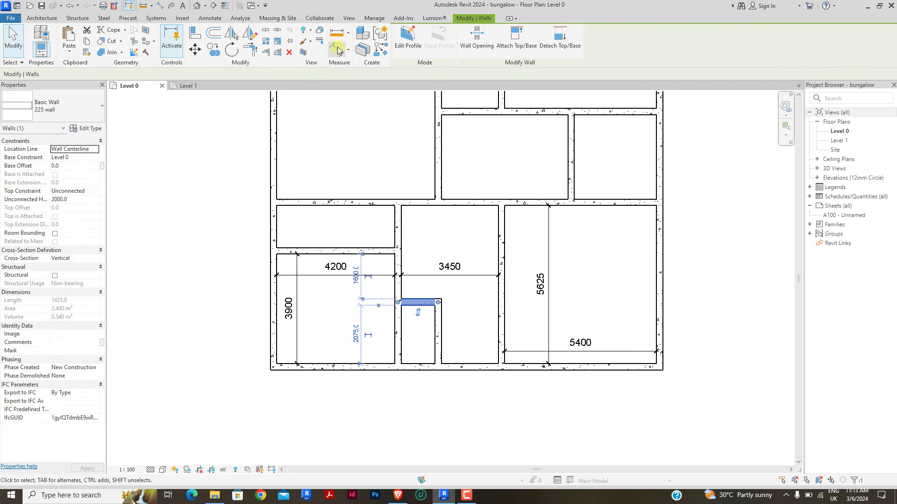
pyautogui.scroll(-2, 403, 231)
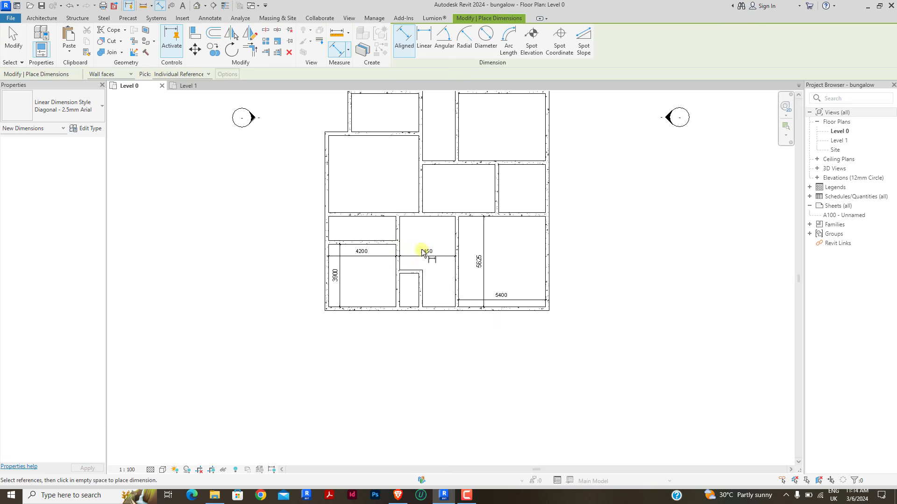
pyautogui.rightClick(425, 235)
pyautogui.click(440, 240)
pyautogui.rightClick(427, 238)
pyautogui.click(445, 244)
# Step: Extend the small room's east partition southward about 1200 mm past the building's south outer wall
pyautogui.scroll(2, 418, 287)
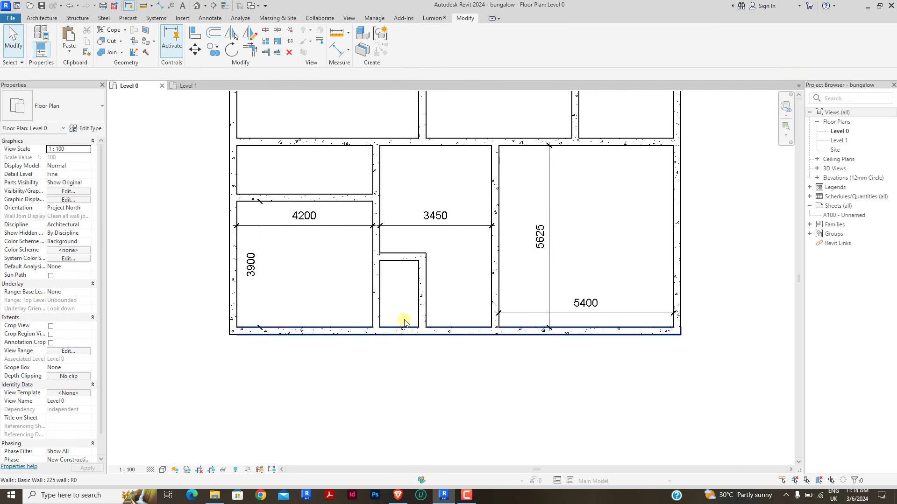
pyautogui.click(421, 300)
pyautogui.moveTo(422, 333); pyautogui.dragTo(423, 373)
# Step: Draw a matching 1425 mm wall from the extended partition's south end westward, ending in line with the small room's west wall
pyautogui.press('c')
pyautogui.press('s')
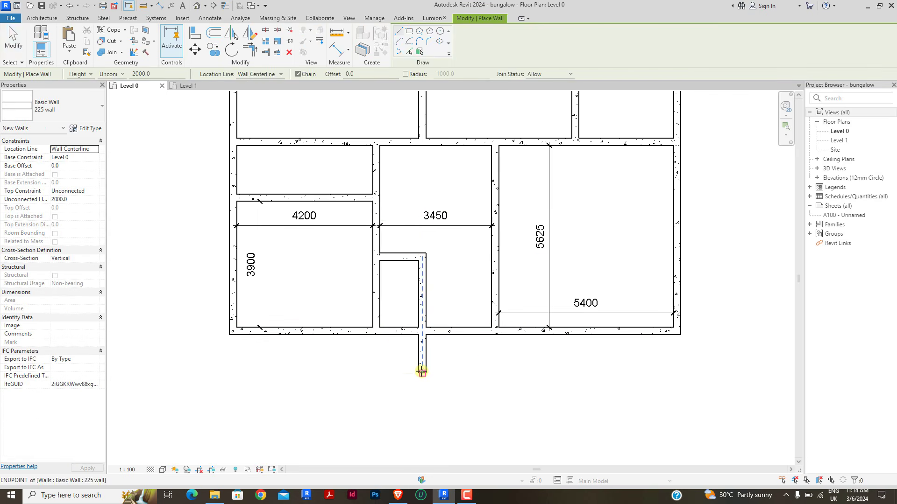
pyautogui.click(422, 373)
pyautogui.click(376, 373)
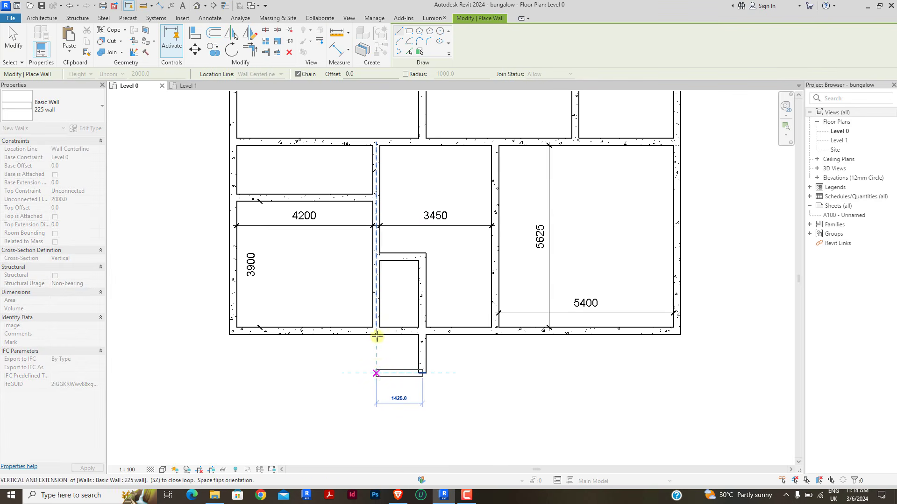
pyautogui.rightClick(376, 292)
pyautogui.click(402, 305)
# Step: Extend the small room's west wall southward to meet the free end of the new short wall
pyautogui.click(376, 314)
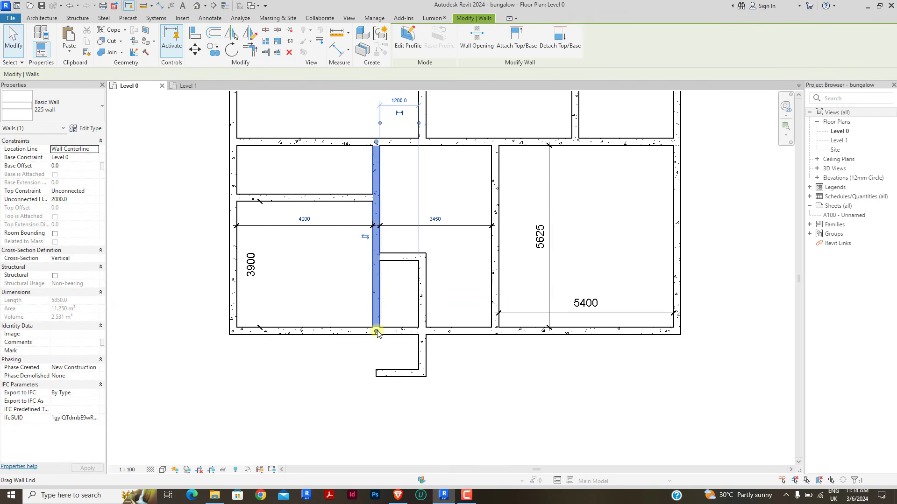
pyautogui.moveTo(376, 331); pyautogui.dragTo(376, 373)
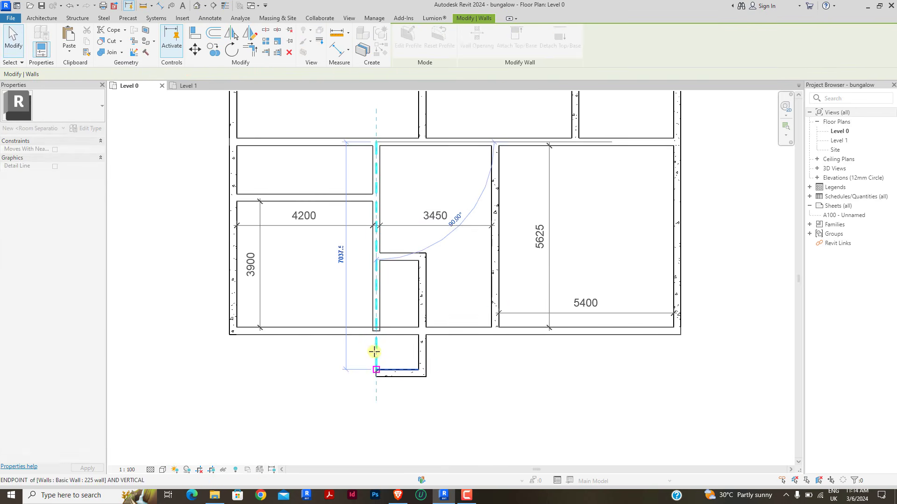
pyautogui.click(331, 355)
# Step: Split the south outer wall inside the small room and trim both pieces back to the room's side walls
pyautogui.click(264, 31)
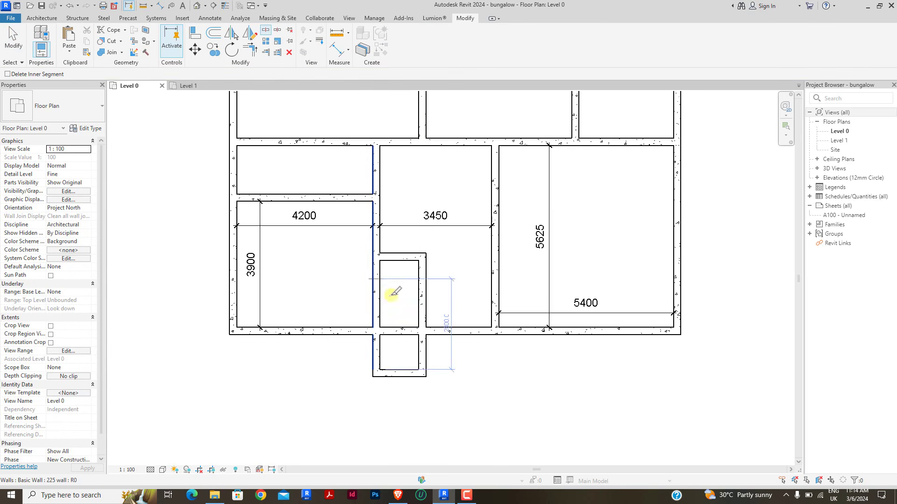
pyautogui.click(266, 53)
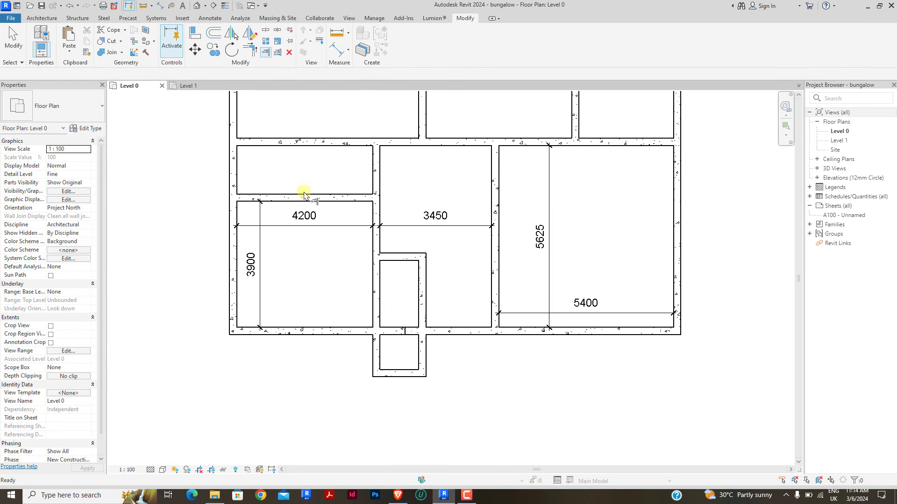
pyautogui.click(368, 334)
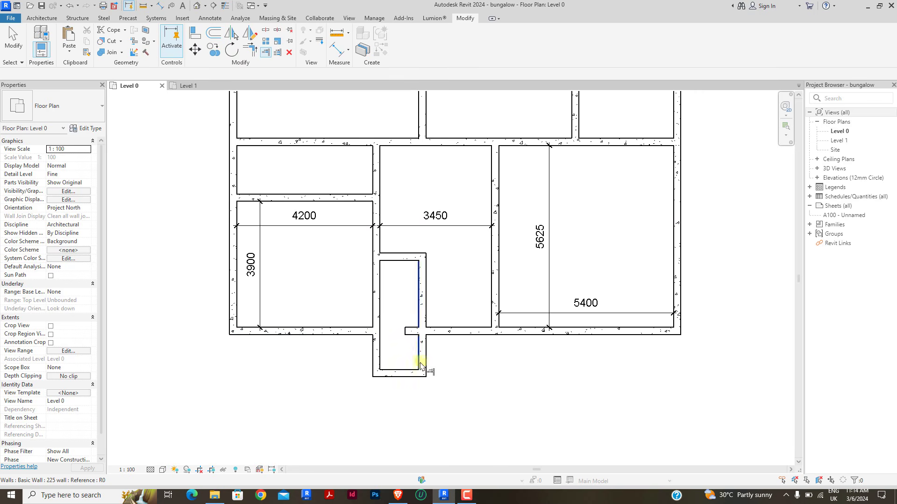
pyautogui.click(425, 359)
pyautogui.click(439, 334)
pyautogui.rightClick(443, 246)
pyautogui.click(468, 260)
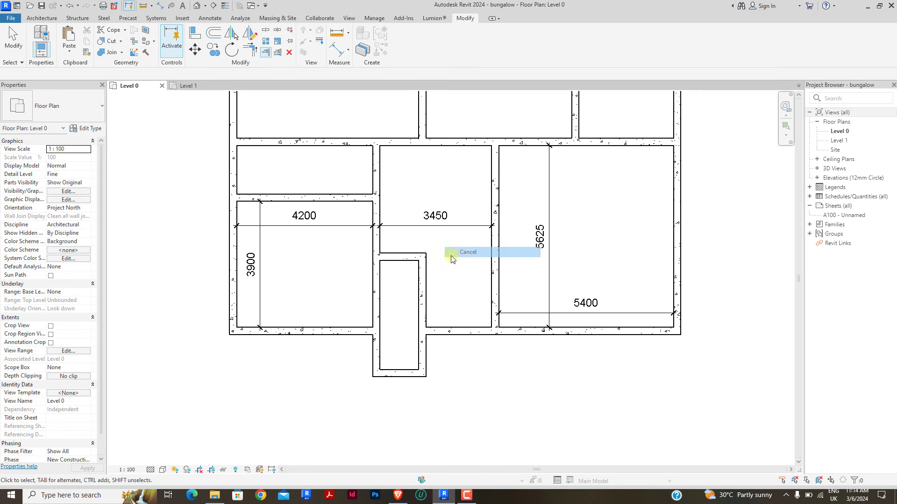
# Step: Dimension the inside width and north-south length of the extended small room
pyautogui.scroll(-3, 464, 306)
pyautogui.scroll(2, 456, 246)
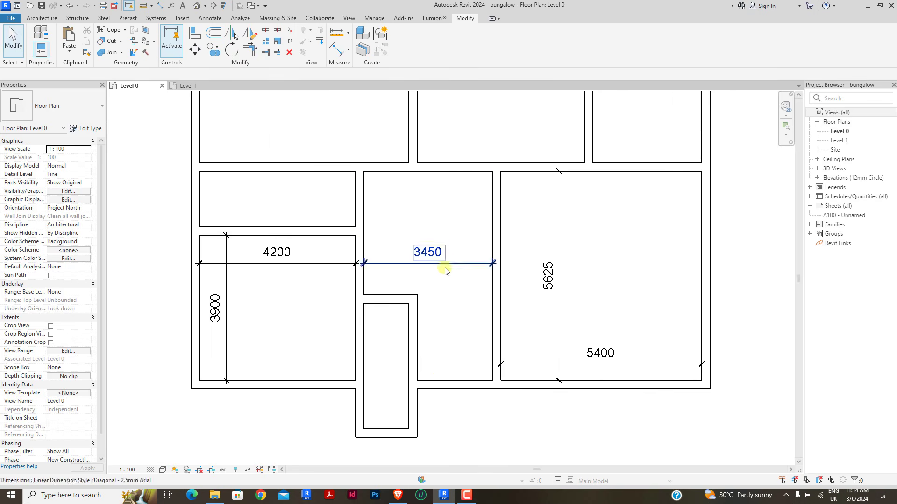
pyautogui.scroll(-1, 428, 271)
pyautogui.click(343, 55)
pyautogui.scroll(2, 396, 333)
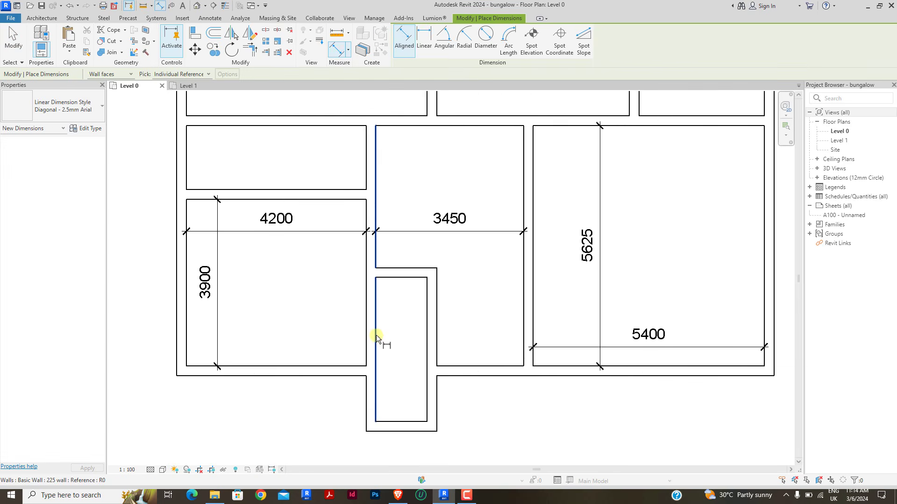
pyautogui.click(427, 322)
pyautogui.click(411, 315)
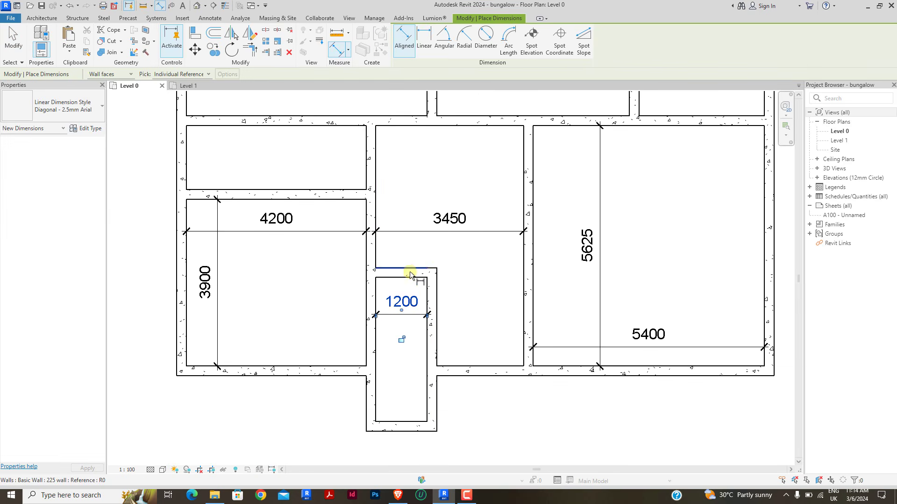
pyautogui.click(412, 425)
pyautogui.click(408, 399)
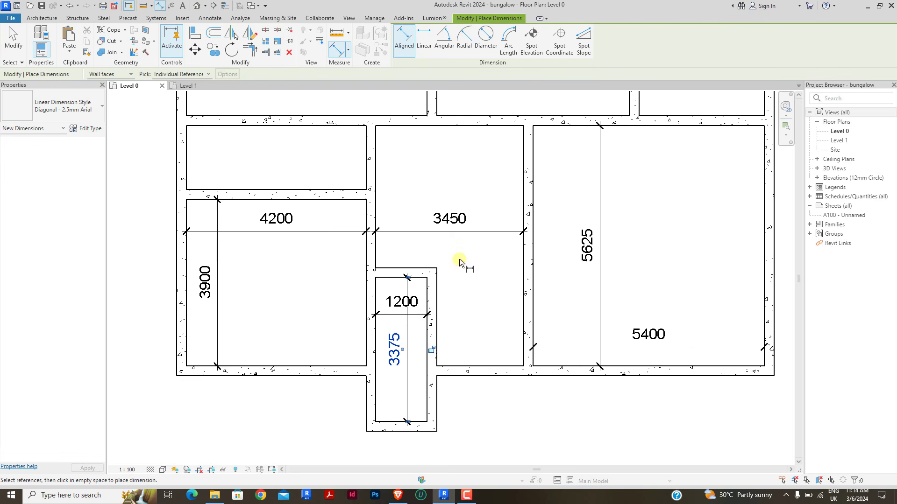
pyautogui.rightClick(473, 267)
pyautogui.click(465, 258)
# Step: Dimension how far the small room projects beyond the south outer wall
pyautogui.click(351, 376)
pyautogui.click(344, 400)
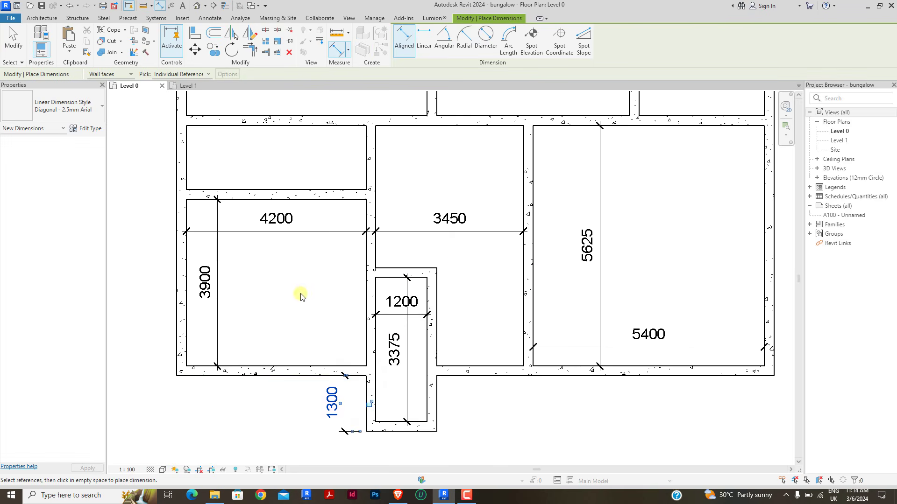
pyautogui.press('Escape')
pyautogui.press('Escape')
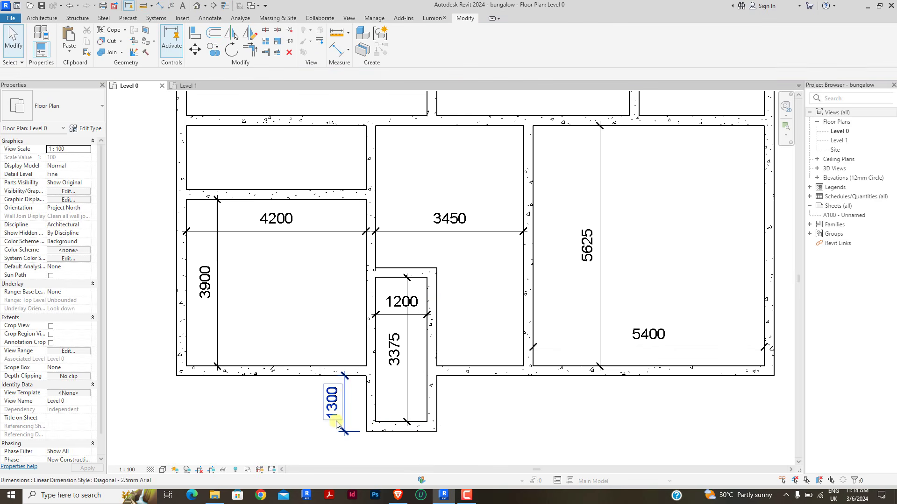
# Step: Move the small room's south wall so that its projection beyond the outer wall is 900 mm
pyautogui.click(382, 427)
pyautogui.scroll(4, 337, 408)
pyautogui.click(337, 401)
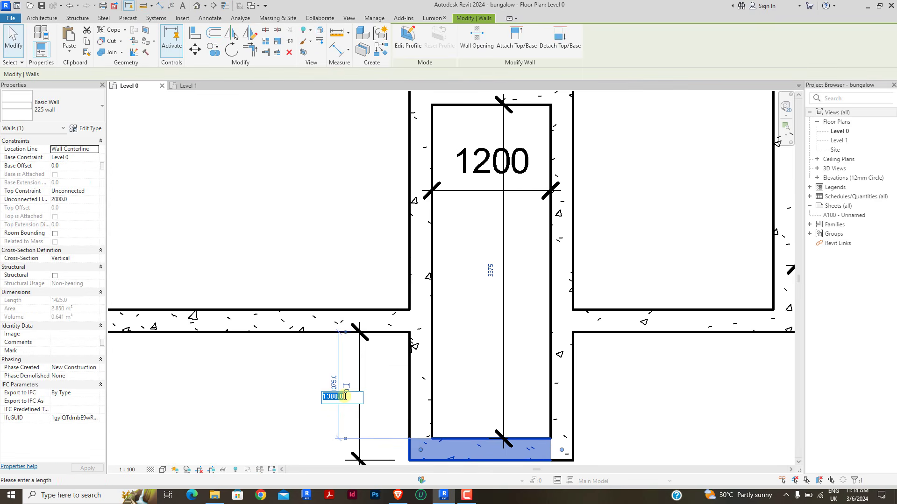
pyautogui.write('900')
pyautogui.press('Return')
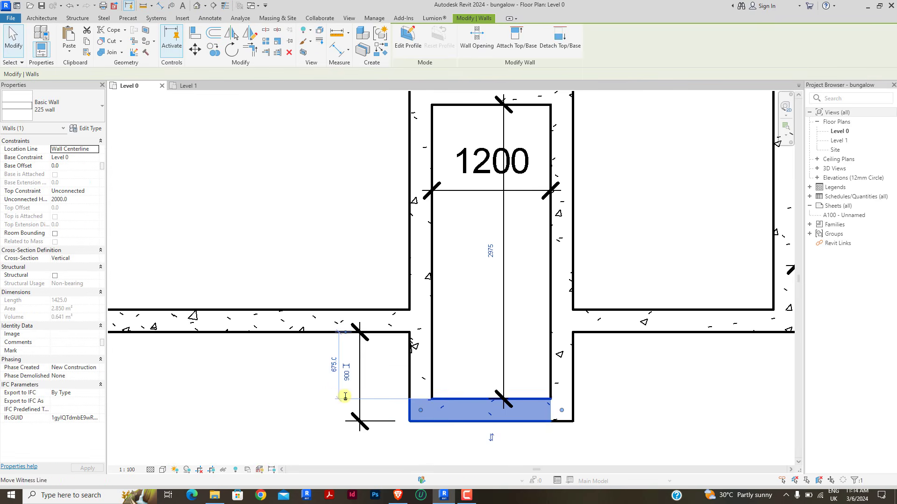
pyautogui.click(300, 403)
pyautogui.scroll(-5, 300, 402)
pyautogui.scroll(1, 400, 243)
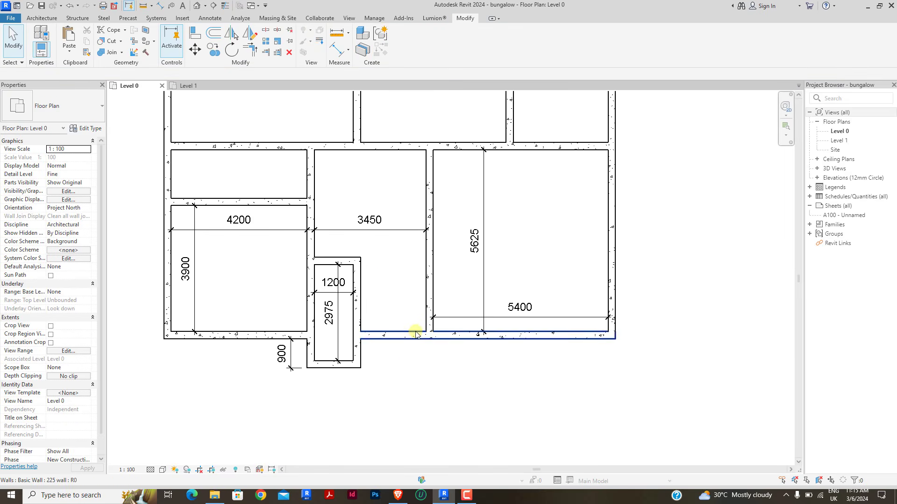
# Step: Draw a matching wall about 2250 mm long from the southeast room's west wall westward to the small room's east wall
pyautogui.click(416, 335)
pyautogui.press('c')
pyautogui.press('s')
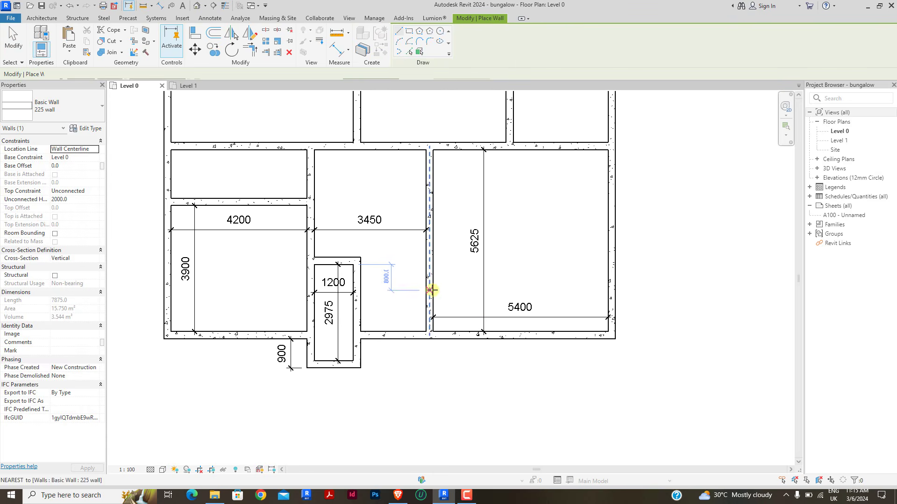
pyautogui.click(430, 290)
pyautogui.click(359, 290)
pyautogui.rightClick(457, 260)
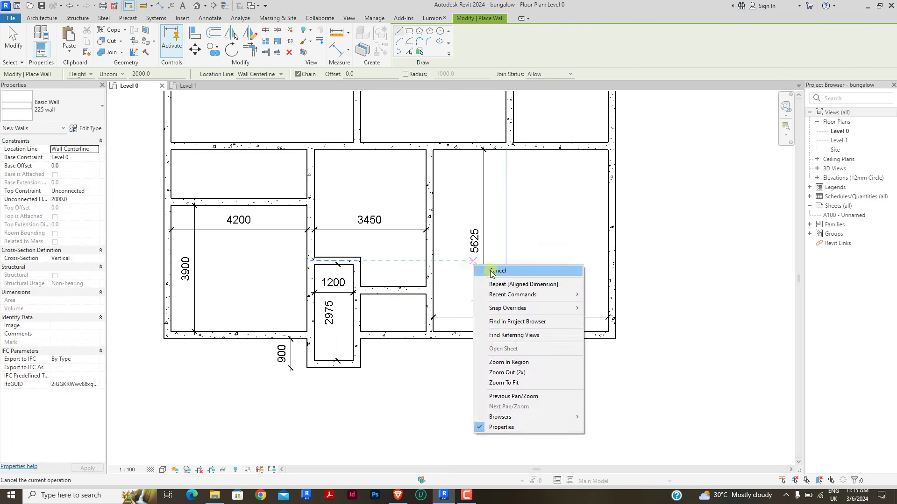
pyautogui.click(474, 266)
# Step: Shorten the south outer wall's west end back to the southeast room's west wall, opening a recess beside the small room
pyautogui.click(416, 336)
pyautogui.moveTo(417, 338); pyautogui.dragTo(429, 336)
pyautogui.click(453, 386)
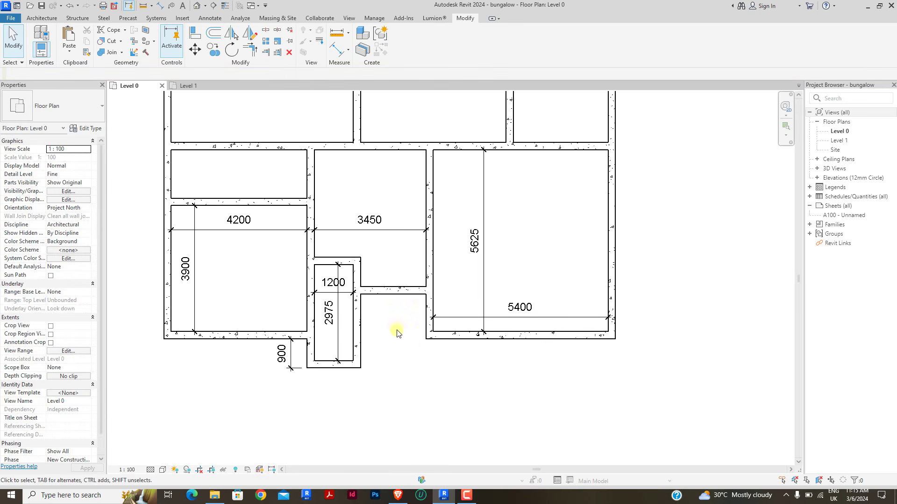
# Step: Dimension the recess depth from its back wall to the outer face of the southeast room's south wall
pyautogui.scroll(2, 392, 281)
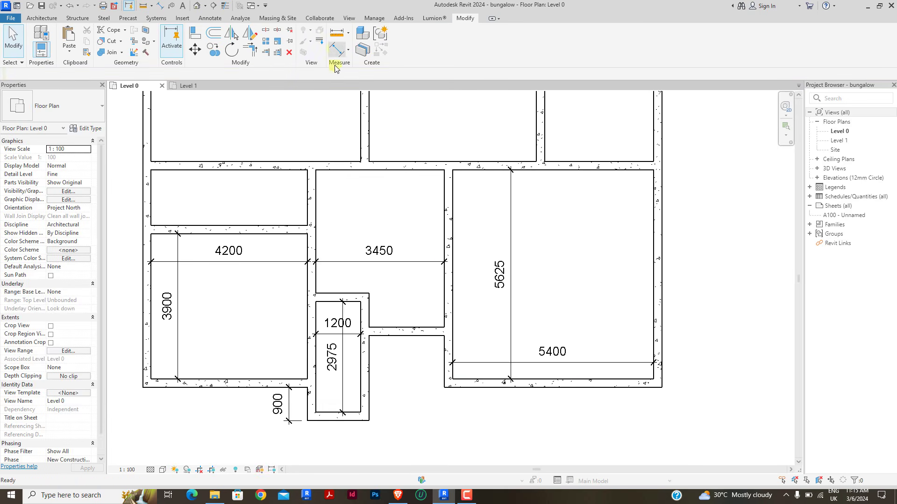
pyautogui.click(337, 49)
pyautogui.click(402, 335)
pyautogui.click(479, 391)
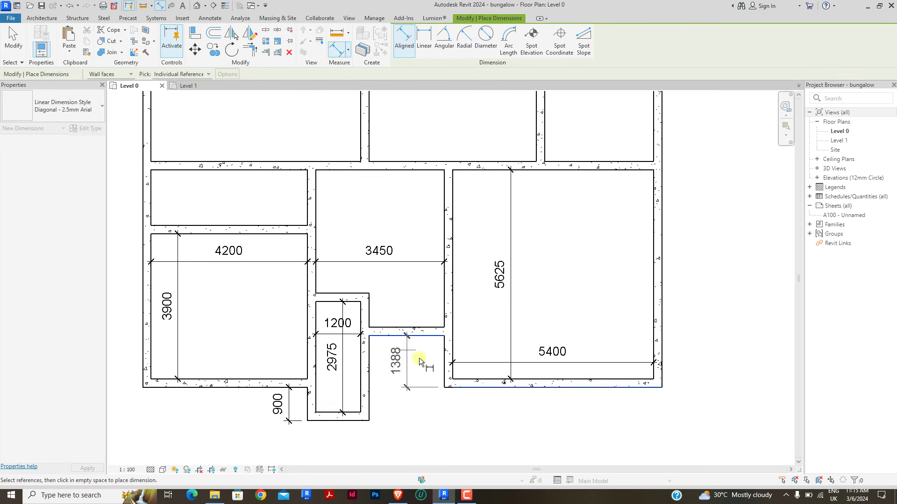
pyautogui.click(423, 357)
pyautogui.rightClick(459, 264)
pyautogui.click(471, 271)
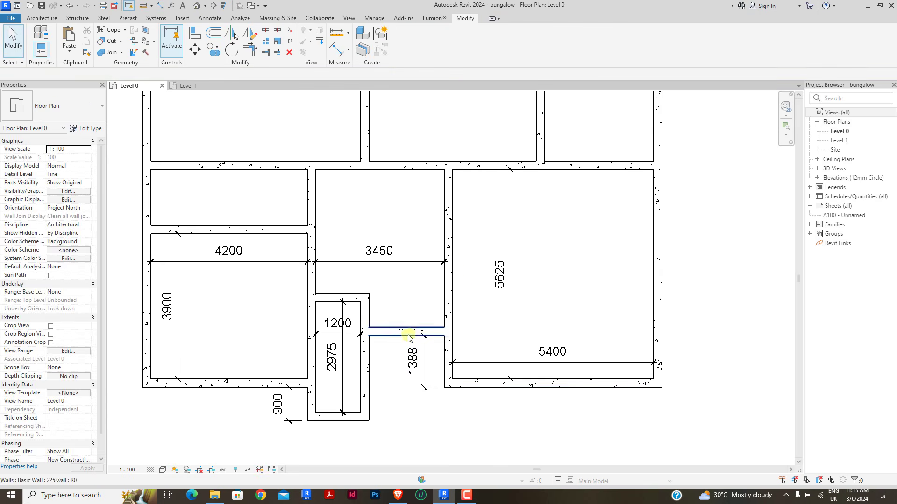
# Step: Move the recess's back wall to set the recess depth to 1200 mm
pyautogui.click(409, 334)
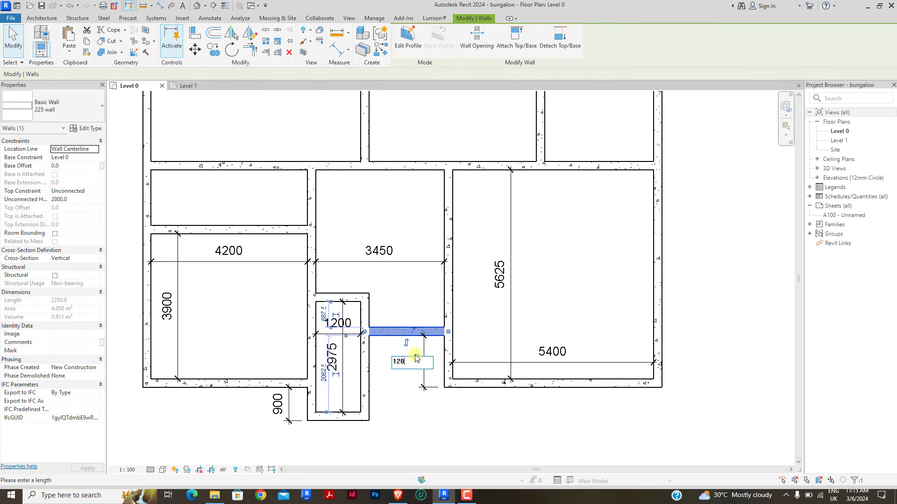
pyautogui.press('Return')
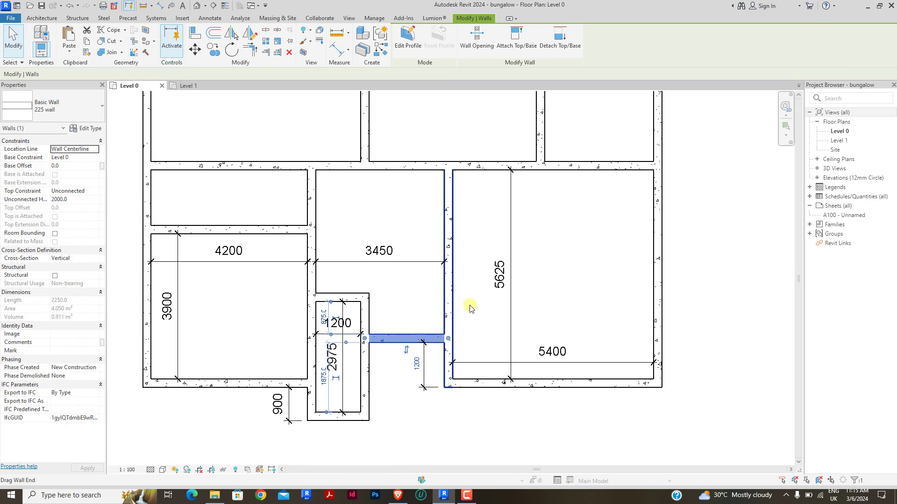
pyautogui.press('Escape')
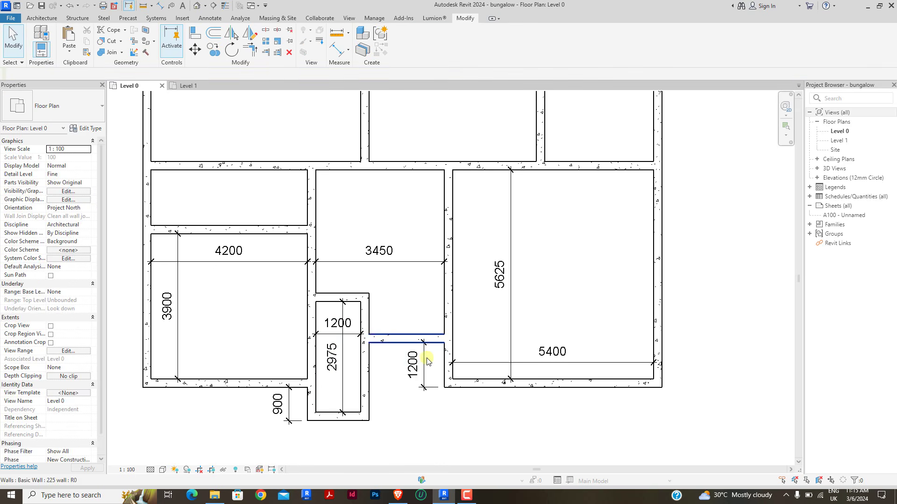
# Step: Set the small room's projection beyond the south outer wall to 750 mm by moving its south wall
pyautogui.click(326, 417)
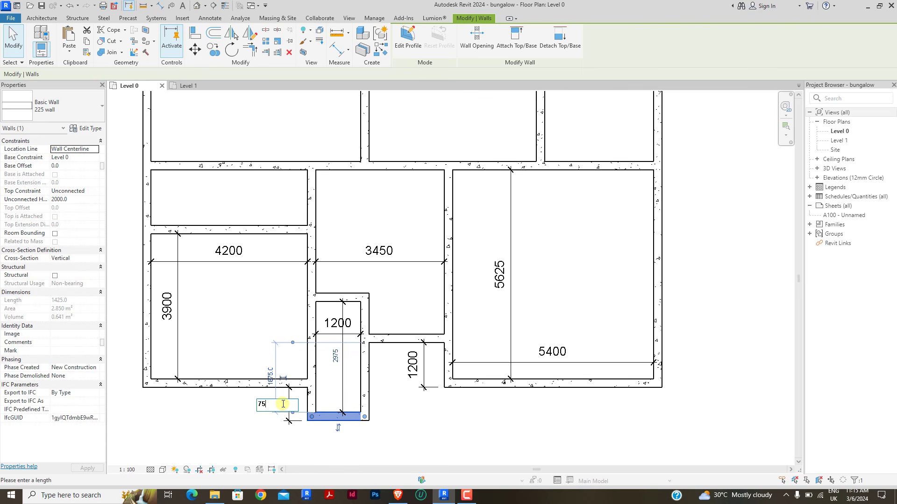
pyautogui.press('Return')
pyautogui.click(426, 427)
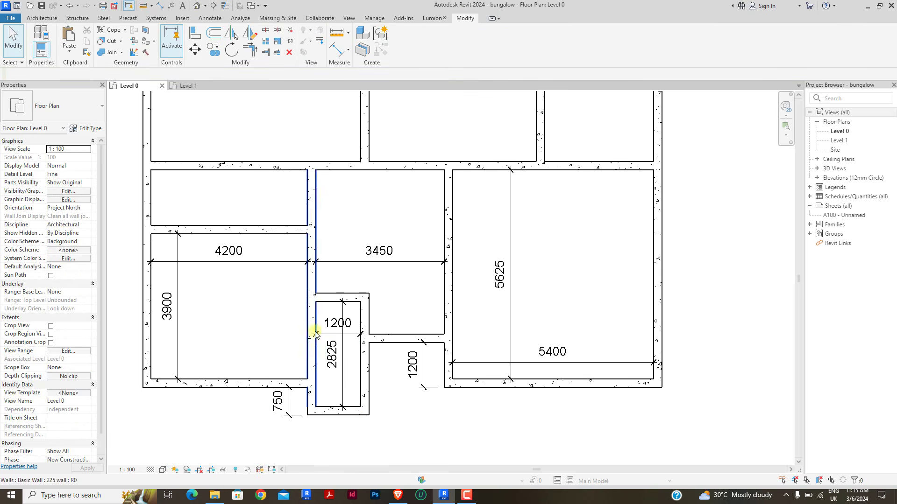
# Step: Move the small room's north wall to try an inside length of 2400 mm and settle on 2700 mm
pyautogui.click(358, 299)
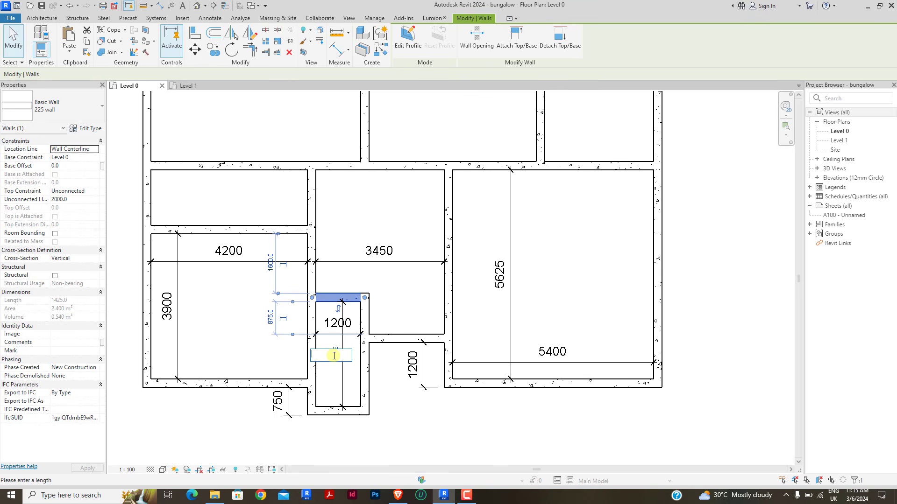
pyautogui.press('Return')
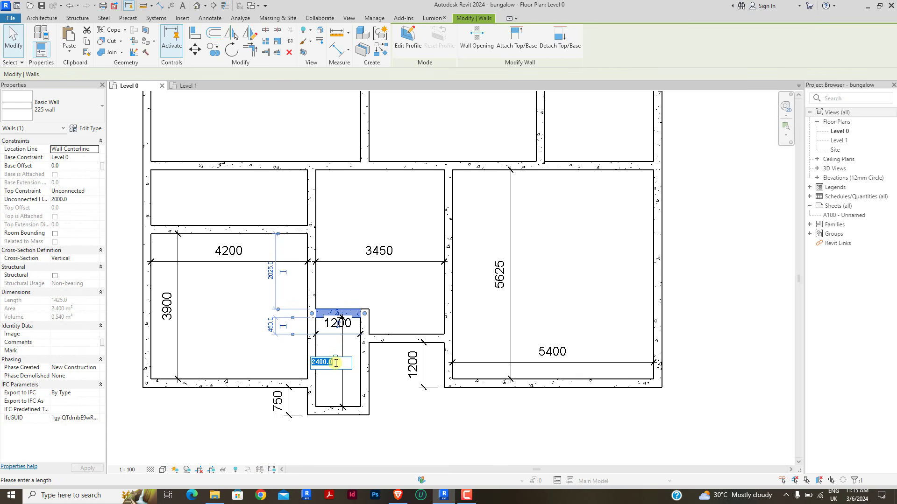
pyautogui.click(336, 364)
pyautogui.write('2700')
pyautogui.press('Return')
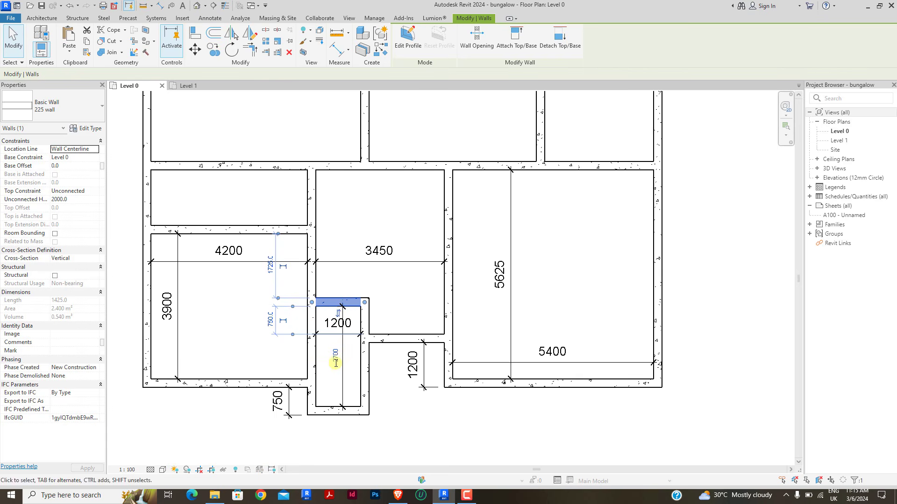
pyautogui.press('Escape')
# Step: Delete the small room's width and length dimensions, the 750 mm projection dimension and the 1200 mm recess dimension
pyautogui.click(337, 334)
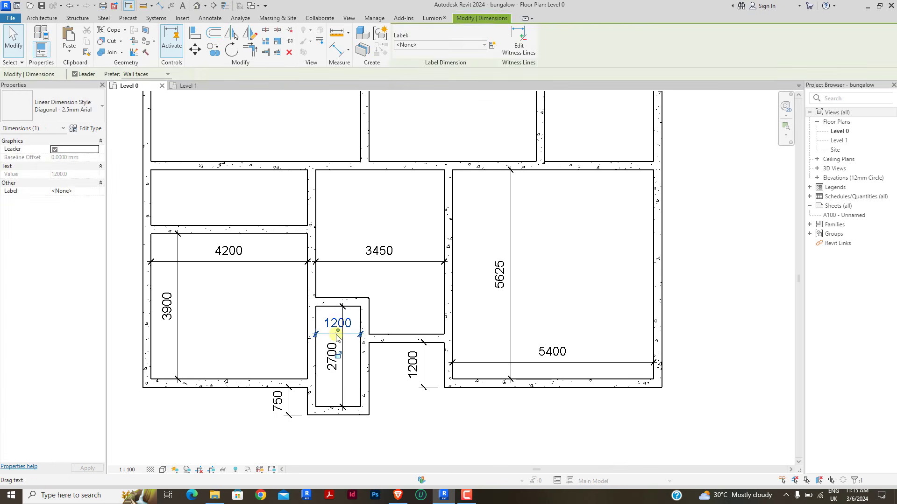
pyautogui.press('Delete')
pyautogui.click(337, 340)
pyautogui.press('Delete')
pyautogui.click(288, 395)
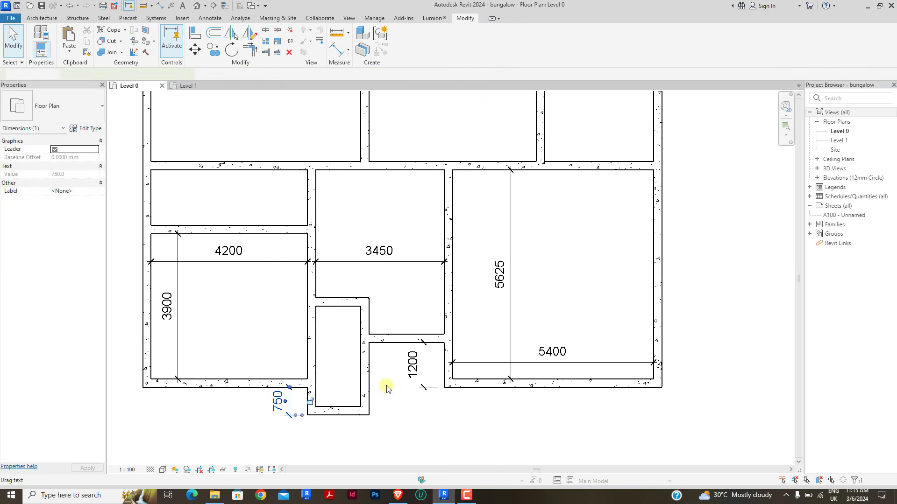
pyautogui.press('Delete')
pyautogui.click(414, 372)
pyautogui.press('Delete')
# Step: Examine the room layout across the whole floor plan, including the southern rooms and the east side
pyautogui.scroll(-8, 437, 226)
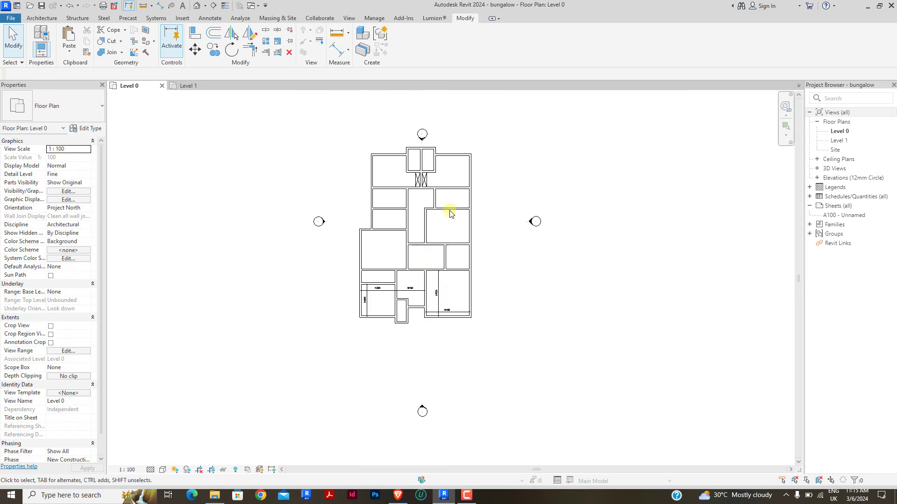
pyautogui.scroll(-2, 396, 355)
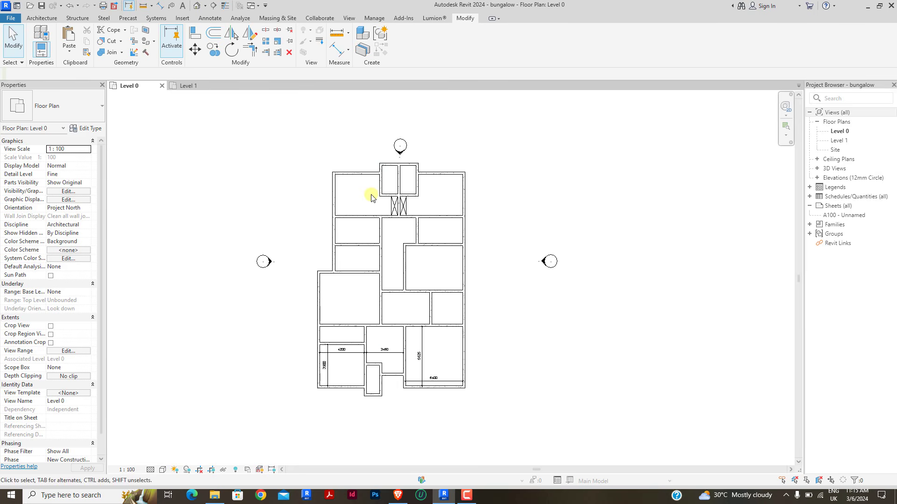
pyautogui.scroll(3, 371, 197)
pyautogui.scroll(-1, 346, 197)
pyautogui.scroll(-2, 432, 176)
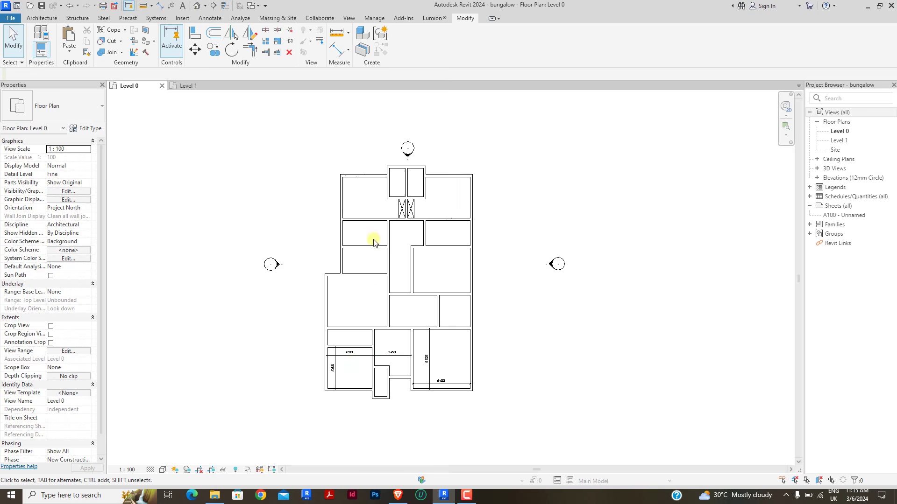
pyautogui.scroll(4, 369, 353)
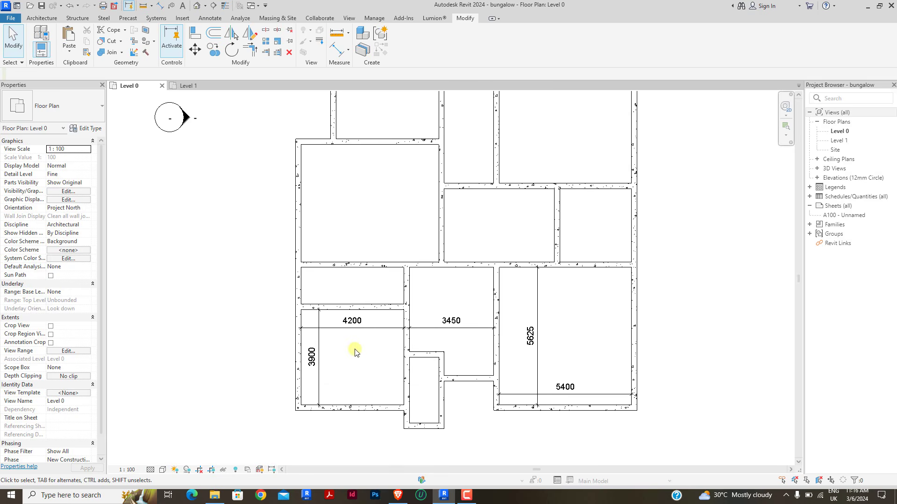
pyautogui.scroll(-2, 355, 351)
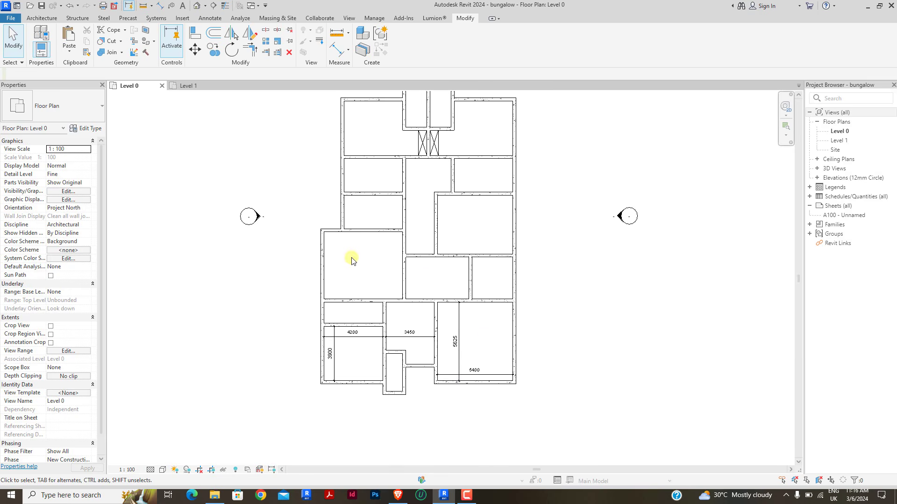
pyautogui.scroll(2, 516, 266)
pyautogui.scroll(-2, 456, 304)
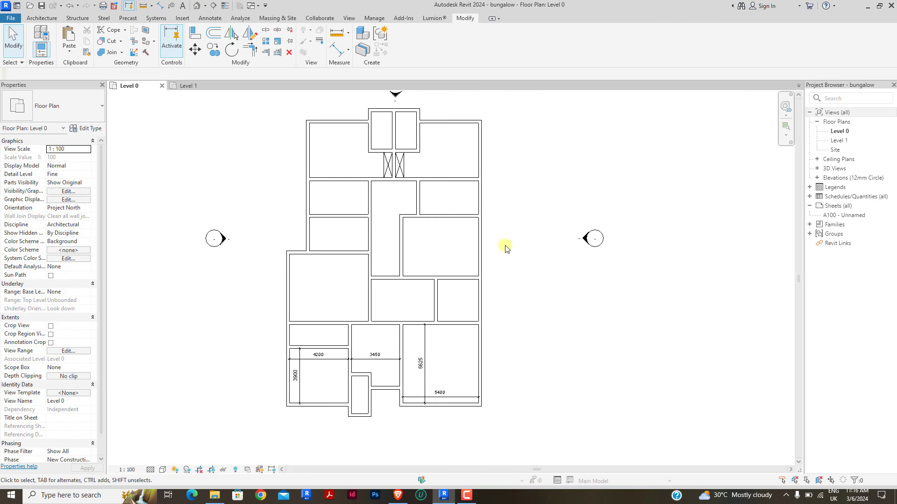
pyautogui.scroll(2, 451, 299)
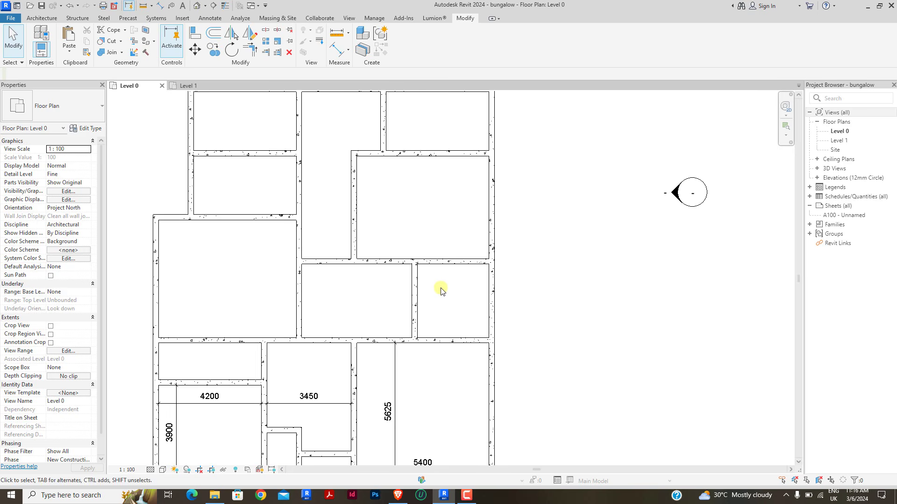
pyautogui.scroll(-2, 442, 290)
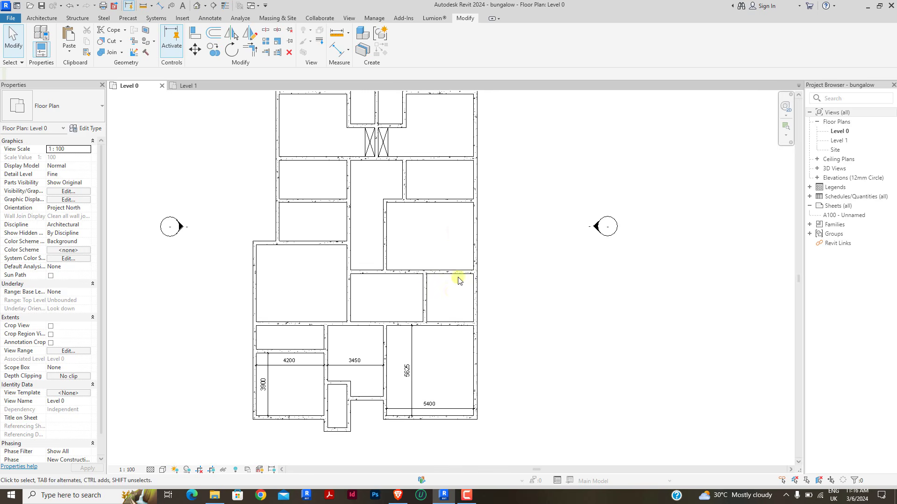
# Step: Extend the north wall of the large east room eastward, about 1575 mm past the outer wall
pyautogui.scroll(2, 483, 275)
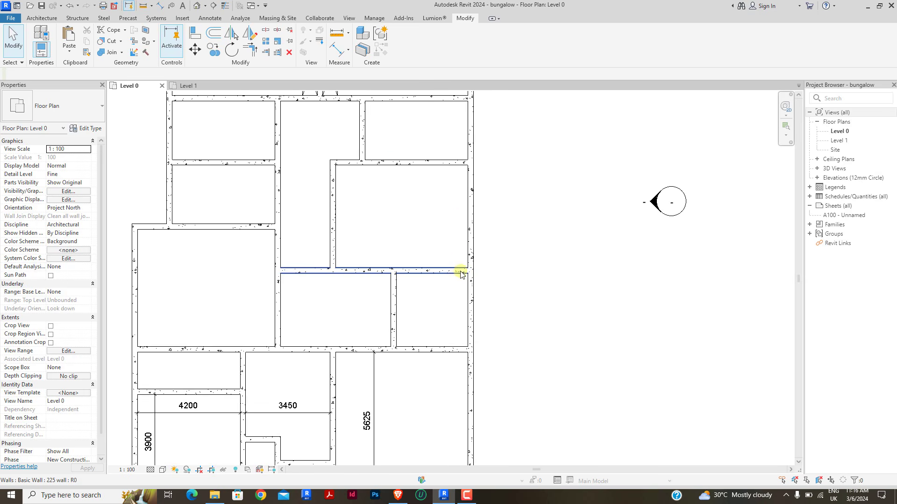
pyautogui.click(455, 162)
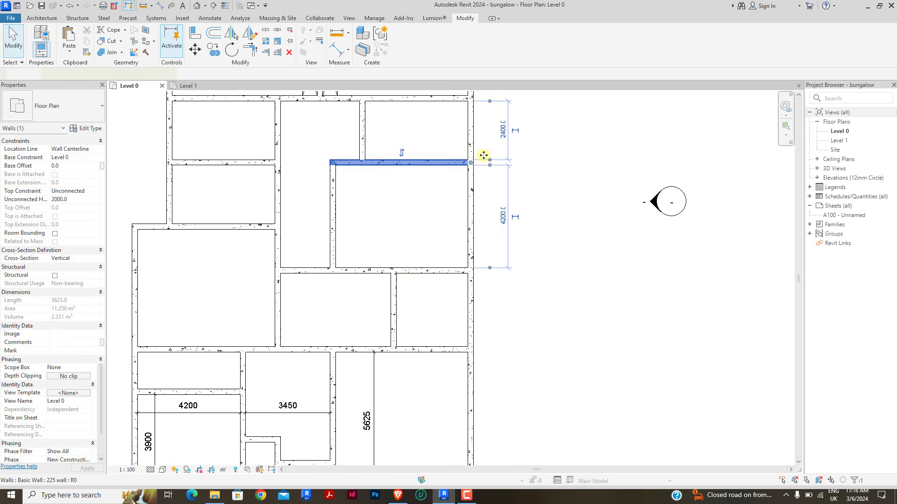
pyautogui.moveTo(471, 164); pyautogui.dragTo(510, 163)
pyautogui.click(534, 229)
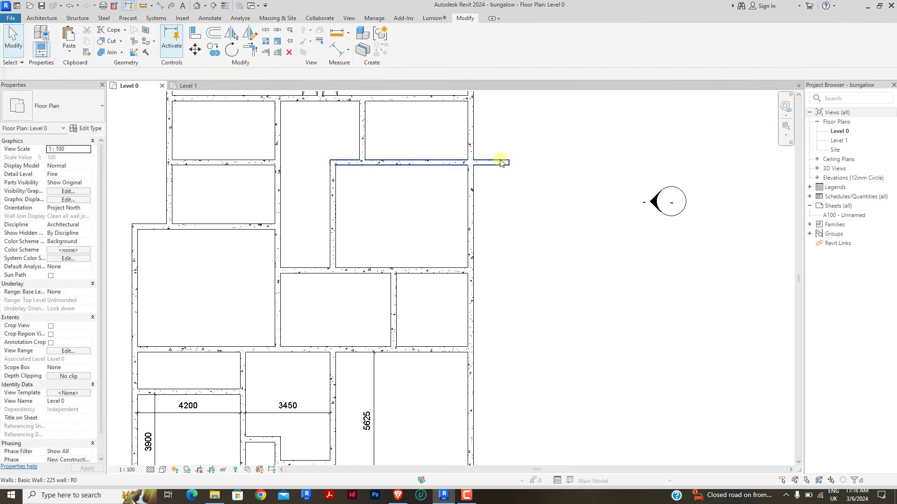
# Step: Draw a 225 mm wall from the extended wall's east end south to the line of the southeast room's north wall
pyautogui.click(500, 161)
pyautogui.press('w')
pyautogui.press('a')
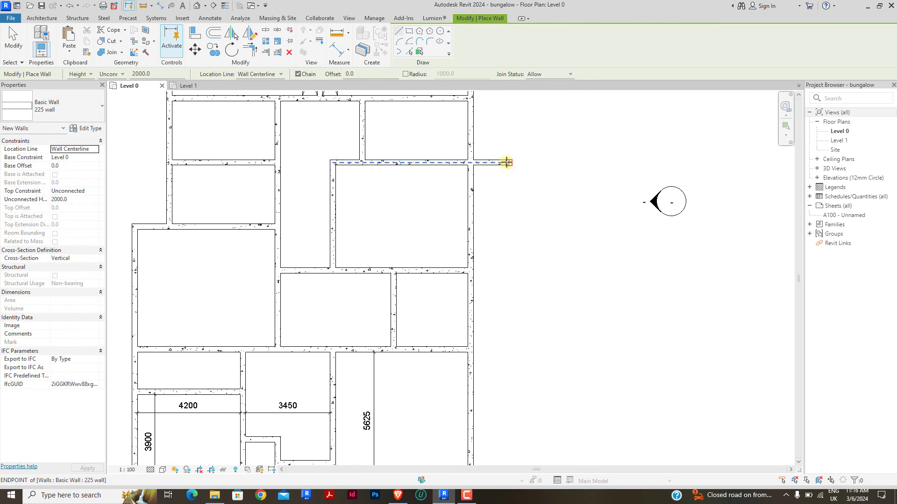
pyautogui.click(509, 163)
pyautogui.click(507, 349)
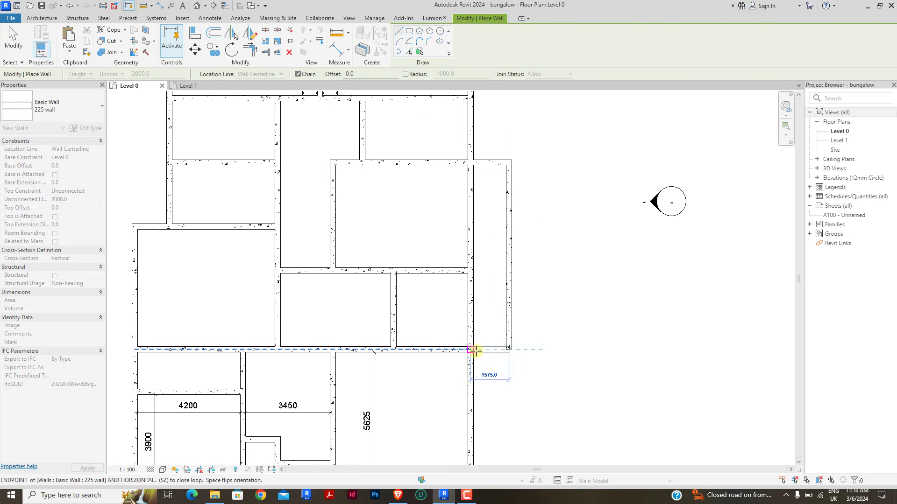
pyautogui.press('Escape')
pyautogui.press('Escape')
# Step: Trim the southeast room's north wall and the new east wall to form a corner
pyautogui.click(458, 350)
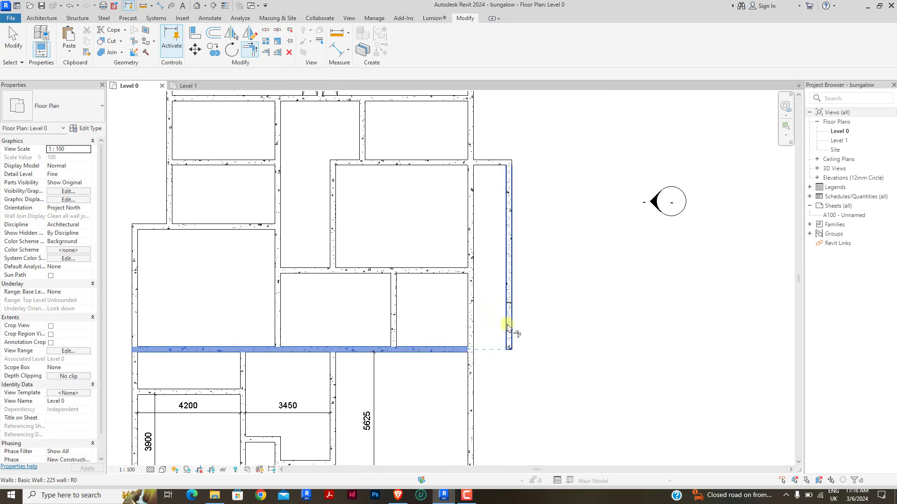
pyautogui.click(509, 325)
pyautogui.rightClick(547, 240)
pyautogui.click(563, 248)
pyautogui.rightClick(564, 247)
pyautogui.click(574, 252)
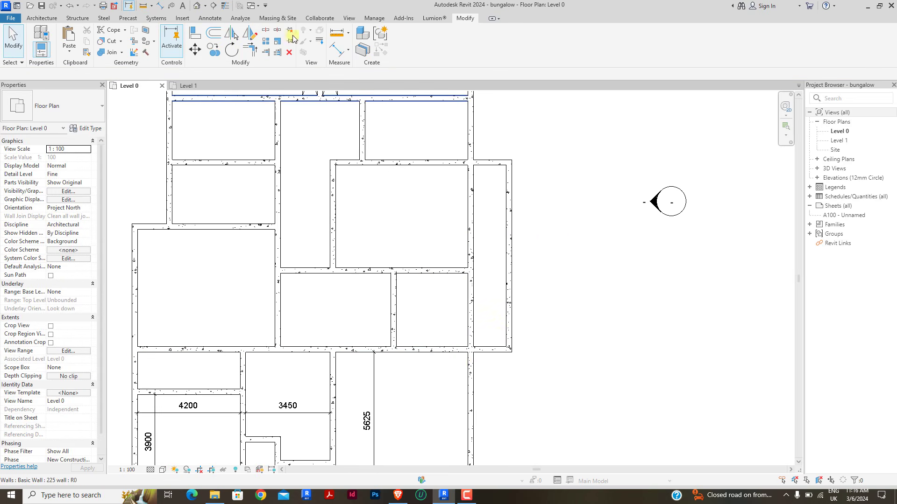
# Step: Split the original east wall and trim its two parts to the cross walls, opening the room north of the southeast room into the projection
pyautogui.press('s')
pyautogui.press('l')
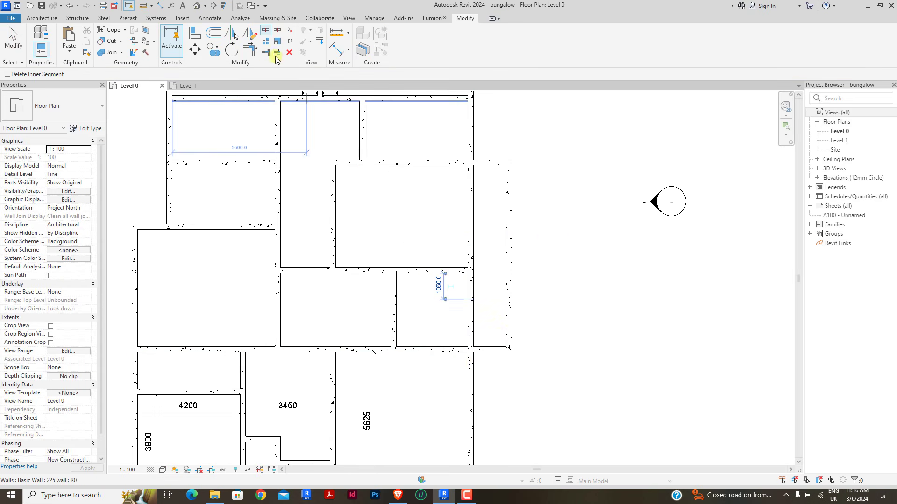
pyautogui.click(256, 54)
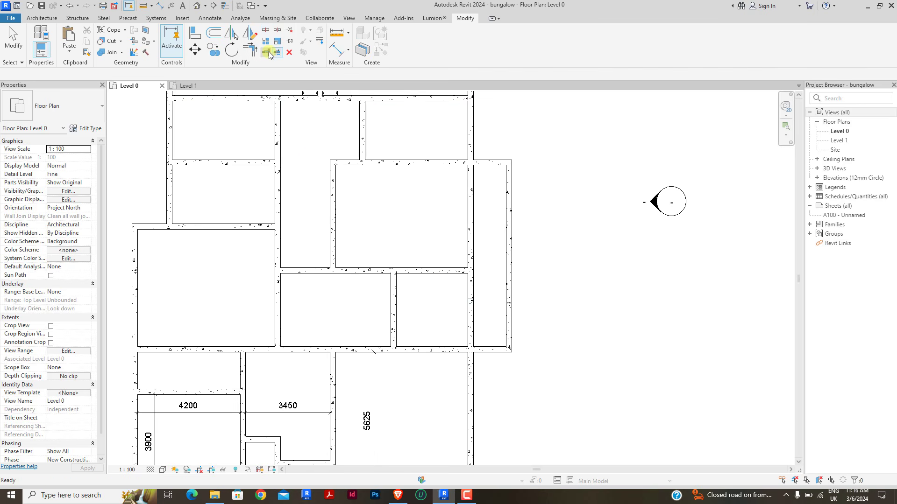
pyautogui.click(454, 267)
pyautogui.click(469, 252)
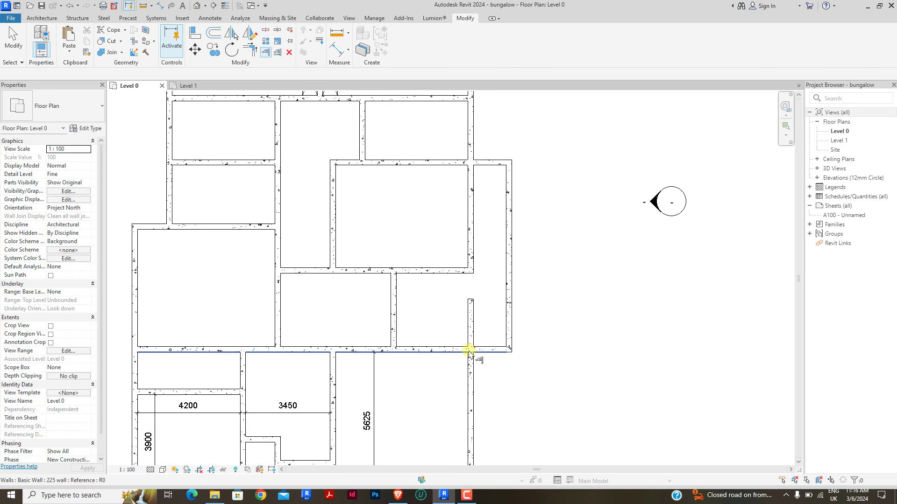
pyautogui.click(457, 355)
pyautogui.click(471, 367)
pyautogui.rightClick(566, 242)
pyautogui.click(593, 246)
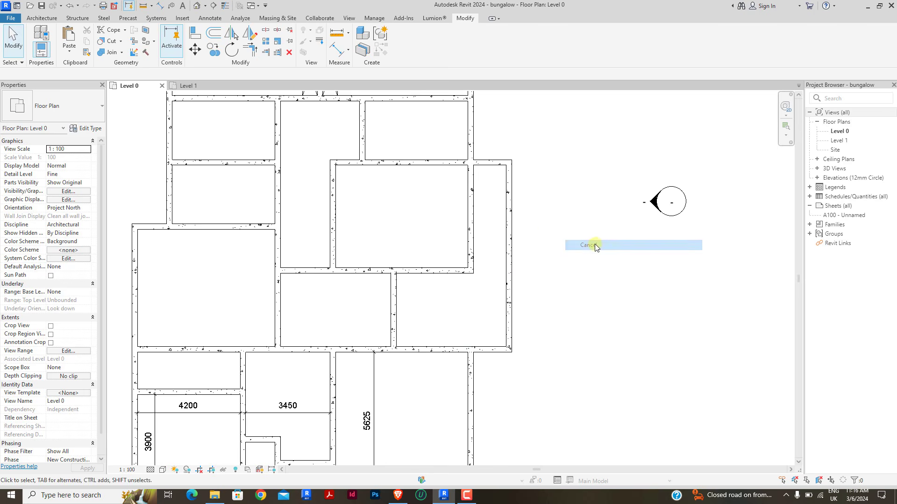
# Step: Dimension the east projection from the original outer wall face to the new east wall's outer face
pyautogui.scroll(-2, 466, 257)
pyautogui.scroll(4, 496, 150)
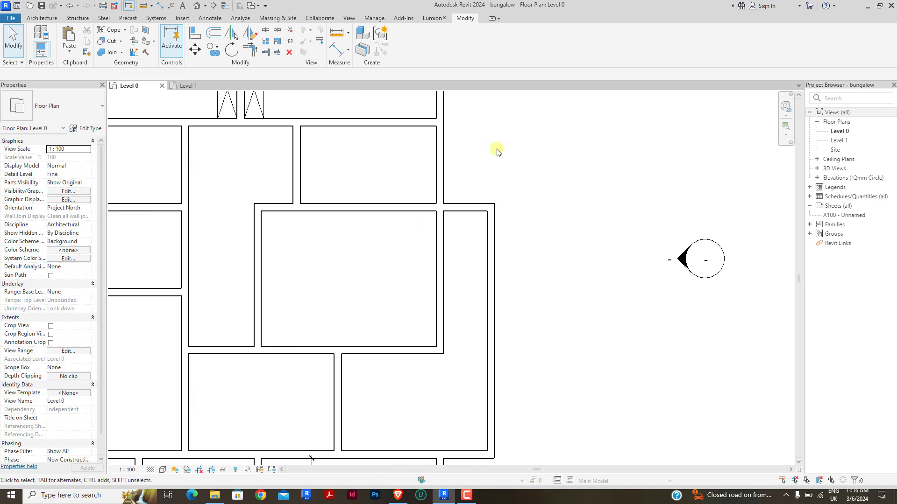
pyautogui.click(329, 53)
pyautogui.click(426, 205)
pyautogui.click(494, 226)
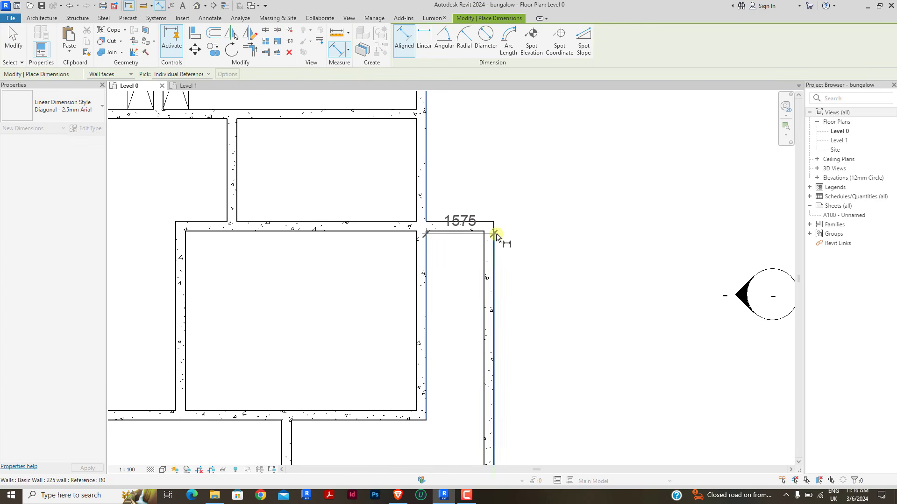
pyautogui.rightClick(506, 169)
pyautogui.click(521, 174)
pyautogui.rightClick(521, 172)
pyautogui.click(533, 176)
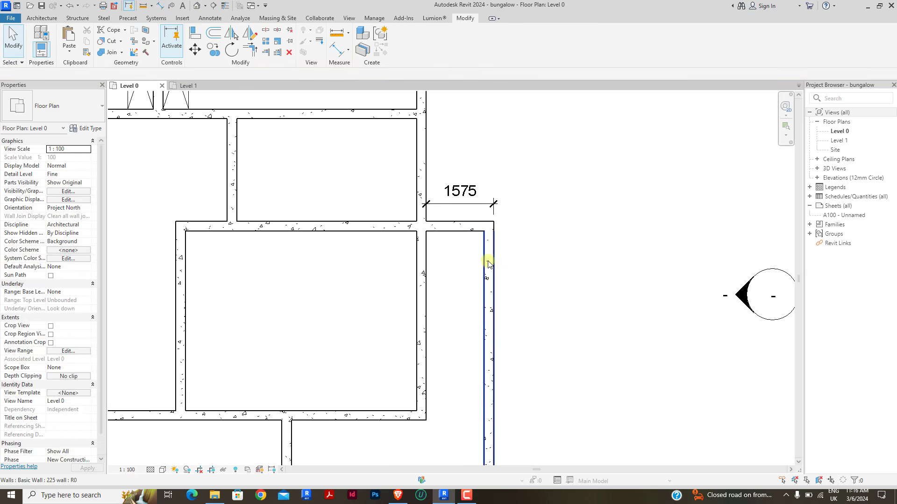
# Step: Set the east projection to 1200 mm by moving the new east wall, and remove its dimension
pyautogui.click(488, 261)
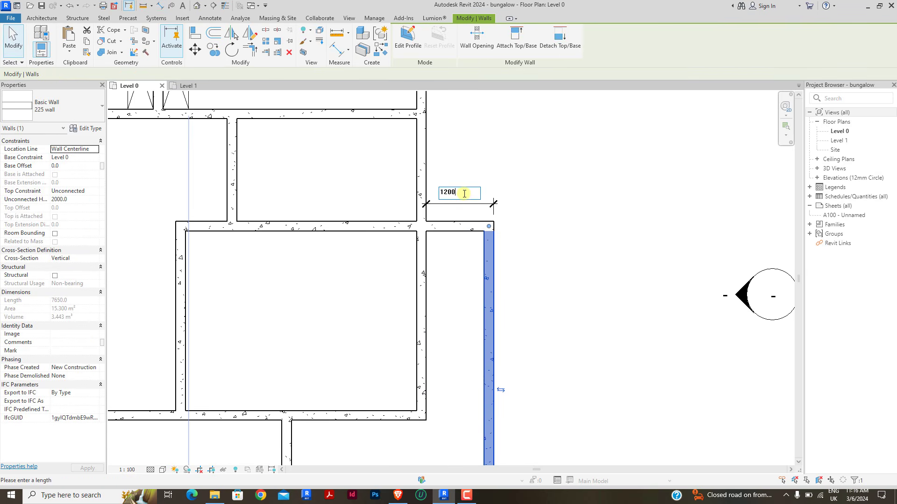
pyautogui.click(465, 194)
pyautogui.write('1200')
pyautogui.press('Return')
pyautogui.click(465, 197)
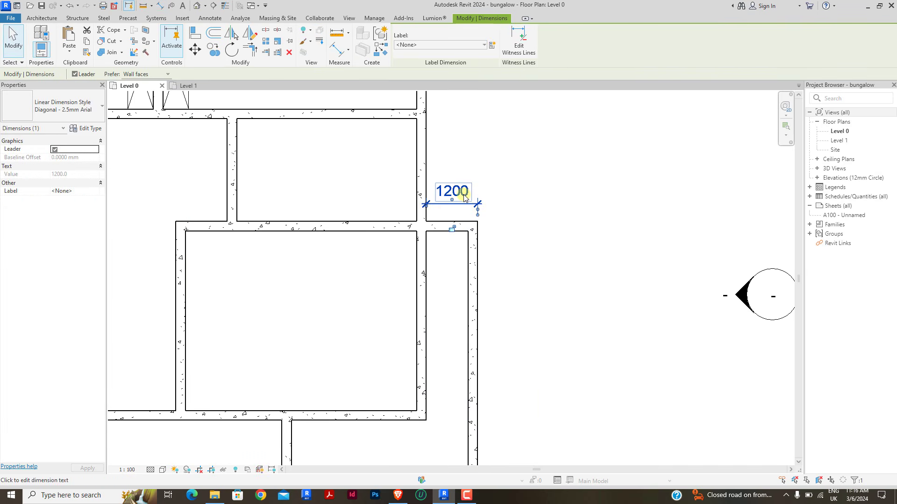
pyautogui.press('Escape')
# Step: Examine the overall floor plan, checking the east projection, the northern rooms and the dimensioned southern rooms
pyautogui.scroll(-6, 464, 195)
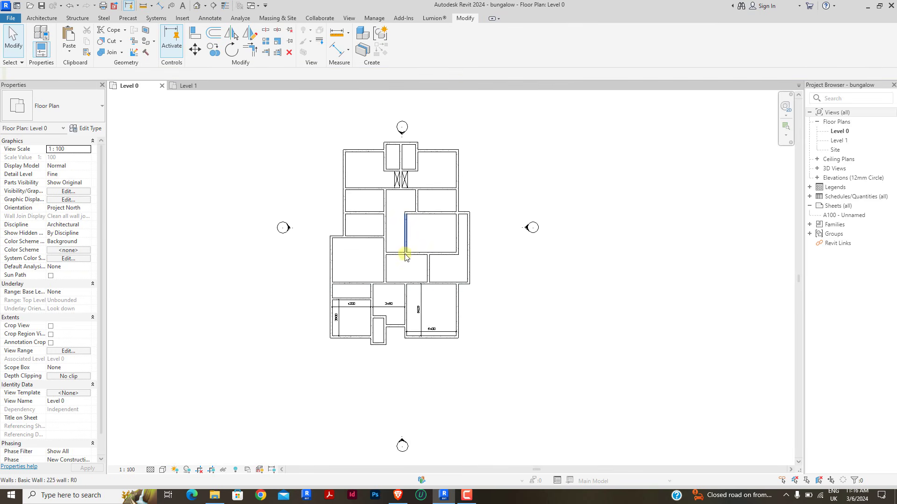
pyautogui.moveTo(317, 146); pyautogui.dragTo(471, 353)
pyautogui.click(531, 326)
pyautogui.scroll(1, 401, 322)
pyautogui.scroll(-1, 420, 292)
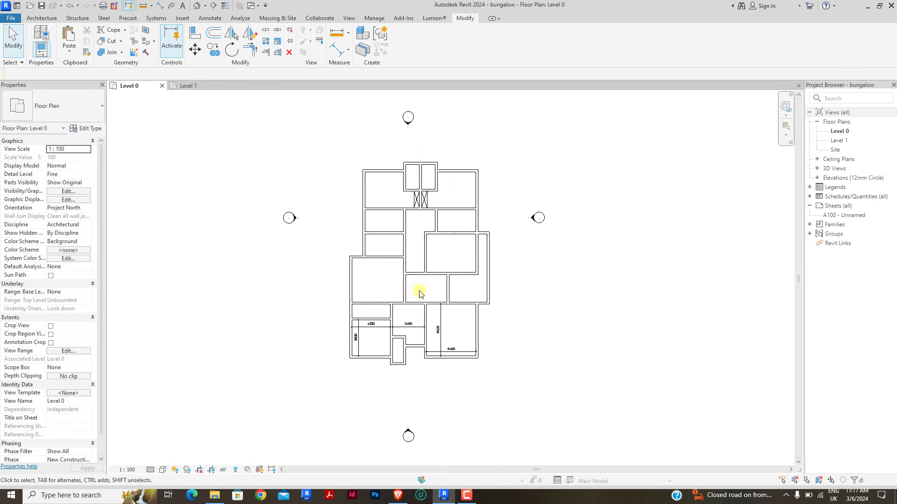
pyautogui.scroll(-1, 420, 294)
pyautogui.scroll(1, 477, 213)
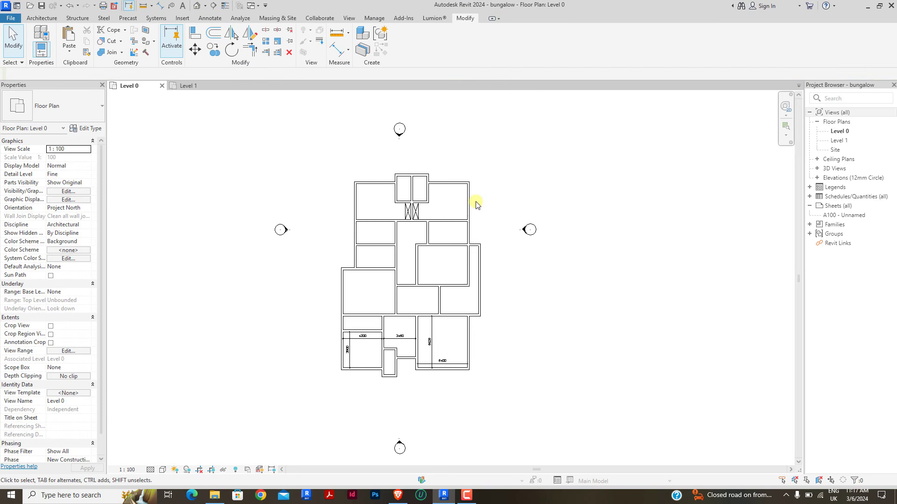
pyautogui.scroll(1, 432, 339)
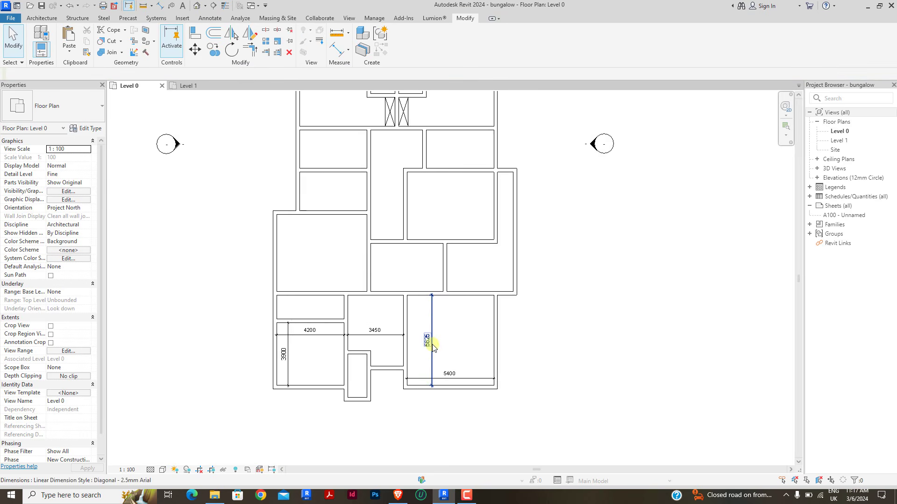
pyautogui.scroll(-1, 435, 346)
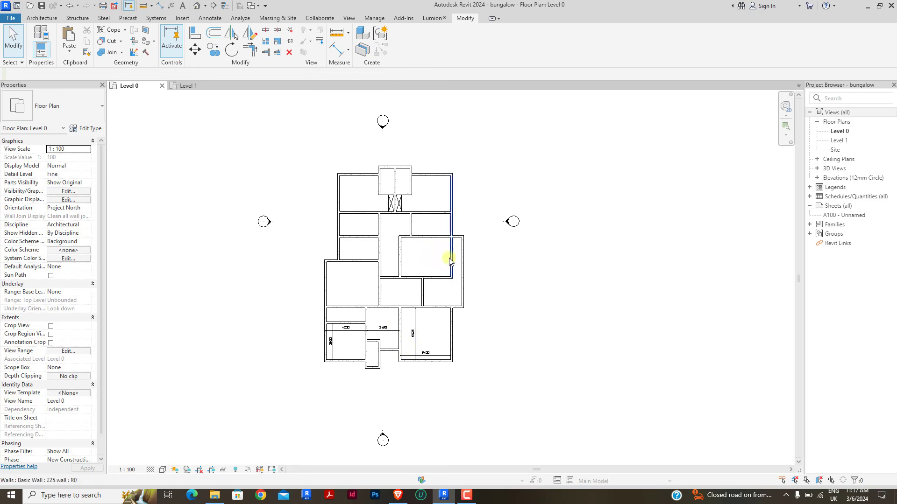
pyautogui.scroll(3, 435, 233)
pyautogui.scroll(-2, 414, 228)
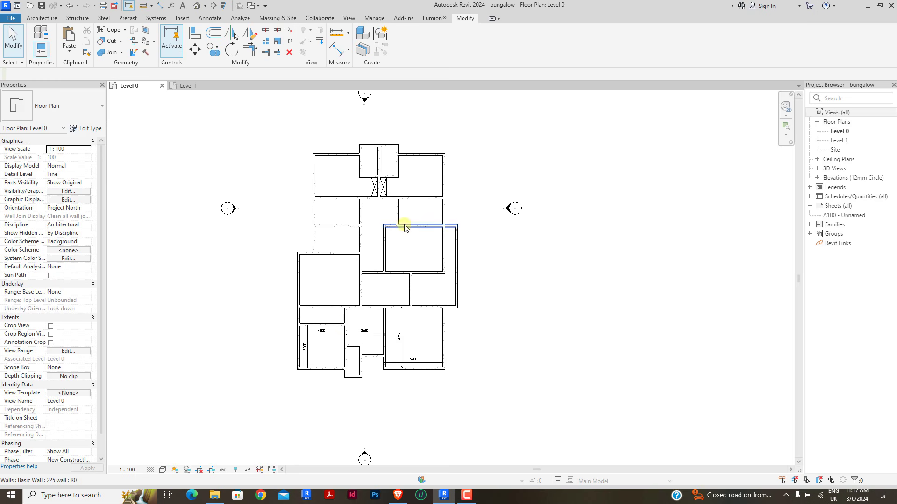
pyautogui.scroll(1, 293, 236)
pyautogui.scroll(-1, 393, 266)
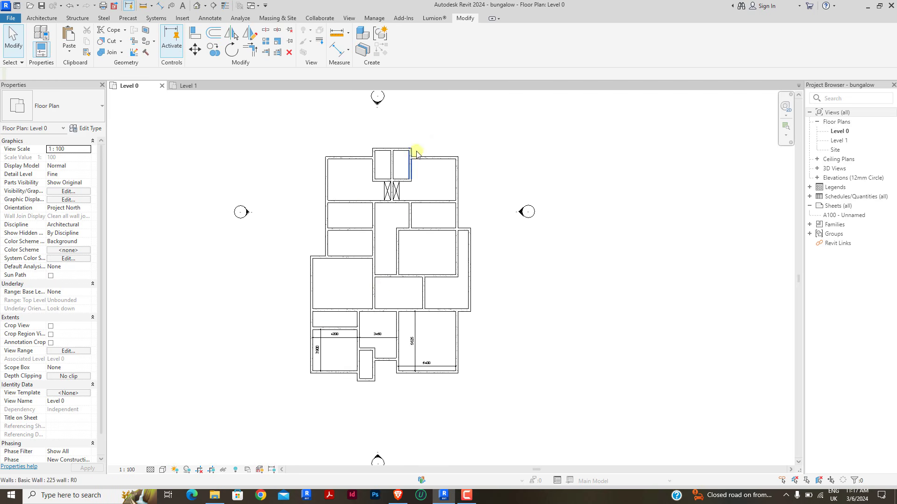
pyautogui.scroll(-1, 380, 315)
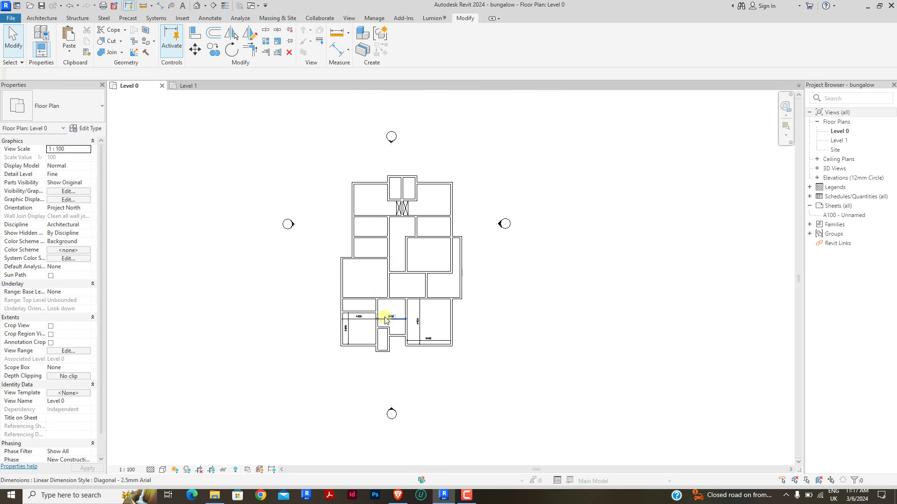
pyautogui.scroll(1, 427, 248)
pyautogui.scroll(-1, 432, 325)
pyautogui.scroll(1, 432, 325)
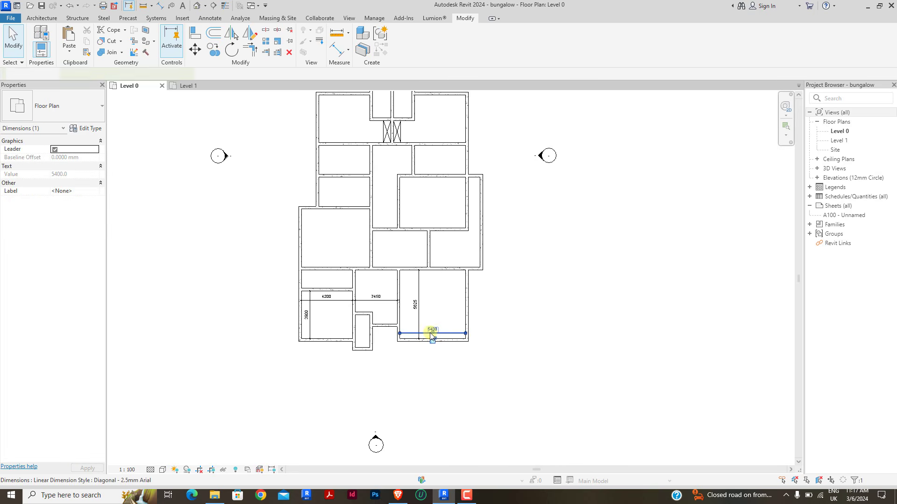
# Step: Delete the remaining width and depth dimensions from the southern rooms
pyautogui.click(431, 332)
pyautogui.click(420, 314)
pyautogui.press('Delete')
pyautogui.click(376, 301)
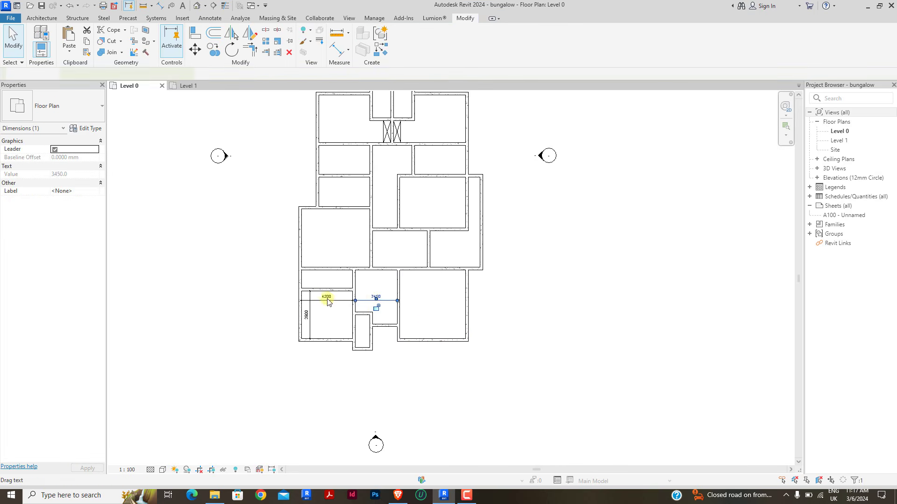
pyautogui.press('Delete')
pyautogui.click(326, 300)
pyautogui.press('Delete')
pyautogui.click(310, 314)
pyautogui.press('Delete')
# Step: Open the East elevation view to work on the levels
pyautogui.scroll(3, 385, 357)
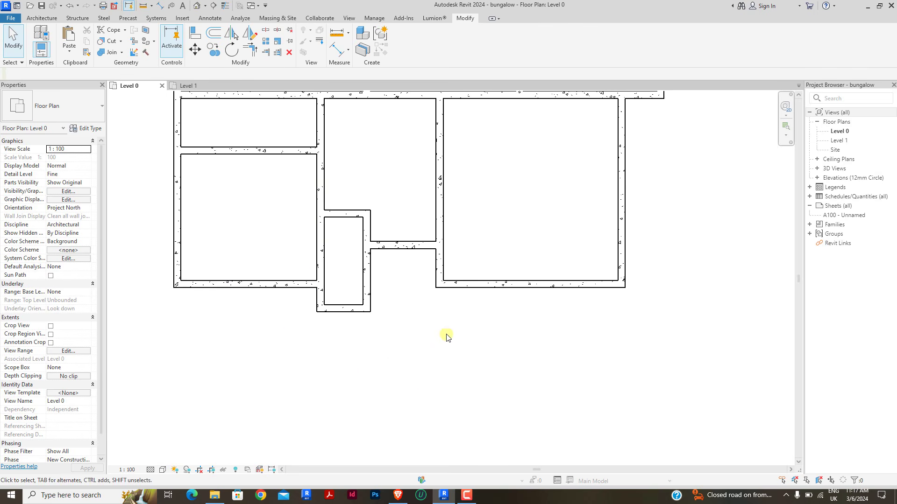
pyautogui.scroll(-3, 467, 319)
pyautogui.scroll(-5, 431, 330)
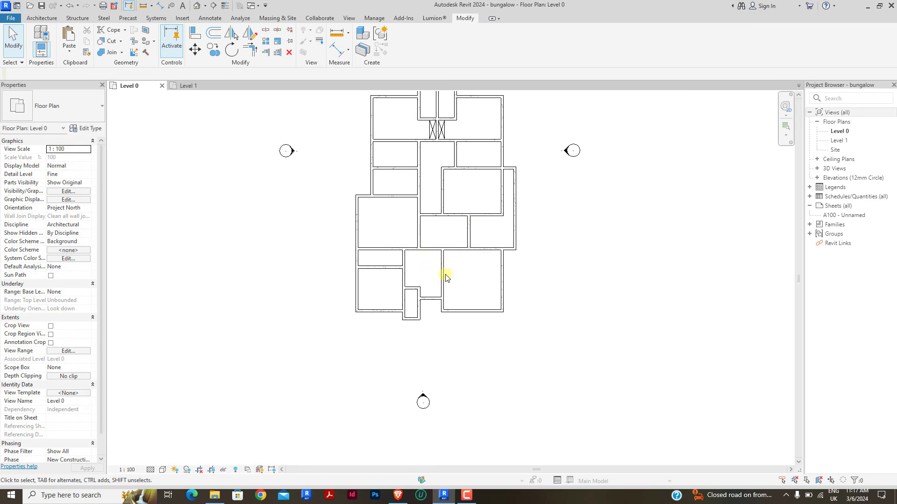
pyautogui.scroll(5, 449, 154)
pyautogui.scroll(-5, 406, 179)
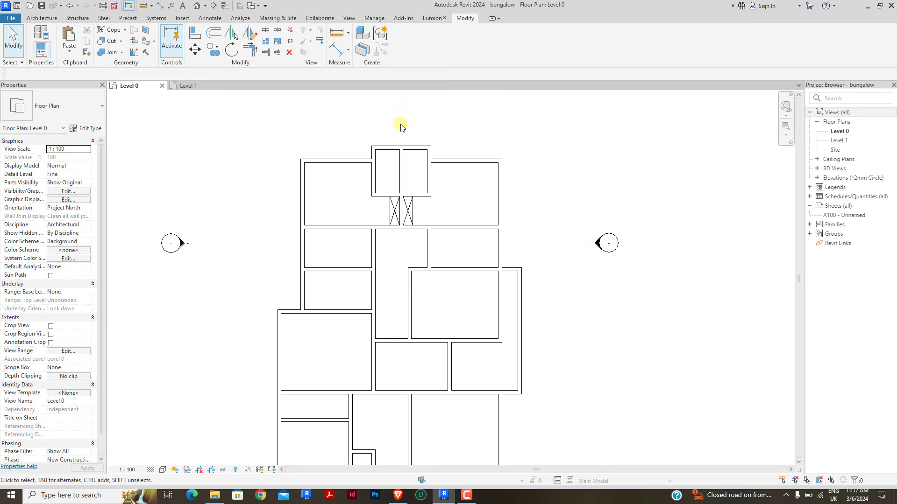
pyautogui.scroll(2, 433, 183)
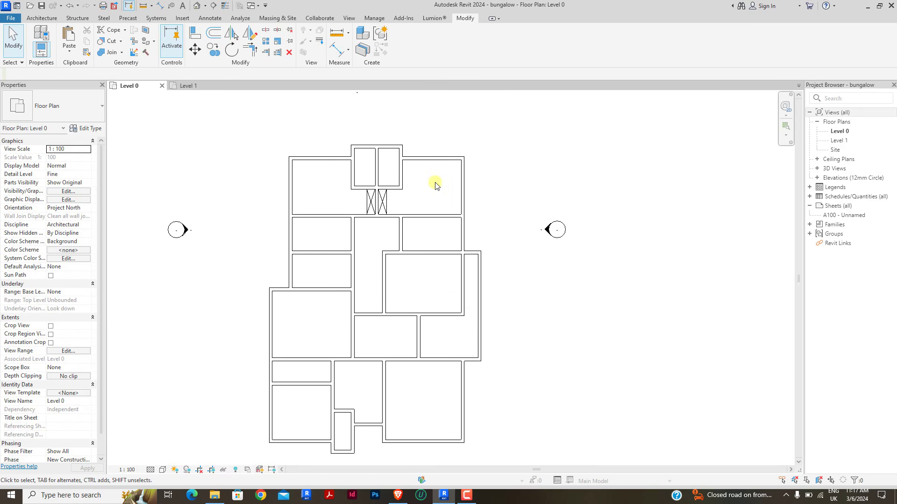
pyautogui.click(817, 178)
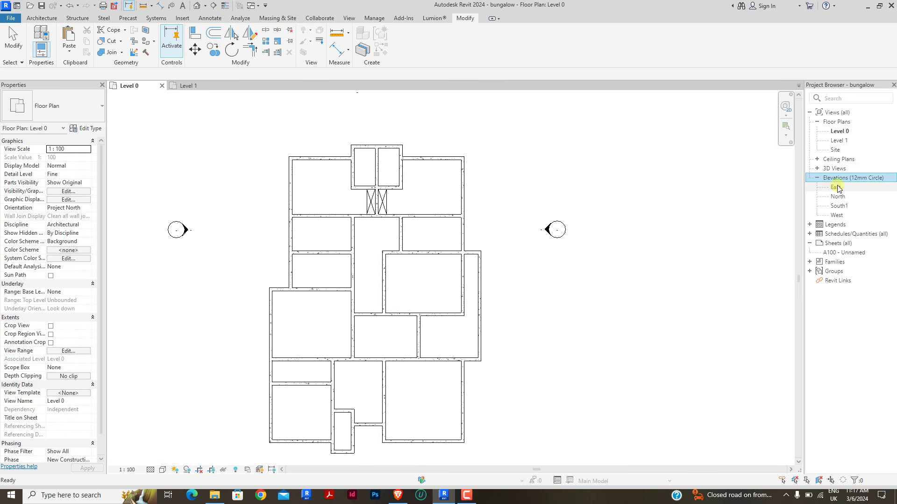
pyautogui.doubleClick(836, 187)
pyautogui.scroll(-2, 510, 288)
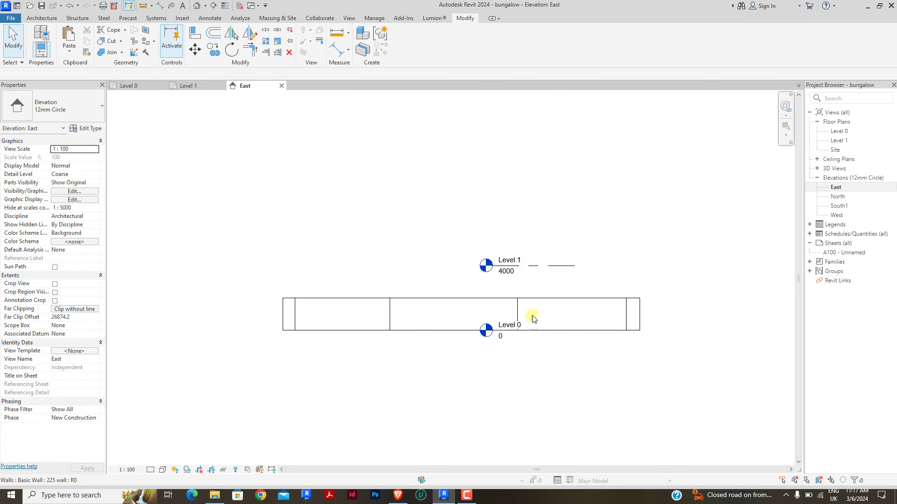
# Step: Rename Level 0 as NGL, including its corresponding views
pyautogui.click(530, 266)
pyautogui.click(508, 327)
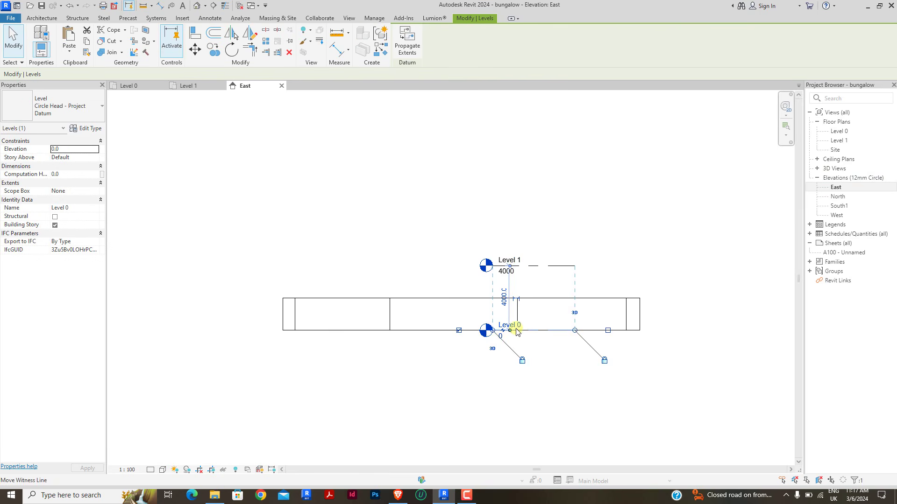
pyautogui.scroll(2, 516, 322)
pyautogui.click(513, 324)
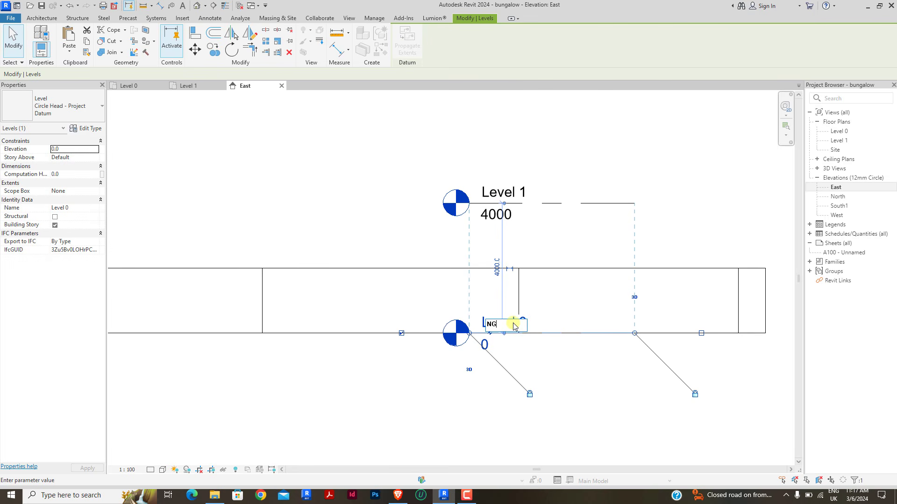
pyautogui.press('Return')
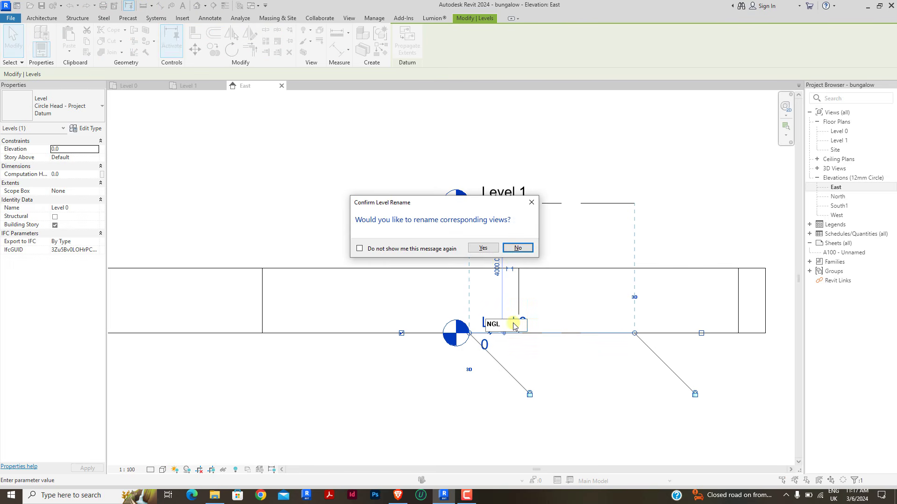
pyautogui.click(488, 250)
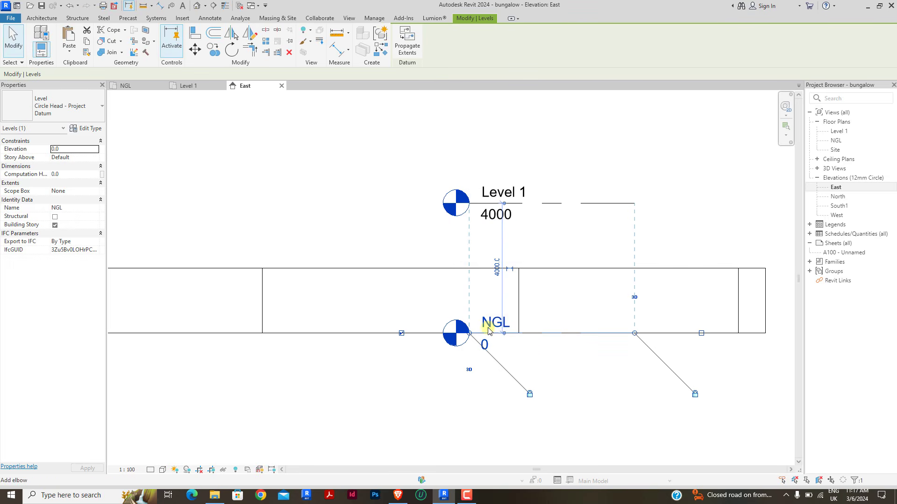
# Step: Offset the NGL level head below its line with an elbow and rename the level and its views as 0-NGL
pyautogui.moveTo(489, 333); pyautogui.dragTo(492, 355)
pyautogui.click(482, 346)
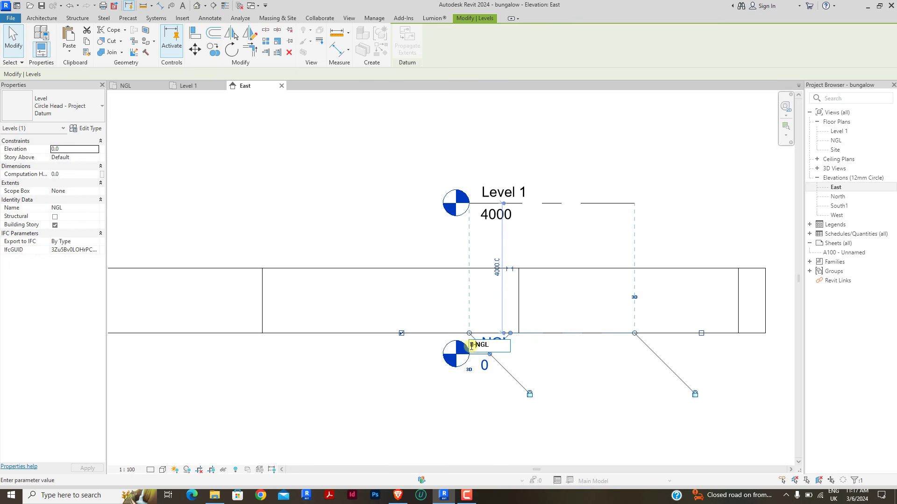
pyautogui.write('0-')
pyautogui.click(363, 407)
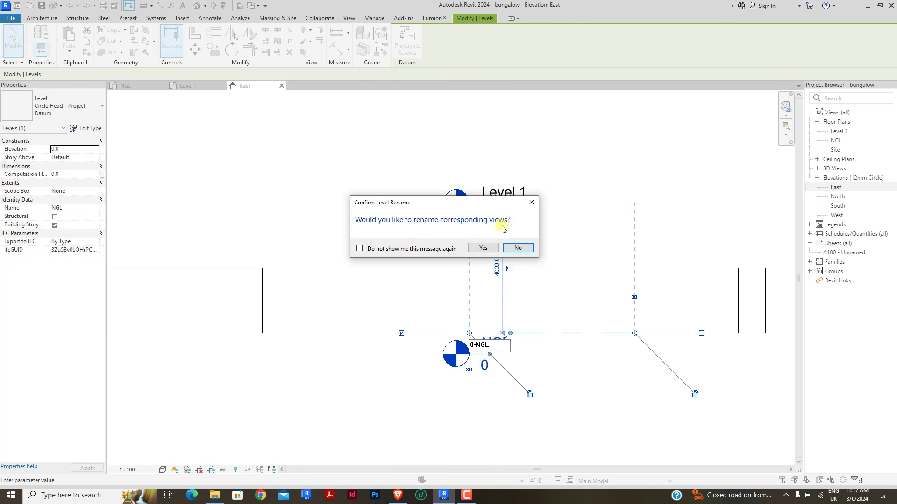
pyautogui.click(488, 250)
pyautogui.click(377, 210)
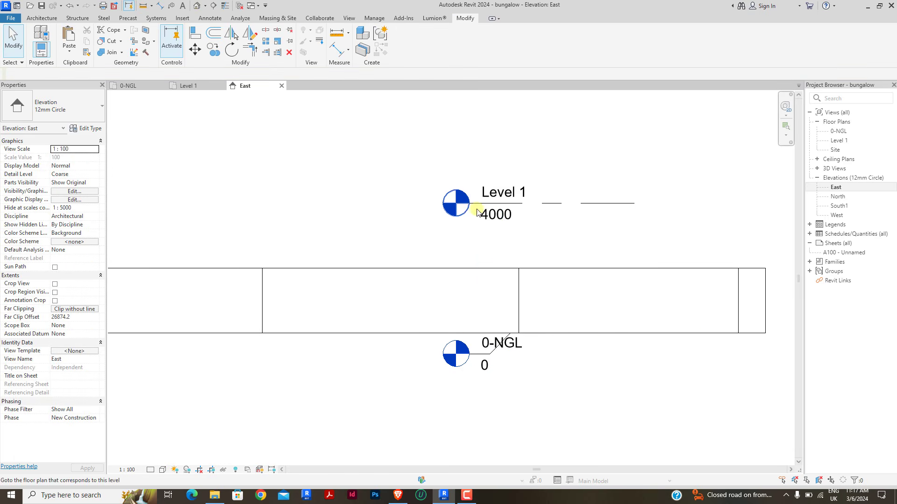
# Step: Set Level 1's elevation to 450 mm and rename the level and its corresponding views as 1-DPC
pyautogui.click(492, 219)
pyautogui.click(492, 217)
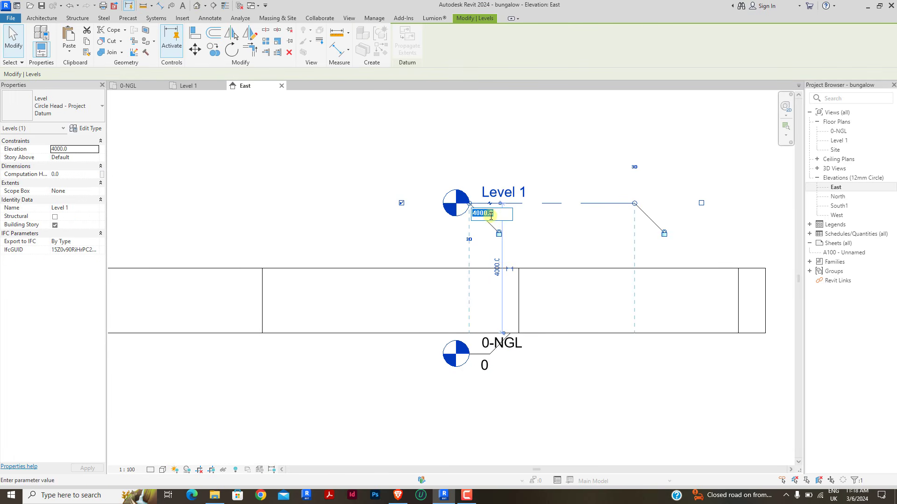
pyautogui.press('Return')
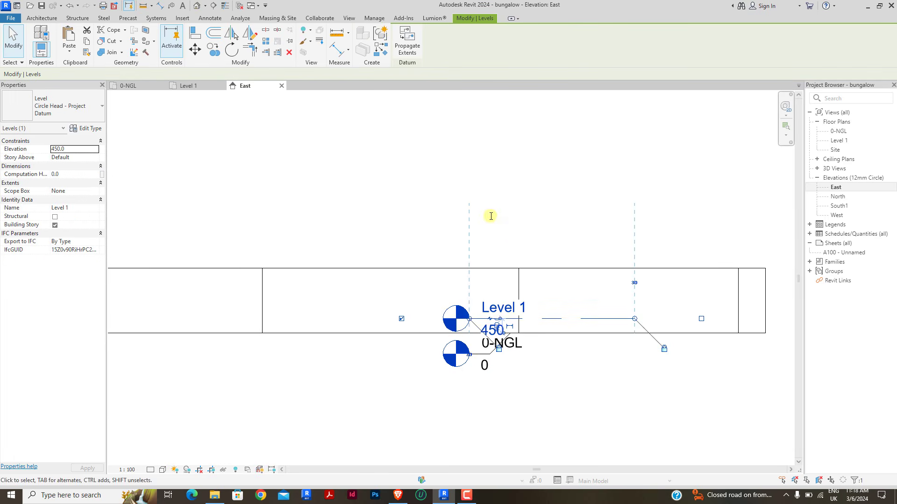
pyautogui.click(507, 308)
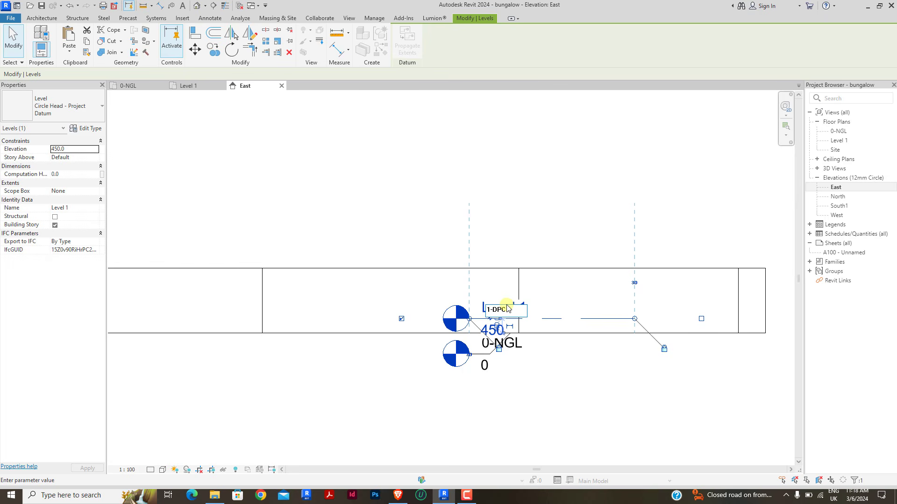
pyautogui.press('Return')
pyautogui.click(485, 248)
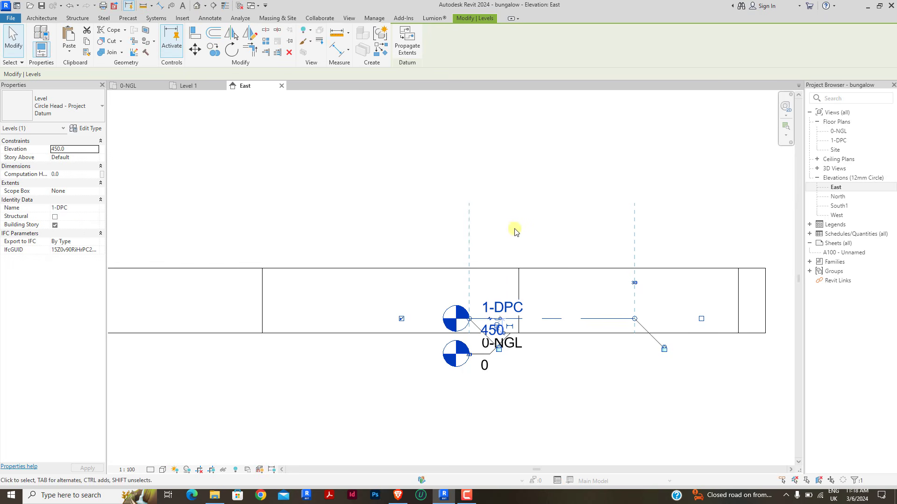
pyautogui.click(515, 229)
# Step: Place a new level about 2400 mm above 1-DPC, aligned with the ends of the existing levels
pyautogui.scroll(1, 483, 354)
pyautogui.click(499, 309)
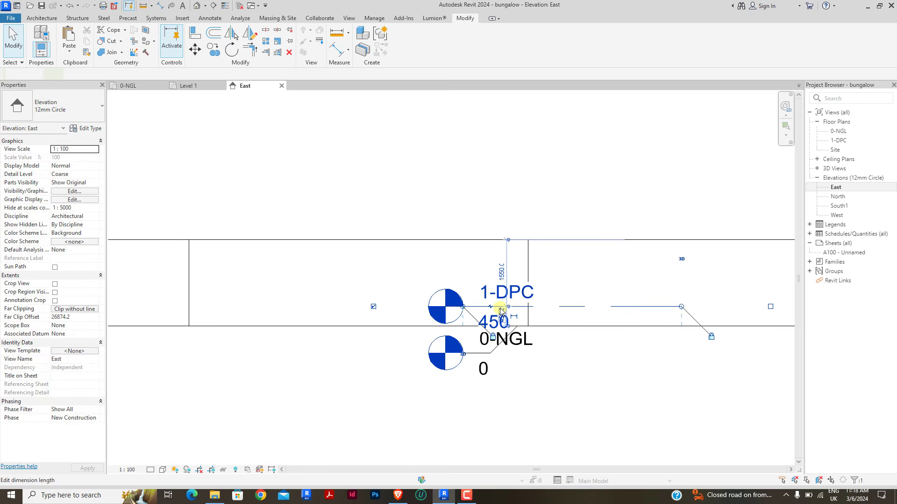
pyautogui.press('l')
pyautogui.press('l')
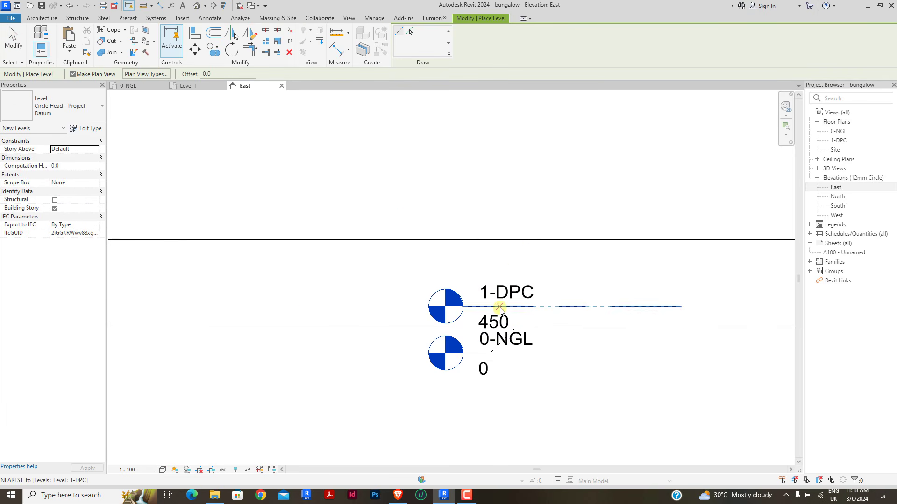
pyautogui.click(465, 204)
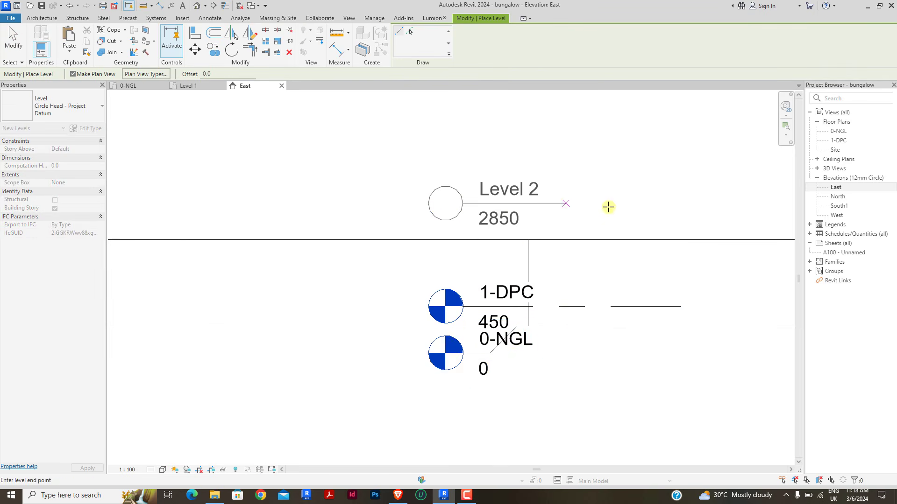
pyautogui.click(680, 208)
pyautogui.rightClick(633, 166)
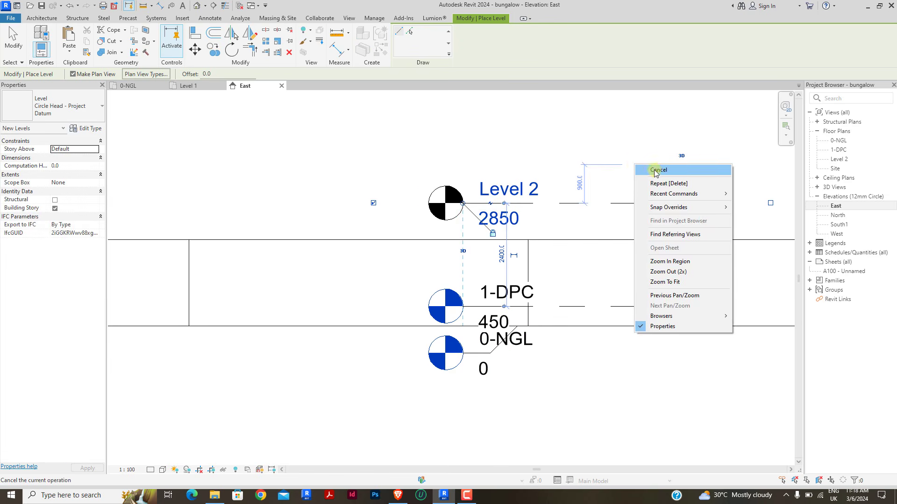
pyautogui.click(673, 178)
# Step: Set the new top level's height above 1-DPC to 3000 mm
pyautogui.click(564, 204)
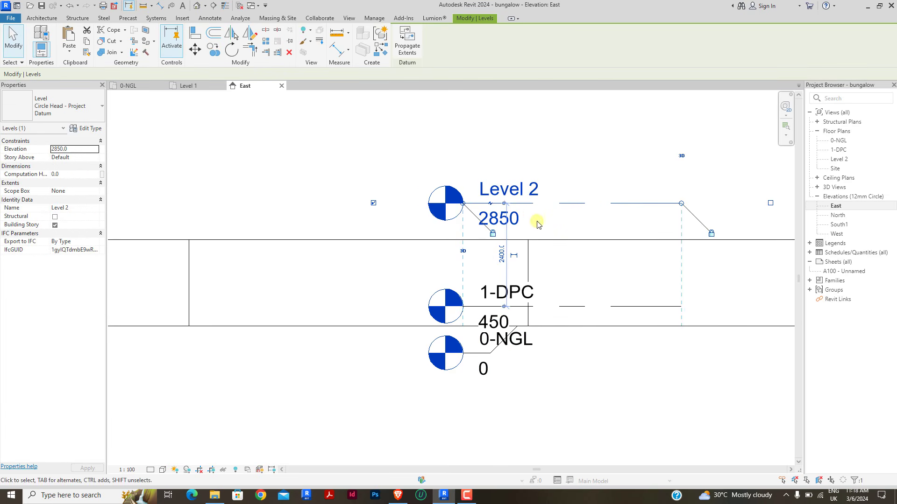
pyautogui.click(501, 255)
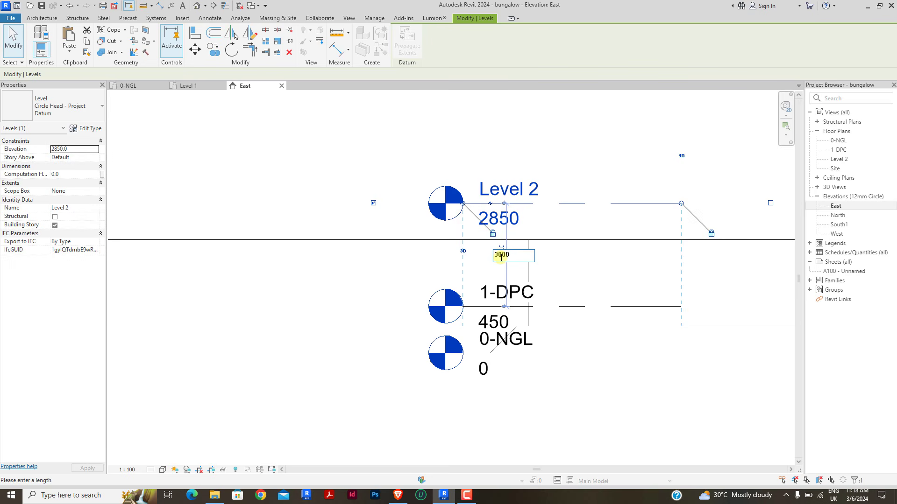
pyautogui.write('3000')
pyautogui.press('Return')
pyautogui.click(383, 195)
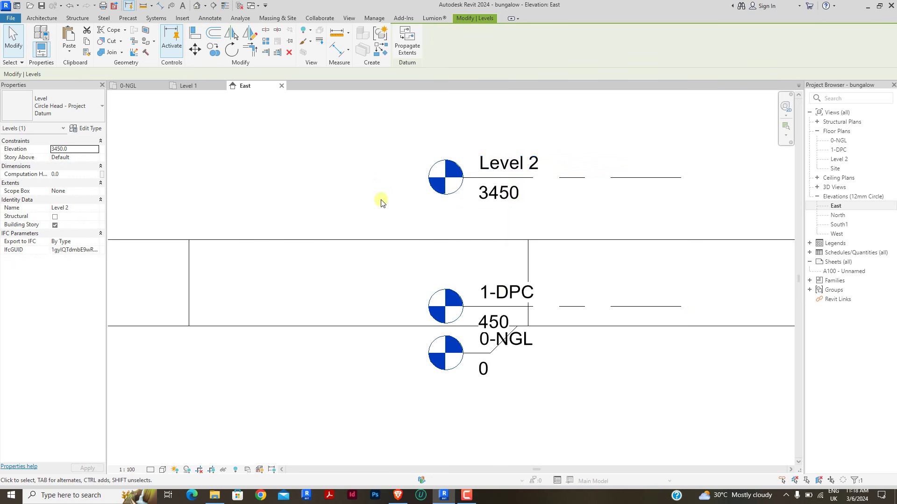
# Step: Rename Level 2 as 2-CEILING, including its corresponding views
pyautogui.click(509, 164)
pyautogui.click(512, 164)
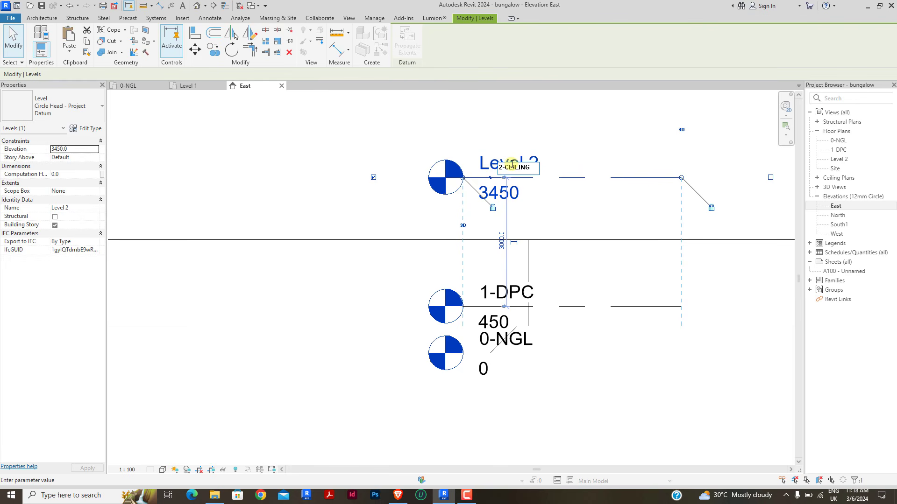
pyautogui.press('Return')
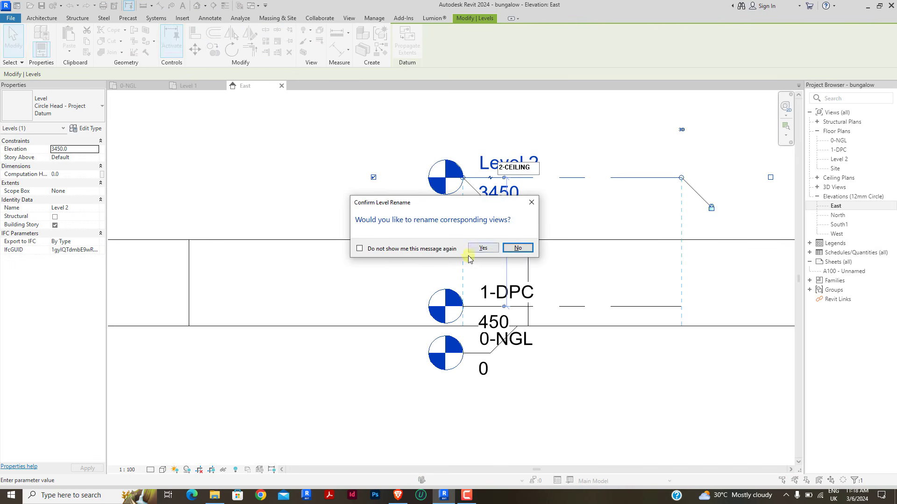
pyautogui.click(485, 250)
pyautogui.click(318, 194)
# Step: Place another level 1800 mm above 2-CEILING, aligned with the ends of the levels below
pyautogui.scroll(-4, 413, 338)
pyautogui.scroll(3, 460, 247)
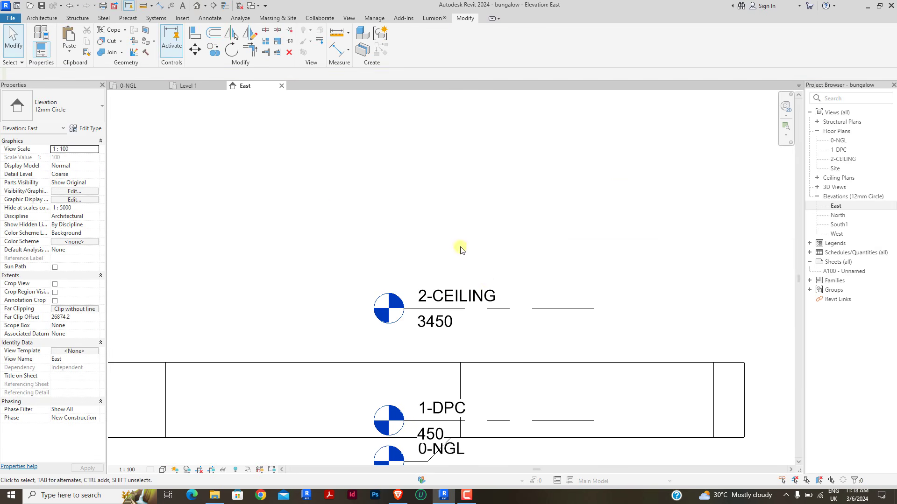
pyautogui.click(503, 309)
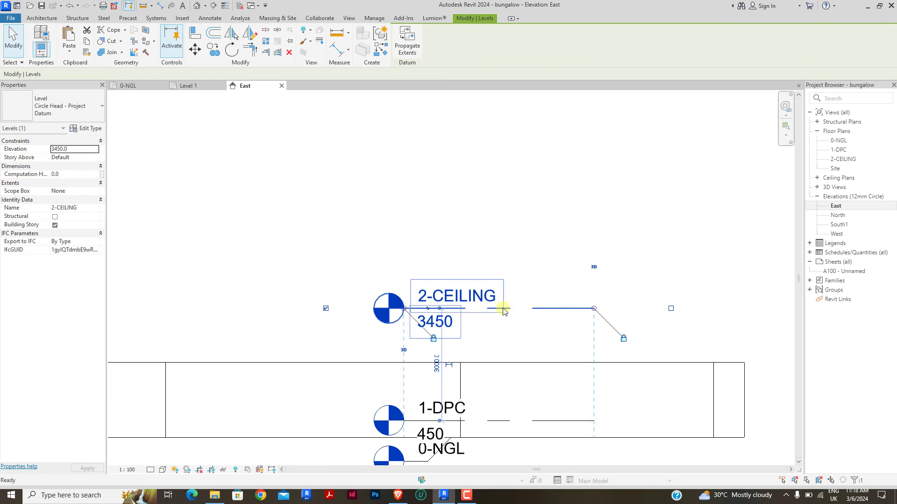
pyautogui.press('l')
pyautogui.press('l')
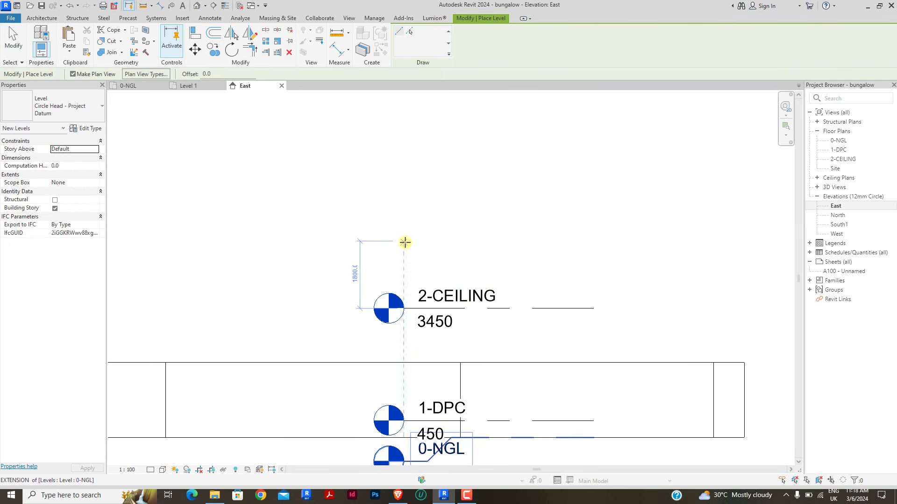
pyautogui.click(405, 241)
pyautogui.click(594, 241)
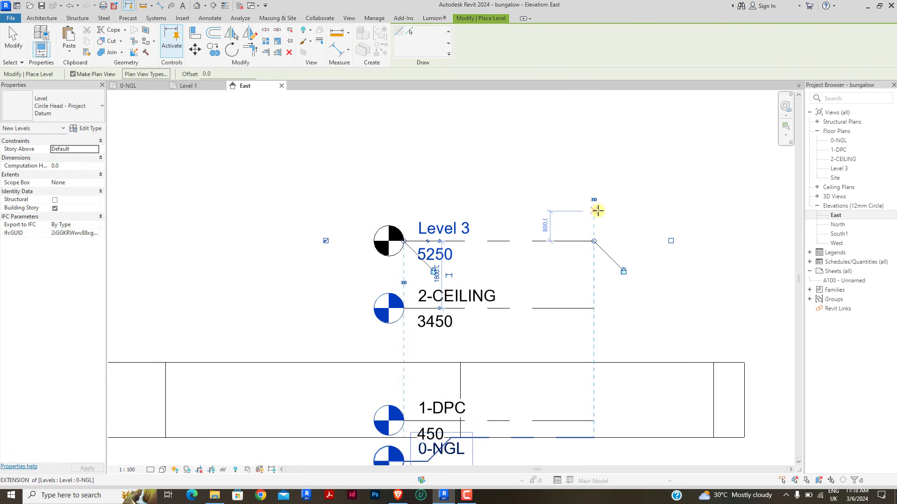
pyautogui.rightClick(607, 206)
pyautogui.click(626, 211)
pyautogui.rightClick(601, 208)
pyautogui.click(631, 212)
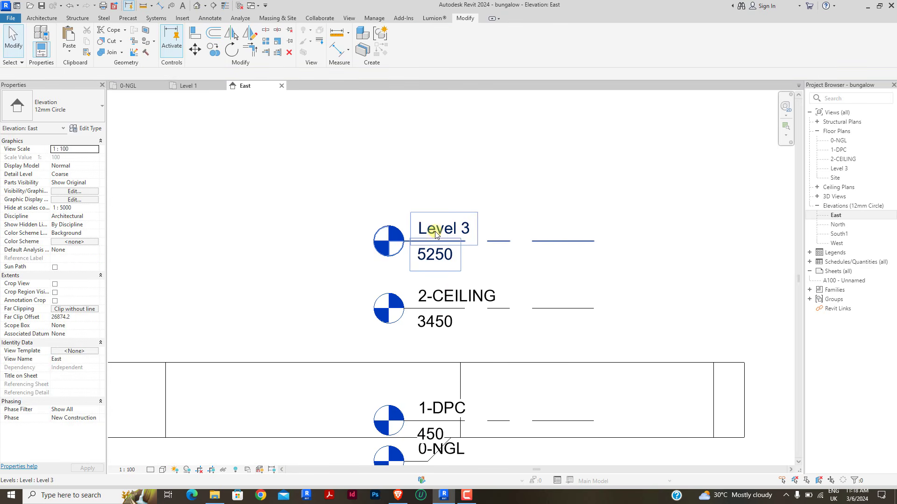
# Step: Rename Level 3 as 3-ROOF, including its corresponding views
pyautogui.click(435, 234)
pyautogui.click(462, 229)
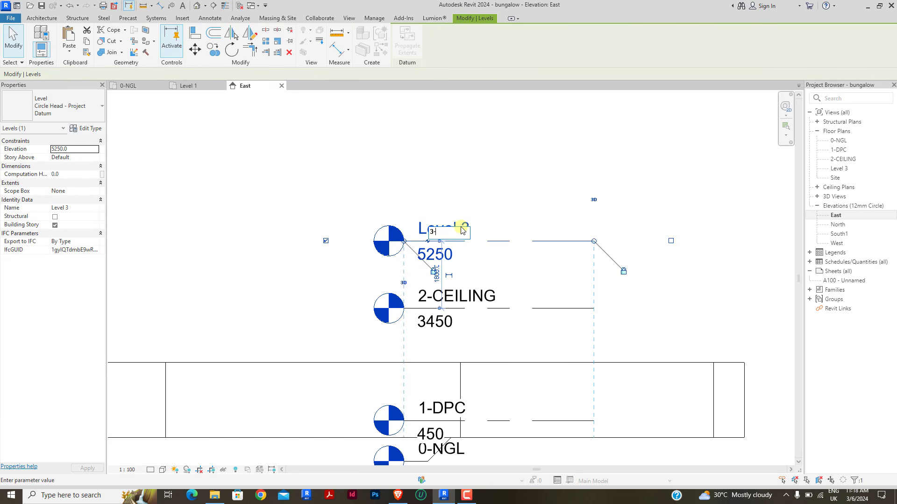
pyautogui.write('3-ROOF')
pyautogui.press('Return')
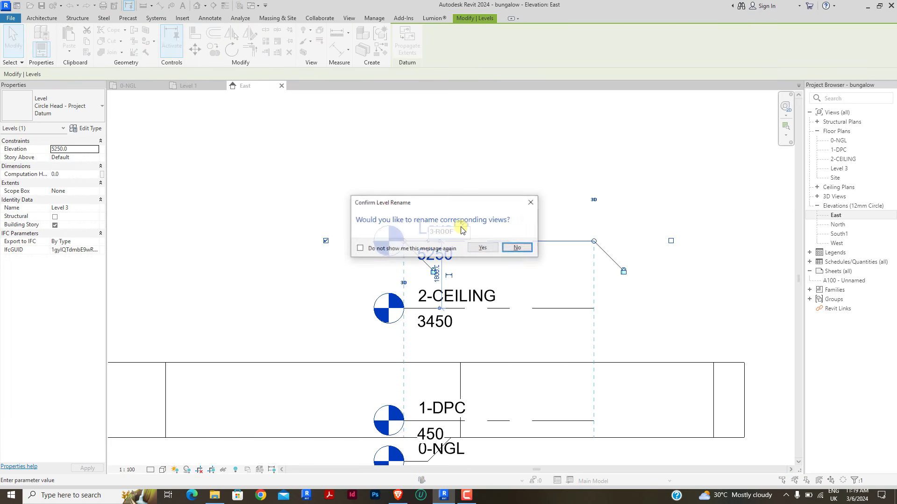
pyautogui.click(476, 246)
pyautogui.click(539, 262)
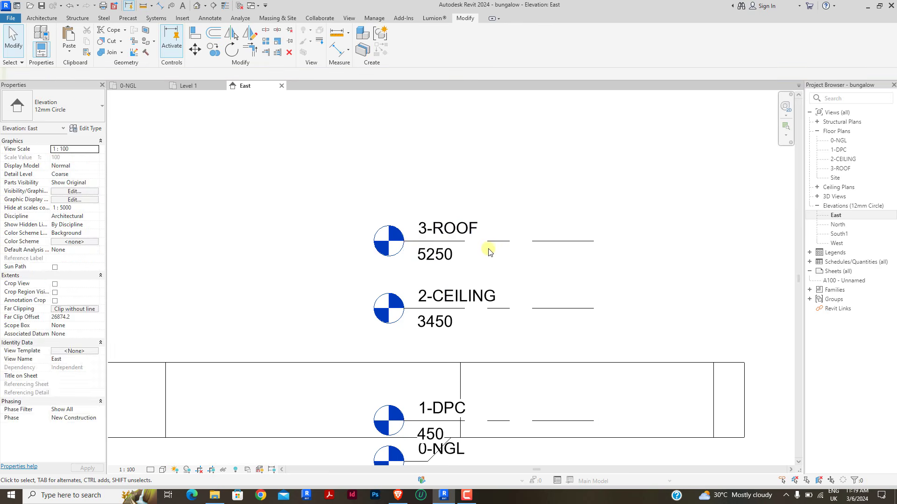
# Step: Set the 3-ROOF level's height above 2-CEILING to 600 mm
pyautogui.click(499, 243)
pyautogui.click(438, 275)
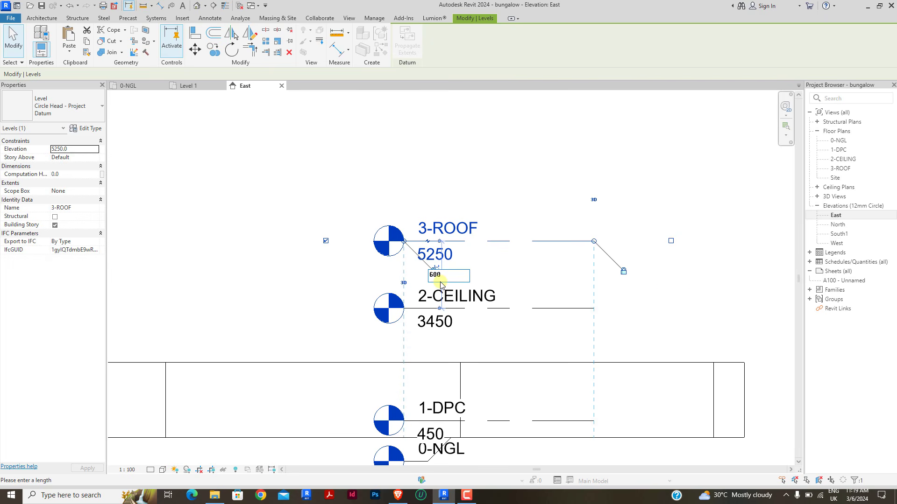
pyautogui.press('Return')
pyautogui.click(486, 206)
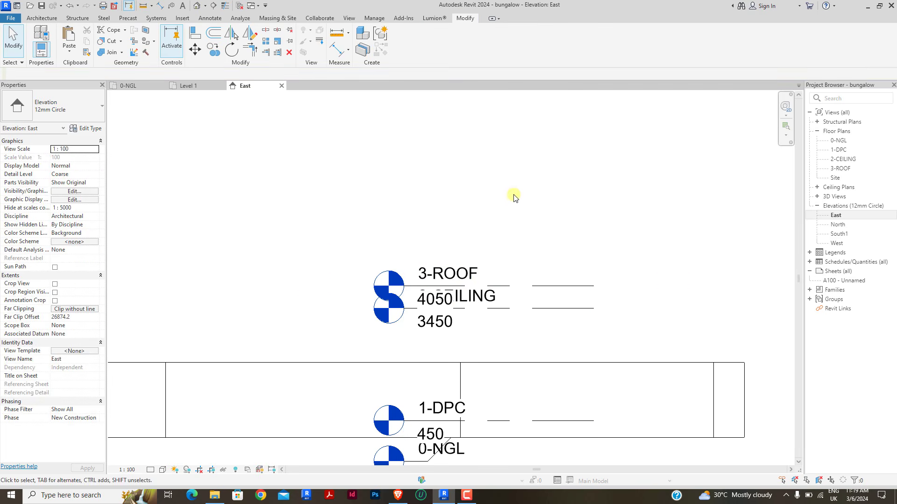
# Step: Add an elbow to the 2-CEILING level head and shape it so the label sits squarely below its level line
pyautogui.scroll(-2, 472, 270)
pyautogui.click(470, 269)
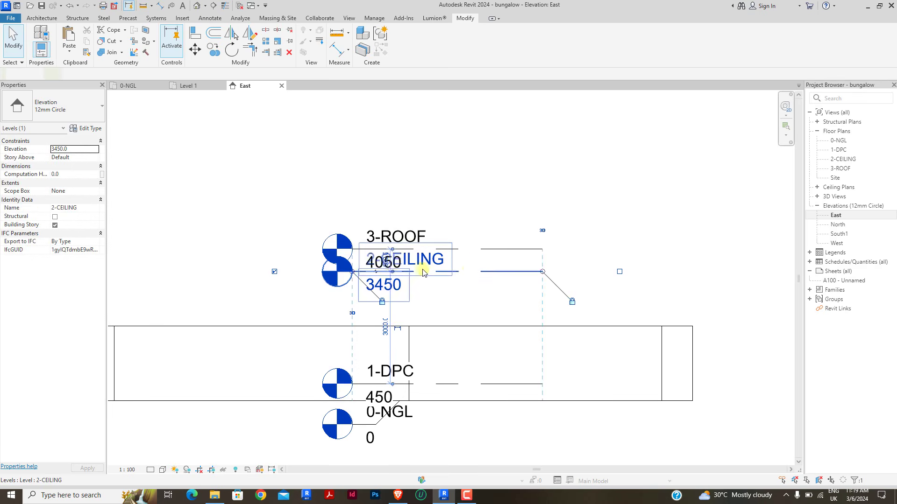
pyautogui.scroll(3, 420, 269)
pyautogui.click(369, 270)
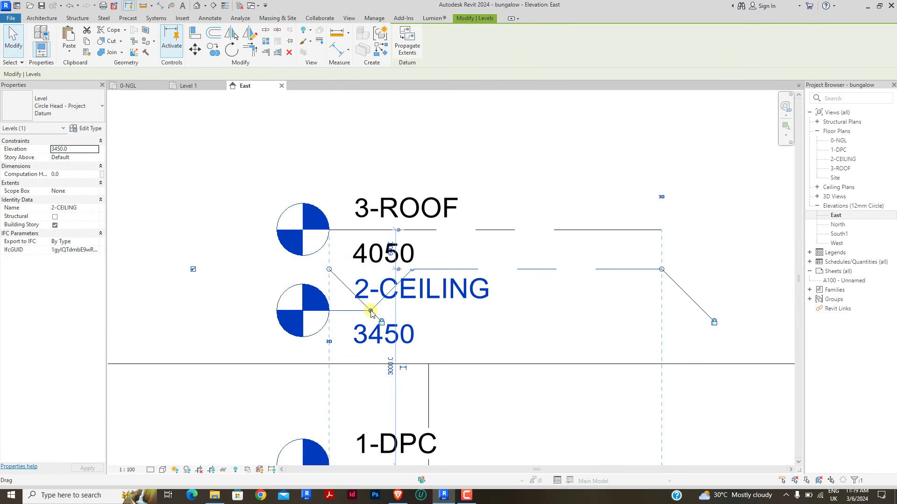
pyautogui.moveTo(371, 313); pyautogui.dragTo(413, 316)
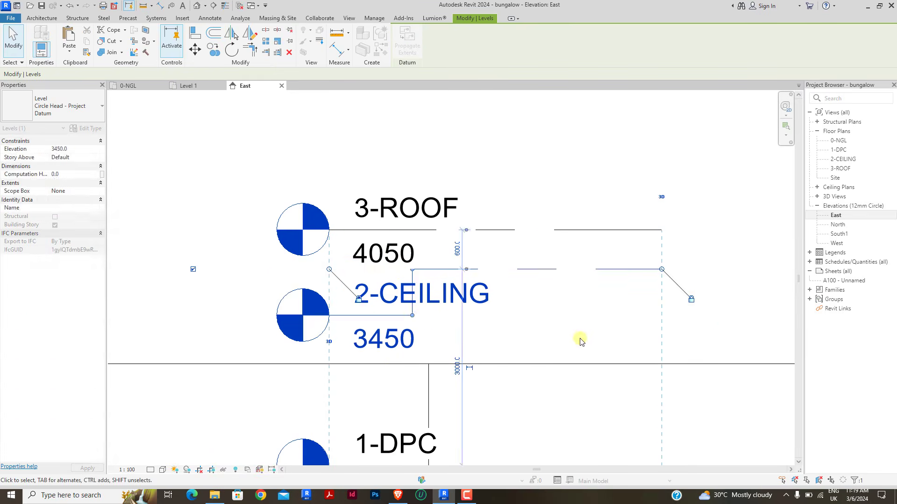
pyautogui.click(580, 341)
pyautogui.scroll(-4, 519, 252)
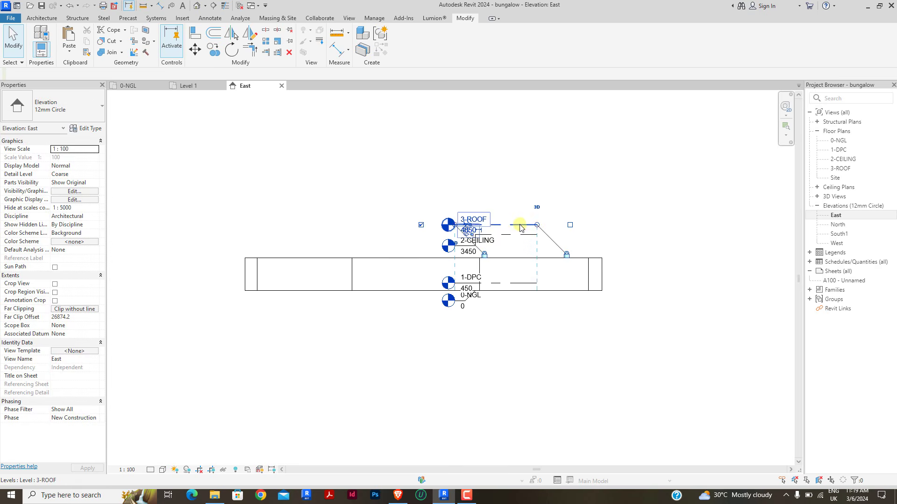
# Step: Extend the aligned level lines at their head end until all level heads stand clear beyond the building's side
pyautogui.click(521, 227)
pyautogui.moveTo(455, 227); pyautogui.dragTo(168, 226)
pyautogui.click(383, 183)
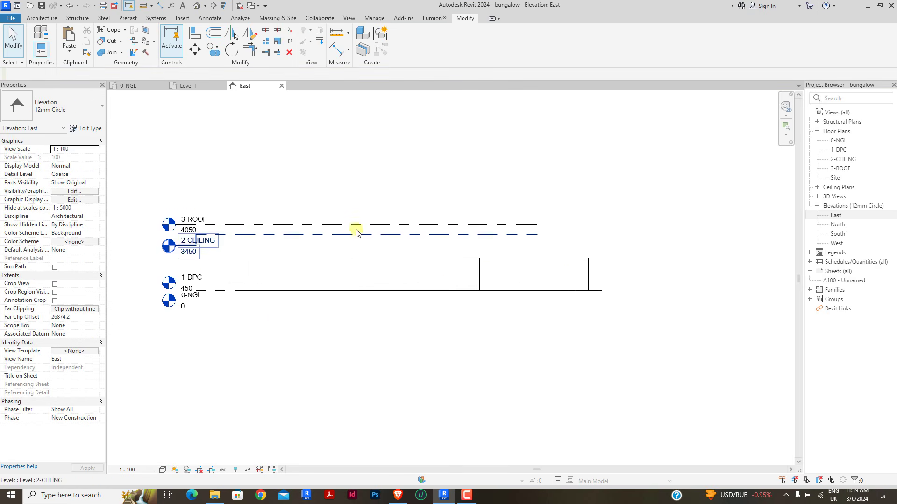
# Step: Reshape the 0-NGL level head's elbow into a square jog that drops the label below its level line
pyautogui.scroll(4, 170, 297)
pyautogui.click(212, 315)
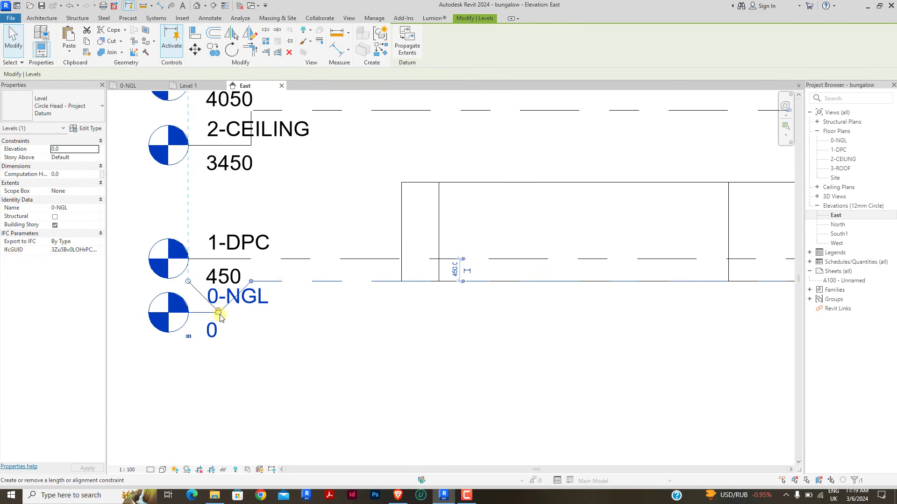
pyautogui.scroll(4, 220, 311)
pyautogui.moveTo(263, 319); pyautogui.dragTo(307, 342)
pyautogui.click(361, 335)
pyautogui.scroll(-4, 351, 332)
pyautogui.scroll(-5, 317, 335)
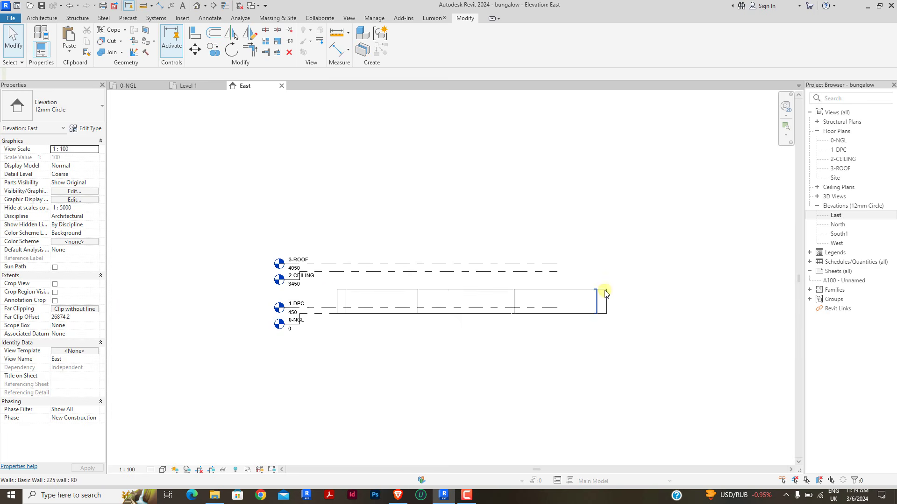
# Step: Return to the 0-NGL floor plan and reorder its open view to come after Level 1
pyautogui.click(128, 86)
pyautogui.scroll(-4, 406, 231)
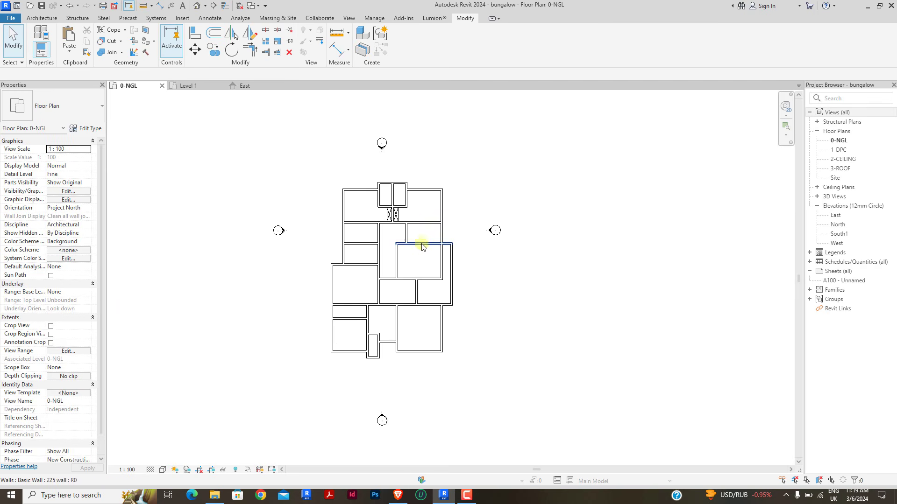
pyautogui.scroll(2, 369, 248)
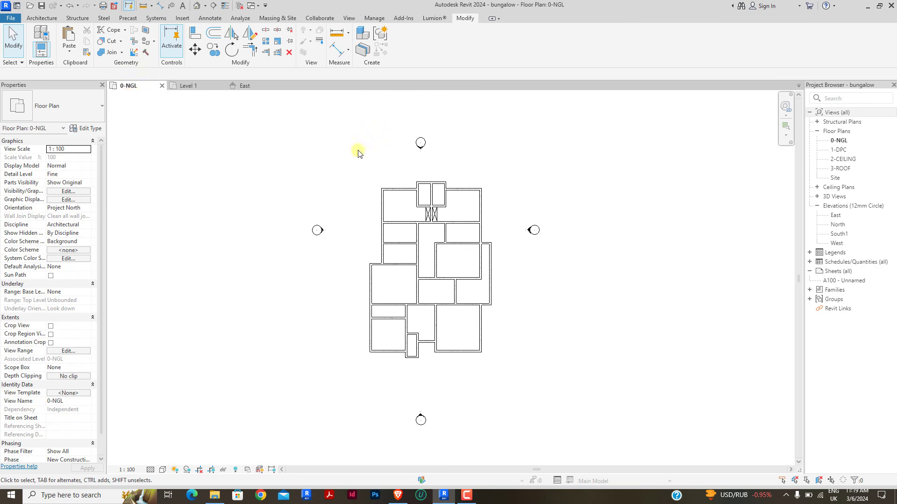
pyautogui.moveTo(156, 89); pyautogui.dragTo(176, 87)
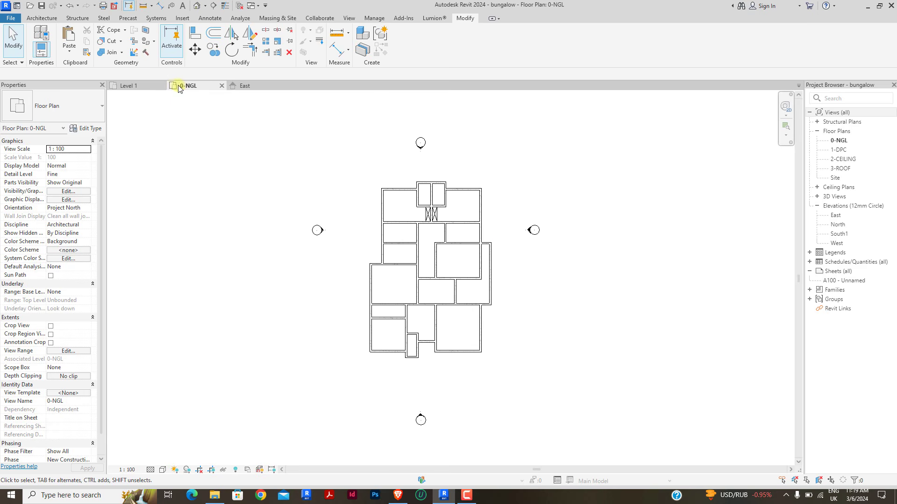
pyautogui.scroll(5, 440, 247)
pyautogui.scroll(-2, 440, 252)
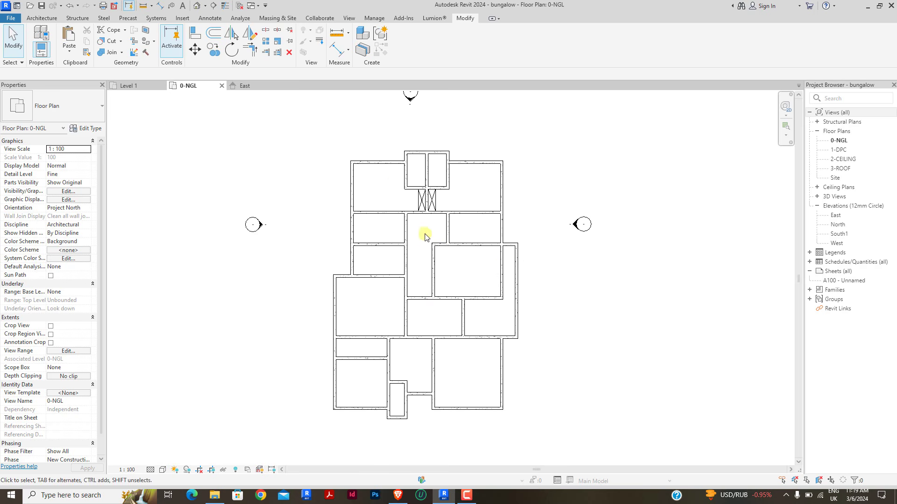
# Step: Select the whole plan, filter out the thin lines, and set the walls' top constraint to Up to level: 3-ROOF
pyautogui.moveTo(319, 134); pyautogui.dragTo(530, 426)
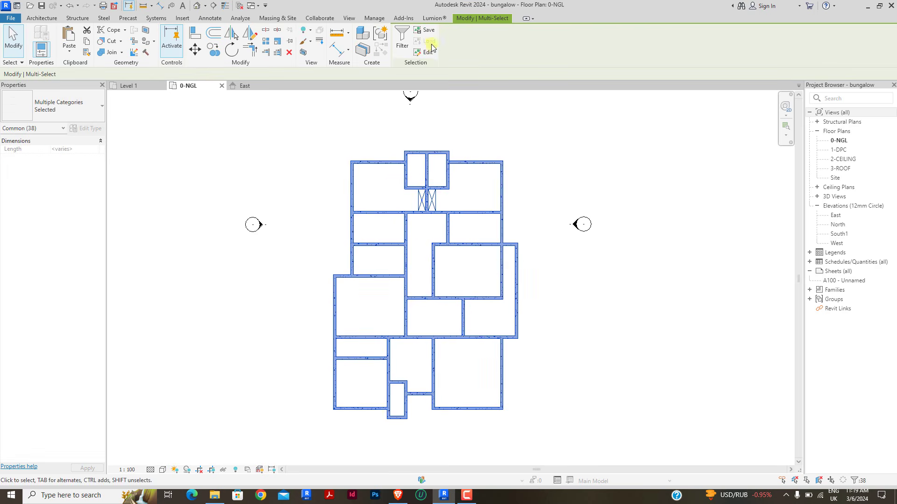
pyautogui.click(402, 38)
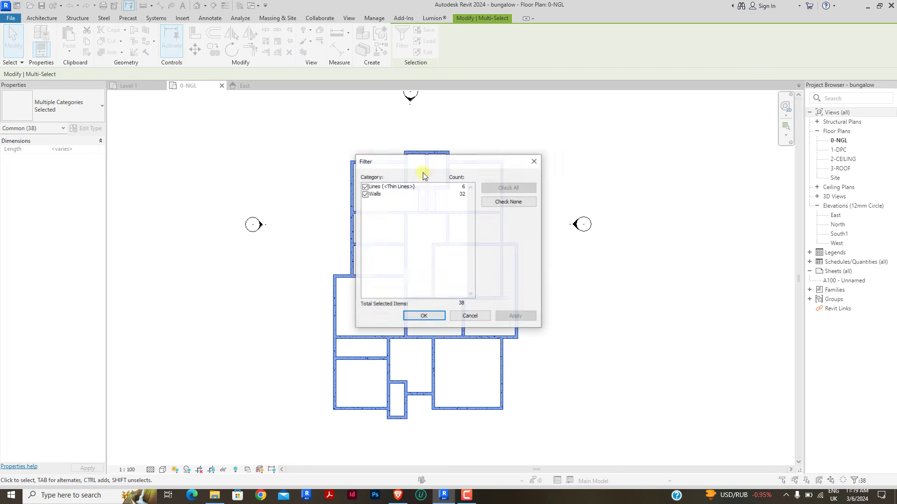
pyautogui.click(365, 187)
pyautogui.click(424, 316)
pyautogui.scroll(2, 394, 297)
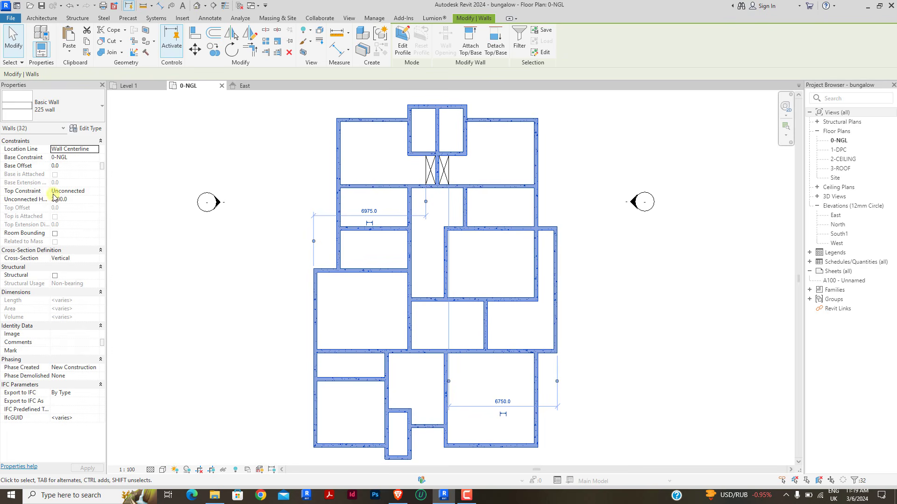
pyautogui.click(88, 191)
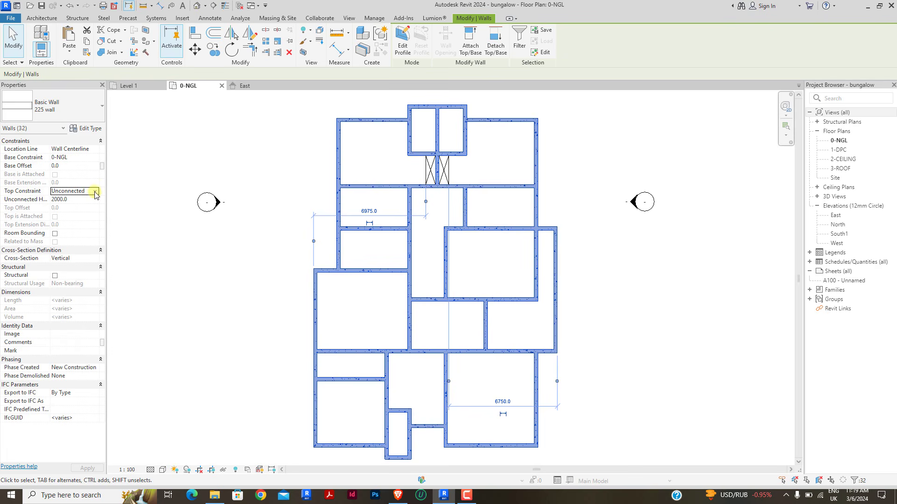
pyautogui.click(95, 191)
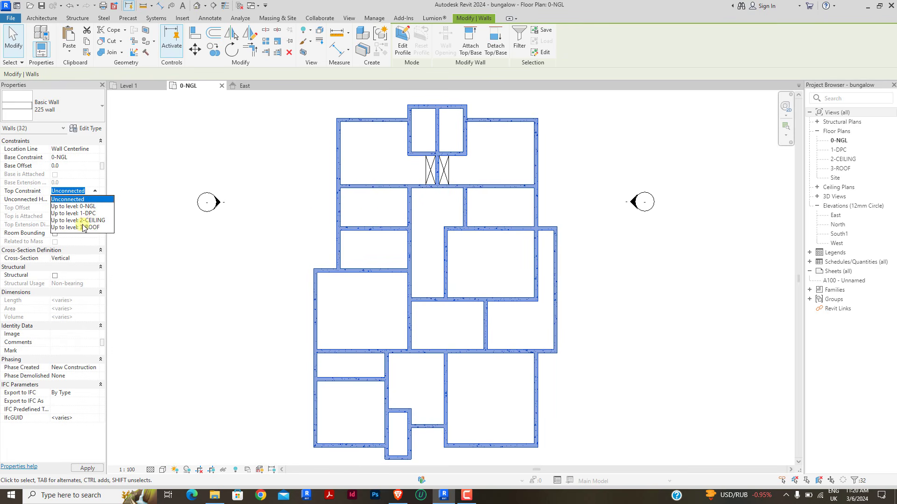
pyautogui.click(83, 228)
pyautogui.click(312, 181)
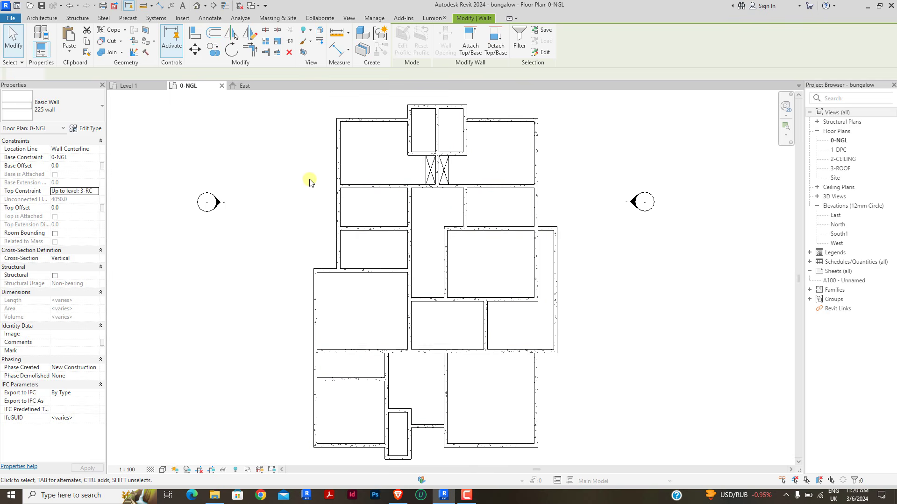
# Step: Open the default 3D view and inspect the wall heights against the levels from above and below
pyautogui.click(196, 5)
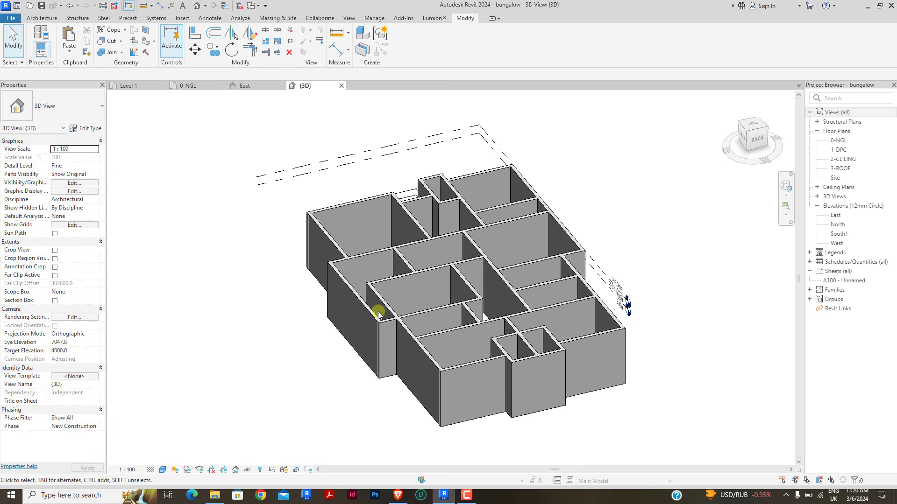
pyautogui.keyDown('shift'); pyautogui.moveTo(427, 362); pyautogui.dragTo(300, 204, button='middle'); pyautogui.keyUp('shift')
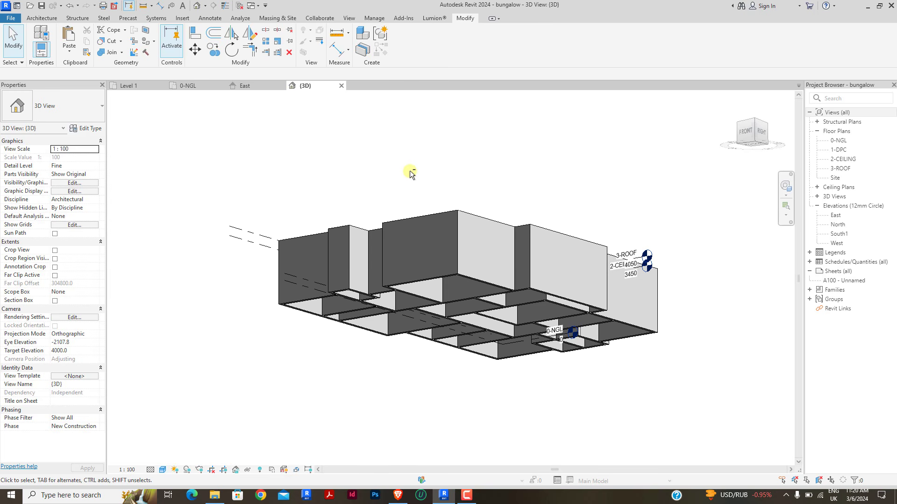
pyautogui.keyDown('shift'); pyautogui.moveTo(413, 169); pyautogui.dragTo(482, 186, button='middle'); pyautogui.keyUp('shift')
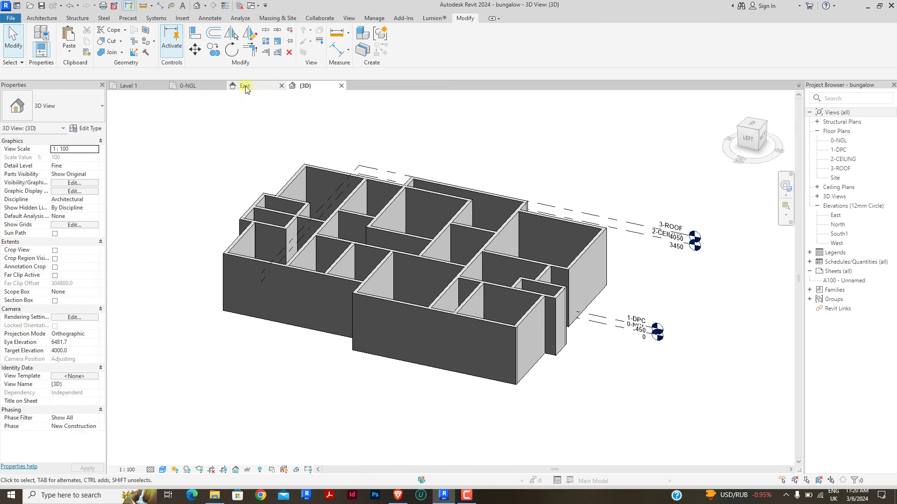
# Step: In the 0-NGL floor plan, split the projection's upper horizontal wall just inside its junction with the adjoining vertical room wall
pyautogui.click(189, 86)
pyautogui.scroll(-4, 401, 241)
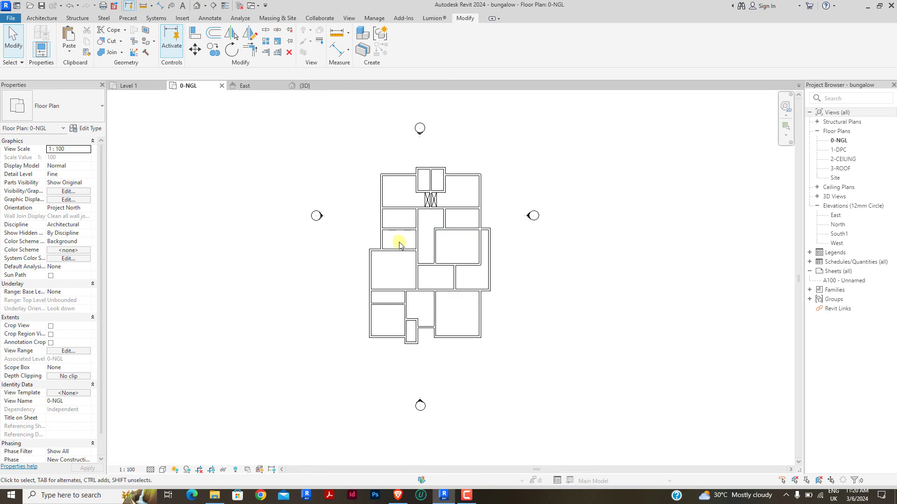
pyautogui.scroll(4, 430, 224)
pyautogui.scroll(-1, 400, 350)
pyautogui.scroll(1, 382, 381)
pyautogui.scroll(-2, 388, 297)
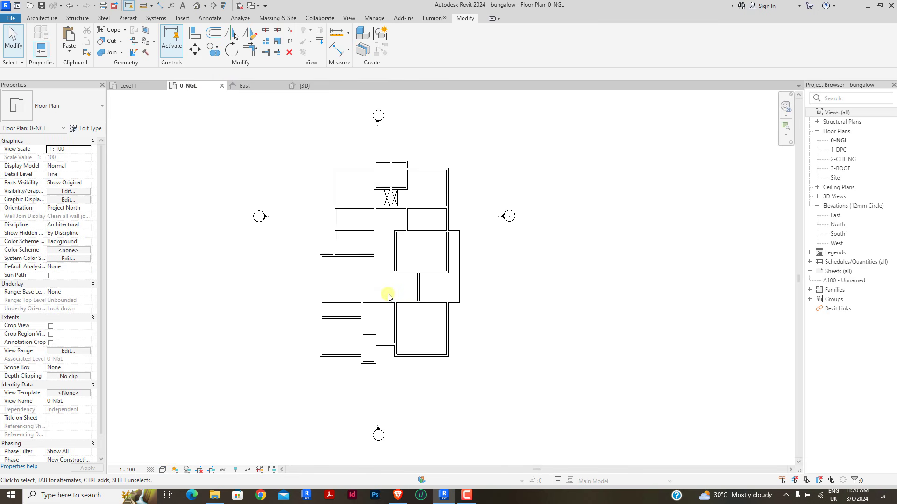
pyautogui.scroll(5, 467, 224)
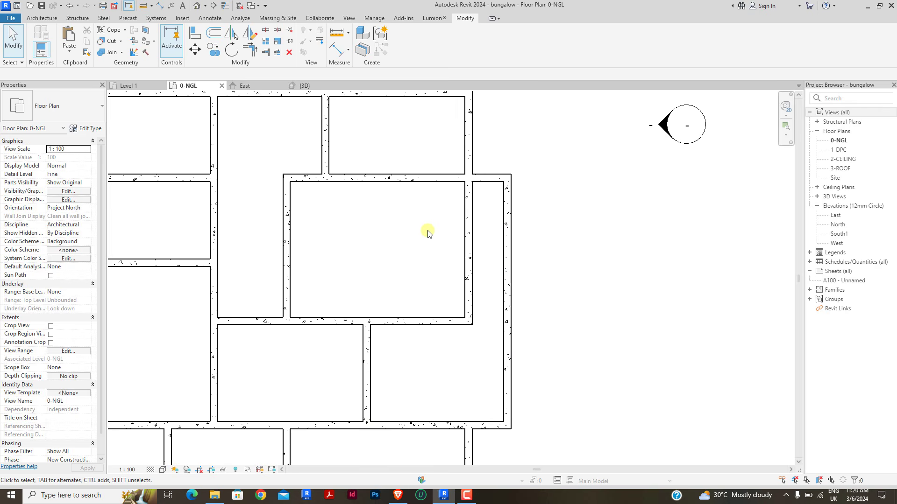
pyautogui.click(492, 177)
pyautogui.click(507, 184)
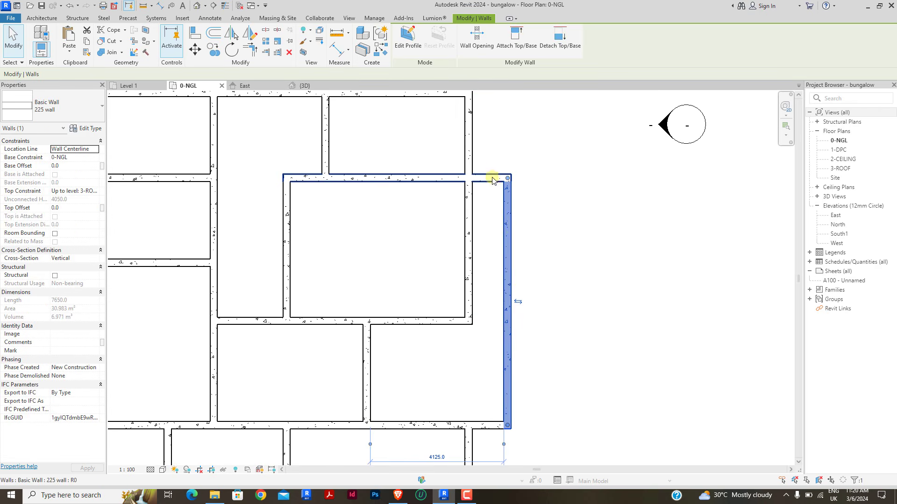
pyautogui.press('s')
pyautogui.press('l')
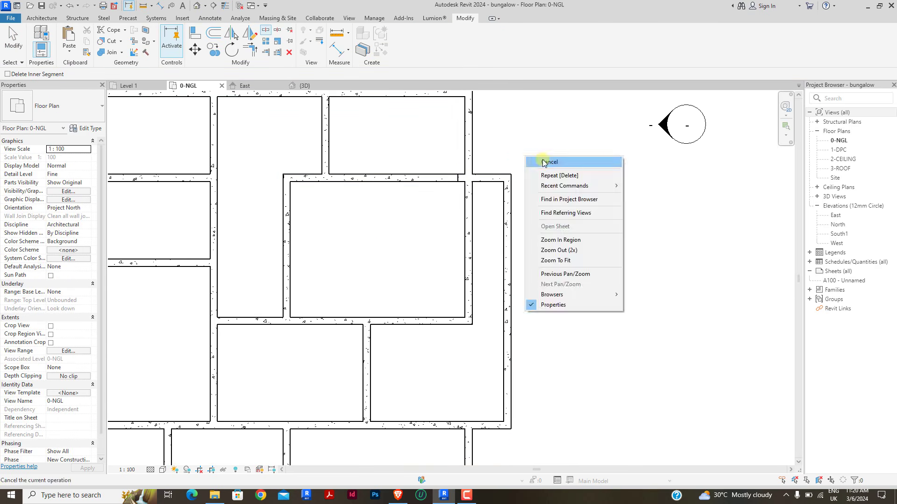
pyautogui.click(527, 156)
# Step: Pull the inner end of the projection's split wall segment back to the adjoining vertical room wall
pyautogui.scroll(2, 469, 179)
pyautogui.click(474, 178)
pyautogui.moveTo(455, 178); pyautogui.dragTo(468, 177)
pyautogui.click(578, 160)
pyautogui.scroll(-2, 579, 158)
# Step: Split the projection's lower horizontal wall 800 mm in from the outermost vertical wall
pyautogui.click(540, 171)
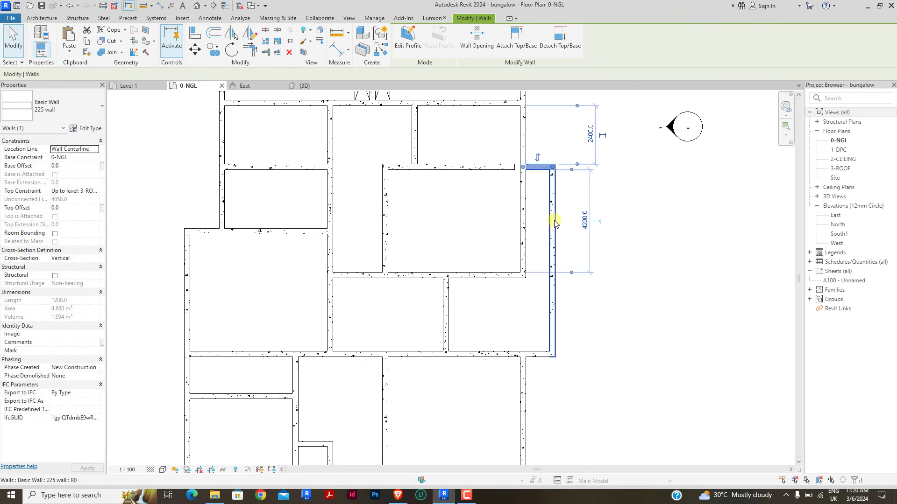
pyautogui.press('s')
pyautogui.press('d')
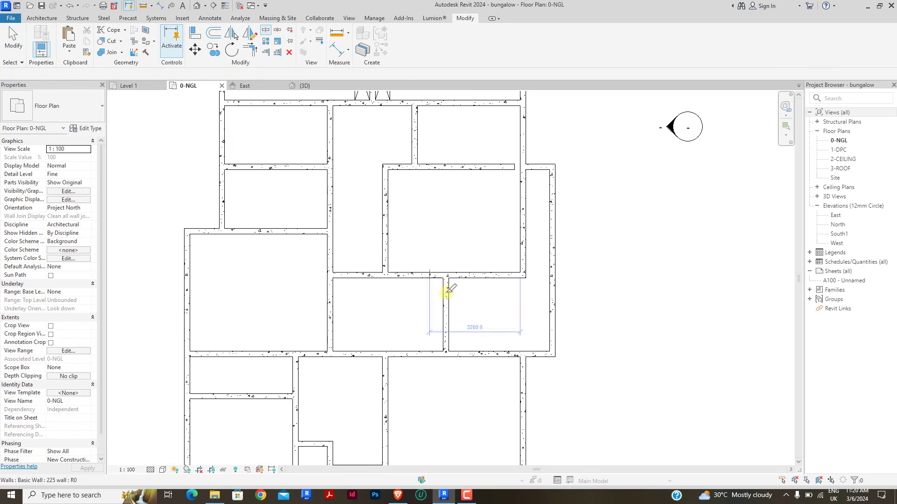
pyautogui.scroll(3, 511, 363)
pyautogui.click(555, 343)
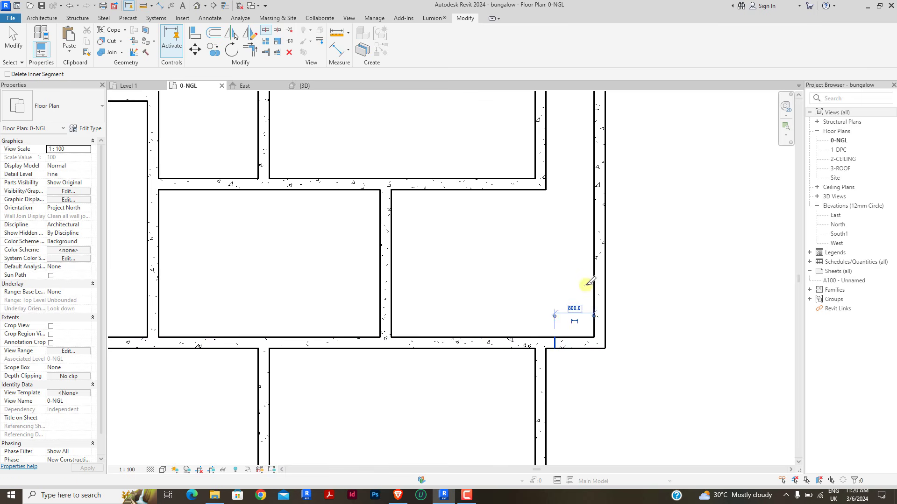
# Step: Finish splitting and pull the long horizontal wall's east end back to the vertical wall junction, clear of the short porch segment
pyautogui.rightClick(614, 264)
pyautogui.click(636, 270)
pyautogui.click(548, 344)
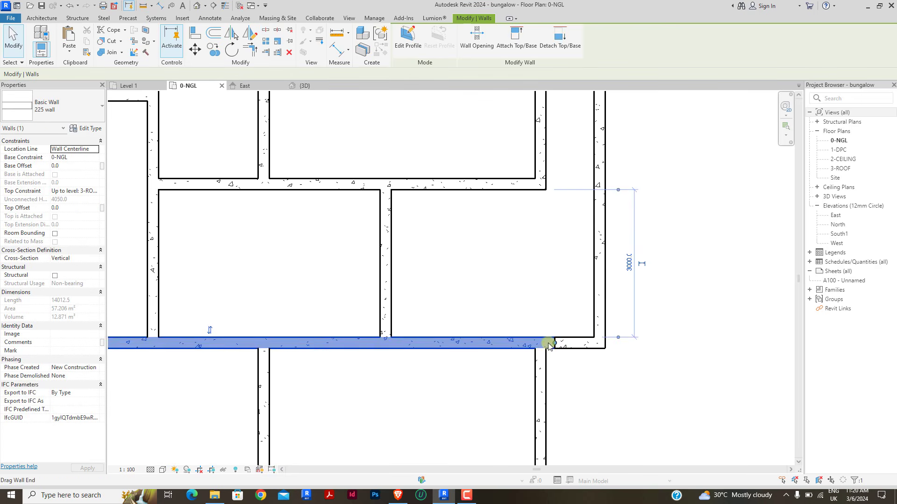
pyautogui.press('Escape')
pyautogui.scroll(-3, 581, 351)
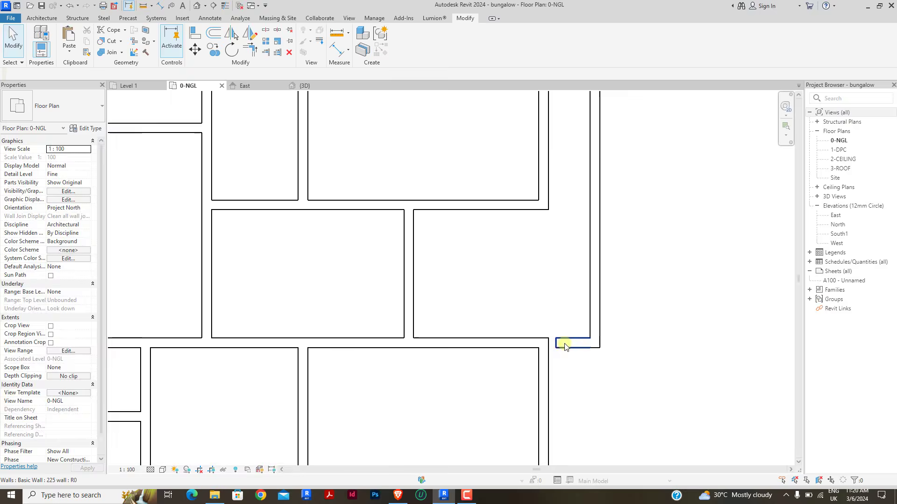
# Step: Set the top constraint of the three walls enclosing the east porch to Up to level: 1-DPC
pyautogui.click(566, 342)
pyautogui.keyDown('ctrl'); pyautogui.click(581, 233); pyautogui.keyUp('ctrl')
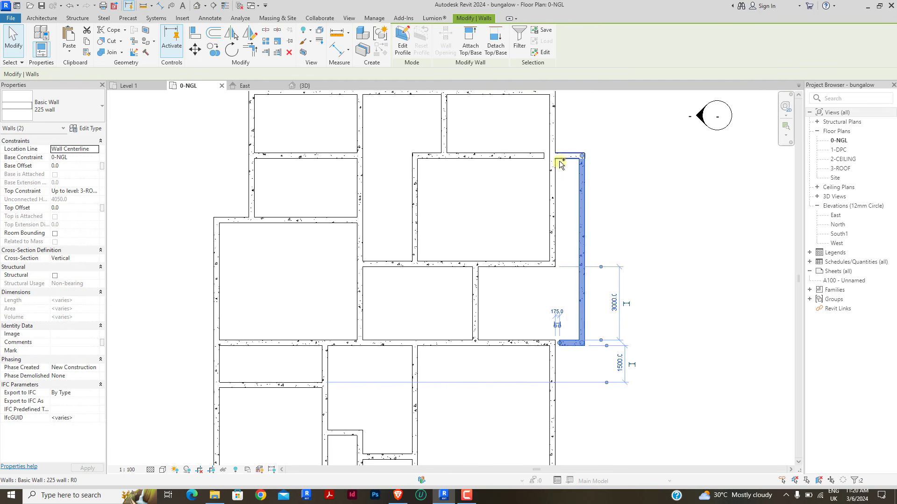
pyautogui.keyDown('ctrl'); pyautogui.click(561, 159); pyautogui.keyUp('ctrl')
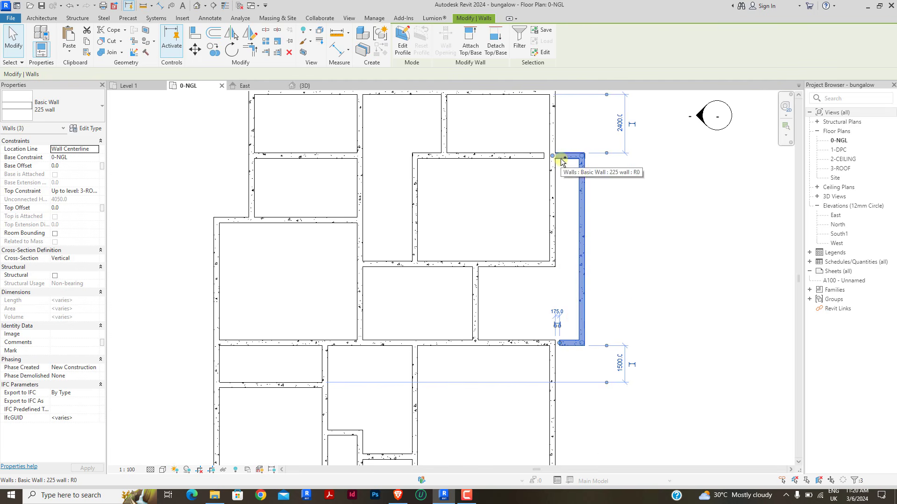
pyautogui.click(94, 192)
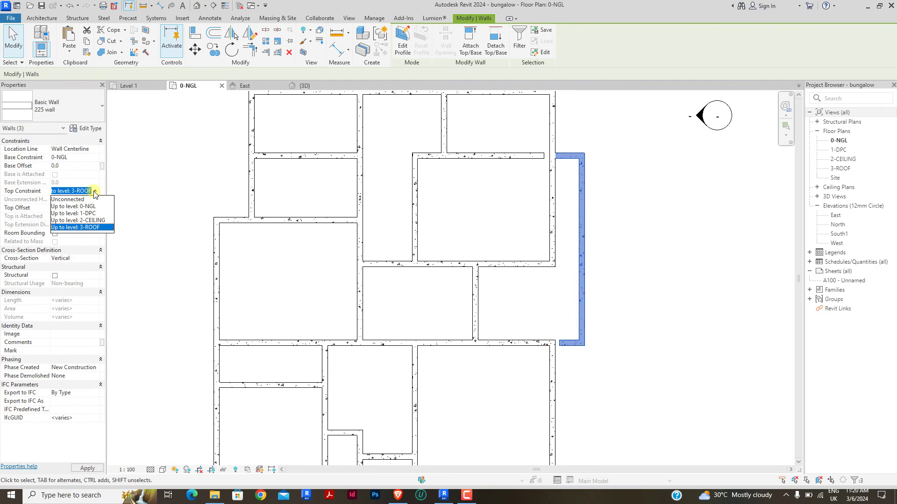
pyautogui.click(87, 214)
pyautogui.click(678, 253)
# Step: Extend the short lower wall of the east porch west to rejoin the main building wall
pyautogui.scroll(2, 559, 352)
pyautogui.click(565, 333)
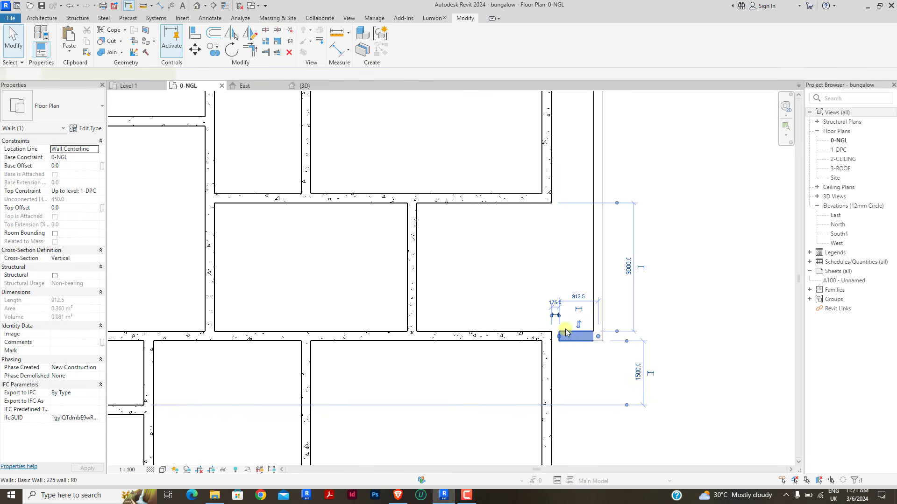
pyautogui.click(631, 312)
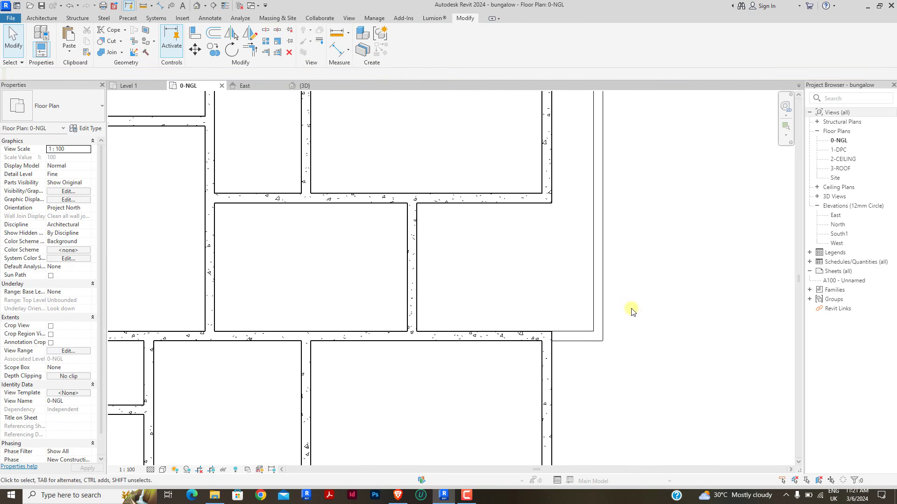
pyautogui.scroll(-2, 369, 195)
# Step: Examine the low east porch walls and the rest of the building from several sides in the 3D view
pyautogui.click(314, 87)
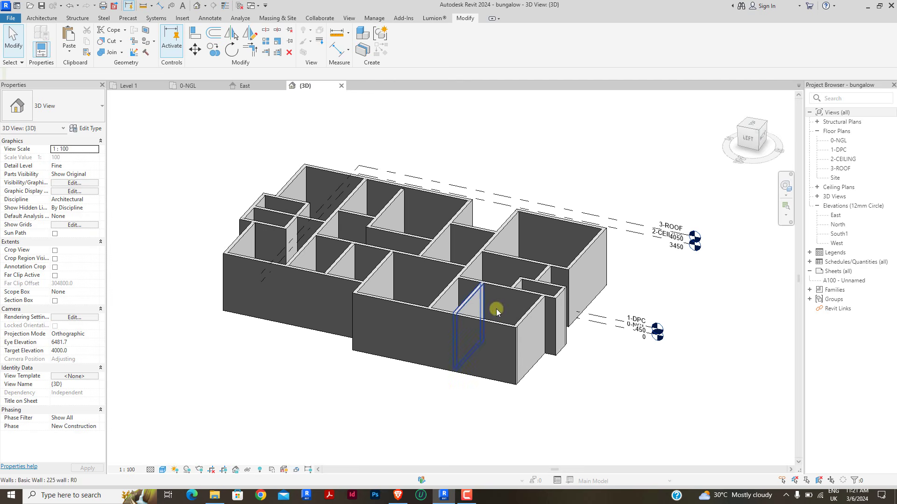
pyautogui.keyDown('shift'); pyautogui.moveTo(622, 370); pyautogui.dragTo(497, 341, button='middle'); pyautogui.keyUp('shift')
pyautogui.scroll(3, 602, 332)
pyautogui.scroll(2, 602, 331)
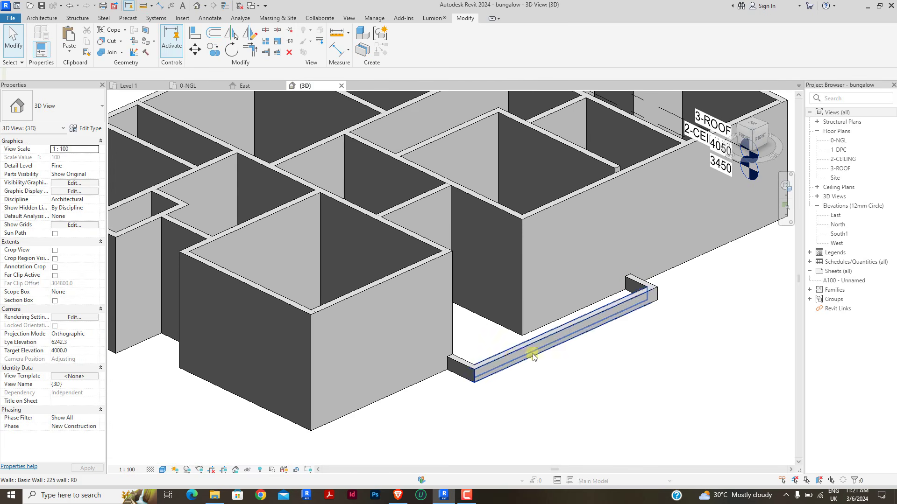
pyautogui.scroll(-4, 448, 289)
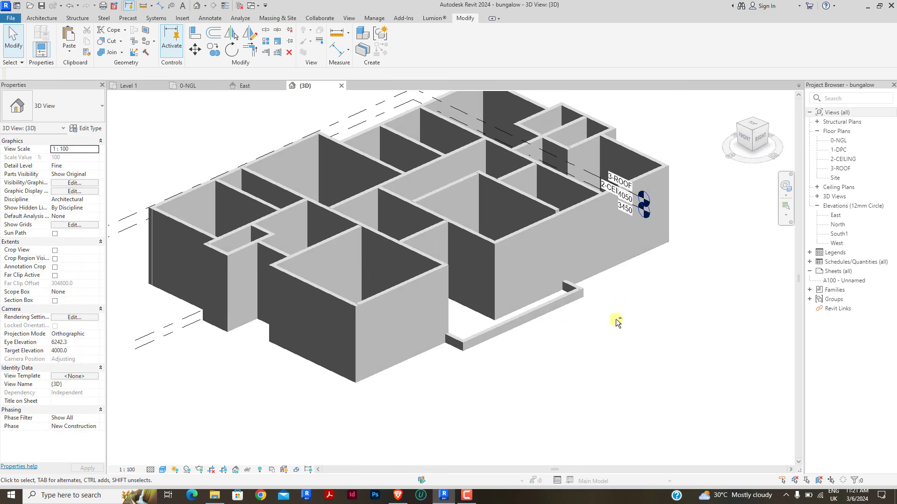
pyautogui.moveTo(616, 318)
pyautogui.keyDown('shift'); pyautogui.mouseDown(button='middle')
pyautogui.moveTo(586, 380)
pyautogui.moveTo(596, 374)
pyautogui.moveTo(576, 329)
pyautogui.moveTo(481, 271)
pyautogui.mouseUp(button='middle'); pyautogui.keyUp('shift')
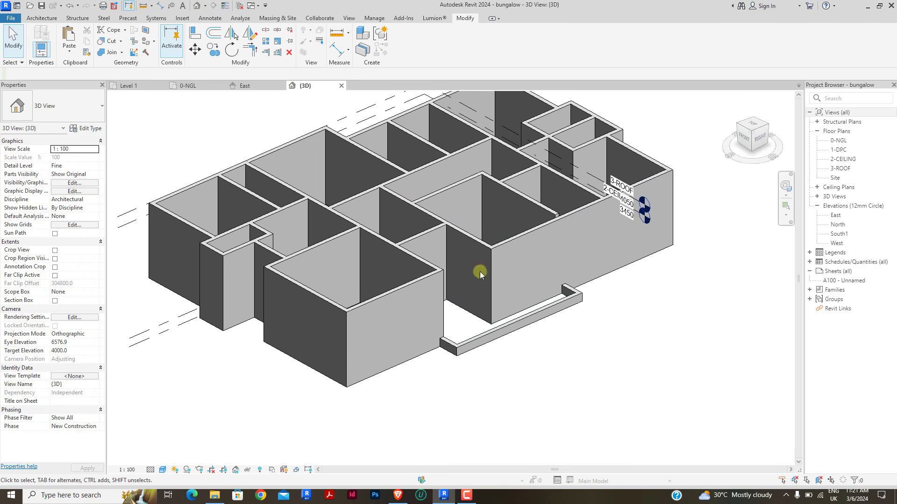
pyautogui.keyDown('shift'); pyautogui.moveTo(549, 358); pyautogui.dragTo(484, 382, button='middle'); pyautogui.keyUp('shift')
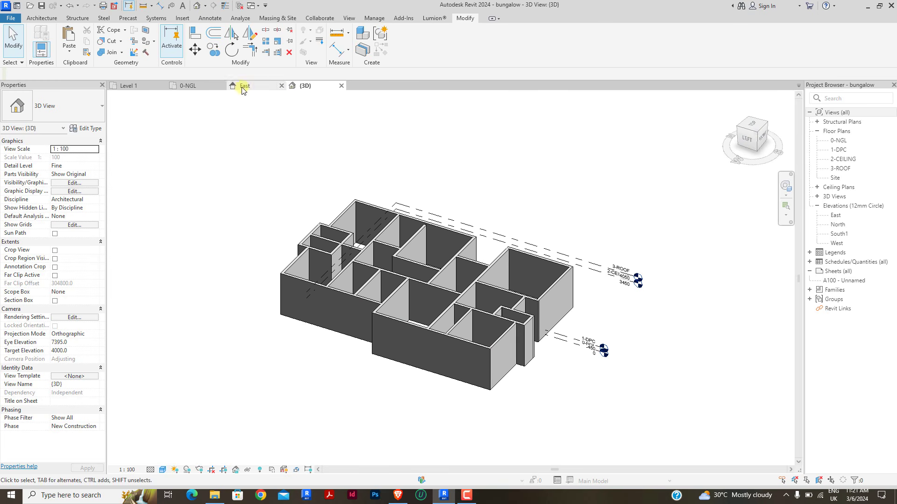
# Step: Return to the 0-NGL floor plan and examine the wall layout and wall joints
pyautogui.click(200, 87)
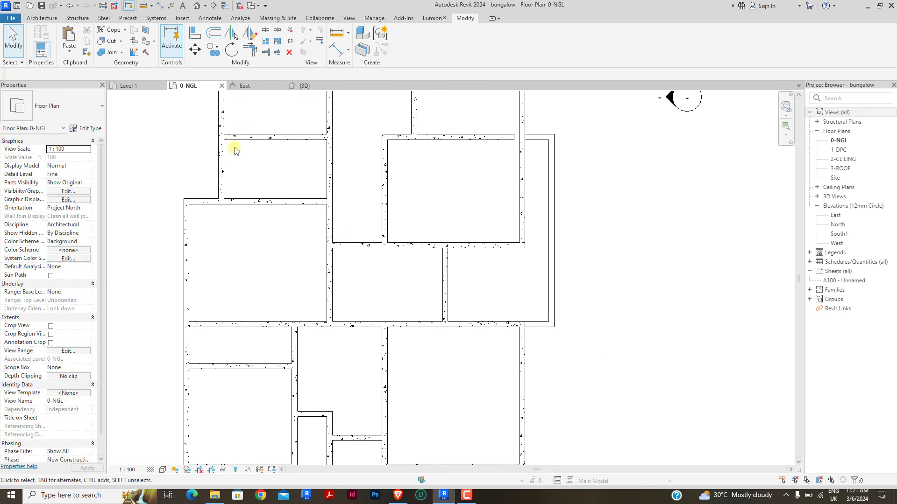
pyautogui.scroll(-5, 367, 250)
pyautogui.scroll(3, 322, 224)
pyautogui.scroll(-3, 333, 206)
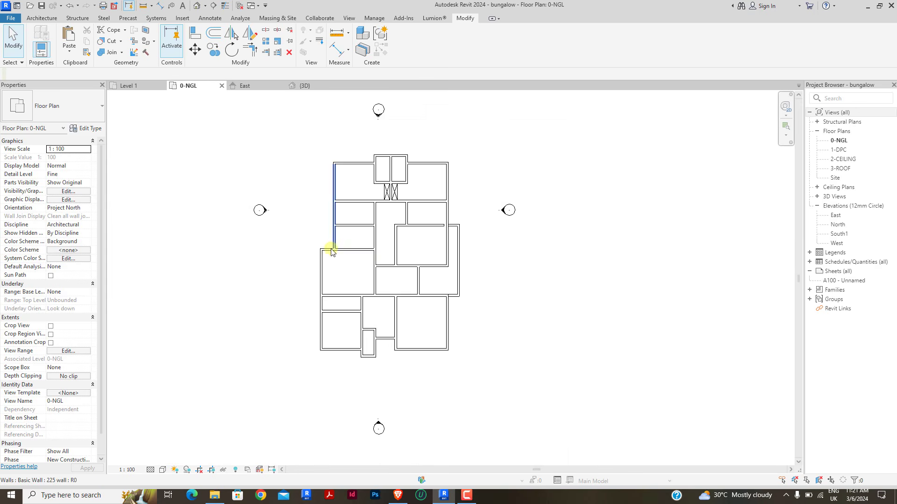
pyautogui.scroll(4, 365, 351)
pyautogui.scroll(-4, 380, 351)
pyautogui.scroll(1, 414, 172)
pyautogui.scroll(2, 414, 172)
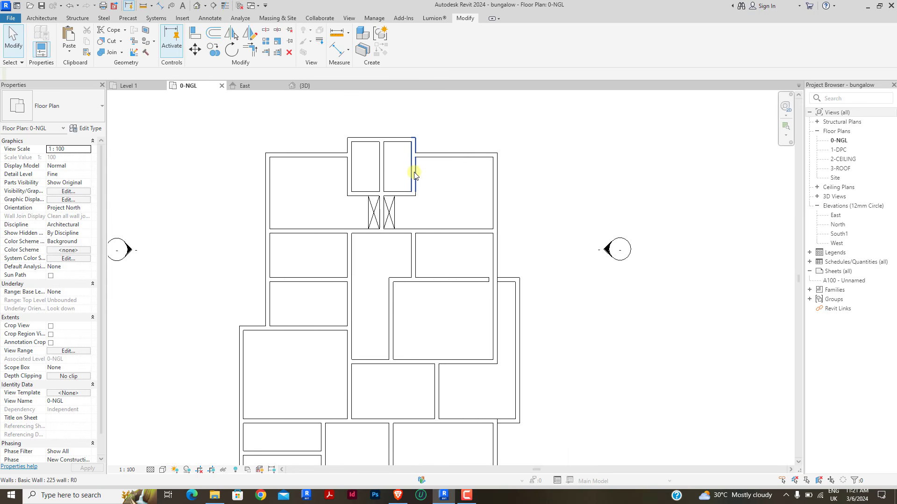
pyautogui.scroll(-2, 414, 172)
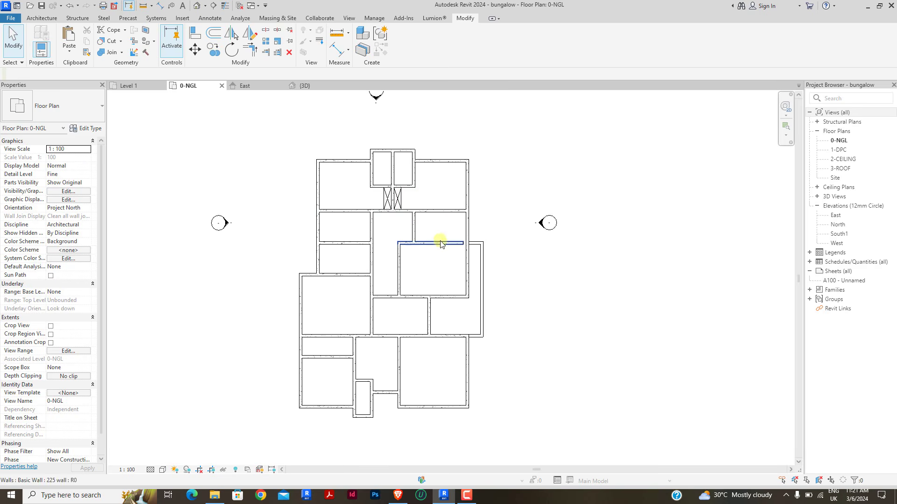
# Step: Extend the east end of the horizontal wall above the large eastern room to join the outer east wall
pyautogui.scroll(6, 441, 244)
pyautogui.click(488, 243)
pyautogui.moveTo(487, 241); pyautogui.dragTo(506, 239)
pyautogui.click(605, 206)
pyautogui.scroll(-5, 505, 214)
pyautogui.scroll(-3, 486, 304)
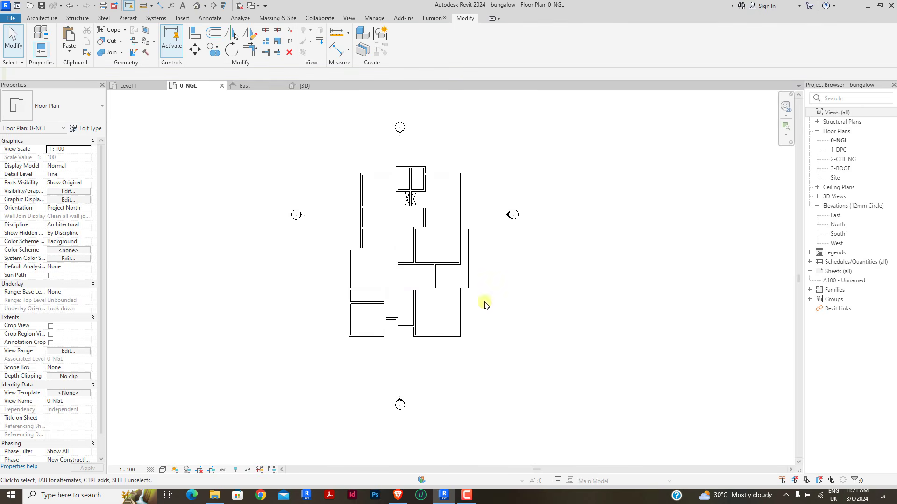
# Step: Examine the west side of the 0-NGL plan around the recess beside the two small rooms
pyautogui.scroll(3, 430, 301)
pyautogui.scroll(-2, 286, 216)
pyautogui.scroll(2, 288, 240)
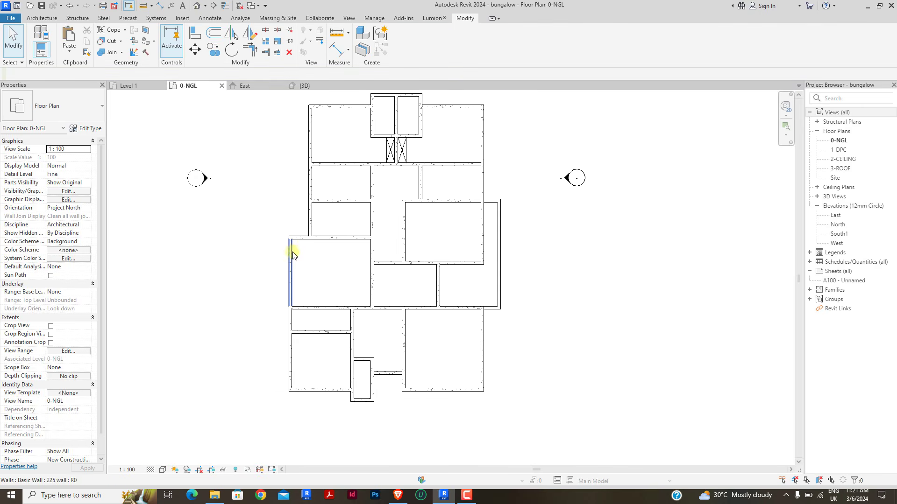
pyautogui.scroll(2, 293, 255)
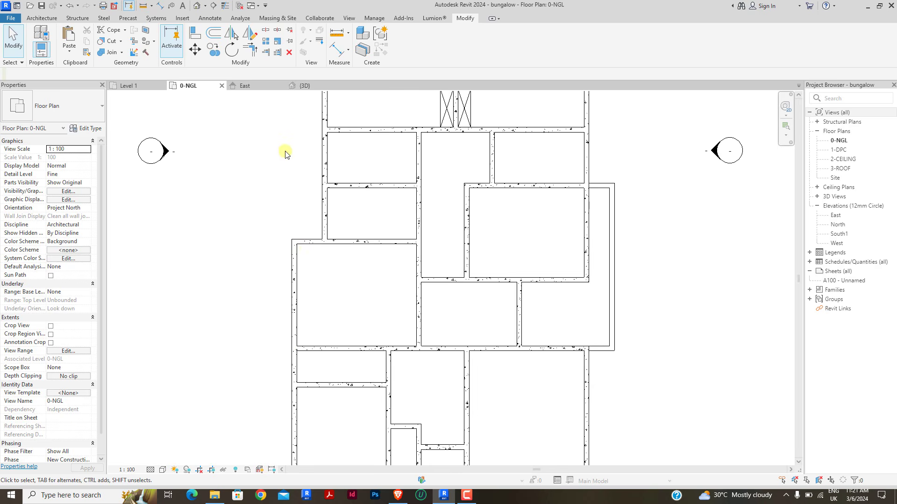
pyautogui.scroll(-2, 342, 252)
pyautogui.scroll(-1, 314, 181)
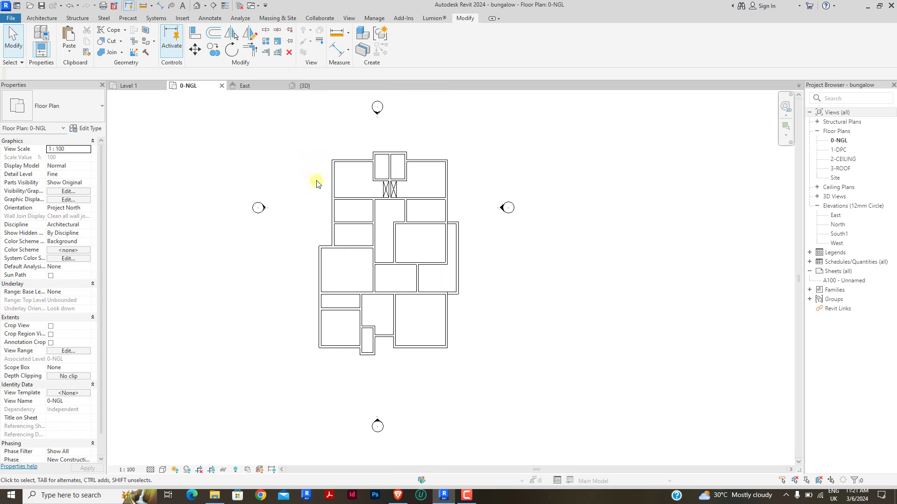
pyautogui.scroll(4, 330, 238)
pyautogui.scroll(-2, 356, 228)
pyautogui.scroll(-2, 340, 210)
pyautogui.scroll(3, 350, 226)
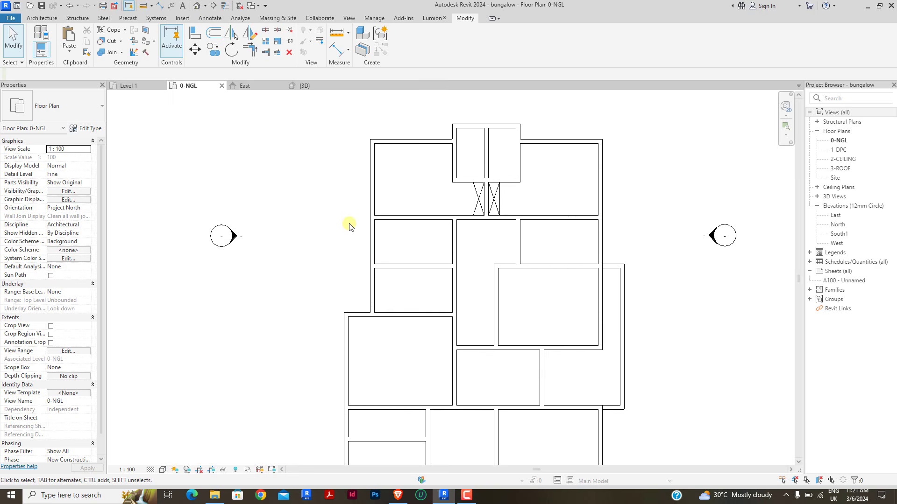
# Step: Extend the horizontal wall below the top rooms westward past the outer wall to a length of 13725 mm
pyautogui.click(384, 223)
pyautogui.scroll(3, 368, 216)
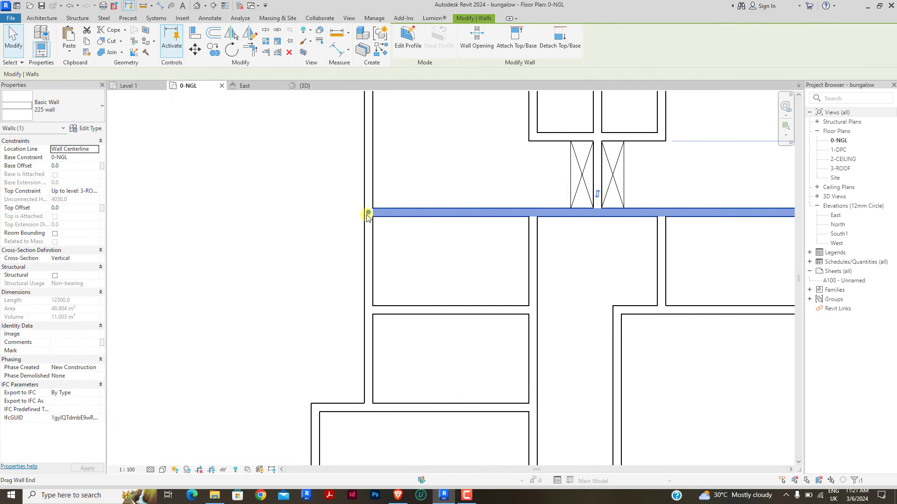
pyautogui.moveTo(368, 213); pyautogui.dragTo(317, 212)
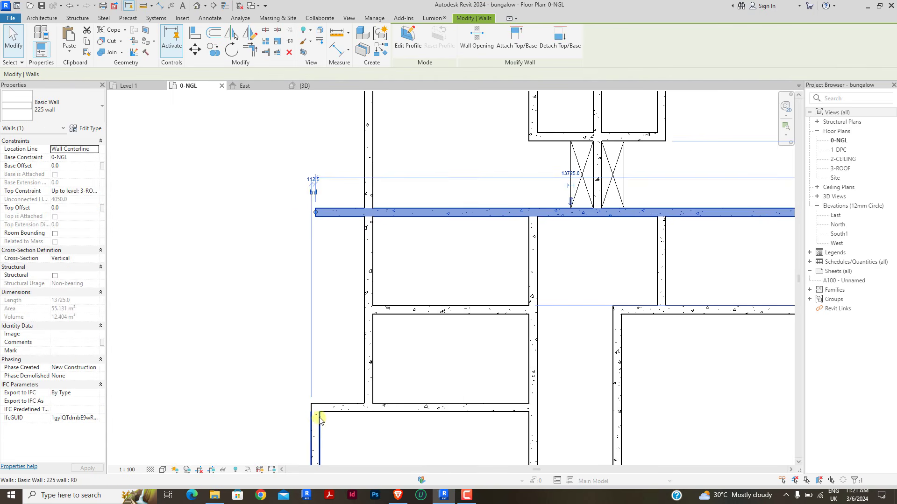
# Step: Extend the westernmost vertical wall up to meet the end of the lengthened horizontal wall, closing the west porch corner
pyautogui.click(317, 412)
pyautogui.moveTo(318, 411); pyautogui.dragTo(320, 383)
pyautogui.moveTo(325, 261); pyautogui.dragTo(315, 212)
pyautogui.click(262, 200)
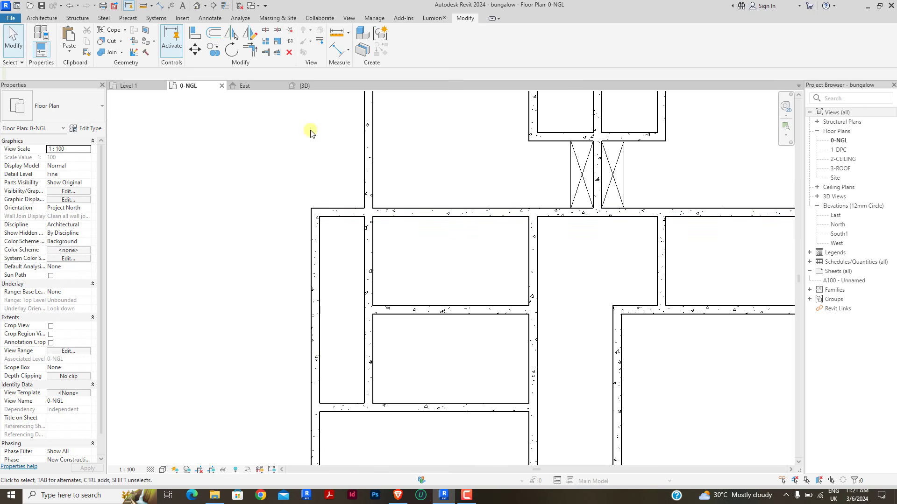
# Step: Split the two extended walls near where the west porch meets the main building
pyautogui.click(266, 29)
pyautogui.click(382, 210)
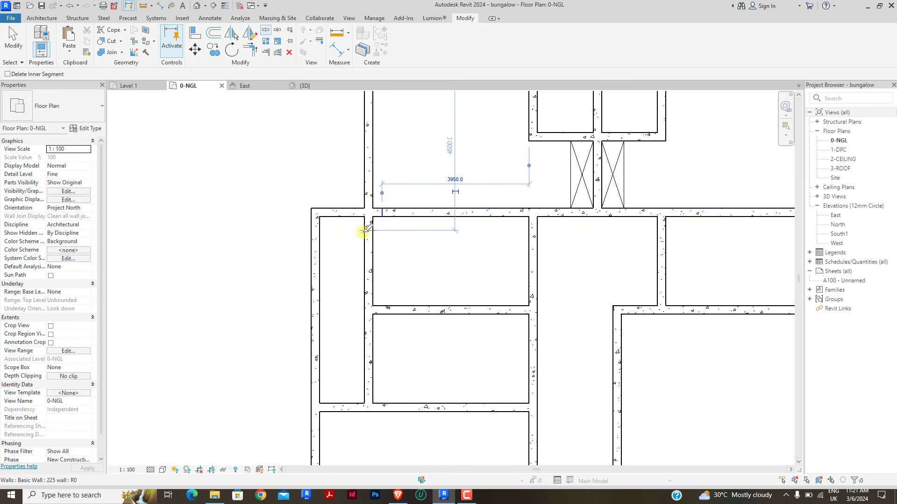
pyautogui.rightClick(285, 290)
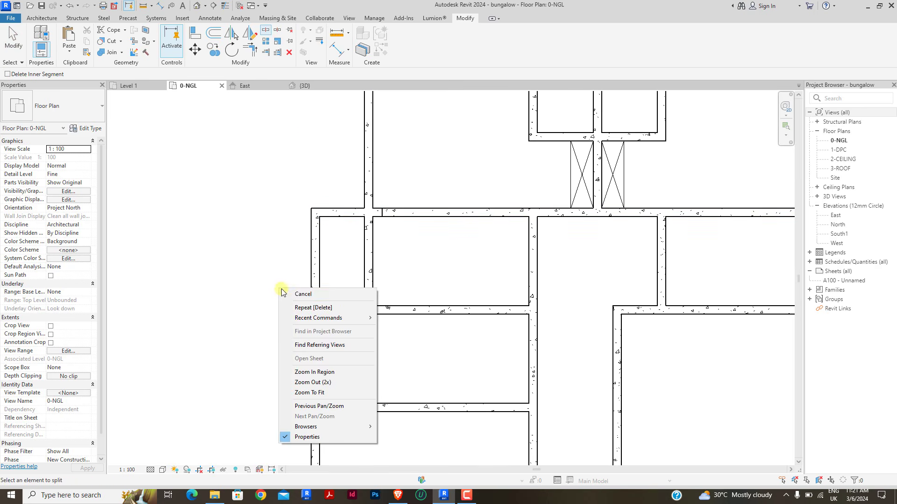
pyautogui.click(301, 295)
# Step: Shorten the west porch's upper wall segment away from the building and end the main horizontal wall at the outer west wall
pyautogui.click(367, 213)
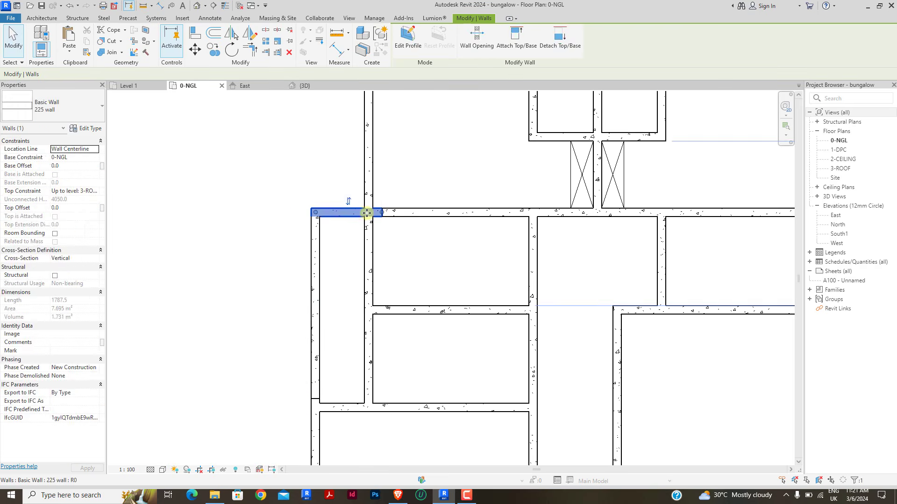
pyautogui.moveTo(382, 213)
pyautogui.mouseDown()
pyautogui.moveTo(348, 213)
pyautogui.moveTo(373, 212)
pyautogui.mouseUp()
pyautogui.click(394, 214)
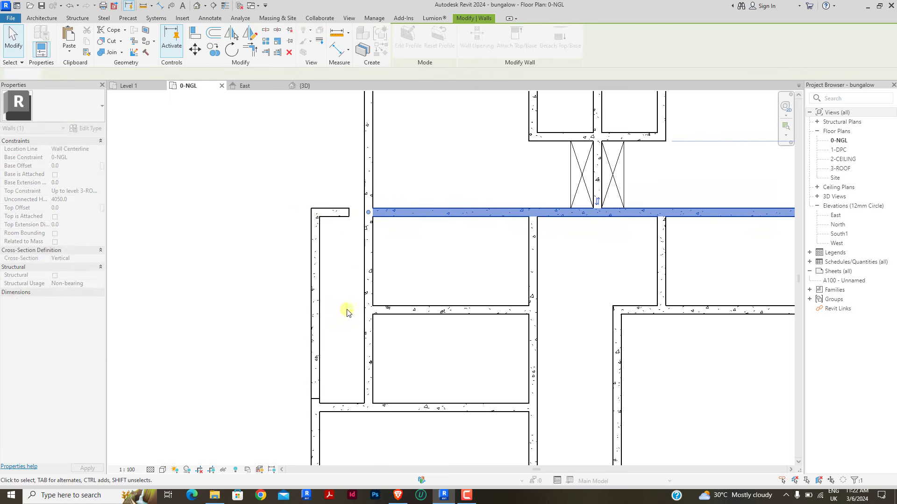
# Step: Pull the top end of the lower west wall back to the room corner, separating it from the porch's vertical wall
pyautogui.click(316, 415)
pyautogui.moveTo(317, 404); pyautogui.dragTo(315, 408)
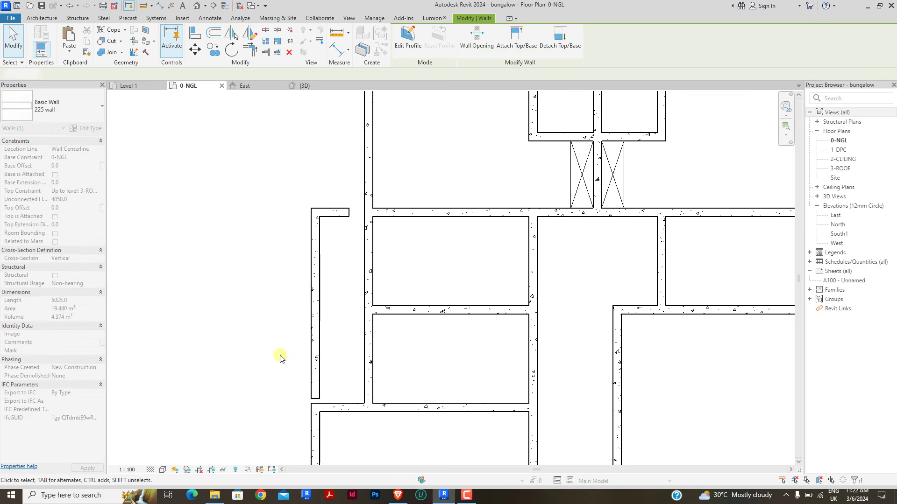
pyautogui.click(280, 359)
# Step: Set the top constraint of the two west porch walls to Up to level: 1-DPC
pyautogui.click(318, 340)
pyautogui.keyDown('ctrl'); pyautogui.click(336, 213); pyautogui.keyUp('ctrl')
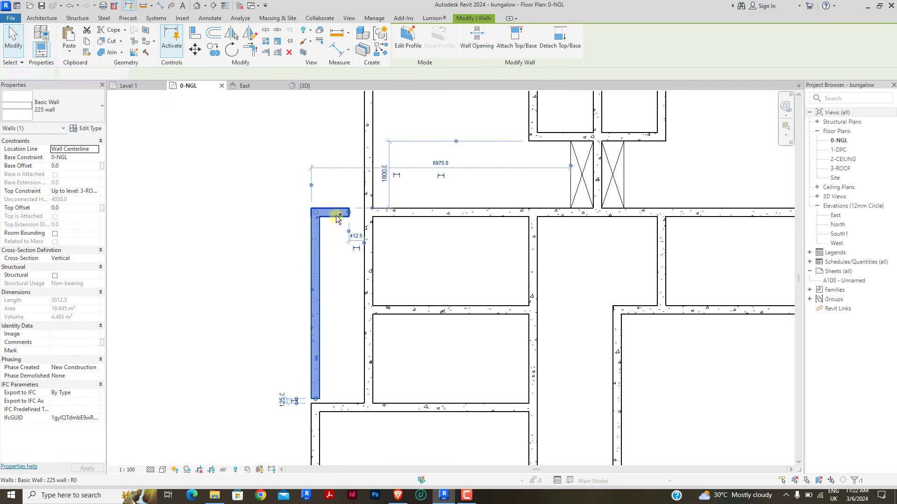
pyautogui.click(96, 191)
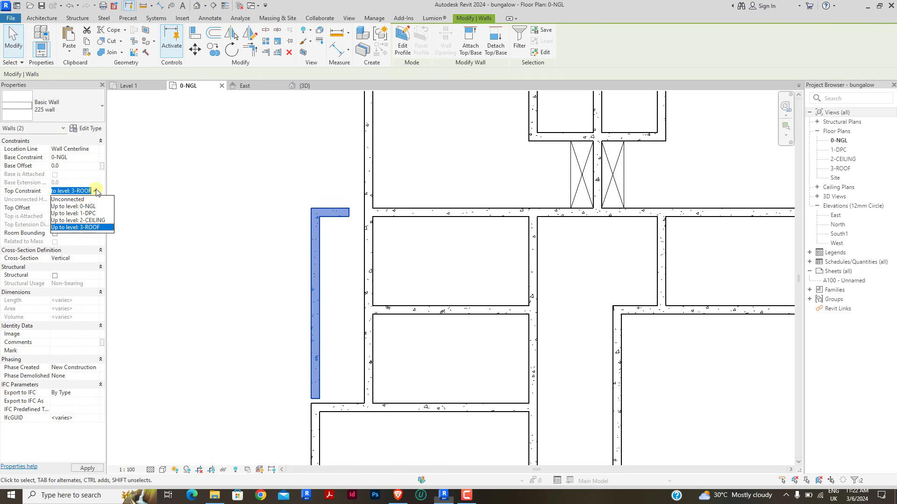
pyautogui.click(81, 214)
pyautogui.click(215, 232)
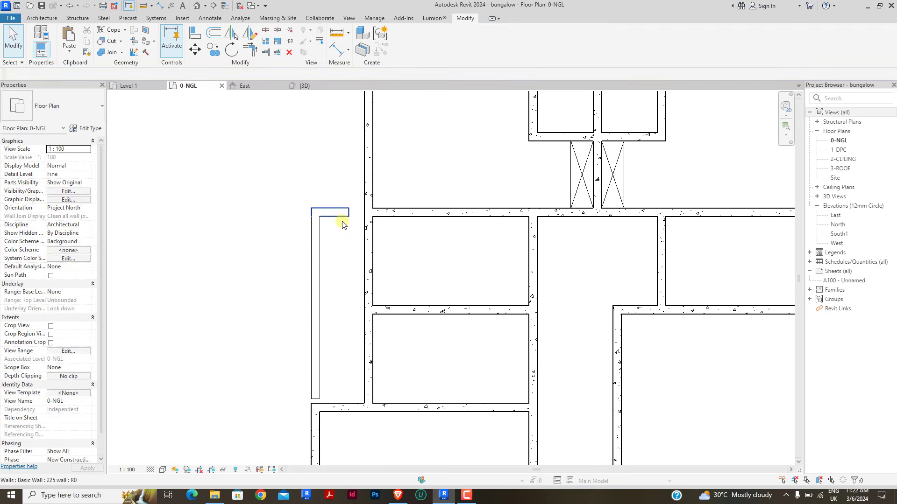
# Step: Extend the low upper wall of the west porch east to join the building's outer wall, 1425 mm long
pyautogui.click(342, 216)
pyautogui.scroll(3, 359, 213)
pyautogui.moveTo(341, 212); pyautogui.dragTo(369, 212)
pyautogui.scroll(-3, 266, 127)
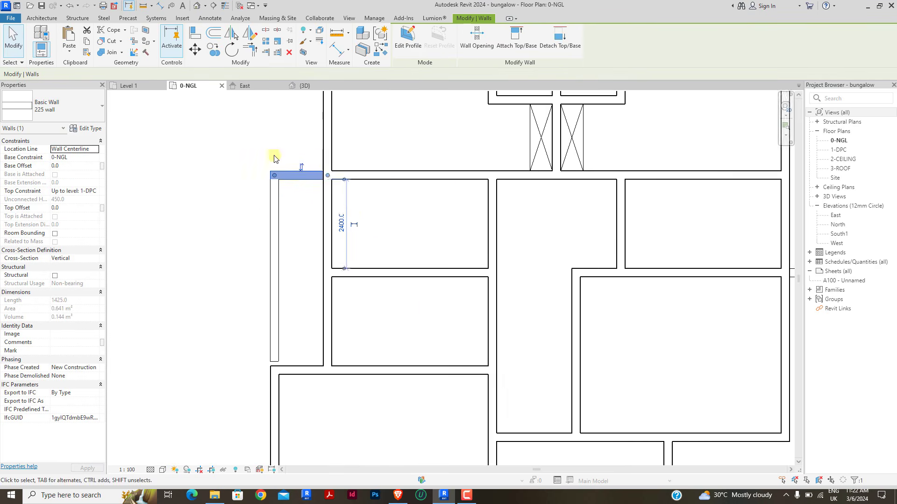
# Step: Extend the low vertical wall of the west porch down to join the room corner, and open the 3D view
pyautogui.click(262, 314)
pyautogui.click(272, 299)
pyautogui.scroll(2, 273, 313)
pyautogui.moveTo(273, 303); pyautogui.dragTo(272, 309)
pyautogui.click(204, 316)
pyautogui.scroll(-3, 248, 280)
pyautogui.scroll(-2, 260, 290)
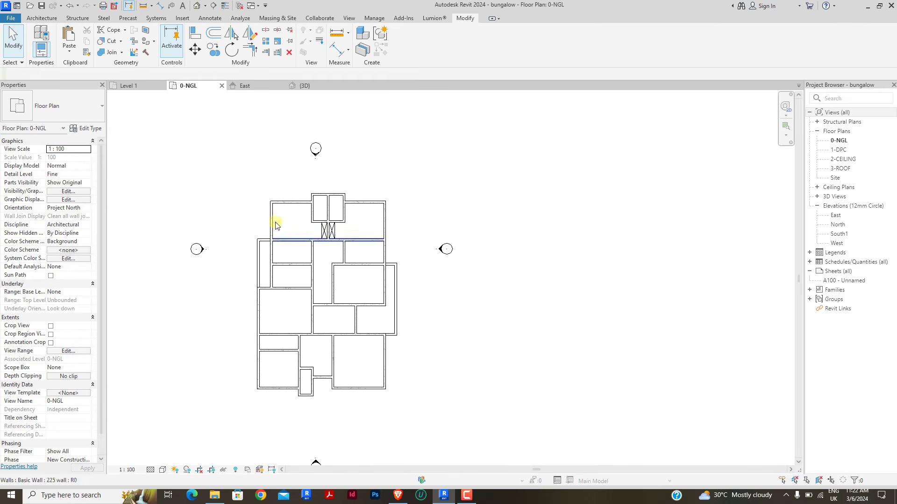
pyautogui.click(318, 88)
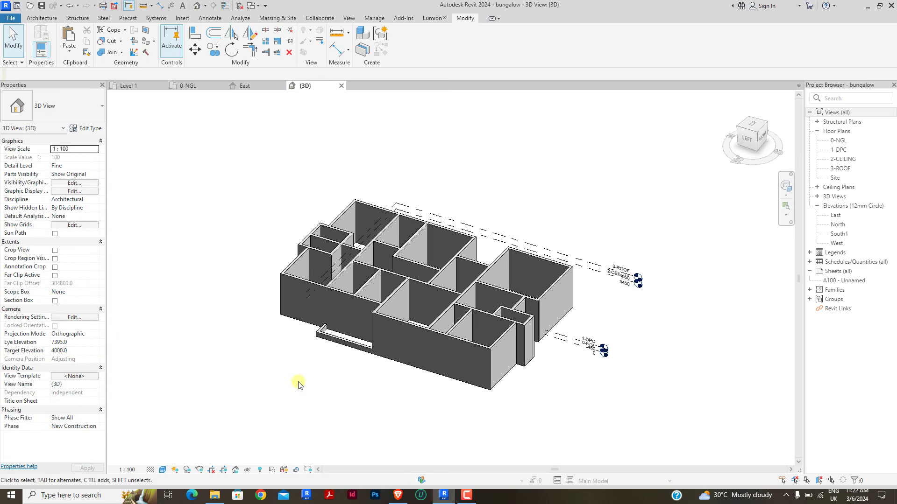
# Step: Look over the porch walls from a lower 3D angle and open the 0-NGL floor plan for an overview
pyautogui.keyDown('shift'); pyautogui.moveTo(312, 367); pyautogui.dragTo(262, 280, button='middle'); pyautogui.keyUp('shift')
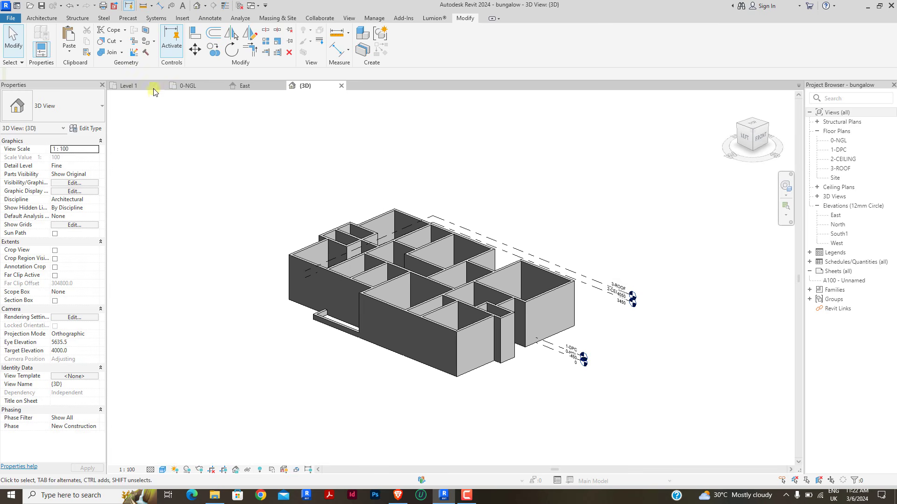
pyautogui.click(196, 91)
pyautogui.scroll(-2, 376, 244)
pyautogui.scroll(5, 341, 240)
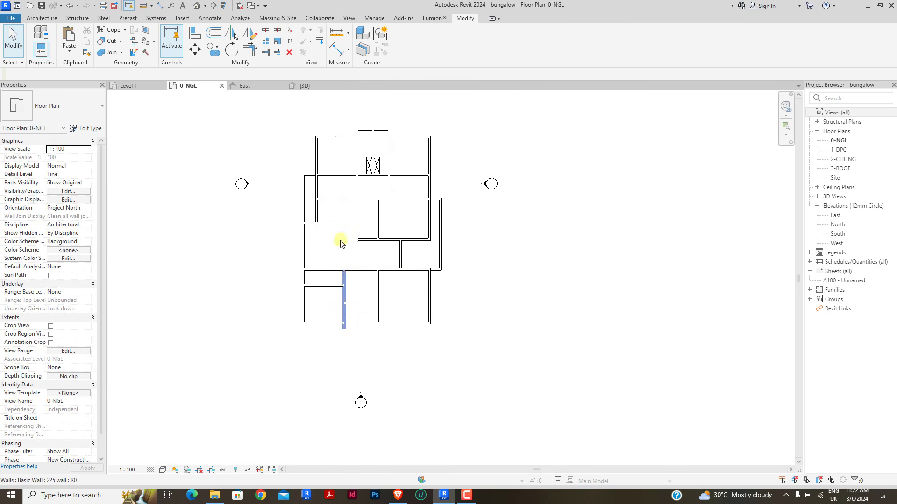
pyautogui.scroll(-2, 319, 257)
pyautogui.scroll(4, 366, 216)
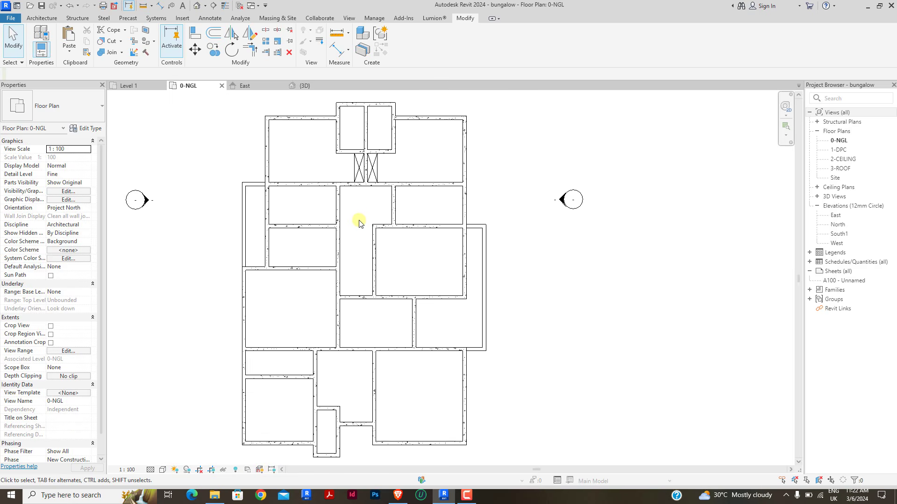
pyautogui.scroll(-1, 360, 223)
pyautogui.scroll(-1, 356, 222)
pyautogui.scroll(1, 348, 363)
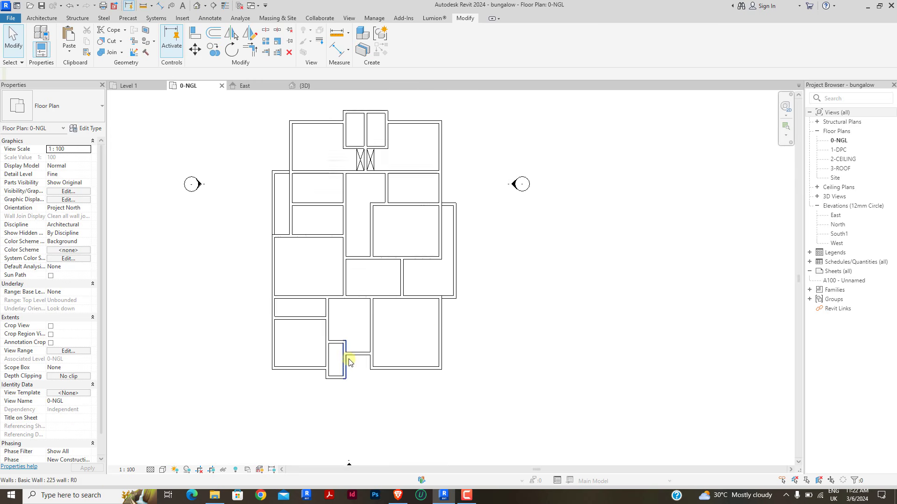
pyautogui.scroll(2, 338, 217)
pyautogui.scroll(-1, 337, 217)
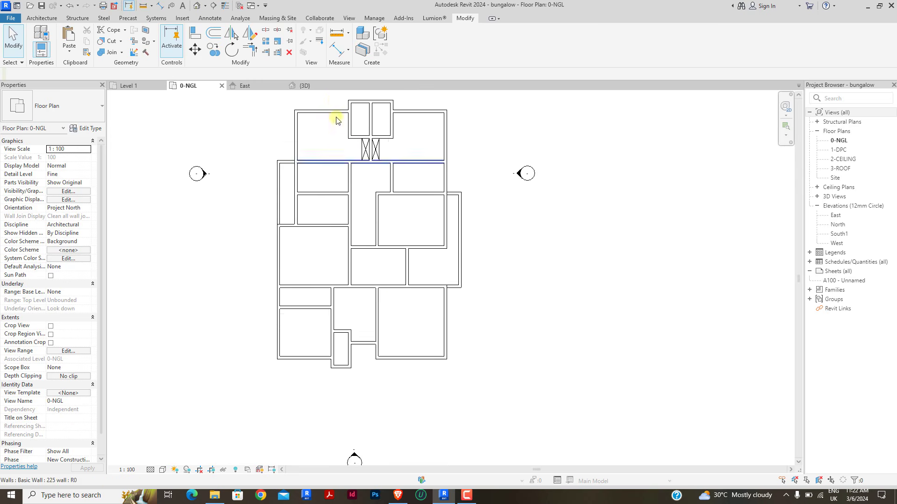
# Step: Inspect the layer structure of the Floor_Timber_22Cbd-225Joist type in a new floor sketch, and discard the sketch
pyautogui.click(35, 18)
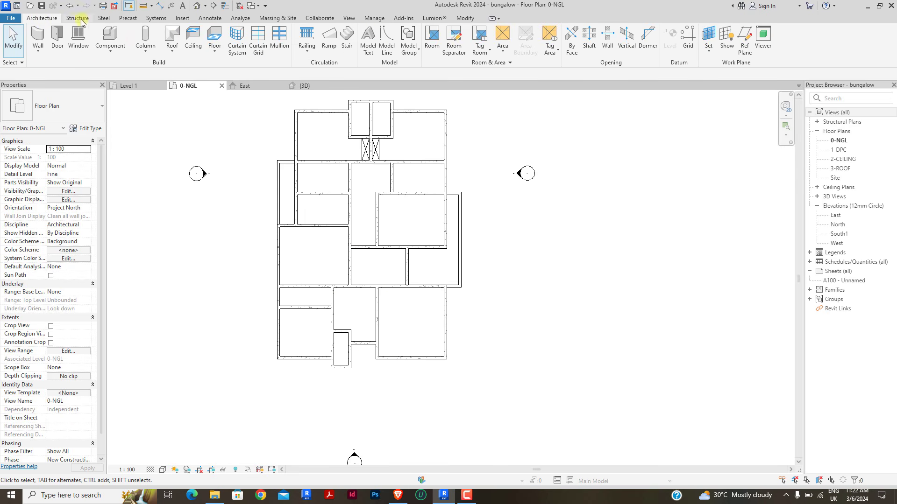
pyautogui.click(216, 39)
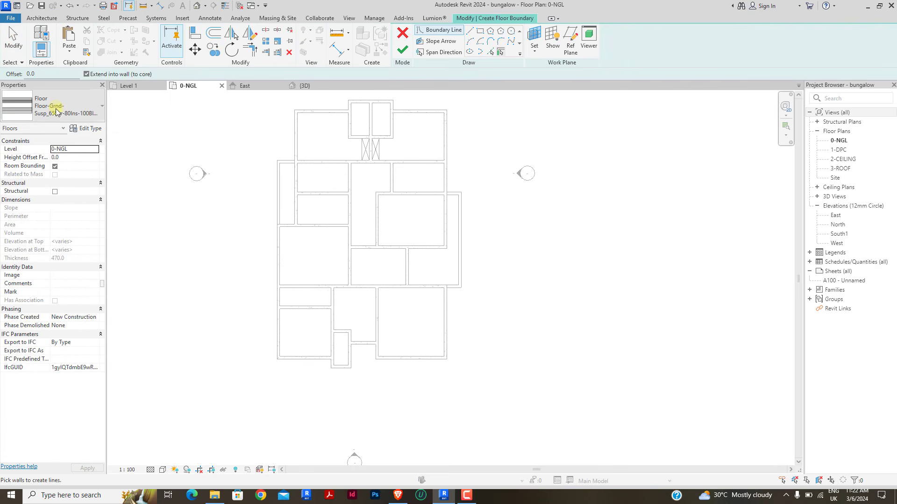
pyautogui.click(55, 113)
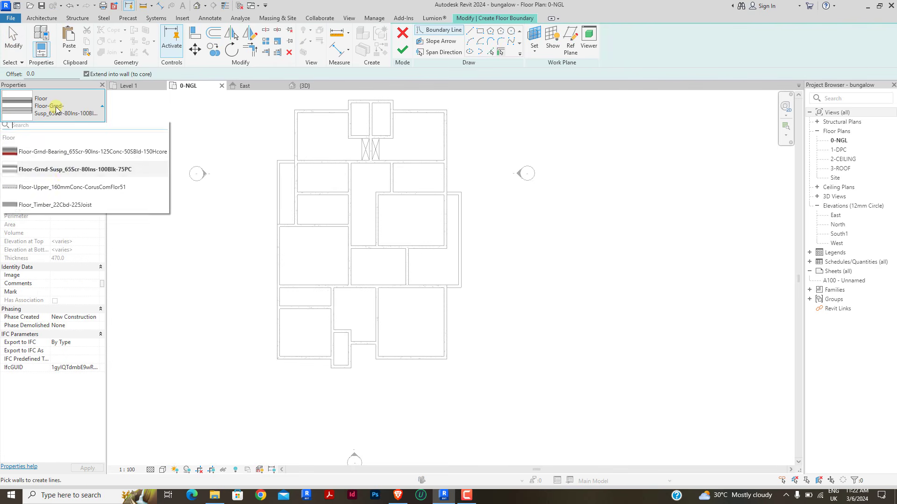
pyautogui.click(62, 208)
pyautogui.click(89, 129)
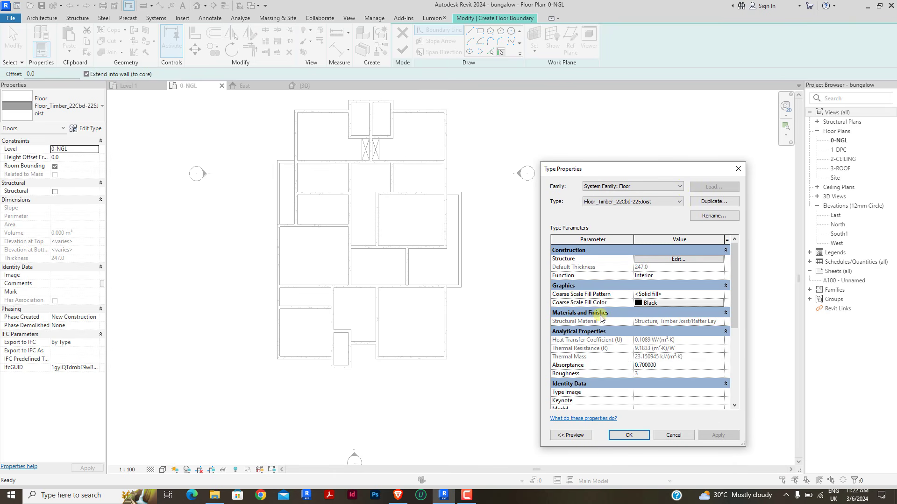
pyautogui.click(737, 174)
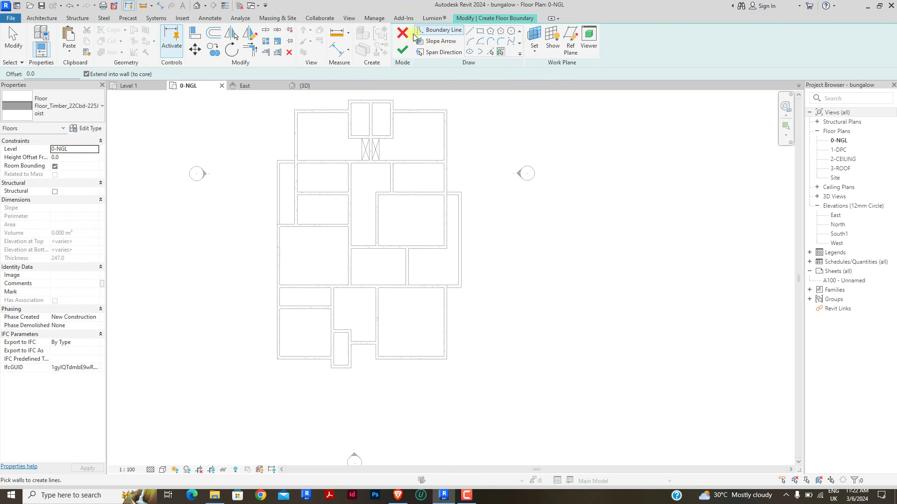
pyautogui.click(85, 106)
pyautogui.click(80, 114)
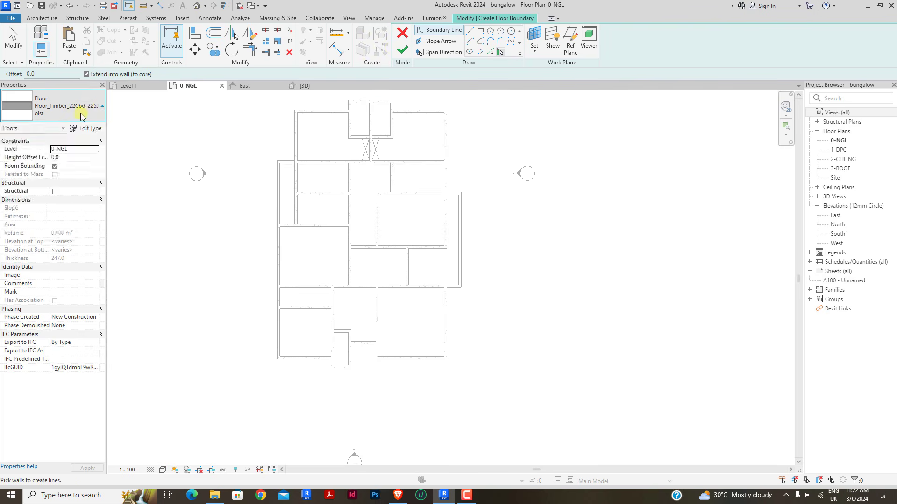
pyautogui.click(80, 113)
pyautogui.click(87, 117)
pyautogui.click(89, 130)
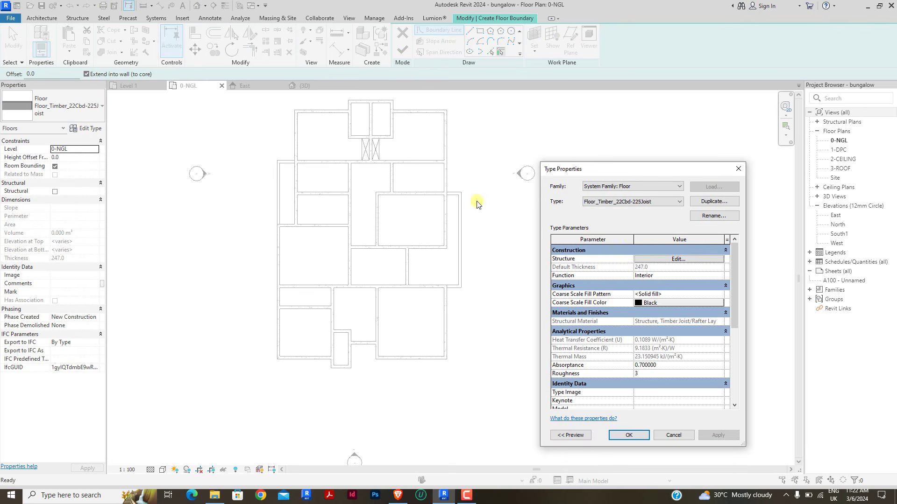
pyautogui.click(691, 260)
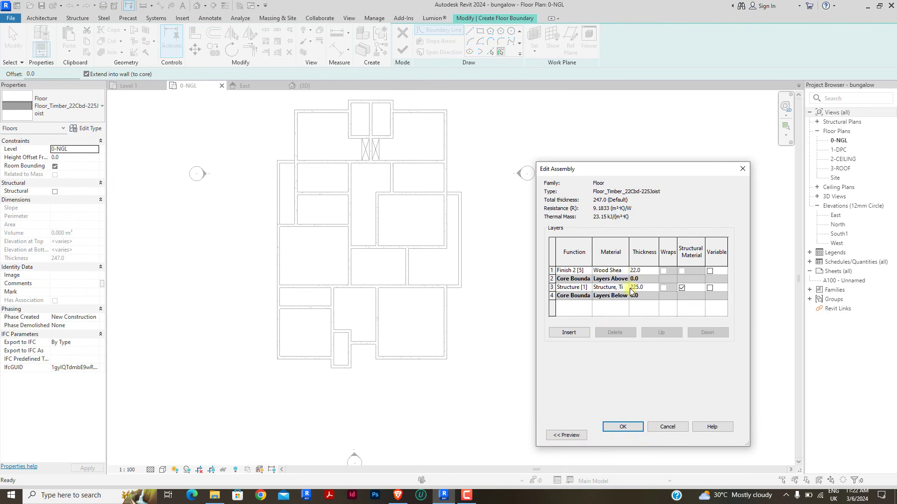
pyautogui.click(742, 169)
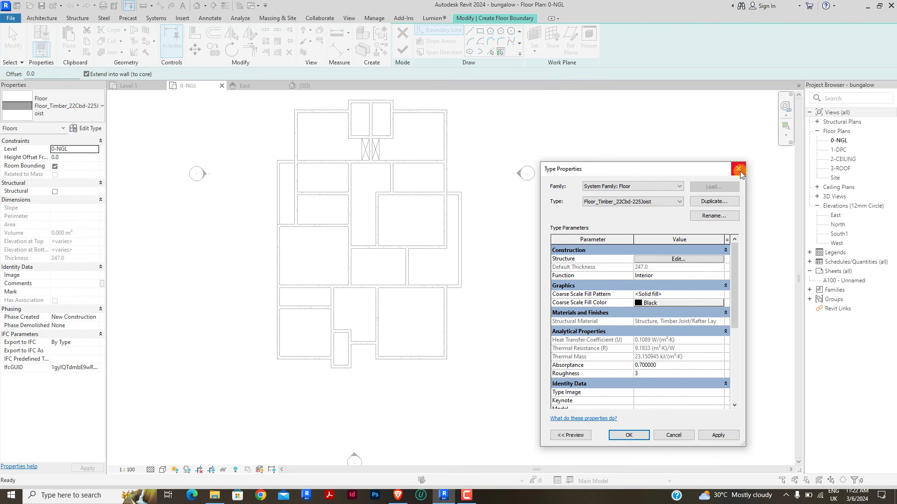
pyautogui.click(736, 170)
pyautogui.rightClick(497, 118)
pyautogui.click(517, 125)
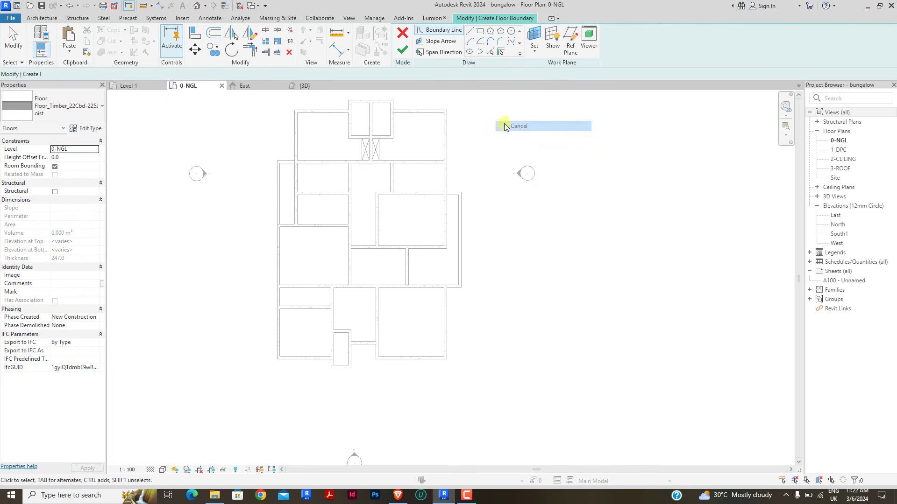
pyautogui.rightClick(503, 125)
pyautogui.click(526, 129)
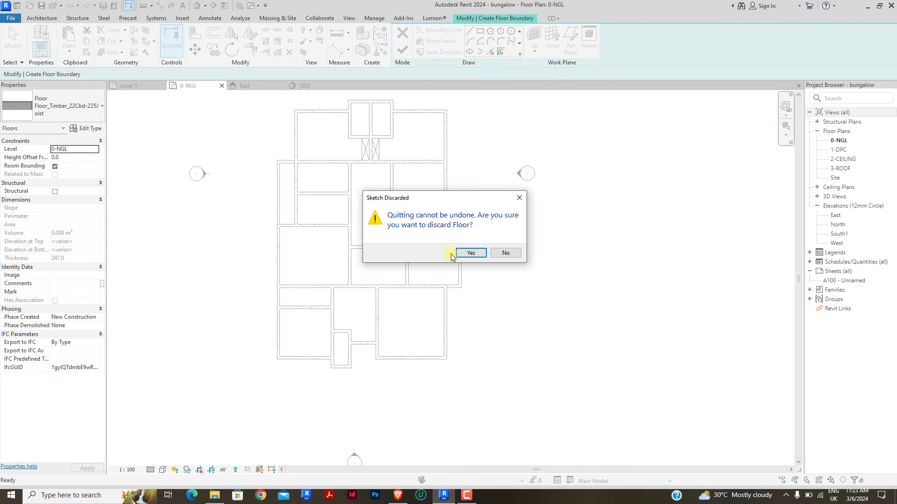
pyautogui.click(459, 255)
pyautogui.scroll(-2, 490, 244)
pyautogui.scroll(4, 466, 164)
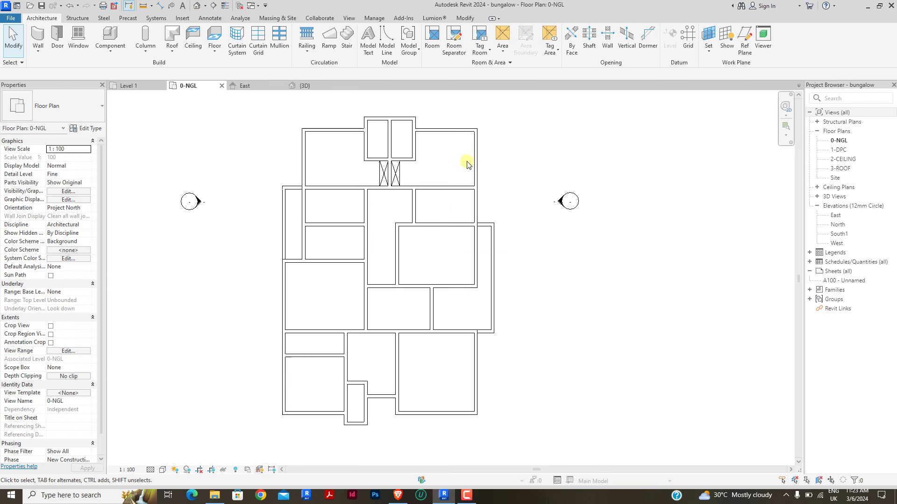
pyautogui.scroll(-3, 416, 235)
pyautogui.scroll(-3, 465, 180)
pyautogui.scroll(6, 422, 238)
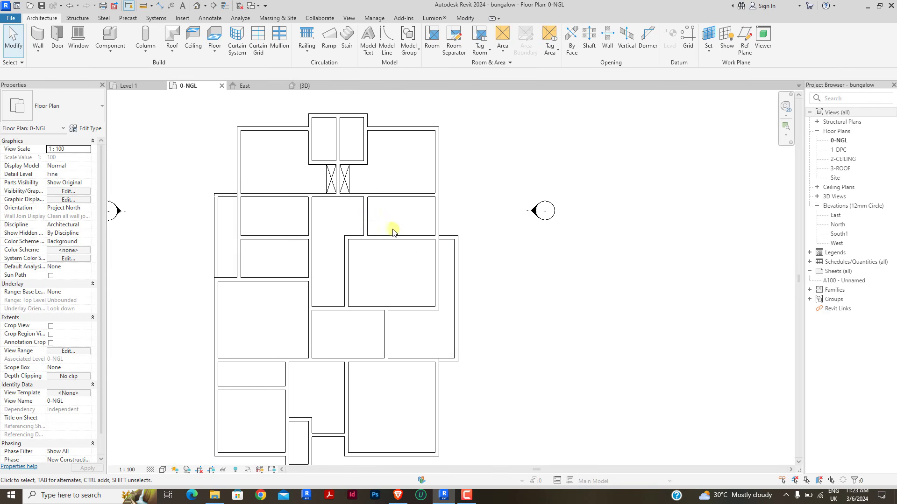
pyautogui.scroll(-4, 388, 262)
pyautogui.scroll(2, 364, 271)
pyautogui.scroll(-1, 378, 252)
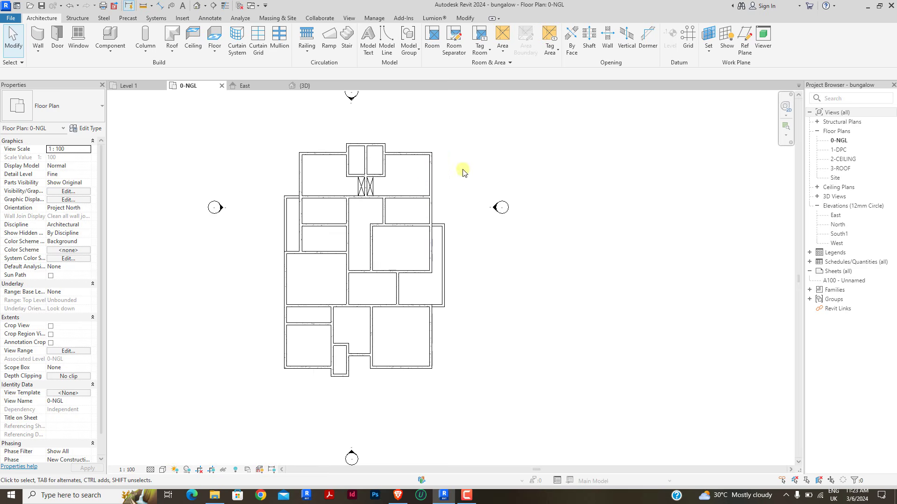
pyautogui.moveTo(240, 136); pyautogui.dragTo(462, 385)
pyautogui.press('Escape')
pyautogui.scroll(-2, 374, 241)
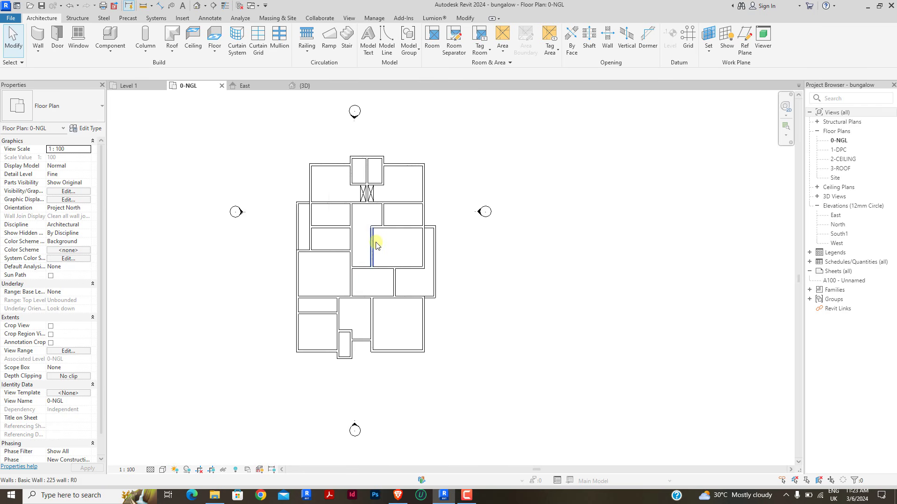
pyautogui.scroll(2, 372, 232)
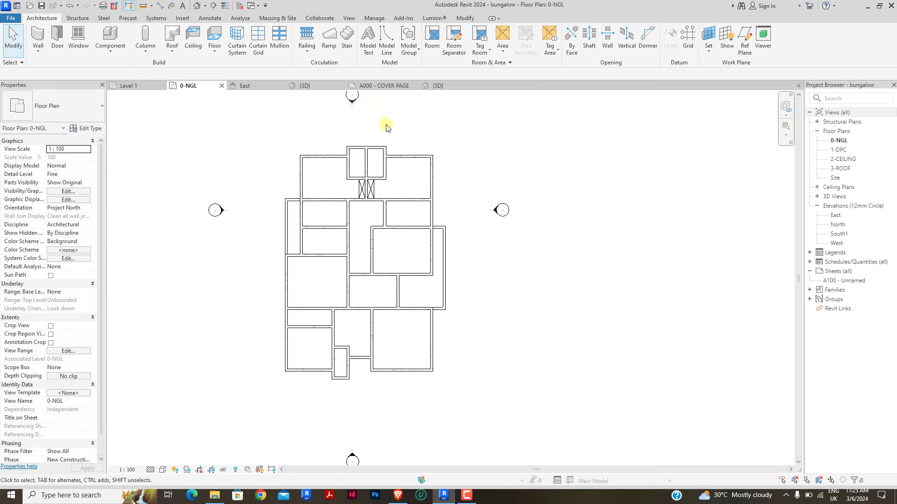
# Step: Transfer all project standards from the village villa project, overwriting the duplicate types
pyautogui.scroll(3, 362, 214)
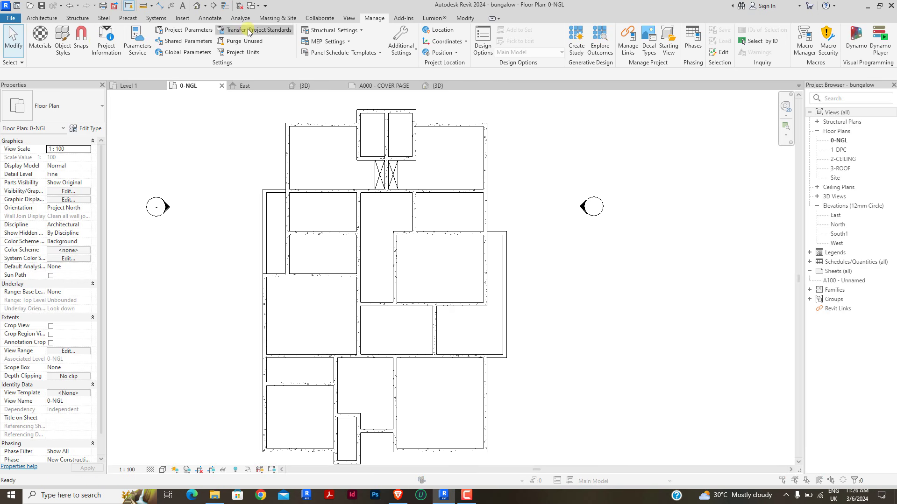
pyautogui.click(249, 31)
pyautogui.click(421, 197)
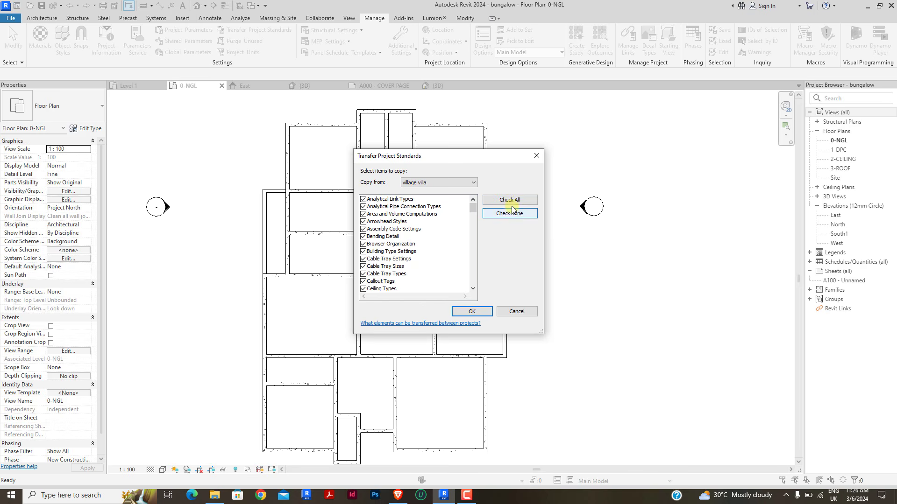
pyautogui.click(468, 312)
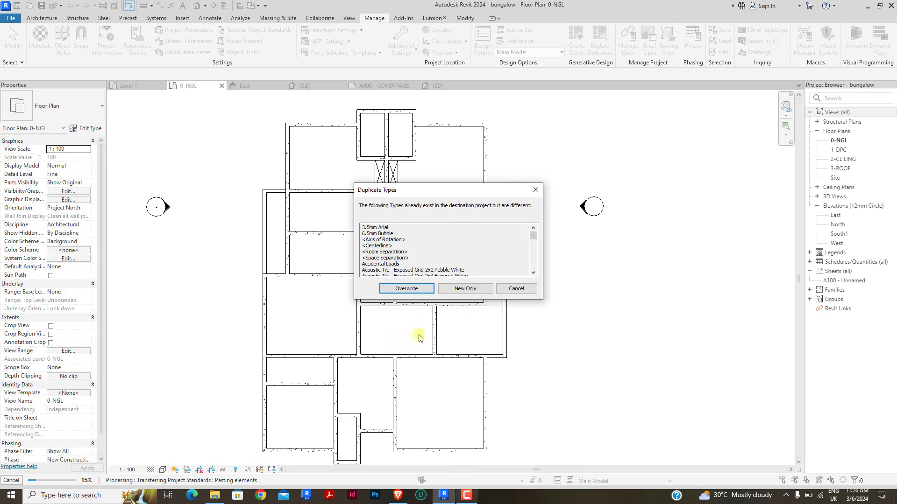
pyautogui.click(406, 289)
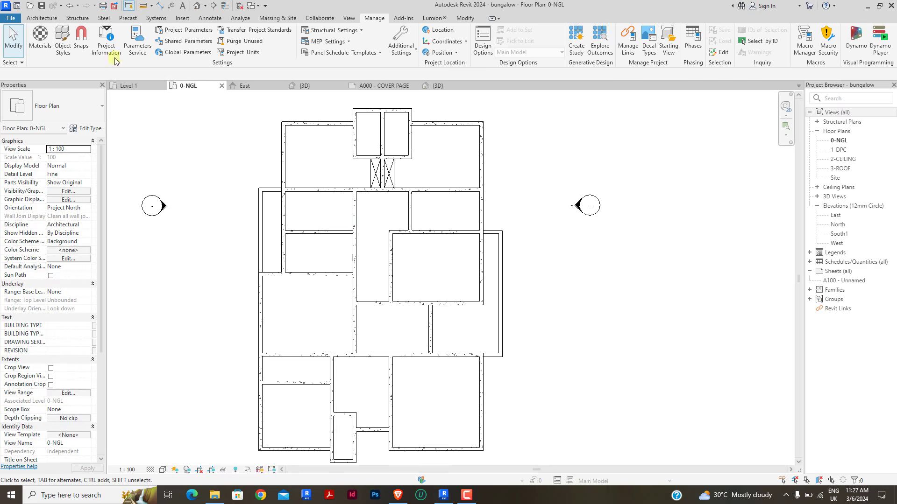
# Step: Start a new architectural floor on level 0-NGL using the OP 150mm floor type
pyautogui.click(41, 19)
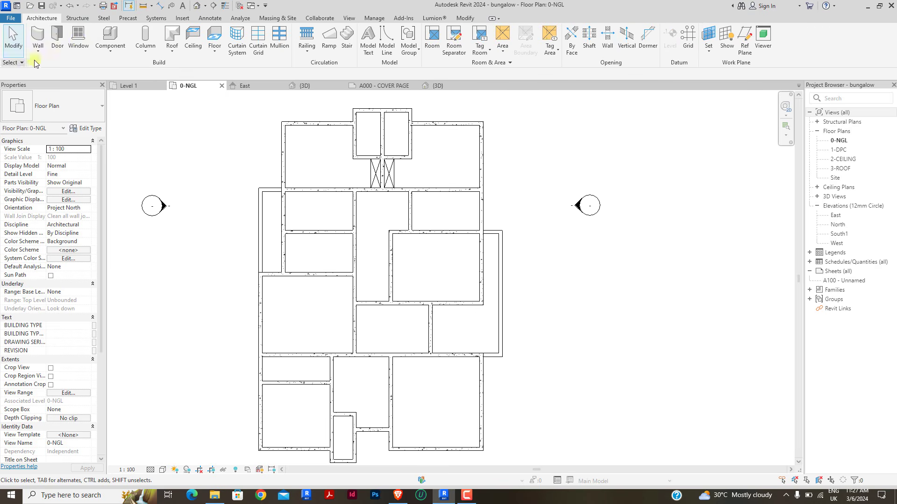
pyautogui.click(211, 35)
pyautogui.click(70, 106)
pyautogui.scroll(-10, 59, 229)
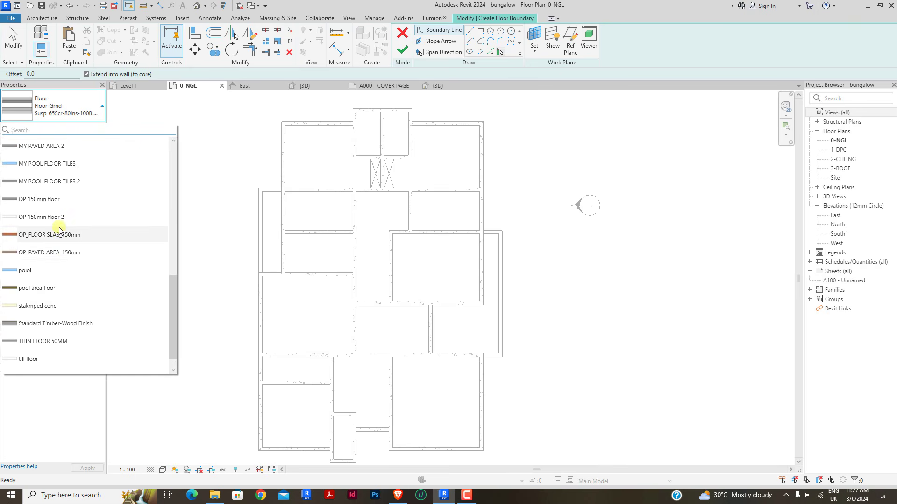
pyautogui.scroll(-1, 59, 230)
pyautogui.scroll(7, 58, 235)
pyautogui.scroll(-7, 48, 290)
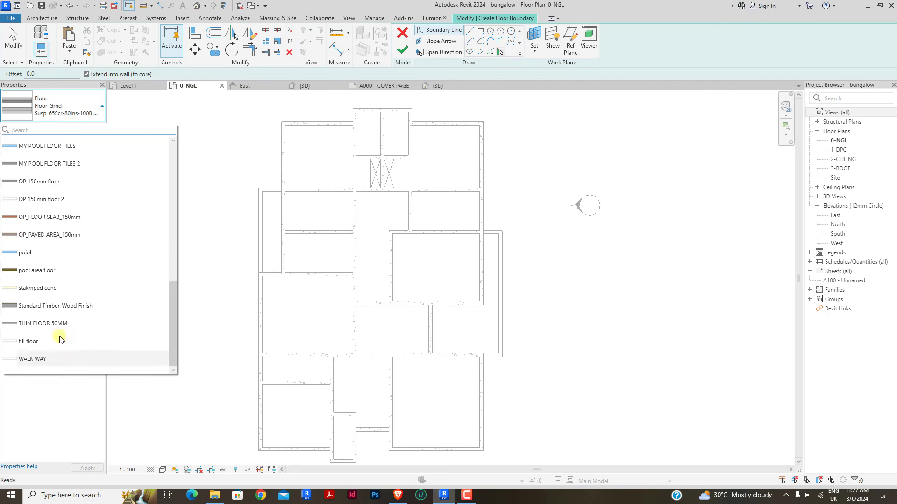
pyautogui.click(45, 186)
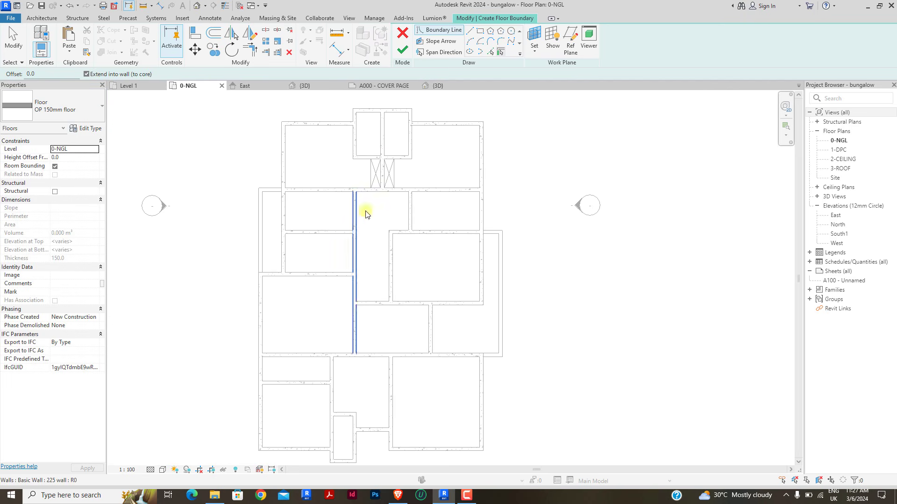
# Step: Trace the floor boundary by picking wall face lines along the building's north side and the upper east wall
pyautogui.click(491, 52)
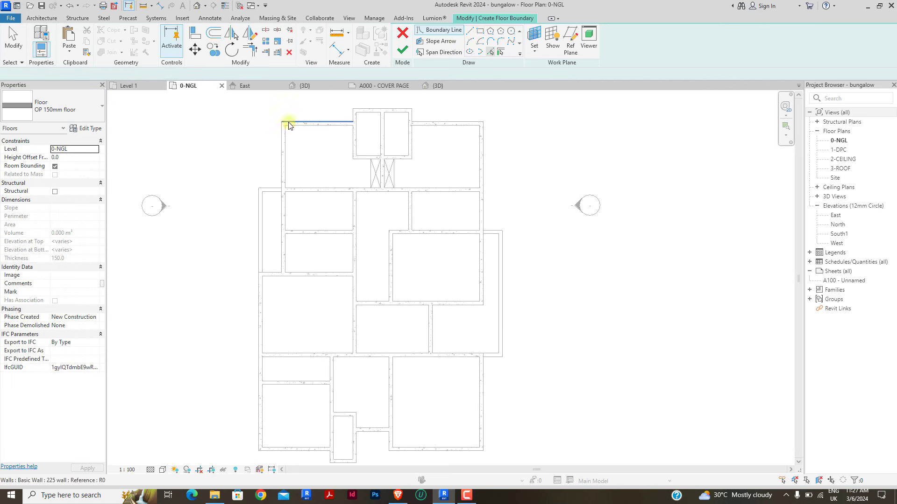
pyautogui.scroll(2, 314, 118)
pyautogui.click(355, 119)
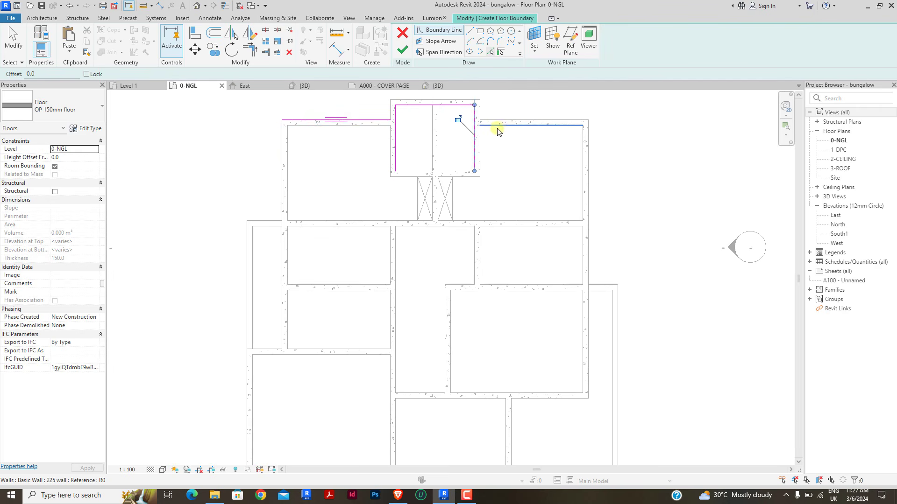
pyautogui.scroll(3, 537, 239)
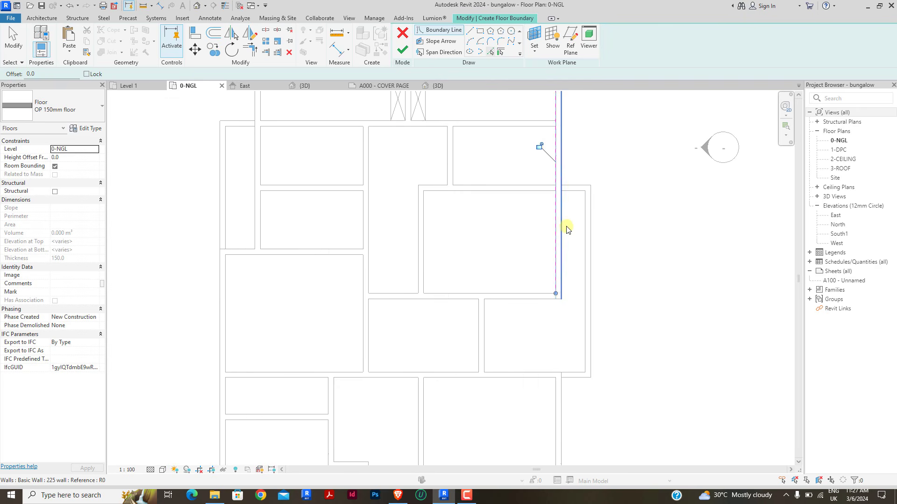
# Step: Continue the floor boundary by picking the east porch's wall faces and the inner east face of the southeast room
pyautogui.click(574, 196)
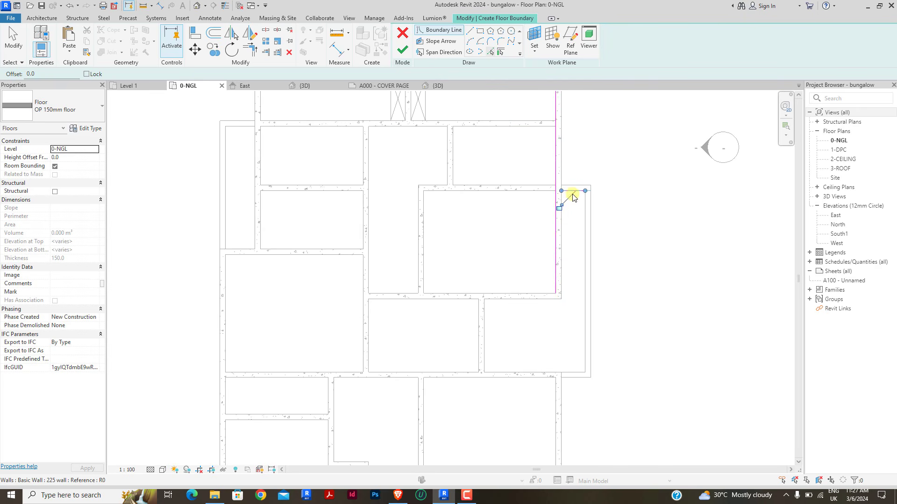
pyautogui.click(584, 222)
pyautogui.scroll(-3, 578, 300)
pyautogui.scroll(3, 570, 306)
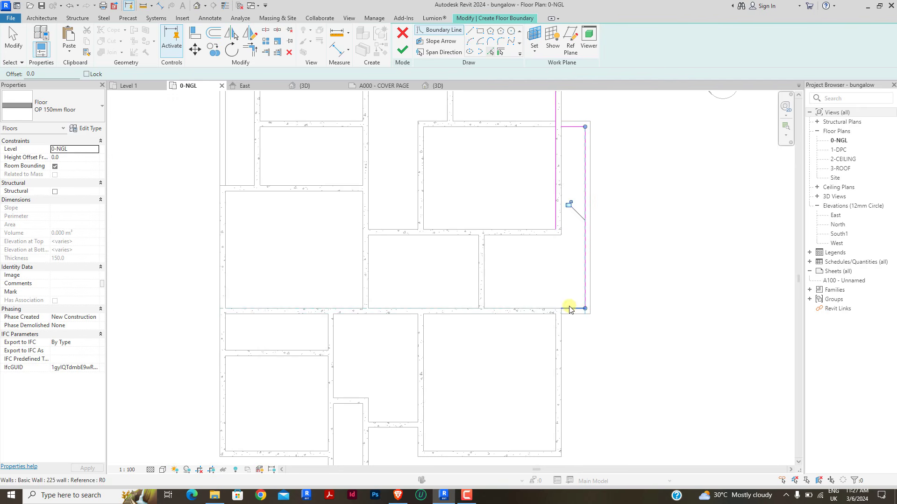
pyautogui.click(556, 341)
pyautogui.scroll(-4, 524, 178)
pyautogui.scroll(3, 542, 380)
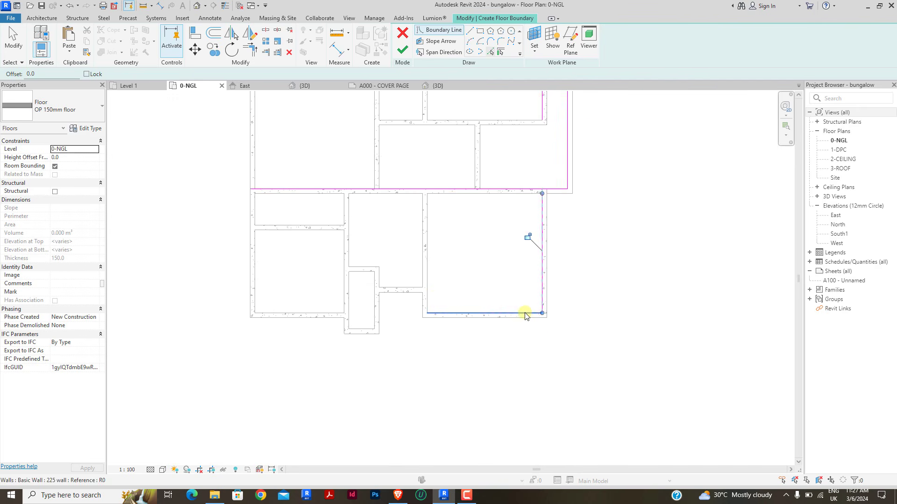
# Step: Pick the inner wall faces along the building's south side as boundary lines, from the southeast room to the southwest room
pyautogui.click(525, 313)
pyautogui.scroll(2, 423, 311)
pyautogui.click(427, 299)
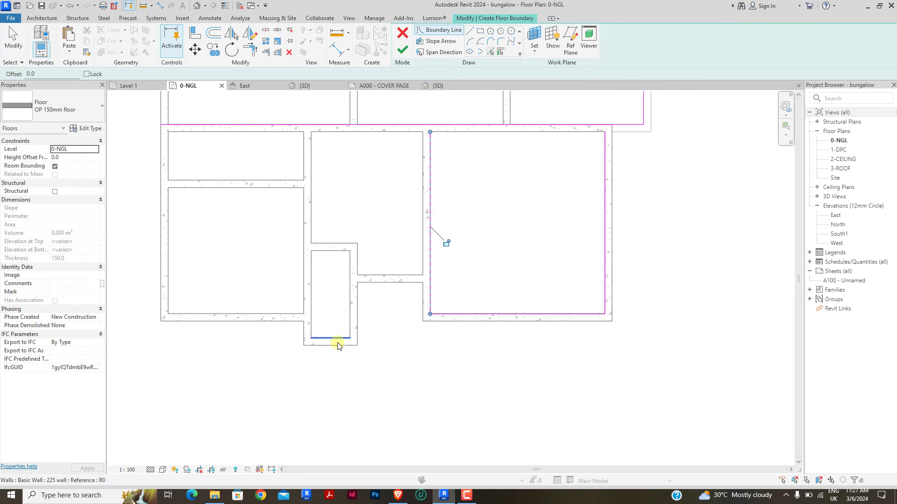
pyautogui.click(311, 320)
pyautogui.click(299, 313)
pyautogui.scroll(-7, 311, 316)
pyautogui.scroll(6, 229, 275)
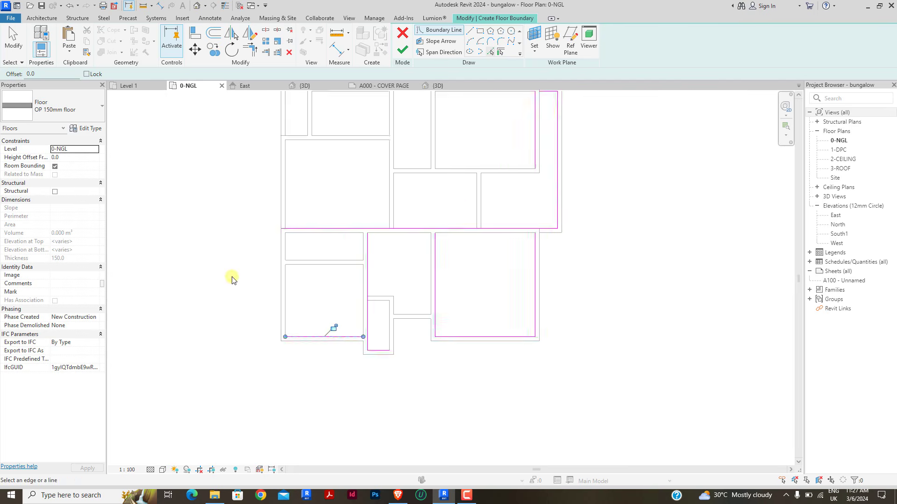
# Step: Pick the west wall faces as boundary lines, including the north edge of the west porch
pyautogui.click(308, 284)
pyautogui.scroll(-4, 323, 271)
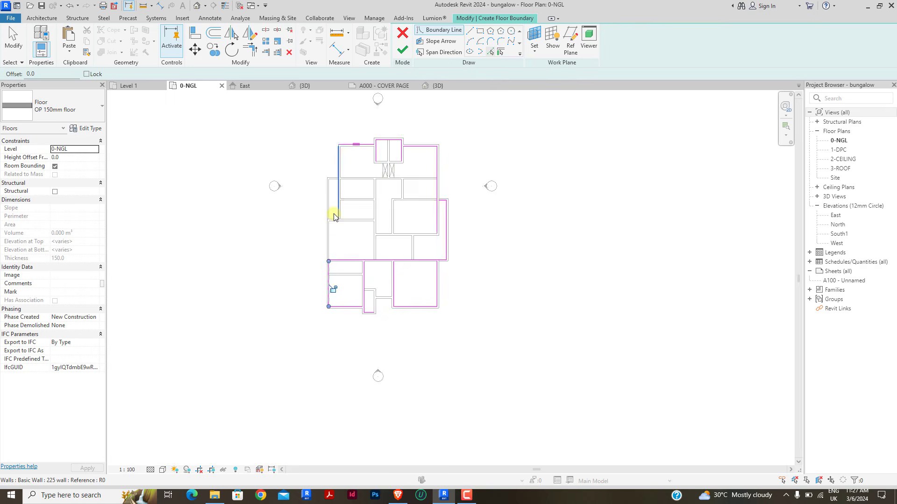
pyautogui.scroll(6, 329, 187)
pyautogui.click(358, 150)
pyautogui.scroll(-4, 360, 149)
pyautogui.scroll(3, 369, 159)
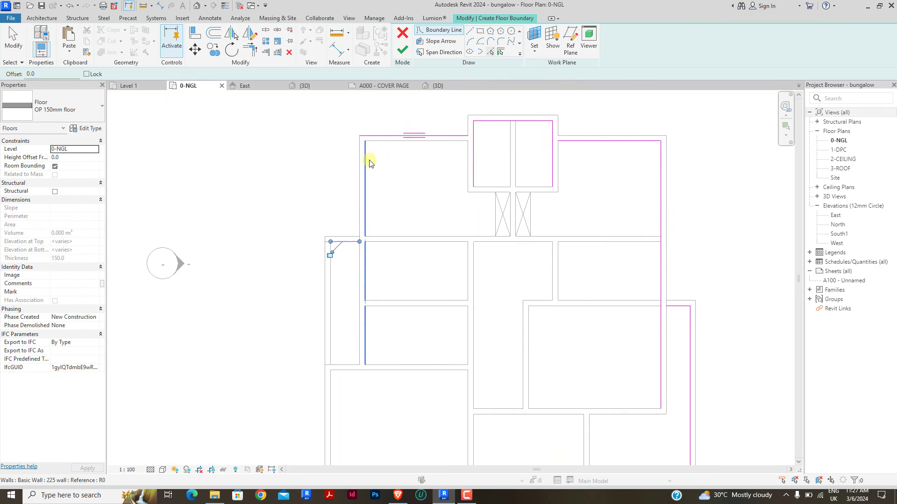
# Step: Trim the boundary lines to a corner at the building's northwest end
pyautogui.click(246, 51)
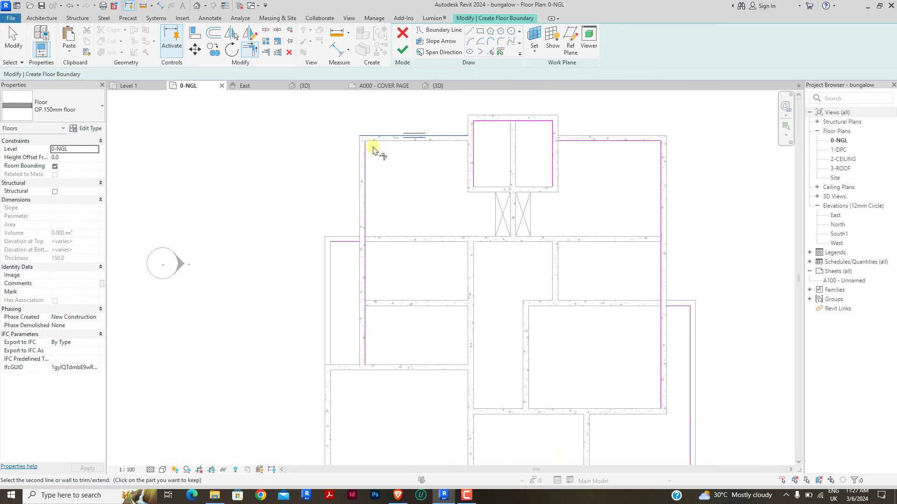
pyautogui.rightClick(405, 119)
pyautogui.click(427, 120)
pyautogui.scroll(5, 430, 154)
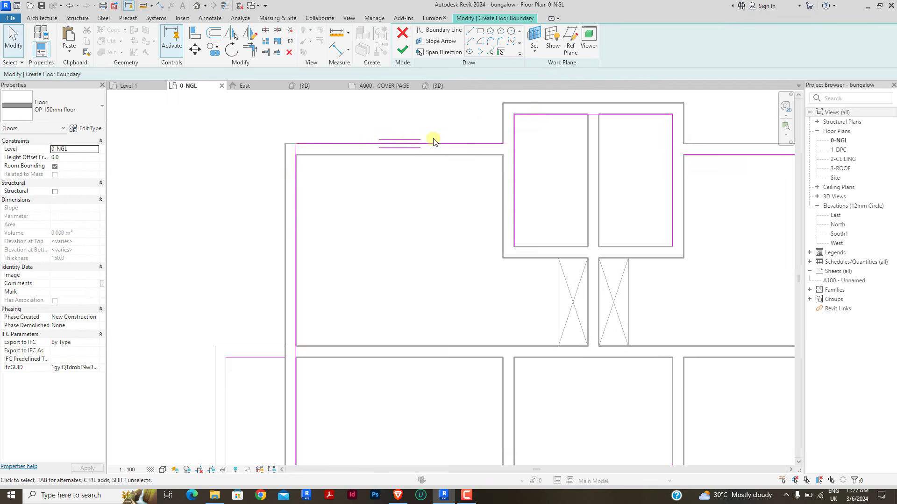
# Step: Move the northwest room's north boundary line to the wall's inner face and return it to the outer face
pyautogui.moveTo(432, 146); pyautogui.dragTo(432, 159)
pyautogui.click(383, 100)
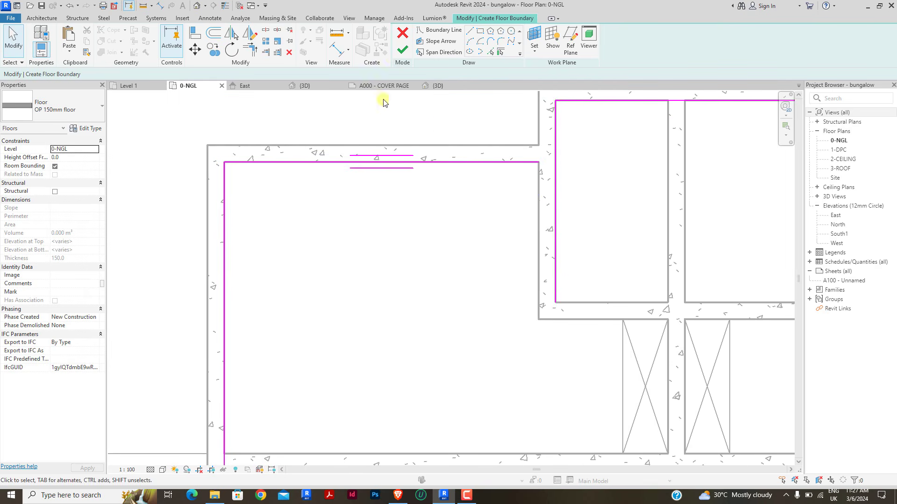
pyautogui.scroll(-5, 405, 178)
pyautogui.scroll(4, 428, 178)
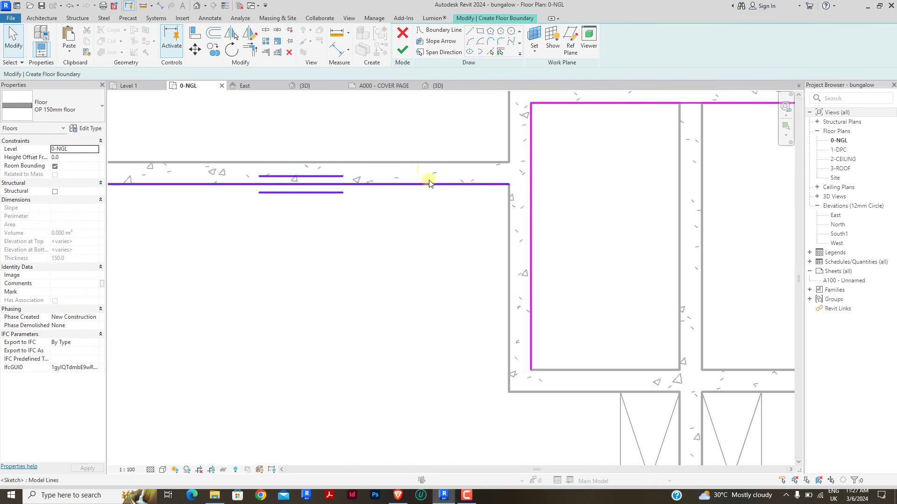
pyautogui.scroll(-4, 468, 161)
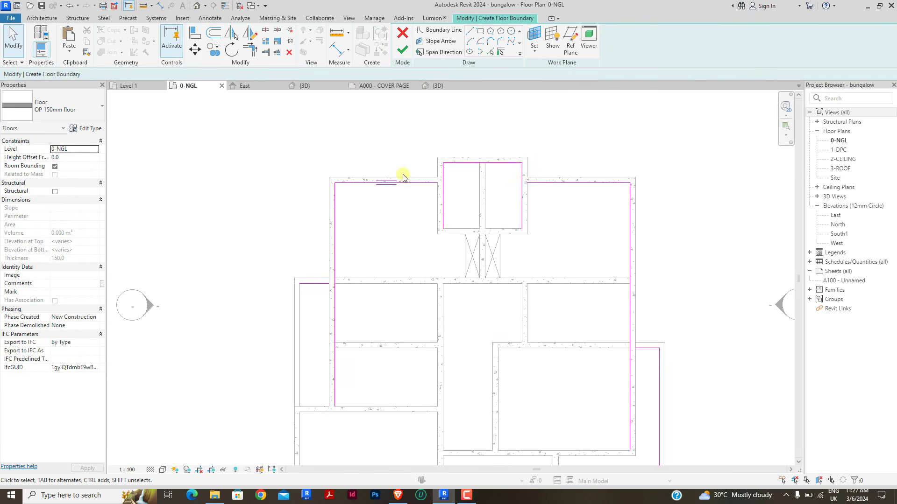
pyautogui.scroll(4, 405, 176)
pyautogui.click(409, 200)
pyautogui.moveTo(409, 200); pyautogui.dragTo(413, 186)
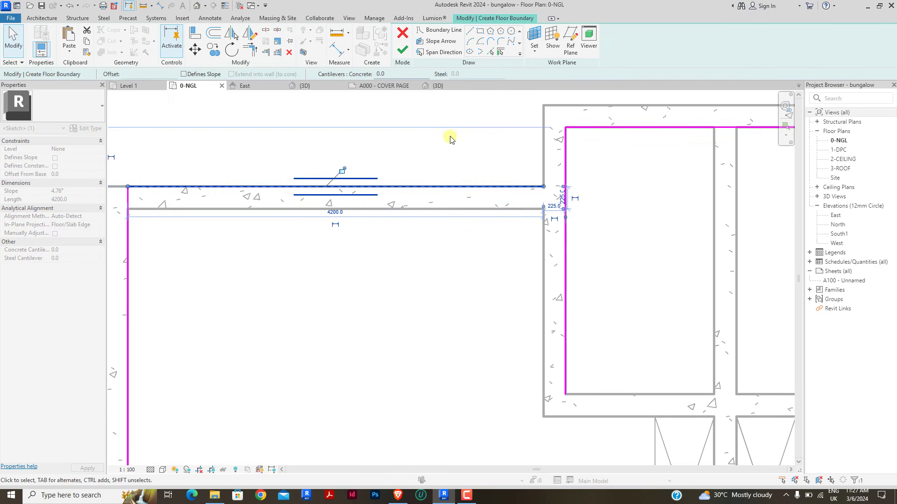
pyautogui.click(451, 138)
pyautogui.scroll(-4, 372, 177)
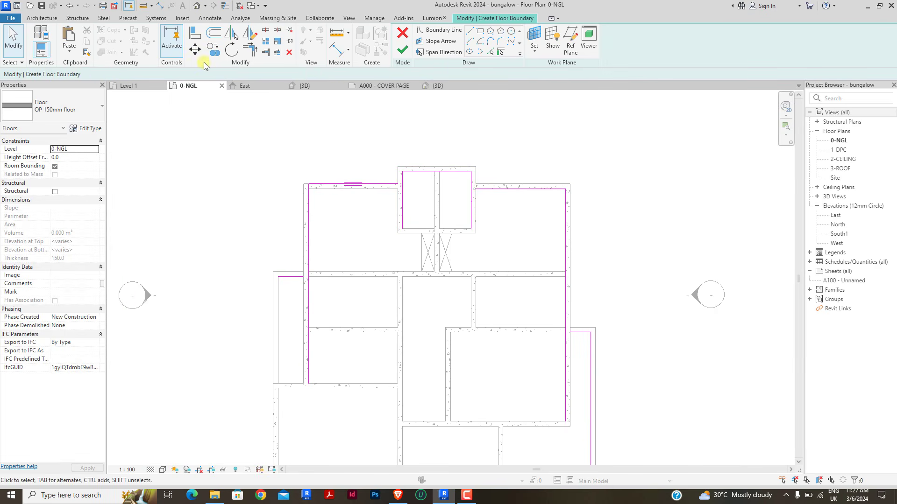
# Step: Trim the boundary corners along the north side, around the east porch and down to the southeast room
pyautogui.click(251, 49)
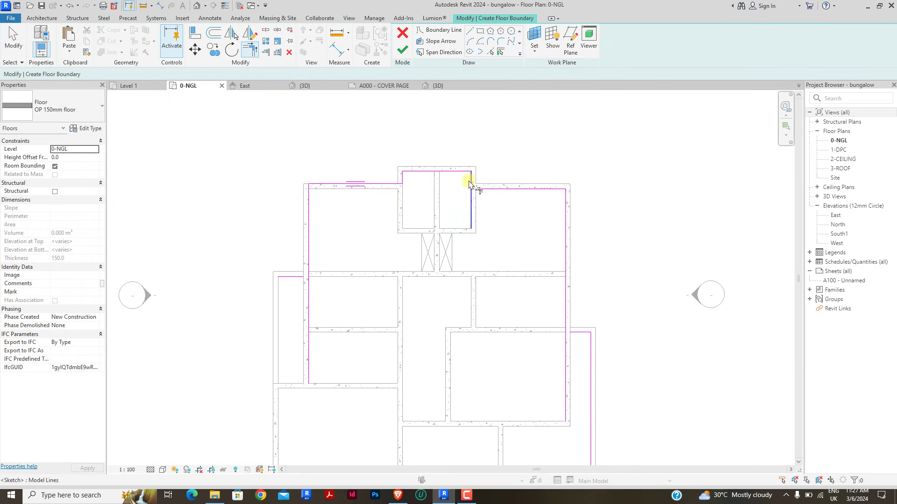
pyautogui.scroll(-3, 552, 196)
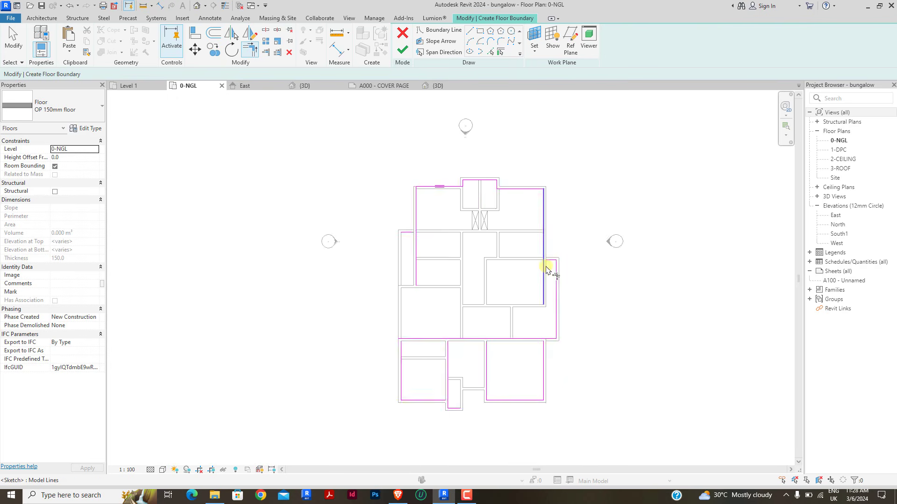
pyautogui.scroll(4, 546, 261)
pyautogui.scroll(-4, 561, 289)
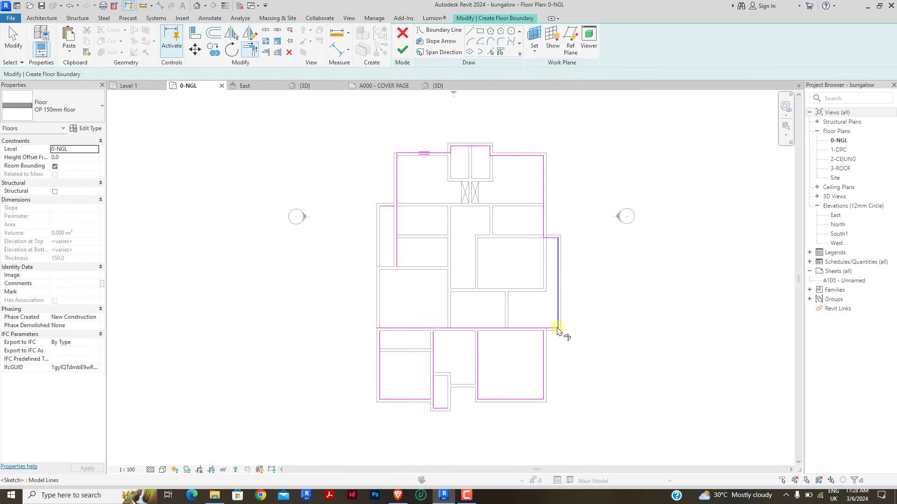
pyautogui.scroll(2, 556, 334)
pyautogui.scroll(-2, 519, 341)
pyautogui.scroll(3, 504, 349)
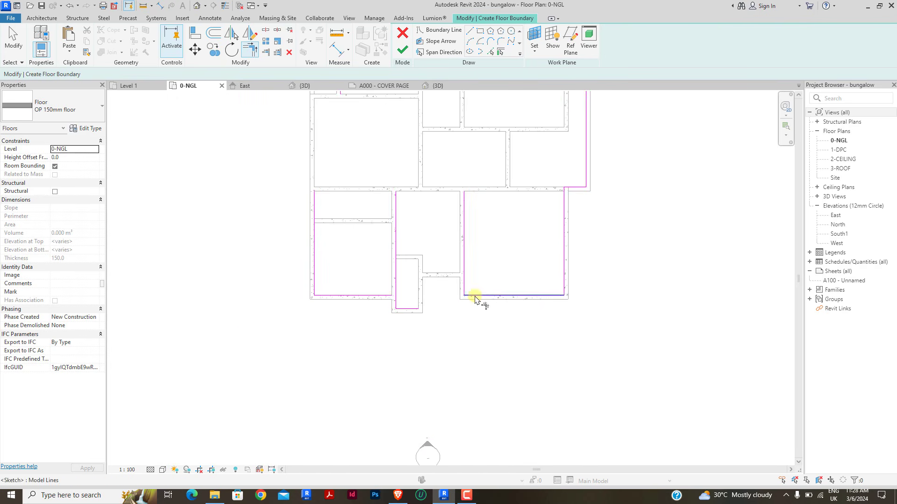
# Step: Trim the boundary lines along the south side into connected corners around the projecting small room
pyautogui.click(472, 295)
pyautogui.click(464, 303)
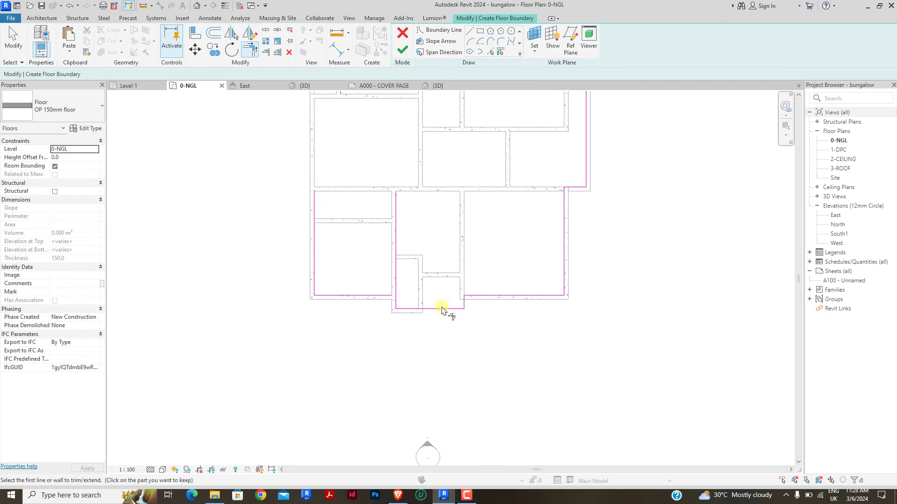
pyautogui.click(399, 303)
pyautogui.click(381, 299)
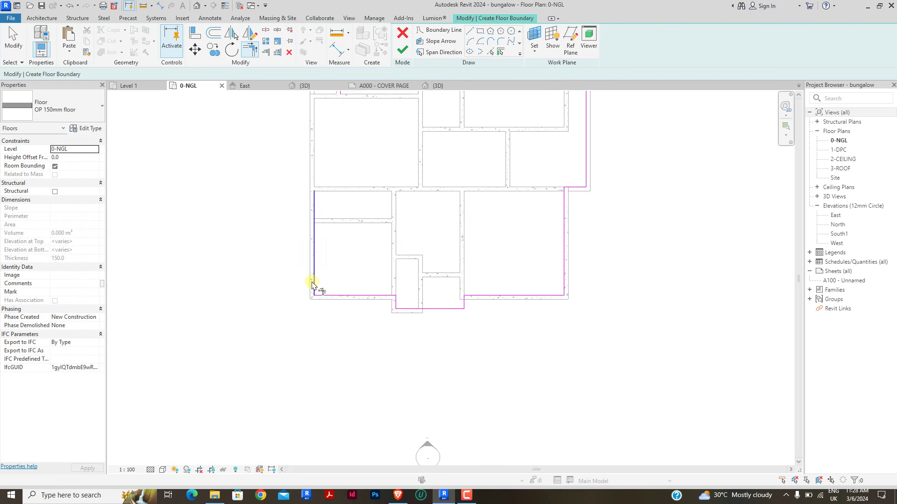
# Step: Trim the west side's boundary lines around the west porch to close the floor outline
pyautogui.scroll(-5, 316, 284)
pyautogui.scroll(3, 323, 199)
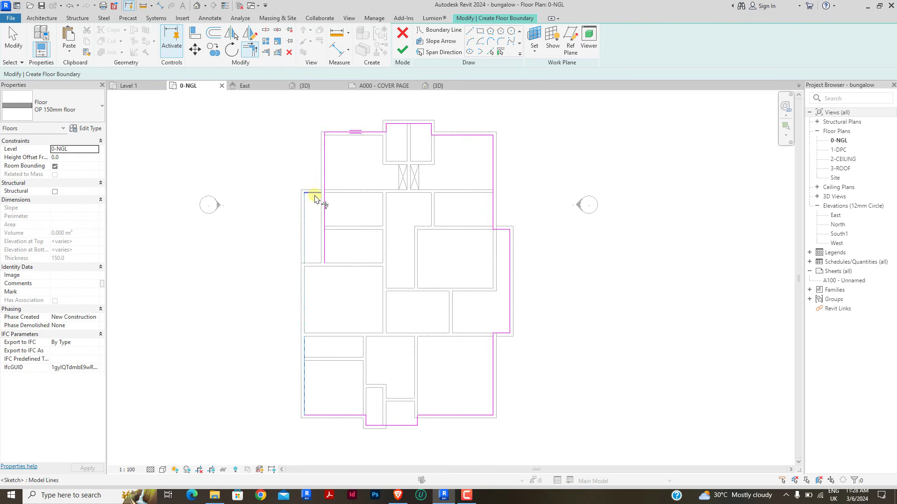
pyautogui.click(323, 183)
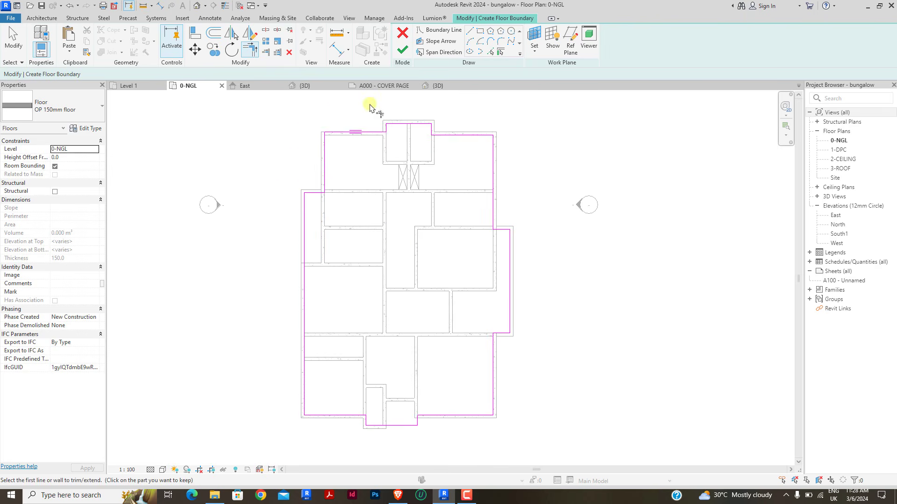
# Step: Finish the floor sketch and set the floor's level to 1-DPC
pyautogui.click(404, 51)
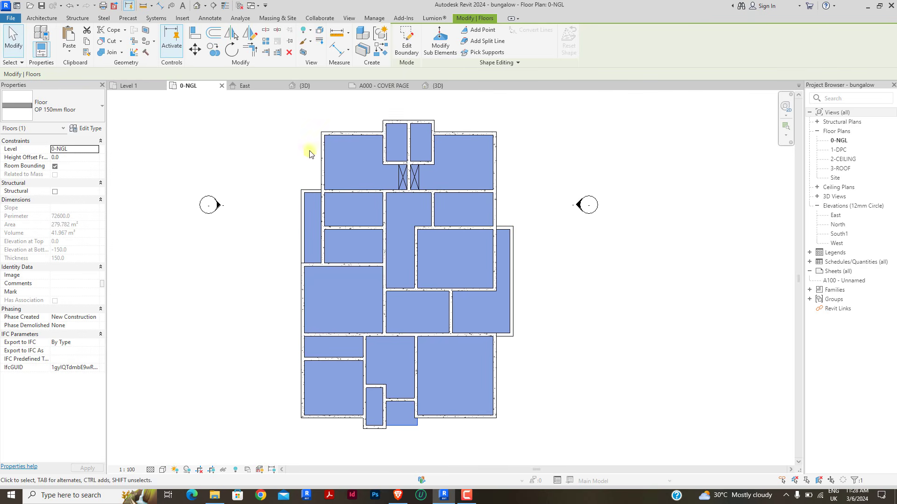
pyautogui.click(96, 149)
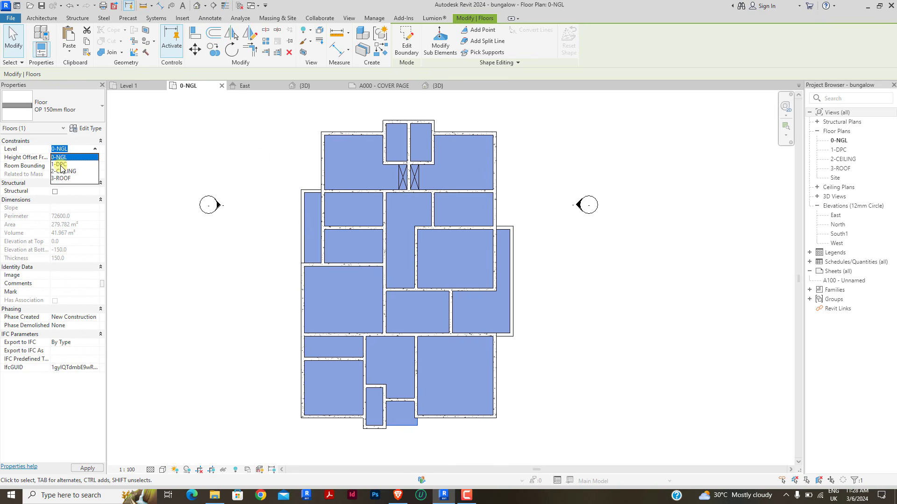
pyautogui.click(60, 165)
pyautogui.click(274, 146)
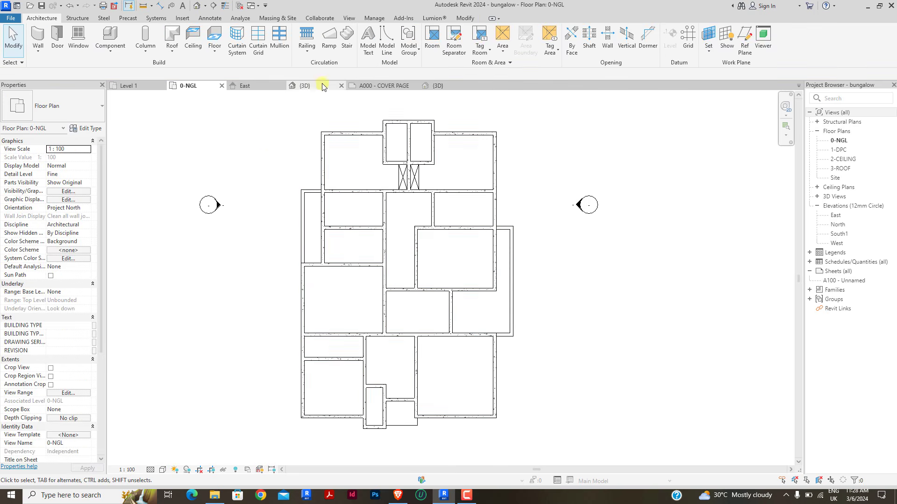
# Step: Examine in the 3D view how the floor slab sits against the porch and the north exterior wall
pyautogui.click(322, 87)
pyautogui.scroll(5, 351, 299)
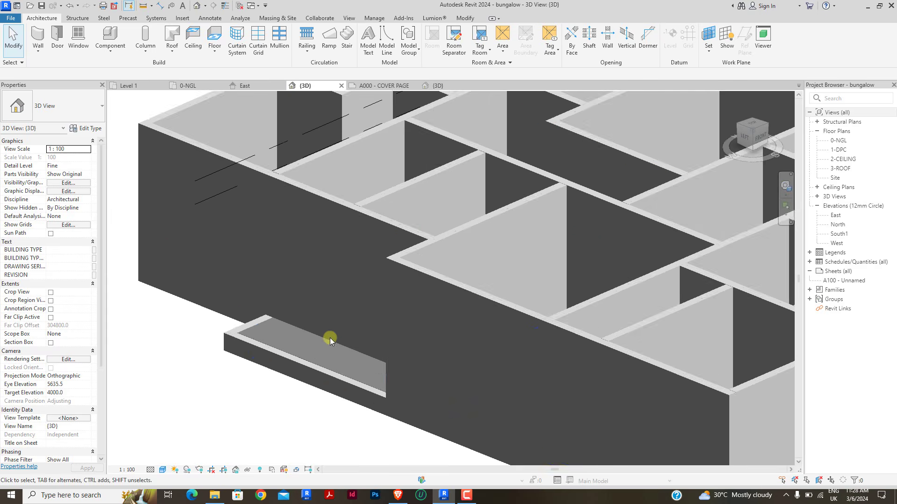
pyautogui.click(262, 326)
pyautogui.click(265, 391)
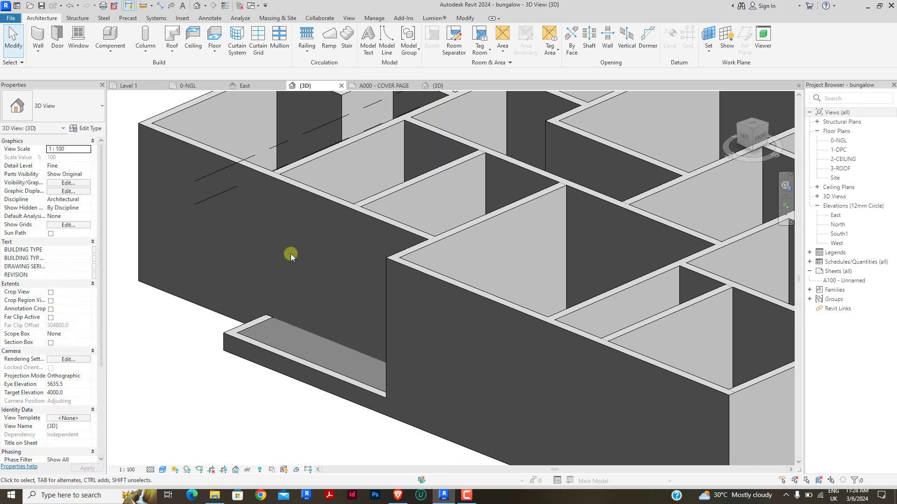
pyautogui.scroll(-5, 290, 253)
pyautogui.keyDown('shift'); pyautogui.moveTo(271, 314); pyautogui.dragTo(498, 317, button='middle'); pyautogui.keyUp('shift')
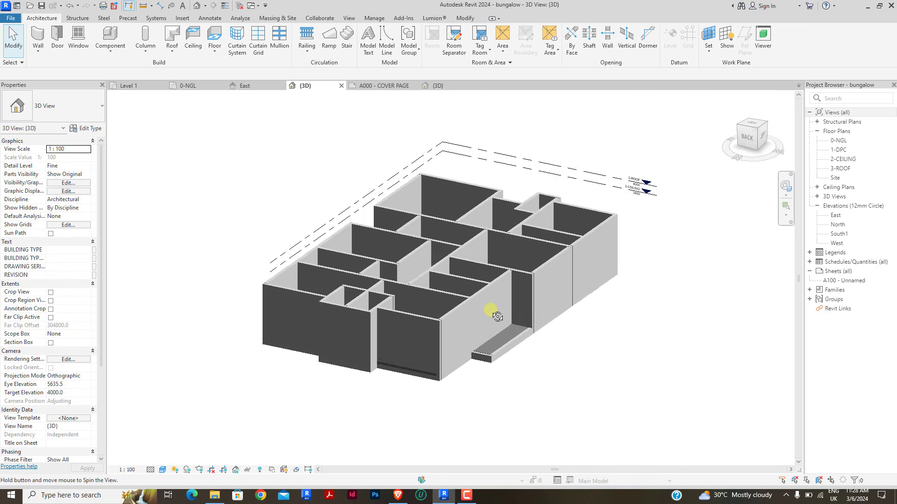
pyautogui.scroll(8, 497, 317)
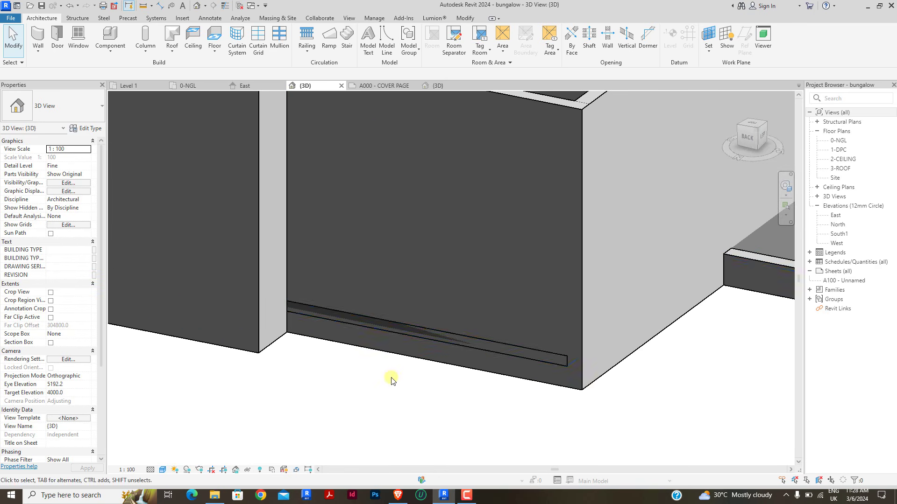
pyautogui.scroll(-3, 391, 381)
pyautogui.scroll(2, 467, 353)
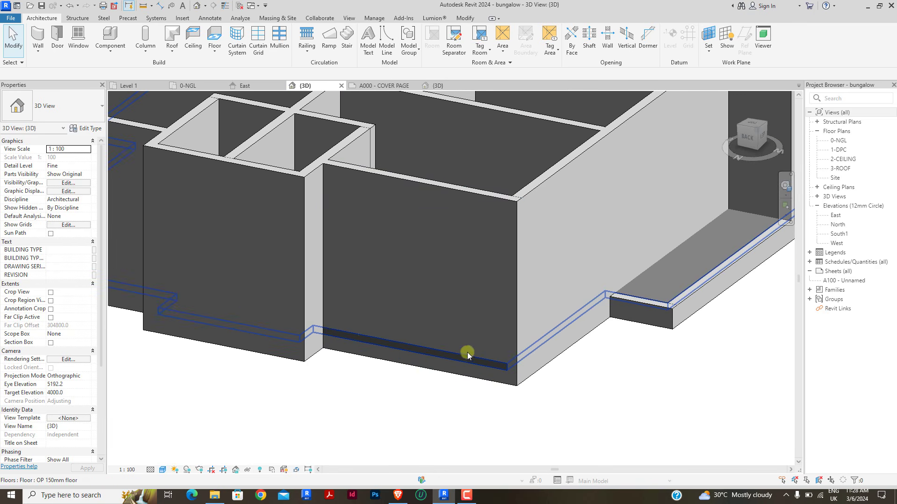
# Step: Edit the floor boundary in the 0-NGL plan, aligning the northwest room's north line with the wall's inner face, and finish the sketch
pyautogui.click(352, 337)
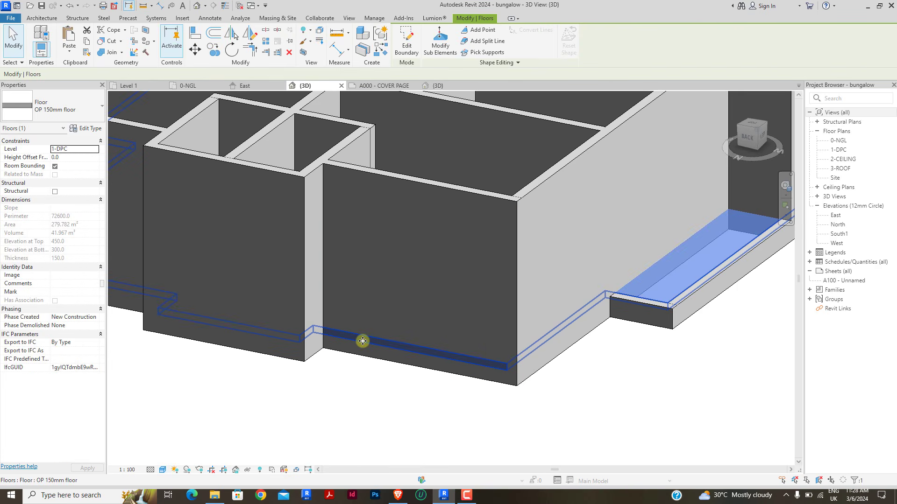
pyautogui.doubleClick(362, 338)
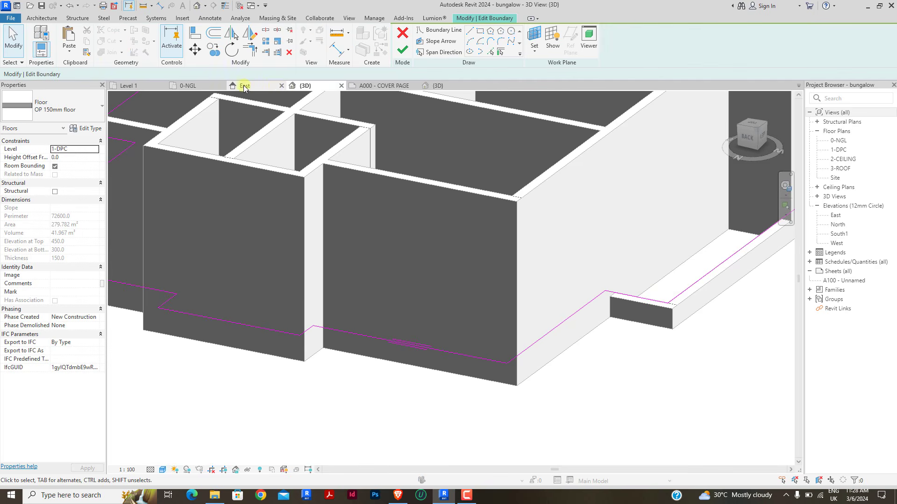
pyautogui.click(199, 87)
pyautogui.scroll(5, 266, 153)
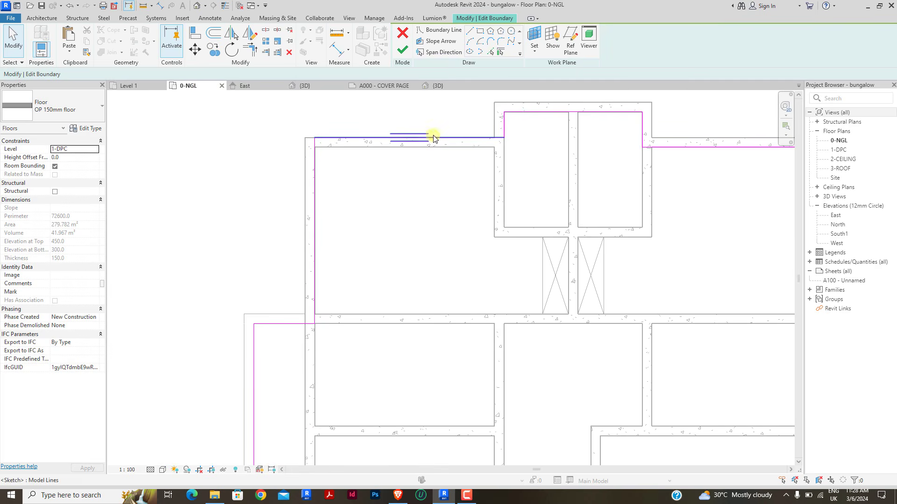
pyautogui.click(431, 153)
pyautogui.moveTo(431, 151); pyautogui.dragTo(432, 147)
pyautogui.click(414, 133)
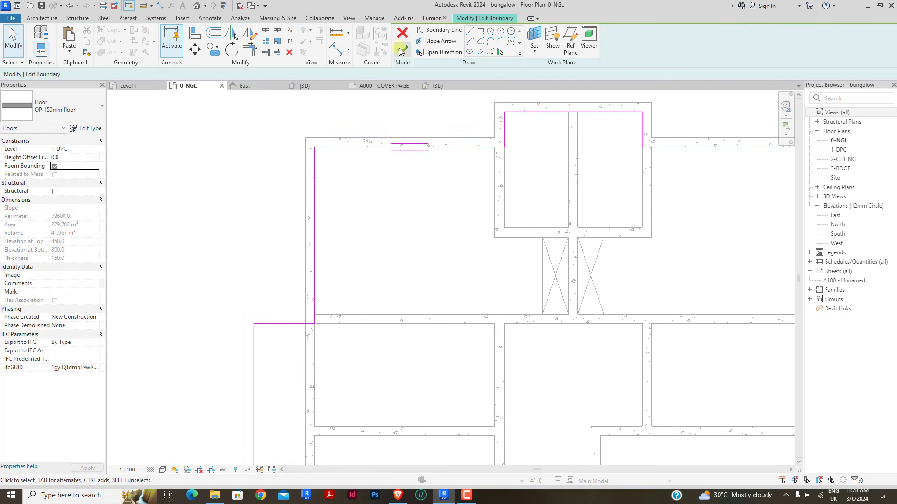
pyautogui.click(402, 51)
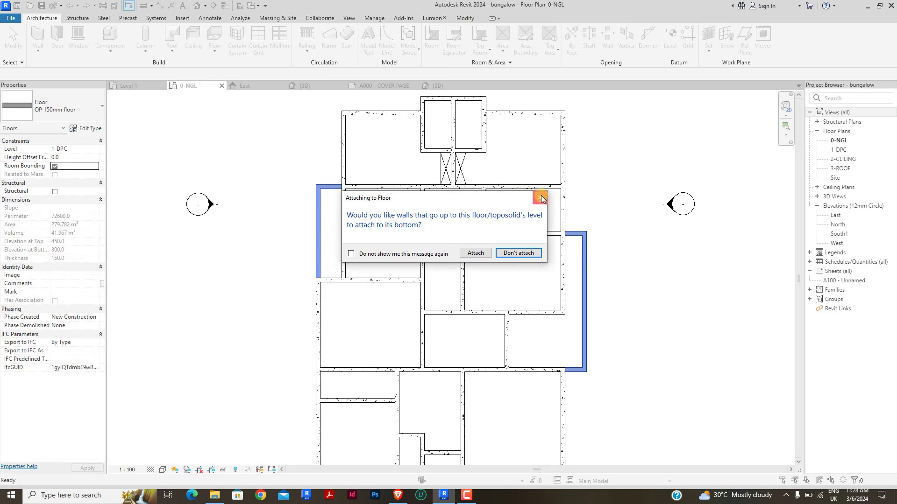
# Step: Dismiss the wall attachment question and examine the edited floor slab, walls and porches from several sides in the 3D view
pyautogui.click(541, 196)
pyautogui.click(282, 182)
pyautogui.click(304, 86)
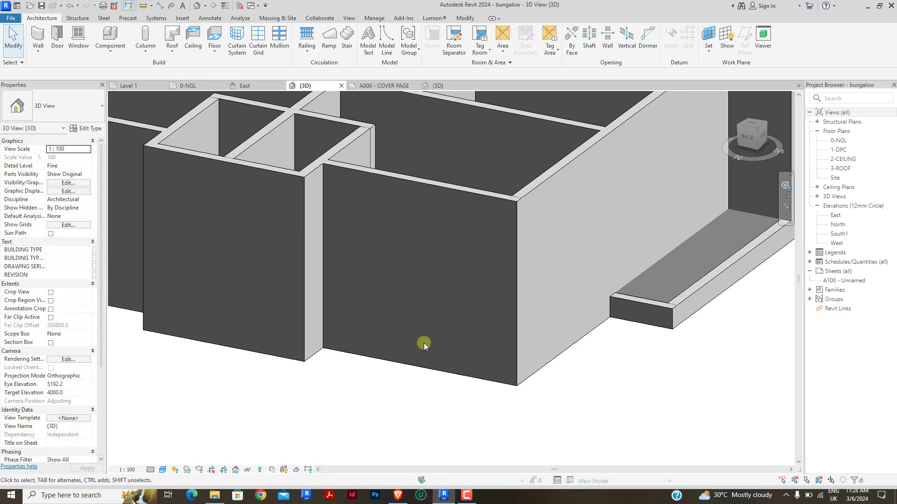
pyautogui.scroll(-4, 427, 369)
pyautogui.scroll(3, 474, 299)
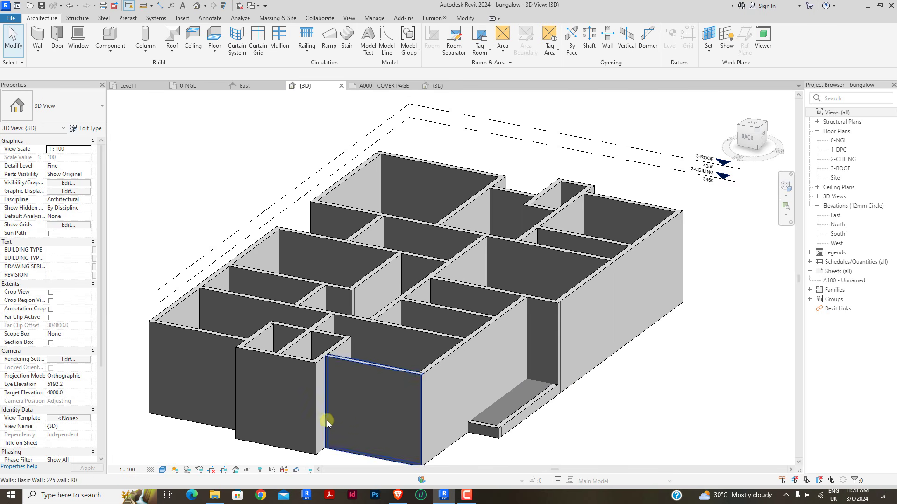
pyautogui.keyDown('shift'); pyautogui.moveTo(400, 418); pyautogui.dragTo(514, 402, button='middle'); pyautogui.keyUp('shift')
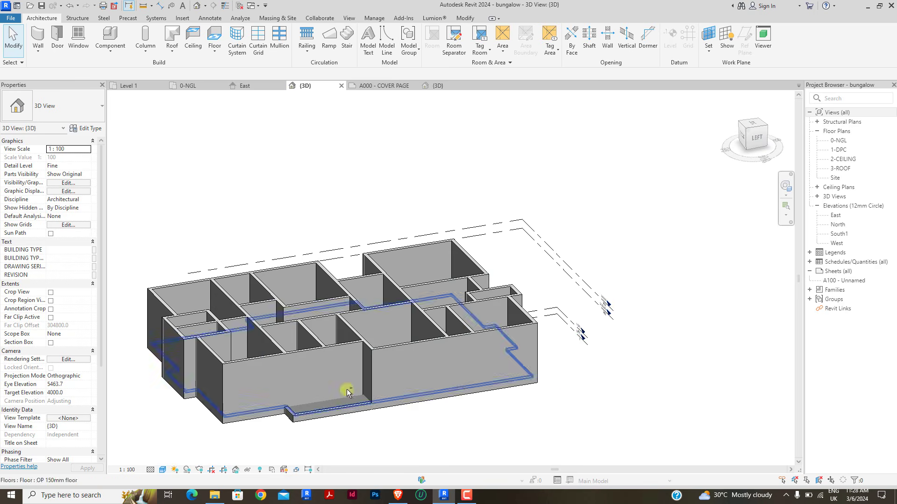
pyautogui.keyDown('shift'); pyautogui.moveTo(296, 338); pyautogui.dragTo(471, 363, button='middle'); pyautogui.keyUp('shift')
pyautogui.scroll(5, 416, 284)
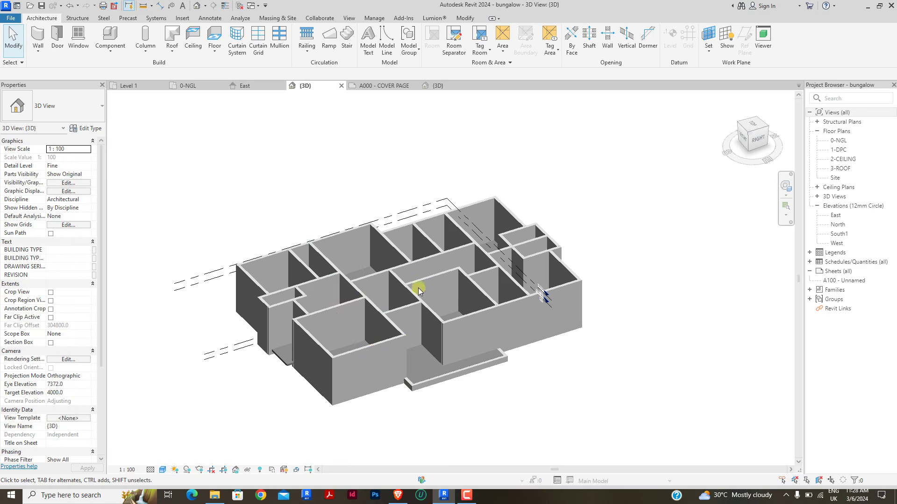
pyautogui.keyDown('shift'); pyautogui.moveTo(301, 355); pyautogui.dragTo(402, 282, button='middle'); pyautogui.keyUp('shift')
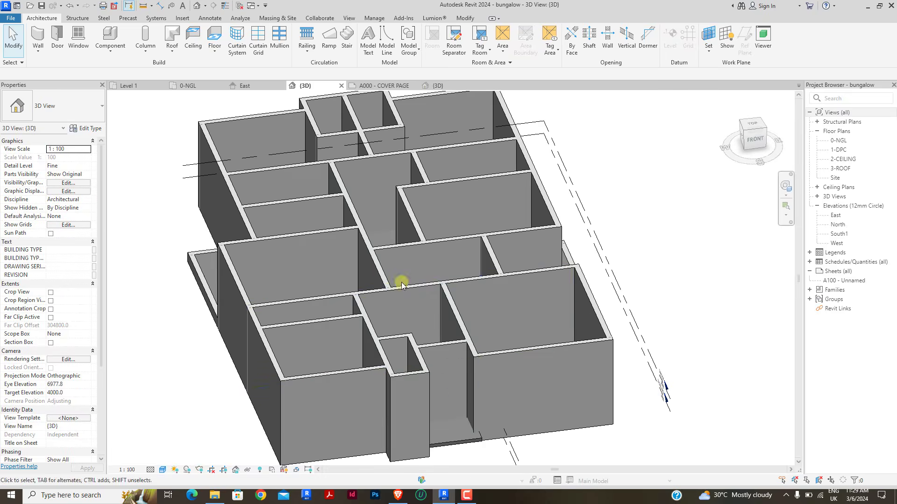
pyautogui.scroll(-3, 376, 270)
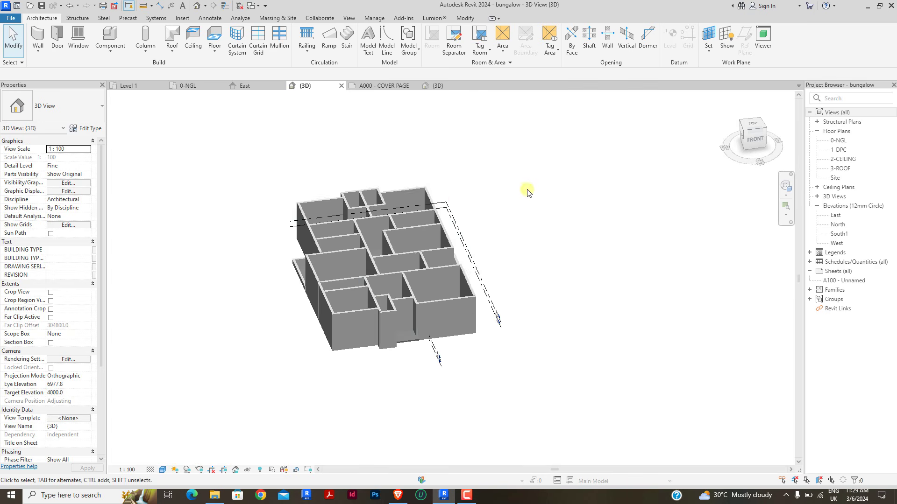
# Step: Open the 1-DPC floor plan
pyautogui.click(201, 86)
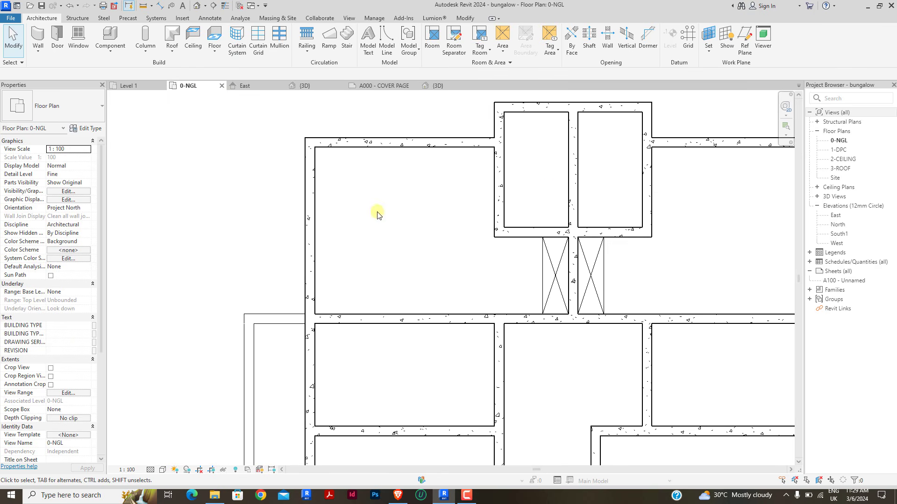
pyautogui.doubleClick(839, 149)
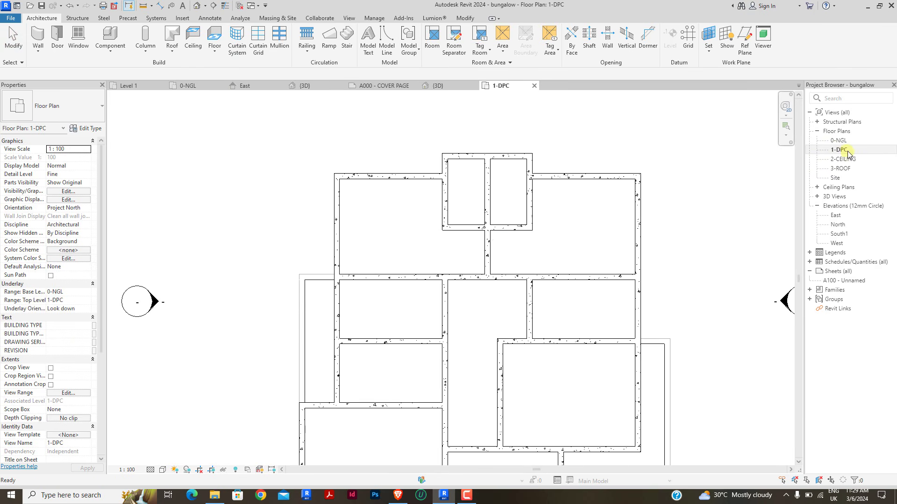
pyautogui.click(524, 165)
pyautogui.scroll(-3, 423, 140)
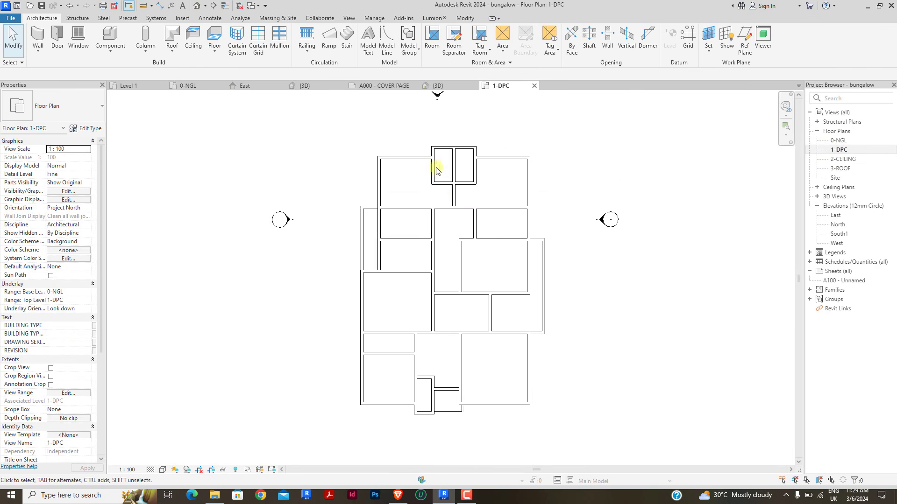
pyautogui.scroll(2, 495, 269)
pyautogui.scroll(-2, 428, 252)
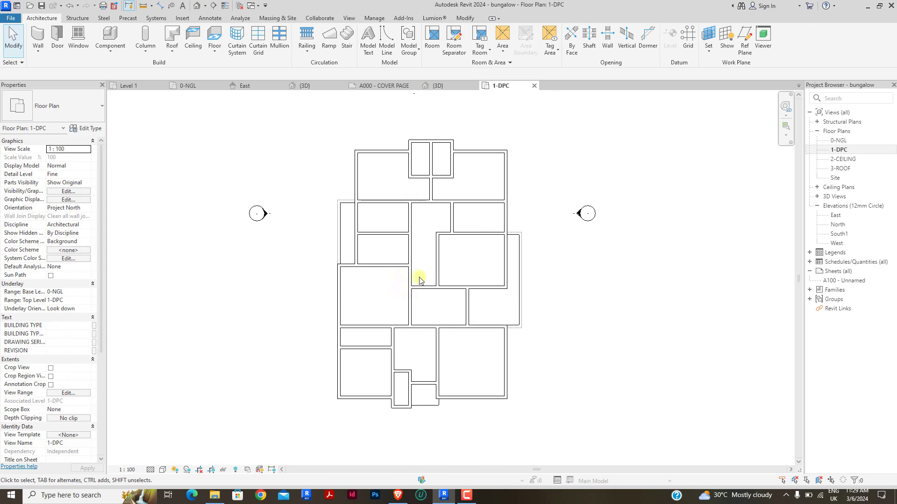
# Step: Duplicate the Doors_IntSgl 810x2110mm type as 750MM DOOR, with rough height and height 2100 and width 750
pyautogui.click(58, 42)
pyautogui.click(53, 110)
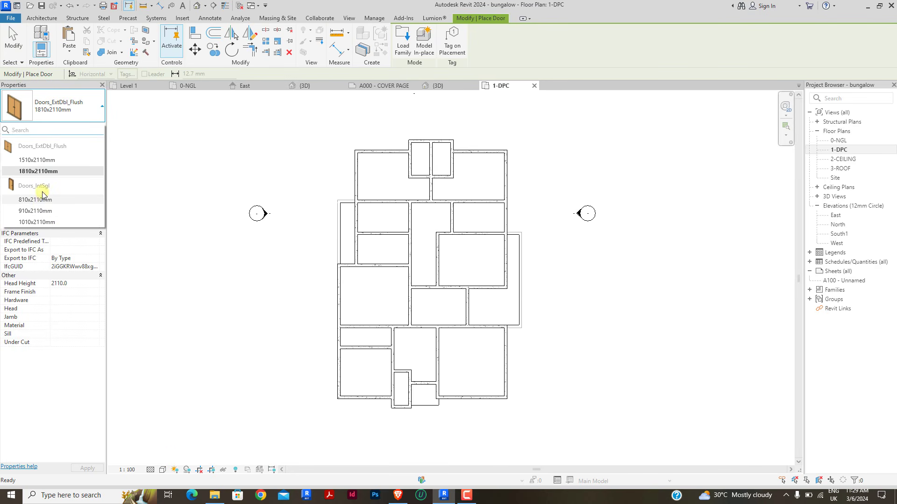
pyautogui.click(43, 199)
pyautogui.click(88, 129)
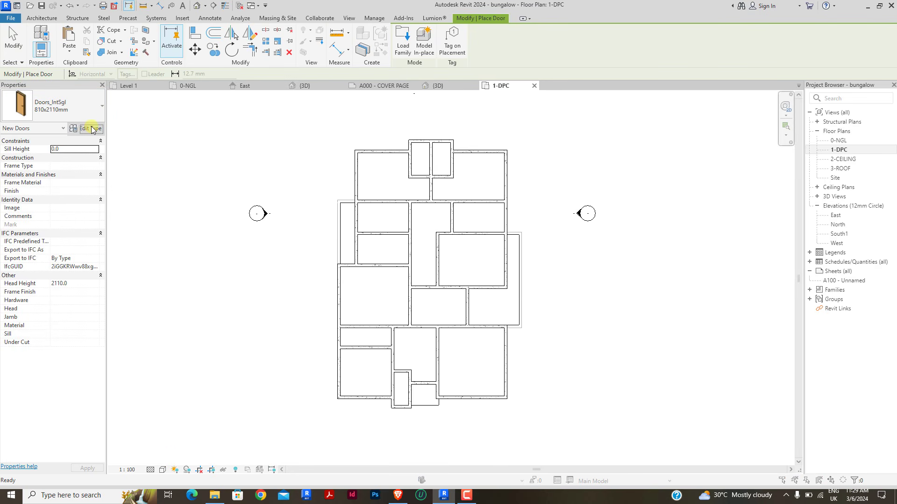
pyautogui.click(704, 201)
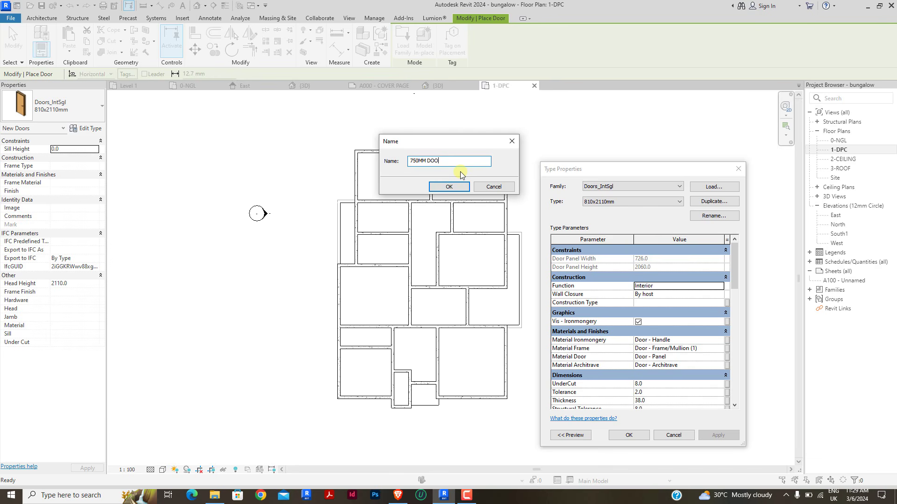
pyautogui.press('Return')
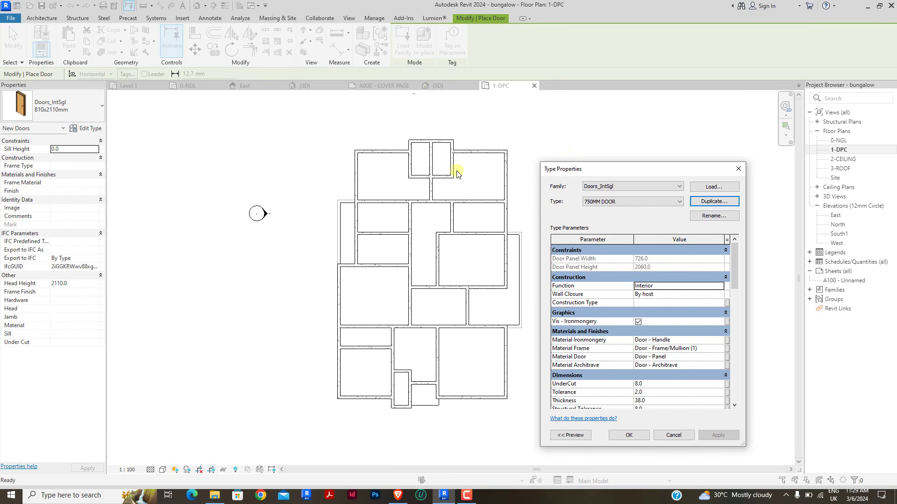
pyautogui.scroll(-4, 621, 313)
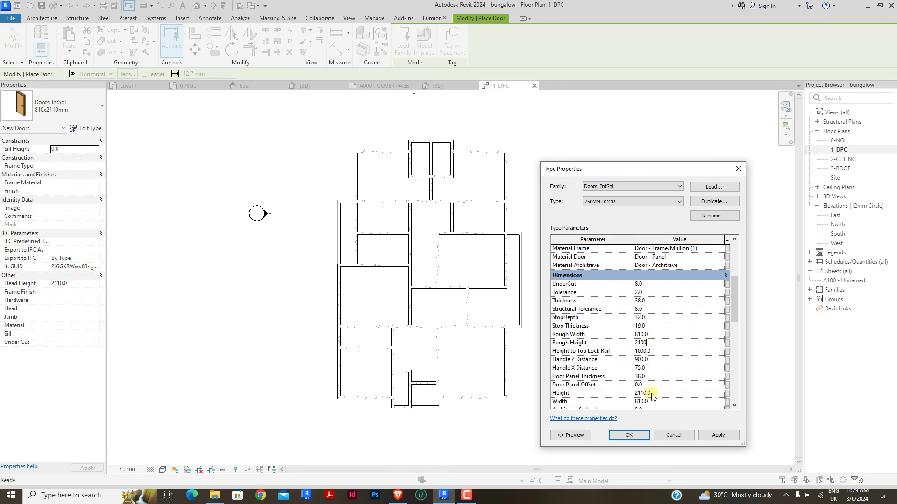
pyautogui.scroll(-4, 648, 390)
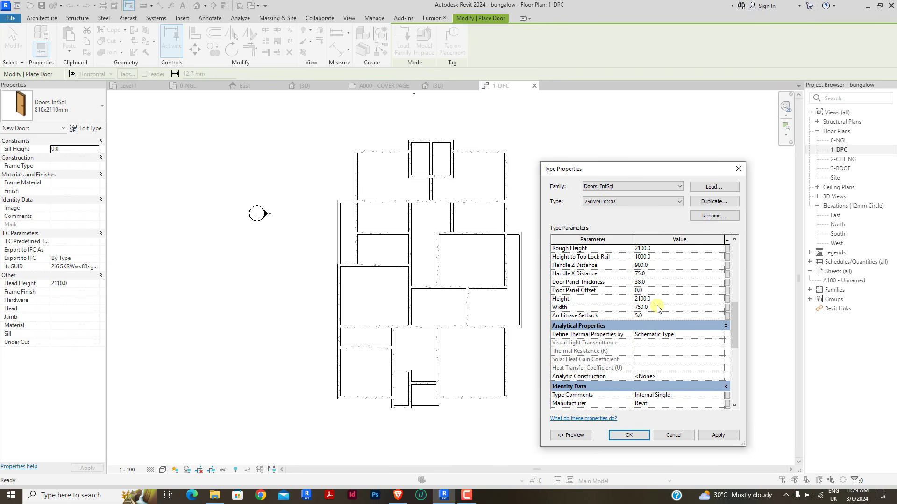
pyautogui.click(628, 436)
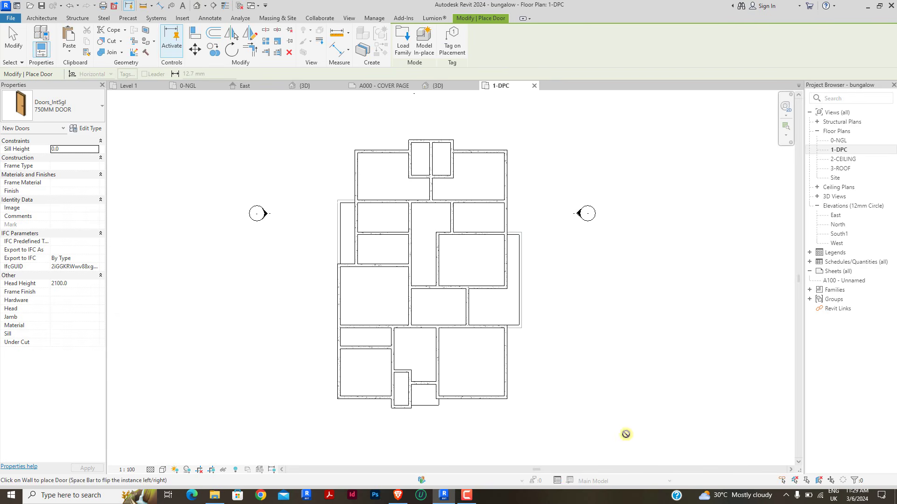
# Step: Place 750MM DOOR doors in the south walls of the two small north rooms, hinged at the outer corners and opening inward
pyautogui.scroll(5, 415, 154)
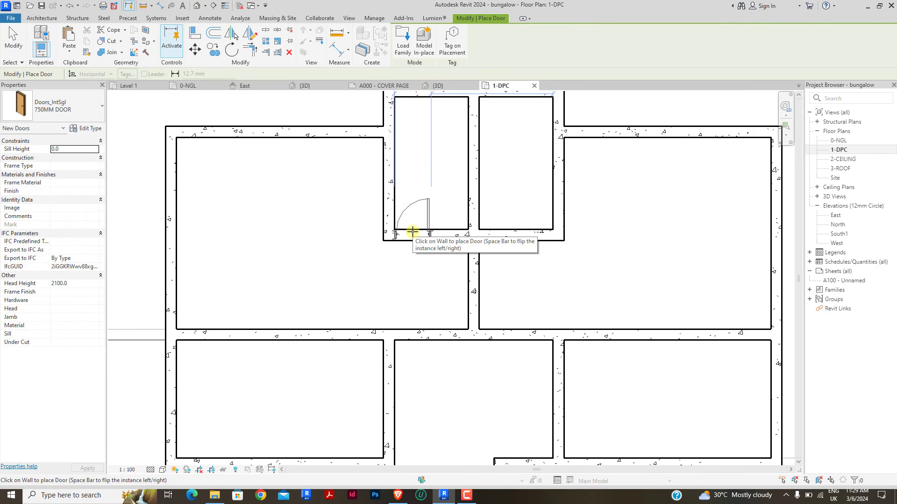
pyautogui.press('space')
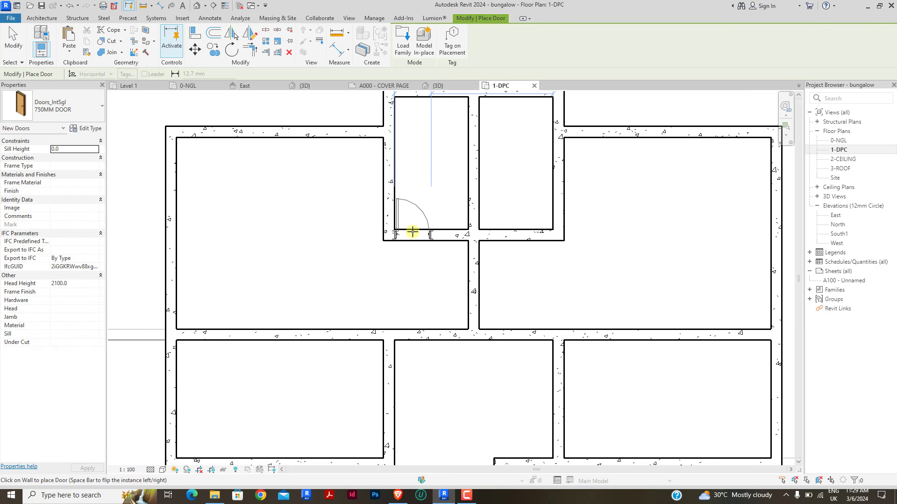
pyautogui.click(412, 231)
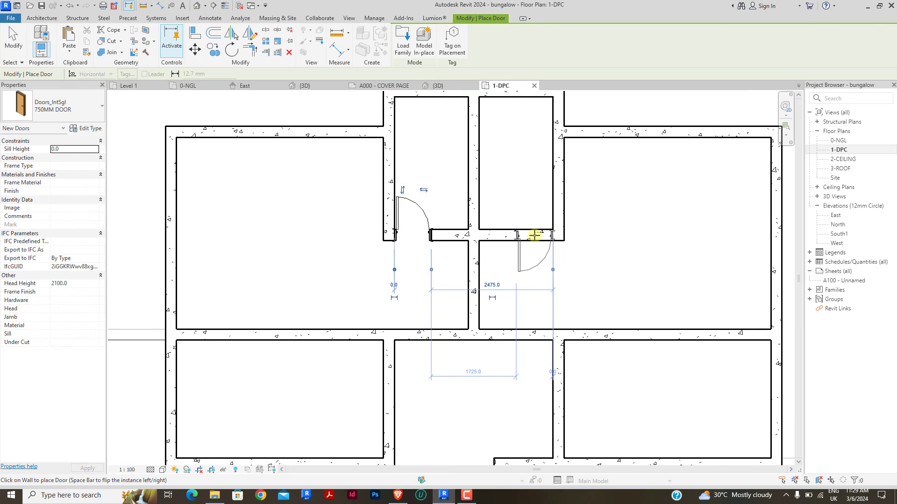
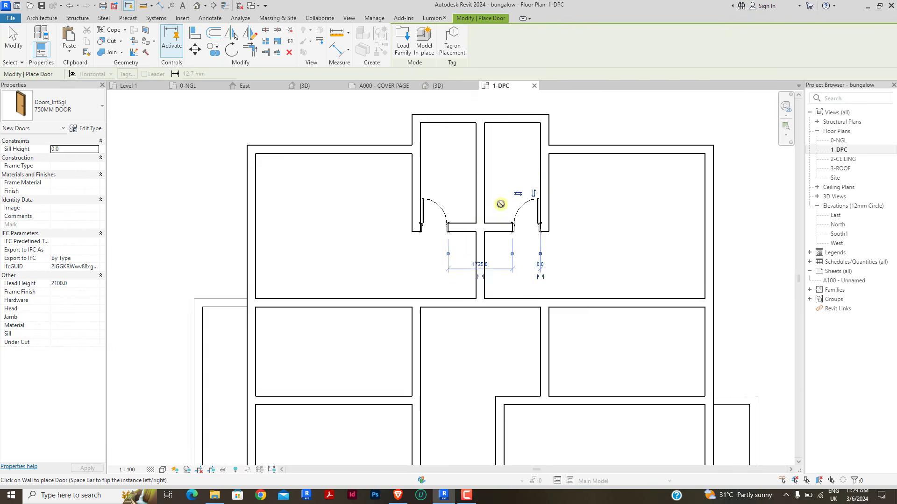
# Step: Place a 750MM DOOR in the north wall of the narrow south room, opening inward, and end door placement
pyautogui.scroll(-5, 514, 271)
pyautogui.scroll(5, 462, 282)
pyautogui.scroll(-5, 463, 282)
pyautogui.scroll(5, 463, 311)
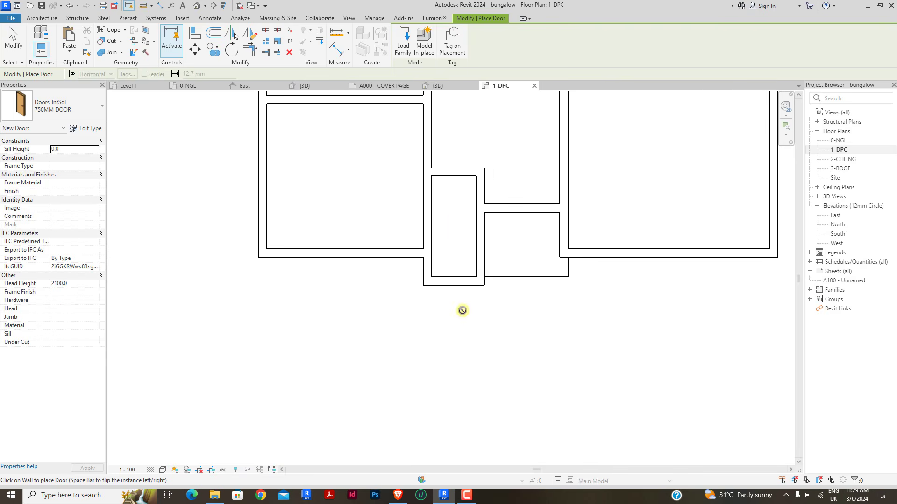
pyautogui.scroll(2, 447, 173)
pyautogui.click(448, 174)
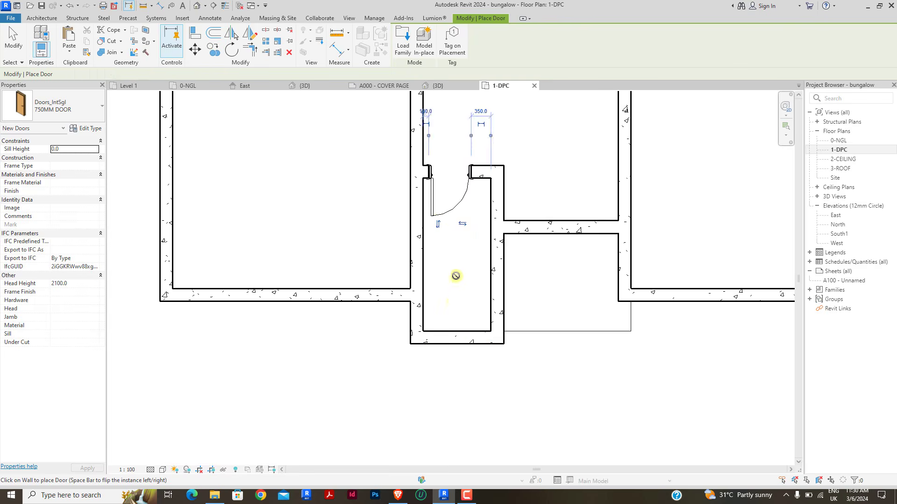
pyautogui.scroll(-4, 457, 274)
pyautogui.scroll(2, 442, 226)
pyautogui.scroll(-6, 477, 274)
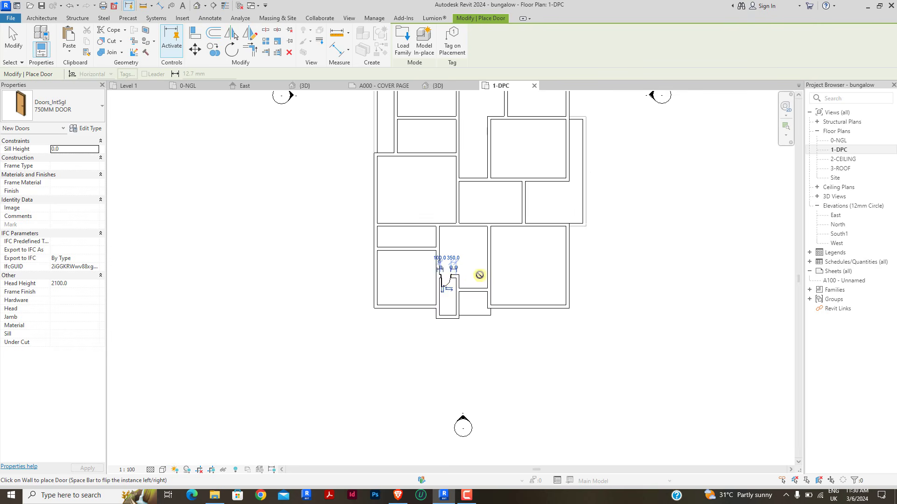
pyautogui.scroll(3, 510, 159)
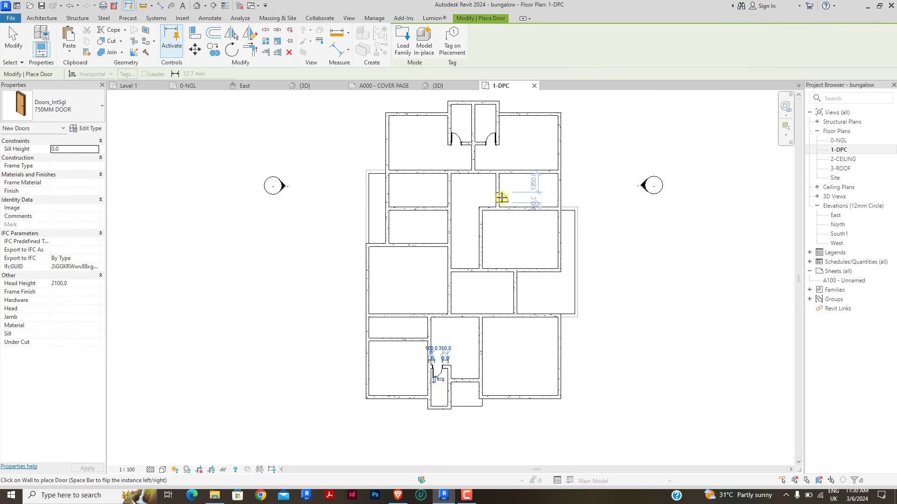
pyautogui.press('Escape')
pyautogui.press('Escape')
pyautogui.scroll(3, 469, 131)
pyautogui.scroll(2, 469, 131)
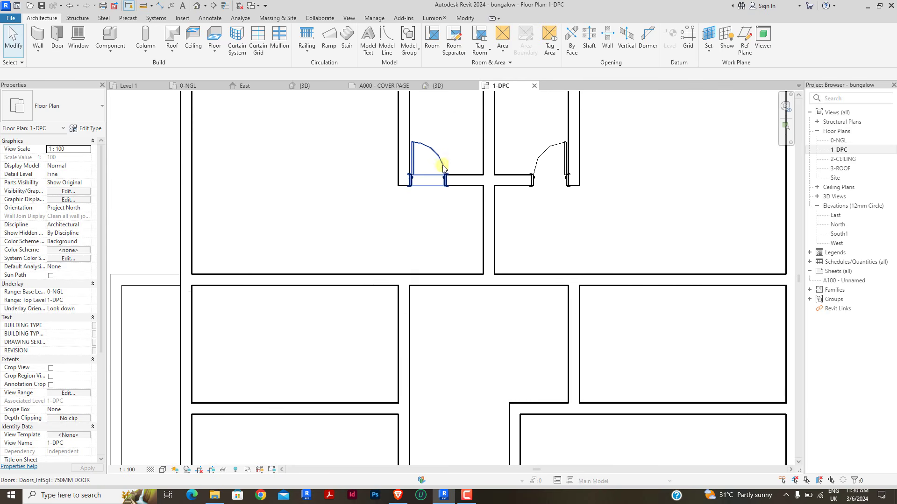
pyautogui.click(440, 163)
pyautogui.click(373, 236)
pyautogui.scroll(-5, 420, 215)
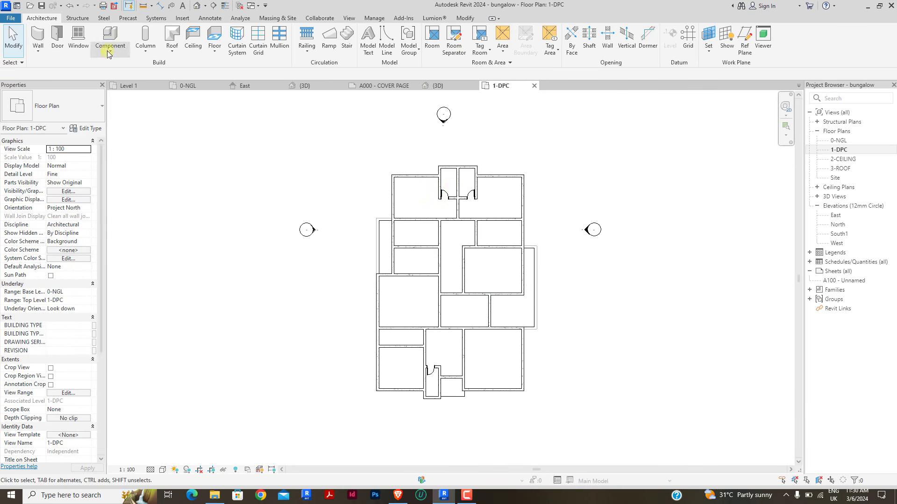
# Step: Duplicate the 750MM DOOR type as 900MM DOOR and set its width to 900
pyautogui.click(57, 37)
pyautogui.click(60, 111)
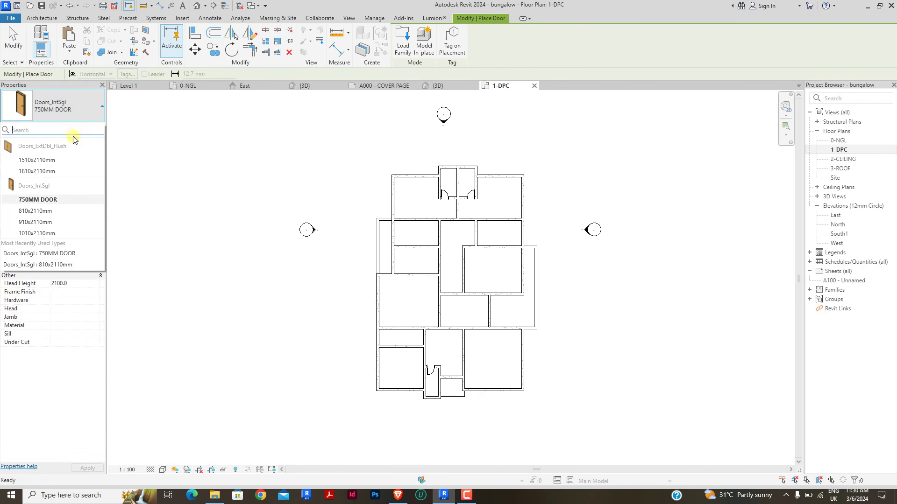
pyautogui.click(75, 120)
pyautogui.click(79, 116)
pyautogui.click(83, 112)
pyautogui.click(87, 129)
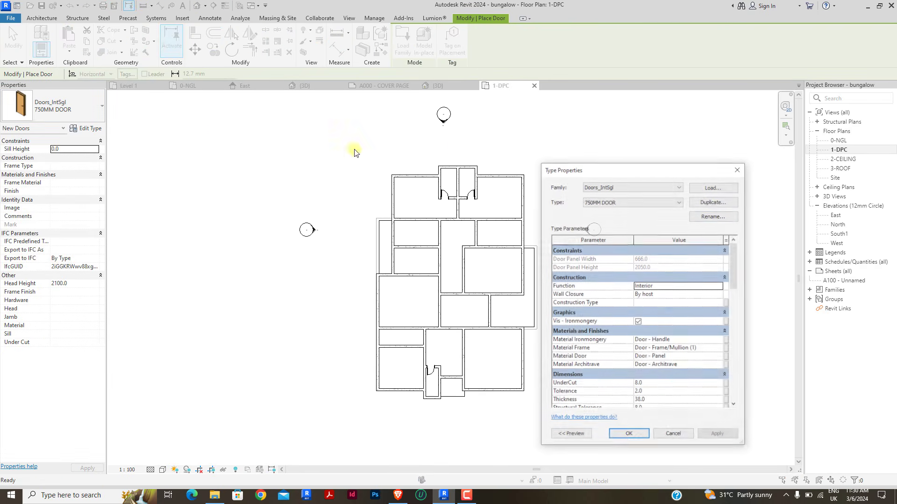
pyautogui.click(722, 203)
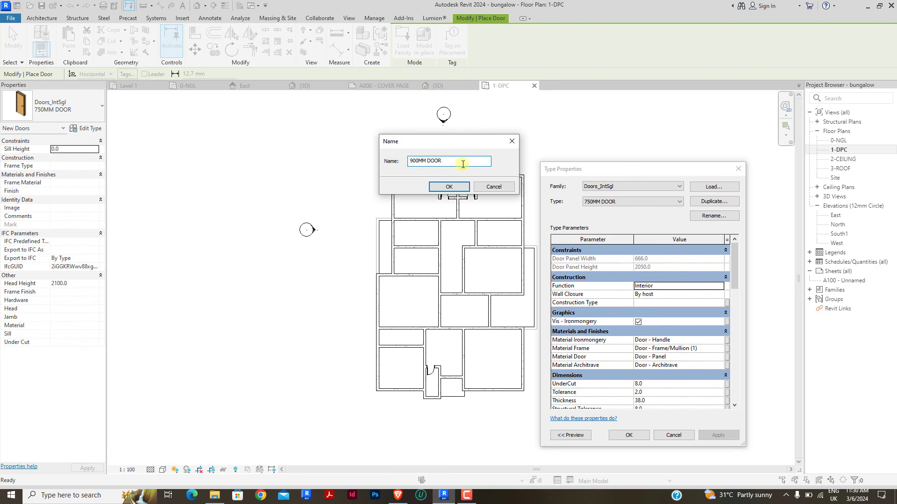
pyautogui.press('Return')
pyautogui.scroll(-4, 614, 297)
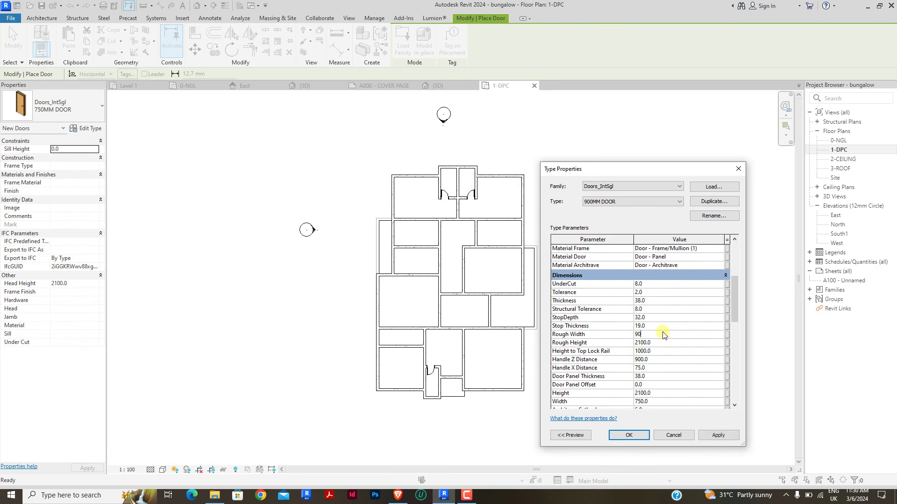
pyautogui.click(639, 439)
# Step: Place two 900MM DOOR doors from the corridor's north end into the northwest and northeast rooms, and end door placement
pyautogui.scroll(4, 408, 224)
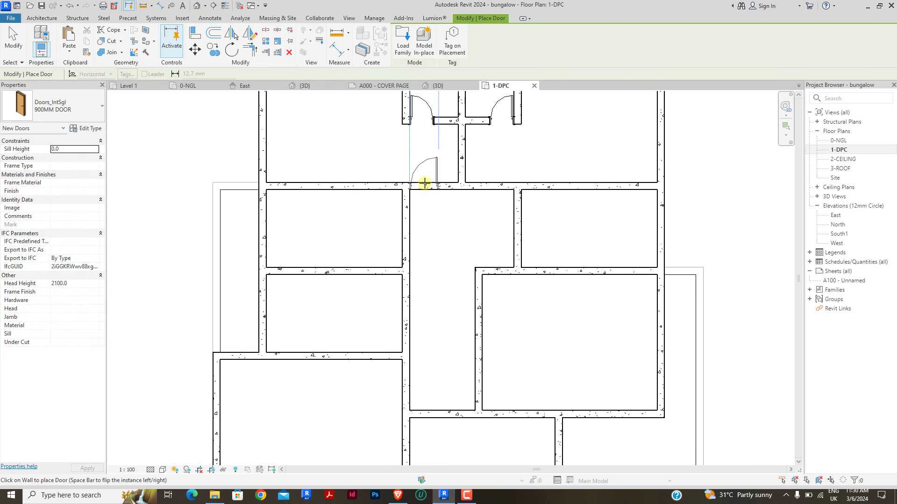
pyautogui.click(428, 182)
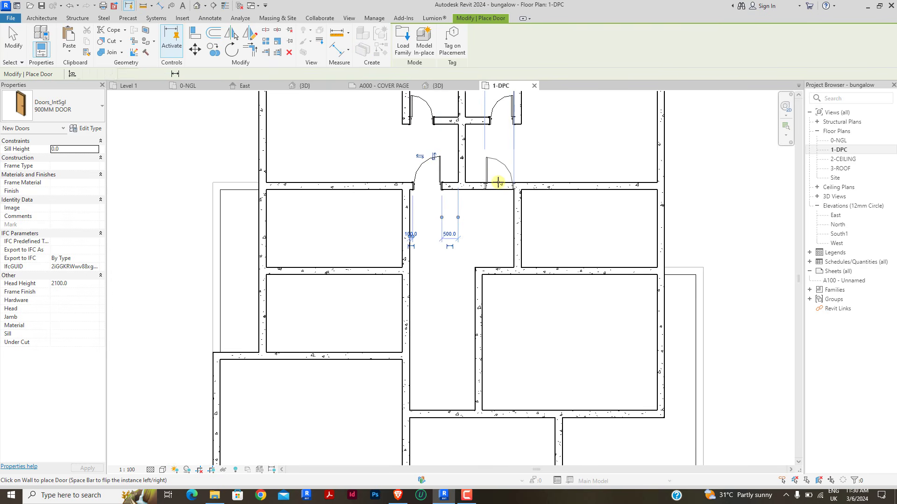
pyautogui.click(498, 182)
pyautogui.rightClick(549, 164)
pyautogui.click(557, 170)
pyautogui.rightClick(557, 167)
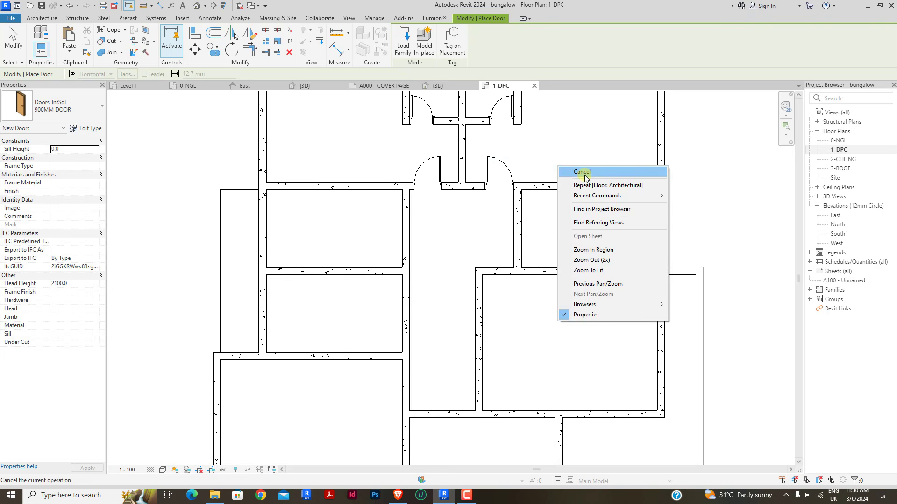
pyautogui.click(581, 172)
# Step: Align the outer jambs of the two 900MM DOOR doors with the corridor's side wall faces
pyautogui.click(214, 36)
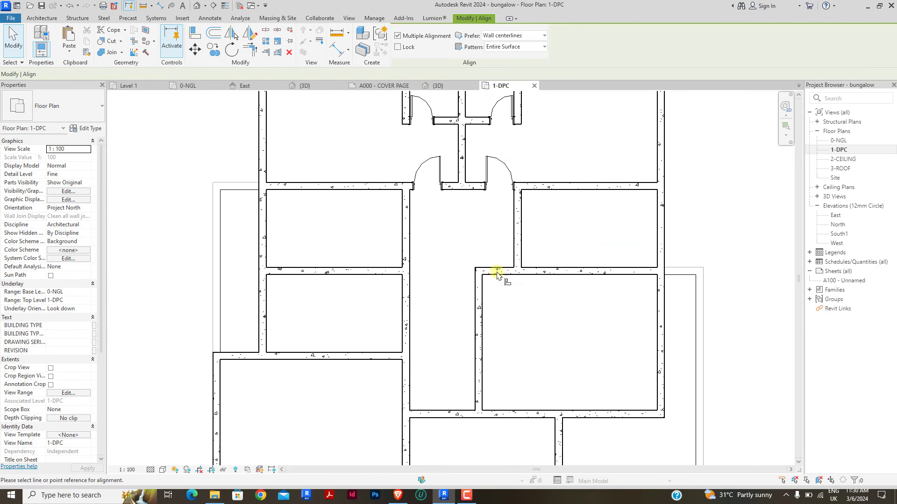
pyautogui.scroll(3, 404, 195)
pyautogui.click(380, 198)
pyautogui.click(388, 187)
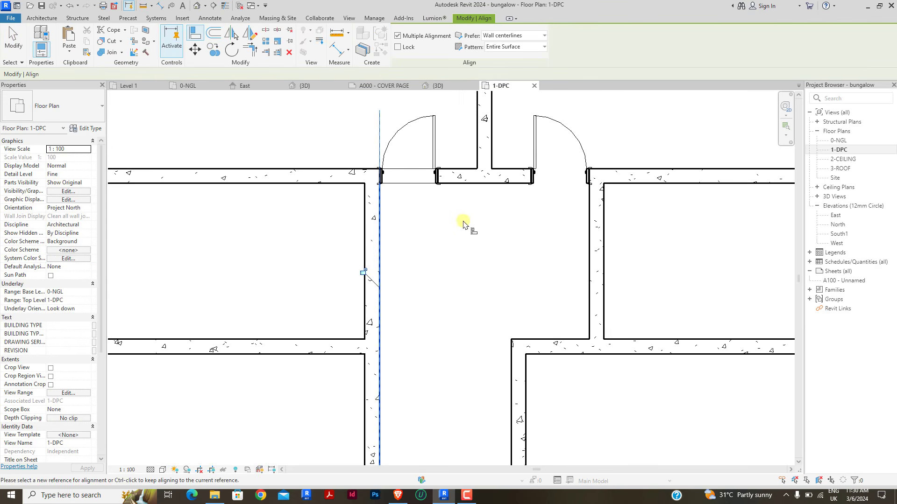
pyautogui.click(587, 178)
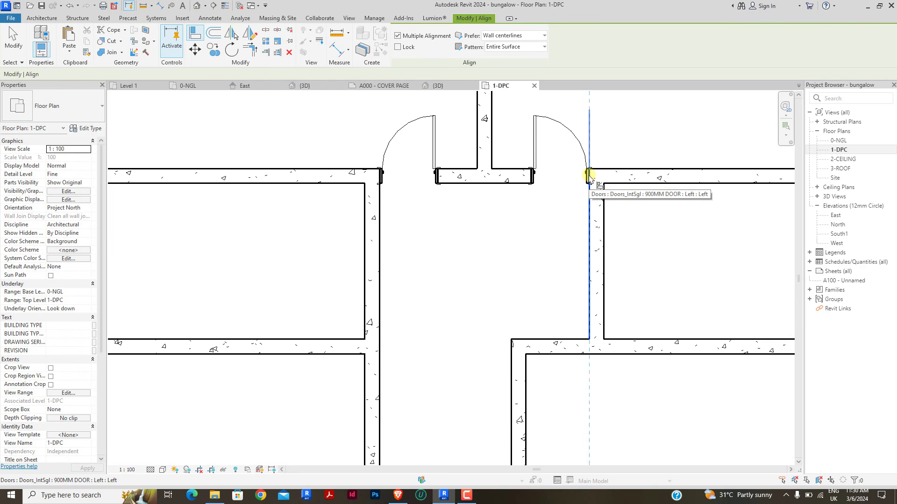
pyautogui.rightClick(616, 133)
pyautogui.click(627, 140)
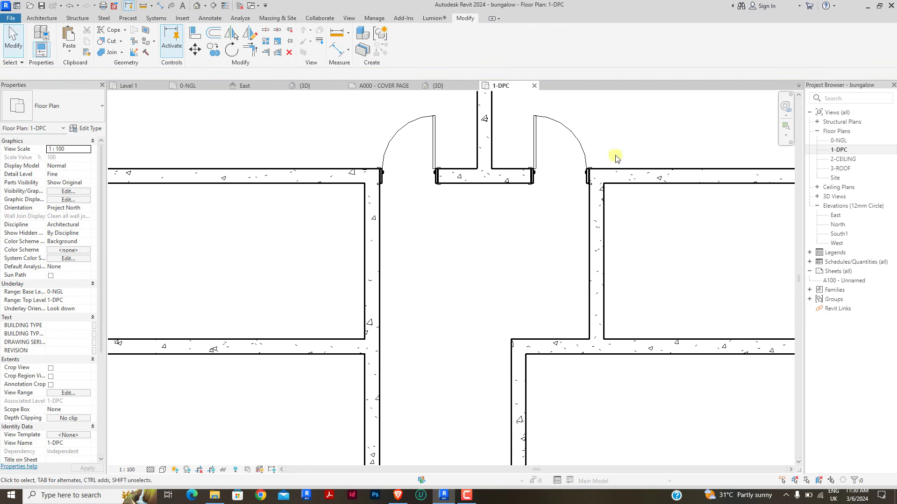
# Step: Draw a closet outline in detail lines west of the wall between the 900MM DOOR doors, 600 mm deep and ending at the south wall
pyautogui.scroll(-5, 467, 154)
pyautogui.scroll(5, 459, 176)
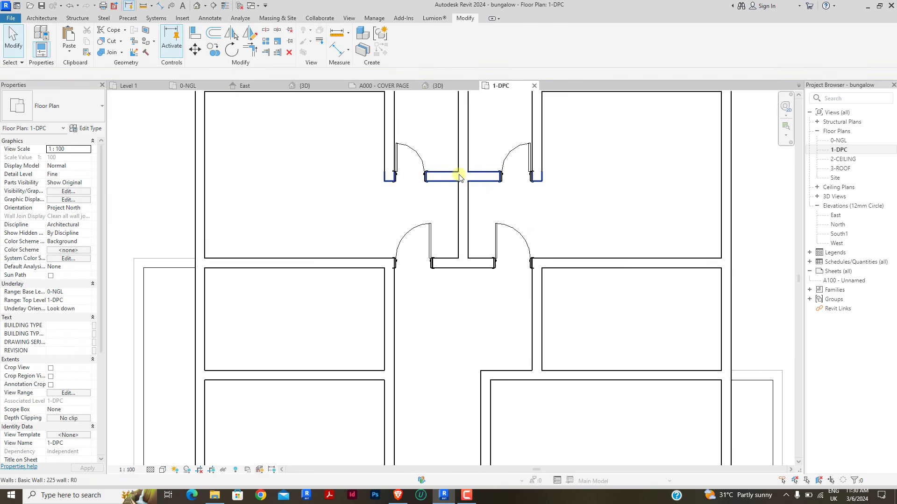
pyautogui.click(210, 18)
pyautogui.click(239, 40)
pyautogui.scroll(4, 394, 198)
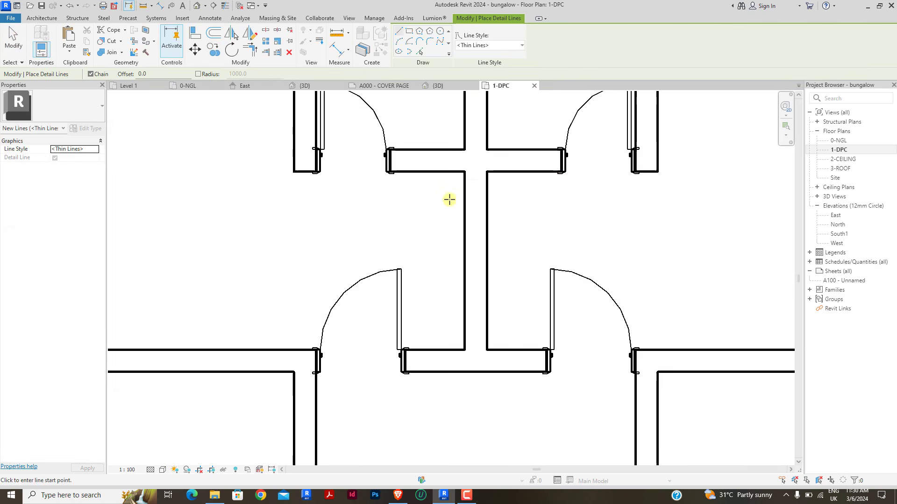
pyautogui.click(470, 178)
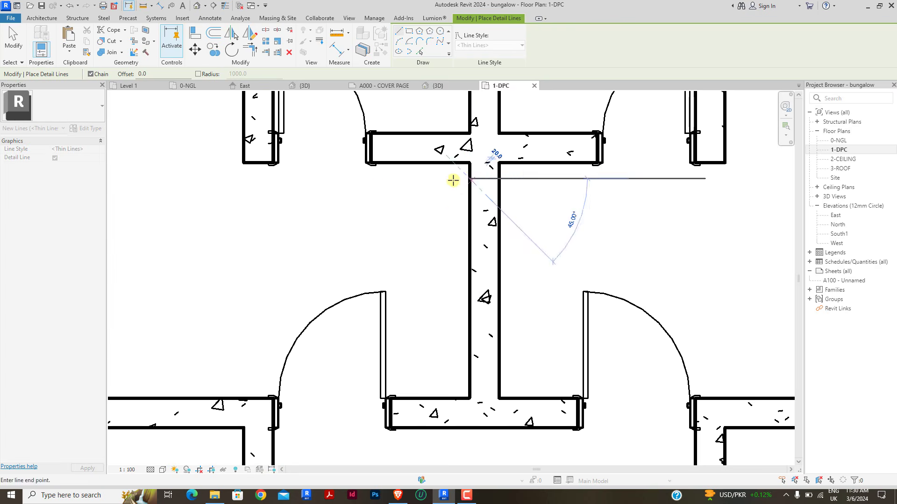
pyautogui.click(392, 179)
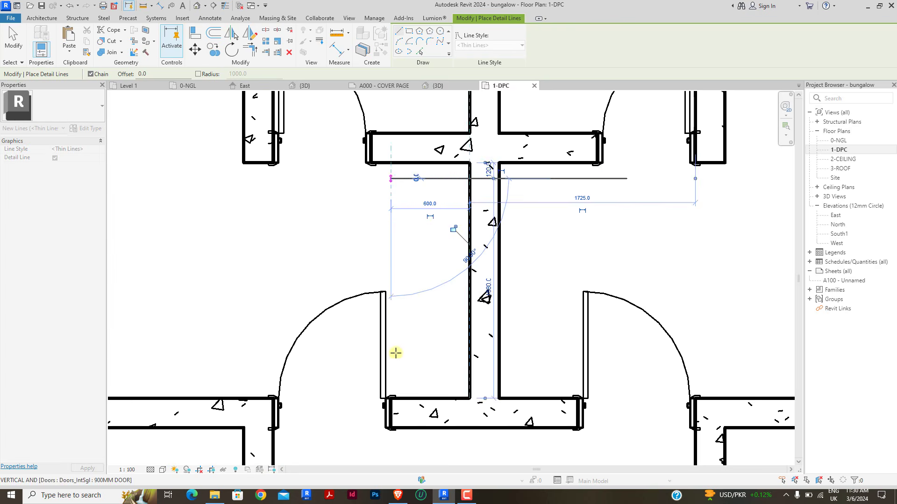
pyautogui.click(391, 399)
pyautogui.rightClick(340, 213)
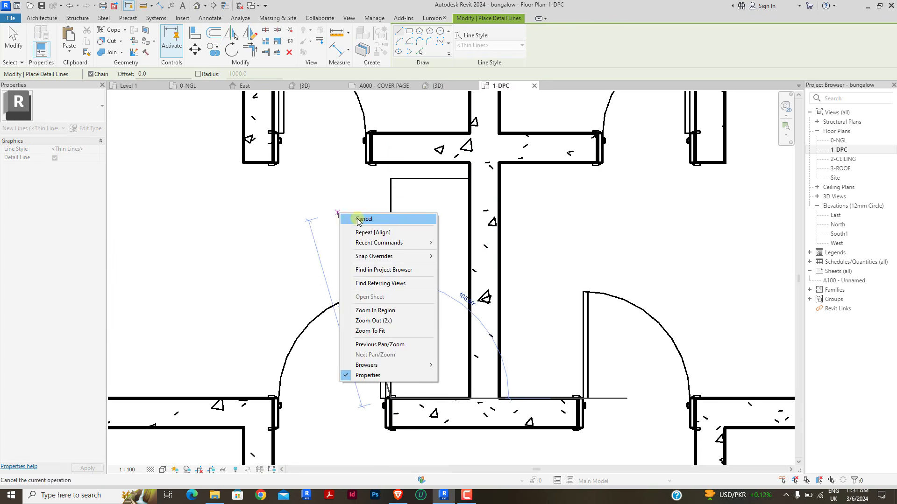
pyautogui.click(358, 219)
pyautogui.rightClick(334, 212)
pyautogui.click(356, 217)
# Step: Move the closet outline's north line onto the south face of the wall above it
pyautogui.moveTo(432, 179); pyautogui.dragTo(435, 163)
pyautogui.click(437, 169)
pyautogui.click(439, 163)
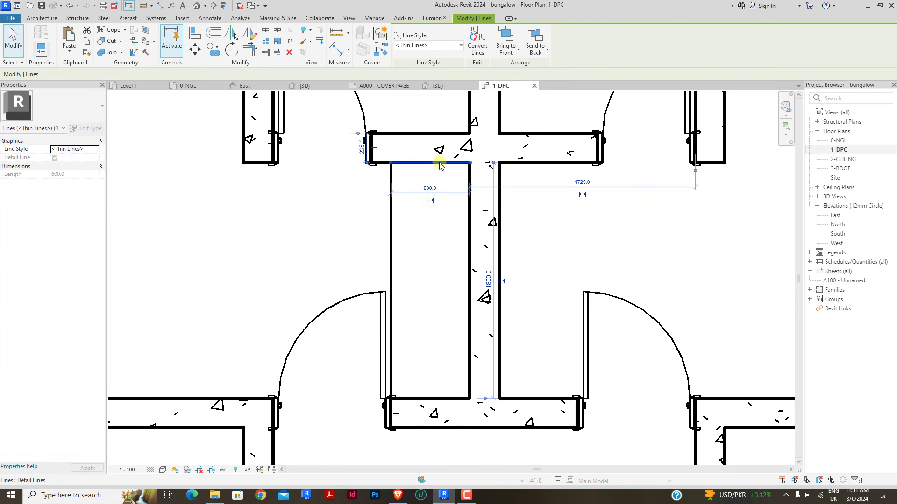
pyautogui.click(436, 168)
# Step: Draw two crossing diagonal detail lines between the opposite corners of the west closet
pyautogui.click(391, 210)
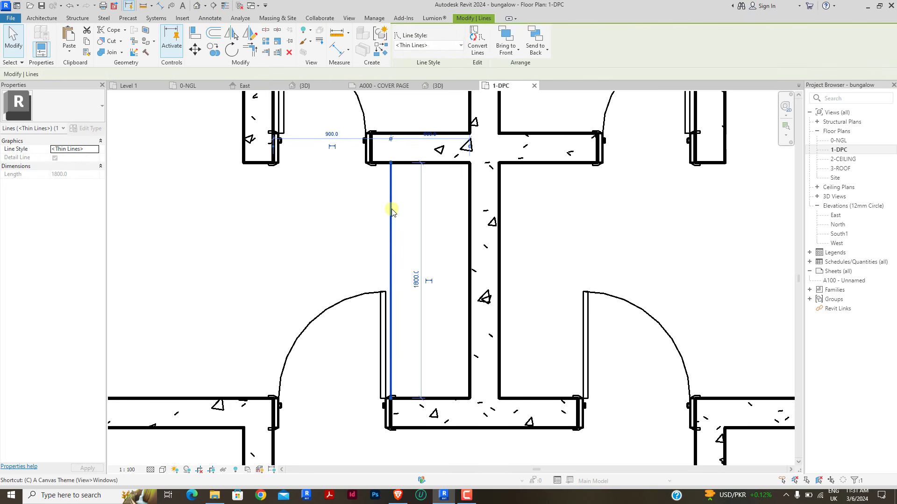
pyautogui.press('d')
pyautogui.press('l')
pyautogui.click(392, 398)
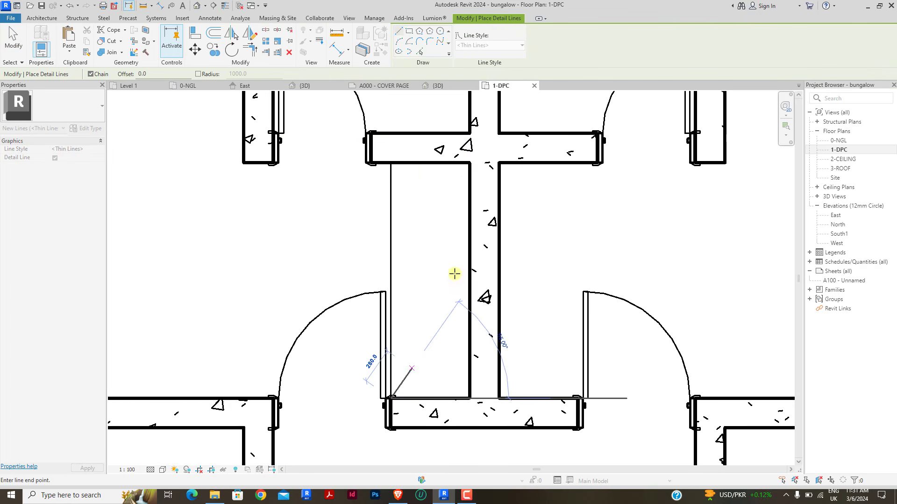
pyautogui.click(469, 163)
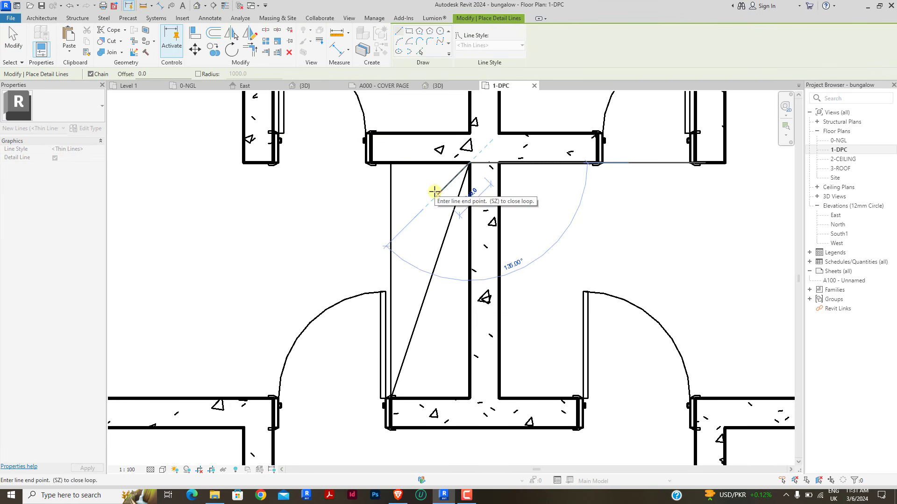
pyautogui.click(391, 163)
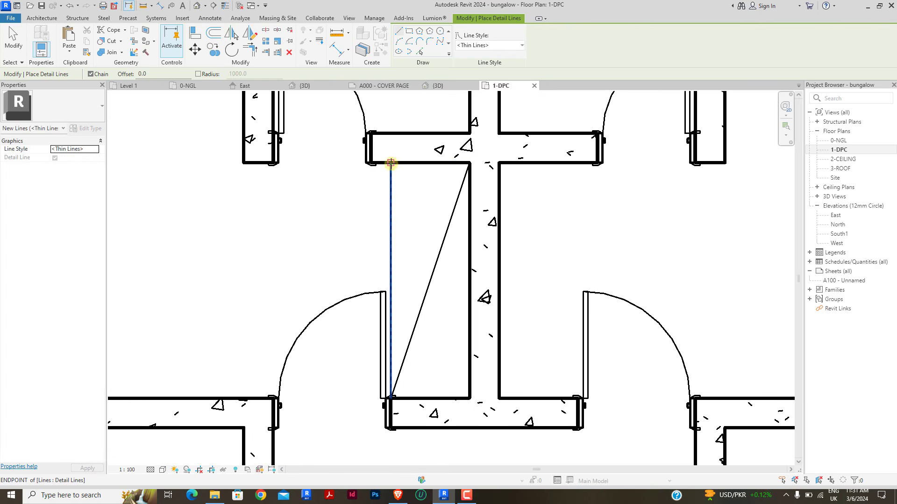
pyautogui.click(391, 162)
pyautogui.click(470, 398)
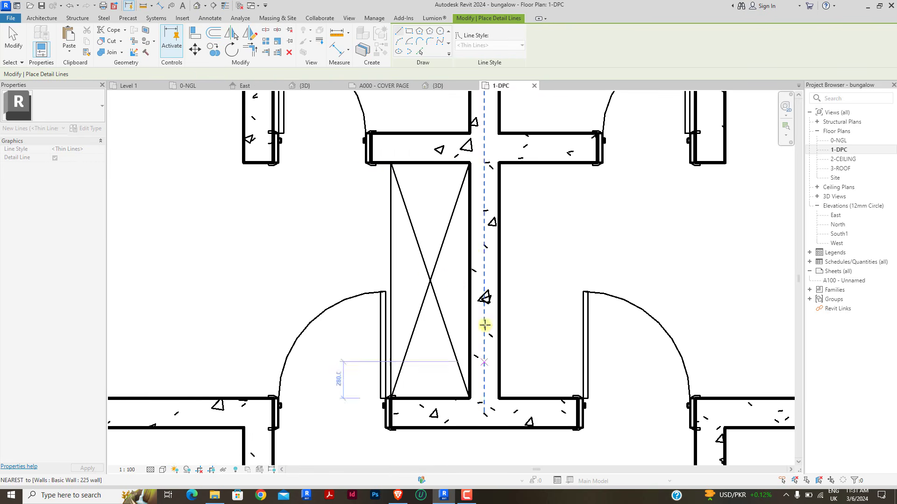
pyautogui.press('Escape')
pyautogui.press('Escape')
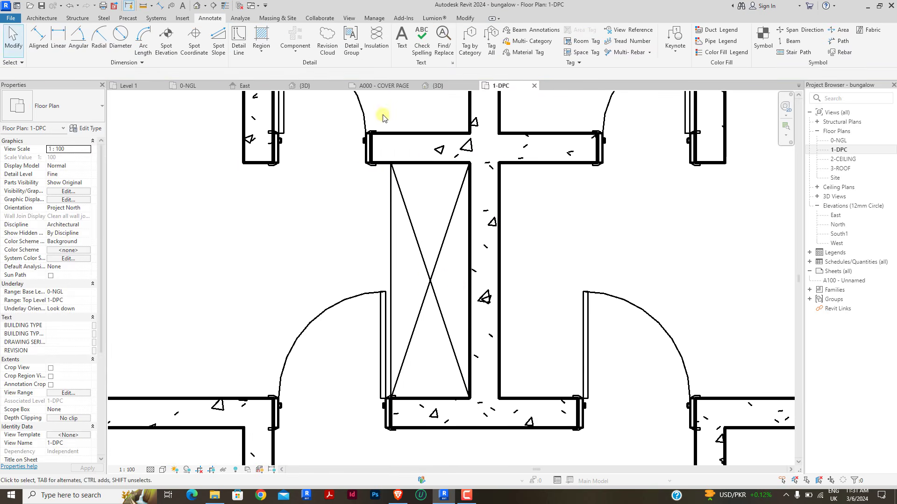
# Step: Mirror a copy of the closet lines about the centre of the dividing wall to form the east closet
pyautogui.moveTo(383, 117); pyautogui.dragTo(524, 425)
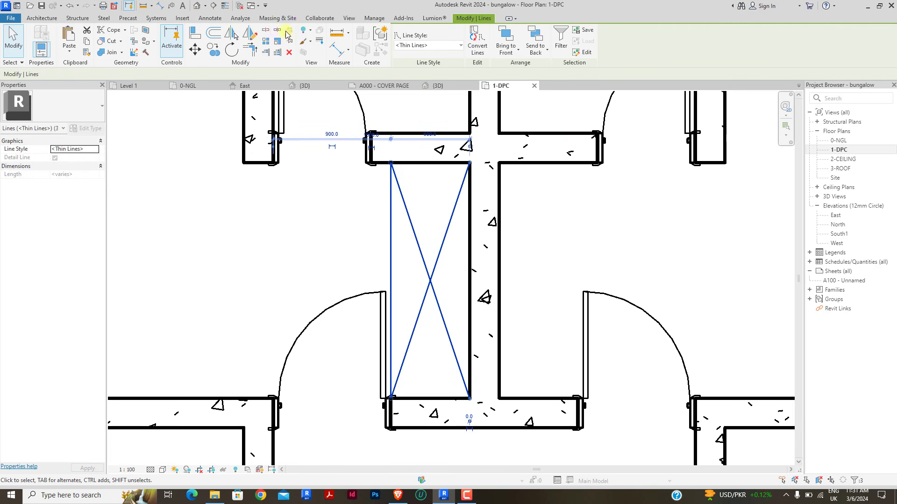
pyautogui.click(248, 36)
pyautogui.click(484, 167)
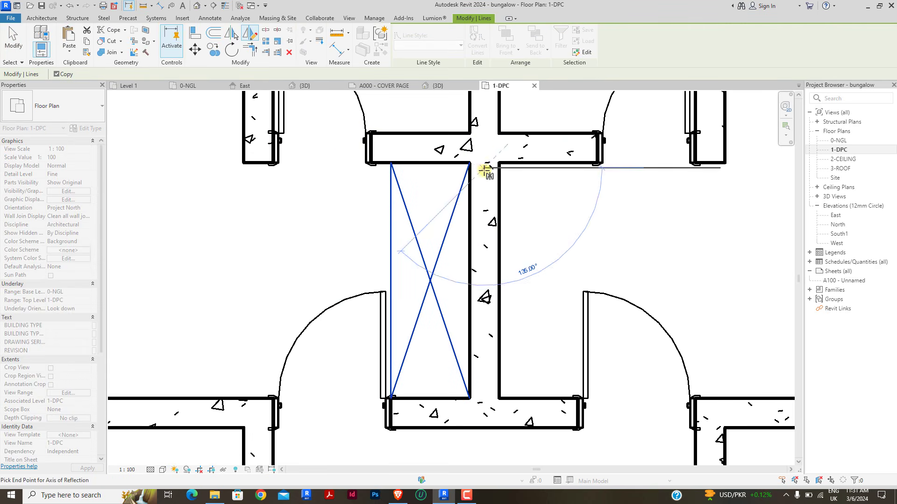
pyautogui.click(485, 192)
pyautogui.press('Escape')
pyautogui.scroll(-6, 362, 250)
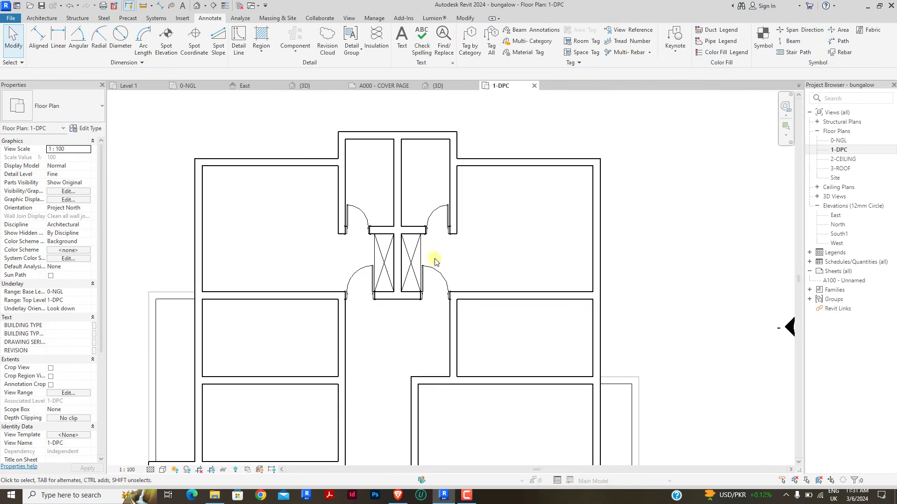
# Step: Examine the floor plan around the closets, corridor and rooms that still lack doors
pyautogui.scroll(1, 393, 288)
pyautogui.scroll(3, 378, 196)
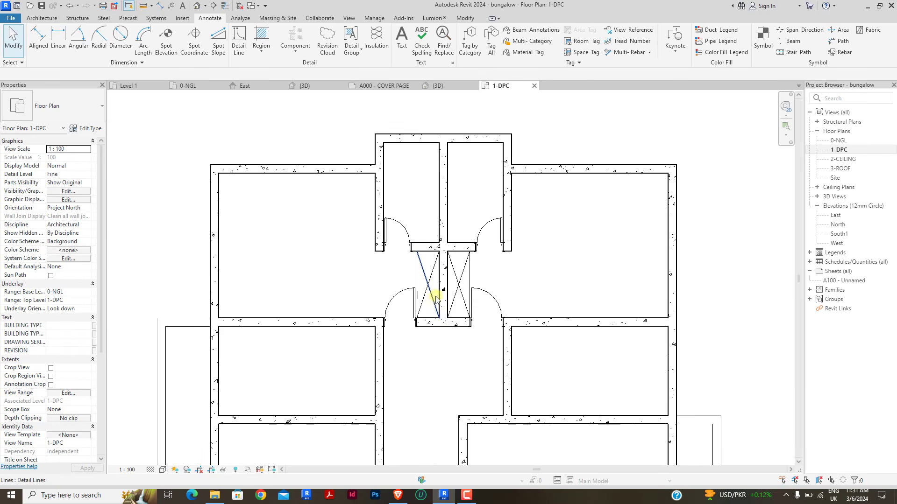
pyautogui.scroll(-3, 411, 306)
pyautogui.scroll(2, 441, 242)
pyautogui.scroll(-3, 400, 217)
pyautogui.scroll(2, 440, 323)
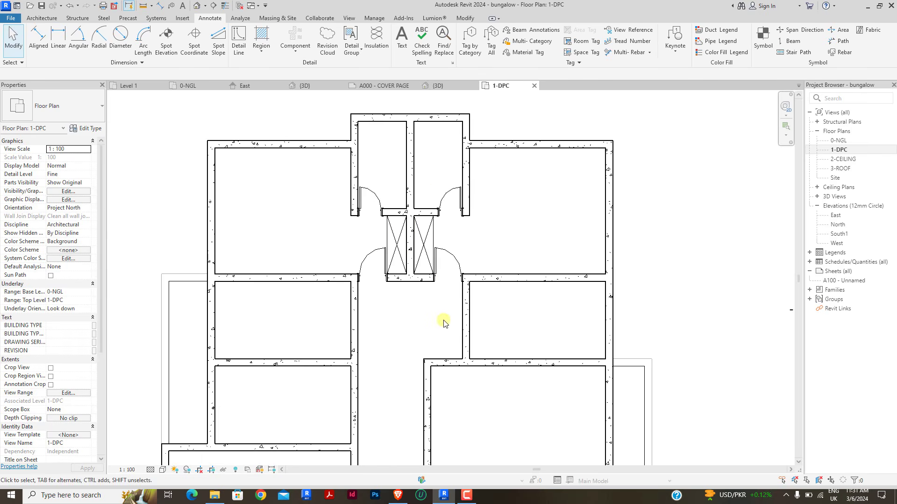
pyautogui.scroll(-2, 514, 313)
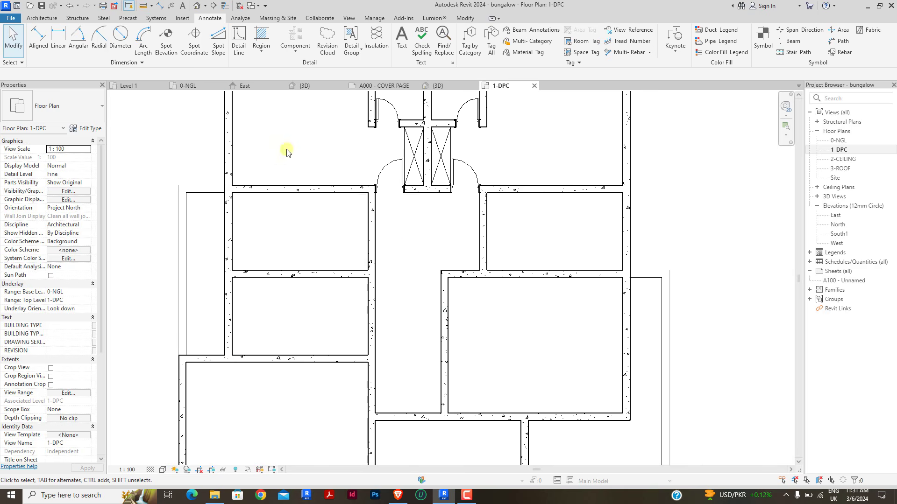
pyautogui.scroll(-2, 403, 232)
pyautogui.scroll(3, 397, 275)
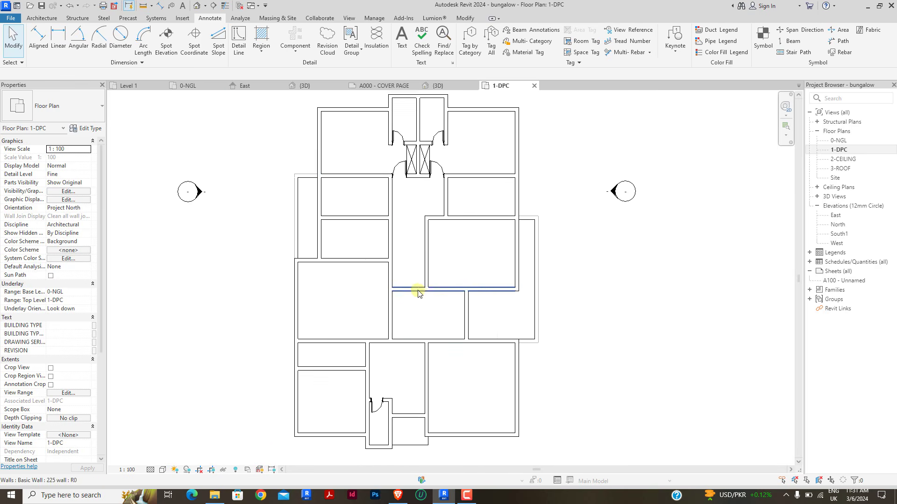
pyautogui.scroll(1, 379, 189)
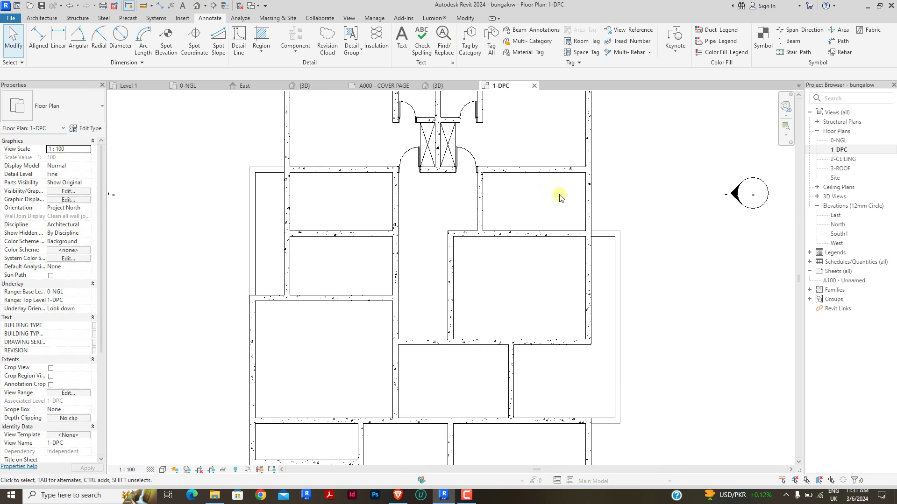
pyautogui.scroll(-3, 353, 211)
pyautogui.scroll(3, 366, 190)
pyautogui.scroll(-3, 333, 182)
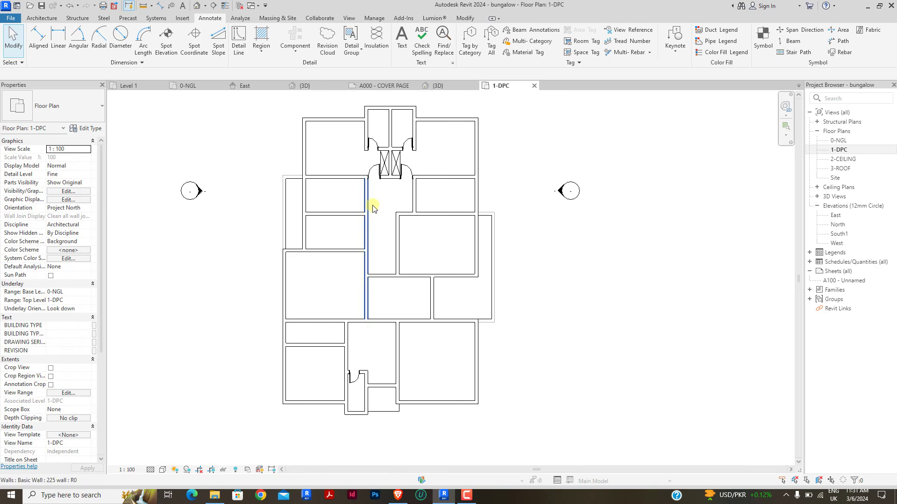
pyautogui.scroll(3, 372, 194)
pyautogui.scroll(-3, 434, 233)
pyautogui.scroll(3, 372, 267)
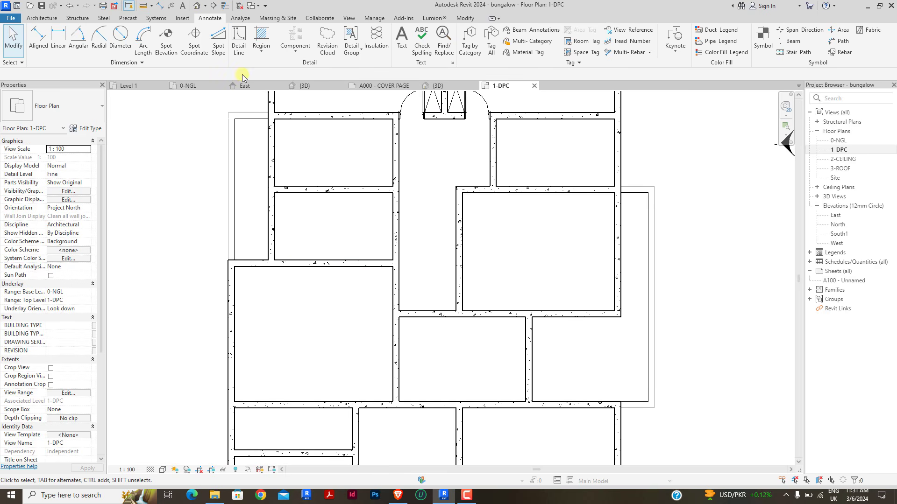
# Step: Place another 900MM DOOR in the north wall of the large west room, opening outward onto the west porch
pyautogui.click(406, 110)
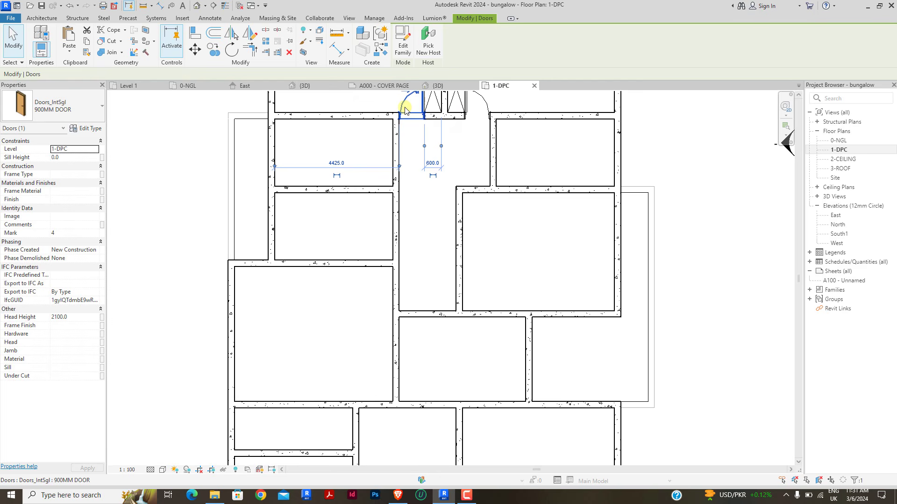
pyautogui.press('c')
pyautogui.press('s')
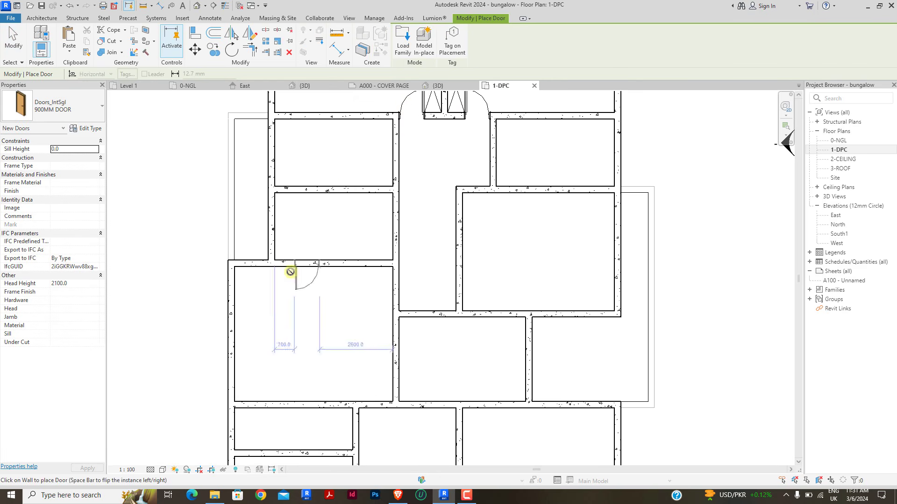
pyautogui.scroll(3, 291, 270)
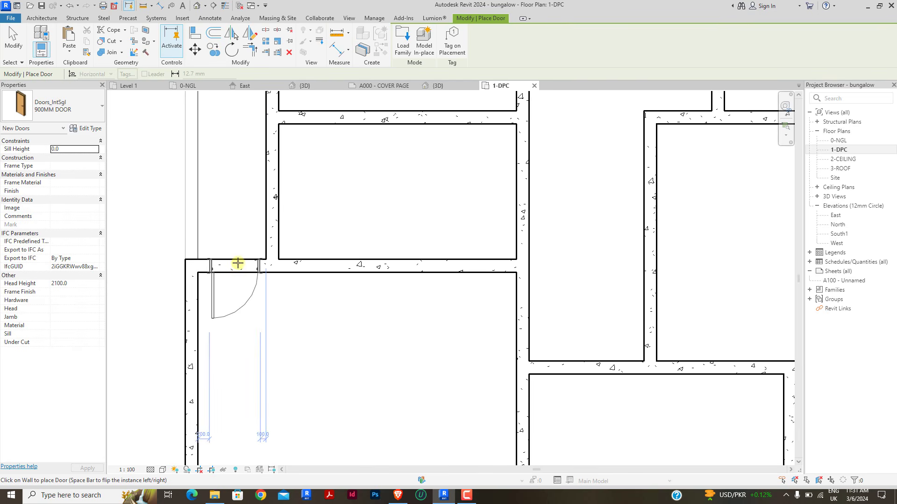
pyautogui.click(236, 263)
# Step: Place 900MM DOOR doors from the large west room to the corridor and into the small room to its north, and end door placement
pyautogui.scroll(-3, 343, 199)
pyautogui.scroll(3, 447, 254)
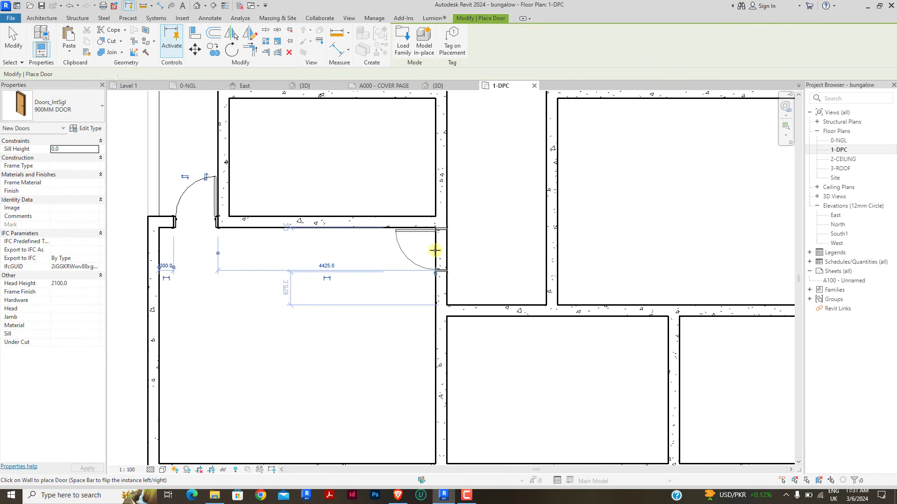
pyautogui.click(434, 251)
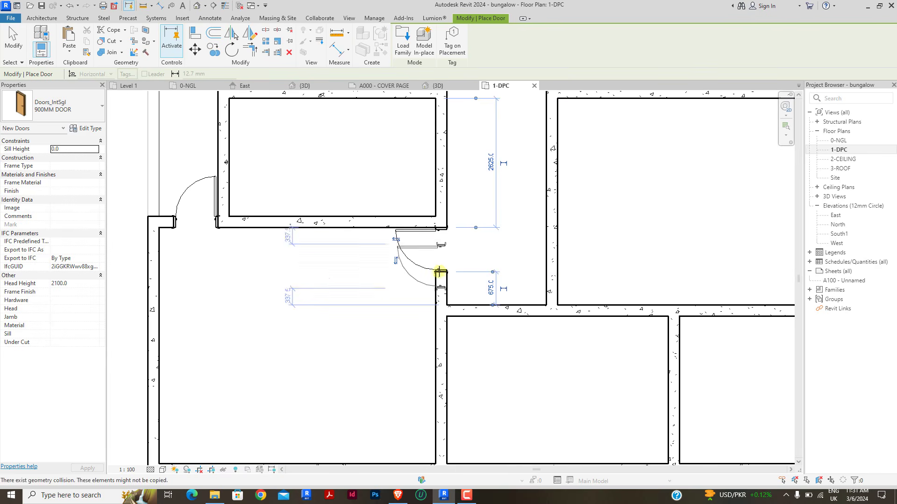
pyautogui.click(413, 215)
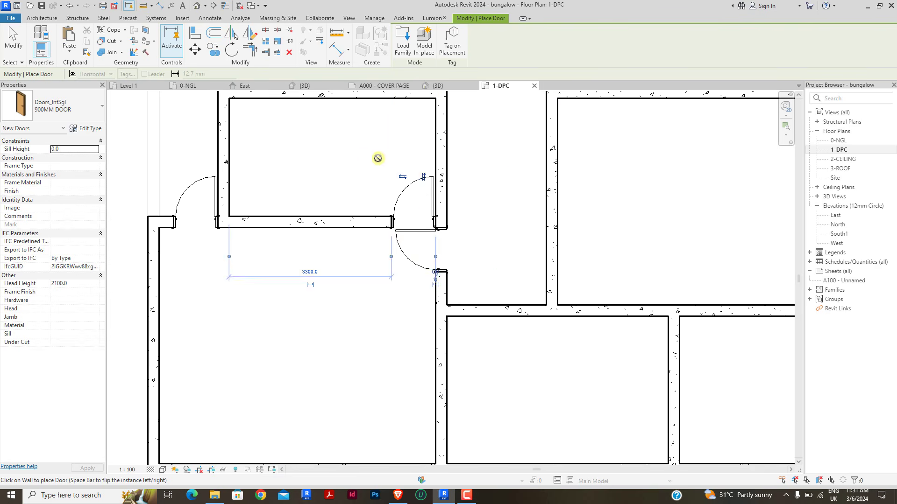
pyautogui.rightClick(366, 156)
pyautogui.click(390, 162)
# Step: Flip the corridor door to hinge at its south end and open into the corridor, with its offset from the corridor's south wall set to 0
pyautogui.click(392, 255)
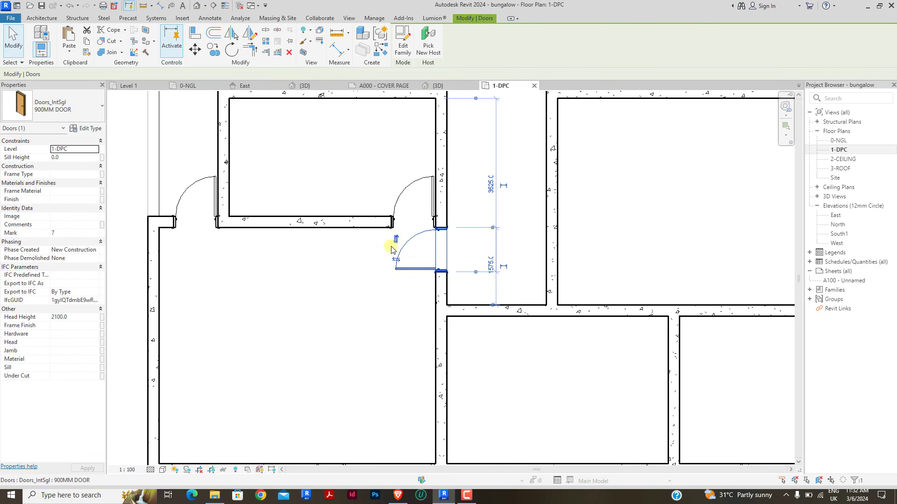
pyautogui.click(394, 259)
pyautogui.moveTo(459, 270); pyautogui.dragTo(462, 300)
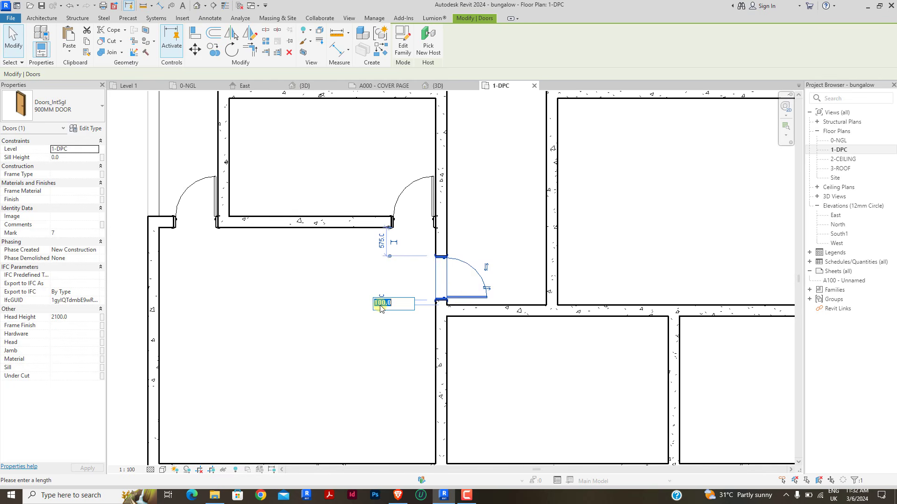
pyautogui.click(381, 307)
pyautogui.write('0')
pyautogui.press('Return')
pyautogui.click(320, 313)
pyautogui.scroll(-4, 466, 214)
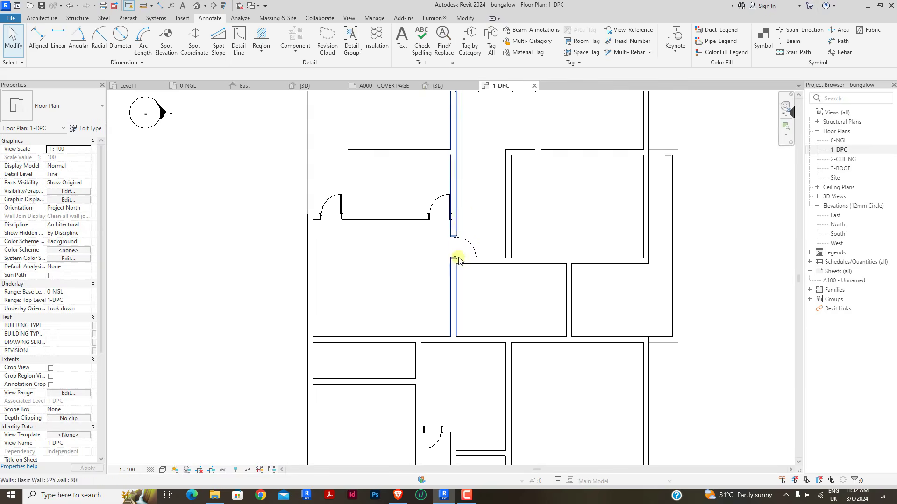
# Step: Place a matching 900MM DOOR from the large west room into the middle room south of the corridor, opening east, and end placement
pyautogui.scroll(3, 461, 252)
pyautogui.scroll(-2, 466, 227)
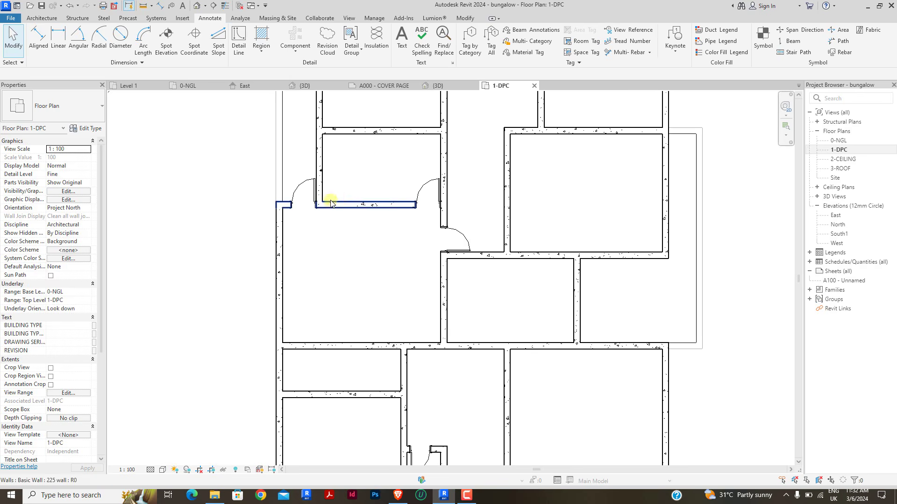
pyautogui.scroll(2, 340, 196)
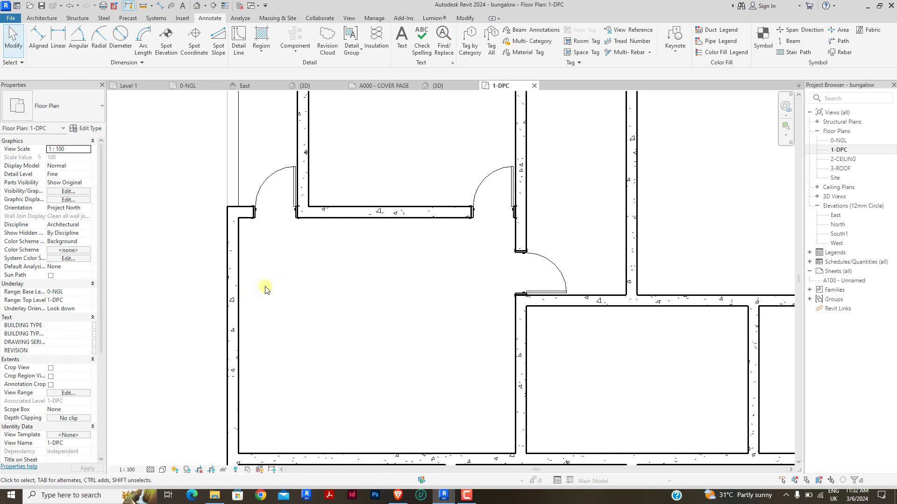
pyautogui.scroll(-4, 433, 253)
pyautogui.scroll(2, 487, 261)
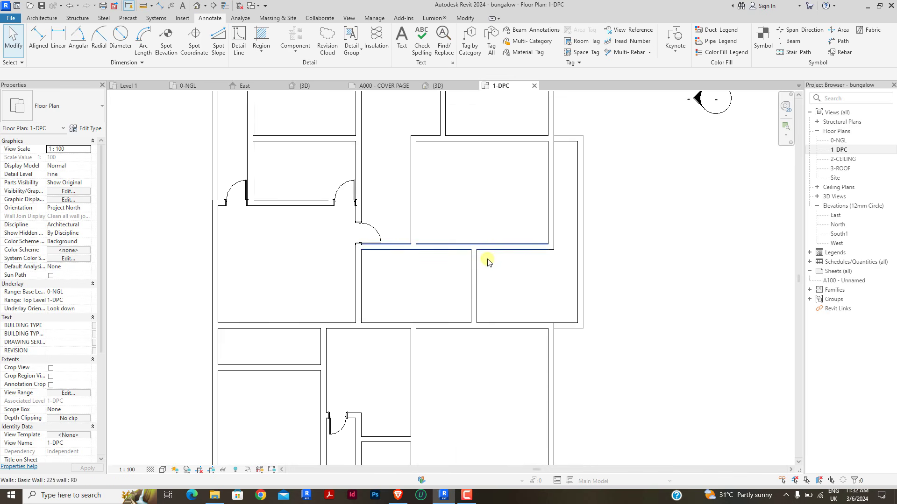
pyautogui.scroll(2, 371, 238)
pyautogui.click(376, 217)
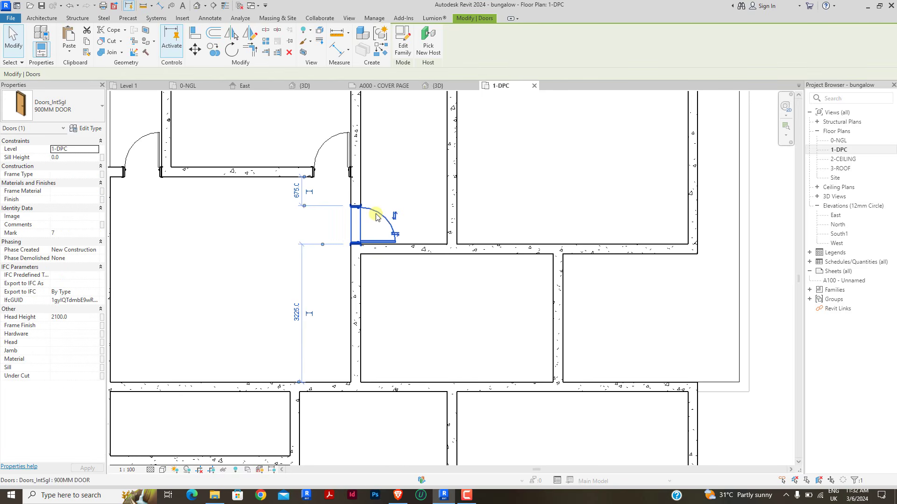
pyautogui.press('c')
pyautogui.press('s')
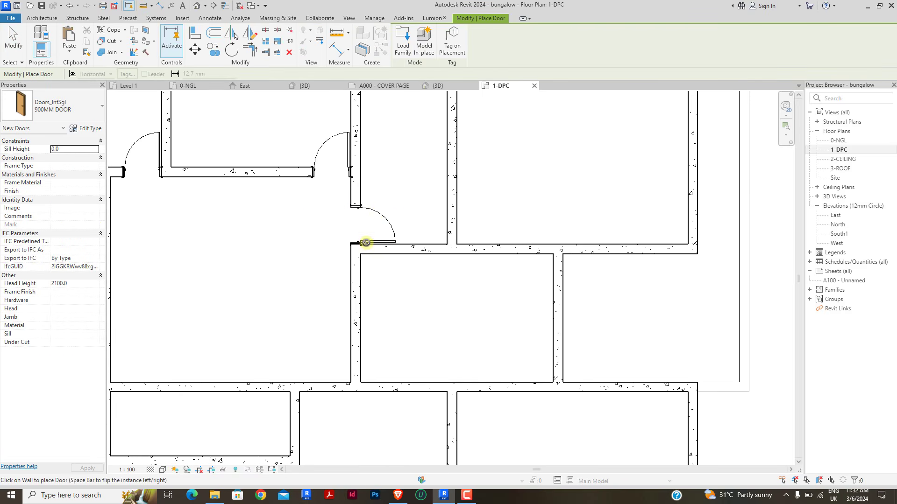
pyautogui.click(358, 278)
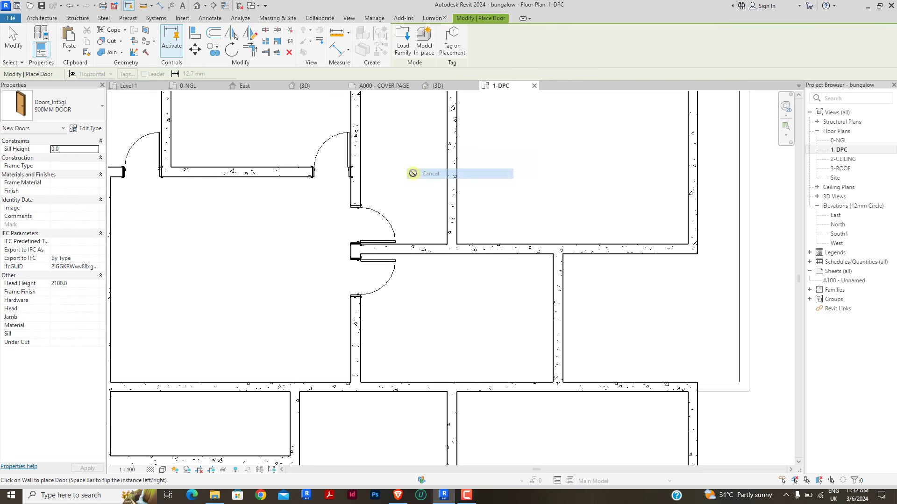
pyautogui.press('Escape')
pyautogui.press('Escape')
pyautogui.scroll(-3, 424, 242)
pyautogui.scroll(-2, 397, 238)
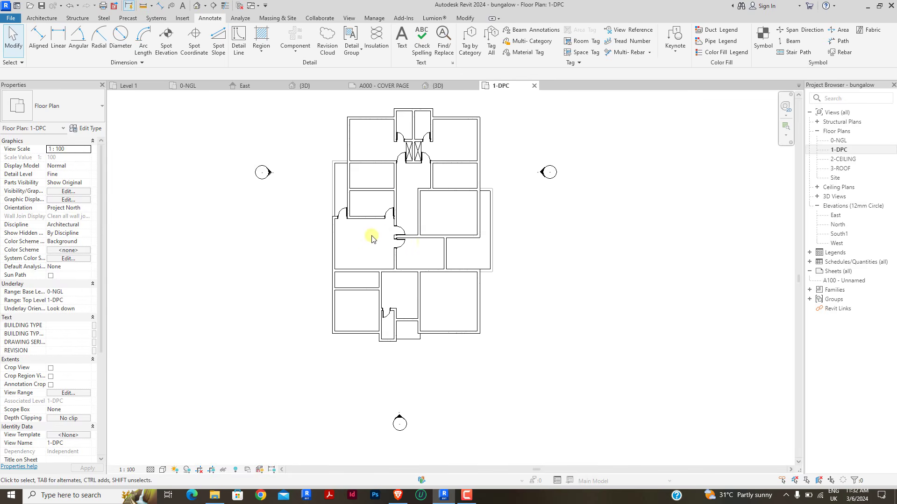
# Step: Place a matching 900MM DOOR in the corridor's south wall at its east end, opening north into the corridor, and end placement
pyautogui.scroll(5, 412, 234)
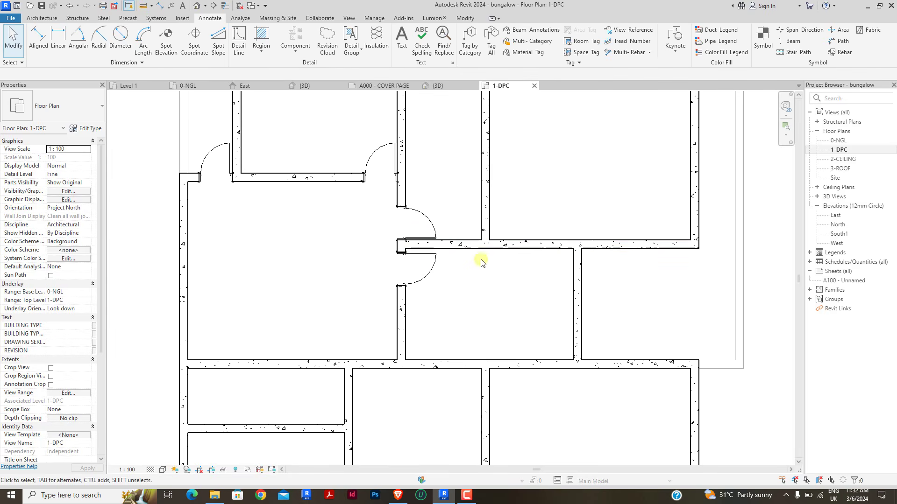
pyautogui.click(434, 270)
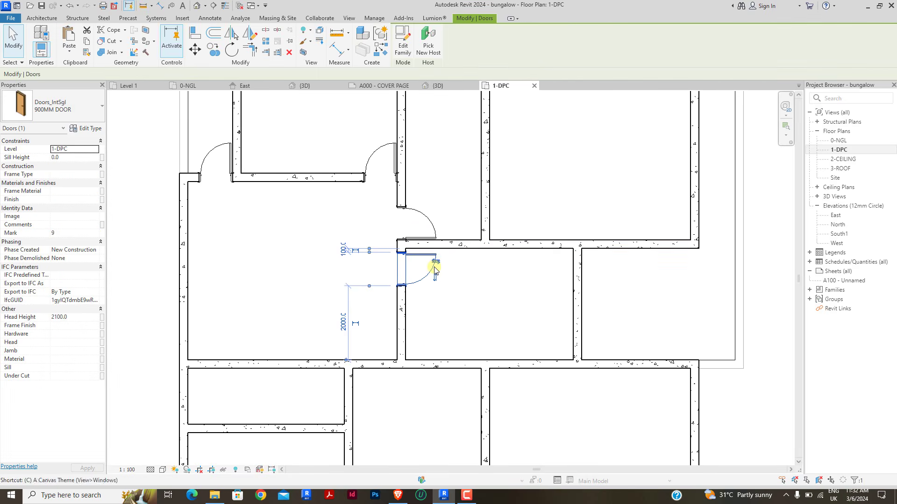
pyautogui.press('c')
pyautogui.press('s')
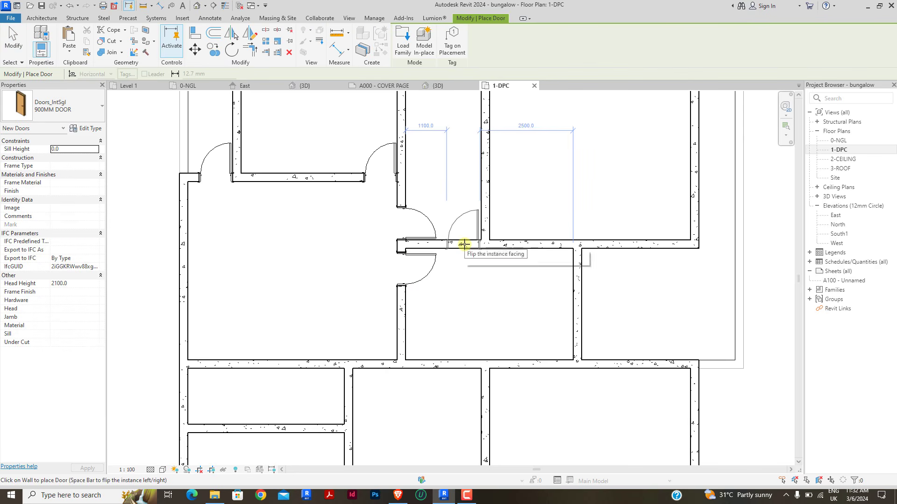
pyautogui.click(464, 244)
pyautogui.rightClick(526, 188)
pyautogui.click(542, 198)
pyautogui.rightClick(544, 197)
pyautogui.click(557, 205)
pyautogui.scroll(-2, 363, 301)
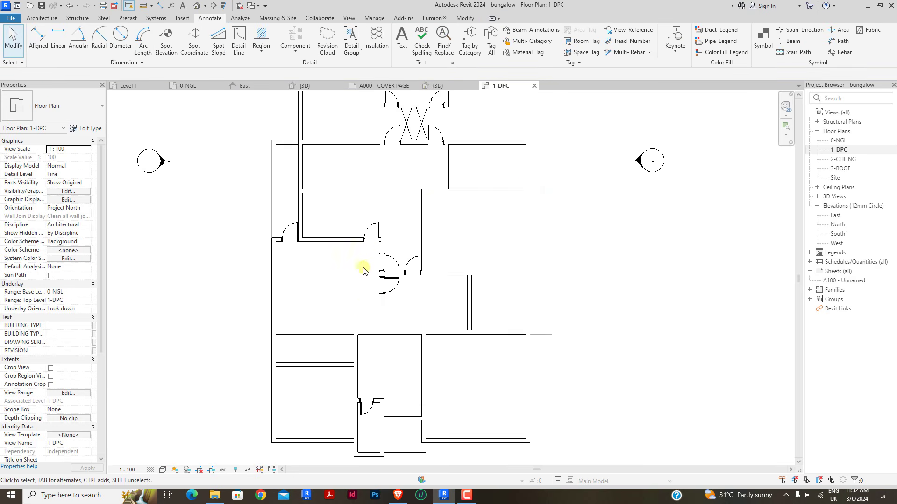
pyautogui.scroll(-1, 374, 281)
pyautogui.scroll(4, 364, 252)
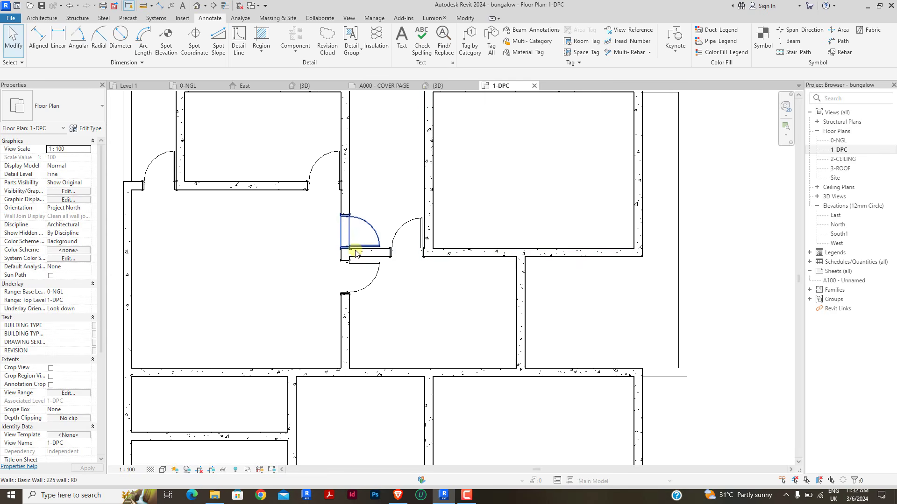
# Step: Shift the door between the large west room and the middle room north until flush with the corridor's south wall
pyautogui.scroll(3, 355, 252)
pyautogui.click(369, 275)
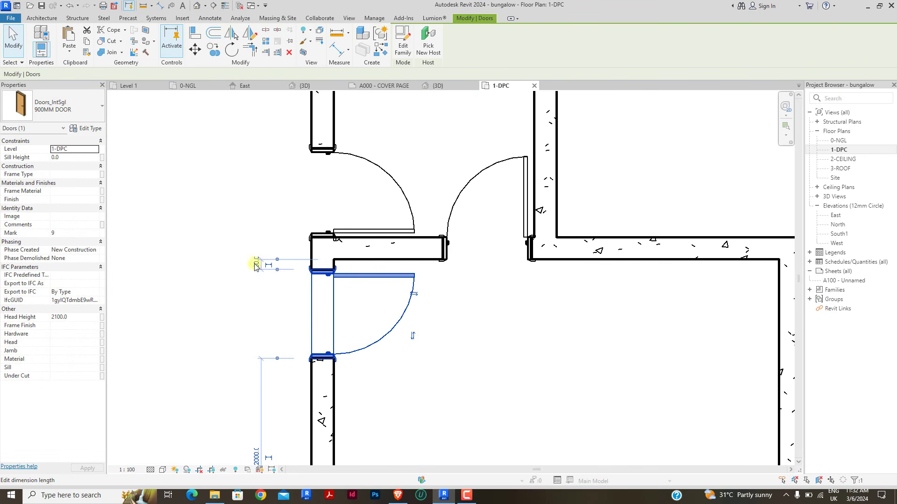
pyautogui.press('Return')
pyautogui.click(174, 311)
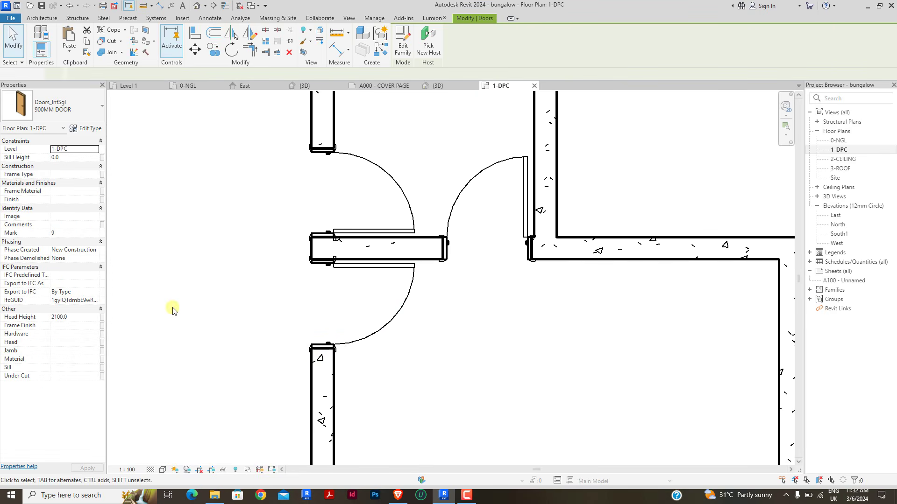
# Step: Place a 900MM DOOR from the corridor into the large east room, 100 mm from that room's north wall and opening into the room
pyautogui.scroll(-5, 524, 290)
pyautogui.scroll(2, 523, 290)
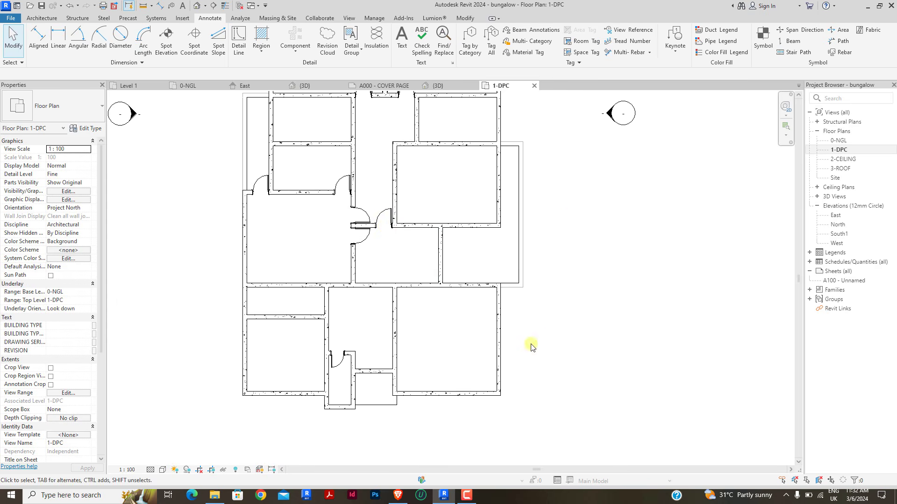
pyautogui.scroll(-1, 558, 223)
pyautogui.scroll(-1, 426, 226)
pyautogui.scroll(4, 401, 160)
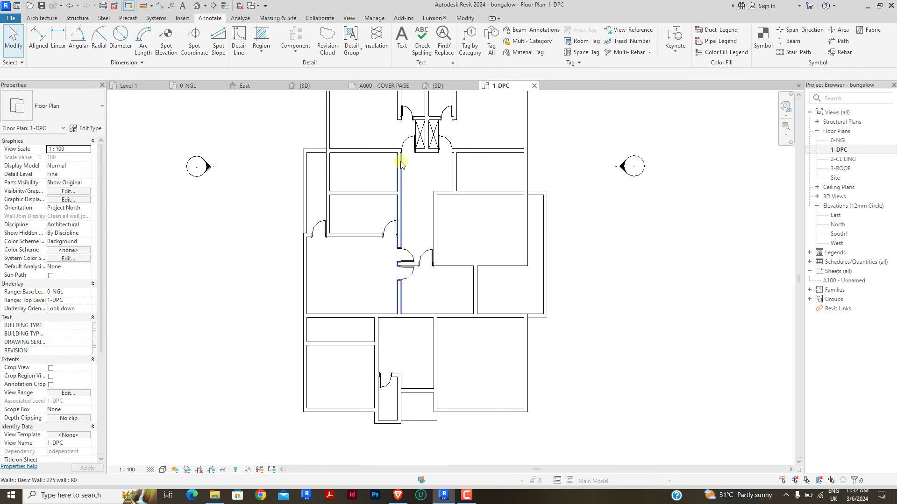
pyautogui.press('d')
pyautogui.press('r')
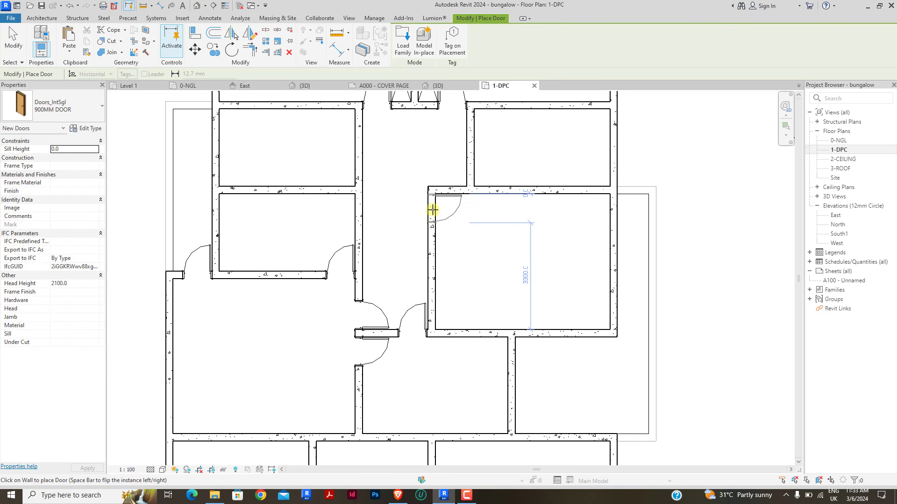
pyautogui.scroll(3, 432, 211)
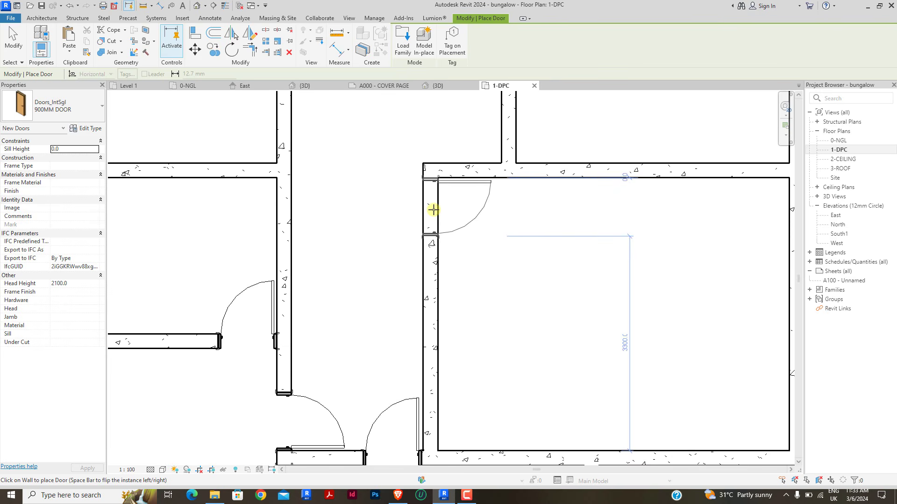
pyautogui.scroll(-7, 433, 213)
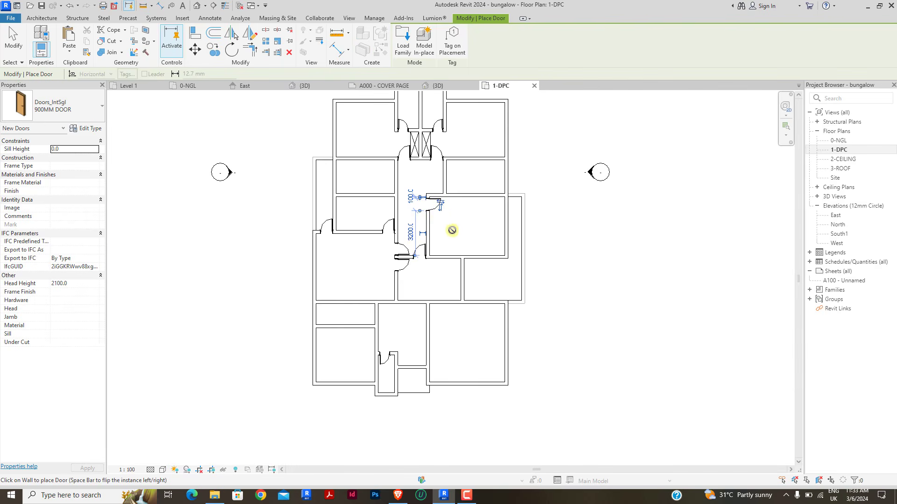
# Step: Place a 900MM DOOR in the southwest room's east wall, 100 mm from its north wall and opening into the room, and end placement
pyautogui.scroll(2, 415, 343)
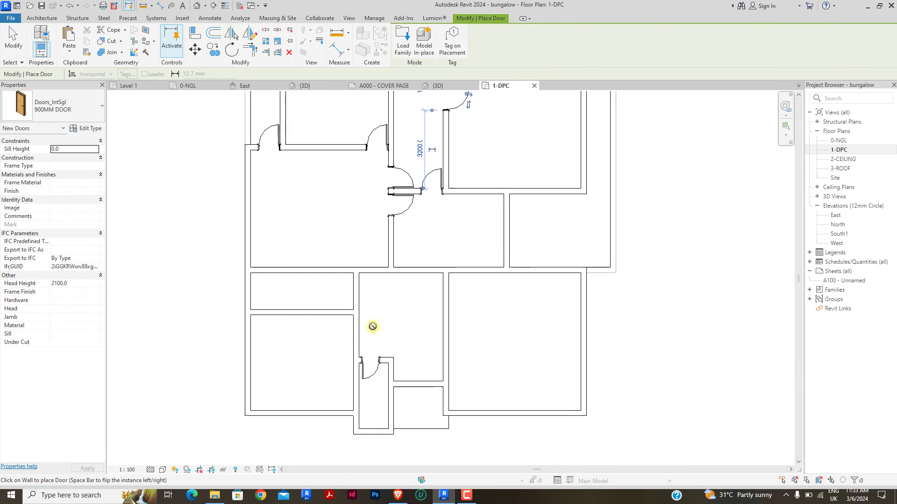
pyautogui.scroll(3, 371, 330)
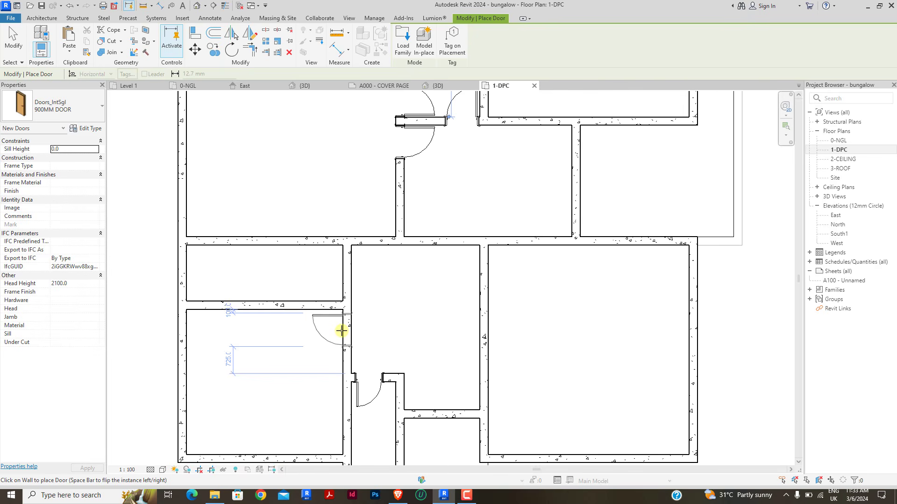
pyautogui.scroll(-5, 395, 315)
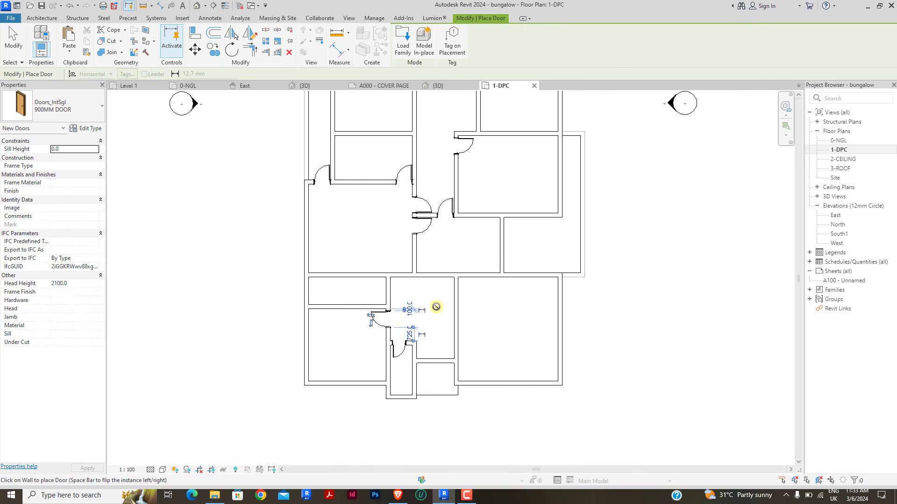
pyautogui.scroll(3, 413, 204)
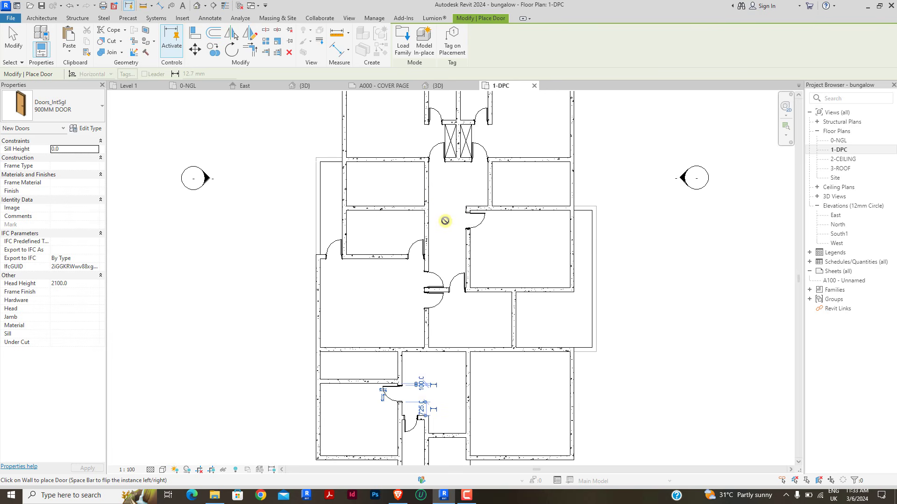
pyautogui.press('Escape')
# Step: Move the west room's corridor door north into the small room's east wall, opening into that room and hinged at its north end
pyautogui.scroll(3, 436, 276)
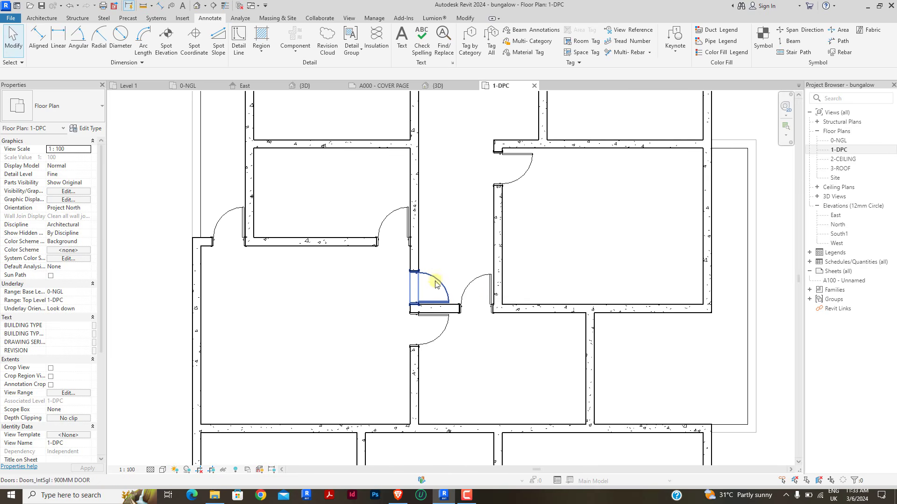
pyautogui.moveTo(433, 278); pyautogui.dragTo(436, 159)
pyautogui.click(449, 178)
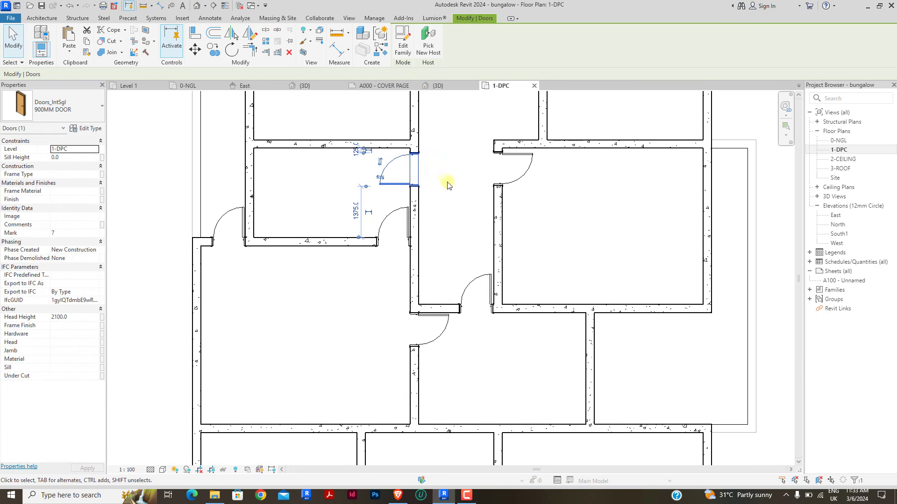
pyautogui.scroll(2, 413, 181)
pyautogui.click(363, 150)
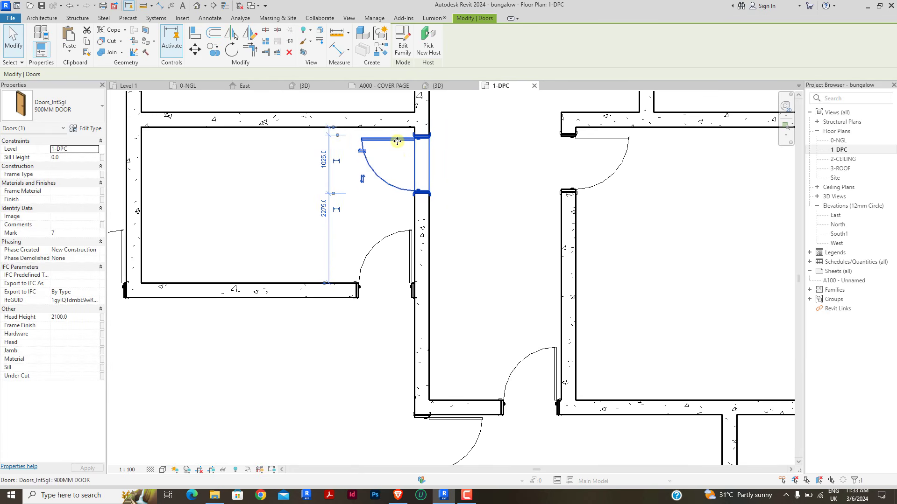
# Step: Set the relocated door's offset from the small room's north wall to 100 mm
pyautogui.scroll(-2, 397, 141)
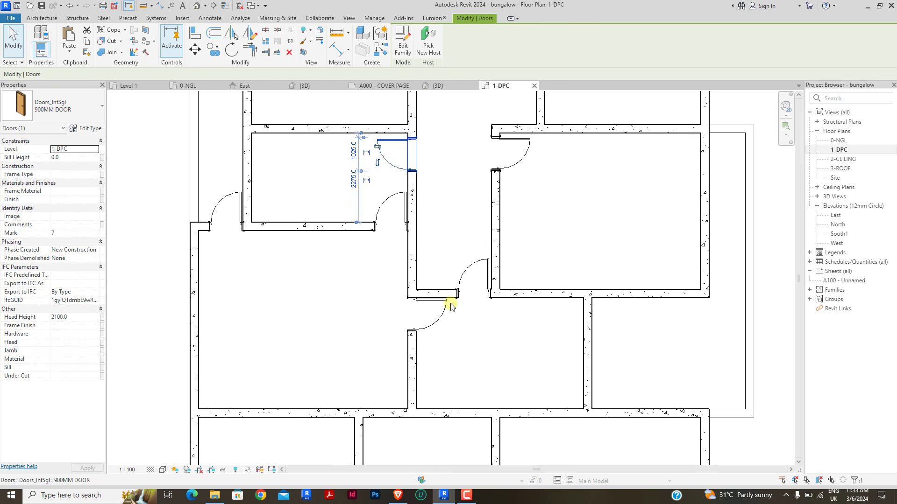
pyautogui.scroll(-2, 400, 150)
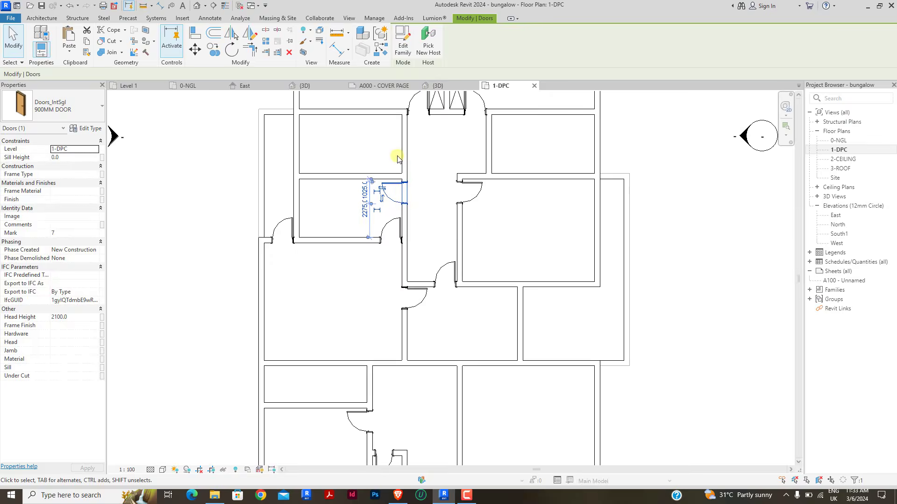
pyautogui.scroll(5, 393, 228)
pyautogui.moveTo(405, 232); pyautogui.dragTo(406, 238)
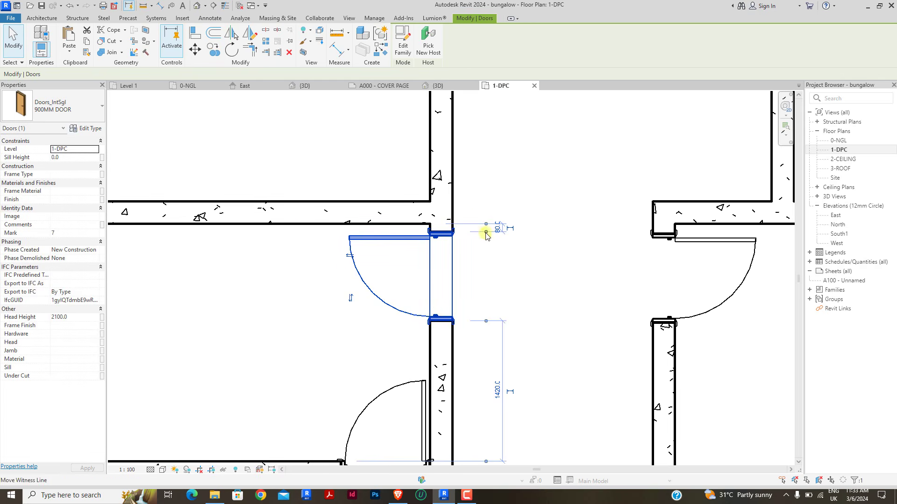
pyautogui.press('Return')
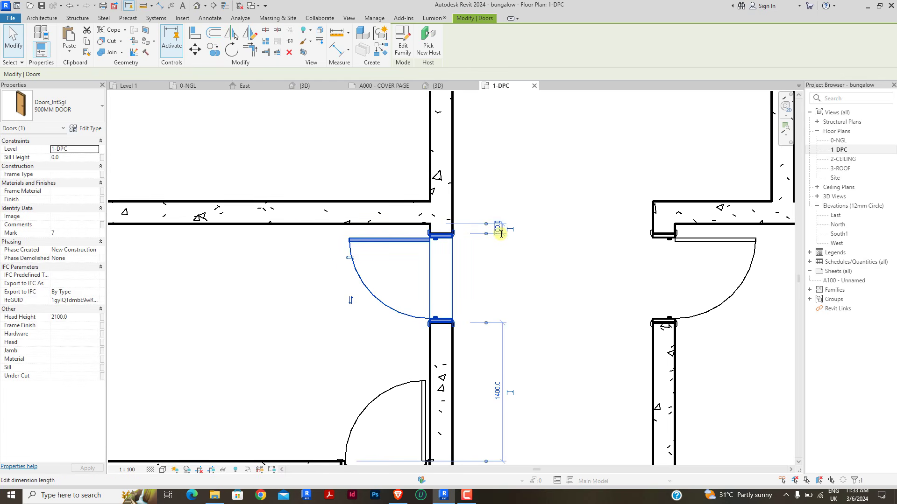
pyautogui.click(651, 268)
pyautogui.click(518, 163)
# Step: Examine the floor plan for door positions and rooms that still lack doors
pyautogui.scroll(-6, 469, 222)
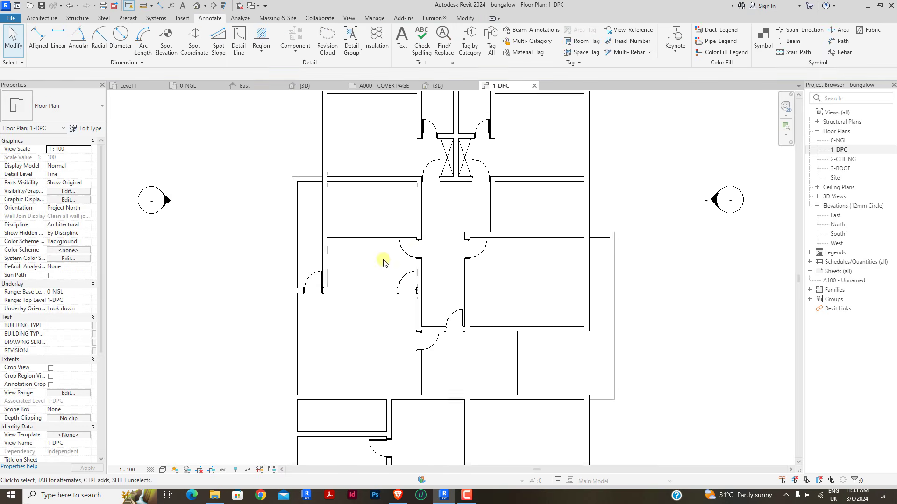
pyautogui.scroll(1, 420, 285)
pyautogui.scroll(-1, 447, 230)
pyautogui.scroll(3, 448, 230)
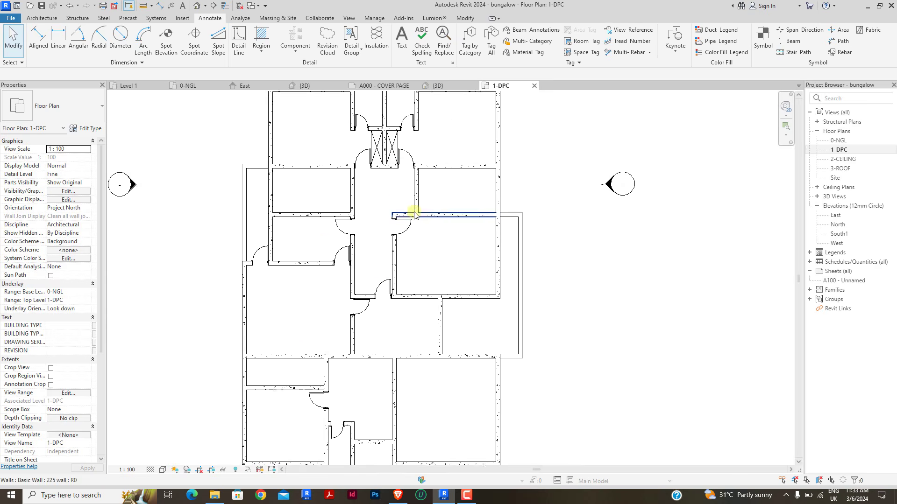
pyautogui.scroll(-4, 432, 202)
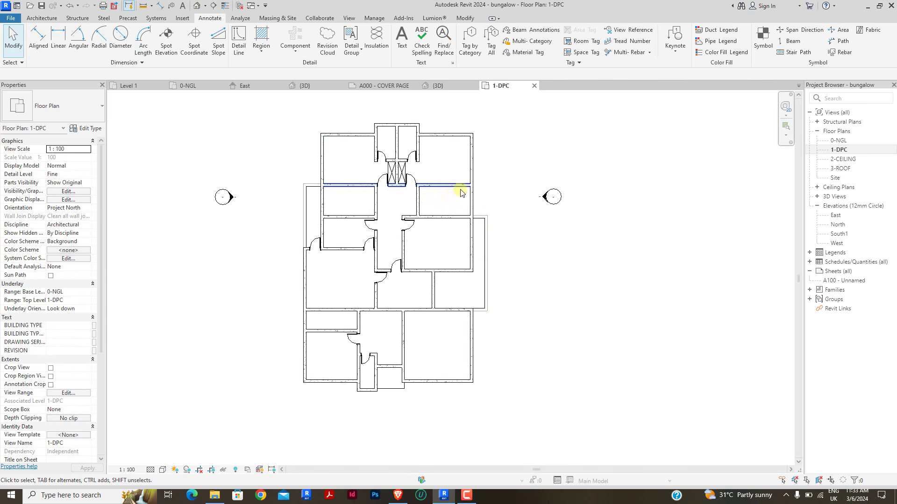
pyautogui.scroll(3, 456, 201)
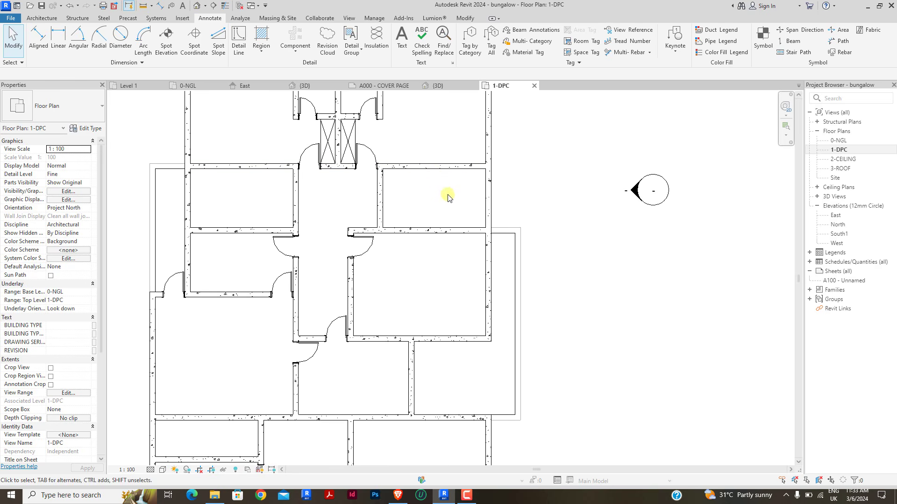
pyautogui.scroll(-4, 462, 144)
pyautogui.scroll(3, 470, 249)
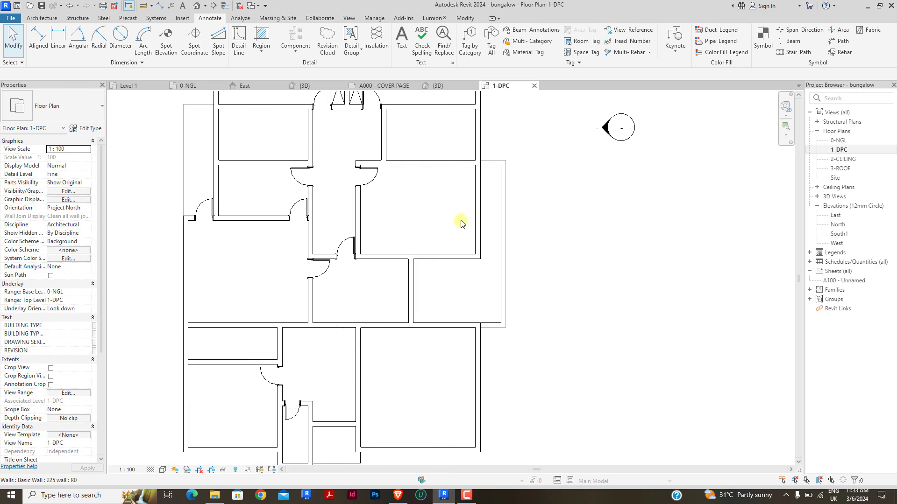
# Step: Paste the 1800 mm two-panel glass sliding door into the east wall of the room directly south of the northwest bedroom, centred at 260 mm offsets
pyautogui.scroll(-3, 441, 250)
pyautogui.scroll(1, 424, 255)
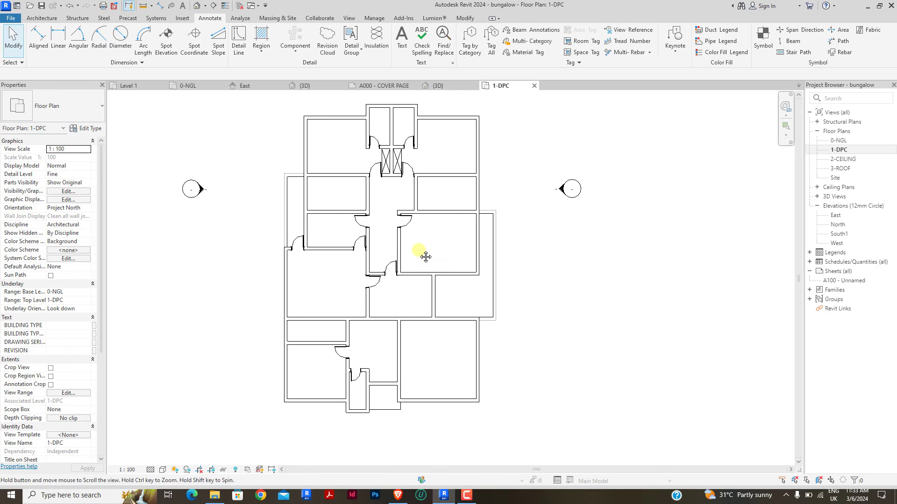
pyautogui.scroll(1, 411, 264)
pyautogui.moveTo(388, 219); pyautogui.dragTo(401, 244, button='middle')
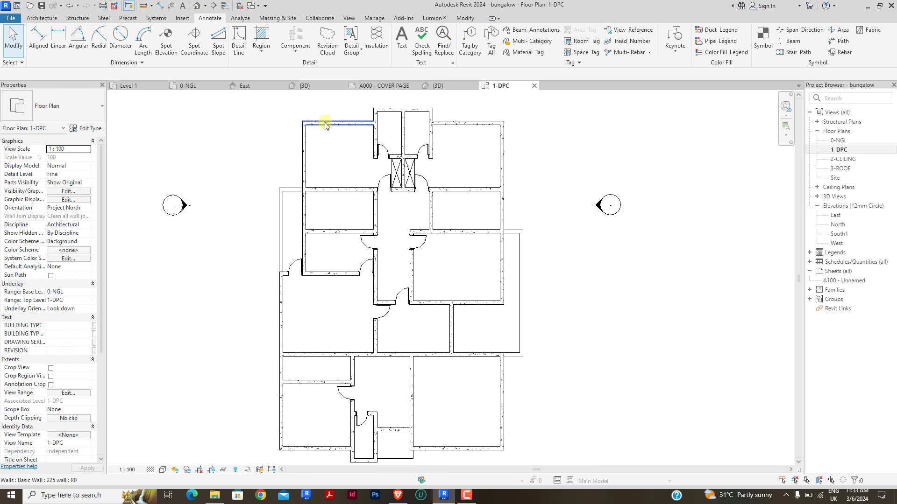
pyautogui.scroll(-2, 398, 225)
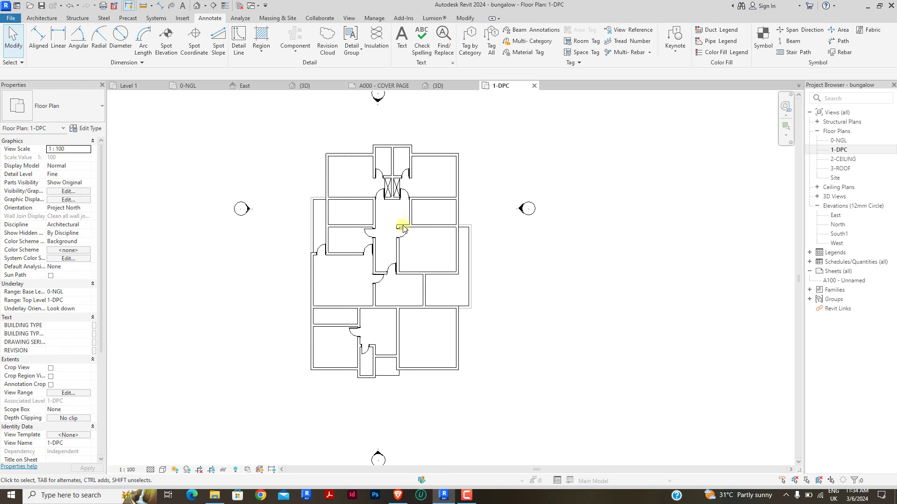
pyautogui.scroll(1, 405, 218)
pyautogui.moveTo(427, 164); pyautogui.dragTo(424, 184, button='middle')
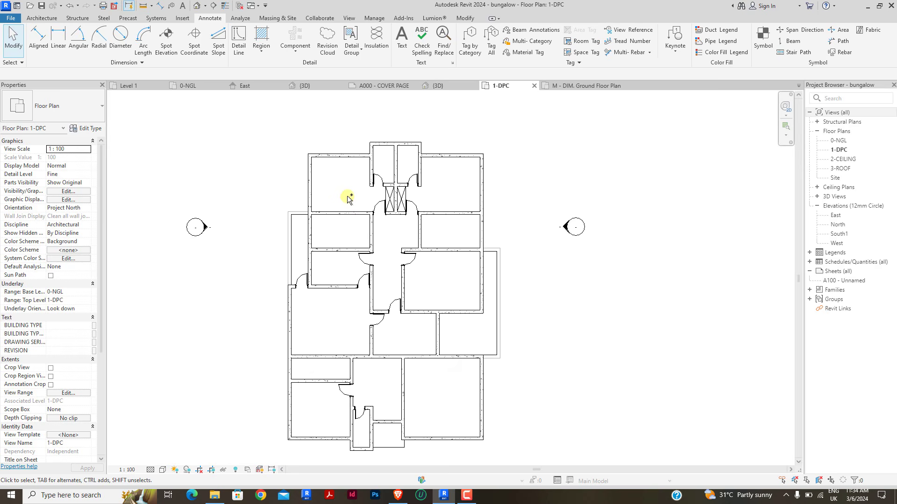
pyautogui.hotkey('ctrl', 'v')
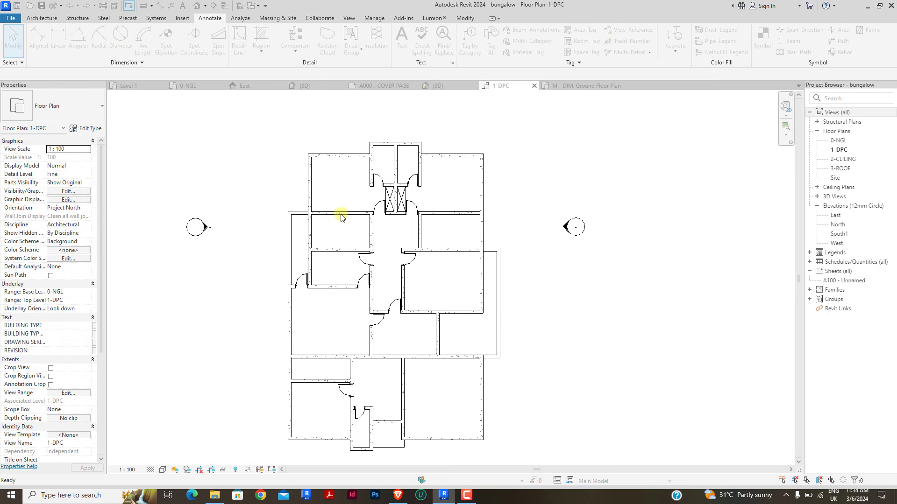
pyautogui.scroll(4, 368, 230)
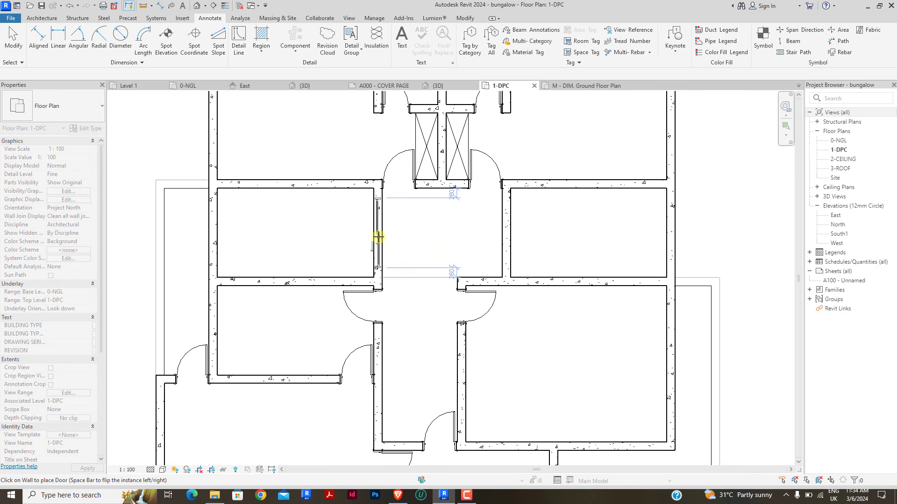
pyautogui.click(379, 237)
pyautogui.scroll(-3, 376, 248)
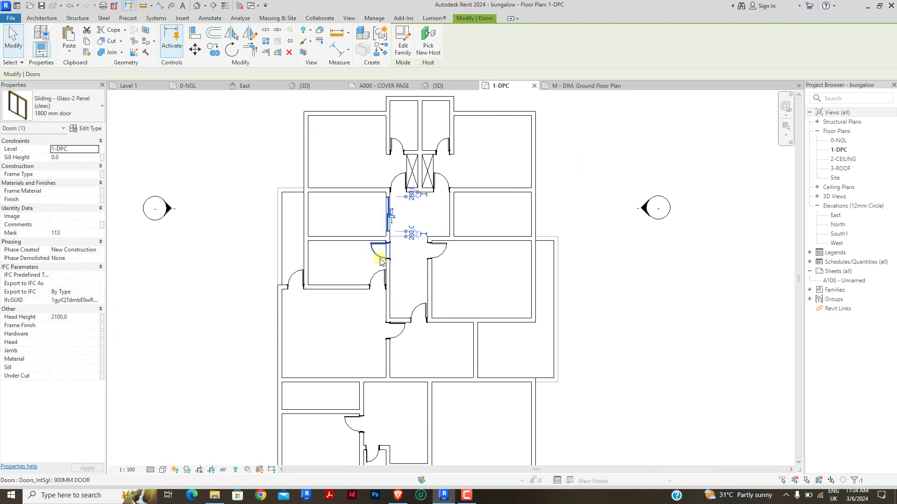
pyautogui.press('Escape')
# Step: Place a matching 1800 mm sliding door in the same room's exterior west wall, 260 mm from both cross walls, and end placement
pyautogui.scroll(3, 373, 232)
pyautogui.scroll(1, 373, 232)
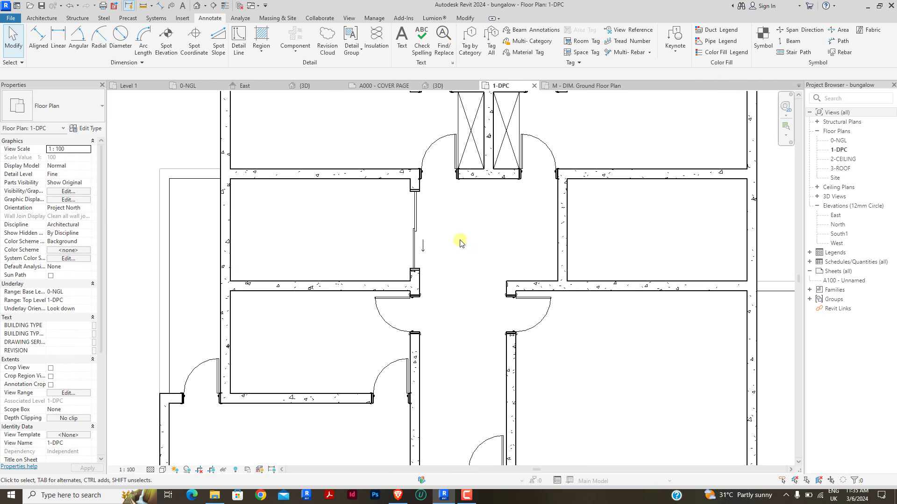
pyautogui.scroll(-2, 341, 234)
pyautogui.scroll(1, 400, 206)
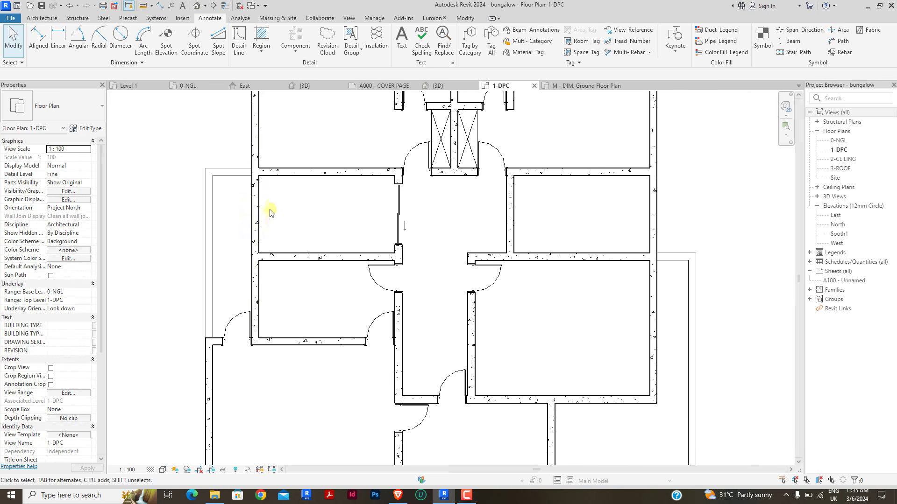
pyautogui.click(398, 214)
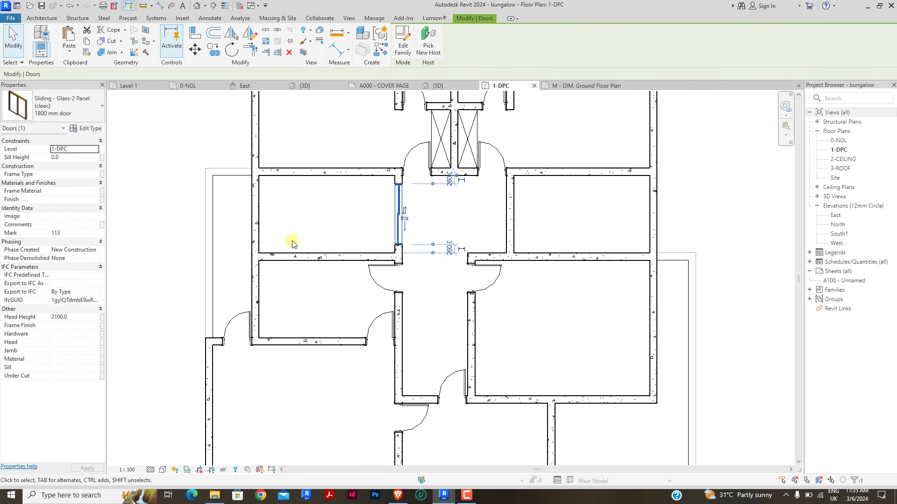
pyautogui.press('s')
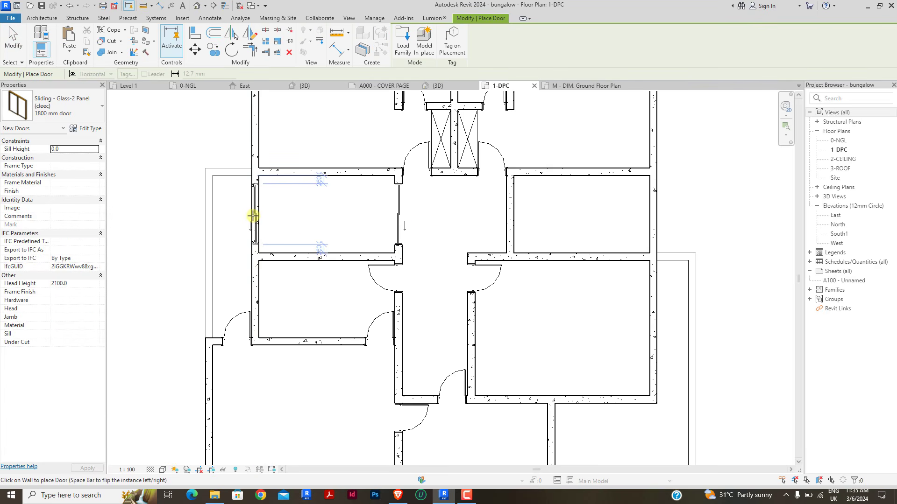
pyautogui.click(252, 216)
pyautogui.press('Escape')
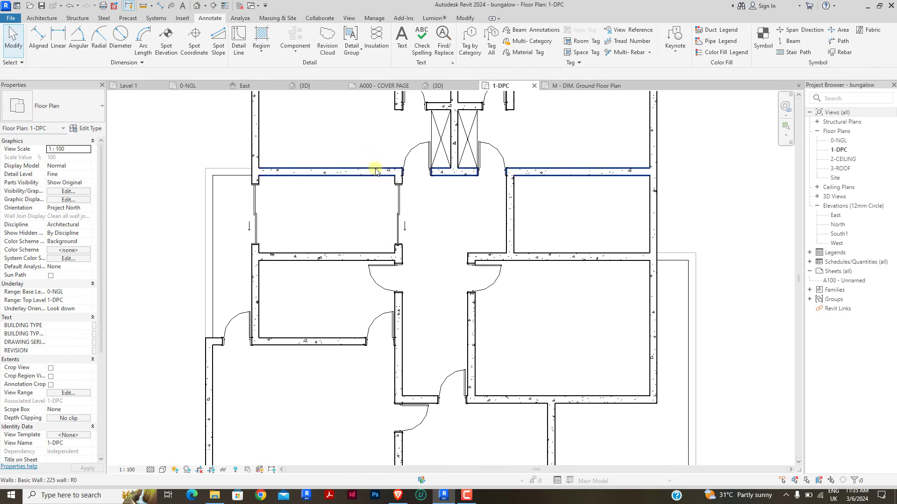
# Step: Examine the floor plan around the sliding doors and the remaining rooms for openings that still need doors
pyautogui.scroll(-2, 397, 224)
pyautogui.scroll(2, 310, 146)
pyautogui.scroll(-1, 266, 180)
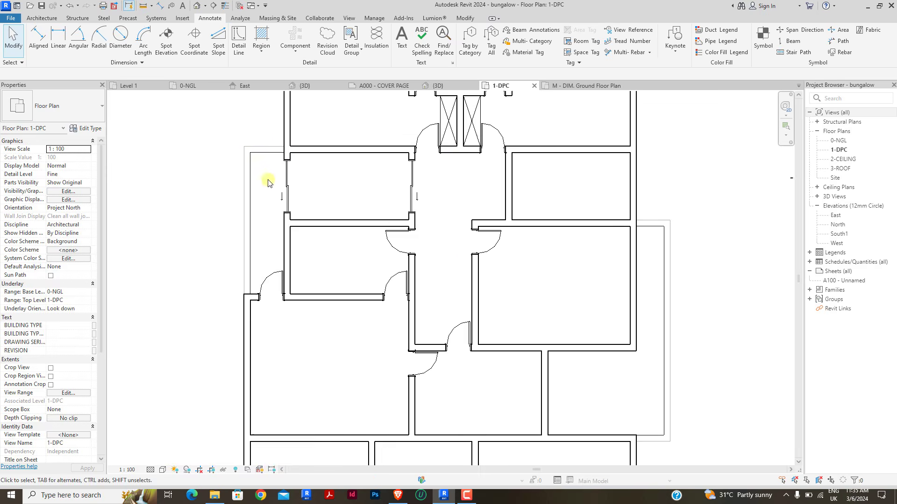
pyautogui.scroll(-1, 342, 180)
pyautogui.scroll(-1, 369, 178)
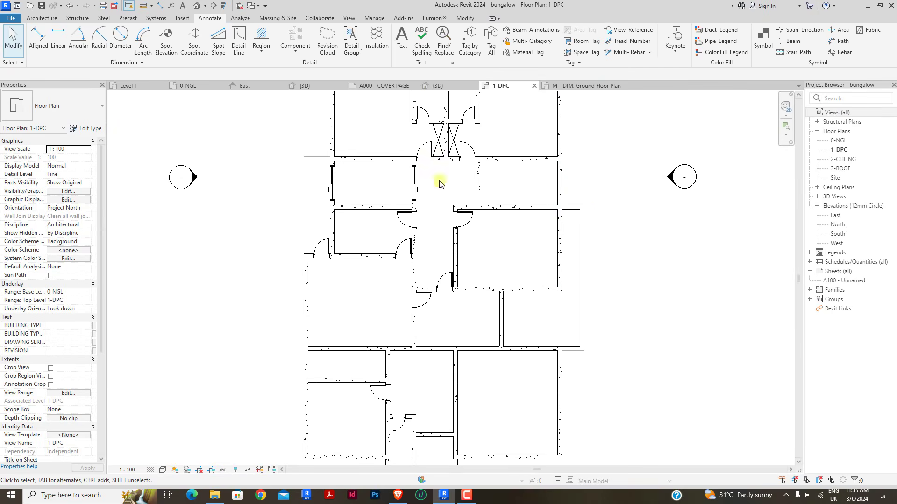
pyautogui.scroll(2, 331, 184)
pyautogui.scroll(1, 350, 202)
pyautogui.scroll(-2, 369, 212)
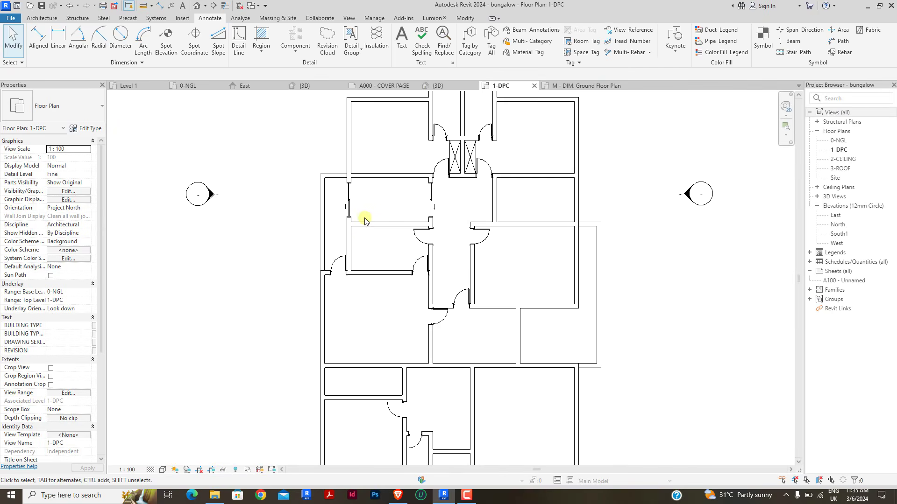
pyautogui.scroll(-1, 436, 194)
pyautogui.scroll(2, 494, 201)
pyautogui.scroll(-2, 467, 198)
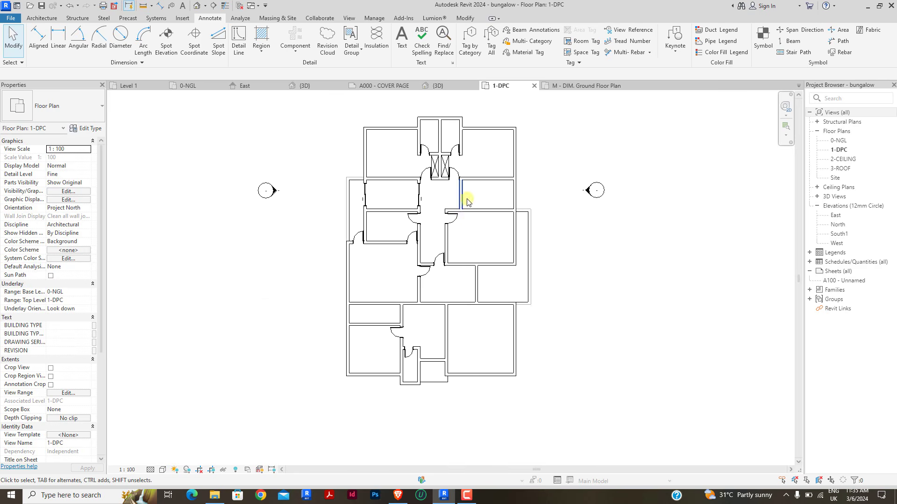
pyautogui.scroll(-1, 418, 248)
pyautogui.scroll(1, 418, 248)
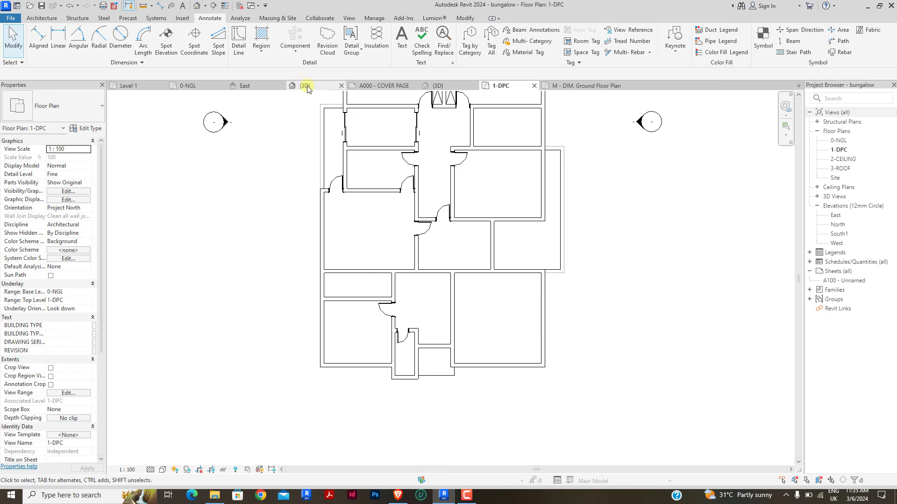
# Step: Place another 1800 mm glass sliding door in the west wall of the large southeast room, 1000 mm from the hall's south wall
pyautogui.click(413, 127)
pyautogui.press('c')
pyautogui.press('s')
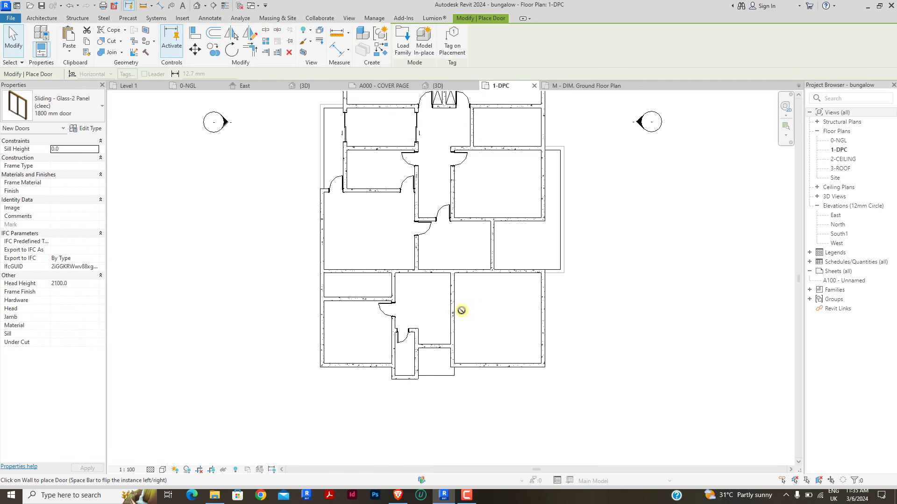
pyautogui.scroll(-1, 429, 271)
pyautogui.scroll(4, 429, 260)
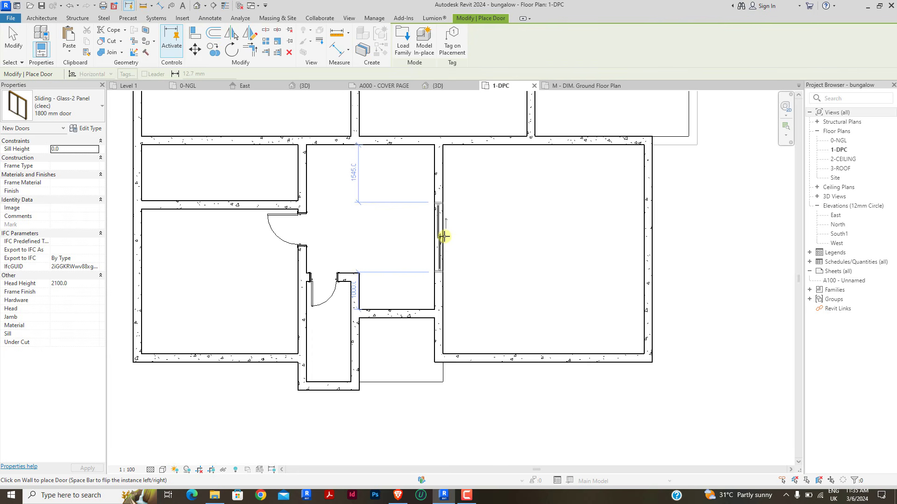
pyautogui.click(443, 236)
pyautogui.rightClick(527, 209)
pyautogui.rightClick(554, 213)
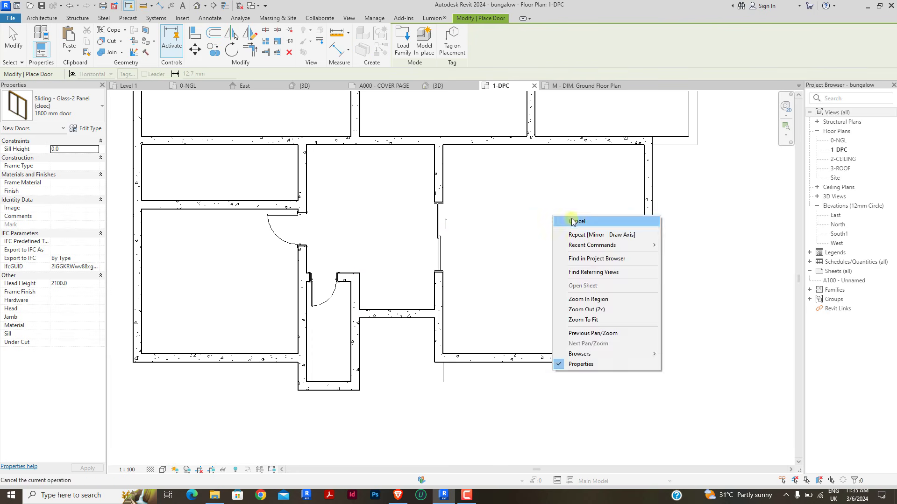
pyautogui.click(574, 219)
# Step: Offset a copy of the southwest exterior west wall 2625 mm eastward, through the small storage room and the room below it
pyautogui.scroll(-5, 411, 244)
pyautogui.scroll(4, 407, 287)
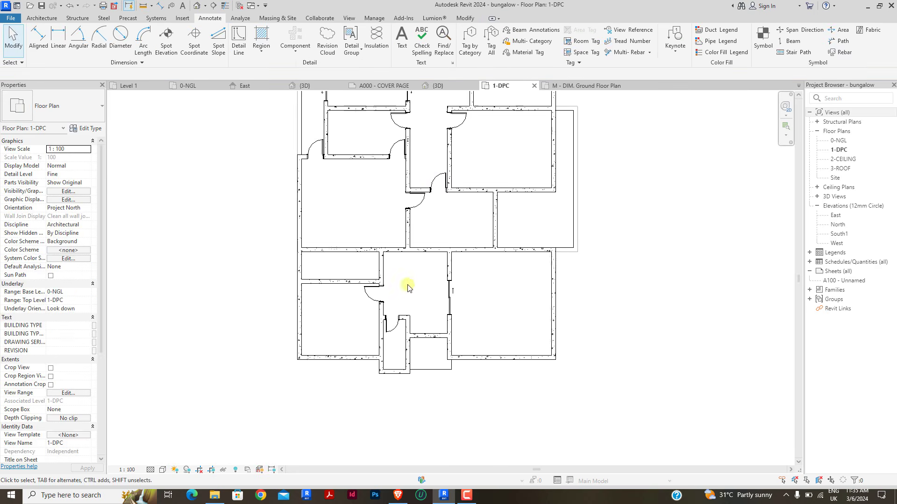
pyautogui.scroll(2, 340, 278)
pyautogui.scroll(-3, 306, 300)
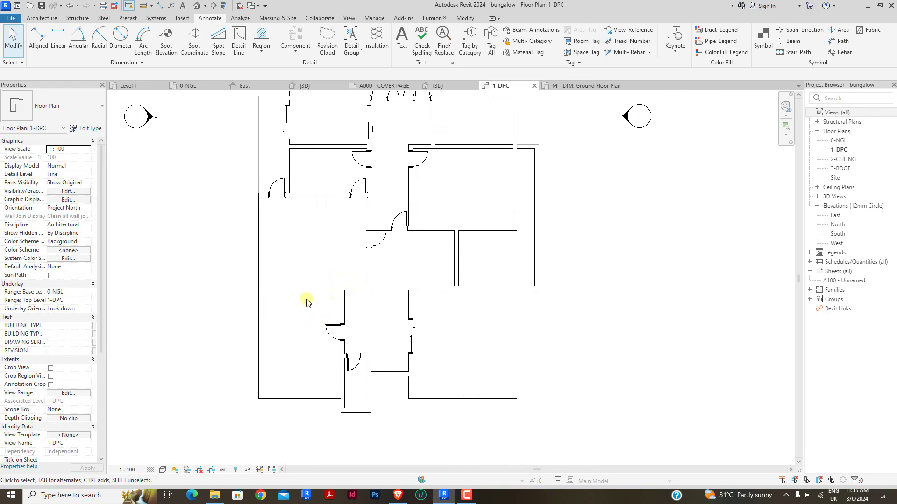
pyautogui.scroll(1, 287, 317)
pyautogui.scroll(2, 244, 290)
pyautogui.scroll(-2, 256, 262)
pyautogui.scroll(2, 334, 266)
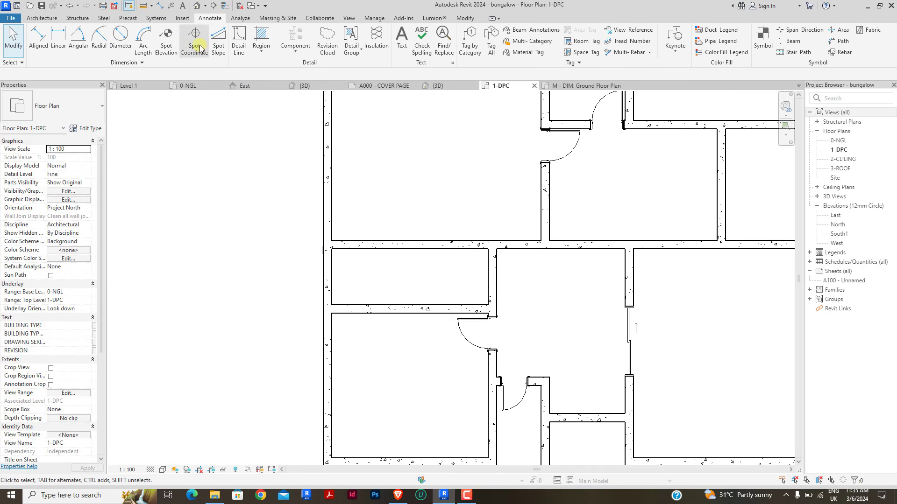
pyautogui.click(464, 19)
pyautogui.click(216, 32)
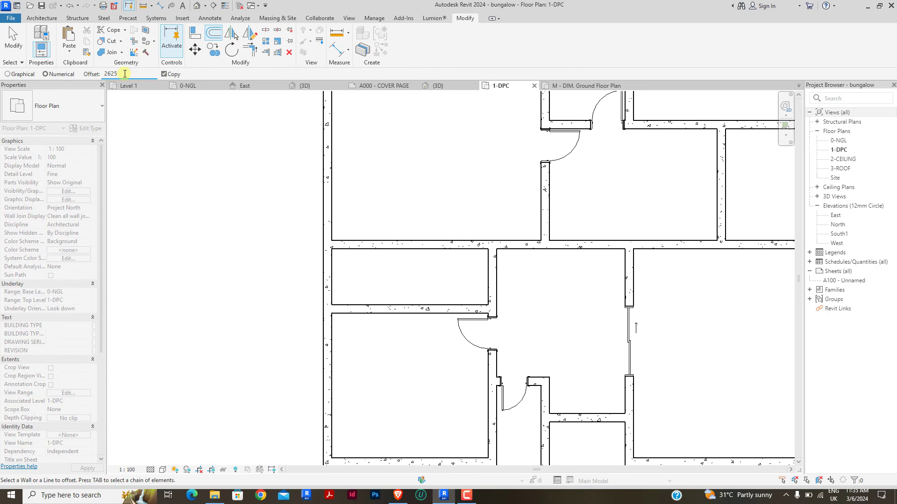
pyautogui.press('Return')
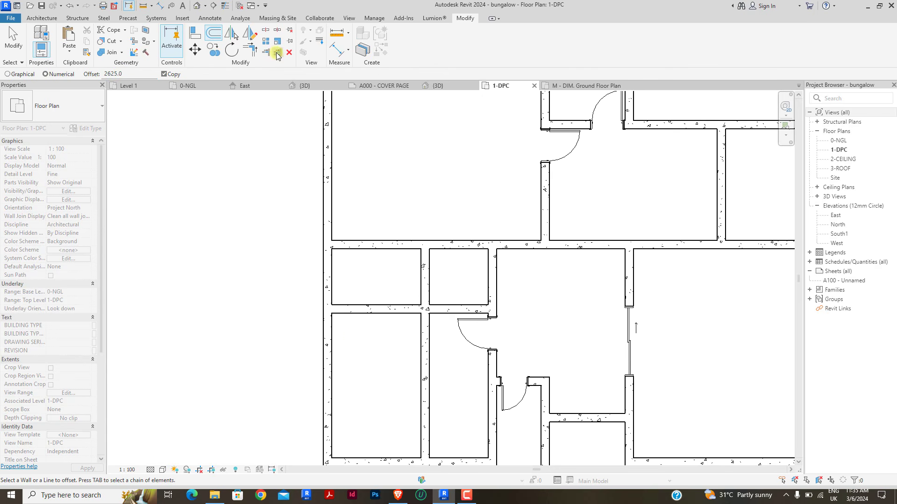
# Step: Trim the new wall at the small room's south wall, keeping only the part north of it
pyautogui.click(266, 53)
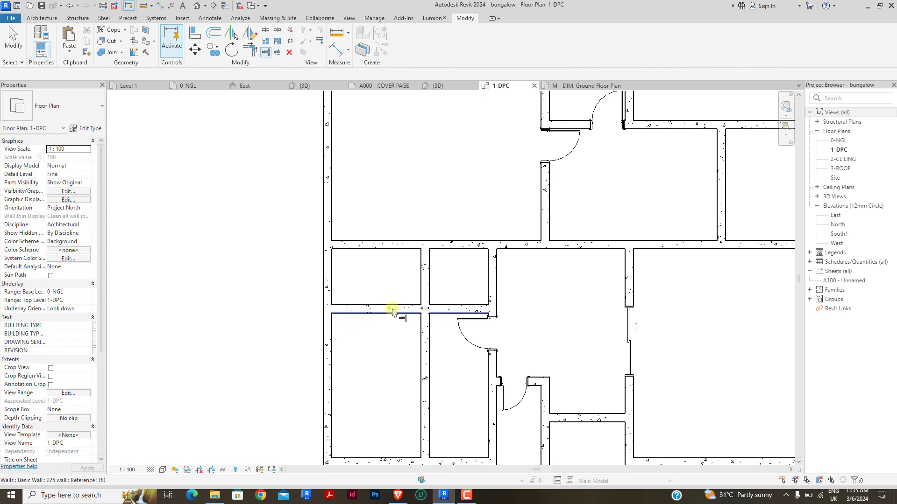
pyautogui.click(403, 308)
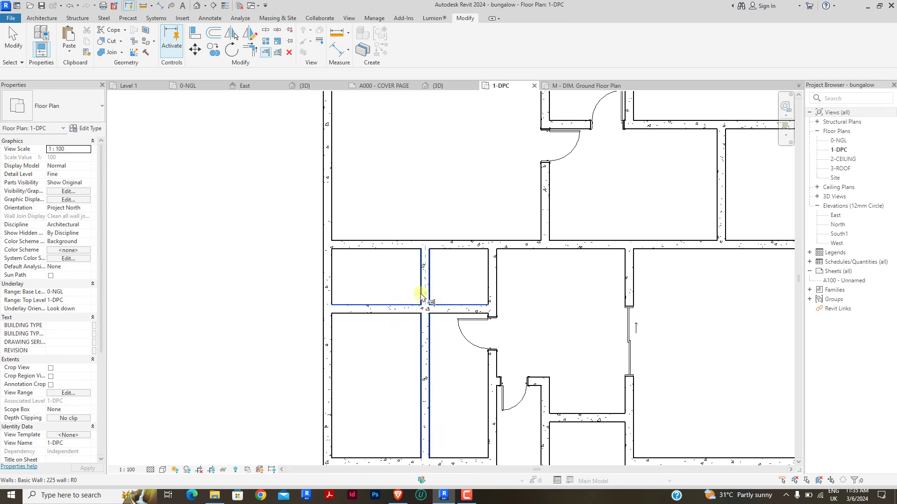
pyautogui.click(421, 295)
# Step: Split the small room's south wall just east of the new partition and pull the western segment's end back to the partition
pyautogui.press('s')
pyautogui.press('l')
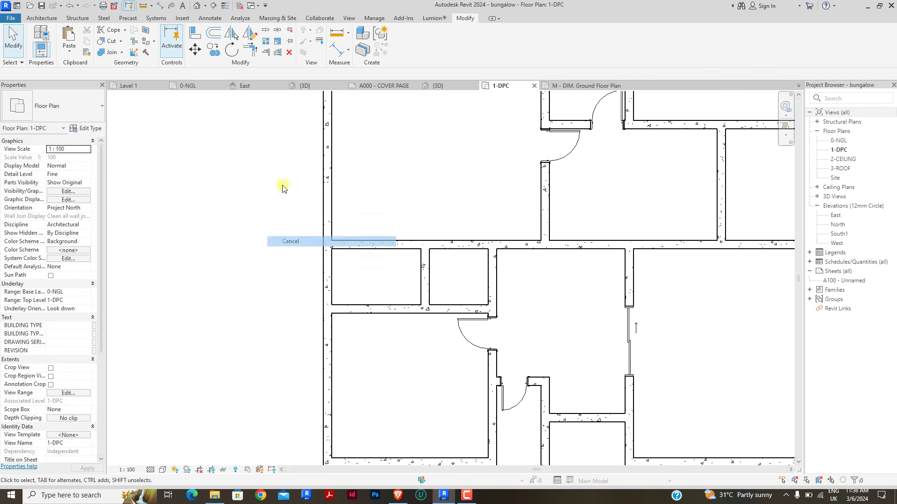
pyautogui.rightClick(436, 269)
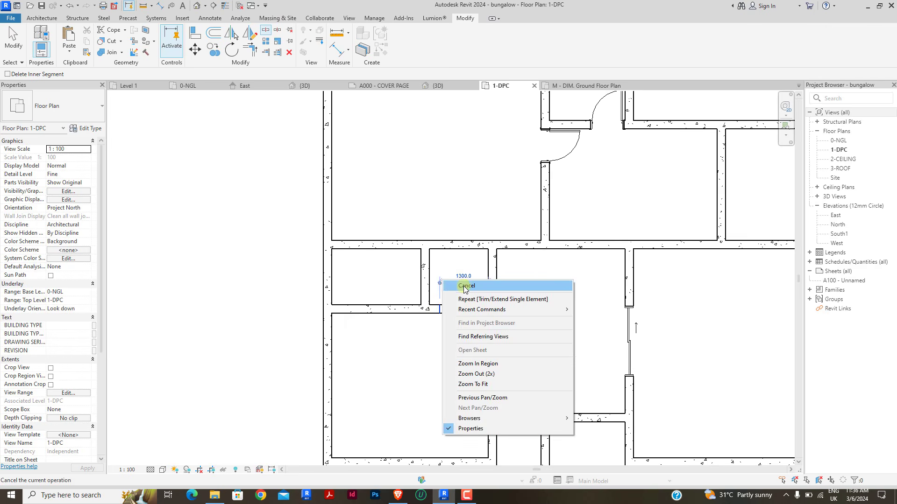
pyautogui.click(449, 275)
pyautogui.rightClick(443, 281)
pyautogui.click(455, 286)
pyautogui.click(425, 313)
pyautogui.moveTo(439, 309); pyautogui.dragTo(425, 309)
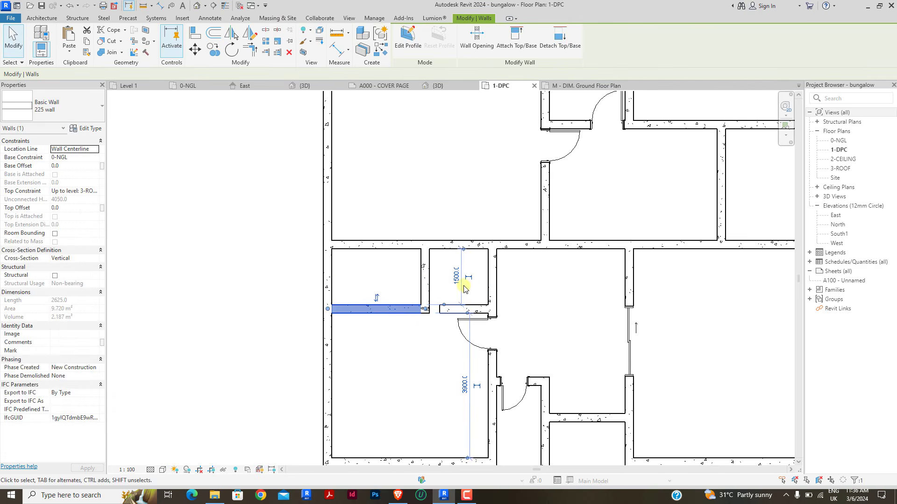
pyautogui.click(373, 288)
# Step: Shorten the remaining eastern wall stub above the southwest room's door to a centreline length of 600 mm
pyautogui.scroll(-3, 330, 236)
pyautogui.scroll(4, 477, 290)
pyautogui.scroll(1, 290, 247)
pyautogui.click(284, 245)
pyautogui.moveTo(262, 244); pyautogui.dragTo(301, 244)
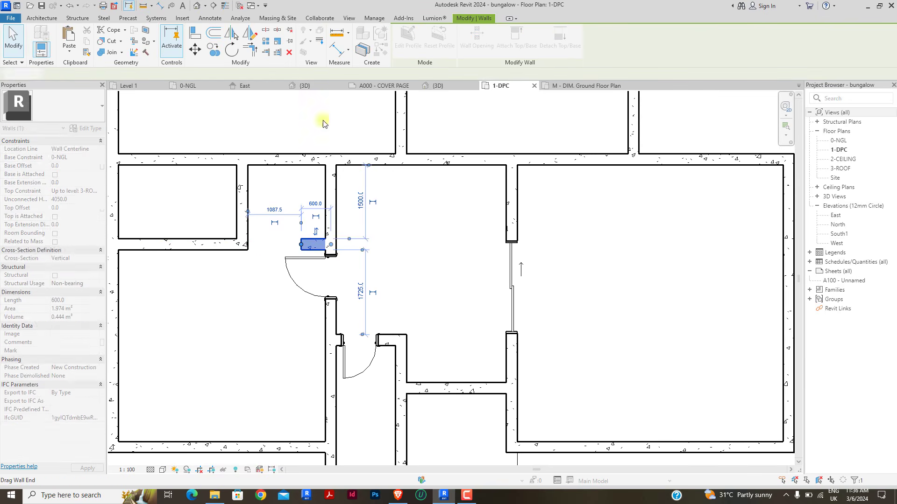
# Step: Add an aligned dimension from the wall stub's free end to the adjoining wall's west face and end dimensioning
pyautogui.click(334, 49)
pyautogui.scroll(3, 326, 226)
pyautogui.click(289, 238)
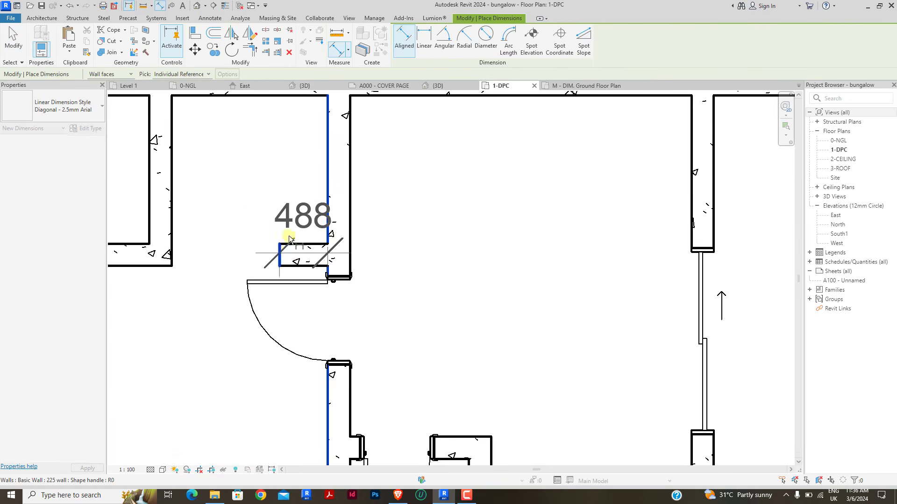
pyautogui.click(373, 212)
pyautogui.rightClick(434, 174)
pyautogui.click(454, 178)
pyautogui.rightClick(458, 186)
pyautogui.click(470, 190)
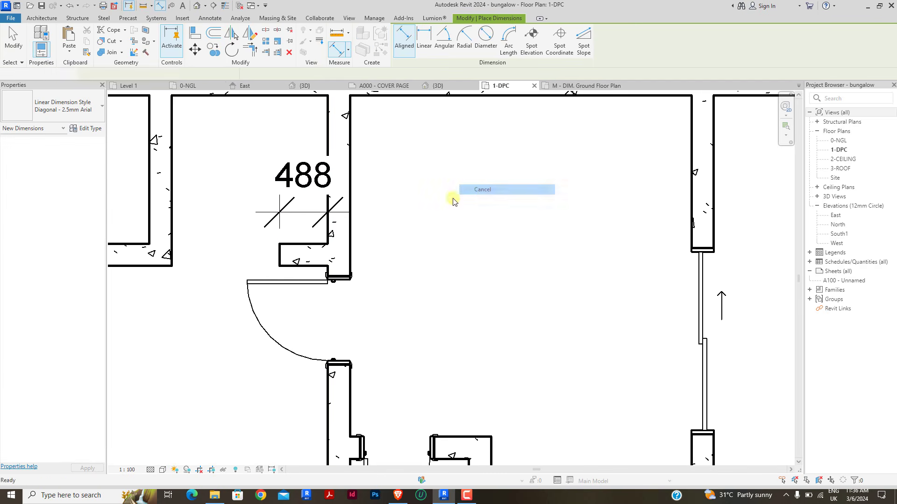
# Step: Set the wall stub's dimensioned projection from the adjoining wall face to 600 mm
pyautogui.click(299, 256)
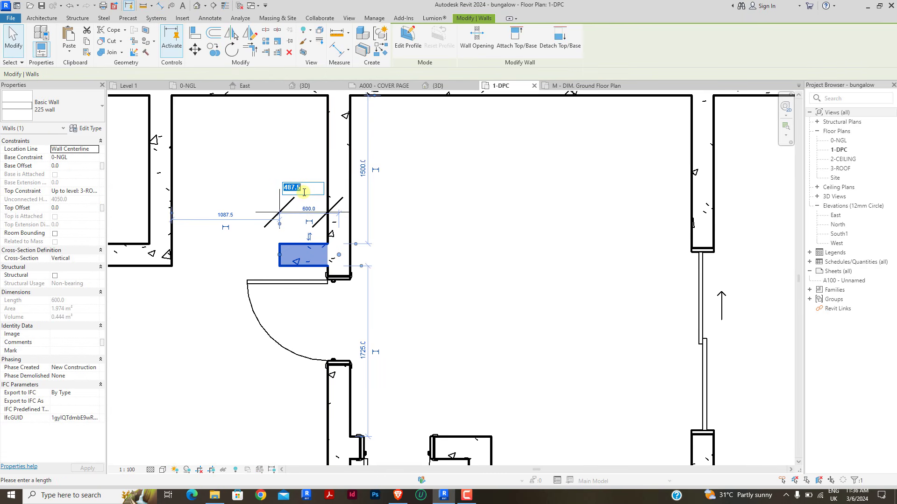
pyautogui.press('Return')
pyautogui.click(467, 216)
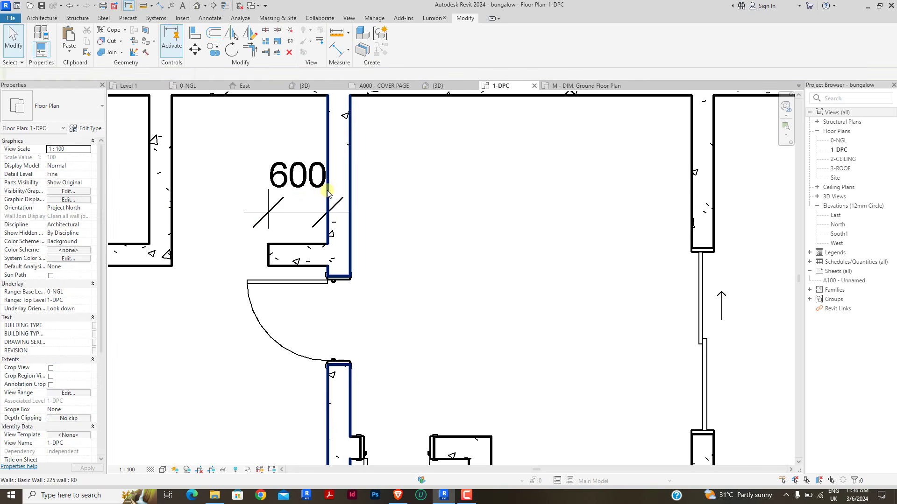
# Step: Delete the wall stub's 600 mm dimension and draw a detail line from the stub's free corner north to the wall, closing the closet's west side
pyautogui.click(299, 189)
pyautogui.press('Delete')
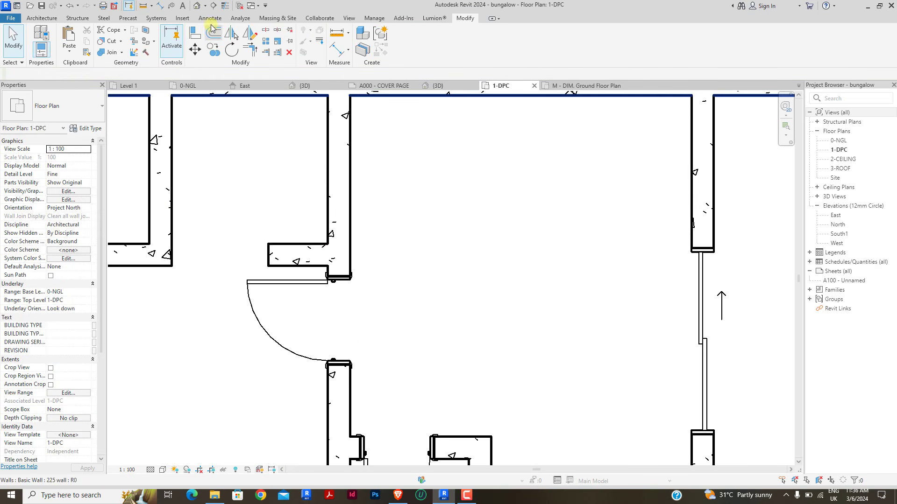
pyautogui.click(210, 21)
pyautogui.click(268, 243)
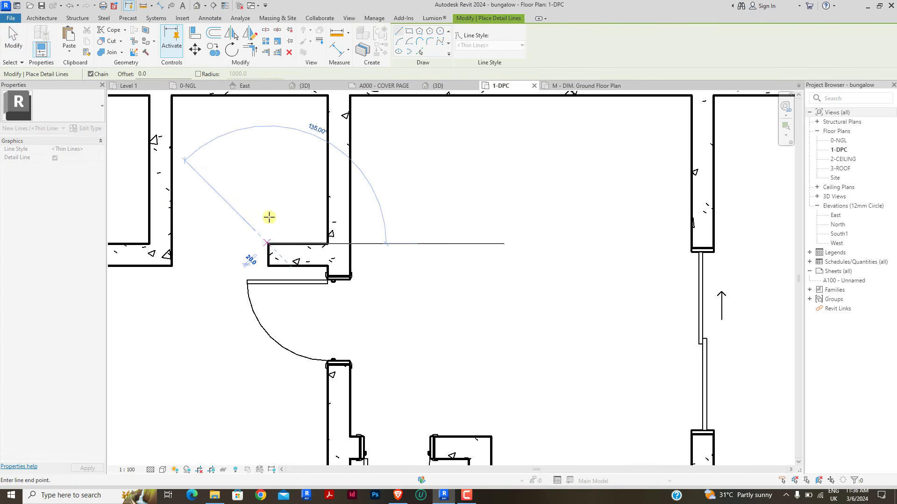
pyautogui.click(268, 96)
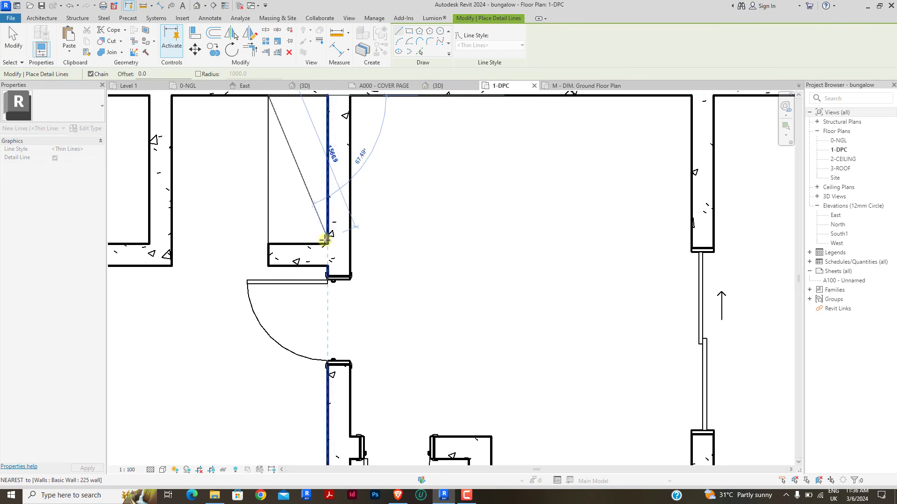
# Step: Cross the closet with two corner-to-corner diagonal detail lines and end line drawing
pyautogui.rightClick(288, 164)
pyautogui.click(306, 171)
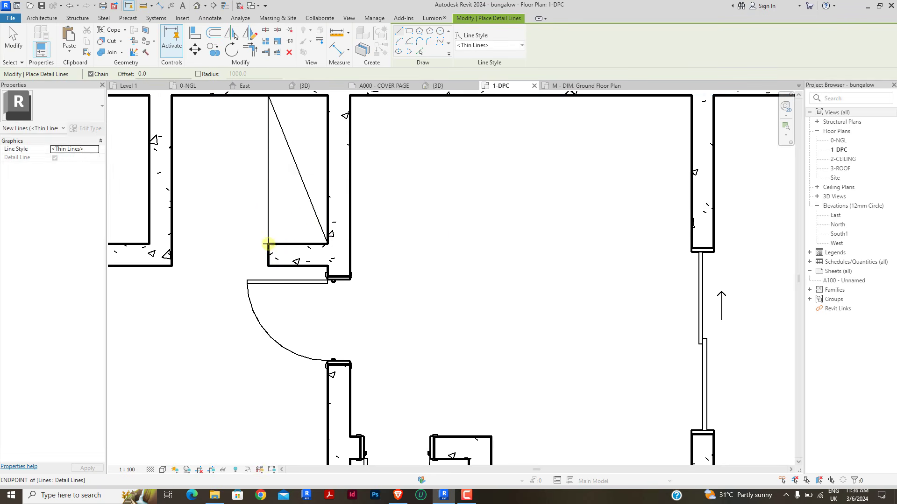
pyautogui.click(268, 244)
pyautogui.click(327, 96)
pyautogui.rightClick(376, 158)
pyautogui.click(400, 163)
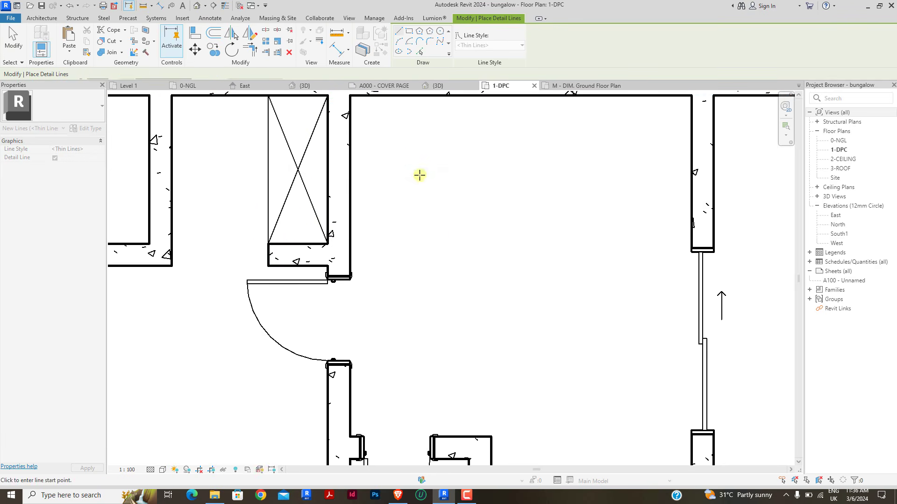
pyautogui.rightClick(401, 169)
pyautogui.click(419, 175)
# Step: Place a 750MM DOOR matching the existing southern one in the small southwest room's east wall, swinging into the room beside its south wall
pyautogui.scroll(-5, 397, 268)
pyautogui.scroll(-3, 268, 252)
pyautogui.scroll(3, 297, 284)
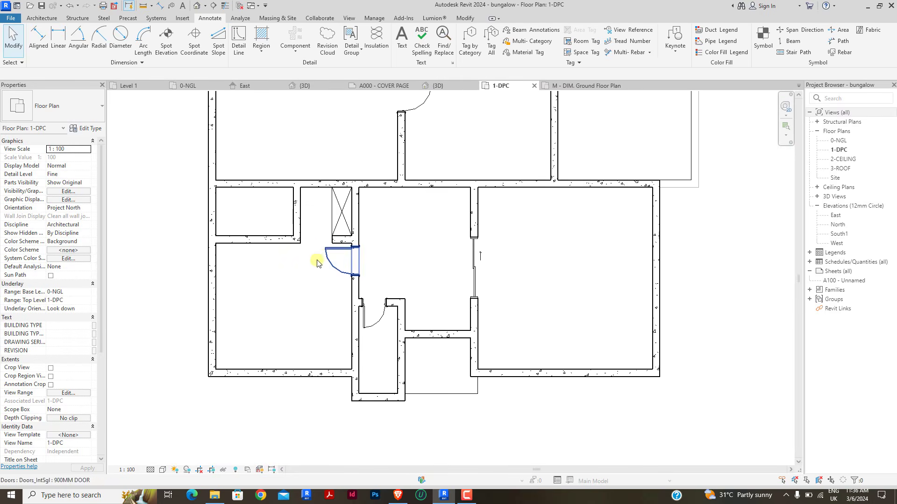
pyautogui.scroll(3, 321, 262)
pyautogui.scroll(-5, 363, 307)
pyautogui.click(371, 318)
pyautogui.scroll(4, 373, 322)
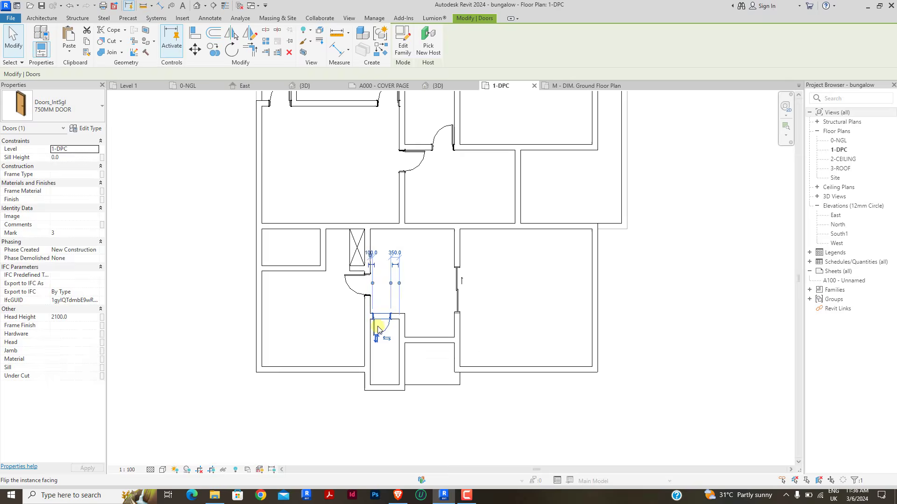
pyautogui.press('c')
pyautogui.press('s')
pyautogui.scroll(-4, 231, 230)
pyautogui.scroll(4, 236, 232)
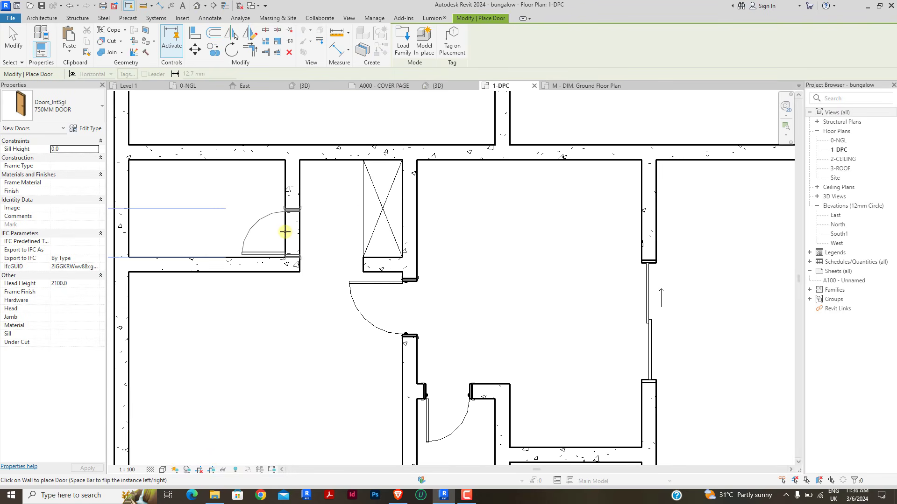
pyautogui.click(285, 232)
pyautogui.press('Escape')
pyautogui.press('Escape')
pyautogui.scroll(-5, 341, 251)
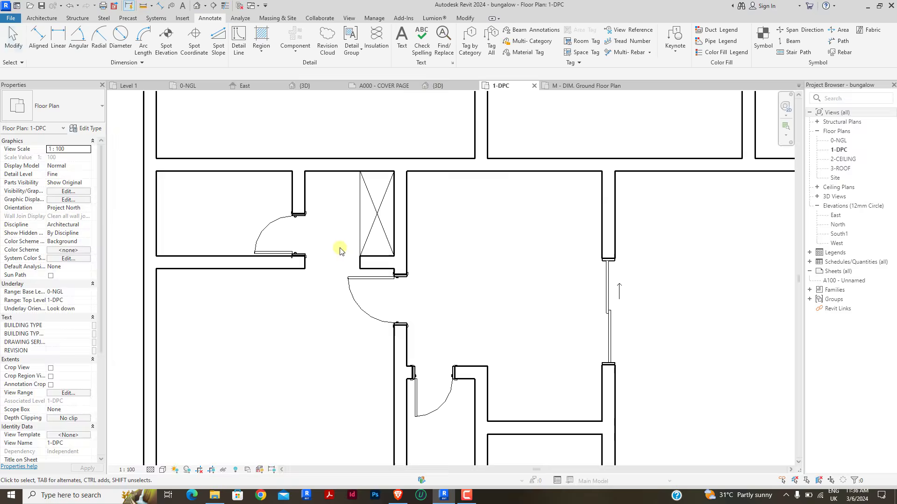
# Step: Examine the 1-DPC floor plan's room, door and closet layout, from the southwest rooms to the undivided small room on the east side
pyautogui.scroll(-2, 391, 334)
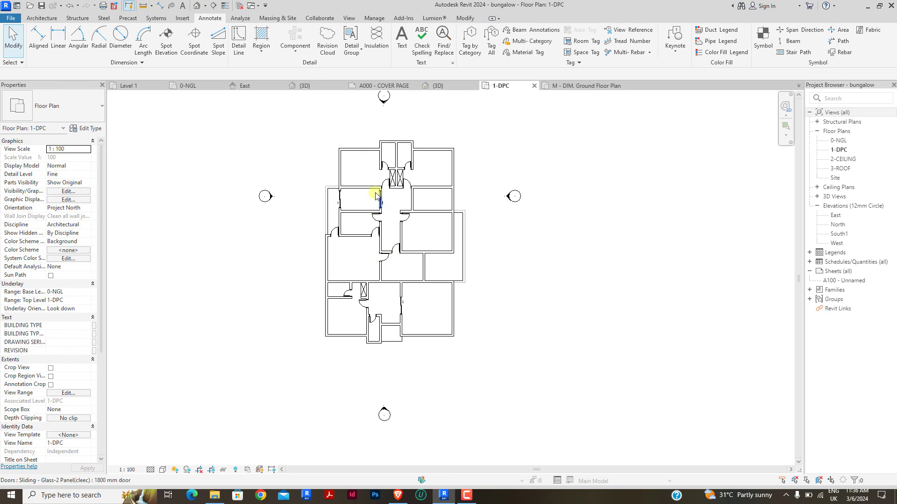
pyautogui.scroll(4, 376, 193)
pyautogui.scroll(-2, 342, 213)
pyautogui.scroll(1, 456, 154)
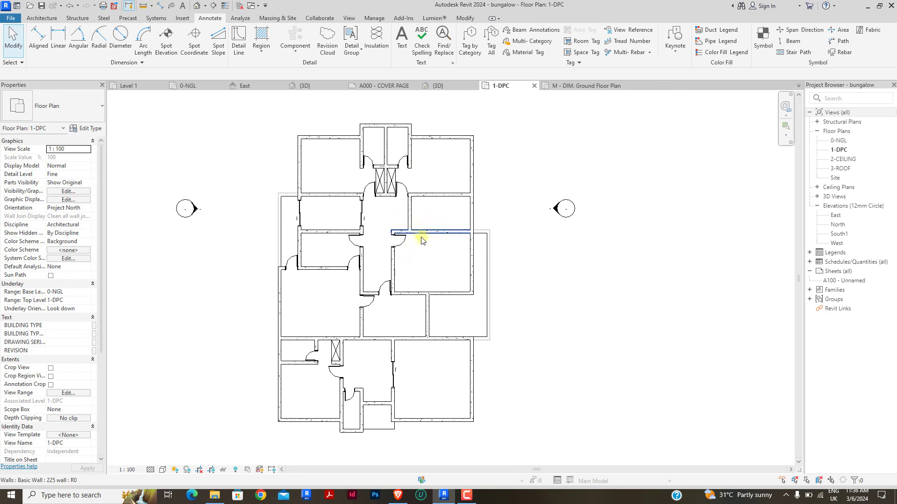
pyautogui.scroll(-2, 450, 246)
pyautogui.scroll(1, 453, 177)
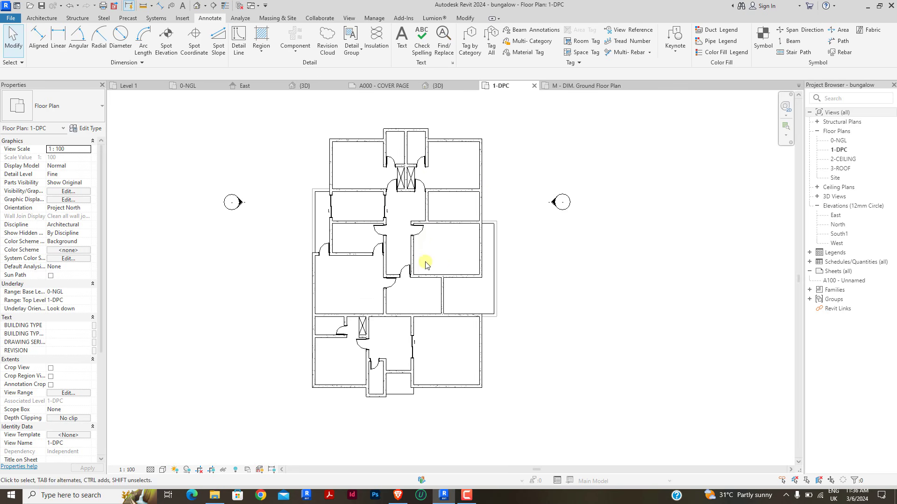
pyautogui.scroll(1, 431, 306)
pyautogui.scroll(2, 342, 391)
pyautogui.scroll(-1, 400, 386)
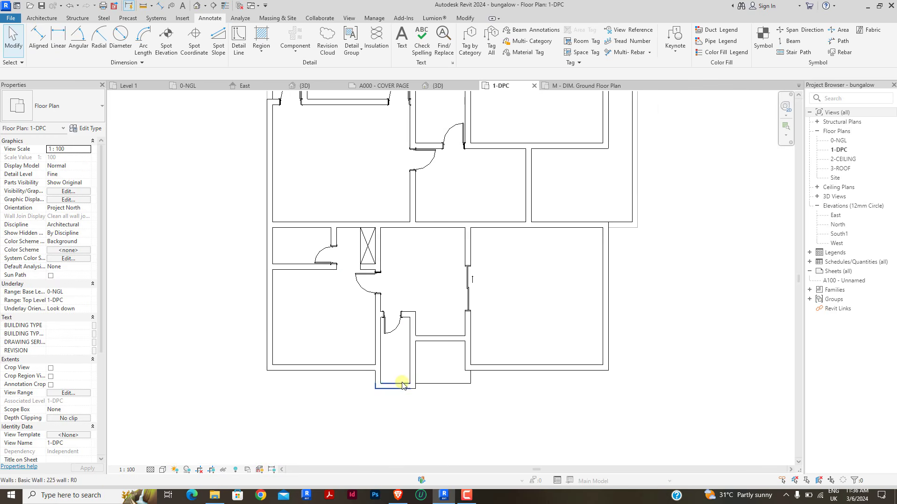
pyautogui.scroll(-4, 324, 275)
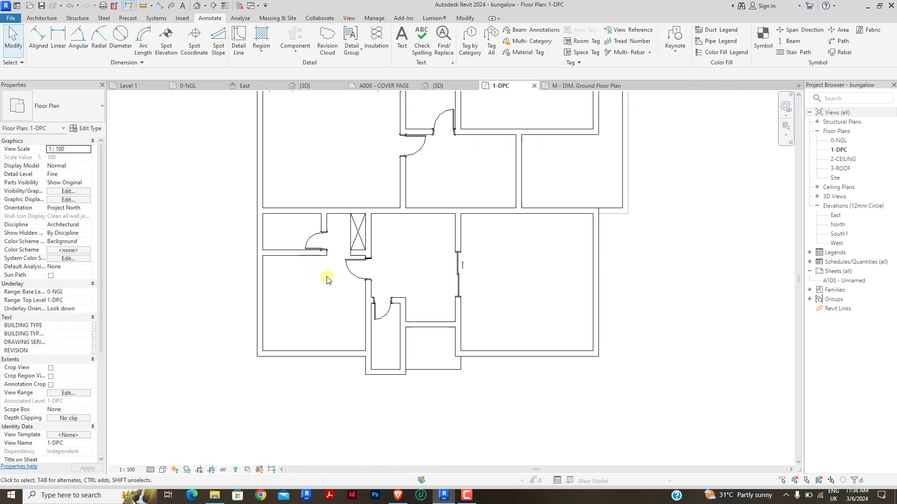
pyautogui.scroll(3, 386, 254)
pyautogui.scroll(-2, 385, 254)
pyautogui.scroll(3, 351, 238)
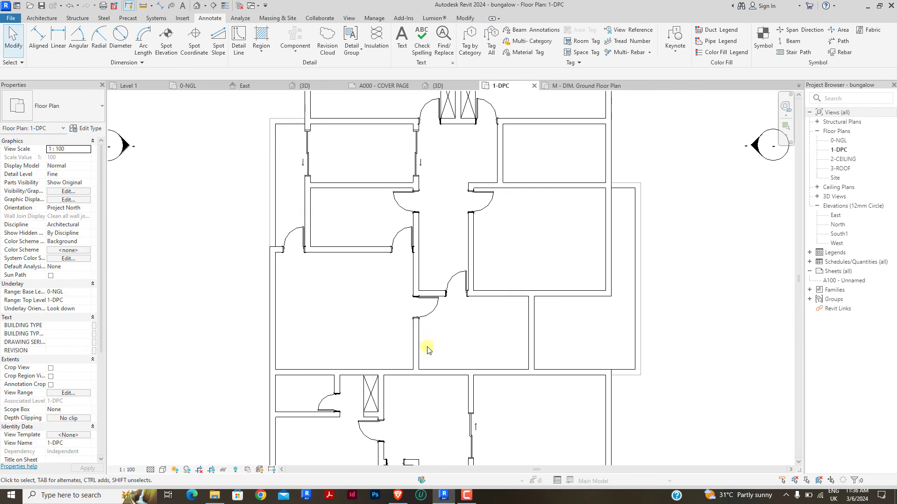
pyautogui.scroll(-2, 308, 316)
pyautogui.scroll(2, 430, 297)
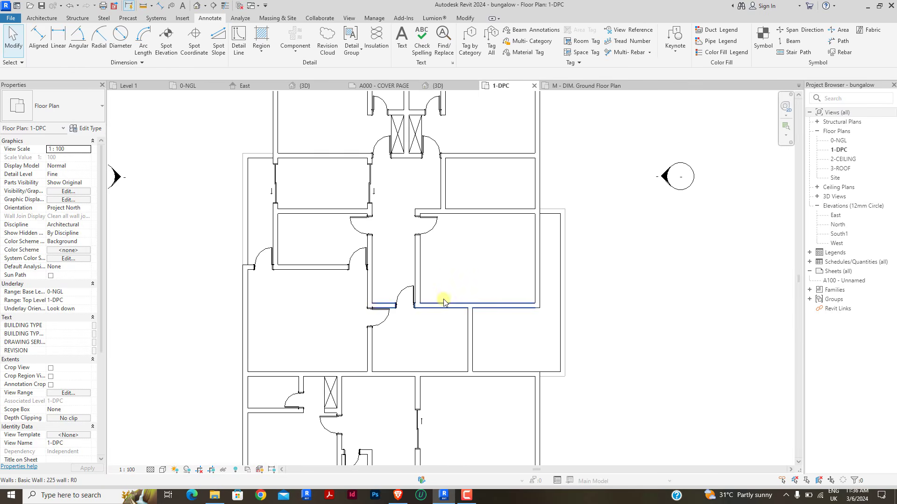
pyautogui.scroll(-2, 436, 262)
pyautogui.scroll(3, 442, 257)
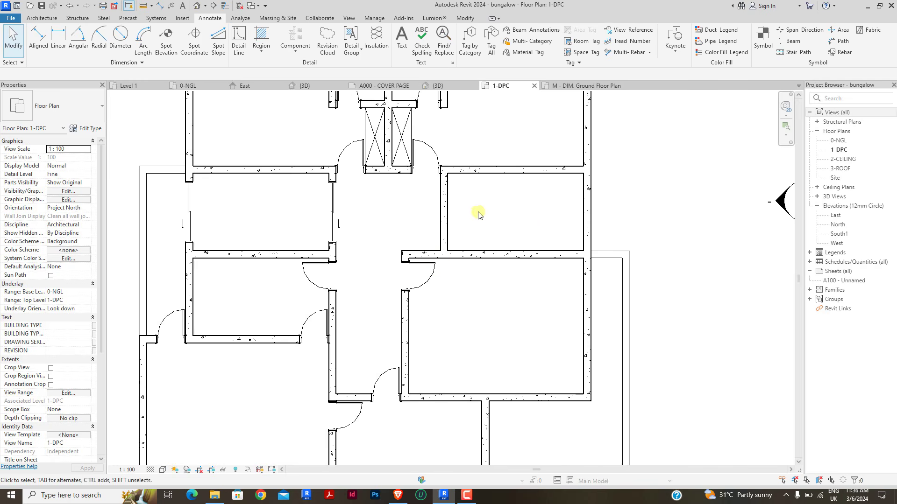
pyautogui.scroll(-3, 531, 200)
pyautogui.scroll(2, 531, 201)
pyautogui.scroll(-3, 500, 221)
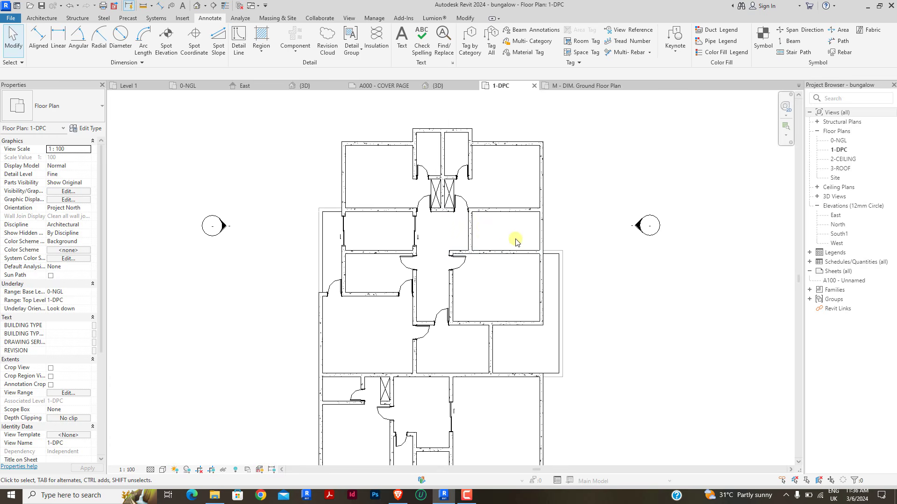
pyautogui.scroll(2, 495, 231)
pyautogui.scroll(-1, 466, 220)
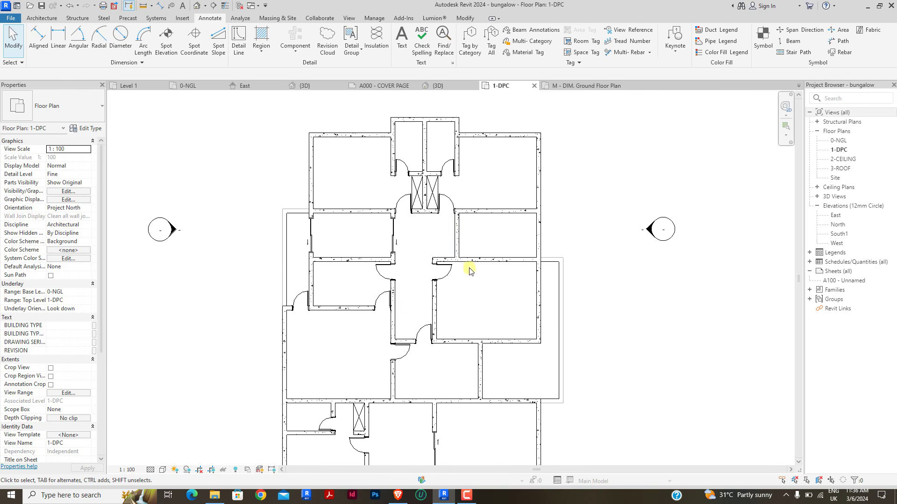
pyautogui.scroll(3, 469, 233)
pyautogui.scroll(-3, 469, 200)
pyautogui.scroll(2, 451, 234)
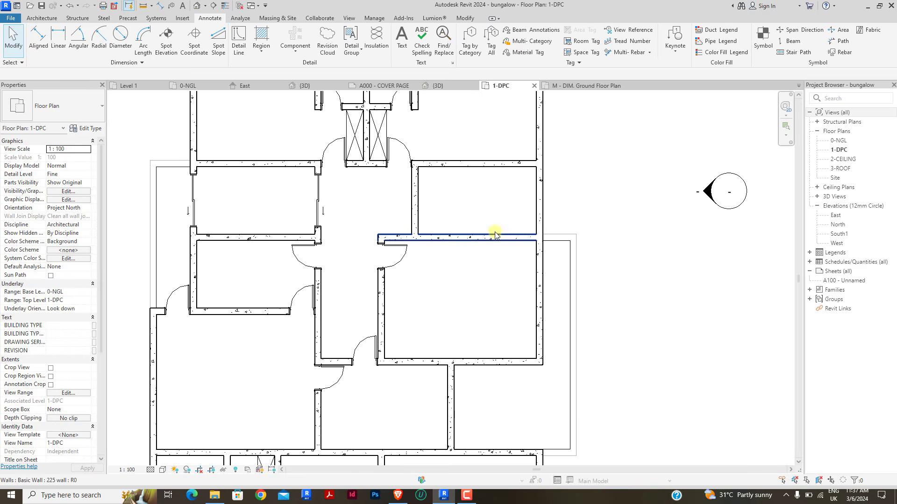
pyautogui.scroll(-1, 481, 230)
pyautogui.scroll(2, 514, 187)
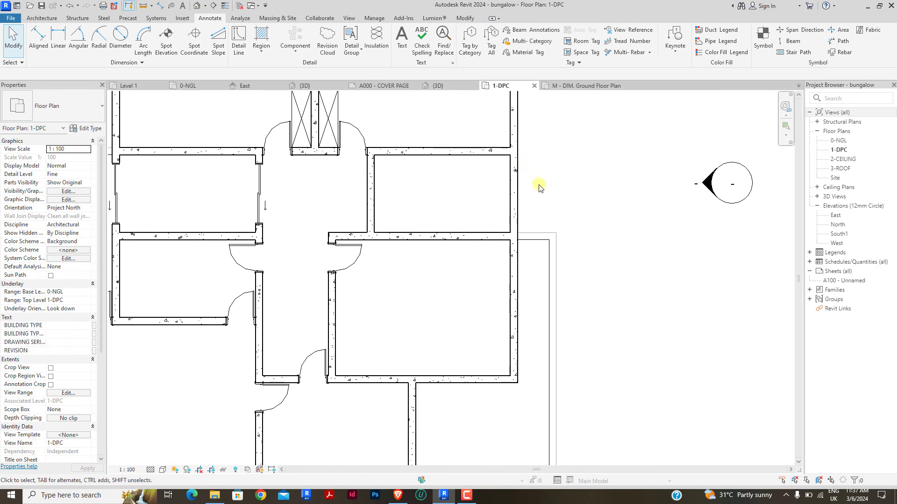
pyautogui.scroll(-1, 538, 187)
# Step: Offset a copy of the east exterior wall 3225 mm inward through the small east room
pyautogui.press('o')
pyautogui.press('f')
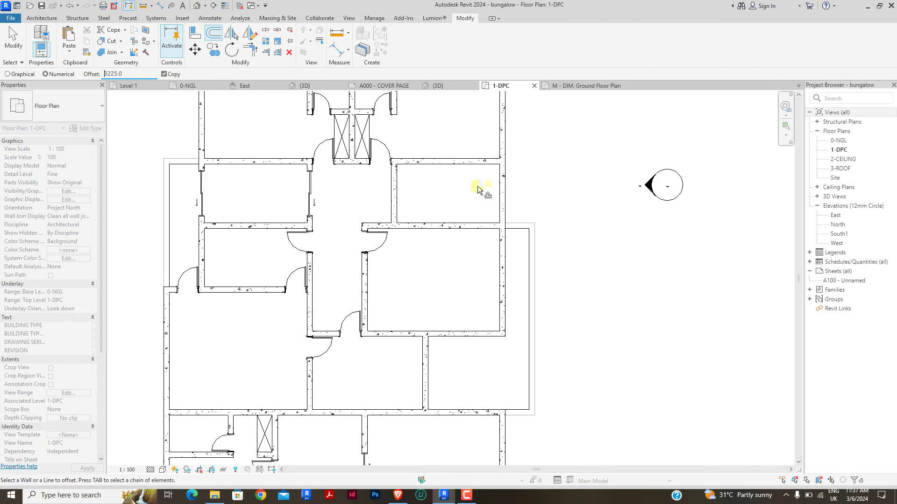
pyautogui.click(498, 190)
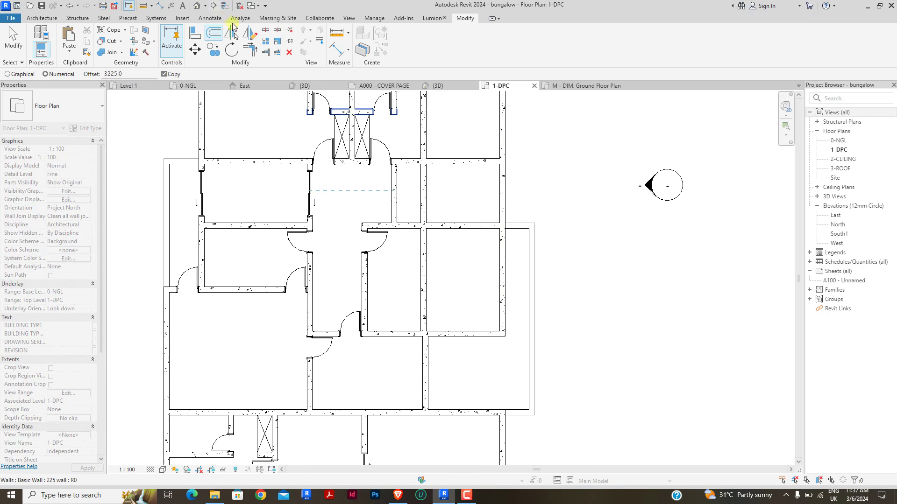
# Step: Trim the new partition so it spans only between the small east room's north and south walls
pyautogui.click(257, 52)
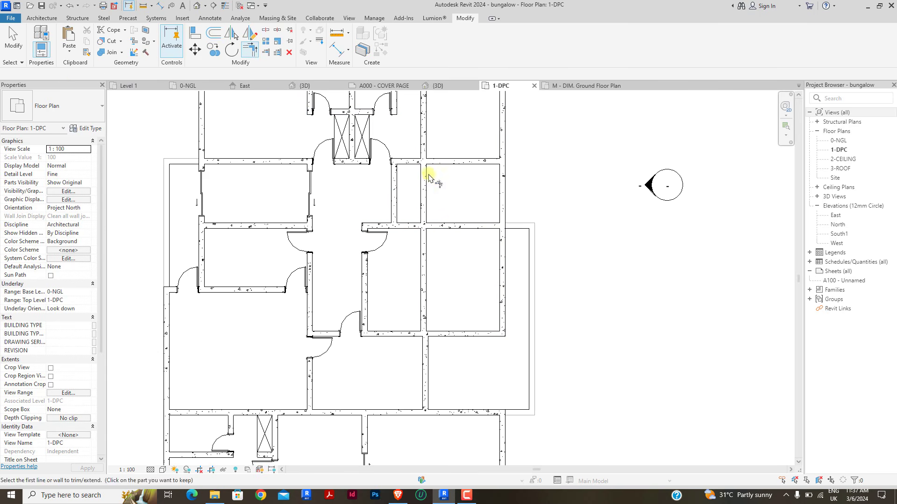
pyautogui.click(265, 51)
pyautogui.click(461, 225)
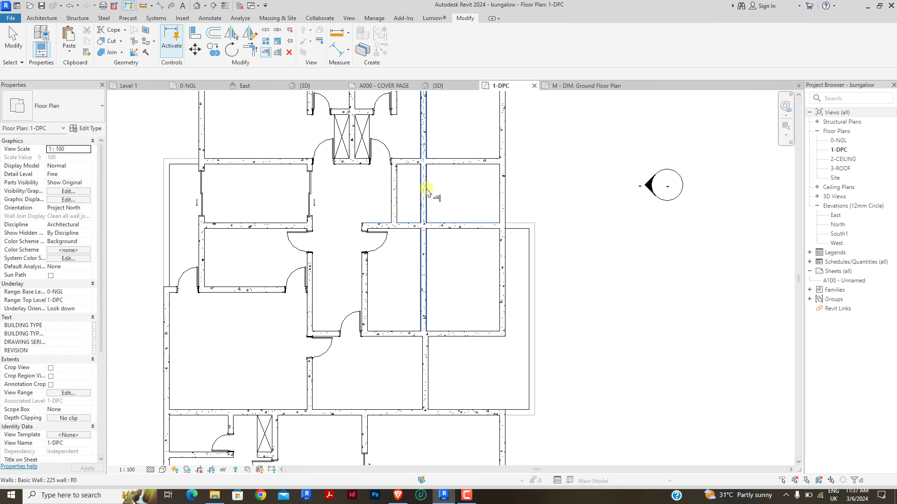
pyautogui.click(427, 190)
pyautogui.rightClick(447, 171)
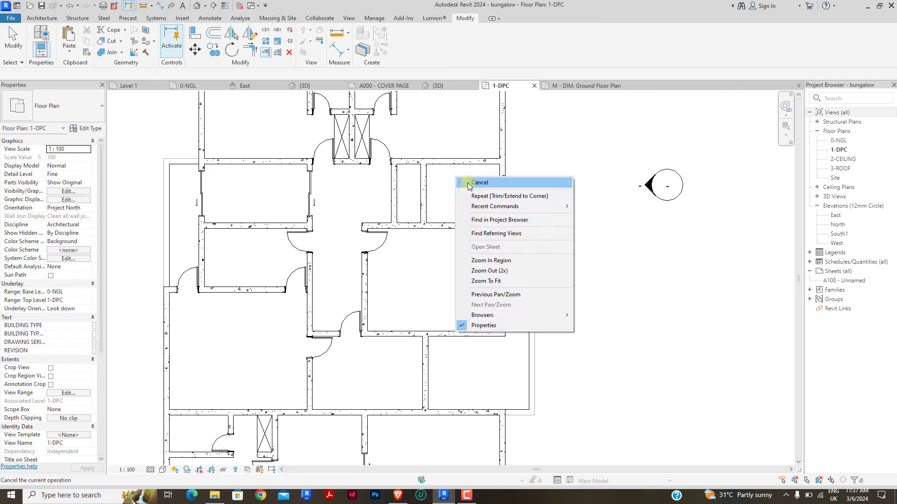
pyautogui.click(457, 176)
# Step: Add an aligned dimension from the new partition's east face to the exterior wall's inner face and end dimensioning
pyautogui.scroll(-3, 463, 226)
pyautogui.scroll(5, 462, 227)
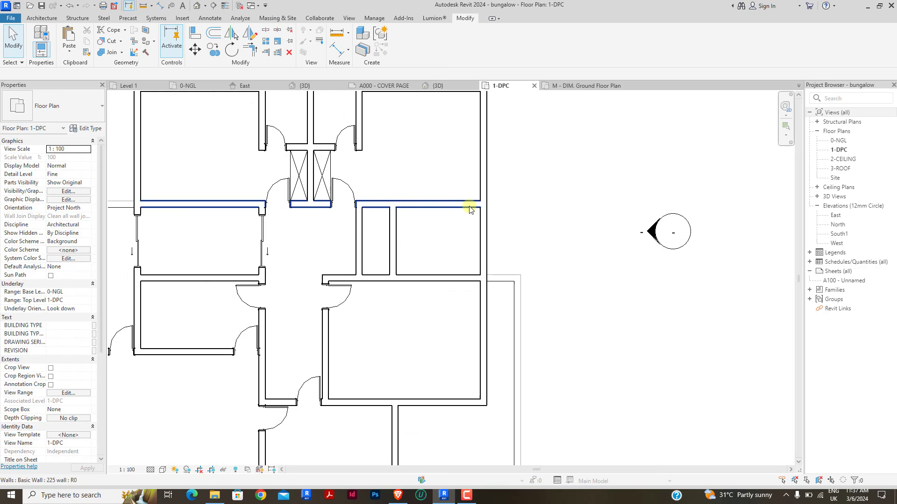
pyautogui.click(338, 49)
pyautogui.click(384, 223)
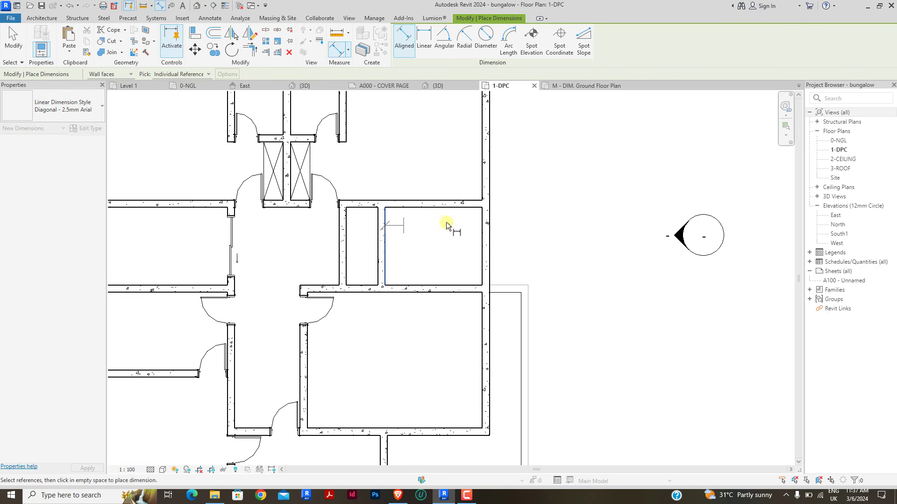
pyautogui.click(482, 226)
pyautogui.click(458, 225)
pyautogui.rightClick(552, 167)
pyautogui.click(569, 173)
pyautogui.rightClick(570, 173)
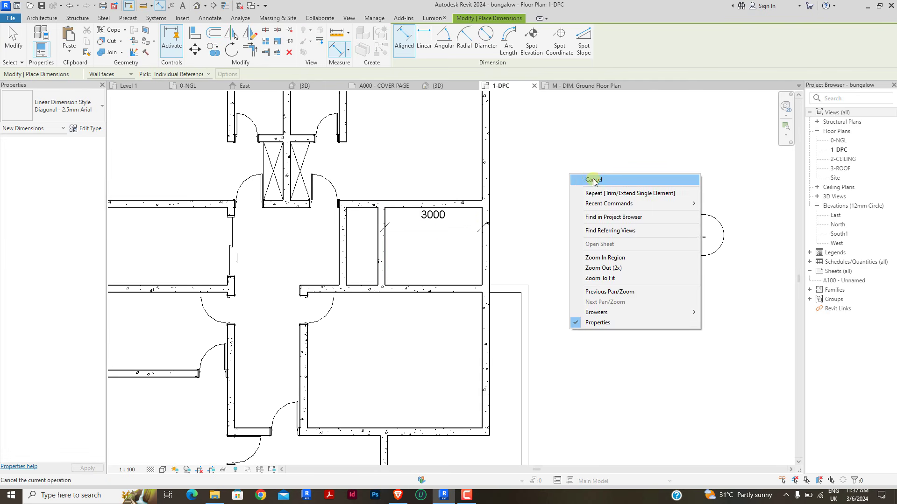
pyautogui.click(593, 182)
# Step: Set the dimensioned distance between the new partition and the east exterior wall to 2400 mm
pyautogui.scroll(-3, 433, 207)
pyautogui.scroll(4, 422, 234)
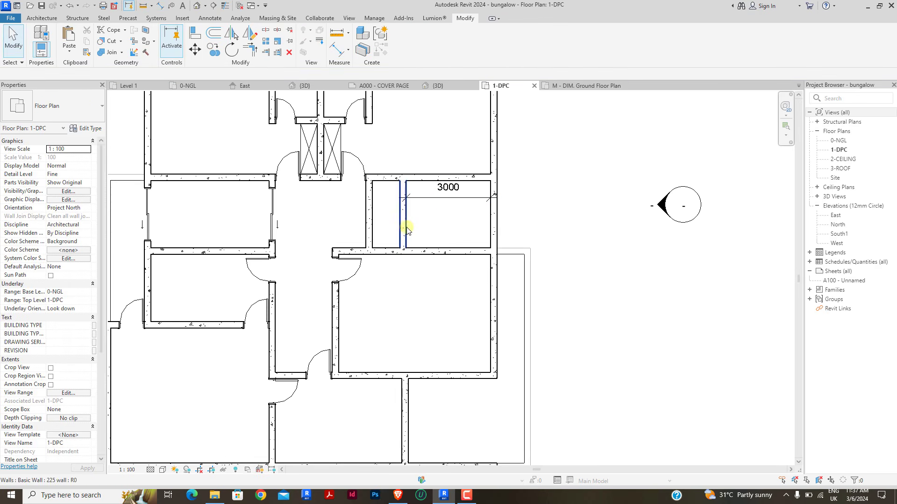
pyautogui.click(403, 225)
pyautogui.click(448, 187)
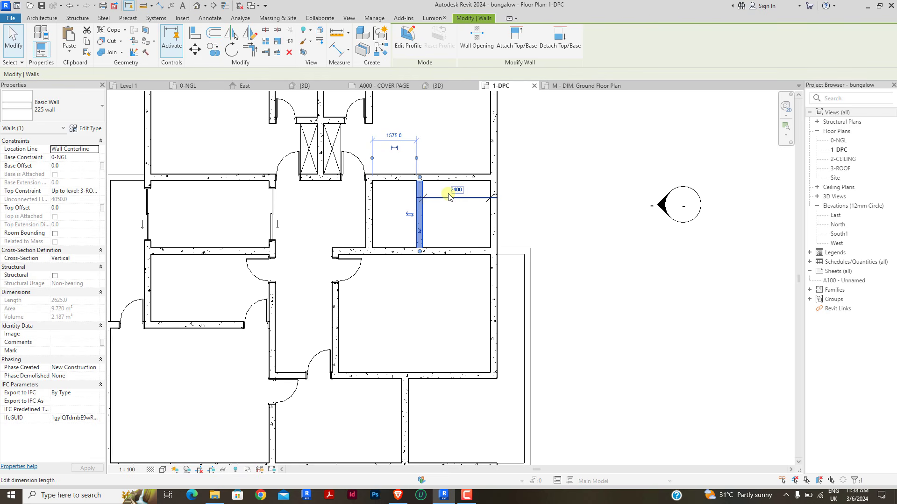
pyautogui.press('Return')
pyautogui.click(517, 194)
# Step: Delete the 2400 mm dimension and add an aligned dimension across the compartment west of the new partition, between its inner wall faces
pyautogui.scroll(-2, 424, 159)
pyautogui.scroll(3, 426, 220)
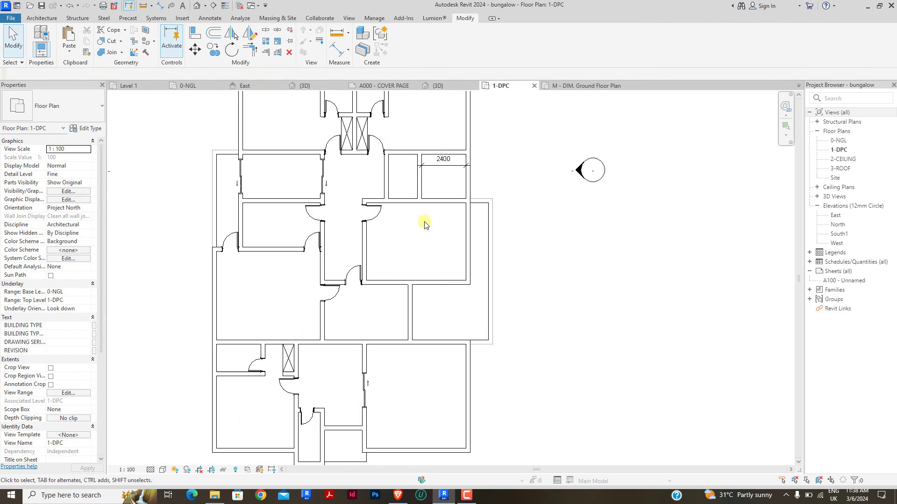
pyautogui.scroll(-3, 461, 186)
pyautogui.scroll(4, 457, 192)
pyautogui.click(457, 192)
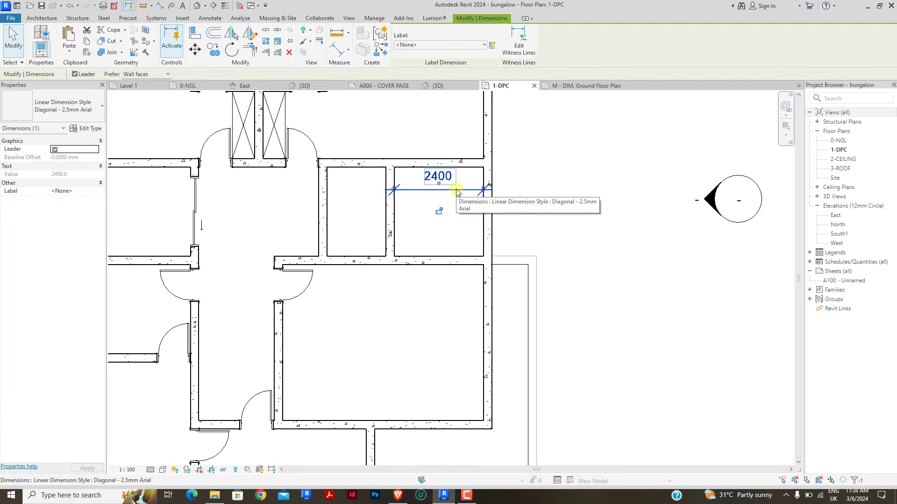
pyautogui.press('Delete')
pyautogui.press('d')
pyautogui.press('i')
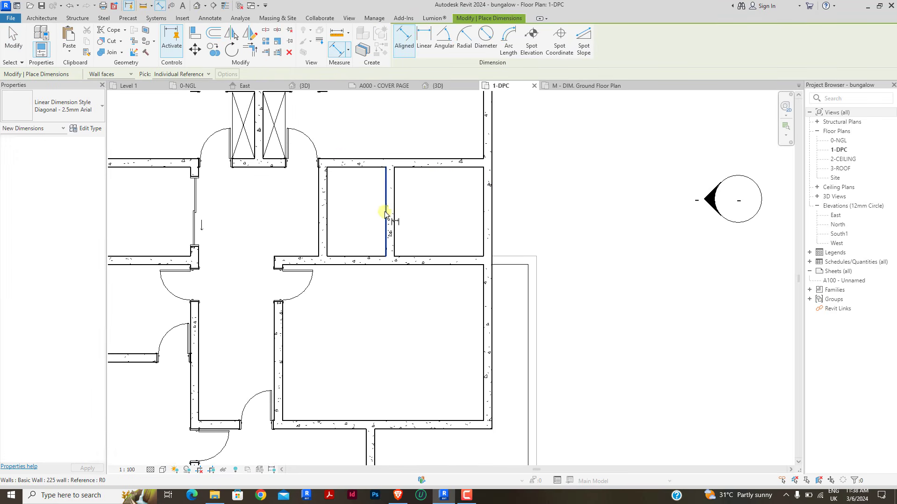
pyautogui.click(386, 186)
pyautogui.click(327, 194)
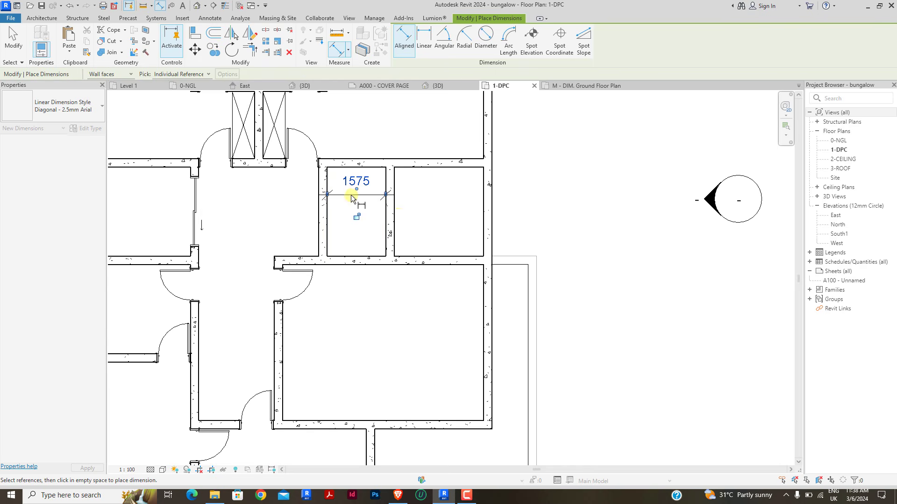
# Step: Add aligned dimensions across the east compartment's width and between its north and south inner wall faces, and end dimensioning
pyautogui.click(395, 192)
pyautogui.click(483, 200)
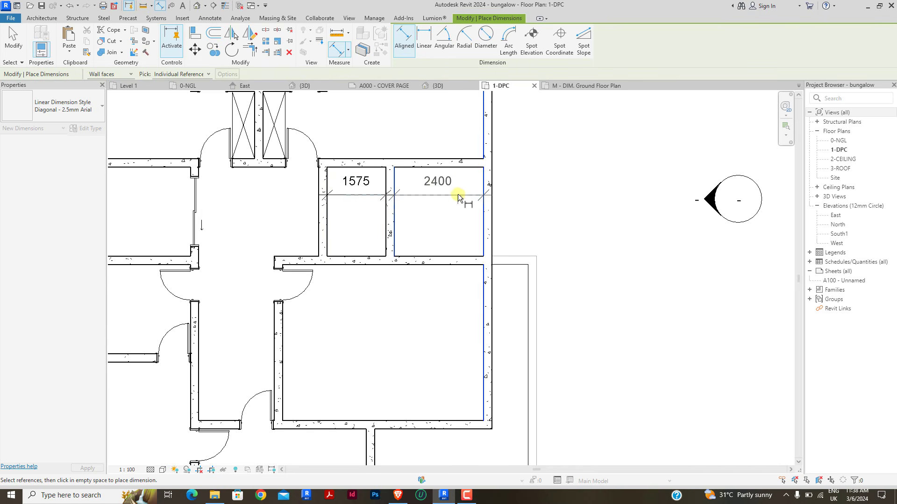
pyautogui.click(458, 197)
pyautogui.click(464, 168)
pyautogui.click(469, 255)
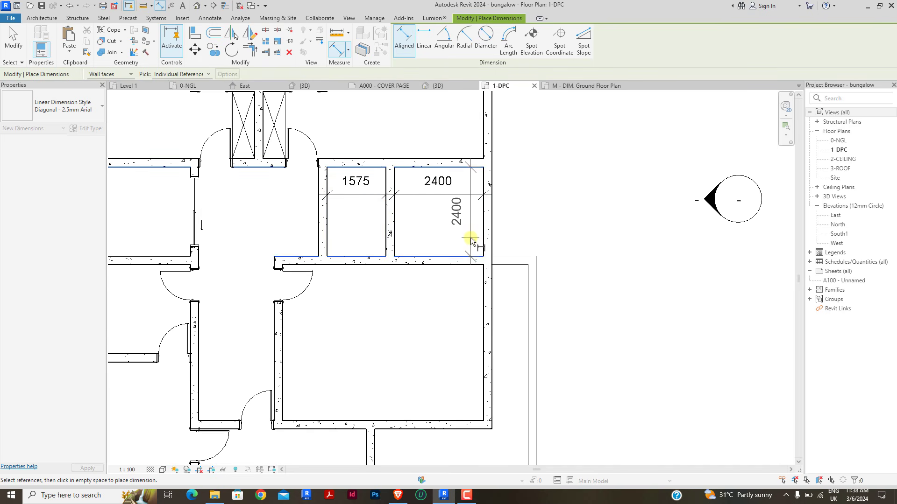
pyautogui.click(470, 237)
pyautogui.rightClick(522, 180)
pyautogui.click(542, 184)
pyautogui.rightClick(542, 184)
pyautogui.click(567, 190)
# Step: Examine the two dimensioned compartments and how they relate to the surrounding rooms and corridor
pyautogui.scroll(-2, 566, 190)
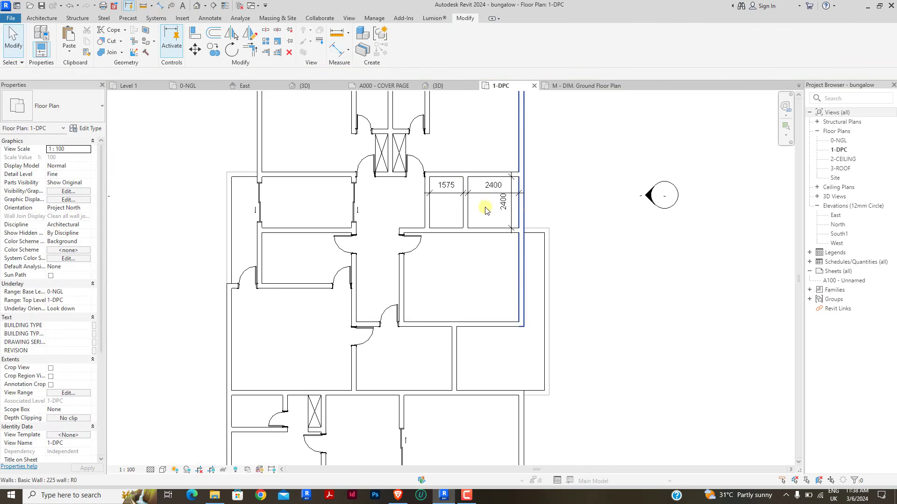
pyautogui.scroll(3, 461, 211)
pyautogui.scroll(-3, 461, 211)
pyautogui.scroll(2, 538, 193)
pyautogui.scroll(-2, 456, 207)
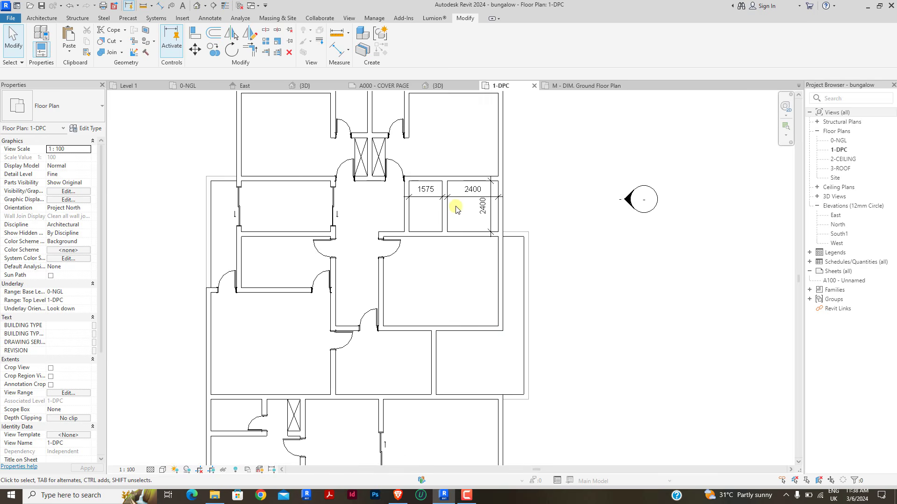
pyautogui.scroll(-2, 457, 209)
pyautogui.scroll(5, 462, 196)
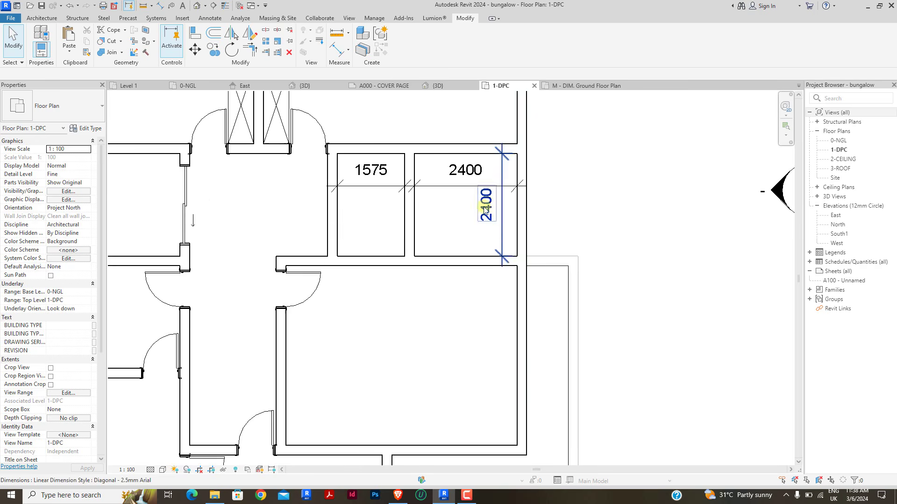
pyautogui.click(377, 170)
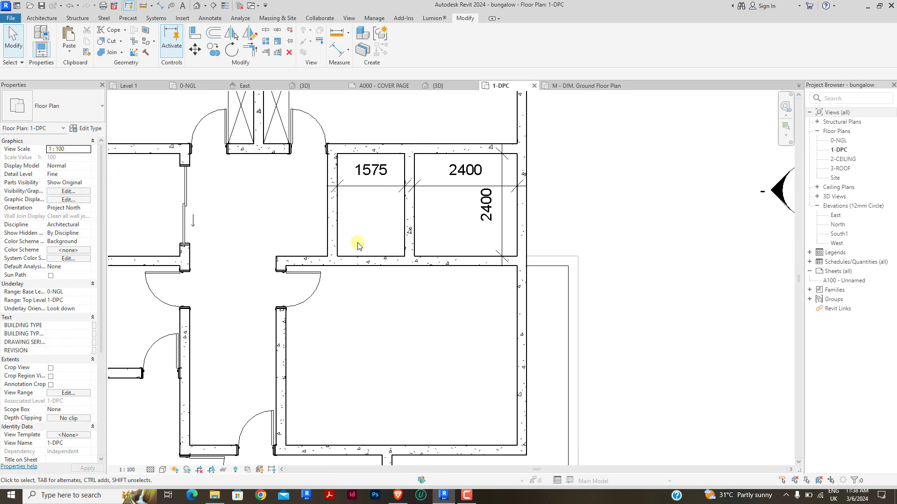
pyautogui.scroll(-4, 369, 224)
pyautogui.scroll(3, 384, 222)
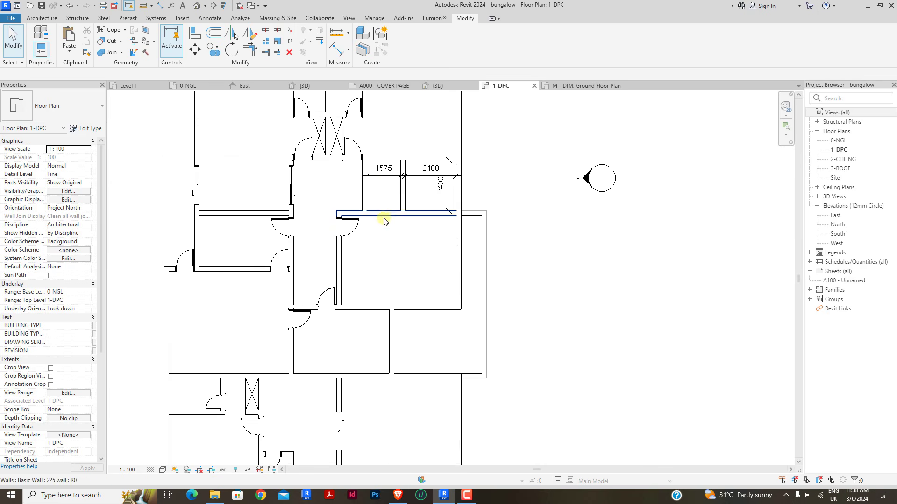
pyautogui.scroll(-3, 364, 222)
pyautogui.scroll(3, 371, 194)
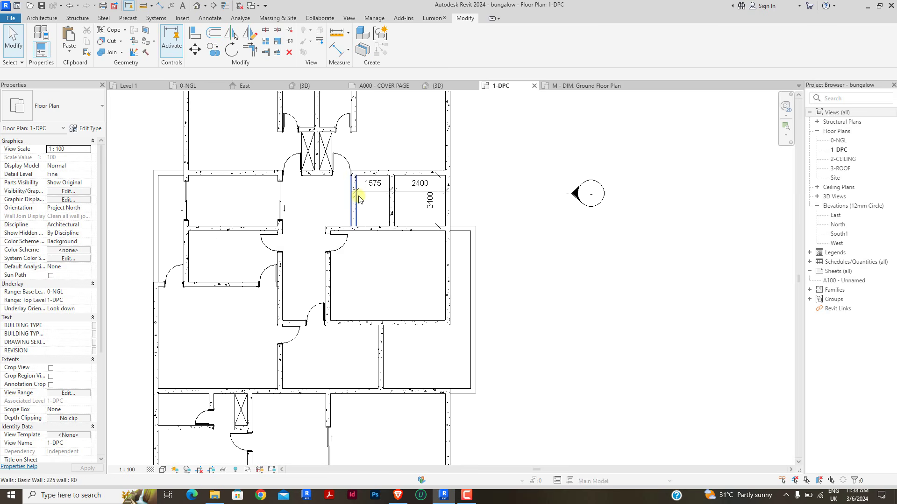
pyautogui.scroll(2, 359, 199)
pyautogui.scroll(2, 385, 209)
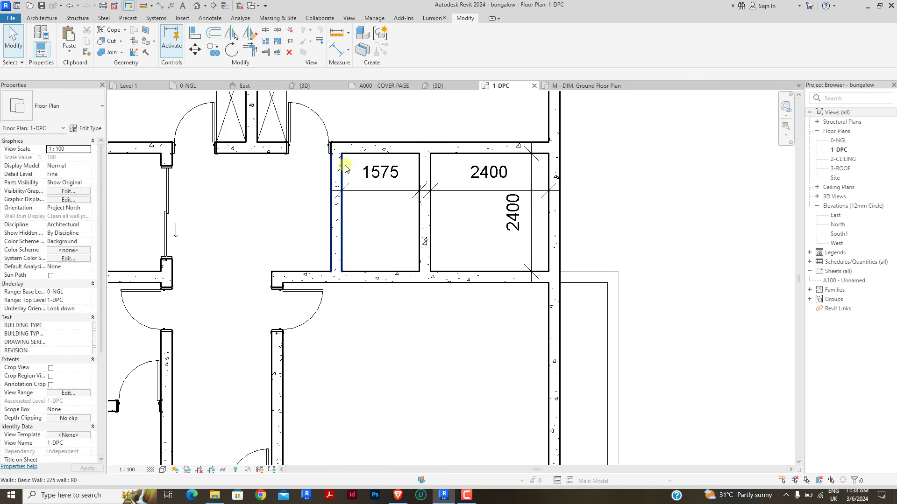
pyautogui.scroll(-3, 346, 168)
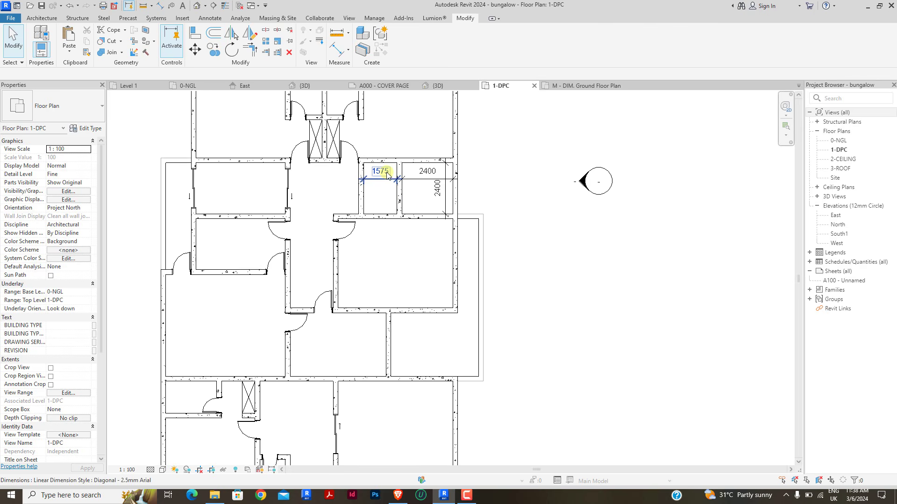
pyautogui.scroll(-2, 386, 175)
pyautogui.scroll(3, 438, 215)
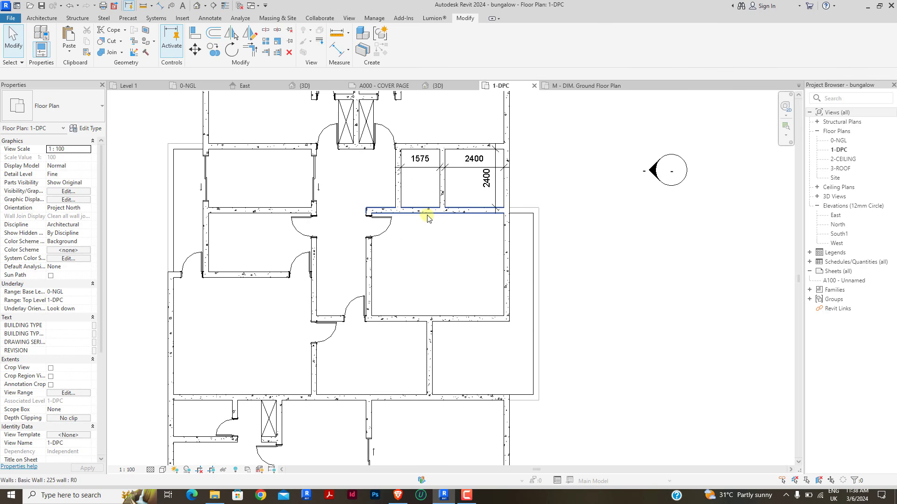
# Step: Place a matching 1800 mm two-panel sliding glass door in the south wall of the narrow compartment west of the partition
pyautogui.click(320, 198)
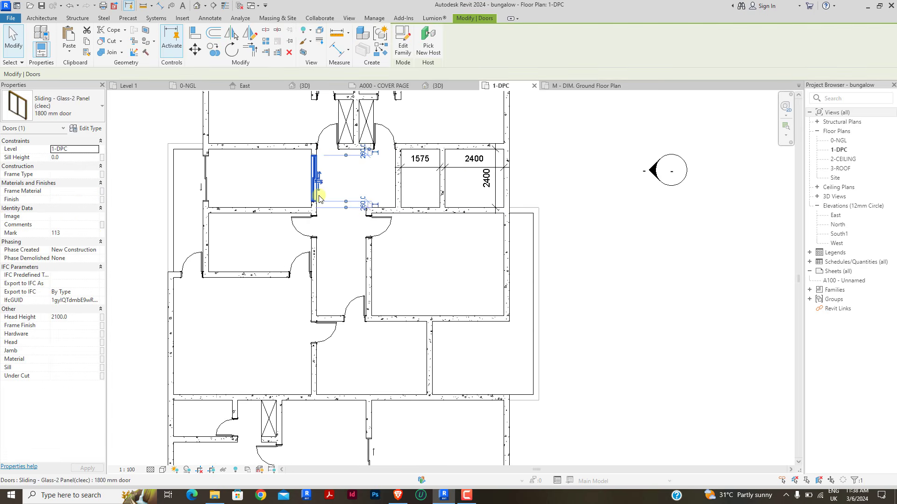
pyautogui.press('c')
pyautogui.press('s')
pyautogui.scroll(2, 404, 209)
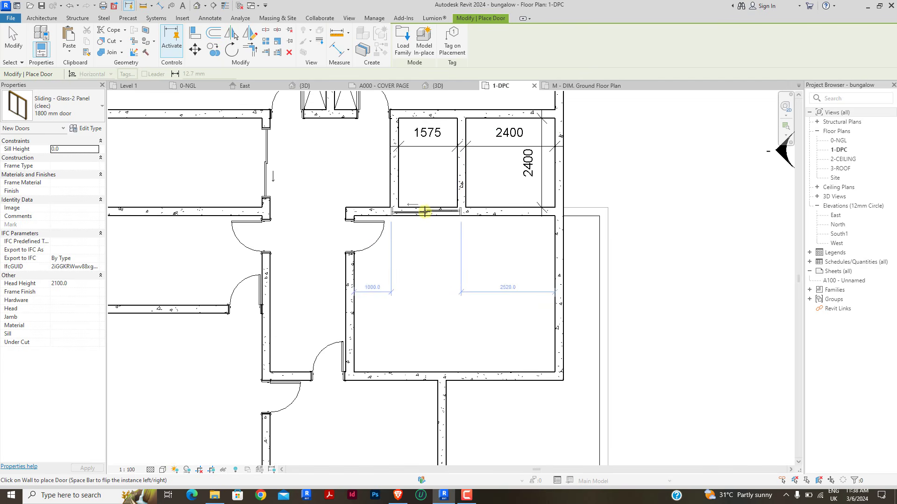
pyautogui.click(425, 210)
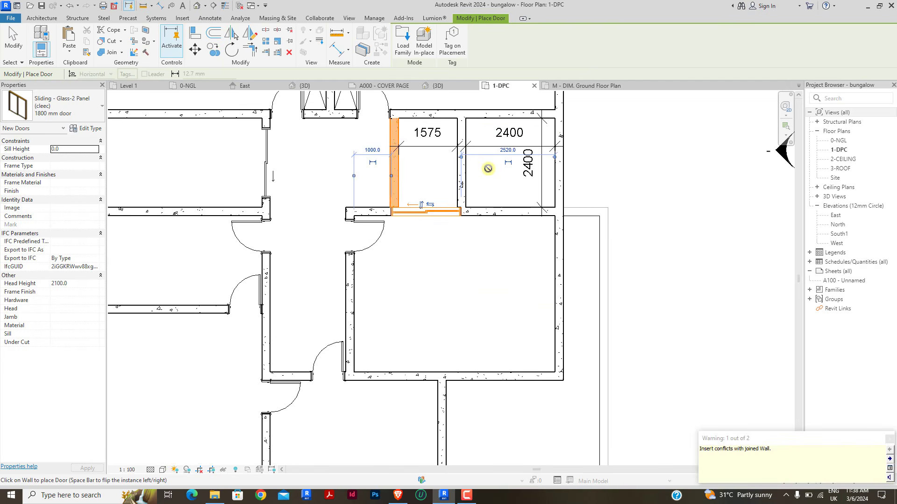
pyautogui.press('Escape')
pyautogui.press('Escape')
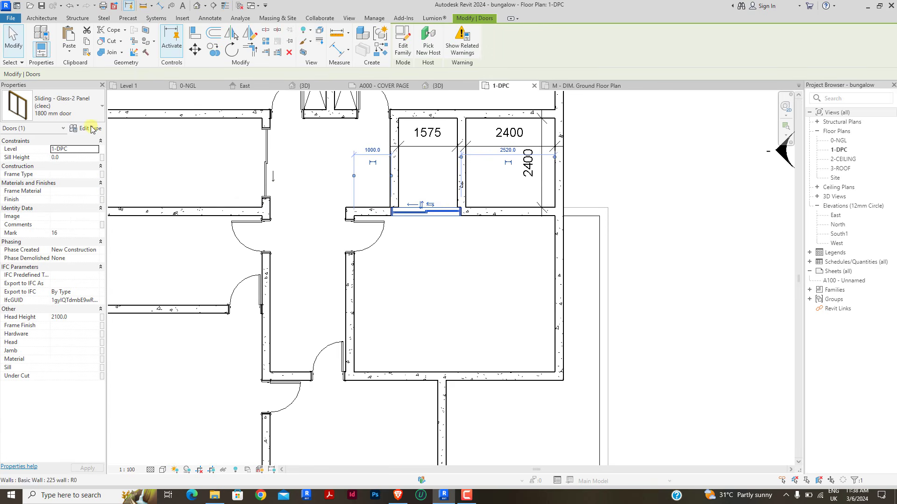
# Step: Duplicate the new sliding door's type as 1200MM and set its width to 1200
pyautogui.click(89, 128)
pyautogui.click(708, 202)
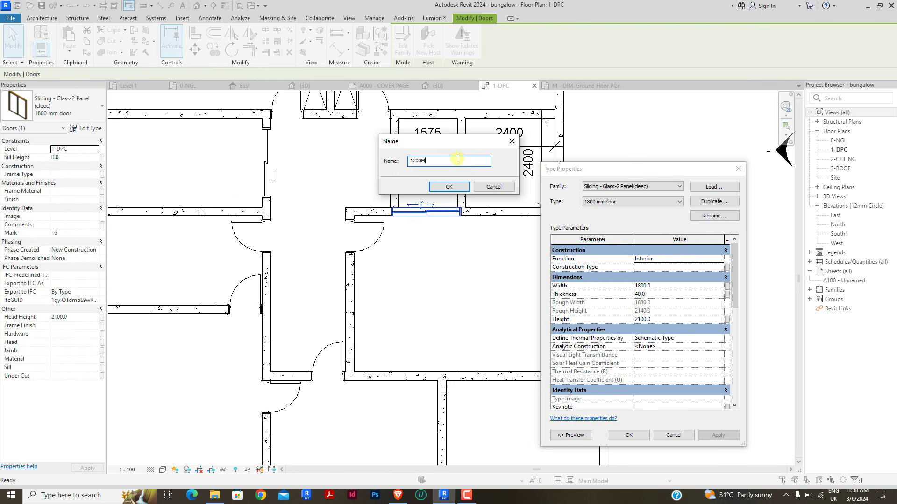
pyautogui.press('Return')
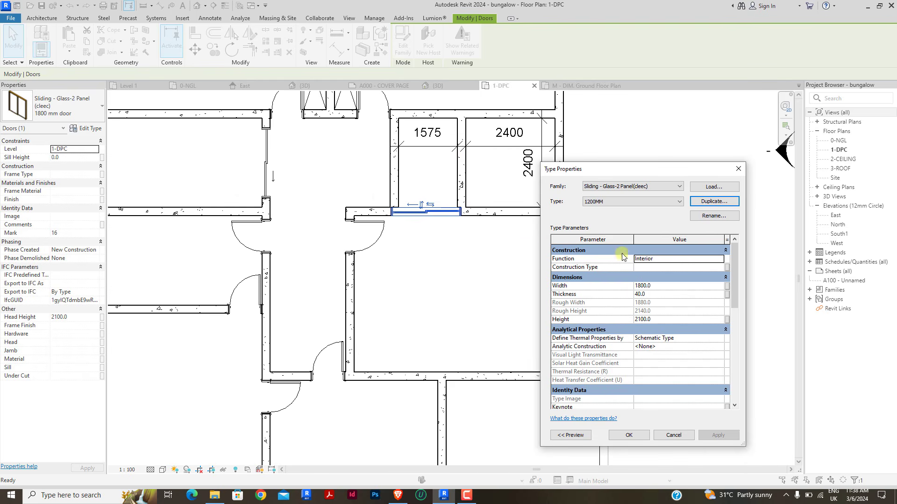
pyautogui.click(675, 287)
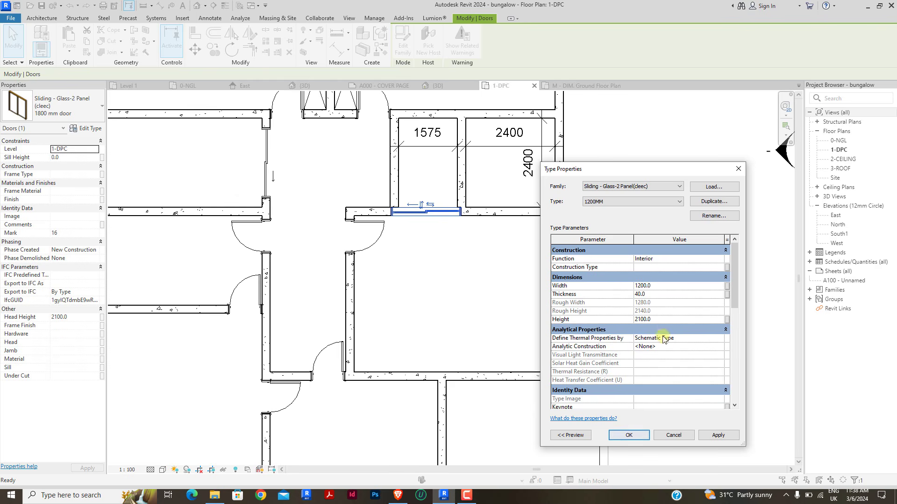
pyautogui.click(629, 436)
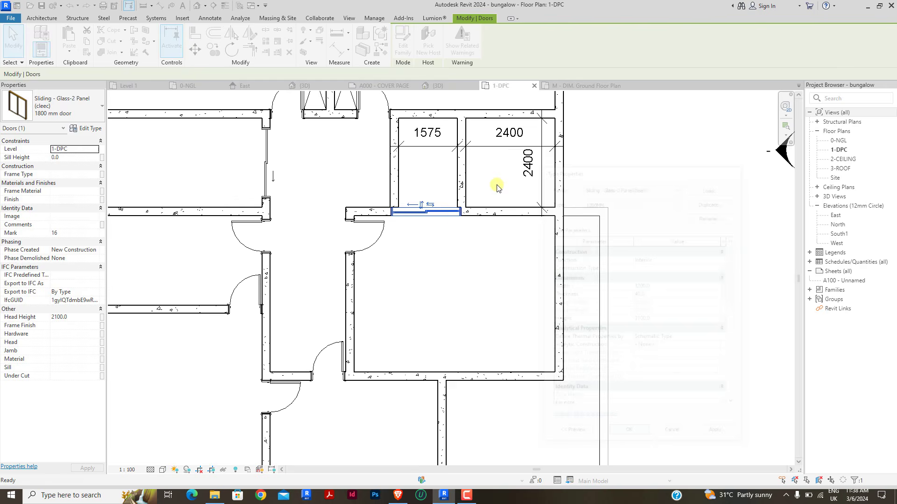
pyautogui.click(452, 255)
# Step: Rename the new sliding door's type to 1500MM, set its width to 1500, and accept the change
pyautogui.scroll(3, 431, 198)
pyautogui.click(430, 198)
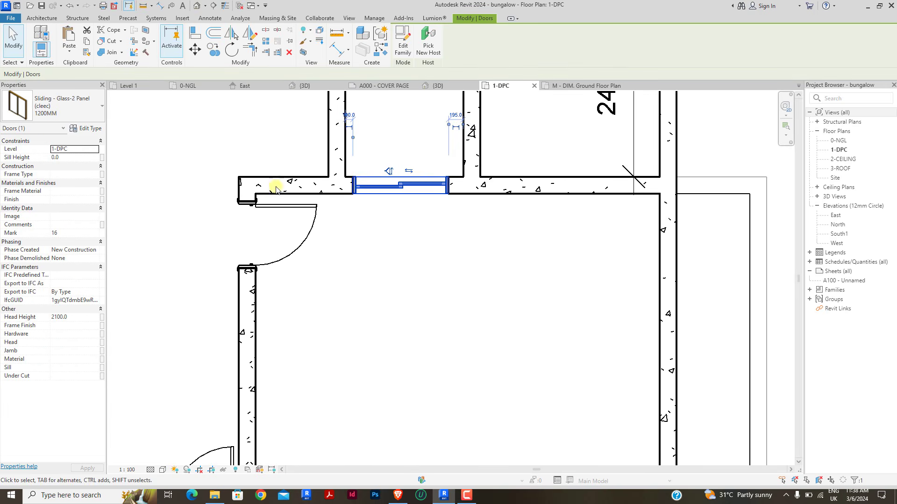
pyautogui.click(85, 129)
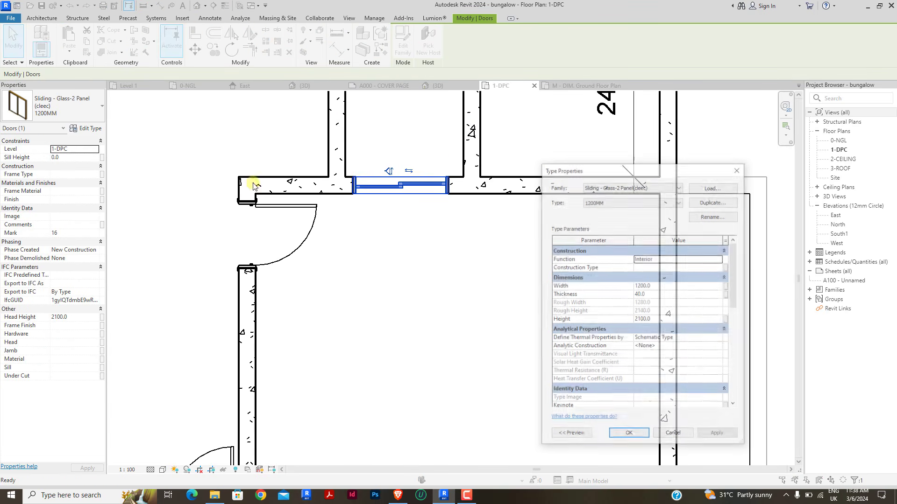
pyautogui.click(721, 217)
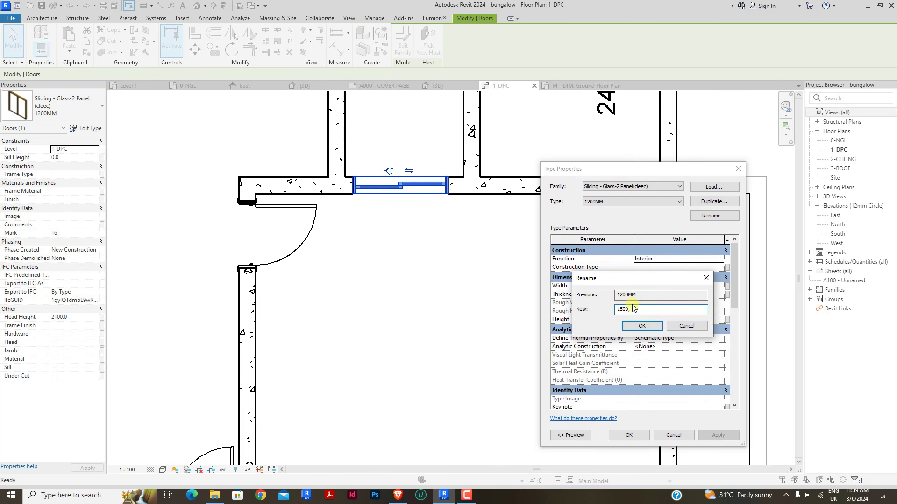
pyautogui.press('Return')
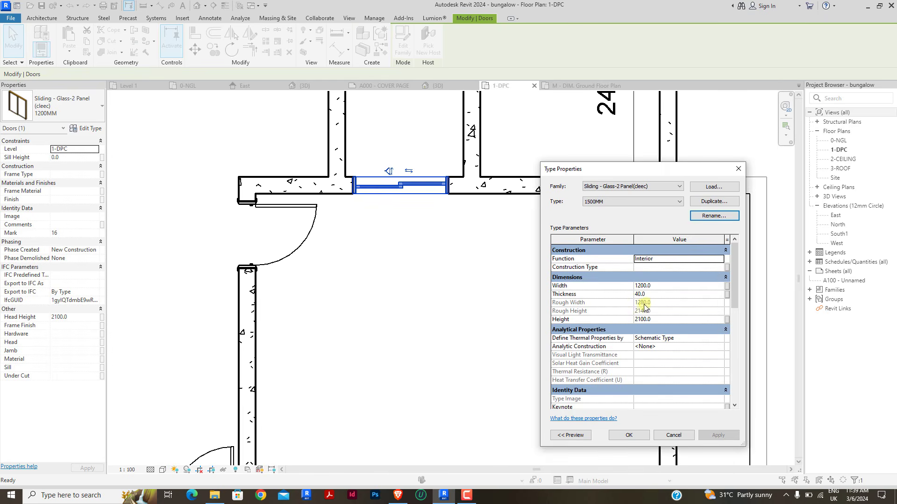
pyautogui.click(684, 286)
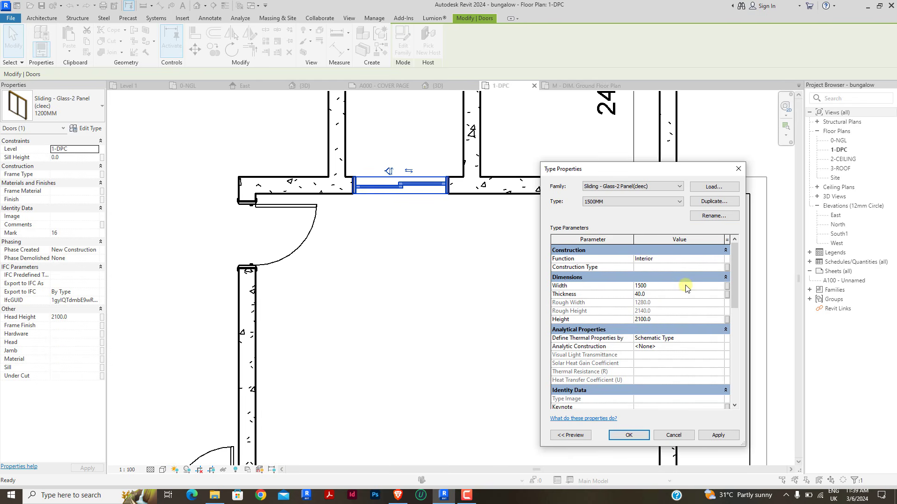
pyautogui.press('Return')
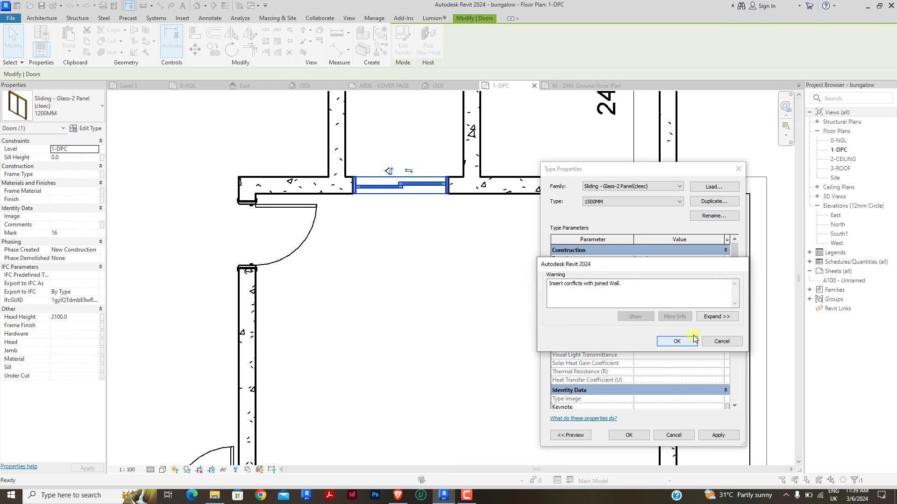
pyautogui.click(682, 343)
pyautogui.click(437, 248)
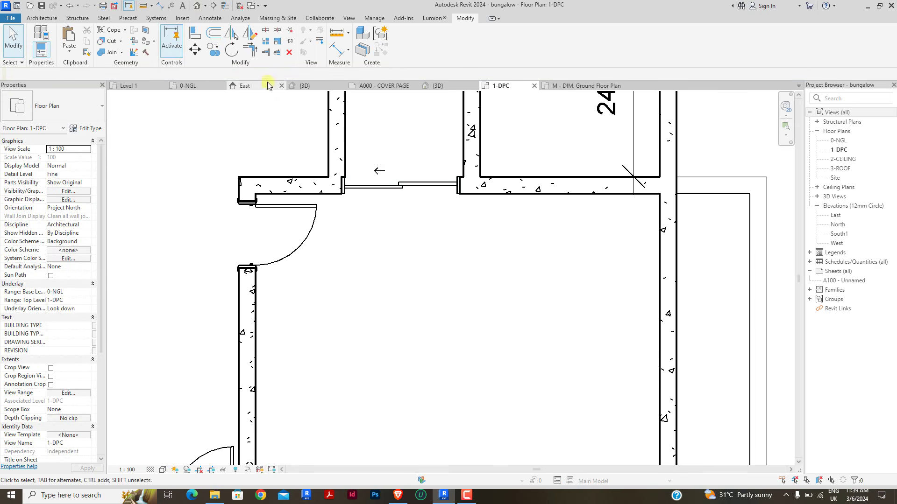
# Step: Align the sliding door's east edge with the partition's west face and end the Align command
pyautogui.click(193, 32)
pyautogui.scroll(2, 480, 176)
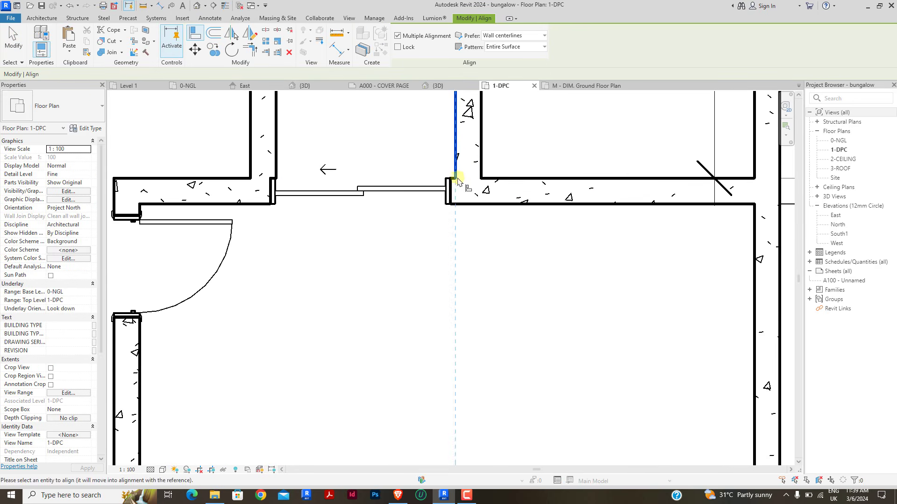
pyautogui.click(452, 194)
pyautogui.click(451, 193)
pyautogui.rightClick(512, 141)
pyautogui.click(566, 157)
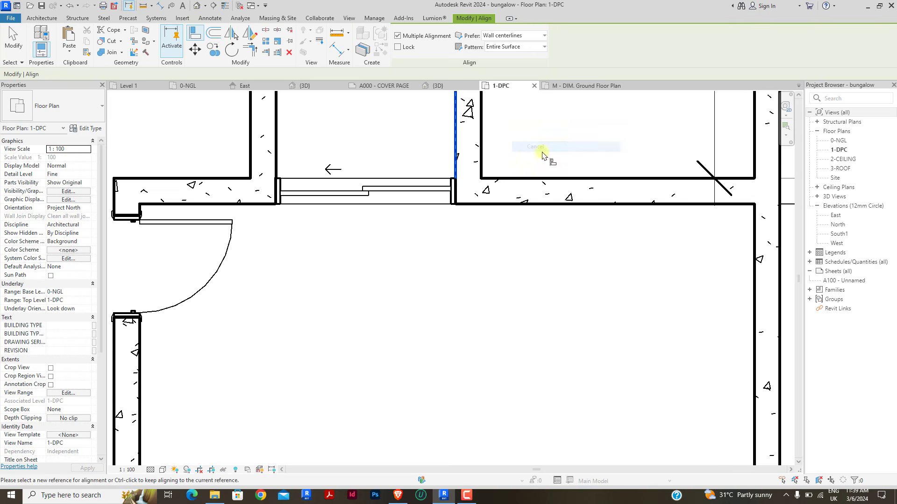
# Step: Place a Doors_IntSgl 750MM DOOR near the south end of the partition, swinging into the east compartment
pyautogui.scroll(-4, 439, 224)
pyautogui.scroll(3, 462, 201)
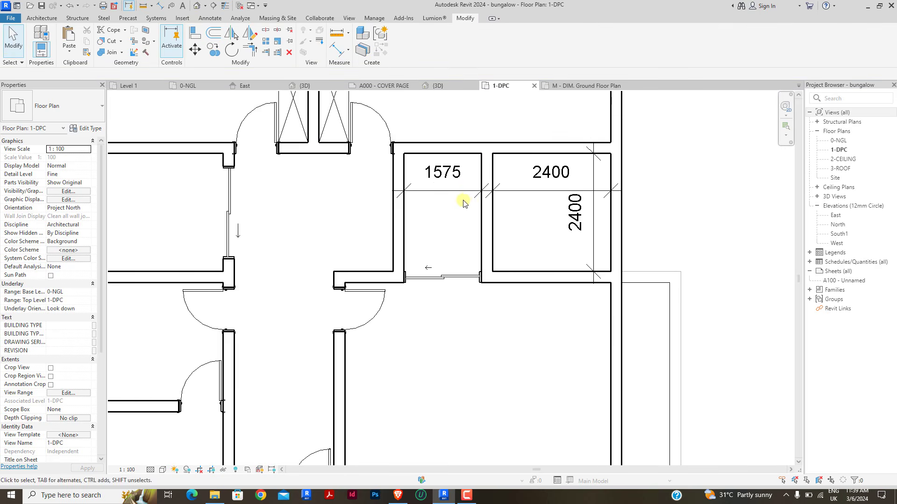
pyautogui.scroll(-3, 421, 241)
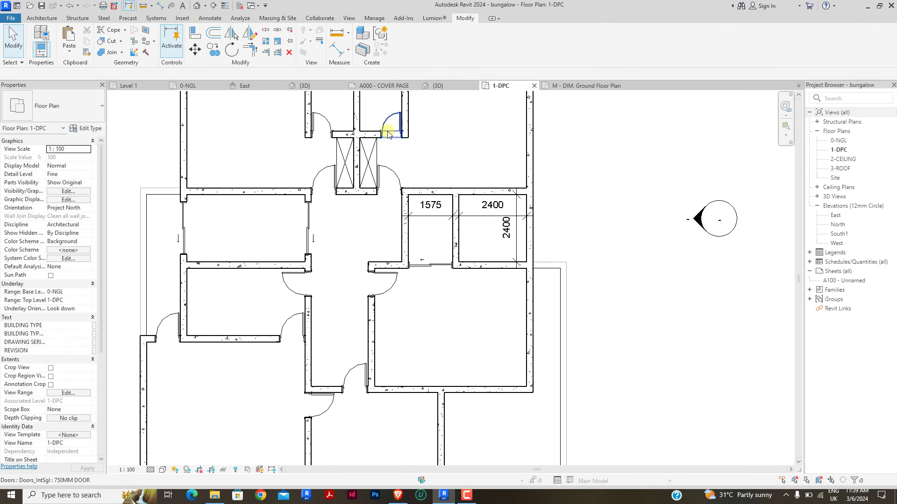
pyautogui.click(387, 134)
pyautogui.press('c')
pyautogui.press('s')
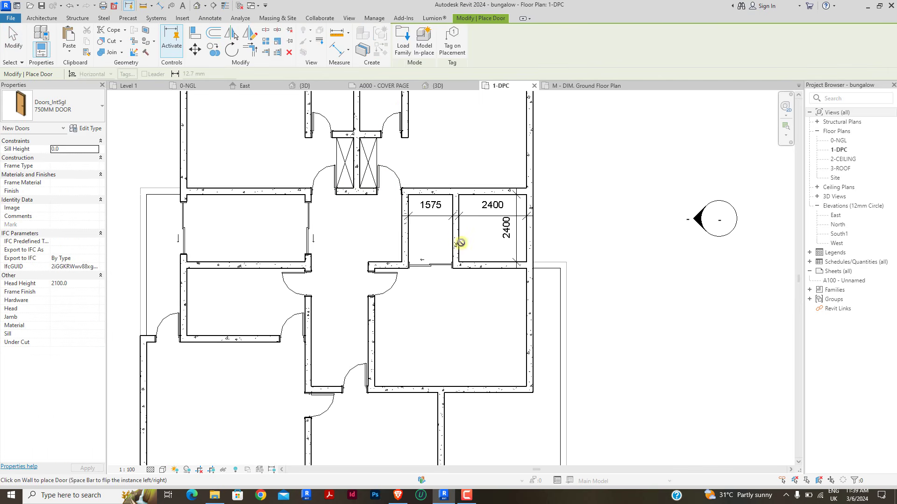
pyautogui.scroll(2, 456, 247)
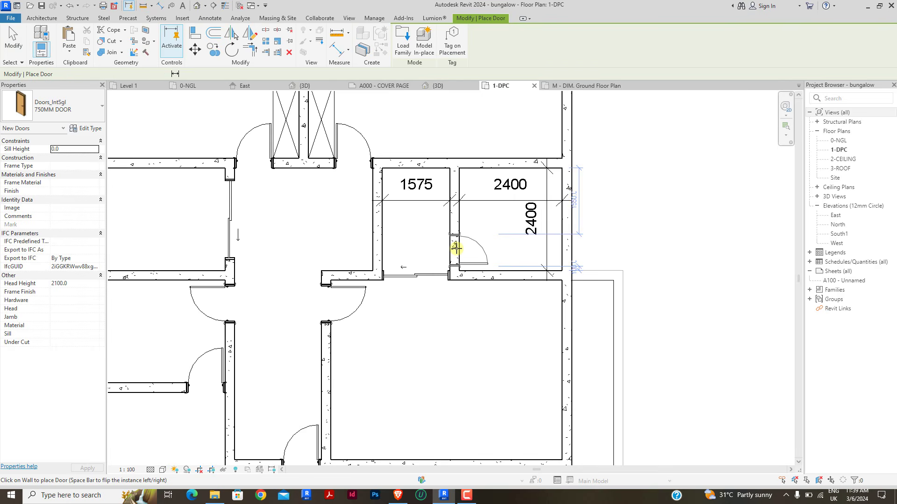
pyautogui.click(456, 249)
pyautogui.press('Escape')
pyautogui.press('Escape')
# Step: Draw thin detail lines in the narrow room beside the new door, 600 mm south from the north wall and then west to the wall
pyautogui.scroll(-2, 464, 220)
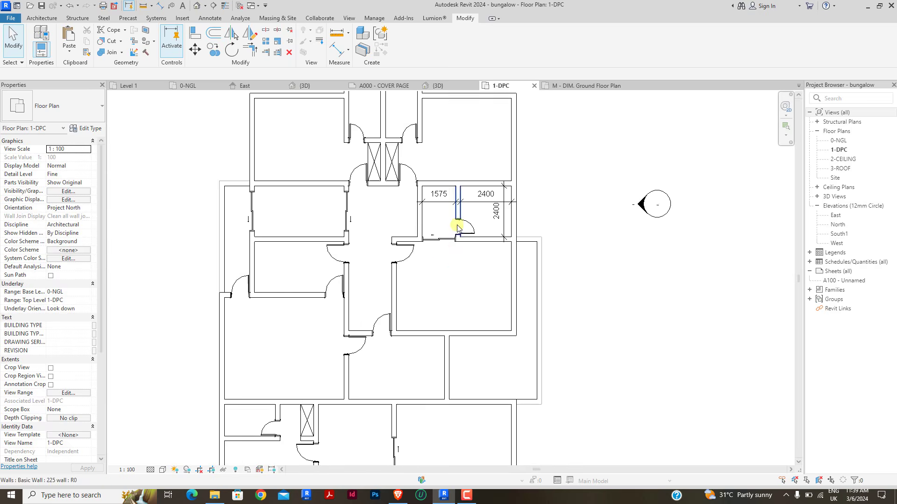
pyautogui.scroll(2, 436, 234)
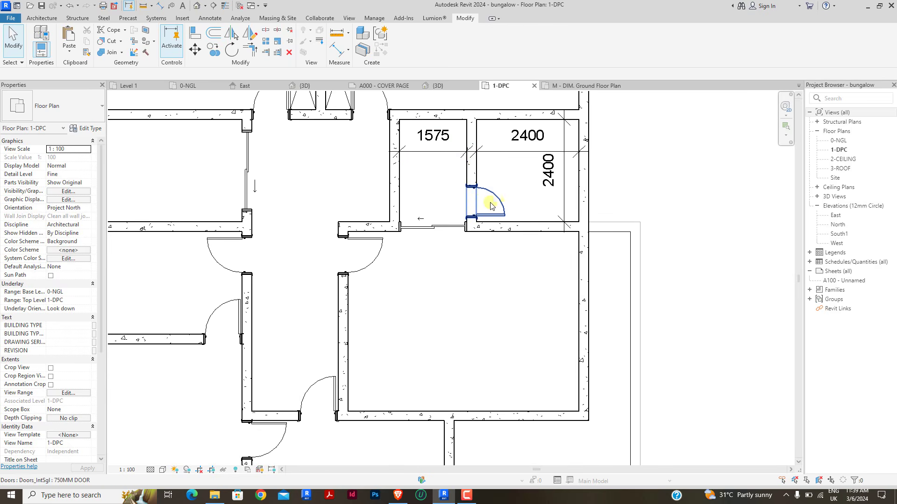
pyautogui.click(209, 18)
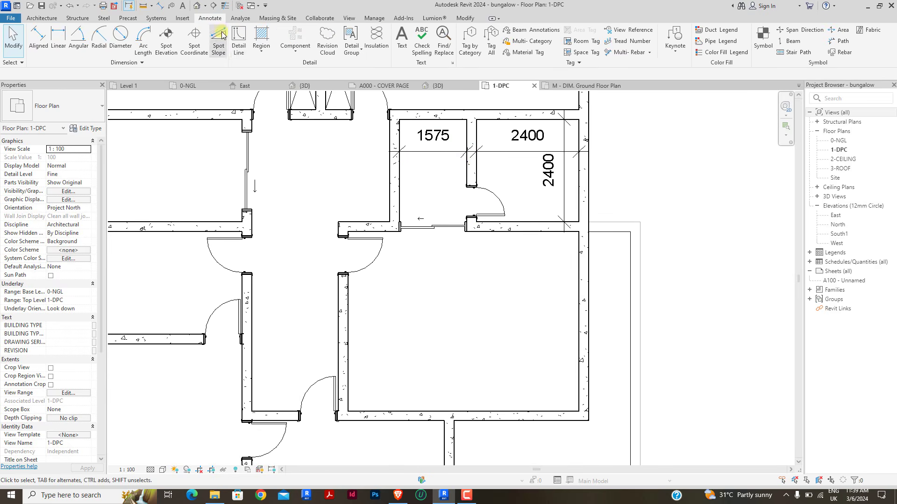
pyautogui.click(239, 41)
pyautogui.scroll(2, 403, 133)
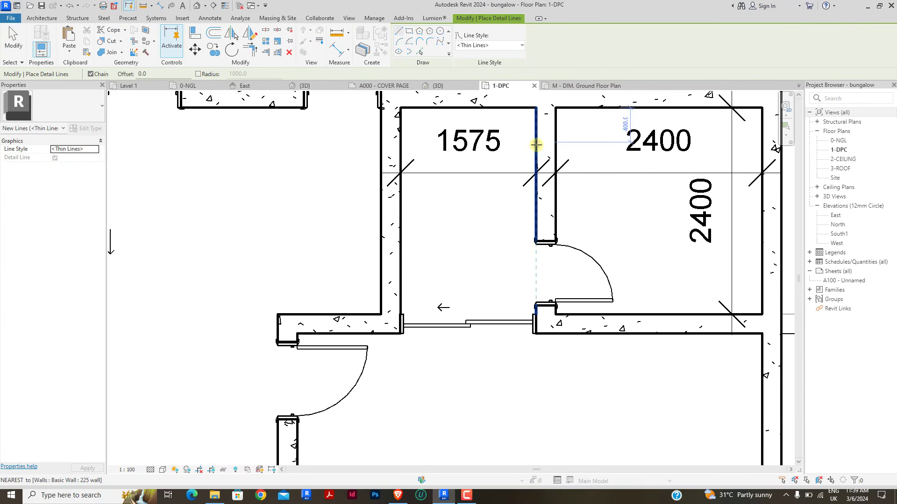
pyautogui.click(518, 108)
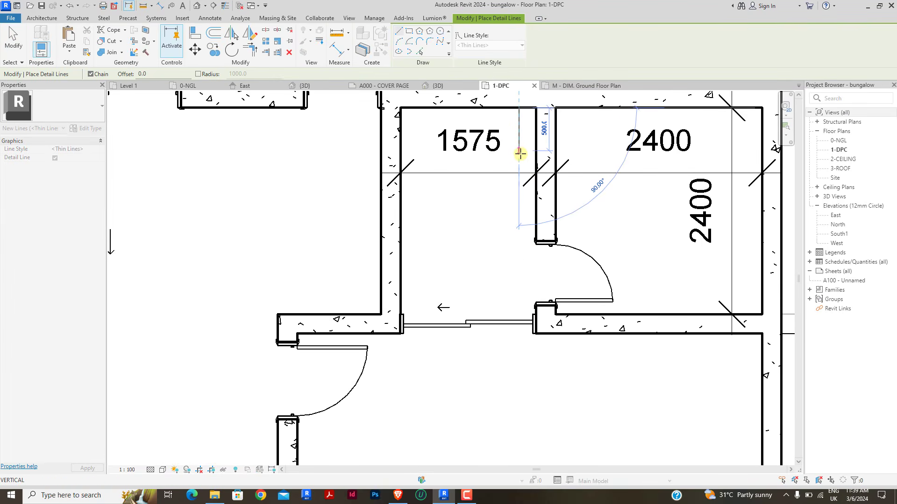
pyautogui.click(518, 159)
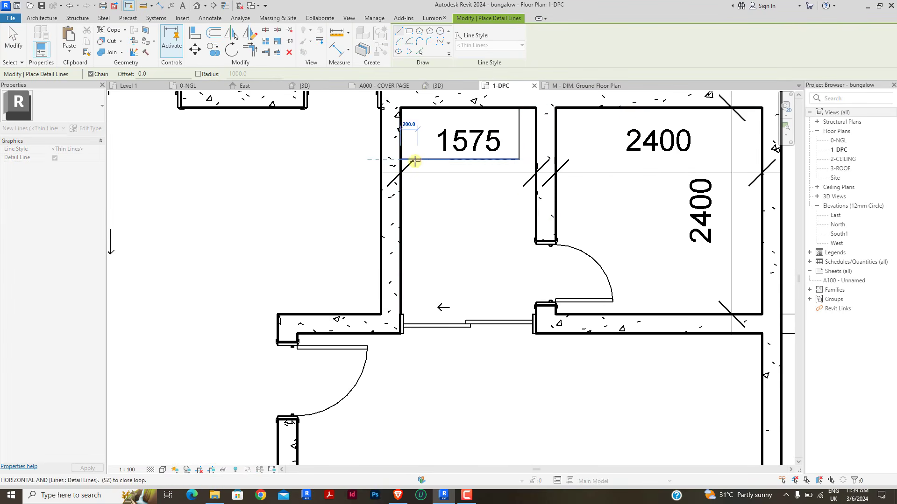
pyautogui.click(415, 160)
pyautogui.press('Escape')
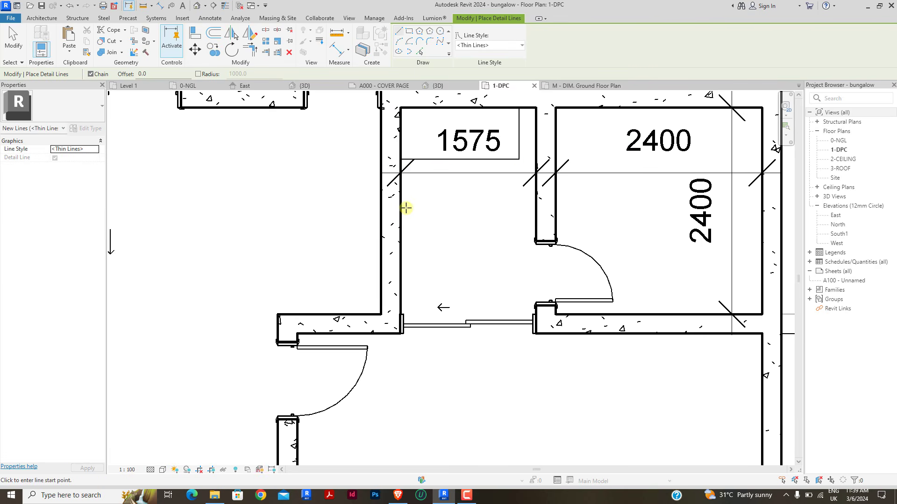
# Step: Draw a second pair of detail lines 600 mm east from the west wall and 600 mm north to the first horizontal line
pyautogui.click(417, 210)
pyautogui.click(452, 211)
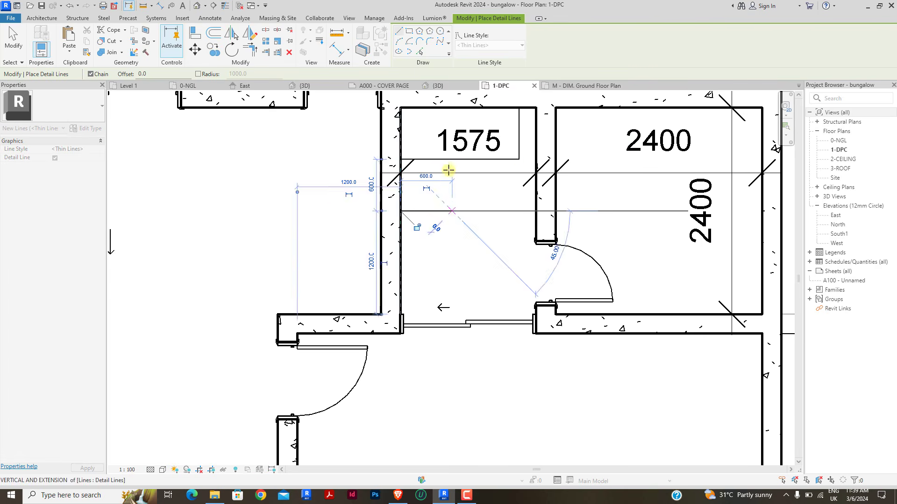
pyautogui.click(452, 159)
pyautogui.press('Escape')
pyautogui.press('Escape')
# Step: Delete the short vertical detail line near the partition and extend the upper horizontal line east to the partition's west face
pyautogui.click(518, 130)
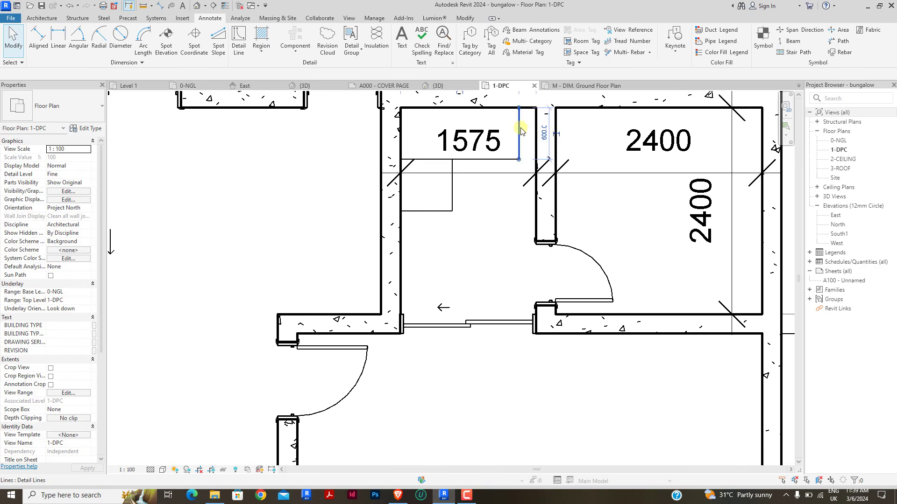
pyautogui.press('Delete')
pyautogui.click(510, 159)
pyautogui.moveTo(519, 159); pyautogui.dragTo(535, 160)
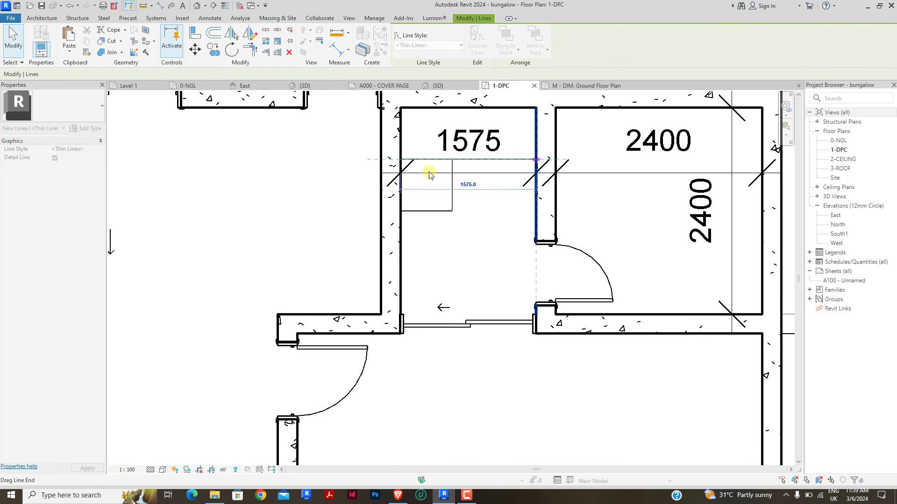
# Step: Trim the upper horizontal detail line and the vertical line to a corner, keeping the part toward the partition
pyautogui.click(250, 49)
pyautogui.click(480, 160)
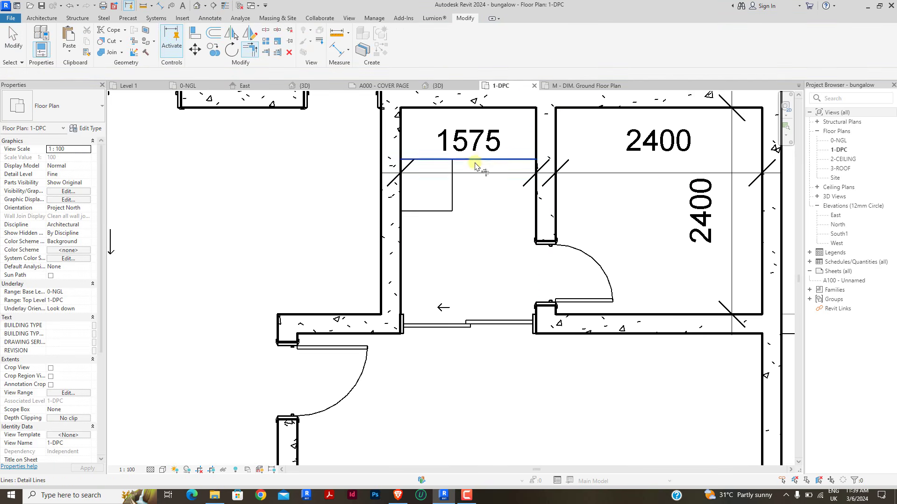
pyautogui.click(451, 186)
pyautogui.press('Escape')
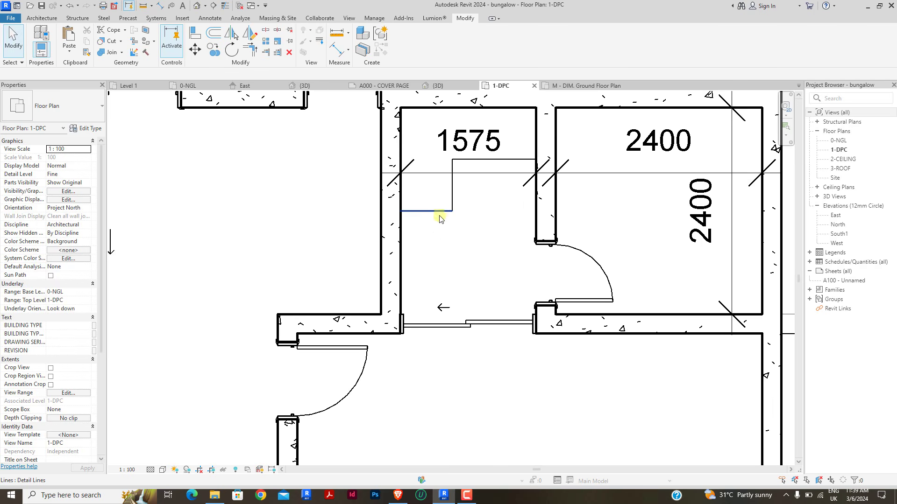
# Step: Move the short lower detail line down to the south wall and extend the vertical line up to the north wall
pyautogui.moveTo(436, 213); pyautogui.dragTo(436, 309)
pyautogui.click(500, 256)
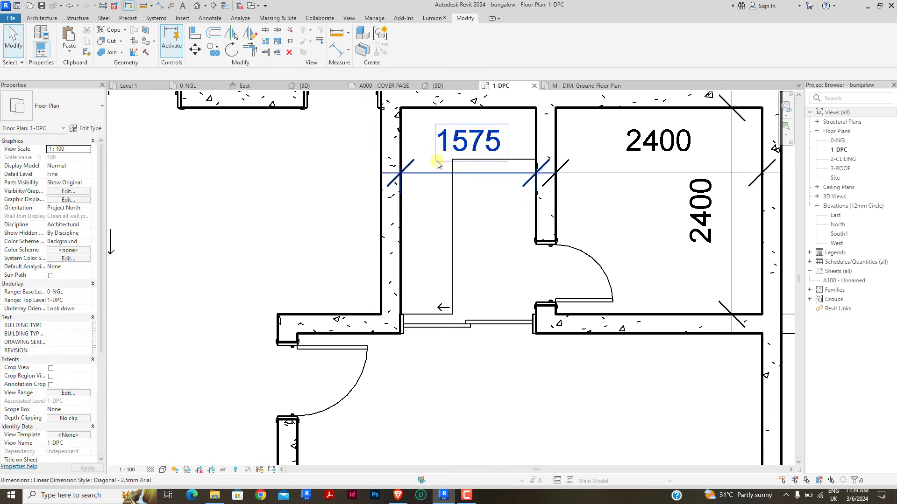
pyautogui.click(448, 165)
pyautogui.moveTo(456, 164); pyautogui.dragTo(456, 106)
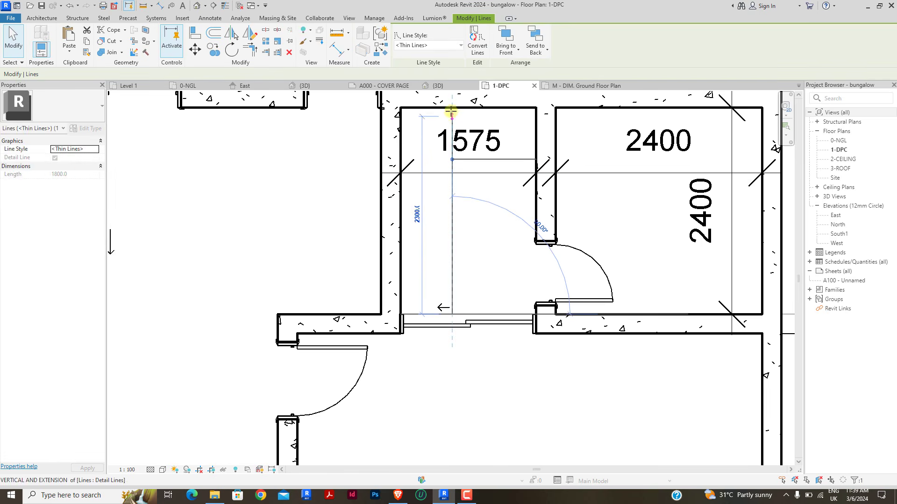
# Step: Delete the 1575 and 2400 dimensions from the two small east rooms
pyautogui.click(486, 178)
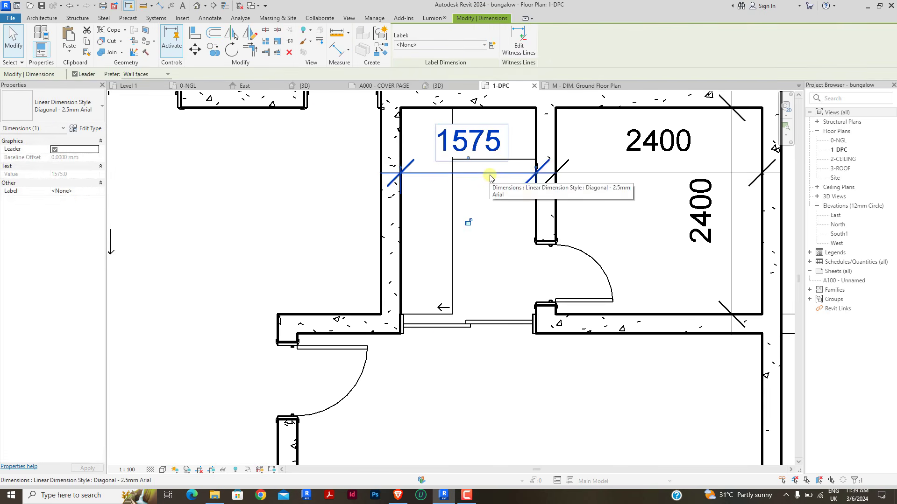
pyautogui.press('Delete')
pyautogui.click(661, 175)
pyautogui.press('Delete')
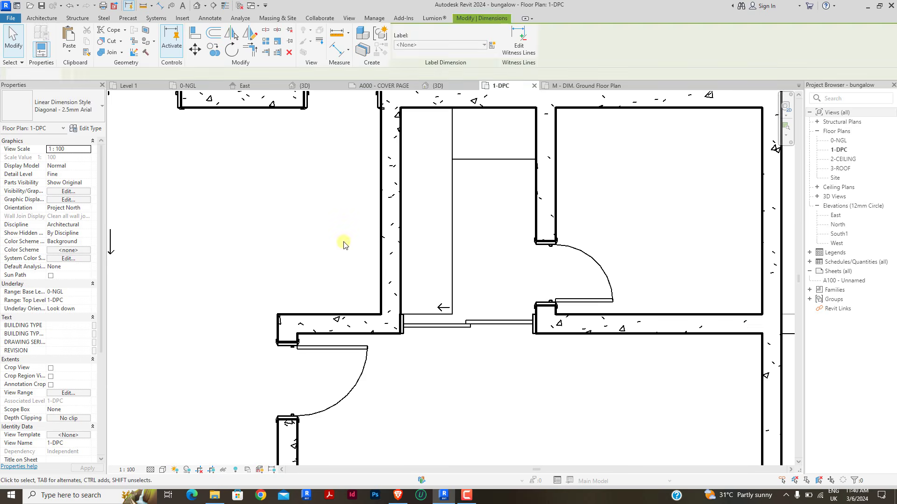
# Step: Review the whole 1-DPC floor plan, checking the room layout, closets and door positions
pyautogui.scroll(-4, 394, 194)
pyautogui.scroll(3, 406, 233)
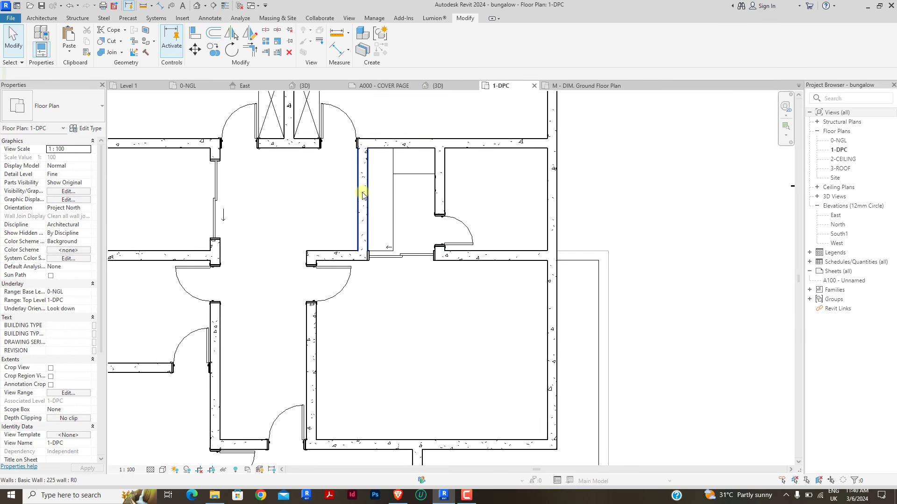
pyautogui.scroll(-2, 461, 184)
pyautogui.scroll(-3, 435, 192)
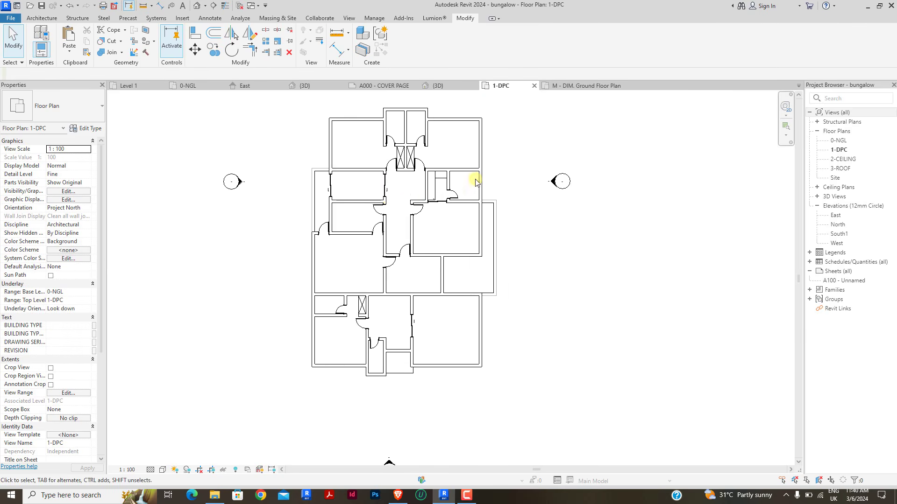
pyautogui.scroll(2, 474, 210)
pyautogui.scroll(-2, 539, 235)
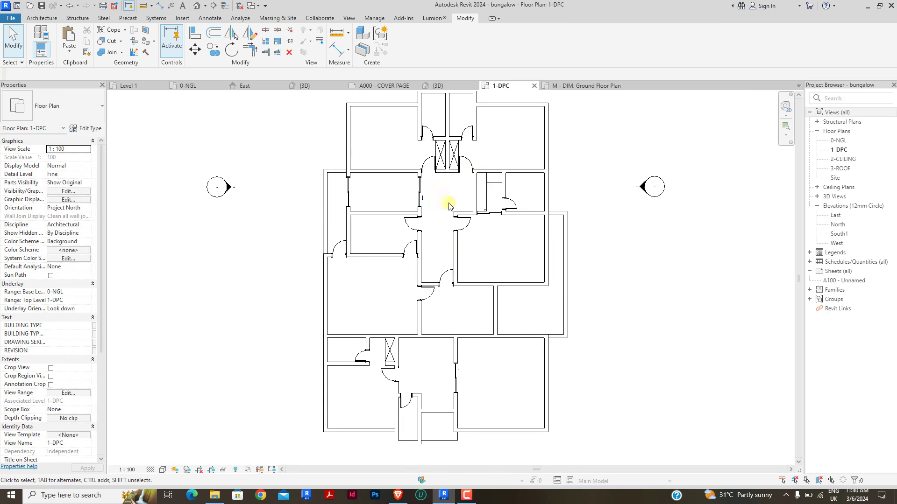
pyautogui.scroll(2, 435, 253)
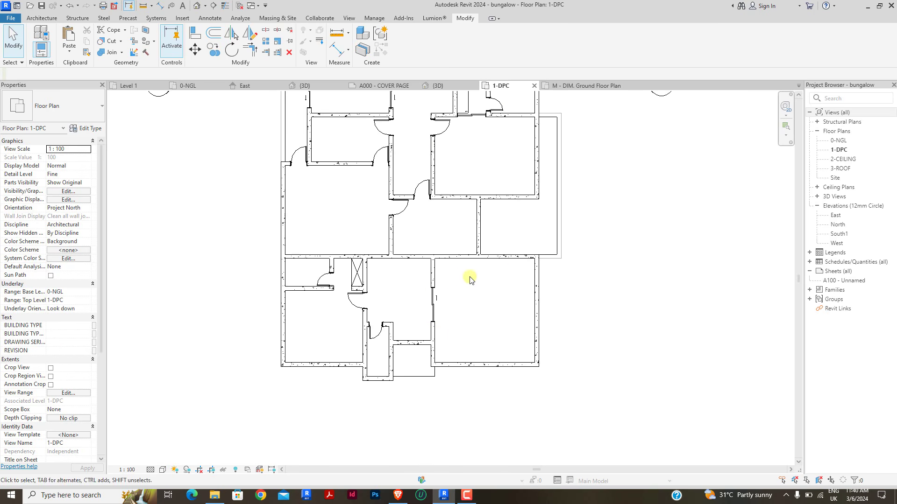
pyautogui.scroll(2, 439, 229)
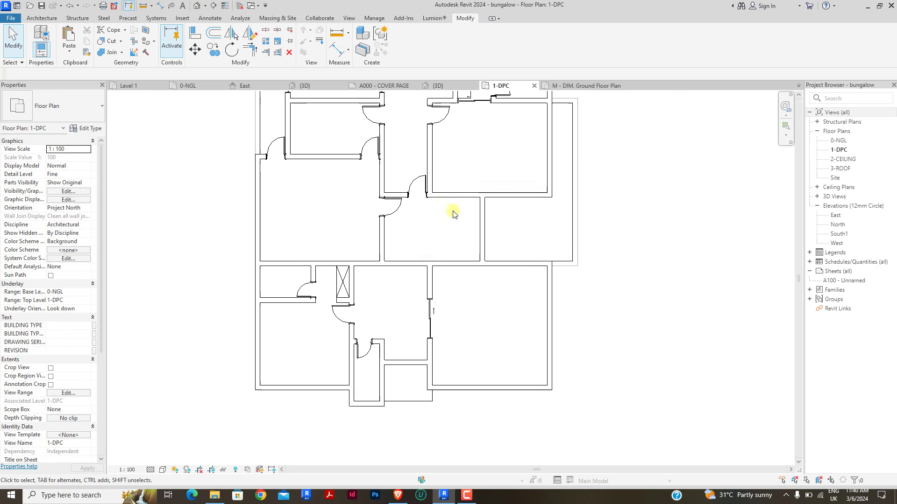
pyautogui.scroll(-3, 373, 229)
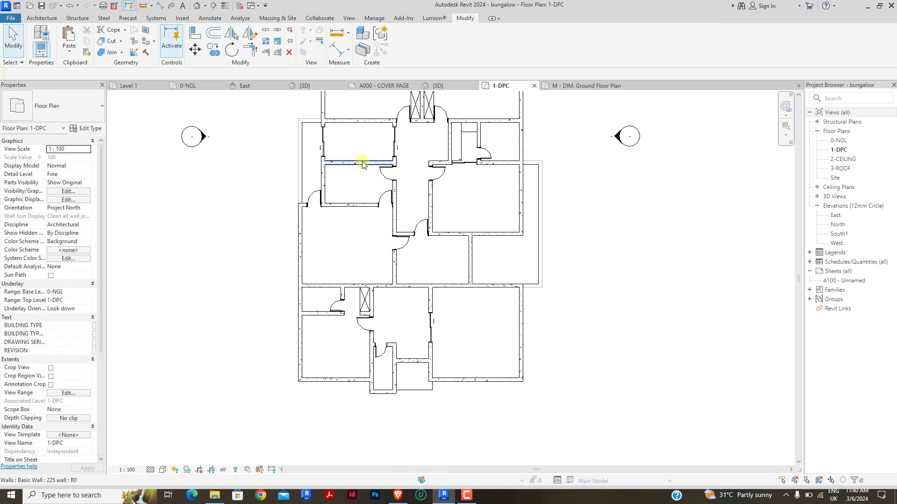
pyautogui.scroll(-3, 376, 185)
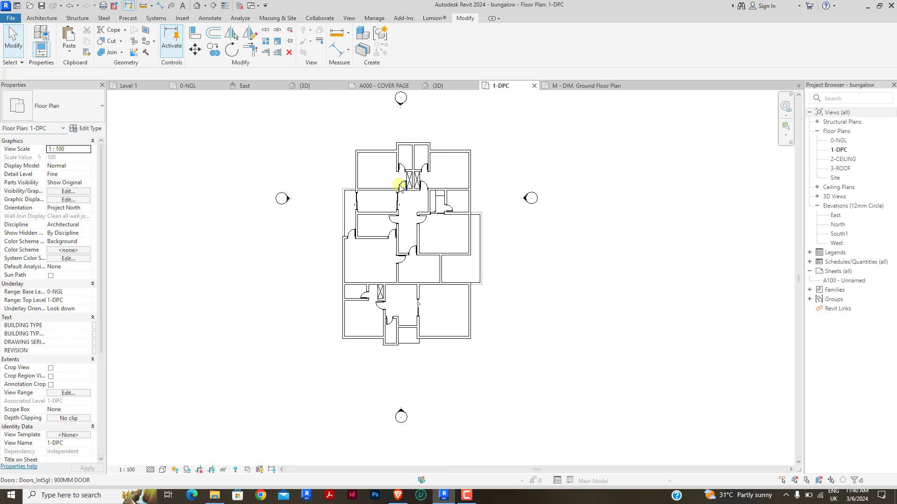
pyautogui.scroll(2, 402, 164)
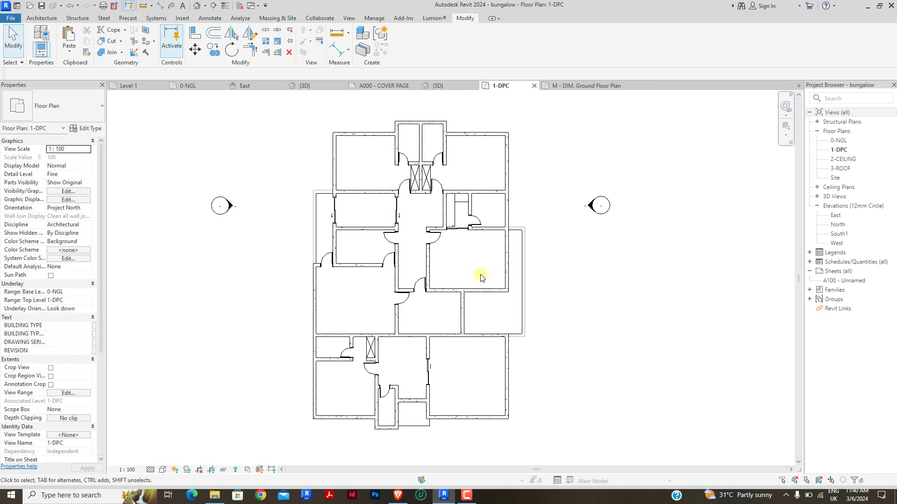
pyautogui.scroll(2, 508, 275)
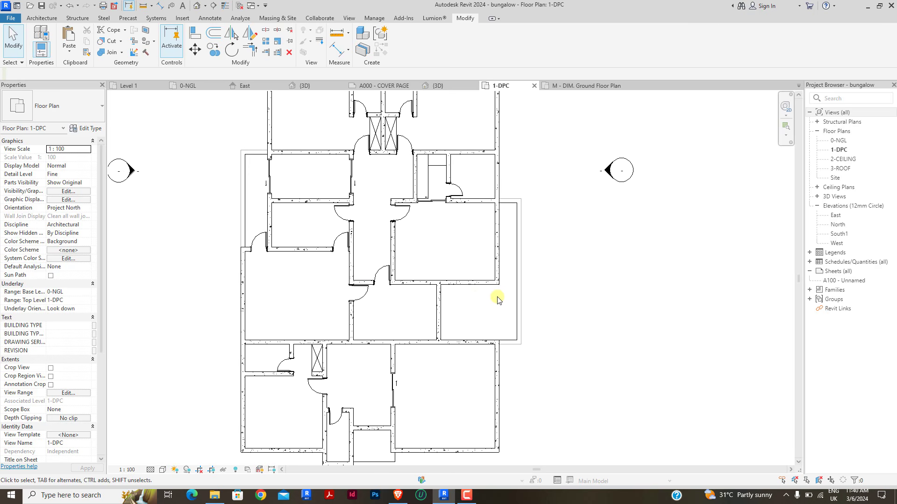
pyautogui.scroll(2, 437, 381)
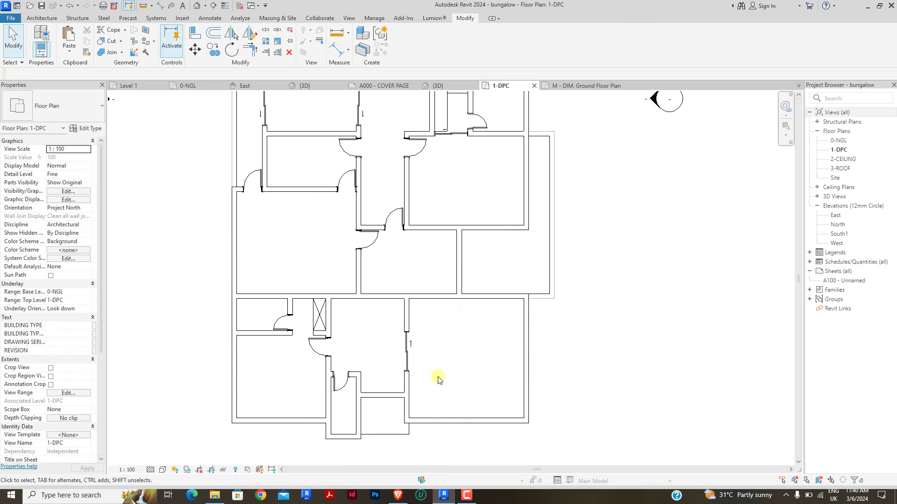
pyautogui.scroll(-3, 475, 348)
pyautogui.scroll(2, 391, 412)
pyautogui.scroll(-5, 391, 320)
pyautogui.scroll(1, 351, 280)
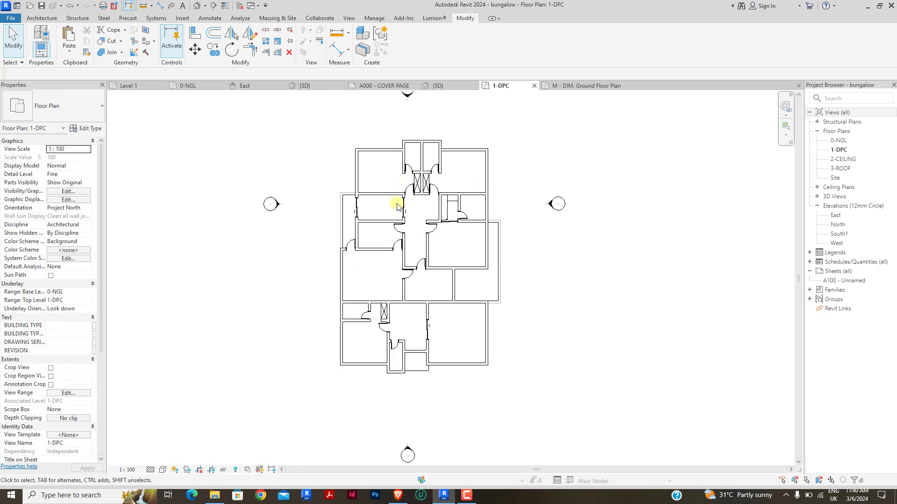
pyautogui.scroll(1, 397, 206)
pyautogui.scroll(-1, 427, 166)
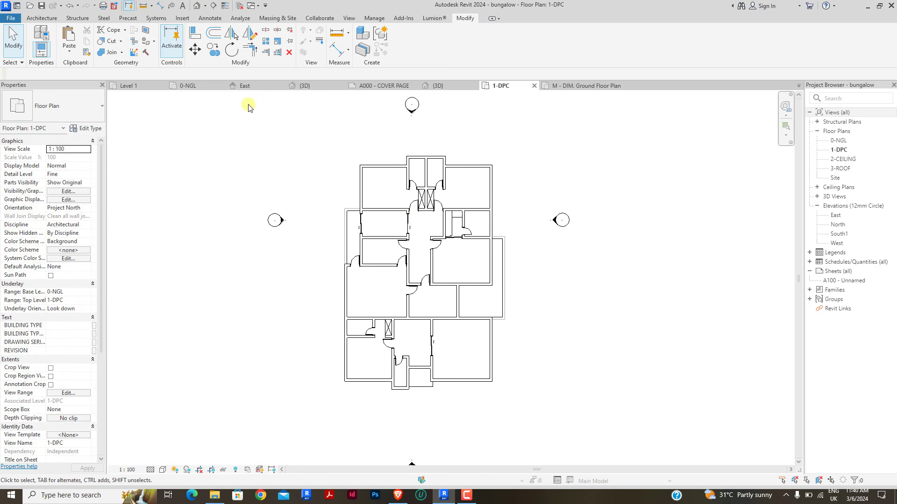
# Step: Open the default 3D view and inspect the bungalow's walls, porches and doors from several sides
pyautogui.click(197, 5)
pyautogui.keyDown('shift'); pyautogui.moveTo(339, 303); pyautogui.dragTo(578, 427, button='middle'); pyautogui.keyUp('shift')
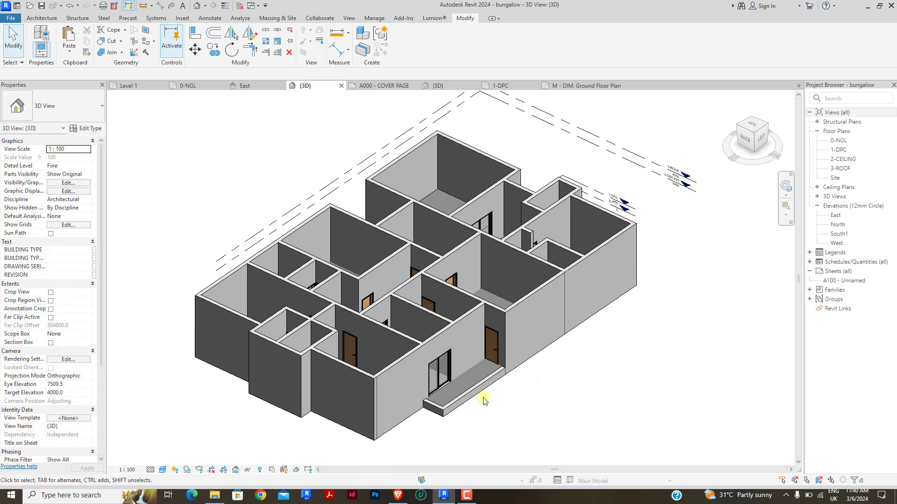
pyautogui.scroll(5, 443, 395)
pyautogui.scroll(-4, 443, 396)
pyautogui.keyDown('shift'); pyautogui.moveTo(604, 360); pyautogui.dragTo(766, 385, button='middle'); pyautogui.keyUp('shift')
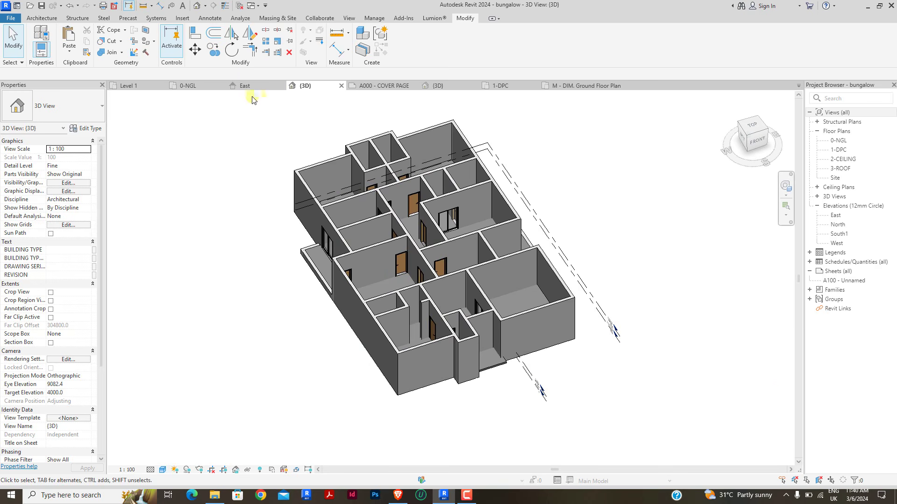
# Step: Return to the 1-DPC plan and paste in the casement window from the other project, accepting this project's duplicate types
pyautogui.click(500, 86)
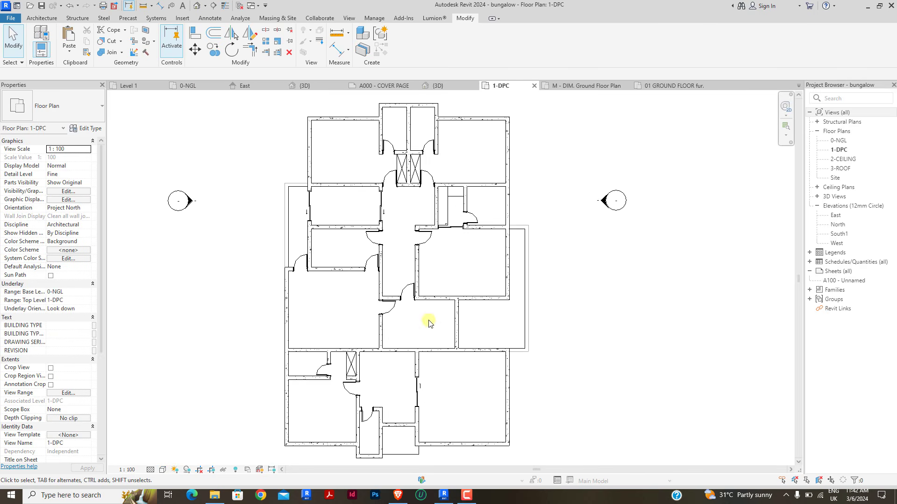
pyautogui.scroll(-1, 426, 321)
pyautogui.scroll(2, 395, 190)
pyautogui.scroll(-2, 437, 260)
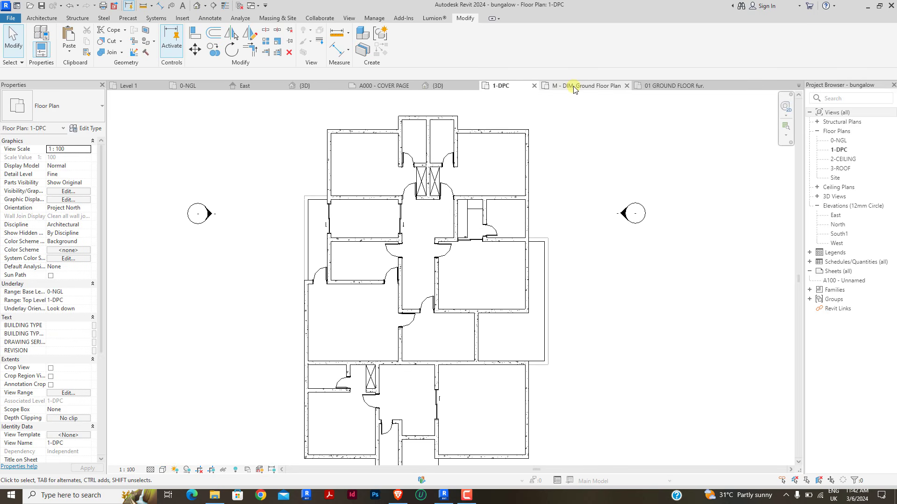
pyautogui.scroll(3, 417, 173)
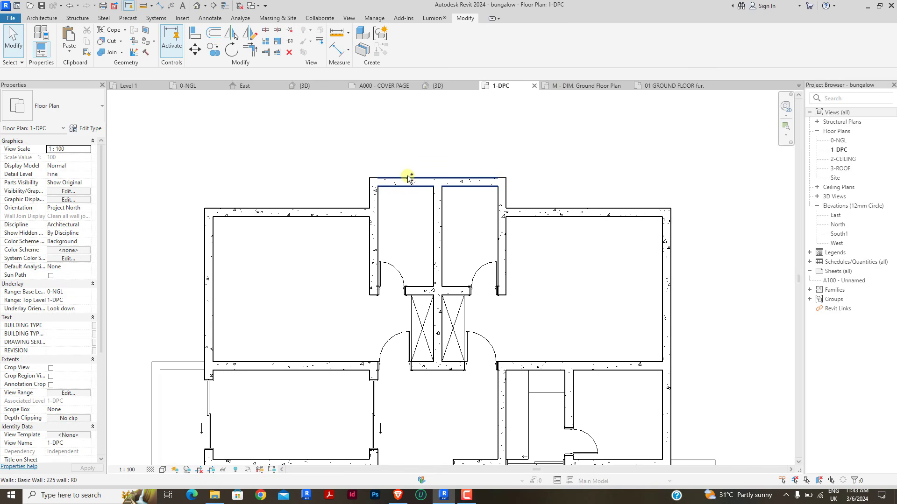
pyautogui.click(45, 20)
pyautogui.click(78, 39)
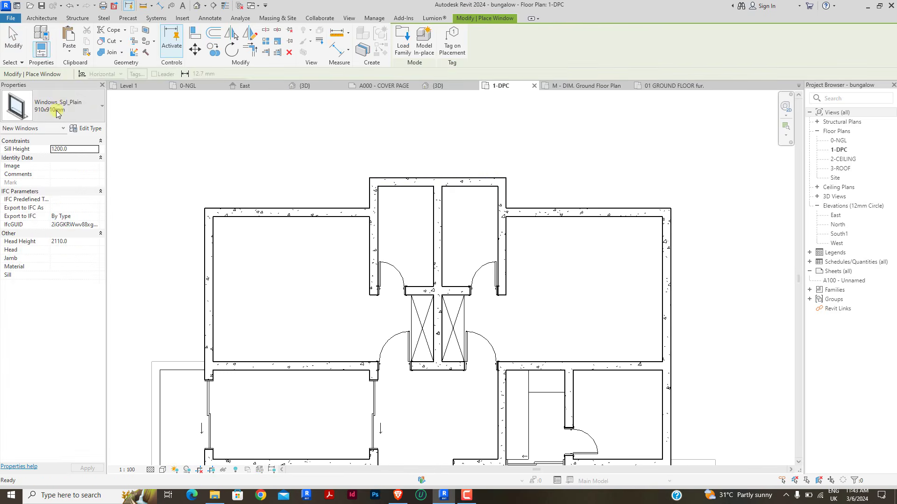
pyautogui.click(59, 110)
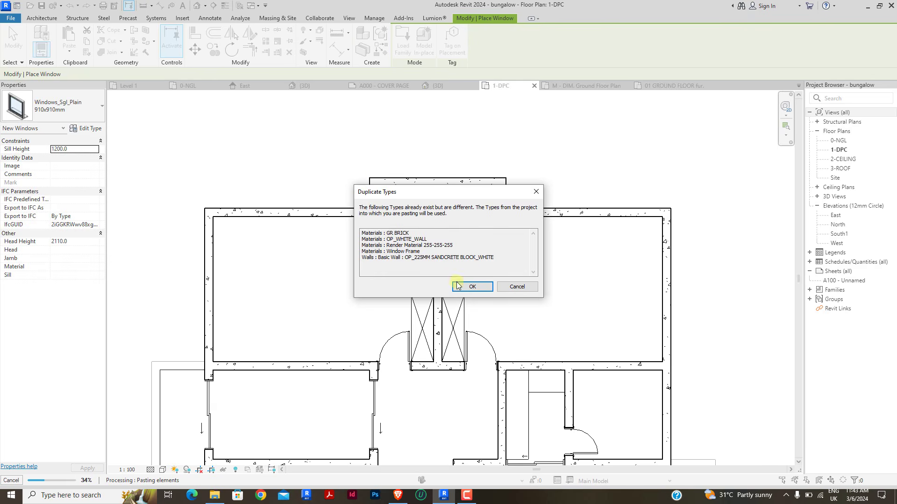
pyautogui.click(460, 288)
# Step: Place the 600MM CASEMENT WINDOW in the north wall of the northwest small room, 450 mm from each side wall
pyautogui.scroll(2, 405, 186)
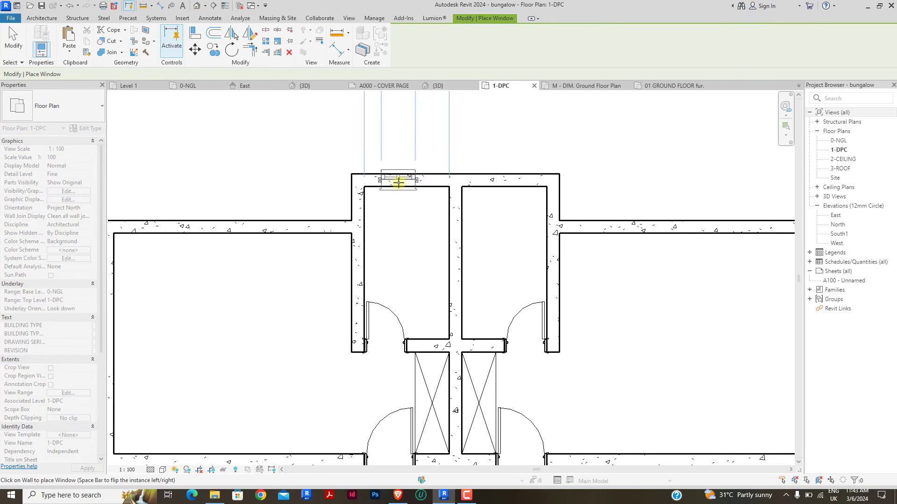
pyautogui.press('Escape')
pyautogui.rightClick(283, 124)
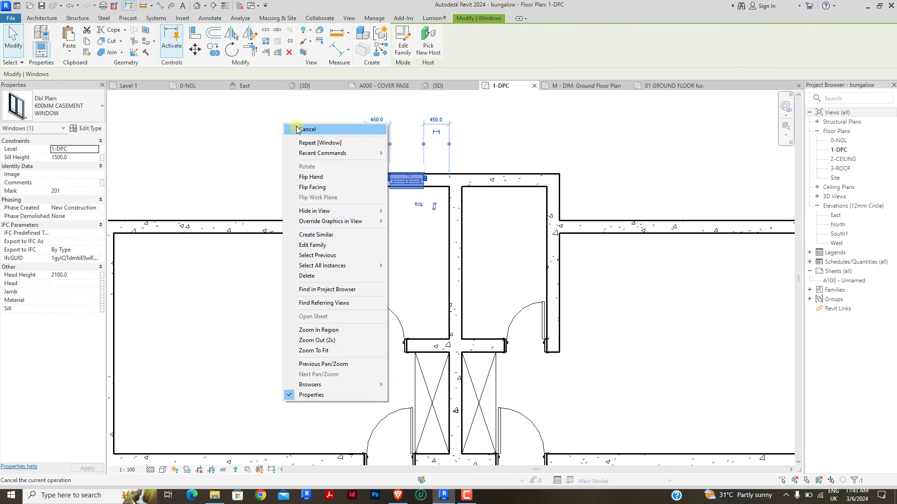
pyautogui.click(298, 128)
pyautogui.rightClick(298, 127)
pyautogui.click(310, 132)
pyautogui.click(433, 185)
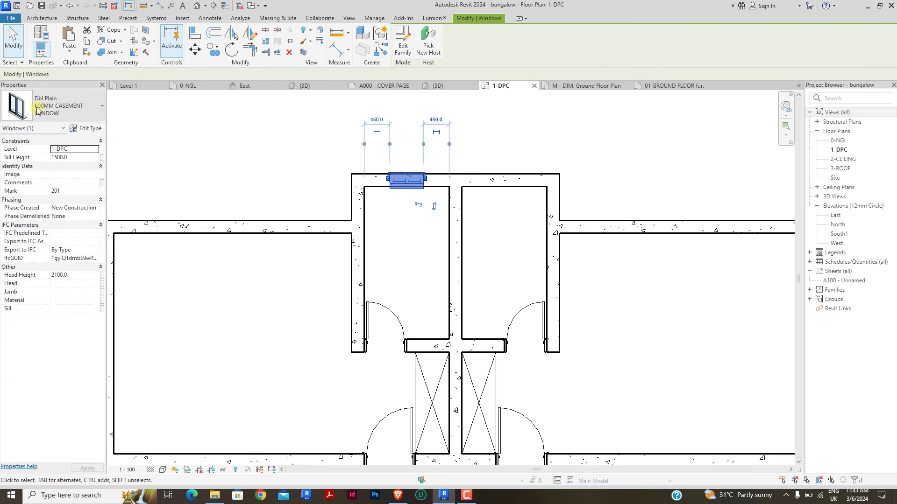
pyautogui.click(409, 225)
# Step: Place matching 600MM casement windows in the adjacent small room's north wall and the small east room's east wall
pyautogui.click(411, 180)
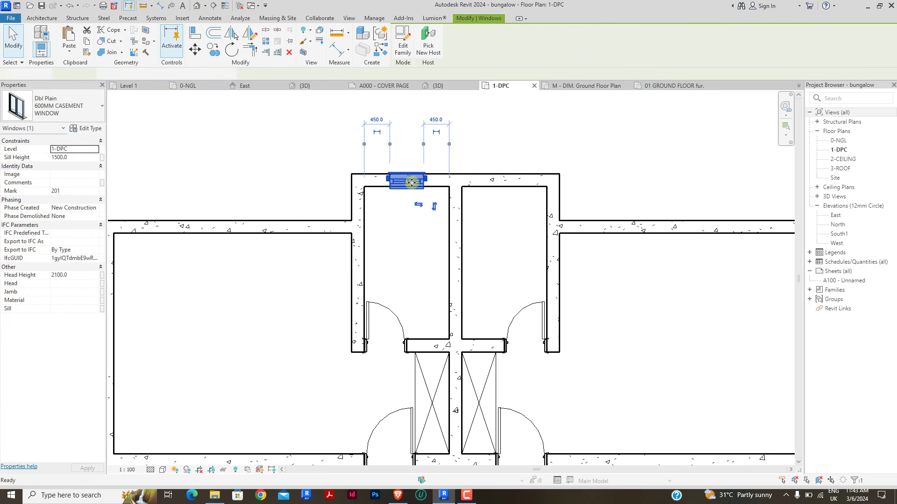
pyautogui.press('c')
pyautogui.press('s')
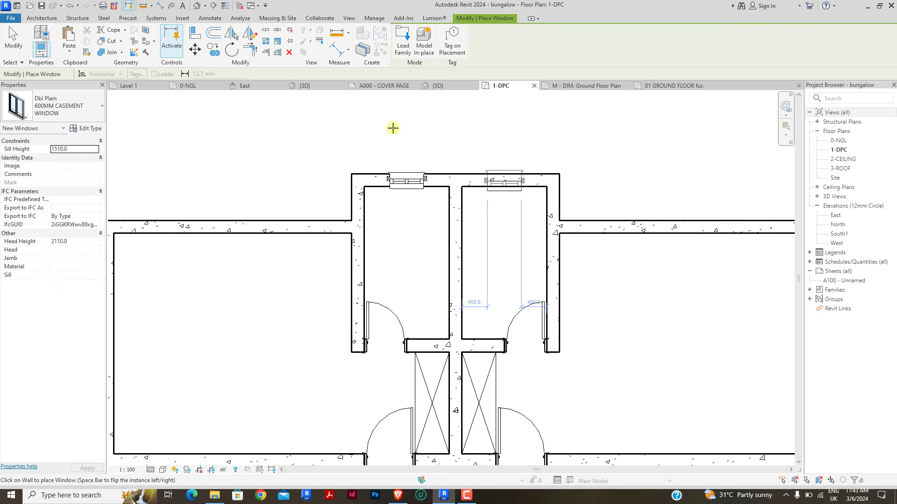
pyautogui.scroll(-5, 392, 127)
pyautogui.scroll(5, 483, 196)
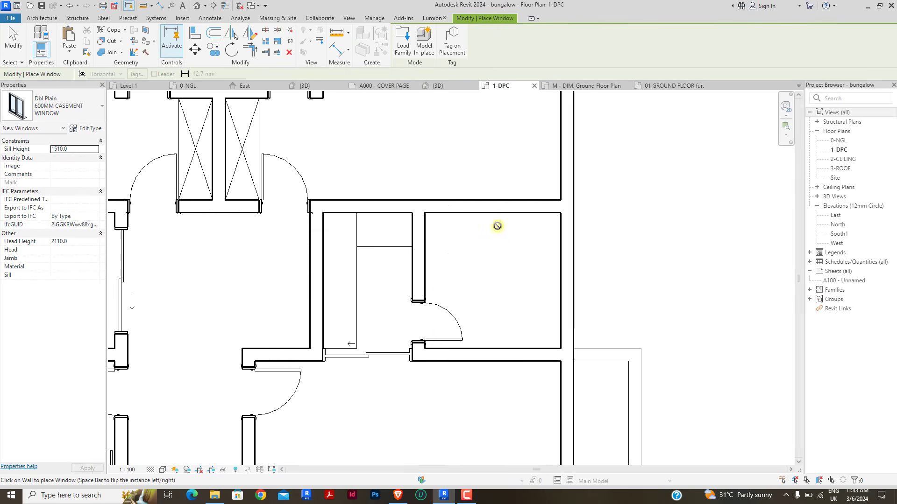
pyautogui.scroll(-5, 475, 173)
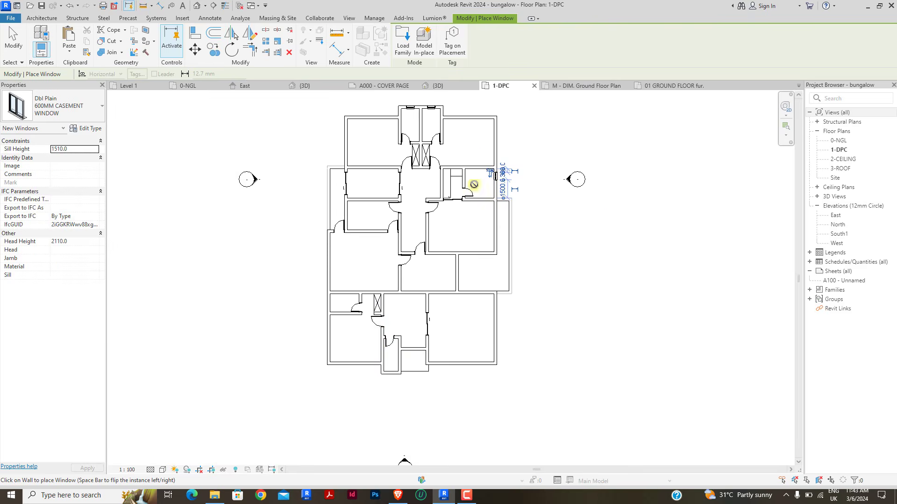
# Step: Place 600MM casement windows in the west walls of the projecting south room and the small southwest room
pyautogui.scroll(6, 378, 374)
pyautogui.scroll(3, 364, 382)
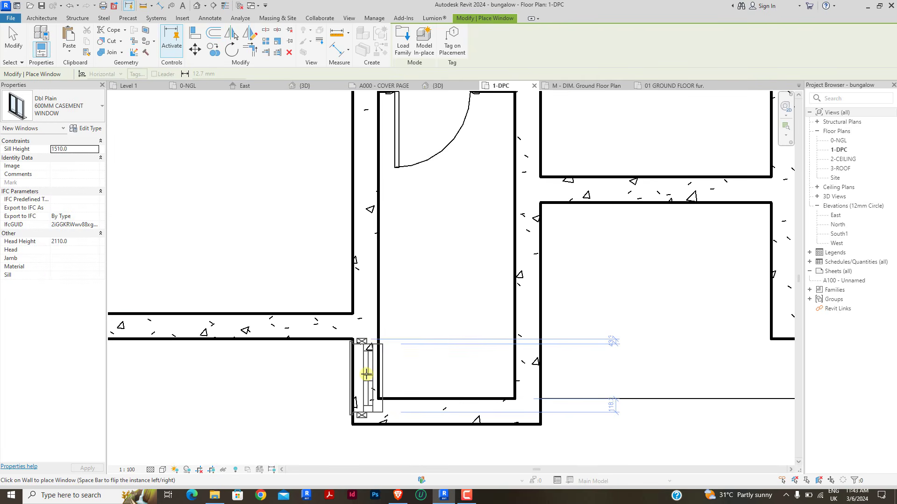
pyautogui.scroll(-3, 460, 368)
pyautogui.scroll(-3, 384, 282)
pyautogui.scroll(3, 344, 243)
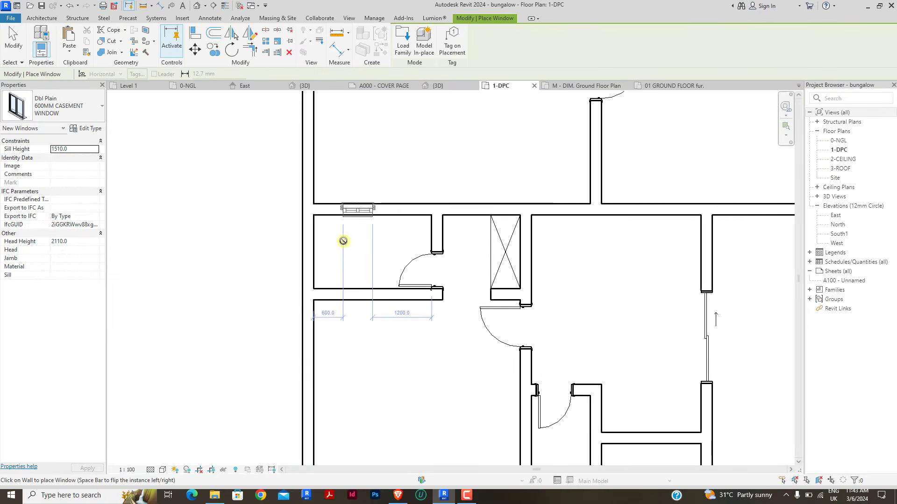
pyautogui.scroll(-5, 307, 255)
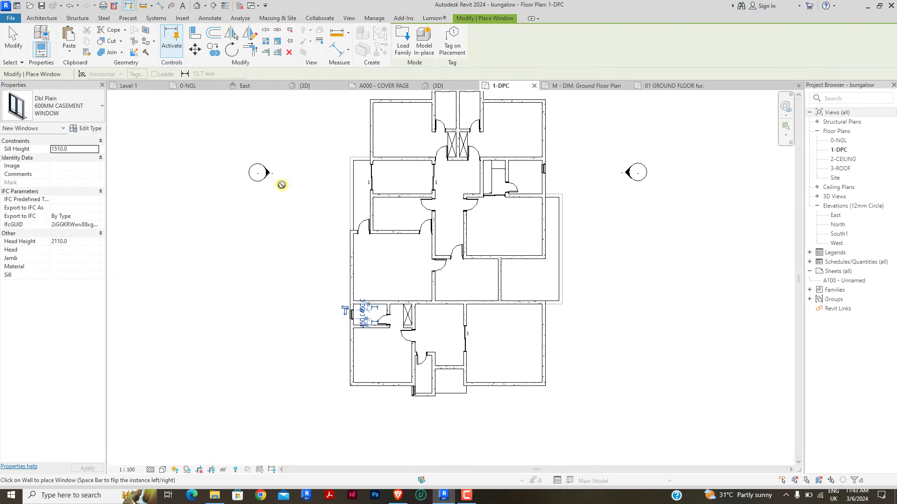
pyautogui.press('Escape')
# Step: Dimension from the outer face of the southwest room's south wall to the inner face of the projecting room's south wall
pyautogui.scroll(5, 410, 390)
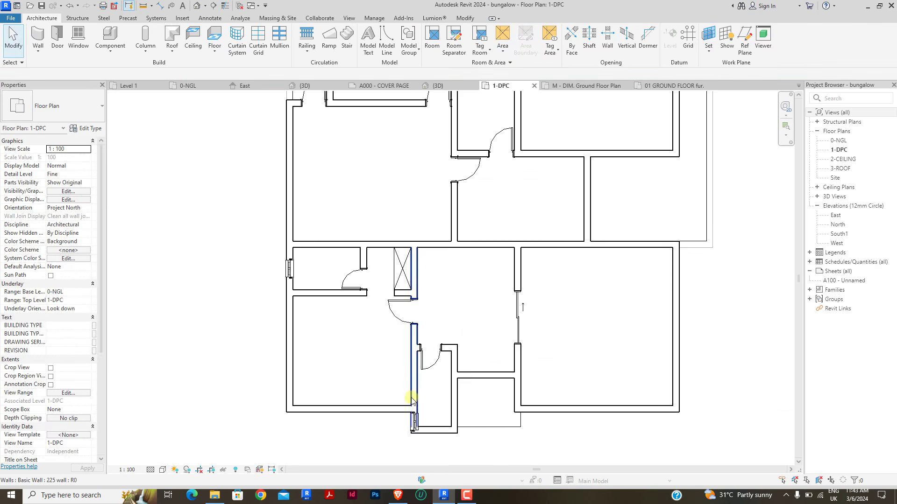
pyautogui.scroll(-2, 435, 398)
pyautogui.scroll(3, 435, 397)
pyautogui.click(435, 312)
pyautogui.click(441, 245)
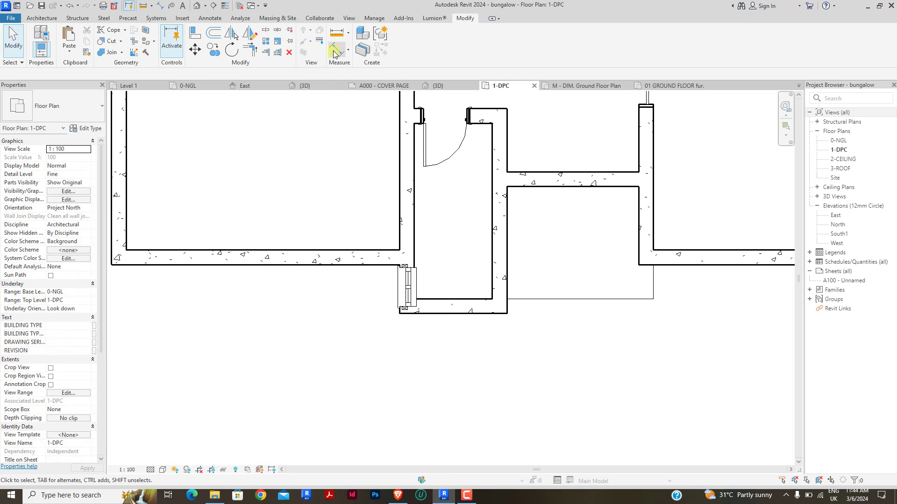
pyautogui.click(335, 50)
pyautogui.scroll(3, 368, 265)
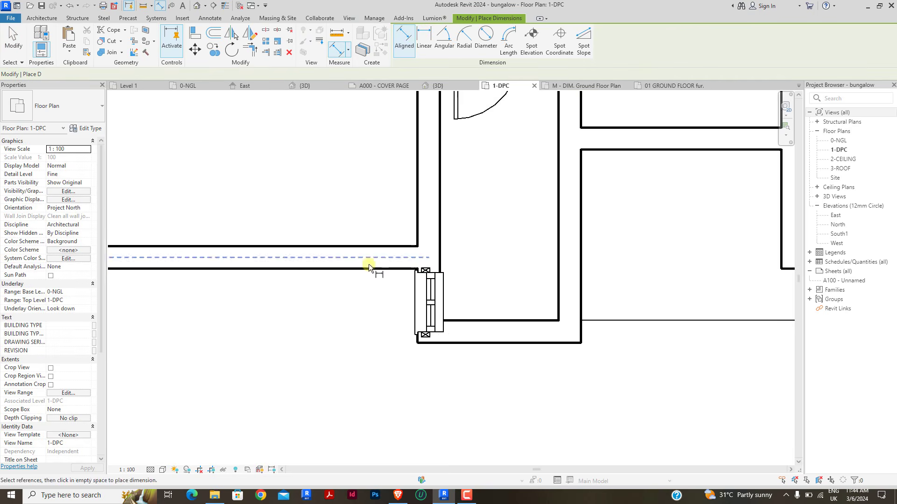
pyautogui.click(426, 281)
pyautogui.click(480, 331)
pyautogui.click(380, 301)
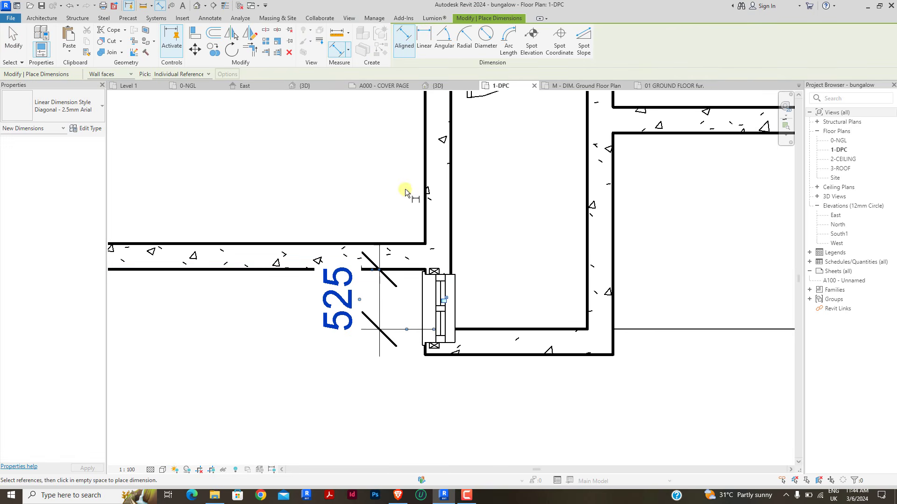
pyautogui.rightClick(364, 198)
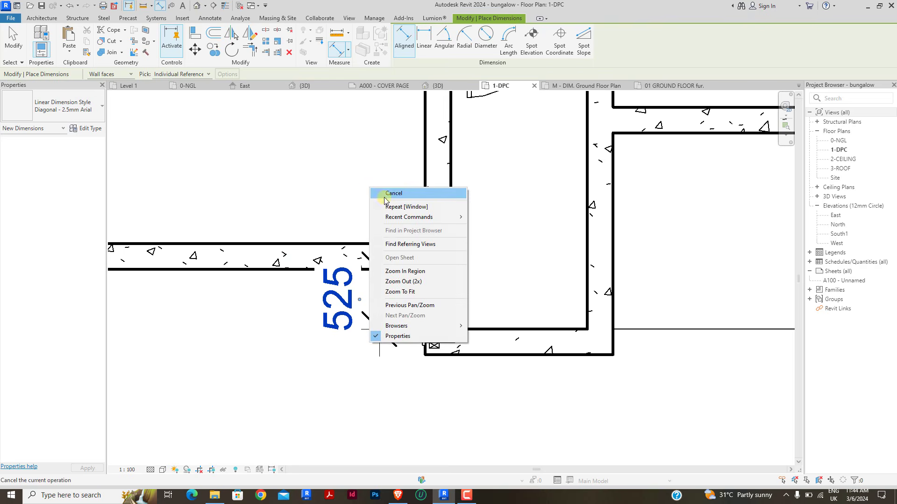
pyautogui.click(376, 193)
# Step: Move the projecting room's south wall by setting its dimension to the neighbouring wall face to 600
pyautogui.click(486, 332)
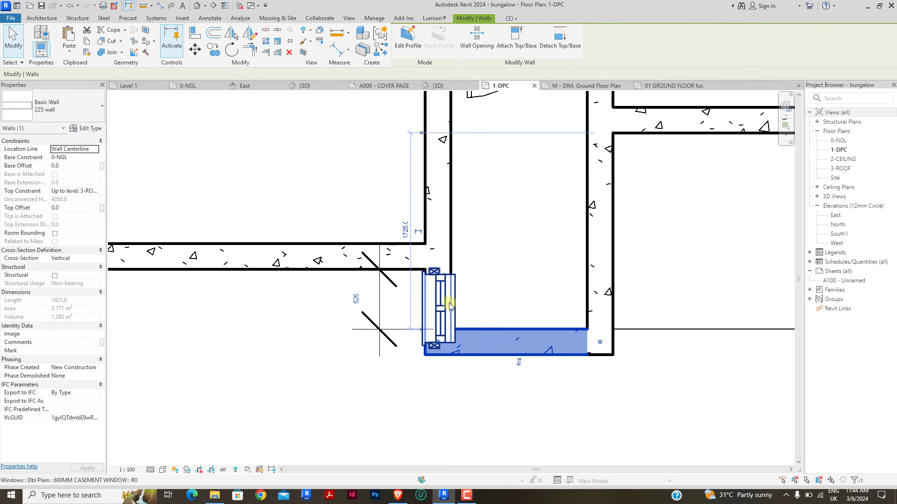
pyautogui.click(356, 299)
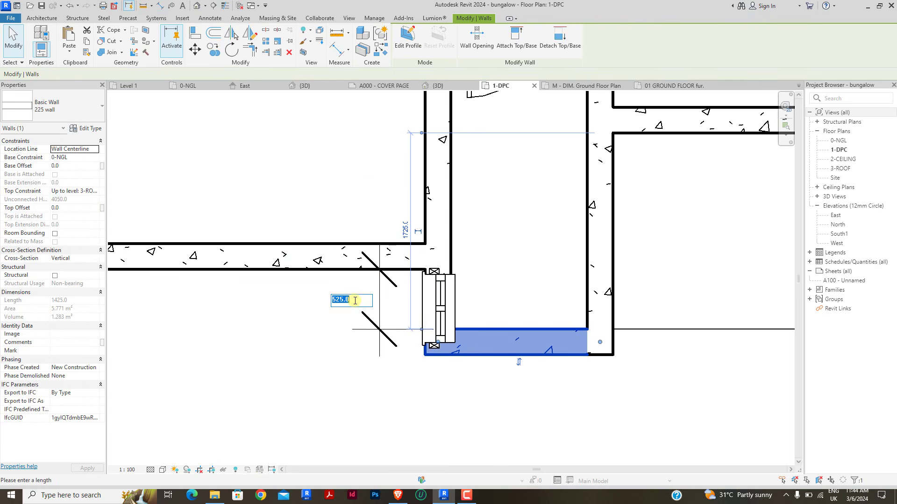
pyautogui.write('600')
pyautogui.press('Return')
pyautogui.press('Escape')
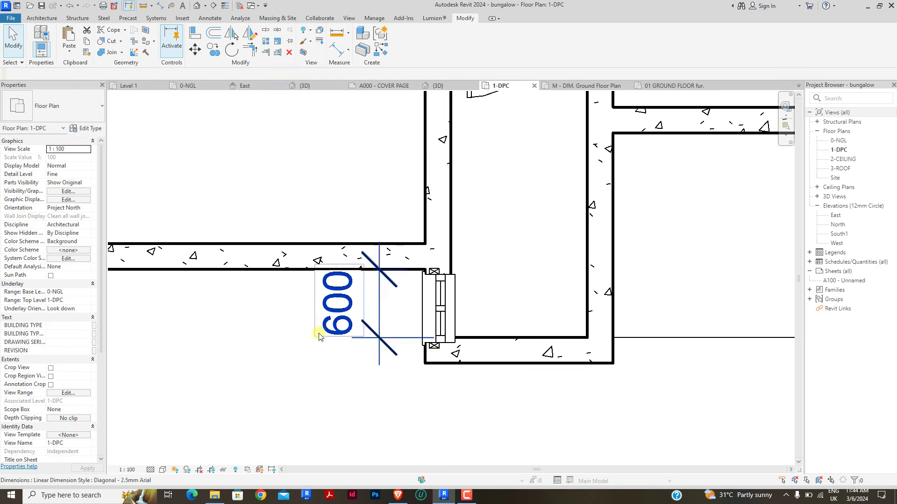
# Step: Align the projecting room's window with the outer face of the adjoining south wall and delete the 600 dimension
pyautogui.press('a')
pyautogui.press('l')
pyautogui.click(393, 270)
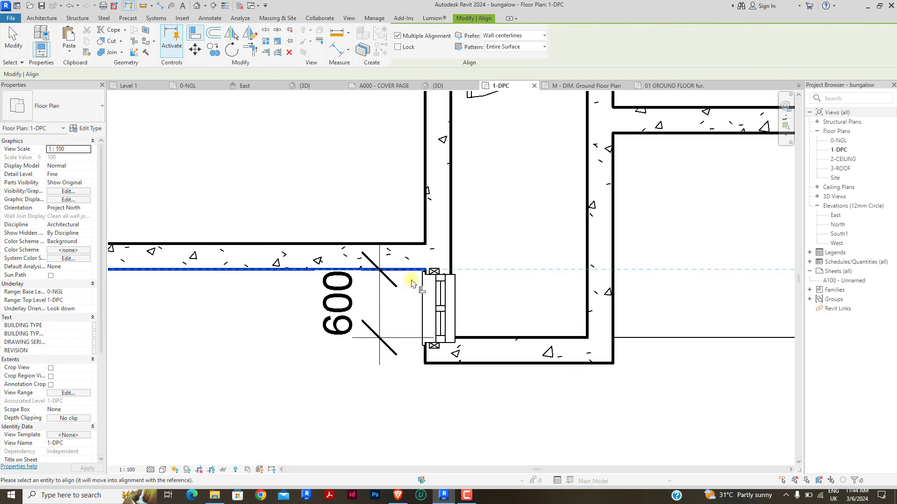
pyautogui.rightClick(450, 277)
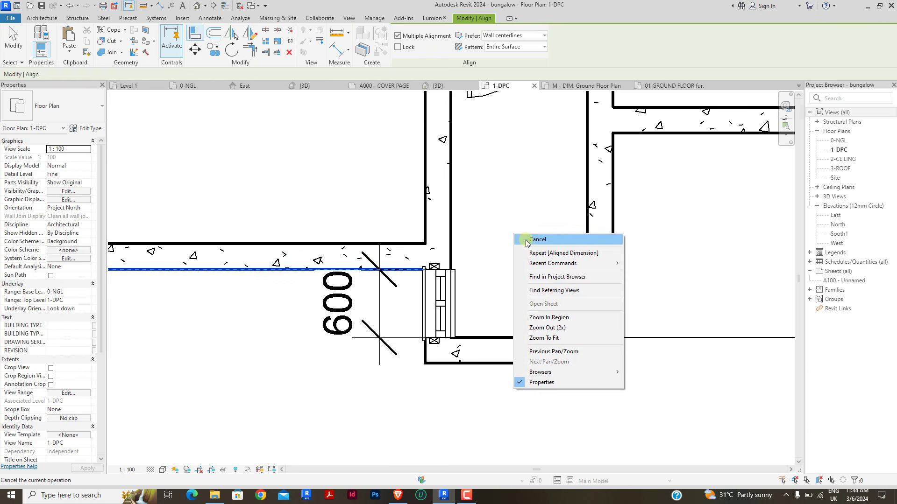
pyautogui.click(519, 236)
pyautogui.click(377, 299)
pyautogui.press('Delete')
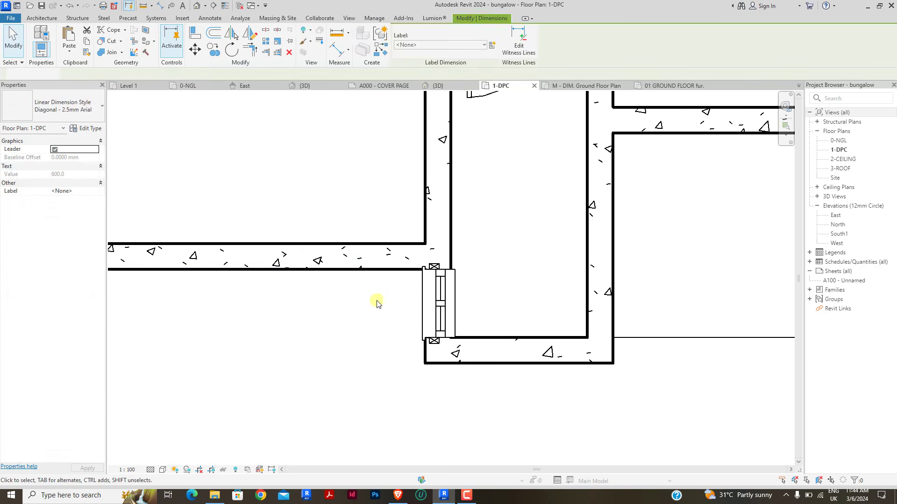
# Step: Duplicate the 600MM casement type of the northern projection's west window as 1500MM, with rough width and rough height of 1500
pyautogui.scroll(-5, 360, 315)
pyautogui.scroll(-4, 351, 337)
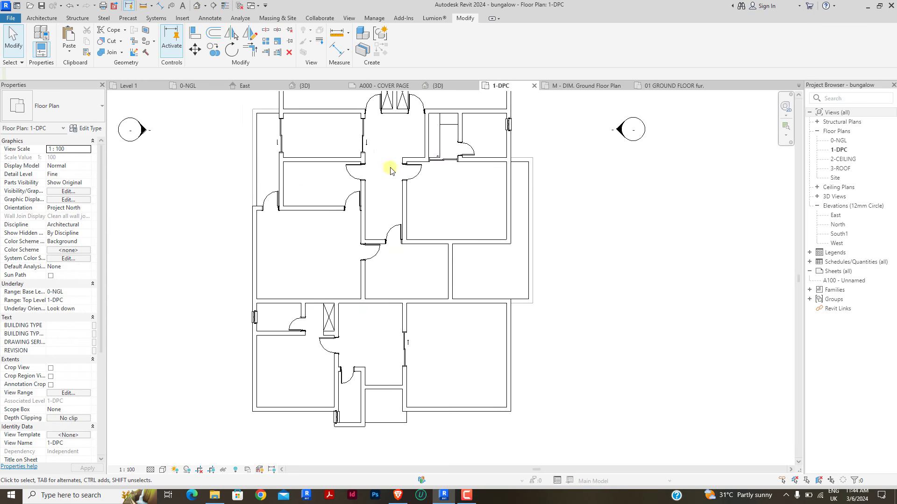
pyautogui.scroll(3, 388, 224)
pyautogui.scroll(4, 394, 133)
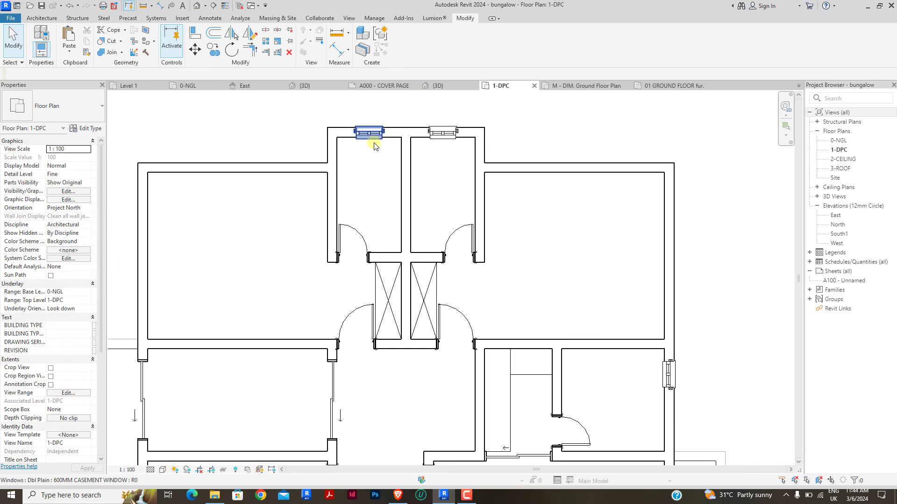
pyautogui.scroll(-2, 397, 141)
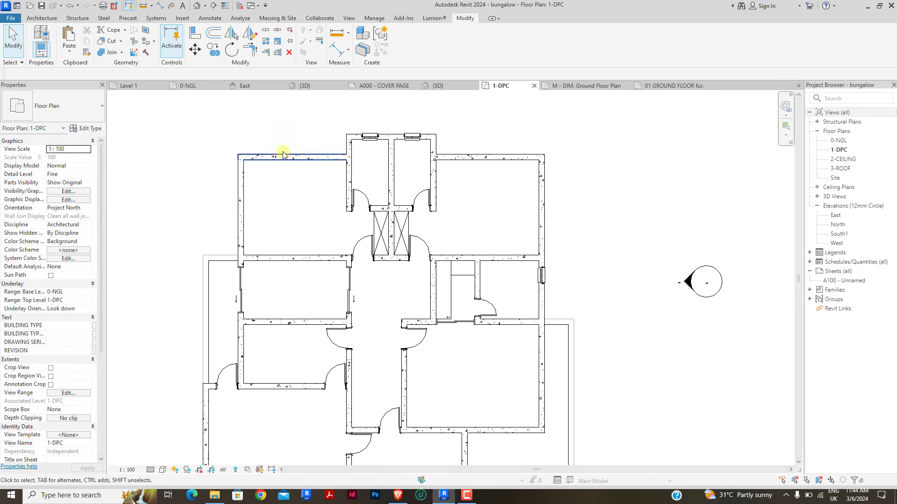
pyautogui.click(370, 136)
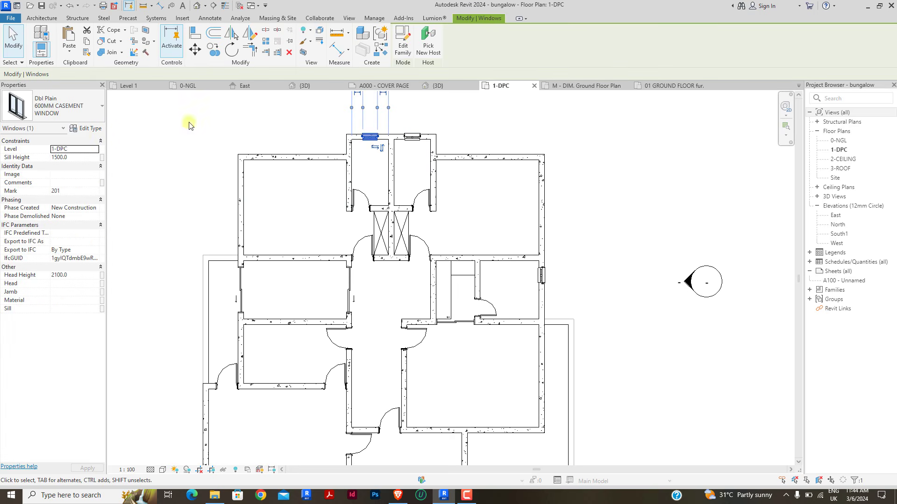
pyautogui.click(296, 124)
pyautogui.click(370, 137)
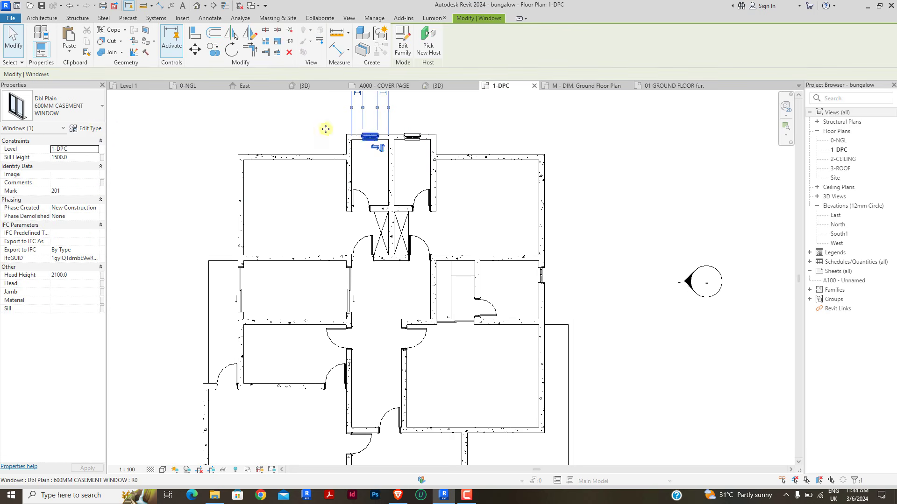
pyautogui.click(73, 131)
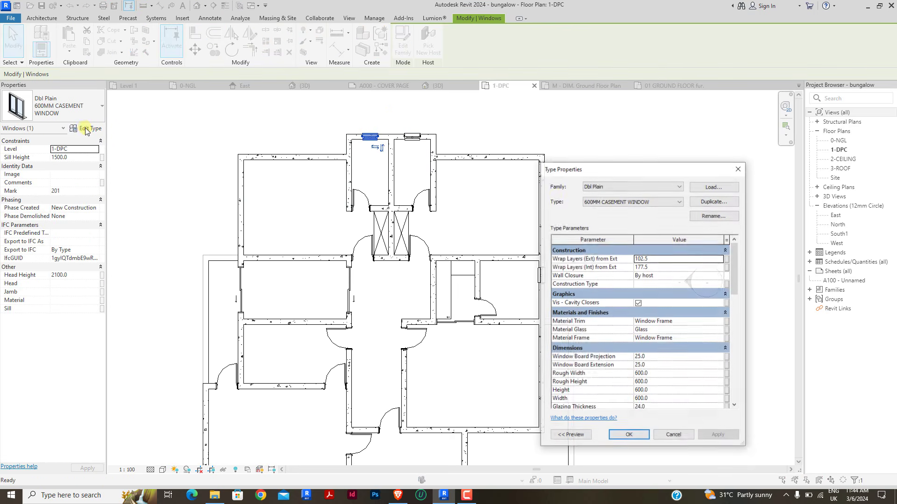
pyautogui.click(715, 201)
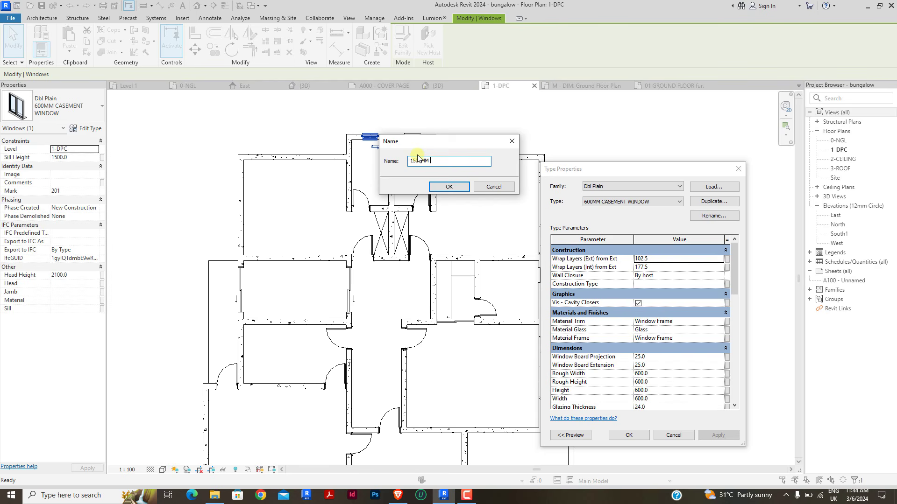
pyautogui.write('1500MM')
pyautogui.press('Return')
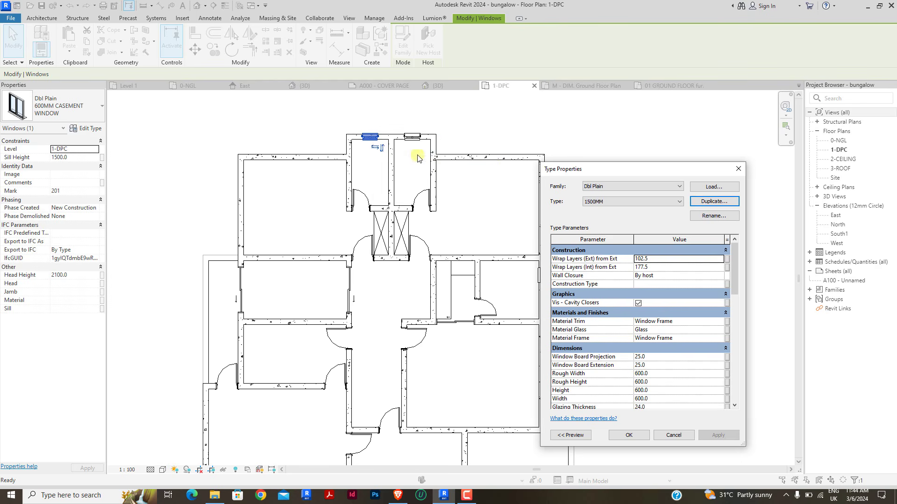
pyautogui.click(667, 374)
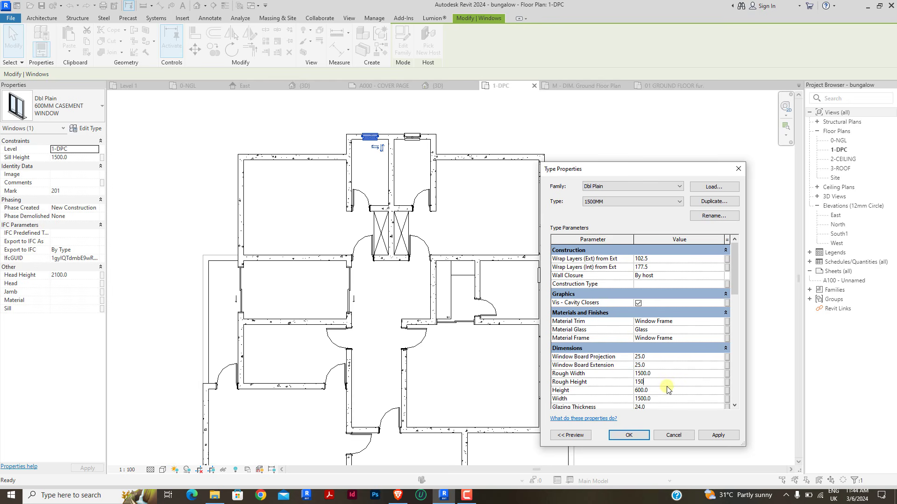
pyautogui.click(630, 435)
# Step: Place 1500MM windows in the northwest room's north wall, about 1000 mm from its east wall, and in the northeast room's east wall
pyautogui.scroll(3, 371, 143)
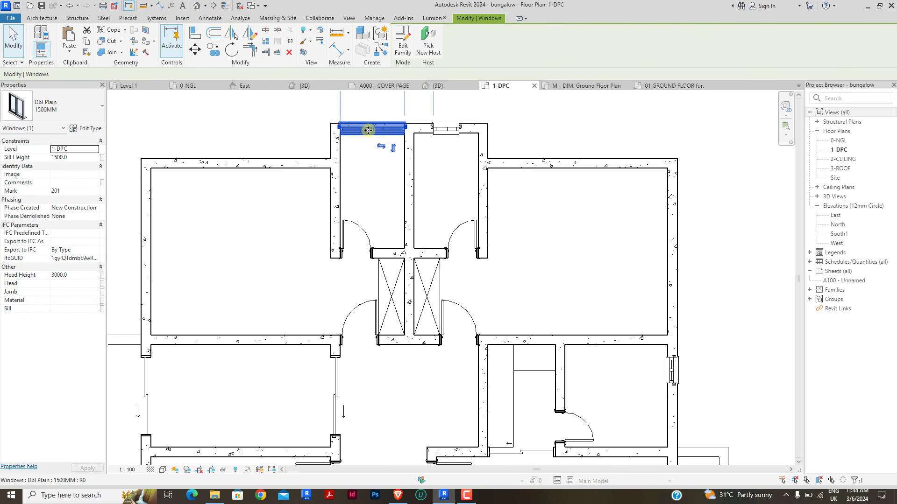
pyautogui.press('c')
pyautogui.press('s')
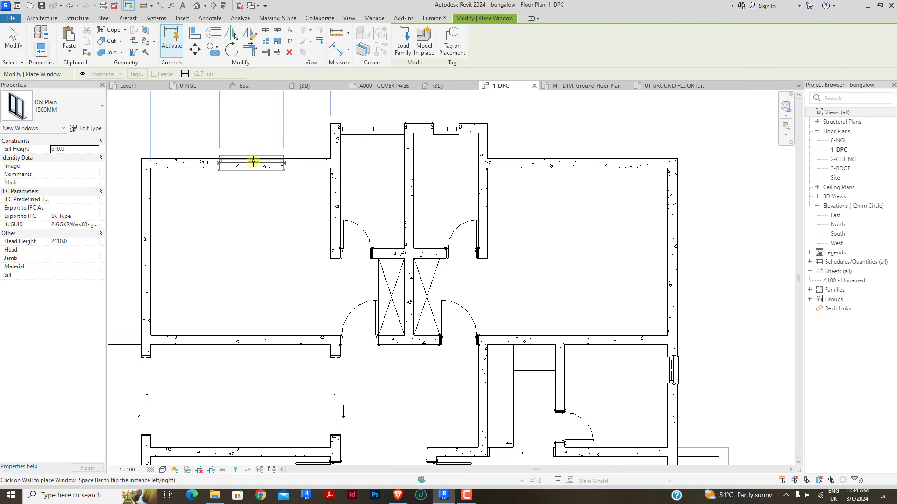
pyautogui.click(256, 161)
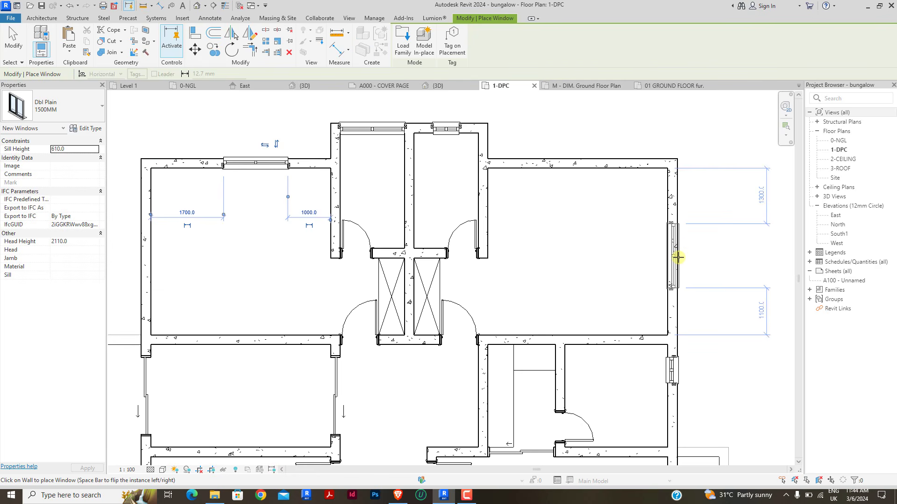
pyautogui.click(678, 257)
pyautogui.rightClick(631, 124)
pyautogui.click(639, 127)
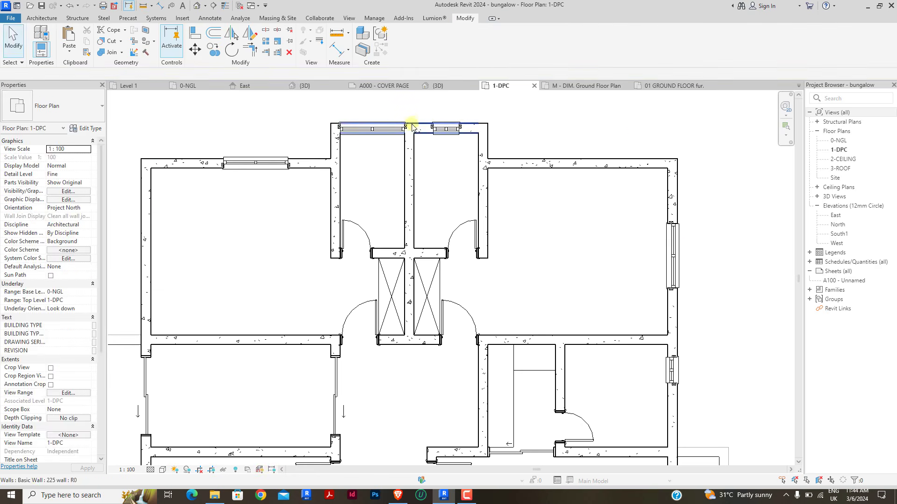
# Step: Change the west window of the northern projection back to the 600MM CASEMENT WINDOW type
pyautogui.click(411, 126)
pyautogui.click(28, 113)
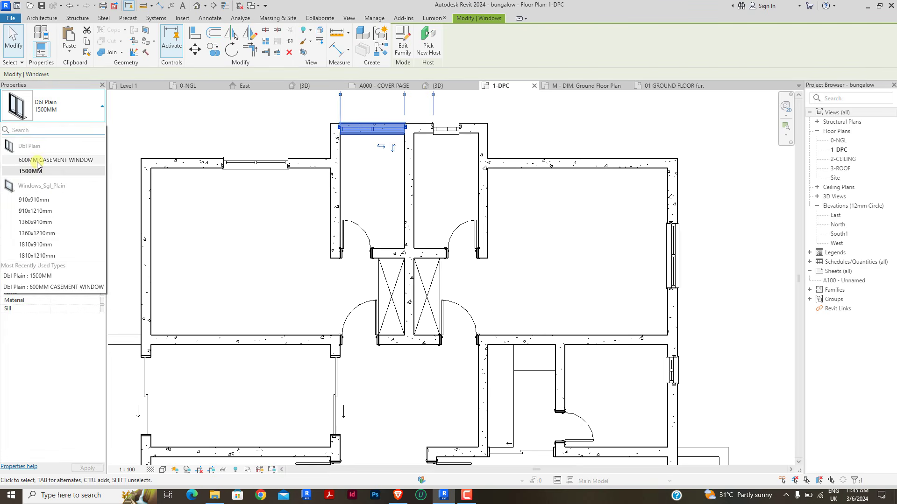
pyautogui.click(38, 160)
pyautogui.click(231, 136)
pyautogui.scroll(-3, 390, 158)
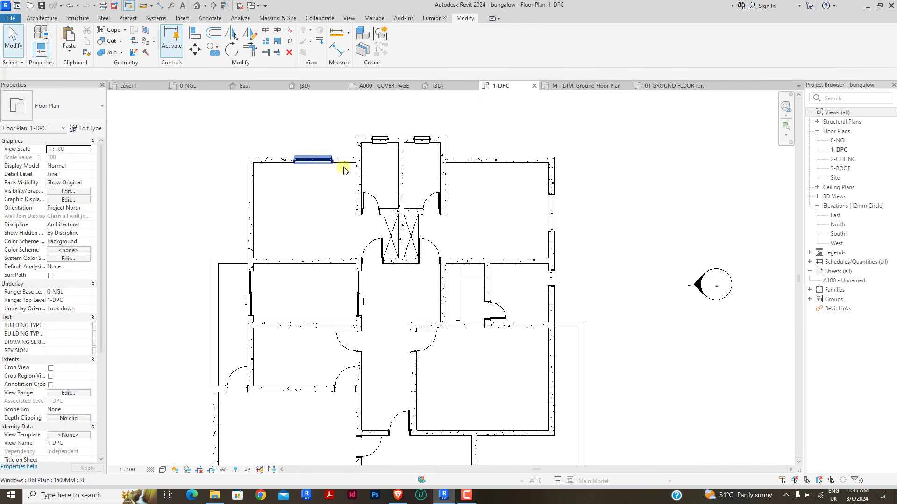
# Step: Place a copy of the Dbl Plain 1500MM window on the lower-left bedroom's left exterior wall, centred 1200 mm from each end
pyautogui.scroll(-1, 527, 195)
pyautogui.scroll(3, 509, 246)
pyautogui.scroll(-3, 495, 233)
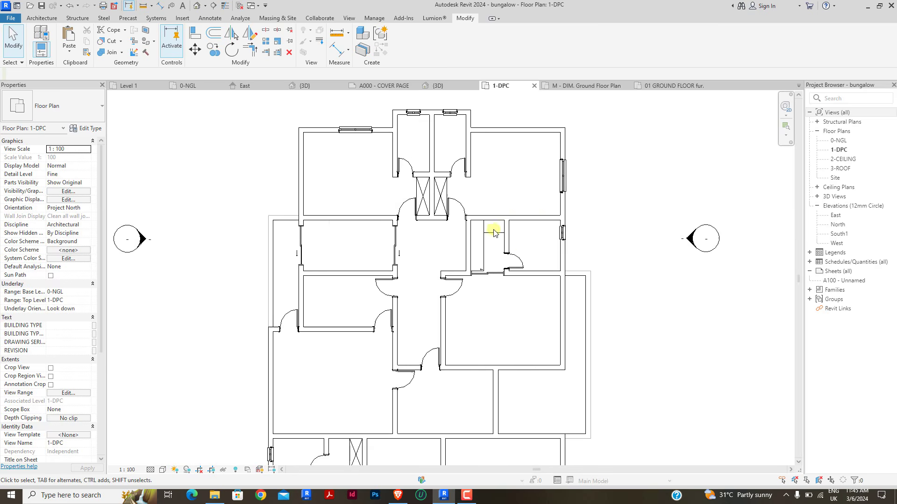
pyautogui.scroll(-1, 495, 232)
pyautogui.click(553, 186)
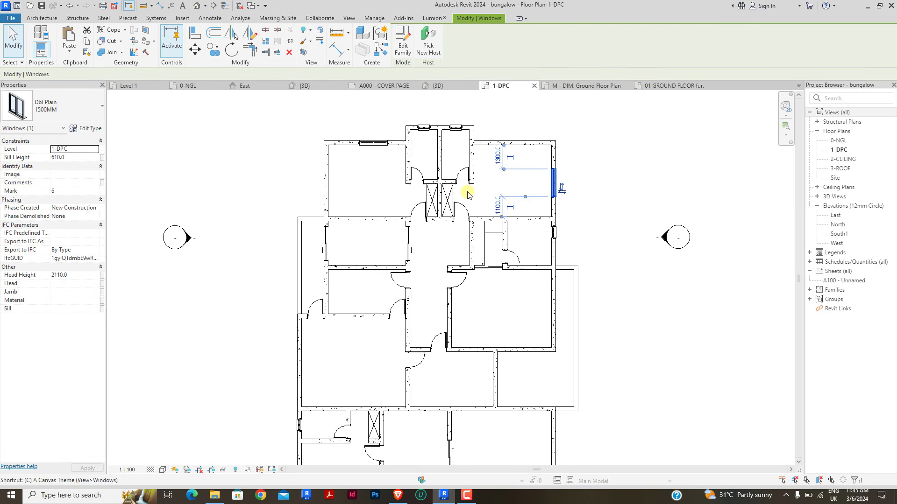
pyautogui.press('s')
pyautogui.scroll(-6, 416, 174)
pyautogui.scroll(4, 419, 304)
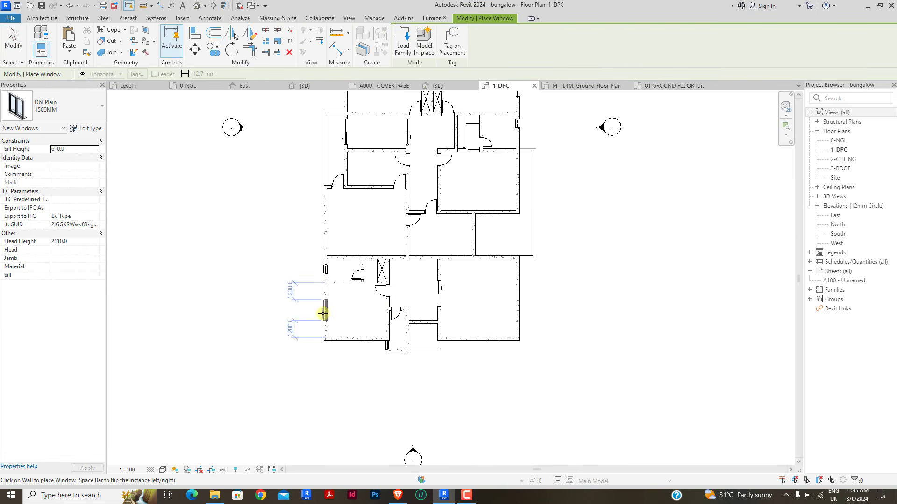
pyautogui.scroll(3, 325, 316)
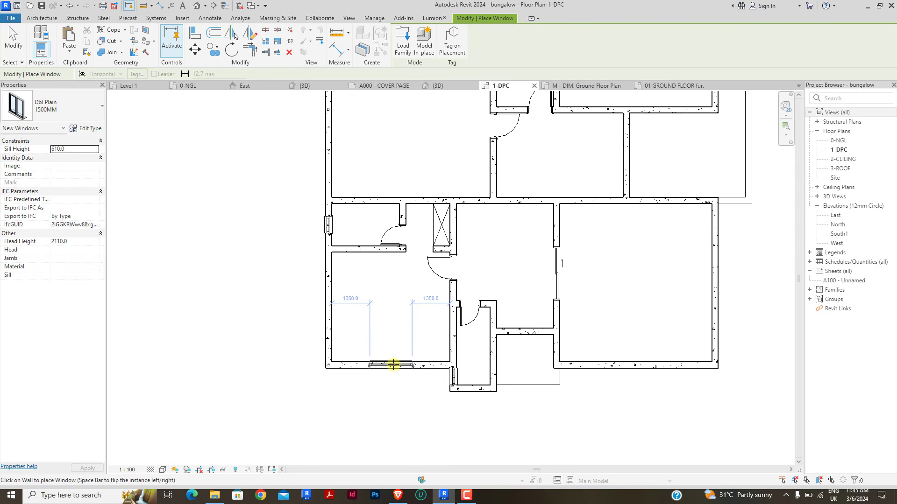
pyautogui.click(323, 303)
# Step: Examine the floor plan's remaining walls for further window positions and end the 1500MM window placement
pyautogui.scroll(-4, 388, 280)
pyautogui.scroll(2, 579, 241)
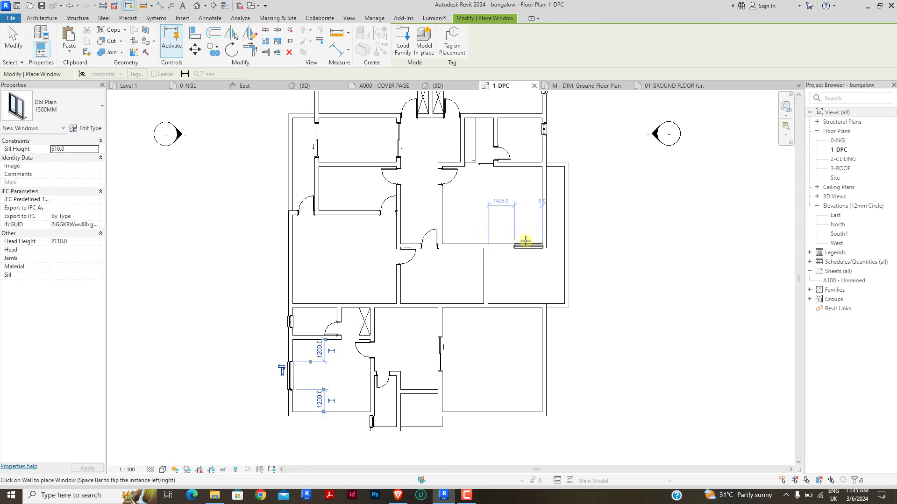
pyautogui.scroll(5, 482, 276)
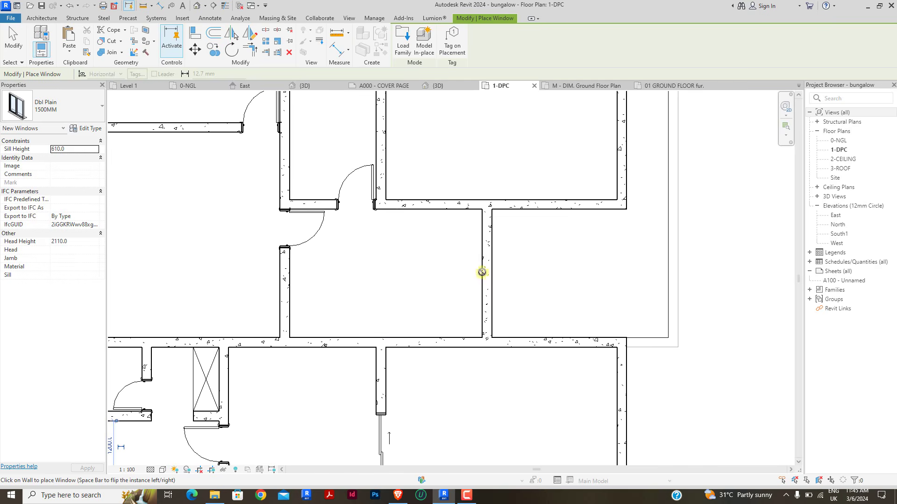
pyautogui.scroll(-5, 493, 273)
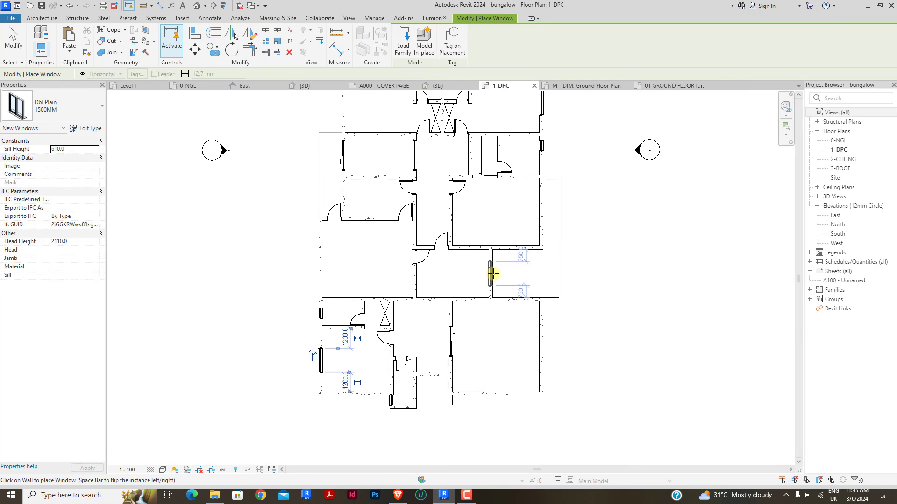
pyautogui.scroll(-3, 493, 273)
pyautogui.scroll(4, 514, 178)
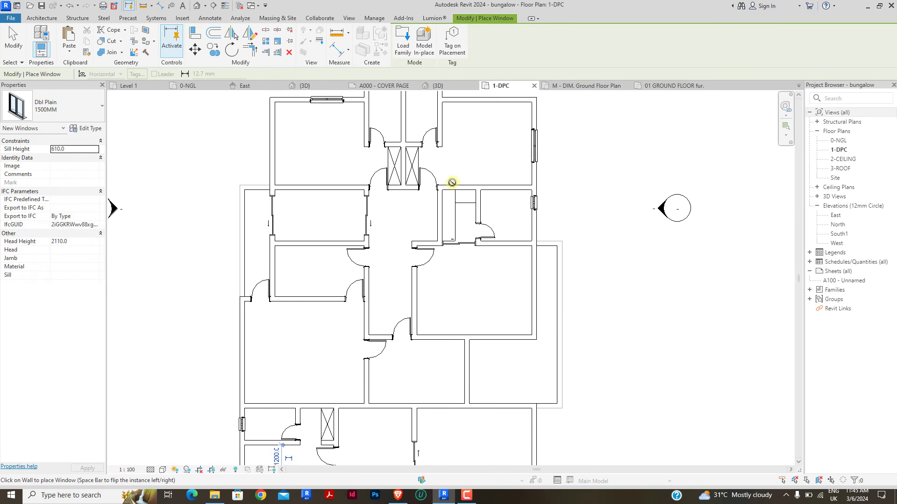
pyautogui.scroll(1, 300, 261)
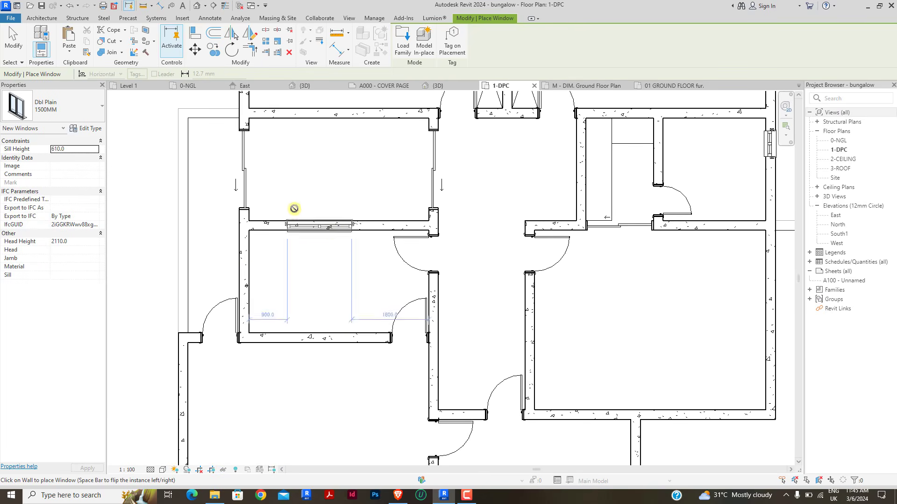
pyautogui.scroll(-4, 326, 236)
pyautogui.rightClick(411, 161)
pyautogui.click(444, 174)
pyautogui.scroll(-2, 476, 202)
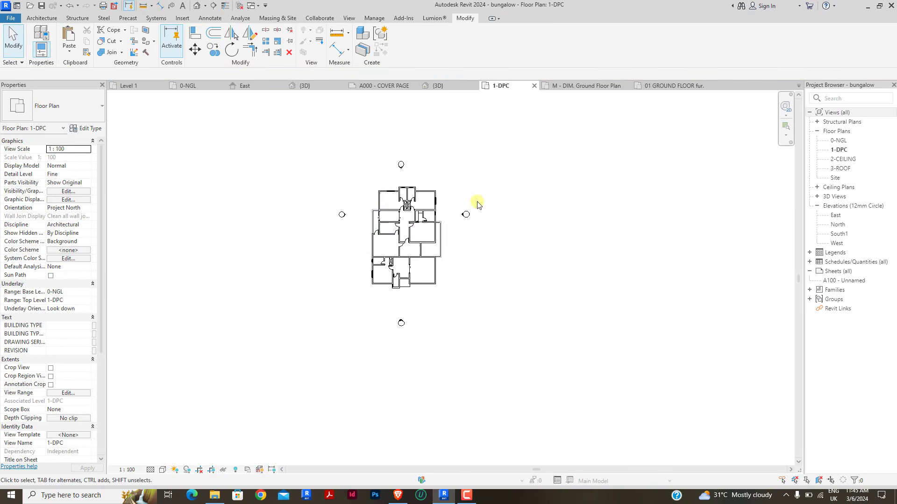
pyautogui.scroll(4, 513, 243)
pyautogui.scroll(2, 436, 254)
pyautogui.scroll(-4, 427, 202)
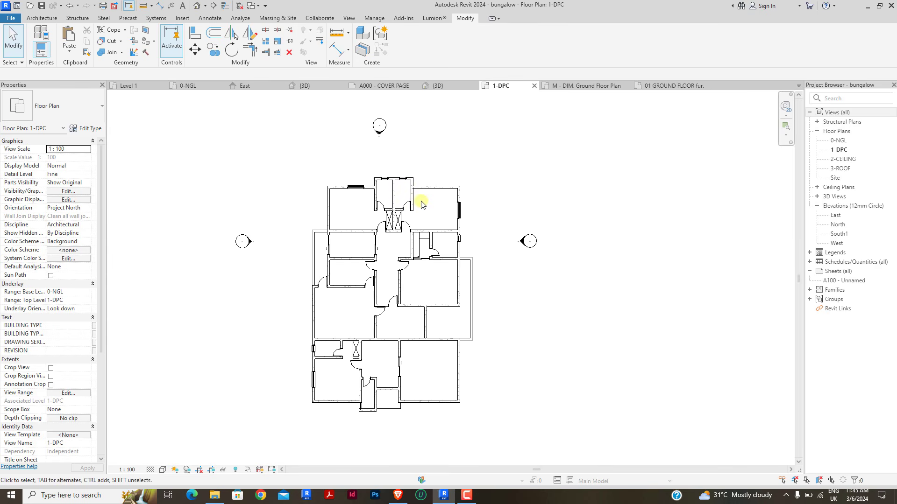
# Step: Paste the copied Sgl Plain 600MM LONG PLAIN WINDOW, accepting the duplicate types, on the upper-right bedroom's top wall, 600 mm from its left end
pyautogui.scroll(2, 420, 203)
pyautogui.hotkey('ctrl', 'v')
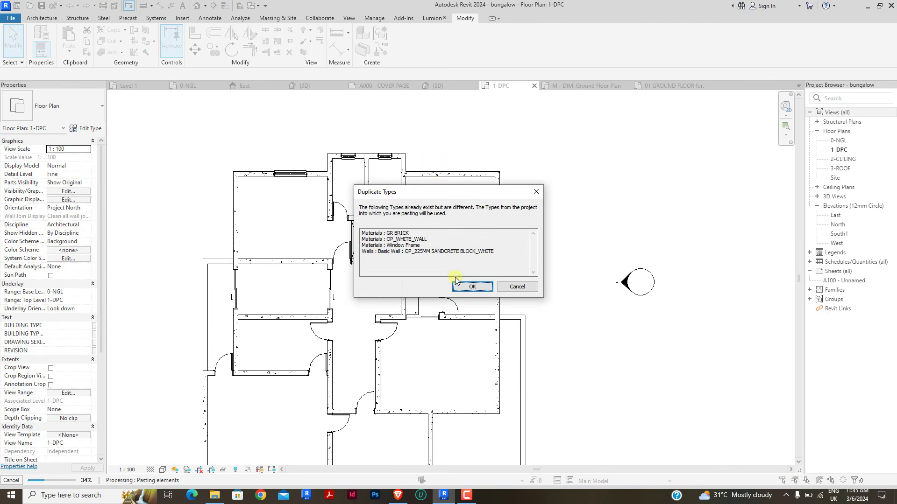
pyautogui.click(471, 286)
pyautogui.scroll(2, 430, 175)
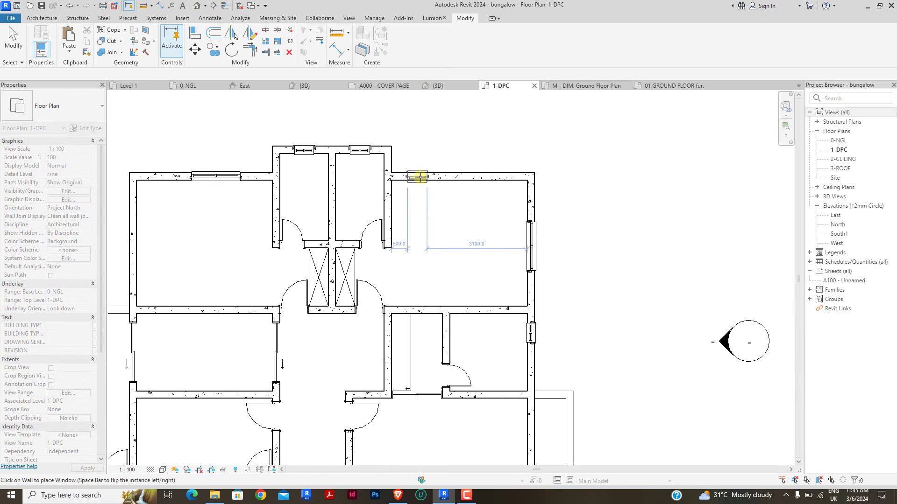
pyautogui.click(420, 176)
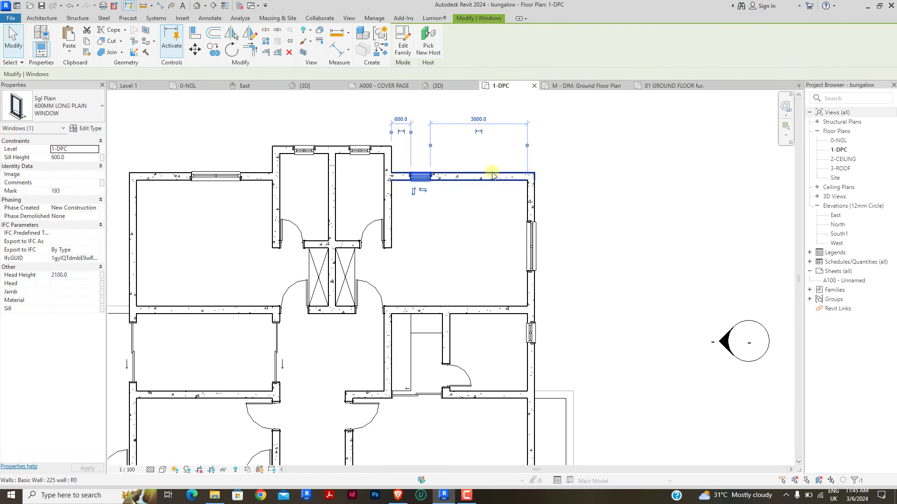
# Step: Place a similar 600MM LONG PLAIN WINDOW on the same top wall, 600 mm from its right end and 1800 mm from the first
pyautogui.press('Escape')
pyautogui.scroll(2, 423, 182)
pyautogui.click(421, 178)
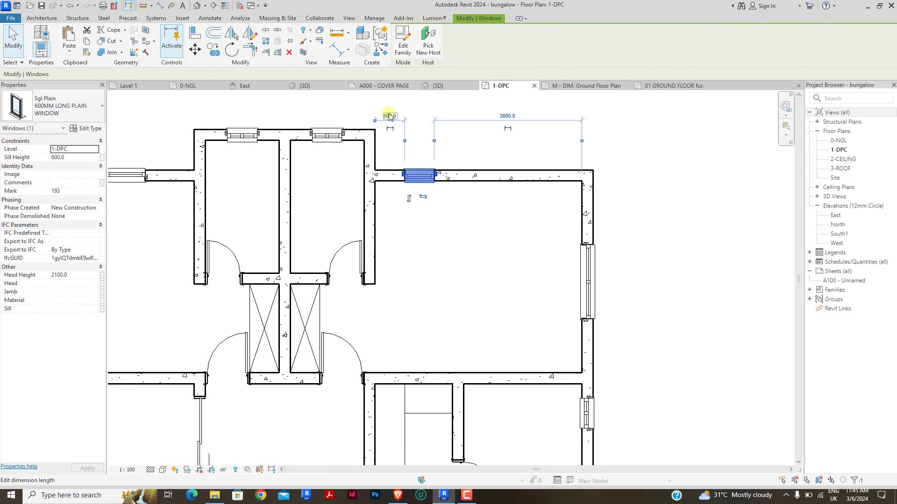
pyautogui.press('c')
pyautogui.press('s')
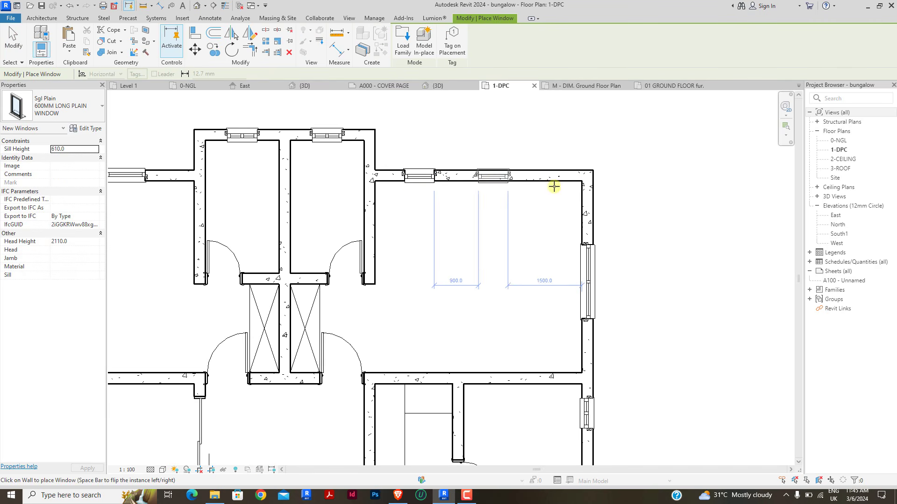
pyautogui.click(538, 180)
# Step: Place two 600MM LONG PLAIN windows on the upper-left bedroom's left wall, 1700 mm apart, the lower one 600 mm from the bottom corner
pyautogui.scroll(-5, 544, 168)
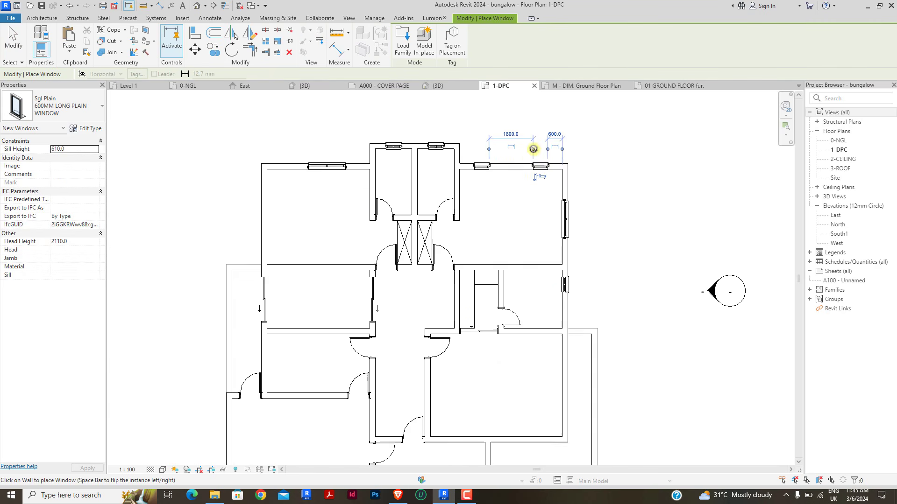
pyautogui.scroll(3, 349, 205)
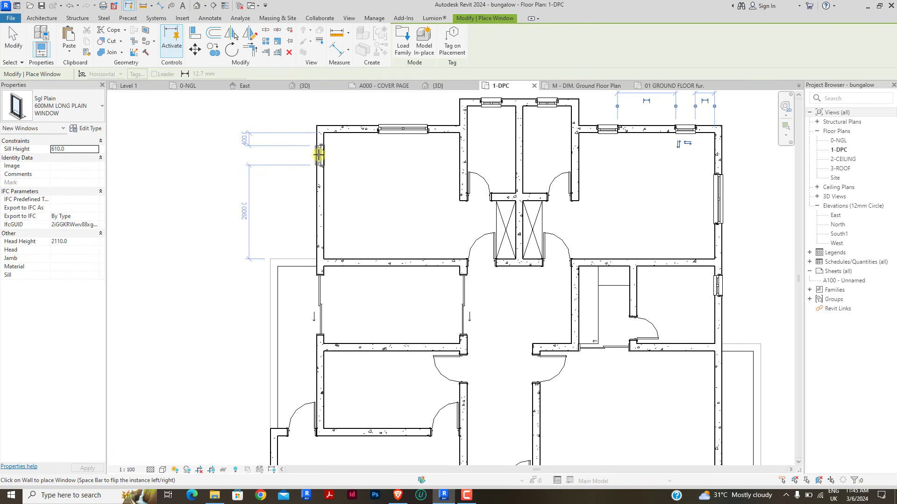
pyautogui.click(323, 230)
pyautogui.scroll(-4, 322, 230)
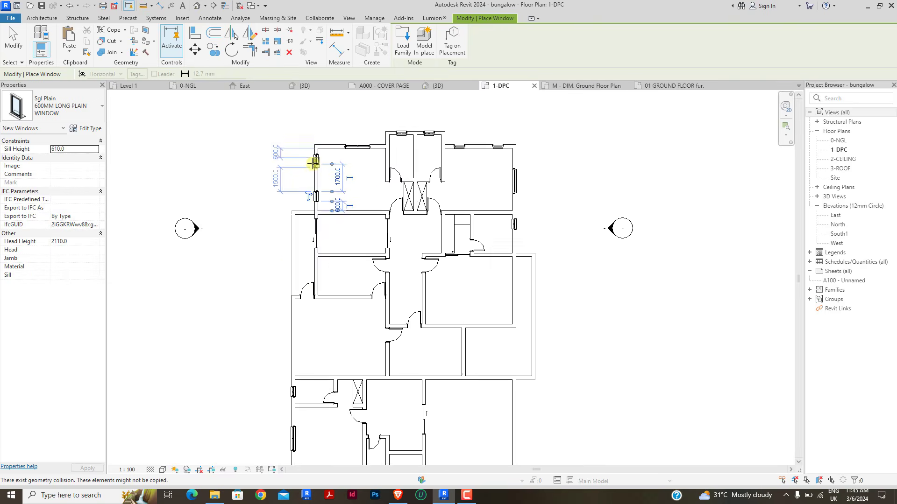
pyautogui.scroll(3, 320, 265)
pyautogui.scroll(-2, 319, 265)
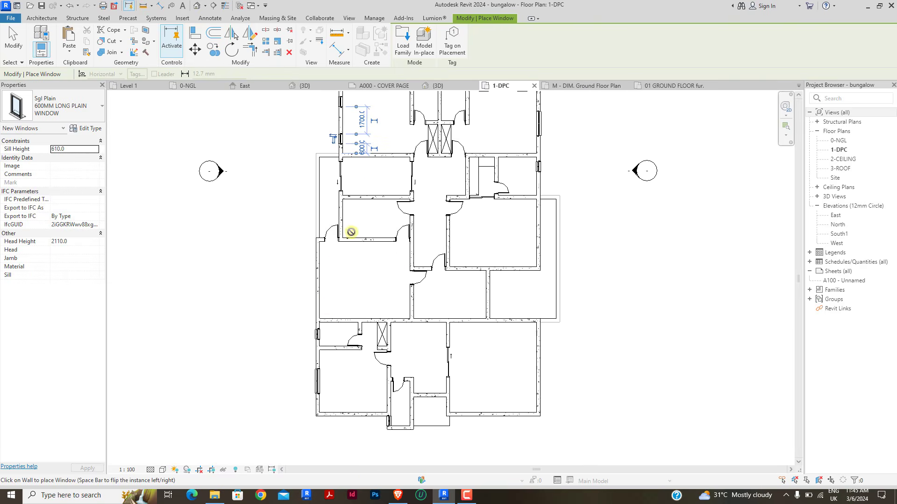
# Step: Place two 600MM LONG PLAIN windows on the lower-left bedroom's bottom wall, 1500 mm apart, the right one 800 mm from the right end
pyautogui.scroll(-2, 352, 232)
pyautogui.scroll(4, 345, 363)
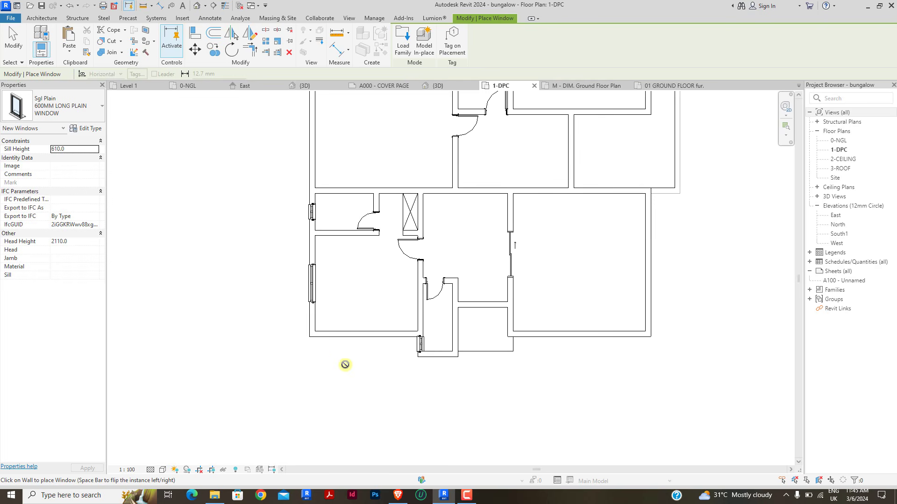
pyautogui.click(339, 337)
pyautogui.click(390, 338)
# Step: Place two 600MM LONG PLAIN windows 900 mm apart on the middle room's right wall, the upper one 300 mm from the top, and end placement
pyautogui.scroll(-2, 460, 395)
pyautogui.scroll(4, 428, 290)
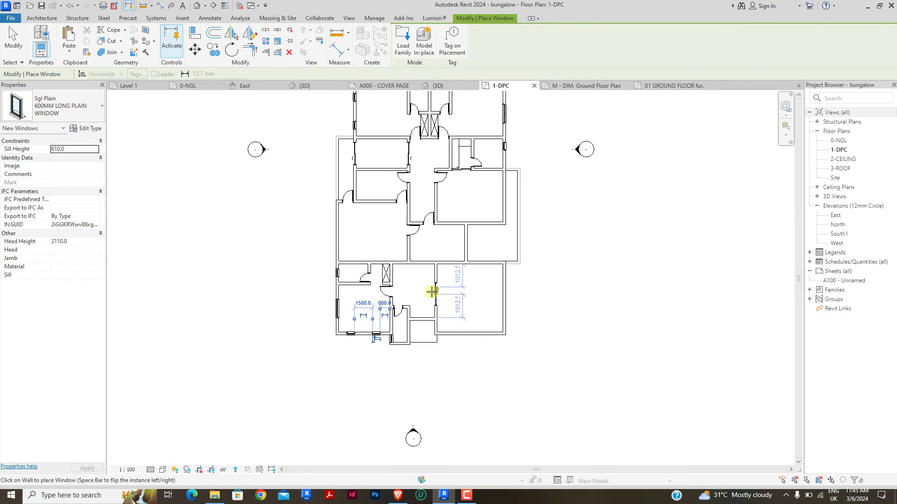
pyautogui.scroll(-4, 416, 347)
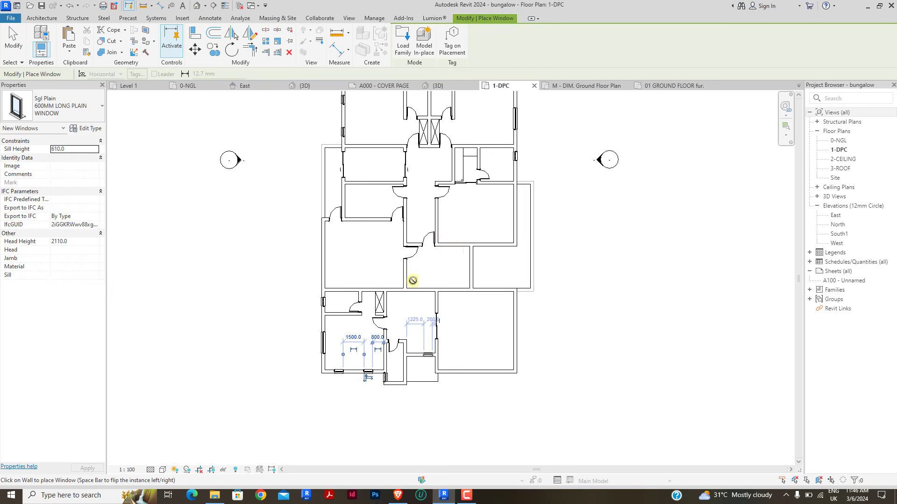
pyautogui.scroll(3, 476, 231)
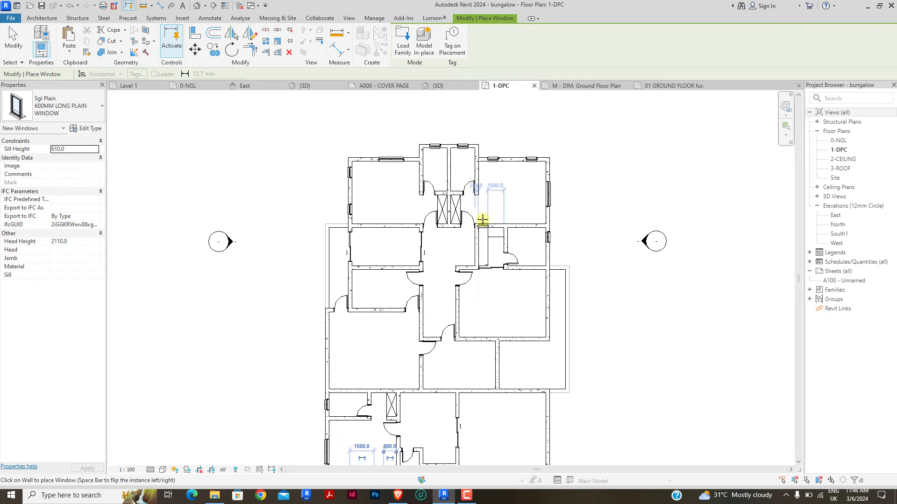
pyautogui.scroll(-1, 482, 220)
pyautogui.scroll(5, 524, 294)
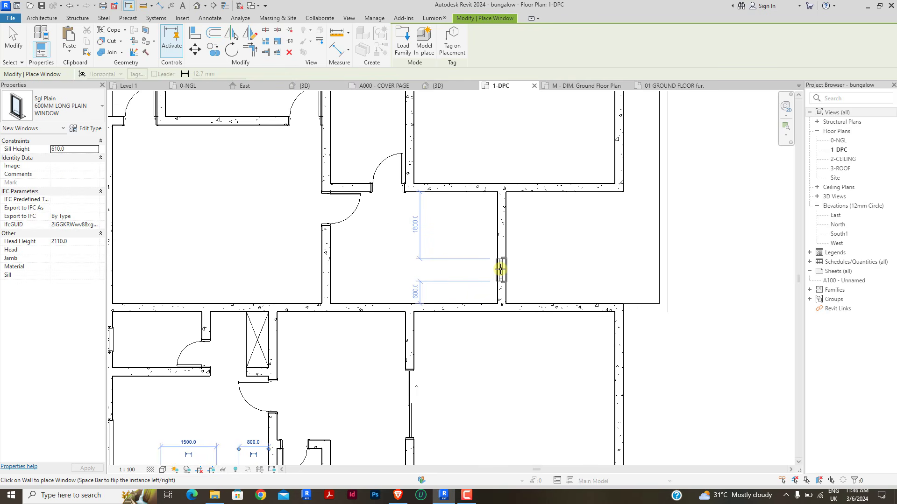
pyautogui.click(501, 270)
pyautogui.click(500, 214)
pyautogui.scroll(-4, 499, 214)
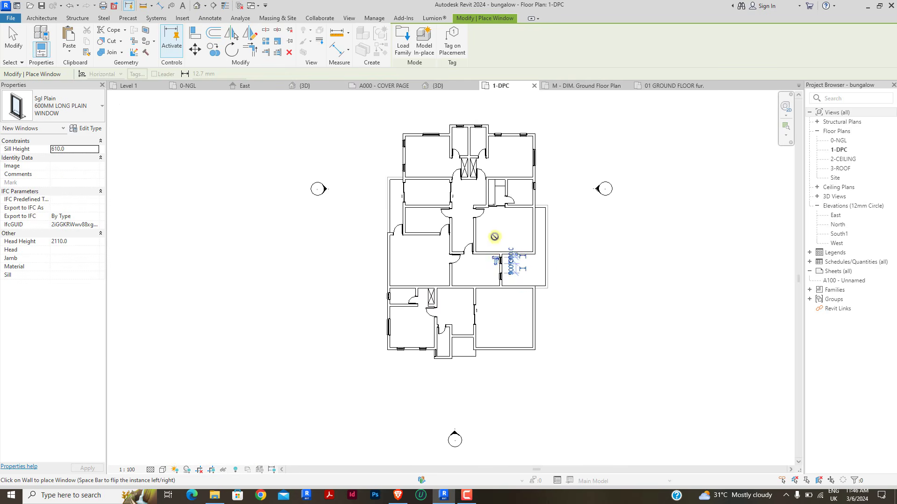
pyautogui.scroll(1, 427, 218)
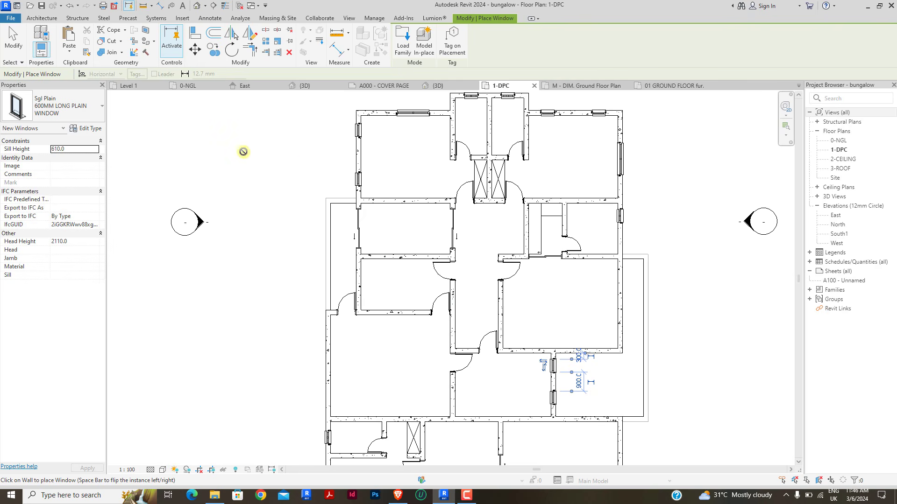
pyautogui.press('Escape')
pyautogui.press('Escape')
# Step: Duplicate the type of the upper-left bedroom's Dbl Plain 1500MM window under the name 900MM
pyautogui.click(413, 112)
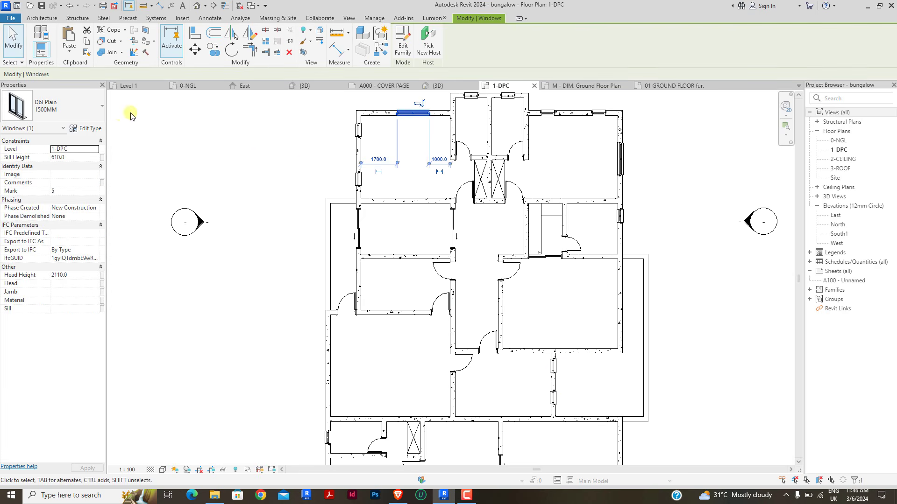
pyautogui.click(96, 130)
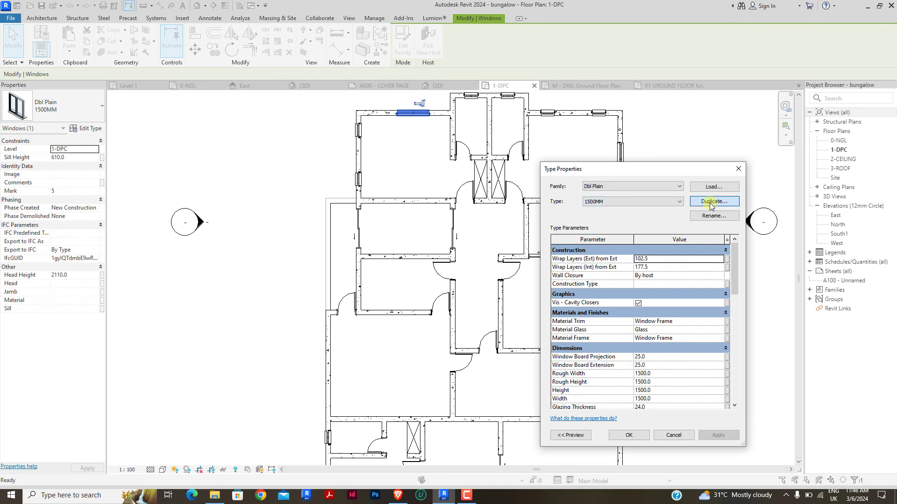
pyautogui.click(711, 203)
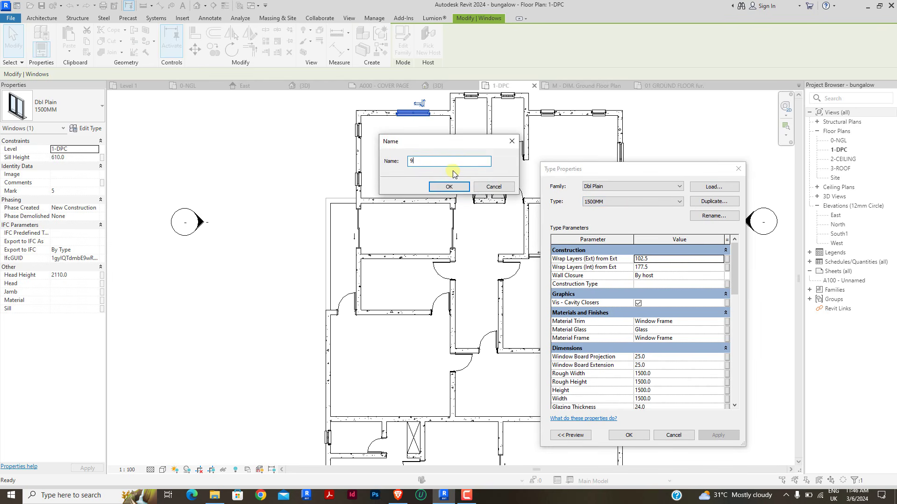
pyautogui.write('900MM')
pyautogui.press('Return')
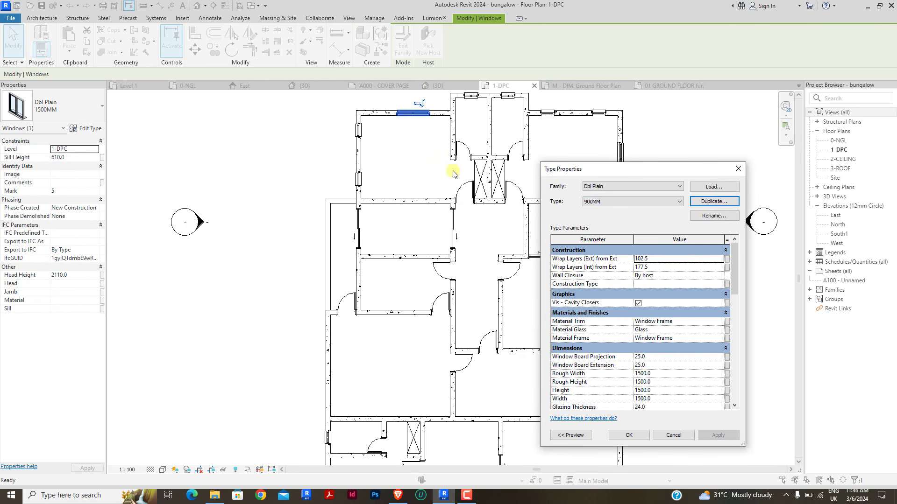
# Step: Set the 900MM window type's rough width and rough height to 900 mm and accept the type properties
pyautogui.click(675, 373)
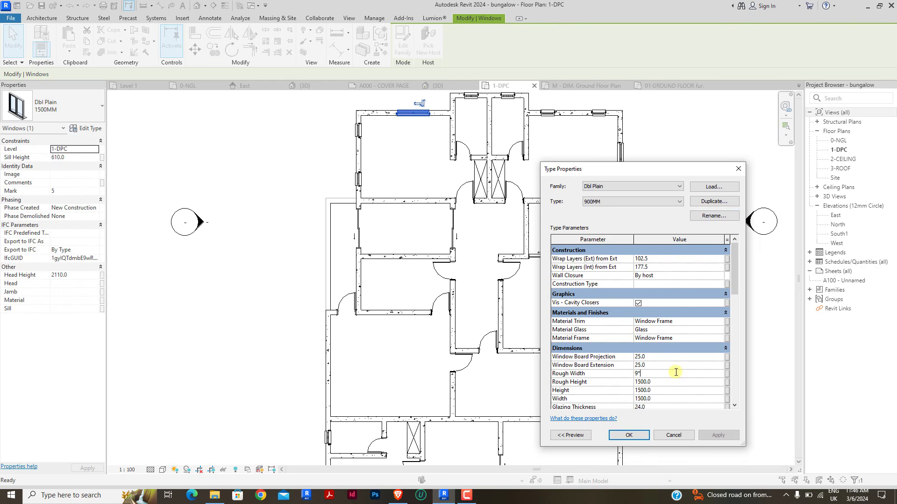
pyautogui.write('9*00')
pyautogui.press('Return')
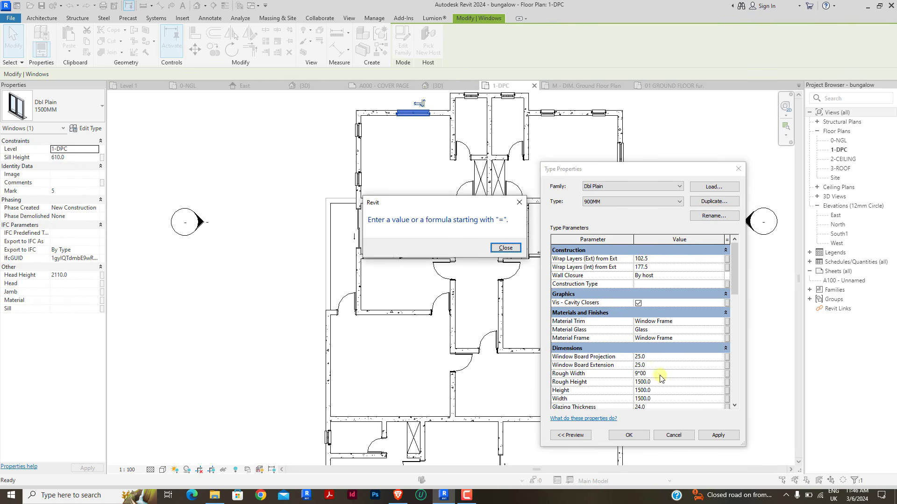
pyautogui.click(519, 203)
pyautogui.click(617, 374)
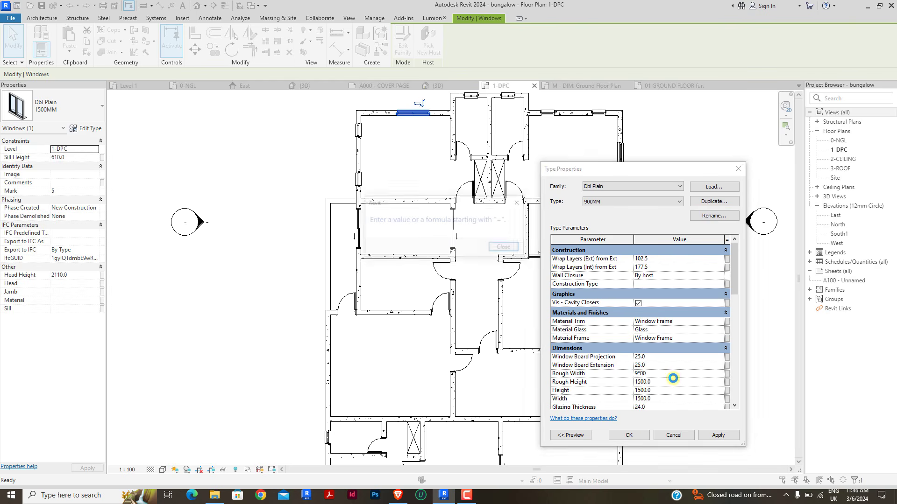
pyautogui.click(520, 202)
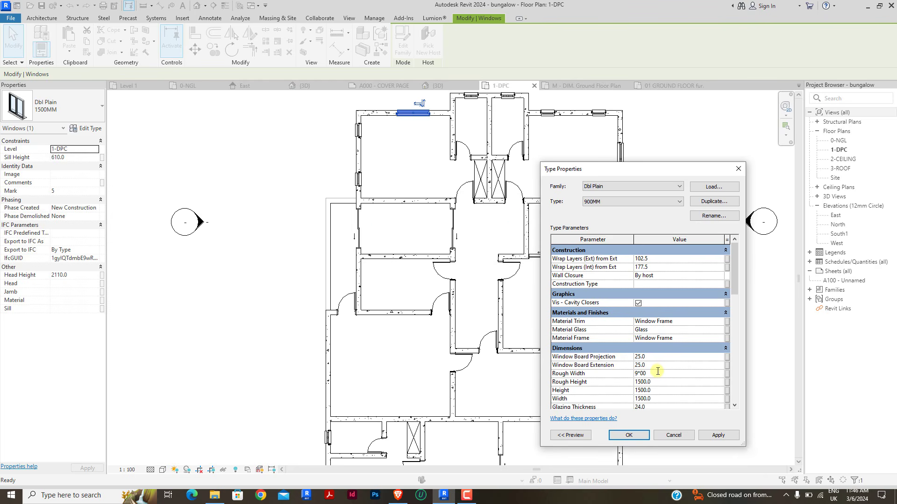
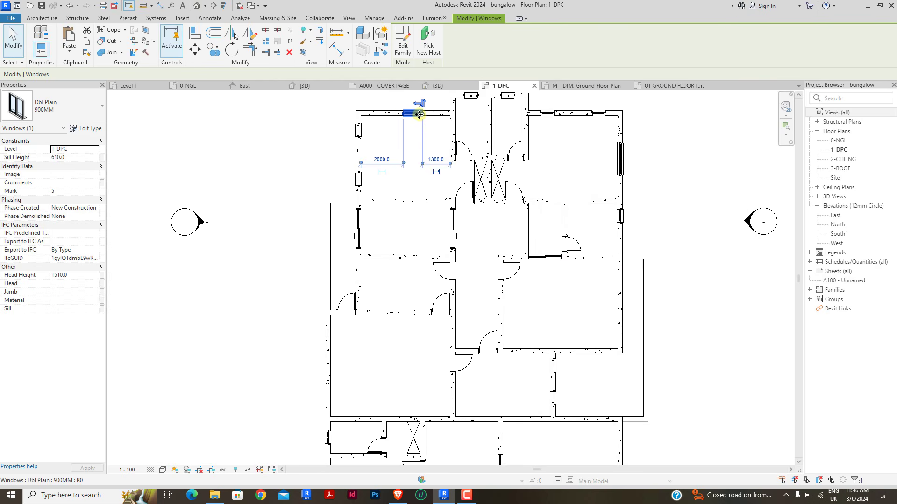
# Step: Place a Dbl Plain 900MM window on the small middle-left room's left wall, 750 mm from each end, and end placement
pyautogui.press('c')
pyautogui.press('s')
pyautogui.scroll(3, 357, 224)
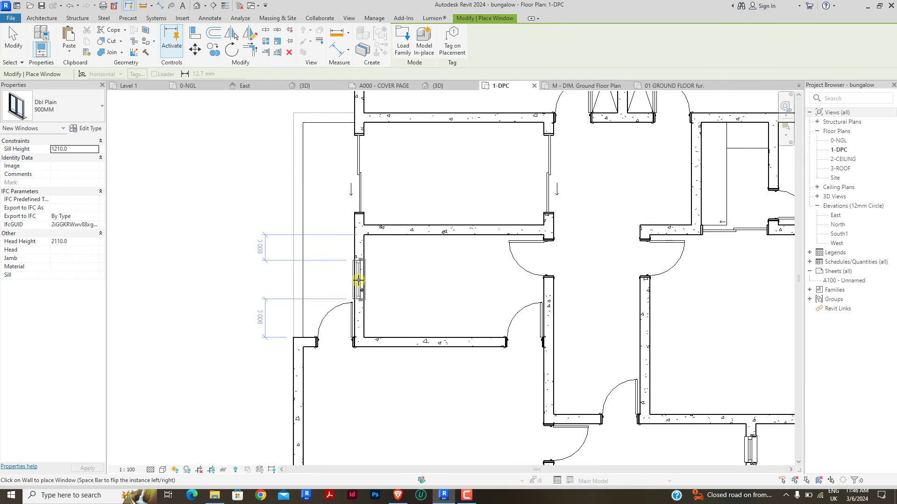
pyautogui.rightClick(212, 191)
pyautogui.click(233, 197)
pyautogui.rightClick(231, 196)
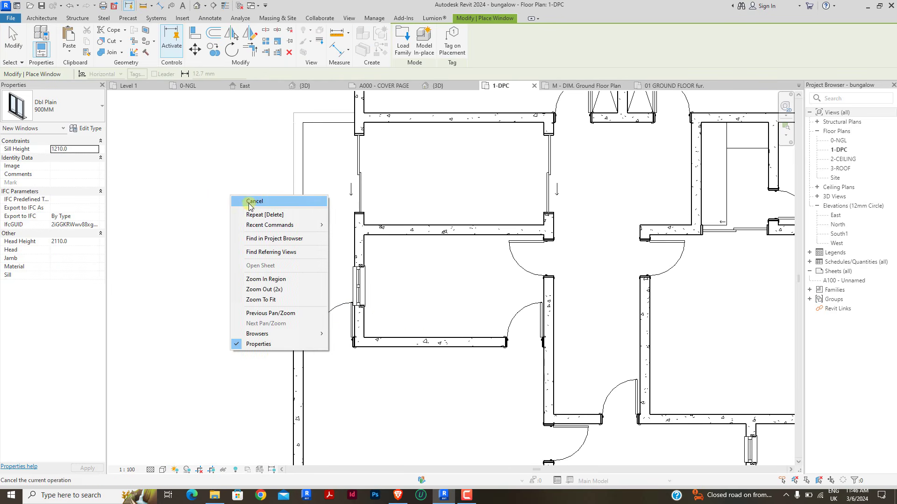
pyautogui.click(250, 202)
# Step: Change the window on the upper-left bedroom's top wall back to the Dbl Plain 1500MM type
pyautogui.scroll(-3, 273, 285)
pyautogui.scroll(1, 364, 137)
pyautogui.click(357, 146)
pyautogui.click(70, 107)
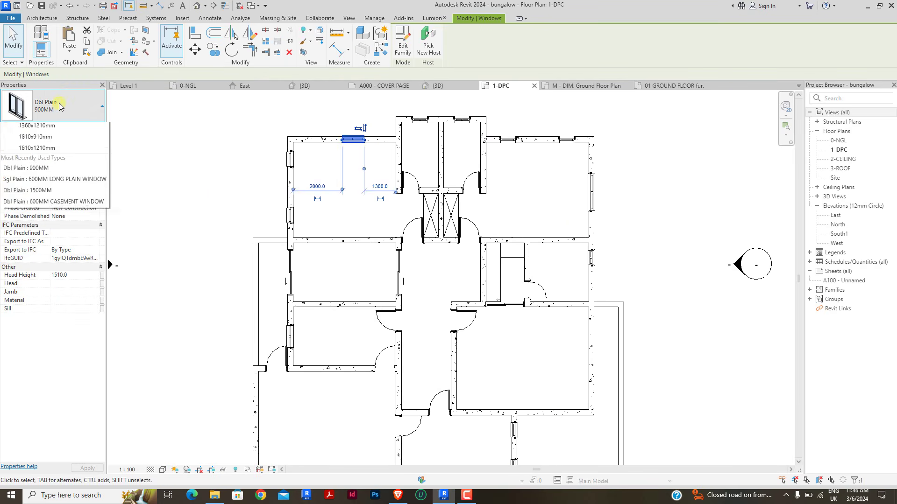
pyautogui.click(40, 185)
pyautogui.click(178, 195)
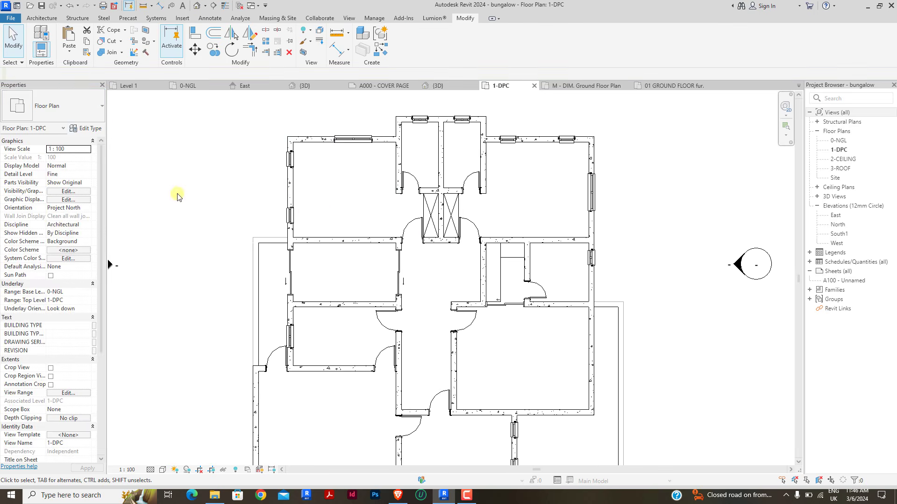
# Step: Place two Dbl Plain 1500MM windows on the lower-right room's bottom wall, each 400 mm from its nearest corner, and end placement
pyautogui.scroll(-4, 470, 208)
pyautogui.scroll(2, 484, 279)
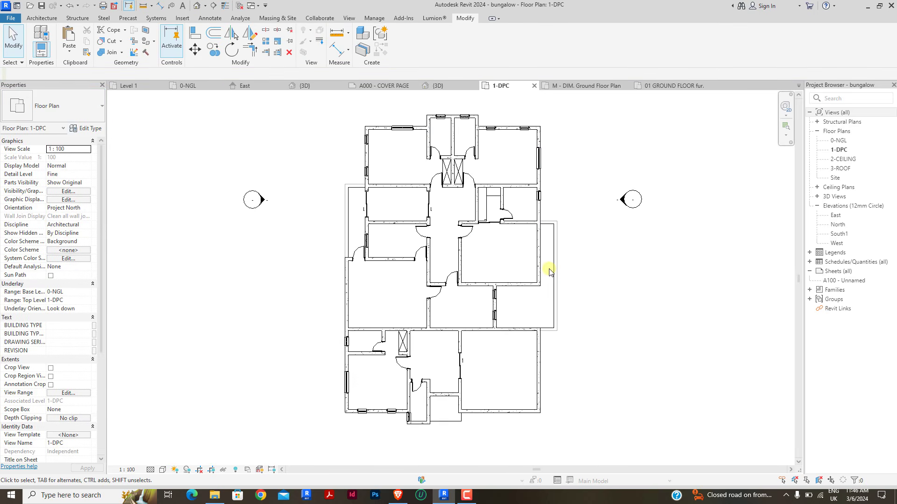
pyautogui.scroll(2, 501, 214)
pyautogui.scroll(-2, 472, 224)
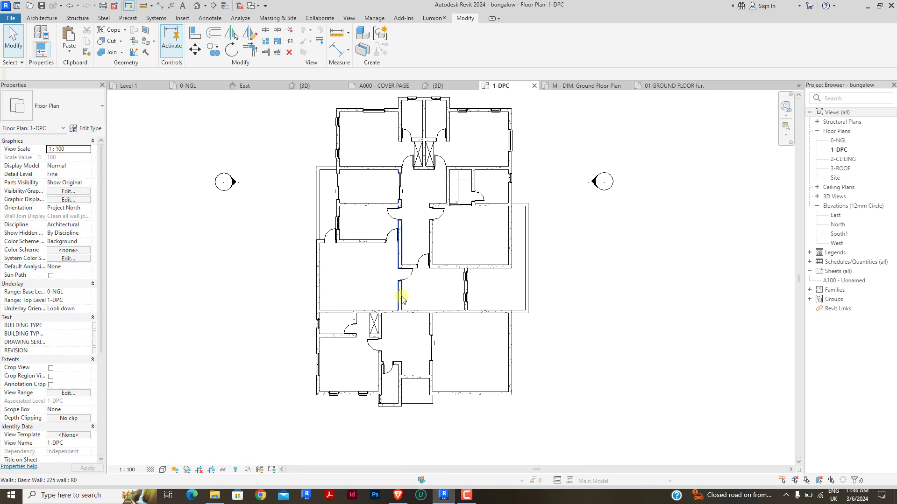
pyautogui.scroll(2, 489, 295)
pyautogui.scroll(-2, 456, 317)
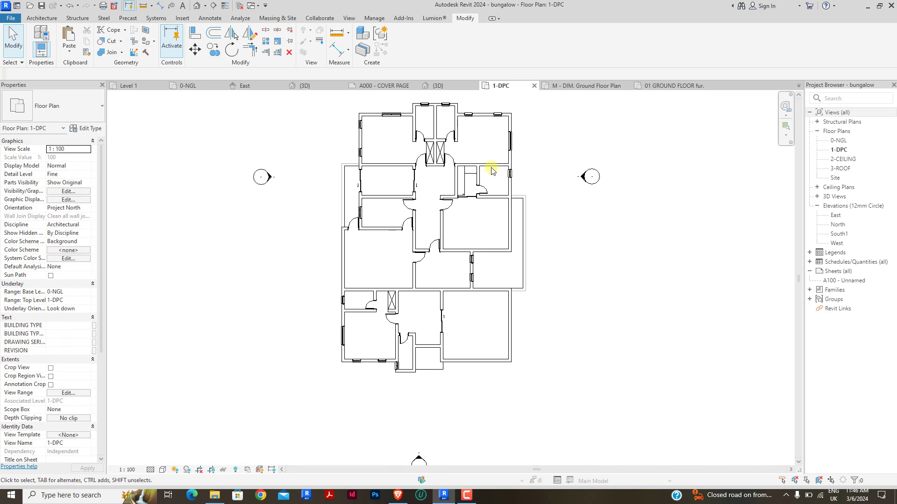
pyautogui.click(393, 123)
pyautogui.press('c')
pyautogui.press('s')
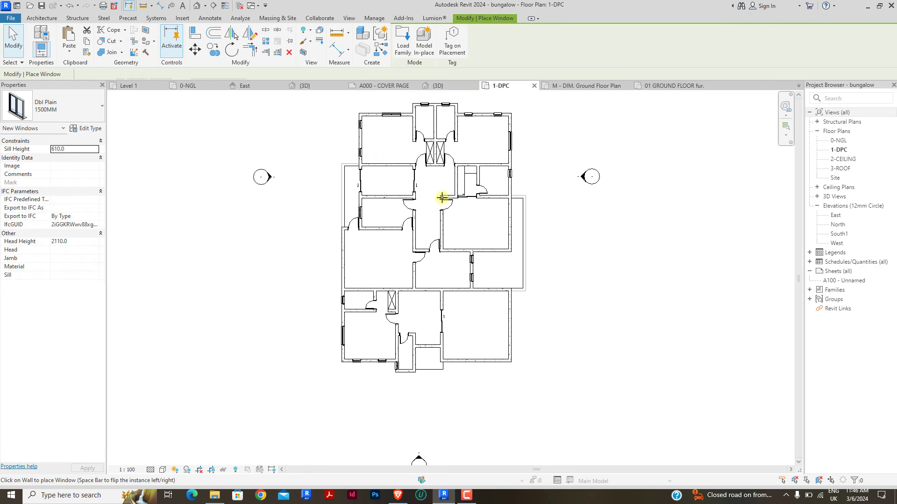
pyautogui.scroll(4, 453, 390)
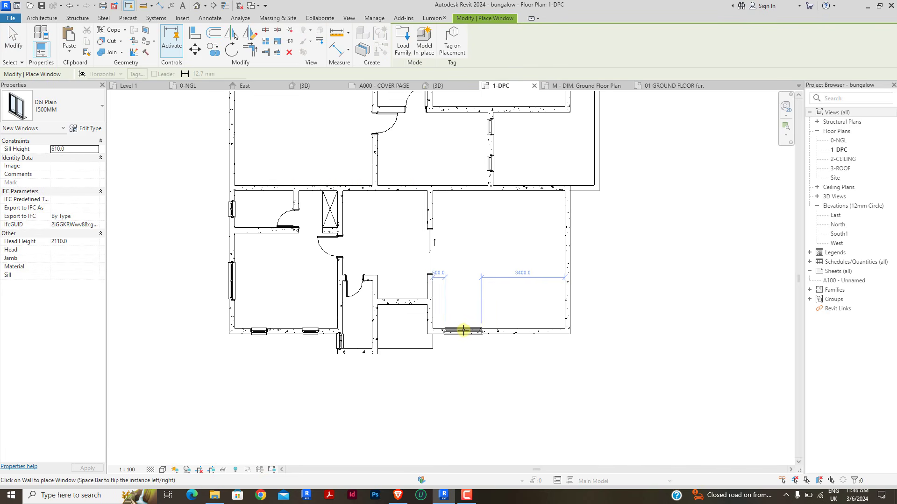
pyautogui.click(460, 331)
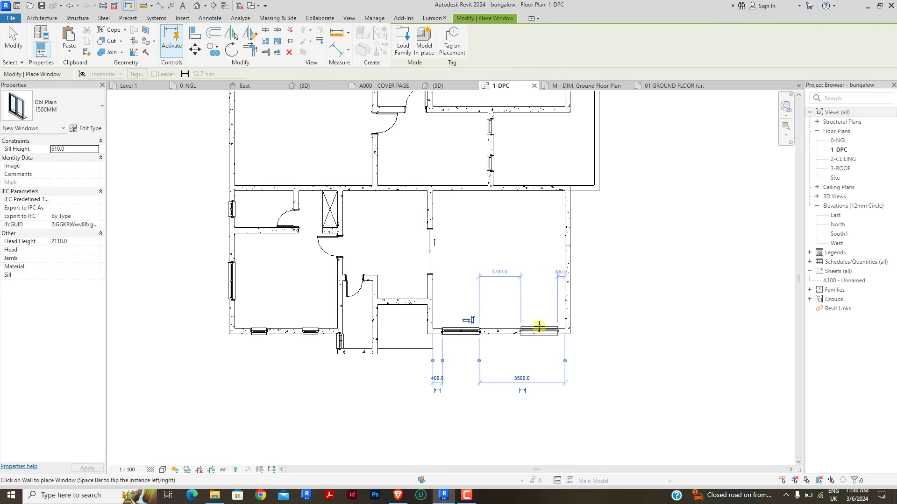
pyautogui.click(536, 328)
pyautogui.rightClick(606, 288)
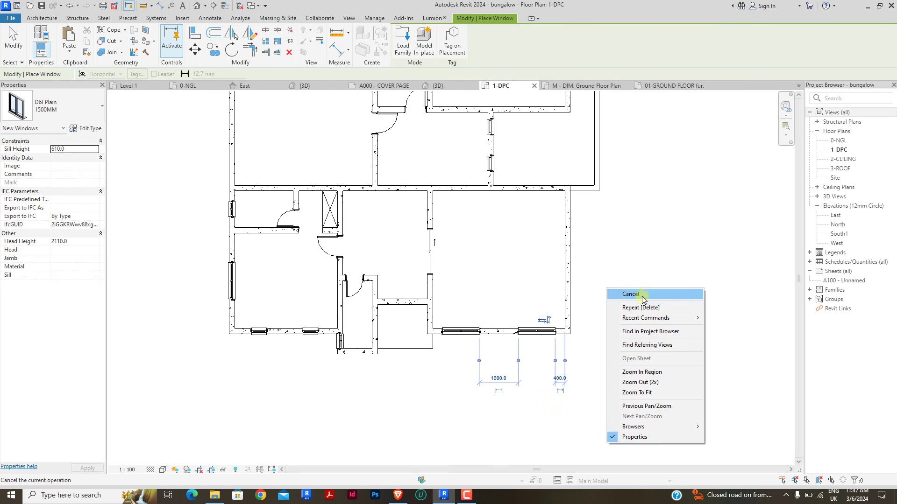
pyautogui.click(645, 294)
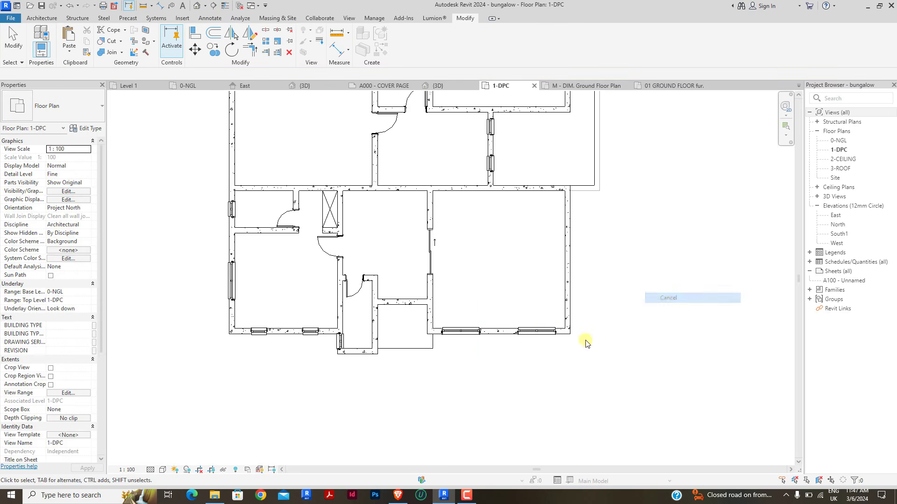
# Step: Place two Dbl Plain 900MM windows on the lower-right room's right wall, each 400 mm from its nearest corner, and end placement
pyautogui.moveTo(482, 49); pyautogui.dragTo(531, 206, button='middle')
pyautogui.scroll(-4, 541, 286)
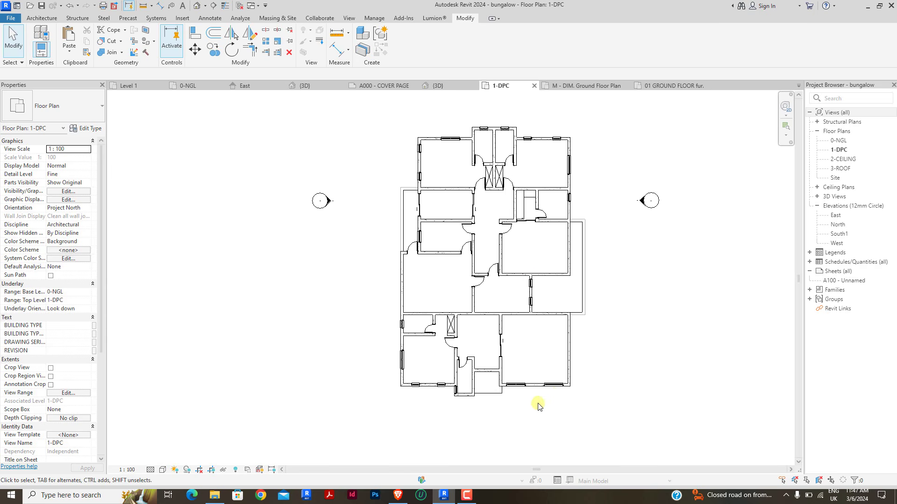
pyautogui.scroll(4, 393, 262)
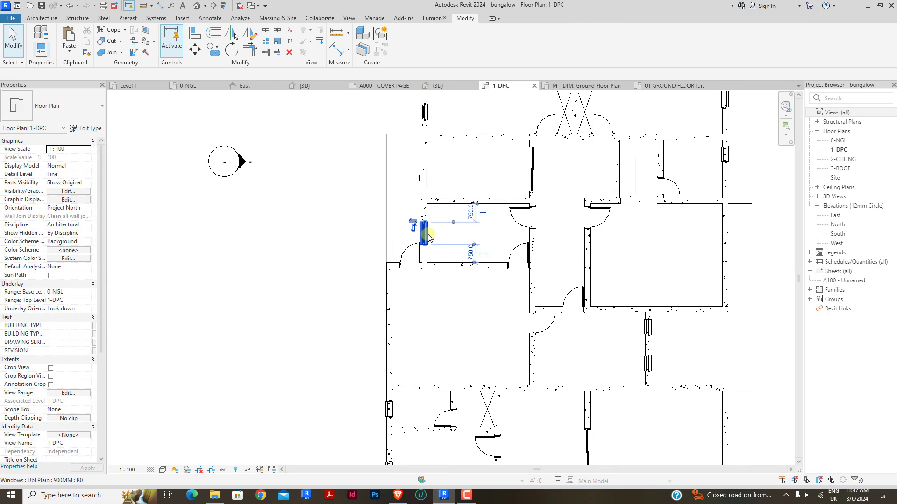
pyautogui.click(425, 234)
pyautogui.press('c')
pyautogui.press('s')
pyautogui.scroll(-4, 429, 234)
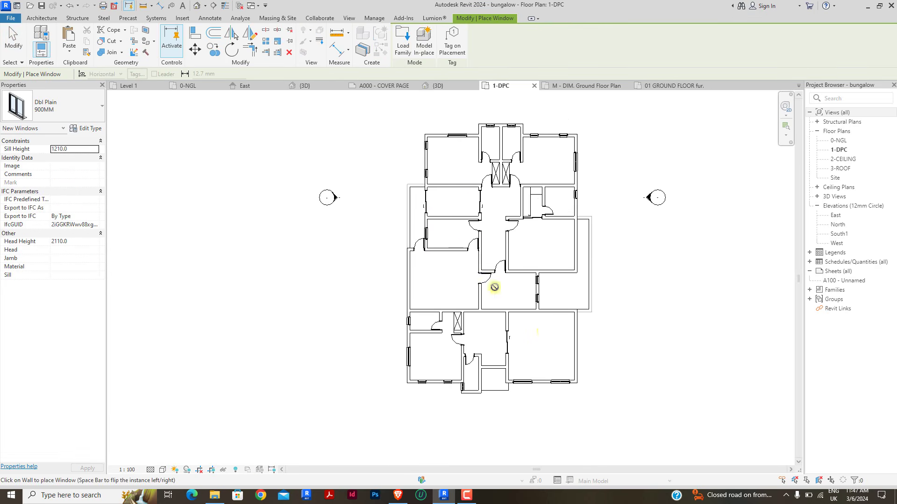
pyautogui.scroll(4, 581, 369)
pyautogui.click(566, 368)
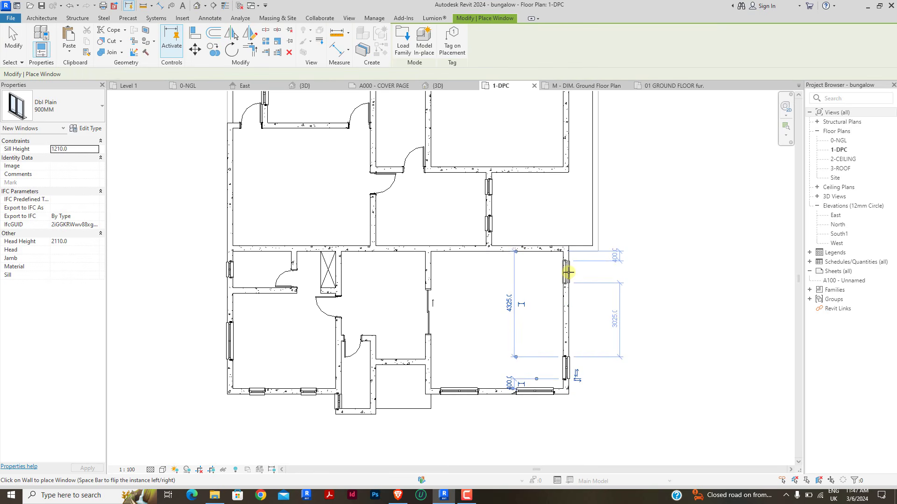
pyautogui.rightClick(567, 244)
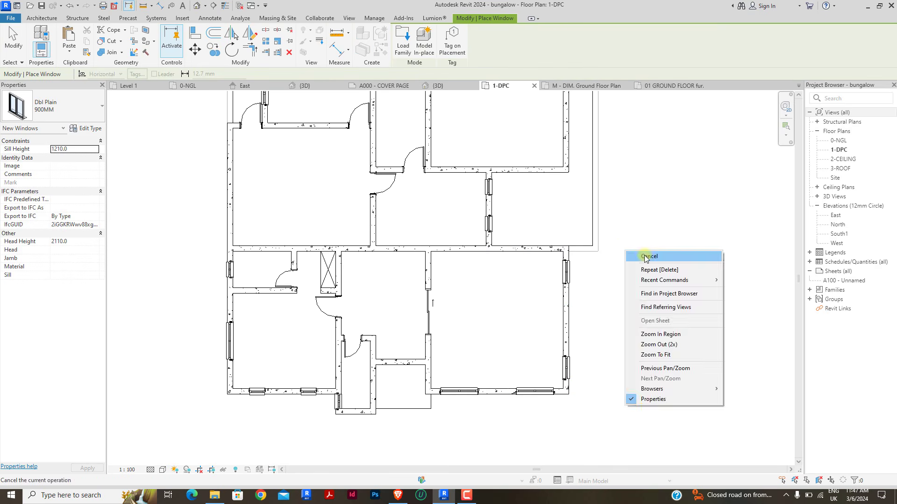
pyautogui.click(579, 248)
# Step: Duplicate the type of the two windows on the lower-right room's right wall under the name 900MM 2
pyautogui.scroll(2, 567, 367)
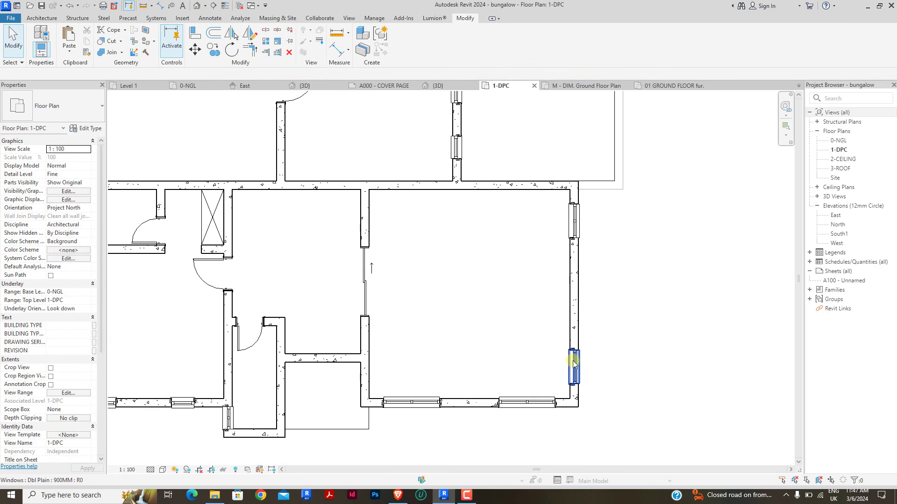
pyautogui.click(574, 365)
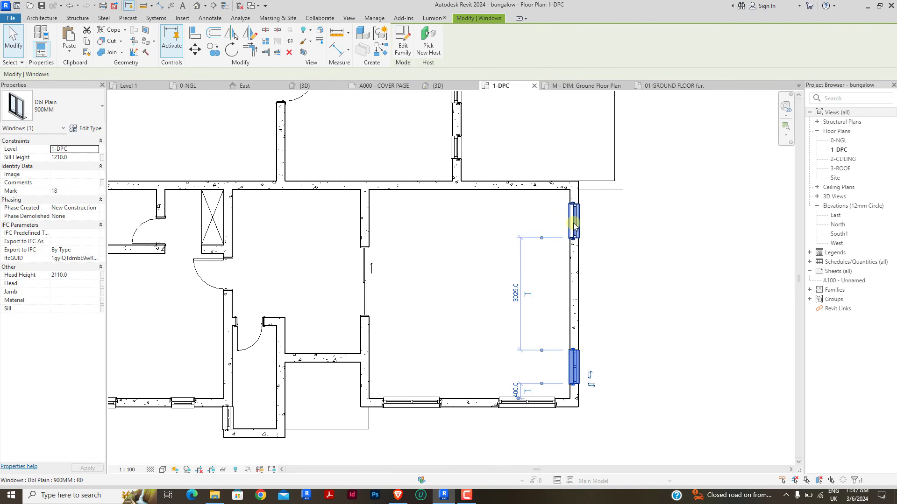
pyautogui.keyDown('ctrl'); pyautogui.click(574, 224); pyautogui.keyUp('ctrl')
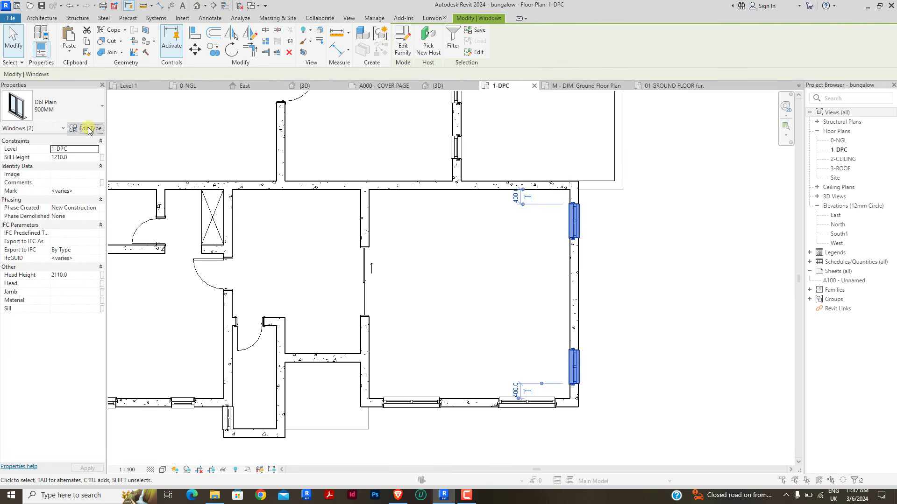
pyautogui.click(90, 128)
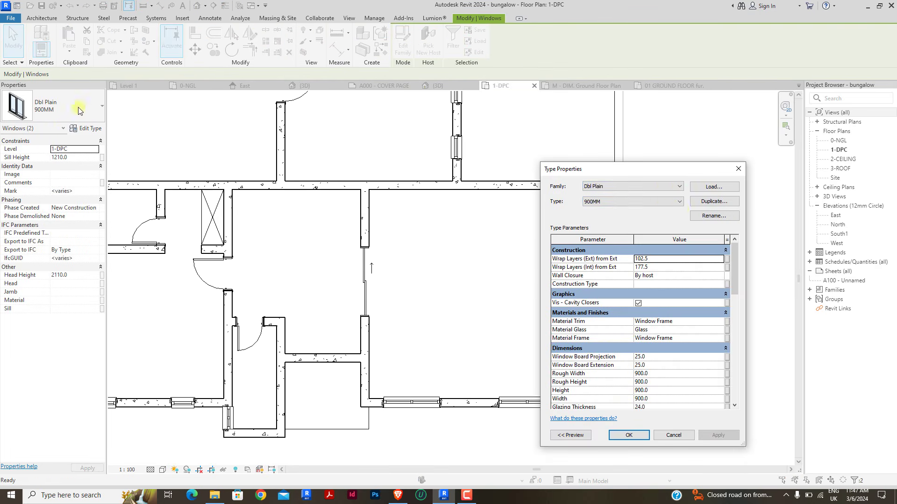
pyautogui.click(713, 217)
pyautogui.click(705, 279)
pyautogui.click(714, 201)
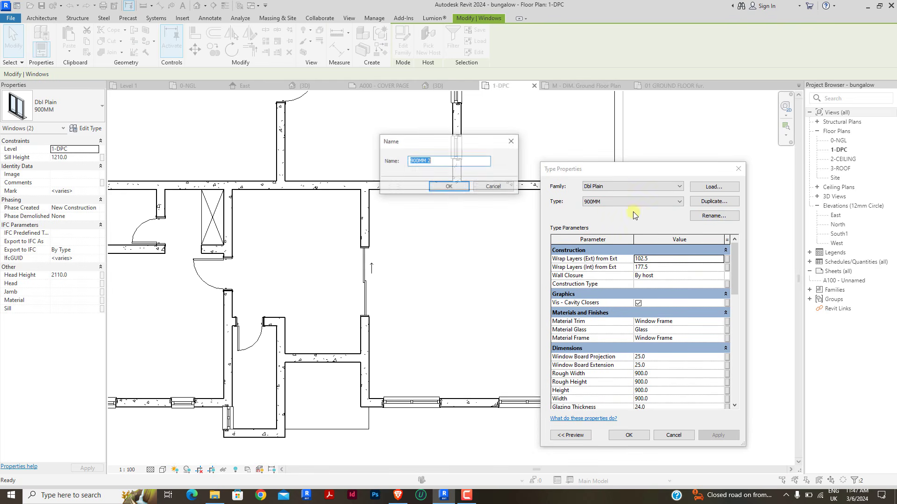
pyautogui.click(448, 187)
# Step: Set the 900MM 2 type's rough height to 1500 mm, accept the type properties and deselect the windows
pyautogui.click(658, 382)
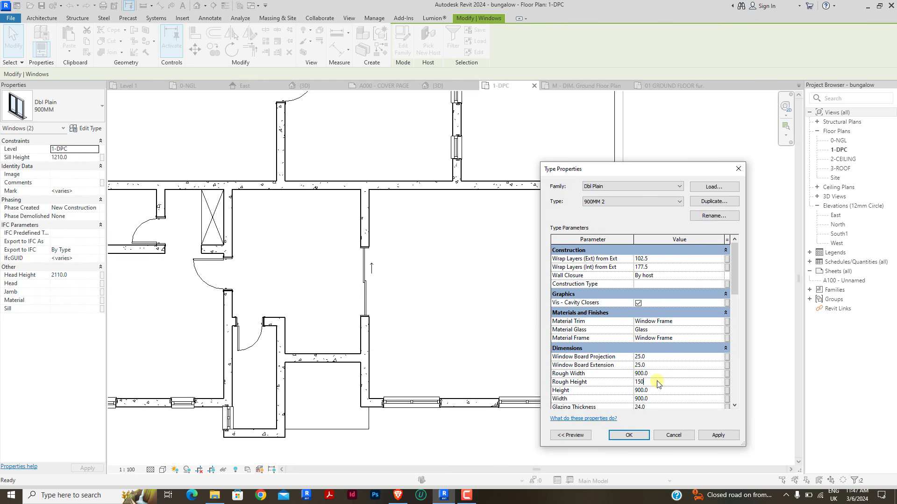
pyautogui.click(629, 435)
pyautogui.click(640, 241)
pyautogui.scroll(-2, 601, 280)
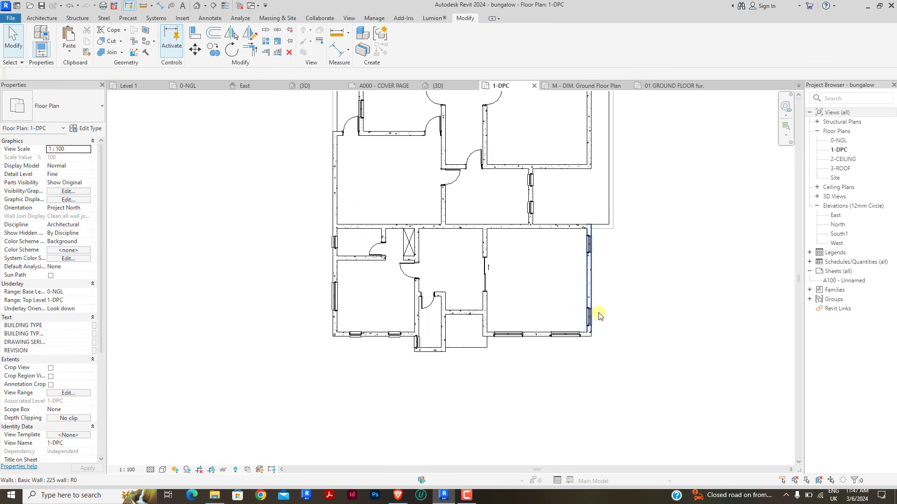
pyautogui.scroll(-1, 600, 316)
pyautogui.scroll(2, 547, 314)
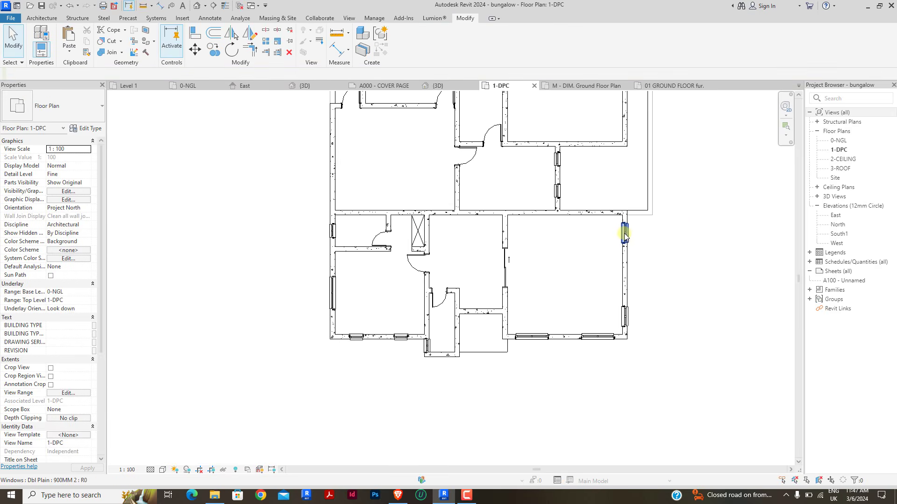
pyautogui.scroll(2, 625, 236)
pyautogui.scroll(-3, 534, 239)
pyautogui.scroll(2, 626, 266)
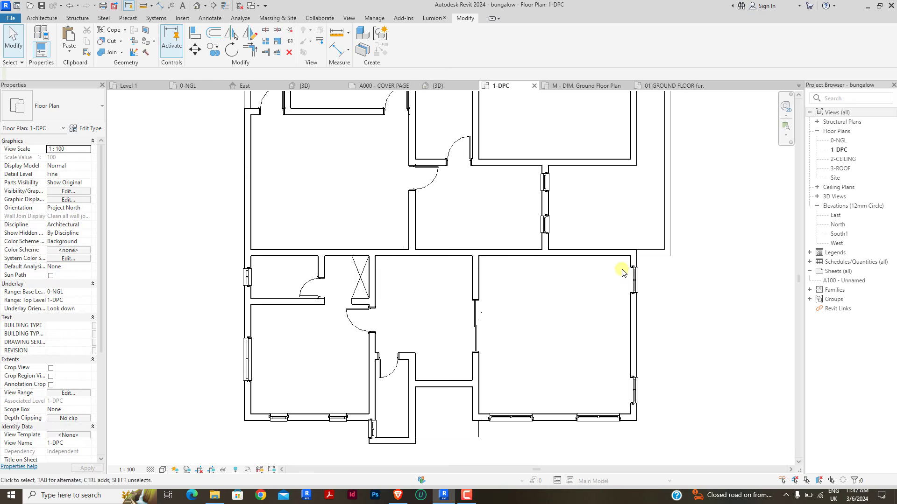
pyautogui.click(632, 278)
pyautogui.press('c')
pyautogui.press('s')
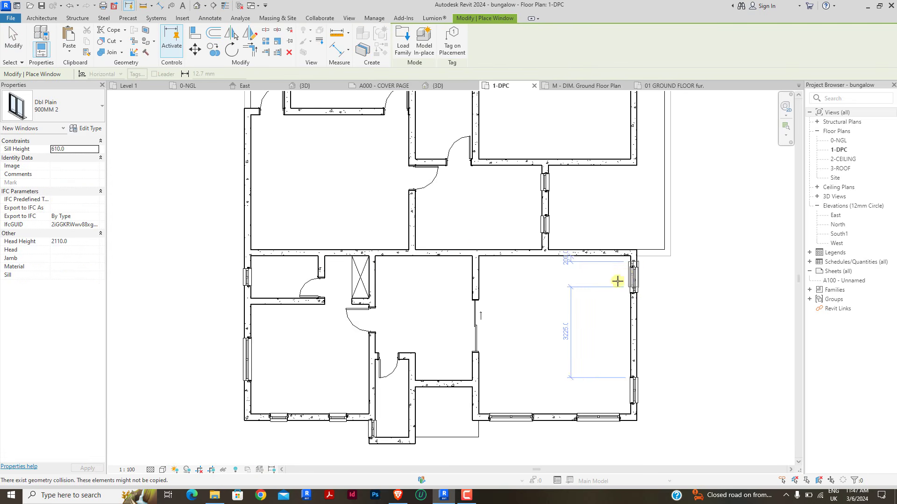
pyautogui.rightClick(602, 297)
pyautogui.click(602, 298)
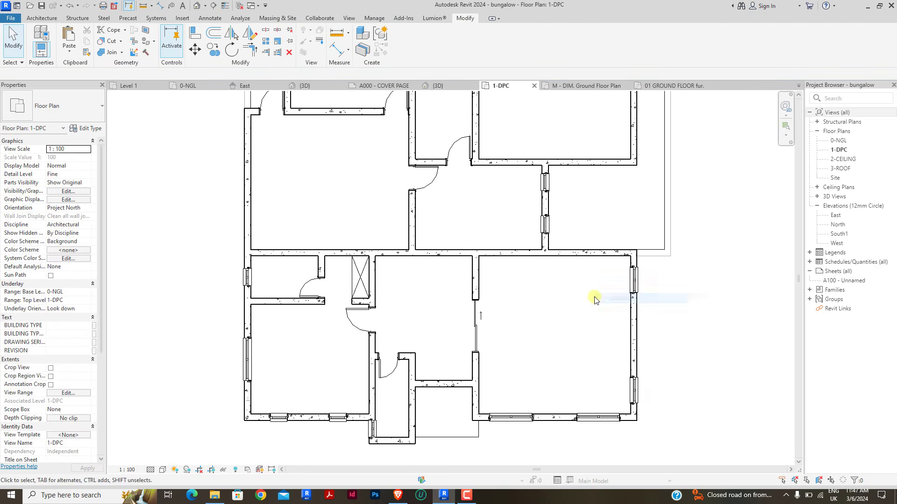
pyautogui.rightClick(596, 299)
pyautogui.click(601, 303)
pyautogui.scroll(-3, 492, 325)
pyautogui.scroll(2, 573, 384)
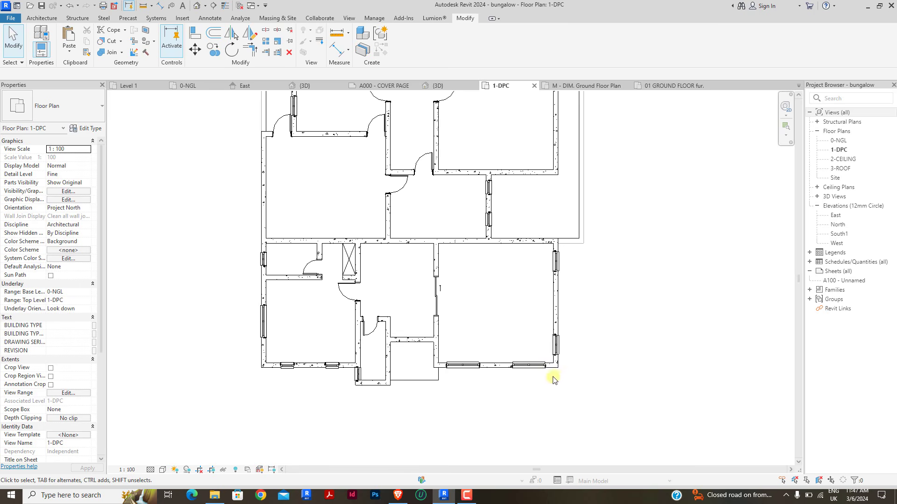
pyautogui.scroll(-2, 552, 379)
pyautogui.scroll(2, 522, 272)
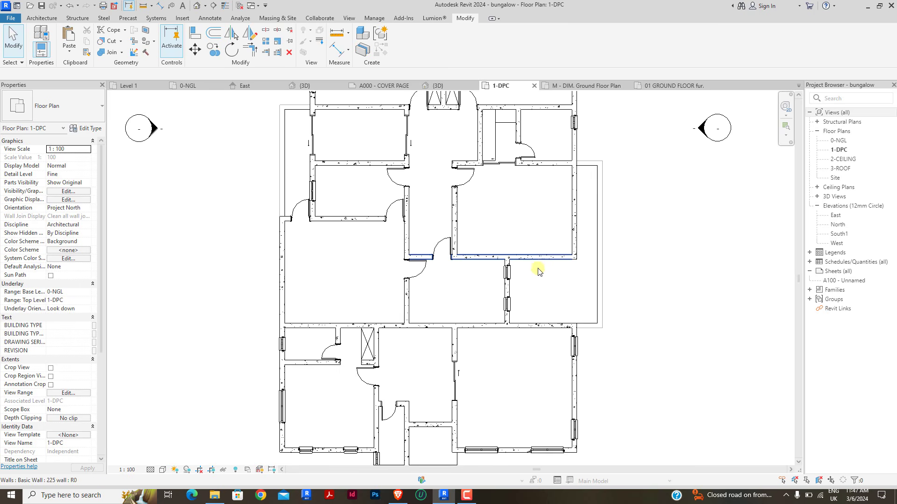
# Step: Place two Dbl Plain 1500MM windows on the middle-right room's right wall, each 300 mm from its nearest corner, and end placement
pyautogui.scroll(-1, 547, 327)
pyautogui.scroll(2, 544, 428)
pyautogui.click(551, 451)
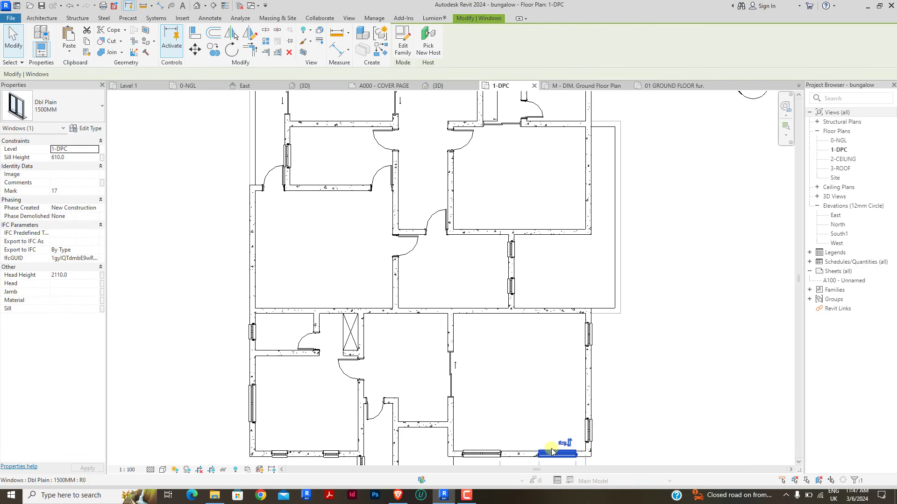
pyautogui.press('c')
pyautogui.press('s')
pyautogui.scroll(-3, 520, 410)
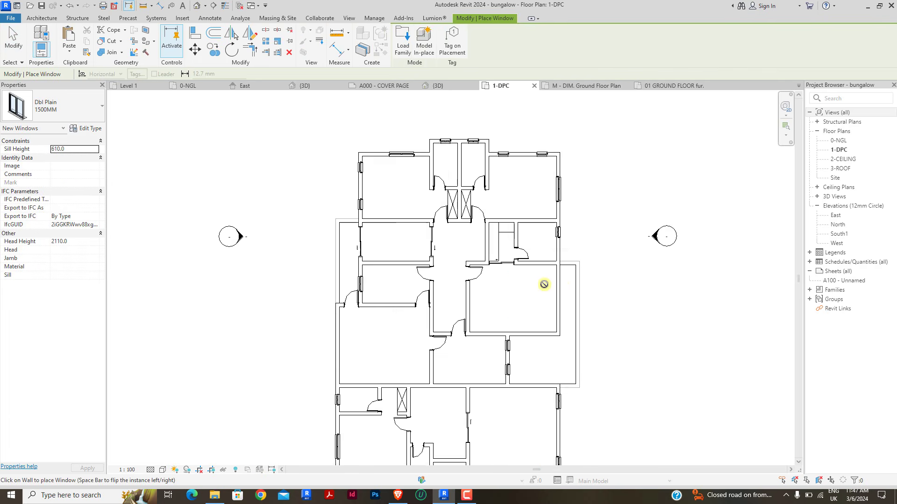
pyautogui.scroll(4, 563, 280)
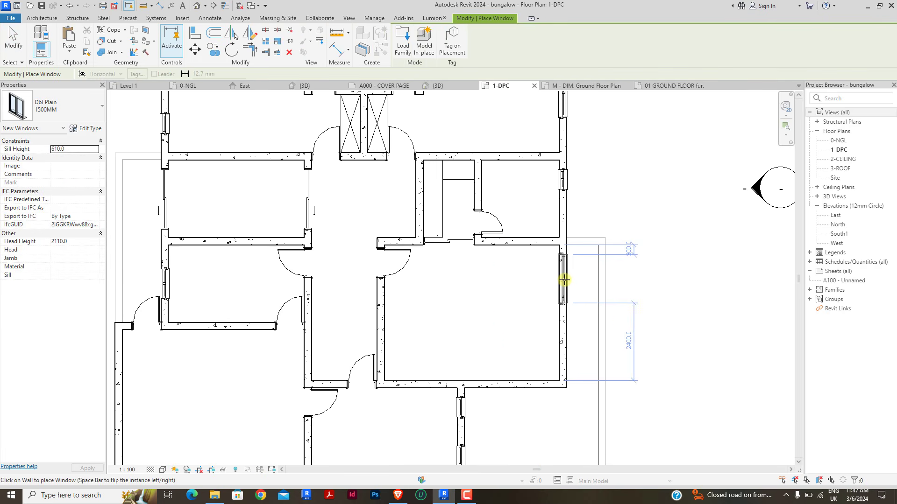
pyautogui.click(565, 338)
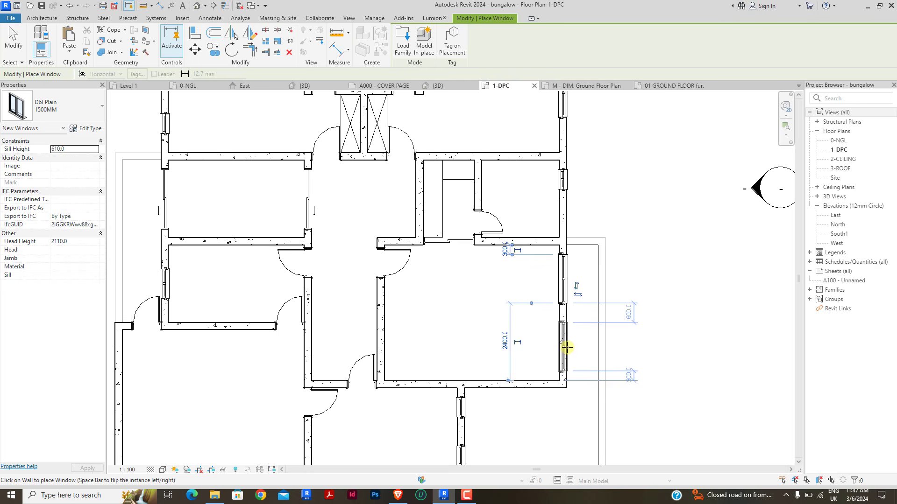
pyautogui.click(567, 348)
pyautogui.rightClick(654, 295)
pyautogui.click(675, 300)
pyautogui.rightClick(675, 299)
pyautogui.click(687, 305)
pyautogui.scroll(-3, 603, 270)
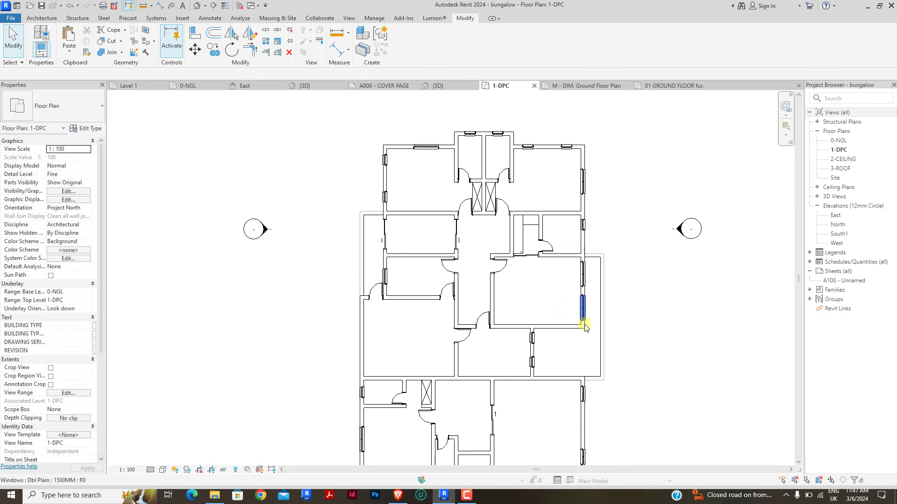
# Step: Place a Dbl Plain 900MM 2 window on the middle-right room's bottom wall, 200 mm from the interior wall below
pyautogui.scroll(3, 571, 373)
pyautogui.scroll(-4, 575, 421)
pyautogui.scroll(2, 570, 381)
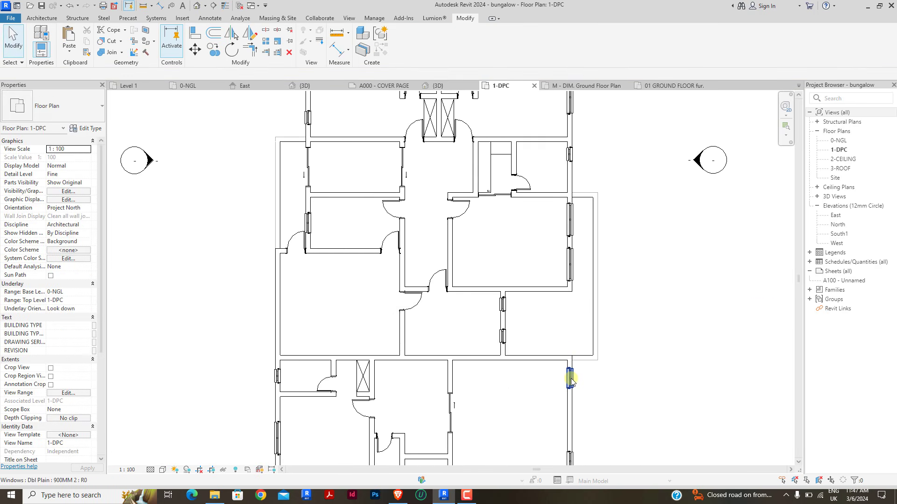
pyautogui.click(571, 381)
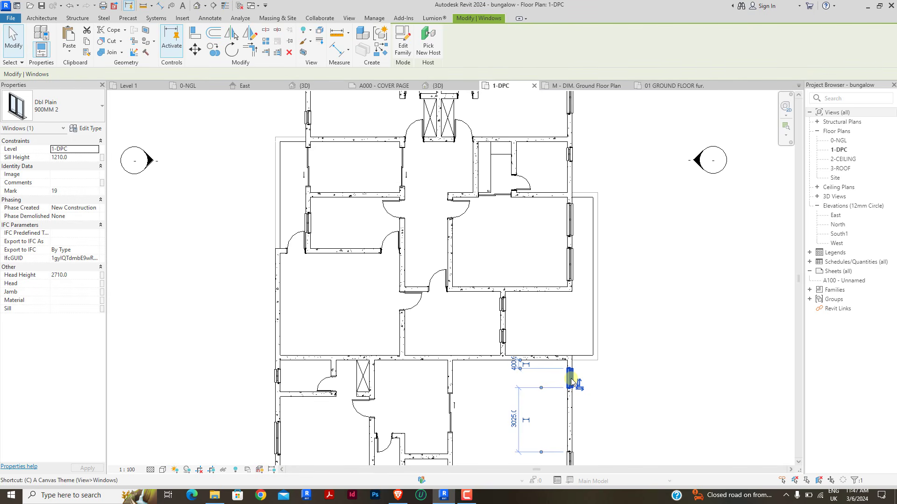
pyautogui.press('c')
pyautogui.press('s')
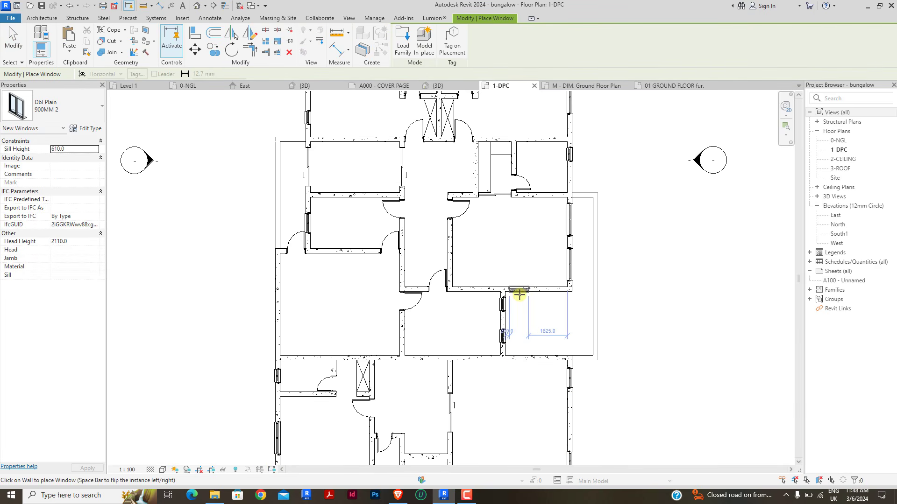
pyautogui.scroll(2, 522, 293)
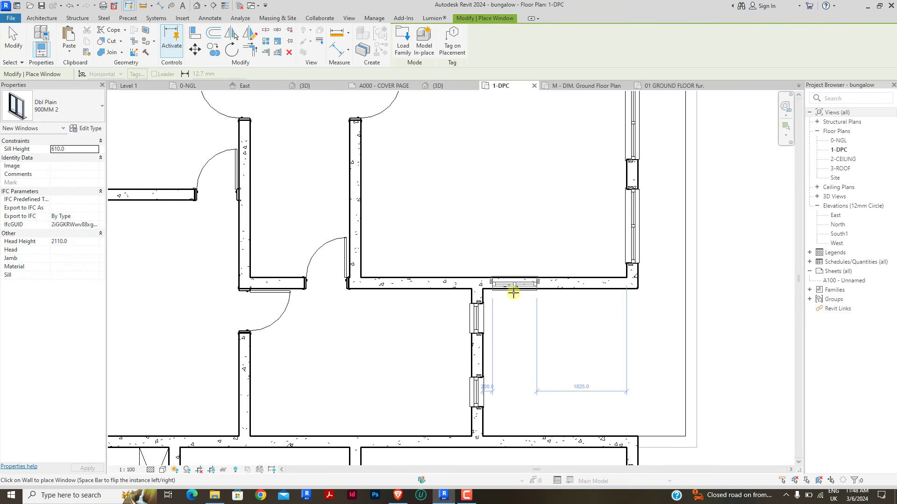
pyautogui.click(514, 293)
# Step: Align the new 900MM 2 window's left edge with the right face of the interior wall below and end the Align command
pyautogui.click(194, 33)
pyautogui.scroll(3, 474, 293)
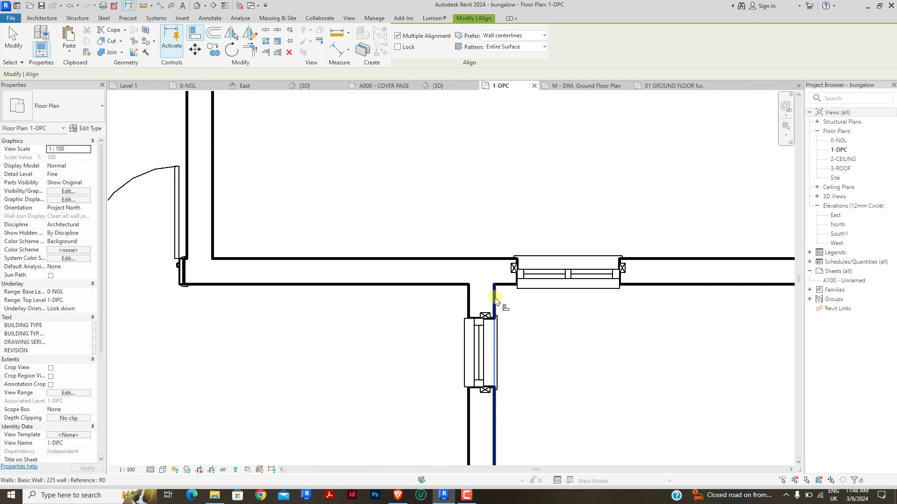
pyautogui.click(495, 294)
pyautogui.rightClick(456, 182)
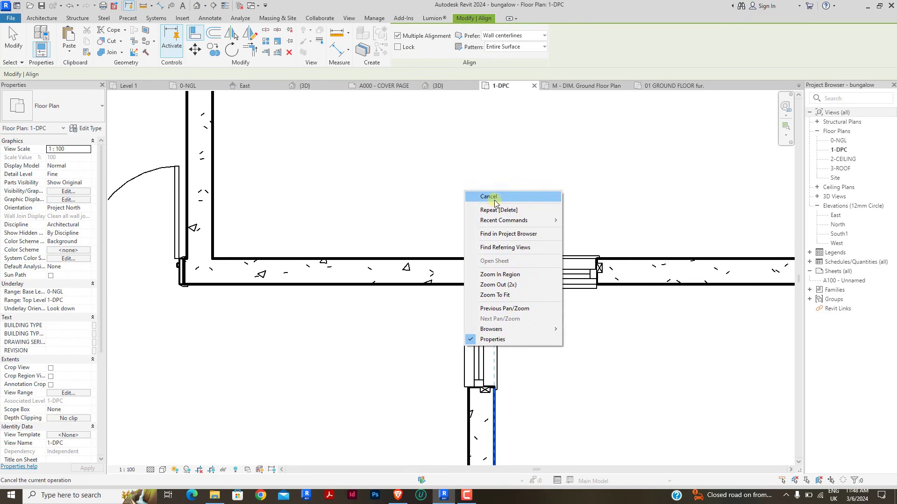
pyautogui.click(480, 194)
# Step: Review the windows along all exterior walls of the floor plan
pyautogui.scroll(-5, 467, 373)
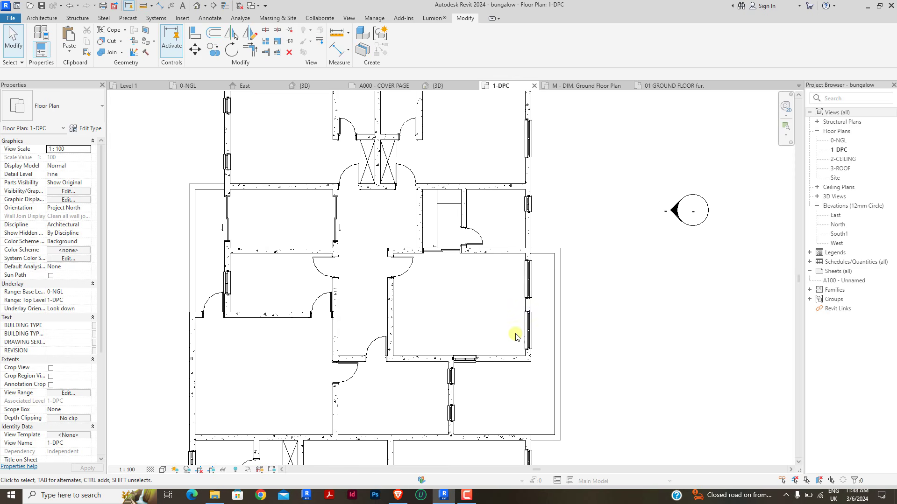
pyautogui.scroll(-4, 501, 280)
pyautogui.scroll(3, 480, 205)
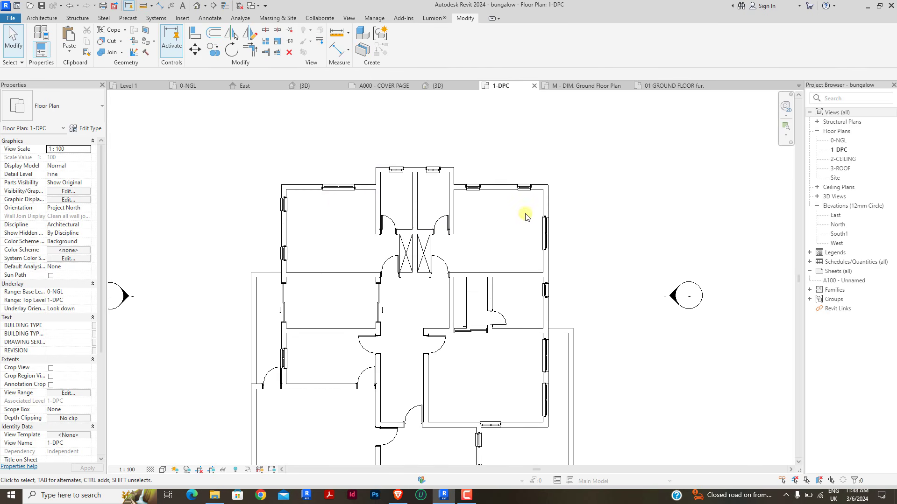
pyautogui.scroll(-2, 336, 205)
pyautogui.scroll(-1, 300, 346)
pyautogui.scroll(3, 350, 430)
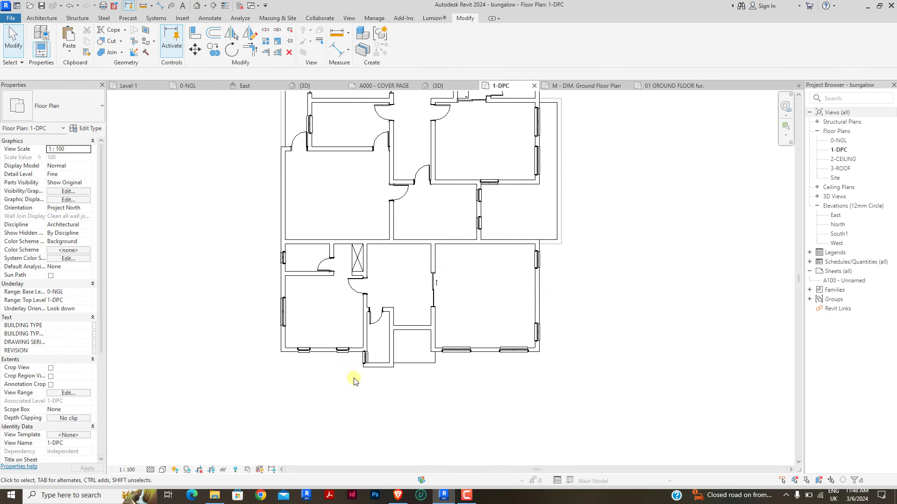
pyautogui.scroll(-2, 398, 319)
pyautogui.scroll(1, 416, 200)
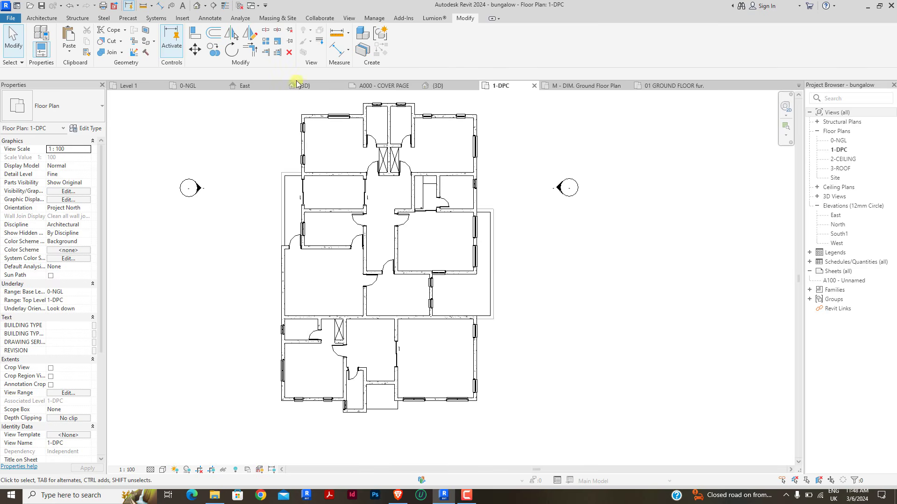
# Step: Examine the placed windows from several sides in the 3D view and return to the 1-DPC plan
pyautogui.click(314, 88)
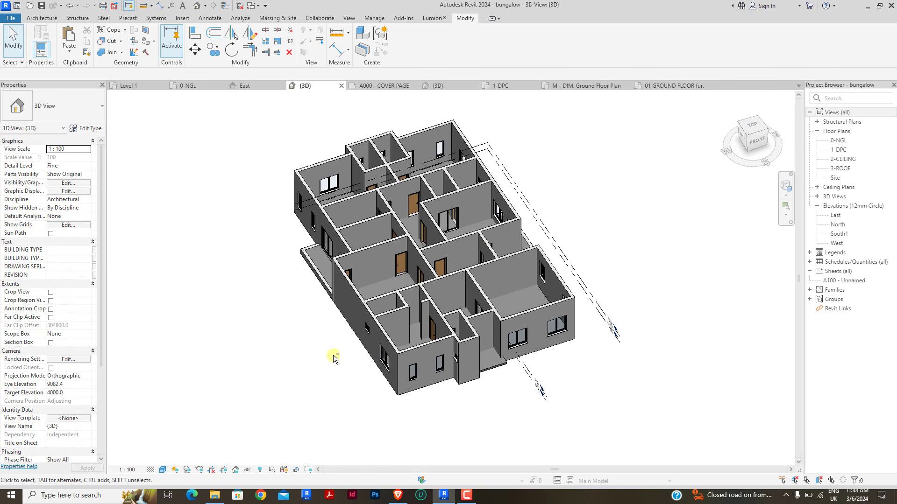
pyautogui.moveTo(334, 359)
pyautogui.keyDown('shift'); pyautogui.mouseDown(button='middle')
pyautogui.moveTo(426, 281)
pyautogui.moveTo(386, 300)
pyautogui.moveTo(406, 366)
pyautogui.moveTo(505, 377)
pyautogui.moveTo(587, 369)
pyautogui.moveTo(530, 350)
pyautogui.moveTo(453, 363)
pyautogui.moveTo(472, 386)
pyautogui.moveTo(546, 381)
pyautogui.moveTo(421, 394)
pyautogui.moveTo(475, 398)
pyautogui.moveTo(359, 340)
pyautogui.moveTo(352, 318)
pyautogui.moveTo(316, 335)
pyautogui.moveTo(436, 422)
pyautogui.moveTo(466, 381)
pyautogui.moveTo(438, 307)
pyautogui.moveTo(430, 362)
pyautogui.moveTo(401, 400)
pyautogui.moveTo(566, 427)
pyautogui.mouseUp(button='middle'); pyautogui.keyUp('shift')
pyautogui.scroll(5, 421, 281)
pyautogui.scroll(-5, 446, 354)
pyautogui.keyDown('shift'); pyautogui.moveTo(359, 396); pyautogui.dragTo(509, 465, button='middle'); pyautogui.keyUp('shift')
pyautogui.click(502, 86)
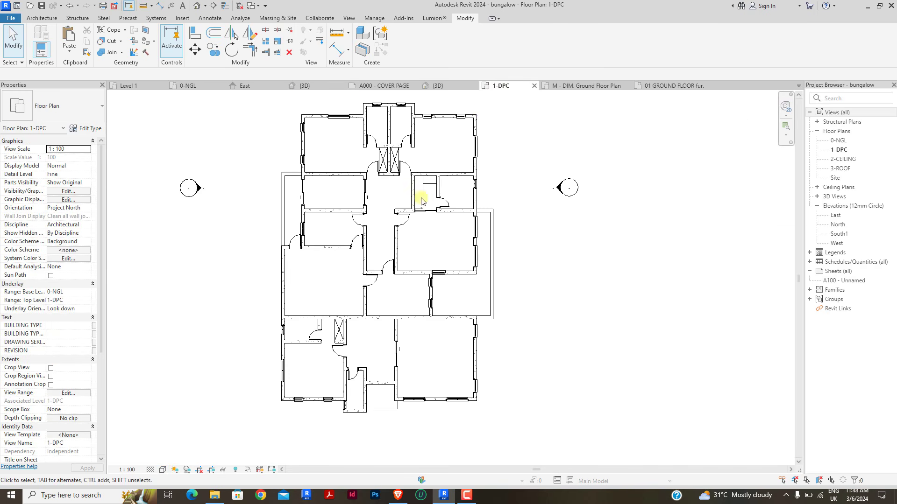
# Step: Place two Dbl Plain 1500MM windows on the middle-left room's left wall, 400 mm from the upper corner and 300 mm from the lower corner
pyautogui.scroll(2, 327, 236)
pyautogui.scroll(-3, 322, 196)
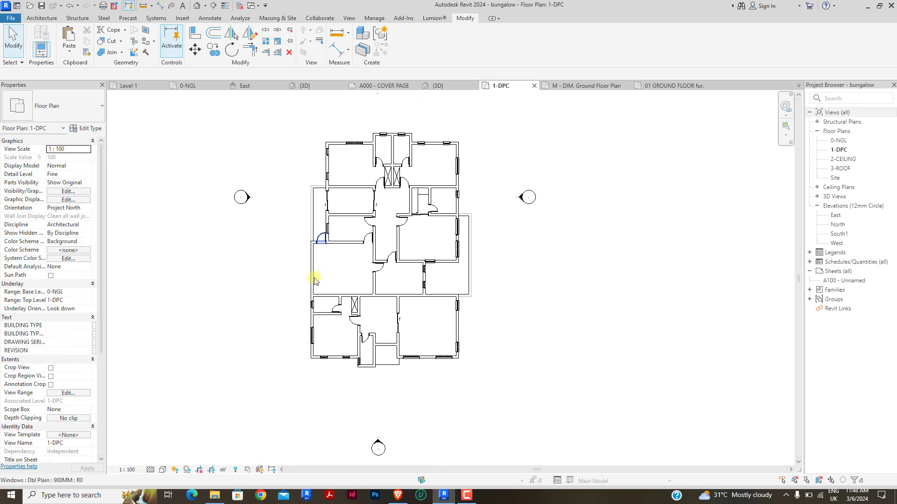
pyautogui.scroll(3, 337, 257)
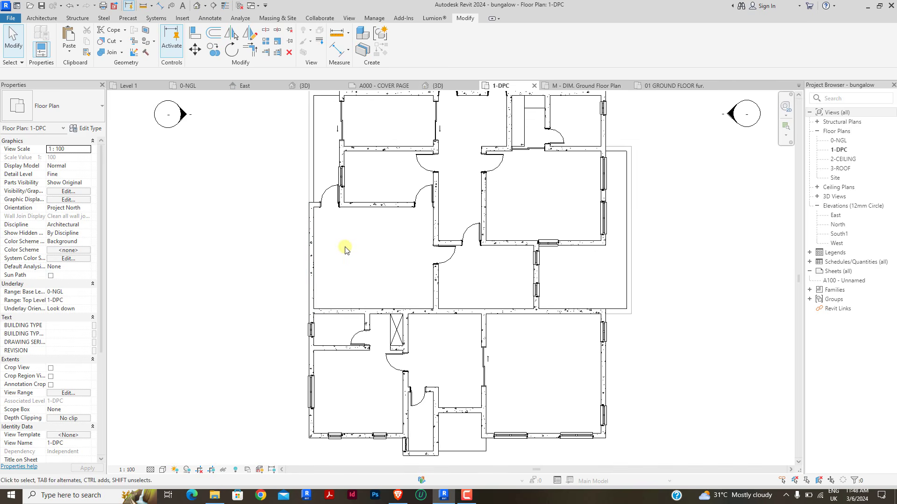
pyautogui.scroll(-3, 316, 245)
pyautogui.scroll(4, 342, 220)
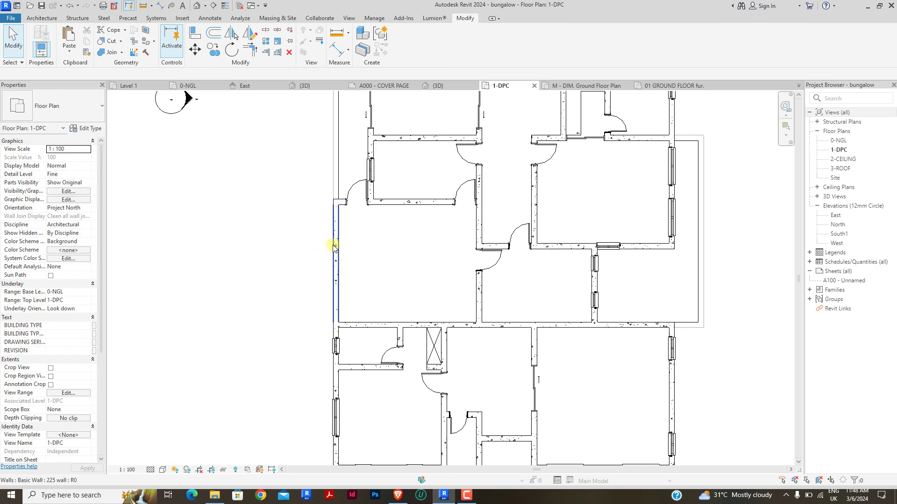
pyautogui.scroll(-2, 335, 248)
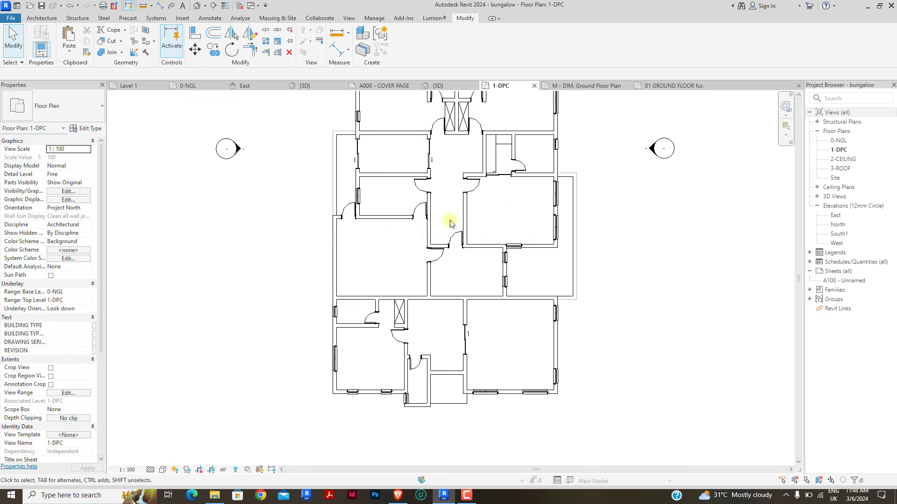
pyautogui.click(554, 195)
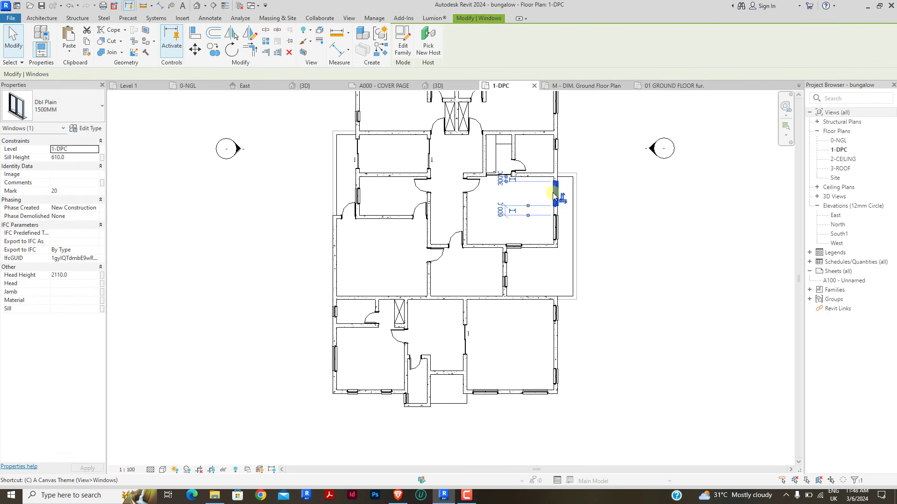
pyautogui.press('c')
pyautogui.press('s')
pyautogui.scroll(2, 335, 236)
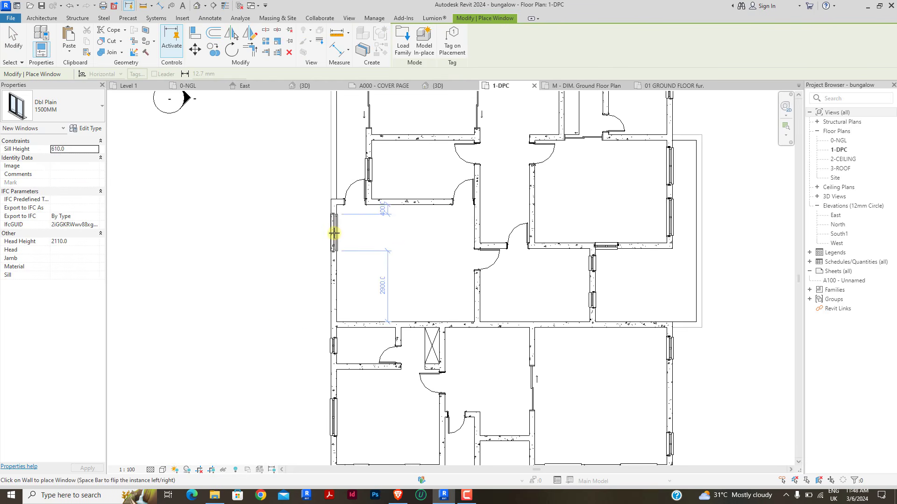
pyautogui.click(335, 232)
pyautogui.click(333, 297)
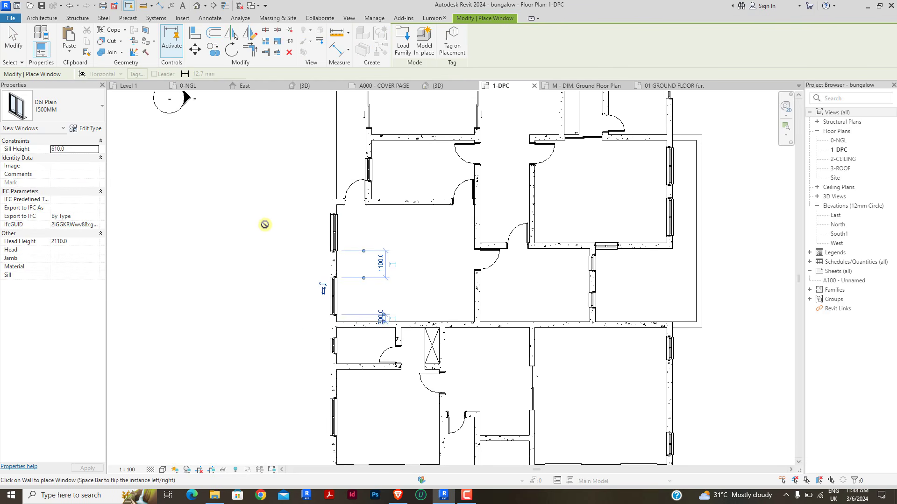
pyautogui.rightClick(264, 225)
pyautogui.click(288, 231)
# Step: Duplicate the type of the middle-left room's two left-wall windows as 1500MM 2 with a rough height of 1200 mm and deselect them
pyautogui.click(343, 297)
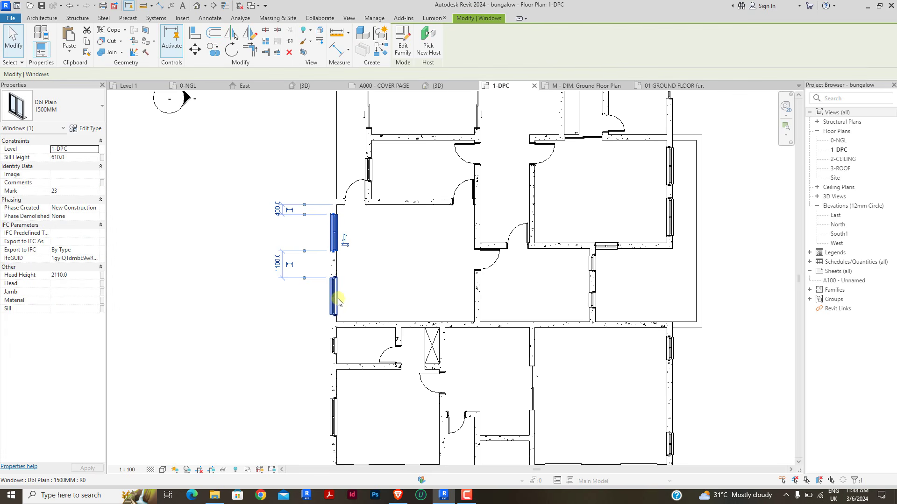
pyautogui.keyDown('ctrl'); pyautogui.click(334, 232); pyautogui.keyUp('ctrl')
pyautogui.click(87, 128)
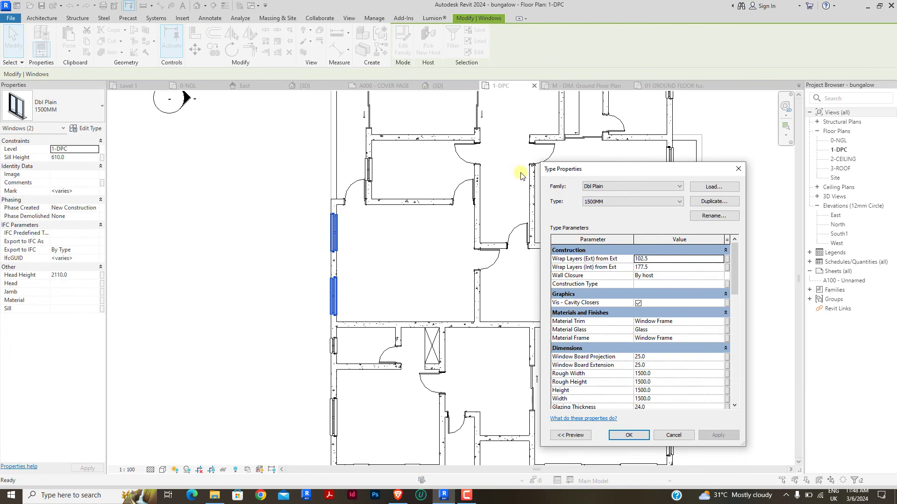
pyautogui.click(697, 204)
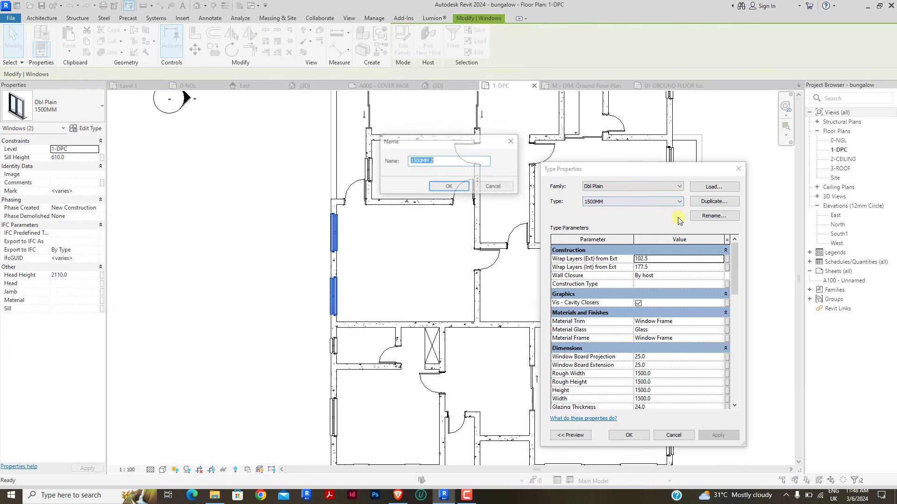
pyautogui.click(443, 188)
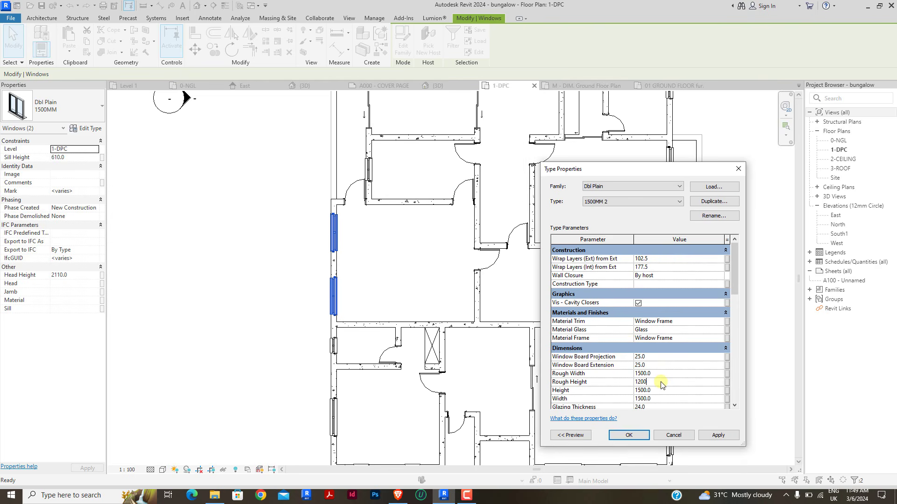
pyautogui.click(629, 435)
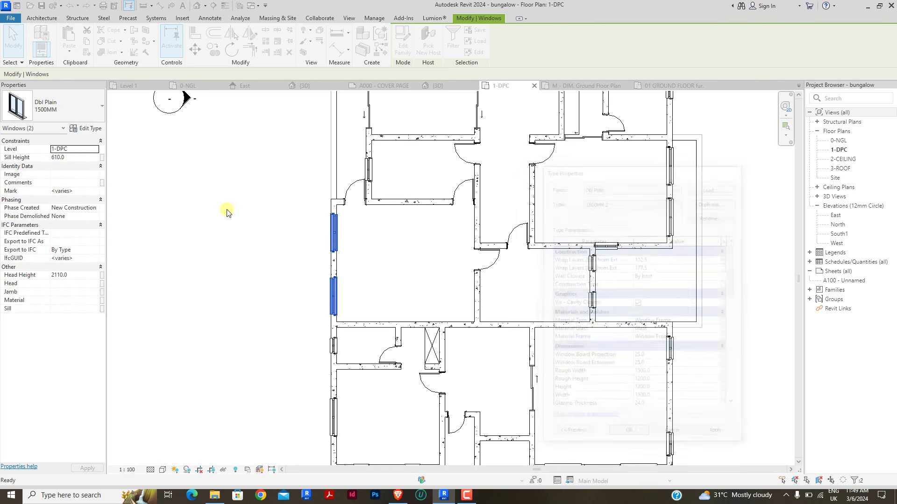
pyautogui.click(217, 194)
# Step: Check the 1-DPC plan room by room for walls that still lack windows
pyautogui.scroll(-3, 295, 241)
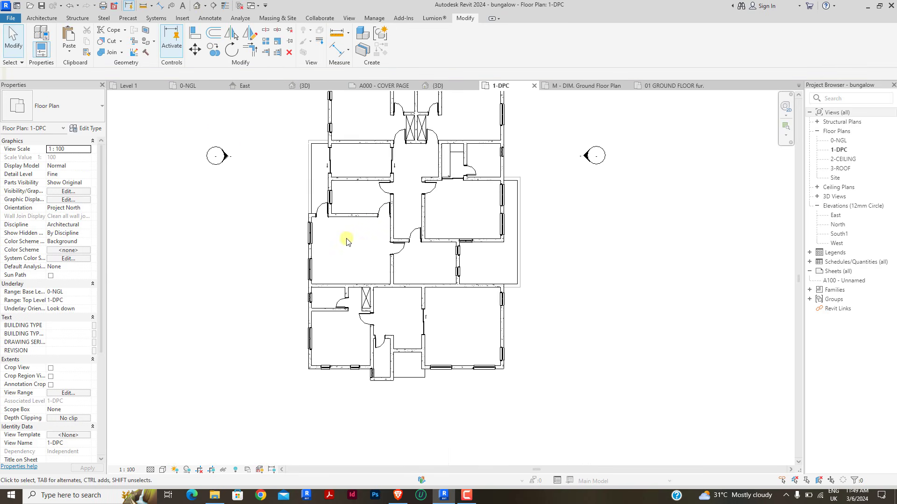
pyautogui.scroll(-2, 346, 241)
pyautogui.scroll(3, 312, 282)
pyautogui.scroll(-2, 311, 281)
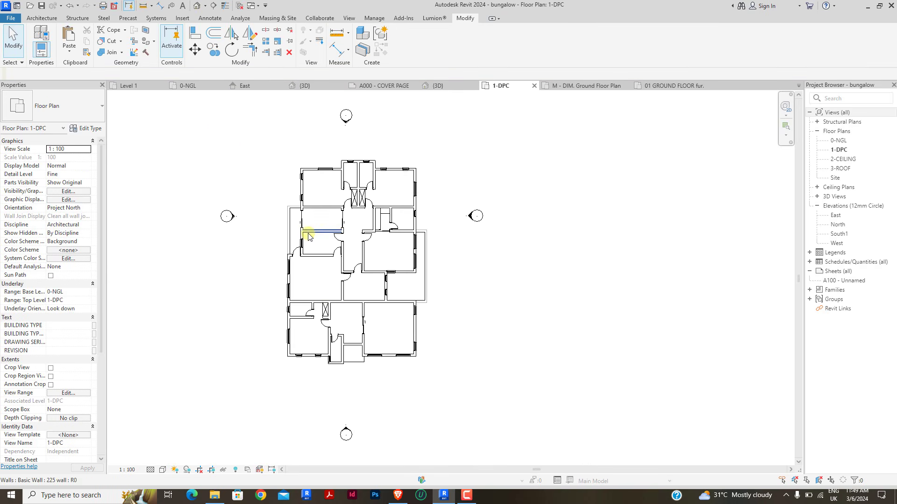
pyautogui.scroll(2, 308, 236)
pyautogui.scroll(-1, 278, 264)
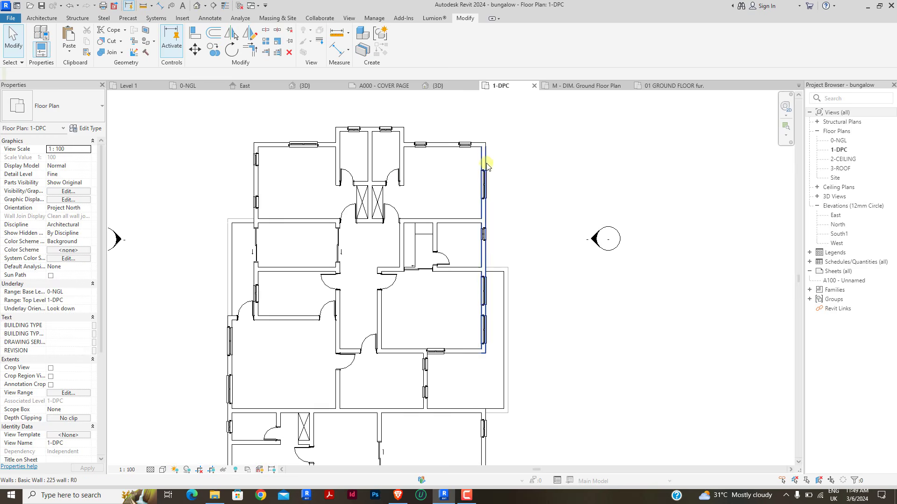
pyautogui.scroll(5, 460, 261)
pyautogui.scroll(-3, 460, 311)
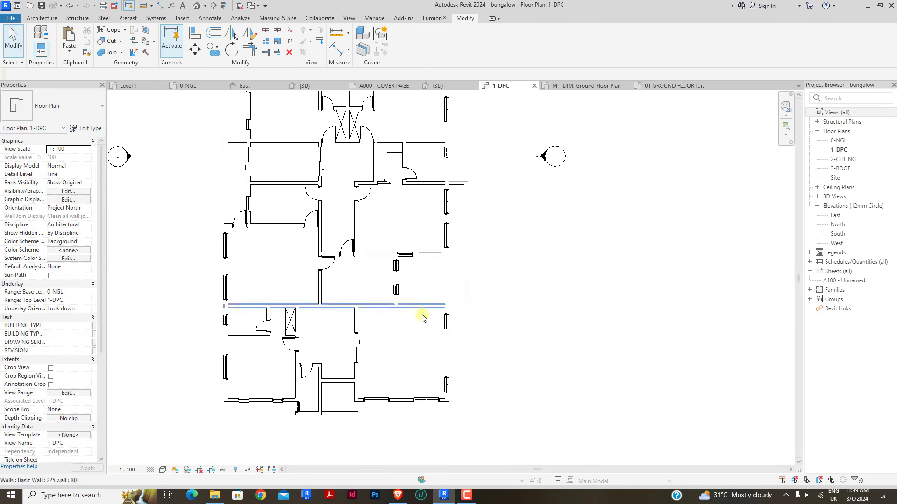
pyautogui.scroll(3, 424, 257)
pyautogui.scroll(-2, 444, 254)
pyautogui.scroll(-1, 408, 372)
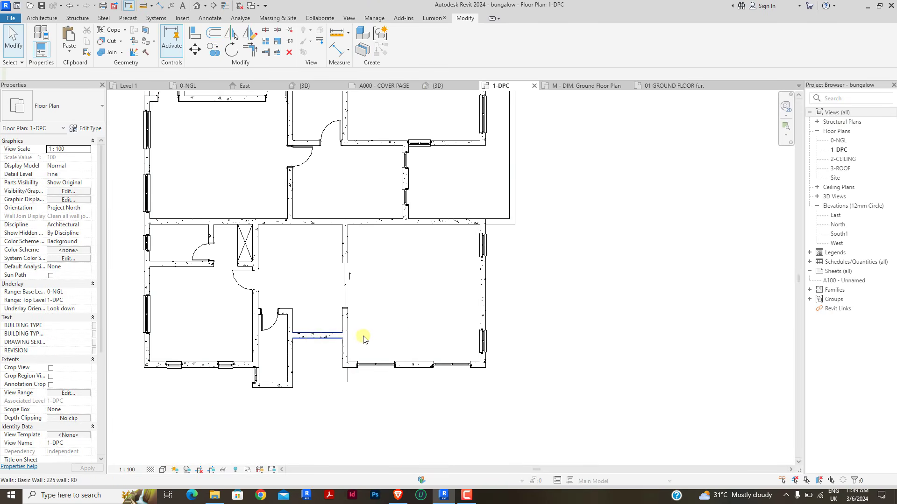
pyautogui.scroll(-1, 334, 341)
pyautogui.scroll(2, 376, 332)
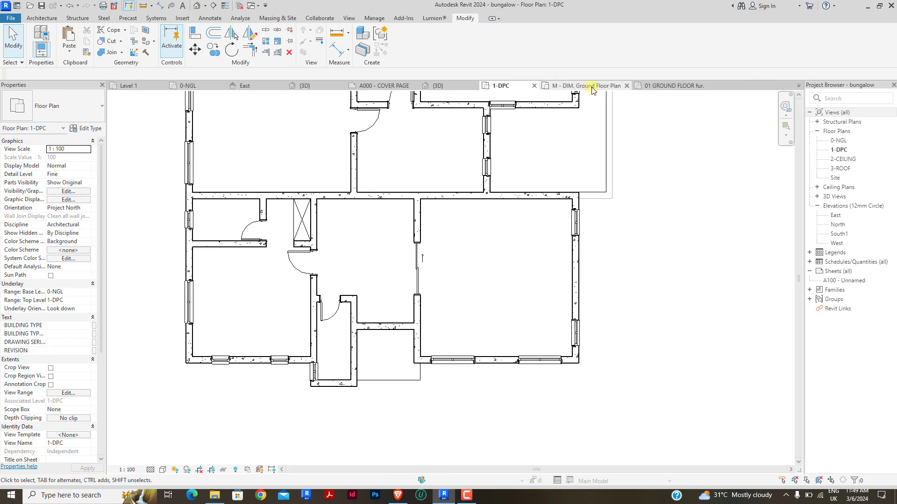
# Step: Paste the copied 1000 x 2400mm single flush door into the entrance wall above the lower porch
pyautogui.hotkey('ctrl', 'v')
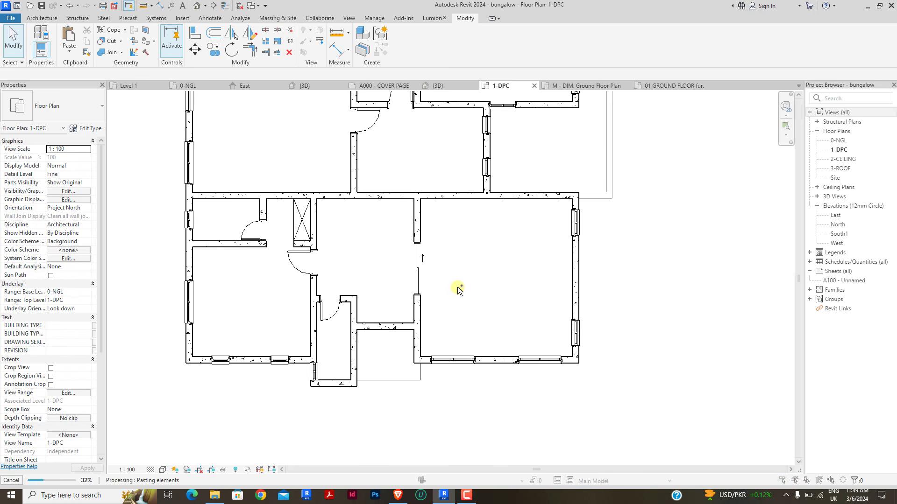
pyautogui.click(468, 289)
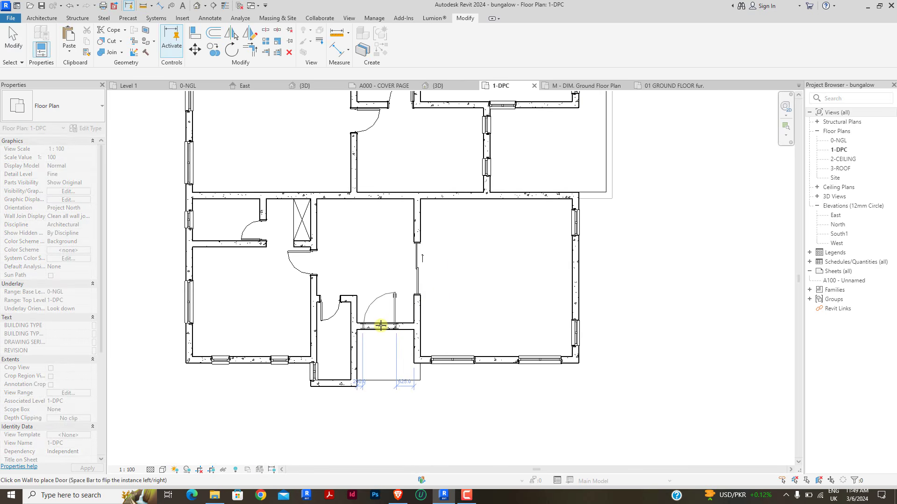
pyautogui.press('Escape')
pyautogui.press('Escape')
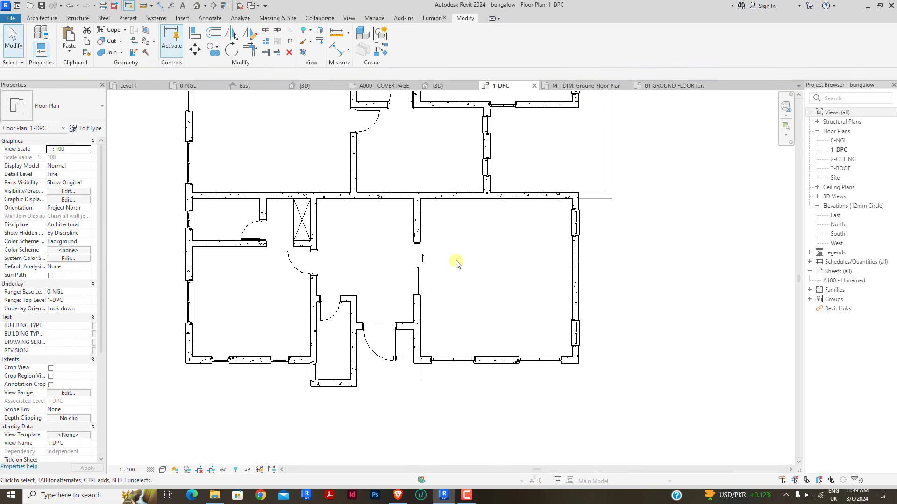
# Step: Flip the entrance door to swing into the house and move it to about 60 mm from the right-hand wall
pyautogui.scroll(2, 410, 360)
pyautogui.click(387, 346)
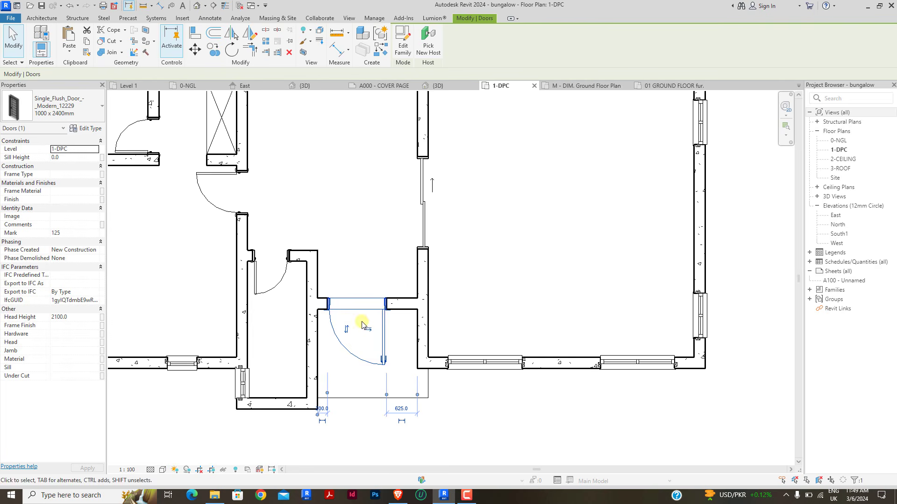
pyautogui.click(347, 330)
pyautogui.scroll(2, 373, 288)
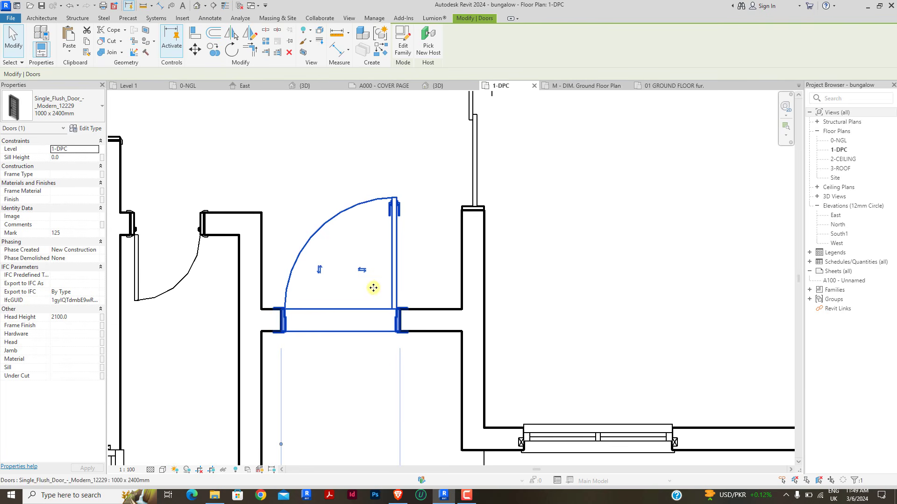
pyautogui.moveTo(391, 286); pyautogui.dragTo(447, 282)
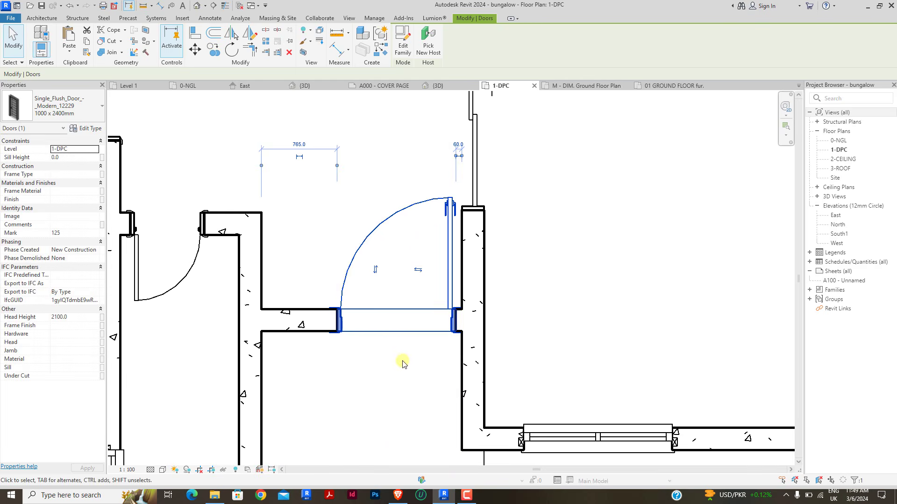
pyautogui.scroll(-2, 393, 353)
pyautogui.click(473, 322)
# Step: Set the entrance door type's rough width to 1000 mm and deselect the door
pyautogui.scroll(2, 401, 306)
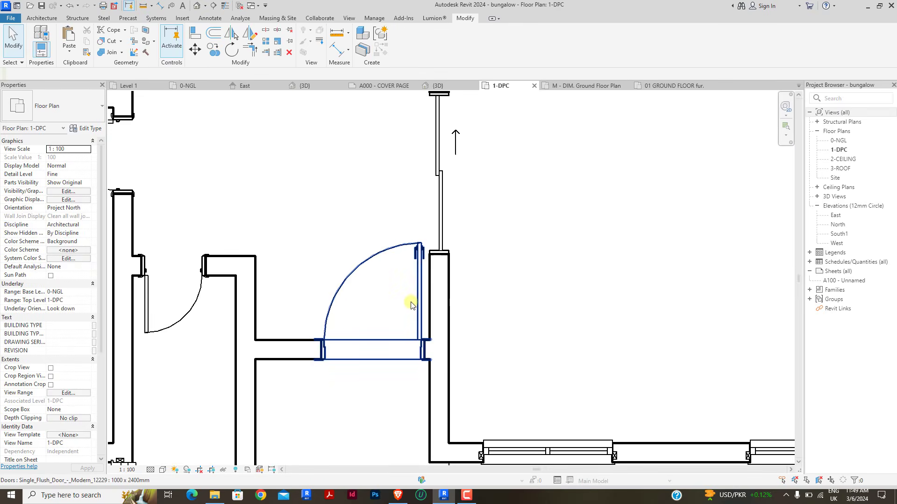
pyautogui.click(409, 302)
pyautogui.click(81, 130)
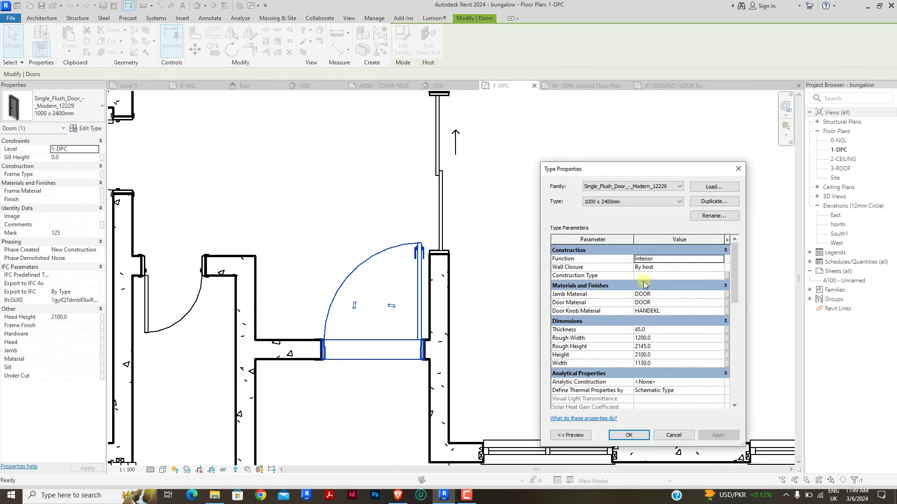
pyautogui.scroll(-4, 663, 330)
pyautogui.scroll(2, 653, 268)
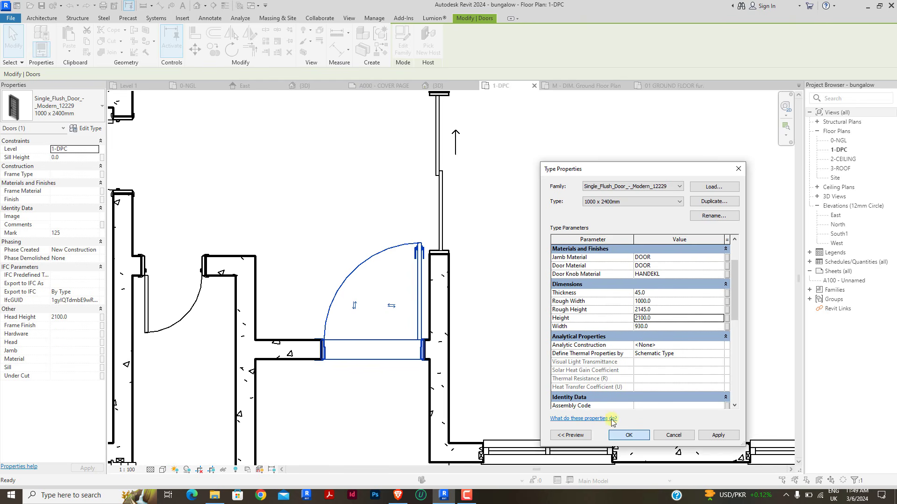
pyautogui.click(628, 434)
pyautogui.click(515, 292)
# Step: Adjust the entrance door's offset from the right-hand wall using its temporary dimension, and deselect it
pyautogui.scroll(2, 391, 325)
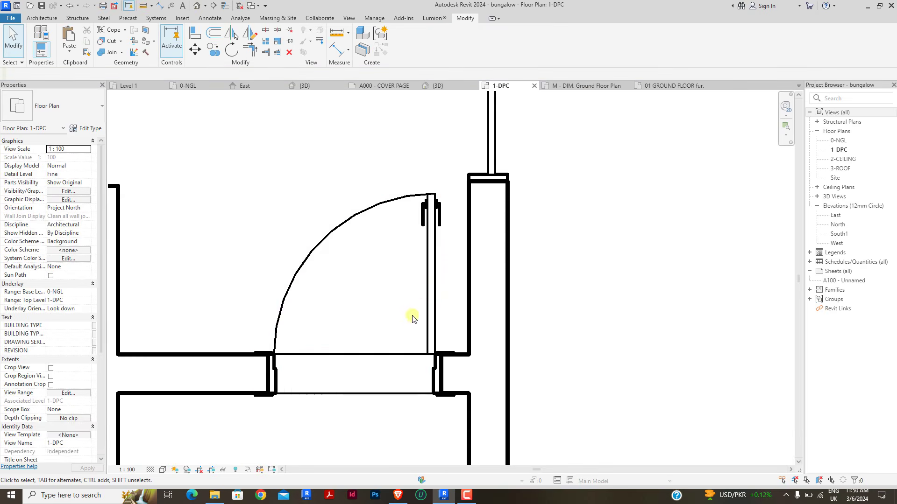
pyautogui.click(433, 296)
pyautogui.scroll(-3, 395, 269)
pyautogui.click(416, 216)
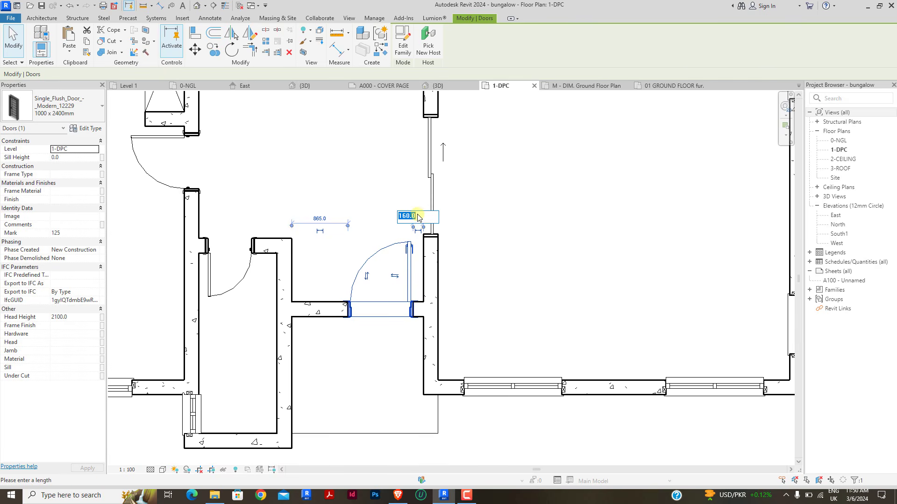
pyautogui.press('Return')
pyautogui.click(512, 225)
pyautogui.scroll(-4, 481, 346)
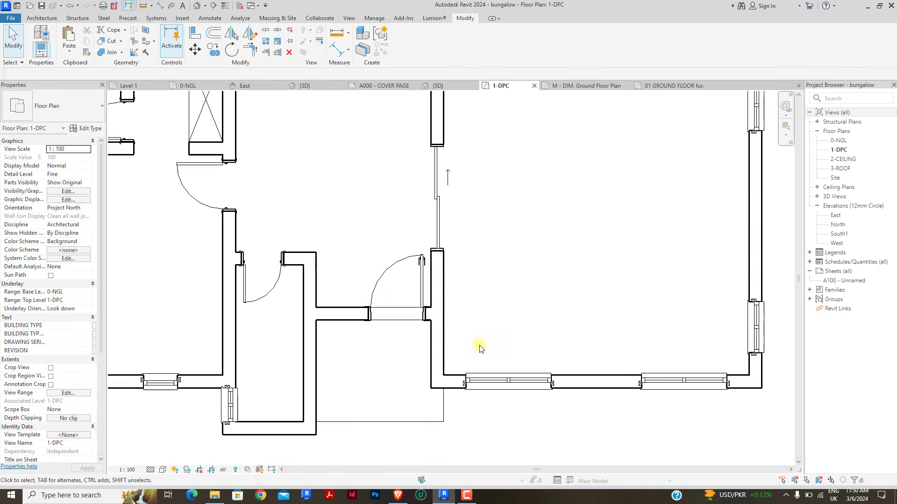
pyautogui.click(618, 226)
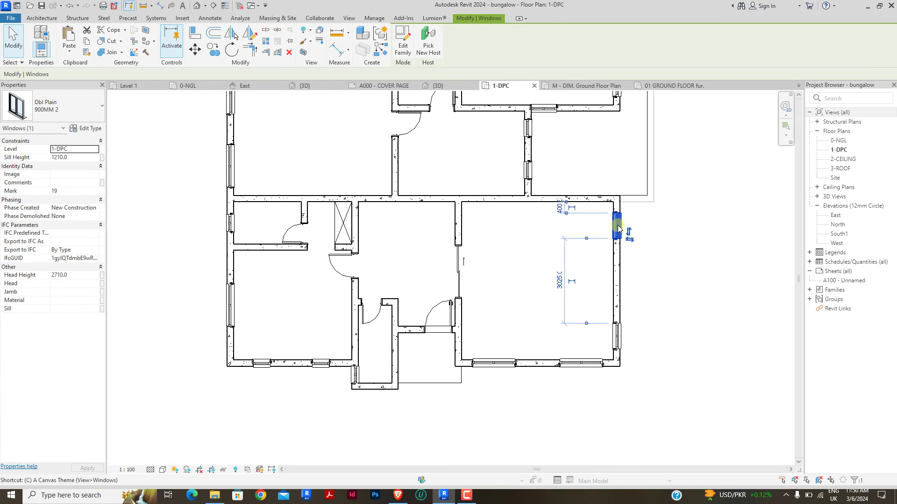
pyautogui.press('c')
pyautogui.press('s')
pyautogui.scroll(3, 405, 341)
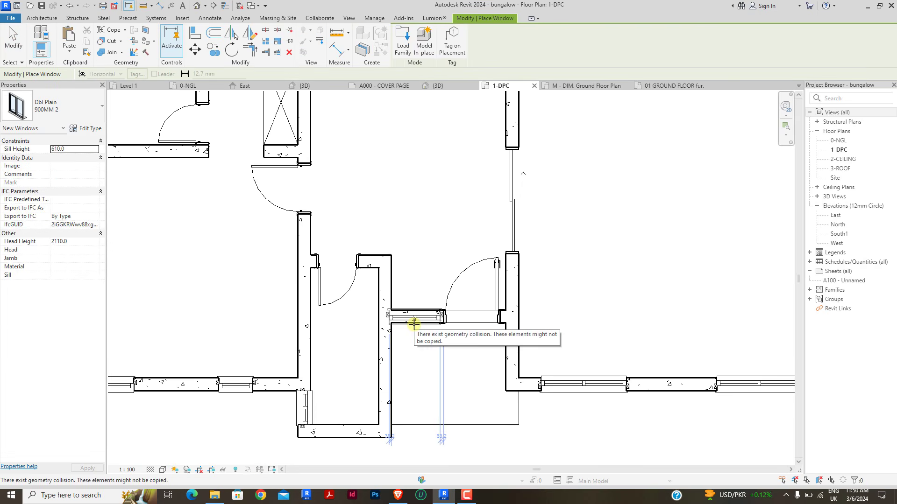
pyautogui.scroll(-3, 414, 325)
pyautogui.rightClick(512, 252)
pyautogui.click(527, 261)
pyautogui.rightClick(522, 259)
pyautogui.click(537, 265)
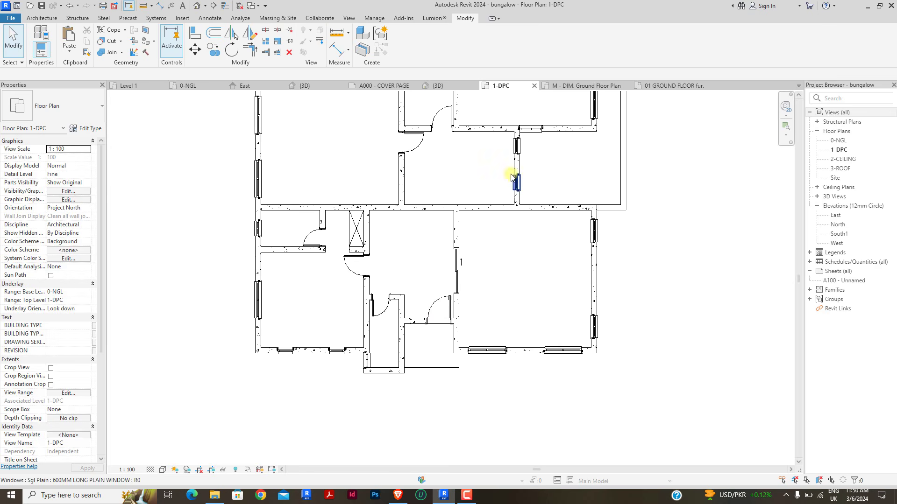
# Step: Place a Sgl Plain 600MM LONG PLAIN WINDOW in the entrance wall between the door and the left-hand wall
pyautogui.click(517, 183)
pyautogui.press('c')
pyautogui.press('s')
pyautogui.scroll(3, 413, 323)
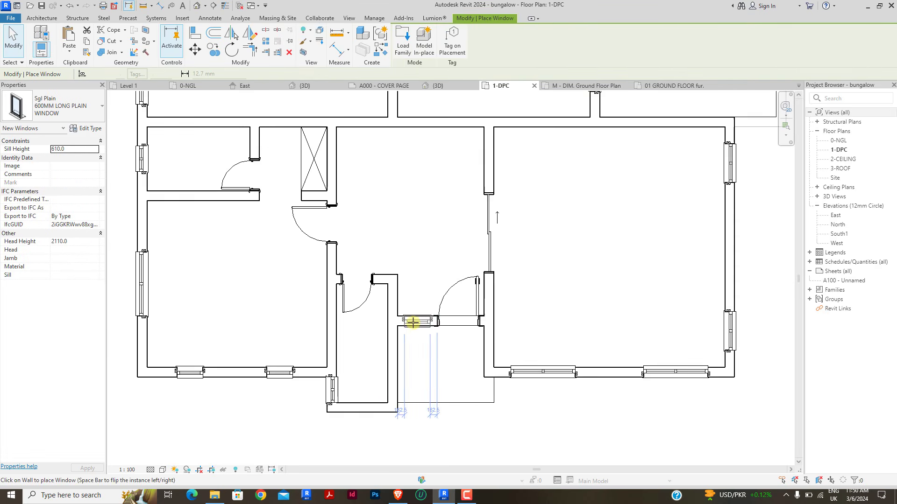
pyautogui.click(418, 323)
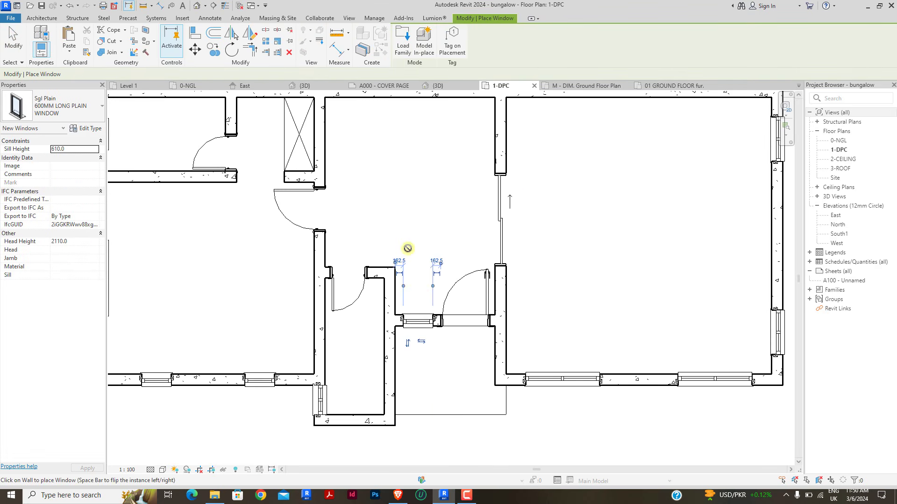
# Step: Align the entrance window's left edge with the face of the adjoining left-hand wall
pyautogui.click(205, 36)
pyautogui.scroll(1, 372, 298)
pyautogui.click(396, 322)
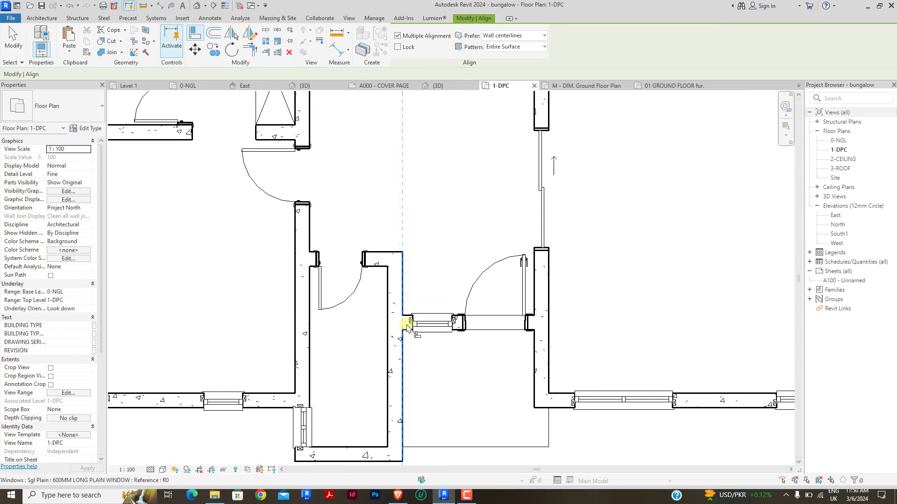
pyautogui.click(412, 333)
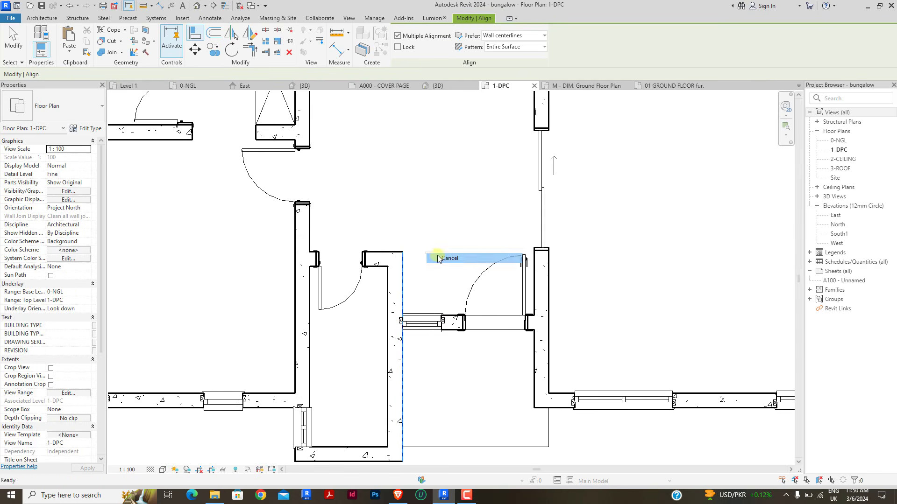
pyautogui.press('Escape')
pyautogui.press('Escape')
# Step: Check the whole 1-DPC plan for rooms that still lack doors, windows or closet markings
pyautogui.scroll(-4, 415, 312)
pyautogui.scroll(-1, 415, 309)
pyautogui.scroll(1, 386, 358)
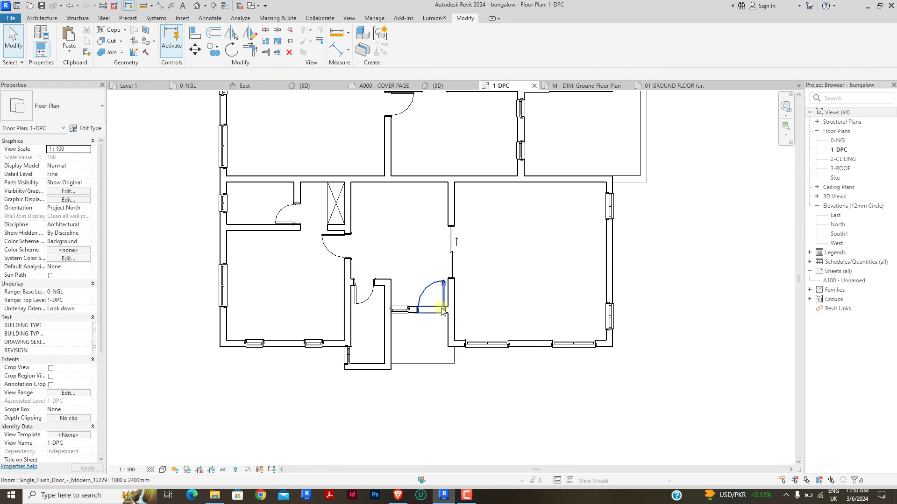
pyautogui.scroll(-1, 422, 276)
pyautogui.scroll(1, 430, 257)
pyautogui.scroll(-2, 544, 296)
pyautogui.scroll(-1, 526, 234)
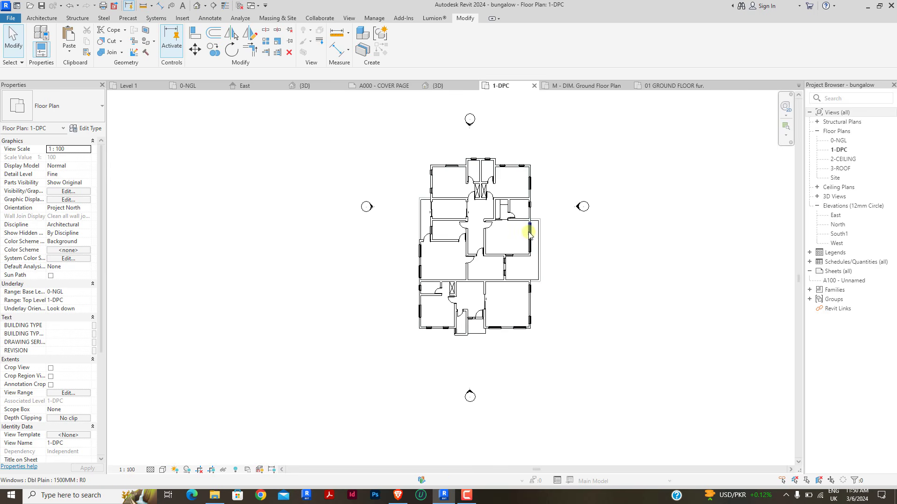
pyautogui.scroll(1, 510, 187)
pyautogui.scroll(2, 390, 244)
pyautogui.scroll(1, 386, 255)
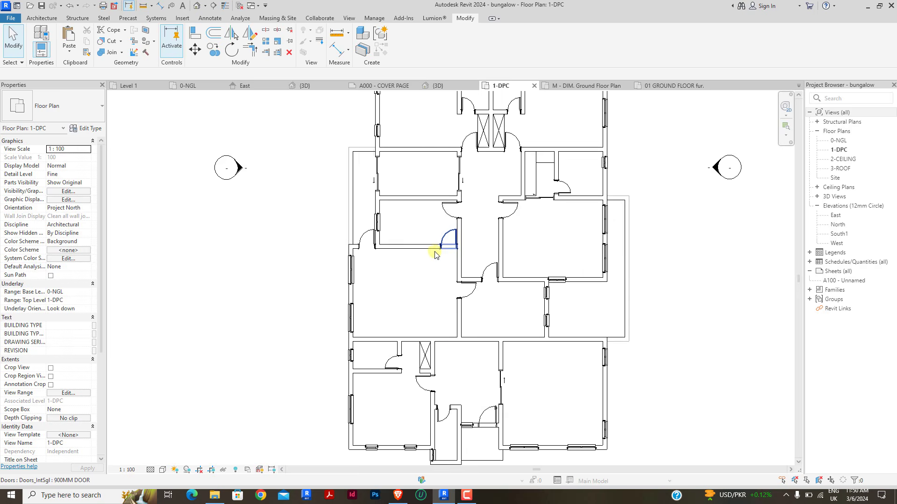
pyautogui.scroll(-2, 425, 347)
pyautogui.scroll(2, 439, 360)
pyautogui.scroll(-3, 436, 368)
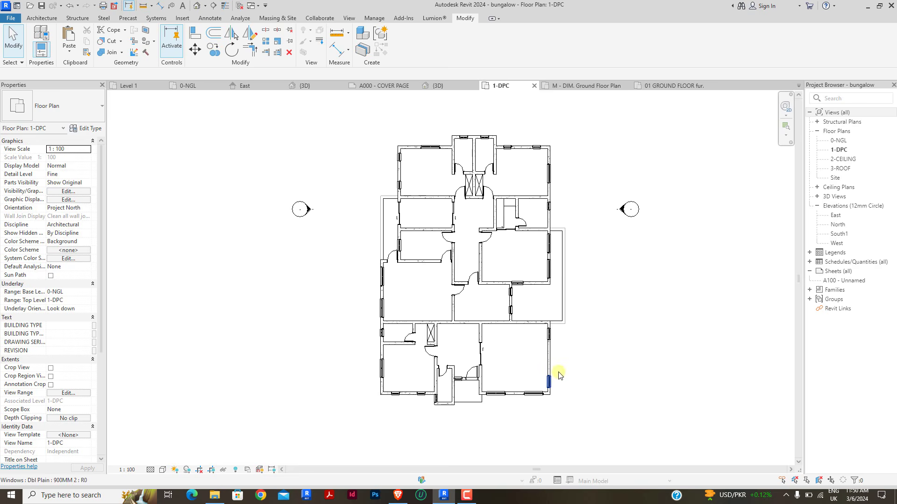
pyautogui.scroll(3, 467, 158)
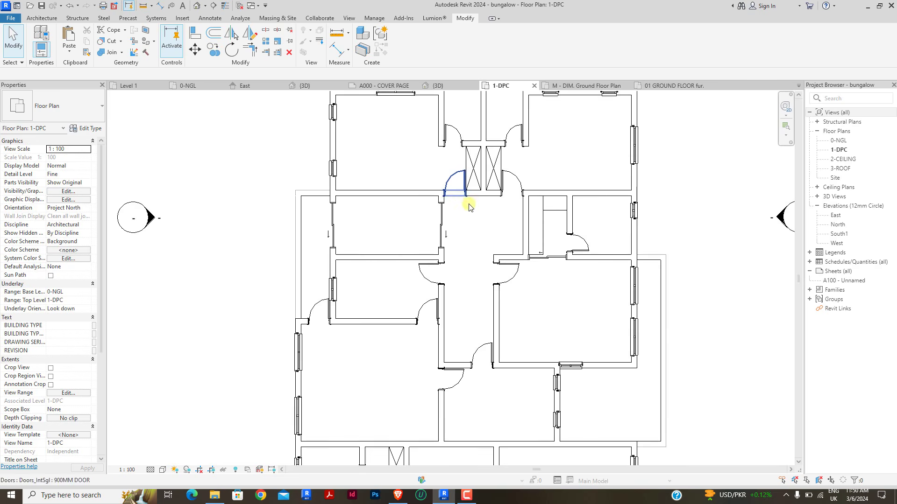
# Step: Draw two crossing thin detail lines corner to corner in the small closet rectangle beside the right-hand bathroom
pyautogui.scroll(2, 512, 261)
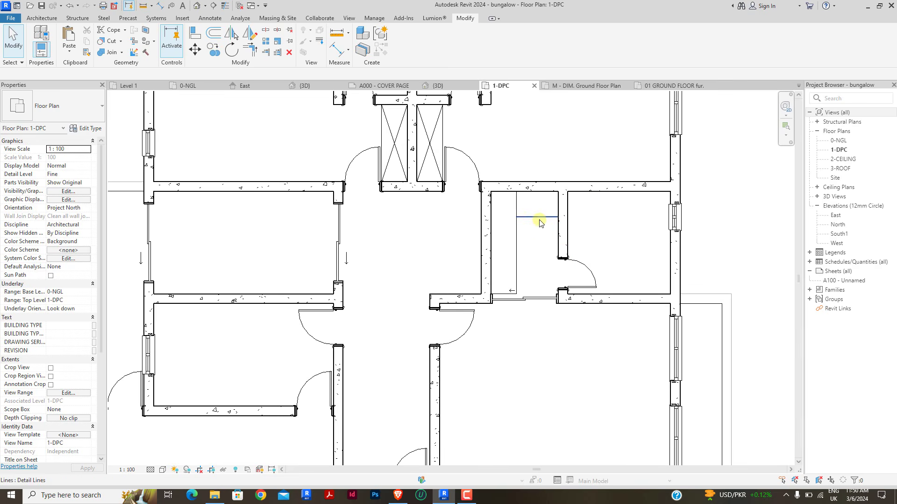
pyautogui.click(540, 219)
pyautogui.press('s')
pyautogui.scroll(2, 537, 221)
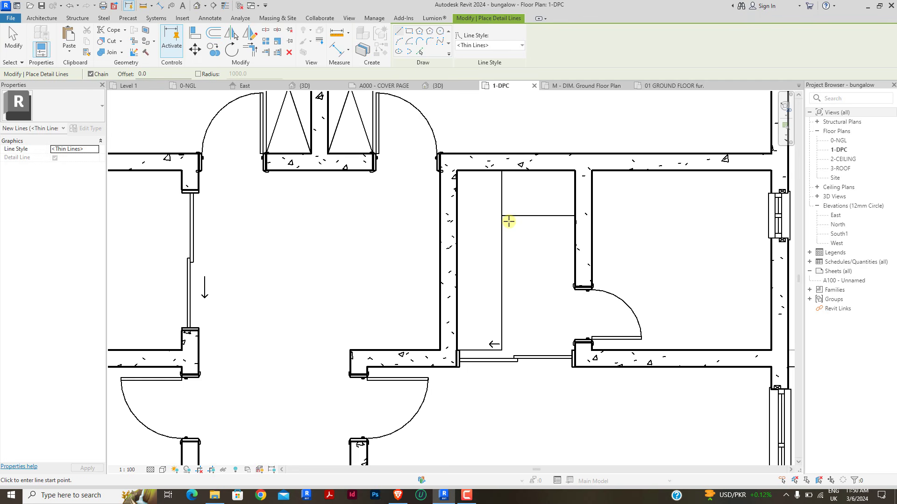
pyautogui.click(502, 217)
pyautogui.click(575, 171)
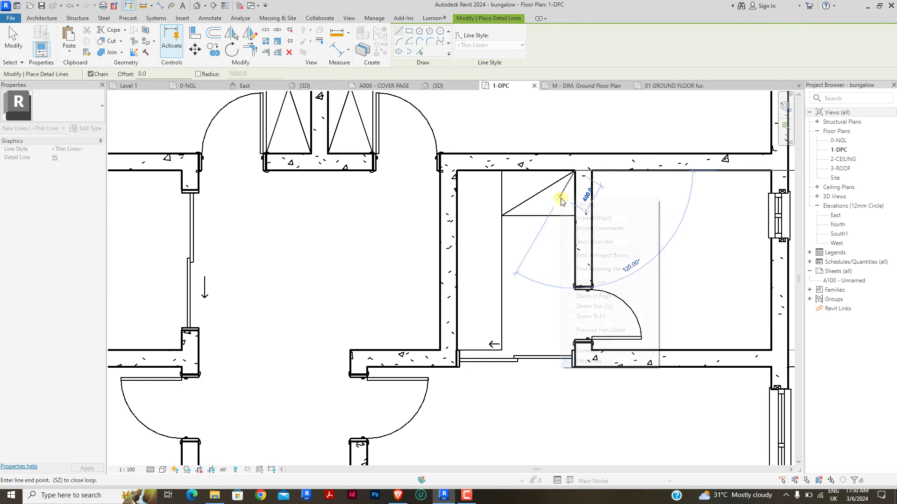
pyautogui.rightClick(575, 213)
pyautogui.click(574, 216)
pyautogui.click(502, 171)
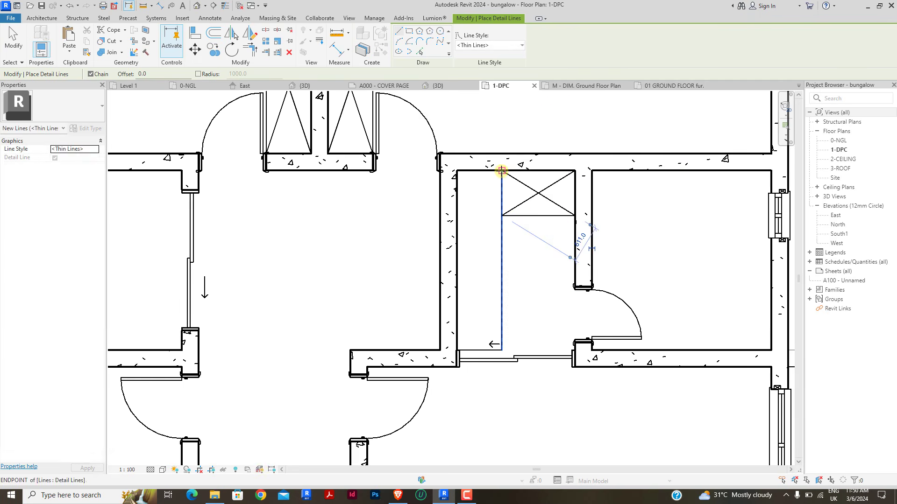
pyautogui.rightClick(496, 140)
pyautogui.click(520, 147)
# Step: Draw two crossing thin detail lines corner to corner in the tall closet along the dressing area's left wall
pyautogui.click(502, 171)
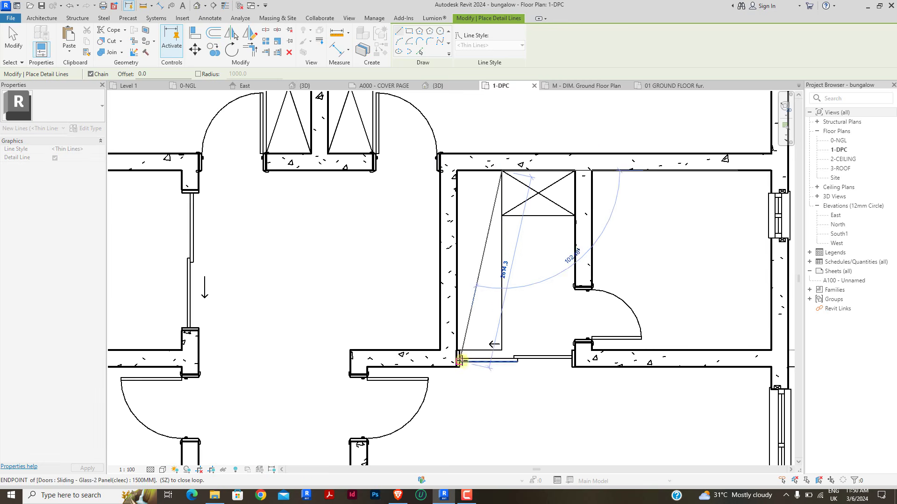
pyautogui.click(458, 350)
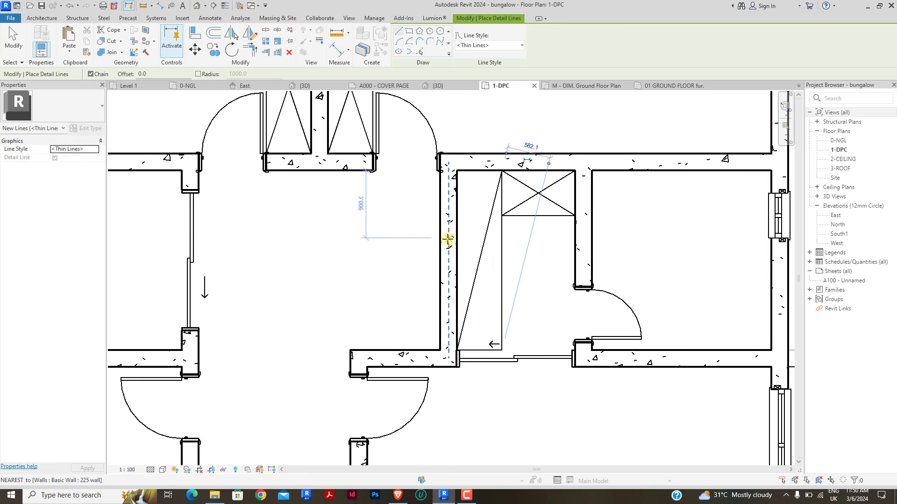
pyautogui.click(456, 171)
pyautogui.click(501, 349)
pyautogui.rightClick(511, 278)
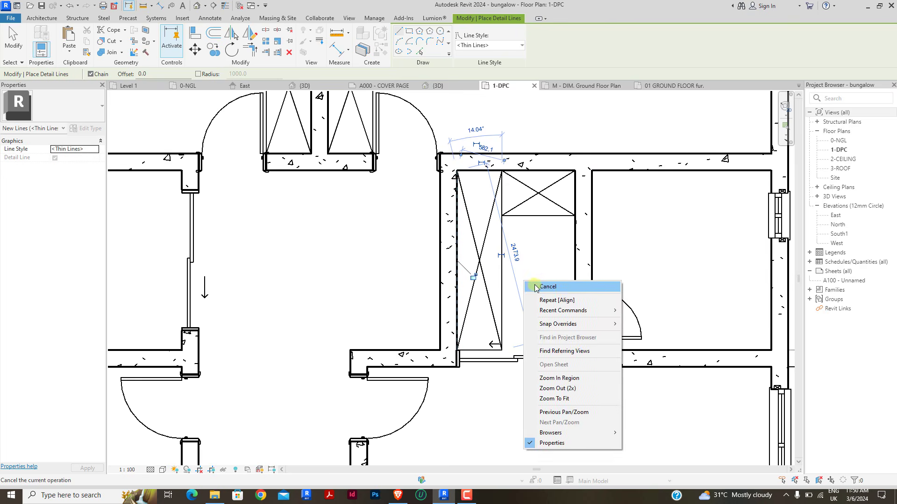
pyautogui.rightClick(536, 286)
pyautogui.click(559, 291)
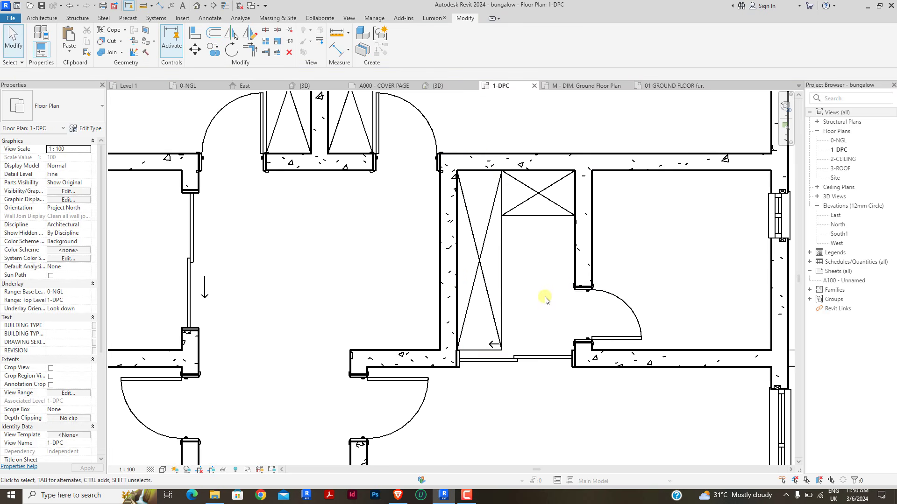
pyautogui.scroll(-5, 539, 294)
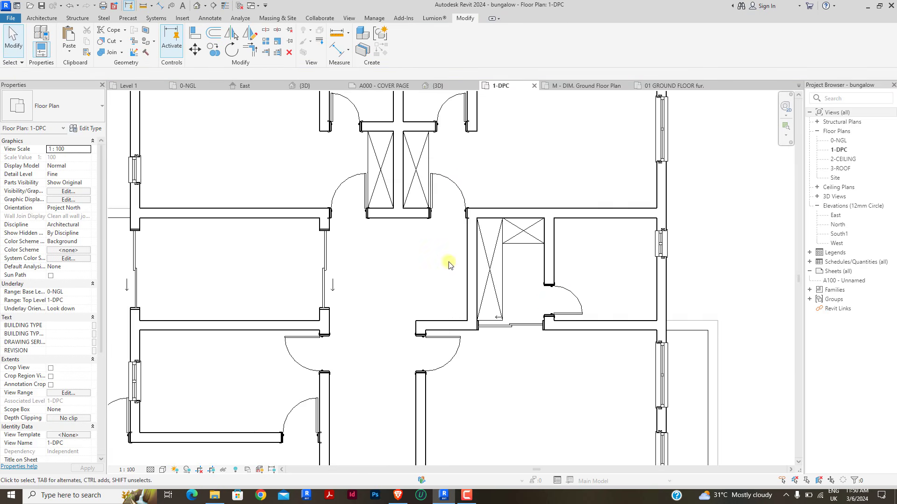
pyautogui.scroll(2, 489, 294)
pyautogui.scroll(-2, 488, 271)
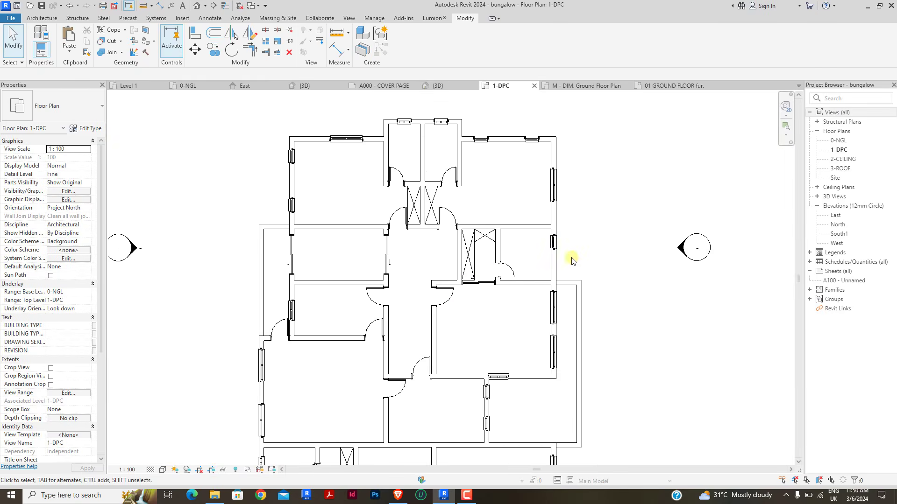
pyautogui.scroll(-2, 497, 206)
pyautogui.scroll(1, 510, 357)
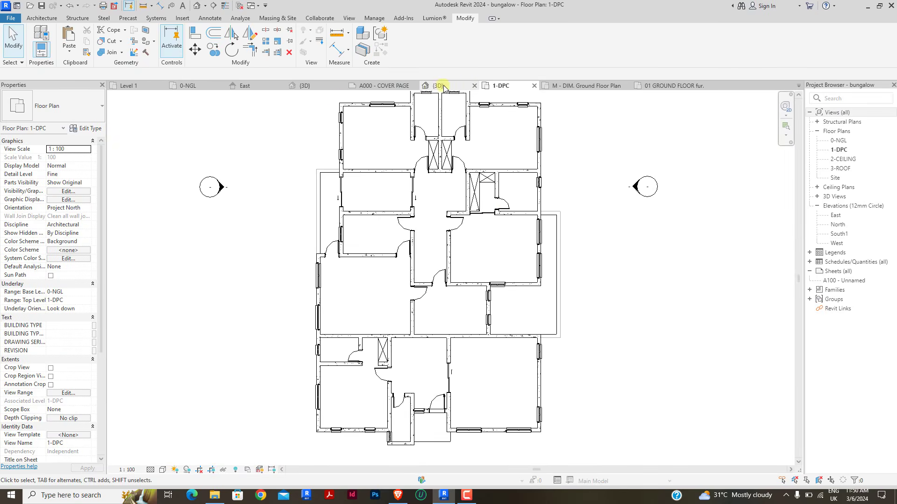
# Step: Examine the whole bungalow in the 3D view from several sides, especially the two raised verandas
pyautogui.click(301, 85)
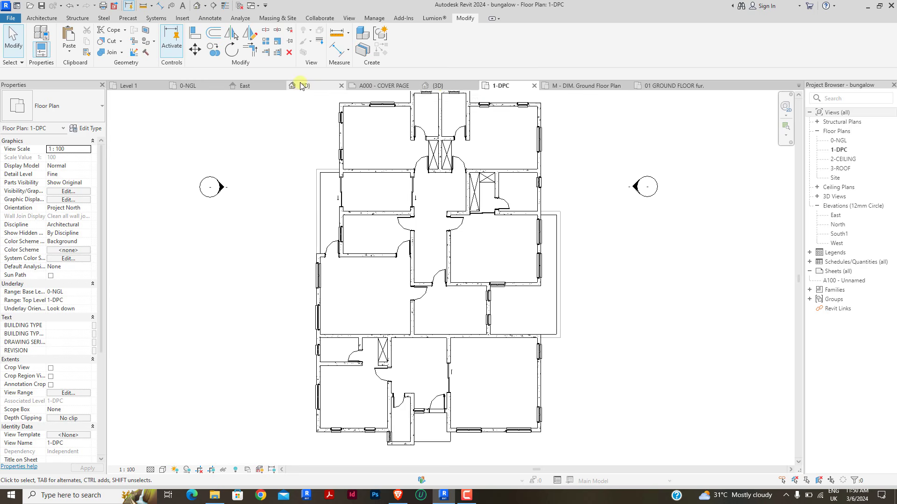
pyautogui.keyDown('shift'); pyautogui.moveTo(488, 283); pyautogui.dragTo(407, 408, button='middle'); pyautogui.keyUp('shift')
pyautogui.keyDown('shift'); pyautogui.moveTo(474, 412); pyautogui.dragTo(423, 379, button='middle'); pyautogui.keyUp('shift')
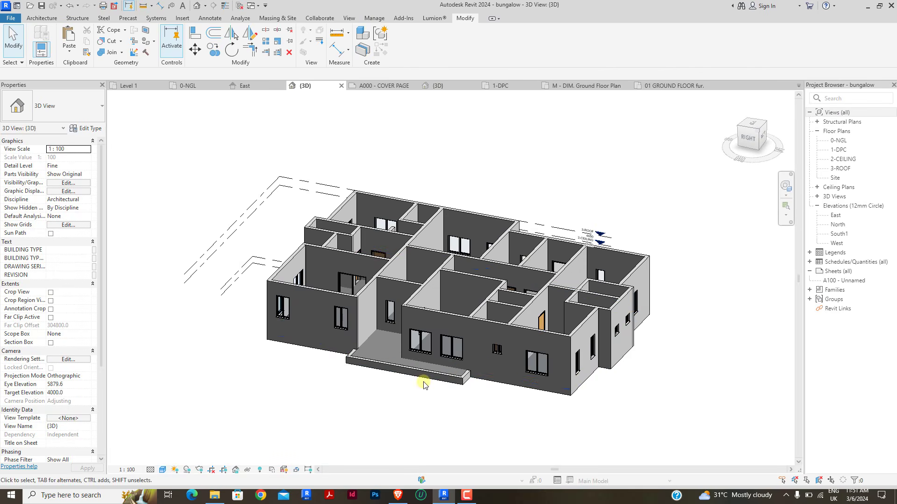
pyautogui.scroll(3, 469, 367)
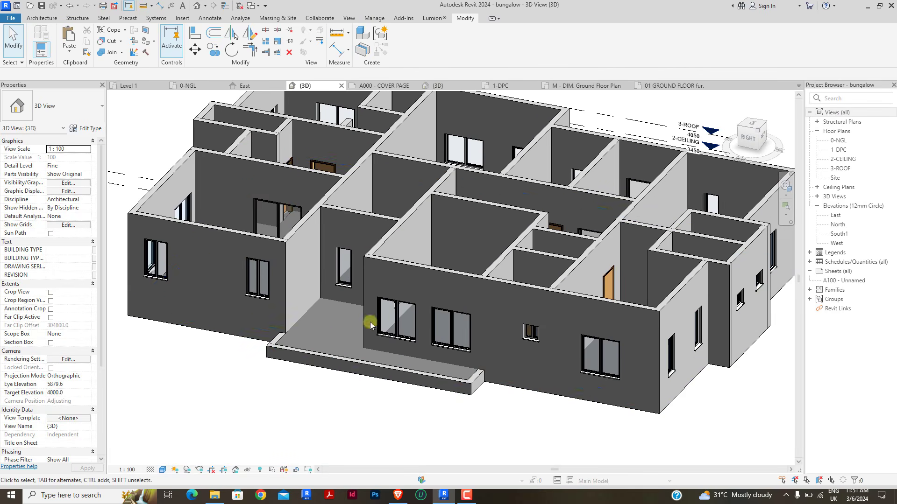
pyautogui.scroll(-2, 377, 320)
pyautogui.keyDown('shift'); pyautogui.moveTo(517, 341); pyautogui.dragTo(201, 342, button='middle'); pyautogui.keyUp('shift')
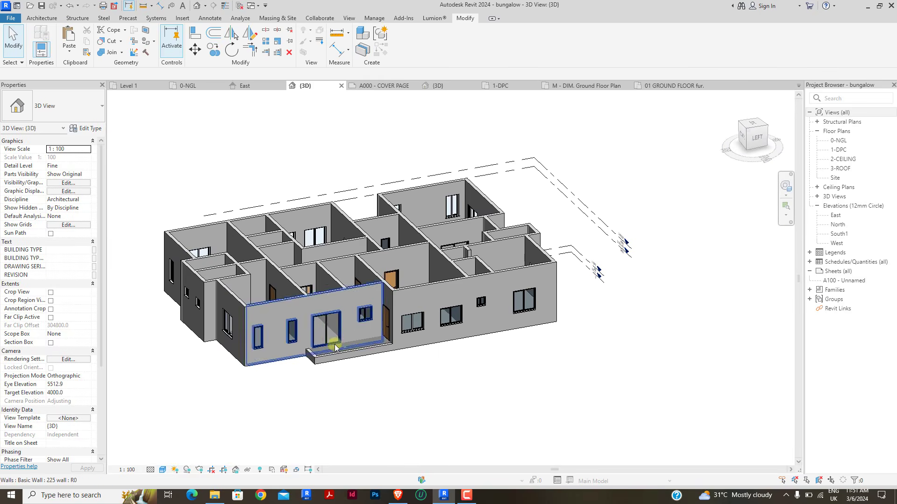
pyautogui.scroll(4, 335, 343)
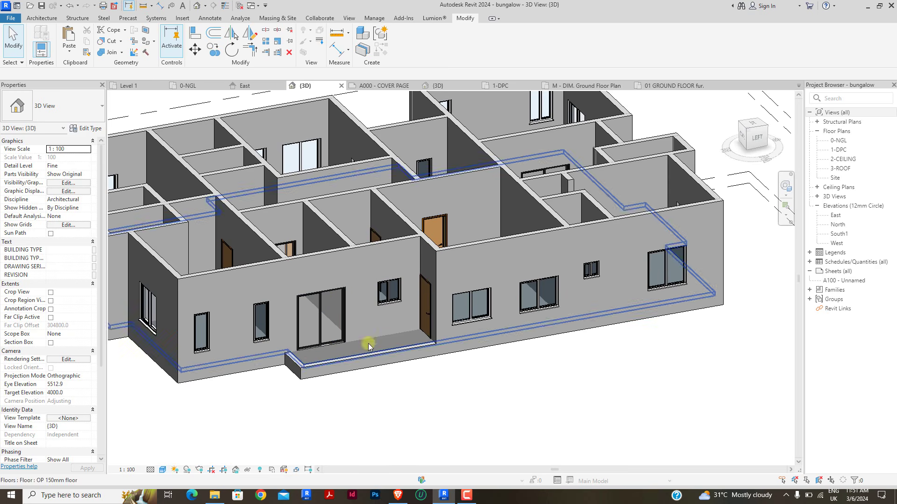
pyautogui.scroll(4, 433, 324)
pyautogui.scroll(-3, 418, 316)
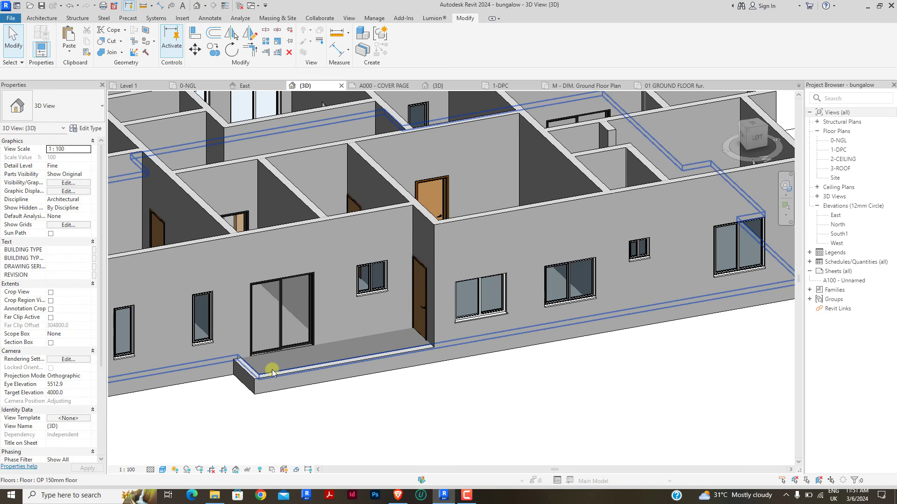
pyautogui.scroll(2, 424, 320)
pyautogui.scroll(-5, 446, 316)
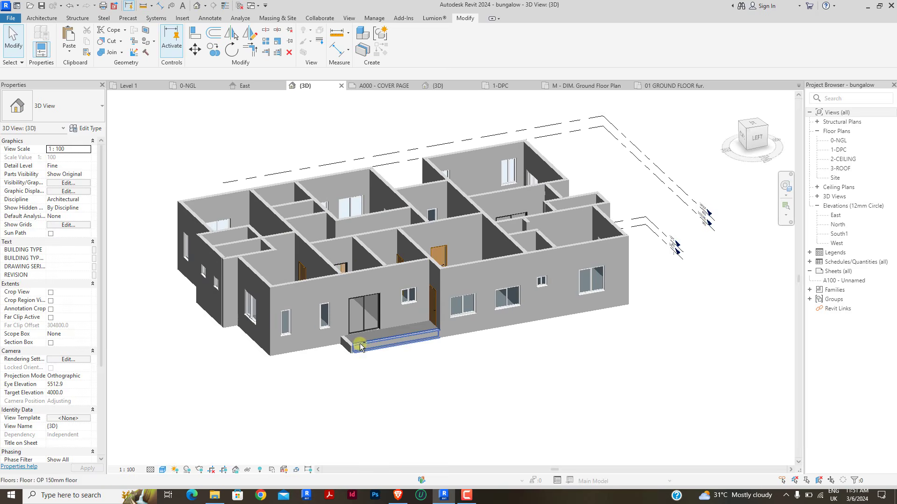
pyautogui.keyDown('shift'); pyautogui.moveTo(360, 344); pyautogui.dragTo(448, 359, button='middle'); pyautogui.keyUp('shift')
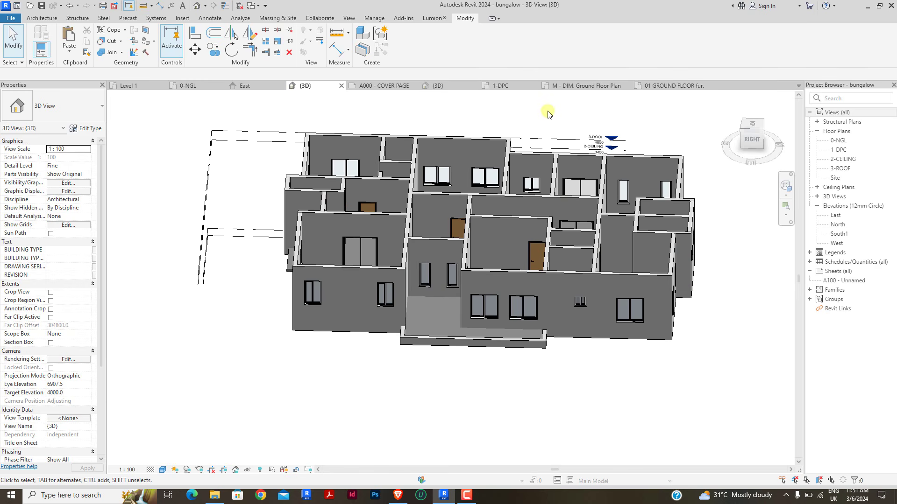
# Step: Start a railing in the 1-DPC plan using the Commercial - Glass w Fixings type
pyautogui.click(499, 86)
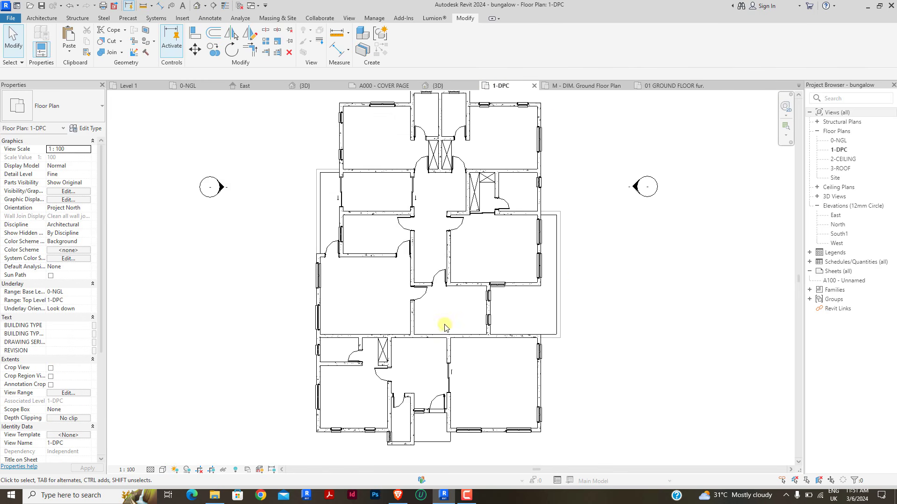
pyautogui.scroll(3, 514, 304)
pyautogui.scroll(-2, 541, 271)
pyautogui.scroll(4, 439, 213)
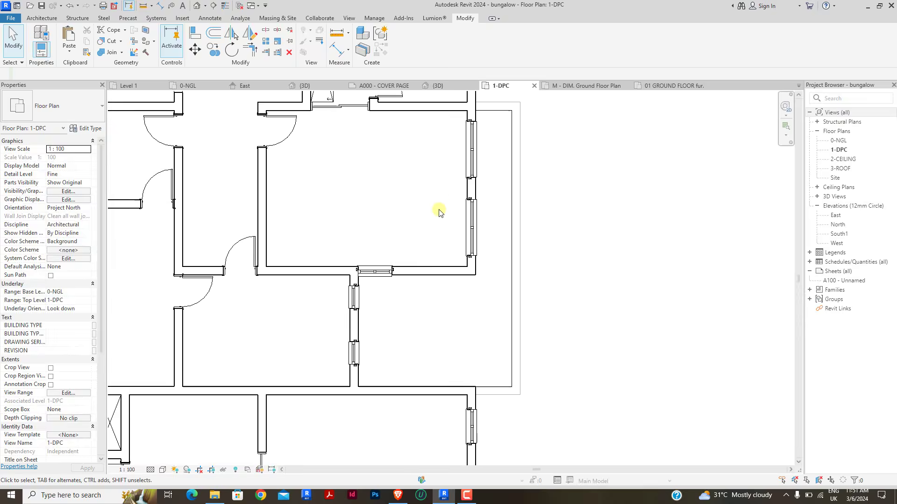
pyautogui.scroll(-2, 549, 303)
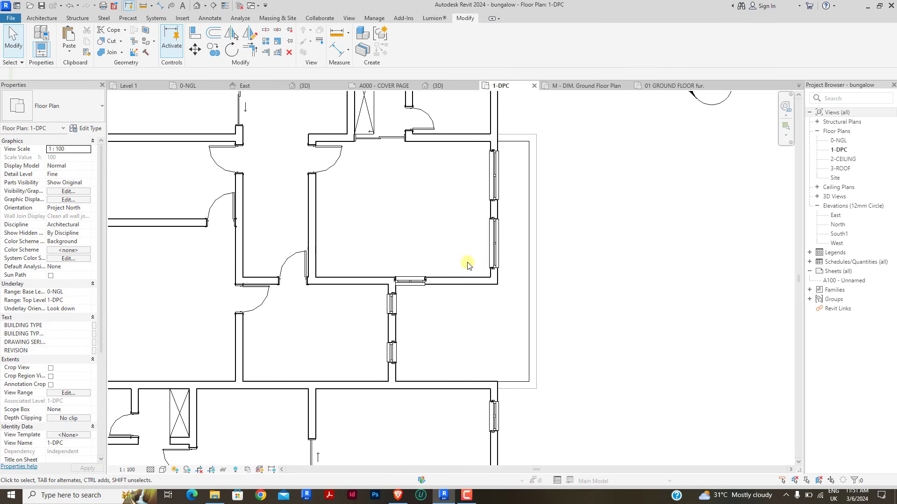
pyautogui.click(46, 21)
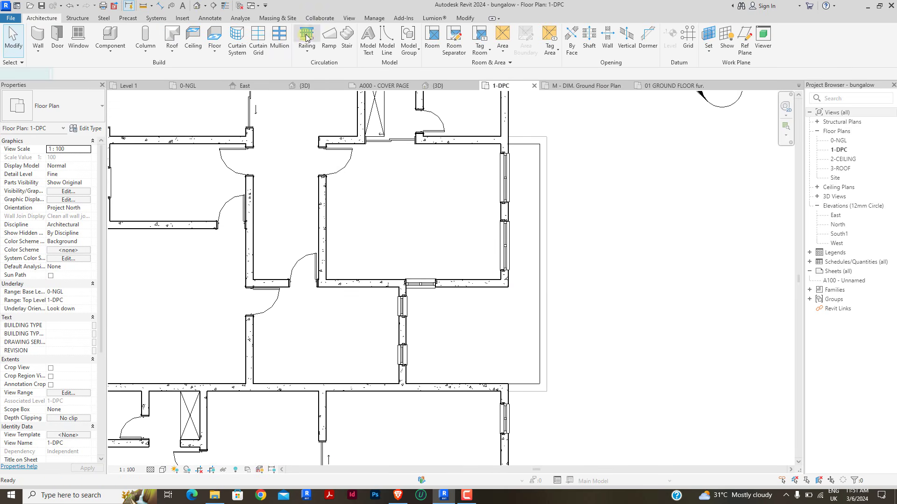
pyautogui.click(307, 36)
pyautogui.click(71, 106)
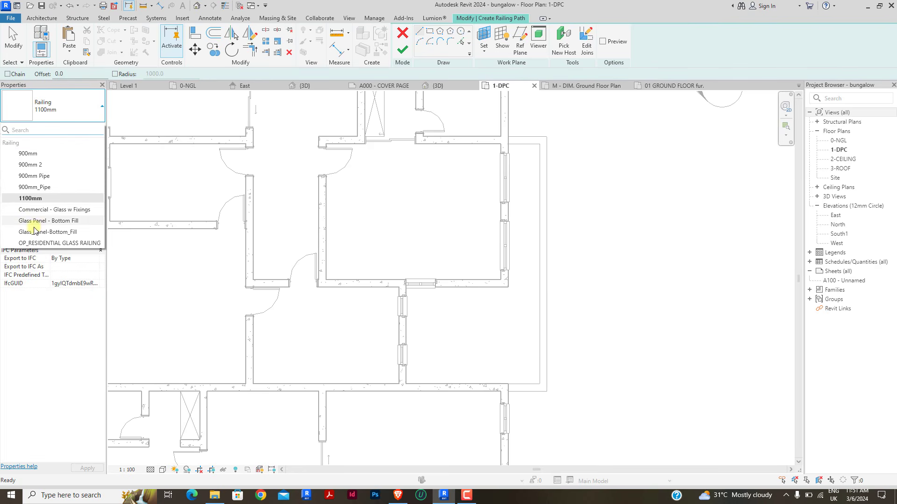
pyautogui.click(49, 209)
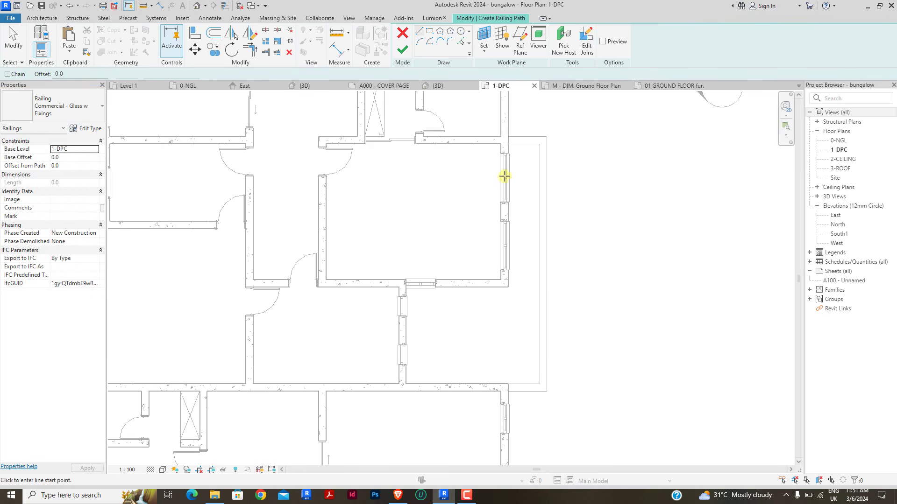
# Step: Sketch the railing path around the right-hand veranda, 1200 mm out from the wall, down along the outer edge and back to the wall
pyautogui.scroll(3, 506, 141)
pyautogui.click(499, 133)
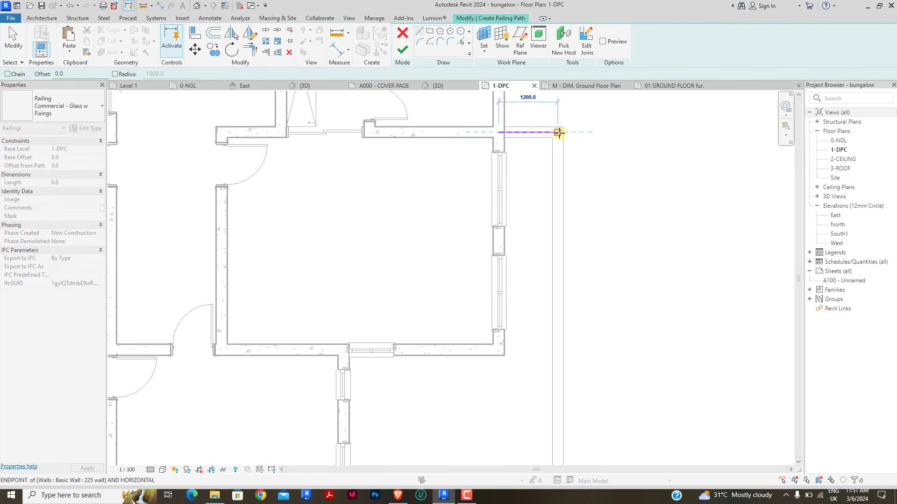
pyautogui.click(558, 133)
pyautogui.scroll(-2, 558, 134)
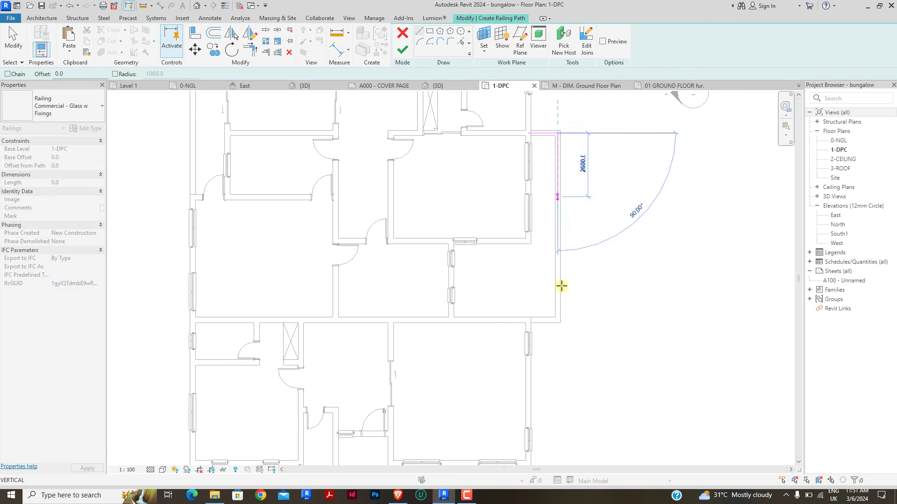
pyautogui.scroll(2, 561, 319)
pyautogui.click(554, 321)
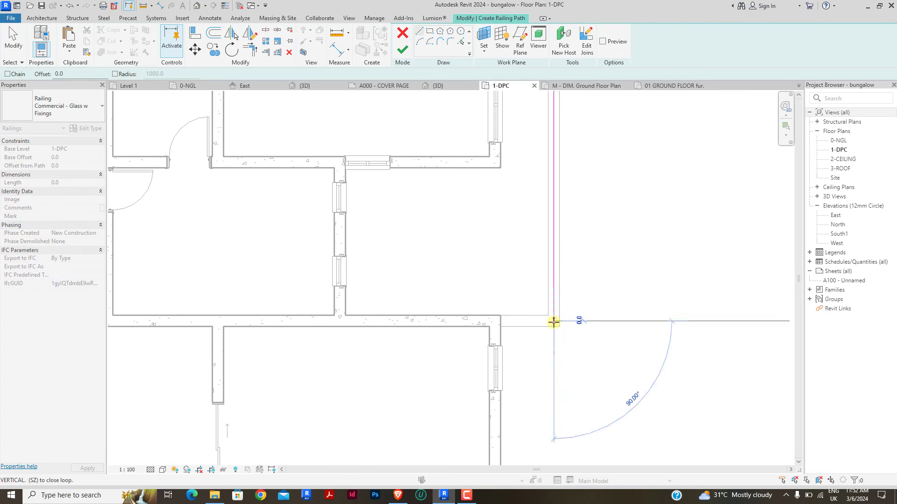
pyautogui.click(495, 321)
pyautogui.rightClick(489, 248)
pyautogui.click(513, 259)
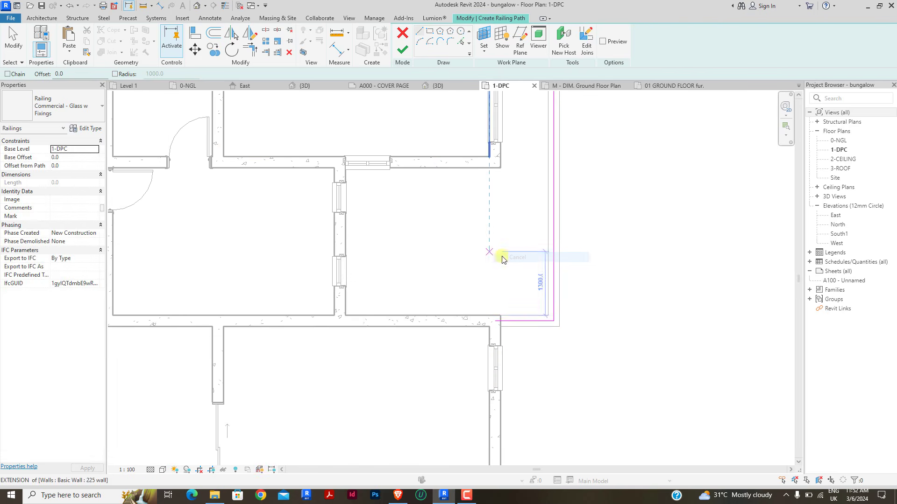
pyautogui.rightClick(490, 252)
pyautogui.click(513, 260)
pyautogui.scroll(-4, 543, 295)
# Step: Finish the veranda's glass railing and check it in the 3D view
pyautogui.click(398, 49)
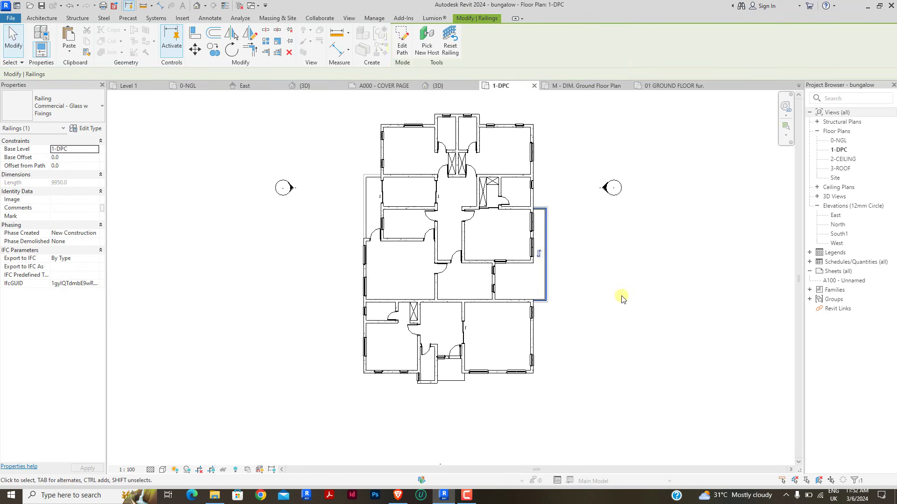
pyautogui.click(621, 296)
pyautogui.click(304, 85)
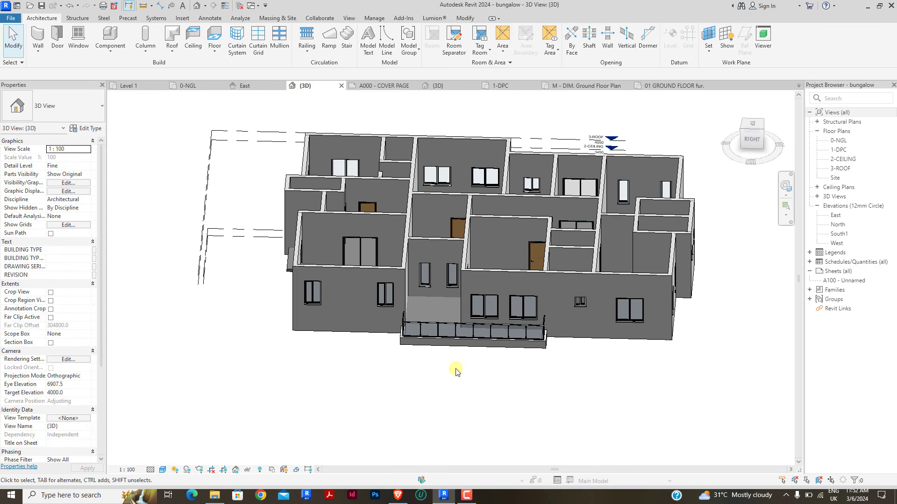
pyautogui.keyDown('shift'); pyautogui.moveTo(406, 370); pyautogui.dragTo(605, 371, button='middle'); pyautogui.keyUp('shift')
pyautogui.scroll(3, 590, 381)
pyautogui.scroll(-5, 604, 372)
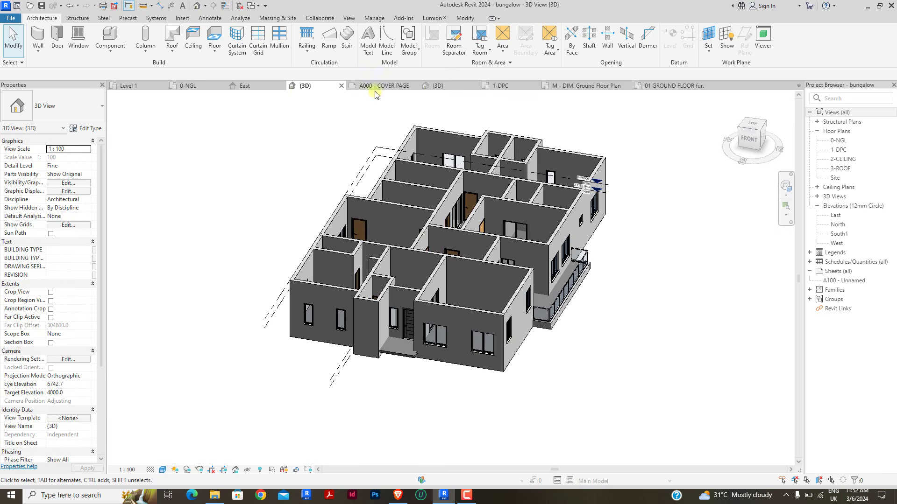
# Step: Measure the right-hand veranda's passage from the exterior wall face to the floor's inner edge line, without keeping a dimension
pyautogui.click(504, 88)
pyautogui.scroll(4, 531, 256)
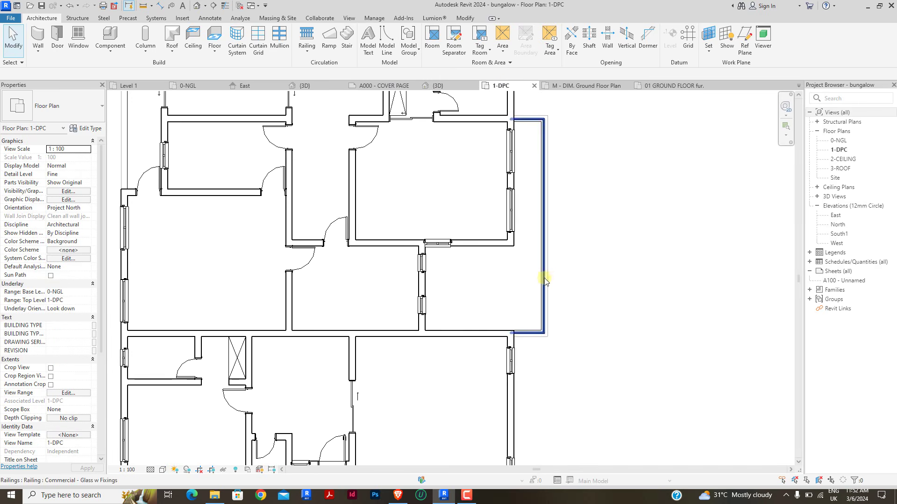
pyautogui.click(462, 19)
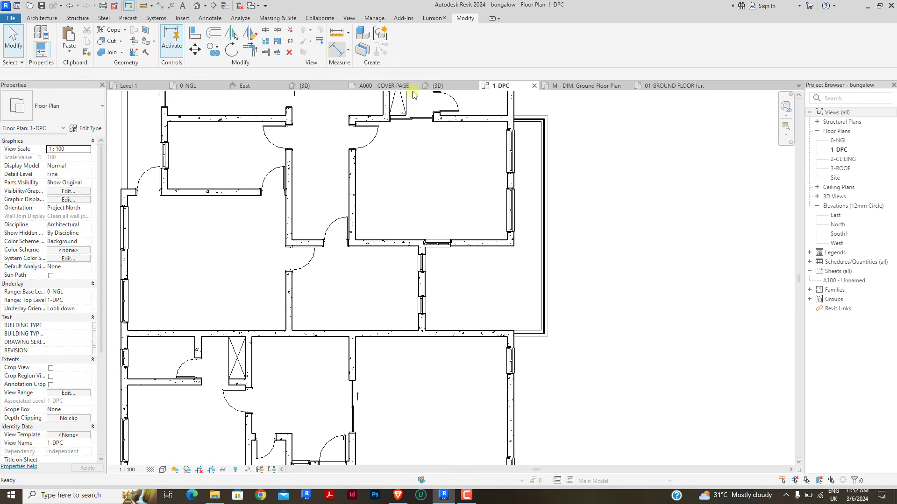
pyautogui.press('d')
pyautogui.press('i')
pyautogui.scroll(5, 494, 94)
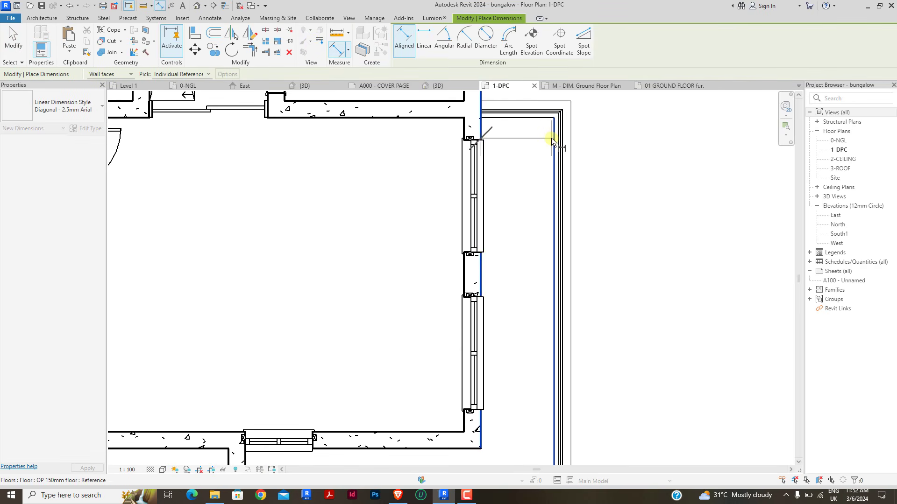
pyautogui.click(553, 141)
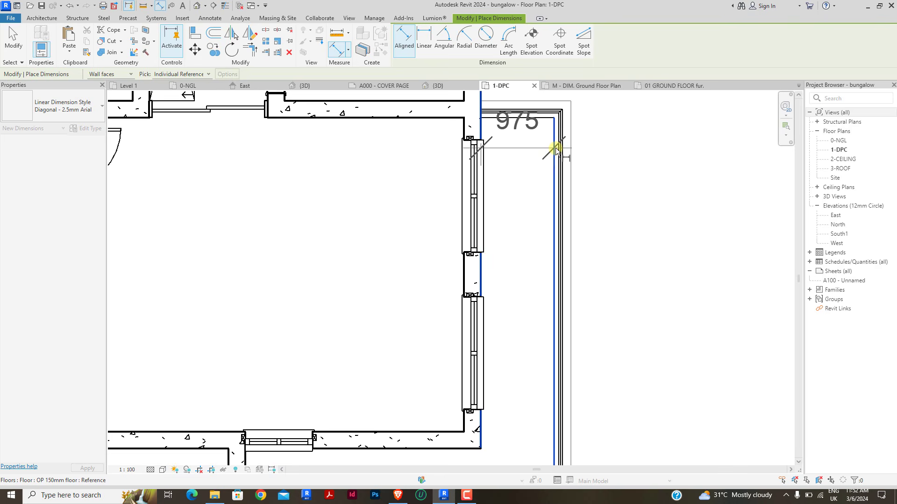
pyautogui.rightClick(605, 153)
pyautogui.click(633, 160)
pyautogui.rightClick(638, 164)
pyautogui.click(653, 169)
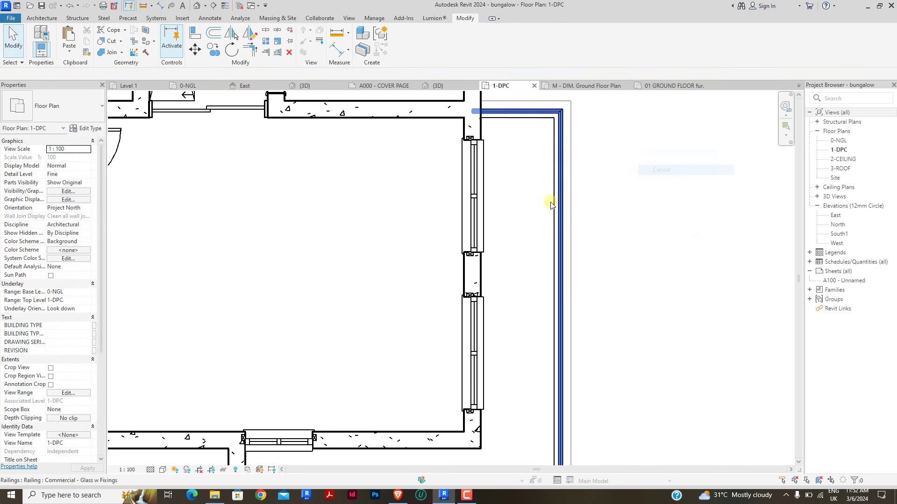
# Step: Delete the 900 mm double window in the horizontal wall between the right-hand room and the veranda
pyautogui.scroll(-8, 551, 206)
pyautogui.scroll(3, 514, 280)
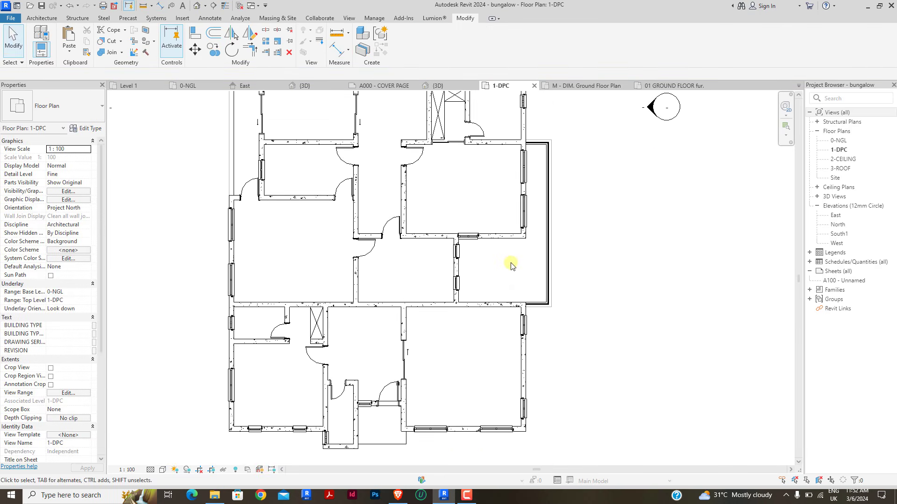
pyautogui.scroll(2, 504, 267)
pyautogui.scroll(-3, 481, 260)
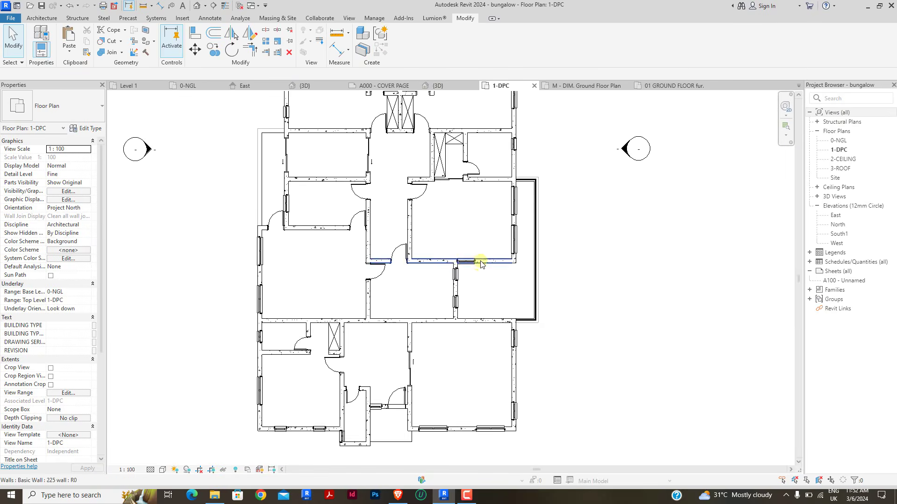
pyautogui.scroll(3, 483, 266)
pyautogui.scroll(-3, 477, 277)
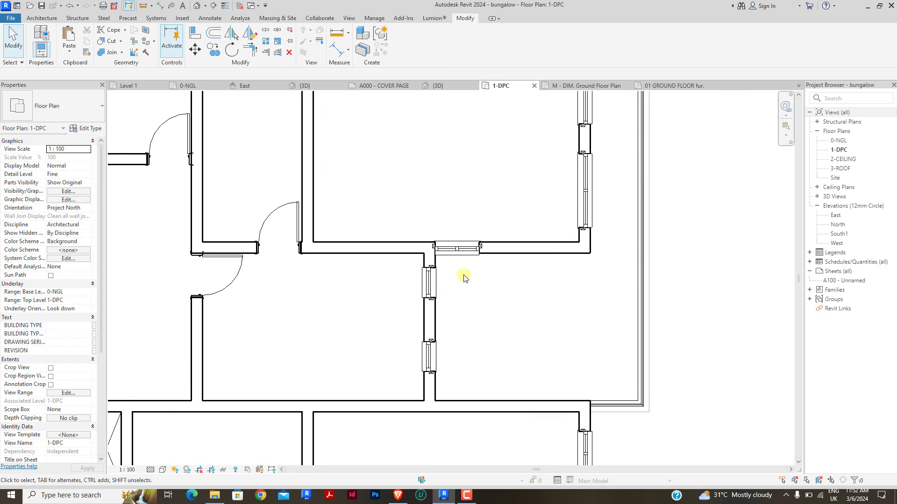
pyautogui.scroll(3, 481, 280)
pyautogui.scroll(2, 473, 289)
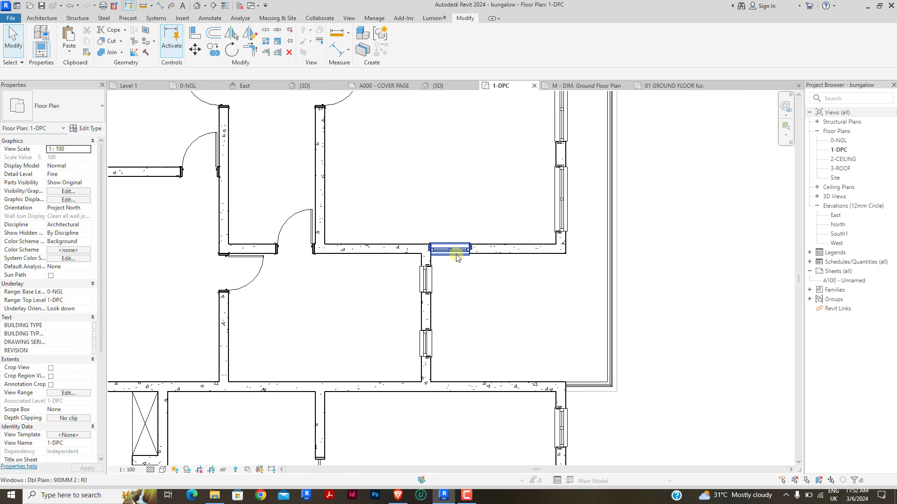
pyautogui.click(457, 257)
pyautogui.press('Delete')
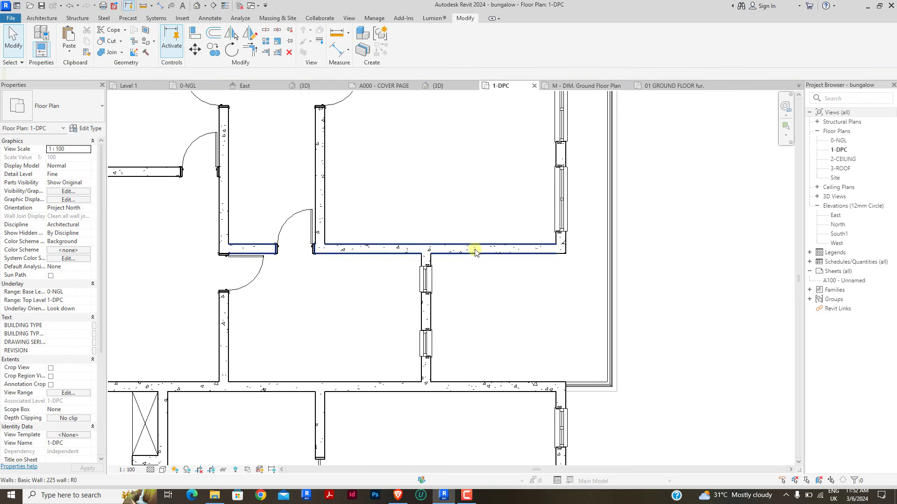
# Step: Undo the deletion of the 900 mm window between the right-hand room and the veranda
pyautogui.scroll(-1, 496, 274)
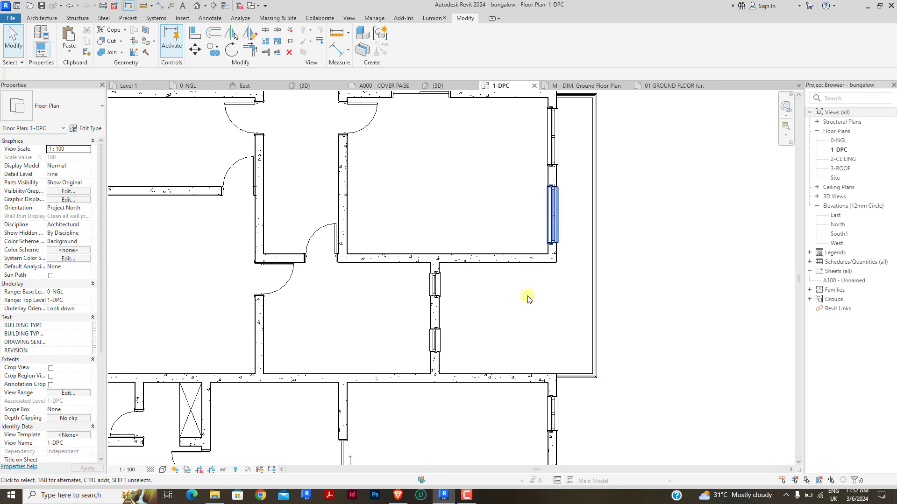
pyautogui.scroll(2, 480, 270)
pyautogui.scroll(-2, 533, 225)
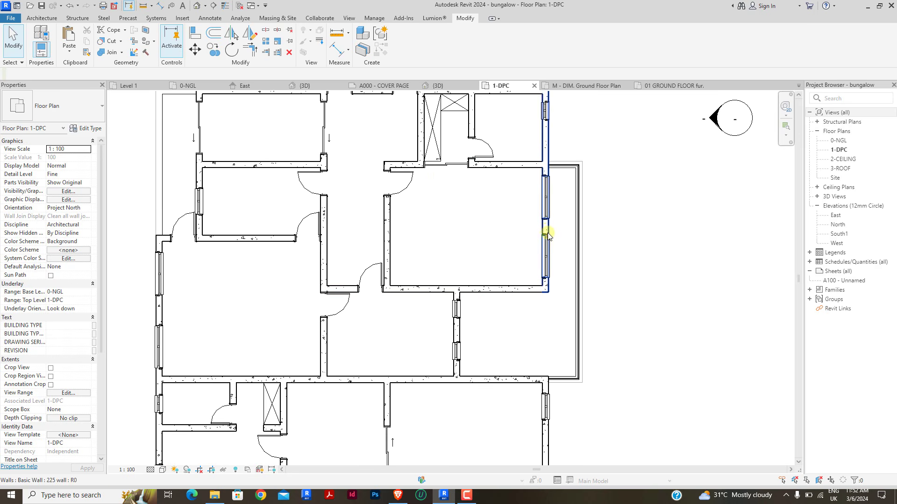
pyautogui.scroll(2, 488, 286)
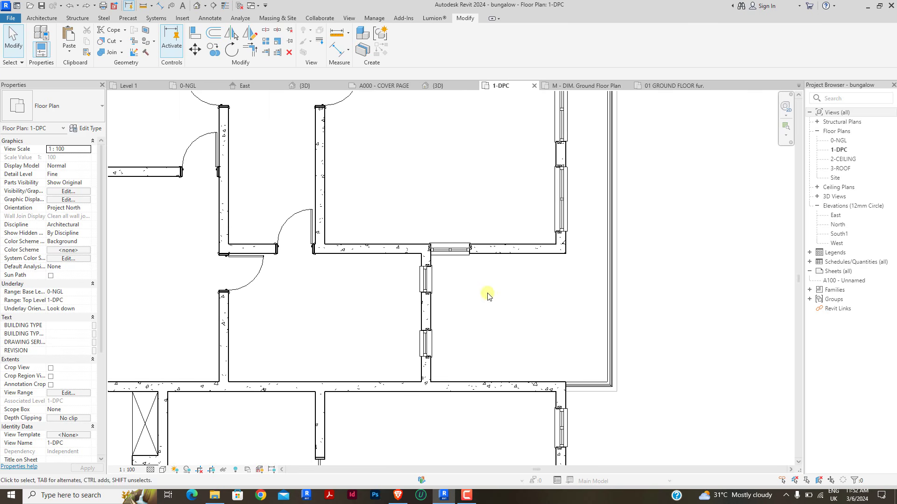
pyautogui.scroll(-2, 443, 341)
pyautogui.scroll(2, 514, 252)
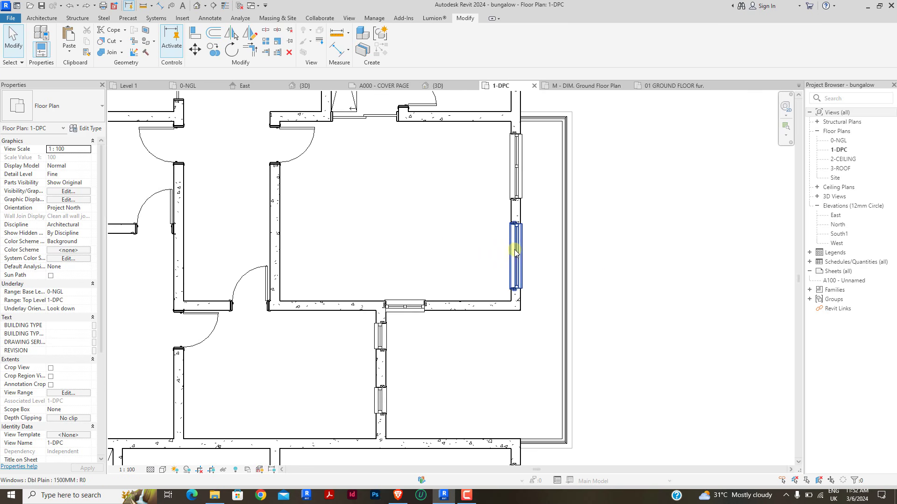
# Step: Delete the two 1500 mm double windows in the right-hand room's exterior wall facing the veranda
pyautogui.click(514, 250)
pyautogui.press('Delete')
pyautogui.click(522, 188)
pyautogui.press('Delete')
pyautogui.scroll(-3, 540, 251)
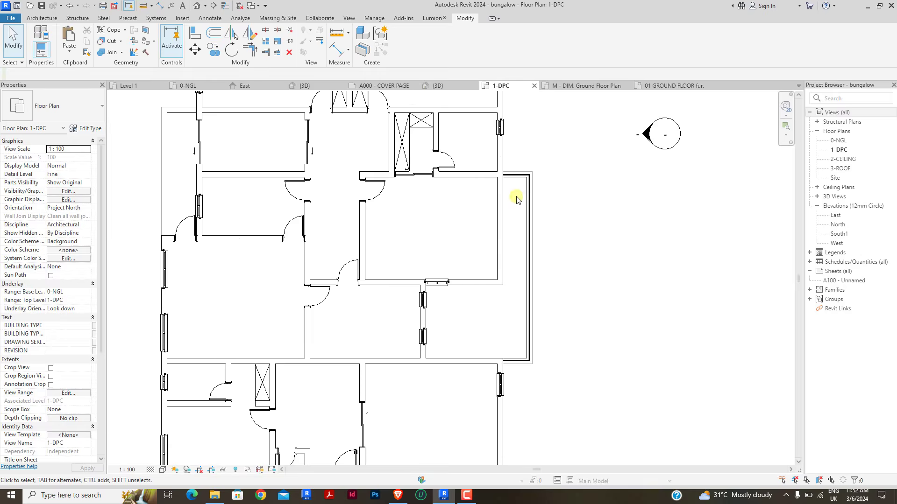
# Step: Set up a new wall of type Curtain Wall based on 1-DPC, with Automatically Embed enabled in its type properties
pyautogui.scroll(2, 516, 197)
pyautogui.click(41, 17)
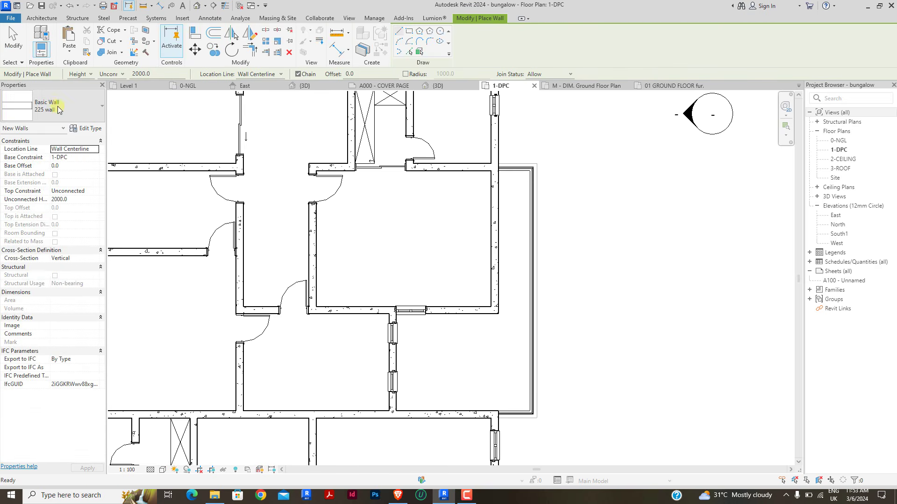
pyautogui.click(77, 102)
pyautogui.scroll(-10, 54, 233)
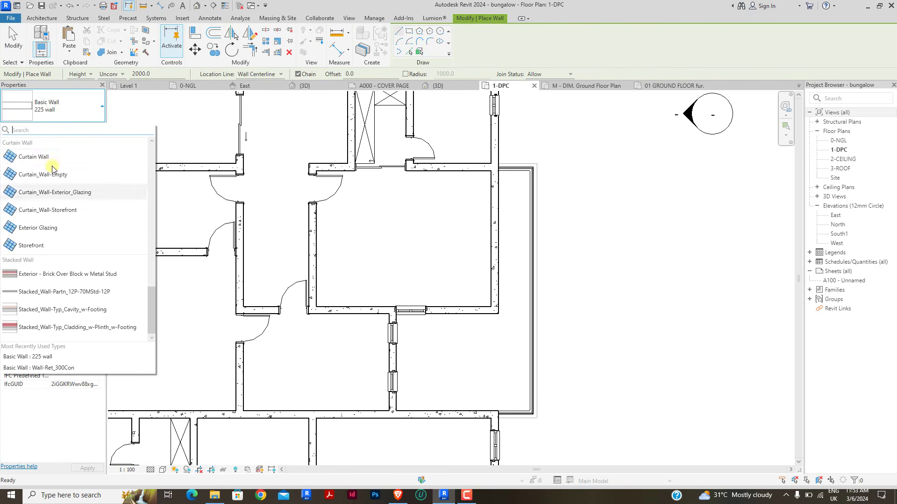
pyautogui.click(33, 157)
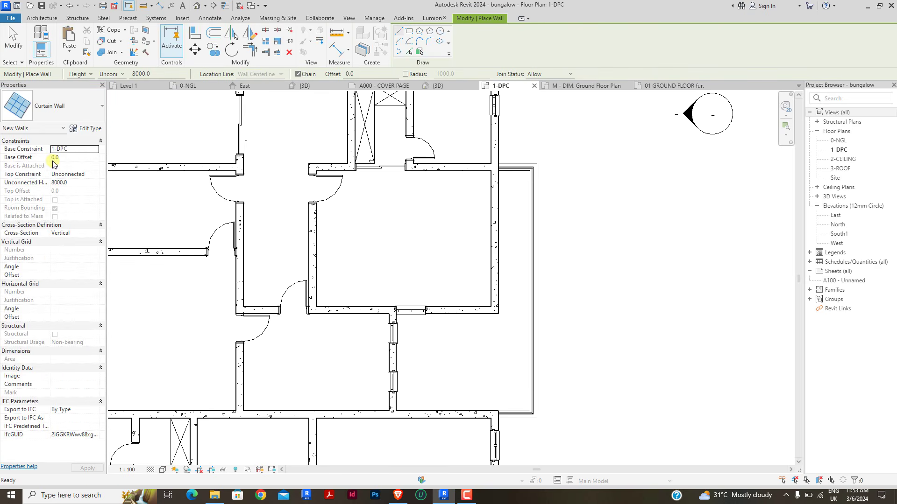
pyautogui.click(88, 130)
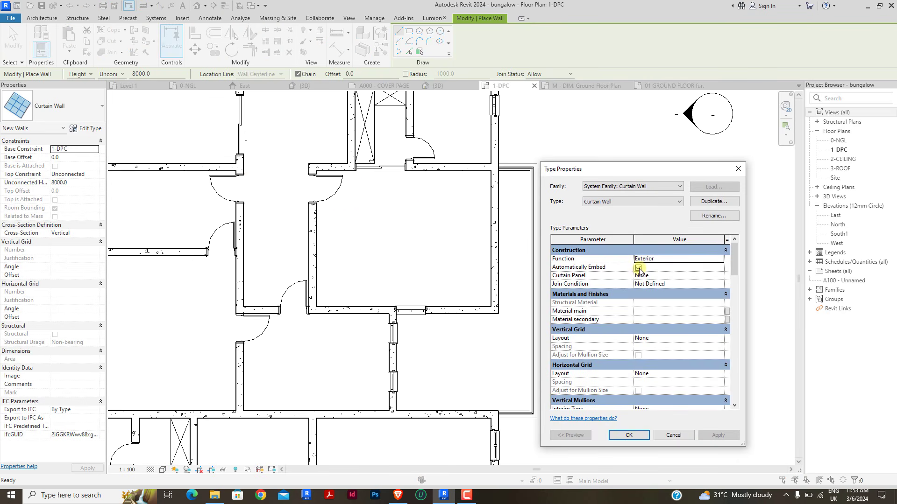
pyautogui.click(626, 436)
# Step: Draw a curtain wall about 3300 mm long within the right-hand room's exterior wall facing the veranda
pyautogui.scroll(3, 495, 182)
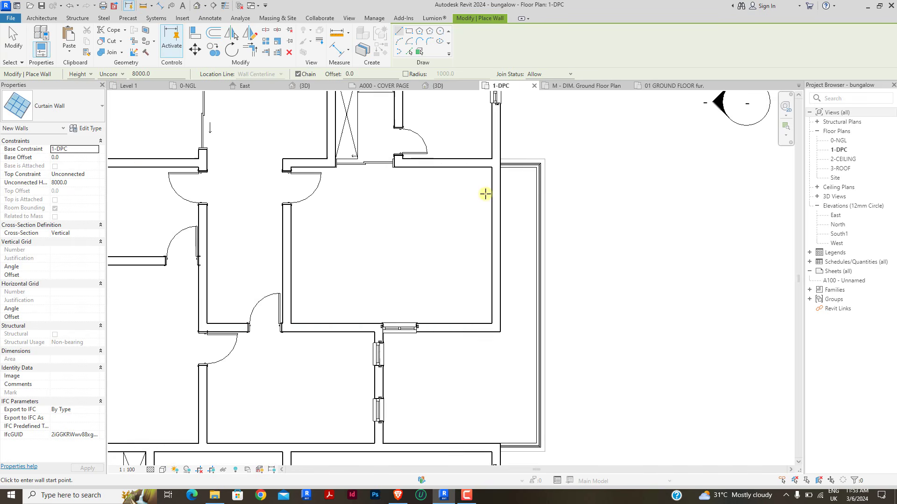
pyautogui.click(501, 174)
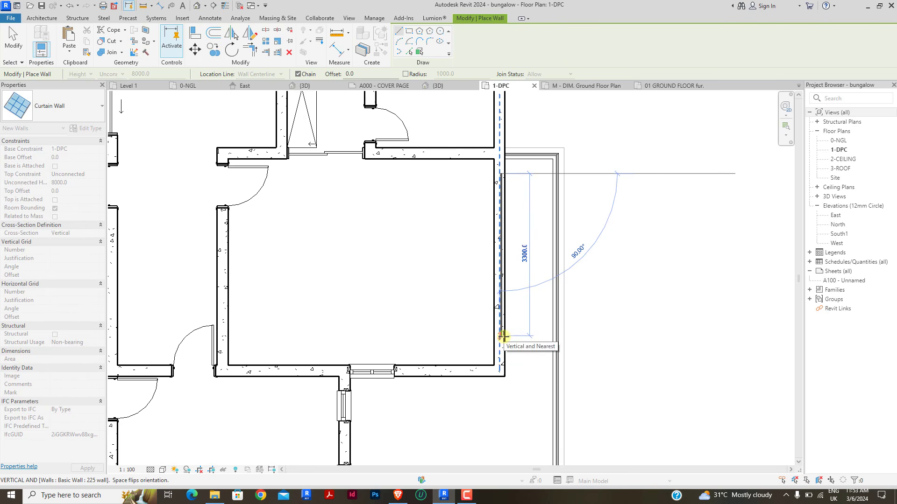
pyautogui.click(503, 336)
pyautogui.rightClick(464, 223)
pyautogui.click(473, 229)
pyautogui.rightClick(464, 222)
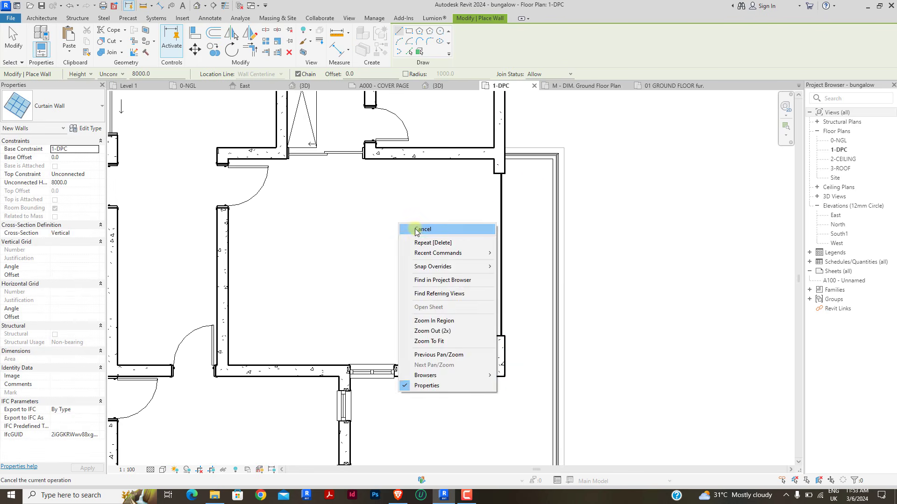
pyautogui.click(472, 229)
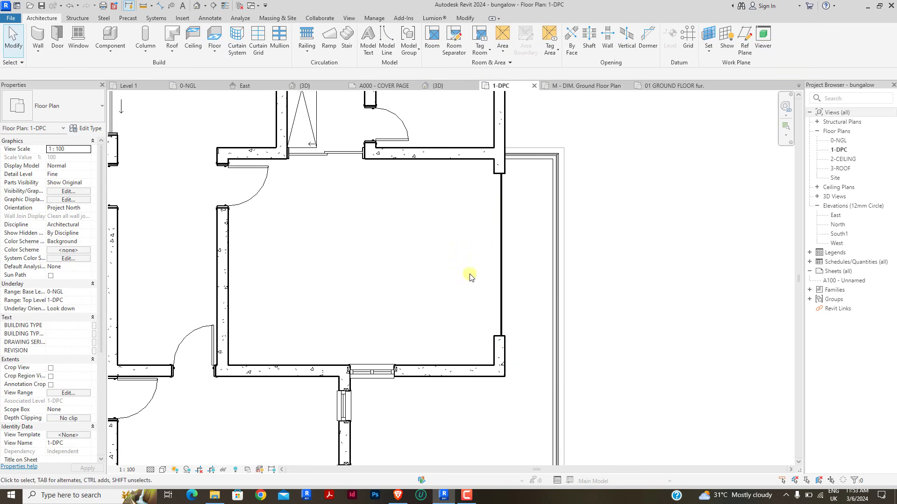
# Step: In the 3D view, set the veranda curtain wall's unconnected height to 2100 mm
pyautogui.scroll(-3, 444, 243)
pyautogui.scroll(4, 402, 250)
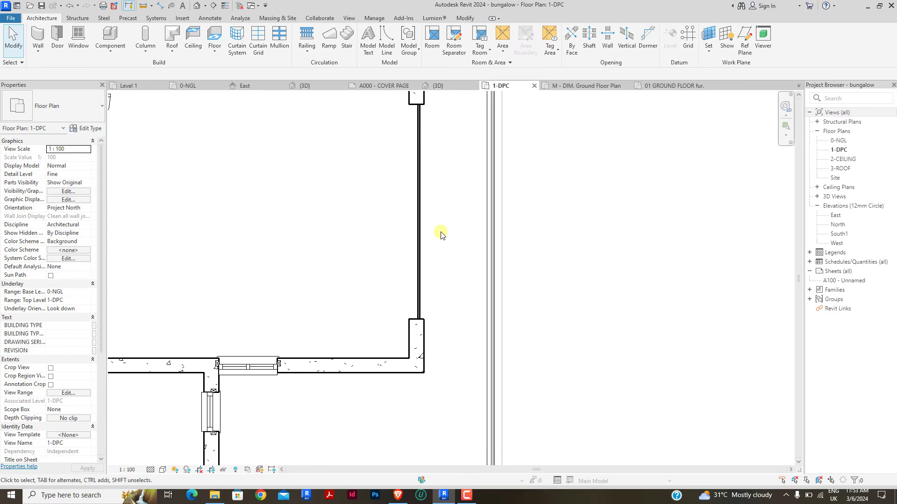
pyautogui.scroll(-2, 440, 235)
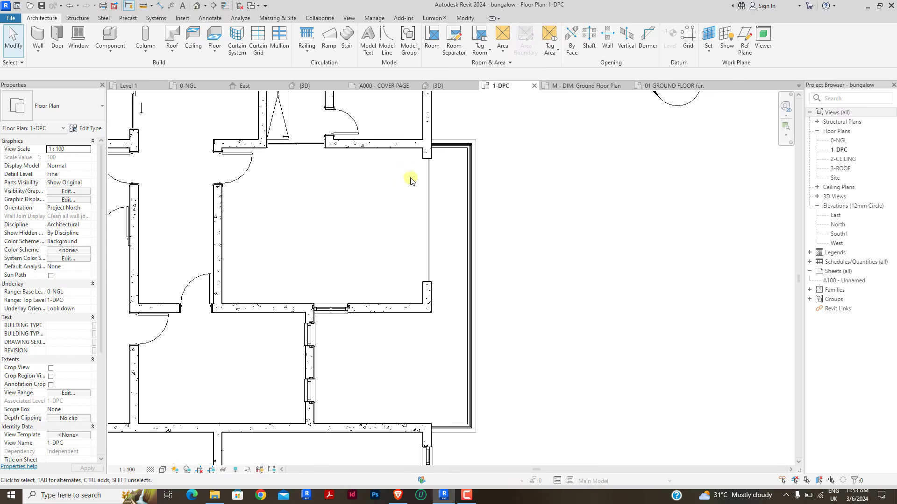
pyautogui.scroll(3, 411, 180)
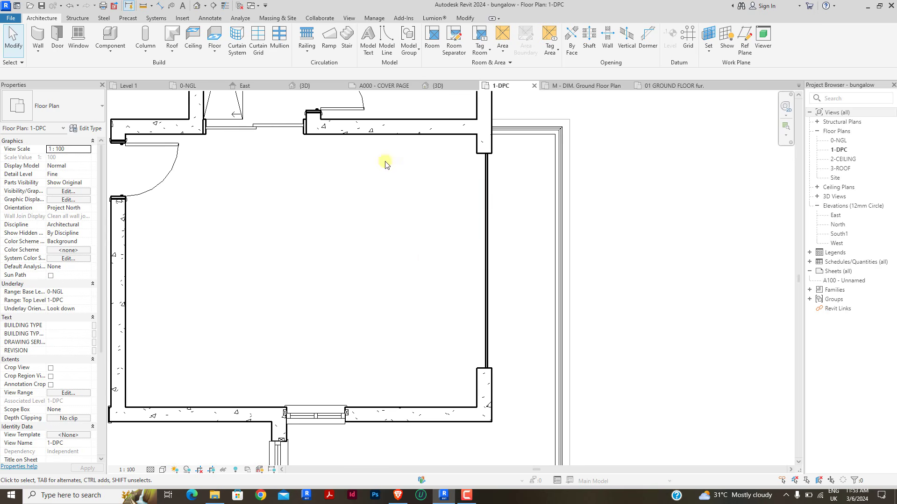
pyautogui.scroll(-2, 420, 257)
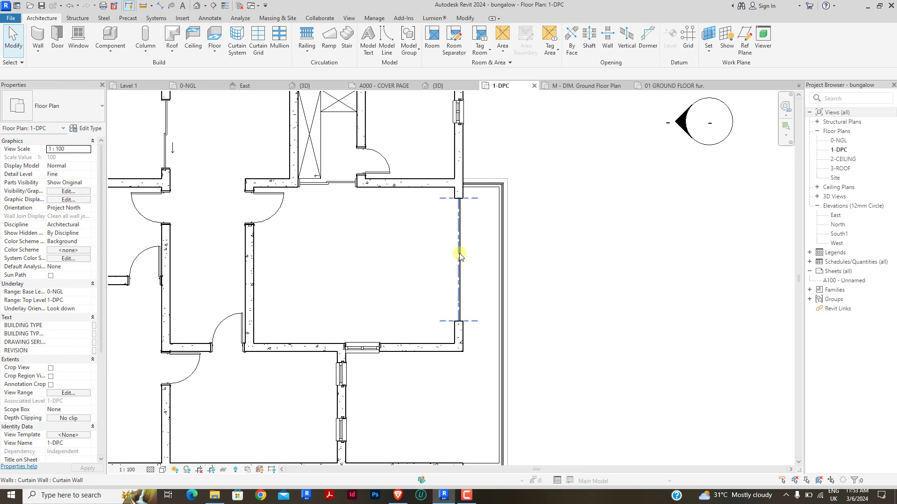
pyautogui.click(320, 87)
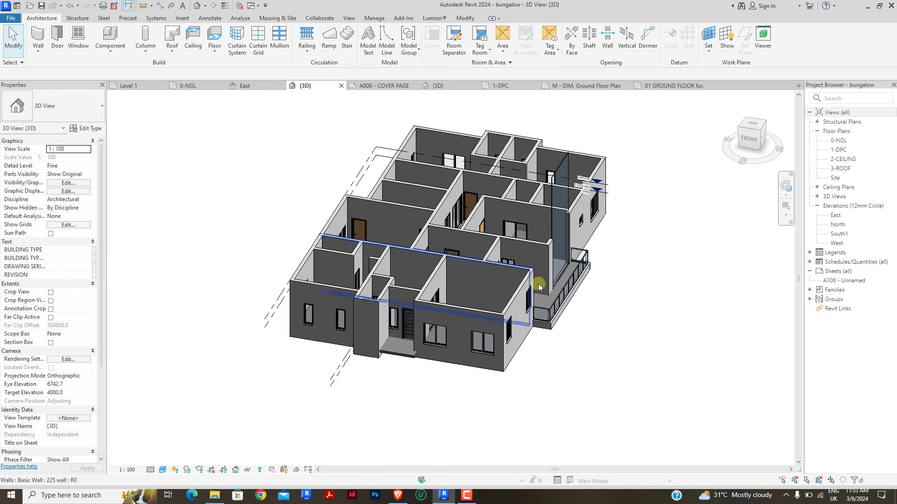
pyautogui.keyDown('shift'); pyautogui.moveTo(593, 320); pyautogui.dragTo(576, 291, button='middle'); pyautogui.keyUp('shift')
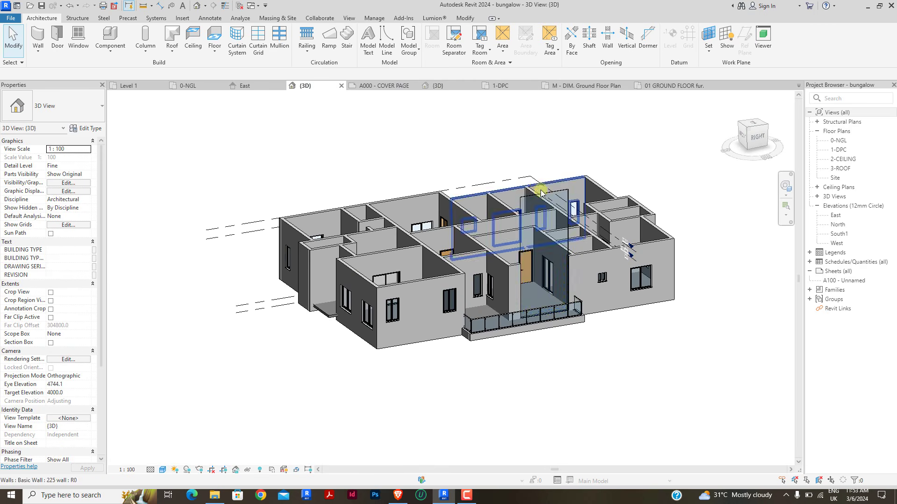
pyautogui.click(525, 261)
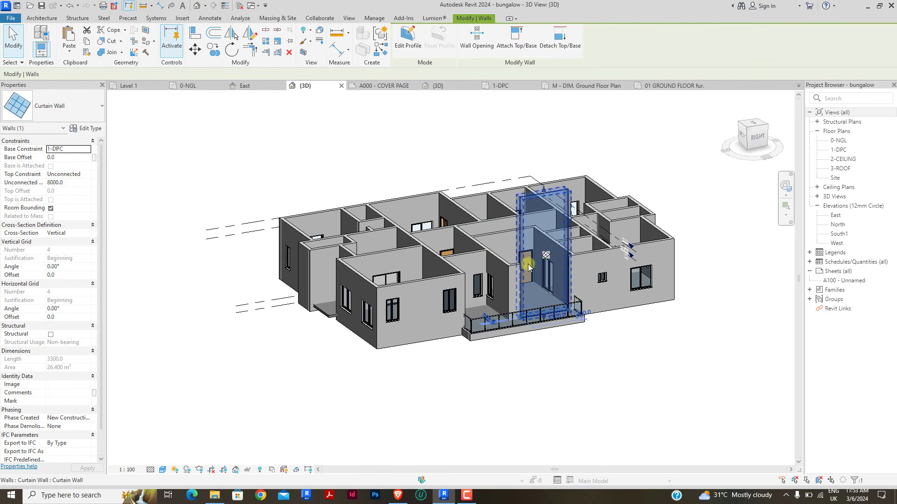
pyautogui.click(86, 175)
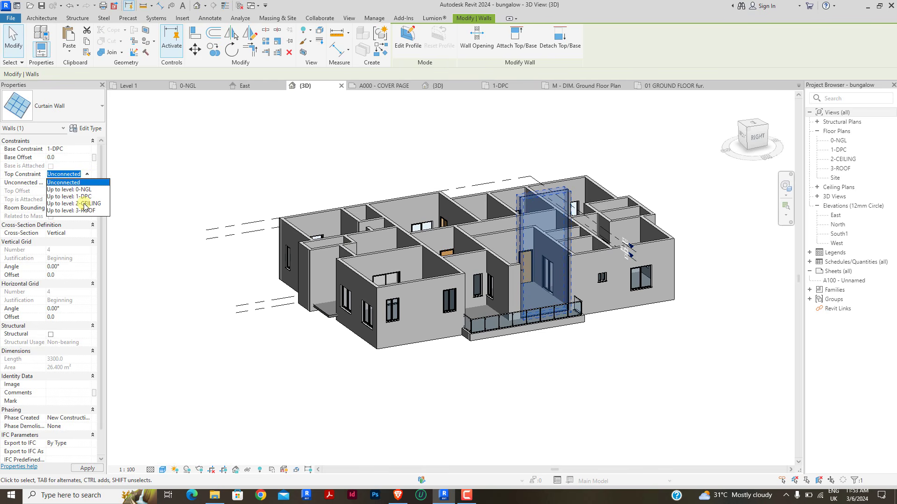
pyautogui.click(66, 183)
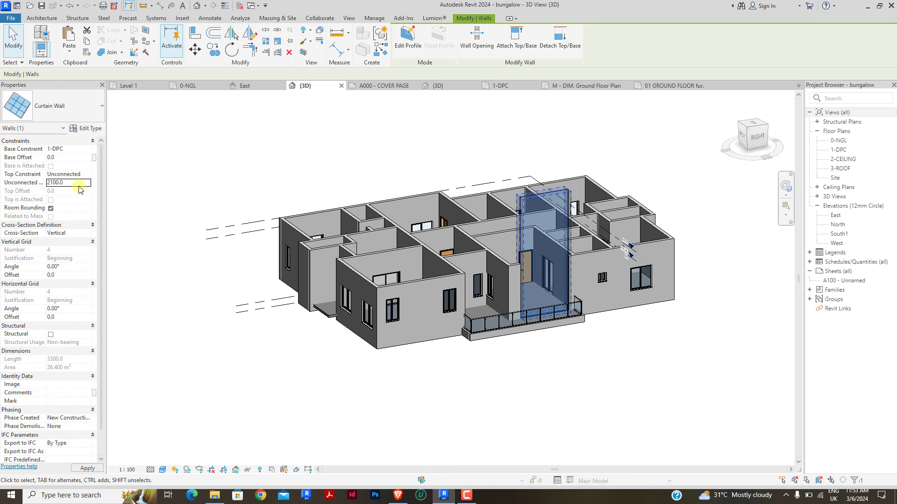
pyautogui.click(253, 172)
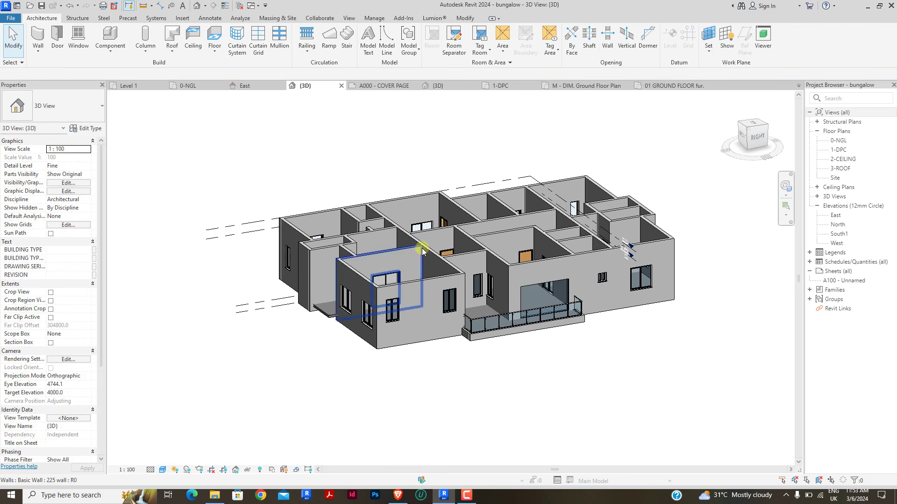
# Step: Inspect the embedded curtain wall's properties and its fit behind the veranda's glass railing from several 3D angles
pyautogui.scroll(2, 531, 298)
pyautogui.click(532, 299)
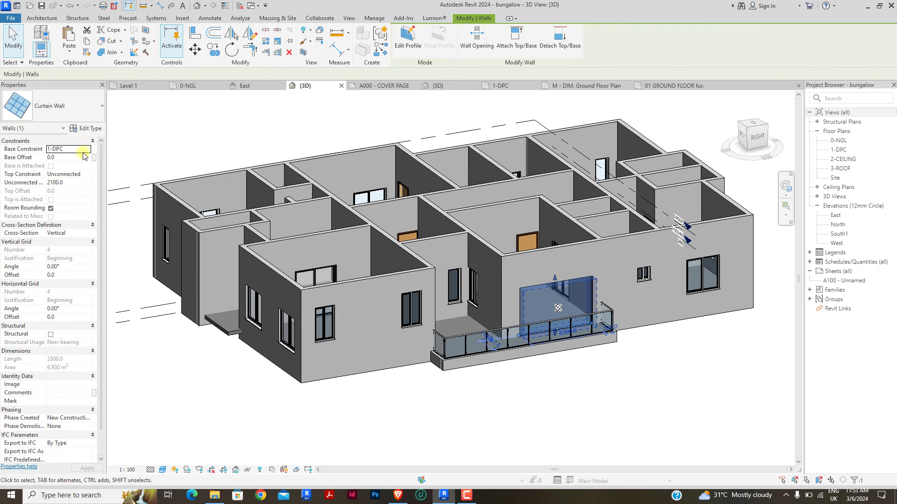
pyautogui.click(185, 136)
pyautogui.scroll(1, 568, 296)
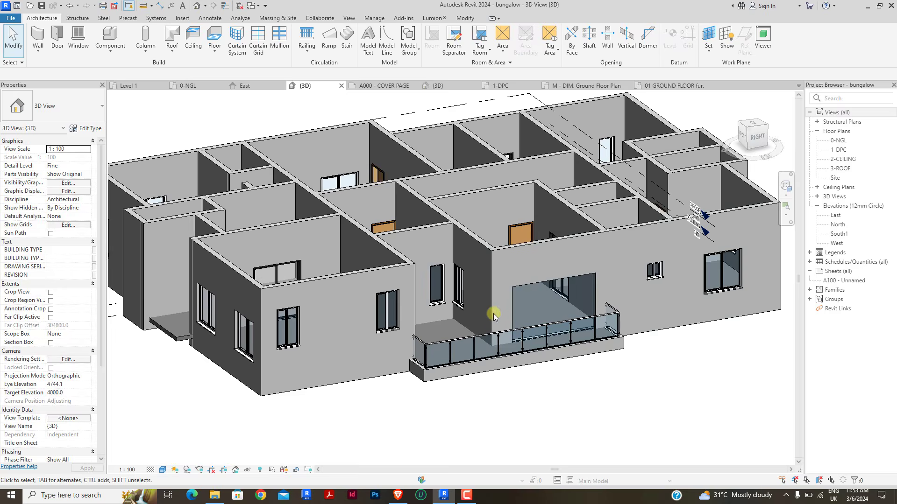
pyautogui.keyDown('shift'); pyautogui.moveTo(518, 339); pyautogui.dragTo(624, 362, button='middle'); pyautogui.keyUp('shift')
pyautogui.scroll(2, 633, 364)
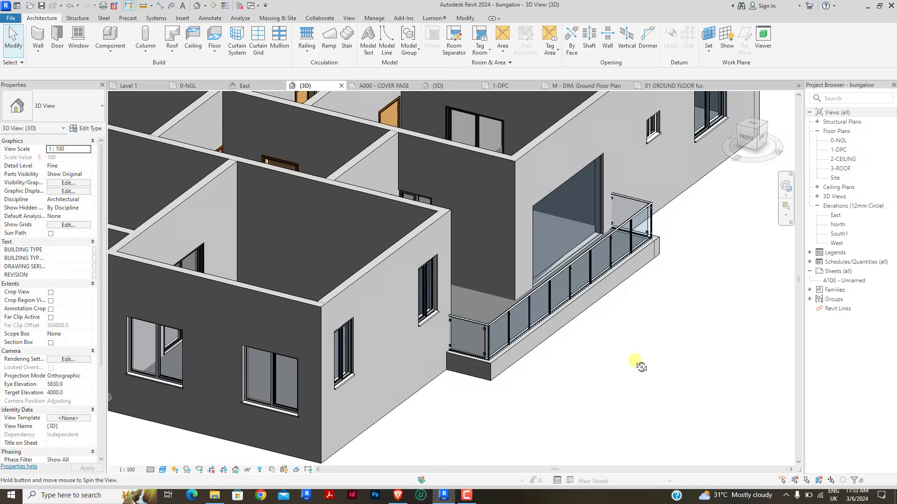
pyautogui.scroll(2, 614, 402)
pyautogui.keyDown('shift'); pyautogui.moveTo(615, 402); pyautogui.dragTo(631, 397, button='middle'); pyautogui.keyUp('shift')
pyautogui.scroll(2, 540, 287)
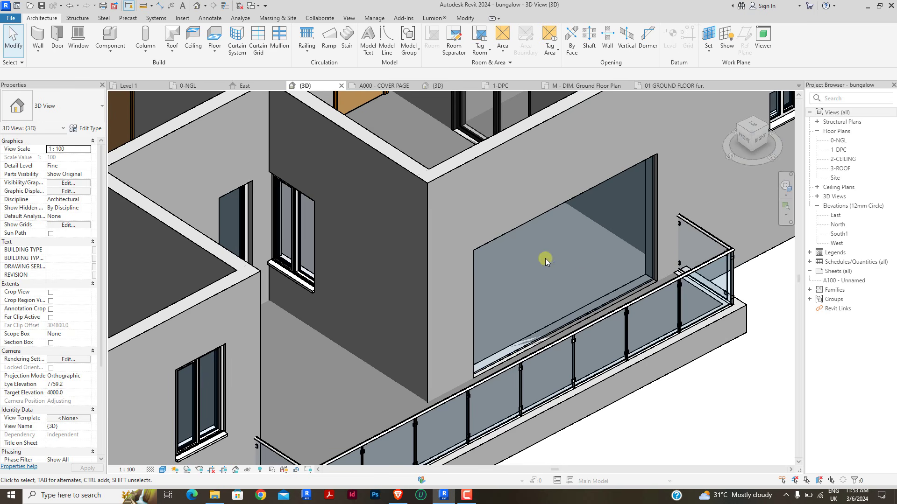
pyautogui.scroll(-3, 545, 259)
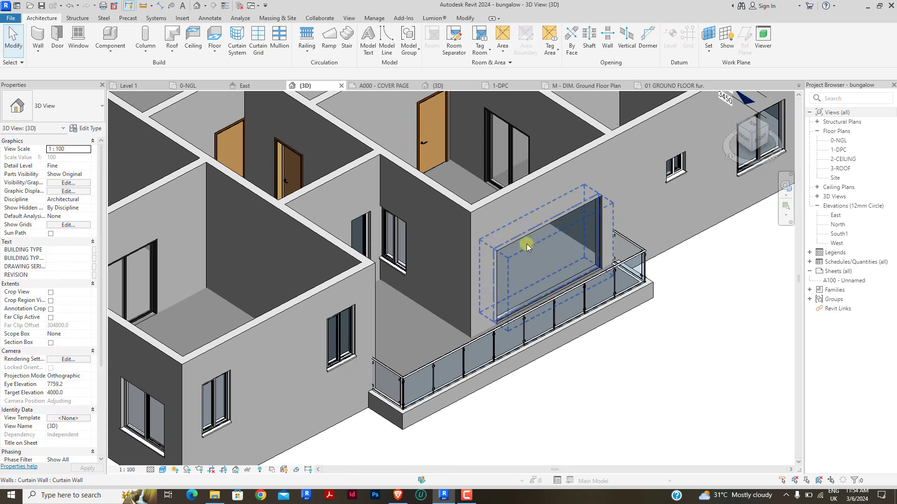
# Step: Examine the veranda side straight on from the right to compare the curtain wall's head with the neighbouring windows
pyautogui.scroll(-5, 527, 247)
pyautogui.click(759, 140)
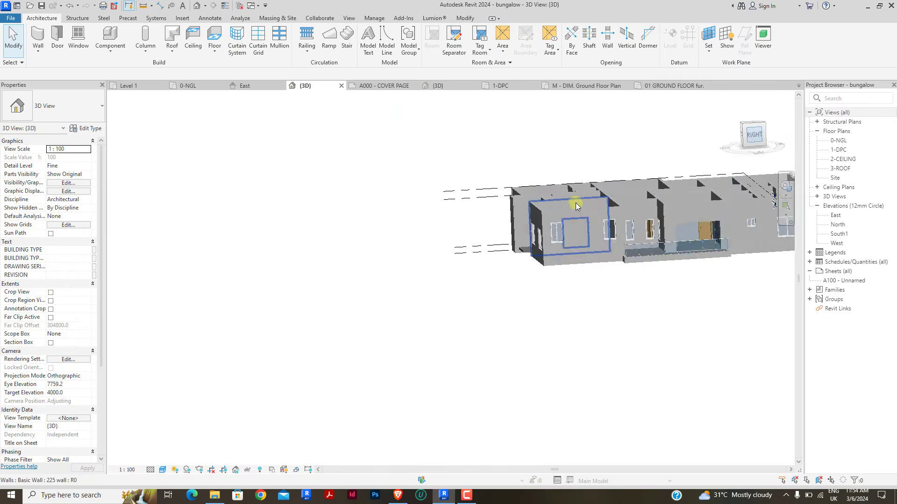
pyautogui.scroll(4, 575, 273)
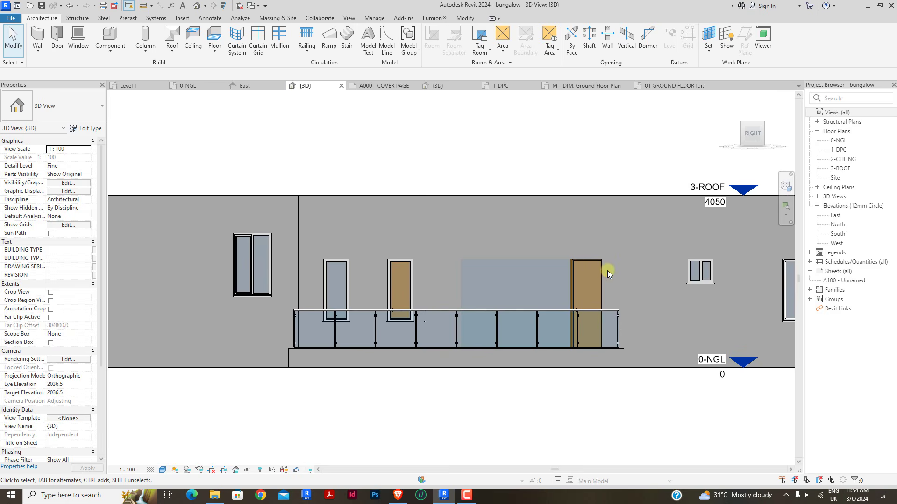
pyautogui.scroll(-4, 450, 248)
pyautogui.scroll(5, 496, 268)
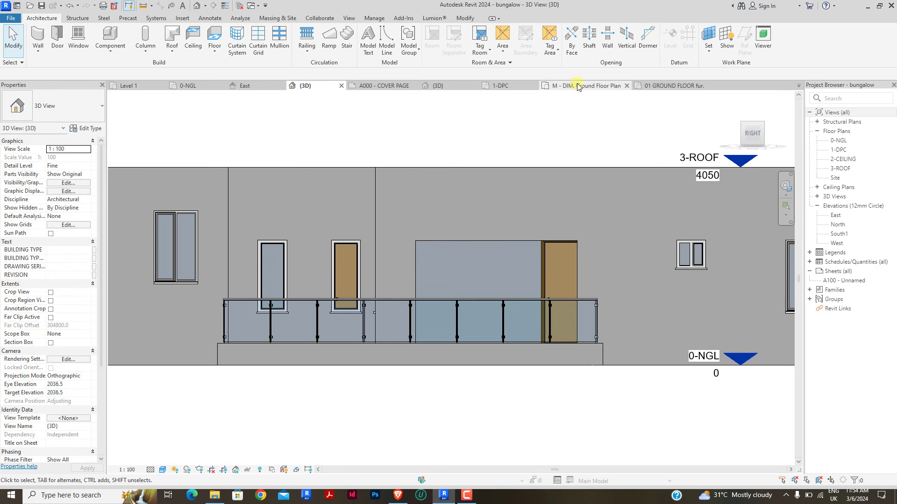
# Step: Return to the 1-DPC floor plan and examine the layout around the left-hand veranda
pyautogui.click(500, 86)
pyautogui.scroll(-6, 477, 240)
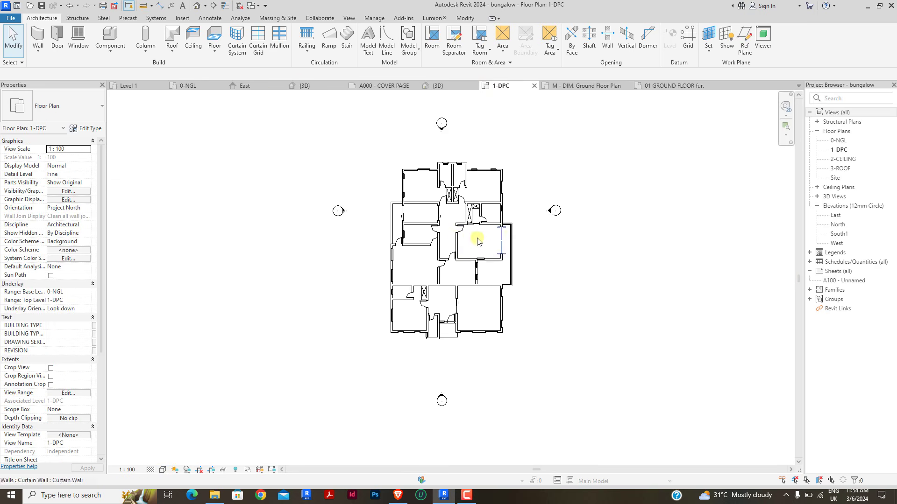
pyautogui.scroll(4, 429, 230)
pyautogui.scroll(-2, 435, 217)
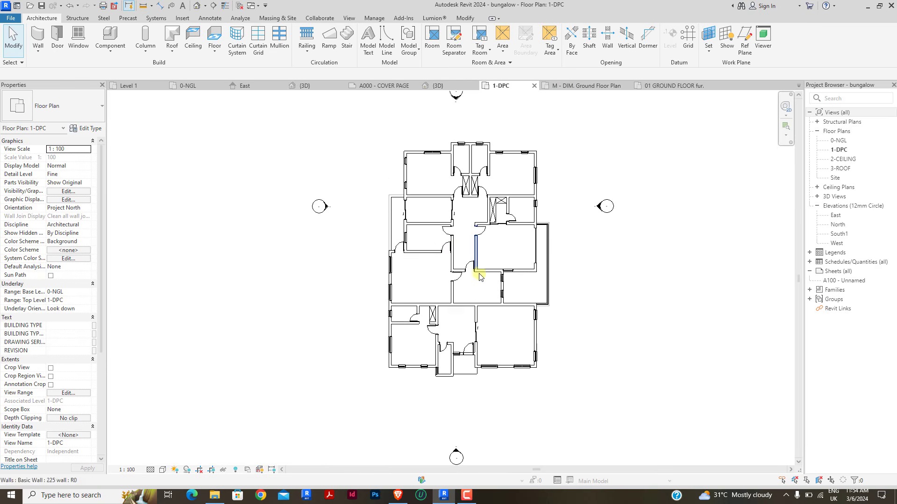
pyautogui.scroll(2, 449, 201)
pyautogui.scroll(-1, 376, 200)
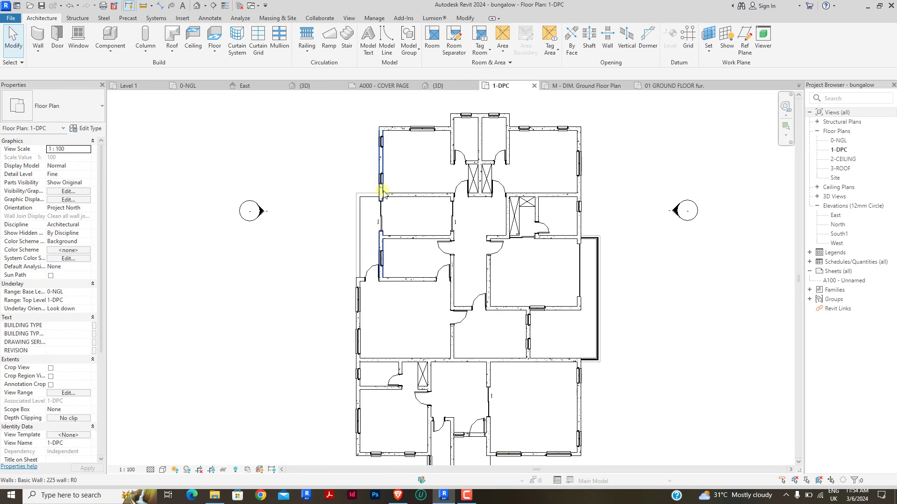
pyautogui.scroll(-2, 382, 193)
pyautogui.scroll(4, 366, 207)
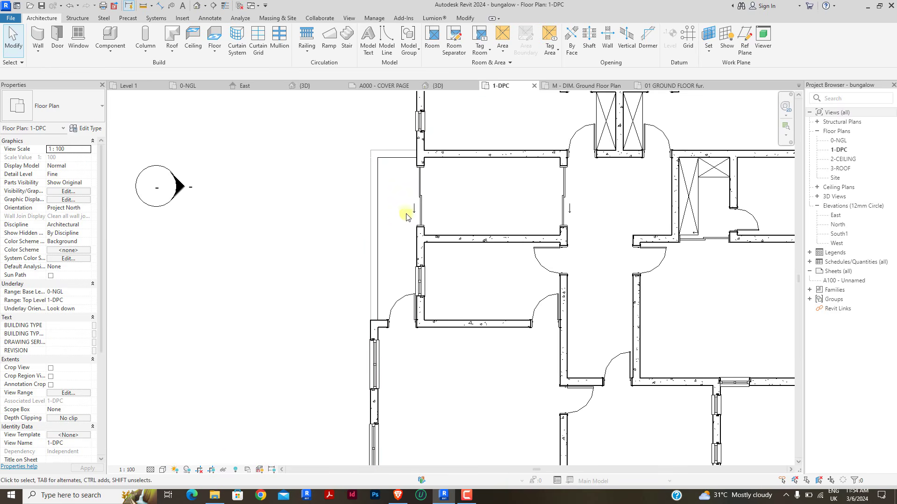
pyautogui.scroll(1, 393, 182)
# Step: Start an OP 150mm floor boundary from the left-hand veranda's outer edges and offset copies of them 300 mm outward
pyautogui.click(396, 225)
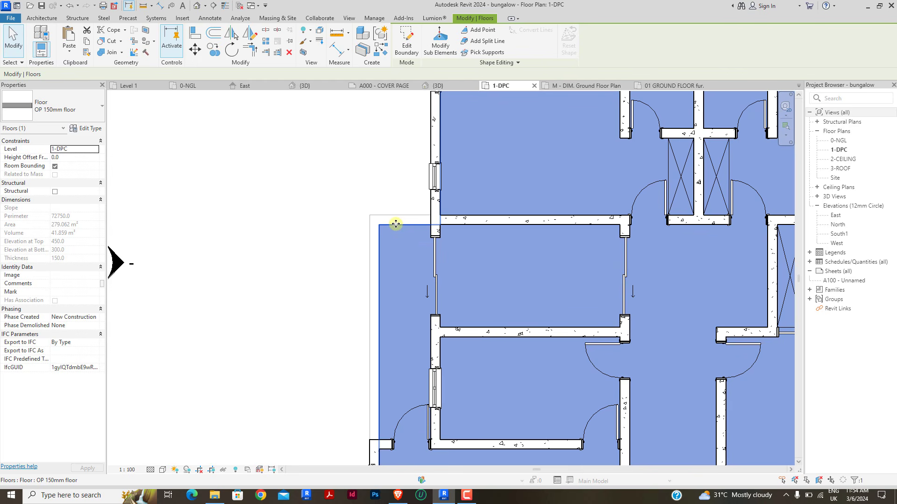
pyautogui.doubleClick(398, 224)
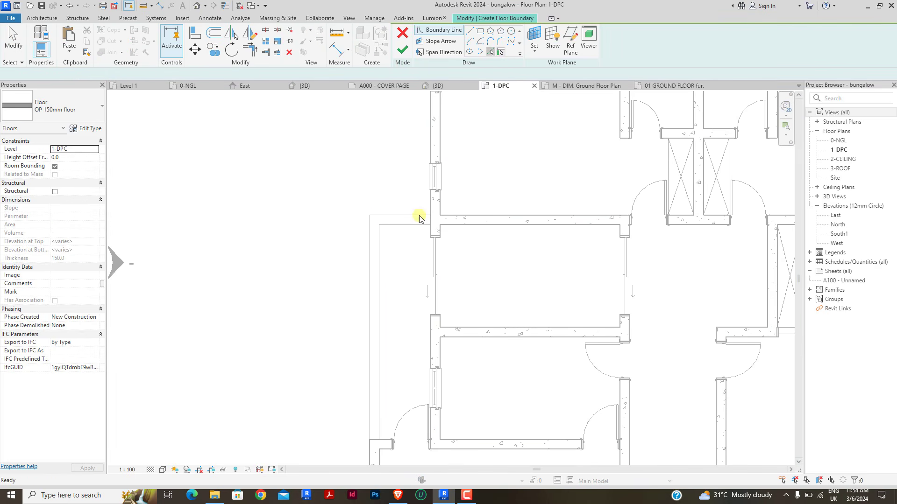
pyautogui.click(419, 216)
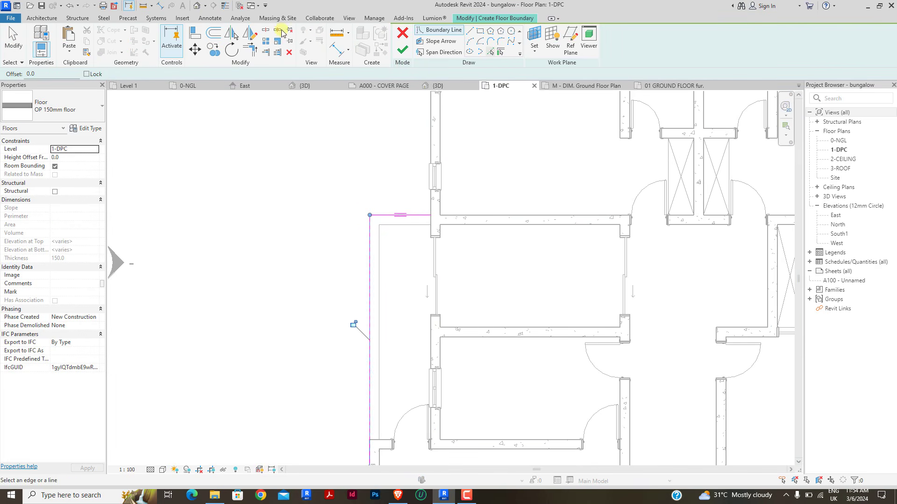
pyautogui.click(214, 35)
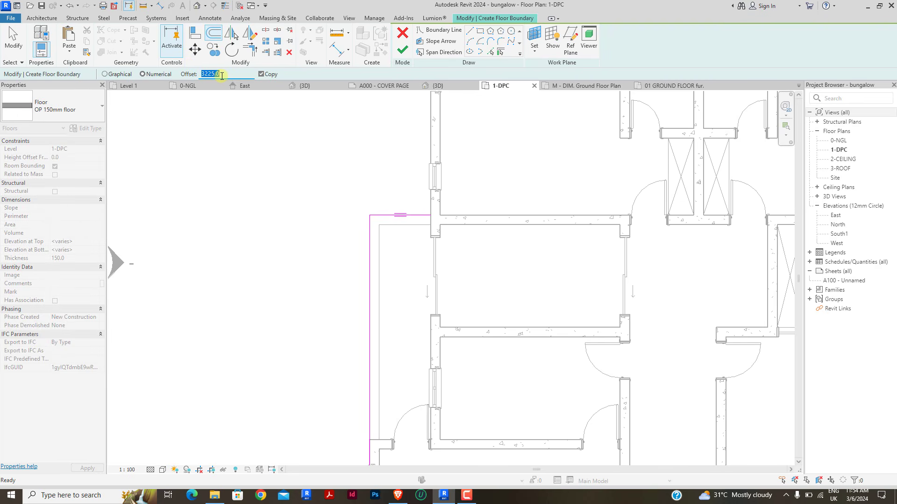
pyautogui.click(369, 232)
pyautogui.click(400, 215)
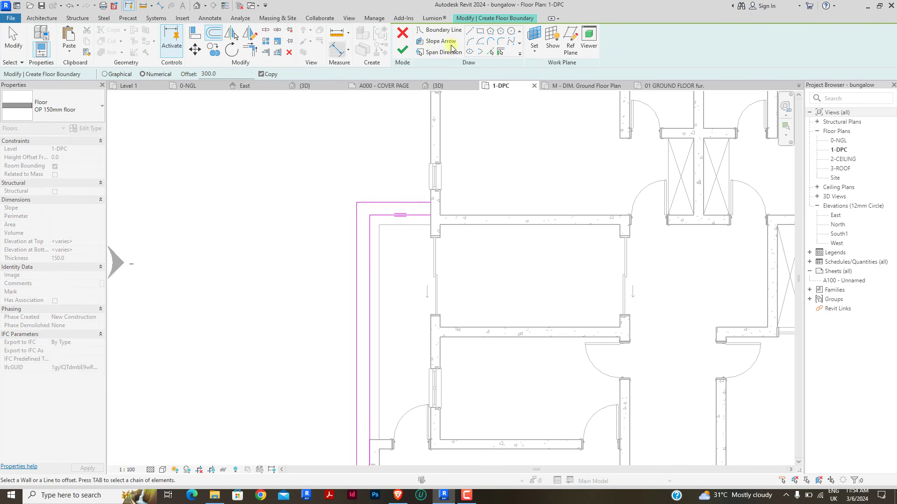
# Step: Draw boundary lines closing the 300 mm strip at the house wall and across its long side, 800 mm from the veranda's inner edge
pyautogui.click(470, 31)
pyautogui.scroll(2, 438, 162)
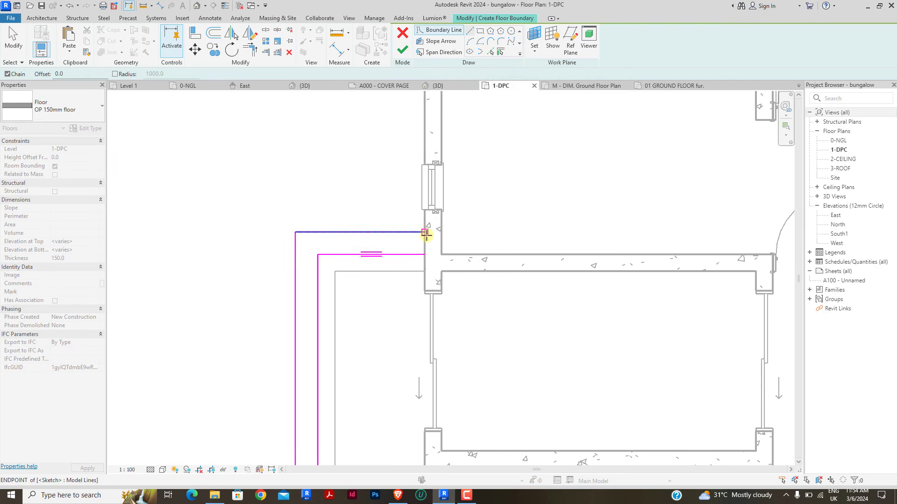
pyautogui.click(424, 232)
pyautogui.rightClick(363, 177)
pyautogui.click(382, 184)
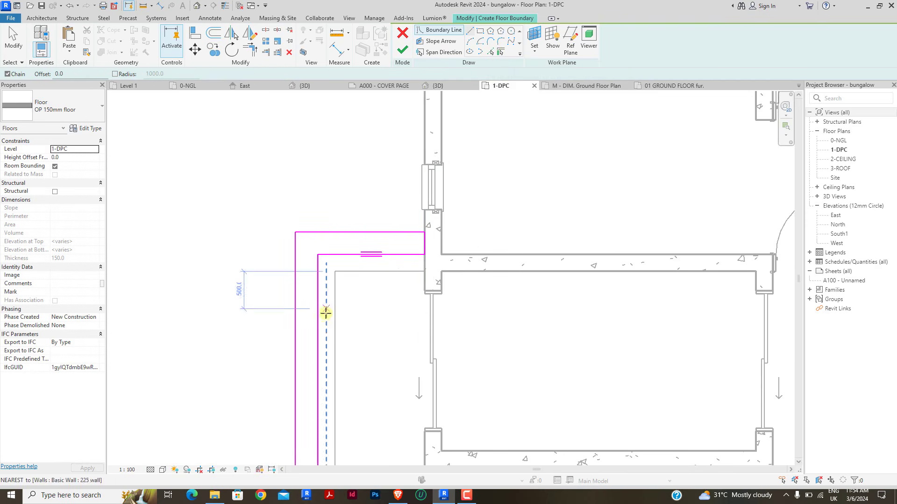
pyautogui.click(319, 330)
pyautogui.click(295, 331)
pyautogui.press('Escape')
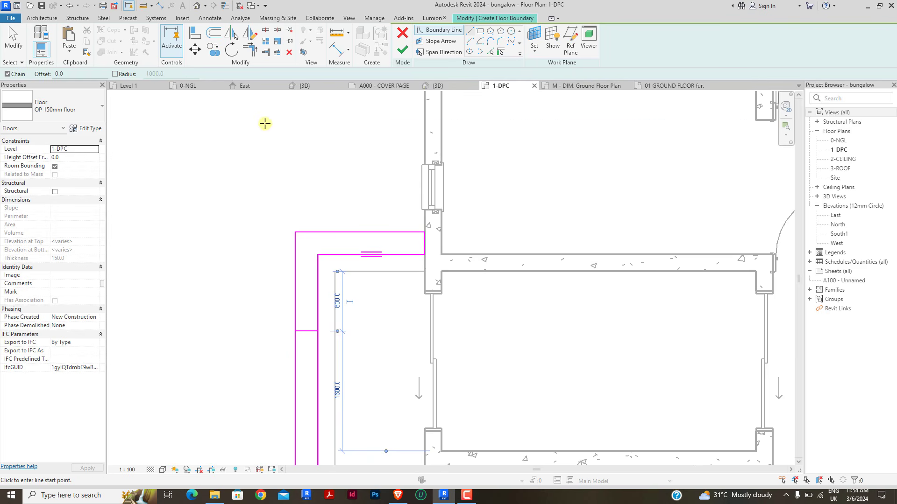
pyautogui.press('Escape')
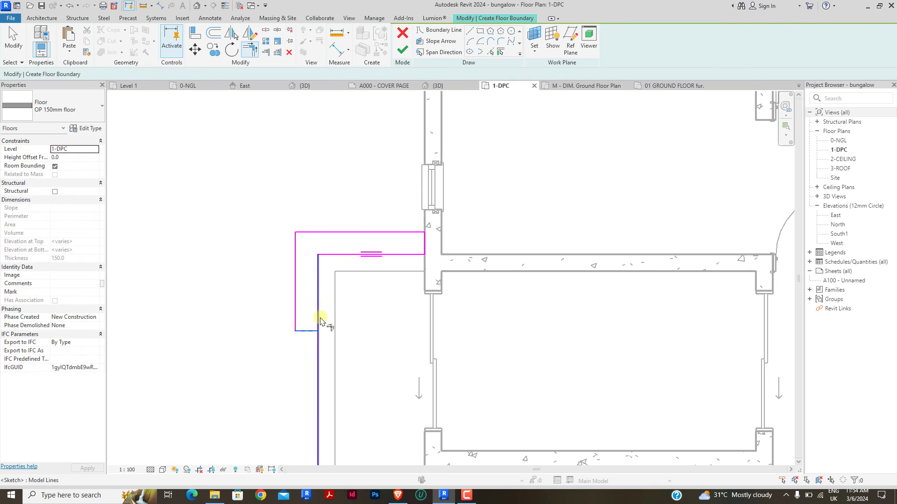
# Step: Trim the strip's side lines to the cross line and finish the L-shaped step floor
pyautogui.click(321, 318)
pyautogui.scroll(-3, 336, 164)
pyautogui.rightClick(337, 160)
pyautogui.click(350, 166)
pyautogui.rightClick(331, 162)
pyautogui.click(353, 167)
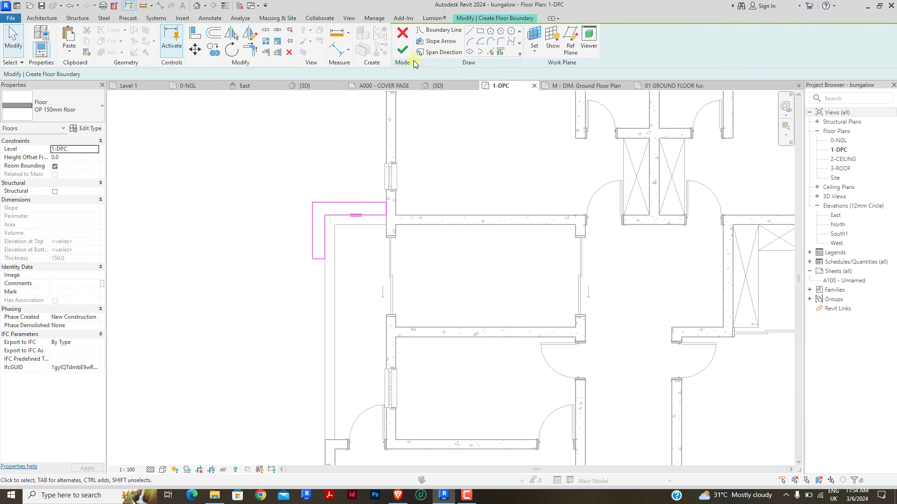
pyautogui.click(403, 49)
pyautogui.click(538, 199)
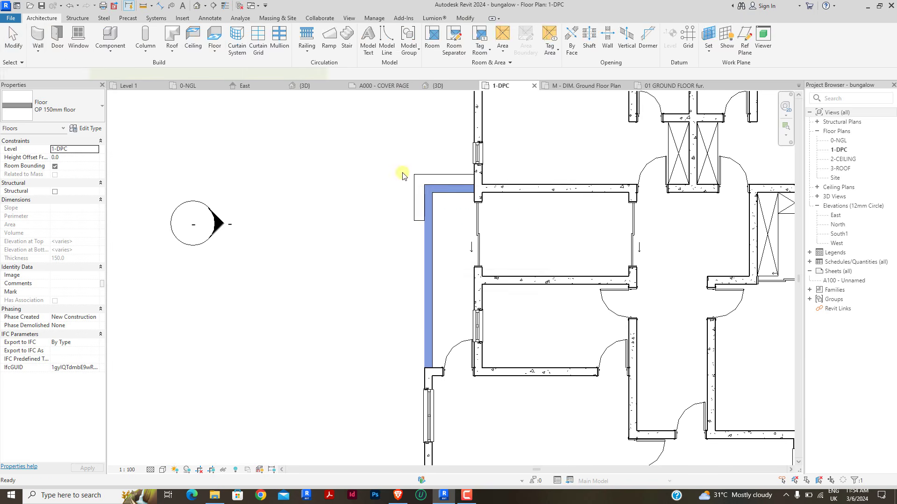
# Step: Copy the L-shaped step floor 300 mm outward along the house wall, away from the veranda
pyautogui.scroll(2, 362, 210)
pyautogui.click(341, 174)
pyautogui.click(354, 208)
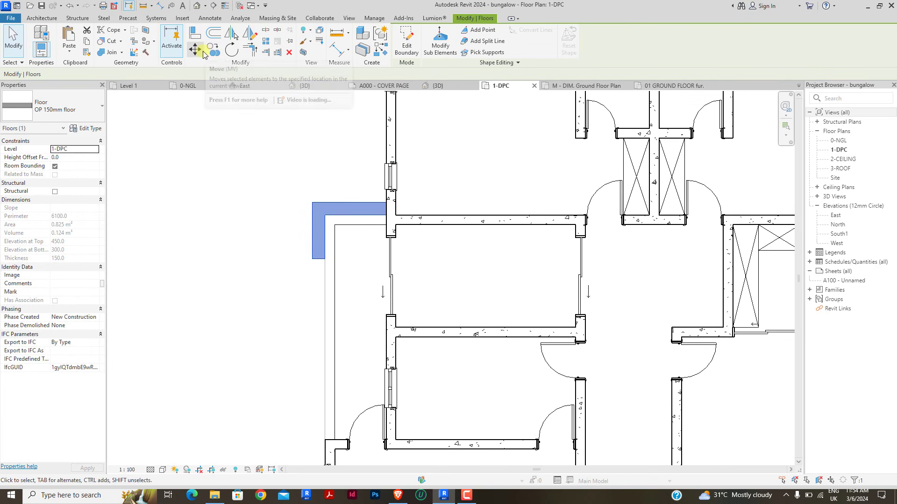
pyautogui.click(212, 49)
pyautogui.scroll(2, 379, 236)
pyautogui.click(390, 201)
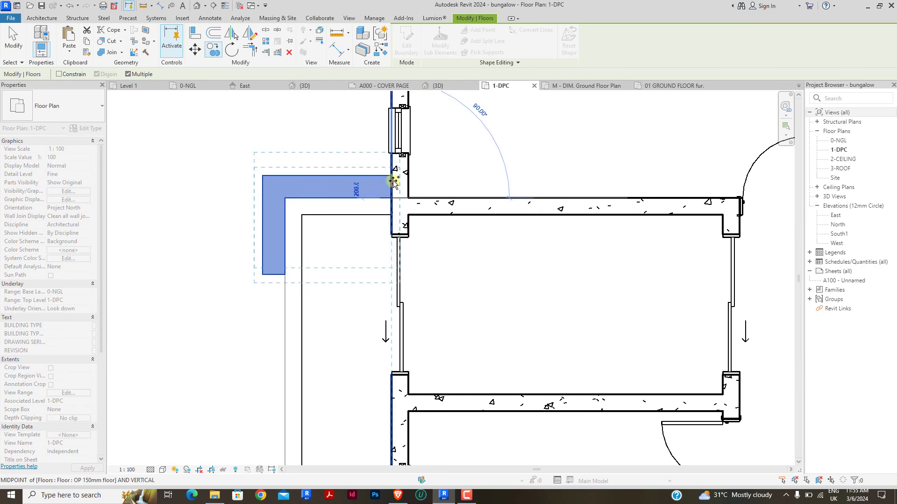
pyautogui.click(394, 177)
pyautogui.rightClick(310, 132)
pyautogui.click(331, 136)
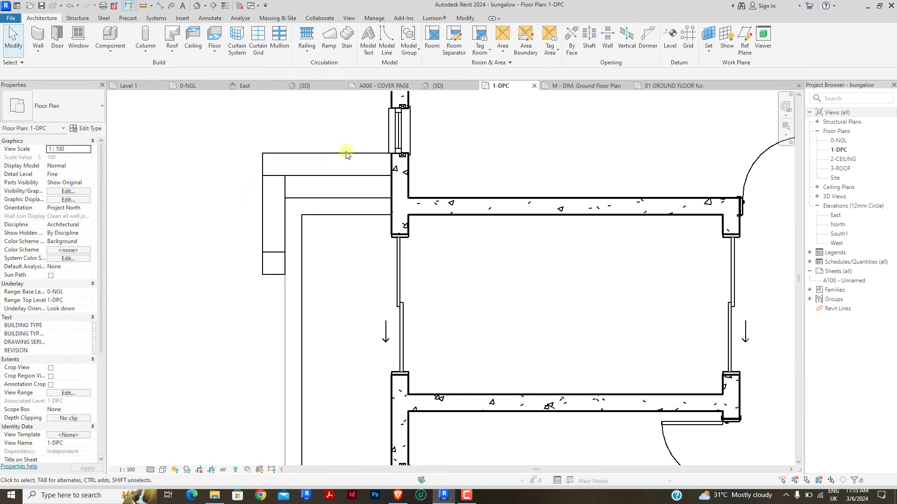
# Step: Edit the copied floor's boundary, moving its long leg outward beside the first step and lengthening the leg's end
pyautogui.doubleClick(346, 155)
pyautogui.moveTo(250, 144); pyautogui.dragTo(322, 292)
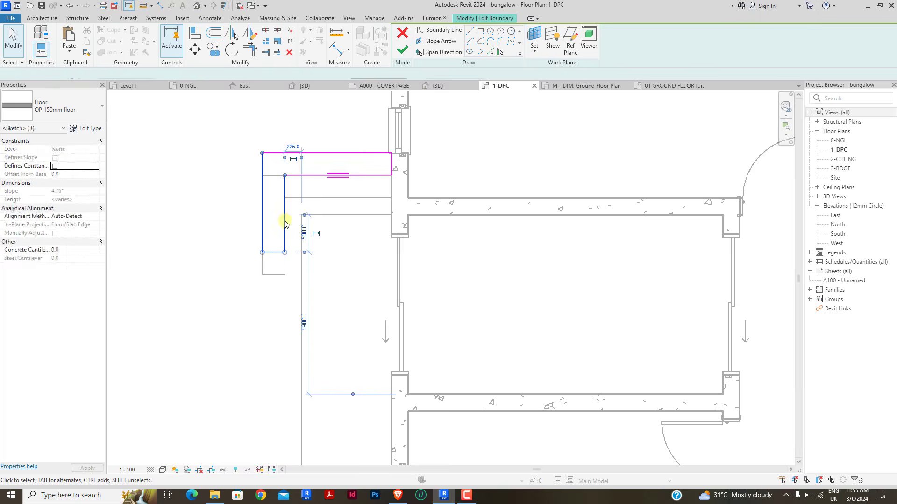
pyautogui.scroll(2, 285, 221)
pyautogui.moveTo(286, 192); pyautogui.dragTo(246, 220)
pyautogui.click(269, 153)
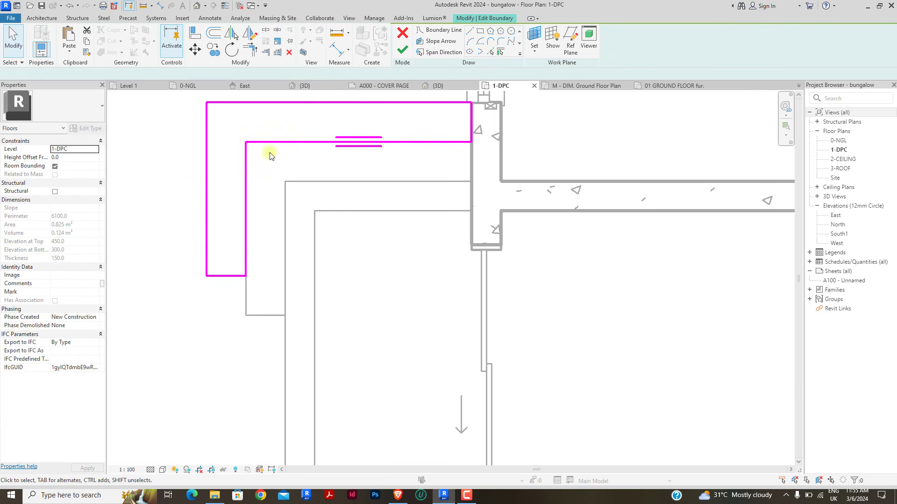
pyautogui.scroll(2, 233, 291)
pyautogui.click(236, 321)
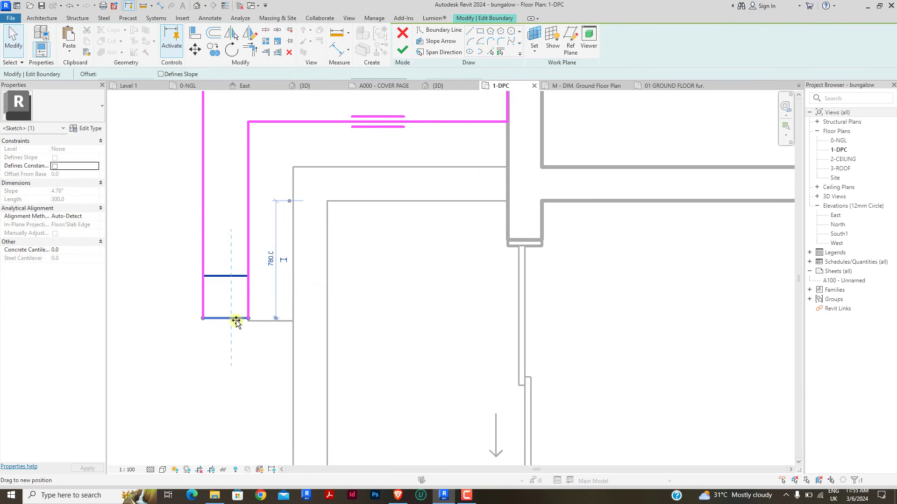
pyautogui.moveTo(231, 365); pyautogui.dragTo(231, 364)
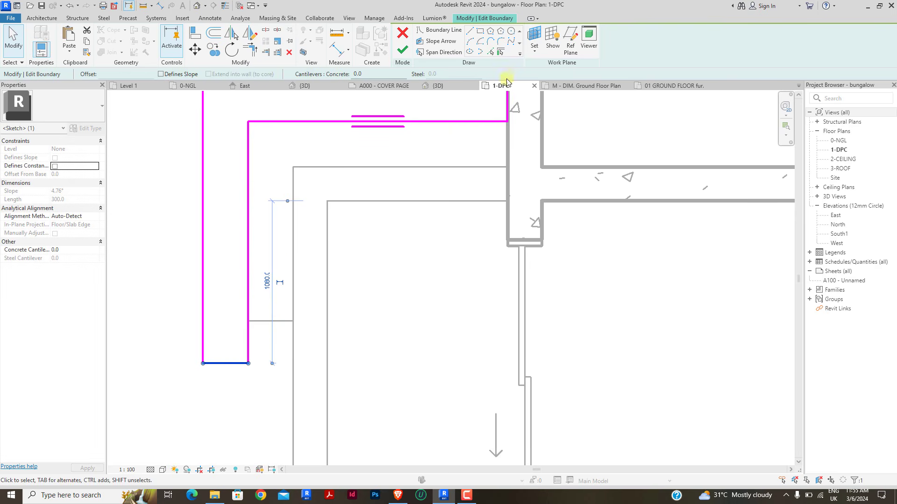
# Step: Add the first step's end edge to the boundary sketch and offset a copy 300 mm beyond it
pyautogui.click(491, 52)
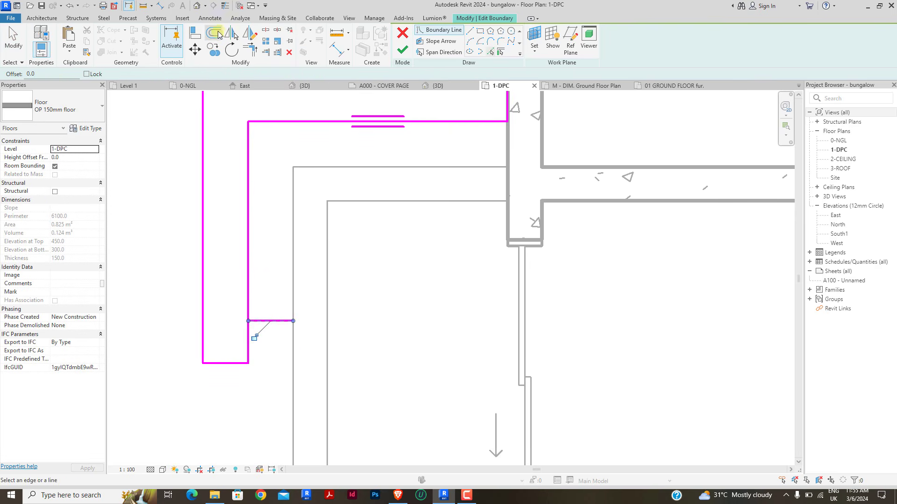
pyautogui.click(220, 35)
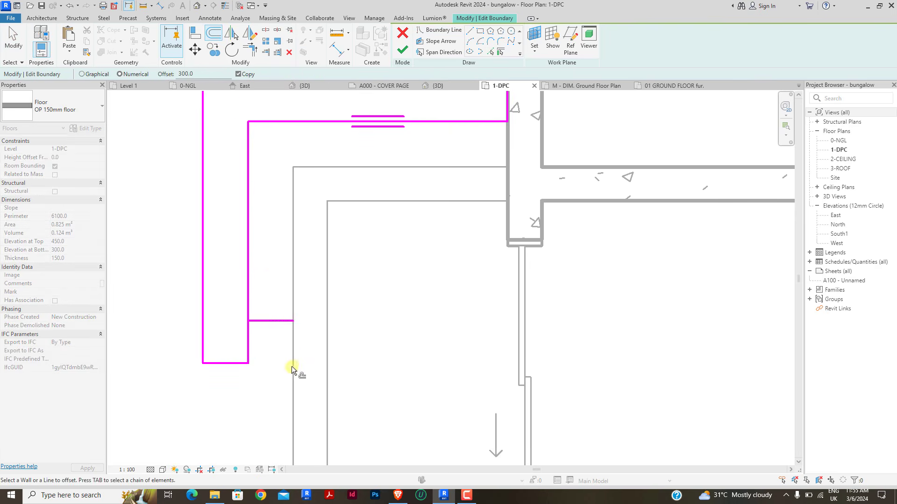
pyautogui.click(276, 325)
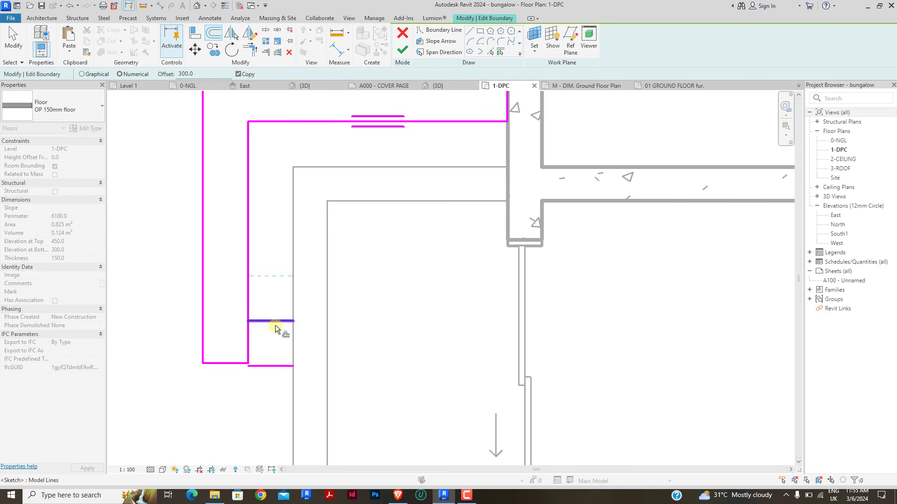
# Step: Trim the outer side line to the offset end line, unjoining the conflicting sketch elements
pyautogui.click(252, 53)
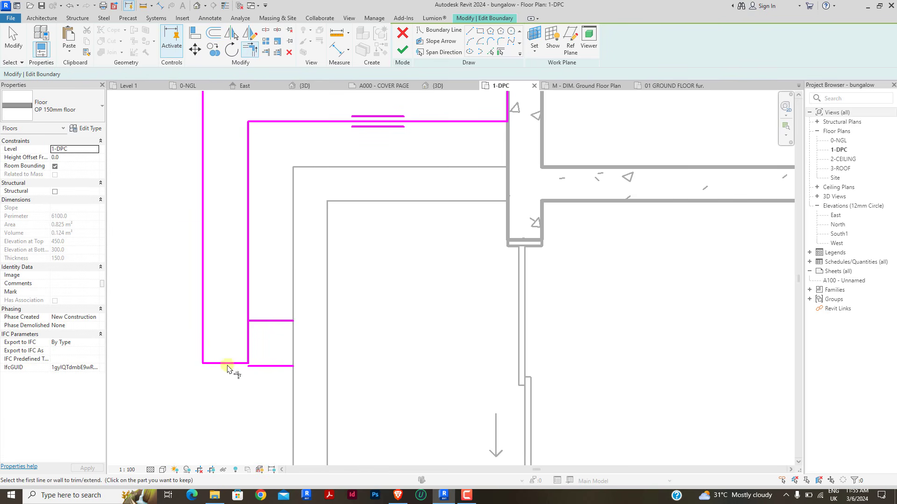
pyautogui.click(208, 344)
pyautogui.click(276, 366)
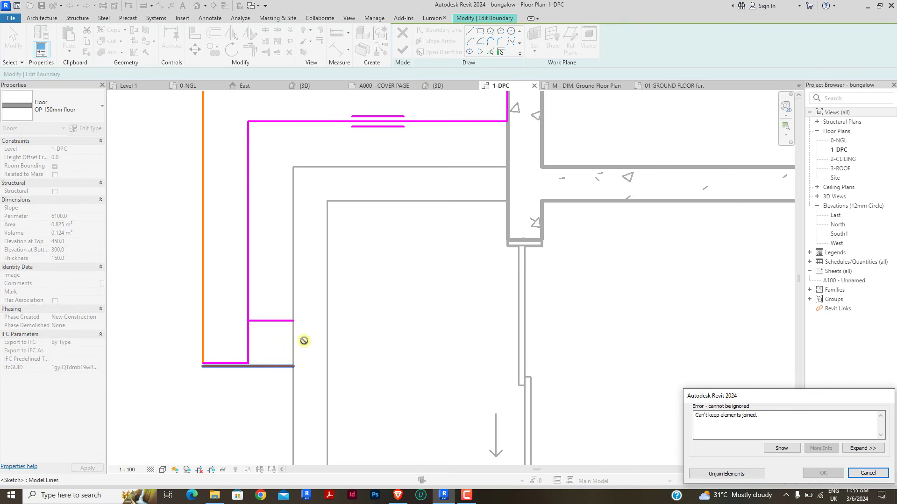
pyautogui.click(725, 474)
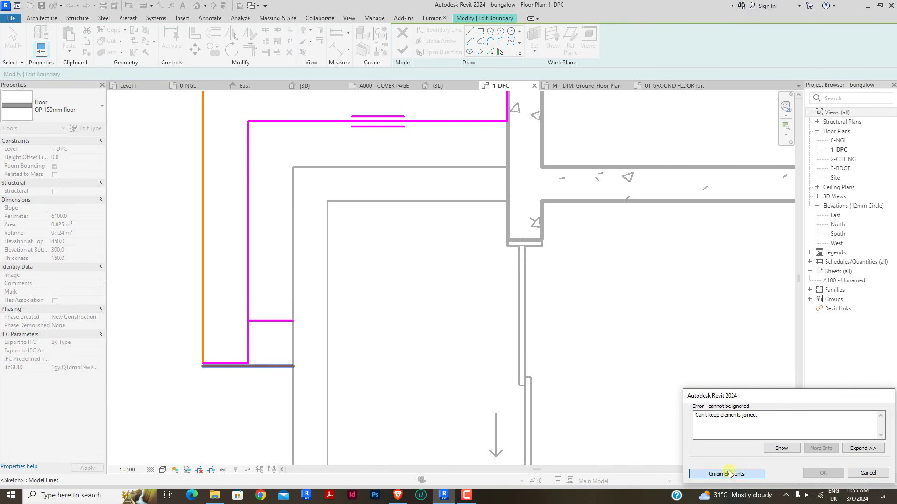
pyautogui.click(203, 350)
pyautogui.click(250, 53)
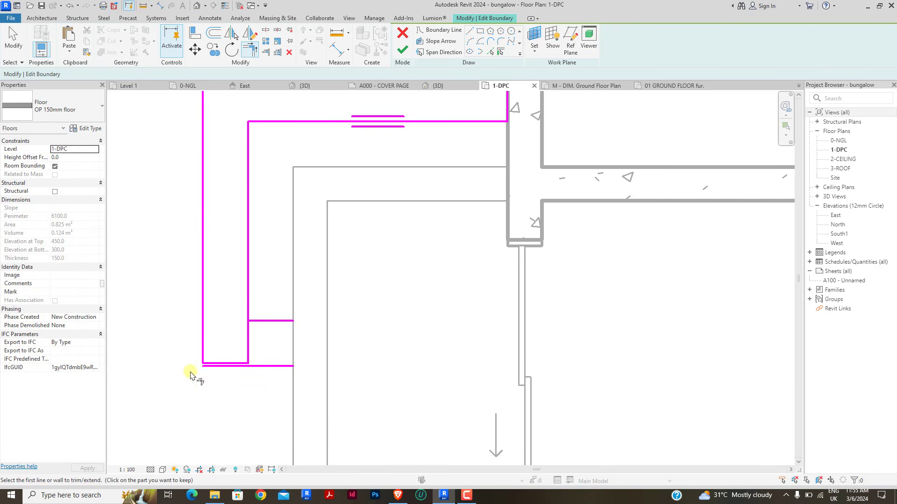
pyautogui.click(203, 344)
pyautogui.click(265, 366)
# Step: Trim the inner side line to the first step's end edge and delete the leftover 300 mm end line
pyautogui.click(244, 359)
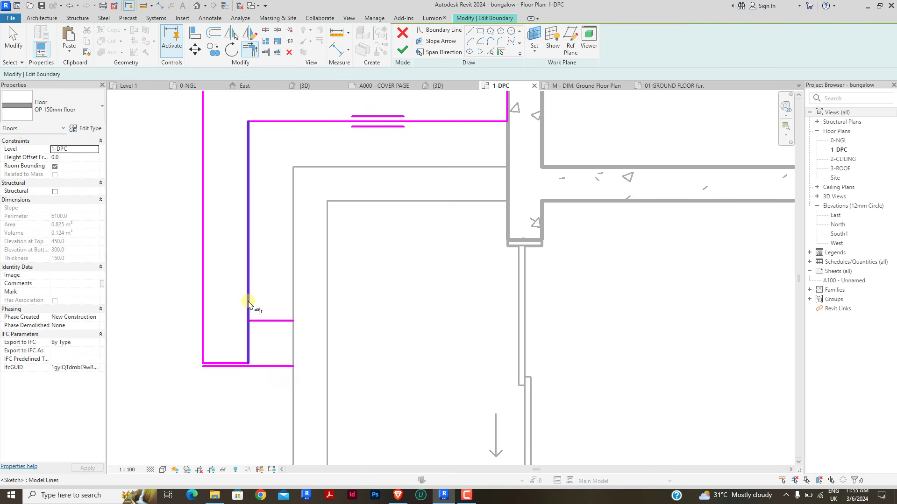
pyautogui.click(265, 320)
pyautogui.rightClick(218, 339)
pyautogui.click(232, 341)
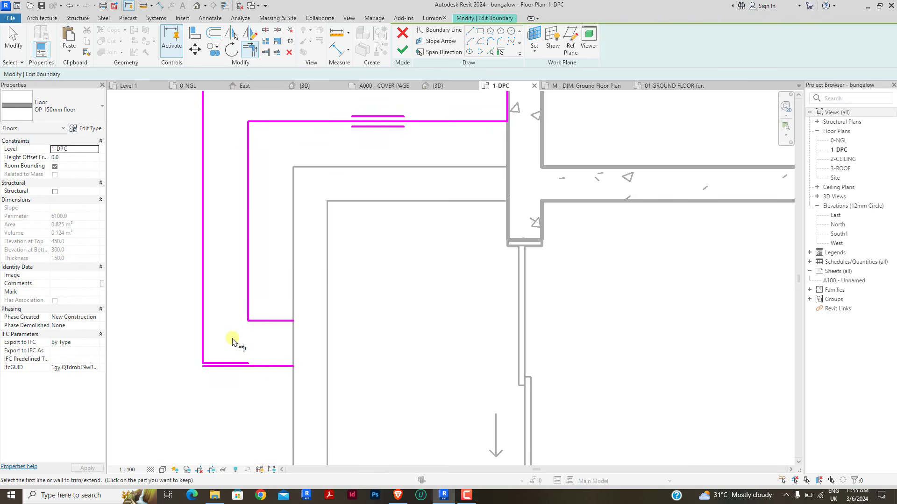
pyautogui.rightClick(220, 287)
pyautogui.click(240, 293)
pyautogui.click(227, 363)
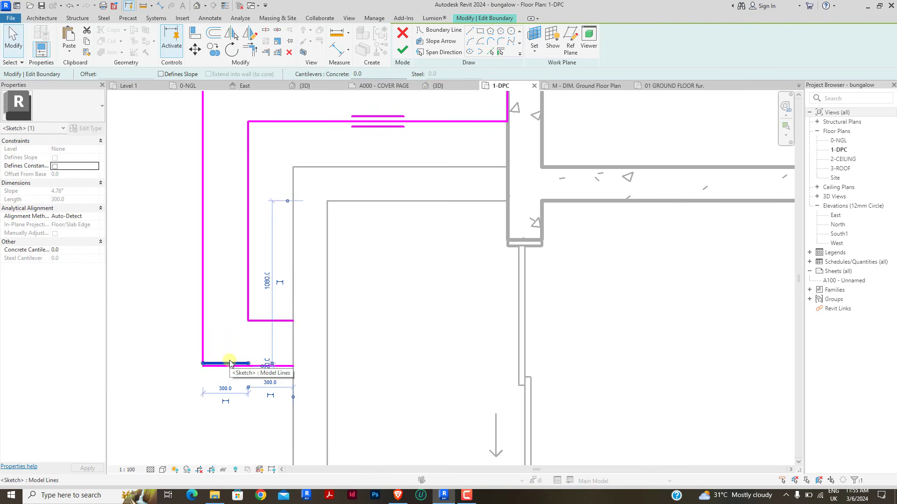
pyautogui.press('Delete')
pyautogui.scroll(-2, 330, 340)
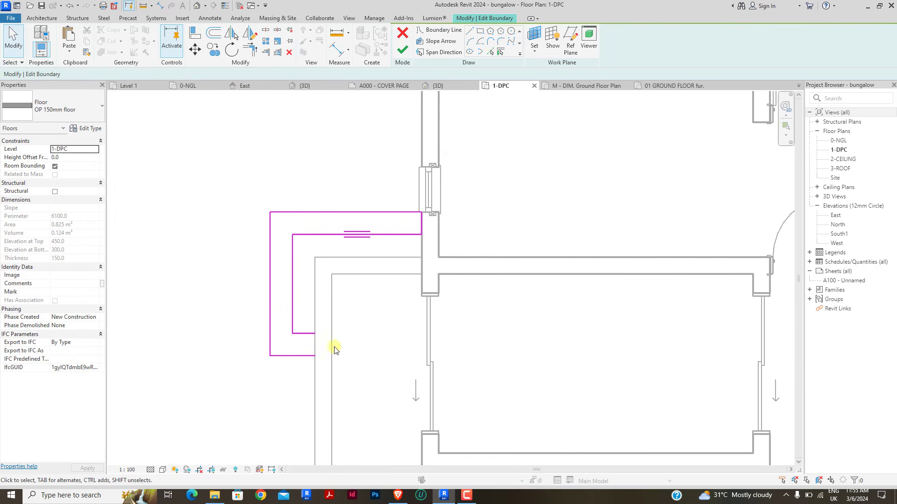
# Step: Close the boundary with a line along the veranda edge and finish the outer step floor without attaching walls
pyautogui.click(470, 32)
pyautogui.scroll(2, 330, 345)
pyautogui.click(290, 320)
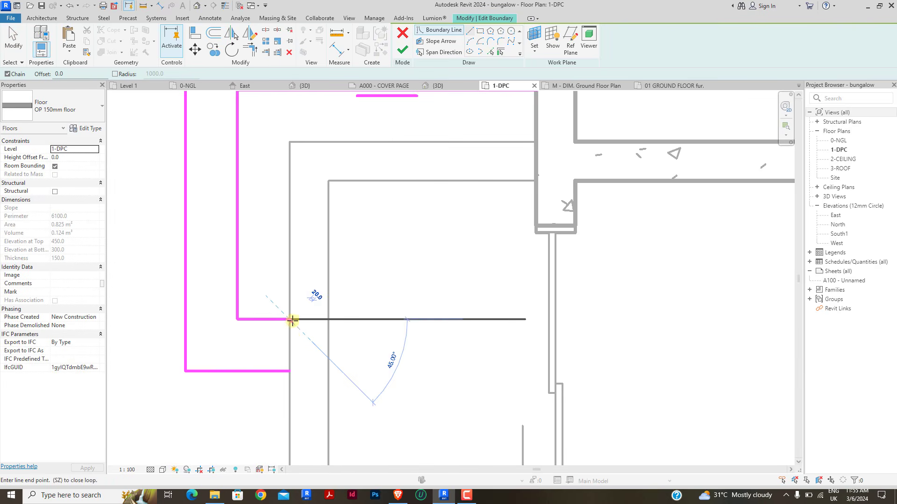
pyautogui.click(290, 372)
pyautogui.press('Escape')
pyautogui.press('Escape')
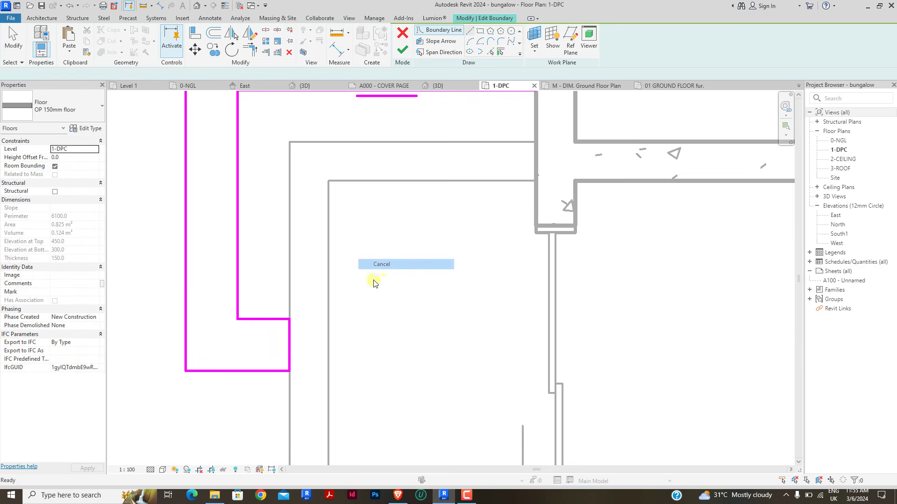
pyautogui.scroll(-2, 367, 299)
pyautogui.click(401, 49)
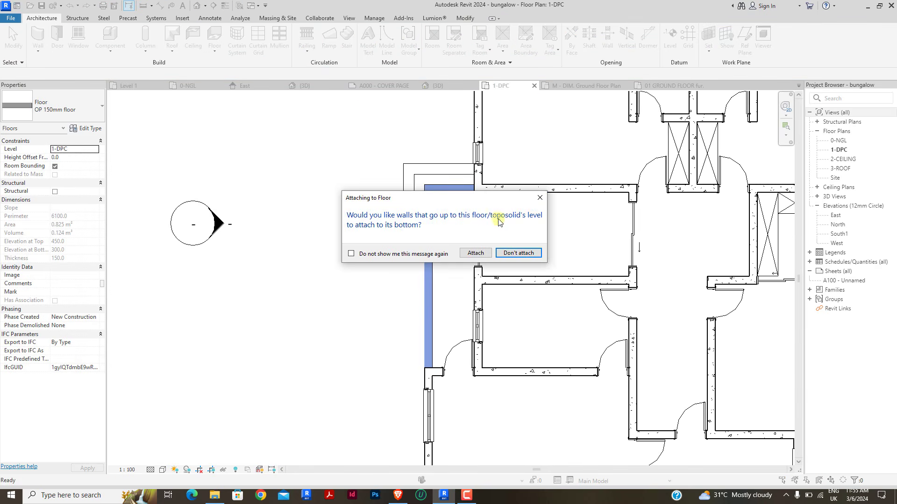
pyautogui.click(543, 200)
pyautogui.scroll(2, 297, 170)
pyautogui.press('Escape')
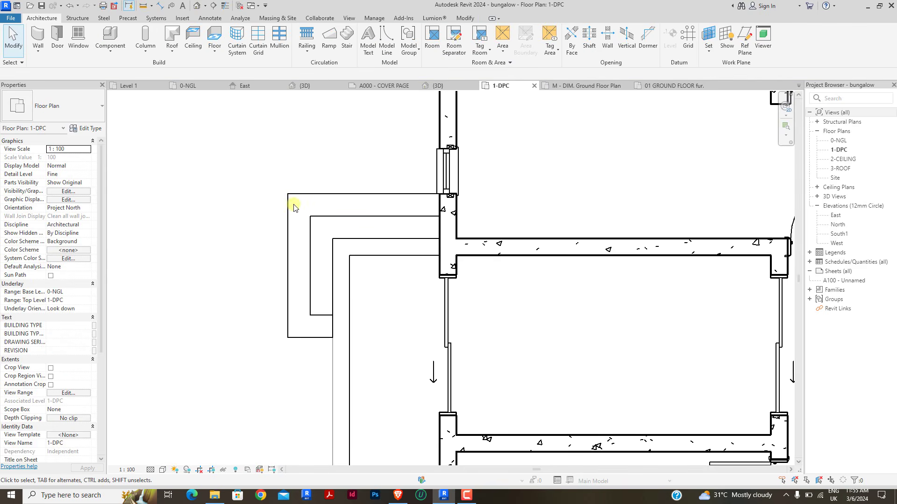
# Step: Switch to the 3D view and inspect the two step floors around the veranda corner
pyautogui.click(305, 87)
pyautogui.scroll(-3, 526, 337)
pyautogui.keyDown('shift'); pyautogui.moveTo(467, 285); pyautogui.dragTo(430, 489, button='middle'); pyautogui.keyUp('shift')
pyautogui.scroll(6, 456, 356)
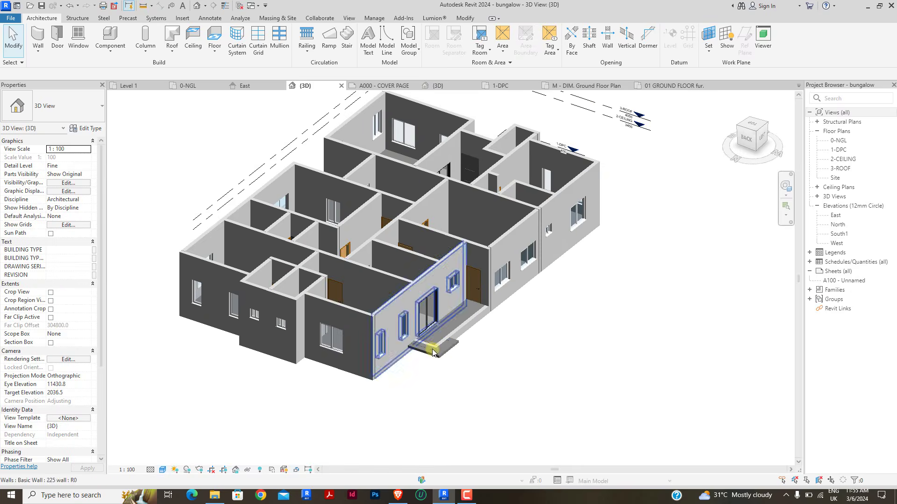
pyautogui.scroll(4, 491, 350)
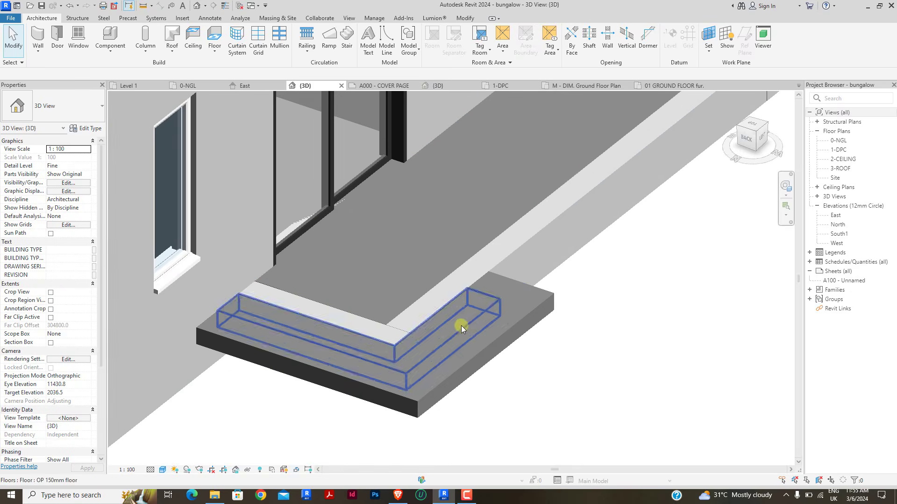
# Step: Set the outer step floor's level to 0-NGL and raise its height offset so it forms the lowest step
pyautogui.click(484, 346)
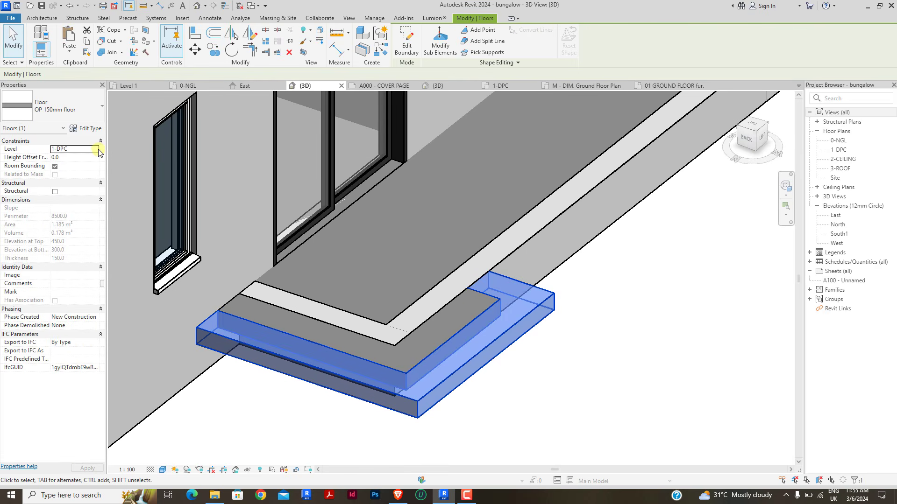
pyautogui.click(98, 150)
pyautogui.click(73, 158)
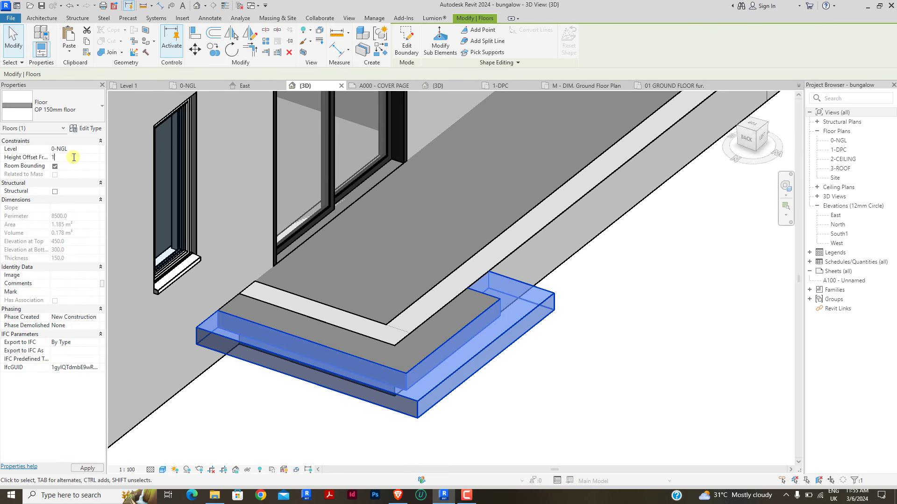
pyautogui.click(618, 398)
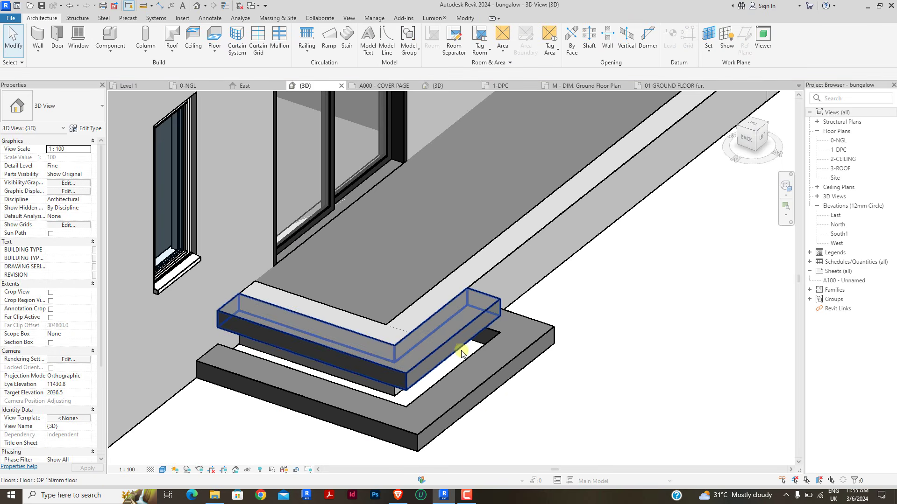
# Step: Set the inner step floor's level to 0-NGL and raise its height offset so it sits between the lowest step and the veranda
pyautogui.click(454, 343)
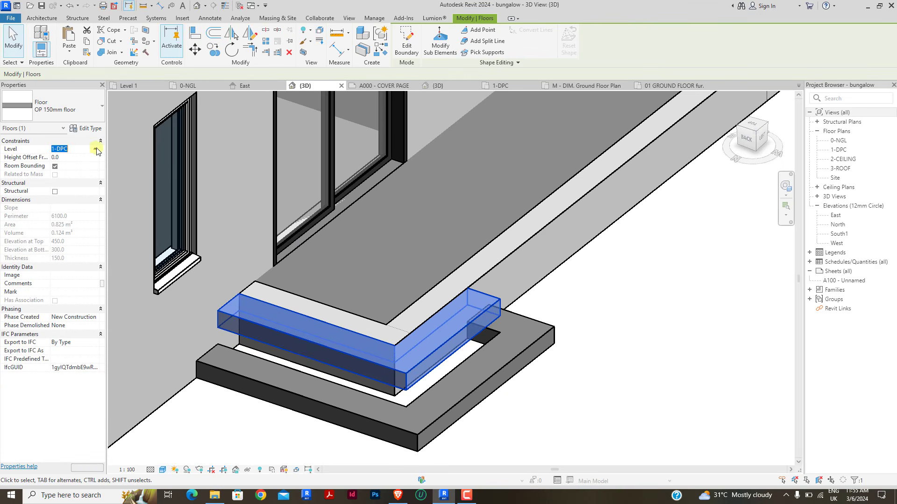
pyautogui.click(97, 149)
pyautogui.click(73, 158)
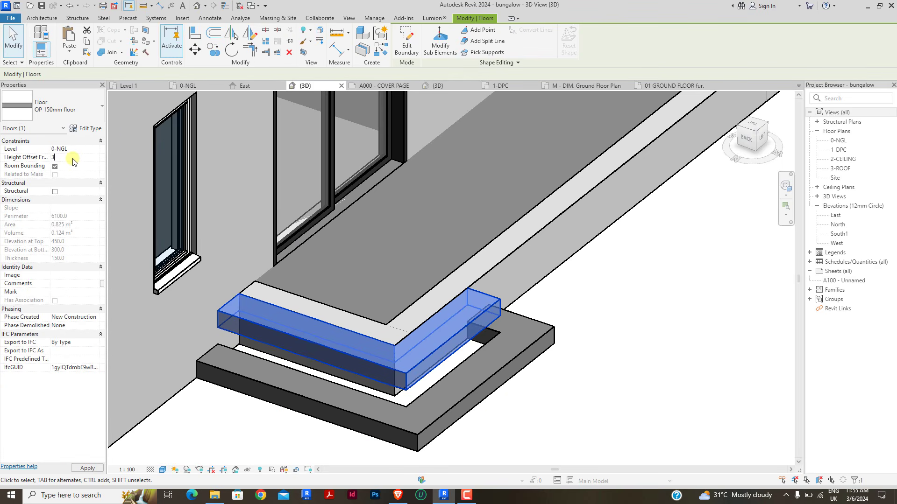
pyautogui.click(621, 311)
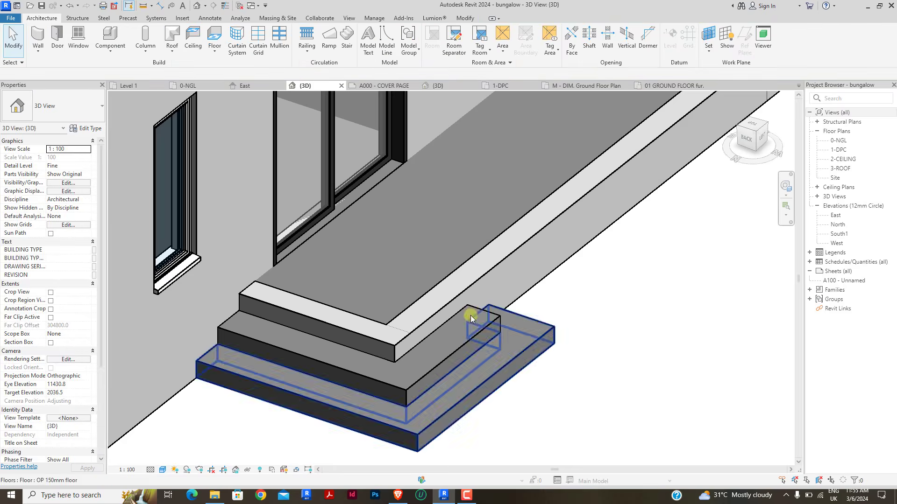
pyautogui.scroll(-4, 516, 320)
pyautogui.keyDown('shift'); pyautogui.moveTo(559, 337); pyautogui.dragTo(528, 344, button='middle'); pyautogui.keyUp('shift')
pyautogui.scroll(-2, 445, 359)
pyautogui.scroll(2, 395, 376)
pyautogui.keyDown('shift'); pyautogui.moveTo(385, 377); pyautogui.dragTo(415, 378, button='middle'); pyautogui.keyUp('shift')
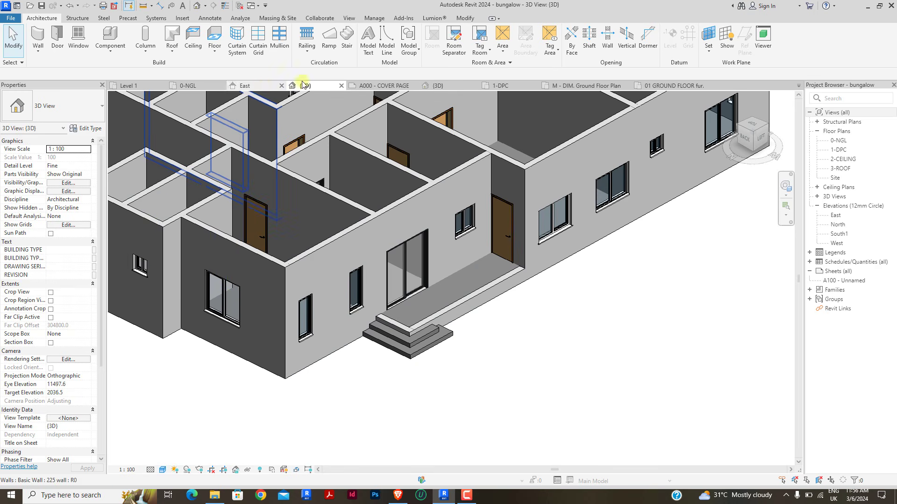
# Step: In the 1-DPC plan, draw a Commercial - Glass w Fixings railing about 4200 mm long along the left veranda's outer edge from the wall corner
pyautogui.click(515, 85)
pyautogui.scroll(-4, 326, 200)
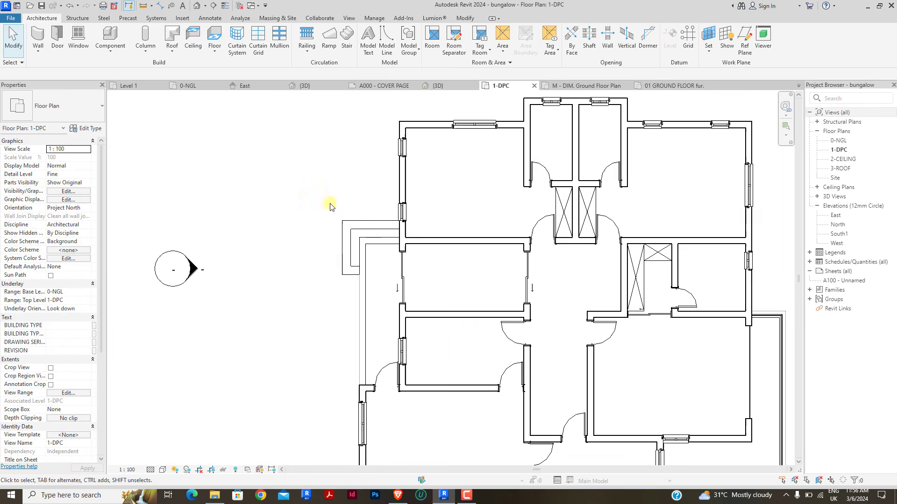
pyautogui.doubleClick(670, 308)
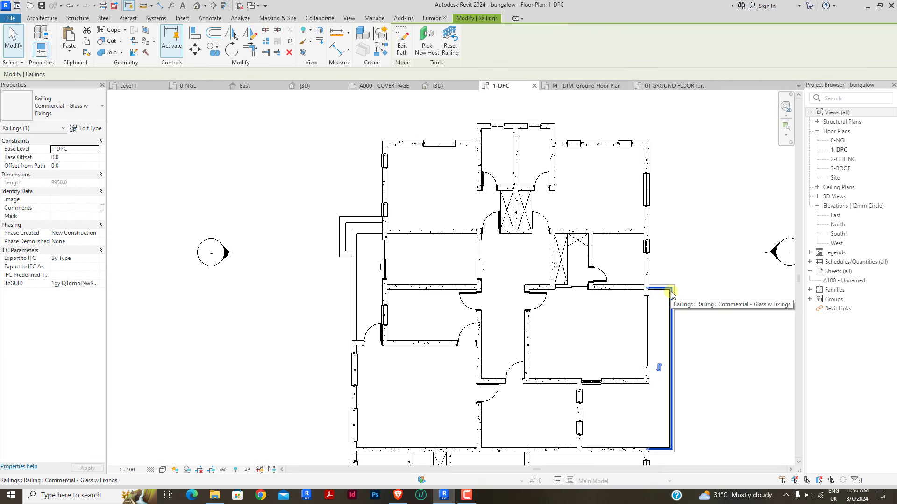
pyautogui.scroll(3, 341, 351)
pyautogui.press('l')
pyautogui.press('i')
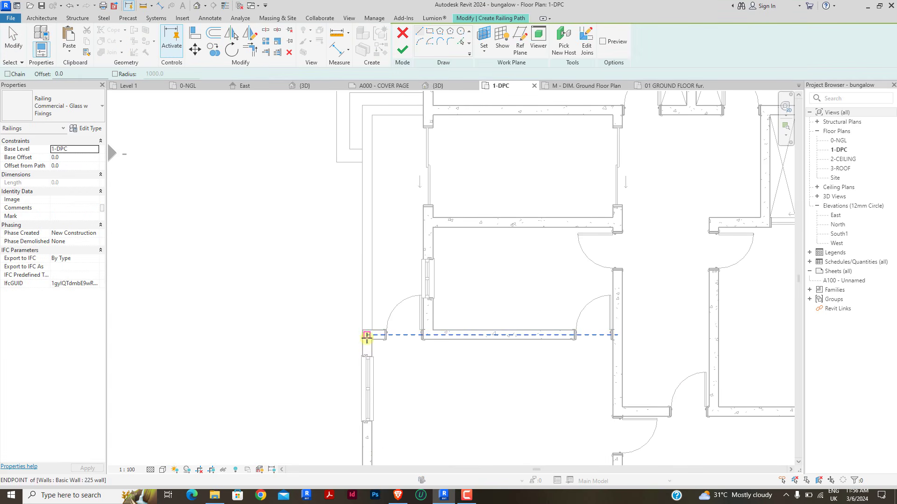
pyautogui.click(367, 334)
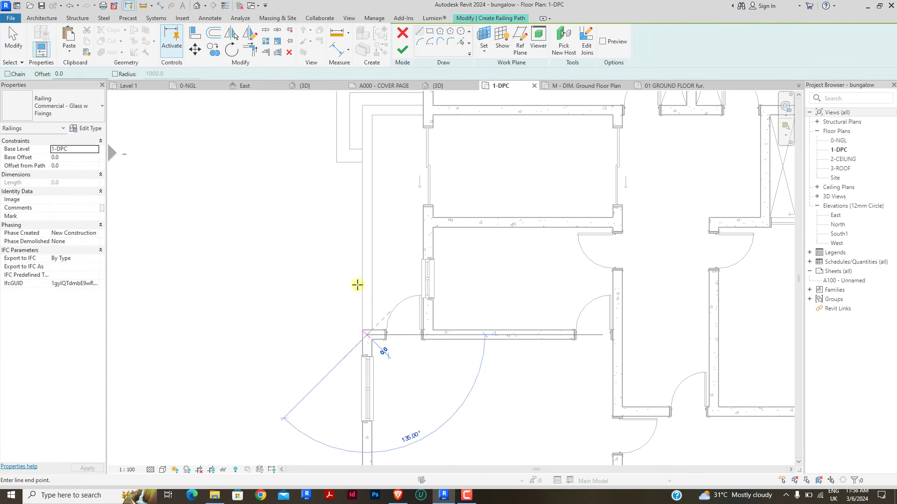
pyautogui.click(369, 156)
pyautogui.click(402, 49)
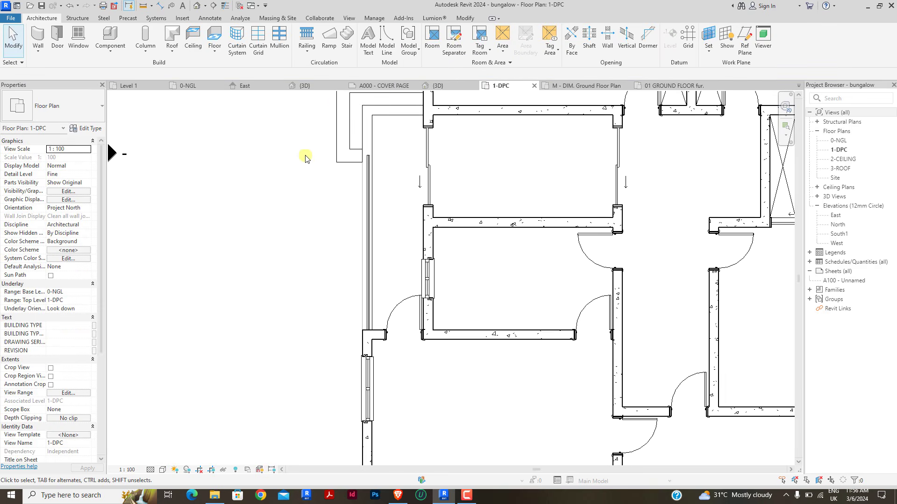
# Step: In the 3D view, edit the left veranda railing's path and extend its free end towards the entrance steps
pyautogui.click(306, 86)
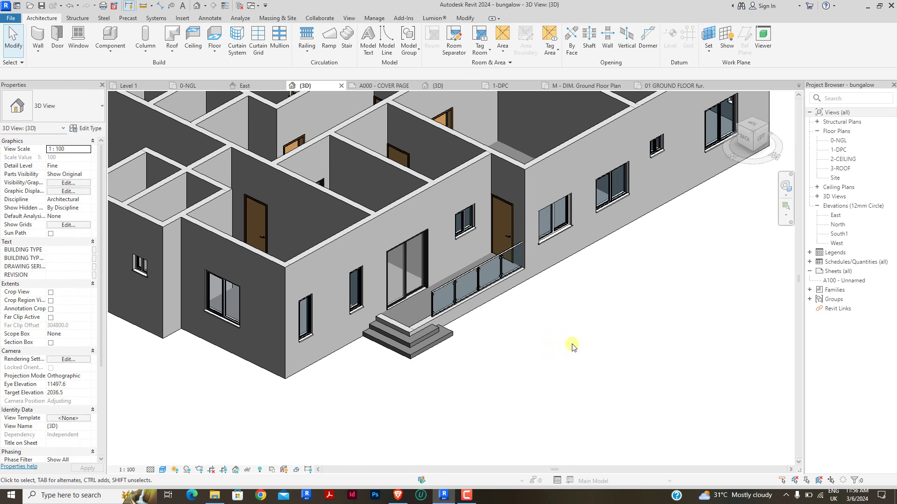
pyautogui.scroll(3, 564, 335)
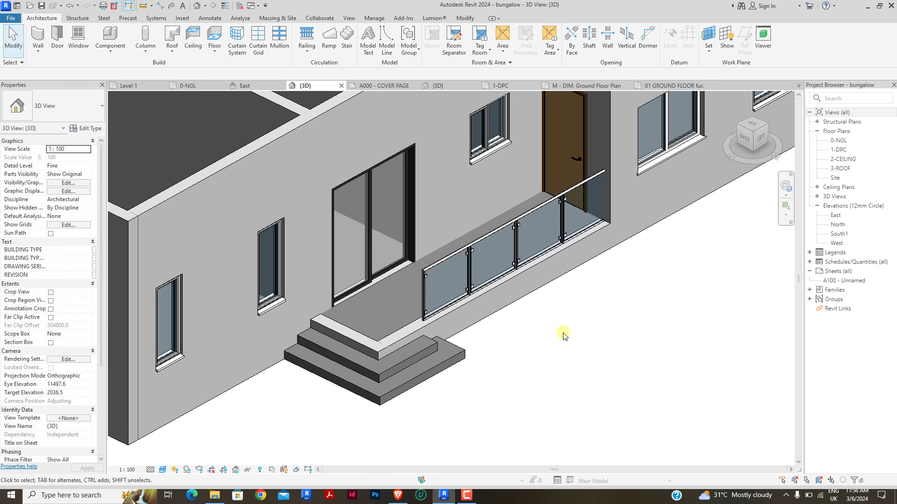
pyautogui.doubleClick(448, 260)
pyautogui.moveTo(420, 322); pyautogui.dragTo(406, 330)
pyautogui.click(553, 362)
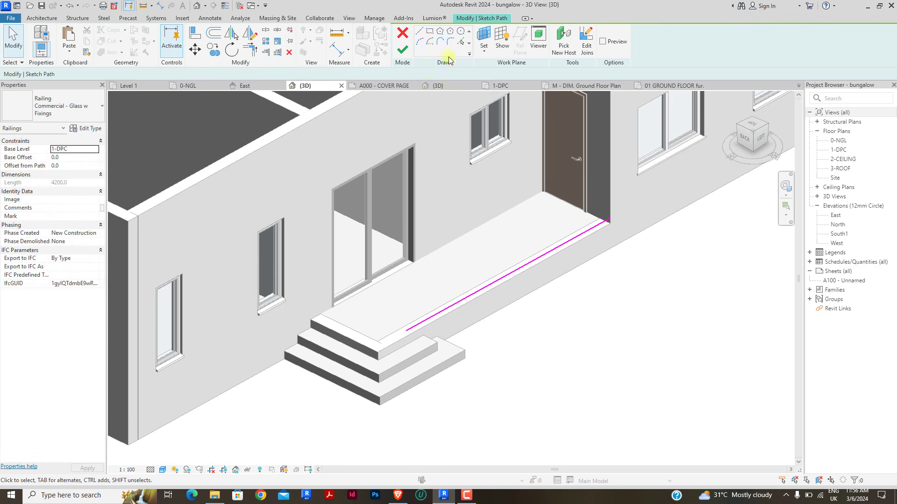
pyautogui.click(402, 51)
pyautogui.click(610, 310)
# Step: Inspect the left veranda's railing and steps, the right veranda and the front entrance from around the 3D model
pyautogui.keyDown('shift'); pyautogui.moveTo(611, 310); pyautogui.dragTo(574, 344, button='middle'); pyautogui.keyUp('shift')
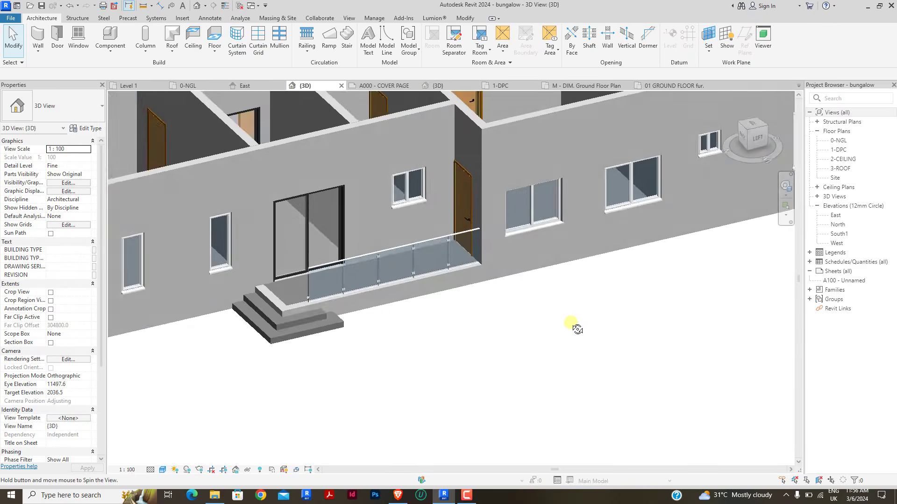
pyautogui.scroll(-4, 578, 329)
pyautogui.keyDown('shift'); pyautogui.moveTo(540, 316); pyautogui.dragTo(423, 330, button='middle'); pyautogui.keyUp('shift')
pyautogui.keyDown('shift'); pyautogui.moveTo(392, 302); pyautogui.dragTo(537, 299, button='middle'); pyautogui.keyUp('shift')
pyautogui.scroll(4, 568, 273)
pyautogui.scroll(2, 567, 273)
pyautogui.scroll(-3, 366, 352)
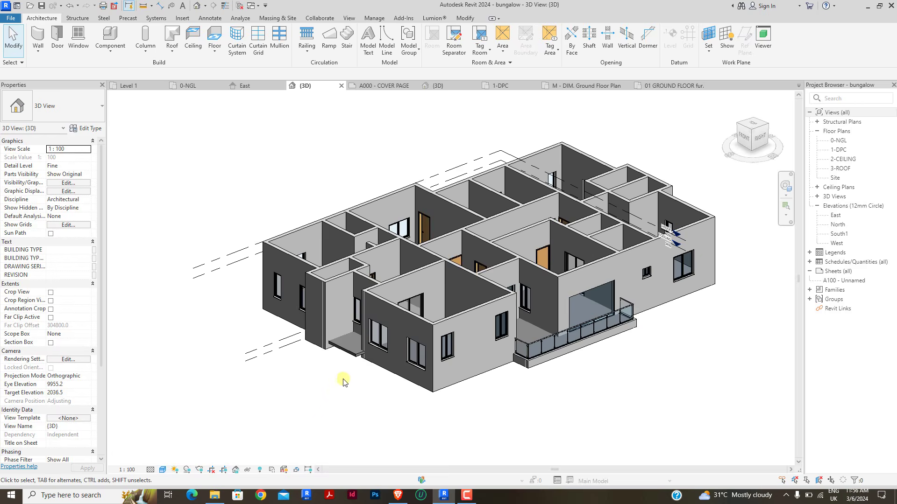
pyautogui.keyDown('shift'); pyautogui.moveTo(364, 398); pyautogui.dragTo(422, 407, button='middle'); pyautogui.keyUp('shift')
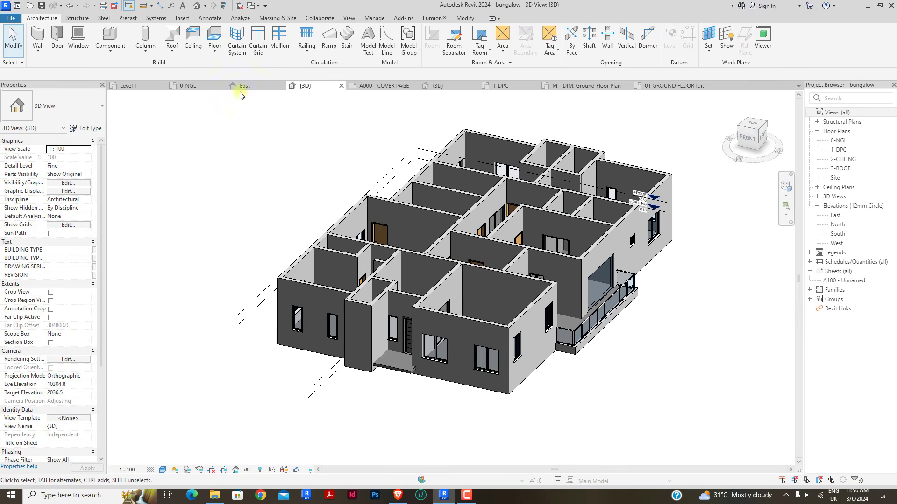
# Step: Edit the main floor's boundary in the 1-DPC plan and move the front entrance slab's right edge outward
pyautogui.click(500, 86)
pyautogui.scroll(-5, 296, 166)
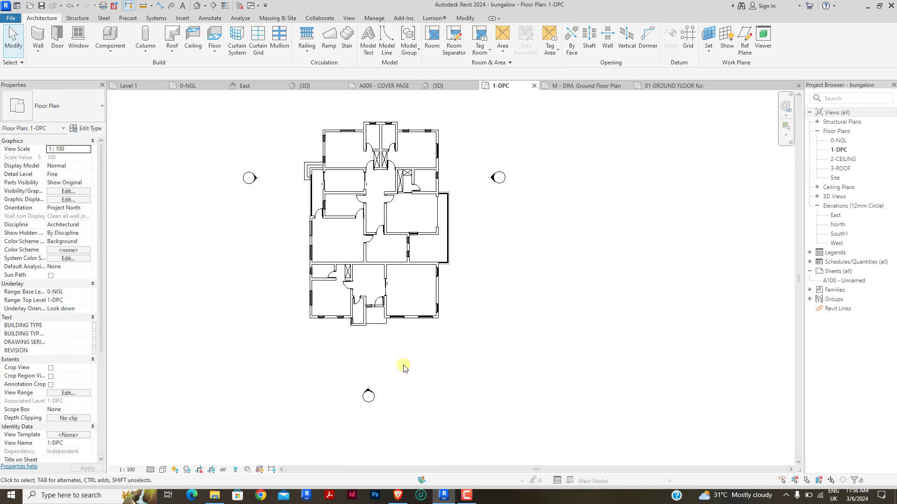
pyautogui.scroll(5, 320, 295)
pyautogui.click(430, 222)
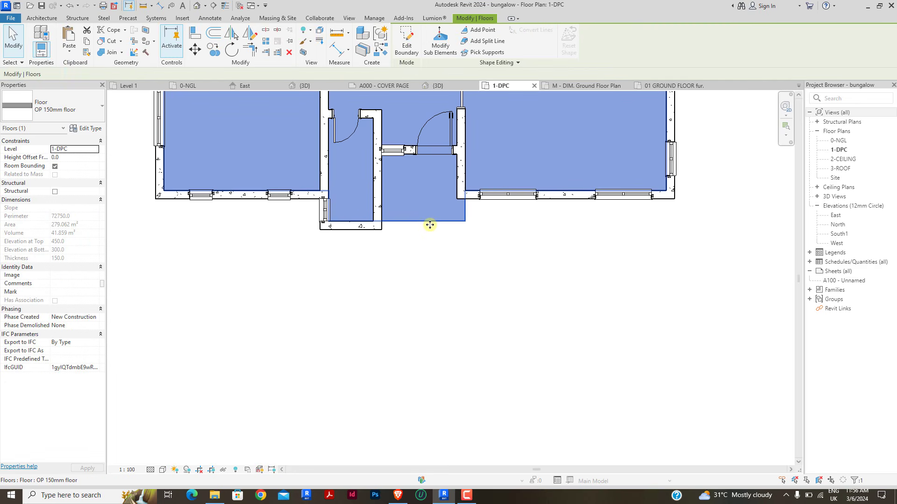
pyautogui.doubleClick(429, 225)
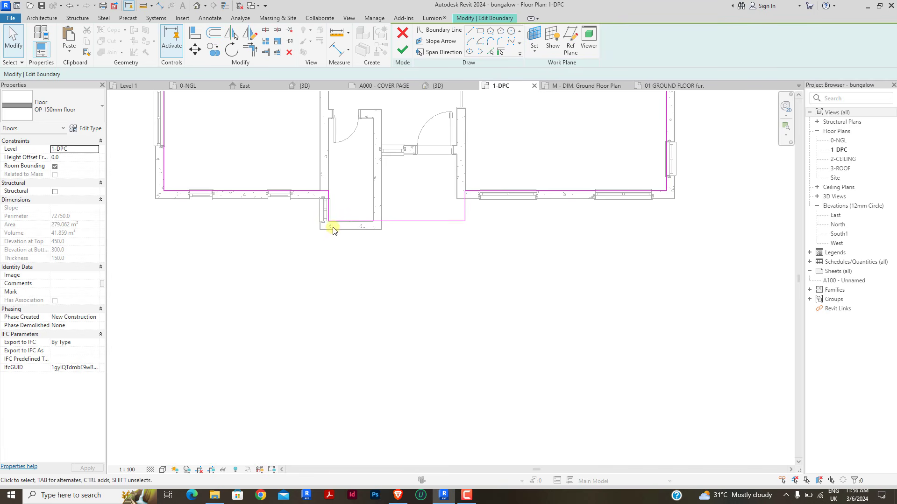
pyautogui.moveTo(465, 206); pyautogui.dragTo(501, 210)
pyautogui.click(500, 140)
# Step: Sketch guide lines in front of the building from corner to corner, spanning its full 13950 mm width
pyautogui.click(470, 33)
pyautogui.click(156, 199)
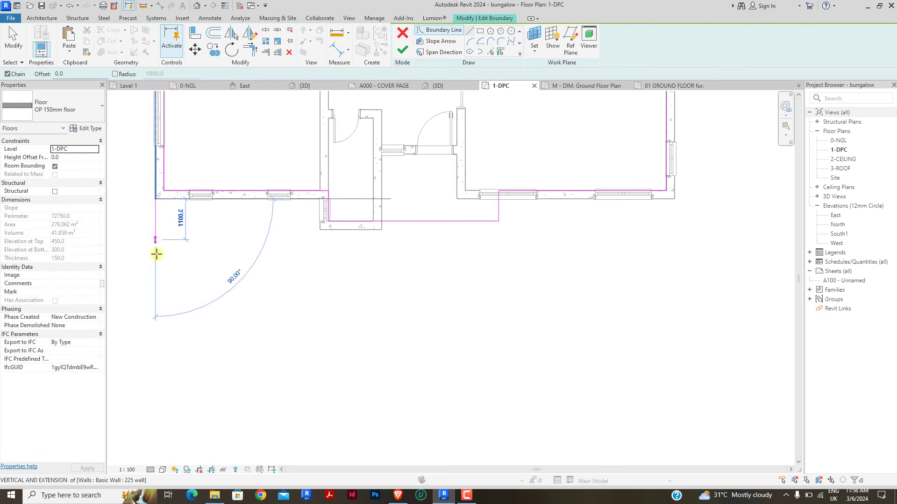
pyautogui.click(155, 293)
pyautogui.click(675, 292)
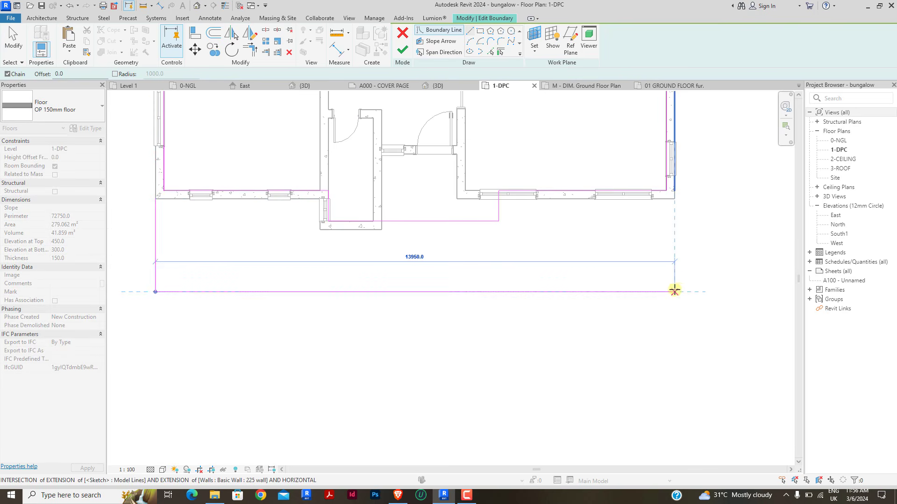
pyautogui.click(675, 199)
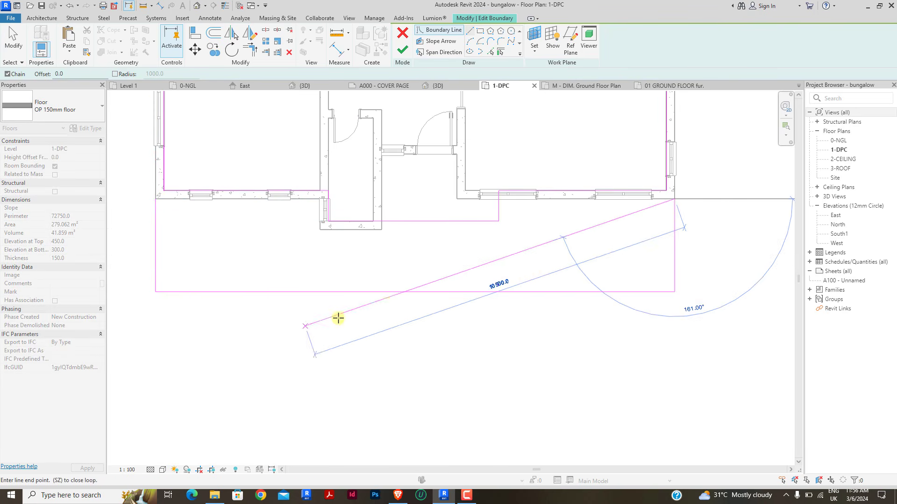
pyautogui.rightClick(394, 270)
pyautogui.click(411, 279)
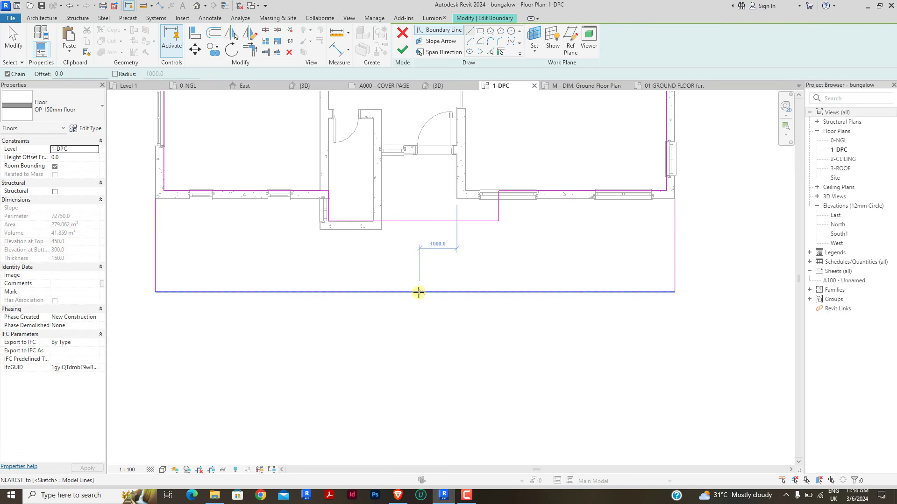
# Step: Draw a centre line outward from the front guide line's midpoint and offset copies of it 2000 mm to both sides
pyautogui.click(417, 293)
pyautogui.click(414, 340)
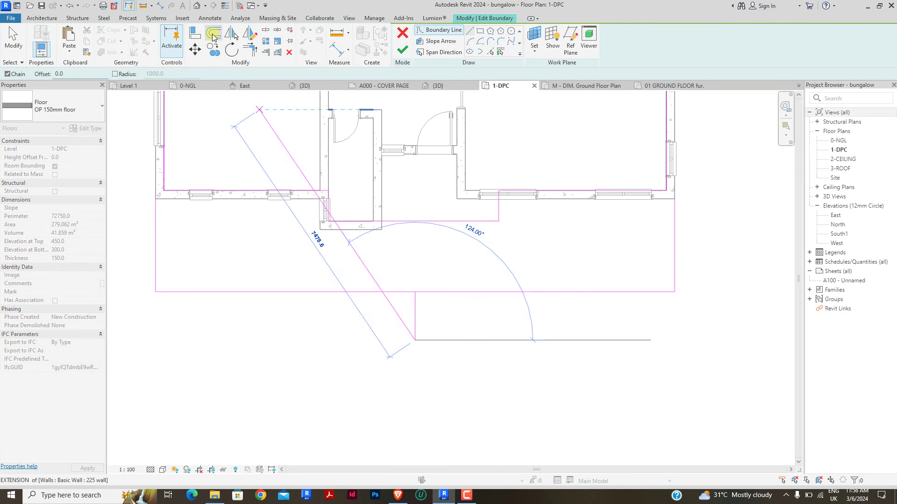
pyautogui.click(213, 35)
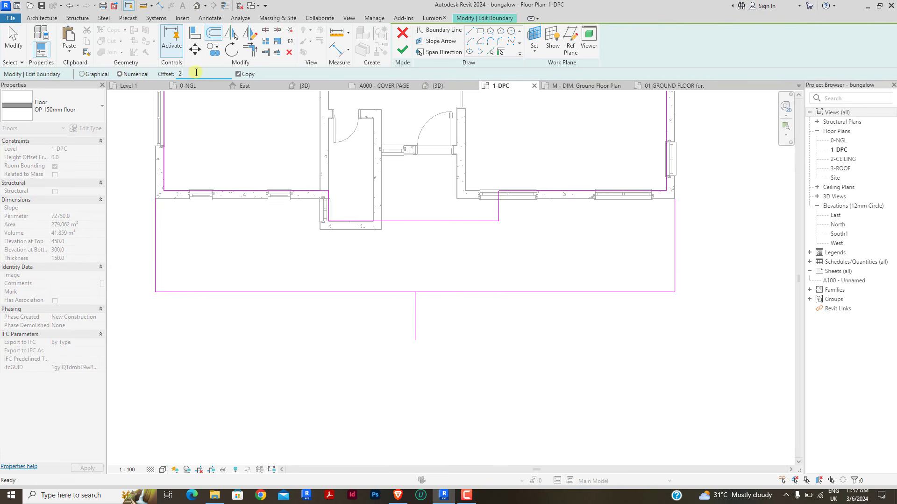
pyautogui.click(414, 321)
pyautogui.click(414, 322)
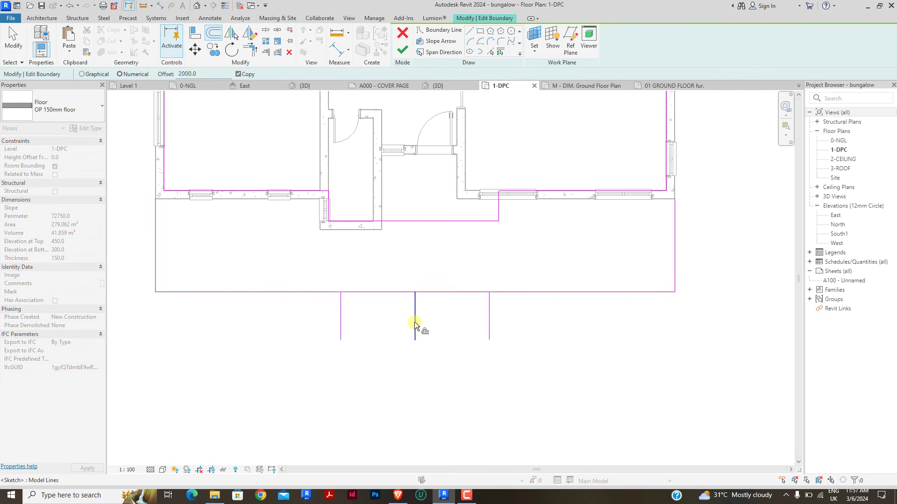
pyautogui.rightClick(497, 249)
pyautogui.click(523, 254)
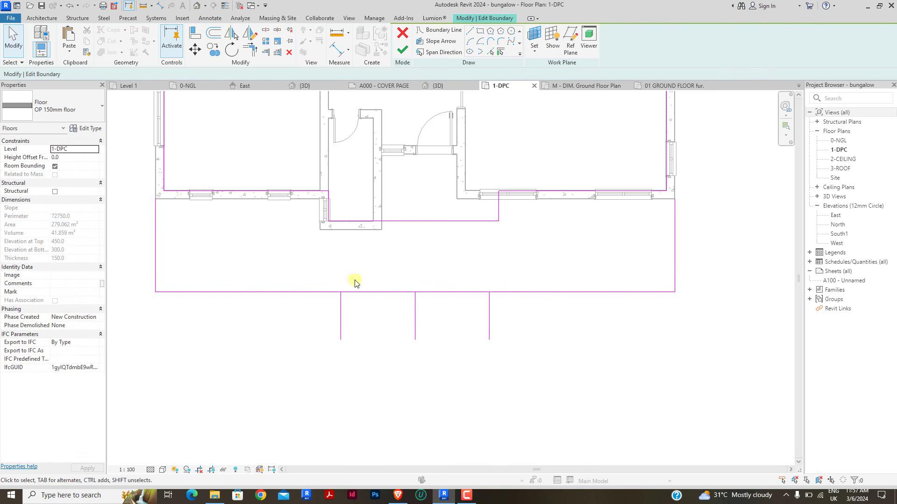
# Step: Offset copies of both side guide lines 500 mm outward and align the entrance slab's right edge to the right-hand outer line
pyautogui.click(214, 36)
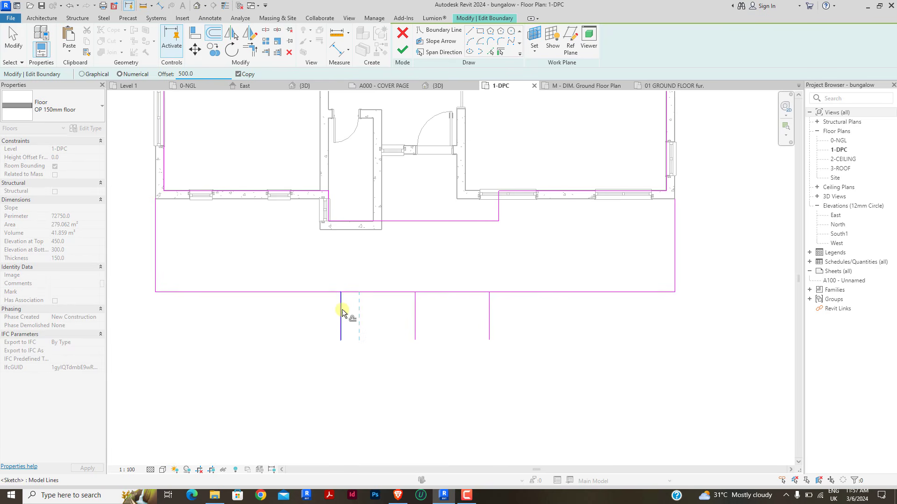
pyautogui.click(492, 313)
pyautogui.click(196, 35)
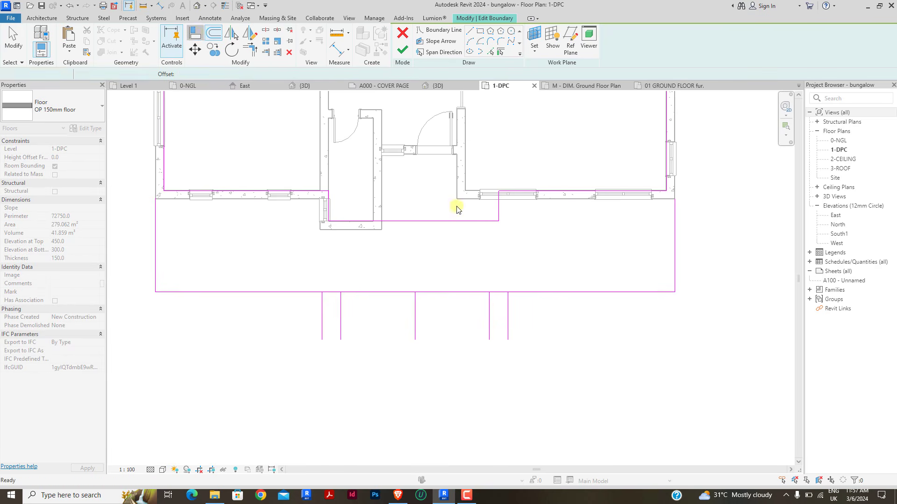
pyautogui.click(508, 327)
pyautogui.click(499, 208)
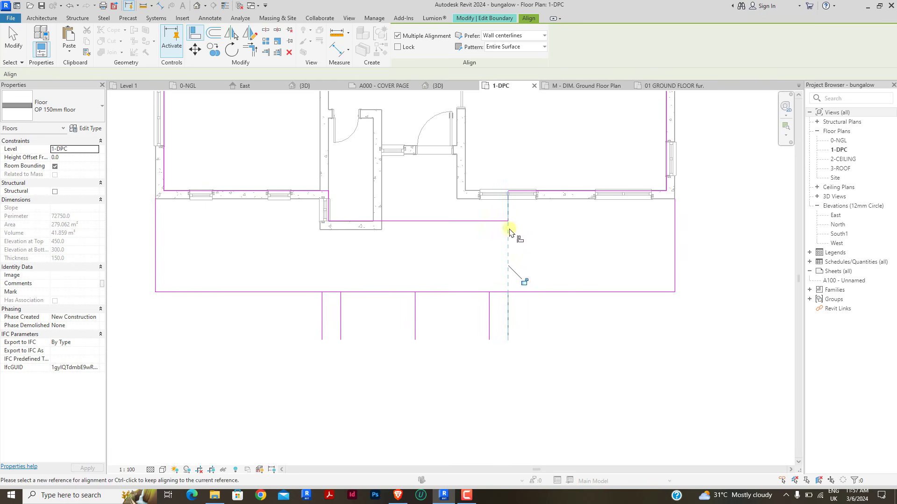
# Step: Align the entrance slab's left boundary edge to the left-hand outer guide line
pyautogui.scroll(5, 330, 211)
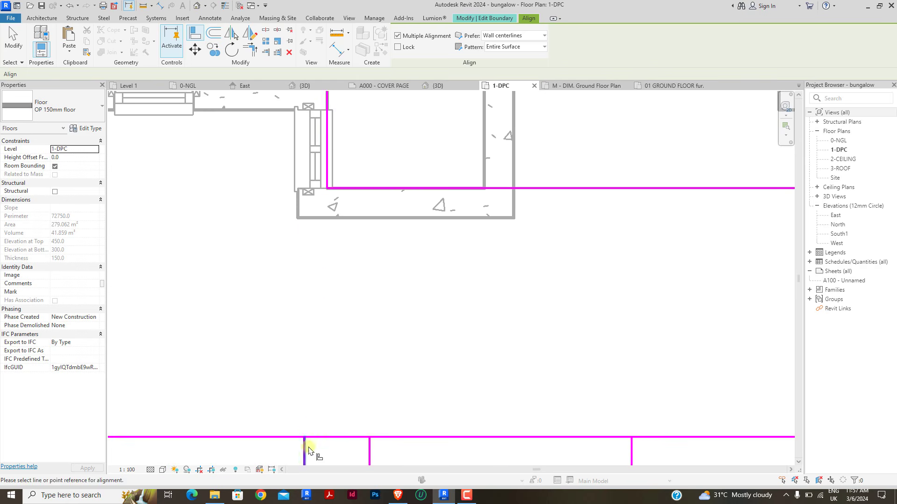
pyautogui.click(308, 447)
pyautogui.scroll(-5, 328, 394)
pyautogui.scroll(5, 336, 248)
pyautogui.click(321, 238)
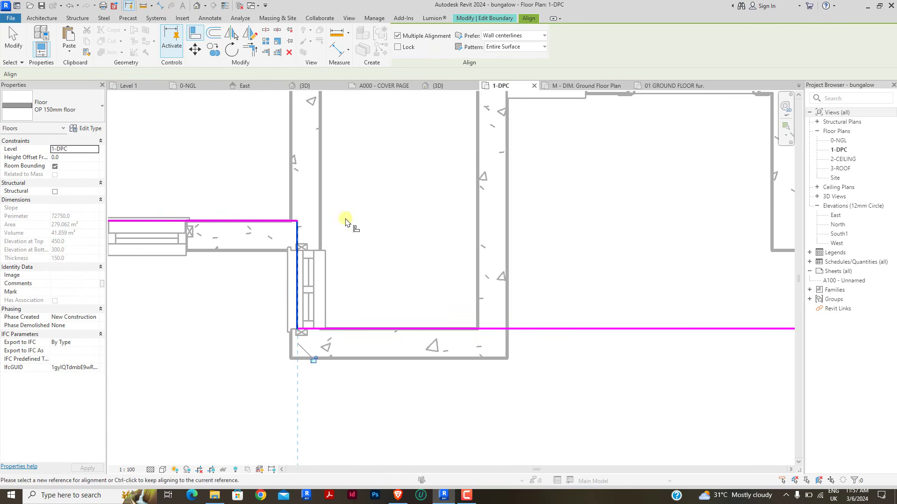
pyautogui.press('Escape')
pyautogui.press('Escape')
pyautogui.scroll(-4, 377, 221)
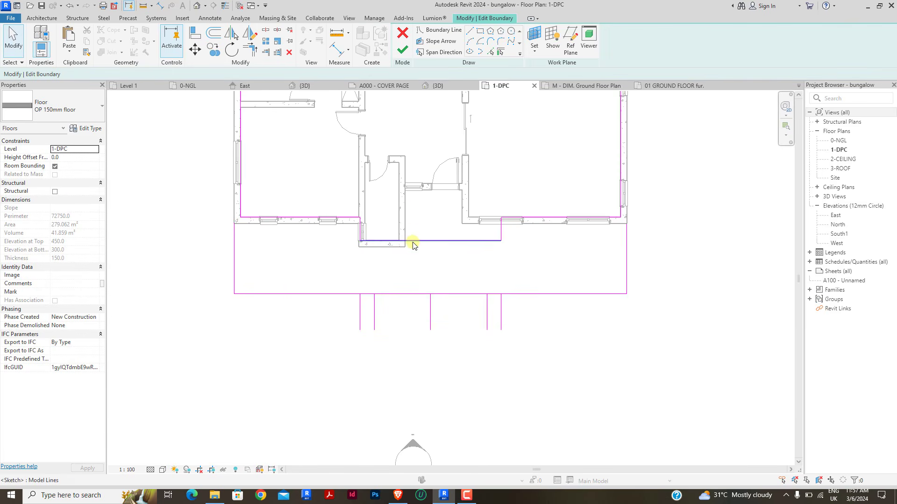
# Step: Move the entrance slab's front boundary edge outward so it clears the front wall of the small projecting room
pyautogui.moveTo(413, 243); pyautogui.dragTo(414, 263)
pyautogui.click(431, 234)
pyautogui.scroll(4, 364, 246)
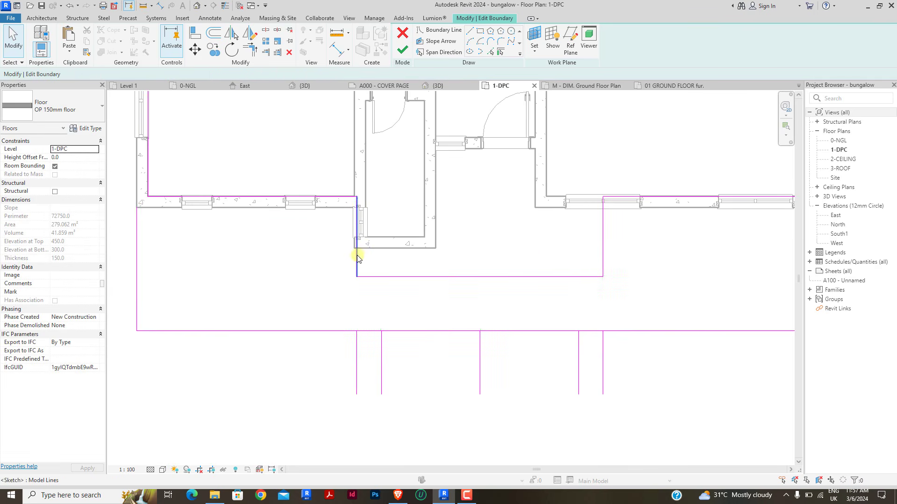
# Step: Add a boundary line along the inner face of the small room's left wall and trim it to the front boundary line
pyautogui.scroll(3, 363, 180)
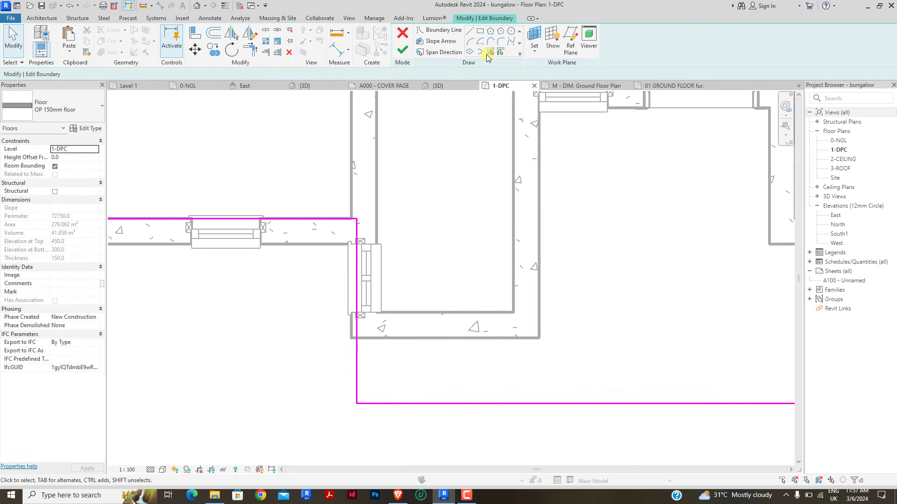
pyautogui.click(376, 231)
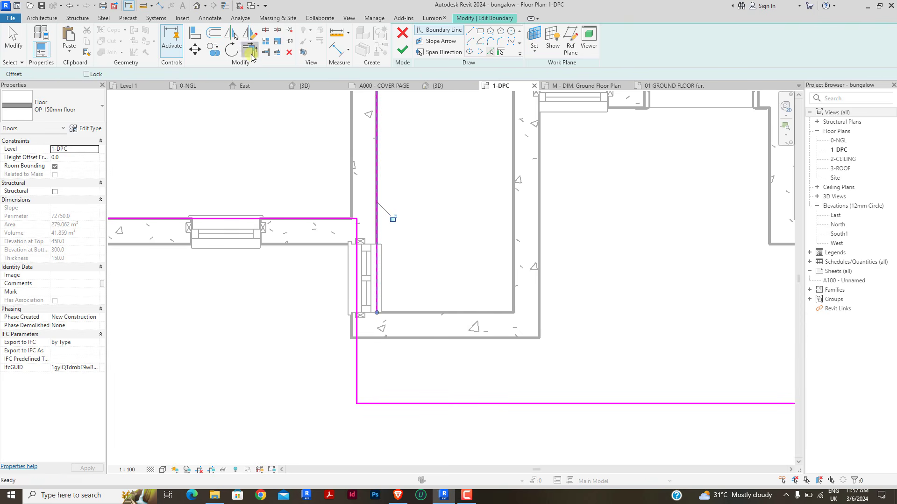
pyautogui.click(250, 52)
pyautogui.click(337, 219)
pyautogui.click(377, 268)
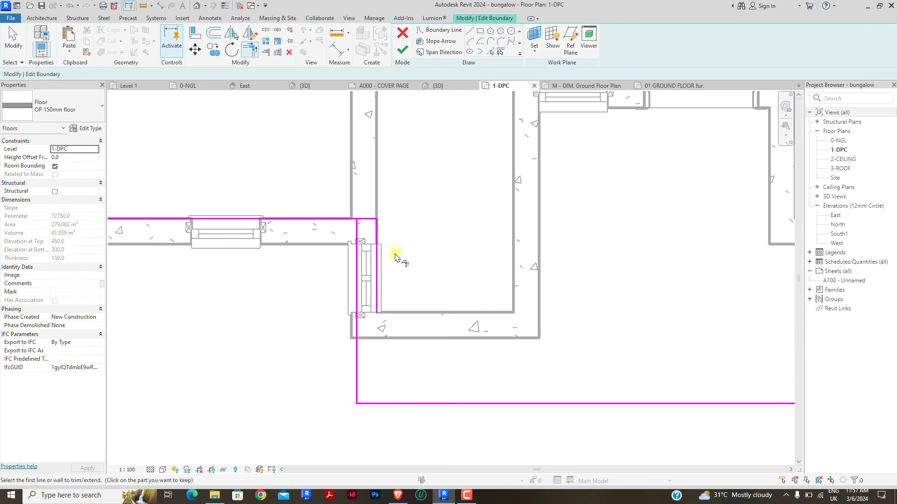
# Step: Add a boundary line along the inner face of the small room's front wall and trim it to the entrance slab's left edge
pyautogui.click(490, 52)
pyautogui.click(457, 312)
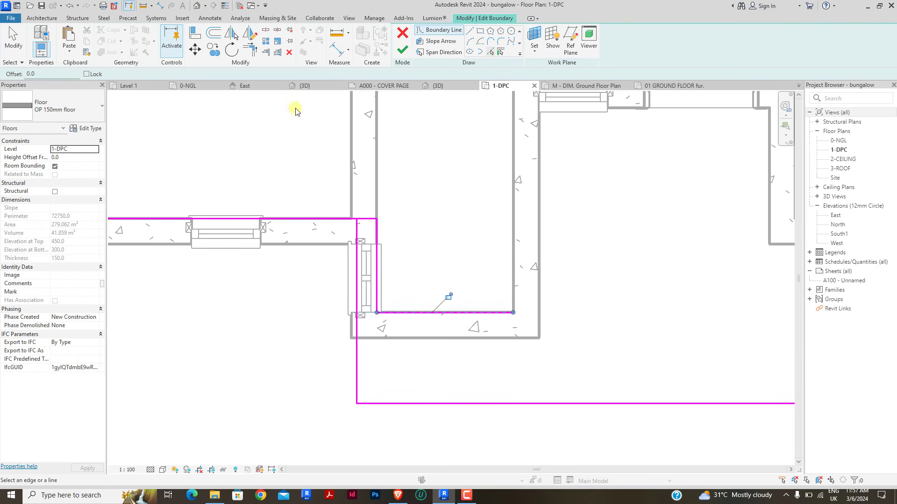
pyautogui.click(256, 56)
pyautogui.click(394, 312)
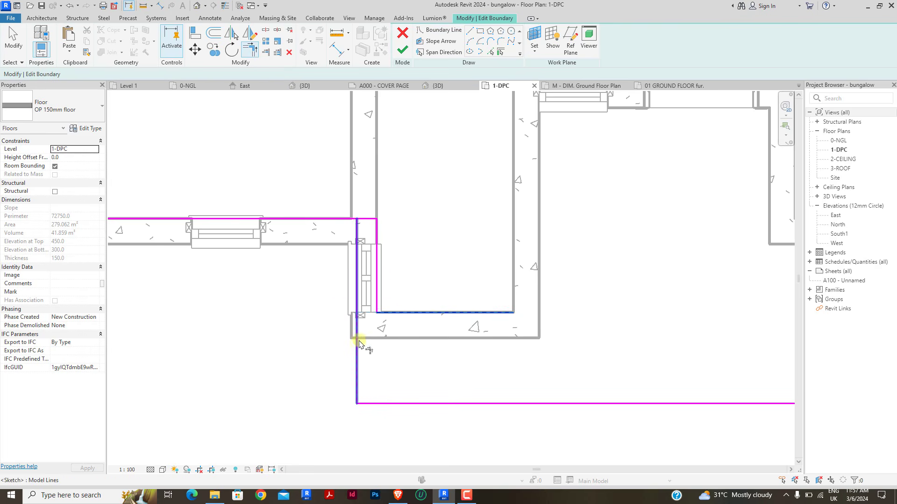
pyautogui.click(360, 341)
pyautogui.click(367, 315)
# Step: Move the short boundary segment at the small room's corner outward to the outer face of its front wall
pyautogui.rightClick(413, 237)
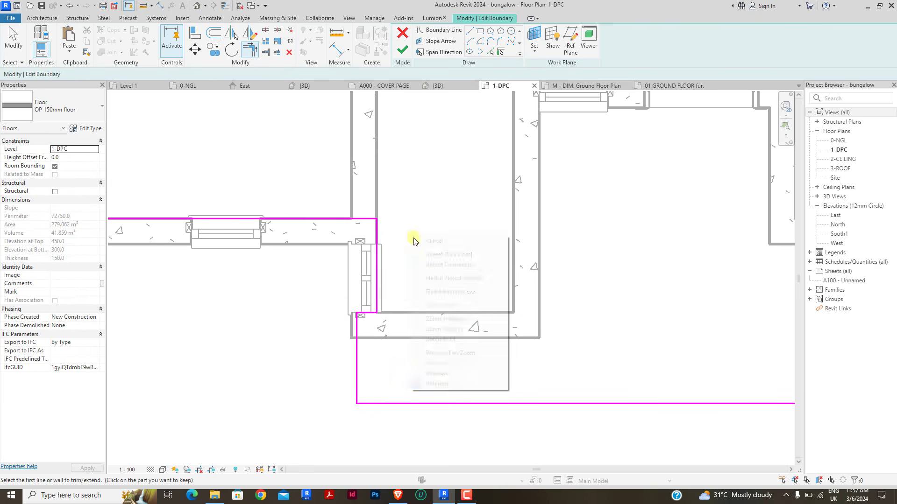
pyautogui.click(435, 244)
pyautogui.rightClick(425, 242)
pyautogui.click(444, 248)
pyautogui.scroll(3, 372, 305)
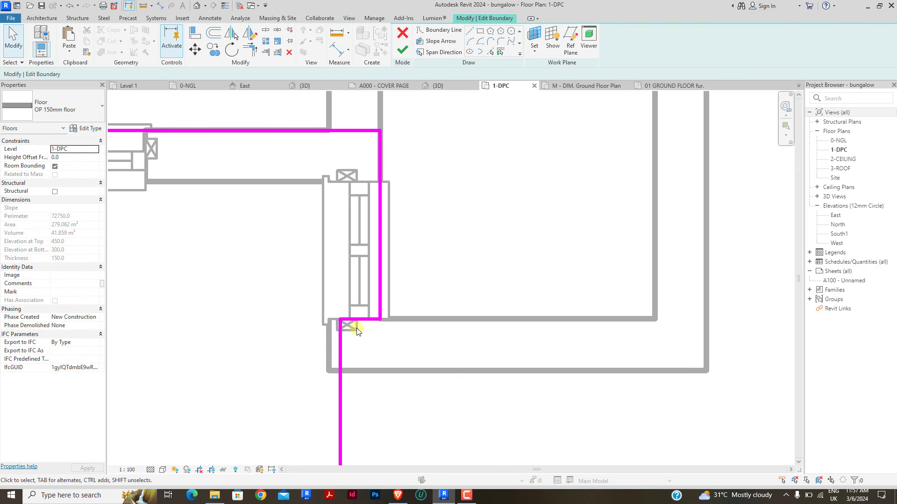
pyautogui.moveTo(366, 312); pyautogui.dragTo(366, 338)
pyautogui.scroll(-5, 434, 220)
pyautogui.click(388, 217)
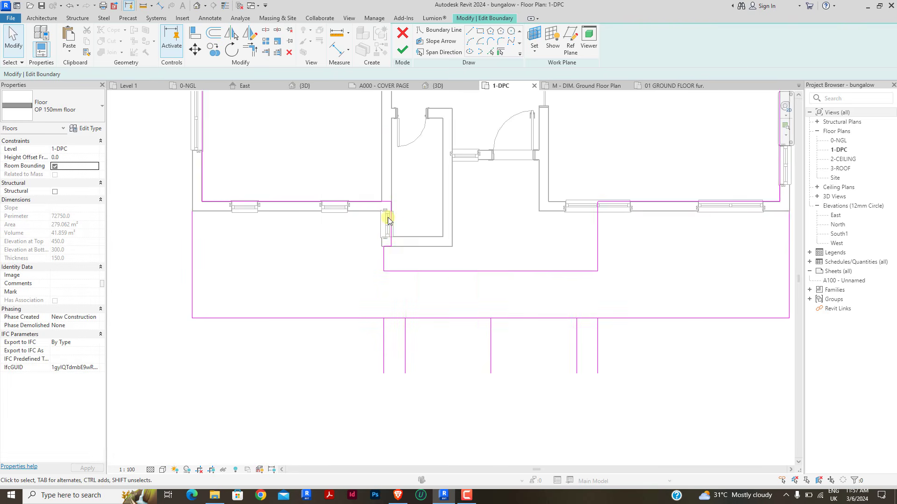
# Step: Delete the guide lines in front of the building and finish the main floor's boundary sketch
pyautogui.moveTo(602, 314)
pyautogui.mouseDown()
pyautogui.moveTo(374, 300)
pyautogui.moveTo(253, 264)
pyautogui.mouseUp()
pyautogui.press('Delete')
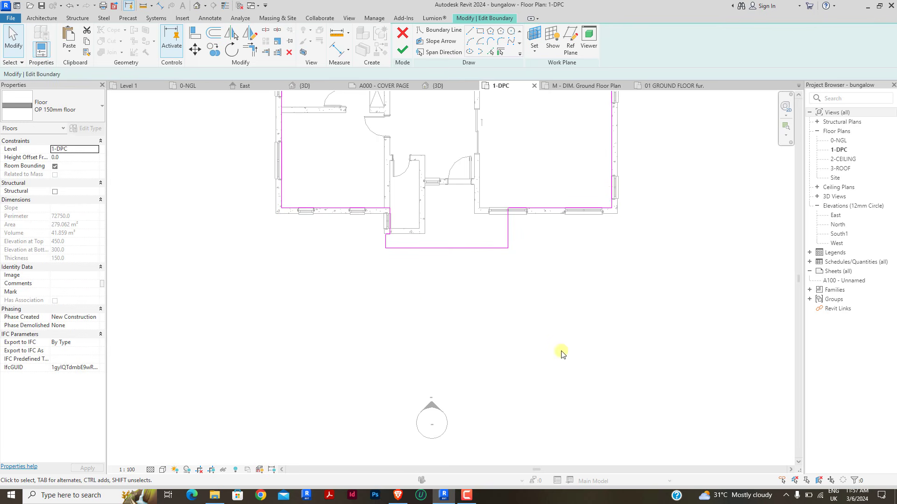
pyautogui.scroll(3, 475, 226)
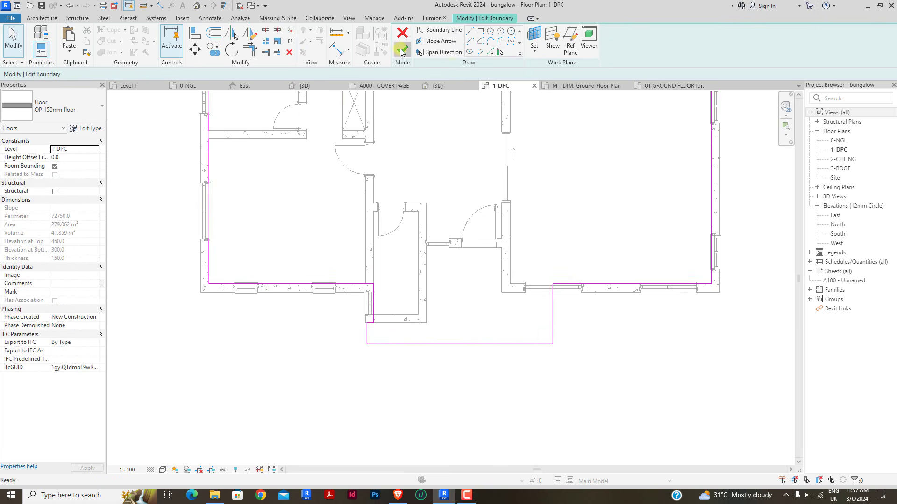
pyautogui.click(401, 53)
pyautogui.click(516, 253)
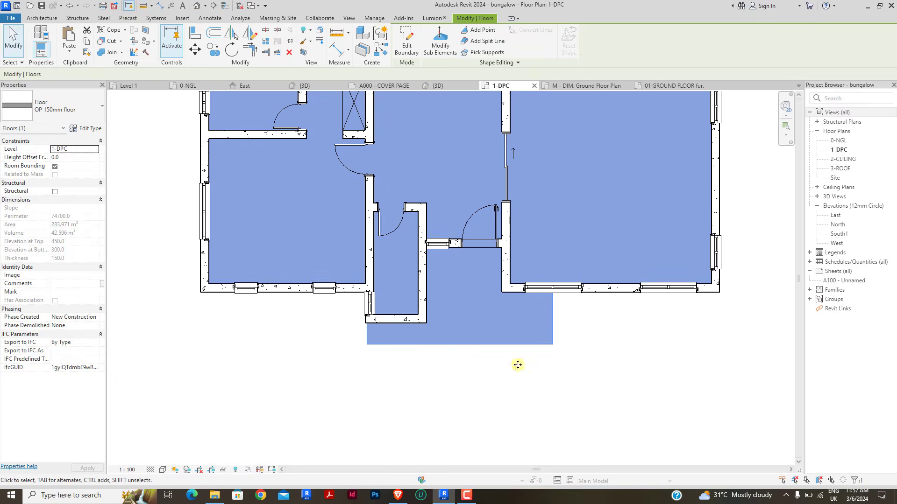
pyautogui.click(576, 369)
# Step: Start a matching OP 150mm floor traced from the entrance slab's outer edges and offset copies of those edges 300 mm outward
pyautogui.scroll(-9, 430, 315)
pyautogui.scroll(2, 428, 310)
pyautogui.scroll(-1, 325, 222)
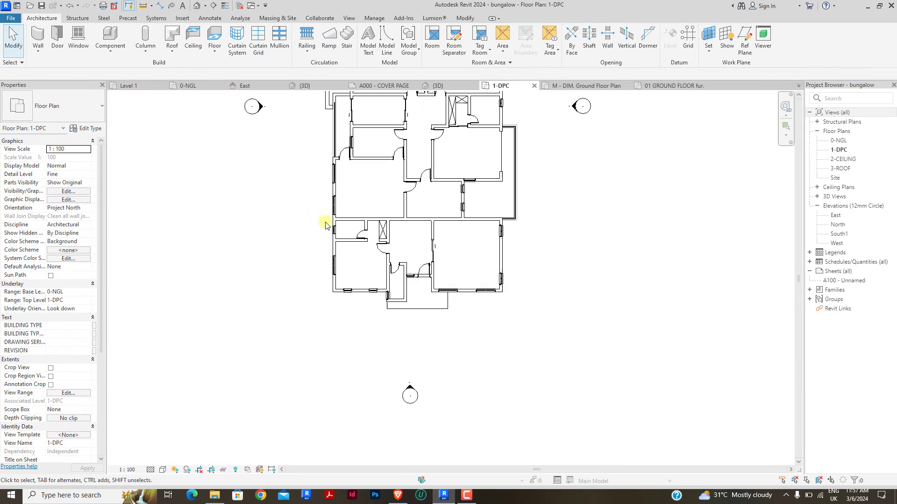
pyautogui.scroll(3, 326, 136)
pyautogui.click(327, 127)
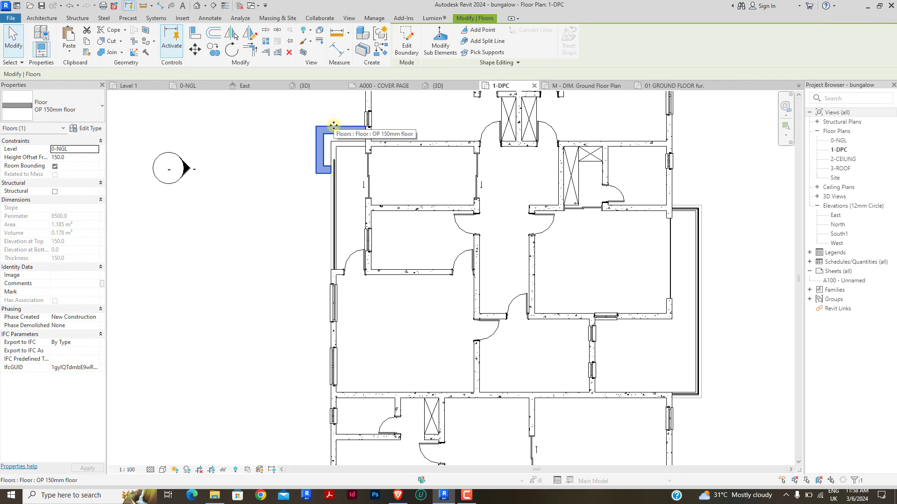
pyautogui.doubleClick(333, 125)
pyautogui.scroll(-3, 332, 124)
pyautogui.scroll(5, 482, 176)
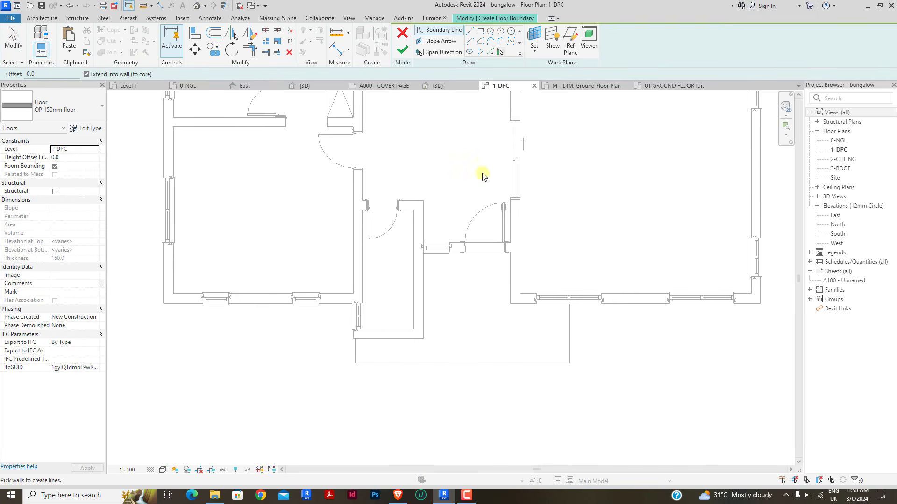
pyautogui.scroll(-2, 366, 301)
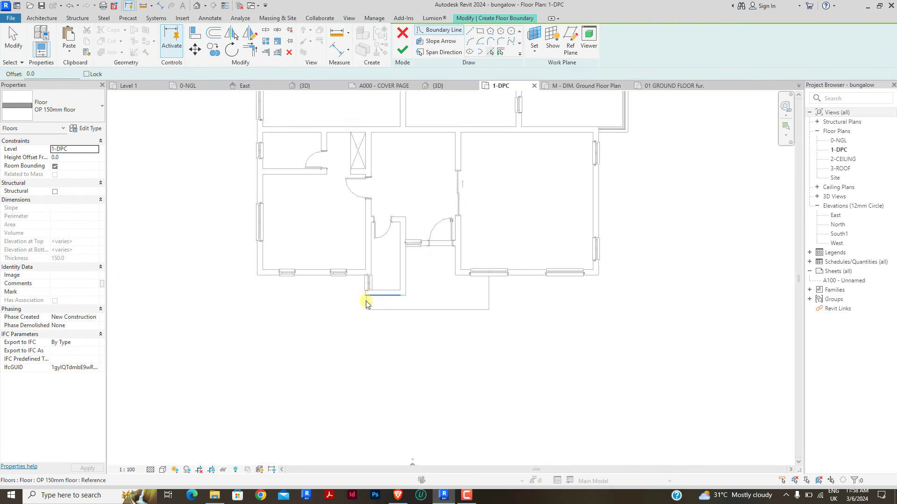
pyautogui.scroll(5, 368, 294)
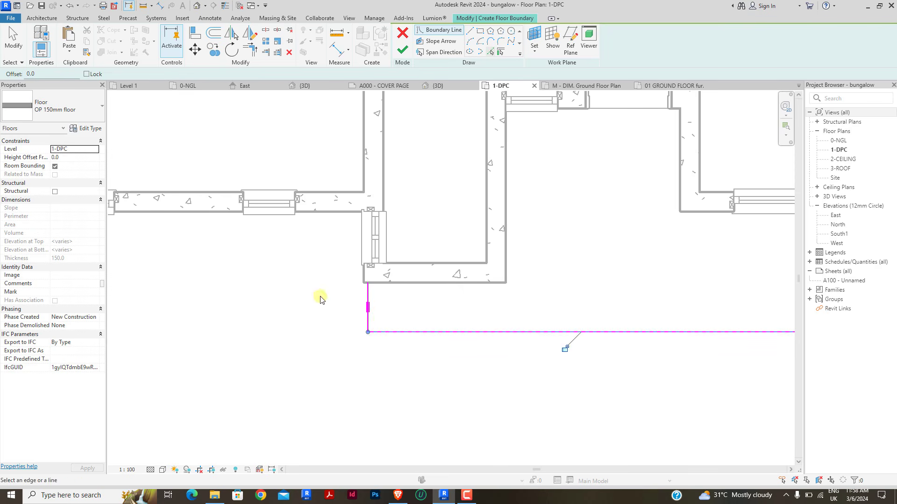
pyautogui.scroll(-3, 321, 298)
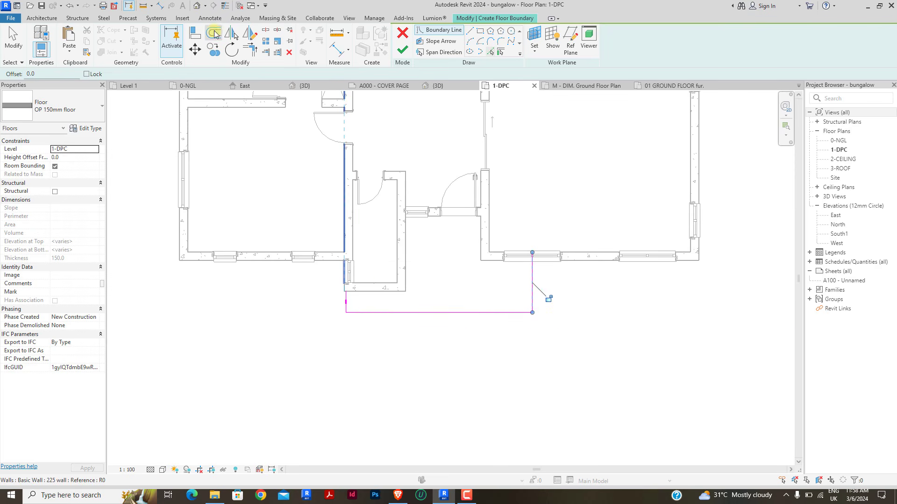
pyautogui.click(214, 33)
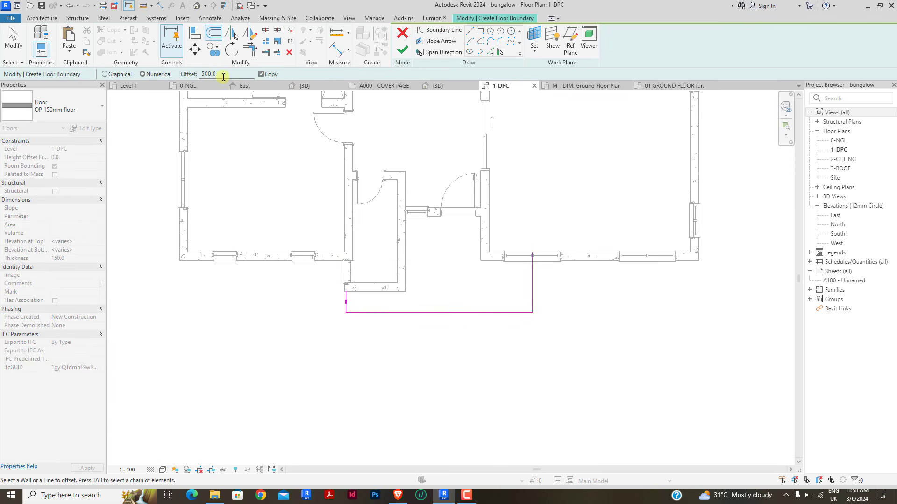
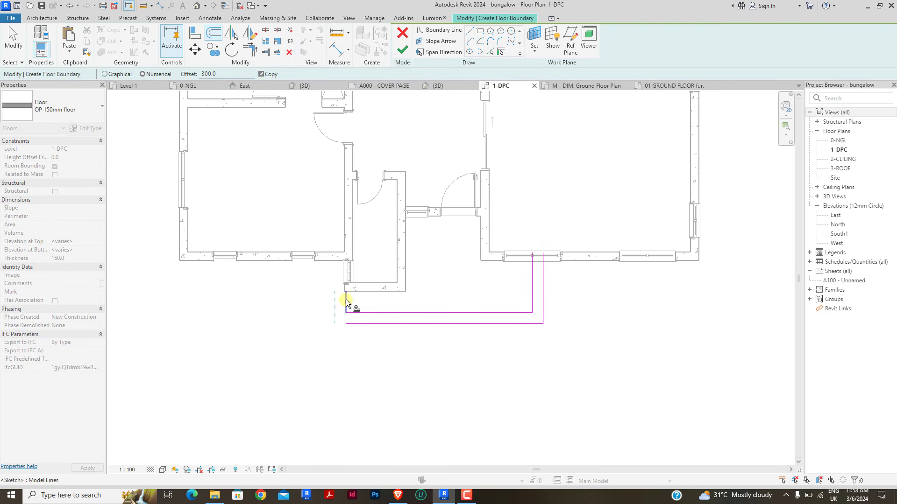
# Step: Draw closing boundary lines across both ends of the step outline, along the outer faces of the adjoining front walls
pyautogui.click(460, 35)
pyautogui.scroll(5, 556, 256)
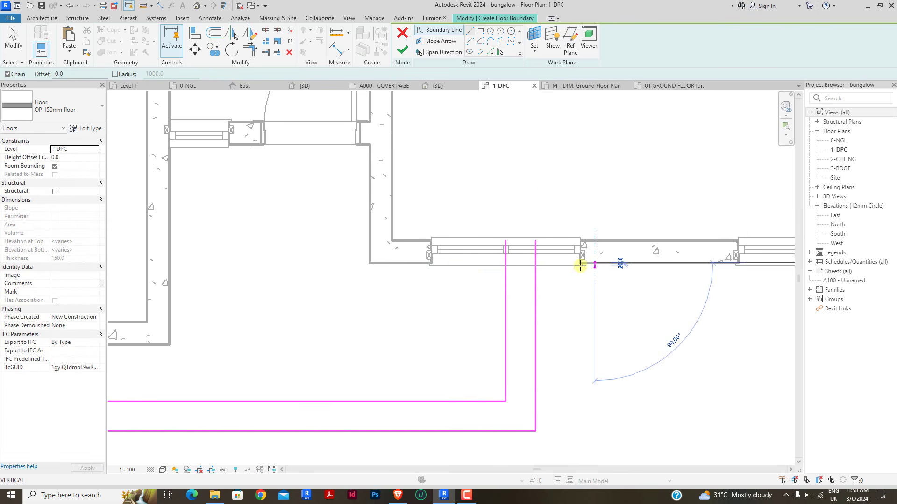
pyautogui.click(476, 262)
pyautogui.scroll(-2, 523, 238)
pyautogui.rightClick(545, 196)
pyautogui.click(569, 203)
pyautogui.scroll(-2, 572, 199)
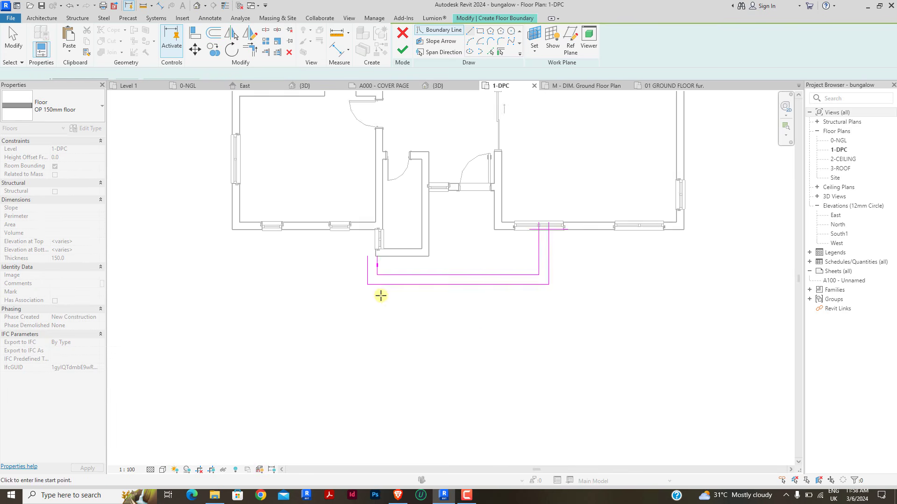
pyautogui.scroll(2, 380, 295)
pyautogui.click(382, 216)
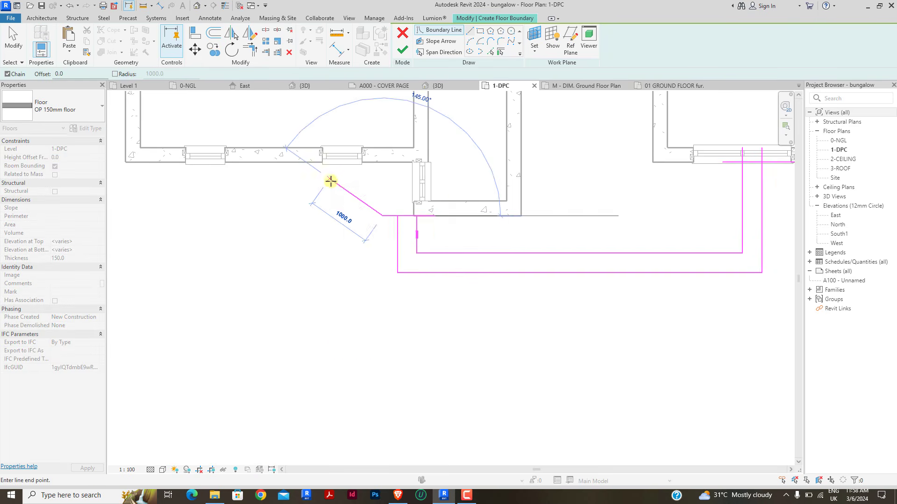
pyautogui.press('Escape')
pyautogui.press('Escape')
# Step: Trim both ends of the step outline into a closed U-shaped strip and finish the floor
pyautogui.scroll(-3, 423, 220)
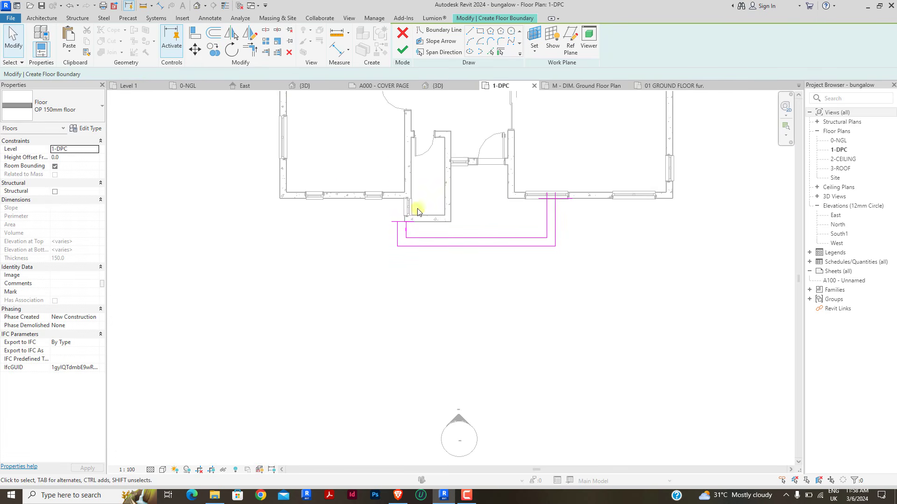
pyautogui.click(257, 49)
pyautogui.scroll(3, 439, 222)
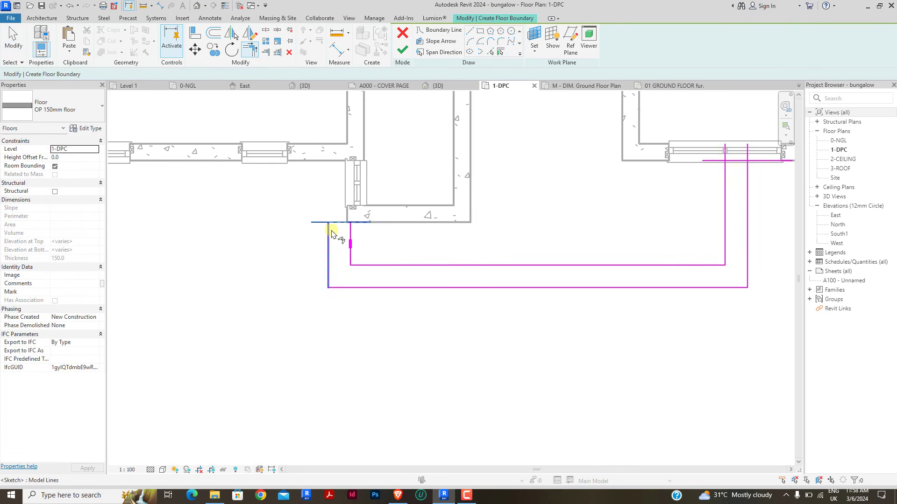
pyautogui.click(351, 235)
pyautogui.scroll(-2, 335, 267)
pyautogui.scroll(3, 663, 175)
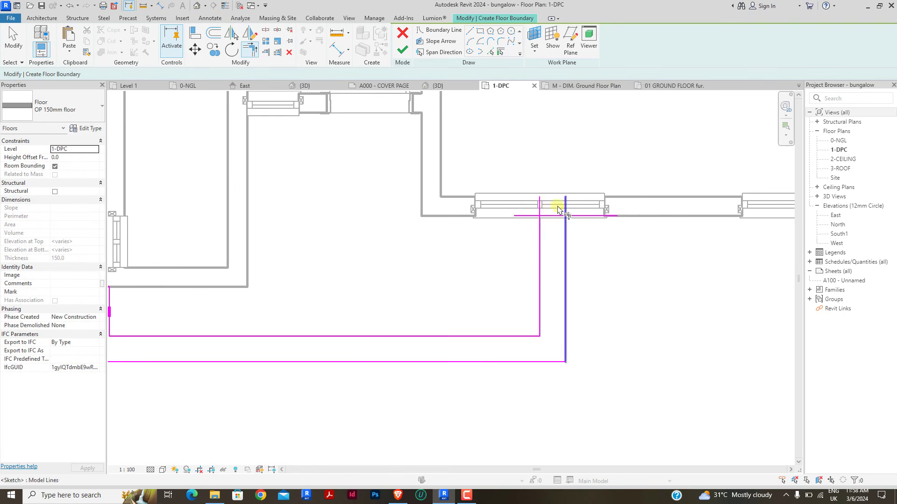
pyautogui.click(563, 234)
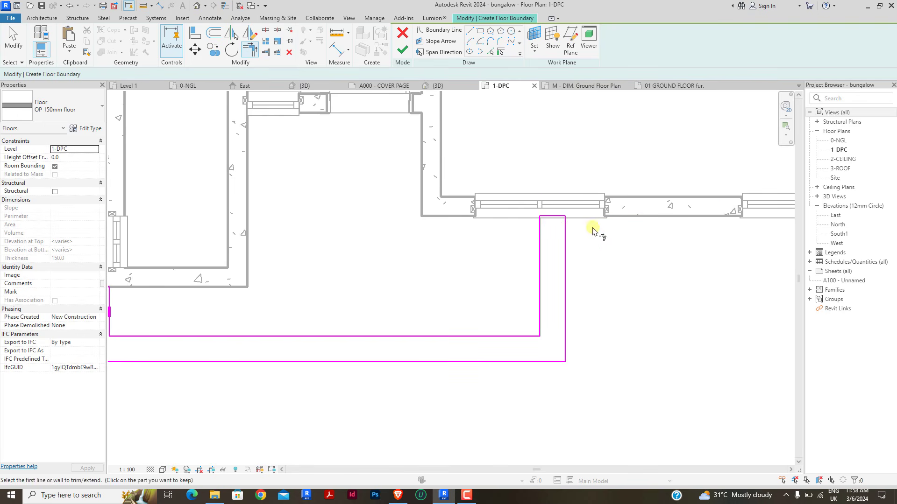
pyautogui.press('Escape')
pyautogui.scroll(-3, 620, 248)
pyautogui.click(402, 50)
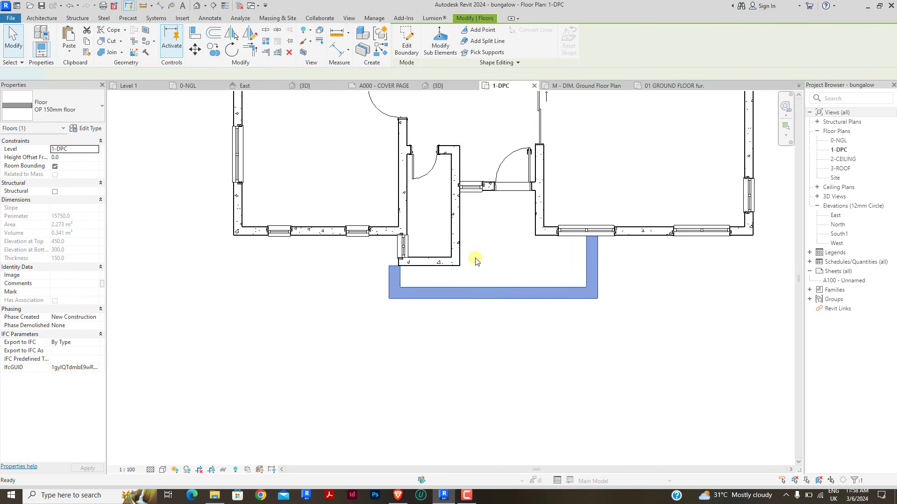
# Step: Start another matching floor traced from the first step's outer edges and the front wall faces, offsetting the step edges 300 mm outward
pyautogui.press('c')
pyautogui.press('s')
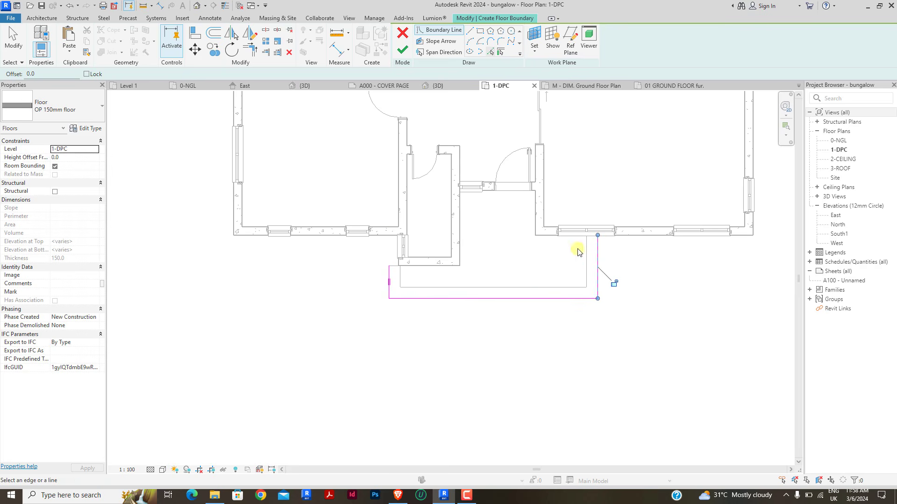
pyautogui.scroll(2, 389, 238)
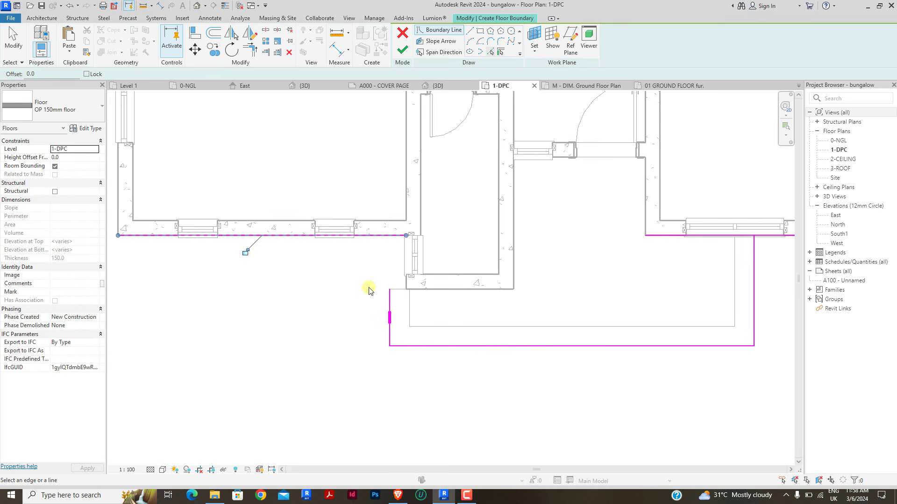
pyautogui.click(224, 34)
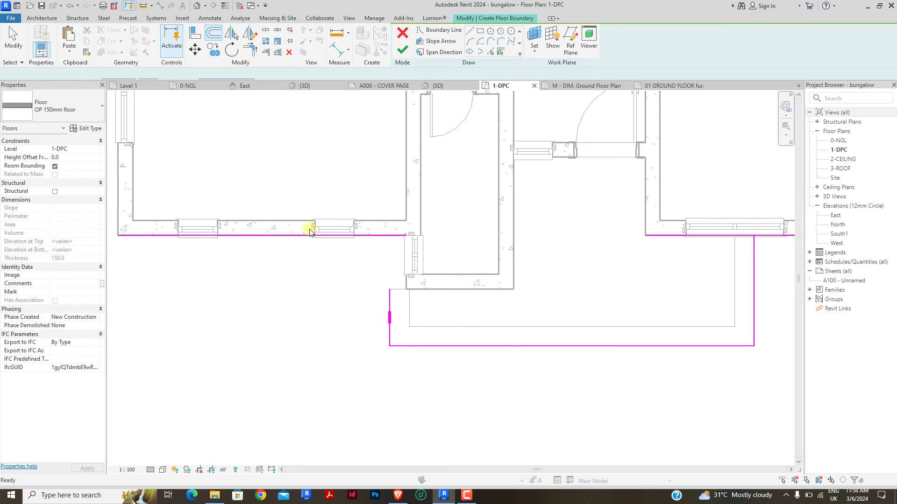
pyautogui.click(388, 306)
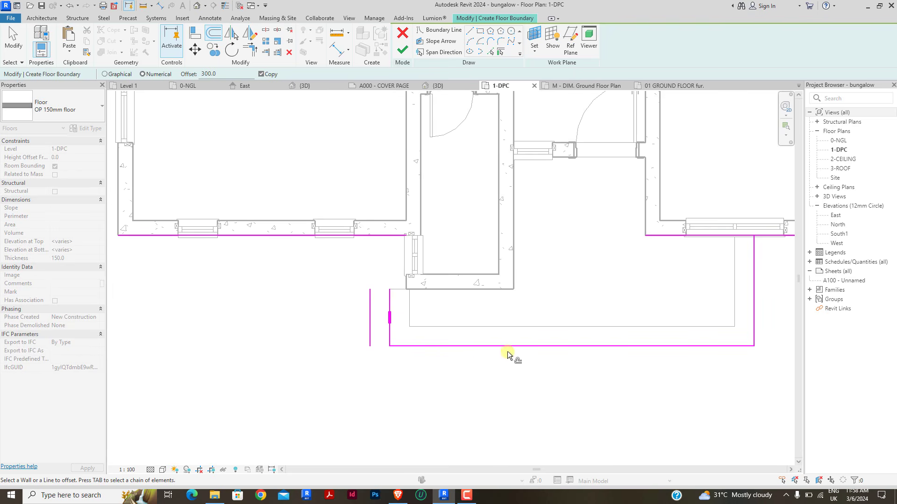
pyautogui.click(460, 339)
pyautogui.scroll(-2, 461, 335)
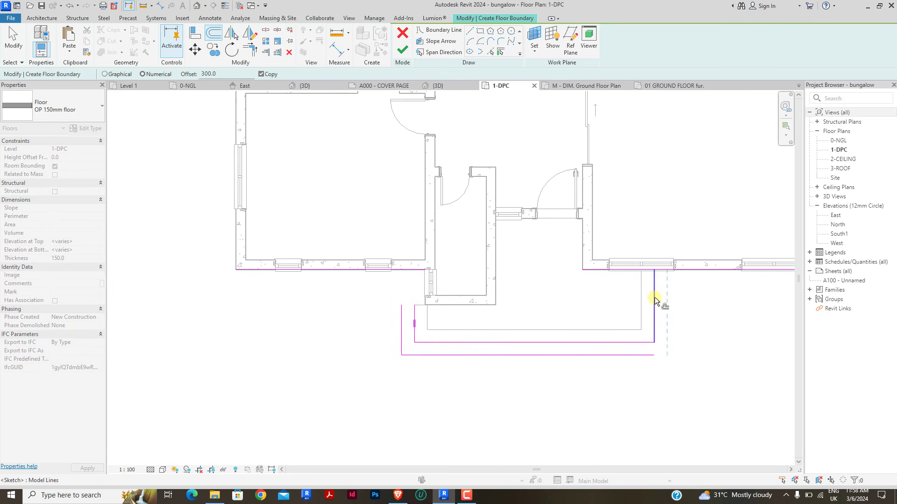
# Step: Trim the second step outline's left end to the outer face of the front wall, closing it across both step edges
pyautogui.click(253, 50)
pyautogui.scroll(2, 429, 272)
pyautogui.click(386, 340)
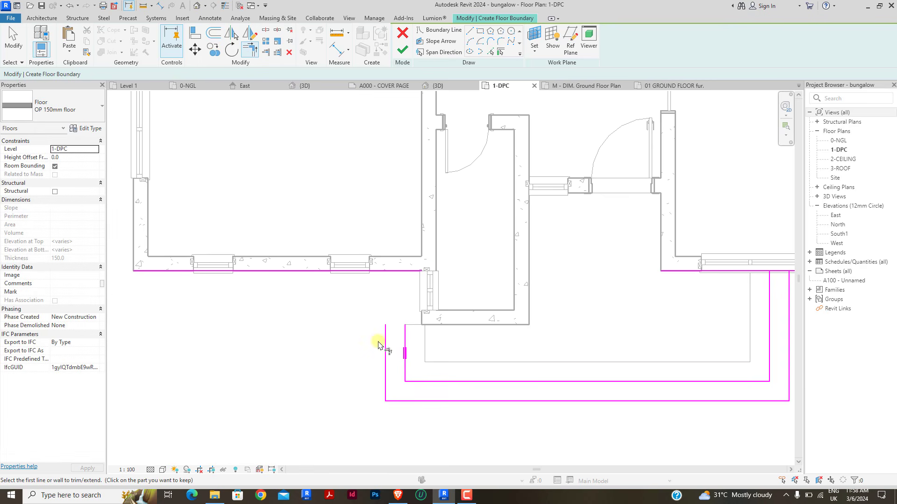
pyautogui.click(399, 271)
pyautogui.click(392, 273)
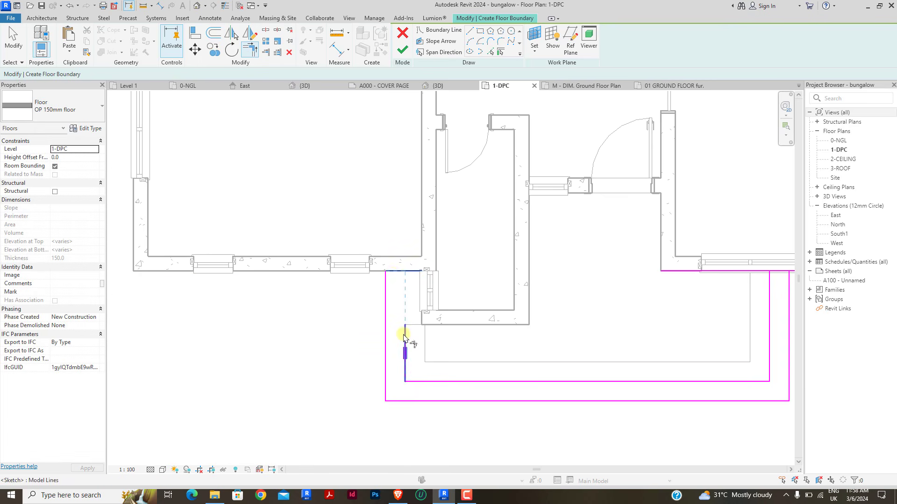
pyautogui.click(405, 336)
pyautogui.scroll(-3, 366, 282)
# Step: Trim the second step outline's right end against the front wall line to close the U-shaped strip, and finish the floor
pyautogui.scroll(3, 566, 295)
pyautogui.click(518, 283)
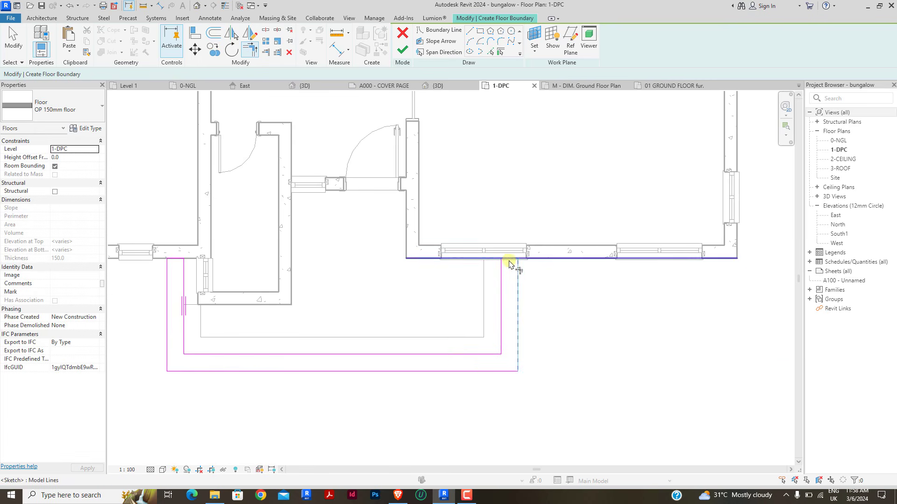
pyautogui.click(510, 259)
pyautogui.rightClick(492, 176)
pyautogui.click(511, 181)
pyautogui.rightClick(515, 178)
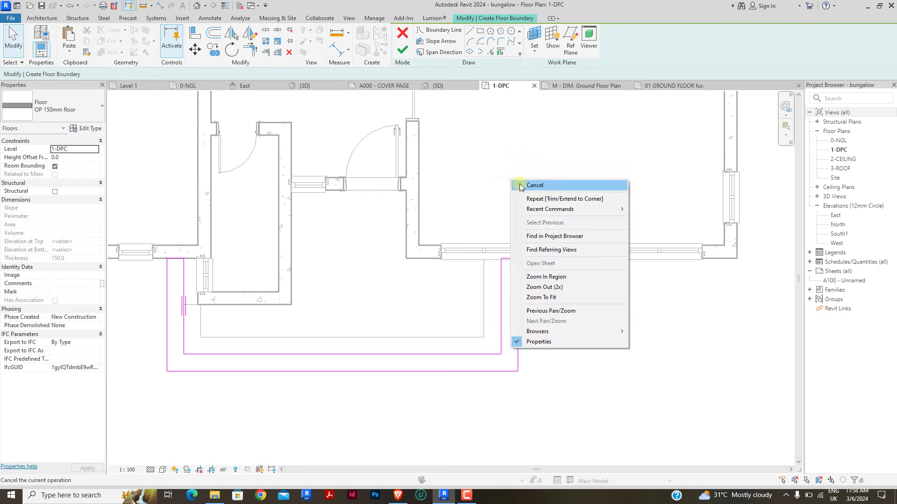
pyautogui.click(519, 183)
pyautogui.scroll(-2, 539, 244)
pyautogui.click(401, 52)
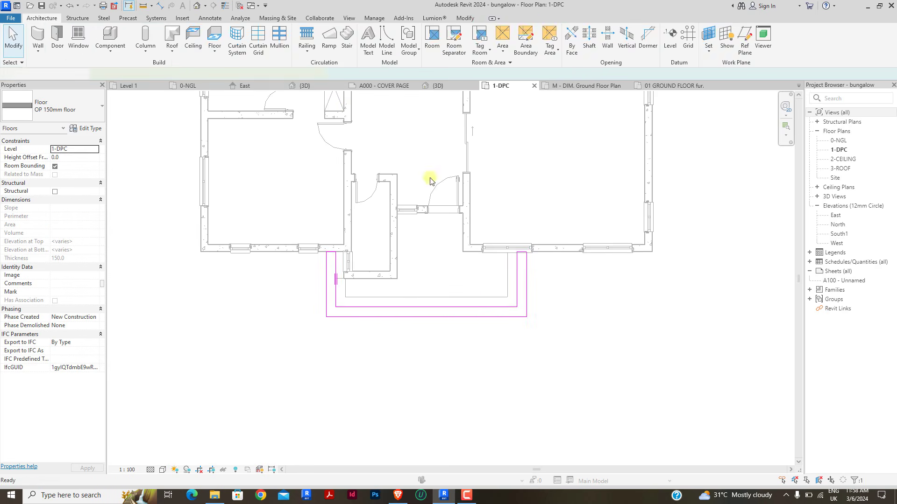
# Step: Edit the first step's floor boundary so its short left end extends up to the front wall face, and finish the edit
pyautogui.scroll(5, 304, 246)
pyautogui.click(379, 258)
pyautogui.doubleClick(379, 261)
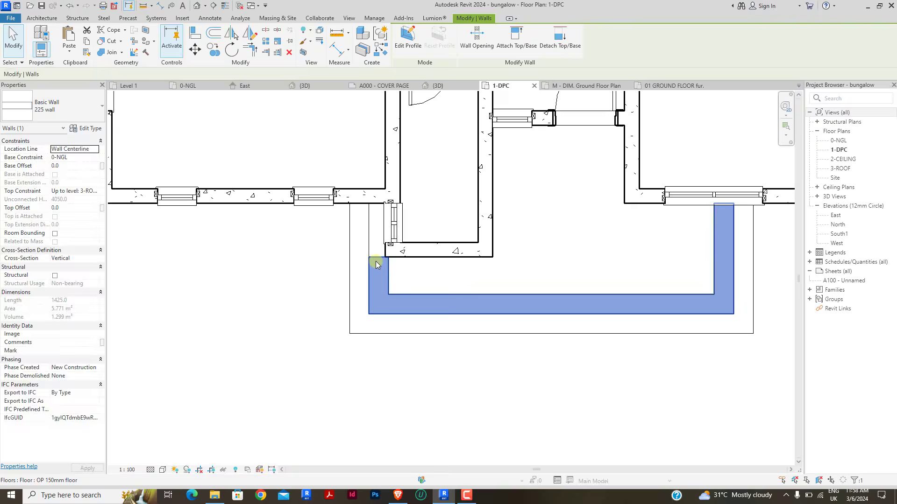
pyautogui.click(380, 223)
pyautogui.moveTo(380, 223); pyautogui.dragTo(380, 204)
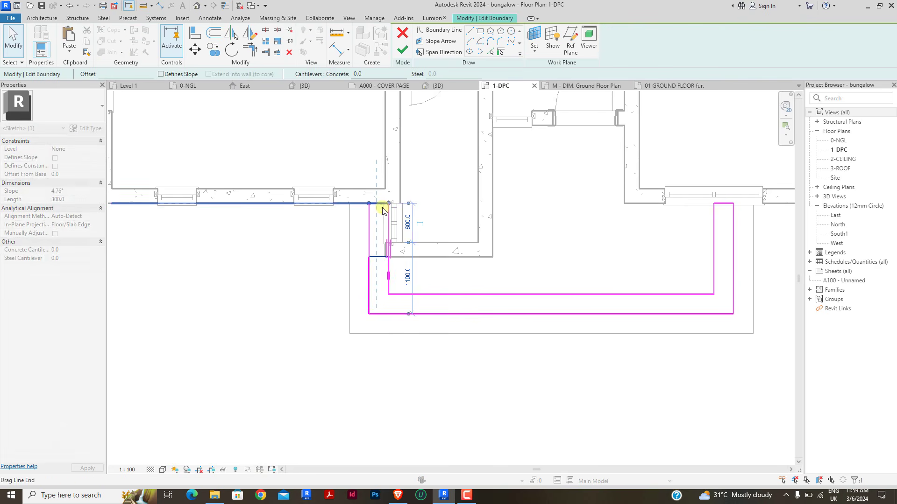
pyautogui.click(401, 51)
pyautogui.scroll(-3, 325, 296)
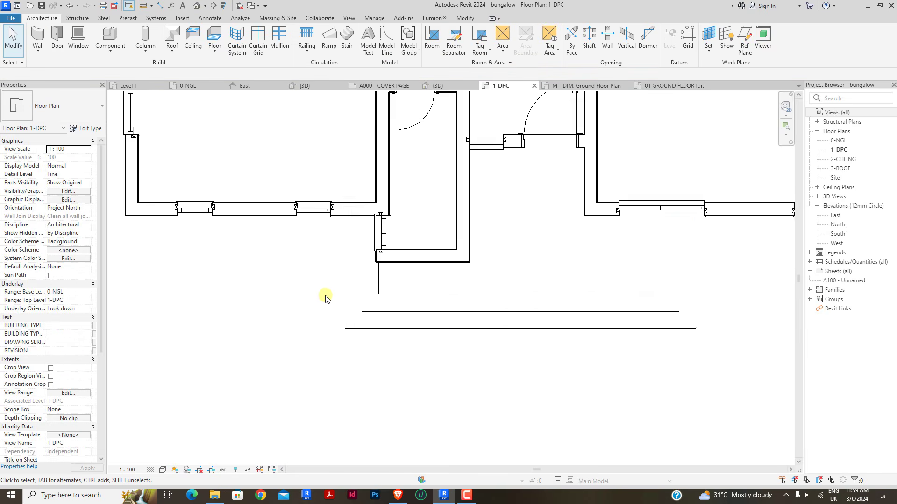
# Step: In the 3D view, set the outer entrance step's level to 0-NGL with a height offset of 150
pyautogui.click(318, 88)
pyautogui.scroll(5, 391, 366)
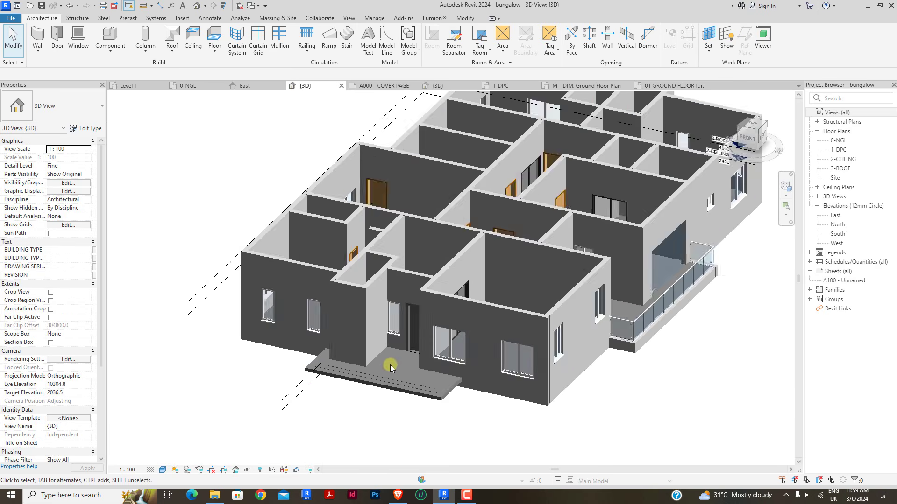
pyautogui.click(405, 369)
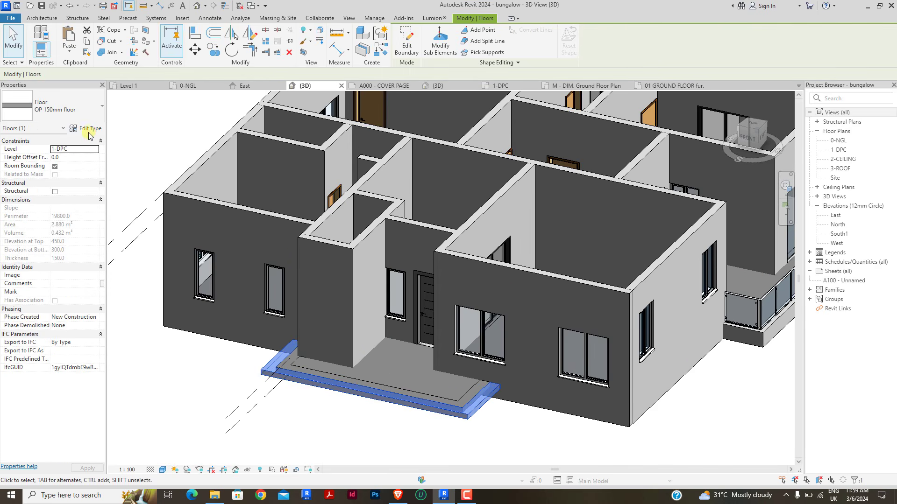
pyautogui.click(95, 150)
pyautogui.click(72, 158)
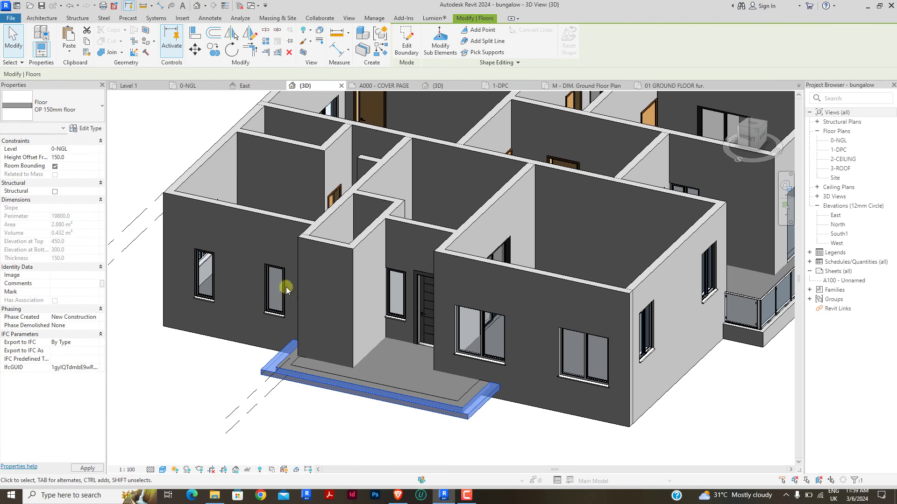
# Step: Reassign the inner entrance step to level 0-NGL and set its height offset so it sits between the outer step and the porch slab
pyautogui.click(298, 371)
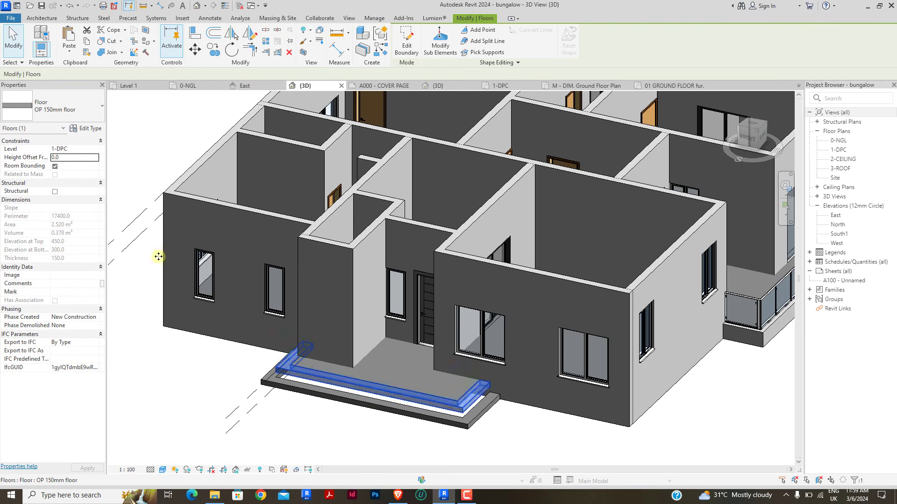
pyautogui.click(95, 150)
pyautogui.click(69, 160)
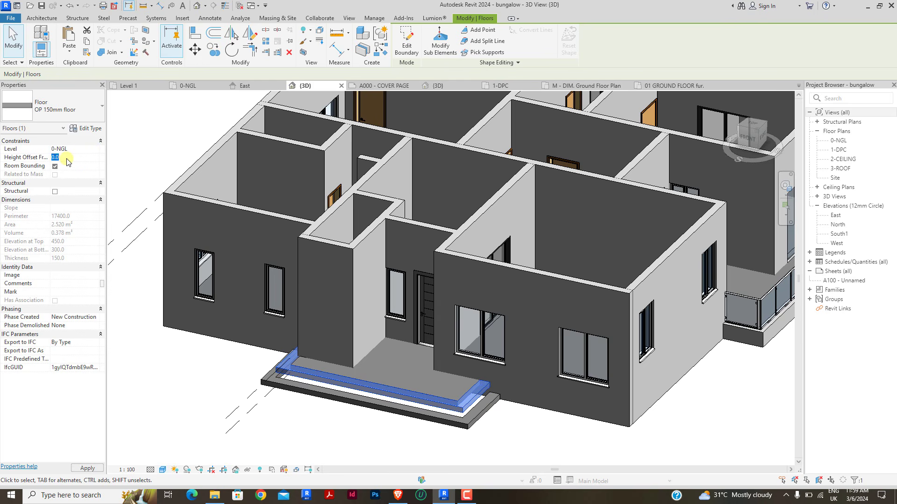
pyautogui.click(162, 140)
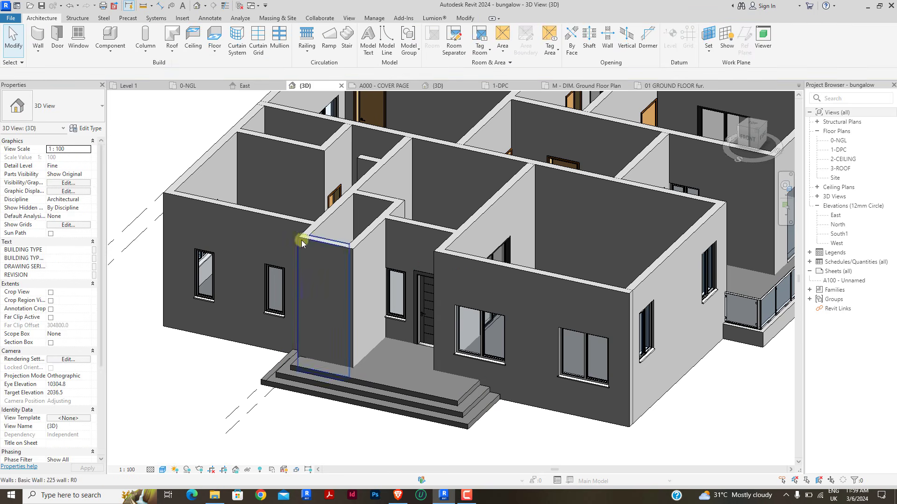
# Step: Examine the entrance steps and the whole bungalow from several sides in 3D
pyautogui.scroll(-2, 433, 280)
pyautogui.keyDown('shift'); pyautogui.moveTo(378, 390); pyautogui.dragTo(498, 426, button='middle'); pyautogui.keyUp('shift')
pyautogui.scroll(-2, 550, 354)
pyautogui.keyDown('shift'); pyautogui.moveTo(551, 355); pyautogui.dragTo(547, 389, button='middle'); pyautogui.keyUp('shift')
pyautogui.scroll(5, 563, 365)
pyautogui.scroll(-2, 636, 371)
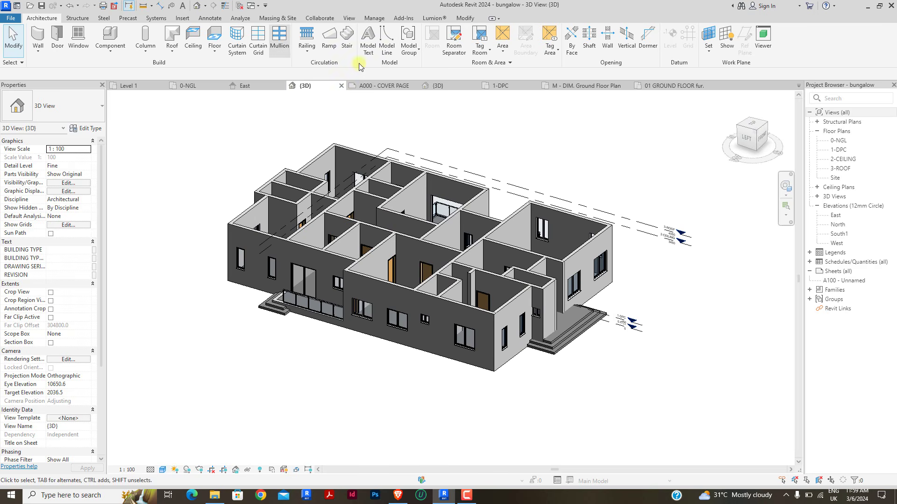
# Step: In the 1-DPC plan, select all visible 600MM CASEMENT WINDOW instances and set their sill height to 1500
pyautogui.click(498, 85)
pyautogui.scroll(-3, 416, 308)
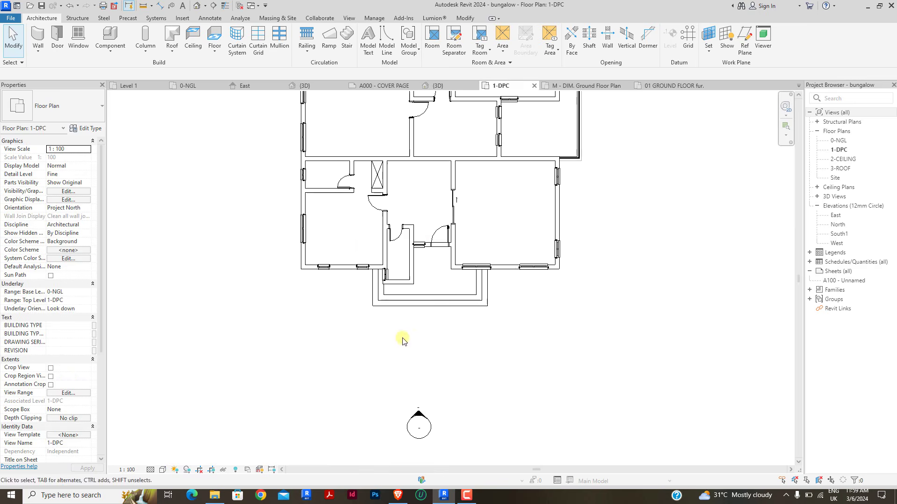
pyautogui.scroll(-2, 423, 291)
pyautogui.scroll(3, 412, 109)
pyautogui.scroll(2, 414, 125)
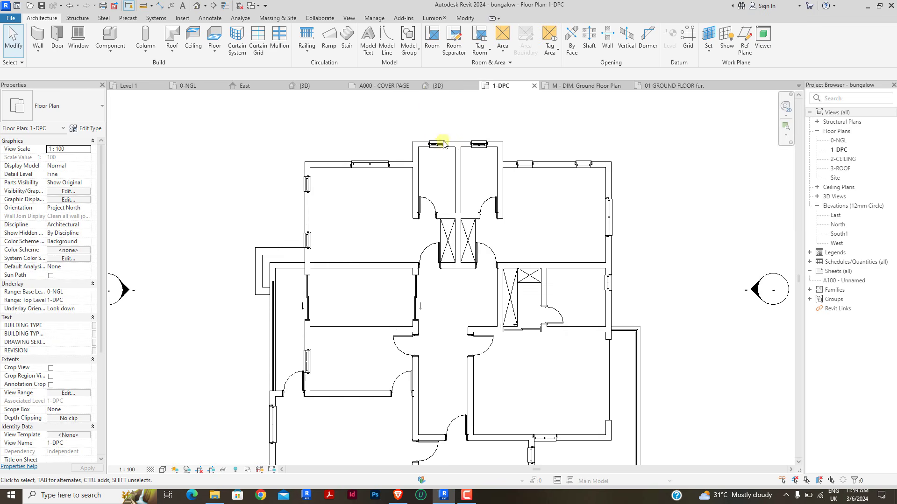
pyautogui.scroll(1, 446, 148)
pyautogui.click(434, 146)
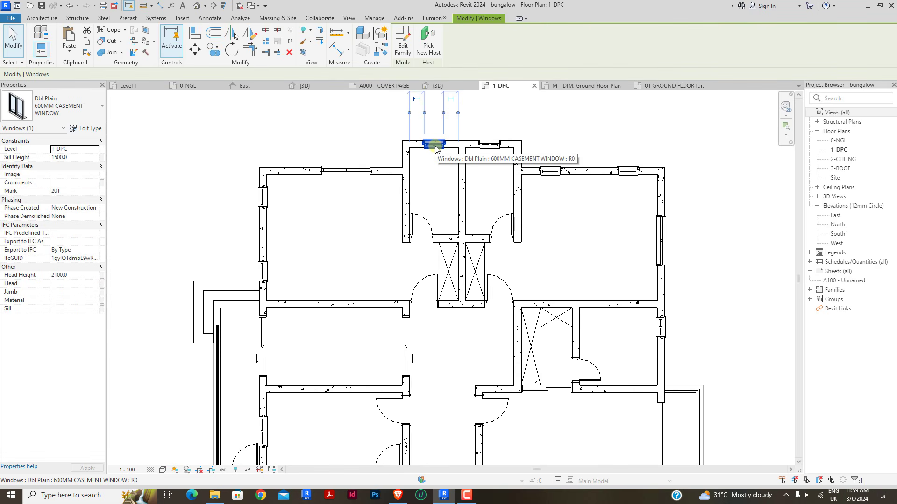
pyautogui.rightClick(435, 148)
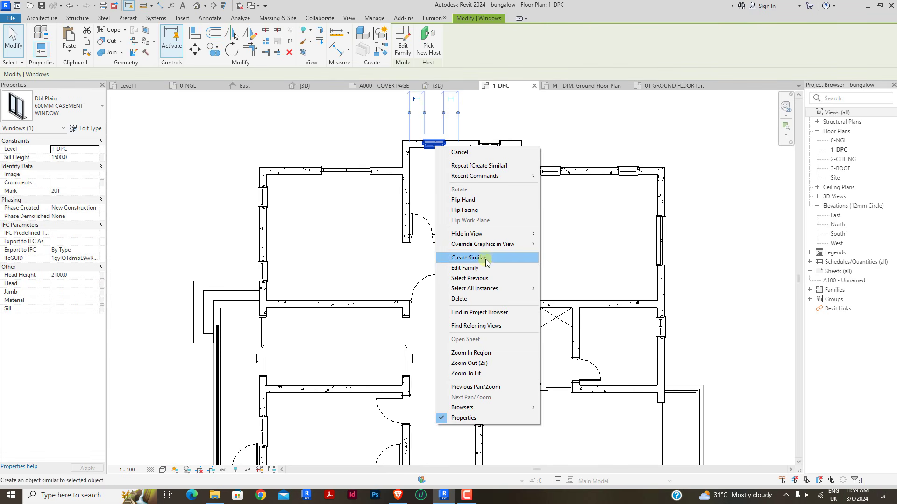
pyautogui.moveTo(486, 290)
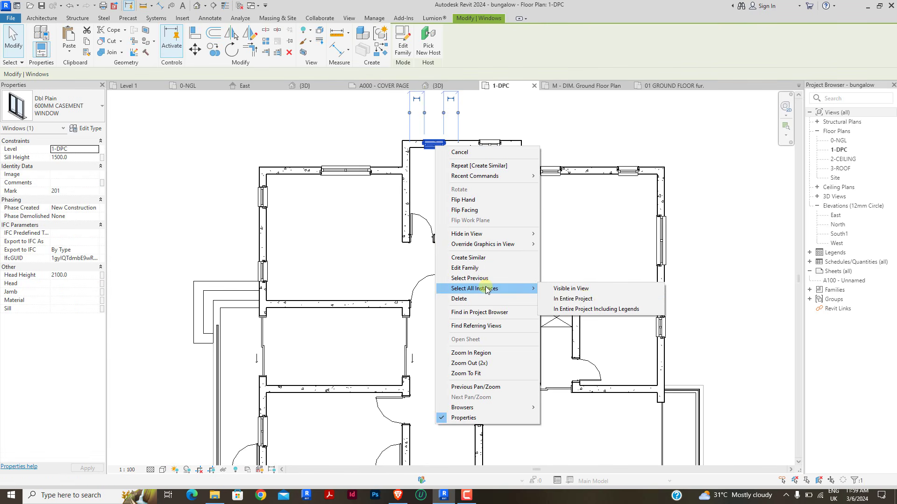
pyautogui.click(588, 290)
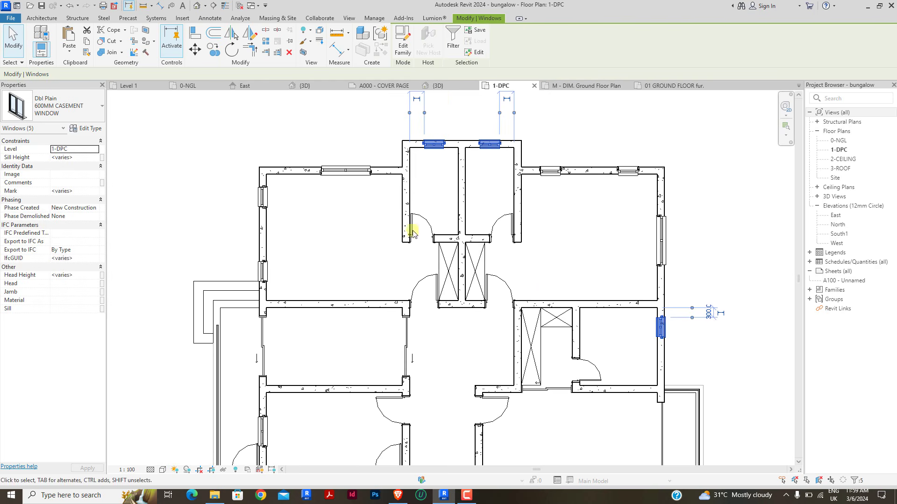
pyautogui.scroll(-3, 465, 180)
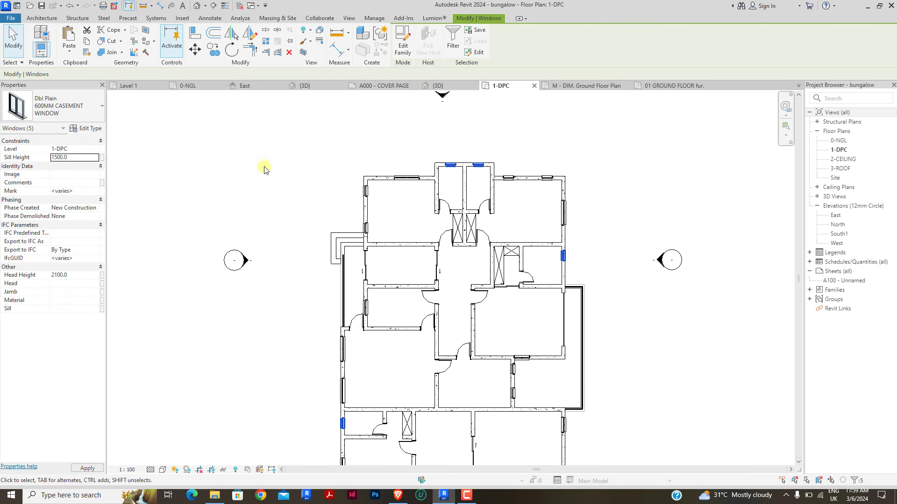
pyautogui.press('Escape')
# Step: Select all visible Dbl Plain 1500MM windows and set their sill height to 600
pyautogui.scroll(2, 355, 159)
pyautogui.click(393, 157)
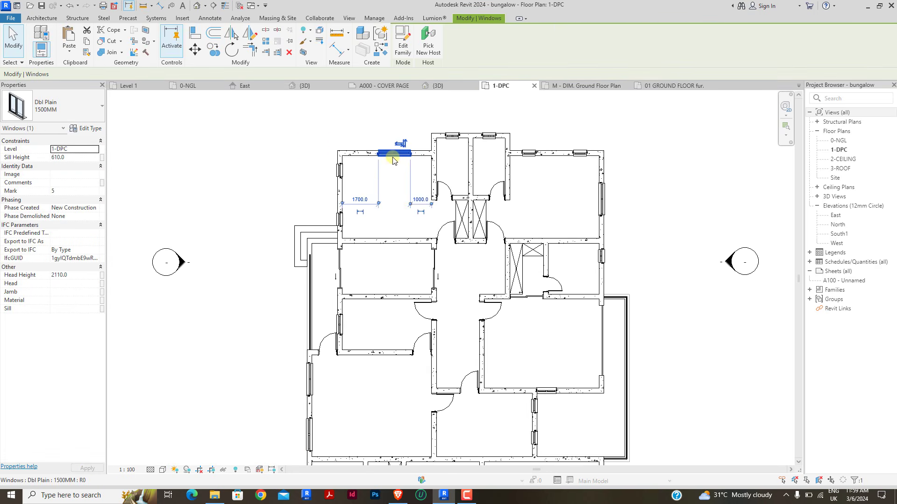
pyautogui.rightClick(392, 158)
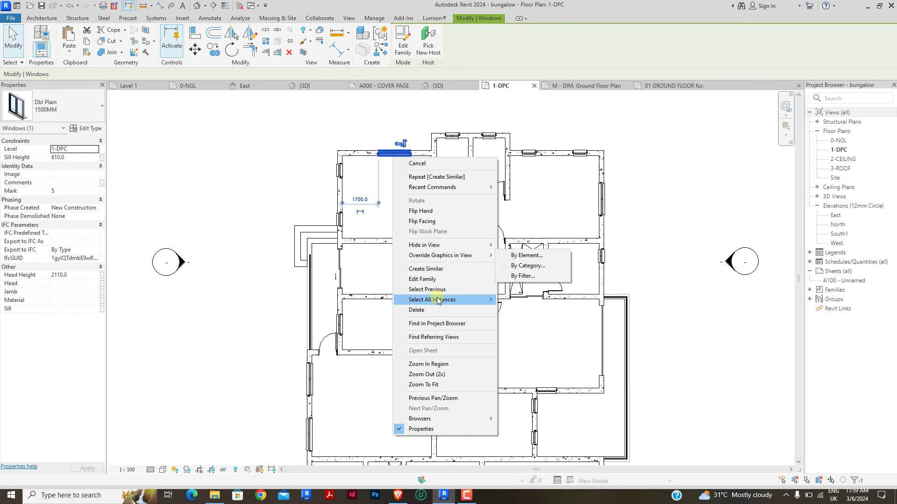
pyautogui.moveTo(437, 300)
pyautogui.click(521, 299)
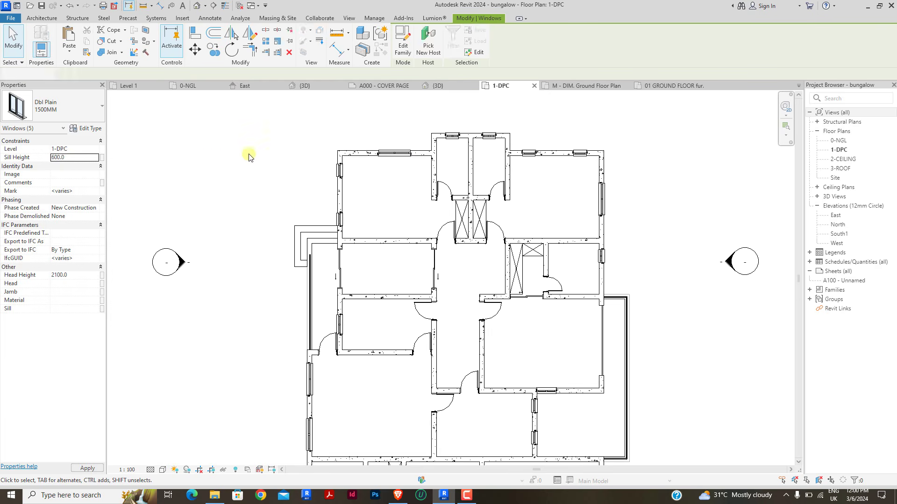
pyautogui.click(281, 166)
# Step: Select all 600MM LONG PLAIN WINDOW instances in the entire project to adjust their sill height
pyautogui.click(339, 171)
pyautogui.rightClick(337, 174)
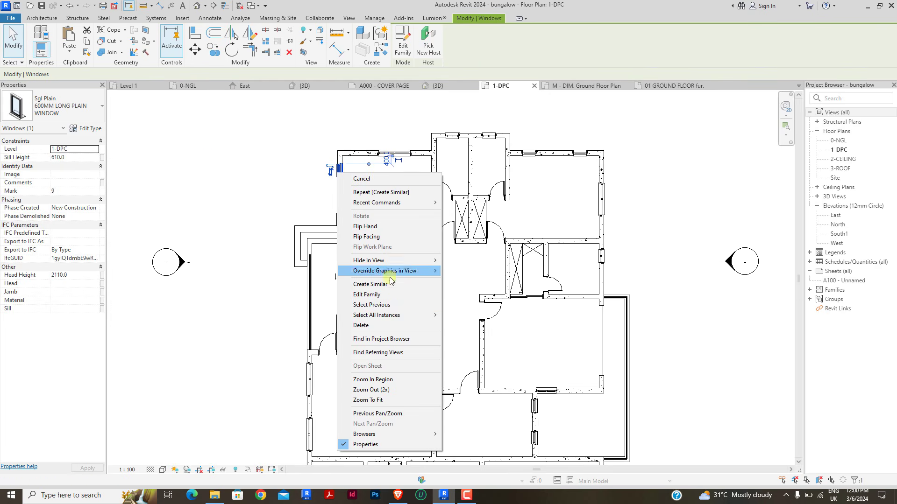
pyautogui.moveTo(398, 317)
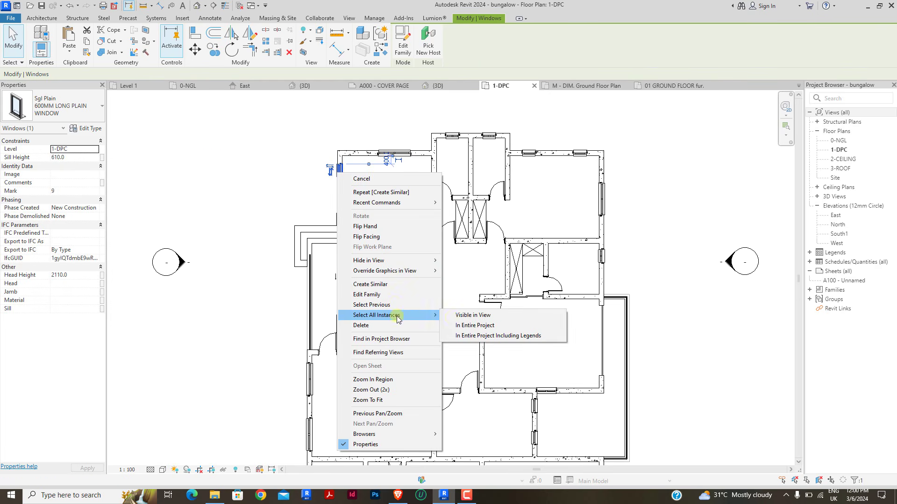
pyautogui.click(476, 326)
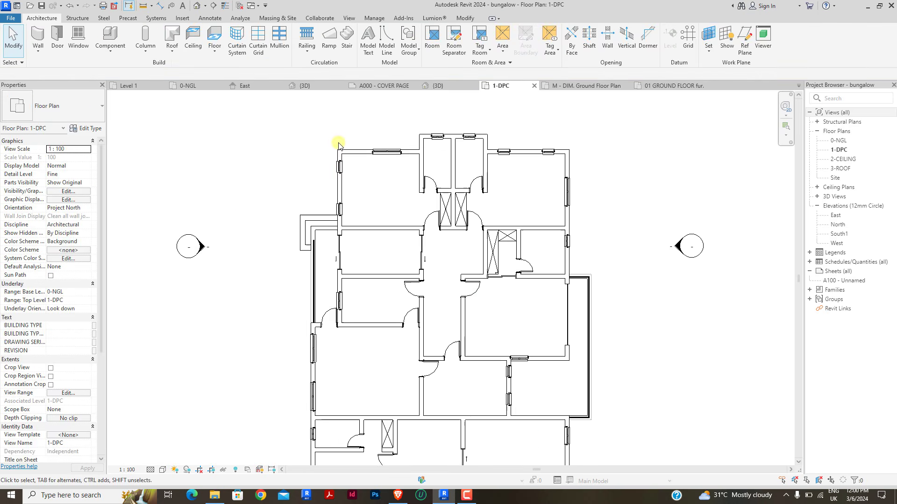
# Step: Select all visible Dbl Plain 1500MM 2 windows and set their sill height to 900
pyautogui.click(355, 193)
pyautogui.rightClick(356, 194)
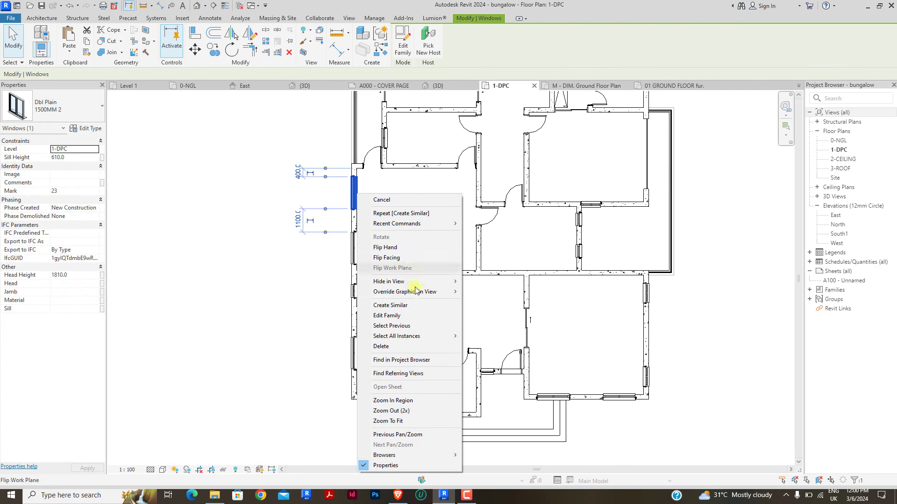
pyautogui.moveTo(421, 336)
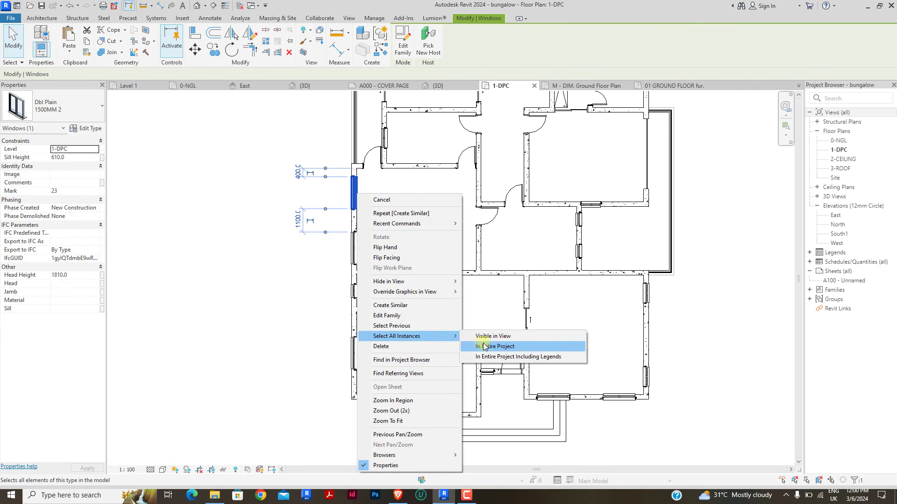
pyautogui.click(491, 336)
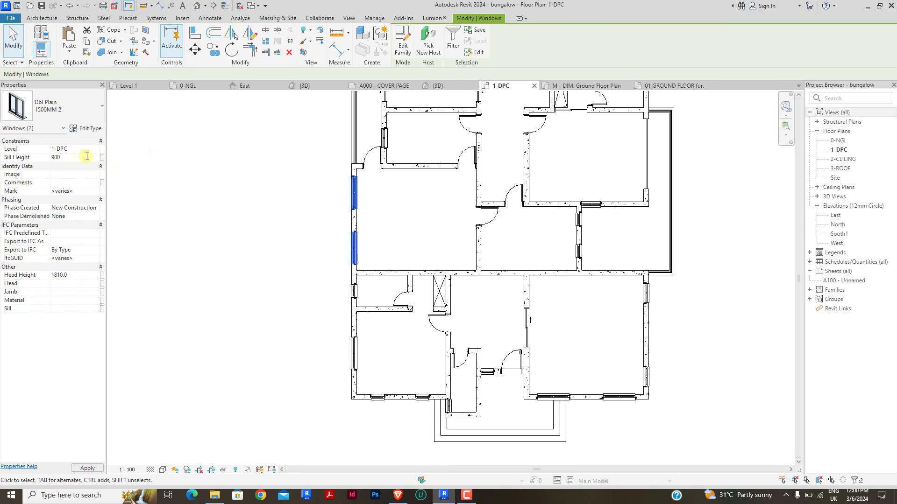
pyautogui.click(226, 149)
# Step: Check the sill and head heights of the windows in the front rooms and around the entrance
pyautogui.moveTo(284, 202); pyautogui.dragTo(281, 128, button='middle')
pyautogui.scroll(1, 281, 127)
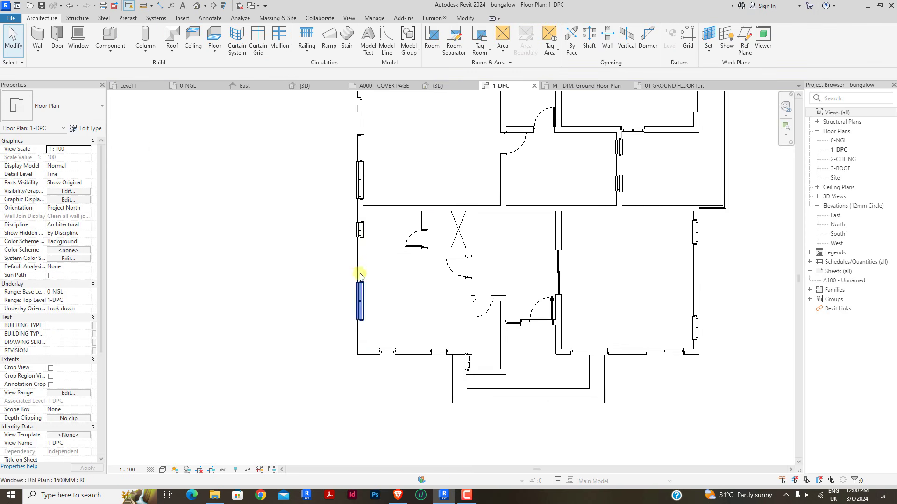
pyautogui.click(362, 298)
pyautogui.scroll(-2, 264, 356)
pyautogui.click(195, 322)
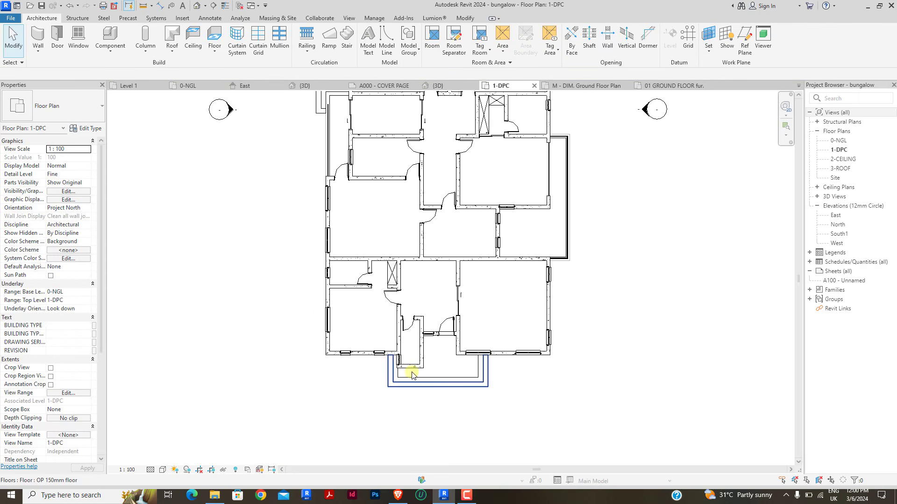
pyautogui.scroll(3, 381, 364)
pyautogui.click(411, 355)
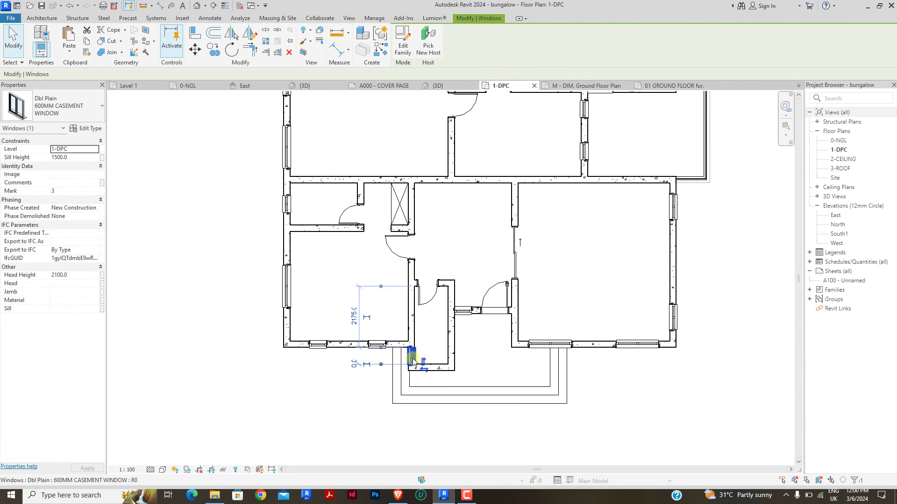
pyautogui.click(466, 313)
pyautogui.scroll(-3, 412, 359)
pyautogui.scroll(2, 560, 309)
pyautogui.click(574, 273)
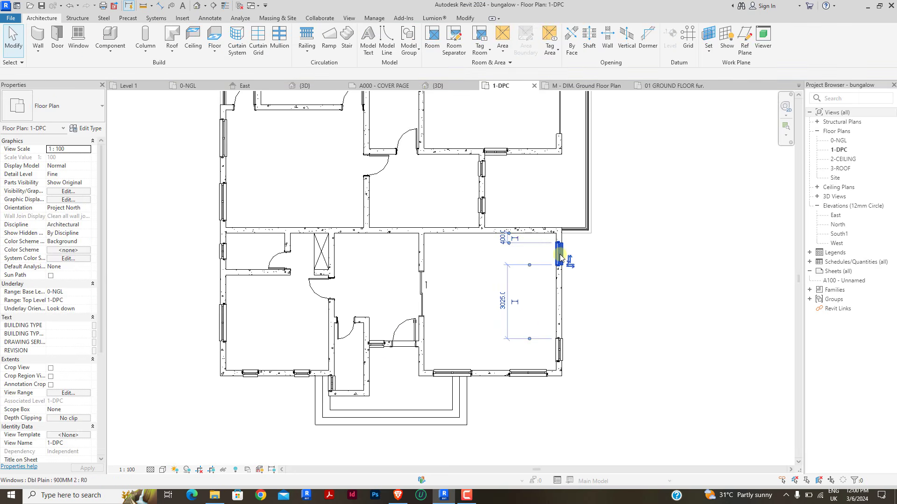
# Step: Select all visible Dbl Plain 900MM 2 windows and set their sill height to 600
pyautogui.rightClick(560, 257)
pyautogui.moveTo(629, 354)
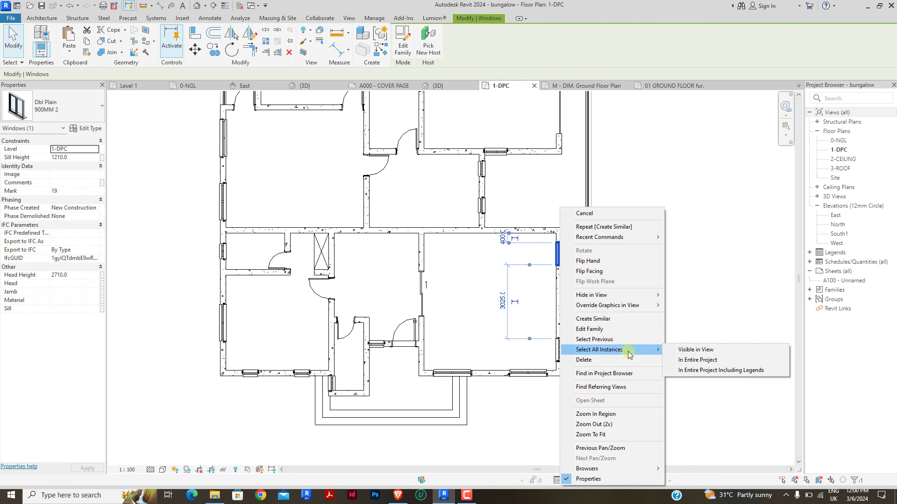
pyautogui.click(696, 350)
pyautogui.scroll(-2, 503, 254)
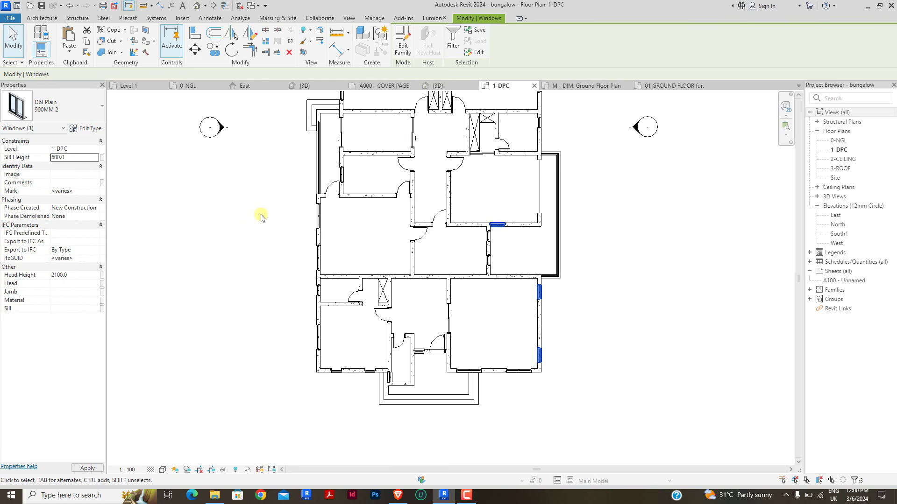
pyautogui.press('Escape')
# Step: Check the sill and head heights of the Dbl Plain 900MM window beside the left-side veranda
pyautogui.click(339, 171)
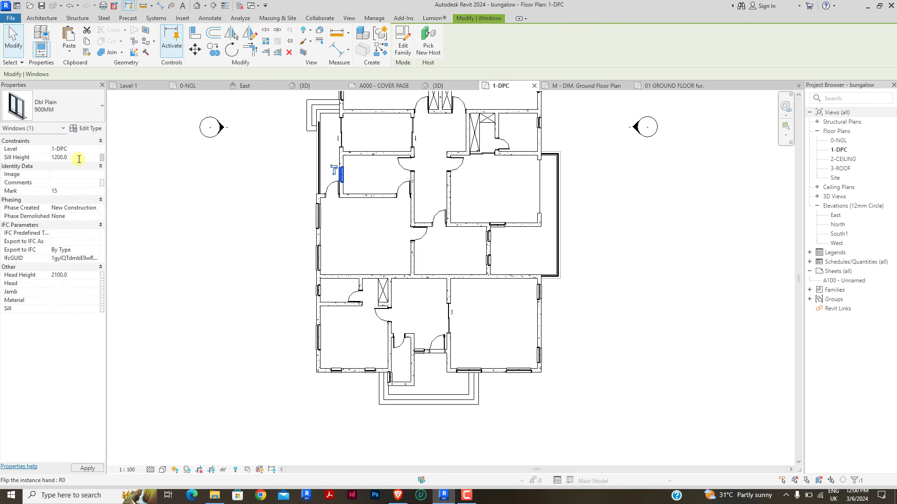
pyautogui.click(213, 200)
pyautogui.scroll(-2, 374, 250)
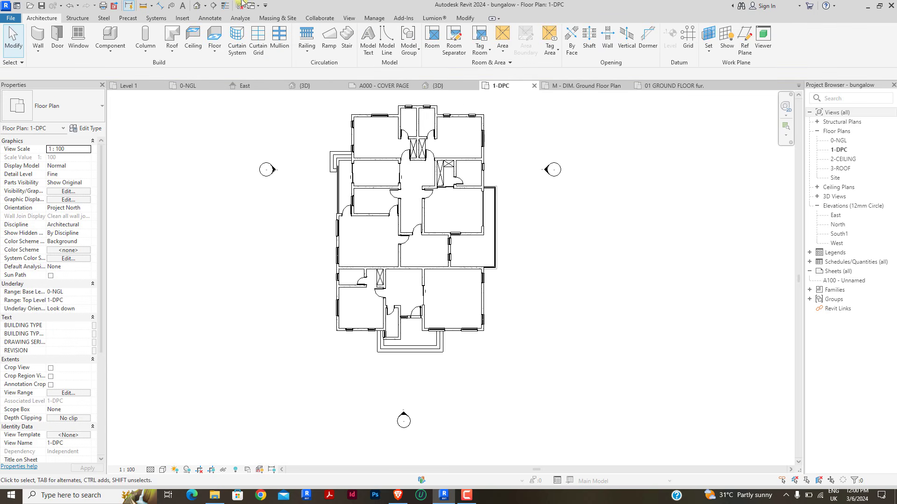
# Step: Examine the window heights in the 3D model from the left, front and right sides and around the verandas
pyautogui.click(311, 87)
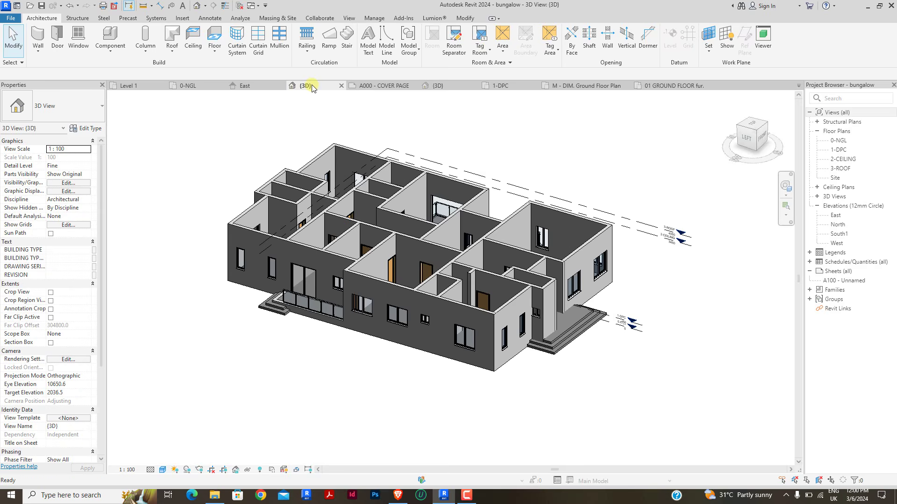
pyautogui.keyDown('shift'); pyautogui.moveTo(464, 342); pyautogui.dragTo(691, 180, button='middle'); pyautogui.keyUp('shift')
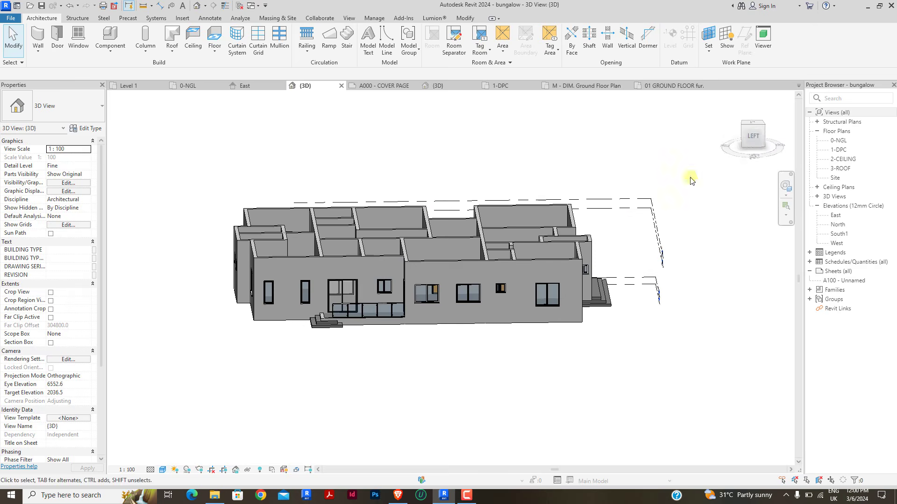
pyautogui.click(753, 135)
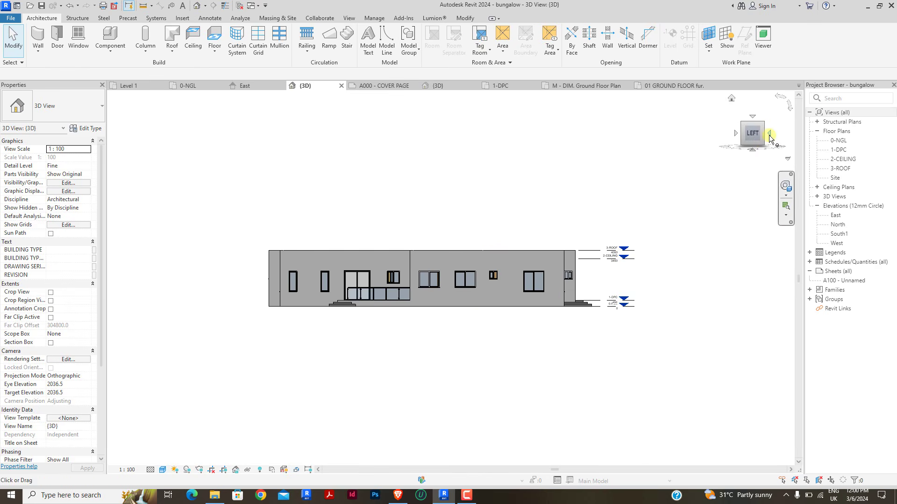
pyautogui.click(769, 134)
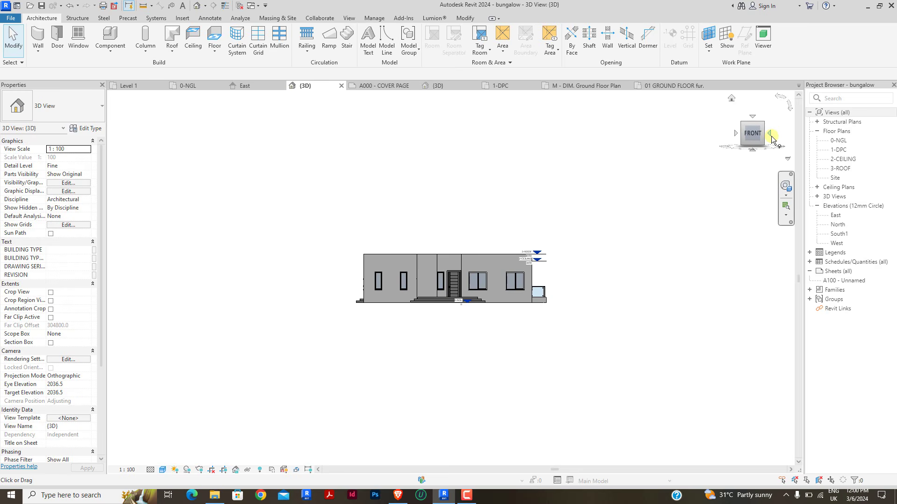
pyautogui.click(770, 135)
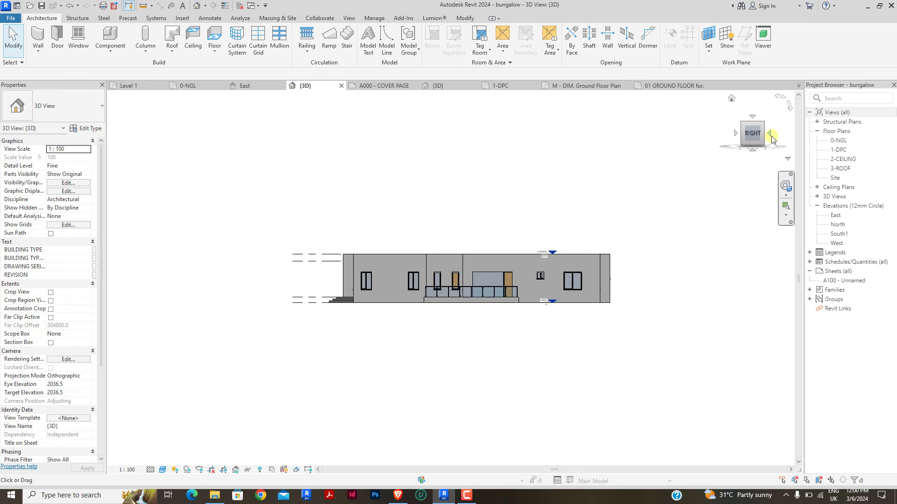
pyautogui.click(771, 135)
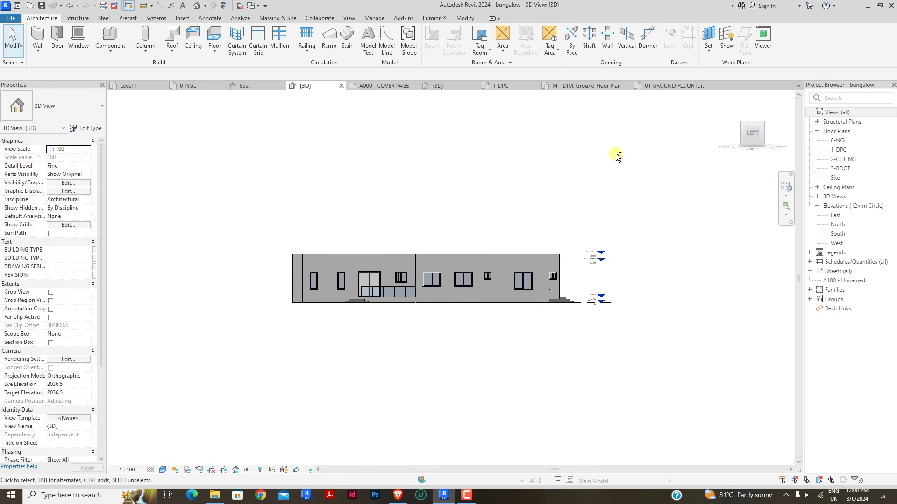
pyautogui.keyDown('shift'); pyautogui.moveTo(607, 172); pyautogui.dragTo(377, 239, button='middle'); pyautogui.keyUp('shift')
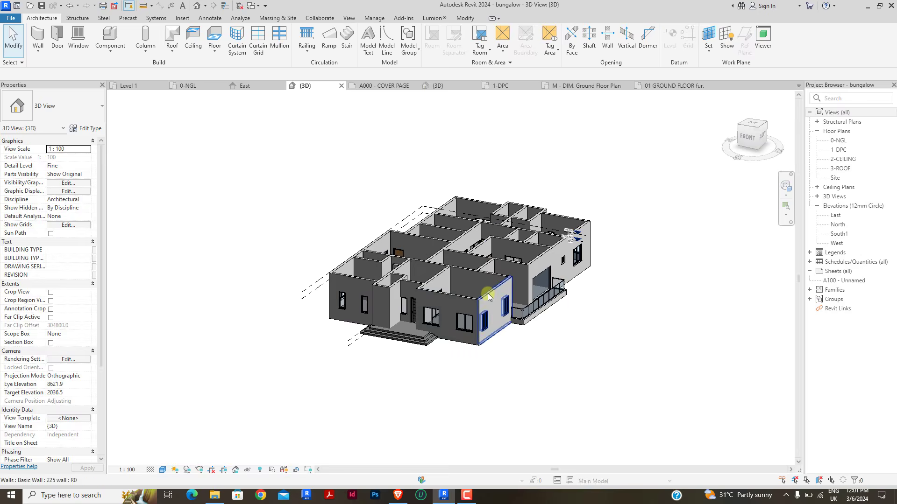
pyautogui.keyDown('shift'); pyautogui.moveTo(489, 297); pyautogui.dragTo(561, 320, button='middle'); pyautogui.keyUp('shift')
pyautogui.scroll(3, 562, 304)
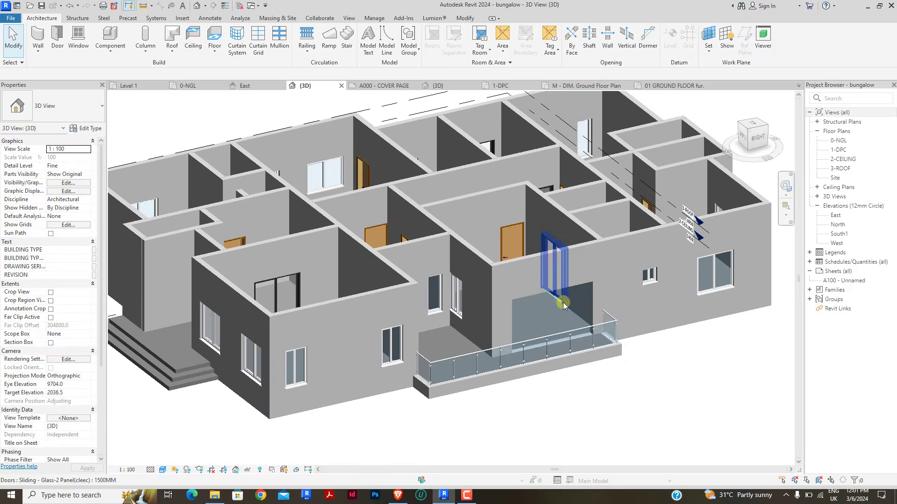
# Step: Facing the right side in 3D, divide the veranda curtain wall with four full-height vertical grid lines spaced 600, 600, 900 and 600 mm
pyautogui.click(580, 291)
pyautogui.click(754, 138)
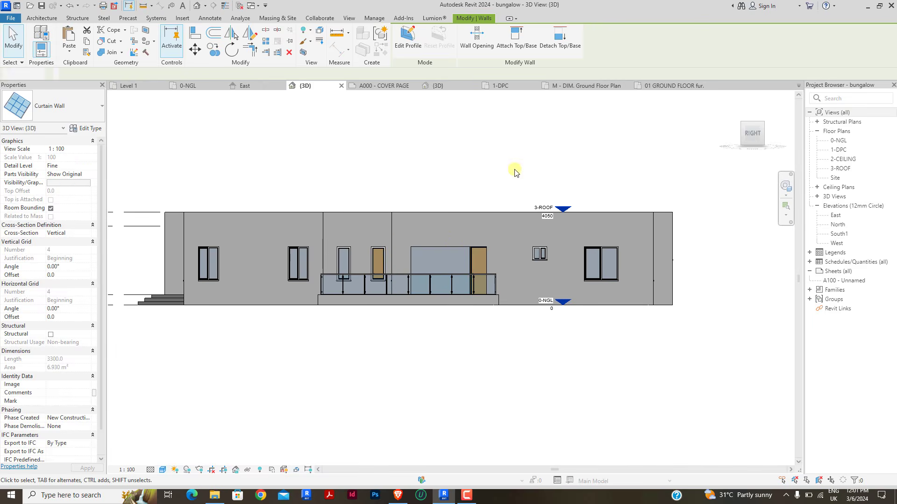
pyautogui.click(517, 172)
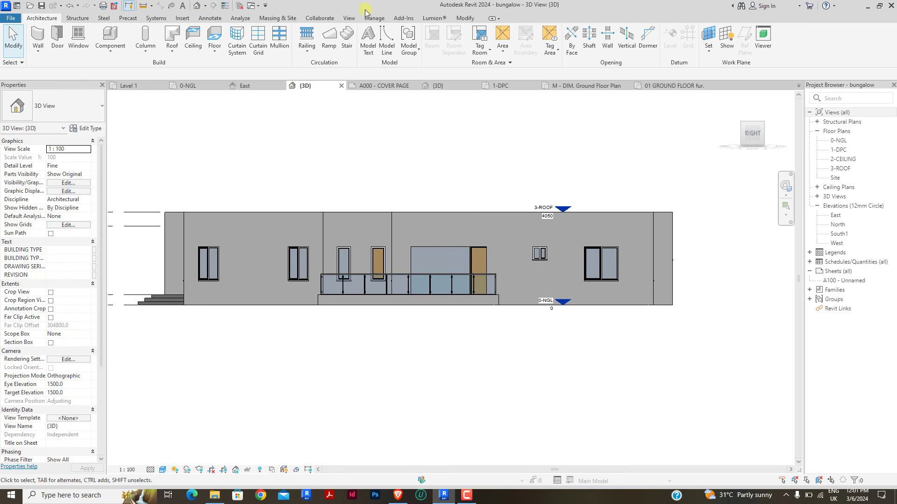
pyautogui.moveTo(473, 239)
pyautogui.keyDown('shift'); pyautogui.mouseDown(button='middle')
pyautogui.moveTo(135, 166)
pyautogui.moveTo(299, 187)
pyautogui.moveTo(719, 140)
pyautogui.mouseUp(button='middle'); pyautogui.keyUp('shift')
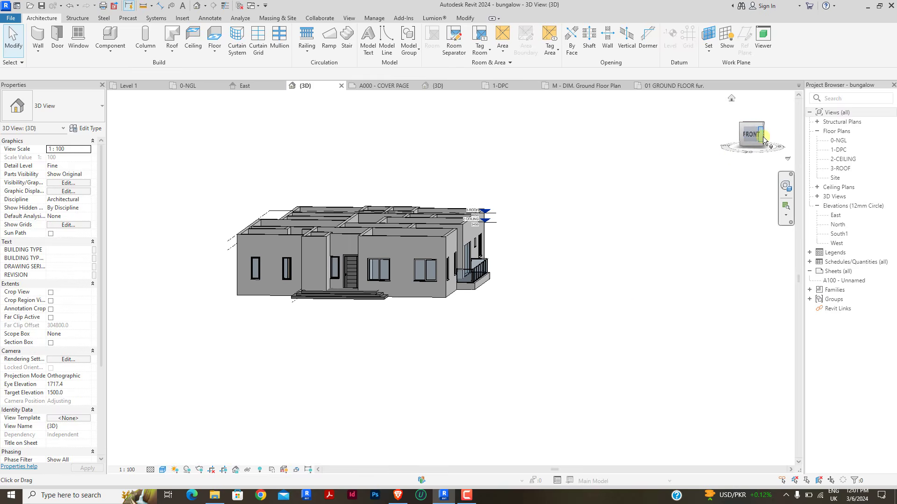
pyautogui.click(763, 138)
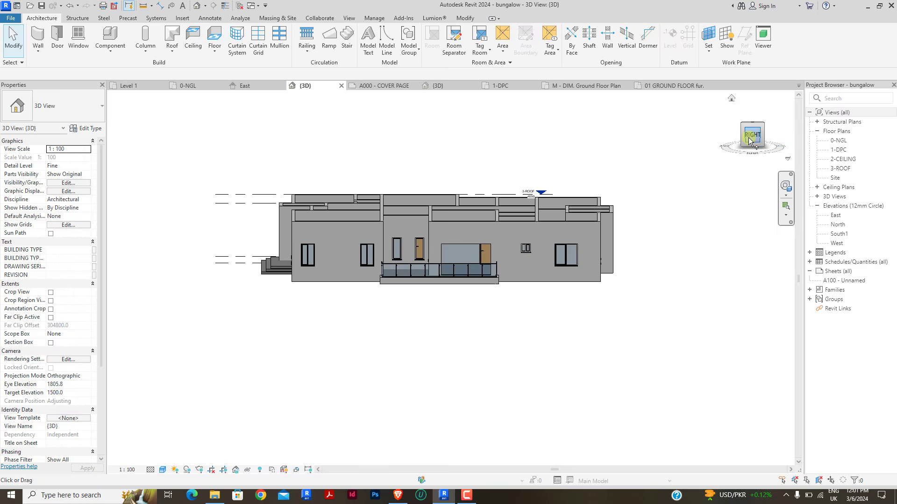
pyautogui.scroll(8, 577, 276)
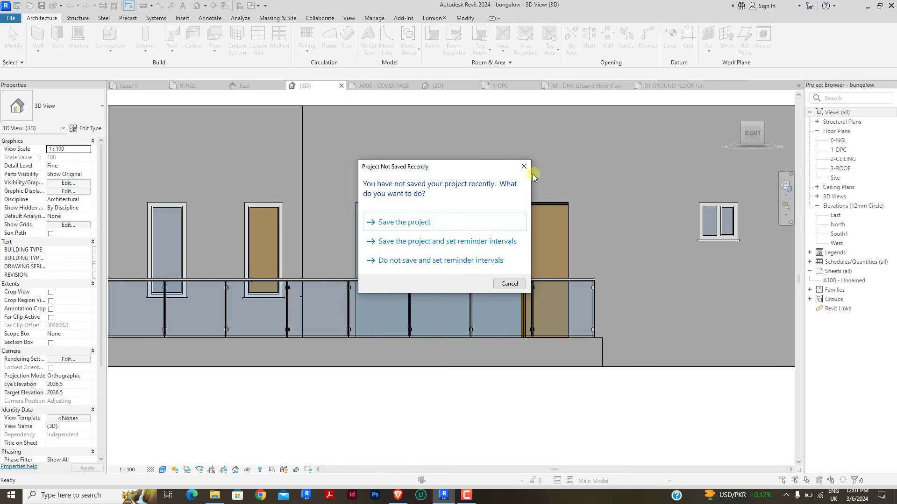
pyautogui.click(527, 171)
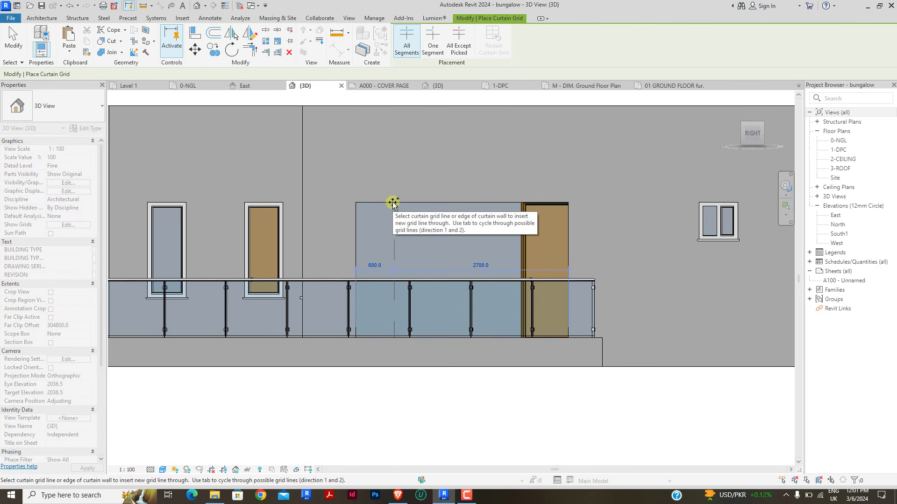
pyautogui.click(393, 203)
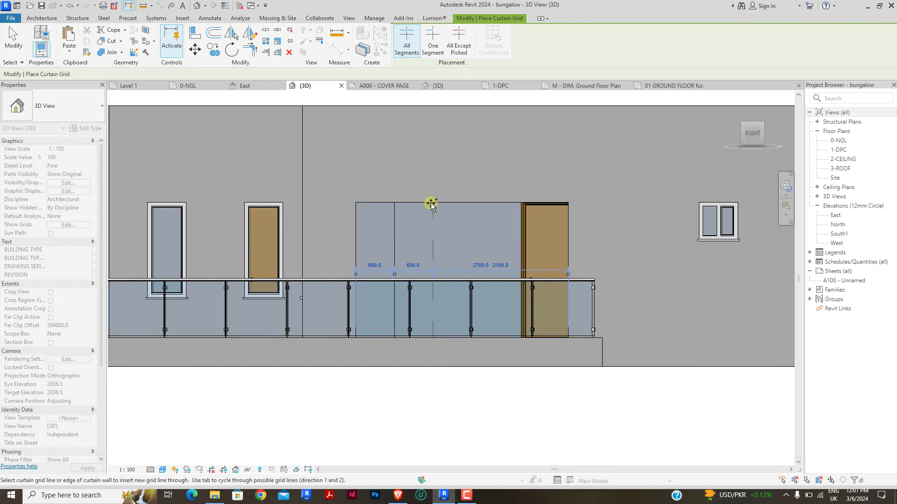
pyautogui.click(431, 204)
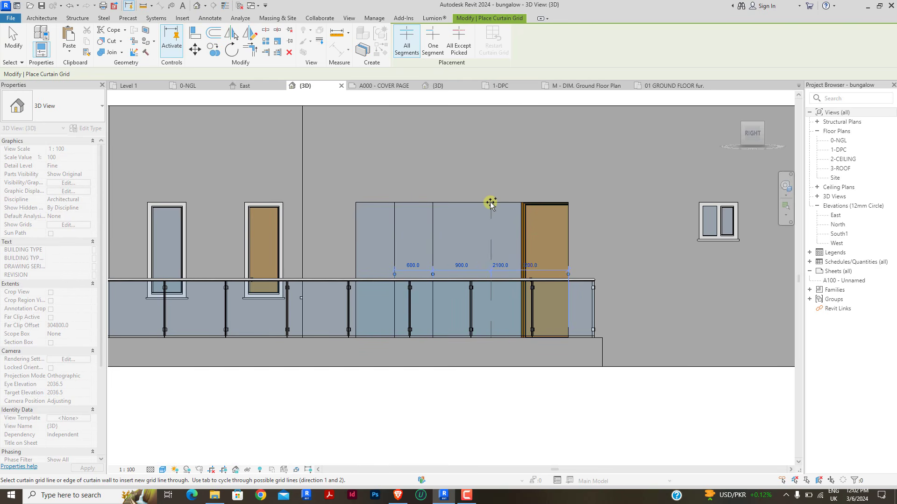
pyautogui.click(491, 204)
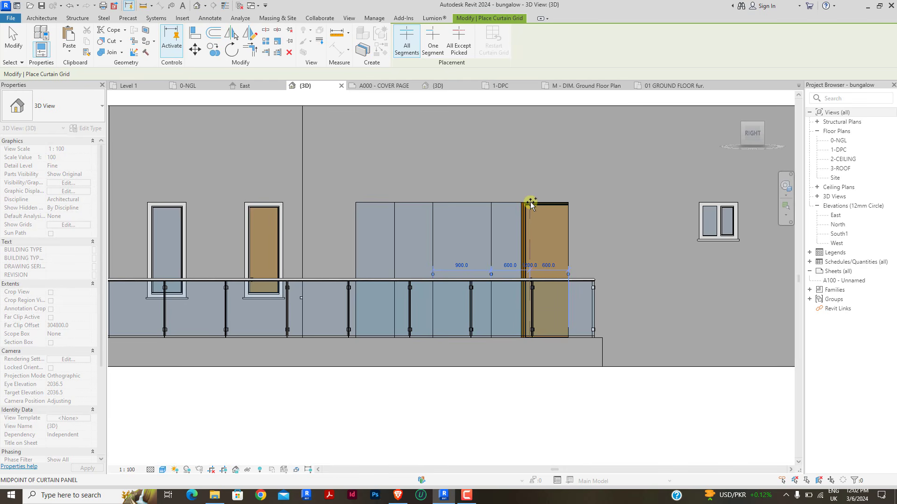
pyautogui.click(530, 202)
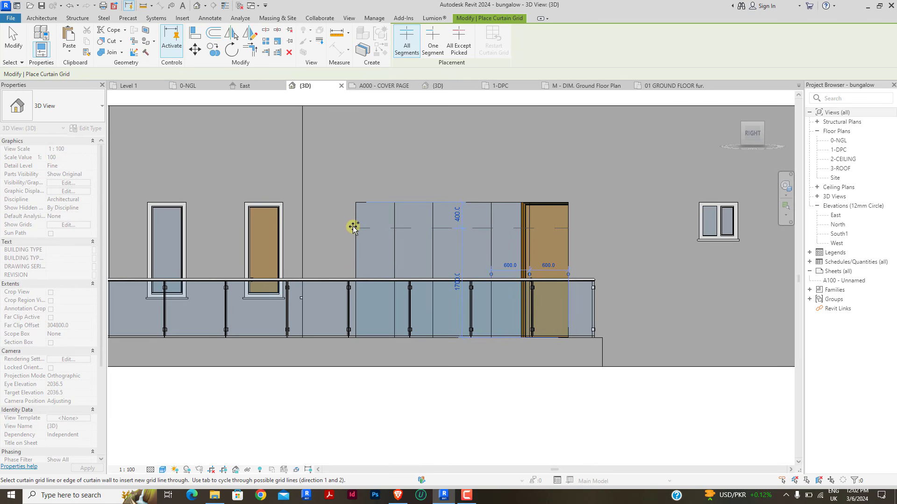
# Step: Add single-segment horizontal grid lines at staggered heights in the first, second, fourth and fifth curtain wall panels, the first about 580 mm up
pyautogui.click(433, 43)
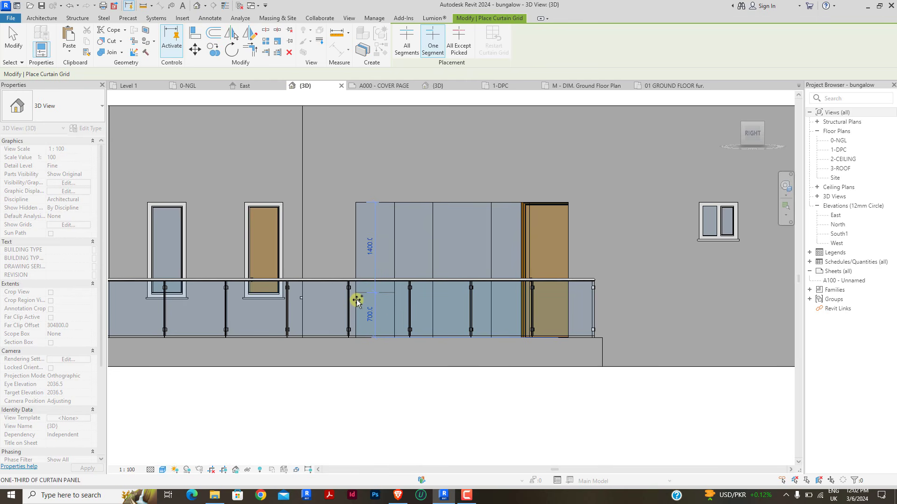
pyautogui.scroll(3, 357, 303)
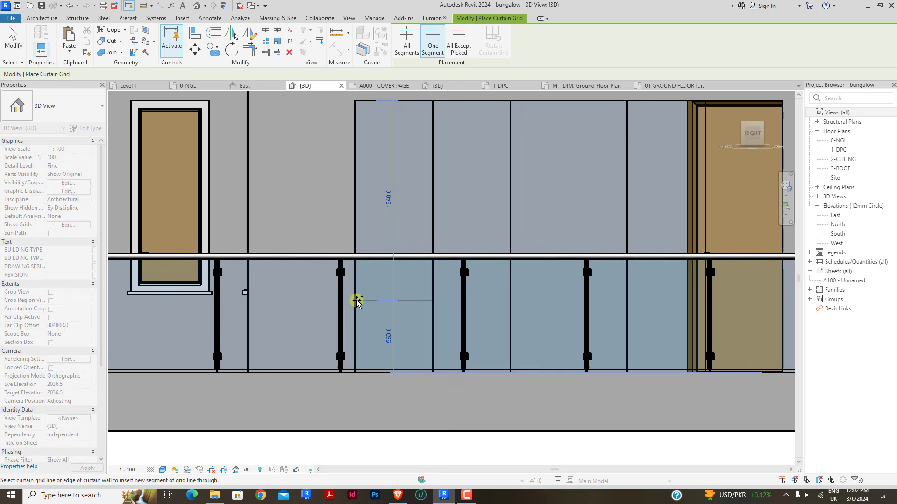
pyautogui.click(355, 298)
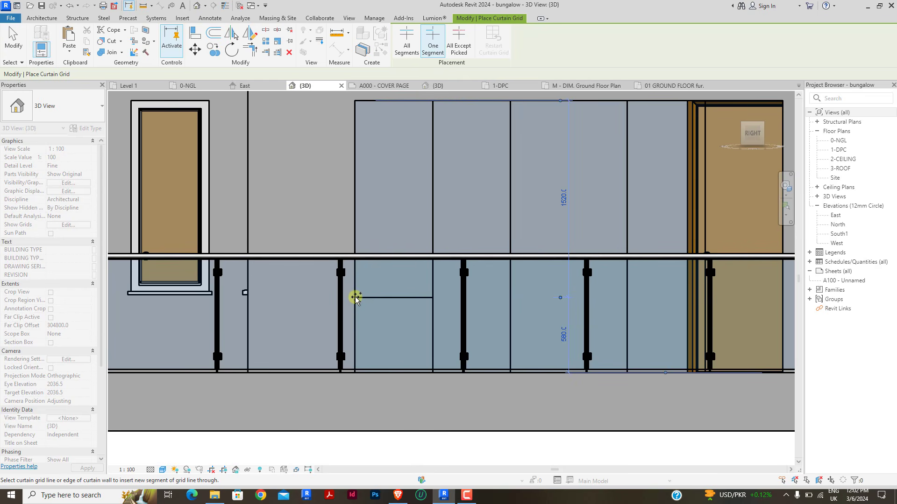
pyautogui.click(433, 311)
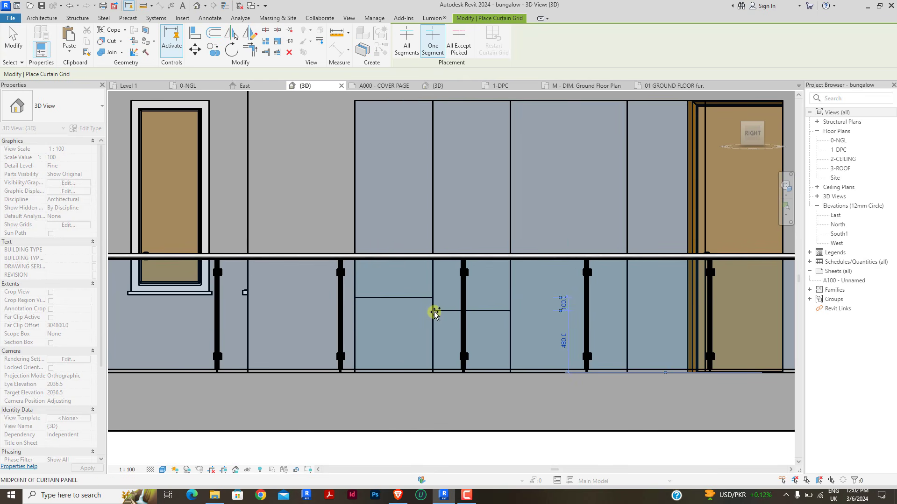
pyautogui.click(632, 307)
pyautogui.scroll(-3, 451, 274)
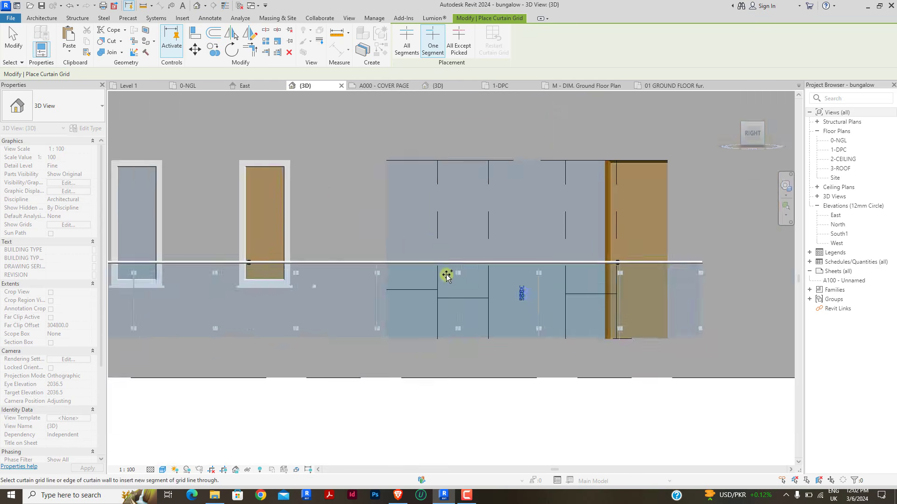
pyautogui.scroll(3, 542, 278)
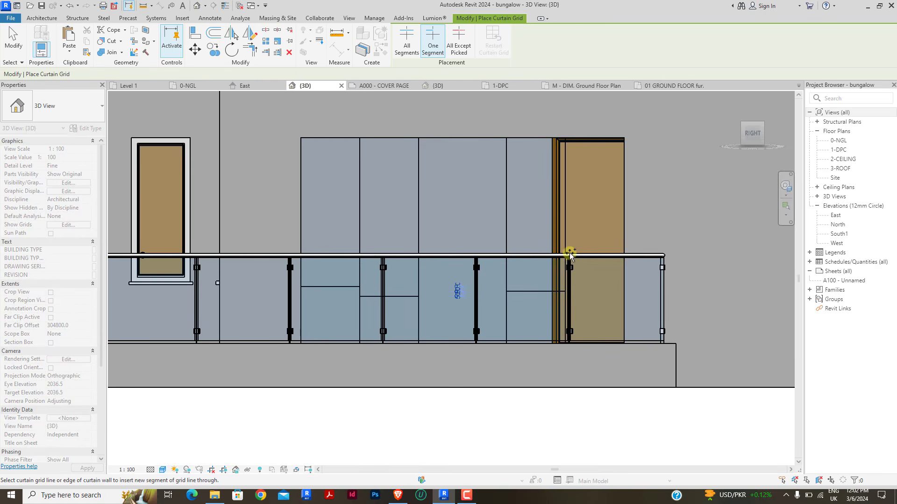
pyautogui.rightClick(270, 117)
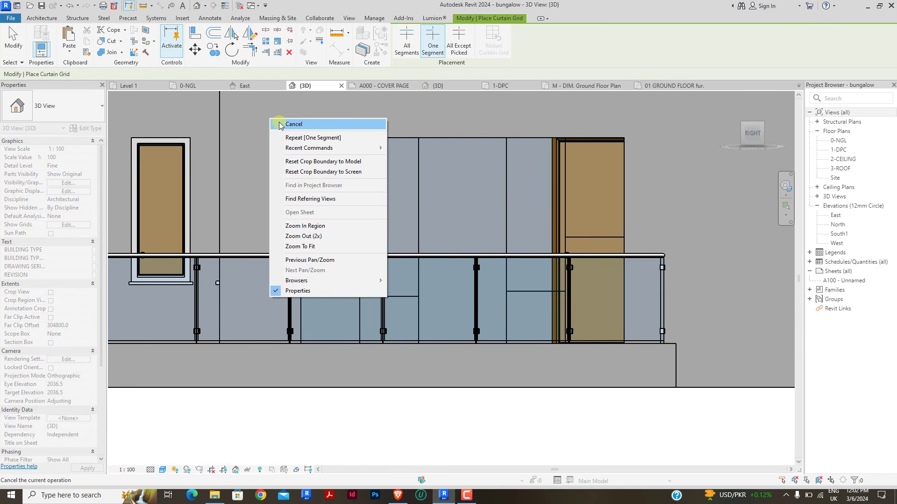
pyautogui.click(299, 128)
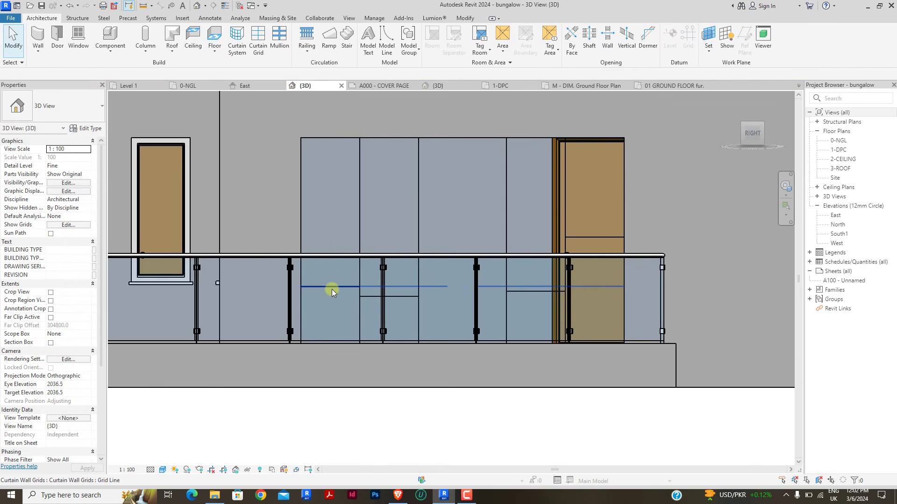
# Step: Set the second panel's horizontal grid line to 600 mm above the curtain wall's base
pyautogui.click(410, 296)
pyautogui.scroll(4, 442, 296)
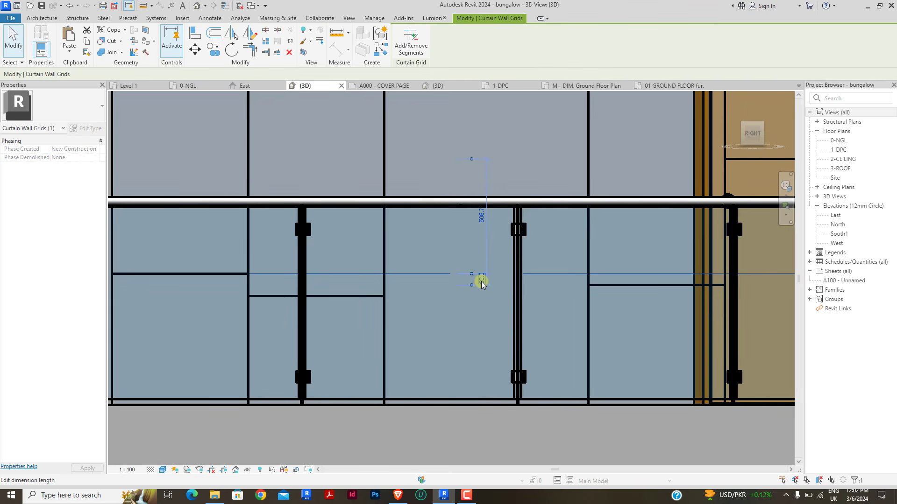
pyautogui.scroll(-5, 481, 285)
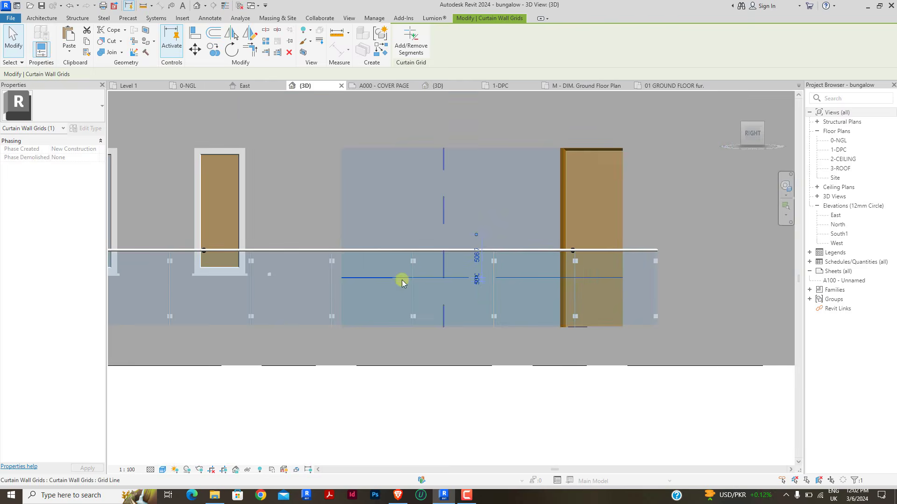
pyautogui.press('Escape')
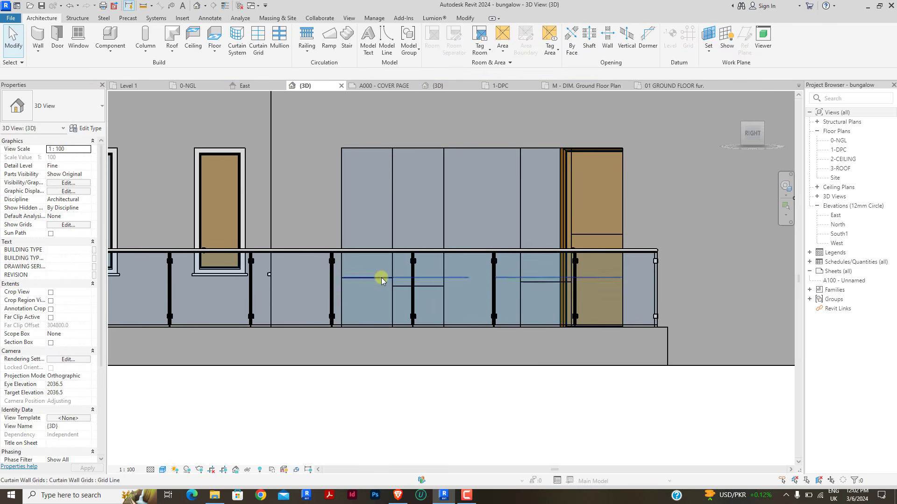
pyautogui.click(400, 285)
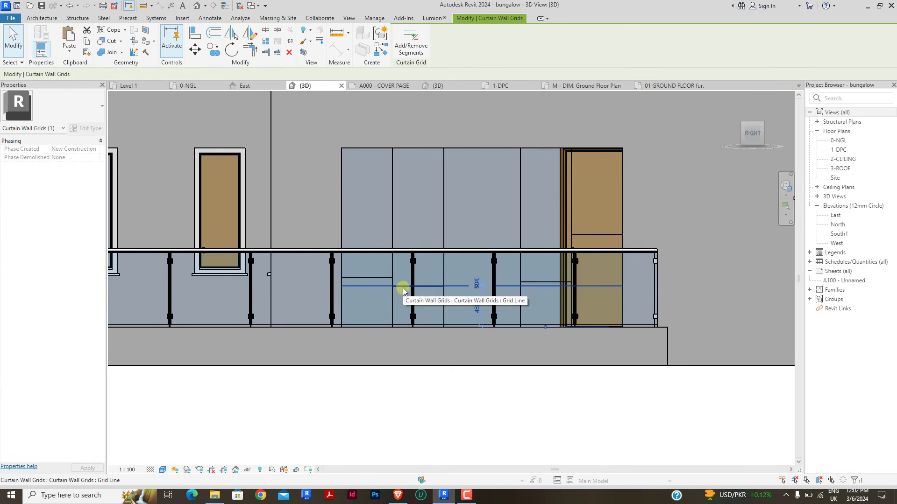
pyautogui.click(472, 306)
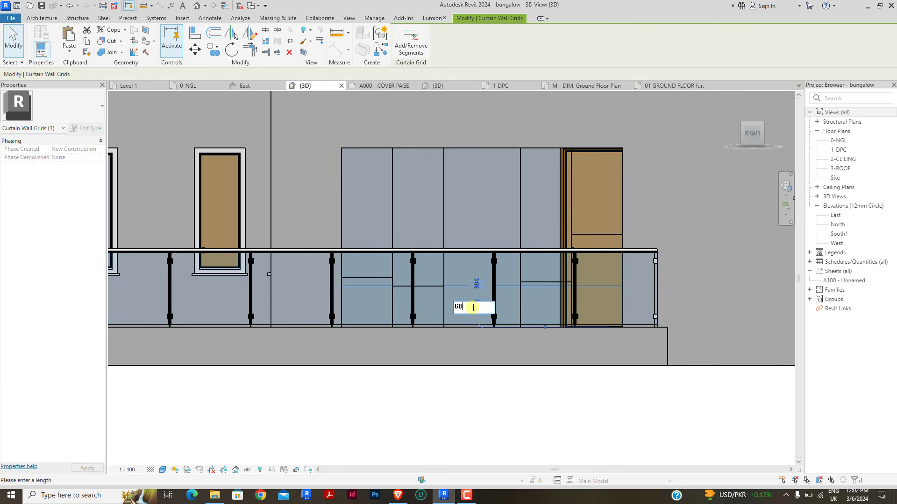
pyautogui.press('Return')
pyautogui.press('Escape')
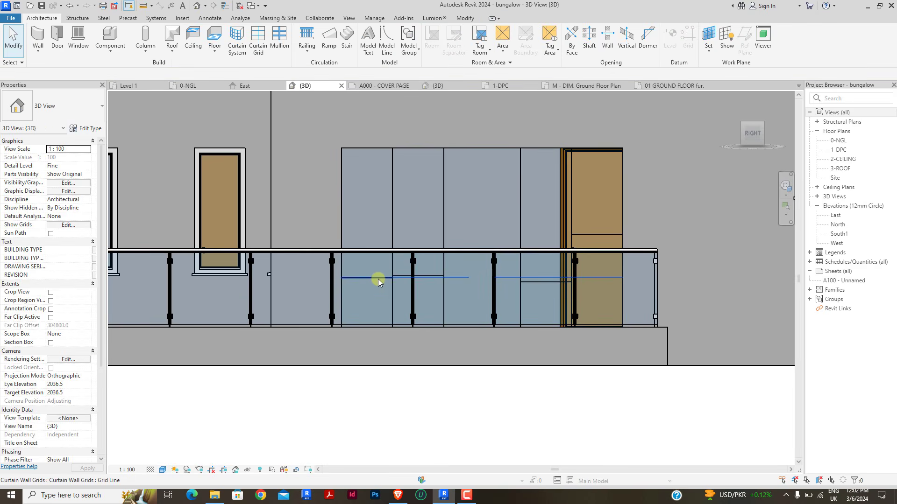
# Step: Open for editing the offset between the first panel's horizontal grid line and the one in the second panel
pyautogui.click(379, 279)
pyautogui.scroll(6, 481, 281)
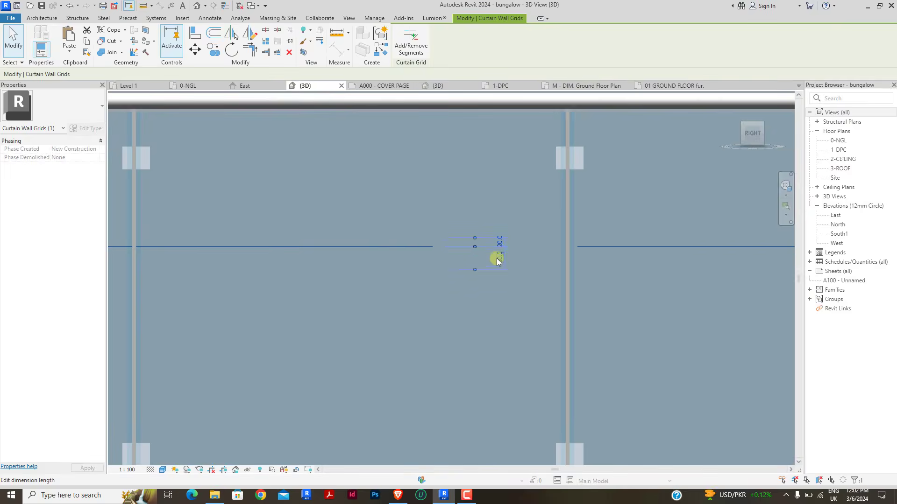
pyautogui.scroll(-2, 502, 259)
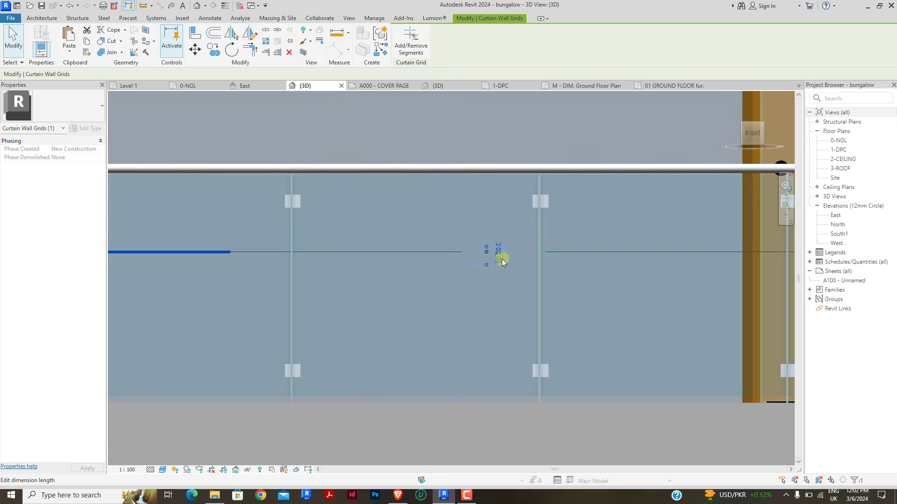
pyautogui.scroll(2, 502, 259)
pyautogui.click(499, 244)
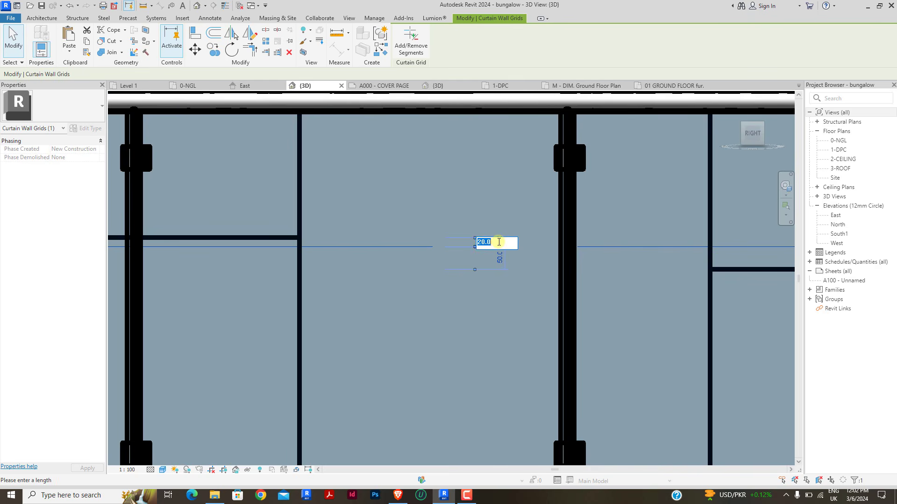
# Step: Set the selected curtain gridline's distance to the neighbouring gridline to 0 and delete the overlapping gridline
pyautogui.write('0')
pyautogui.press('Return')
pyautogui.scroll(-5, 476, 312)
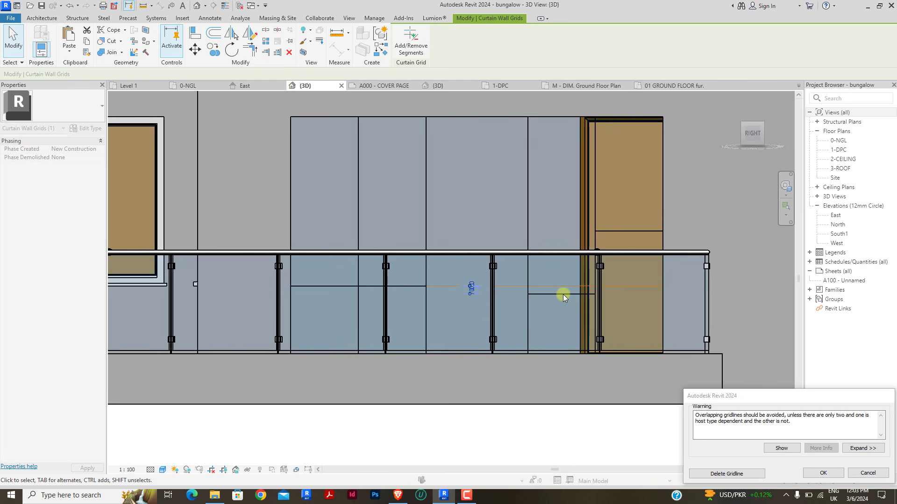
pyautogui.click(762, 474)
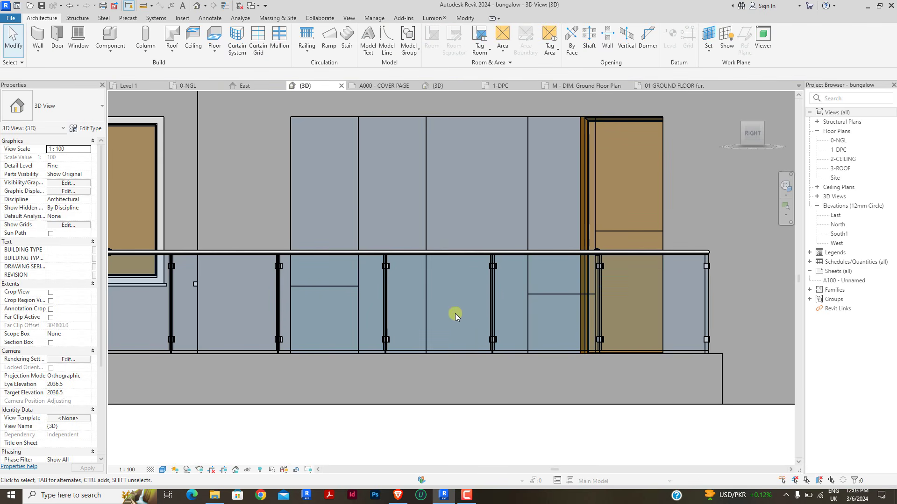
# Step: Add a one-segment horizontal curtain gridline across the second panel of the balcony curtain wall
pyautogui.click(465, 18)
pyautogui.click(42, 19)
pyautogui.click(259, 41)
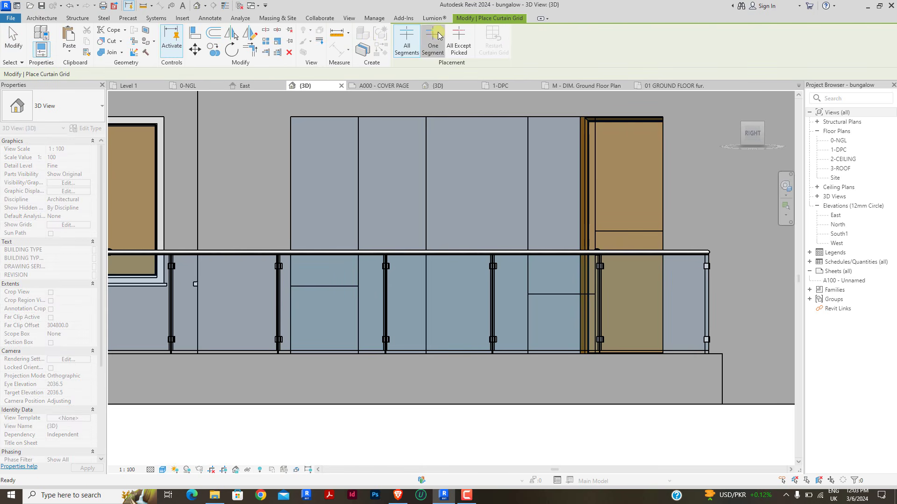
pyautogui.scroll(3, 362, 290)
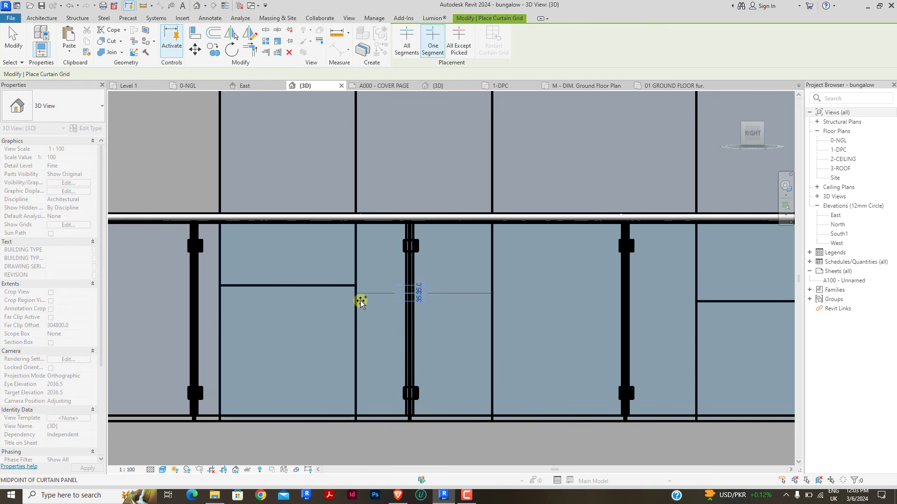
pyautogui.click(358, 295)
pyautogui.rightClick(370, 197)
pyautogui.click(392, 202)
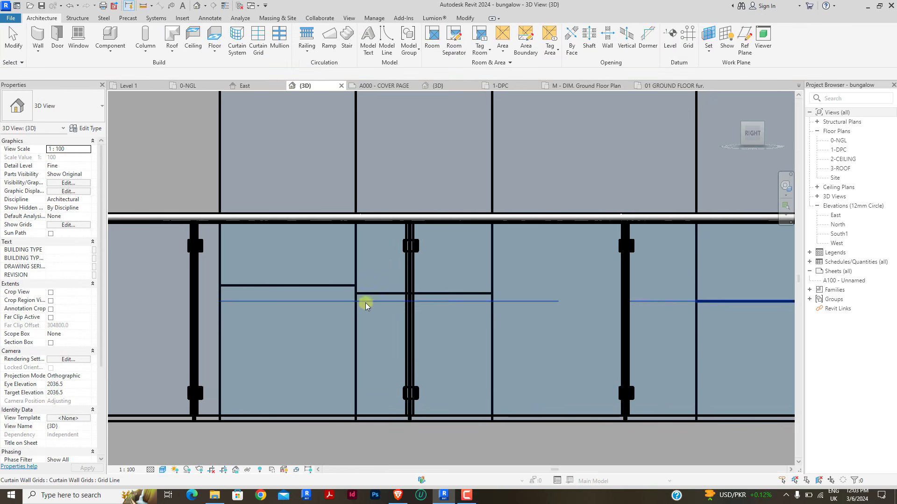
# Step: Set the new horizontal gridline's distance from the fourth panel's gridline to 70 mm, accepting the overlap
pyautogui.click(372, 294)
pyautogui.click(593, 291)
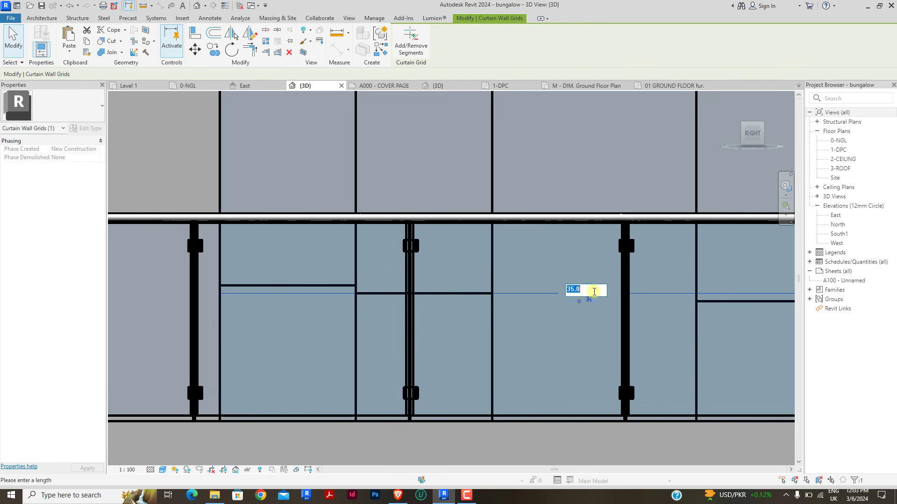
pyautogui.press('Return')
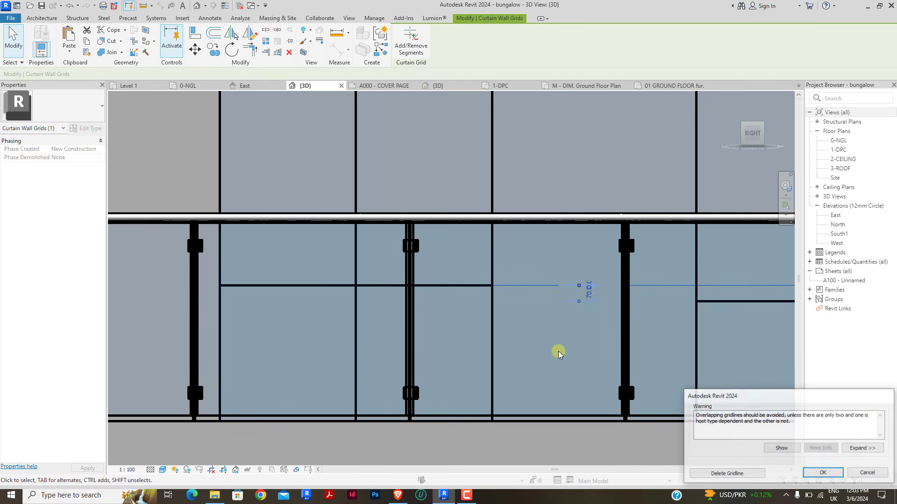
pyautogui.click(832, 477)
pyautogui.press('Escape')
# Step: Set the fourth panel's horizontal gridline to 600 mm above the base of the curtain wall, accepting the overlap
pyautogui.scroll(-4, 294, 292)
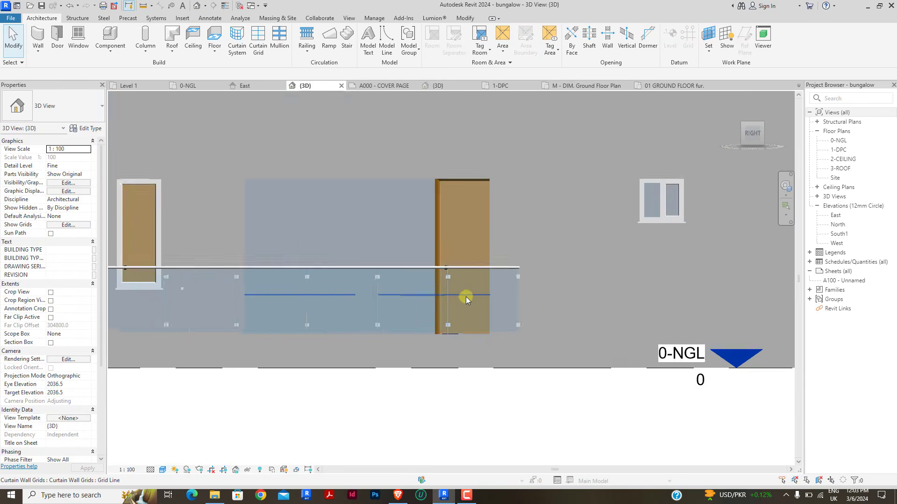
pyautogui.scroll(2, 466, 298)
pyautogui.click(374, 294)
pyautogui.click(286, 328)
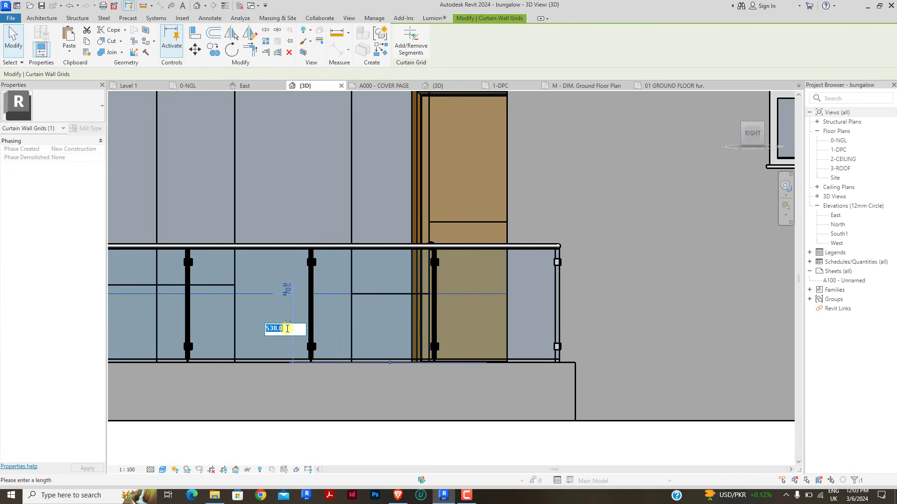
pyautogui.write('600')
pyautogui.press('Return')
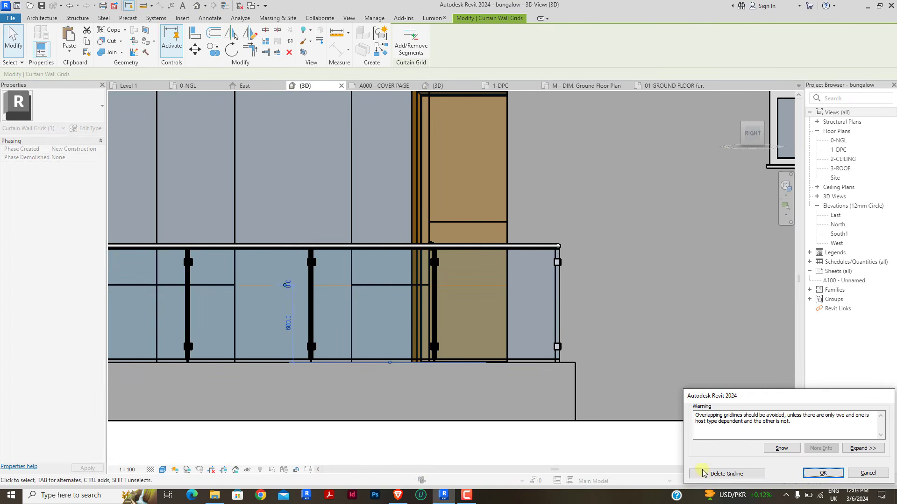
pyautogui.click(811, 476)
pyautogui.press('Escape')
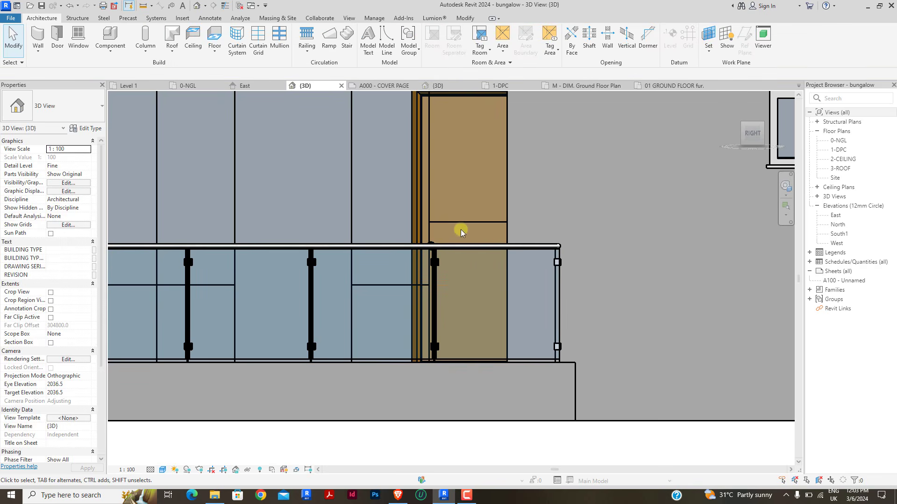
# Step: Set the fifth panel's upper gridline to a distance of 0 from the lower horizontal gridlines, accepting the overlap
pyautogui.click(464, 225)
pyautogui.scroll(-2, 495, 241)
pyautogui.click(286, 247)
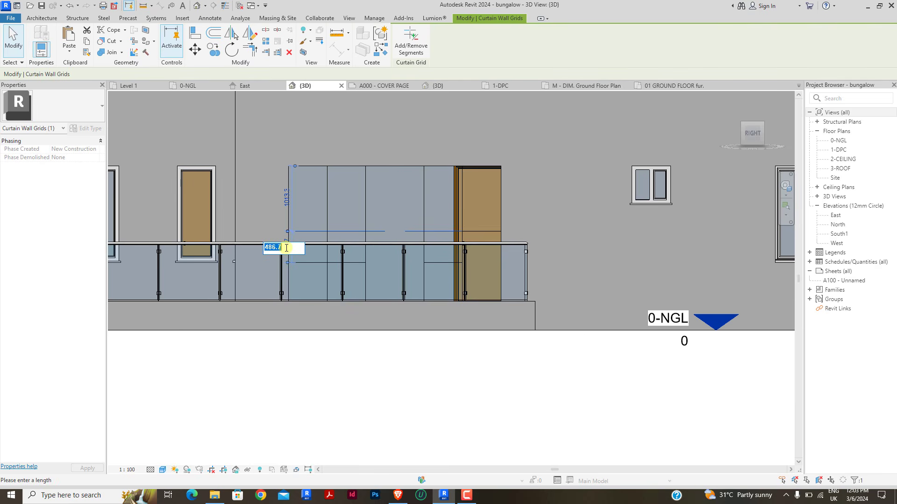
pyautogui.press('Return')
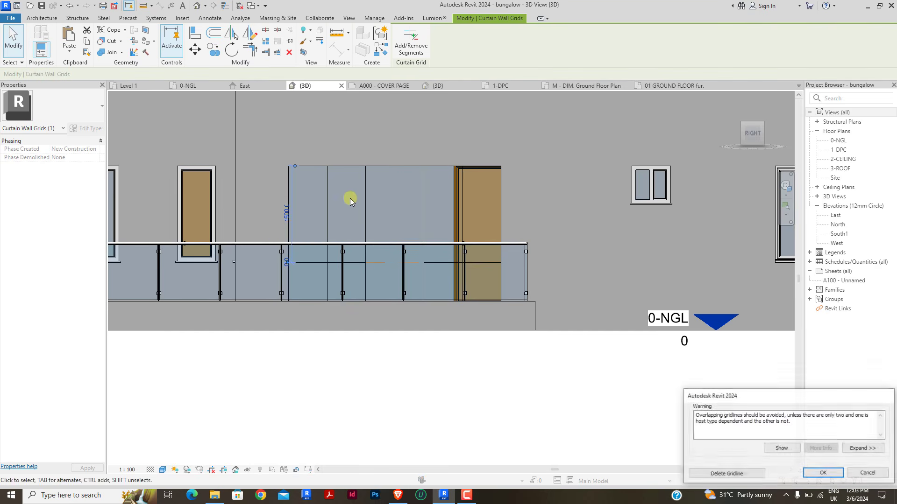
pyautogui.click(815, 474)
pyautogui.press('Escape')
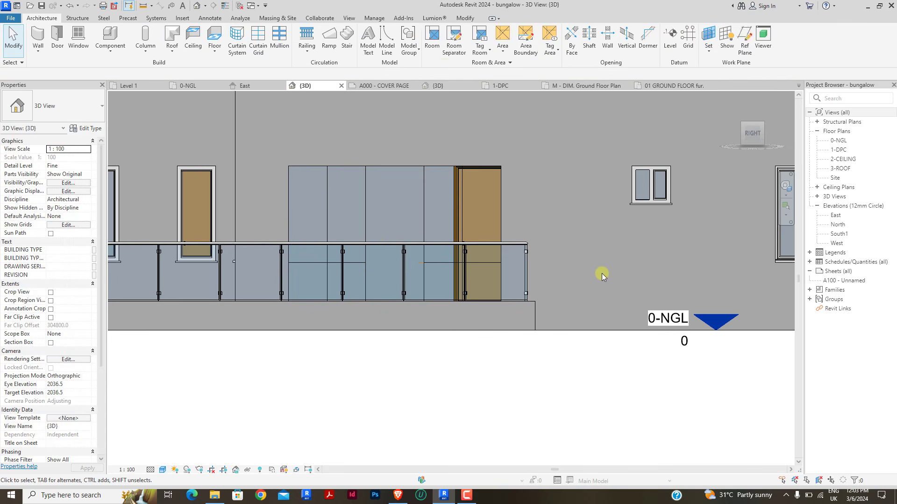
# Step: Place 50x150mm rectangular mullions on all grid lines of the balcony curtain wall
pyautogui.scroll(1, 450, 250)
pyautogui.scroll(-1, 531, 279)
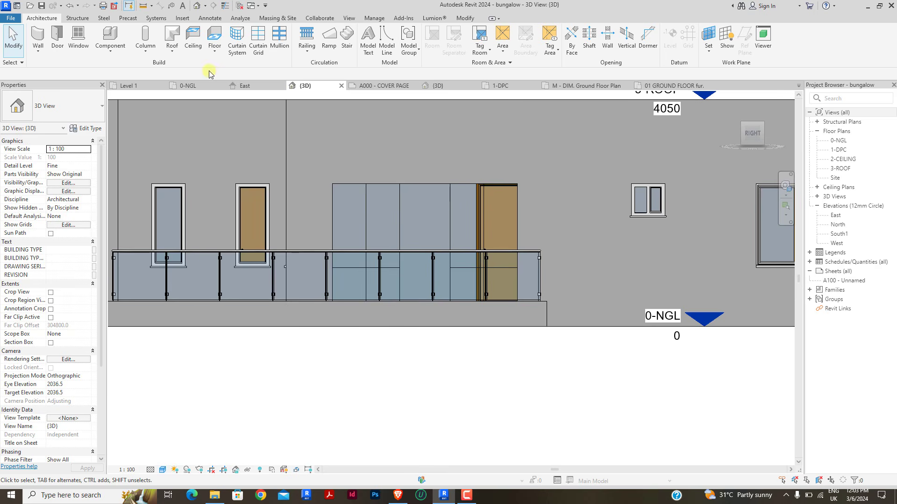
pyautogui.click(278, 38)
pyautogui.click(449, 41)
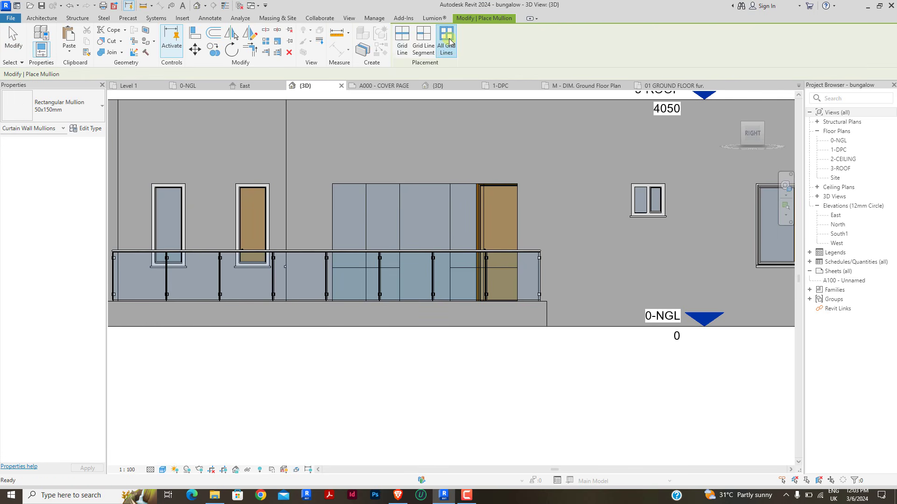
pyautogui.click(420, 184)
pyautogui.rightClick(438, 145)
pyautogui.click(456, 151)
pyautogui.rightClick(457, 151)
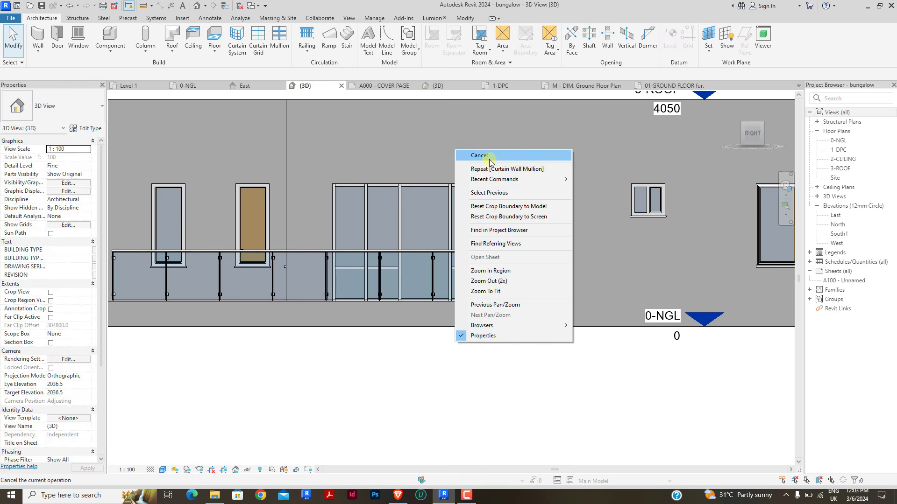
pyautogui.click(487, 158)
# Step: Select the full-height glazed panel in the middle of the balcony curtain wall and review its available types
pyautogui.scroll(-3, 478, 270)
pyautogui.keyDown('shift'); pyautogui.moveTo(436, 260); pyautogui.dragTo(472, 305, button='middle'); pyautogui.keyUp('shift')
pyautogui.scroll(2, 626, 308)
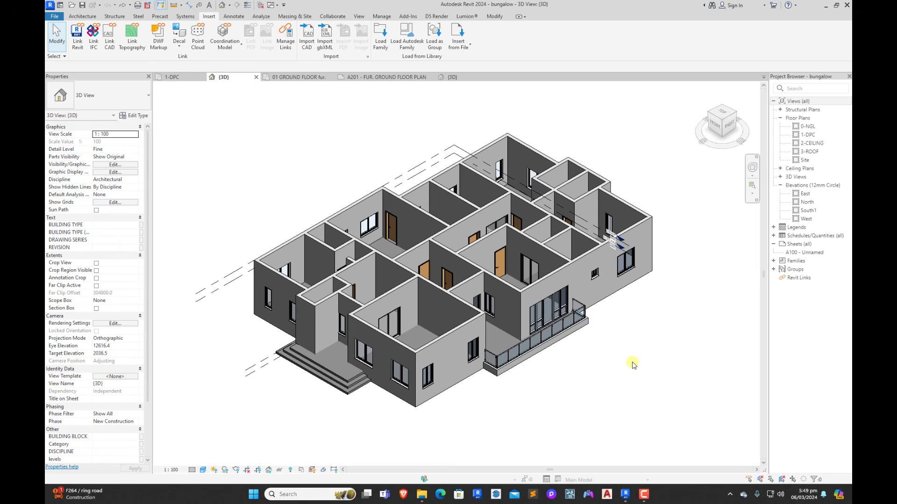
pyautogui.scroll(6, 533, 306)
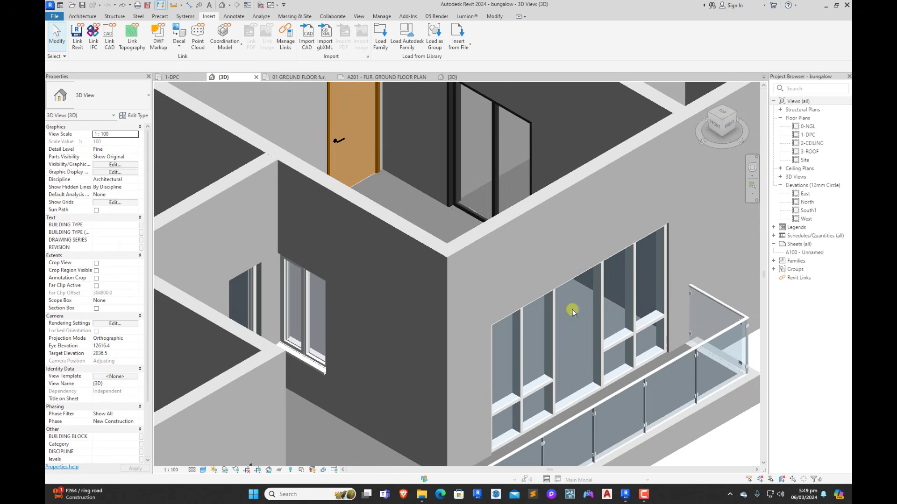
pyautogui.scroll(2, 565, 335)
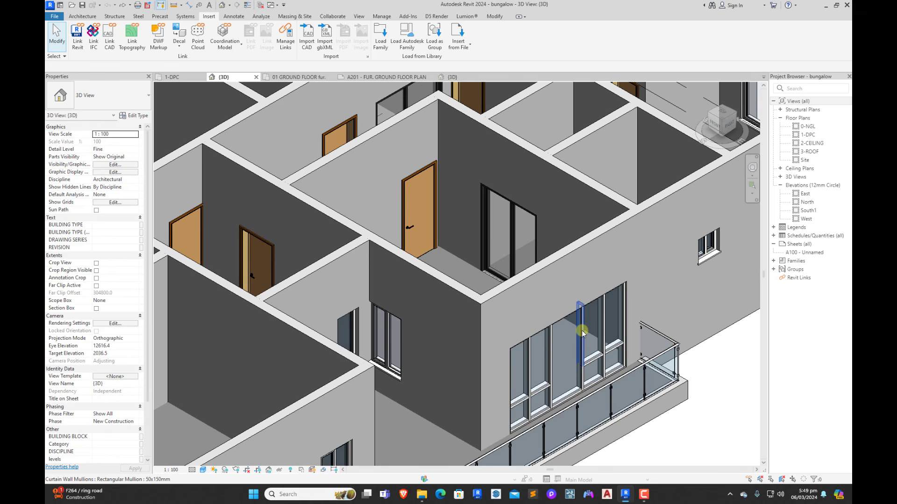
pyautogui.press('Tab')
pyautogui.press('Tab')
pyautogui.press('Tab')
pyautogui.press('Tab')
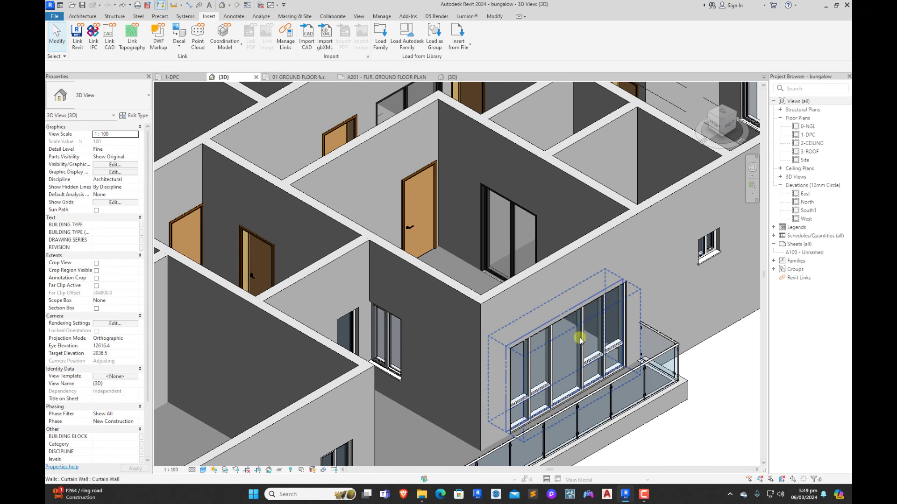
pyautogui.press('Tab')
pyautogui.press('Tab')
pyautogui.press('Tab')
pyautogui.press('Tab')
pyautogui.press('Tab')
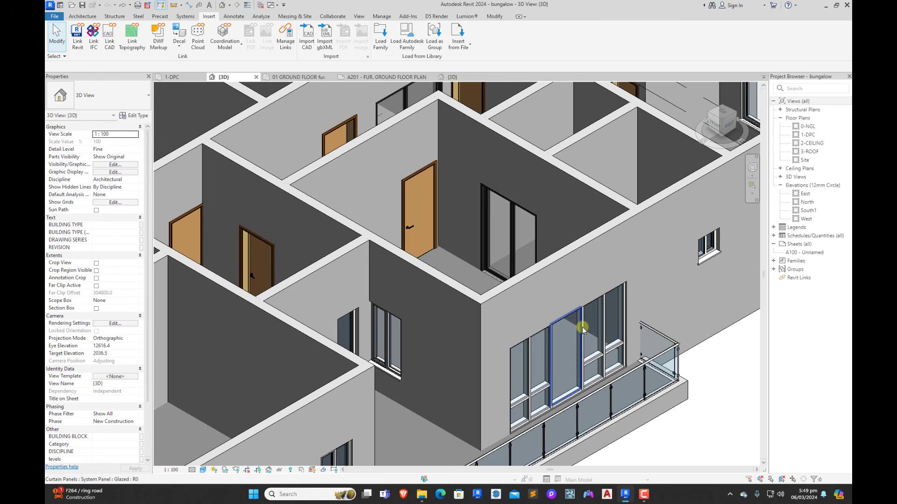
pyautogui.click(582, 328)
pyautogui.scroll(-2, 653, 335)
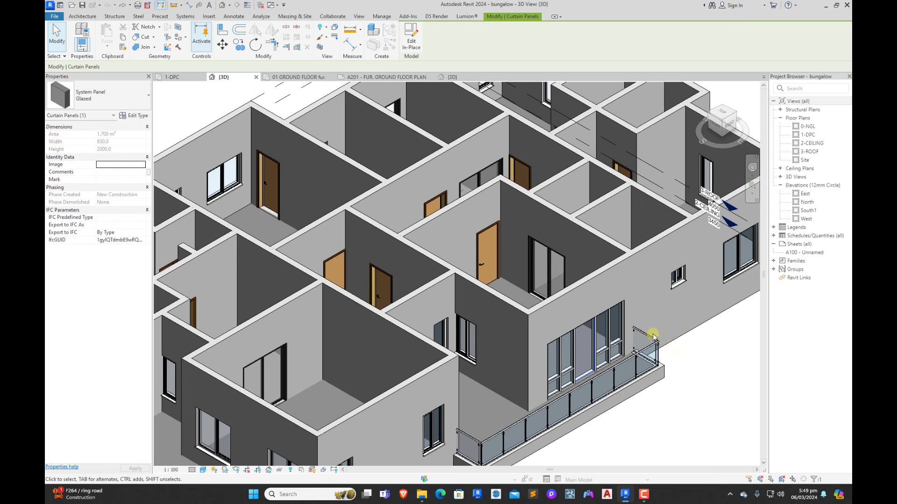
pyautogui.click(99, 97)
pyautogui.scroll(-3, 94, 271)
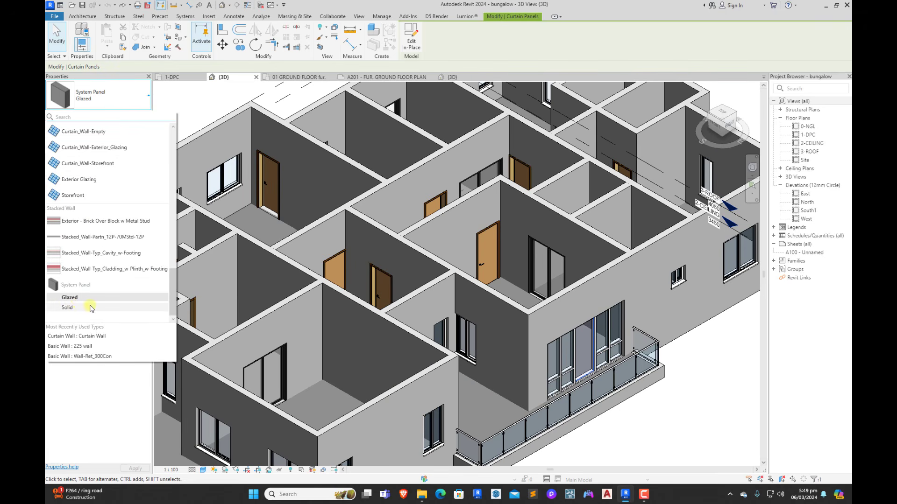
pyautogui.moveTo(76, 308)
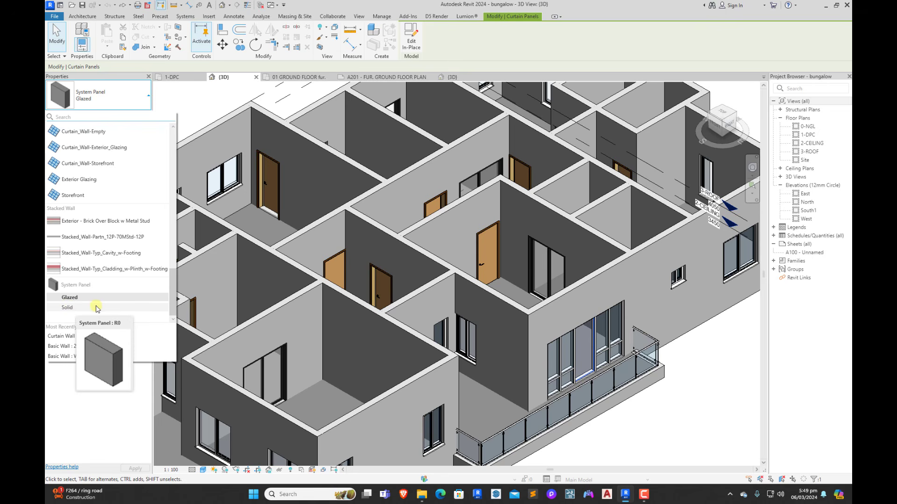
pyautogui.click(677, 405)
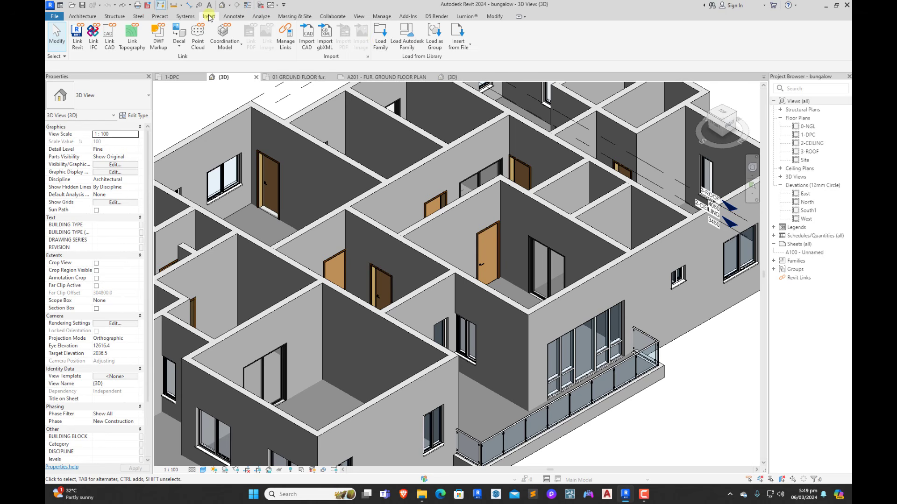
# Step: Load the M_Curtain Wall Sgl Glass door family from the Doors folder
pyautogui.click(381, 39)
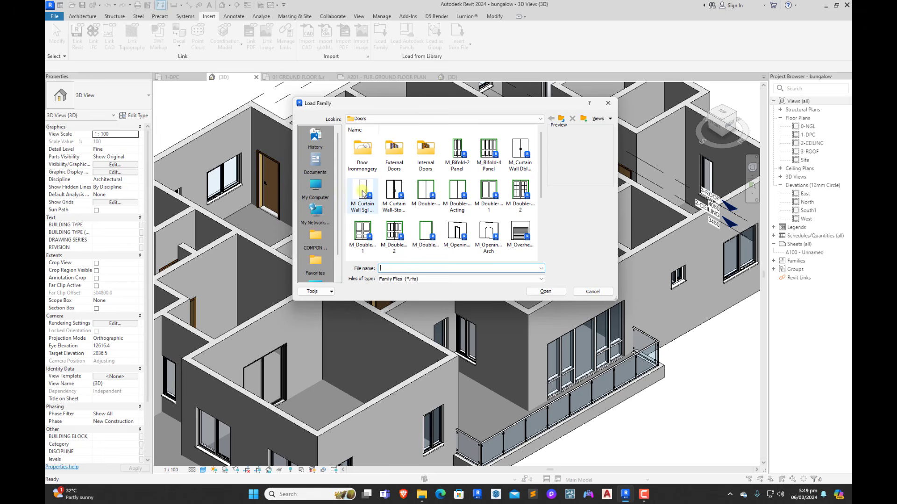
pyautogui.click(364, 193)
pyautogui.click(551, 296)
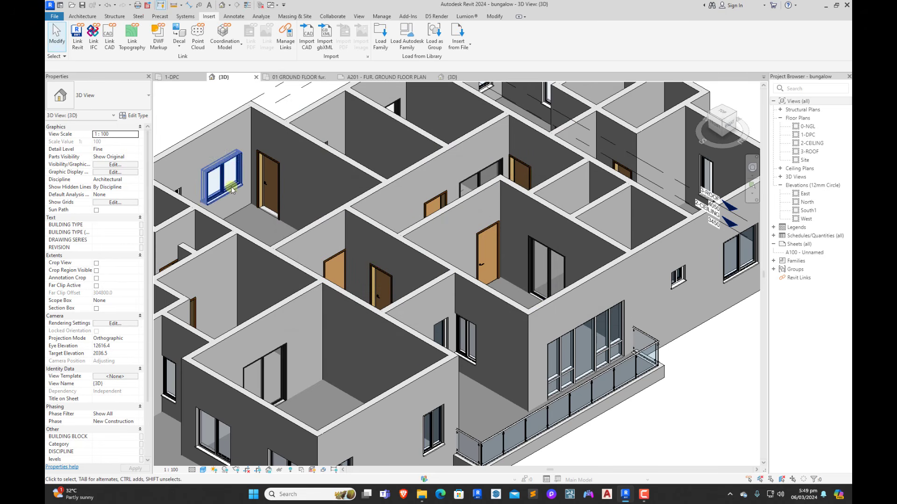
# Step: Change the curtain wall's full-height middle panel to the M_Curtain Wall Sgl Glass door and open the 1-DPC floor plan
pyautogui.scroll(3, 598, 337)
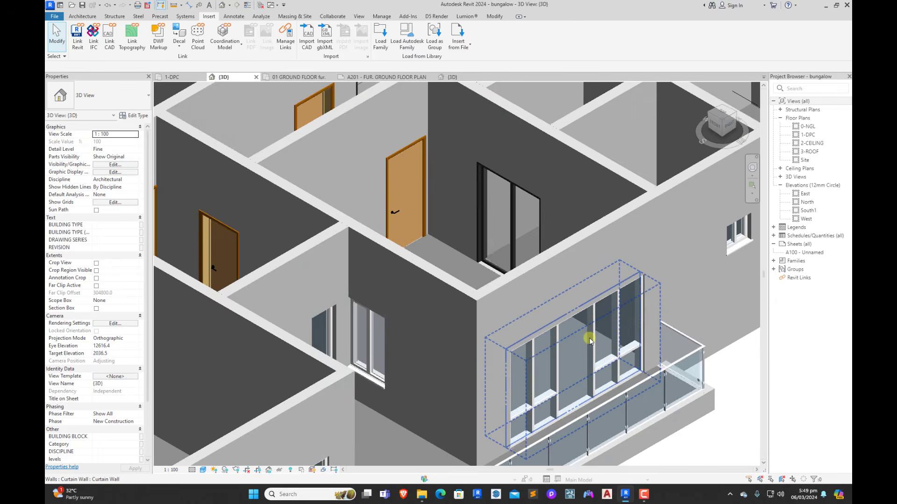
pyautogui.press('Tab')
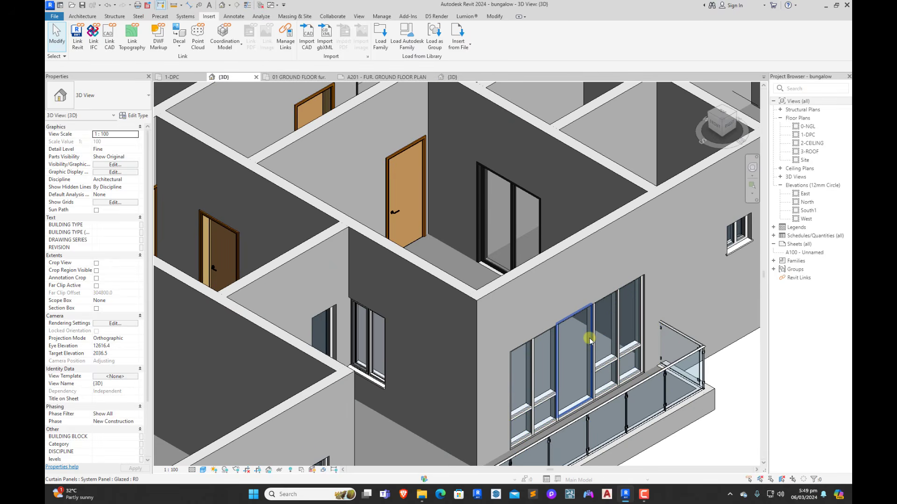
pyautogui.click(590, 341)
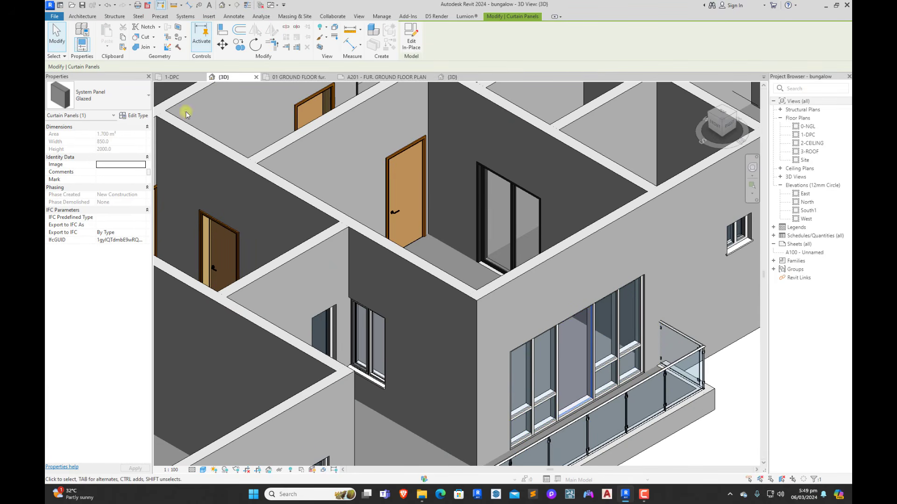
pyautogui.click(112, 97)
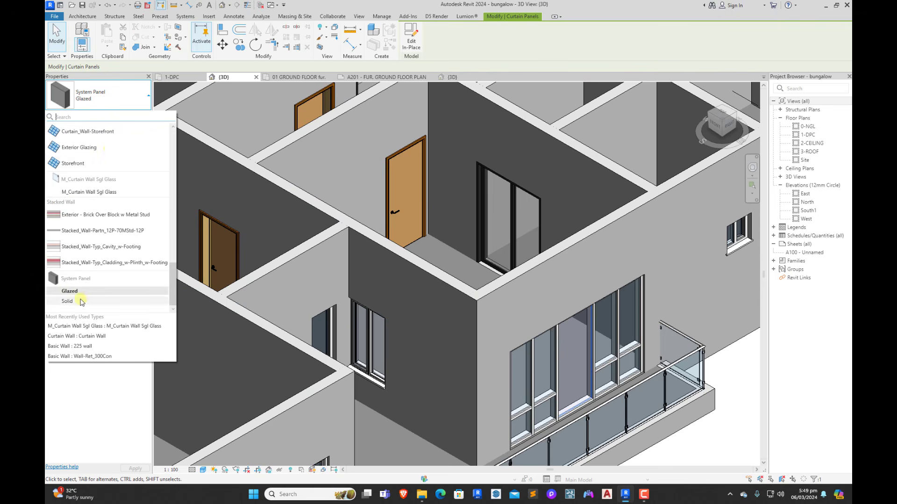
pyautogui.scroll(2, 76, 269)
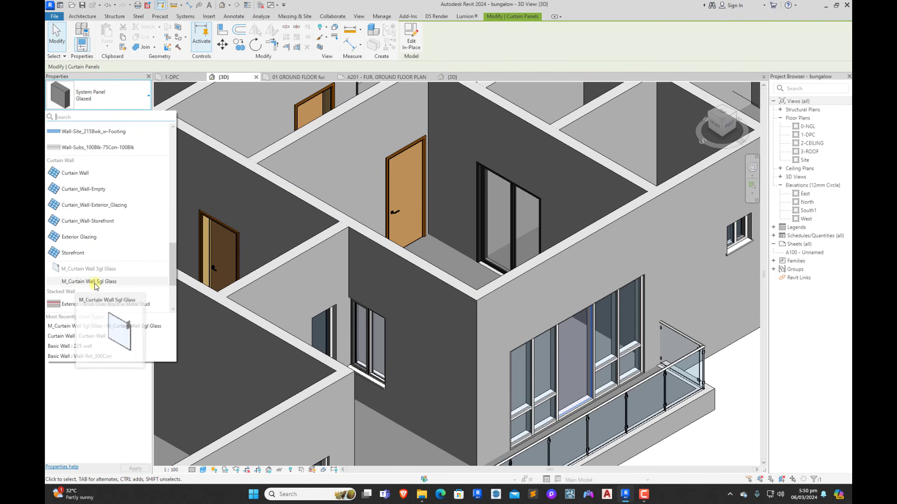
pyautogui.click(92, 281)
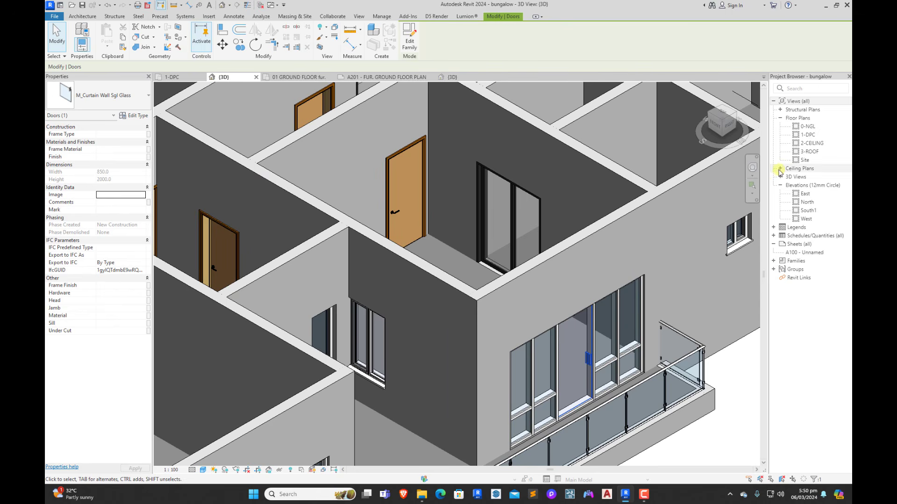
pyautogui.doubleClick(806, 135)
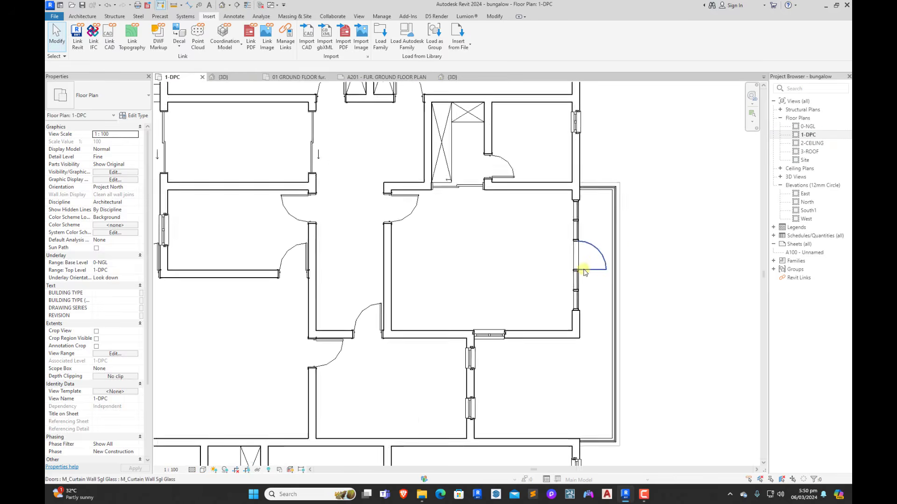
# Step: Examine the curtain wall door in the floor plan and the area around the front entrance steps
pyautogui.scroll(3, 584, 272)
pyautogui.click(603, 246)
pyautogui.click(715, 258)
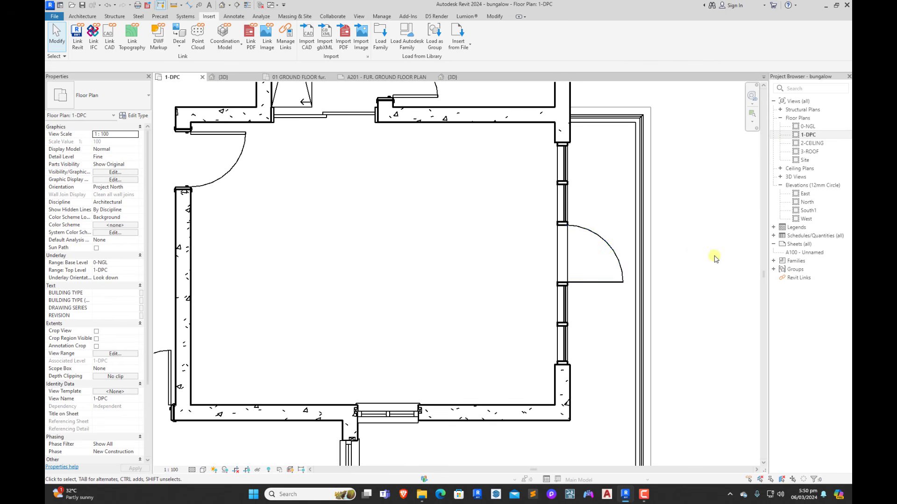
pyautogui.scroll(-5, 715, 259)
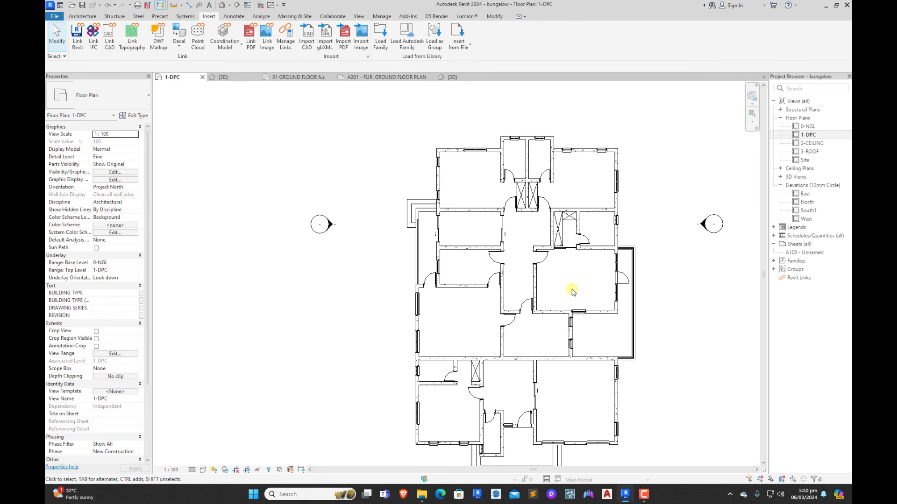
pyautogui.scroll(-2, 573, 292)
pyautogui.scroll(1, 511, 357)
pyautogui.moveTo(511, 357); pyautogui.dragTo(537, 329, button='middle')
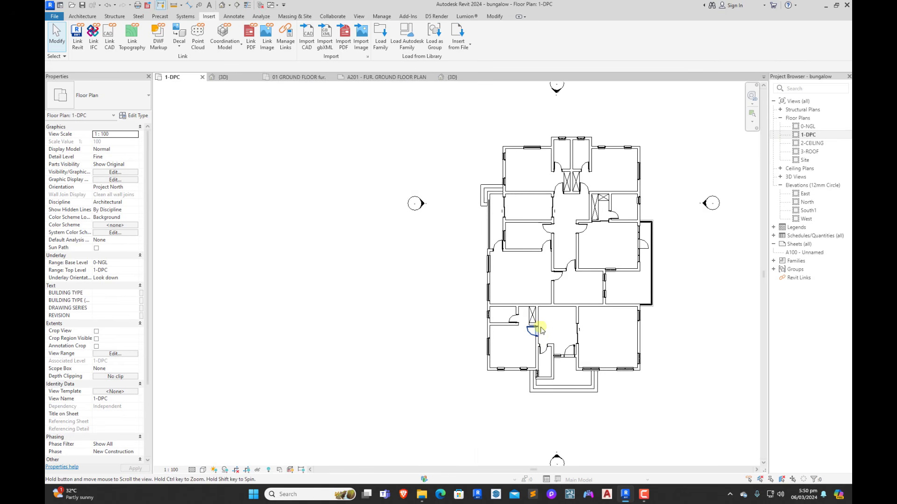
pyautogui.moveTo(553, 397); pyautogui.dragTo(544, 370, button='middle')
pyautogui.scroll(4, 546, 371)
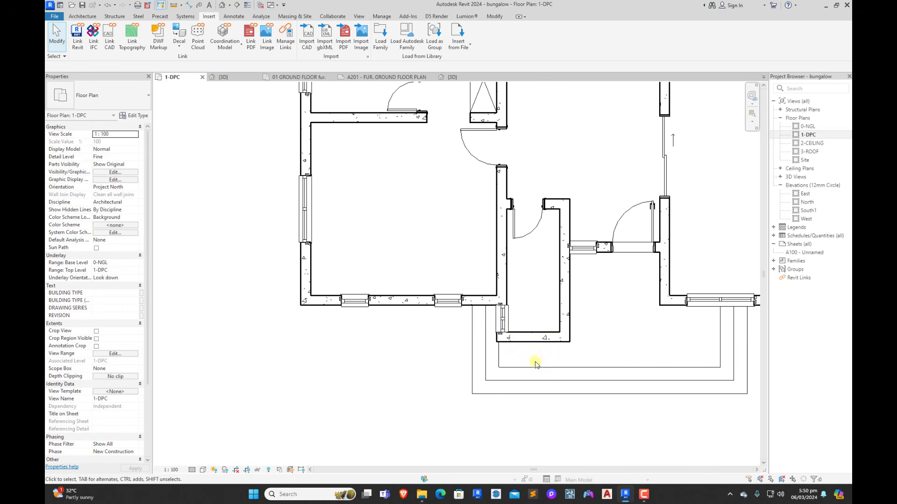
pyautogui.scroll(-2, 537, 361)
pyautogui.scroll(1, 533, 373)
pyautogui.scroll(-2, 546, 356)
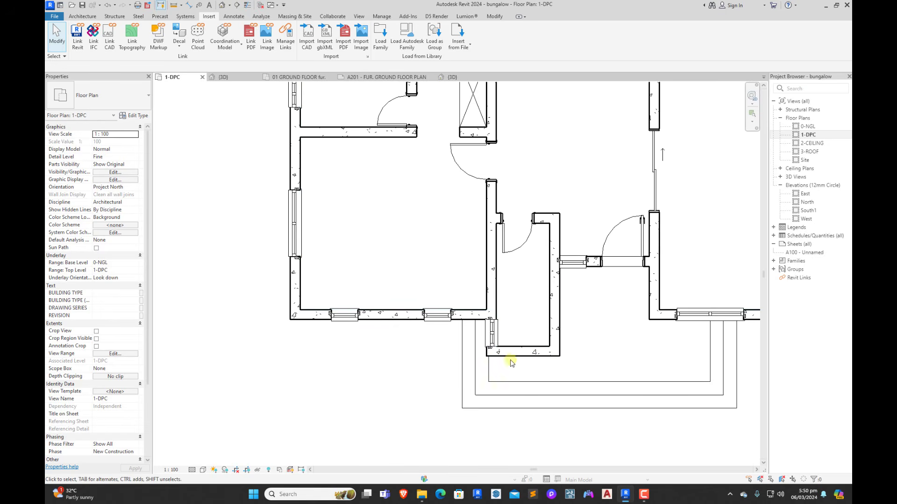
pyautogui.scroll(1, 595, 371)
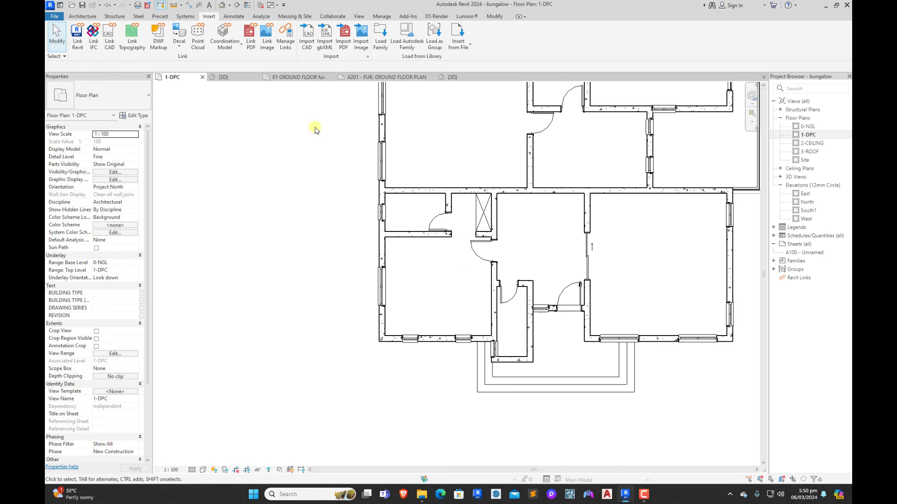
# Step: Draw a closed rectangle of 225 walls in front of the entrance steps, about 1000 by 800 mm between wall centerlines
pyautogui.scroll(2, 595, 322)
pyautogui.click(584, 328)
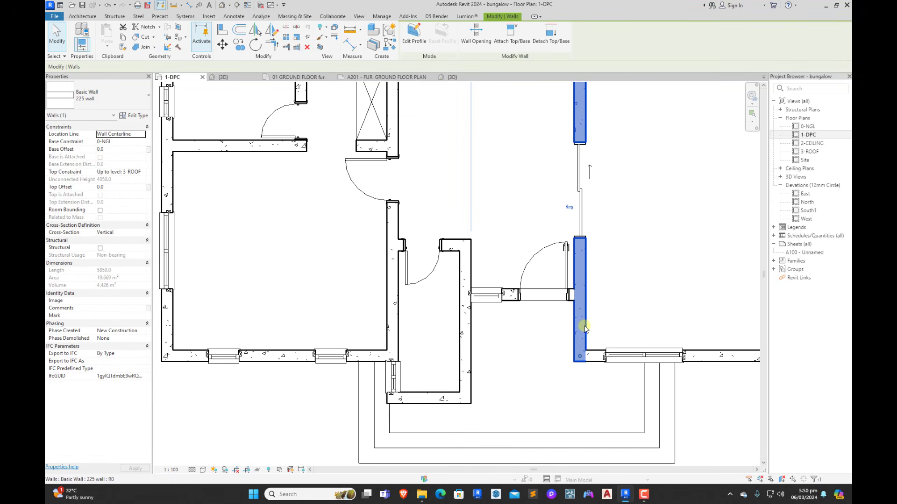
pyautogui.press('w')
pyautogui.press('a')
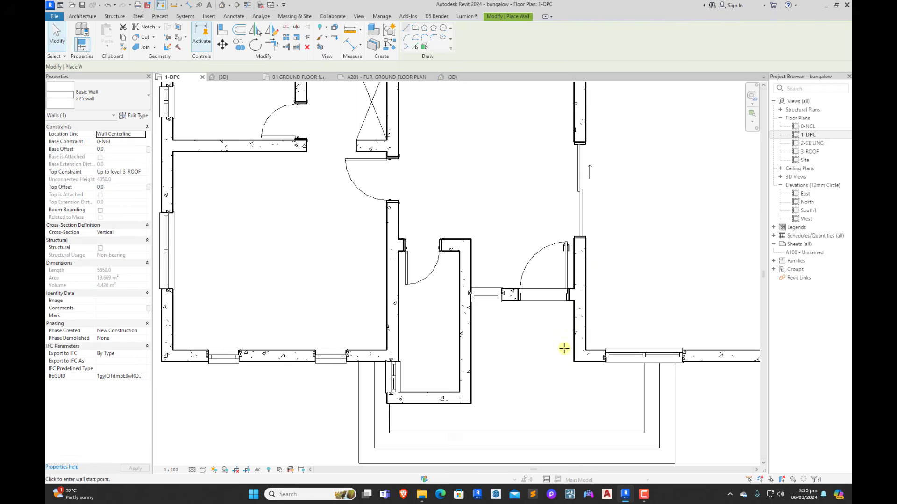
pyautogui.scroll(-3, 542, 378)
pyautogui.scroll(3, 499, 368)
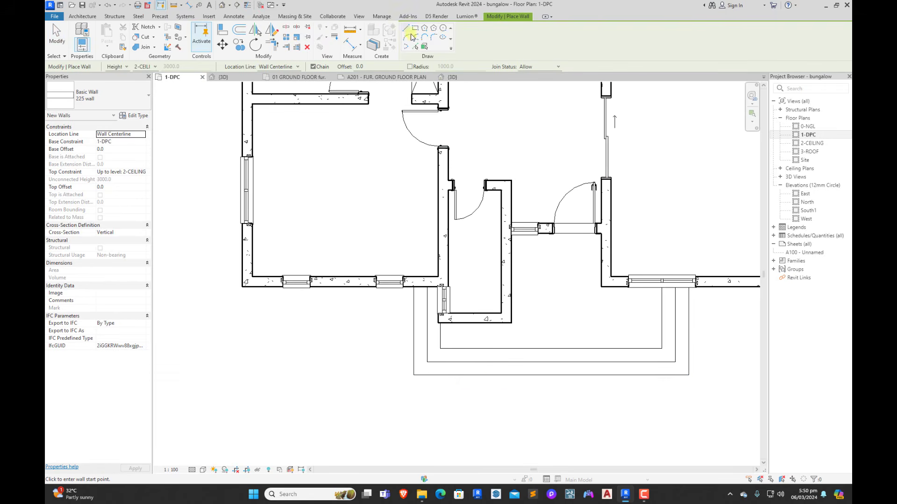
pyautogui.click(415, 29)
pyautogui.scroll(-3, 466, 321)
pyautogui.scroll(3, 462, 352)
pyautogui.click(462, 347)
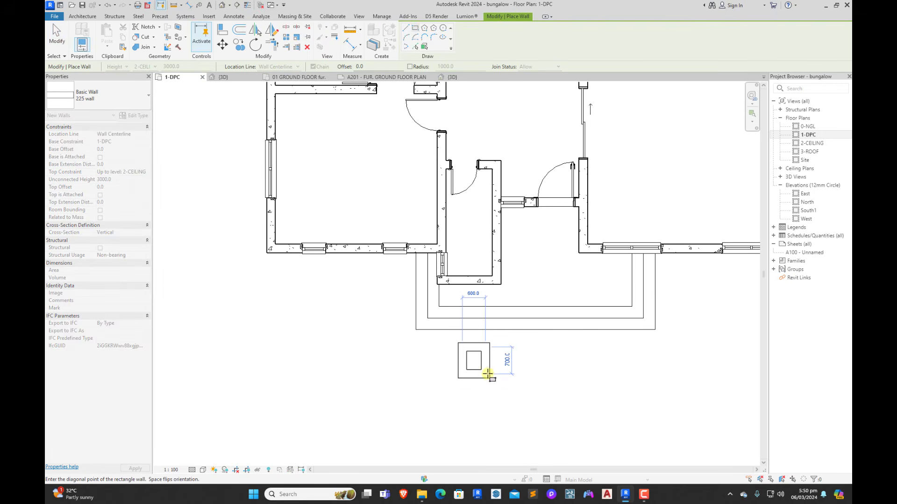
pyautogui.click(499, 377)
pyautogui.press('Escape')
pyautogui.press('Escape')
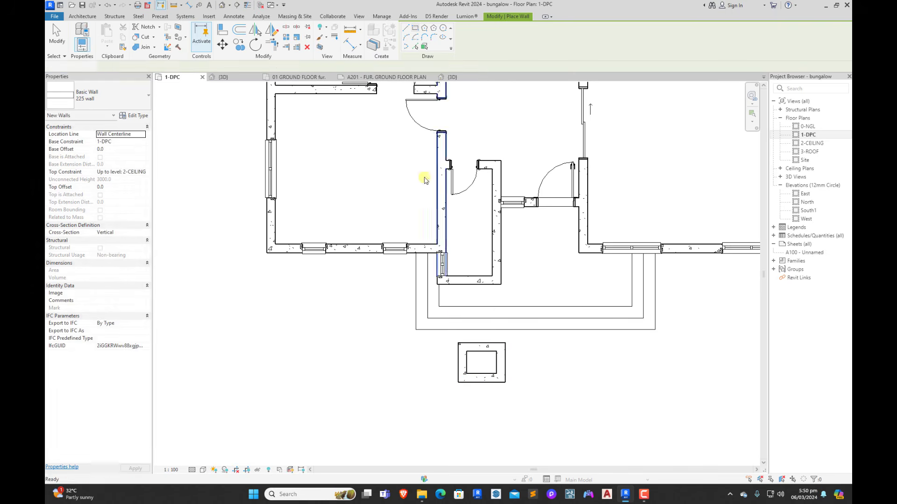
# Step: Add an aligned dimension string across the rectangle's width, covering both side walls' thicknesses and the inner gap
pyautogui.click(496, 17)
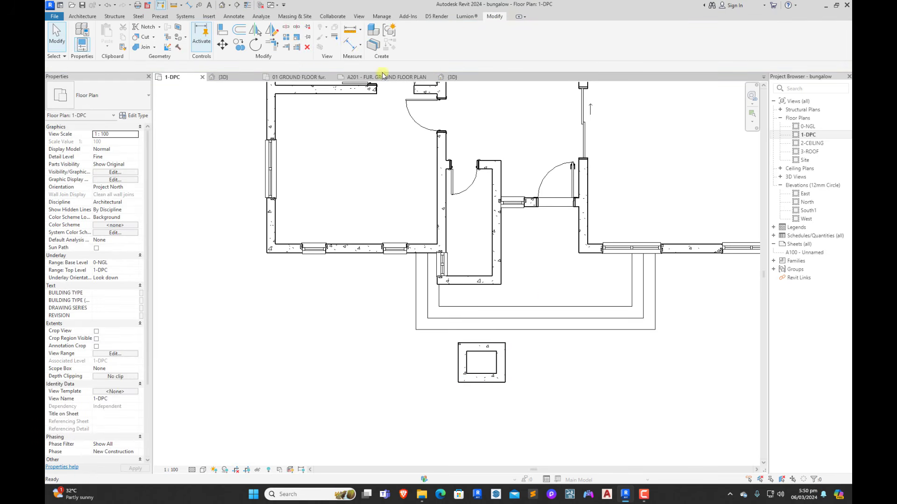
pyautogui.click(346, 47)
pyautogui.scroll(3, 453, 363)
pyautogui.click(467, 365)
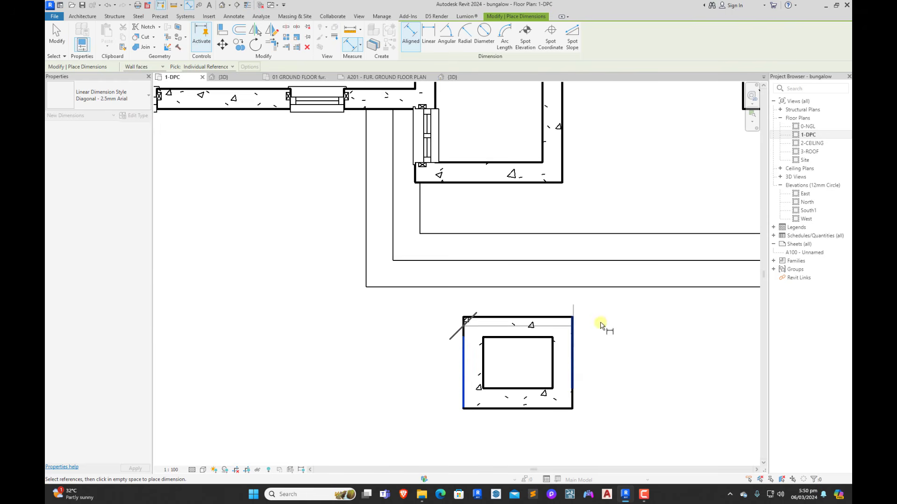
pyautogui.click(572, 364)
pyautogui.click(552, 364)
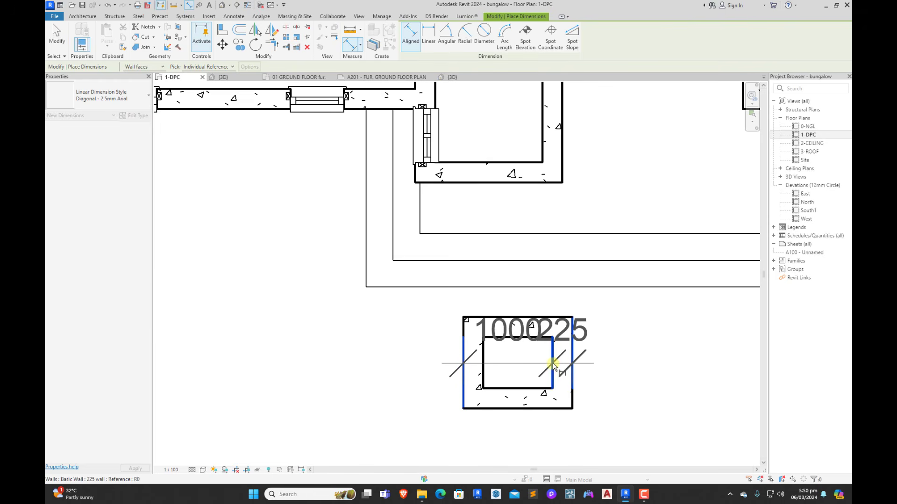
pyautogui.click(483, 364)
pyautogui.scroll(-2, 514, 372)
pyautogui.click(514, 327)
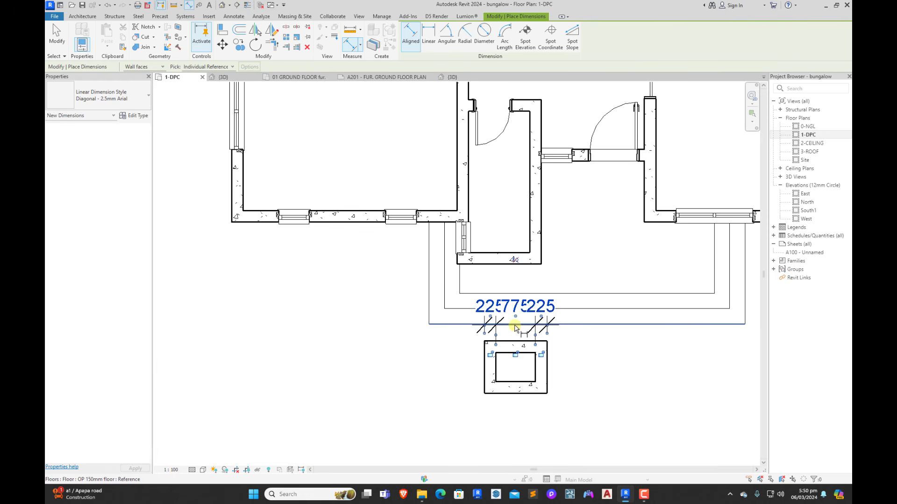
pyautogui.press('Escape')
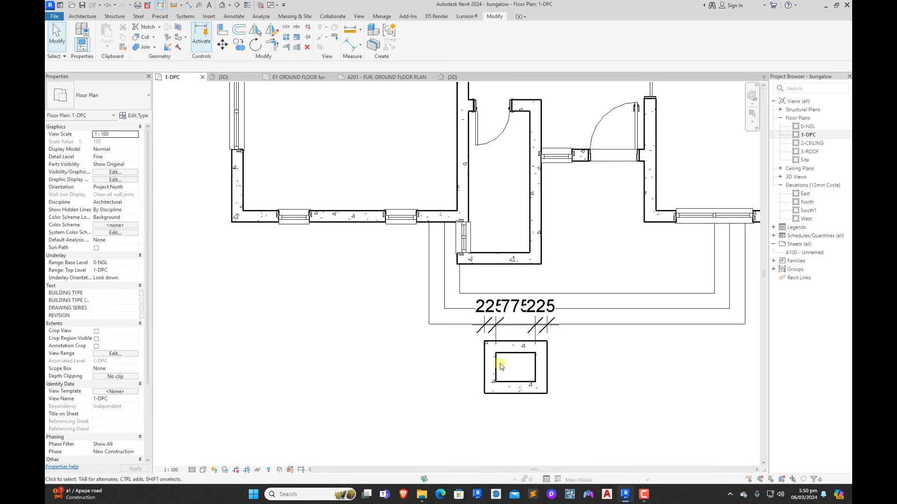
# Step: Set the rectangle's inner width to 450 mm by moving its left wall and delete the dimension string
pyautogui.click(501, 367)
pyautogui.click(514, 313)
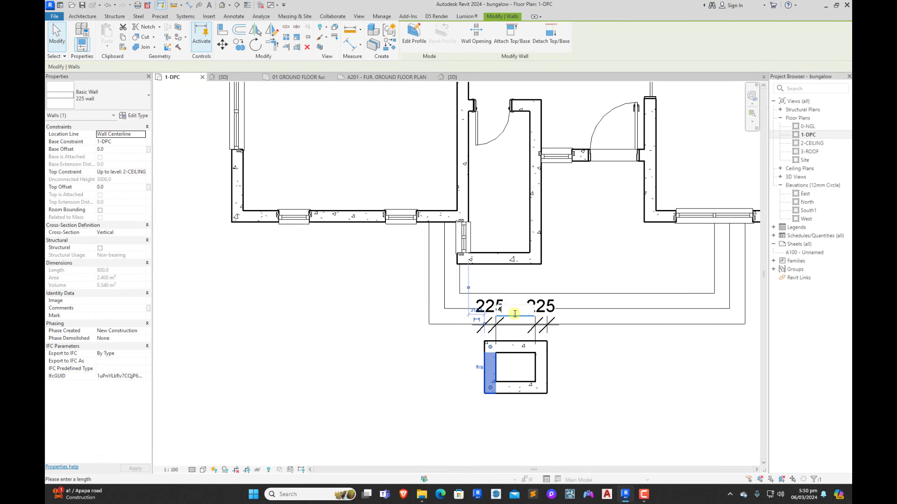
pyautogui.write('450')
pyautogui.press('Return')
pyautogui.click(624, 371)
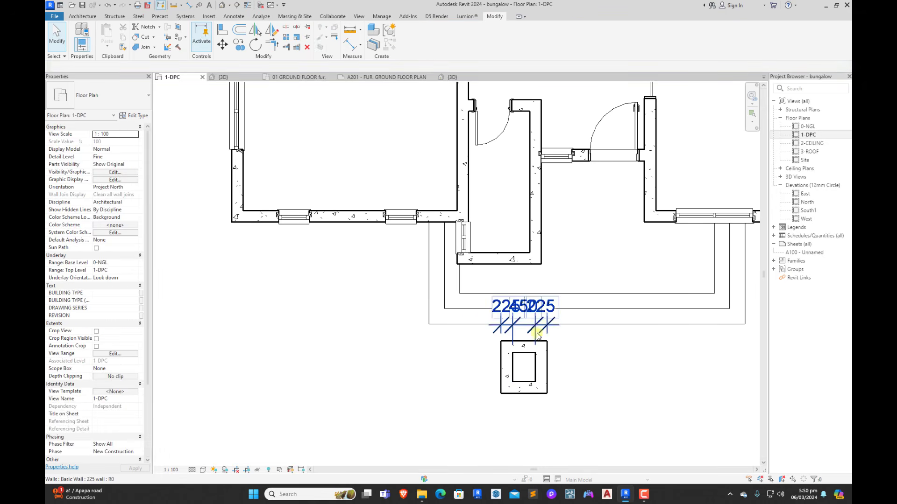
pyautogui.click(541, 321)
pyautogui.press('Delete')
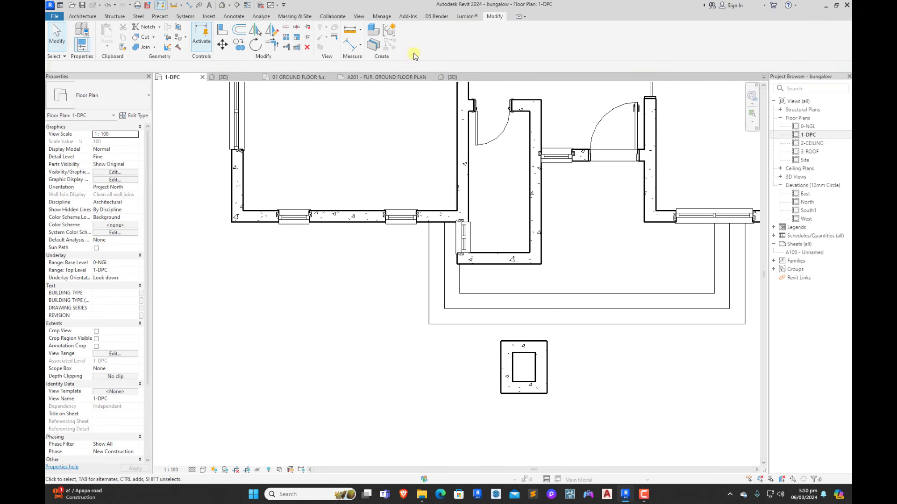
# Step: Add an aligned dimension string across the rectangle's depth, covering both wall thicknesses and the inner gap
pyautogui.click(355, 52)
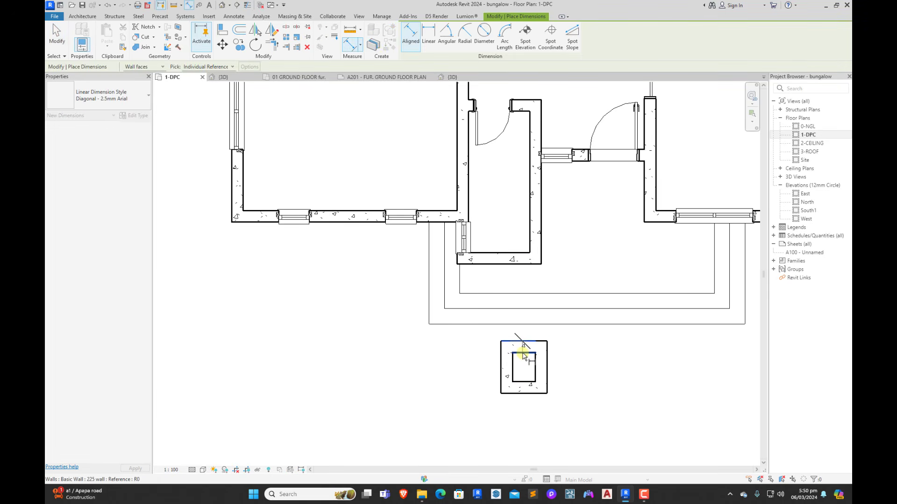
pyautogui.click(528, 383)
pyautogui.click(528, 394)
pyautogui.click(604, 368)
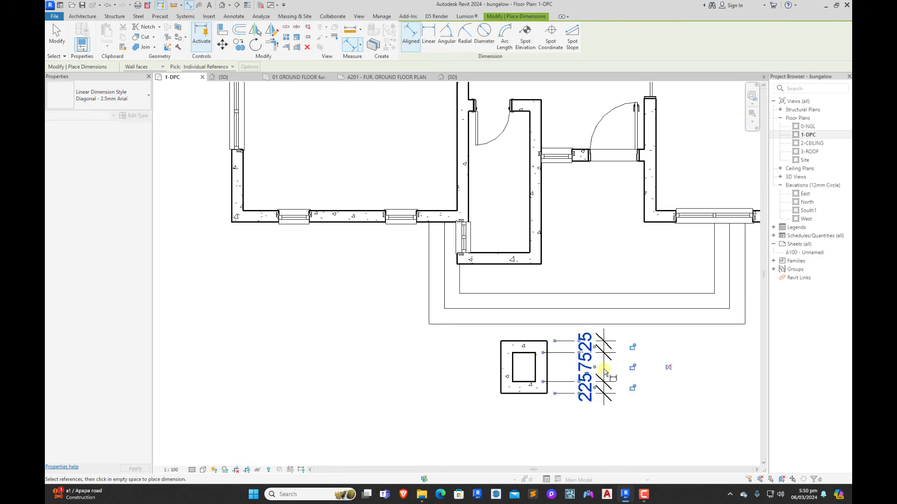
pyautogui.press('Escape')
pyautogui.press('Escape')
# Step: Set the rectangle's inner depth to 450 mm by moving its lower wall and delete the dimension string
pyautogui.click(525, 388)
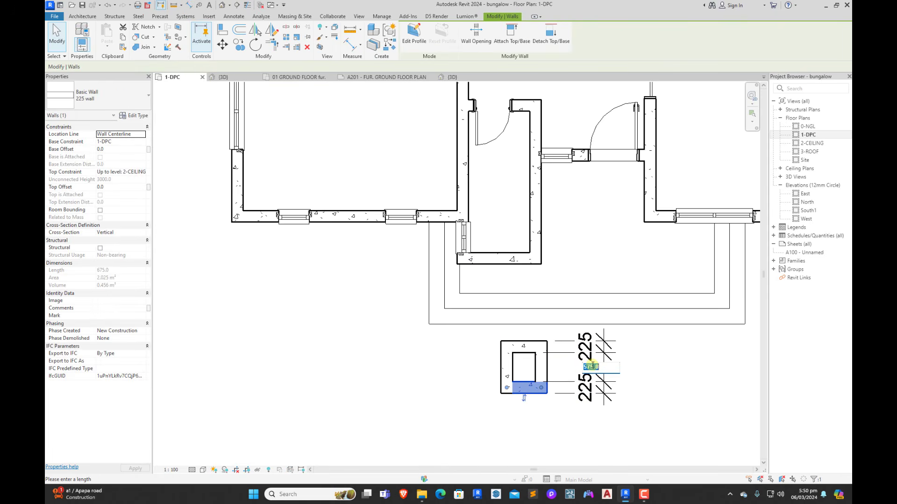
pyautogui.click(593, 366)
pyautogui.write('450')
pyautogui.press('Return')
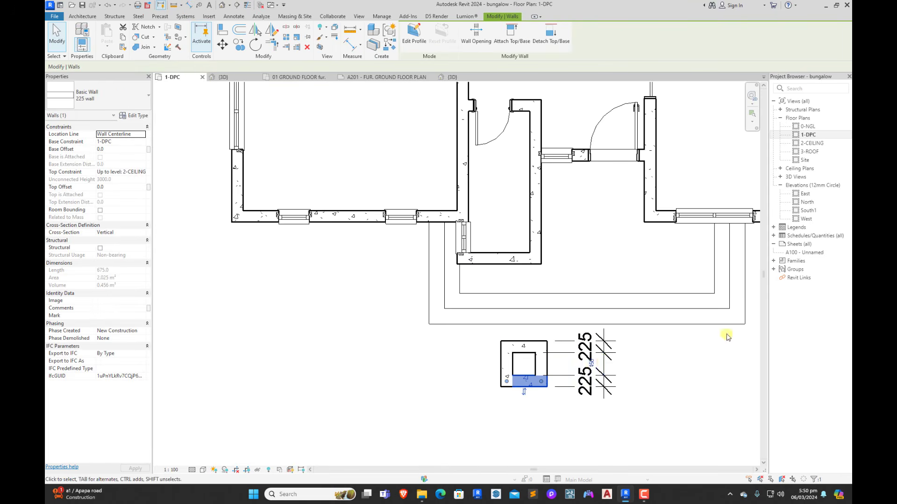
pyautogui.click(592, 382)
pyautogui.press('Delete')
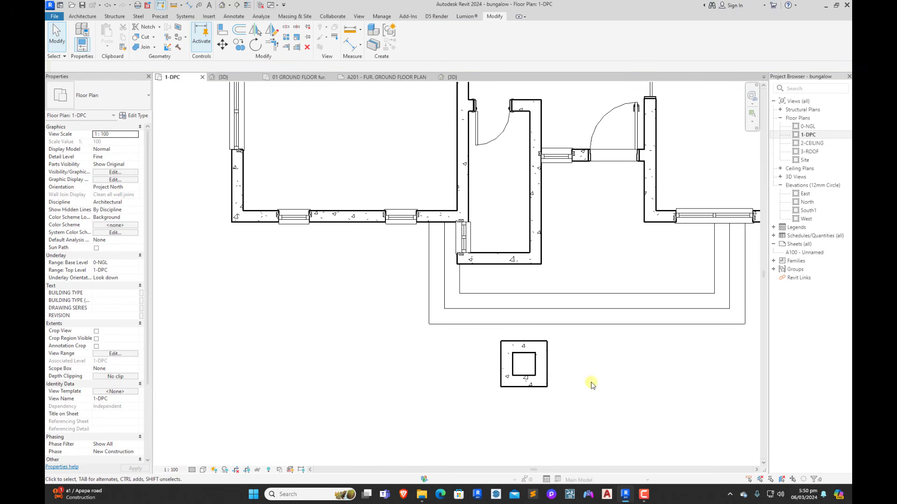
# Step: Select the four walls of the square column and move them onto the lower-left outer corner of the front steps
pyautogui.scroll(5, 501, 341)
pyautogui.scroll(-3, 500, 348)
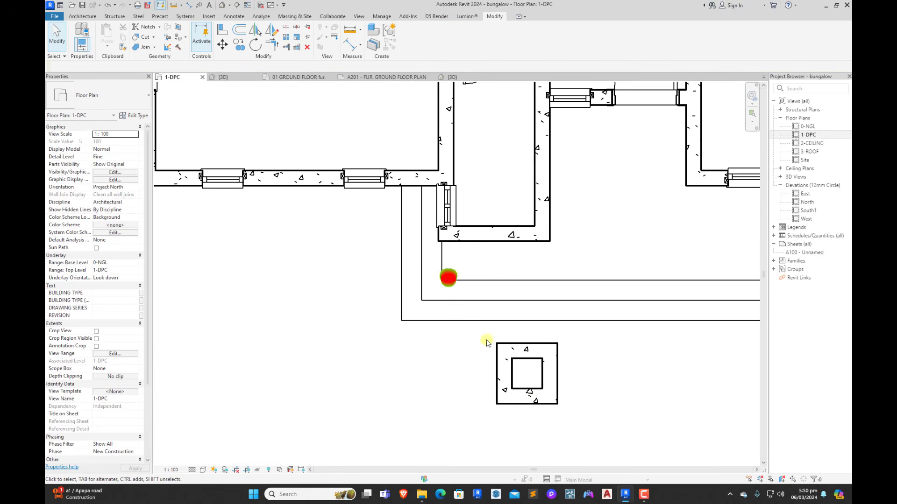
pyautogui.moveTo(485, 342); pyautogui.dragTo(582, 428)
pyautogui.scroll(-2, 577, 381)
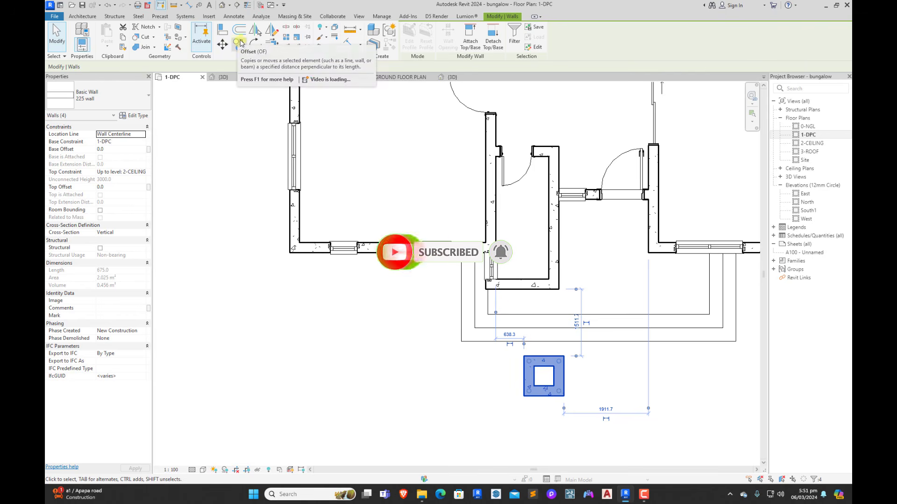
pyautogui.click(224, 46)
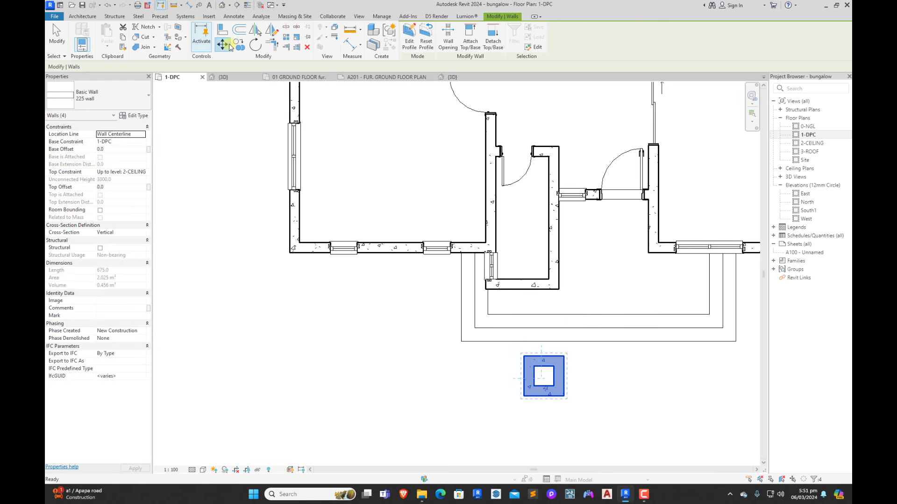
pyautogui.click(536, 380)
pyautogui.click(461, 342)
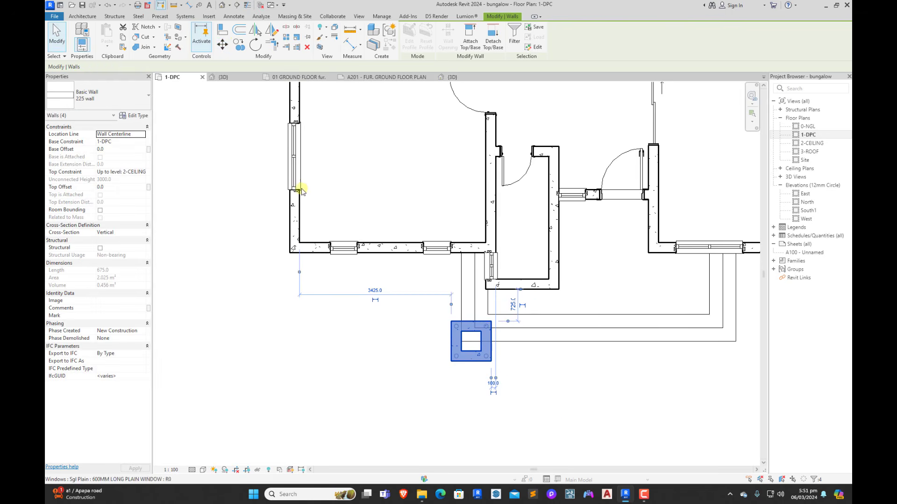
# Step: Move the square column straight out from the front steps by about 800 mm and deselect it
pyautogui.click(223, 45)
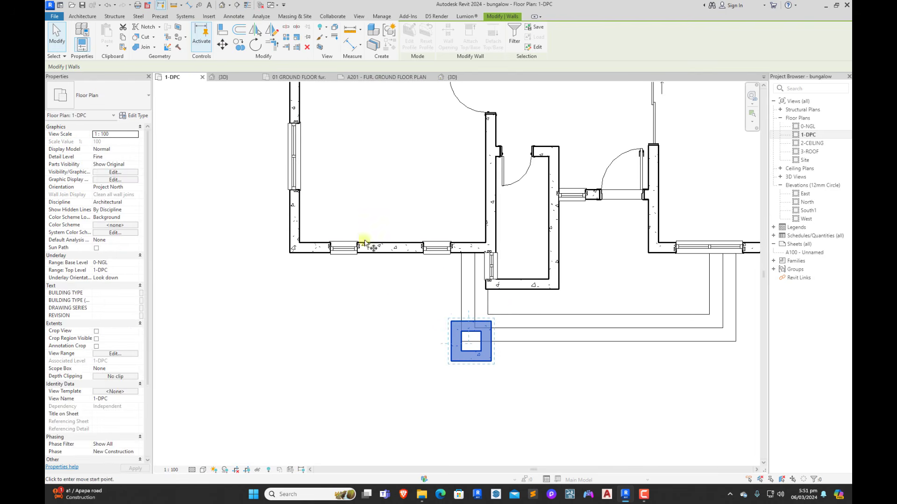
pyautogui.click(461, 342)
pyautogui.click(461, 378)
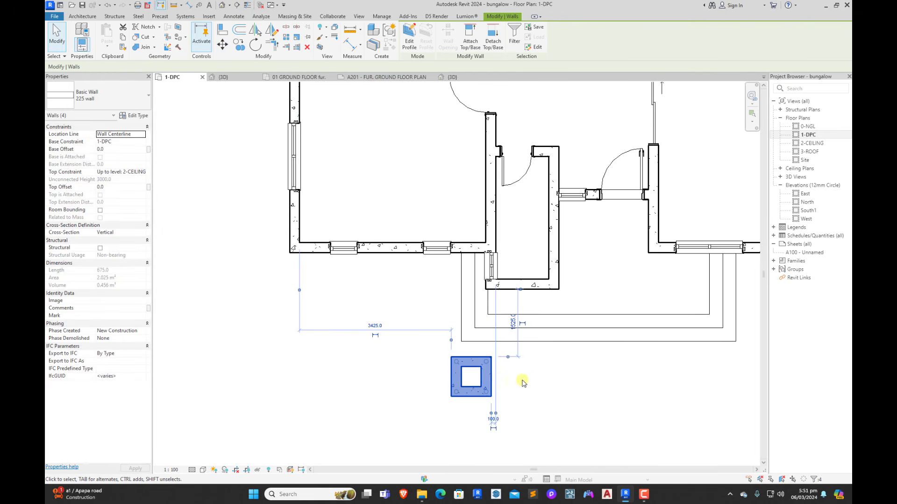
pyautogui.click(525, 374)
# Step: Look over the column's position in the floor plan and inspect the balcony steps, sliding door and glass railing in the 3D view
pyautogui.scroll(-2, 527, 365)
pyautogui.scroll(2, 484, 363)
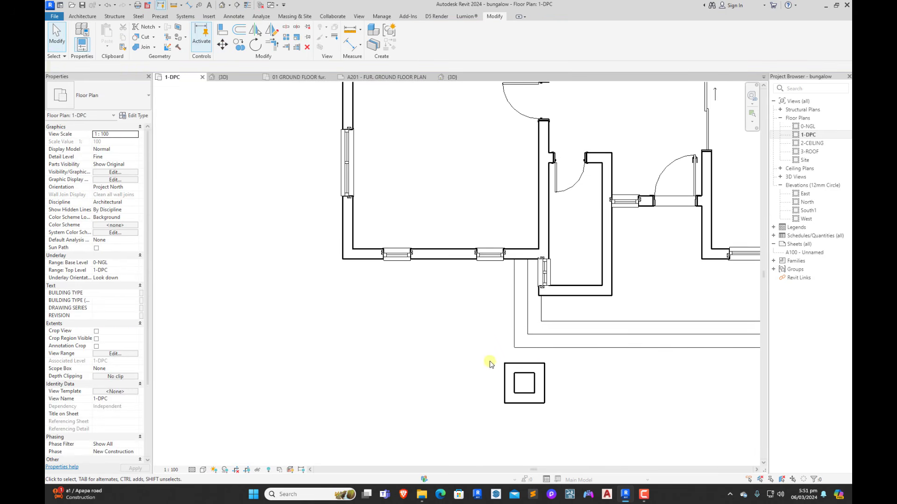
pyautogui.scroll(-3, 483, 355)
pyautogui.scroll(4, 560, 339)
pyautogui.scroll(-5, 560, 339)
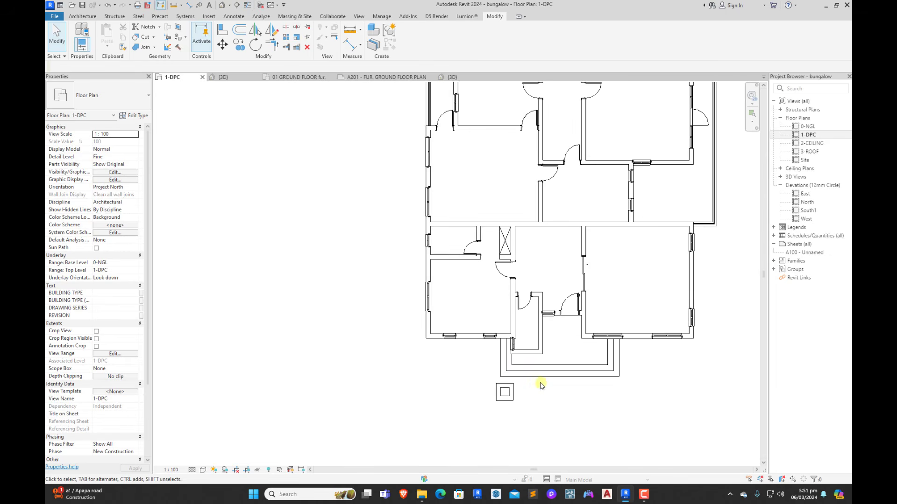
pyautogui.scroll(3, 511, 298)
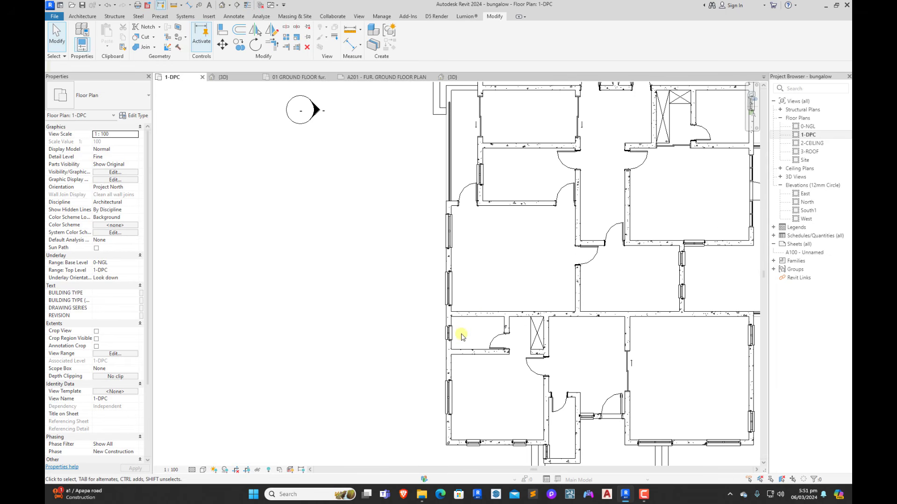
pyautogui.scroll(-2, 461, 335)
pyautogui.scroll(-1, 526, 321)
pyautogui.moveTo(532, 320); pyautogui.dragTo(532, 284, button='middle')
pyautogui.click(232, 78)
pyautogui.scroll(-5, 426, 226)
pyautogui.scroll(3, 365, 254)
pyautogui.keyDown('shift'); pyautogui.moveTo(374, 303); pyautogui.dragTo(472, 377, button='middle'); pyautogui.keyUp('shift')
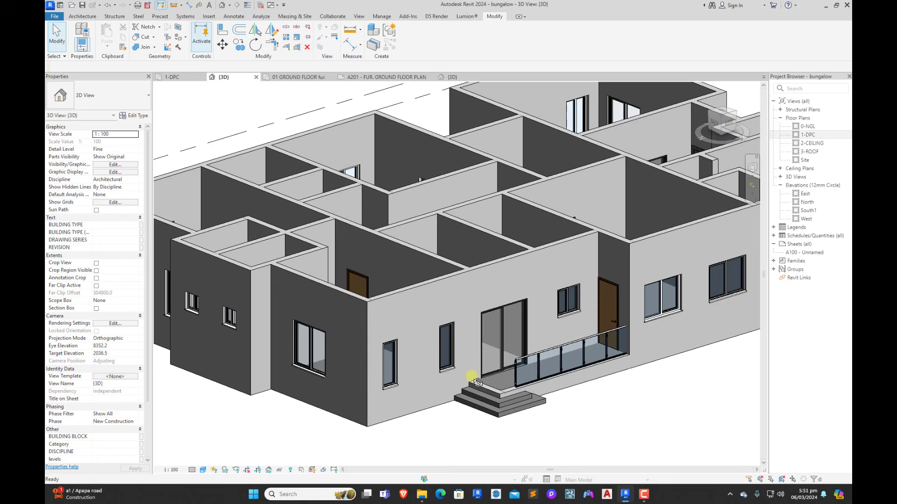
pyautogui.scroll(-3, 474, 381)
pyautogui.scroll(10, 456, 364)
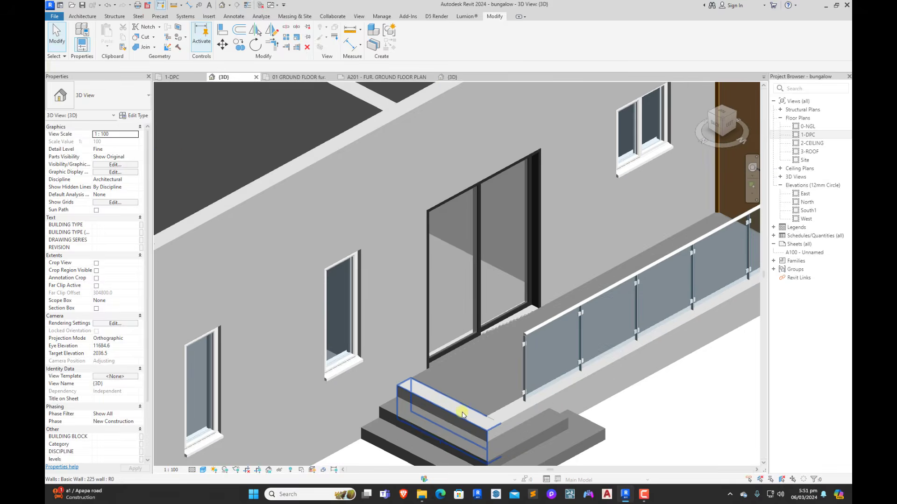
# Step: Delete the short 225 wall under the balcony floor's end, beside the top of the balcony steps
pyautogui.click(462, 415)
pyautogui.press('Delete')
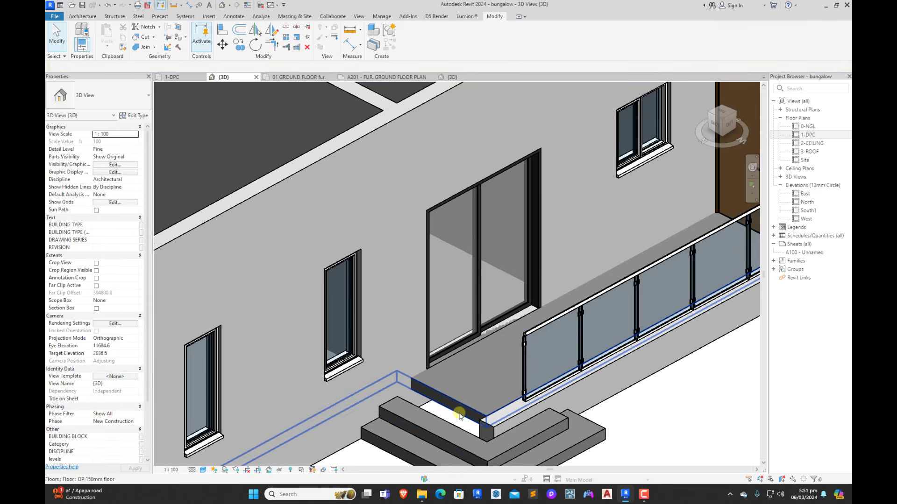
pyautogui.scroll(-4, 479, 415)
pyautogui.scroll(3, 486, 415)
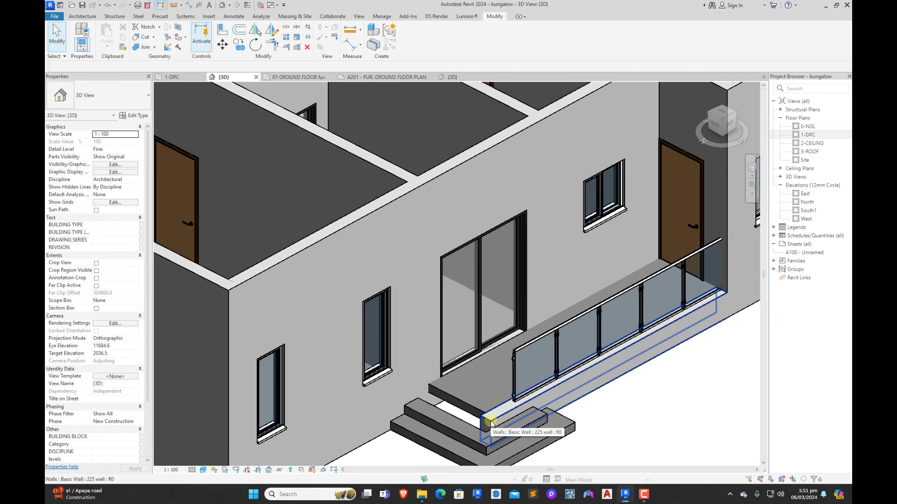
# Step: Shorten the 225 wall beneath the glass railing to about 4040 mm in the 1-DPC plan, ending at the outer edge of the balcony steps
pyautogui.click(492, 424)
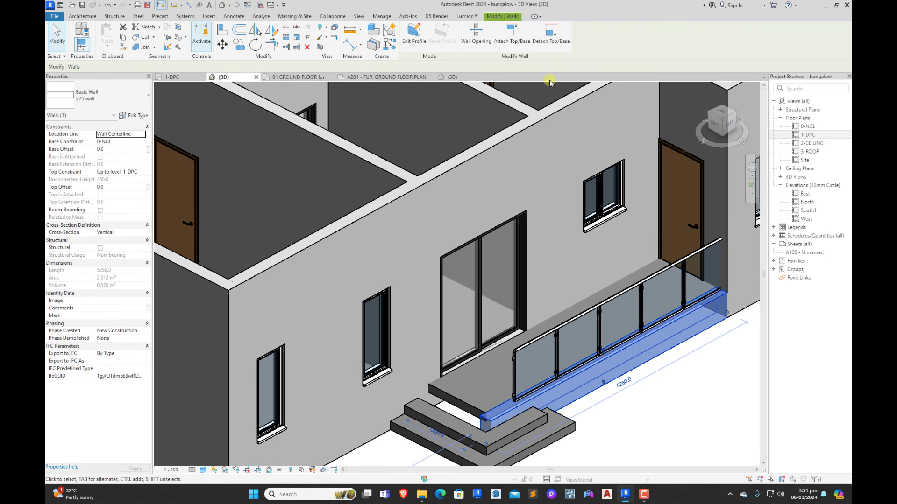
pyautogui.click(180, 76)
pyautogui.scroll(5, 426, 235)
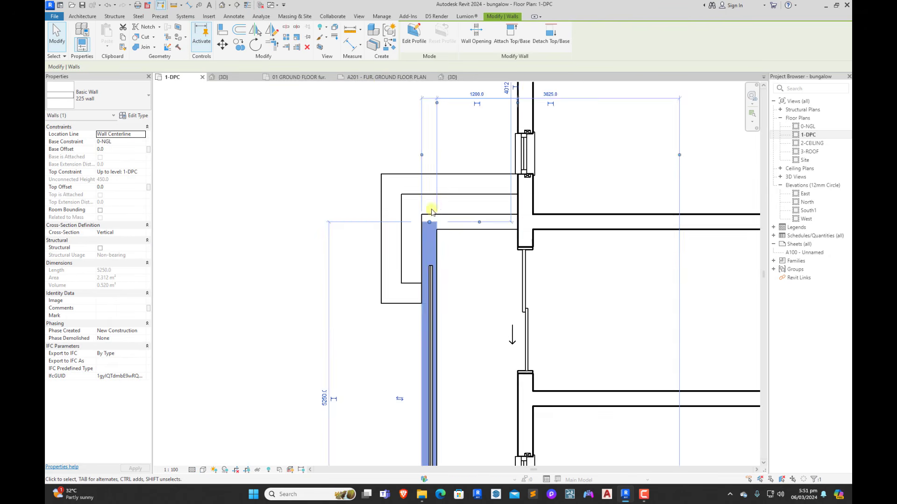
pyautogui.moveTo(434, 359); pyautogui.dragTo(434, 378)
pyautogui.press('Escape')
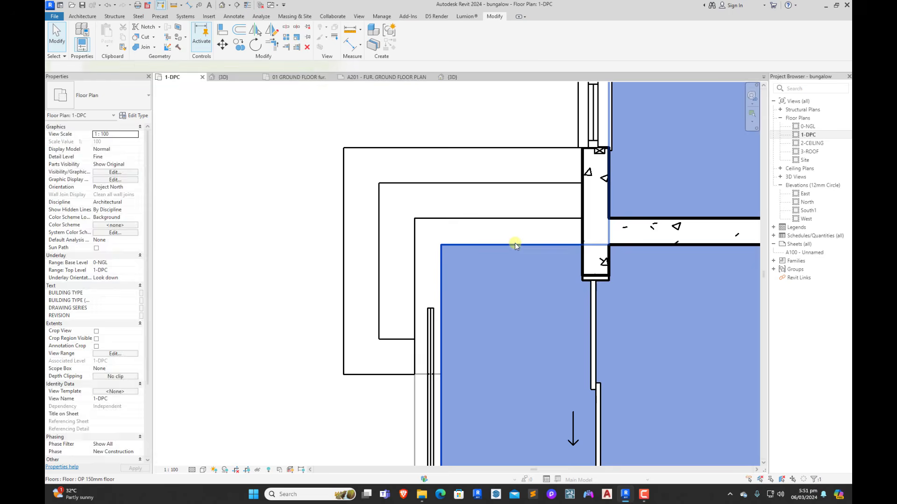
# Step: Open the OP 150mm floor's boundary for editing and move the balcony's end edge 225 mm outward toward the steps
pyautogui.click(523, 245)
pyautogui.doubleClick(523, 244)
pyautogui.moveTo(533, 244); pyautogui.dragTo(541, 218)
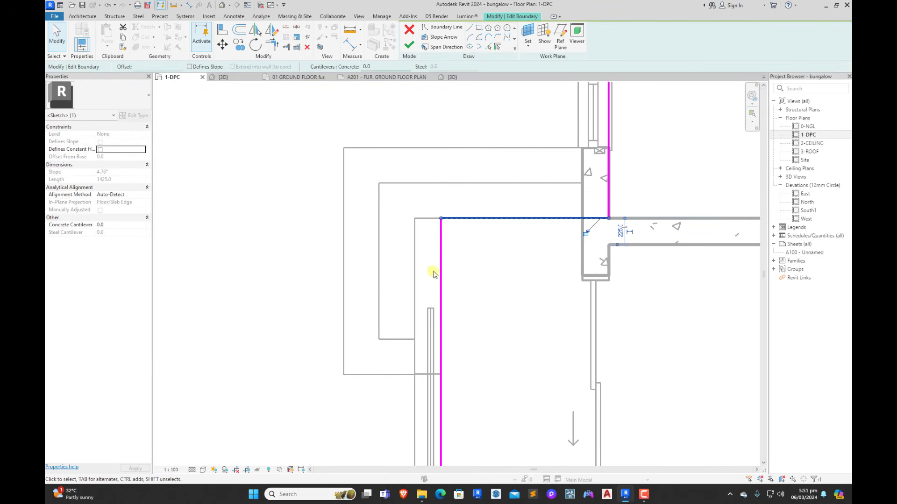
pyautogui.click(443, 276)
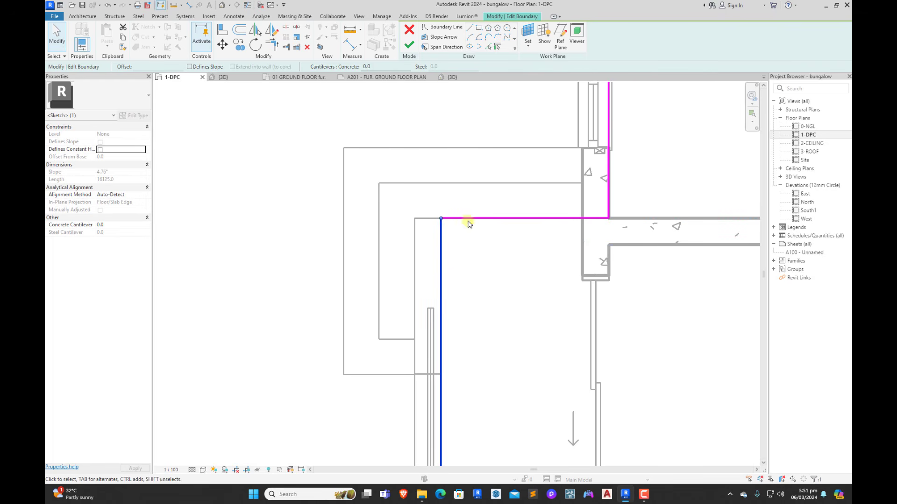
# Step: Draw a short boundary line across the shortened wall's end and a 1325 mm line along the landing's outer edge
pyautogui.click(462, 27)
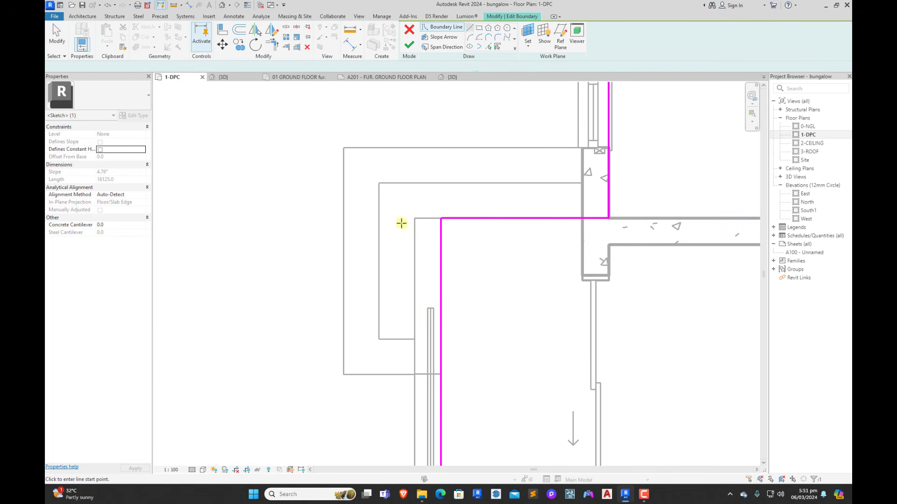
pyautogui.click(406, 374)
pyautogui.click(450, 374)
pyautogui.press('Escape')
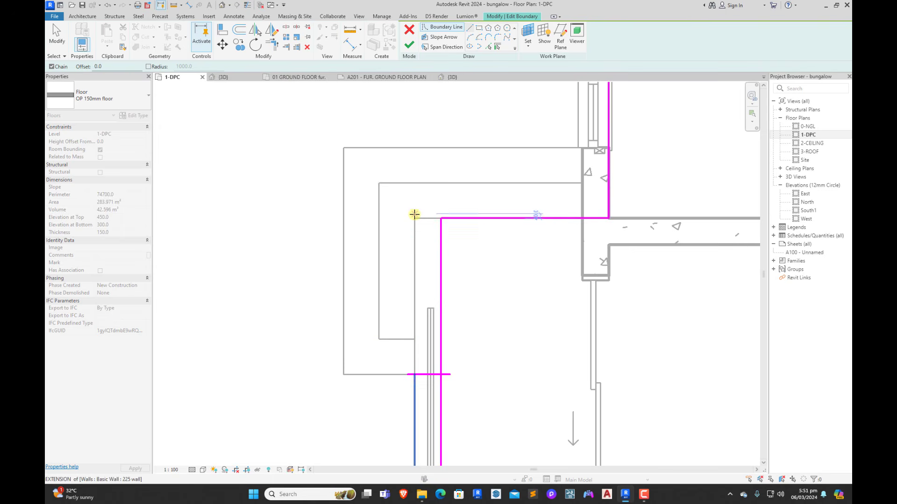
pyautogui.click(414, 218)
pyautogui.click(414, 374)
pyautogui.press('Escape')
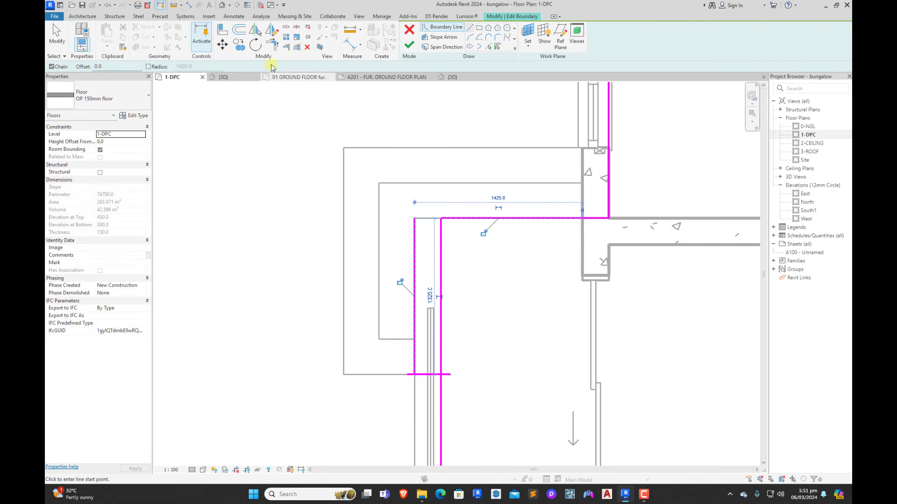
# Step: Trim the new boundary lines into corners with the existing floor edges around the landing and finish the floor sketch
pyautogui.click(269, 43)
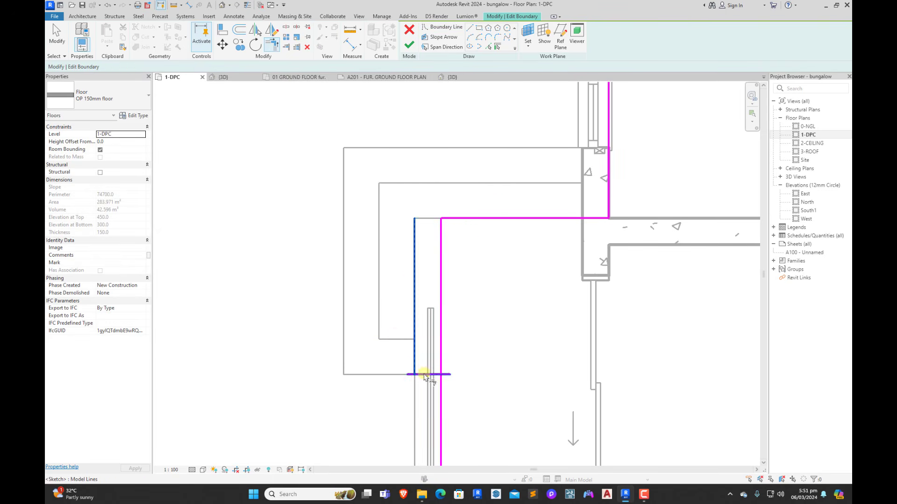
pyautogui.click(413, 250)
pyautogui.click(460, 219)
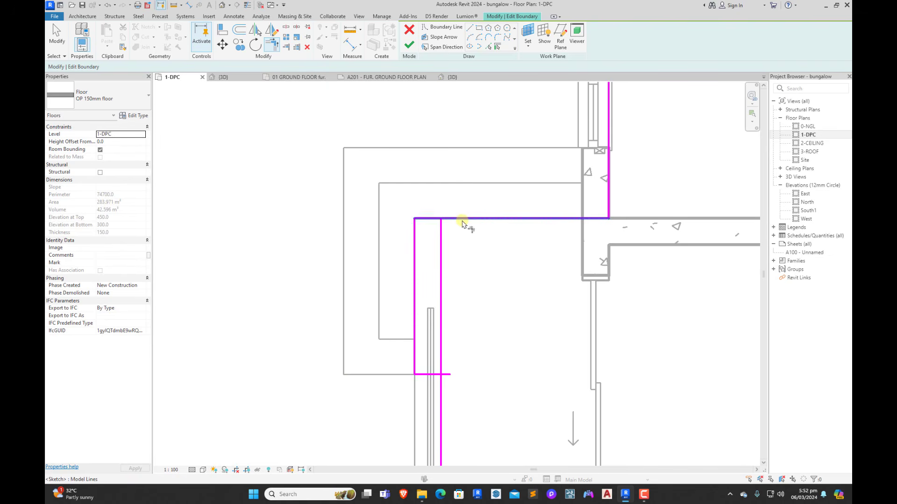
pyautogui.click(424, 374)
pyautogui.click(444, 391)
pyautogui.press('Escape')
pyautogui.press('Escape')
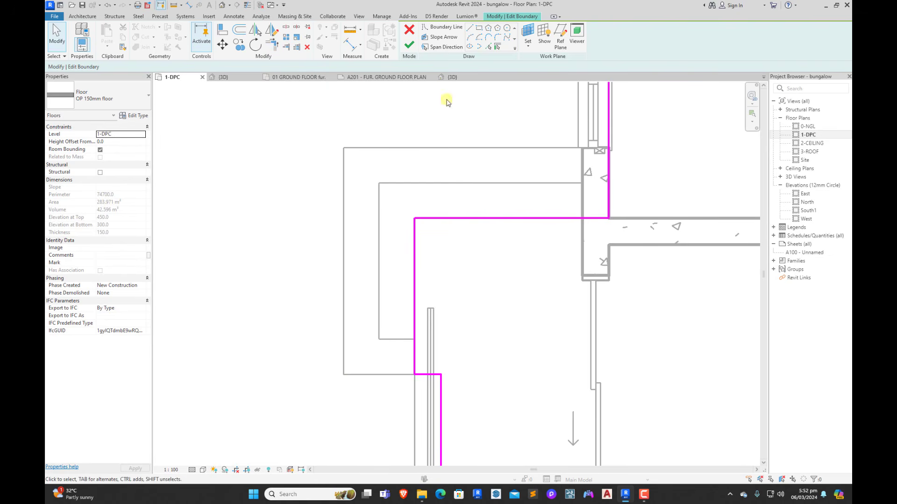
pyautogui.click(408, 44)
pyautogui.press('Escape')
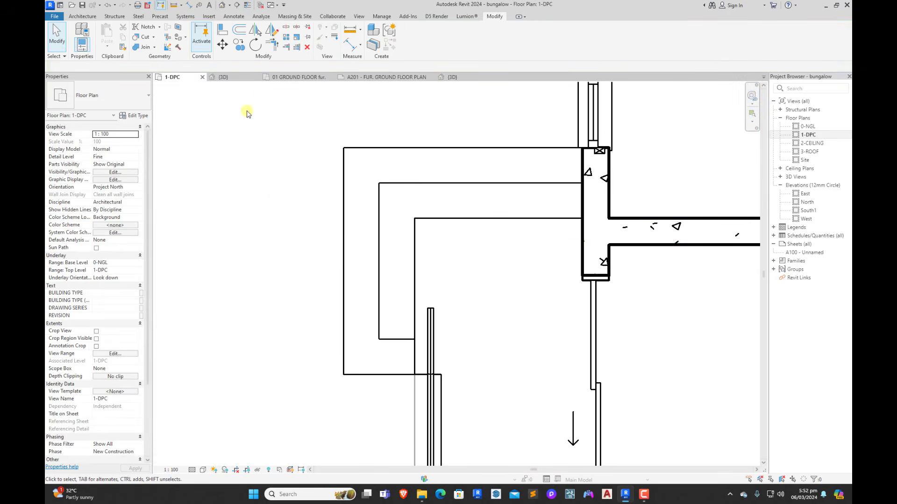
# Step: Align the end of the 225 wall beneath the glass railing with the end face of the middle balcony step in 3D
pyautogui.click(223, 77)
pyautogui.scroll(5, 544, 388)
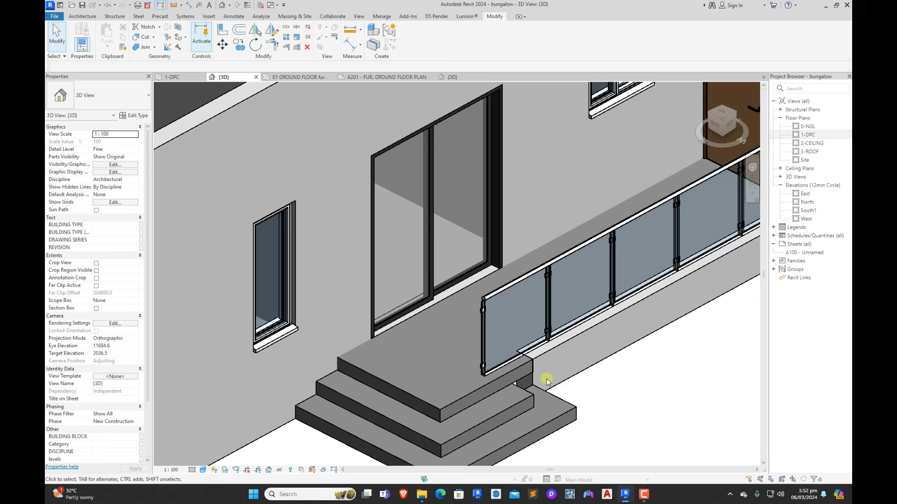
pyautogui.click(535, 377)
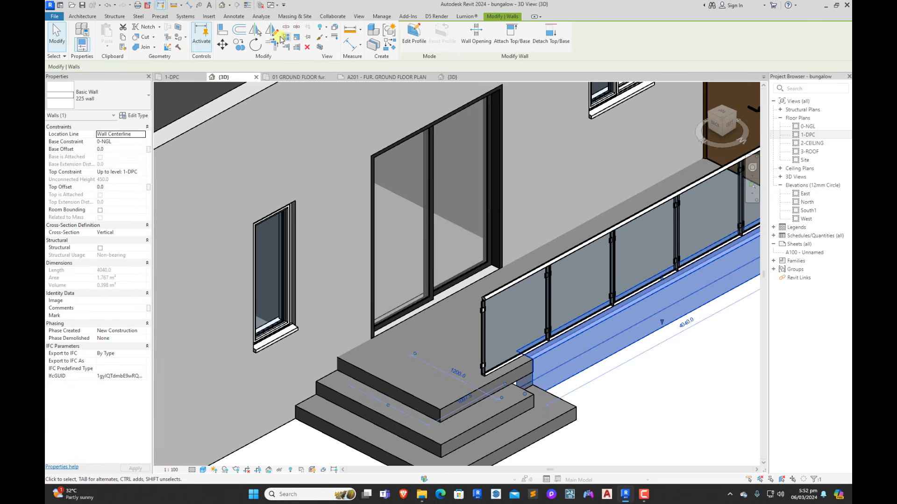
pyautogui.click(229, 35)
pyautogui.scroll(2, 517, 390)
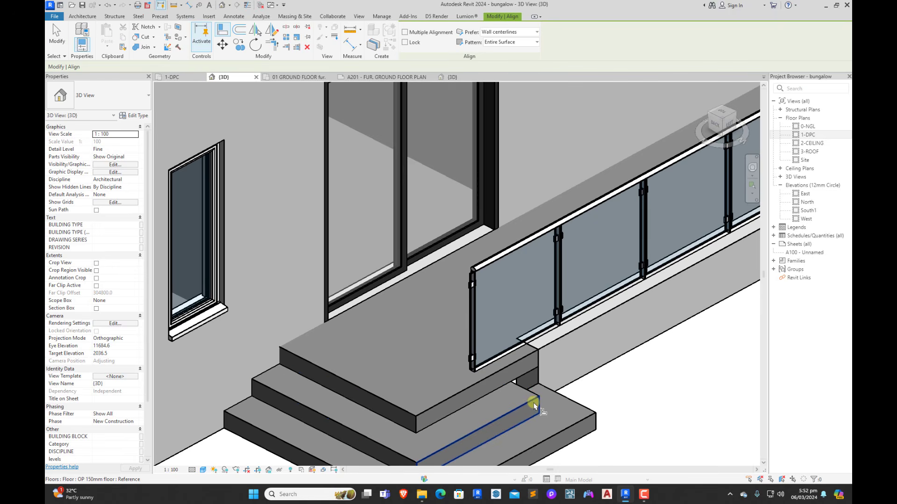
pyautogui.scroll(-10, 537, 374)
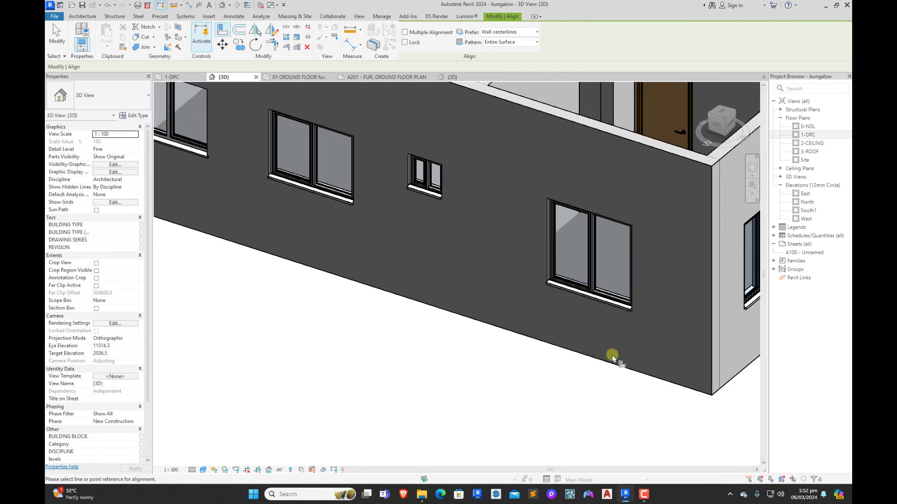
pyautogui.scroll(6, 356, 195)
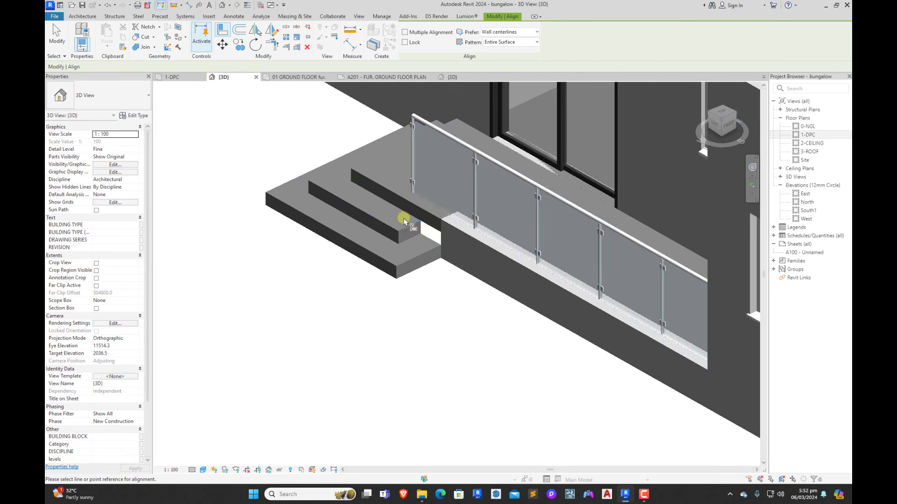
pyautogui.click(442, 233)
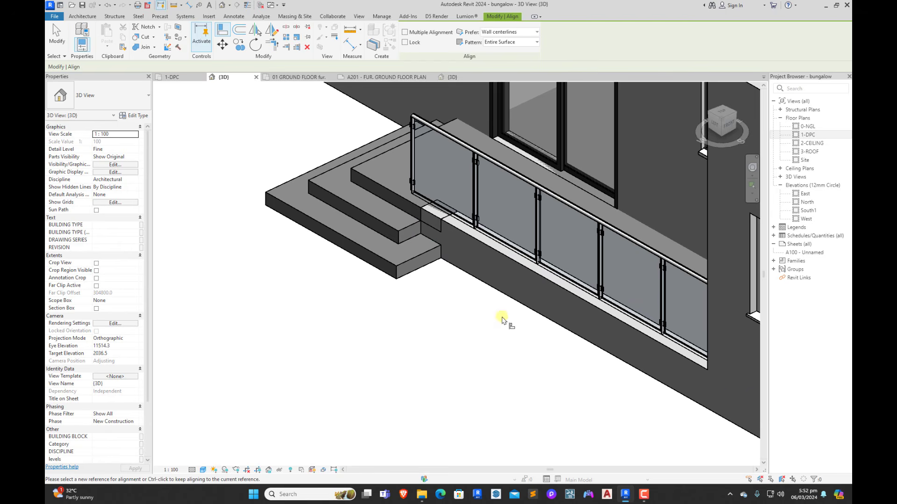
pyautogui.press('Escape')
pyautogui.scroll(3, 422, 203)
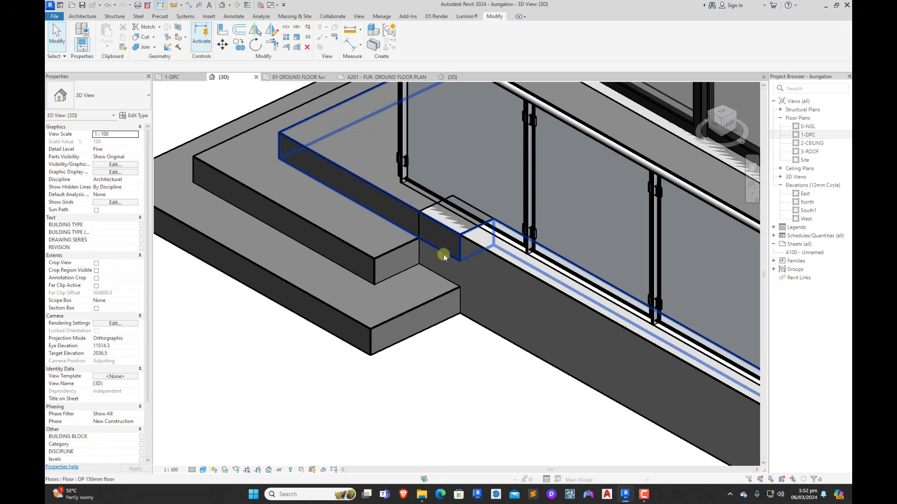
# Step: Edit the floor boundary so the landing's short return edge aligns with the end of the 225 wall, and finish the sketch
pyautogui.click(414, 209)
pyautogui.doubleClick(410, 207)
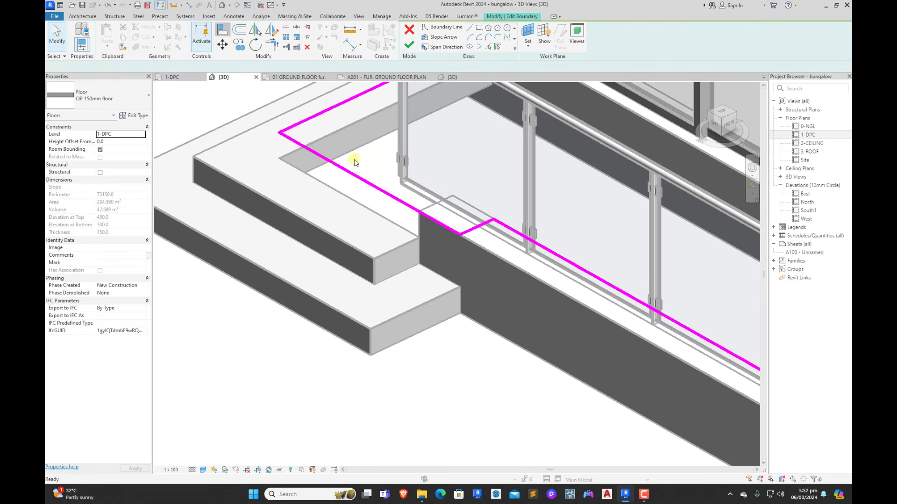
pyautogui.press('a')
pyautogui.press('l')
pyautogui.click(420, 226)
pyautogui.press('Escape')
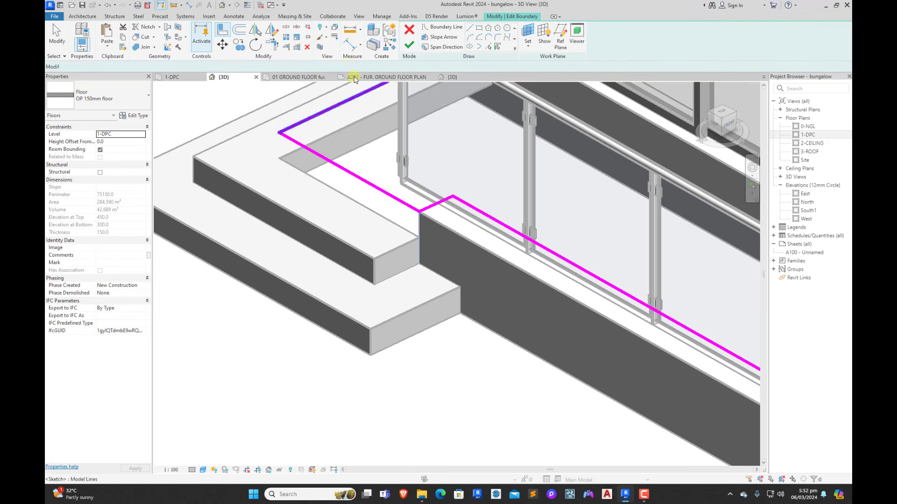
pyautogui.click(410, 46)
# Step: Inspect the balcony steps, landing, wall end and glass railing from several angles in the 3D view
pyautogui.scroll(-5, 509, 299)
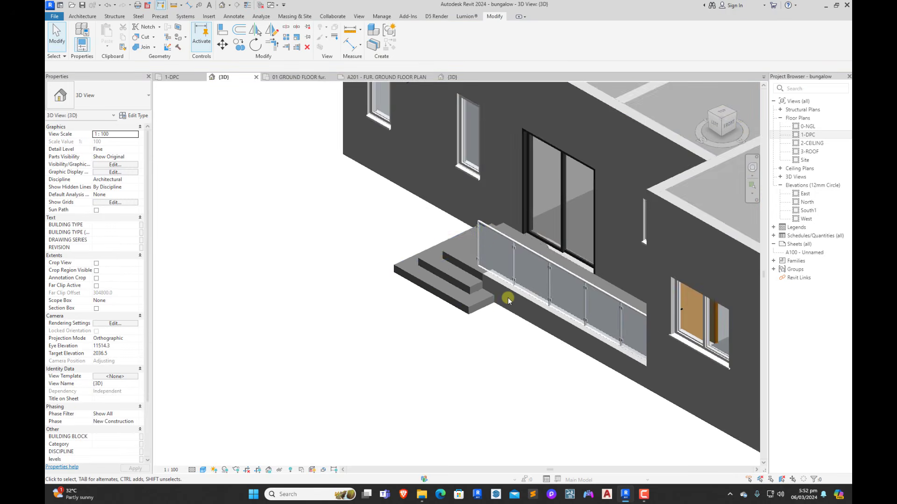
pyautogui.keyDown('shift'); pyautogui.moveTo(415, 376); pyautogui.dragTo(502, 364, button='middle'); pyautogui.keyUp('shift')
pyautogui.scroll(-3, 502, 291)
pyautogui.keyDown('shift'); pyautogui.moveTo(442, 350); pyautogui.dragTo(518, 345, button='middle'); pyautogui.keyUp('shift')
pyautogui.scroll(-2, 444, 276)
pyautogui.scroll(2, 528, 280)
pyautogui.scroll(4, 519, 356)
pyautogui.scroll(-3, 529, 375)
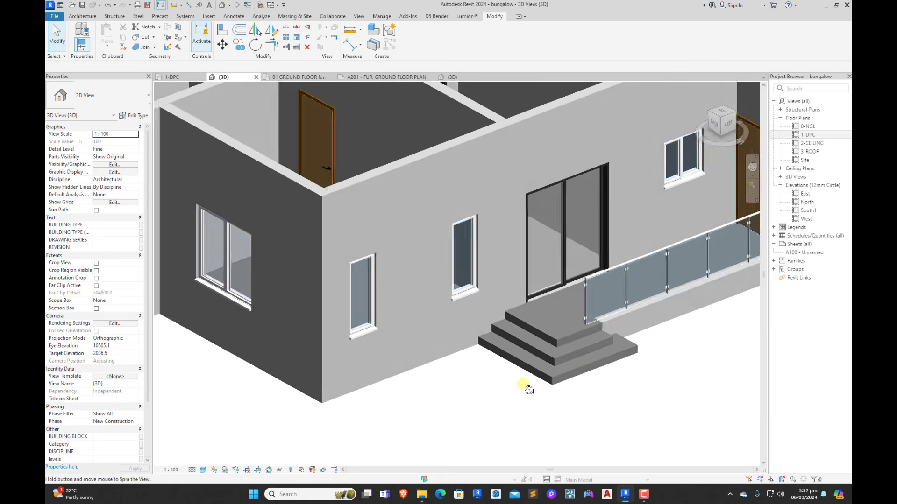
pyautogui.keyDown('shift'); pyautogui.moveTo(524, 387); pyautogui.dragTo(461, 366, button='middle'); pyautogui.keyUp('shift')
pyautogui.scroll(-2, 581, 364)
pyautogui.scroll(4, 535, 358)
pyautogui.scroll(2, 535, 357)
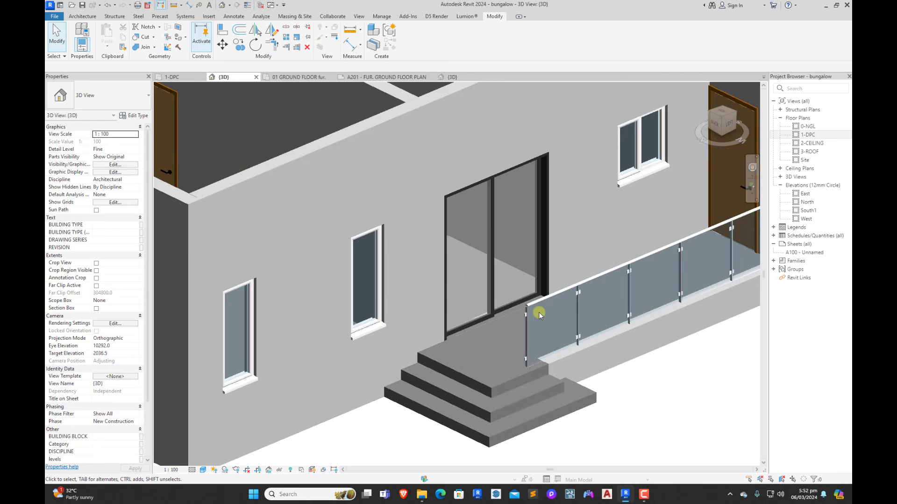
# Step: Edit the glass railing's path in the 1-DPC plan so its step-side end stops at the 225 wall's endpoint, and finish the sketch
pyautogui.click(543, 301)
pyautogui.doubleClick(543, 301)
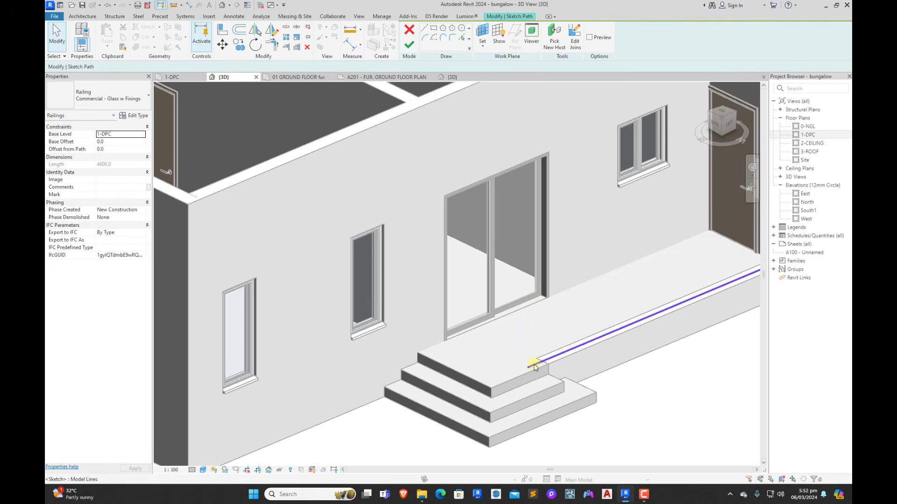
pyautogui.click(305, 78)
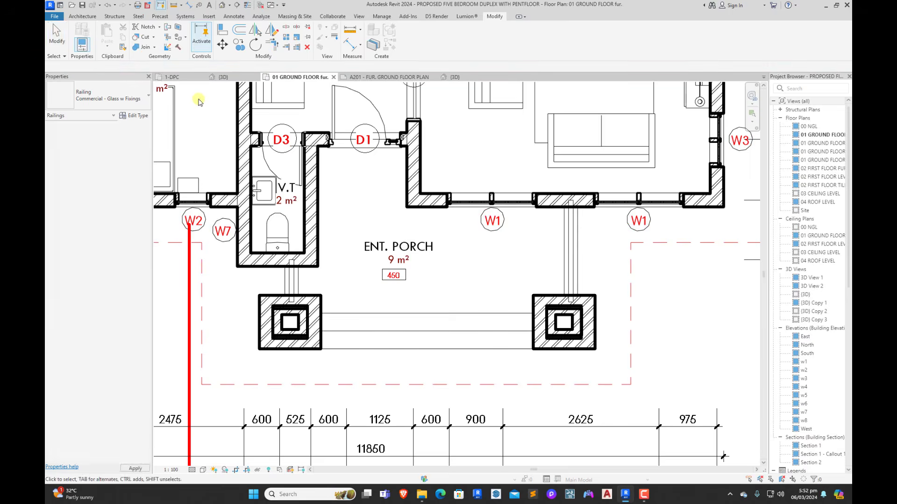
pyautogui.scroll(2, 427, 325)
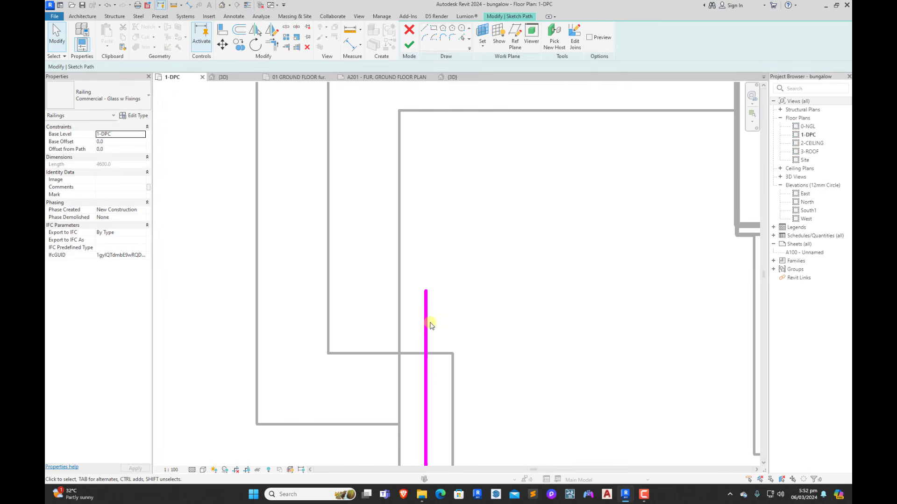
pyautogui.click(426, 316)
pyautogui.moveTo(426, 293); pyautogui.dragTo(425, 353)
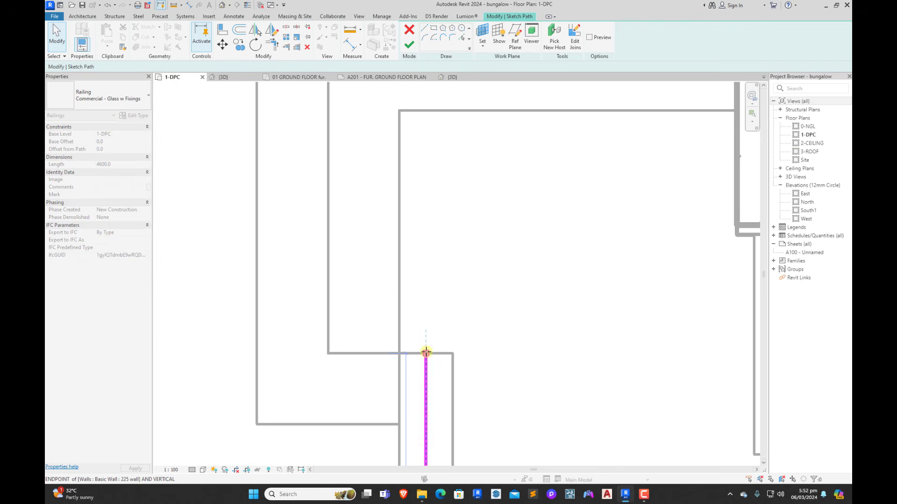
pyautogui.click(410, 46)
pyautogui.scroll(-2, 439, 221)
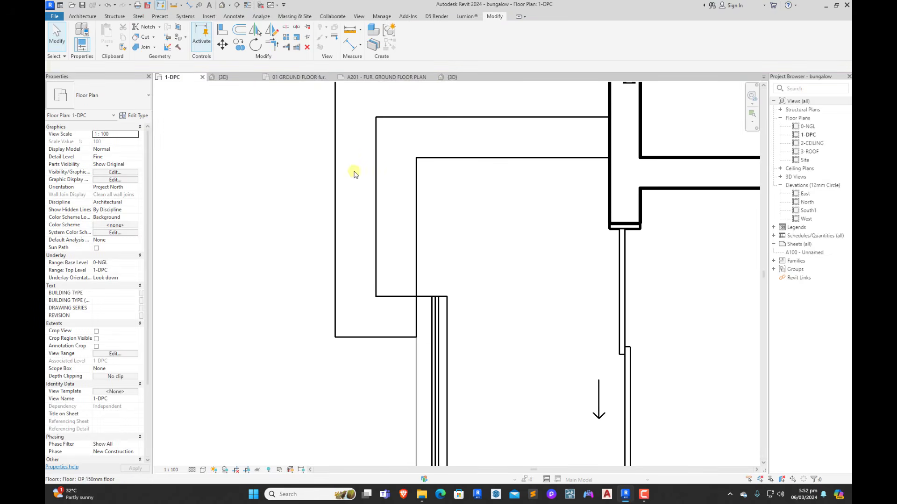
# Step: Review the whole bungalow in 3D, and examine the square column's position by the front entrance steps in the 1-DPC plan
pyautogui.click(232, 79)
pyautogui.scroll(-6, 648, 394)
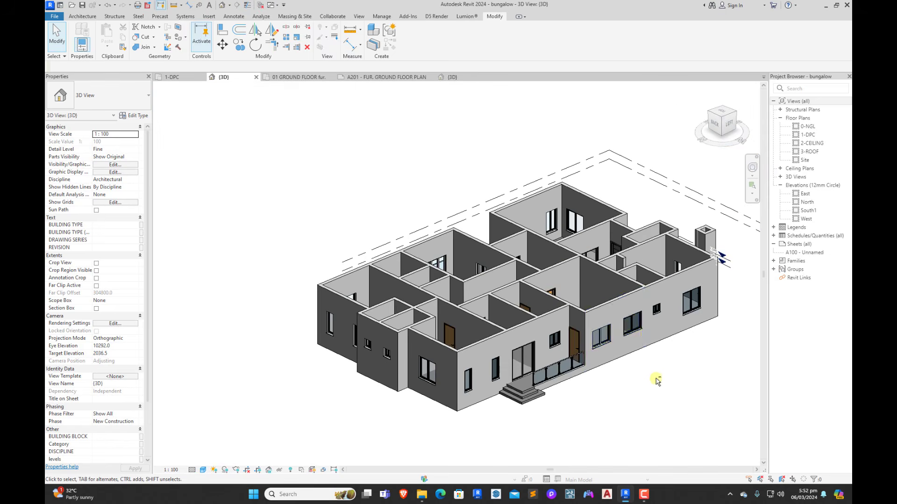
pyautogui.keyDown('shift'); pyautogui.moveTo(658, 378); pyautogui.dragTo(550, 425, button='middle'); pyautogui.keyUp('shift')
pyautogui.scroll(3, 553, 387)
pyautogui.click(178, 77)
pyautogui.scroll(-5, 443, 224)
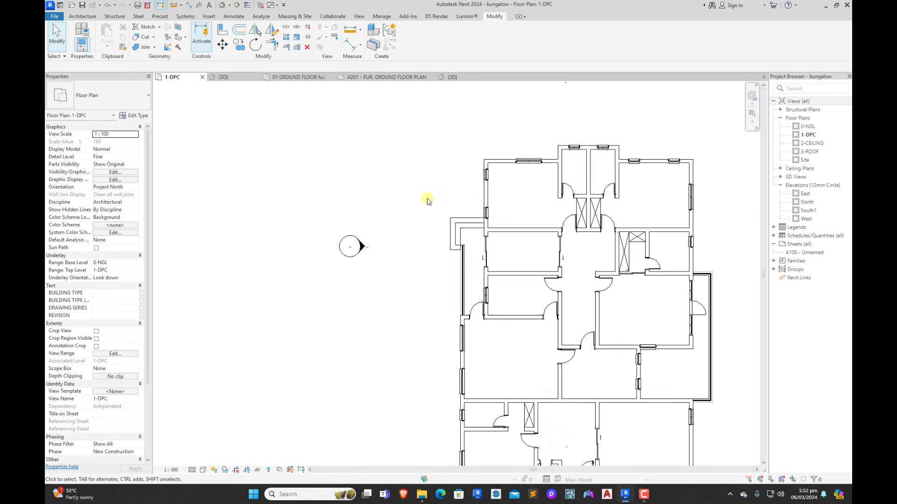
pyautogui.scroll(10, 505, 411)
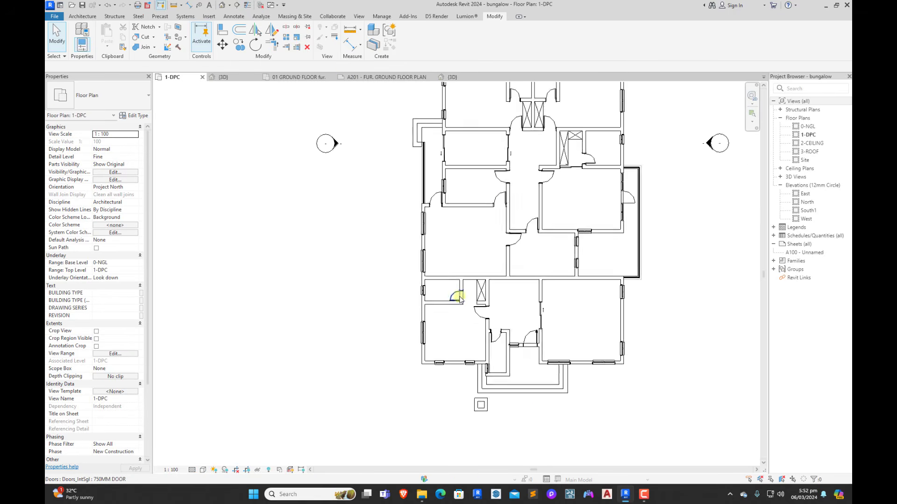
pyautogui.moveTo(514, 394)
pyautogui.mouseDown(button='middle')
pyautogui.moveTo(526, 397)
pyautogui.moveTo(499, 387)
pyautogui.mouseUp(button='middle')
pyautogui.scroll(2, 377, 372)
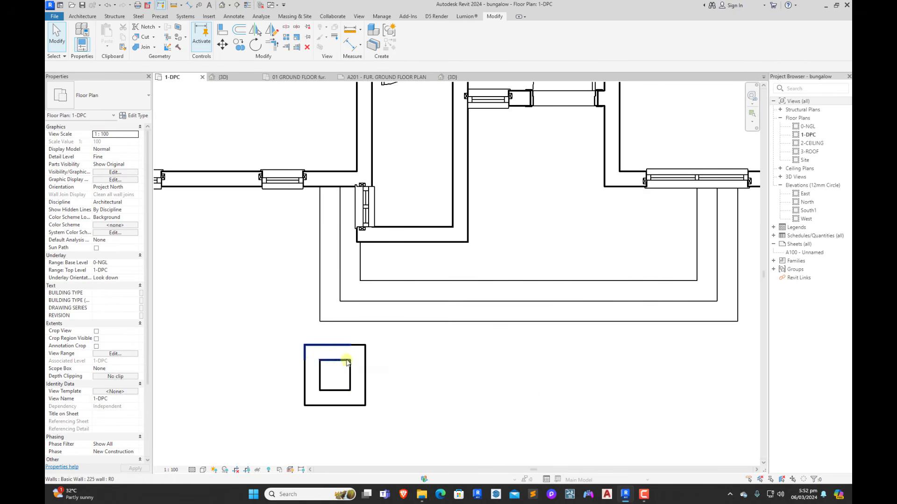
# Step: In the 1-DPC plan, create an OP 150mm floor with a rectangular boundary offset 100 outside the square column, and finish the sketch
pyautogui.scroll(-2, 376, 371)
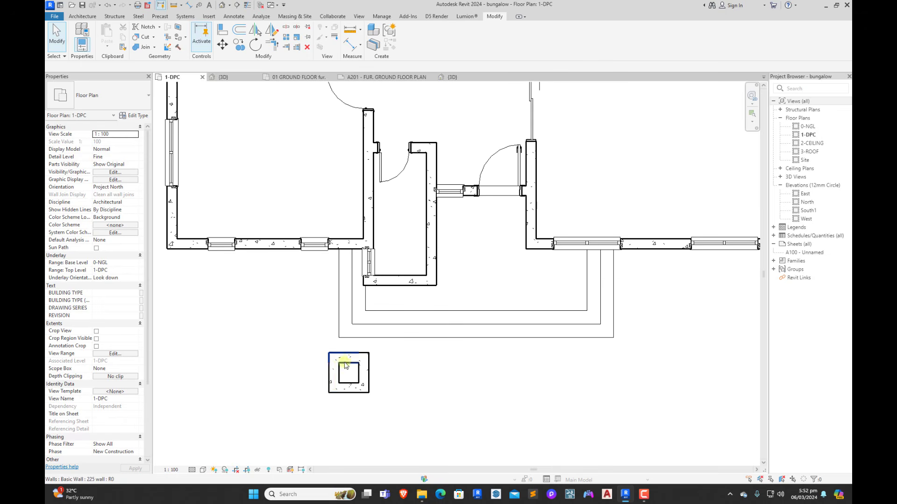
pyautogui.click(426, 336)
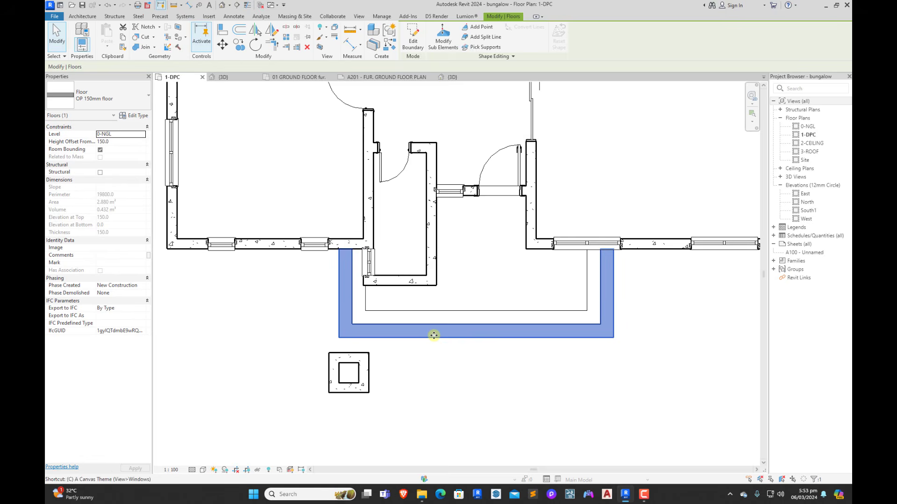
pyautogui.doubleClick(434, 335)
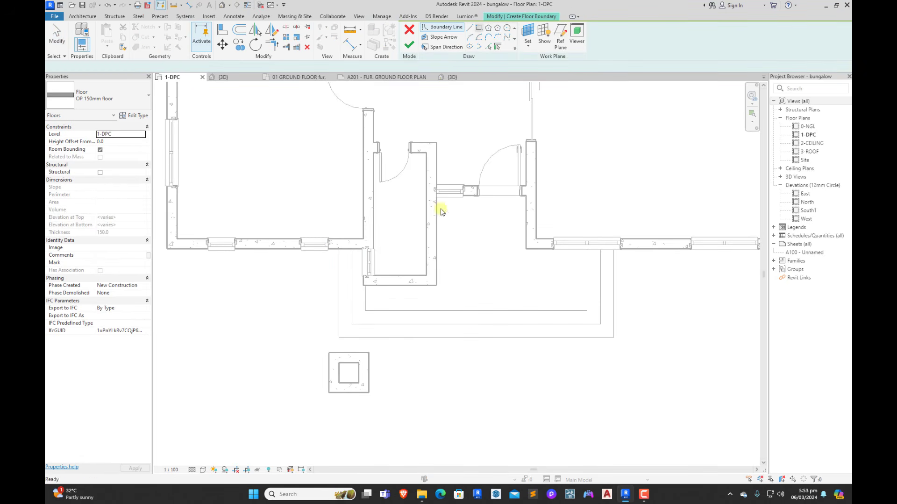
pyautogui.click(240, 31)
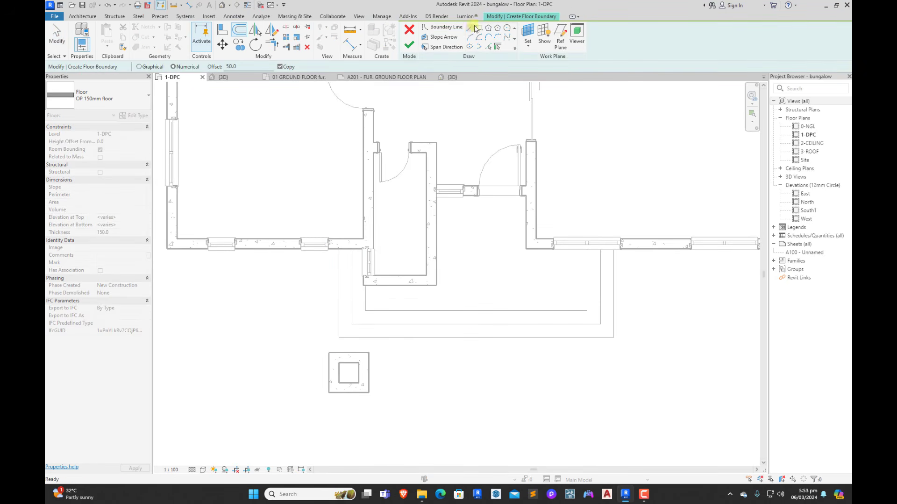
pyautogui.click(479, 30)
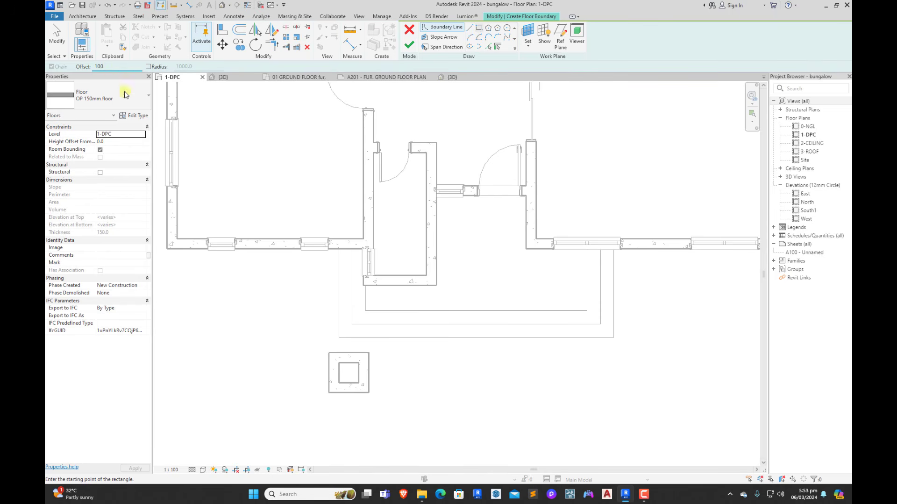
pyautogui.click(324, 349)
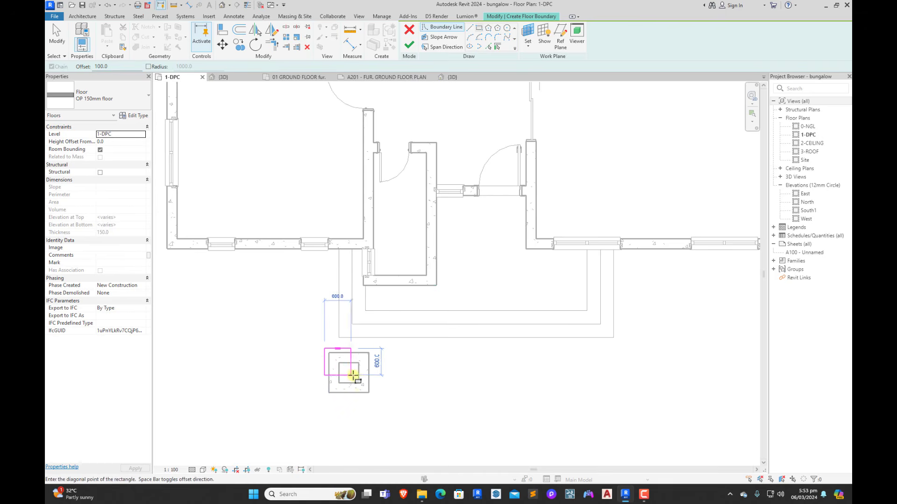
pyautogui.click(373, 397)
pyautogui.click(409, 47)
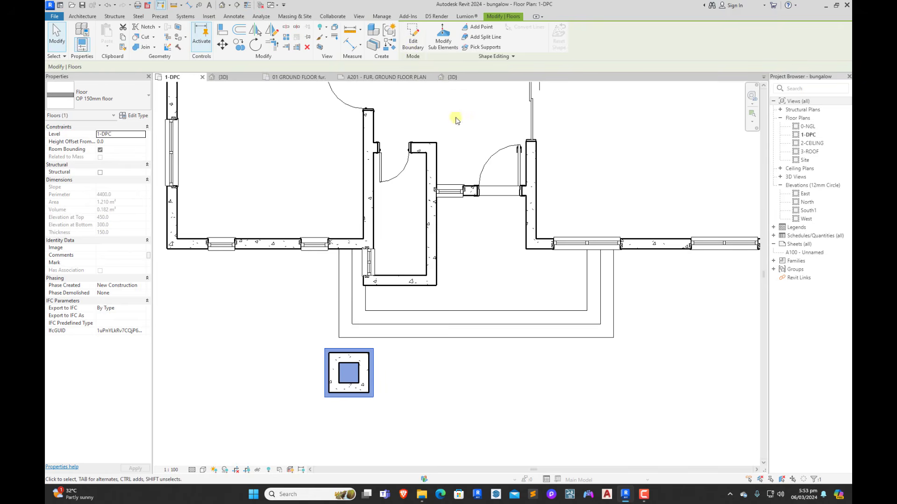
# Step: In the front-facing 3D view, set the base constraint of the column's four 225 walls to 0-NGL
pyautogui.click(224, 77)
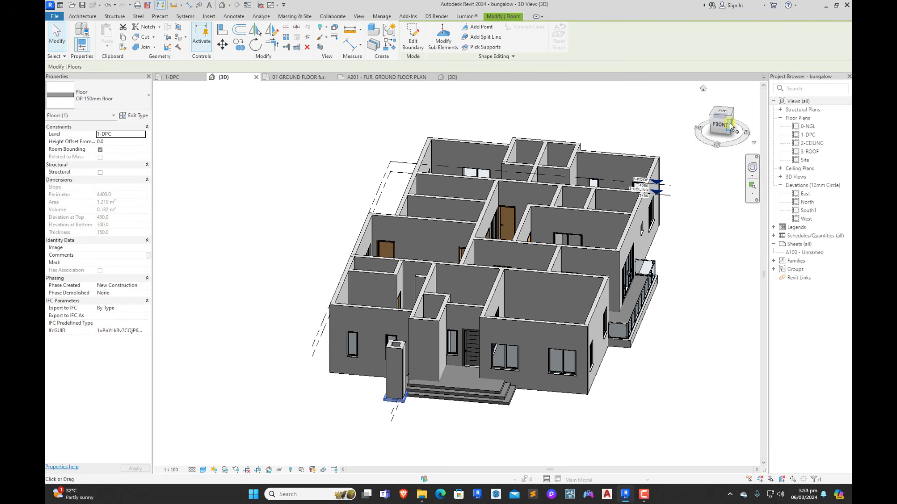
pyautogui.click(728, 126)
pyautogui.click(727, 124)
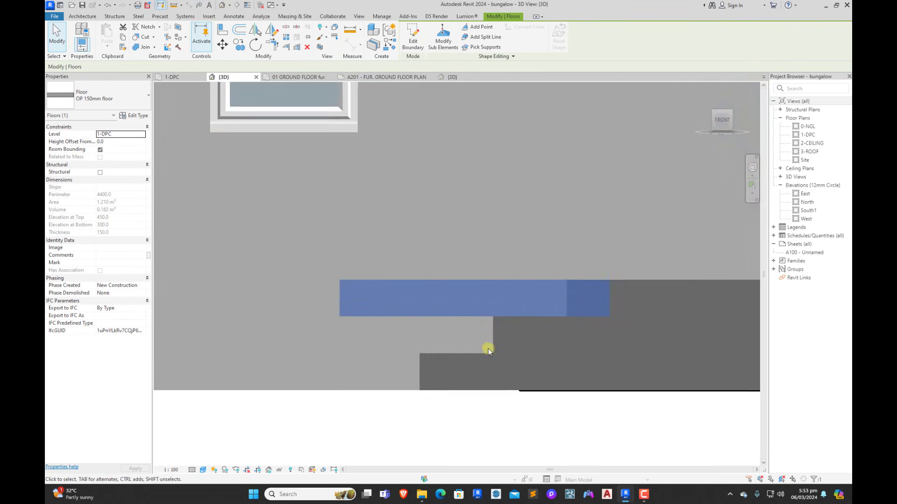
pyautogui.click(467, 387)
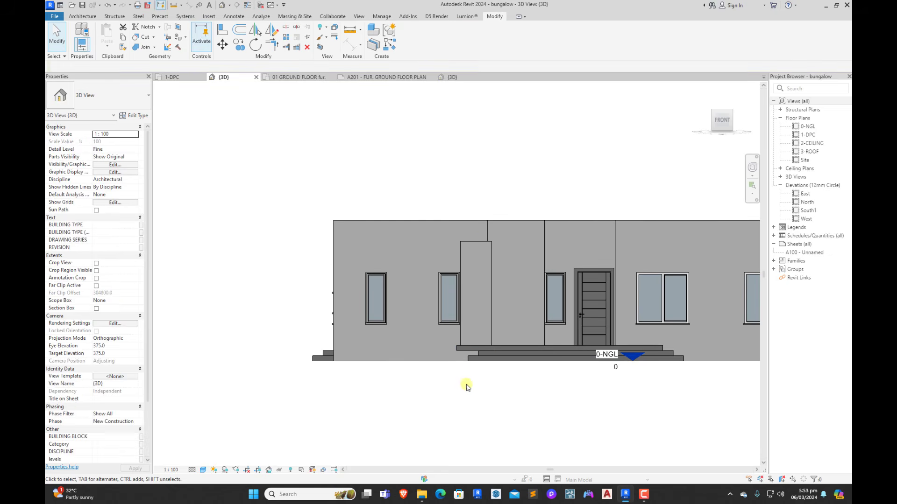
pyautogui.click(470, 245)
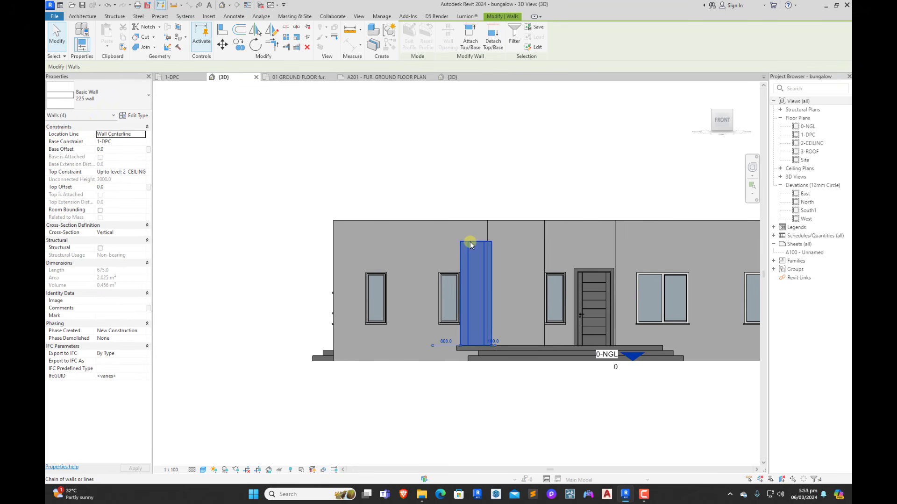
pyautogui.click(142, 142)
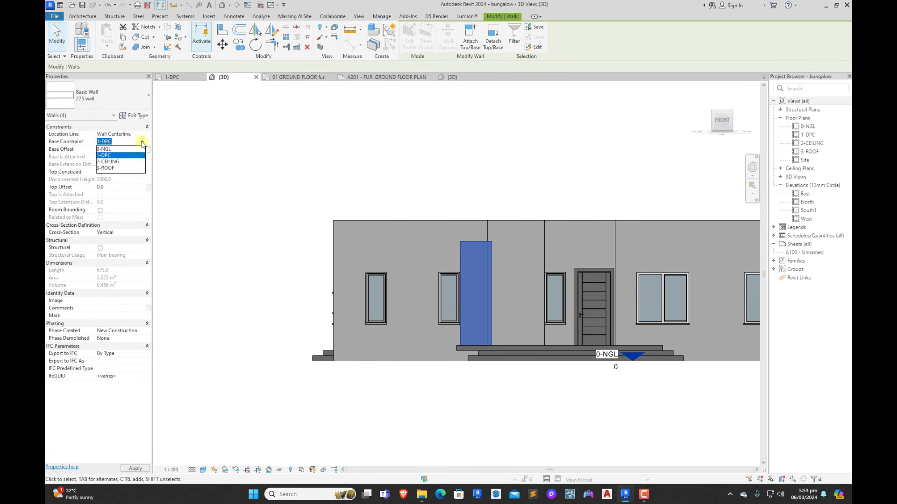
pyautogui.click(111, 149)
pyautogui.click(329, 152)
# Step: Make the top constraint of the column's four walls Unconnected and set their unconnected height to 2100
pyautogui.keyDown('shift'); pyautogui.moveTo(445, 179); pyautogui.dragTo(484, 327, button='middle'); pyautogui.keyUp('shift')
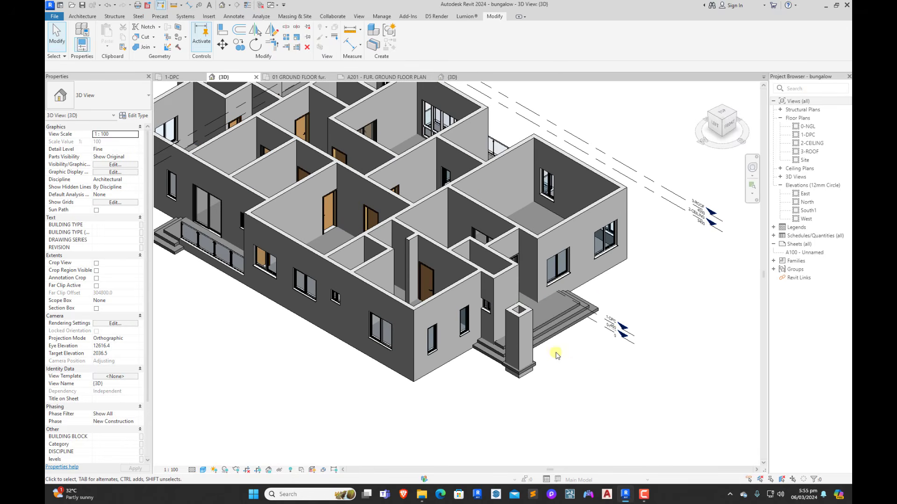
pyautogui.scroll(-2, 537, 318)
pyautogui.keyDown('shift'); pyautogui.moveTo(677, 365); pyautogui.dragTo(422, 344, button='middle'); pyautogui.keyUp('shift')
pyautogui.scroll(2, 422, 345)
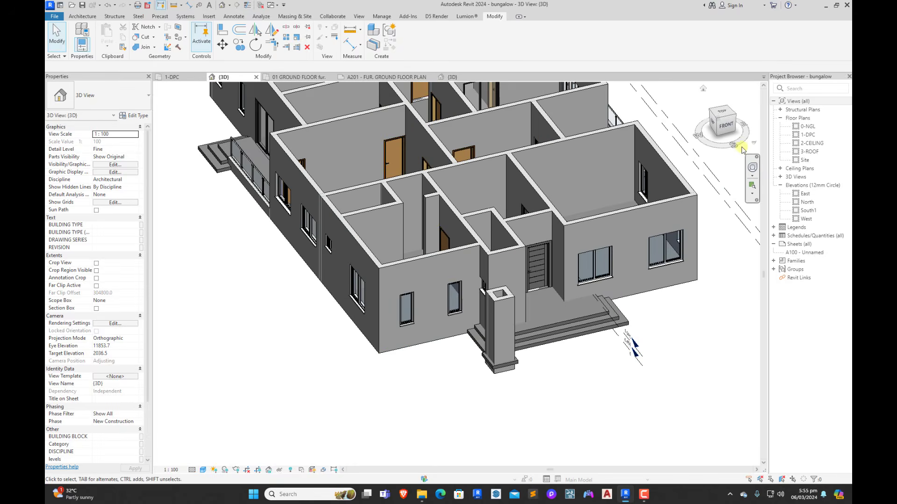
pyautogui.click(729, 128)
pyautogui.scroll(5, 426, 246)
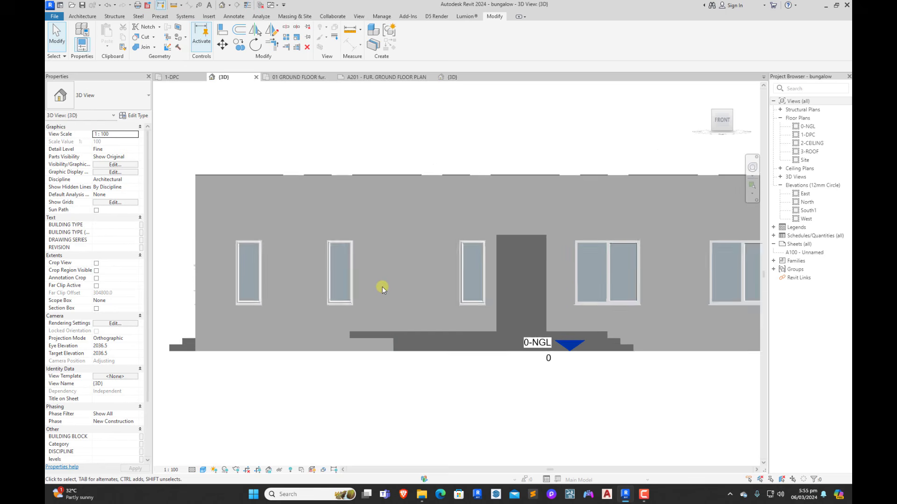
pyautogui.press('Tab')
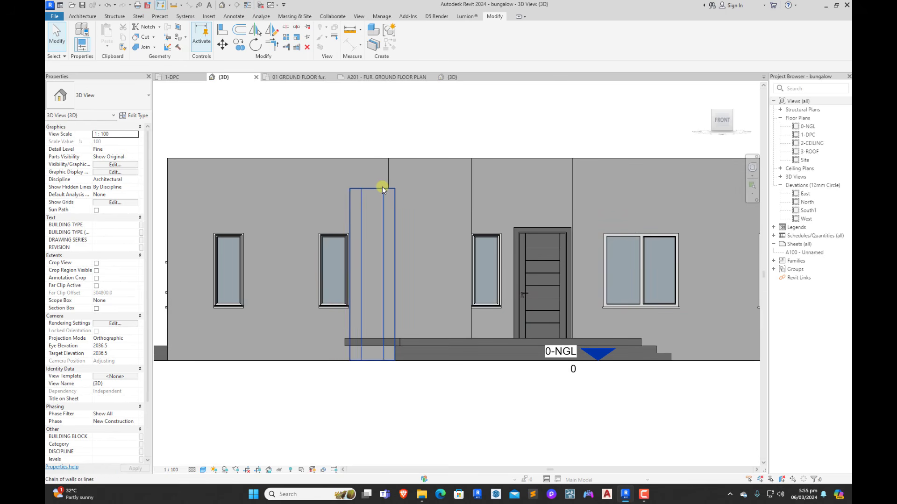
pyautogui.click(383, 189)
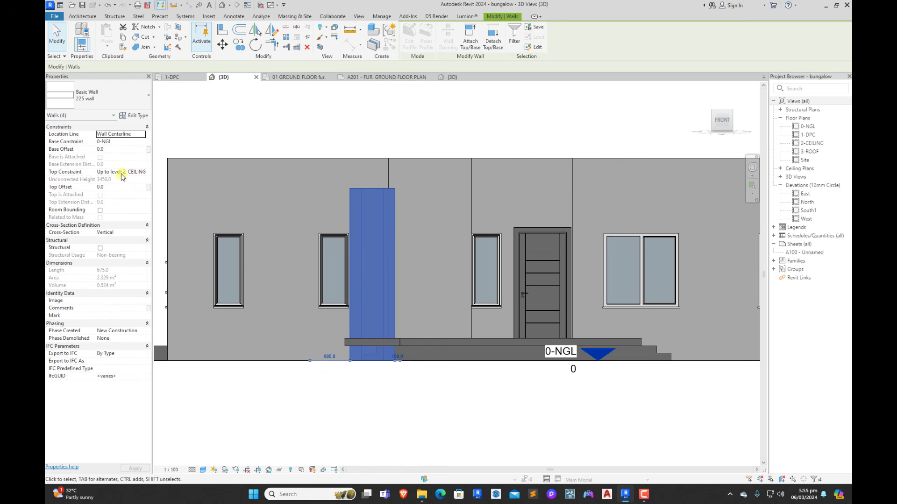
pyautogui.click(142, 172)
pyautogui.click(118, 180)
pyautogui.click(121, 180)
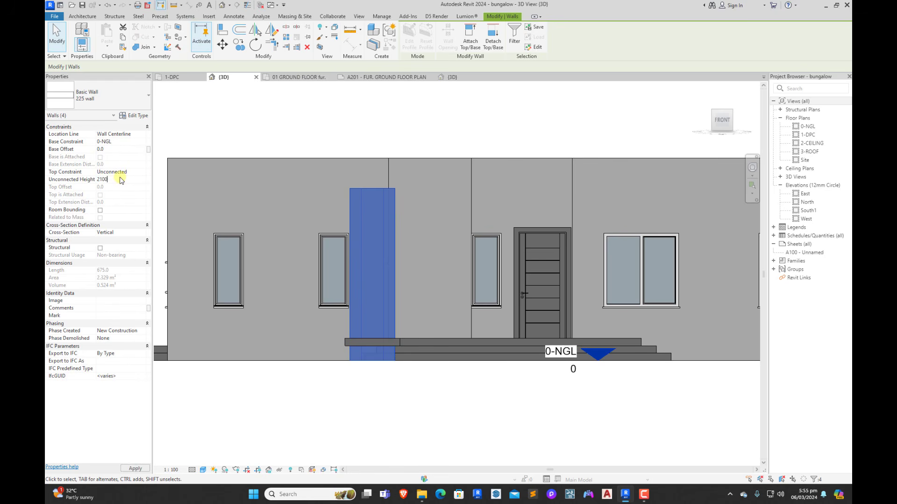
pyautogui.click(313, 131)
# Step: Try to move the slab around the column up to the column's top edge, and undo the move
pyautogui.click(344, 348)
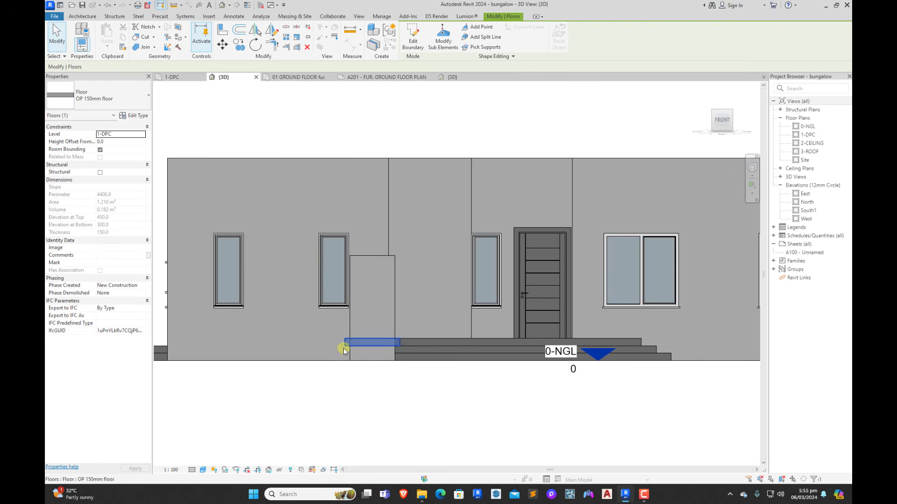
pyautogui.click(222, 44)
pyautogui.scroll(3, 327, 323)
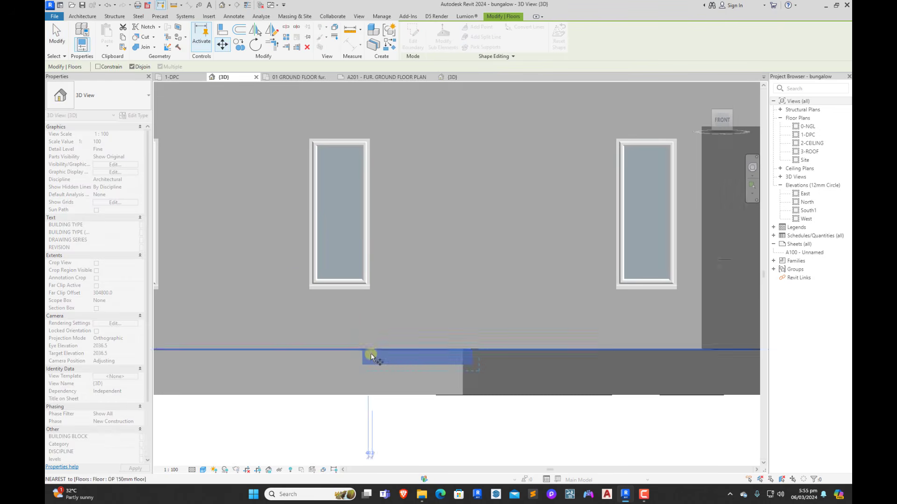
pyautogui.click(383, 363)
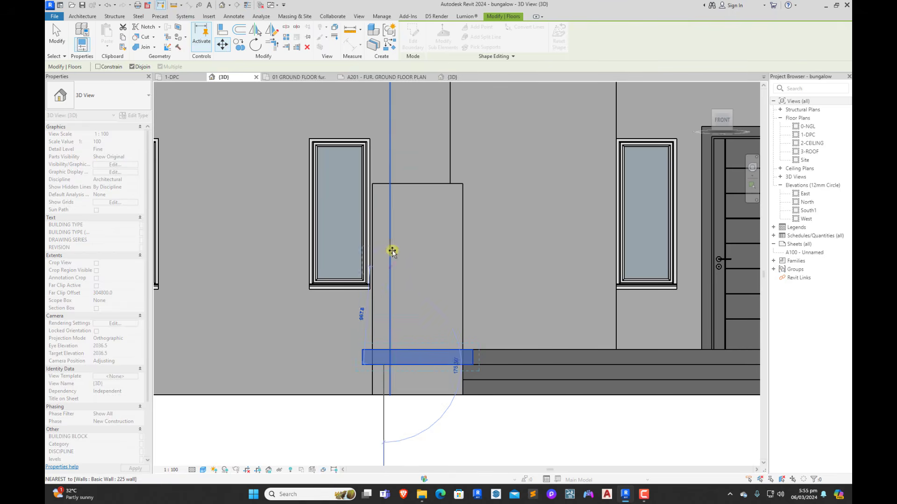
pyautogui.click(391, 185)
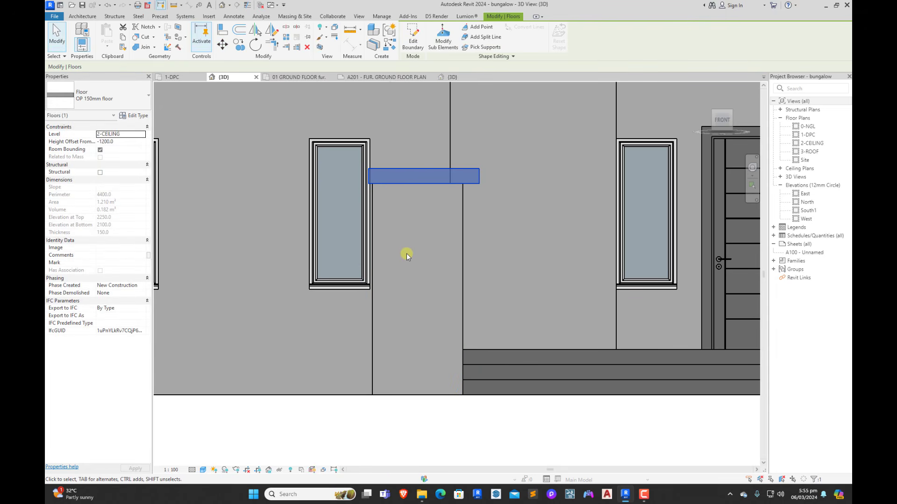
pyautogui.hotkey('ctrl', 'z')
# Step: Move the slab straight up so its underside rests on the top edge of the column
pyautogui.click(424, 367)
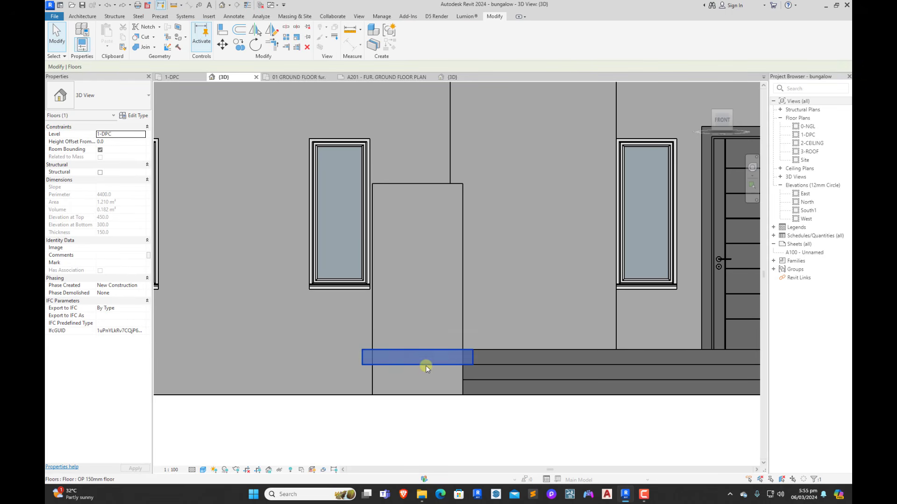
pyautogui.click(222, 45)
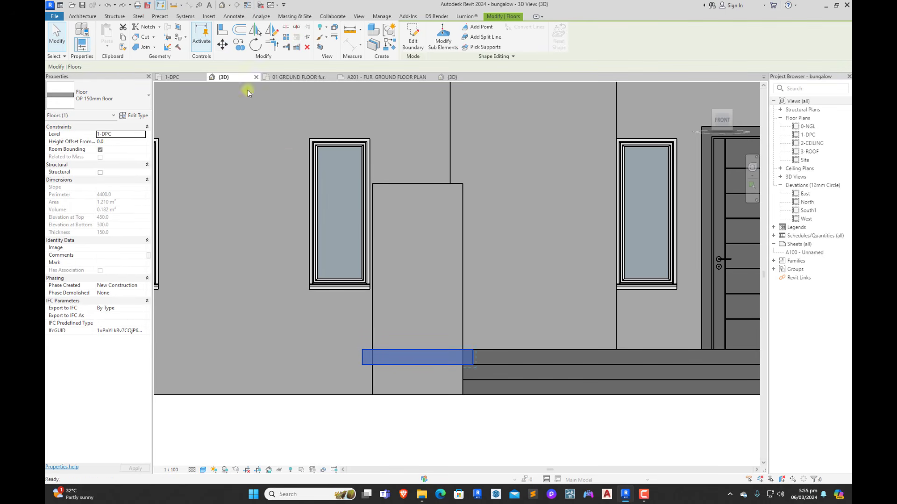
pyautogui.click(409, 365)
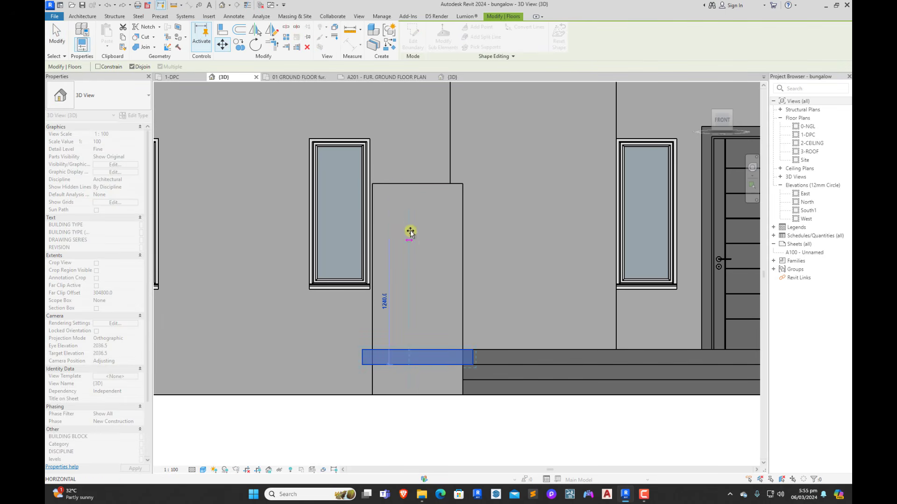
pyautogui.click(407, 185)
pyautogui.press('Escape')
pyautogui.scroll(-1, 495, 262)
pyautogui.scroll(1, 495, 261)
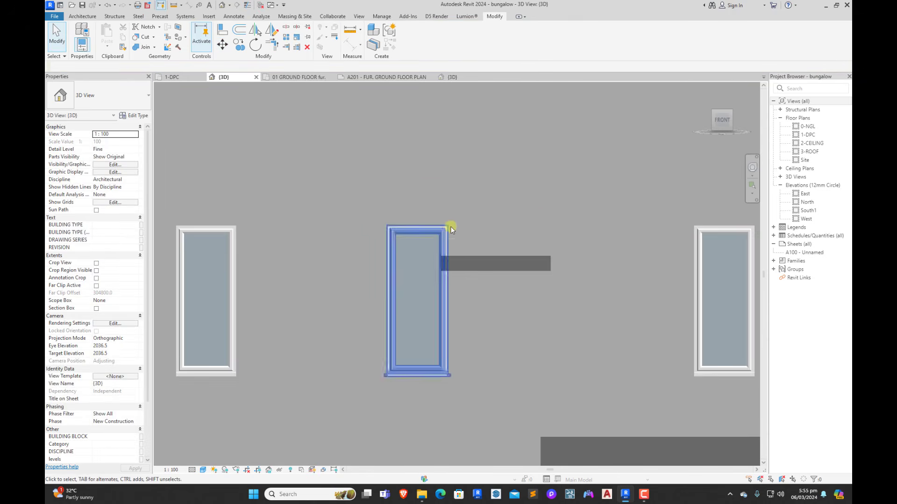
# Step: Duplicate the column cap slab's floor type as OP 150mm floor 3 and set its structure layer thickness to 75
pyautogui.click(473, 257)
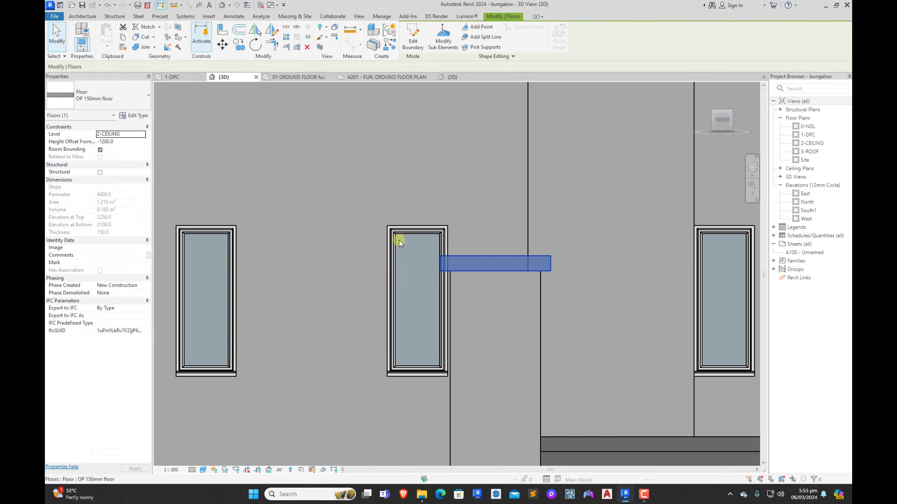
pyautogui.click(132, 115)
pyautogui.click(414, 160)
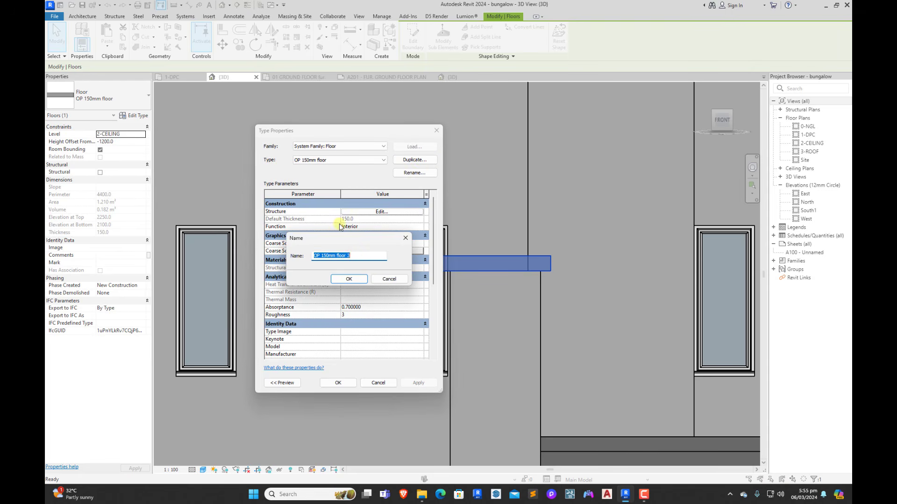
pyautogui.click(349, 280)
pyautogui.click(370, 211)
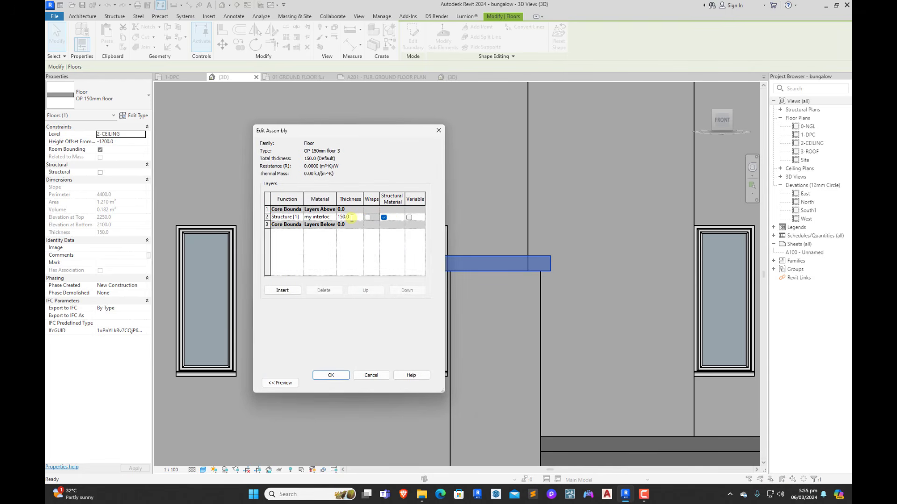
pyautogui.click(351, 218)
pyautogui.click(340, 380)
pyautogui.click(338, 383)
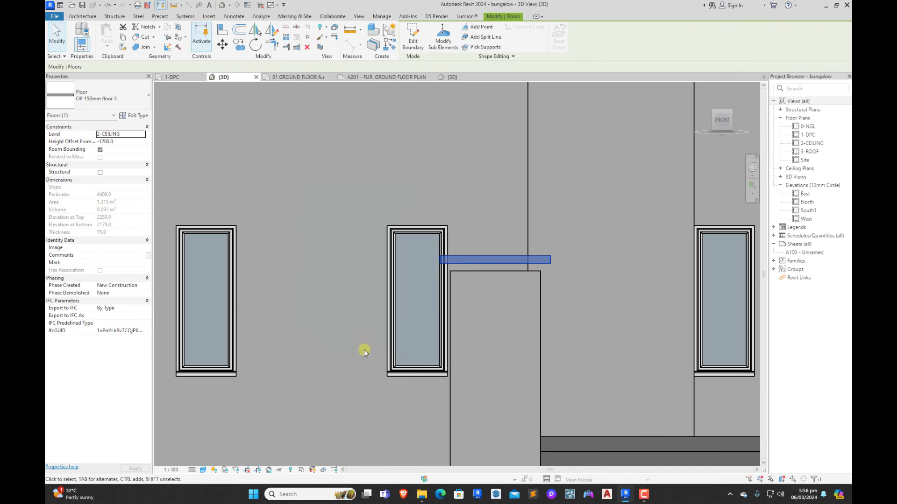
# Step: Move the thinner cap slab vertically down so its underside sits on the column's top edge
pyautogui.click(221, 45)
pyautogui.scroll(2, 427, 253)
pyautogui.click(516, 264)
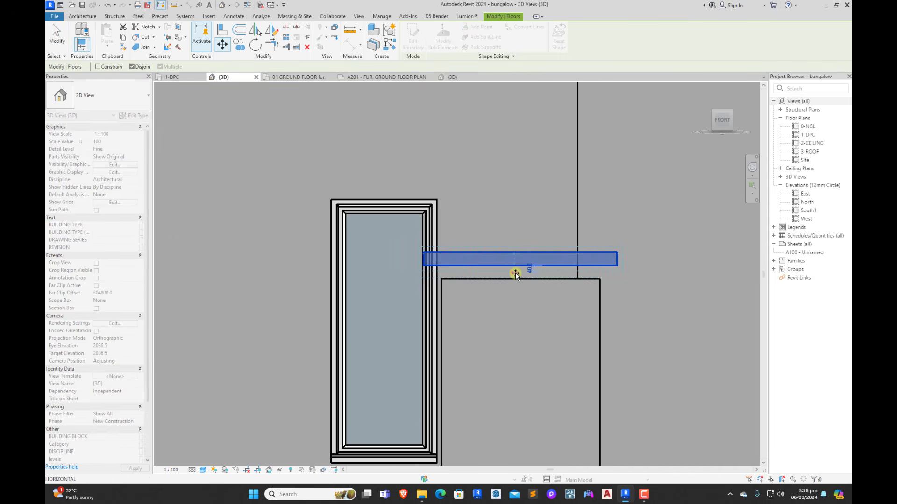
pyautogui.click(514, 276)
pyautogui.click(494, 201)
pyautogui.scroll(-5, 427, 343)
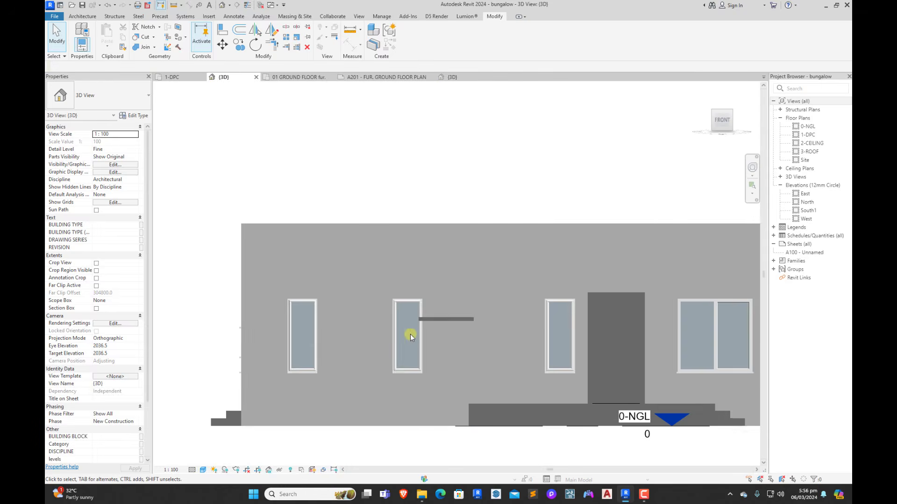
pyautogui.scroll(-2, 410, 334)
pyautogui.scroll(3, 490, 320)
pyautogui.scroll(1, 427, 315)
pyautogui.scroll(-1, 454, 285)
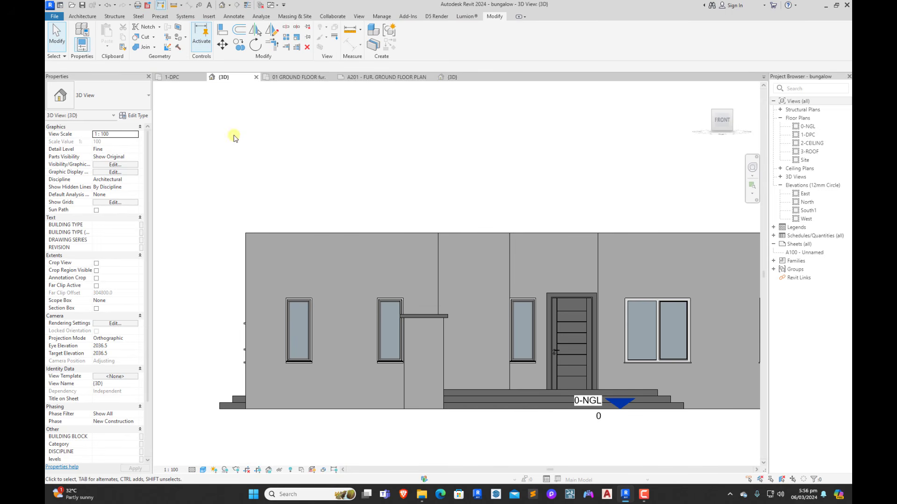
# Step: Start a new wall in the 1-DPC floor plan and choose the Generic - 150mm Masonry type
pyautogui.click(172, 76)
pyautogui.scroll(2, 349, 356)
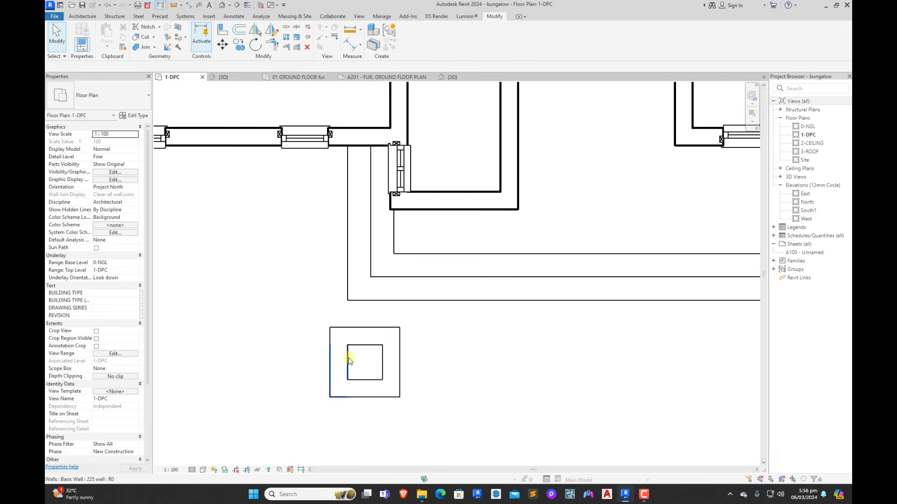
pyautogui.click(365, 348)
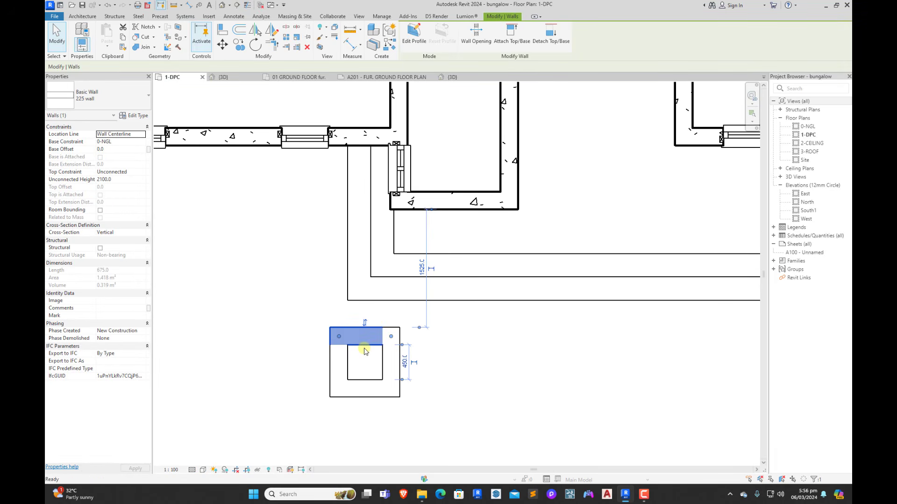
pyautogui.press('w')
pyautogui.press('a')
pyautogui.scroll(2, 348, 348)
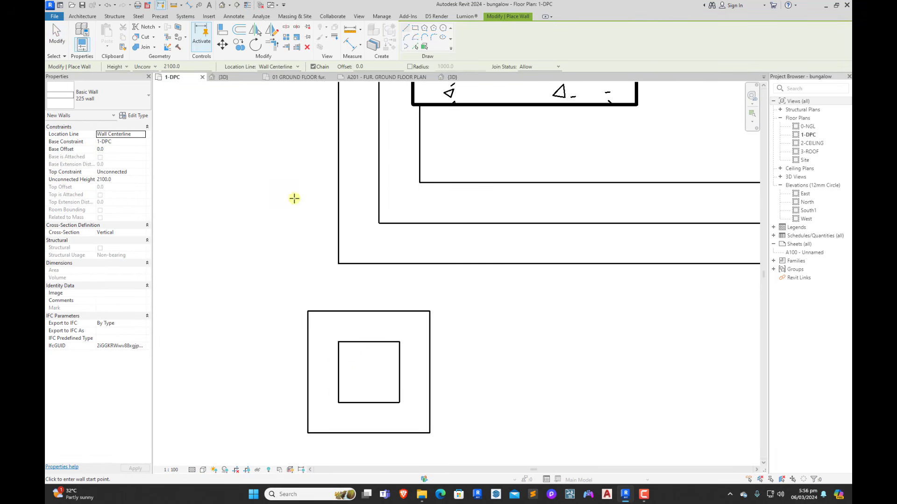
pyautogui.click(466, 344)
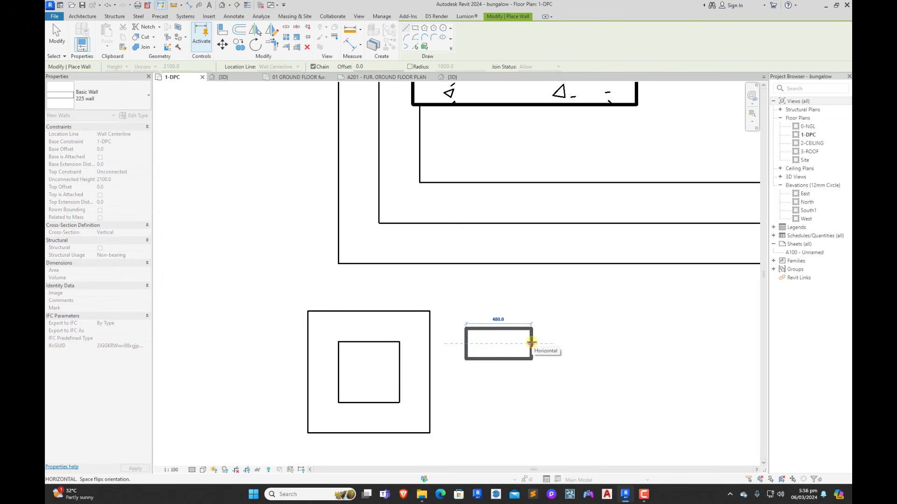
pyautogui.press('Escape')
pyautogui.click(82, 95)
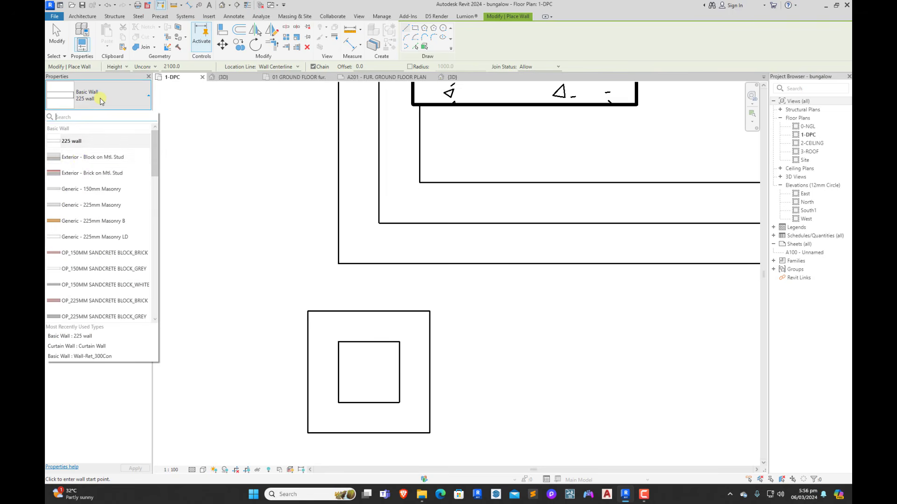
pyautogui.scroll(-10, 89, 173)
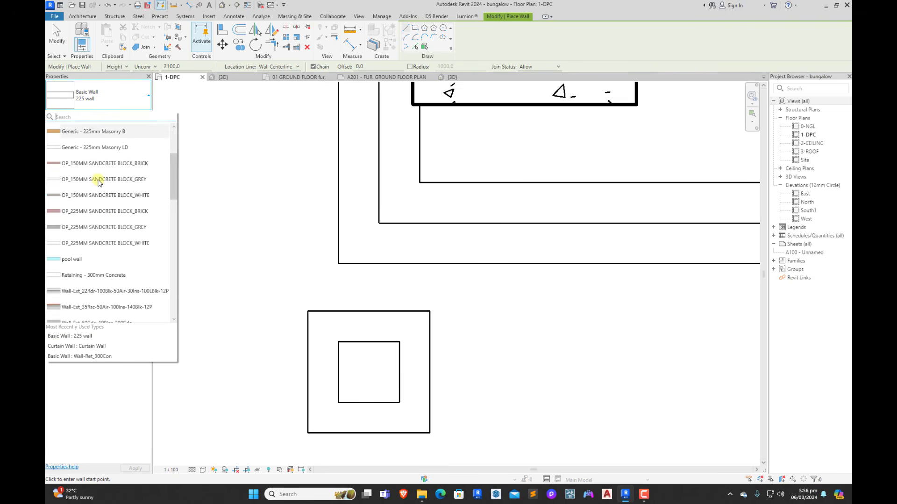
pyautogui.scroll(5, 99, 183)
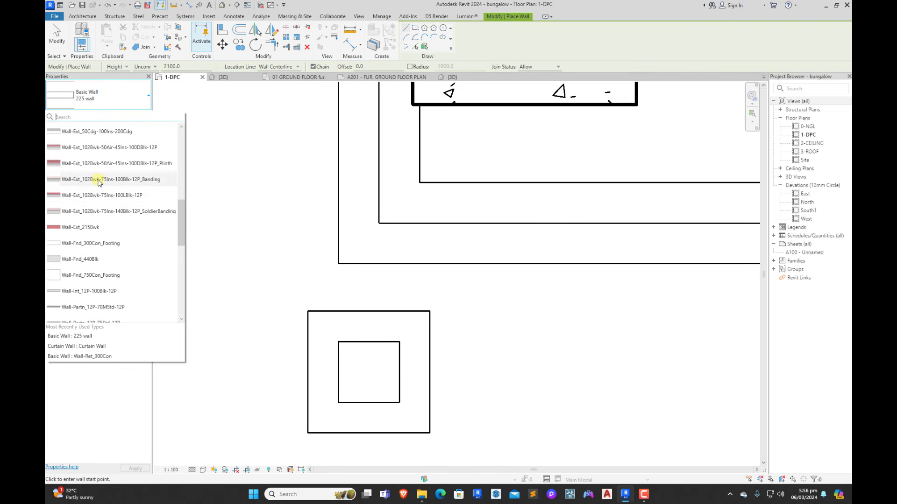
pyautogui.scroll(3, 86, 243)
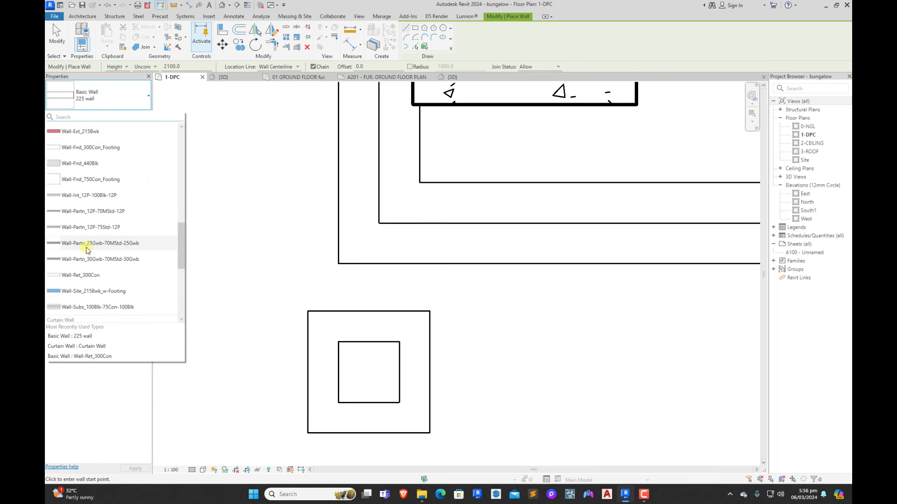
pyautogui.scroll(4, 86, 201)
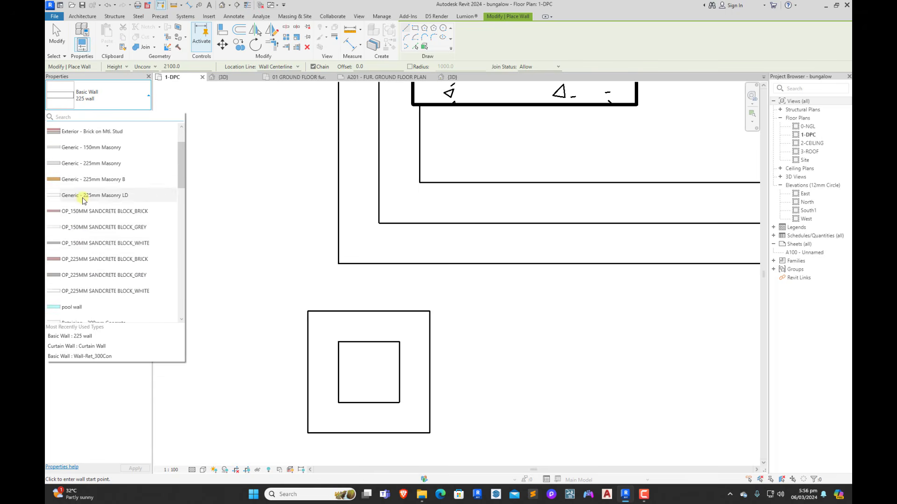
pyautogui.click(86, 203)
# Step: Draw a closed rectangular loop of four walls, about 690 mm wide overall, beside the existing column
pyautogui.click(464, 345)
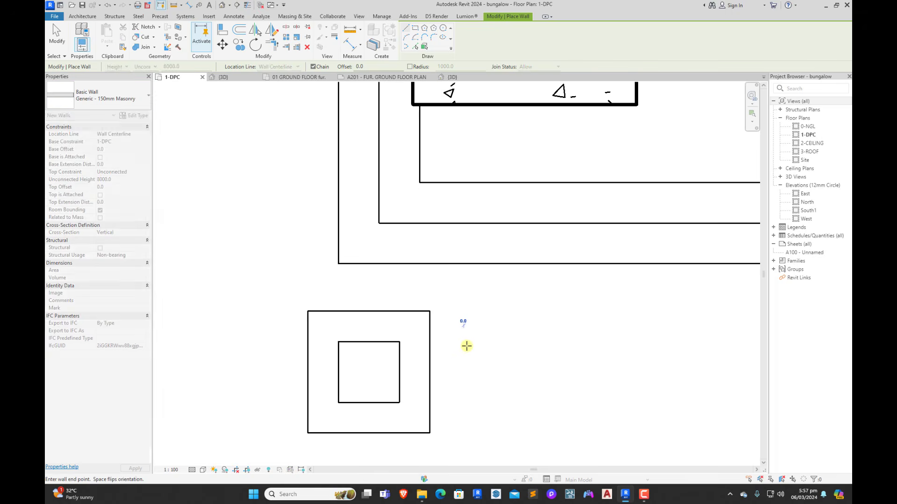
pyautogui.click(537, 346)
pyautogui.click(537, 412)
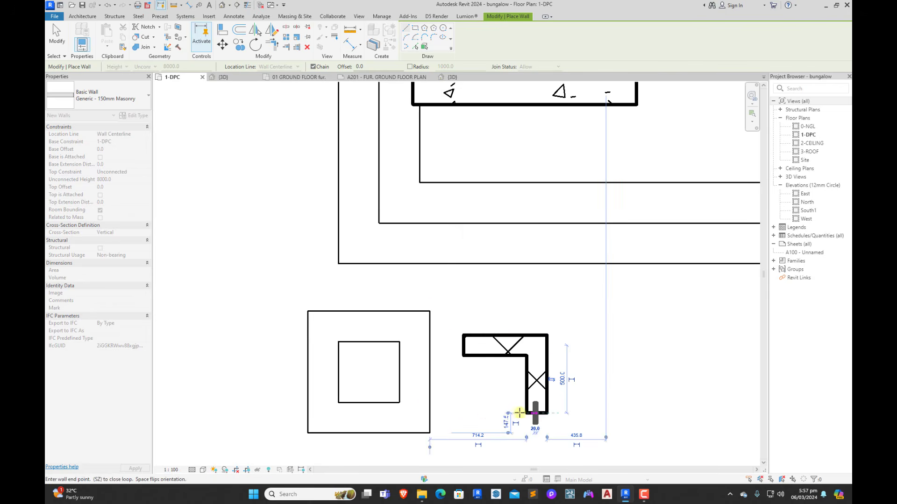
pyautogui.click(464, 412)
pyautogui.click(463, 355)
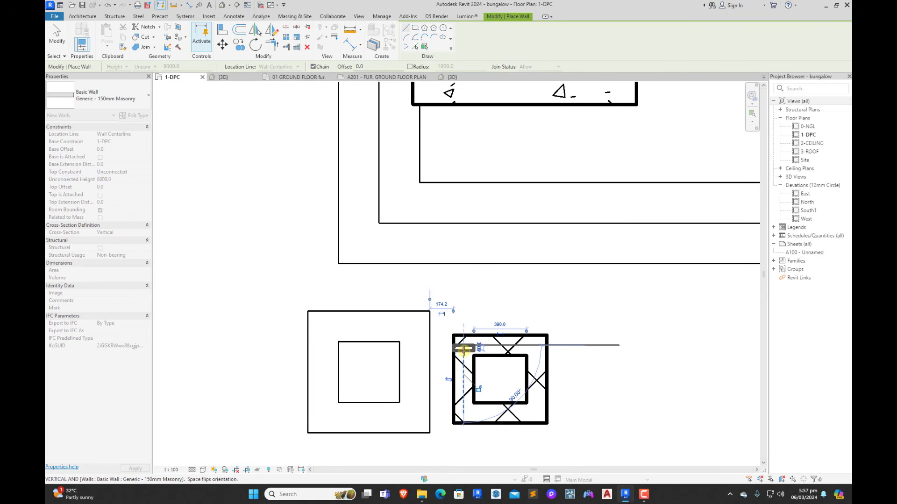
pyautogui.press('Escape')
pyautogui.press('Escape')
# Step: Align the new loop's upper and lower outer faces with the matching inner edges of the existing column
pyautogui.click(230, 33)
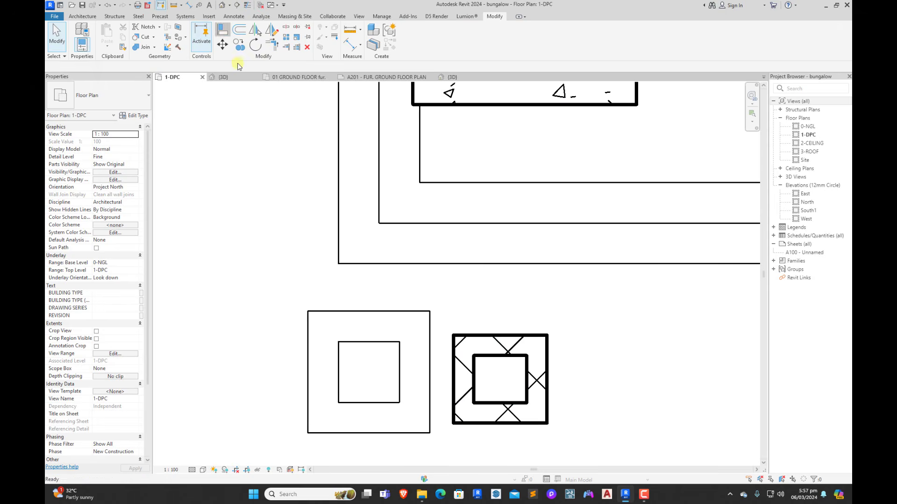
pyautogui.click(373, 342)
pyautogui.click(471, 338)
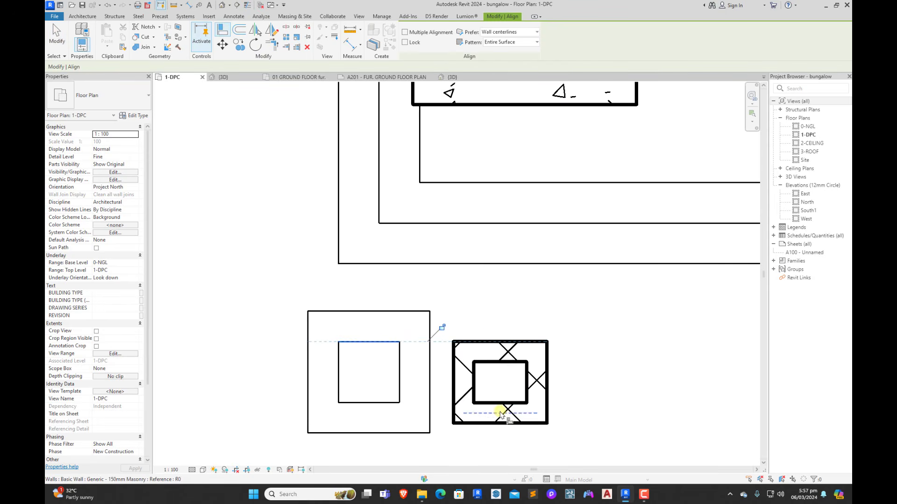
pyautogui.click(392, 403)
pyautogui.click(503, 423)
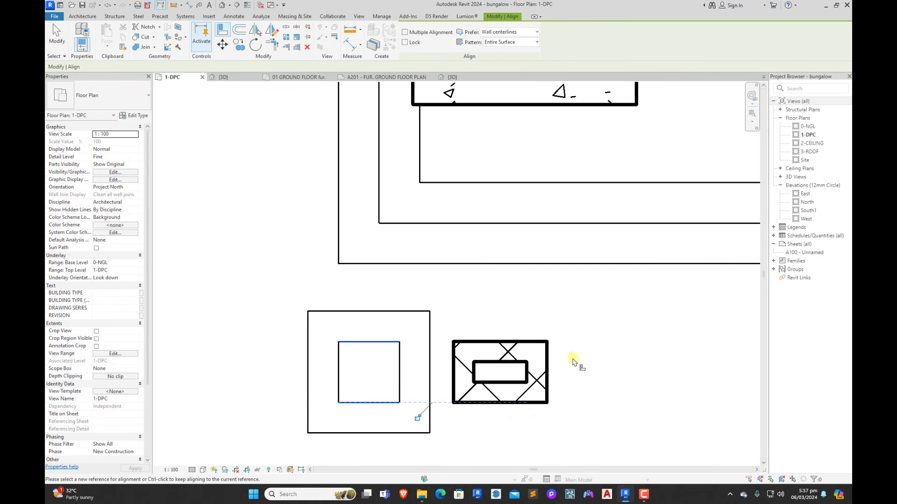
pyautogui.press('d')
pyautogui.press('i')
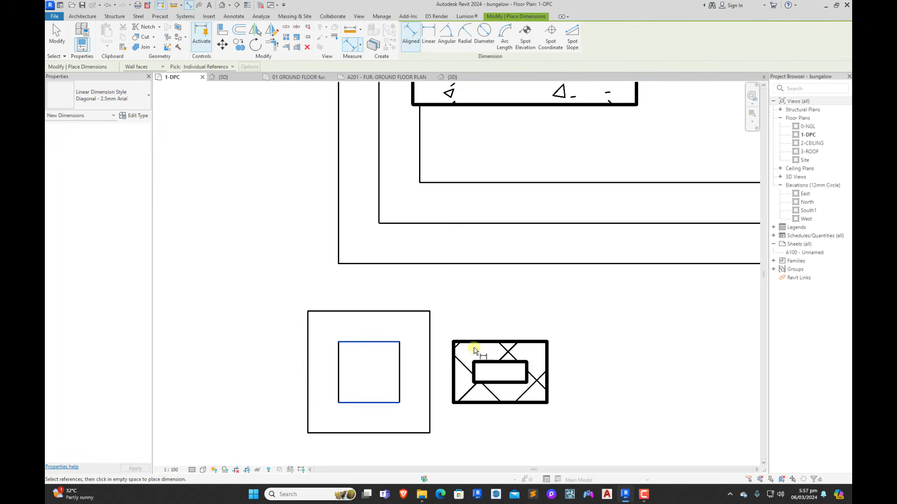
pyautogui.click(491, 347)
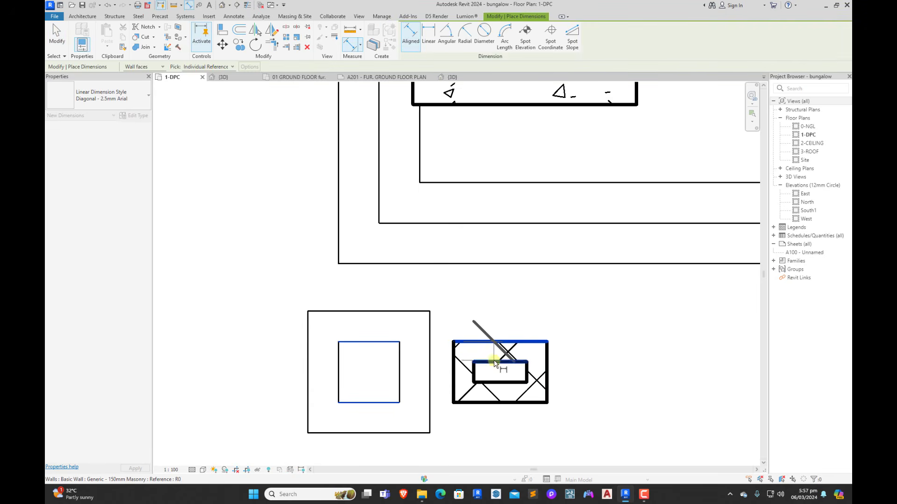
pyautogui.click(496, 403)
pyautogui.press('Escape')
pyautogui.press('Escape')
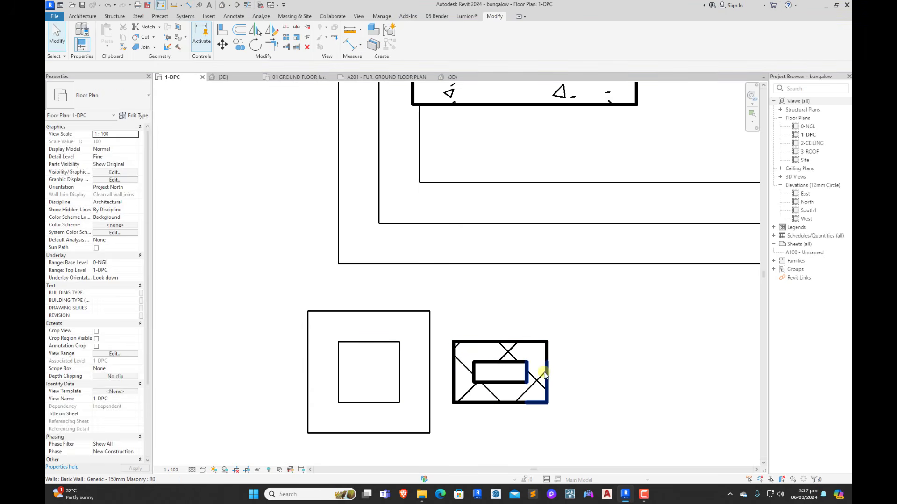
# Step: Dimension the masonry loop's overall width between its outer side faces and set it to 450 mm
pyautogui.click(538, 394)
pyautogui.click(349, 45)
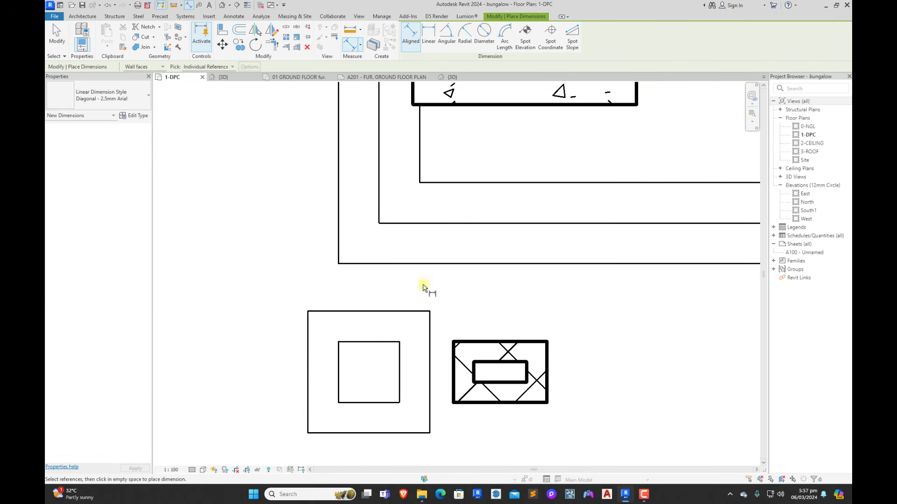
pyautogui.click(449, 370)
pyautogui.click(547, 376)
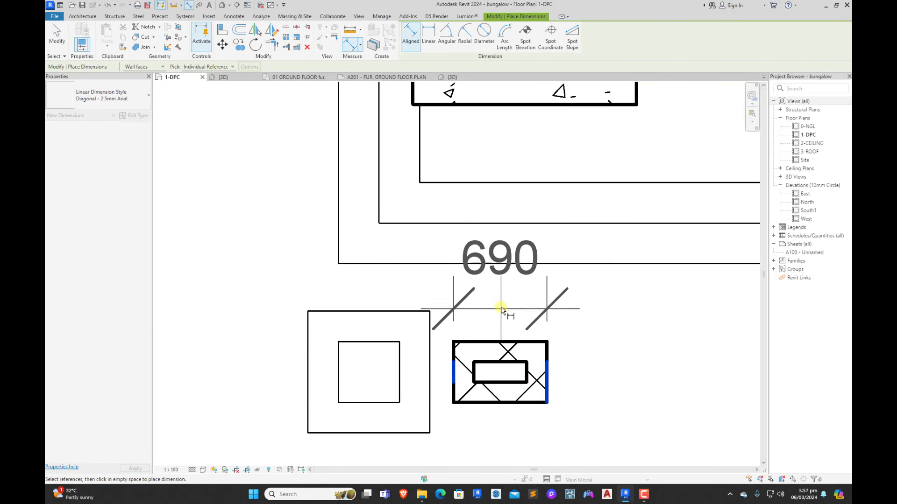
pyautogui.press('Escape')
pyautogui.click(540, 374)
pyautogui.click(500, 271)
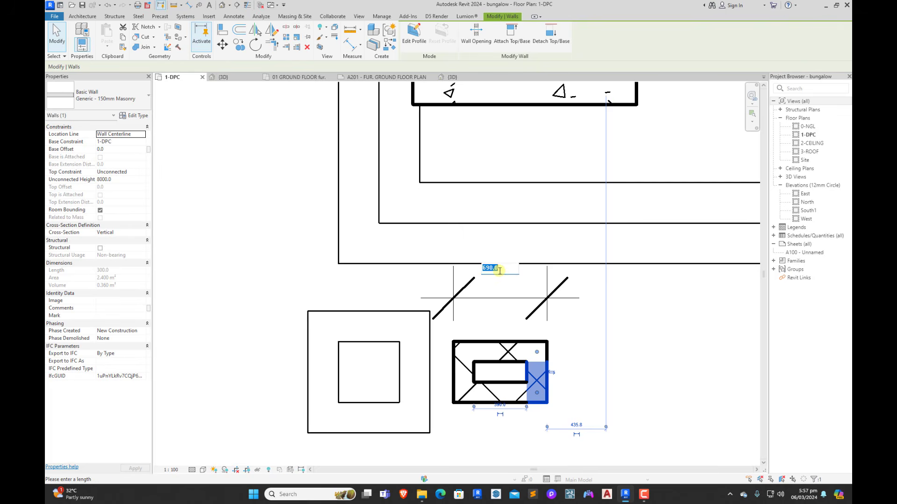
pyautogui.write('450')
pyautogui.press('Return')
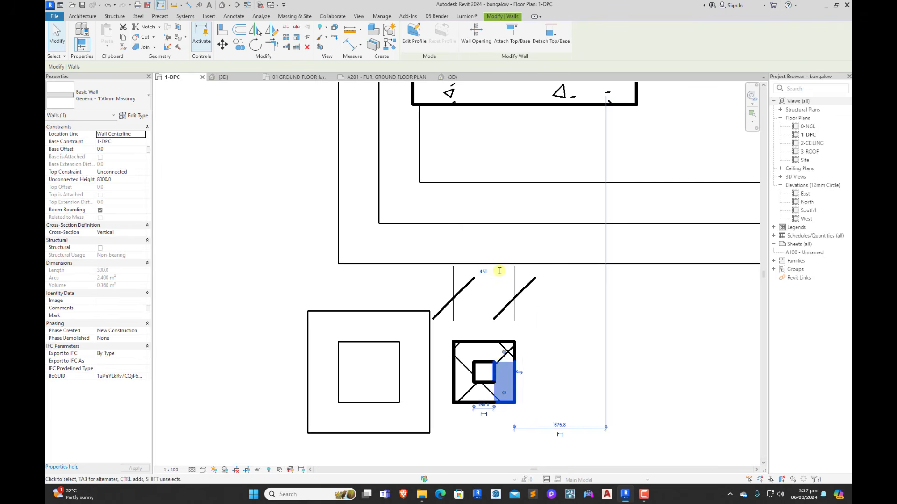
# Step: Delete the width dimension above the masonry column
pyautogui.click(537, 317)
pyautogui.click(504, 299)
pyautogui.press('Delete')
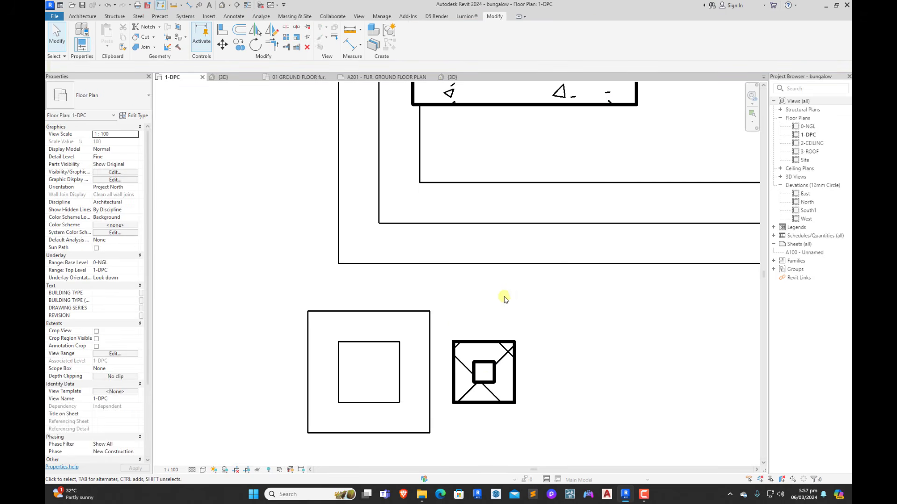
# Step: Move the four masonry walls by their upper-left outer corner onto the upper-left inner corner of the existing column
pyautogui.moveTo(440, 329); pyautogui.dragTo(579, 445)
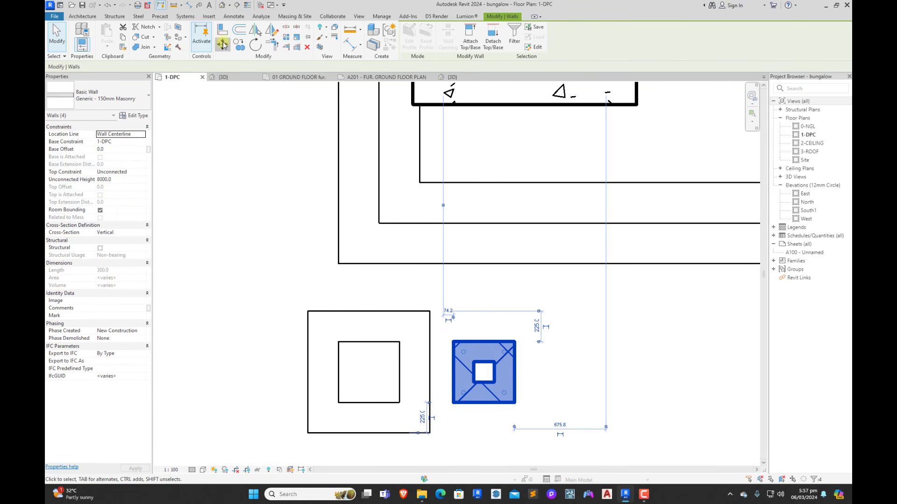
pyautogui.click(223, 45)
pyautogui.click(452, 341)
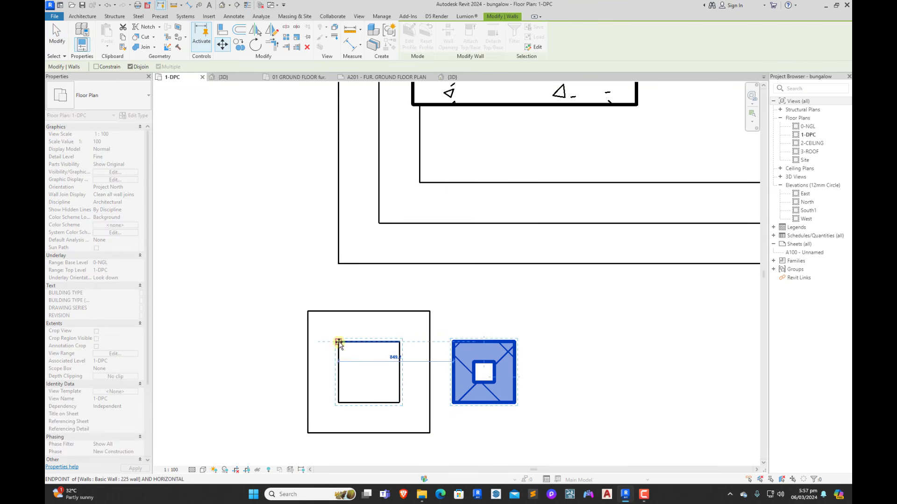
pyautogui.click(339, 342)
pyautogui.click(556, 350)
pyautogui.scroll(-1, 471, 349)
pyautogui.scroll(1, 407, 362)
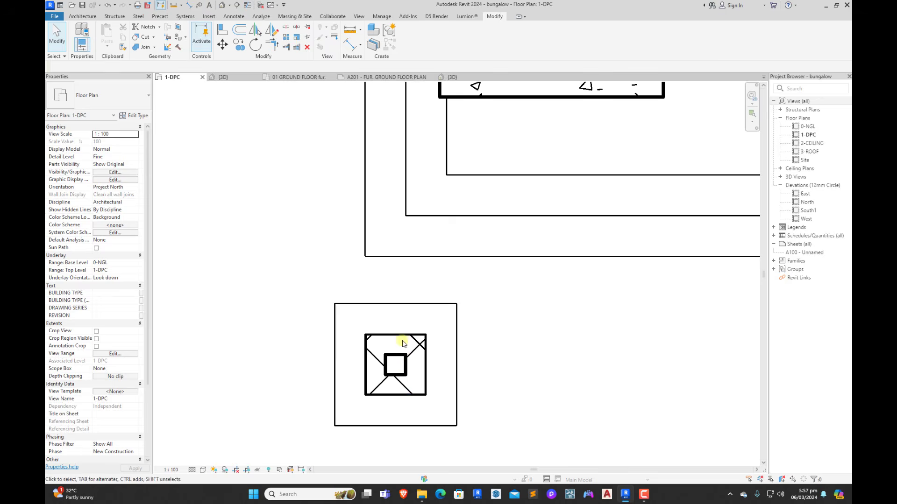
# Step: In the 3D view, set the four masonry walls' base offset to 2100 and their base constraint to 0-NGL
pyautogui.click(251, 78)
pyautogui.scroll(-1, 437, 200)
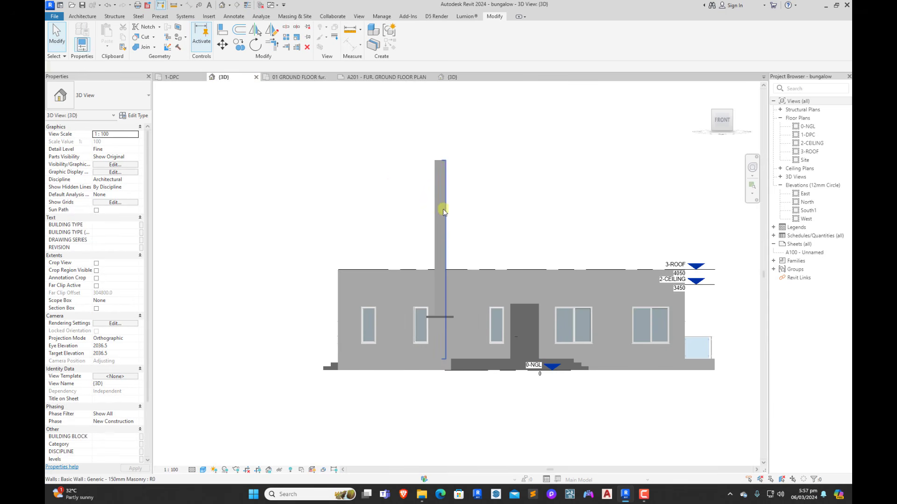
pyautogui.scroll(2, 423, 176)
pyautogui.moveTo(392, 186); pyautogui.dragTo(391, 186)
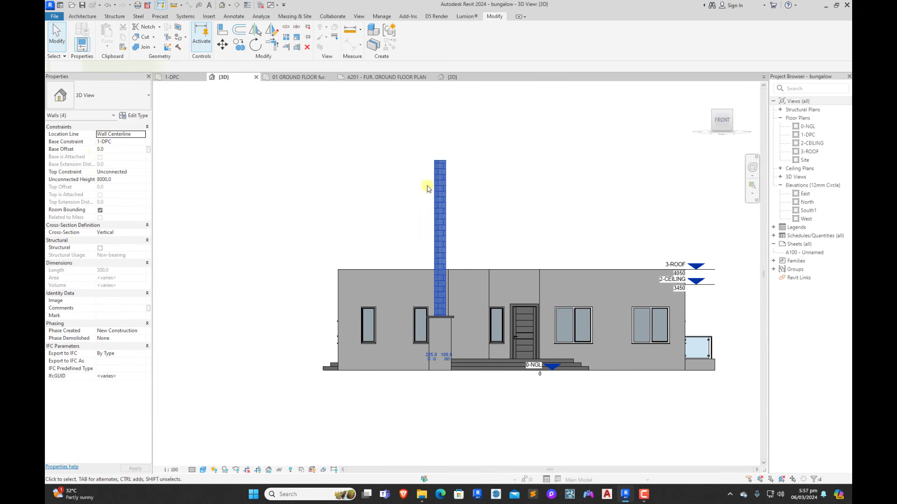
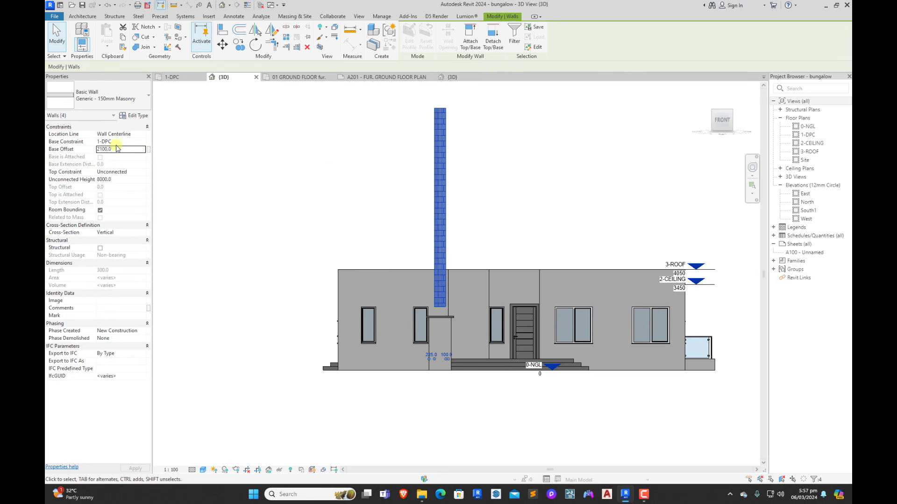
pyautogui.click(141, 144)
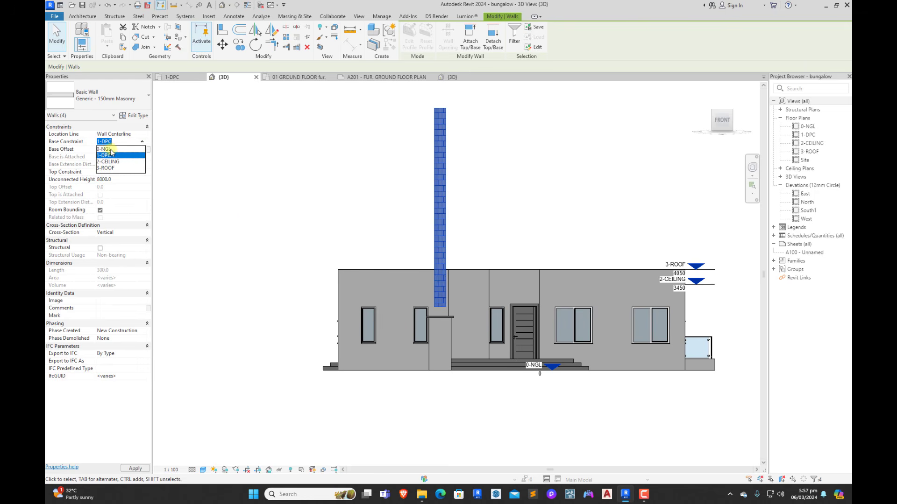
pyautogui.click(111, 149)
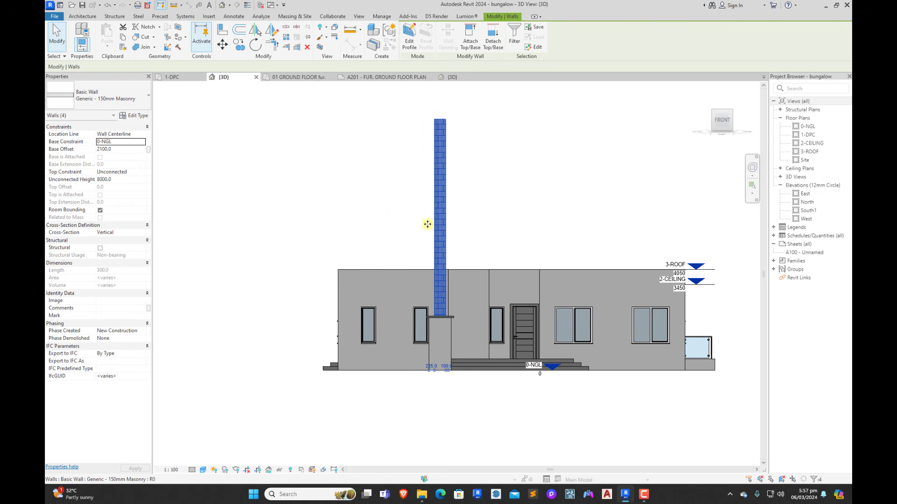
# Step: Constrain the top of the four masonry walls up to level 2-CEILING
pyautogui.click(140, 173)
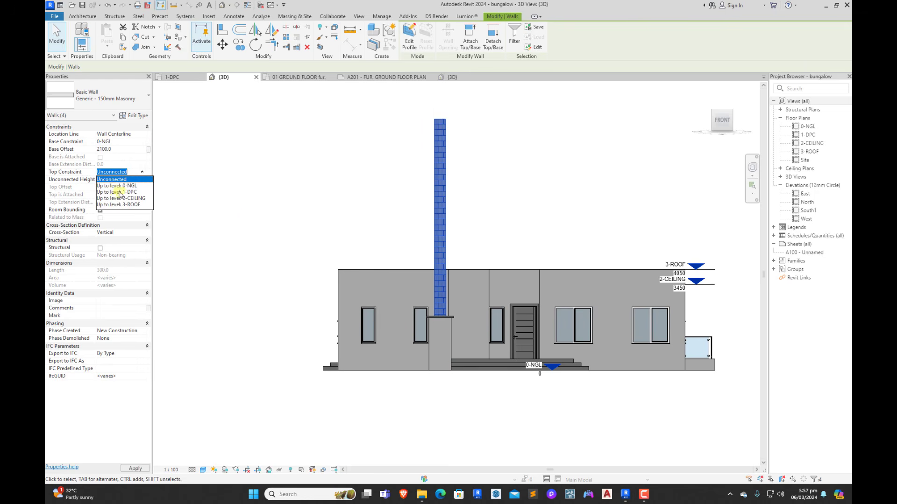
pyautogui.click(132, 205)
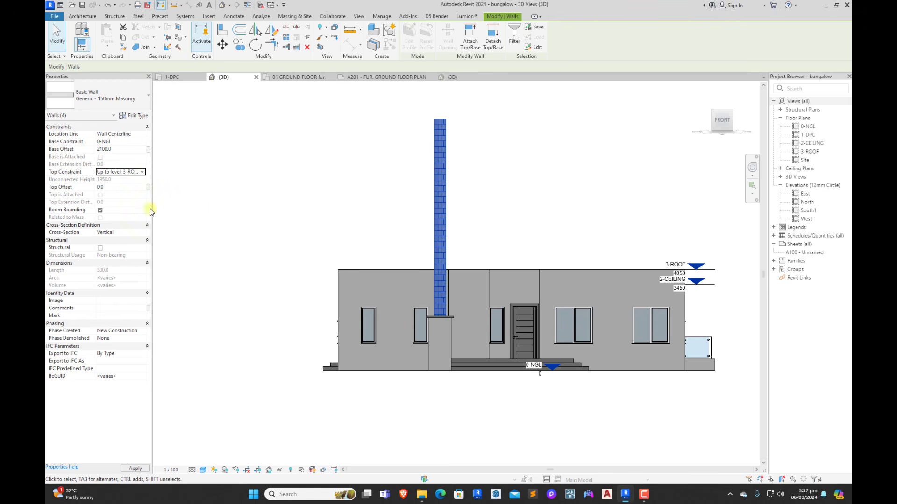
pyautogui.click(137, 176)
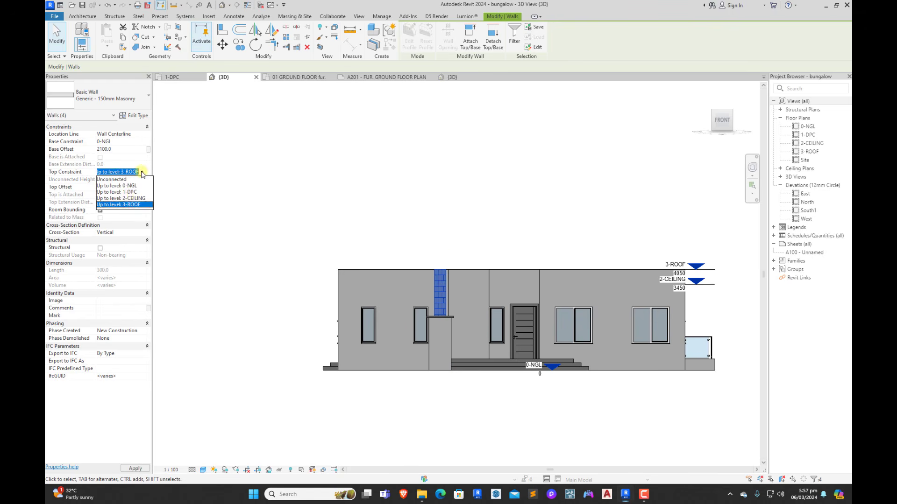
pyautogui.click(130, 198)
pyautogui.click(416, 190)
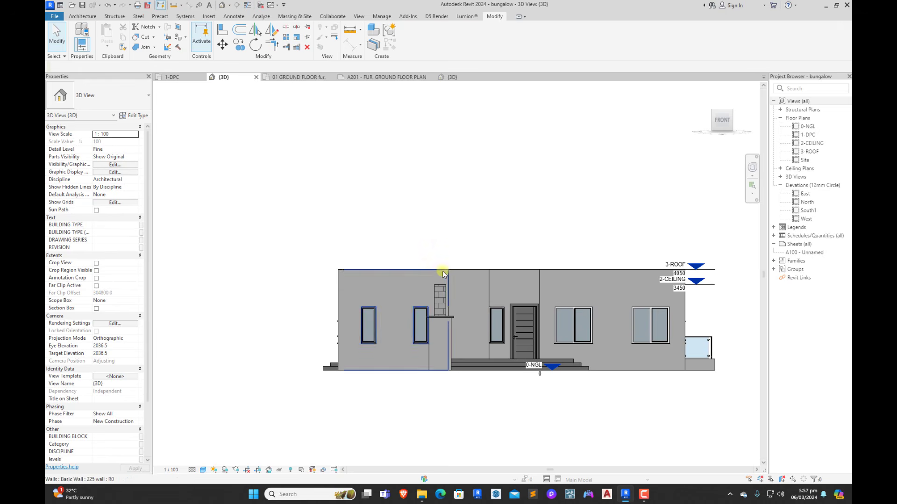
# Step: Examine the masonry column and its cap slab at the front entrance from several angles in 3D
pyautogui.scroll(2, 446, 266)
pyautogui.keyDown('shift'); pyautogui.moveTo(432, 254); pyautogui.dragTo(421, 274, button='middle'); pyautogui.keyUp('shift')
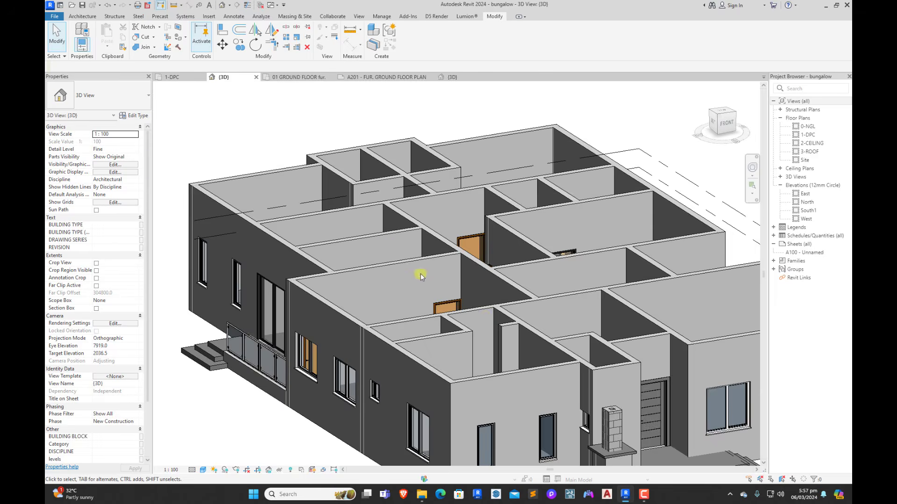
pyautogui.scroll(-2, 421, 275)
pyautogui.keyDown('shift'); pyautogui.moveTo(494, 377); pyautogui.dragTo(635, 398, button='middle'); pyautogui.keyUp('shift')
pyautogui.scroll(2, 616, 429)
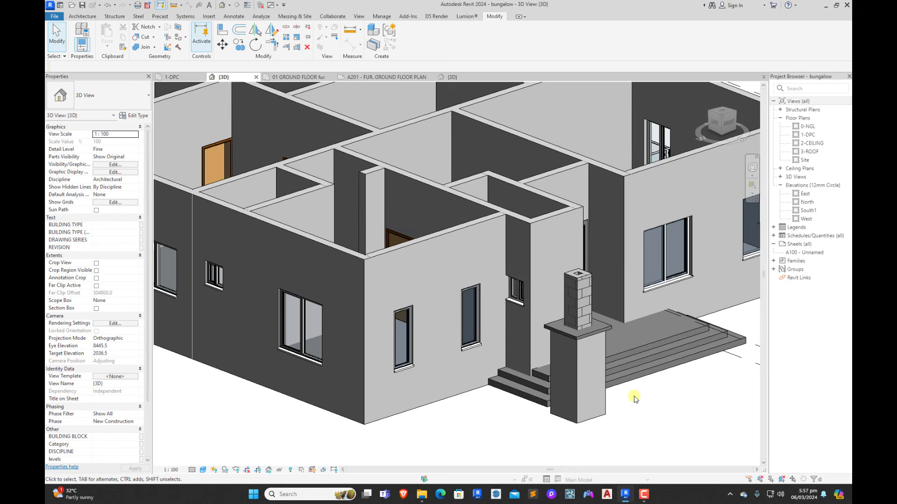
pyautogui.scroll(-2, 519, 384)
pyautogui.scroll(2, 565, 376)
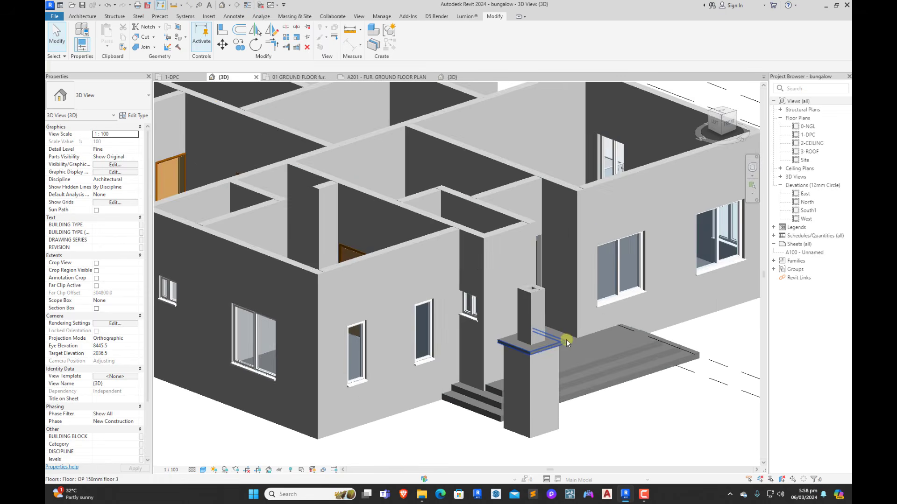
pyautogui.scroll(2, 526, 288)
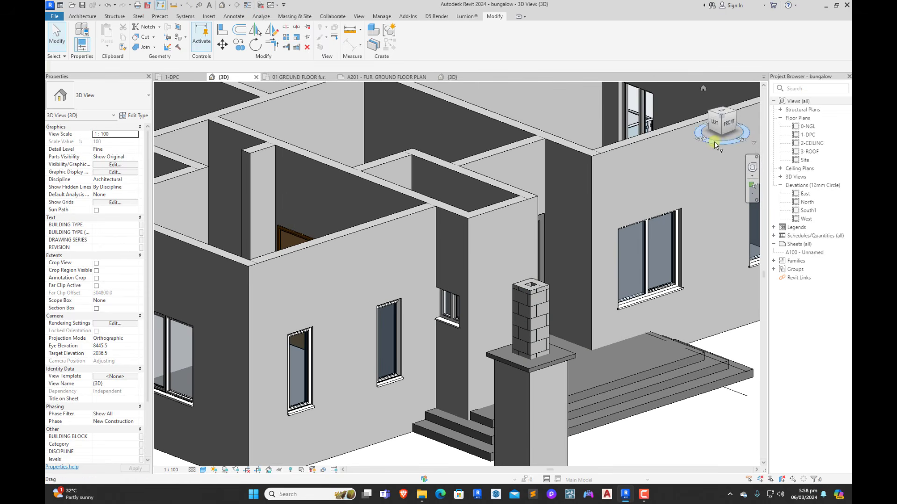
# Step: Face the model from the front and create an in-place model in the Casework category, keeping the suggested name
pyautogui.click(728, 126)
pyautogui.scroll(5, 402, 233)
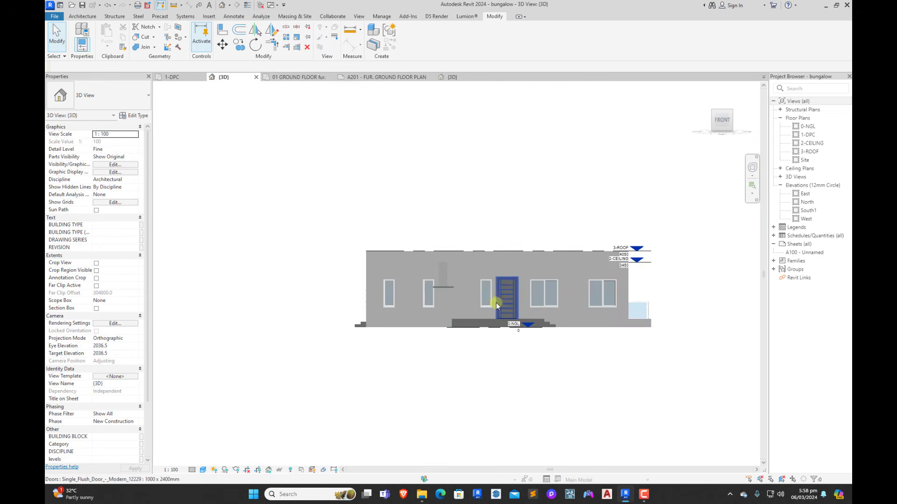
pyautogui.scroll(1, 388, 242)
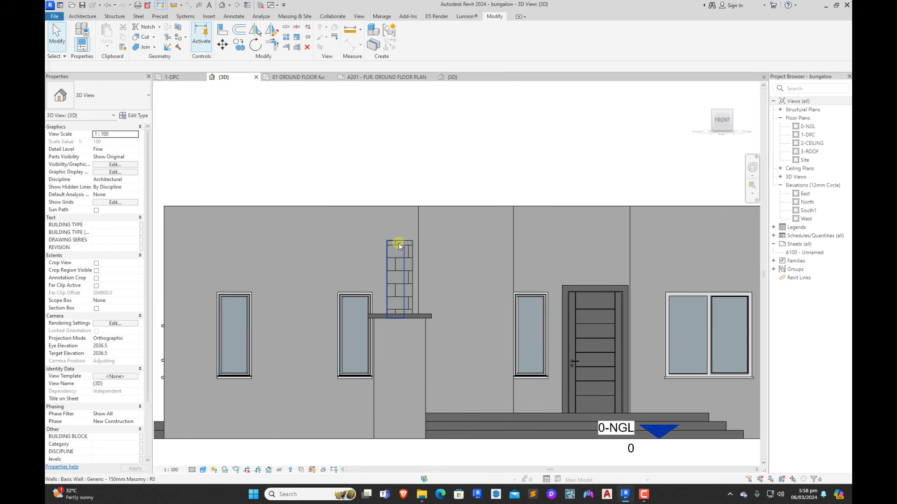
pyautogui.scroll(-2, 409, 281)
pyautogui.scroll(2, 409, 279)
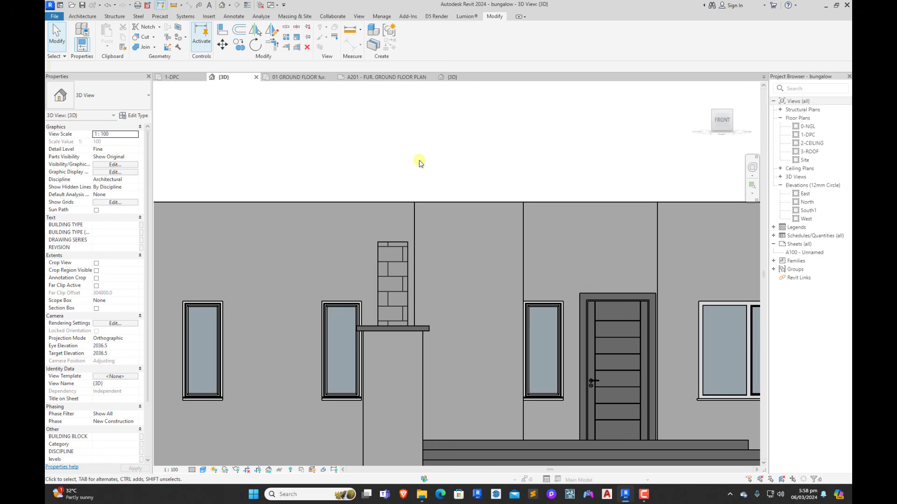
pyautogui.scroll(-2, 438, 296)
pyautogui.scroll(5, 438, 296)
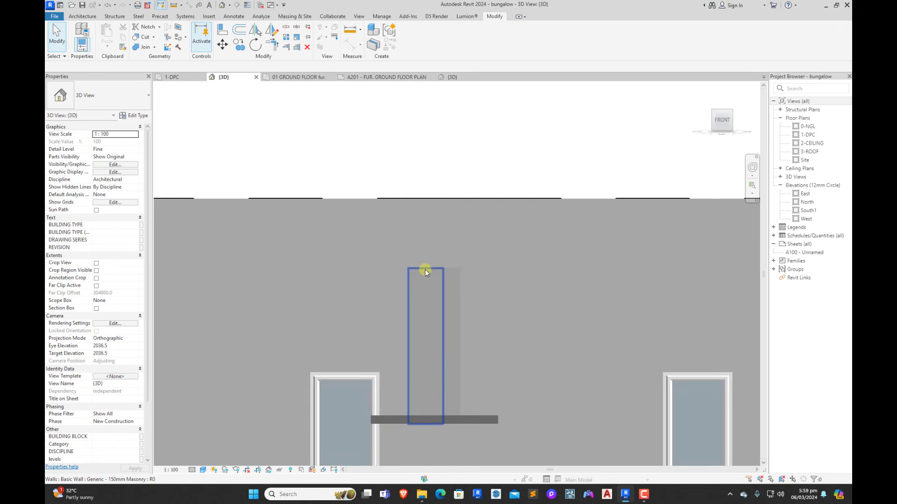
pyautogui.click(84, 17)
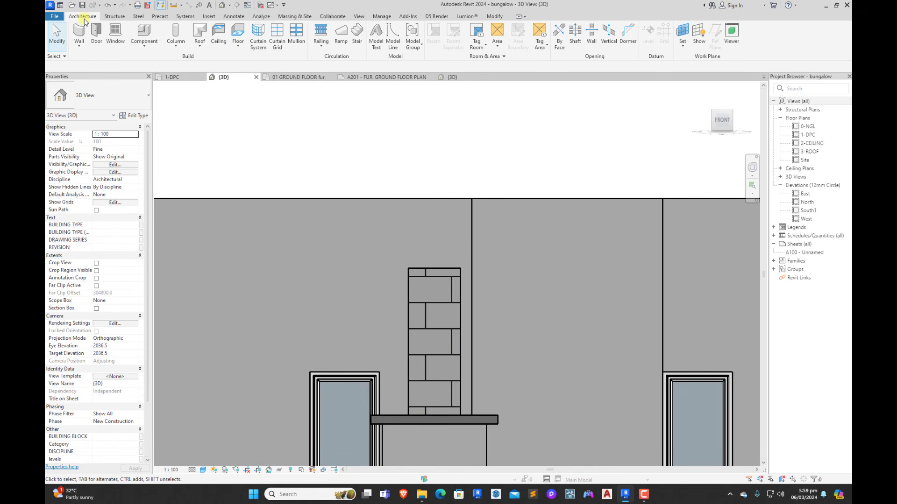
pyautogui.click(143, 48)
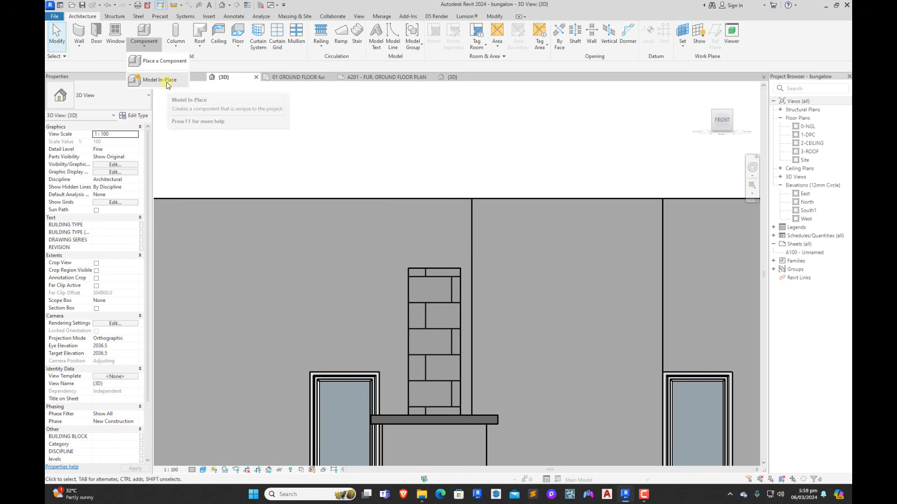
pyautogui.click(159, 80)
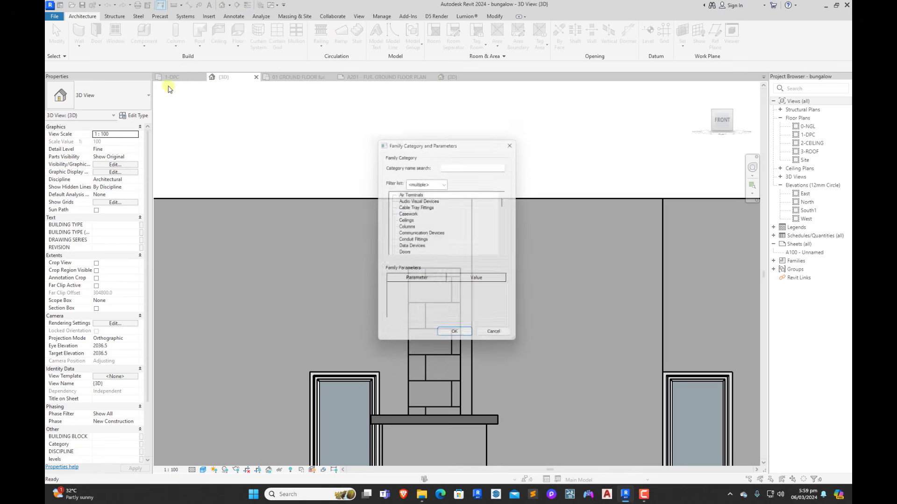
pyautogui.doubleClick(408, 213)
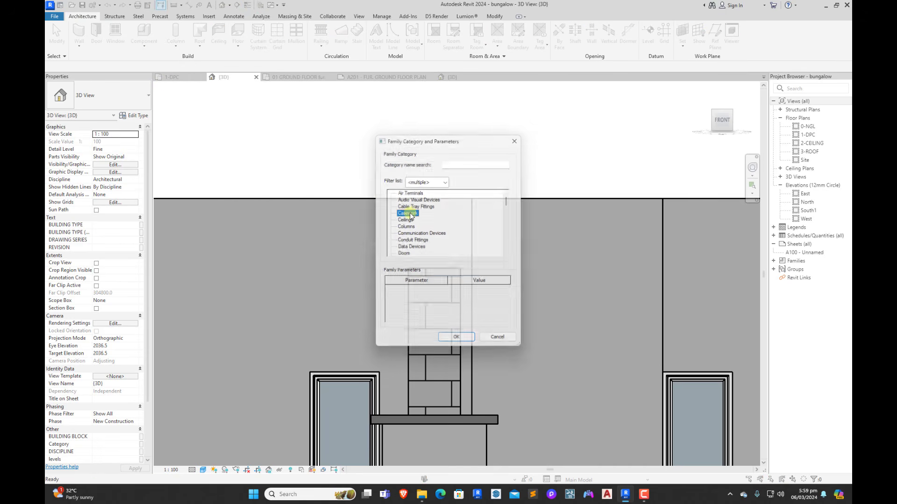
pyautogui.click(449, 261)
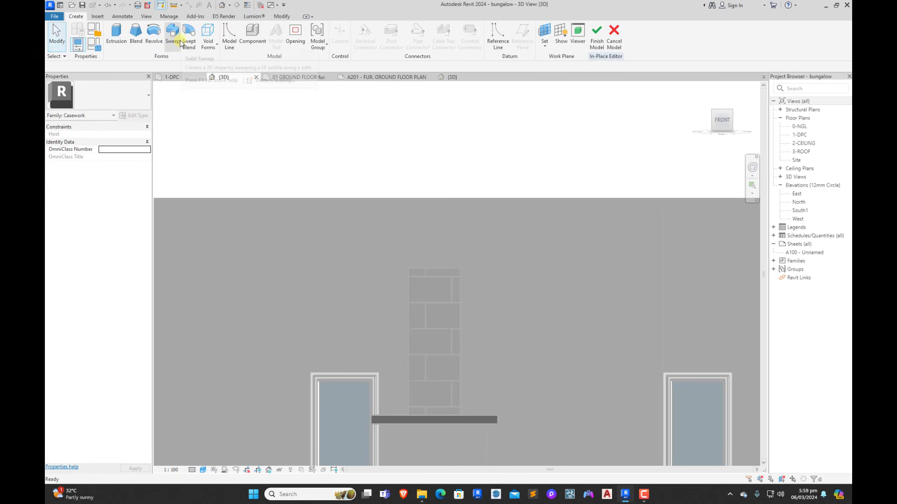
# Step: Start a Sweep and sketch its closed 450 by 450 mm path around the masonry column's outline in the 1-DPC plan
pyautogui.click(175, 36)
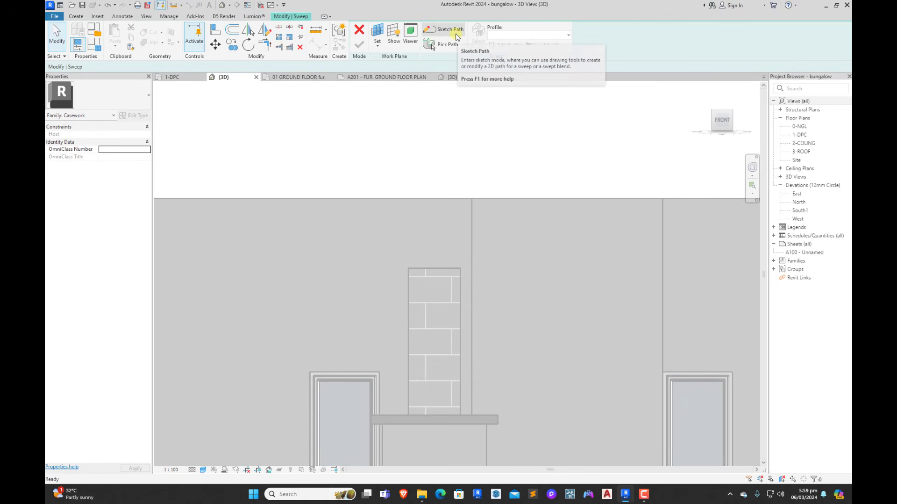
pyautogui.click(173, 77)
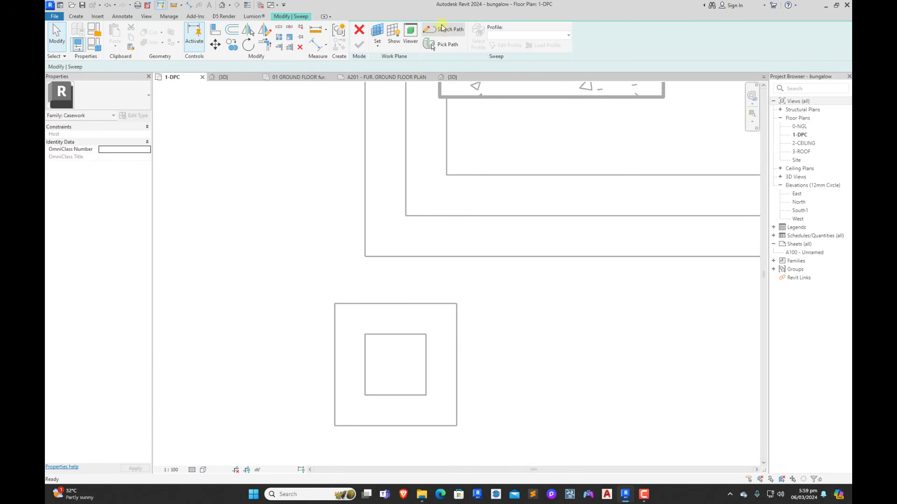
pyautogui.click(445, 31)
pyautogui.scroll(2, 377, 348)
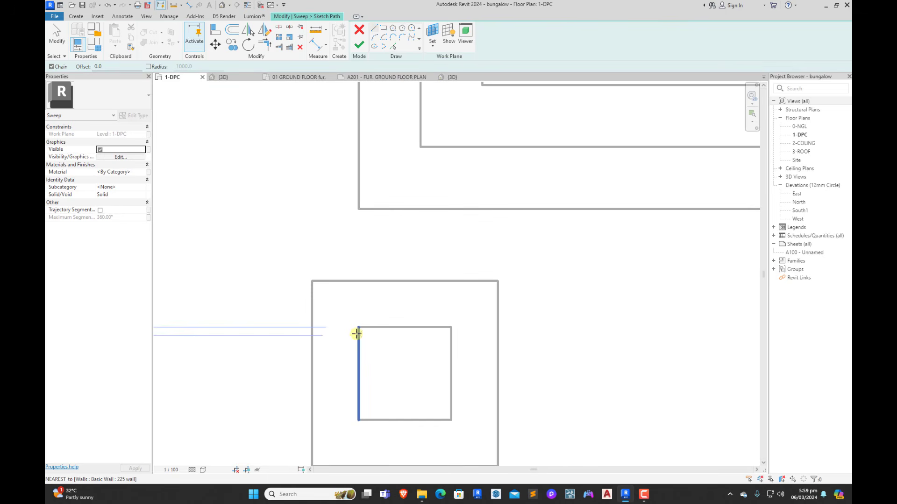
pyautogui.click(357, 328)
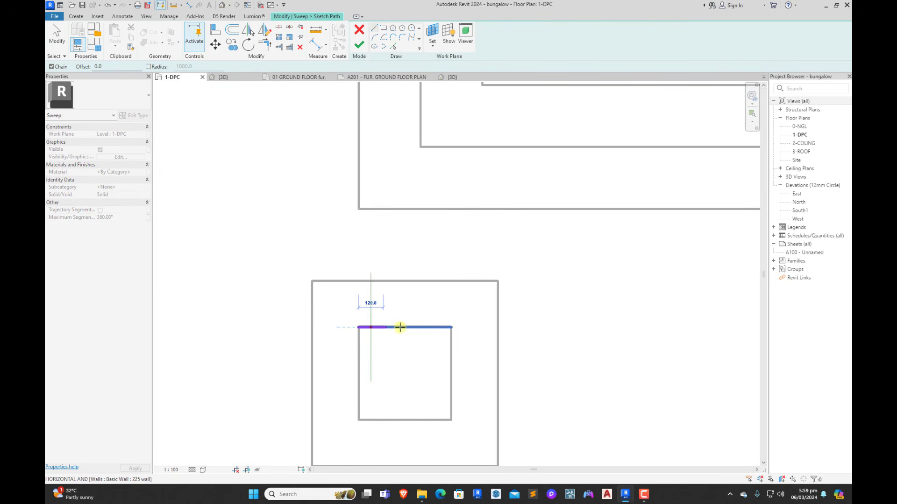
pyautogui.click(359, 419)
pyautogui.click(451, 420)
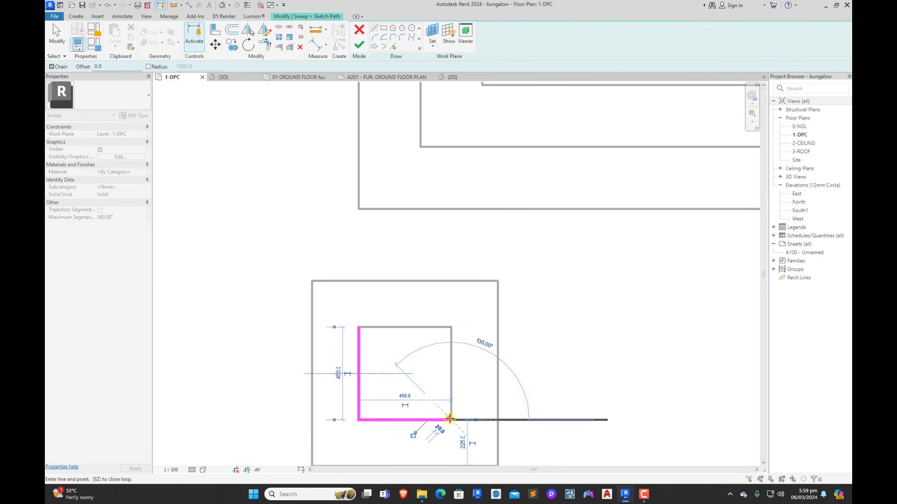
pyautogui.click(449, 328)
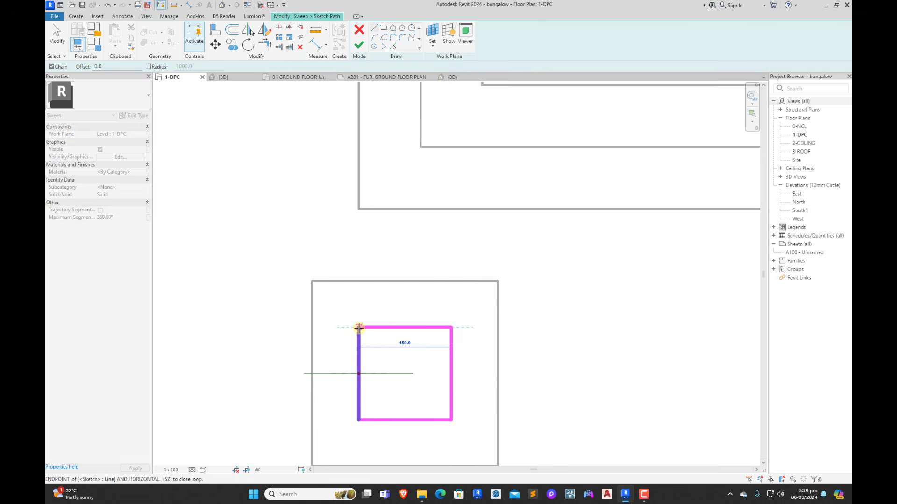
pyautogui.click(358, 328)
pyautogui.click(359, 45)
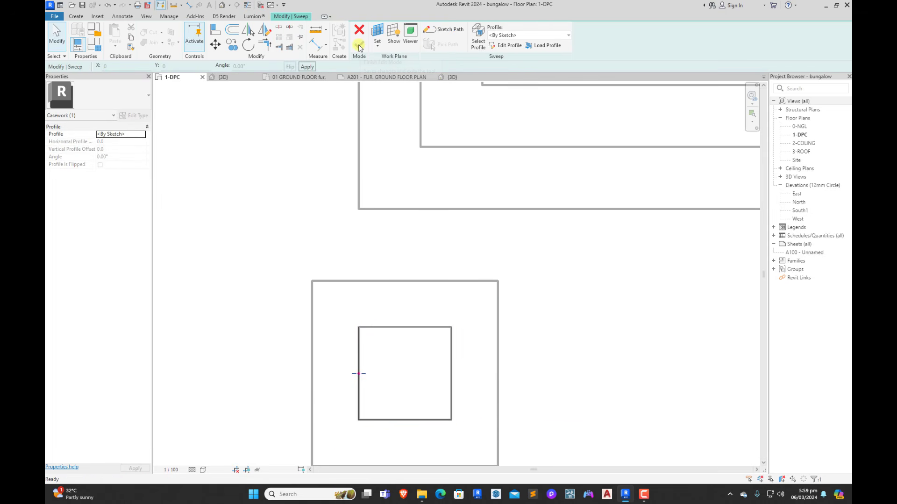
# Step: Edit the sweep profile in the 3D view, drawing from the masonry column's top-left corner 30 mm outward and 100 mm up
pyautogui.click(507, 46)
pyautogui.click(509, 150)
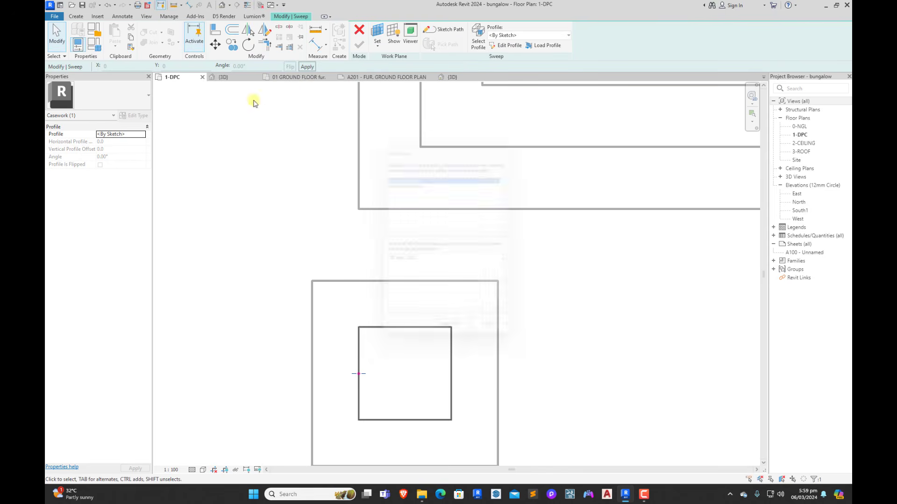
pyautogui.click(223, 76)
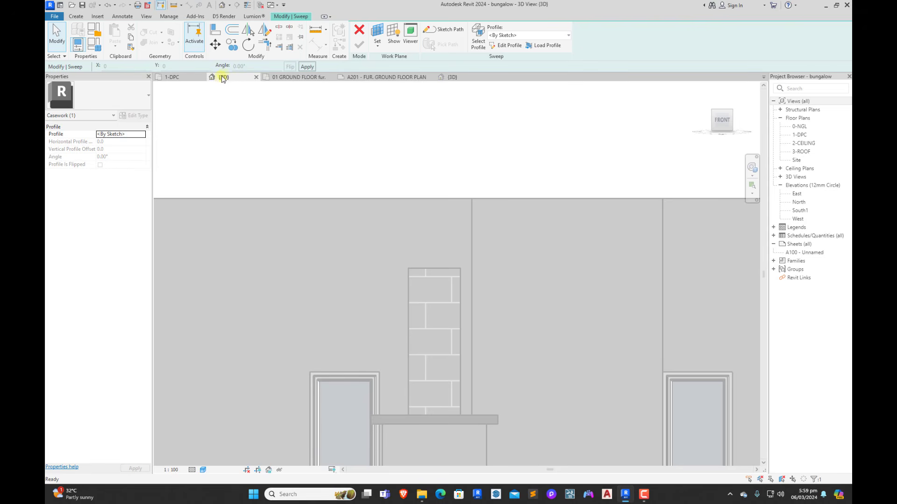
pyautogui.click(509, 45)
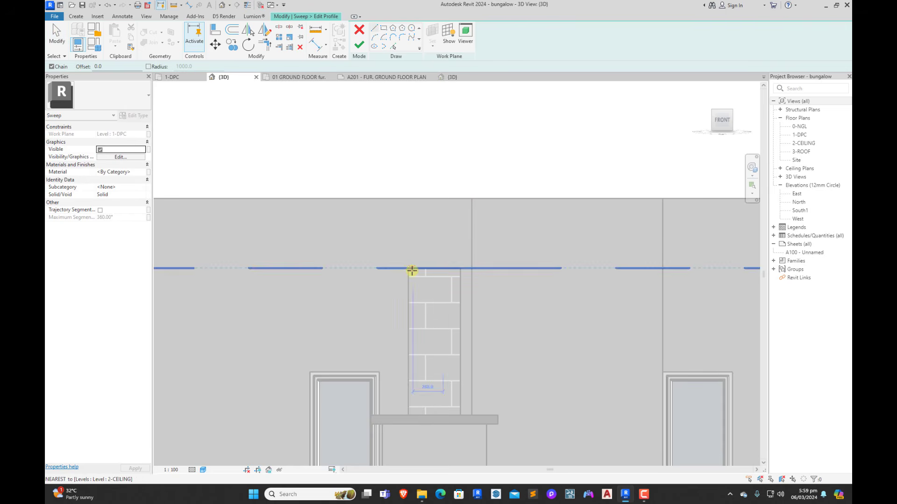
pyautogui.click(408, 270)
pyautogui.scroll(2, 408, 270)
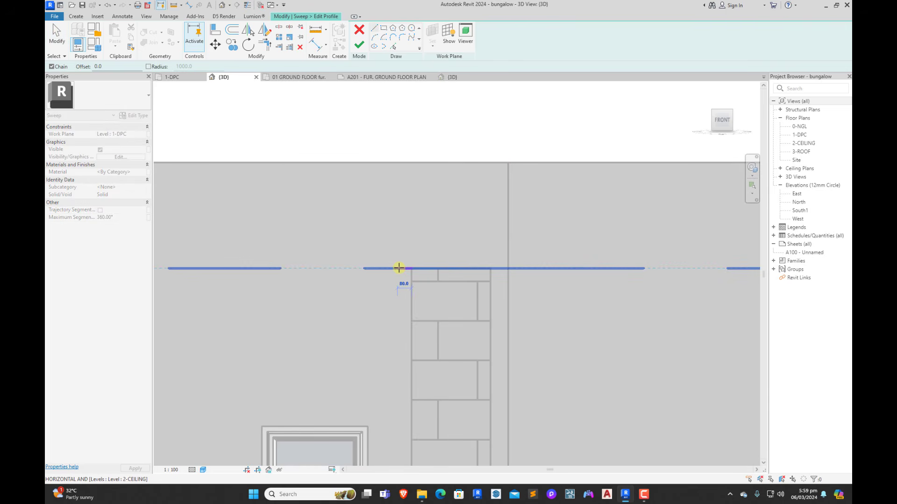
pyautogui.click(399, 268)
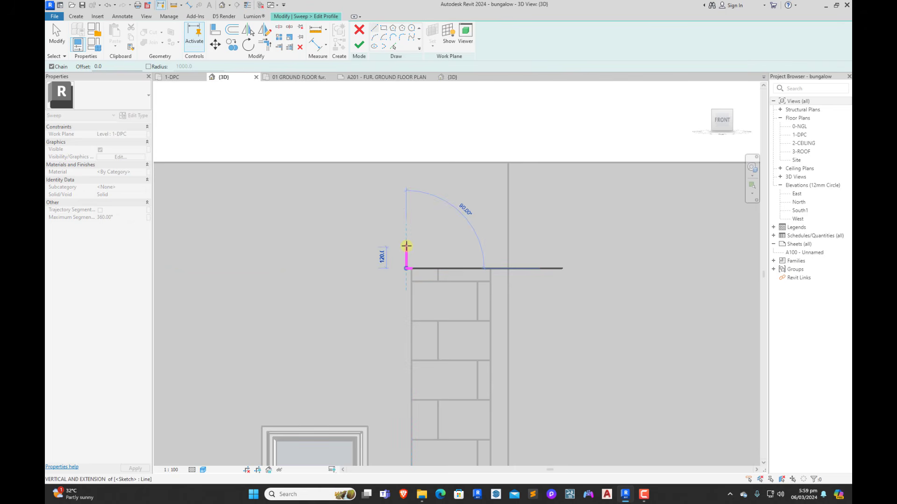
pyautogui.write('100')
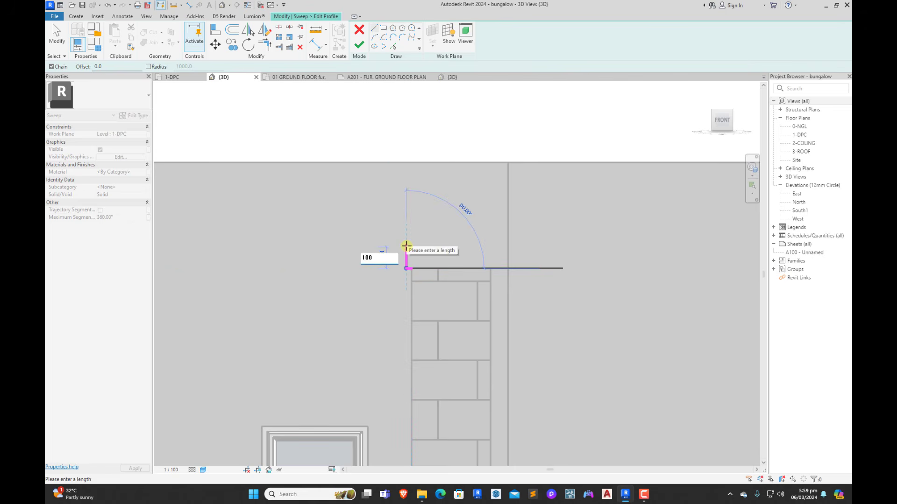
pyautogui.press('Return')
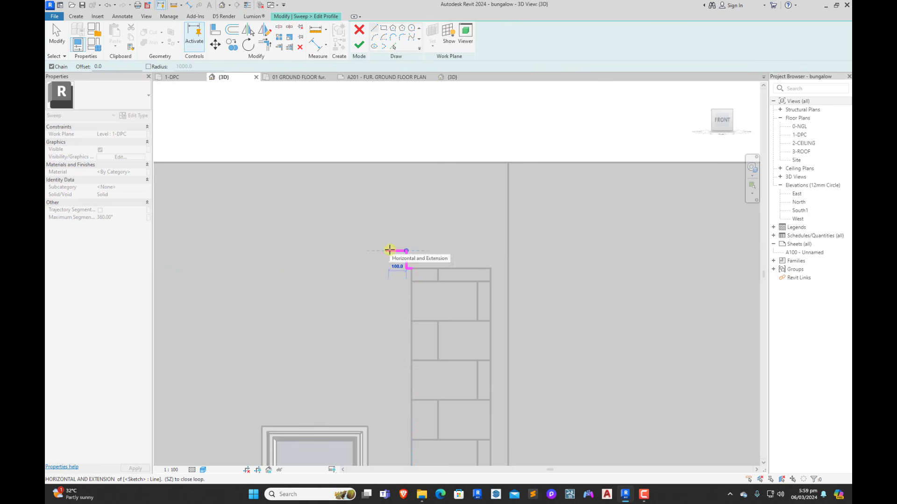
# Step: Continue the stepped profile 50 mm outward and 200 mm up, closing it in line with the column's outer face
pyautogui.write('50')
pyautogui.press('Return')
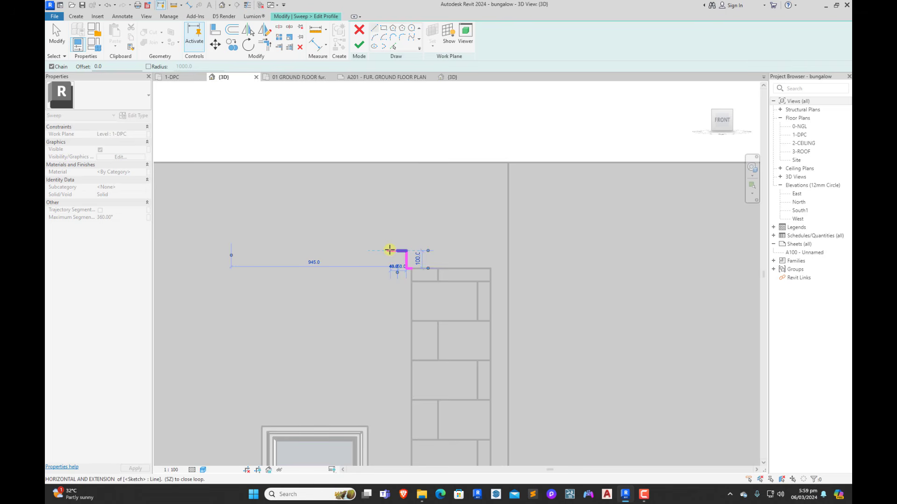
pyautogui.write('200')
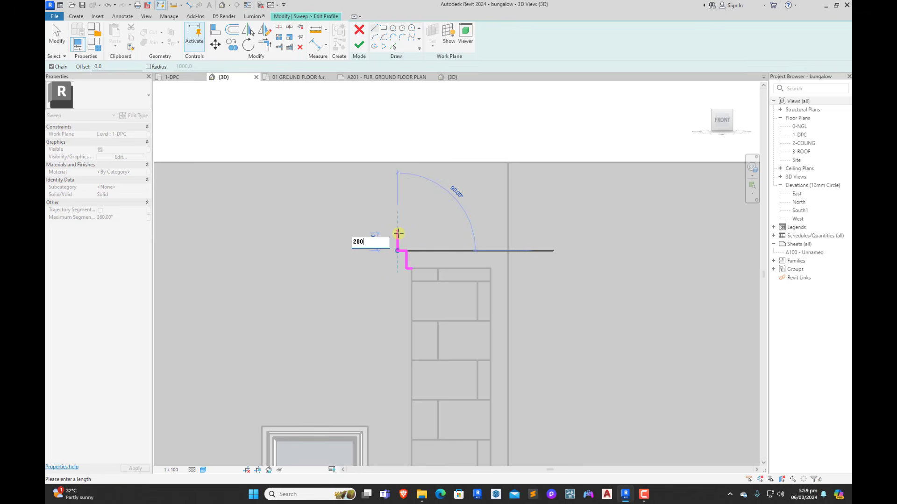
pyautogui.press('Return')
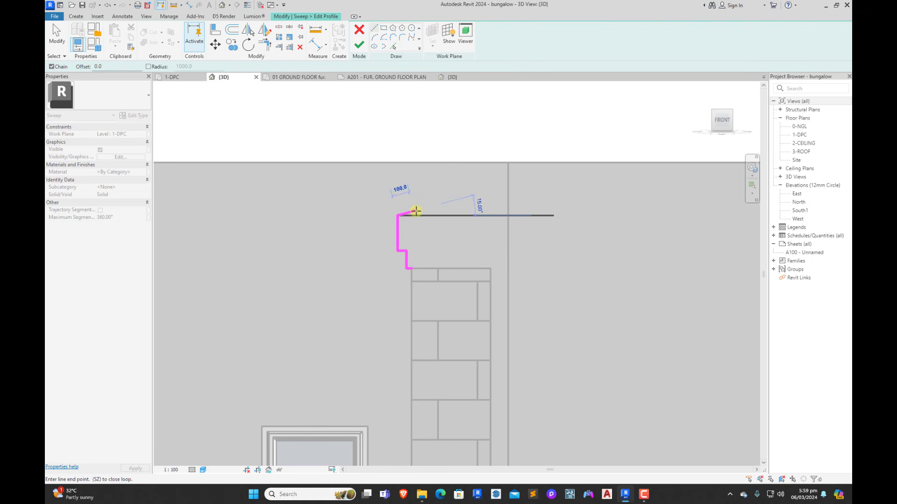
pyautogui.click(411, 216)
pyautogui.click(410, 267)
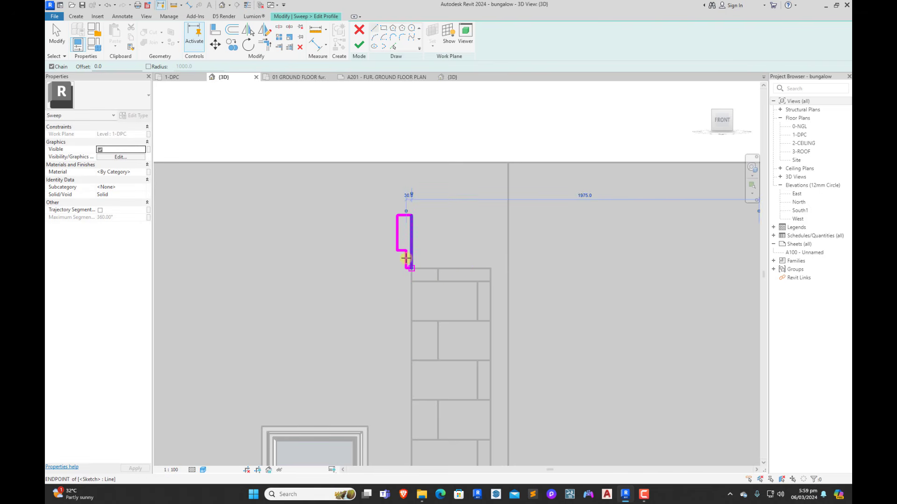
# Step: Finish the profile and the sweep, and complete the in-place model of the column capital
pyautogui.click(359, 45)
pyautogui.click(359, 47)
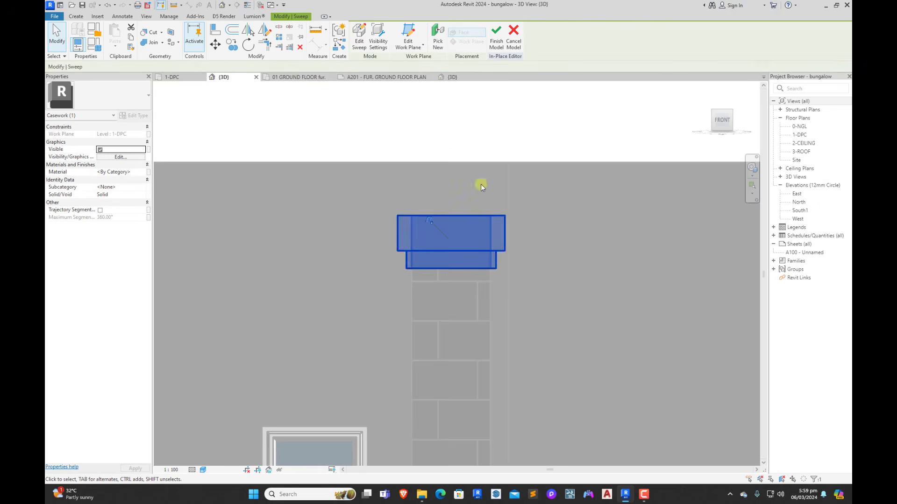
pyautogui.scroll(-2, 456, 280)
pyautogui.click(454, 160)
pyautogui.scroll(-1, 433, 273)
pyautogui.scroll(-2, 431, 262)
pyautogui.scroll(3, 423, 256)
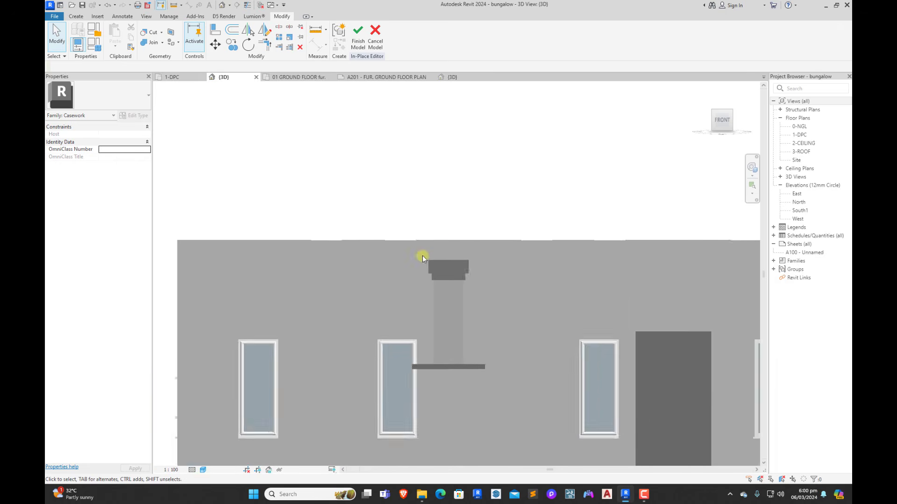
pyautogui.click(362, 43)
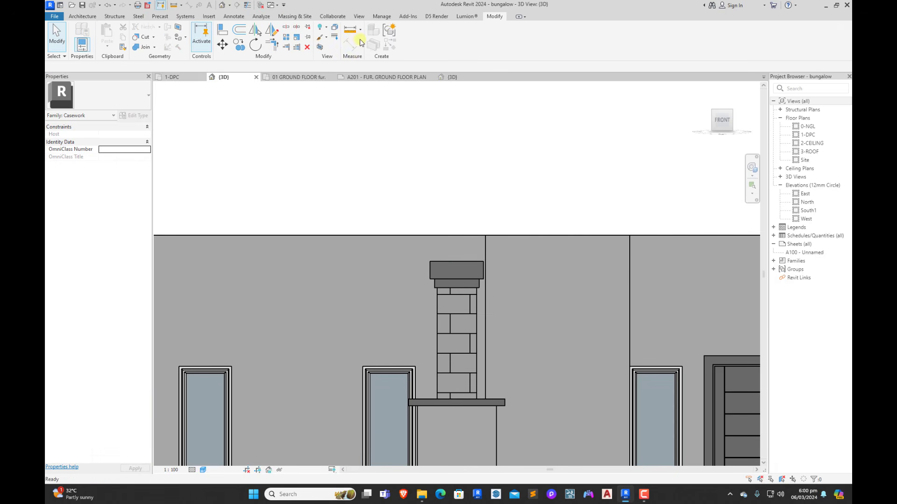
# Step: Copy the cap slab from the column's base straight up onto the top of the stepped capital
pyautogui.click(495, 408)
pyautogui.press('c')
pyautogui.press('o')
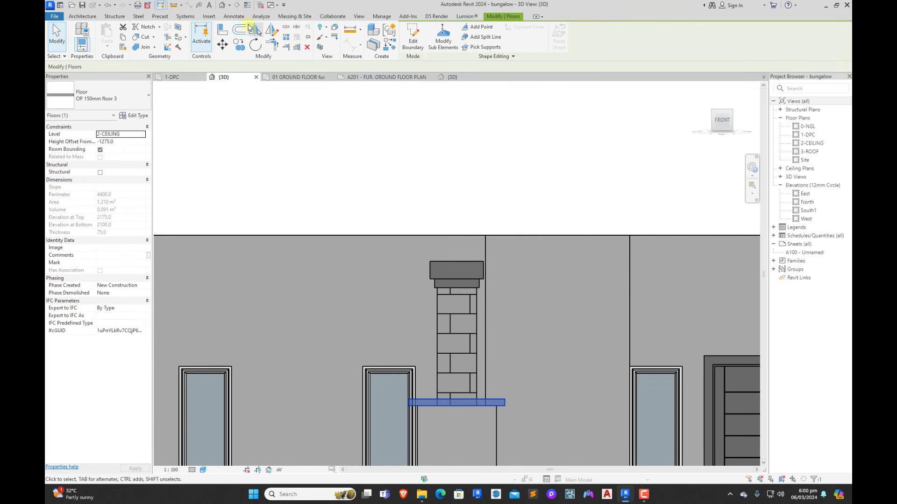
pyautogui.scroll(2, 492, 429)
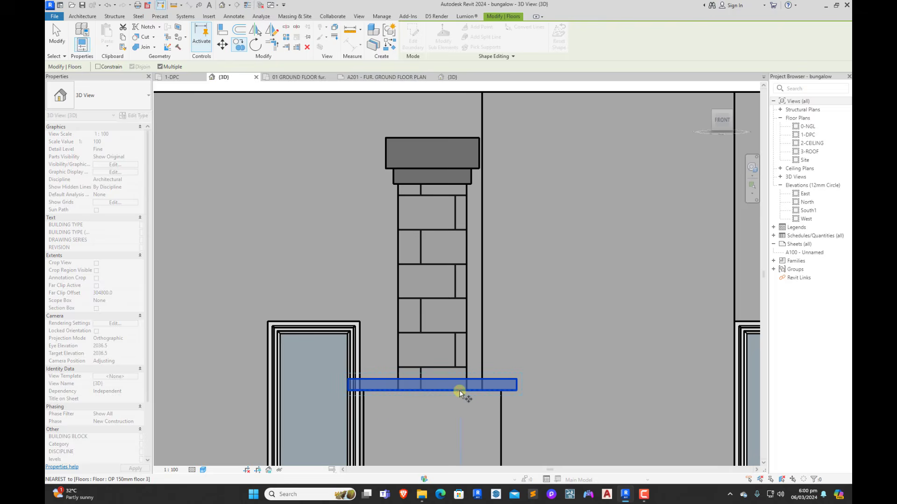
pyautogui.click(459, 392)
pyautogui.scroll(-1, 459, 392)
pyautogui.click(456, 198)
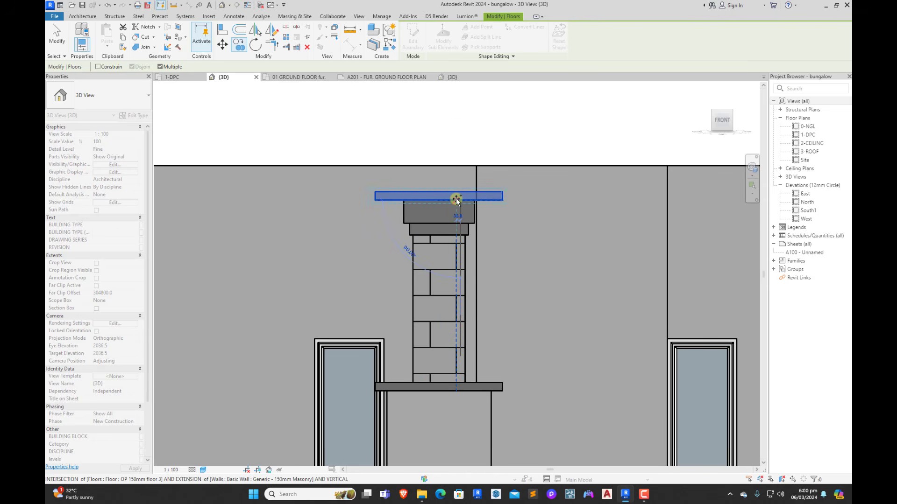
pyautogui.press('Escape')
# Step: Examine the column from several 3D angles and check its position against the entrance steps in the 1-DPC plan
pyautogui.scroll(-3, 484, 146)
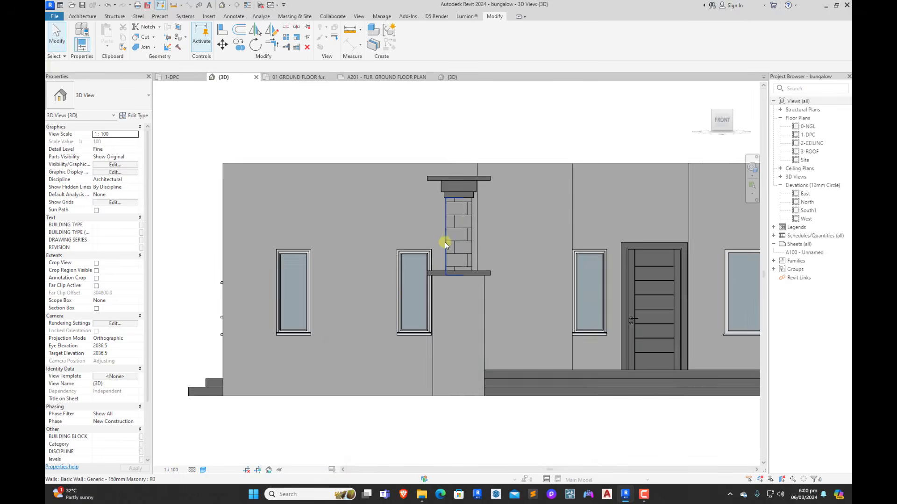
pyautogui.keyDown('shift'); pyautogui.moveTo(445, 242); pyautogui.dragTo(500, 314, button='middle'); pyautogui.keyUp('shift')
pyautogui.scroll(-3, 397, 198)
pyautogui.scroll(1, 610, 408)
pyautogui.keyDown('shift'); pyautogui.moveTo(610, 409); pyautogui.dragTo(624, 413, button='middle'); pyautogui.keyUp('shift')
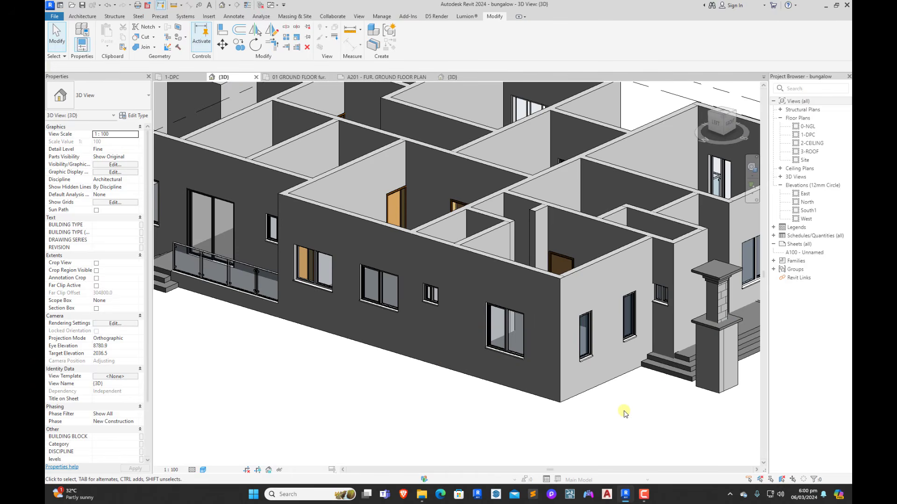
pyautogui.scroll(-2, 625, 412)
pyautogui.scroll(4, 637, 334)
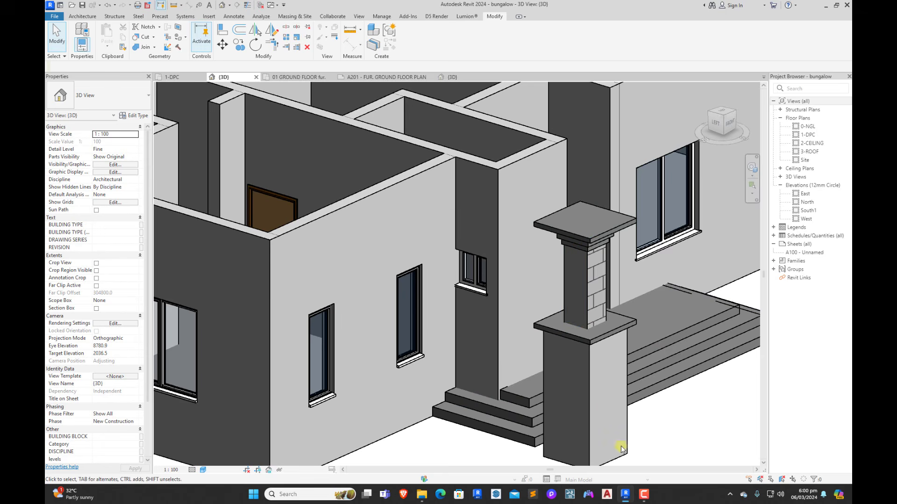
pyautogui.scroll(-4, 491, 254)
pyautogui.scroll(5, 551, 292)
pyautogui.scroll(-5, 511, 333)
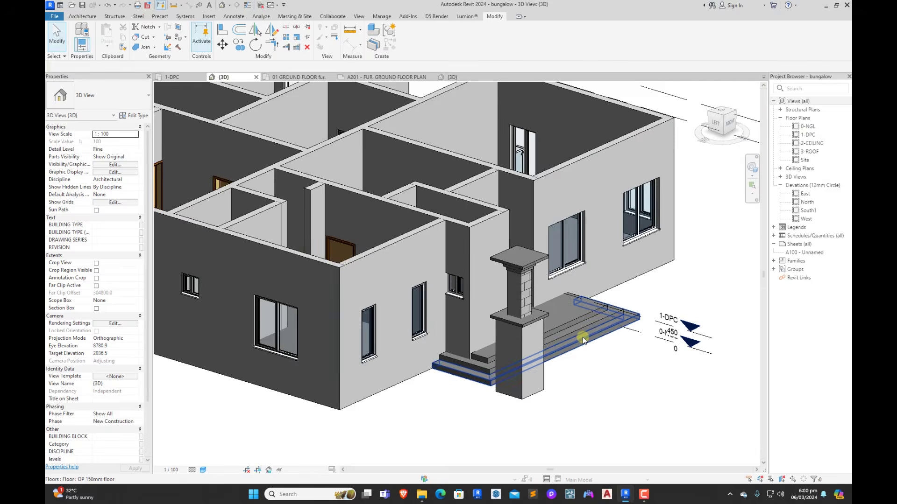
pyautogui.scroll(1, 583, 341)
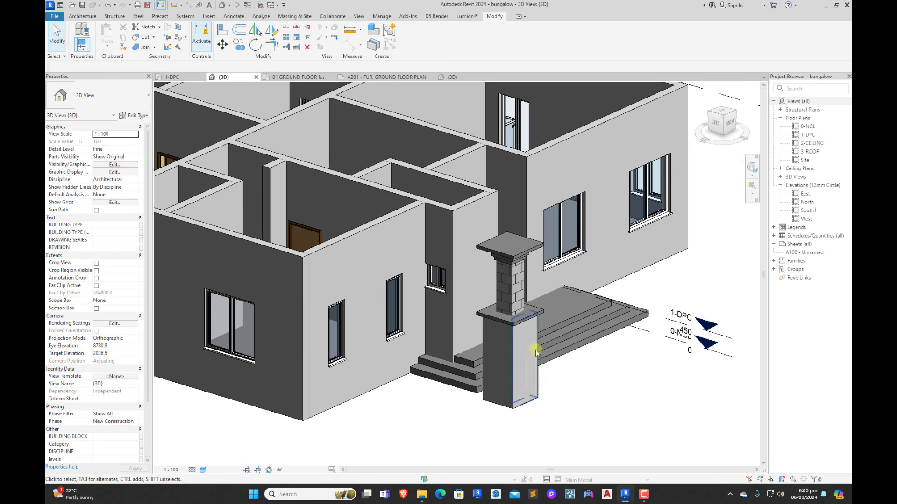
pyautogui.scroll(-3, 633, 320)
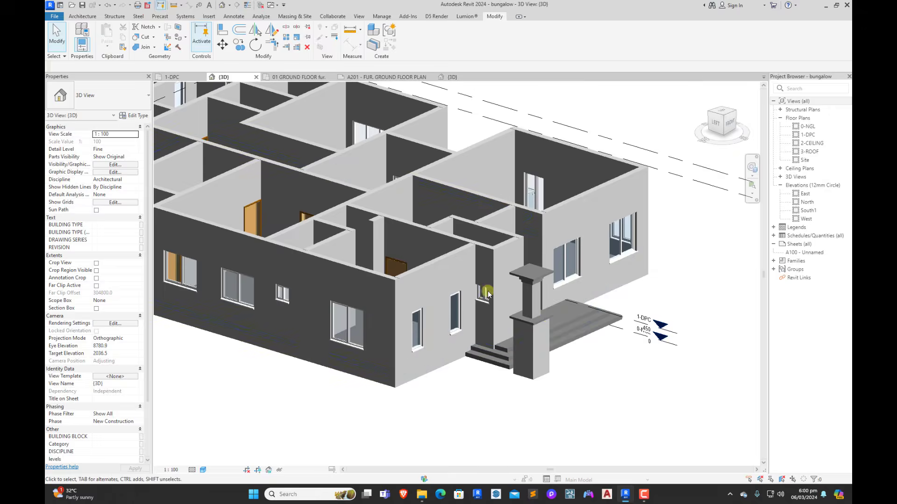
pyautogui.click(299, 77)
pyautogui.click(194, 78)
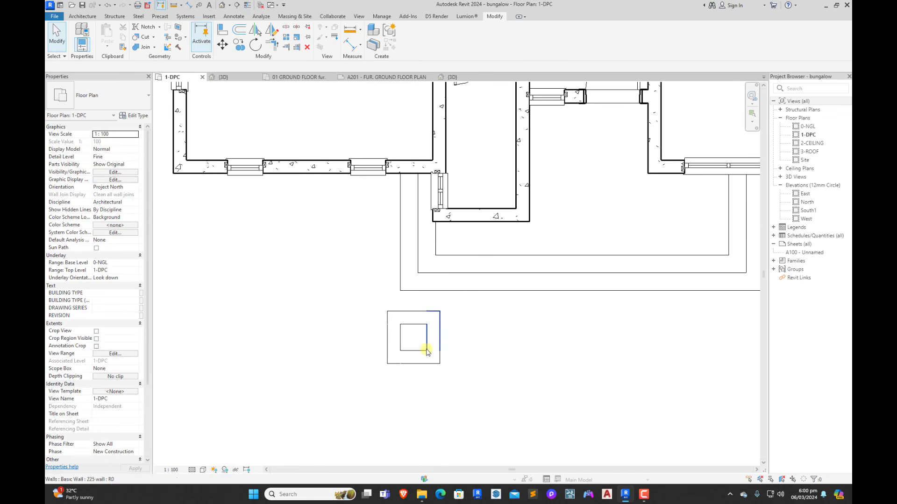
pyautogui.scroll(-3, 462, 324)
pyautogui.scroll(3, 458, 304)
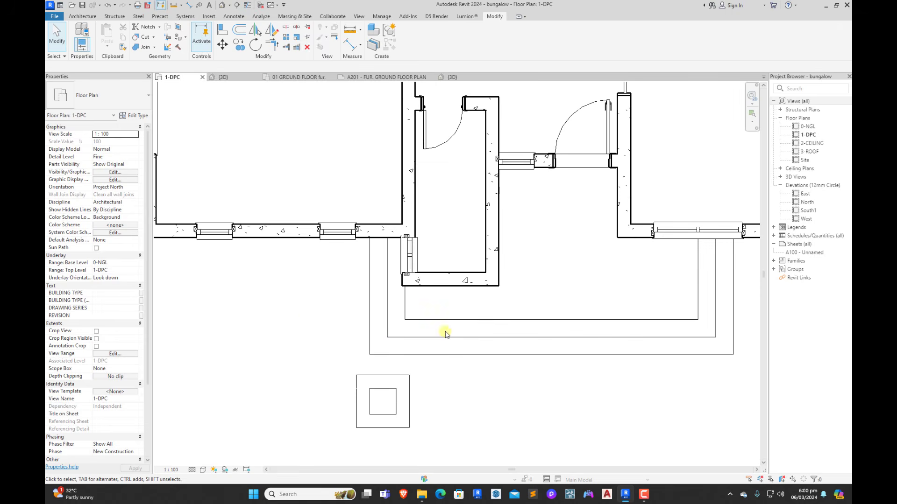
pyautogui.click(225, 77)
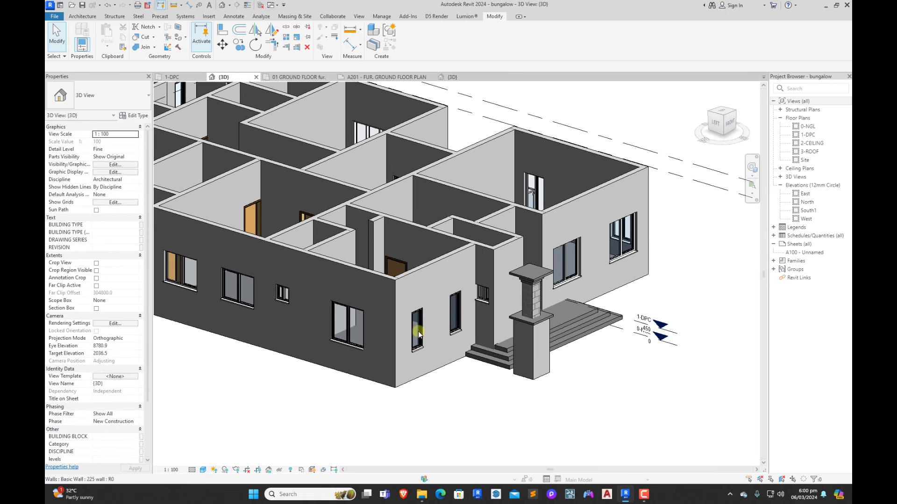
# Step: Select the entire column in 3D: both slabs, the capital, the four masonry walls and the four base walls
pyautogui.click(529, 275)
pyautogui.scroll(3, 530, 278)
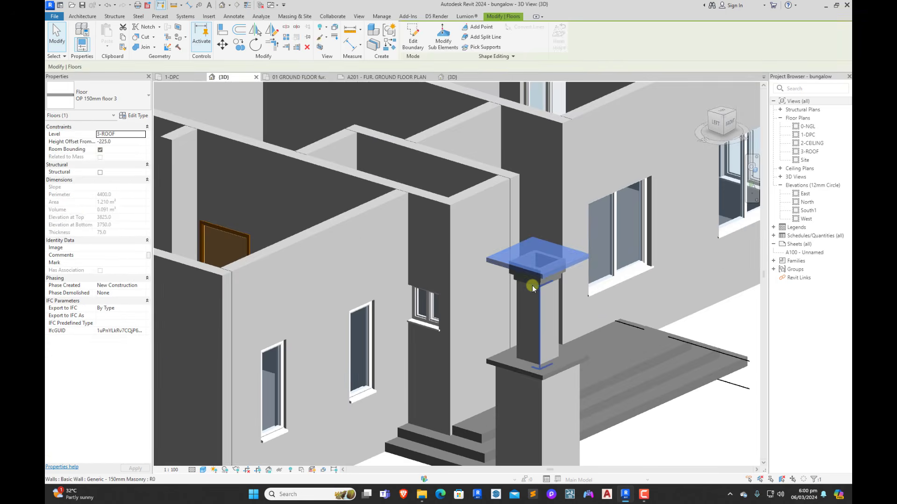
pyautogui.keyDown('ctrl'); pyautogui.click(540, 302); pyautogui.keyUp('ctrl')
pyautogui.press('Tab')
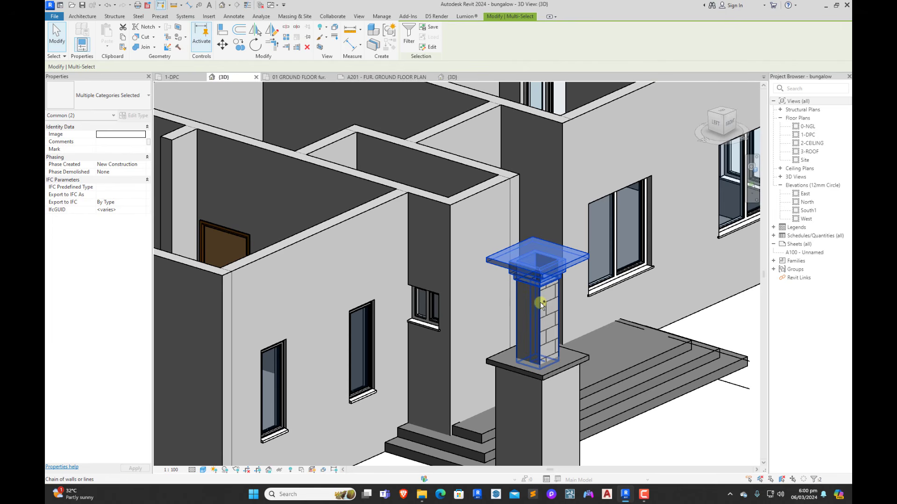
pyautogui.keyDown('ctrl'); pyautogui.click(540, 302); pyautogui.keyUp('ctrl')
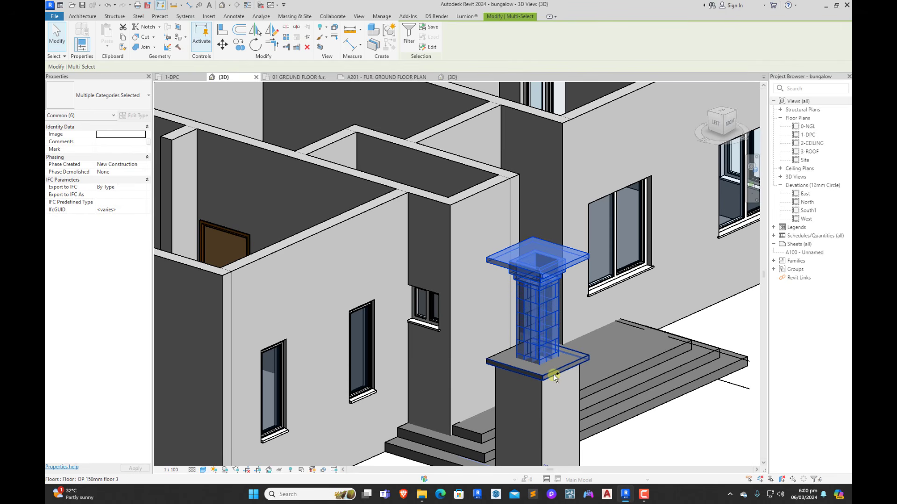
pyautogui.keyDown('ctrl'); pyautogui.click(554, 375); pyautogui.keyUp('ctrl')
pyautogui.press('Tab')
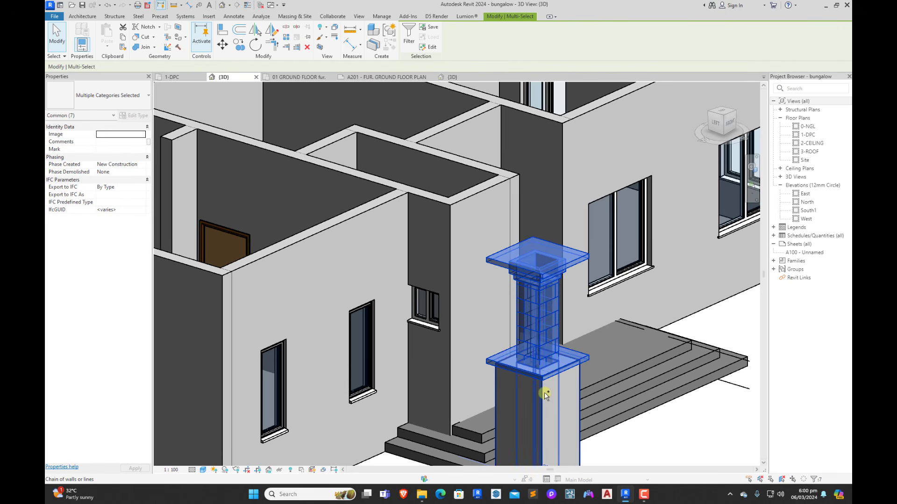
pyautogui.keyDown('ctrl'); pyautogui.click(545, 392); pyautogui.keyUp('ctrl')
pyautogui.scroll(-6, 544, 392)
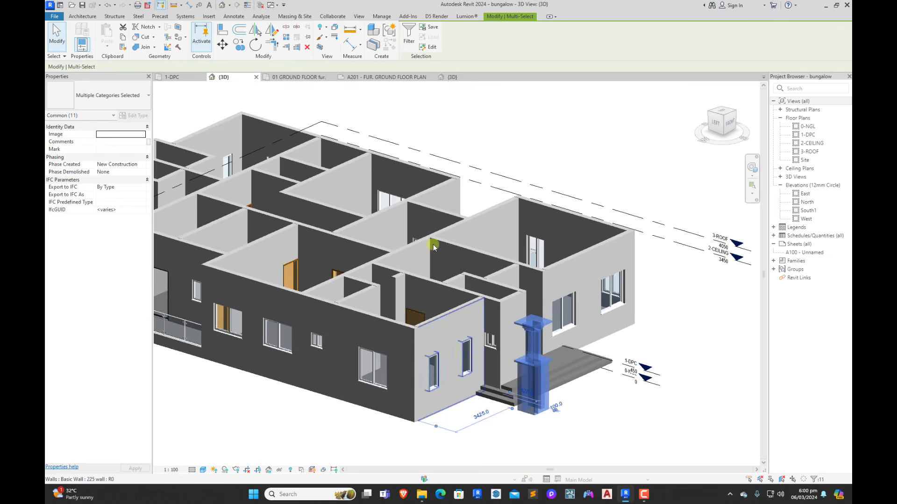
# Step: Move the selected column in the 1-DPC plan so its front face aligns with the lowest entrance step's front edge
pyautogui.click(185, 82)
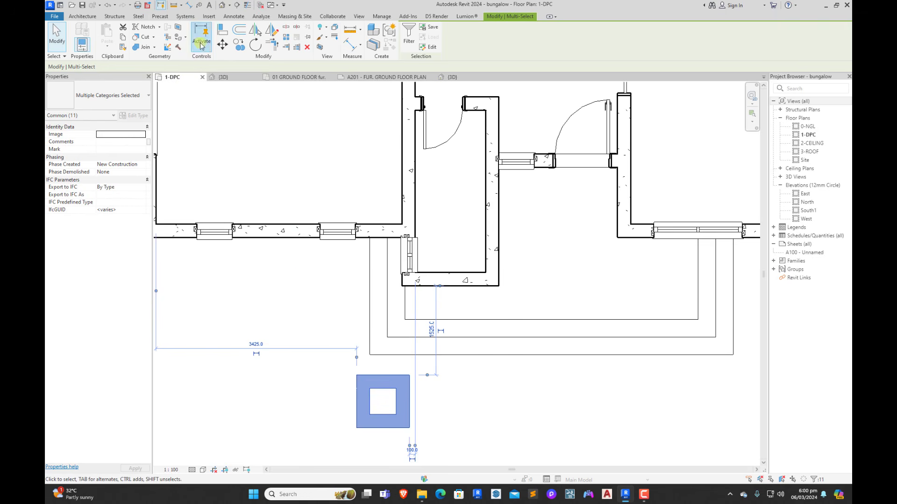
pyautogui.click(221, 45)
pyautogui.scroll(2, 386, 426)
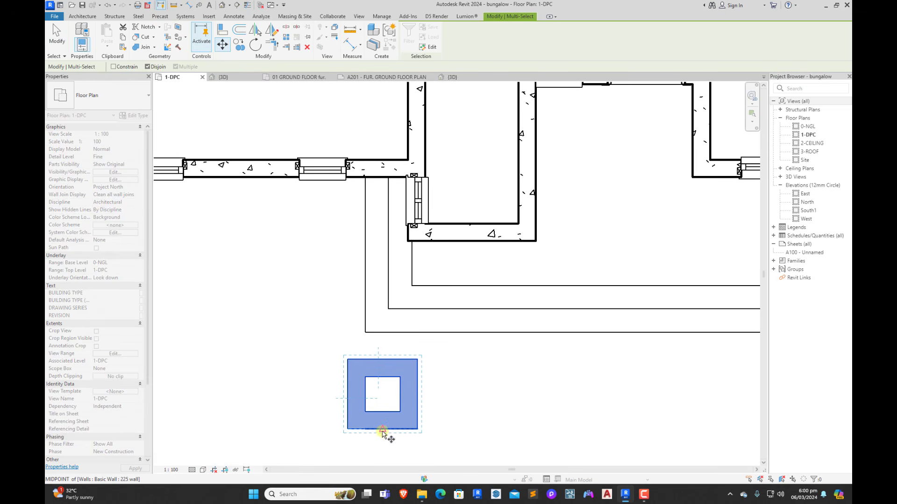
pyautogui.click(382, 433)
pyautogui.click(433, 333)
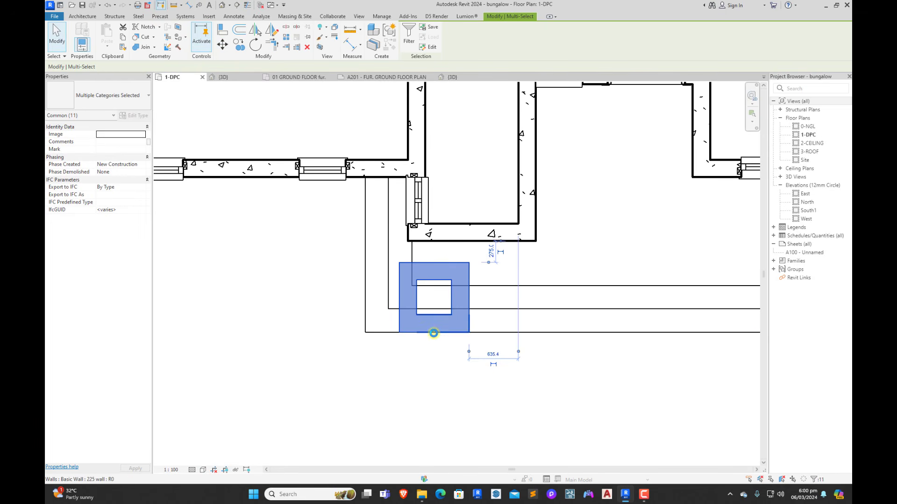
pyautogui.scroll(-3, 397, 322)
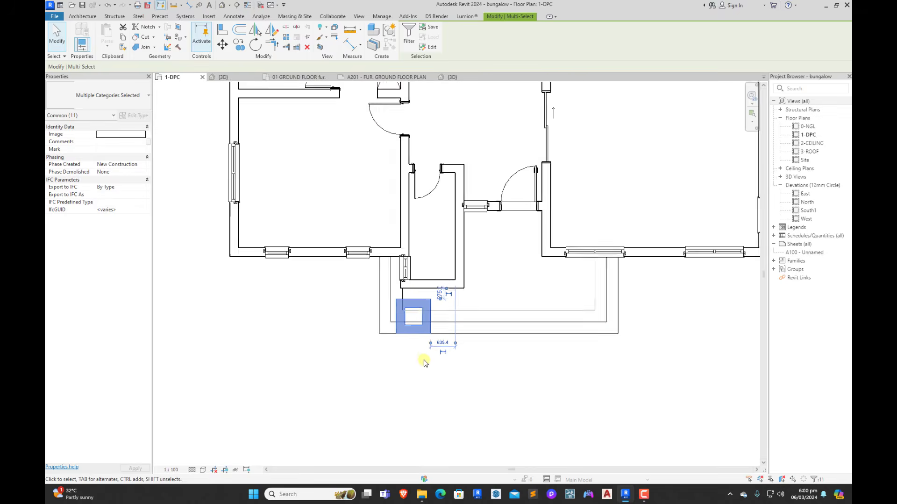
# Step: Move the column horizontally so its outer face aligns with the lowest step's left edge
pyautogui.press('m')
pyautogui.press('v')
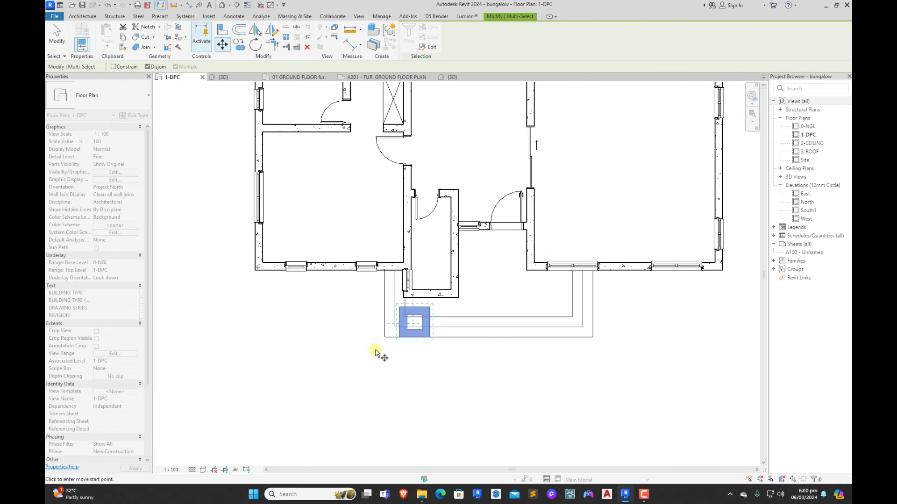
pyautogui.scroll(2, 392, 345)
pyautogui.click(404, 350)
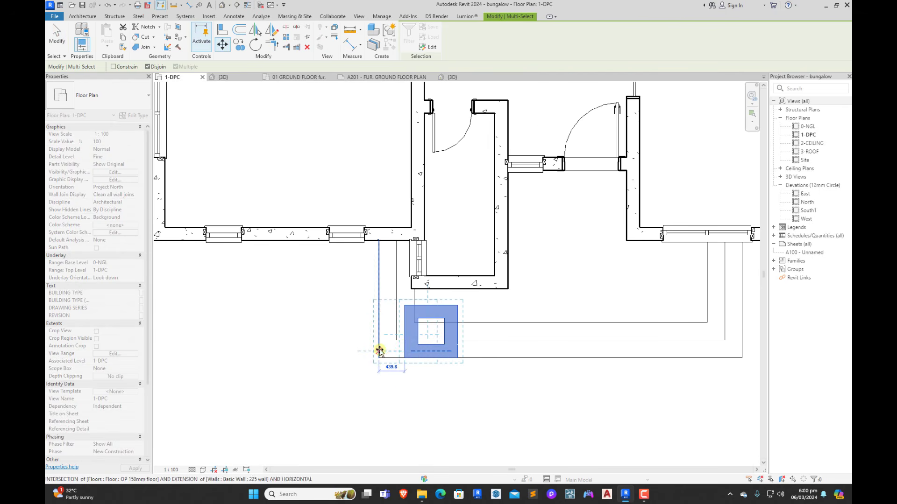
pyautogui.click(378, 350)
# Step: Copy the column to the right corner of the lowest entrance step and check both columns in 3D
pyautogui.click(239, 48)
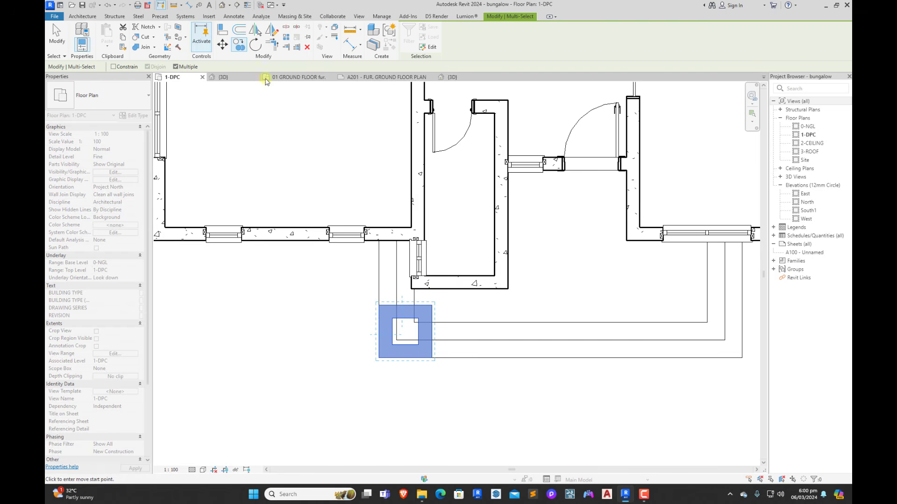
pyautogui.click(432, 346)
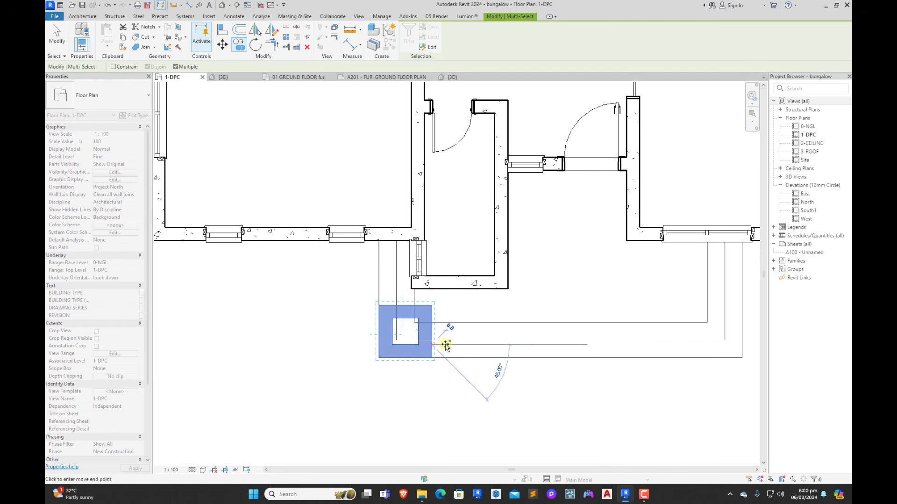
pyautogui.click(743, 346)
pyautogui.press('Escape')
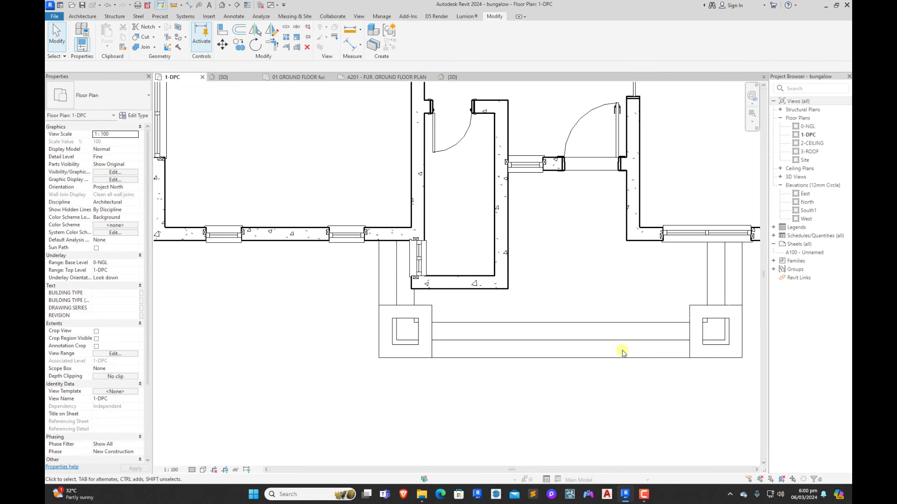
pyautogui.click(239, 79)
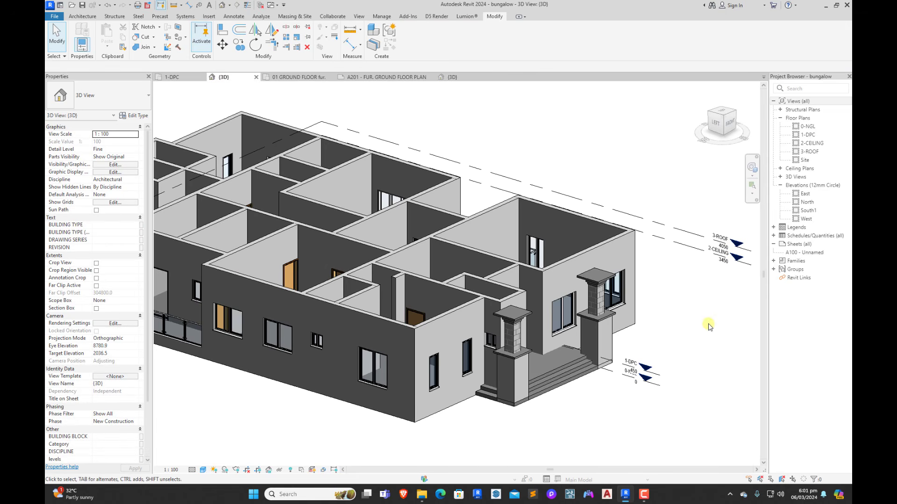
pyautogui.keyDown('shift'); pyautogui.moveTo(725, 334); pyautogui.dragTo(610, 316, button='middle'); pyautogui.keyUp('shift')
pyautogui.scroll(-3, 614, 282)
pyautogui.keyDown('shift'); pyautogui.moveTo(559, 346); pyautogui.dragTo(514, 308, button='middle'); pyautogui.keyUp('shift')
# Step: Edit the lowest step's floor boundary, adding a line along the left column's inner face and trimming the long edges to it
pyautogui.click(193, 77)
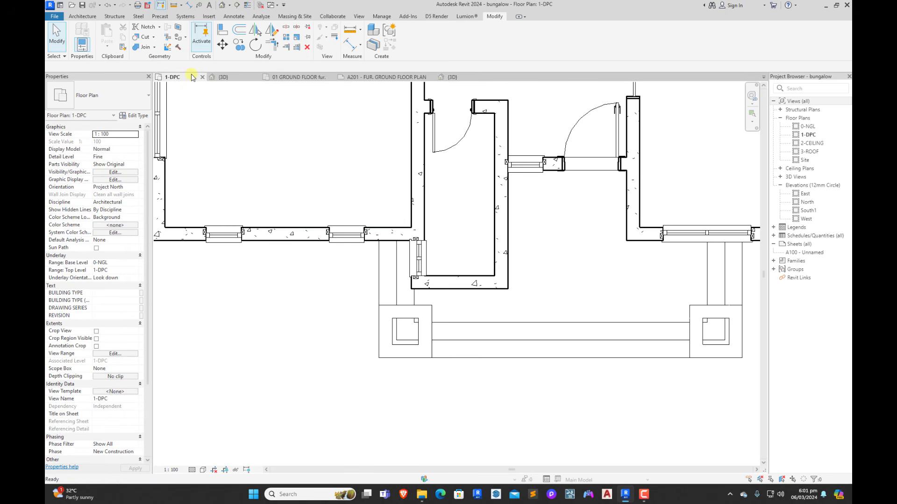
pyautogui.doubleClick(387, 276)
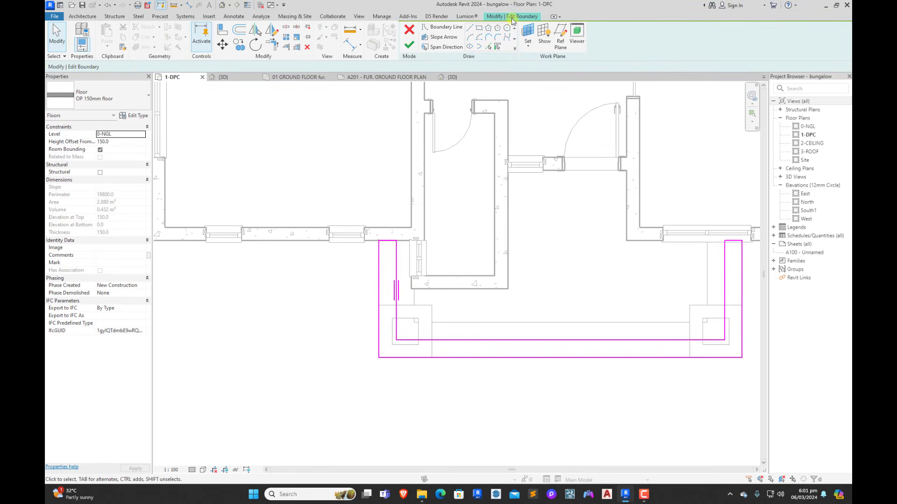
pyautogui.click(489, 47)
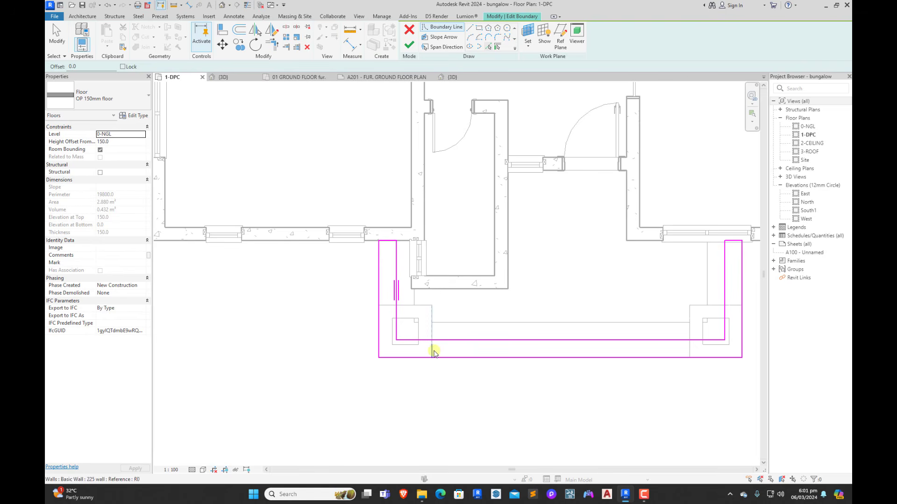
pyautogui.click(273, 45)
pyautogui.scroll(2, 432, 350)
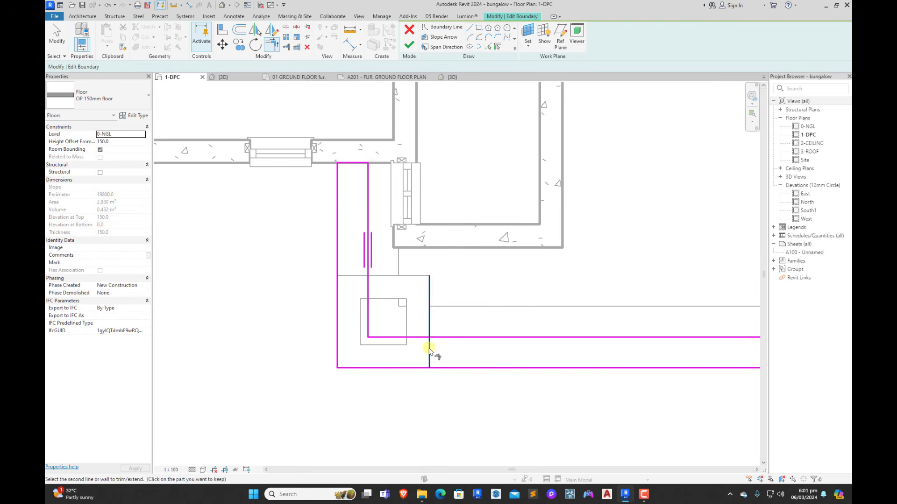
pyautogui.click(457, 368)
pyautogui.press('Escape')
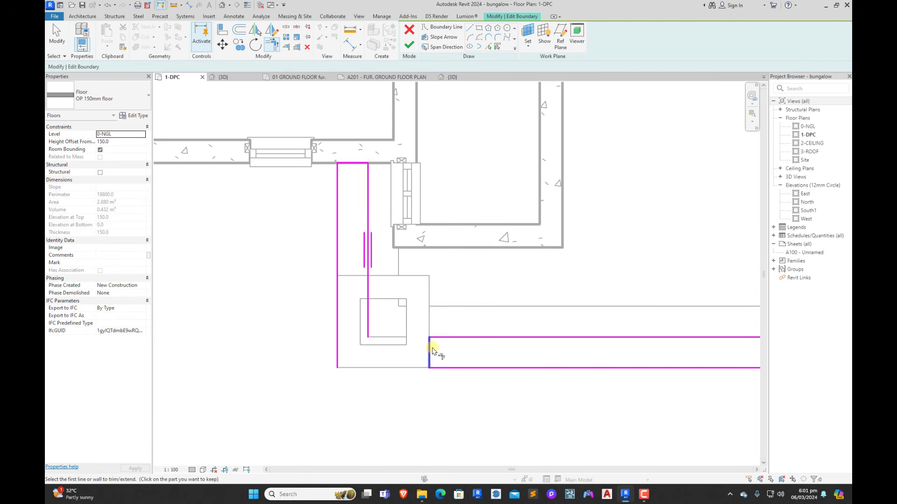
# Step: Delete the leftover boundary lines of the lowest step's left return beside the left column
pyautogui.moveTo(382, 145); pyautogui.dragTo(290, 334)
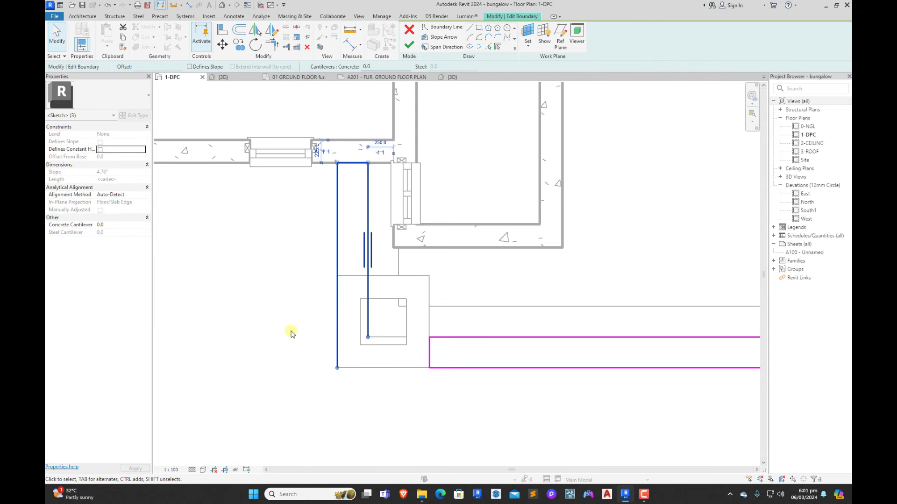
pyautogui.press('Delete')
pyautogui.scroll(-3, 299, 334)
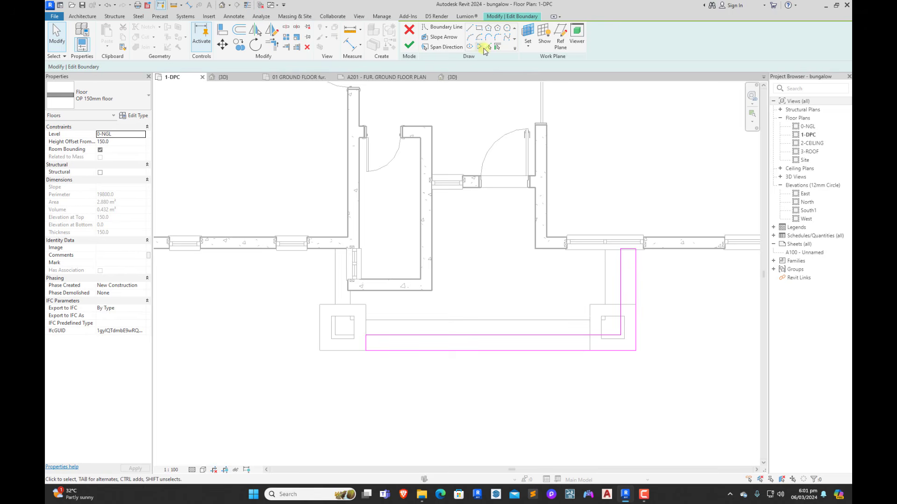
# Step: Add a boundary line along the right column's house-side face and trim the lowest step's right return to it
pyautogui.scroll(3, 630, 313)
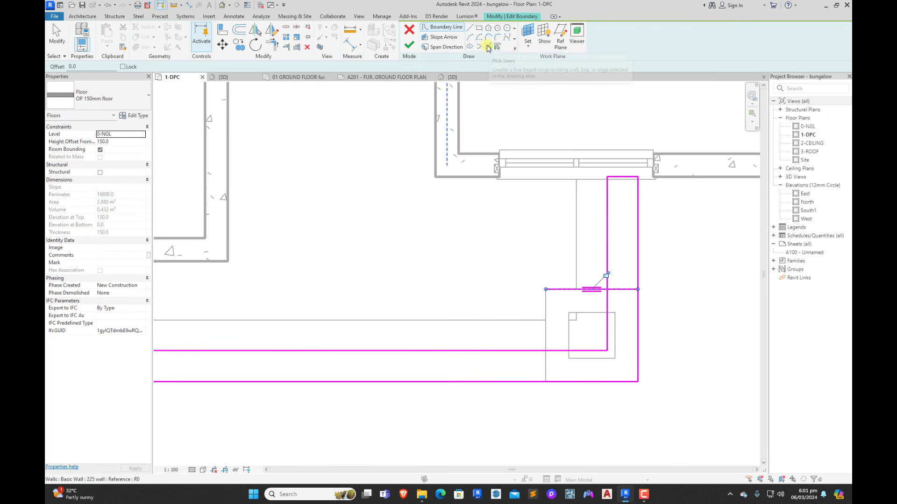
pyautogui.click(272, 44)
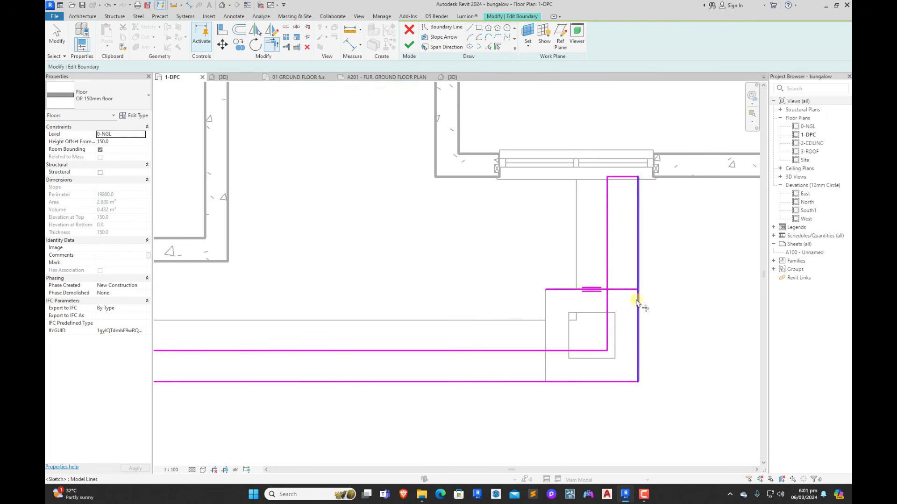
pyautogui.click(607, 278)
pyautogui.click(619, 289)
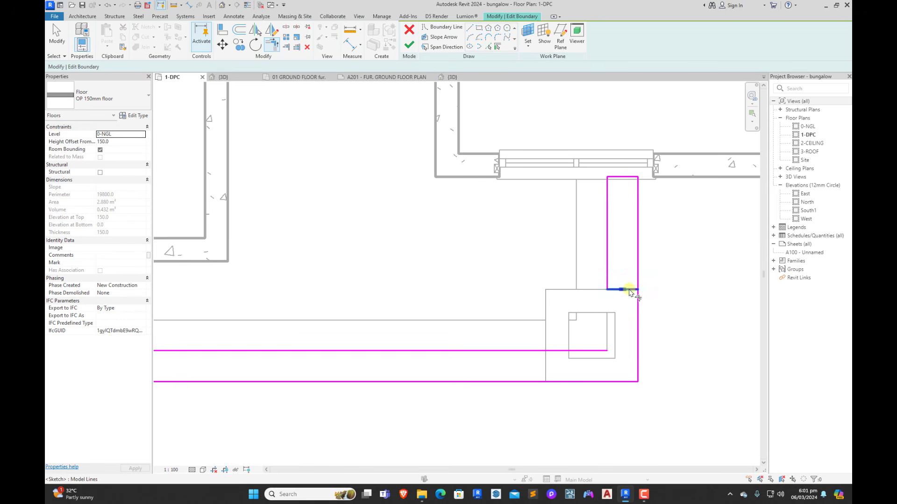
pyautogui.click(629, 289)
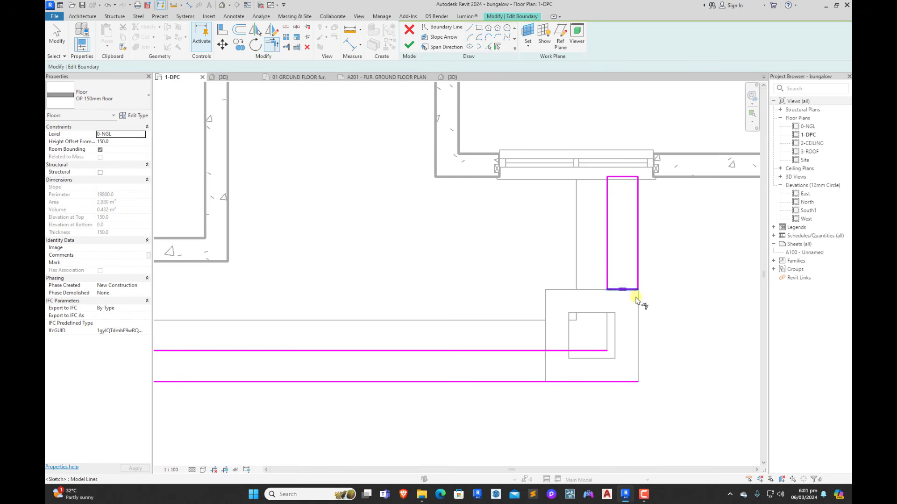
# Step: Add a boundary line along the right column's inner face, trim the lowest step's long edges to it, and finish the floor sketch
pyautogui.click(497, 48)
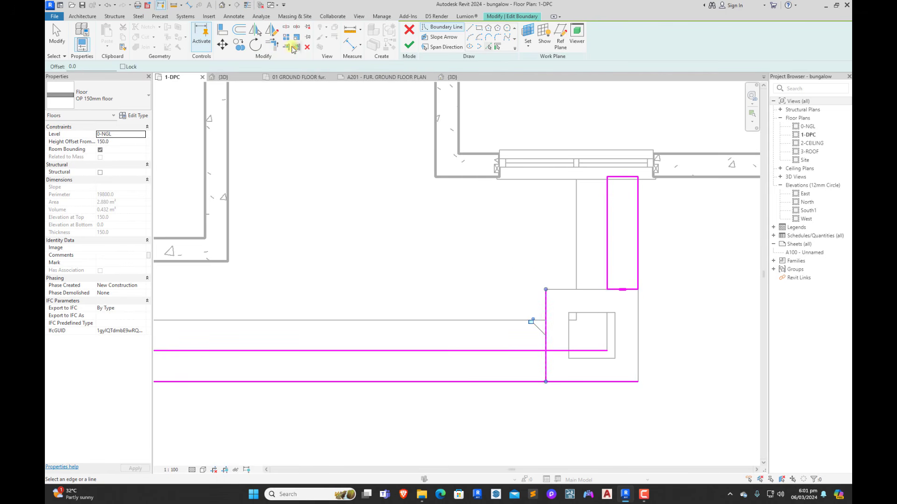
pyautogui.click(271, 44)
pyautogui.click(542, 350)
pyautogui.click(547, 370)
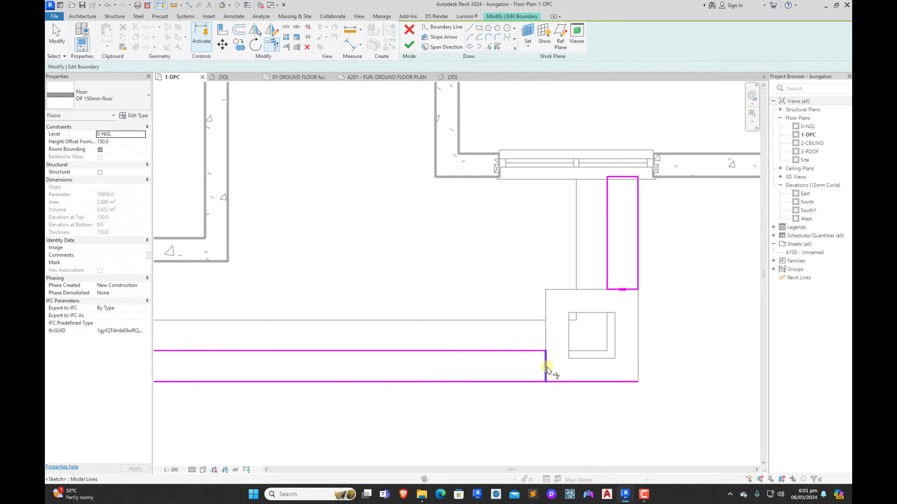
pyautogui.press('Escape')
pyautogui.press('Escape')
pyautogui.scroll(-3, 579, 327)
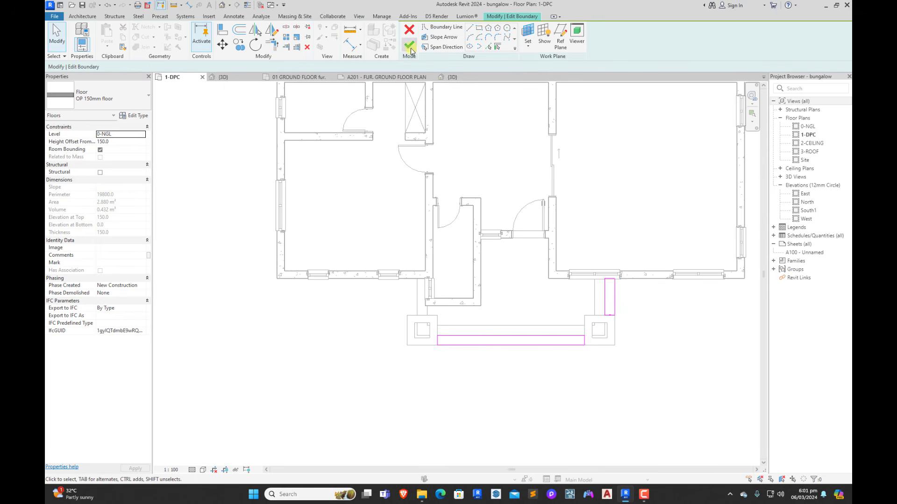
pyautogui.click(410, 45)
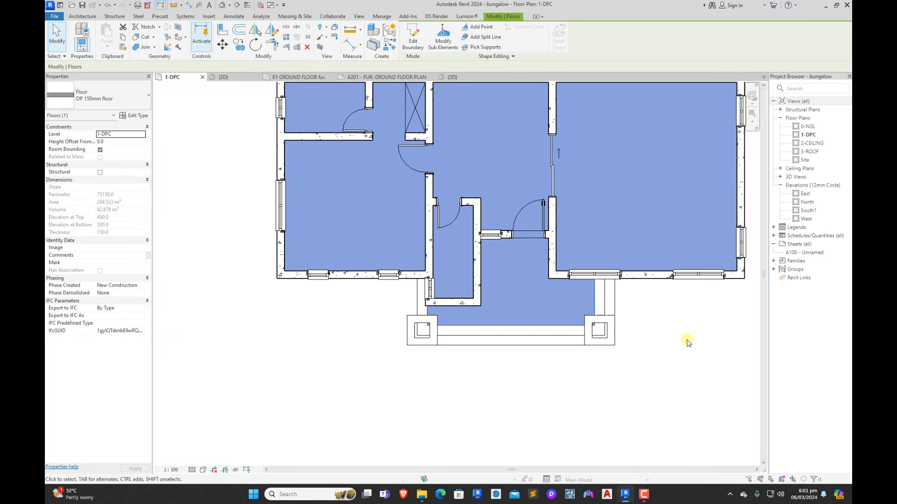
# Step: Edit the middle step's floor boundary, adding lines along the right column's inner and house-side faces and trimming the step's edges to them
pyautogui.click(686, 342)
pyautogui.scroll(2, 565, 329)
pyautogui.click(586, 340)
pyautogui.press('Escape')
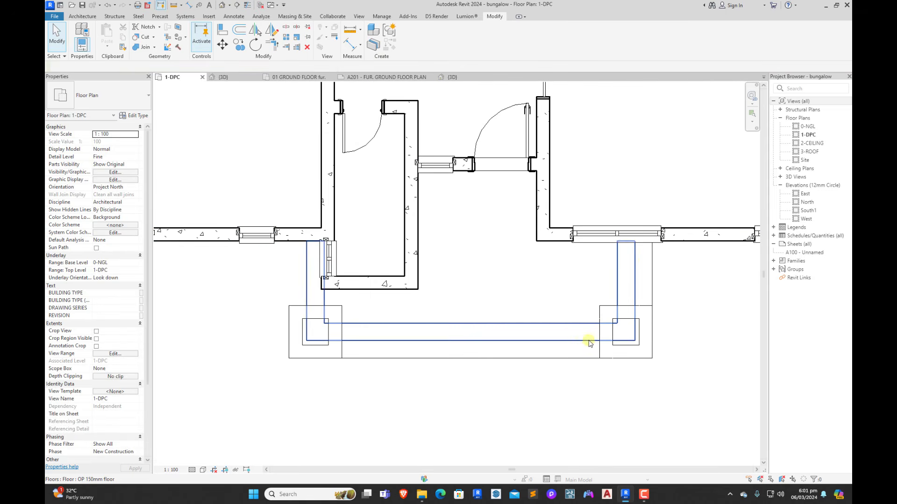
pyautogui.doubleClick(589, 344)
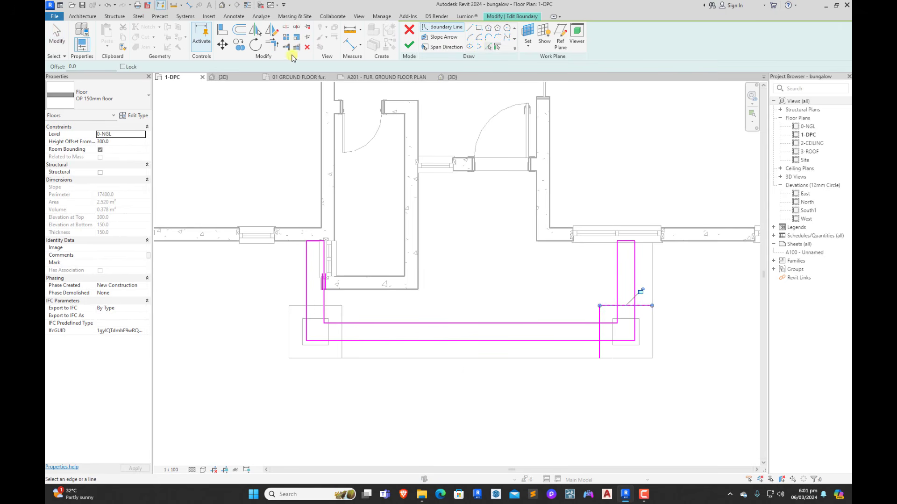
pyautogui.click(271, 45)
pyautogui.scroll(2, 579, 329)
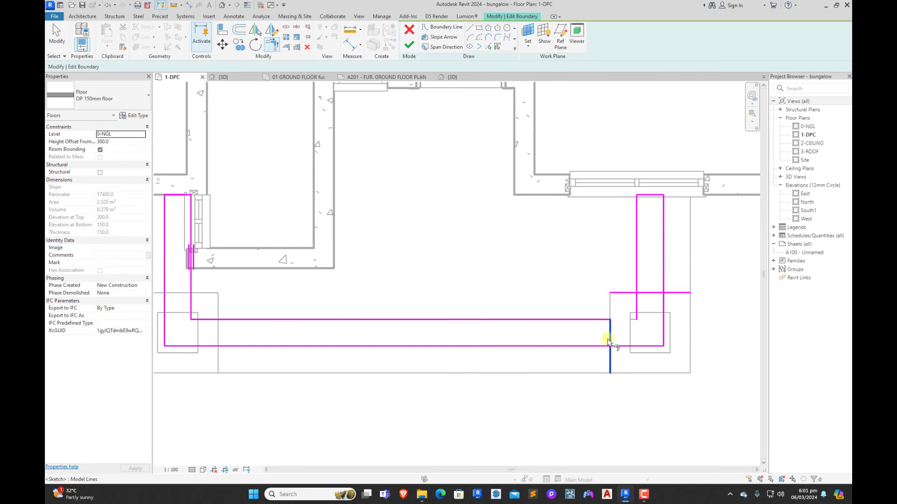
pyautogui.click(609, 341)
pyautogui.click(601, 346)
pyautogui.click(636, 286)
pyautogui.click(649, 293)
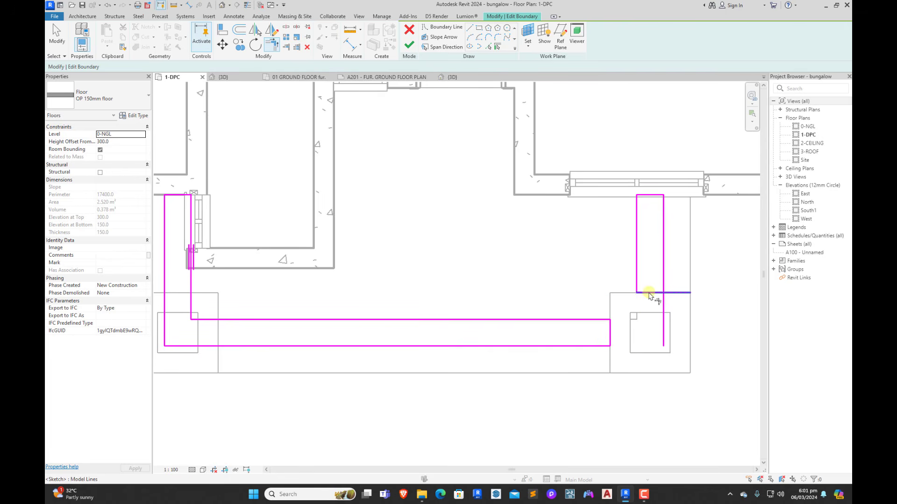
pyautogui.click(662, 285)
pyautogui.scroll(-2, 668, 292)
pyautogui.press('Escape')
# Step: Add a boundary line along the left column's inner face and trim the middle step's two long edges to it
pyautogui.scroll(2, 414, 323)
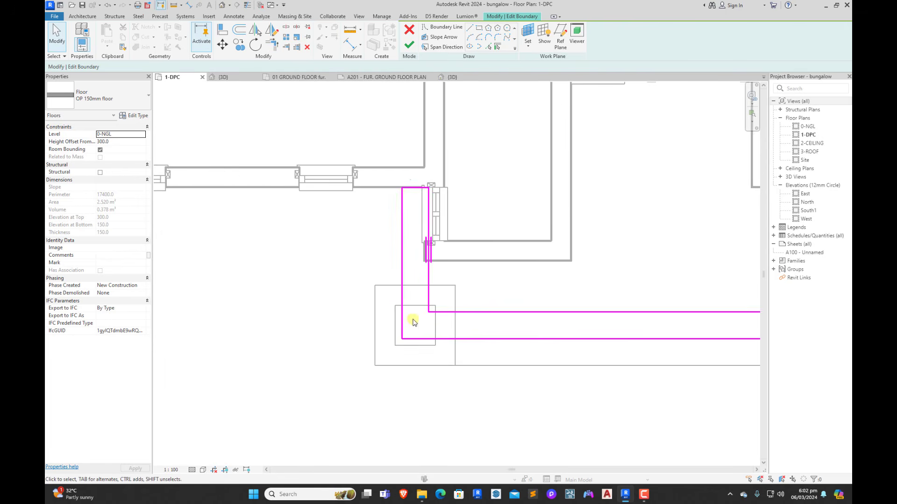
pyautogui.moveTo(428, 312); pyautogui.dragTo(490, 310, button='middle')
pyautogui.scroll(-2, 450, 306)
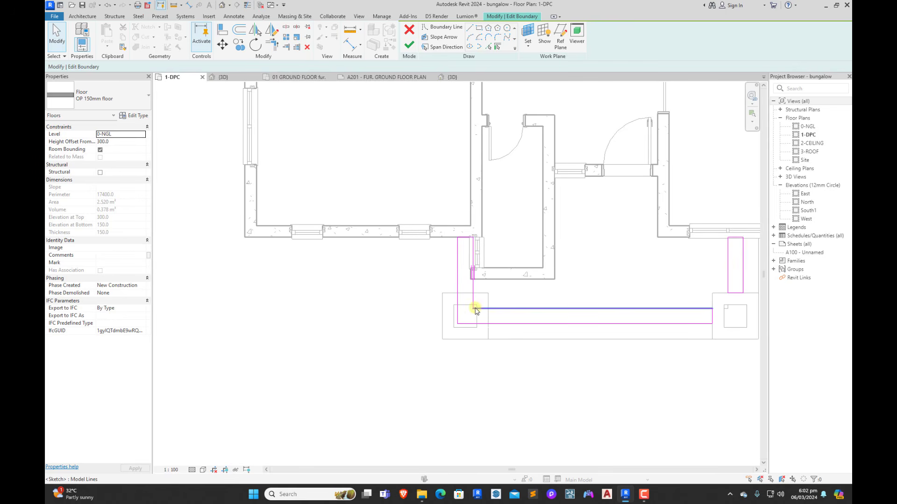
pyautogui.scroll(2, 488, 327)
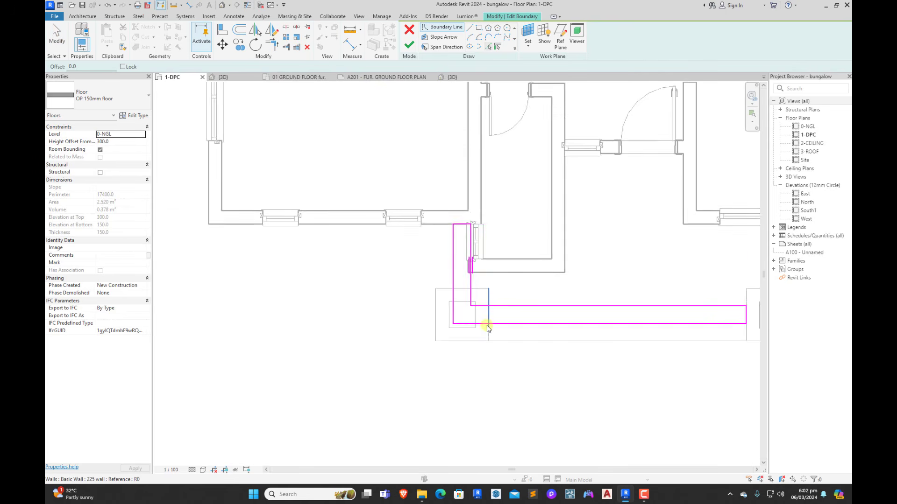
pyautogui.click(489, 318)
pyautogui.click(272, 45)
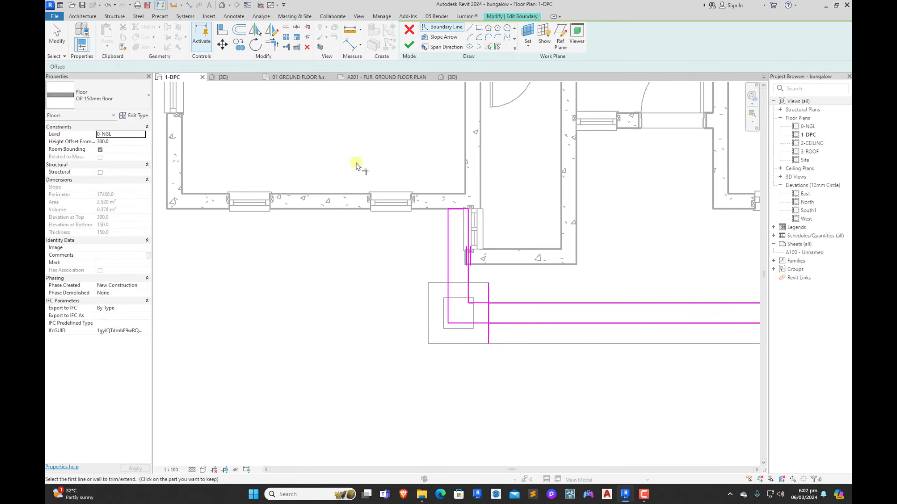
pyautogui.click(488, 313)
pyautogui.click(496, 303)
pyautogui.click(489, 317)
pyautogui.click(502, 323)
pyautogui.press('Escape')
# Step: Delete the middle step's leftover left return lines and finish its floor boundary
pyautogui.moveTo(482, 205); pyautogui.dragTo(419, 220)
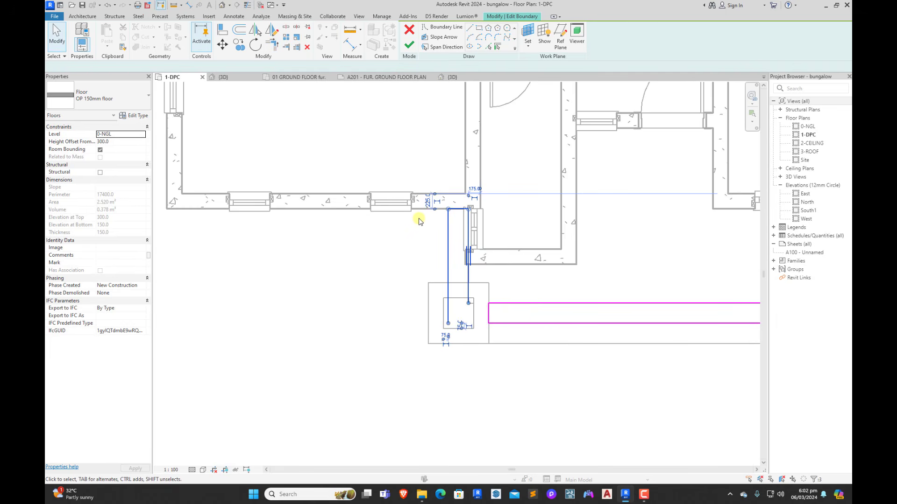
pyautogui.press('Delete')
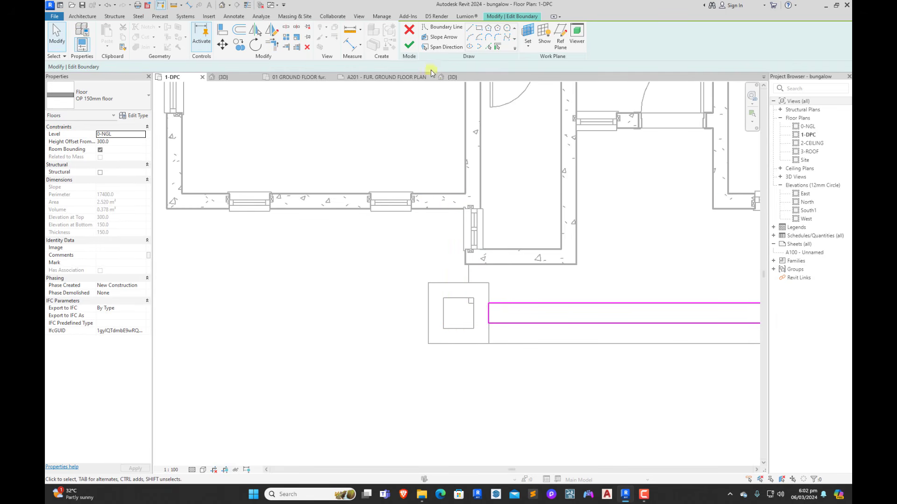
pyautogui.click(410, 48)
pyautogui.click(360, 252)
pyautogui.scroll(-3, 367, 335)
pyautogui.scroll(3, 411, 335)
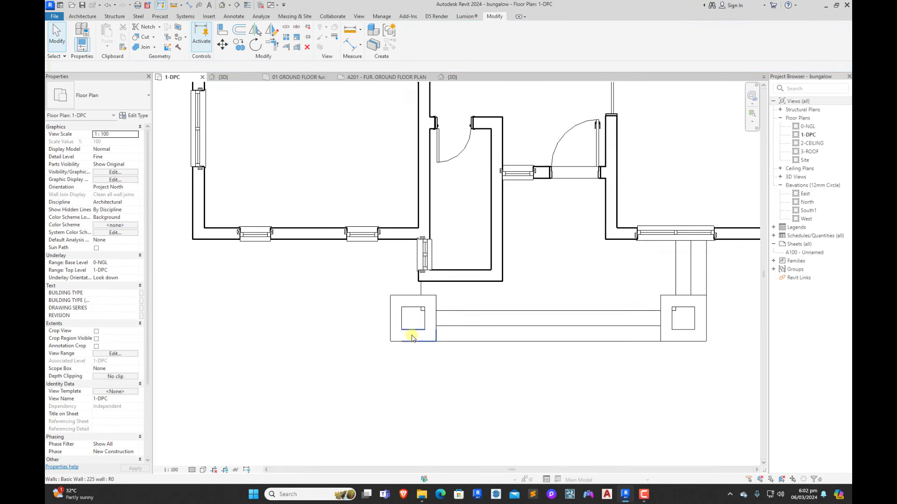
# Step: Edit the main floor's boundary, deleting the two short jog lines near the left column and joining the wall-side edge to the porch's front edge
pyautogui.click(423, 275)
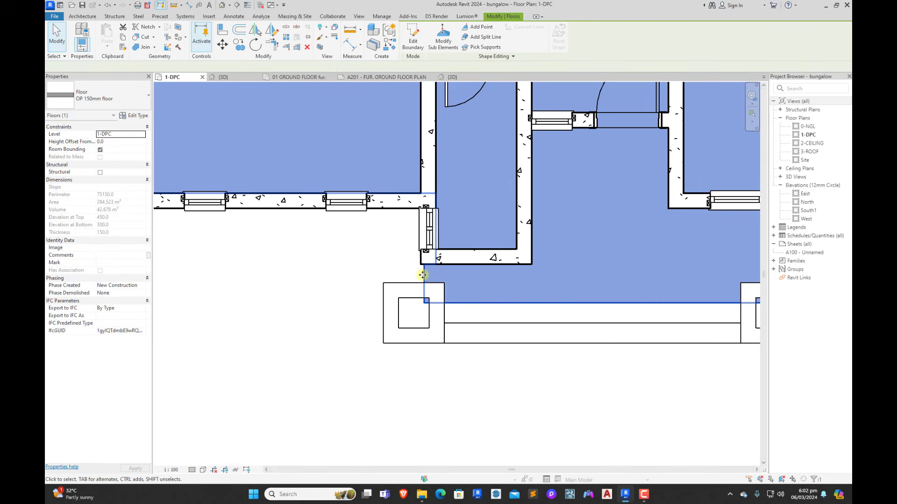
pyautogui.doubleClick(424, 264)
pyautogui.click(415, 297)
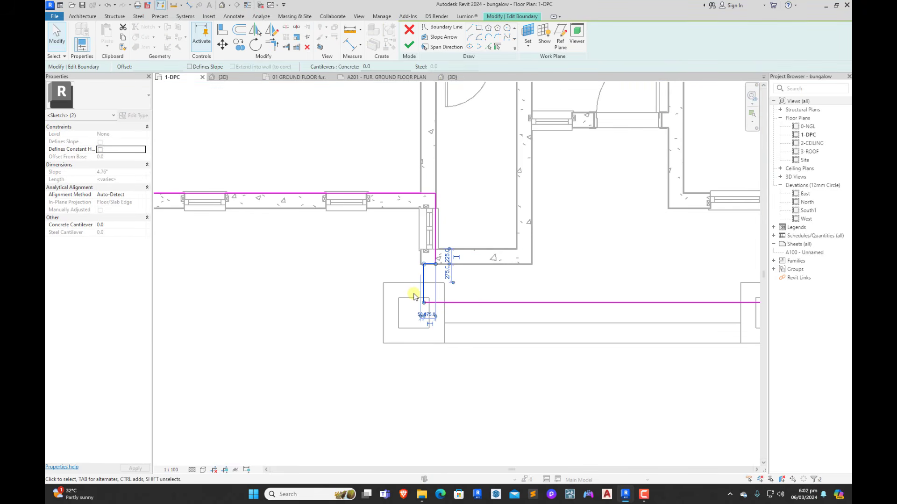
pyautogui.press('Delete')
pyautogui.click(271, 45)
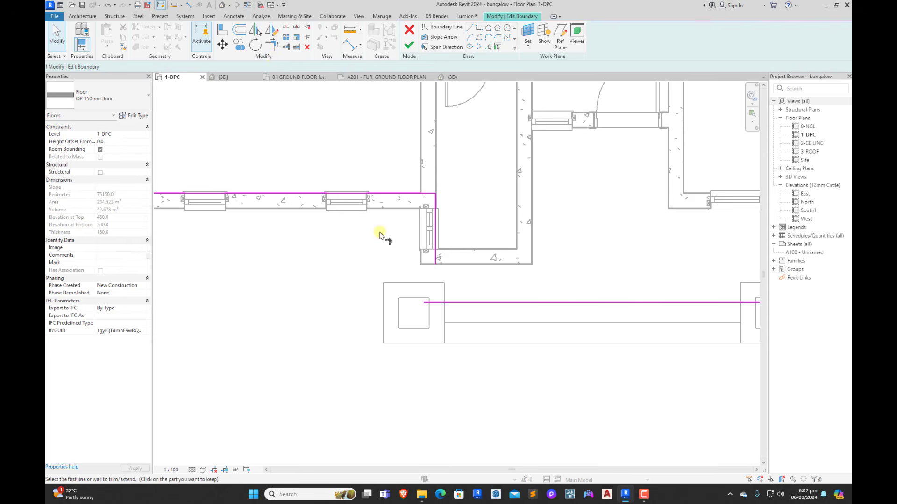
pyautogui.click(435, 250)
pyautogui.click(464, 303)
pyautogui.press('Escape')
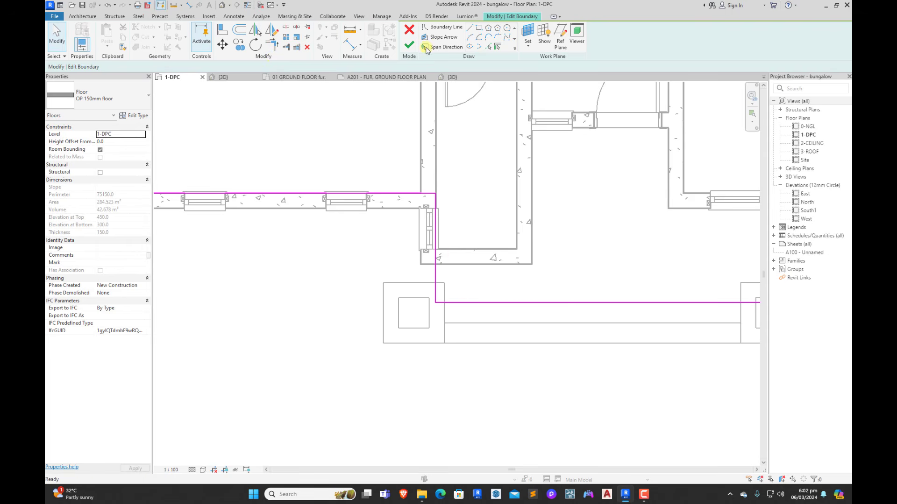
pyautogui.scroll(-3, 360, 341)
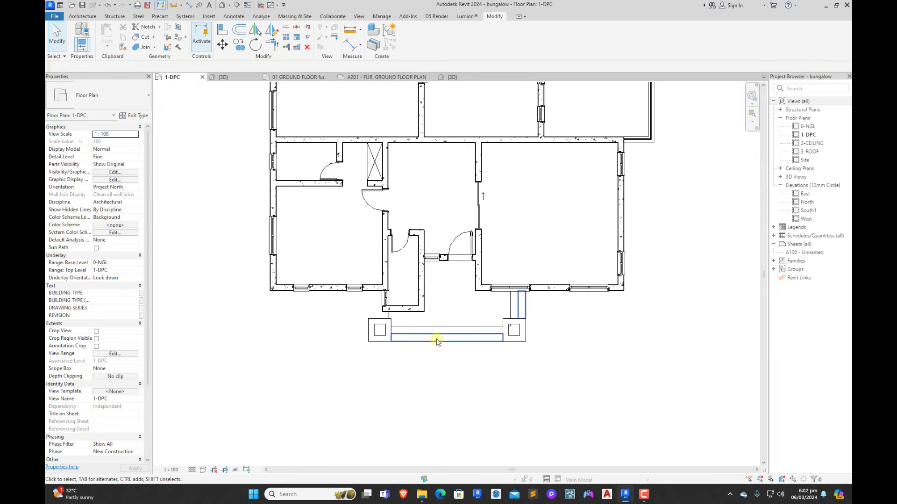
# Step: Examine the entrance columns and trimmed steps in the 3D view from several sides, and return to the 1-DPC plan
pyautogui.click(224, 78)
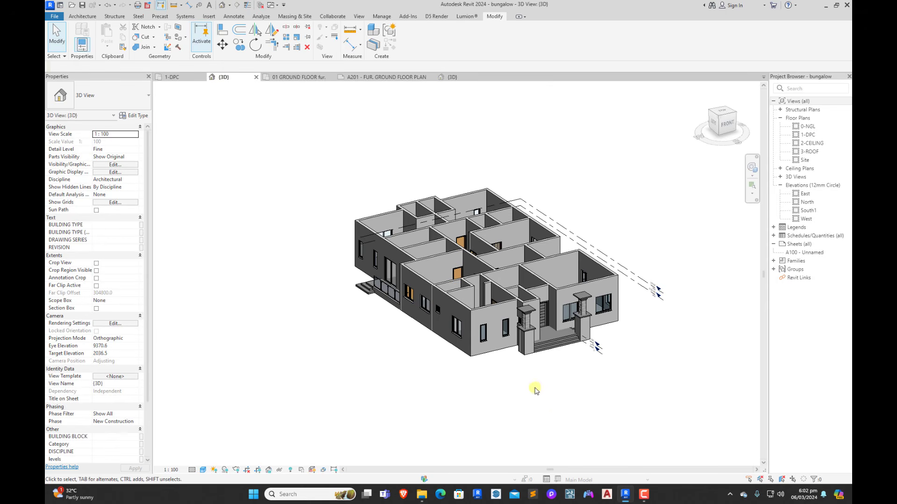
pyautogui.keyDown('shift'); pyautogui.moveTo(536, 390); pyautogui.dragTo(543, 372, button='middle'); pyautogui.keyUp('shift')
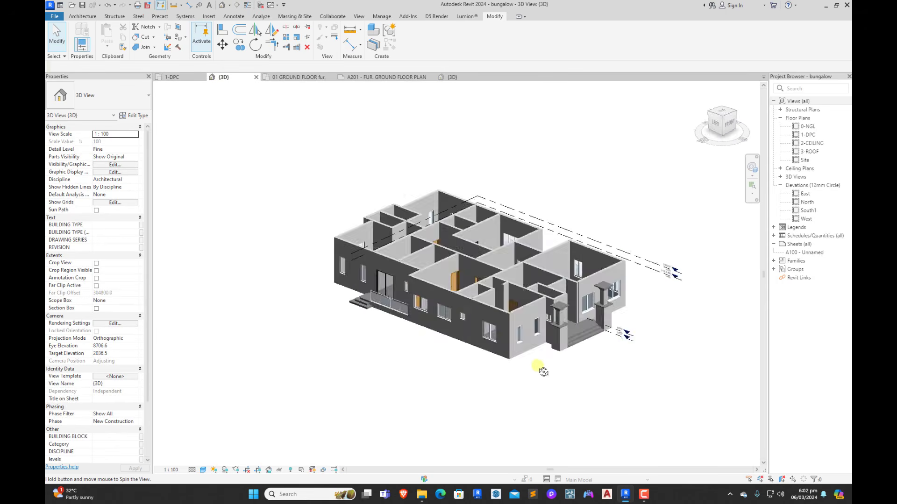
pyautogui.keyDown('shift'); pyautogui.moveTo(654, 374); pyautogui.dragTo(480, 354, button='middle'); pyautogui.keyUp('shift')
pyautogui.scroll(2, 480, 353)
pyautogui.keyDown('shift'); pyautogui.moveTo(635, 360); pyautogui.dragTo(526, 386, button='middle'); pyautogui.keyUp('shift')
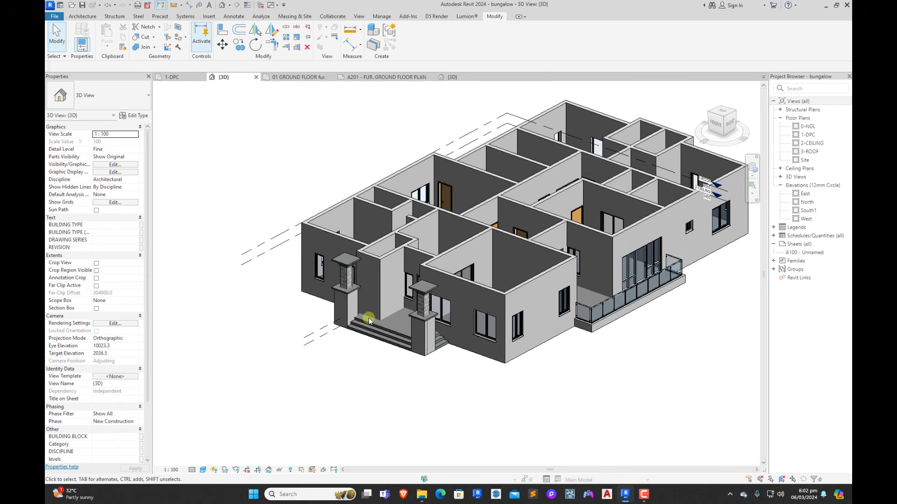
pyautogui.scroll(2, 368, 318)
pyautogui.scroll(-3, 460, 374)
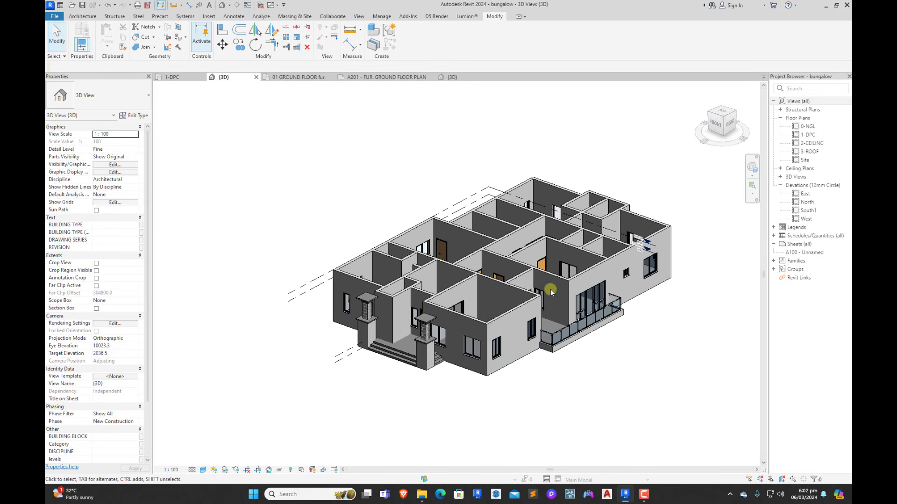
pyautogui.scroll(5, 387, 280)
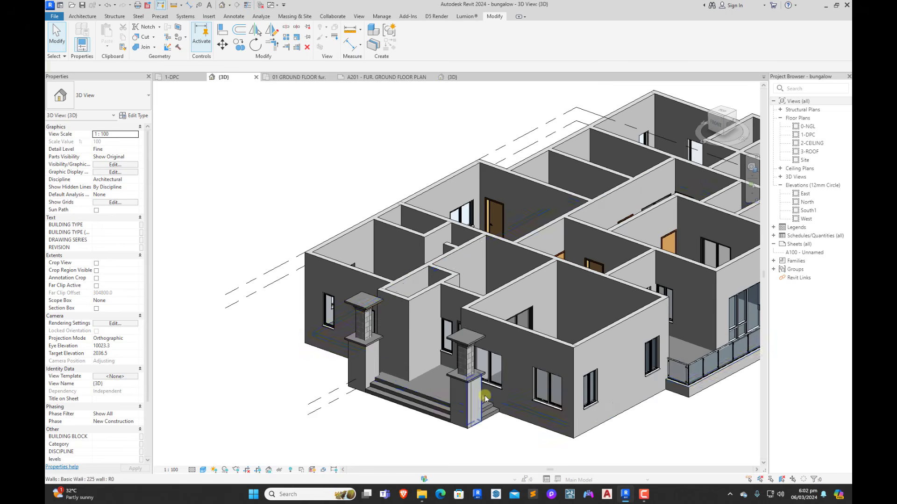
pyautogui.scroll(-5, 330, 350)
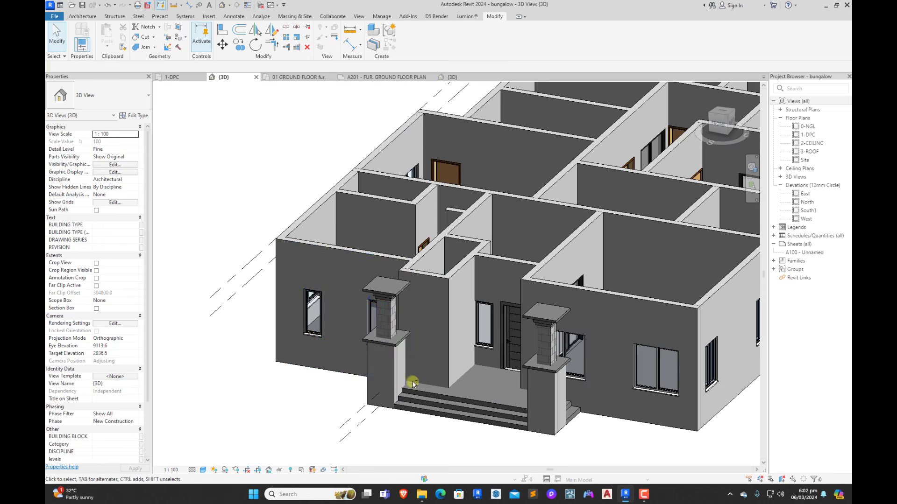
pyautogui.keyDown('shift'); pyautogui.moveTo(408, 426); pyautogui.dragTo(573, 364, button='middle'); pyautogui.keyUp('shift')
pyautogui.scroll(-1, 560, 335)
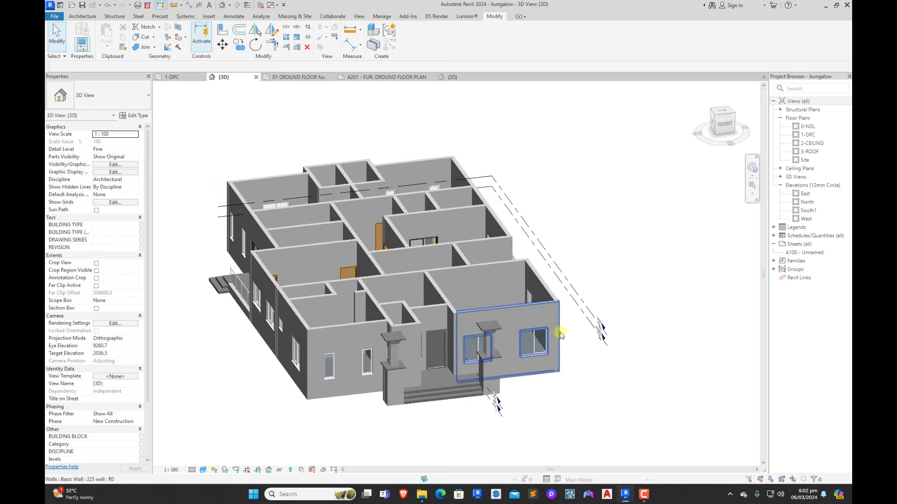
pyautogui.scroll(4, 392, 335)
pyautogui.keyDown('shift'); pyautogui.moveTo(432, 350); pyautogui.dragTo(462, 326, button='middle'); pyautogui.keyUp('shift')
pyautogui.scroll(-3, 463, 326)
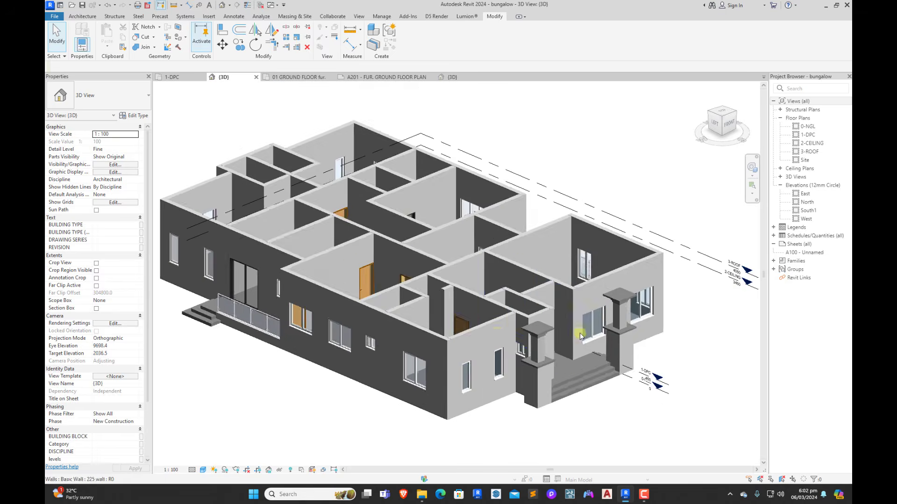
pyautogui.scroll(2, 581, 331)
pyautogui.click(168, 76)
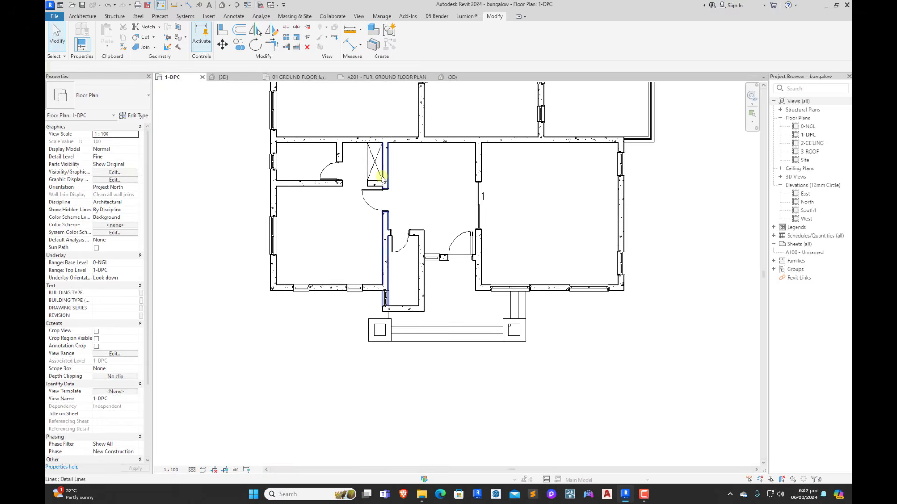
# Step: Draw a straight 225 wall about 1700 mm long from the right entrance column out towards the front, up to level 2-CEILING
pyautogui.scroll(5, 414, 322)
pyautogui.scroll(-3, 413, 330)
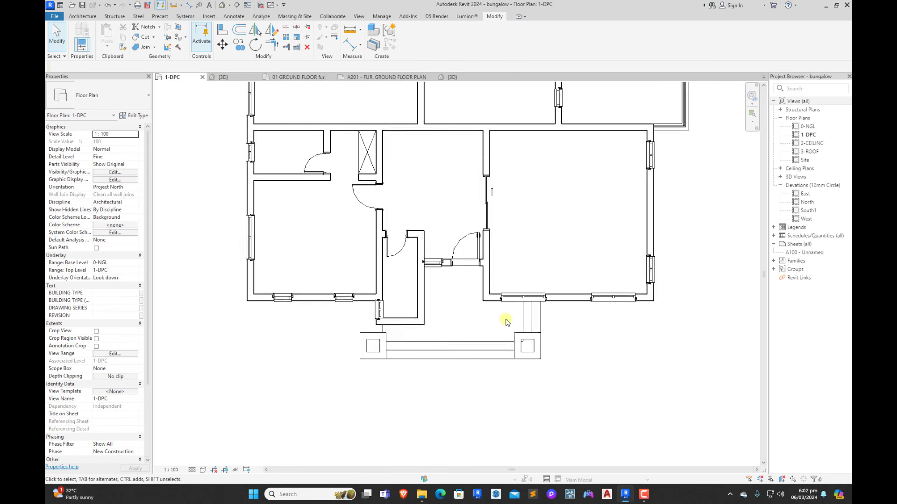
pyautogui.click(568, 304)
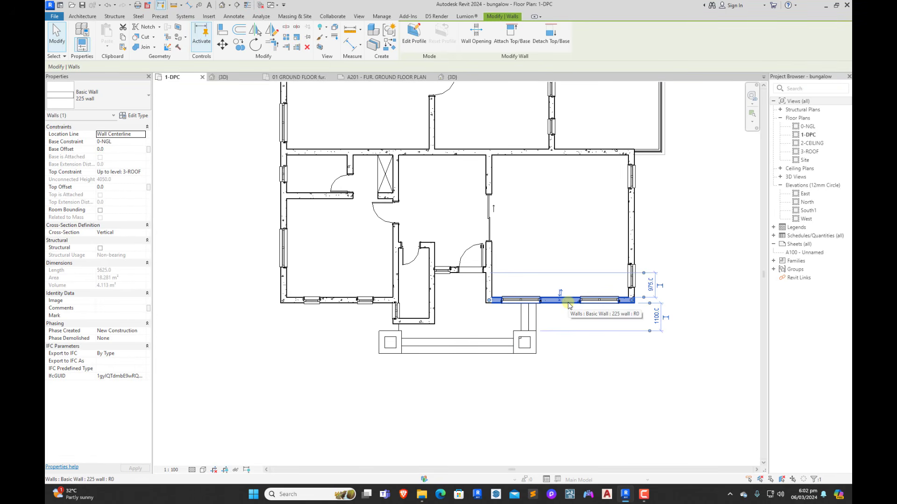
pyautogui.press('w')
pyautogui.press('a')
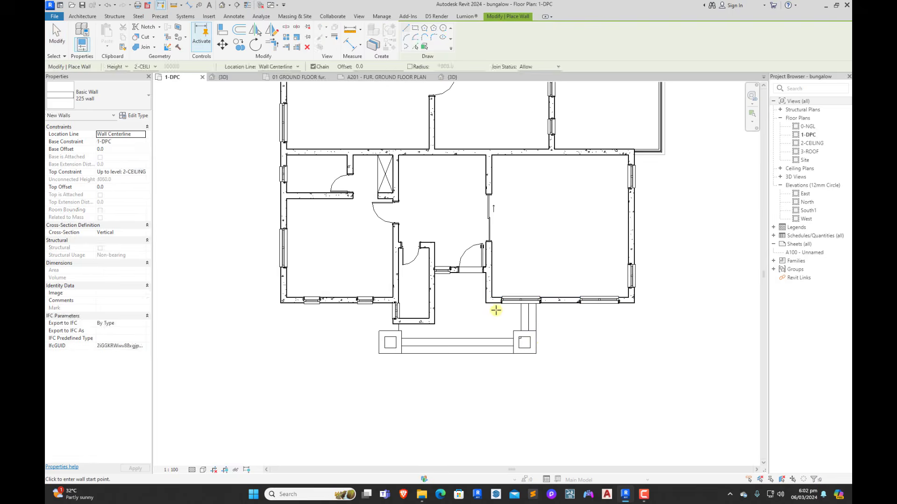
pyautogui.scroll(3, 541, 322)
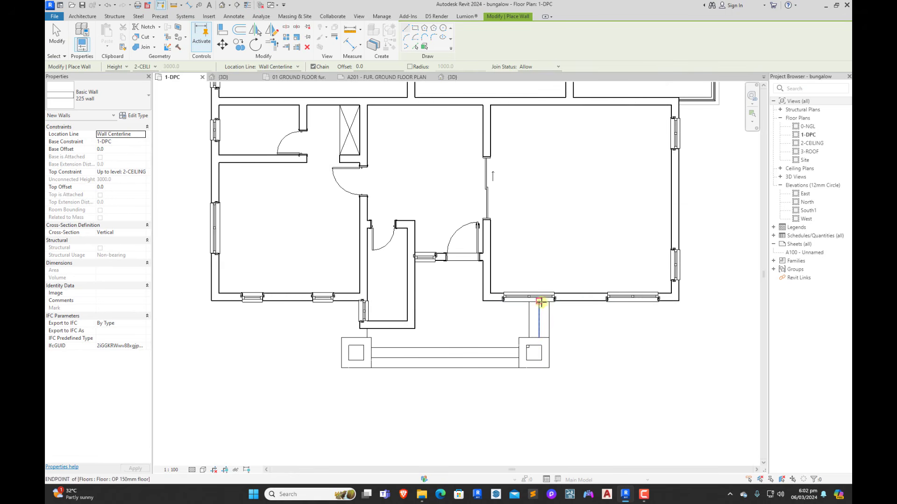
pyautogui.click(532, 349)
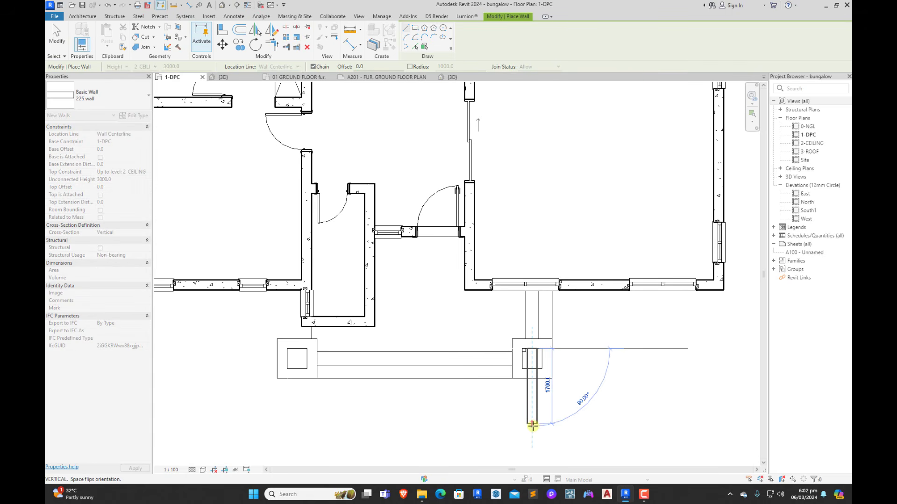
pyautogui.click(532, 426)
pyautogui.scroll(-3, 532, 426)
pyautogui.press('Escape')
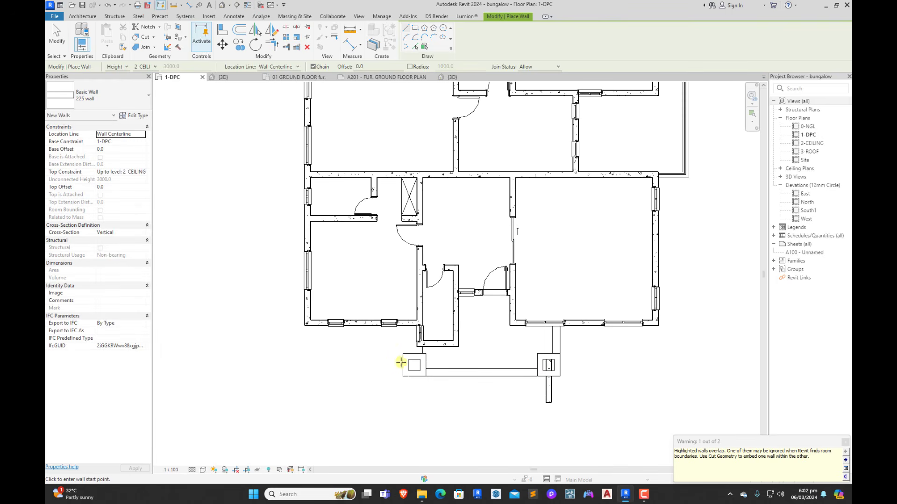
# Step: Draw a matching 225 wall about 1500 mm long from the left entrance column out towards the front
pyautogui.scroll(2, 401, 362)
pyautogui.click(416, 359)
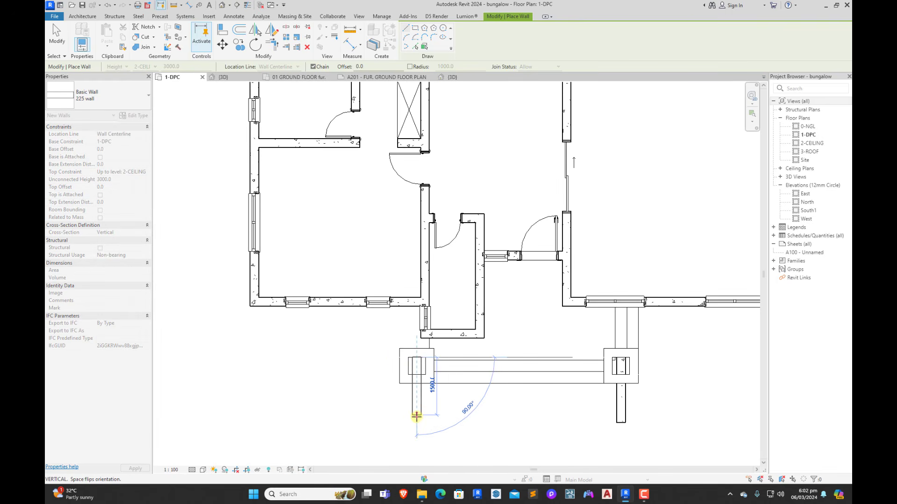
pyautogui.click(416, 417)
pyautogui.press('Escape')
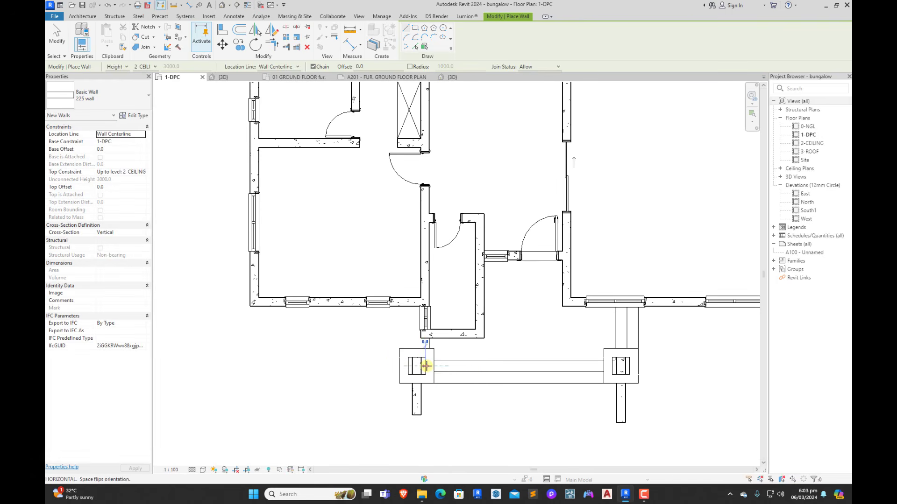
# Step: Draw a horizontal 225 wall about 7300 mm long from the left column through the right column and beyond it
pyautogui.click(425, 366)
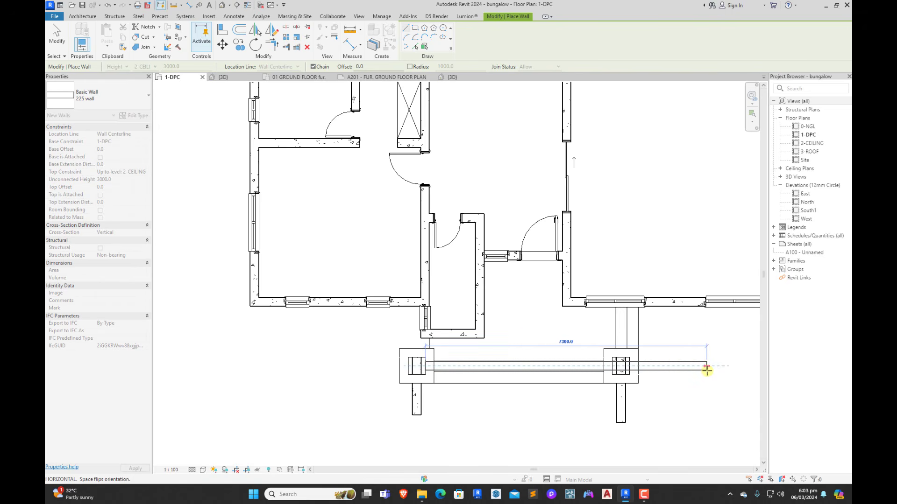
pyautogui.click(706, 368)
pyautogui.press('Escape')
pyautogui.press('Escape')
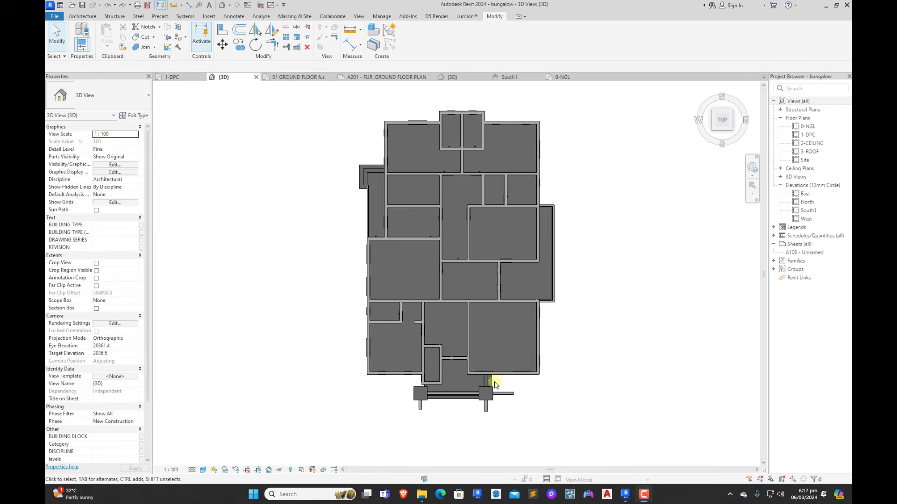
# Step: Examine the entrance columns from the front in the 3D view and open the South1 elevation
pyautogui.scroll(3, 431, 393)
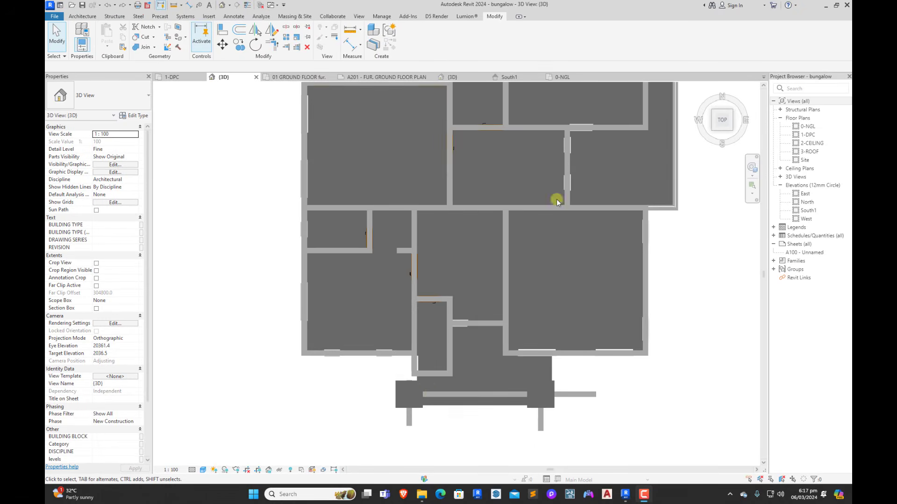
pyautogui.click(719, 135)
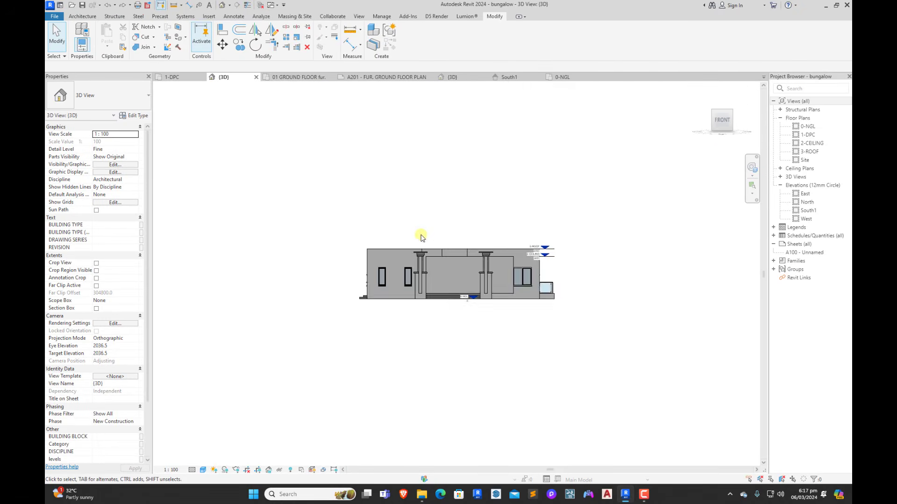
pyautogui.scroll(6, 421, 238)
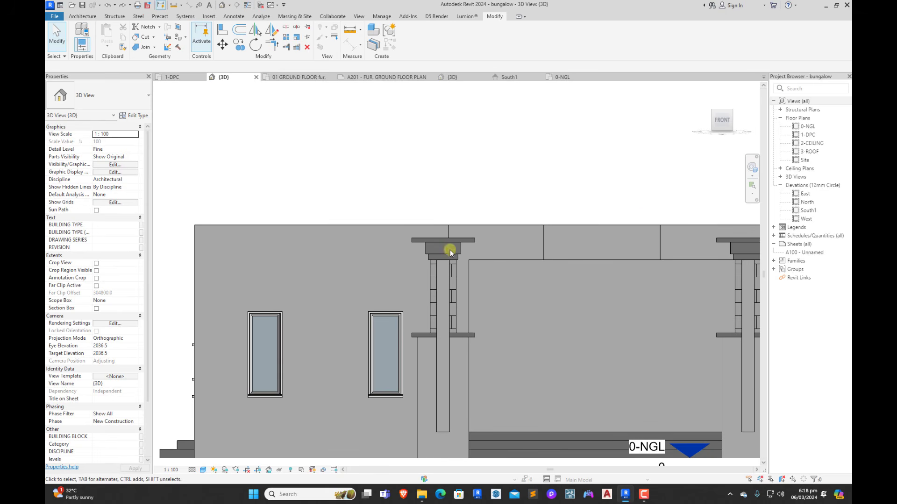
pyautogui.doubleClick(808, 211)
pyautogui.scroll(-4, 514, 243)
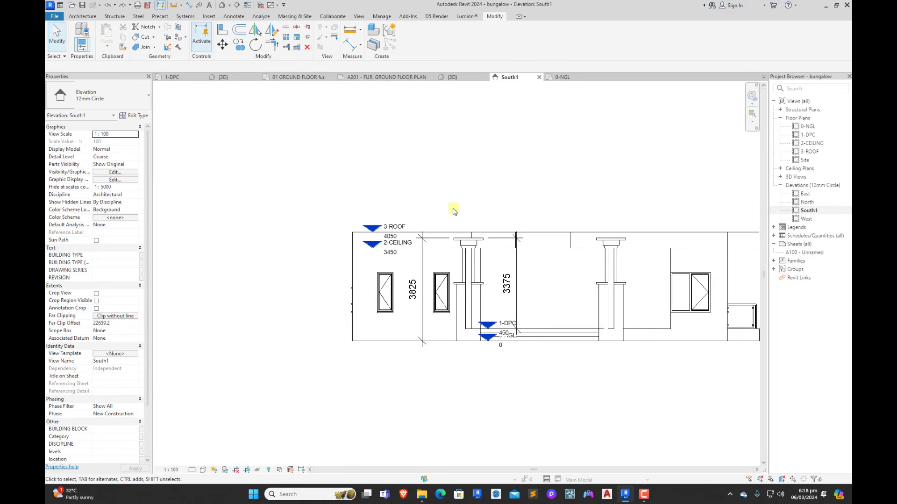
# Step: Lower the left column's top slab by setting its height dimension above 1-DPC to 2700 mm
pyautogui.click(347, 43)
pyautogui.scroll(3, 495, 271)
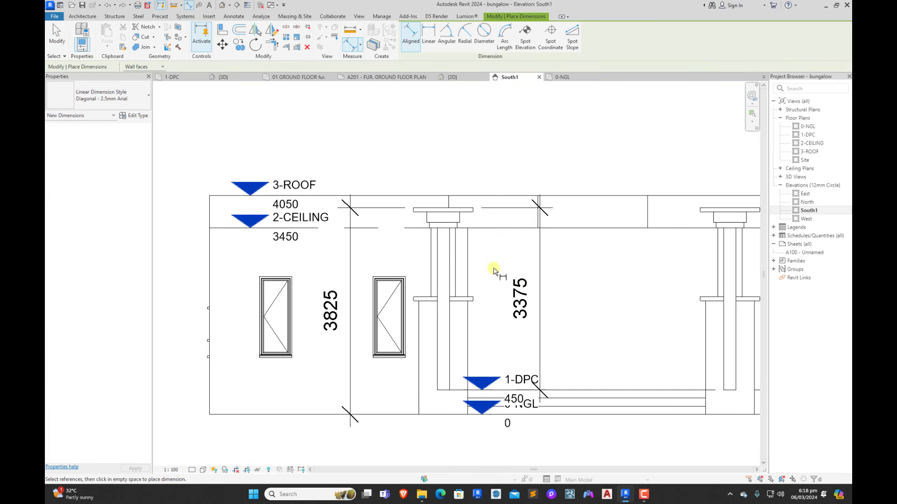
pyautogui.click(541, 266)
pyautogui.press('Escape')
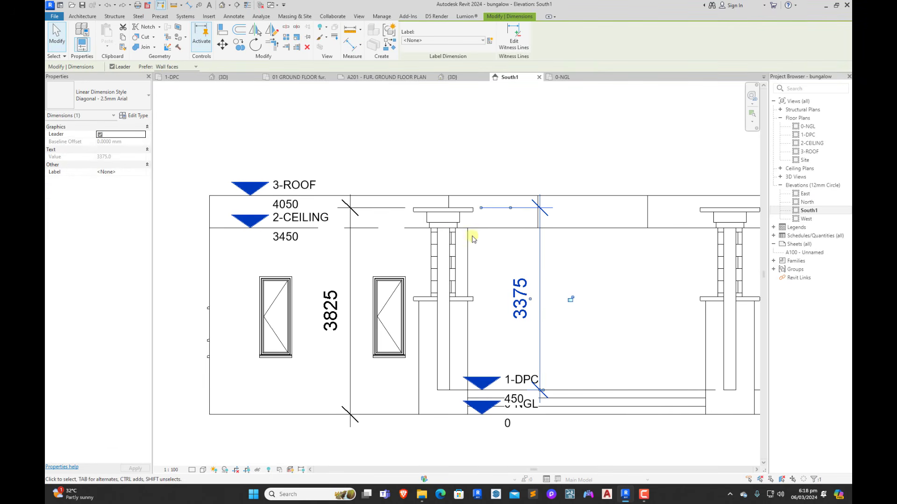
pyautogui.click(468, 213)
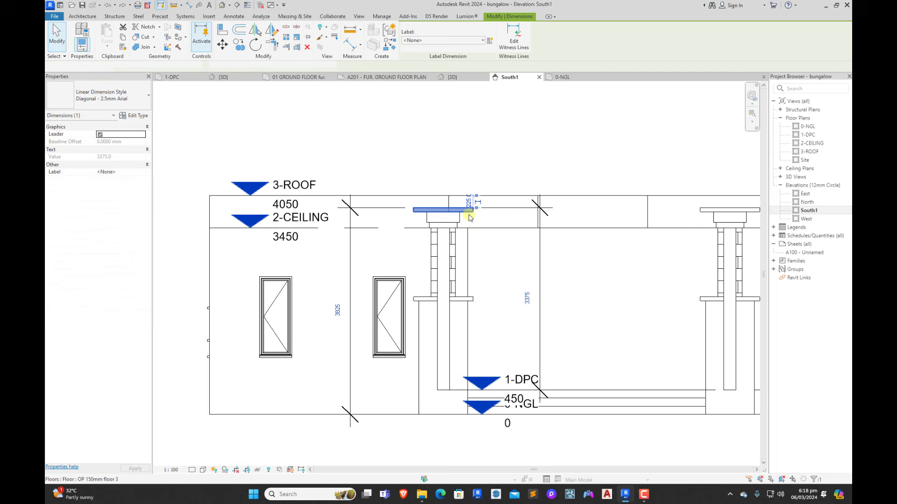
pyautogui.click(527, 301)
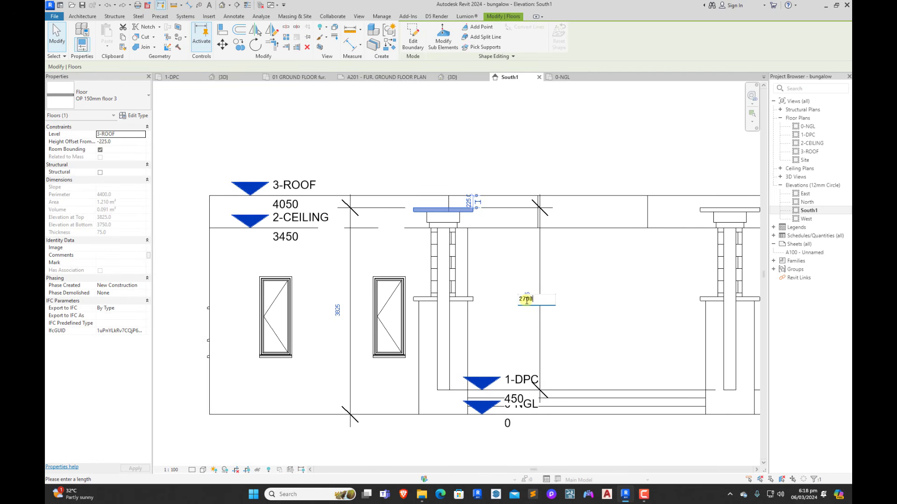
pyautogui.press('Return')
pyautogui.click(597, 305)
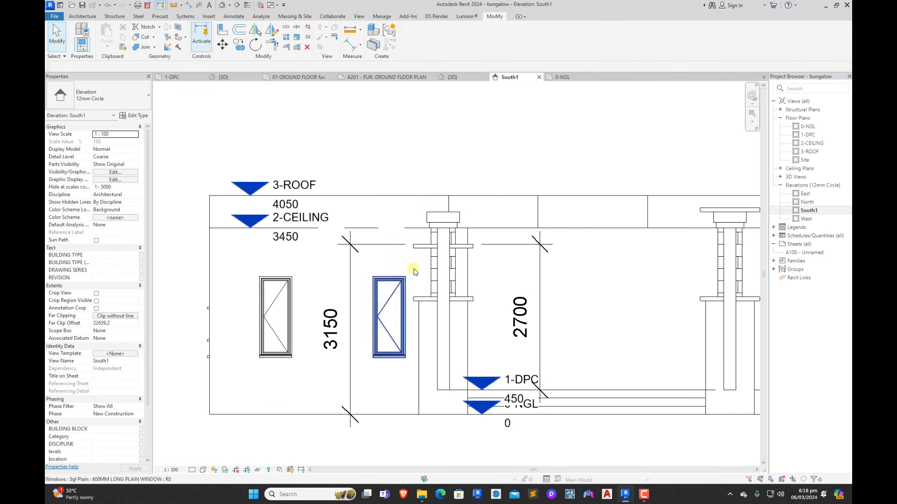
# Step: Edit the left column's in-place moulding and move the sweep down against the underside of the lowered top slab
pyautogui.scroll(2, 456, 218)
pyautogui.doubleClick(444, 212)
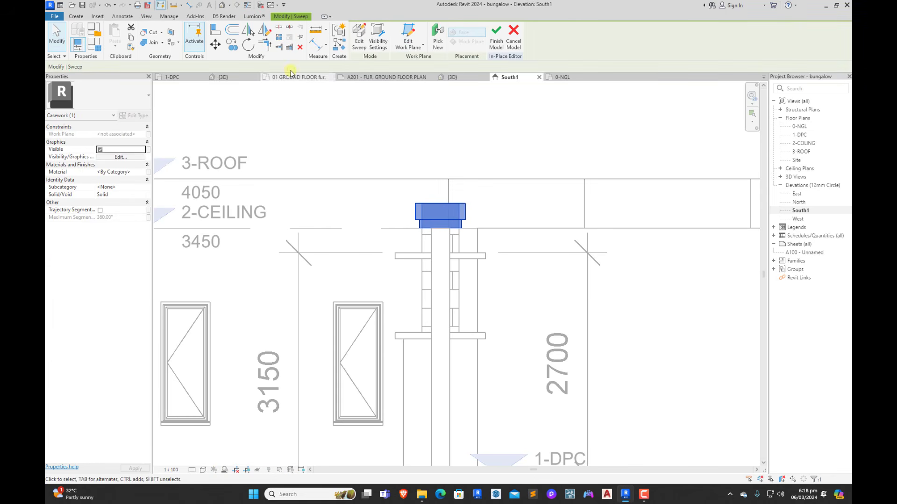
pyautogui.click(216, 45)
pyautogui.scroll(2, 407, 203)
pyautogui.click(446, 206)
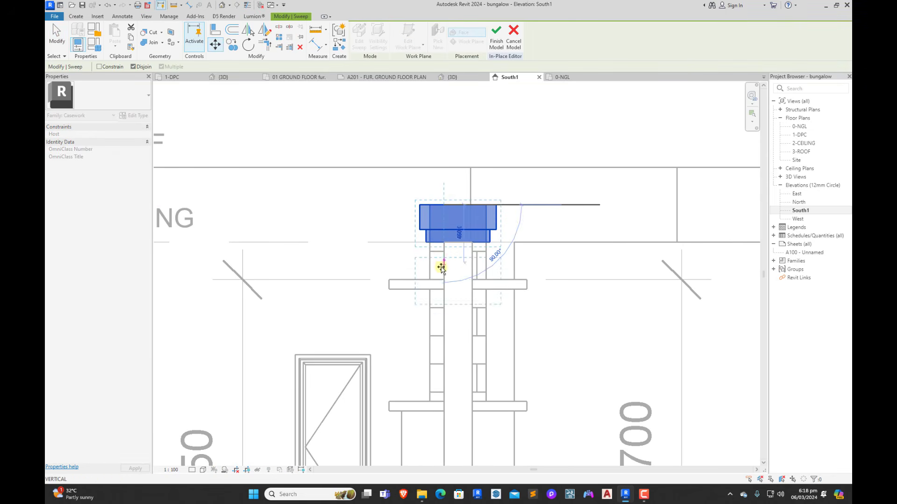
pyautogui.click(443, 290)
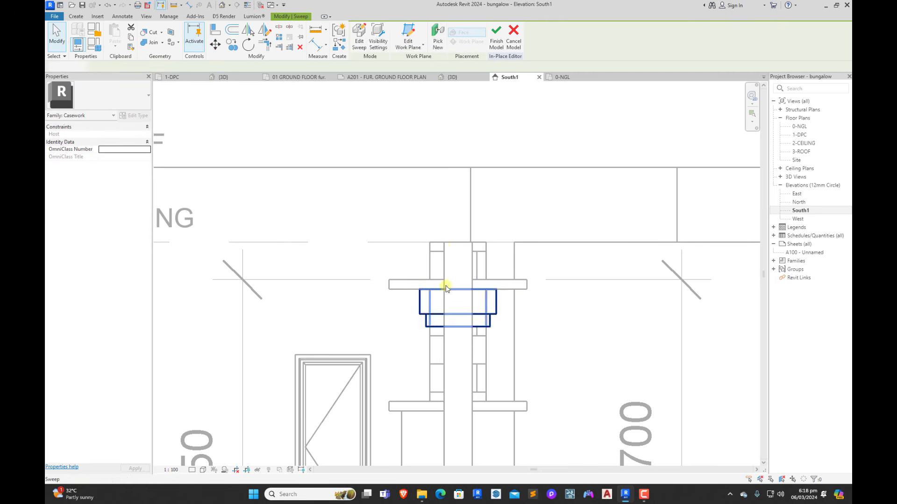
pyautogui.click(361, 43)
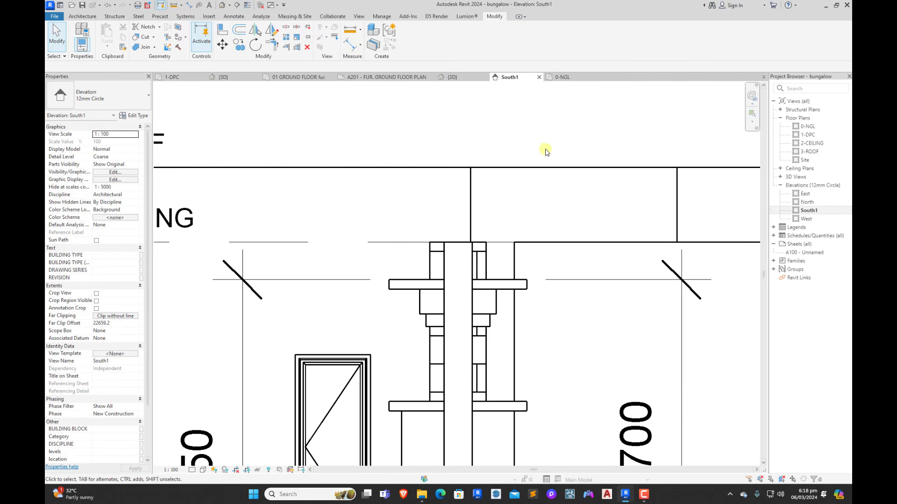
# Step: Lower the top of the masonry wall on the right side of the left column's shaft to the moulding's underside
pyautogui.press('Tab')
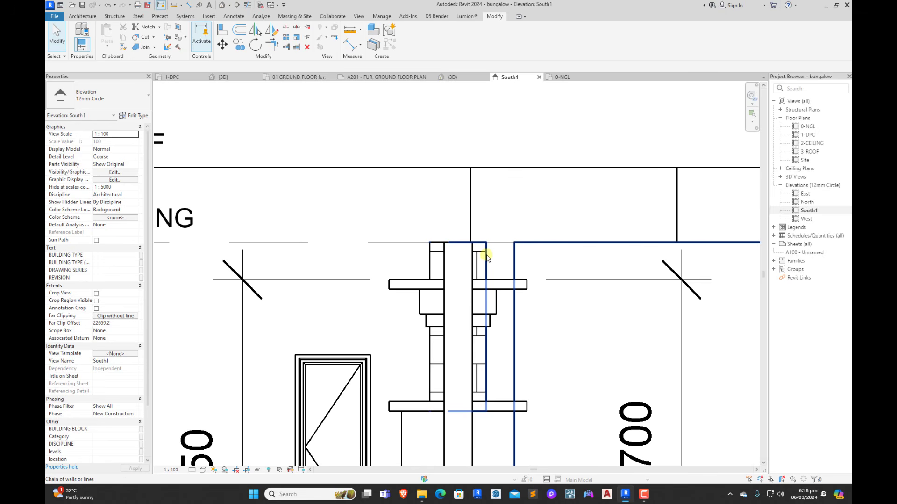
pyautogui.click(487, 256)
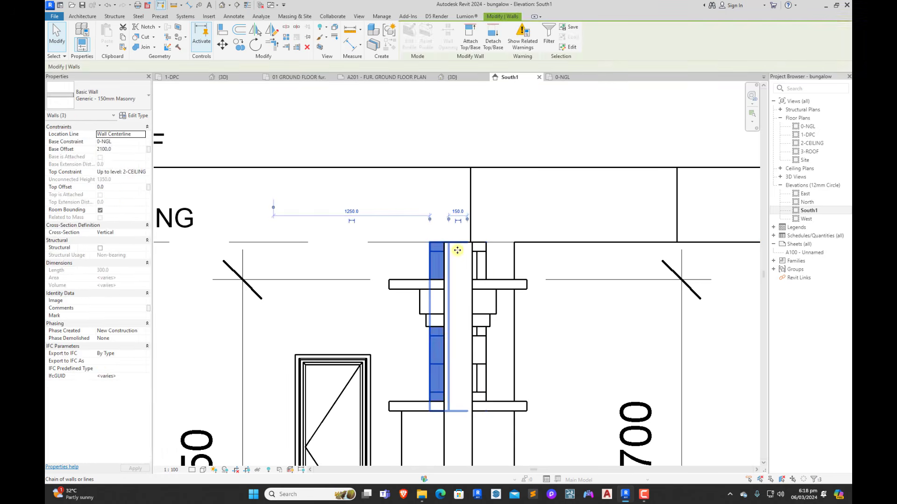
pyautogui.press('Escape')
pyautogui.click(487, 256)
pyautogui.moveTo(477, 240); pyautogui.dragTo(478, 329)
pyautogui.click(576, 334)
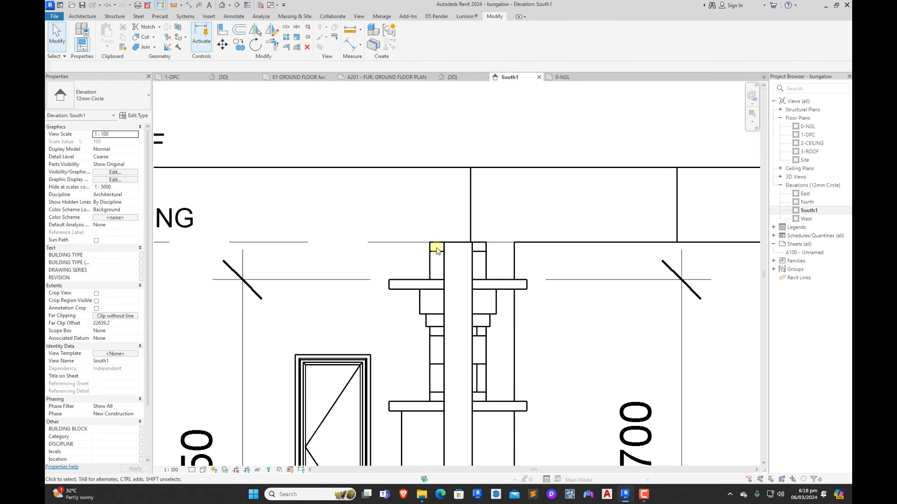
# Step: Set the top offset of all four masonry walls in the left column's upper shaft to -675 mm
pyautogui.click(484, 351)
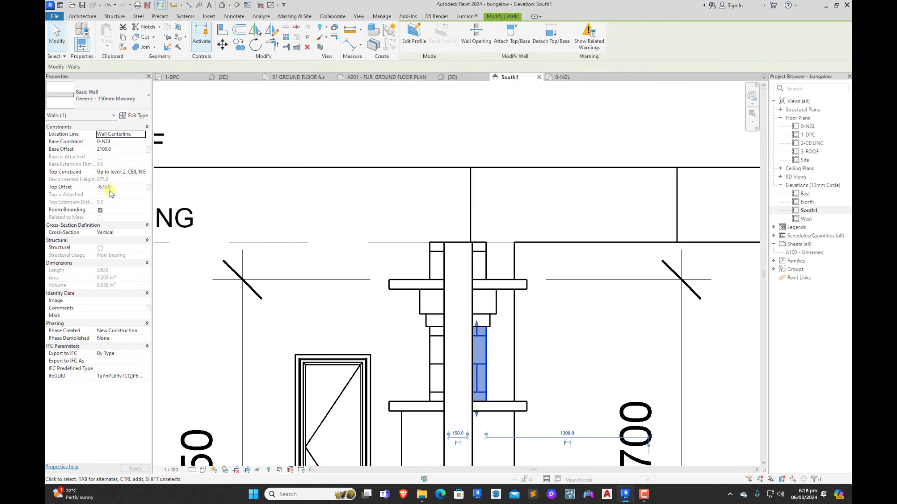
pyautogui.press('Tab')
pyautogui.click(431, 259)
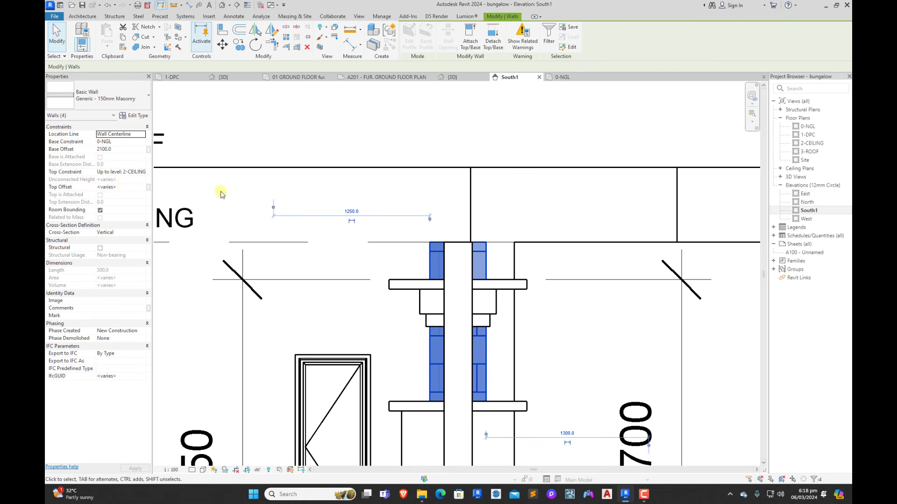
pyautogui.click(121, 188)
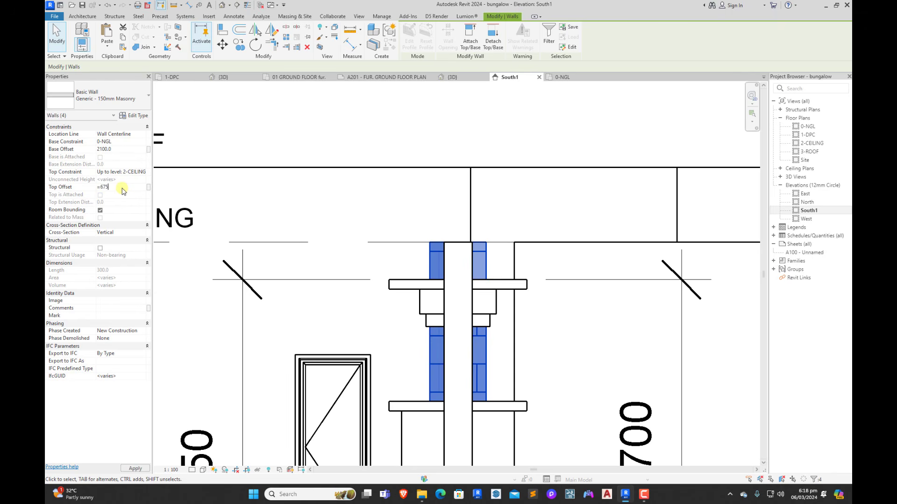
pyautogui.write('=675')
pyautogui.press('Return')
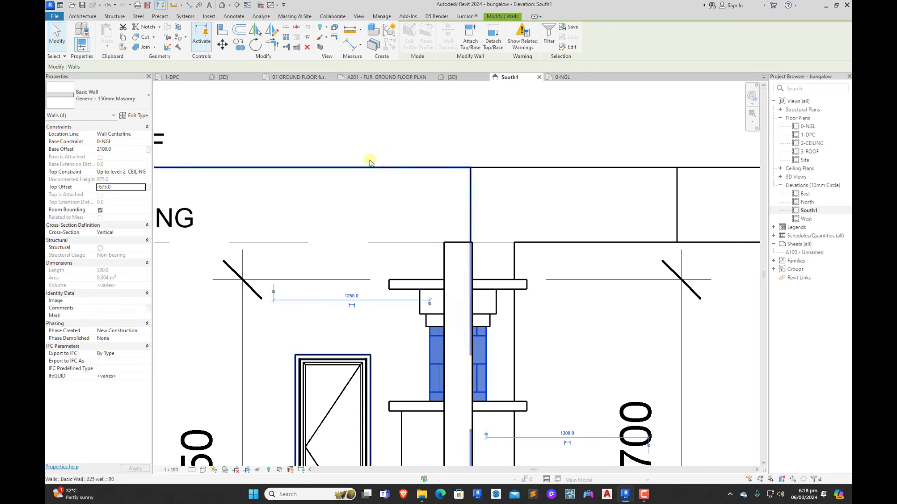
pyautogui.click(394, 150)
# Step: Delete the two vertical height dimensions on either side of the left column
pyautogui.scroll(-2, 432, 266)
pyautogui.scroll(-2, 432, 264)
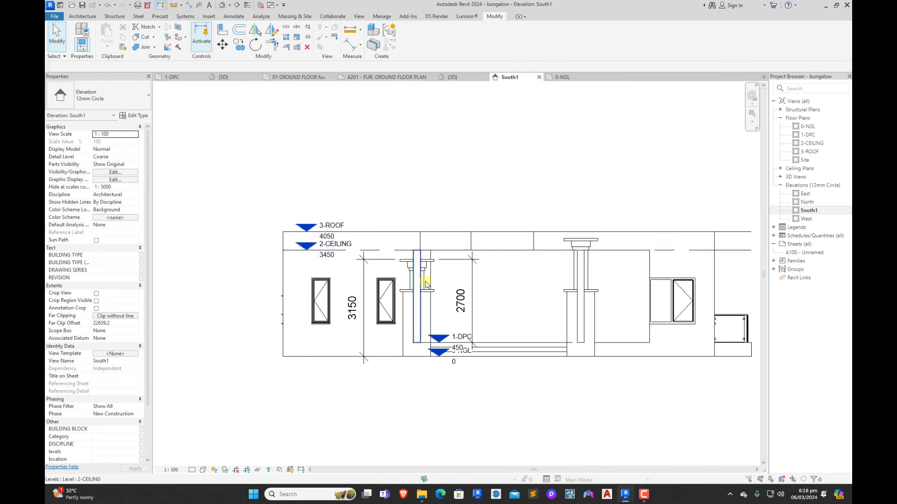
pyautogui.click(468, 300)
pyautogui.press('Delete')
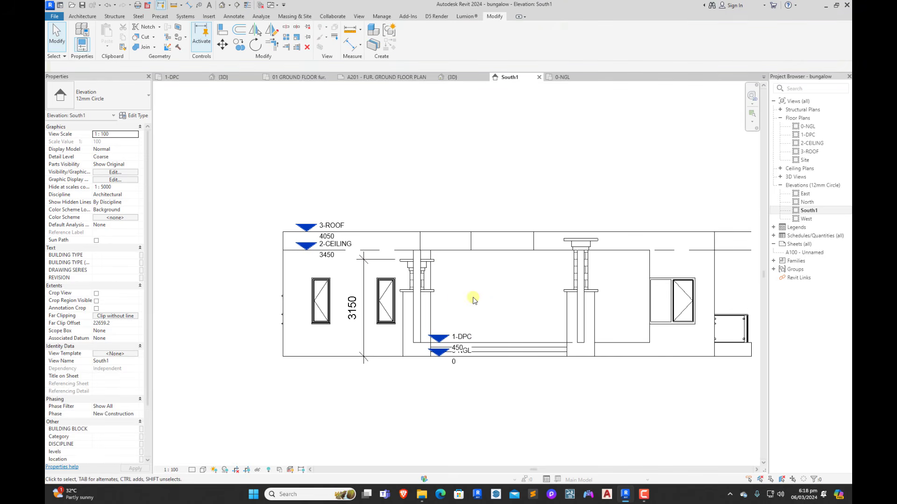
pyautogui.click(365, 327)
pyautogui.press('Delete')
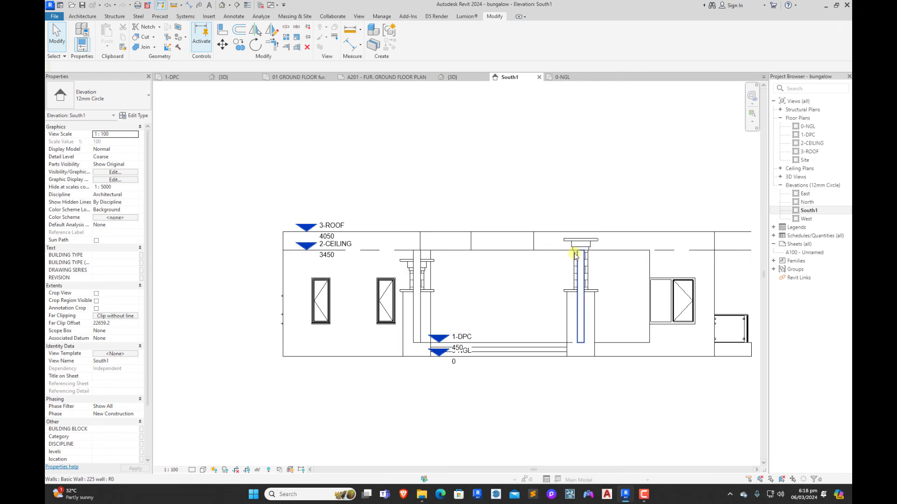
# Step: Delete the right column's top slab, its moulding and the masonry walls of its upper shaft
pyautogui.scroll(2, 582, 239)
pyautogui.click(583, 237)
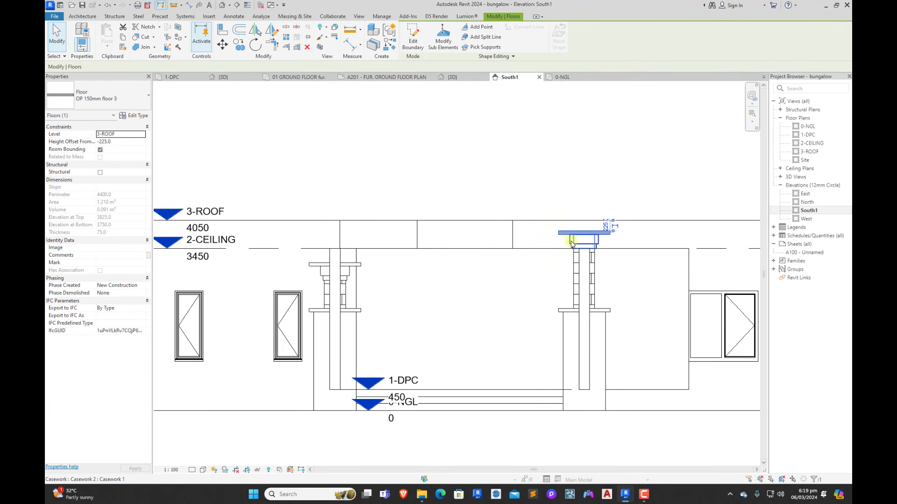
pyautogui.press('Delete')
pyautogui.click(572, 242)
pyautogui.press('Delete')
pyautogui.click(574, 254)
pyautogui.press('Delete')
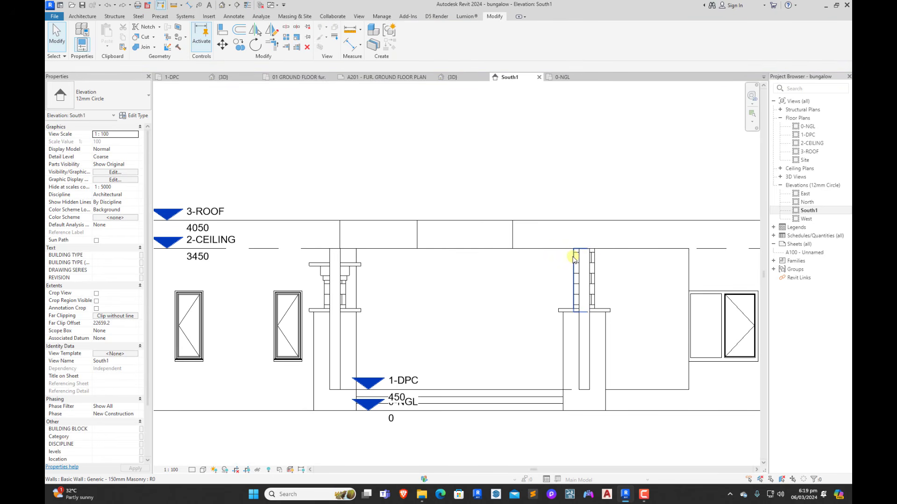
pyautogui.click(574, 260)
pyautogui.press('Delete')
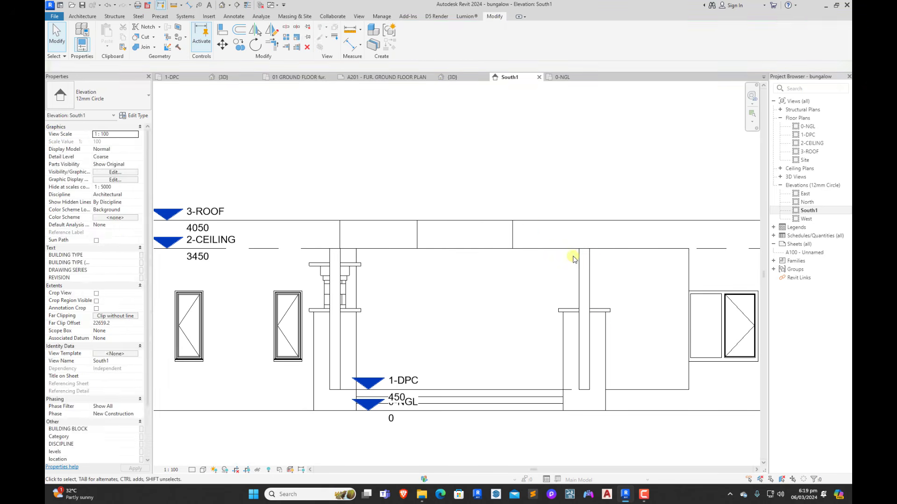
# Step: Delete the right column's lower slab and the chain of four 225 walls forming its base
pyautogui.click(572, 310)
pyautogui.press('Delete')
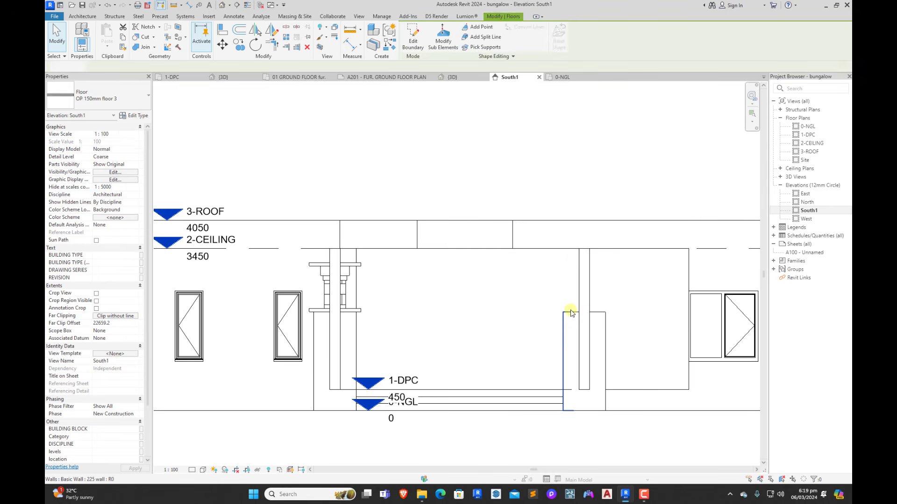
pyautogui.click(570, 312)
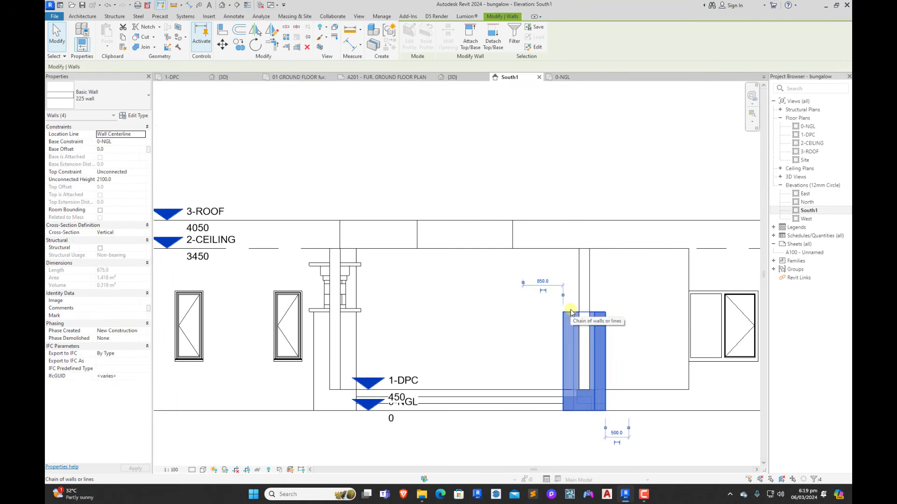
pyautogui.press('Delete')
# Step: Copy the complete left column, including both slabs, moulding, shaft and base walls, to the porch's right corner in the 1-DPC plan
pyautogui.click(223, 77)
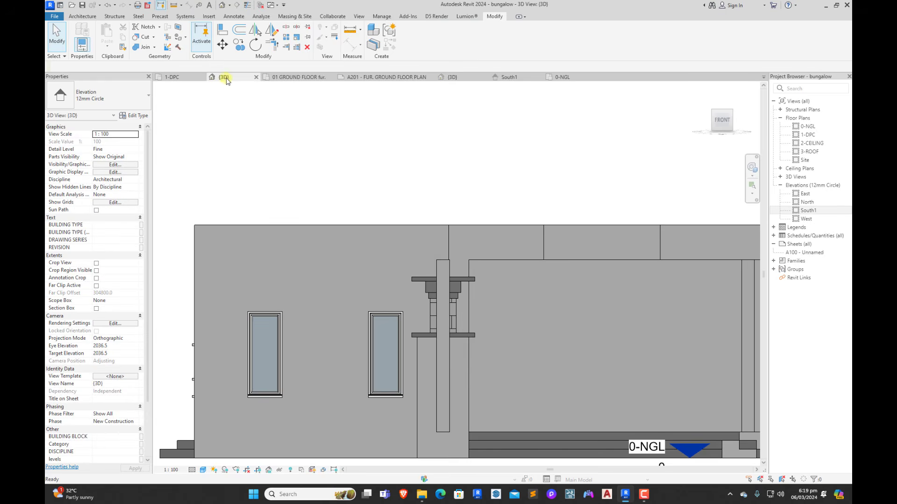
pyautogui.scroll(-3, 487, 285)
pyautogui.keyDown('shift'); pyautogui.moveTo(486, 284); pyautogui.dragTo(572, 352, button='middle'); pyautogui.keyUp('shift')
pyautogui.scroll(-4, 427, 245)
pyautogui.scroll(5, 634, 339)
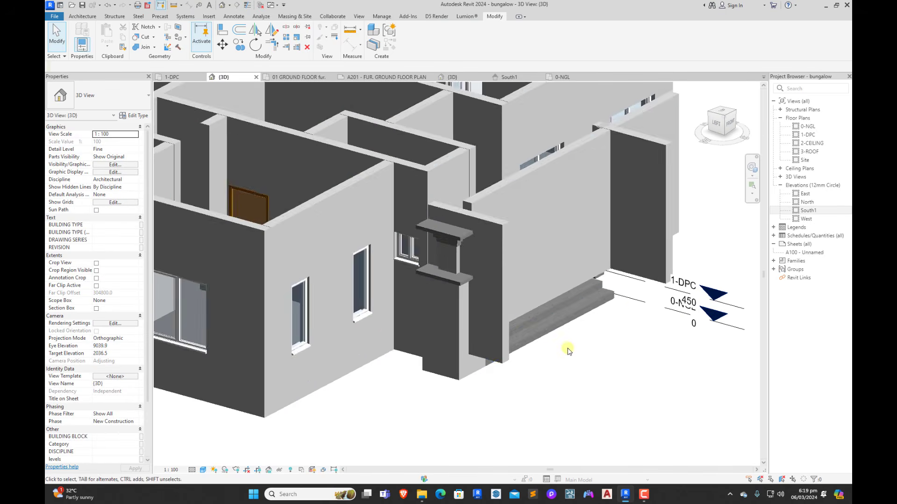
pyautogui.click(449, 237)
pyautogui.keyDown('ctrl'); pyautogui.click(447, 252); pyautogui.keyUp('ctrl')
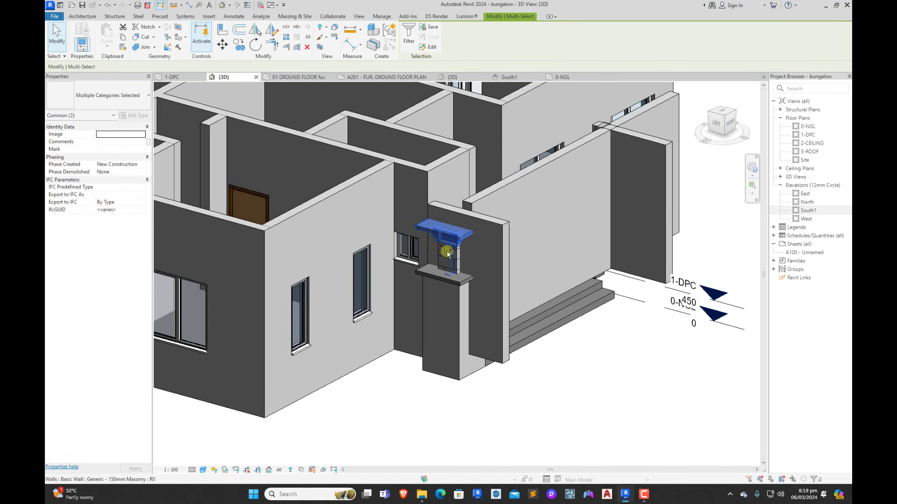
pyautogui.keyDown('ctrl'); pyautogui.click(433, 279); pyautogui.keyUp('ctrl')
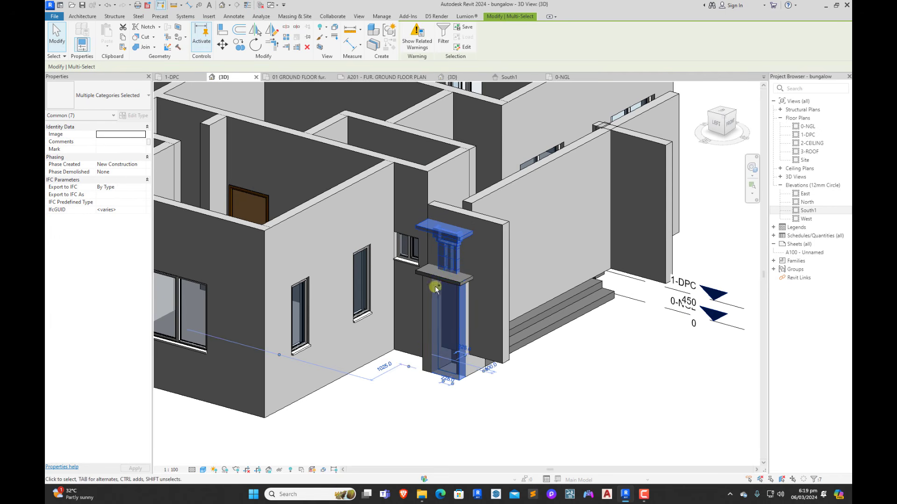
pyautogui.keyDown('shift'); pyautogui.click(437, 369); pyautogui.keyUp('shift')
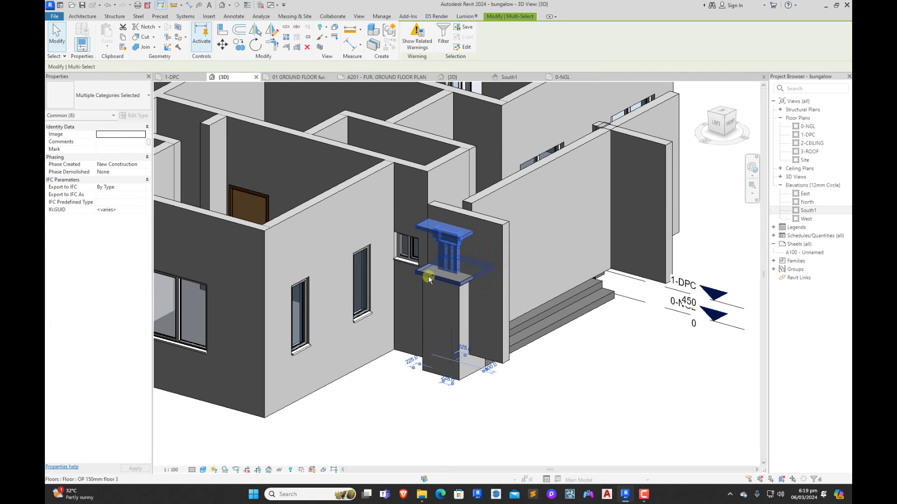
pyautogui.press('Tab')
pyautogui.keyDown('ctrl'); pyautogui.click(421, 291); pyautogui.keyUp('ctrl')
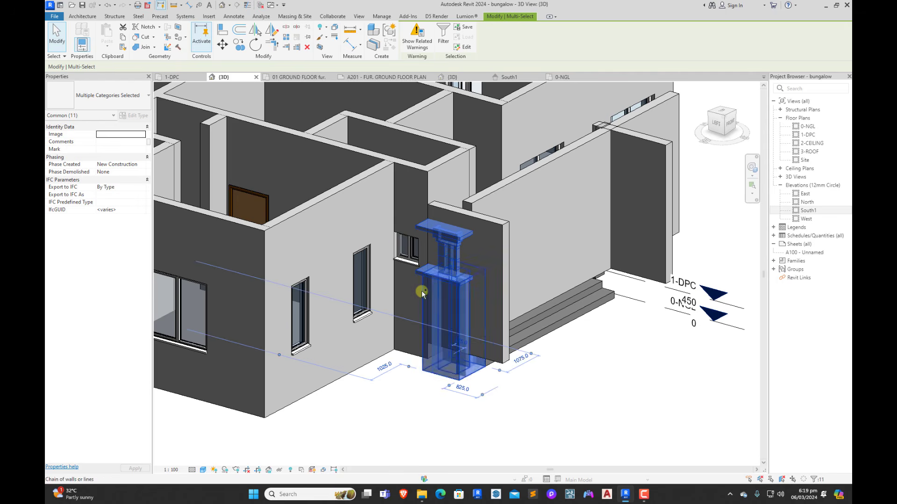
pyautogui.click(184, 80)
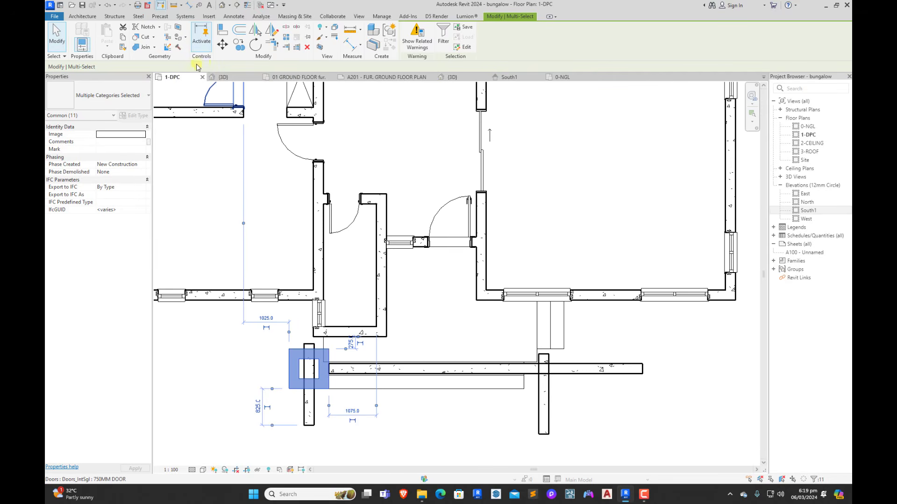
pyautogui.click(223, 47)
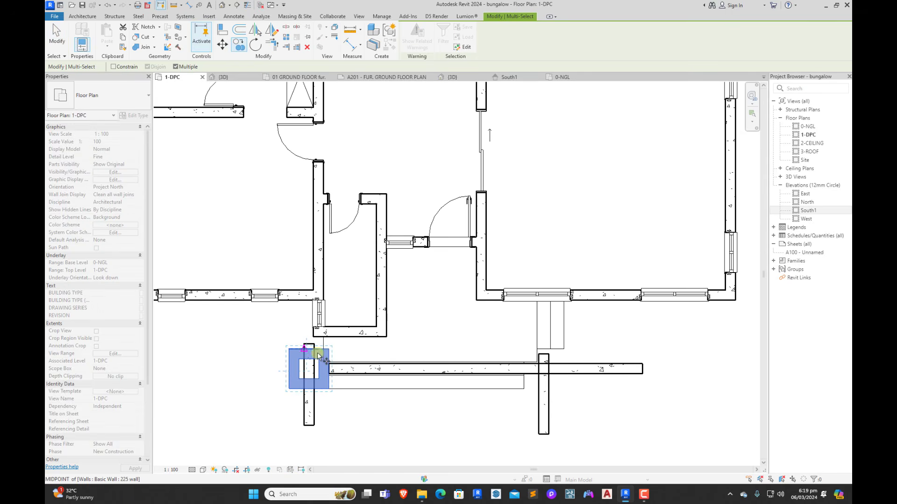
pyautogui.click(331, 353)
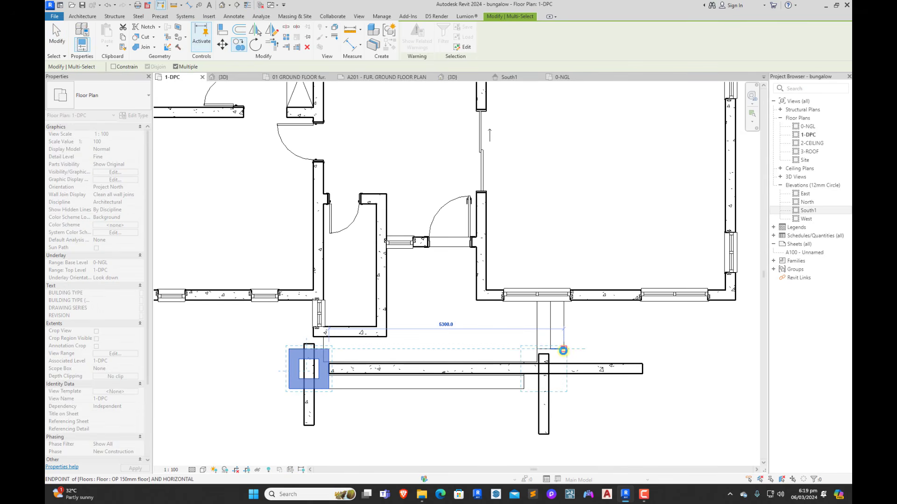
pyautogui.click(590, 341)
pyautogui.press('Escape')
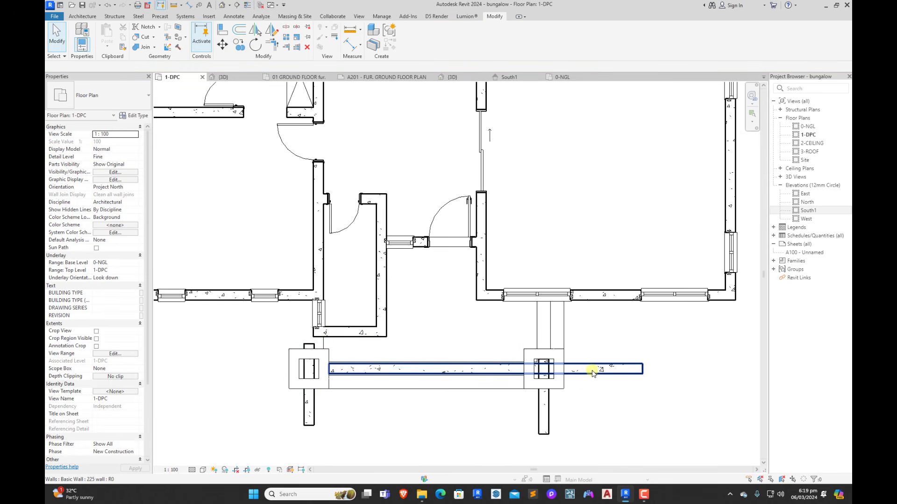
# Step: Align the left porch side wall's outer face with the building wall's outer face and slightly shorten its end nearest the building
pyautogui.click(592, 373)
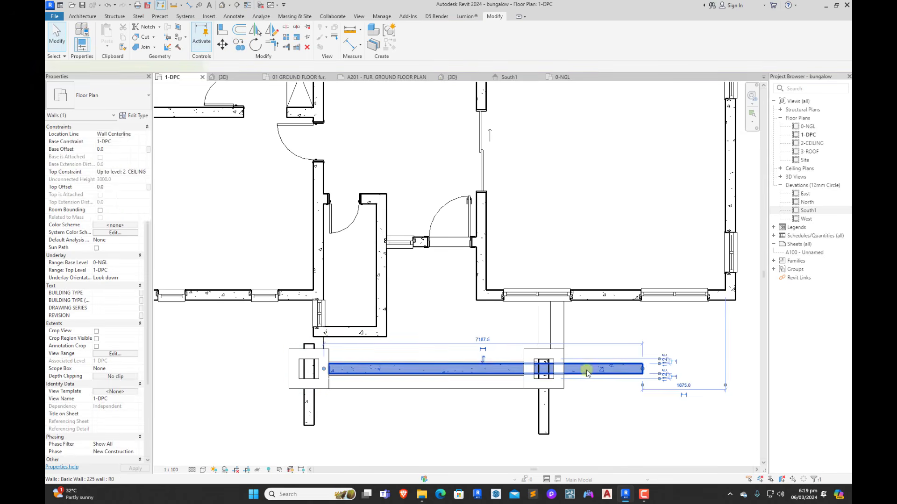
pyautogui.click(218, 34)
pyautogui.scroll(3, 350, 401)
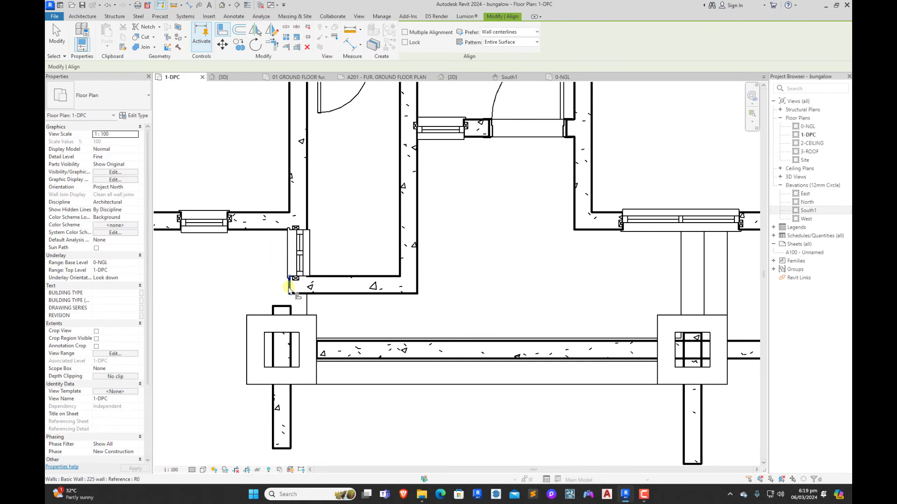
pyautogui.click(290, 287)
pyautogui.click(273, 341)
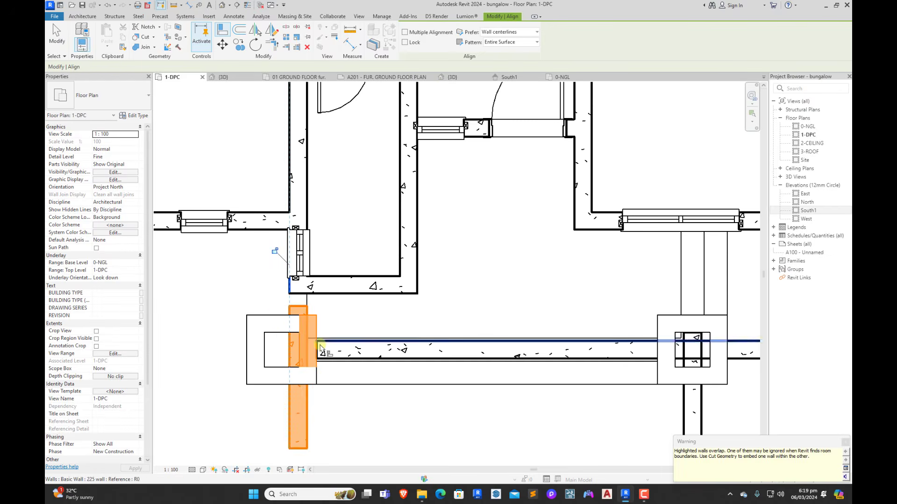
pyautogui.press('Escape')
pyautogui.click(296, 401)
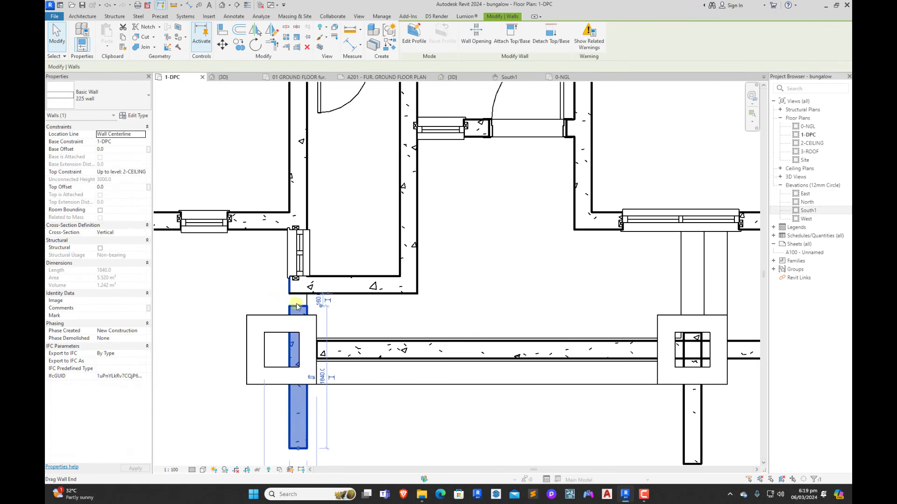
pyautogui.moveTo(297, 307); pyautogui.dragTo(298, 309)
pyautogui.press('Escape')
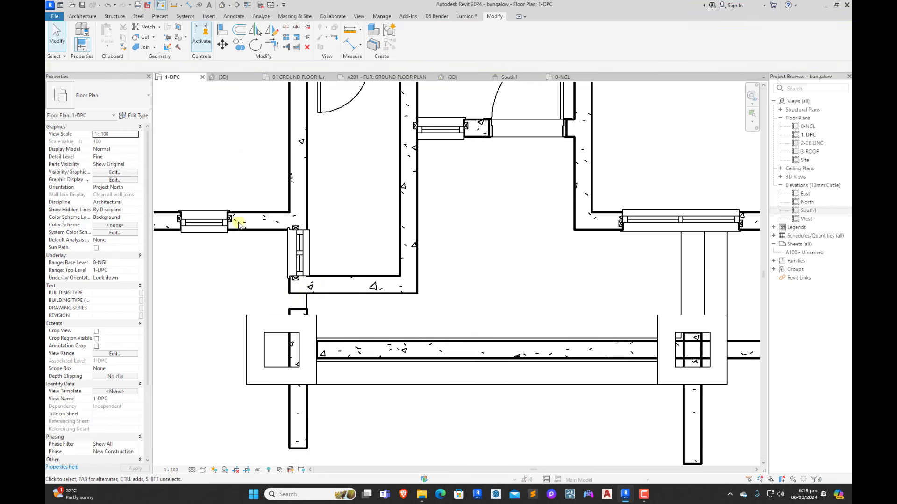
# Step: Move the complete left column horizontally to the right in the 1-DPC plan, centring it over the realigned porch side wall
pyautogui.click(222, 78)
pyautogui.click(446, 245)
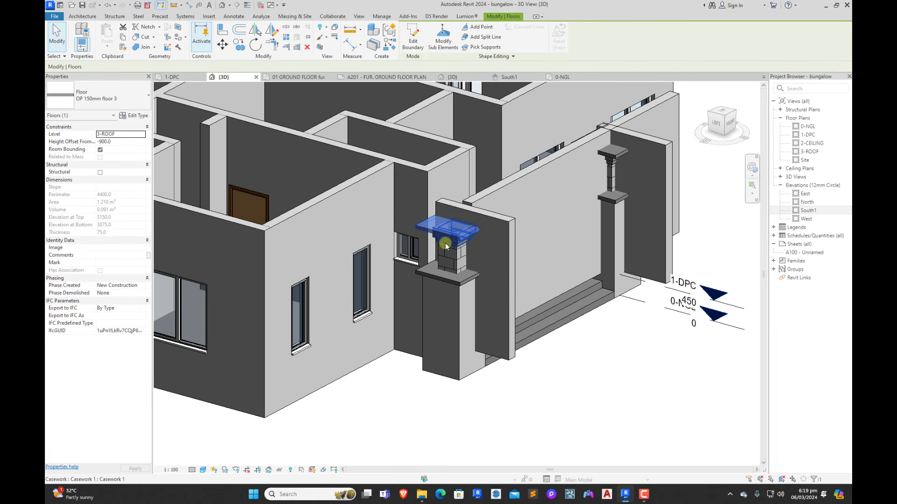
pyautogui.keyDown('ctrl'); pyautogui.click(440, 262); pyautogui.keyUp('ctrl')
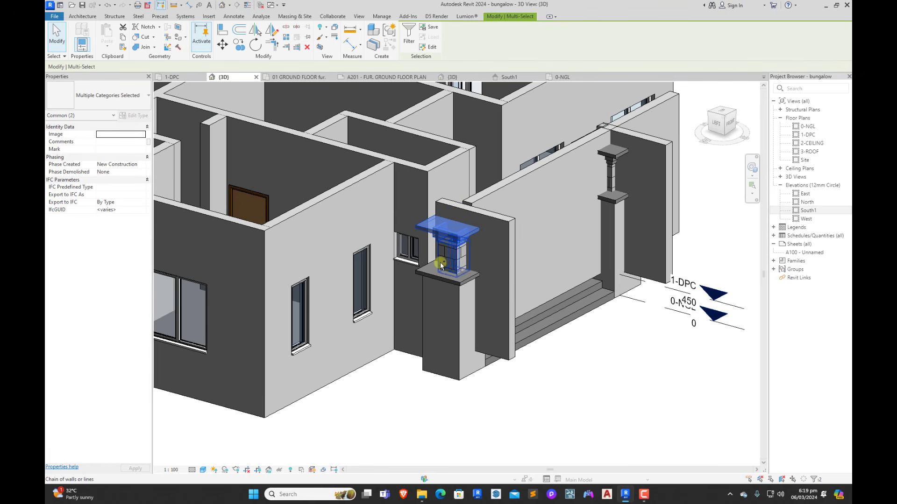
pyautogui.keyDown('ctrl'); pyautogui.click(432, 276); pyautogui.keyUp('ctrl')
pyautogui.keyDown('ctrl'); pyautogui.click(425, 295); pyautogui.keyUp('ctrl')
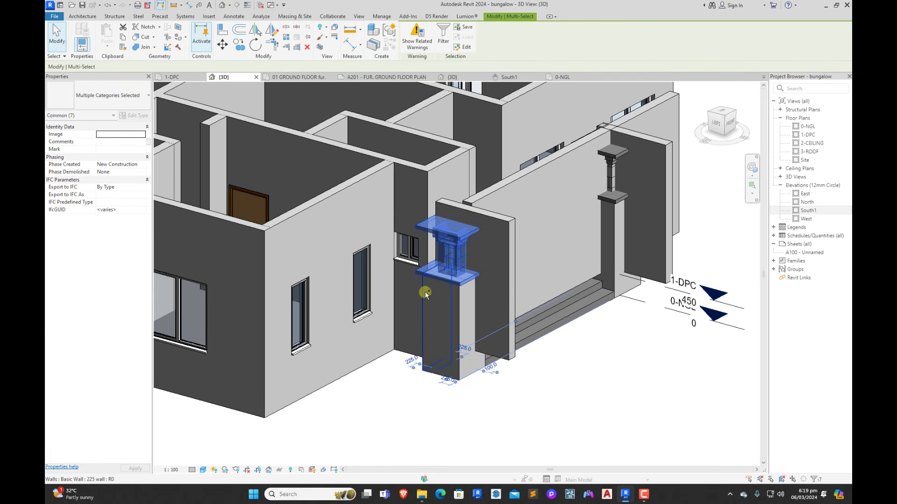
pyautogui.press('Tab')
pyautogui.keyDown('ctrl'); pyautogui.click(425, 293); pyautogui.keyUp('ctrl')
pyautogui.click(172, 77)
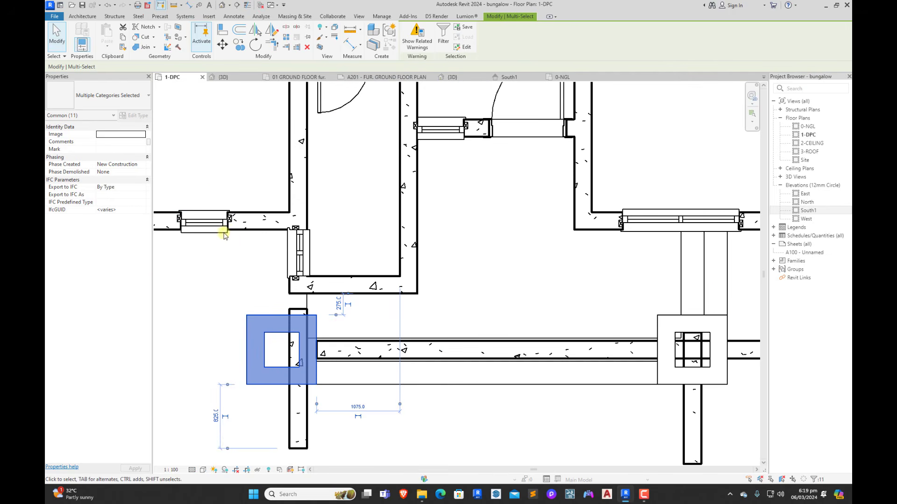
pyautogui.click(222, 45)
pyautogui.scroll(2, 299, 356)
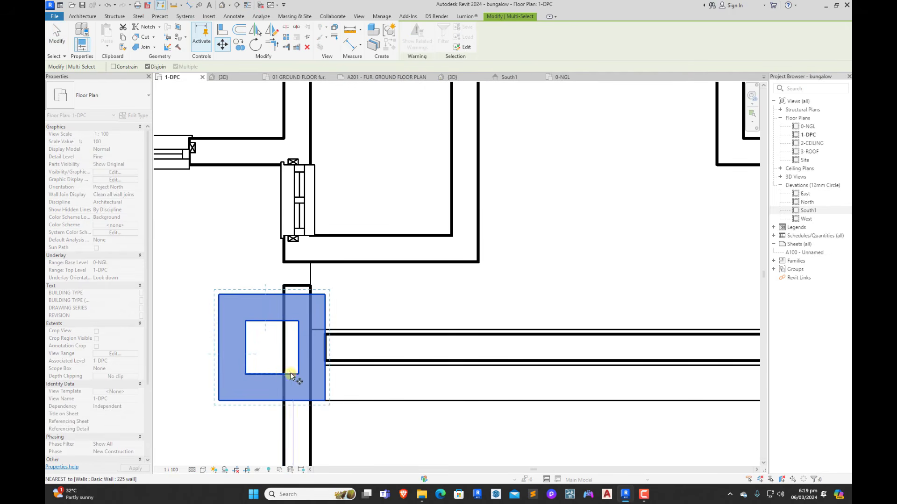
pyautogui.click(248, 375)
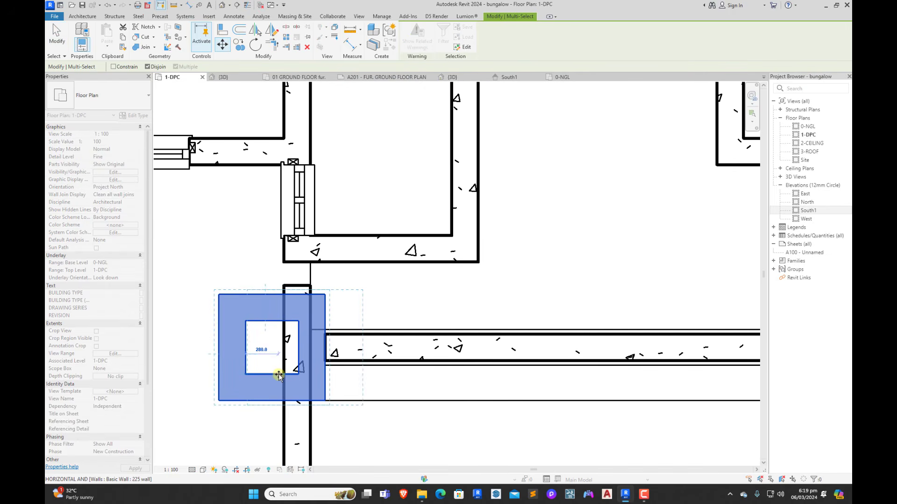
pyautogui.click(283, 376)
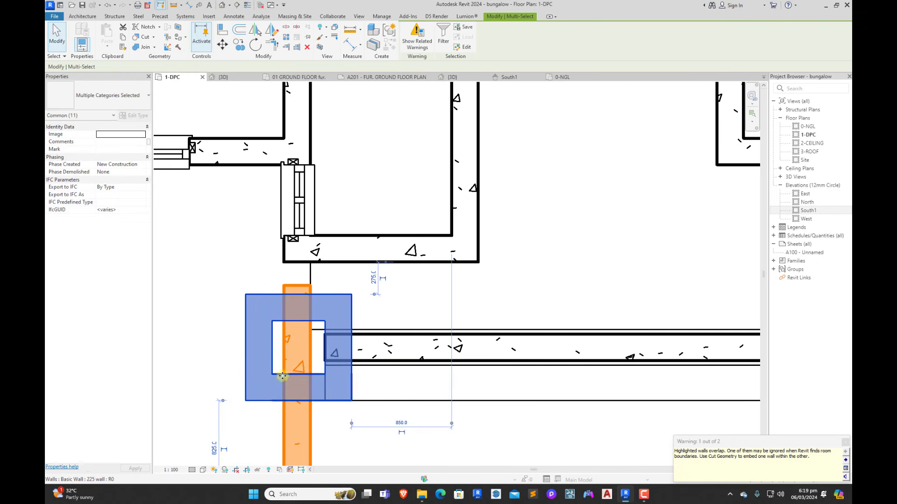
pyautogui.click(519, 407)
pyautogui.scroll(-2, 310, 299)
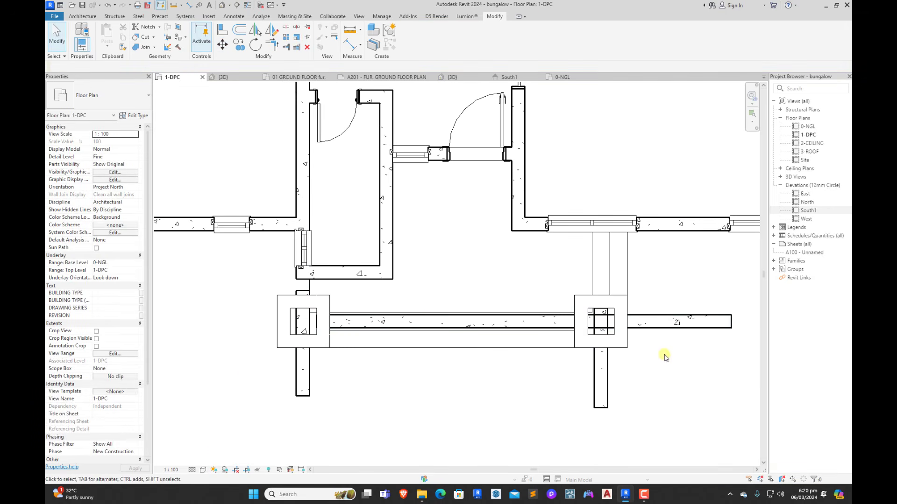
# Step: Extend the right porch side wall through the right column up to the building's front wall
pyautogui.scroll(2, 327, 285)
pyautogui.scroll(-3, 607, 355)
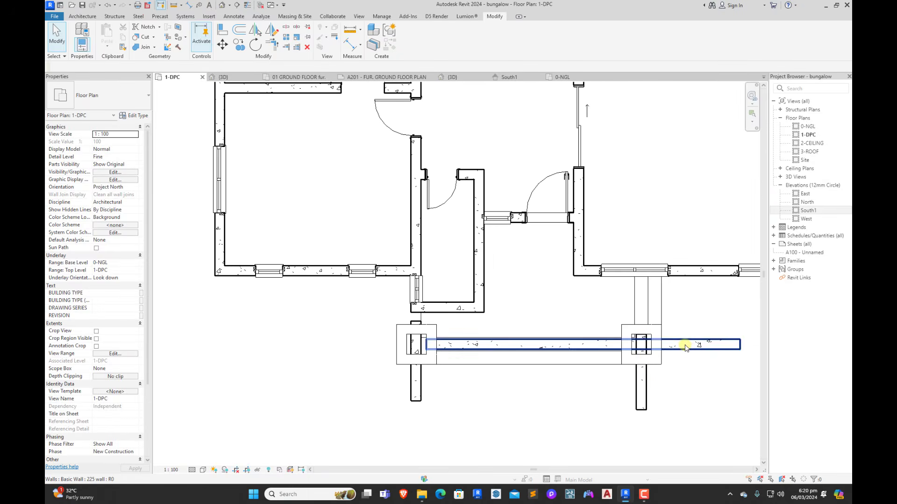
pyautogui.moveTo(641, 398); pyautogui.dragTo(641, 271)
pyautogui.click(698, 395)
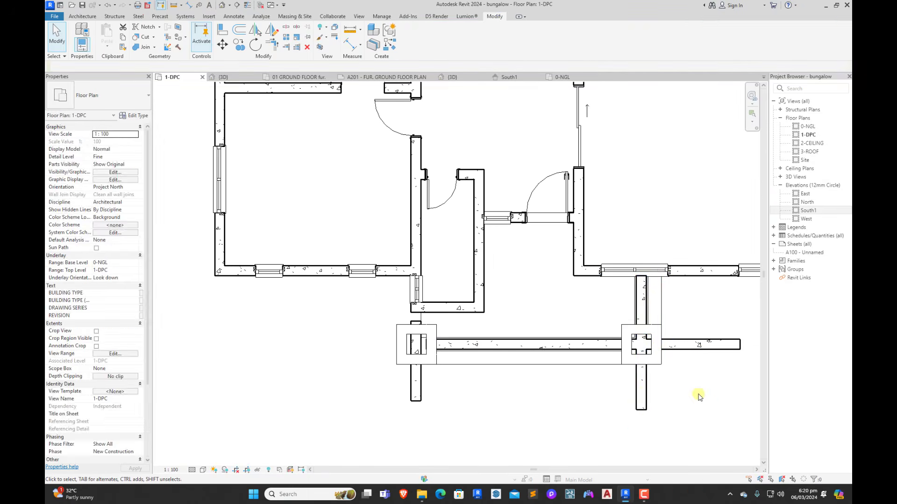
# Step: Trim the long front porch wall and the two side walls into corners inside the right and left columns
pyautogui.click(644, 394)
pyautogui.click(274, 46)
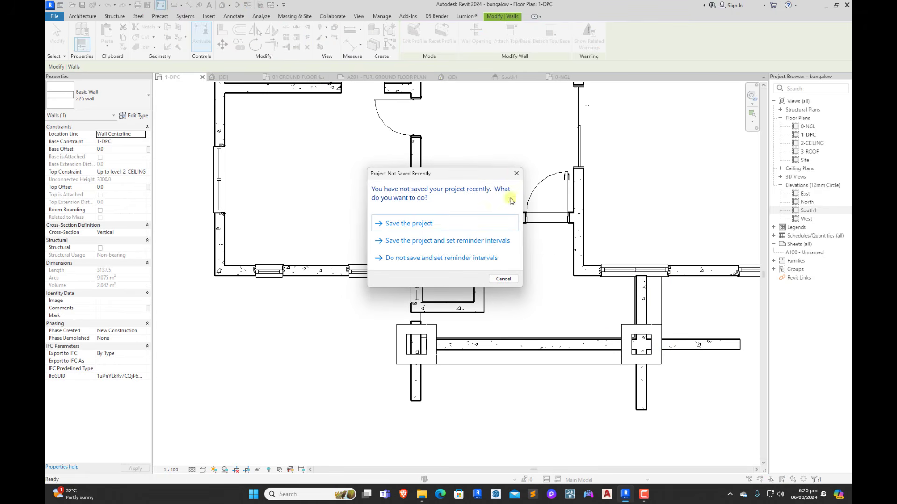
pyautogui.click(516, 174)
pyautogui.click(599, 344)
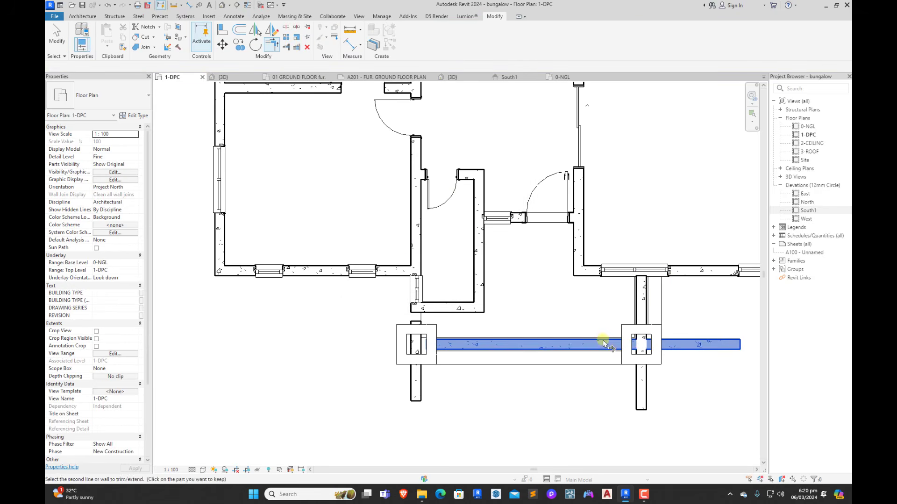
pyautogui.click(641, 302)
pyautogui.click(481, 344)
pyautogui.click(417, 344)
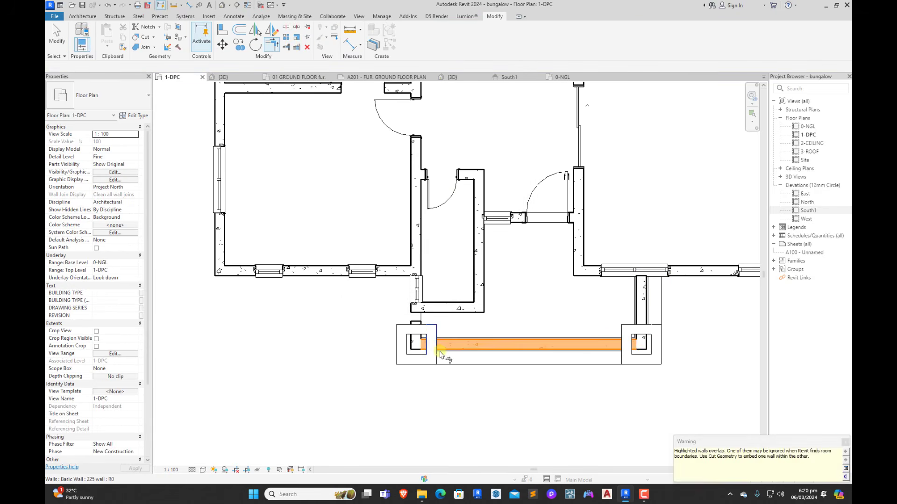
pyautogui.press('Escape')
# Step: Extend the left porch side wall's free end up to the building's corner wall
pyautogui.click(417, 338)
pyautogui.moveTo(416, 322); pyautogui.dragTo(416, 312)
pyautogui.click(488, 393)
# Step: Set the three front porch walls to run from 2-CEILING up to 3-ROOF with a top offset of 600
pyautogui.click(416, 318)
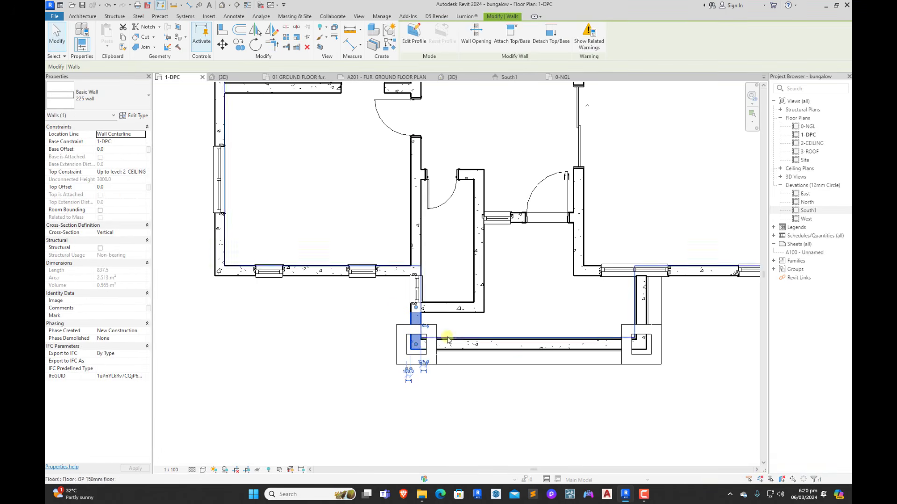
pyautogui.keyDown('ctrl'); pyautogui.click(473, 345); pyautogui.keyUp('ctrl')
pyautogui.keyDown('ctrl'); pyautogui.click(641, 299); pyautogui.keyUp('ctrl')
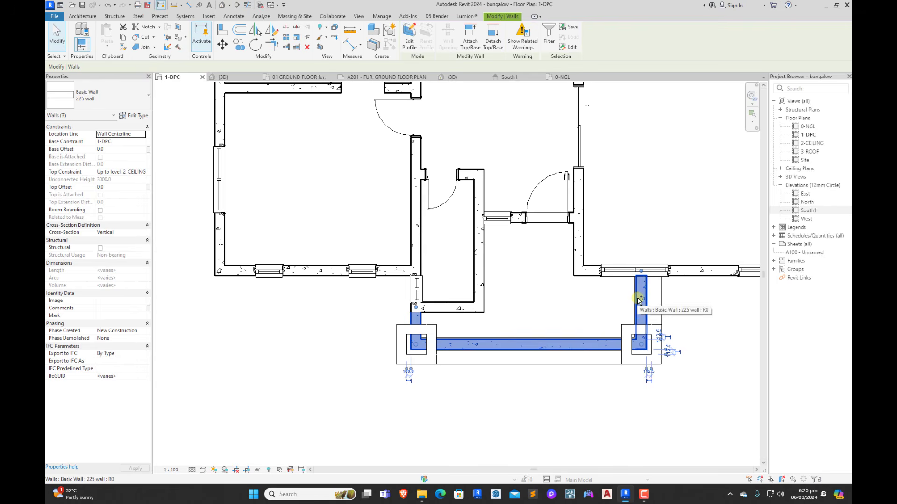
pyautogui.click(142, 144)
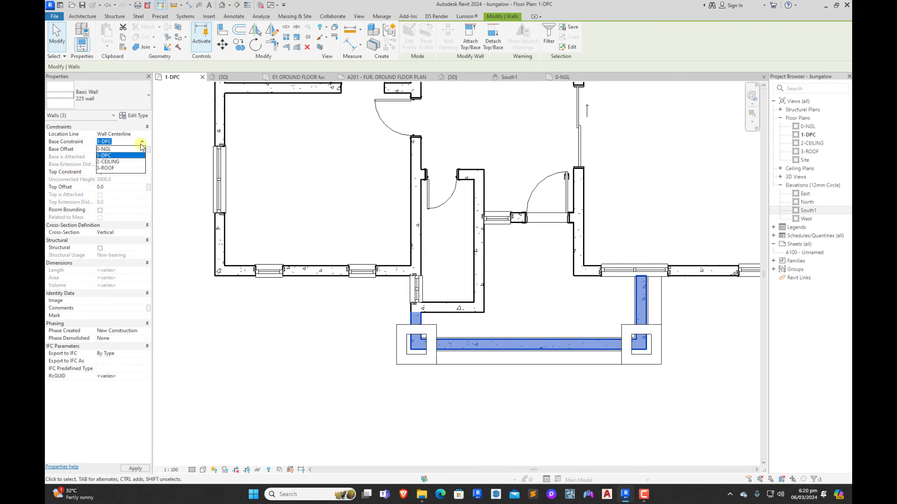
pyautogui.click(112, 161)
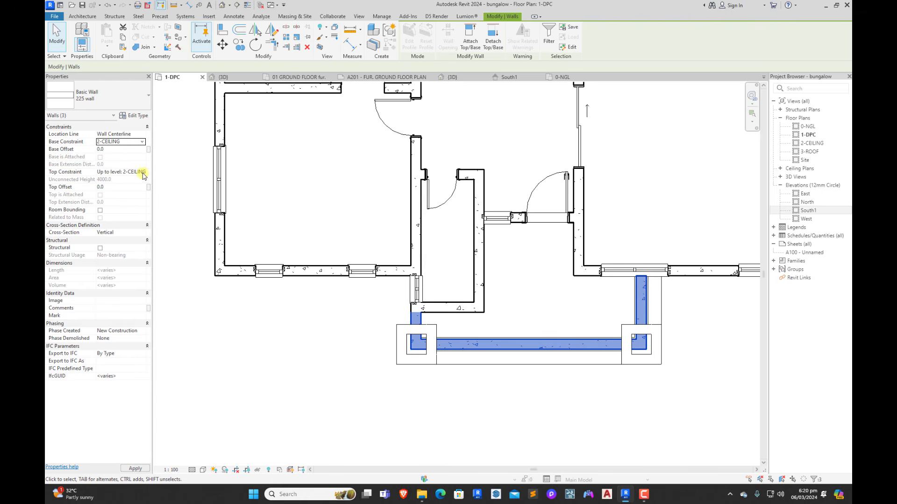
pyautogui.click(142, 173)
pyautogui.click(132, 205)
pyautogui.press('Return')
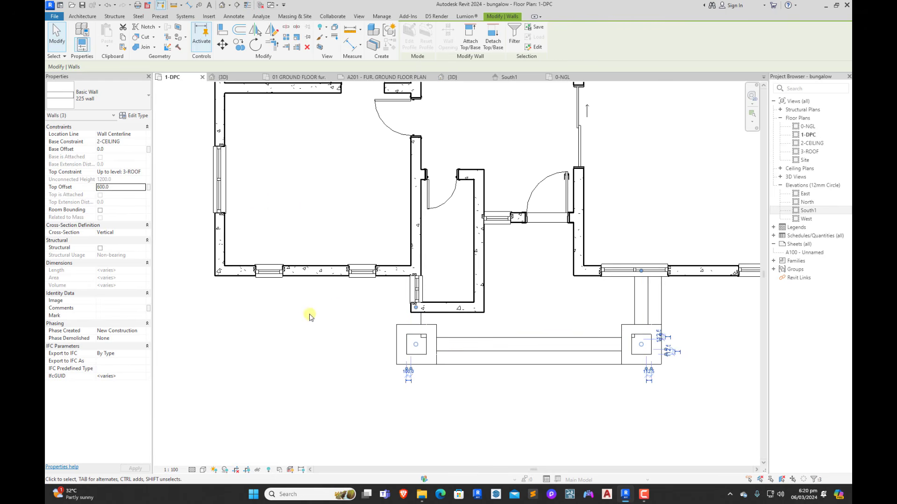
# Step: In the 3D view, rebase the three raised porch walls to 1-DPC with a base offset that lowers their underside to the column tops
pyautogui.click(223, 77)
pyautogui.click(596, 337)
pyautogui.scroll(-2, 475, 334)
pyautogui.keyDown('shift'); pyautogui.moveTo(556, 352); pyautogui.dragTo(605, 321, button='middle'); pyautogui.keyUp('shift')
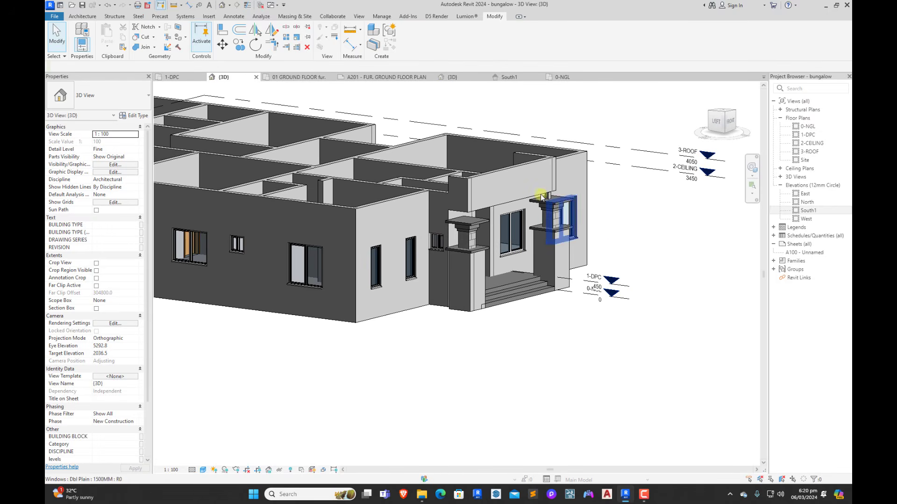
pyautogui.press('Tab')
pyautogui.click(485, 173)
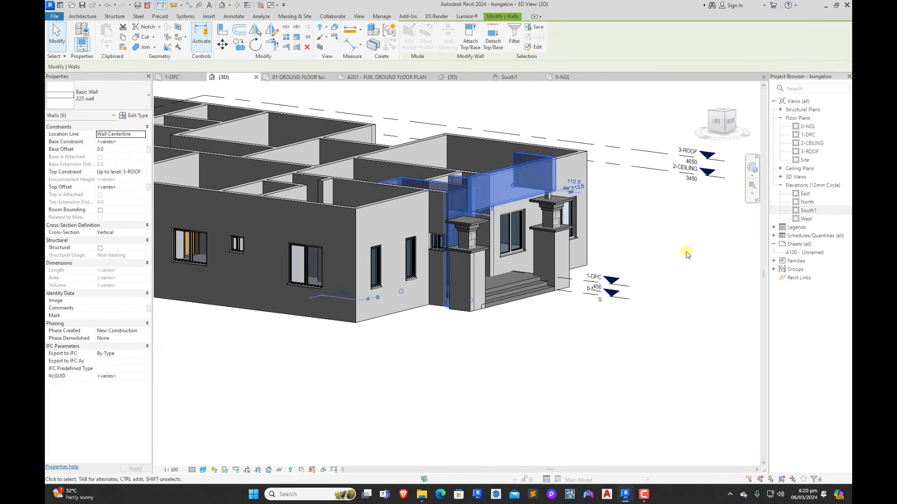
pyautogui.click(685, 253)
pyautogui.click(515, 168)
pyautogui.keyDown('ctrl'); pyautogui.click(524, 152); pyautogui.keyUp('ctrl')
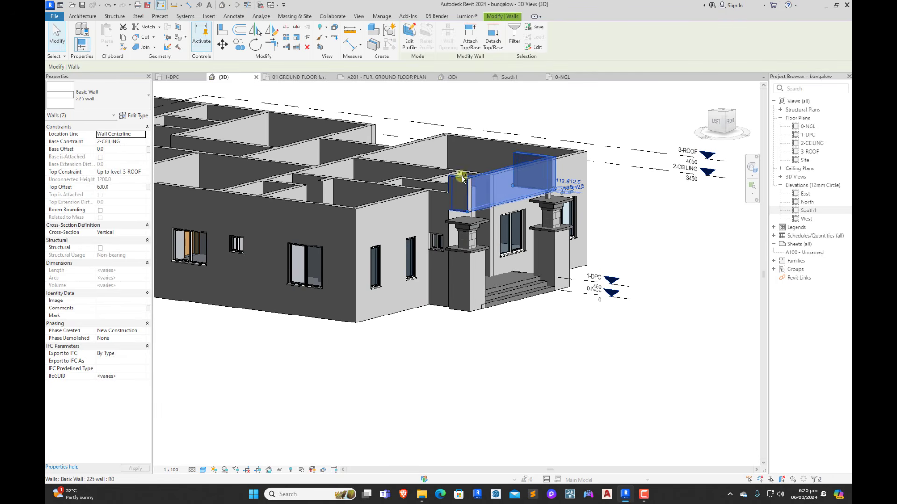
pyautogui.keyDown('ctrl'); pyautogui.click(457, 177); pyautogui.keyUp('ctrl')
pyautogui.click(120, 150)
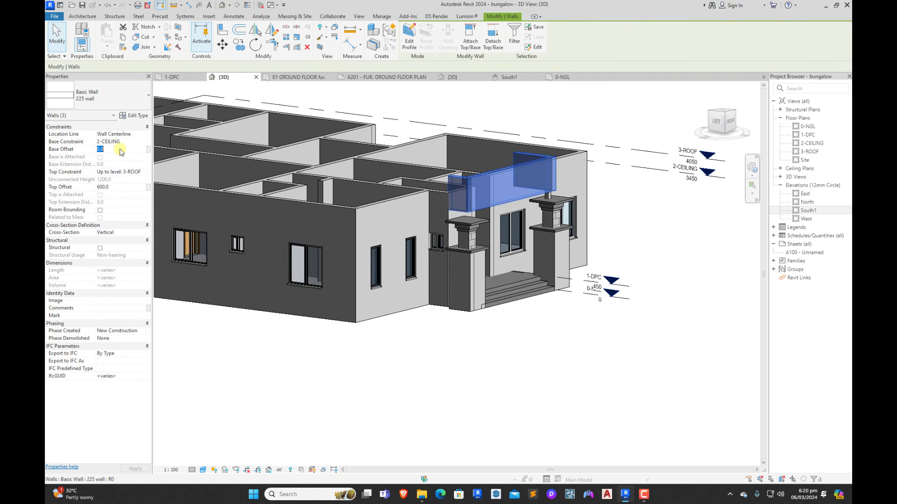
pyautogui.click(140, 143)
pyautogui.click(106, 155)
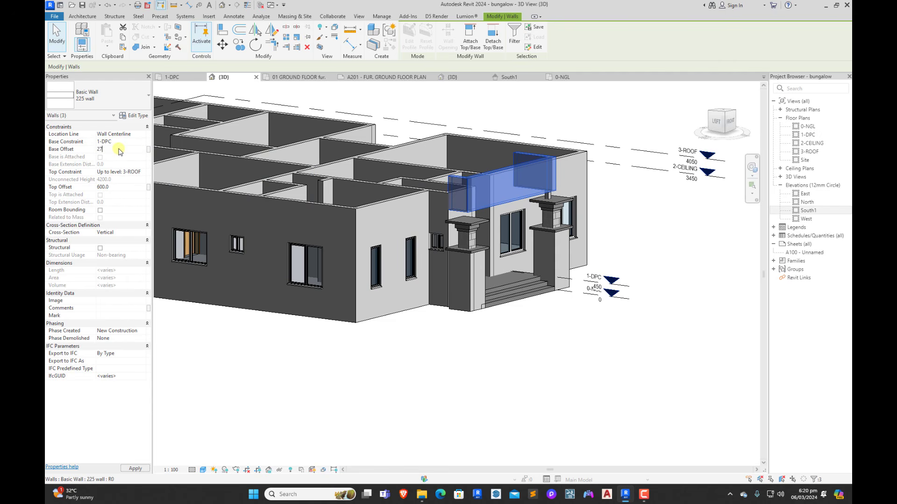
pyautogui.click(511, 371)
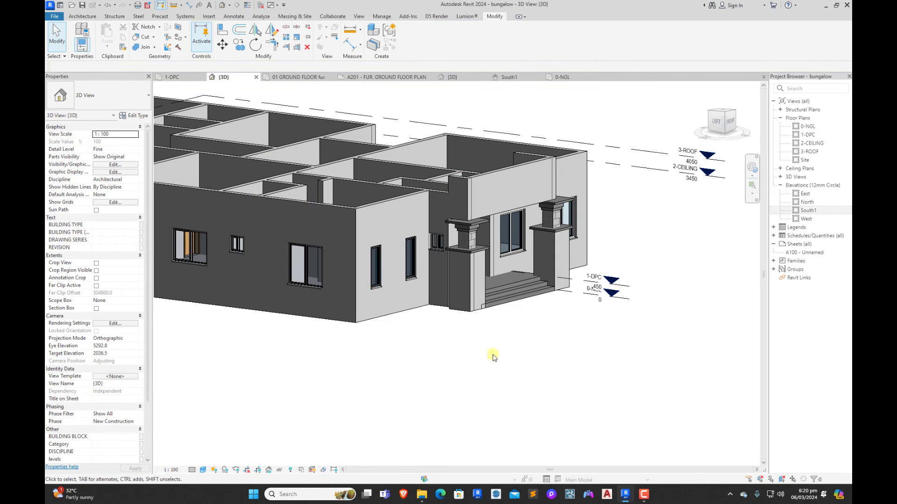
# Step: Examine the front entrance in the front view and the whole building from its left side
pyautogui.click(722, 131)
pyautogui.click(721, 129)
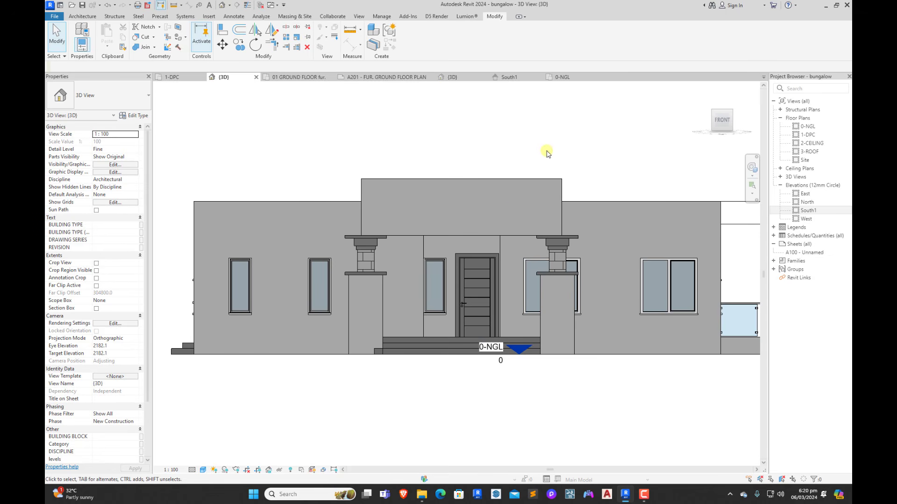
pyautogui.scroll(-2, 506, 251)
pyautogui.keyDown('shift'); pyautogui.moveTo(548, 221); pyautogui.dragTo(663, 294, button='middle'); pyautogui.keyUp('shift')
pyautogui.scroll(-2, 545, 298)
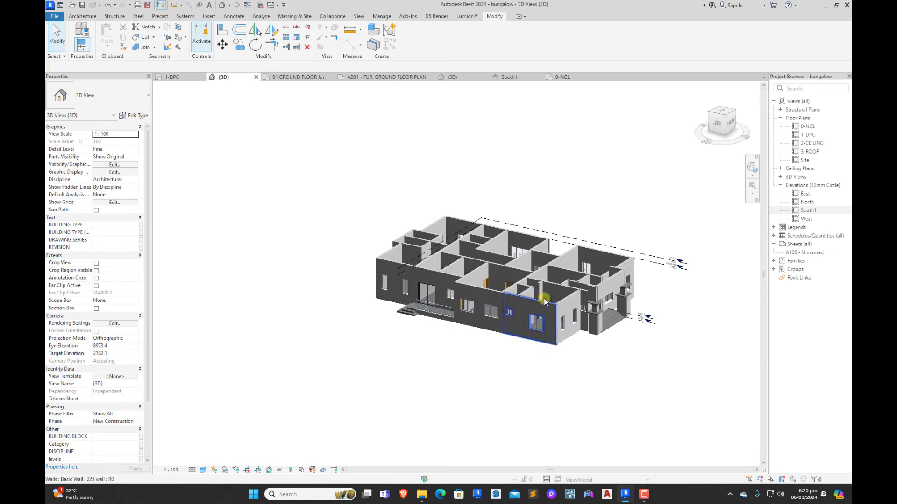
pyautogui.scroll(2, 441, 288)
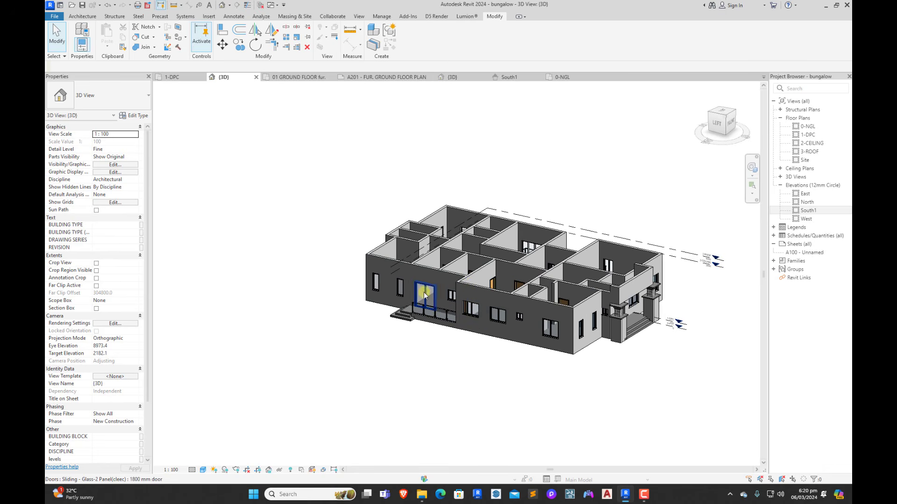
# Step: Set a top offset of 600 above 3-ROOF for the three outer walls of the projecting rear bay with two small windows
pyautogui.keyDown('shift'); pyautogui.moveTo(531, 330); pyautogui.dragTo(669, 348, button='middle'); pyautogui.keyUp('shift')
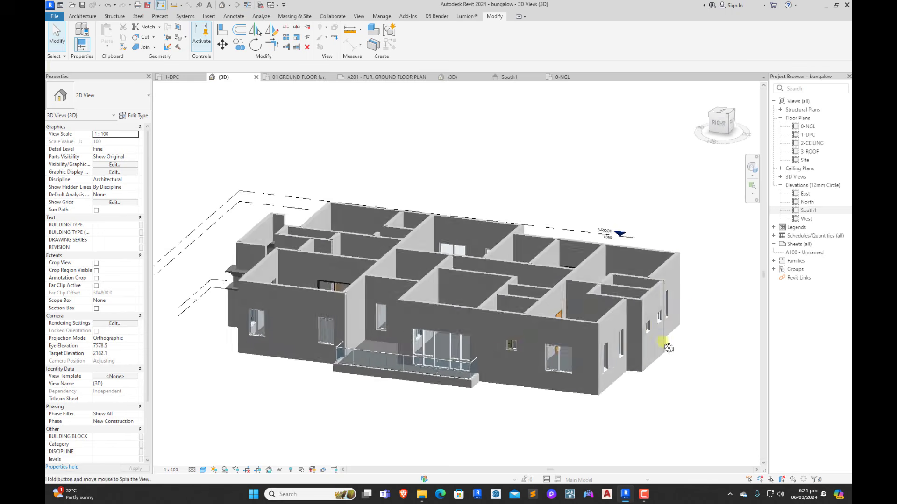
pyautogui.scroll(5, 669, 348)
pyautogui.click(605, 315)
pyautogui.keyDown('ctrl'); pyautogui.click(659, 271); pyautogui.keyUp('ctrl')
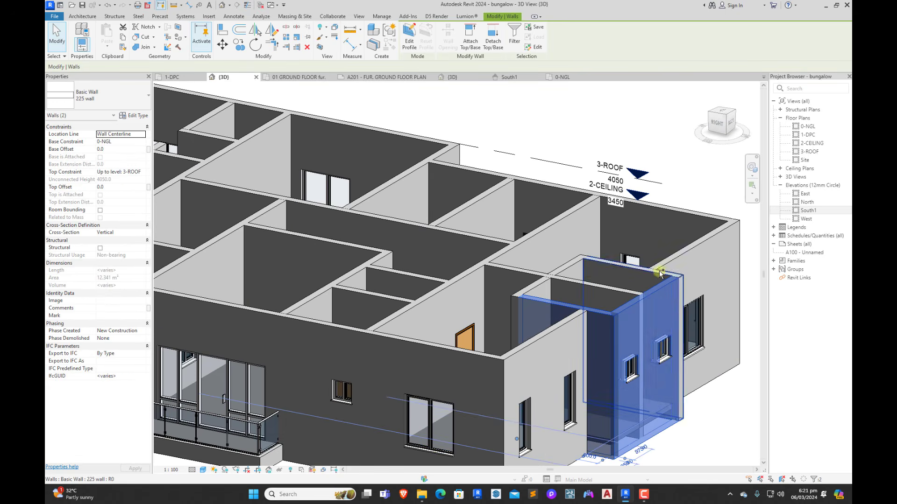
pyautogui.keyDown('ctrl'); pyautogui.click(660, 271); pyautogui.keyUp('ctrl')
pyautogui.click(119, 187)
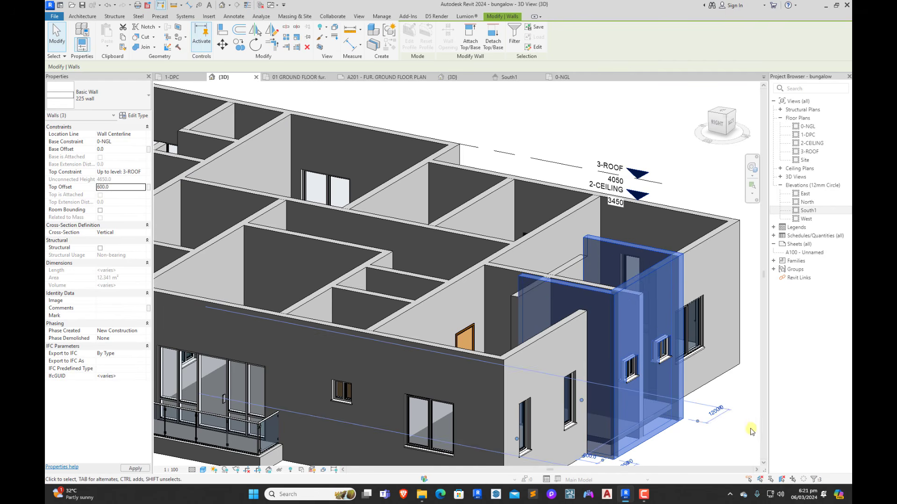
pyautogui.click(724, 427)
# Step: In the left view, copy the low wall beneath the side veranda's glass railing straight up to the building's wall top, with Constrain off
pyautogui.scroll(-3, 618, 299)
pyautogui.keyDown('shift'); pyautogui.moveTo(561, 339); pyautogui.dragTo(375, 327, button='middle'); pyautogui.keyUp('shift')
pyautogui.scroll(2, 375, 327)
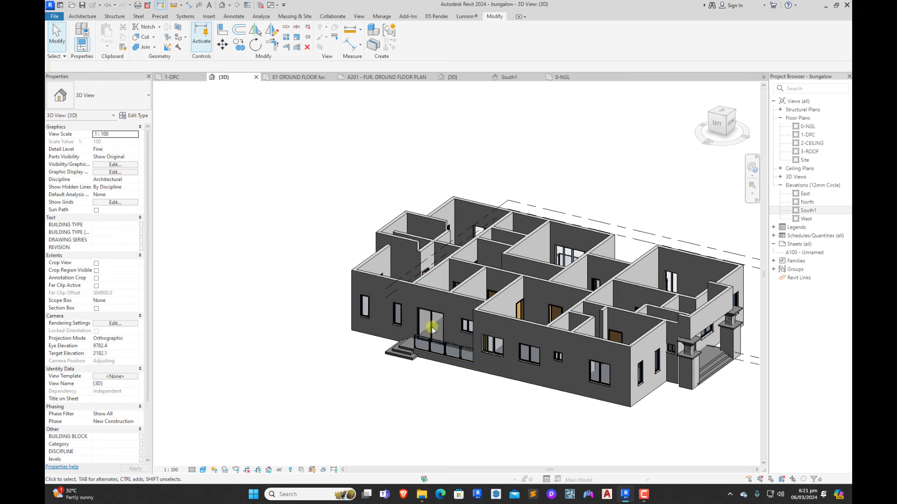
pyautogui.scroll(4, 454, 359)
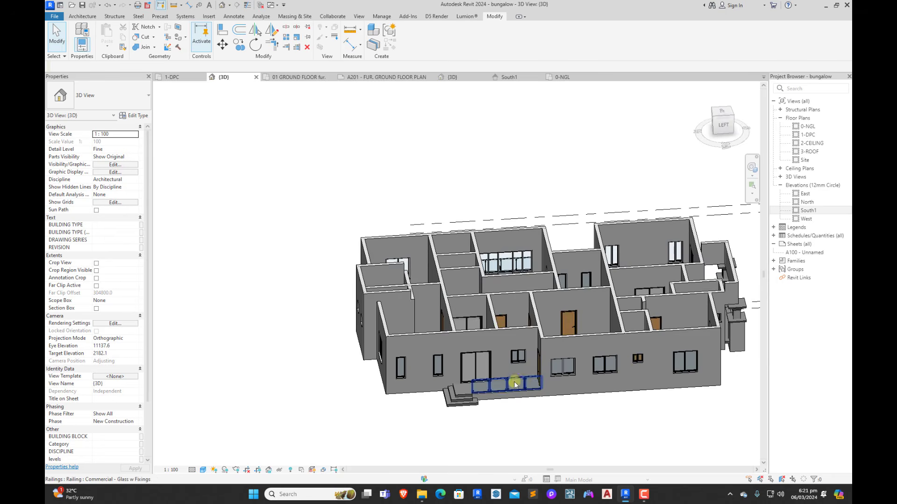
pyautogui.click(516, 405)
pyautogui.click(726, 125)
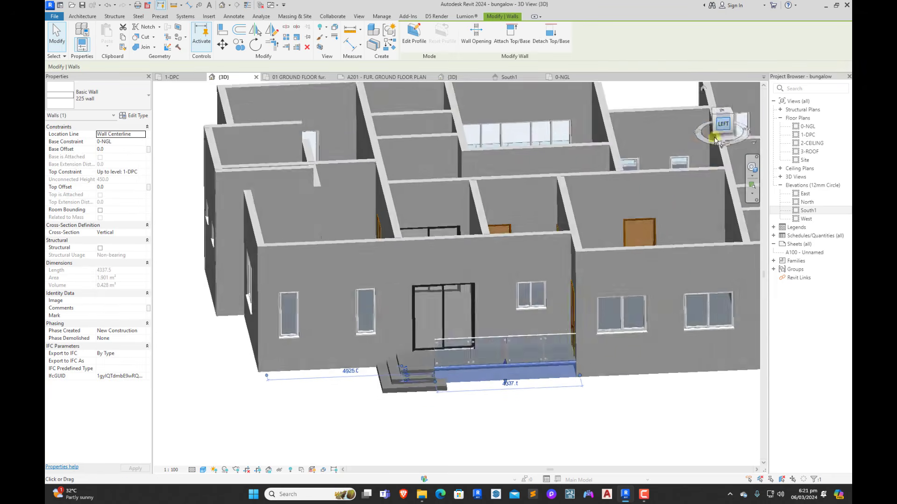
pyautogui.scroll(-1, 491, 364)
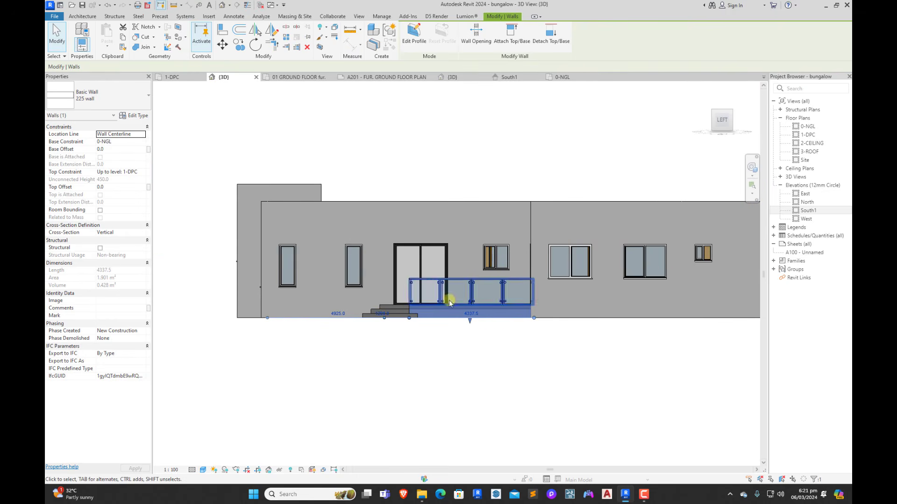
pyautogui.click(240, 49)
pyautogui.scroll(2, 519, 329)
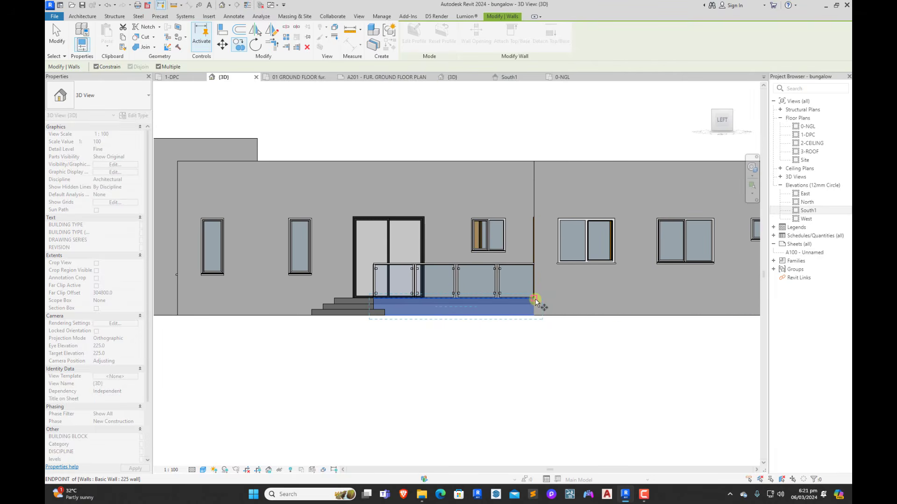
pyautogui.click(536, 301)
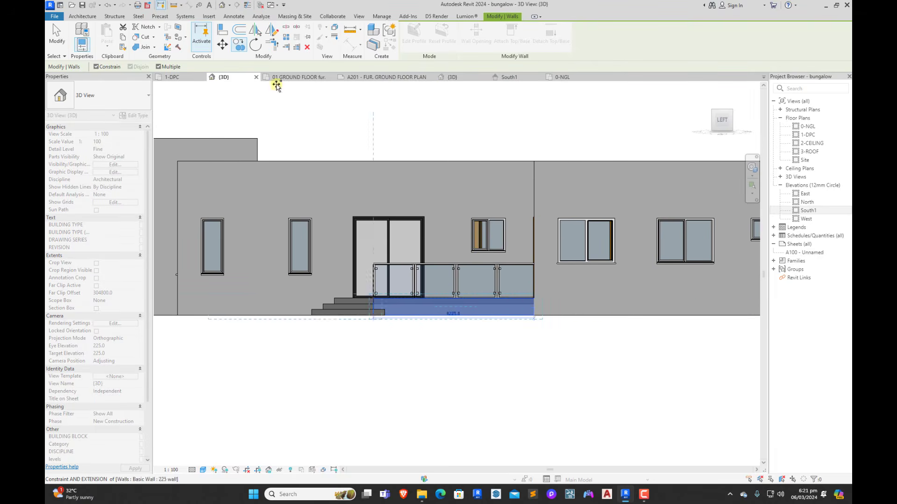
pyautogui.click(96, 67)
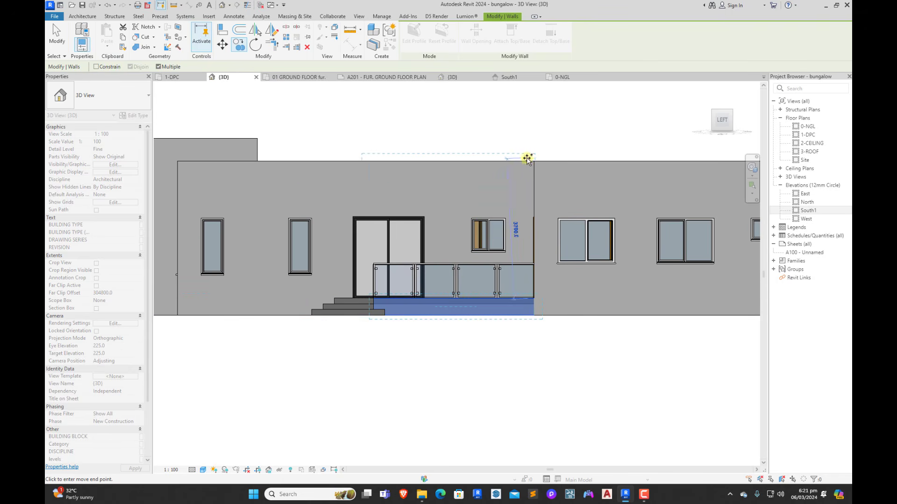
pyautogui.click(534, 161)
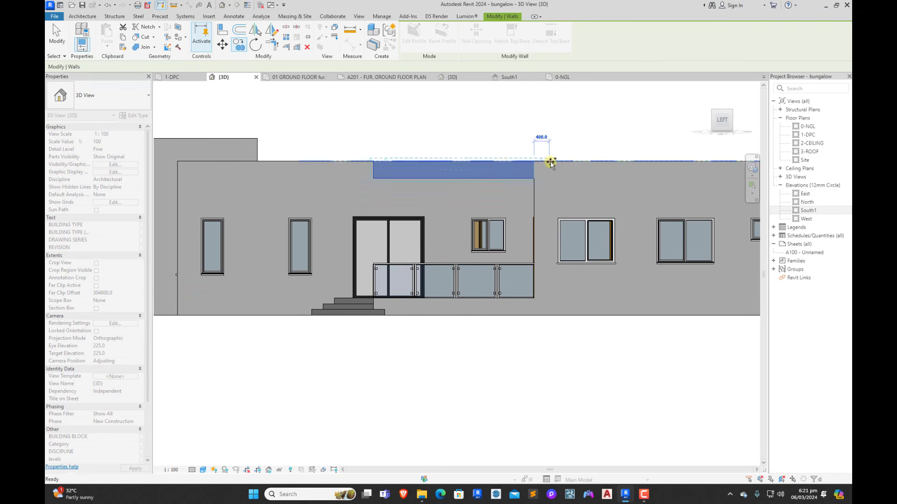
pyautogui.press('Escape')
pyautogui.press('Escape')
# Step: Set the copied veranda wall to run from 2-CEILING with a base offset of 0 up to 3-ROOF
pyautogui.click(494, 178)
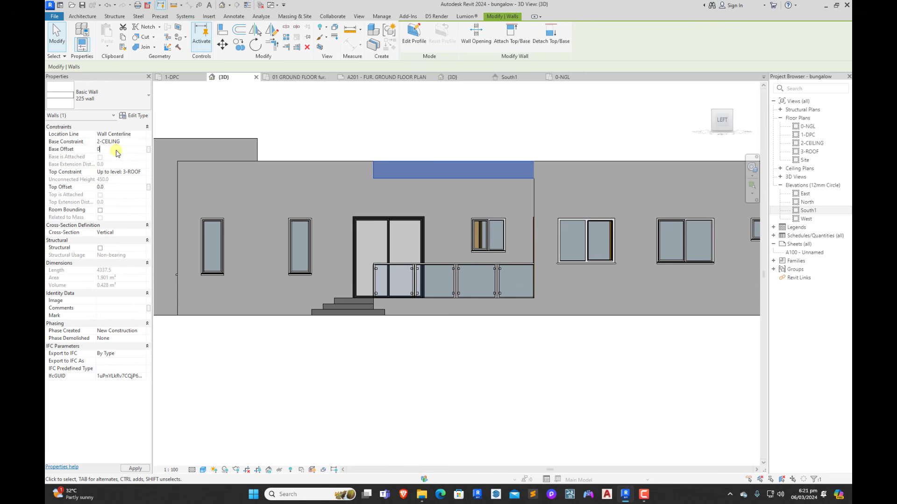
pyautogui.click(385, 105)
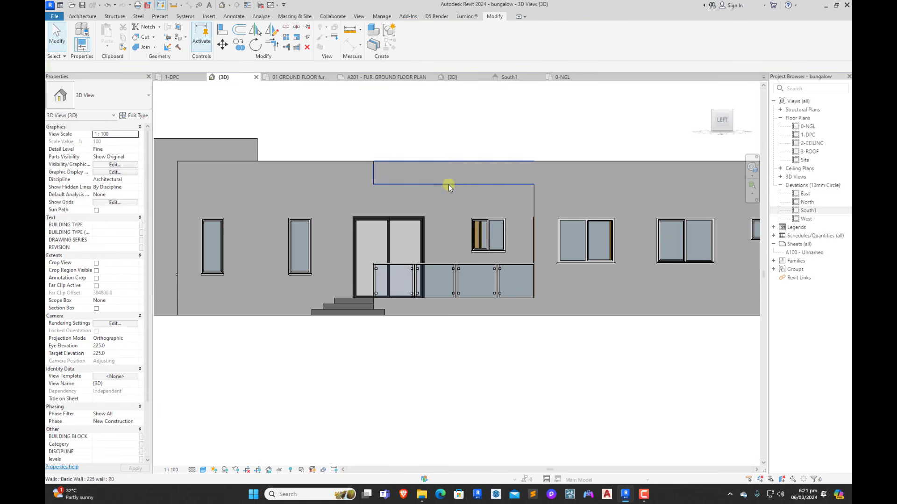
pyautogui.keyDown('shift'); pyautogui.moveTo(447, 219); pyautogui.dragTo(562, 290, button='middle'); pyautogui.keyUp('shift')
# Step: In the 1-DPC plan, draw a 225 wall about 2300 mm long from the building's outer wall outward across the veranda steps
pyautogui.click(431, 182)
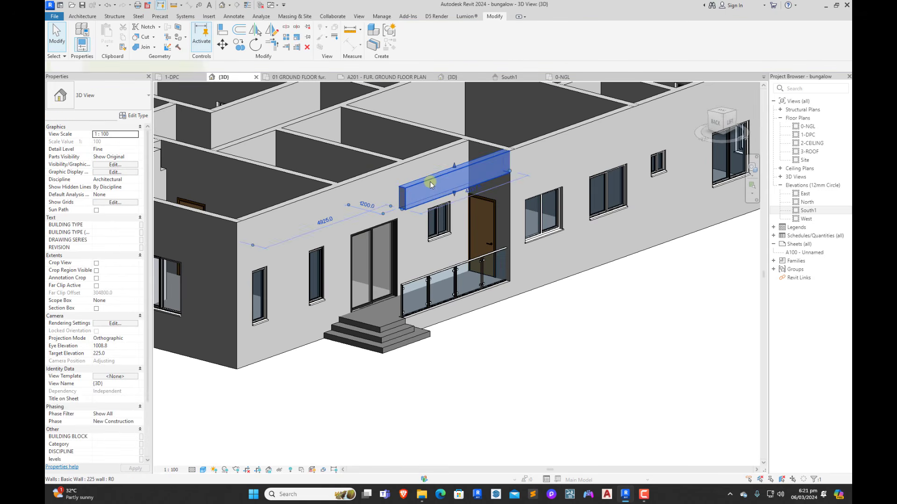
pyautogui.press('w')
pyautogui.press('a')
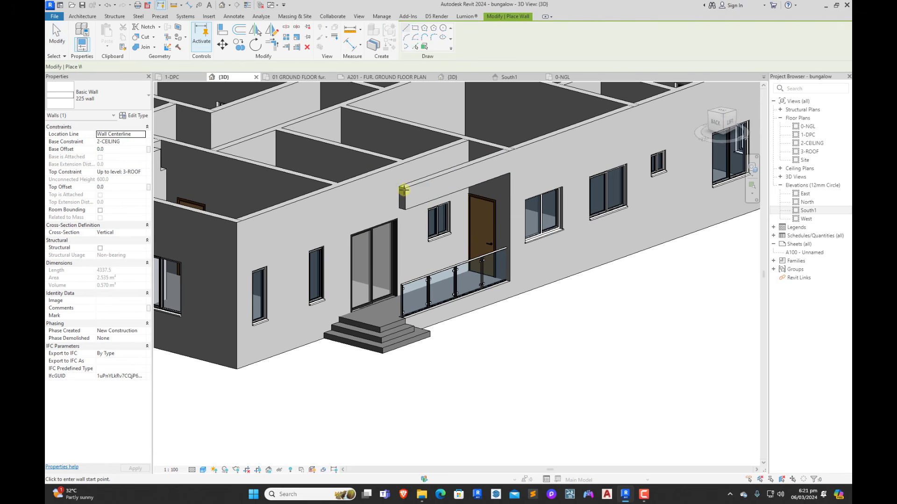
pyautogui.click(172, 77)
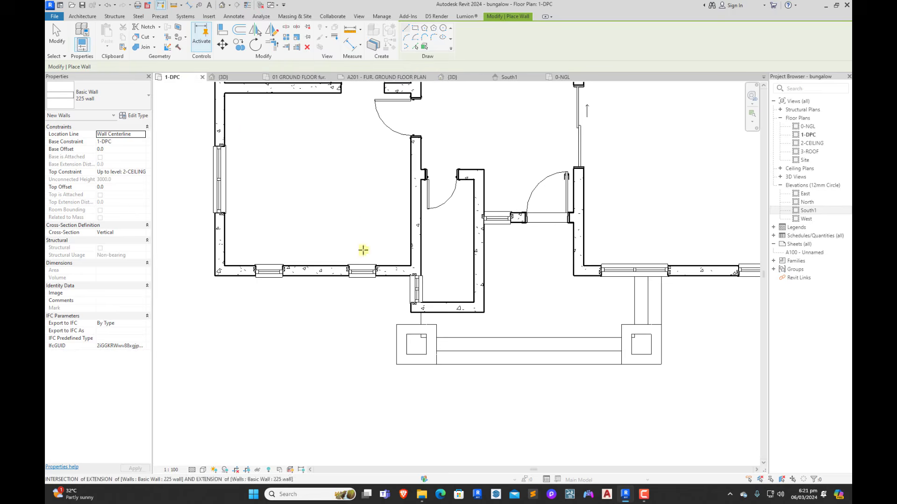
pyautogui.scroll(-5, 413, 203)
pyautogui.scroll(4, 412, 203)
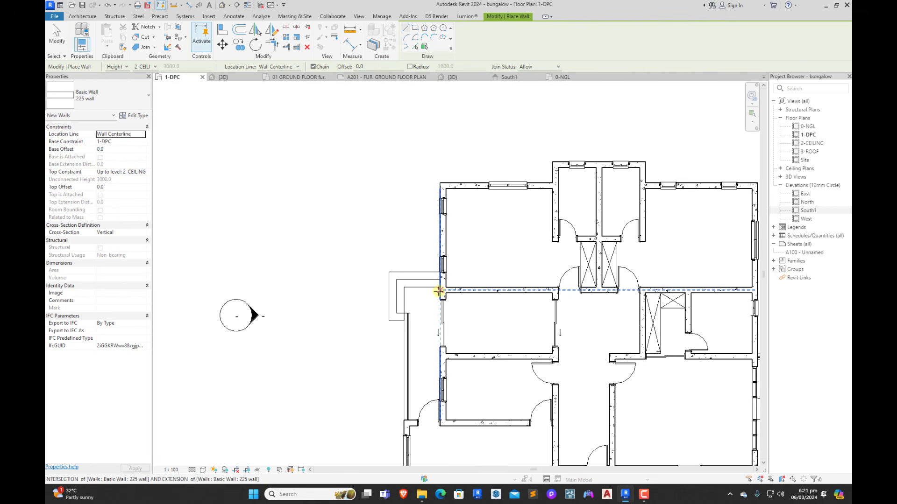
pyautogui.click(442, 292)
pyautogui.click(376, 288)
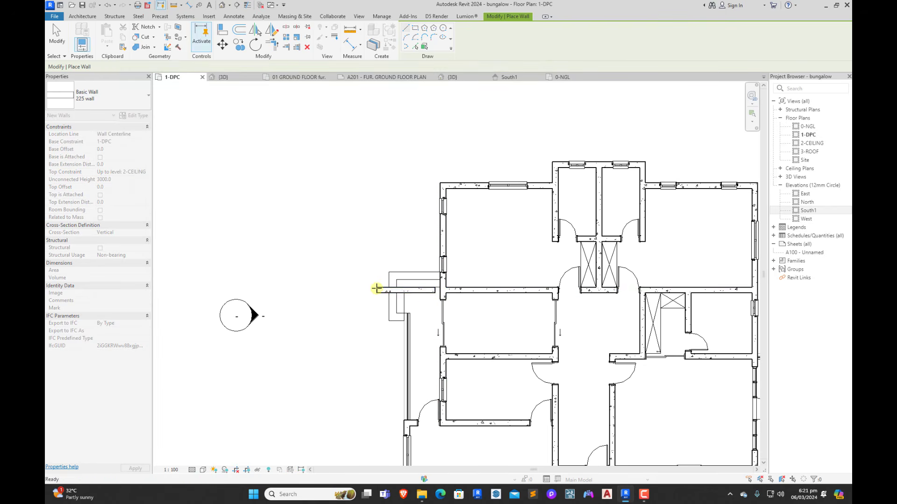
pyautogui.press('Escape')
pyautogui.press('Escape')
# Step: Set the new wall to run from 2-CEILING to 3-ROOF and trim it into a corner with the raised veranda wall
pyautogui.click(223, 77)
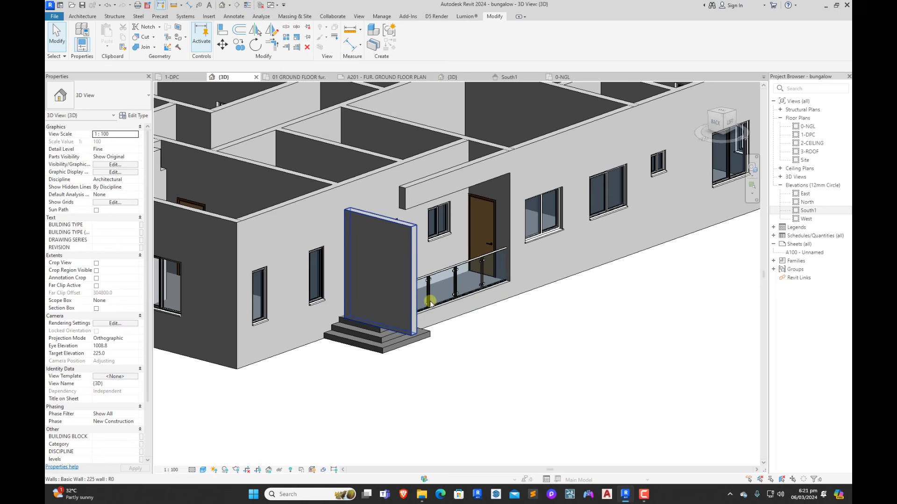
pyautogui.click(409, 228)
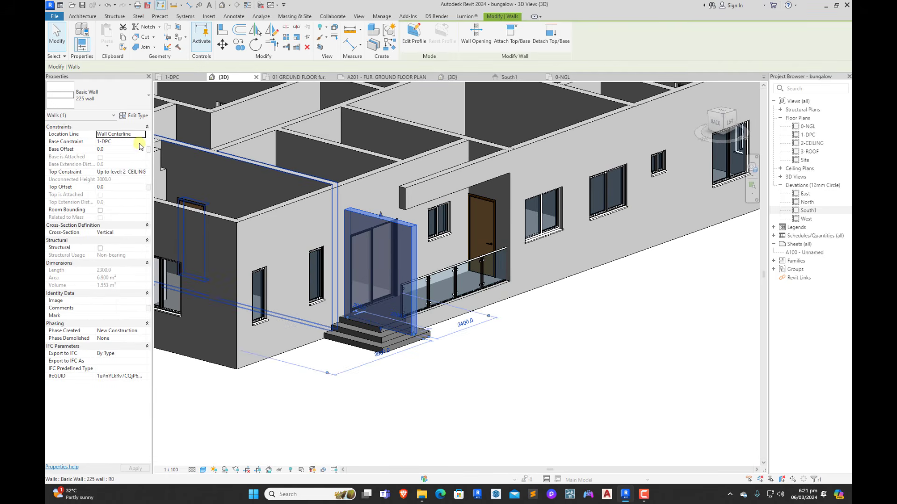
pyautogui.click(139, 142)
pyautogui.click(119, 163)
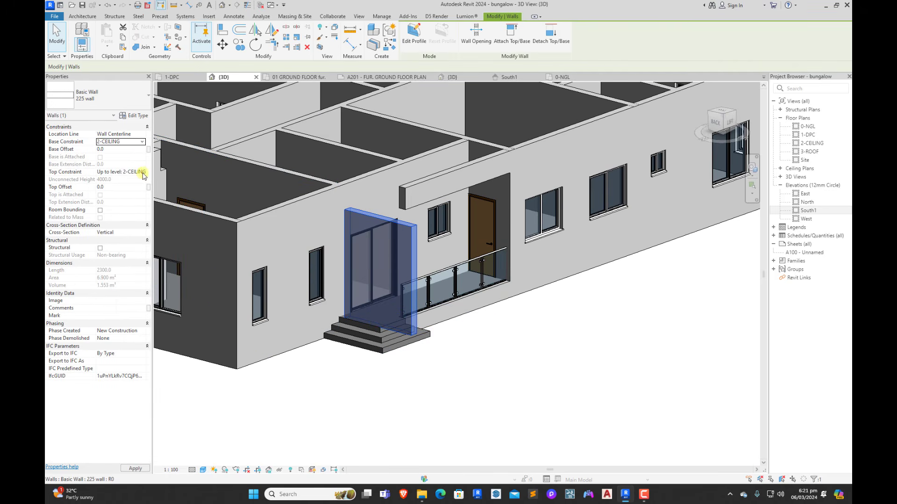
pyautogui.click(143, 174)
pyautogui.click(125, 206)
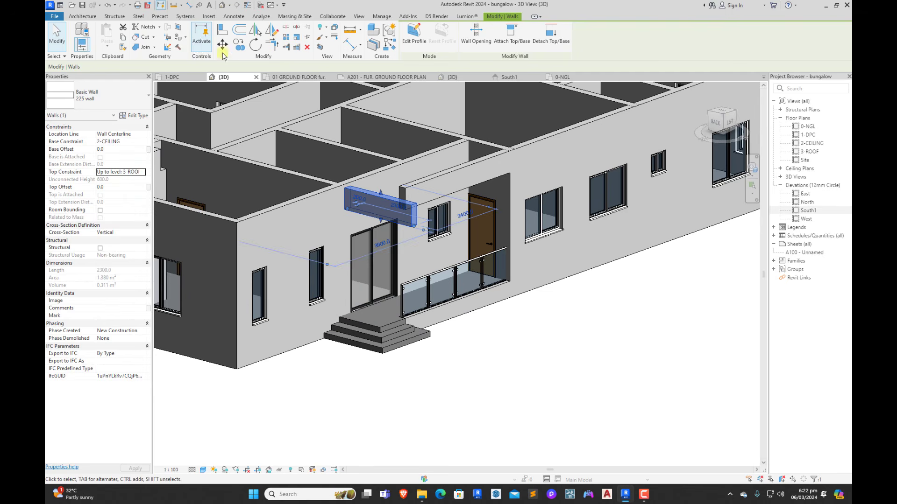
pyautogui.press('Escape')
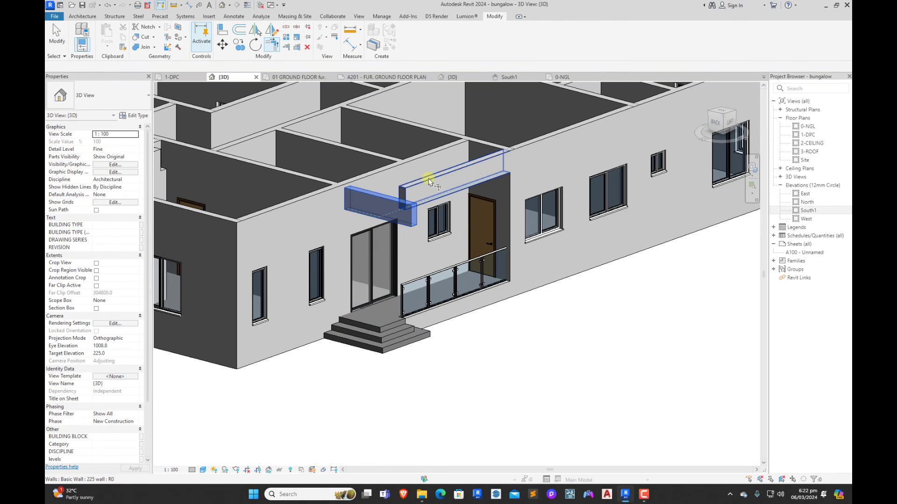
pyautogui.scroll(-4, 621, 322)
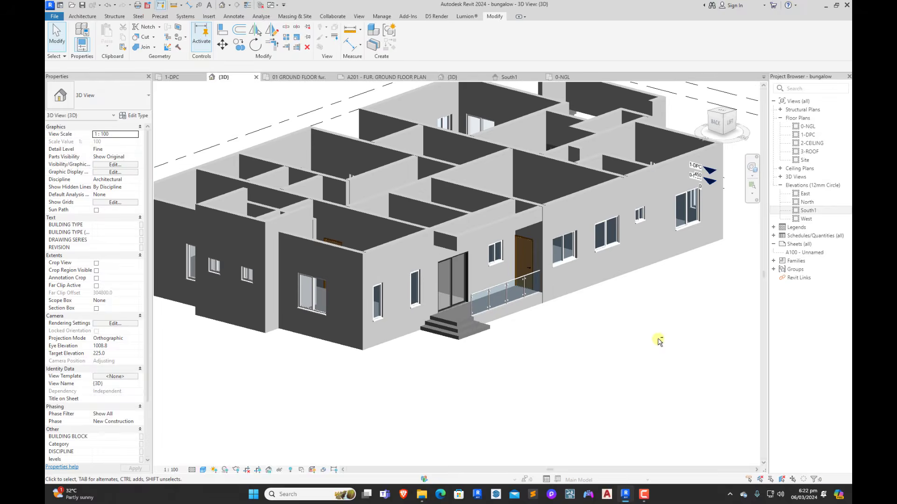
# Step: Inspect the bungalow's exterior walls, entrance and side veranda from all sides in 3D
pyautogui.scroll(2, 425, 319)
pyautogui.keyDown('shift'); pyautogui.moveTo(422, 348); pyautogui.dragTo(701, 357, button='middle'); pyautogui.keyUp('shift')
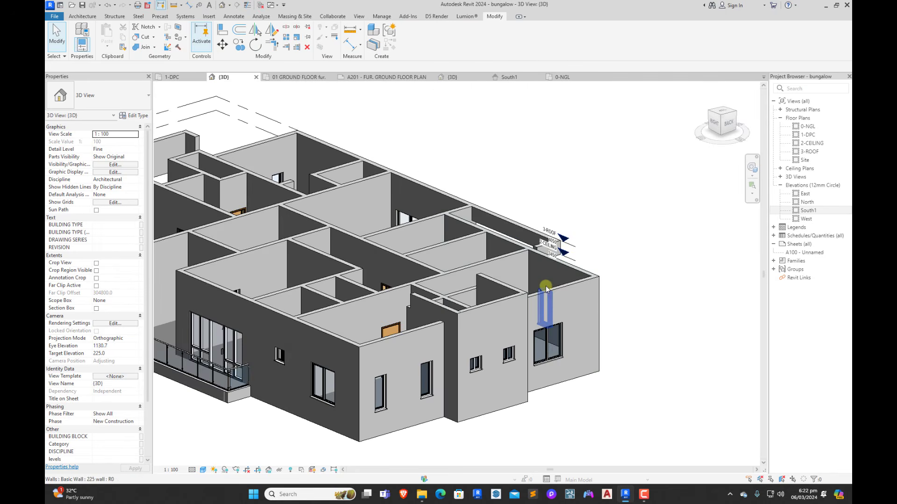
pyautogui.scroll(-2, 546, 290)
pyautogui.keyDown('shift'); pyautogui.moveTo(261, 353); pyautogui.dragTo(386, 349, button='middle'); pyautogui.keyUp('shift')
pyautogui.keyDown('shift'); pyautogui.moveTo(448, 369); pyautogui.dragTo(616, 393, button='middle'); pyautogui.keyUp('shift')
pyautogui.scroll(-2, 568, 338)
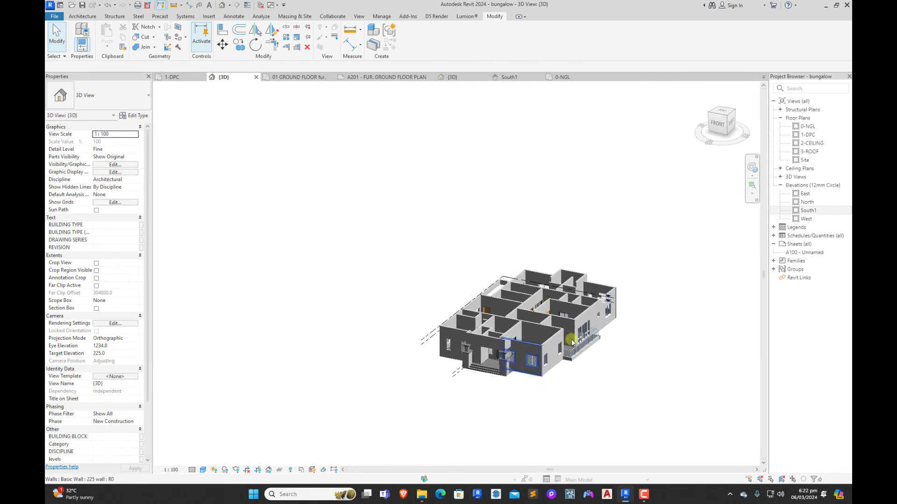
pyautogui.scroll(3, 602, 336)
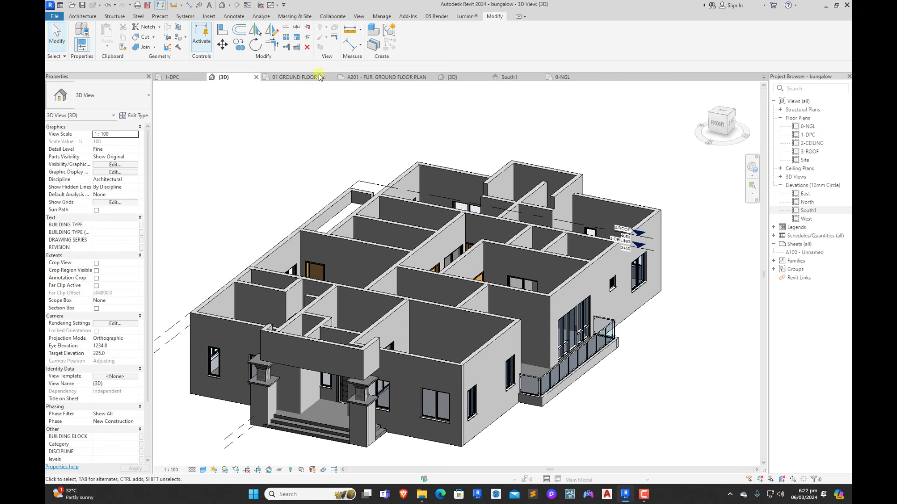
# Step: In the 1-DPC floor plan, draw a three-sided chain of 225 walls just outside the east veranda, with the lower leg about 2300 mm long
pyautogui.click(172, 77)
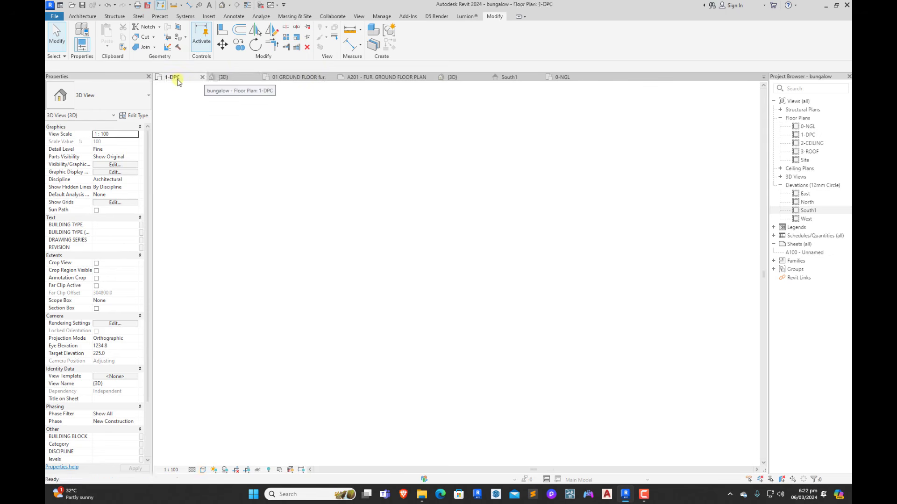
pyautogui.scroll(-3, 548, 285)
pyautogui.scroll(4, 548, 285)
pyautogui.scroll(1, 407, 195)
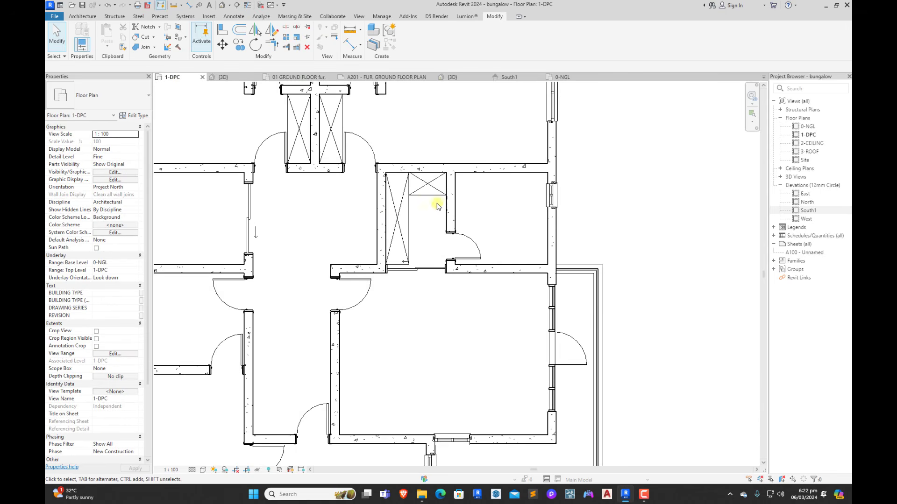
pyautogui.scroll(-1, 437, 232)
pyautogui.click(468, 239)
pyautogui.press('c')
pyautogui.press('s')
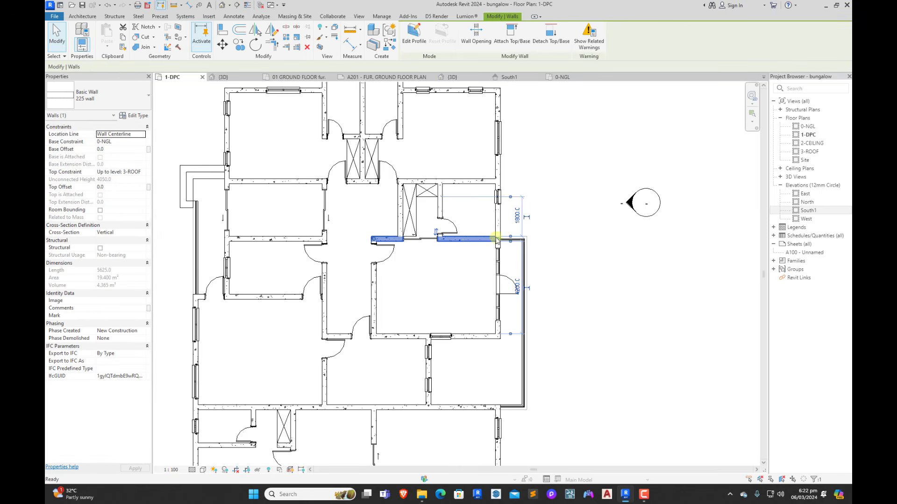
pyautogui.click(590, 239)
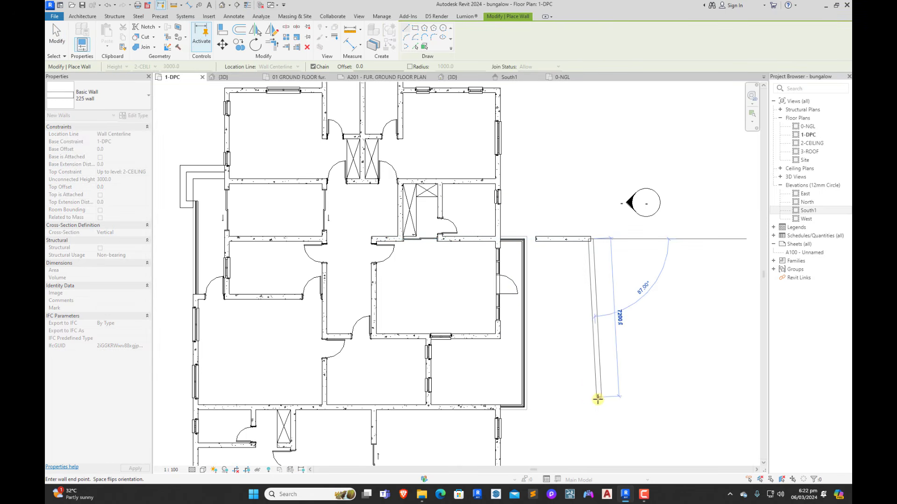
pyautogui.click(590, 406)
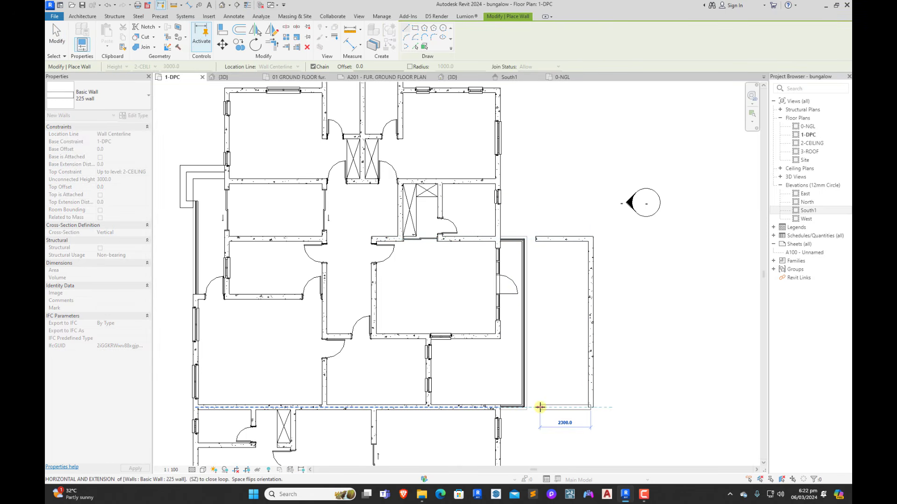
pyautogui.click(540, 408)
pyautogui.press('Escape')
pyautogui.press('Escape')
pyautogui.scroll(-2, 517, 243)
# Step: In the 3D view, set the three new walls' base constraint to 2-CEILING, top constraint to 3-ROOF and top offset to 600
pyautogui.click(233, 79)
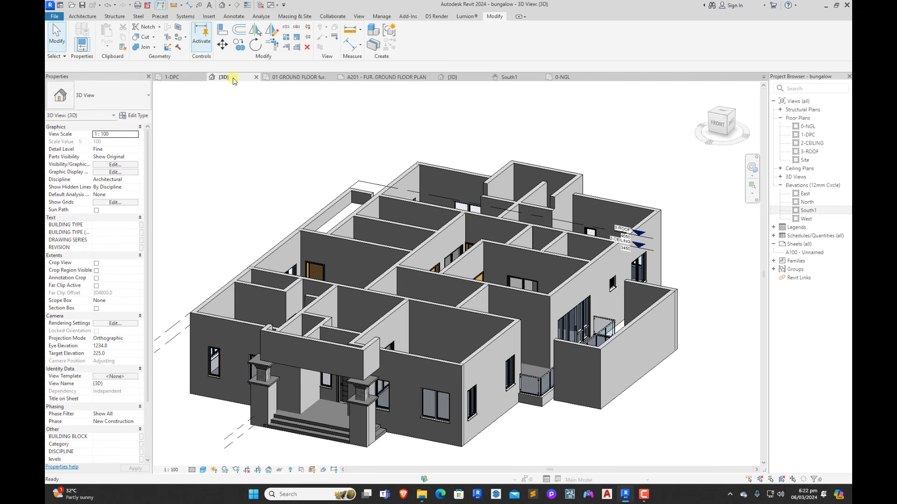
pyautogui.scroll(-3, 438, 265)
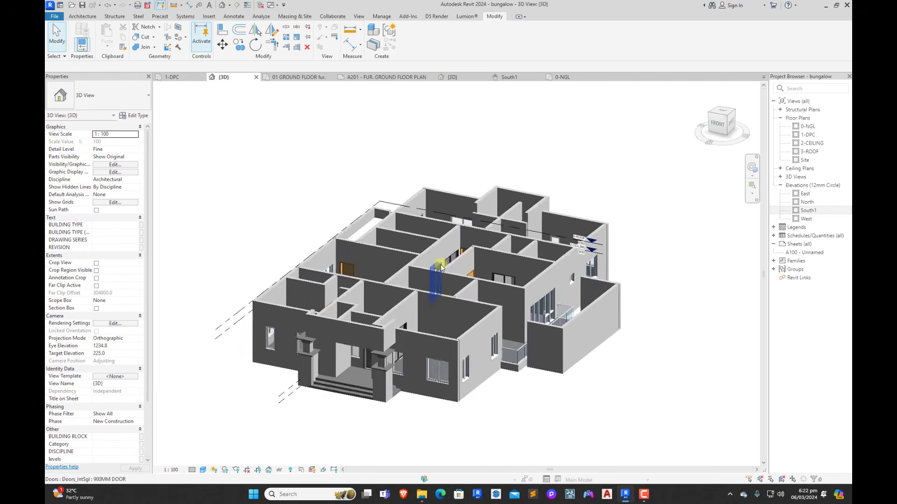
pyautogui.press('Tab')
pyautogui.click(541, 322)
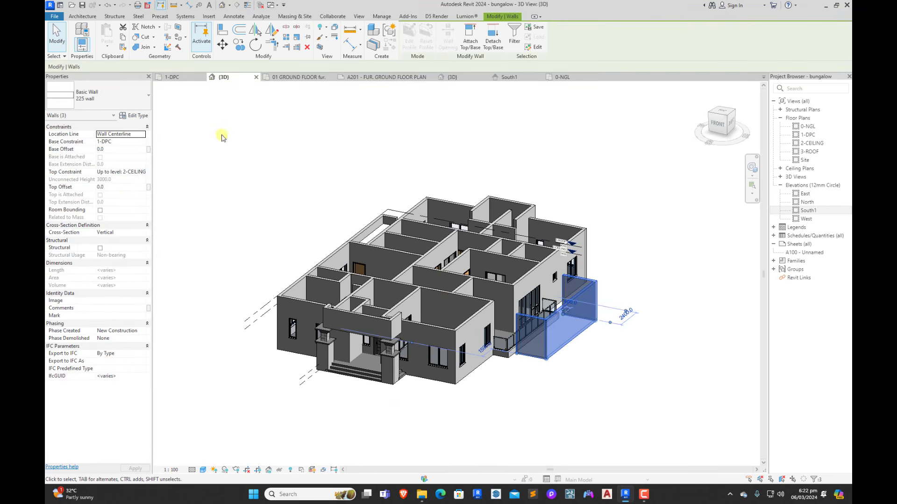
pyautogui.click(143, 142)
pyautogui.click(144, 173)
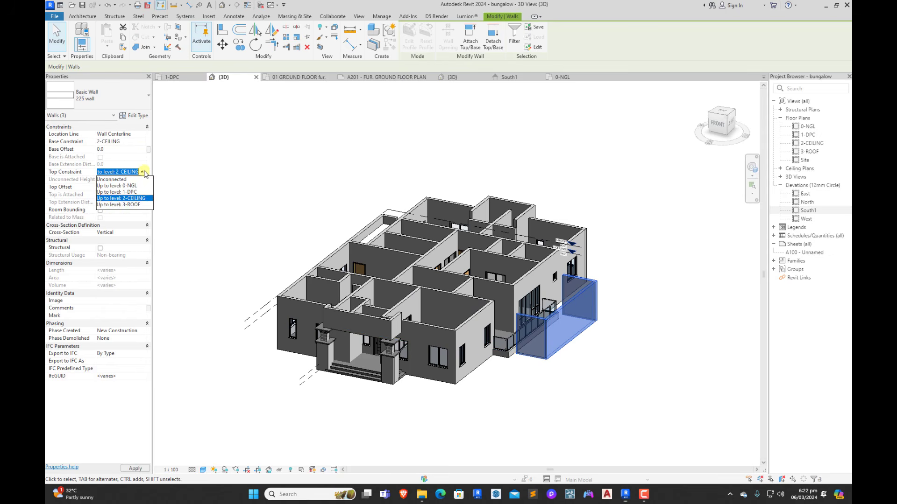
pyautogui.click(125, 205)
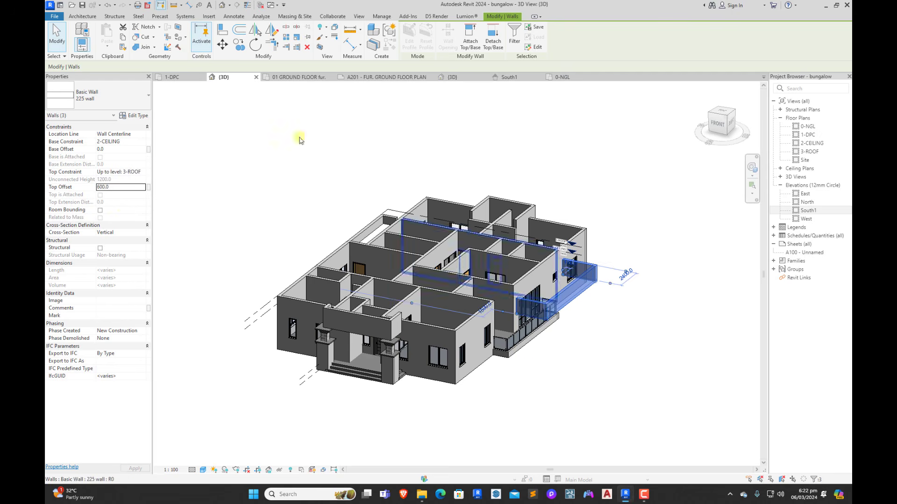
# Step: Align the short raised walls' ends with the house's side wall face, and the long raised wall with the veranda base's outer face
pyautogui.click(222, 30)
pyautogui.scroll(2, 427, 314)
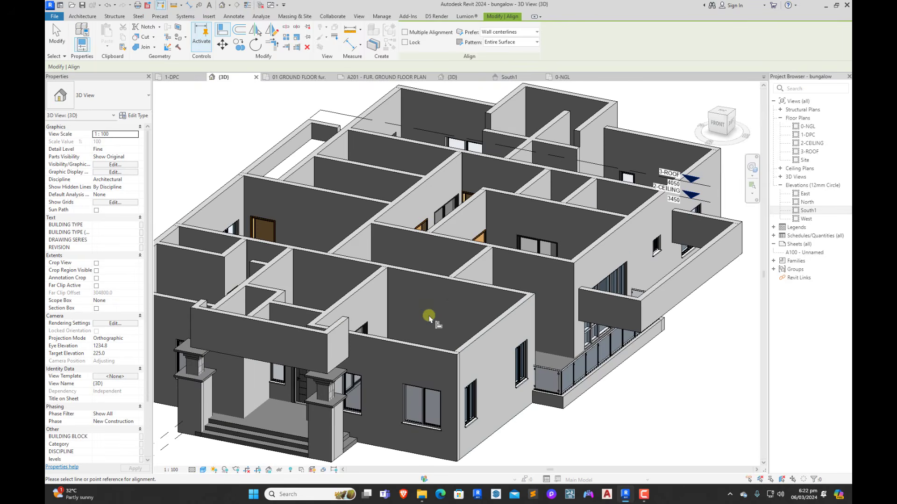
pyautogui.scroll(-2, 566, 363)
pyautogui.scroll(3, 400, 374)
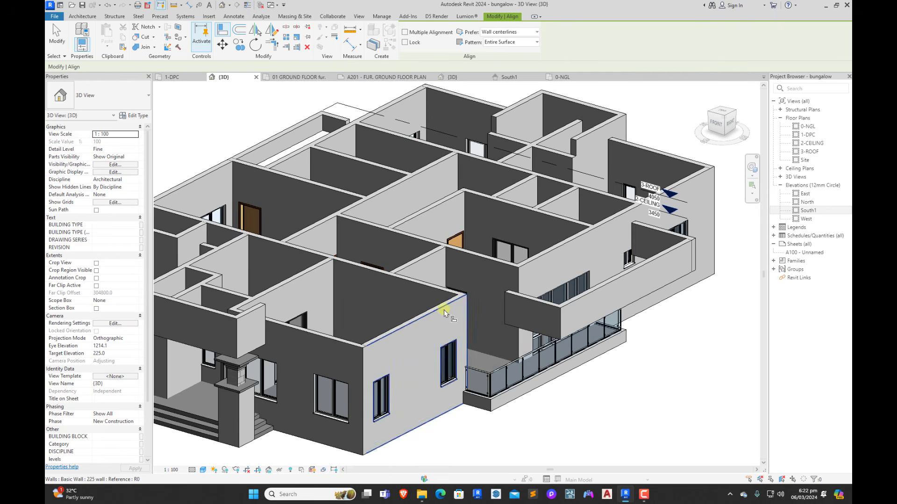
pyautogui.click(443, 313)
pyautogui.click(508, 299)
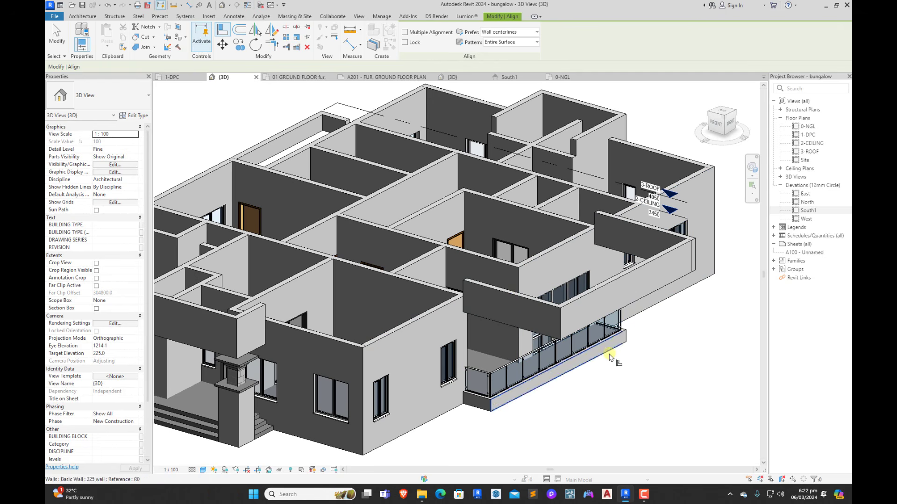
pyautogui.click(619, 339)
pyautogui.click(643, 297)
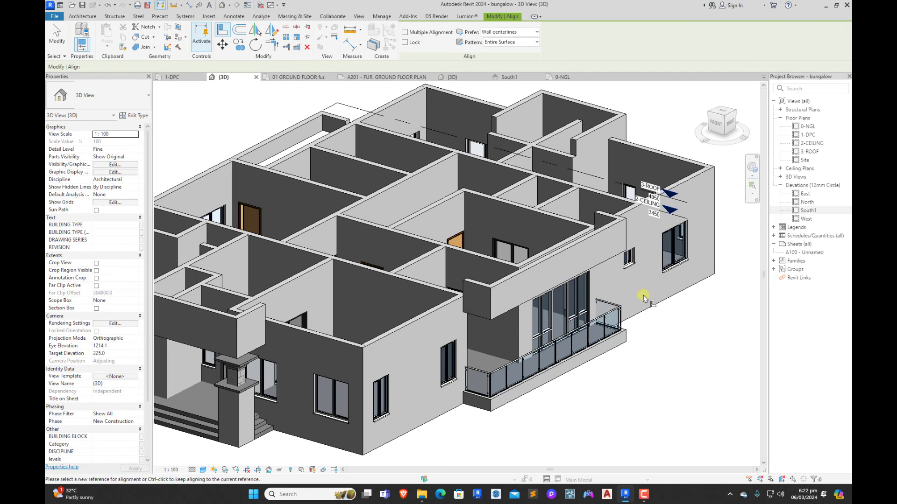
pyautogui.press('Escape')
pyautogui.press('Escape')
# Step: Examine the model with the raised veranda walls from several sides and from the top view
pyautogui.keyDown('shift'); pyautogui.moveTo(611, 393); pyautogui.dragTo(652, 389, button='middle'); pyautogui.keyUp('shift')
pyautogui.scroll(-2, 636, 337)
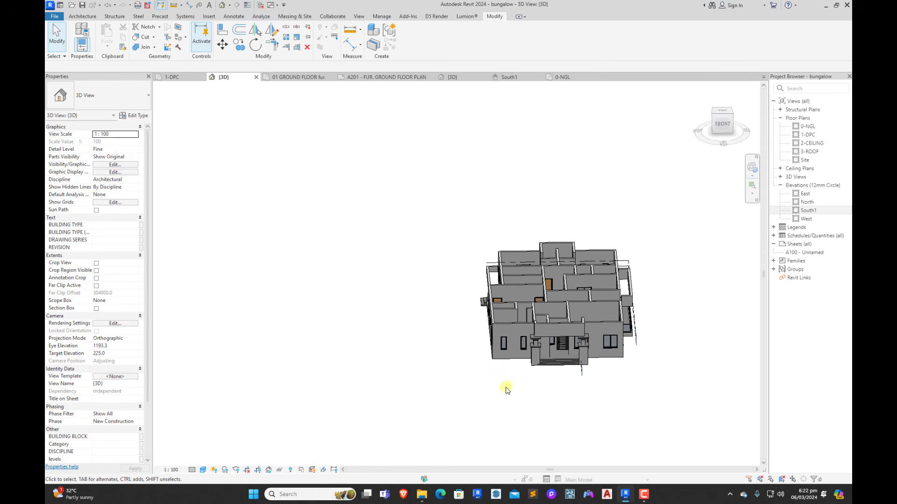
pyautogui.keyDown('shift'); pyautogui.moveTo(508, 390); pyautogui.dragTo(644, 281, button='middle'); pyautogui.keyUp('shift')
pyautogui.scroll(4, 442, 375)
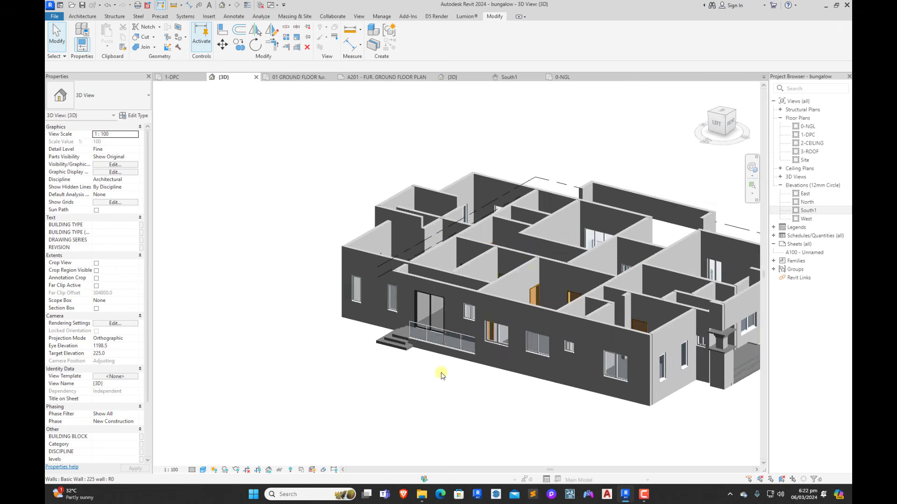
pyautogui.scroll(-2, 441, 374)
pyautogui.scroll(2, 495, 325)
pyautogui.scroll(-2, 518, 301)
pyautogui.keyDown('shift'); pyautogui.moveTo(609, 409); pyautogui.dragTo(698, 411, button='middle'); pyautogui.keyUp('shift')
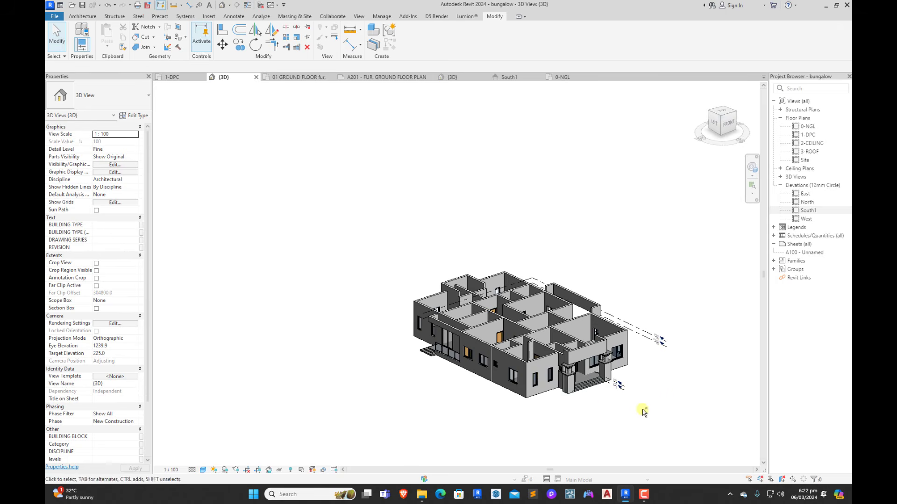
pyautogui.scroll(2, 545, 374)
pyautogui.keyDown('shift'); pyautogui.moveTo(527, 382); pyautogui.dragTo(488, 388, button='middle'); pyautogui.keyUp('shift')
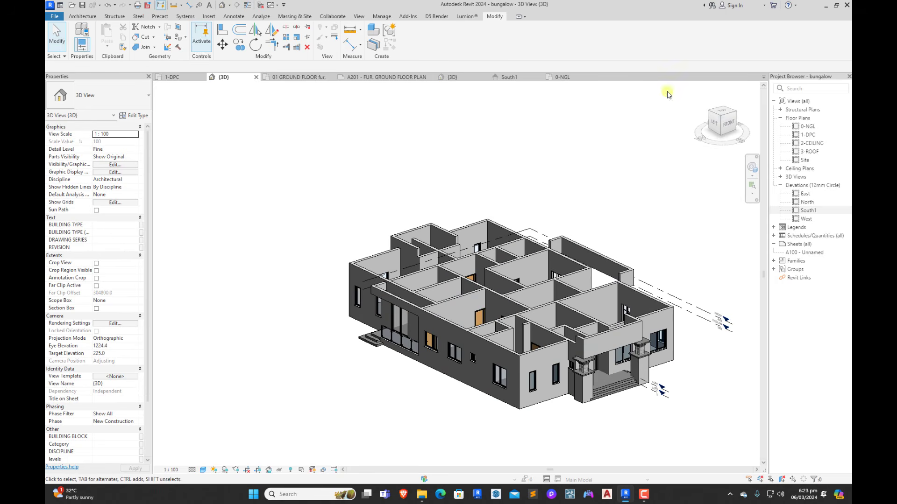
pyautogui.click(723, 114)
pyautogui.click(723, 115)
pyautogui.scroll(5, 466, 131)
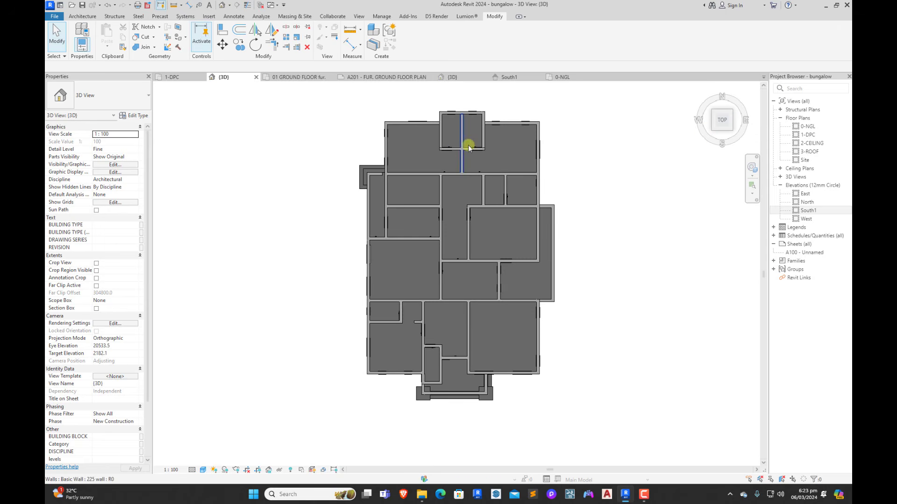
# Step: From the 1-DPC floor plan, start an in-place model in the Casework category, keeping the suggested name
pyautogui.click(186, 77)
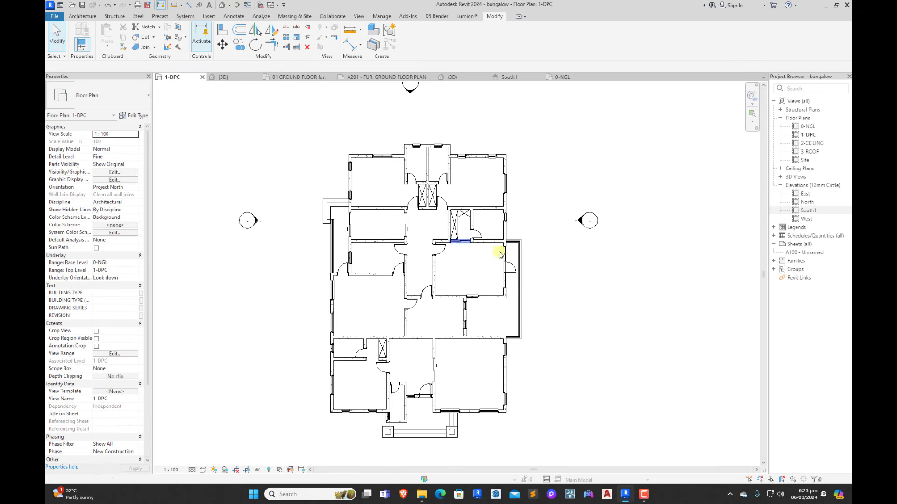
pyautogui.scroll(-3, 435, 248)
pyautogui.click(81, 17)
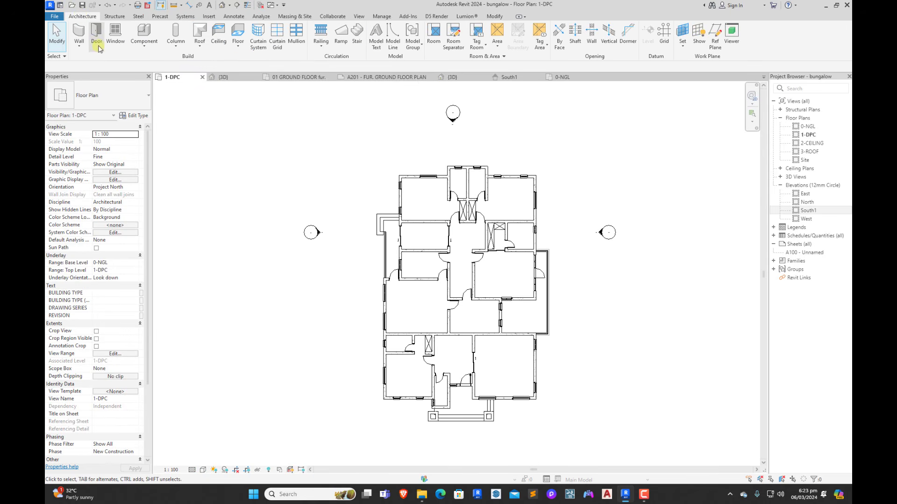
pyautogui.click(146, 50)
pyautogui.click(165, 80)
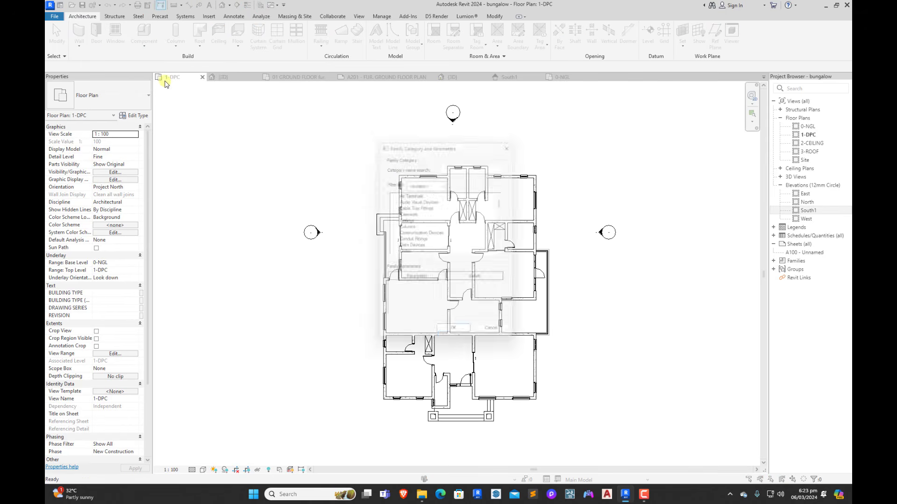
pyautogui.doubleClick(407, 214)
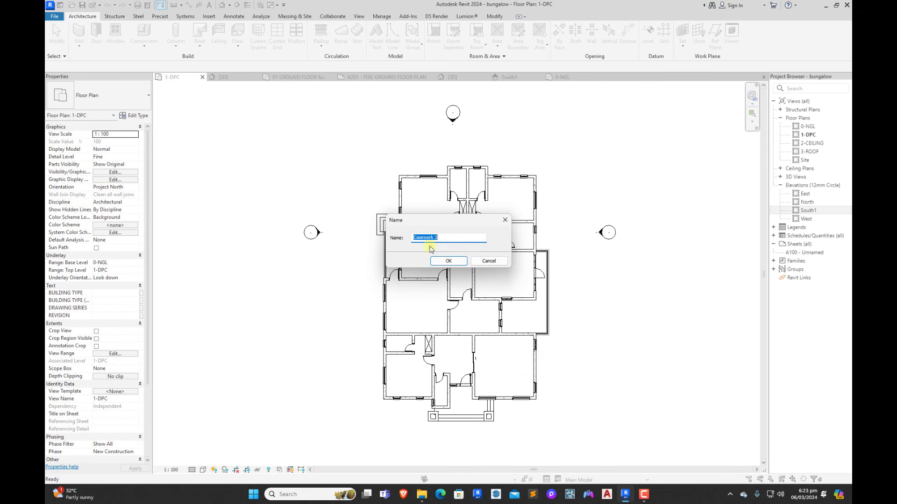
pyautogui.click(450, 262)
# Step: Start a sweep and sketch its path from the northeast house corner down the east outer wall face and across the front to the southwest corner
pyautogui.click(172, 35)
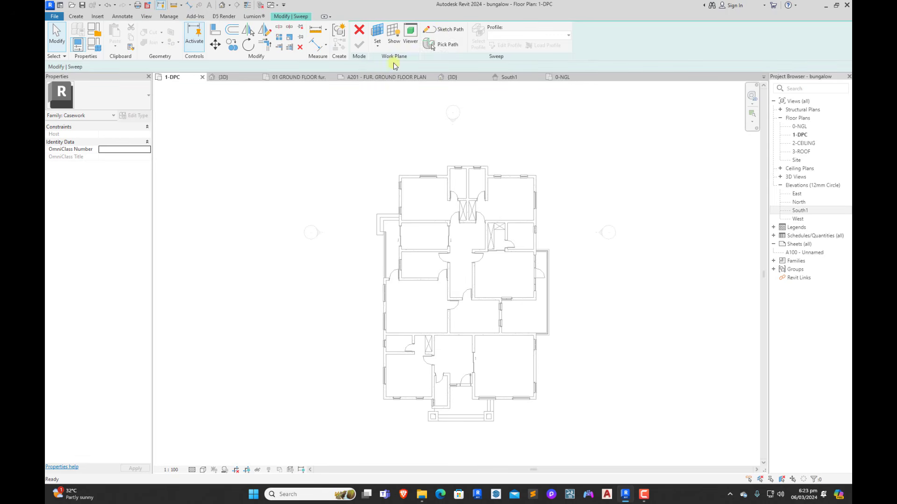
pyautogui.click(443, 31)
pyautogui.scroll(3, 525, 336)
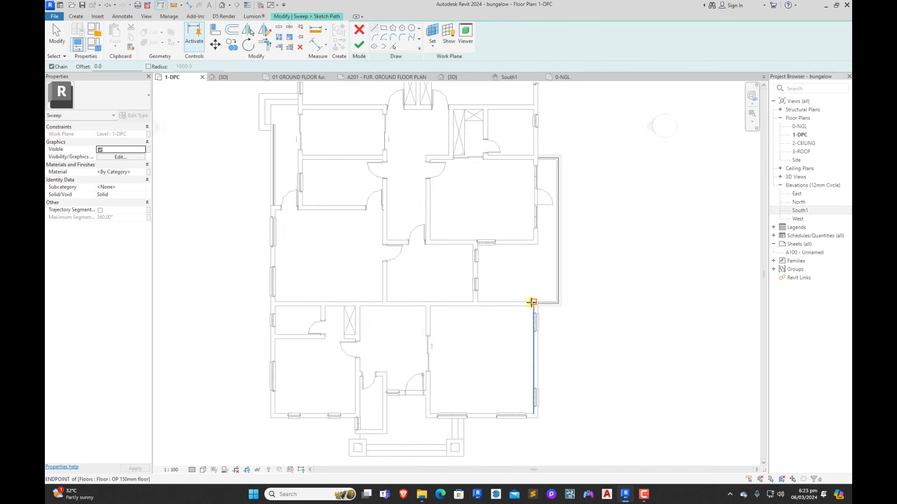
pyautogui.scroll(-2, 537, 160)
pyautogui.scroll(2, 533, 135)
pyautogui.click(533, 135)
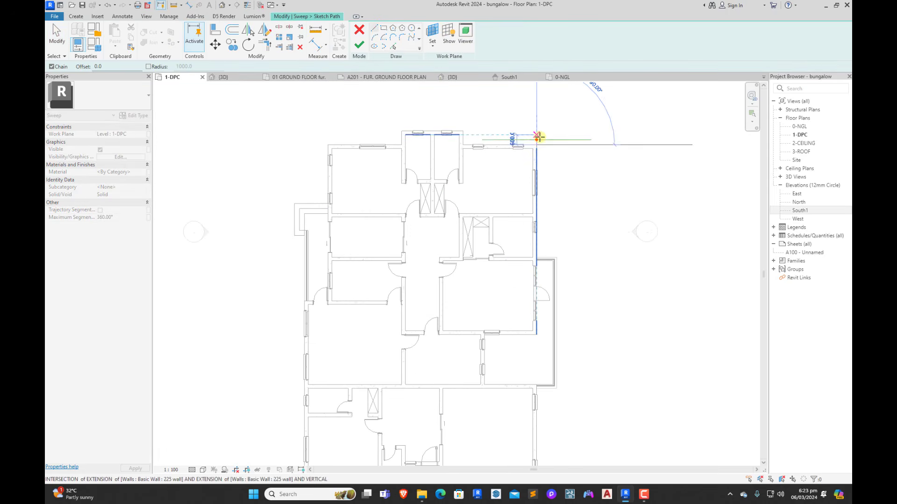
pyautogui.scroll(-2, 537, 187)
pyautogui.scroll(3, 539, 299)
pyautogui.scroll(1, 538, 309)
pyautogui.click(539, 310)
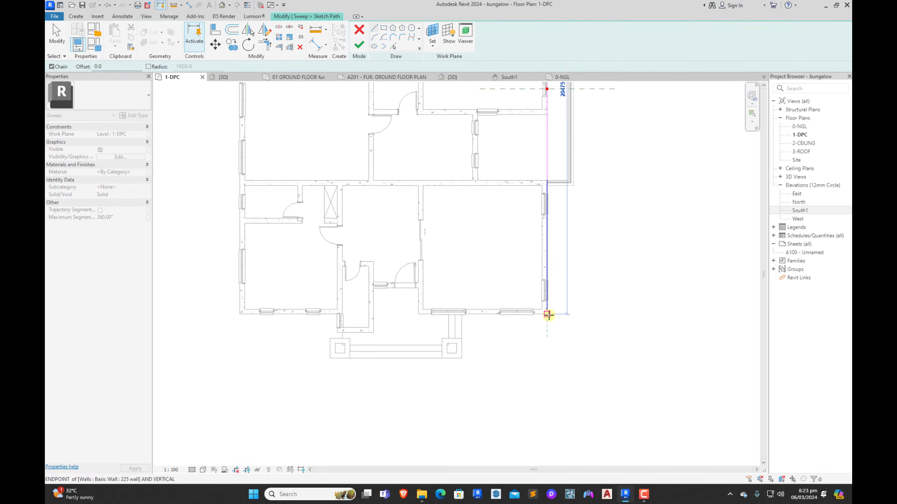
pyautogui.click(240, 312)
# Step: Continue the sweep path up the west side, step in to the wall at the side porch, and run 4125 mm up to the northwest corner
pyautogui.scroll(-2, 475, 416)
pyautogui.scroll(3, 401, 280)
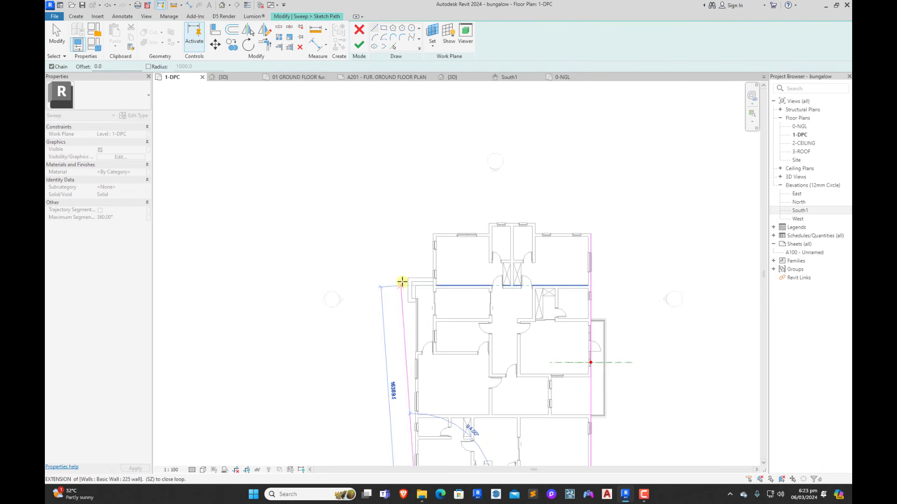
pyautogui.click(420, 290)
pyautogui.scroll(2, 455, 291)
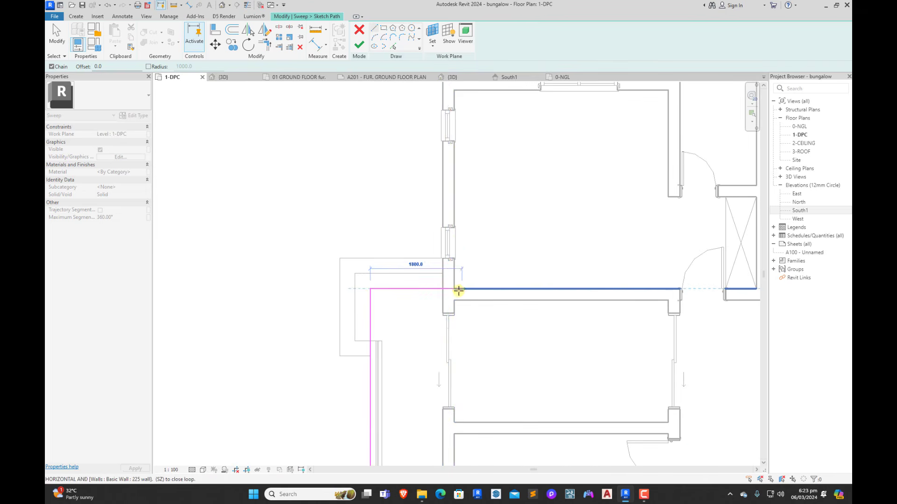
pyautogui.click(453, 289)
pyautogui.scroll(-2, 447, 299)
pyautogui.scroll(2, 442, 210)
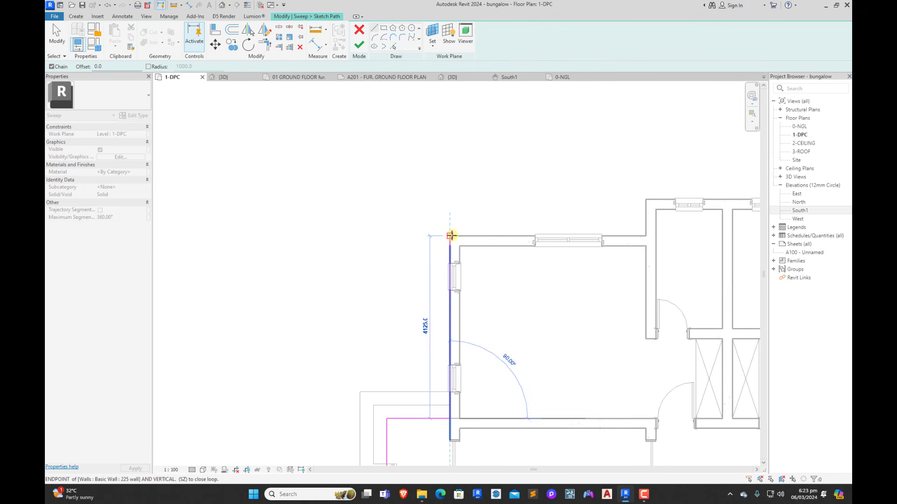
pyautogui.click(450, 236)
# Step: Close the sweep path along the rear wall line back to the northeast corner and finish the path sketch
pyautogui.scroll(-2, 370, 256)
pyautogui.scroll(1, 701, 247)
pyautogui.moveTo(701, 247); pyautogui.dragTo(657, 245, button='middle')
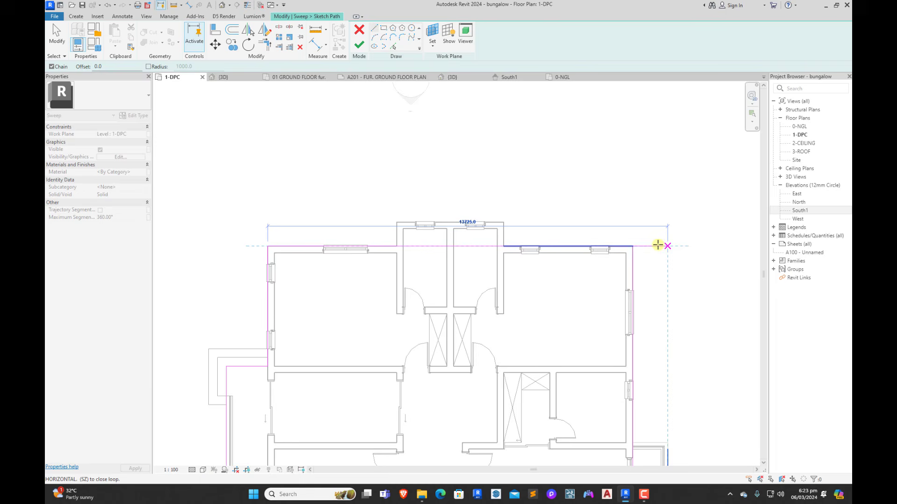
pyautogui.click(633, 245)
pyautogui.click(360, 47)
pyautogui.scroll(-4, 538, 208)
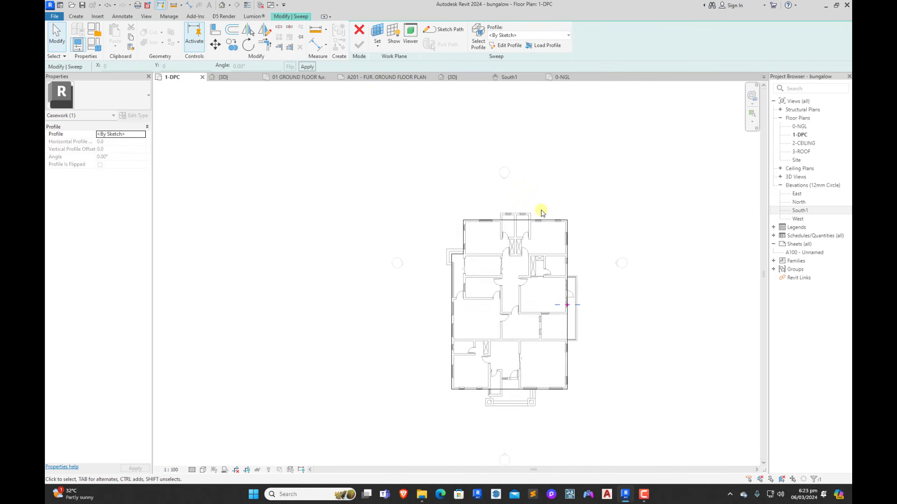
# Step: In the 3D view seen from the front, sketch the sweep's profile as a 600 x 300 mm rectangle projecting outward from the wall's top corner
pyautogui.click(231, 79)
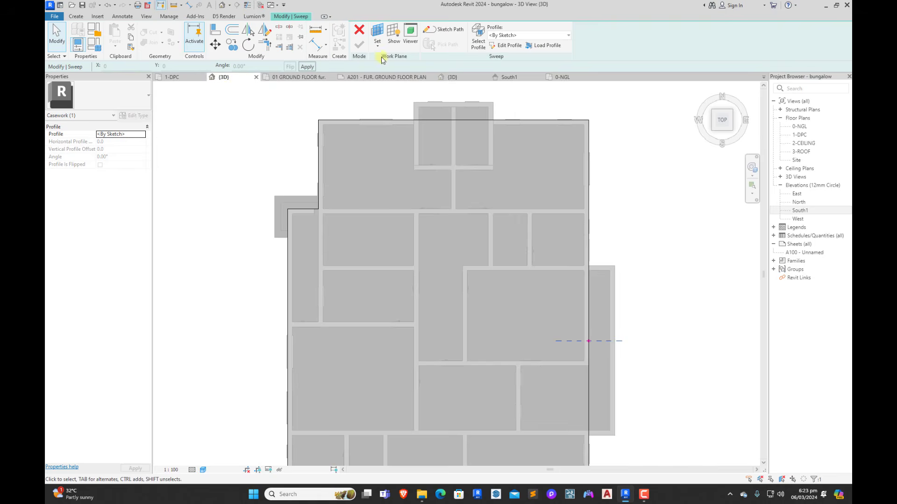
pyautogui.click(722, 133)
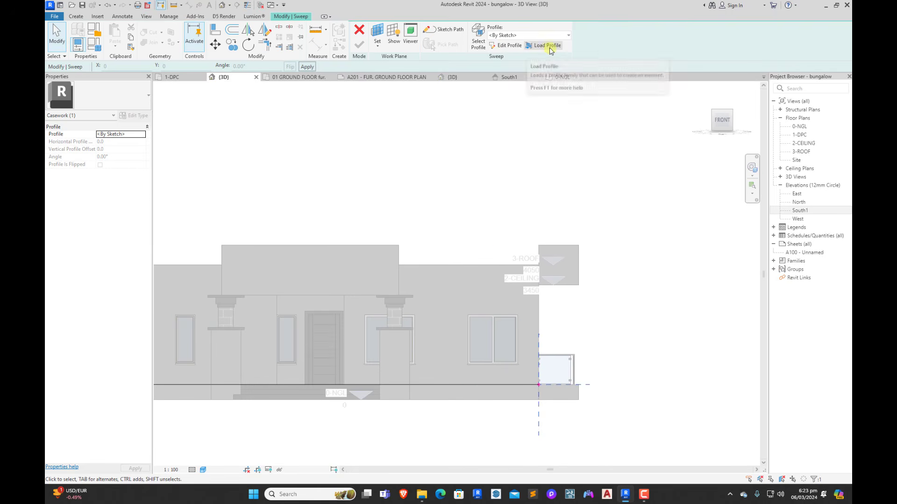
pyautogui.click(506, 45)
pyautogui.scroll(3, 517, 252)
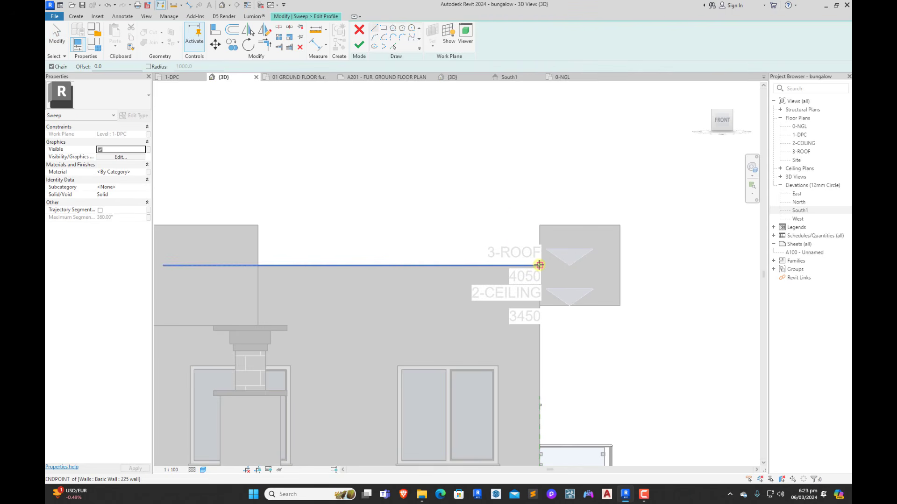
pyautogui.click(539, 265)
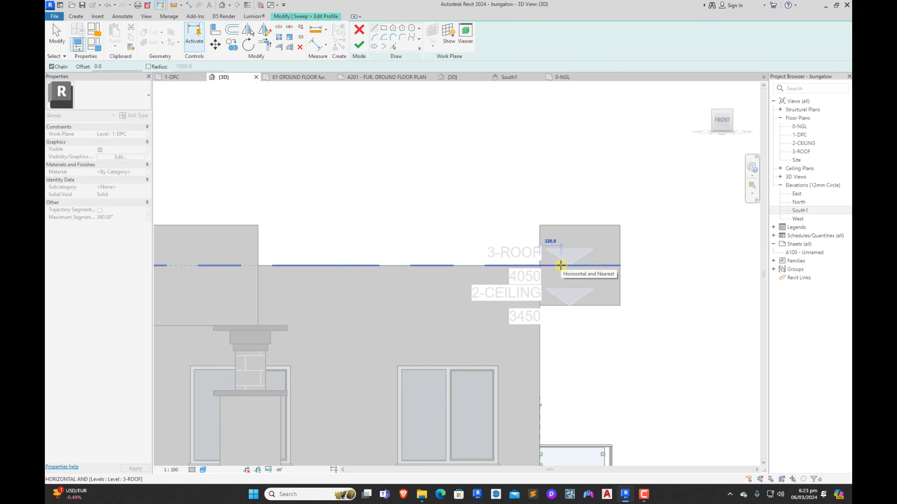
pyautogui.write('600')
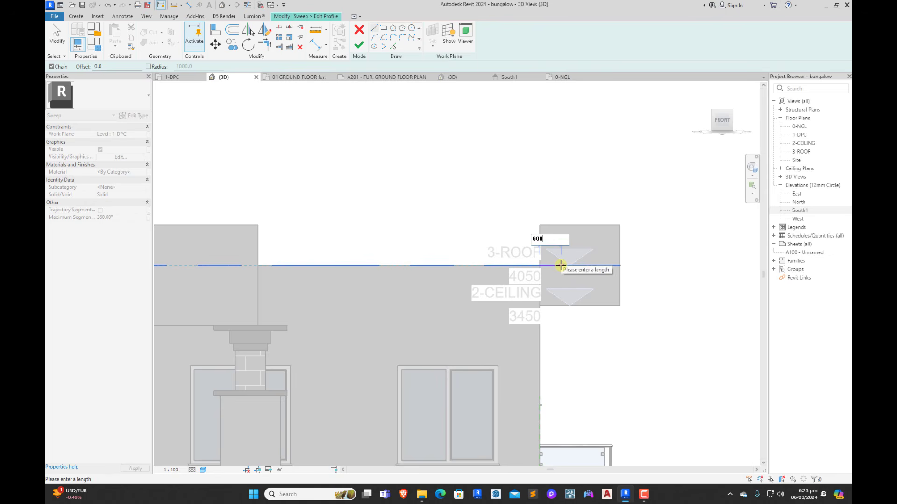
pyautogui.press('Return')
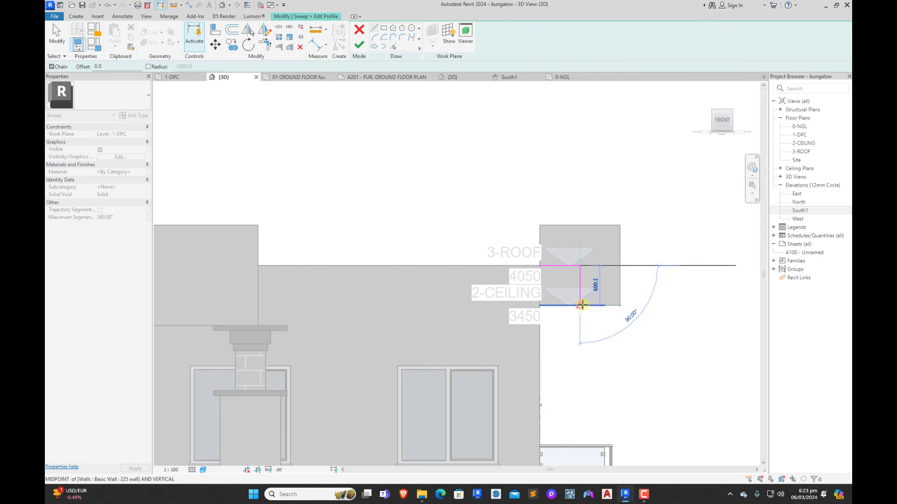
pyautogui.click(581, 305)
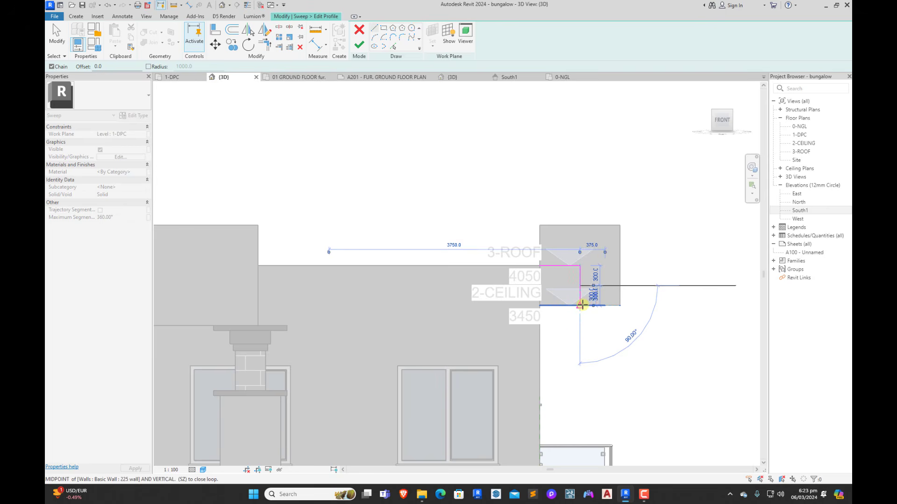
pyautogui.click(540, 287)
pyautogui.click(540, 265)
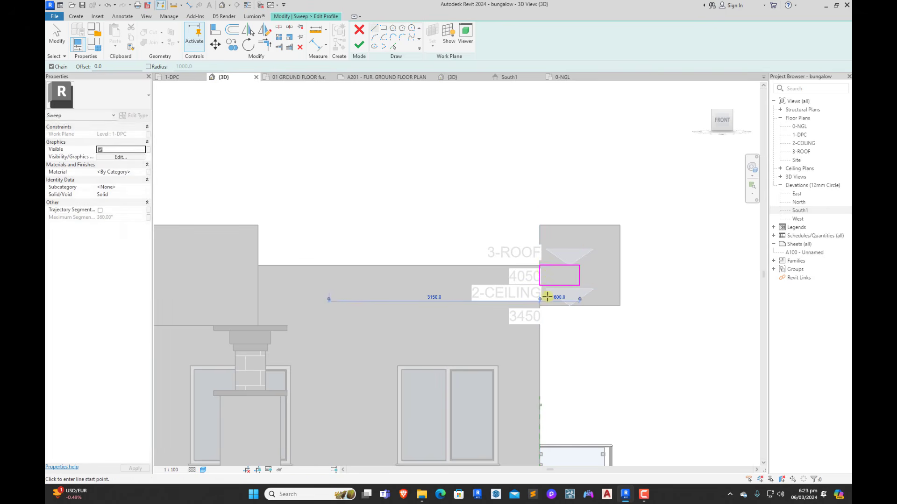
pyautogui.press('Escape')
# Step: Add offset copies inside the profile: two horizontal lines at 100 mm spacing, and vertical lines 400 mm and 500 mm from the wall edge
pyautogui.scroll(2, 545, 280)
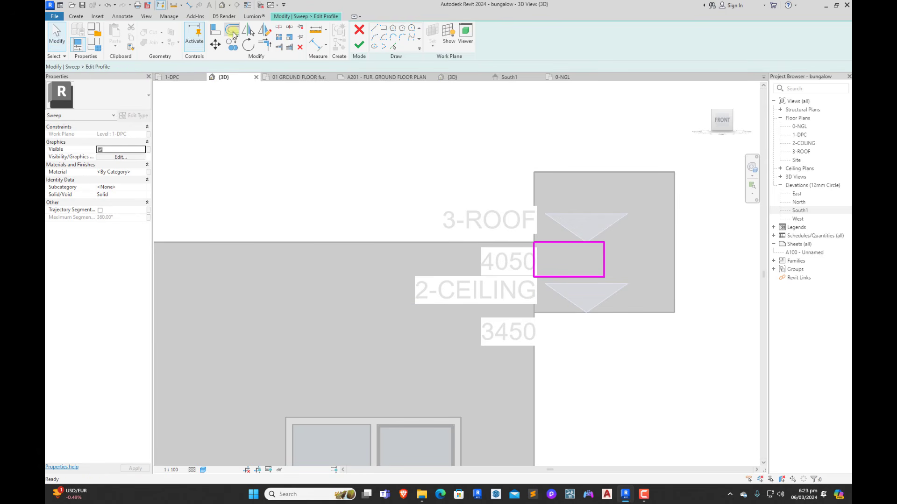
pyautogui.click(232, 32)
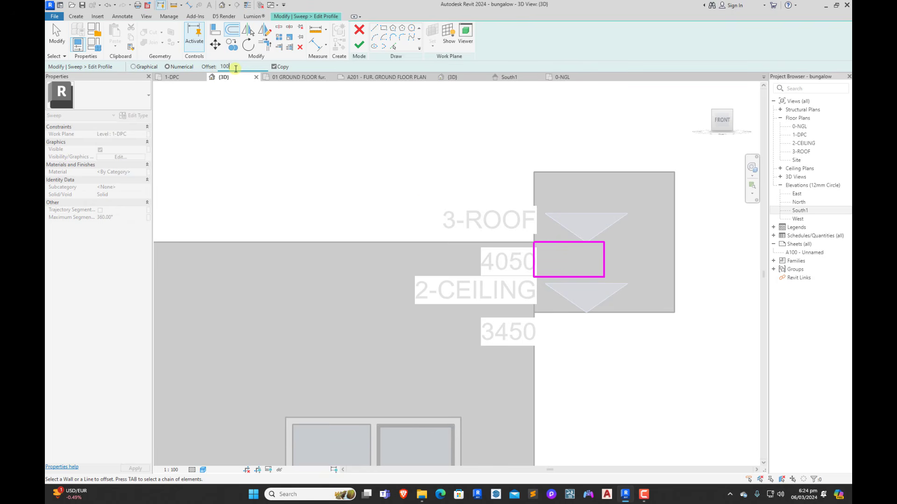
pyautogui.click(578, 278)
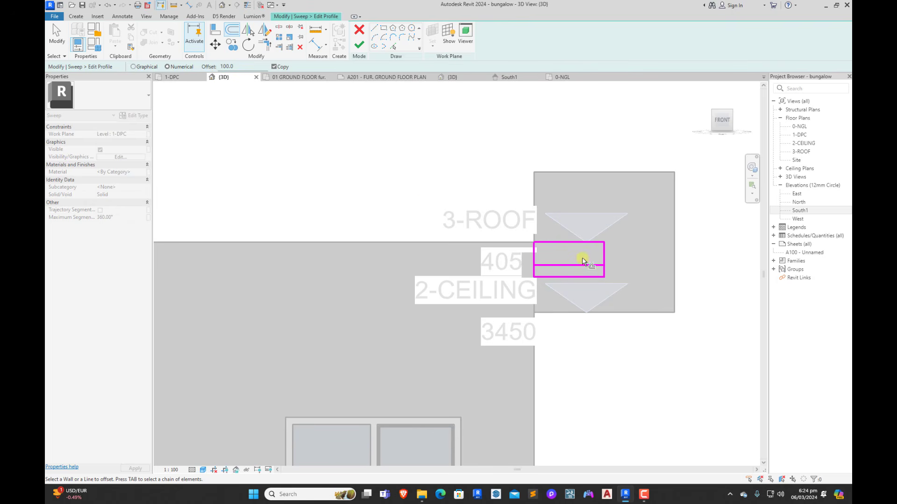
pyautogui.click(584, 265)
pyautogui.scroll(3, 539, 264)
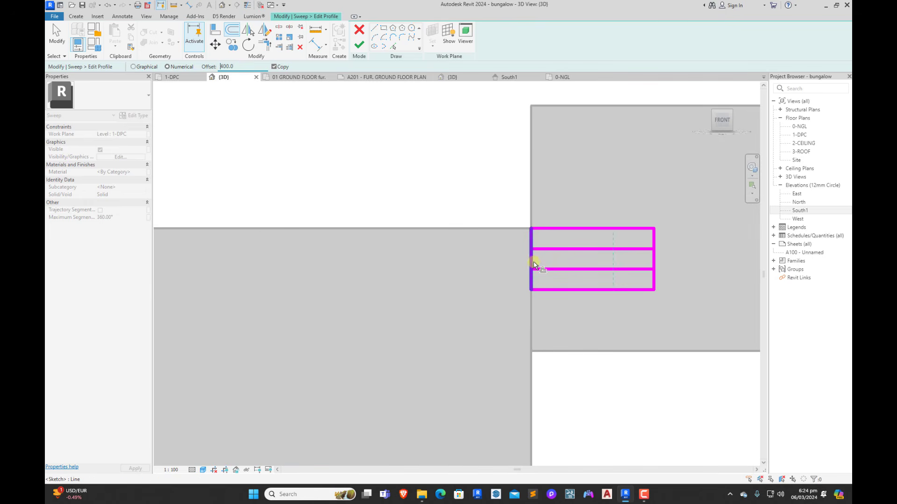
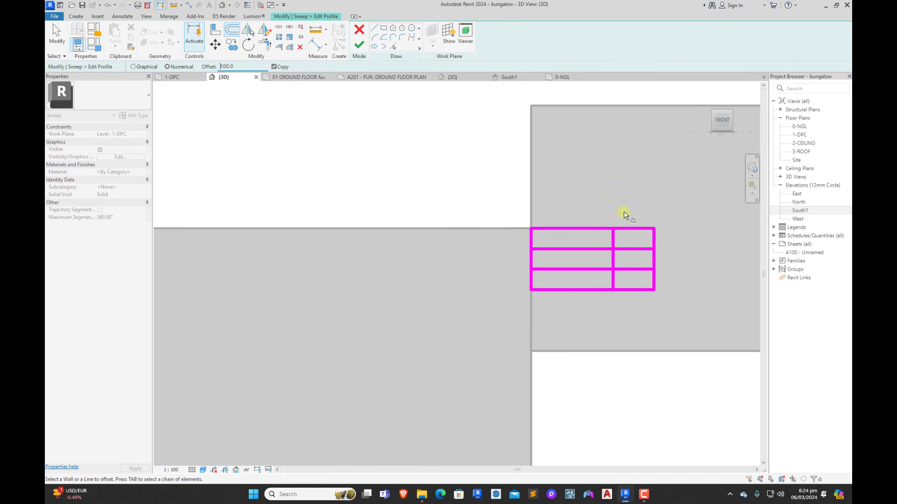
pyautogui.click(614, 259)
# Step: Trim the profile's outer edge to the upper inner horizontal and the 500 mm vertical to the lower inner horizontal, unjoining conflicting elements
pyautogui.click(265, 45)
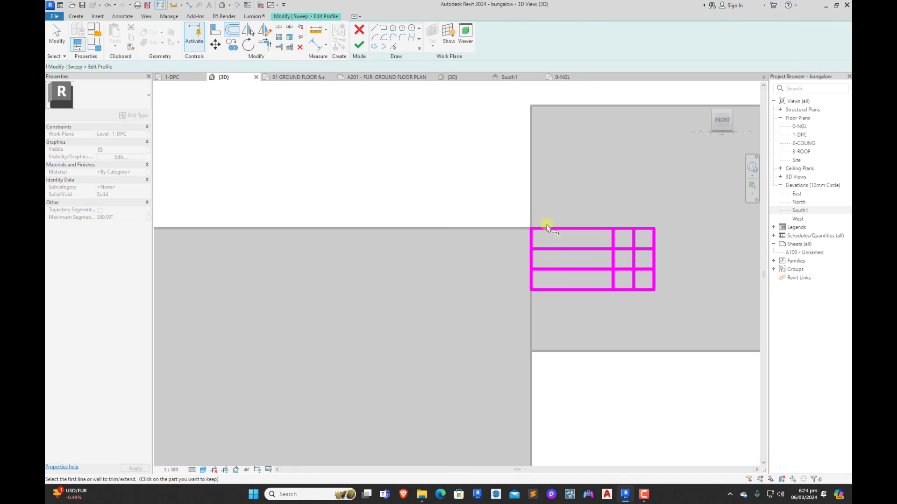
pyautogui.scroll(2, 647, 252)
pyautogui.click(658, 238)
pyautogui.click(645, 247)
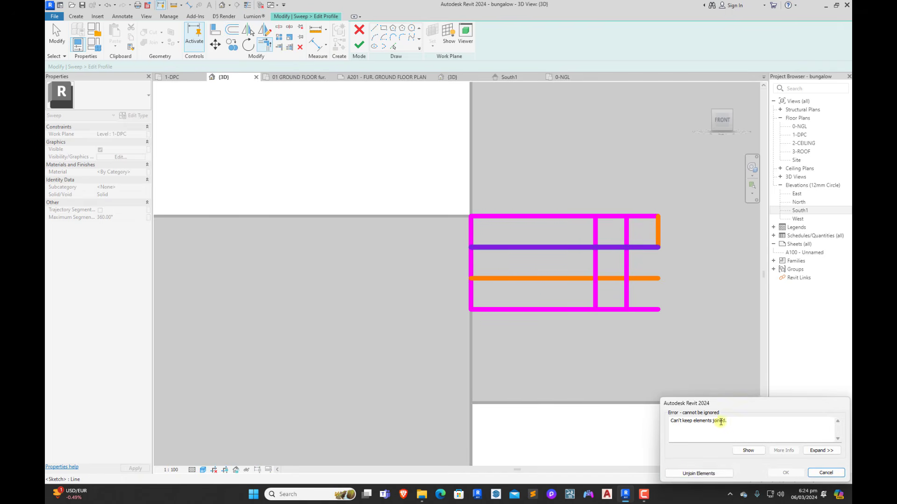
pyautogui.click(698, 474)
pyautogui.click(627, 264)
pyautogui.click(616, 278)
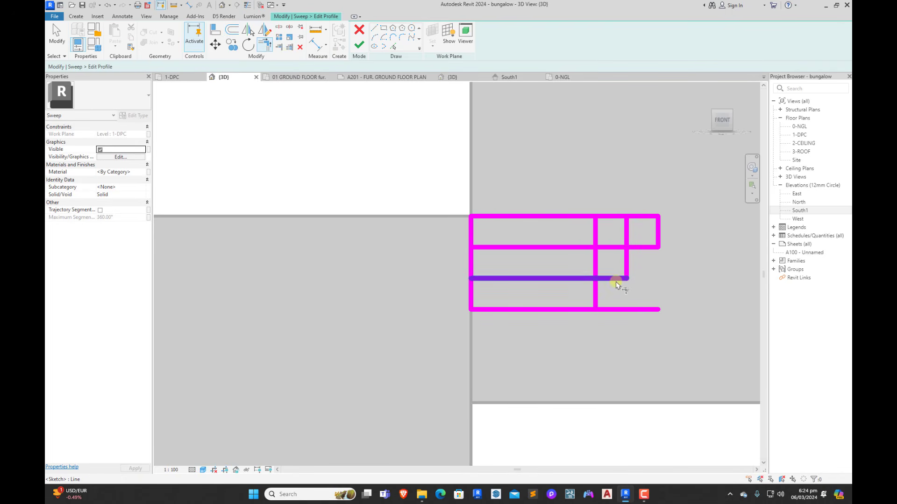
# Step: Trim the bottom edge to the 400 mm vertical and cut the remaining inner overlaps to leave a three-tier stepped profile outline
pyautogui.click(580, 309)
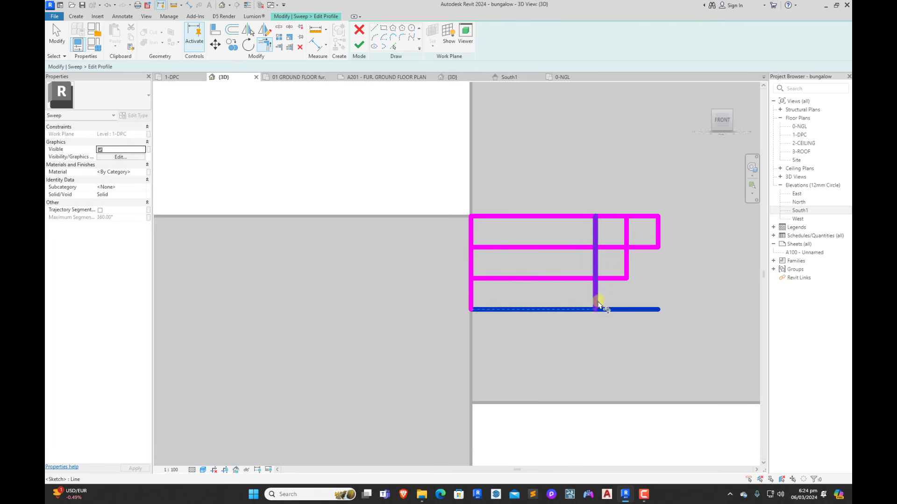
pyautogui.click(596, 301)
pyautogui.click(595, 295)
pyautogui.click(620, 279)
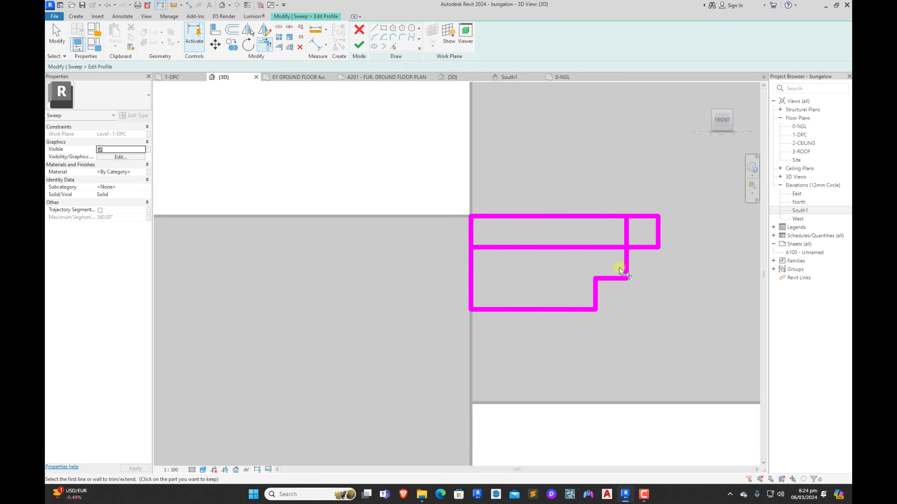
pyautogui.click(639, 248)
pyautogui.click(627, 264)
pyautogui.scroll(-3, 624, 262)
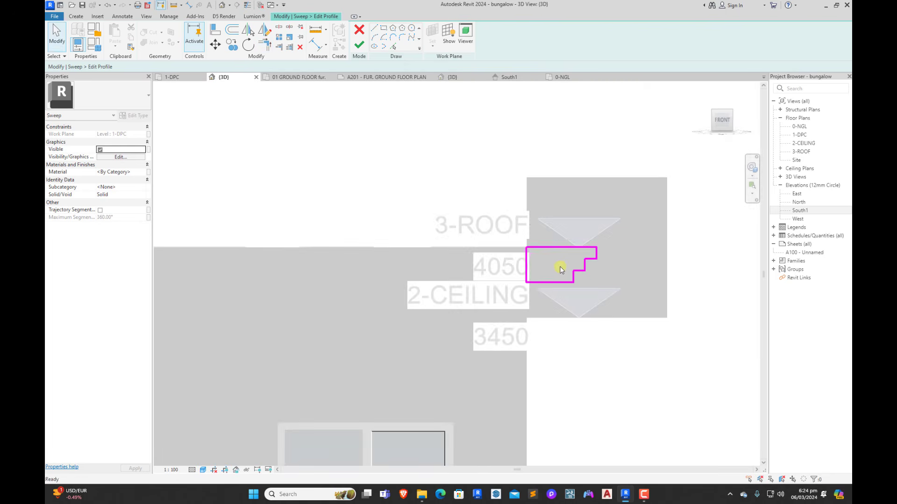
pyautogui.press('Escape')
# Step: Finish the profile and the sweep, check the stepped band around the house in 3D, and finish the in-place model
pyautogui.click(358, 46)
pyautogui.click(359, 45)
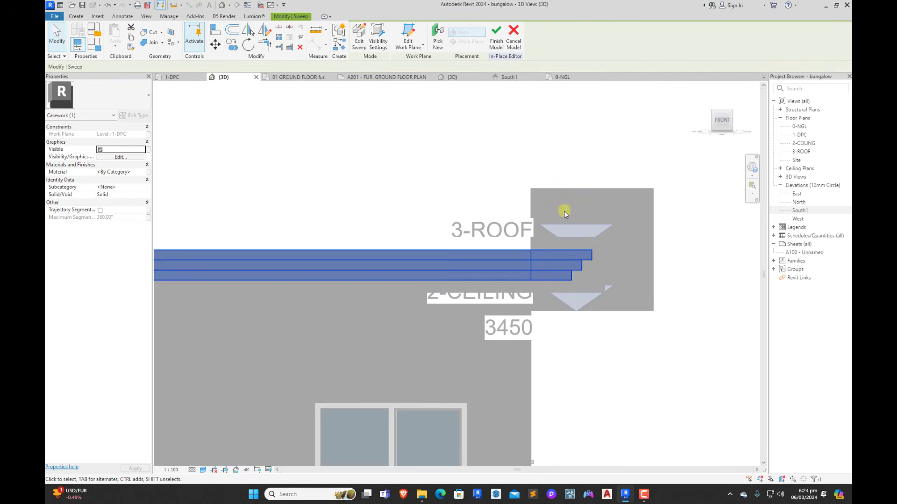
pyautogui.scroll(-6, 615, 229)
pyautogui.click(643, 240)
pyautogui.keyDown('shift'); pyautogui.moveTo(568, 174); pyautogui.dragTo(552, 313, button='middle'); pyautogui.keyUp('shift')
pyautogui.keyDown('shift'); pyautogui.moveTo(445, 324); pyautogui.dragTo(520, 382, button='middle'); pyautogui.keyUp('shift')
pyautogui.scroll(5, 590, 308)
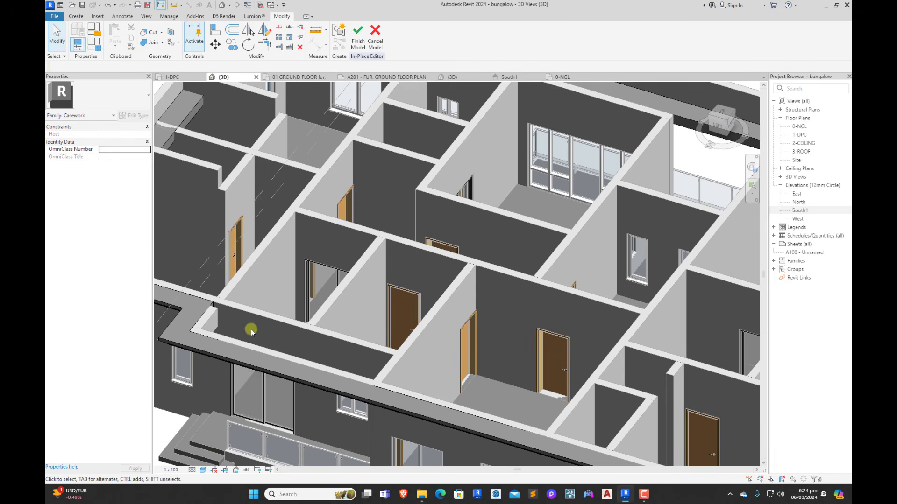
pyautogui.scroll(-3, 476, 270)
pyautogui.click(357, 35)
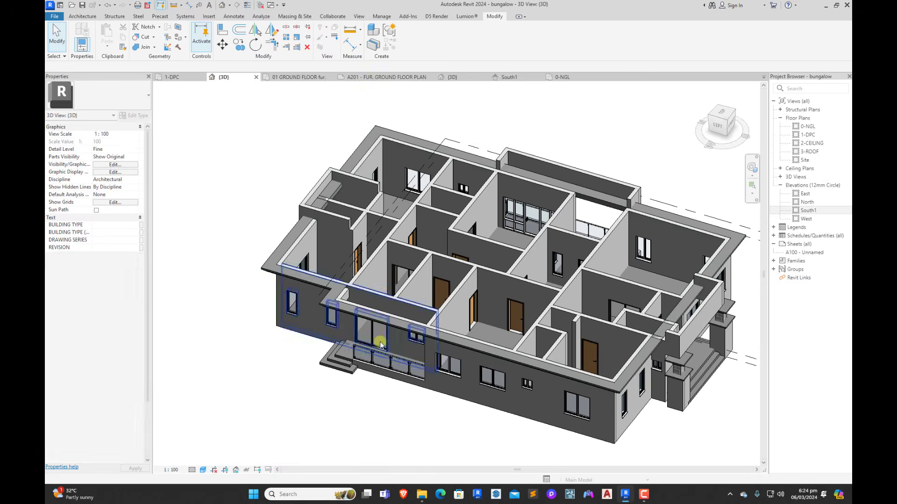
pyautogui.scroll(5, 327, 253)
pyautogui.click(219, 29)
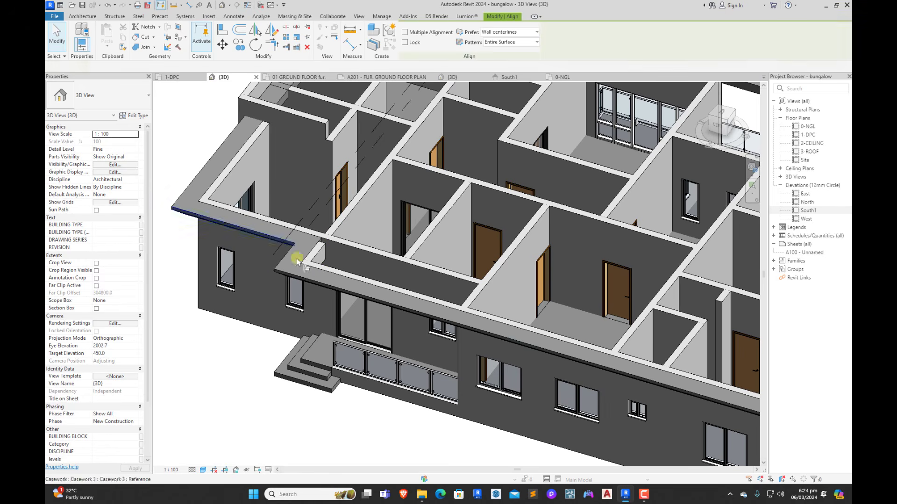
pyautogui.scroll(4, 329, 206)
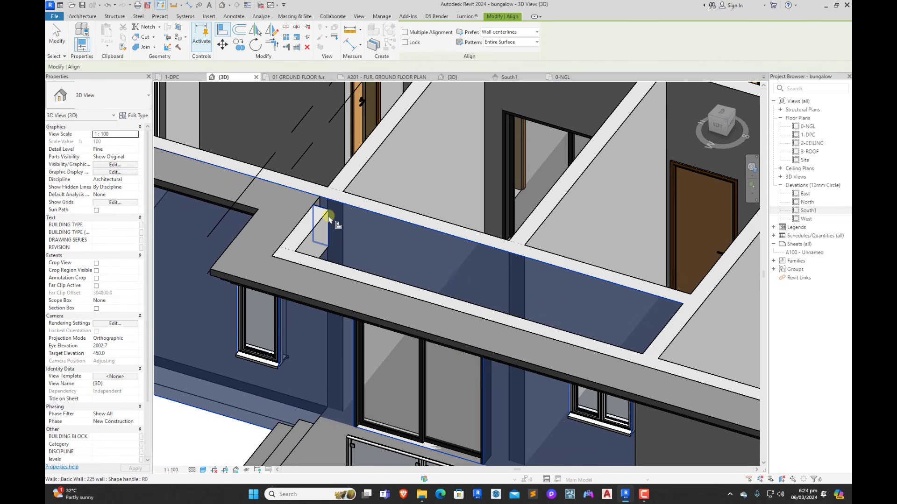
pyautogui.press('Escape')
pyautogui.scroll(-6, 364, 189)
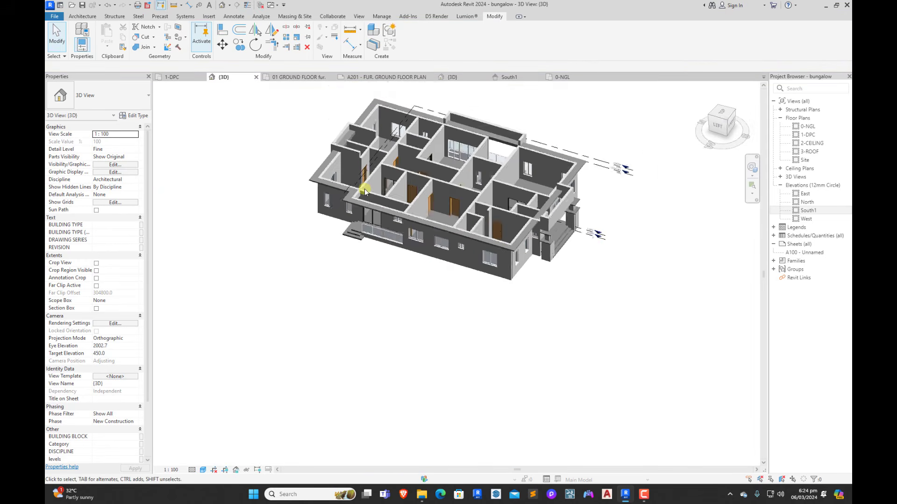
# Step: From the top of the 3D view at the front porch, start another in-place model in the Casework category, keeping the suggested name Casework 4
pyautogui.keyDown('shift'); pyautogui.moveTo(364, 188); pyautogui.dragTo(553, 235, button='middle'); pyautogui.keyUp('shift')
pyautogui.scroll(6, 553, 236)
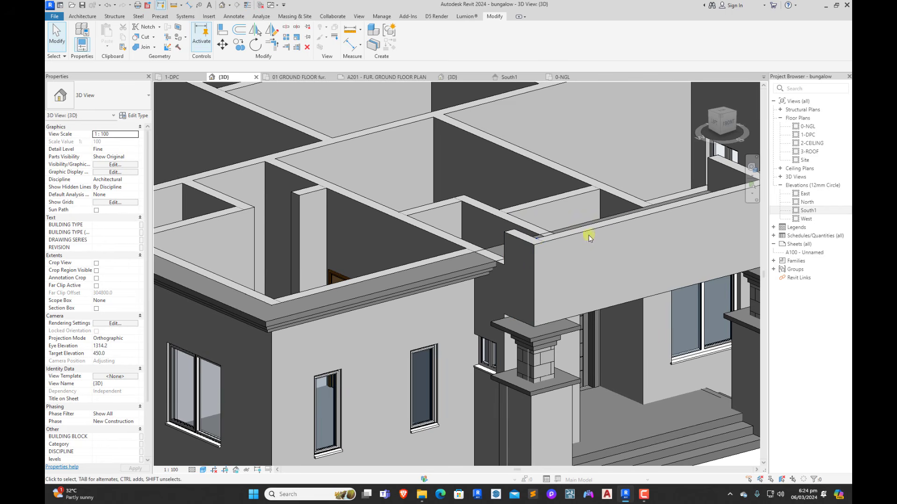
pyautogui.scroll(-5, 546, 247)
pyautogui.click(723, 112)
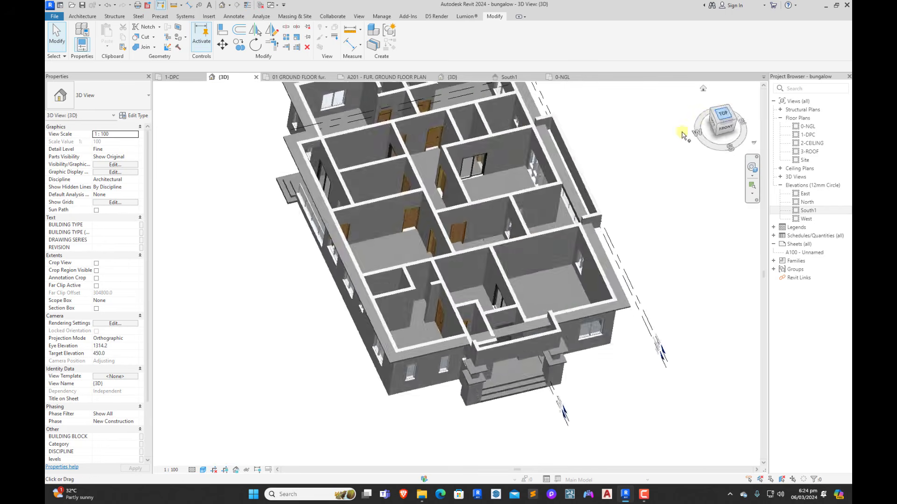
pyautogui.scroll(4, 484, 323)
pyautogui.scroll(2, 484, 297)
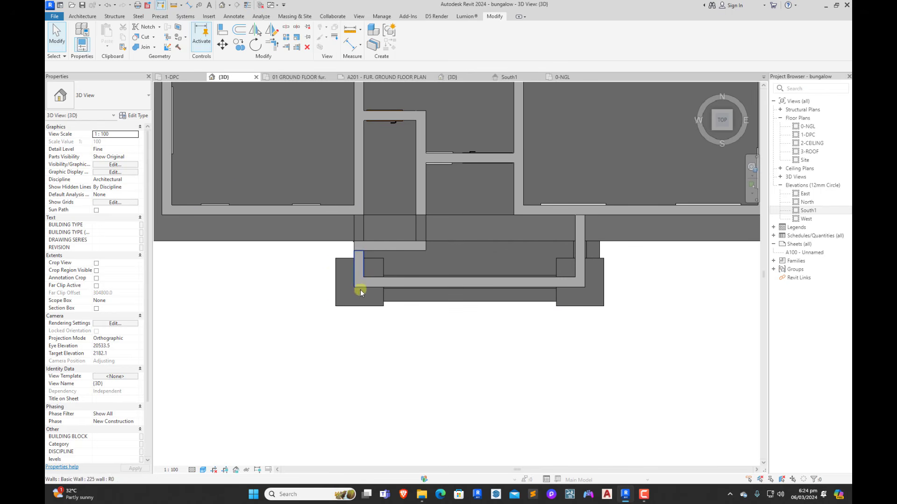
pyautogui.click(83, 16)
pyautogui.click(145, 46)
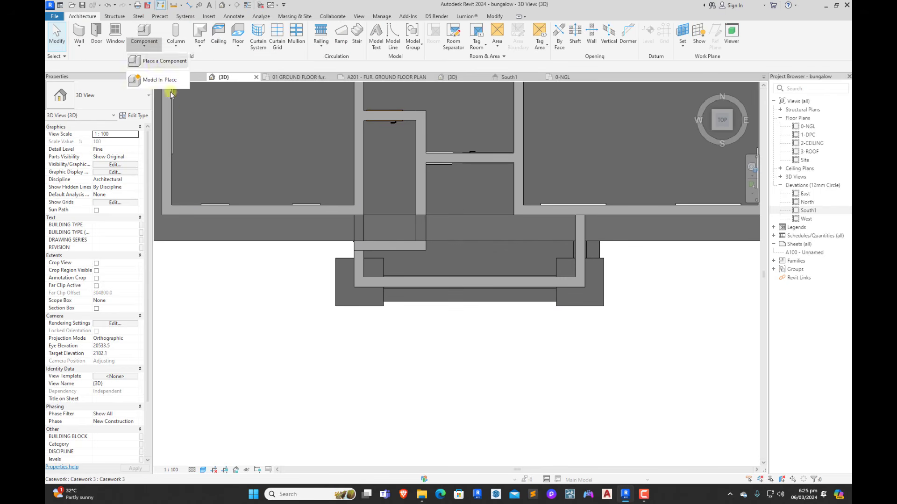
pyautogui.click(166, 81)
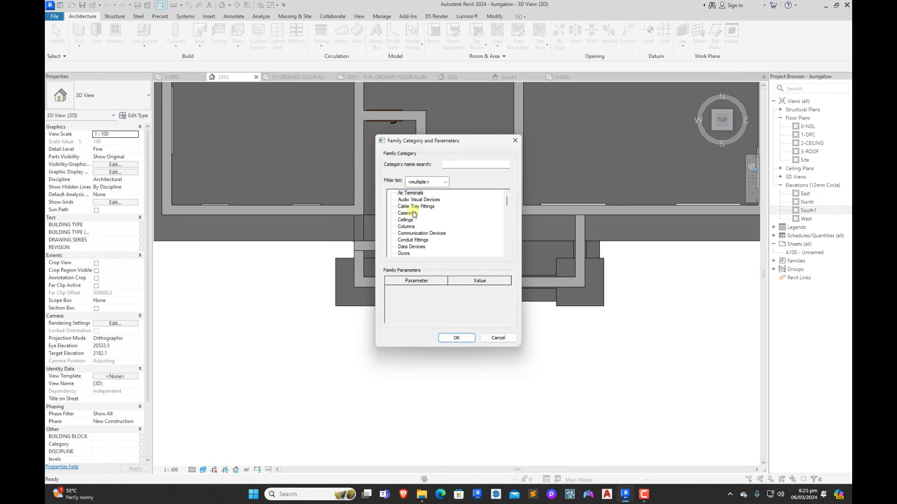
pyautogui.doubleClick(408, 214)
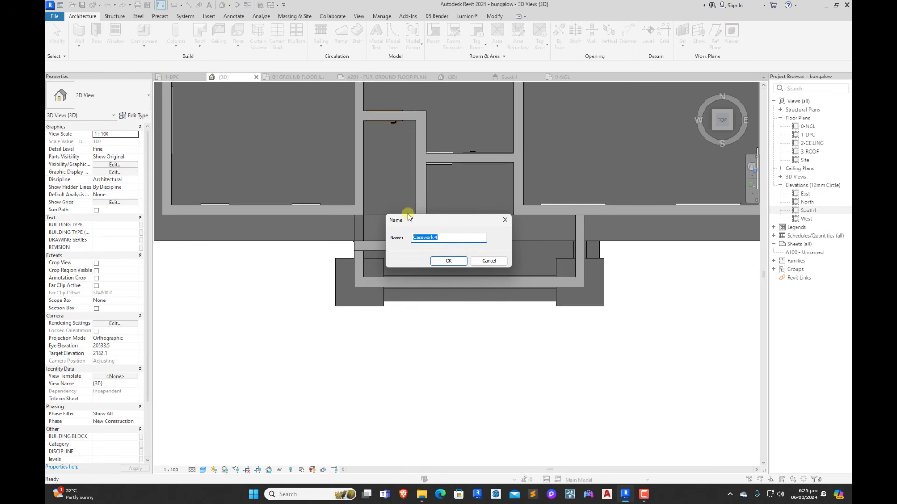
pyautogui.click(449, 262)
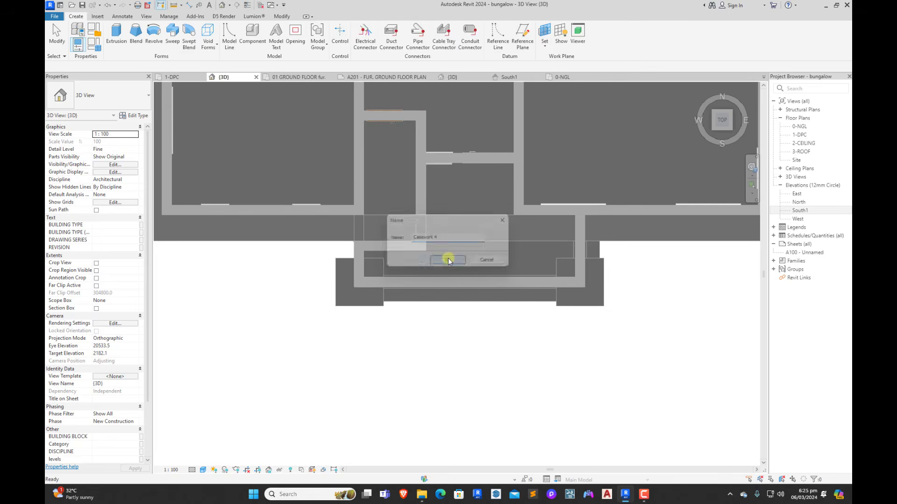
# Step: Start a sweep and sketch its path along the outer faces of the front porch's side and front walls
pyautogui.click(171, 41)
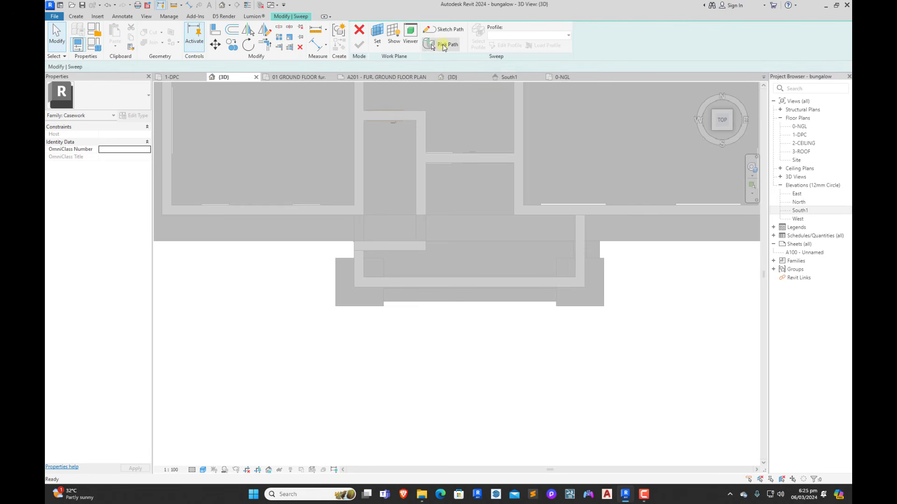
pyautogui.click(447, 36)
pyautogui.scroll(2, 352, 255)
pyautogui.click(355, 250)
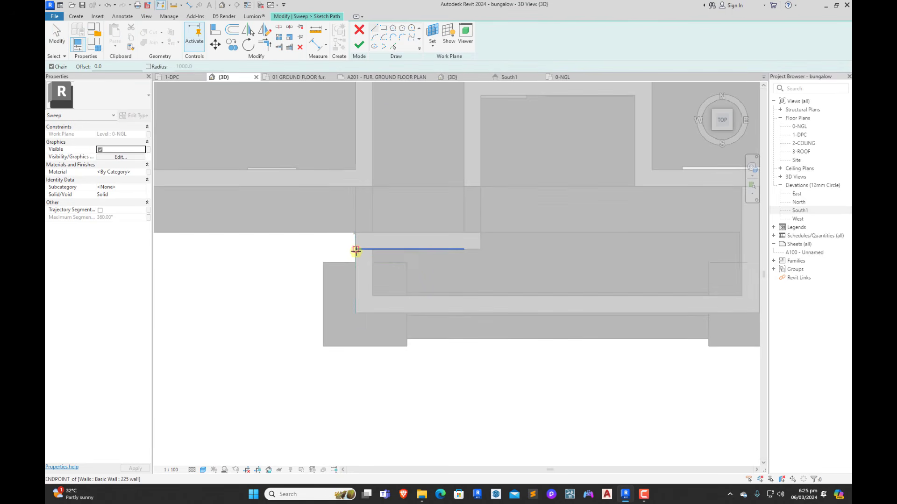
pyautogui.click(355, 313)
pyautogui.scroll(-3, 355, 313)
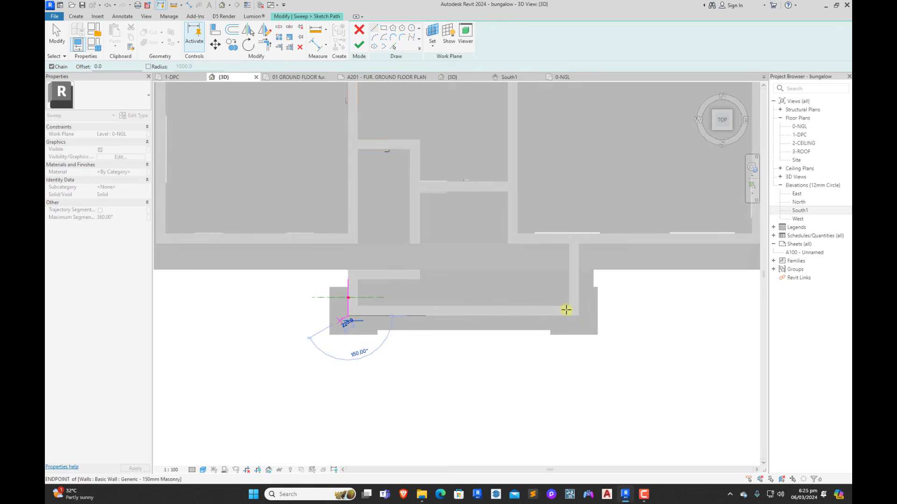
pyautogui.click(537, 319)
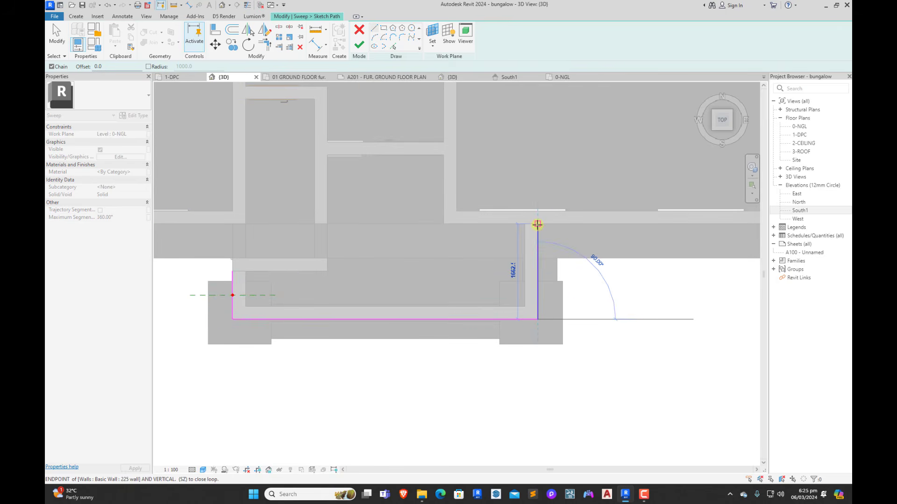
# Step: Extend both side segments of the porch path inward past the house's front wall
pyautogui.scroll(-3, 647, 256)
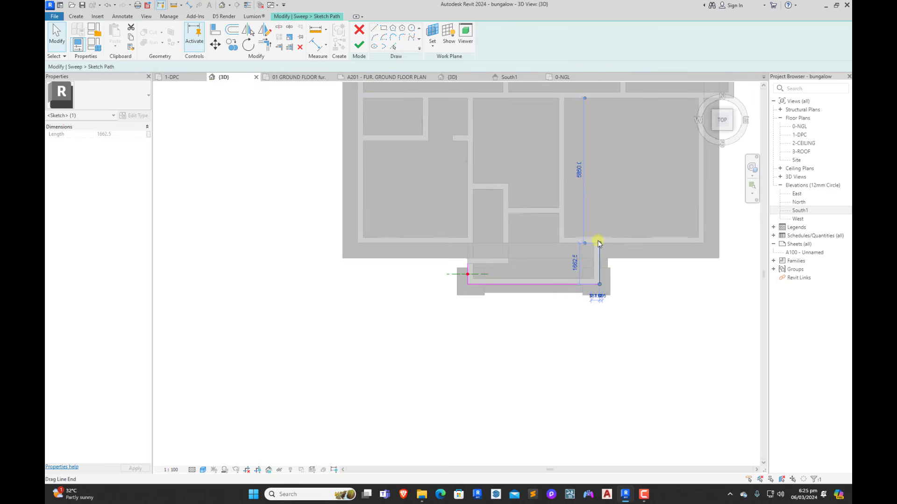
pyautogui.click(601, 193)
pyautogui.press('Escape')
pyautogui.press('Escape')
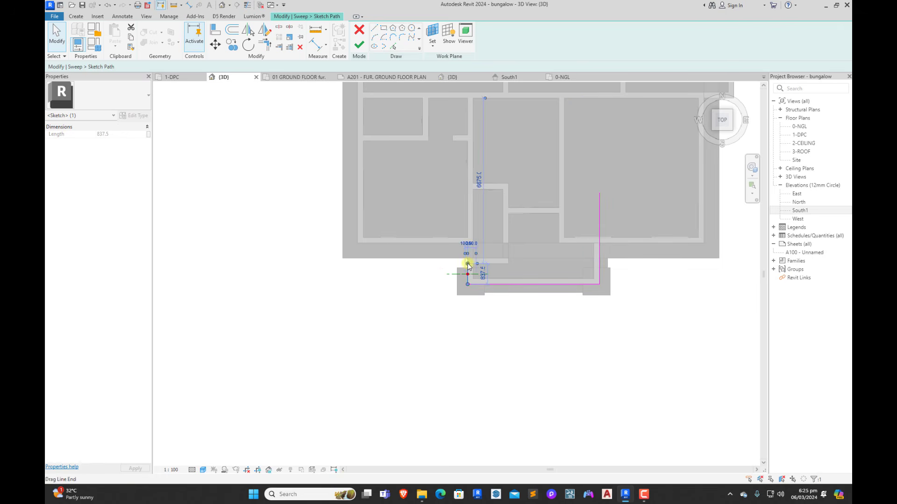
pyautogui.moveTo(467, 264); pyautogui.dragTo(468, 206)
pyautogui.click(686, 324)
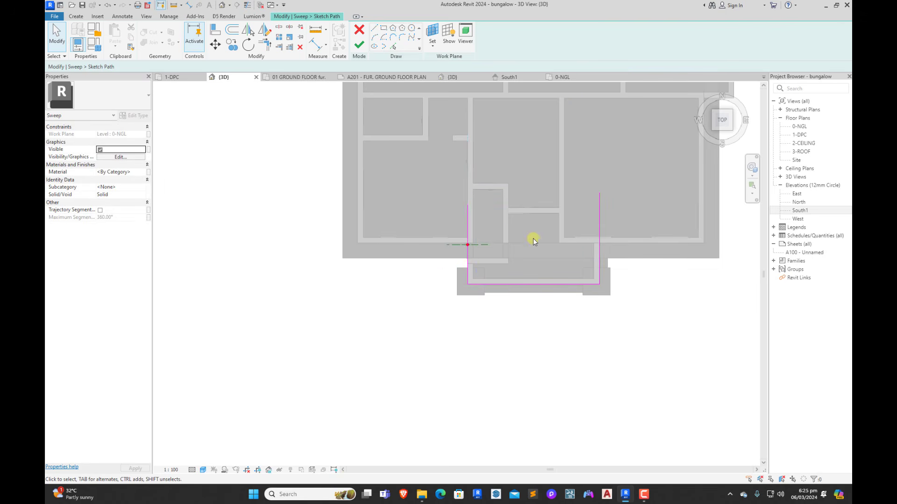
# Step: Finish the porch path and open the sweep's profile for sketching from the front view
pyautogui.scroll(2, 534, 241)
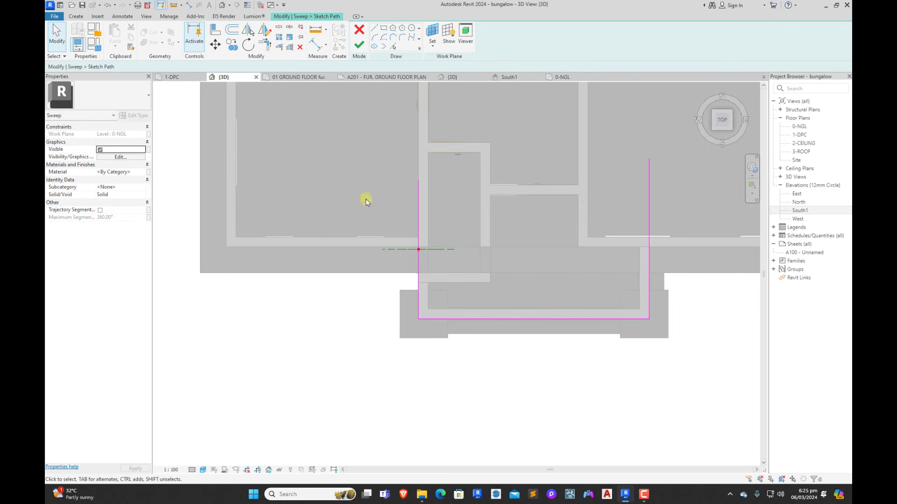
pyautogui.click(357, 48)
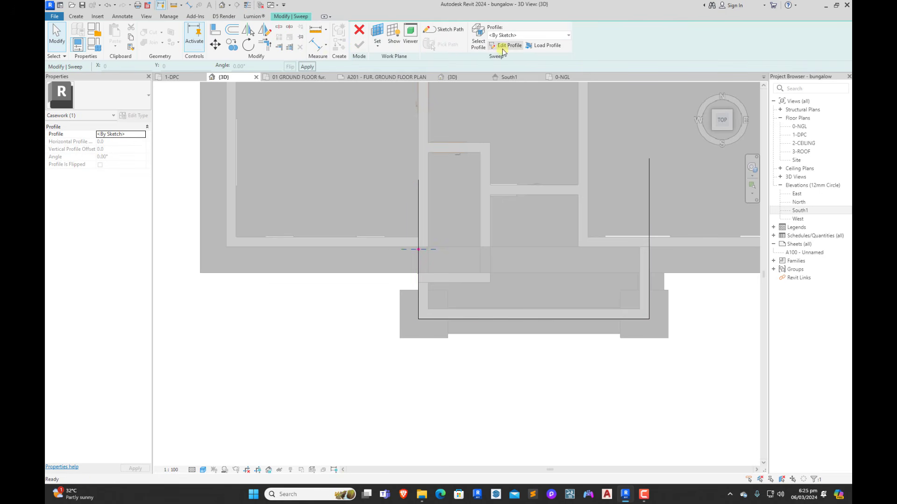
pyautogui.click(722, 134)
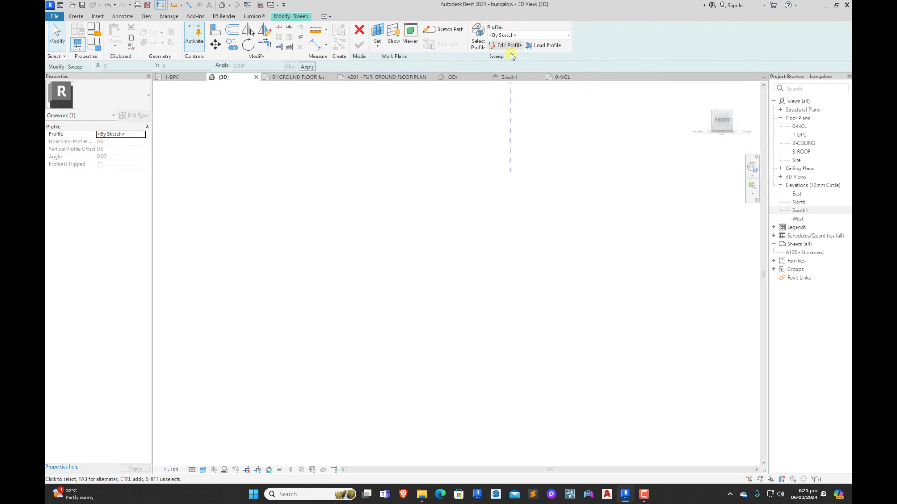
pyautogui.click(503, 48)
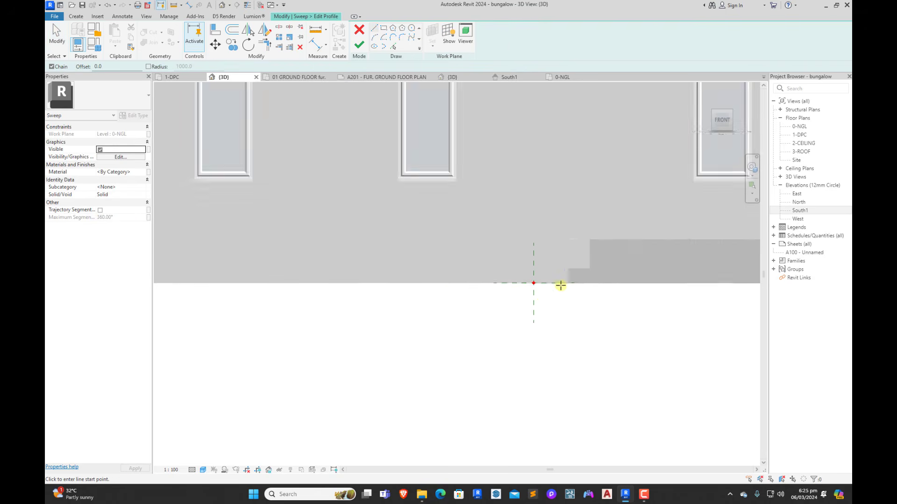
# Step: From the porch wall's top corner, draw the profile down the wall face, 400 mm outward and 100 mm up
pyautogui.scroll(5, 547, 140)
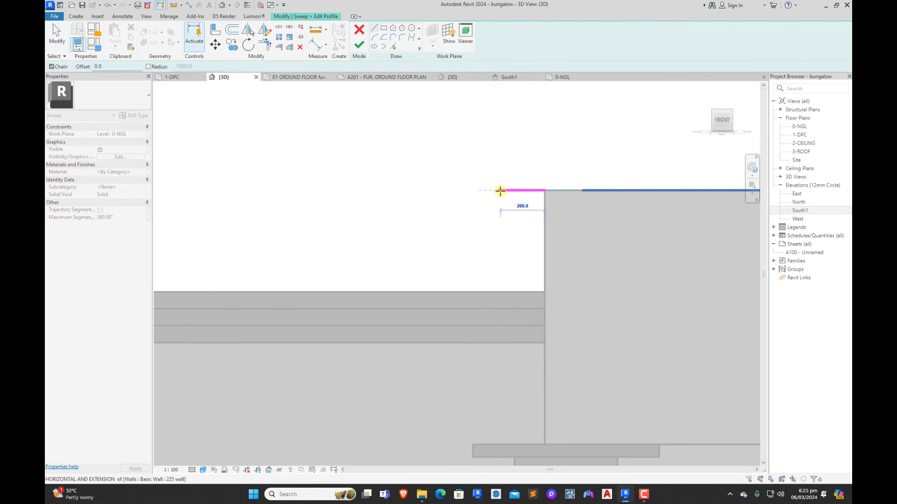
pyautogui.click(545, 242)
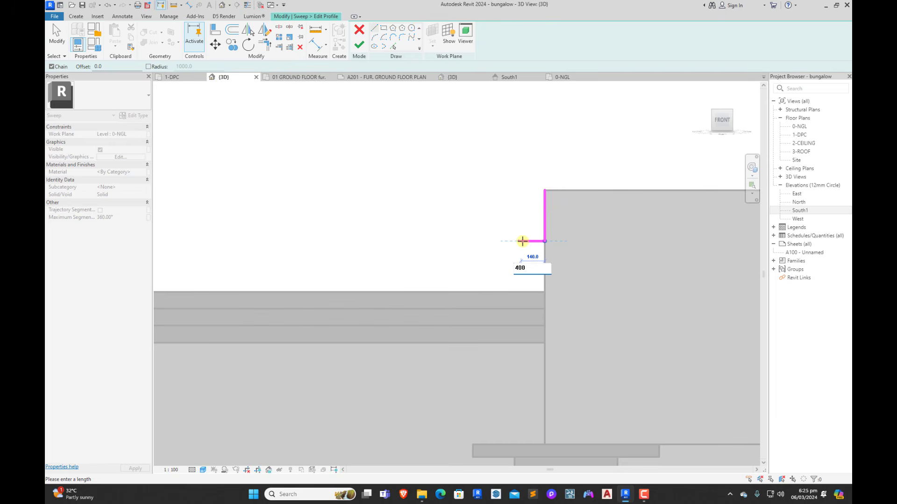
pyautogui.write('400')
pyautogui.press('Return')
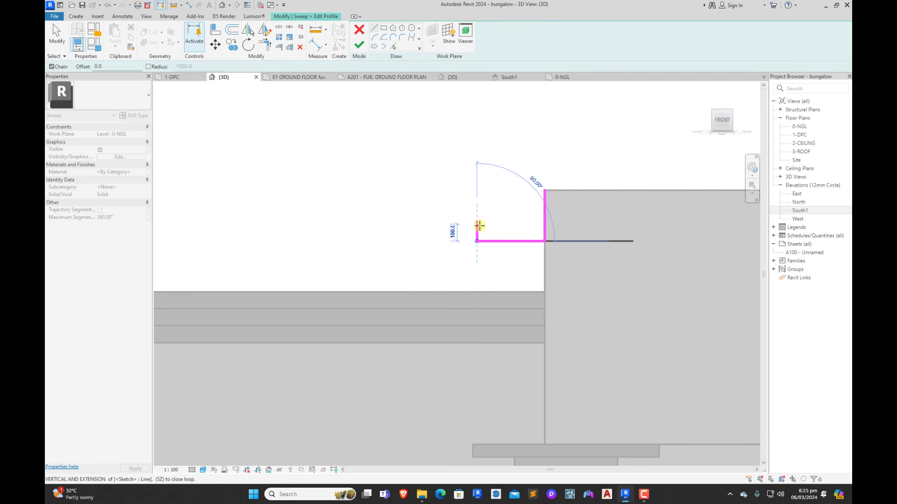
pyautogui.write('100')
pyautogui.press('Return')
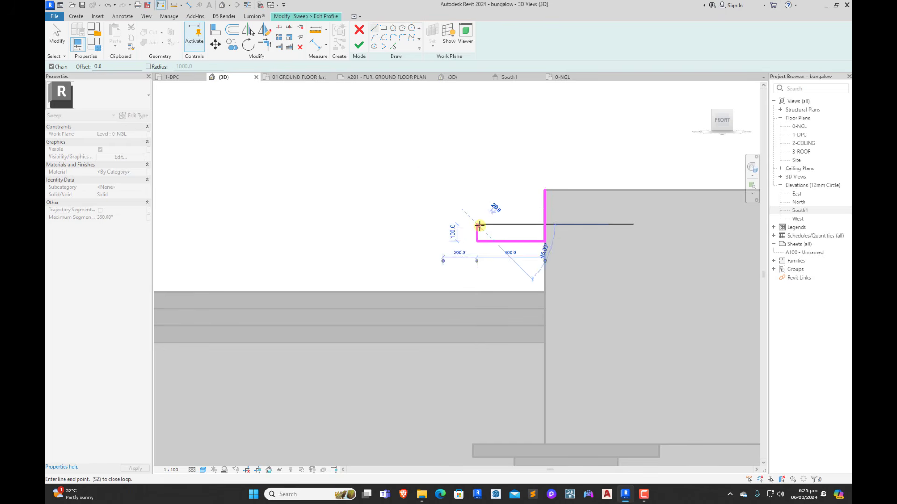
# Step: Continue the profile outward and upward in 100 mm steps to the wall's top level and close it at the top corner
pyautogui.click(461, 224)
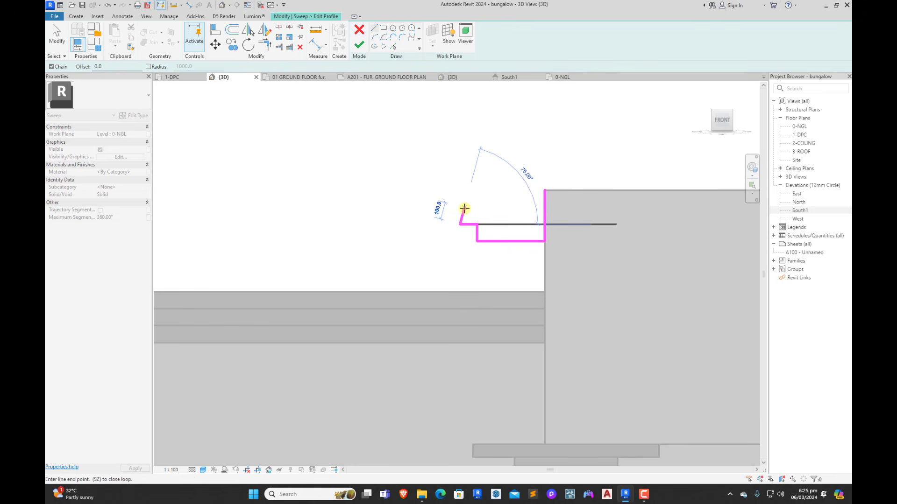
pyautogui.click(461, 207)
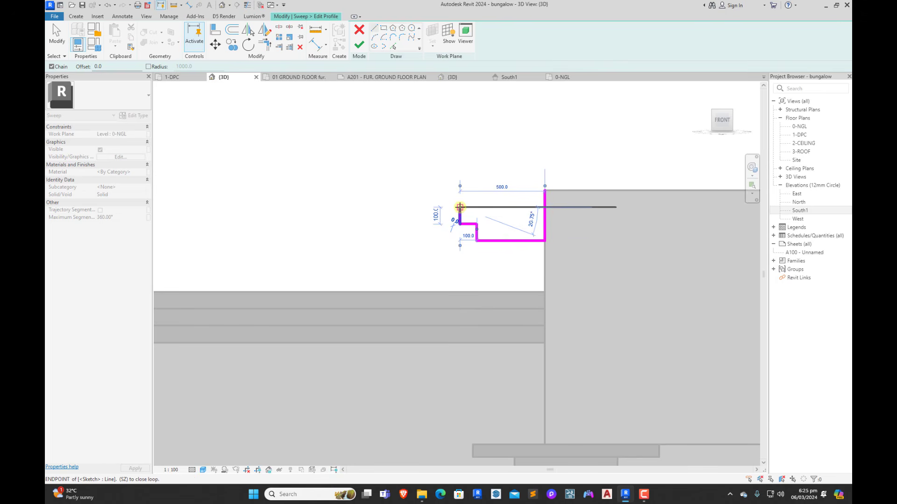
pyautogui.click(443, 207)
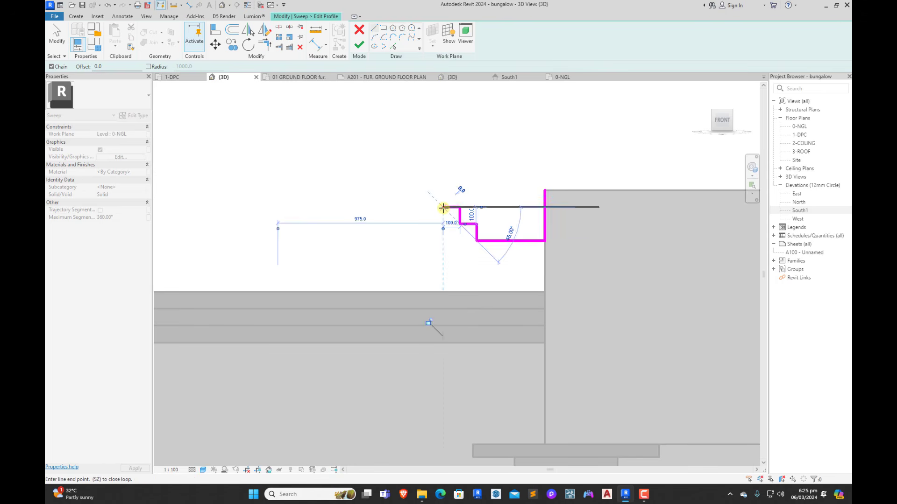
pyautogui.click(443, 190)
pyautogui.press('Escape')
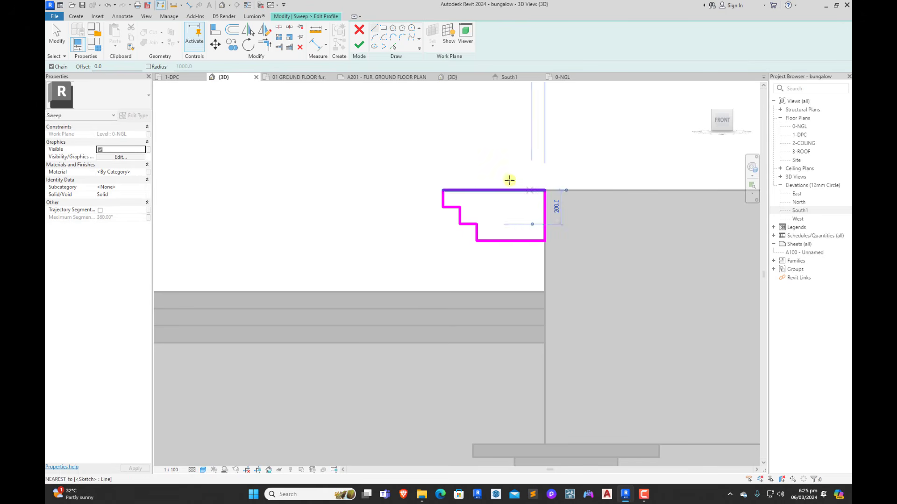
# Step: Finish the profile and the porch sweep, and check the stepped band from the front and right sides of the house
pyautogui.click(358, 47)
pyautogui.click(359, 47)
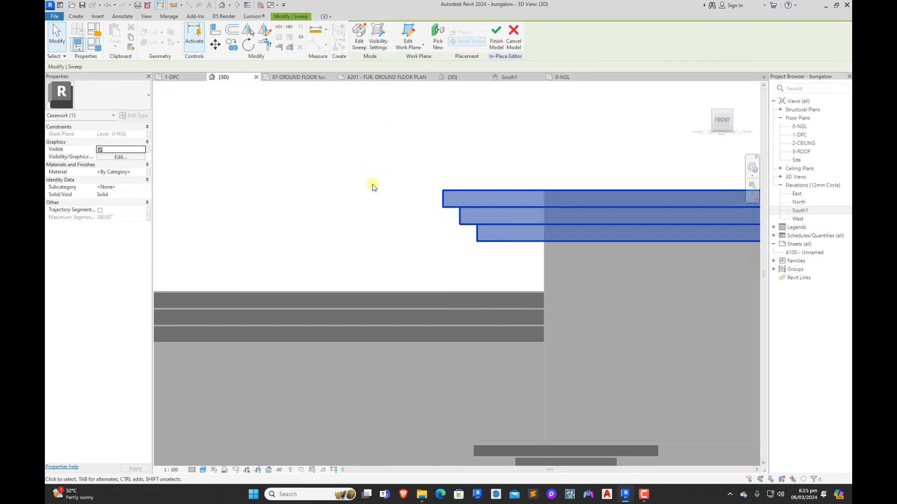
pyautogui.click(386, 246)
pyautogui.scroll(-5, 387, 253)
pyautogui.scroll(-4, 387, 256)
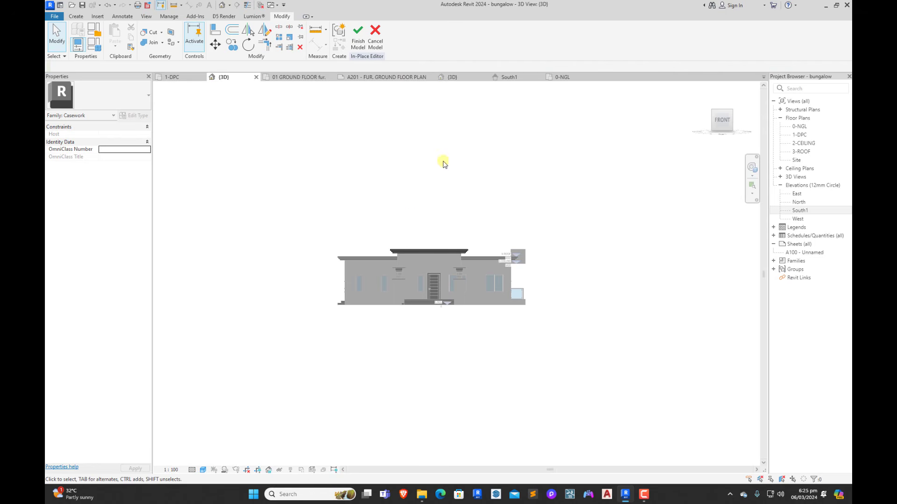
pyautogui.keyDown('shift'); pyautogui.moveTo(410, 218); pyautogui.dragTo(586, 225, button='middle'); pyautogui.keyUp('shift')
pyautogui.scroll(5, 501, 244)
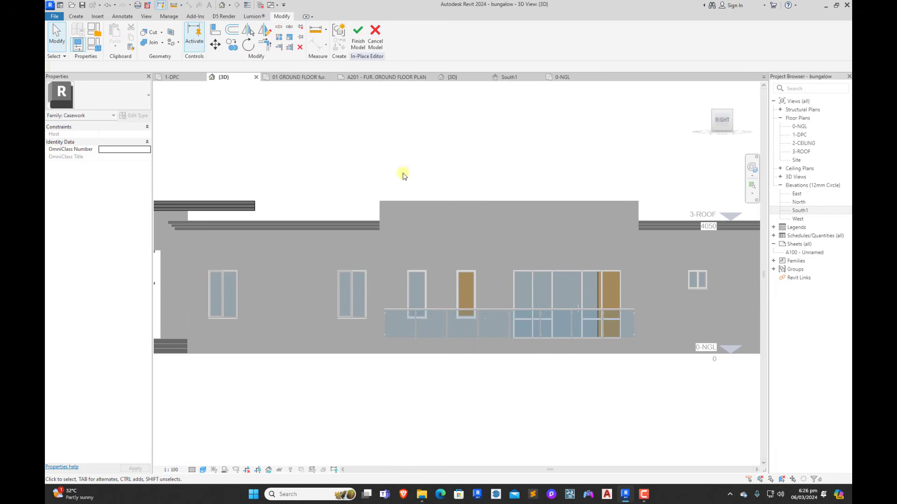
pyautogui.click(217, 32)
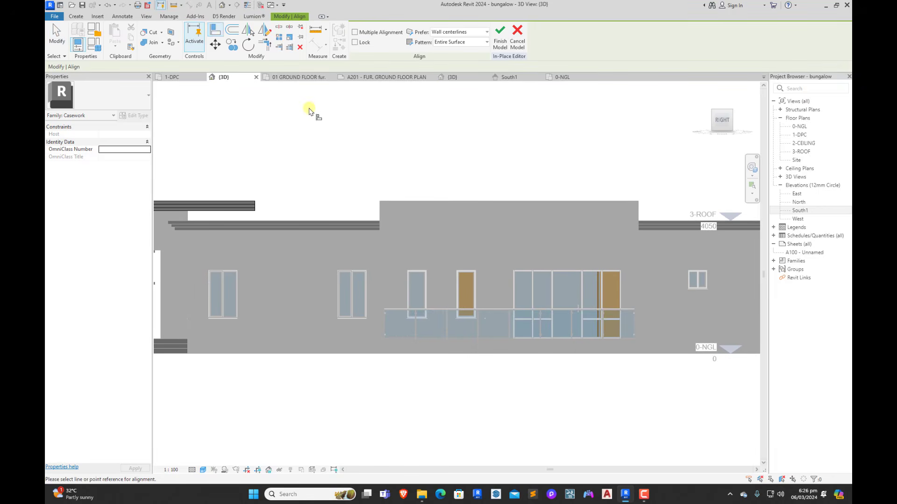
pyautogui.press('Escape')
# Step: Start another sweep in the same in-place model and sketch its path from above along the right-side balcony's outer wall faces
pyautogui.click(76, 17)
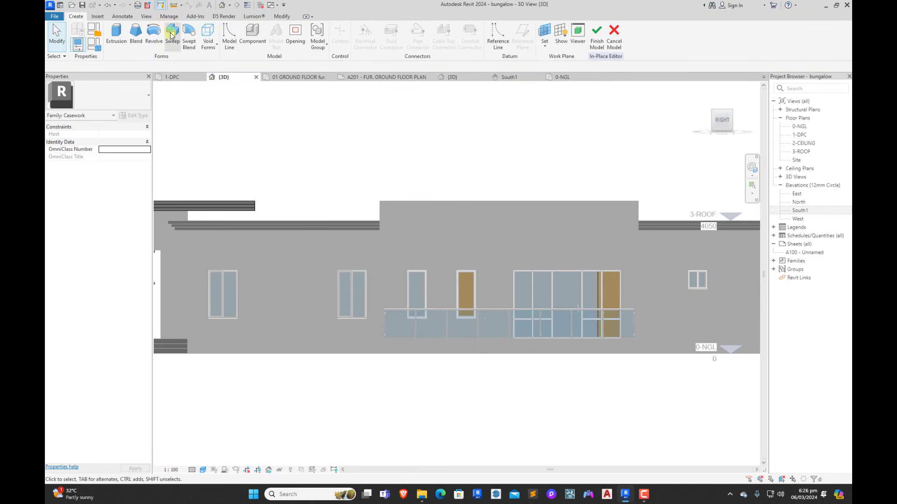
pyautogui.click(722, 104)
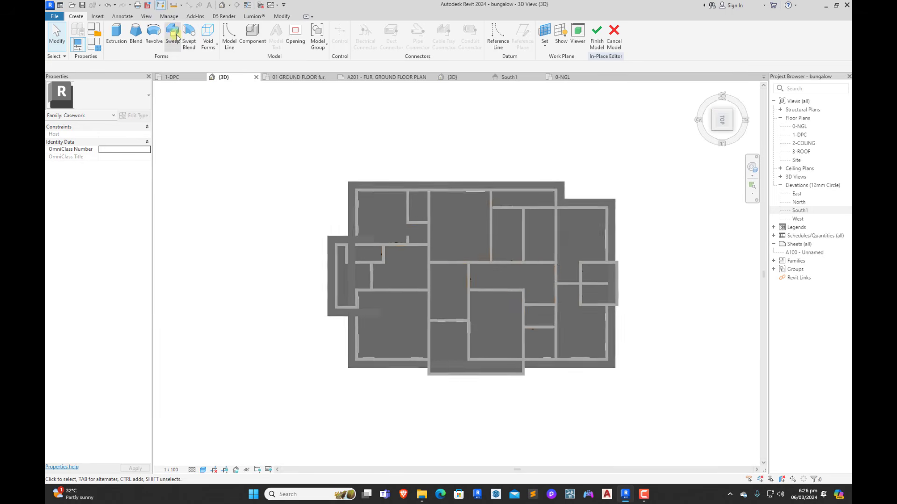
pyautogui.click(173, 33)
pyautogui.scroll(5, 418, 330)
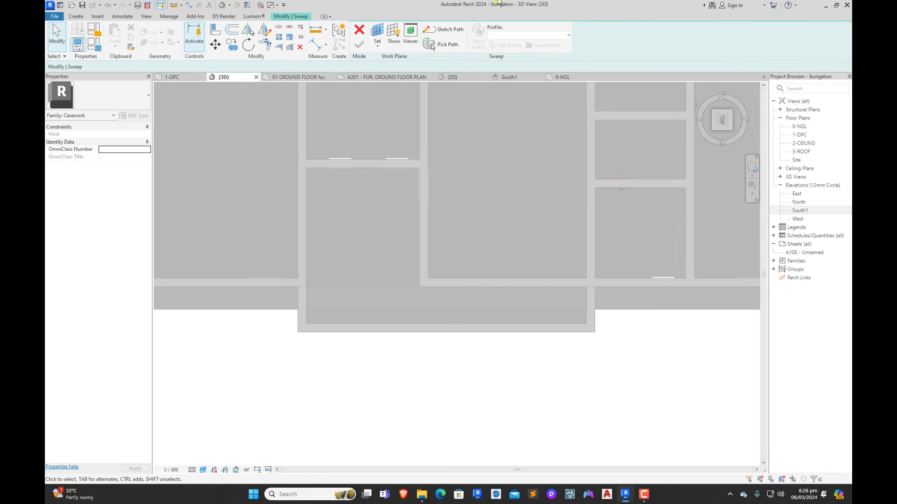
pyautogui.click(441, 37)
pyautogui.click(595, 287)
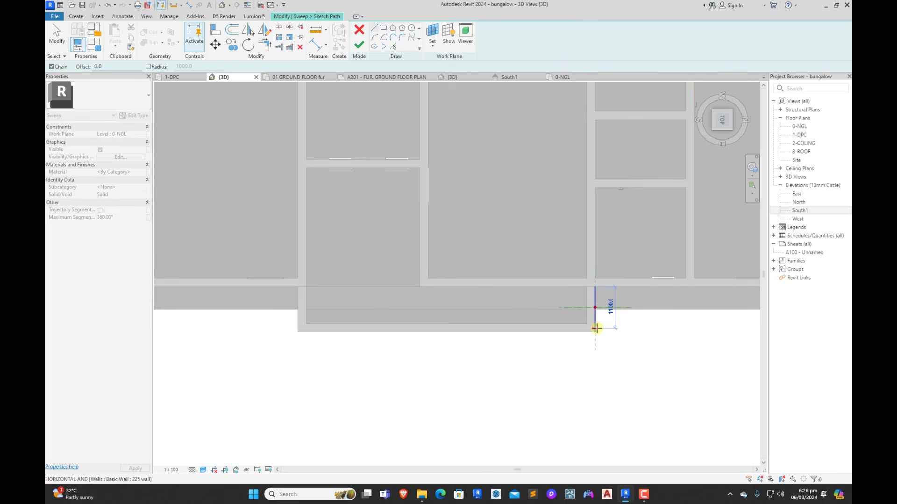
pyautogui.click(595, 332)
pyautogui.click(298, 331)
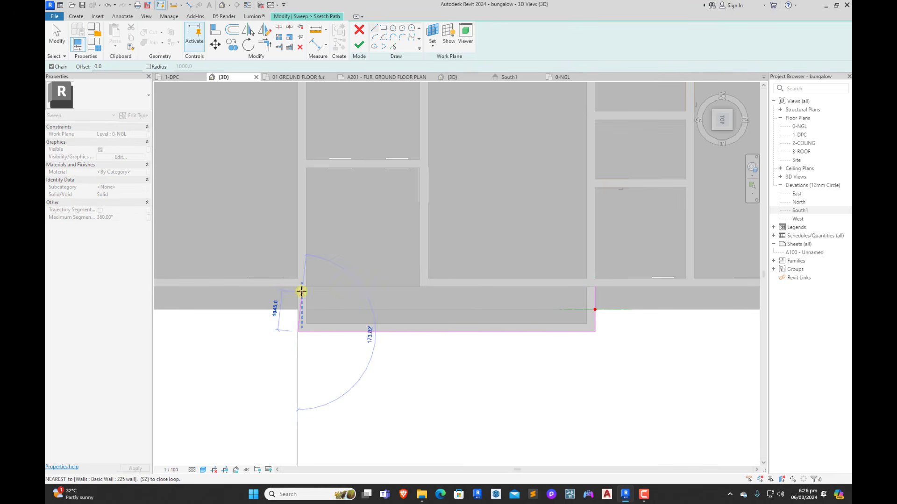
pyautogui.click(298, 287)
pyautogui.press('Escape')
pyautogui.press('Escape')
# Step: Extend both side segments of the balcony path inward past the house wall, one of them to about 2800 mm long
pyautogui.click(298, 299)
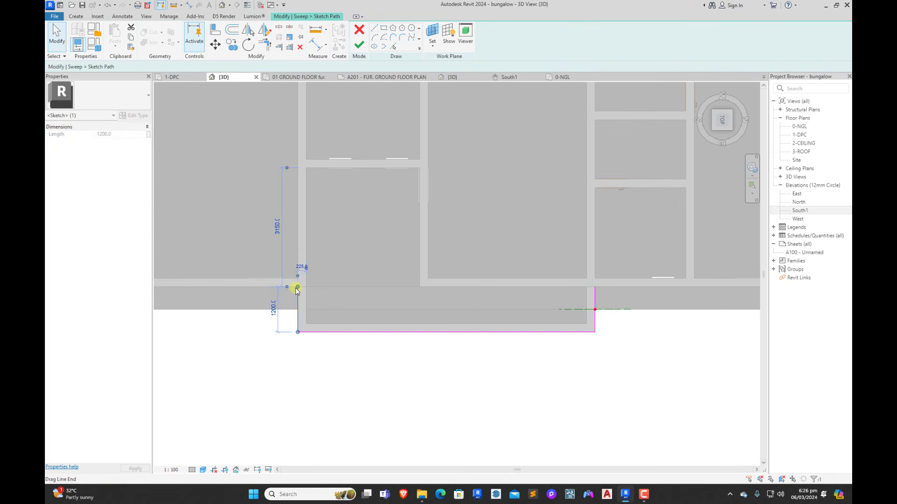
pyautogui.moveTo(297, 287); pyautogui.dragTo(297, 226)
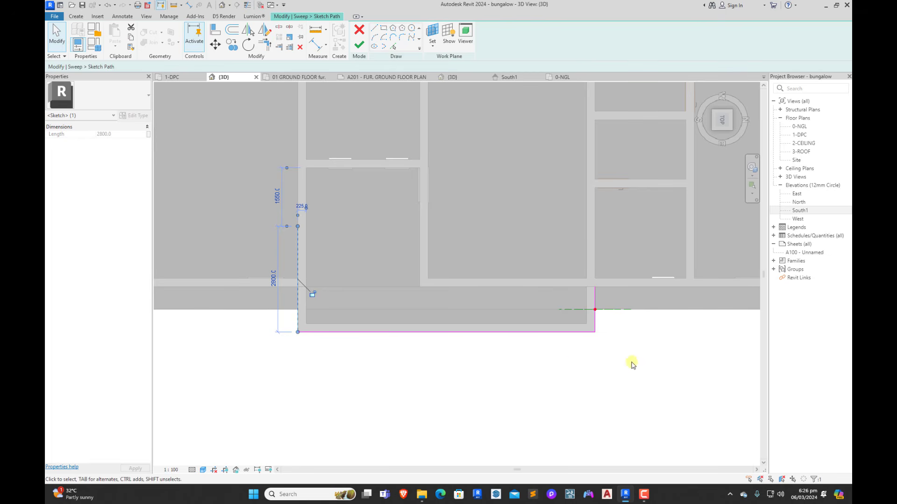
pyautogui.click(595, 325)
pyautogui.moveTo(595, 287); pyautogui.dragTo(594, 222)
pyautogui.click(683, 402)
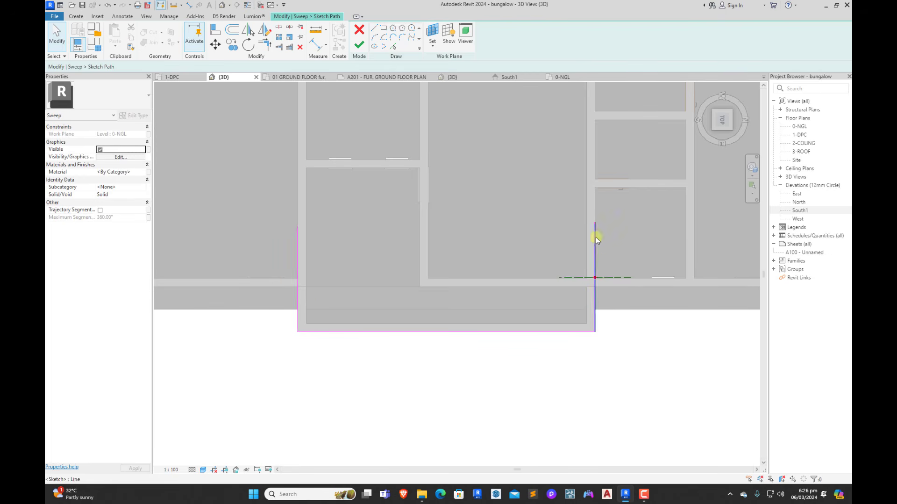
# Step: Finish the balcony sweep path and start its profile at the wall's top corner, about 300 mm down the face and 400 mm outward
pyautogui.click(725, 139)
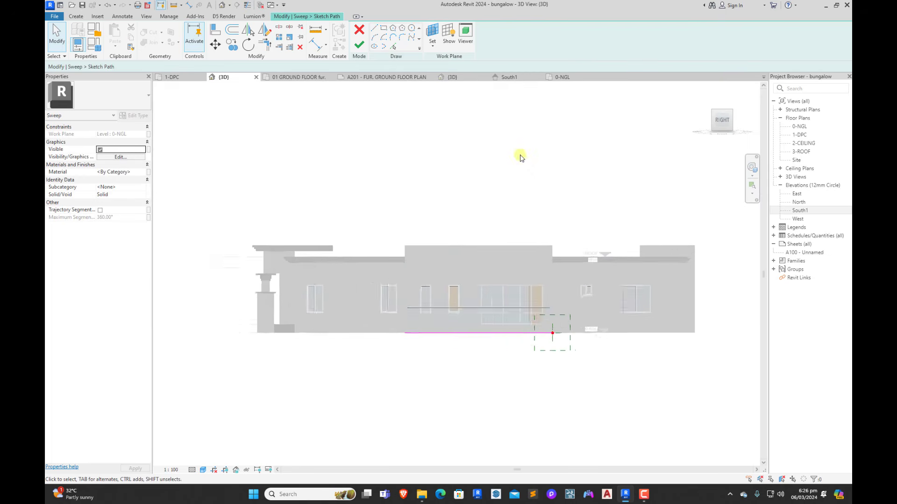
pyautogui.click(359, 45)
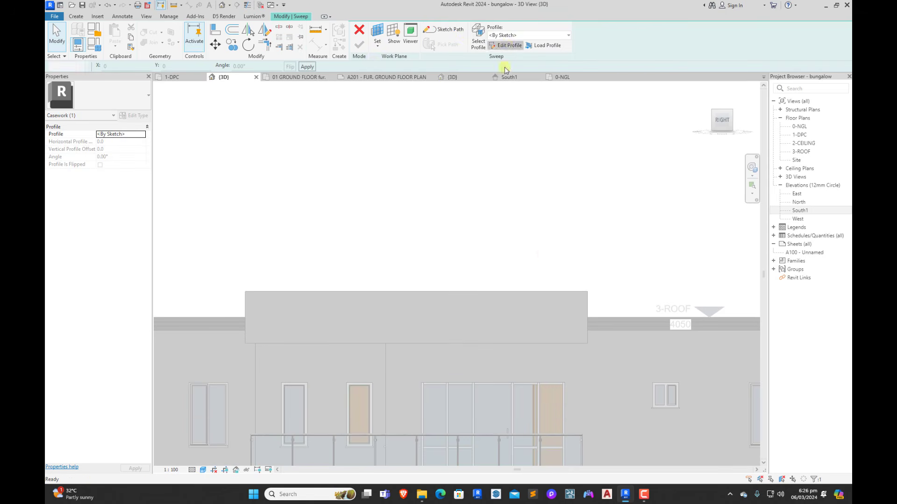
pyautogui.scroll(5, 555, 248)
pyautogui.click(538, 269)
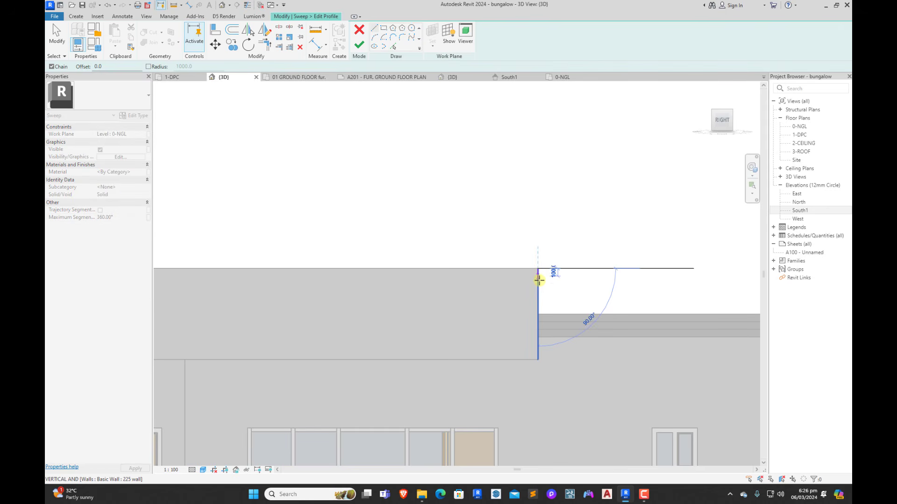
pyautogui.click(538, 292)
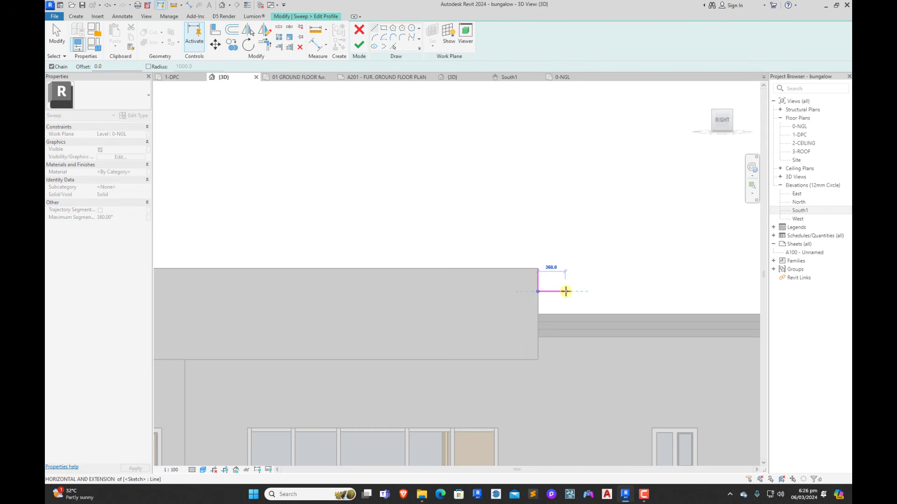
pyautogui.write('400')
pyautogui.press('Return')
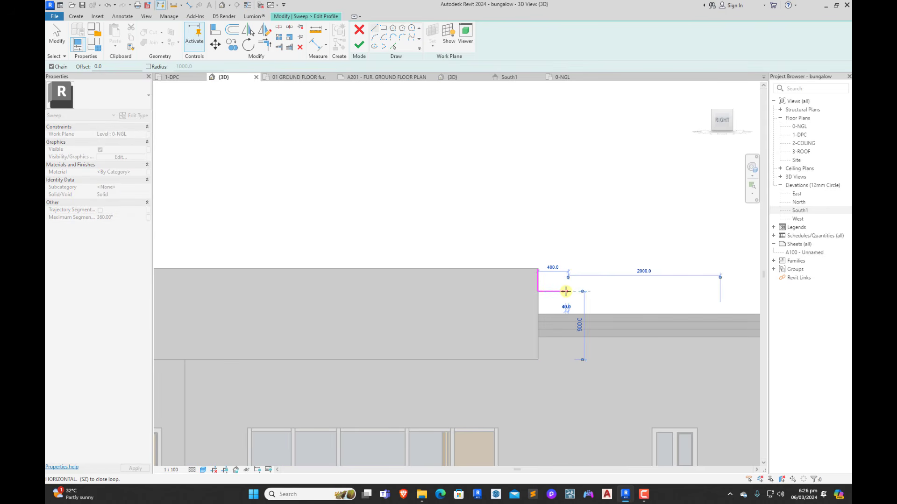
# Step: Step the balcony profile up and outward in 100 mm increments, close it at the wall's top corner, and finish the sweep
pyautogui.click(566, 292)
pyautogui.click(566, 284)
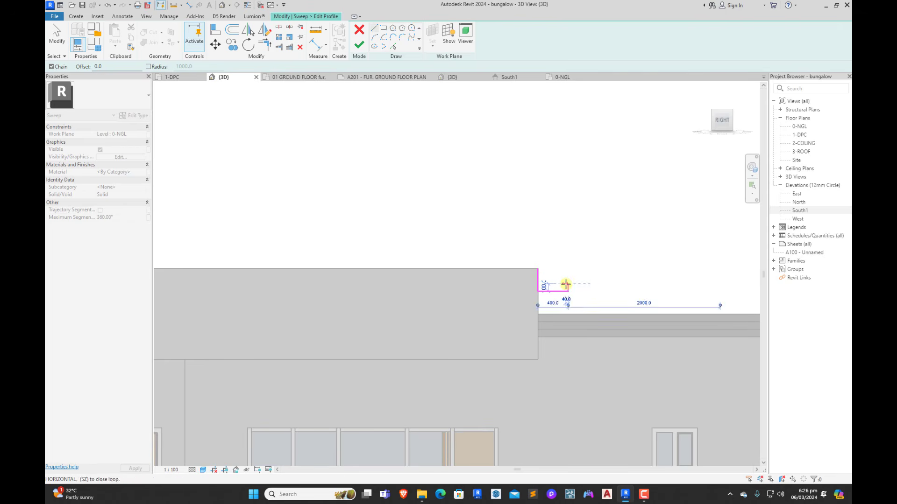
pyautogui.click(576, 284)
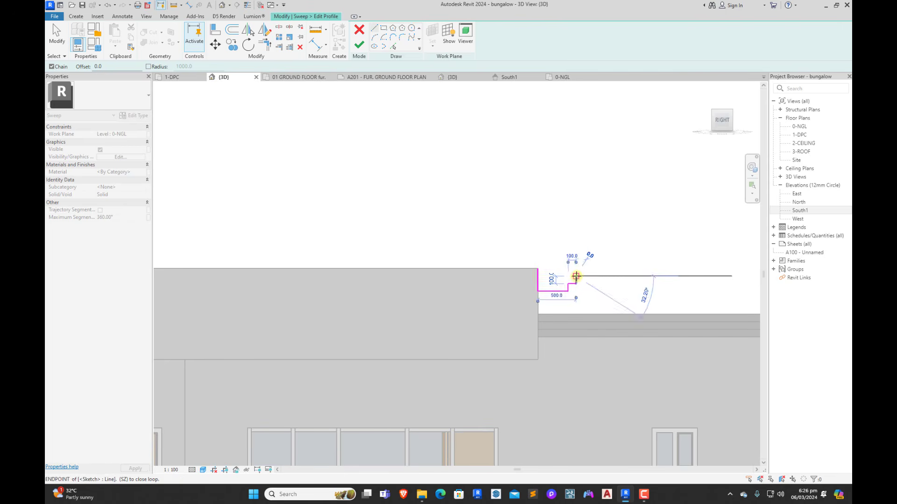
pyautogui.click(576, 276)
pyautogui.click(583, 276)
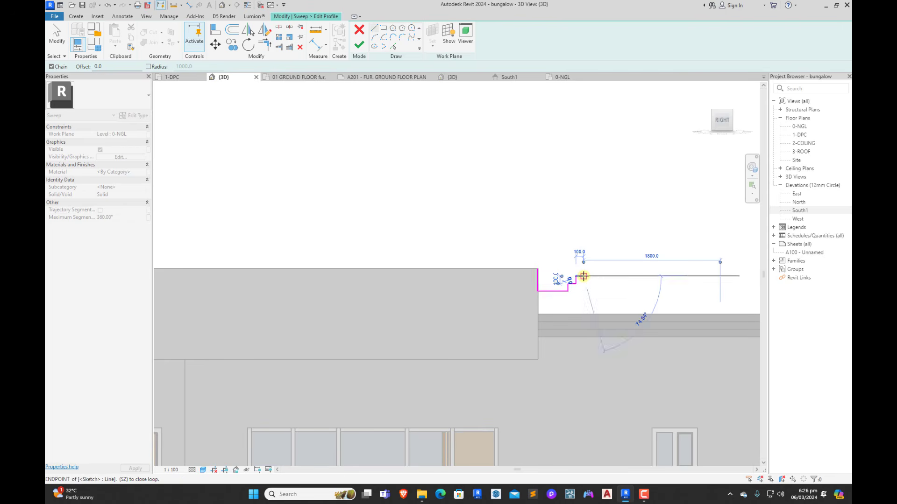
pyautogui.click(583, 269)
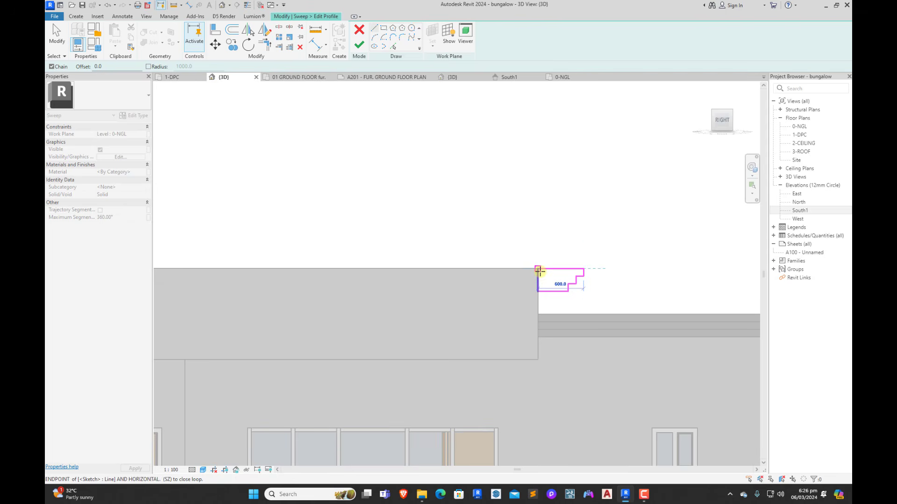
pyautogui.click(538, 269)
pyautogui.click(361, 47)
pyautogui.click(361, 32)
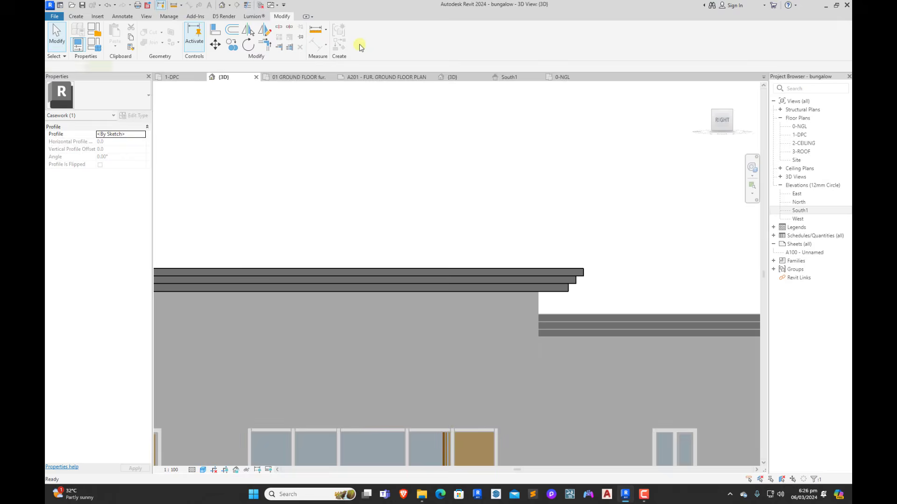
# Step: Check the bands from the back of the house and start another in-place sweep with a sketched path from above
pyautogui.scroll(-5, 569, 228)
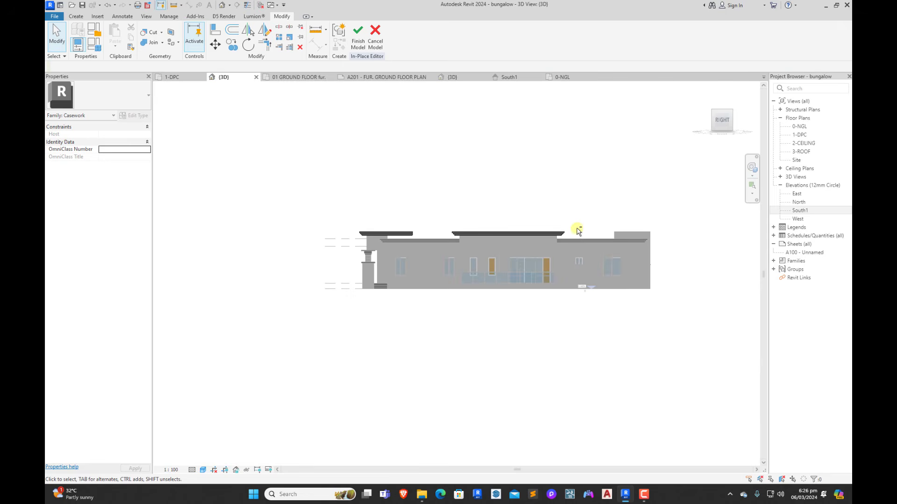
pyautogui.keyDown('shift'); pyautogui.moveTo(576, 226); pyautogui.dragTo(480, 281, button='middle'); pyautogui.keyUp('shift')
pyautogui.keyDown('shift'); pyautogui.moveTo(610, 300); pyautogui.dragTo(507, 297, button='middle'); pyautogui.keyUp('shift')
pyautogui.scroll(1, 506, 297)
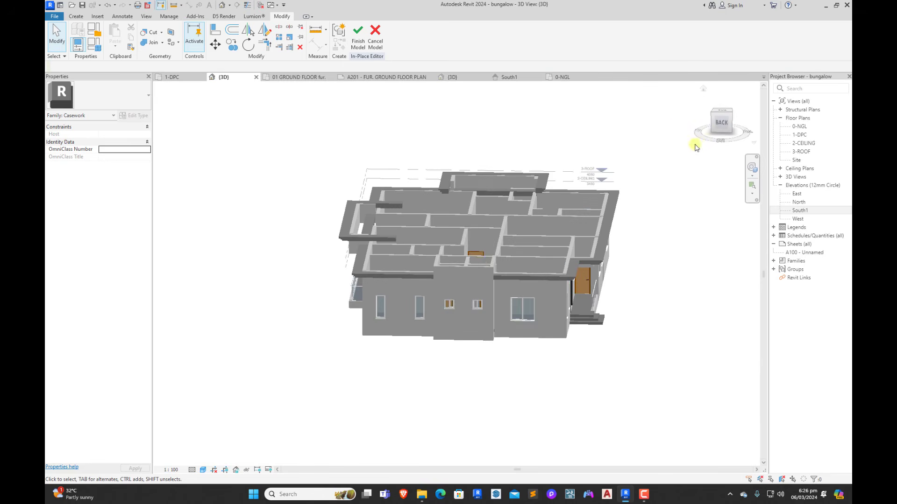
pyautogui.click(720, 127)
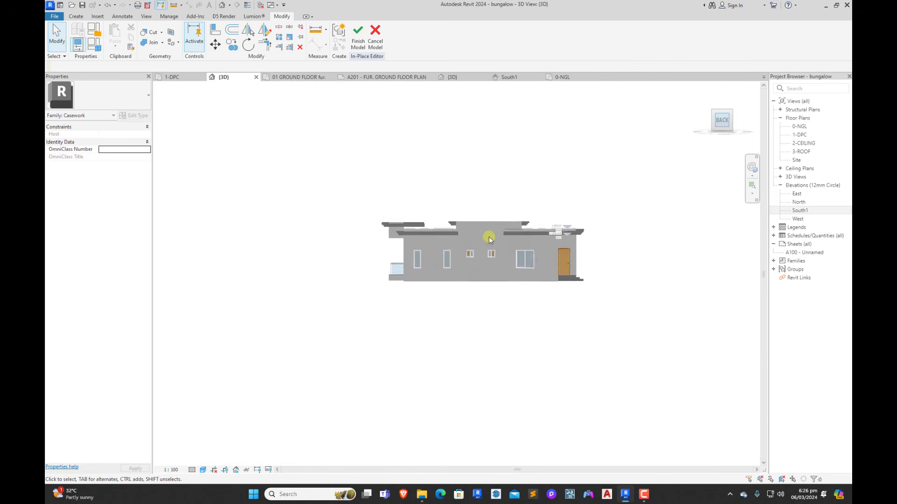
pyautogui.click(720, 107)
pyautogui.click(75, 16)
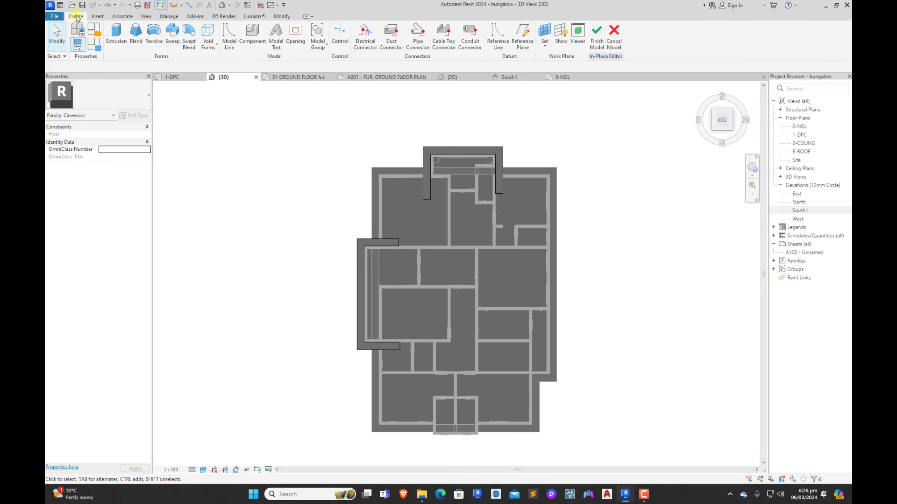
pyautogui.click(172, 35)
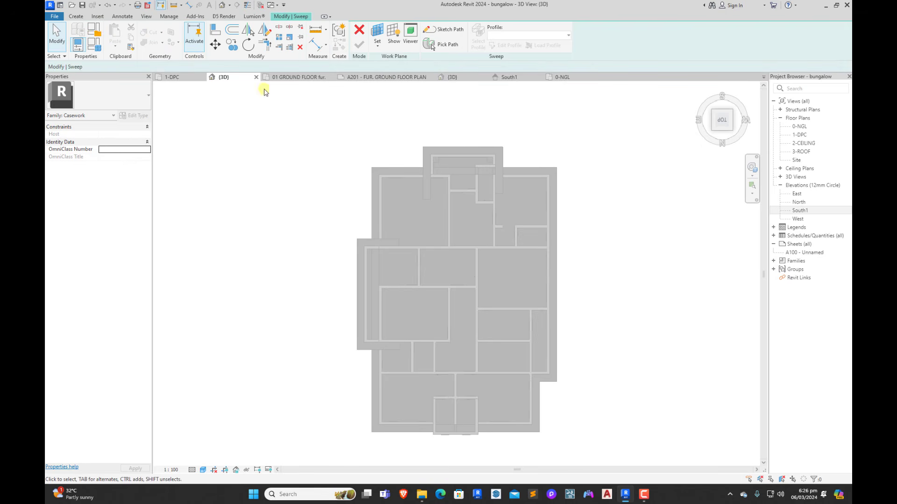
pyautogui.click(443, 29)
# Step: Sketch the path around the rear projection's outer wall faces, about 3675 mm wide with both sides running inward, and finish it
pyautogui.moveTo(464, 374); pyautogui.dragTo(481, 294, button='middle')
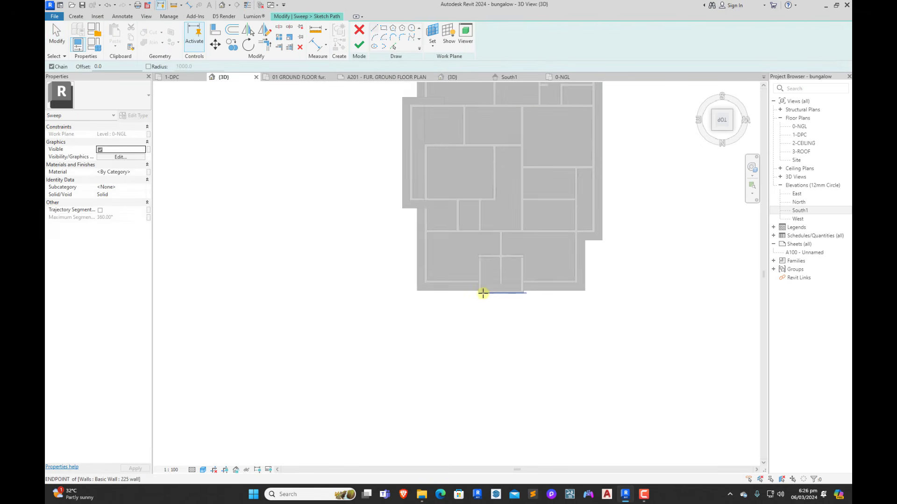
pyautogui.scroll(5, 479, 280)
pyautogui.click(463, 163)
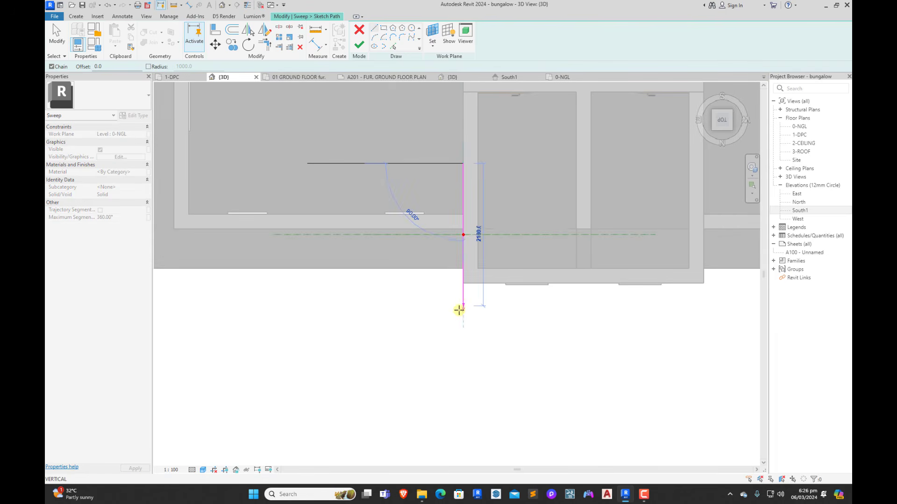
pyautogui.click(463, 283)
pyautogui.click(704, 276)
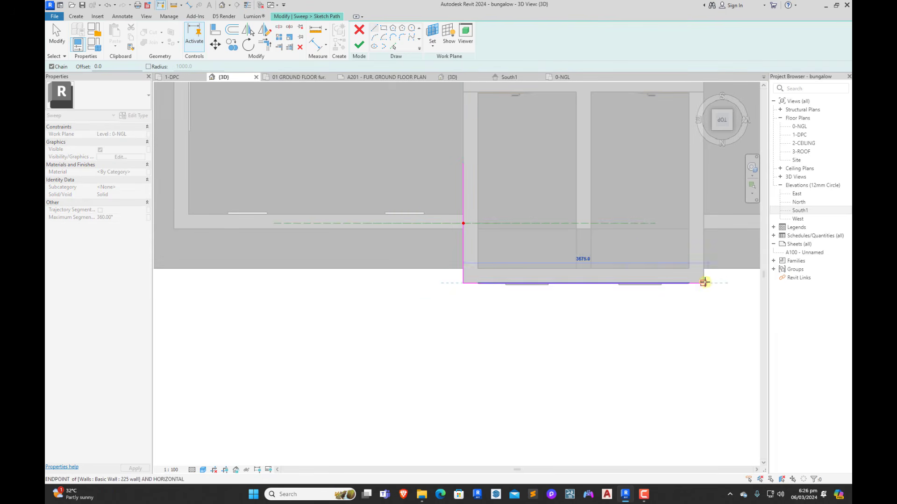
pyautogui.scroll(-3, 647, 366)
pyautogui.scroll(2, 668, 270)
pyautogui.click(677, 256)
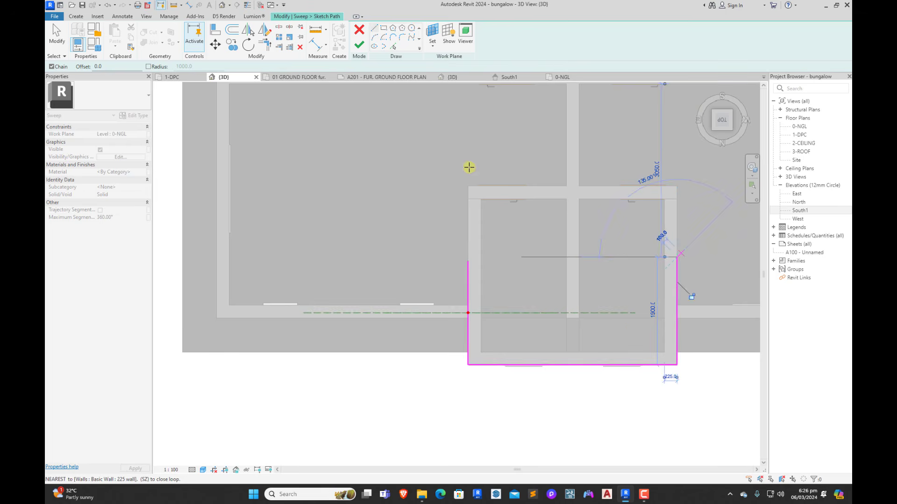
pyautogui.click(359, 45)
# Step: Begin the rear profile in the back view: from the wall's top corner down to the neighbouring band's underside, then 400 mm outward
pyautogui.click(724, 134)
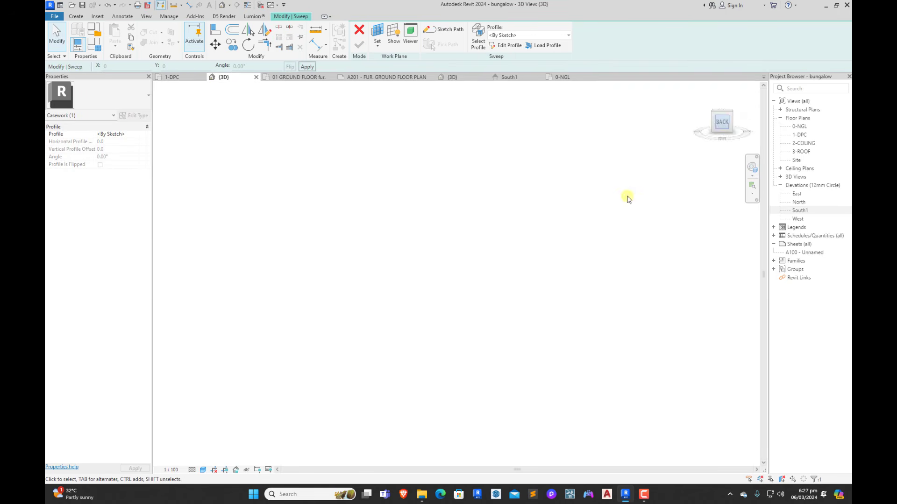
pyautogui.scroll(3, 491, 289)
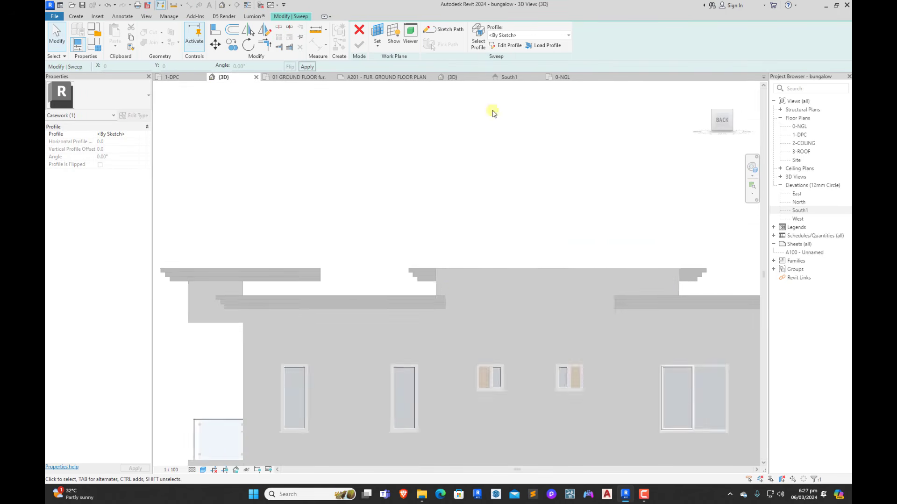
pyautogui.click(507, 45)
pyautogui.scroll(4, 448, 268)
pyautogui.scroll(1, 448, 268)
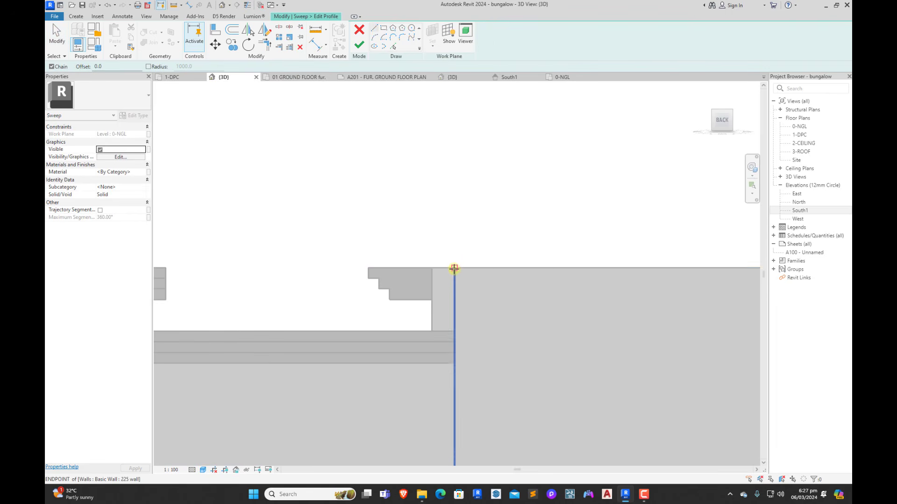
pyautogui.scroll(-3, 456, 268)
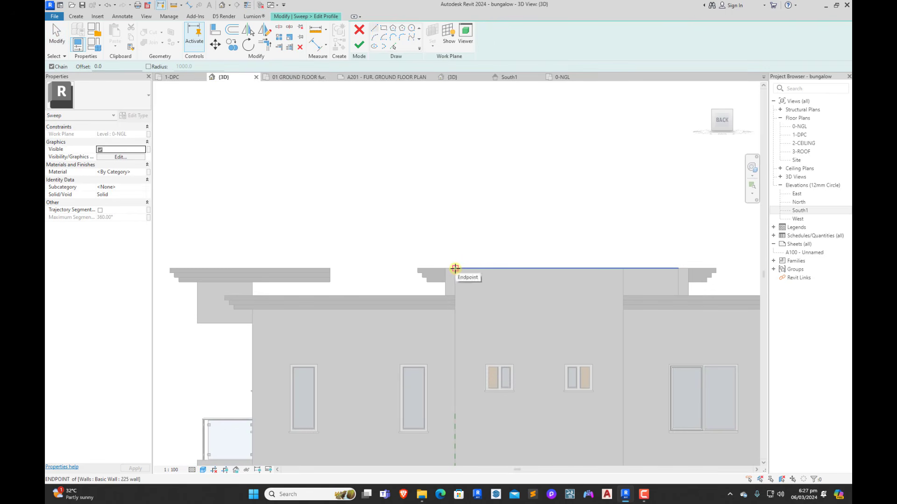
pyautogui.scroll(3, 455, 269)
pyautogui.click(455, 267)
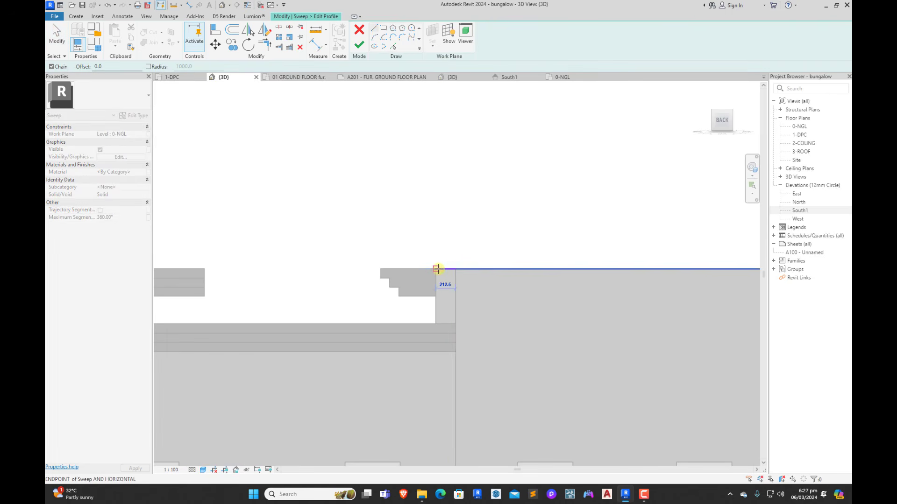
pyautogui.click(455, 296)
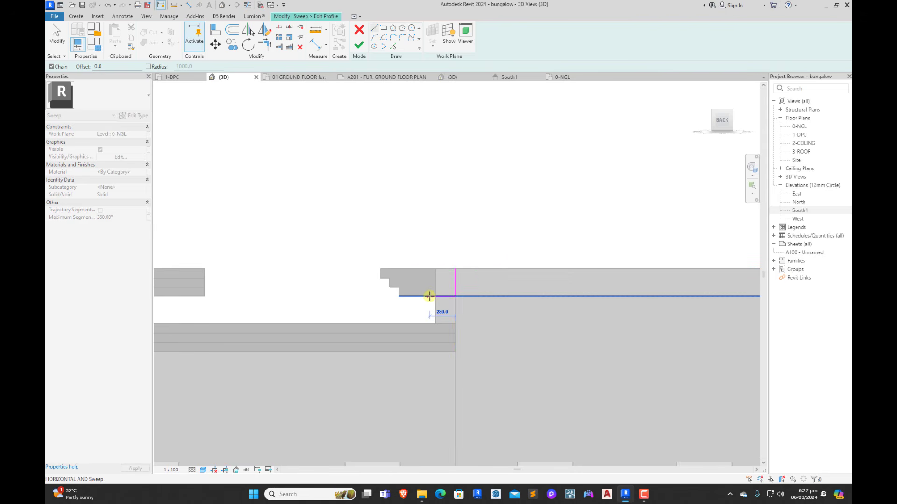
pyautogui.write('400')
pyautogui.press('Return')
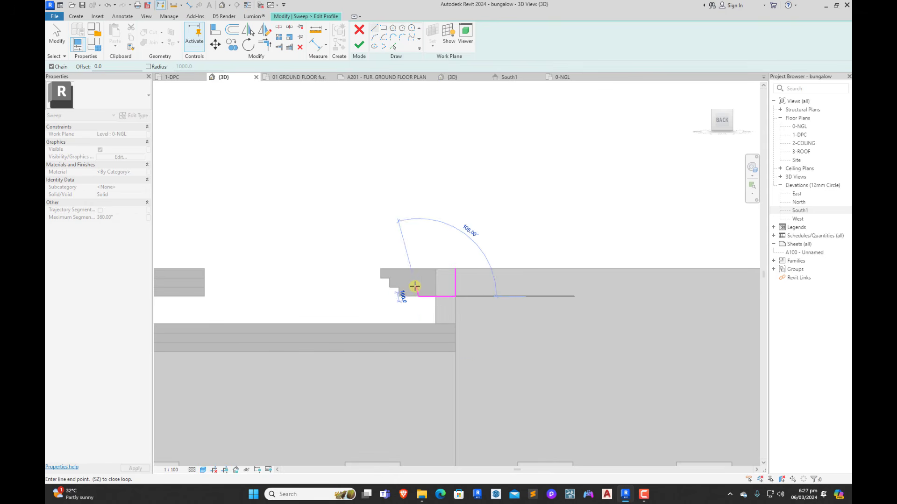
# Step: Step the rear profile up and outward in 100 mm increments, close it at the wall's top corner, and finish the sweep
pyautogui.click(417, 287)
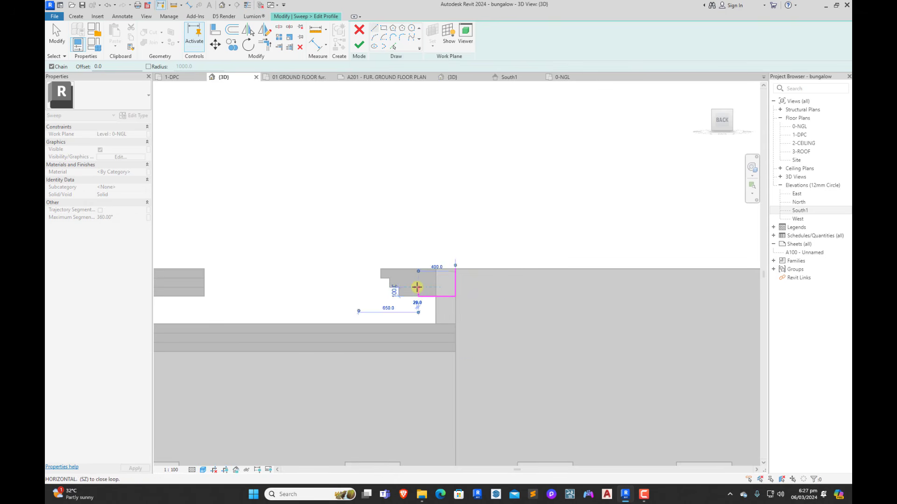
pyautogui.click(409, 287)
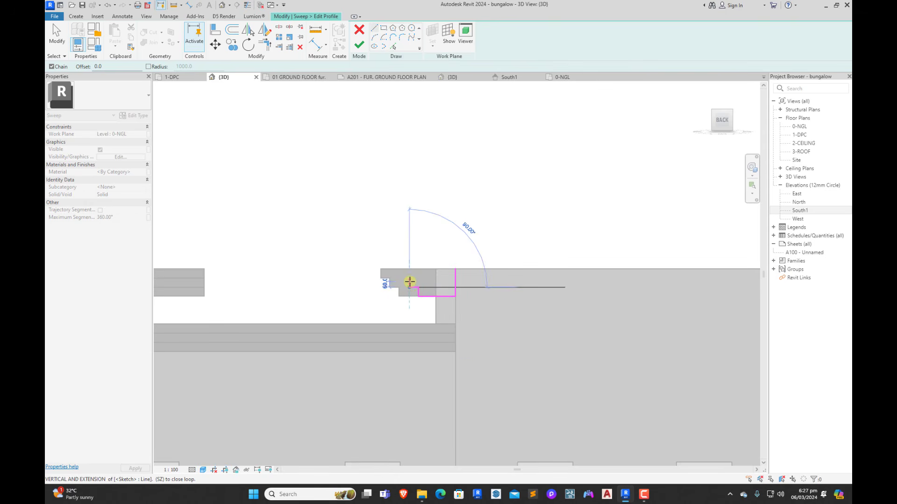
pyautogui.click(409, 279)
pyautogui.click(400, 278)
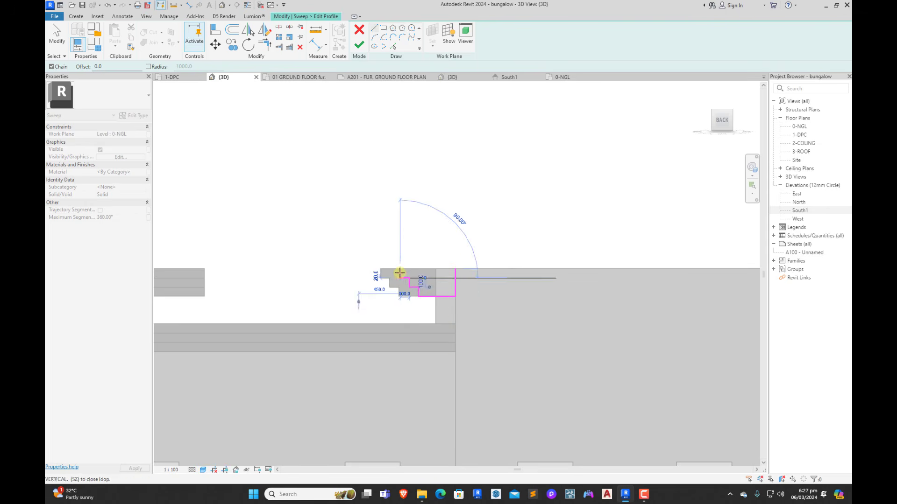
pyautogui.click(400, 269)
pyautogui.click(455, 269)
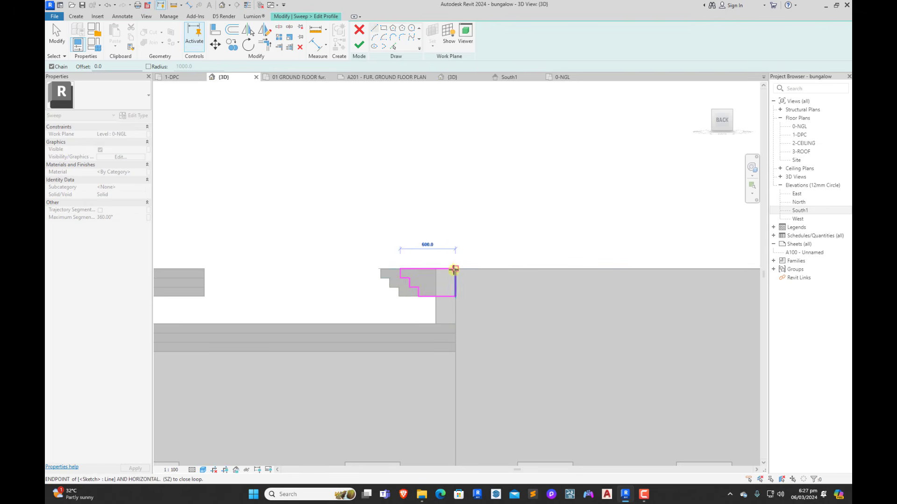
pyautogui.click(359, 46)
pyautogui.click(359, 46)
pyautogui.press('Escape')
# Step: Check the stepped bands around the whole house and finish the in-place model
pyautogui.scroll(-5, 481, 293)
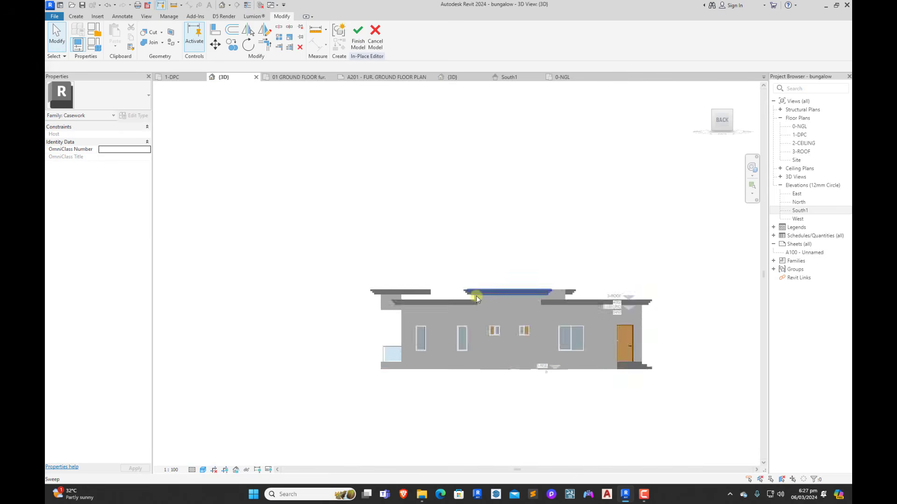
pyautogui.keyDown('shift'); pyautogui.moveTo(475, 296); pyautogui.dragTo(508, 388, button='middle'); pyautogui.keyUp('shift')
pyautogui.scroll(5, 593, 357)
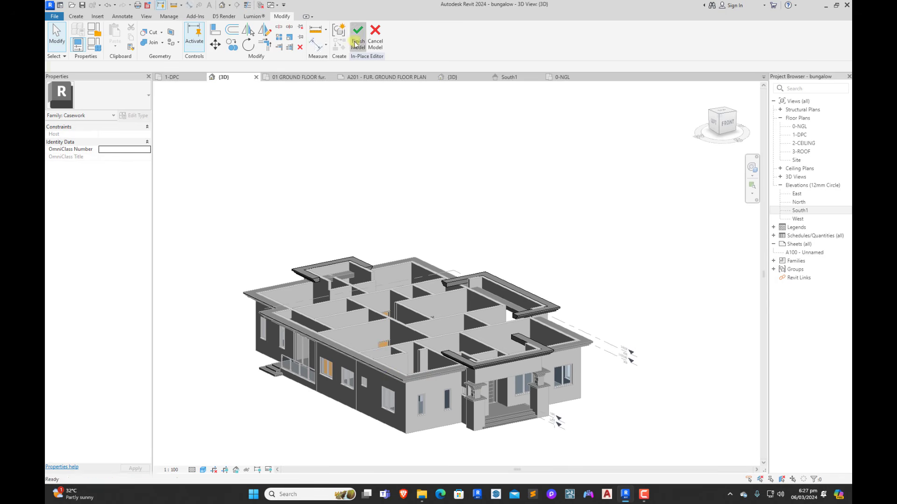
pyautogui.click(358, 35)
# Step: Start a roof by footprint from the top view, placed on level 3-ROOF, with the MY ROOF SHEET type
pyautogui.click(722, 112)
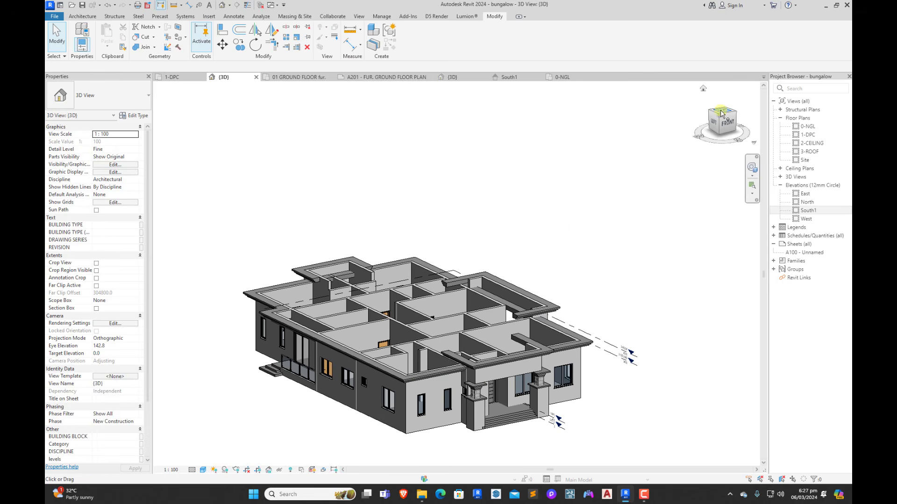
pyautogui.scroll(2, 525, 176)
pyautogui.scroll(-3, 490, 250)
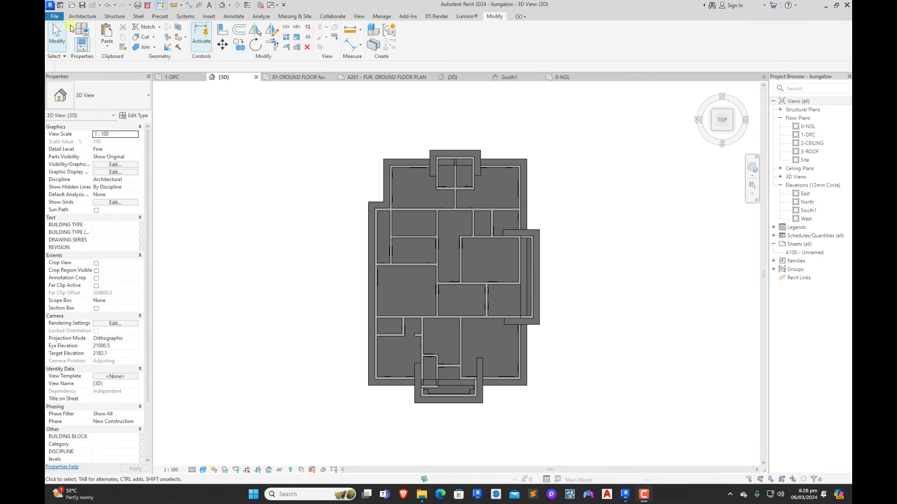
pyautogui.click(82, 18)
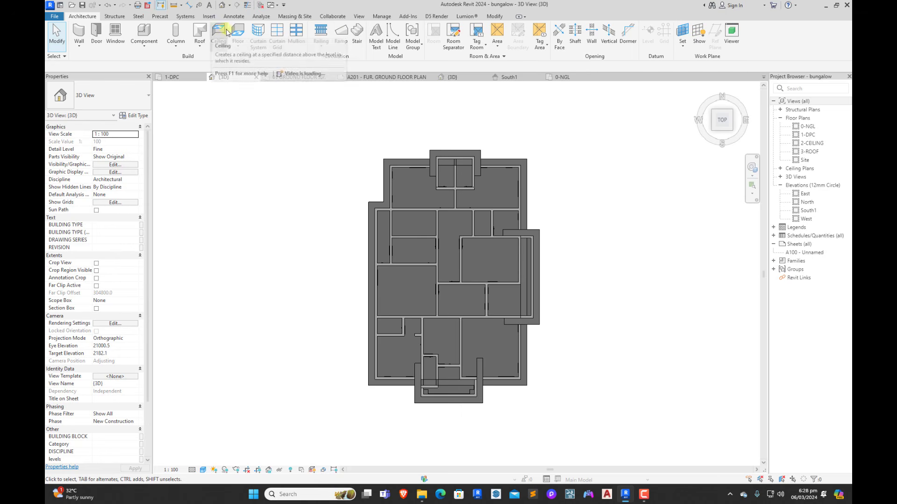
pyautogui.click(200, 33)
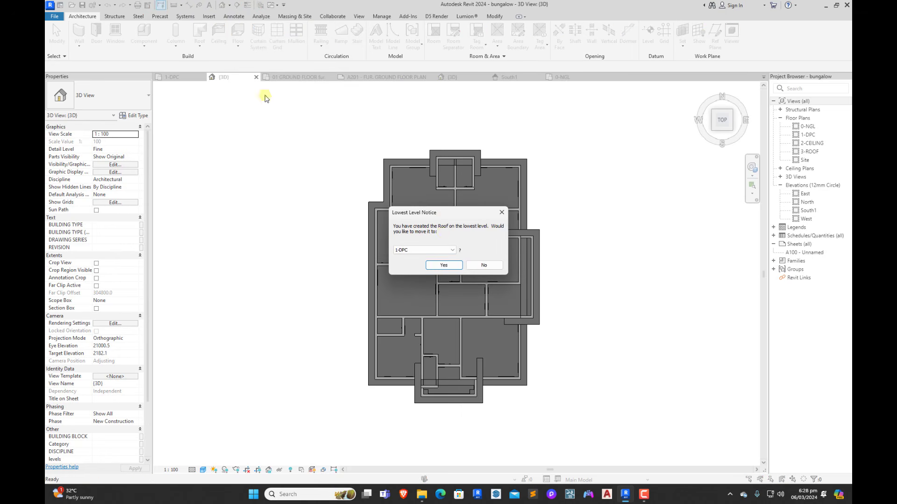
pyautogui.click(452, 251)
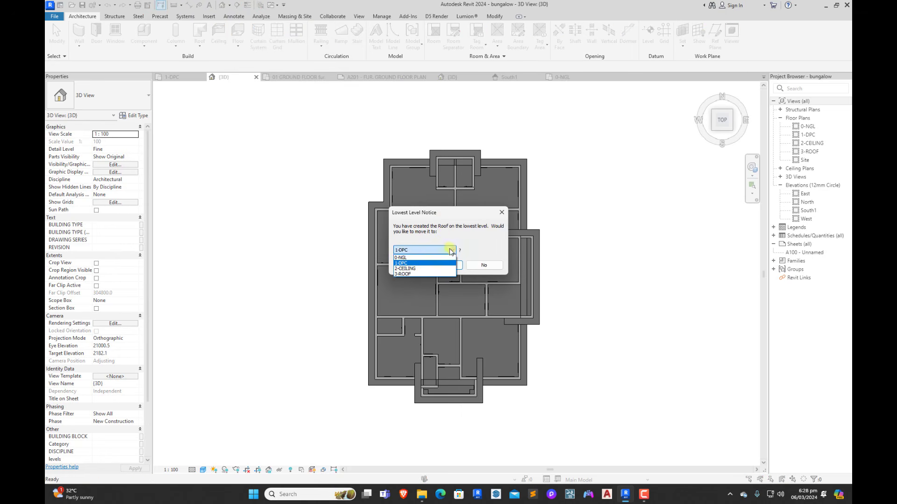
pyautogui.click(403, 274)
pyautogui.click(442, 265)
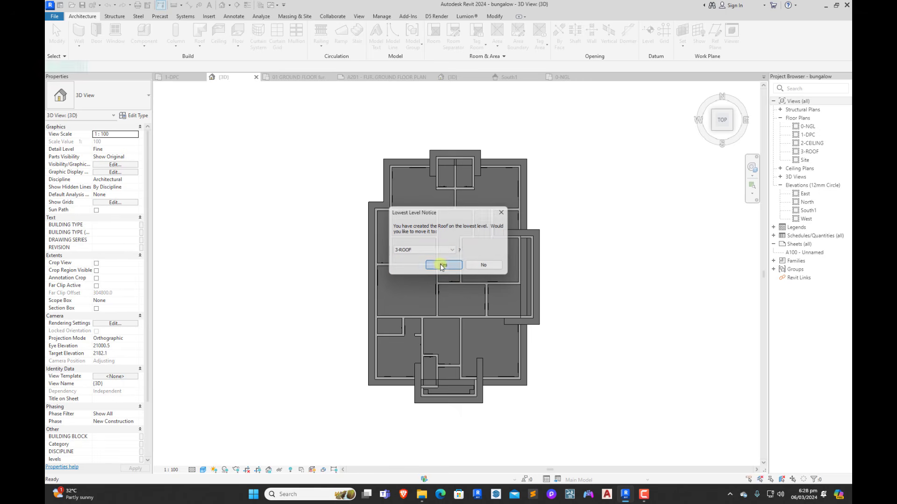
pyautogui.click(95, 97)
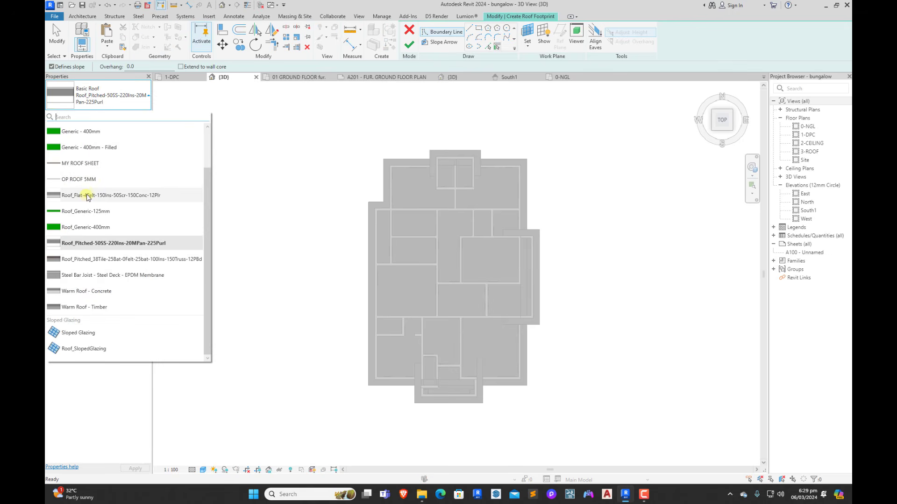
pyautogui.scroll(2, 89, 196)
pyautogui.click(84, 209)
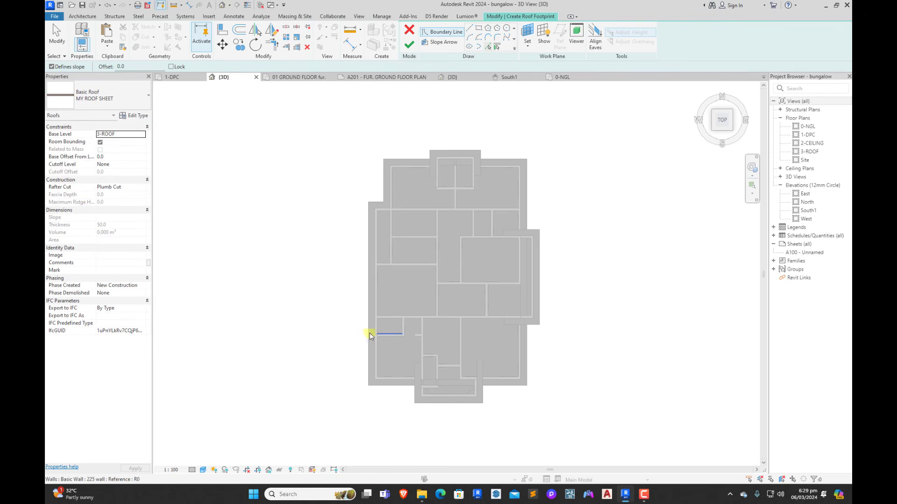
# Step: Pick the main band's outer edges around the house as slope-defining boundary lines at 30° and finish the roof
pyautogui.scroll(2, 372, 233)
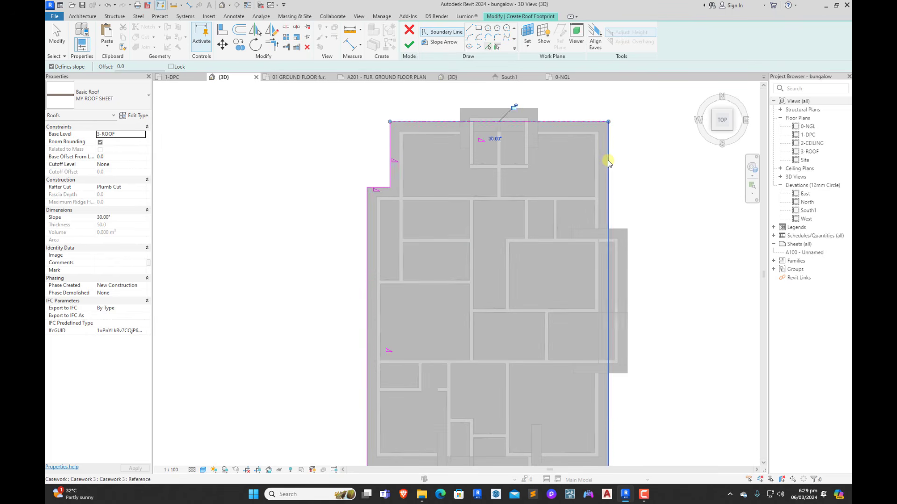
pyautogui.click(605, 187)
pyautogui.scroll(-1, 588, 281)
pyautogui.click(590, 354)
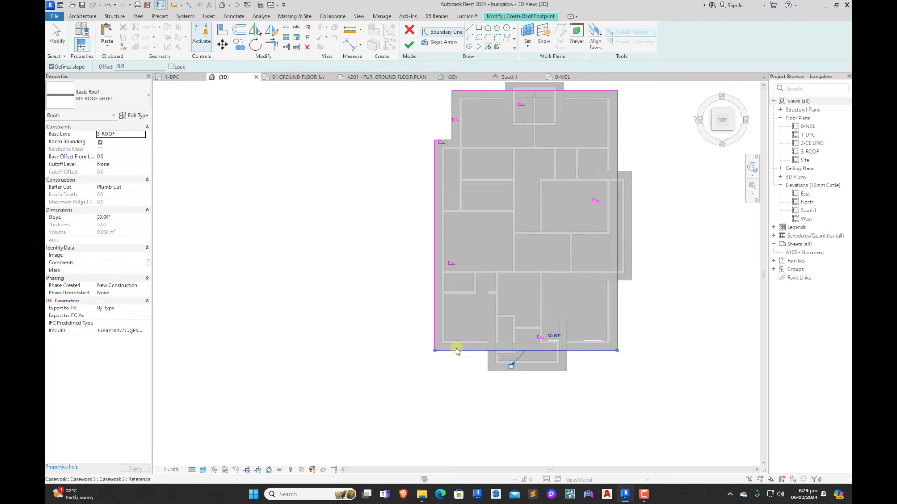
pyautogui.press('Escape')
pyautogui.click(556, 351)
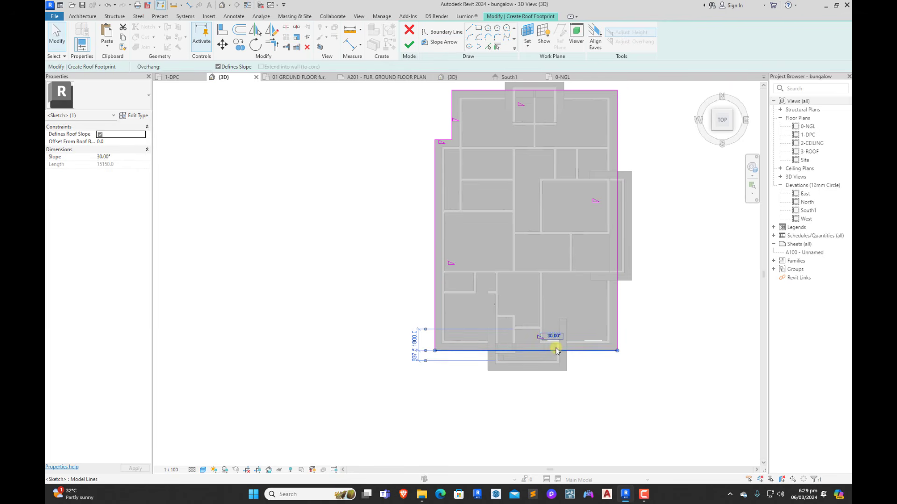
pyautogui.scroll(-1, 538, 336)
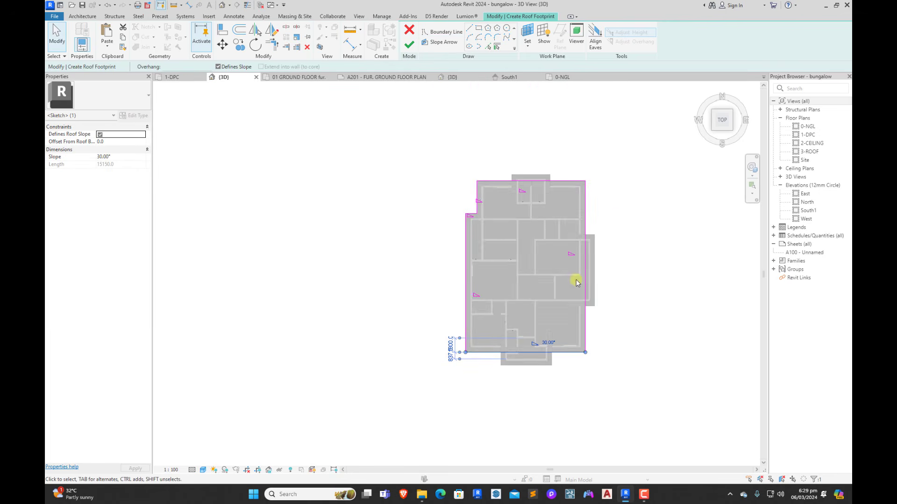
pyautogui.click(617, 219)
pyautogui.click(409, 44)
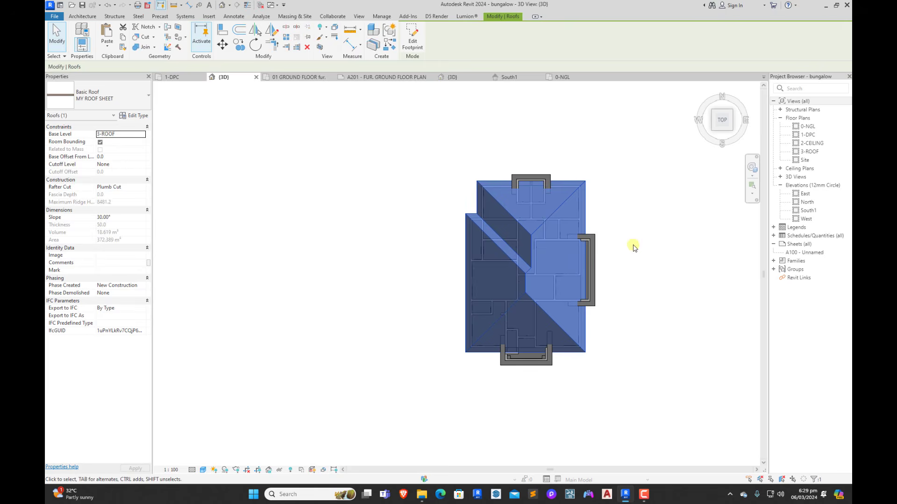
# Step: Examine the main roof from the front and all around, including how its eaves meet the stepped bands
pyautogui.click(692, 132)
pyautogui.click(722, 139)
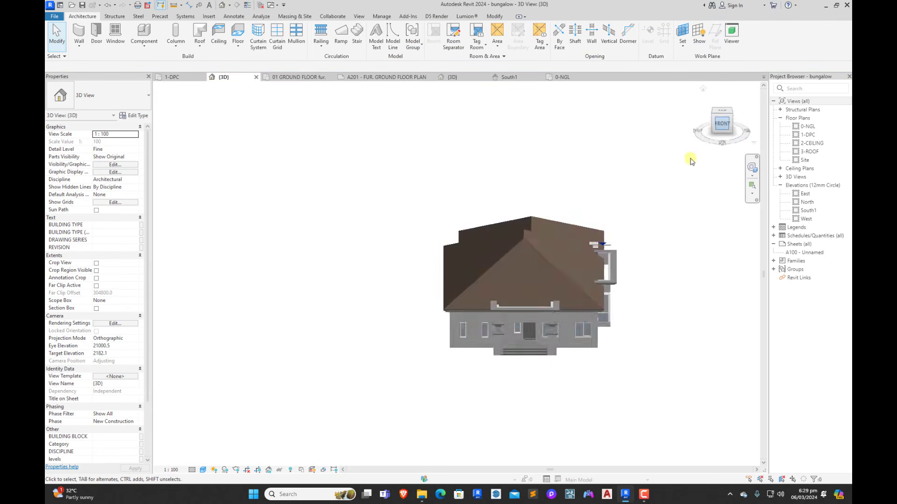
pyautogui.scroll(3, 309, 292)
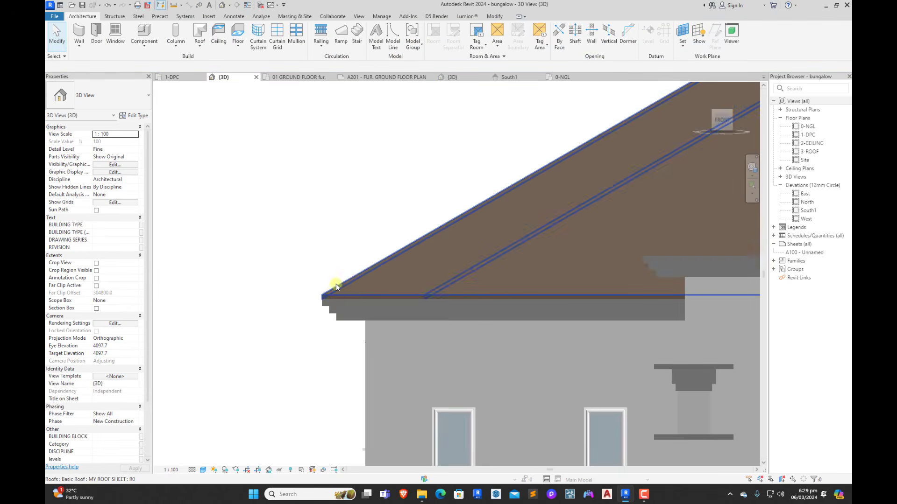
pyautogui.scroll(-6, 304, 352)
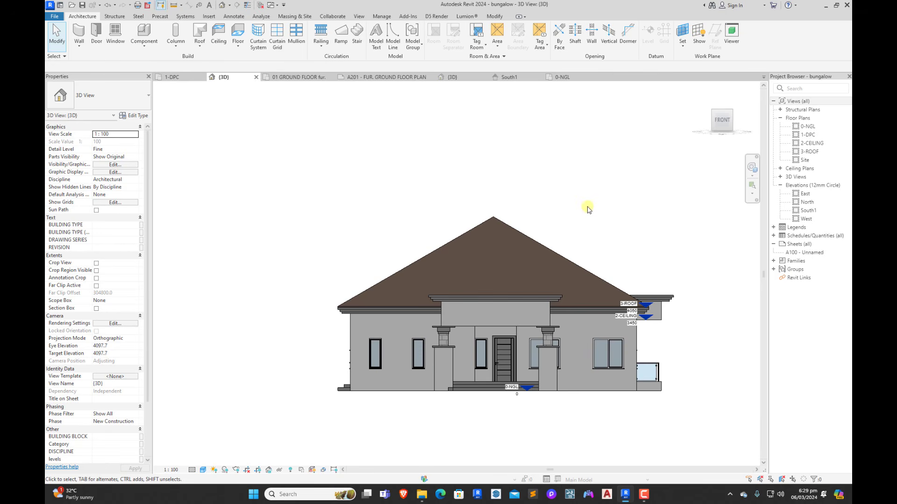
pyautogui.keyDown('shift'); pyautogui.moveTo(400, 280); pyautogui.dragTo(565, 322, button='middle'); pyautogui.keyUp('shift')
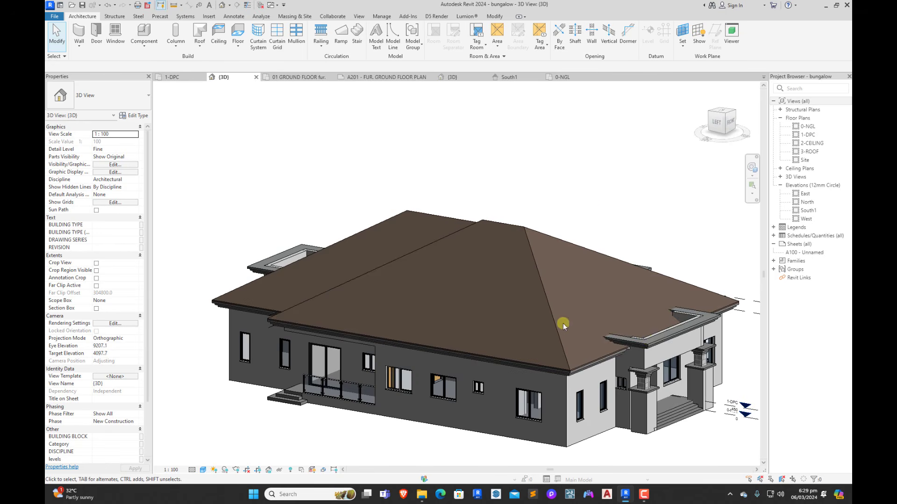
pyautogui.scroll(3, 656, 337)
pyautogui.scroll(-5, 584, 307)
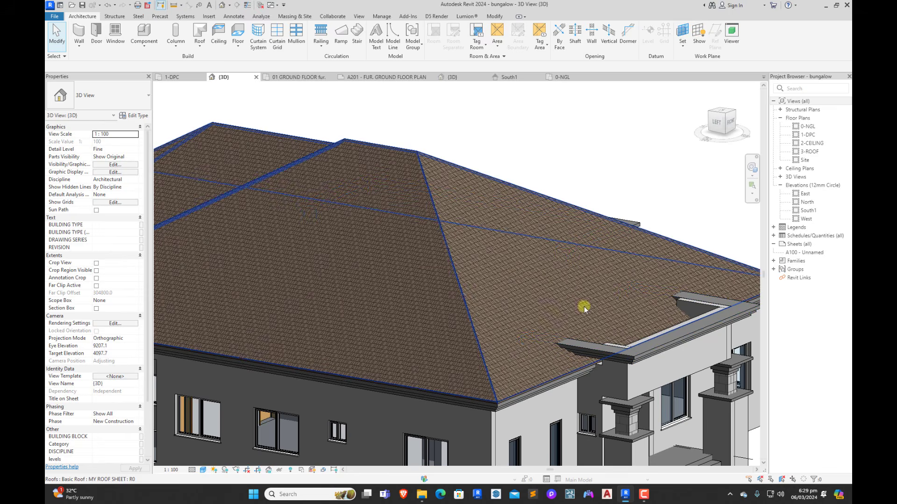
pyautogui.keyDown('shift'); pyautogui.moveTo(590, 304); pyautogui.dragTo(570, 254, button='middle'); pyautogui.keyUp('shift')
pyautogui.keyDown('shift'); pyautogui.moveTo(610, 307); pyautogui.dragTo(394, 318, button='middle'); pyautogui.keyUp('shift')
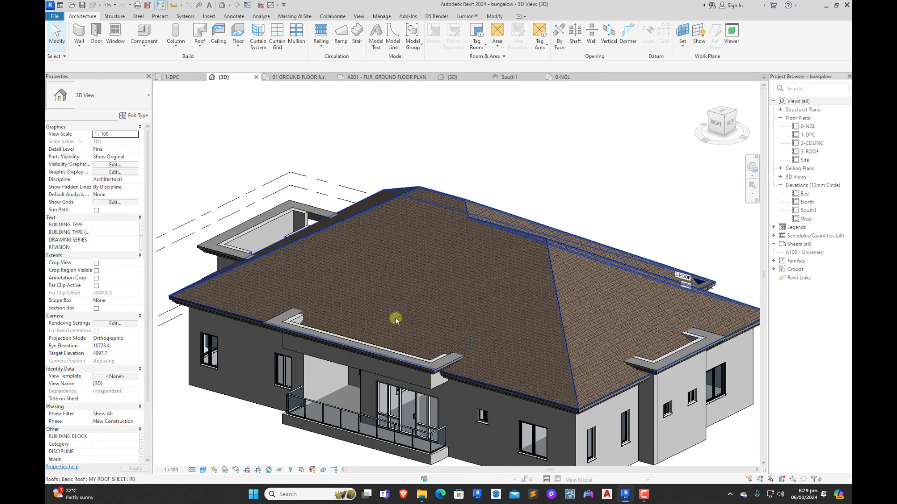
pyautogui.keyDown('shift'); pyautogui.moveTo(382, 268); pyautogui.dragTo(581, 315, button='middle'); pyautogui.keyUp('shift')
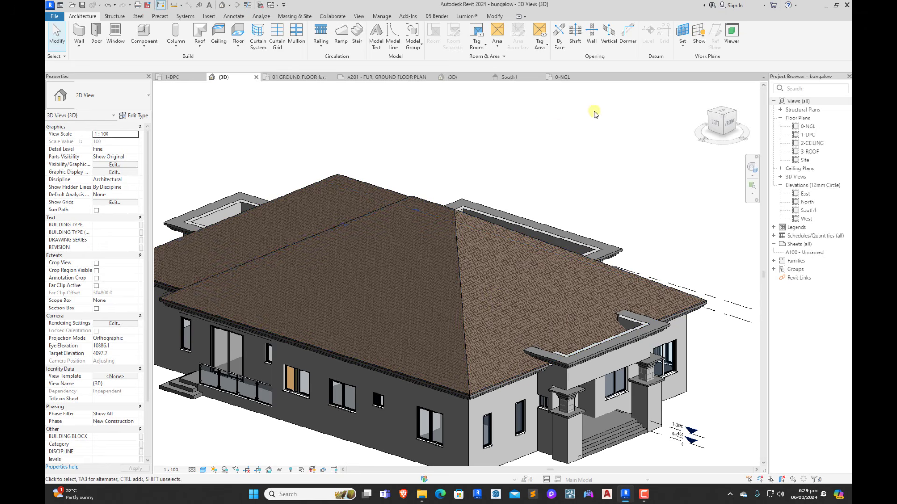
# Step: Return to the top view and start another footprint roof on level 3-ROOF
pyautogui.click(723, 114)
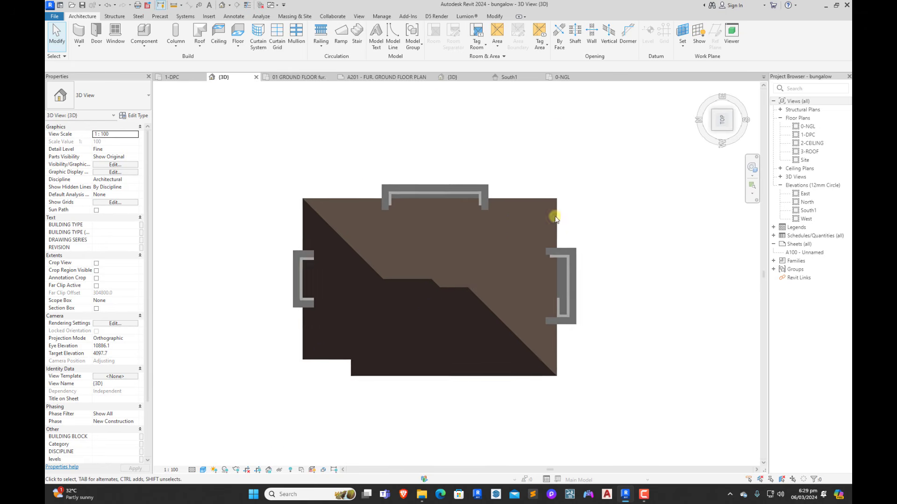
pyautogui.click(392, 268)
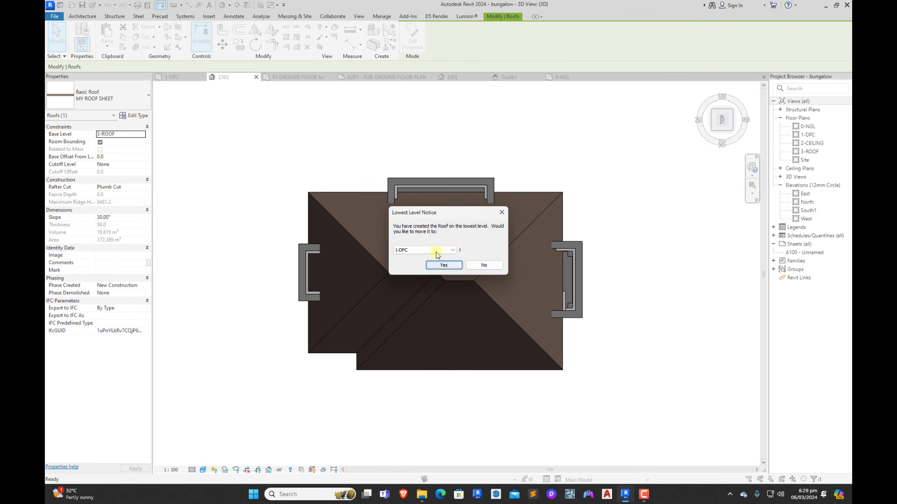
pyautogui.click(437, 252)
pyautogui.click(403, 274)
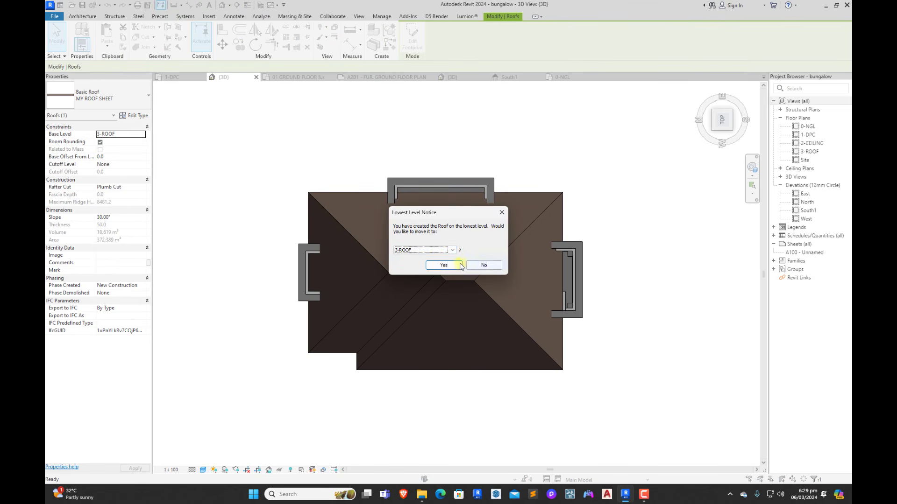
pyautogui.click(459, 266)
# Step: Pick the porch band's three outer edges as roof boundary lines and draw a line across their inner side
pyautogui.click(489, 48)
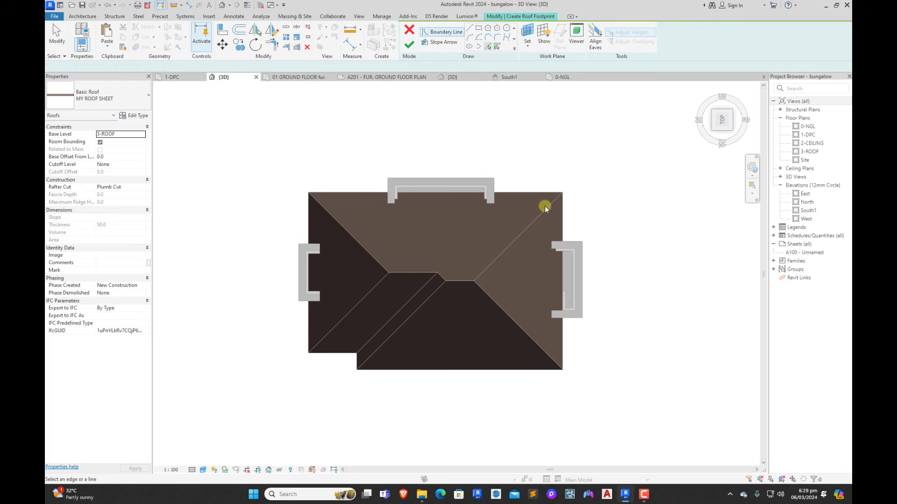
pyautogui.scroll(2, 568, 229)
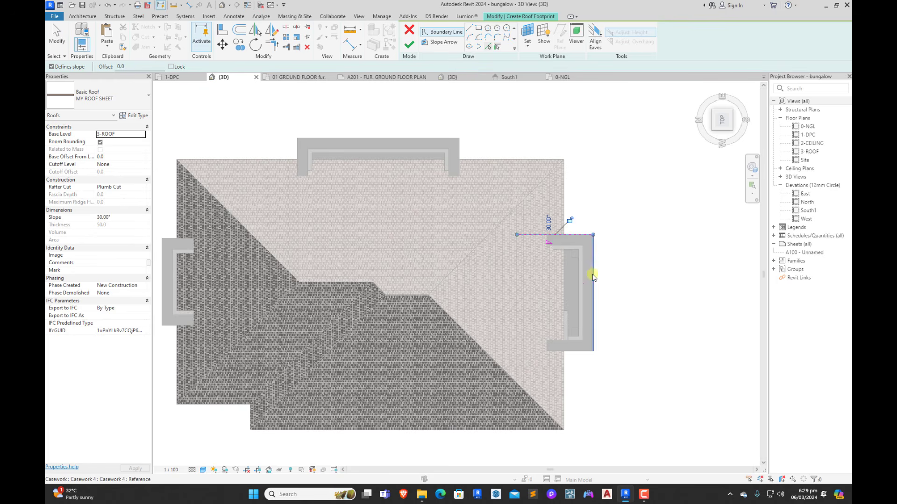
pyautogui.click(469, 28)
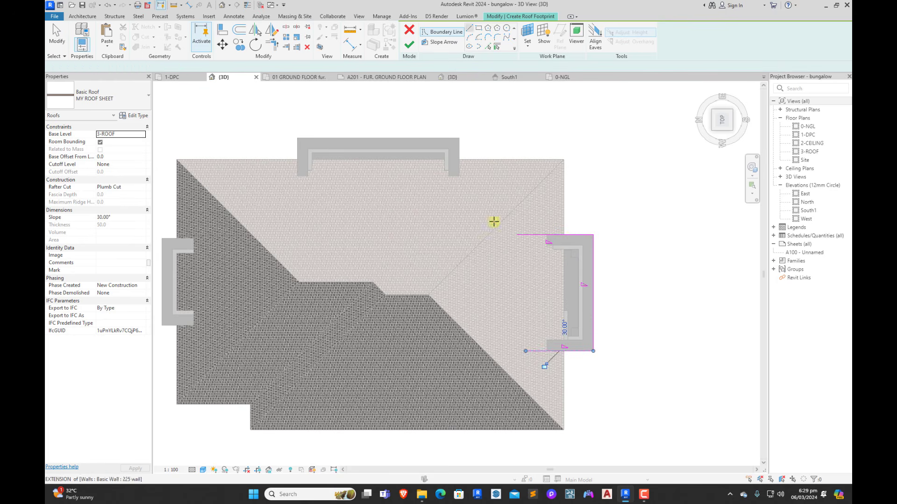
pyautogui.click(518, 236)
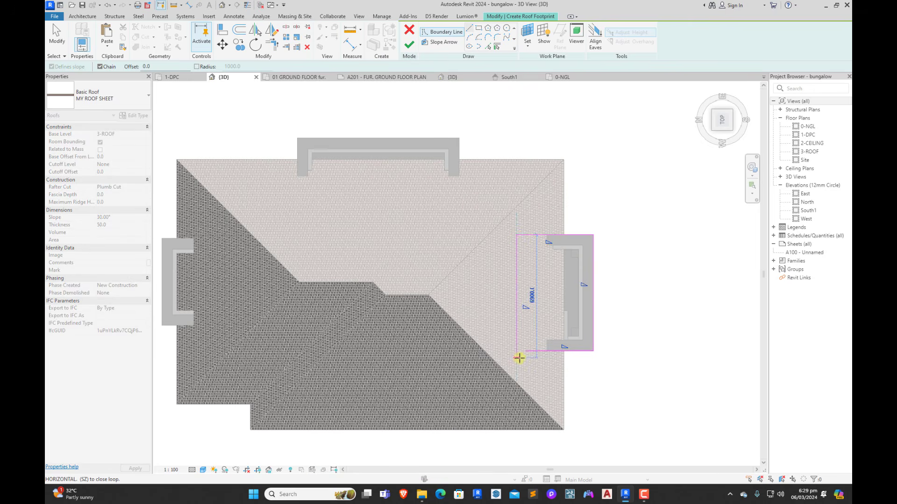
pyautogui.click(517, 356)
# Step: Trim the open corner of the porch roof boundary closed and shift its inner edge further into the main roof
pyautogui.click(271, 45)
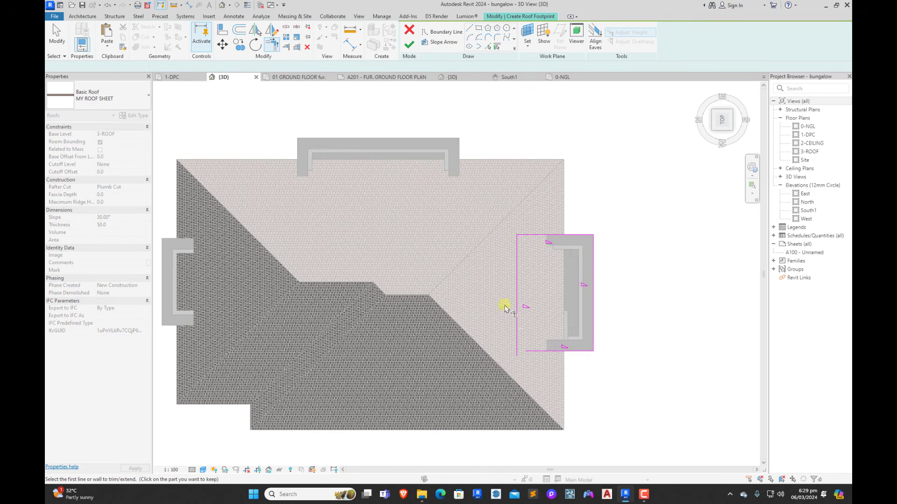
pyautogui.click(517, 337)
pyautogui.click(543, 351)
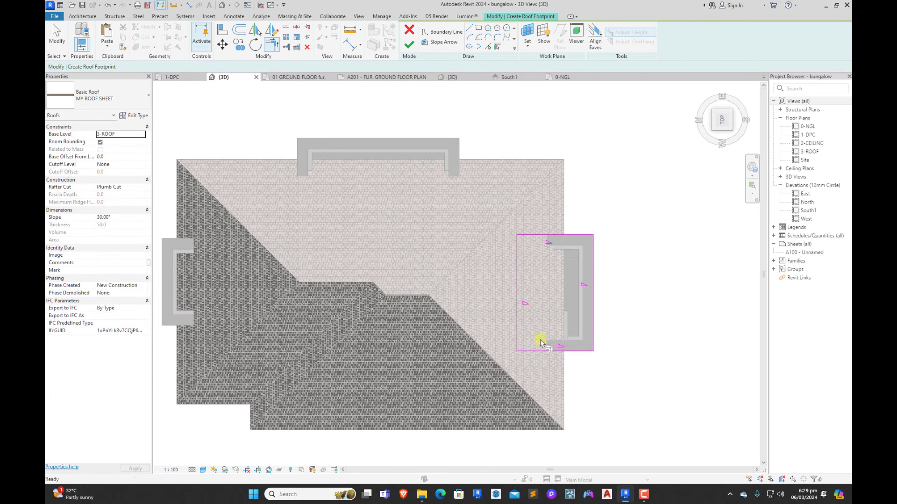
pyautogui.press('Escape')
pyautogui.moveTo(517, 303); pyautogui.dragTo(495, 304)
pyautogui.click(651, 281)
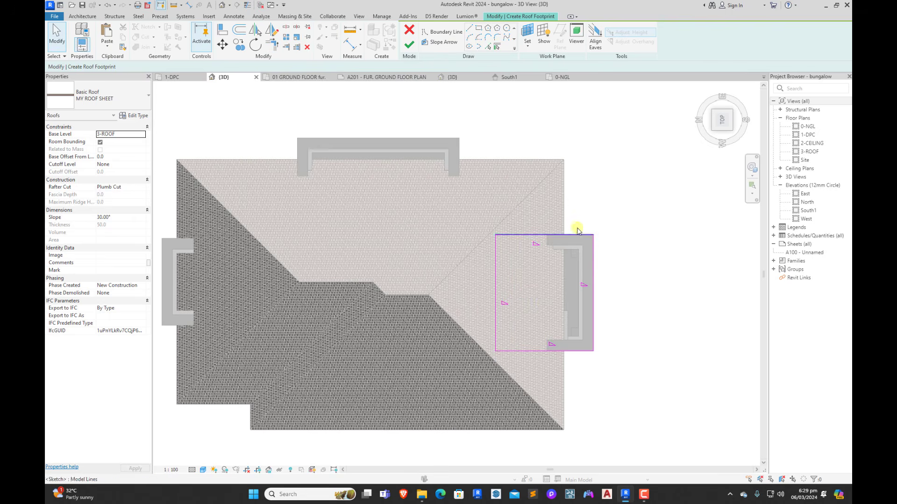
# Step: Turn off the slope on the porch roof's inner boundary line and finish the roof
pyautogui.scroll(-1, 557, 238)
pyautogui.scroll(2, 581, 271)
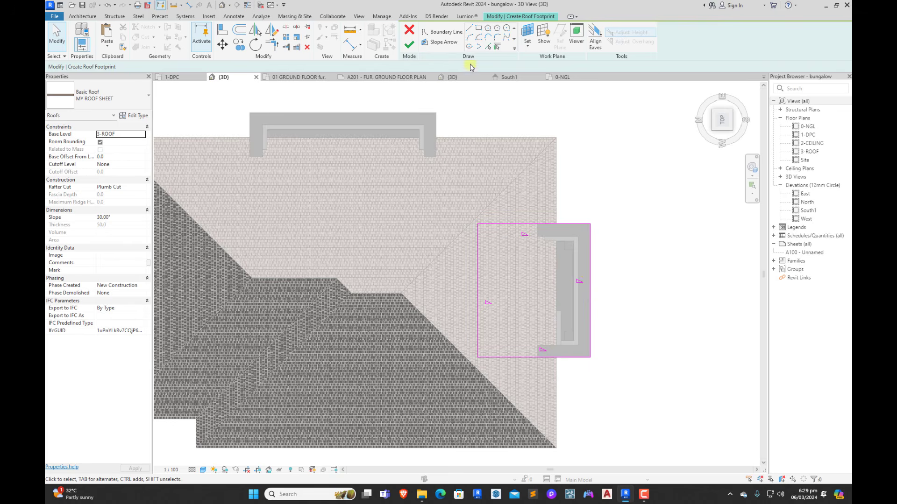
pyautogui.click(477, 280)
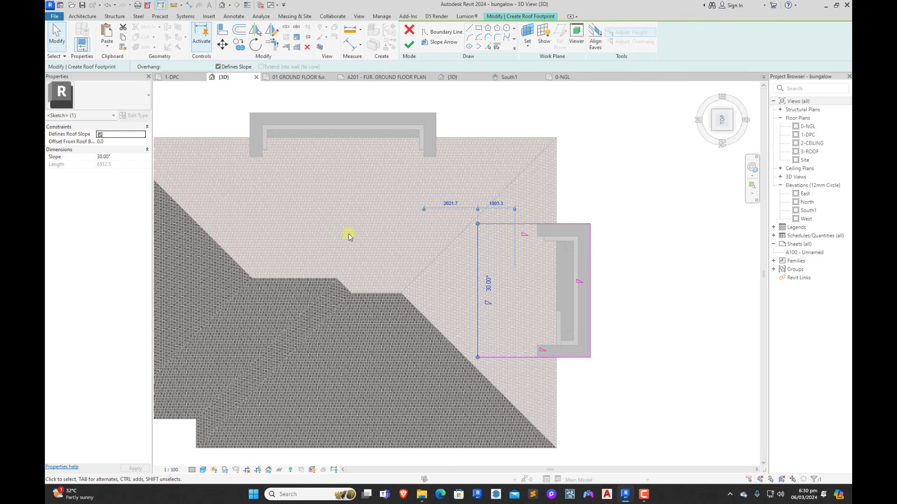
pyautogui.click(586, 204)
pyautogui.click(410, 45)
pyautogui.click(640, 249)
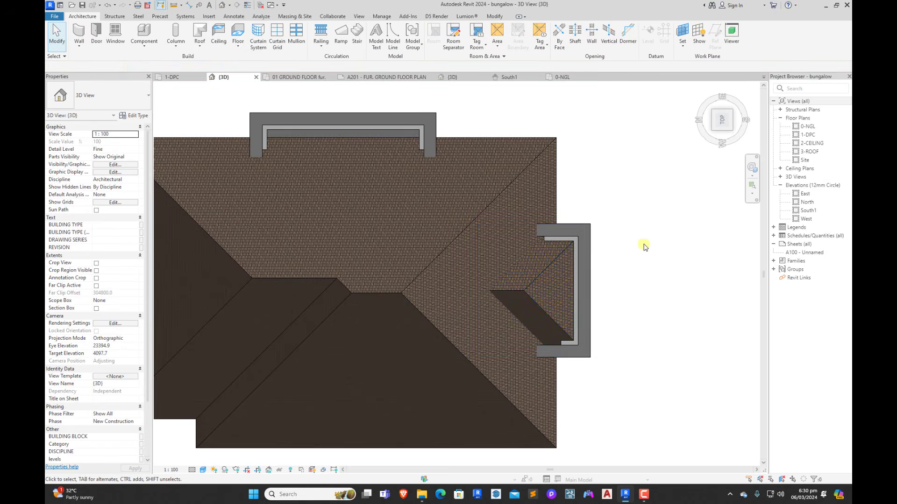
# Step: In the front view, move the porch roof straight up from its lower eave corner to the top edge of the porch band
pyautogui.click(740, 129)
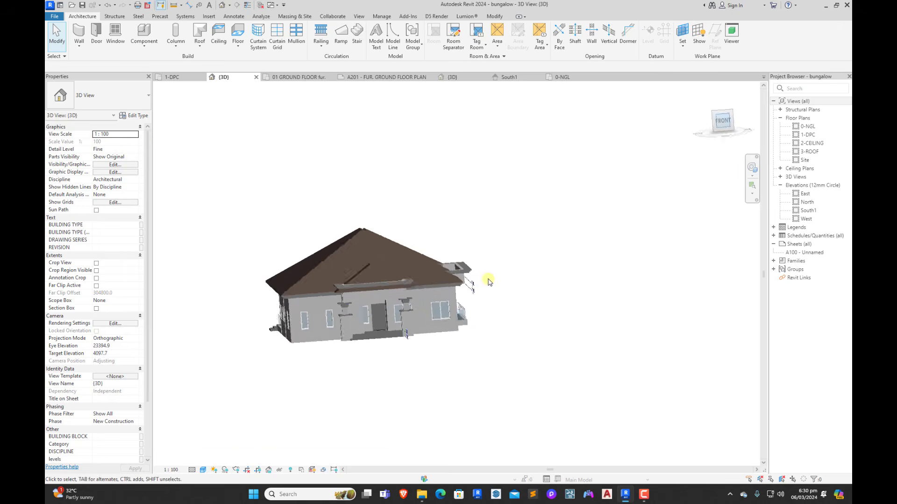
pyautogui.scroll(4, 443, 263)
pyautogui.click(472, 213)
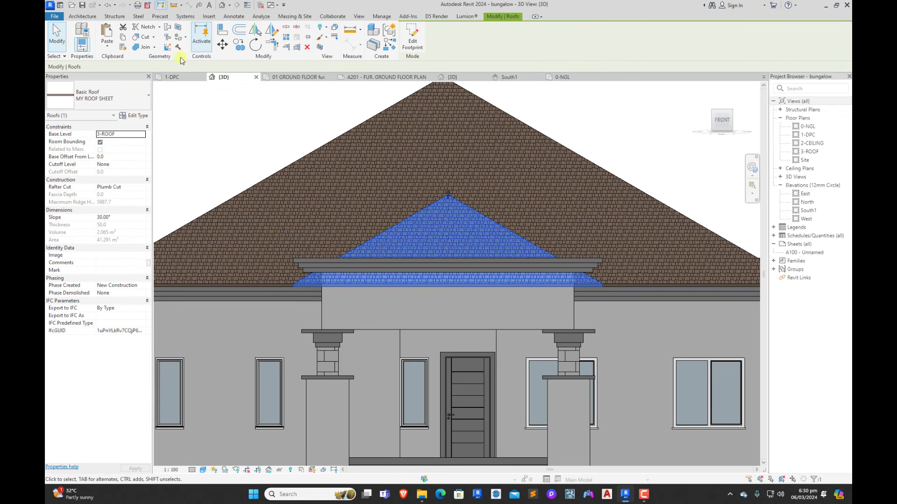
pyautogui.click(223, 44)
pyautogui.scroll(6, 301, 302)
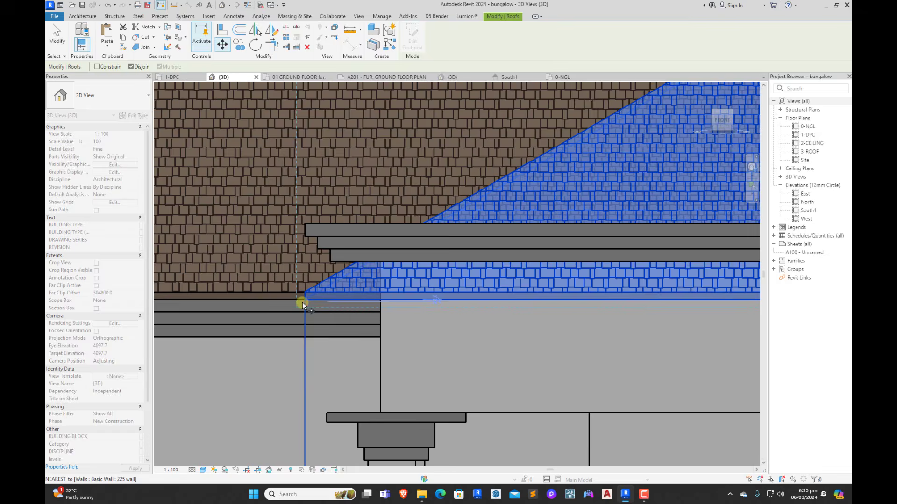
pyautogui.click(304, 301)
pyautogui.click(306, 226)
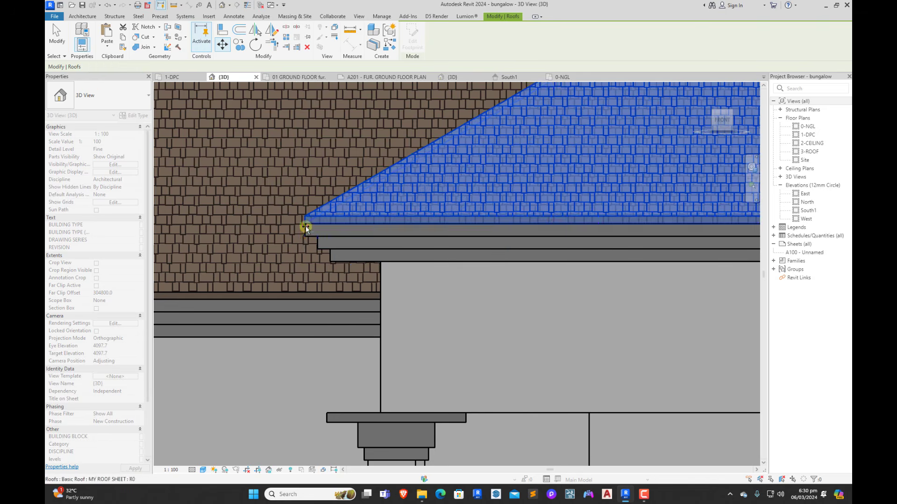
pyautogui.scroll(-5, 303, 285)
pyautogui.scroll(-3, 305, 286)
pyautogui.click(480, 192)
pyautogui.scroll(-1, 480, 192)
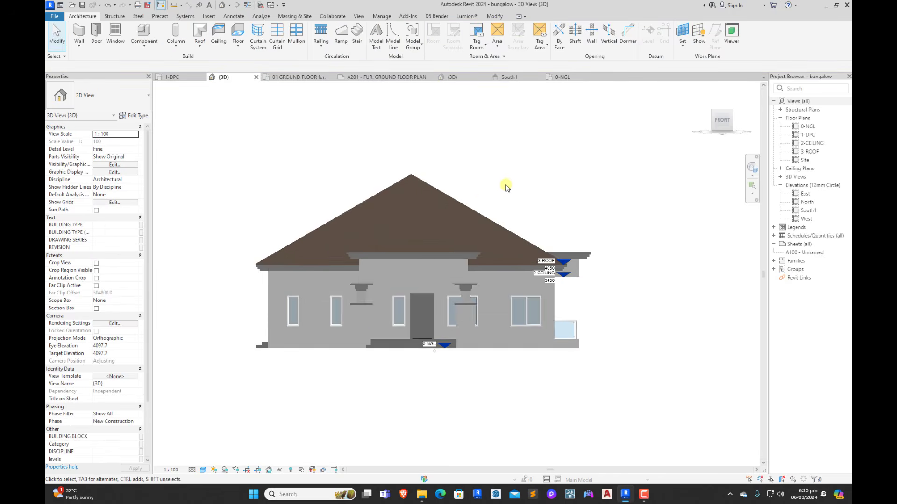
# Step: Edit the porch roof's footprint and shift its inner boundary line further into the main roof, and finish the edit
pyautogui.keyDown('shift'); pyautogui.moveTo(505, 185); pyautogui.dragTo(573, 290, button='middle'); pyautogui.keyUp('shift')
pyautogui.scroll(3, 498, 210)
pyautogui.keyDown('shift'); pyautogui.moveTo(526, 229); pyautogui.dragTo(627, 270, button='middle'); pyautogui.keyUp('shift')
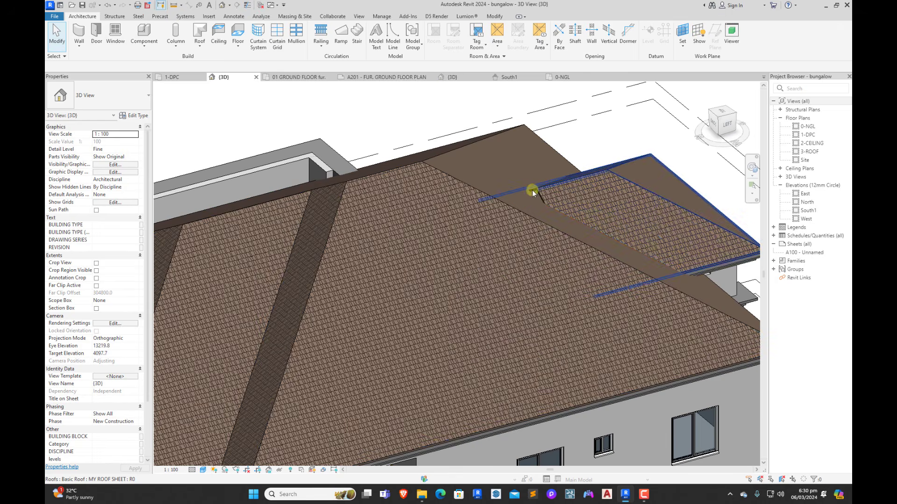
pyautogui.click(540, 186)
pyautogui.doubleClick(539, 185)
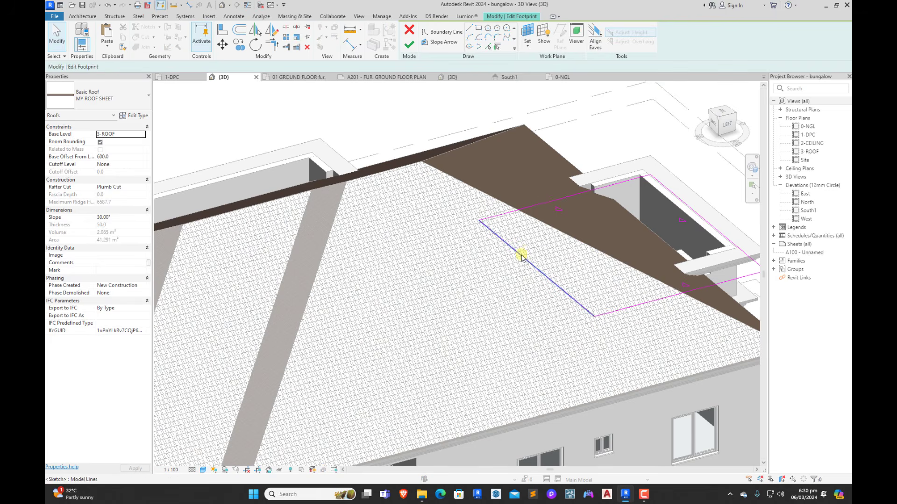
pyautogui.click(471, 284)
pyautogui.moveTo(472, 284); pyautogui.dragTo(471, 283)
pyautogui.click(409, 45)
pyautogui.click(413, 105)
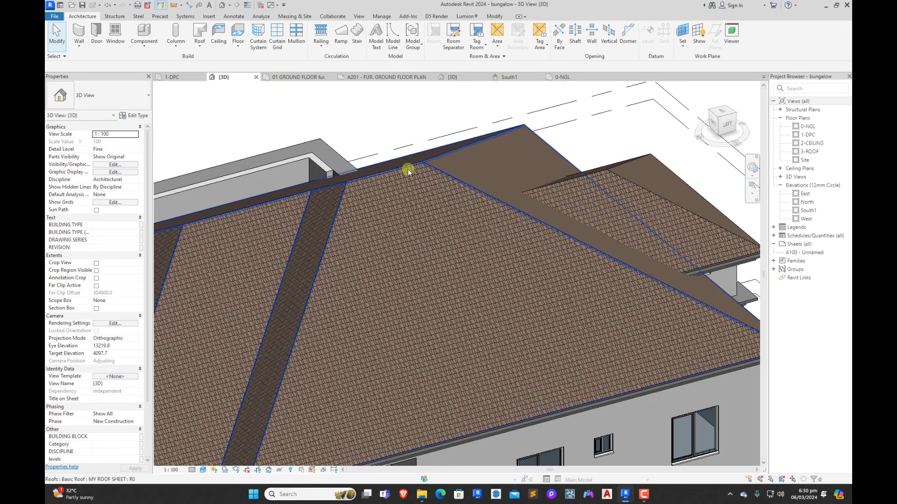
# Step: Examine how the porch roof meets the main roof from several sides of the house
pyautogui.scroll(-4, 403, 188)
pyautogui.moveTo(548, 206)
pyautogui.keyDown('shift'); pyautogui.mouseDown(button='middle')
pyautogui.moveTo(553, 211)
pyautogui.moveTo(399, 208)
pyautogui.mouseUp(button='middle'); pyautogui.keyUp('shift')
pyautogui.scroll(-2, 432, 169)
pyautogui.keyDown('shift'); pyautogui.moveTo(481, 243); pyautogui.dragTo(395, 289, button='middle'); pyautogui.keyUp('shift')
pyautogui.keyDown('shift'); pyautogui.moveTo(304, 276); pyautogui.dragTo(399, 221, button='middle'); pyautogui.keyUp('shift')
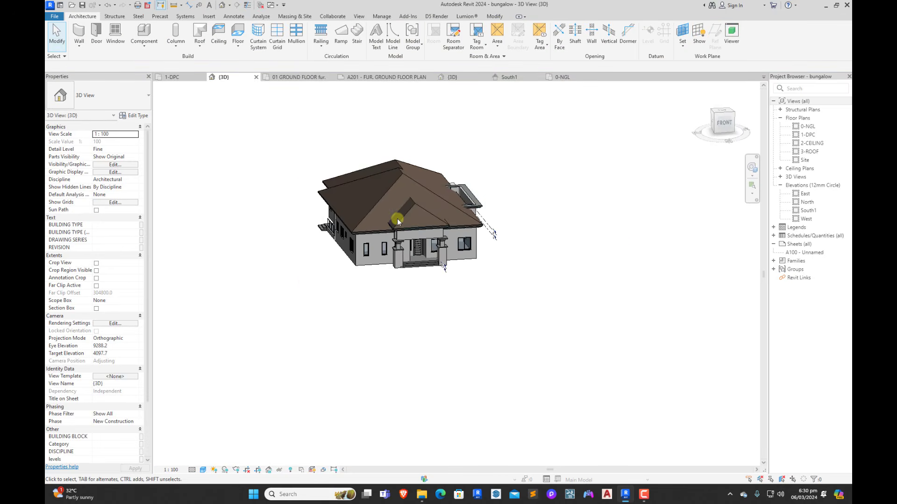
pyautogui.scroll(2, 398, 220)
pyautogui.keyDown('shift'); pyautogui.moveTo(544, 279); pyautogui.dragTo(548, 302, button='middle'); pyautogui.keyUp('shift')
pyautogui.moveTo(477, 318)
pyautogui.keyDown('shift'); pyautogui.mouseDown(button='middle')
pyautogui.moveTo(553, 310)
pyautogui.moveTo(490, 319)
pyautogui.mouseUp(button='middle'); pyautogui.keyUp('shift')
# Step: From the top view, start another roof like the porch roof on level 3-ROOF with a base offset of 600
pyautogui.click(725, 115)
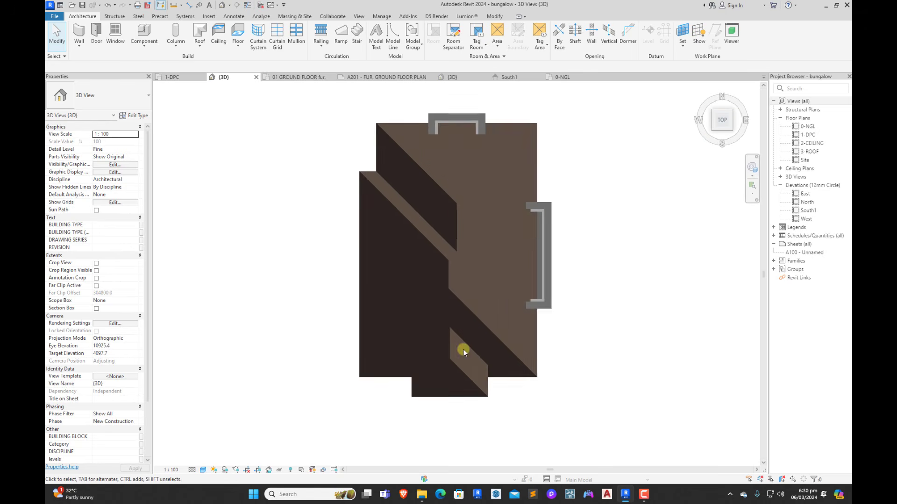
pyautogui.click(456, 363)
pyautogui.press('c')
pyautogui.press('s')
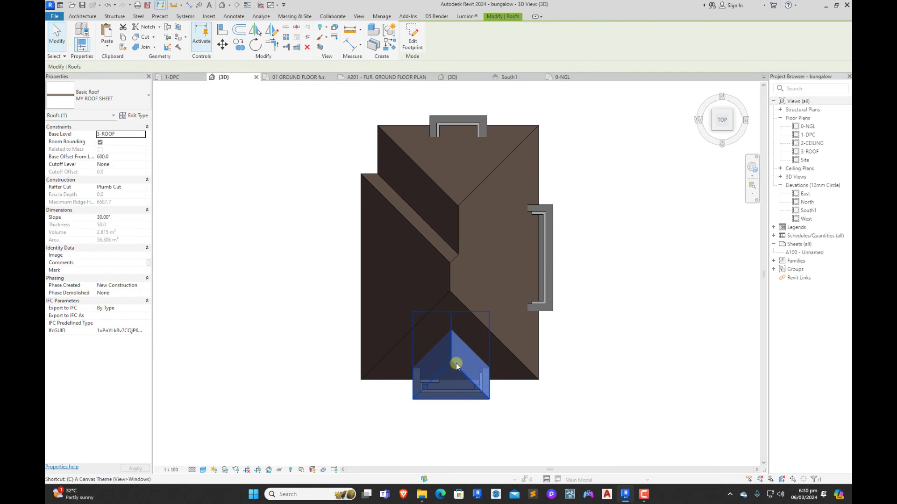
pyautogui.click(441, 250)
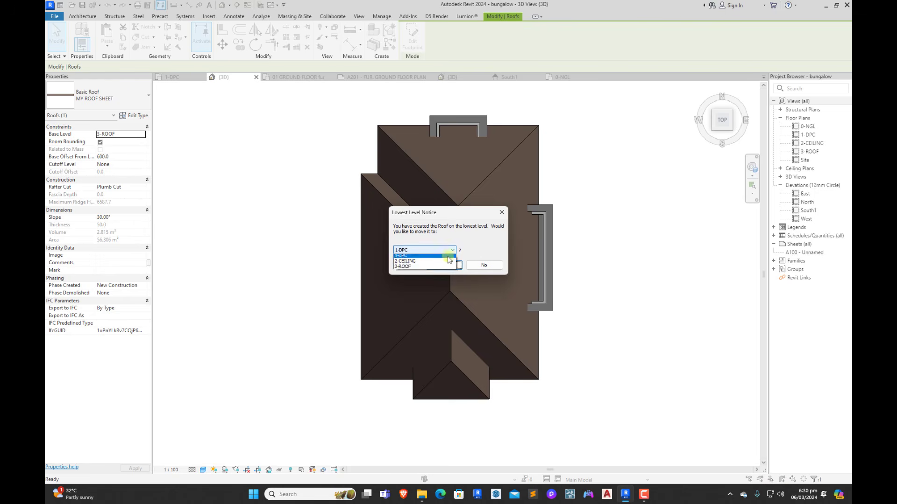
pyautogui.click(435, 273)
pyautogui.click(436, 267)
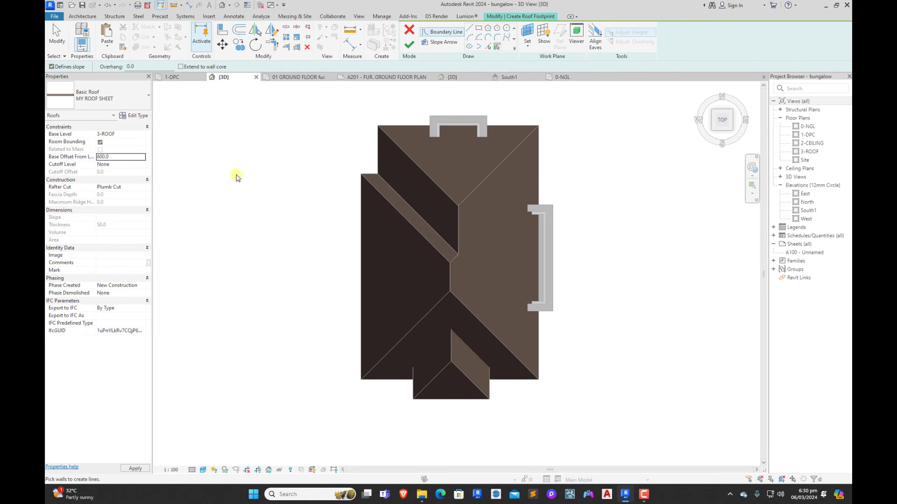
# Step: Pick the balcony band's three outer edges as roof boundary lines and draw a line closing their inner side
pyautogui.scroll(2, 549, 171)
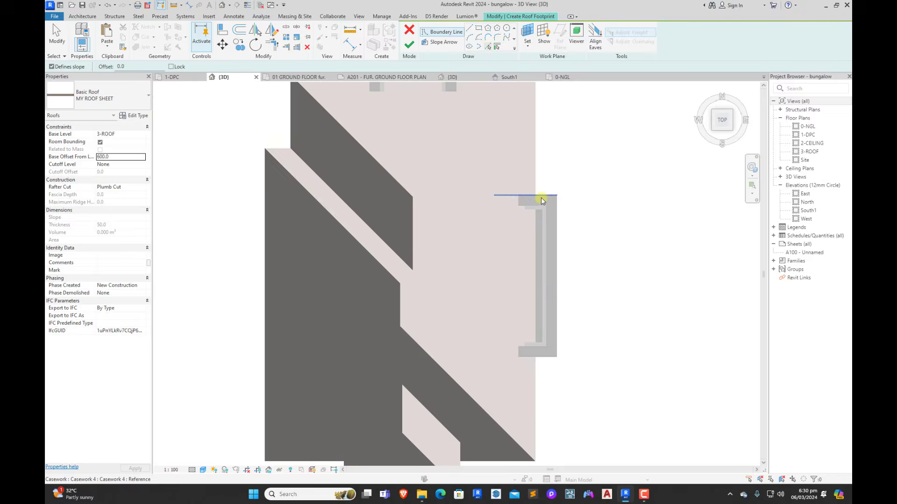
pyautogui.click(541, 198)
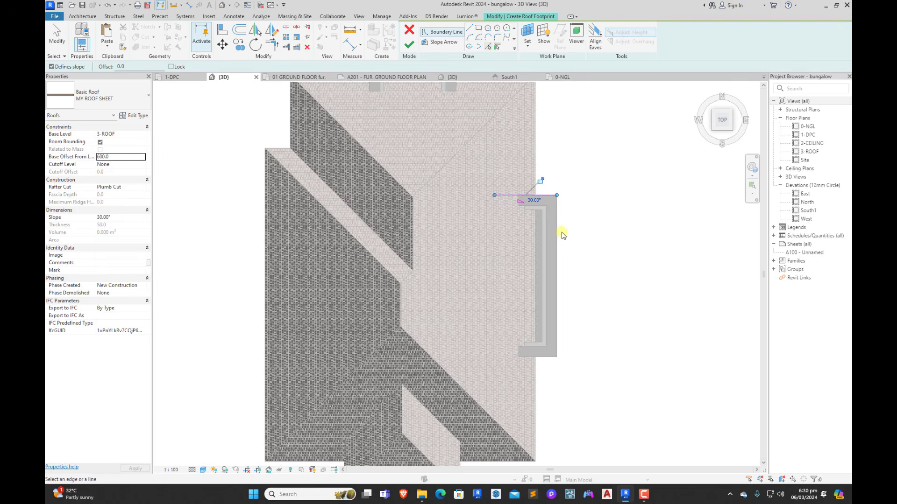
pyautogui.click(541, 358)
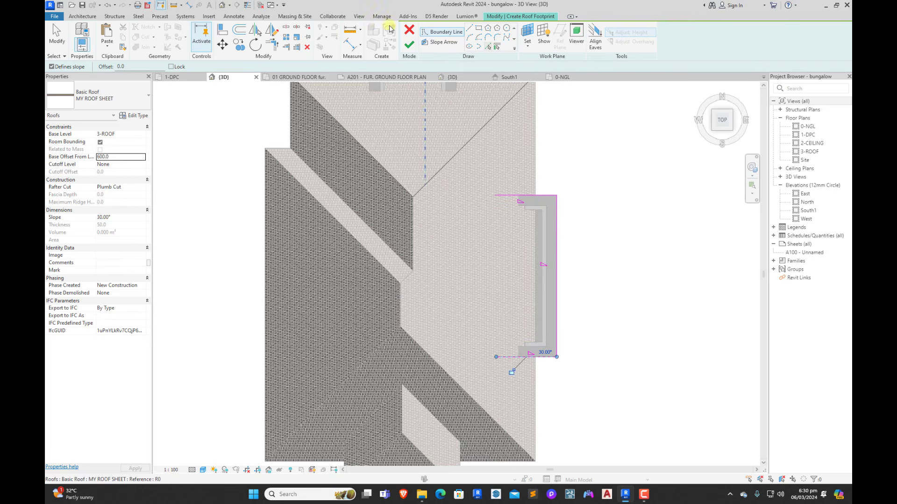
pyautogui.click(470, 28)
pyautogui.click(495, 196)
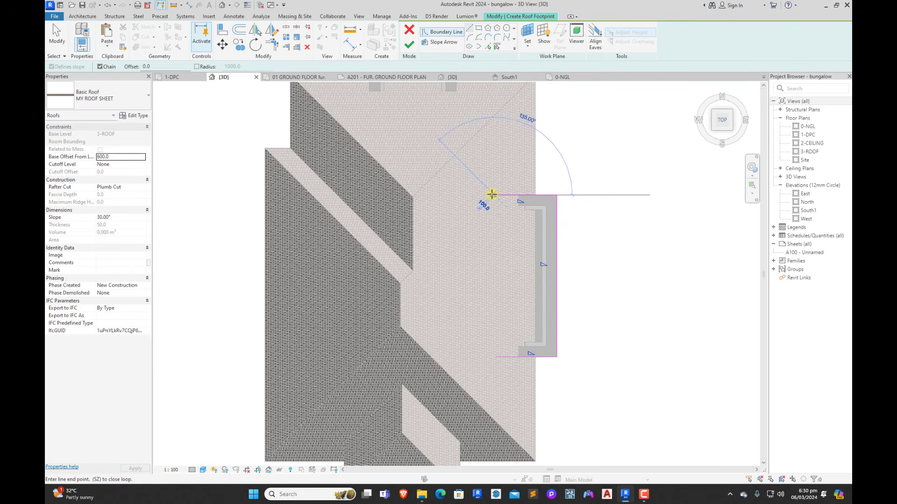
pyautogui.click(495, 358)
pyautogui.press('Escape')
pyautogui.press('Escape')
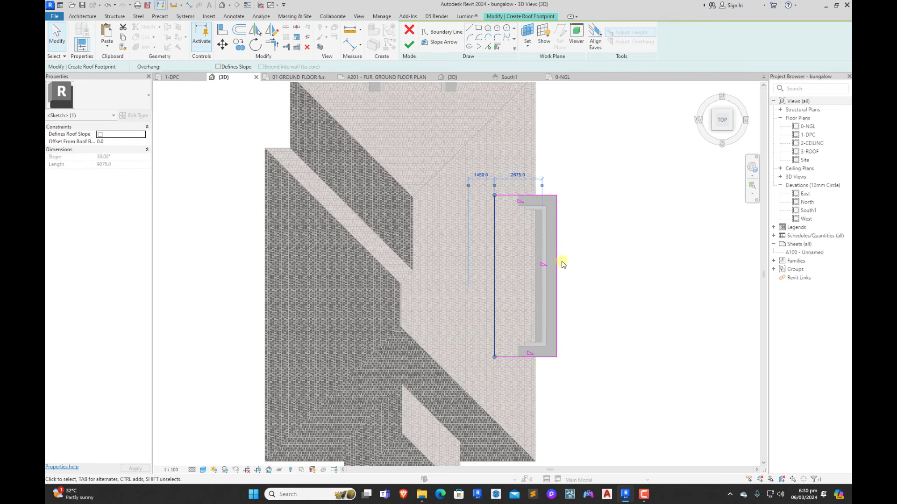
# Step: Make the balcony roof's inner boundary line non-sloping, shift it deep into the main roof, and finish the roof
pyautogui.moveTo(491, 266); pyautogui.dragTo(449, 272)
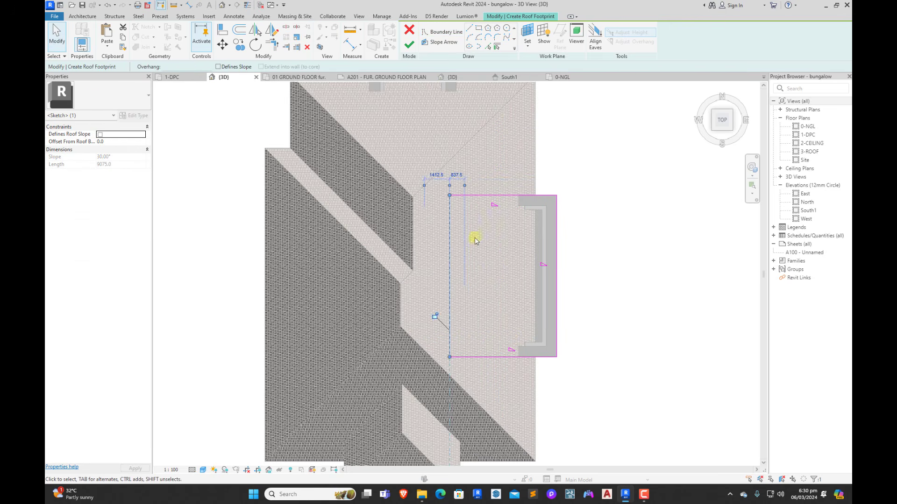
pyautogui.click(410, 43)
pyautogui.click(465, 276)
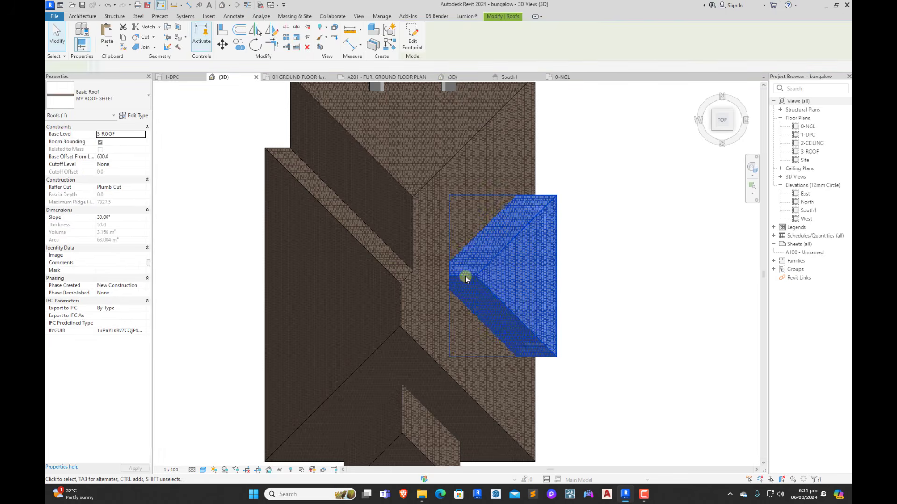
pyautogui.doubleClick(465, 276)
pyautogui.moveTo(451, 276); pyautogui.dragTo(435, 281)
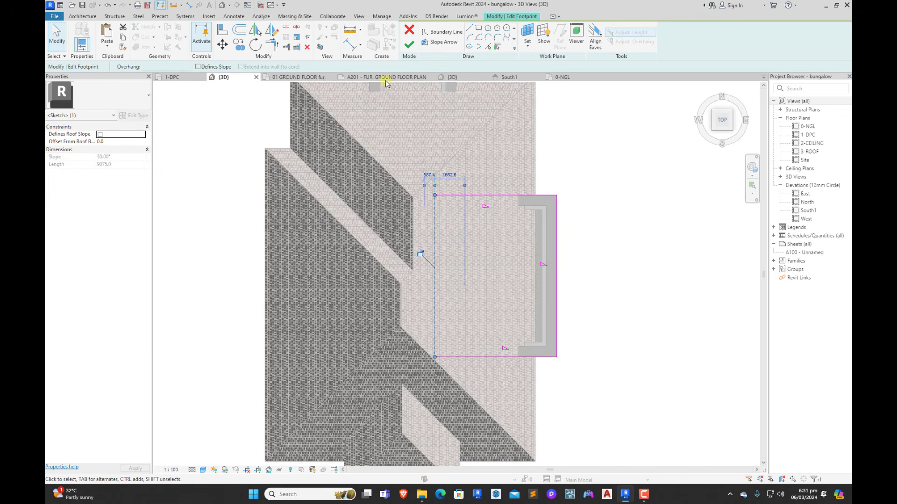
pyautogui.click(405, 49)
pyautogui.moveTo(594, 266)
pyautogui.keyDown('shift'); pyautogui.mouseDown(button='middle')
pyautogui.moveTo(633, 310)
pyautogui.moveTo(524, 258)
pyautogui.moveTo(555, 120)
pyautogui.moveTo(637, 292)
pyautogui.moveTo(598, 315)
pyautogui.moveTo(517, 330)
pyautogui.moveTo(553, 356)
pyautogui.moveTo(549, 322)
pyautogui.mouseUp(button='middle'); pyautogui.keyUp('shift')
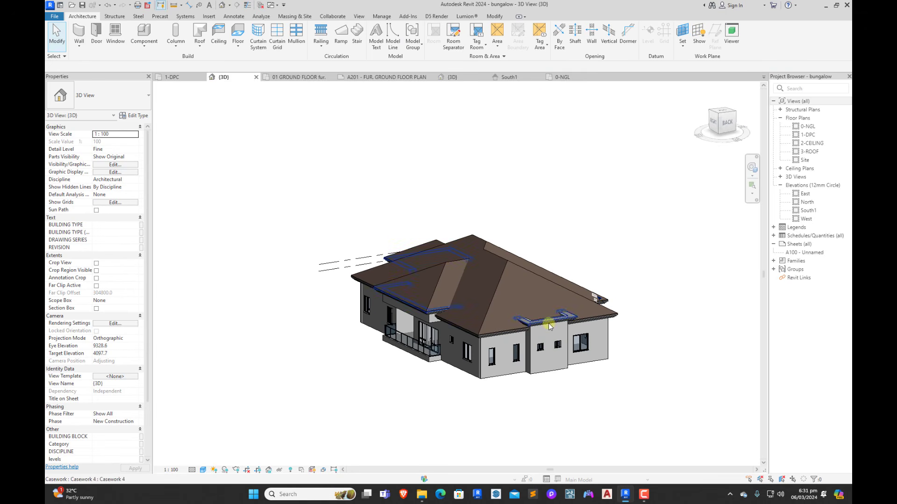
# Step: From the top view at the rear, start another matching footprint roof on level 3-ROOF with a base offset of 600
pyautogui.click(721, 115)
pyautogui.moveTo(476, 332); pyautogui.dragTo(499, 238, button='middle')
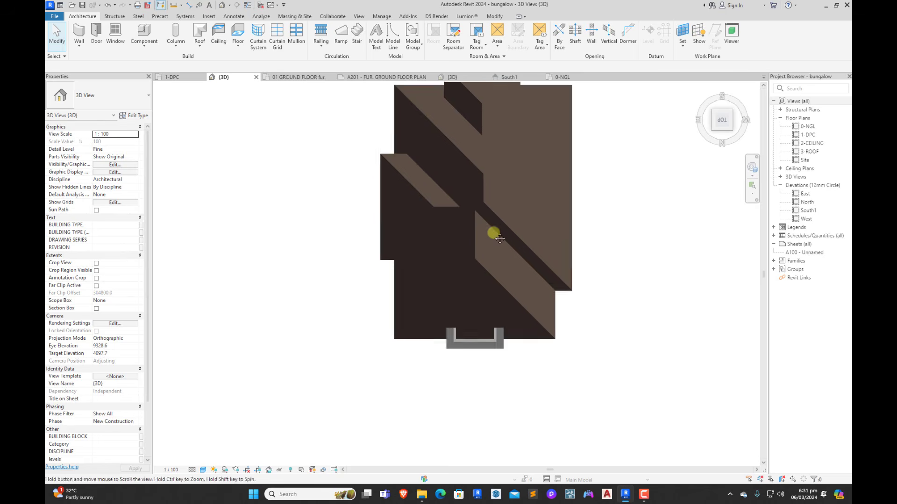
pyautogui.scroll(3, 499, 238)
pyautogui.click(495, 226)
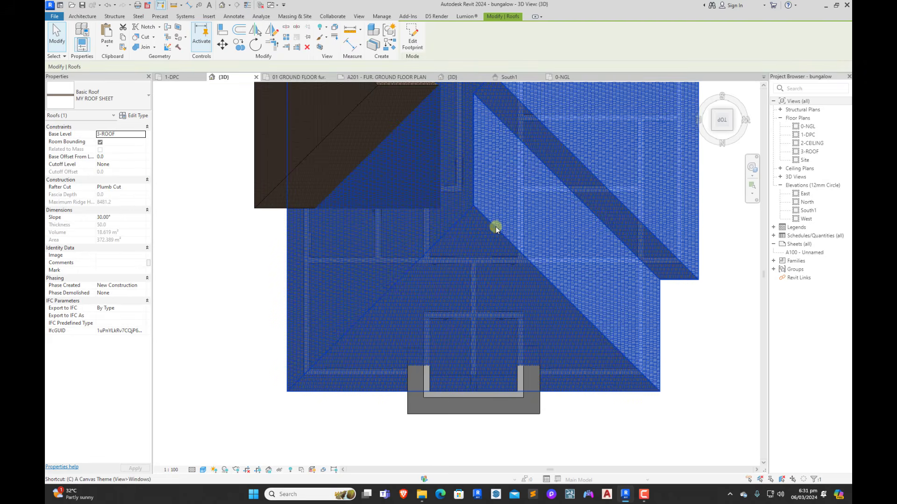
pyautogui.click(435, 250)
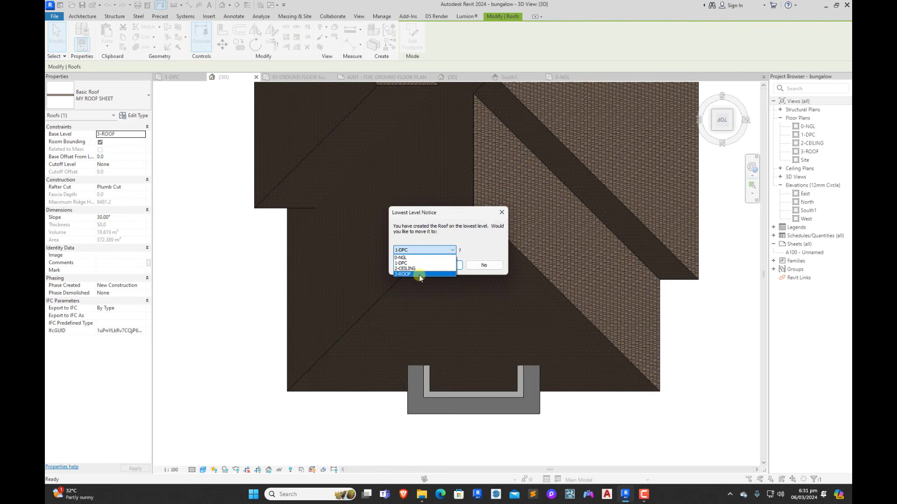
pyautogui.click(419, 274)
pyautogui.click(434, 264)
pyautogui.click(123, 157)
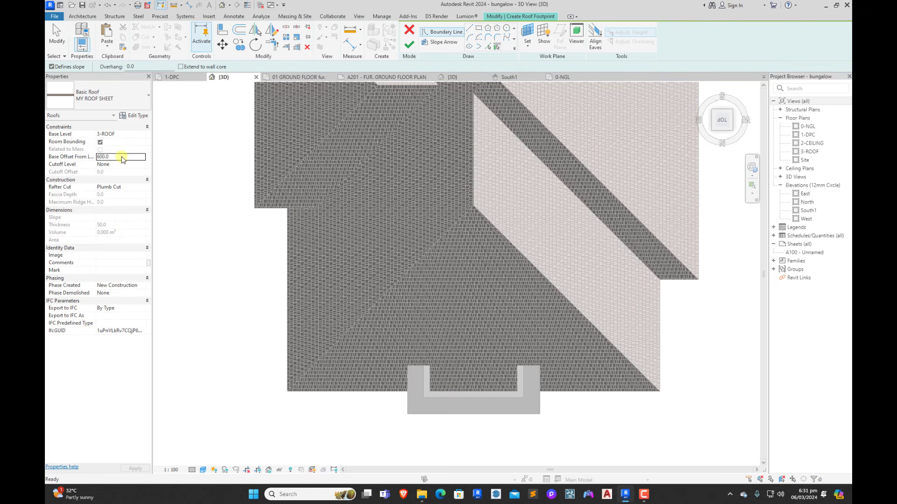
# Step: Pick the rear band's three outer edges as roof boundary lines and draw a line closing their inner side
pyautogui.click(488, 46)
pyautogui.scroll(-2, 491, 177)
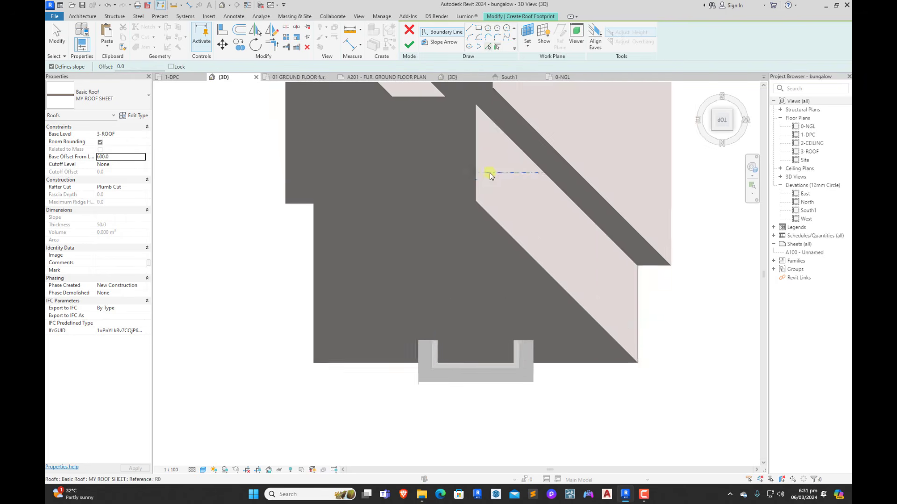
pyautogui.scroll(3, 426, 316)
pyautogui.click(430, 382)
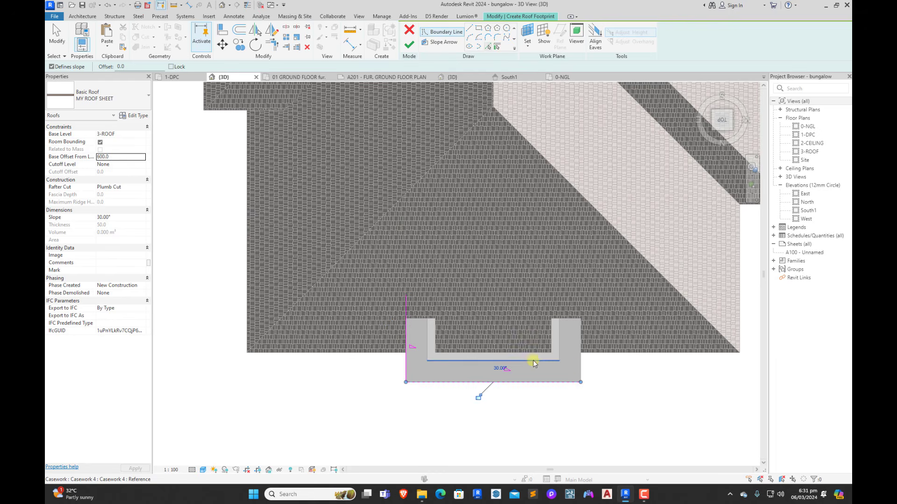
pyautogui.click(580, 367)
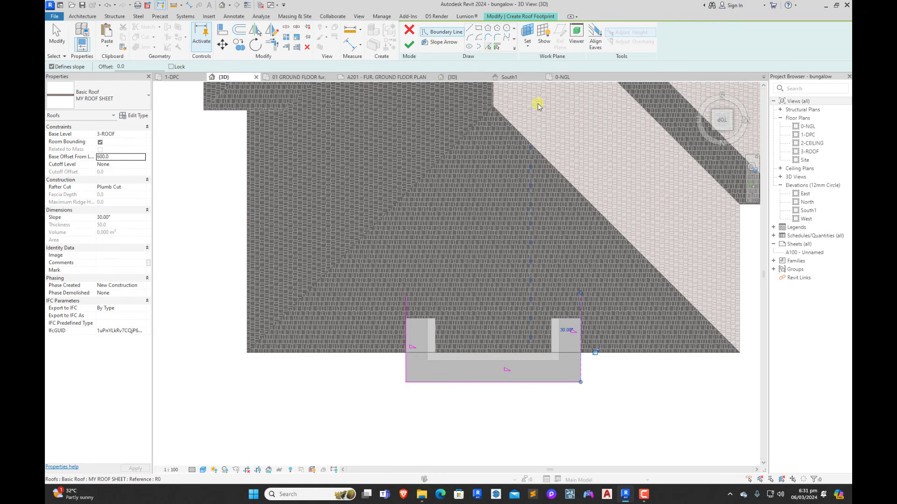
pyautogui.click(469, 28)
pyautogui.click(581, 292)
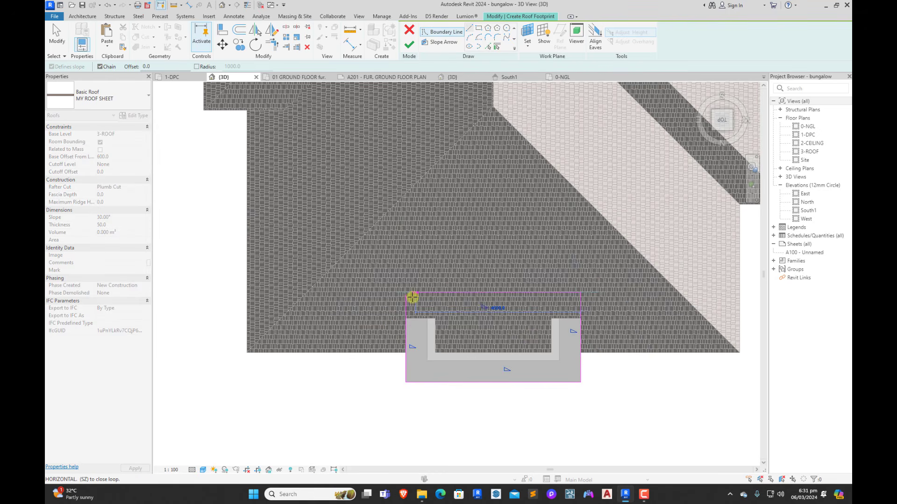
pyautogui.click(406, 293)
pyautogui.press('Escape')
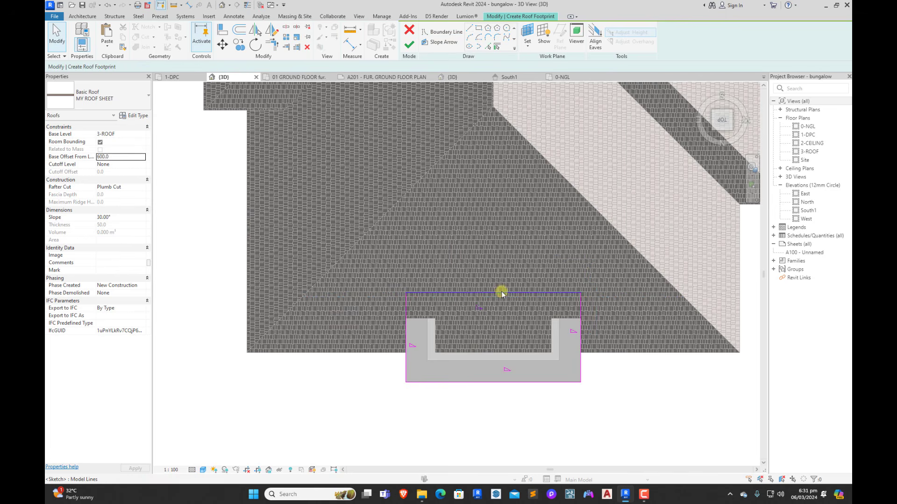
# Step: Turn off the slope on the rear roof's inner boundary line, shift it into the main roof, and finish the roof
pyautogui.click(501, 293)
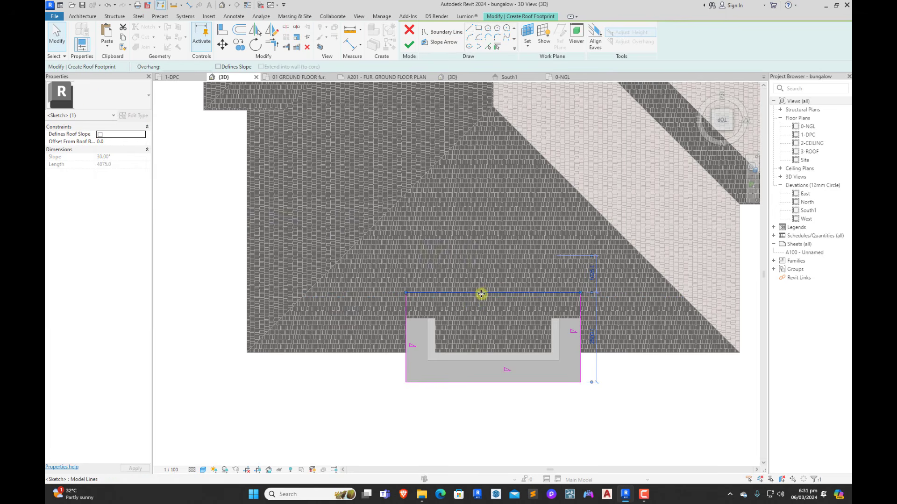
pyautogui.moveTo(481, 295); pyautogui.dragTo(474, 197)
pyautogui.click(409, 45)
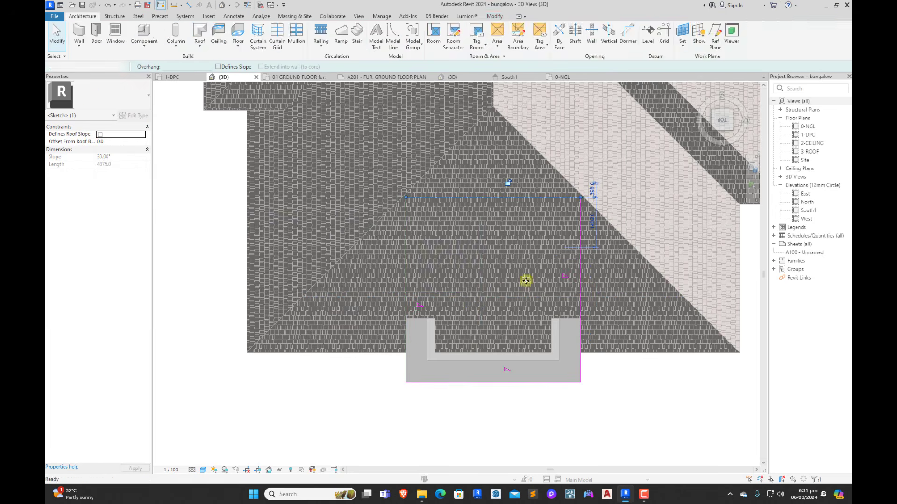
pyautogui.keyDown('shift'); pyautogui.moveTo(526, 280); pyautogui.dragTo(574, 233, button='middle'); pyautogui.keyUp('shift')
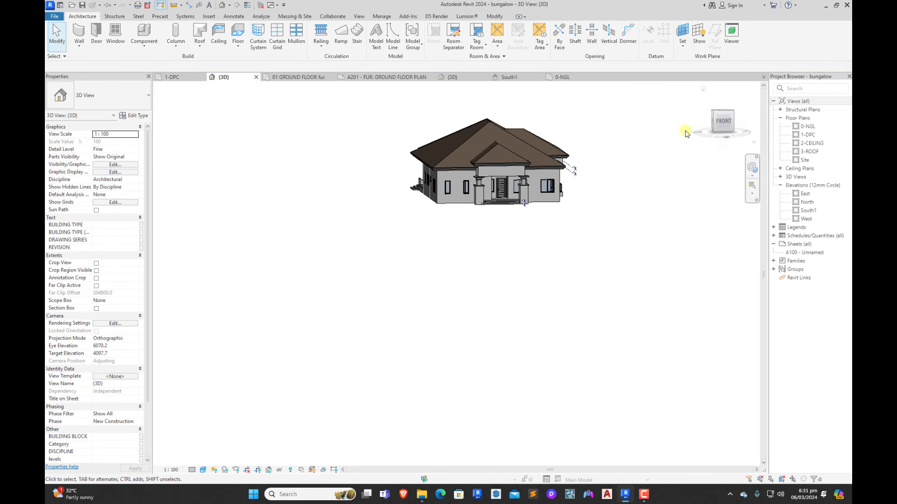
pyautogui.click(725, 123)
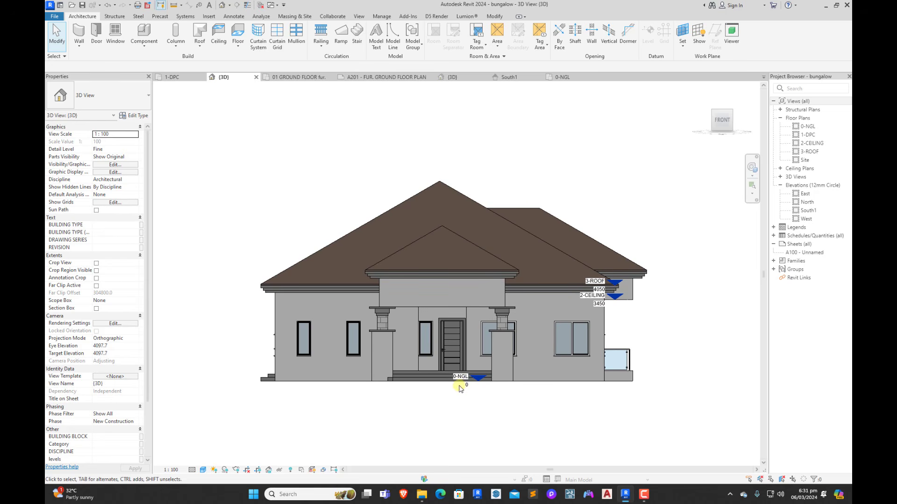
# Step: Hide the level markers in the front 3D view by category
pyautogui.scroll(3, 463, 388)
pyautogui.rightClick(468, 387)
pyautogui.moveTo(511, 189)
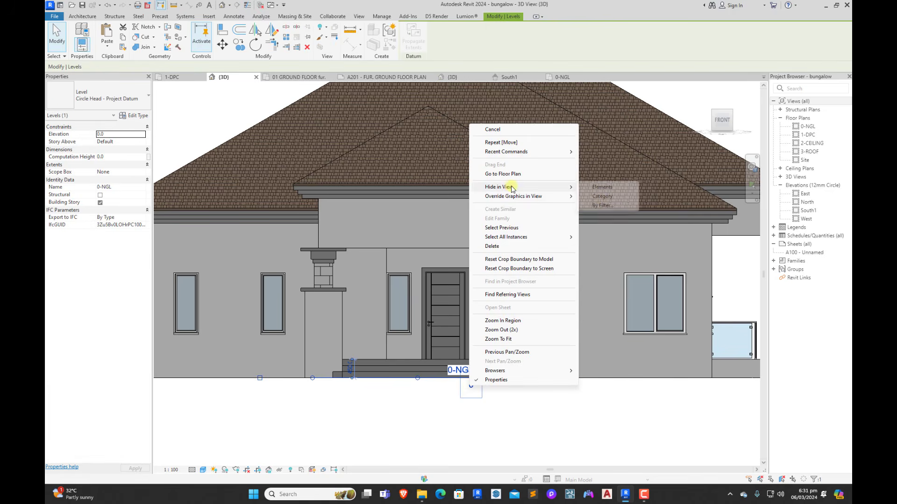
pyautogui.click(603, 196)
pyautogui.scroll(-3, 464, 293)
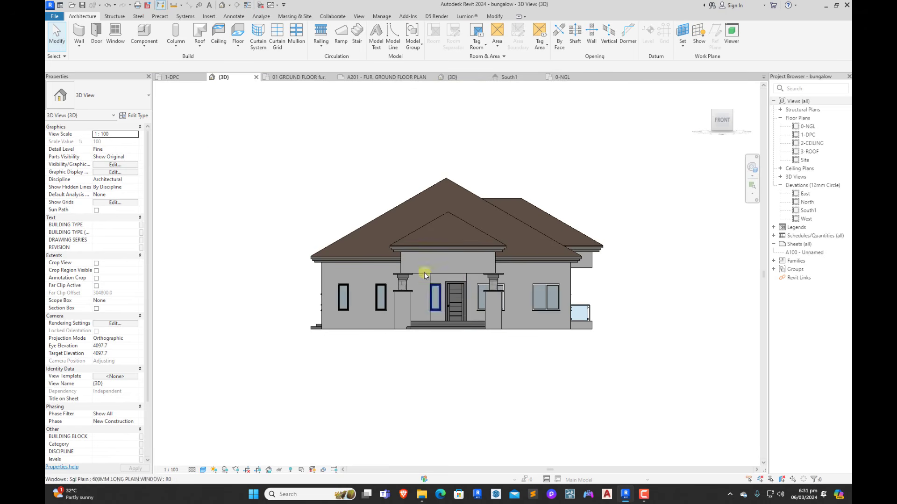
# Step: Open the raised porch roof's footprint for editing and view it from the top
pyautogui.scroll(2, 425, 275)
pyautogui.scroll(-2, 464, 280)
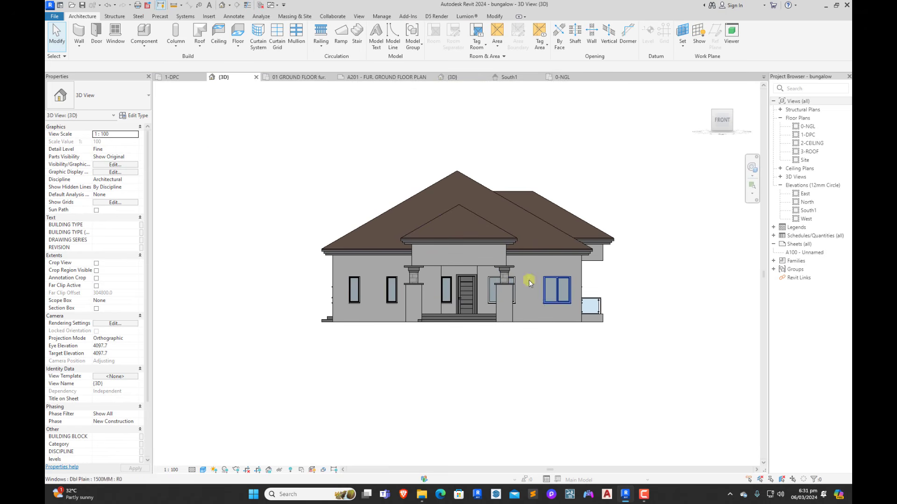
pyautogui.keyDown('shift'); pyautogui.moveTo(503, 282); pyautogui.dragTo(434, 297, button='middle'); pyautogui.keyUp('shift')
pyautogui.click(723, 123)
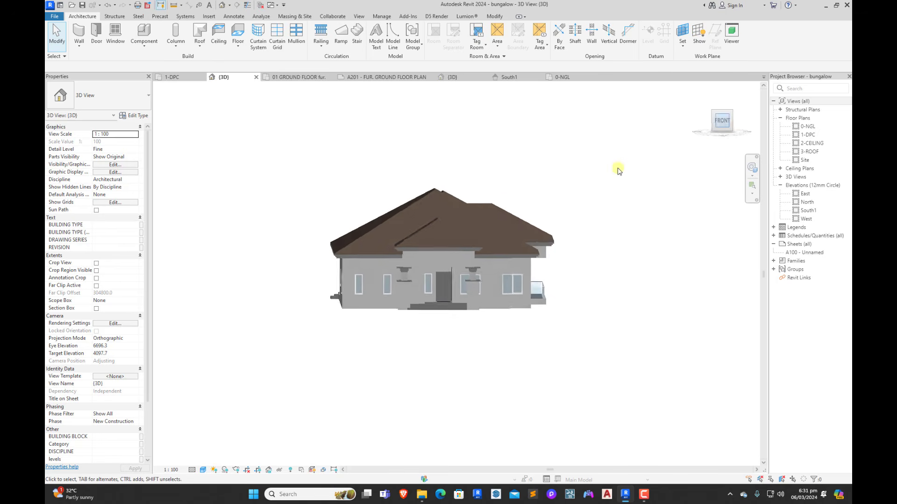
pyautogui.click(434, 224)
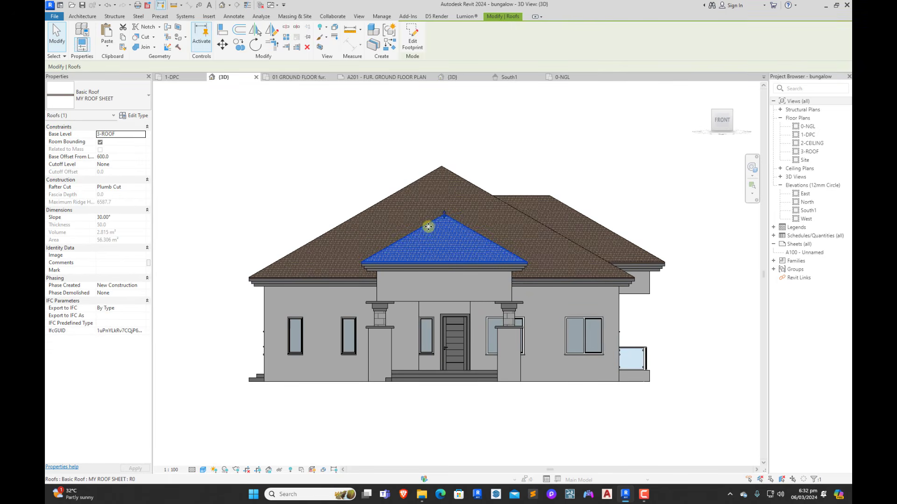
pyautogui.doubleClick(428, 227)
pyautogui.click(722, 106)
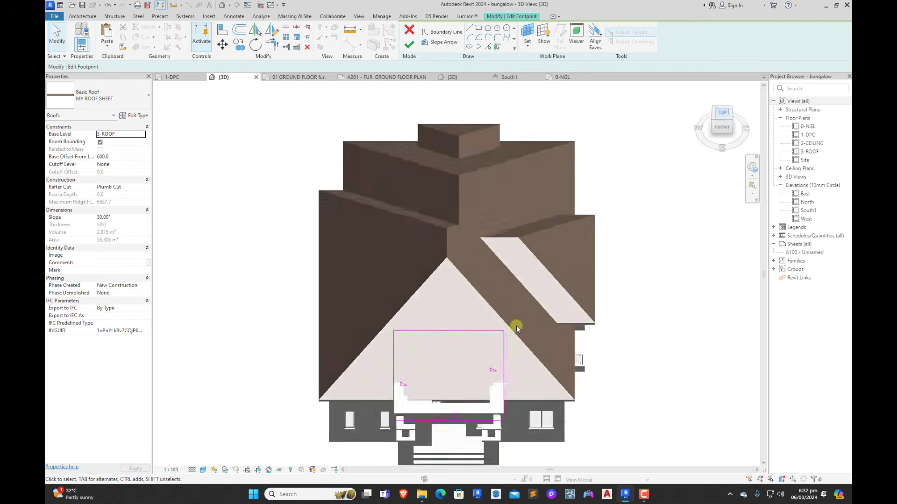
pyautogui.scroll(3, 439, 349)
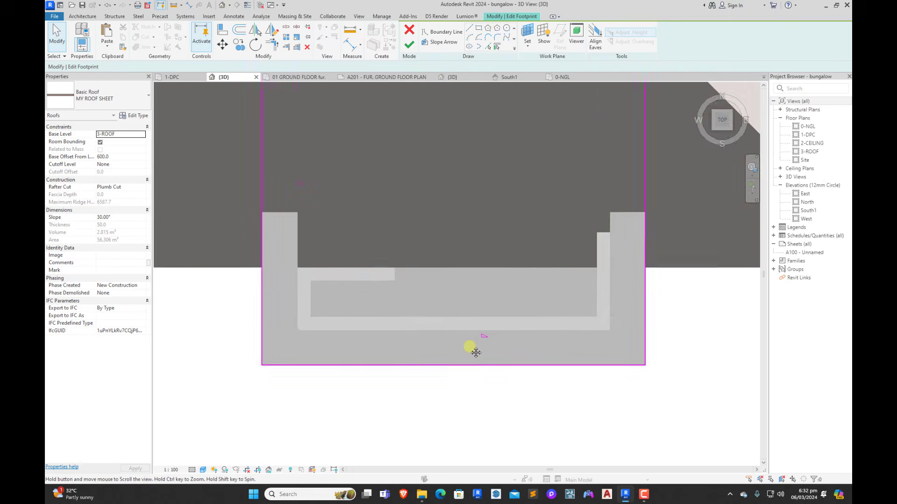
pyautogui.scroll(-2, 465, 357)
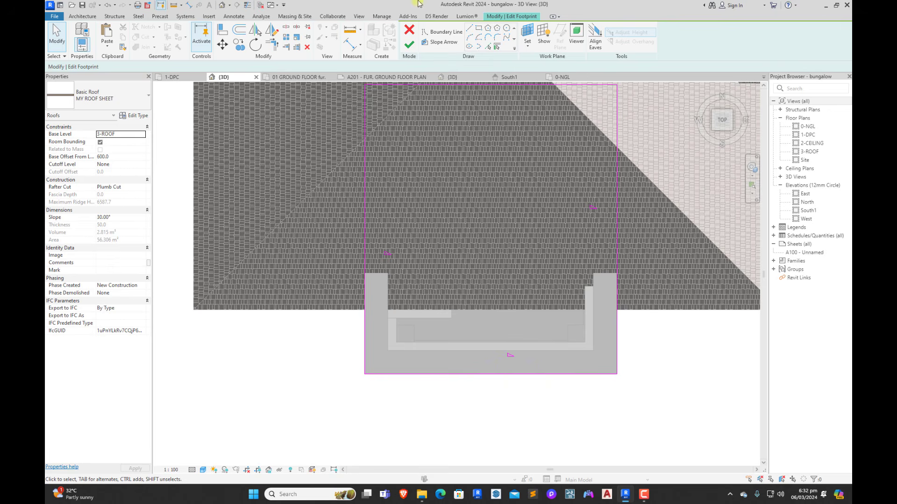
# Step: Offset copies of the porch roof's two side boundary lines 2000 inward
pyautogui.click(479, 28)
pyautogui.scroll(-4, 496, 348)
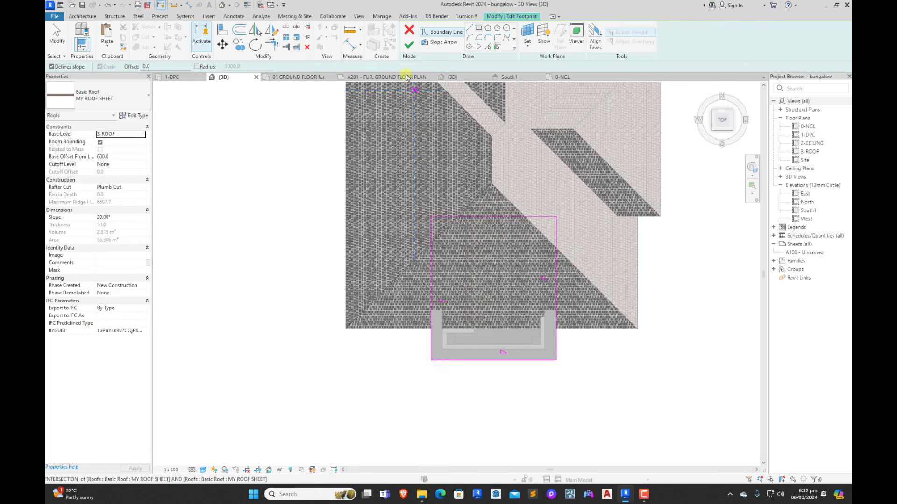
pyautogui.click(239, 30)
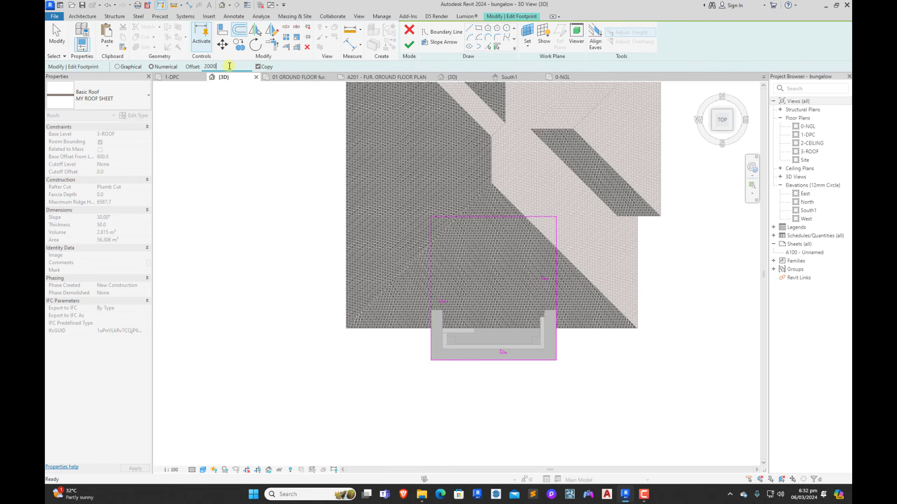
pyautogui.click(438, 279)
pyautogui.click(433, 288)
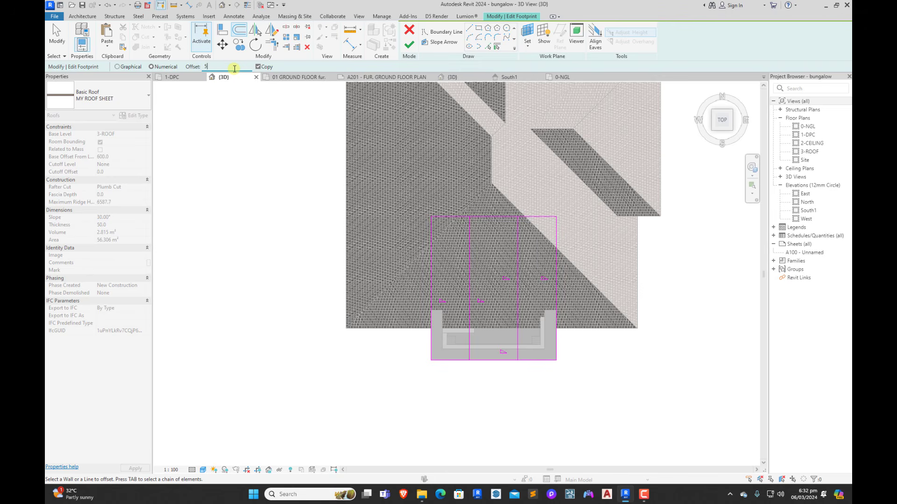
# Step: Offset copies of the two inner side lines a further 500 inward and delete the first pair of copies
pyautogui.click(472, 265)
pyautogui.click(515, 261)
pyautogui.press('Escape')
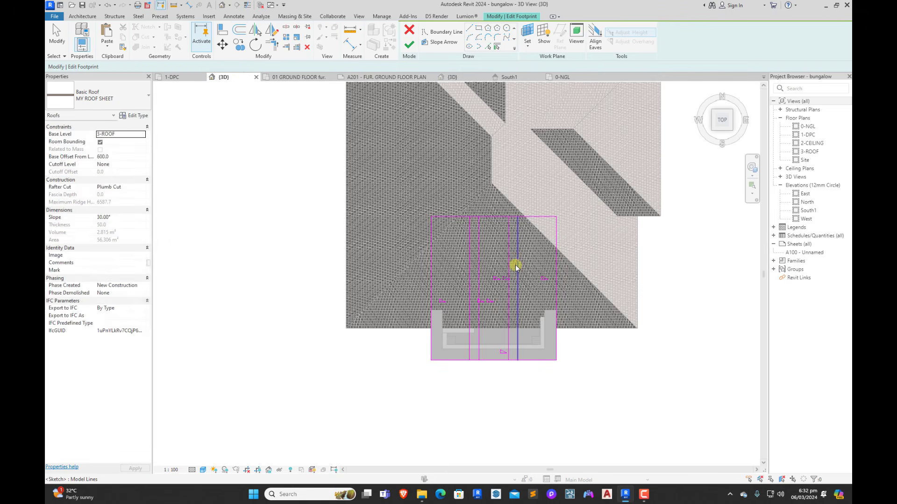
pyautogui.click(517, 266)
pyautogui.press('Delete')
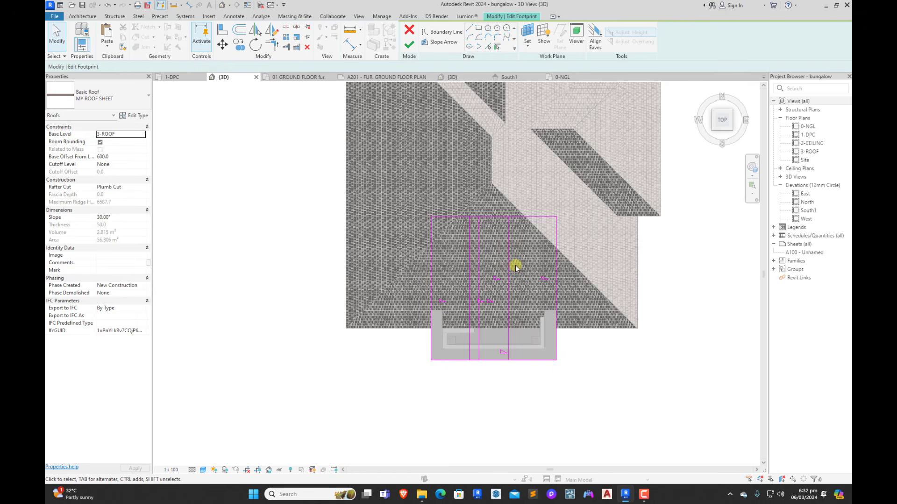
pyautogui.click(469, 304)
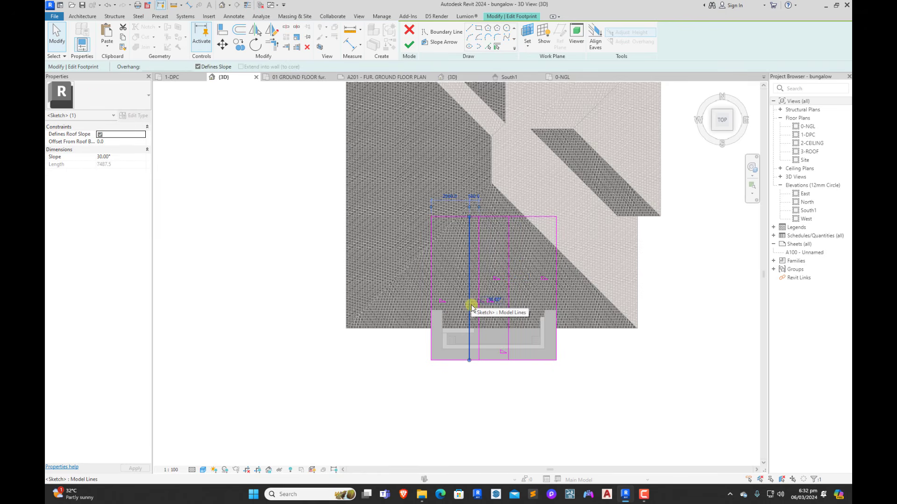
pyautogui.press('Delete')
# Step: Offset copies of the porch roof's front and rear boundary lines 1000 inward
pyautogui.click(240, 30)
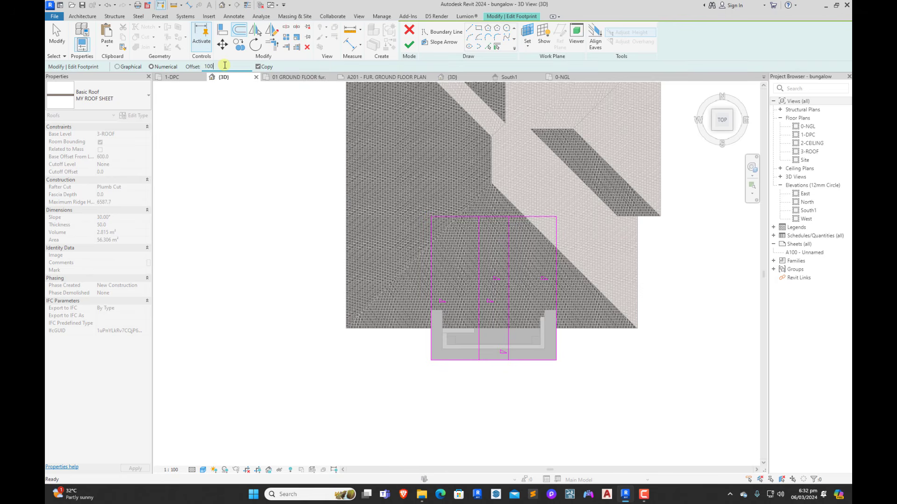
pyautogui.click(520, 219)
pyautogui.scroll(3, 497, 294)
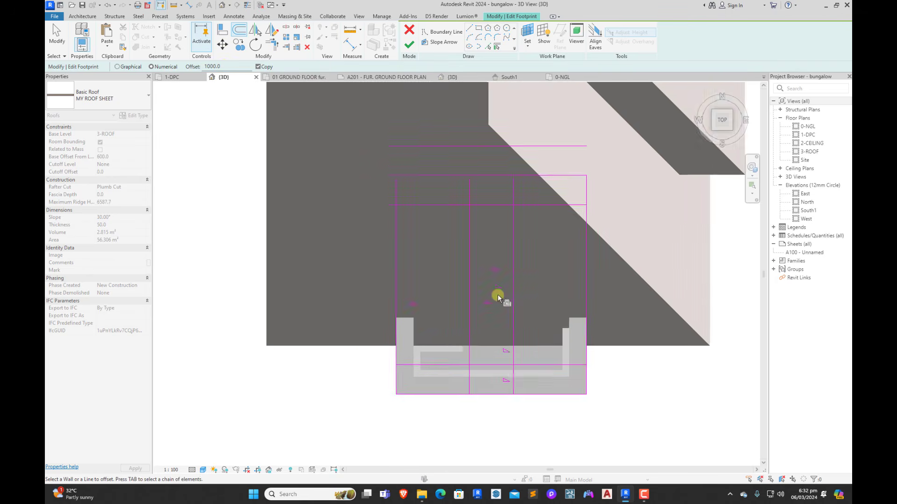
pyautogui.press('Escape')
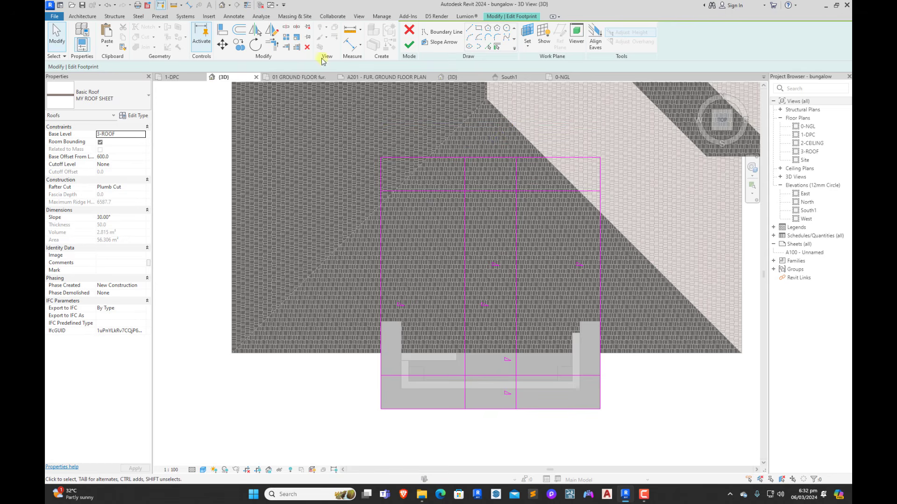
# Step: Trim the four offset lines to corners so they form a closed inner rectangle in the porch roof sketch
pyautogui.click(276, 48)
pyautogui.click(486, 191)
pyautogui.click(465, 213)
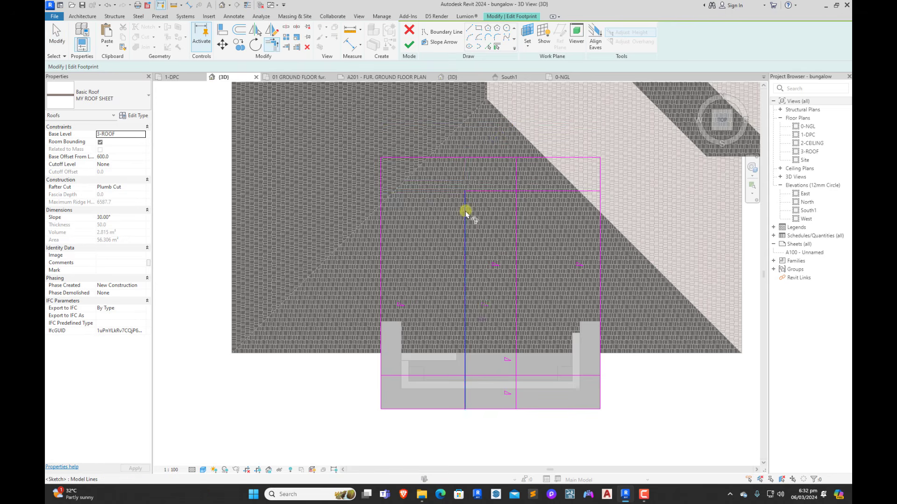
pyautogui.click(516, 382)
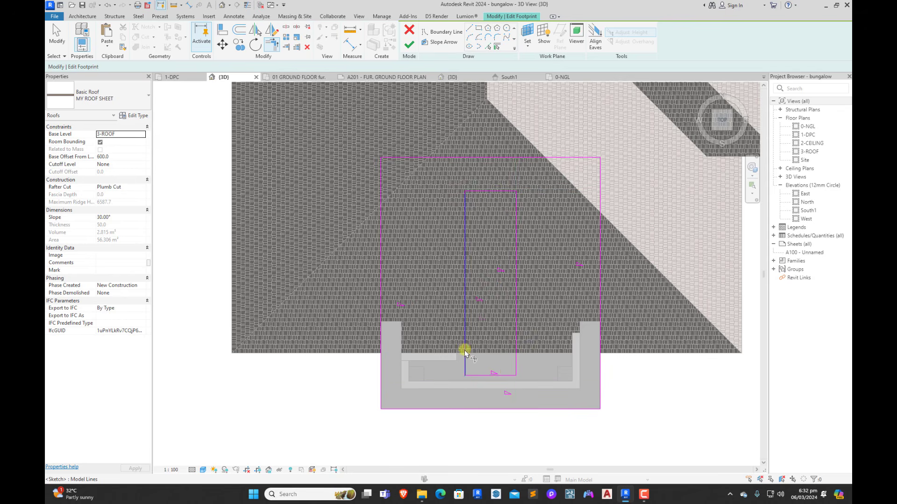
pyautogui.press('Escape')
# Step: Try to turn off the slope for the inner rectangle's four chained lines at once
pyautogui.press('Tab')
pyautogui.click(465, 234)
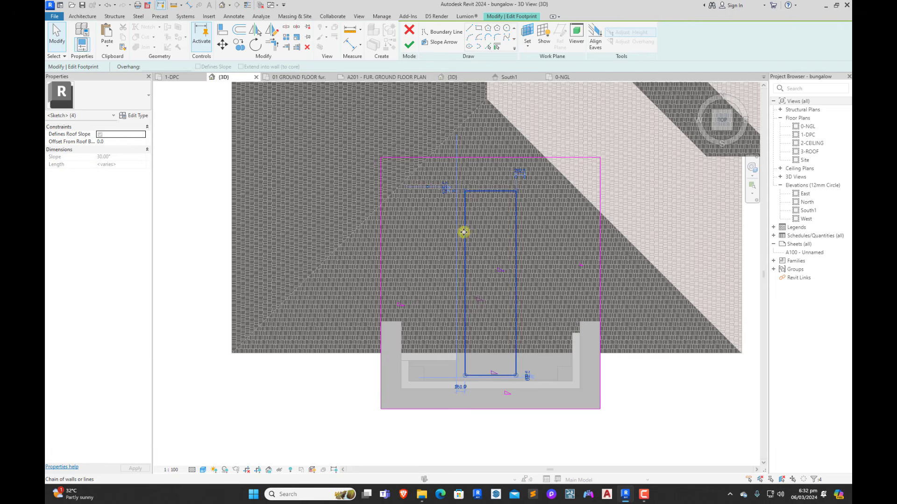
pyautogui.click(227, 247)
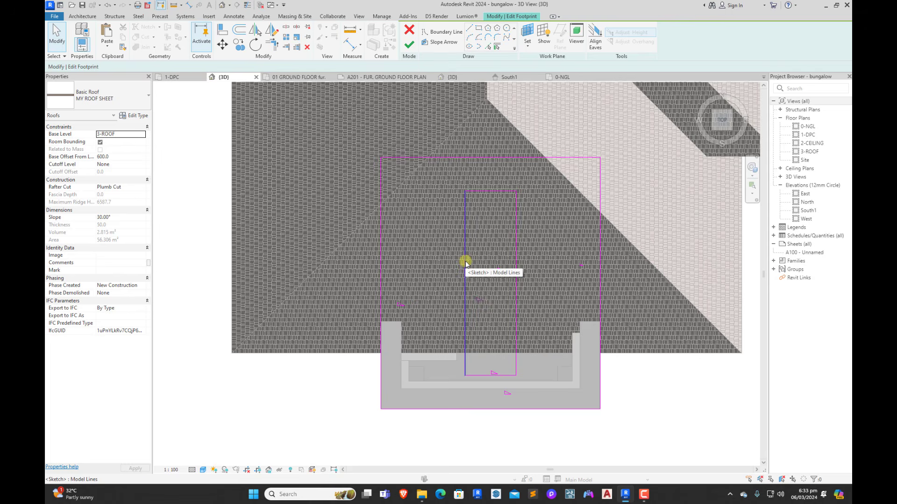
pyautogui.press('Tab')
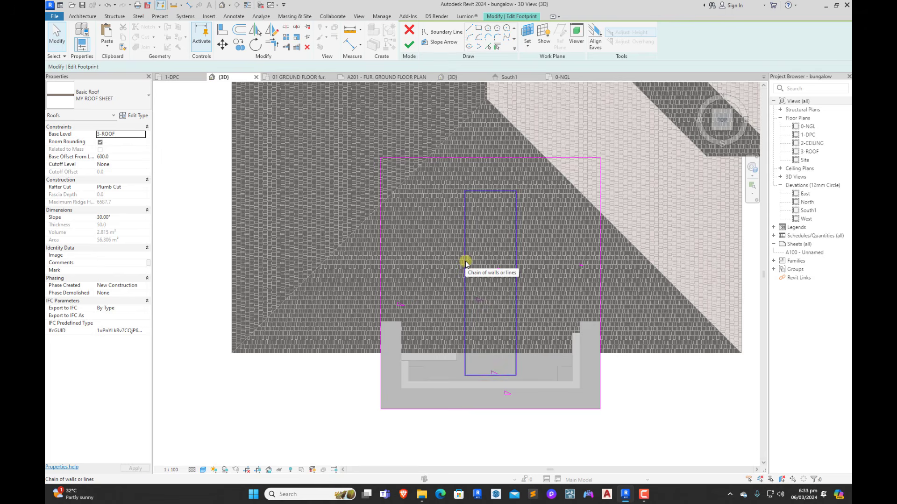
pyautogui.click(466, 263)
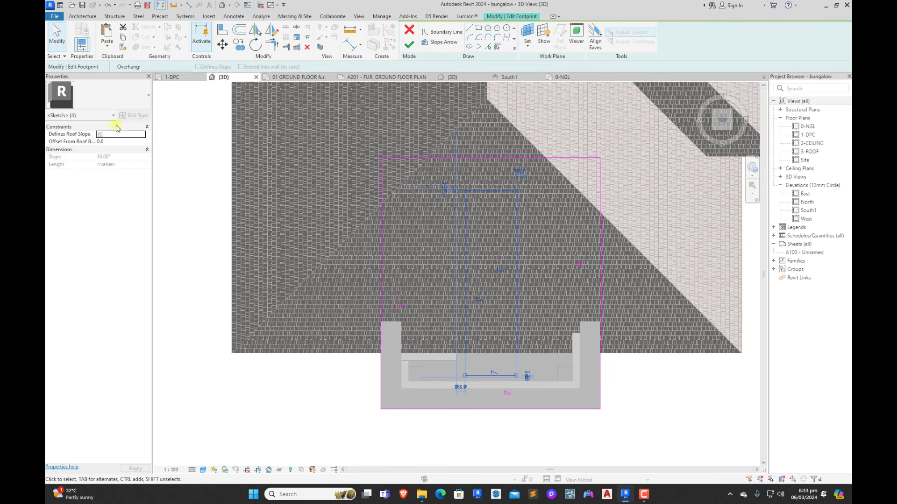
pyautogui.scroll(-1, 486, 321)
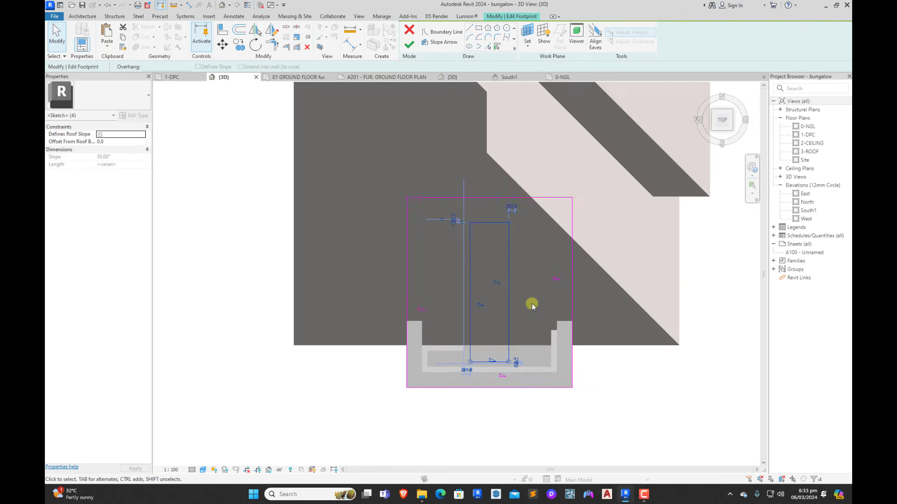
pyautogui.click(530, 304)
pyautogui.click(471, 250)
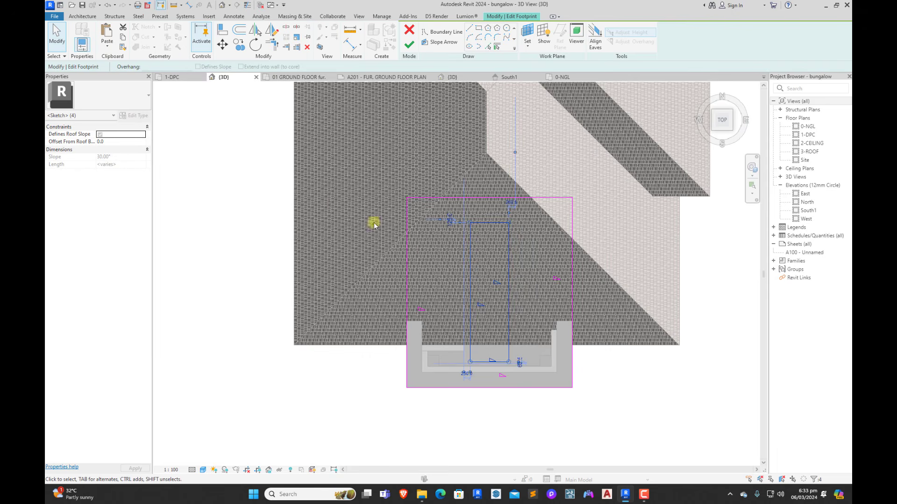
pyautogui.click(534, 309)
# Step: Turn off the slope on the inner rectangle's three slope-defining lines and finish the porch roof edit
pyautogui.scroll(2, 483, 240)
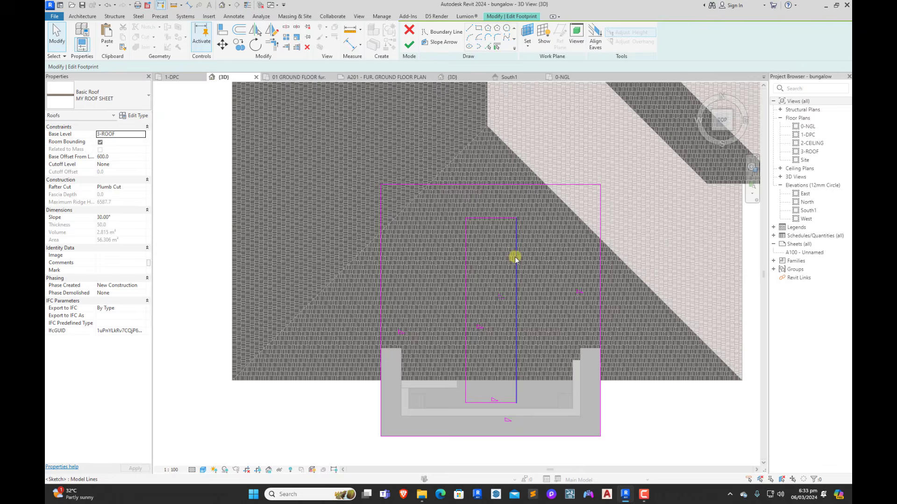
pyautogui.click(515, 256)
pyautogui.keyDown('ctrl'); pyautogui.click(470, 285); pyautogui.keyUp('ctrl')
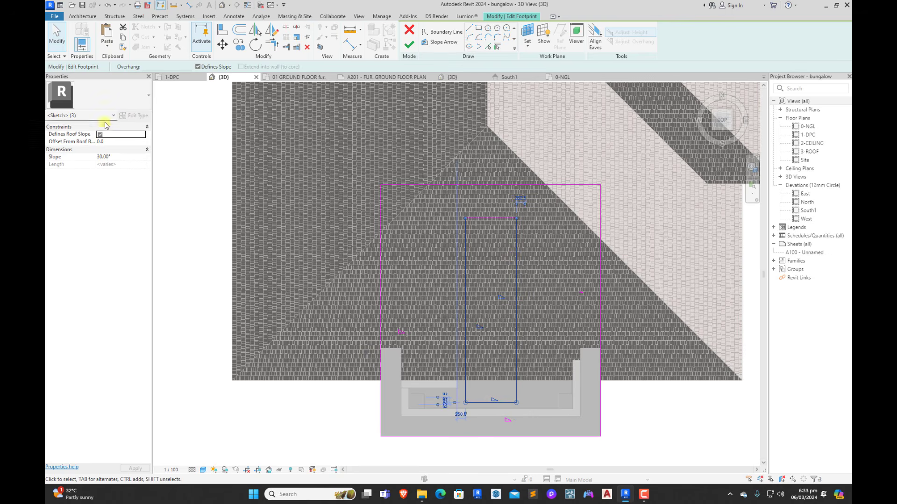
pyautogui.click(405, 208)
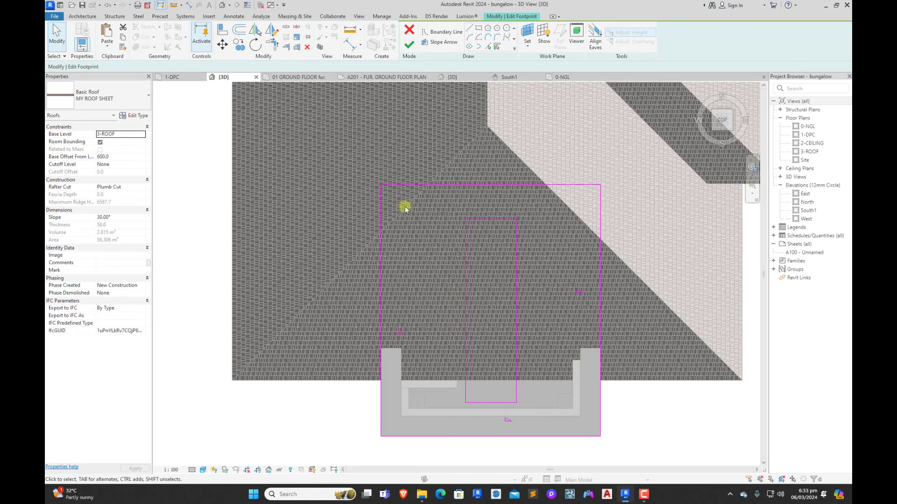
pyautogui.click(413, 50)
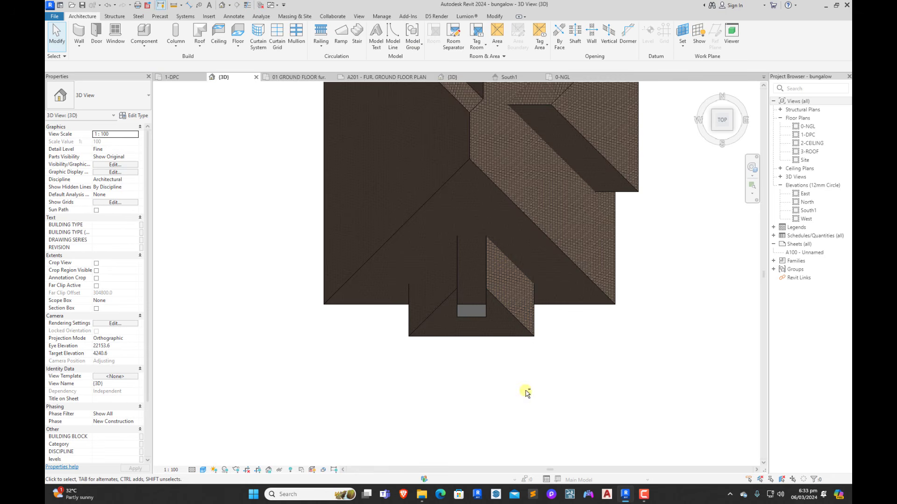
# Step: Inspect the new porch roof opening in 3D, then reopen the roof's footprint sketch in top view
pyautogui.keyDown('shift'); pyautogui.moveTo(533, 398); pyautogui.dragTo(637, 222, button='middle'); pyautogui.keyUp('shift')
pyautogui.scroll(1, 633, 173)
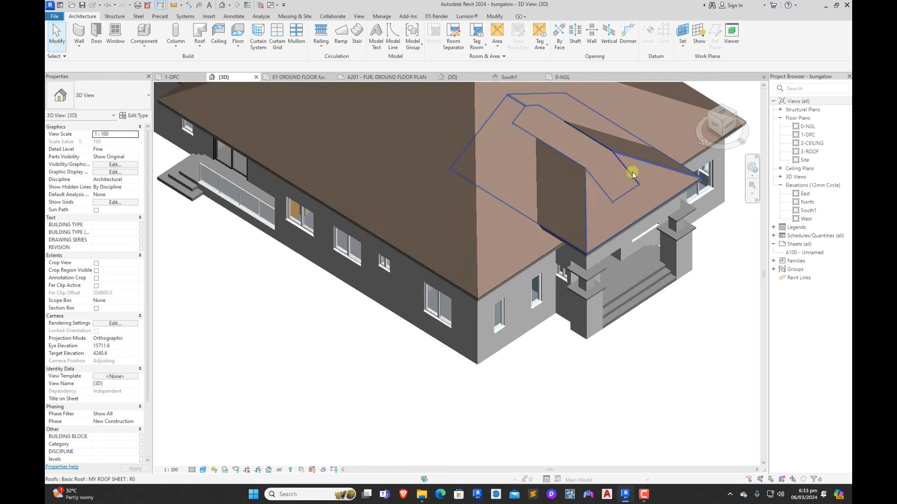
pyautogui.scroll(-1, 577, 235)
pyautogui.scroll(-2, 614, 192)
pyautogui.doubleClick(606, 197)
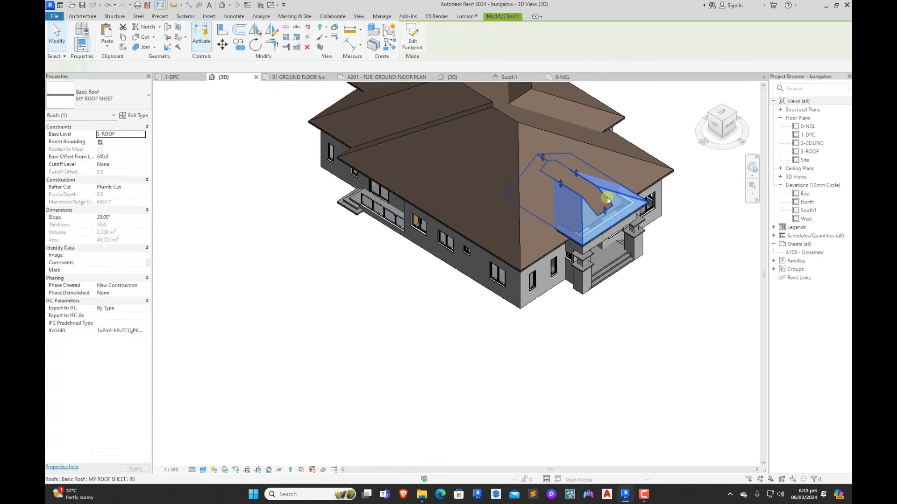
pyautogui.click(722, 113)
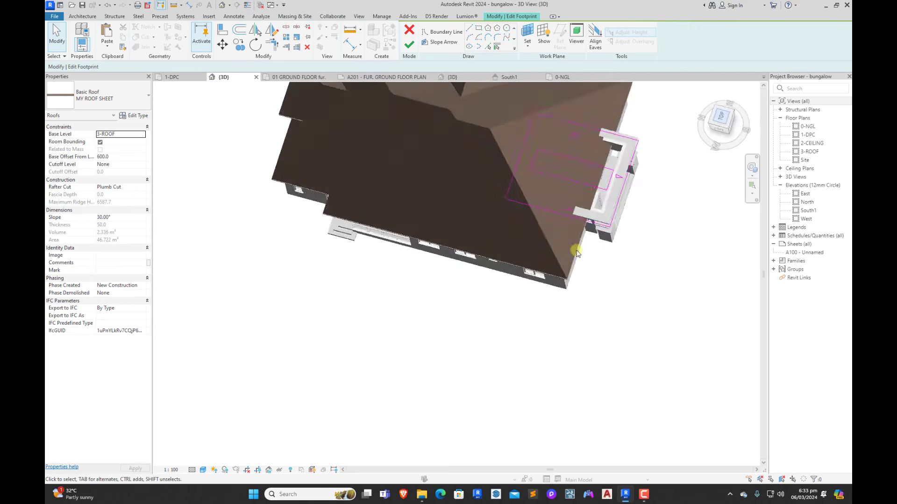
pyautogui.moveTo(572, 156); pyautogui.dragTo(589, 210, button='middle')
pyautogui.scroll(4, 589, 210)
pyautogui.scroll(-2, 510, 312)
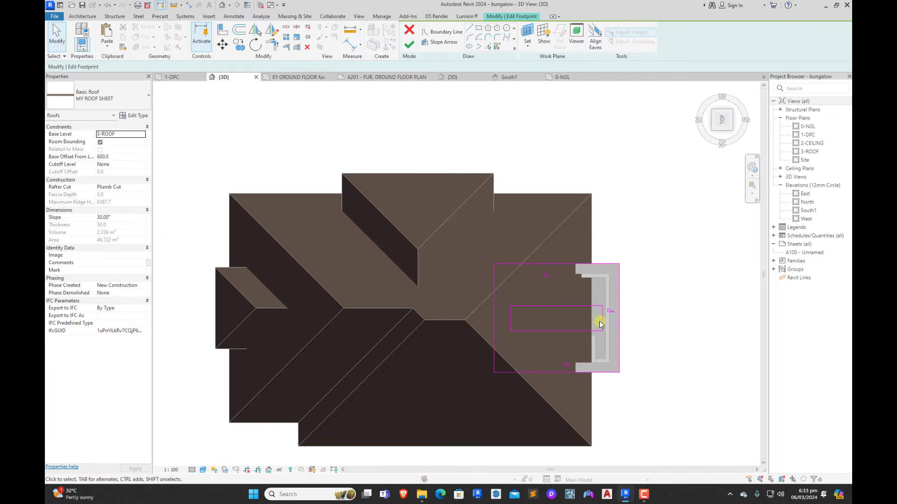
pyautogui.scroll(3, 601, 320)
pyautogui.scroll(1, 601, 323)
# Step: Dimension the inner rectangle's short edge nearest the porch eave from the outer boundary line, then set that distance to 2500
pyautogui.click(604, 321)
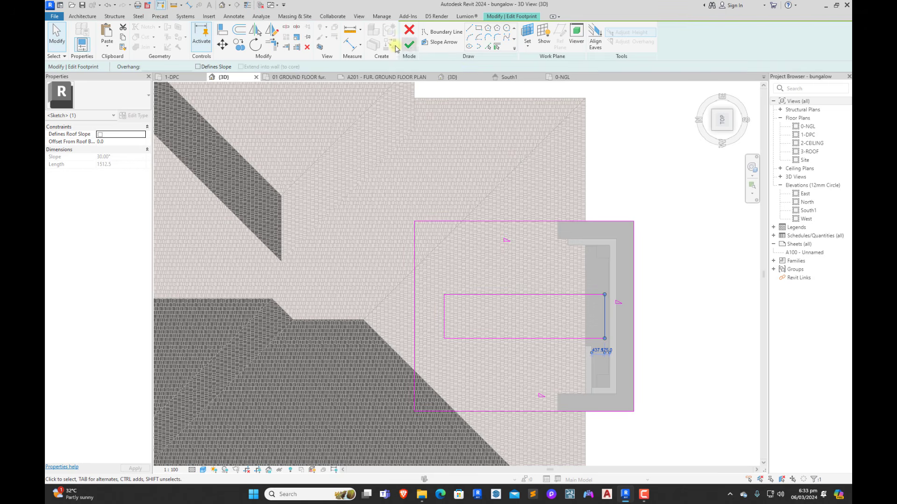
pyautogui.click(349, 45)
pyautogui.scroll(4, 607, 317)
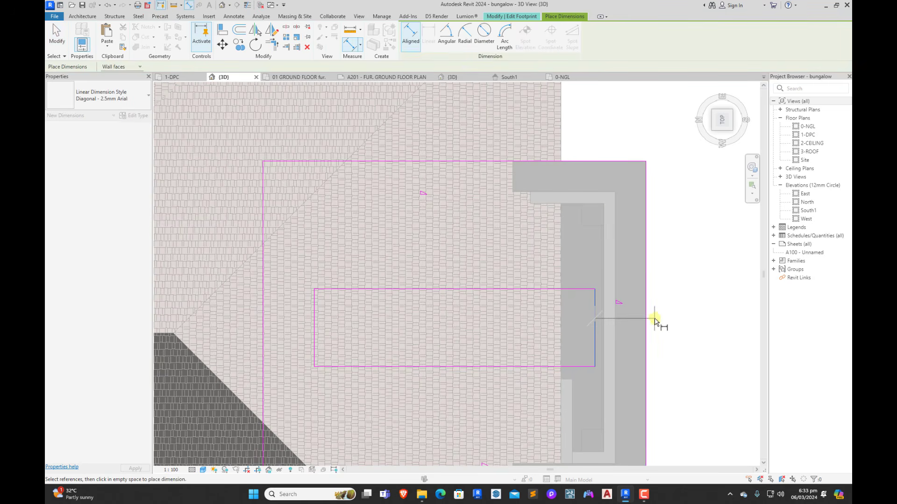
pyautogui.click(647, 325)
pyautogui.press('Escape')
pyautogui.press('Escape')
pyautogui.click(596, 334)
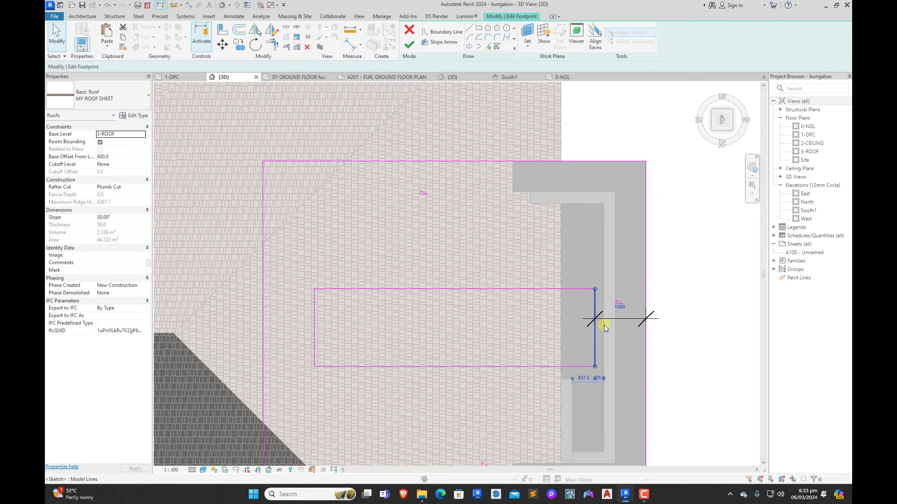
pyautogui.click(620, 307)
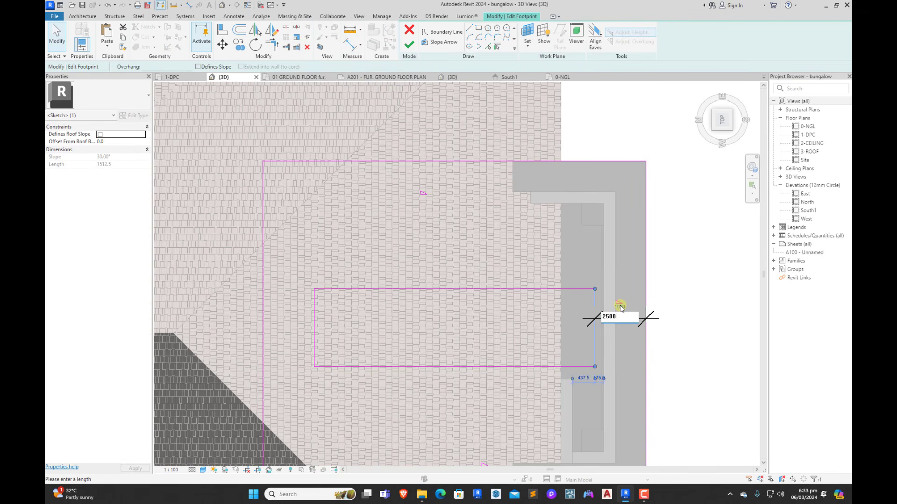
pyautogui.press('Return')
# Step: Delete the 2500 helper dimension from the sketch and finish the porch roof edit
pyautogui.click(556, 329)
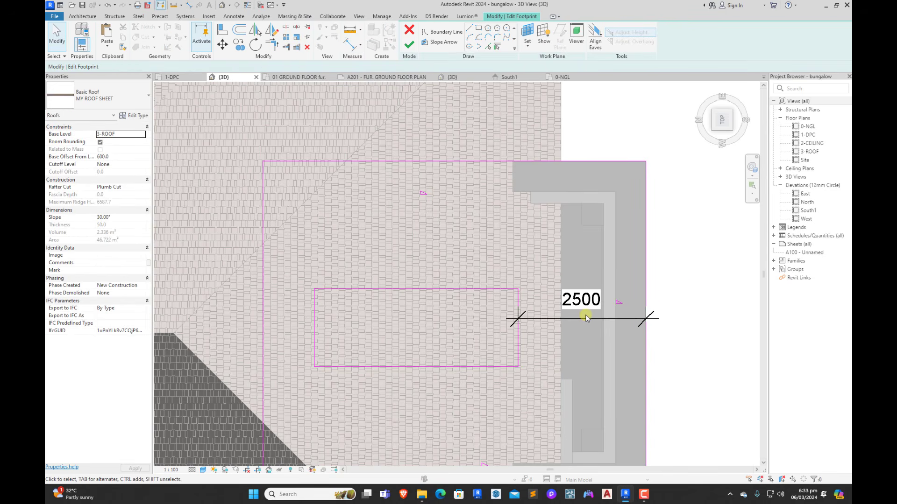
pyautogui.click(579, 321)
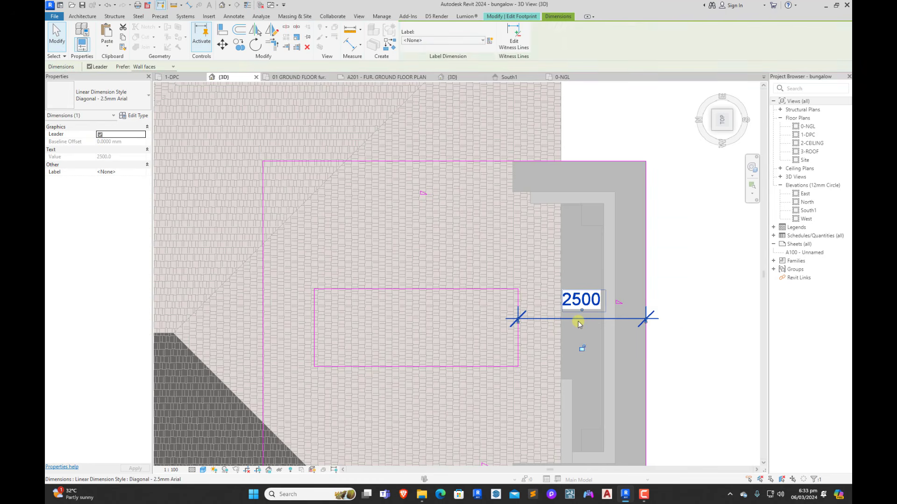
pyautogui.press('Delete')
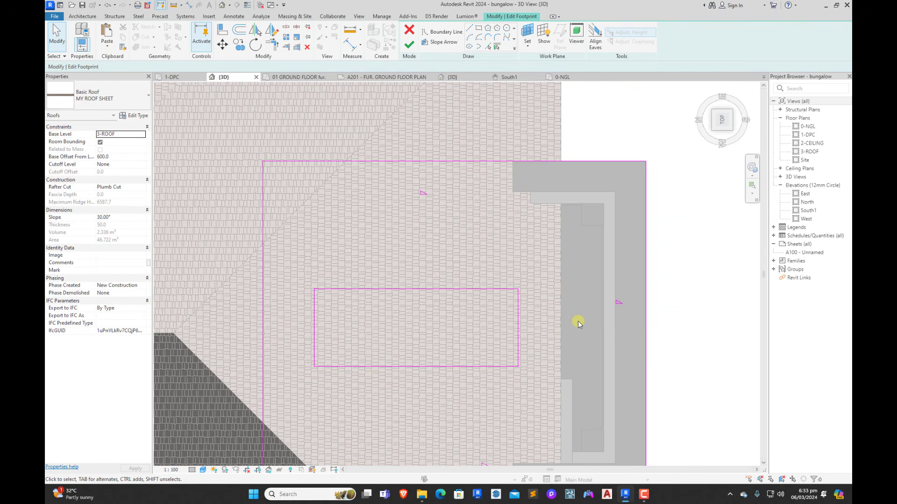
pyautogui.click(409, 45)
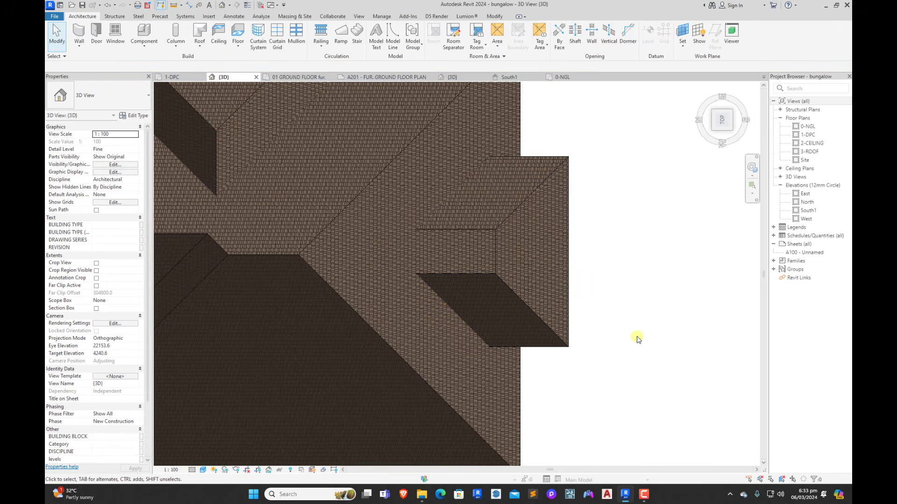
# Step: Start a new roof by footprint from the top view and host it on the 3-ROOF level
pyautogui.keyDown('shift'); pyautogui.moveTo(637, 337); pyautogui.dragTo(508, 161, button='middle'); pyautogui.keyUp('shift')
pyautogui.scroll(-3, 552, 212)
pyautogui.keyDown('shift'); pyautogui.moveTo(428, 336); pyautogui.dragTo(454, 257, button='middle'); pyautogui.keyUp('shift')
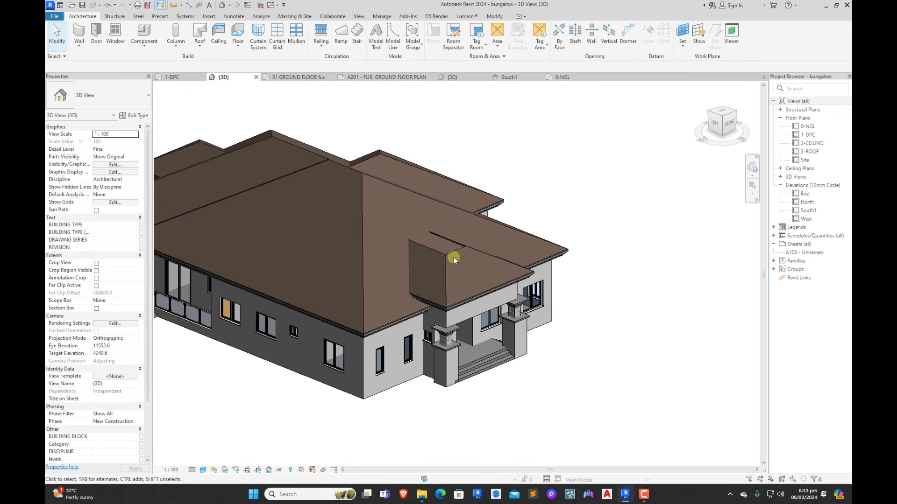
pyautogui.scroll(2, 463, 251)
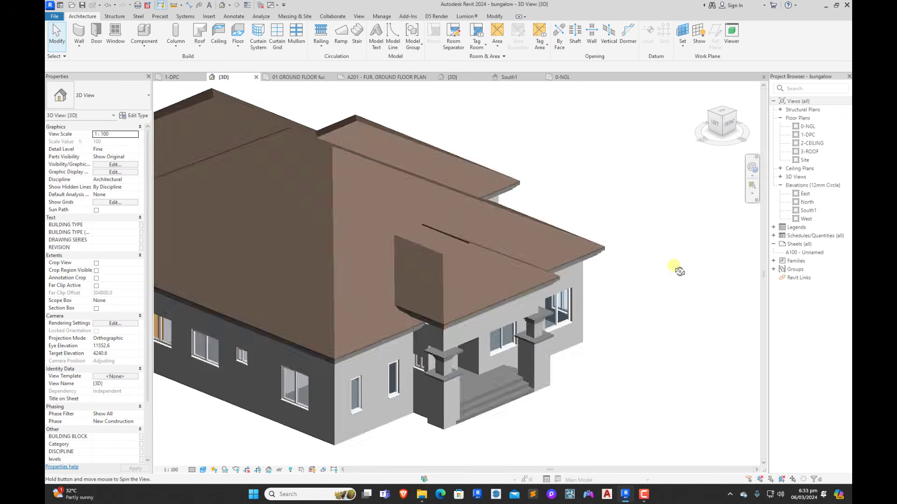
pyautogui.click(719, 125)
pyautogui.click(724, 115)
pyautogui.scroll(5, 372, 327)
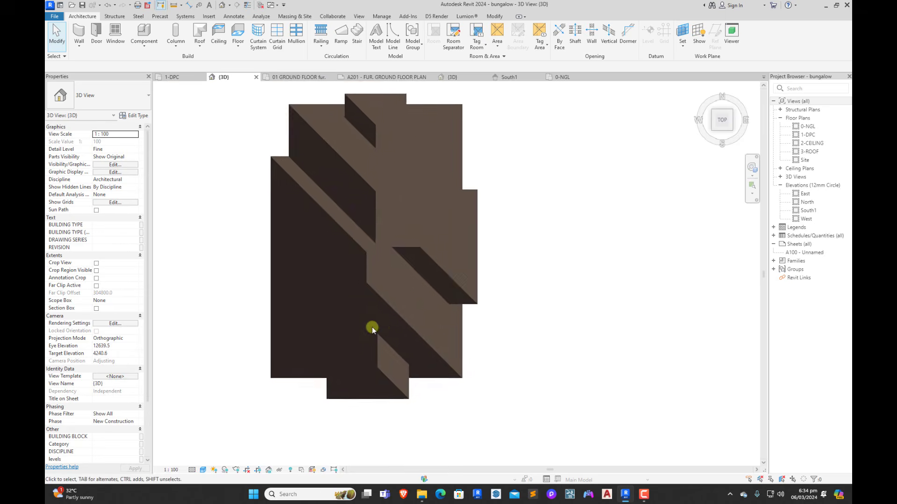
pyautogui.click(507, 317)
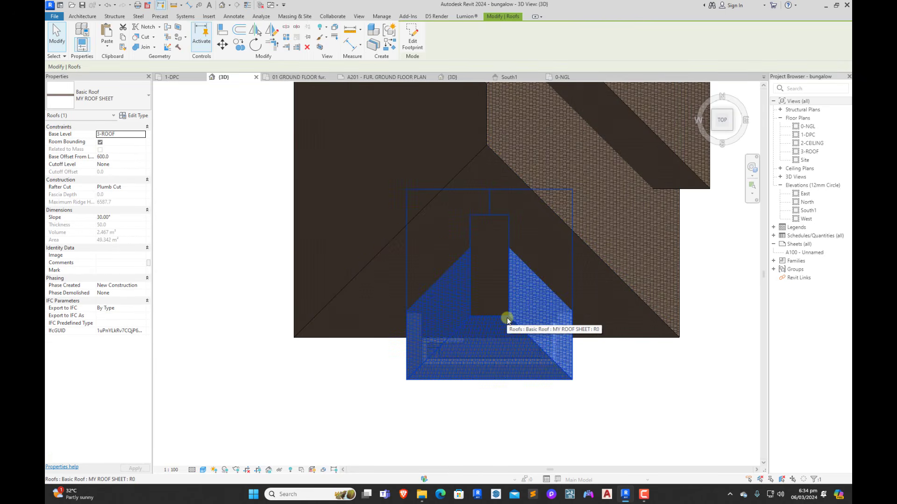
pyautogui.click(447, 250)
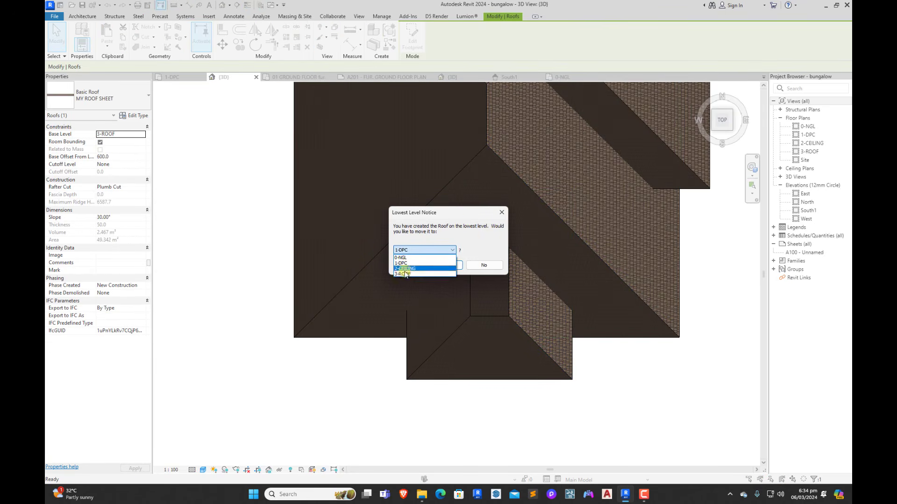
pyautogui.click(429, 277)
pyautogui.click(443, 265)
pyautogui.doubleClick(461, 301)
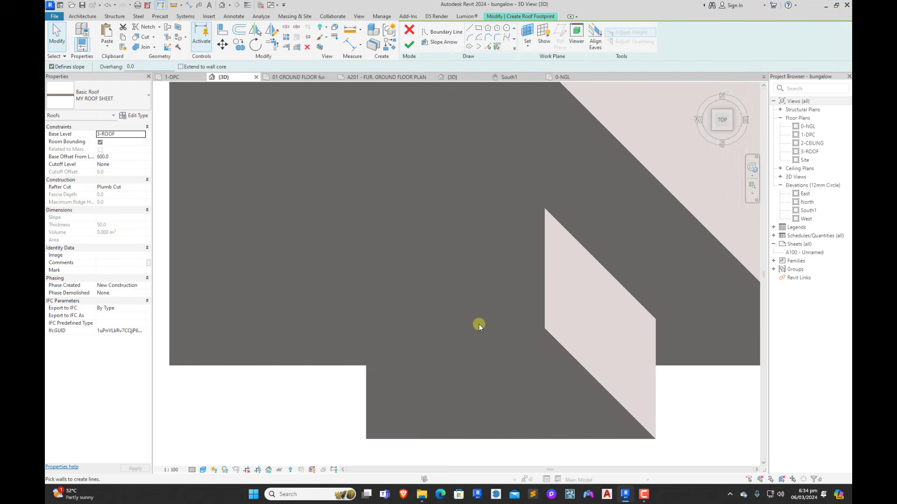
# Step: Sketch a rectangle from the porch roof opening's front corners across its width and stretch its far edge back over the main roof
pyautogui.click(479, 29)
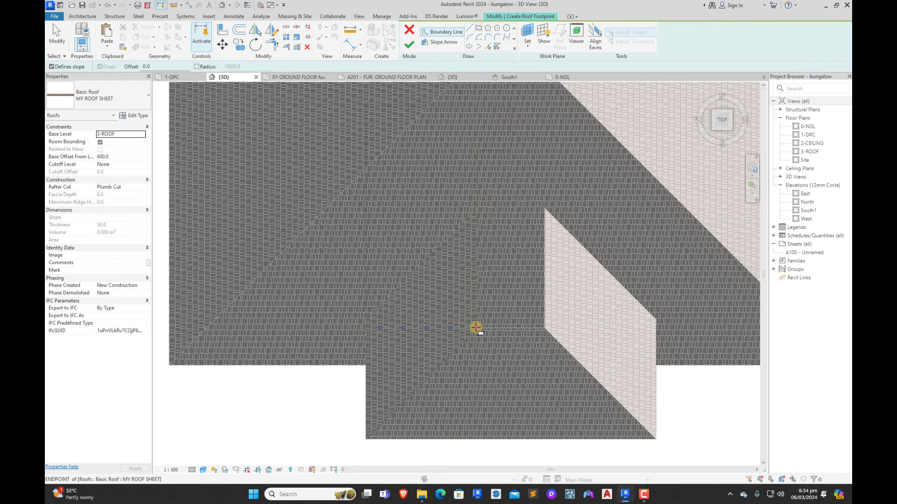
pyautogui.scroll(4, 545, 333)
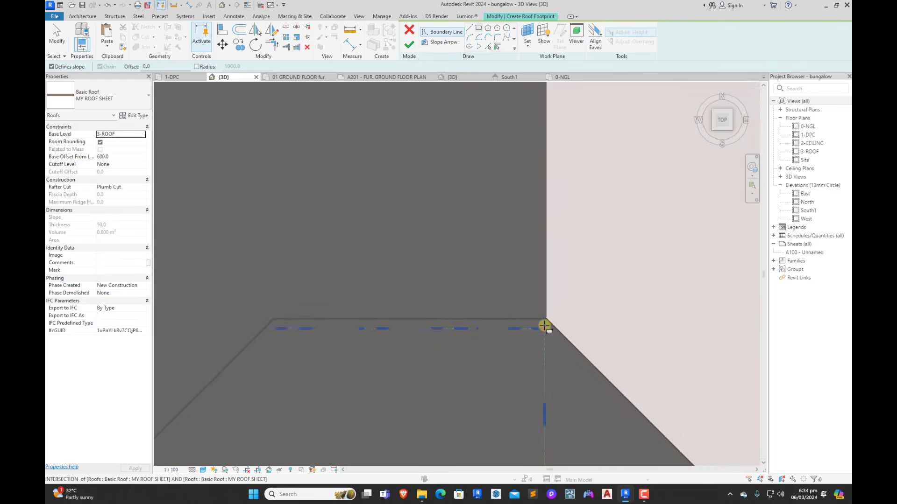
pyautogui.click(547, 321)
pyautogui.scroll(-2, 547, 383)
pyautogui.scroll(5, 423, 304)
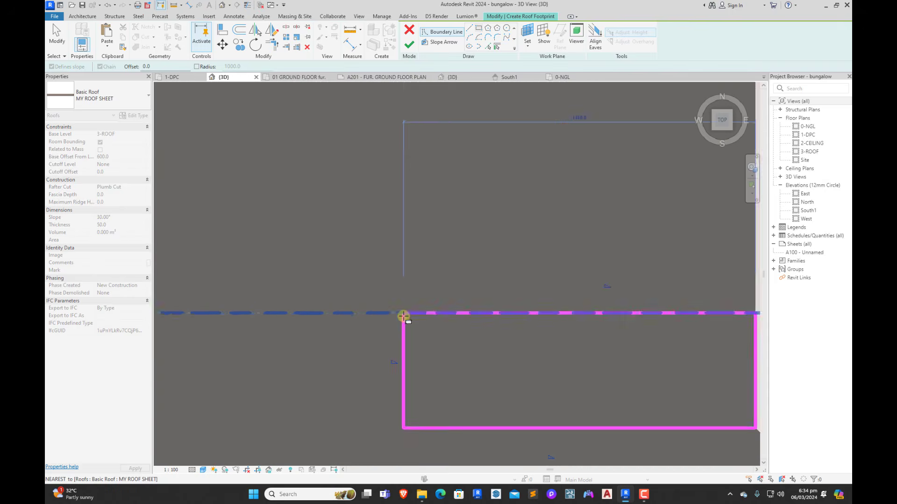
pyautogui.scroll(-4, 383, 312)
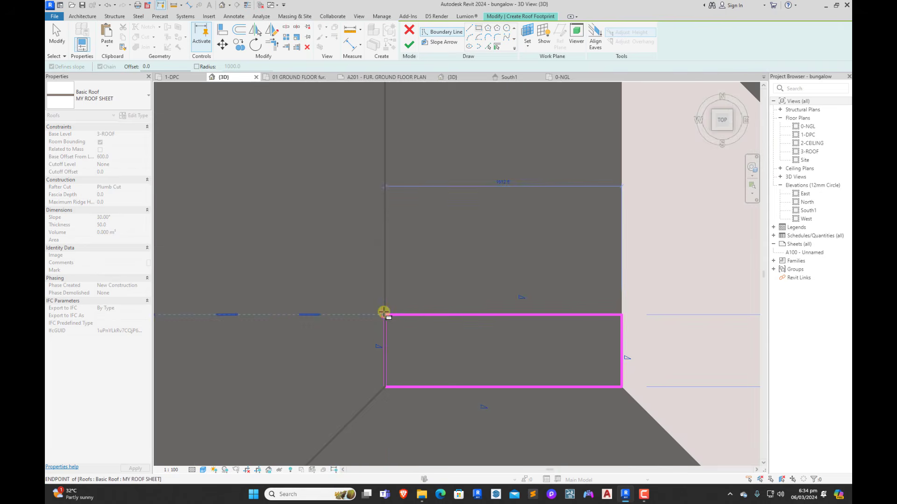
pyautogui.click(385, 308)
pyautogui.scroll(-3, 432, 333)
pyautogui.press('Escape')
pyautogui.scroll(-3, 456, 334)
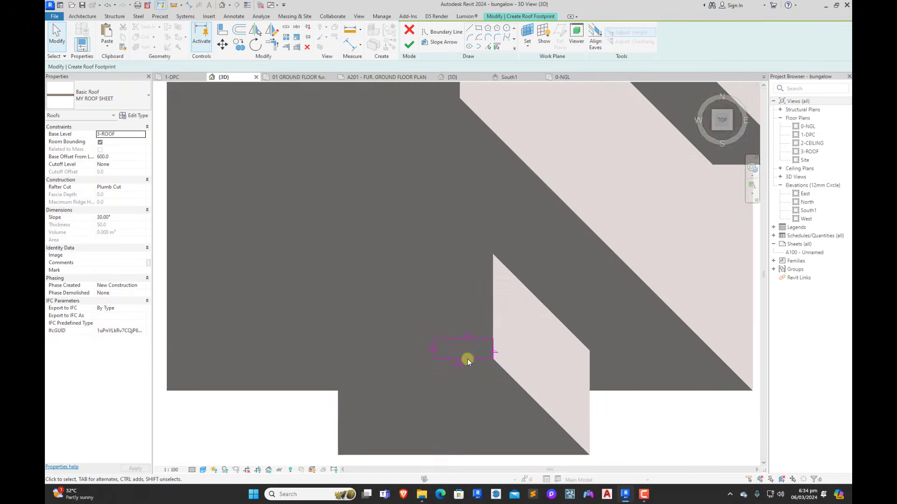
pyautogui.click(471, 209)
pyautogui.click(533, 283)
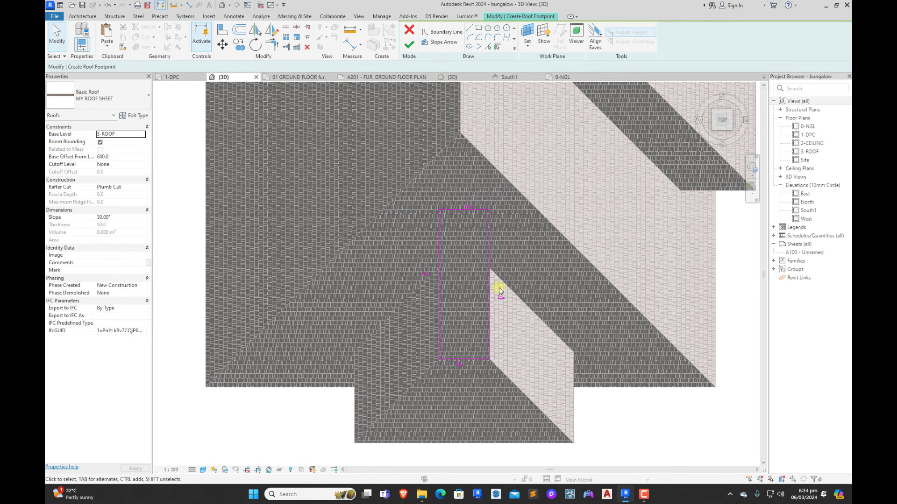
# Step: Turn off the roof slope on the rectangle's two short end lines and finish the new gable roof
pyautogui.click(460, 381)
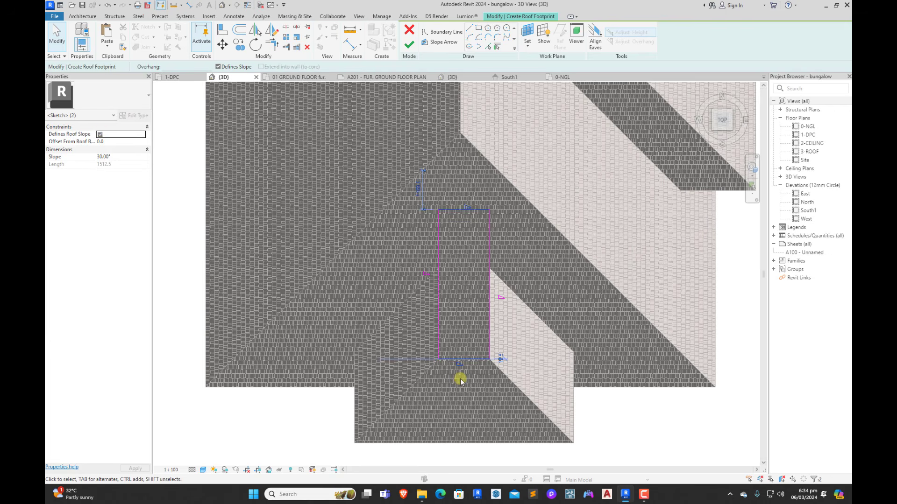
pyautogui.click(100, 135)
pyautogui.click(515, 293)
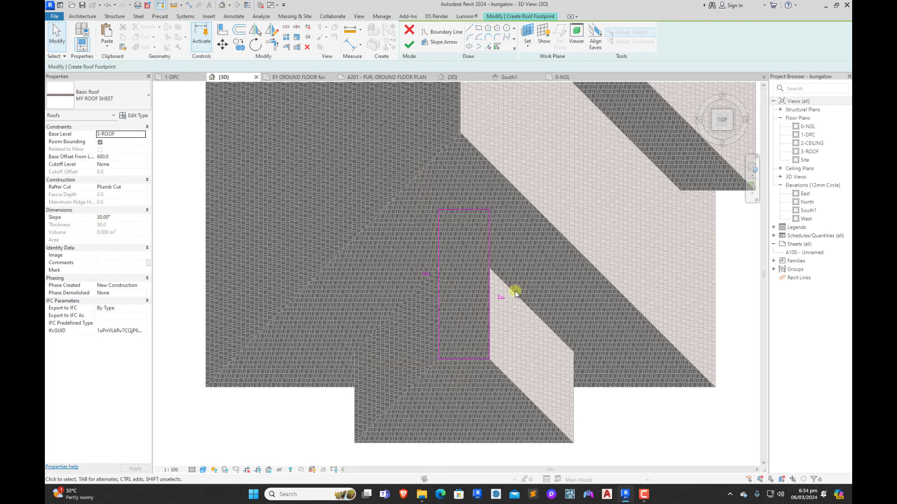
pyautogui.click(406, 44)
# Step: Move the new gable roof straight up in the front view to a base offset of 2400
pyautogui.click(721, 135)
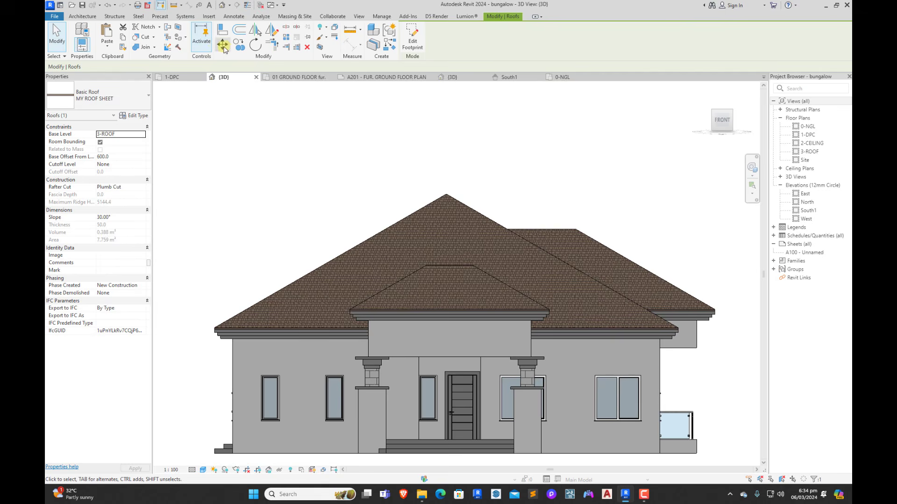
pyautogui.scroll(3, 433, 276)
pyautogui.click(429, 307)
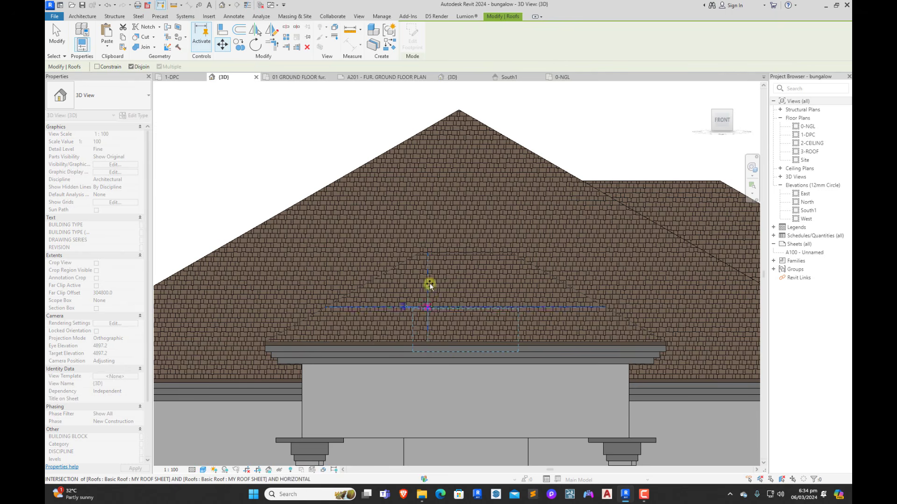
pyautogui.click(430, 198)
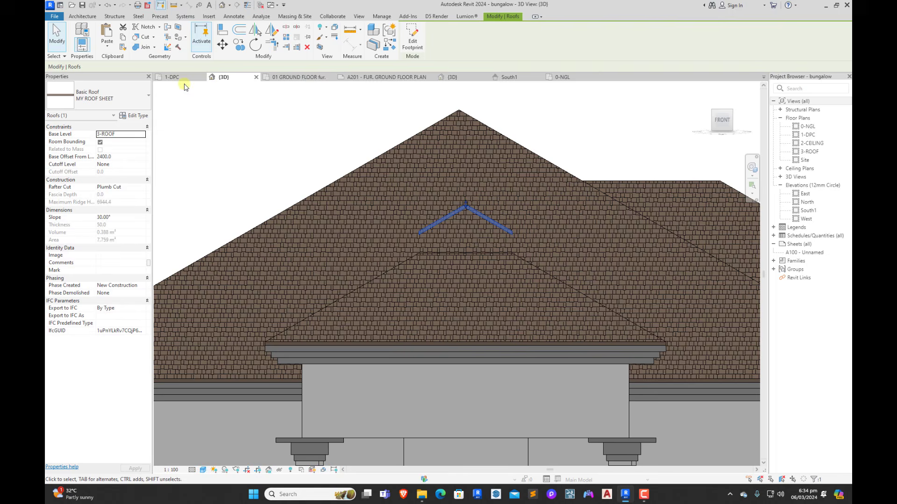
# Step: Move the gable roof down so its lower eave corner meets the top corner of the porch roof's front slope
pyautogui.click(223, 44)
pyautogui.scroll(8, 427, 231)
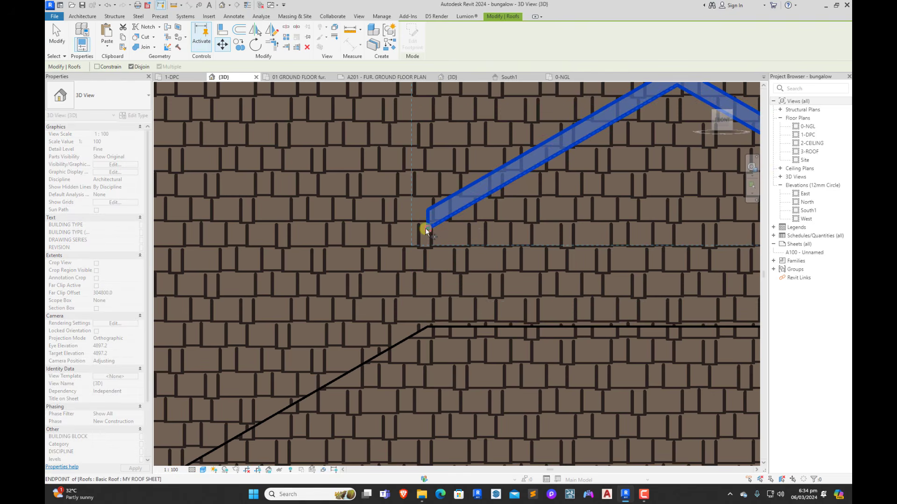
pyautogui.click(426, 324)
pyautogui.scroll(-6, 421, 308)
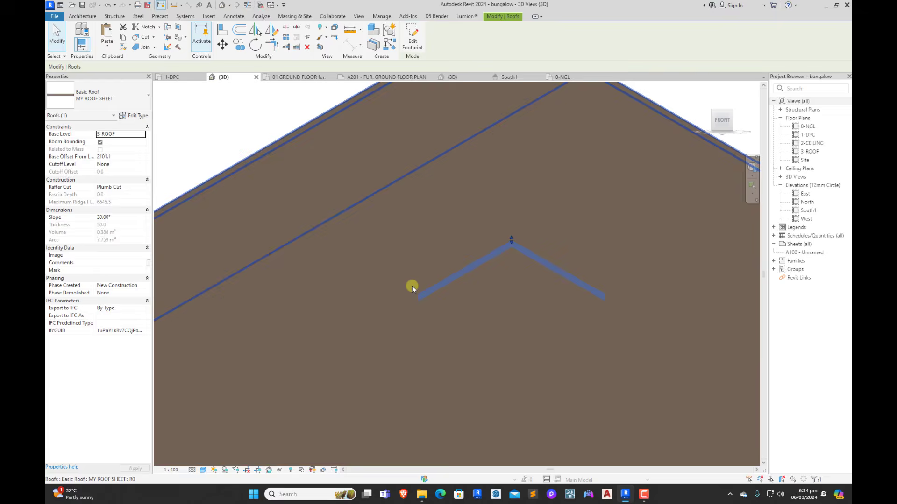
pyautogui.press('Escape')
# Step: Move the gable roof down again in front view so its upper eave corner aligns with the porch roof opening's corner
pyautogui.scroll(-6, 490, 226)
pyautogui.keyDown('shift'); pyautogui.moveTo(431, 304); pyautogui.dragTo(499, 369, button='middle'); pyautogui.keyUp('shift')
pyautogui.scroll(10, 475, 290)
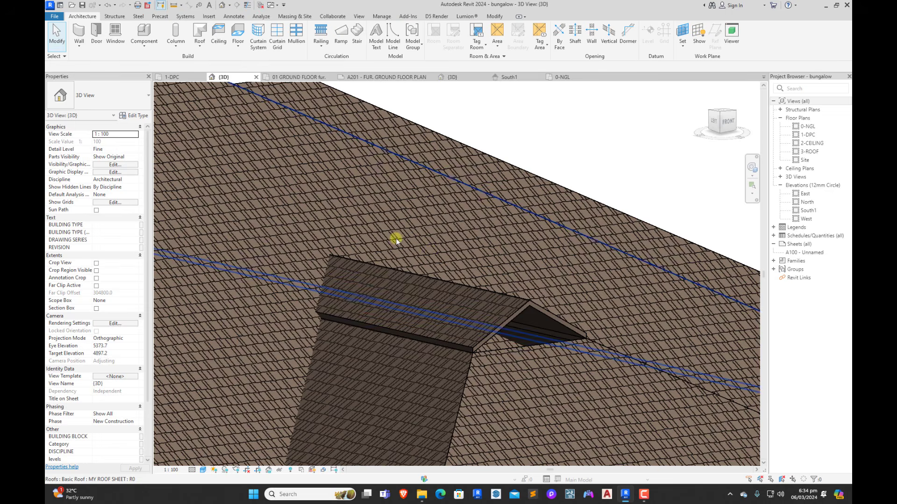
pyautogui.scroll(-3, 480, 361)
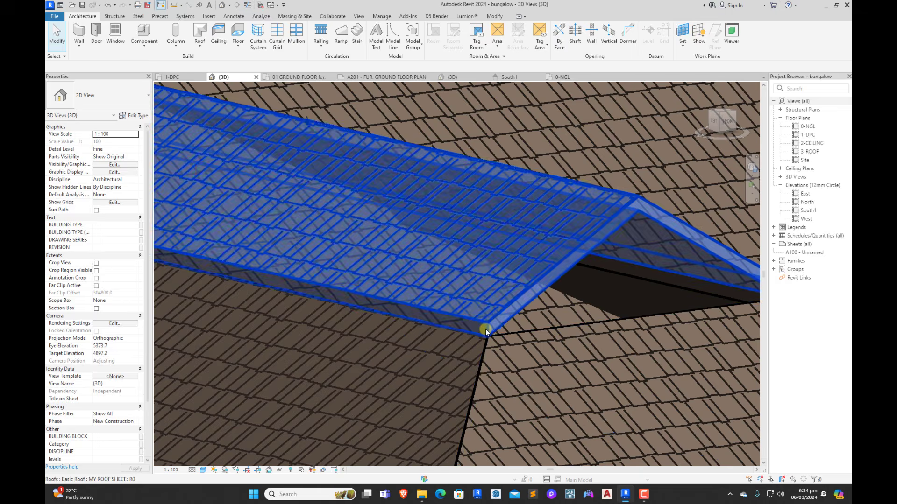
pyautogui.click(486, 329)
pyautogui.click(726, 123)
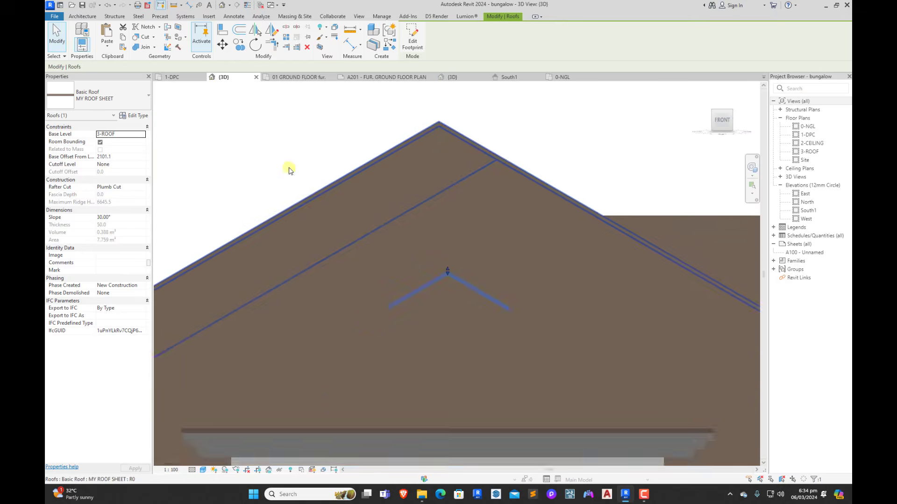
pyautogui.click(223, 44)
pyautogui.scroll(10, 418, 311)
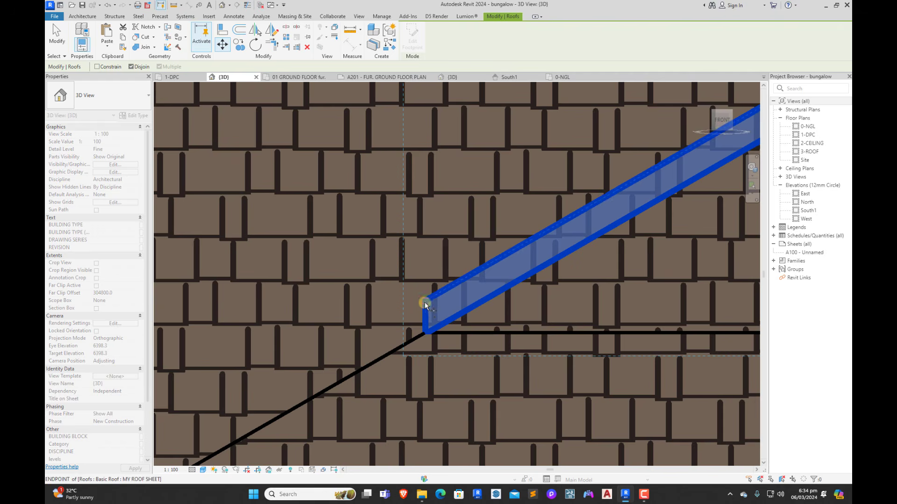
pyautogui.click(425, 299)
pyautogui.click(425, 332)
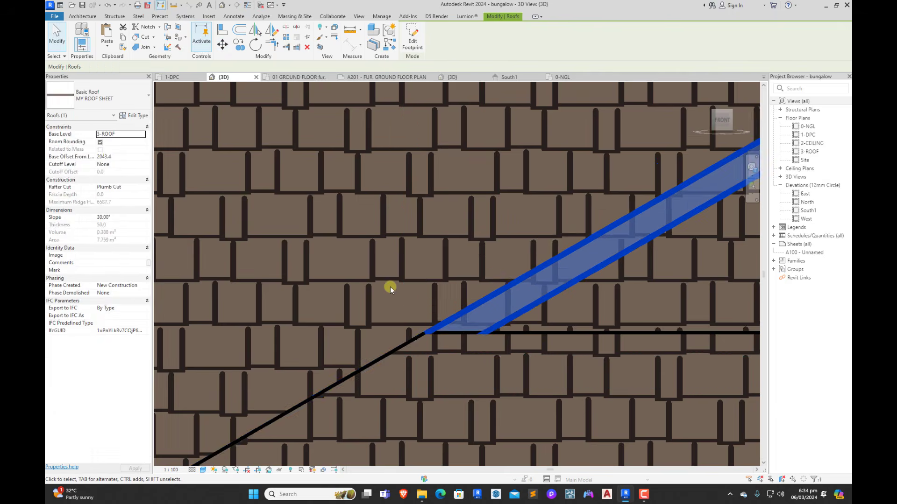
pyautogui.click(389, 289)
# Step: Inspect in 3D how the small gable roof meets the porch roof and its opening
pyautogui.scroll(-3, 386, 300)
pyautogui.scroll(-5, 386, 299)
pyautogui.keyDown('shift'); pyautogui.moveTo(436, 312); pyautogui.dragTo(572, 351, button='middle'); pyautogui.keyUp('shift')
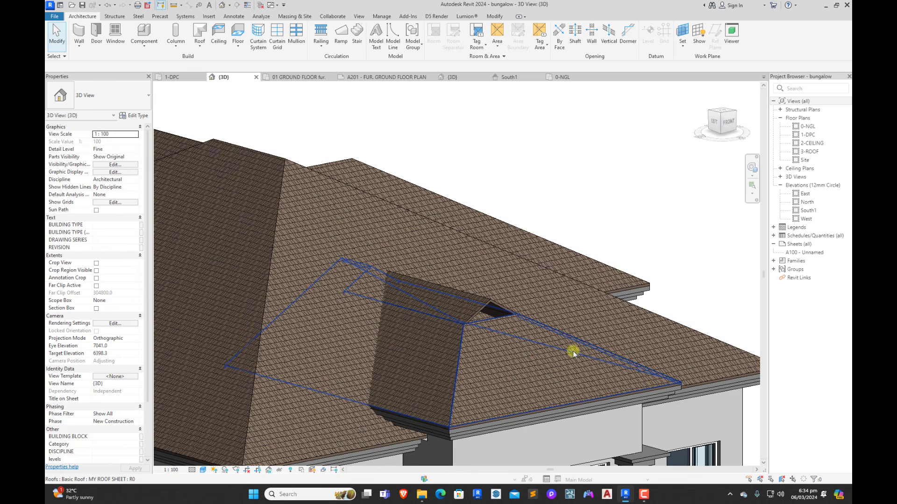
pyautogui.scroll(-6, 575, 228)
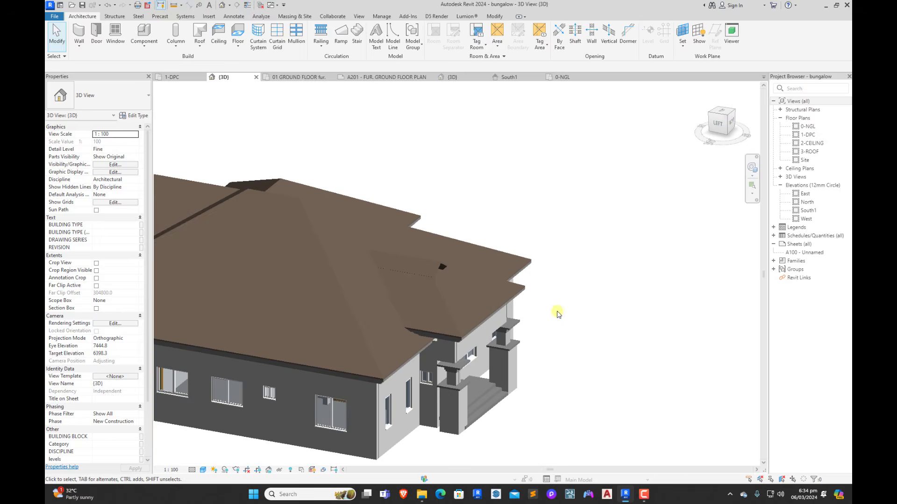
pyautogui.keyDown('shift'); pyautogui.moveTo(560, 310); pyautogui.dragTo(399, 296, button='middle'); pyautogui.keyUp('shift')
pyautogui.scroll(5, 399, 296)
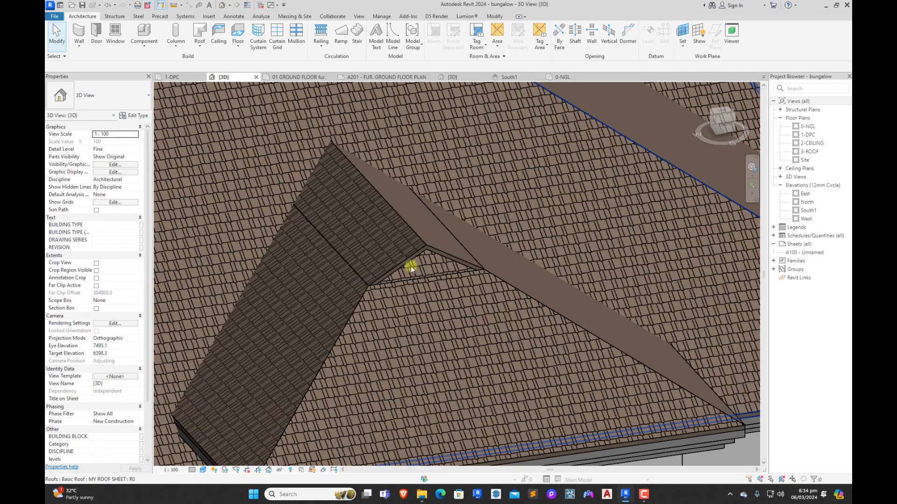
# Step: Inspect the bungalow's complete roof in 3D from the front and both sides, including the porch roof and its small gable
pyautogui.scroll(-3, 440, 264)
pyautogui.keyDown('shift'); pyautogui.moveTo(530, 308); pyautogui.dragTo(440, 278, button='middle'); pyautogui.keyUp('shift')
pyautogui.scroll(-4, 441, 279)
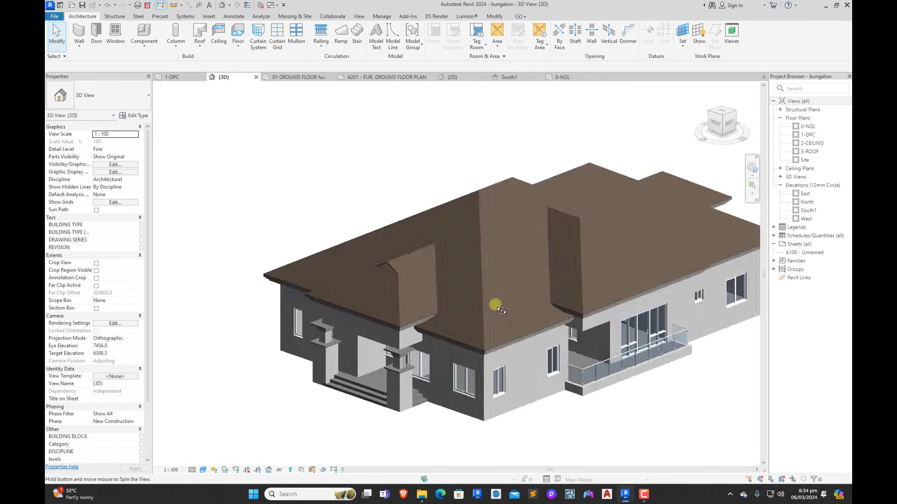
pyautogui.keyDown('shift'); pyautogui.moveTo(494, 307); pyautogui.dragTo(405, 364, button='middle'); pyautogui.keyUp('shift')
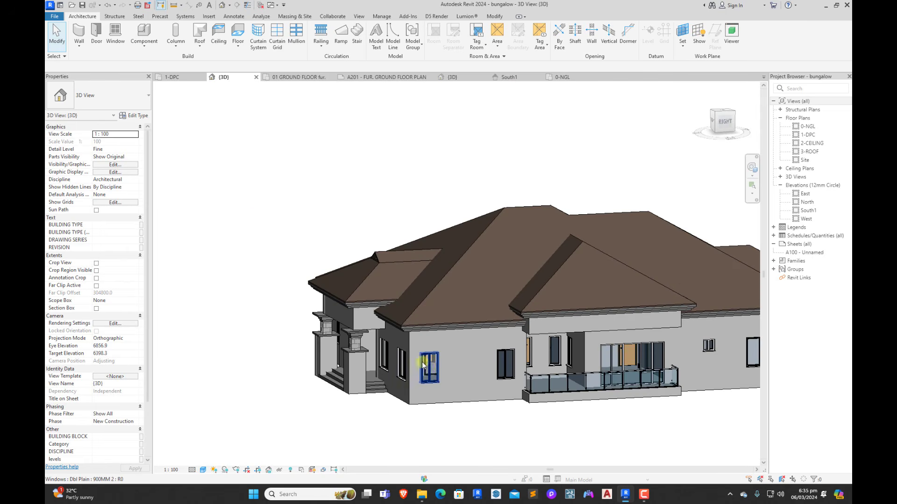
pyautogui.scroll(-3, 423, 364)
pyautogui.keyDown('shift'); pyautogui.moveTo(573, 388); pyautogui.dragTo(509, 400, button='middle'); pyautogui.keyUp('shift')
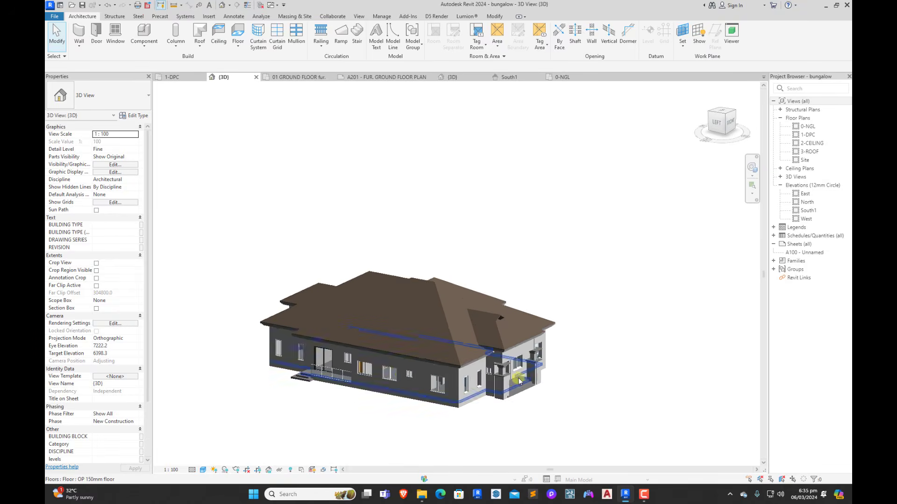
pyautogui.scroll(4, 553, 371)
pyautogui.scroll(-2, 568, 379)
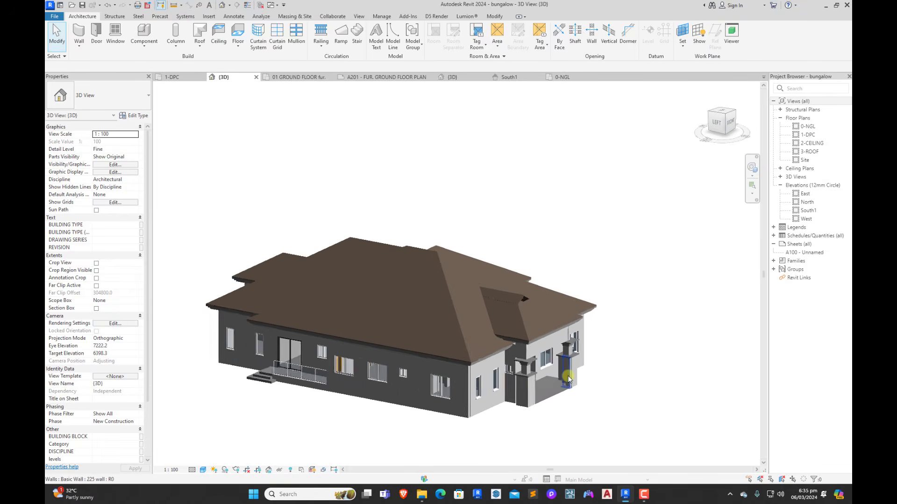
pyautogui.scroll(3, 472, 376)
pyautogui.scroll(-4, 461, 377)
pyautogui.keyDown('shift'); pyautogui.moveTo(581, 391); pyautogui.dragTo(575, 279, button='middle'); pyautogui.keyUp('shift')
pyautogui.scroll(3, 524, 399)
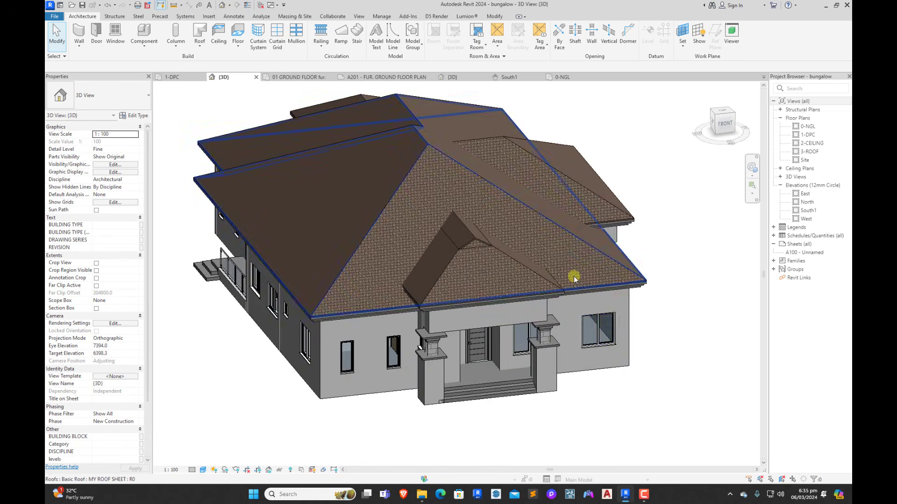
pyautogui.scroll(-5, 574, 279)
pyautogui.keyDown('shift'); pyautogui.moveTo(551, 341); pyautogui.dragTo(496, 185, button='middle'); pyautogui.keyUp('shift')
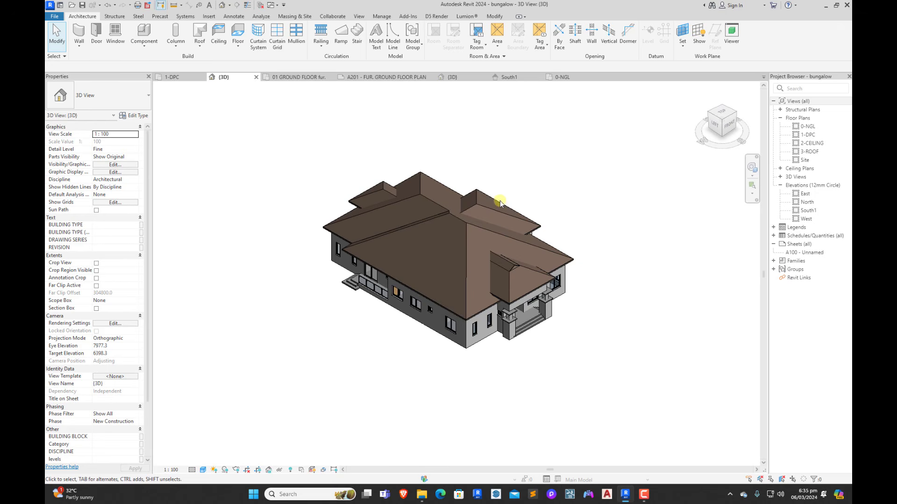
pyautogui.scroll(3, 570, 282)
pyautogui.scroll(-2, 508, 319)
pyautogui.scroll(4, 513, 302)
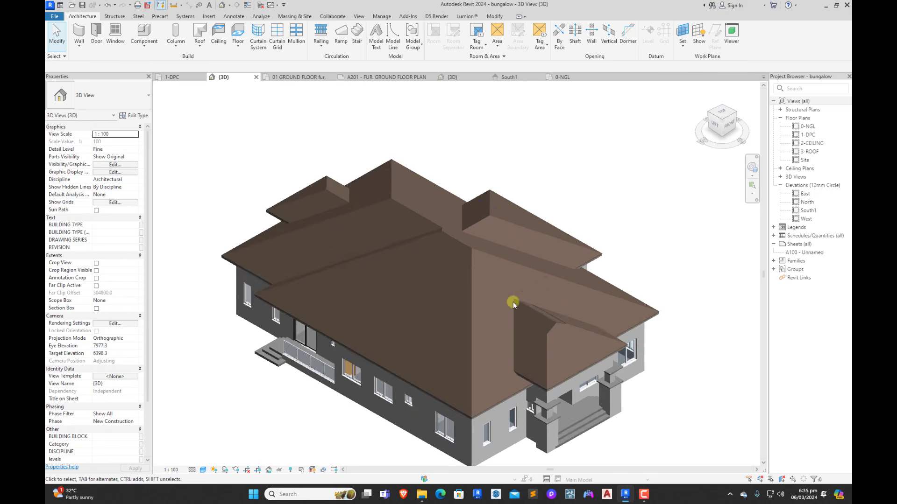
pyautogui.scroll(-3, 512, 302)
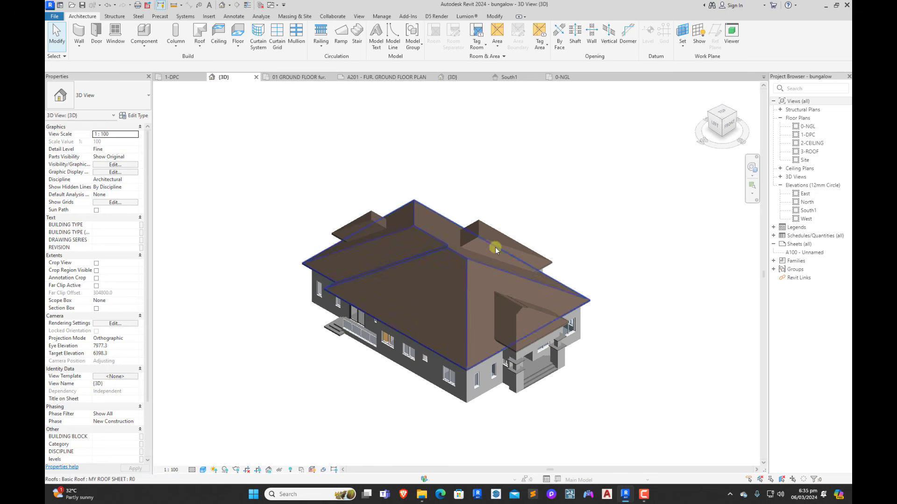
# Step: Start a sketched ceiling in the 1-DPC plan and trace its boundary along the north walls' inner faces, including the projecting middle rooms
pyautogui.click(218, 34)
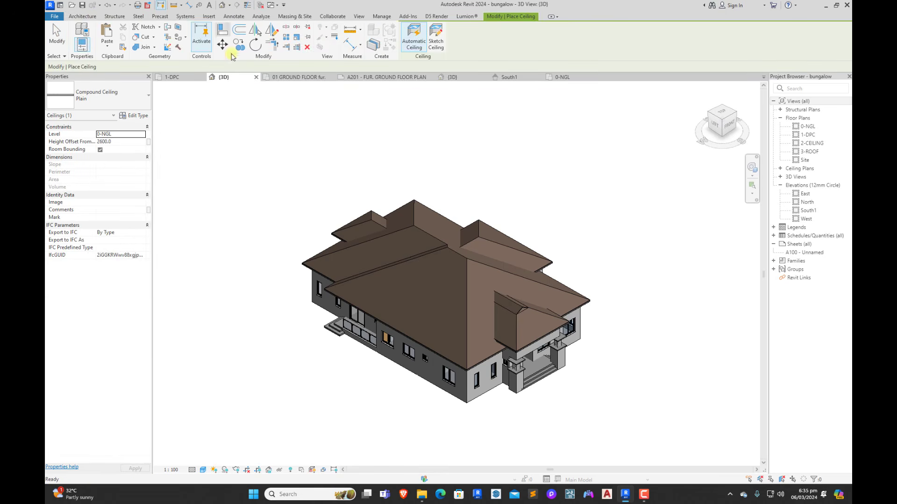
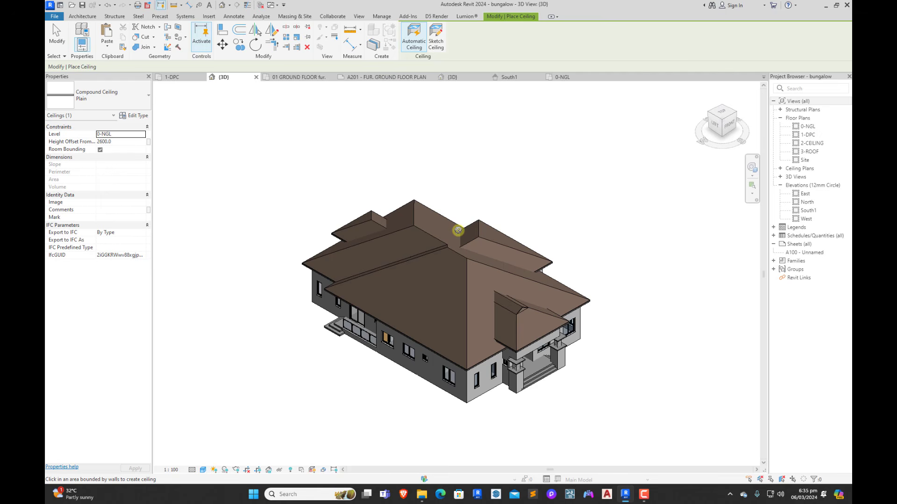
pyautogui.click(442, 37)
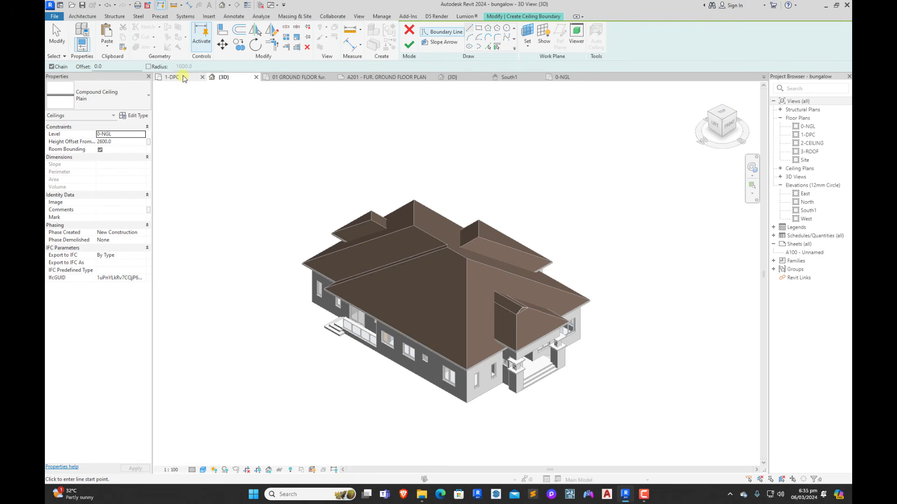
pyautogui.click(173, 77)
pyautogui.scroll(5, 497, 189)
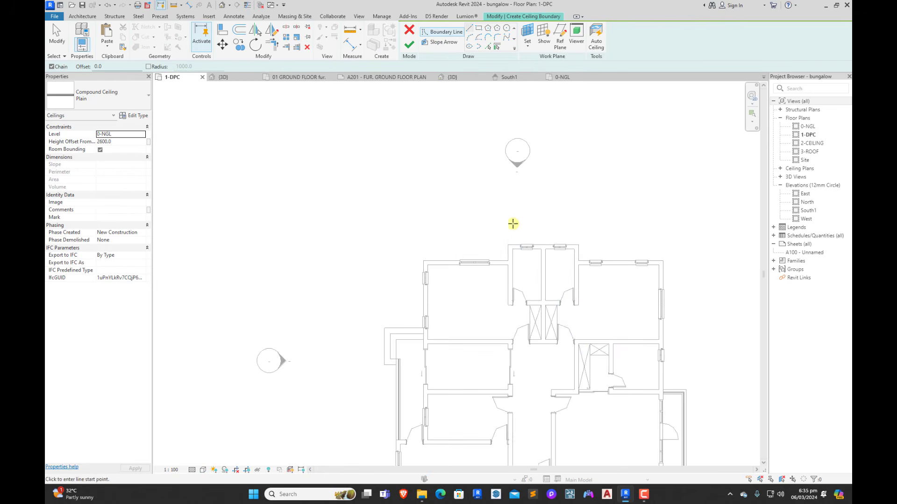
pyautogui.click(378, 282)
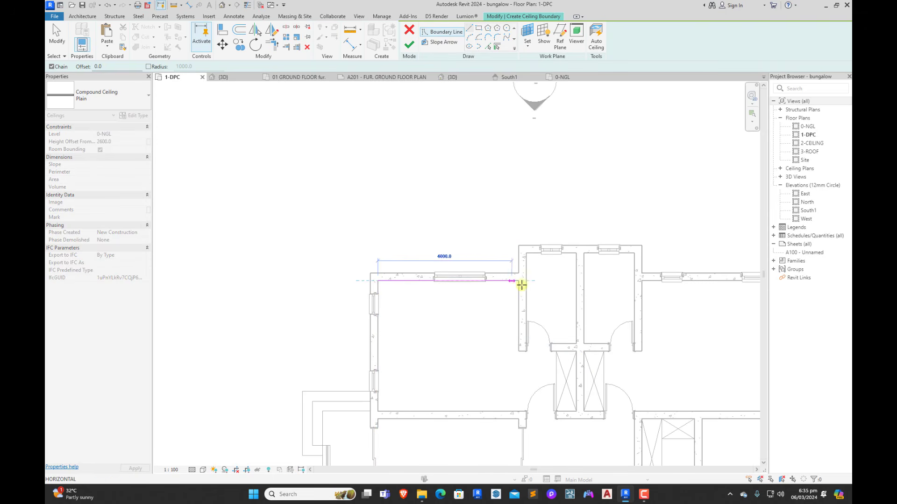
pyautogui.click(527, 254)
pyautogui.click(634, 253)
pyautogui.click(634, 280)
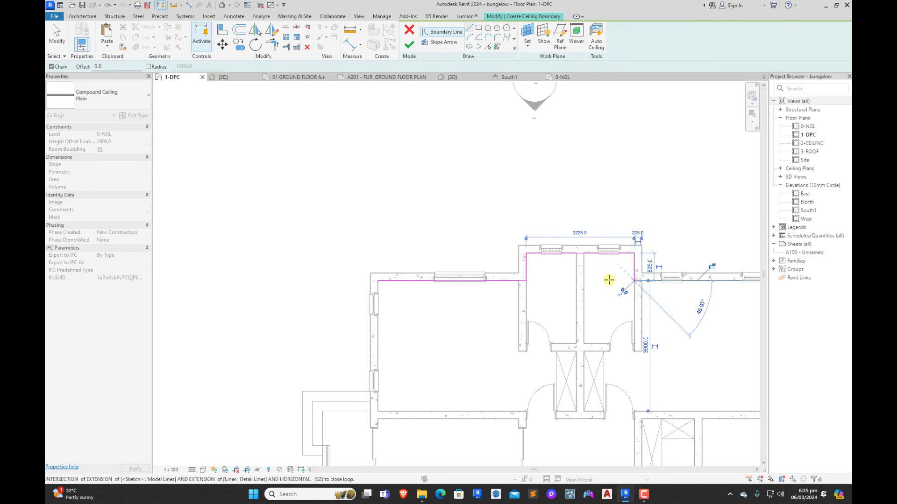
pyautogui.scroll(-2, 402, 278)
pyautogui.scroll(2, 670, 278)
pyautogui.click(628, 281)
pyautogui.scroll(-3, 627, 271)
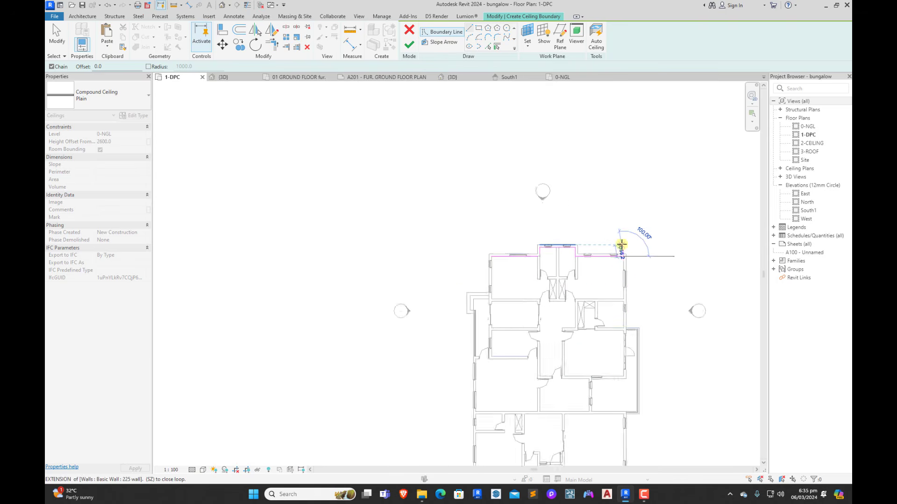
# Step: Continue the ceiling boundary down the east wall's inner face and around the east veranda back to the house wall
pyautogui.scroll(4, 623, 336)
pyautogui.scroll(2, 623, 283)
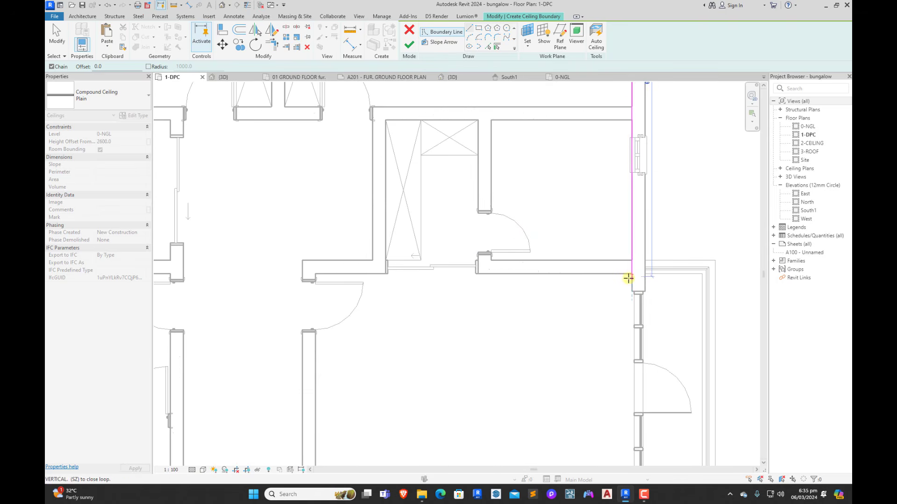
pyautogui.click(632, 275)
pyautogui.click(703, 274)
pyautogui.scroll(-4, 647, 226)
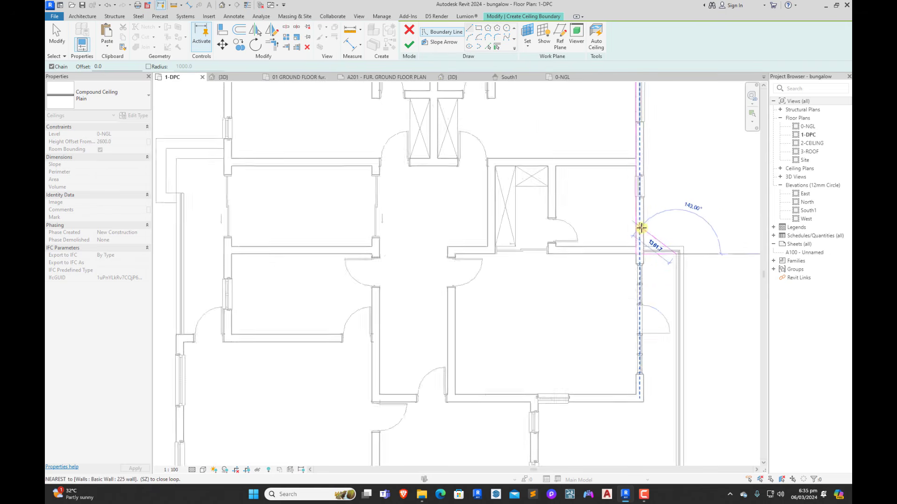
pyautogui.scroll(5, 649, 332)
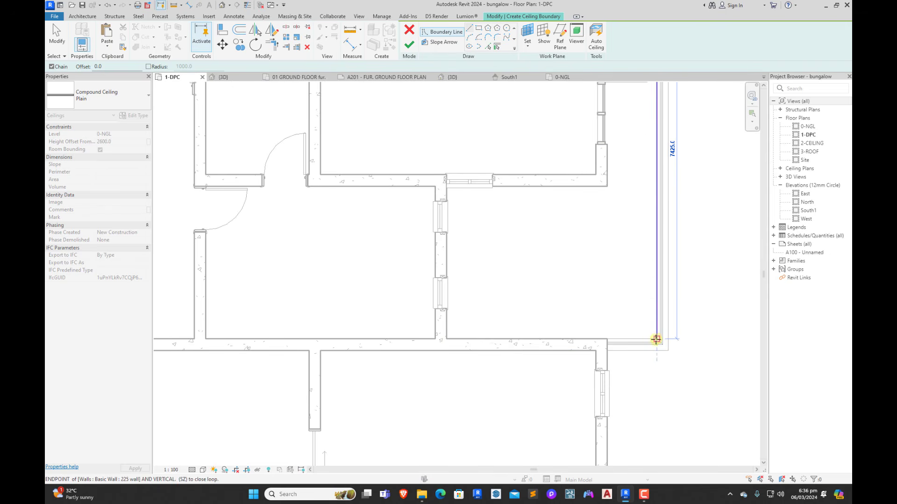
pyautogui.click(656, 338)
pyautogui.click(594, 339)
pyautogui.scroll(-4, 595, 304)
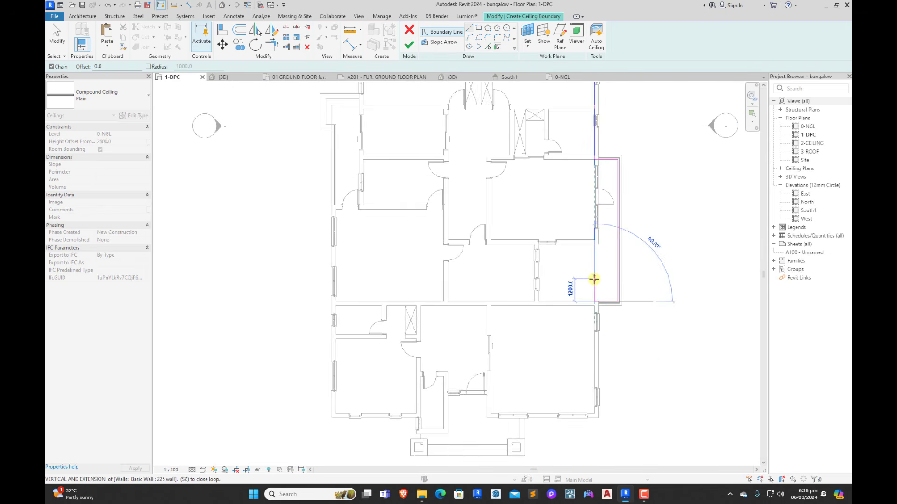
# Step: Continue the ceiling boundary along the southeast room's east and south walls and across the recessed front entrance wall
pyautogui.scroll(4, 597, 360)
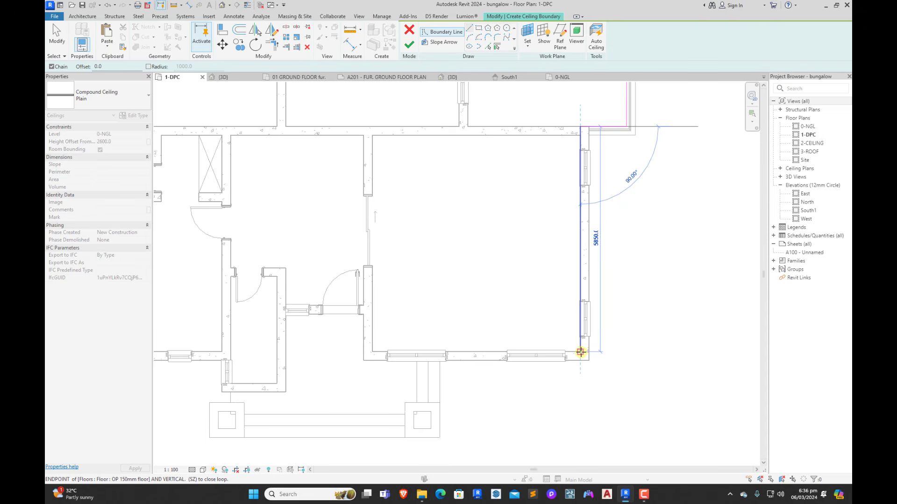
pyautogui.click(581, 352)
pyautogui.scroll(-2, 525, 366)
pyautogui.scroll(4, 510, 363)
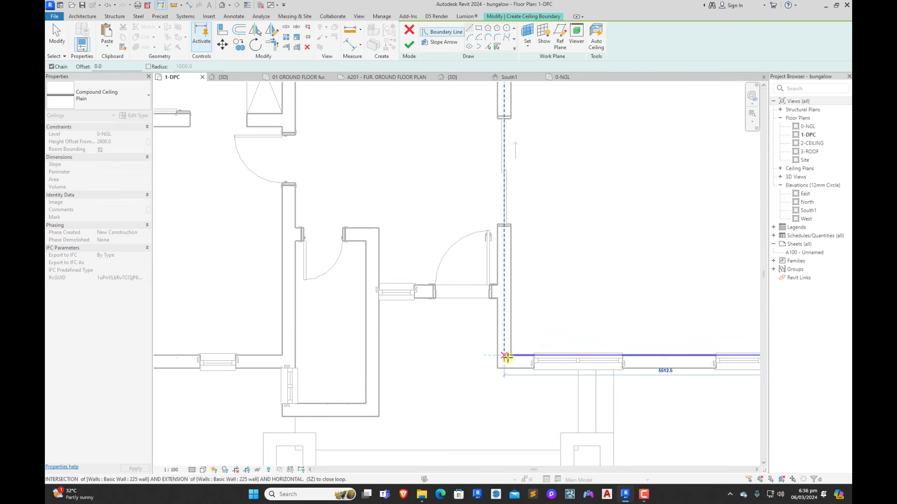
pyautogui.click(506, 356)
pyautogui.click(507, 286)
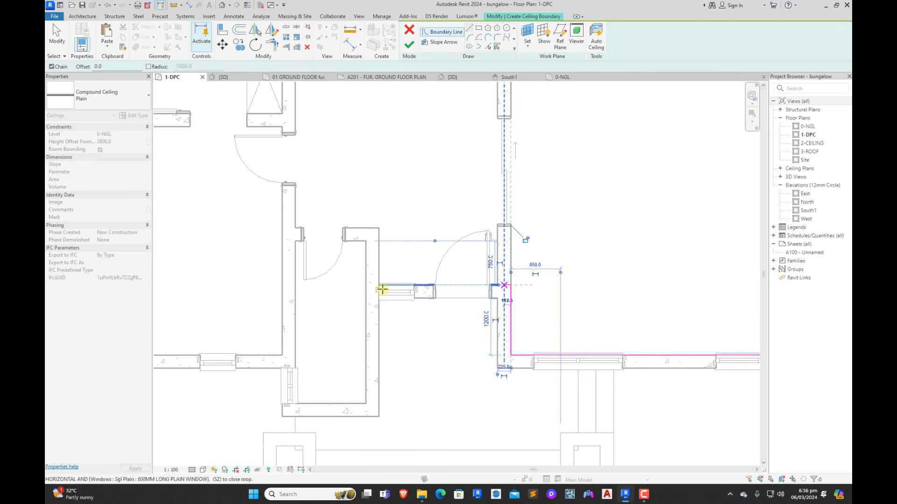
pyautogui.click(366, 285)
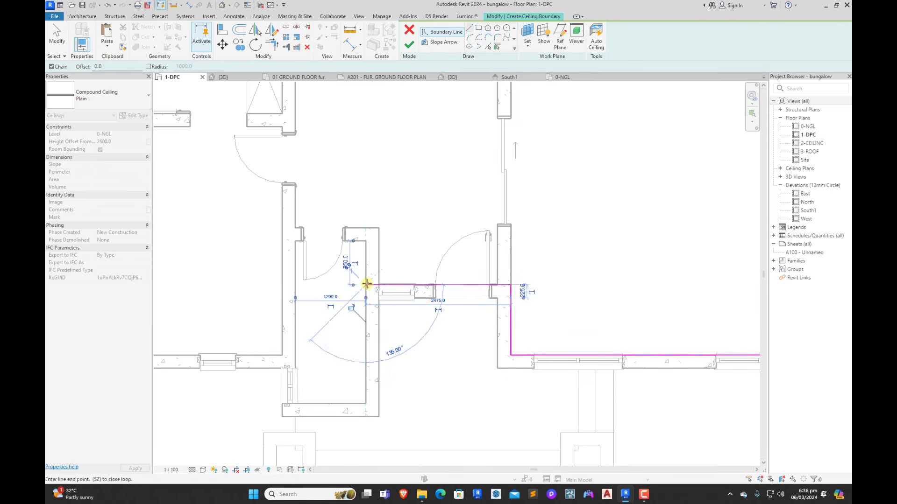
# Step: Trace the ceiling boundary around the small room beside the entrance and along the southwest room's front wall to its outer corner
pyautogui.click(365, 405)
pyautogui.click(295, 403)
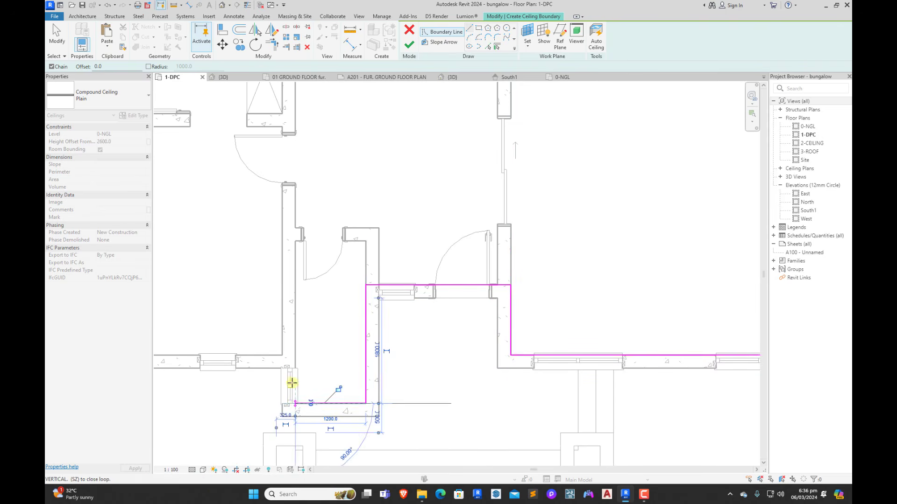
pyautogui.click(292, 352)
pyautogui.scroll(-5, 296, 354)
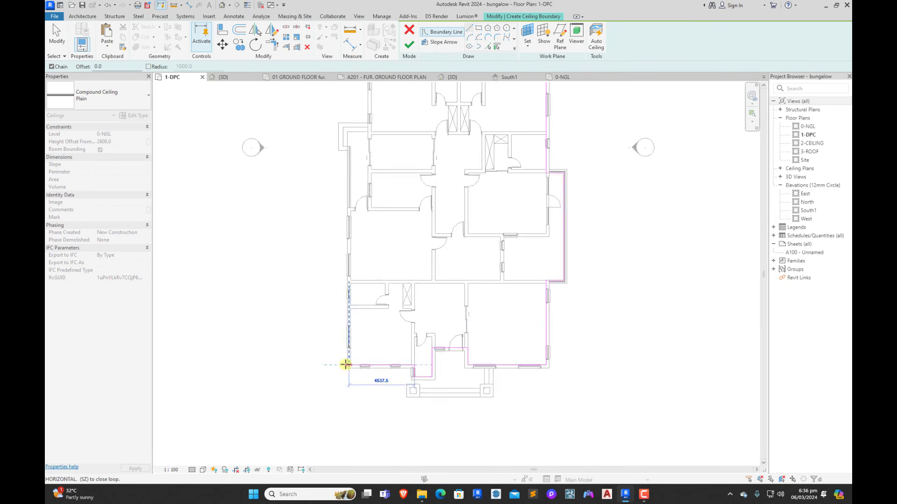
pyautogui.scroll(3, 344, 362)
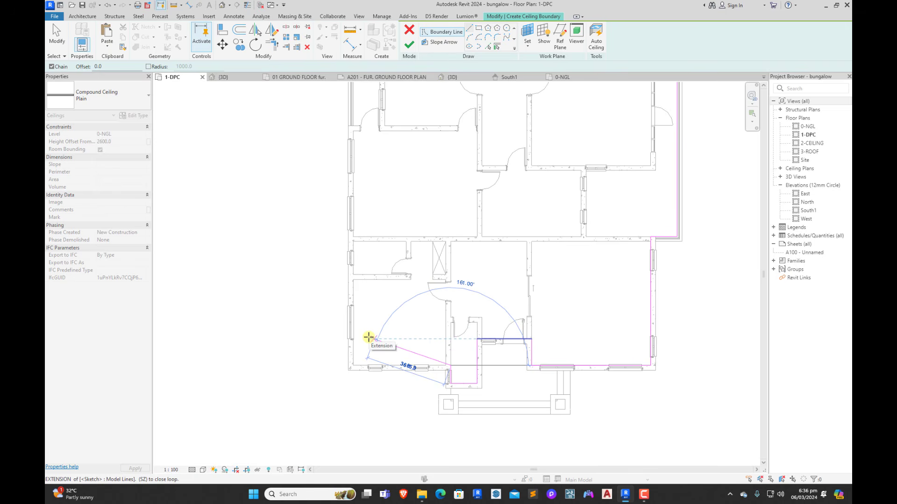
pyautogui.scroll(3, 357, 339)
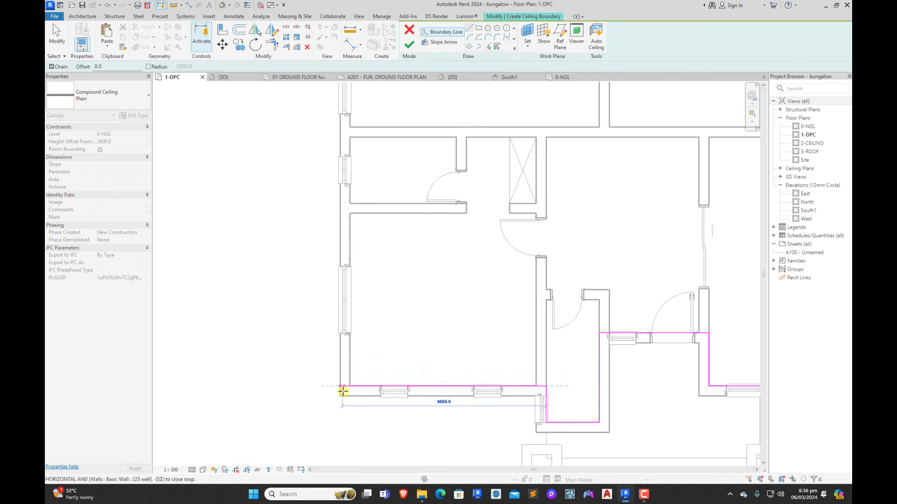
pyautogui.click(350, 387)
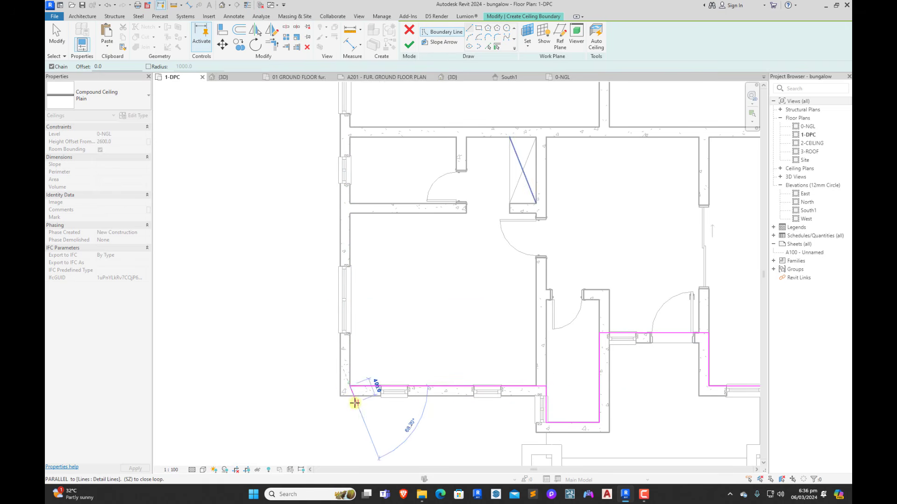
# Step: Run the ceiling boundary up the west side, around the west veranda and along the northwest room's west wall to its corner
pyautogui.scroll(-5, 355, 397)
pyautogui.scroll(6, 350, 176)
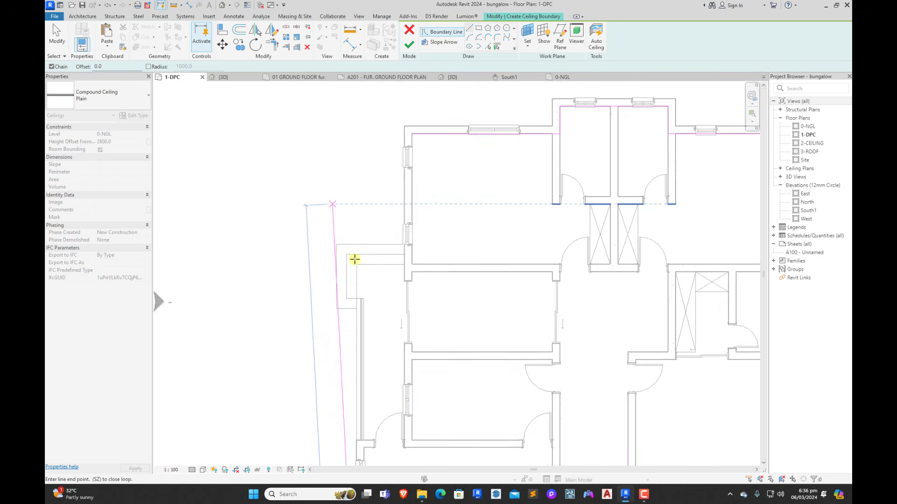
pyautogui.click(368, 283)
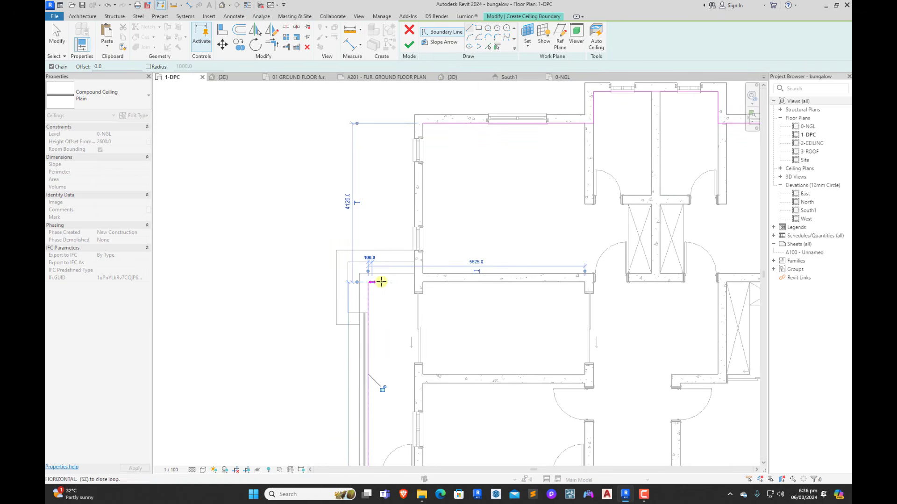
pyautogui.click(423, 282)
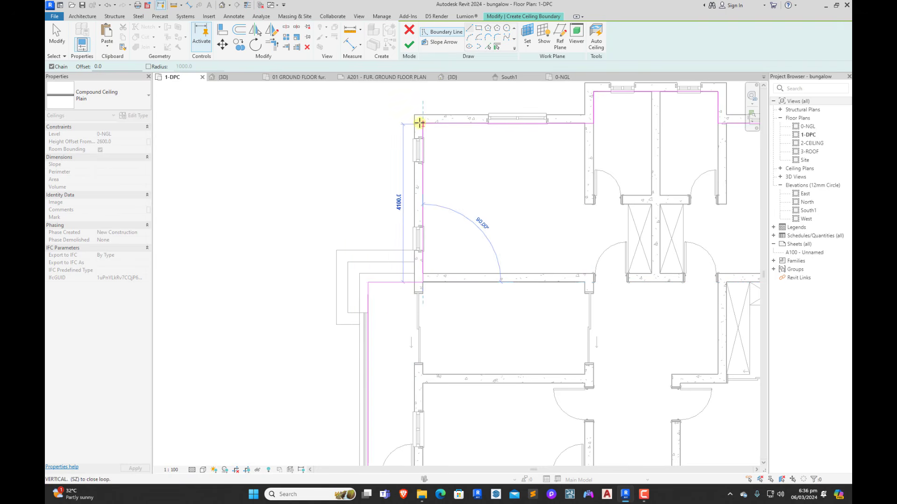
pyautogui.click(423, 124)
pyautogui.press('Escape')
pyautogui.press('Escape')
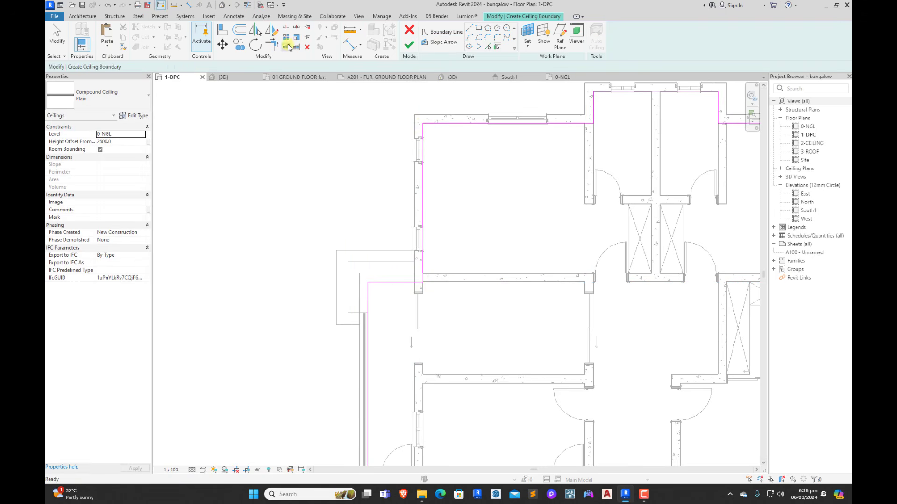
# Step: Trim the ceiling boundary's north and west lines to a clean corner in the northwest room
pyautogui.scroll(3, 402, 108)
pyautogui.press('t')
pyautogui.press('r')
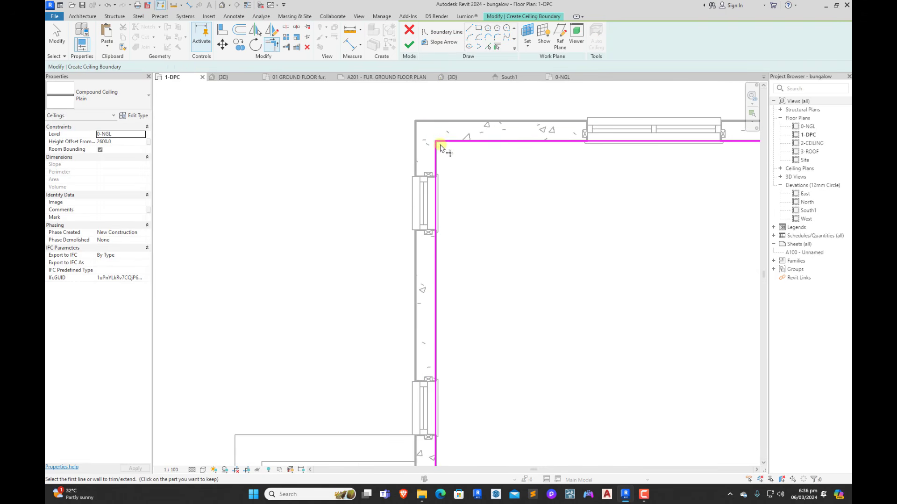
pyautogui.click(441, 145)
pyautogui.click(436, 150)
# Step: Assign the house ceiling to level 2-CEILING with a height offset of 0 and finish its boundary sketch
pyautogui.click(411, 50)
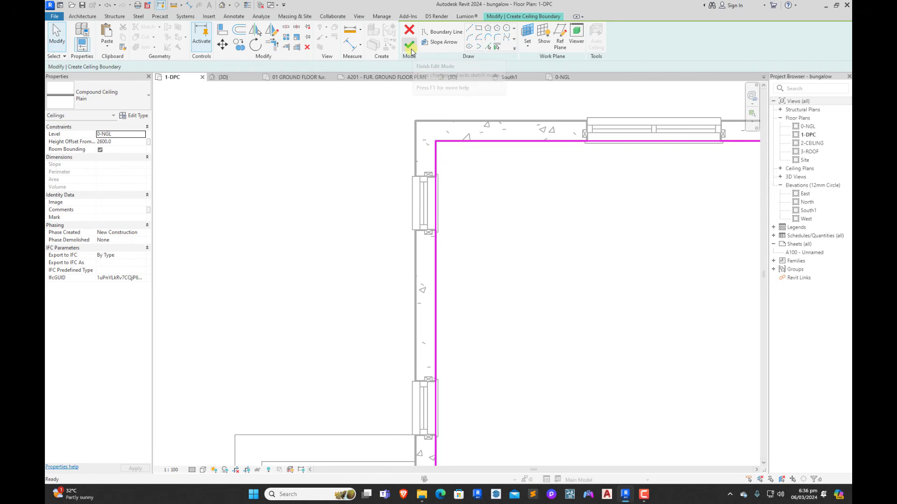
pyautogui.click(144, 134)
pyautogui.click(112, 153)
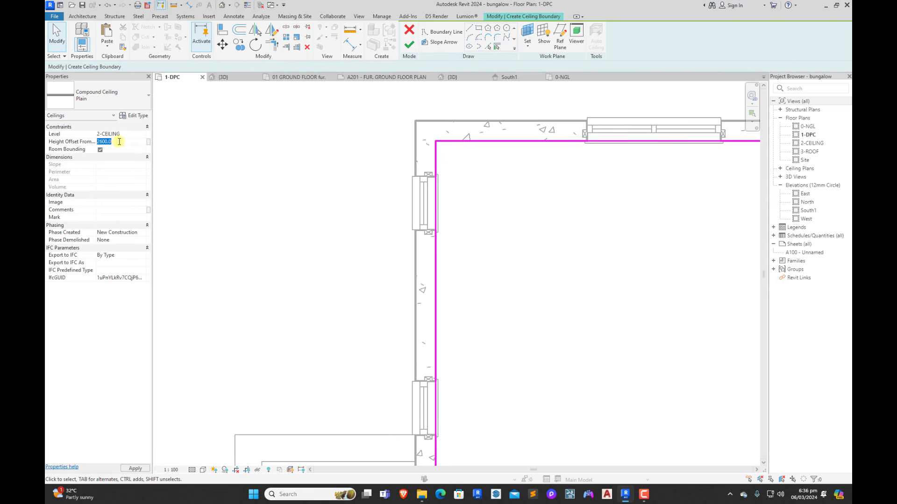
pyautogui.click(410, 45)
pyautogui.scroll(-3, 380, 216)
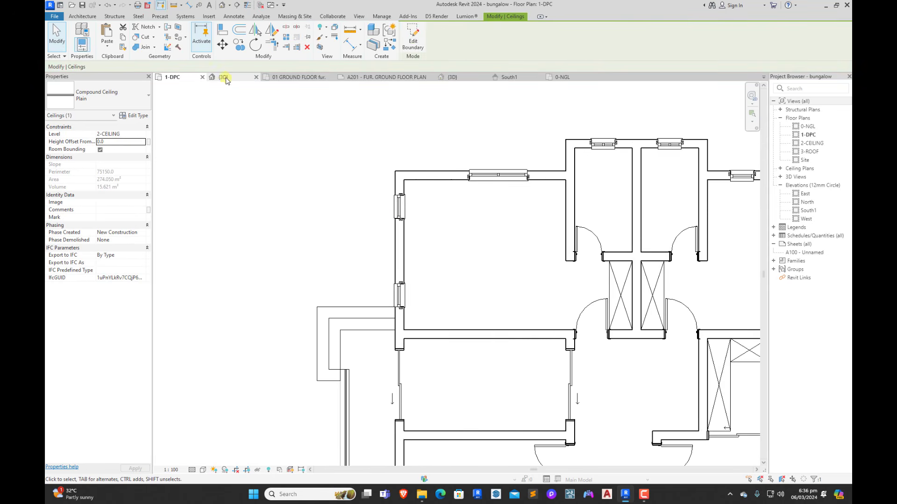
# Step: Inspect the new ceiling in the 3D view from below at the west veranda and around to the front porch
pyautogui.click(226, 77)
pyautogui.scroll(4, 402, 370)
pyautogui.keyDown('shift'); pyautogui.moveTo(380, 410); pyautogui.dragTo(562, 235, button='middle'); pyautogui.keyUp('shift')
pyautogui.scroll(6, 483, 116)
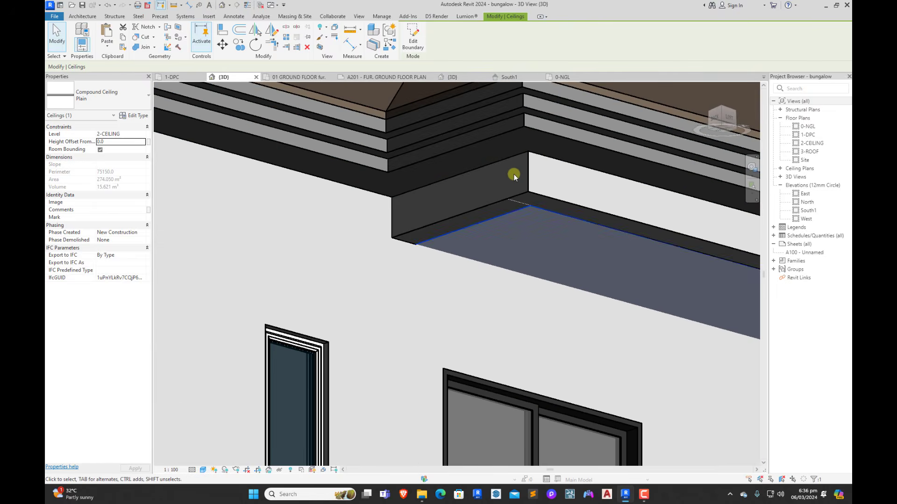
pyautogui.press('Escape')
pyautogui.scroll(6, 396, 242)
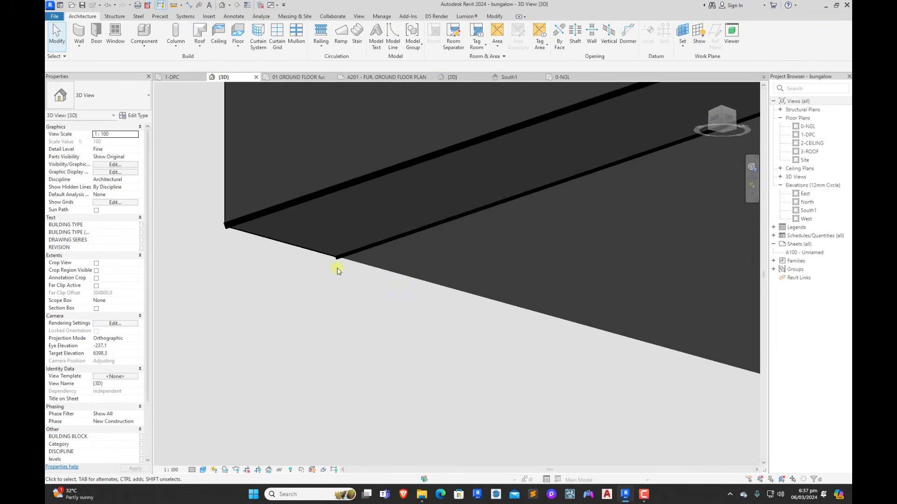
pyautogui.scroll(-10, 369, 266)
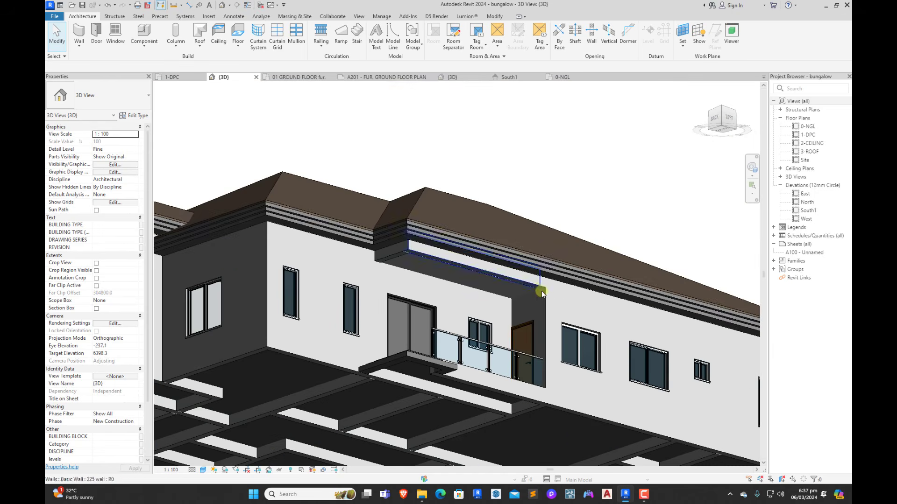
pyautogui.scroll(-3, 542, 294)
pyautogui.keyDown('shift'); pyautogui.moveTo(598, 344); pyautogui.dragTo(420, 327, button='middle'); pyautogui.keyUp('shift')
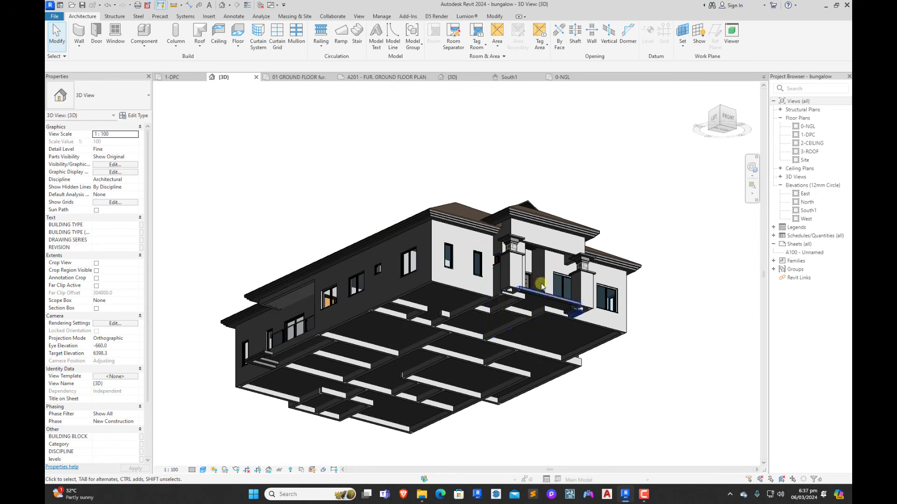
pyautogui.scroll(3, 541, 285)
pyautogui.keyDown('shift'); pyautogui.moveTo(542, 294); pyautogui.dragTo(536, 354, button='middle'); pyautogui.keyUp('shift')
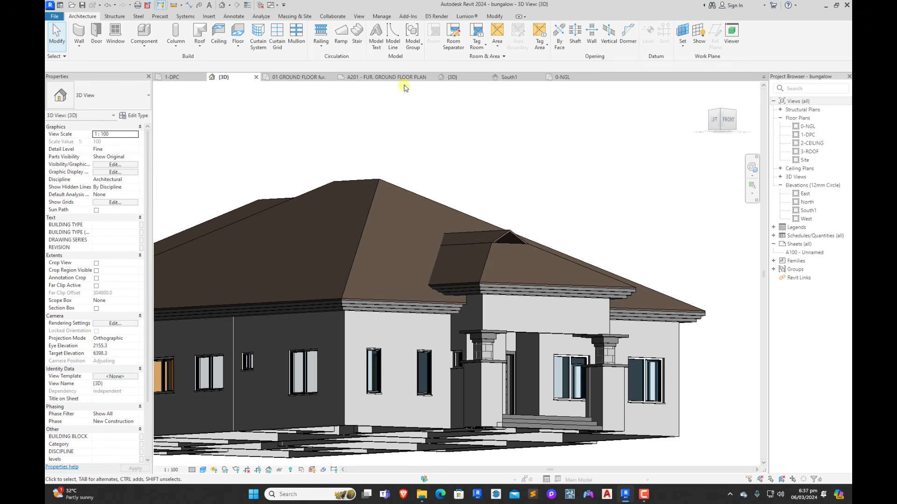
# Step: Start a sketched plain compound ceiling in the 1-DPC plan and draw its boundary along the front porch's east and south outer edges
pyautogui.click(172, 77)
pyautogui.scroll(-5, 426, 202)
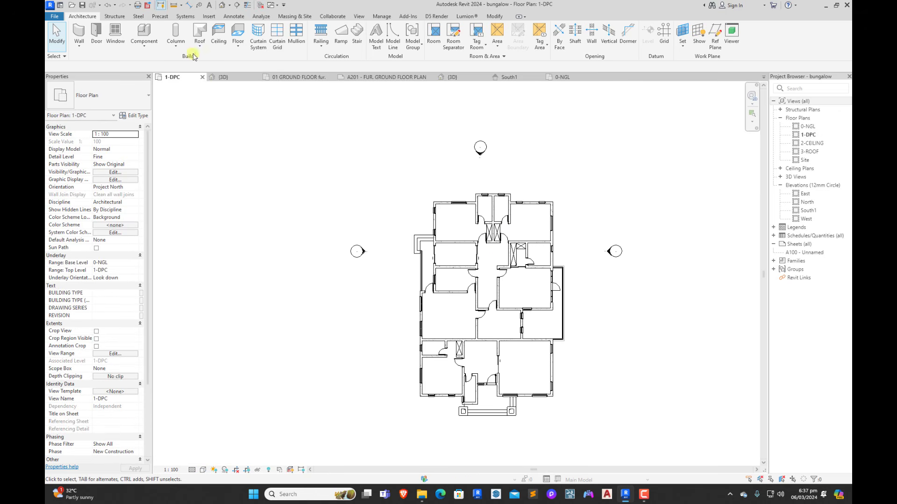
pyautogui.click(218, 37)
pyautogui.click(434, 40)
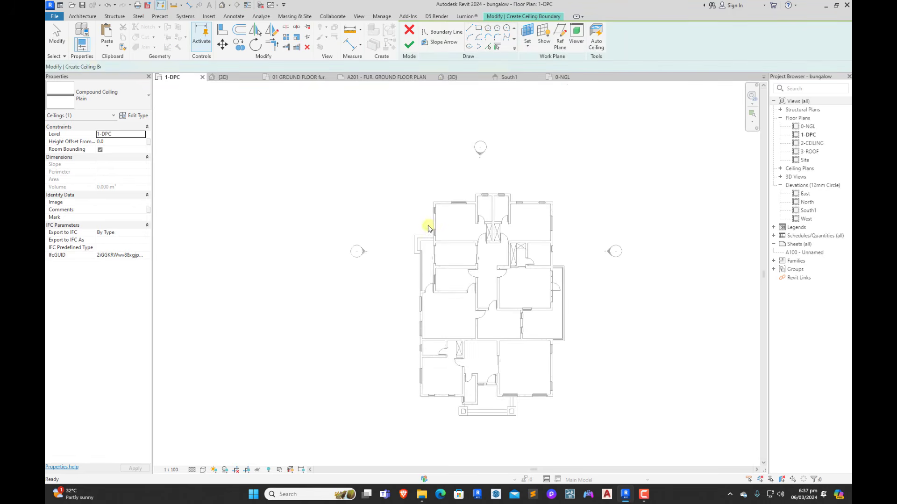
pyautogui.scroll(-5, 428, 227)
pyautogui.scroll(6, 475, 355)
pyautogui.scroll(3, 412, 186)
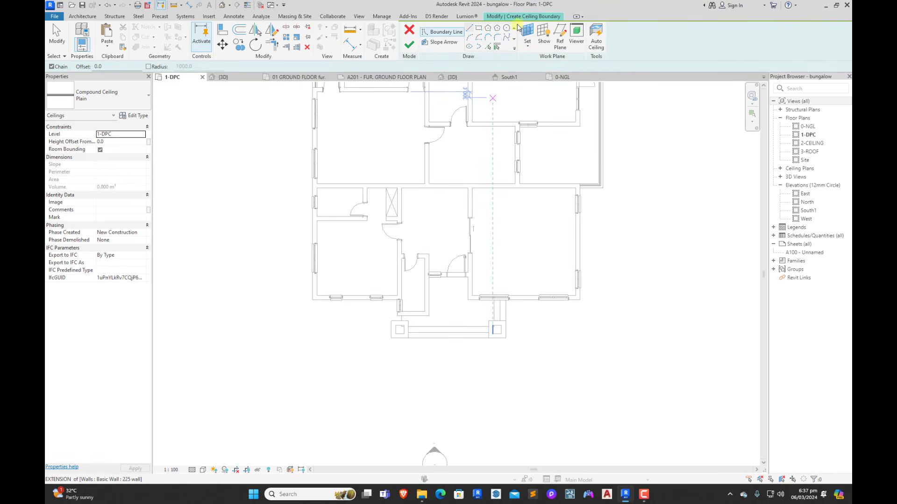
pyautogui.scroll(6, 456, 302)
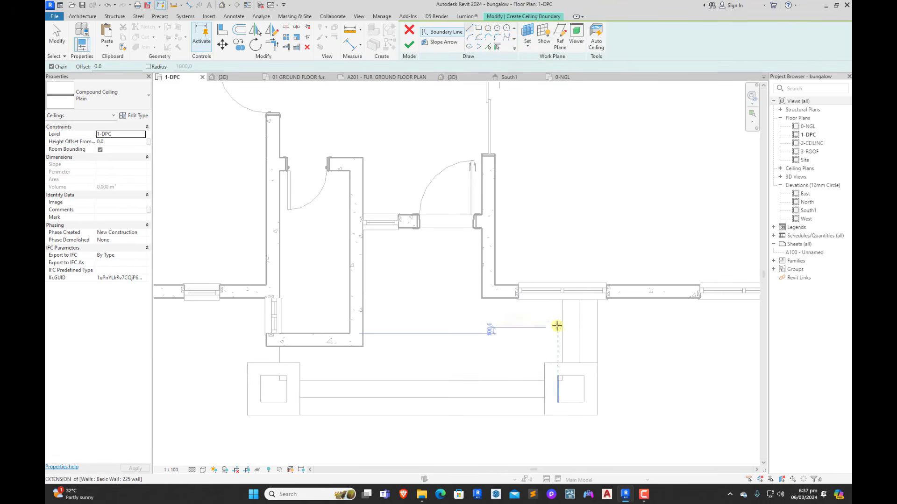
pyautogui.scroll(-2, 574, 328)
pyautogui.scroll(3, 593, 313)
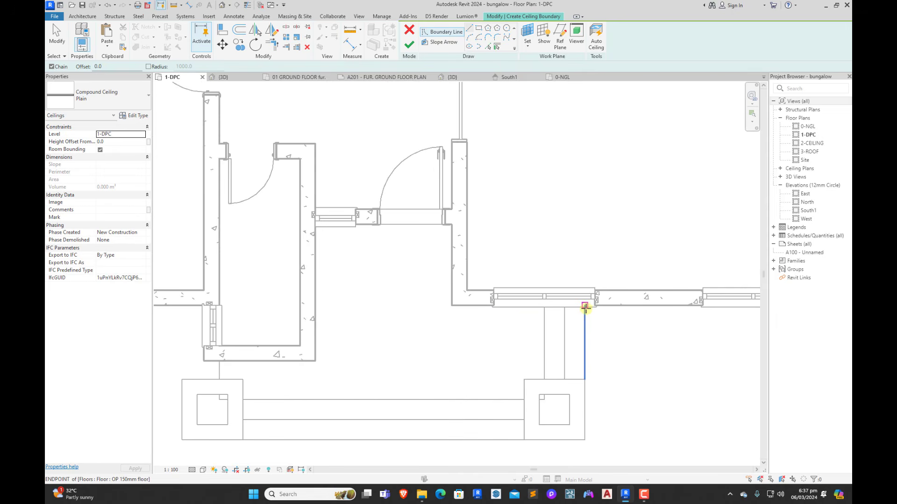
pyautogui.click(585, 308)
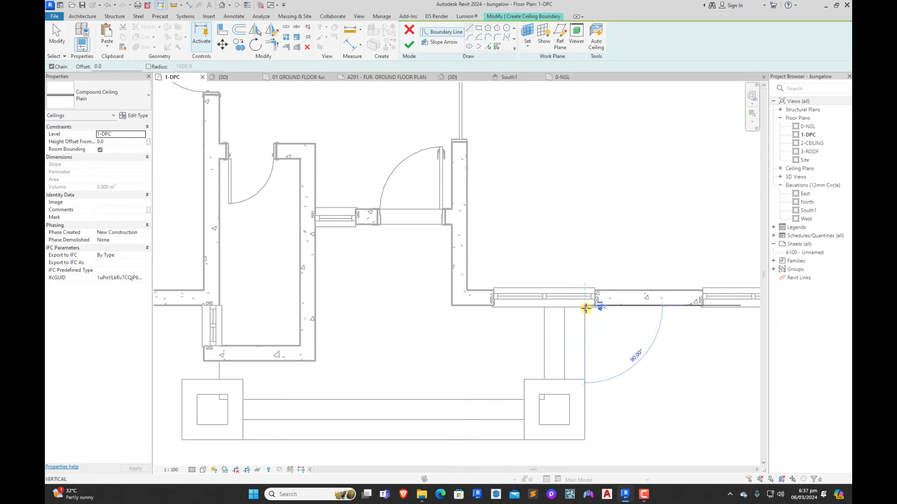
pyautogui.click(586, 440)
pyautogui.scroll(-4, 380, 442)
pyautogui.scroll(3, 452, 422)
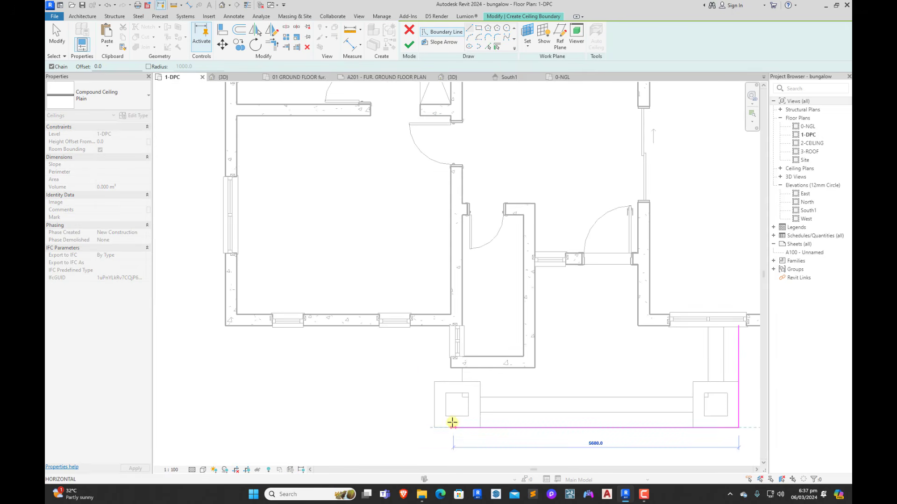
pyautogui.click(435, 428)
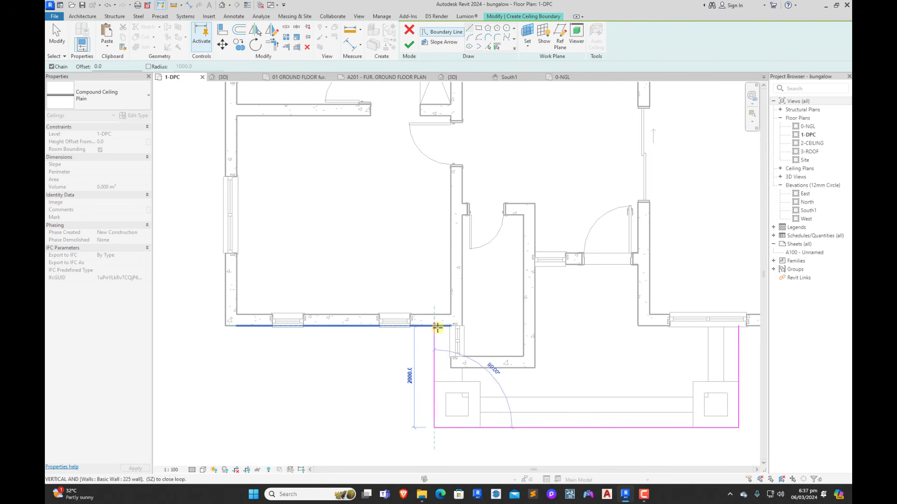
# Step: Close the porch ceiling boundary with a 1175 mm west edge, then around the small room and the recessed entrance walls
pyautogui.click(435, 368)
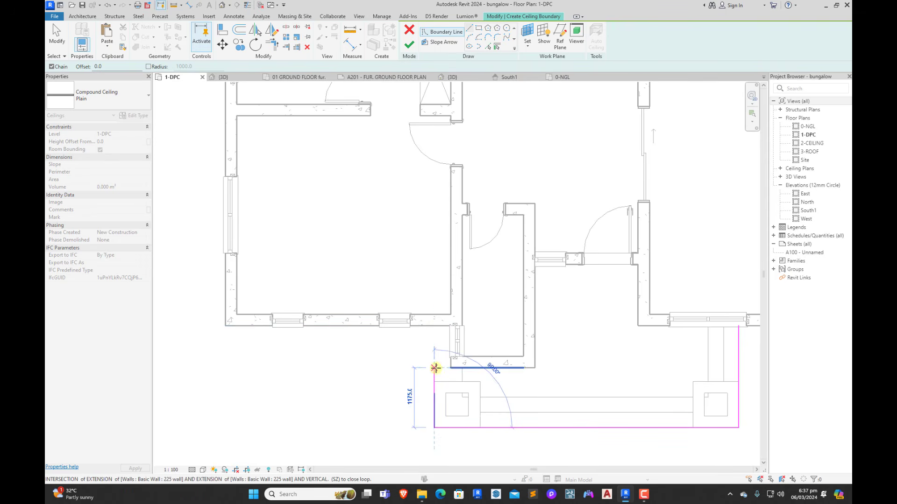
pyautogui.click(535, 369)
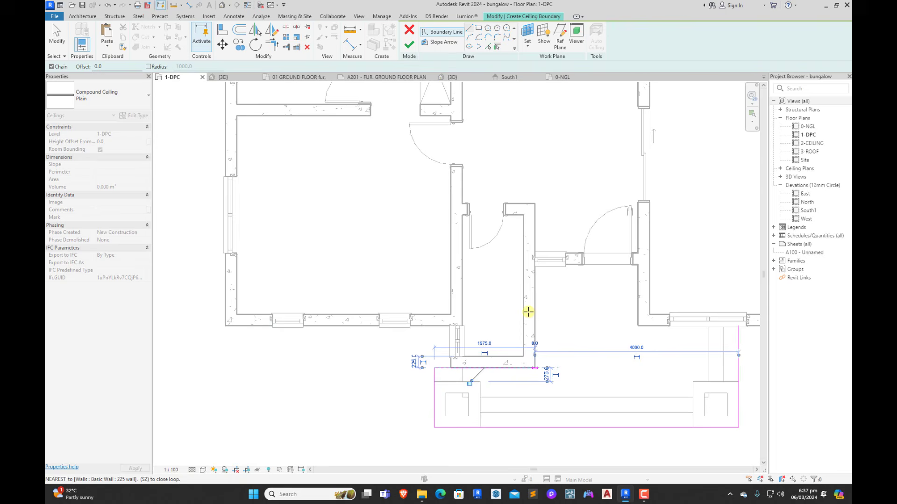
pyautogui.click(533, 263)
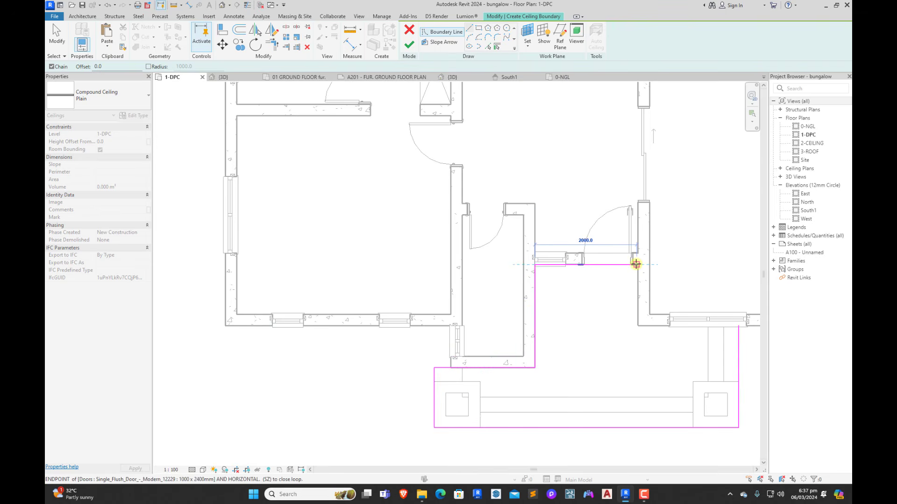
pyautogui.click(638, 264)
pyautogui.click(638, 325)
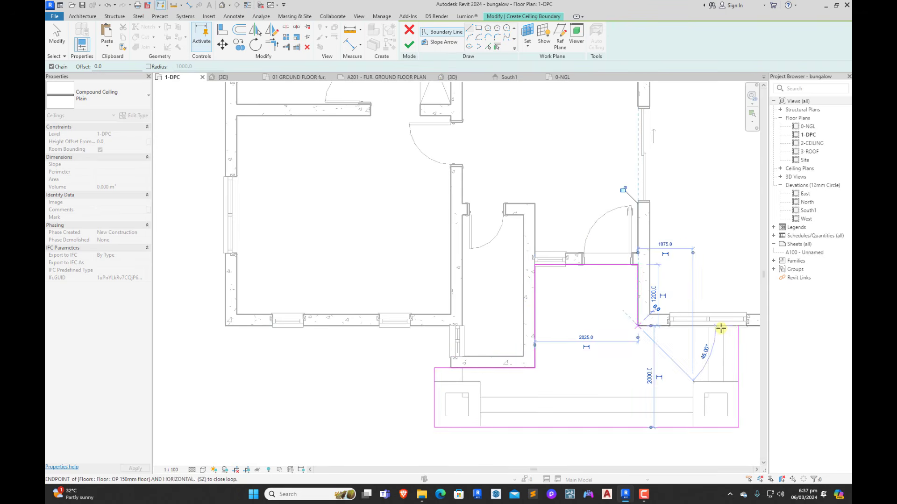
pyautogui.click(736, 326)
pyautogui.press('Escape')
pyautogui.press('Escape')
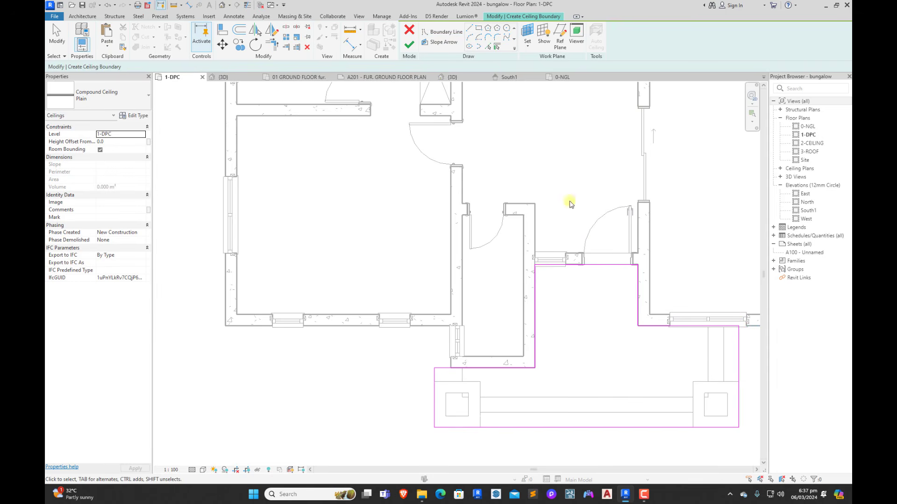
# Step: In the 3D view, align the porch ceiling boundary's east line with the inner face of the porch's upper east wall
pyautogui.click(223, 78)
pyautogui.scroll(-3, 541, 310)
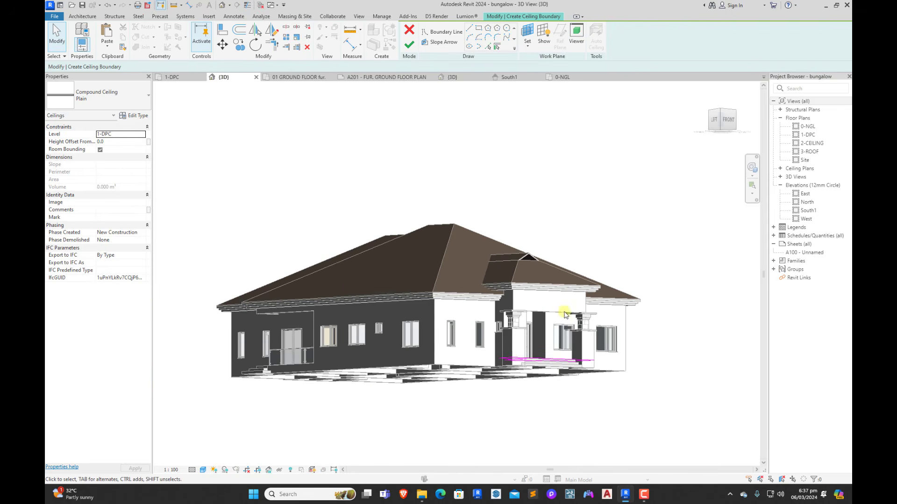
pyautogui.keyDown('shift'); pyautogui.moveTo(611, 330); pyautogui.dragTo(623, 304, button='middle'); pyautogui.keyUp('shift')
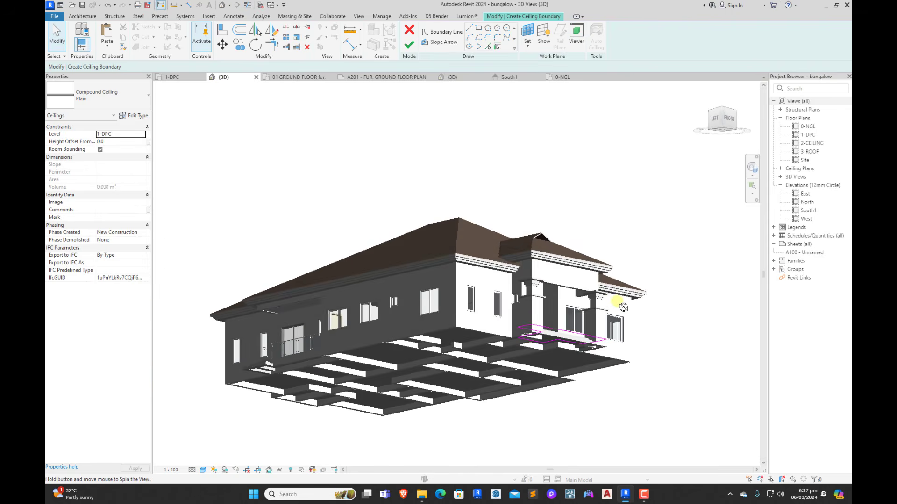
pyautogui.scroll(2, 571, 304)
pyautogui.press('a')
pyautogui.press('l')
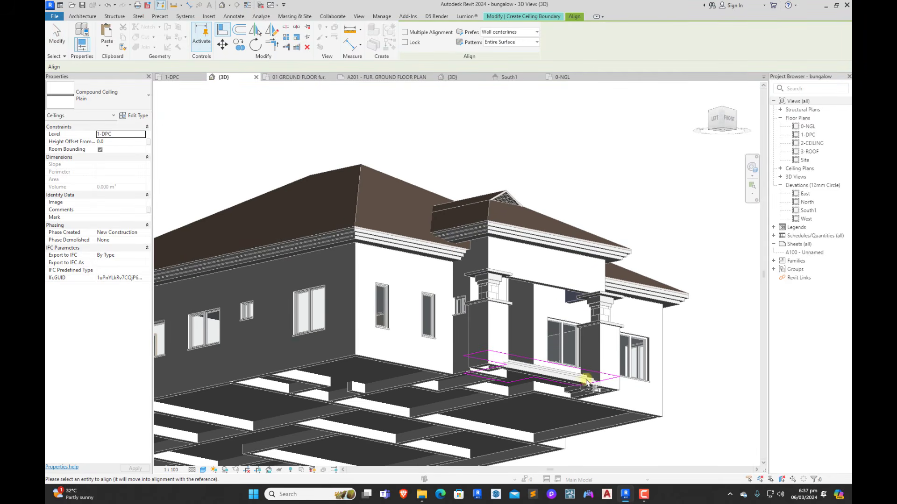
pyautogui.keyDown('shift'); pyautogui.moveTo(607, 379); pyautogui.dragTo(498, 365, button='middle'); pyautogui.keyUp('shift')
pyautogui.scroll(5, 497, 364)
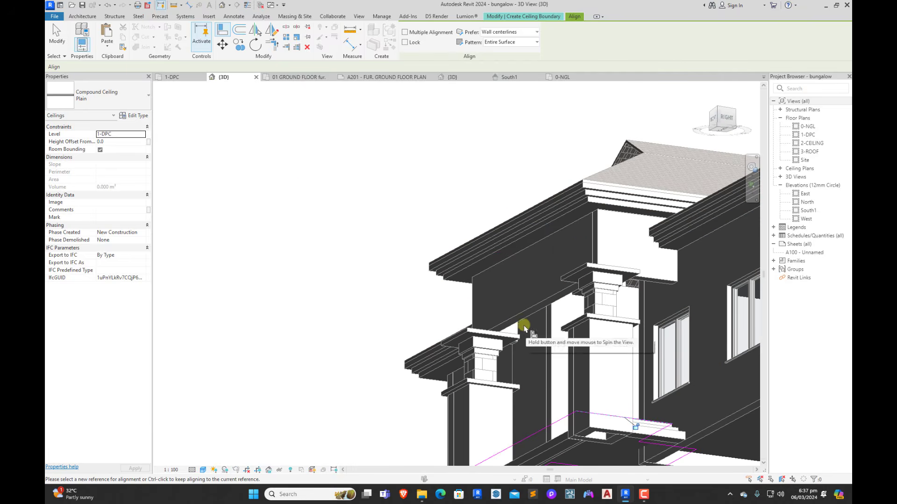
# Step: Align the porch ceiling boundary's west line with the inner face of the porch's upper west wall
pyautogui.scroll(-2, 514, 329)
pyautogui.moveTo(514, 327); pyautogui.dragTo(496, 429, button='middle')
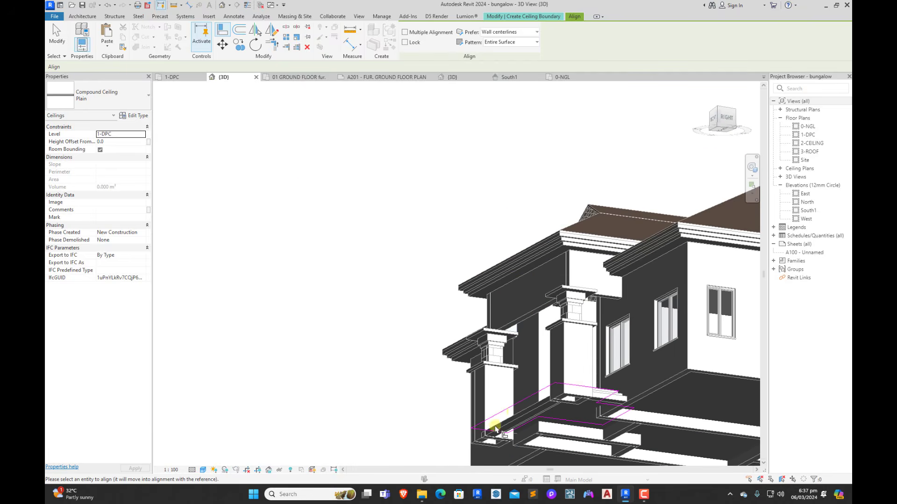
pyautogui.click(493, 431)
pyautogui.keyDown('shift'); pyautogui.moveTo(429, 378); pyautogui.dragTo(777, 298, button='middle'); pyautogui.keyUp('shift')
pyautogui.scroll(4, 484, 414)
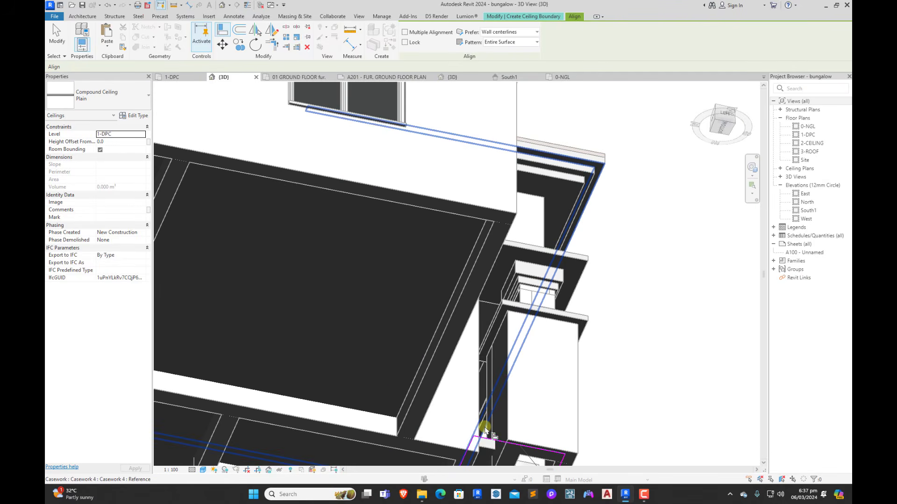
pyautogui.keyDown('shift'); pyautogui.moveTo(485, 429); pyautogui.dragTo(499, 327, button='middle'); pyautogui.keyUp('shift')
pyautogui.scroll(3, 504, 307)
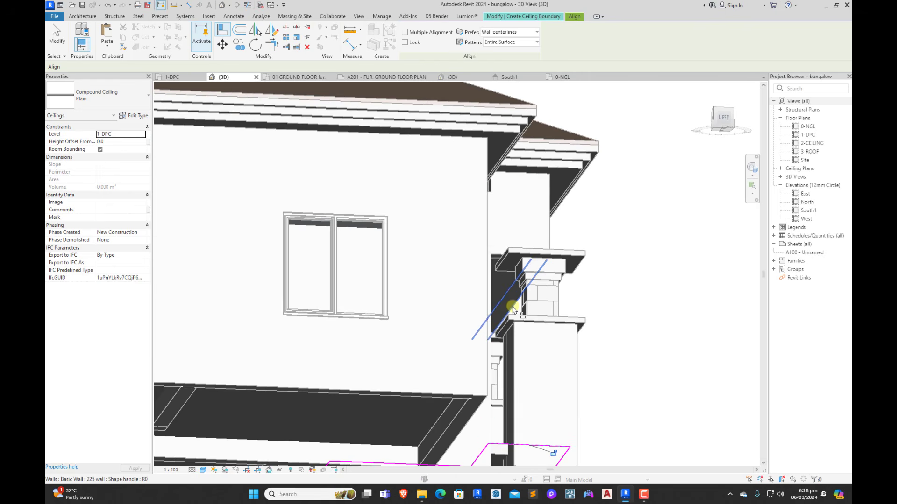
pyautogui.click(512, 307)
pyautogui.scroll(-2, 510, 309)
pyautogui.moveTo(552, 330)
pyautogui.keyDown('shift'); pyautogui.mouseDown(button='middle')
pyautogui.moveTo(508, 357)
pyautogui.moveTo(542, 398)
pyautogui.moveTo(561, 444)
pyautogui.moveTo(574, 397)
pyautogui.mouseUp(button='middle'); pyautogui.keyUp('shift')
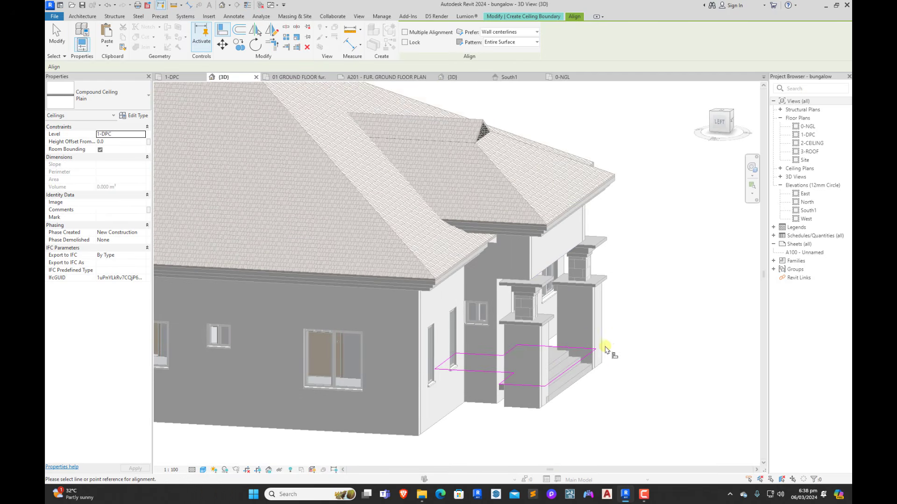
# Step: Align the porch ceiling boundary's front line with the outer face of the upper front wall above the columns
pyautogui.click(550, 267)
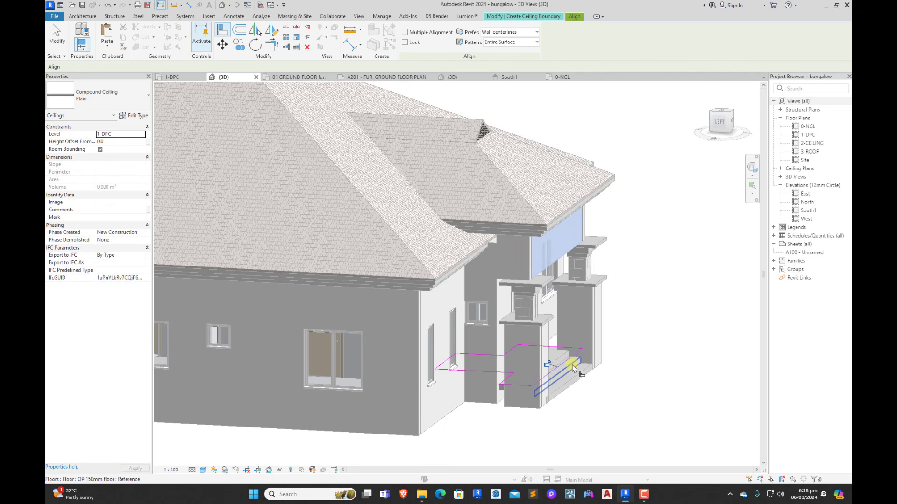
pyautogui.click(569, 379)
pyautogui.press('Escape')
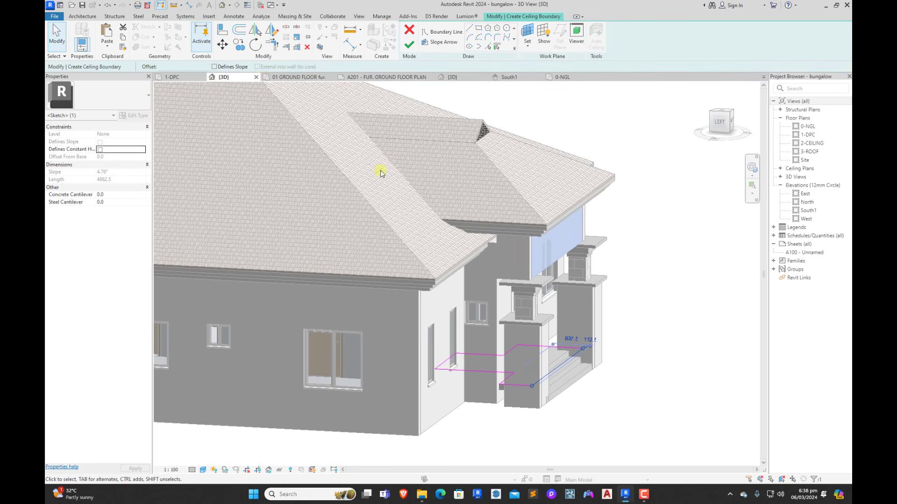
# Step: In the 1-DPC plan, offset the porch ceiling's front boundary line inward by 225 mm without keeping a copy
pyautogui.click(167, 78)
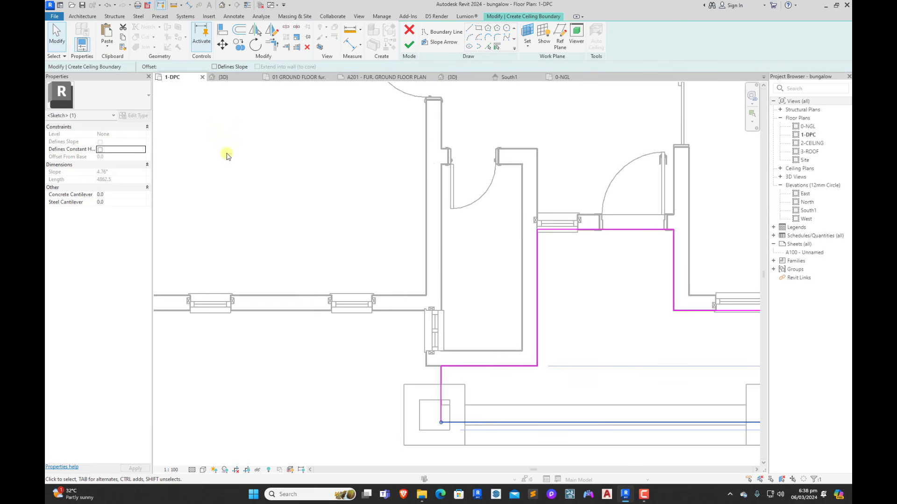
pyautogui.click(224, 51)
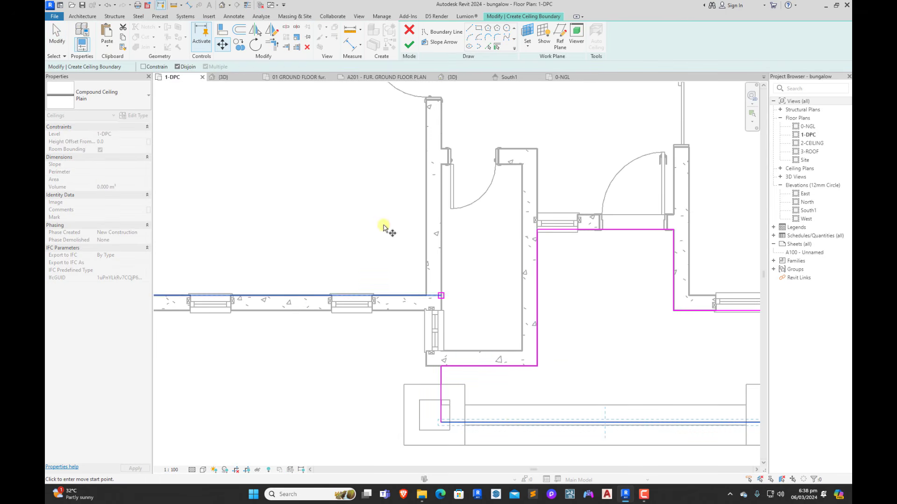
pyautogui.click(239, 30)
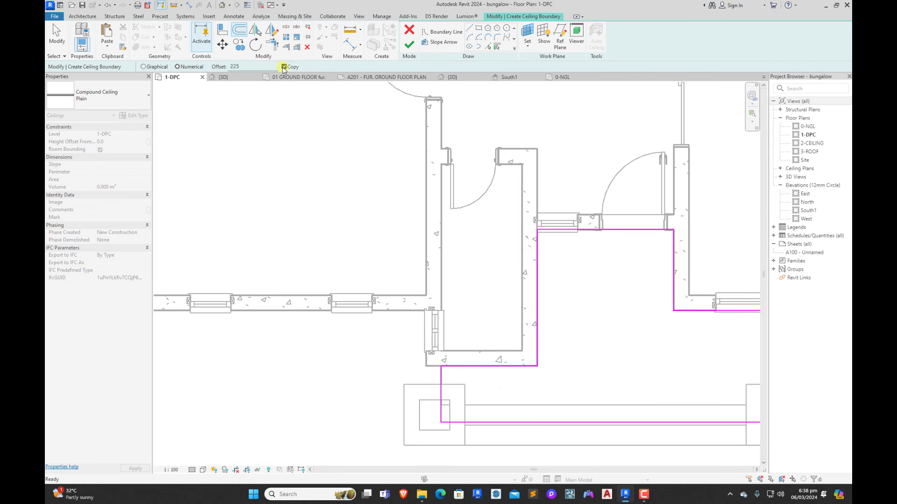
pyautogui.click(526, 422)
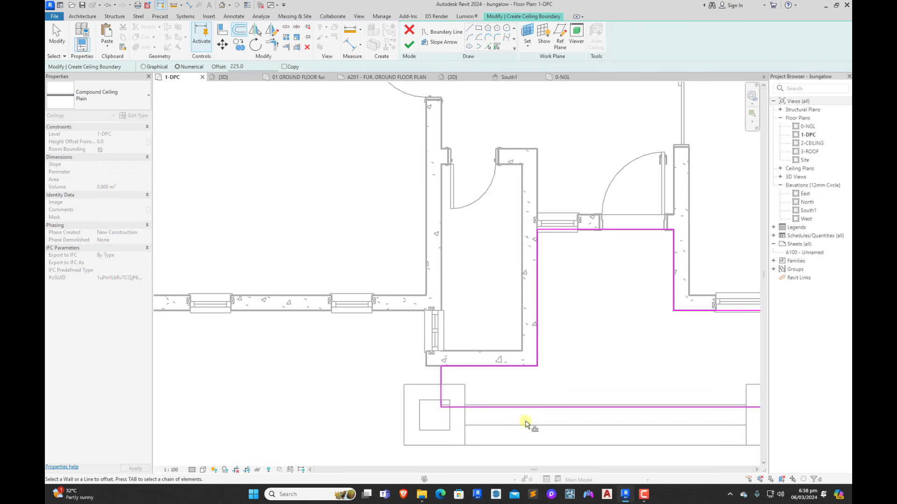
# Step: Finish the porch ceiling's boundary sketch to create the ceiling
pyautogui.scroll(-3, 529, 392)
pyautogui.press('Escape')
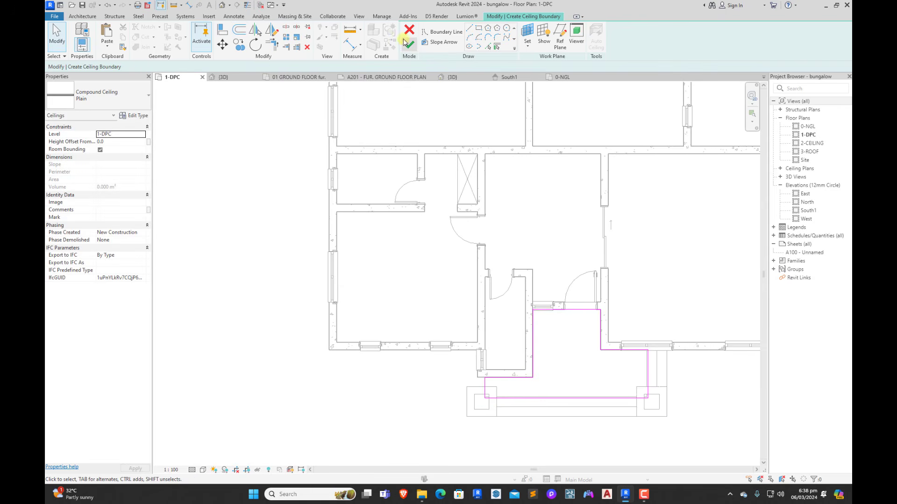
pyautogui.click(406, 42)
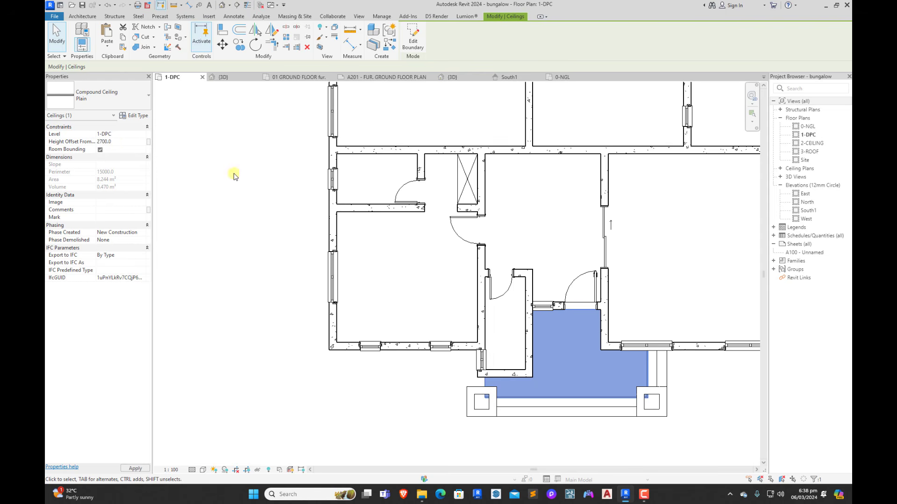
pyautogui.click(249, 179)
# Step: Examine the porch ceiling from below and the front of the house in the 3D view
pyautogui.click(228, 79)
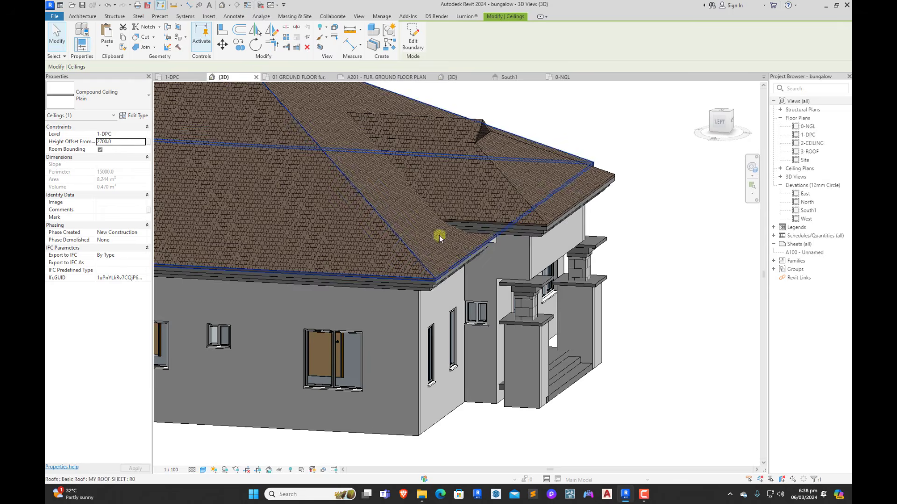
pyautogui.keyDown('shift'); pyautogui.moveTo(437, 232); pyautogui.dragTo(574, 234, button='middle'); pyautogui.keyUp('shift')
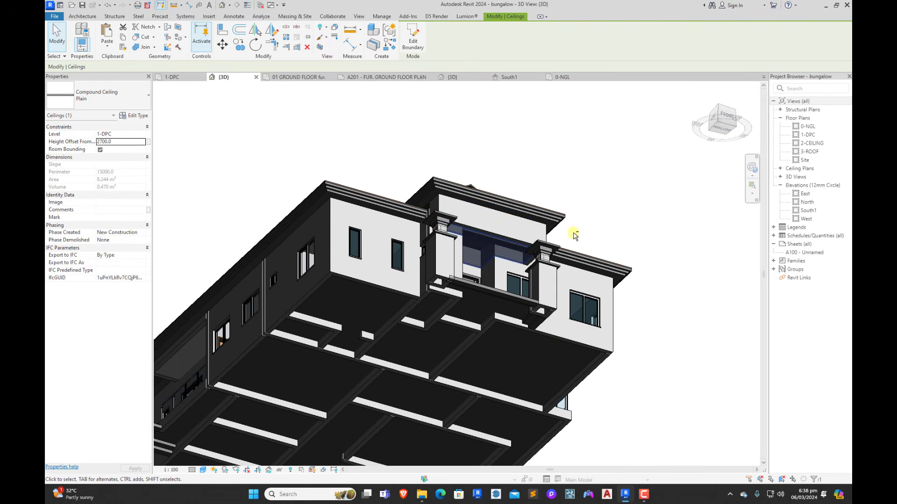
pyautogui.click(595, 203)
pyautogui.scroll(2, 502, 237)
pyautogui.keyDown('shift'); pyautogui.moveTo(512, 371); pyautogui.dragTo(517, 256, button='middle'); pyautogui.keyUp('shift')
pyautogui.scroll(-6, 517, 257)
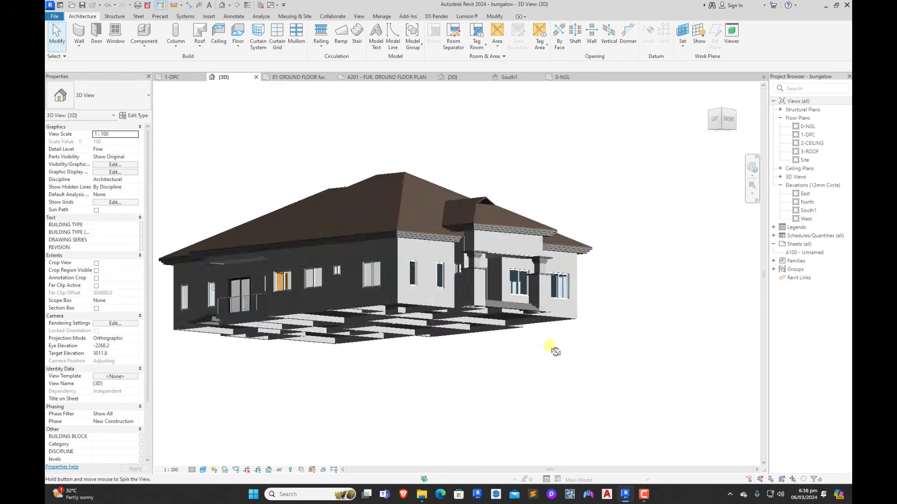
pyautogui.keyDown('shift'); pyautogui.moveTo(551, 350); pyautogui.dragTo(462, 342, button='middle'); pyautogui.keyUp('shift')
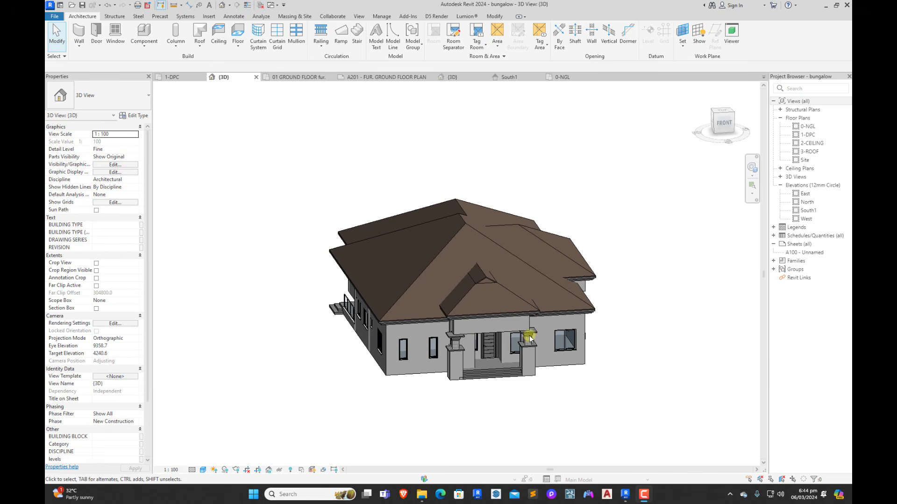
# Step: Create a new in-place model in the Casework category with the suggested name and start a sweep, facing the front of the house
pyautogui.scroll(5, 506, 327)
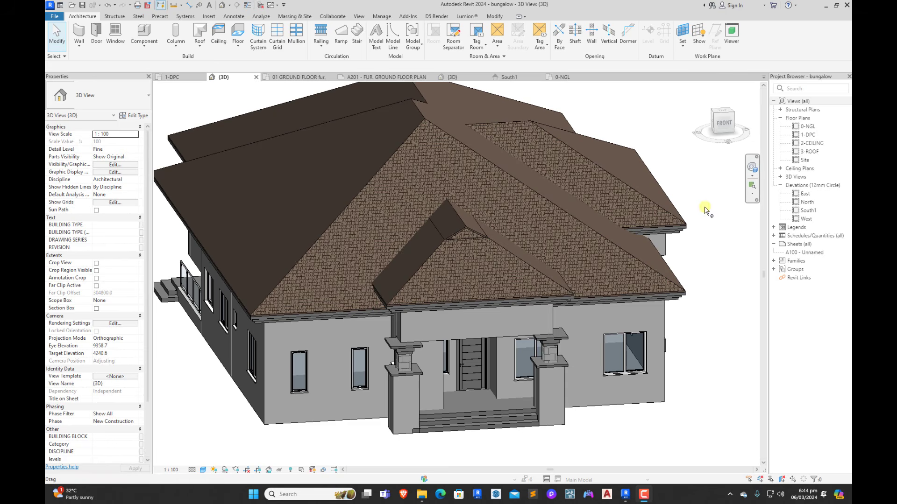
pyautogui.click(727, 125)
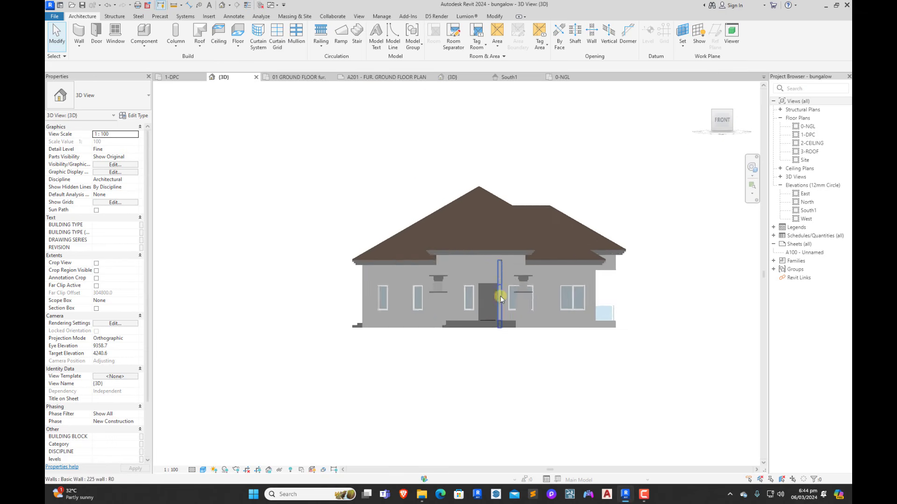
pyautogui.scroll(5, 500, 296)
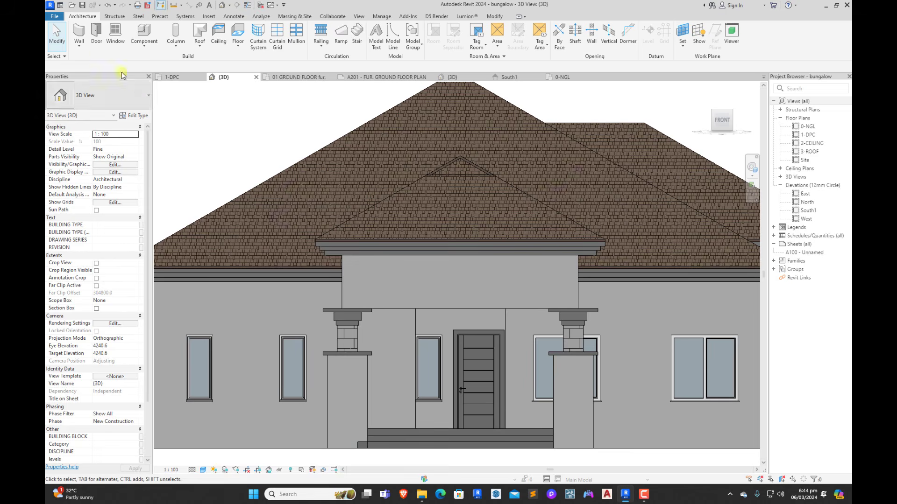
pyautogui.click(135, 50)
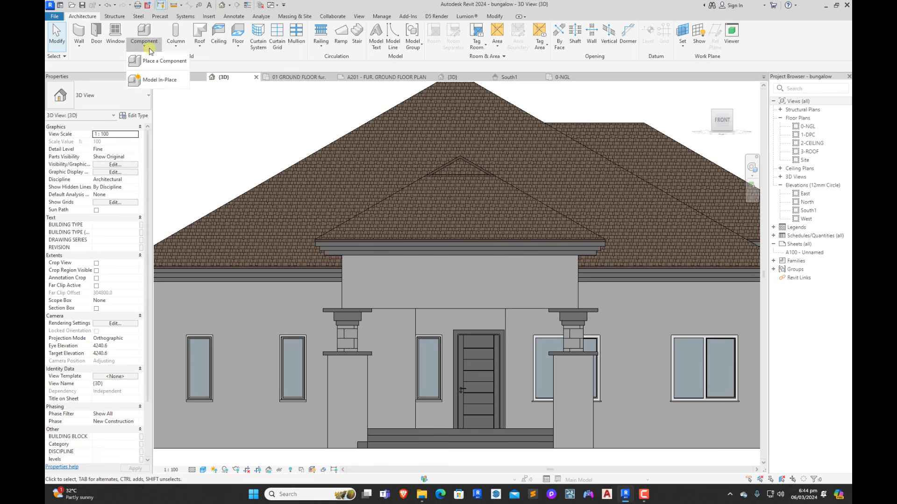
pyautogui.click(159, 80)
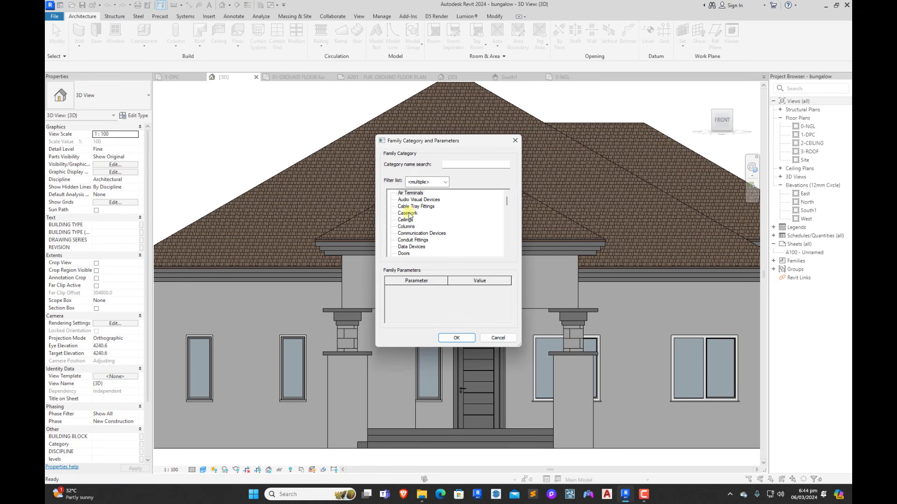
pyautogui.click(408, 213)
pyautogui.click(457, 338)
pyautogui.click(454, 262)
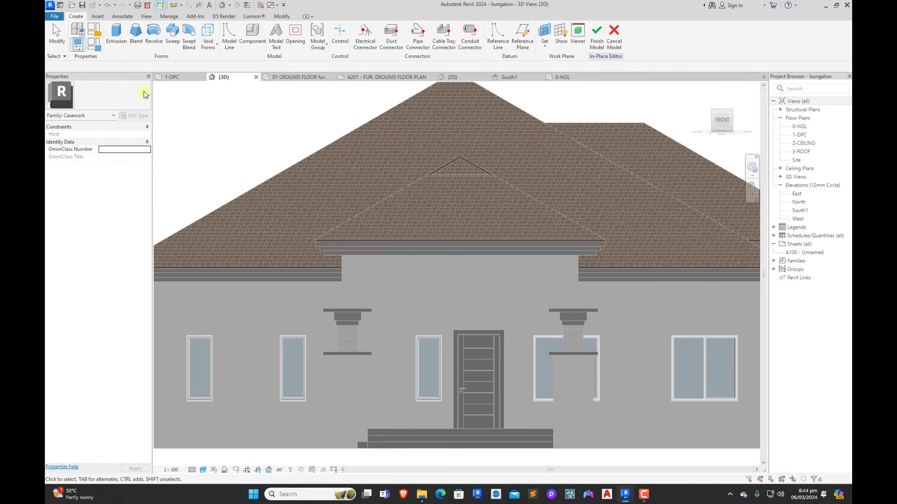
pyautogui.click(176, 38)
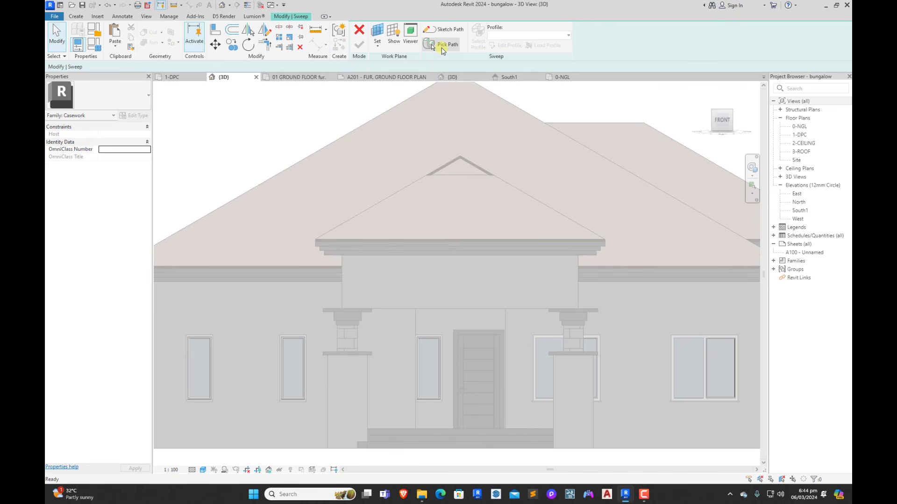
pyautogui.click(444, 29)
pyautogui.click(175, 77)
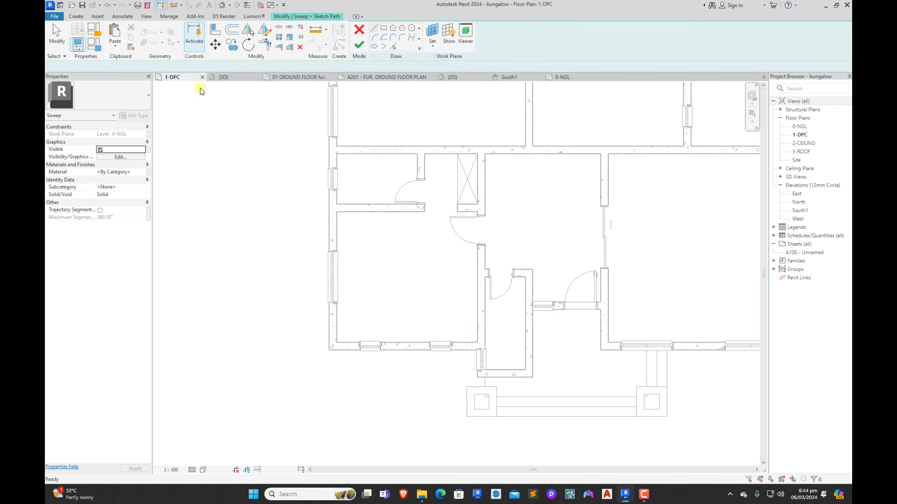
pyautogui.scroll(-3, 466, 330)
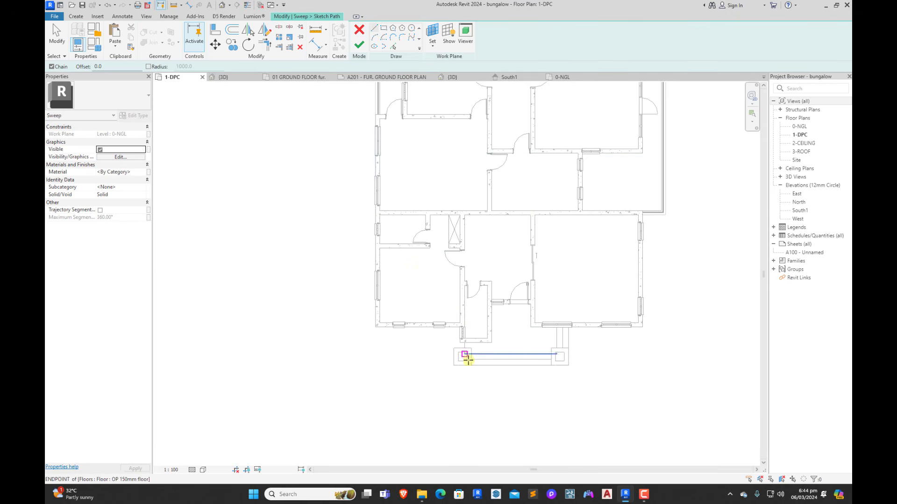
pyautogui.scroll(2, 467, 357)
pyautogui.click(610, 337)
pyautogui.scroll(2, 626, 341)
pyautogui.press('Escape')
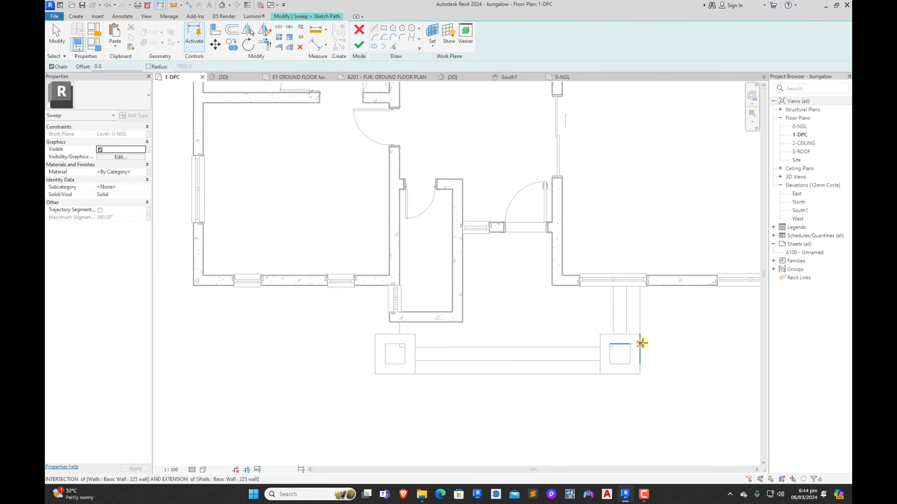
pyautogui.scroll(2, 373, 327)
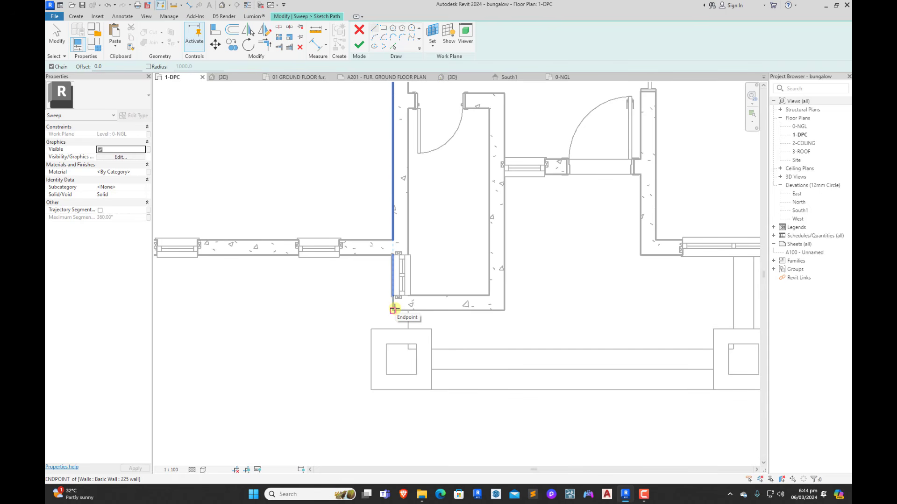
pyautogui.click(223, 77)
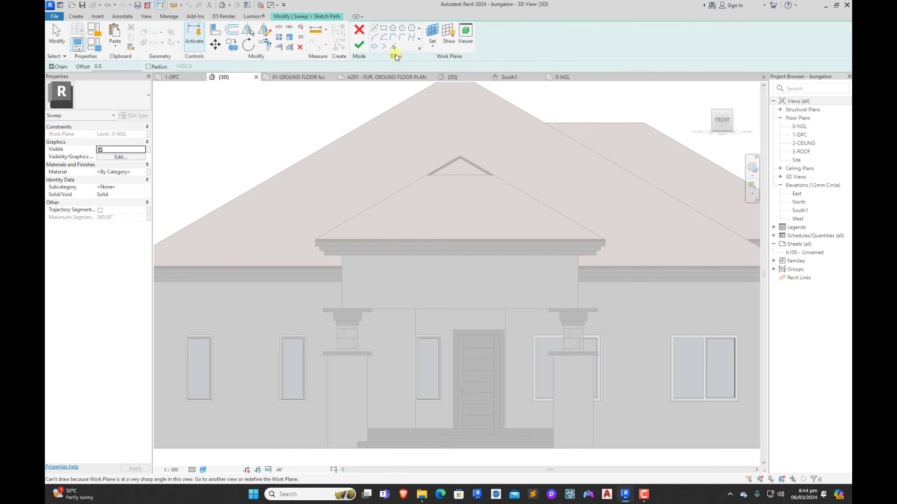
pyautogui.click(359, 30)
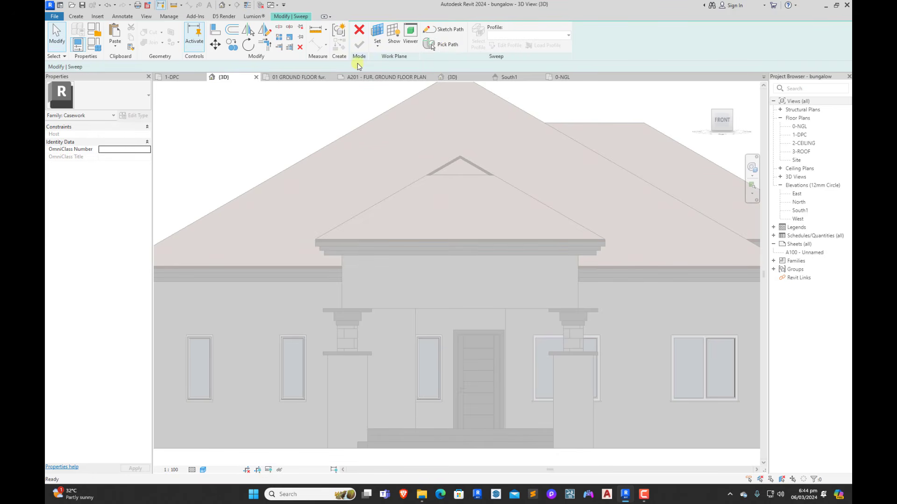
# Step: Pick the bottom edges of the porch's upper front wall and upper east wall as the sweep path
pyautogui.click(447, 46)
pyautogui.scroll(-3, 491, 285)
pyautogui.keyDown('shift'); pyautogui.moveTo(491, 304); pyautogui.dragTo(572, 301, button='middle'); pyautogui.keyUp('shift')
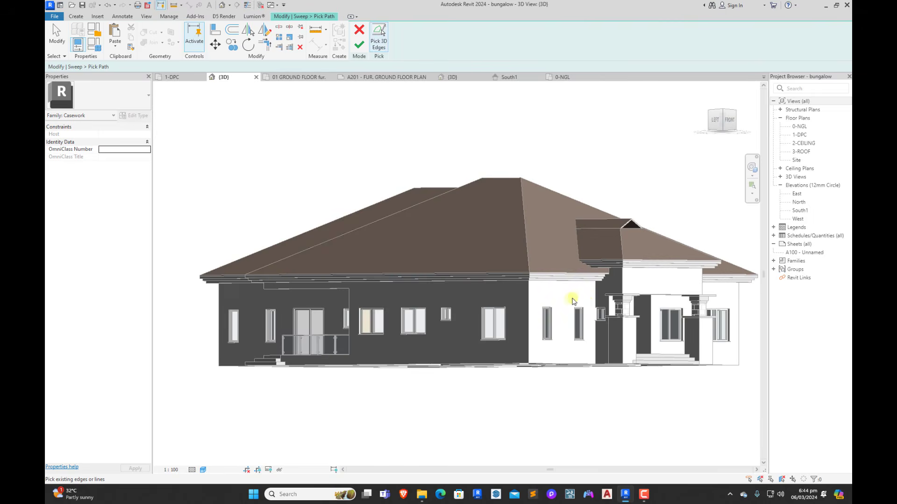
pyautogui.scroll(2, 580, 301)
pyautogui.scroll(-3, 677, 295)
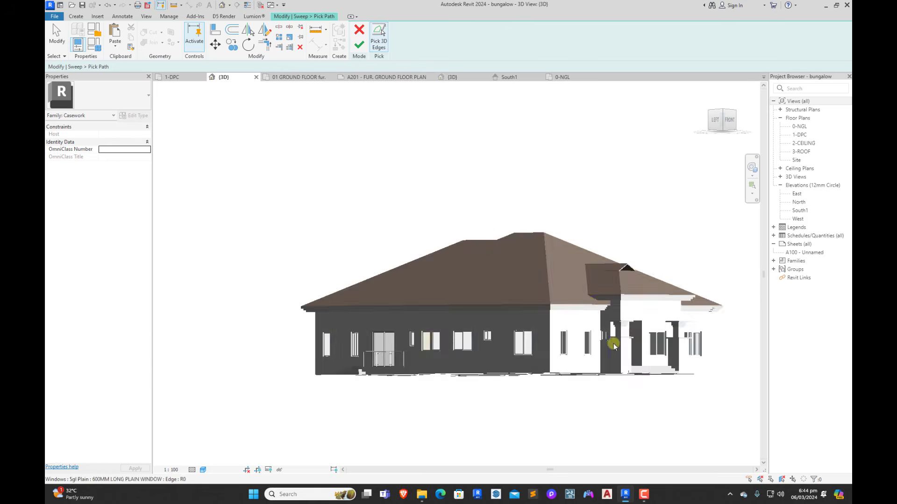
pyautogui.keyDown('shift'); pyautogui.moveTo(608, 340); pyautogui.dragTo(617, 414, button='middle'); pyautogui.keyUp('shift')
pyautogui.scroll(3, 619, 374)
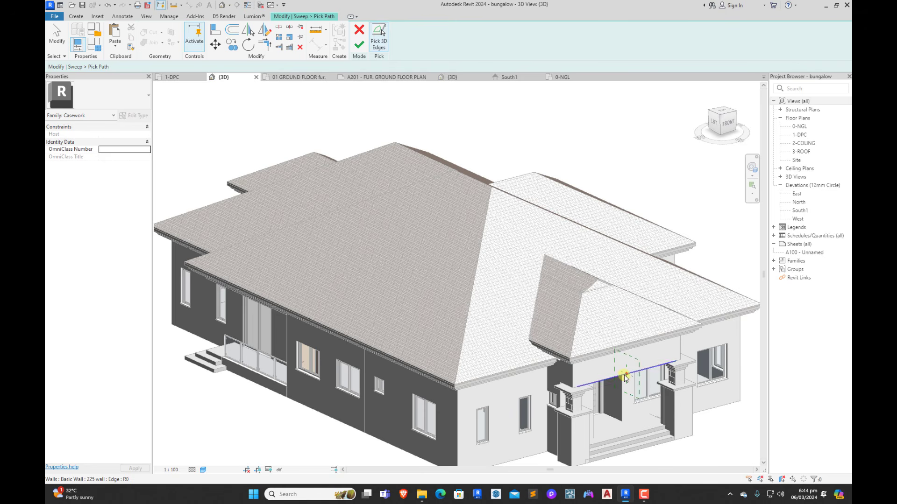
pyautogui.keyDown('shift'); pyautogui.moveTo(625, 377); pyautogui.dragTo(439, 365, button='middle'); pyautogui.keyUp('shift')
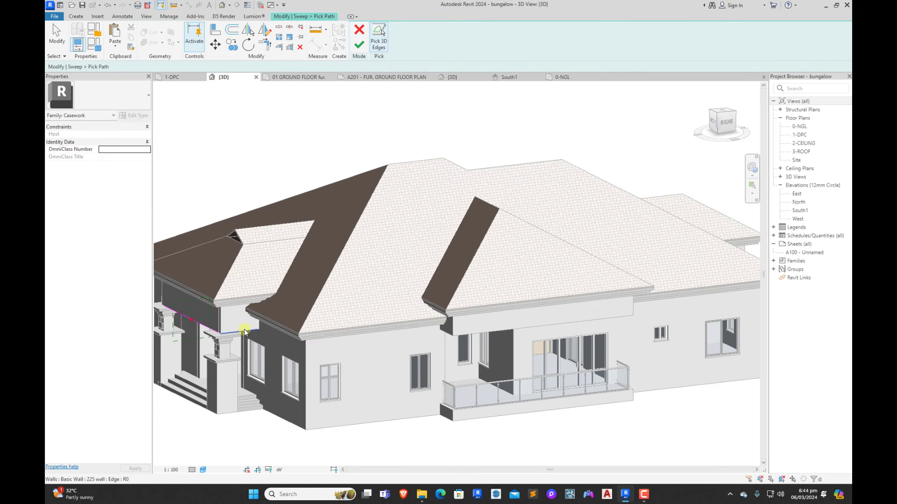
pyautogui.keyDown('shift'); pyautogui.moveTo(247, 333); pyautogui.dragTo(544, 369, button='middle'); pyautogui.keyUp('shift')
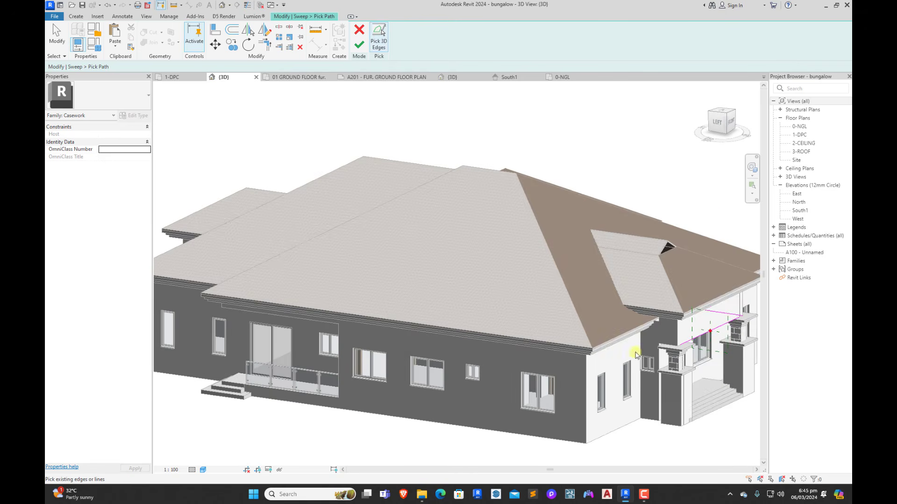
# Step: Add the bottom edge of the porch's upper west wall to the sweep path and end edge picking
pyautogui.scroll(4, 636, 355)
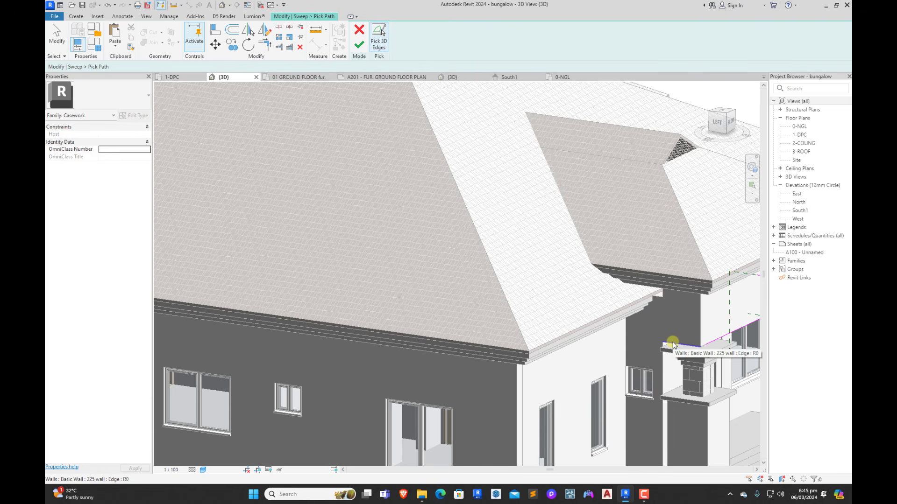
pyautogui.click(673, 345)
pyautogui.moveTo(645, 495)
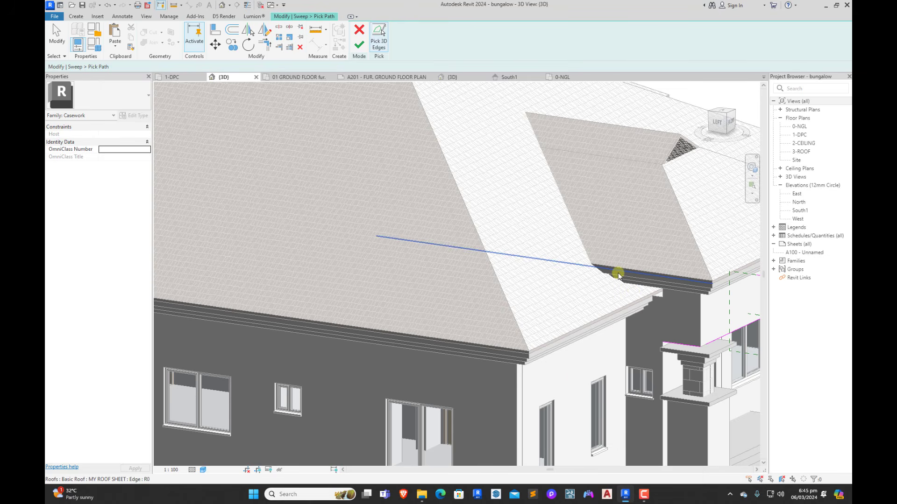
pyautogui.scroll(-4, 569, 380)
pyautogui.scroll(3, 658, 356)
pyautogui.press('Escape')
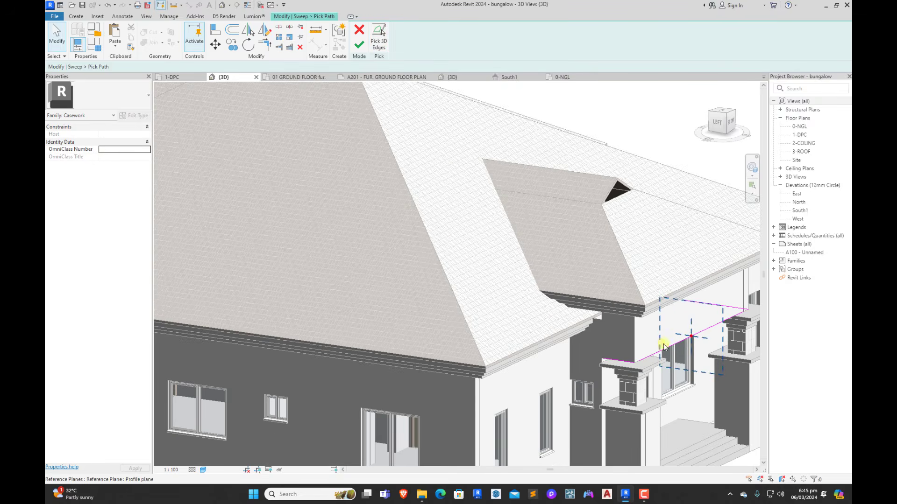
pyautogui.scroll(1, 663, 346)
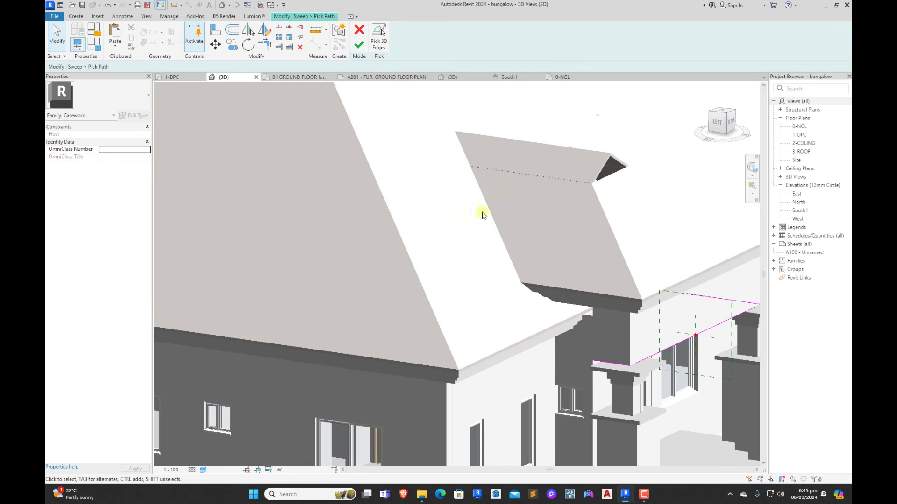
pyautogui.click(265, 44)
pyautogui.scroll(-3, 612, 366)
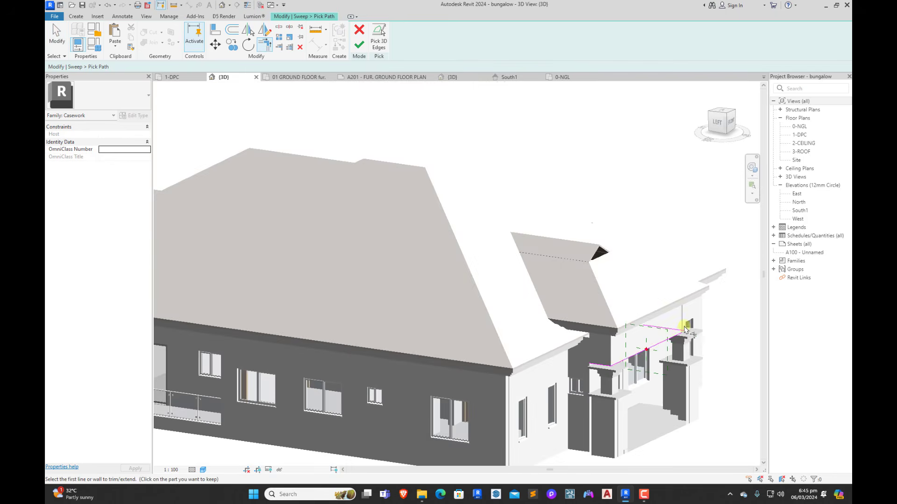
pyautogui.scroll(2, 671, 341)
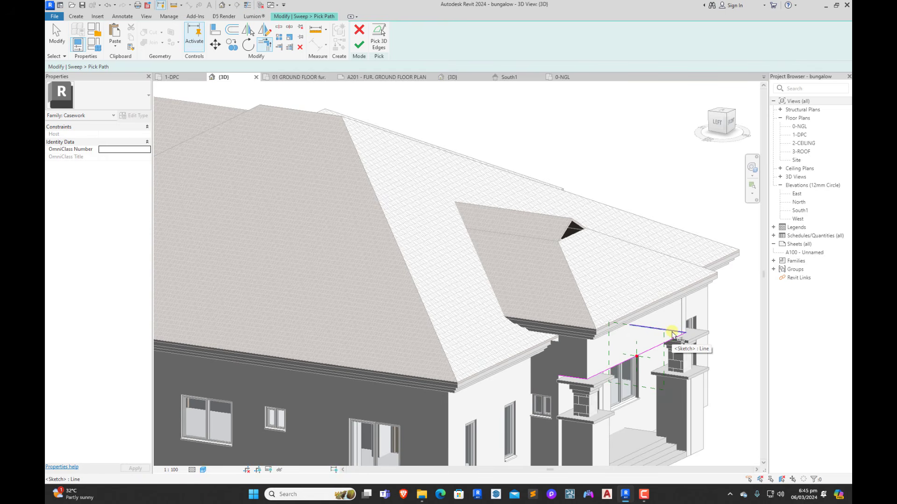
pyautogui.press('Escape')
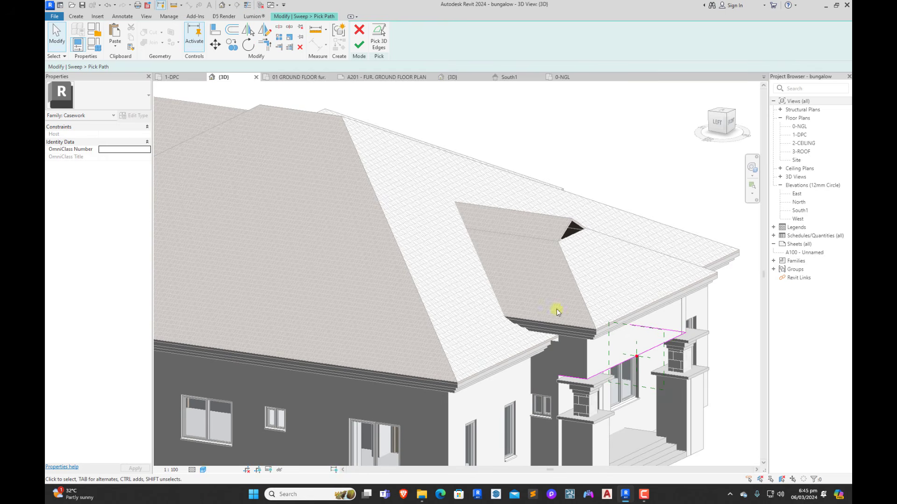
# Step: Check the picked path from the front and right sides of the house and finish the sweep path
pyautogui.click(730, 124)
pyautogui.scroll(6, 467, 280)
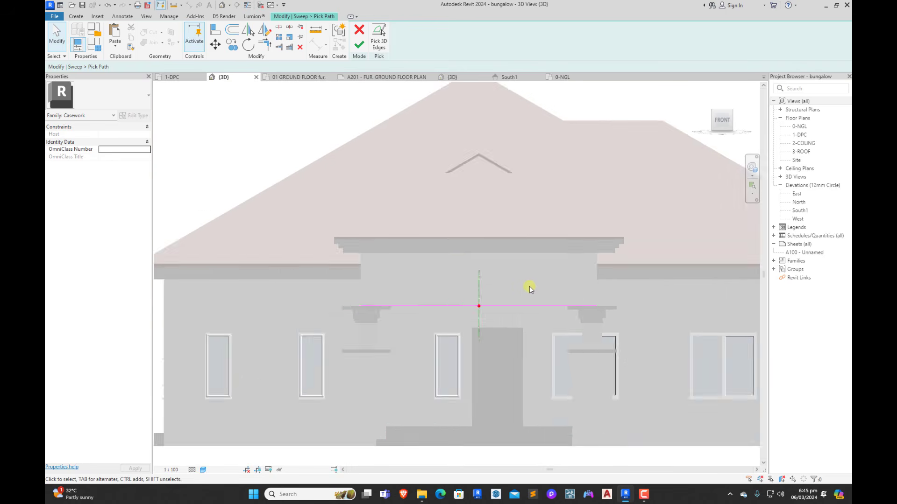
pyautogui.click(738, 123)
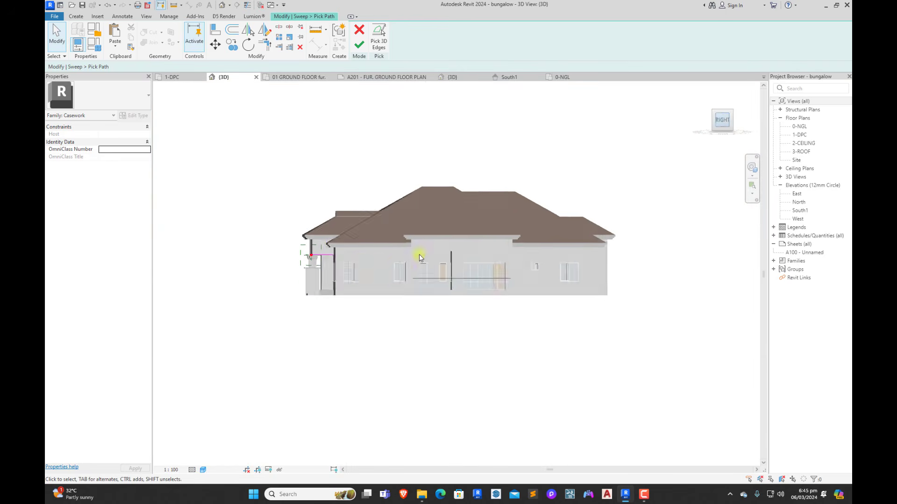
pyautogui.scroll(8, 299, 281)
pyautogui.scroll(2, 320, 285)
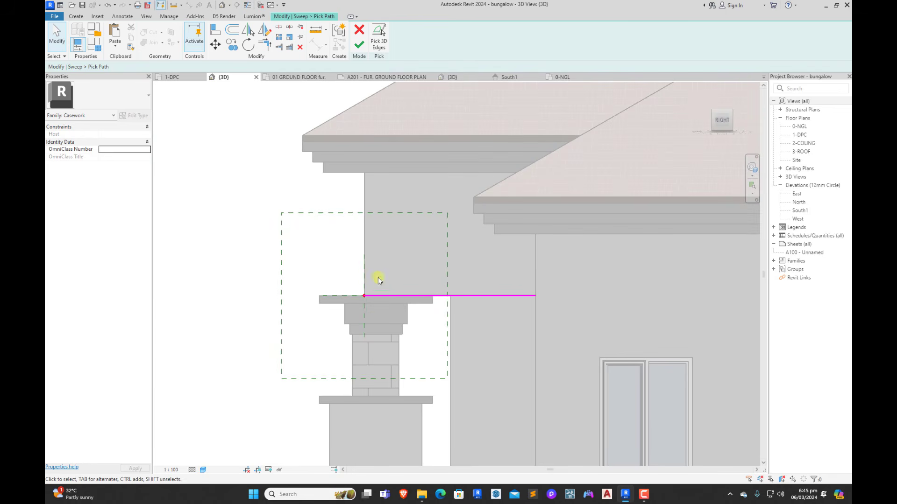
pyautogui.click(359, 44)
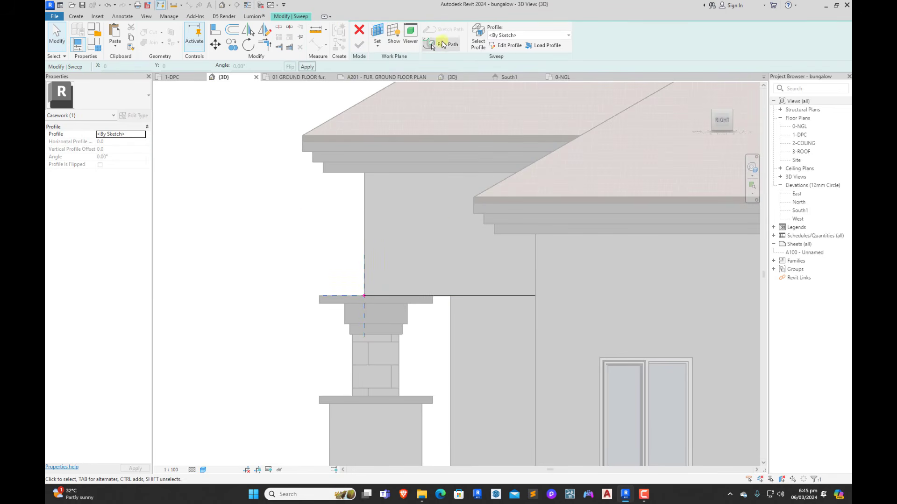
# Step: Sketch a closed rectangular profile 50 mm wide and about twice as high against the porch wall's outer face, and finish the profile and the sweep
pyautogui.click(509, 46)
pyautogui.scroll(5, 363, 294)
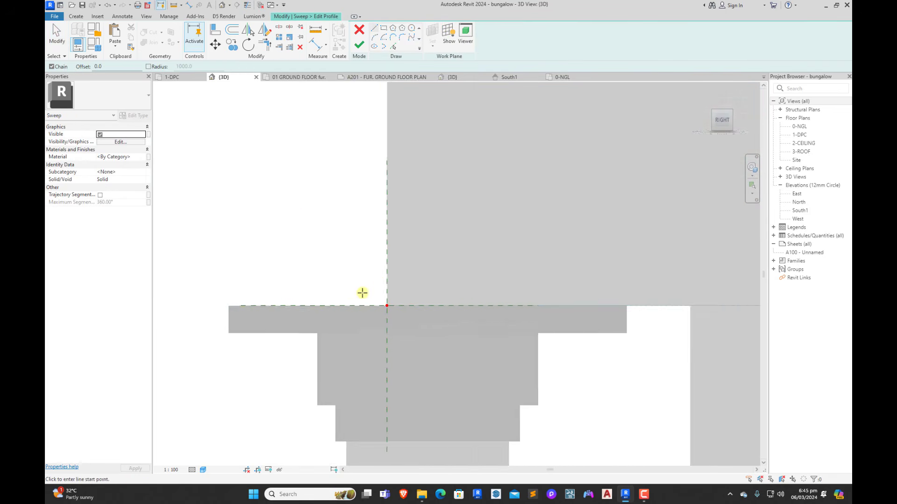
pyautogui.click(392, 307)
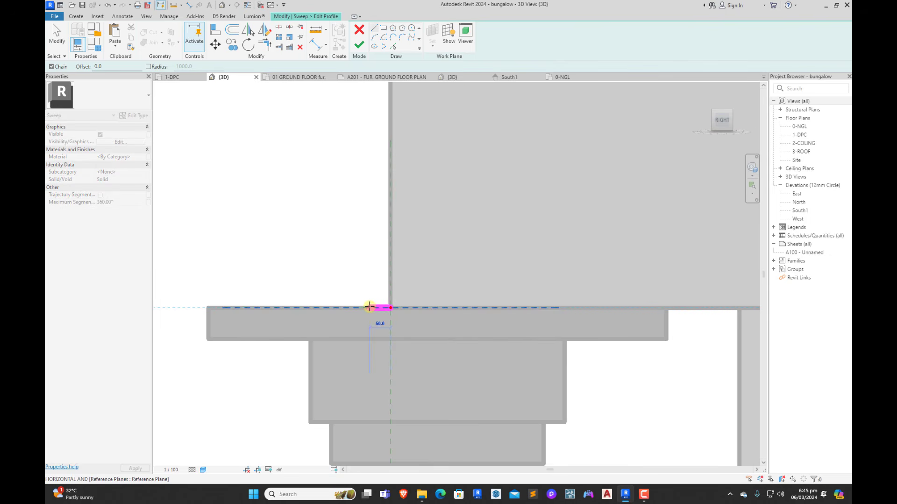
pyautogui.click(369, 307)
pyautogui.click(369, 265)
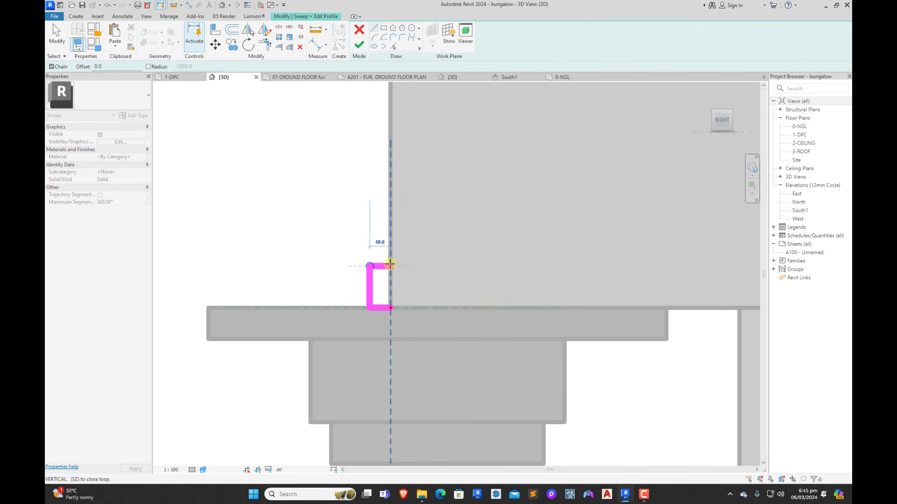
pyautogui.click(391, 264)
pyautogui.click(391, 307)
pyautogui.click(359, 45)
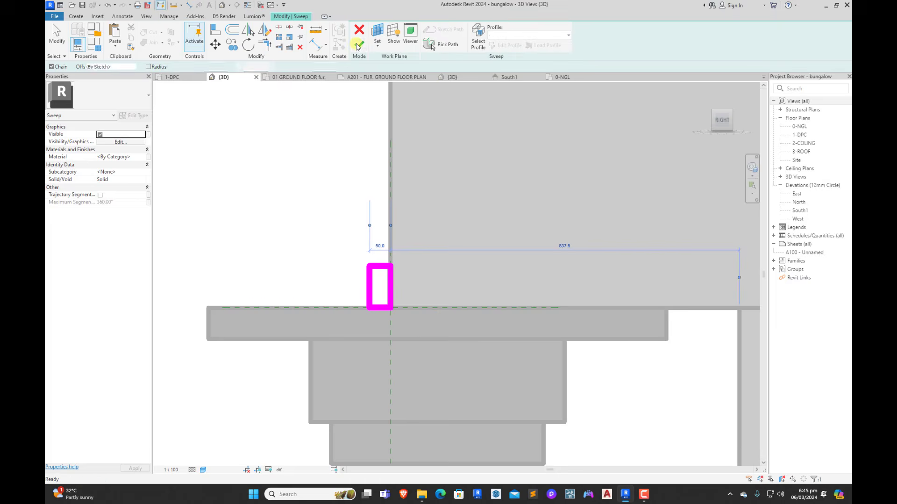
pyautogui.click(359, 45)
# Step: Copy the sweep about 300 mm straight up the porch walls as a second moulding band and face the front of the house
pyautogui.scroll(-3, 424, 241)
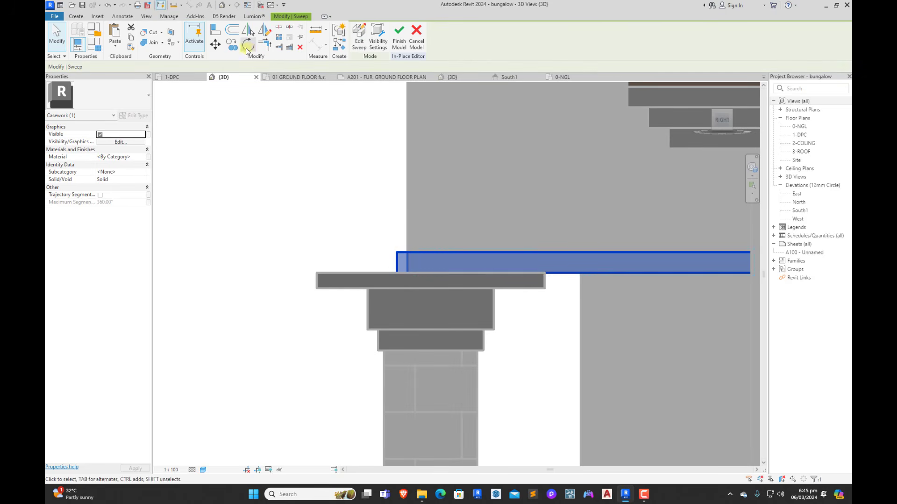
pyautogui.click(232, 44)
pyautogui.click(415, 252)
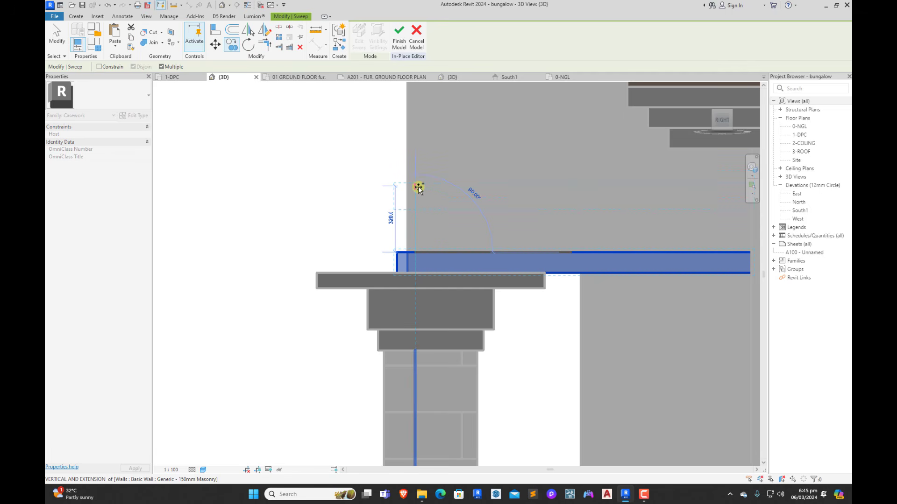
pyautogui.click(419, 191)
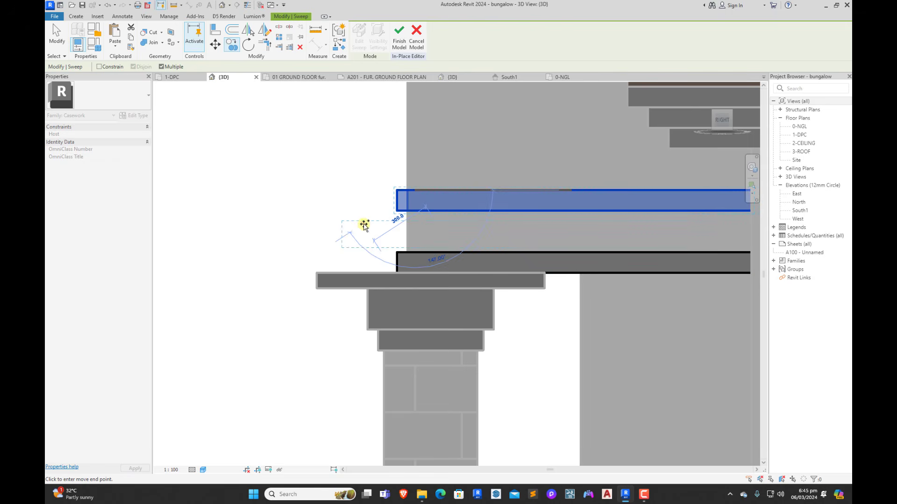
pyautogui.press('Escape')
pyautogui.press('Escape')
pyautogui.keyDown('shift'); pyautogui.moveTo(344, 236); pyautogui.dragTo(470, 264, button='middle'); pyautogui.keyUp('shift')
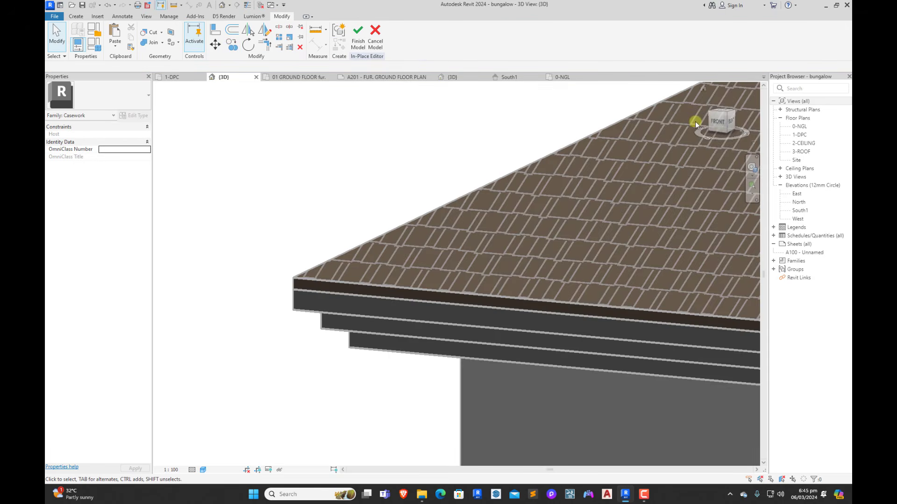
pyautogui.click(716, 120)
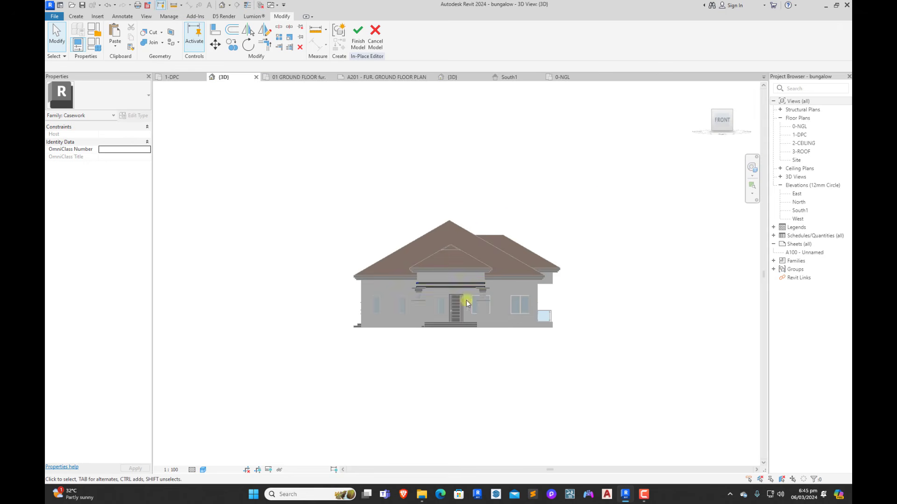
# Step: Move the upper horizontal sweep band above the entrance porch up by 150 mm
pyautogui.scroll(8, 440, 283)
pyautogui.scroll(3, 429, 277)
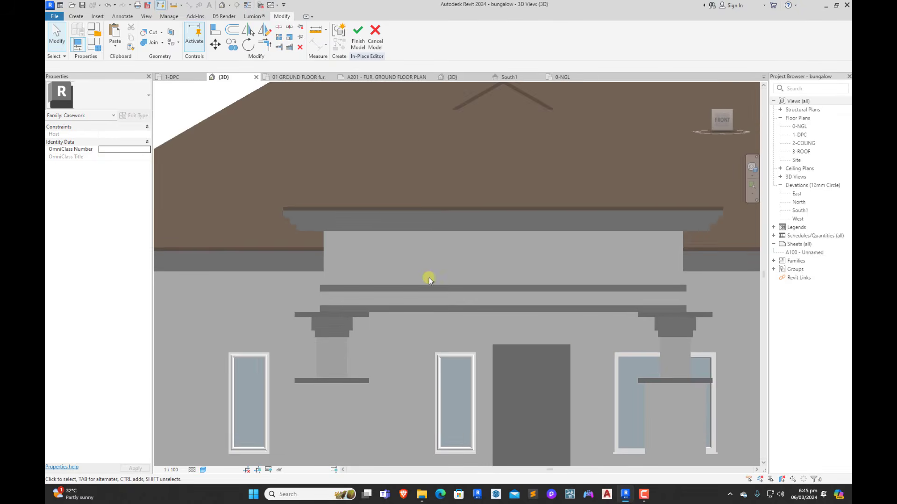
pyautogui.click(441, 286)
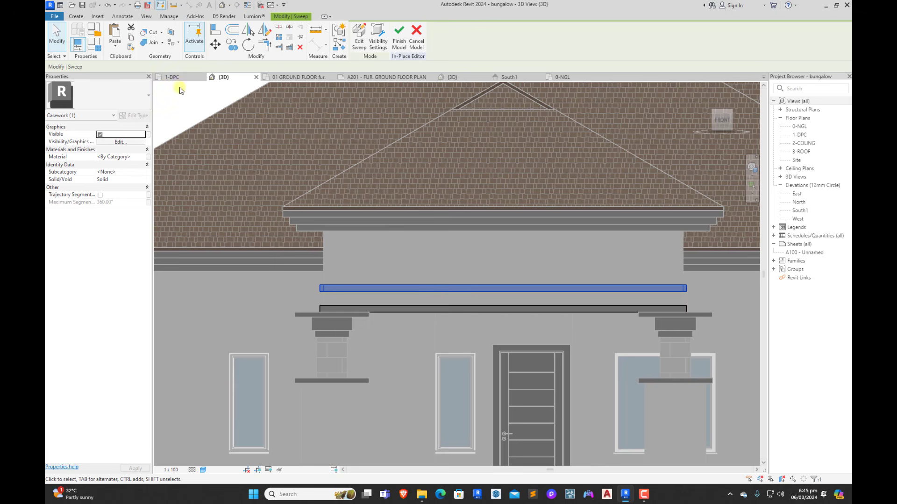
pyautogui.click(216, 45)
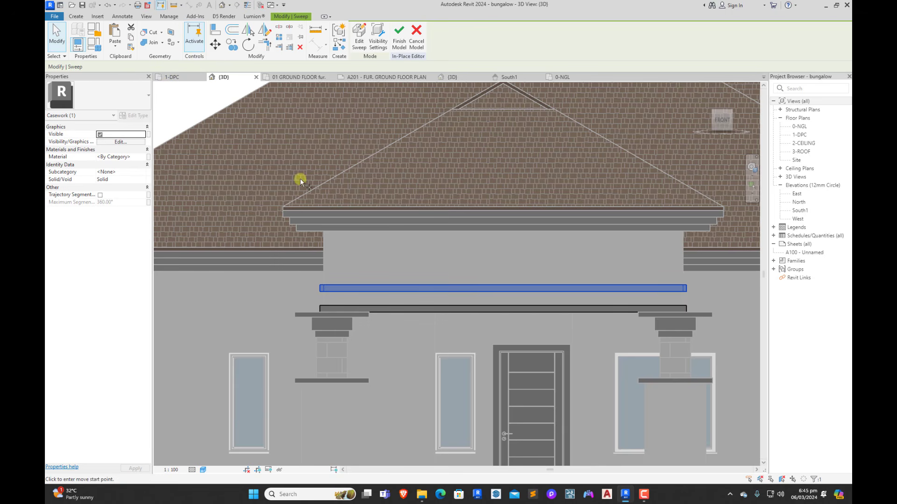
pyautogui.click(372, 285)
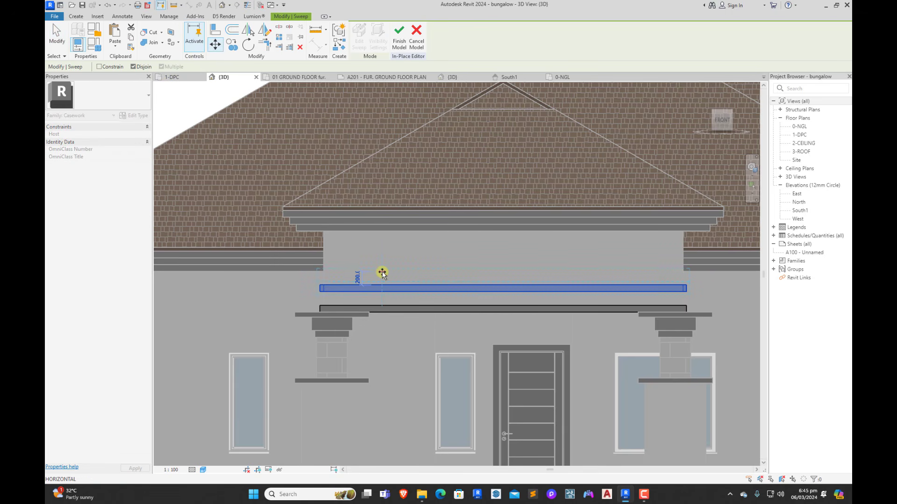
pyautogui.write('150')
pyautogui.press('Return')
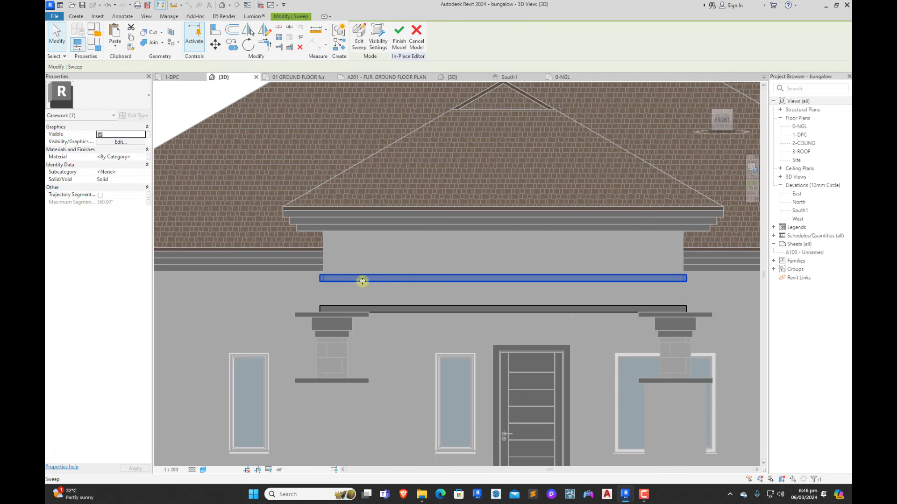
pyautogui.press('Escape')
pyautogui.scroll(-5, 490, 316)
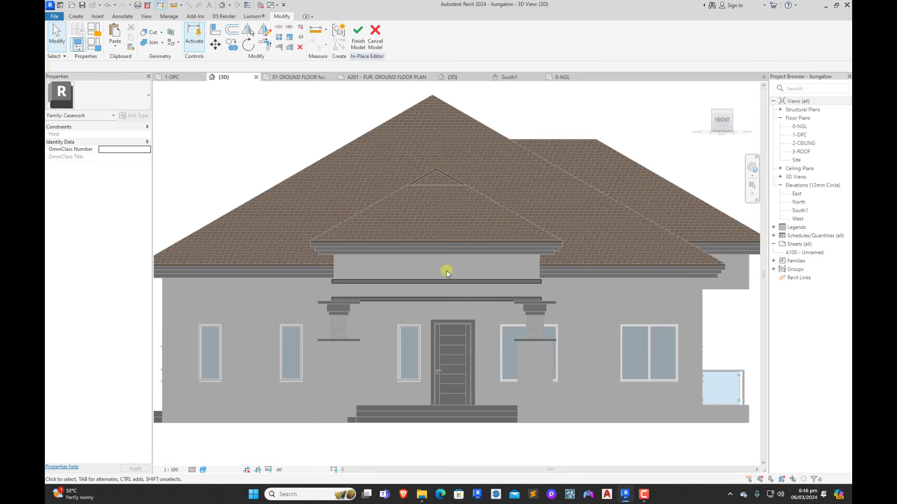
pyautogui.scroll(10, 411, 262)
pyautogui.moveTo(336, 311); pyautogui.dragTo(441, 295, button='middle')
pyautogui.scroll(2, 444, 293)
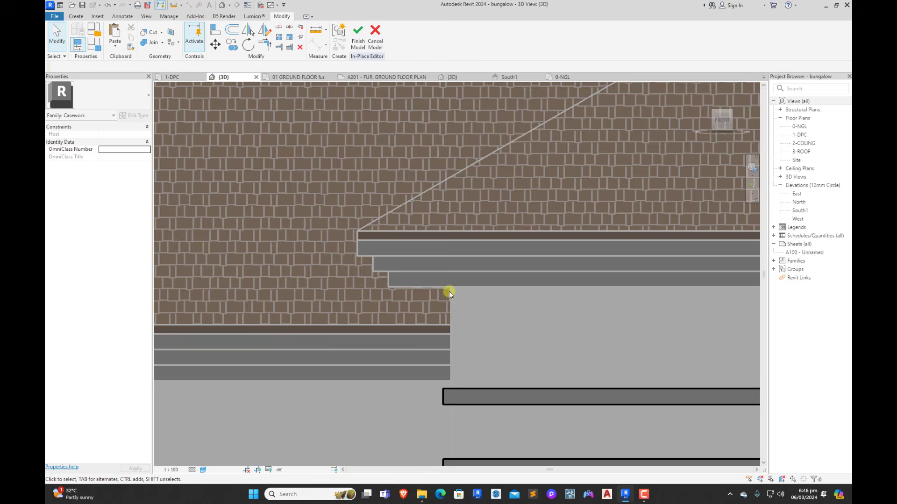
pyautogui.scroll(2, 448, 290)
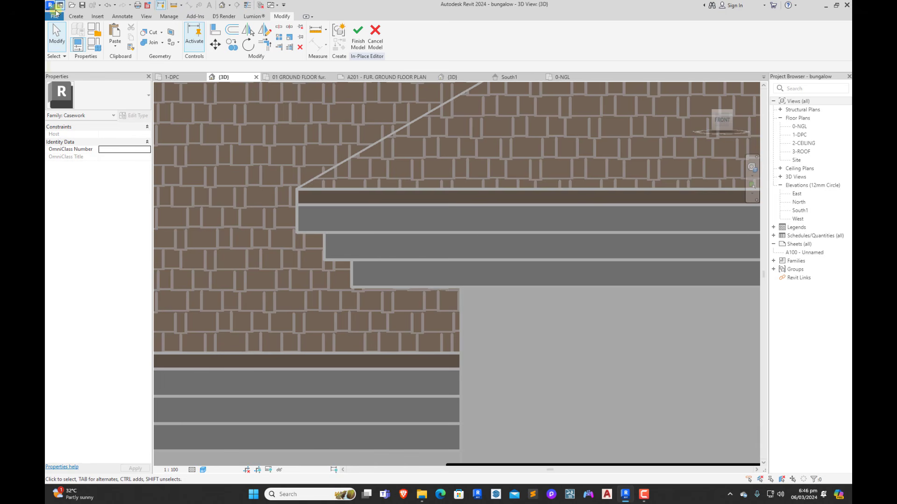
pyautogui.click(76, 16)
pyautogui.click(178, 37)
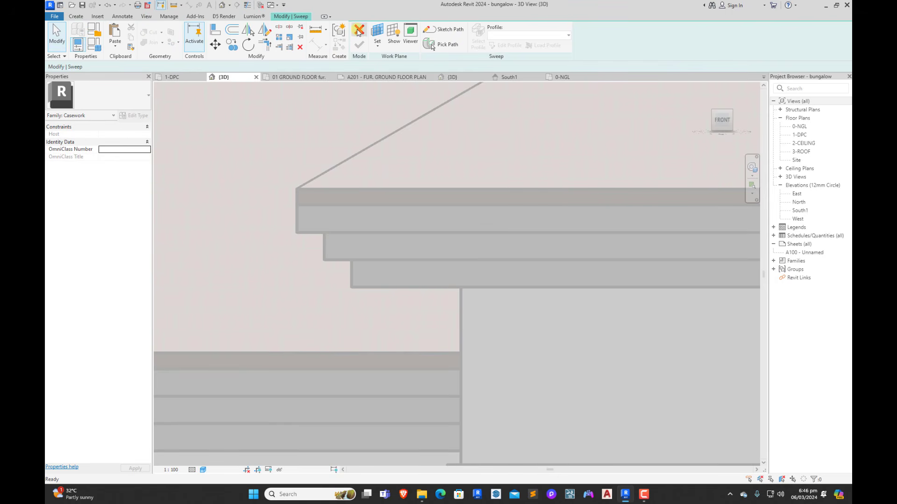
pyautogui.click(359, 31)
# Step: Start an in-place extrusion and pick the 225 wall's face at the porch's left corner as its work plane
pyautogui.click(76, 16)
pyautogui.click(116, 37)
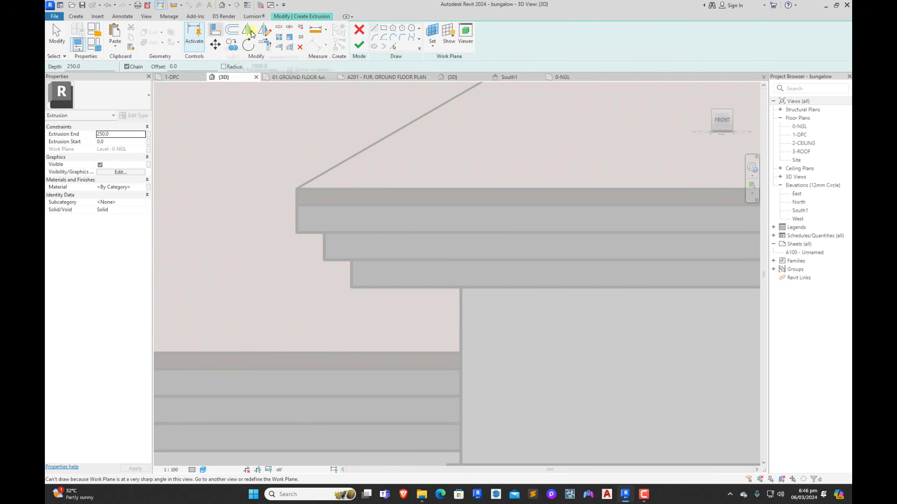
pyautogui.click(432, 32)
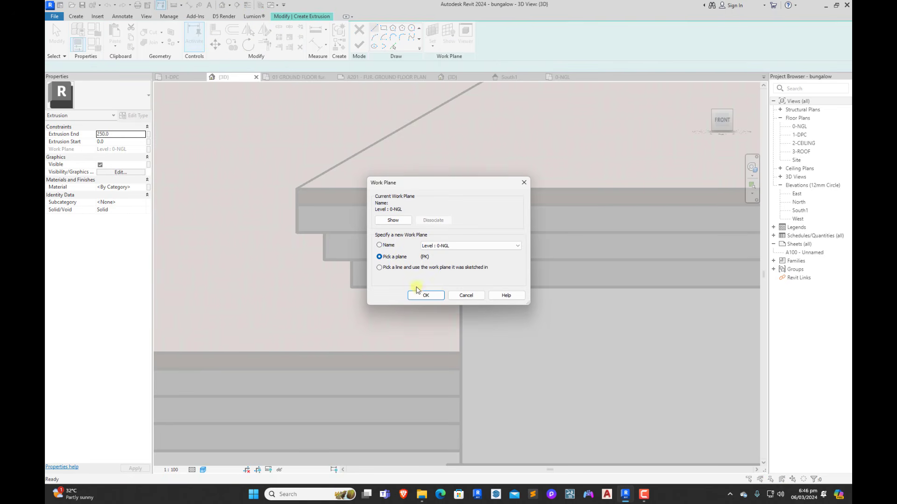
pyautogui.click(425, 297)
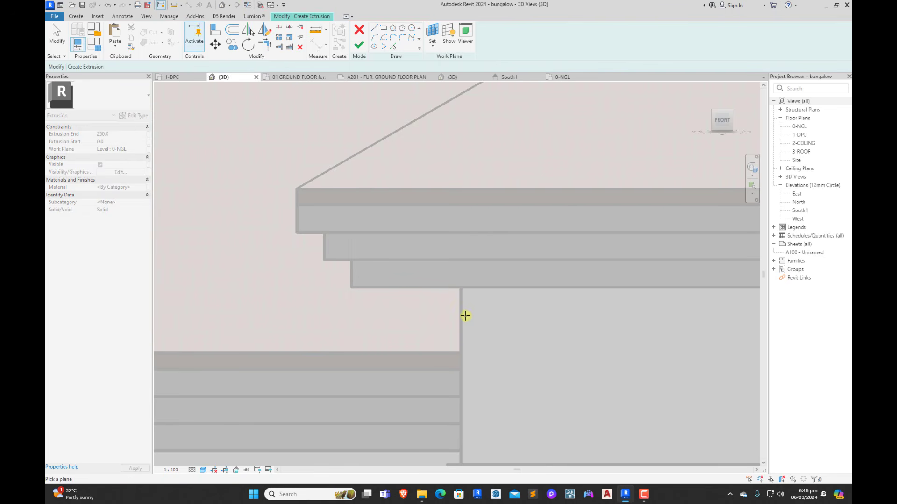
pyautogui.scroll(-3, 472, 346)
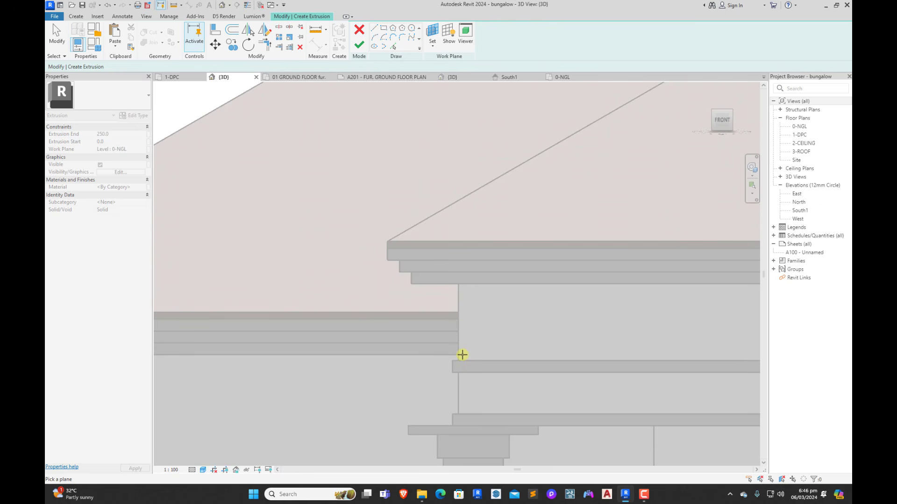
pyautogui.click(459, 354)
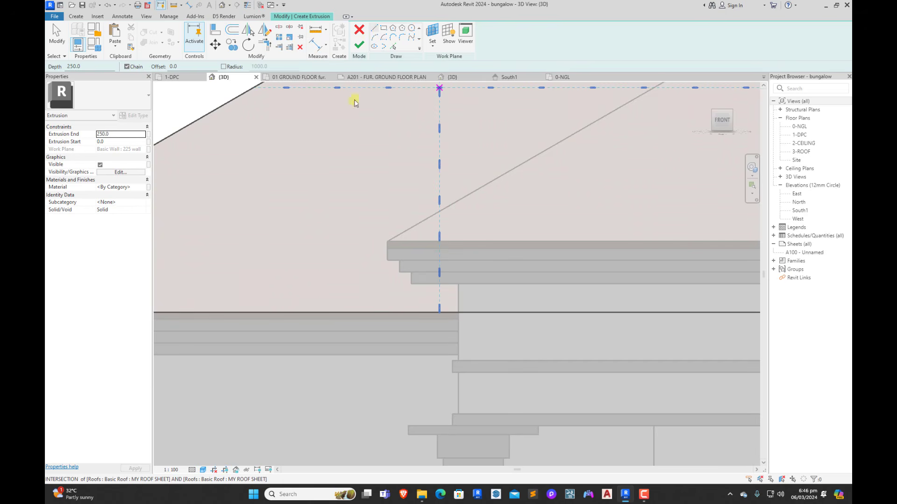
# Step: Sketch the profile's 150 mm top edge leftward from the wall corner under the eave, a 30 mm drop and a return edge about 110 mm long
pyautogui.scroll(5, 472, 295)
pyautogui.click(465, 286)
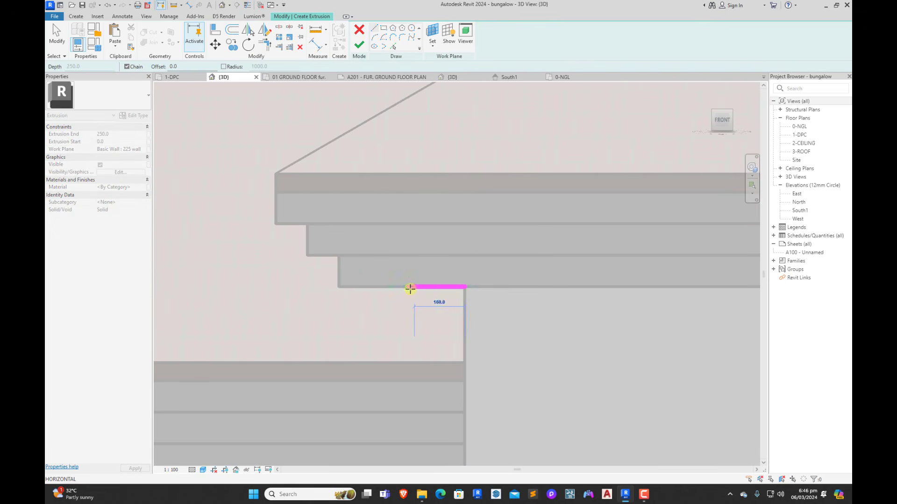
pyautogui.write('1')
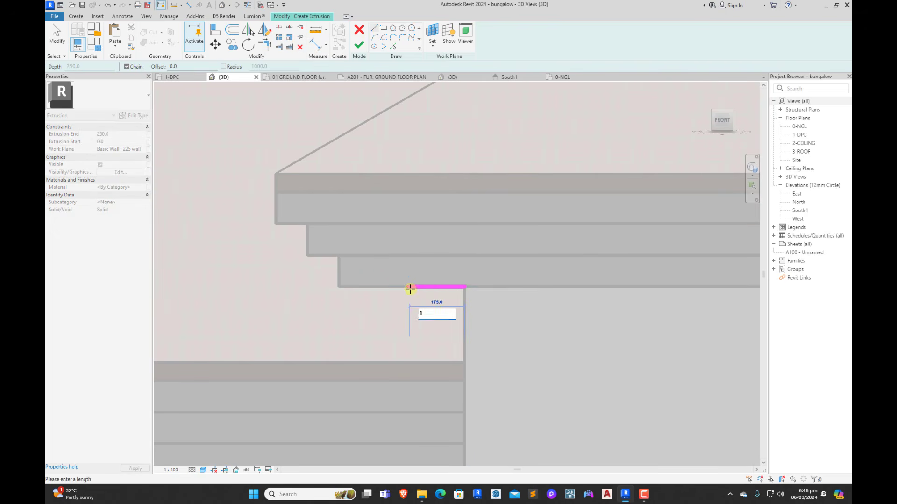
pyautogui.write('50')
pyautogui.press('Return')
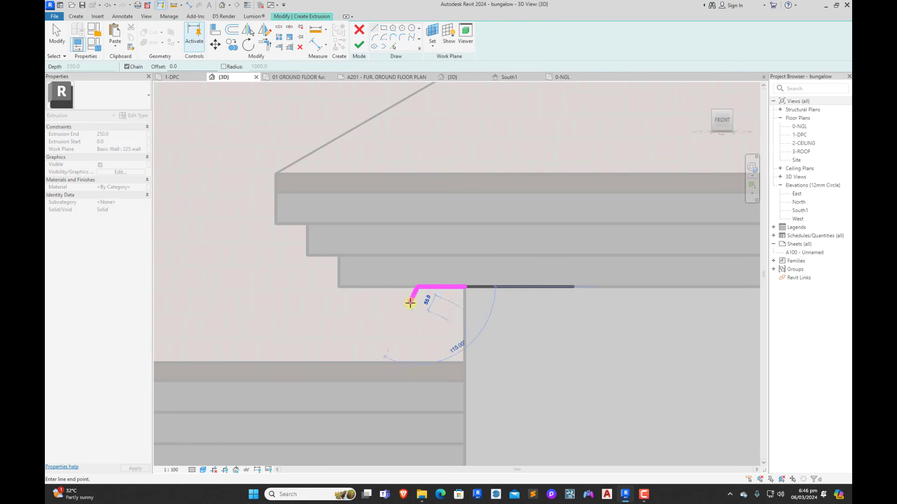
pyautogui.write('20')
pyautogui.press('Return')
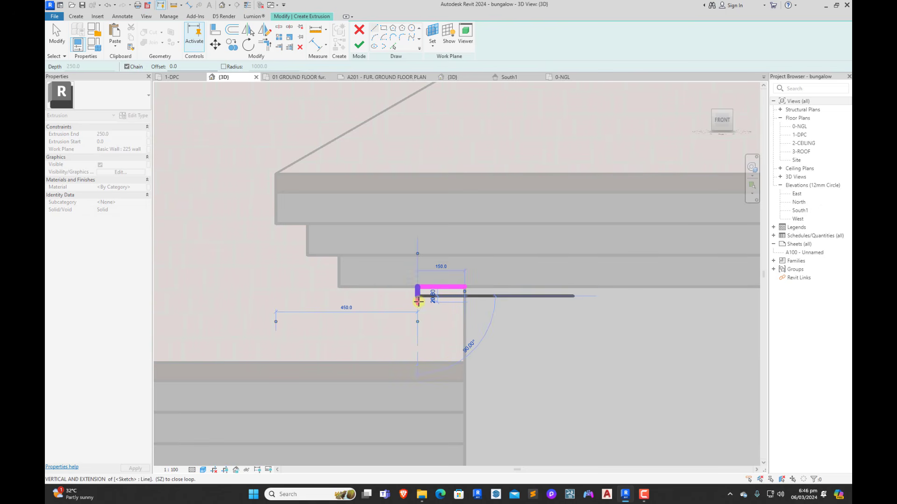
pyautogui.click(465, 295)
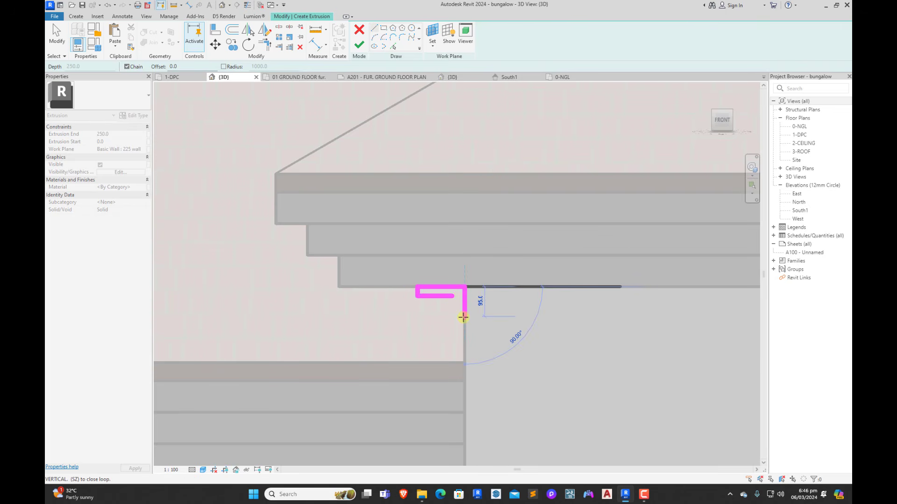
# Step: Draw the profile's 100 mm edge down the wall, a 30 mm bottom edge and a vertical line back up to the upper leg
pyautogui.write('100')
pyautogui.press('Return')
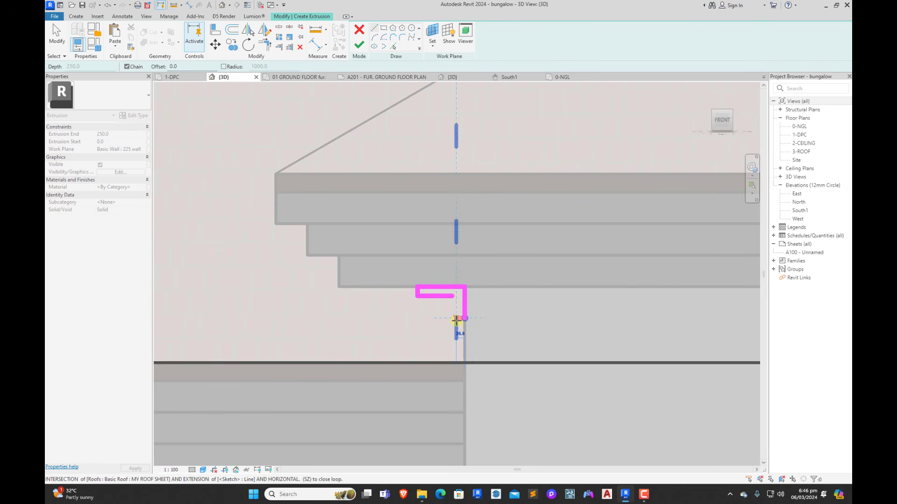
pyautogui.write('30')
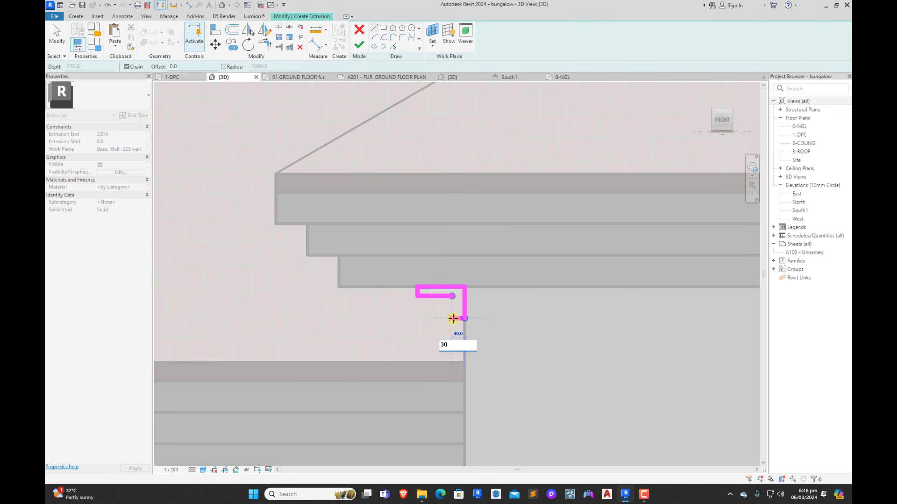
pyautogui.press('Return')
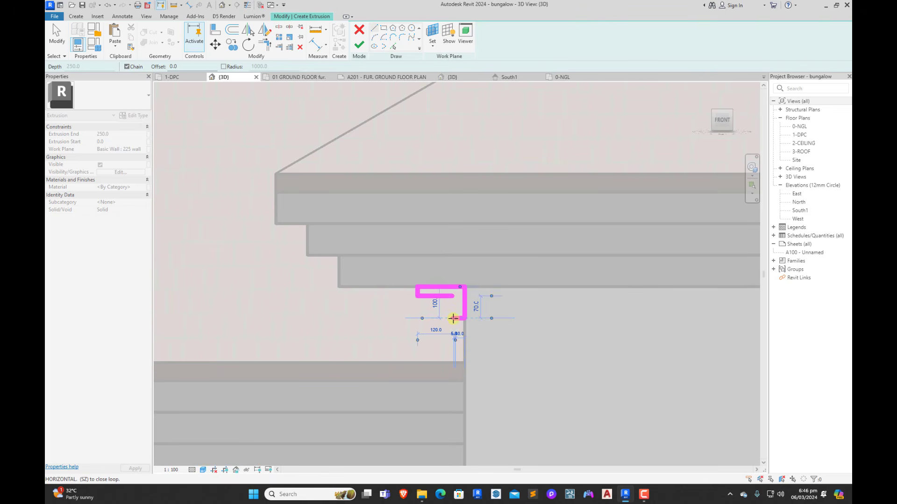
pyautogui.scroll(2, 453, 313)
pyautogui.scroll(2, 455, 299)
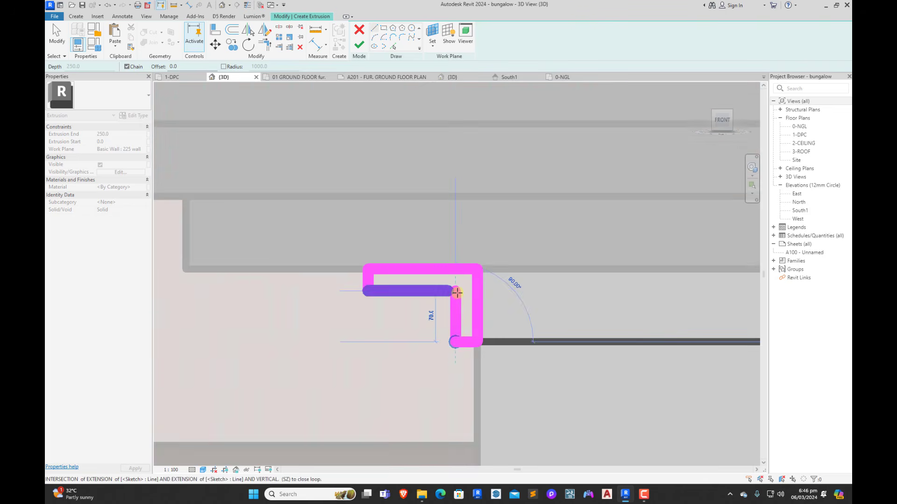
pyautogui.press('Escape')
pyautogui.press('Escape')
# Step: Trim the profile's inner horizontal and vertical lines to meet at a corner
pyautogui.click(265, 44)
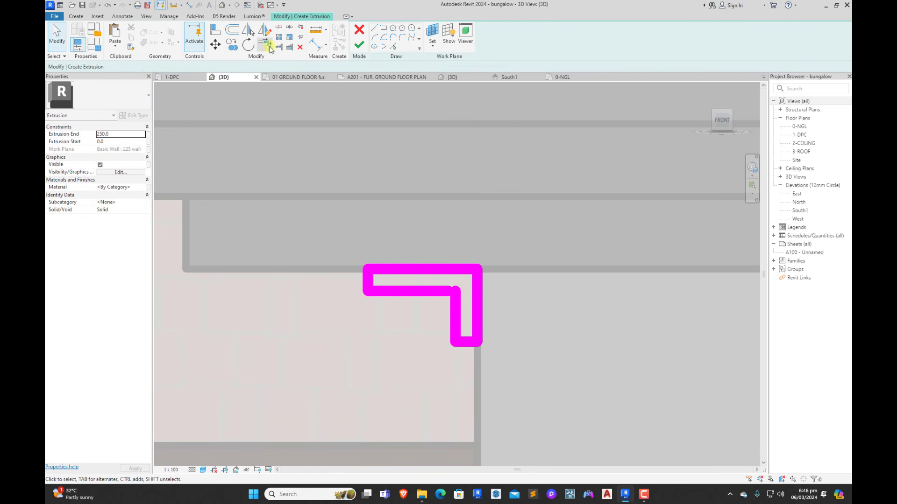
pyautogui.click(431, 291)
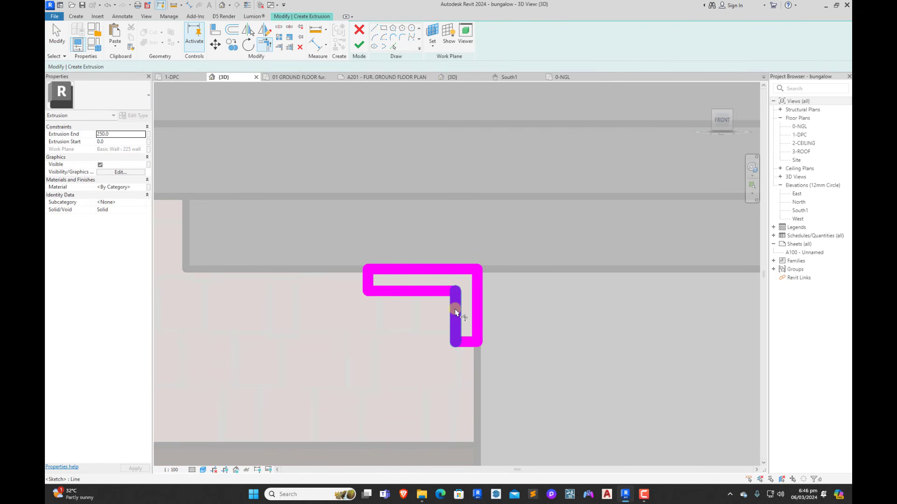
pyautogui.click(455, 309)
pyautogui.press('Escape')
# Step: Draw a semicircular arc bulging outward at the lower end of the profile's inner vertical edge
pyautogui.scroll(2, 462, 346)
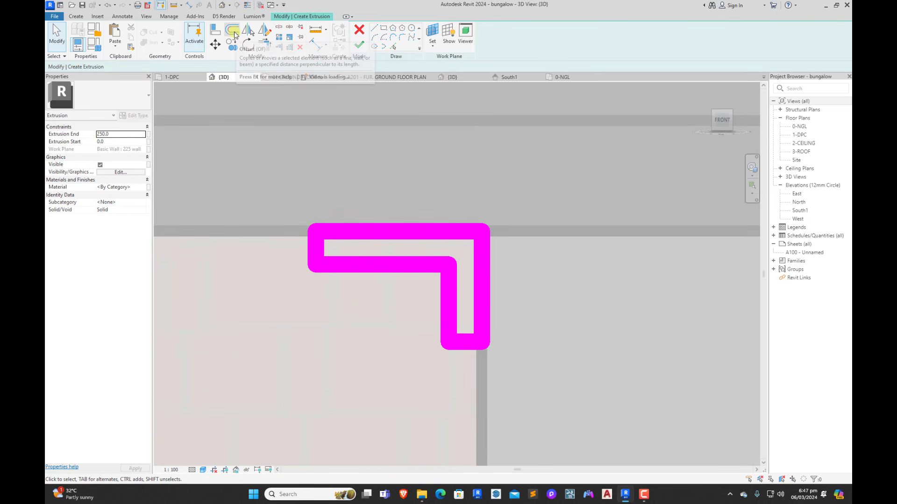
pyautogui.click(375, 37)
pyautogui.click(448, 264)
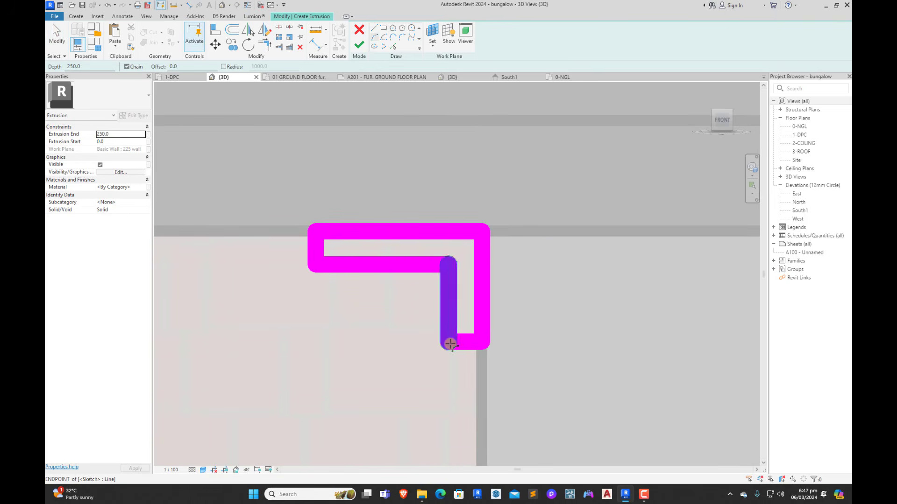
pyautogui.click(450, 344)
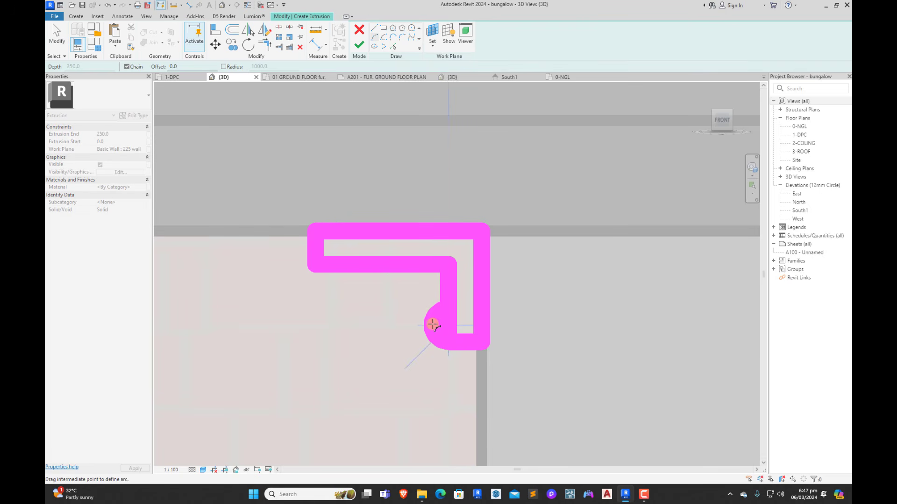
pyautogui.click(433, 324)
pyautogui.press('Escape')
pyautogui.press('Escape')
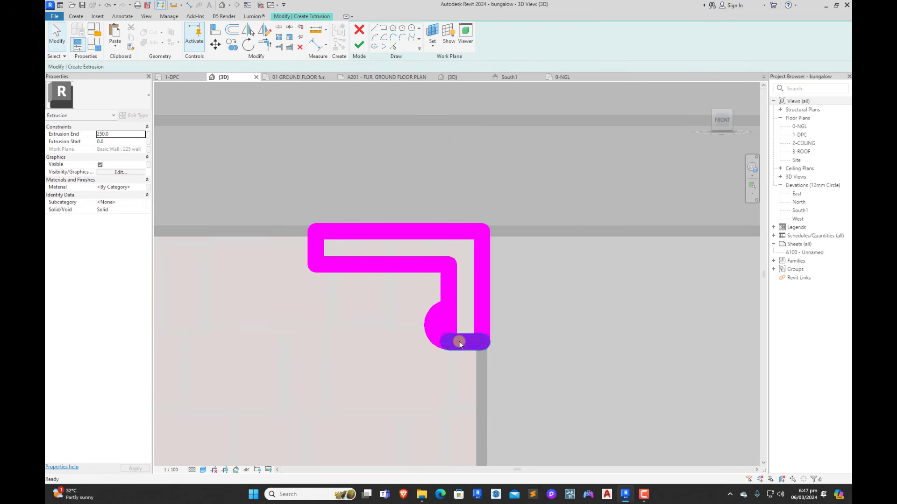
# Step: Set the 3D view scale to 1:1 so the sketch lines display thin
pyautogui.click(178, 470)
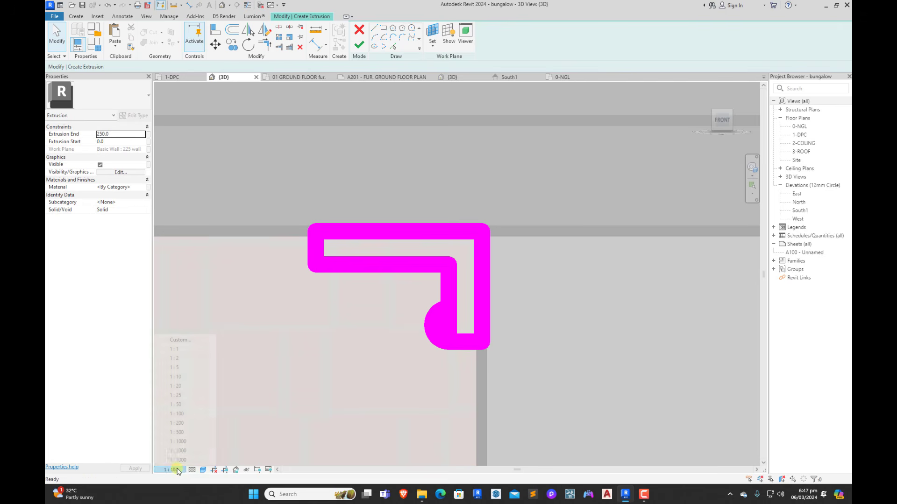
pyautogui.click(180, 350)
pyautogui.scroll(5, 457, 278)
pyautogui.scroll(-2, 486, 308)
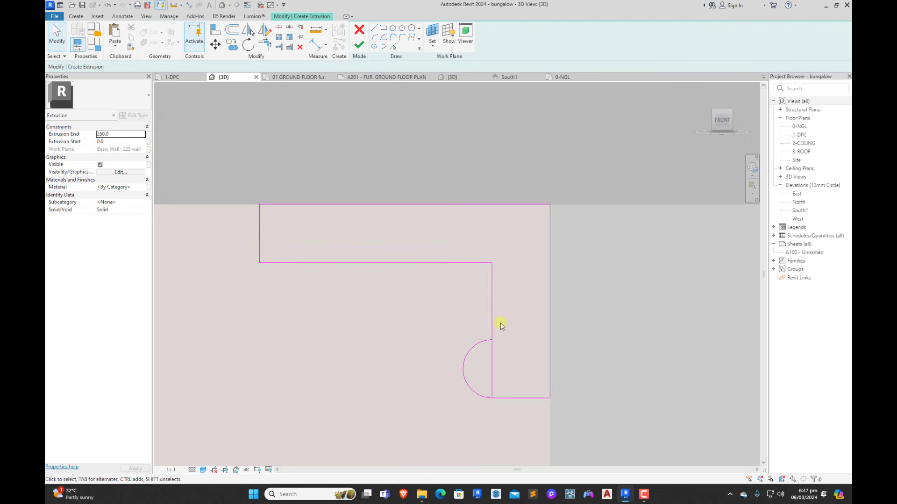
pyautogui.moveTo(500, 323); pyautogui.dragTo(547, 320, button='middle')
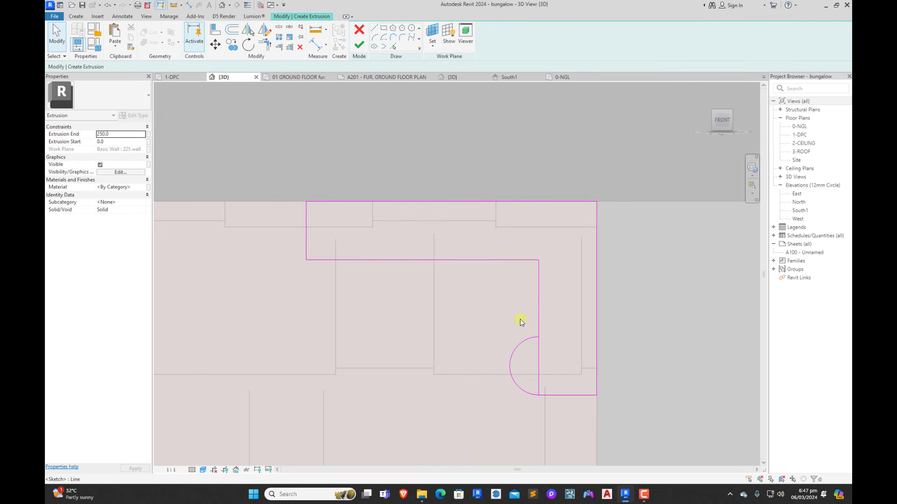
# Step: Draw a downward-bulging semicircular arc of 15 mm radius at the outer end of the profile's lower horizontal edge
pyautogui.click(375, 29)
pyautogui.click(304, 259)
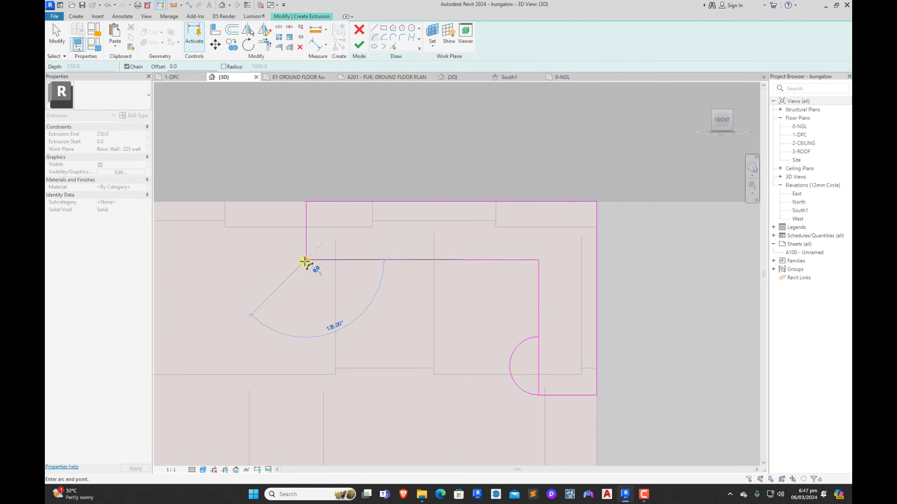
pyautogui.click(364, 259)
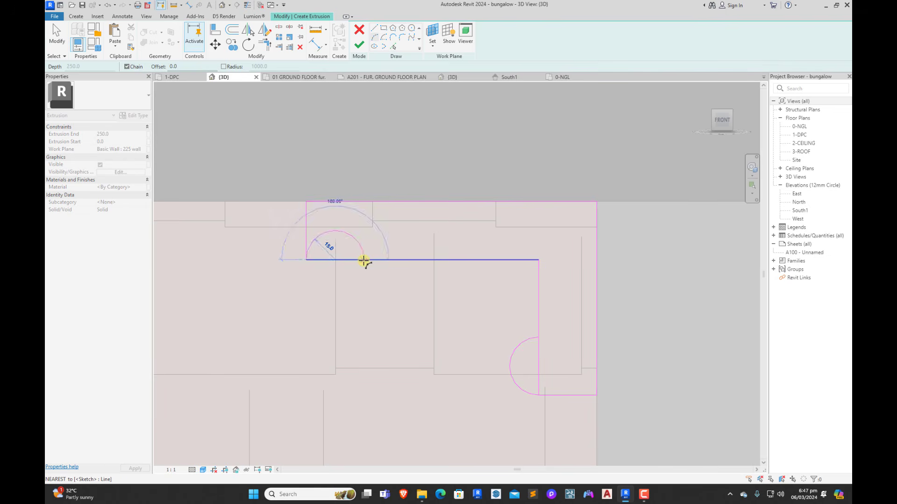
pyautogui.click(334, 290)
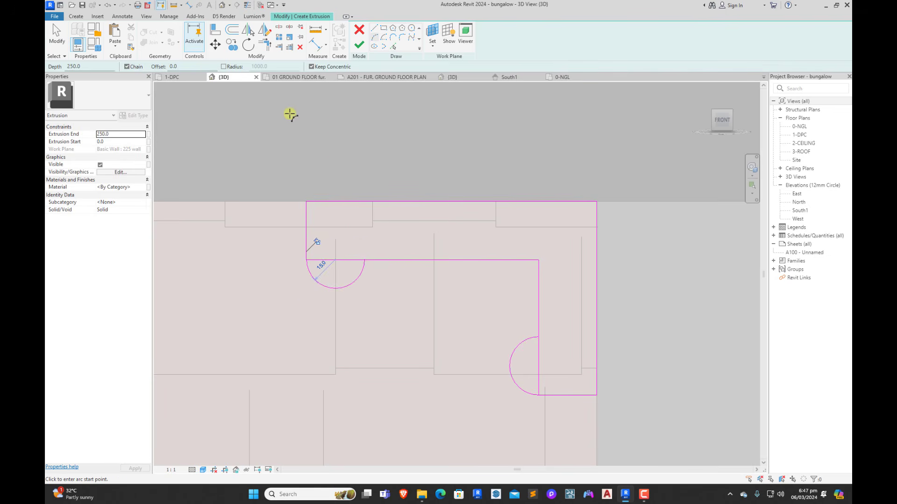
# Step: Trim the profile's inner horizontal and vertical edges back to the ends of the two semicircular arcs
pyautogui.click(265, 44)
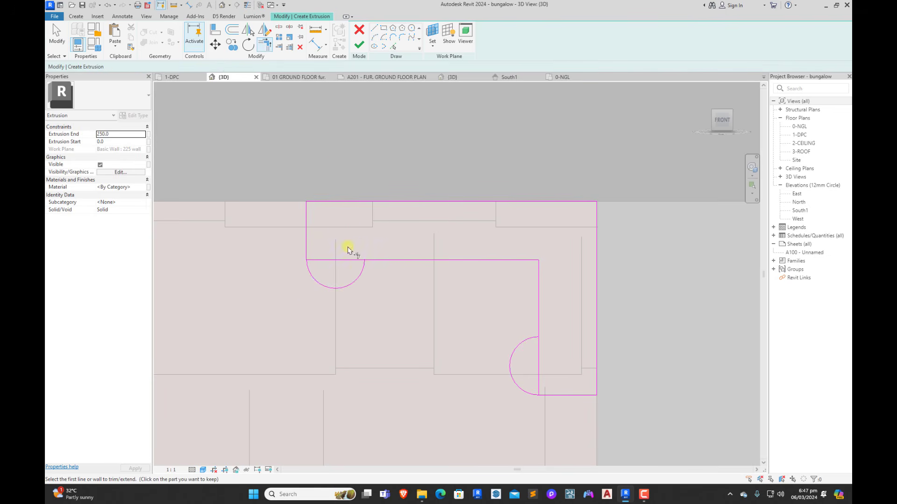
pyautogui.click(360, 268)
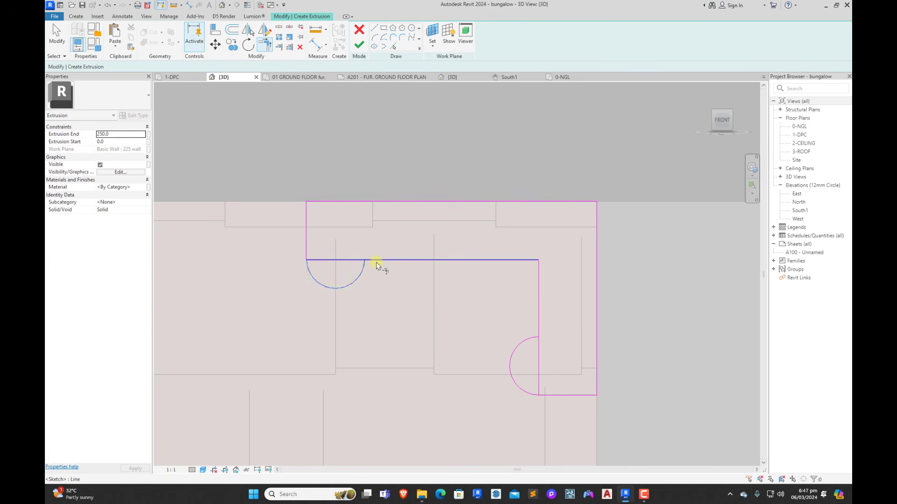
pyautogui.click(540, 321)
pyautogui.press('Escape')
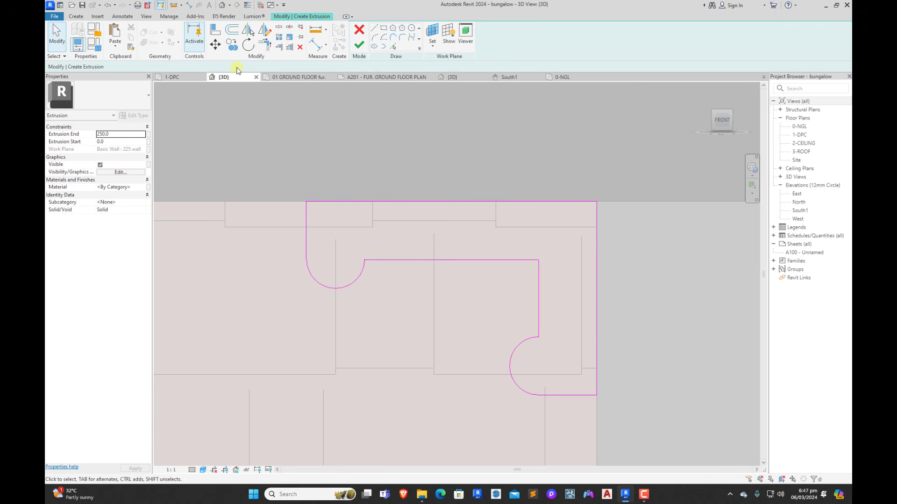
# Step: Trim the outer vertical edge and lower horizontal edge to a corner and delete the semicircular arc there
pyautogui.press('t')
pyautogui.press('r')
pyautogui.click(307, 222)
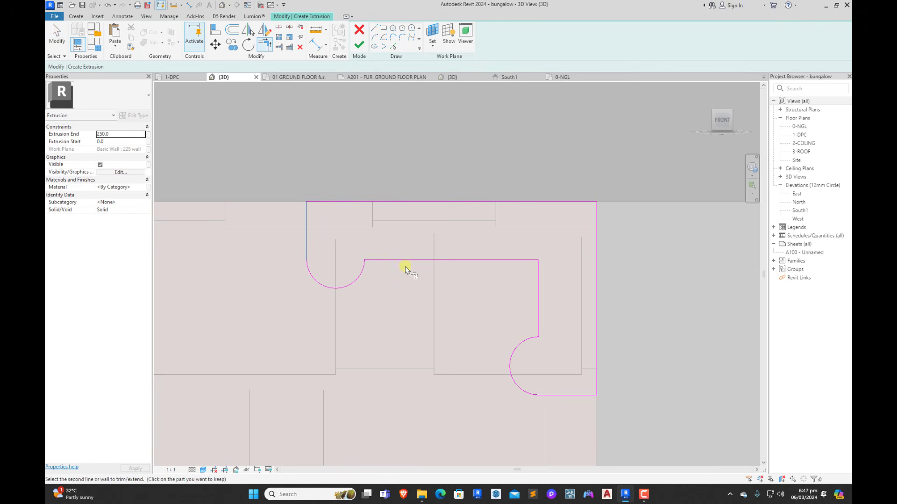
pyautogui.click(386, 260)
pyautogui.press('Escape')
pyautogui.click(314, 277)
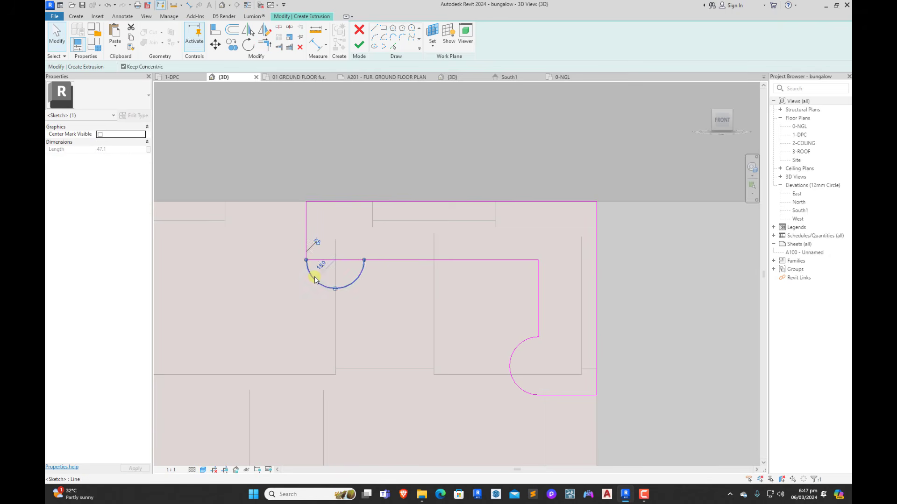
pyautogui.press('Delete')
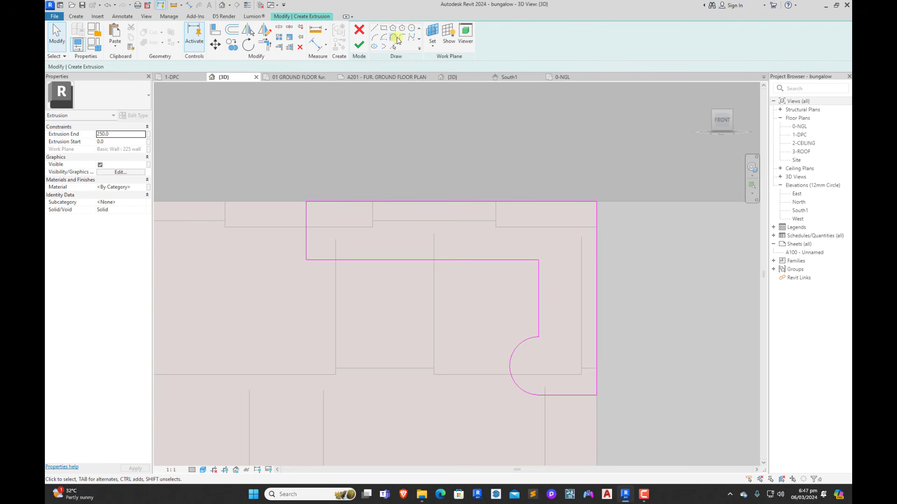
# Step: Round the profile's outer lower corner with a fillet arc of about 15 mm radius
pyautogui.click(396, 38)
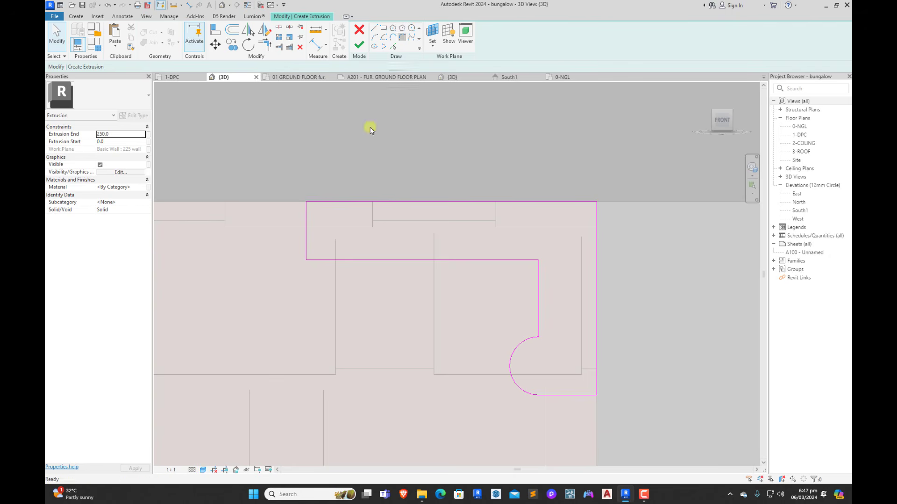
pyautogui.click(331, 260)
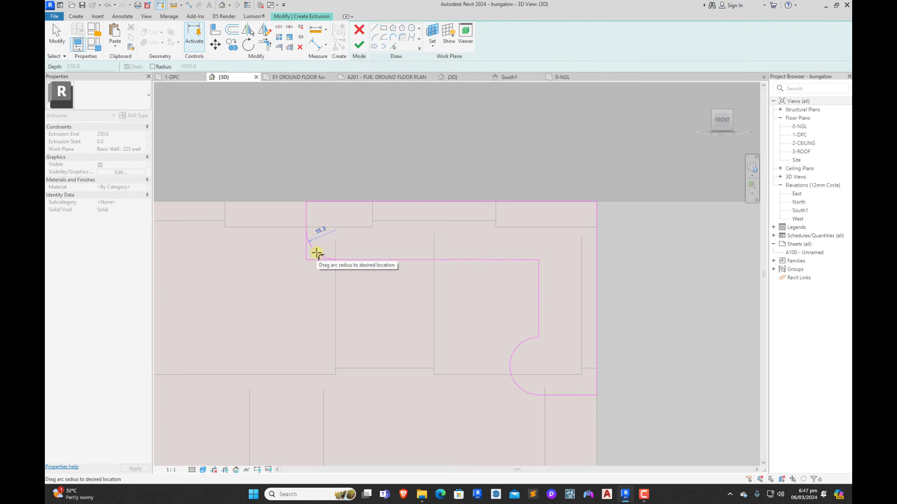
pyautogui.click(317, 254)
pyautogui.press('Escape')
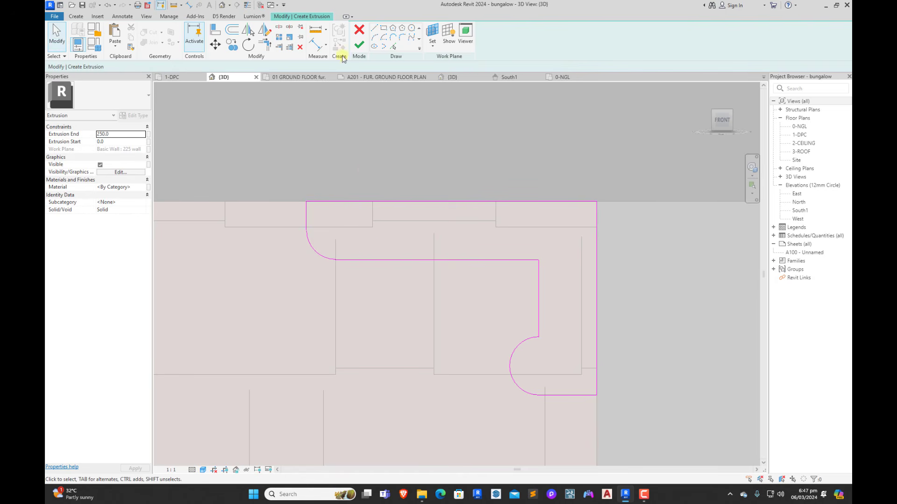
# Step: Draw an upward-bulging semicircular arc 30 mm wide along the middle of the profile's lower horizontal edge
pyautogui.click(380, 39)
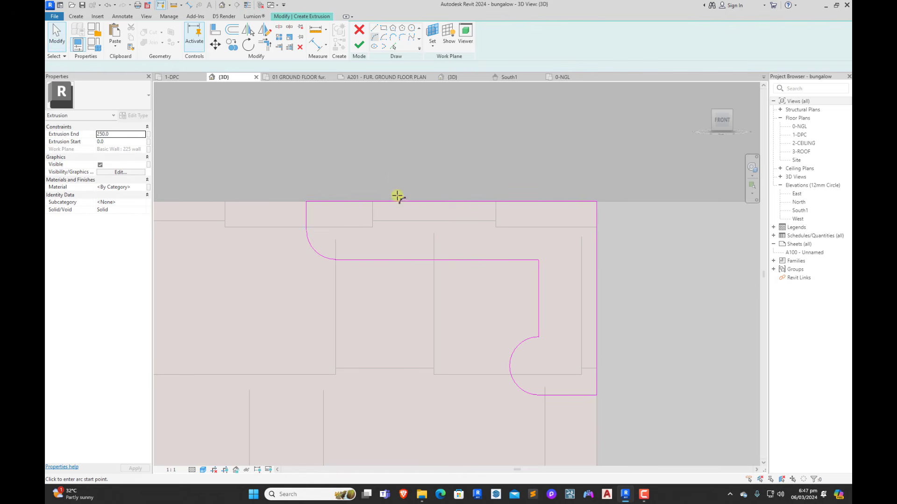
pyautogui.click(407, 259)
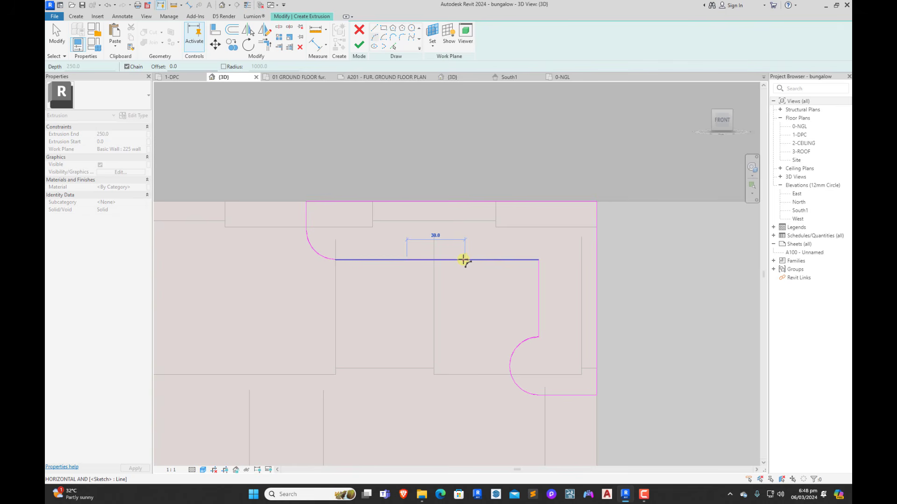
pyautogui.click(464, 259)
pyautogui.click(442, 232)
pyautogui.press('Escape')
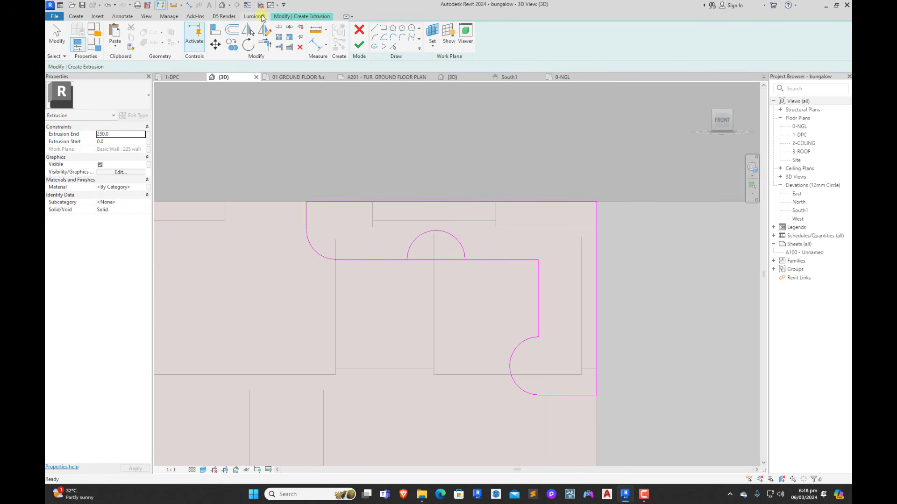
# Step: Split the lower horizontal edge beneath the new arc and trim both halves to the arc's ends
pyautogui.click(279, 27)
pyautogui.click(436, 260)
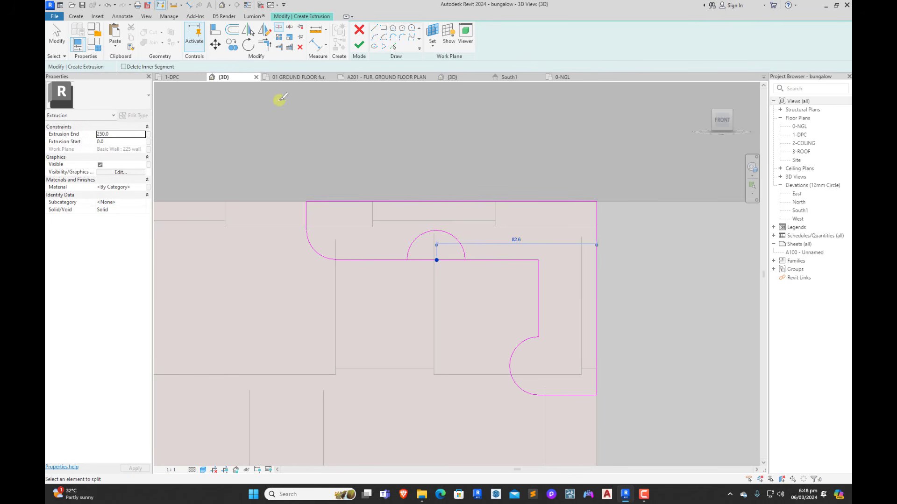
pyautogui.click(265, 48)
pyautogui.click(400, 260)
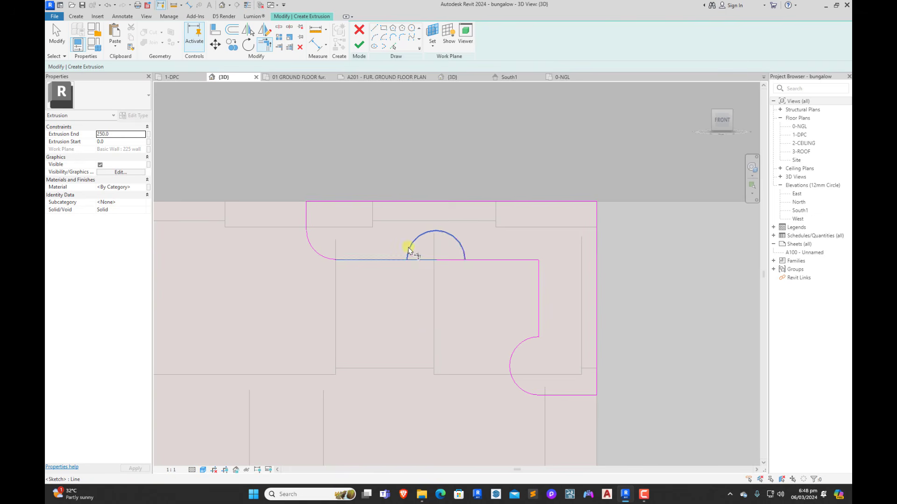
pyautogui.click(411, 251)
pyautogui.click(458, 258)
pyautogui.click(480, 260)
pyautogui.press('Escape')
pyautogui.press('Escape')
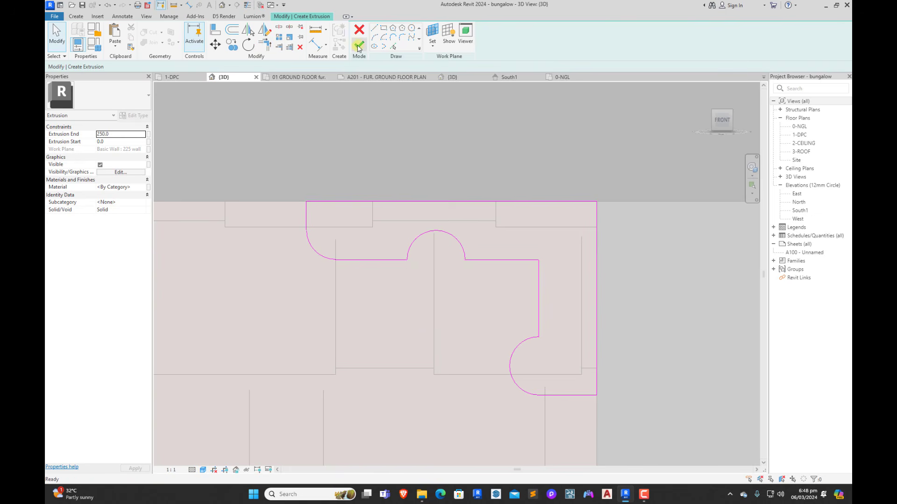
# Step: Set the extrusion end to 100 and finish the moulding profile sketch
pyautogui.click(135, 135)
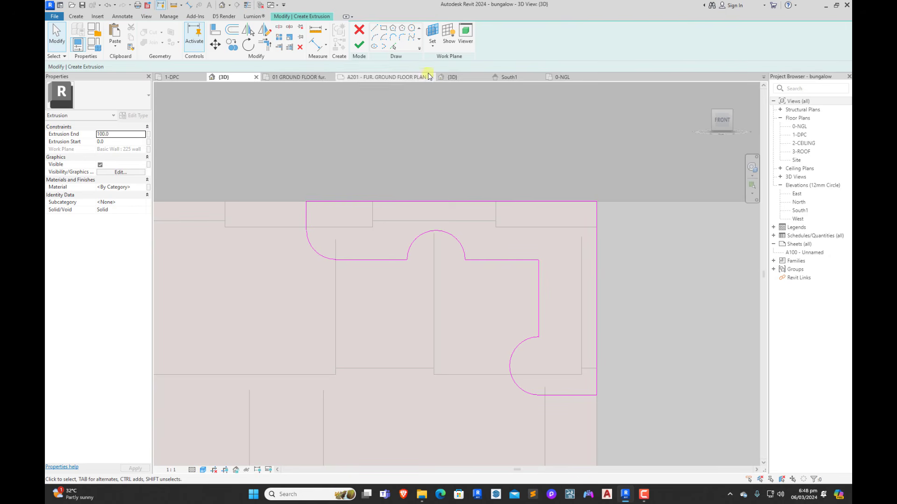
pyautogui.click(358, 45)
pyautogui.click(503, 164)
pyautogui.scroll(8, 411, 257)
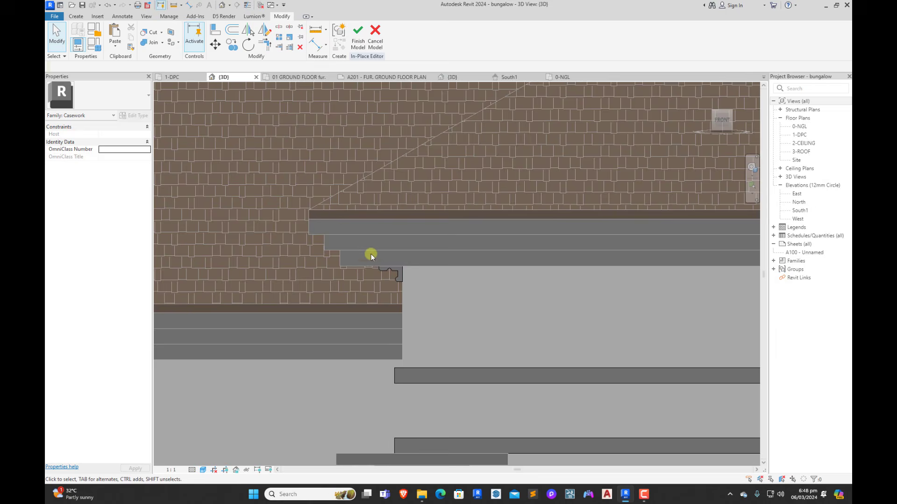
pyautogui.scroll(-3, 371, 254)
pyautogui.scroll(-2, 391, 200)
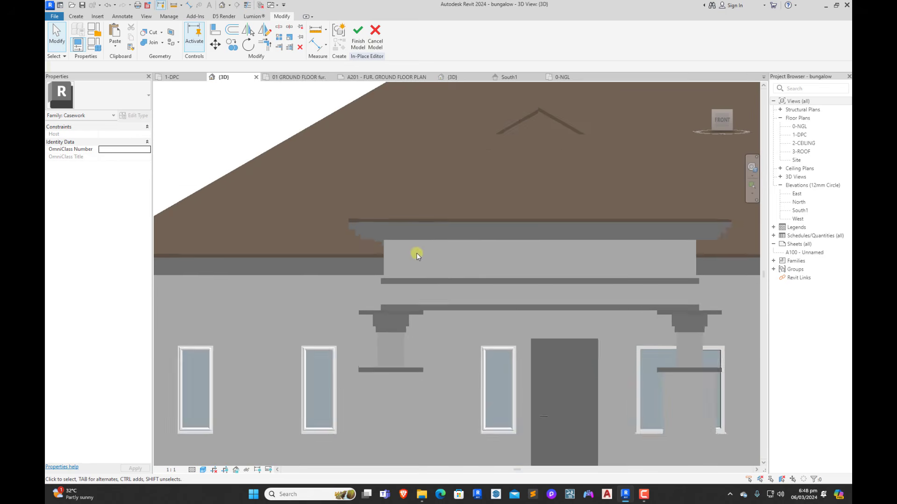
pyautogui.scroll(5, 363, 238)
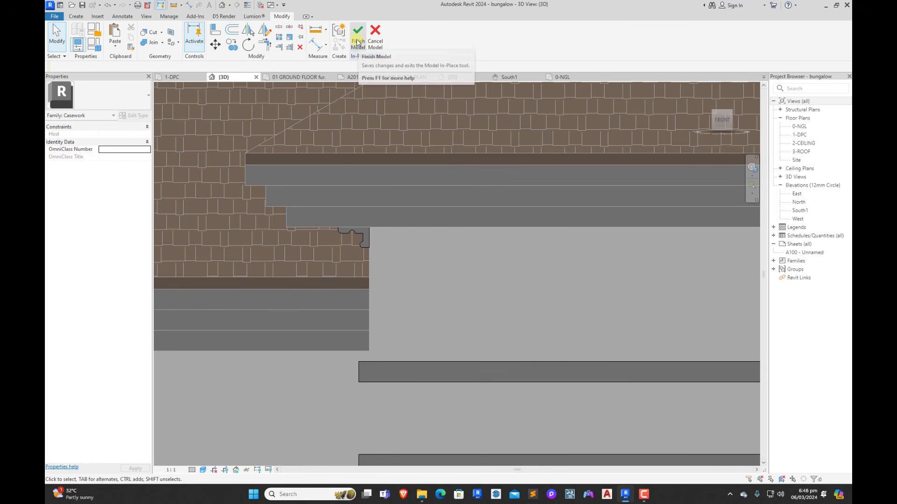
# Step: Finish the in-place model containing the moulding extrusion beneath the porch eave
pyautogui.click(354, 233)
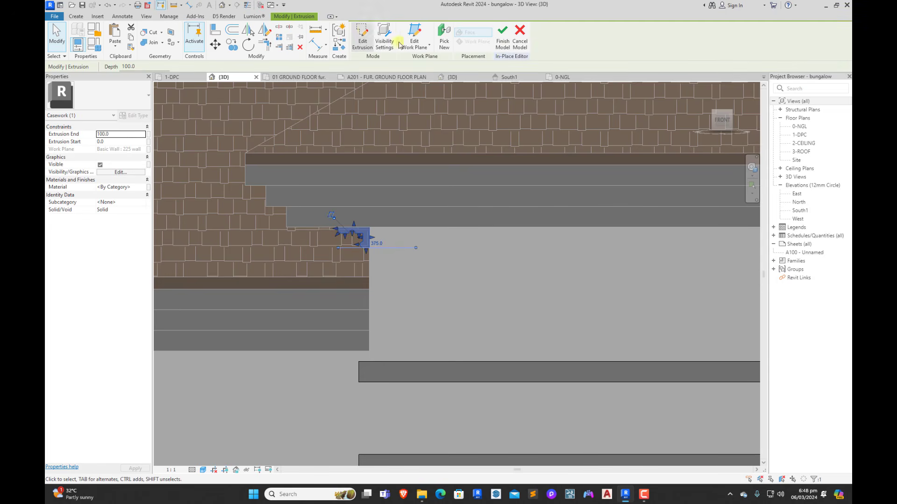
pyautogui.click(500, 32)
pyautogui.scroll(-2, 343, 256)
pyautogui.scroll(4, 358, 243)
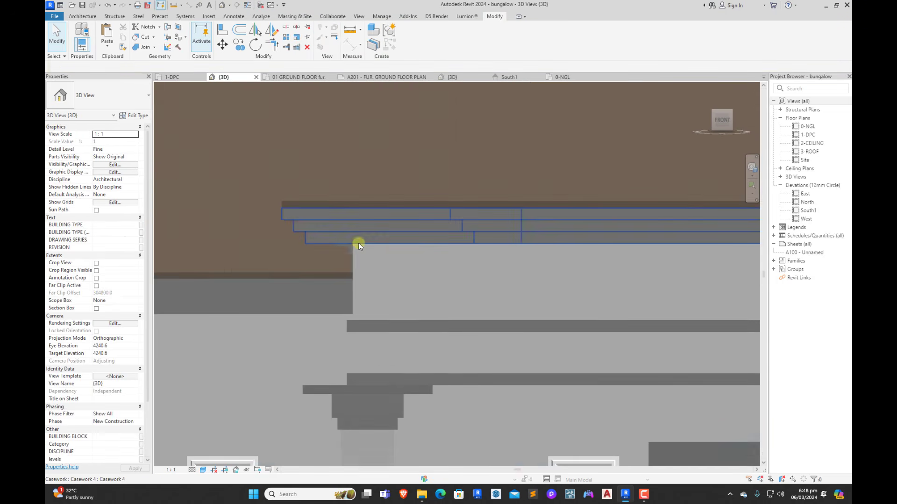
# Step: Inspect the whole bungalow in 3D from the front, the sides and the rear
pyautogui.scroll(-6, 388, 290)
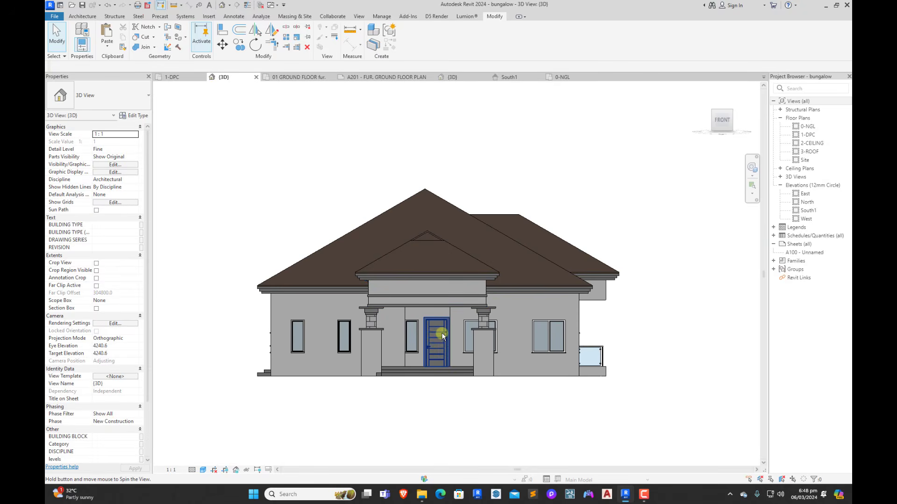
pyautogui.keyDown('shift'); pyautogui.moveTo(441, 332); pyautogui.dragTo(405, 365, button='middle'); pyautogui.keyUp('shift')
pyautogui.scroll(-2, 570, 332)
pyautogui.keyDown('shift'); pyautogui.moveTo(458, 402); pyautogui.dragTo(299, 389, button='middle'); pyautogui.keyUp('shift')
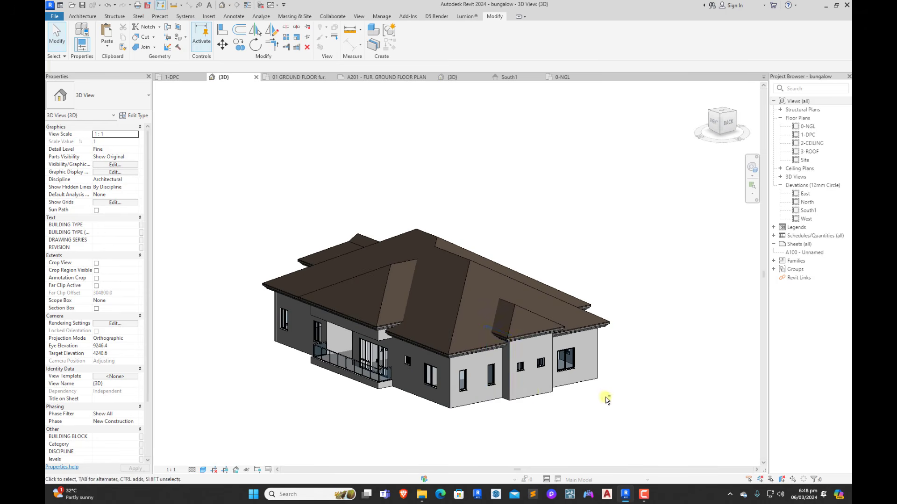
pyautogui.keyDown('shift'); pyautogui.moveTo(607, 400); pyautogui.dragTo(479, 403, button='middle'); pyautogui.keyUp('shift')
pyautogui.keyDown('shift'); pyautogui.moveTo(552, 403); pyautogui.dragTo(406, 388, button='middle'); pyautogui.keyUp('shift')
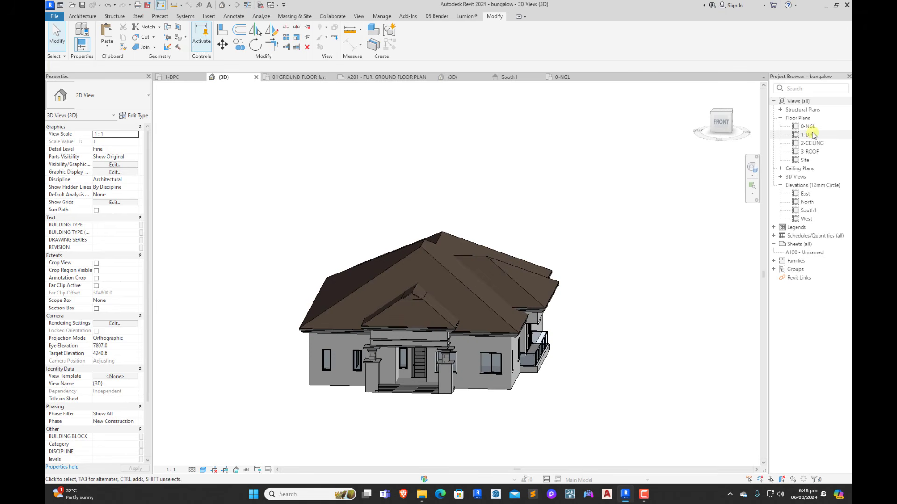
# Step: Open the 1-DPC floor plan and examine its room layout, including the two small rooms along the upper wall
pyautogui.doubleClick(813, 135)
pyautogui.scroll(-4, 504, 415)
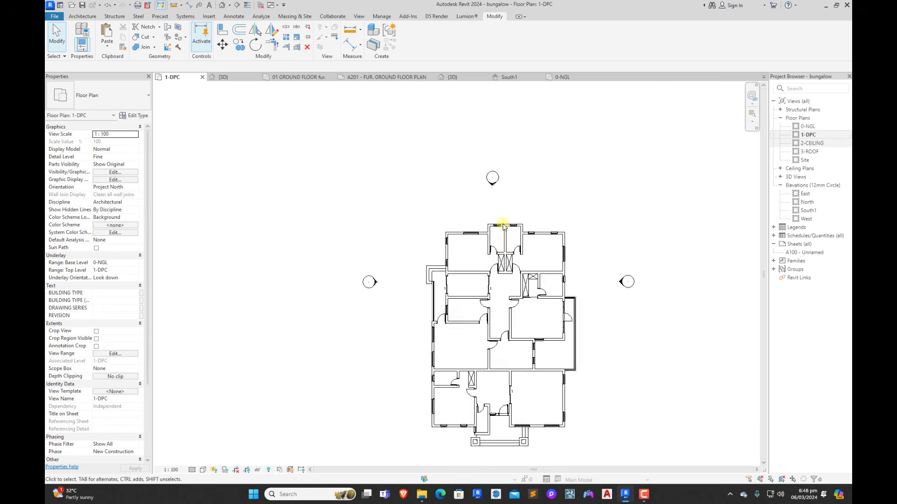
pyautogui.scroll(3, 503, 226)
pyautogui.scroll(-3, 515, 262)
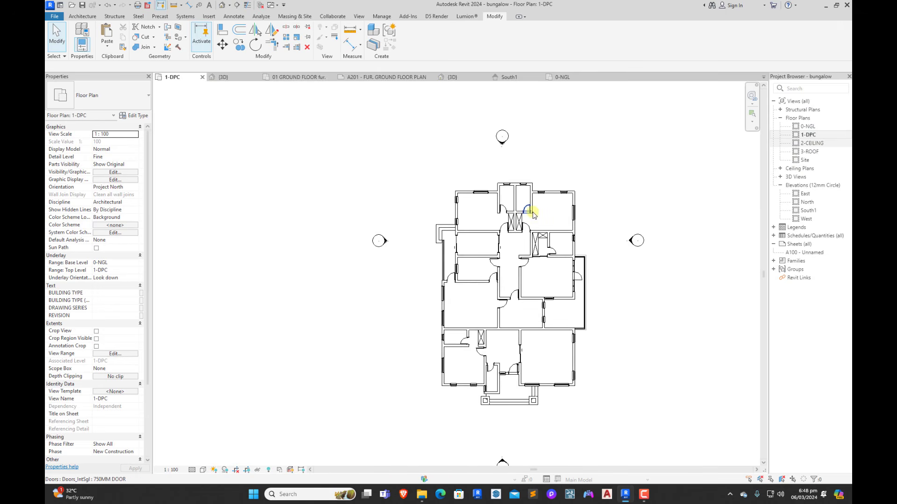
pyautogui.scroll(2, 534, 215)
pyautogui.scroll(-2, 465, 256)
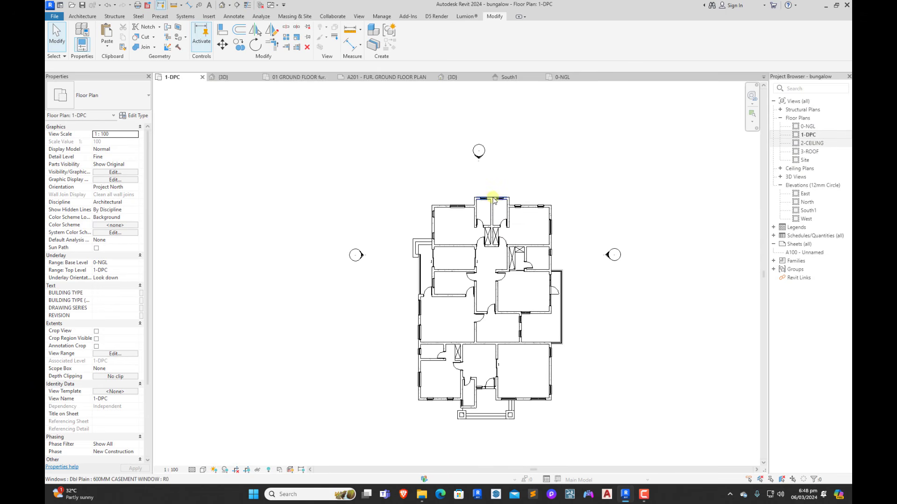
pyautogui.scroll(2, 444, 228)
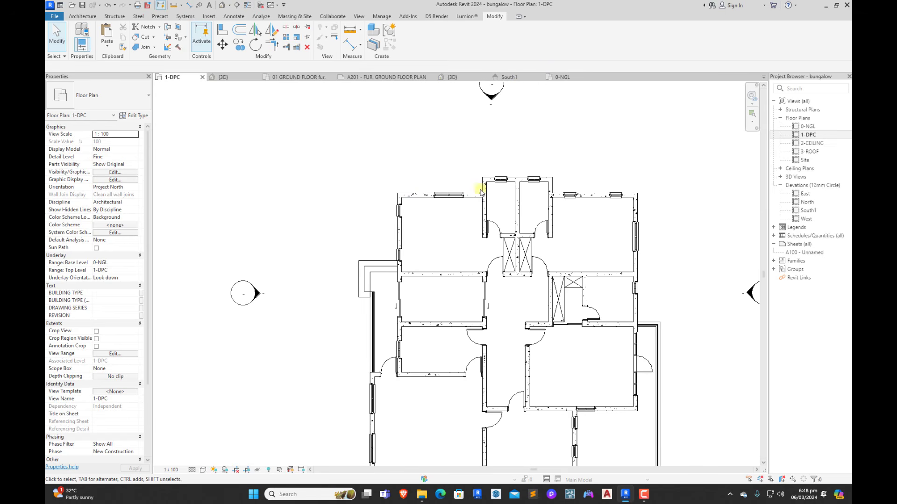
pyautogui.scroll(2, 428, 213)
pyautogui.scroll(-3, 472, 142)
pyautogui.scroll(1, 619, 192)
pyautogui.scroll(-2, 469, 274)
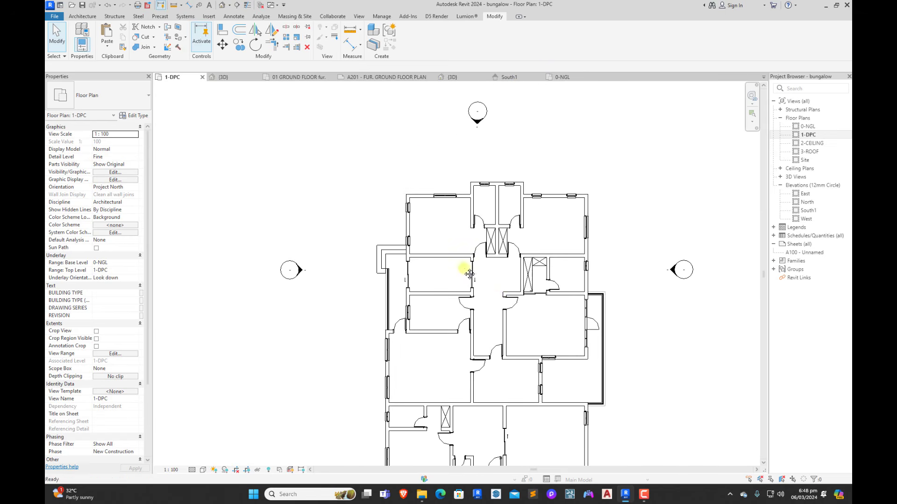
pyautogui.moveTo(469, 274); pyautogui.dragTo(443, 240, button='middle')
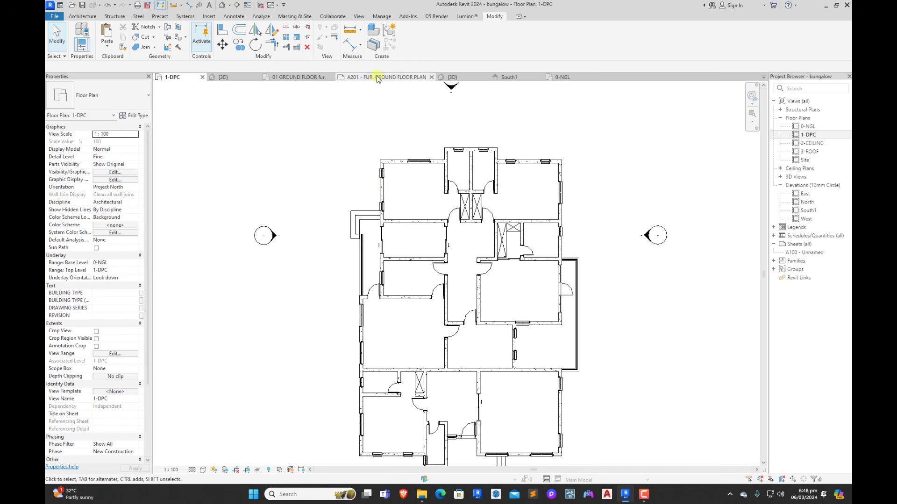
pyautogui.scroll(-2, 425, 206)
pyautogui.scroll(2, 497, 211)
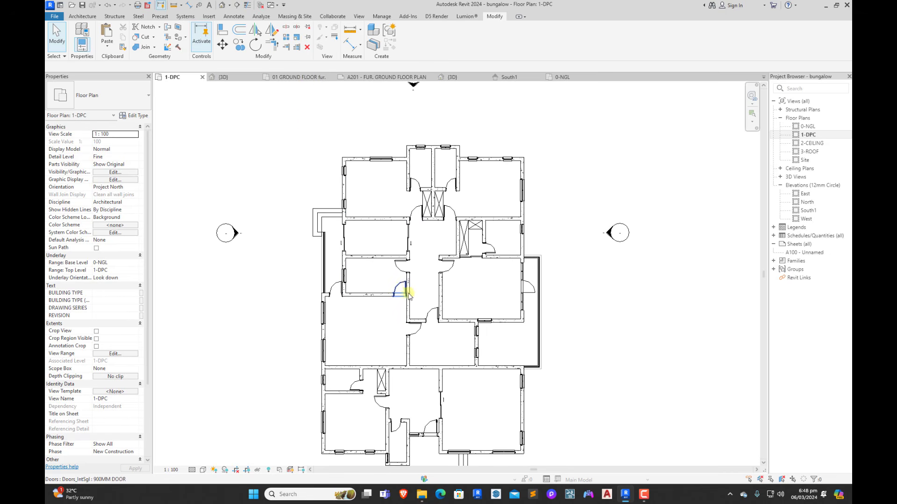
pyautogui.scroll(-2, 408, 294)
pyautogui.scroll(-1, 443, 278)
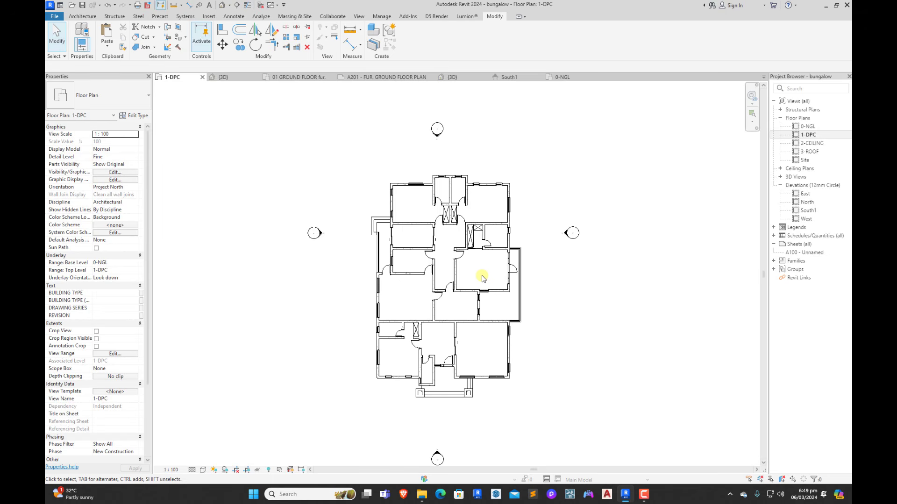
pyautogui.scroll(2, 482, 233)
pyautogui.scroll(-2, 435, 254)
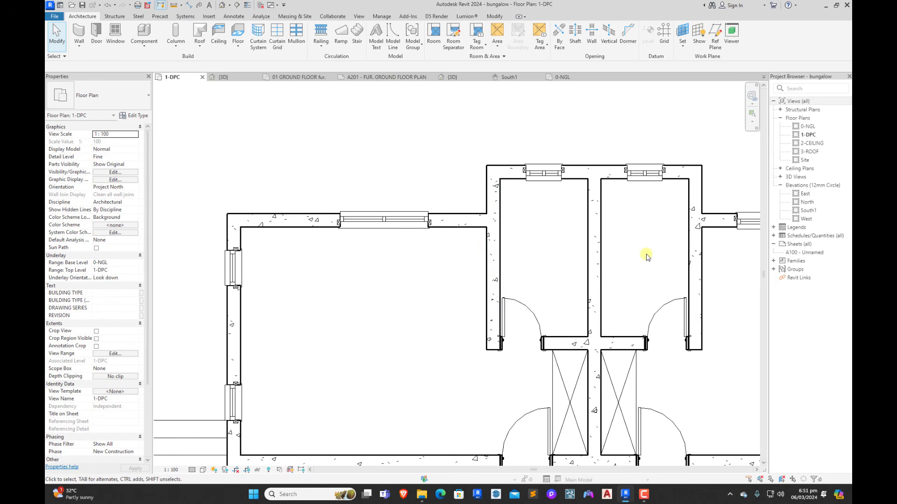
# Step: Place a copy of the sample floorstanding WC on the partition wall inside the left of the two upper bathrooms
pyautogui.scroll(-4, 627, 270)
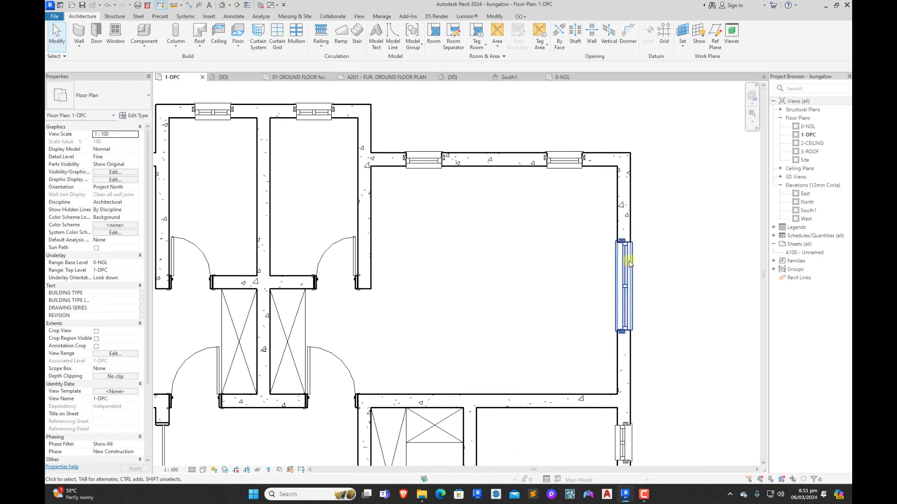
pyautogui.scroll(2, 696, 314)
pyautogui.scroll(1, 696, 314)
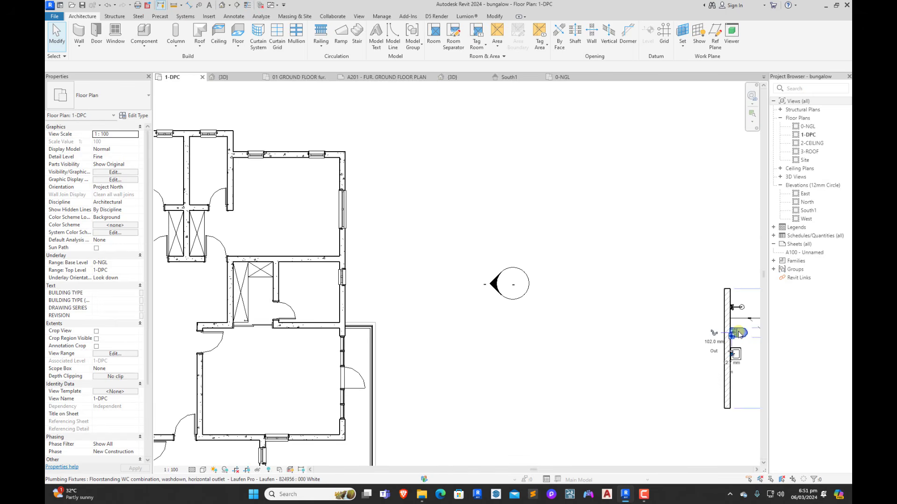
pyautogui.click(740, 334)
pyautogui.scroll(3, 739, 335)
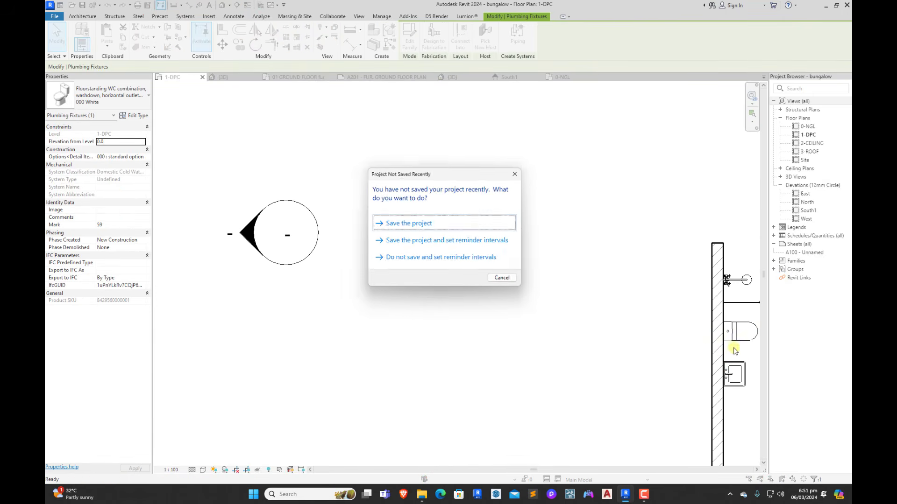
pyautogui.click(517, 175)
pyautogui.press('c')
pyautogui.press('s')
pyautogui.scroll(-6, 741, 333)
pyautogui.scroll(3, 467, 234)
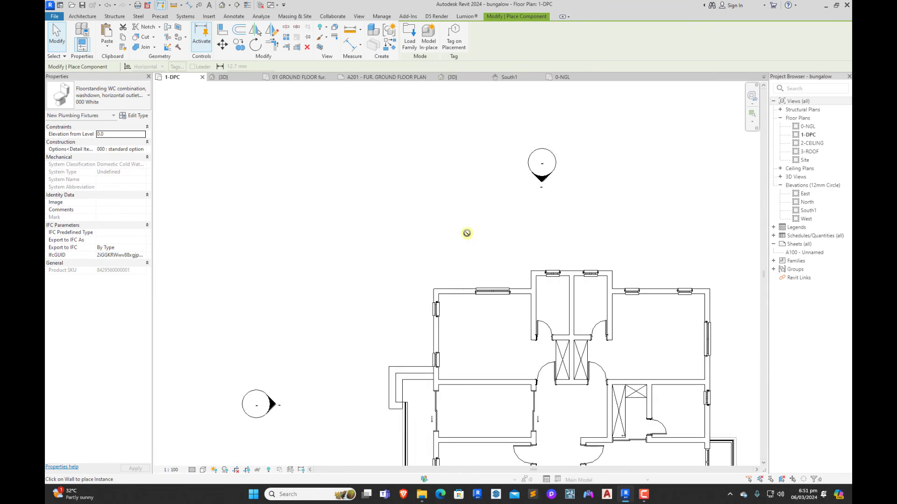
pyautogui.scroll(6, 550, 274)
pyautogui.scroll(-4, 512, 285)
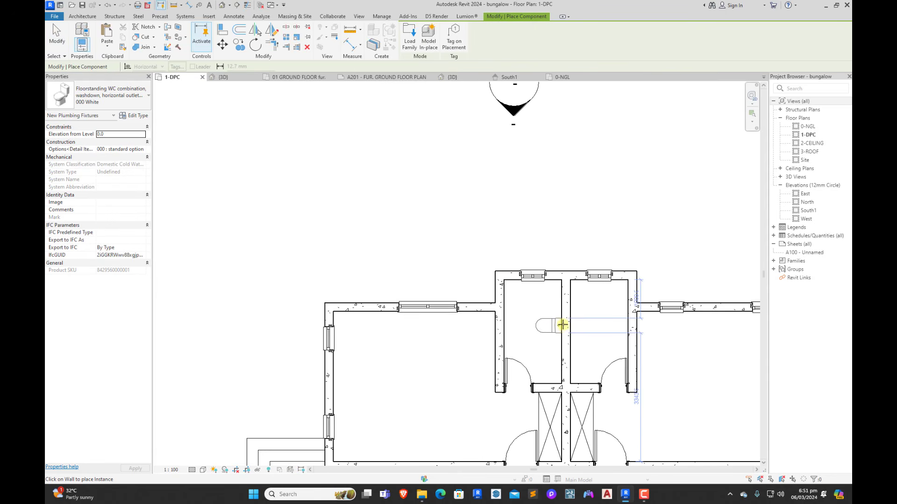
pyautogui.click(561, 329)
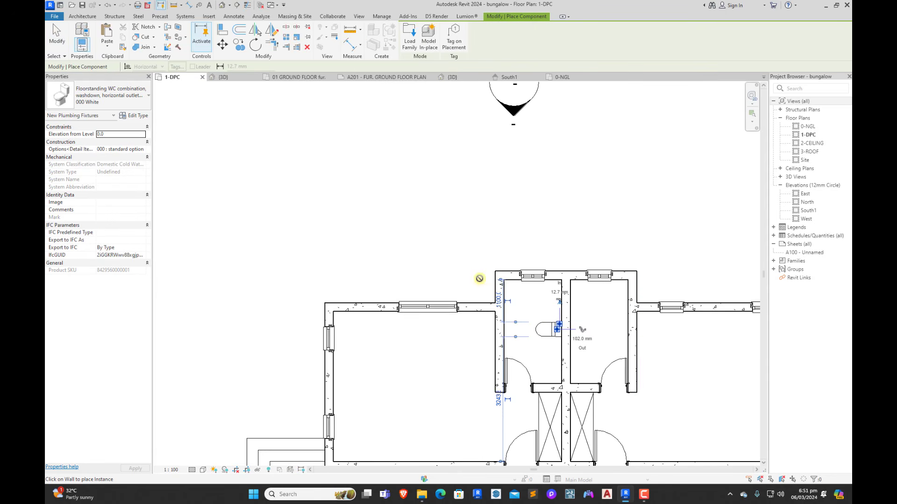
pyautogui.scroll(-5, 478, 279)
pyautogui.press('Escape')
pyautogui.press('Escape')
# Step: Place a copy of the sample shower column above the WC, rotated so its fittings sit against the partition wall
pyautogui.scroll(5, 618, 328)
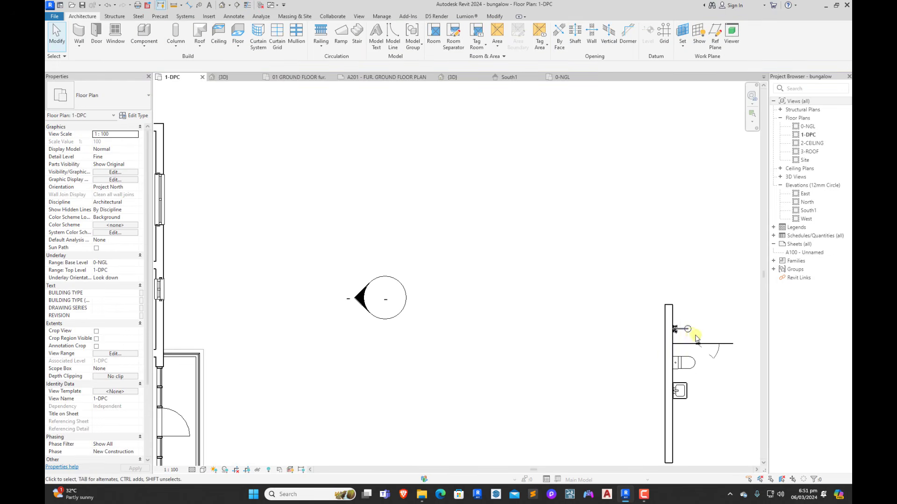
pyautogui.click(685, 329)
pyautogui.press('c')
pyautogui.press('s')
pyautogui.scroll(-3, 631, 335)
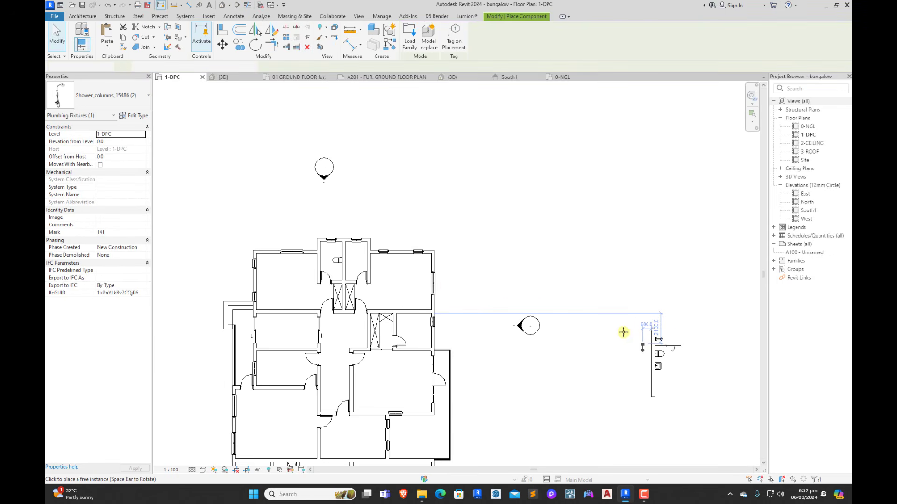
pyautogui.scroll(5, 322, 238)
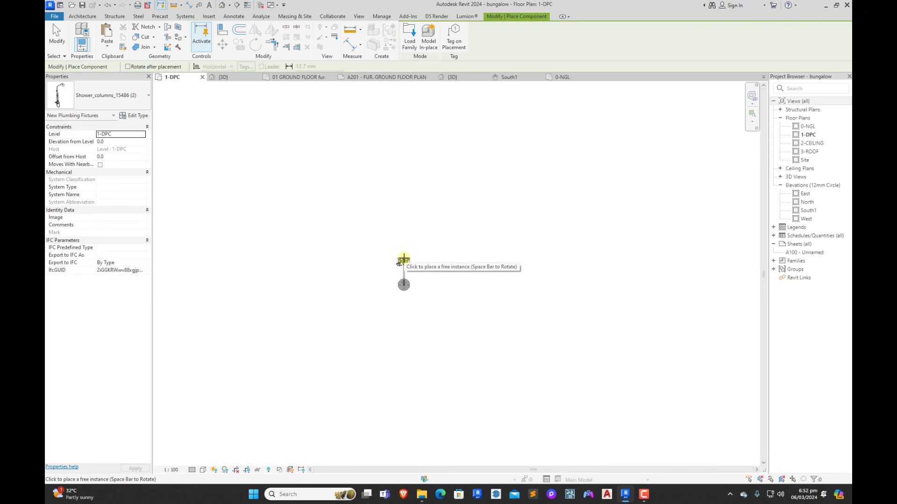
pyautogui.scroll(4, 638, 324)
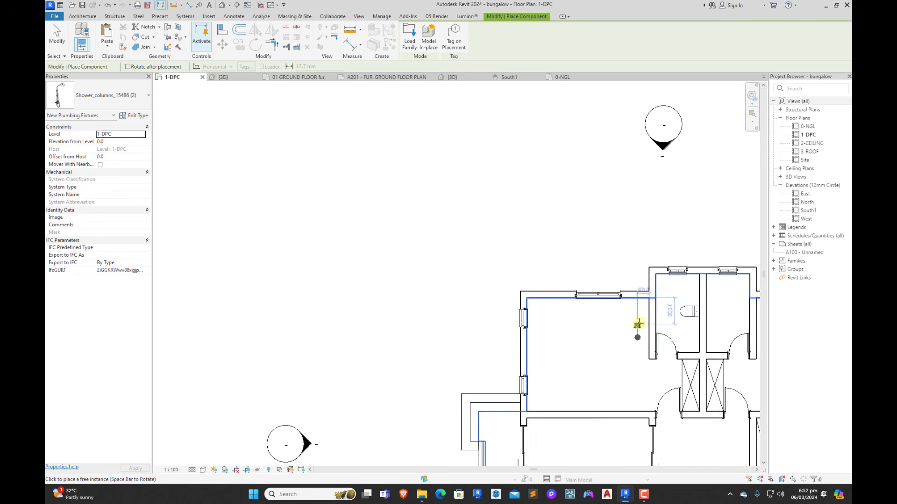
pyautogui.scroll(6, 638, 323)
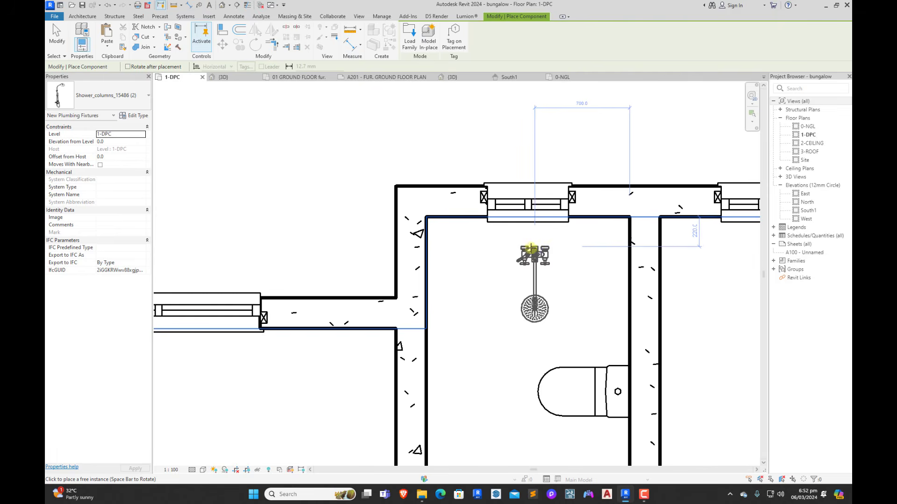
pyautogui.press('space')
pyautogui.press('space')
pyautogui.press('space')
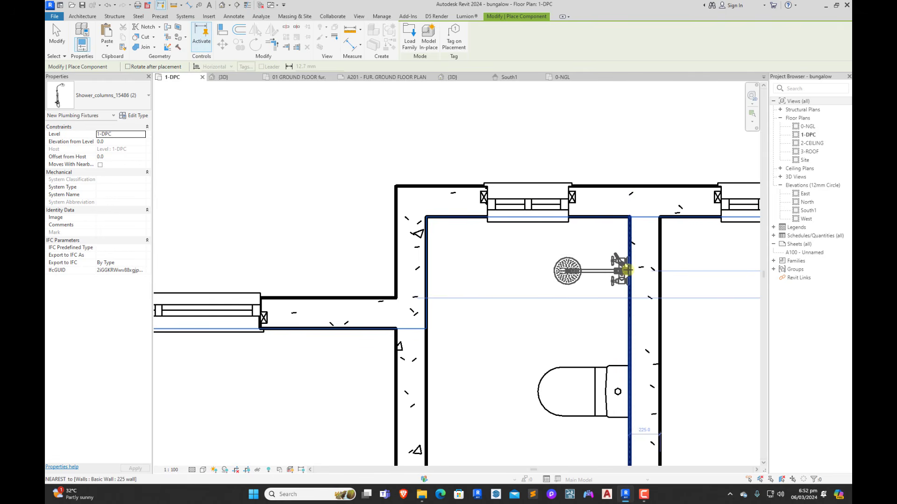
pyautogui.click(628, 271)
pyautogui.press('Escape')
pyautogui.press('Escape')
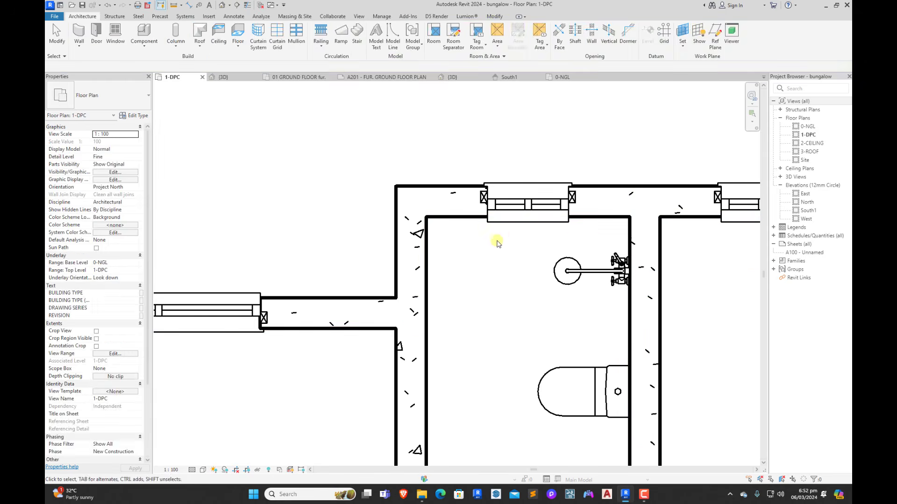
# Step: Place a copy of the Sink-Hand 19" x 17" basin on the partition wall below the WC
pyautogui.scroll(-5, 572, 283)
pyautogui.scroll(5, 572, 282)
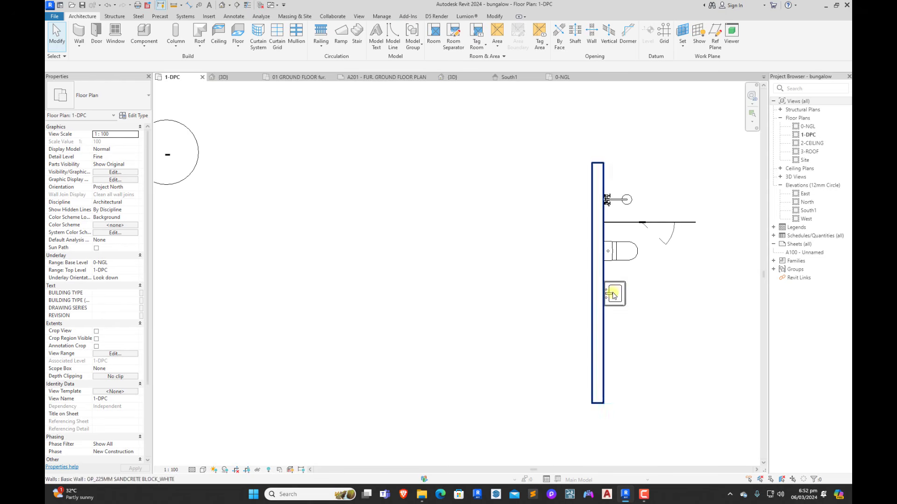
pyautogui.click(620, 290)
pyautogui.press('c')
pyautogui.press('s')
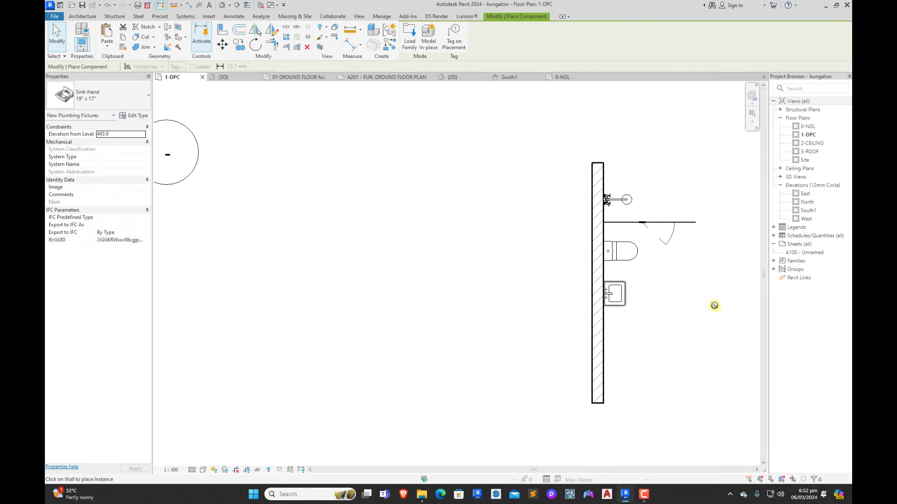
pyautogui.scroll(-5, 426, 232)
pyautogui.scroll(6, 492, 220)
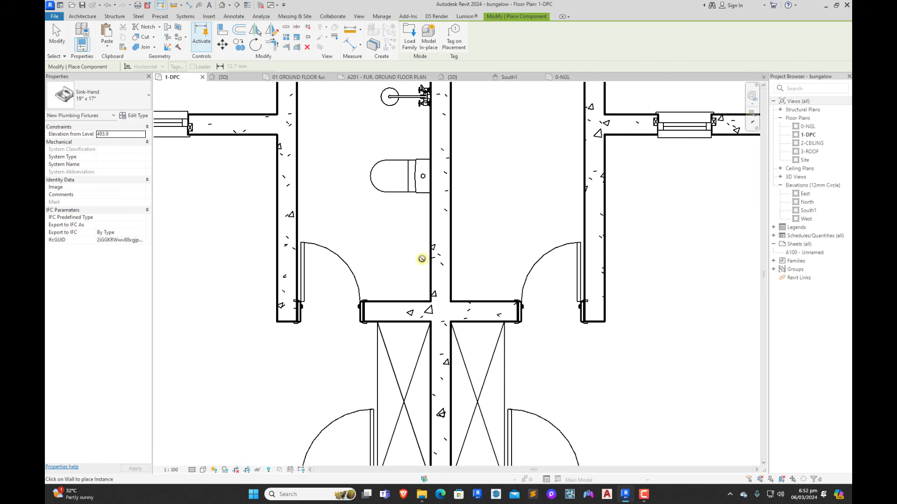
pyautogui.click(429, 257)
pyautogui.scroll(-5, 480, 271)
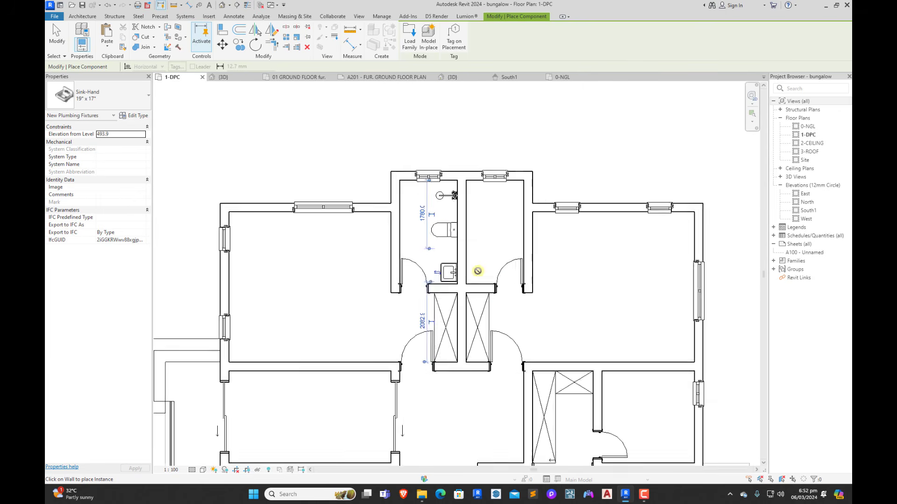
pyautogui.press('Escape')
# Step: Place a copy of the sample HPL Shower Screen (cut corner) horizontally across the left bathroom between the shower and the WC
pyautogui.scroll(5, 452, 213)
pyautogui.scroll(-5, 421, 281)
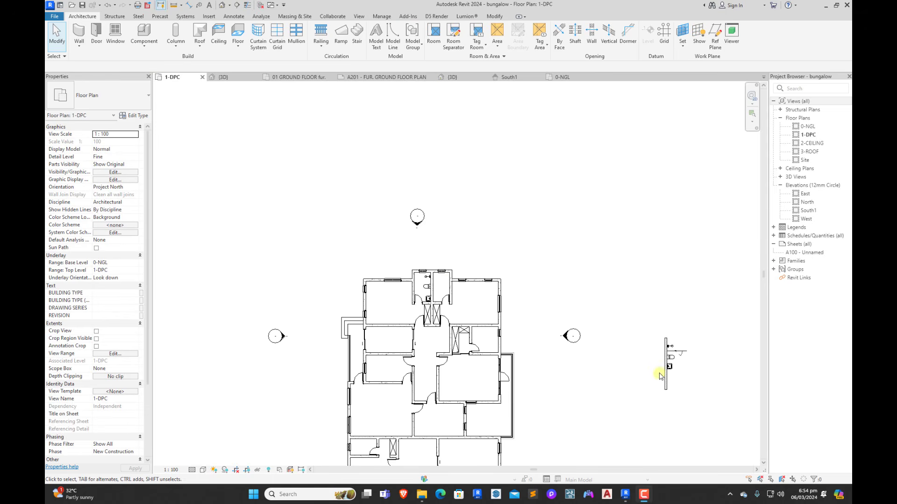
pyautogui.scroll(5, 660, 376)
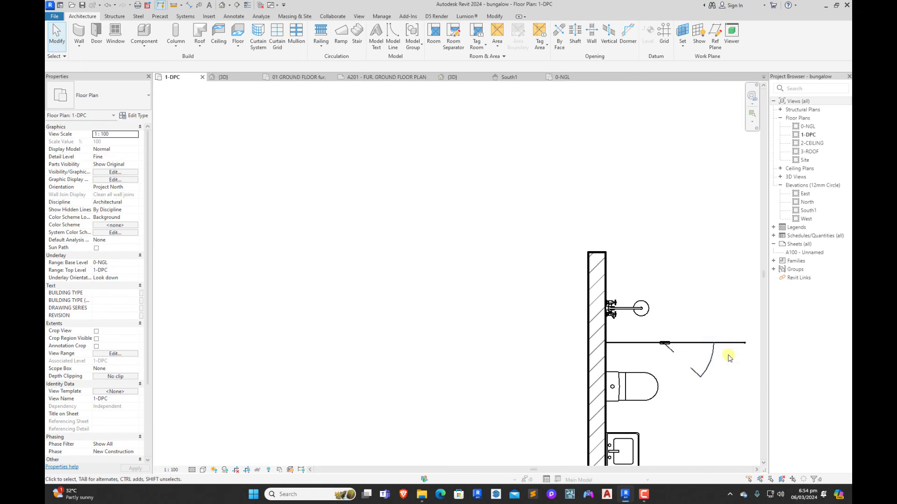
pyautogui.scroll(-5, 730, 357)
pyautogui.scroll(3, 410, 271)
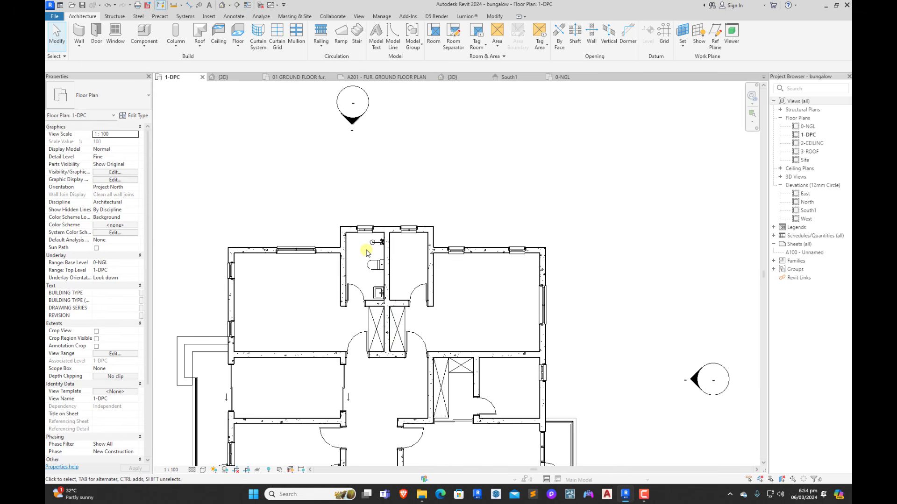
pyautogui.scroll(2, 371, 252)
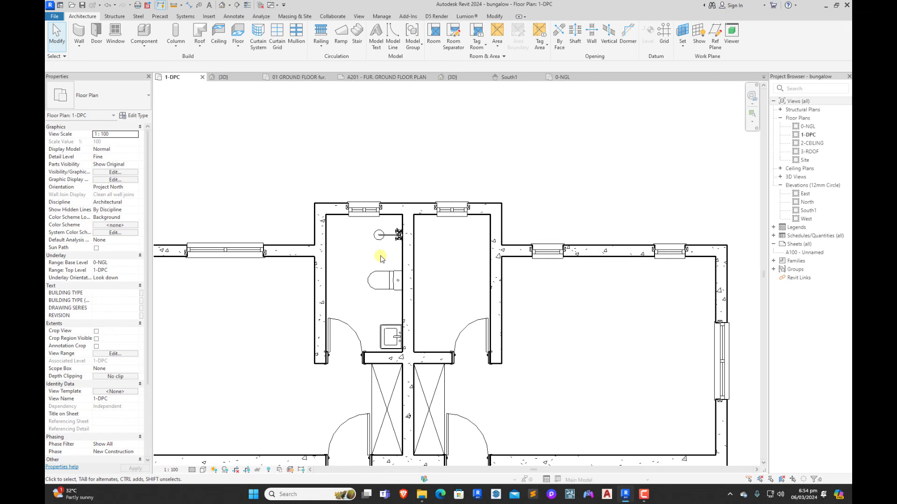
pyautogui.scroll(-5, 368, 257)
pyautogui.scroll(5, 560, 333)
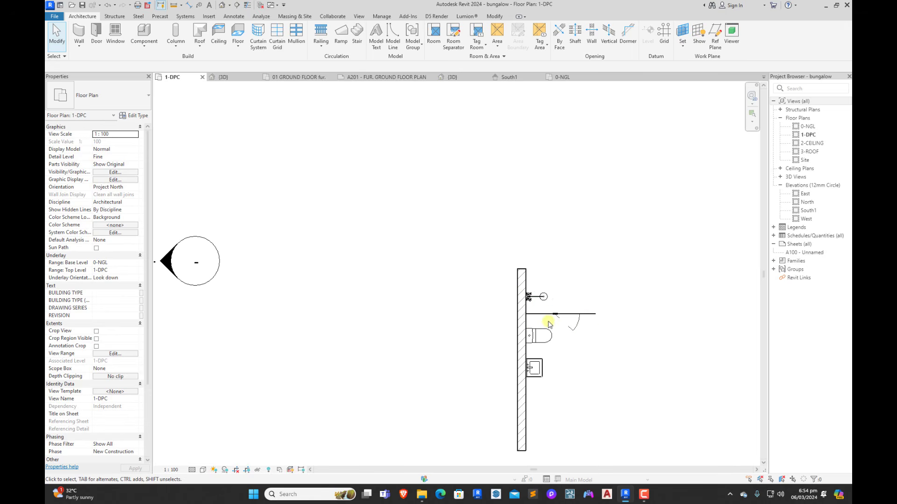
pyautogui.click(553, 316)
pyautogui.press('c')
pyautogui.press('s')
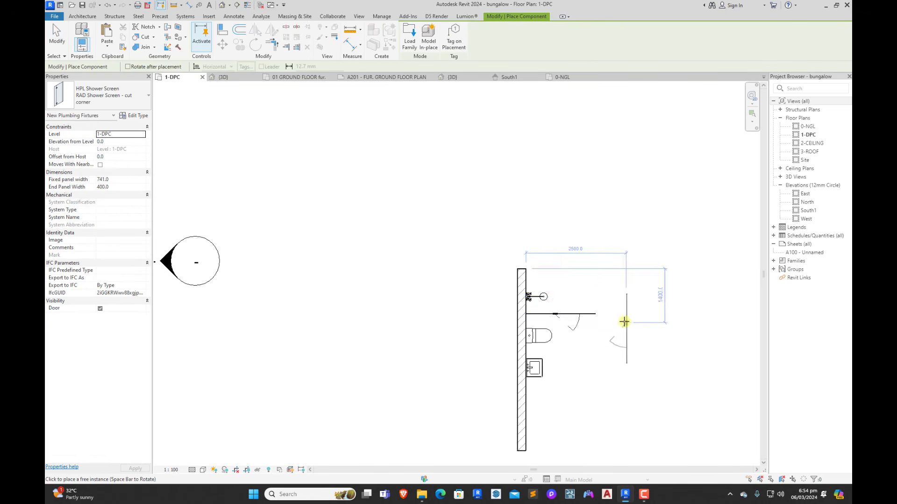
pyautogui.scroll(-3, 625, 321)
pyautogui.scroll(1, 374, 271)
pyautogui.scroll(4, 479, 281)
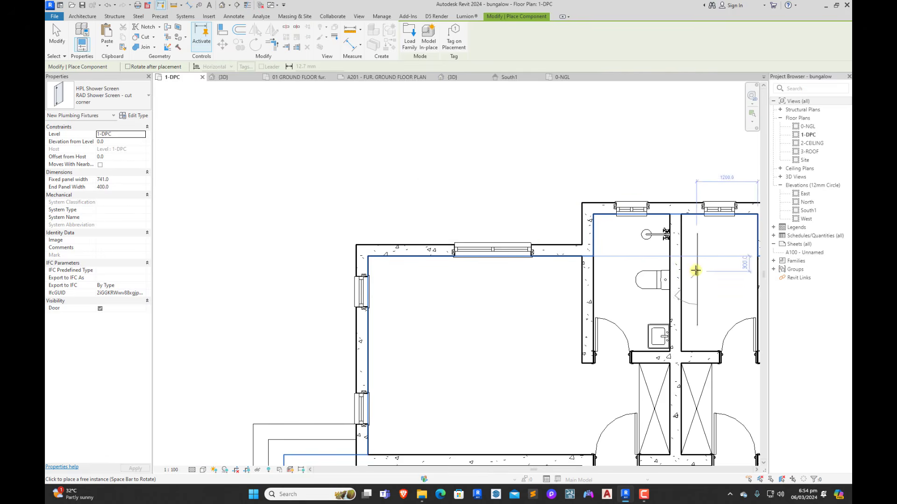
pyautogui.scroll(1, 696, 270)
pyautogui.moveTo(682, 266); pyautogui.dragTo(567, 280, button='middle')
pyautogui.scroll(2, 472, 254)
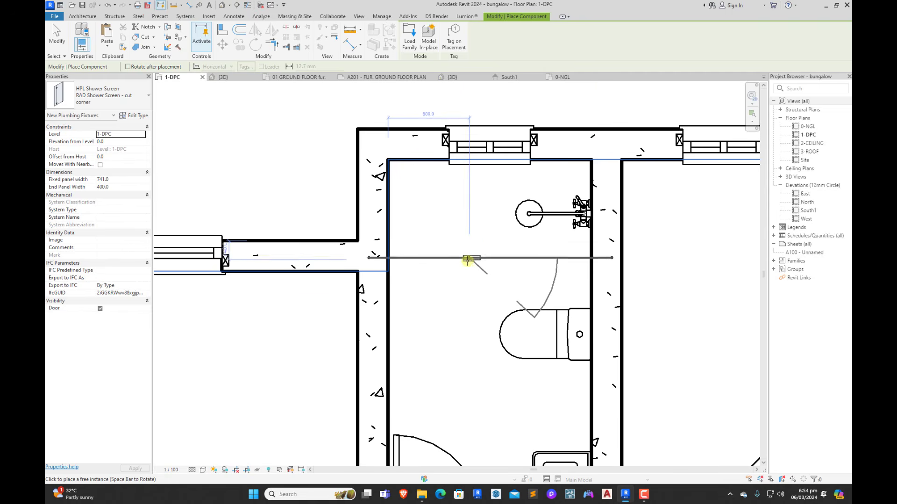
pyautogui.click(474, 277)
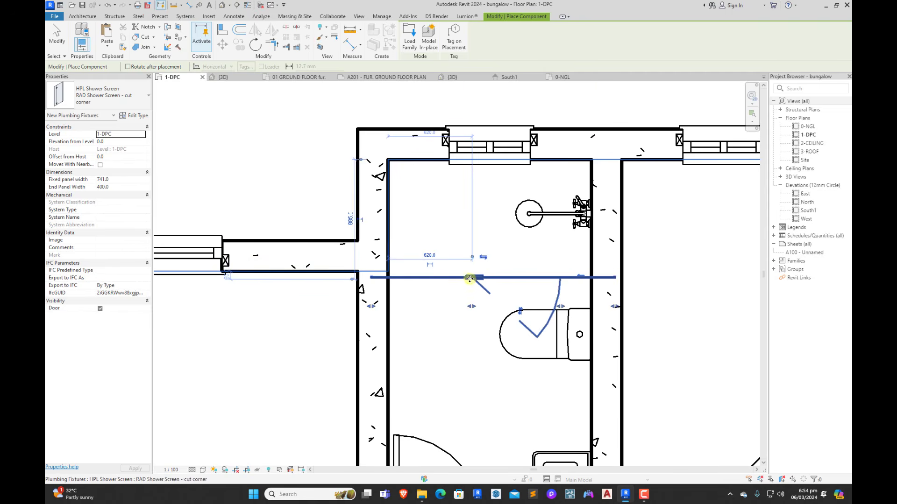
pyautogui.press('Escape')
# Step: Add an aligned dimension from the inner face of the bathroom's upper wall to the shower screen
pyautogui.click(475, 278)
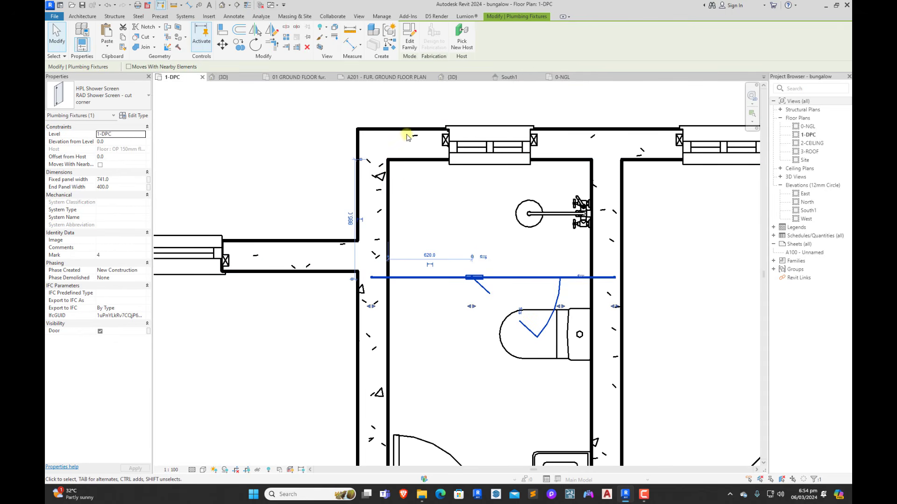
pyautogui.click(348, 46)
pyautogui.click(421, 160)
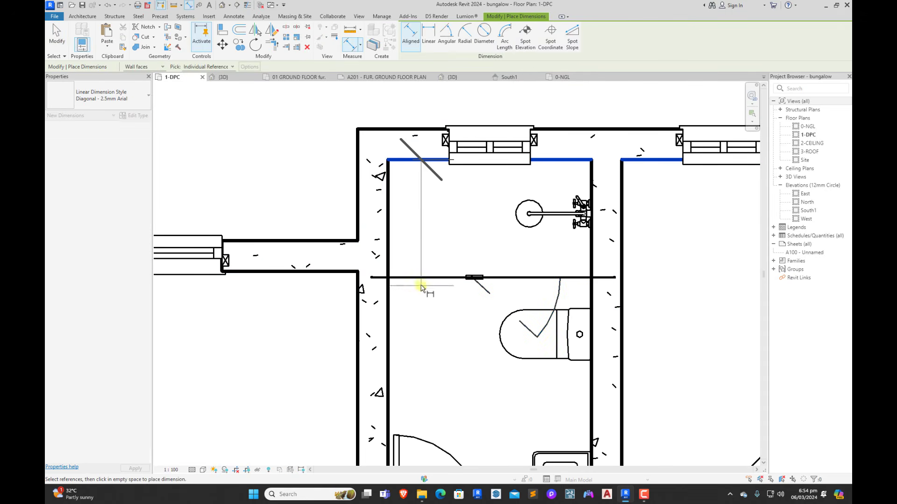
pyautogui.click(421, 280)
pyautogui.click(440, 231)
pyautogui.press('Escape')
pyautogui.press('Escape')
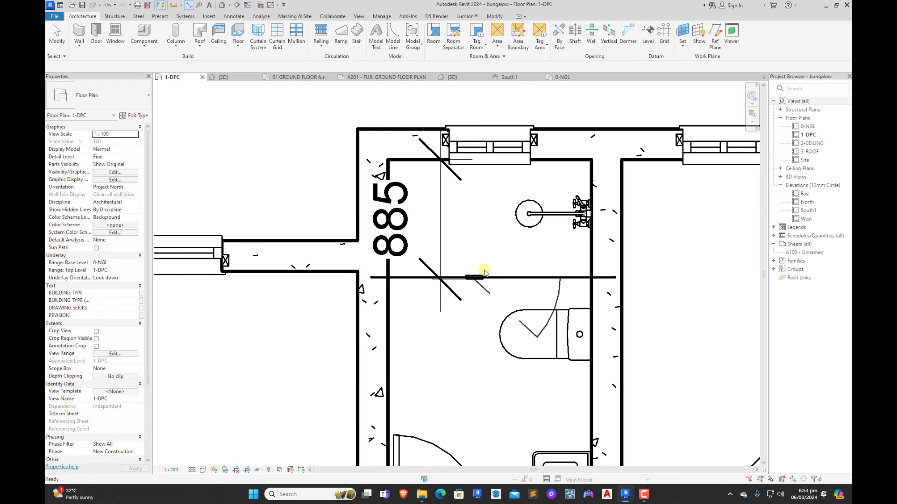
# Step: Set the distance between the upper wall face and the shower screen to 900
pyautogui.click(477, 276)
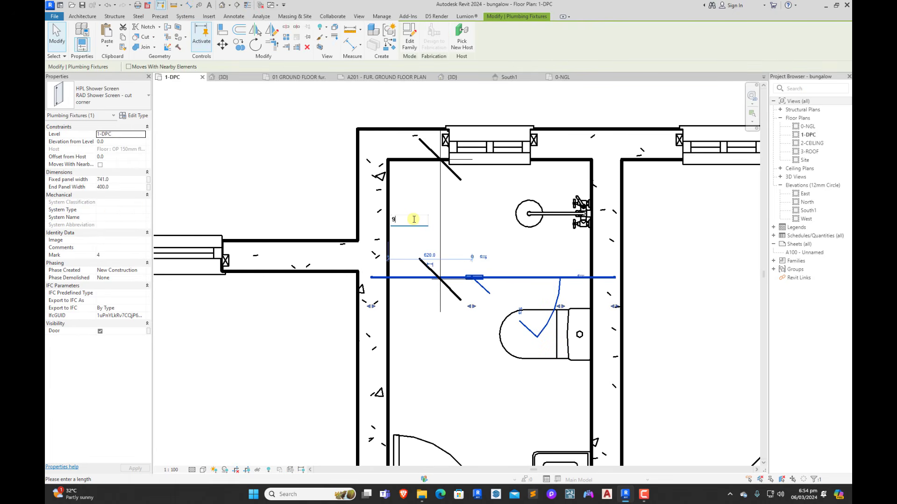
pyautogui.press('Return')
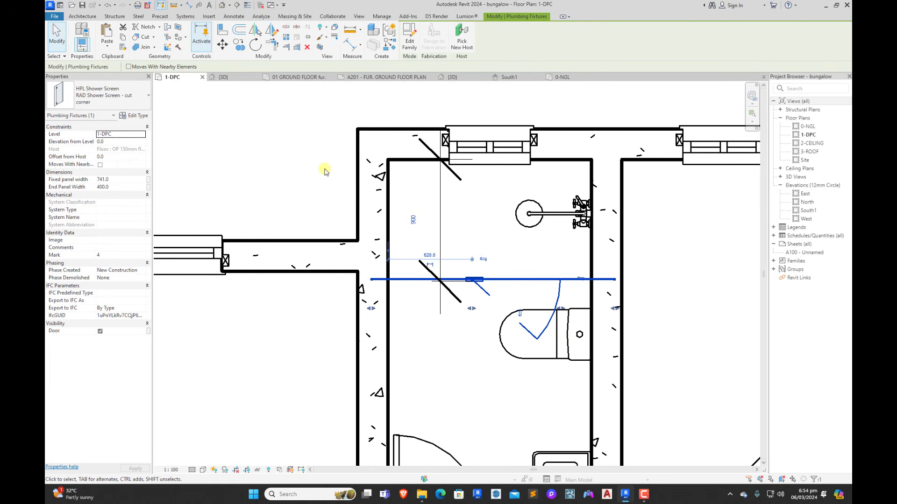
pyautogui.click(326, 171)
# Step: Flip the shower screen's hand so its door swings on the opposite side, and nudge the screen right towards the partition wall
pyautogui.click(484, 287)
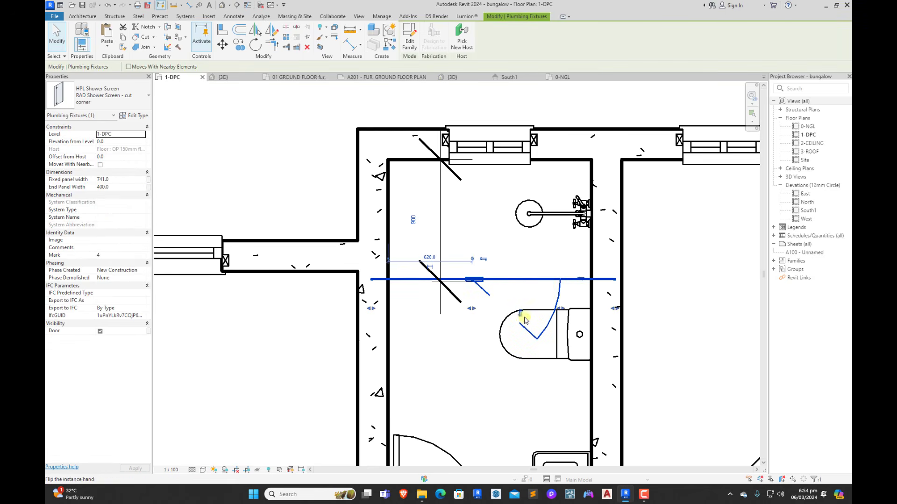
pyautogui.click(484, 260)
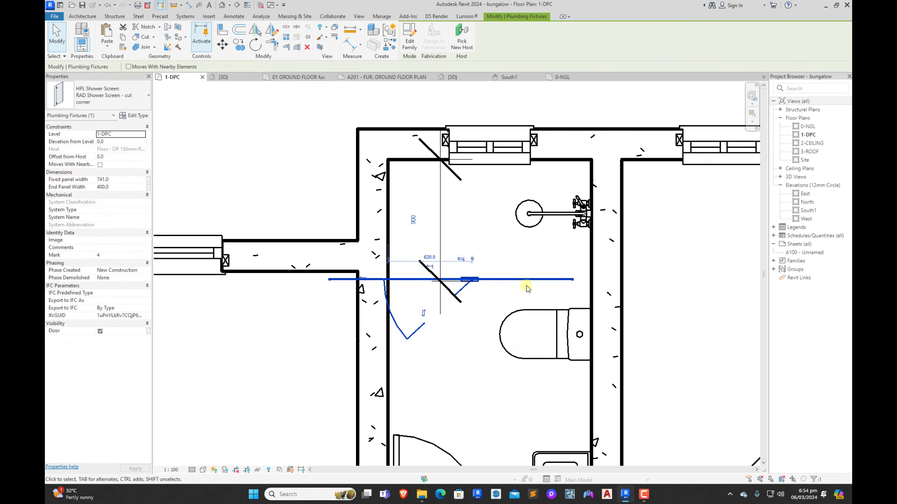
pyautogui.press('Right')
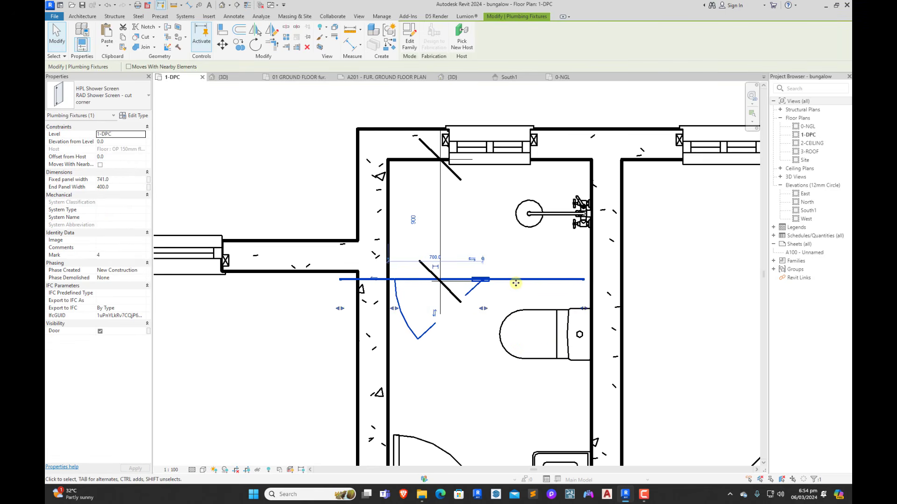
pyautogui.hotkey('shift', 'Right')
pyautogui.scroll(3, 537, 285)
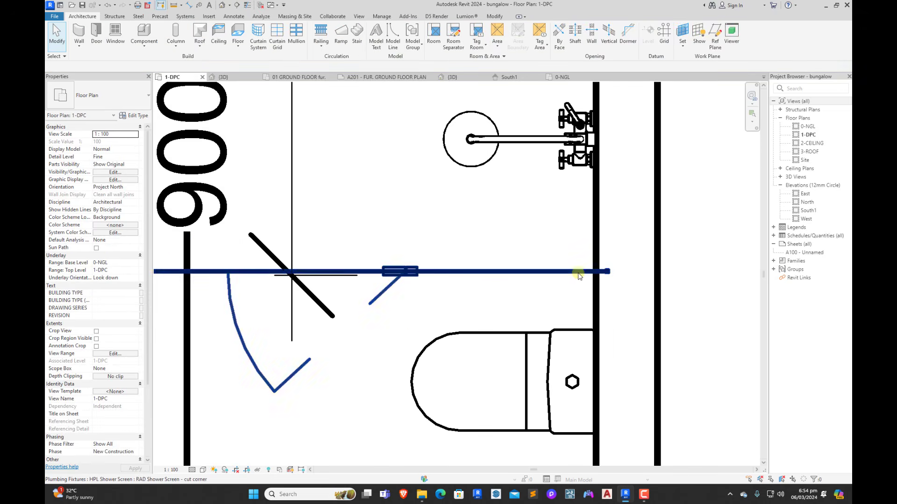
# Step: Adjust both ends of the shower screen so it spans exactly between the inner faces of the left bathroom's side walls
pyautogui.moveTo(607, 330); pyautogui.dragTo(598, 330)
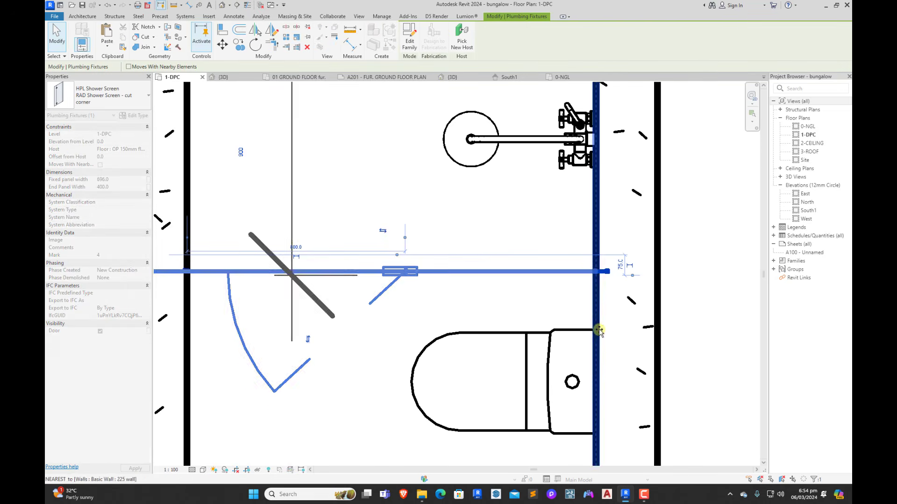
pyautogui.scroll(-3, 717, 334)
pyautogui.scroll(3, 400, 326)
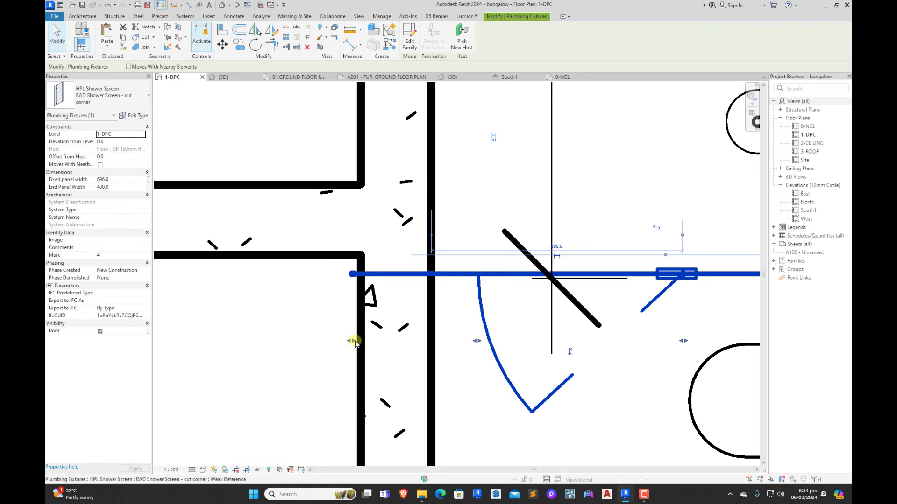
pyautogui.moveTo(427, 336); pyautogui.dragTo(431, 339)
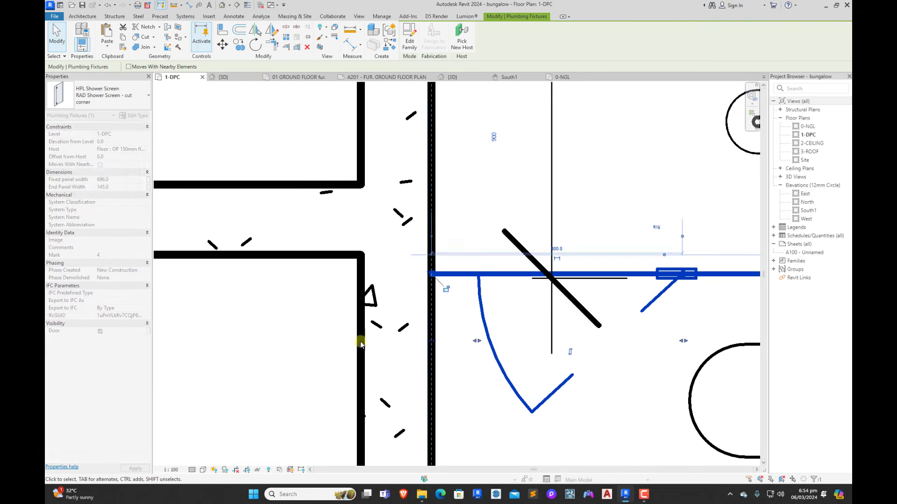
pyautogui.click(333, 335)
# Step: Delete the 900 dimension between the upper wall and the shower screen
pyautogui.scroll(-4, 333, 334)
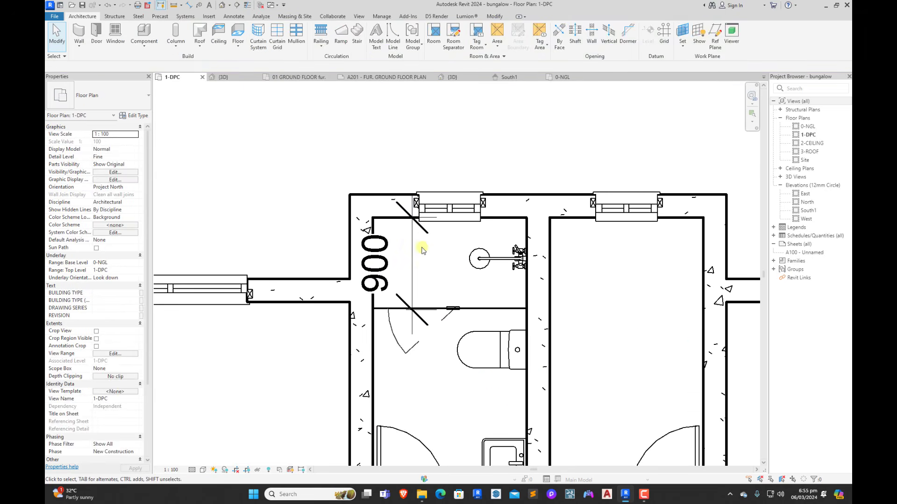
pyautogui.click(412, 250)
pyautogui.press('Delete')
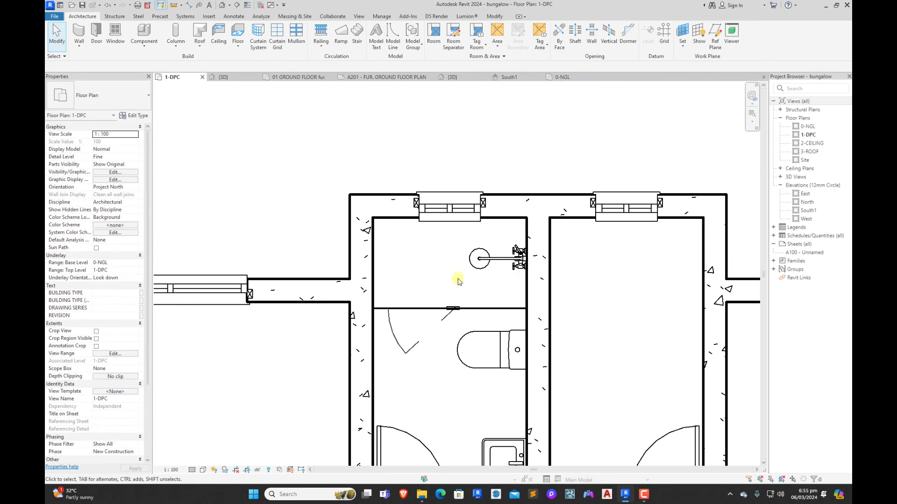
pyautogui.scroll(2, 511, 272)
pyautogui.click(515, 261)
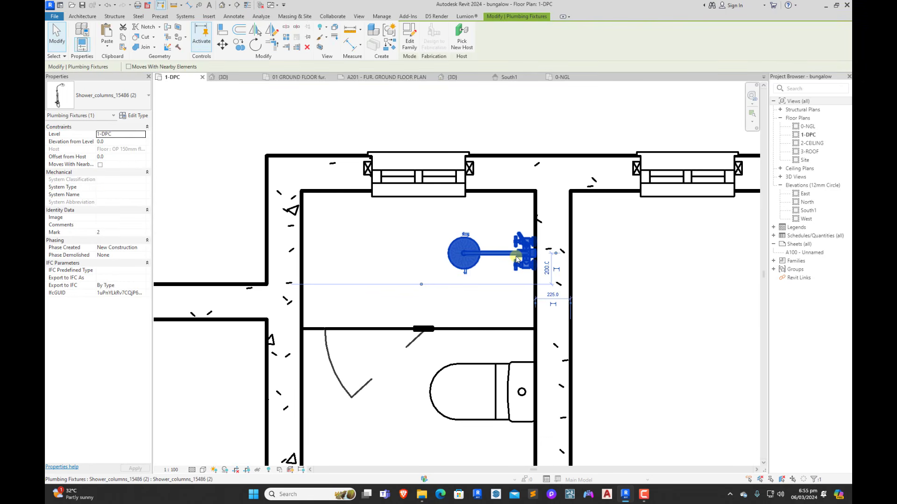
pyautogui.click(721, 254)
pyautogui.scroll(-3, 584, 262)
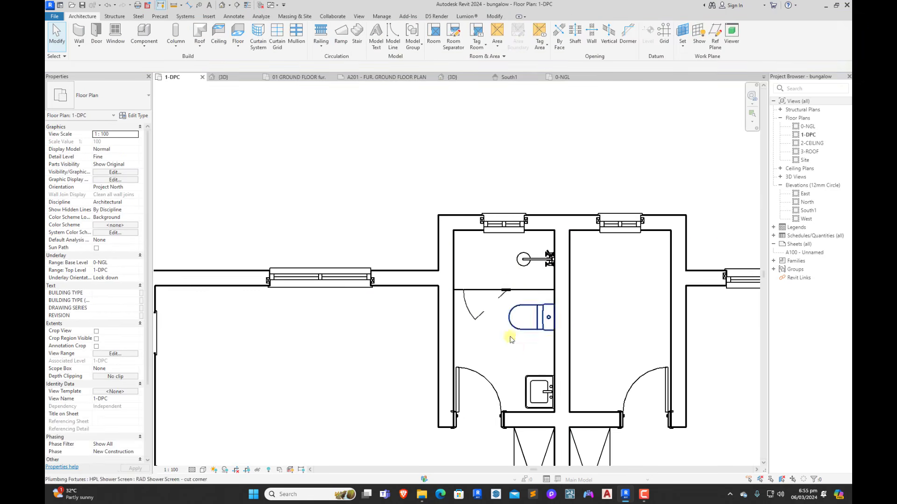
# Step: Nudge the left bathroom's WC downwards, away from the shower screen and closer to the hand basin
pyautogui.click(533, 329)
pyautogui.press('Down')
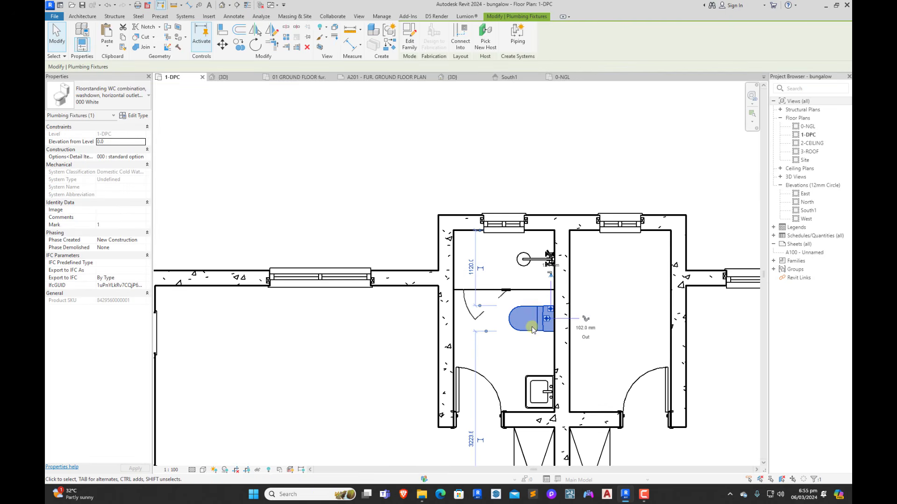
pyautogui.press('Down')
pyautogui.press('Down')
pyautogui.press('Down')
pyautogui.press('Down')
pyautogui.press('Down')
pyautogui.press('Down')
pyautogui.press('Down')
pyautogui.press('Down')
pyautogui.press('Down')
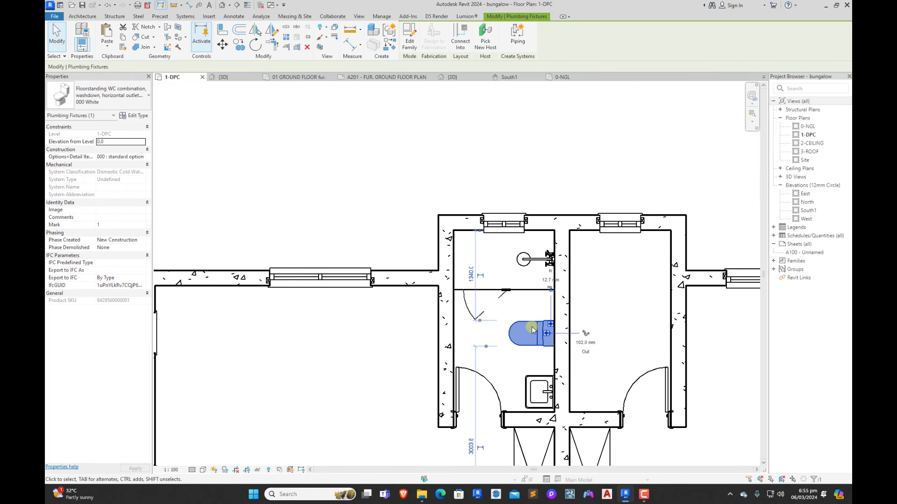
pyautogui.press('Down')
pyautogui.press('Down')
# Step: Align the lower edge of the hand basin with the inner face of the left bathroom's lower wall
pyautogui.click(222, 31)
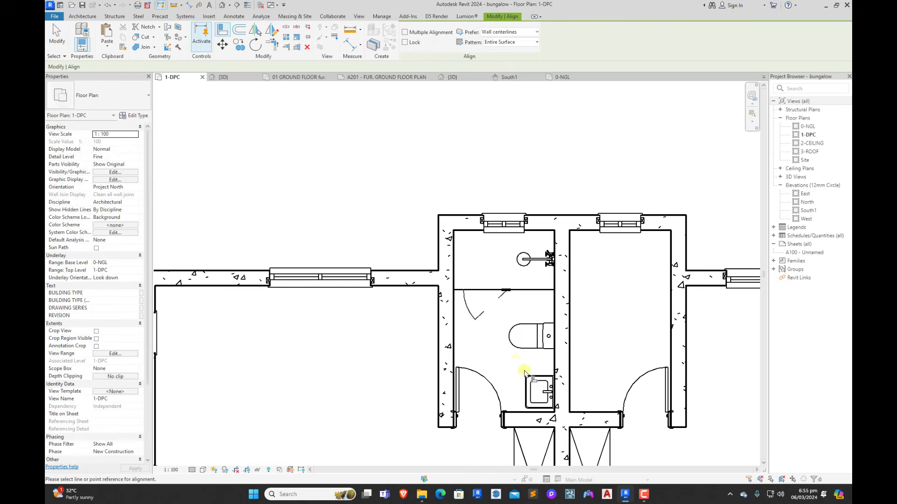
pyautogui.scroll(5, 537, 401)
pyautogui.click(555, 399)
pyautogui.click(544, 388)
pyautogui.scroll(-5, 544, 394)
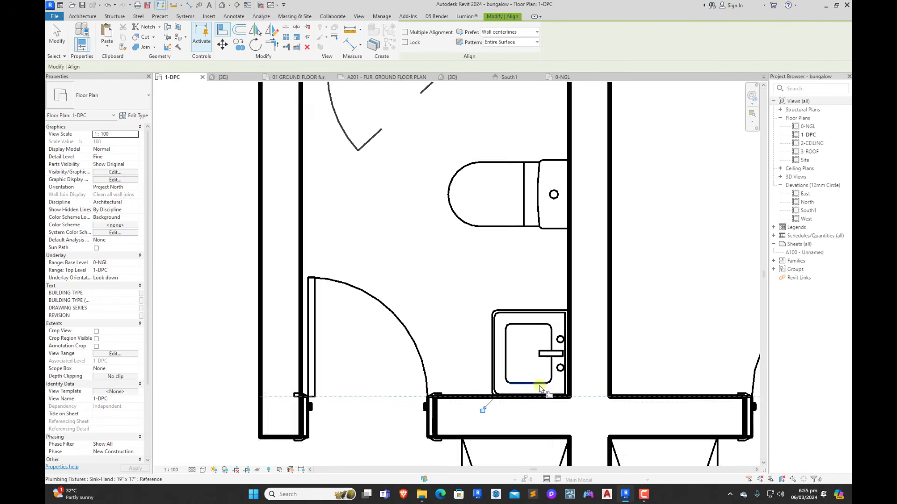
pyautogui.press('Escape')
pyautogui.scroll(-3, 454, 316)
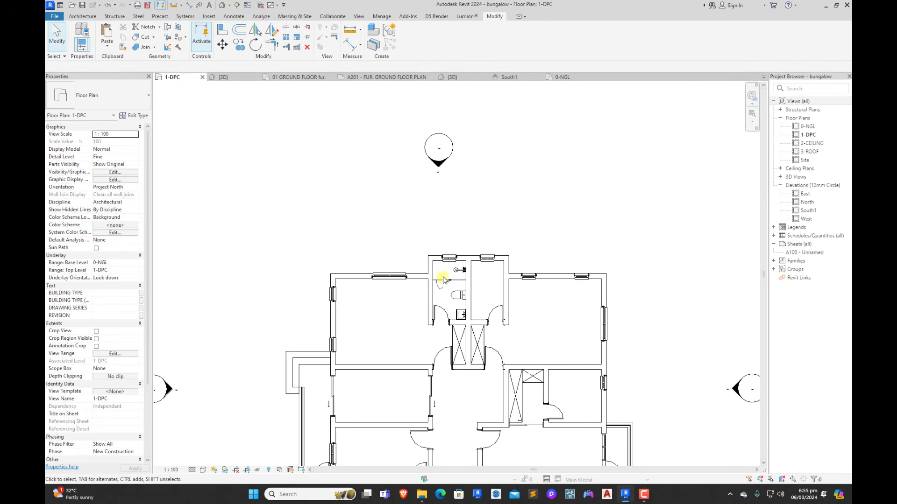
# Step: Mirror copies of the shower column, shower screen, WC and hand basin about the partition wall's centreline into the right bathroom
pyautogui.scroll(5, 436, 274)
pyautogui.click(422, 243)
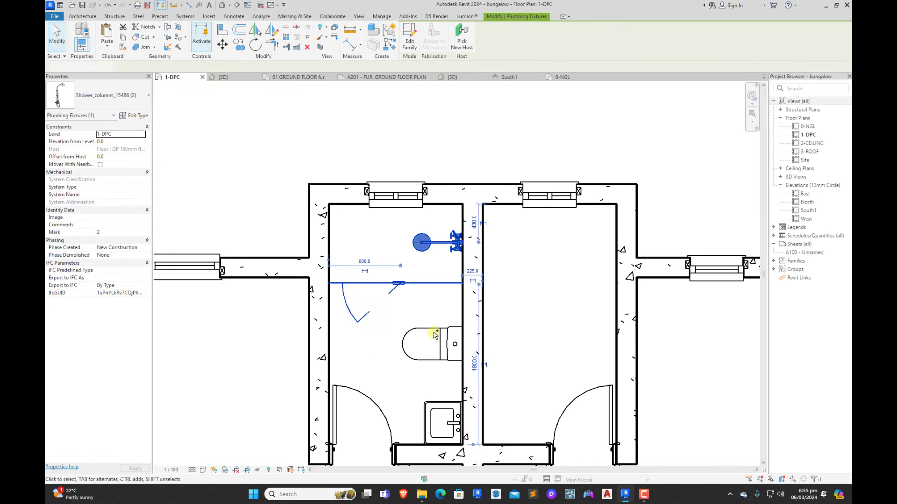
pyautogui.keyDown('ctrl'); pyautogui.click(429, 283); pyautogui.keyUp('ctrl')
pyautogui.keyDown('ctrl'); pyautogui.click(420, 345); pyautogui.keyUp('ctrl')
pyautogui.keyDown('ctrl'); pyautogui.click(442, 423); pyautogui.keyUp('ctrl')
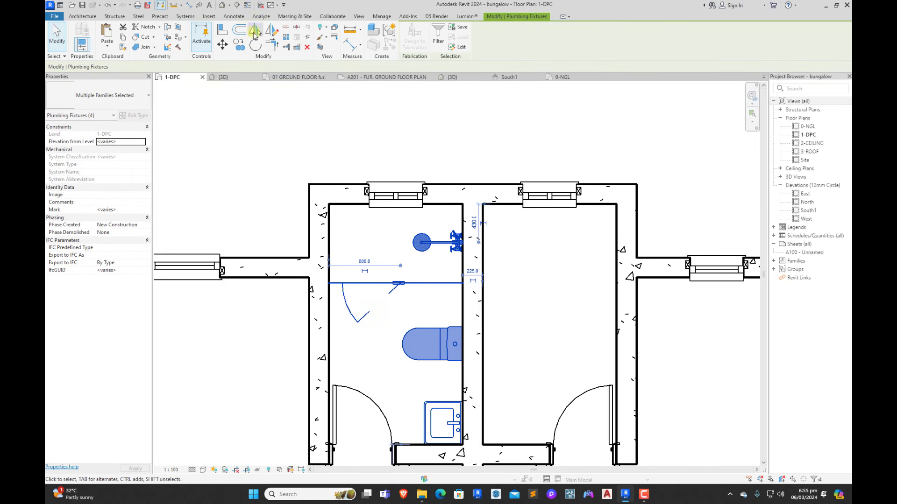
pyautogui.click(271, 34)
pyautogui.scroll(1, 464, 196)
pyautogui.click(474, 210)
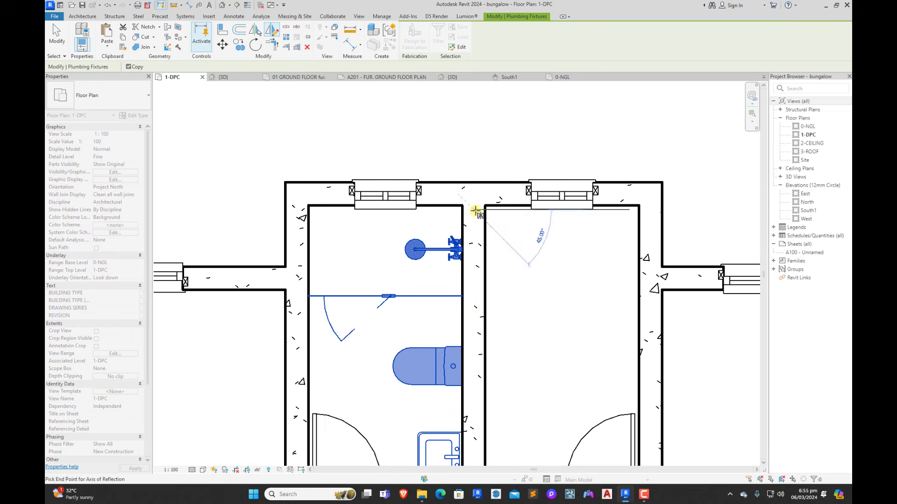
pyautogui.click(474, 229)
pyautogui.scroll(-3, 474, 238)
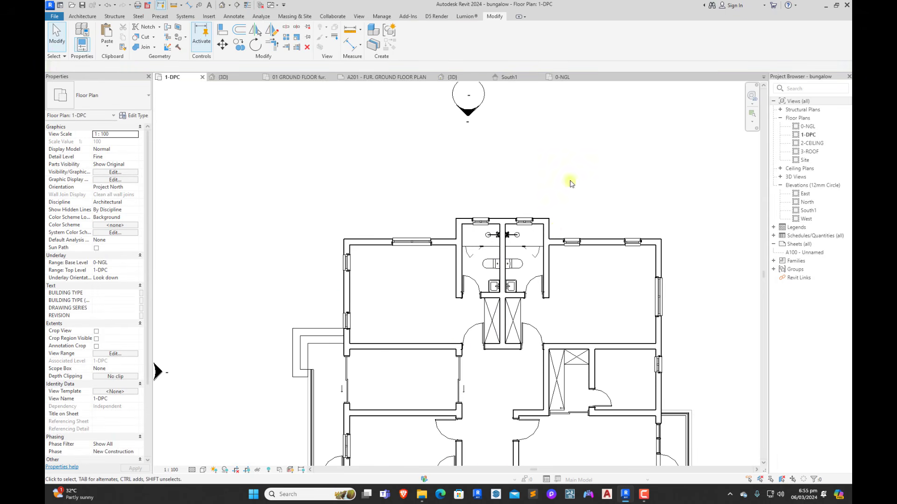
# Step: Delete the sample wall and its plumbing fixtures placed outside the building to the right of the plan
pyautogui.scroll(3, 561, 196)
pyautogui.scroll(-5, 539, 269)
pyautogui.moveTo(526, 269); pyautogui.dragTo(607, 415)
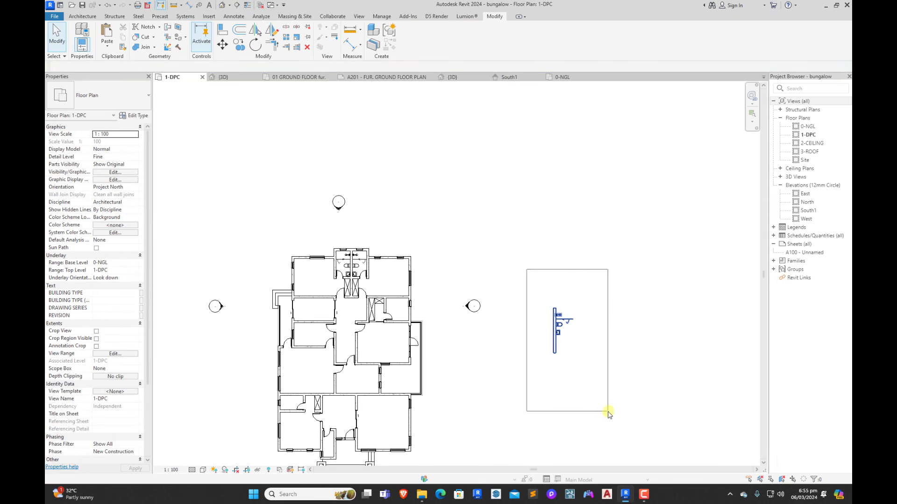
pyautogui.press('Delete')
# Step: Delete the sliding door from the lower wall of the walk-in wardrobe beside the third bathroom
pyautogui.scroll(5, 320, 237)
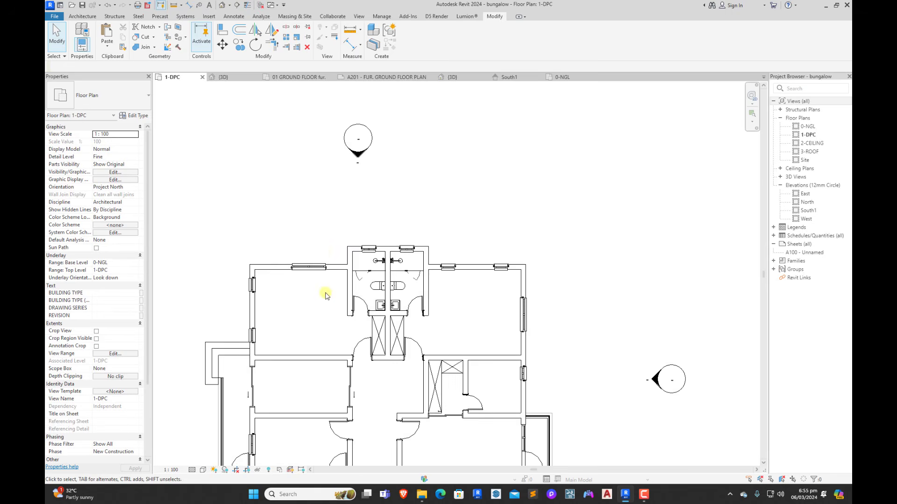
pyautogui.scroll(-3, 406, 275)
pyautogui.scroll(3, 471, 269)
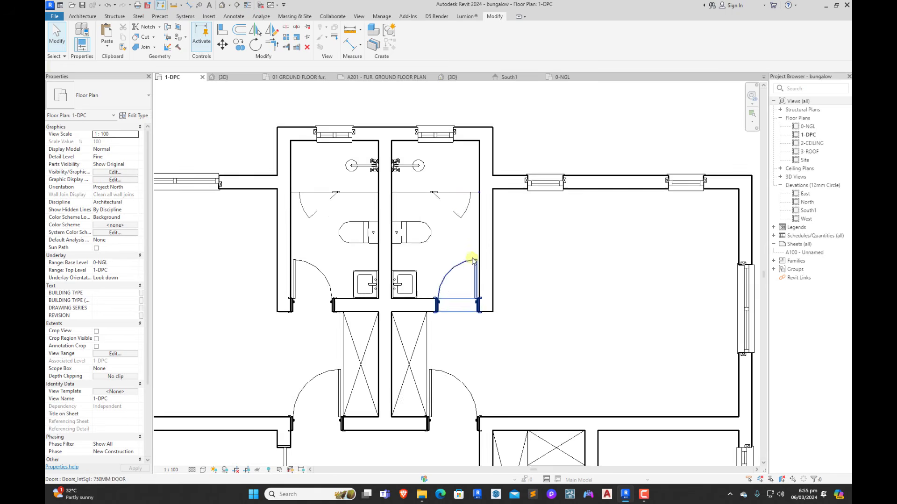
pyautogui.scroll(-3, 421, 175)
pyautogui.scroll(-3, 421, 182)
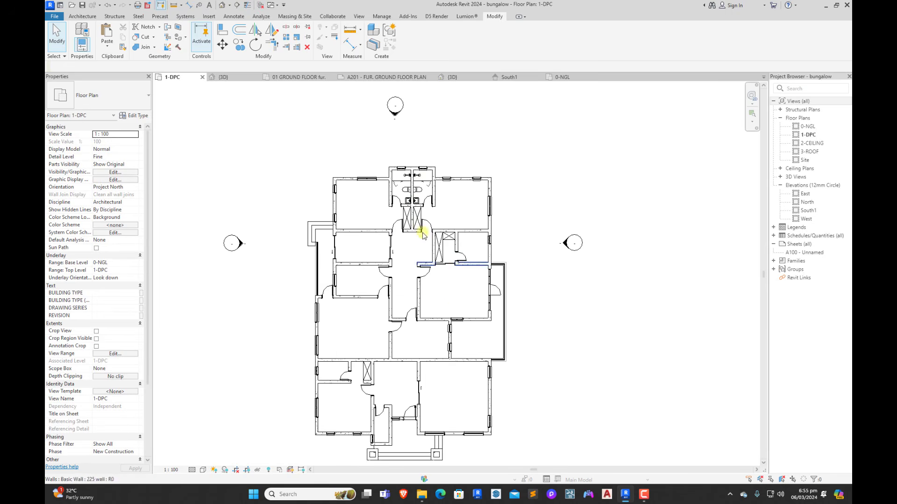
pyautogui.scroll(6, 443, 243)
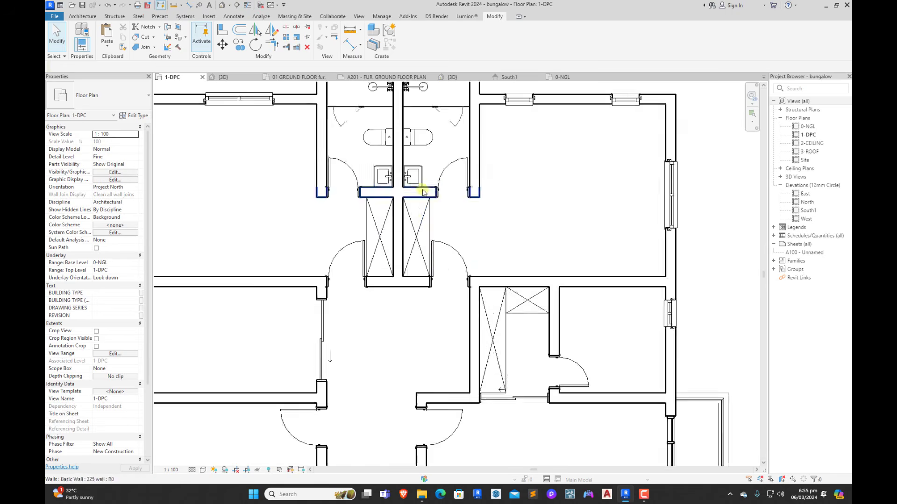
pyautogui.click(484, 391)
pyautogui.press('Delete')
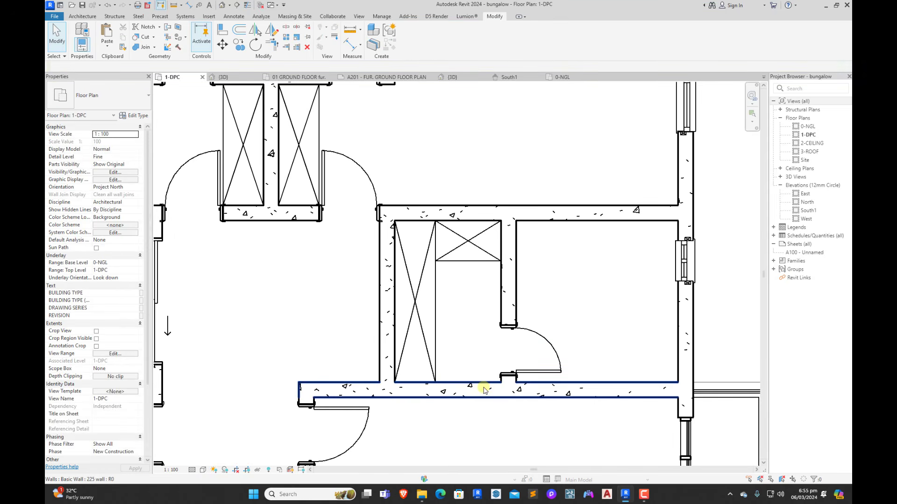
# Step: Split the wardrobe's lower wall and shorten its right segment to end at the bathroom partition's centreline
pyautogui.scroll(2, 463, 379)
pyautogui.click(289, 28)
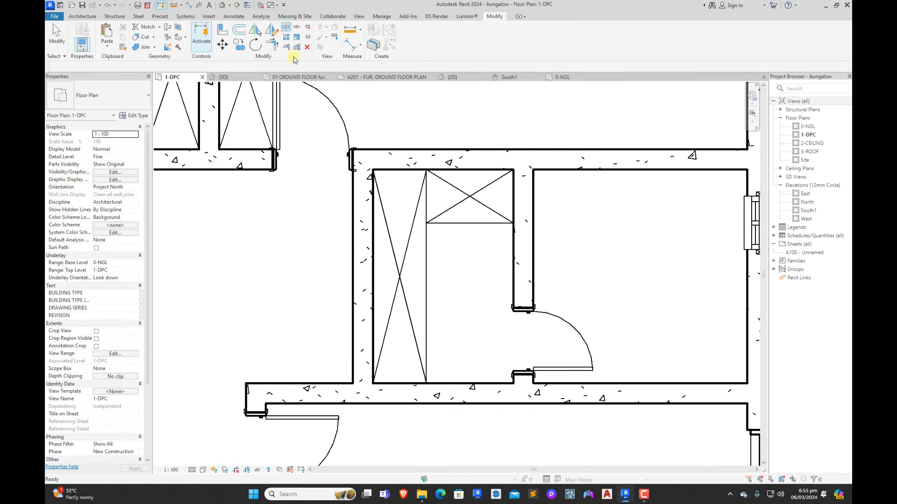
pyautogui.press('Escape')
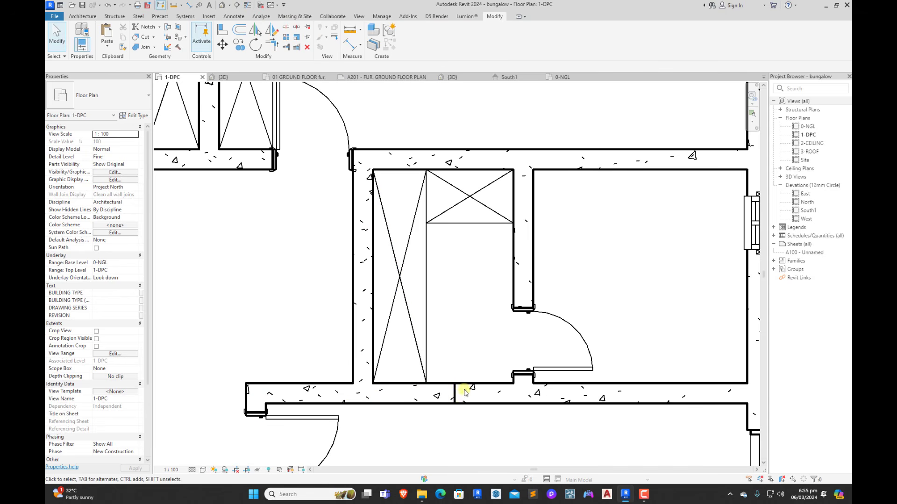
pyautogui.click(475, 397)
pyautogui.moveTo(454, 393); pyautogui.dragTo(523, 392)
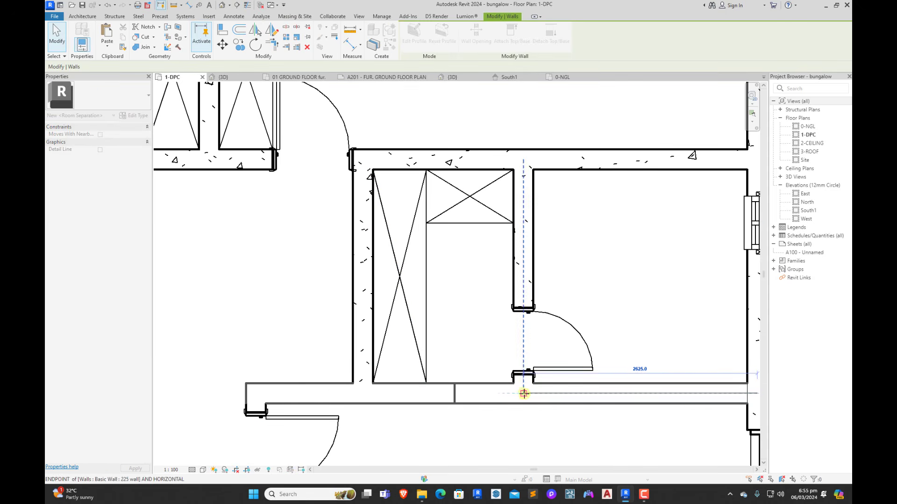
pyautogui.click(491, 431)
# Step: Align the open end of the left wall segment with the front edge of the tall wardrobe
pyautogui.press('o')
pyautogui.press('f')
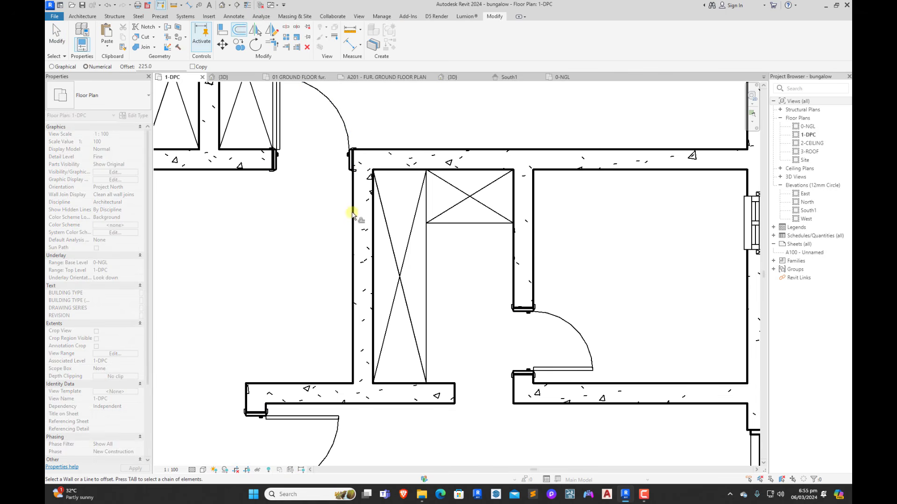
pyautogui.press('a')
pyautogui.press('l')
pyautogui.click(426, 327)
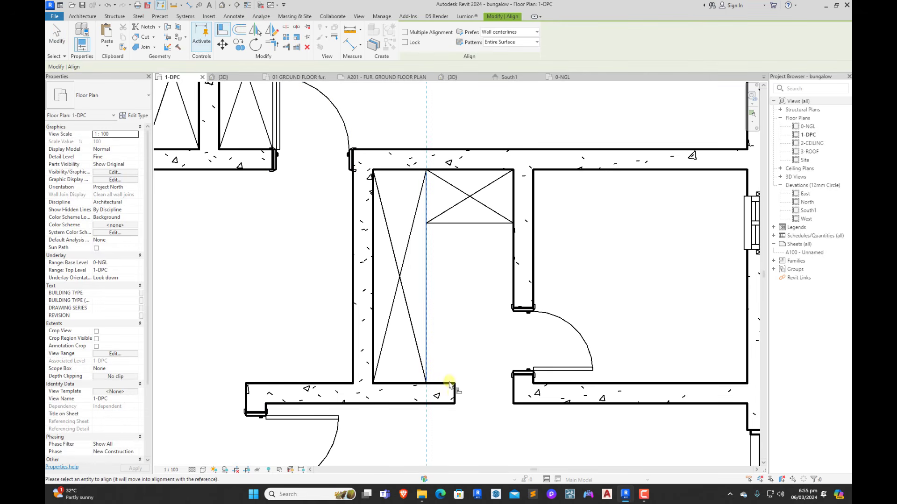
pyautogui.click(454, 394)
pyautogui.scroll(-3, 455, 374)
pyautogui.press('Escape')
pyautogui.press('Escape')
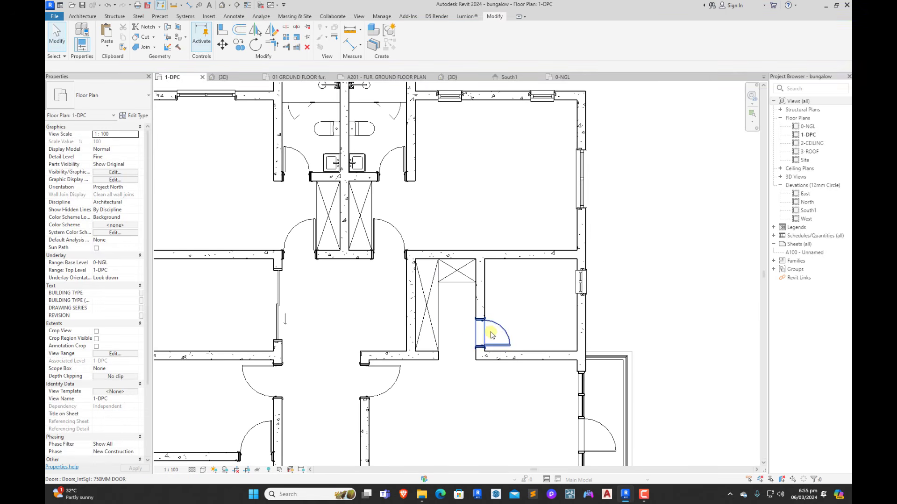
# Step: Place another floorstanding WC combination on the third bathroom's outer wall, below the window near the lower corner
pyautogui.scroll(-2, 520, 302)
pyautogui.scroll(4, 444, 264)
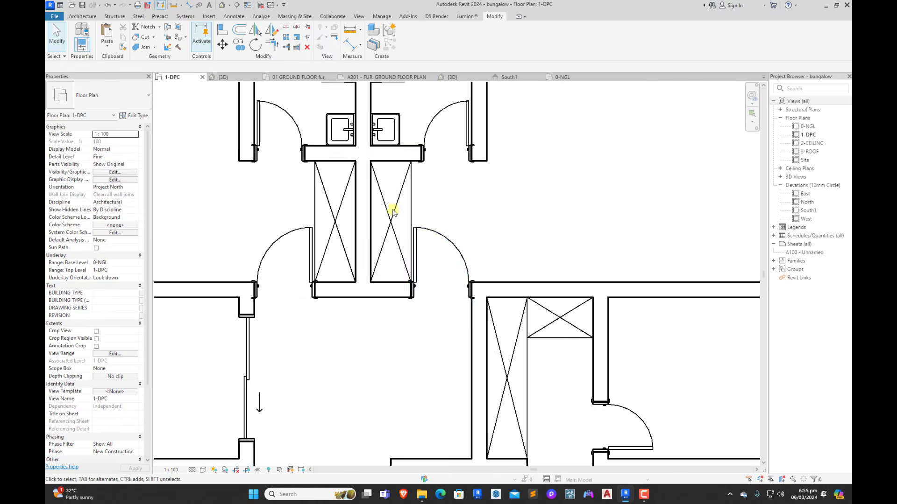
pyautogui.scroll(-2, 417, 326)
pyautogui.moveTo(416, 327); pyautogui.dragTo(416, 349, button='middle')
pyautogui.scroll(1, 422, 192)
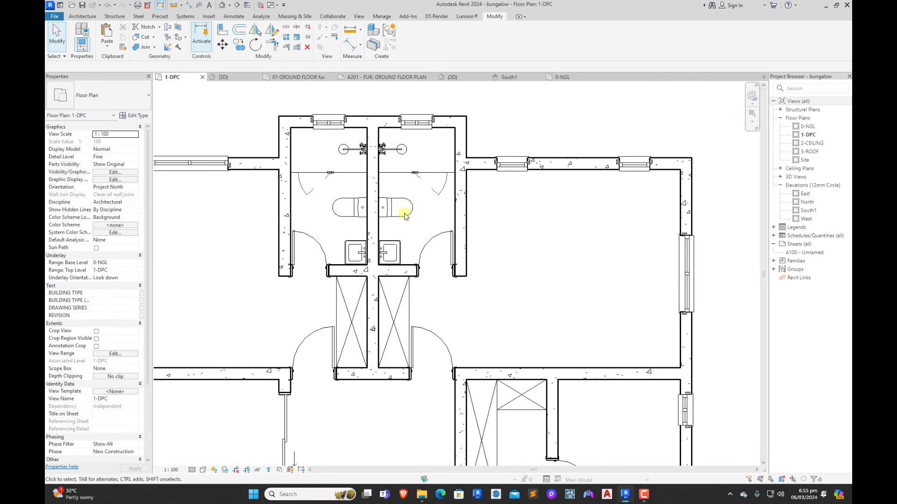
pyautogui.click(396, 151)
pyautogui.scroll(-2, 395, 187)
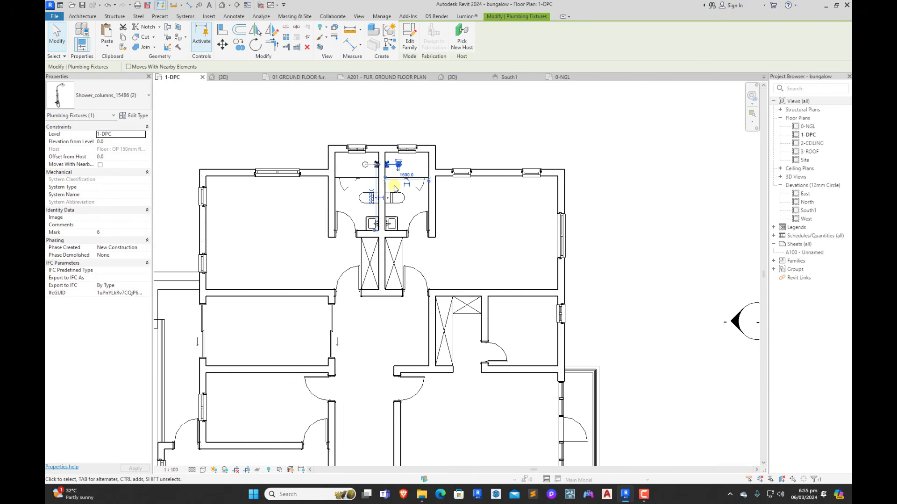
pyautogui.click(369, 196)
pyautogui.scroll(2, 370, 199)
pyautogui.press('c')
pyautogui.press('s')
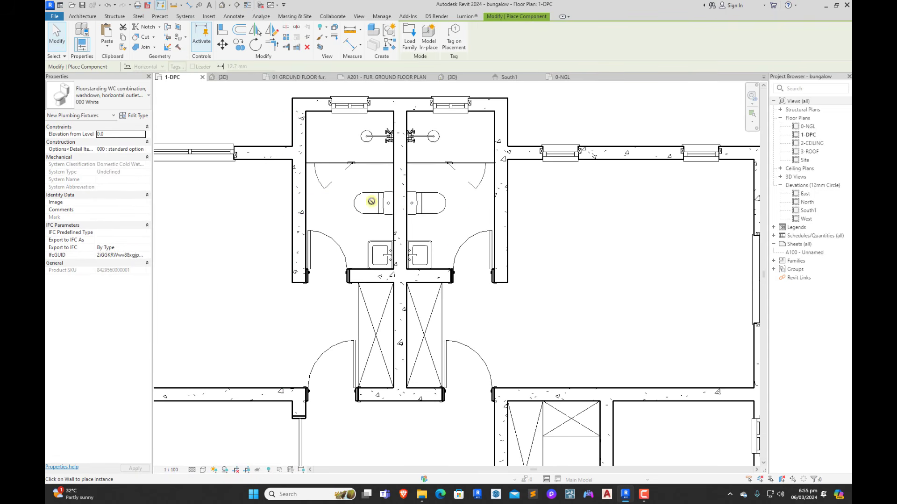
pyautogui.scroll(-3, 592, 398)
pyautogui.scroll(3, 603, 386)
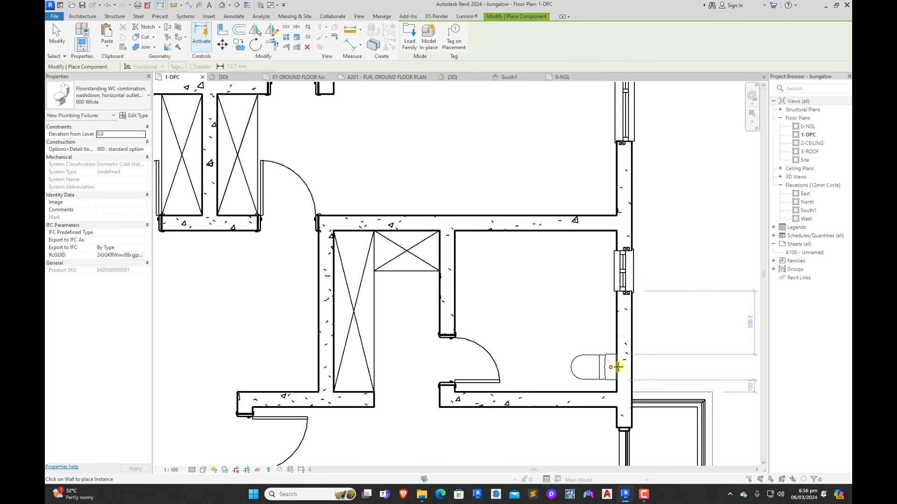
pyautogui.click(616, 363)
pyautogui.press('Escape')
pyautogui.press('Escape')
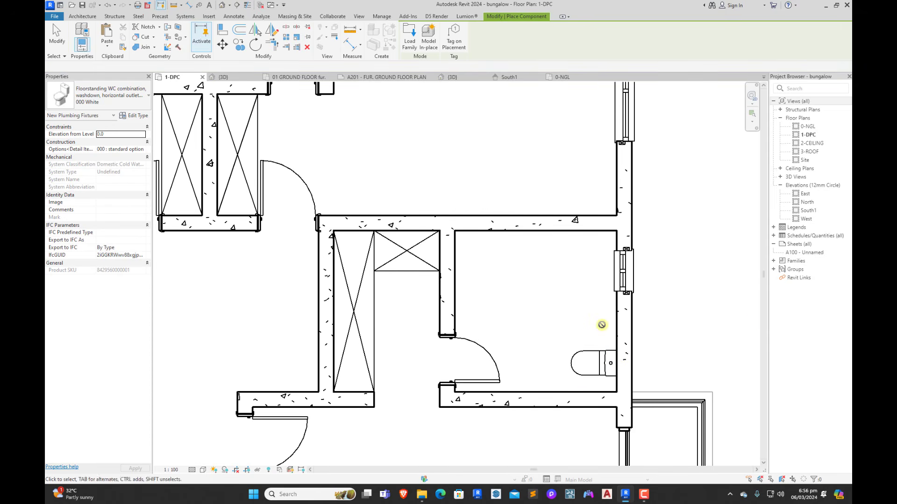
# Step: Place another Shower_columns_15486 (2) on the third bathroom's outer wall at the window
pyautogui.scroll(-3, 576, 327)
pyautogui.click(374, 129)
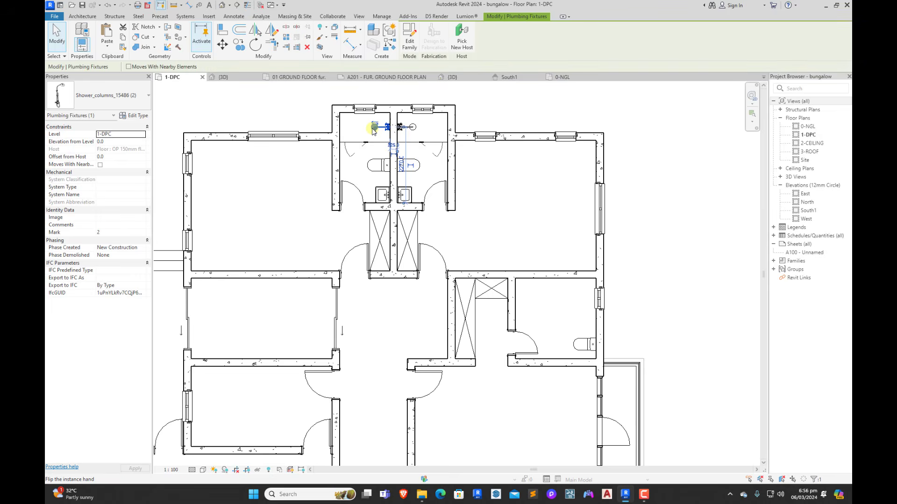
pyautogui.press('c')
pyautogui.press('s')
pyautogui.scroll(3, 537, 243)
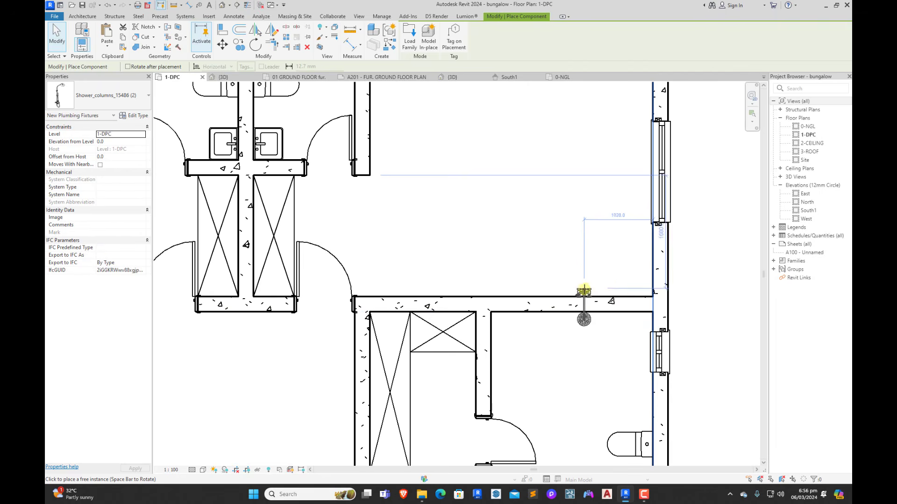
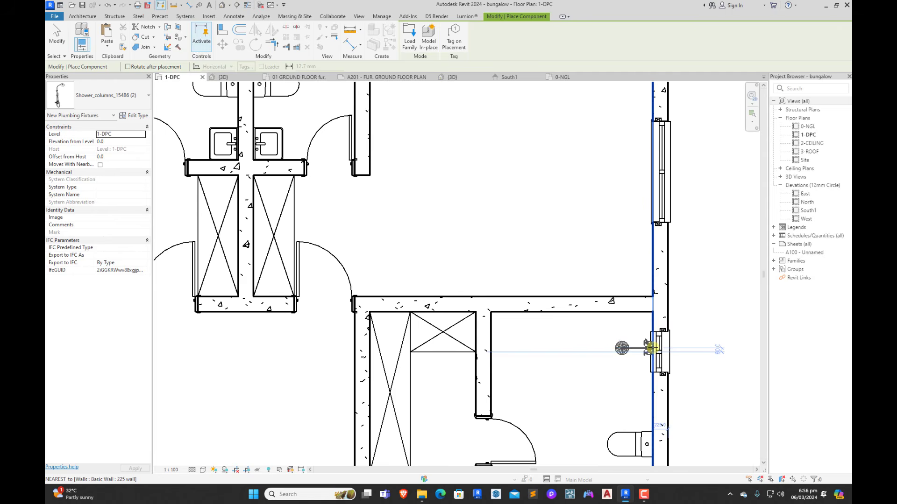
pyautogui.click(652, 348)
pyautogui.press('Escape')
# Step: Move the third bathroom's 600MM casement window down the outer wall and set its distance from the lower wall to 300 mm
pyautogui.scroll(-3, 652, 348)
pyautogui.click(643, 332)
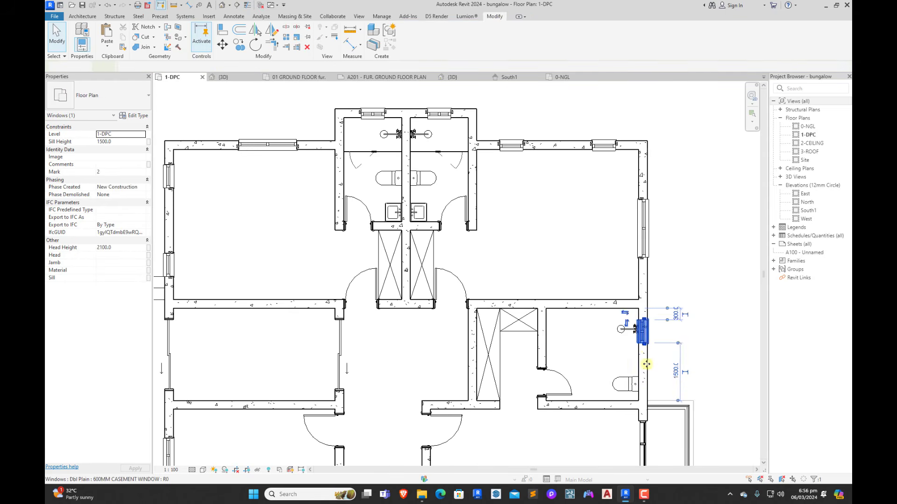
pyautogui.moveTo(647, 387); pyautogui.dragTo(647, 387)
pyautogui.scroll(2, 680, 395)
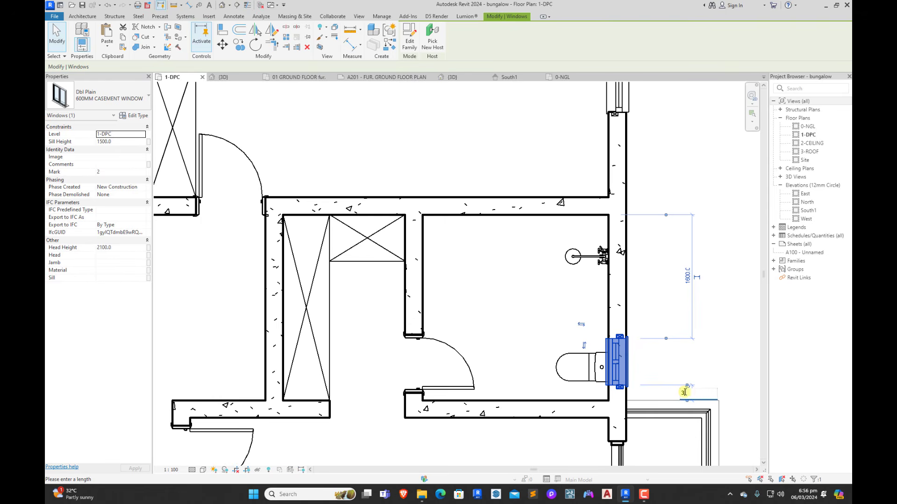
pyautogui.press('Return')
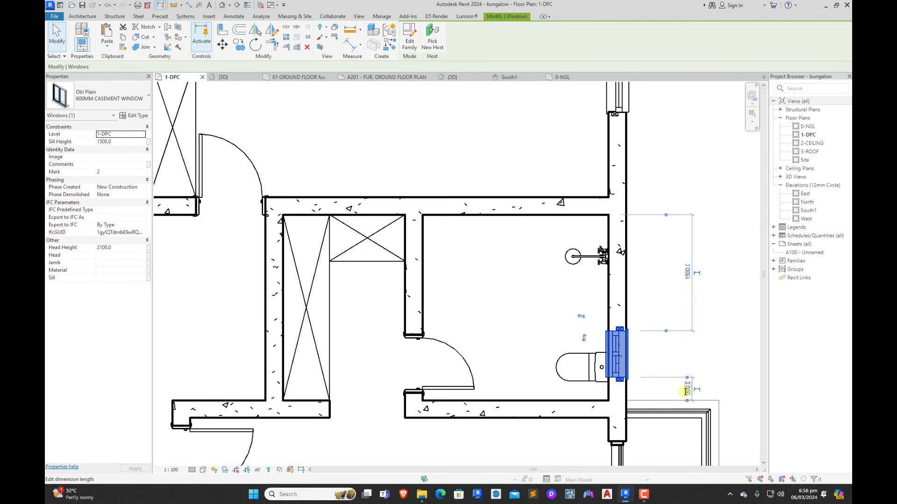
pyautogui.click(716, 346)
# Step: Place another RAD Shower Screen - cut corner horizontally between the shower column and the WC, about 980 mm below the third bathroom's upper wall
pyautogui.scroll(-4, 601, 294)
pyautogui.scroll(2, 474, 174)
pyautogui.click(478, 176)
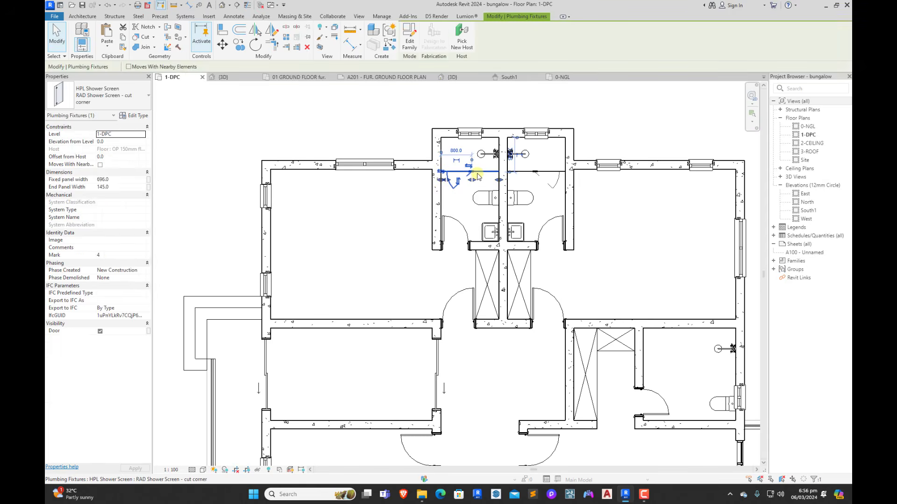
pyautogui.press('c')
pyautogui.press('s')
pyautogui.scroll(-4, 457, 189)
pyautogui.scroll(6, 532, 236)
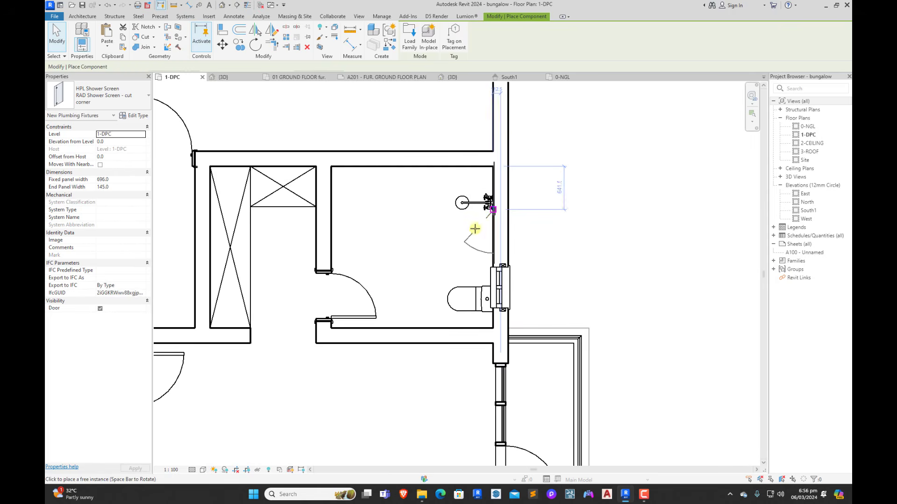
pyautogui.scroll(1, 475, 229)
pyautogui.moveTo(475, 229); pyautogui.dragTo(613, 291, button='middle')
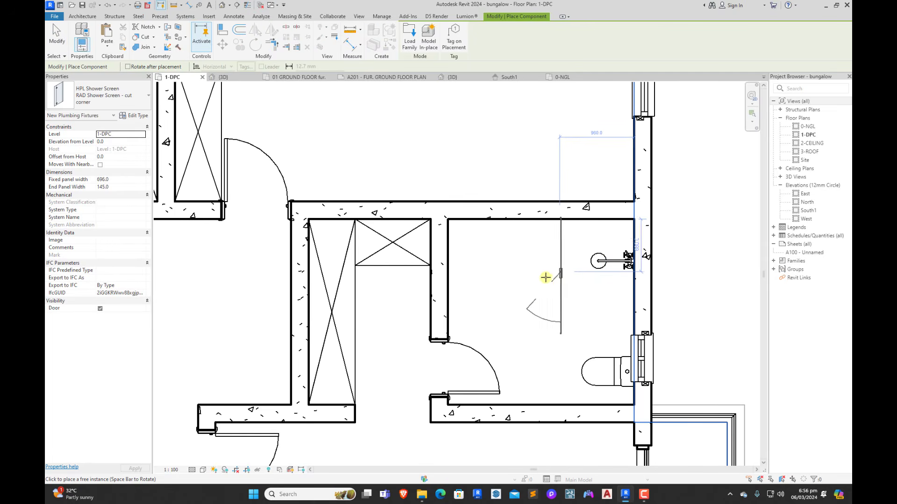
pyautogui.press('space')
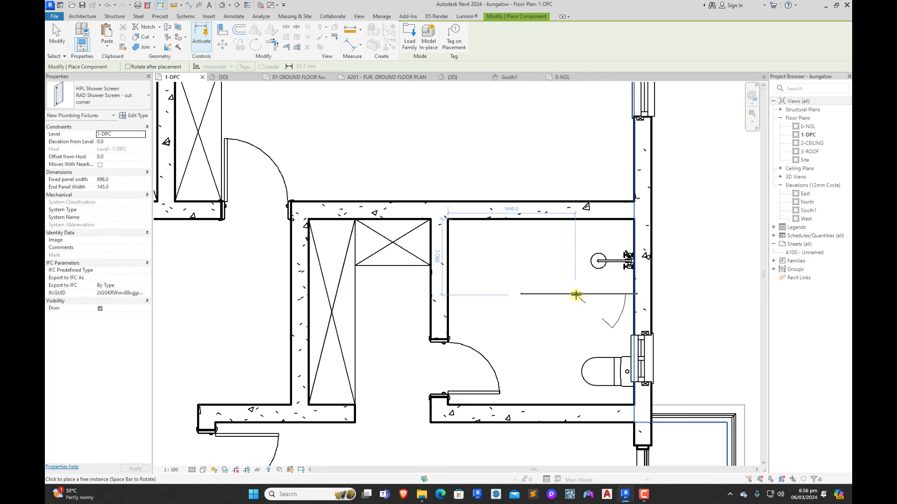
pyautogui.click(573, 294)
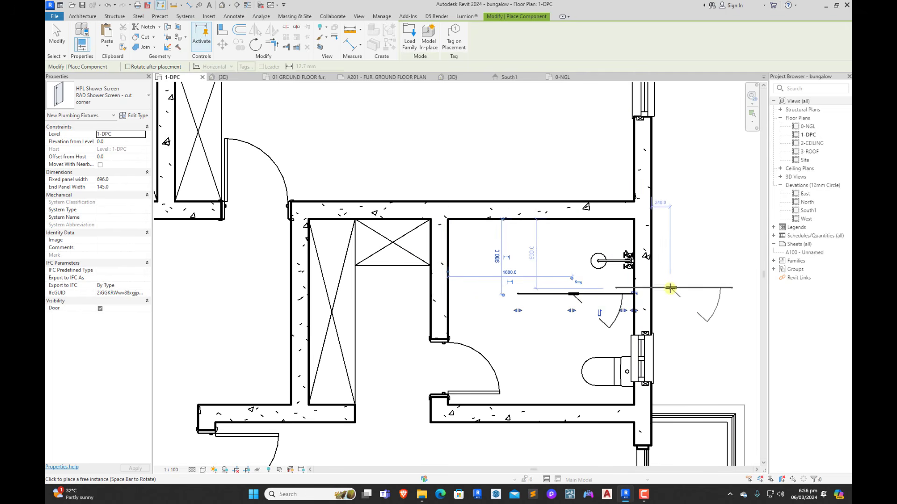
pyautogui.press('Escape')
# Step: Place another 19" x 17" Sink-Hand basin on the third bathroom's upper wall, near the wardrobe partition
pyautogui.scroll(-2, 677, 286)
pyautogui.click(409, 158)
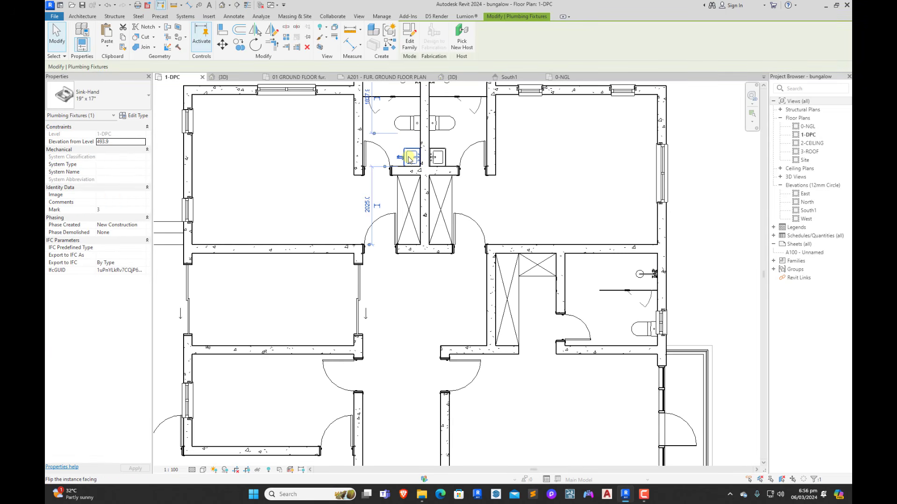
pyautogui.press('c')
pyautogui.press('s')
pyautogui.scroll(2, 572, 276)
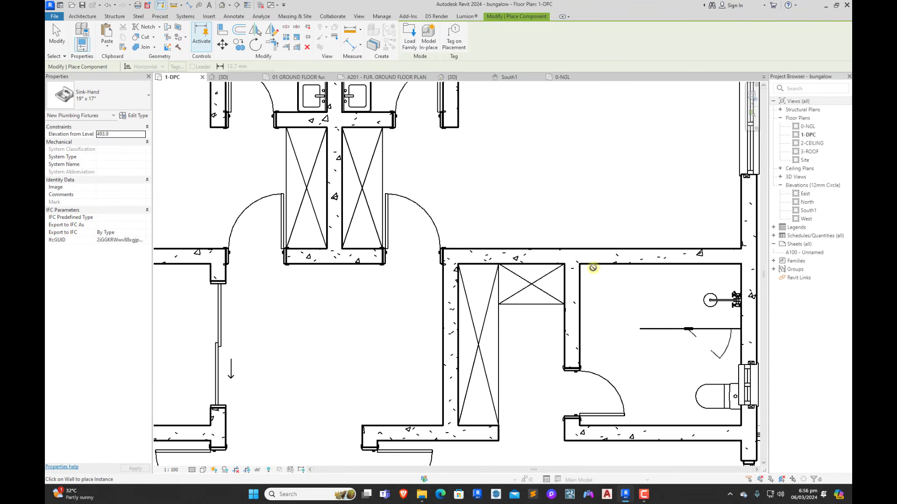
pyautogui.click(603, 269)
pyautogui.press('Escape')
# Step: Align the hand basin's side edge with the bathroom face of the wardrobe partition
pyautogui.press('a')
pyautogui.press('l')
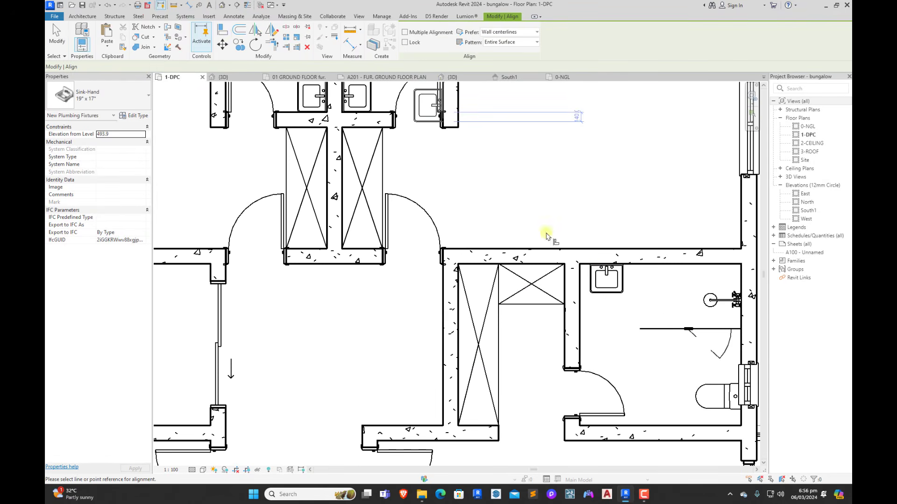
pyautogui.scroll(3, 570, 258)
pyautogui.click(594, 314)
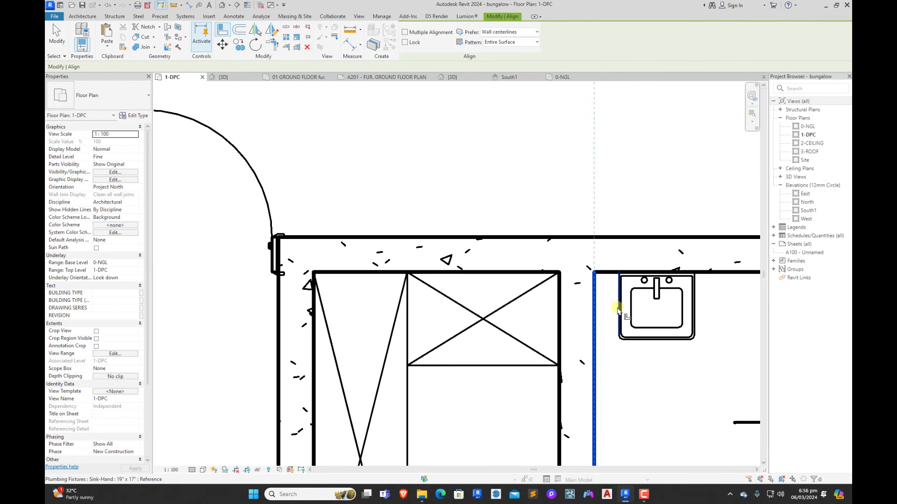
pyautogui.click(618, 308)
pyautogui.scroll(-3, 579, 317)
pyautogui.press('Escape')
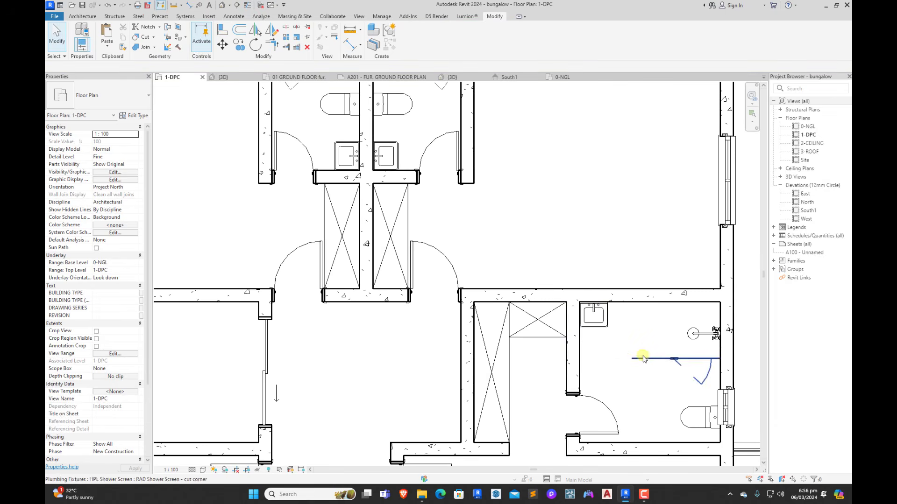
# Step: Place a second RAD Shower Screen perpendicular to the free end of the first, centred about 660 mm below the upper wall
pyautogui.scroll(-2, 650, 356)
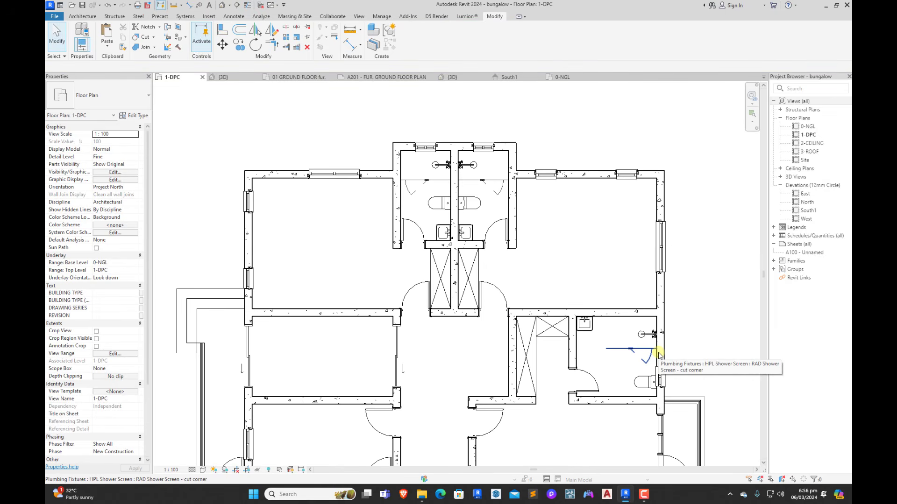
pyautogui.scroll(5, 625, 363)
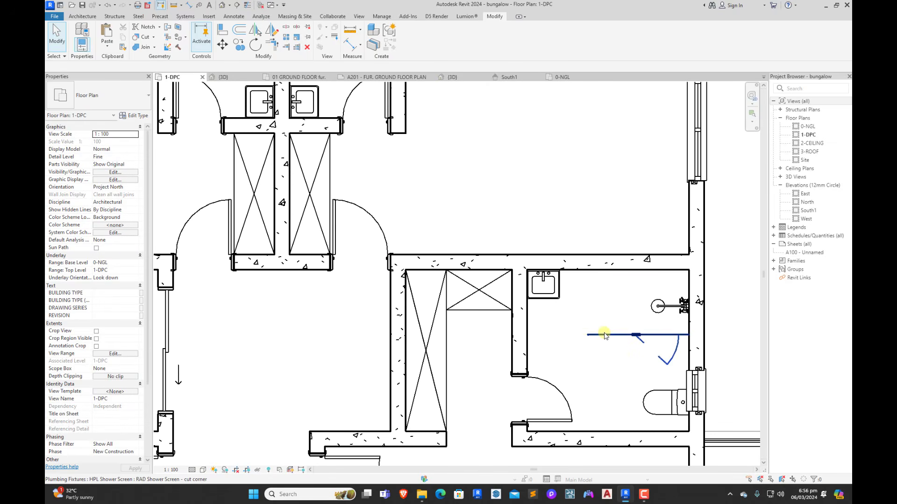
pyautogui.click(604, 335)
pyautogui.scroll(3, 647, 335)
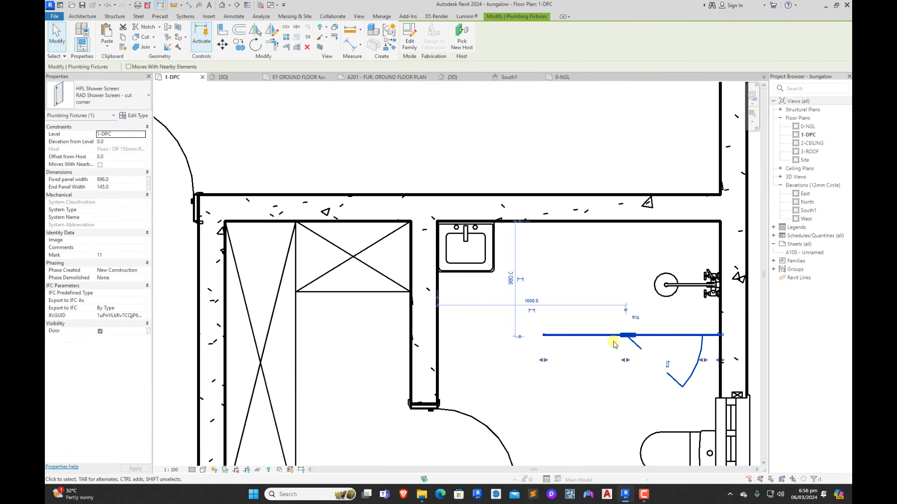
pyautogui.press('c')
pyautogui.press('s')
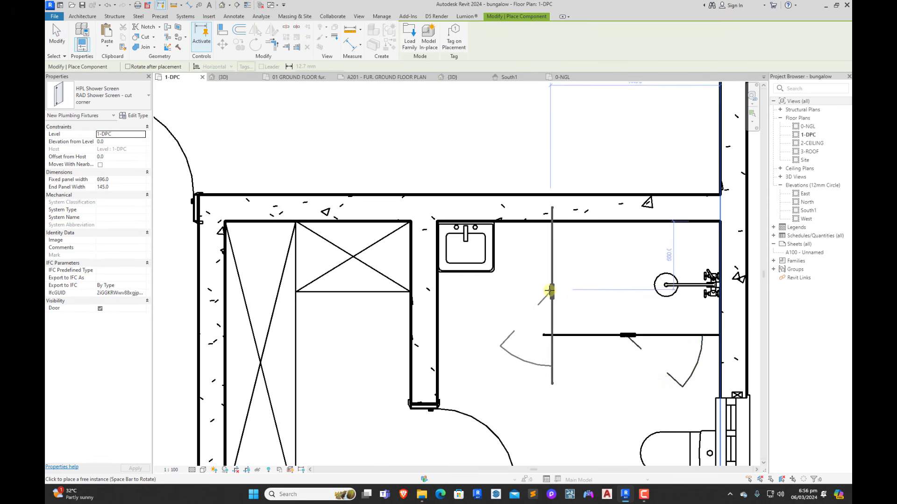
pyautogui.click(544, 301)
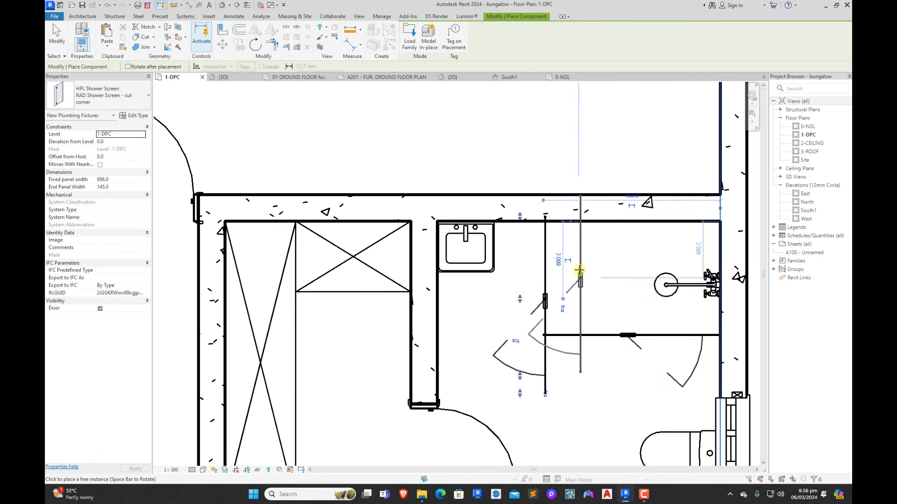
pyautogui.press('Escape')
# Step: Try to shorten the perpendicular shower screen to meet the horizontal one, and resolve the resulting error with the Delete Type option
pyautogui.click(543, 392)
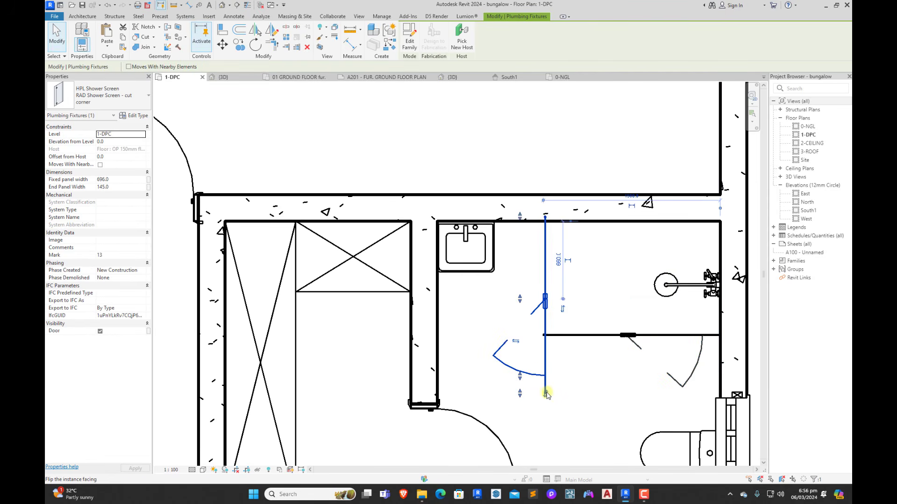
pyautogui.moveTo(523, 377); pyautogui.dragTo(525, 339)
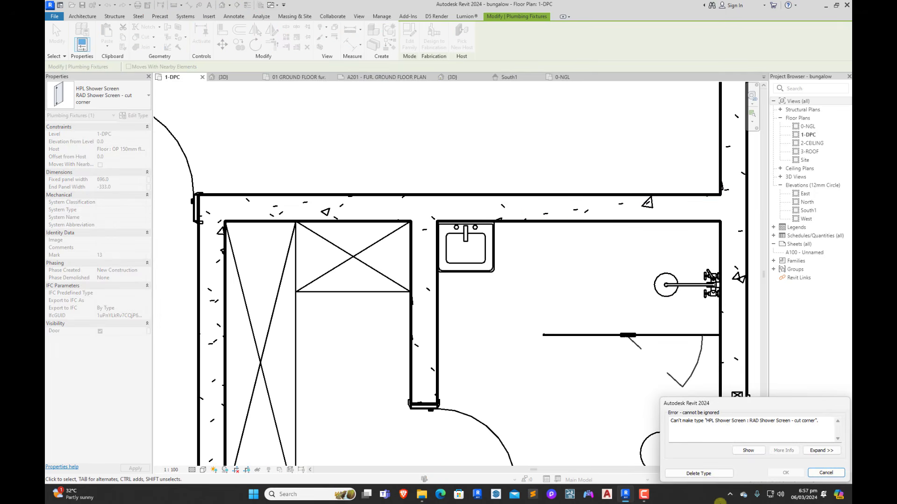
pyautogui.click(699, 474)
# Step: Delete the floorstanding WC from the third bathroom's outer wall
pyautogui.scroll(-3, 574, 322)
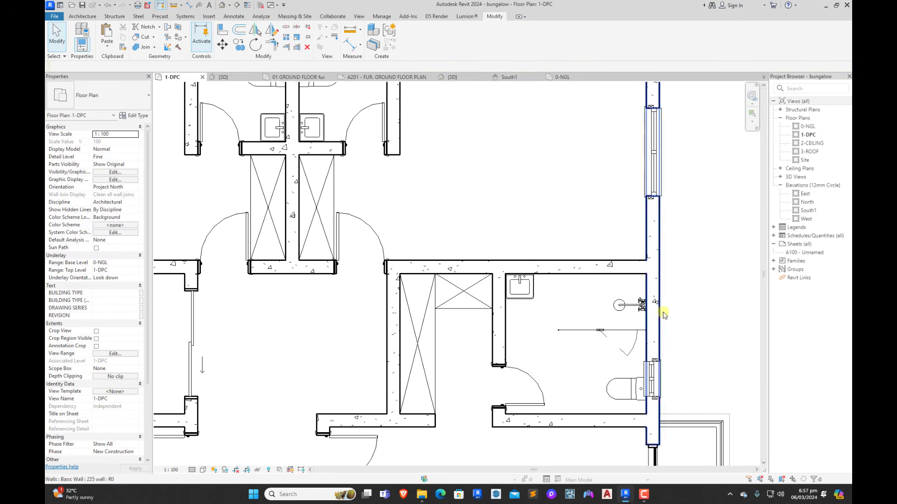
pyautogui.click(633, 395)
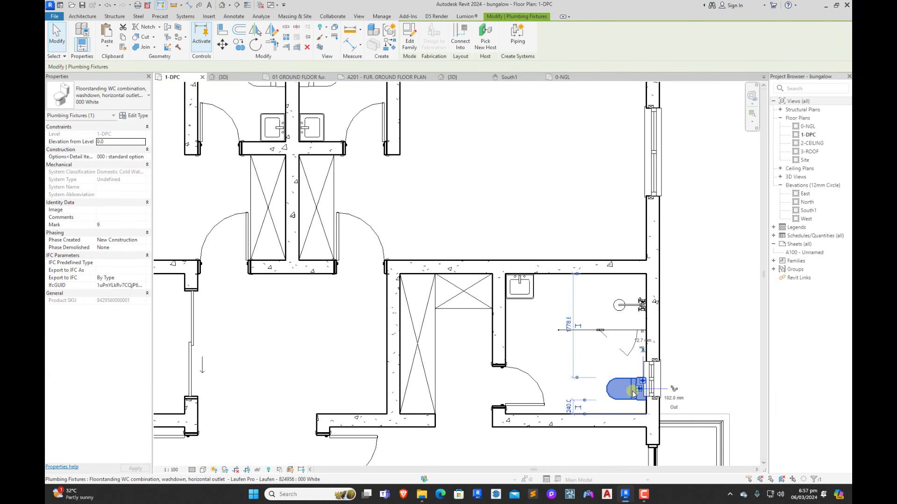
pyautogui.press('Delete')
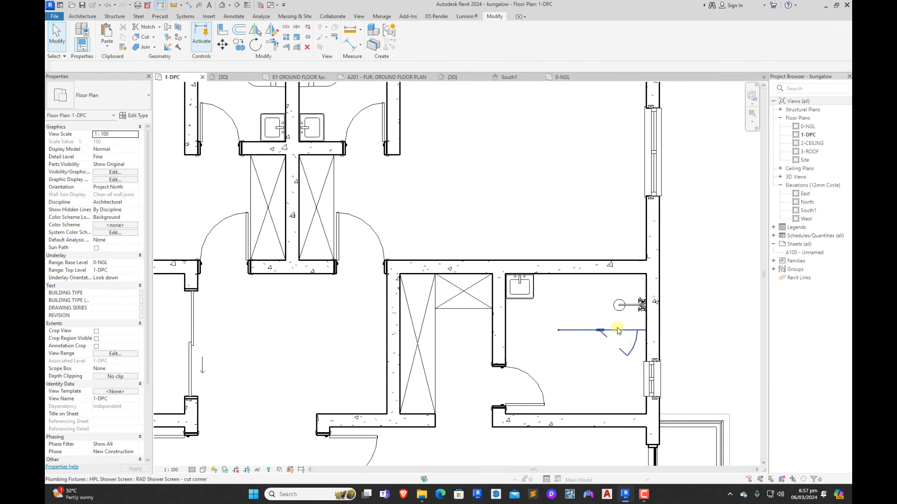
# Step: Place a matching shower column on the third bathroom's upper wall near the outer corner, and delete the one on the outer wall
pyautogui.click(629, 316)
pyautogui.press('c')
pyautogui.press('s')
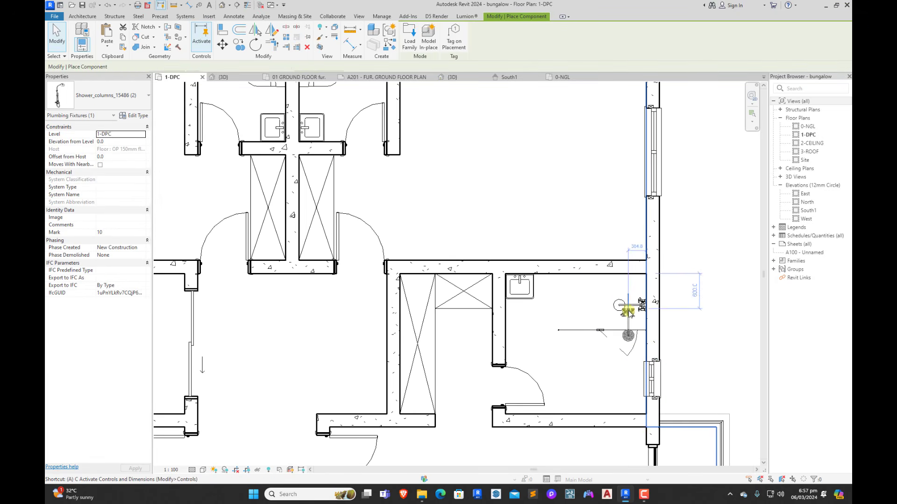
pyautogui.click(622, 279)
pyautogui.press('Escape')
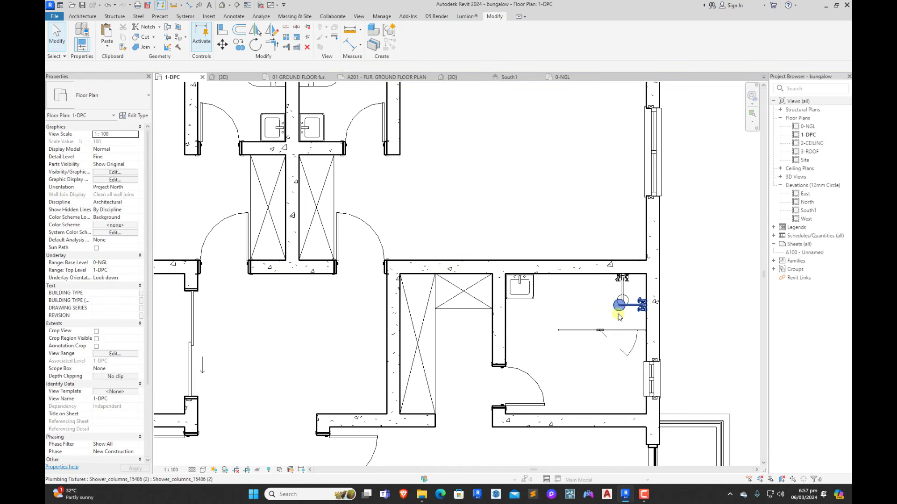
pyautogui.click(619, 311)
pyautogui.press('Delete')
# Step: Place a matching shower screen perpendicular to the upper wall, 800 mm from the outer wall, and delete the horizontal shower screen
pyautogui.click(631, 331)
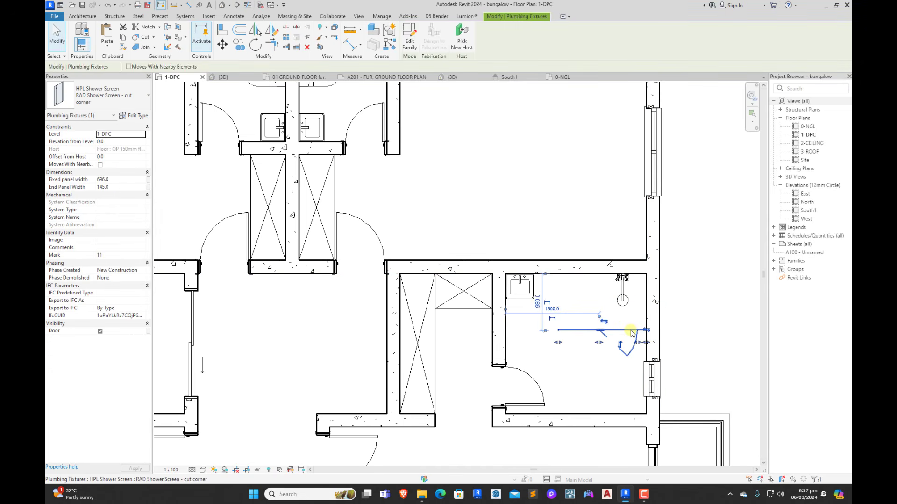
pyautogui.press('s')
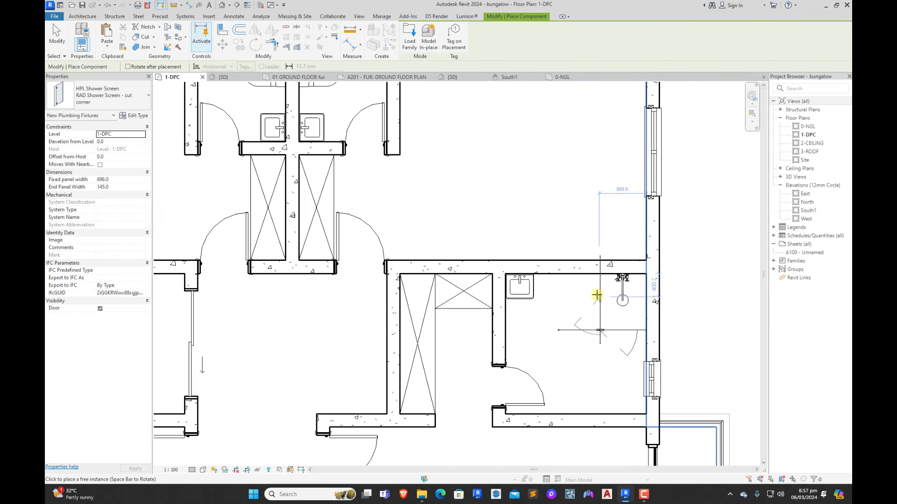
pyautogui.click(618, 330)
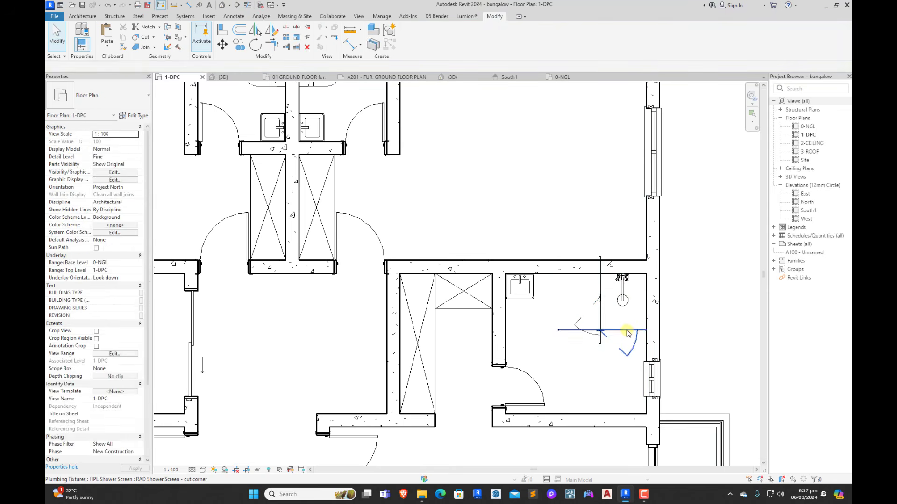
pyautogui.click(307, 47)
# Step: Stretch the new shower screen to span between the bathroom's upper and lower walls, with a 1345 mm end panel and 396 mm fixed panel
pyautogui.click(601, 365)
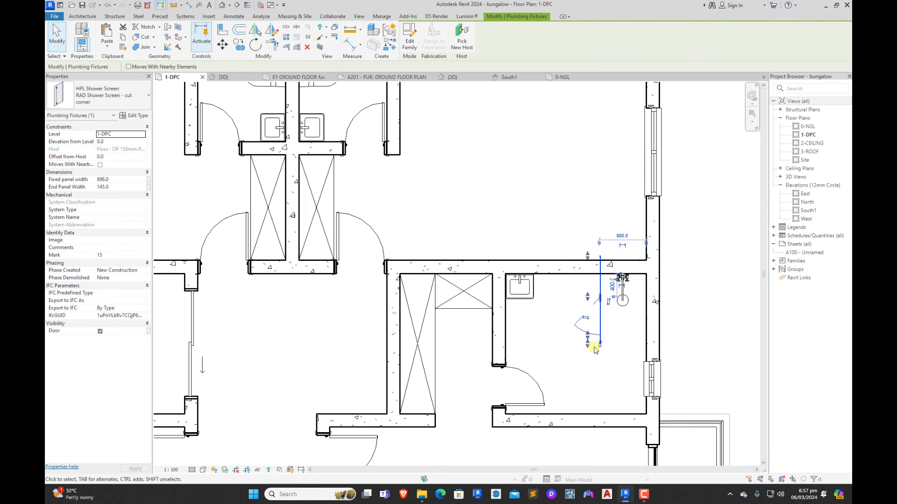
pyautogui.moveTo(588, 345); pyautogui.dragTo(584, 416)
pyautogui.scroll(3, 600, 263)
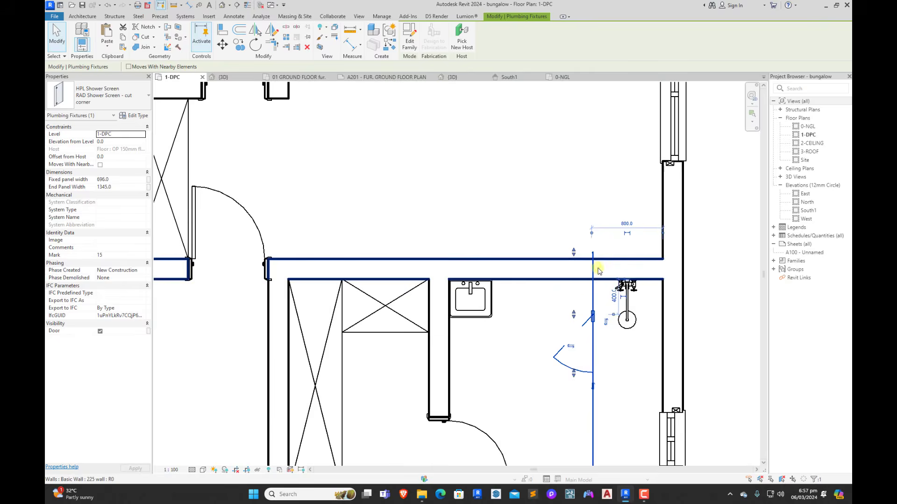
pyautogui.moveTo(570, 253); pyautogui.dragTo(571, 282)
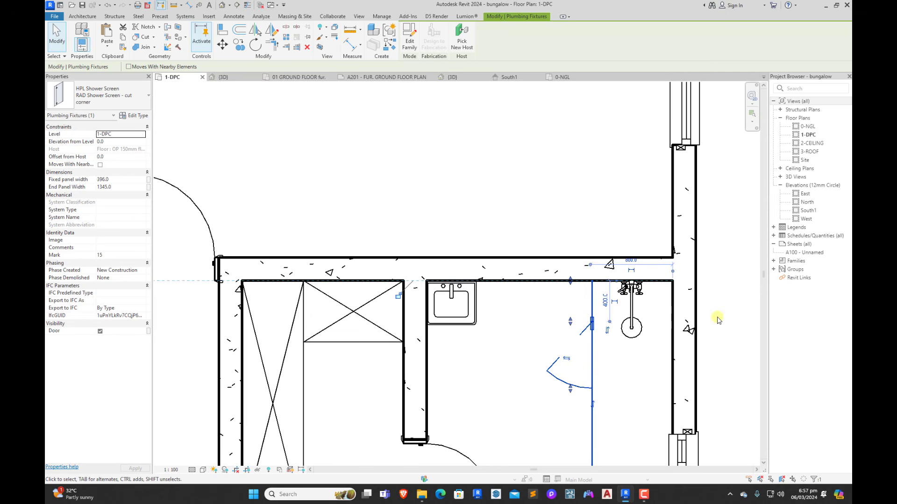
pyautogui.click(719, 320)
# Step: Add an aligned dimension between the third bathroom's shower screen and the inner face of the outer wall
pyautogui.scroll(-2, 649, 304)
pyautogui.scroll(2, 619, 348)
pyautogui.press('d')
pyautogui.press('i')
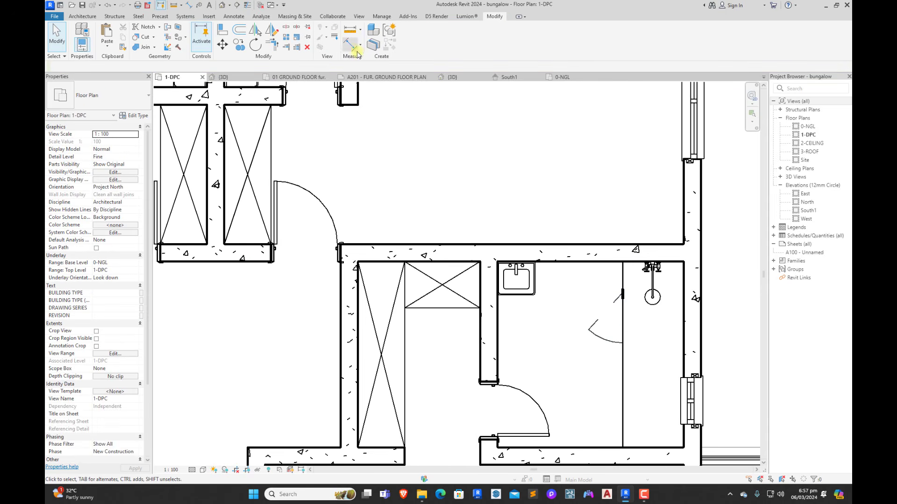
pyautogui.click(623, 370)
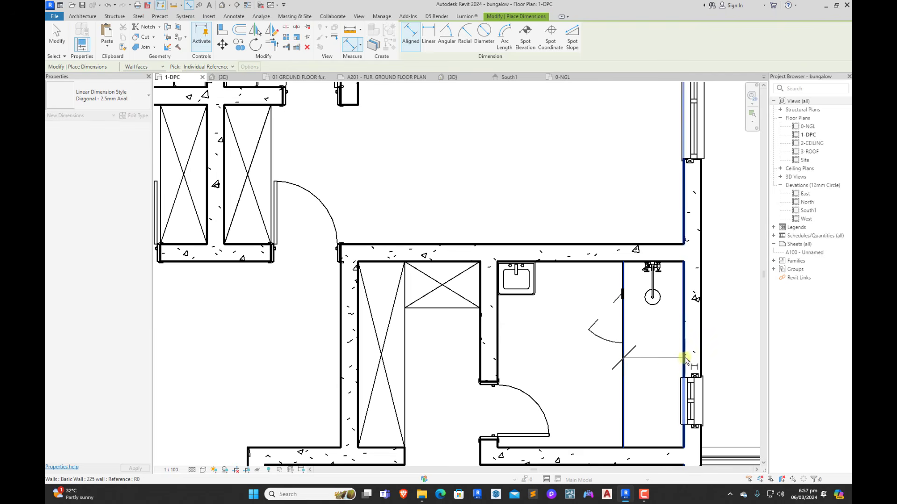
pyautogui.click(684, 356)
pyautogui.click(664, 354)
pyautogui.press('Escape')
# Step: Set the shower screen's distance from the outer wall to 900 mm and delete the dimension
pyautogui.click(623, 377)
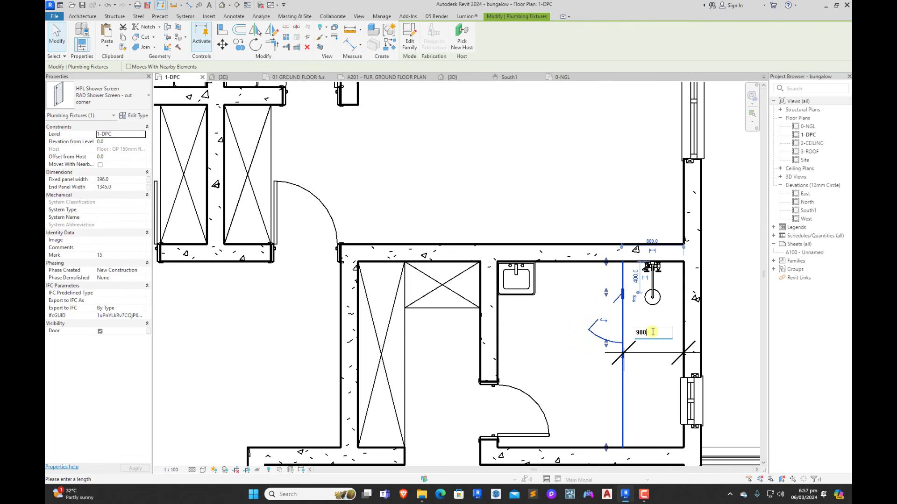
pyautogui.press('Return')
pyautogui.press('Escape')
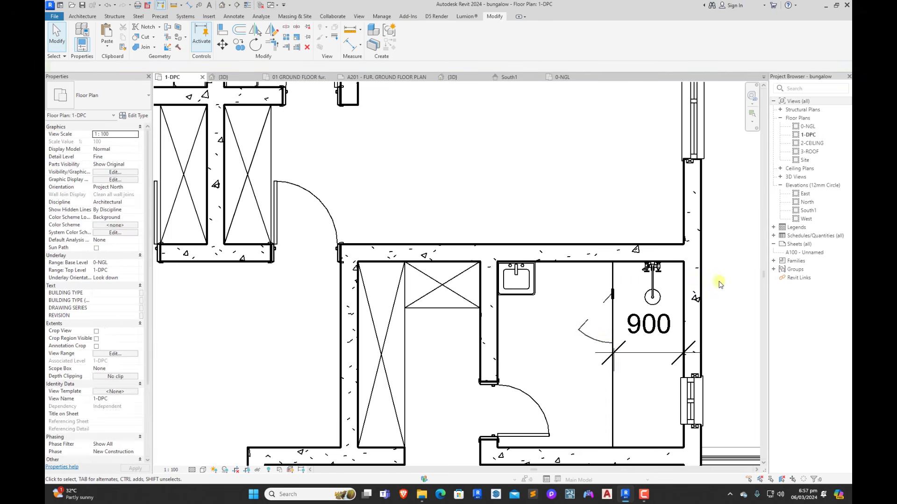
pyautogui.click(641, 332)
pyautogui.press('Delete')
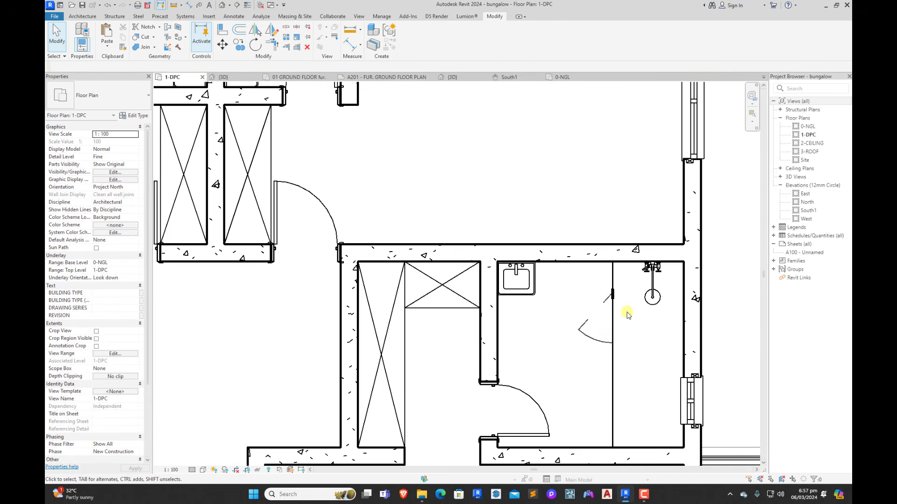
# Step: Place a matching floorstanding WC on the third bathroom's upper wall, between the hand basin and the shower screen
pyautogui.scroll(-3, 523, 345)
pyautogui.click(349, 172)
pyautogui.press('c')
pyautogui.press('s')
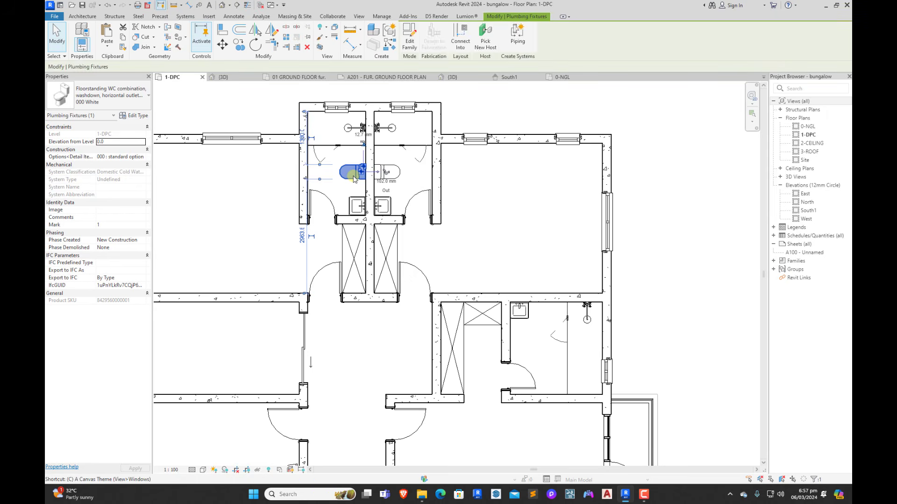
pyautogui.scroll(2, 549, 306)
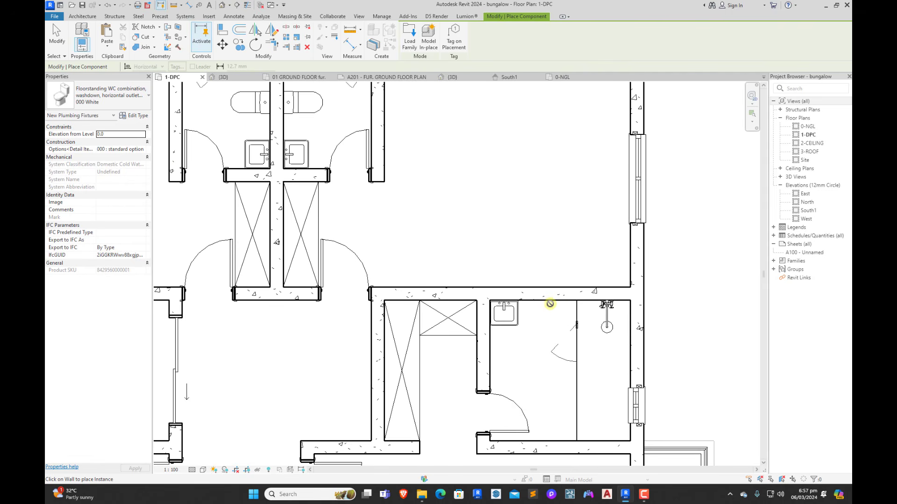
pyautogui.click(549, 301)
pyautogui.press('Escape')
pyautogui.press('Escape')
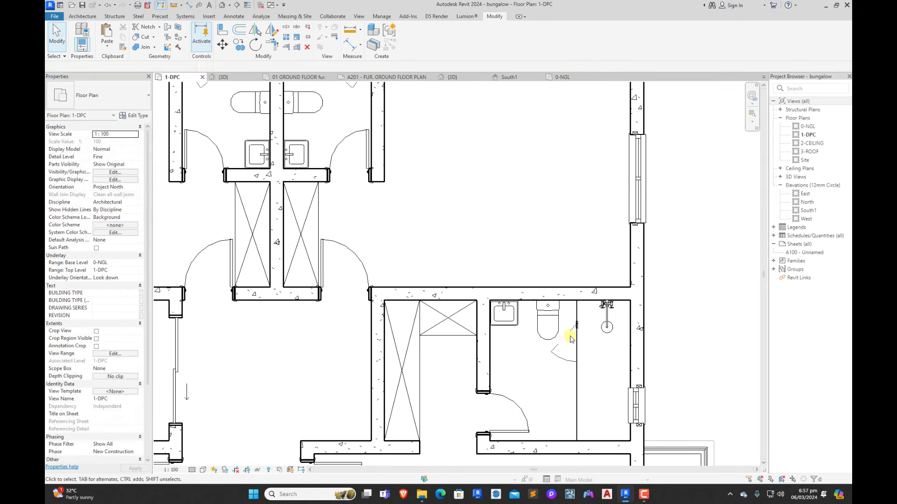
# Step: Stretch the third bathroom's shower screen to a 1056 mm fixed panel and pull its far end back to the lower wall
pyautogui.click(573, 340)
pyautogui.scroll(1, 573, 340)
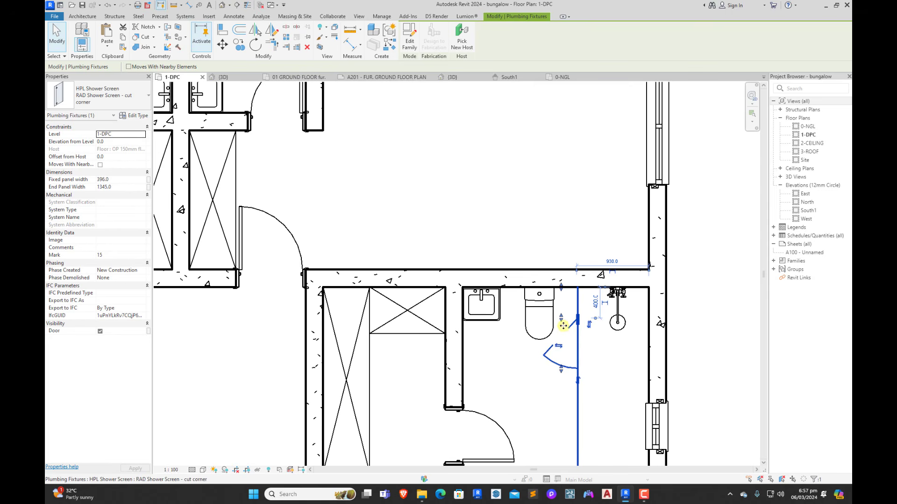
pyautogui.moveTo(562, 326); pyautogui.dragTo(561, 370)
pyautogui.click(665, 332)
pyautogui.scroll(-2, 650, 327)
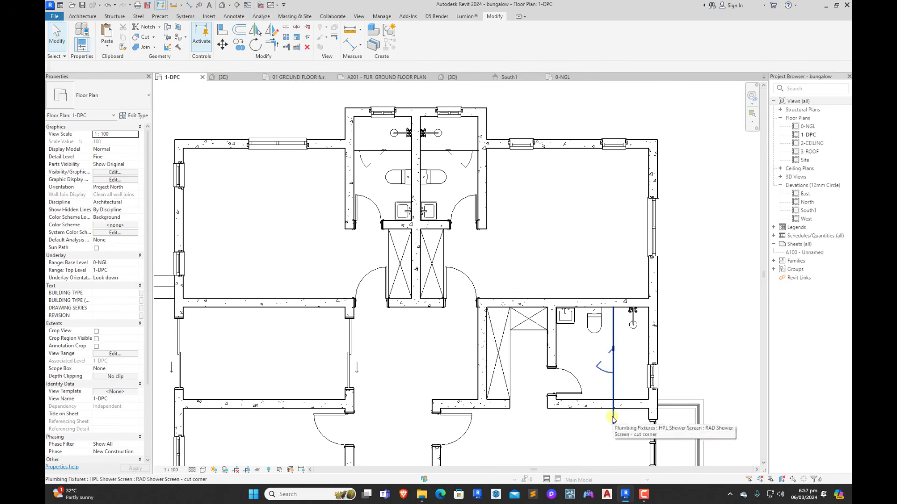
pyautogui.click(613, 417)
pyautogui.scroll(2, 613, 417)
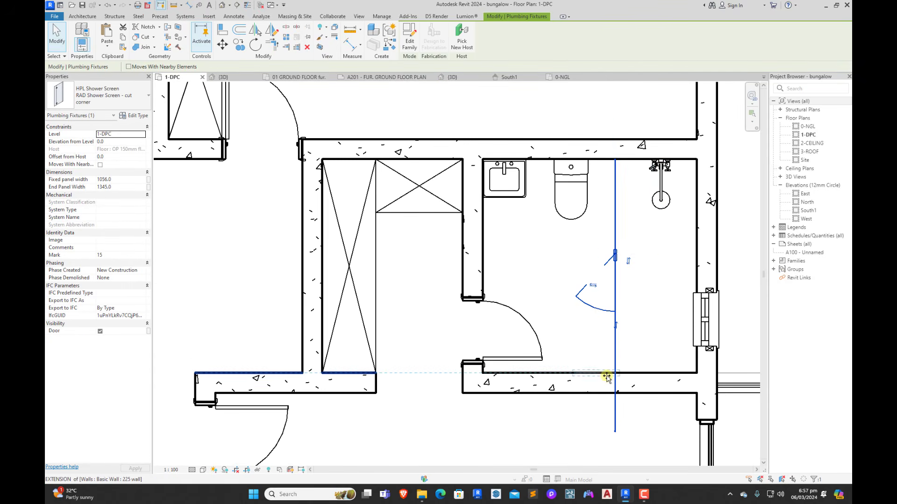
pyautogui.click(644, 347)
# Step: Copy the upper-left bathroom's shower column and shower screen to the window wall of the bathroom at the plan's lower left
pyautogui.scroll(-2, 635, 346)
pyautogui.scroll(-3, 703, 300)
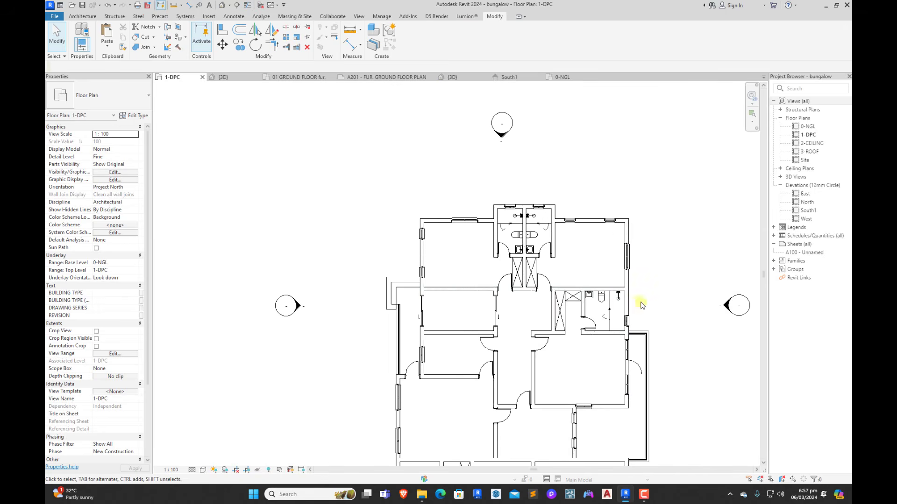
pyautogui.scroll(1, 569, 245)
pyautogui.scroll(-2, 537, 327)
pyautogui.scroll(4, 516, 360)
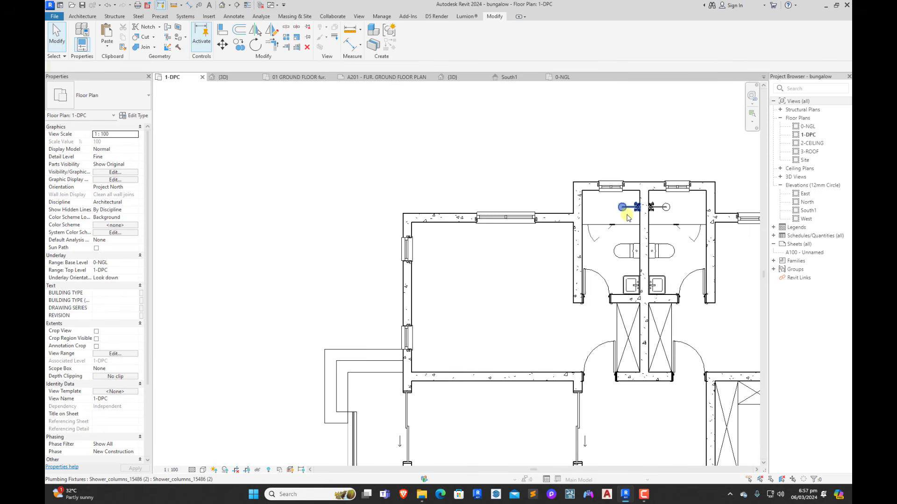
pyautogui.click(628, 218)
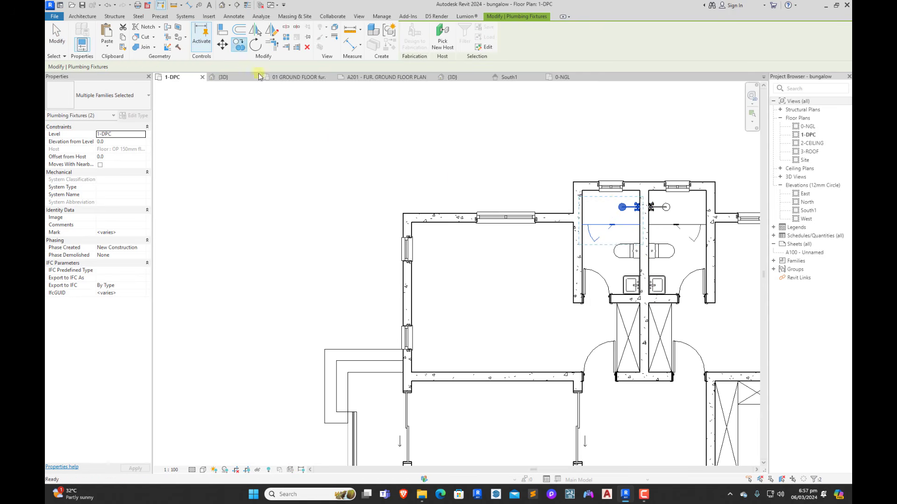
pyautogui.scroll(2, 633, 199)
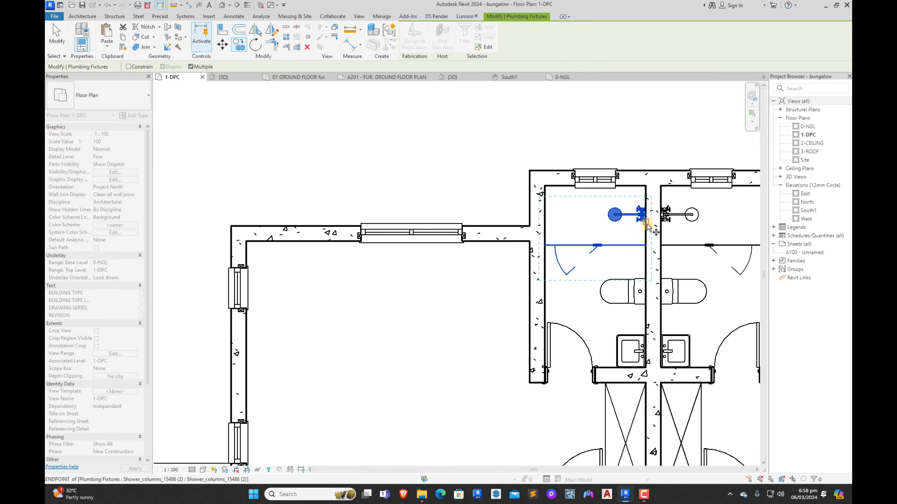
pyautogui.click(646, 223)
pyautogui.scroll(-5, 647, 224)
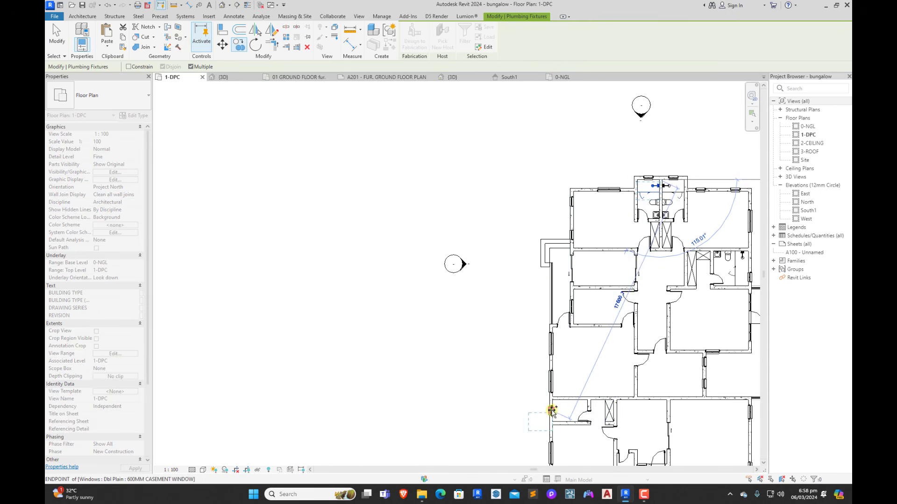
pyautogui.scroll(5, 552, 410)
pyautogui.click(556, 391)
pyautogui.scroll(-3, 559, 295)
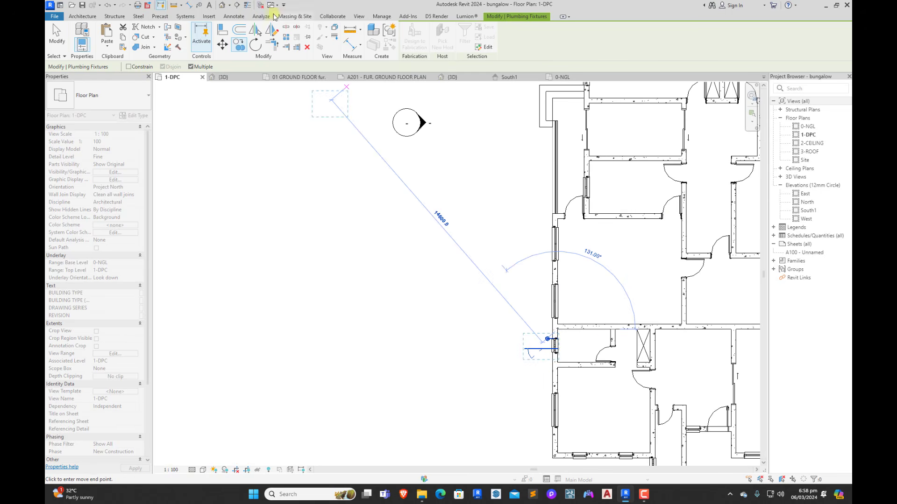
# Step: Rotate the copied shower column and screen 90° about the bathroom's upper outer corner so they sit inside against the upper wall
pyautogui.click(255, 44)
pyautogui.scroll(6, 526, 345)
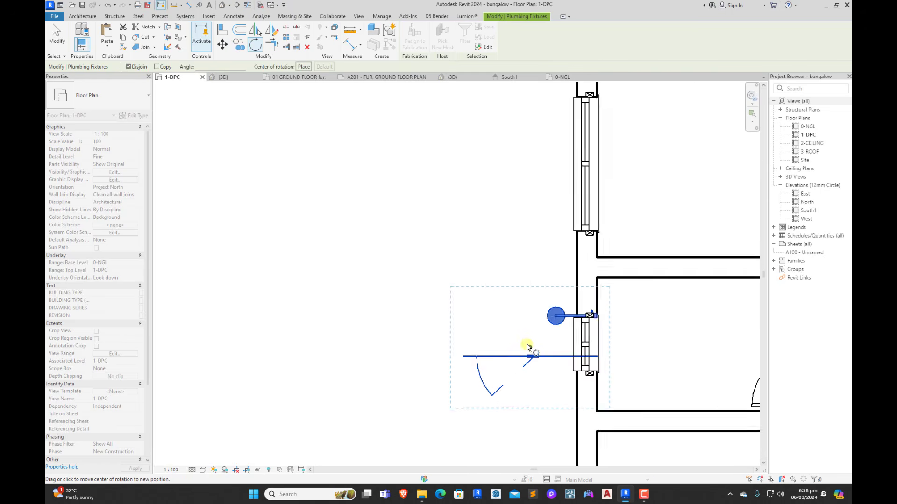
pyautogui.moveTo(533, 351); pyautogui.dragTo(634, 242)
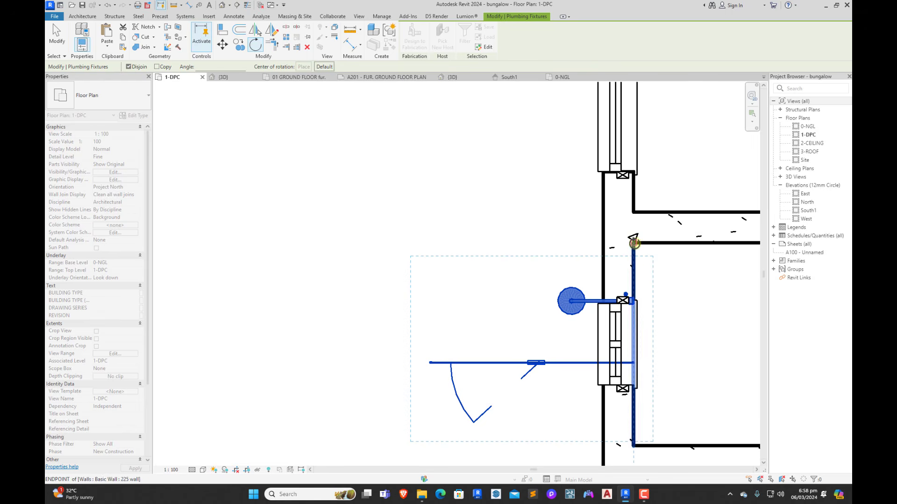
pyautogui.click(635, 285)
pyautogui.click(706, 244)
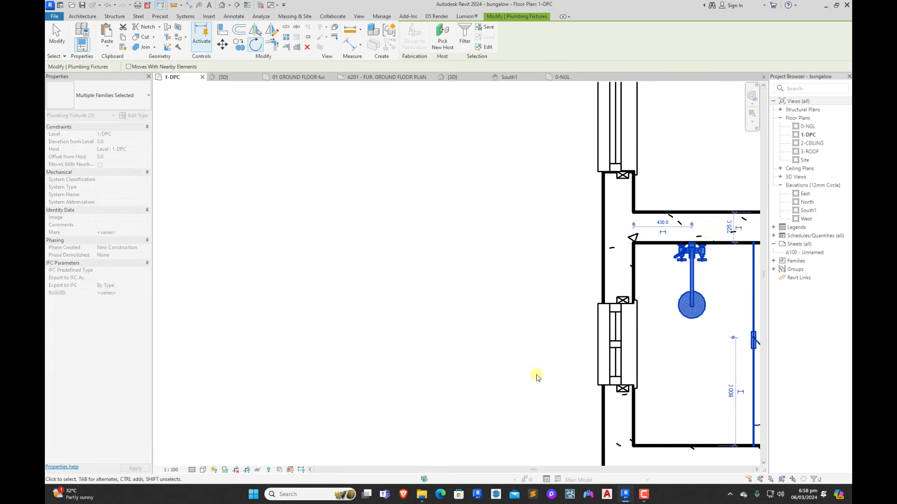
pyautogui.scroll(-3, 536, 374)
pyautogui.press('Escape')
# Step: Place a matching floorstanding WC on the lower-left bathroom's upper wall, beside the shower screen
pyautogui.scroll(-1, 471, 419)
pyautogui.scroll(-2, 471, 419)
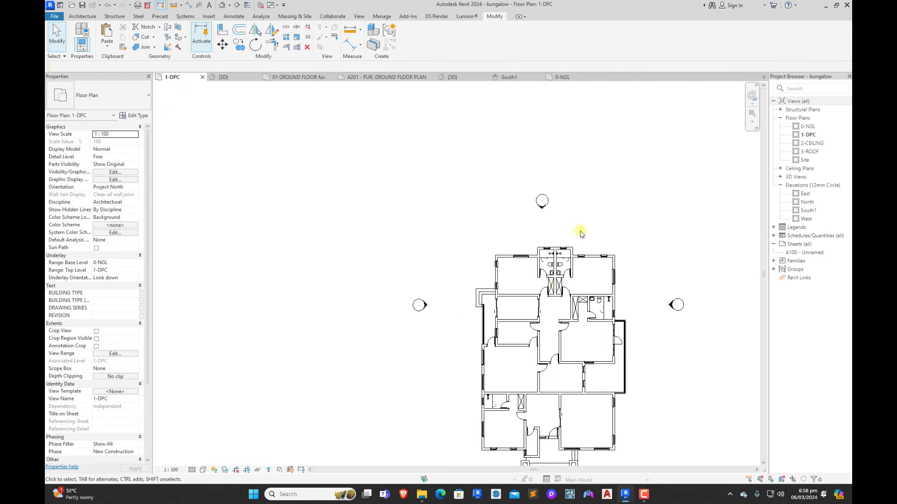
pyautogui.scroll(4, 532, 292)
pyautogui.click(534, 290)
pyautogui.press('c')
pyautogui.press('s')
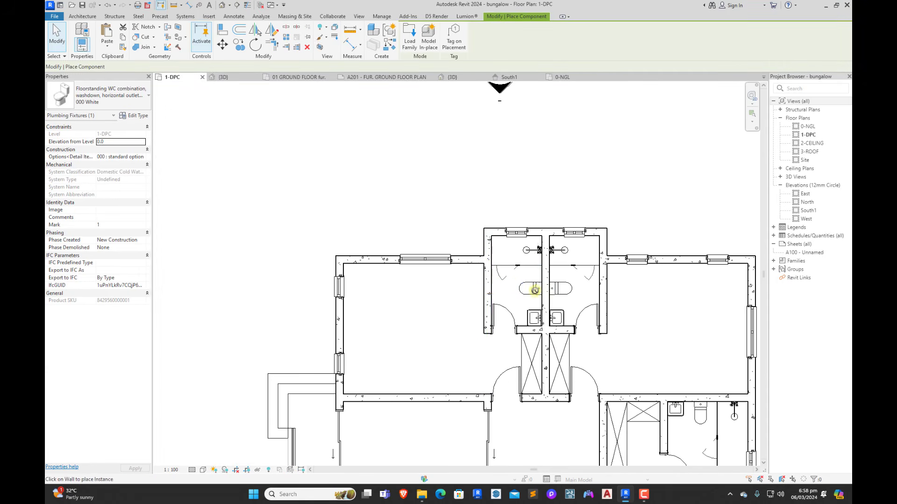
pyautogui.scroll(-3, 526, 290)
pyautogui.scroll(5, 480, 411)
pyautogui.scroll(2, 497, 355)
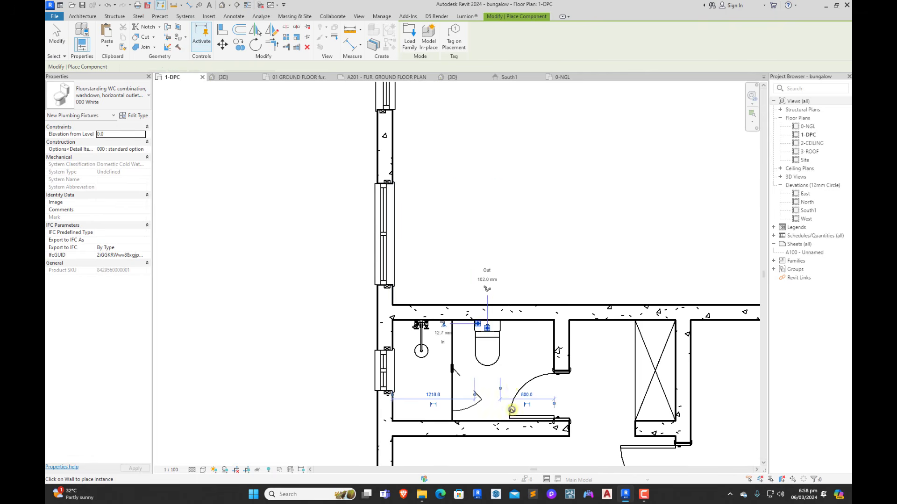
pyautogui.scroll(-5, 516, 325)
pyautogui.press('Escape')
# Step: Place a matching 19" x 17" hand basin on the lower-left bathroom's upper wall, between the WC and the door-side partition
pyautogui.scroll(5, 591, 206)
pyautogui.click(595, 226)
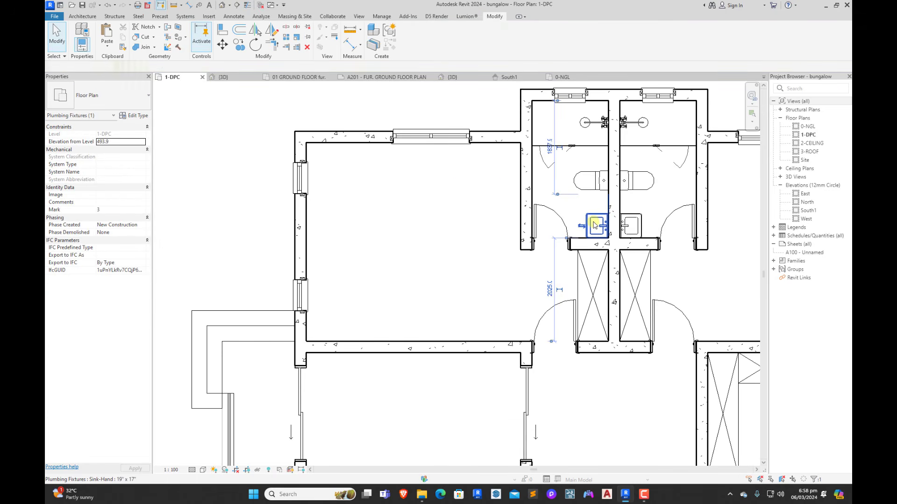
pyautogui.press('c')
pyautogui.press('s')
pyautogui.scroll(-5, 541, 175)
pyautogui.scroll(6, 489, 323)
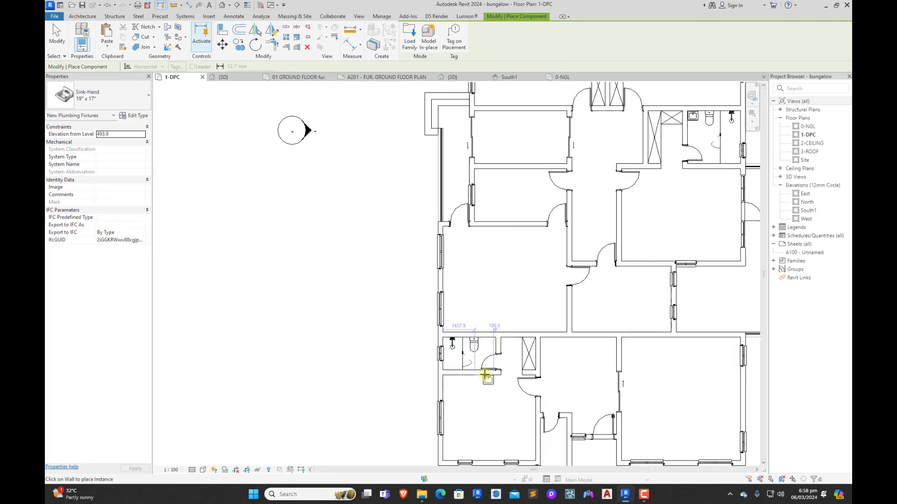
pyautogui.click(490, 329)
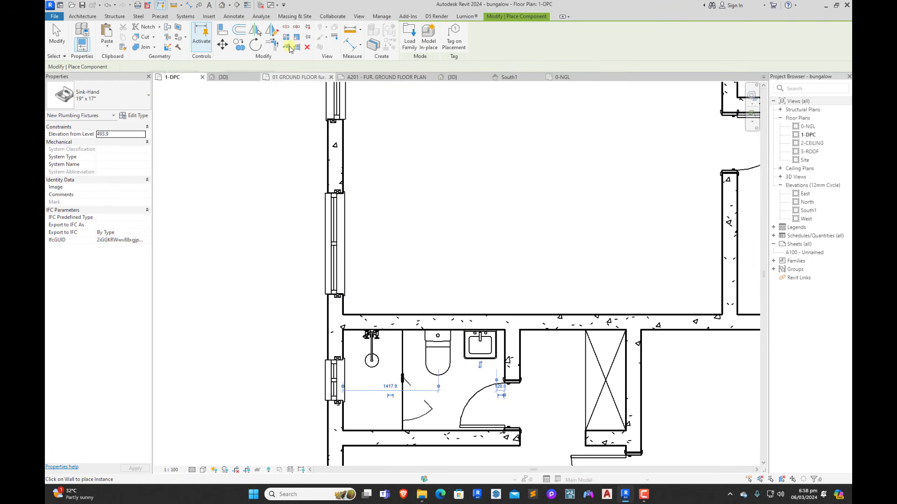
# Step: Align the hand basin's side with the inner face of the lower-left bathroom's door-side partition wall
pyautogui.click(223, 32)
pyautogui.scroll(3, 525, 365)
pyautogui.click(523, 369)
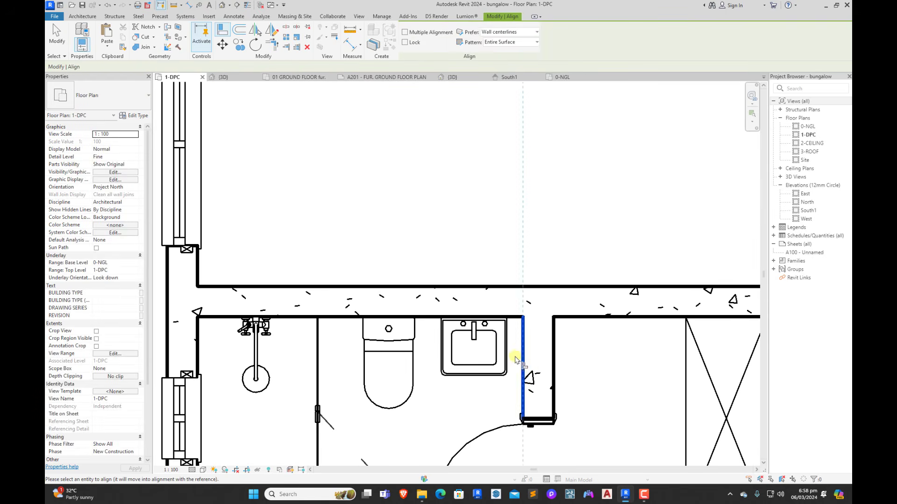
pyautogui.scroll(2, 514, 369)
pyautogui.click(499, 367)
pyautogui.scroll(-4, 514, 367)
pyautogui.press('Escape')
pyautogui.press('Escape')
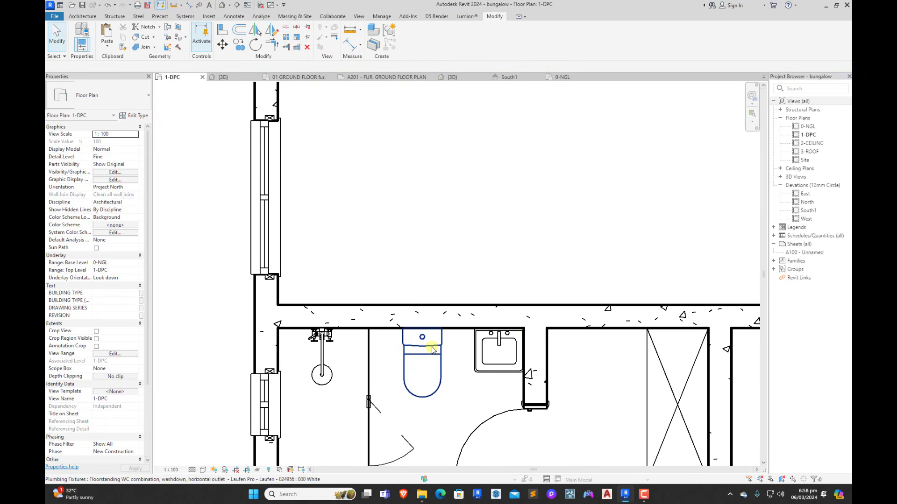
# Step: Nudge the lower-left bathroom's WC along the upper wall towards the hand basin
pyautogui.click(432, 349)
pyautogui.press('Right')
pyautogui.press('Right')
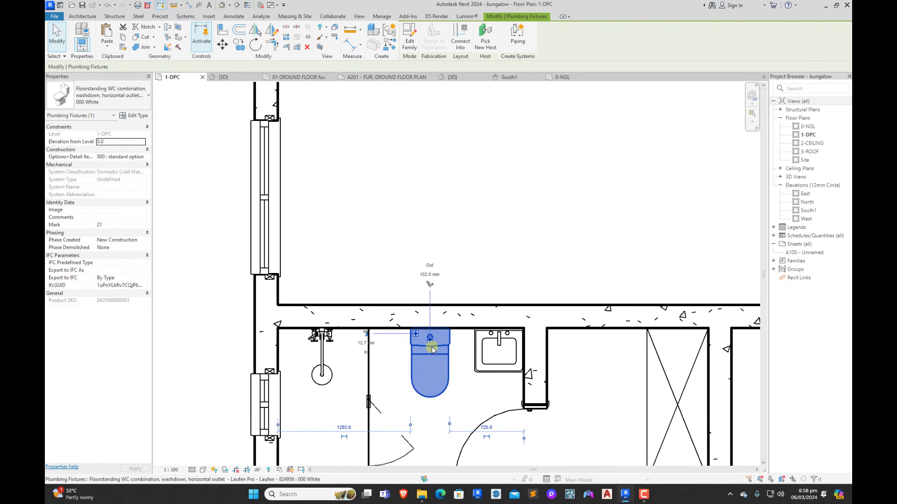
pyautogui.press('Right')
pyautogui.press('Right')
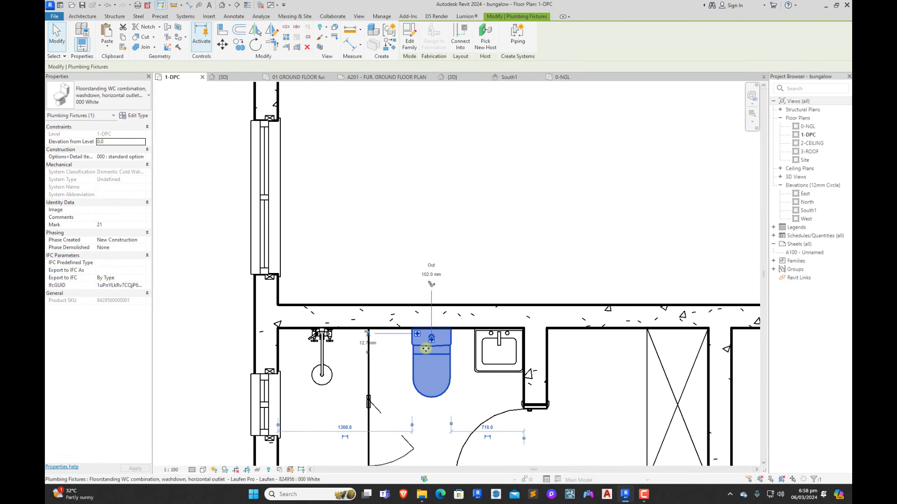
pyautogui.click(425, 222)
# Step: Look over the floor plan for rooms still missing sanitary fixtures
pyautogui.scroll(-5, 362, 324)
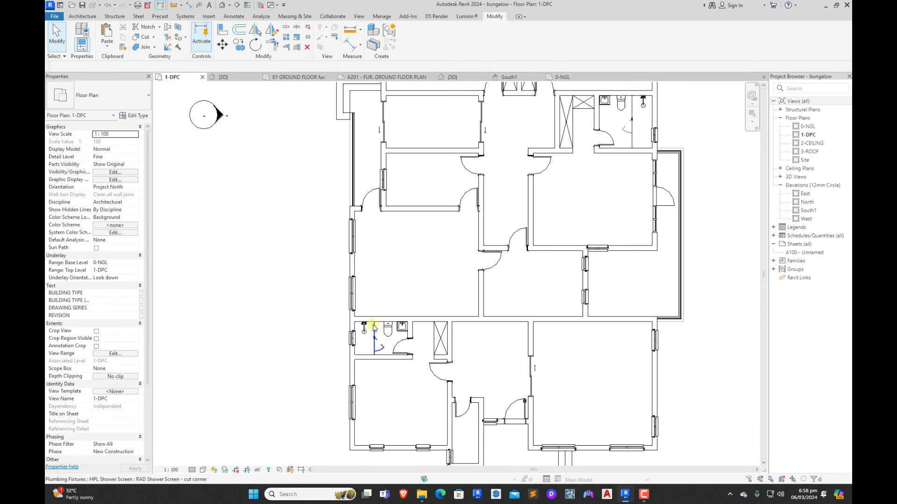
pyautogui.scroll(-3, 451, 330)
pyautogui.scroll(3, 451, 330)
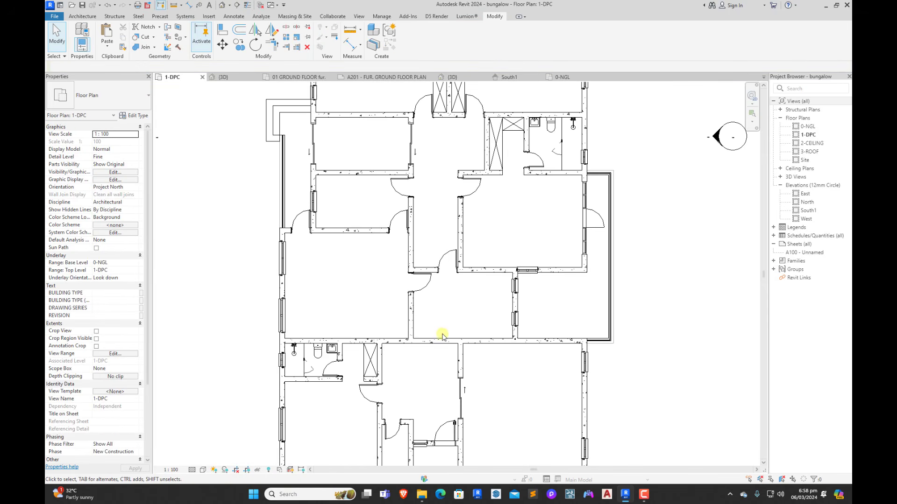
pyautogui.scroll(2, 283, 335)
pyautogui.scroll(-4, 345, 337)
pyautogui.scroll(-2, 468, 322)
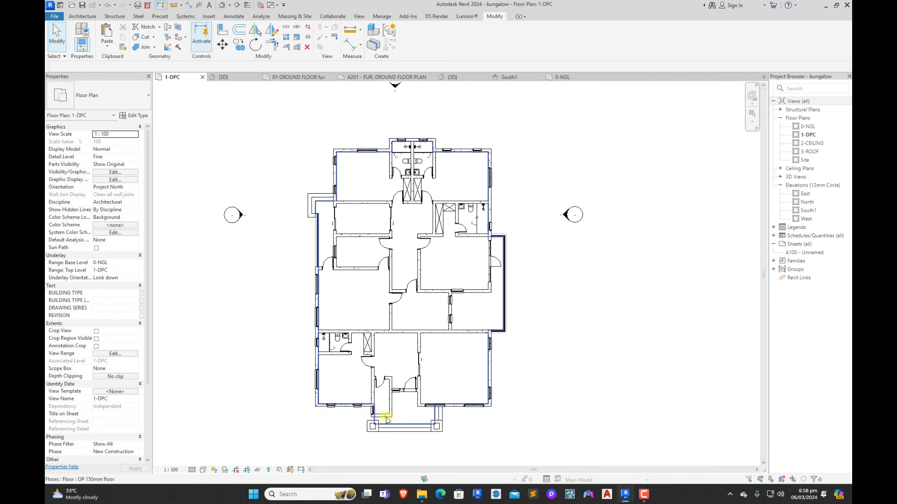
pyautogui.scroll(2, 352, 365)
pyautogui.scroll(-3, 466, 304)
pyautogui.scroll(3, 483, 226)
pyautogui.scroll(3, 495, 225)
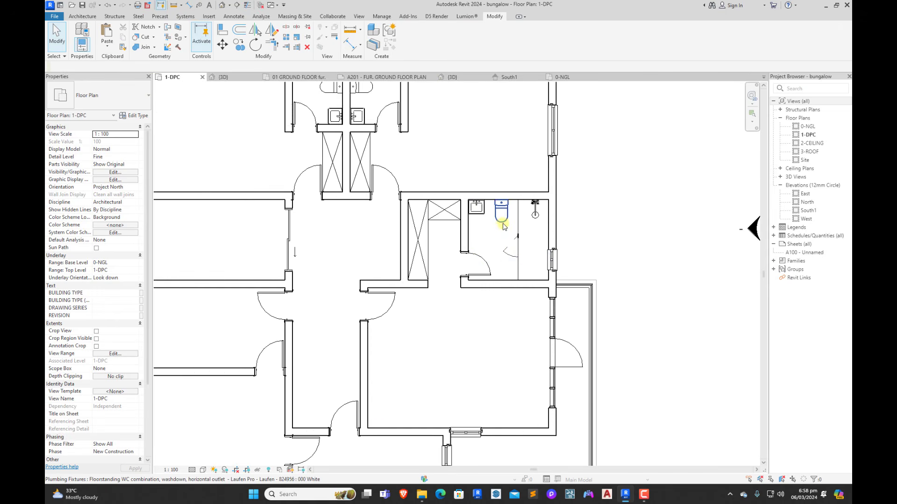
# Step: Place a matching Laufen Pro floorstanding WC on the lower wall of the small toilet beside the entrance porch
pyautogui.click(502, 223)
pyautogui.press('c')
pyautogui.press('s')
pyautogui.scroll(-3, 504, 224)
pyautogui.scroll(6, 394, 303)
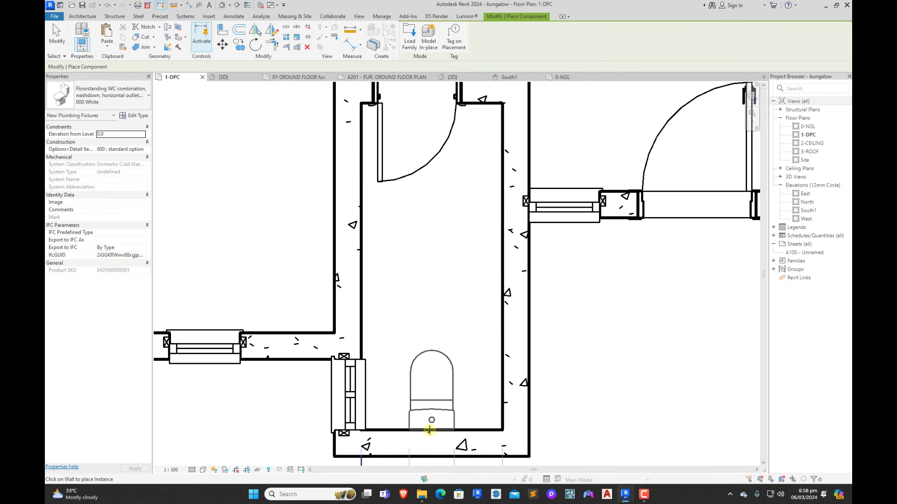
pyautogui.scroll(-6, 429, 430)
pyautogui.press('Escape')
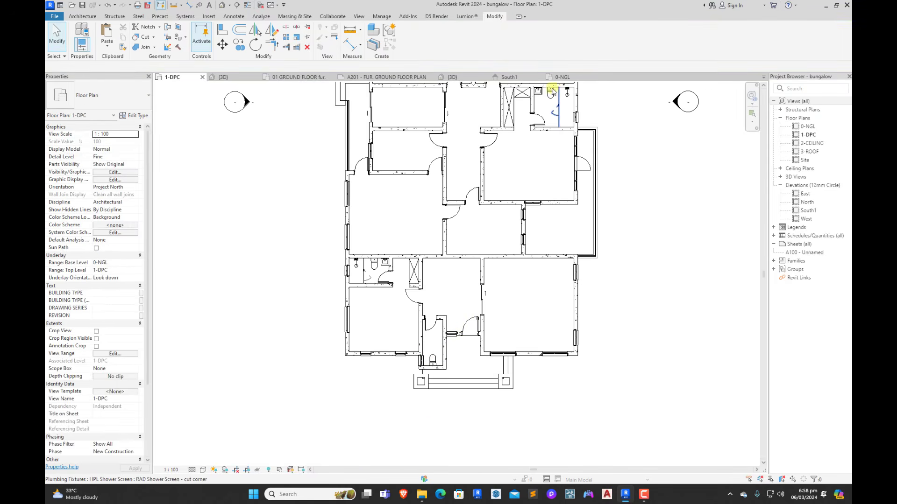
# Step: Place a matching 19" x 17" hand basin on the left wall of the entrance toilet, between the door and the WC
pyautogui.scroll(3, 552, 90)
pyautogui.click(525, 100)
pyautogui.press('c')
pyautogui.press('s')
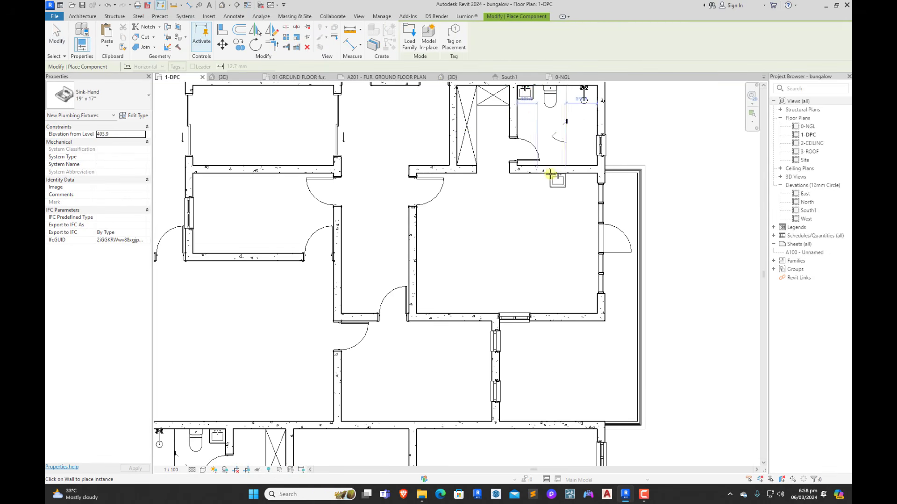
pyautogui.scroll(-4, 491, 275)
pyautogui.scroll(6, 480, 321)
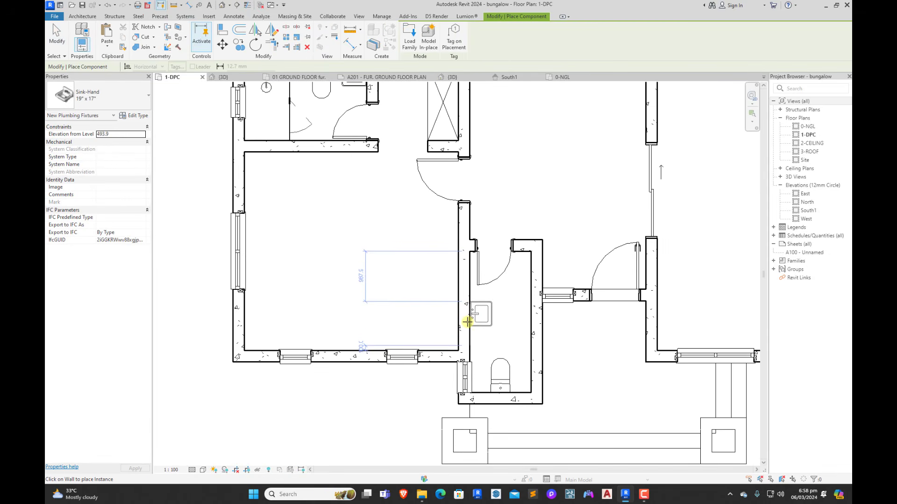
pyautogui.click(468, 321)
pyautogui.press('Escape')
pyautogui.press('Escape')
# Step: Look over the whole floor plan to check the sanitary fixtures and find the rooms still to furnish
pyautogui.scroll(-5, 467, 355)
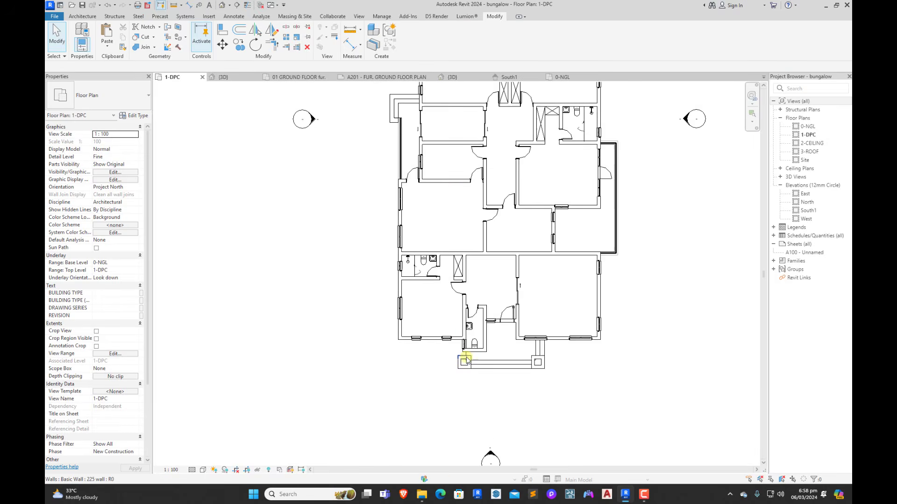
pyautogui.scroll(-3, 478, 362)
pyautogui.scroll(4, 485, 360)
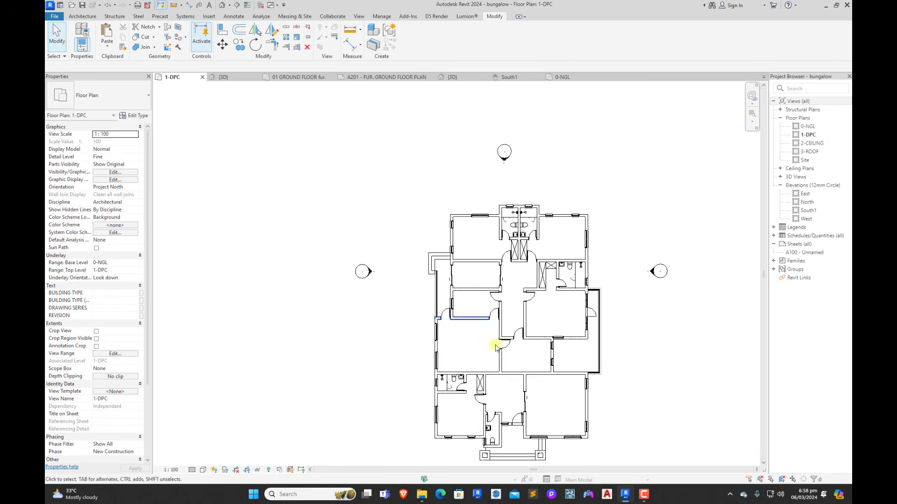
pyautogui.scroll(3, 514, 365)
pyautogui.scroll(-4, 509, 337)
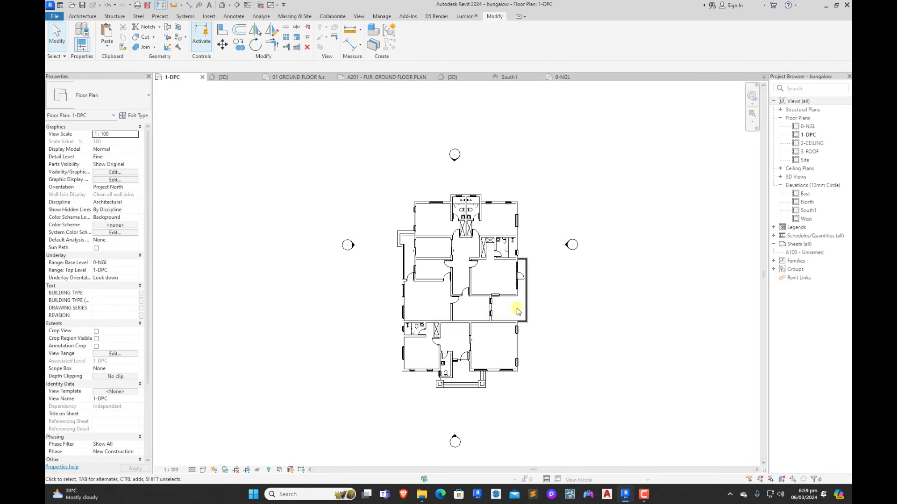
pyautogui.scroll(2, 537, 320)
pyautogui.scroll(2, 474, 359)
pyautogui.scroll(-2, 466, 369)
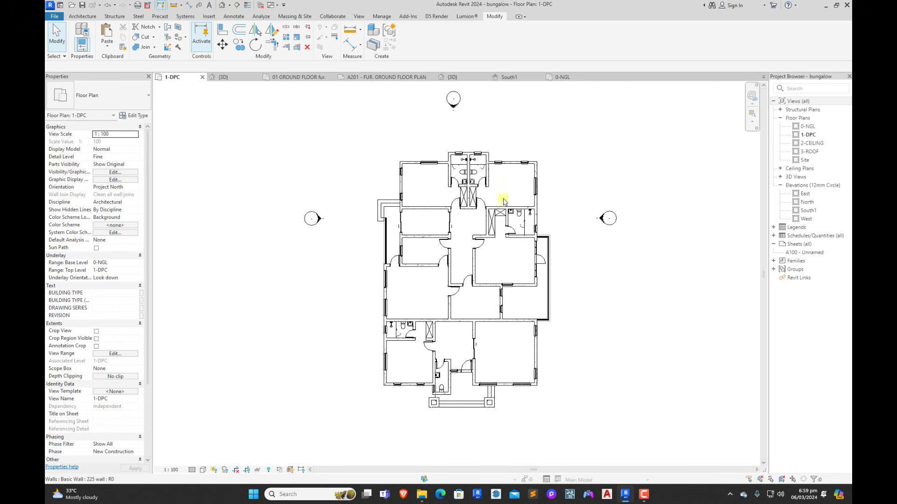
pyautogui.scroll(2, 486, 227)
pyautogui.scroll(-1, 490, 230)
pyautogui.scroll(2, 492, 231)
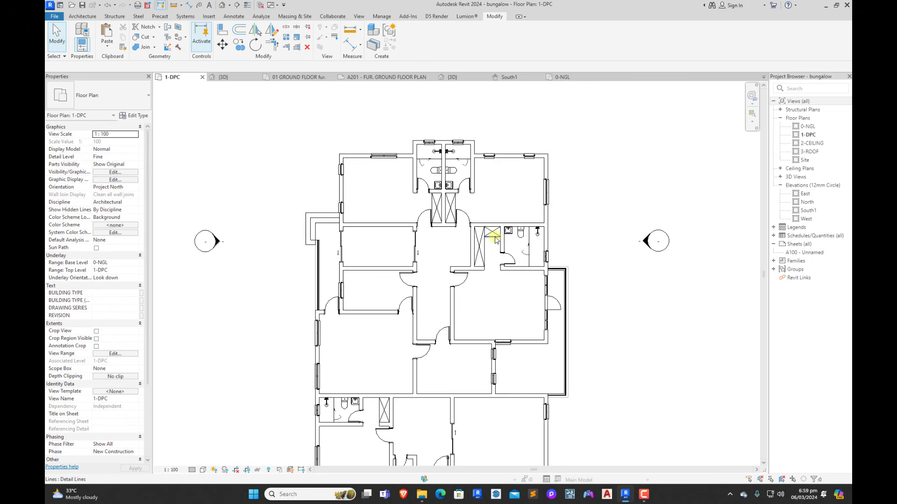
pyautogui.scroll(-2, 519, 229)
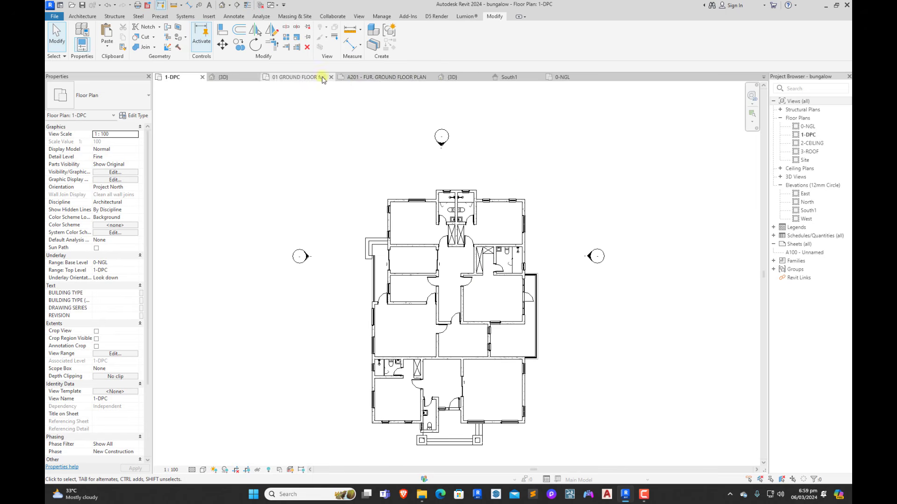
pyautogui.scroll(2, 392, 238)
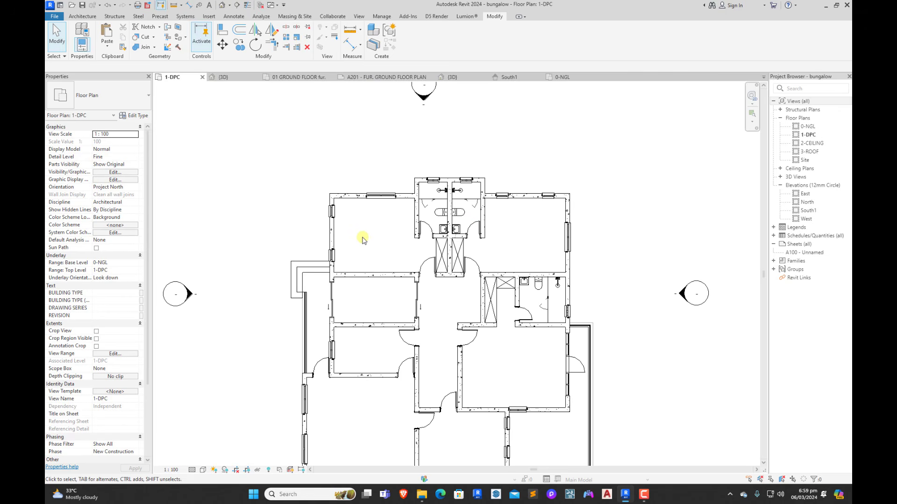
# Step: Paste the copied bedroom furniture group into the upper-left bedroom, accepting the project's existing duplicate types
pyautogui.hotkey('ctrl', 'v')
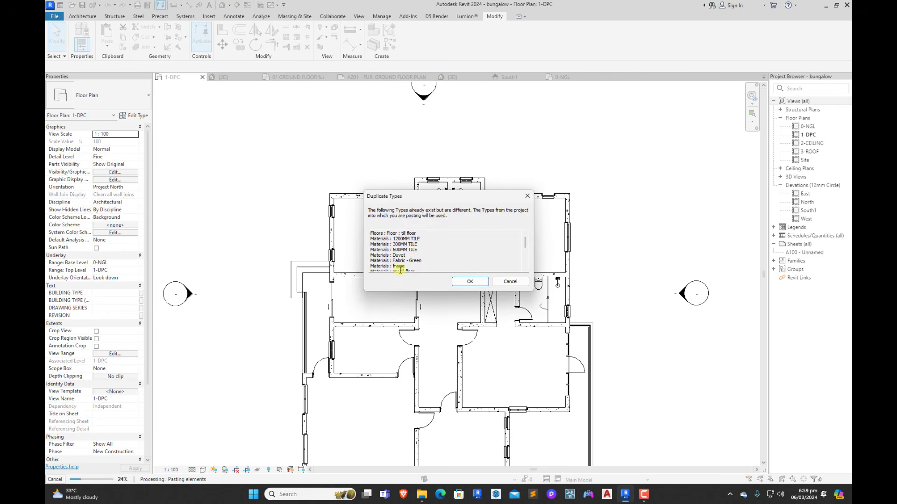
pyautogui.click(470, 281)
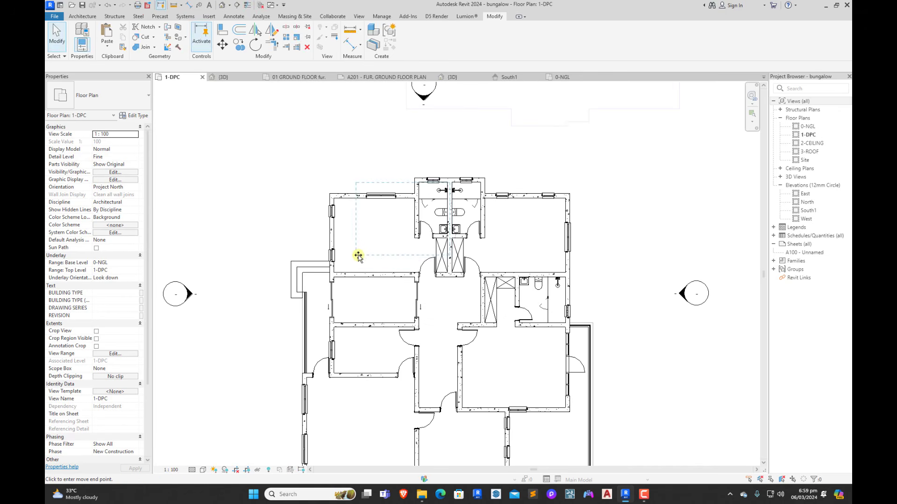
pyautogui.click(338, 268)
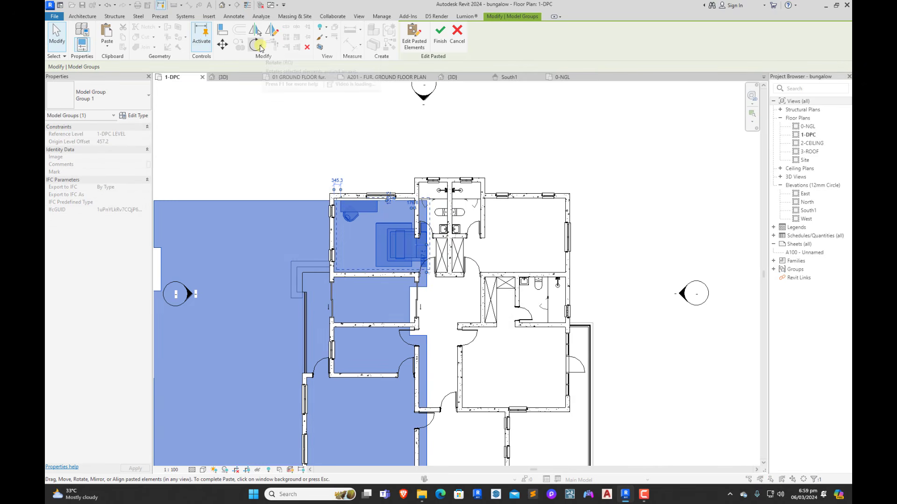
# Step: Rotate the pasted furniture group counterclockwise by 90° twice so the bed's headboard faces the bedroom's left exterior wall
pyautogui.click(255, 46)
pyautogui.click(383, 156)
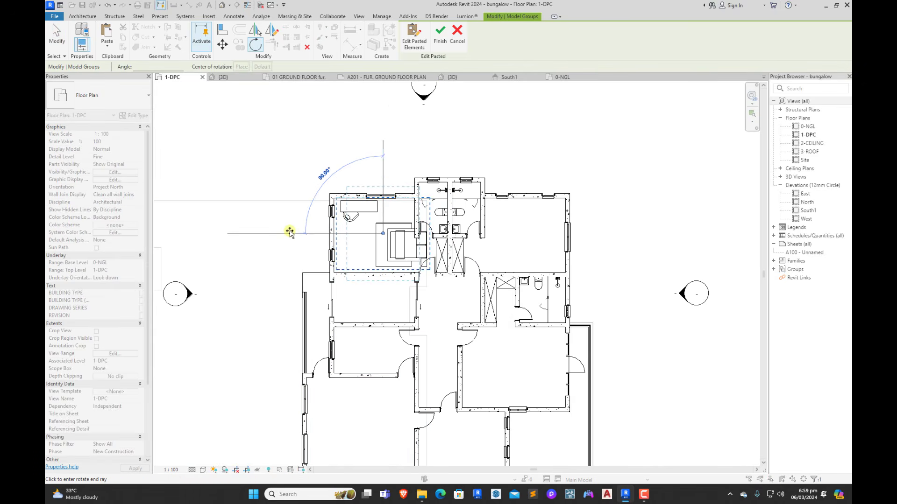
pyautogui.click(290, 232)
pyautogui.scroll(2, 312, 176)
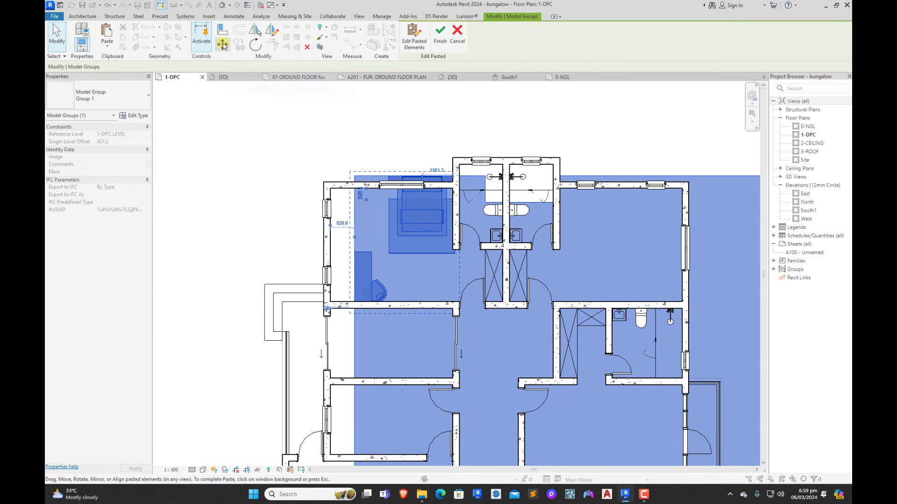
pyautogui.click(255, 45)
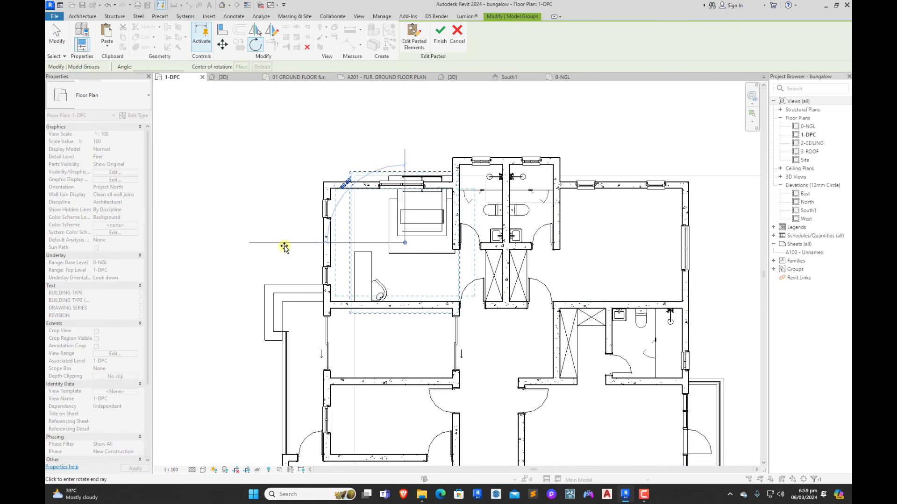
pyautogui.click(284, 246)
# Step: Move the furniture group against the bedroom's left wall, nudge it down to centre the bed between the windows, and finish the paste
pyautogui.scroll(4, 346, 264)
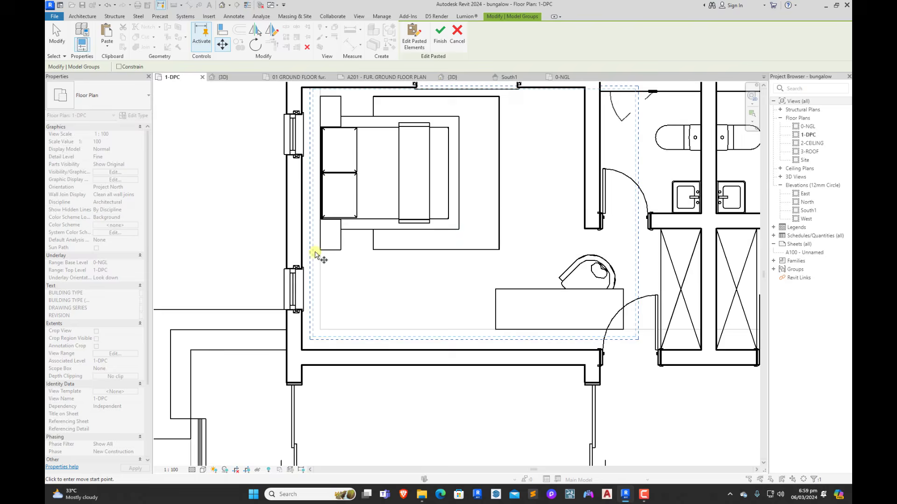
pyautogui.click(301, 251)
pyautogui.scroll(-4, 423, 313)
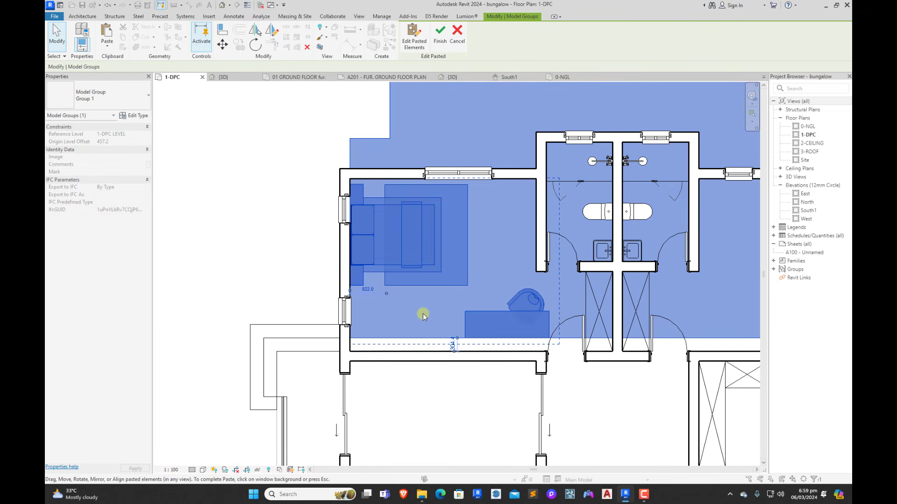
pyautogui.press('Down')
pyautogui.press('Down')
pyautogui.press('Down')
pyautogui.press('Down')
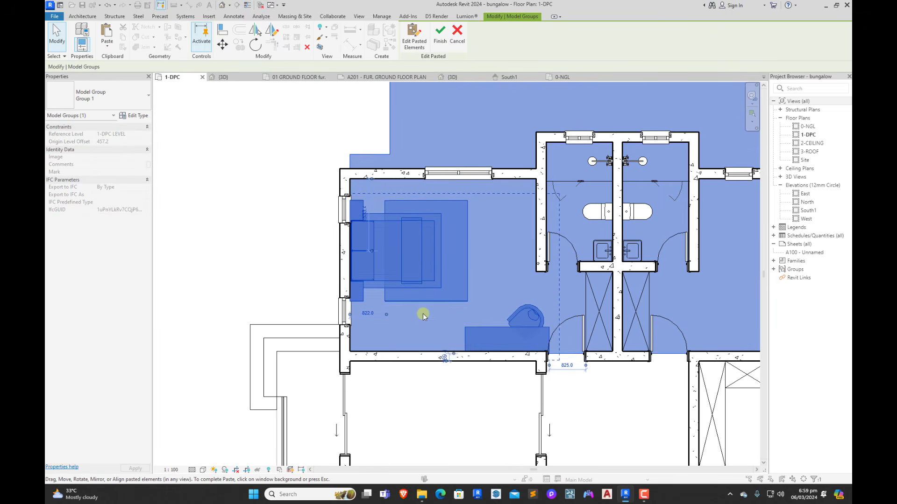
pyautogui.press('Down')
pyautogui.press('Down')
pyautogui.press('Down')
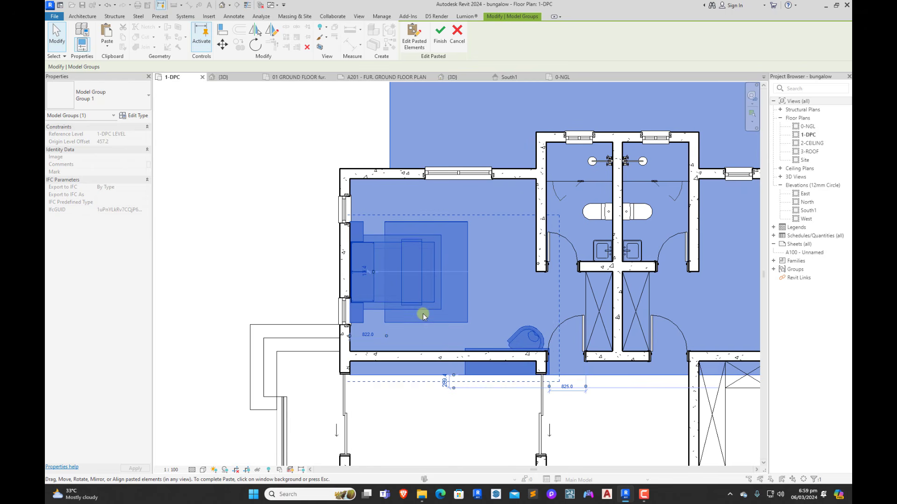
pyautogui.click(321, 237)
# Step: Mirror a copy of the desk and armchair about a horizontal axis towards the bedroom's upper wall
pyautogui.scroll(5, 485, 348)
pyautogui.click(491, 356)
pyautogui.keyDown('ctrl'); pyautogui.click(565, 332); pyautogui.keyUp('ctrl')
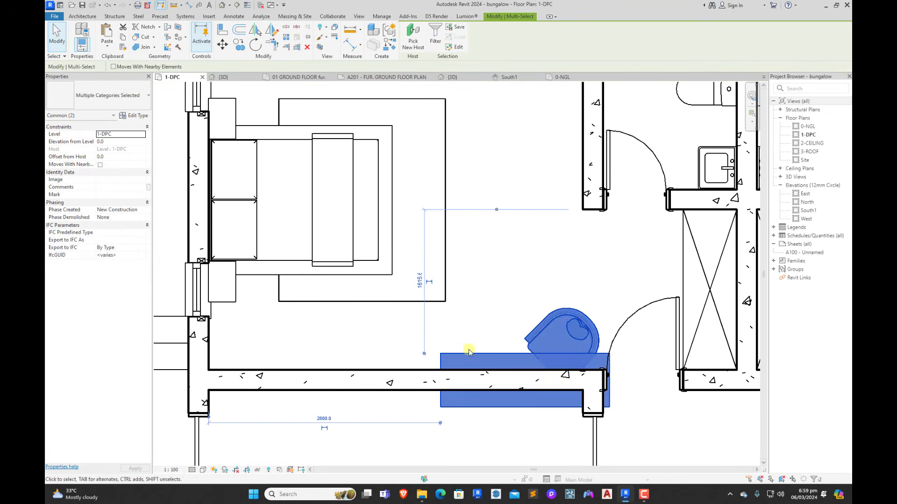
pyautogui.scroll(-3, 491, 310)
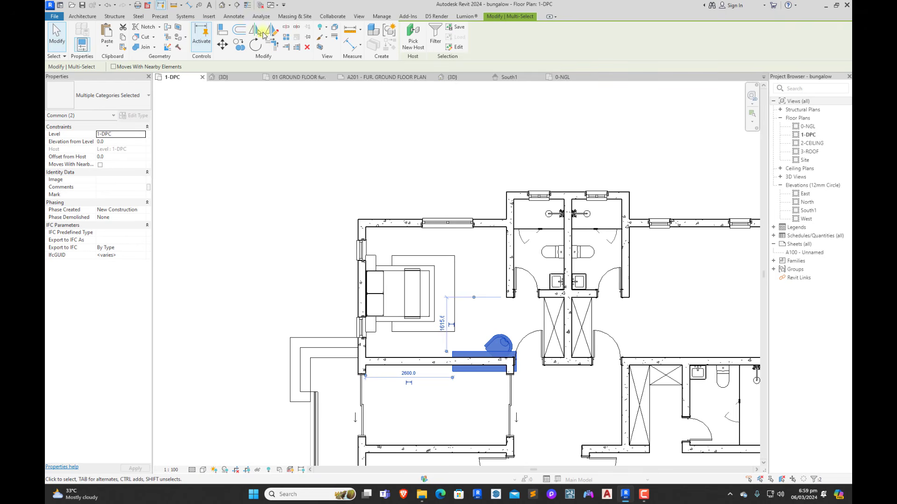
pyautogui.click(271, 30)
pyautogui.click(479, 309)
pyautogui.click(502, 310)
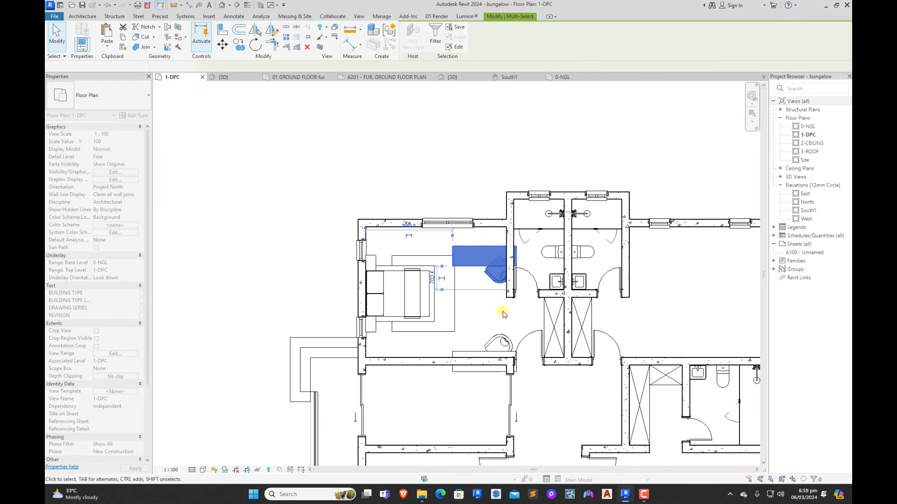
# Step: Delete the original desk and armchair that overlap the bedroom's lower wall
pyautogui.click(498, 340)
pyautogui.keyDown('ctrl'); pyautogui.click(479, 371); pyautogui.keyUp('ctrl')
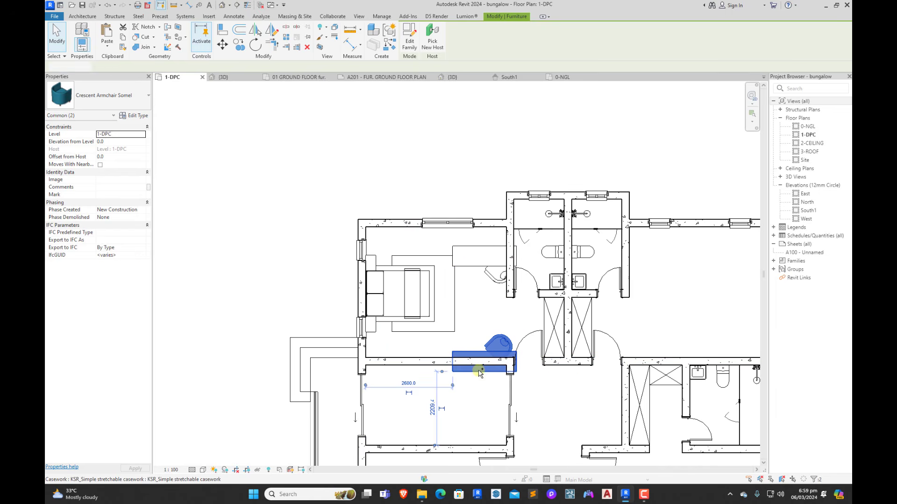
pyautogui.press('Delete')
# Step: Move the mirrored desk and armchair together so the desk fits into the bedroom's upper-right corner under the window wall
pyautogui.scroll(3, 502, 275)
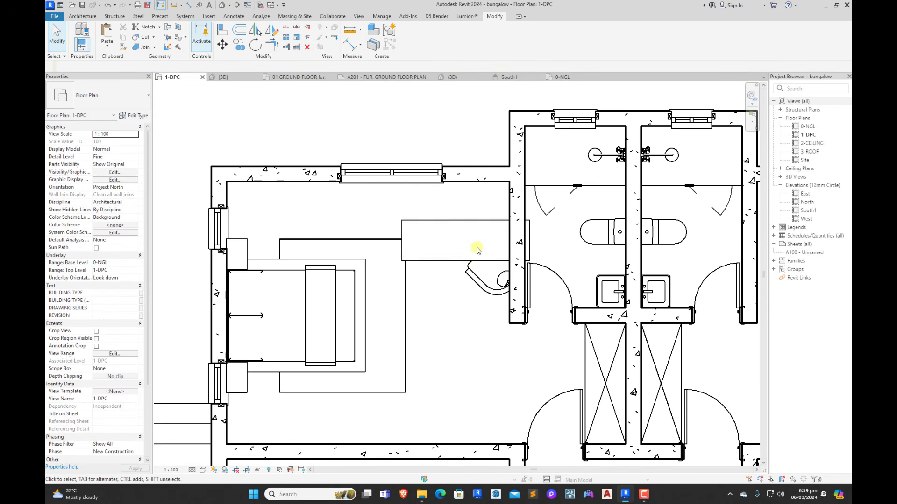
pyautogui.click(470, 244)
pyautogui.keyDown('ctrl'); pyautogui.click(490, 273); pyautogui.keyUp('ctrl')
pyautogui.click(222, 45)
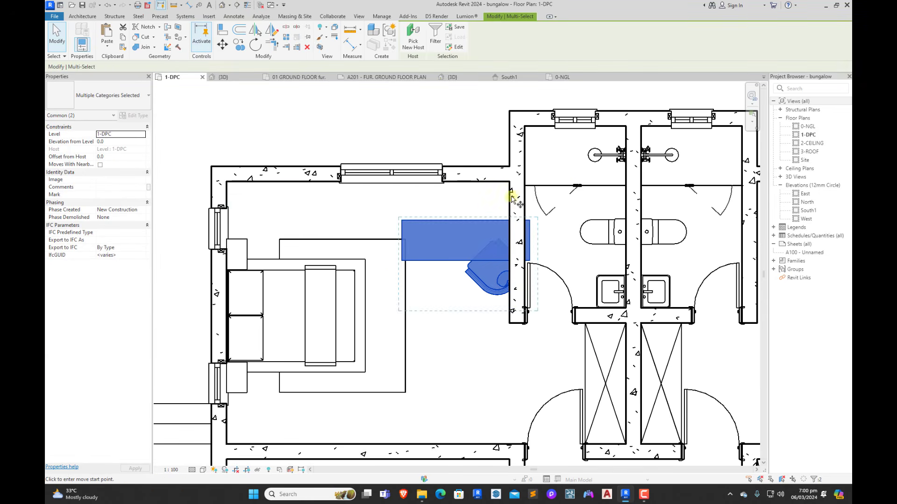
pyautogui.scroll(3, 517, 195)
pyautogui.click(538, 237)
pyautogui.click(505, 173)
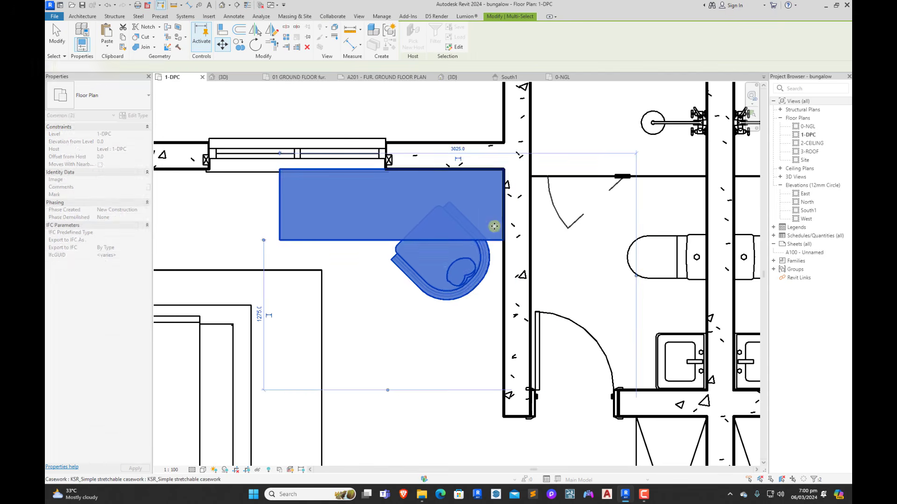
pyautogui.press('Escape')
# Step: Mirror the armchair about a vertical axis to the desk's left end without keeping a copy
pyautogui.click(464, 287)
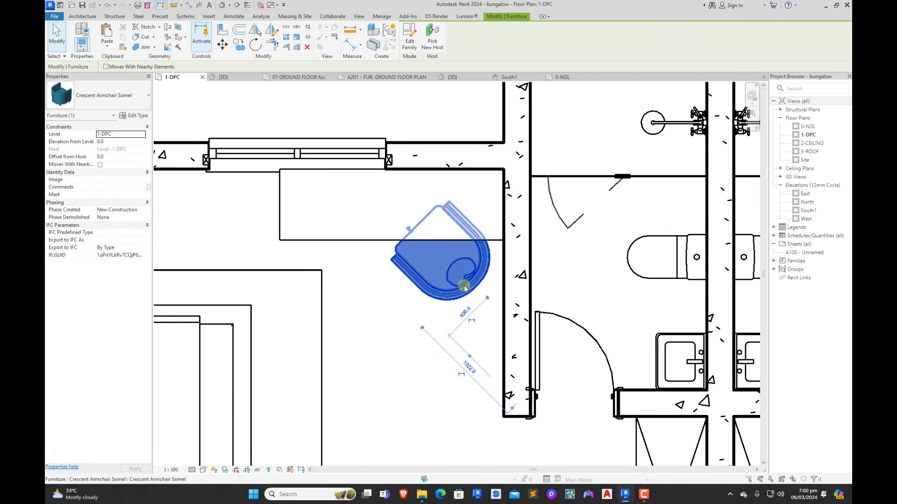
pyautogui.click(272, 31)
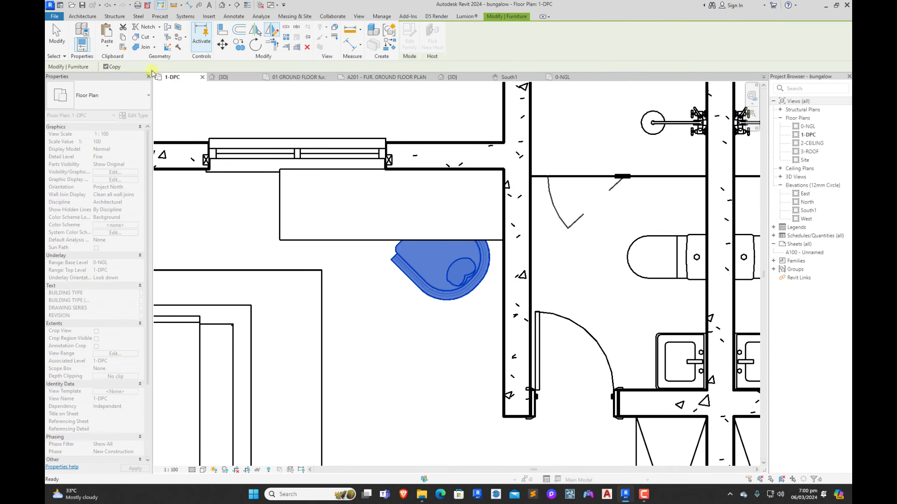
pyautogui.click(392, 240)
pyautogui.click(393, 274)
pyautogui.press('Escape')
pyautogui.scroll(-6, 424, 276)
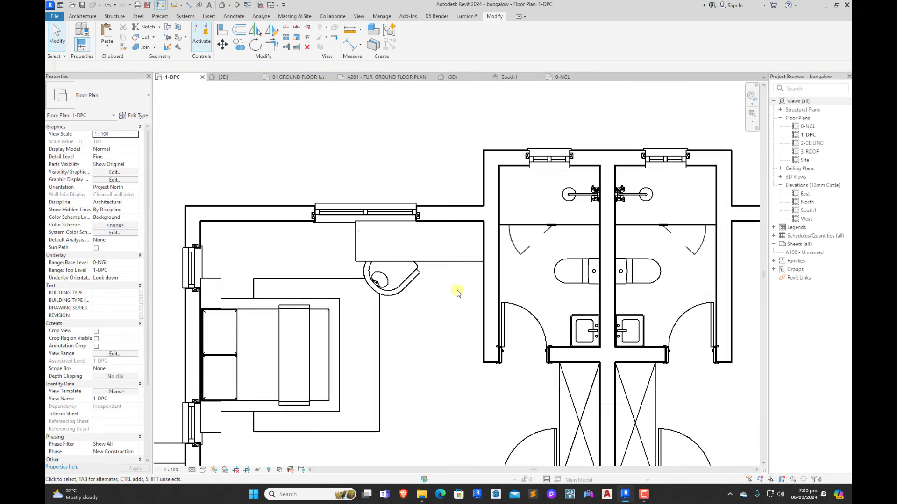
# Step: Try to copy the upper-left bedroom's bed, rug, desk and armchair to the open area above the upper-right bedroom
pyautogui.scroll(-3, 450, 274)
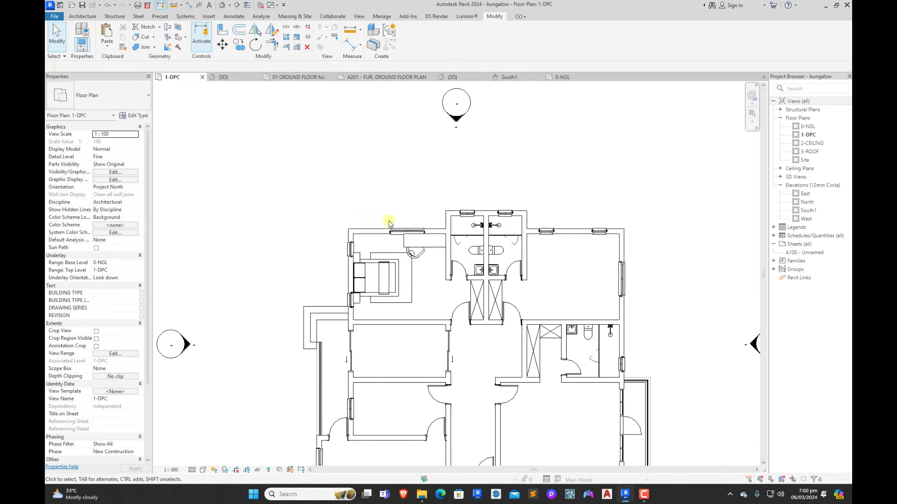
pyautogui.scroll(5, 395, 236)
pyautogui.click(404, 255)
pyautogui.keyDown('ctrl'); pyautogui.click(422, 219); pyautogui.keyUp('ctrl')
pyautogui.keyDown('ctrl'); pyautogui.click(453, 194); pyautogui.keyUp('ctrl')
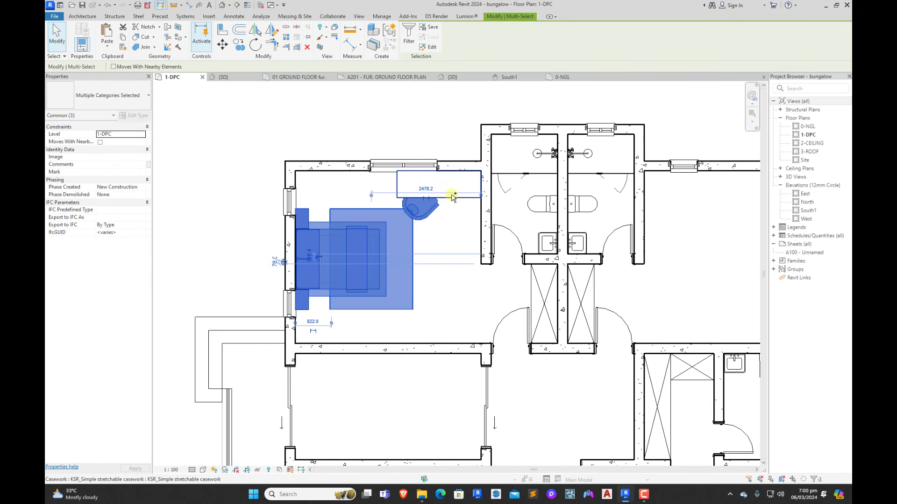
pyautogui.click(240, 45)
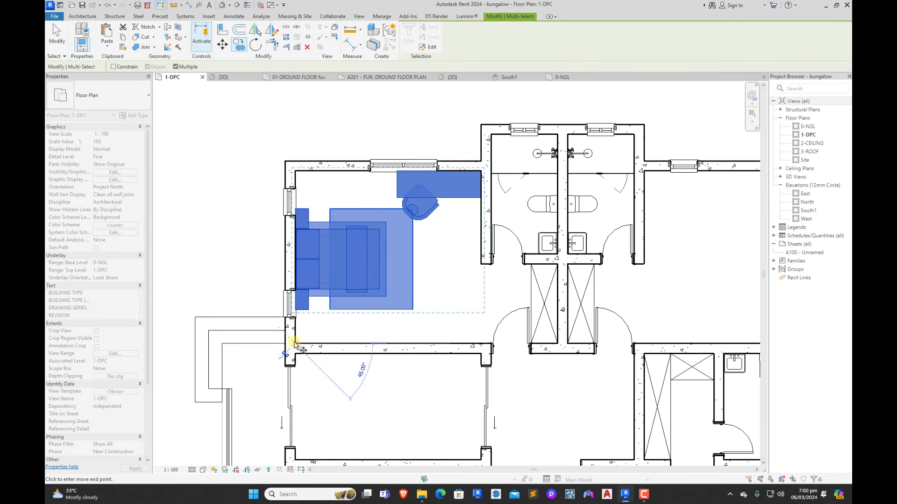
pyautogui.scroll(-2, 491, 240)
pyautogui.scroll(1, 486, 240)
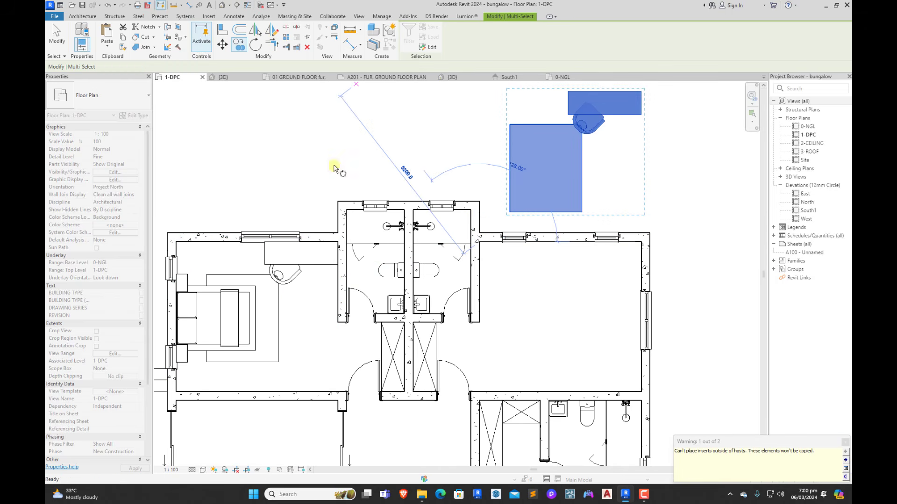
# Step: Try to rotate the copied furniture 90° clockwise into the upper-right bedroom, and undo both the copy and the rotation
pyautogui.scroll(-2, 484, 302)
pyautogui.press('r')
pyautogui.press('o')
pyautogui.scroll(3, 525, 223)
pyautogui.click(556, 189)
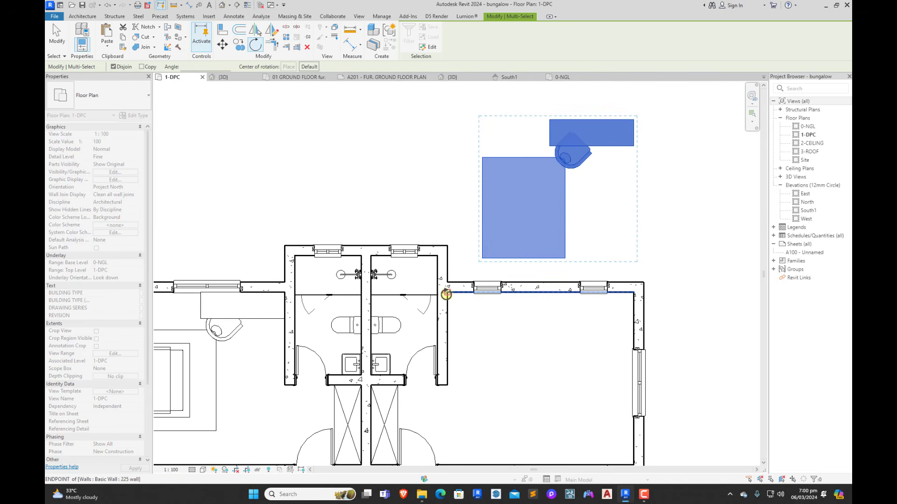
pyautogui.click(515, 294)
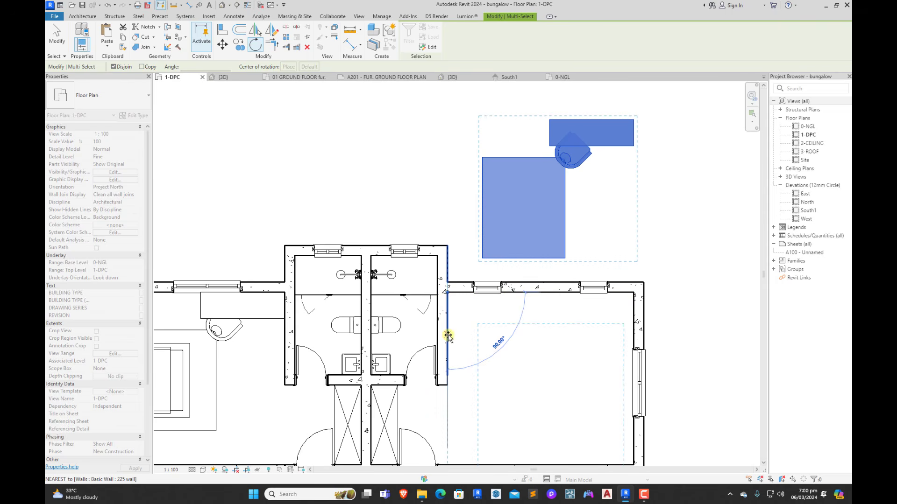
pyautogui.click(448, 336)
pyautogui.scroll(-4, 448, 334)
pyautogui.press('Escape')
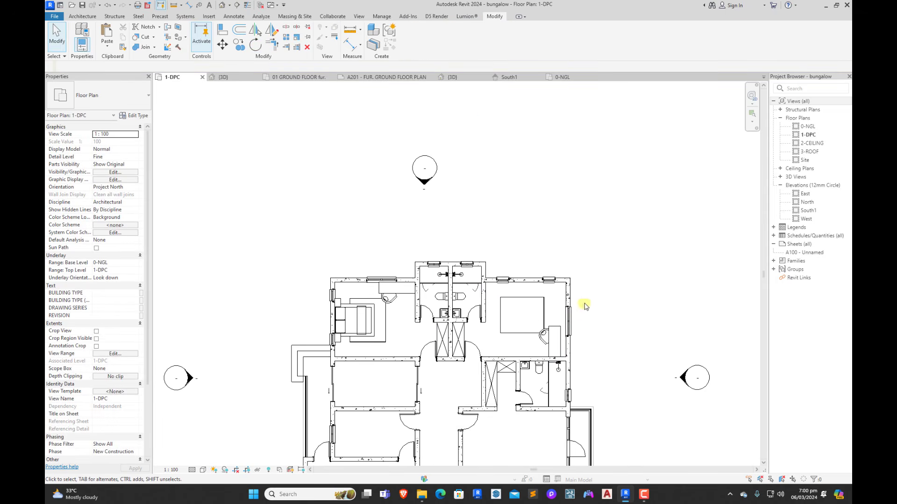
pyautogui.scroll(3, 552, 322)
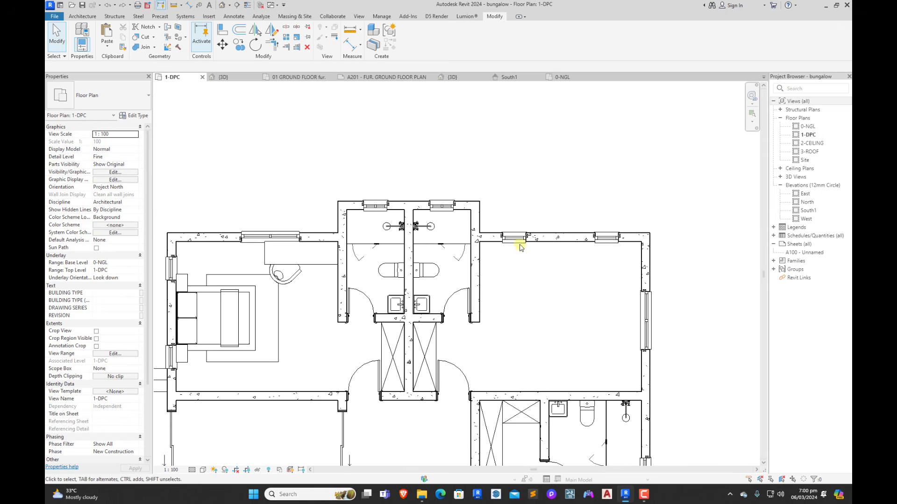
# Step: Copy the upper-left bedroom's bed, rug, desk and armchair directly inside the upper-right bedroom
pyautogui.scroll(-4, 520, 245)
pyautogui.scroll(5, 342, 306)
pyautogui.click(391, 300)
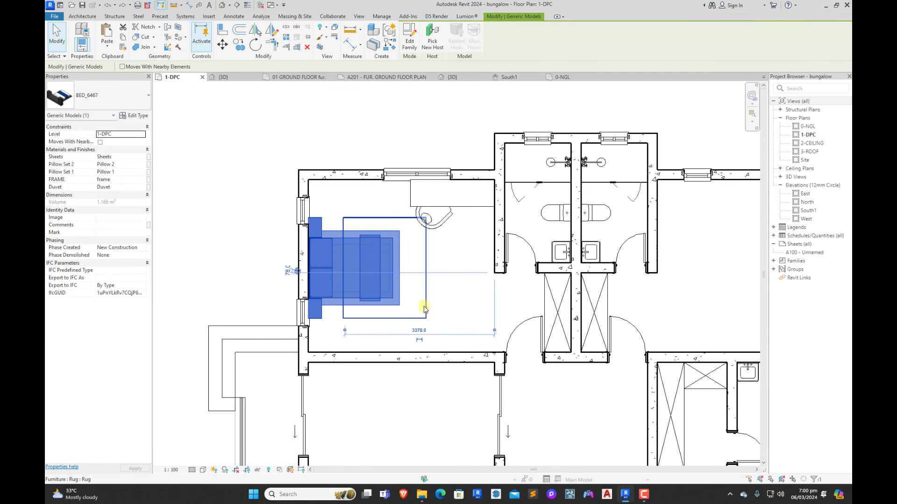
pyautogui.keyDown('ctrl'); pyautogui.click(426, 307); pyautogui.keyUp('ctrl')
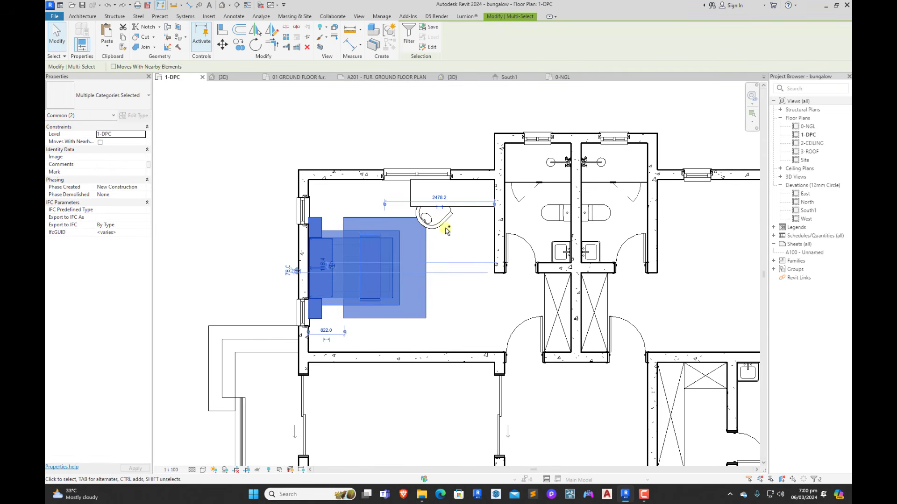
pyautogui.keyDown('ctrl'); pyautogui.click(457, 204); pyautogui.keyUp('ctrl')
pyautogui.click(247, 46)
pyautogui.scroll(-2, 226, 241)
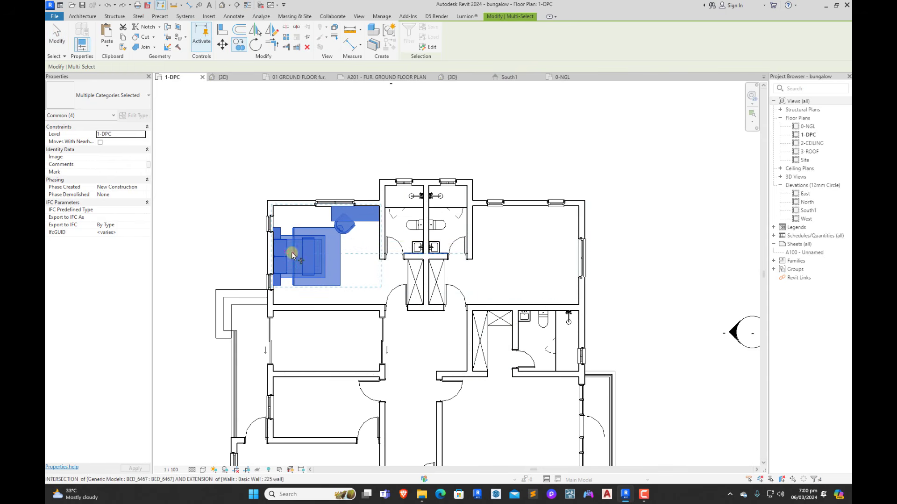
pyautogui.click(303, 257)
pyautogui.click(499, 270)
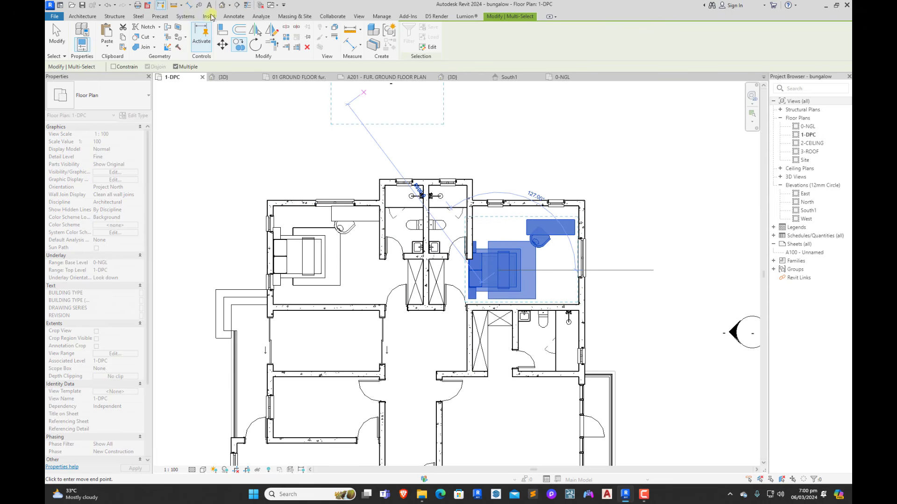
# Step: Rotate the copied furniture set 90° clockwise so the bed's headboard faces the upper-right bedroom's window wall
pyautogui.click(255, 46)
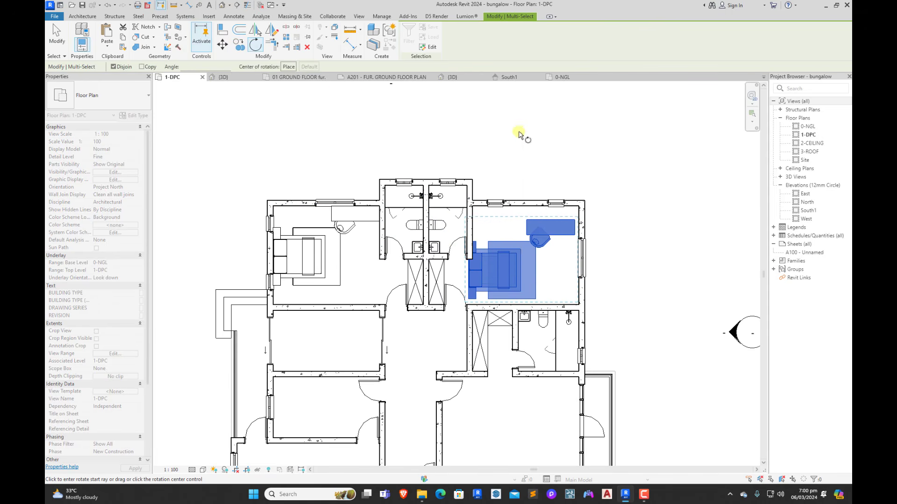
pyautogui.click(520, 132)
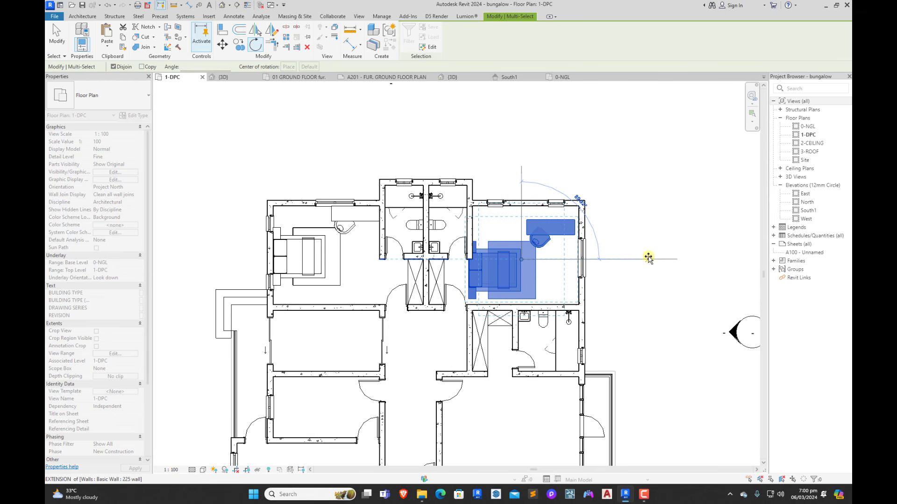
pyautogui.click(648, 256)
pyautogui.scroll(2, 454, 178)
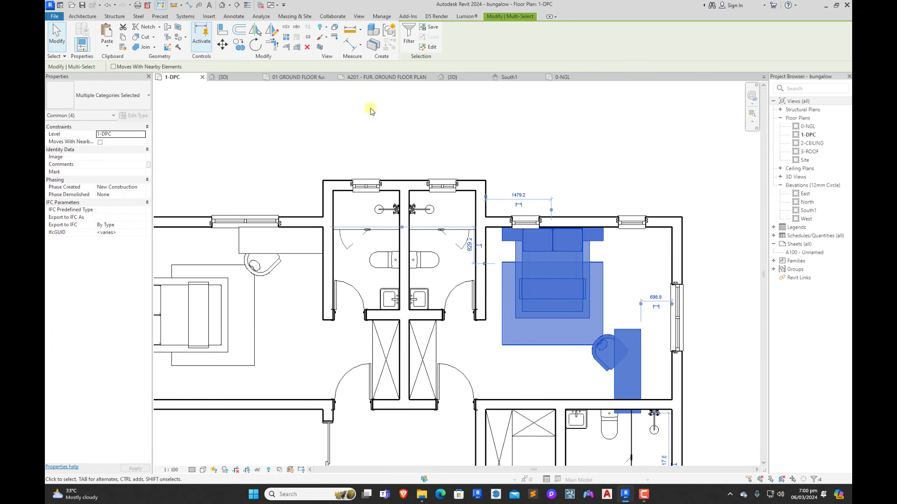
# Step: Move the copied furniture set so the bed's head sits flush against the inner face of the bedroom's upper wall
pyautogui.click(223, 45)
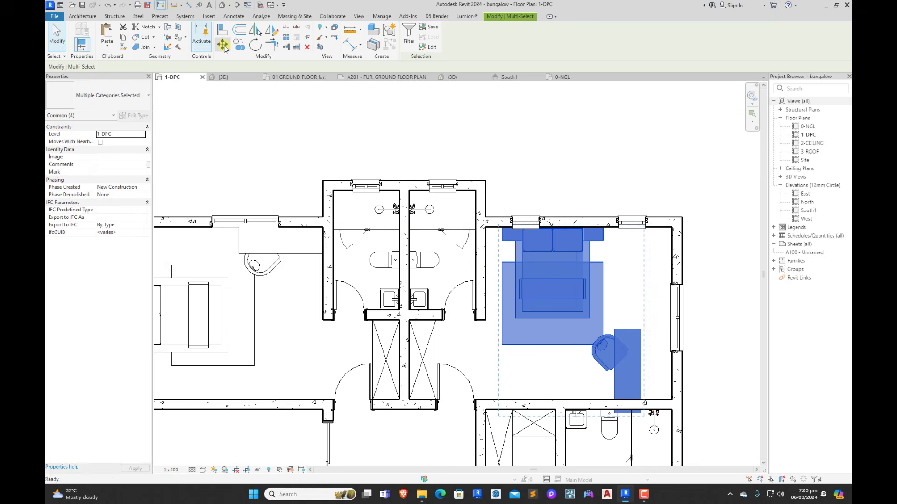
pyautogui.scroll(4, 485, 217)
pyautogui.click(420, 172)
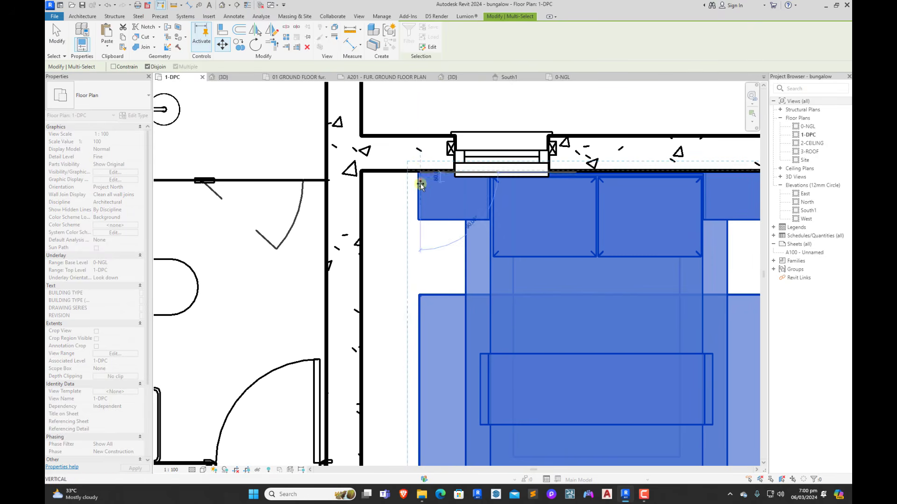
pyautogui.click(421, 190)
pyautogui.scroll(3, 429, 187)
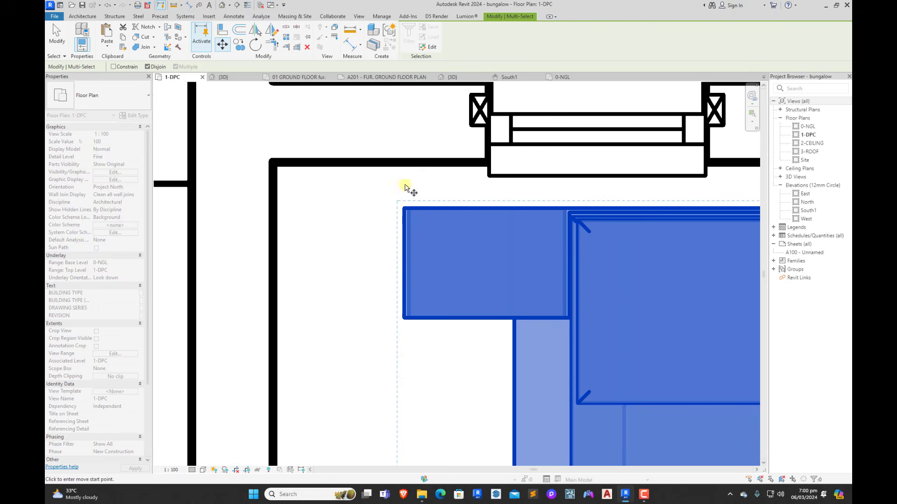
pyautogui.click(428, 209)
pyautogui.click(429, 165)
pyautogui.scroll(-5, 423, 226)
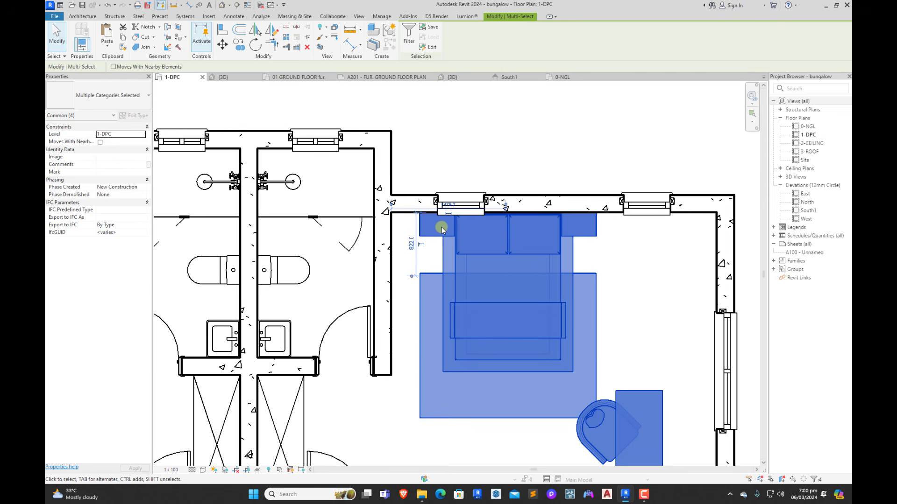
# Step: Nudge the furniture set to the right along the upper wall until the bed is centred between the two windows
pyautogui.scroll(2, 440, 228)
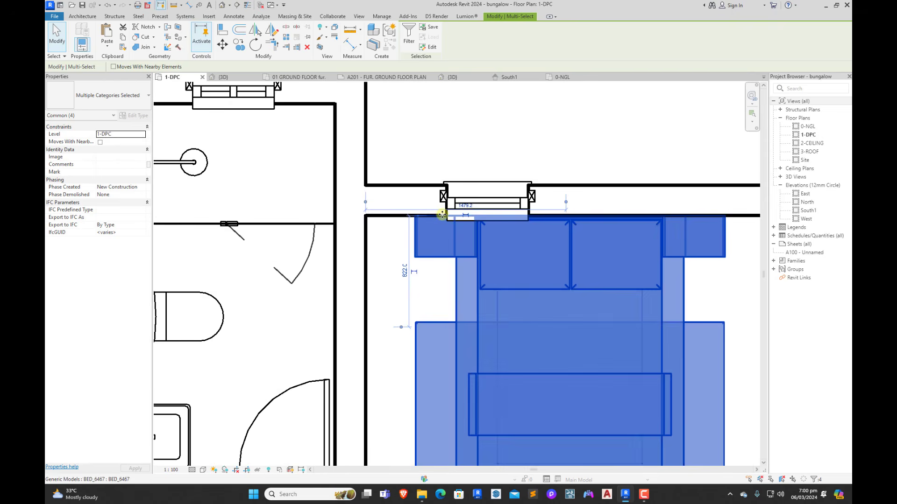
pyautogui.scroll(-5, 445, 258)
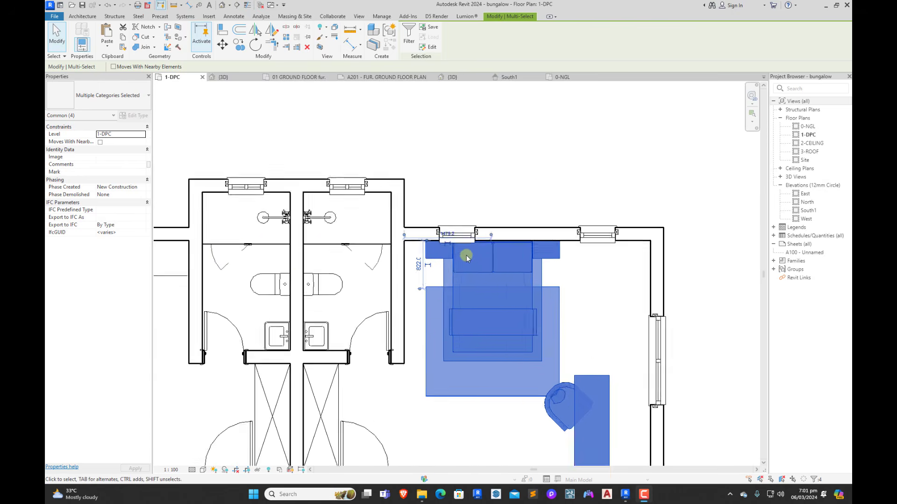
pyautogui.scroll(2, 466, 257)
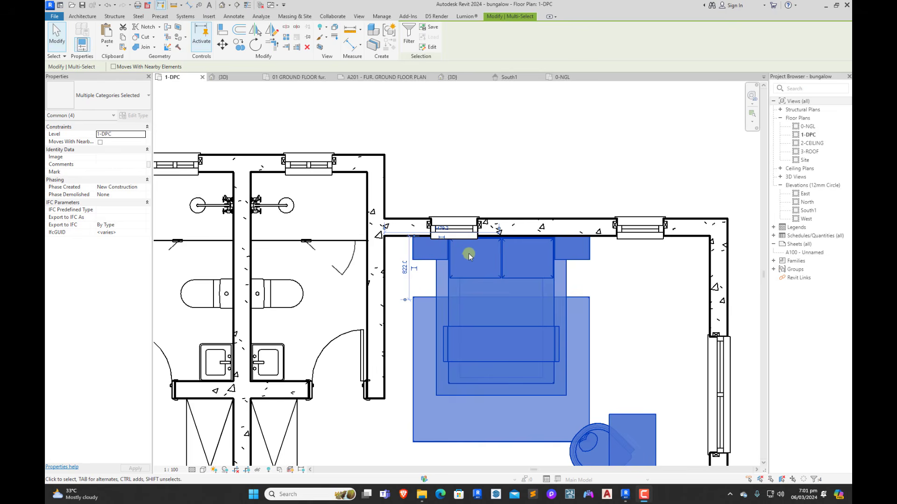
pyautogui.scroll(-1, 469, 255)
pyautogui.scroll(1, 490, 267)
pyautogui.press('Right')
pyautogui.press('Right')
pyautogui.press('Right')
pyautogui.press('Right')
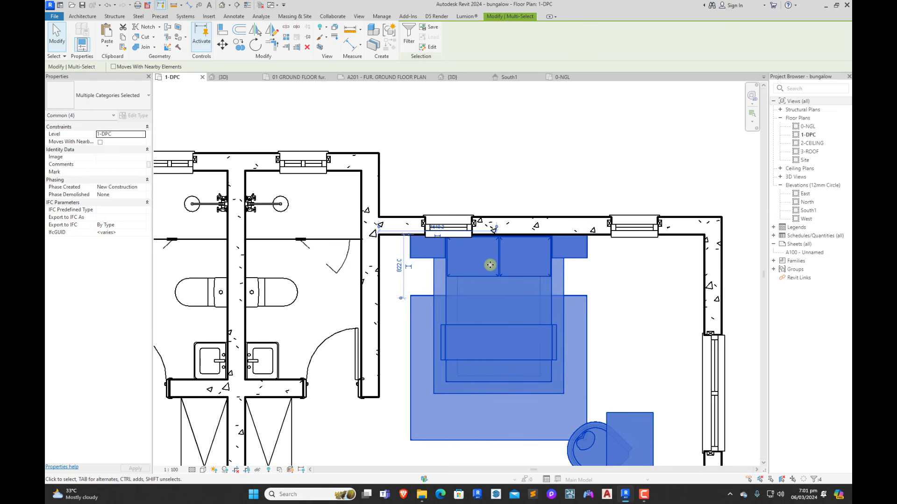
pyautogui.press('Right')
pyautogui.press('Right')
pyautogui.press('Right')
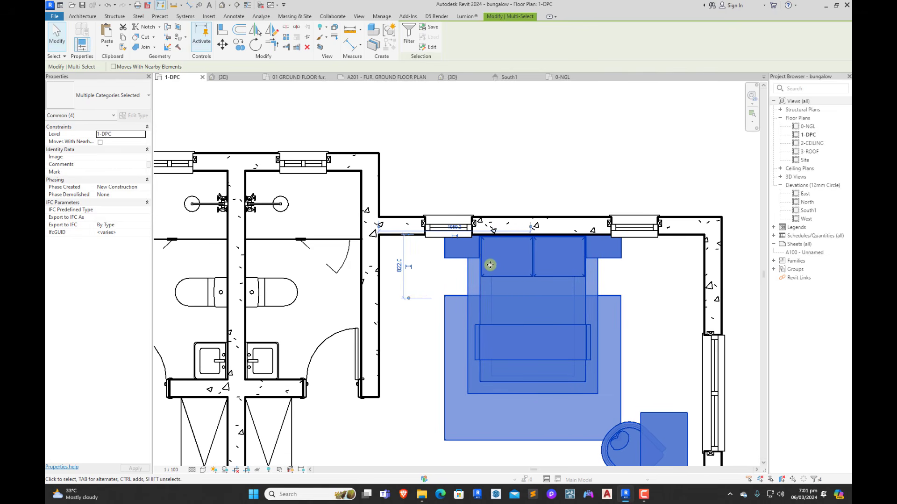
# Step: Move the desk and armchair together so the desk's corner meets the inner lower-right corner of the upper-right bedroom
pyautogui.scroll(-2, 490, 241)
pyautogui.click(577, 390)
pyautogui.scroll(2, 577, 390)
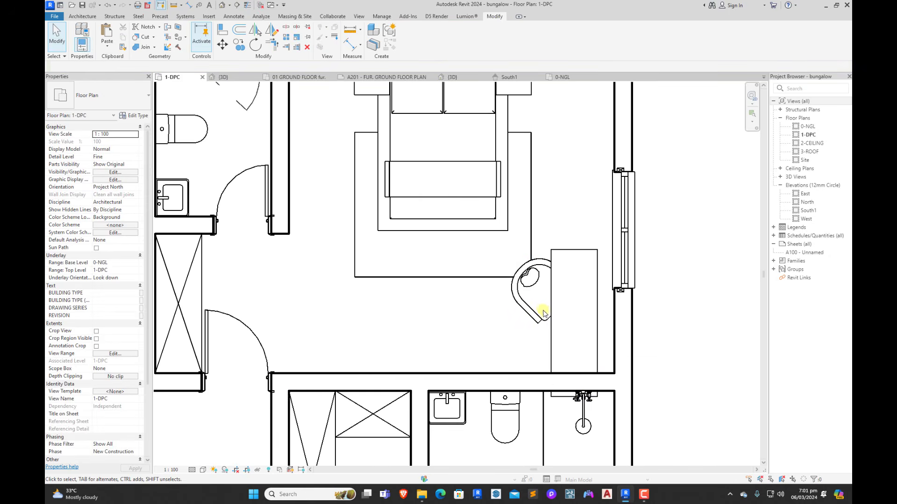
pyautogui.click(541, 315)
pyautogui.keyDown('ctrl'); pyautogui.click(578, 256); pyautogui.keyUp('ctrl')
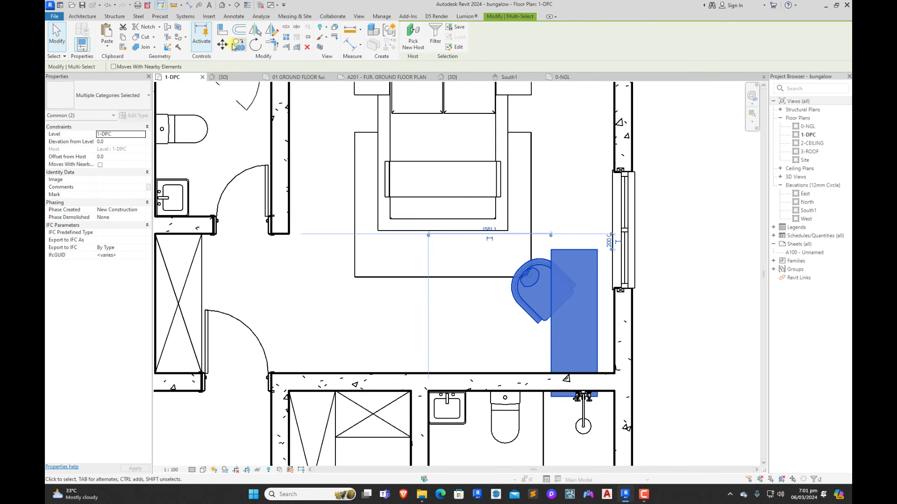
pyautogui.press('m')
pyautogui.press('v')
pyautogui.scroll(2, 586, 390)
pyautogui.click(598, 399)
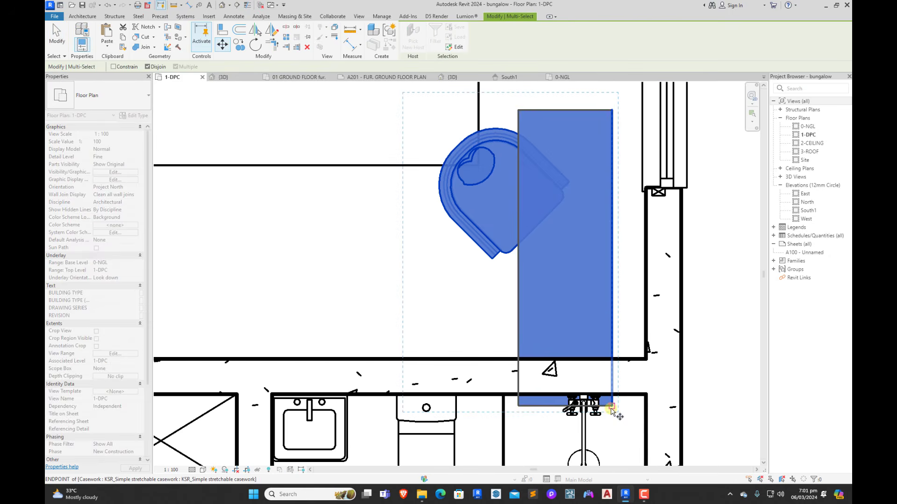
pyautogui.click(645, 357)
pyautogui.scroll(-3, 578, 384)
pyautogui.scroll(-2, 578, 383)
pyautogui.click(675, 338)
pyautogui.scroll(2, 577, 317)
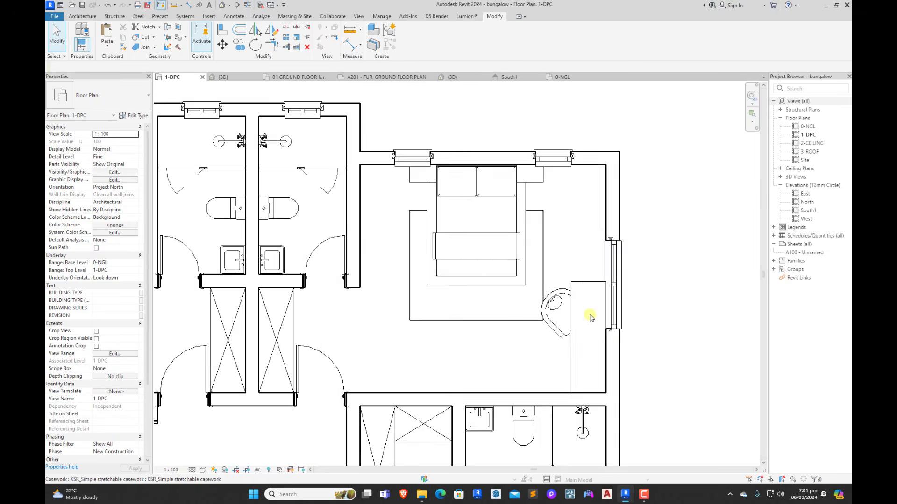
# Step: Copy the upper-right bedroom's bed, rug, desk and armchair into the lower-left bedroom of the plan
pyautogui.scroll(-6, 591, 317)
pyautogui.scroll(-2, 467, 303)
pyautogui.scroll(3, 445, 290)
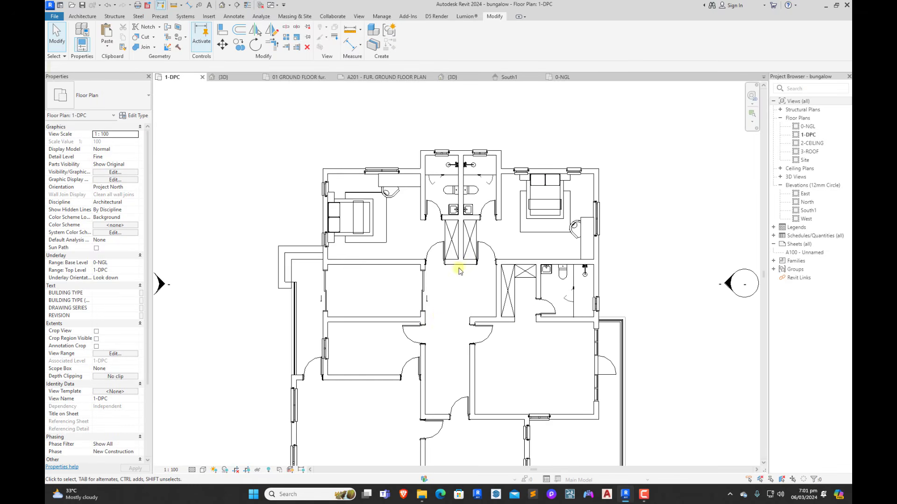
pyautogui.scroll(-3, 461, 271)
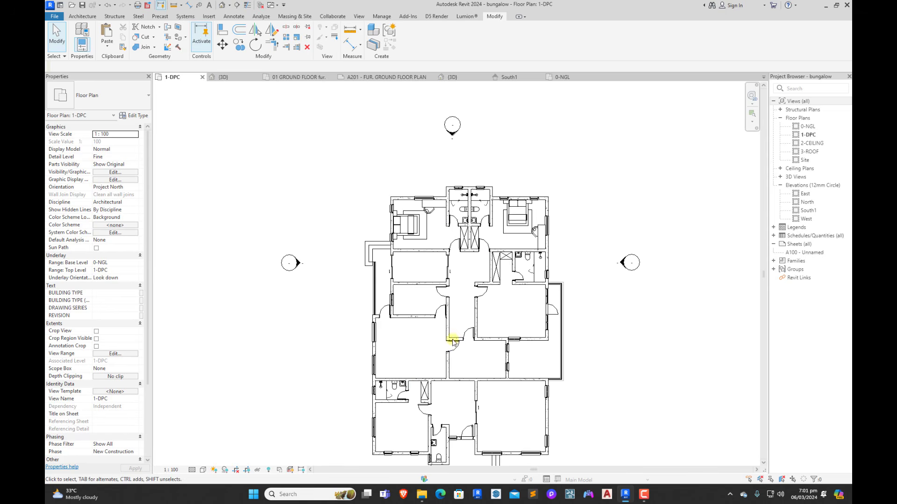
pyautogui.scroll(2, 516, 220)
pyautogui.scroll(-2, 516, 219)
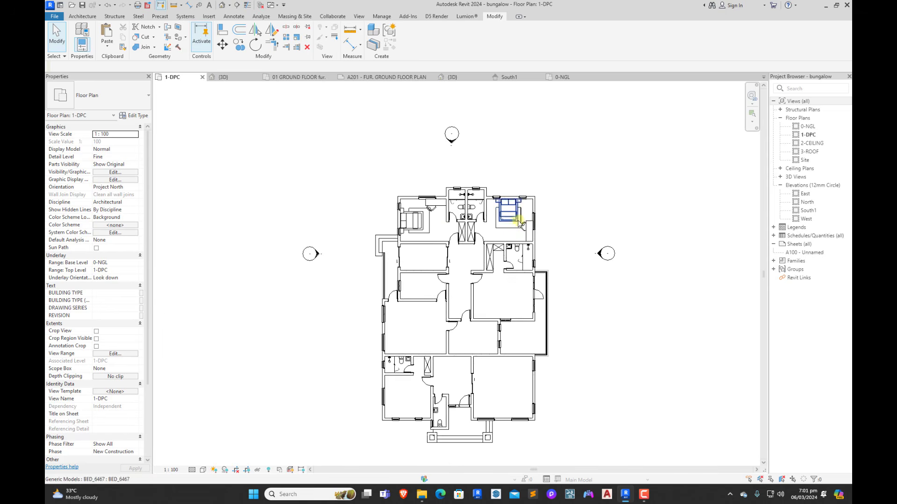
pyautogui.scroll(4, 509, 210)
pyautogui.click(496, 199)
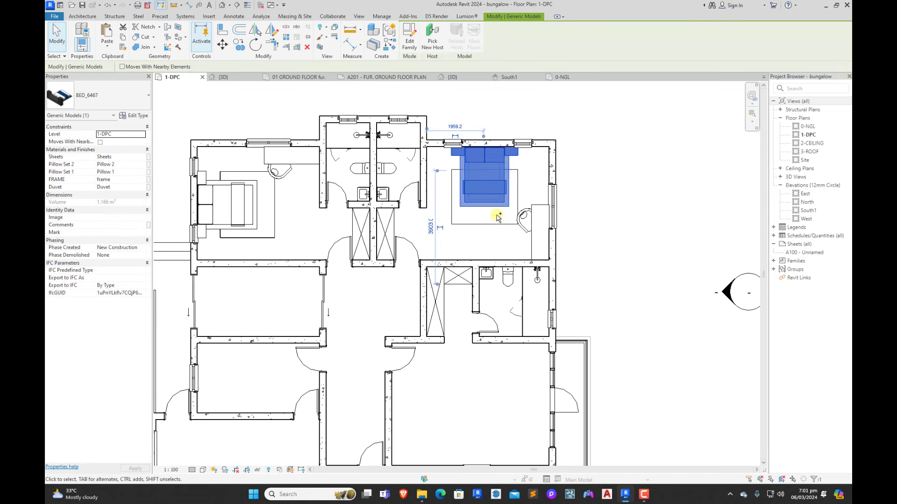
pyautogui.keyDown('ctrl'); pyautogui.click(516, 214); pyautogui.keyUp('ctrl')
pyautogui.keyDown('ctrl'); pyautogui.click(540, 251); pyautogui.keyUp('ctrl')
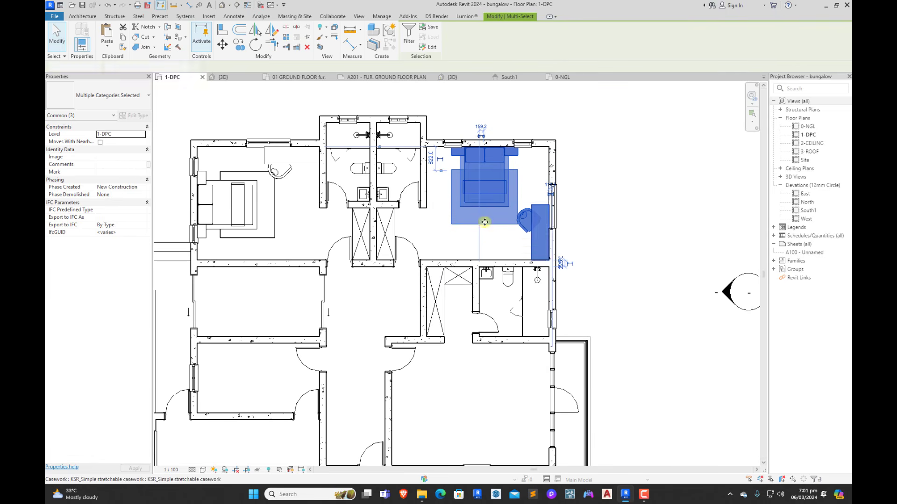
pyautogui.click(240, 45)
pyautogui.click(539, 220)
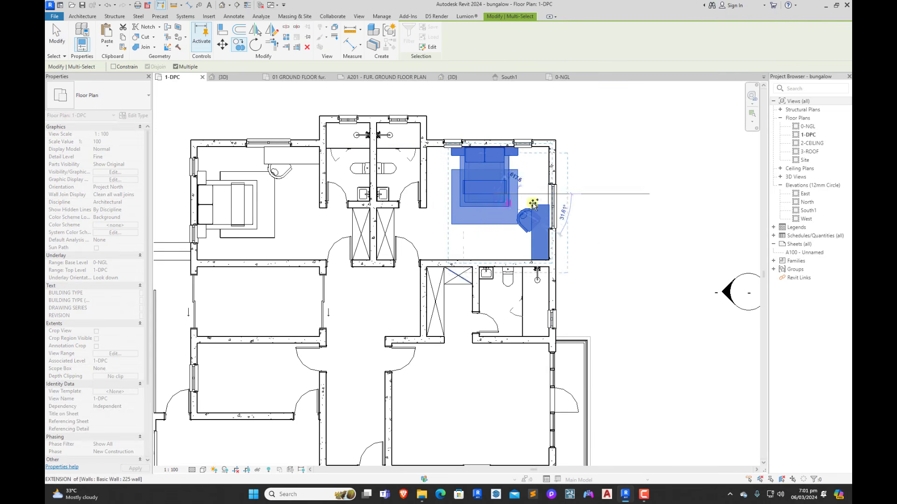
pyautogui.scroll(-3, 559, 200)
pyautogui.scroll(3, 438, 382)
pyautogui.click(441, 380)
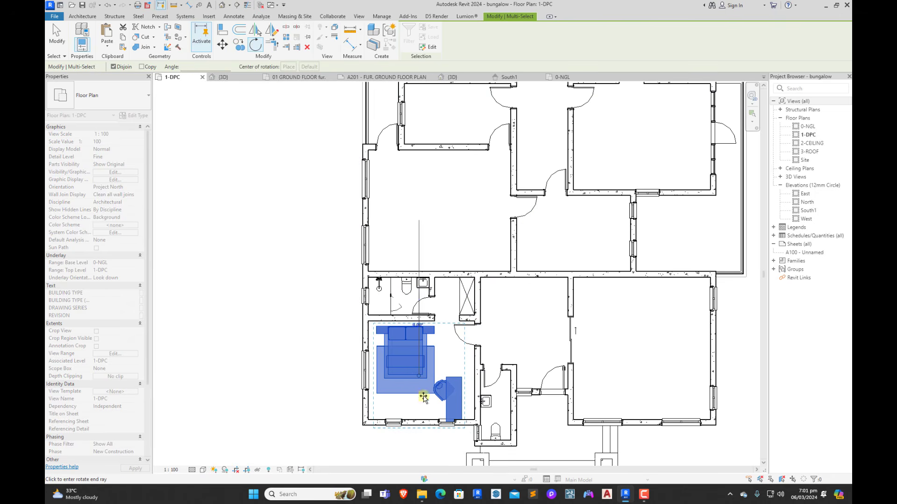
# Step: Rotate the copied furniture set half a turn so the bed's head faces the lower wall, and shift it up inside the lower-left bedroom
pyautogui.click(419, 453)
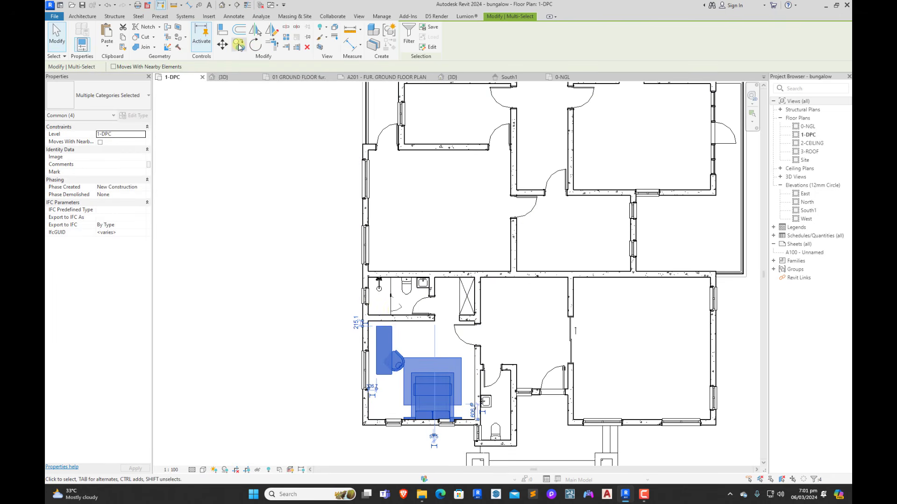
pyautogui.click(222, 45)
pyautogui.click(433, 392)
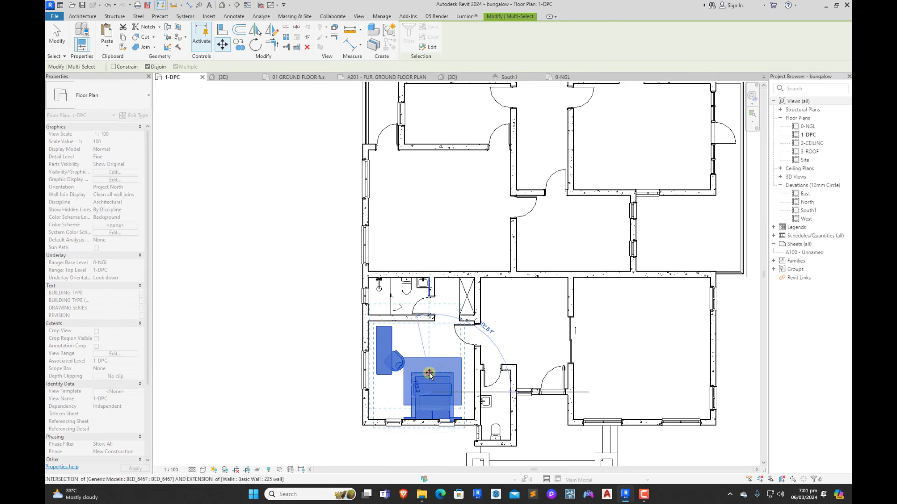
pyautogui.click(428, 373)
# Step: Move the furniture set down until the bed's head is flush with the lower wall, and nudge it left along that wall
pyautogui.click(222, 45)
pyautogui.scroll(7, 416, 413)
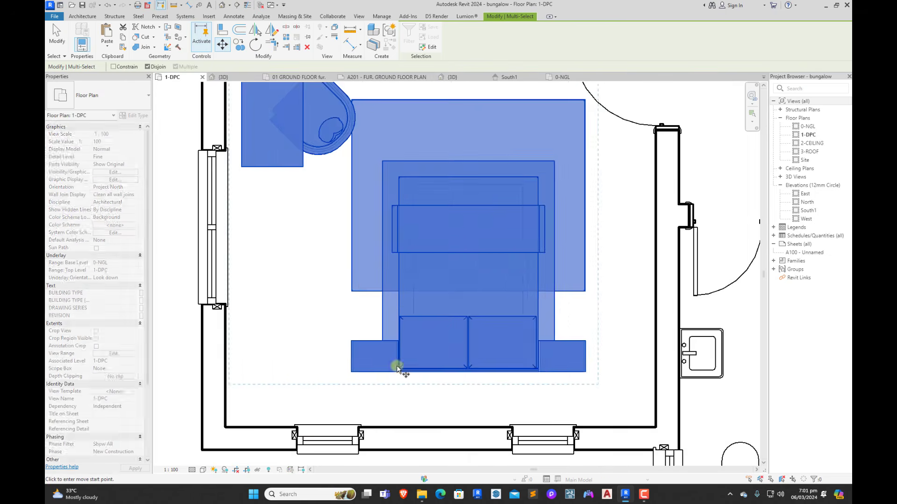
pyautogui.click(380, 438)
pyautogui.scroll(-4, 378, 434)
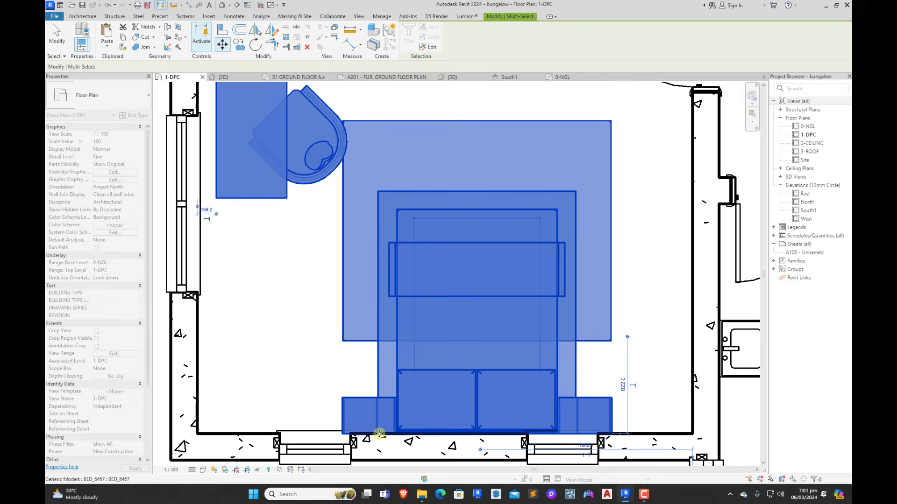
pyautogui.press('Left')
pyautogui.press('Left')
pyautogui.press('Left')
pyautogui.press('Left')
pyautogui.press('Left')
pyautogui.press('Left')
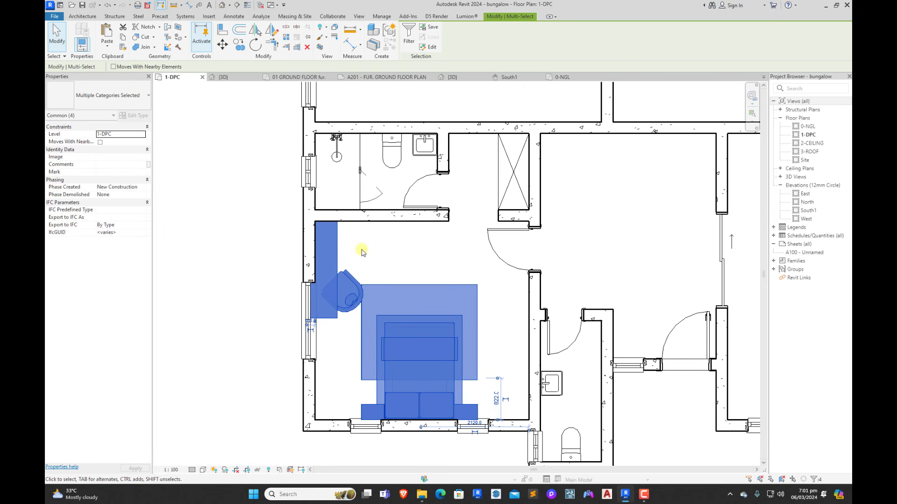
# Step: Nudge only the lower-left bedroom's desk and armchair to the right so the desk clears the left wall
pyautogui.scroll(2, 362, 251)
pyautogui.click(341, 247)
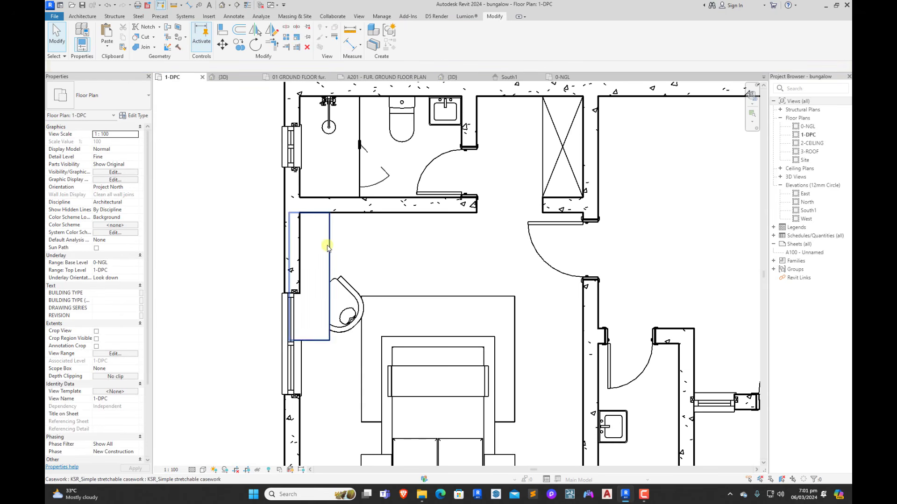
pyautogui.click(325, 248)
pyautogui.keyDown('ctrl'); pyautogui.click(341, 284); pyautogui.keyUp('ctrl')
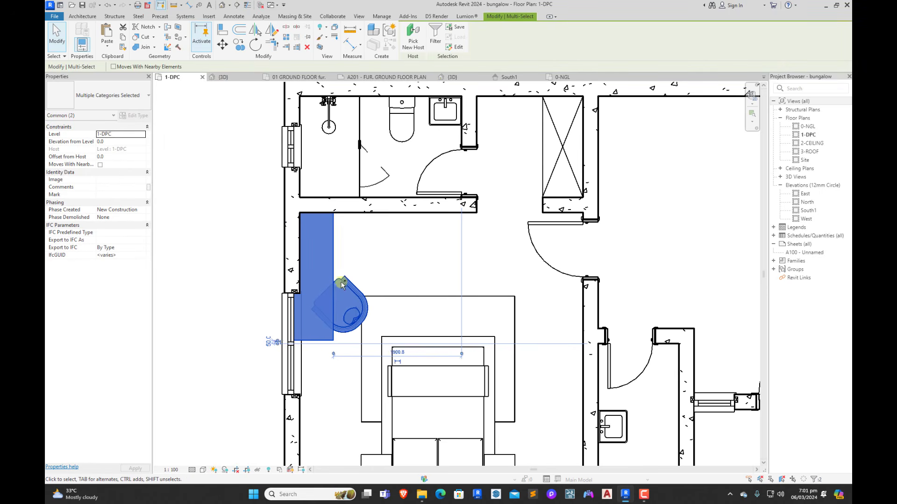
pyautogui.press('Right')
pyautogui.press('Right')
pyautogui.press('Right')
pyautogui.press('Right')
# Step: Move the desk and armchair together so the desk's corner meets the inner upper-left corner of the lower-left bedroom
pyautogui.press('m')
pyautogui.press('v')
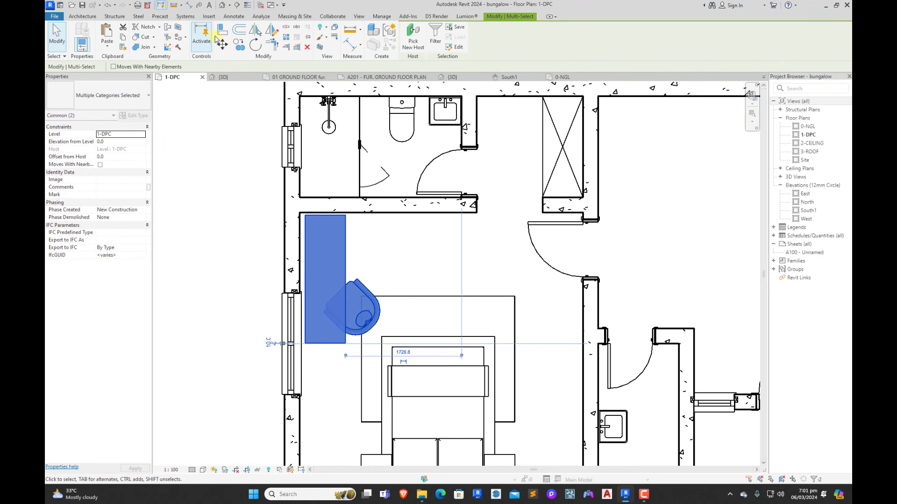
pyautogui.scroll(5, 280, 261)
pyautogui.scroll(2, 343, 118)
pyautogui.moveTo(343, 119); pyautogui.dragTo(410, 256, button='middle')
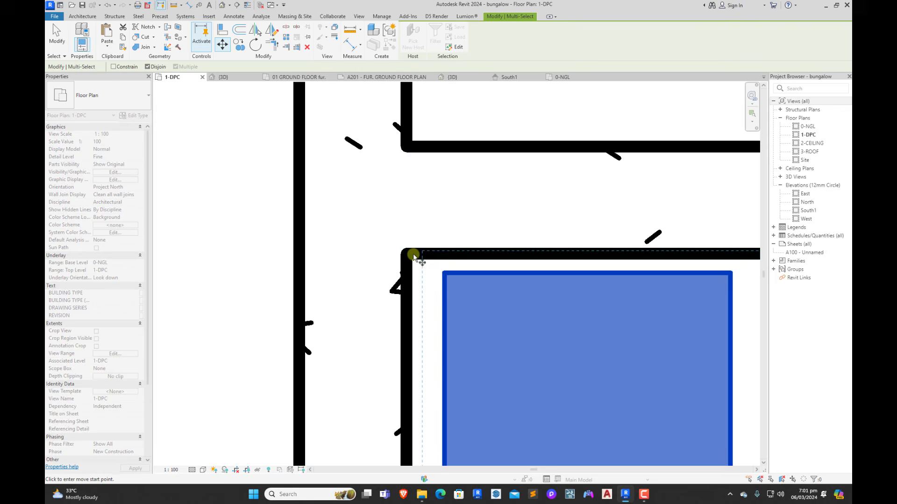
pyautogui.click(443, 273)
pyautogui.click(406, 256)
pyautogui.press('Escape')
pyautogui.scroll(-8, 345, 243)
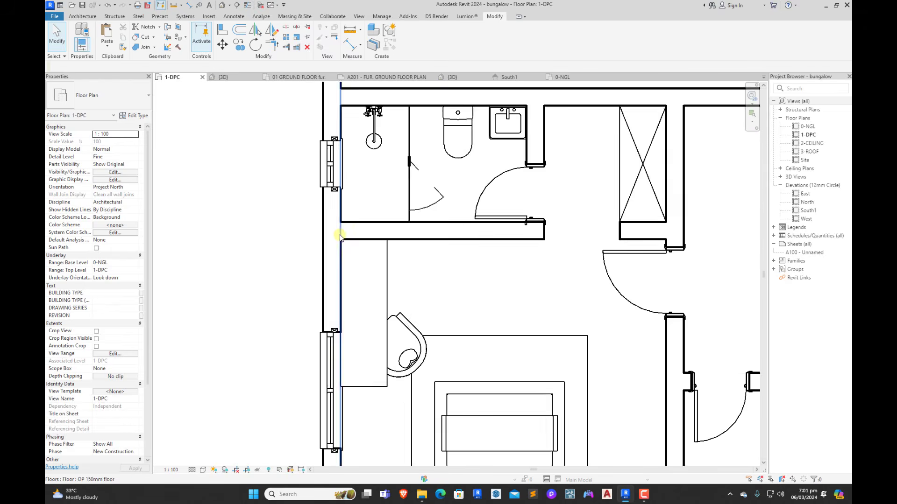
# Step: Mirror the upper-right bedroom's bed, rug, armchair and desk into the bedroom below its bathroom about a horizontal axis, without keeping a copy
pyautogui.scroll(-3, 418, 354)
pyautogui.scroll(3, 408, 229)
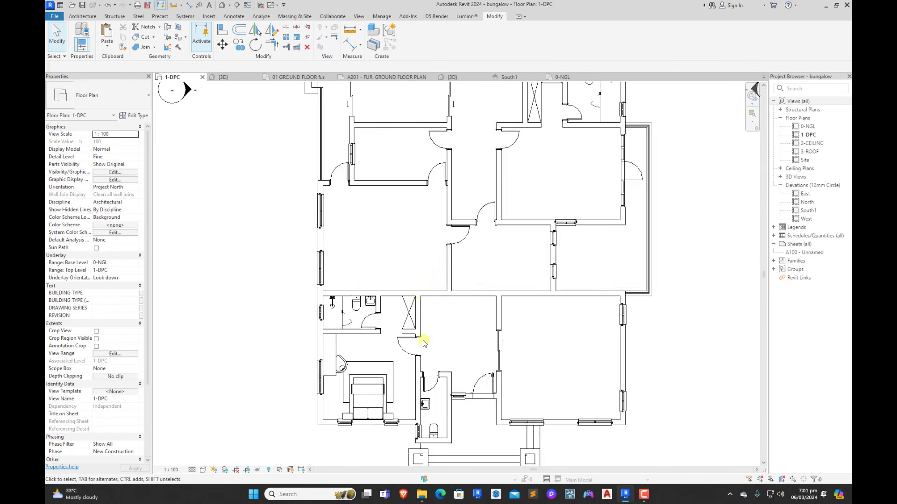
pyautogui.scroll(-3, 401, 360)
pyautogui.scroll(1, 508, 245)
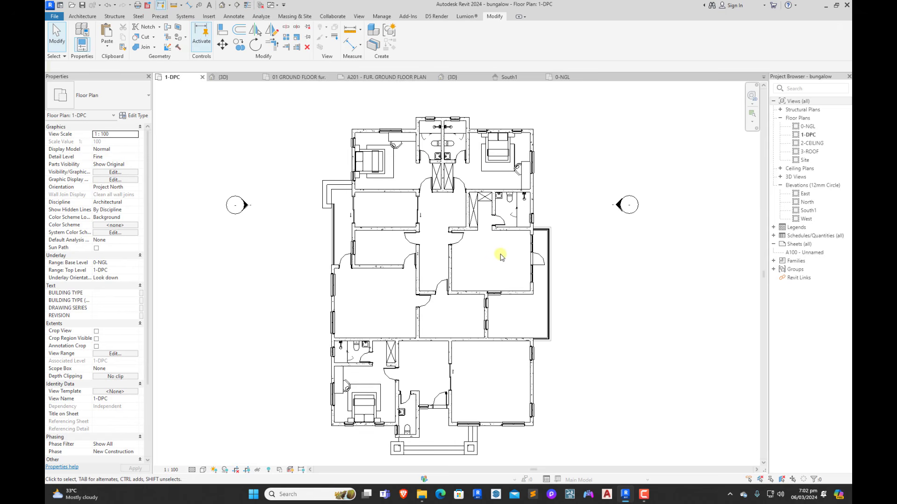
pyautogui.scroll(3, 495, 261)
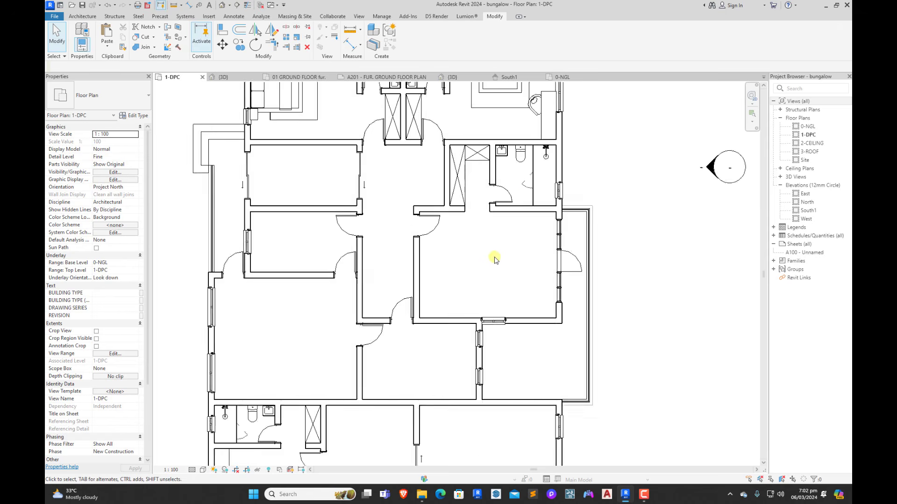
pyautogui.scroll(2, 505, 349)
pyautogui.scroll(-4, 500, 306)
pyautogui.scroll(3, 502, 187)
pyautogui.click(503, 187)
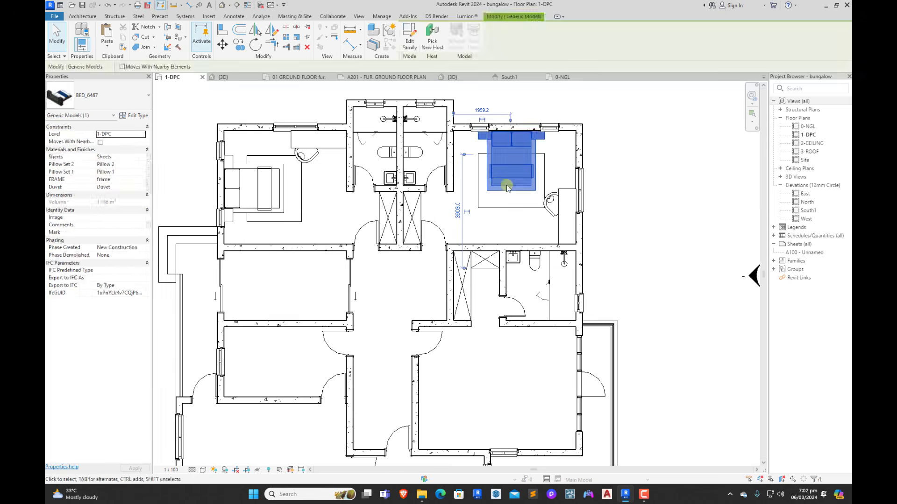
pyautogui.keyDown('ctrl'); pyautogui.click(516, 208); pyautogui.keyUp('ctrl')
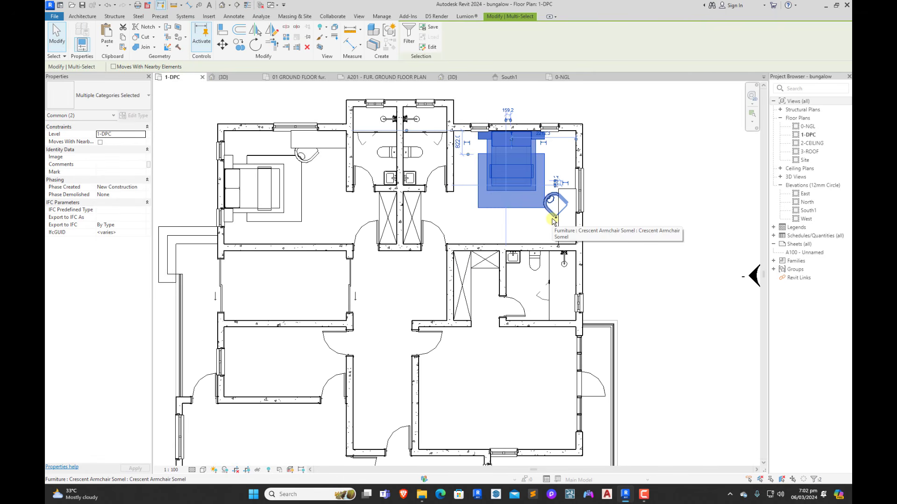
pyautogui.keyDown('ctrl'); pyautogui.click(561, 232); pyautogui.keyUp('ctrl')
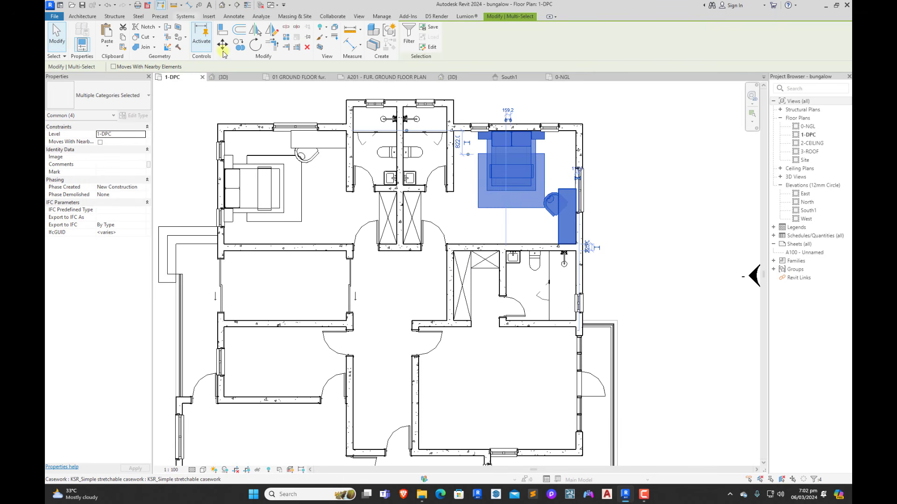
pyautogui.click(271, 31)
pyautogui.click(579, 283)
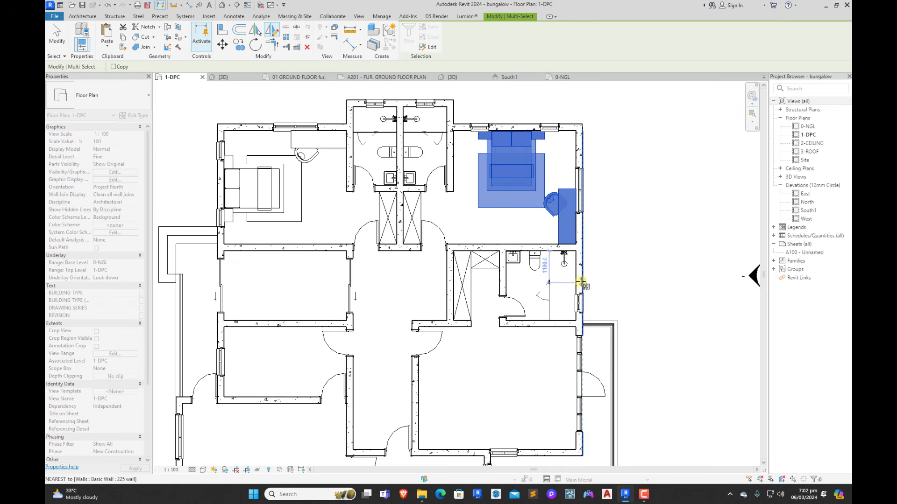
pyautogui.click(598, 284)
pyautogui.scroll(-3, 612, 247)
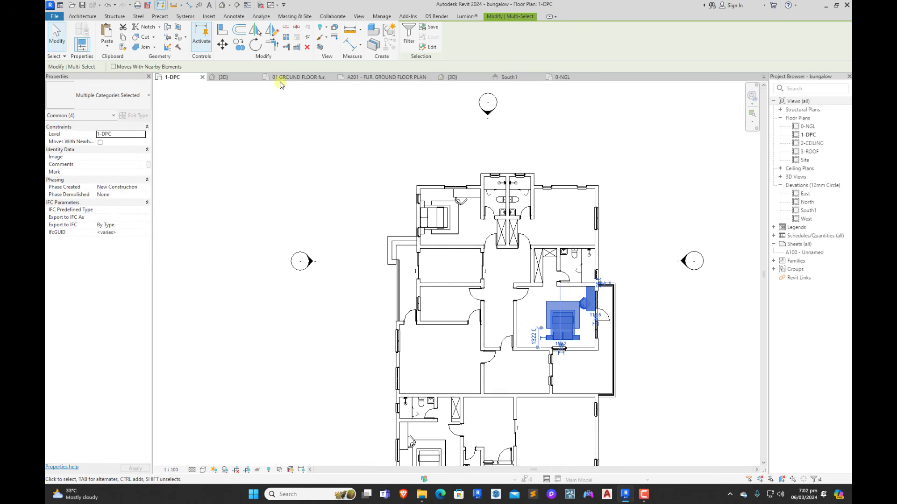
# Step: Move the mirrored set down until the bed's head sits flush against the bedroom's lower wall, and nudge it right
pyautogui.click(222, 44)
pyautogui.scroll(5, 579, 348)
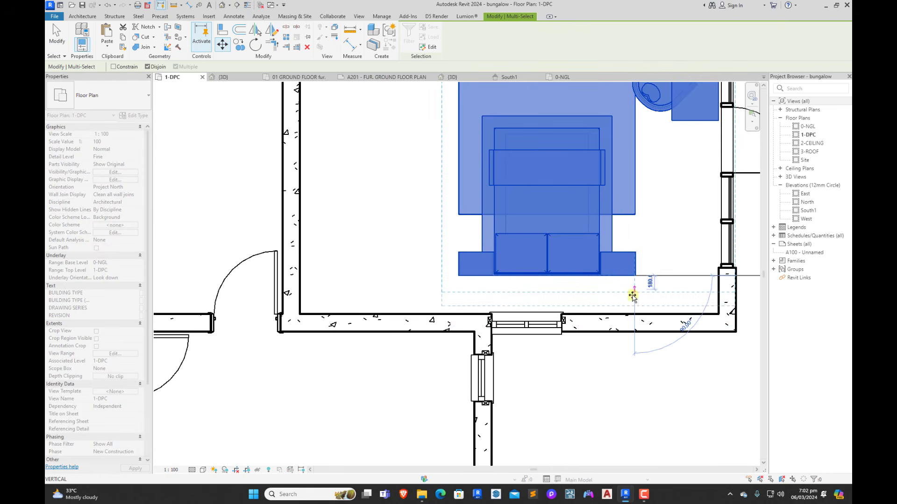
pyautogui.click(633, 311)
pyautogui.scroll(-3, 633, 311)
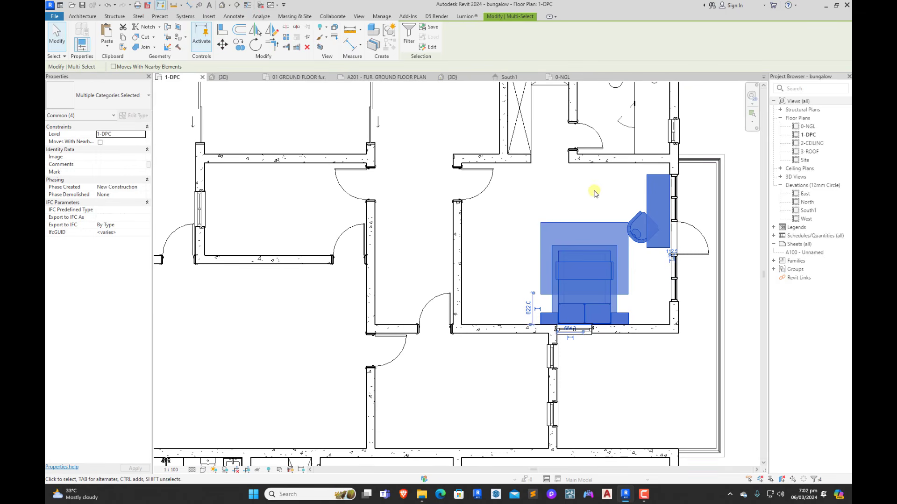
pyautogui.press('Right')
pyautogui.press('Right')
pyautogui.press('Right')
pyautogui.press('Right')
pyautogui.press('Right')
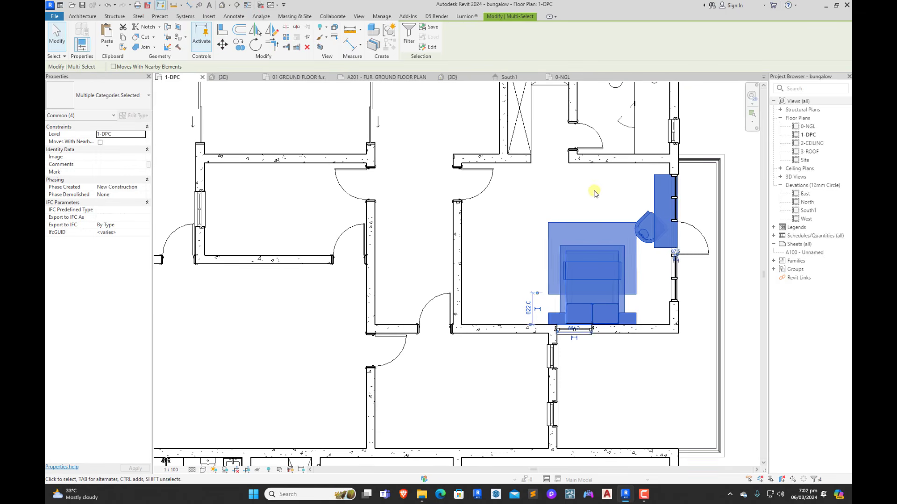
pyautogui.click(527, 204)
# Step: Move the desk and armchair together so the desk's corner meets the inner upper-right corner of the middle-right bedroom
pyautogui.click(646, 218)
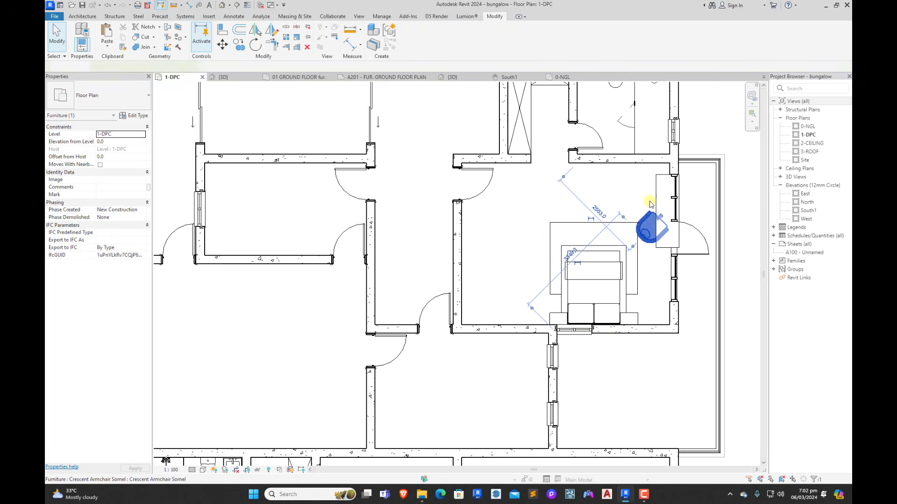
pyautogui.keyDown('ctrl'); pyautogui.click(659, 185); pyautogui.keyUp('ctrl')
pyautogui.click(222, 44)
pyautogui.scroll(5, 660, 156)
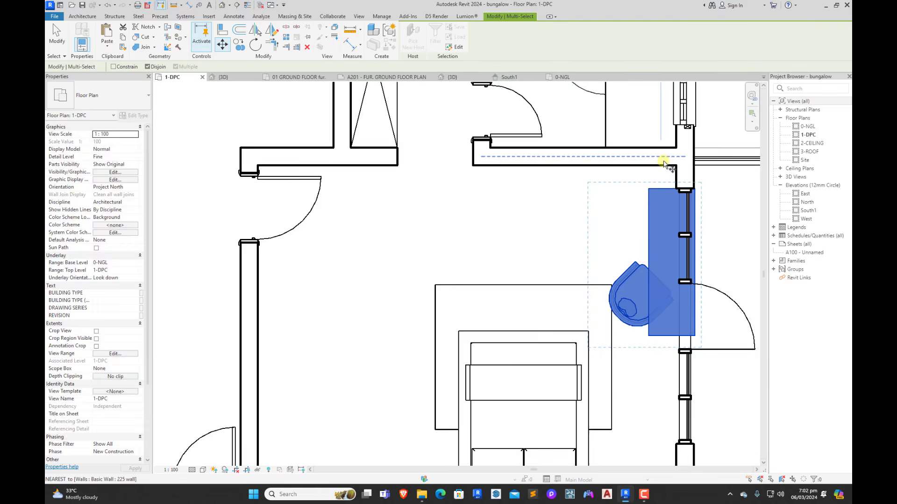
pyautogui.press('Escape')
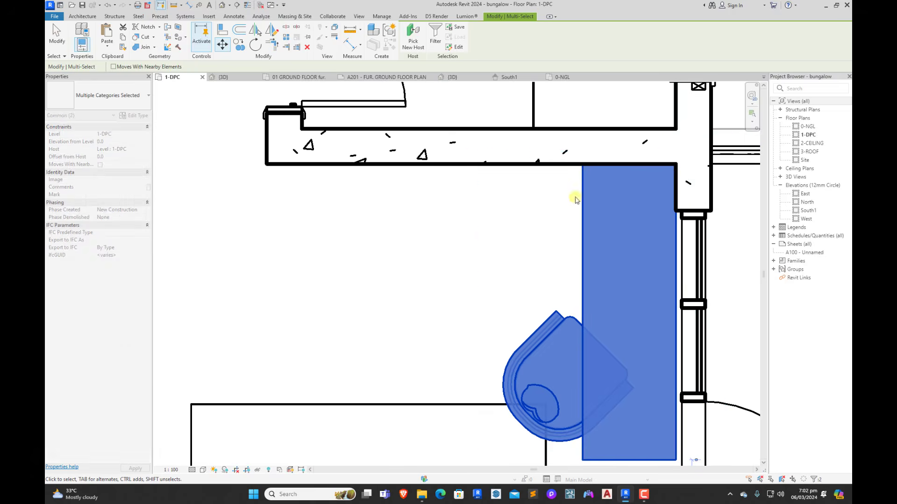
pyautogui.press('Escape')
pyautogui.scroll(-5, 545, 210)
pyautogui.scroll(-3, 588, 213)
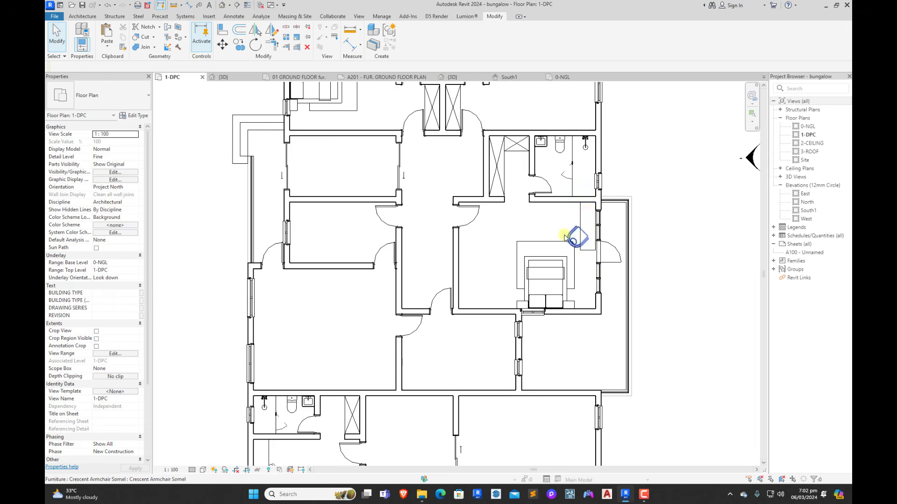
# Step: Nudge the middle-right bedroom's bed and rug left along the lower wall toward the middle of the room
pyautogui.scroll(3, 584, 234)
pyautogui.click(573, 290)
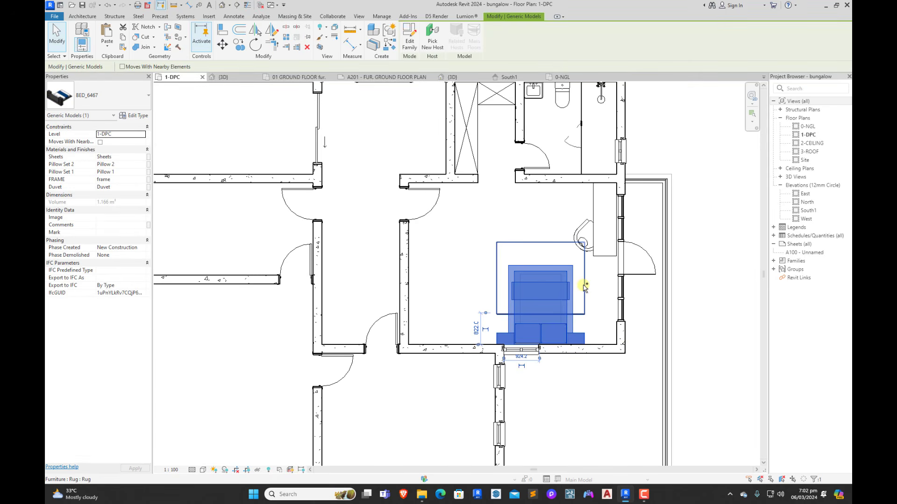
pyautogui.keyDown('ctrl'); pyautogui.click(584, 287); pyautogui.keyUp('ctrl')
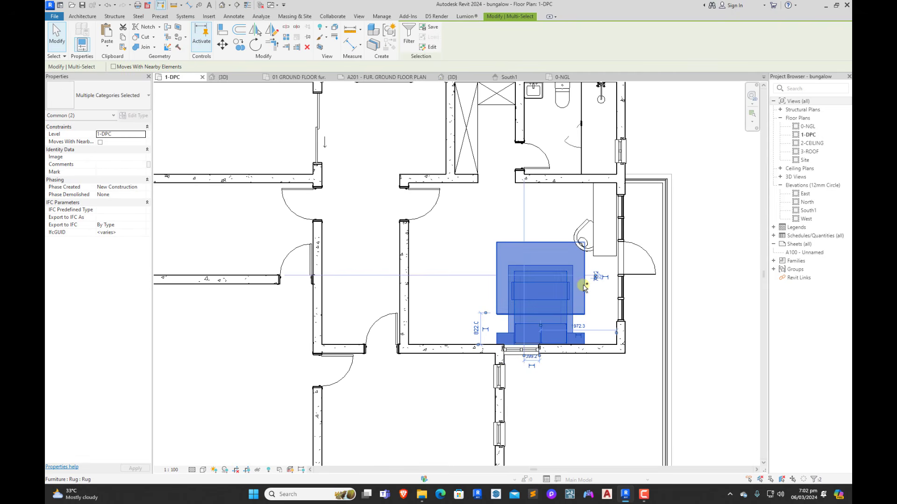
pyautogui.press('Left')
pyautogui.press('Left')
pyautogui.press('Left')
pyautogui.press('Left')
pyautogui.press('Left')
pyautogui.press('Left')
pyautogui.press('Left')
pyautogui.press('Left')
pyautogui.press('Left')
pyautogui.press('Left')
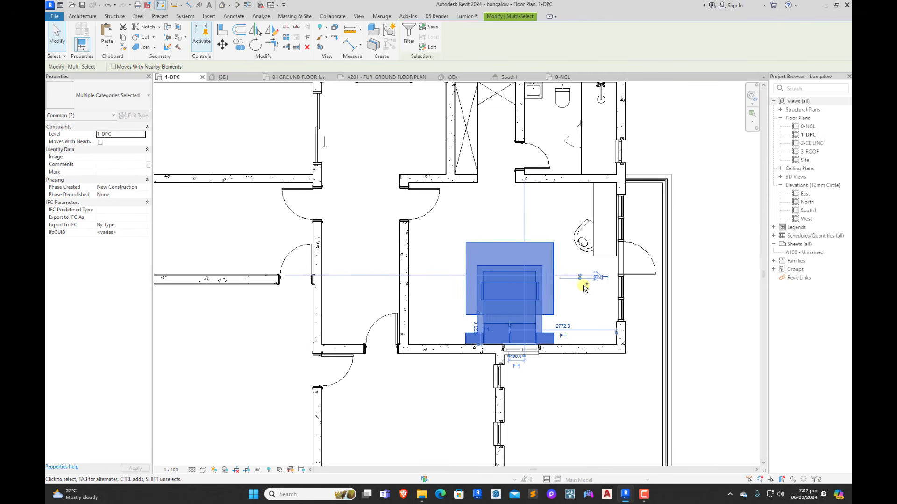
pyautogui.press('Left')
pyautogui.press('Left')
pyautogui.press('Left')
pyautogui.press('Left')
pyautogui.press('Left')
pyautogui.press('Left')
pyautogui.press('Left')
pyautogui.press('Left')
pyautogui.click(705, 310)
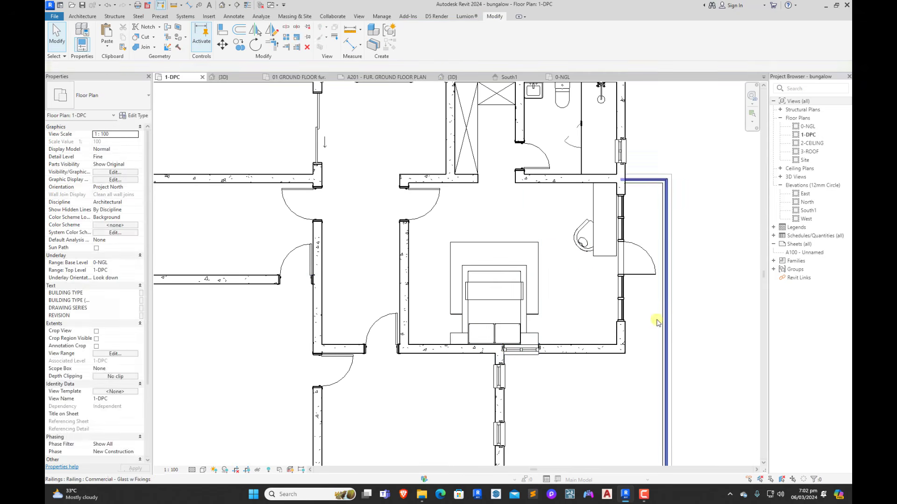
# Step: Try shortening the desk from its lower end and shifting the armchair up to suit
pyautogui.scroll(-2, 602, 229)
pyautogui.scroll(5, 626, 252)
pyautogui.click(615, 304)
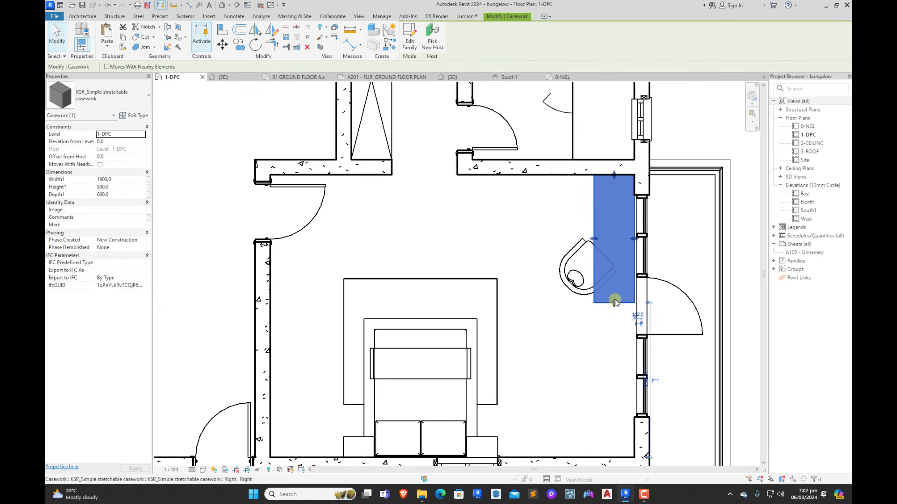
pyautogui.click(583, 287)
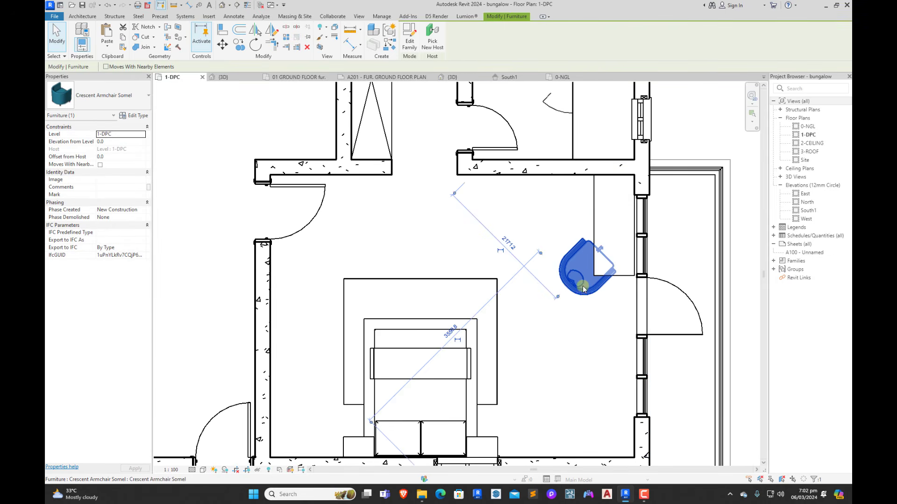
pyautogui.press('Up')
pyautogui.press('Up')
pyautogui.press('Up')
pyautogui.press('Up')
pyautogui.press('Up')
pyautogui.press('Up')
pyautogui.press('Up')
pyautogui.press('Up')
pyautogui.press('Up')
pyautogui.press('Up')
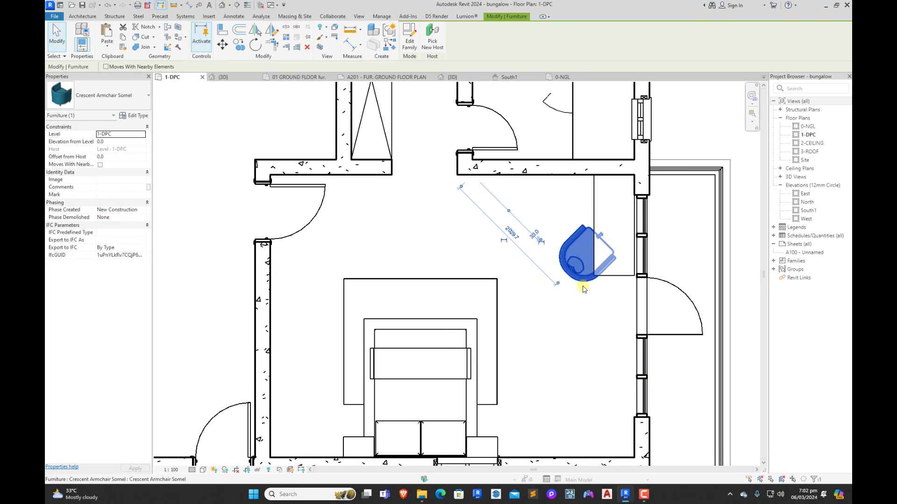
pyautogui.press('Escape')
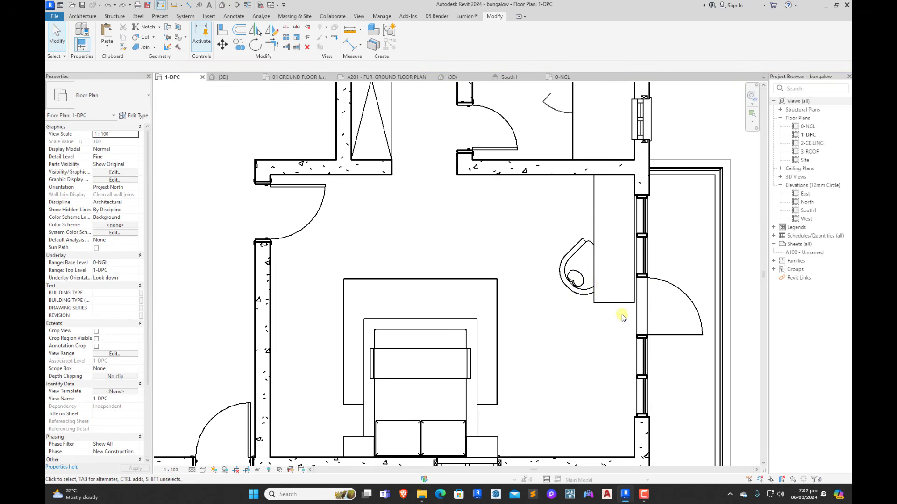
# Step: Rotate the middle-right bedroom's desk and armchair 90° counterclockwise so the desk runs parallel to the upper wall
pyautogui.click(610, 297)
pyautogui.keyDown('ctrl'); pyautogui.click(576, 283); pyautogui.keyUp('ctrl')
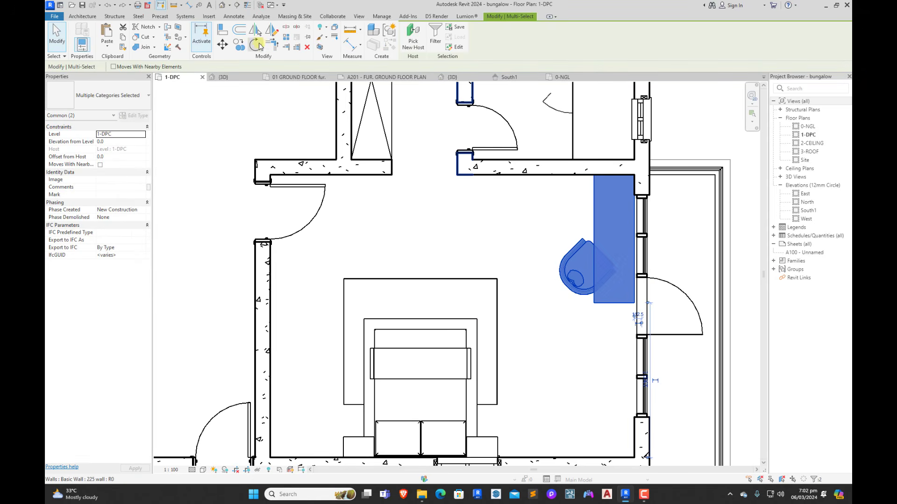
pyautogui.click(256, 45)
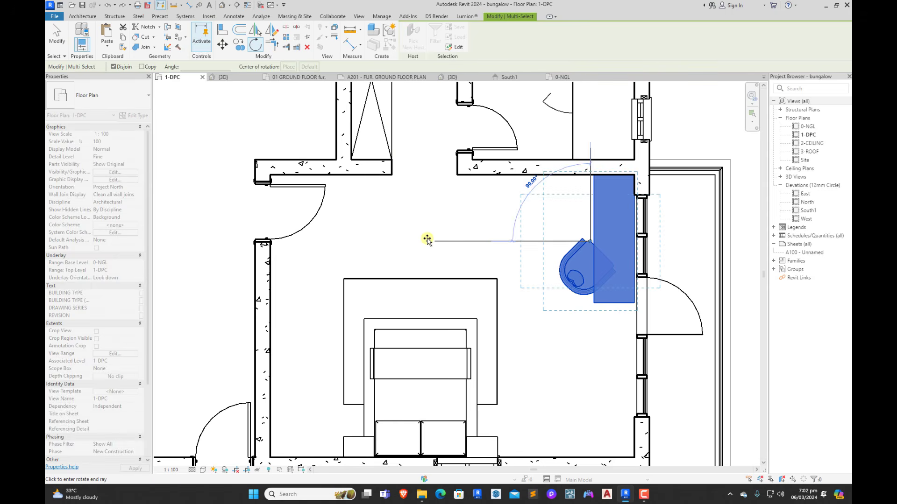
pyautogui.click(428, 240)
pyautogui.moveTo(574, 199); pyautogui.dragTo(537, 184)
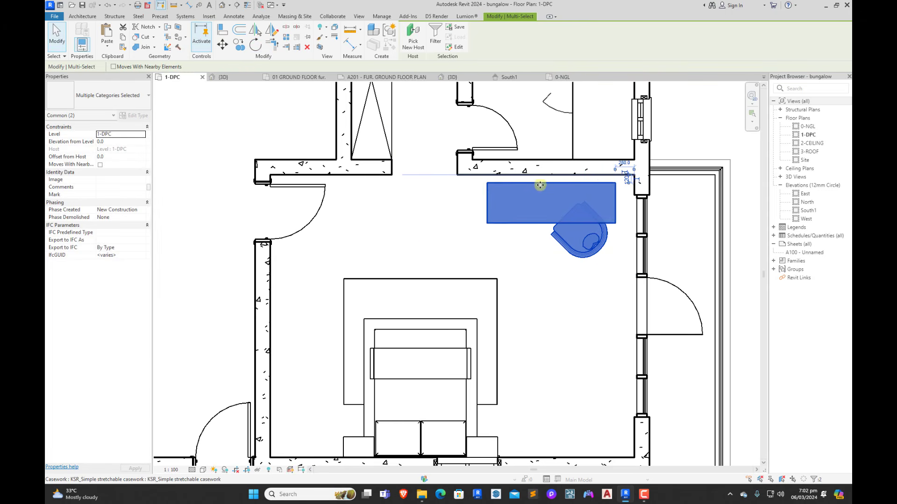
# Step: Mirror the desk and armchair about a vertical axis, without keeping a copy, so the armchair sits toward the desk's left end
pyautogui.click(276, 35)
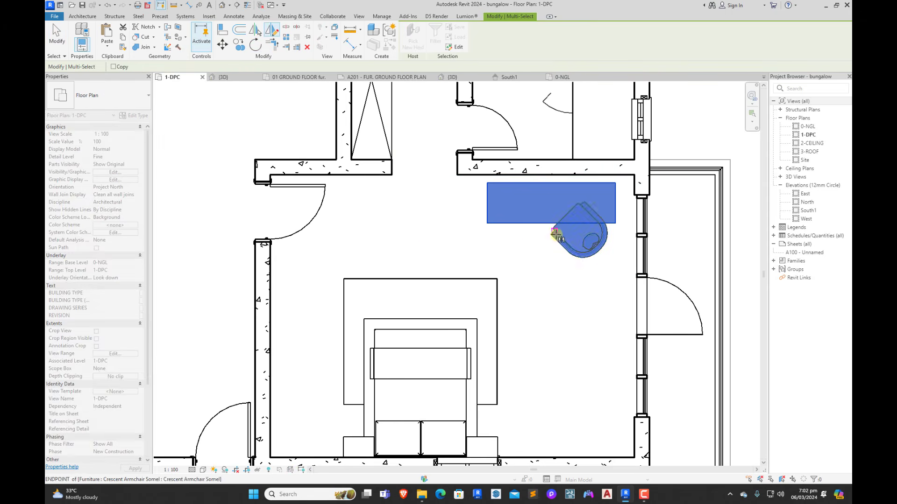
pyautogui.click(541, 220)
pyautogui.click(540, 261)
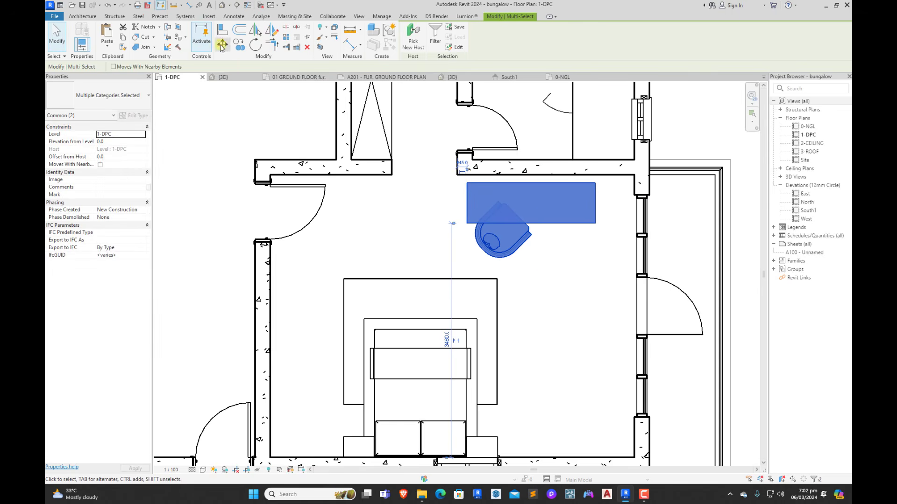
# Step: Move the mirrored desk and armchair so the desk's upper-right corner meets the bedroom's inner upper-right corner
pyautogui.click(223, 45)
pyautogui.scroll(4, 590, 190)
pyautogui.click(592, 190)
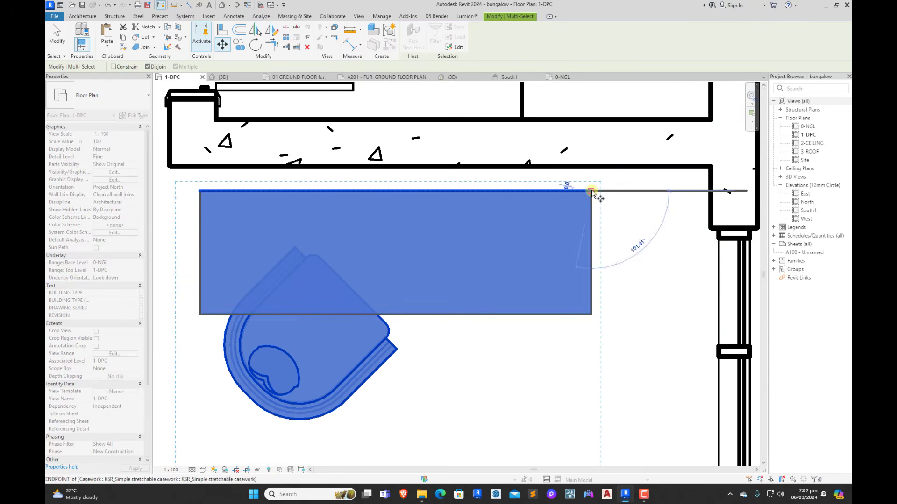
pyautogui.click(711, 171)
pyautogui.press('Escape')
pyautogui.scroll(-3, 562, 351)
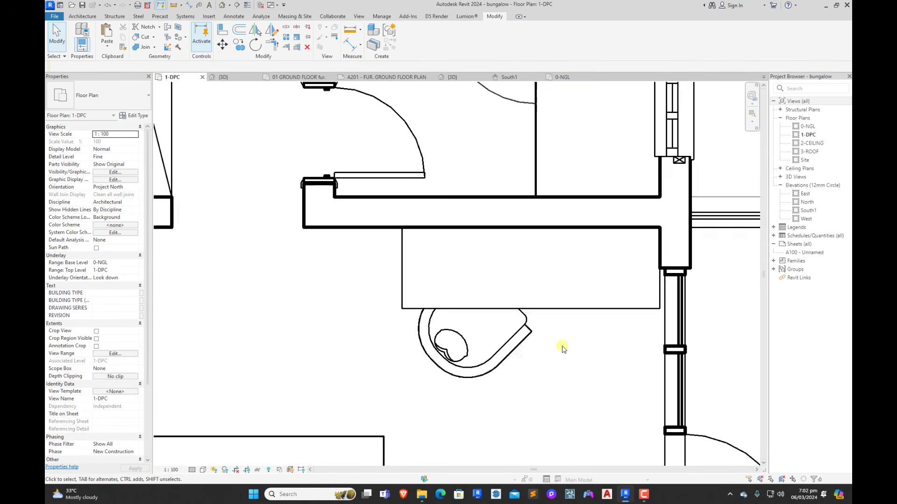
pyautogui.scroll(-2, 631, 267)
pyautogui.scroll(-4, 575, 385)
pyautogui.scroll(4, 593, 336)
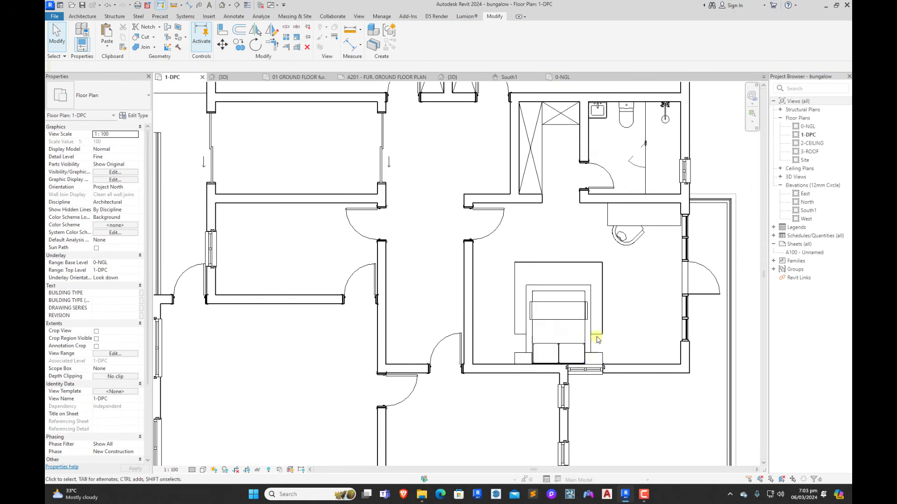
# Step: Nudge the middle-right bedroom's bed and rug right along the lower wall, in line with the window, keeping the headboard against the wall
pyautogui.click(589, 343)
pyautogui.keyDown('ctrl'); pyautogui.click(596, 332); pyautogui.keyUp('ctrl')
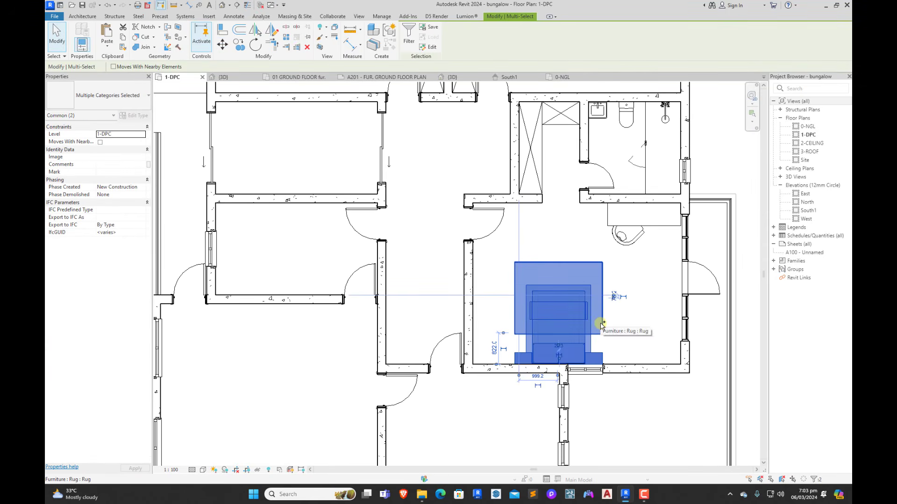
pyautogui.moveTo(590, 327); pyautogui.dragTo(602, 325)
pyautogui.press('Right')
pyautogui.press('Right')
pyautogui.press('Right')
pyautogui.press('Right')
pyautogui.press('Right')
pyautogui.press('Right')
pyautogui.press('Right')
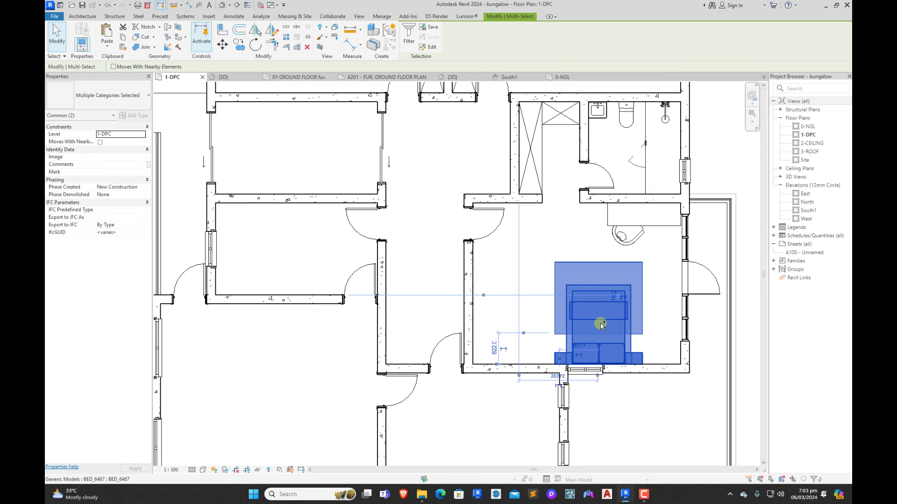
pyautogui.press('Left')
pyautogui.press('Left')
pyautogui.press('Left')
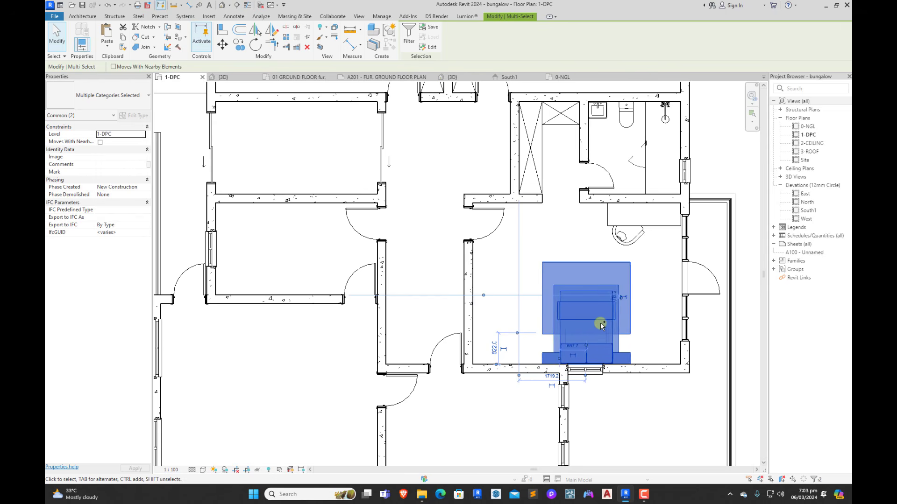
pyautogui.press('Down')
pyautogui.press('Left')
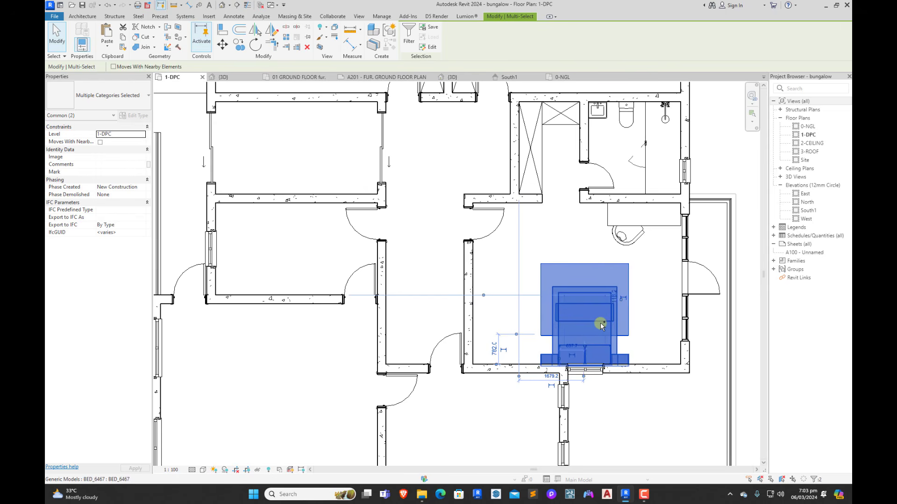
pyautogui.press('Up')
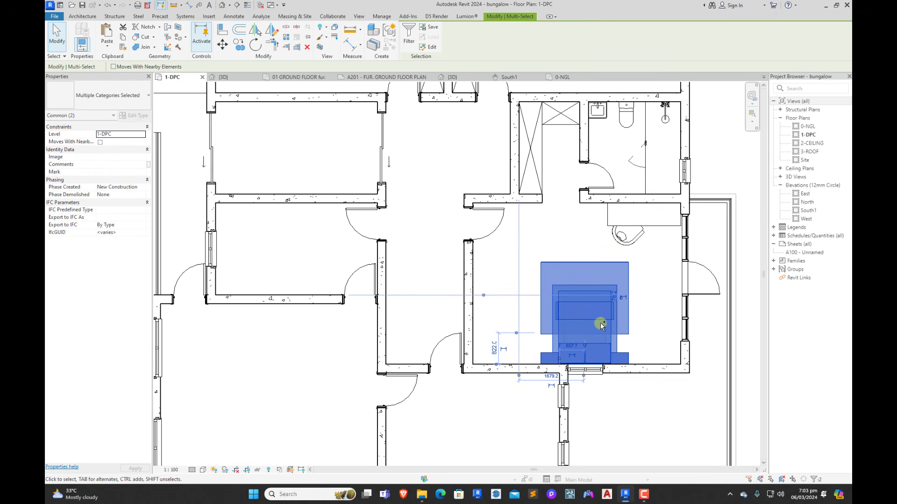
pyautogui.click(639, 333)
# Step: Paste the copied eight-chair dining set into the middle of the room directly below the middle-right bedroom
pyautogui.scroll(-5, 639, 327)
pyautogui.scroll(4, 626, 303)
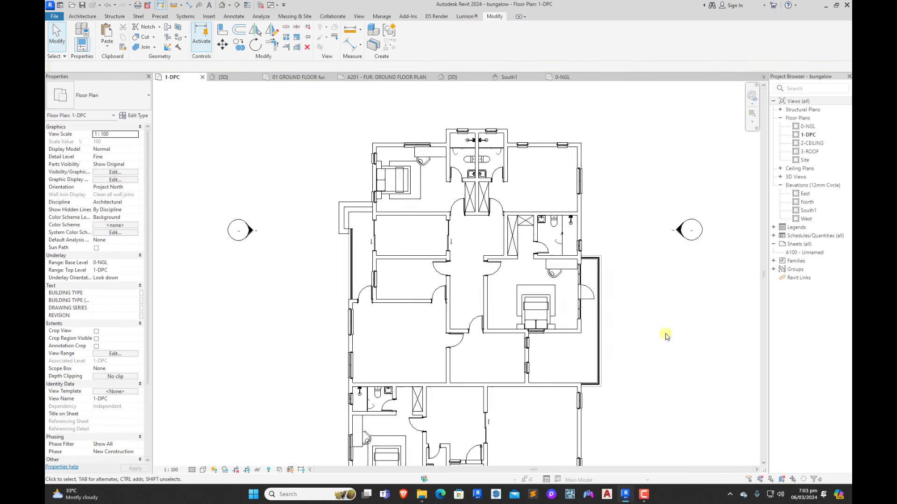
pyautogui.scroll(-2, 607, 292)
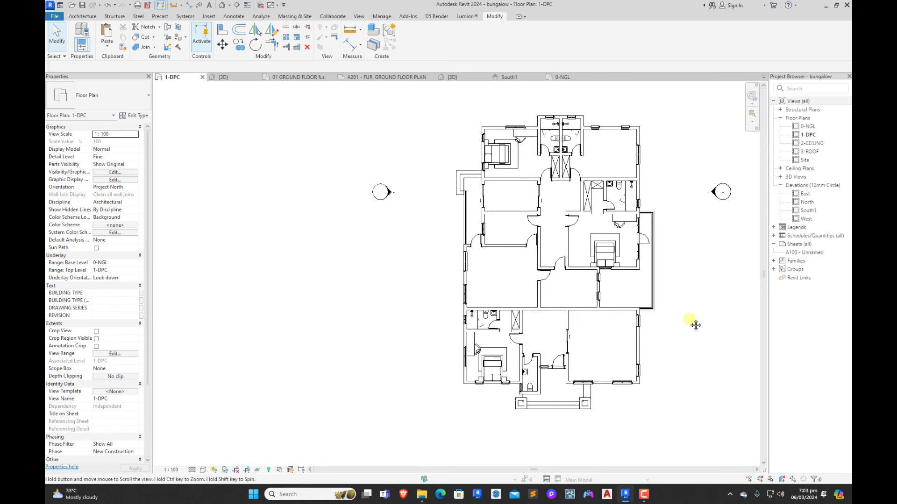
pyautogui.scroll(3, 590, 278)
pyautogui.scroll(-3, 543, 319)
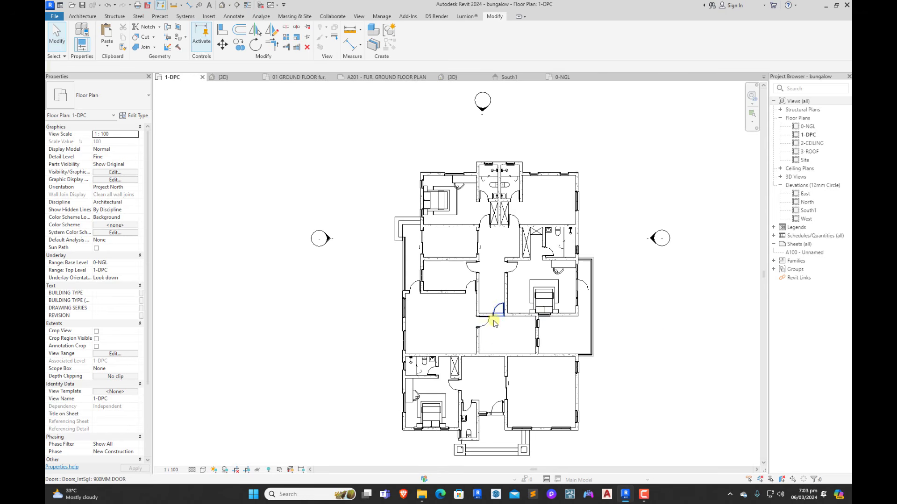
pyautogui.scroll(2, 496, 313)
pyautogui.scroll(-2, 500, 309)
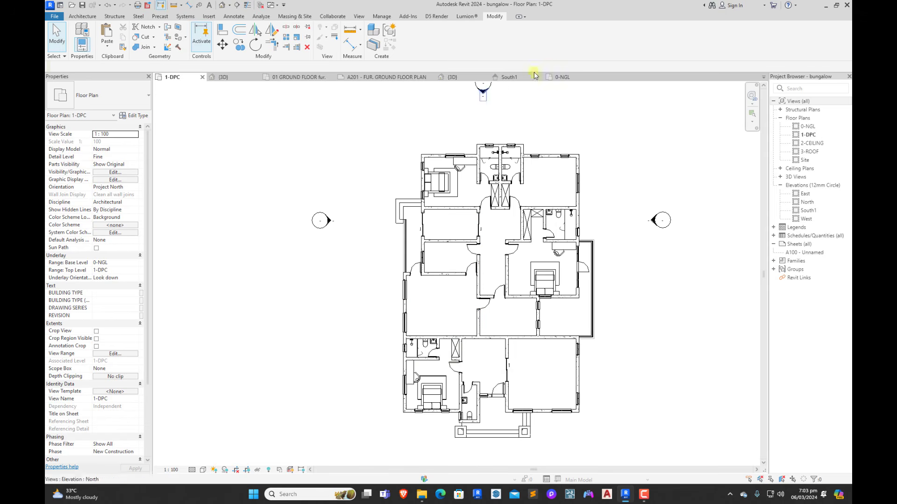
pyautogui.scroll(3, 507, 314)
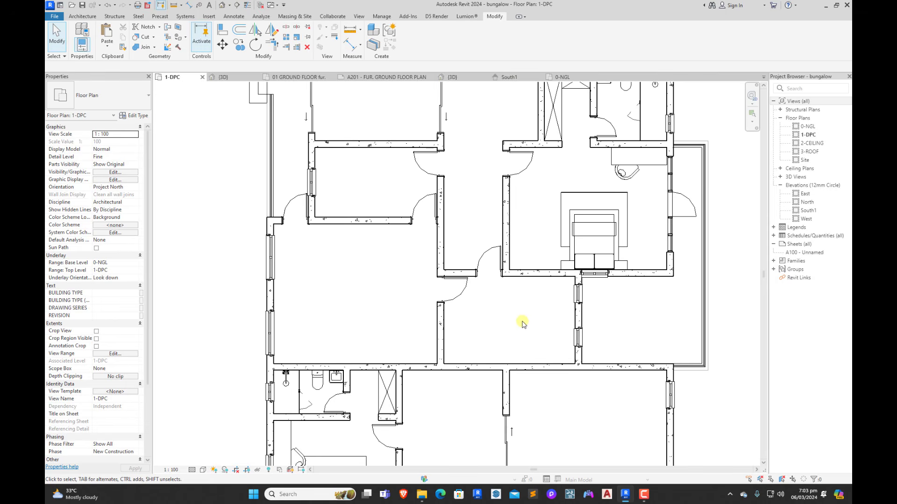
pyautogui.hotkey('ctrl', 'v')
pyautogui.click(470, 281)
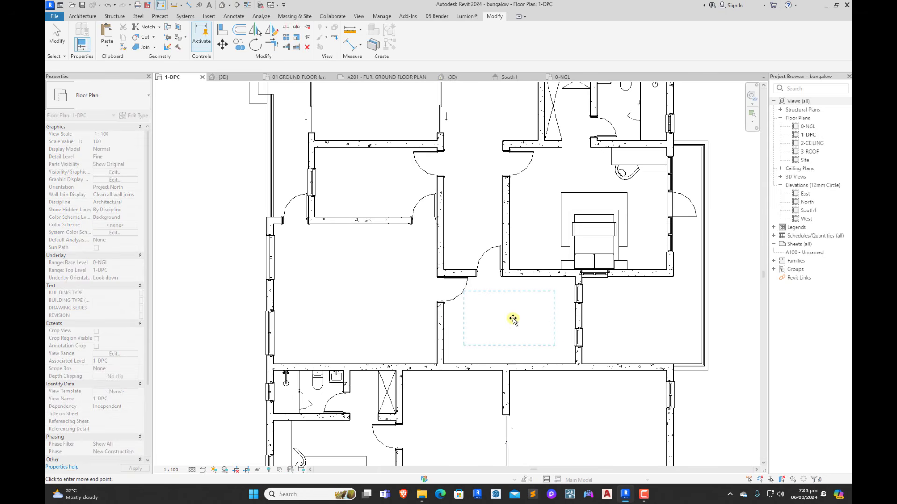
pyautogui.click(515, 320)
pyautogui.click(637, 314)
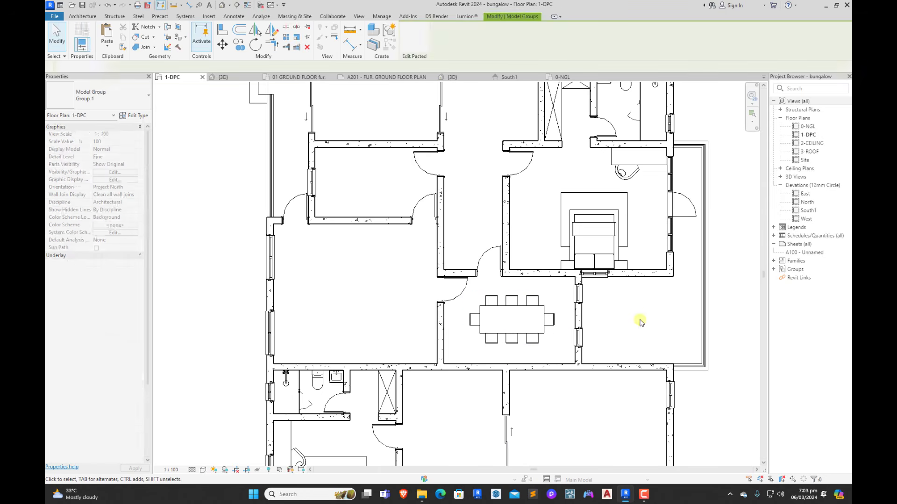
# Step: Paste the copied living room set of sofas, armchairs, side tables, rug and TV console into the large lower-right room
pyautogui.scroll(-5, 569, 295)
pyautogui.scroll(5, 577, 316)
pyautogui.scroll(1, 578, 317)
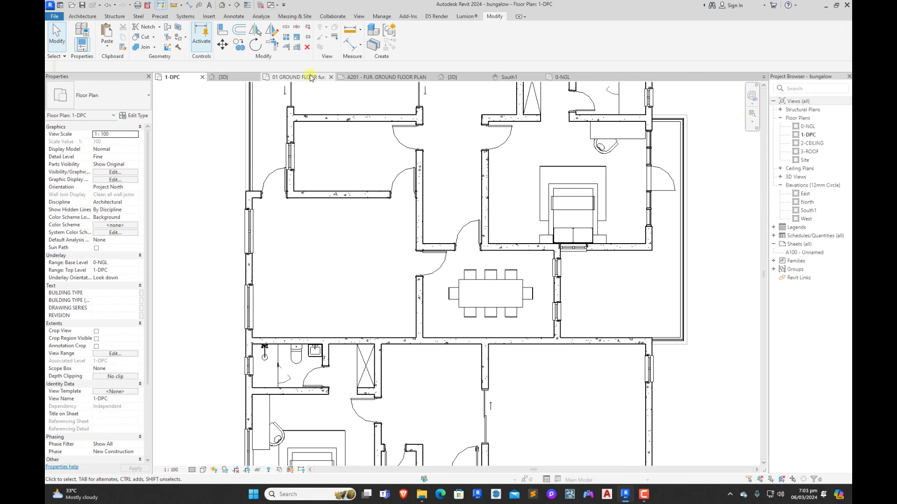
pyautogui.scroll(-3, 510, 299)
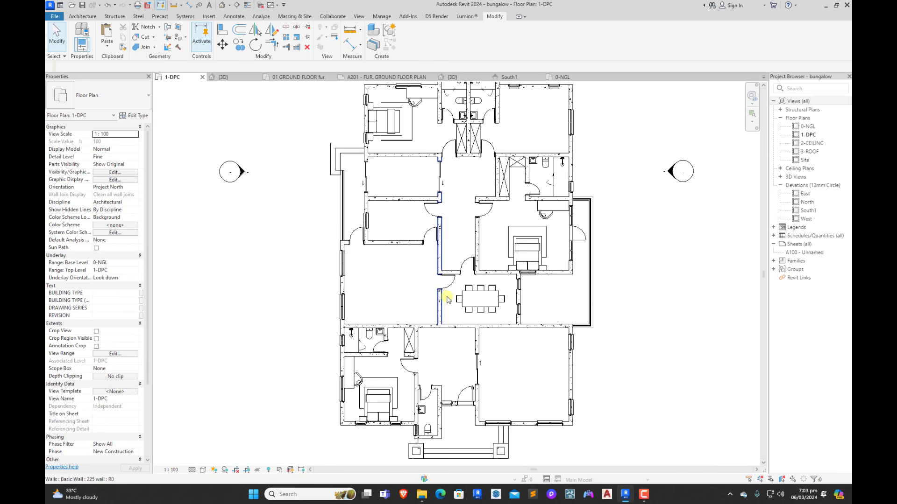
pyautogui.scroll(2, 479, 299)
pyautogui.click(523, 287)
pyautogui.click(684, 321)
pyautogui.scroll(-3, 528, 293)
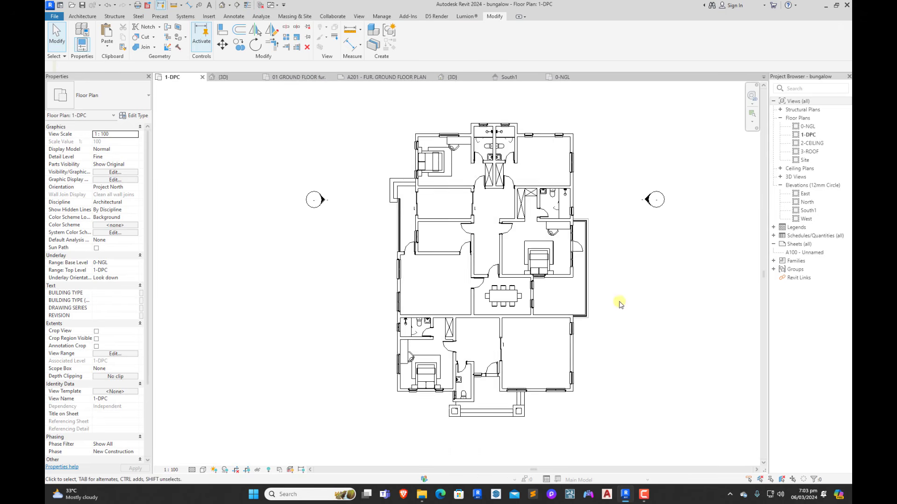
pyautogui.scroll(1, 620, 304)
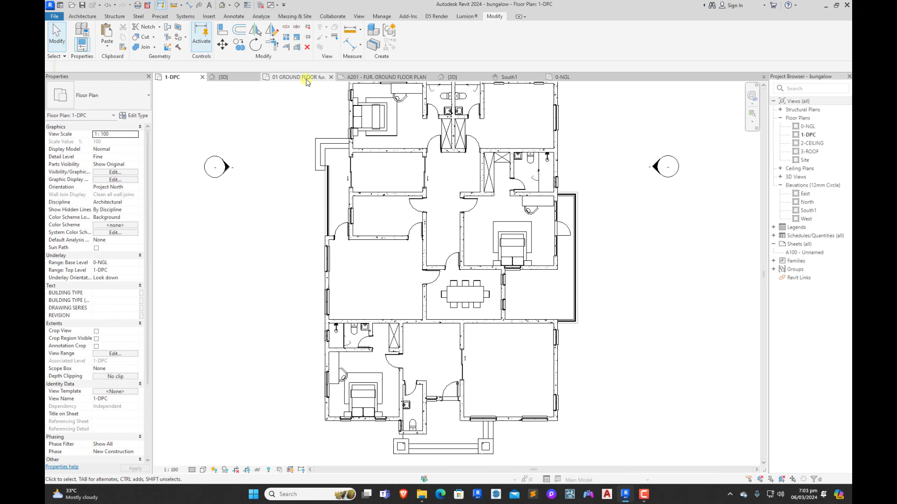
pyautogui.scroll(2, 485, 349)
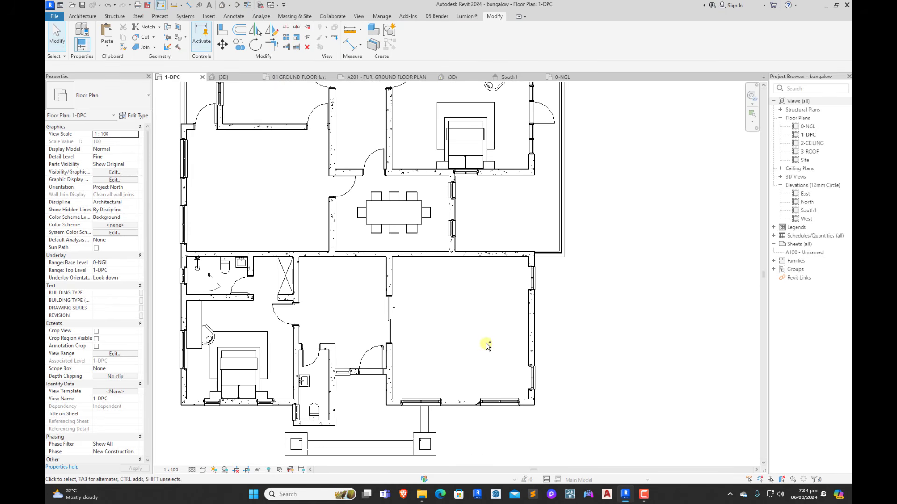
pyautogui.hotkey('ctrl', 'v')
pyautogui.click(463, 279)
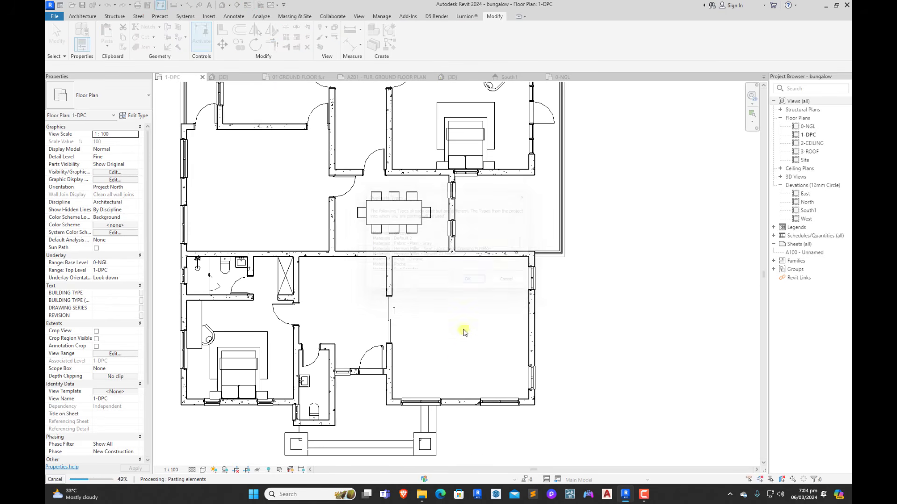
pyautogui.click(390, 396)
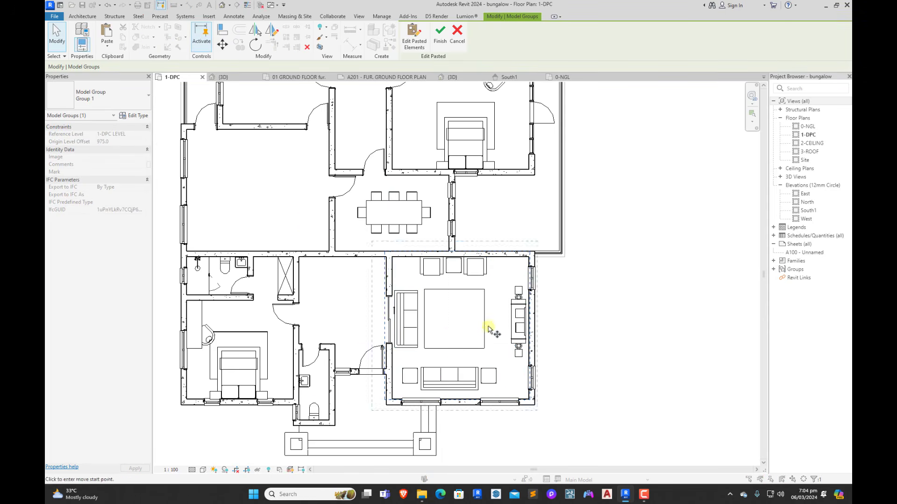
# Step: Move the pasted living room set right so the TV console's back sits flush against the right wall's inner face
pyautogui.scroll(7, 510, 338)
pyautogui.click(585, 363)
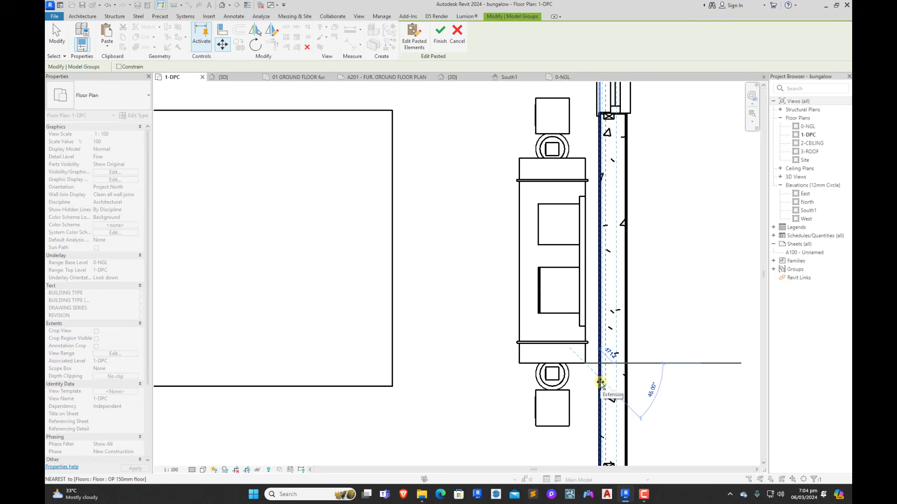
pyautogui.click(600, 383)
pyautogui.scroll(-6, 600, 383)
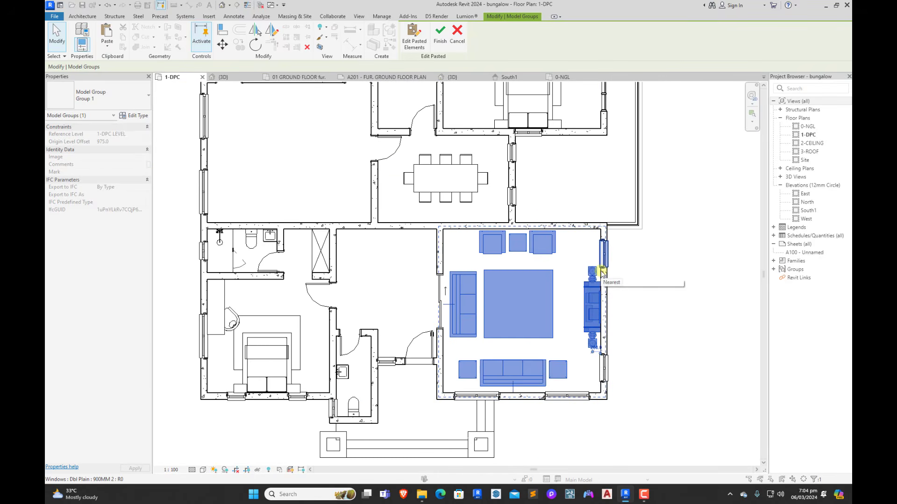
# Step: Nudge the living room set slightly down to balance it between the upper and lower walls
pyautogui.press('Down')
pyautogui.press('Down')
pyautogui.press('Down')
pyautogui.press('Up')
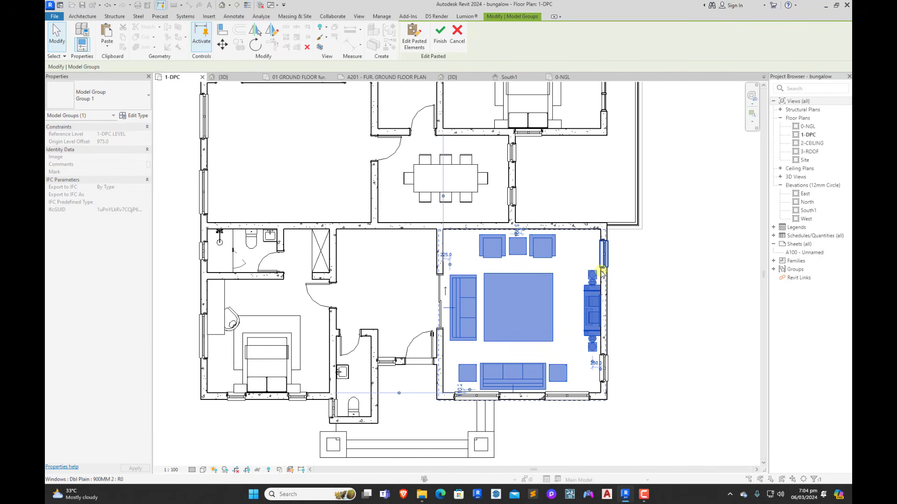
pyautogui.press('Up')
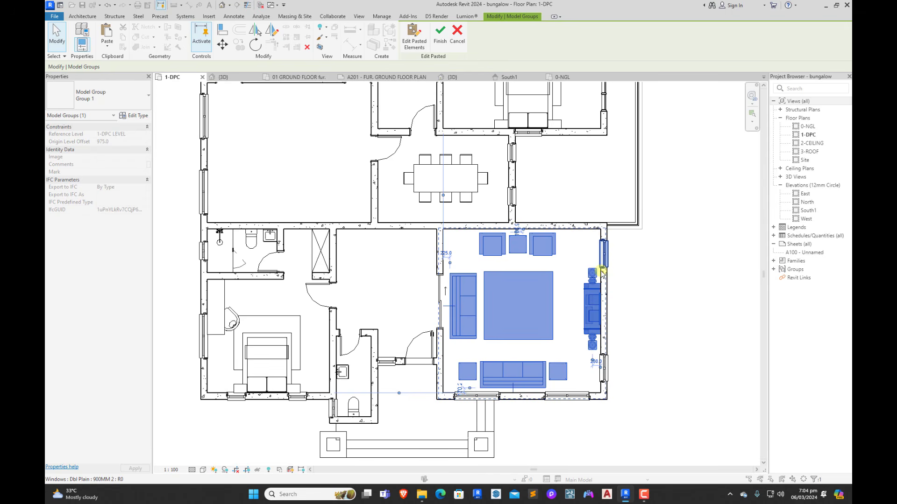
pyautogui.click(661, 319)
# Step: Select the living room's sofas, armchairs, side tables and rug, and nudge them right toward the TV console
pyautogui.click(534, 253)
pyautogui.keyDown('ctrl'); pyautogui.click(521, 249); pyautogui.keyUp('ctrl')
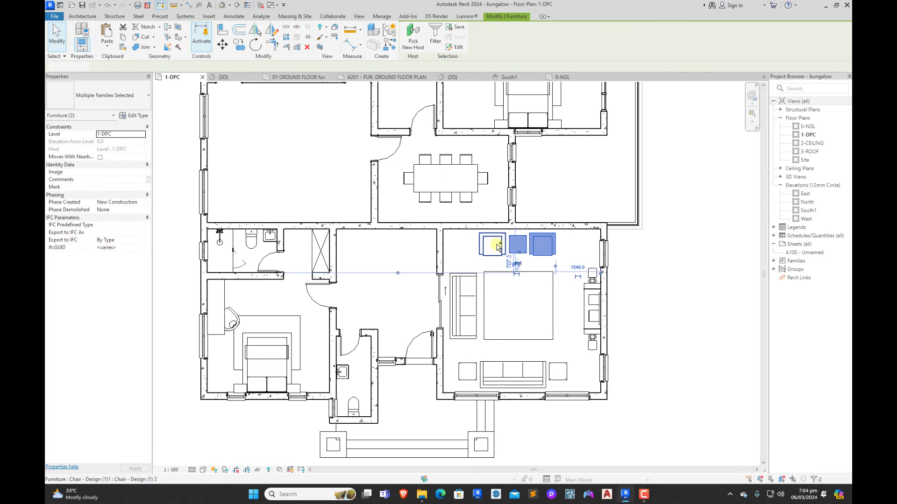
pyautogui.keyDown('ctrl'); pyautogui.click(495, 248); pyautogui.keyUp('ctrl')
pyautogui.keyDown('ctrl'); pyautogui.click(469, 299); pyautogui.keyUp('ctrl')
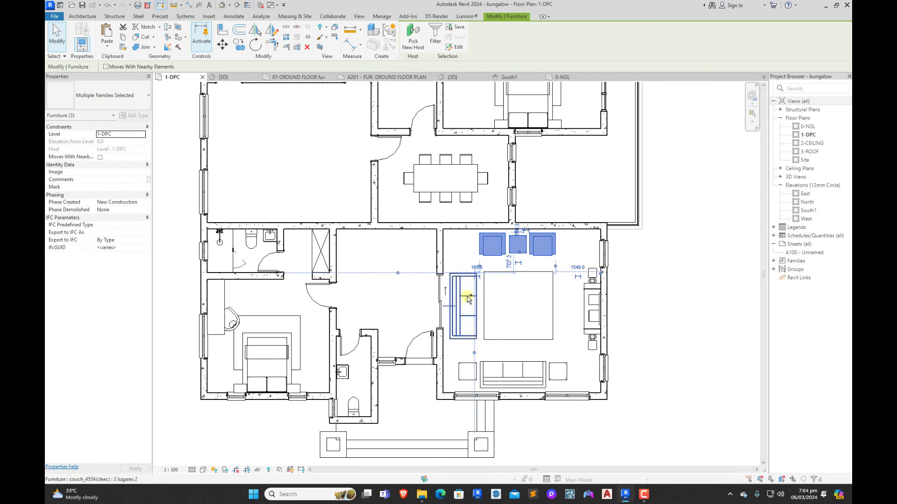
pyautogui.keyDown('ctrl'); pyautogui.click(486, 338); pyautogui.keyUp('ctrl')
pyautogui.keyDown('ctrl'); pyautogui.click(468, 370); pyautogui.keyUp('ctrl')
pyautogui.keyDown('ctrl'); pyautogui.click(493, 367); pyautogui.keyUp('ctrl')
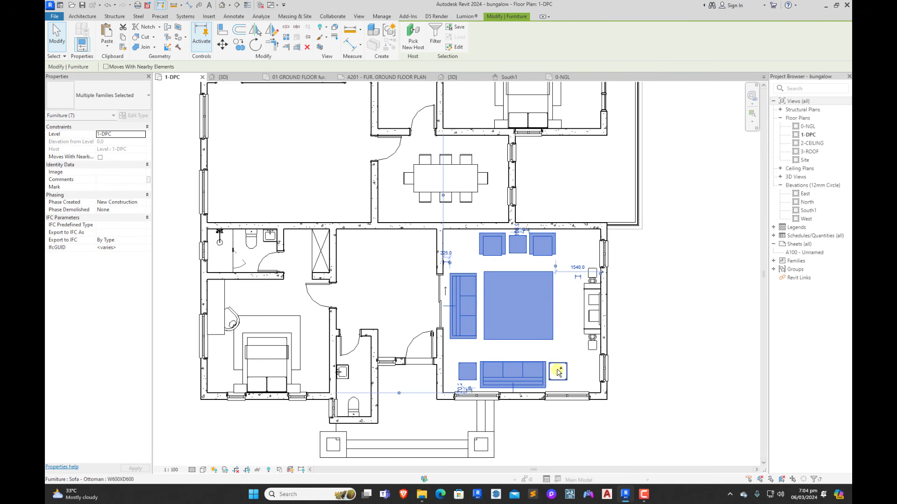
pyautogui.press('Right')
pyautogui.press('Right')
pyautogui.press('Right')
pyautogui.press('Right')
pyautogui.press('Right')
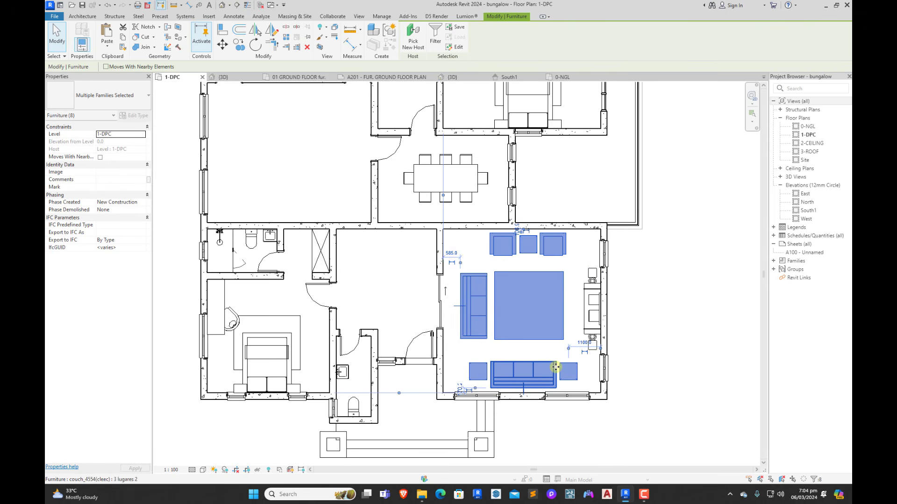
# Step: Nudge the selected living room sofas, armchairs, side tables and rug further right toward the TV console
pyautogui.press('Right')
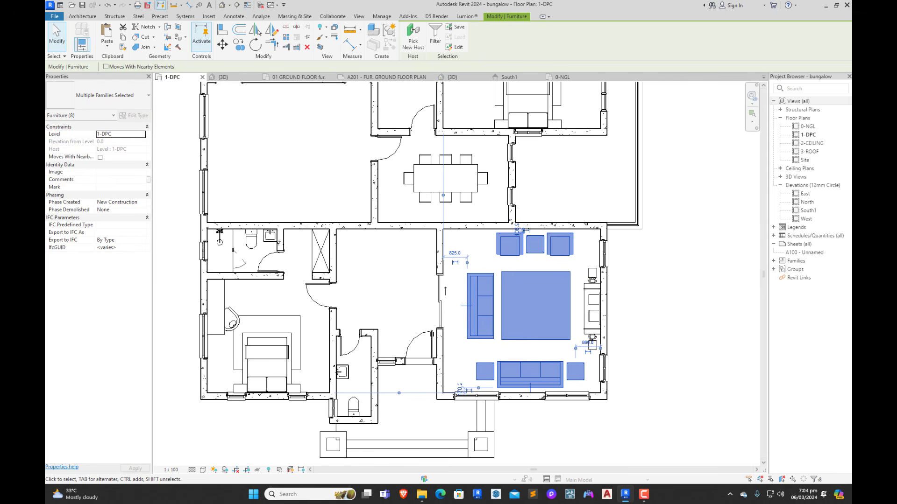
pyautogui.click(649, 196)
# Step: Split the wall between the dining area and living room, deleting the inner segment, and pull its remaining end back to the living room partition
pyautogui.scroll(4, 507, 246)
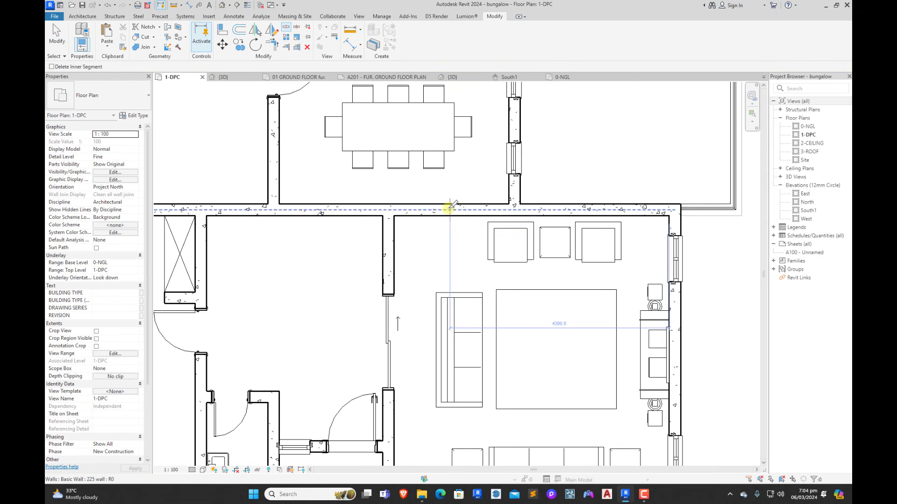
pyautogui.click(472, 210)
pyautogui.moveTo(450, 209); pyautogui.dragTo(510, 210)
pyautogui.click(447, 211)
pyautogui.moveTo(447, 212); pyautogui.dragTo(385, 207)
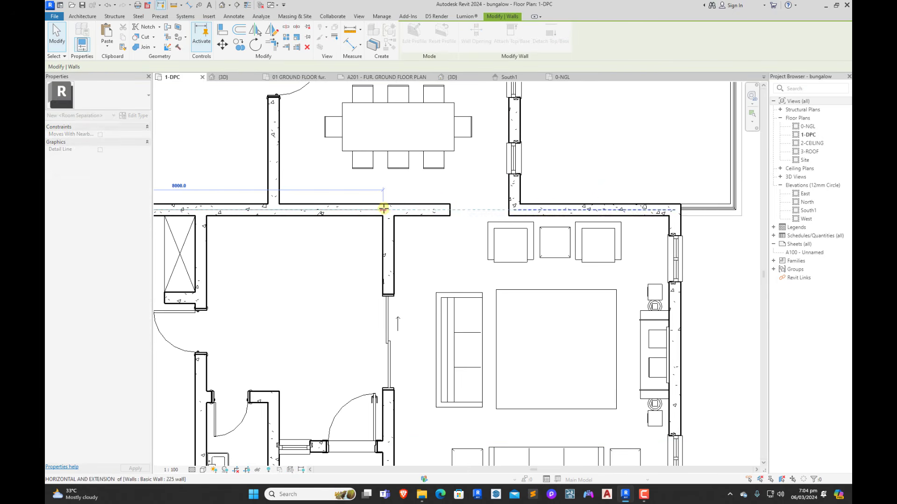
pyautogui.click(619, 285)
# Step: Place another armchair, matching the living room ones, against the left wall of the small sitting room beside the living room
pyautogui.scroll(-6, 619, 285)
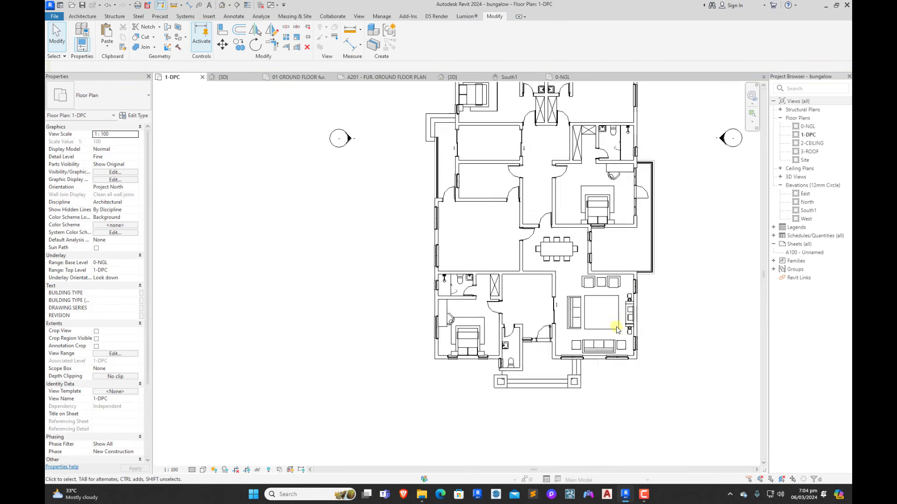
pyautogui.scroll(2, 608, 290)
pyautogui.scroll(-2, 668, 336)
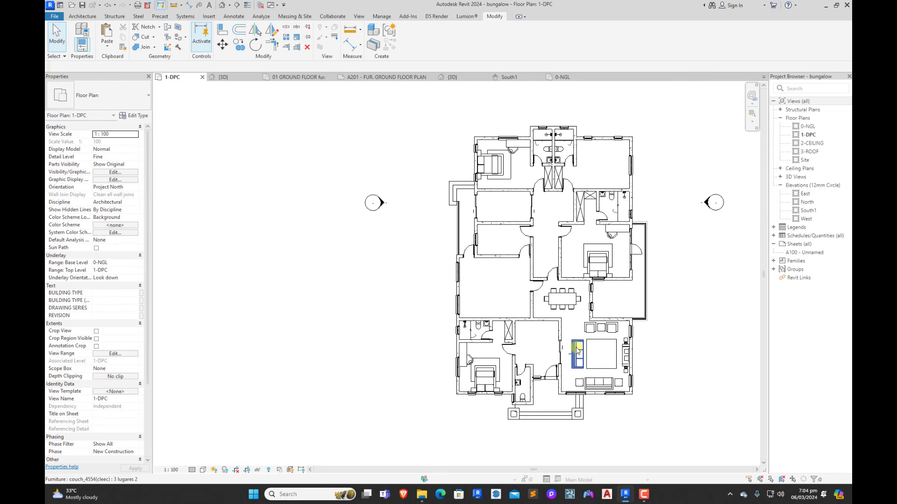
pyautogui.scroll(3, 578, 350)
pyautogui.scroll(-2, 492, 324)
pyautogui.scroll(3, 592, 351)
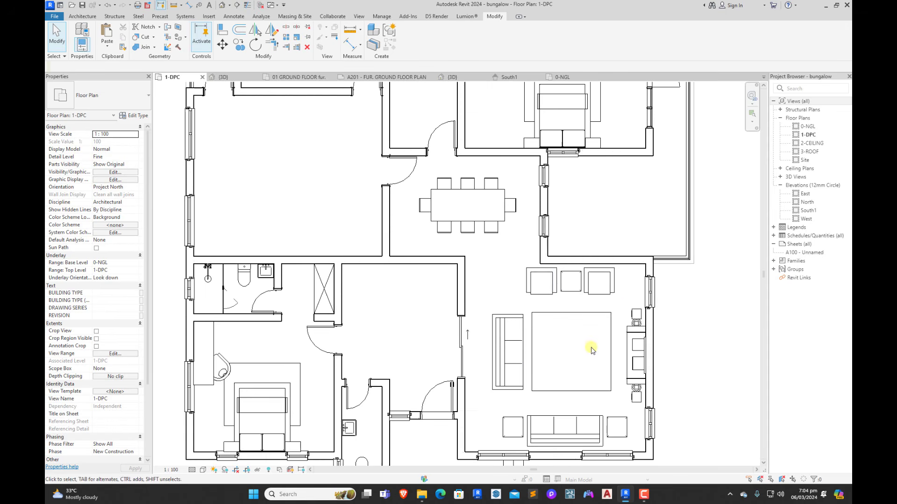
pyautogui.click(544, 282)
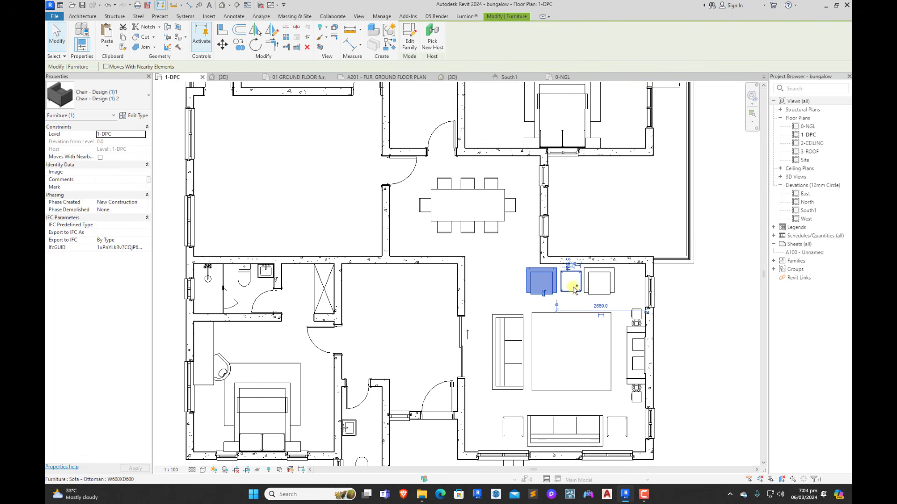
pyautogui.press('c')
pyautogui.press('s')
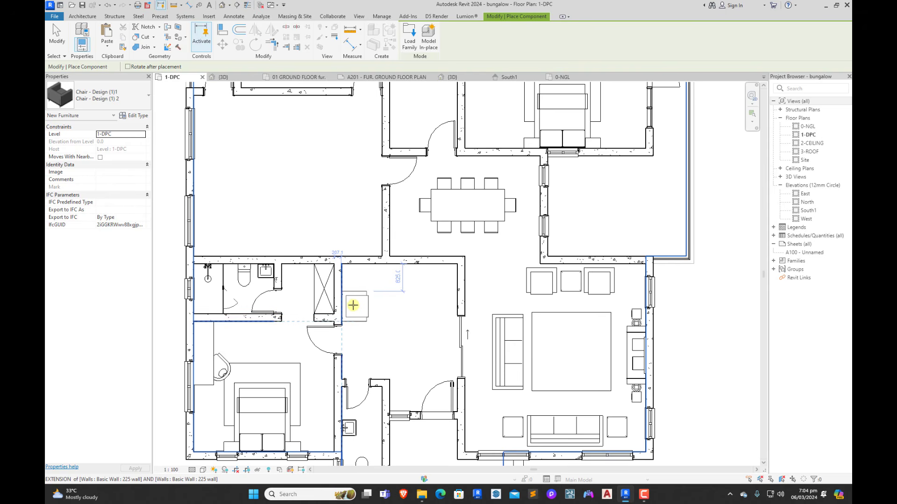
pyautogui.click(353, 306)
pyautogui.press('Escape')
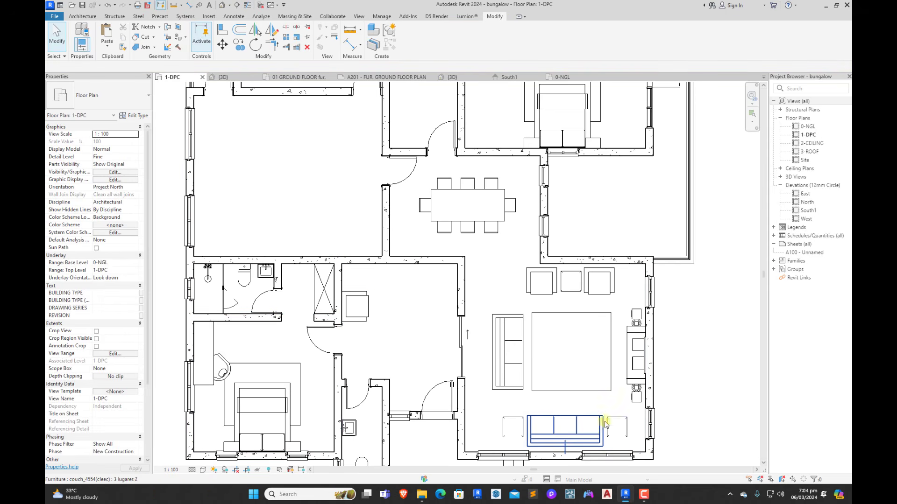
# Step: Place another TV and home theatre unit, matching the living room's, against the upper wall of the small sitting room
pyautogui.click(634, 365)
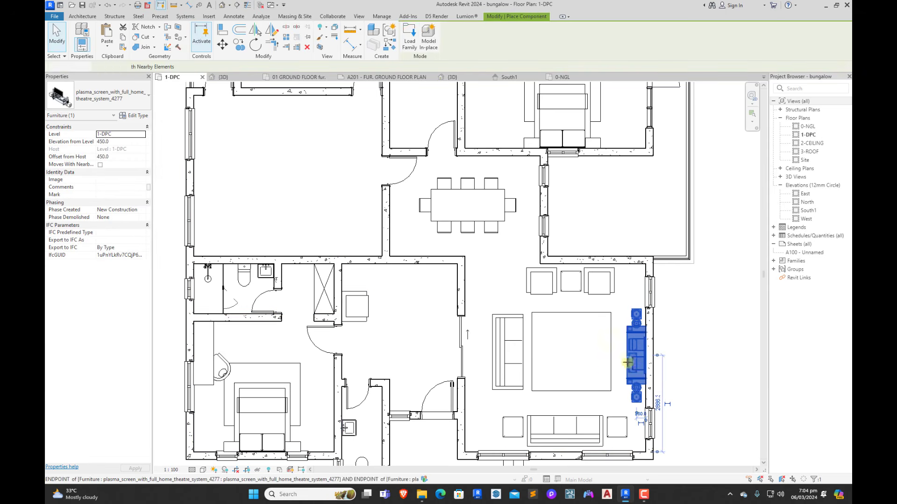
pyautogui.press('c')
pyautogui.press('s')
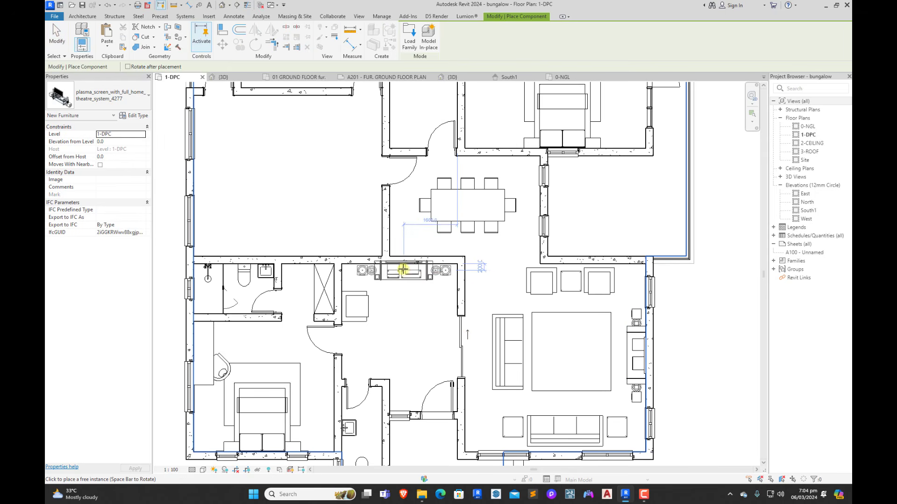
pyautogui.click(404, 271)
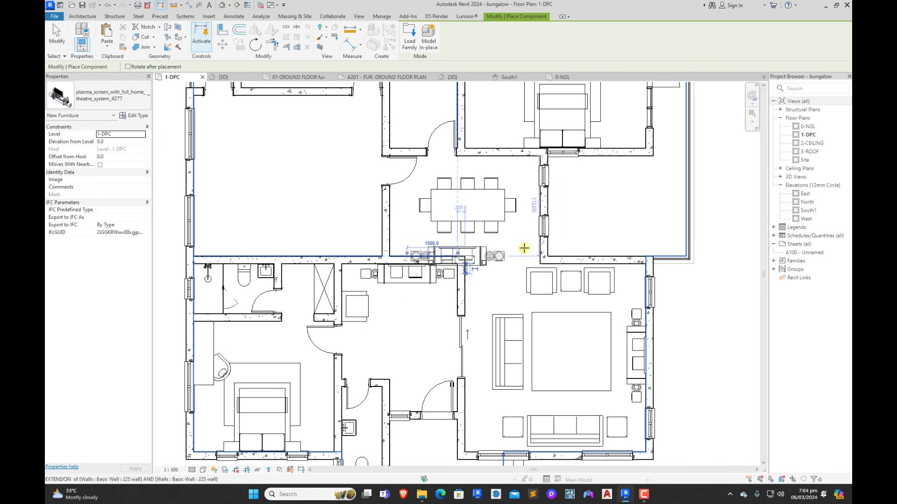
pyautogui.press('Escape')
pyautogui.press('Escape')
pyautogui.scroll(-4, 439, 312)
pyautogui.scroll(3, 411, 299)
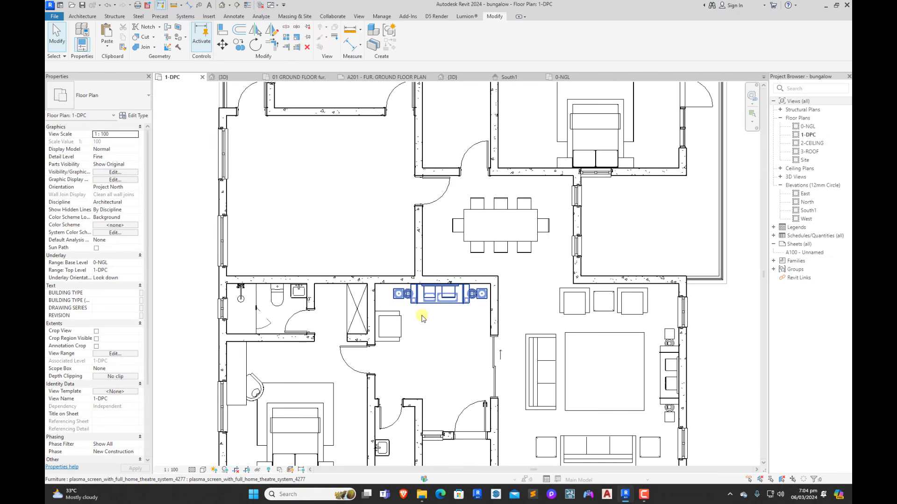
pyautogui.scroll(-4, 426, 366)
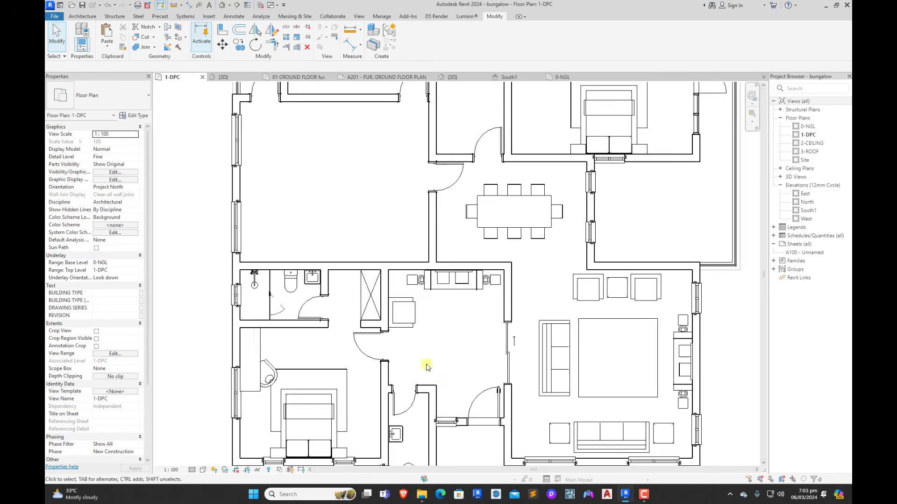
pyautogui.scroll(4, 498, 330)
pyautogui.scroll(-3, 498, 330)
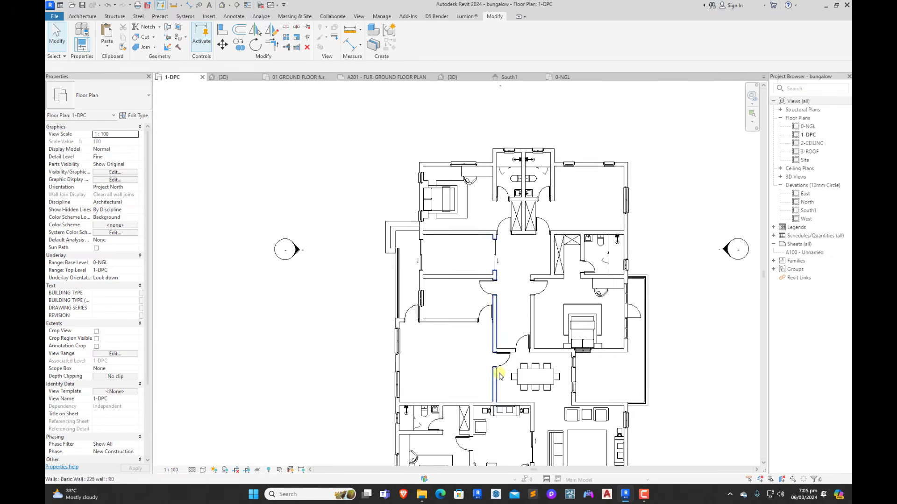
# Step: Draw an L-shaped kitchen counter edge with thin detail lines, 600 mm off the left and lower walls, with its closing line near the right wall
pyautogui.scroll(3, 481, 334)
pyautogui.scroll(1, 446, 314)
pyautogui.moveTo(448, 316); pyautogui.dragTo(487, 304, button='middle')
pyautogui.scroll(2, 448, 312)
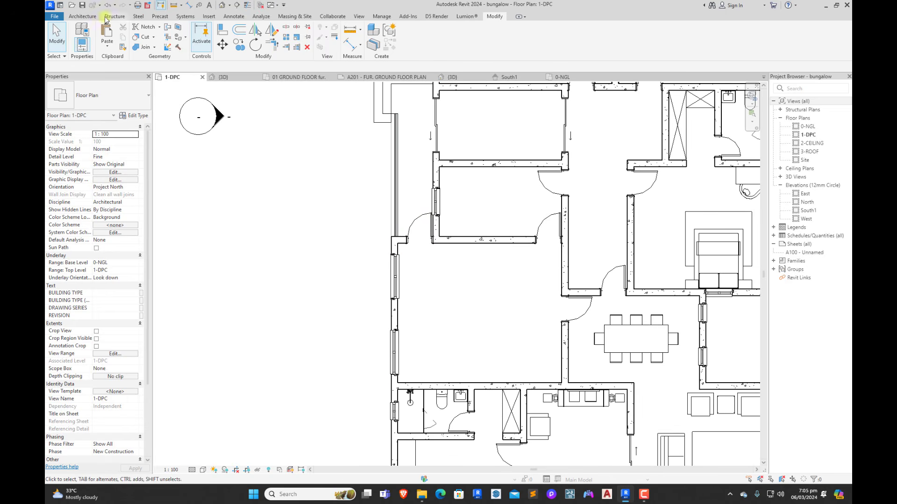
pyautogui.click(94, 17)
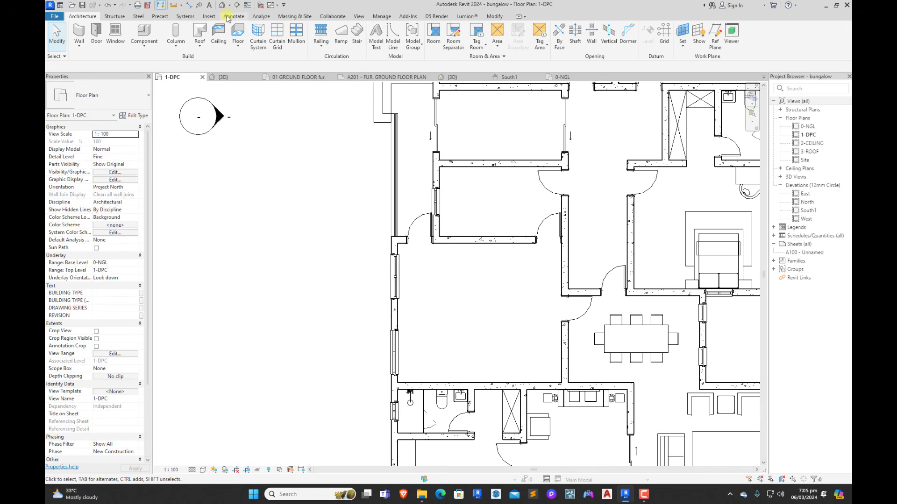
pyautogui.click(231, 16)
pyautogui.click(260, 32)
pyautogui.scroll(3, 407, 315)
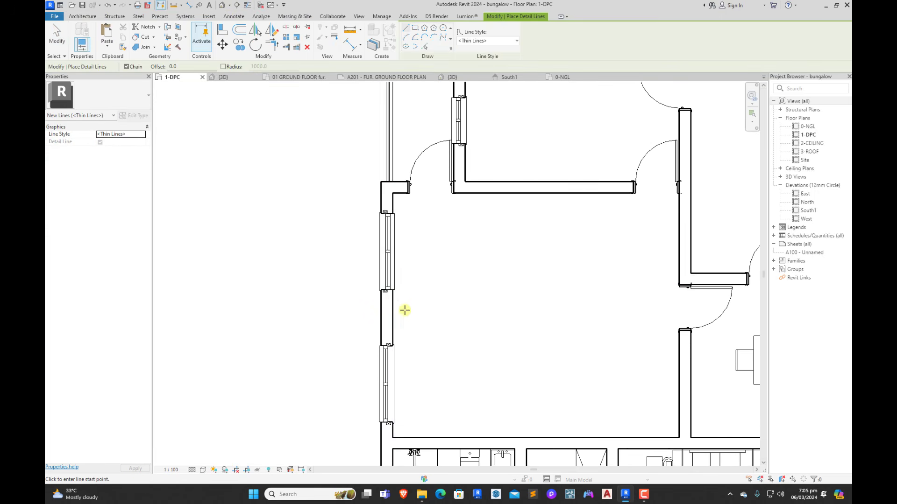
pyautogui.click(394, 295)
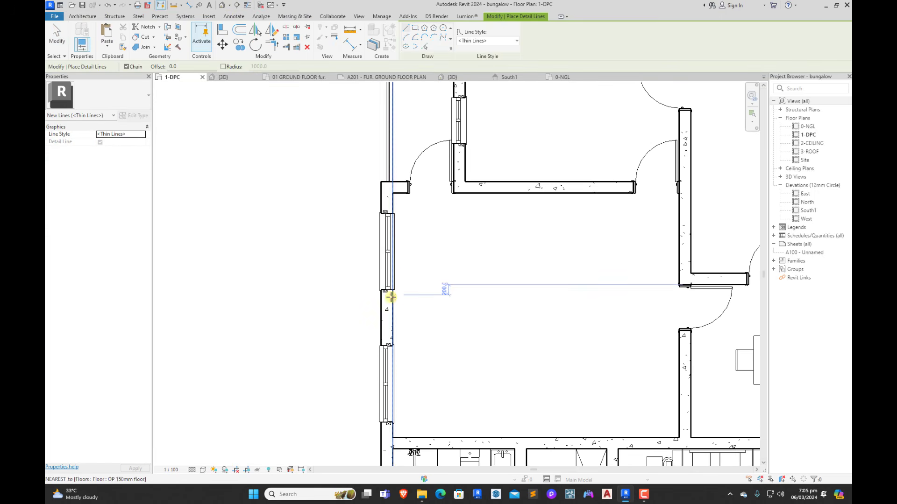
pyautogui.click(423, 294)
pyautogui.click(423, 407)
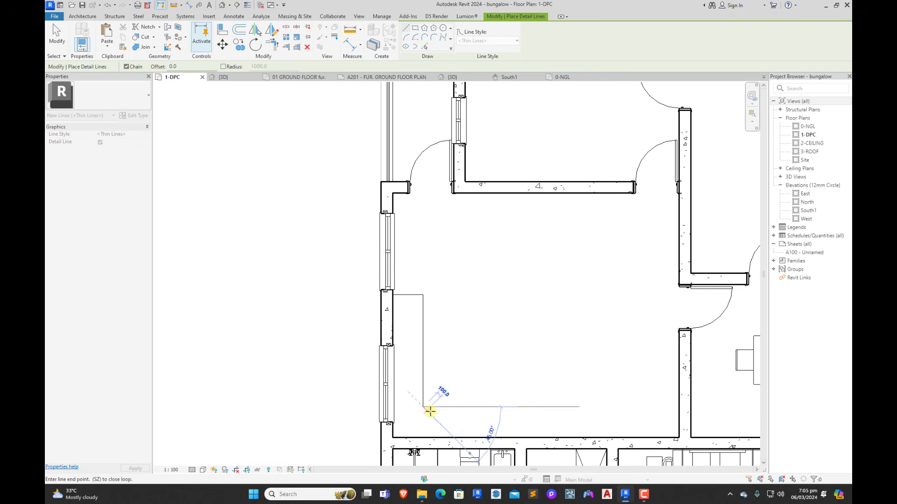
pyautogui.click(467, 435)
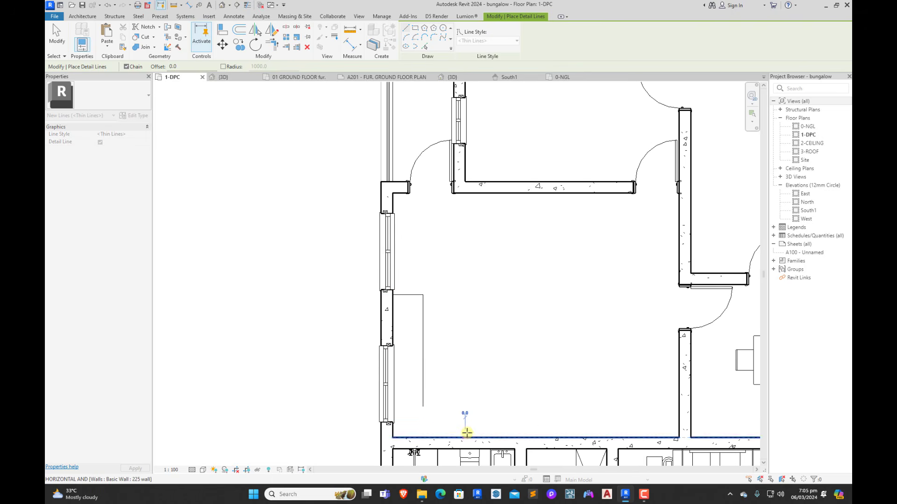
pyautogui.click(465, 406)
pyautogui.press('Escape')
pyautogui.press('Escape')
pyautogui.moveTo(466, 418); pyautogui.dragTo(637, 418)
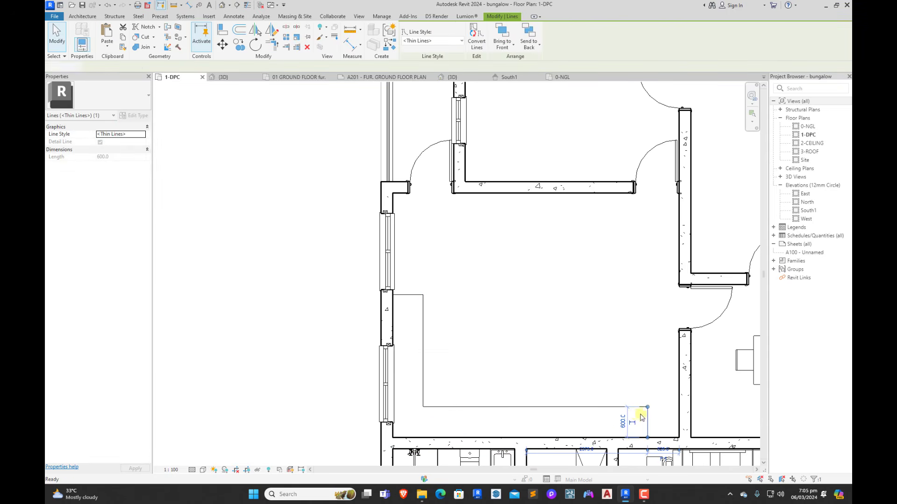
# Step: Draw detail lines for the right-hand counter below the dining door, running 600 mm out from the right wall and turning down
pyautogui.press('d')
pyautogui.press('l')
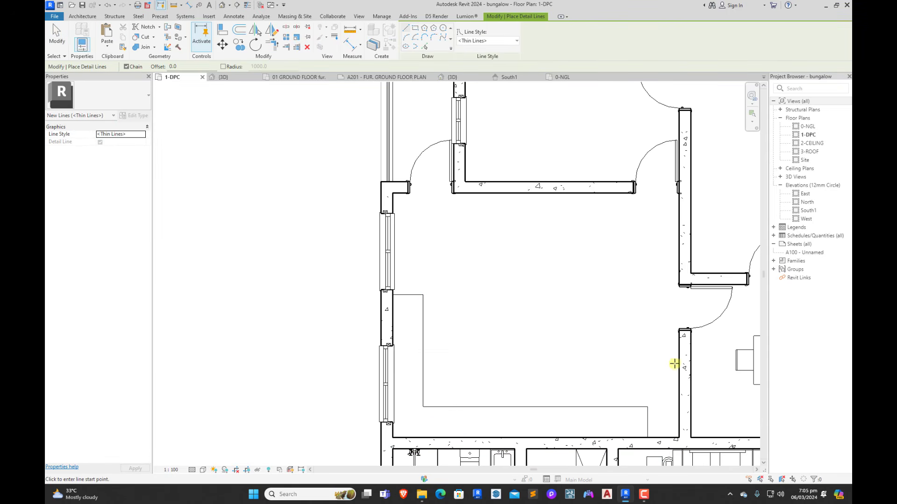
pyautogui.click(649, 351)
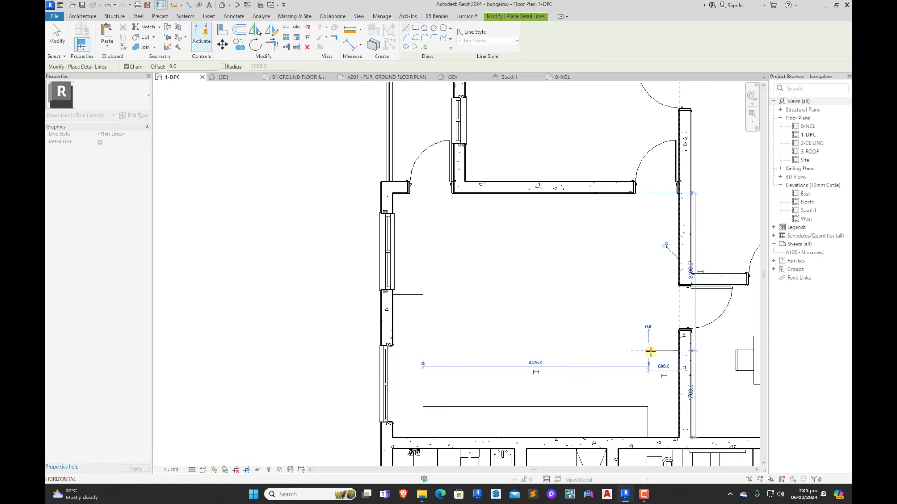
pyautogui.click(649, 392)
pyautogui.press('Escape')
pyautogui.press('Escape')
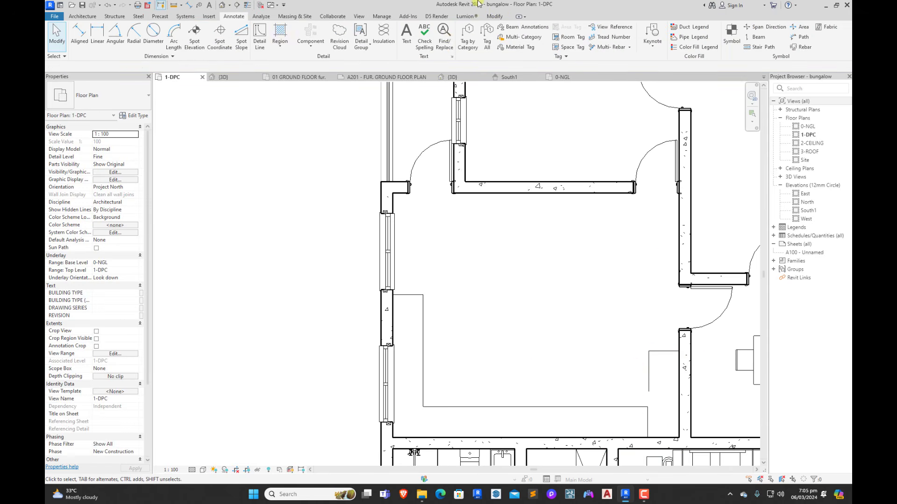
# Step: Trim the lower and right counter edges into a corner and delete the leftover short line near the lower wall
pyautogui.click(488, 17)
pyautogui.click(270, 46)
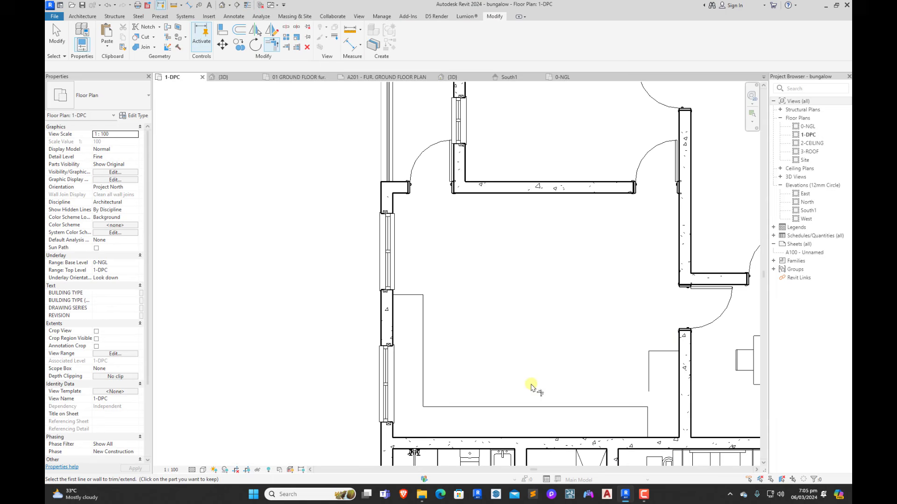
pyautogui.click(604, 406)
pyautogui.click(649, 376)
pyautogui.press('Escape')
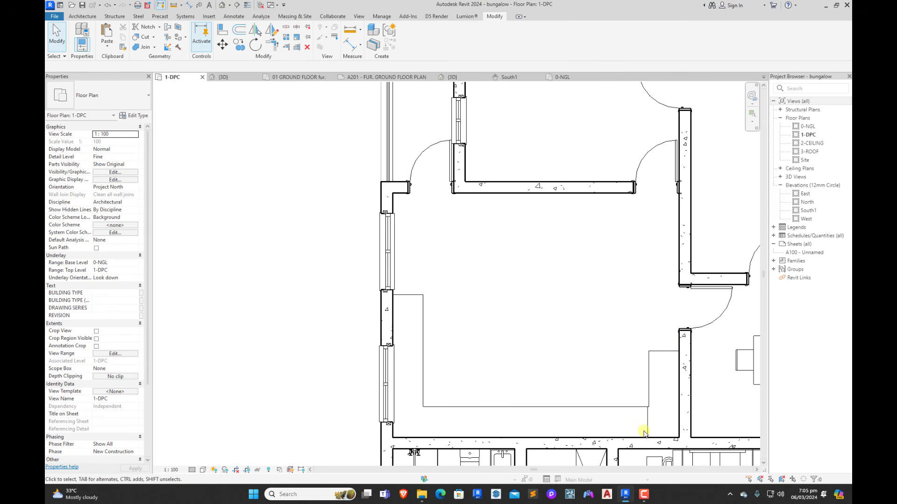
pyautogui.click(647, 427)
pyautogui.click(307, 47)
# Step: Move the counter's end lines upward, the right one to the dining door opening and the left one alongside the upper window
pyautogui.moveTo(667, 351); pyautogui.dragTo(671, 335)
pyautogui.moveTo(408, 297); pyautogui.dragTo(411, 204)
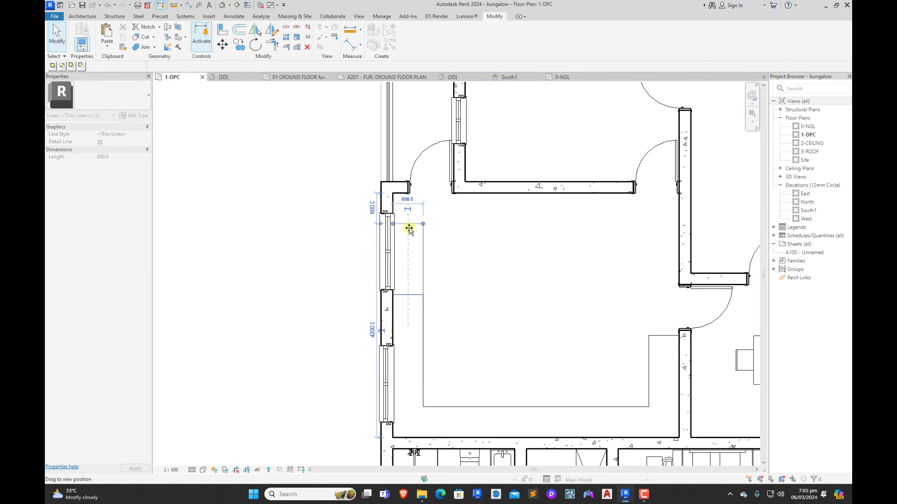
pyautogui.moveTo(408, 240); pyautogui.dragTo(409, 239)
pyautogui.scroll(-2, 479, 295)
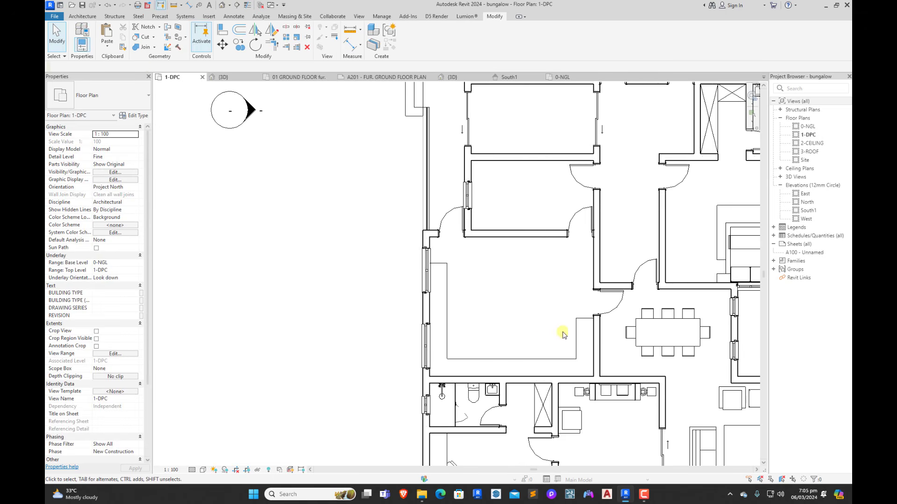
pyautogui.scroll(-5, 526, 319)
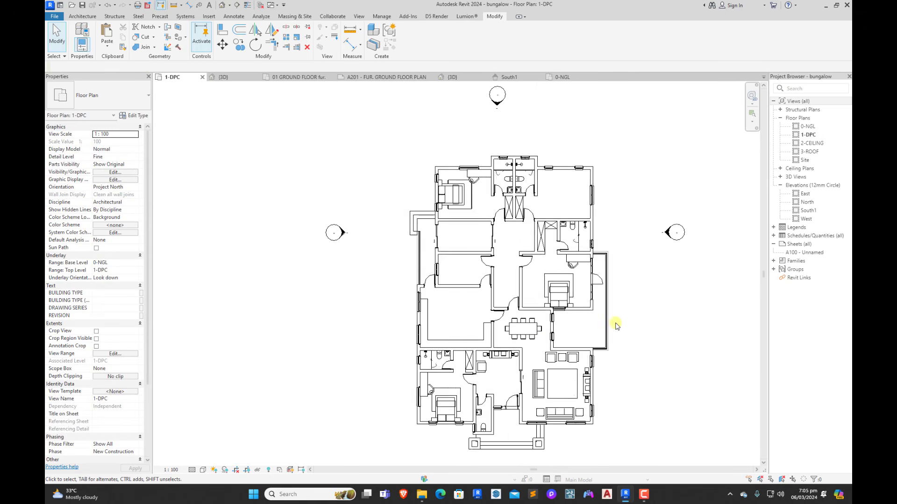
pyautogui.scroll(2, 547, 314)
pyautogui.scroll(-3, 499, 321)
pyautogui.scroll(2, 481, 327)
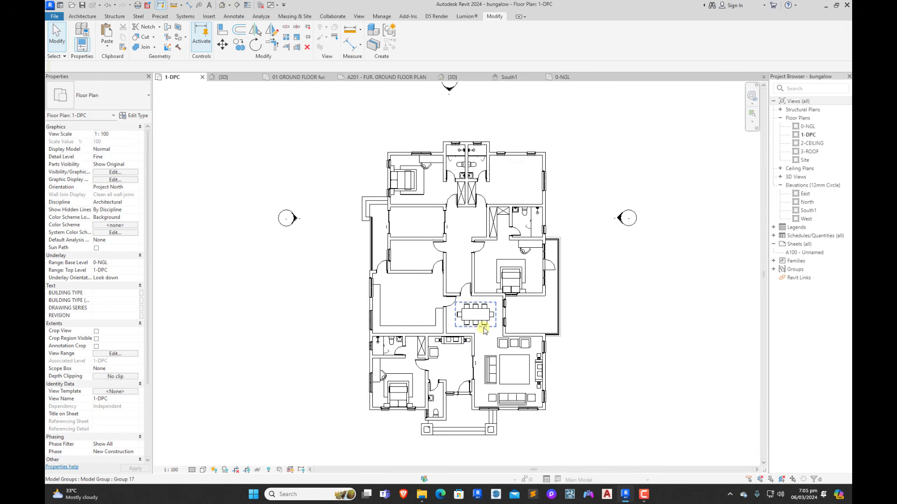
pyautogui.scroll(2, 468, 308)
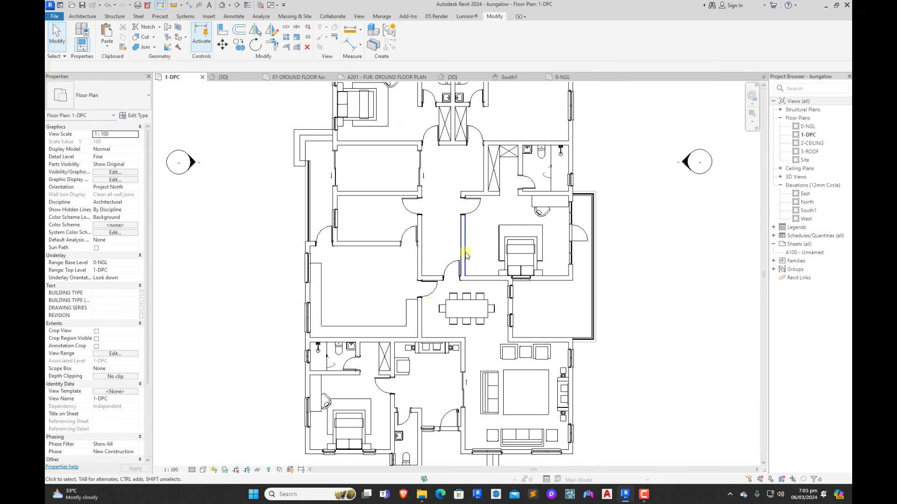
pyautogui.scroll(-2, 448, 206)
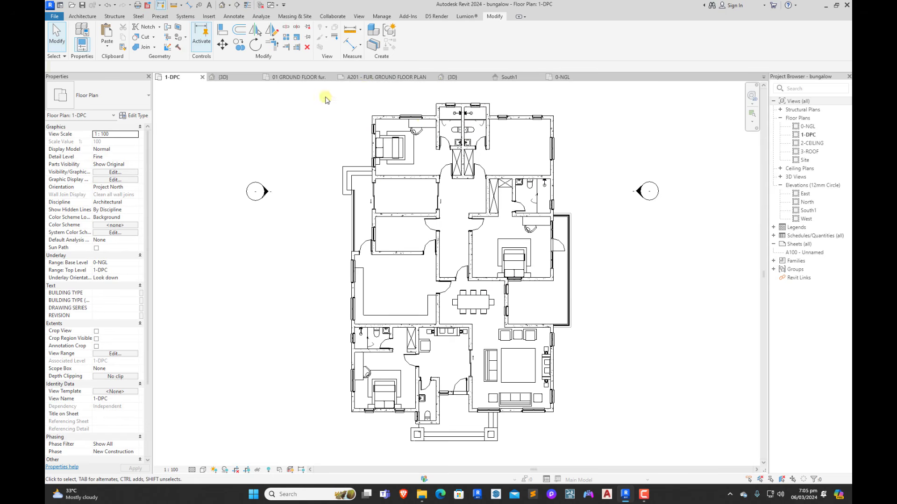
# Step: Paste the copied kitchen sink and cooker into the middle of the kitchen
pyautogui.scroll(3, 484, 280)
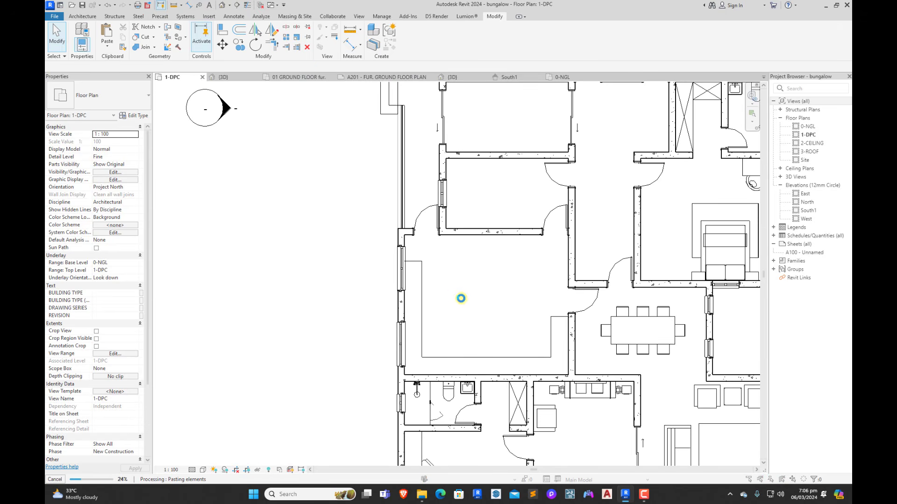
pyautogui.press('Return')
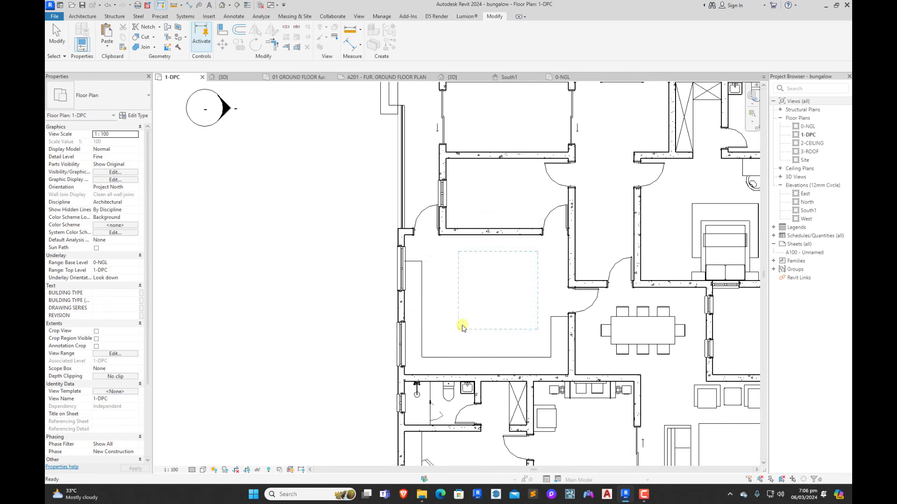
pyautogui.click(484, 263)
# Step: Place a matching Rangemaster cooker on the lower counter, rotated so its front faces into the kitchen
pyautogui.click(517, 271)
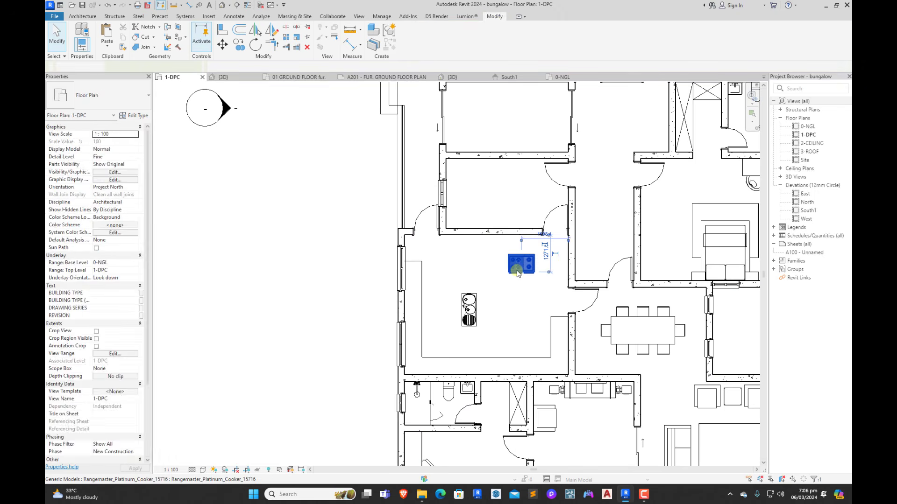
pyautogui.press('c')
pyautogui.press('s')
pyautogui.scroll(2, 490, 360)
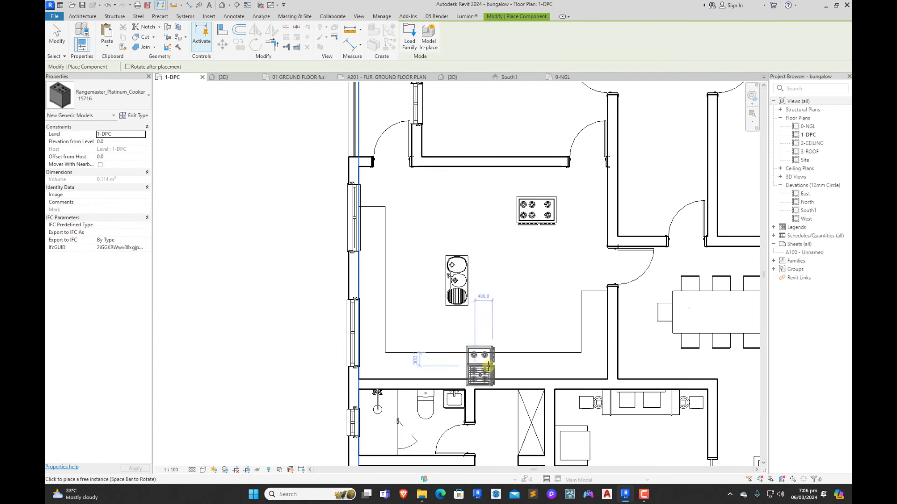
pyautogui.click(483, 357)
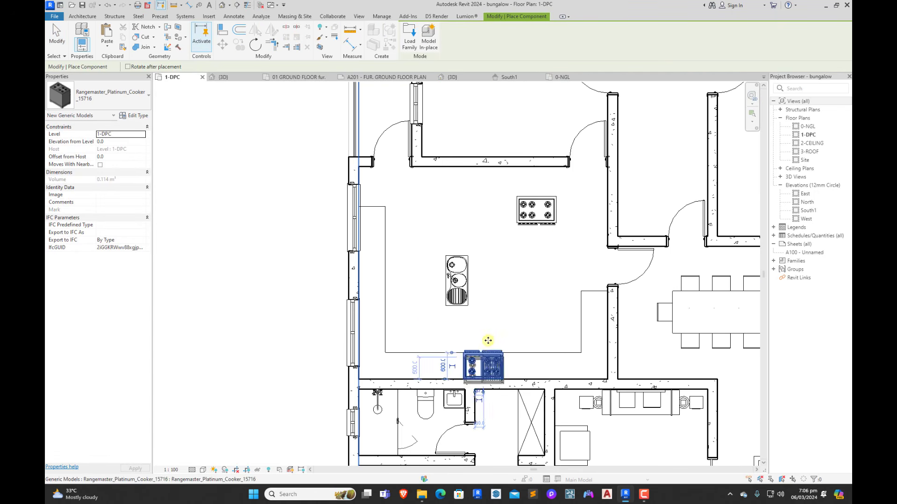
pyautogui.press('Escape')
# Step: Move the kitchen sink onto the left counter in front of the upper window
pyautogui.click(467, 280)
pyautogui.keyDown('ctrl'); pyautogui.moveTo(467, 281); pyautogui.dragTo(378, 247); pyautogui.keyUp('ctrl')
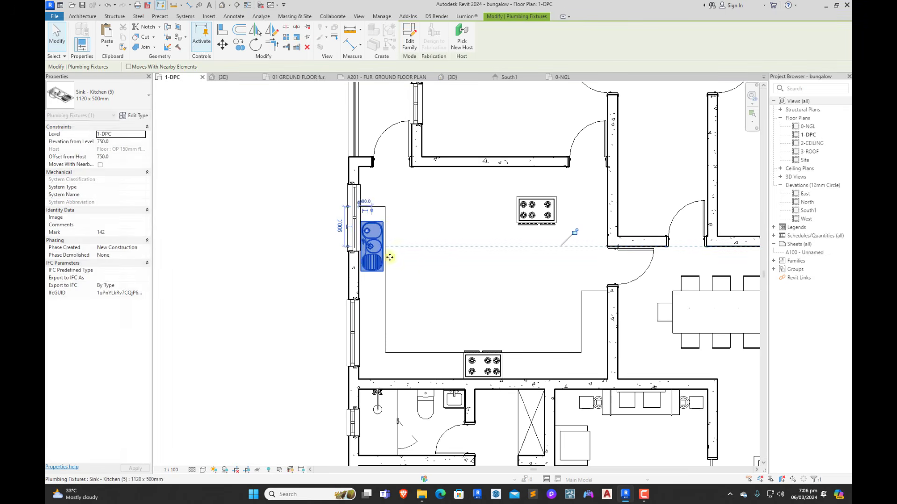
pyautogui.scroll(3, 420, 267)
pyautogui.click(425, 270)
pyautogui.scroll(-3, 425, 271)
# Step: Select the pasted cooker standing free in the upper part of the kitchen
pyautogui.click(544, 217)
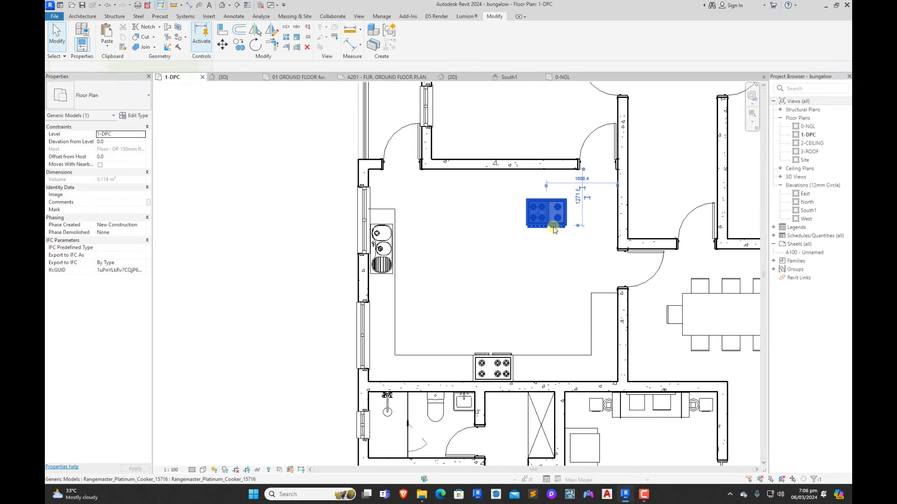
# Step: Delete the spare cooker standing in the middle of the kitchen
pyautogui.click(307, 49)
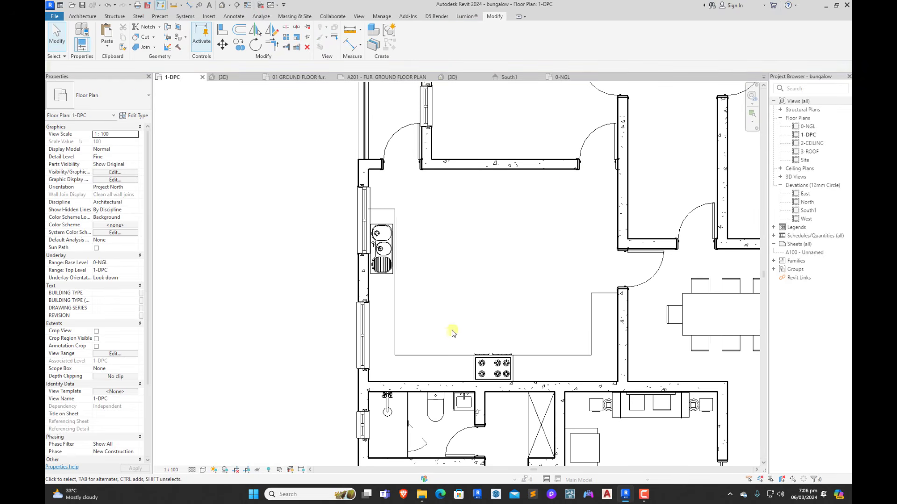
pyautogui.scroll(-3, 452, 332)
pyautogui.scroll(3, 540, 326)
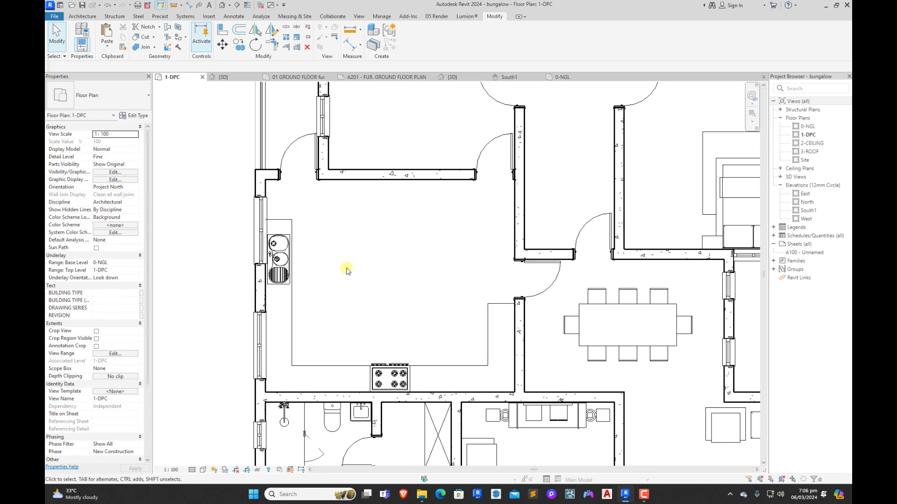
# Step: Look over the furnished floor plan, from the kitchen and dining area out to the whole bungalow layout
pyautogui.scroll(-3, 347, 321)
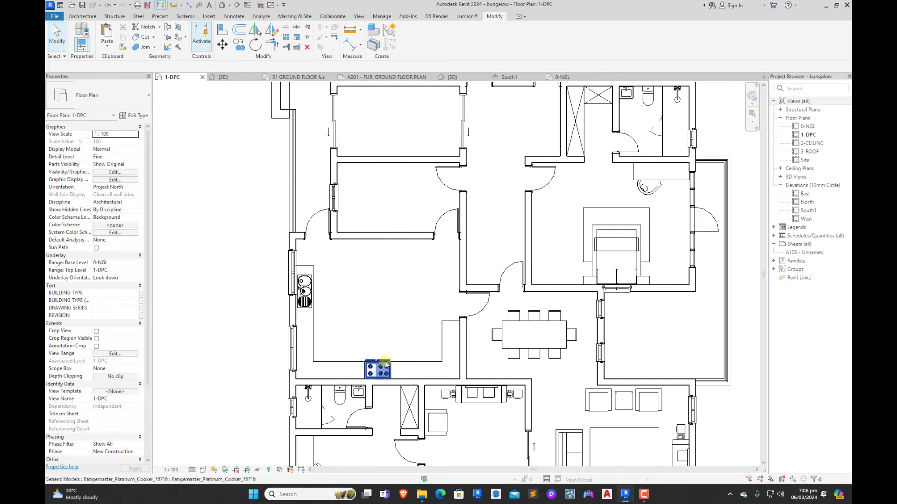
pyautogui.scroll(-2, 374, 357)
pyautogui.scroll(1, 411, 355)
pyautogui.scroll(1, 495, 335)
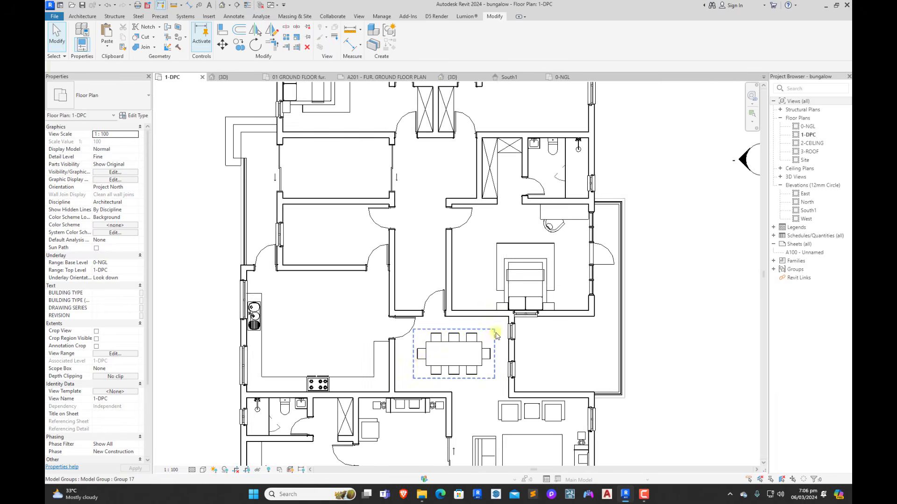
pyautogui.scroll(-3, 464, 362)
pyautogui.scroll(2, 480, 338)
pyautogui.moveTo(502, 299); pyautogui.dragTo(514, 299, button='middle')
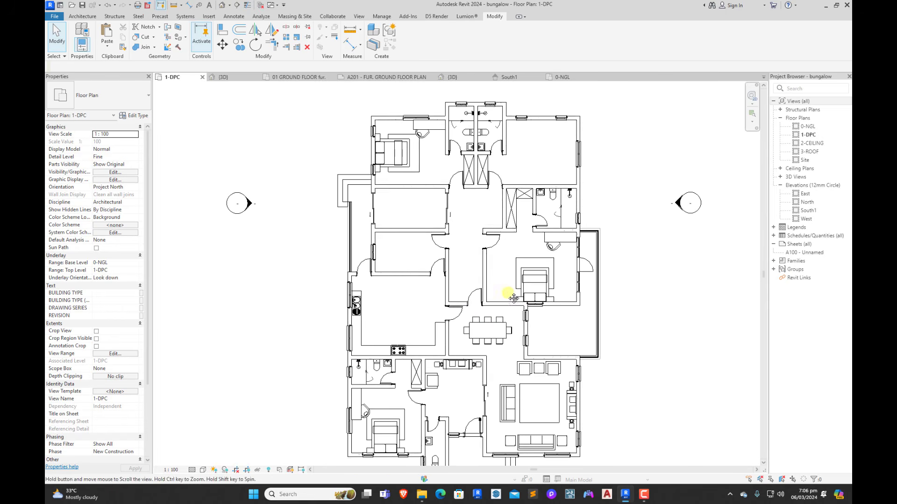
pyautogui.scroll(-2, 508, 296)
pyautogui.scroll(2, 516, 313)
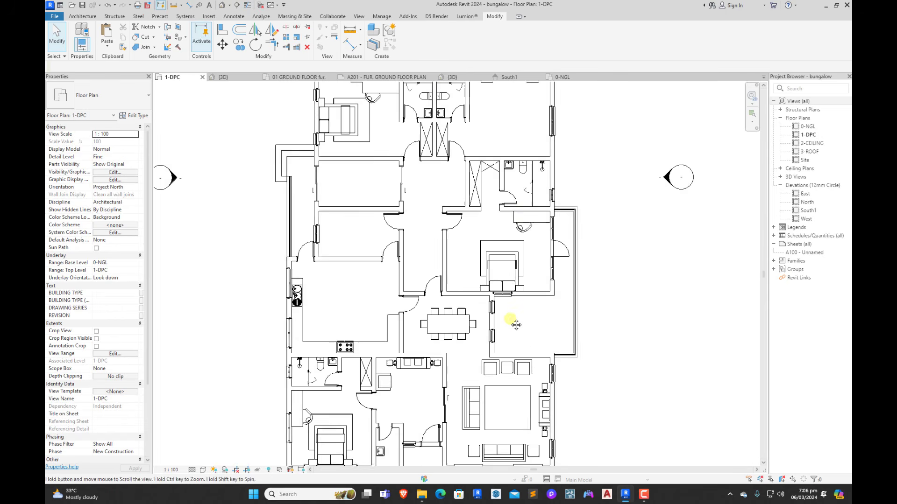
pyautogui.scroll(-3, 514, 321)
pyautogui.scroll(2, 508, 322)
pyautogui.moveTo(512, 321); pyautogui.dragTo(499, 310, button='middle')
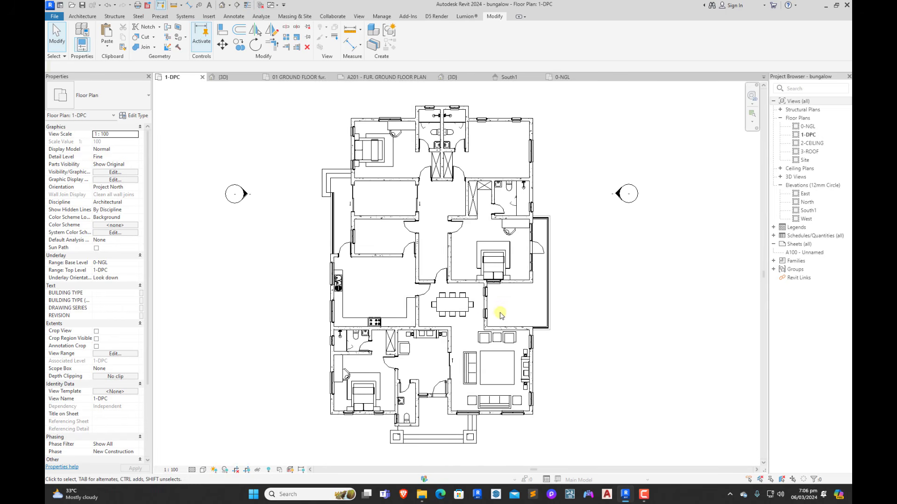
pyautogui.scroll(-2, 514, 303)
pyautogui.scroll(1, 530, 326)
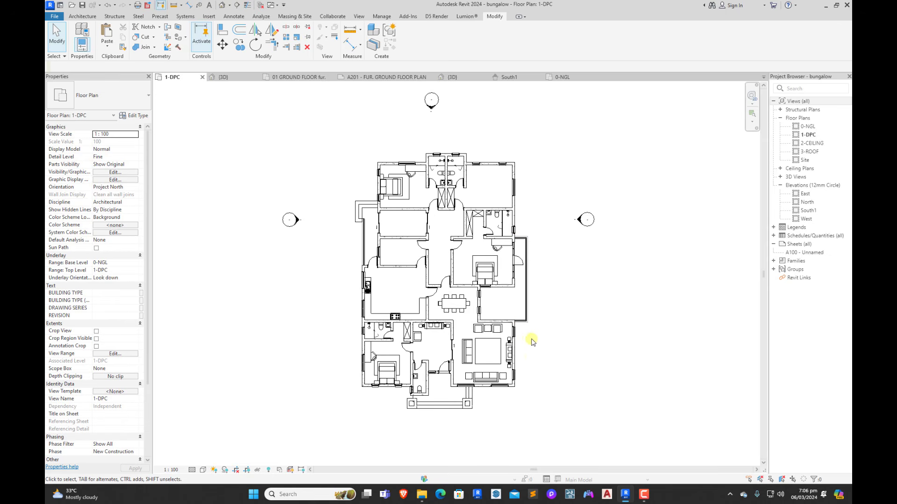
pyautogui.scroll(1, 533, 337)
pyautogui.scroll(-2, 470, 319)
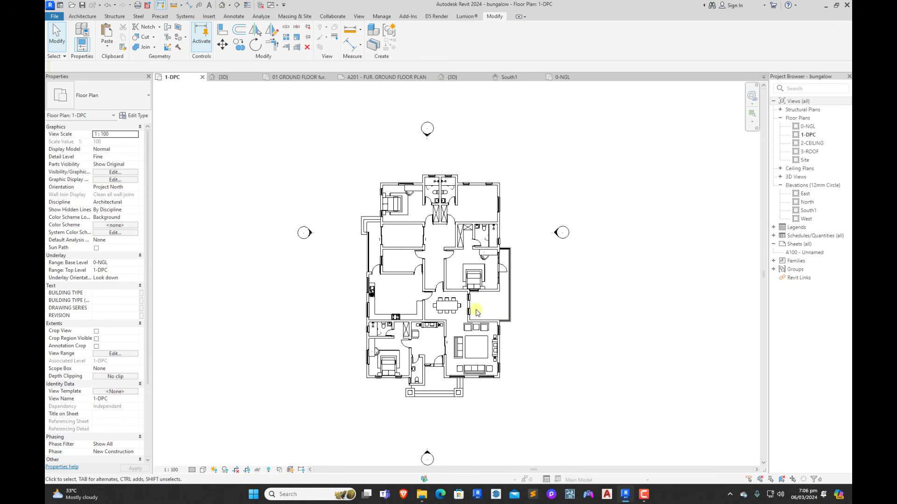
pyautogui.scroll(2, 480, 306)
pyautogui.scroll(-1, 488, 314)
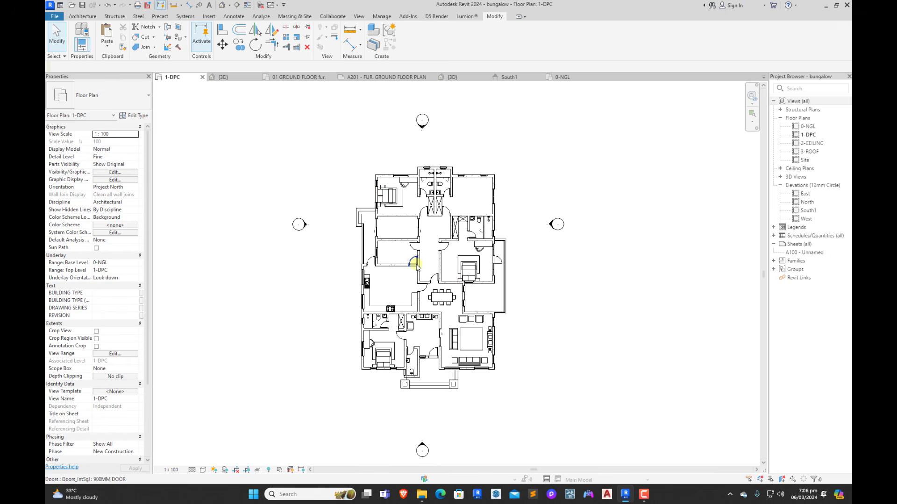
pyautogui.scroll(1, 416, 265)
pyautogui.scroll(-2, 432, 270)
pyautogui.scroll(1, 433, 236)
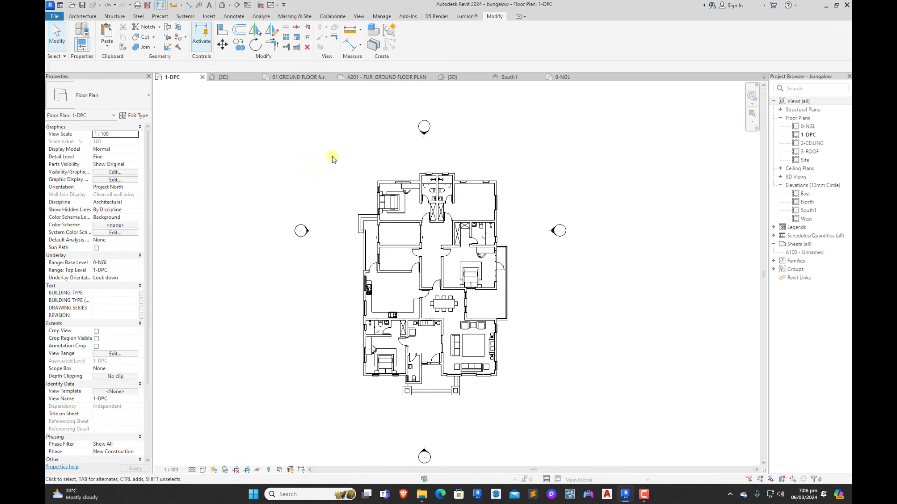
# Step: Switch to the 3D view and examine the bungalow's exterior and the small open gable on the front roof
pyautogui.click(233, 80)
pyautogui.keyDown('shift'); pyautogui.moveTo(438, 332); pyautogui.dragTo(499, 395, button='middle'); pyautogui.keyUp('shift')
pyautogui.keyDown('shift'); pyautogui.moveTo(640, 401); pyautogui.dragTo(579, 330, button='middle'); pyautogui.keyUp('shift')
pyautogui.keyDown('shift'); pyautogui.moveTo(607, 258); pyautogui.dragTo(450, 355, button='middle'); pyautogui.keyUp('shift')
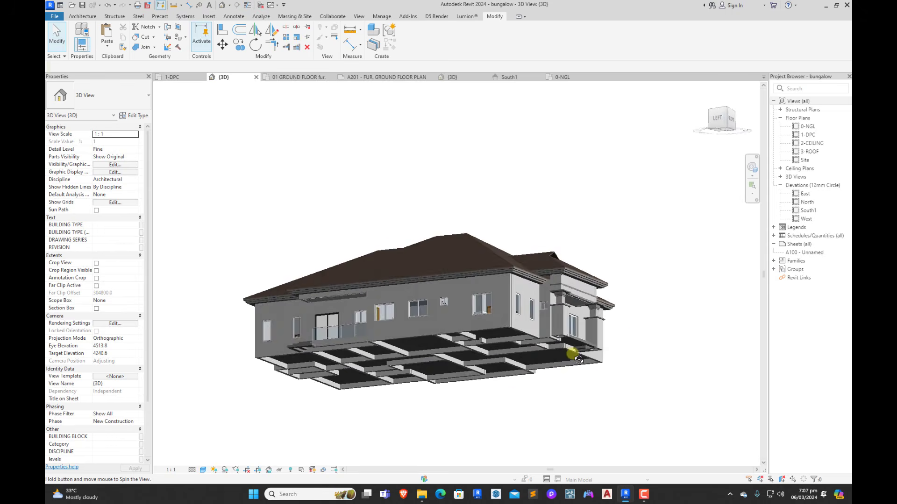
pyautogui.keyDown('shift'); pyautogui.moveTo(644, 336); pyautogui.dragTo(601, 254, button='middle'); pyautogui.keyUp('shift')
pyautogui.scroll(4, 426, 329)
pyautogui.scroll(-4, 426, 329)
pyautogui.scroll(6, 486, 295)
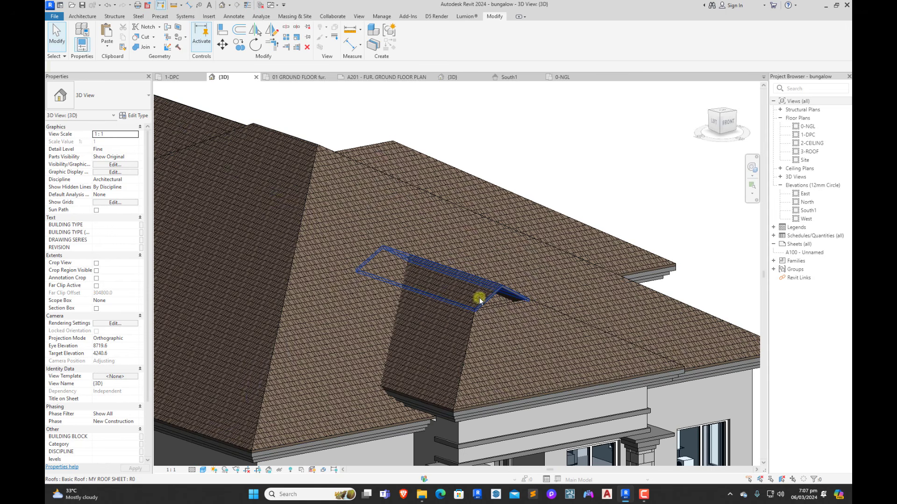
pyautogui.scroll(4, 490, 287)
pyautogui.scroll(-3, 500, 294)
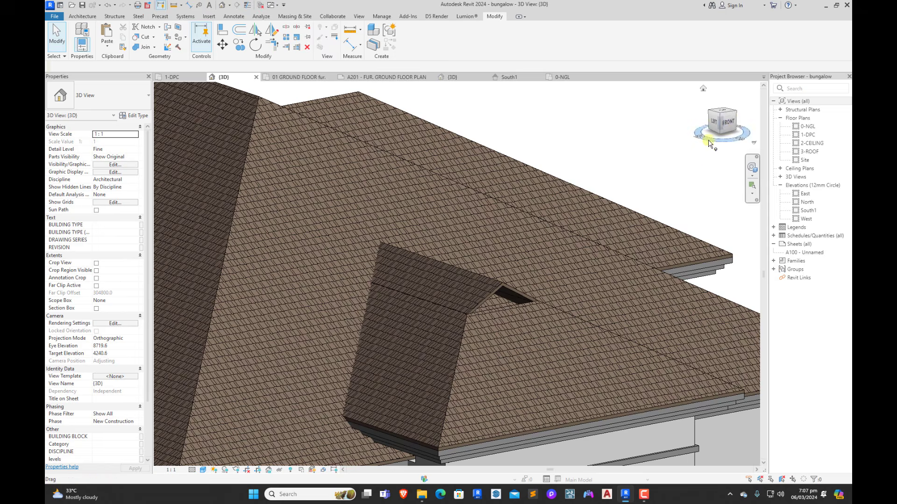
# Step: Start an in-place model in the Casework category with the default name, facing the small roof gable from the front
pyautogui.click(728, 122)
pyautogui.scroll(6, 484, 243)
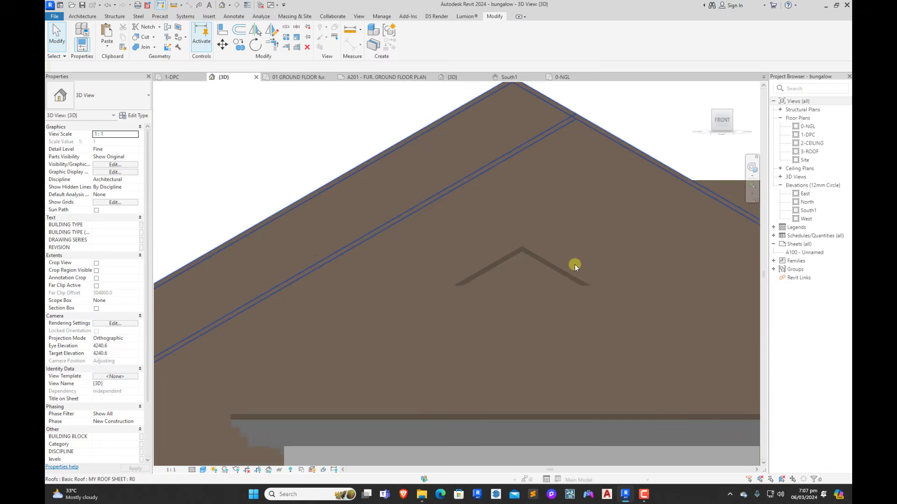
pyautogui.scroll(2, 574, 265)
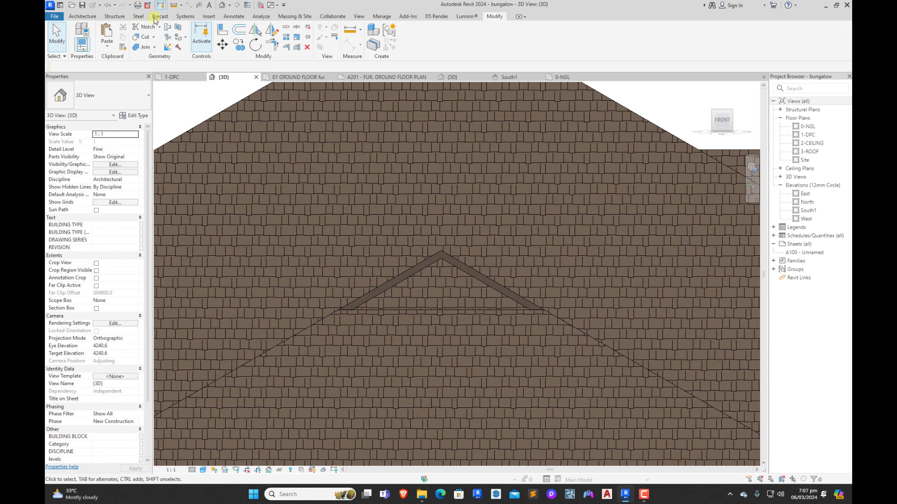
pyautogui.click(77, 17)
pyautogui.click(144, 43)
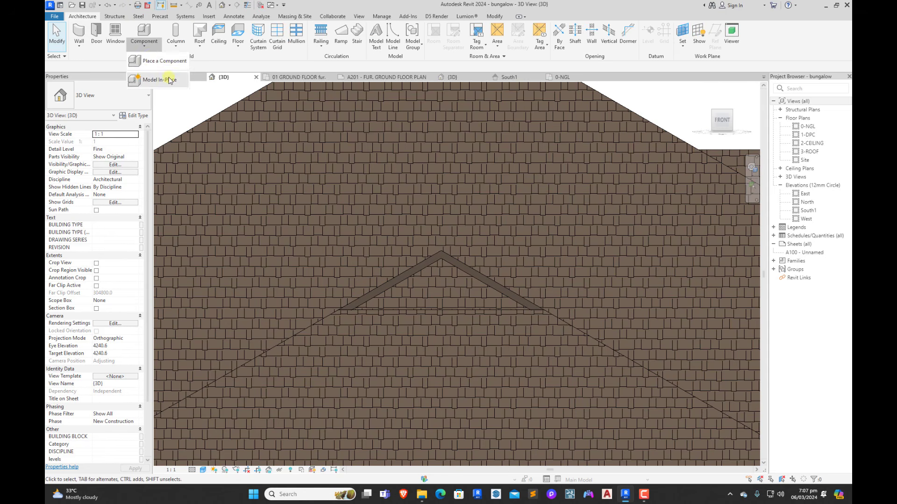
pyautogui.click(170, 81)
pyautogui.doubleClick(407, 216)
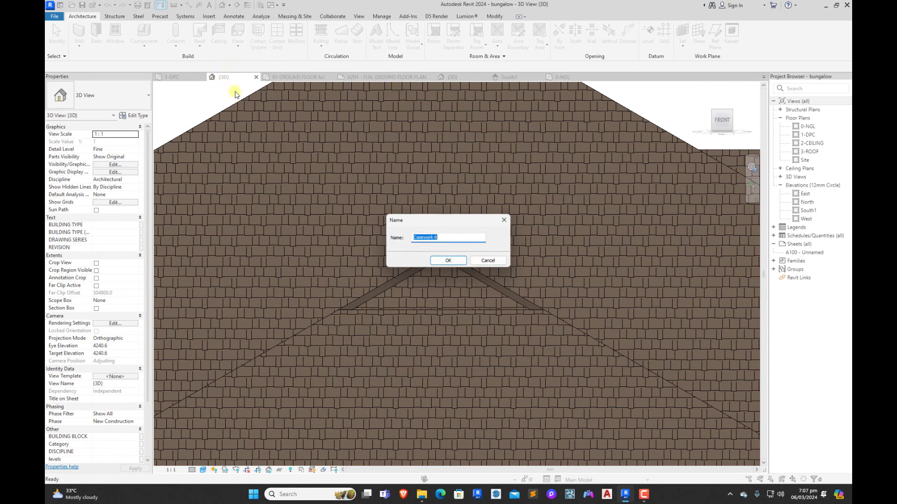
pyautogui.click(443, 261)
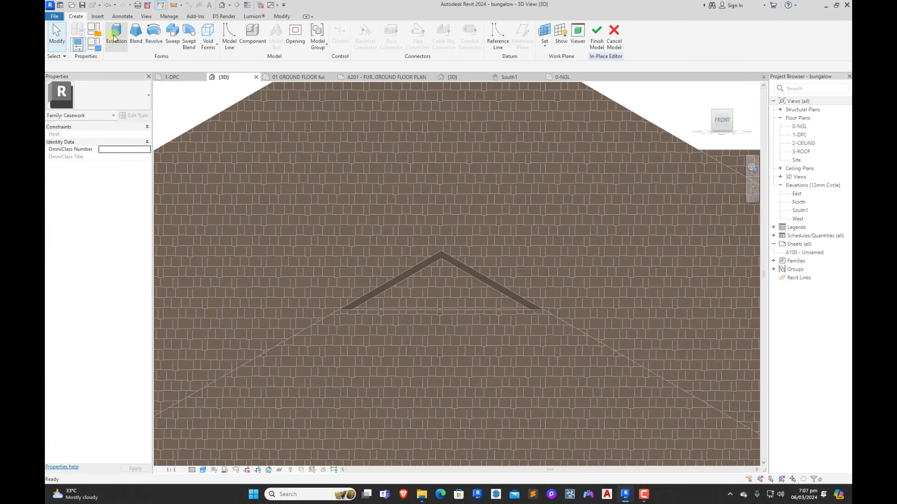
# Step: Start an extrusion and pick the front face of the small gable roof as its work plane
pyautogui.click(117, 33)
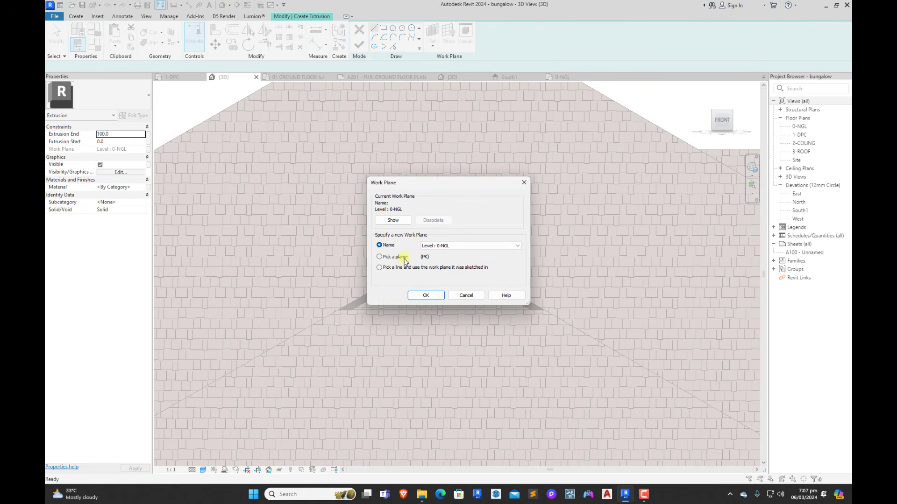
pyautogui.click(424, 296)
pyautogui.scroll(2, 402, 281)
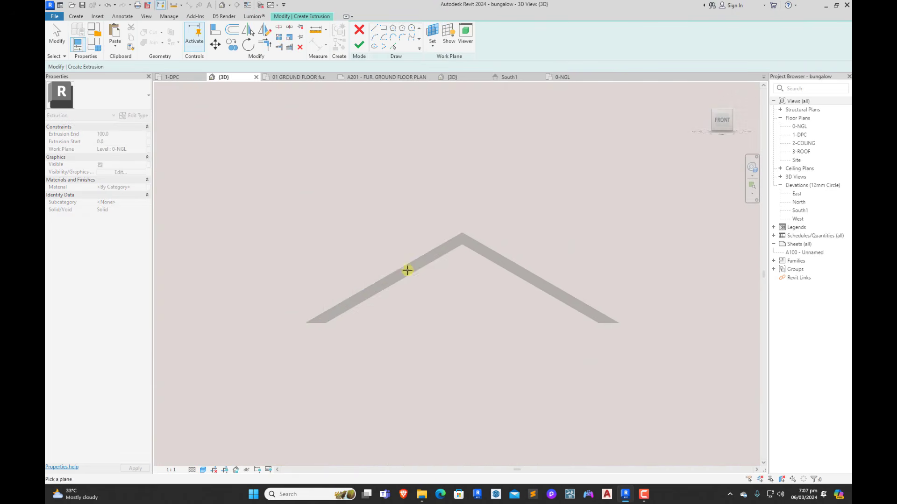
pyautogui.click(407, 265)
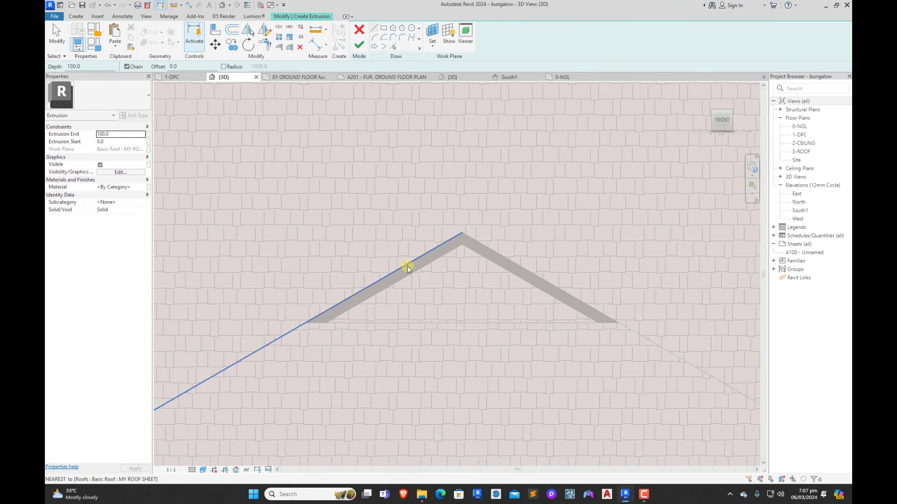
# Step: Sketch a closed triangle along the gable roof's two outer sloping edges and its base, and extrude it to an end of 50
pyautogui.click(395, 49)
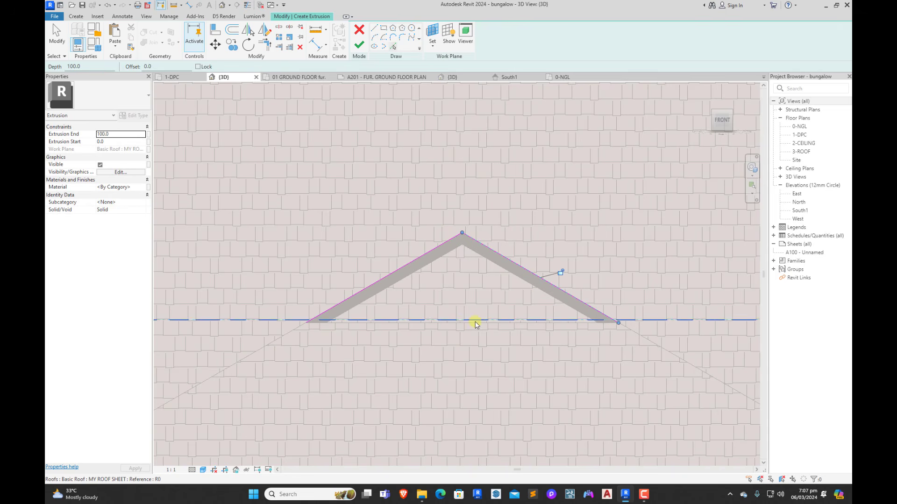
pyautogui.click(359, 323)
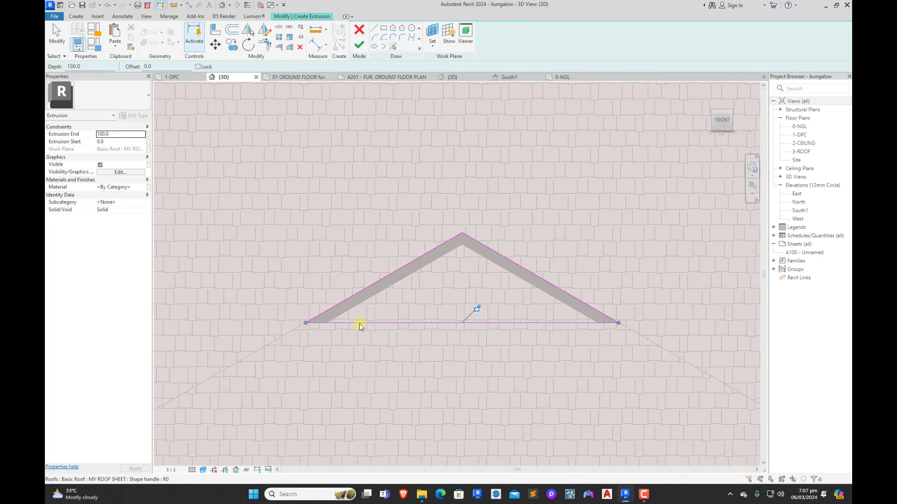
pyautogui.press('Escape')
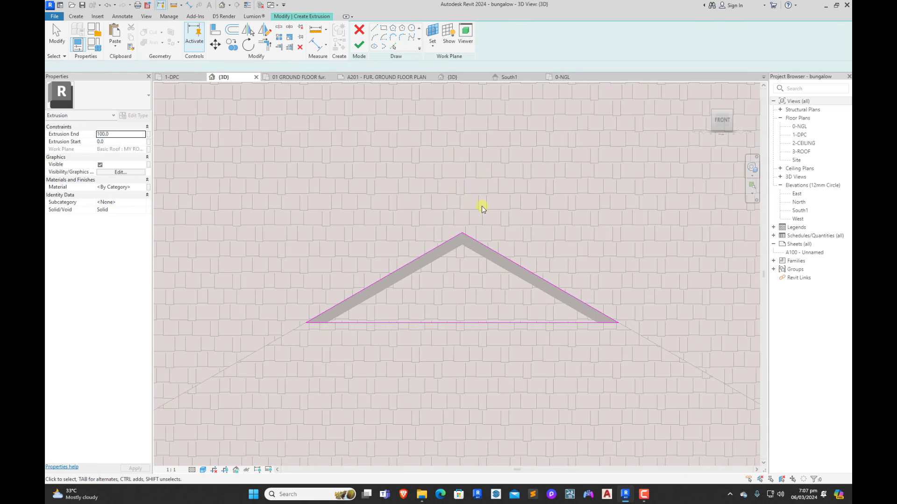
pyautogui.press('Escape')
pyautogui.click(359, 45)
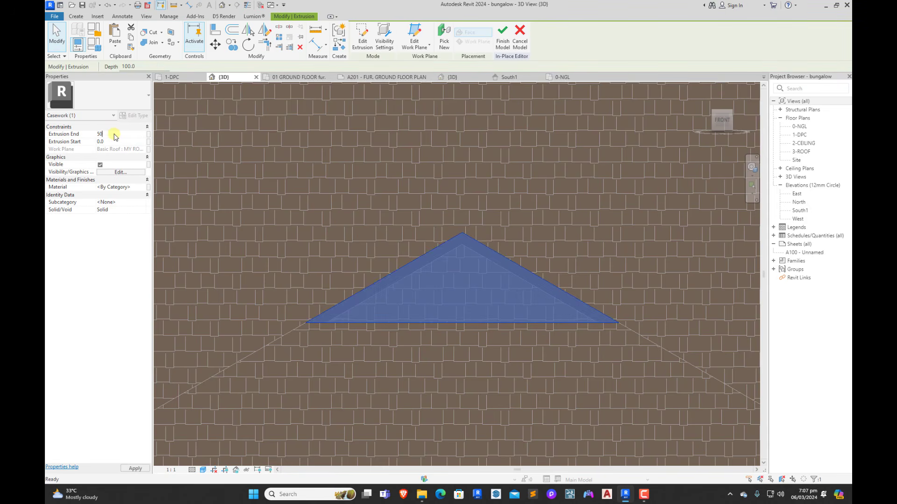
# Step: Move the triangular extrusion back by its 50 mm thickness so its front face is flush with the gable roof's edge
pyautogui.click(703, 120)
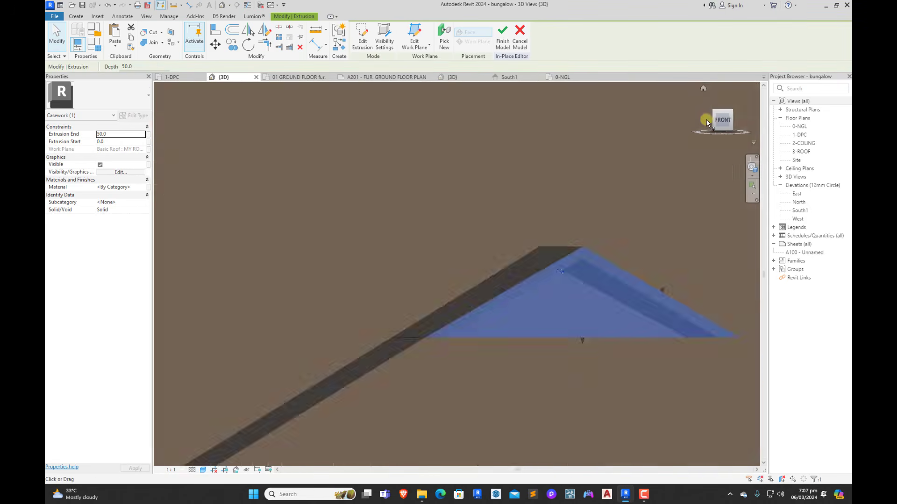
pyautogui.scroll(3, 455, 270)
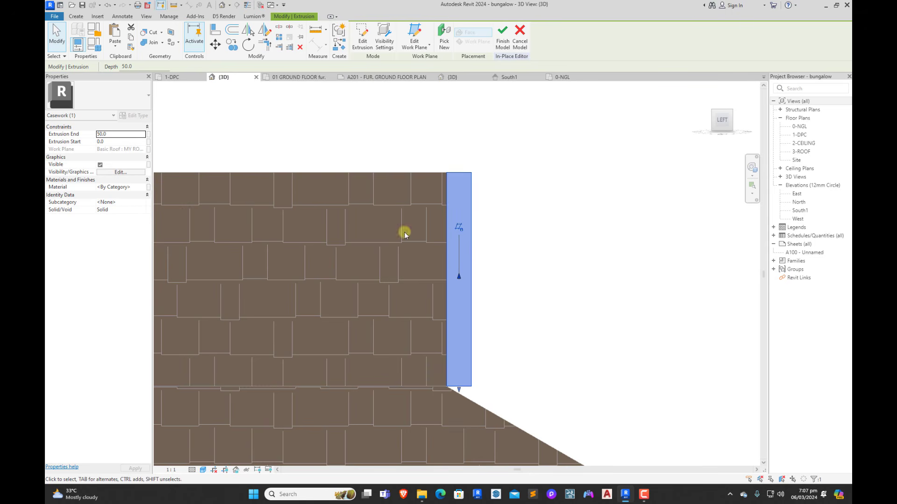
pyautogui.click(214, 45)
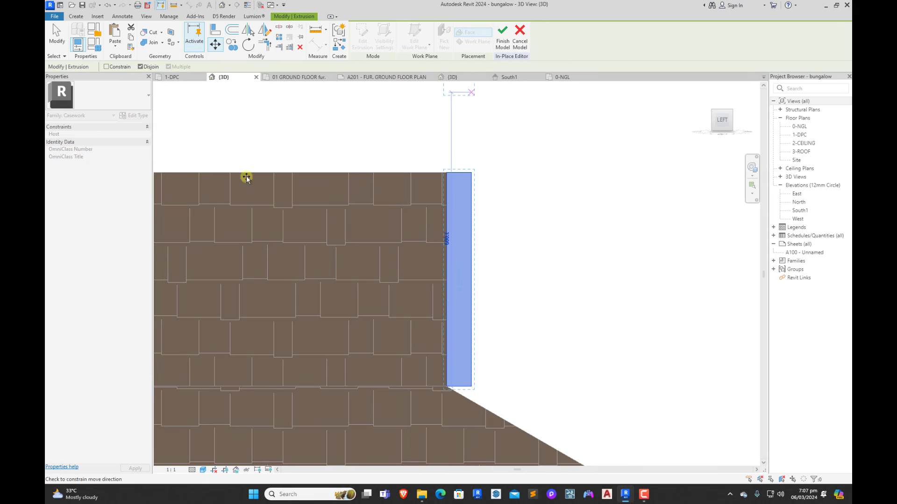
pyautogui.click(471, 387)
pyautogui.click(447, 388)
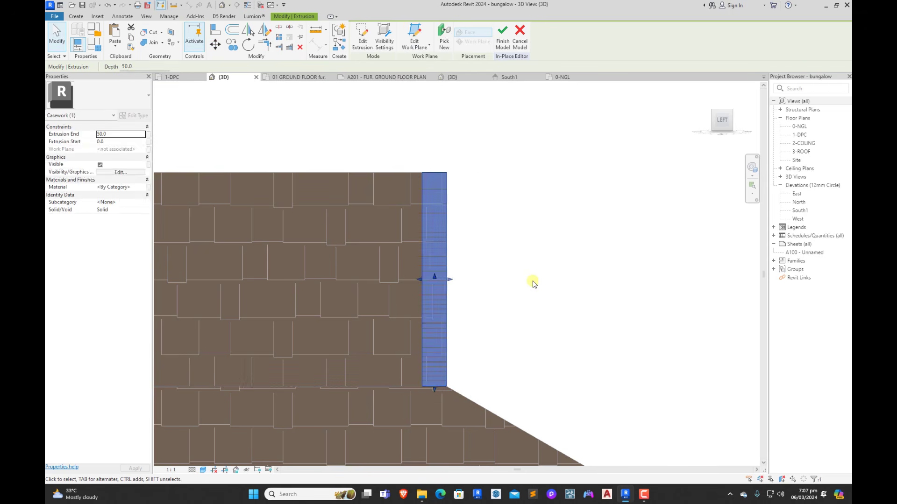
pyautogui.click(512, 276)
# Step: Edit the triangular extrusion's sketch, moving both sloping lines to the gable roof's inner edges, and finish the sketch
pyautogui.click(740, 120)
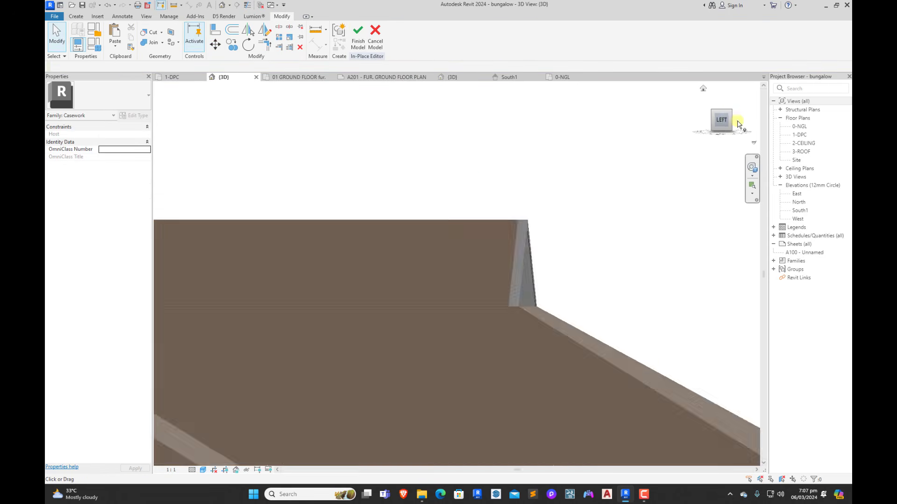
pyautogui.scroll(6, 447, 206)
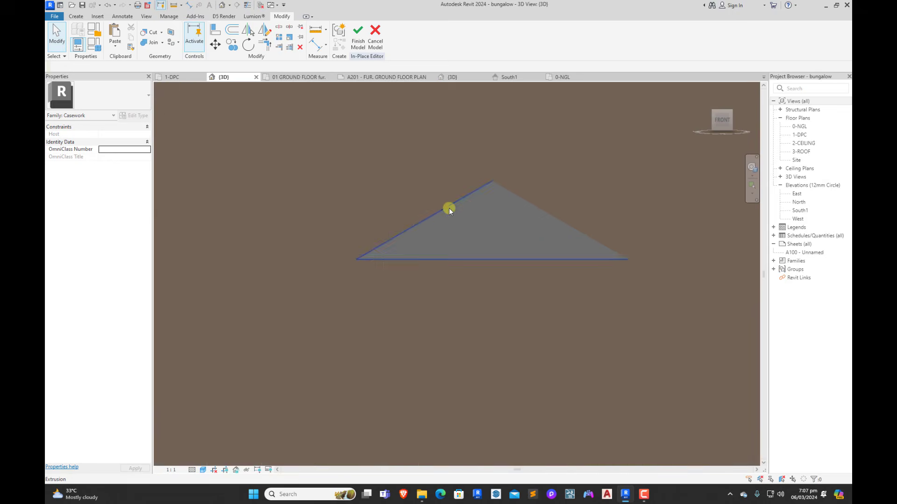
pyautogui.doubleClick(451, 206)
pyautogui.scroll(2, 459, 196)
pyautogui.click(475, 210)
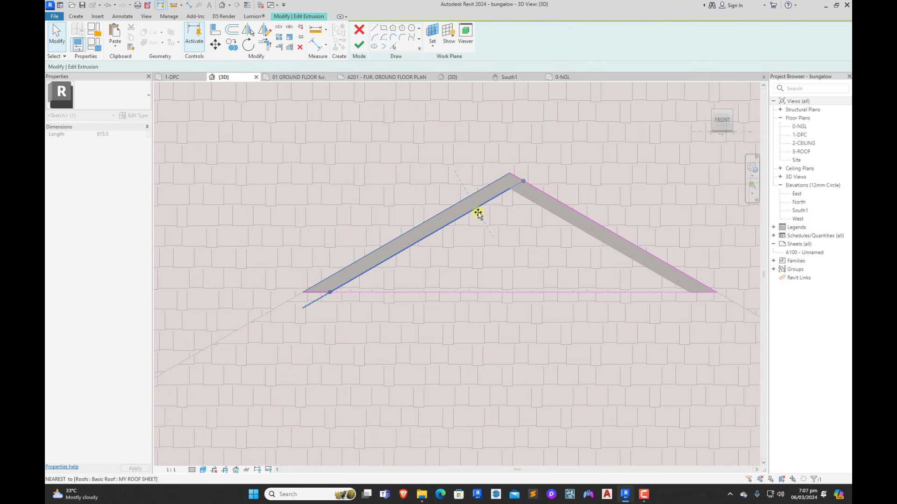
pyautogui.click(564, 219)
pyautogui.moveTo(564, 219); pyautogui.dragTo(561, 222)
pyautogui.click(598, 195)
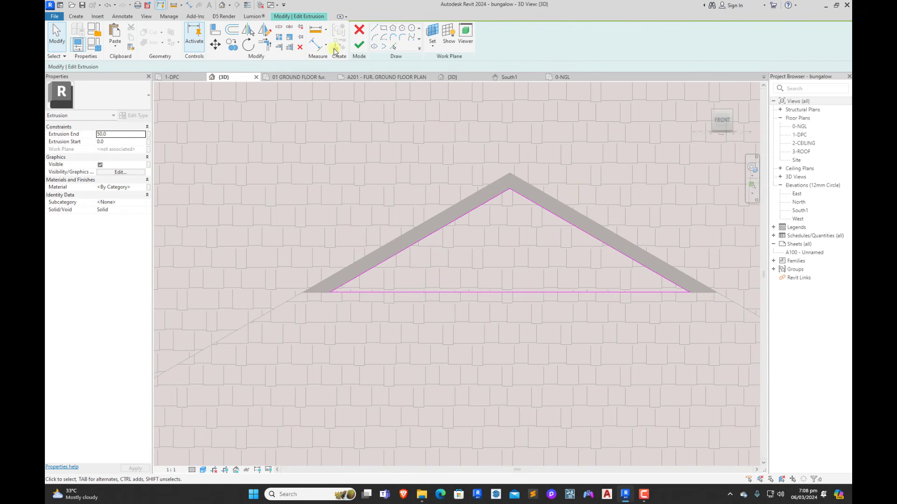
pyautogui.click(359, 45)
pyautogui.scroll(-1, 531, 233)
pyautogui.keyDown('shift'); pyautogui.moveTo(532, 233); pyautogui.dragTo(624, 349, button='middle'); pyautogui.keyUp('shift')
pyautogui.scroll(-9, 394, 219)
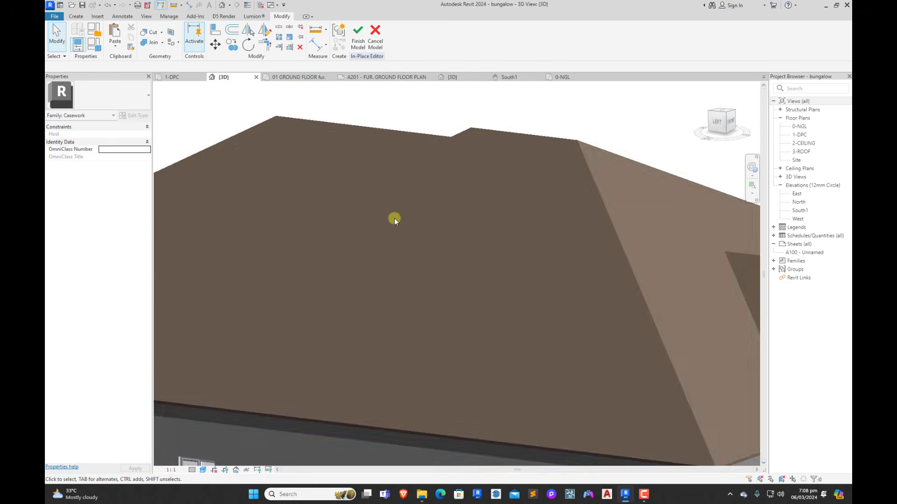
# Step: Finish the in-place gable infill model and inspect the closed gable and the surrounding roof
pyautogui.scroll(6, 653, 257)
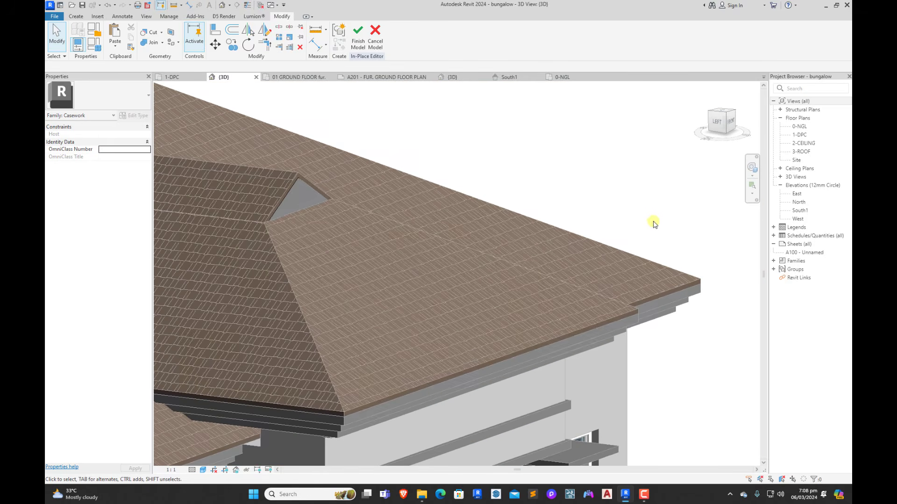
pyautogui.keyDown('shift'); pyautogui.moveTo(624, 299); pyautogui.dragTo(344, 47, button='middle'); pyautogui.keyUp('shift')
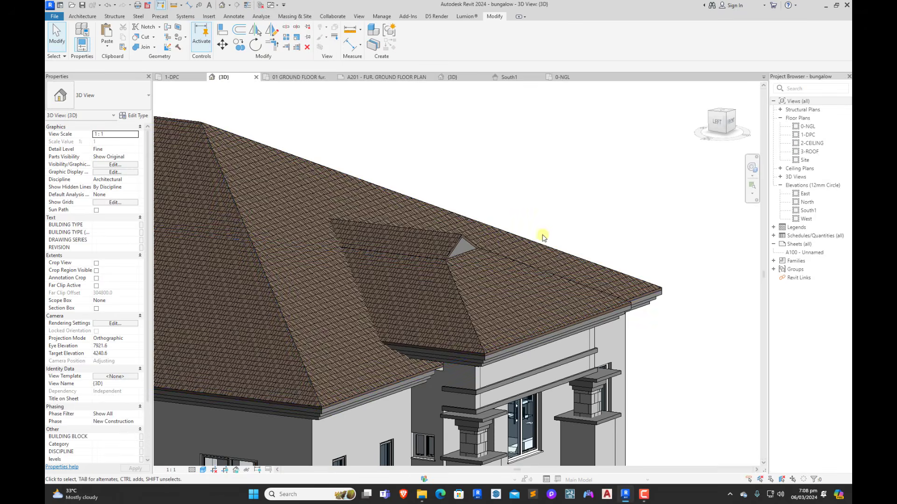
pyautogui.scroll(-3, 542, 236)
pyautogui.keyDown('shift'); pyautogui.moveTo(658, 243); pyautogui.dragTo(475, 358, button='middle'); pyautogui.keyUp('shift')
pyautogui.scroll(-2, 655, 245)
pyautogui.keyDown('shift'); pyautogui.moveTo(351, 393); pyautogui.dragTo(489, 413, button='middle'); pyautogui.keyUp('shift')
pyautogui.scroll(10, 623, 335)
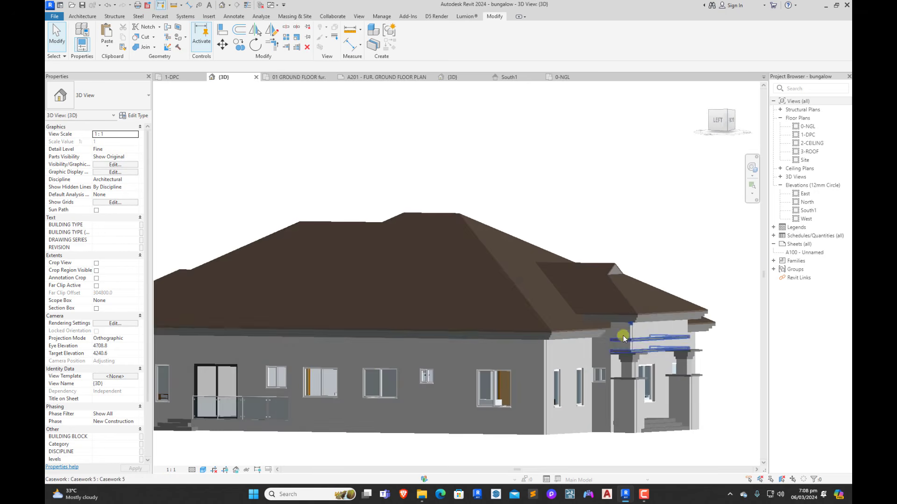
# Step: Open the small bracket casework under the front eave for in-place editing and view it from the left elevation
pyautogui.click(654, 327)
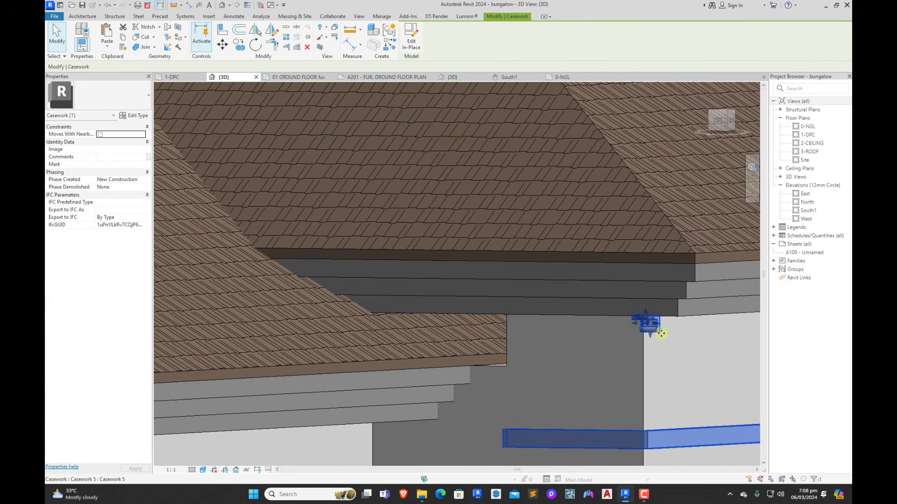
pyautogui.doubleClick(660, 334)
pyautogui.scroll(-10, 555, 317)
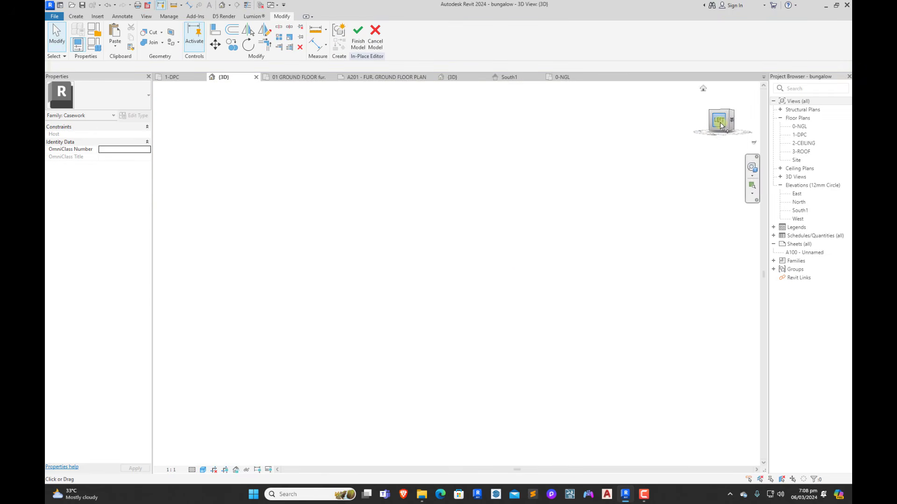
pyautogui.scroll(10, 565, 264)
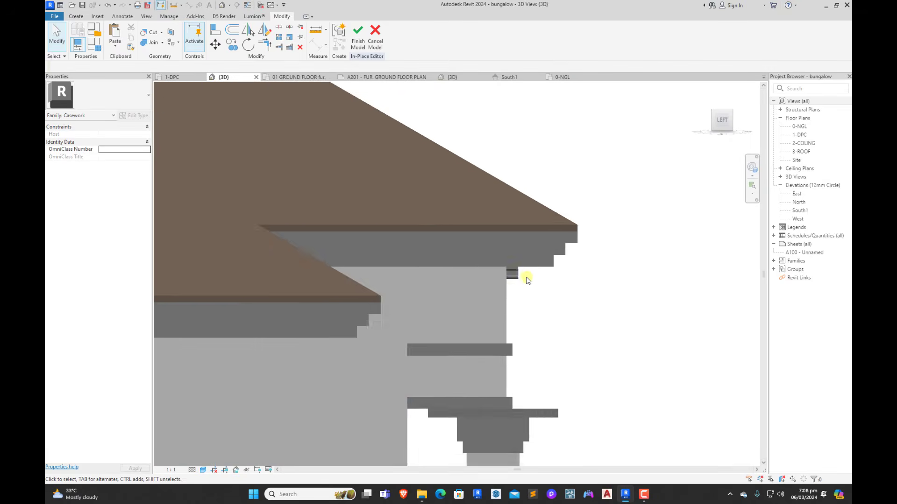
# Step: Move the bracket extrusion, with Constrain off, about 1460 mm back along the eave's underside to where it meets the lower roof slope
pyautogui.click(505, 282)
pyautogui.scroll(-5, 582, 282)
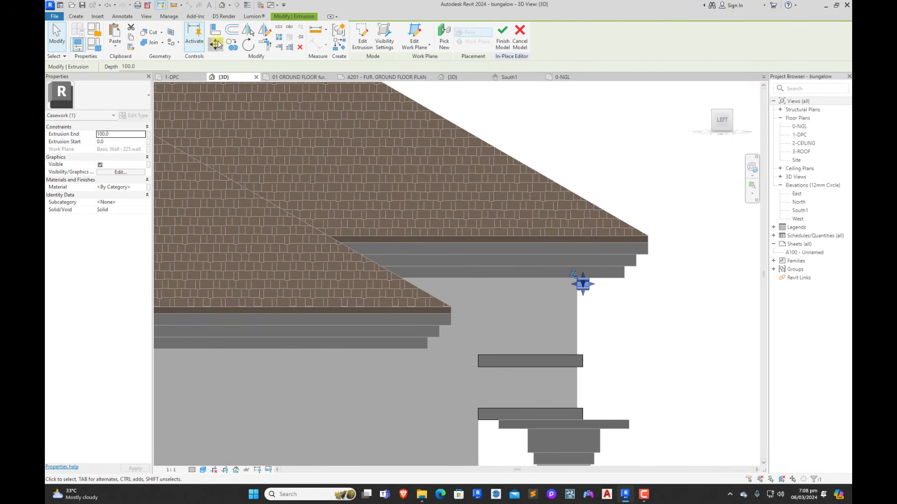
pyautogui.scroll(3, 588, 280)
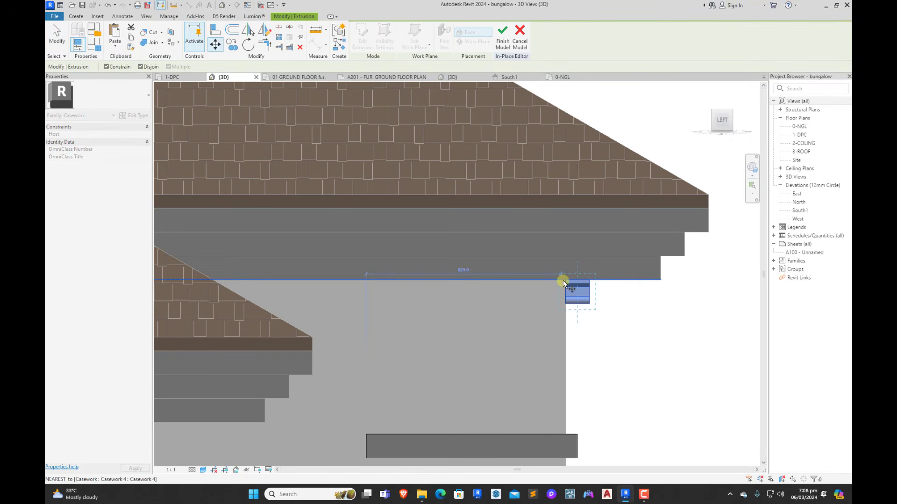
pyautogui.scroll(-3, 565, 279)
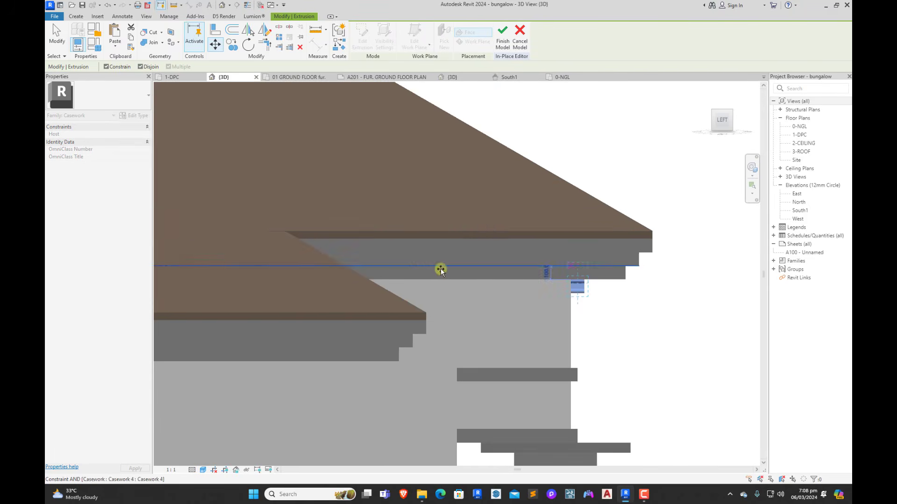
pyautogui.click(106, 67)
pyautogui.click(368, 276)
pyautogui.scroll(1, 369, 278)
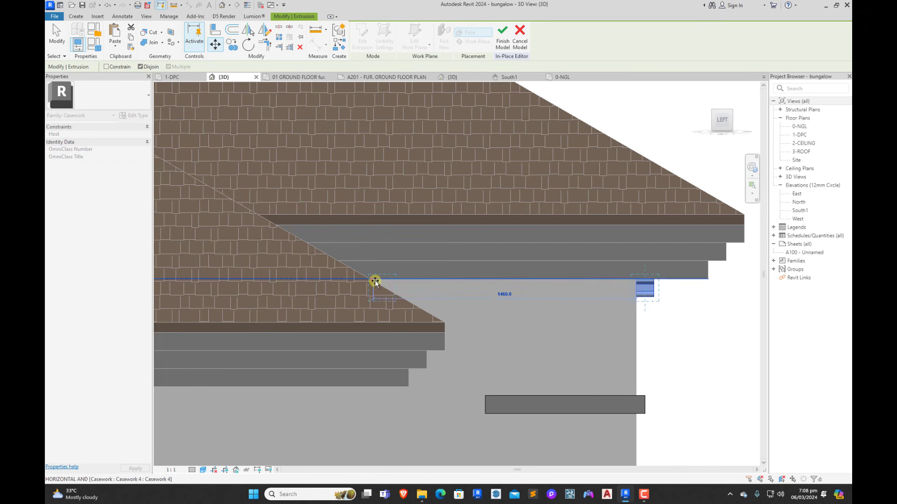
# Step: Copy the bracket extrusion 200 mm horizontally along the eave's underside toward the front wall corner
pyautogui.click(233, 51)
pyautogui.scroll(2, 383, 265)
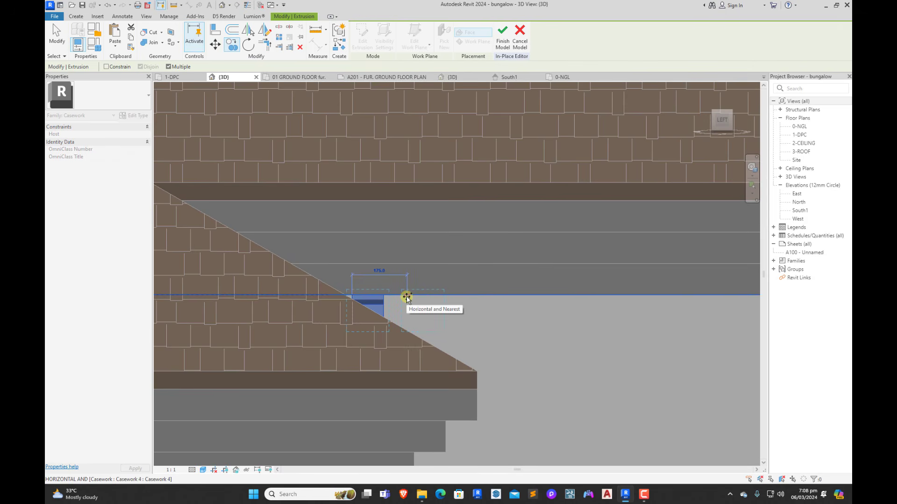
pyautogui.write('200')
pyautogui.press('Return')
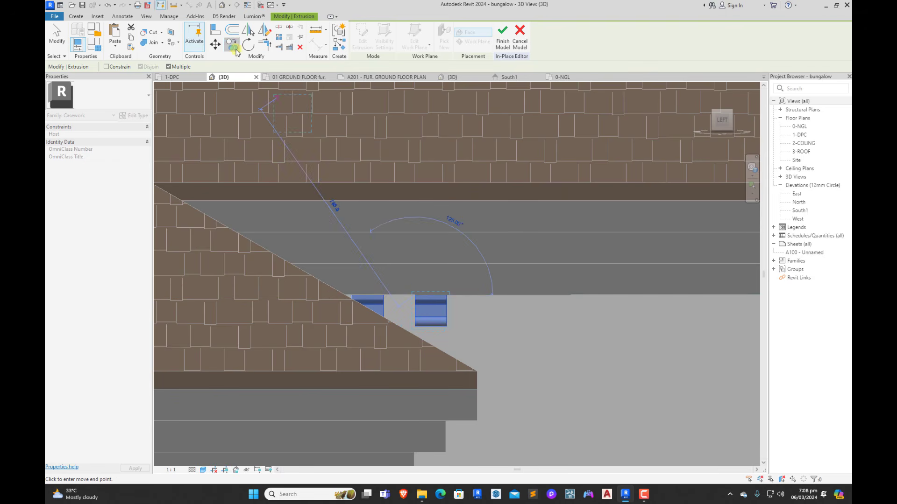
# Step: Copy the bracket six more times at 200 mm spacing along the eave, and delete the last copy straddling the front wall corner
pyautogui.click(236, 49)
pyautogui.scroll(1, 373, 301)
pyautogui.click(386, 292)
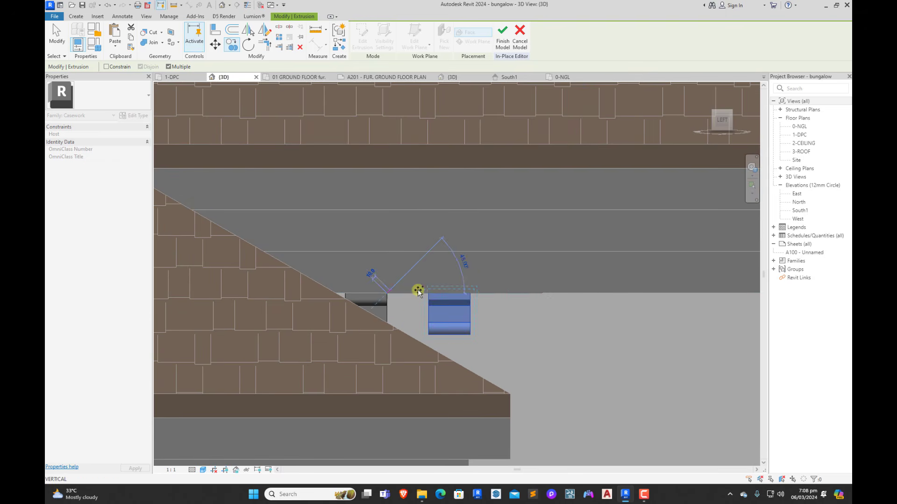
pyautogui.click(555, 293)
pyautogui.click(637, 292)
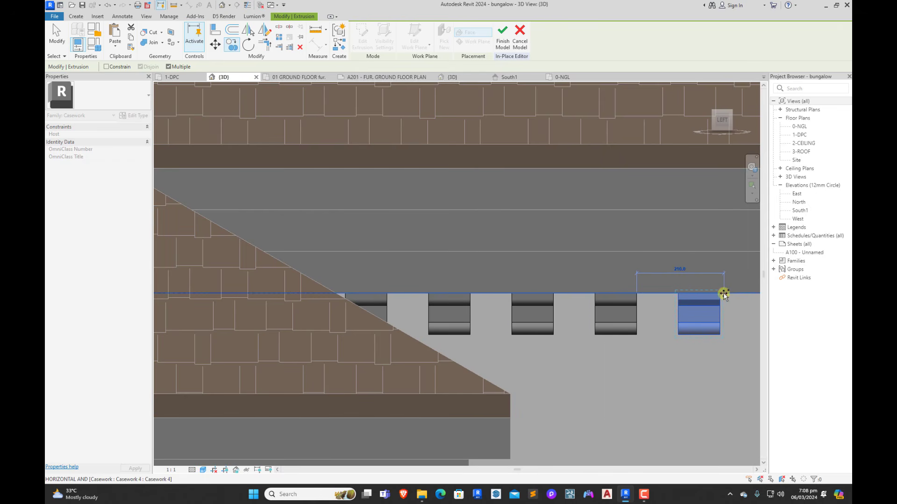
pyautogui.click(724, 295)
pyautogui.scroll(-3, 450, 296)
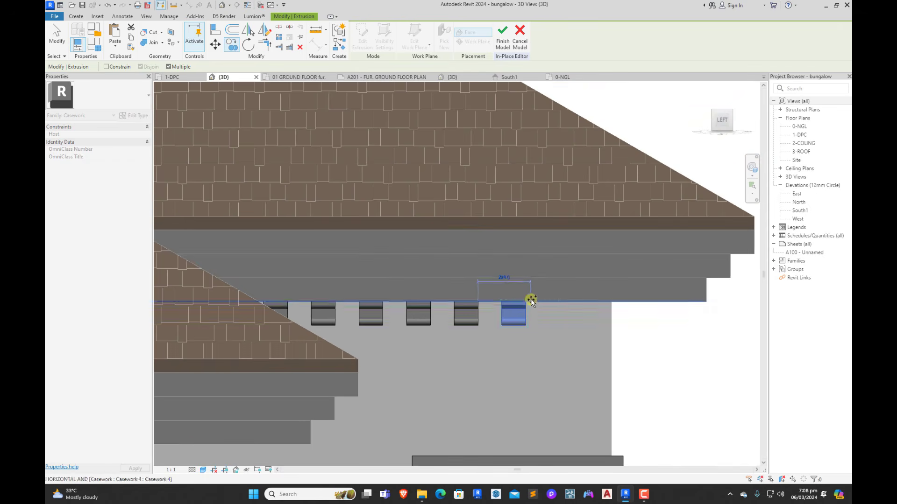
pyautogui.click(528, 300)
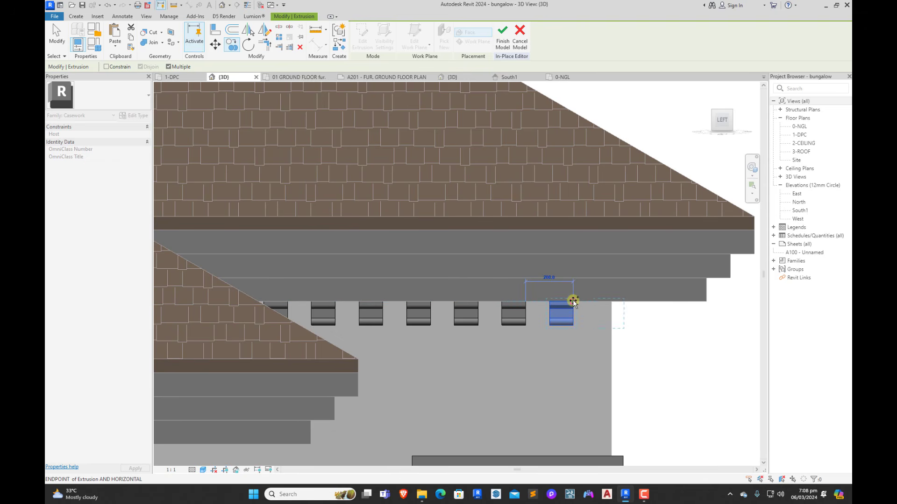
pyautogui.click(573, 303)
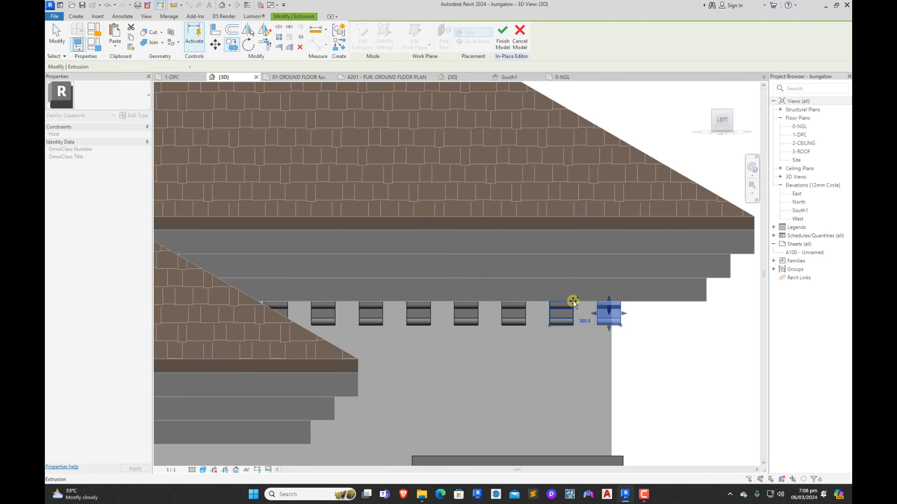
pyautogui.press('Escape')
pyautogui.press('Delete')
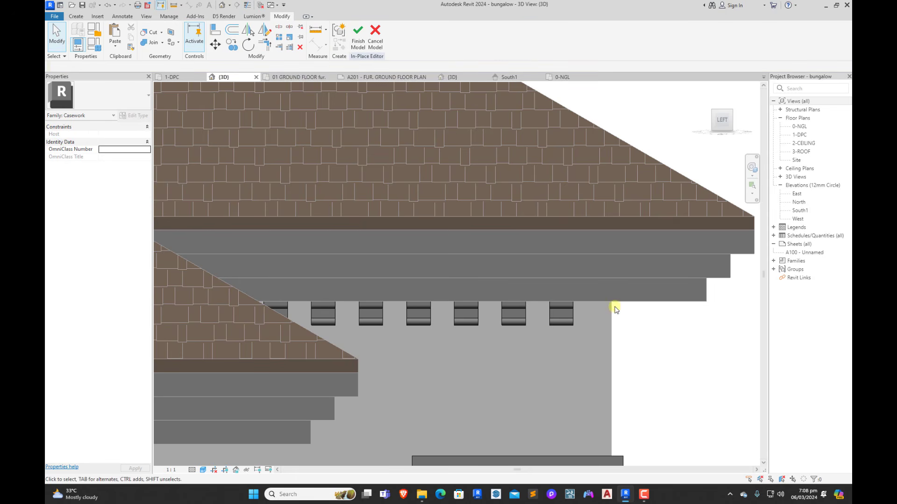
# Step: Nudge all seven side-wall brackets toward the front, leaving about 70 mm between the last bracket and the wall corner
pyautogui.moveTo(597, 303); pyautogui.dragTo(282, 306)
pyautogui.press('Right')
pyautogui.press('Right')
pyautogui.press('Right')
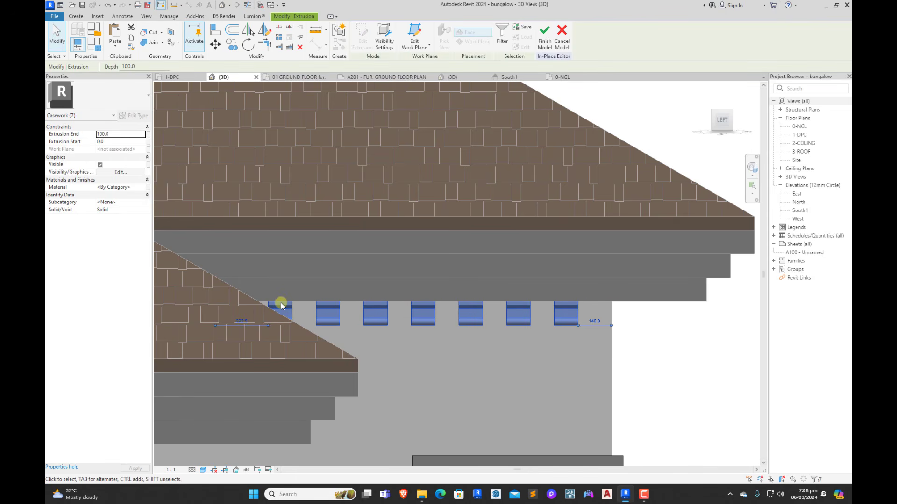
pyautogui.press('Right')
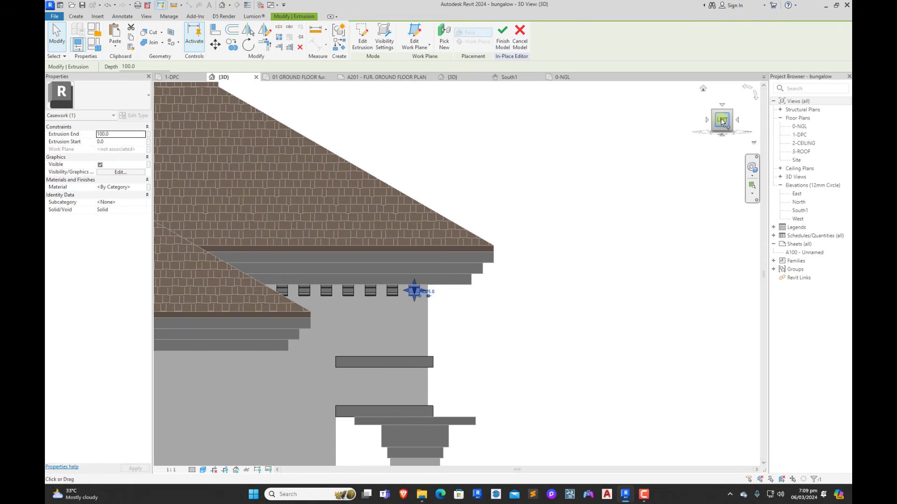
# Step: Copy the bracket nearest the front wall corner to a spot beyond the corner, under the eave overhang
pyautogui.click(721, 120)
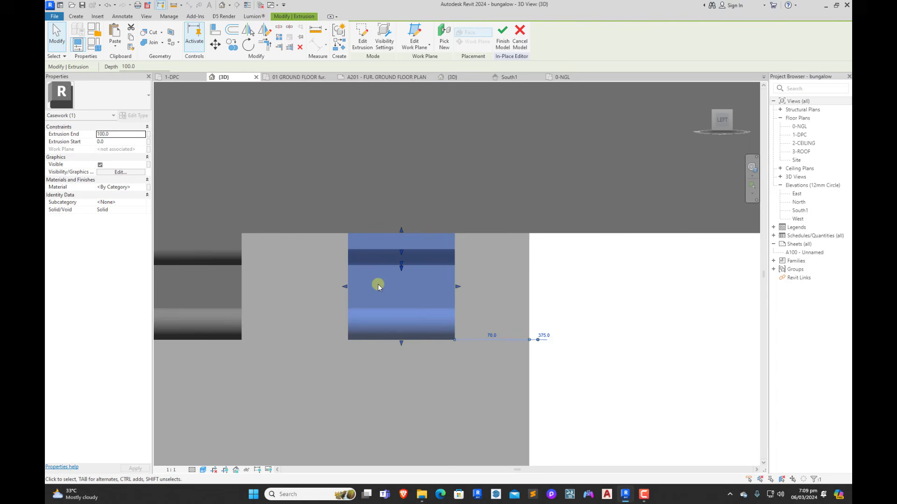
pyautogui.click(232, 44)
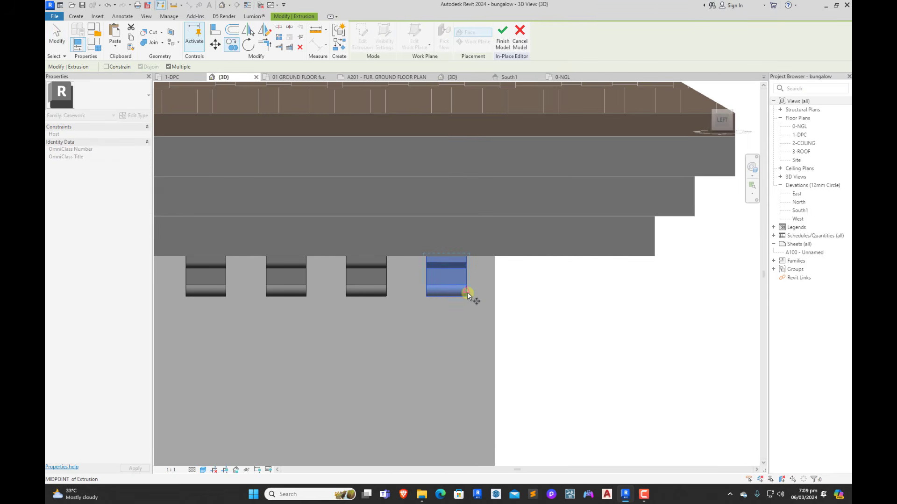
pyautogui.click(583, 296)
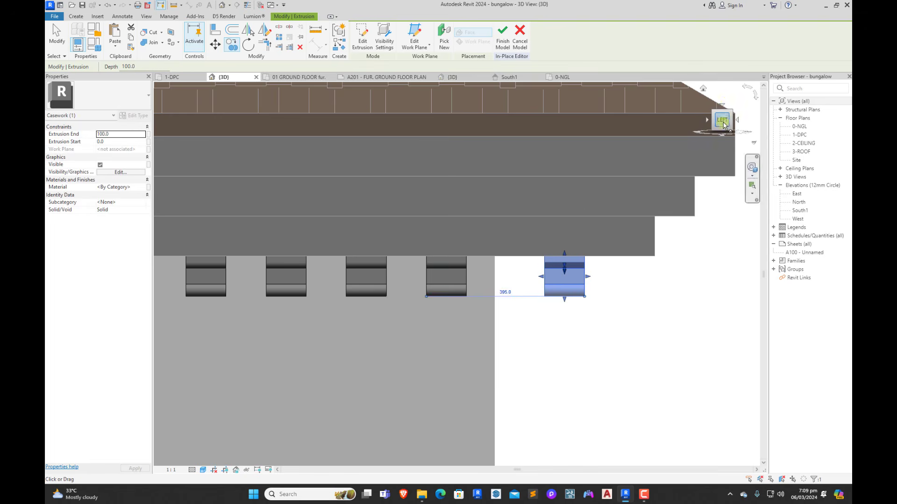
pyautogui.click(724, 105)
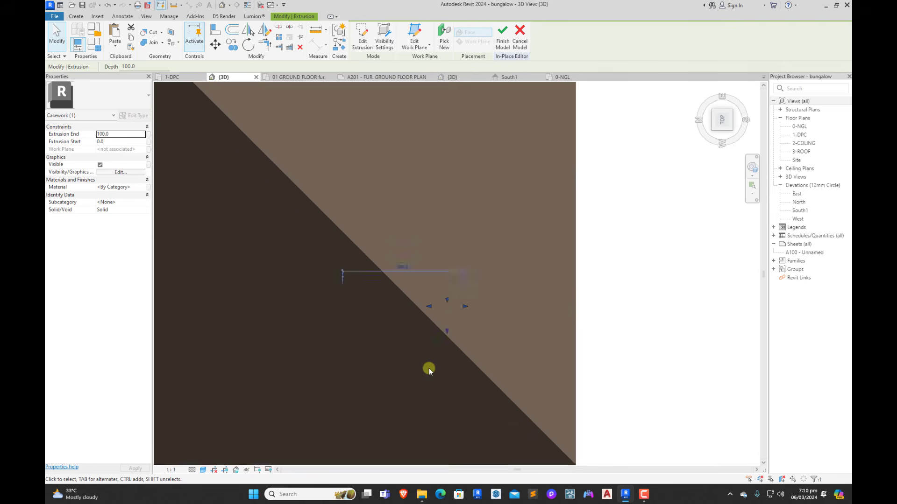
pyautogui.click(246, 45)
pyautogui.scroll(-3, 564, 337)
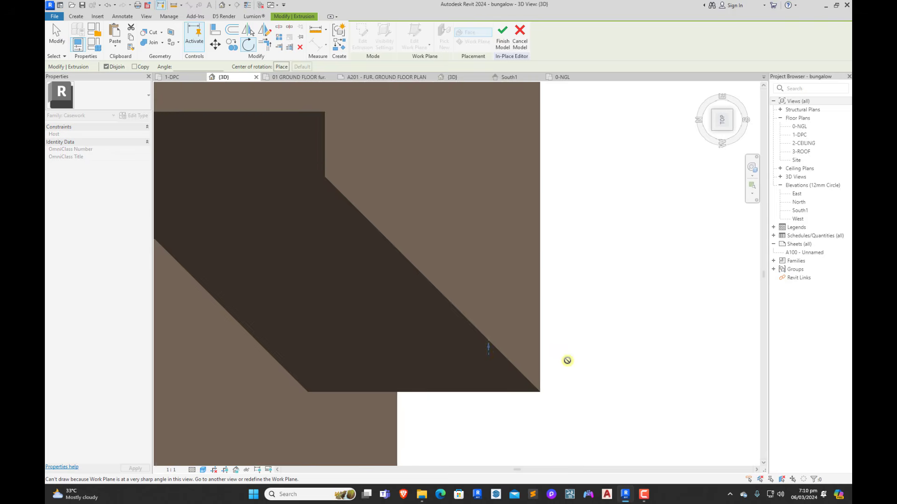
pyautogui.press('Escape')
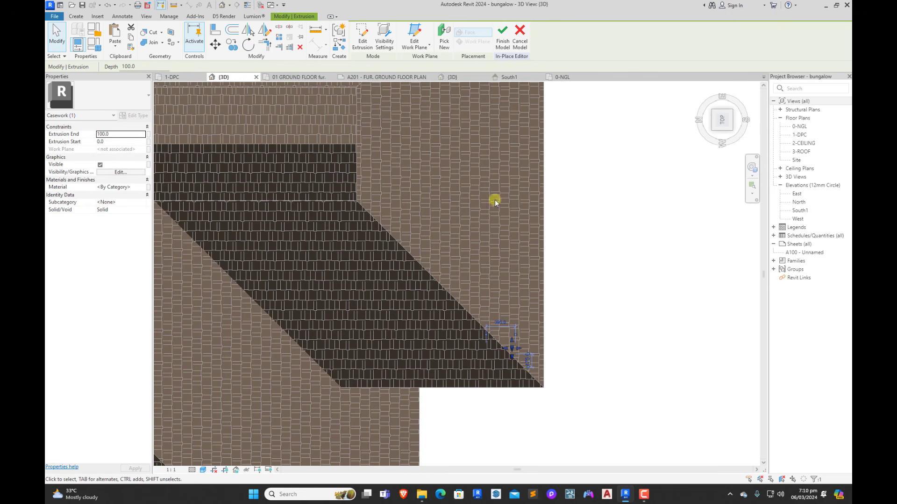
pyautogui.click(179, 78)
pyautogui.scroll(2, 421, 374)
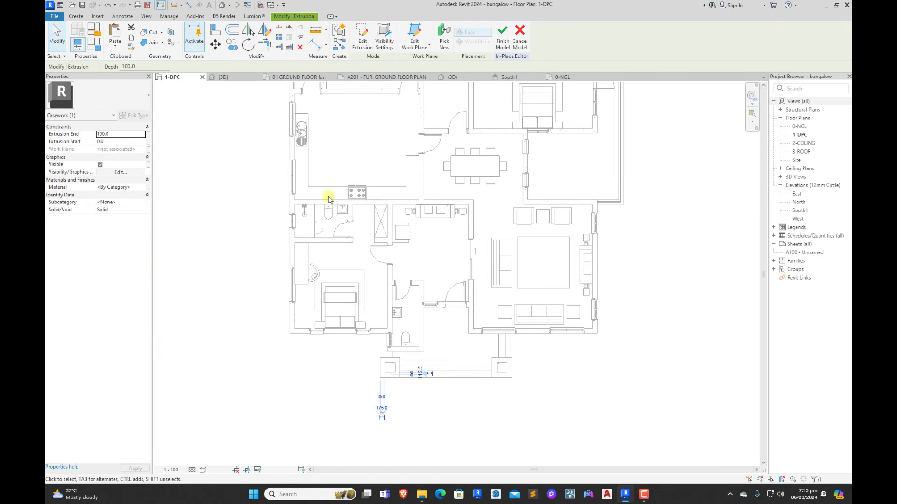
pyautogui.press('r')
pyautogui.press('o')
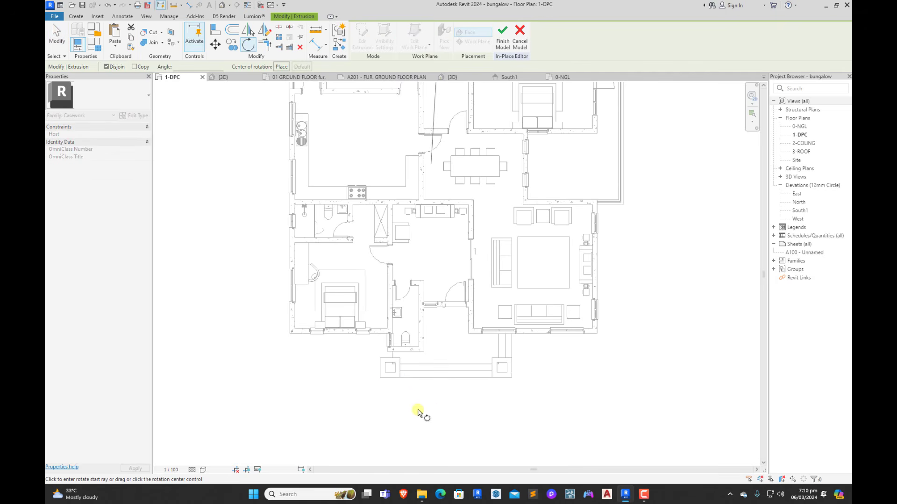
pyautogui.scroll(-3, 433, 411)
pyautogui.scroll(-2, 433, 411)
pyautogui.press('Escape')
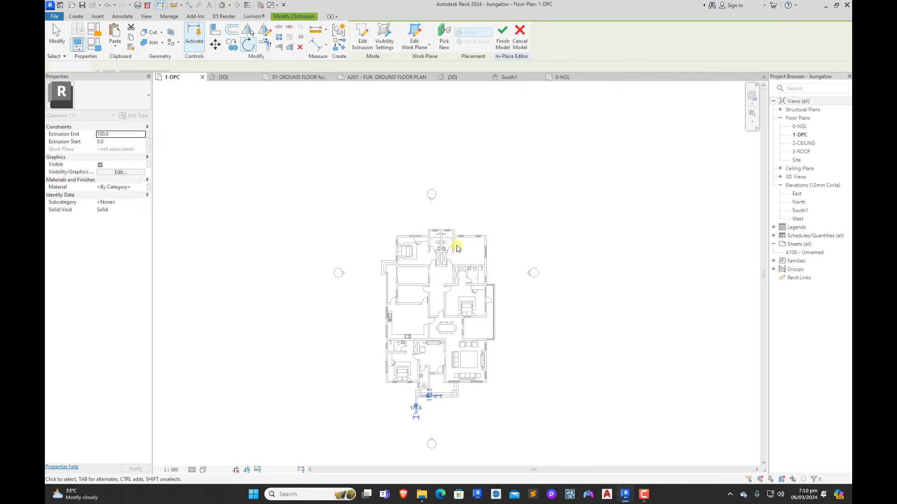
pyautogui.press('Escape')
# Step: Select the bracket copy beyond the front wall corner and rotate it half a turn about the default rotation centre in the 1-DPC plan
pyautogui.click(236, 79)
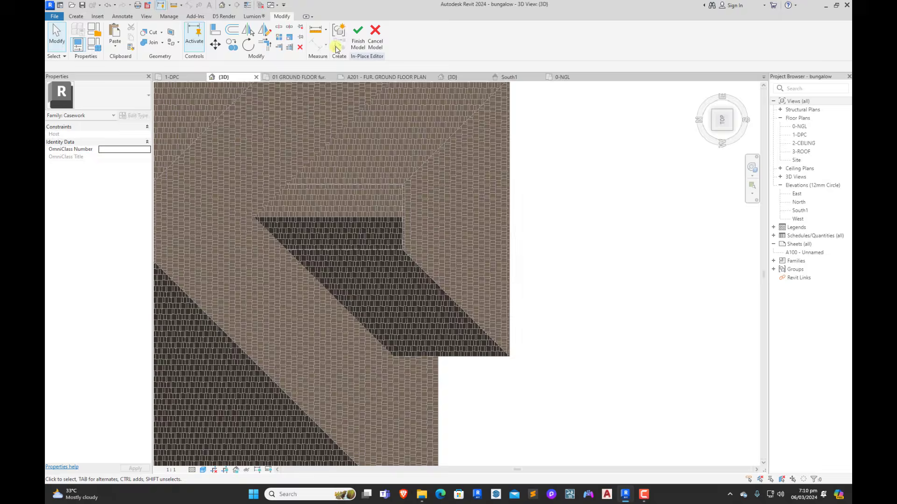
pyautogui.keyDown('shift'); pyautogui.moveTo(457, 277); pyautogui.dragTo(452, 170, button='middle'); pyautogui.keyUp('shift')
pyautogui.keyDown('shift'); pyautogui.moveTo(511, 391); pyautogui.dragTo(502, 307, button='middle'); pyautogui.keyUp('shift')
pyautogui.scroll(6, 467, 321)
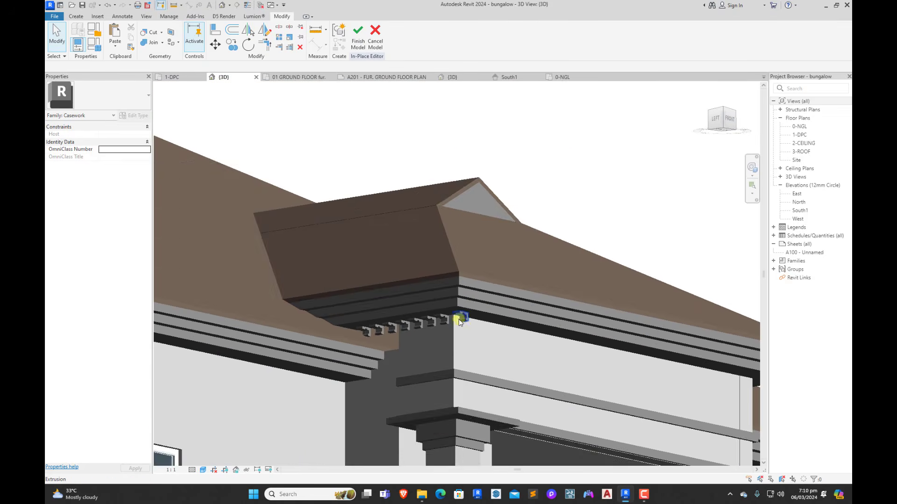
pyautogui.click(472, 320)
pyautogui.click(173, 77)
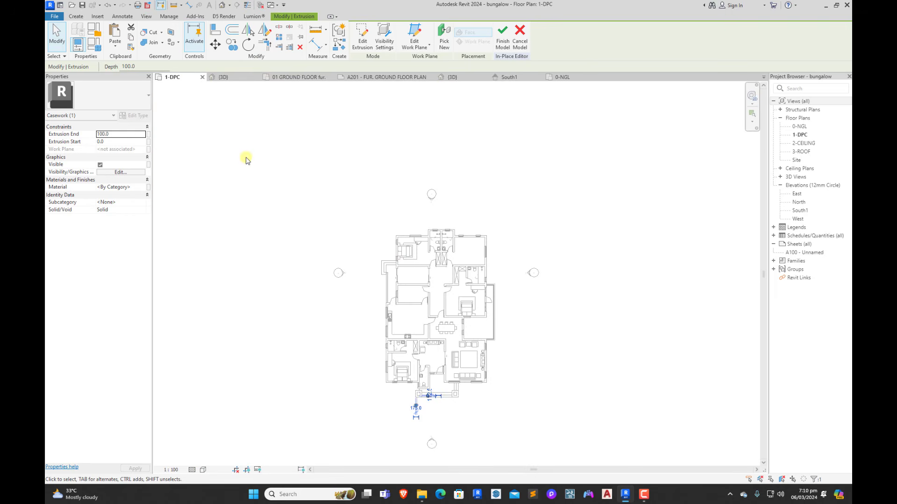
pyautogui.click(248, 45)
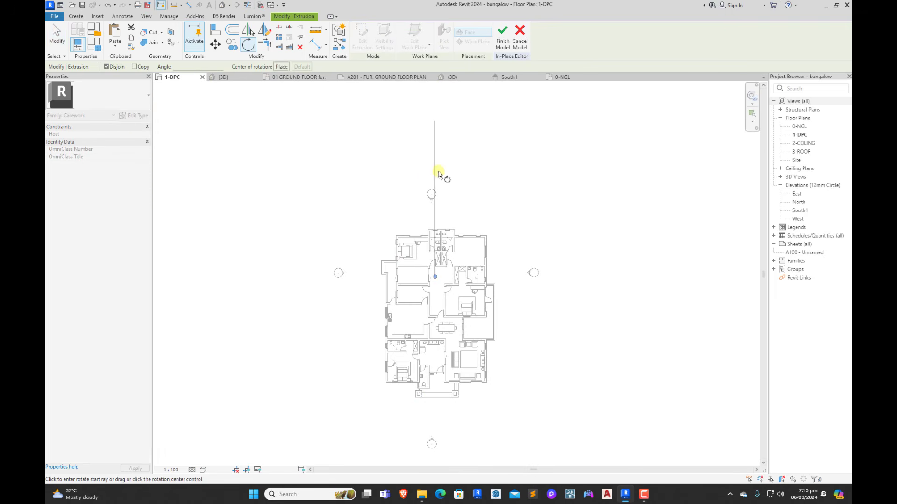
pyautogui.click(440, 179)
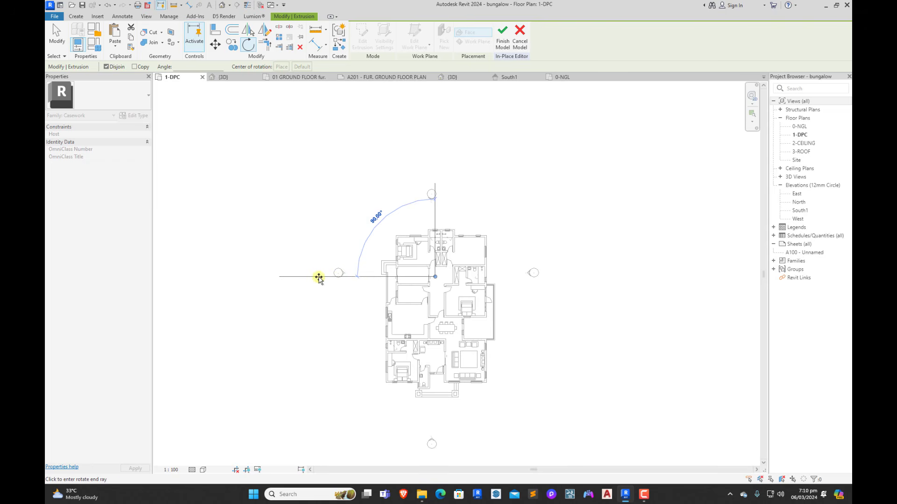
pyautogui.click(436, 306)
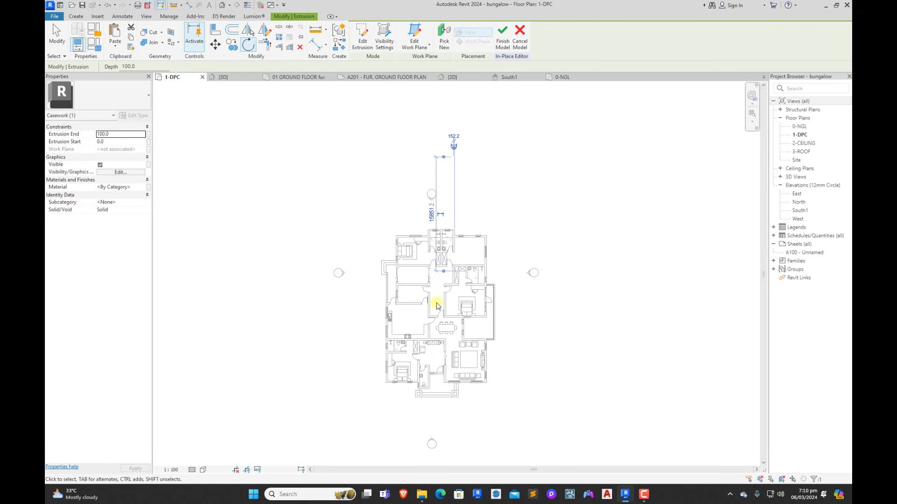
# Step: Find the rotated bracket beyond the back of the house in the 3D view and select it
pyautogui.click(306, 137)
pyautogui.click(223, 77)
pyautogui.scroll(-5, 411, 299)
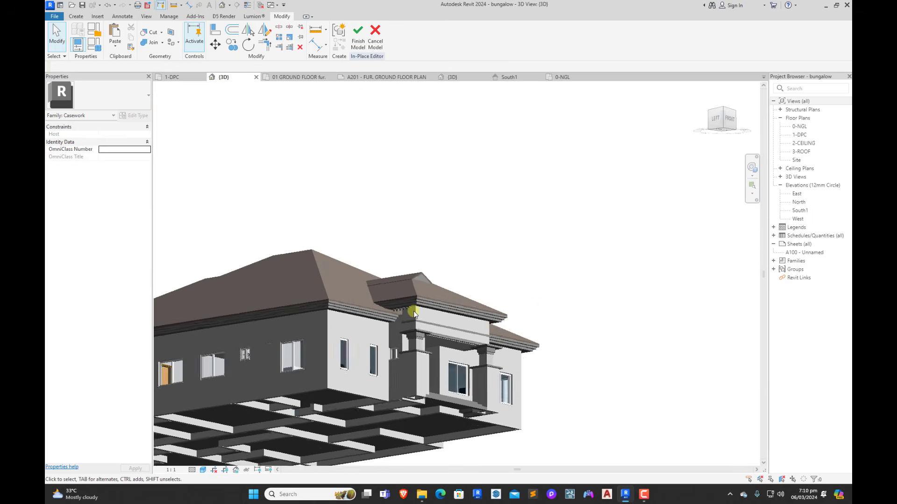
pyautogui.keyDown('shift'); pyautogui.moveTo(413, 311); pyautogui.dragTo(290, 379, button='middle'); pyautogui.keyUp('shift')
pyautogui.scroll(-5, 291, 379)
pyautogui.keyDown('shift'); pyautogui.moveTo(469, 374); pyautogui.dragTo(341, 326, button='middle'); pyautogui.keyUp('shift')
pyautogui.scroll(4, 342, 325)
pyautogui.scroll(2, 443, 270)
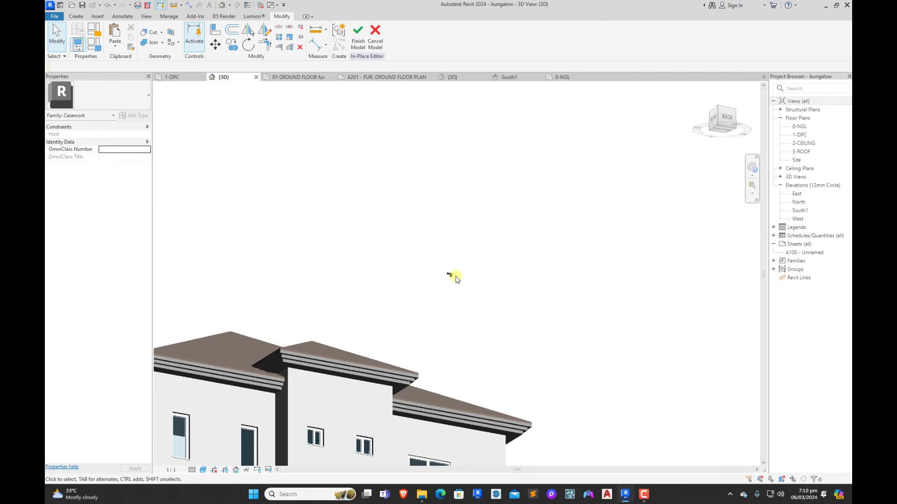
pyautogui.scroll(3, 456, 280)
pyautogui.click(437, 272)
pyautogui.keyDown('shift'); pyautogui.moveTo(554, 357); pyautogui.dragTo(654, 379, button='middle'); pyautogui.keyUp('shift')
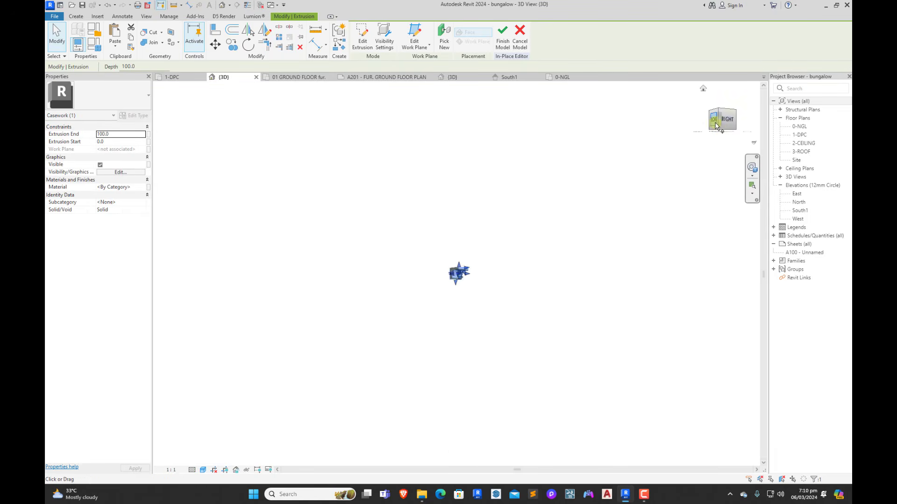
# Step: Move the bracket straight toward the front in top view, placing it just outside the entrance projection's side eave
pyautogui.click(715, 122)
pyautogui.click(723, 103)
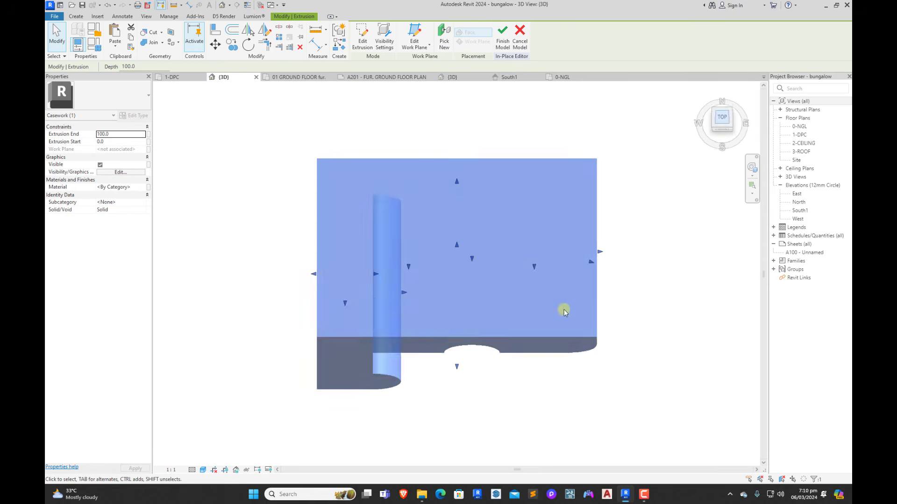
pyautogui.scroll(-3, 445, 238)
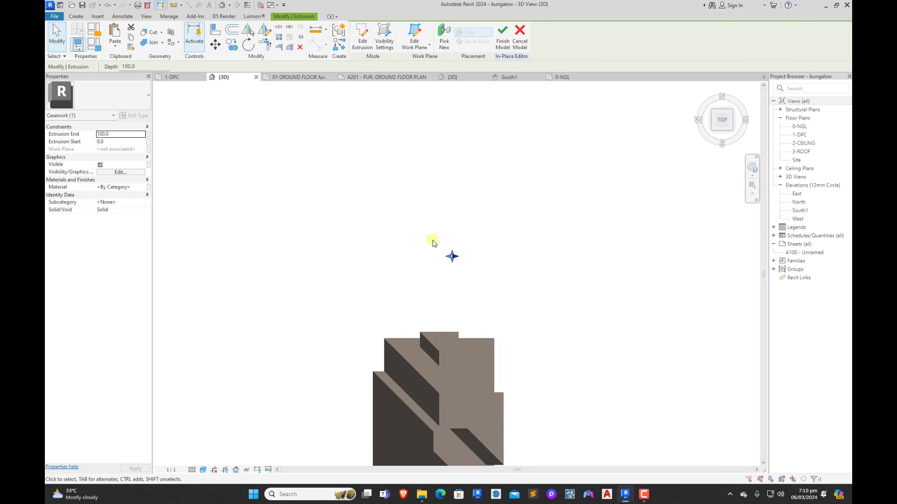
pyautogui.click(231, 46)
pyautogui.scroll(3, 434, 256)
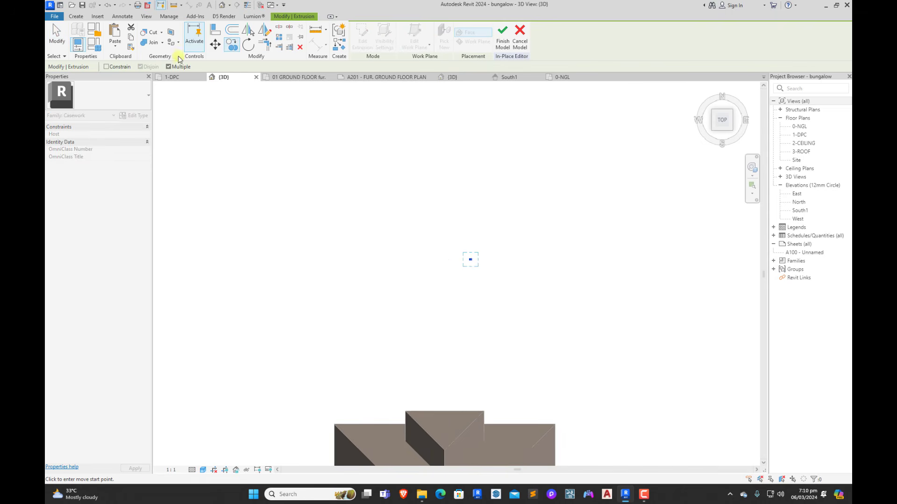
pyautogui.click(467, 260)
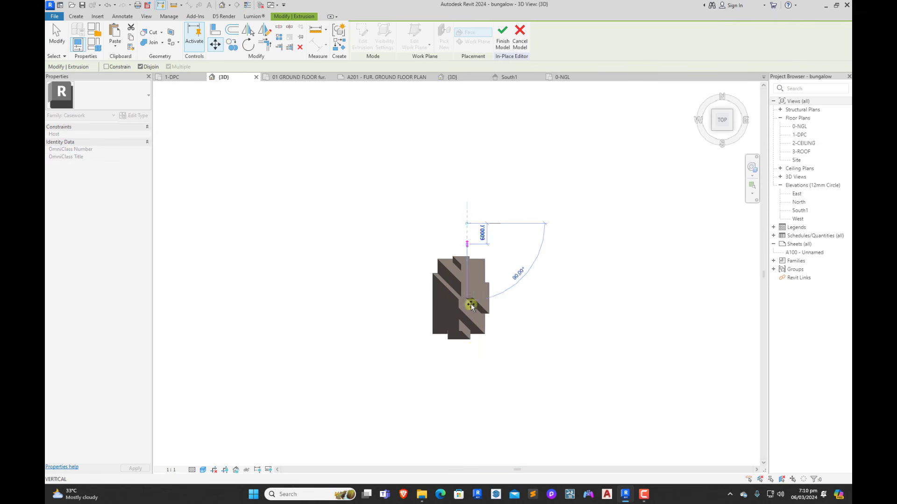
pyautogui.scroll(5, 472, 308)
pyautogui.click(463, 361)
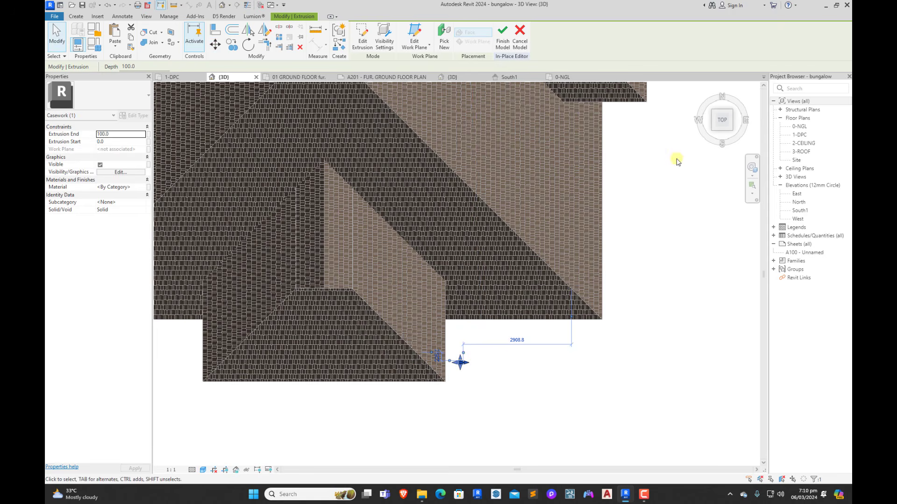
# Step: Move the bracket horizontally in front view until its back face meets the entrance projection's side wall
pyautogui.click(721, 140)
pyautogui.scroll(-6, 461, 355)
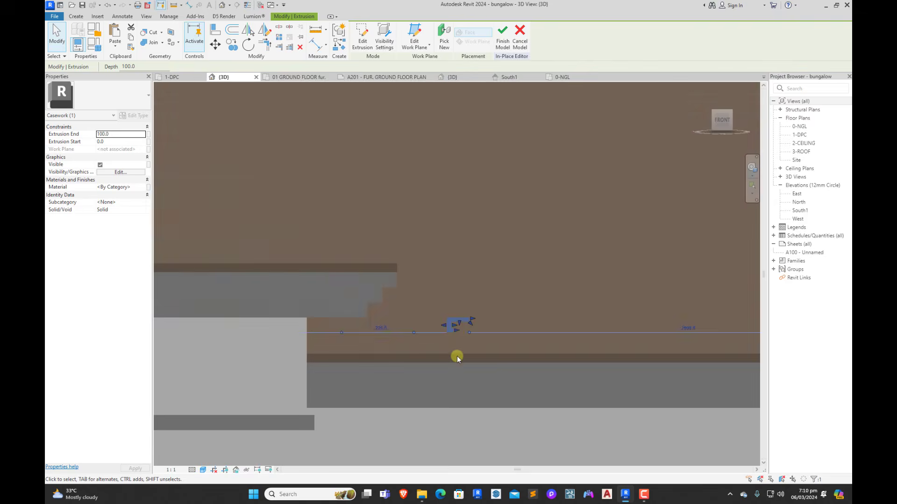
pyautogui.scroll(4, 428, 343)
pyautogui.press('m')
pyautogui.press('v')
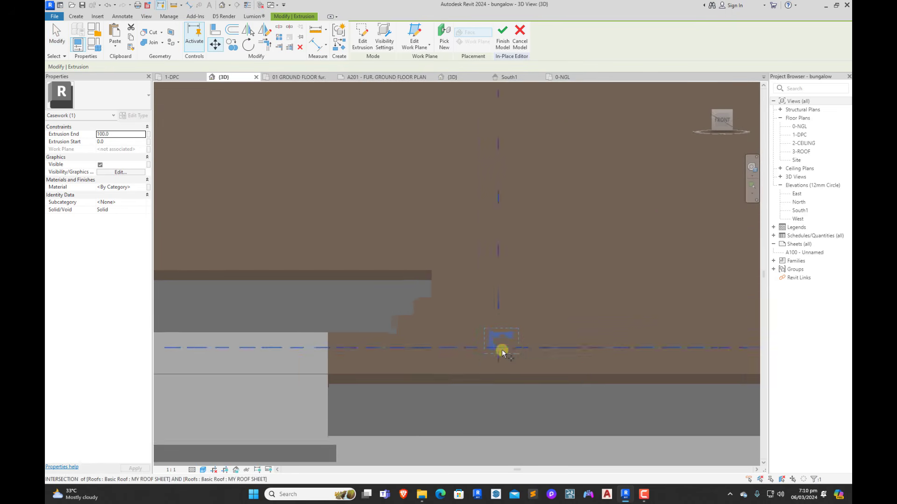
pyautogui.scroll(4, 480, 352)
pyautogui.click(485, 350)
pyautogui.scroll(-5, 495, 346)
pyautogui.scroll(2, 372, 347)
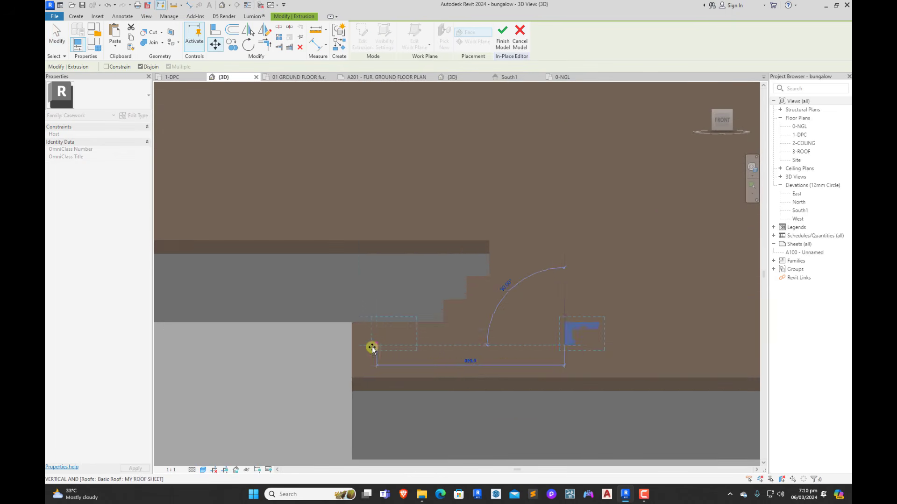
pyautogui.click(352, 347)
pyautogui.scroll(-3, 465, 344)
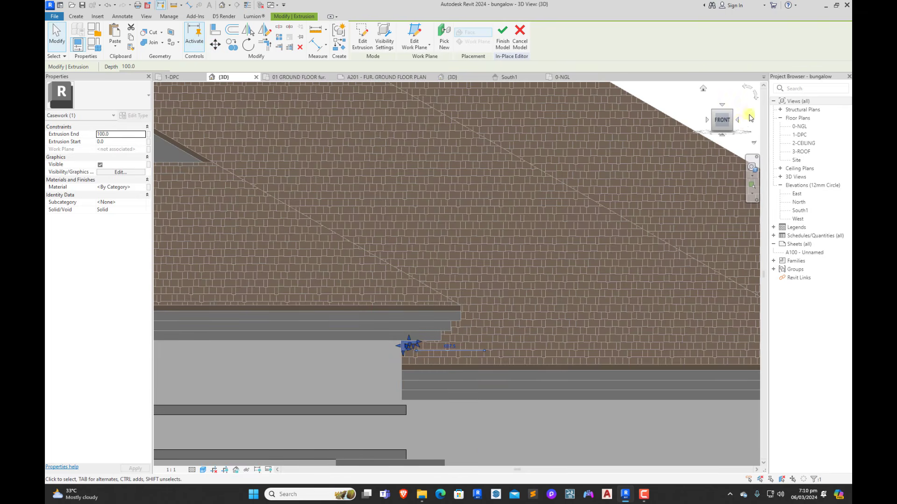
pyautogui.click(739, 120)
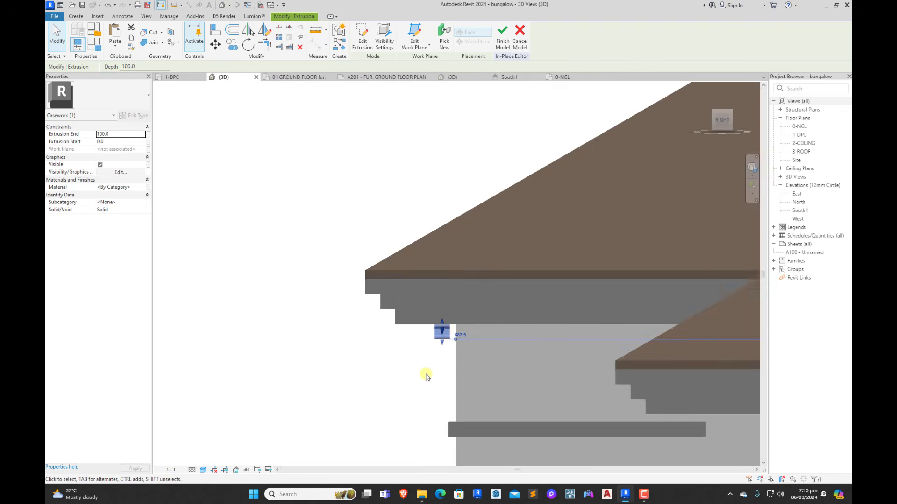
# Step: Try to copy the bracket 200 mm along the eave of the entrance projection's other side wall
pyautogui.click(232, 46)
pyautogui.scroll(4, 495, 357)
pyautogui.scroll(-5, 371, 362)
pyautogui.scroll(4, 495, 346)
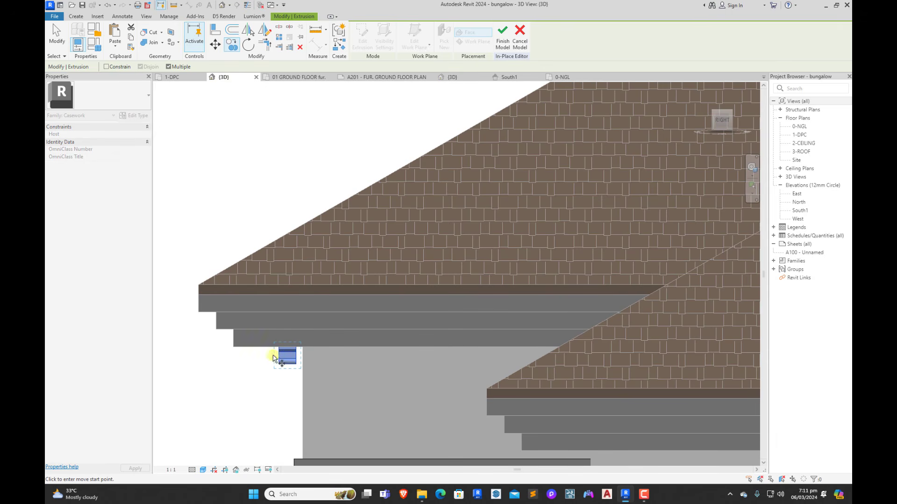
pyautogui.click(279, 366)
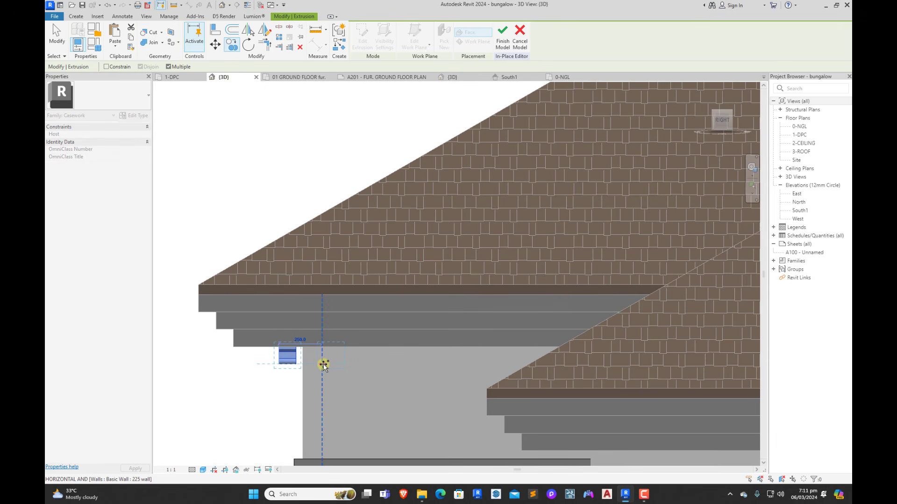
pyautogui.write('200')
pyautogui.press('Return')
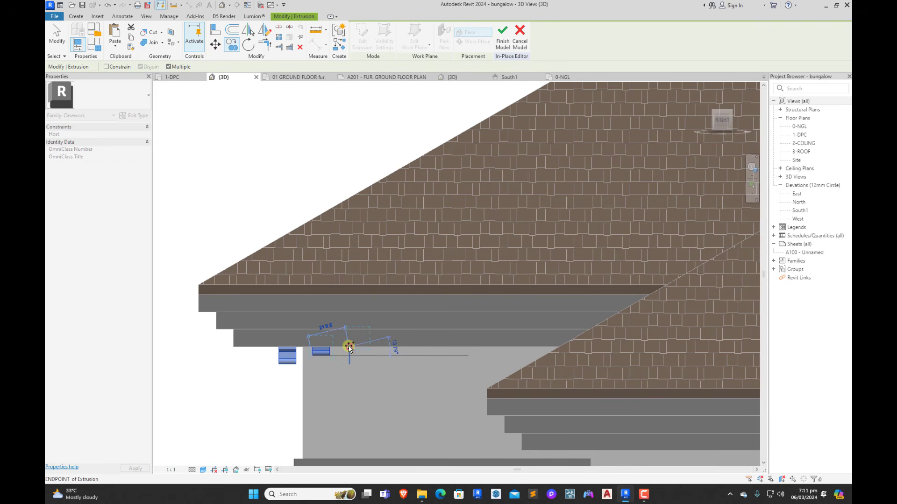
pyautogui.press('Escape')
pyautogui.press('Escape')
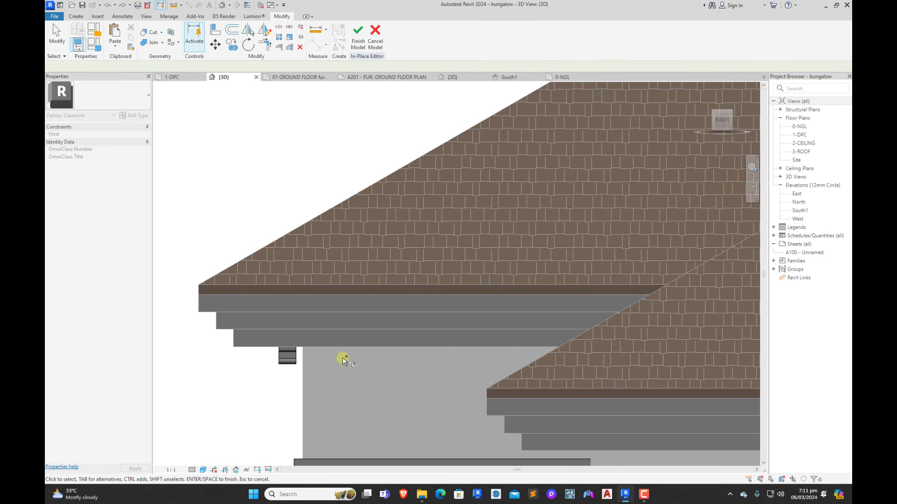
# Step: Copy the bracket seven times along the side wall eave at about 200 mm spacing, keeping all copies level
pyautogui.click(289, 359)
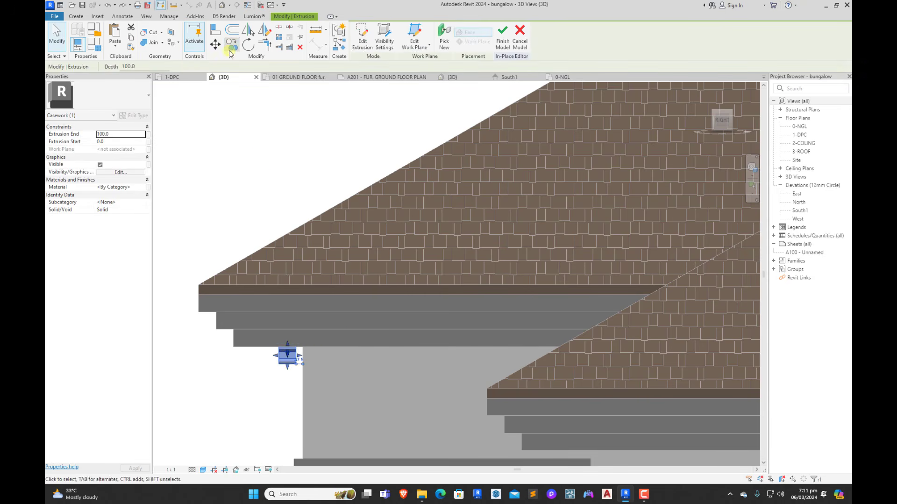
pyautogui.press('m')
pyautogui.press('v')
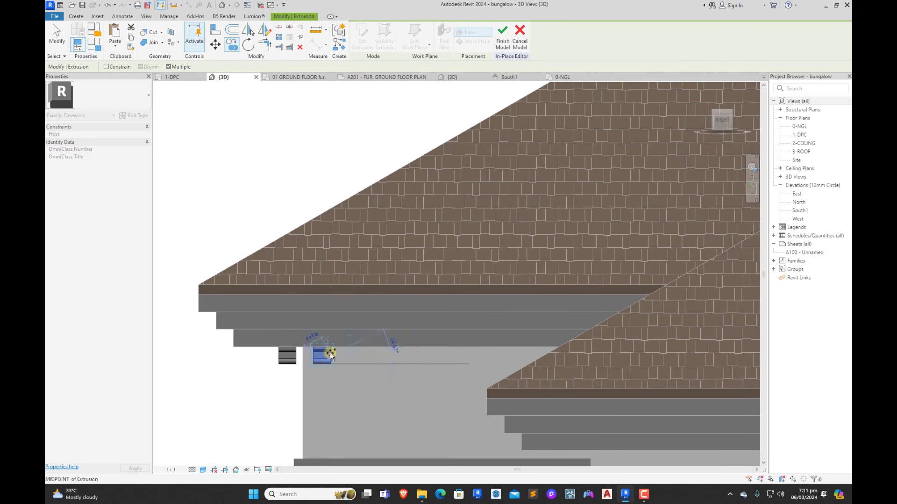
pyautogui.scroll(3, 290, 377)
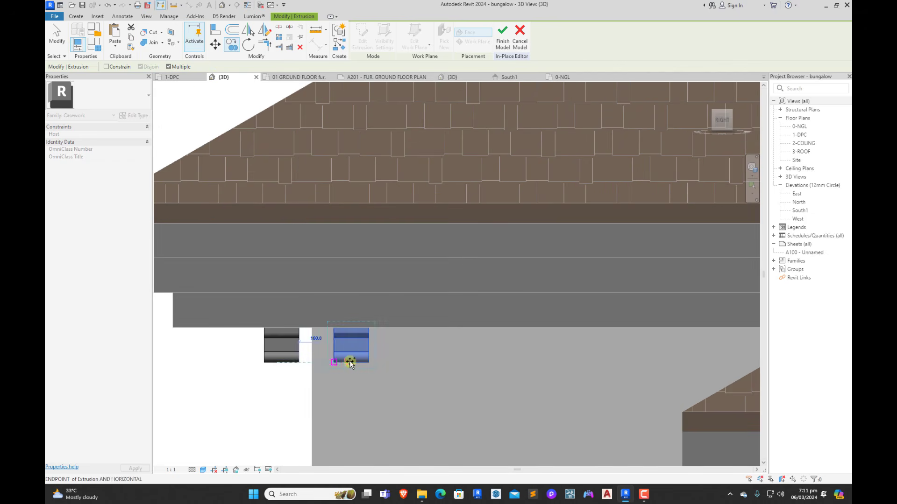
pyautogui.click(370, 364)
pyautogui.click(439, 363)
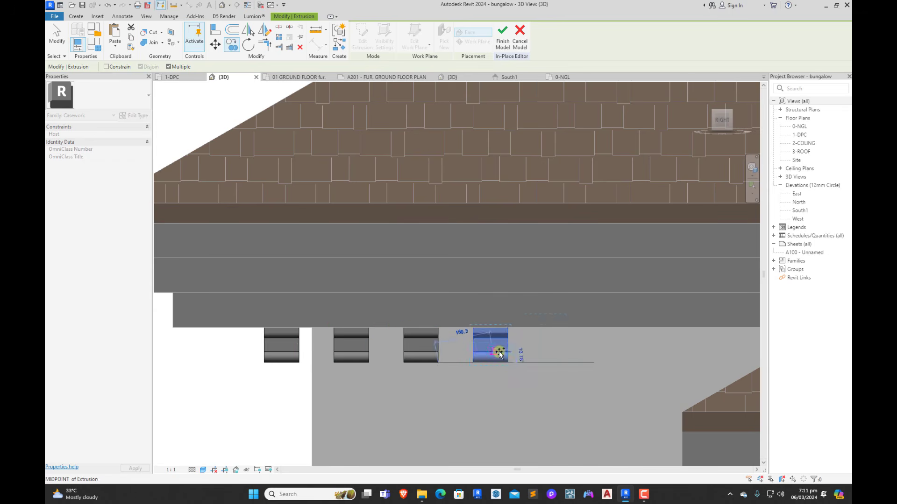
pyautogui.click(508, 363)
pyautogui.click(578, 363)
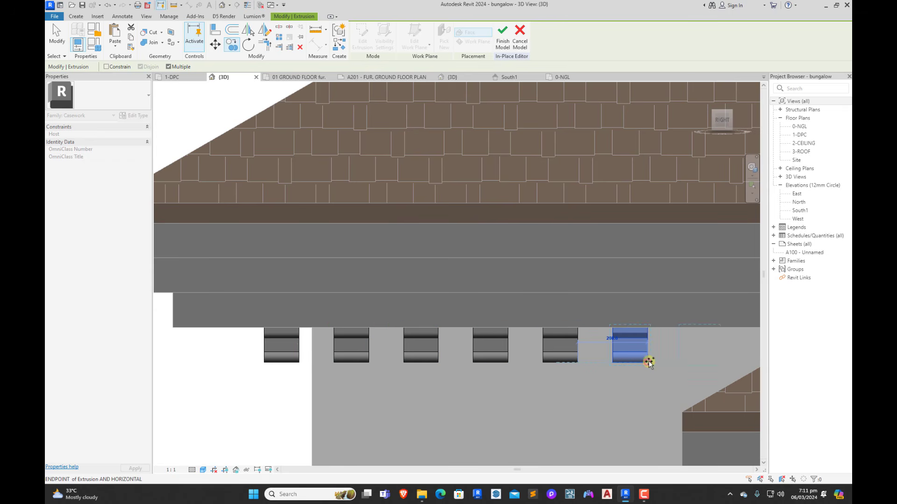
pyautogui.click(648, 363)
pyautogui.click(718, 364)
pyautogui.scroll(-3, 540, 383)
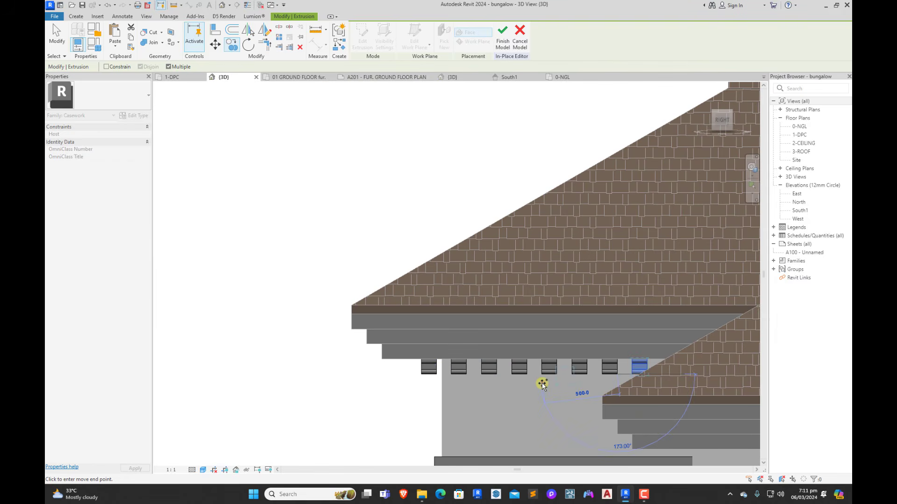
pyautogui.press('Escape')
# Step: Select the bracket beyond the front wall corner and rotate it 90° clockwise about the default rotation centre in the 1-DPC plan
pyautogui.click(435, 369)
pyautogui.scroll(-3, 430, 418)
pyautogui.click(377, 417)
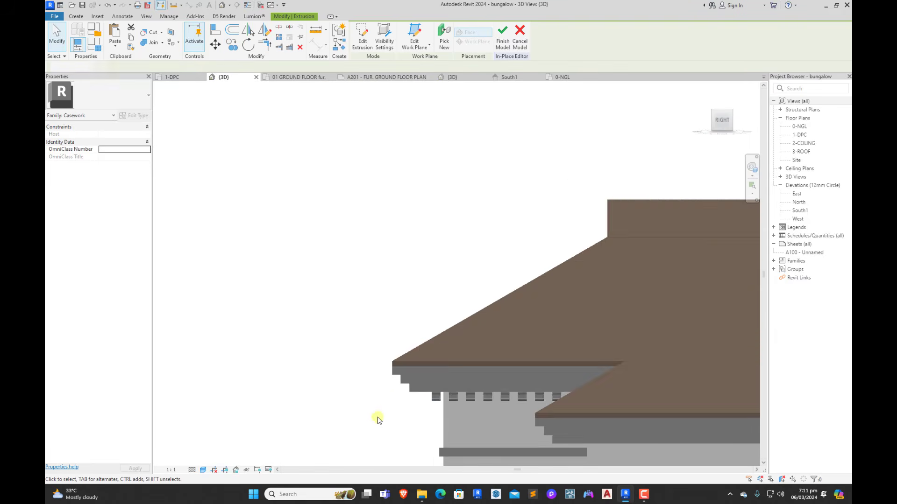
pyautogui.keyDown('shift'); pyautogui.moveTo(378, 418); pyautogui.dragTo(509, 334, button='middle'); pyautogui.keyUp('shift')
pyautogui.scroll(-3, 509, 335)
pyautogui.scroll(5, 466, 380)
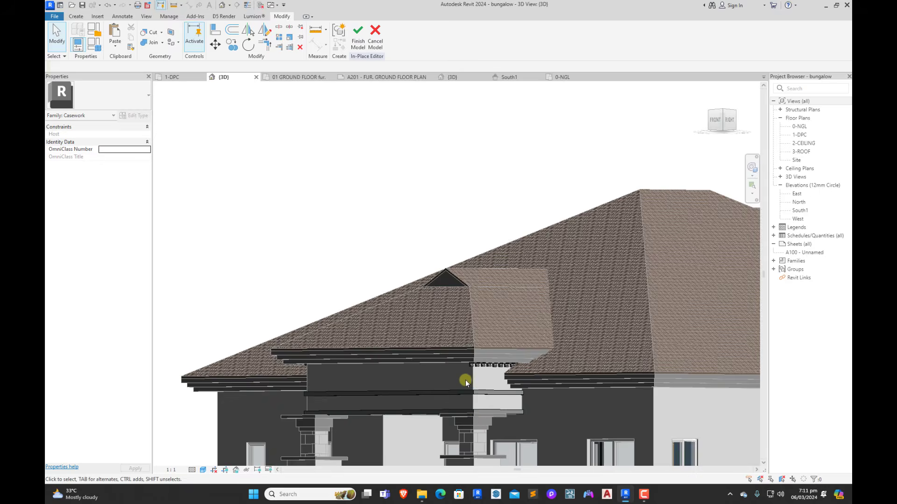
pyautogui.click(464, 356)
pyautogui.click(172, 77)
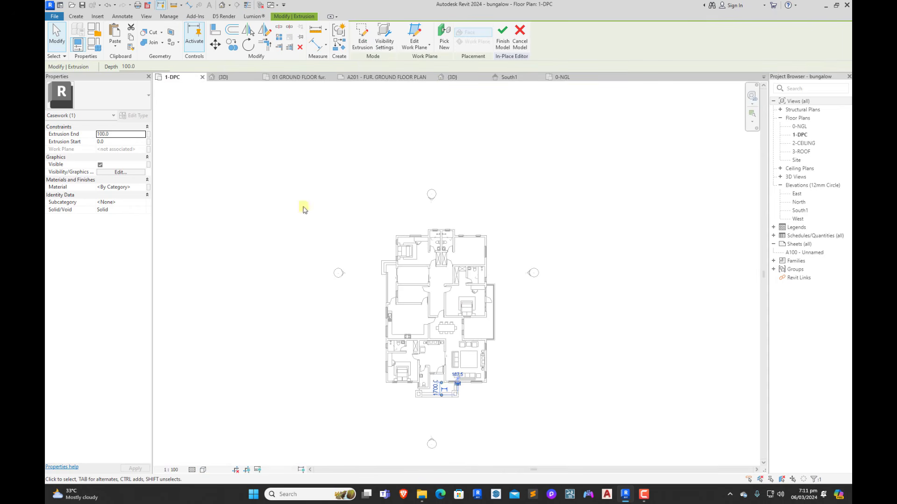
pyautogui.click(250, 47)
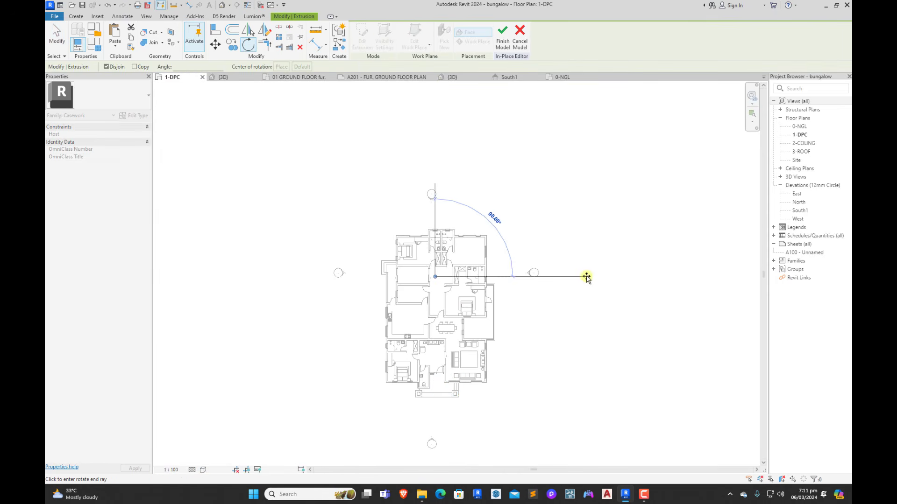
pyautogui.click(588, 280)
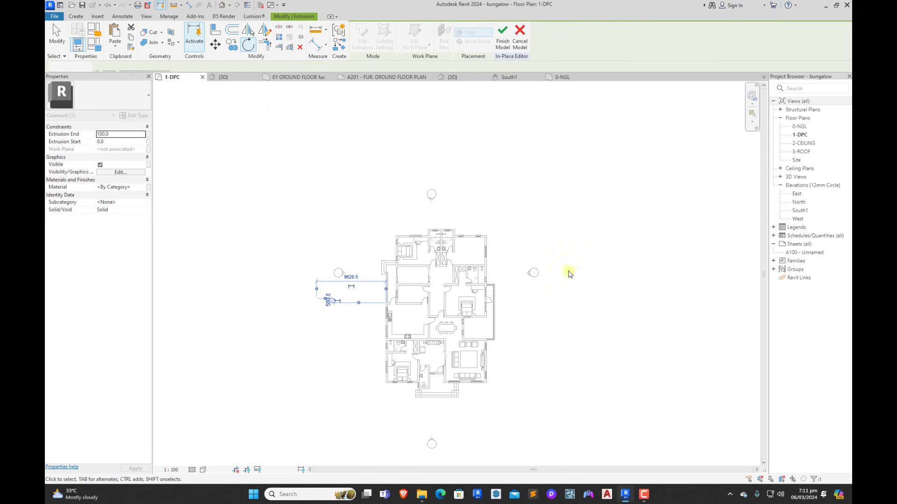
# Step: Move the newly rotated bracket in top view from beside the house to a spot just forward of the entrance projection's front line
pyautogui.click(223, 77)
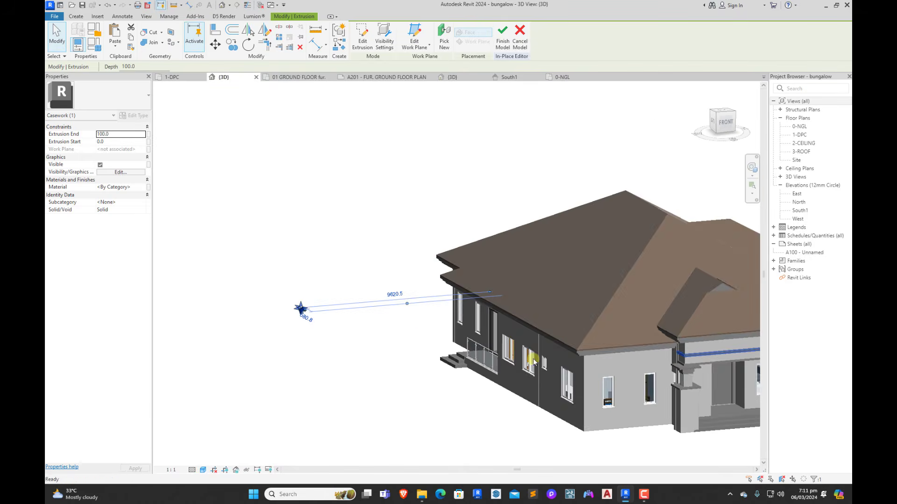
pyautogui.click(306, 266)
pyautogui.scroll(8, 302, 295)
pyautogui.scroll(-2, 304, 319)
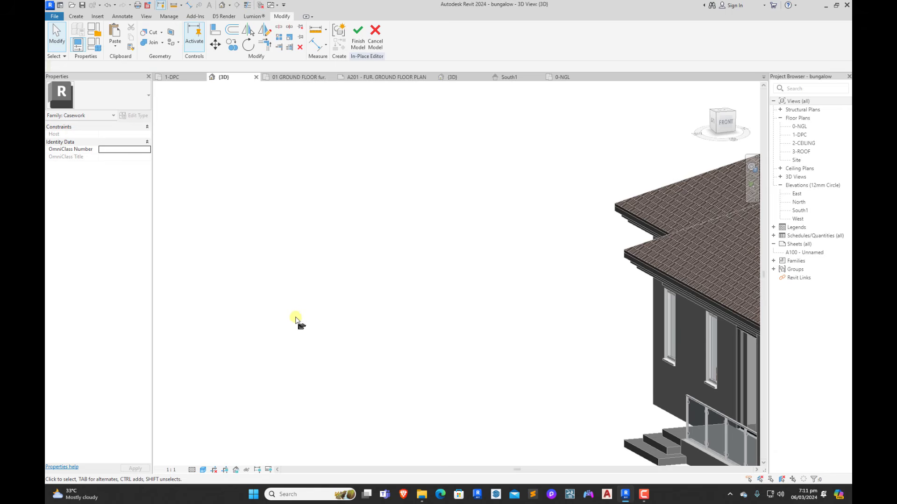
pyautogui.click(300, 325)
pyautogui.scroll(-4, 290, 272)
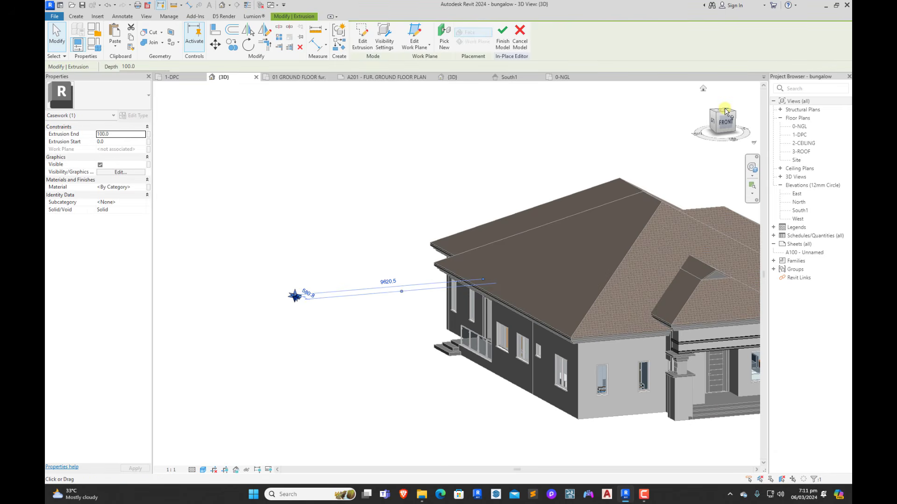
pyautogui.click(725, 112)
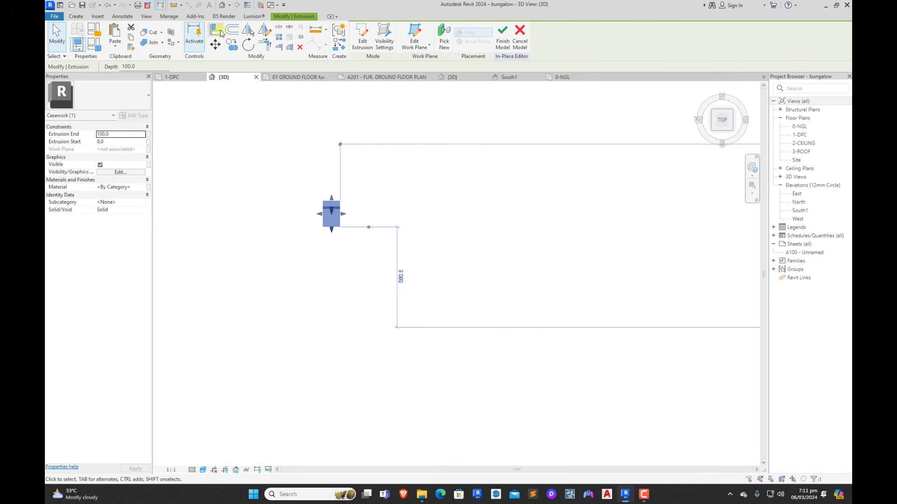
pyautogui.click(233, 44)
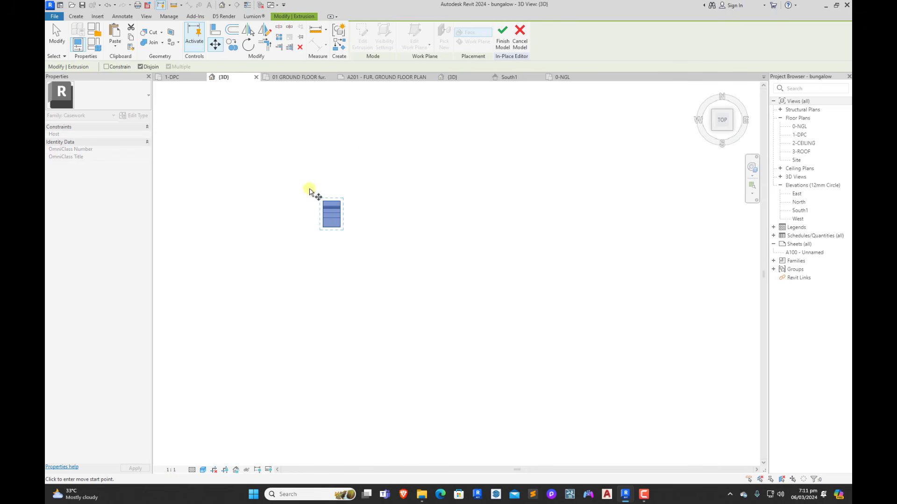
pyautogui.scroll(-8, 375, 164)
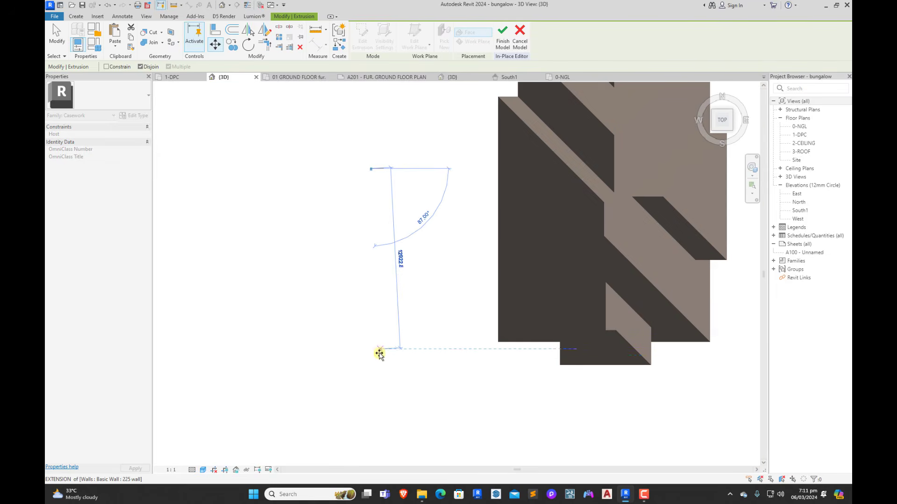
pyautogui.click(369, 377)
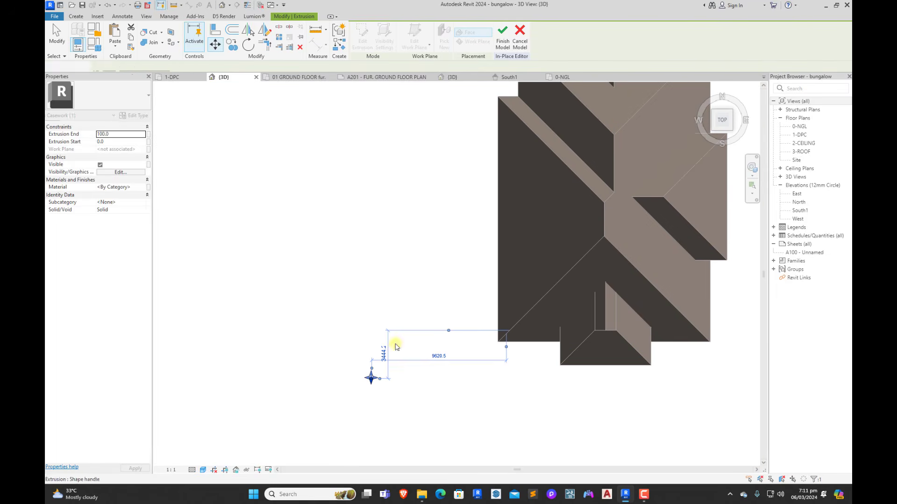
# Step: Move the rotated bracket in the front view to just inside the entrance projection's left corner, its top against the eave underside
pyautogui.click(721, 137)
pyautogui.click(215, 45)
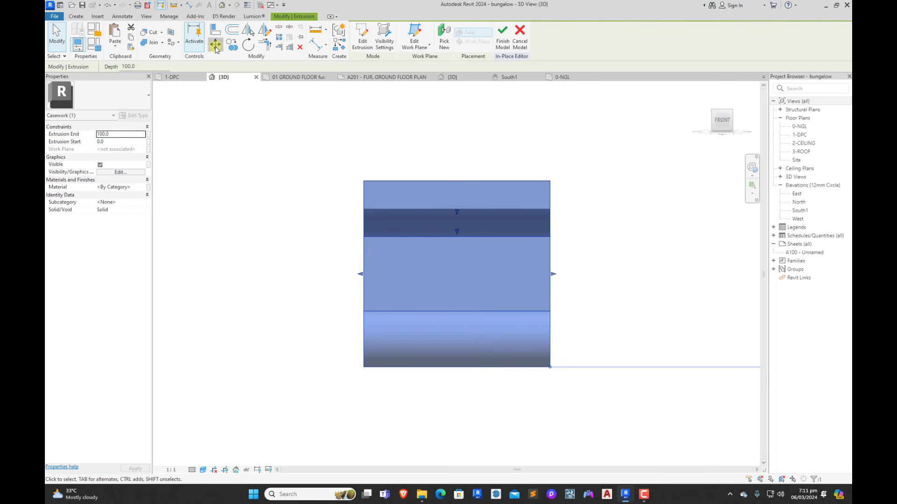
pyautogui.scroll(-3, 380, 387)
pyautogui.click(363, 319)
pyautogui.scroll(-5, 363, 319)
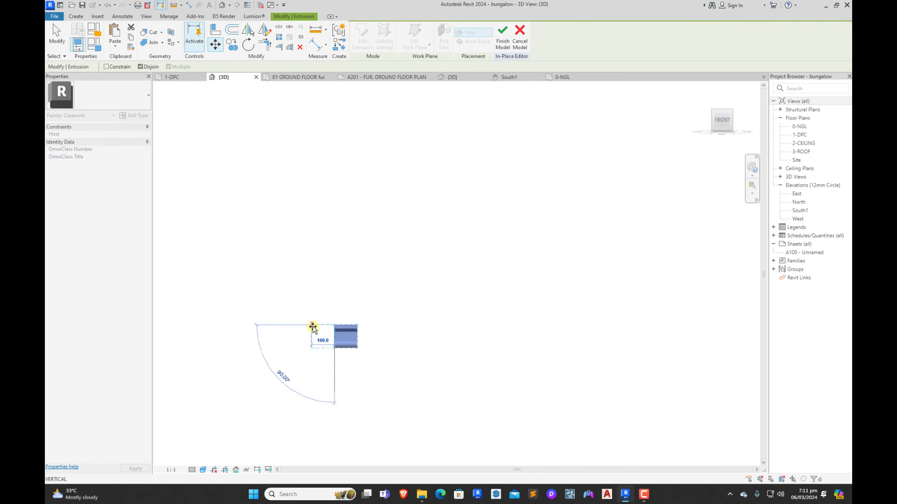
pyautogui.scroll(10, 624, 321)
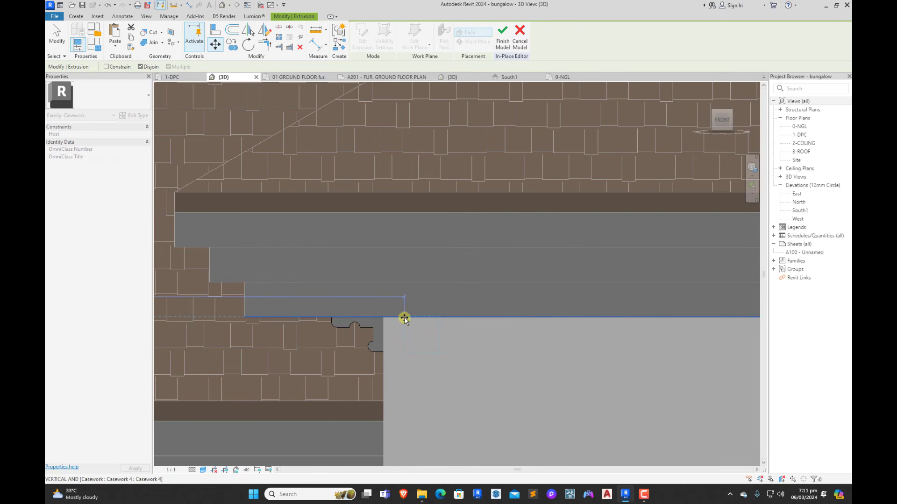
pyautogui.click(397, 318)
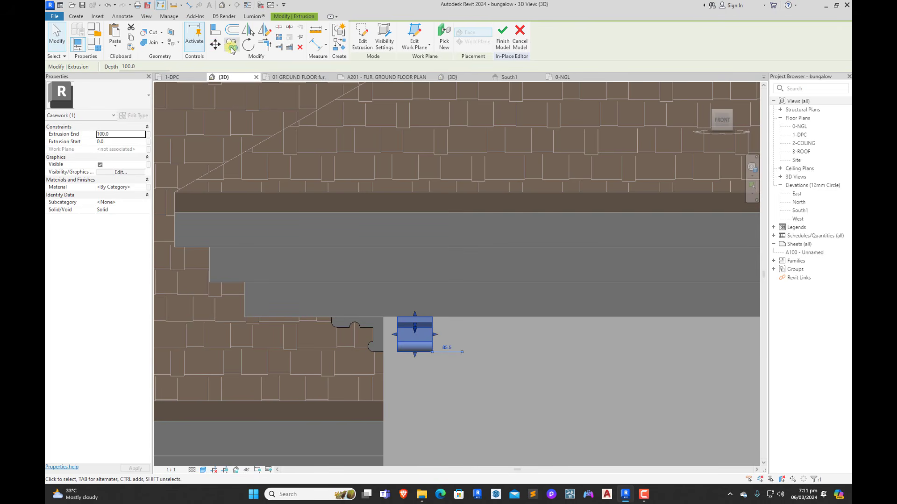
# Step: Move the bracket in the left view horizontally back until its rear edge meets the front wall face of the entrance projection
pyautogui.click(708, 120)
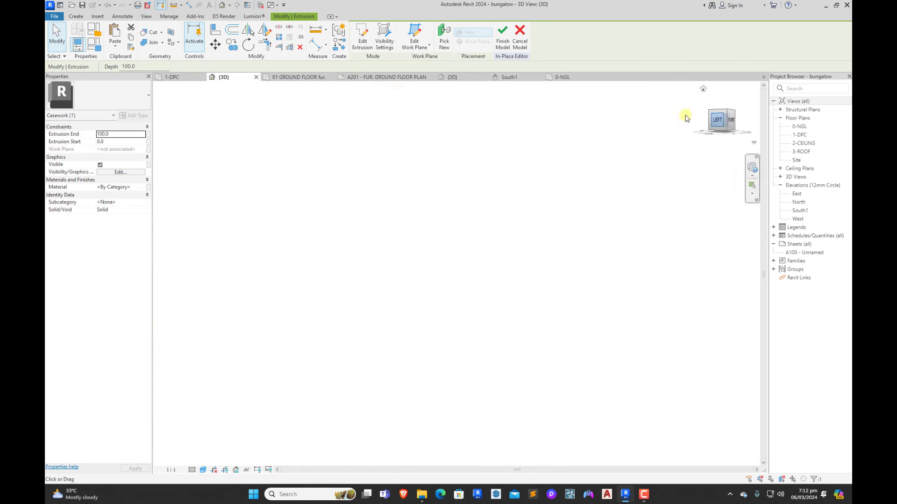
pyautogui.click(215, 44)
pyautogui.scroll(-3, 523, 199)
pyautogui.scroll(-4, 572, 237)
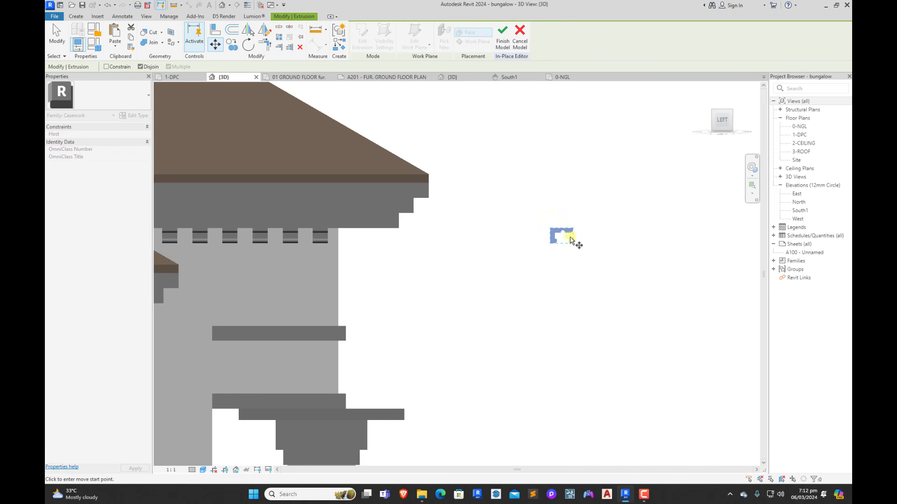
pyautogui.scroll(2, 530, 244)
pyautogui.click(577, 243)
pyautogui.scroll(-2, 622, 248)
pyautogui.scroll(3, 435, 249)
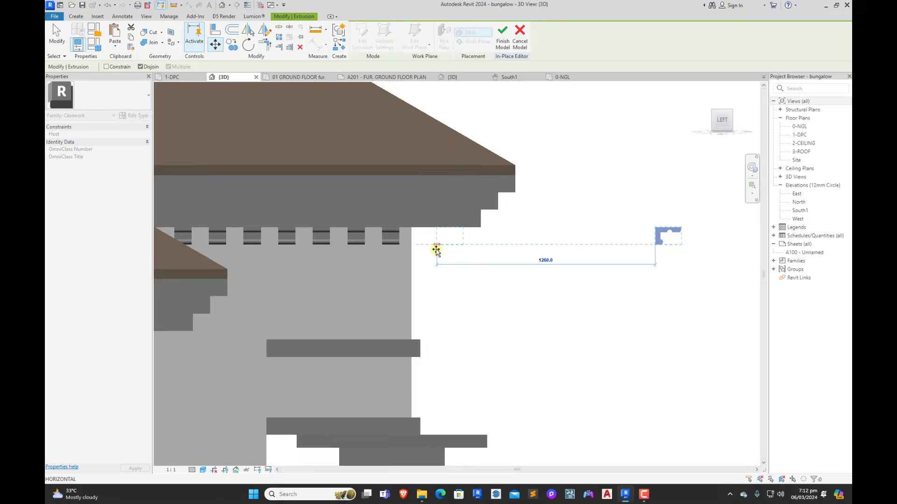
pyautogui.click(407, 243)
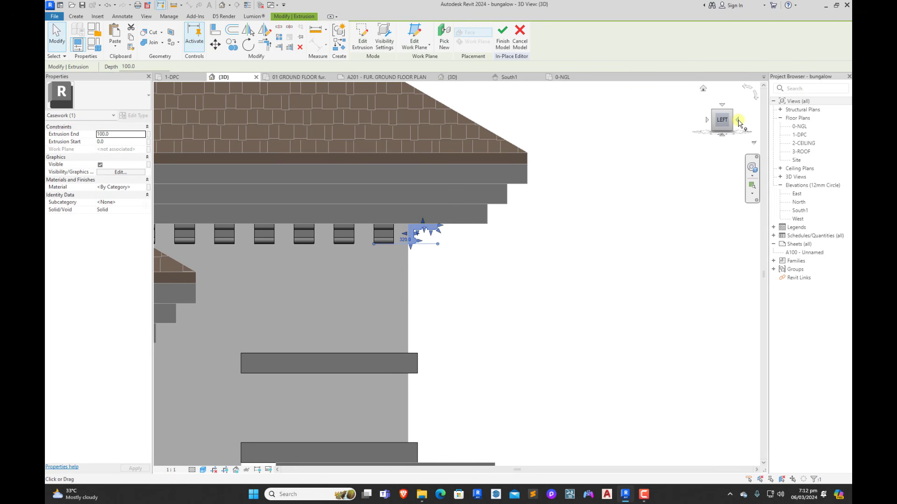
# Step: Copy the bracket once along the front wall eave in the front view, about 200 mm from the original
pyautogui.click(739, 122)
pyautogui.scroll(3, 392, 270)
pyautogui.scroll(-3, 356, 260)
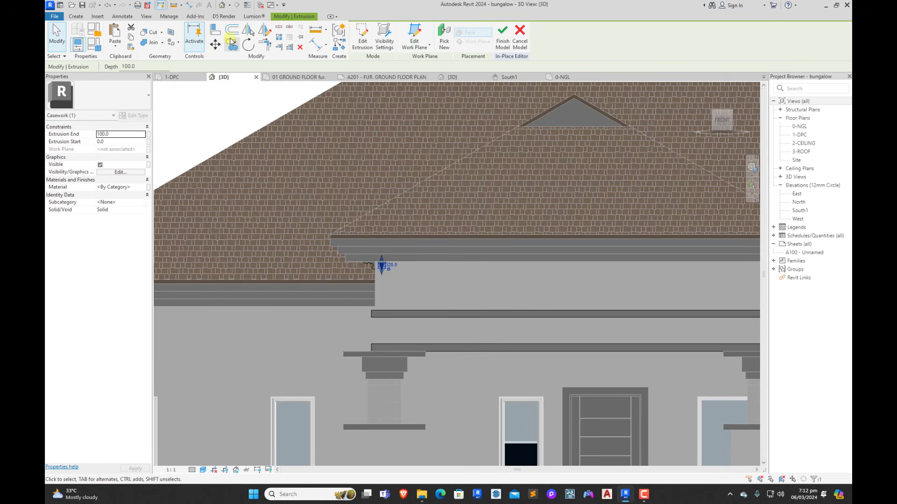
pyautogui.click(232, 43)
pyautogui.scroll(5, 383, 262)
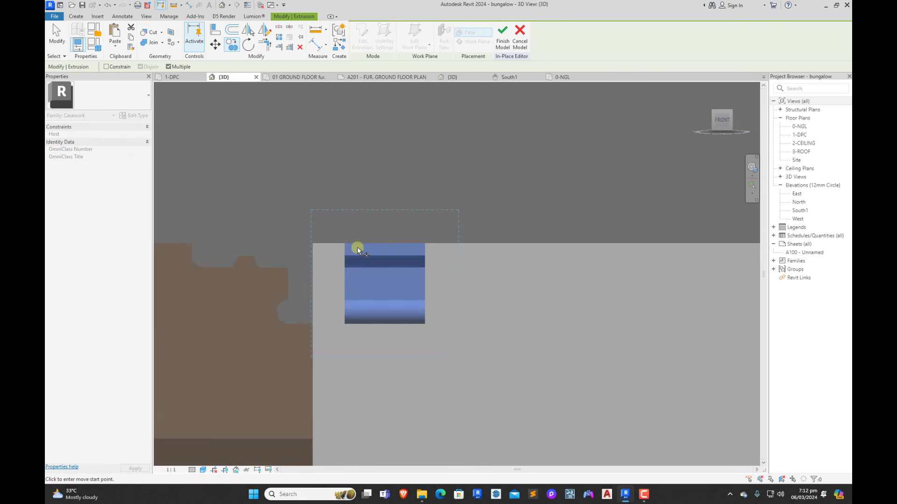
pyautogui.click(344, 244)
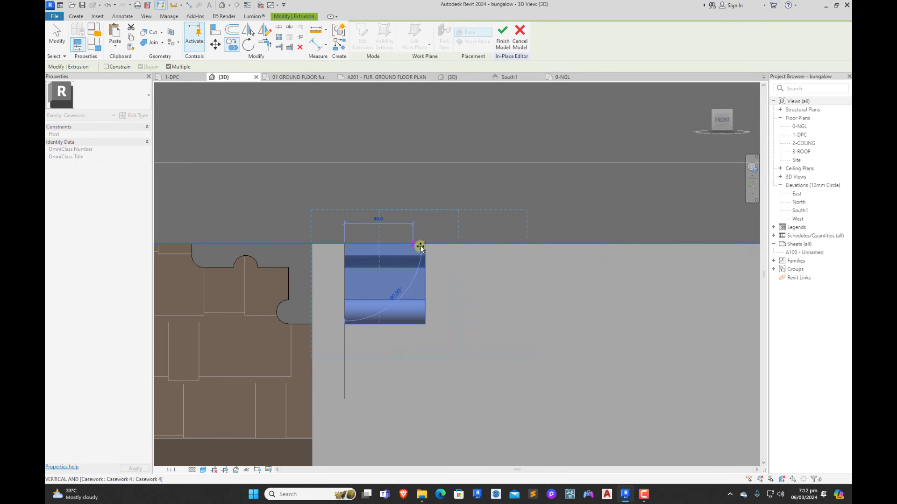
pyautogui.click(507, 243)
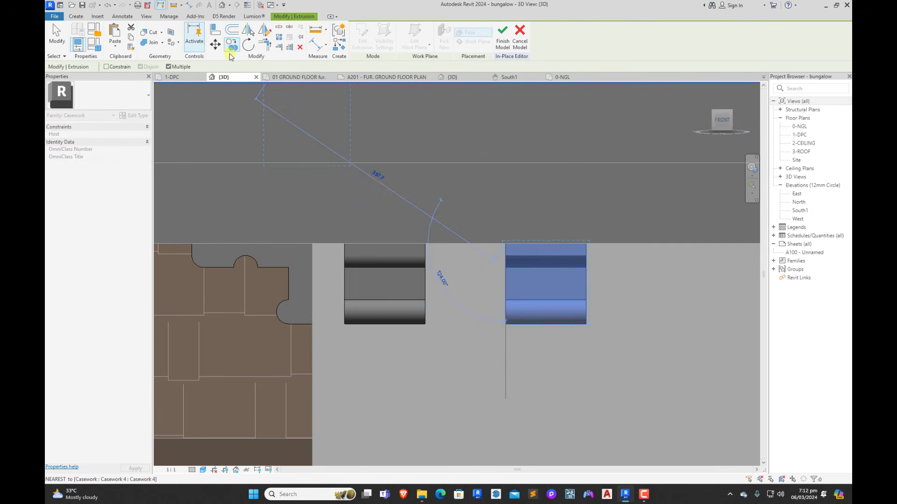
# Step: Add nine more level bracket copies along the front wall eave at about 200 mm spacing, making a row of ten copies
pyautogui.click(425, 244)
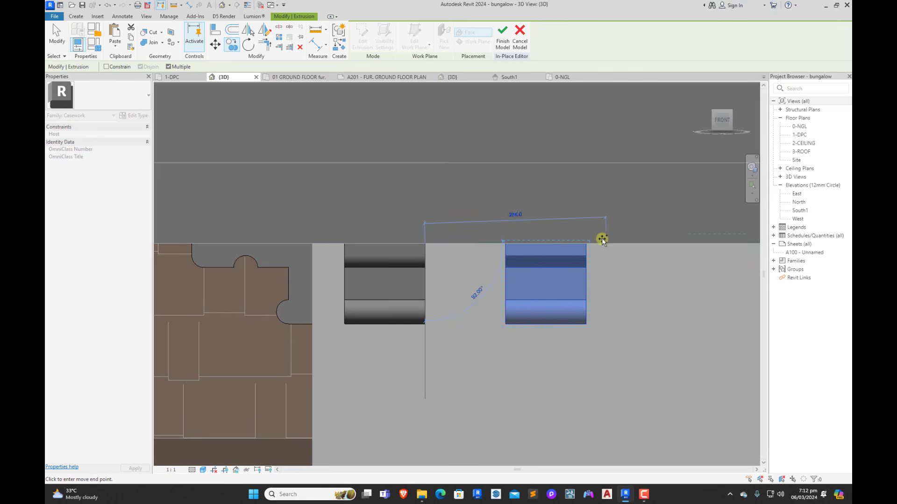
pyautogui.click(588, 244)
pyautogui.scroll(-2, 380, 297)
pyautogui.scroll(2, 603, 271)
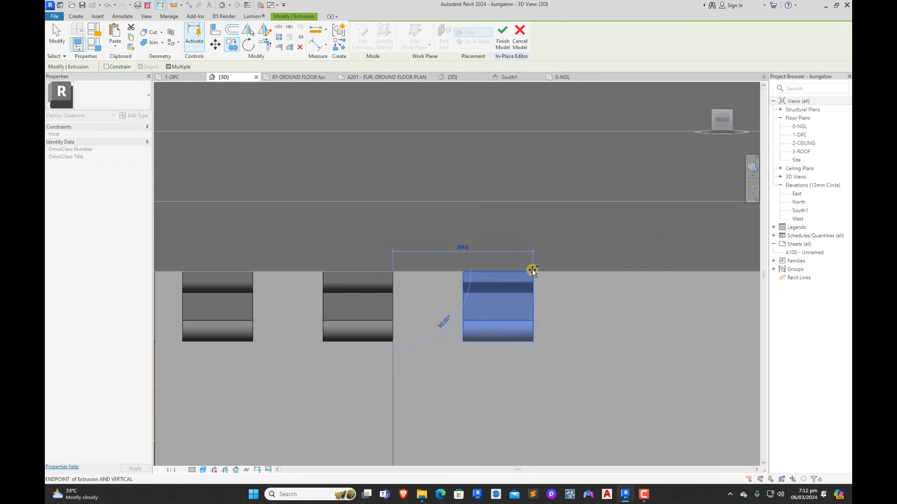
pyautogui.click(531, 269)
pyautogui.scroll(-3, 412, 303)
pyautogui.scroll(2, 503, 286)
pyautogui.click(531, 290)
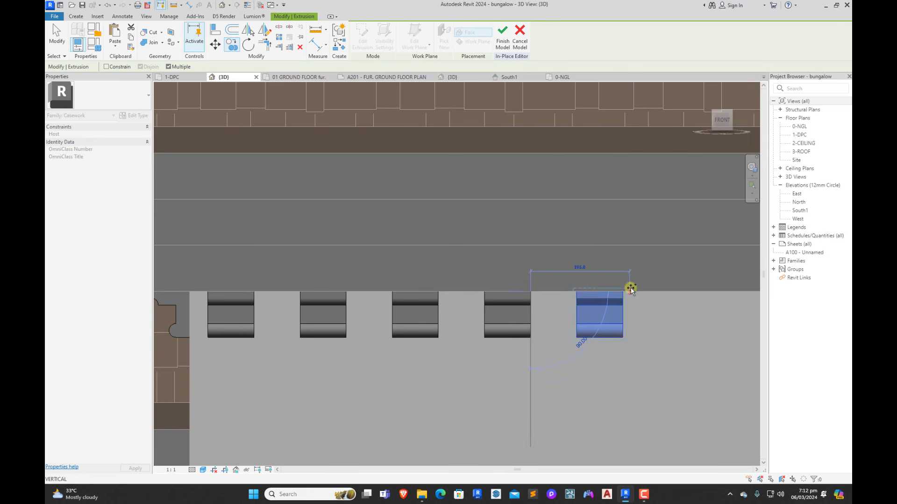
pyautogui.scroll(-3, 640, 312)
pyautogui.scroll(2, 579, 286)
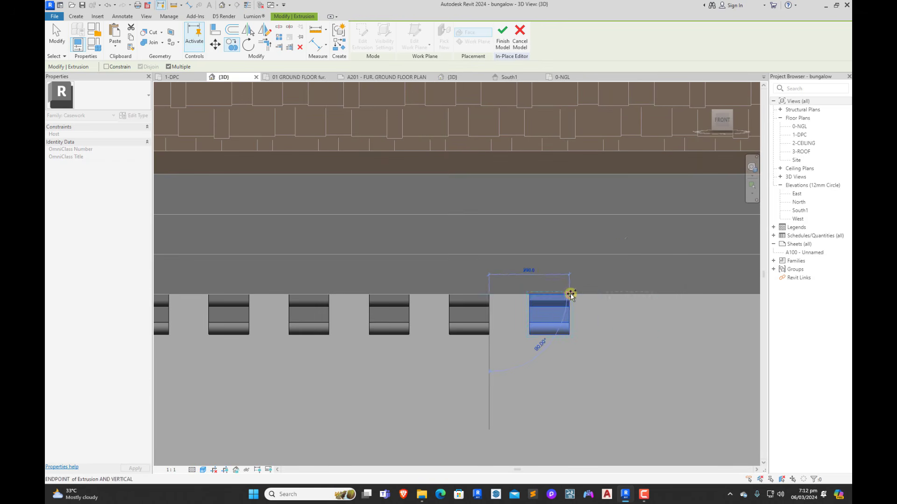
pyautogui.scroll(-2, 576, 310)
pyautogui.scroll(3, 575, 310)
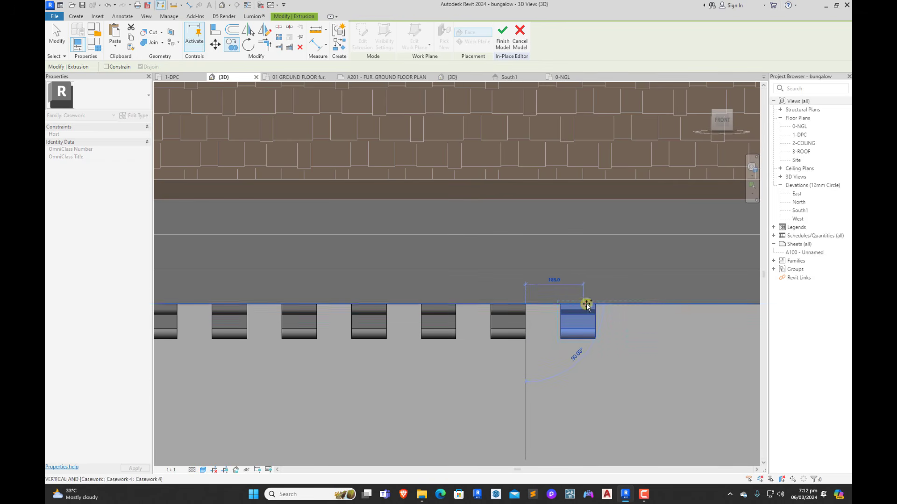
pyautogui.click(594, 303)
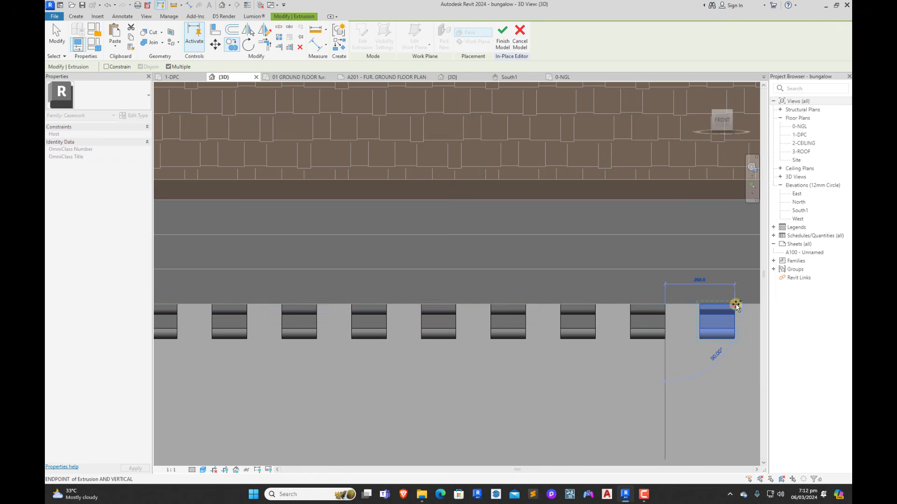
pyautogui.scroll(-3, 592, 325)
pyautogui.scroll(-3, 473, 320)
pyautogui.scroll(3, 680, 320)
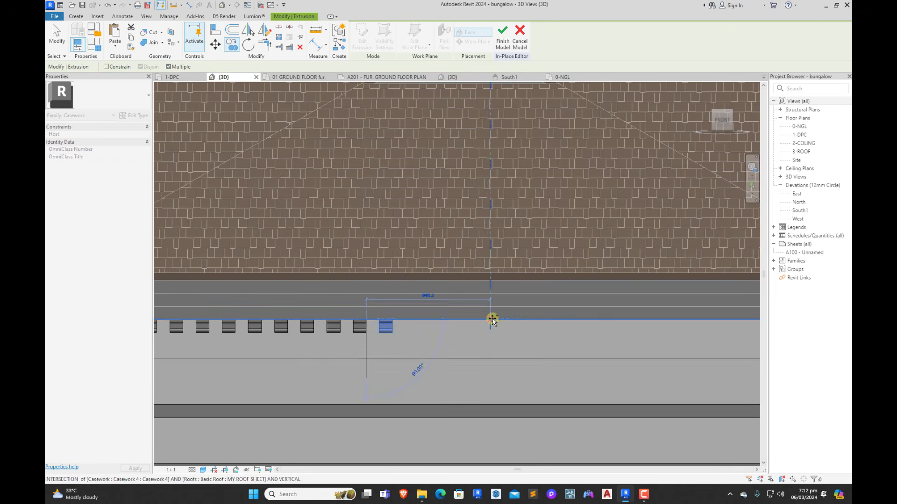
pyautogui.press('Escape')
# Step: Select the ten copied brackets and copy them twice as a group, continuing the even spacing past the front wall's far corner
pyautogui.scroll(-5, 545, 324)
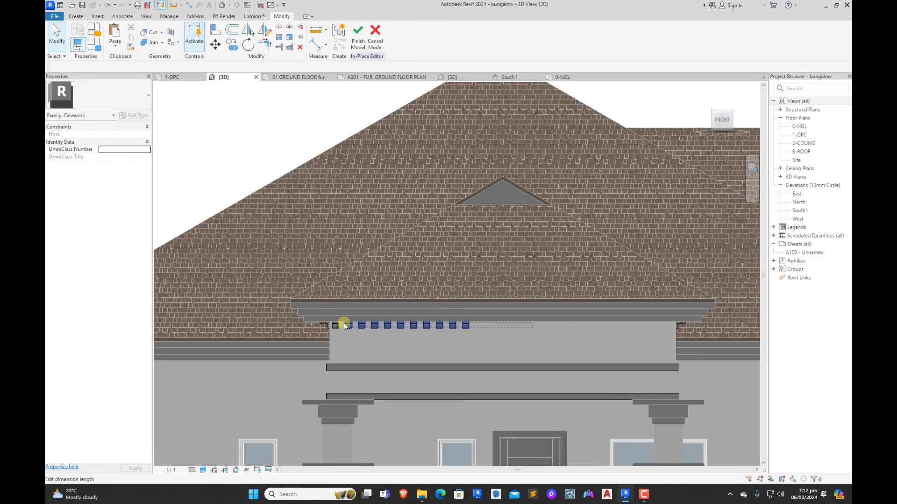
pyautogui.click(344, 323)
pyautogui.click(231, 45)
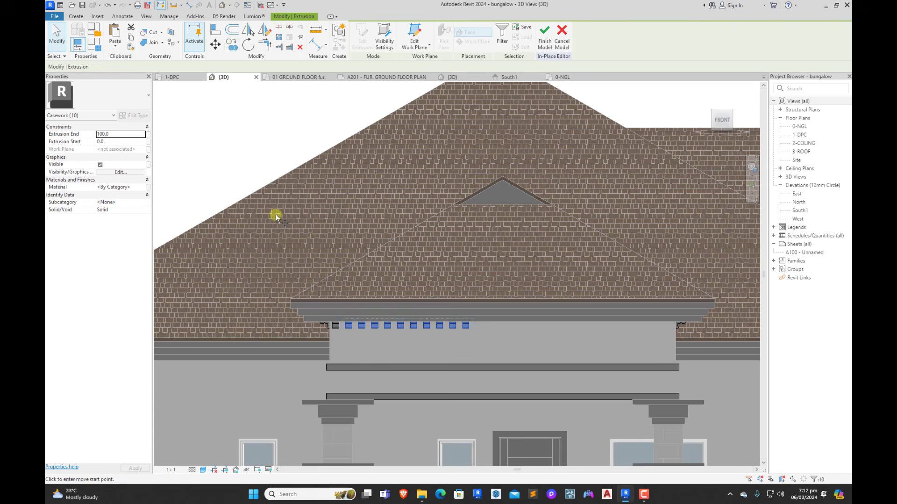
pyautogui.scroll(4, 344, 318)
pyautogui.click(335, 289)
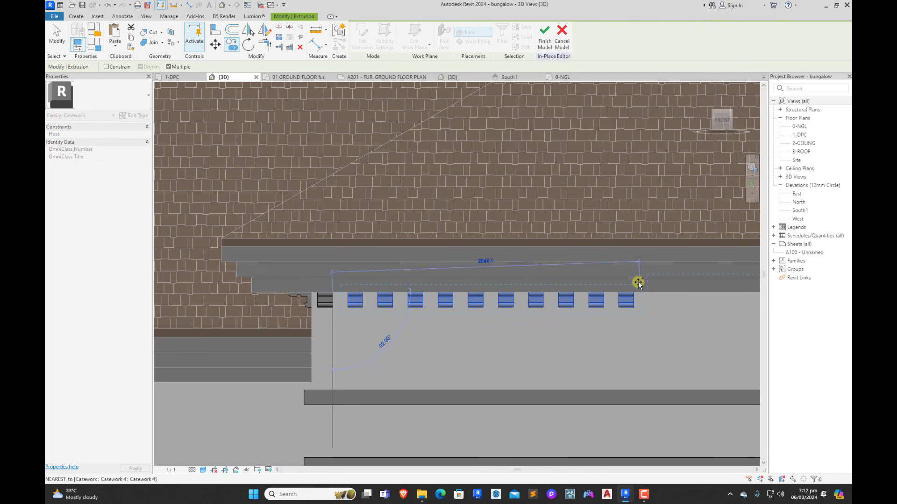
pyautogui.scroll(-5, 401, 324)
pyautogui.scroll(4, 545, 286)
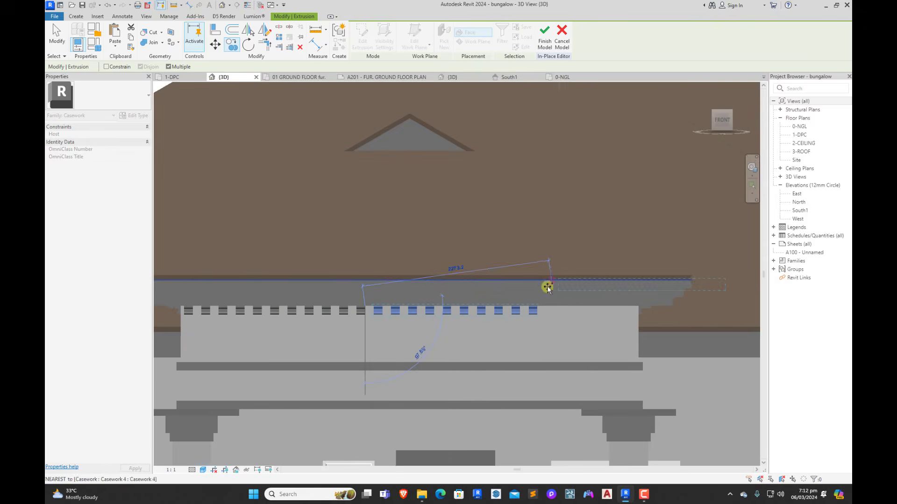
pyautogui.click(537, 306)
pyautogui.scroll(-4, 548, 306)
pyautogui.scroll(4, 651, 315)
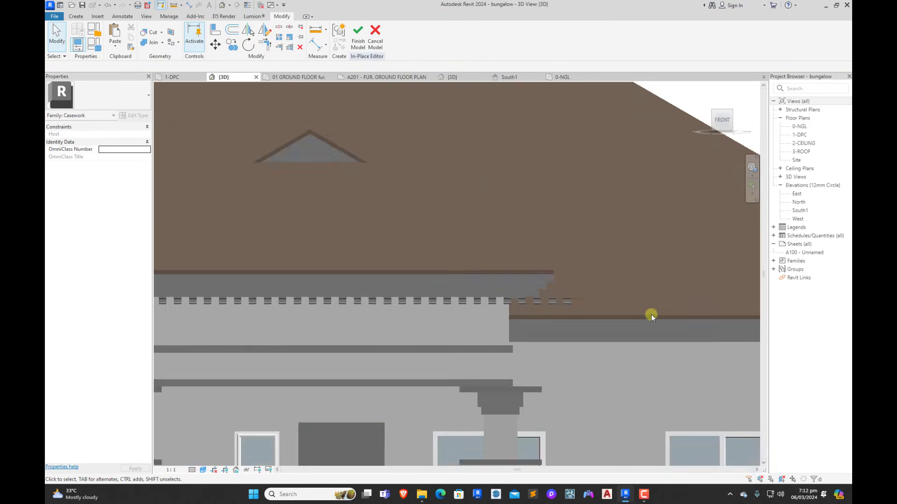
# Step: Delete the five surplus brackets at and beyond the far corner of the entrance projection's front wall
pyautogui.scroll(3, 461, 270)
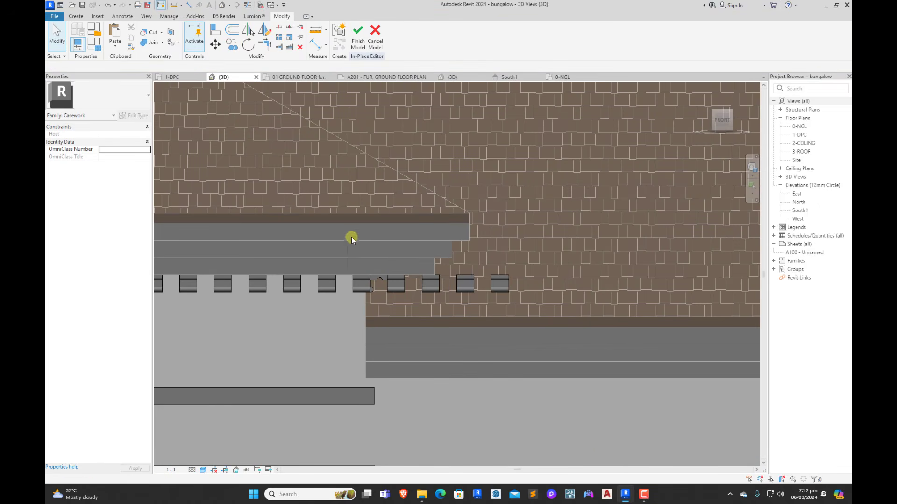
pyautogui.click(508, 289)
pyautogui.keyDown('ctrl'); pyautogui.click(467, 290); pyautogui.keyUp('ctrl')
pyautogui.keyDown('ctrl'); pyautogui.click(425, 289); pyautogui.keyUp('ctrl')
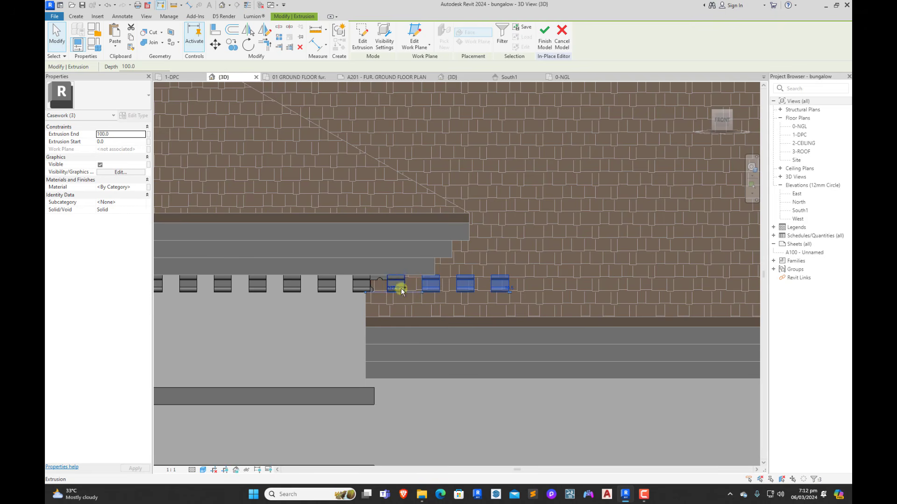
pyautogui.keyDown('ctrl'); pyautogui.click(401, 288); pyautogui.keyUp('ctrl')
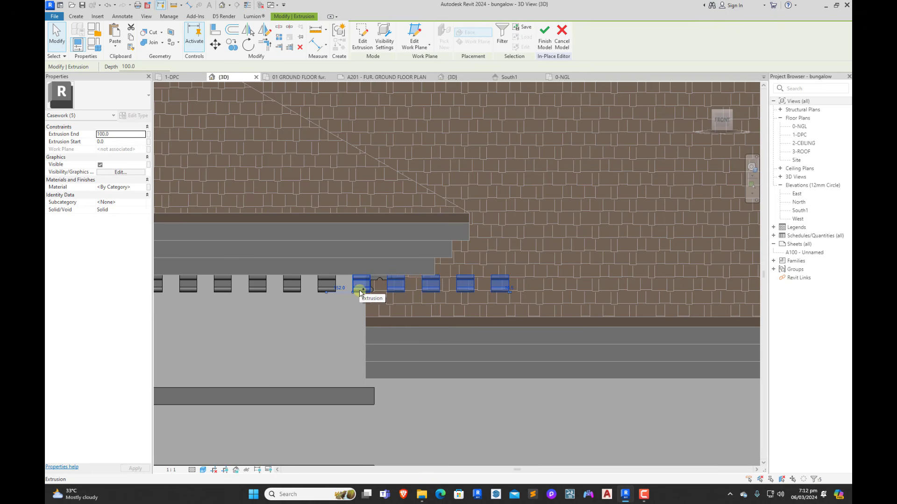
pyautogui.press('Escape')
# Step: Check the full row of front eave brackets by selecting it, clear the selection, and finish the in-place casework model
pyautogui.scroll(-5, 381, 286)
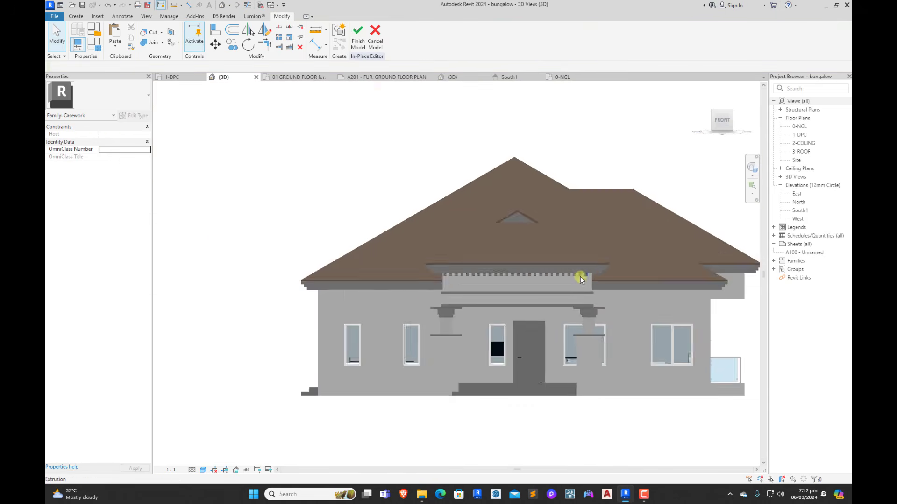
pyautogui.scroll(4, 433, 269)
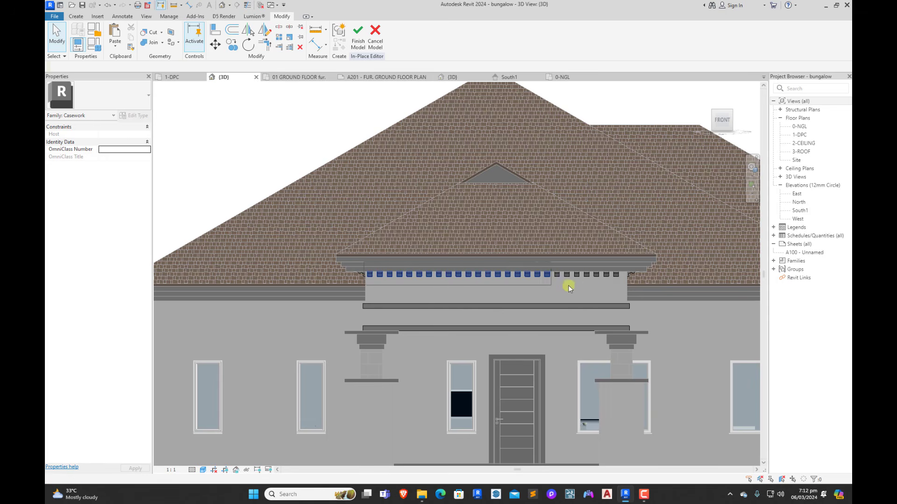
pyautogui.moveTo(569, 288); pyautogui.dragTo(621, 284)
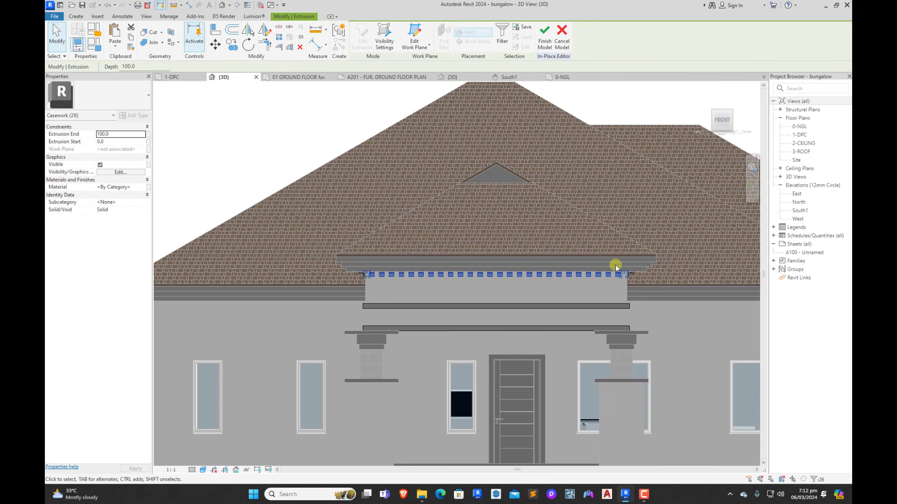
pyautogui.click(643, 178)
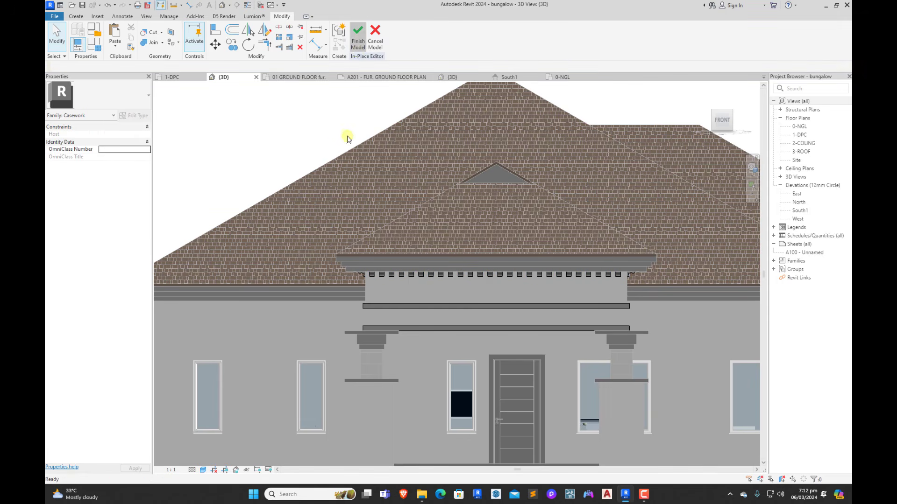
pyautogui.scroll(-8, 371, 206)
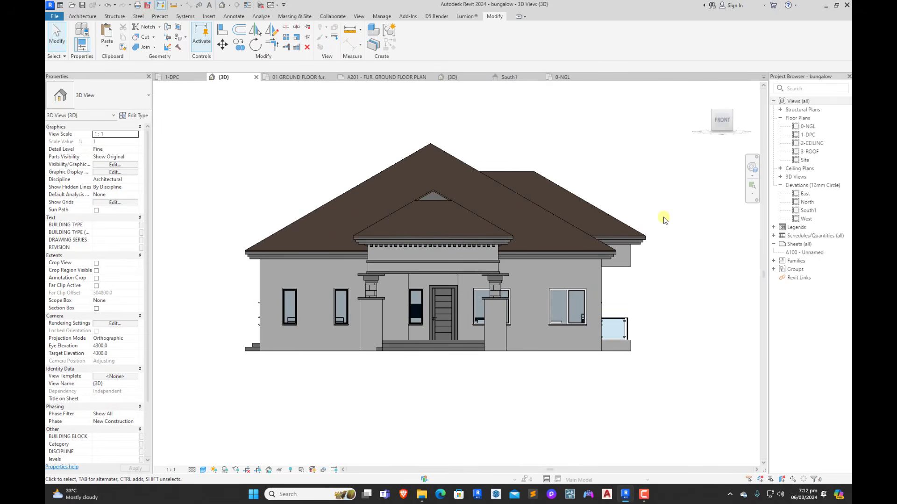
# Step: Examine the entrance projection and its eave brackets in 3D from the front and from oblique side angles
pyautogui.scroll(-2, 545, 310)
pyautogui.scroll(4, 464, 232)
pyautogui.scroll(-3, 476, 280)
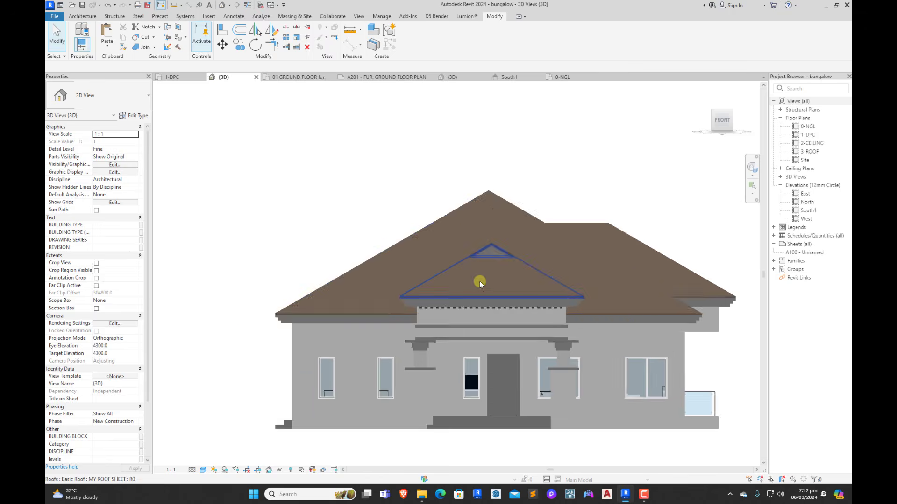
pyautogui.keyDown('shift'); pyautogui.moveTo(658, 377); pyautogui.dragTo(518, 394, button='middle'); pyautogui.keyUp('shift')
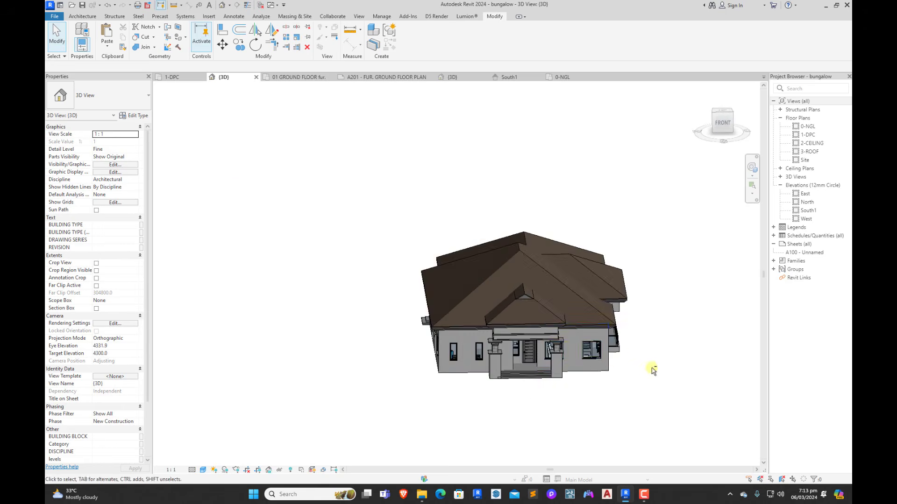
pyautogui.keyDown('shift'); pyautogui.moveTo(652, 368); pyautogui.dragTo(589, 357, button='middle'); pyautogui.keyUp('shift')
pyautogui.scroll(4, 591, 374)
pyautogui.keyDown('shift'); pyautogui.moveTo(530, 419); pyautogui.dragTo(620, 430, button='middle'); pyautogui.keyUp('shift')
pyautogui.scroll(-3, 564, 405)
pyautogui.keyDown('shift'); pyautogui.moveTo(562, 405); pyautogui.dragTo(471, 404, button='middle'); pyautogui.keyUp('shift')
pyautogui.scroll(3, 587, 399)
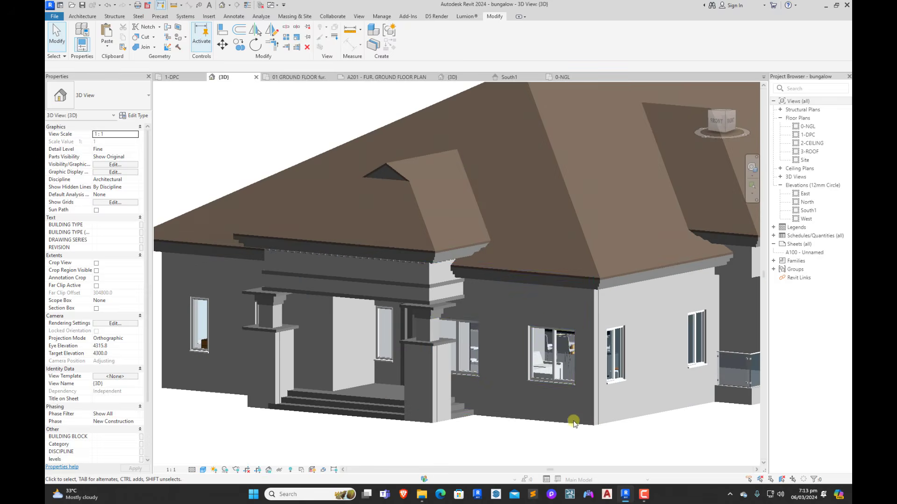
# Step: Examine the bungalow's exterior from the oblique front corner and straight from the front, including the plain walls beside the entrance
pyautogui.click(573, 422)
pyautogui.click(598, 429)
pyautogui.scroll(-2, 527, 367)
pyautogui.scroll(2, 595, 366)
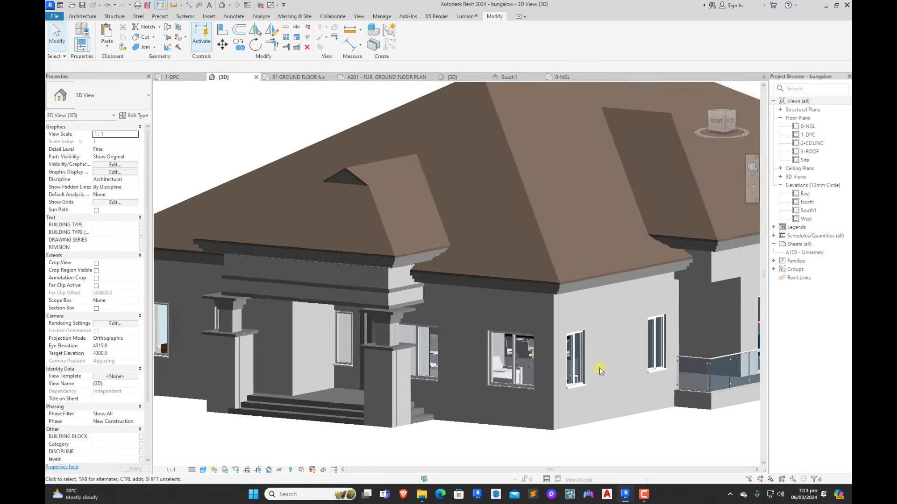
pyautogui.scroll(-2, 593, 410)
pyautogui.click(556, 400)
pyautogui.click(598, 434)
pyautogui.scroll(-3, 508, 358)
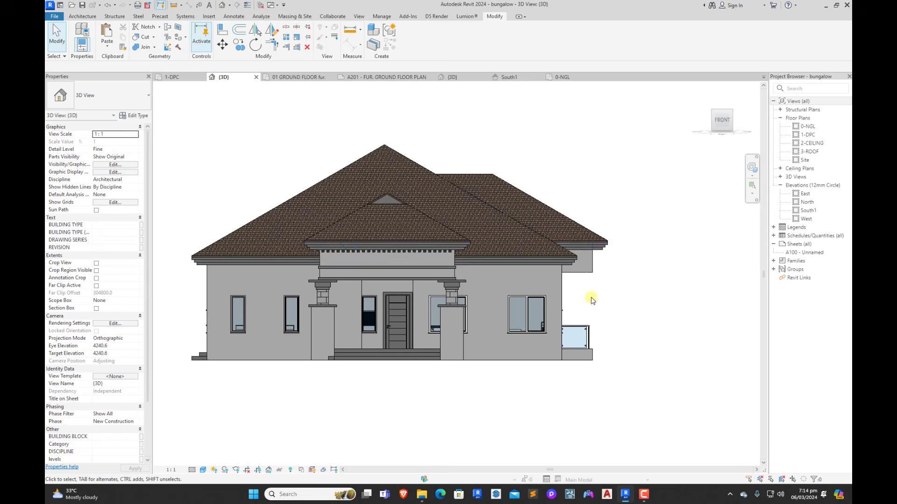
pyautogui.scroll(-1, 592, 300)
pyautogui.scroll(3, 474, 244)
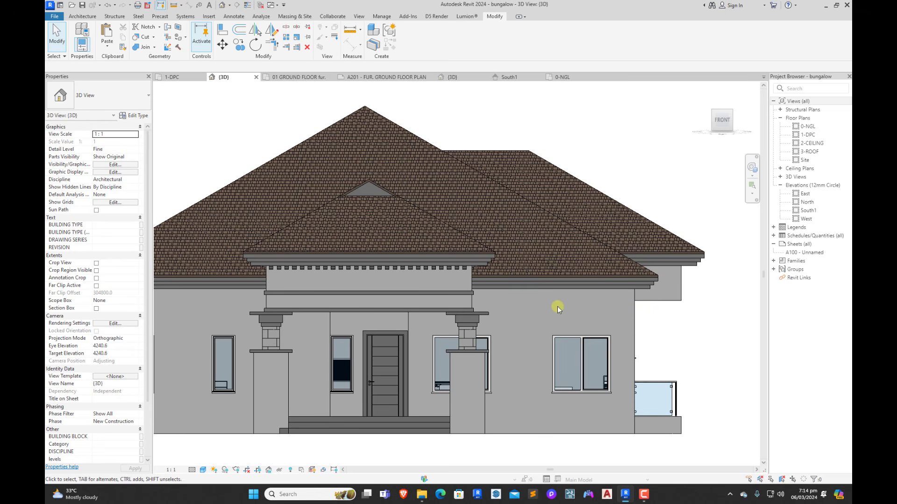
pyautogui.scroll(-3, 544, 344)
pyautogui.scroll(2, 592, 335)
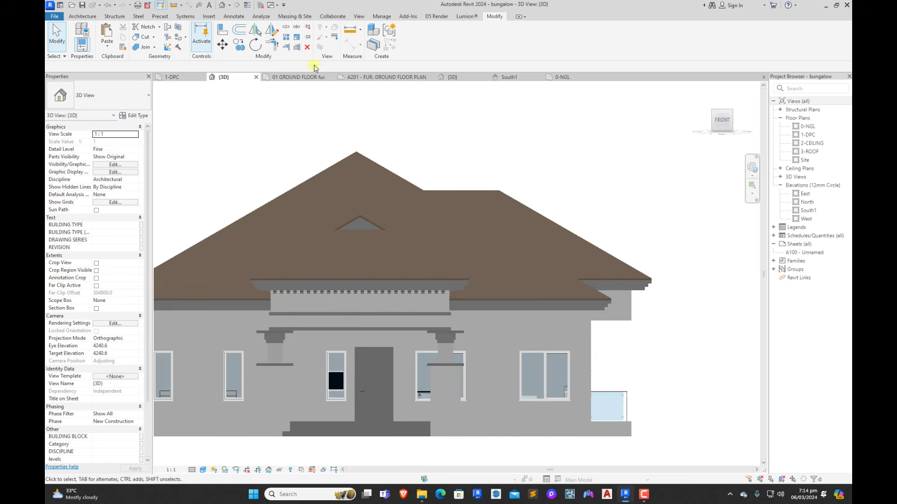
# Step: Start a new in-place Casework model from the 1-DPC floor plan, accepting the default name Casework 7
pyautogui.click(178, 77)
pyautogui.scroll(2, 241, 147)
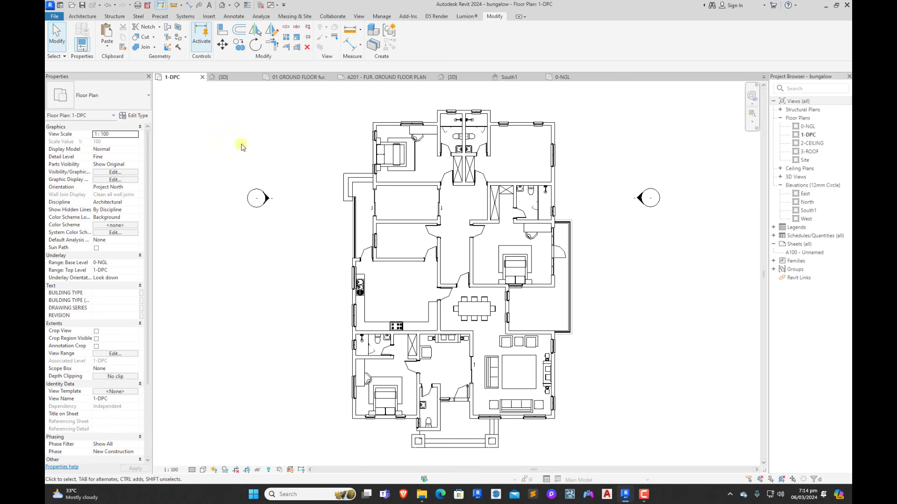
pyautogui.click(81, 16)
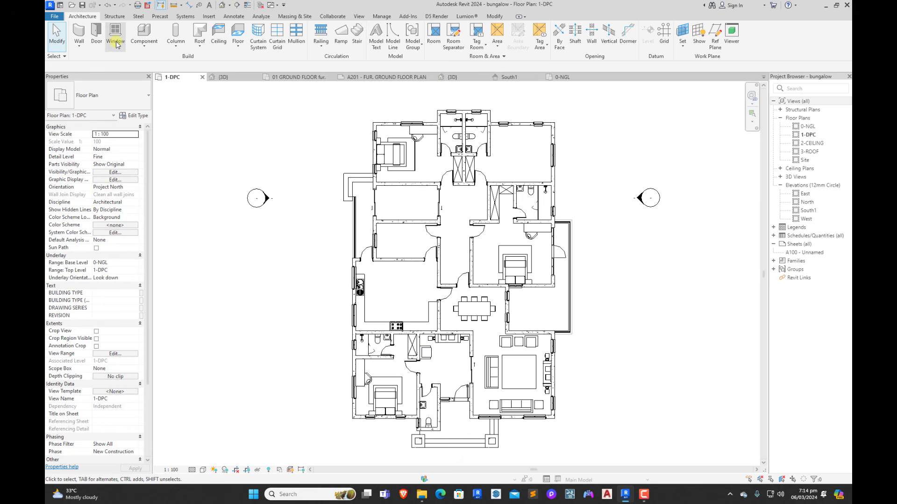
pyautogui.click(141, 43)
pyautogui.click(154, 79)
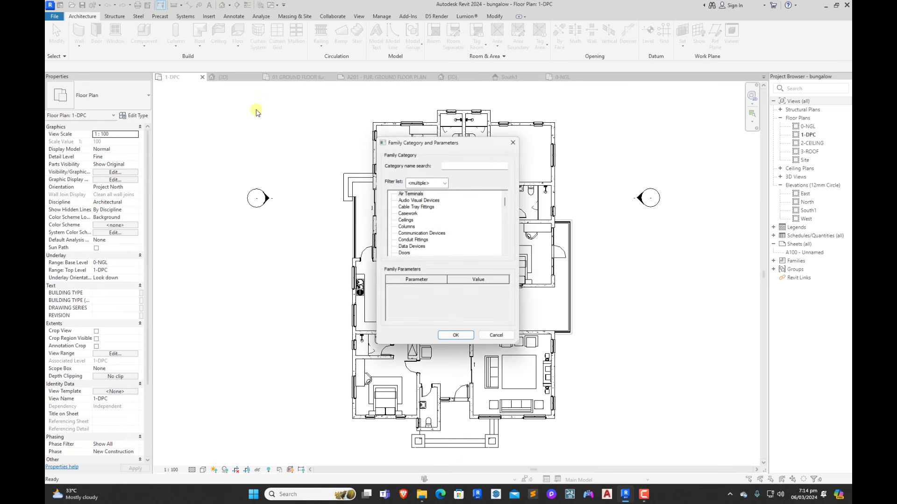
pyautogui.doubleClick(410, 214)
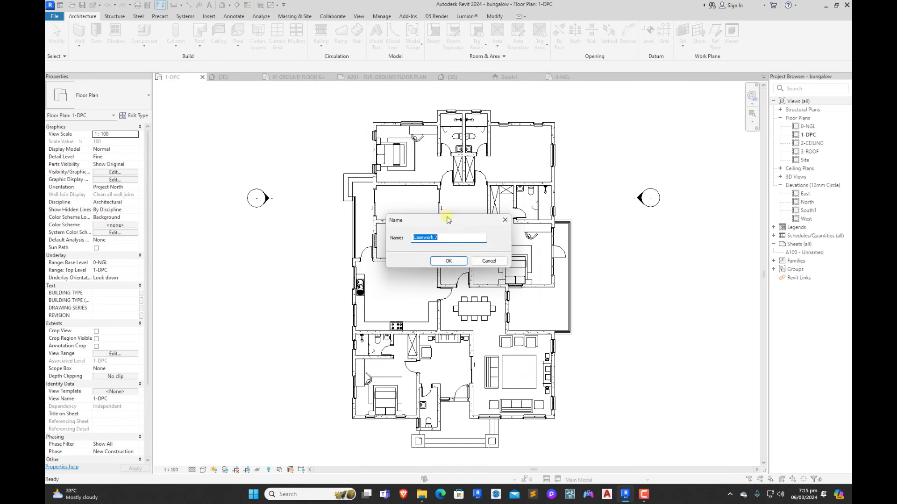
pyautogui.click(448, 261)
# Step: Sketch a sweep path along the living room's outer wall faces, from beside the entrance door around to the balcony's inner corner, and finish it
pyautogui.click(172, 35)
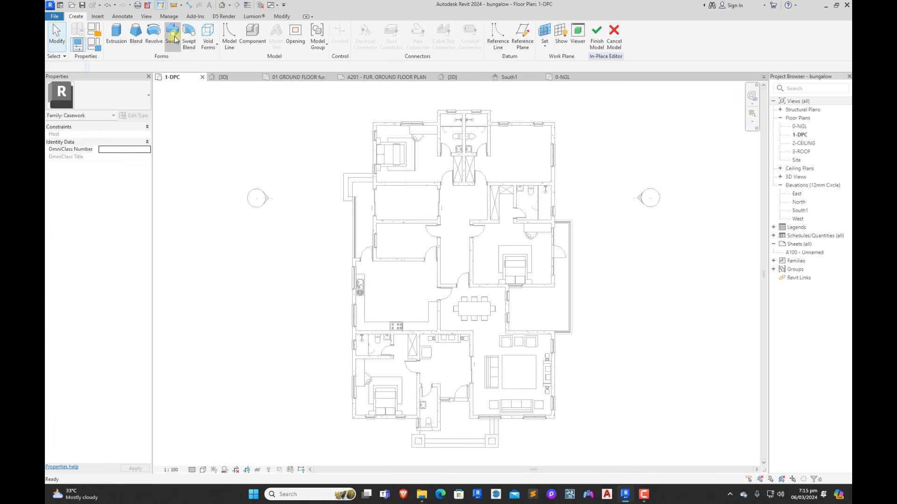
pyautogui.click(449, 33)
pyautogui.scroll(5, 465, 415)
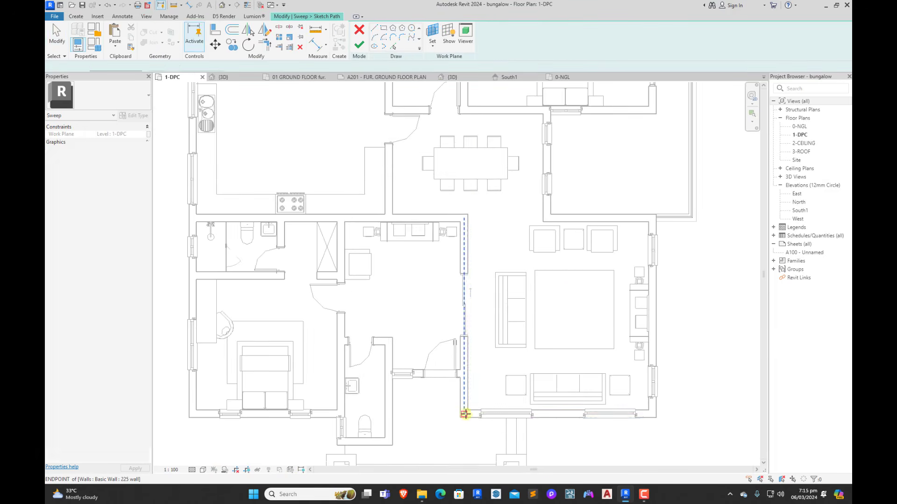
pyautogui.click(454, 331)
pyautogui.click(453, 422)
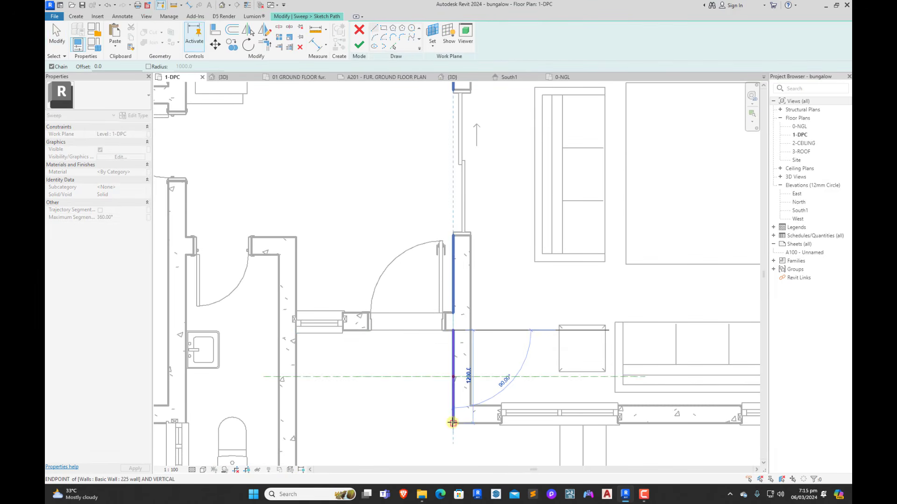
pyautogui.scroll(-5, 452, 421)
pyautogui.scroll(3, 646, 416)
pyautogui.click(610, 424)
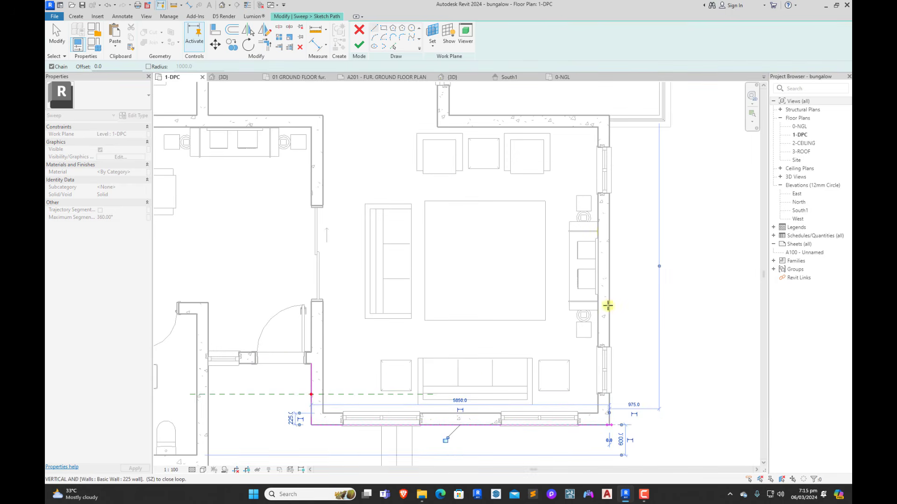
pyautogui.click(609, 115)
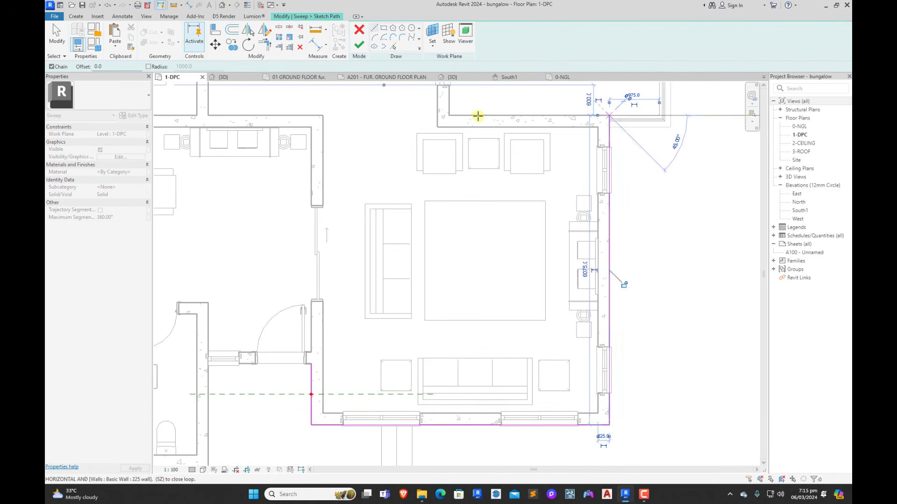
pyautogui.click(448, 116)
pyautogui.click(359, 45)
pyautogui.scroll(-3, 698, 214)
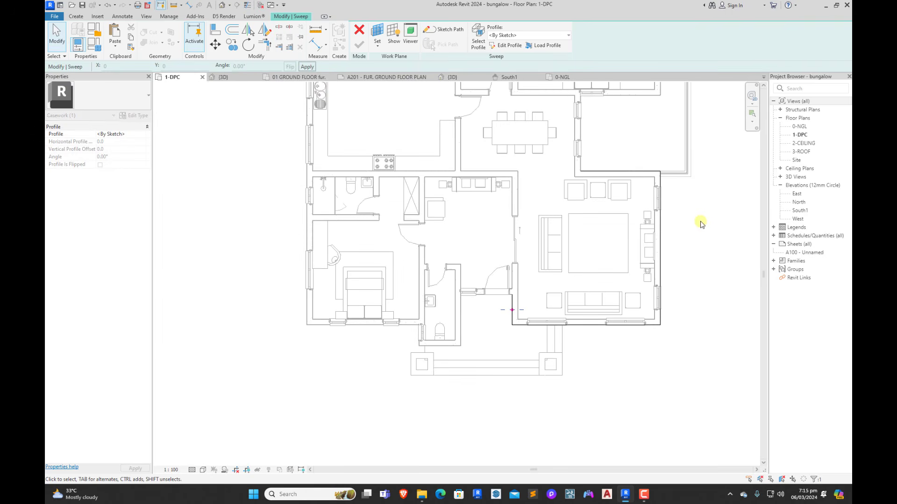
# Step: Edit the sweep profile in the front 3D view and draw a 550 mm vertical line down from the entrance beam's underside
pyautogui.click(223, 78)
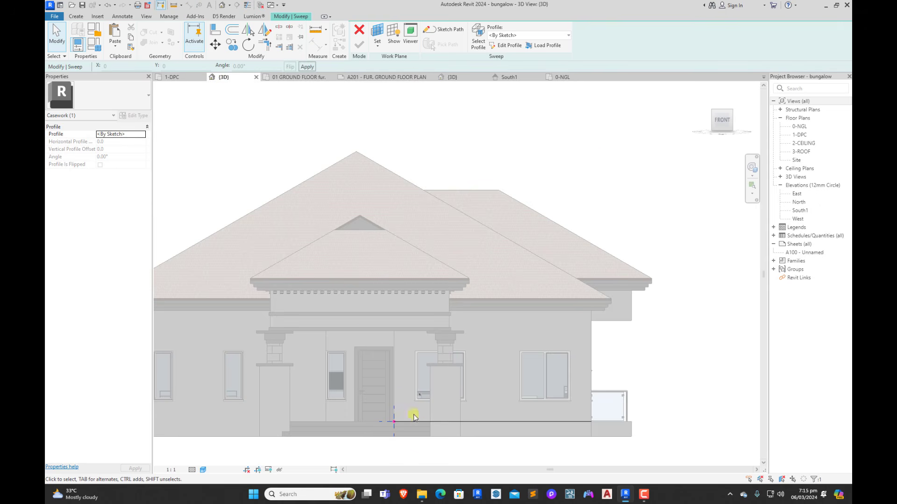
pyautogui.scroll(3, 413, 417)
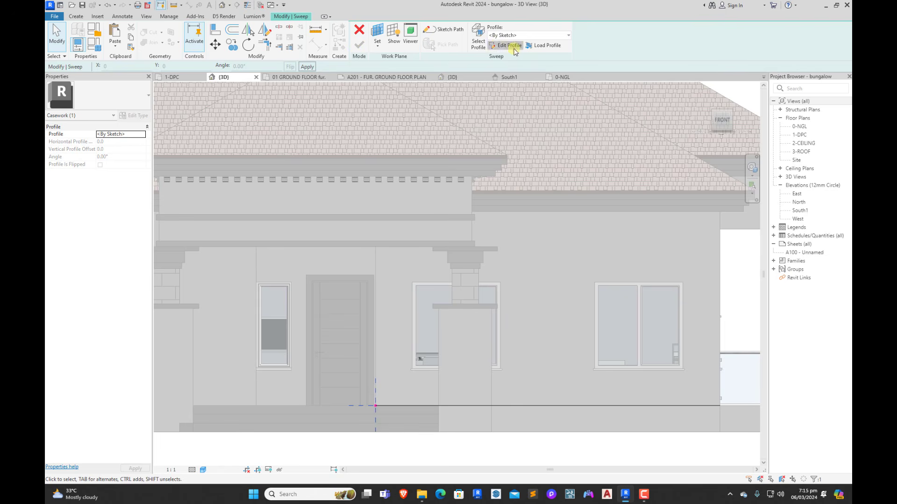
pyautogui.click(509, 45)
pyautogui.scroll(-3, 490, 385)
pyautogui.scroll(3, 465, 213)
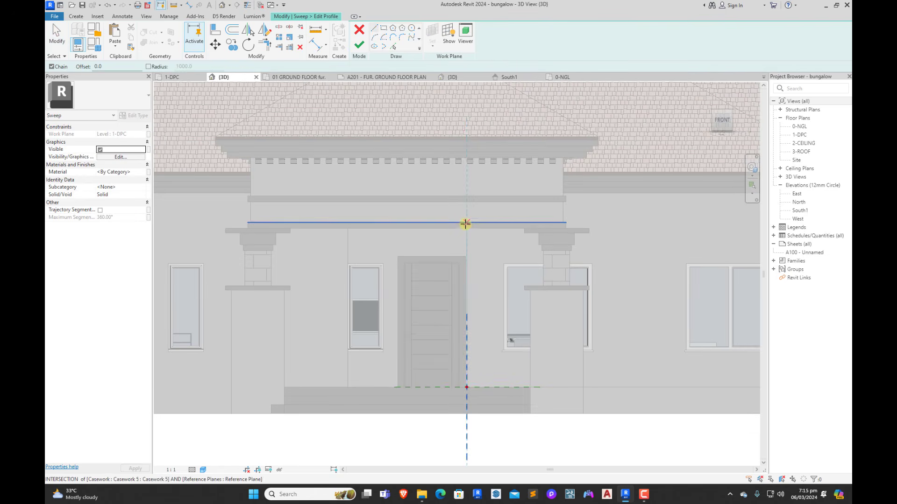
pyautogui.scroll(3, 465, 224)
pyautogui.click(467, 229)
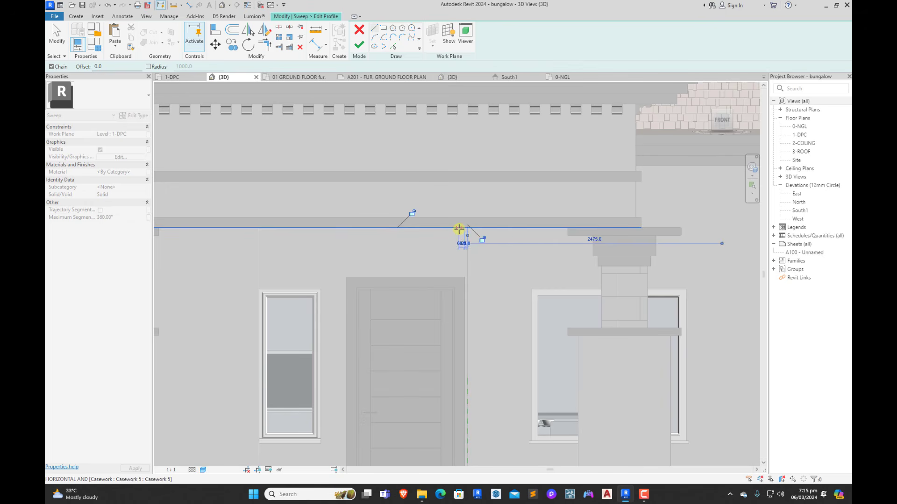
pyautogui.scroll(2, 463, 243)
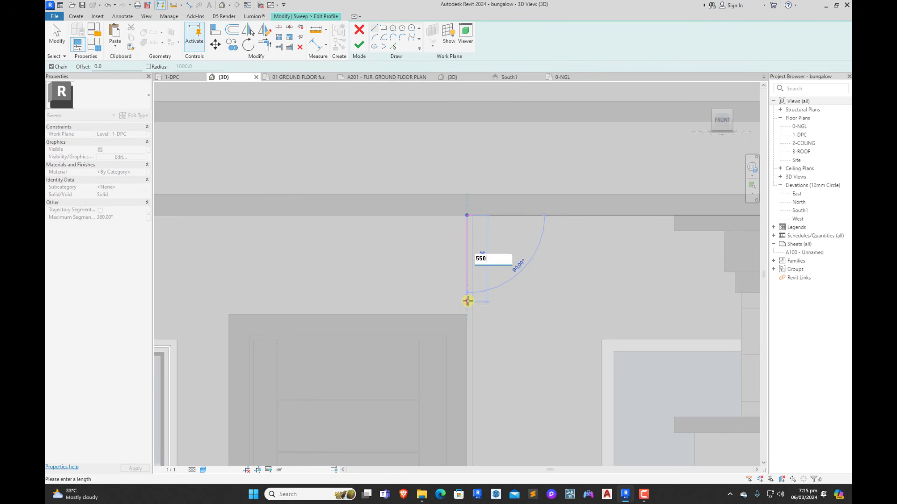
pyautogui.press('Return')
# Step: Close the profile into a thin vertical rectangle about 25 mm wide, reaching up to the beam's underside, and end line drawing
pyautogui.scroll(4, 470, 310)
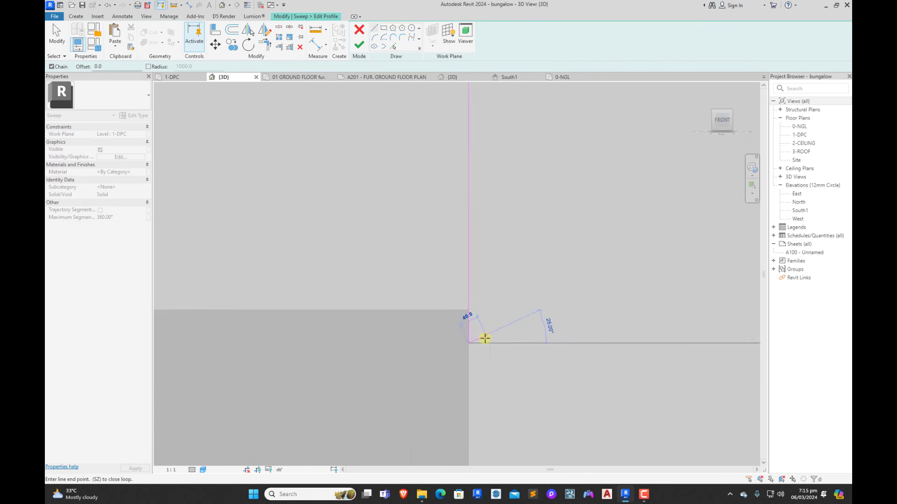
pyautogui.click(481, 344)
pyautogui.scroll(-3, 481, 362)
pyautogui.scroll(2, 485, 206)
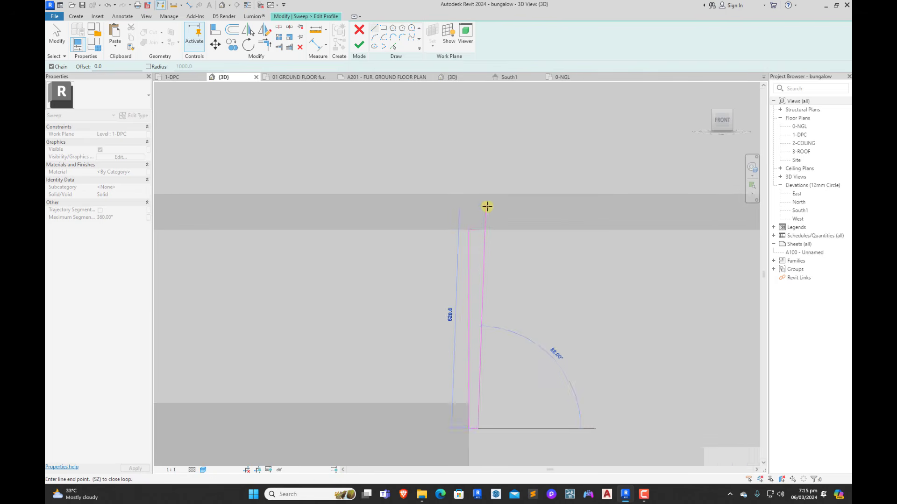
pyautogui.click(477, 233)
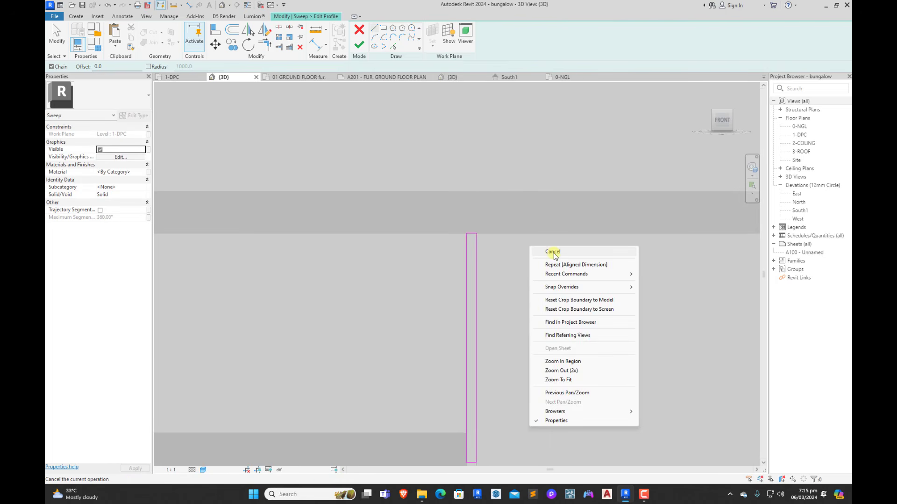
pyautogui.click(531, 247)
pyautogui.scroll(-4, 465, 256)
pyautogui.scroll(3, 469, 262)
pyautogui.scroll(3, 439, 262)
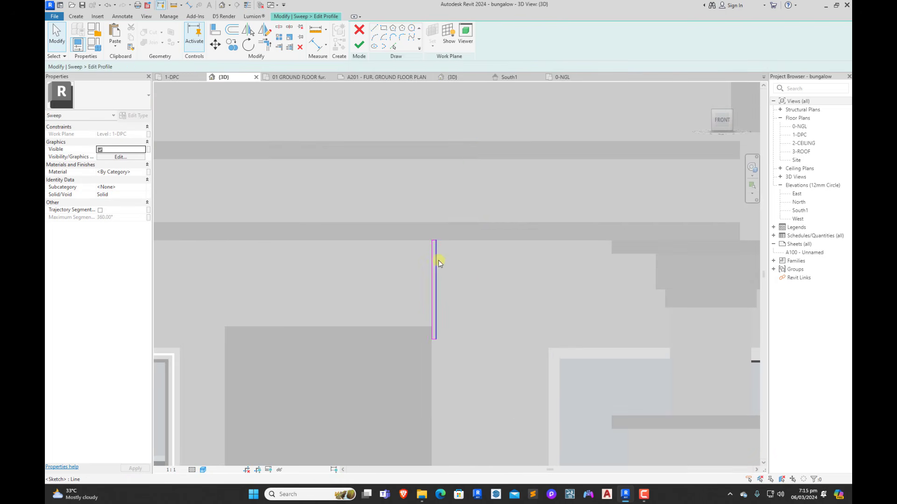
pyautogui.scroll(-2, 438, 262)
pyautogui.moveTo(416, 236); pyautogui.dragTo(488, 361)
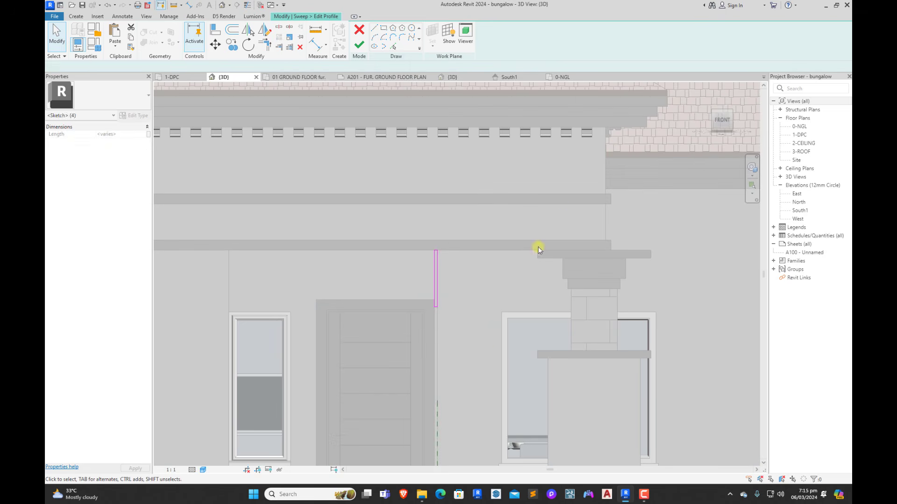
pyautogui.scroll(-3, 393, 242)
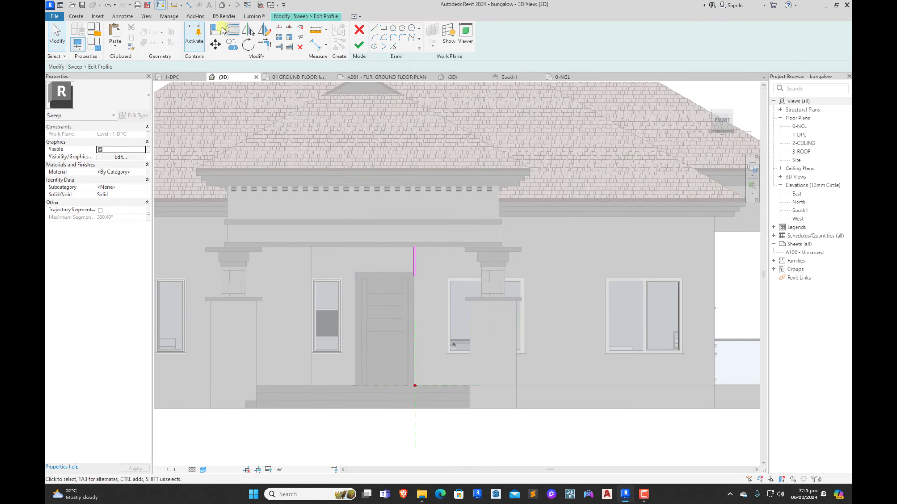
# Step: Align the profile's top edge with the lowest edge of the main roof's eave moulding and leave the Align command
pyautogui.click(224, 31)
pyautogui.scroll(3, 708, 233)
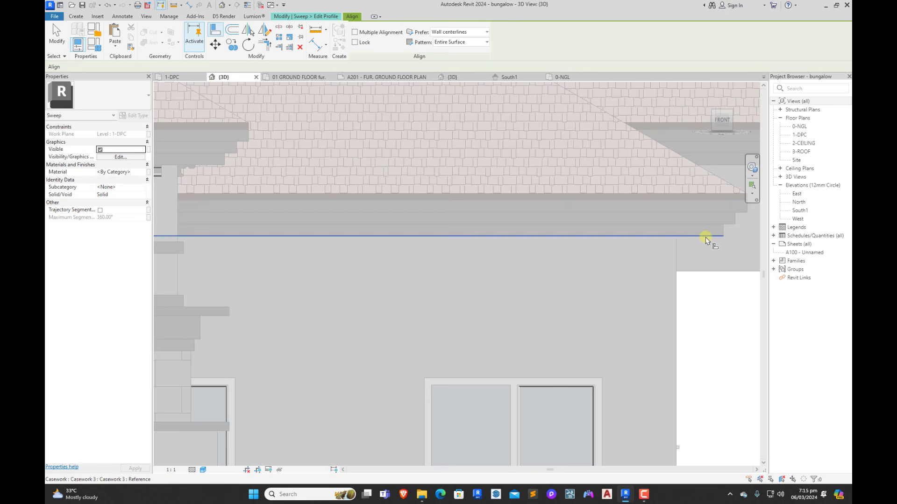
pyautogui.scroll(-3, 720, 236)
pyautogui.scroll(1, 421, 257)
pyautogui.scroll(3, 400, 287)
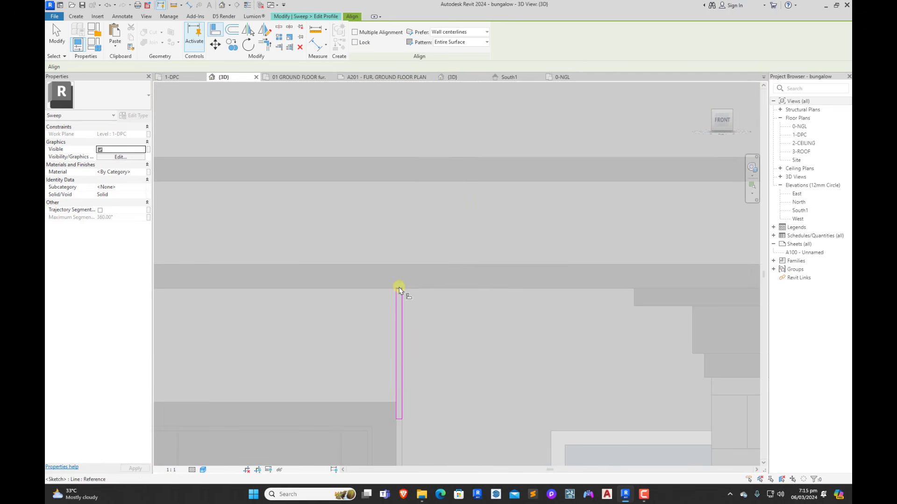
pyautogui.click(399, 289)
pyautogui.rightClick(469, 207)
pyautogui.click(485, 213)
pyautogui.rightClick(480, 208)
pyautogui.click(509, 217)
pyautogui.scroll(-3, 479, 261)
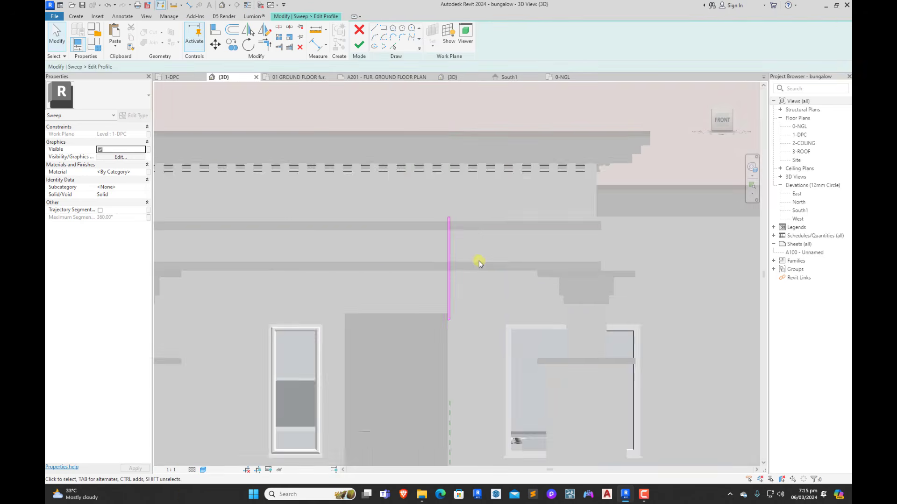
# Step: Place an aligned dimension between the profile's top and bottom edges to dimension its height
pyautogui.scroll(-3, 480, 262)
pyautogui.scroll(3, 469, 263)
pyautogui.scroll(3, 462, 335)
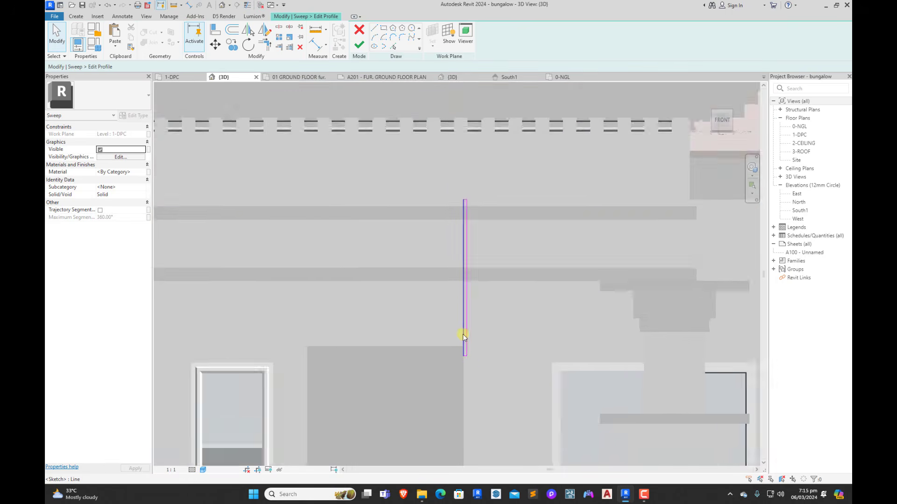
pyautogui.scroll(3, 466, 370)
pyautogui.click(468, 378)
pyautogui.scroll(-2, 468, 378)
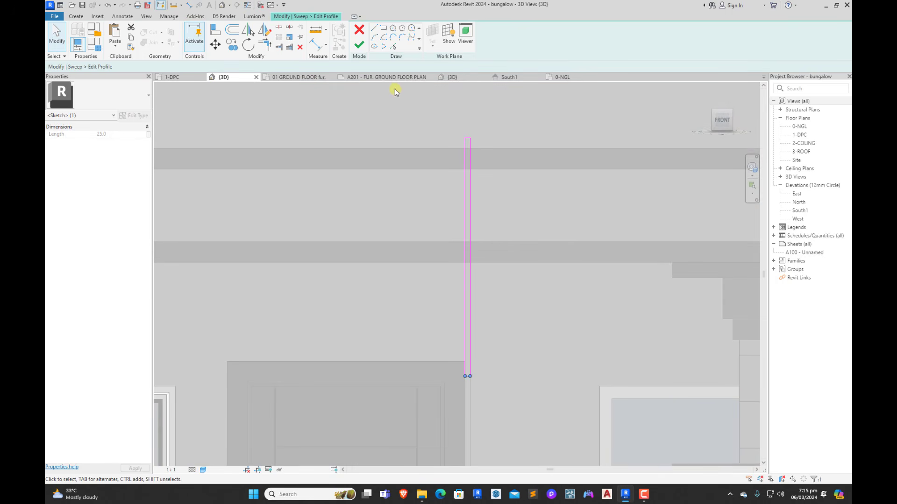
pyautogui.scroll(3, 473, 163)
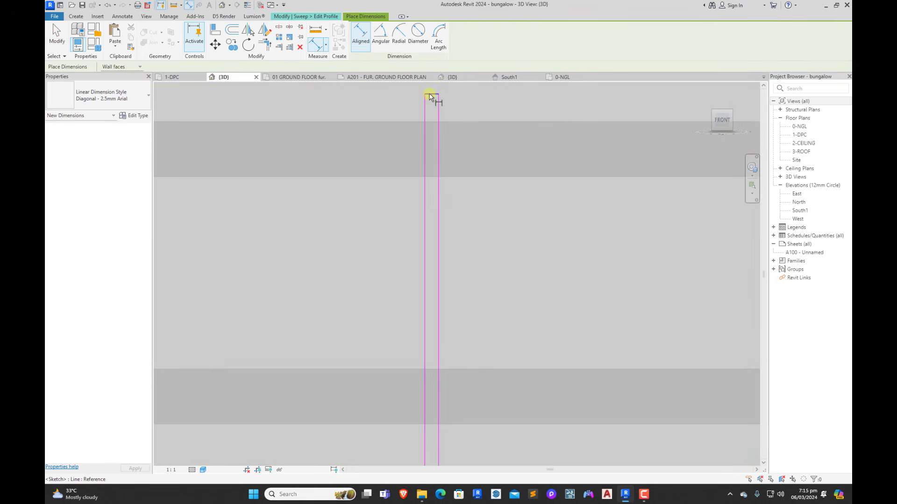
pyautogui.click(432, 92)
pyautogui.scroll(-3, 455, 110)
pyautogui.scroll(1, 438, 378)
pyautogui.scroll(1, 438, 381)
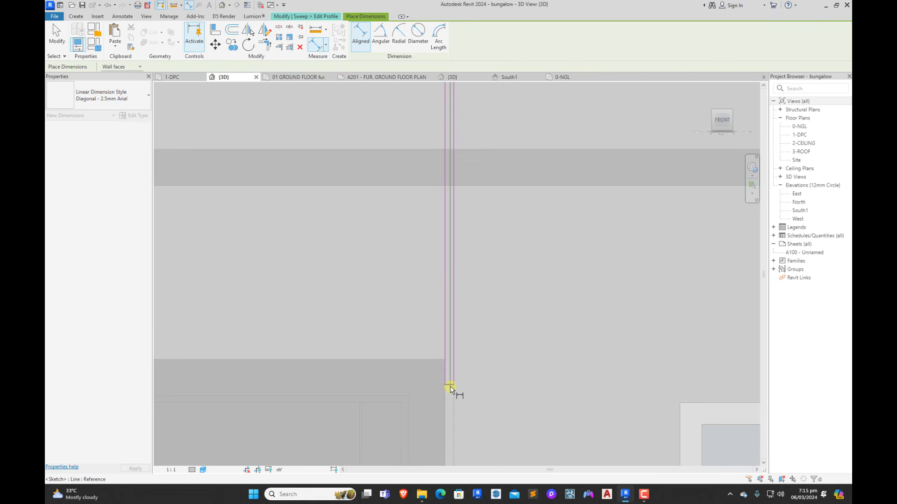
pyautogui.click(428, 263)
pyautogui.rightClick(503, 162)
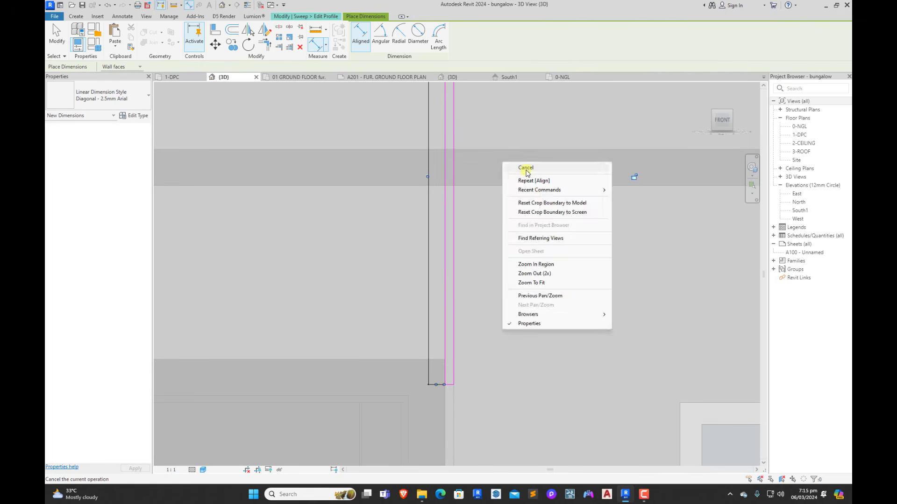
pyautogui.click(527, 171)
pyautogui.rightClick(527, 170)
pyautogui.click(557, 175)
# Step: Shorten the sweep profile to about 550 mm high by changing the position of its bottom edge
pyautogui.click(458, 384)
pyautogui.scroll(-2, 456, 376)
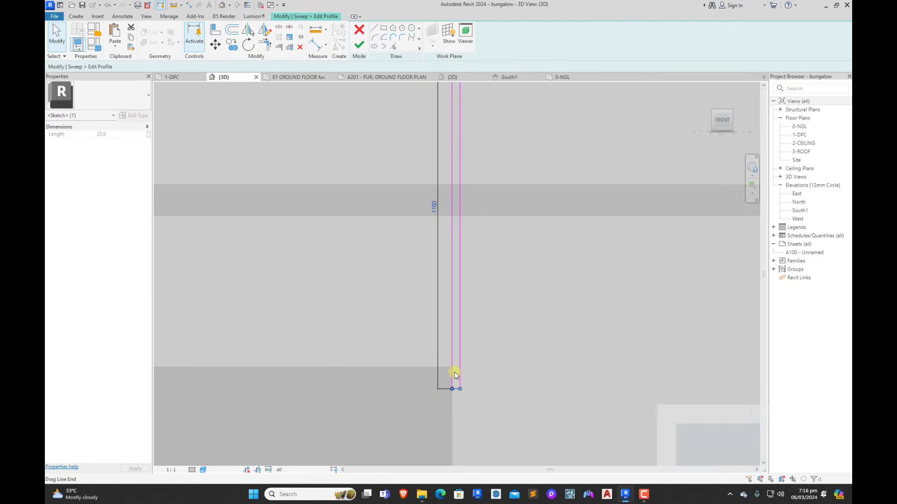
pyautogui.scroll(2, 438, 206)
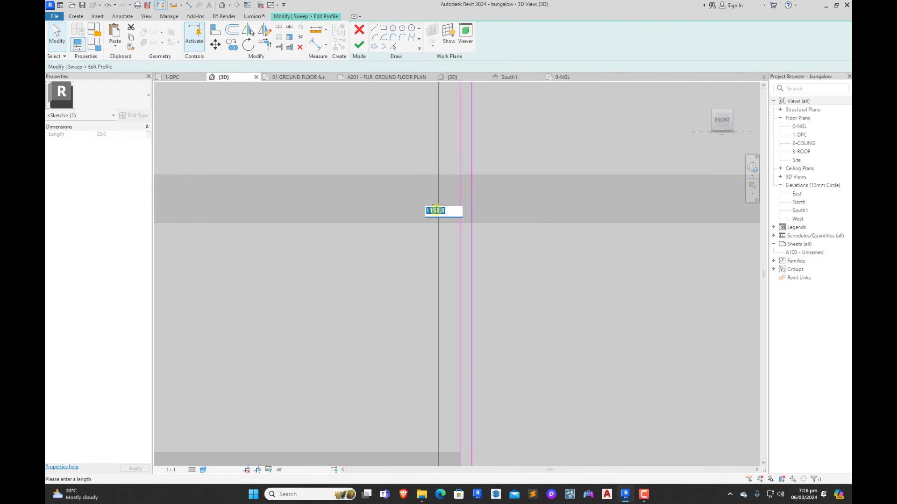
pyautogui.press('Return')
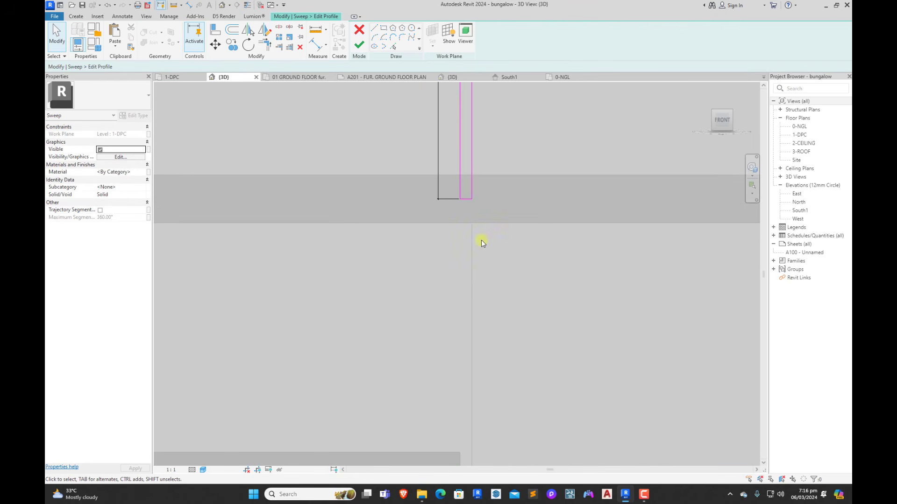
pyautogui.scroll(-2, 463, 169)
pyautogui.press('Escape')
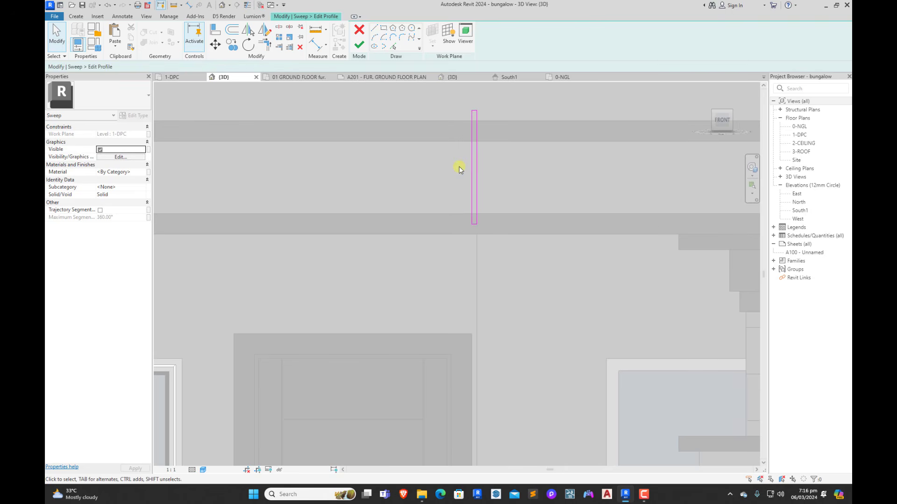
# Step: Copy the four lines of the rectangular profile 575 mm straight down with multiple copying on
pyautogui.scroll(-4, 439, 196)
pyautogui.scroll(2, 407, 196)
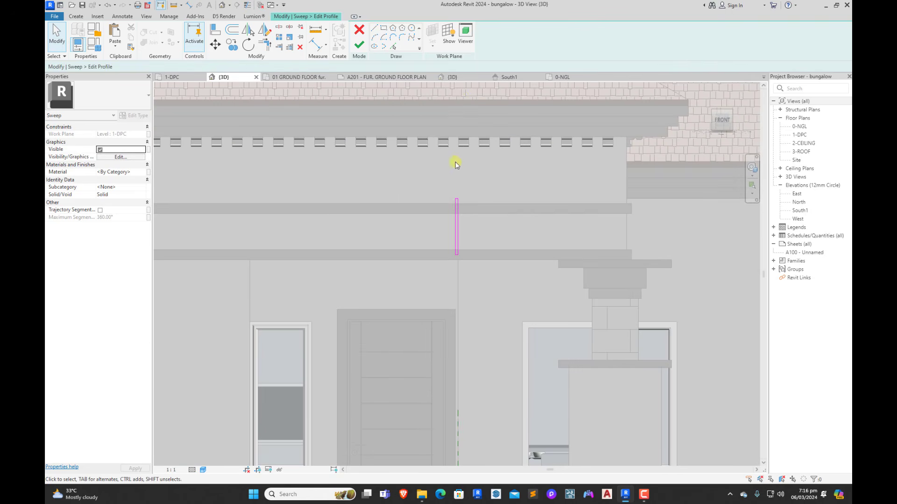
pyautogui.scroll(2, 460, 216)
pyautogui.moveTo(430, 165); pyautogui.dragTo(572, 387)
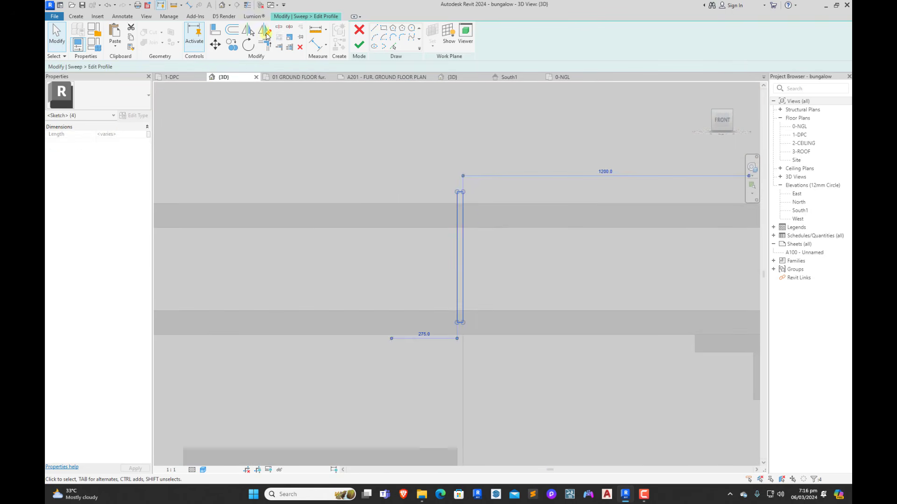
pyautogui.click(237, 46)
pyautogui.scroll(1, 469, 191)
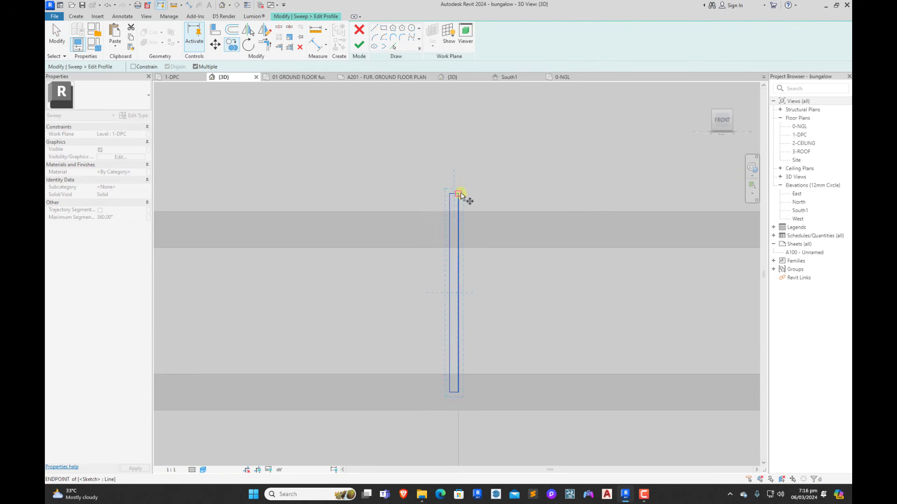
pyautogui.click(459, 193)
pyautogui.scroll(-2, 469, 187)
pyautogui.scroll(2, 456, 292)
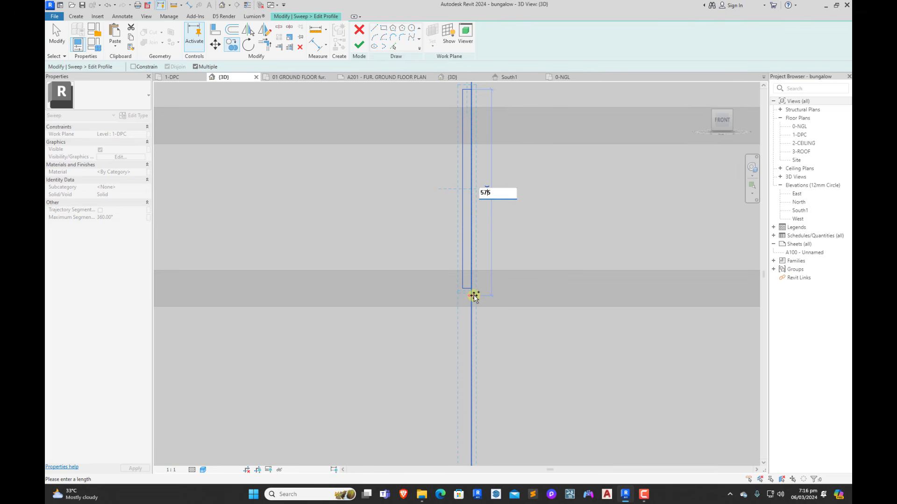
pyautogui.write('575')
pyautogui.press('Return')
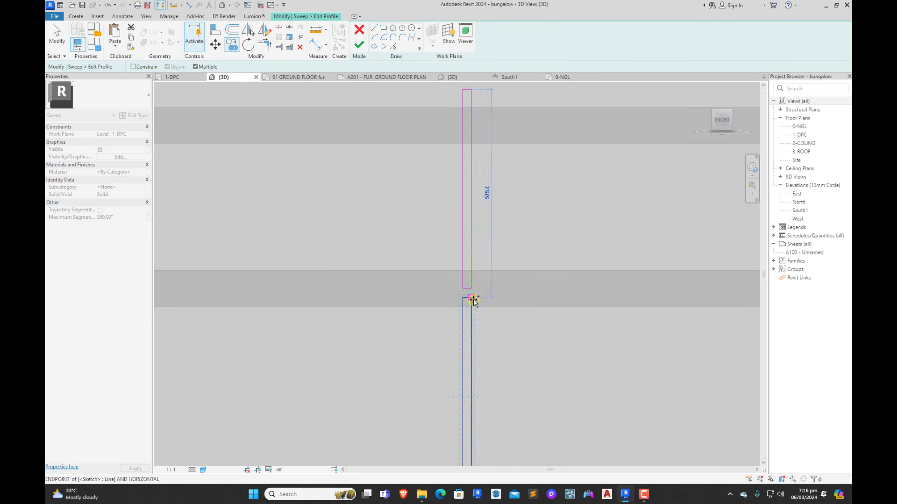
# Step: Place further copies of the rectangle at 575 mm intervals down past the wall's base, and end the Copy command
pyautogui.scroll(-3, 486, 251)
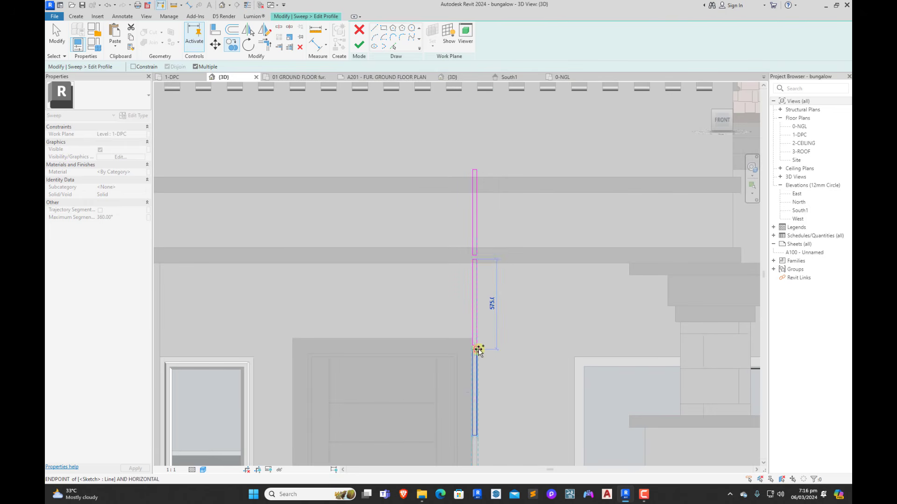
pyautogui.click(477, 349)
pyautogui.scroll(-3, 482, 227)
pyautogui.scroll(2, 491, 345)
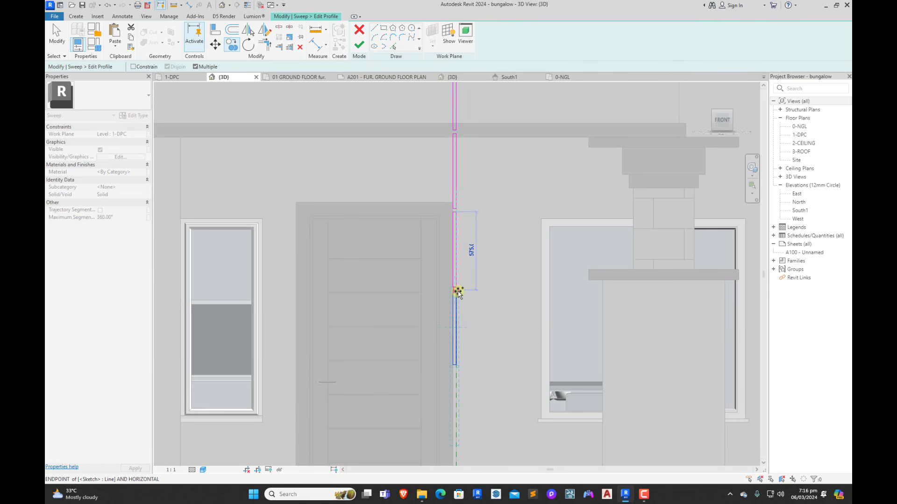
pyautogui.click(458, 291)
pyautogui.scroll(-2, 472, 260)
pyautogui.scroll(2, 469, 337)
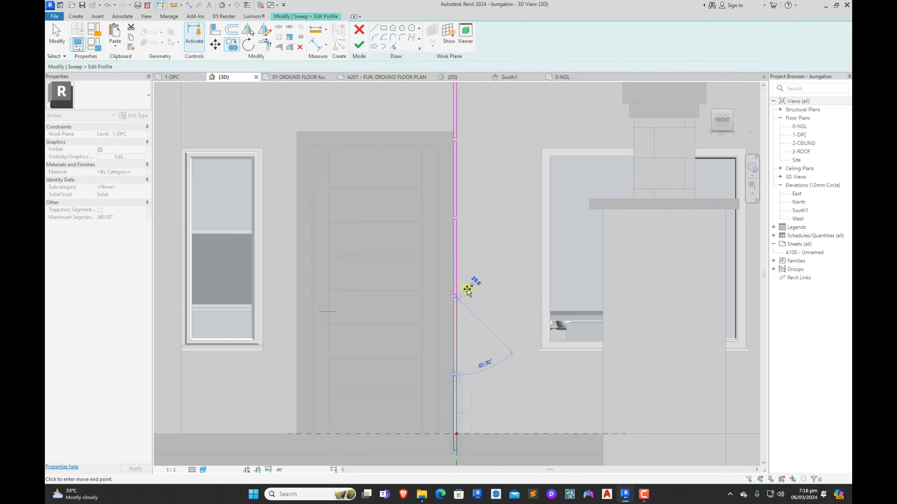
pyautogui.scroll(-2, 471, 299)
pyautogui.scroll(2, 473, 324)
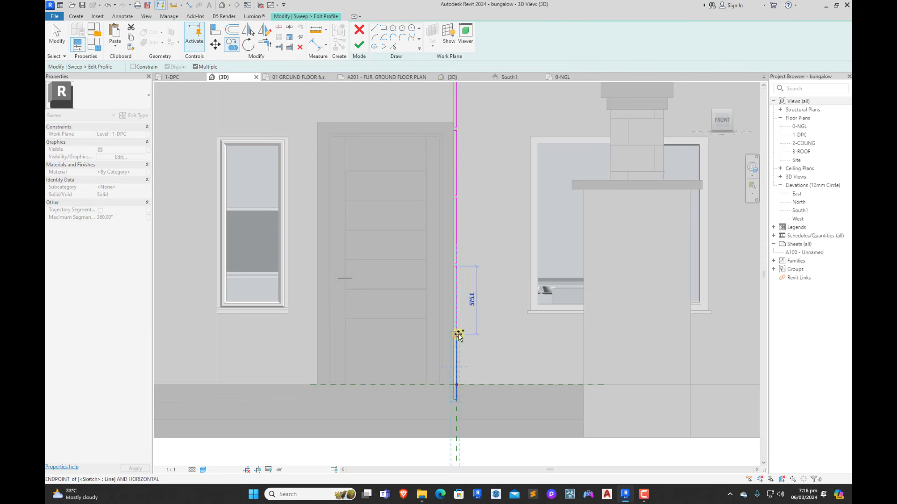
pyautogui.scroll(2, 457, 335)
pyautogui.click(458, 335)
pyautogui.rightClick(482, 255)
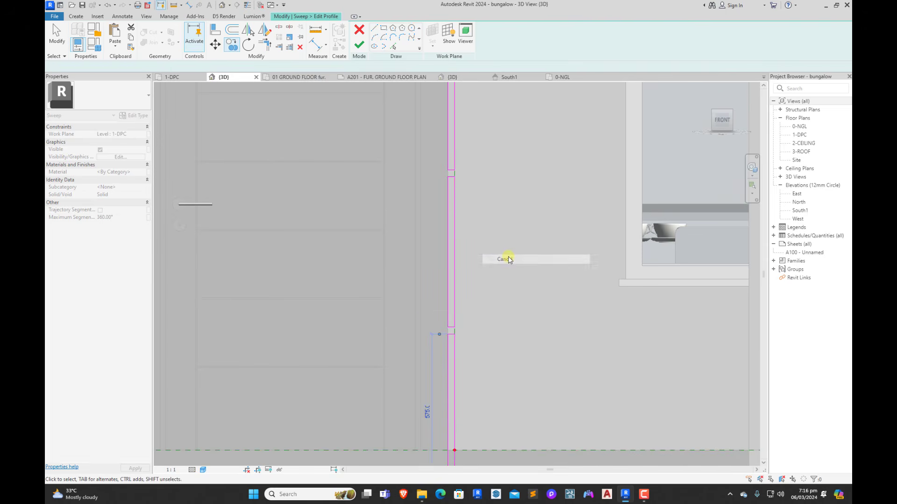
pyautogui.click(509, 260)
pyautogui.rightClick(508, 256)
pyautogui.click(510, 259)
# Step: Draw a vertical construction line about 3750 mm long from the main eave's underside to the wall's base, beside the profiles
pyautogui.scroll(-4, 480, 286)
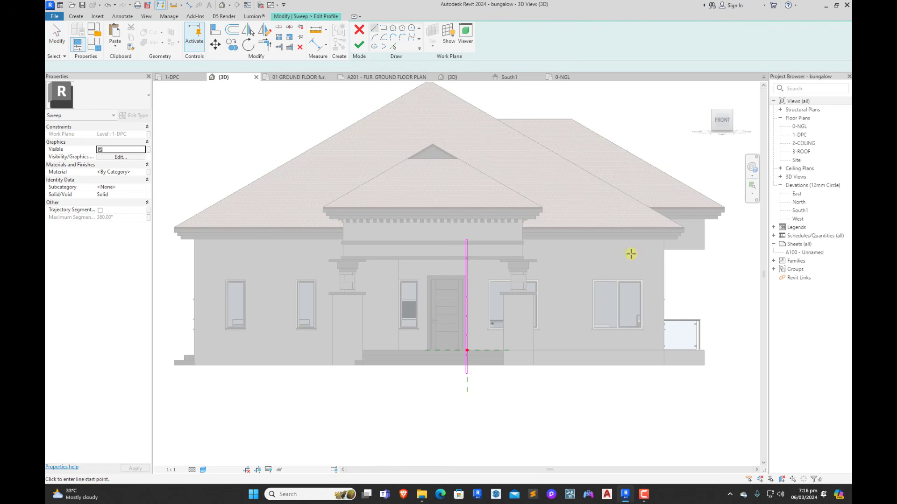
pyautogui.scroll(2, 631, 254)
pyautogui.click(547, 236)
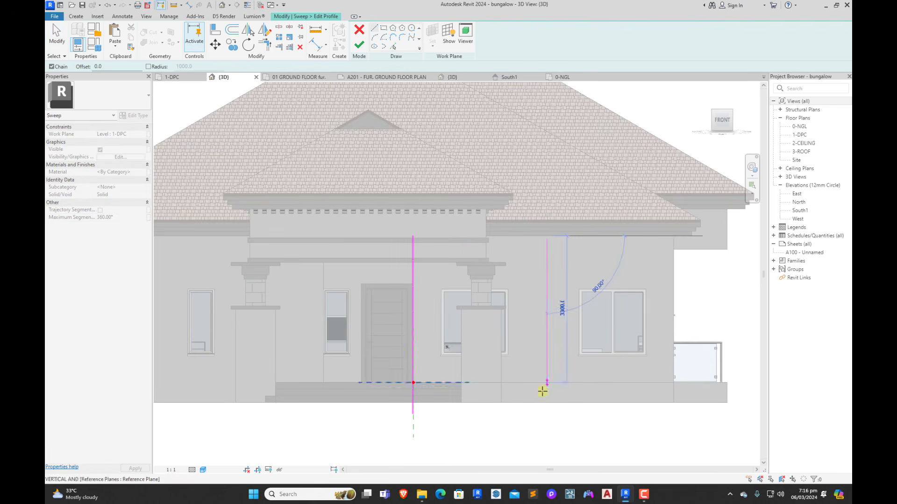
pyautogui.click(547, 402)
pyautogui.rightClick(532, 249)
pyautogui.click(552, 254)
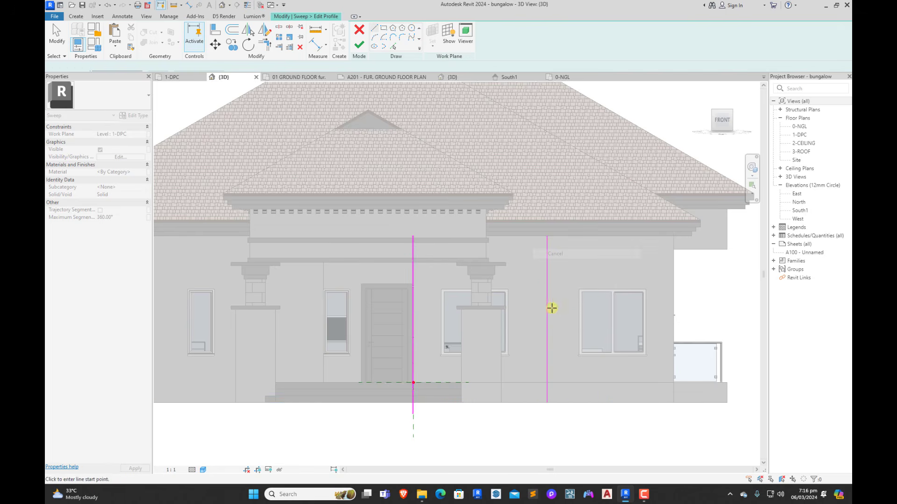
# Step: Draw a horizontal construction line about 4175 mm long from the vertical line's midpoint to the far edge of the entrance door
pyautogui.click(547, 321)
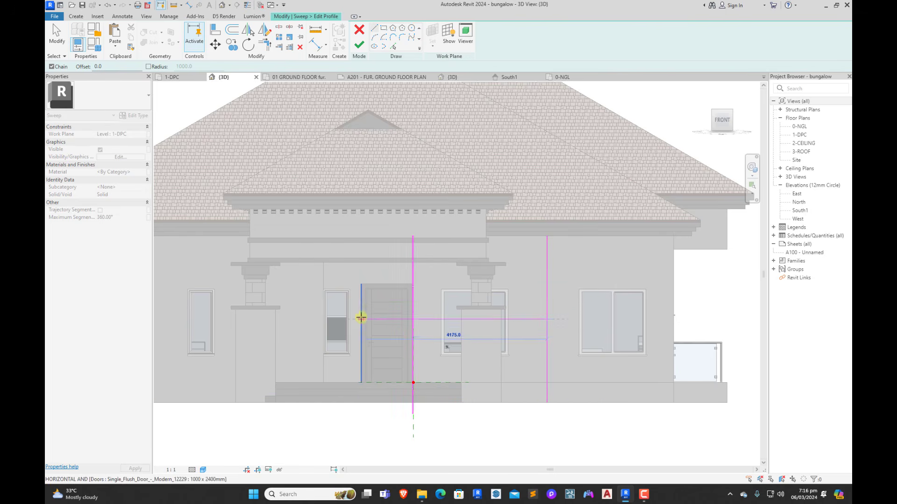
pyautogui.click(363, 319)
pyautogui.rightClick(564, 248)
pyautogui.click(586, 252)
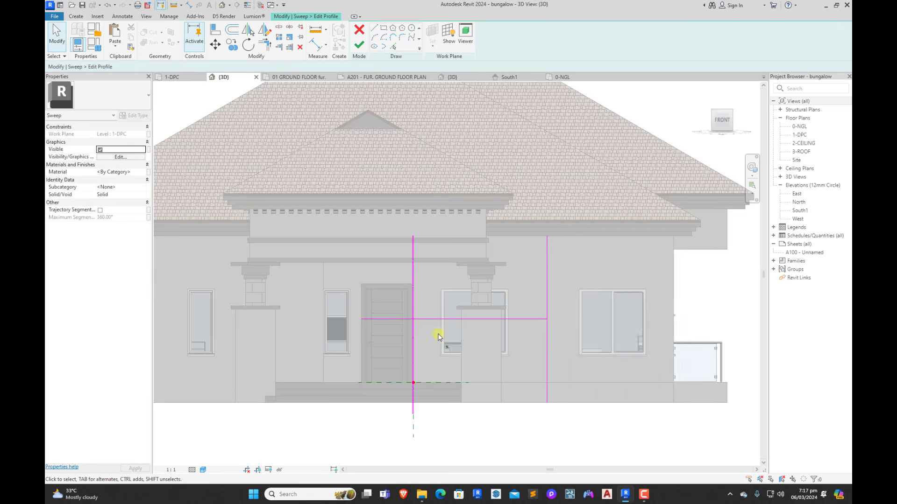
# Step: Move the whole stack of profile rectangles up so that its middle sits on the horizontal construction line
pyautogui.scroll(2, 420, 242)
pyautogui.scroll(-3, 392, 187)
pyautogui.moveTo(392, 187)
pyautogui.mouseDown()
pyautogui.moveTo(470, 380)
pyautogui.moveTo(464, 368)
pyautogui.mouseUp()
pyautogui.click(232, 47)
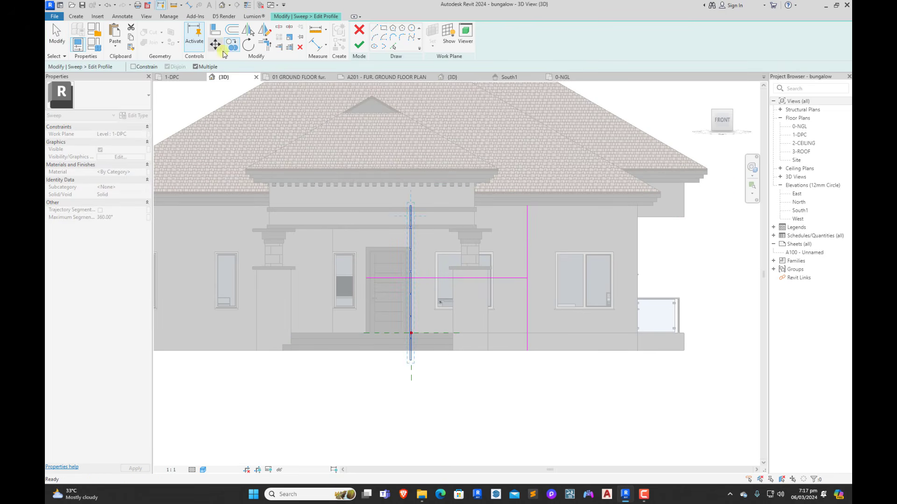
pyautogui.click(215, 45)
pyautogui.scroll(7, 410, 299)
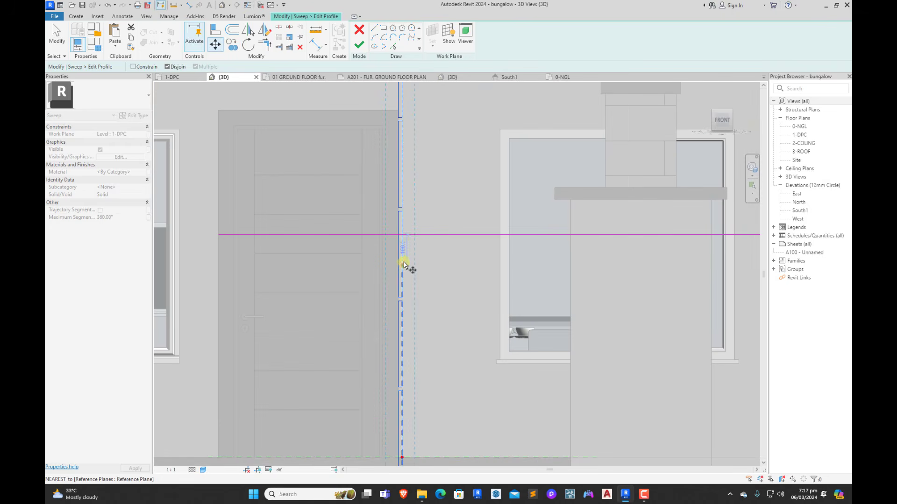
pyautogui.click(402, 254)
pyautogui.click(401, 235)
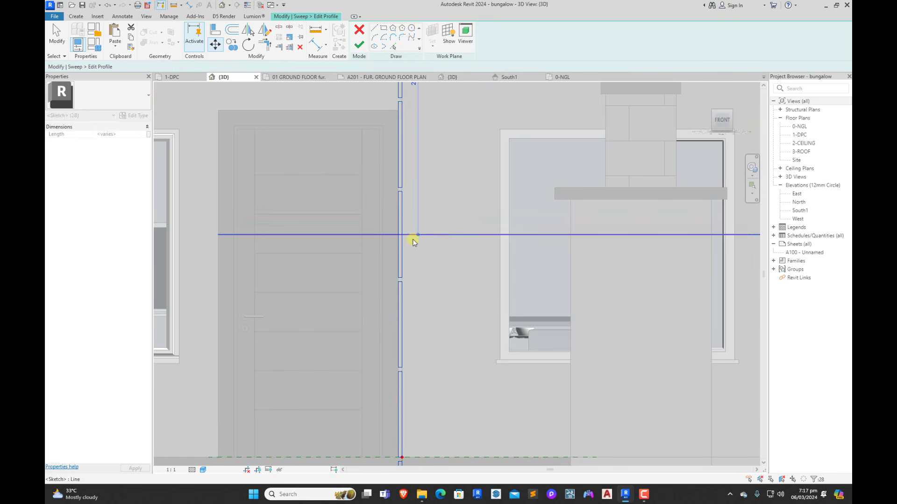
# Step: Delete the horizontal and vertical construction lines from the profile sketch
pyautogui.scroll(-5, 445, 282)
pyautogui.click(494, 268)
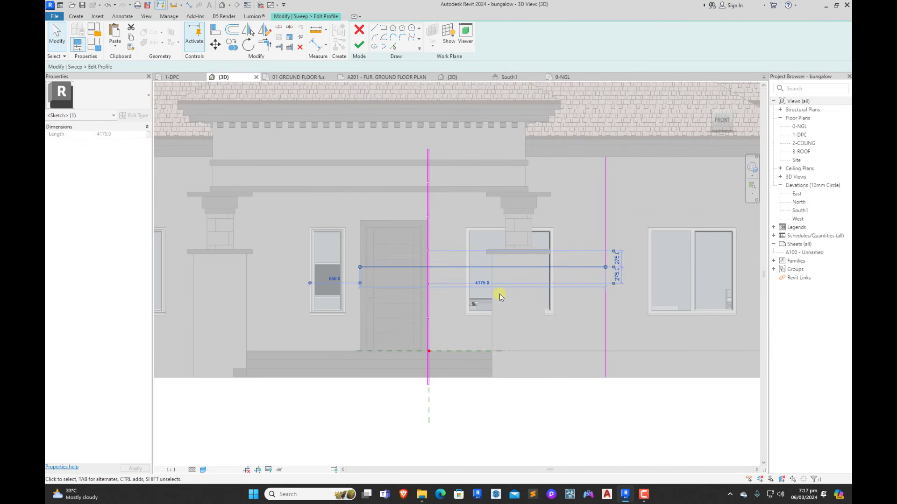
pyautogui.press('Delete')
pyautogui.click(604, 254)
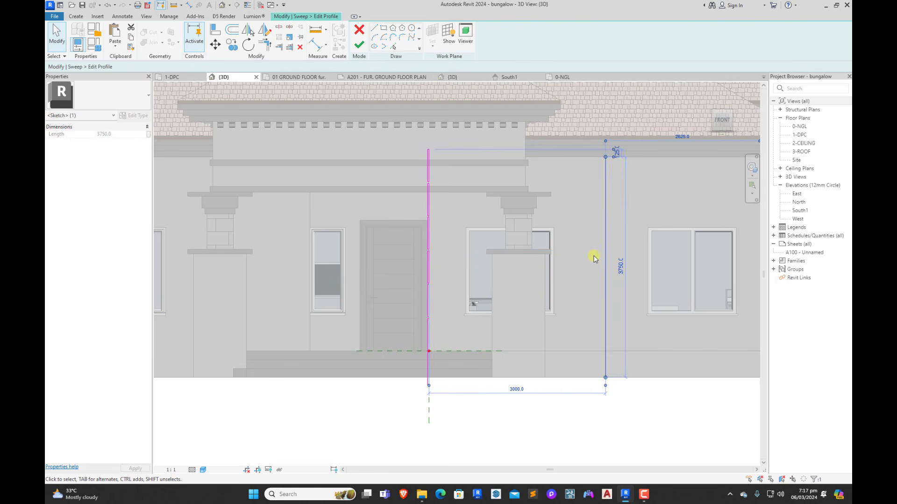
pyautogui.press('Delete')
# Step: Raise the lowest rectangle's bottom edge to the base of the building
pyautogui.scroll(6, 553, 332)
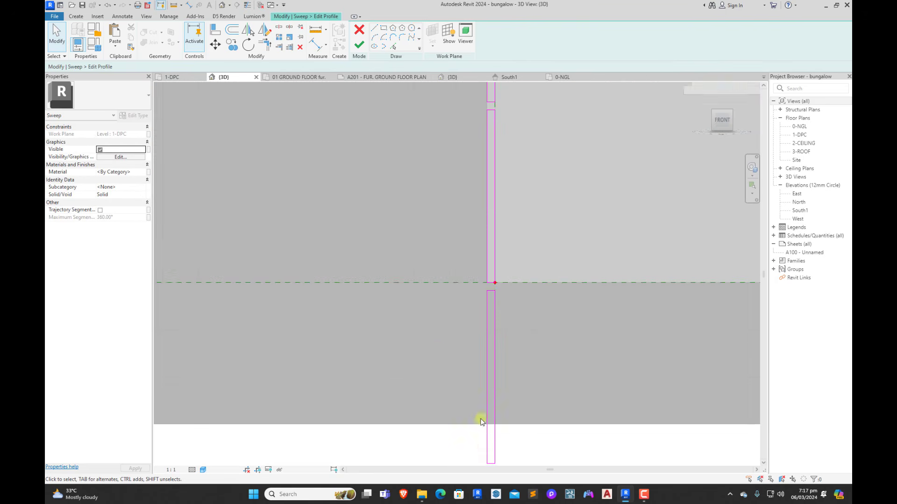
pyautogui.scroll(-3, 488, 383)
pyautogui.scroll(2, 491, 417)
pyautogui.click(488, 424)
pyautogui.moveTo(488, 424); pyautogui.dragTo(494, 395)
pyautogui.click(541, 436)
# Step: Align the uppermost rectangle's top edge with the underside of the main roof's eave moulding and leave the Align command
pyautogui.scroll(-5, 507, 417)
pyautogui.scroll(5, 514, 229)
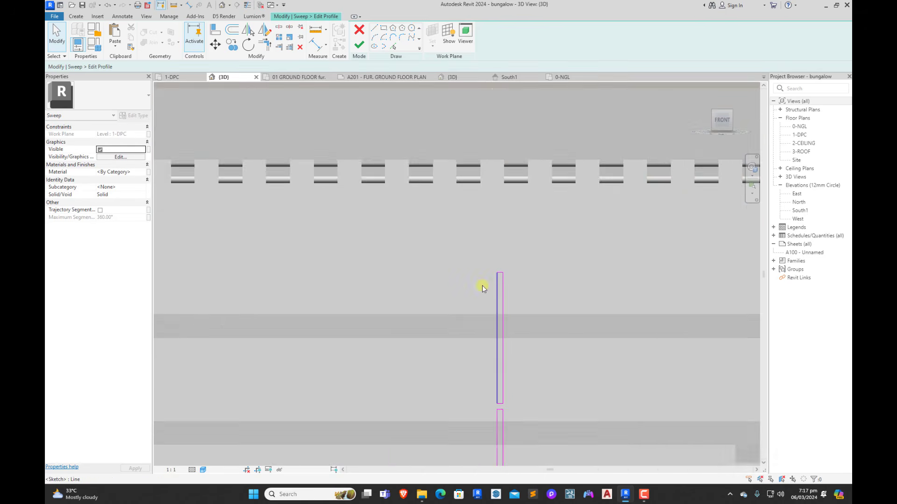
pyautogui.scroll(-2, 451, 297)
pyautogui.click(218, 29)
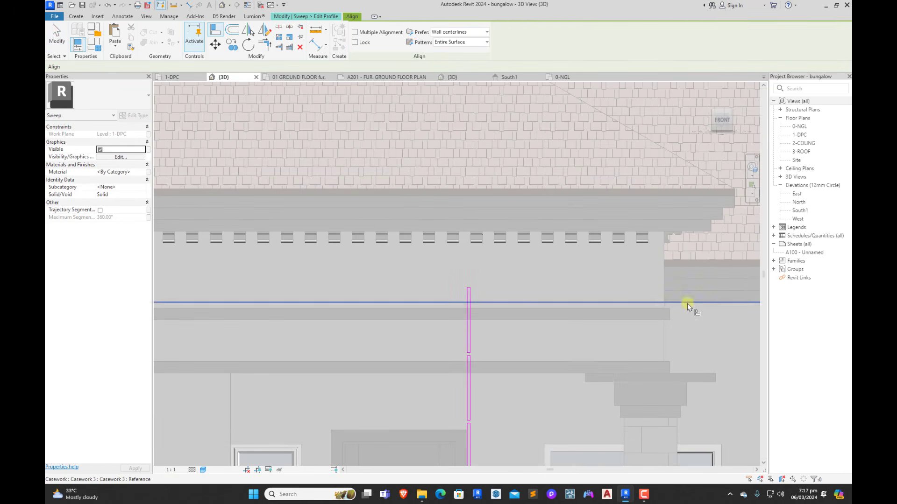
pyautogui.scroll(3, 470, 293)
pyautogui.scroll(2, 487, 293)
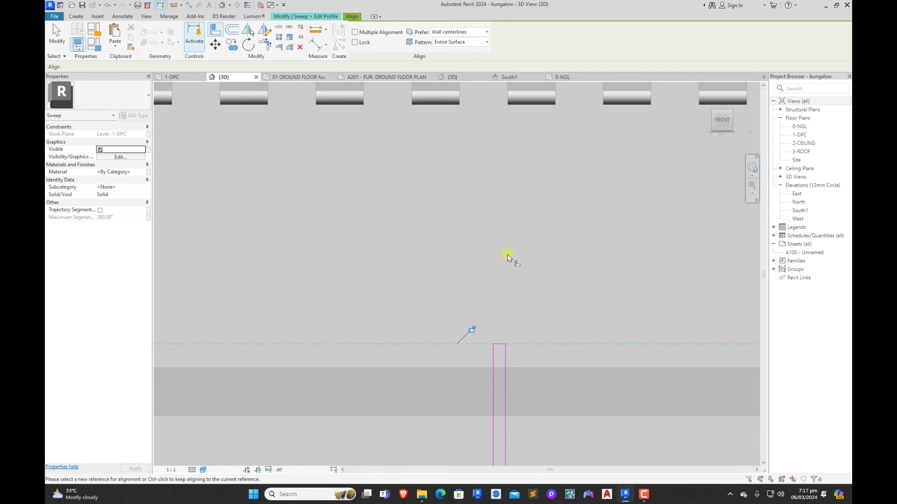
pyautogui.rightClick(507, 255)
pyautogui.click(528, 260)
pyautogui.rightClick(528, 260)
pyautogui.click(550, 265)
pyautogui.scroll(-5, 459, 281)
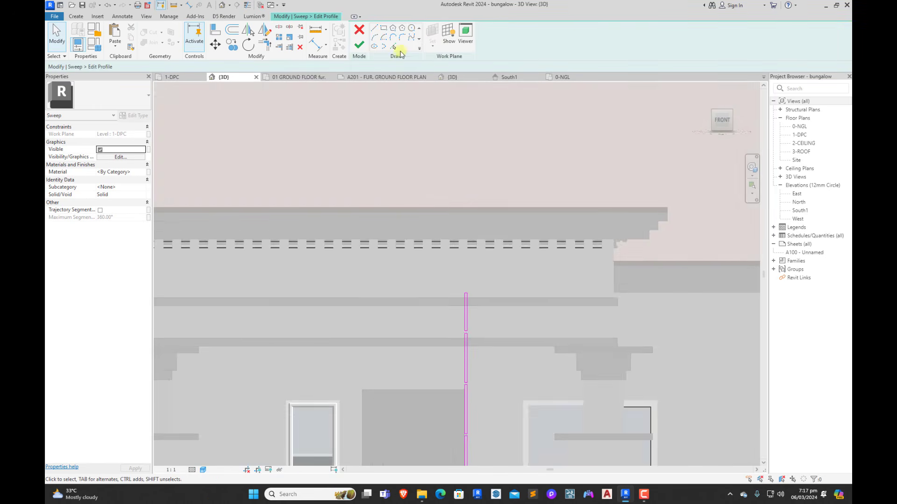
# Step: Finish the profile sketch and complete the sweep around the living room walls
pyautogui.click(358, 45)
pyautogui.scroll(-8, 399, 259)
pyautogui.click(507, 289)
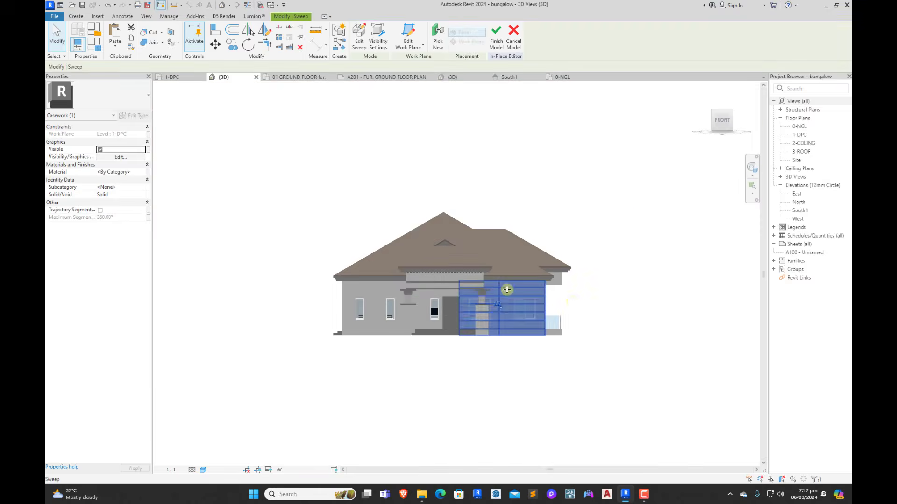
pyautogui.click(599, 300)
pyautogui.scroll(5, 499, 314)
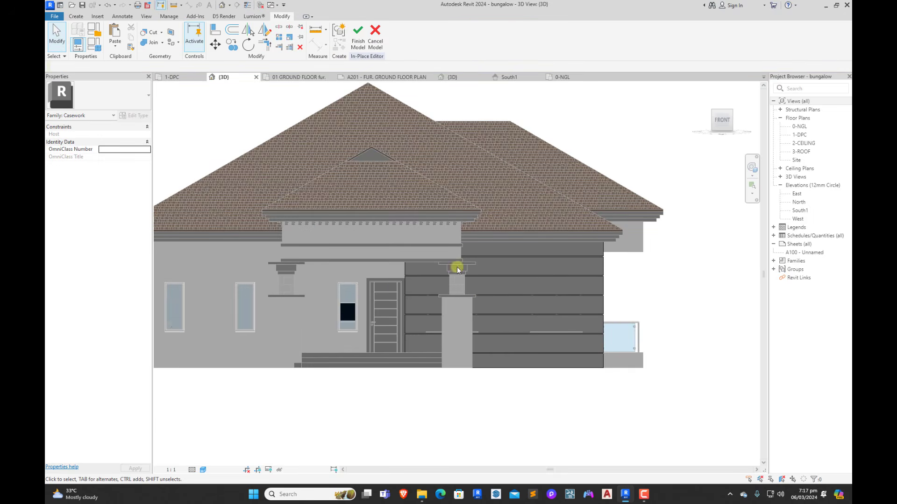
# Step: Start a void extrusion for the cladding sweep, picking the cladding's front face as its work plane
pyautogui.click(587, 292)
pyautogui.click(76, 16)
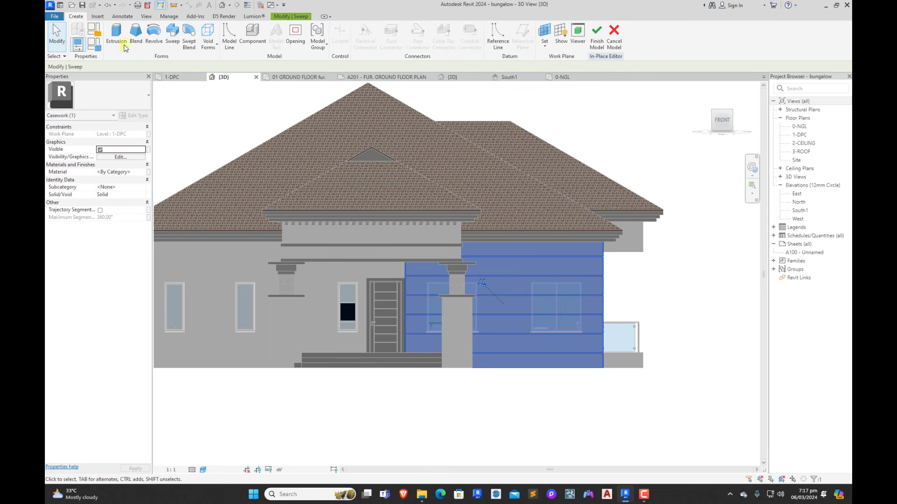
pyautogui.click(211, 41)
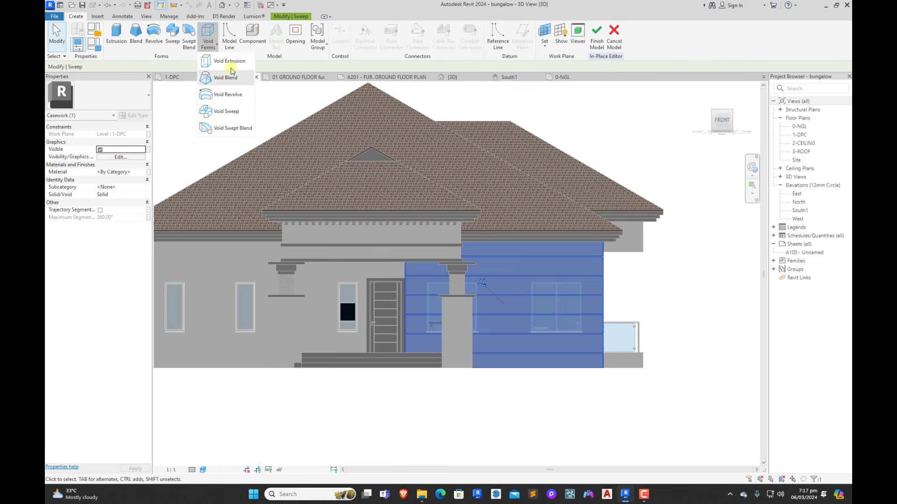
pyautogui.click(229, 63)
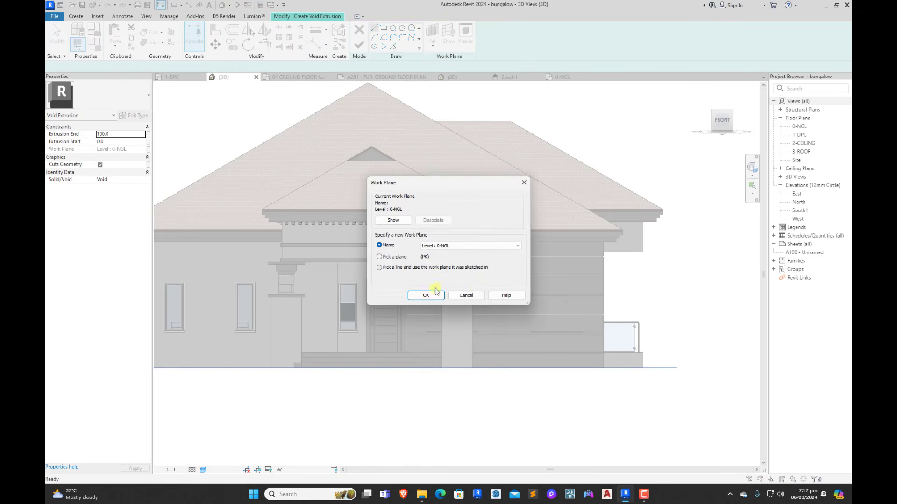
pyautogui.click(423, 296)
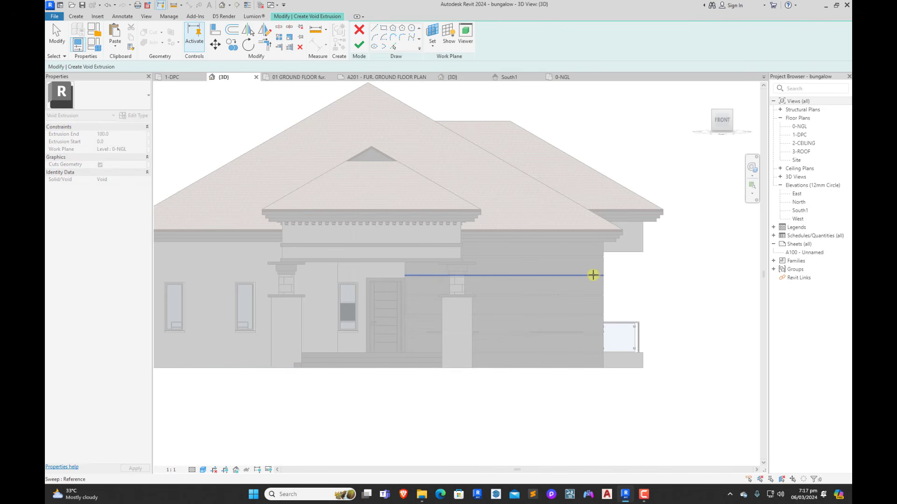
pyautogui.click(602, 283)
# Step: Sketch a rectangle about 1500 mm wide between two panel grooves over the covered window behind the porch column
pyautogui.scroll(5, 456, 268)
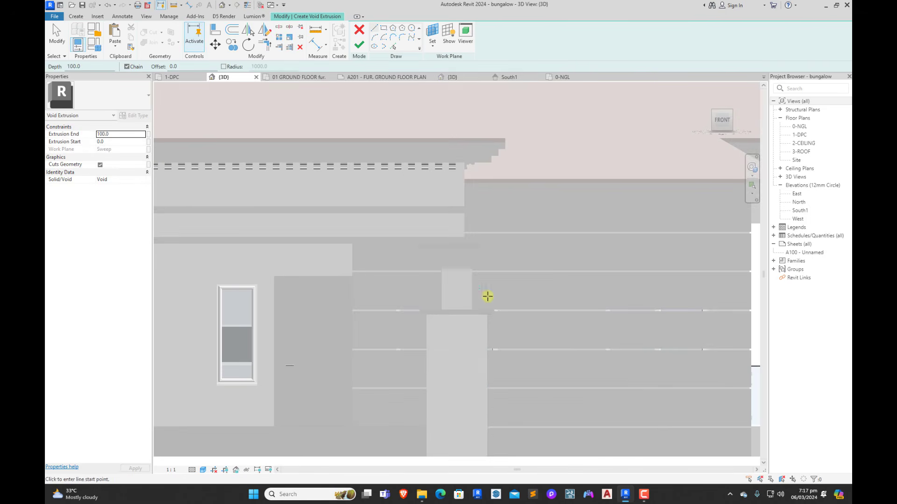
pyautogui.scroll(-4, 502, 304)
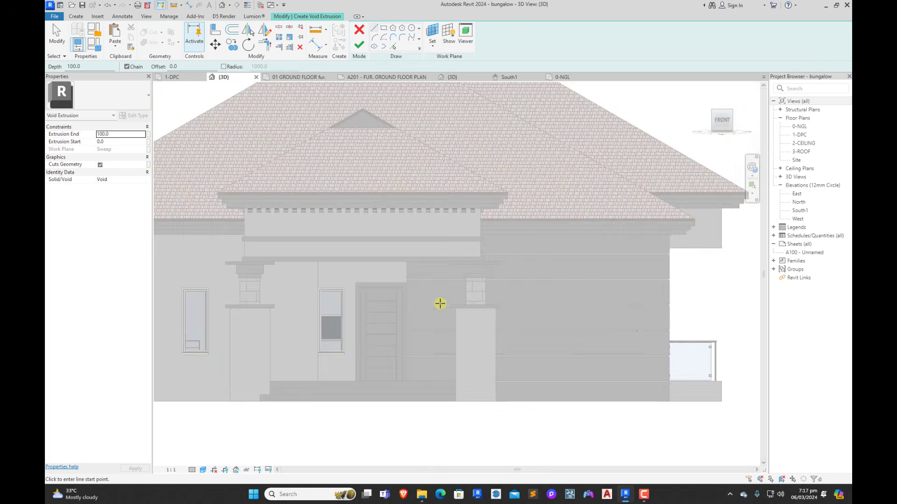
pyautogui.scroll(8, 439, 304)
pyautogui.click(418, 301)
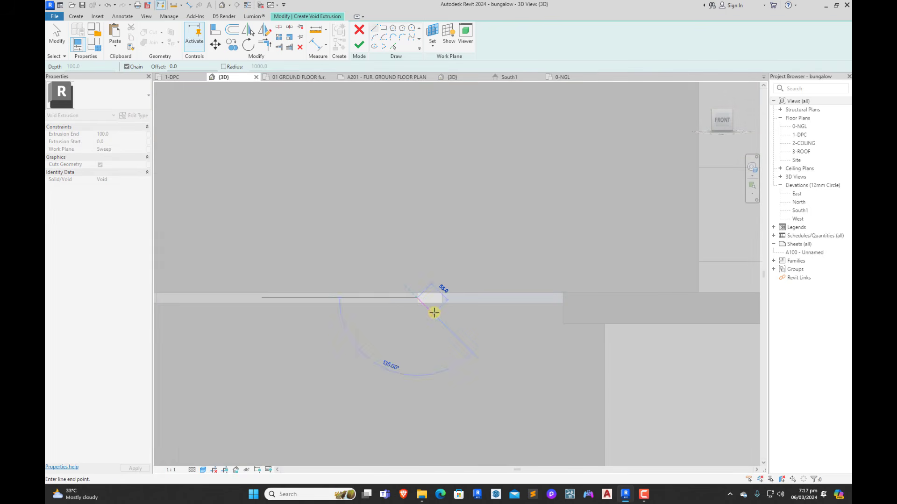
pyautogui.scroll(-1, 433, 315)
pyautogui.click(384, 29)
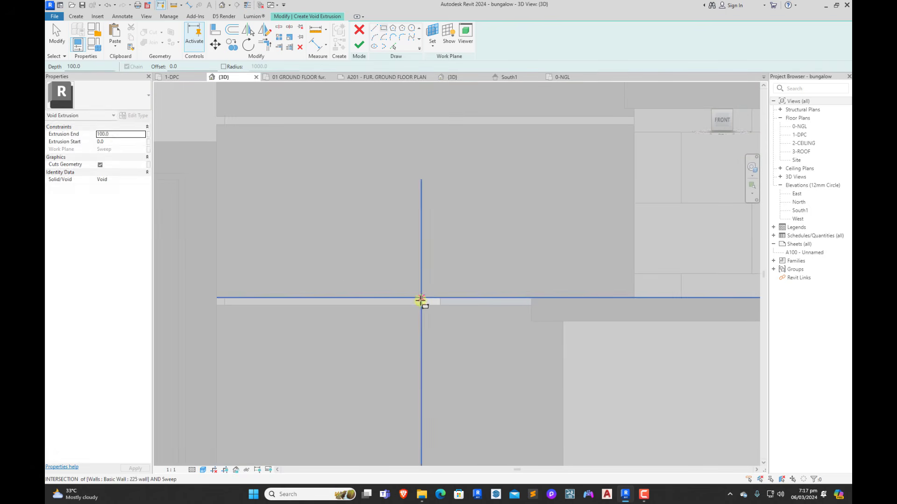
pyautogui.scroll(-3, 420, 304)
pyautogui.click(436, 290)
pyautogui.scroll(7, 555, 326)
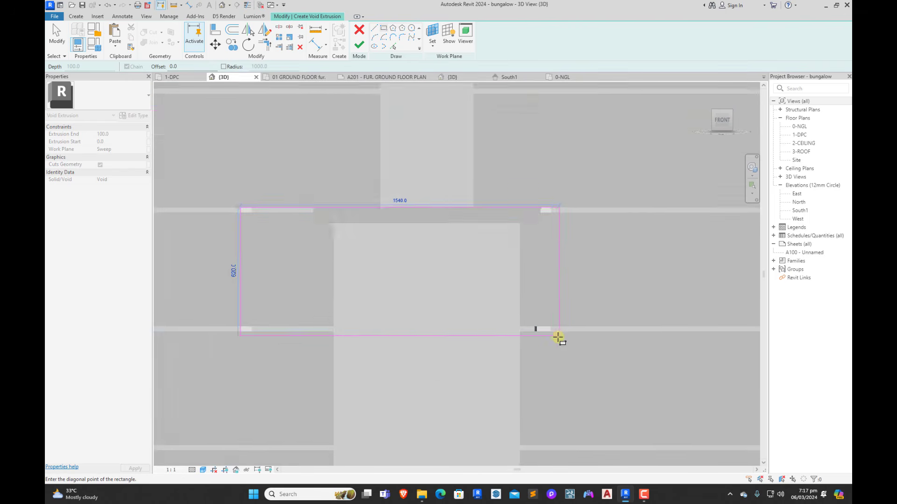
pyautogui.click(544, 322)
pyautogui.rightClick(564, 263)
pyautogui.click(581, 271)
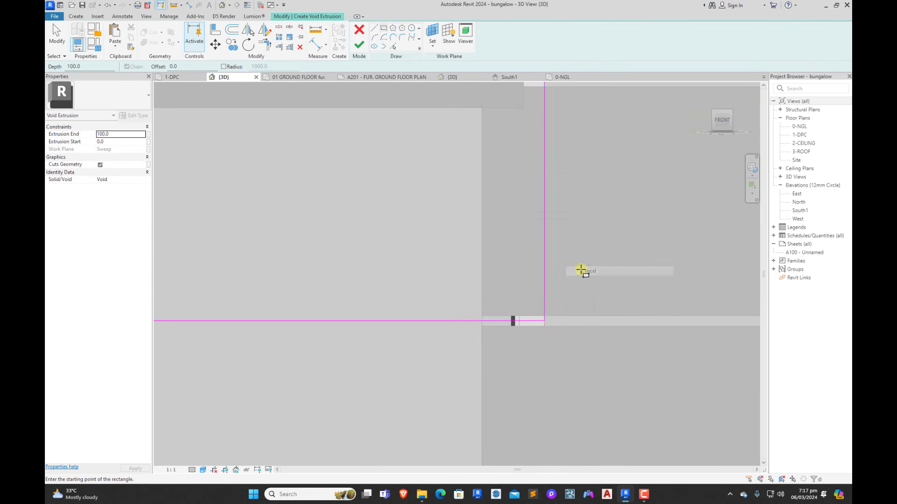
pyautogui.rightClick(581, 271)
pyautogui.click(590, 275)
# Step: Extend the rectangle's bottom and top edges past the window to about 2160 mm high and finish the void extrusion
pyautogui.scroll(-6, 576, 299)
pyautogui.scroll(-1, 572, 301)
pyautogui.moveTo(528, 304); pyautogui.dragTo(531, 367)
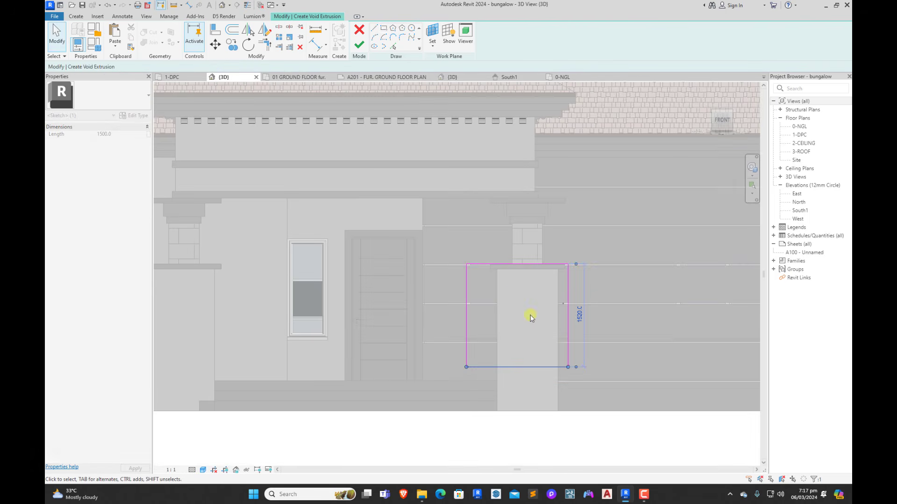
pyautogui.moveTo(531, 264); pyautogui.dragTo(537, 221)
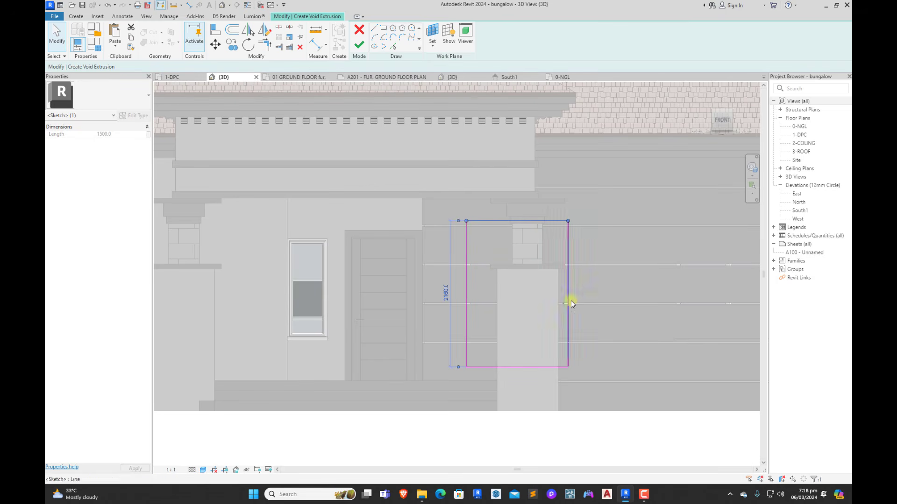
pyautogui.click(360, 45)
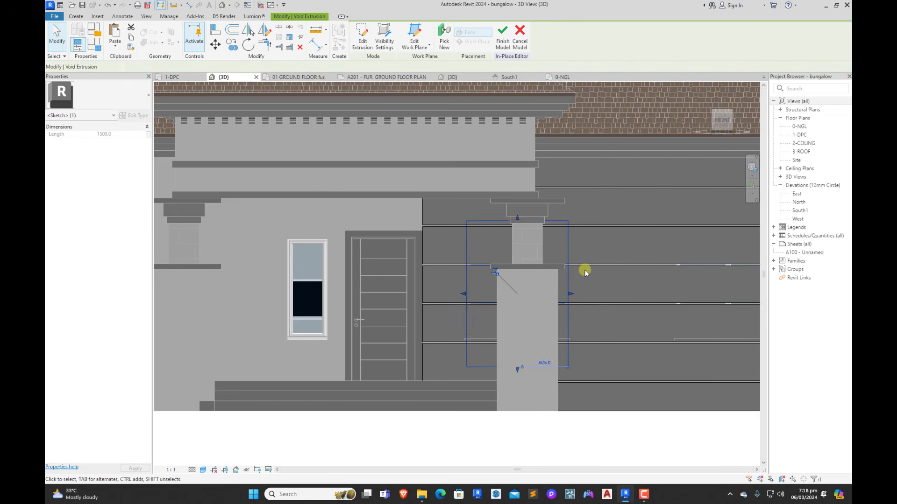
# Step: Edit the void's sketch, lowering its top edge to the window head and raising its bottom edge to the sill
pyautogui.doubleClick(565, 249)
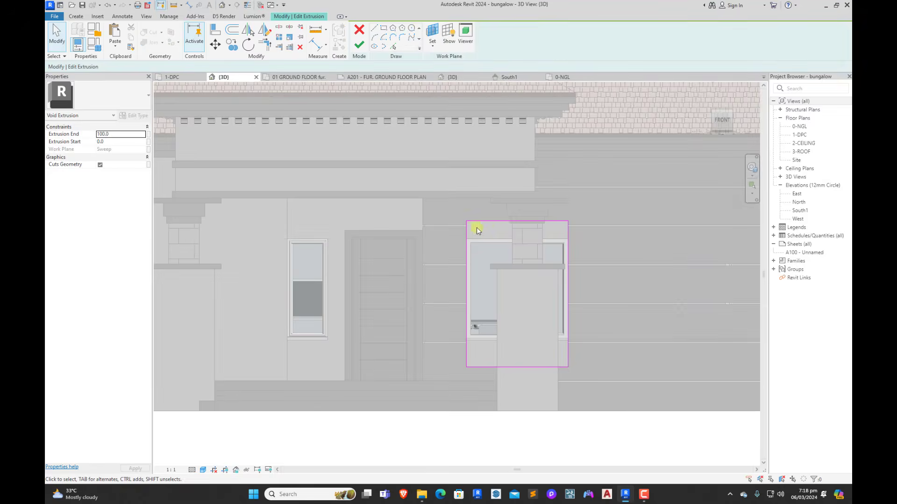
pyautogui.scroll(4, 476, 227)
pyautogui.moveTo(479, 211); pyautogui.dragTo(482, 258)
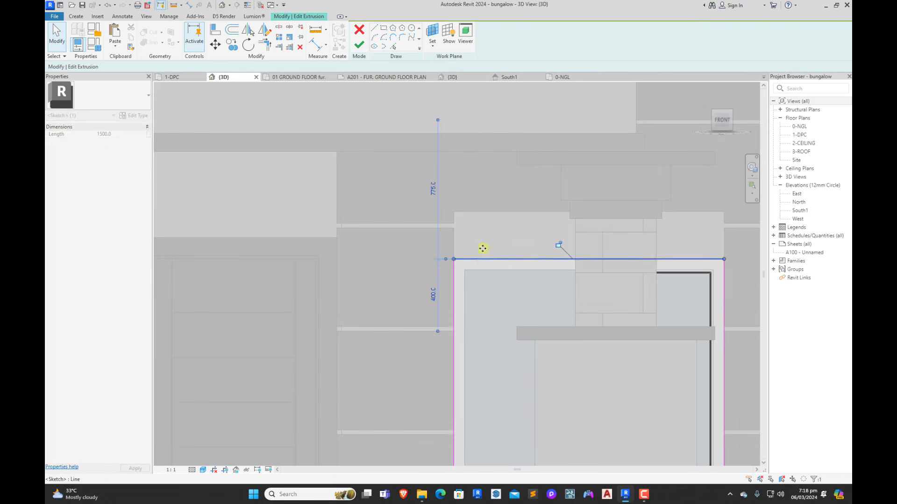
pyautogui.click(487, 240)
pyautogui.scroll(-4, 487, 241)
pyautogui.scroll(3, 481, 424)
pyautogui.moveTo(501, 416); pyautogui.dragTo(506, 366)
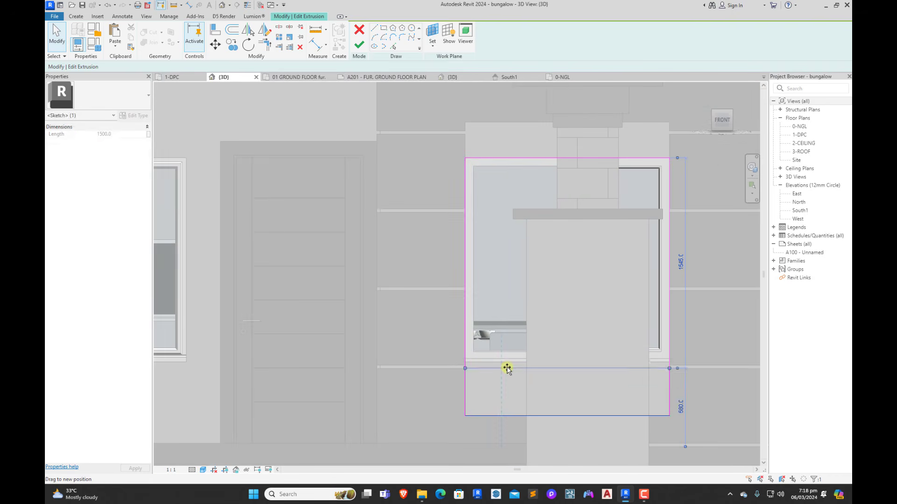
pyautogui.click(464, 350)
# Step: Copy the void rectangle onto the second covered window of the front wall and finish editing the extrusion
pyautogui.scroll(-4, 464, 350)
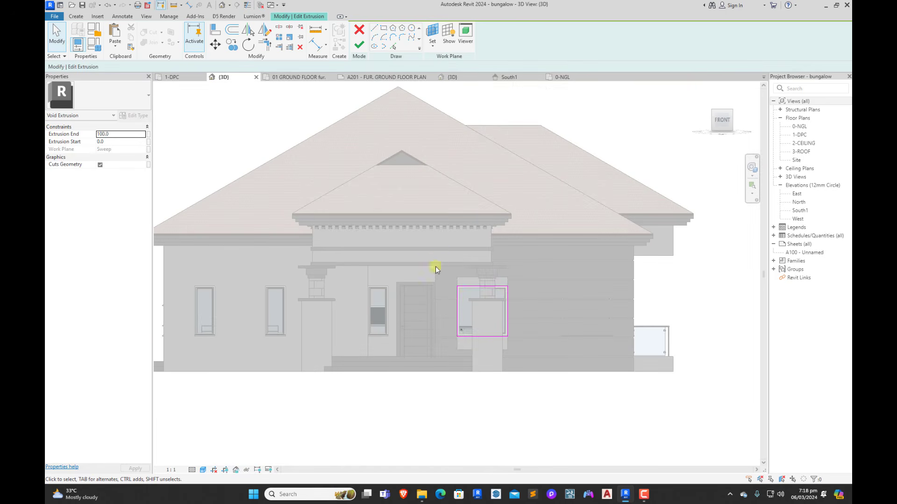
pyautogui.moveTo(435, 266); pyautogui.dragTo(557, 397)
pyautogui.click(230, 45)
pyautogui.scroll(5, 508, 336)
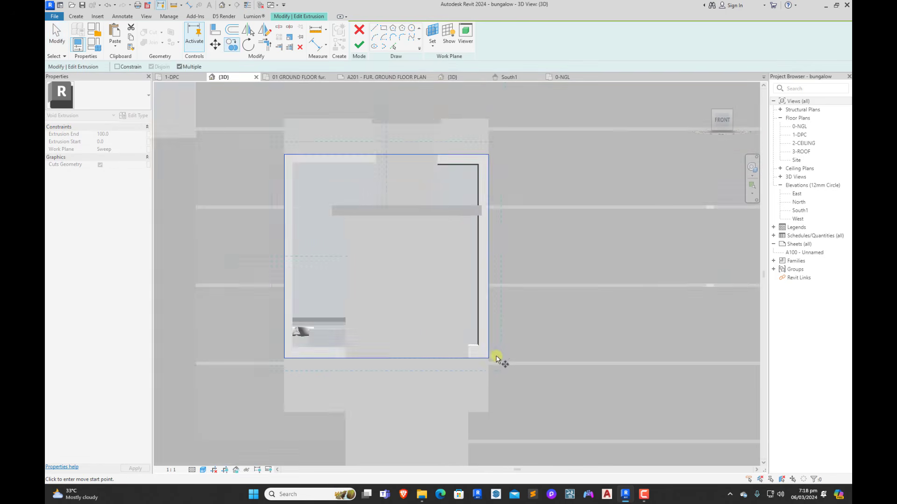
pyautogui.scroll(-5, 366, 350)
pyautogui.scroll(2, 533, 342)
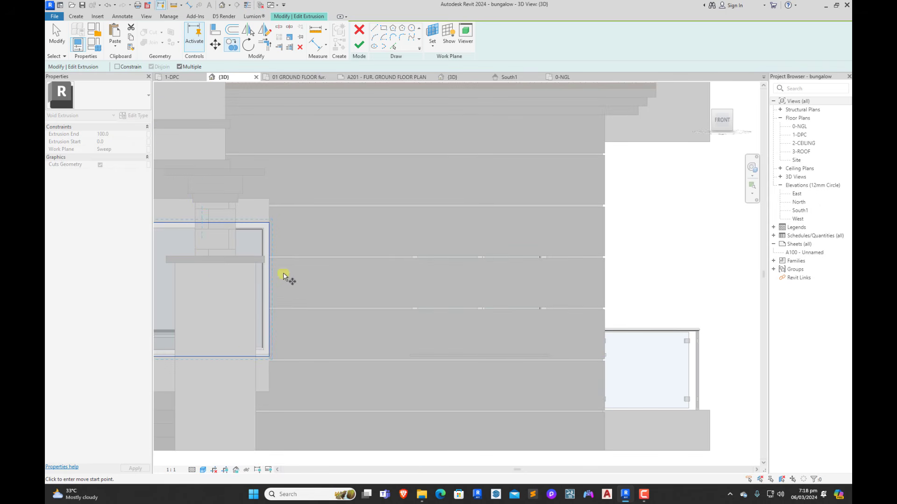
pyautogui.scroll(6, 272, 311)
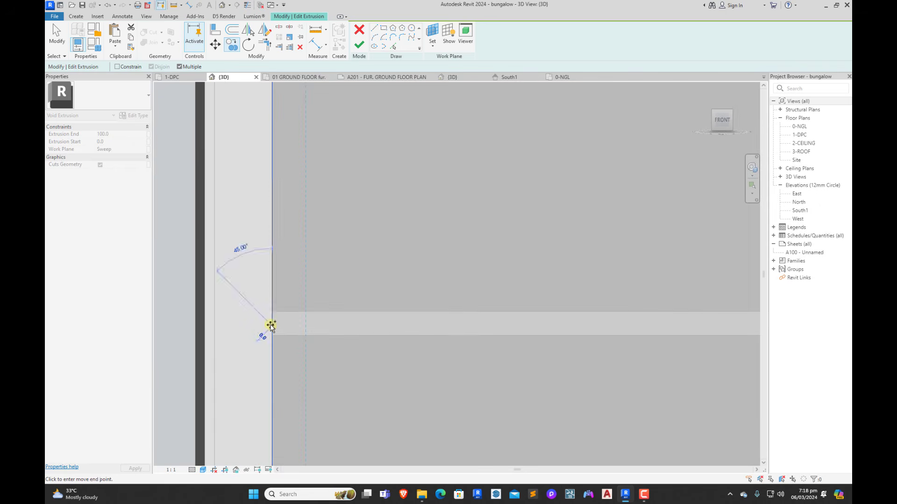
pyautogui.scroll(-5, 267, 326)
pyautogui.scroll(5, 468, 327)
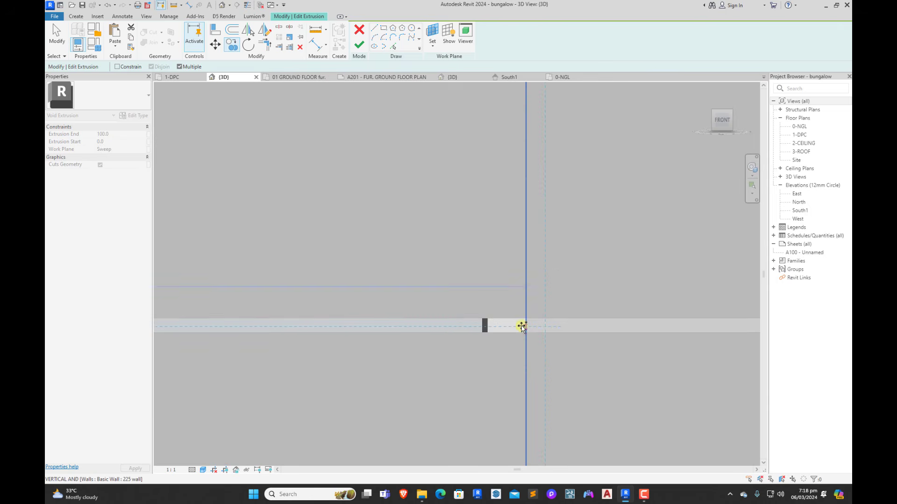
pyautogui.scroll(-8, 511, 286)
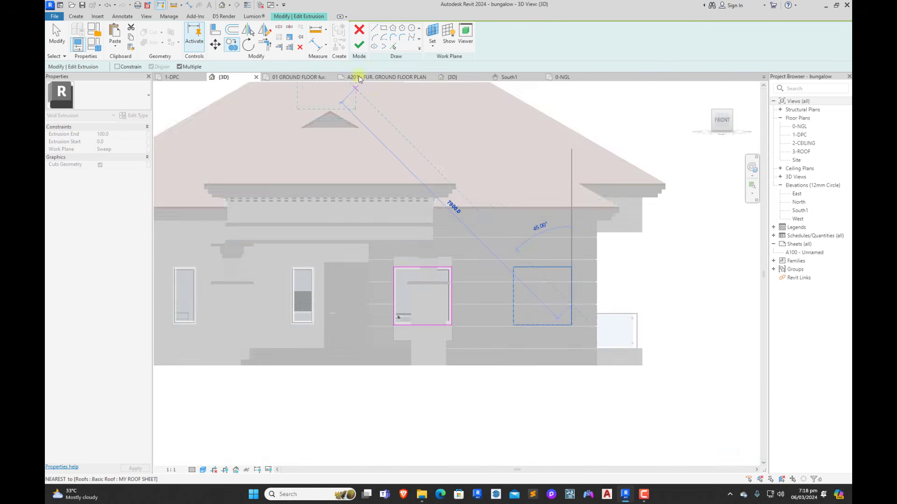
pyautogui.click(360, 45)
pyautogui.click(641, 287)
# Step: Start another void extrusion, picking the cladding's face on the right side of the building as its work plane
pyautogui.scroll(-3, 640, 288)
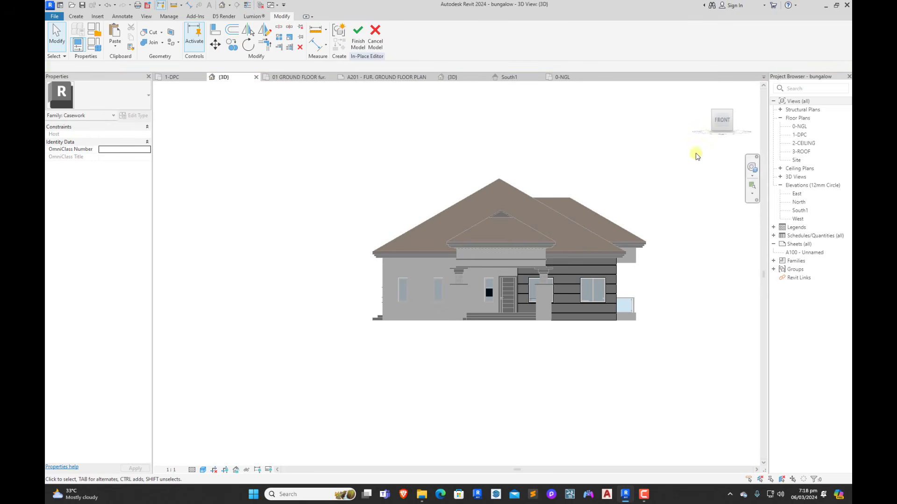
pyautogui.moveTo(721, 123); pyautogui.dragTo(654, 136)
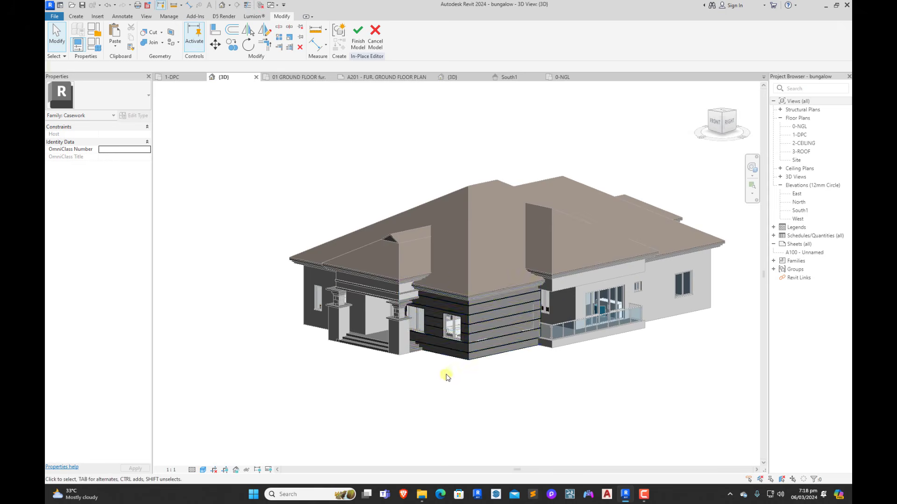
pyautogui.scroll(5, 448, 327)
pyautogui.click(738, 125)
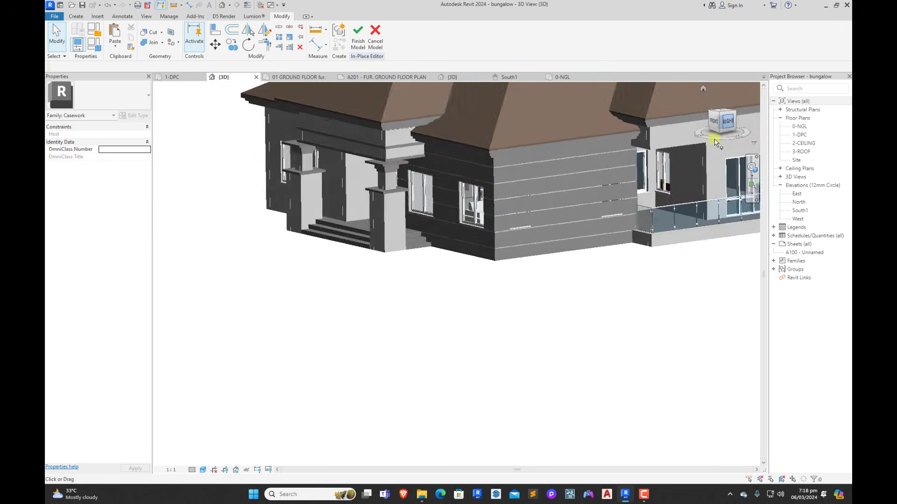
pyautogui.scroll(5, 456, 298)
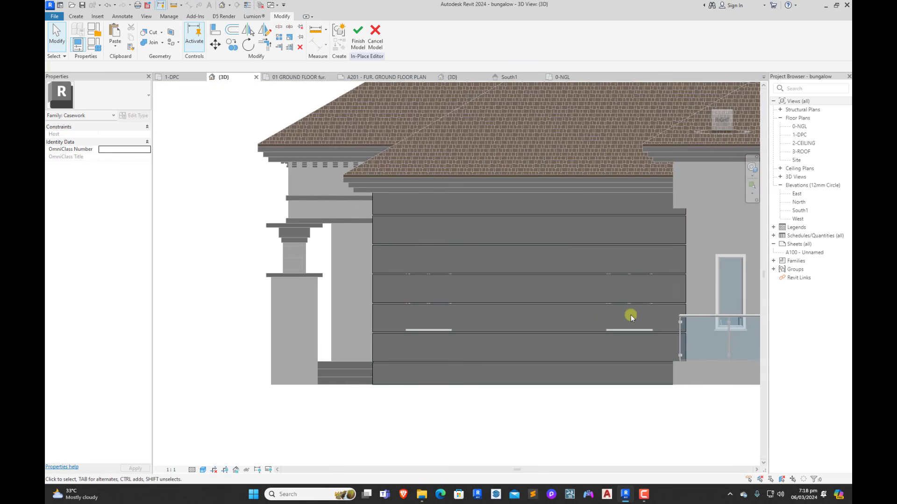
pyautogui.click(78, 16)
pyautogui.click(206, 36)
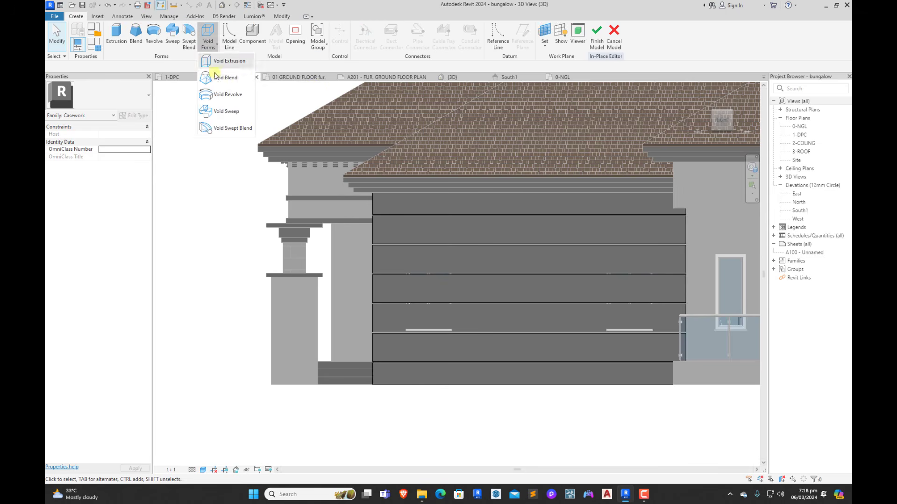
pyautogui.click(221, 73)
pyautogui.click(432, 33)
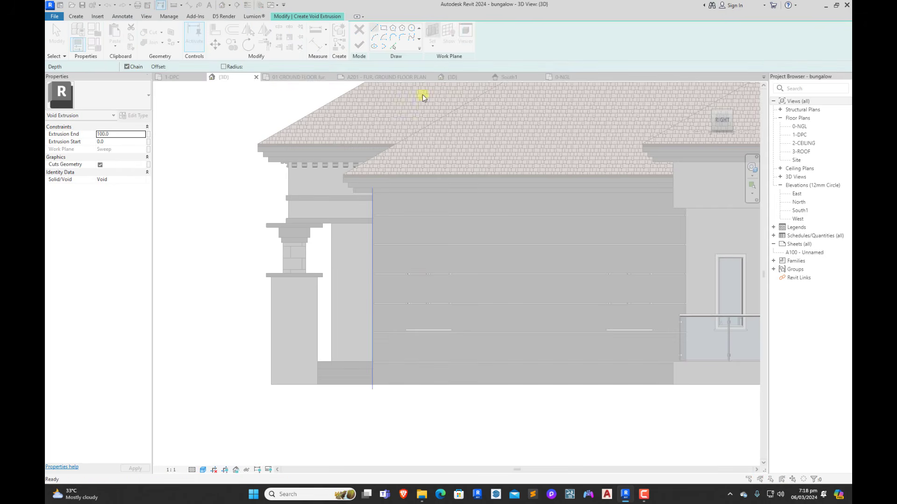
pyautogui.click(426, 295)
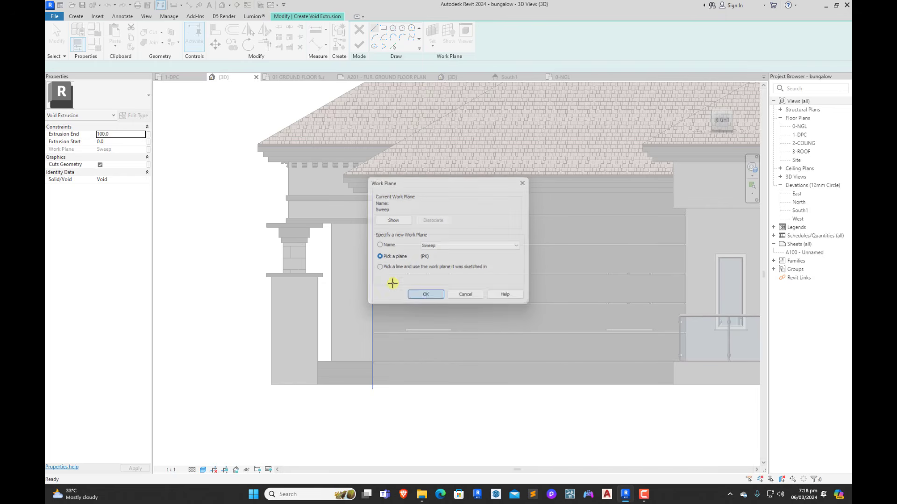
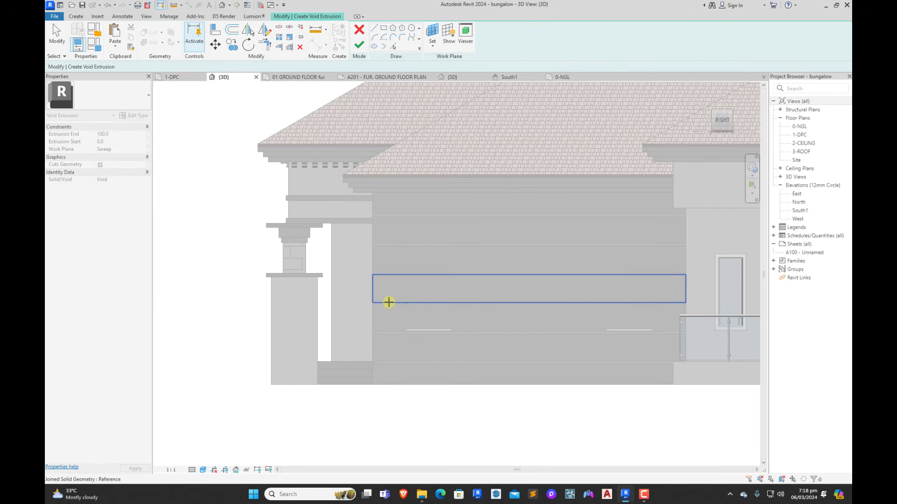
pyautogui.click(387, 302)
# Step: Sketch a rectangle about 900 by 600 mm between two panel grooves over the side-wall window nearest the porch
pyautogui.scroll(6, 414, 281)
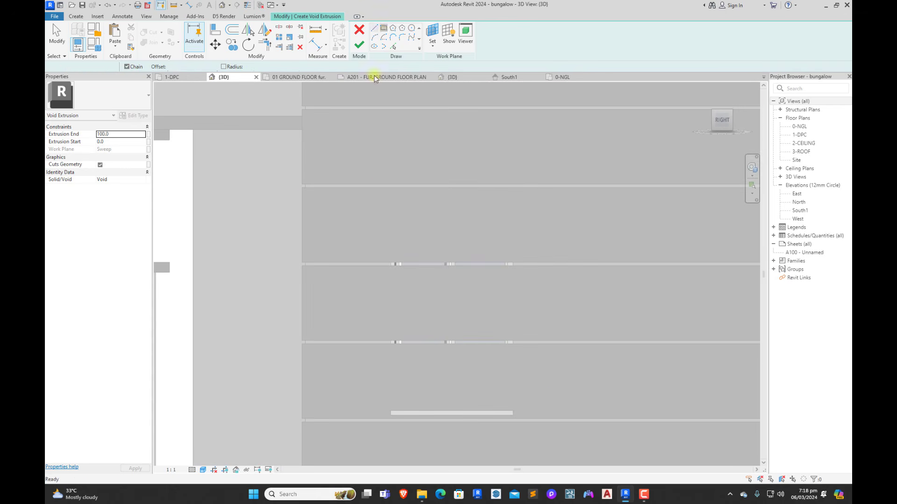
pyautogui.scroll(4, 367, 293)
pyautogui.scroll(1, 413, 236)
pyautogui.click(418, 231)
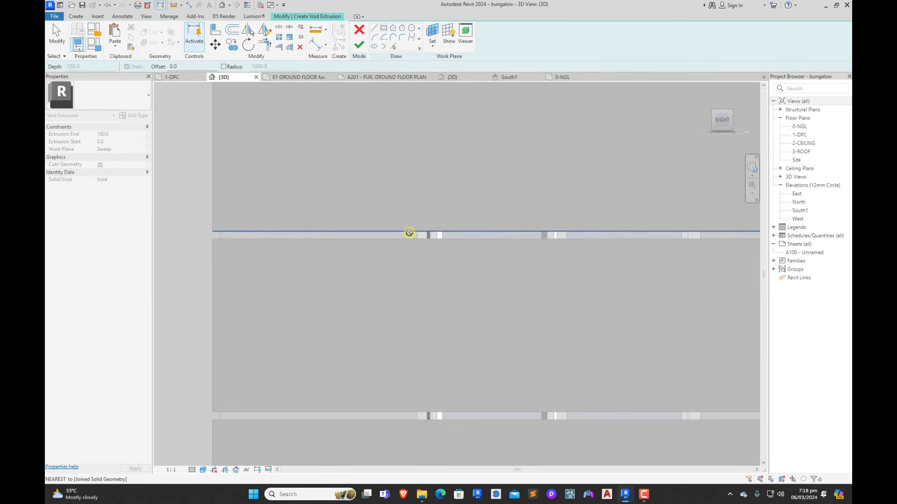
pyautogui.scroll(-3, 523, 296)
pyautogui.scroll(3, 534, 310)
pyautogui.click(521, 309)
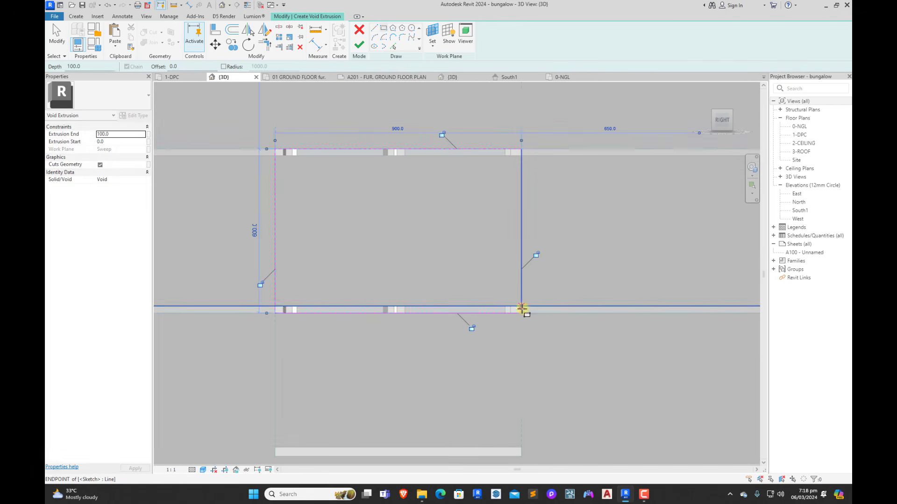
# Step: Raise the void rectangle's top edge and lower its bottom edge beyond the window, about 1765 mm high overall, and finish the void extrusion
pyautogui.scroll(-2, 503, 402)
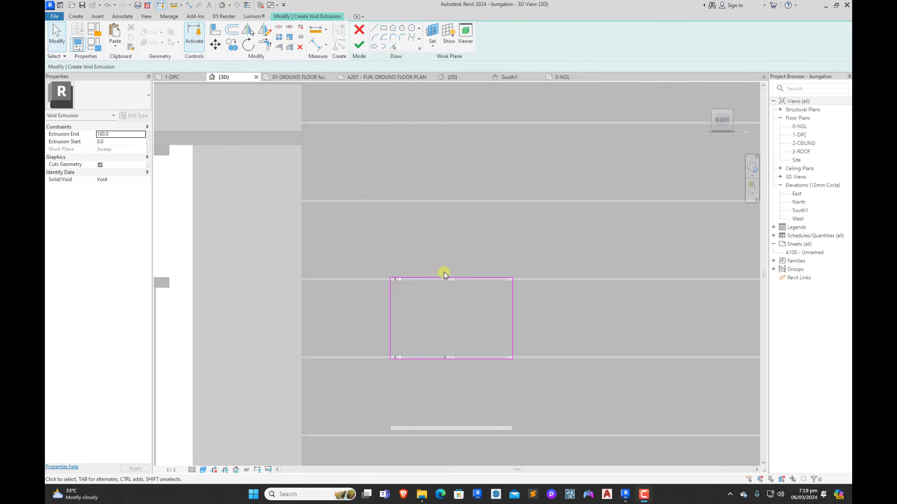
pyautogui.moveTo(459, 279); pyautogui.dragTo(458, 203)
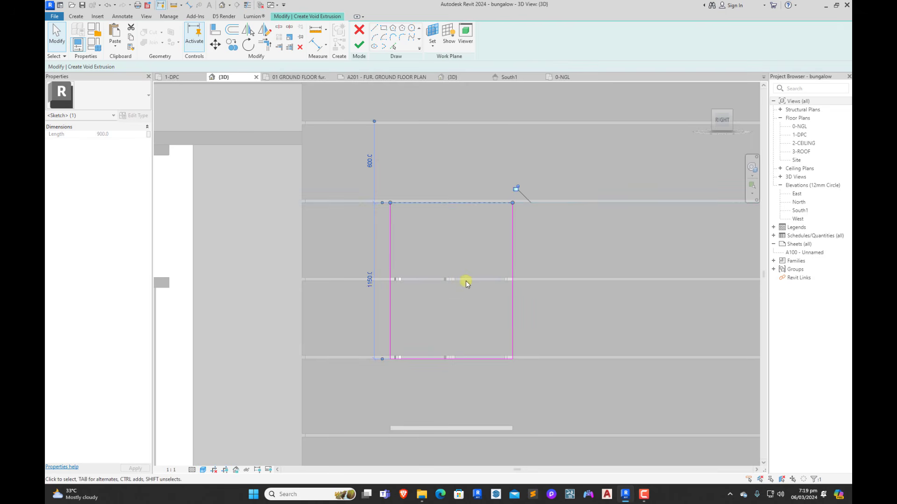
pyautogui.moveTo(453, 360); pyautogui.dragTo(452, 442)
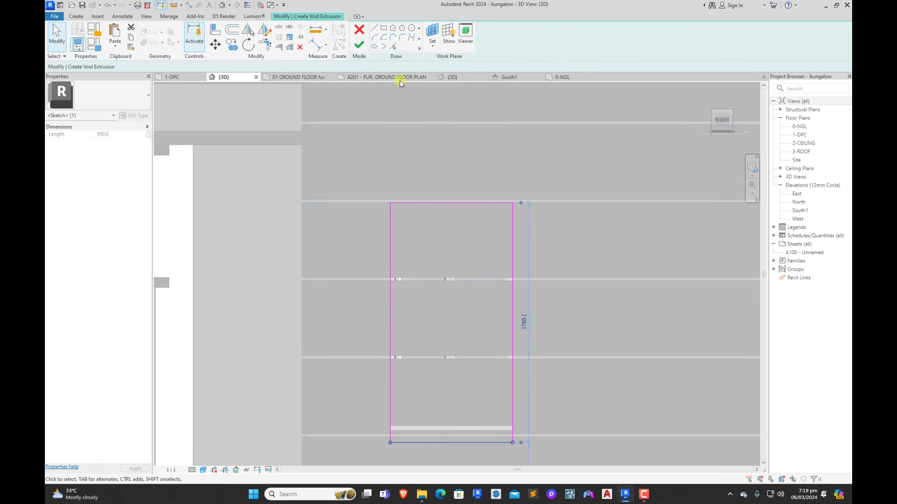
pyautogui.click(361, 45)
pyautogui.click(550, 245)
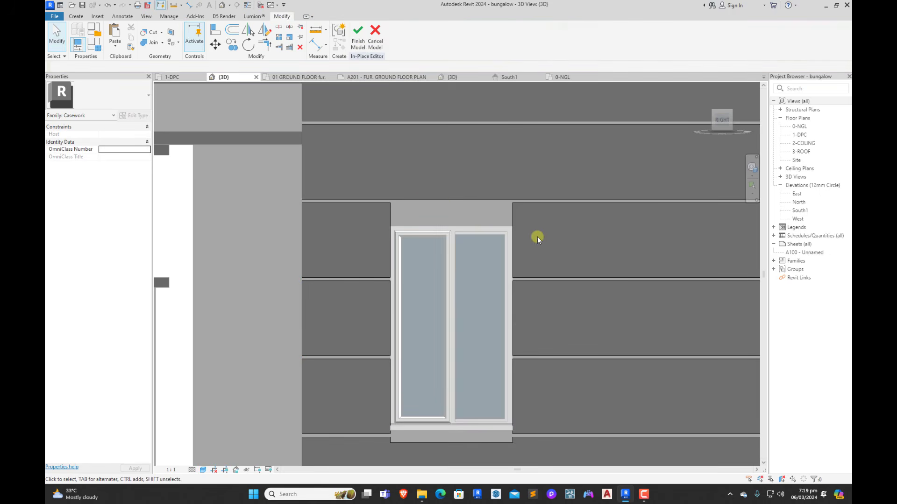
# Step: Edit the side-wall void's sketch, lowering its top edge to the window head and raising its bottom edge to the underside of the sill
pyautogui.doubleClick(512, 212)
pyautogui.scroll(3, 475, 206)
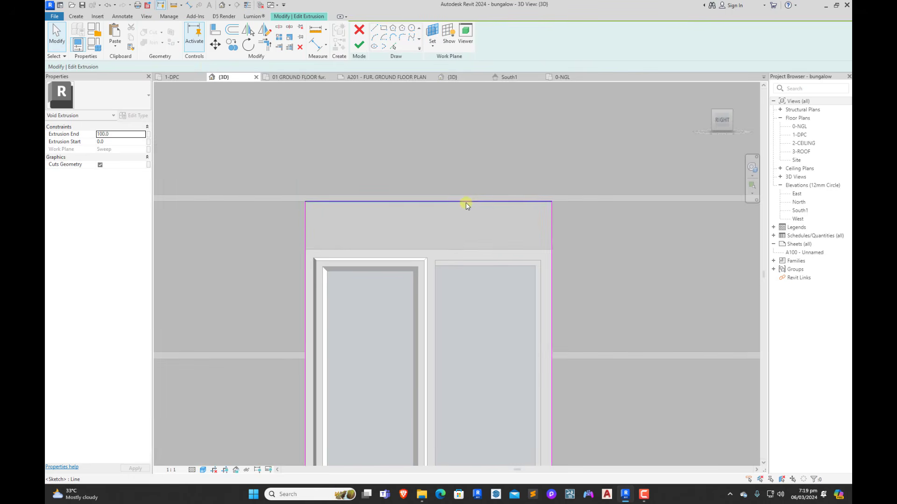
pyautogui.moveTo(466, 205); pyautogui.dragTo(470, 252)
pyautogui.scroll(-4, 464, 194)
pyautogui.scroll(3, 443, 363)
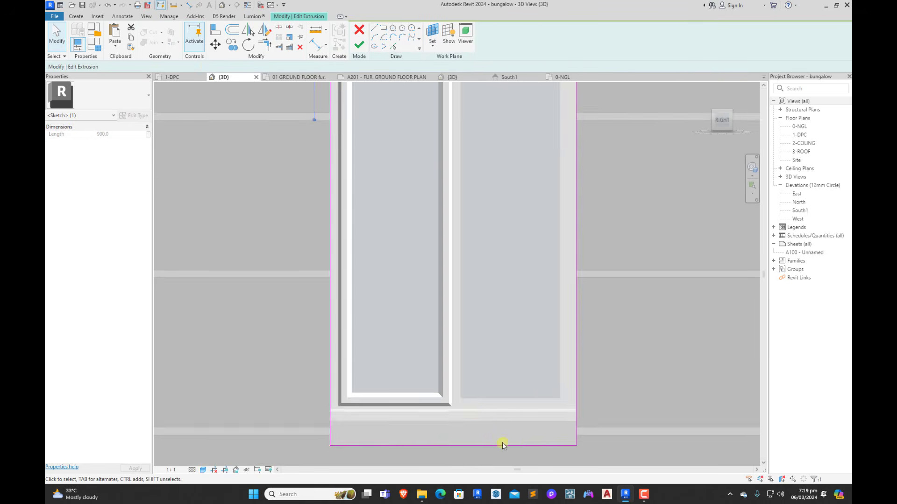
pyautogui.moveTo(503, 444); pyautogui.dragTo(512, 421)
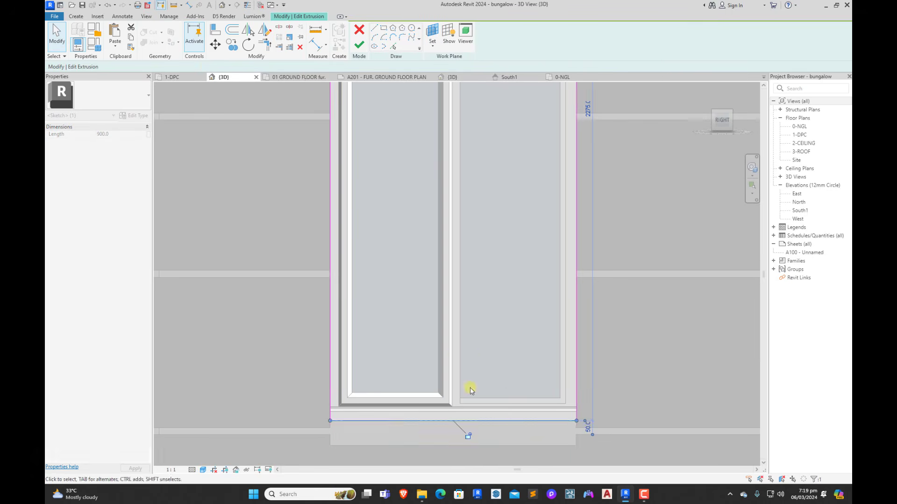
pyautogui.click(469, 387)
# Step: Copy the void rectangle onto the second side-wall window, and finish both the extrusion and the in-place model
pyautogui.scroll(-4, 464, 361)
pyautogui.moveTo(360, 167); pyautogui.dragTo(541, 401)
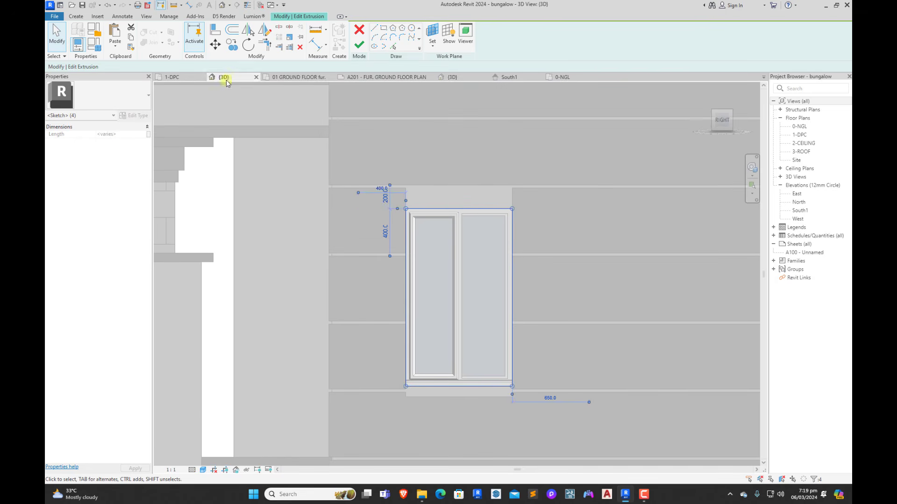
pyautogui.scroll(5, 503, 248)
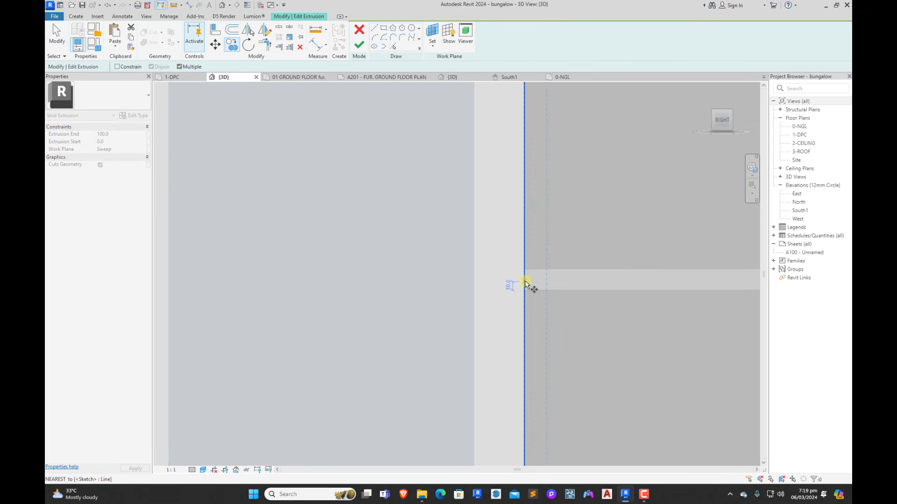
pyautogui.click(524, 283)
pyautogui.scroll(-4, 374, 304)
pyautogui.scroll(-4, 369, 306)
pyautogui.scroll(6, 623, 308)
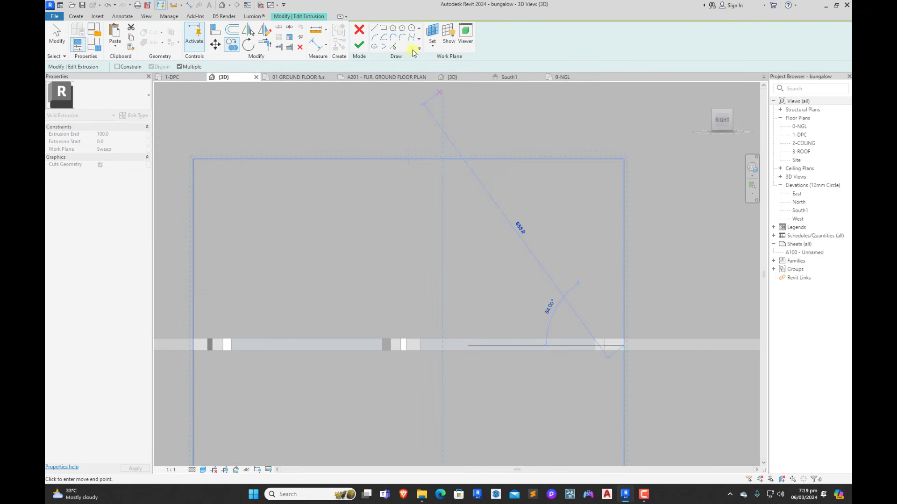
pyautogui.click(360, 45)
pyautogui.scroll(-5, 527, 327)
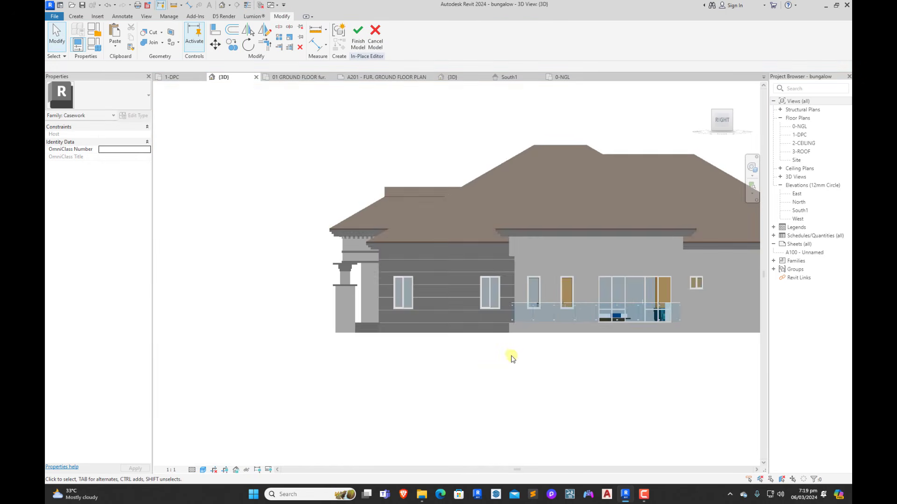
pyautogui.click(358, 35)
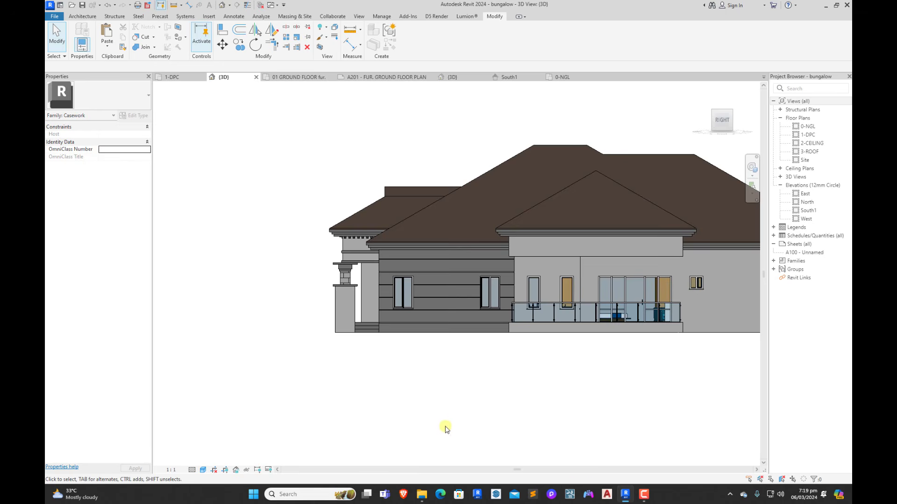
# Step: Examine the bungalow from the side, rear and front to check the grooved cladding and its window openings
pyautogui.scroll(-2, 425, 363)
pyautogui.keyDown('shift'); pyautogui.moveTo(424, 362); pyautogui.dragTo(453, 372, button='middle'); pyautogui.keyUp('shift')
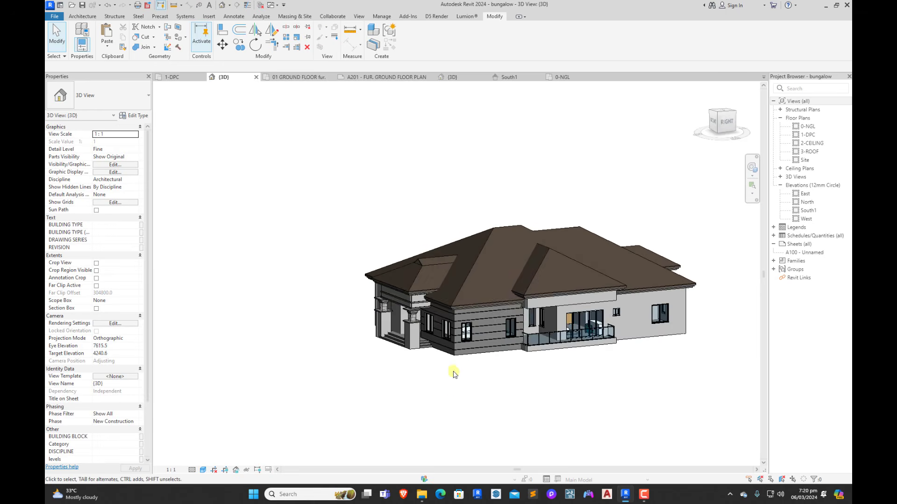
pyautogui.scroll(4, 495, 338)
pyautogui.keyDown('shift'); pyautogui.moveTo(548, 346); pyautogui.dragTo(432, 411, button='middle'); pyautogui.keyUp('shift')
pyautogui.scroll(-1, 521, 364)
pyautogui.keyDown('shift'); pyautogui.moveTo(522, 364); pyautogui.dragTo(562, 435, button='middle'); pyautogui.keyUp('shift')
pyautogui.scroll(-3, 561, 379)
pyautogui.scroll(3, 593, 366)
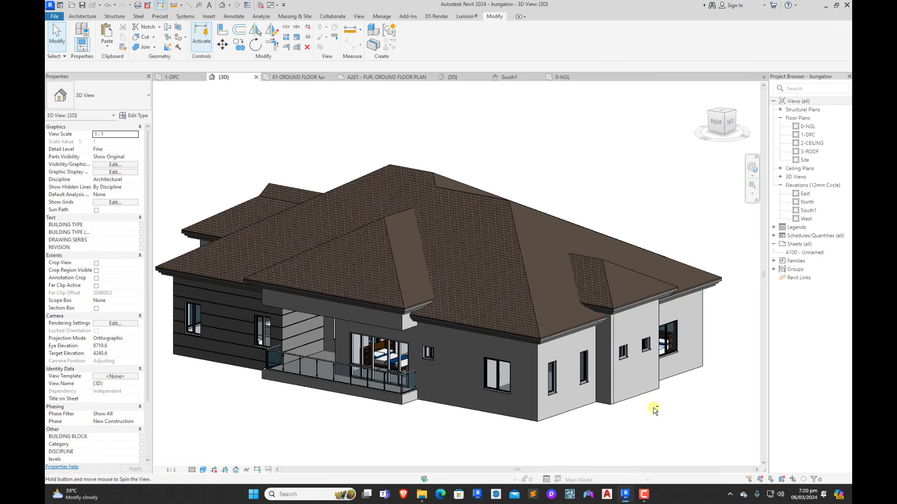
pyautogui.keyDown('shift'); pyautogui.moveTo(653, 408); pyautogui.dragTo(441, 407, button='middle'); pyautogui.keyUp('shift')
pyautogui.scroll(-3, 388, 397)
pyautogui.keyDown('shift'); pyautogui.moveTo(366, 416); pyautogui.dragTo(391, 418, button='middle'); pyautogui.keyUp('shift')
pyautogui.scroll(2, 346, 394)
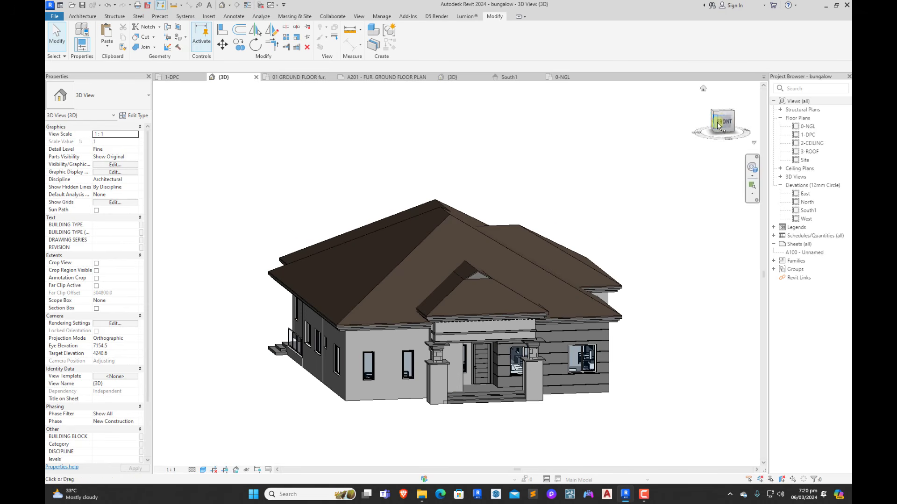
pyautogui.click(723, 122)
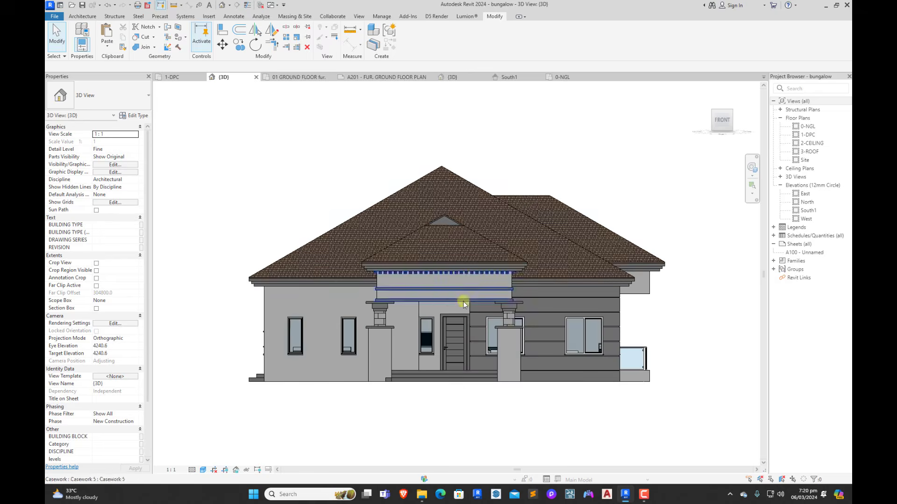
pyautogui.scroll(-1, 459, 326)
pyautogui.scroll(4, 297, 340)
pyautogui.keyDown('shift'); pyautogui.moveTo(378, 351); pyautogui.dragTo(487, 398, button='middle'); pyautogui.keyUp('shift')
pyautogui.scroll(-3, 448, 356)
pyautogui.scroll(1, 452, 382)
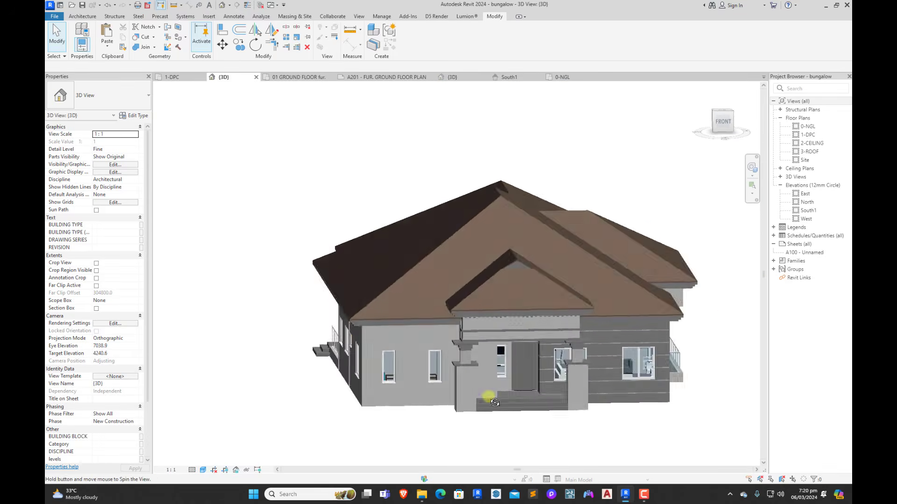
pyautogui.scroll(2, 447, 377)
pyautogui.scroll(-2, 492, 379)
# Step: From the front view, create a new in-place model in the Casework category with the suggested name
pyautogui.click(727, 126)
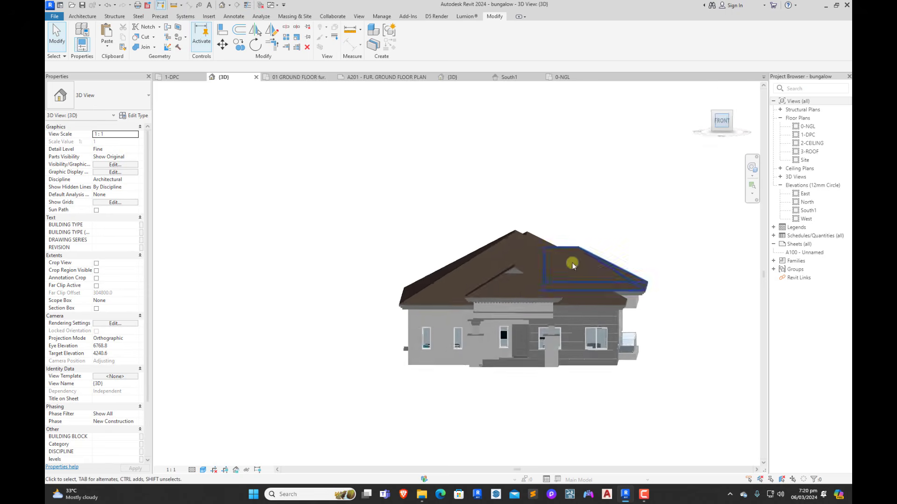
pyautogui.scroll(3, 360, 295)
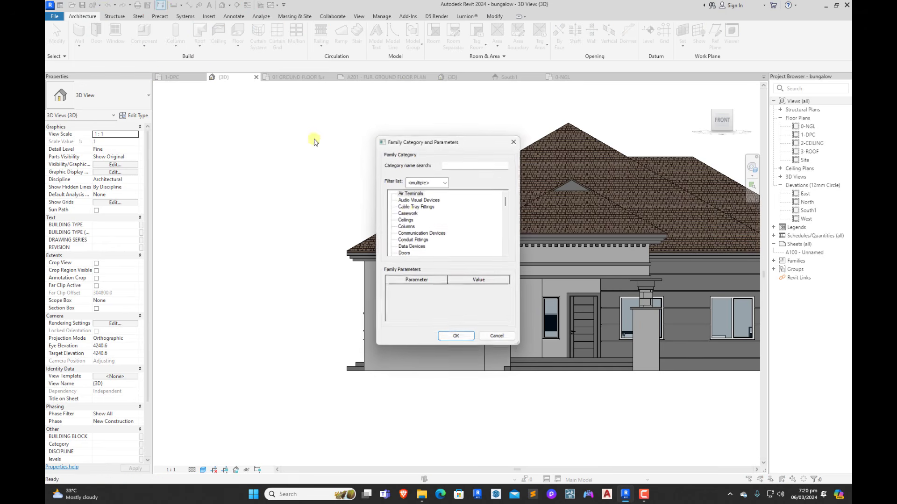
pyautogui.doubleClick(408, 214)
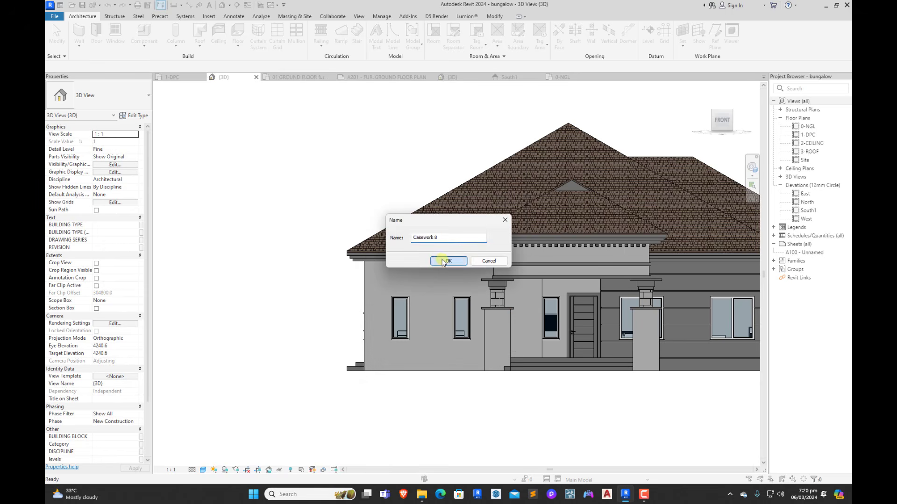
pyautogui.click(446, 261)
# Step: Start a solid extrusion and pick the face of the plain front wall beside the porch as its work plane
pyautogui.click(119, 41)
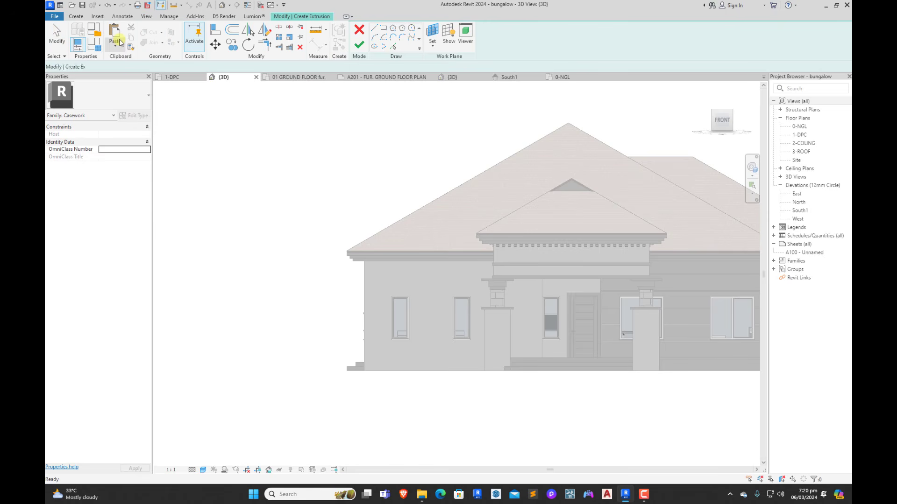
pyautogui.click(433, 32)
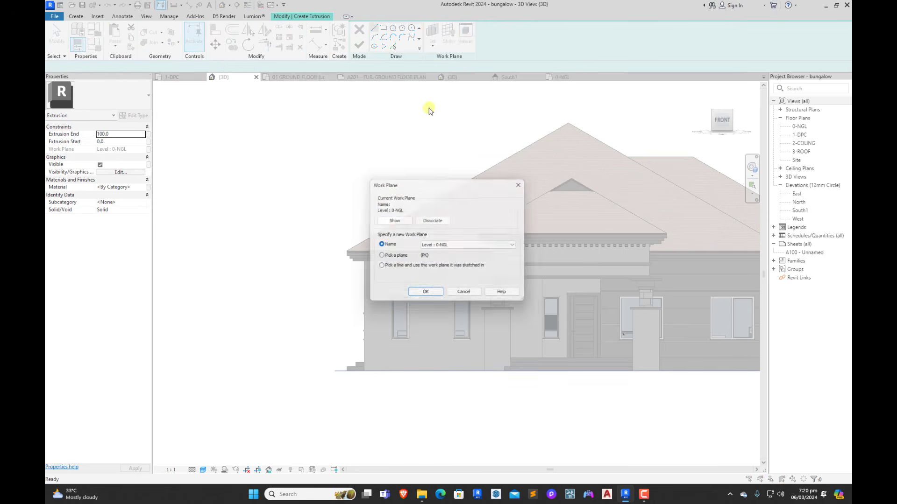
pyautogui.click(418, 297)
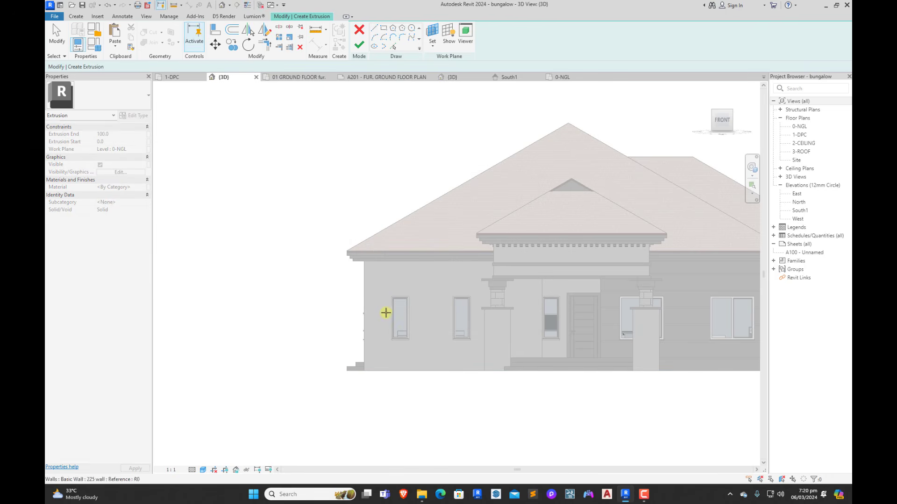
pyautogui.click(411, 306)
pyautogui.scroll(4, 467, 267)
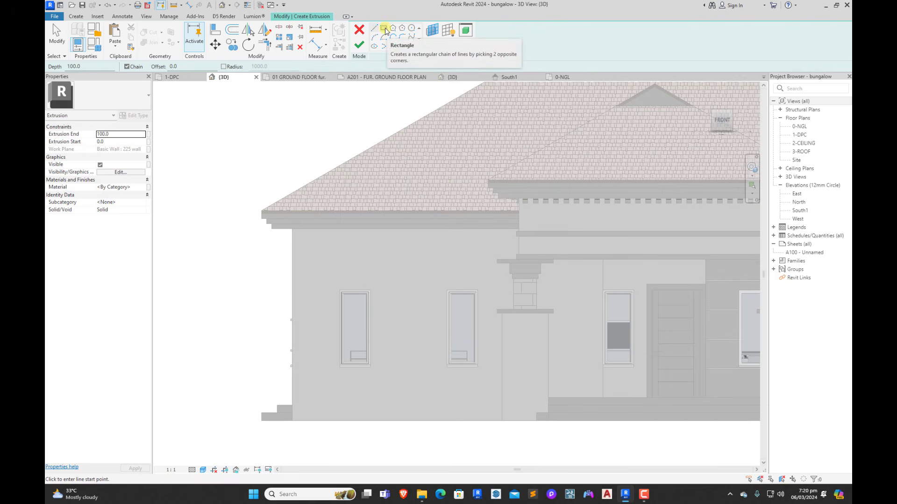
# Step: Sketch three sides around the window farthest from the porch: 2200 mm across from the wall corner, 2700 mm down, and back to the corner
pyautogui.click(384, 27)
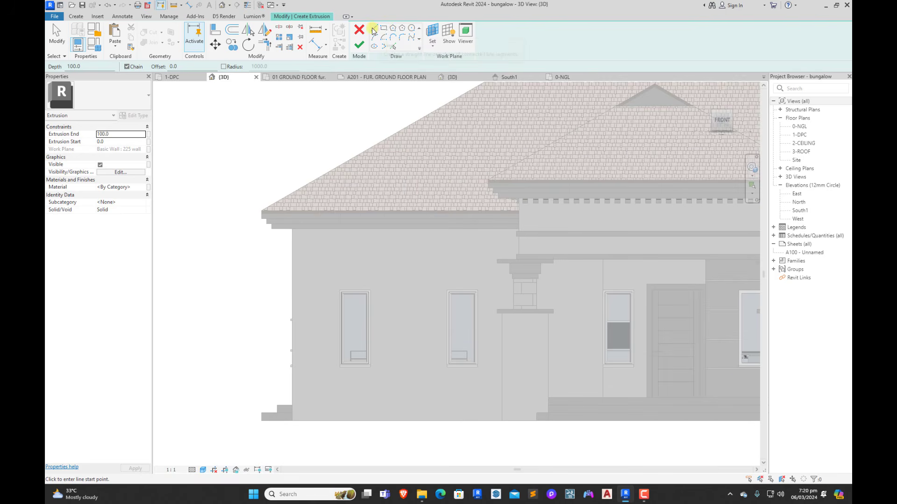
pyautogui.click(292, 259)
pyautogui.click(404, 259)
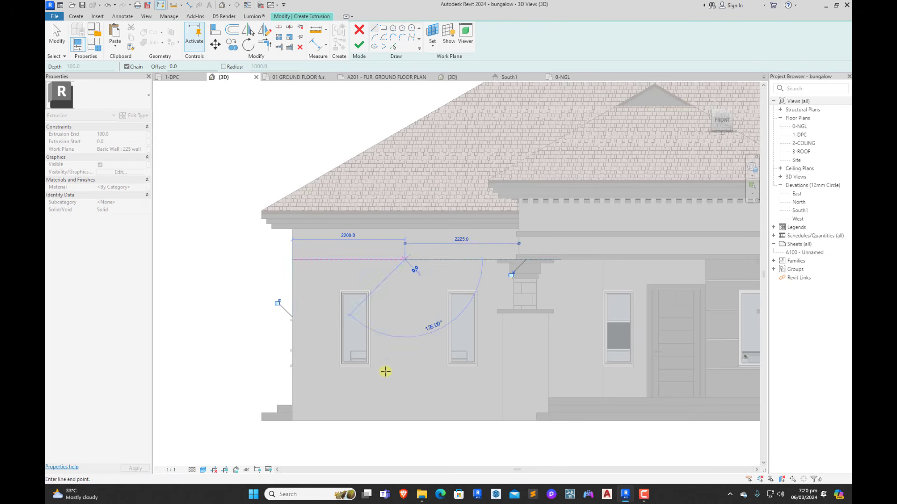
pyautogui.click(405, 398)
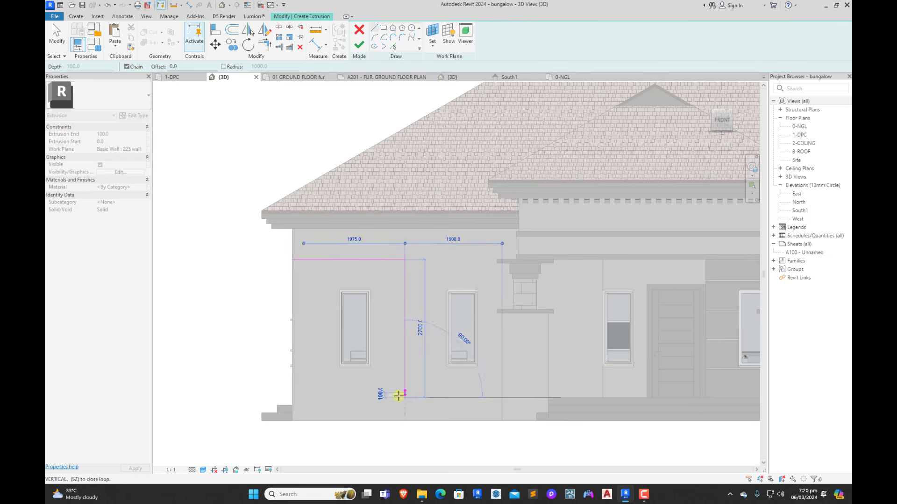
pyautogui.click(292, 398)
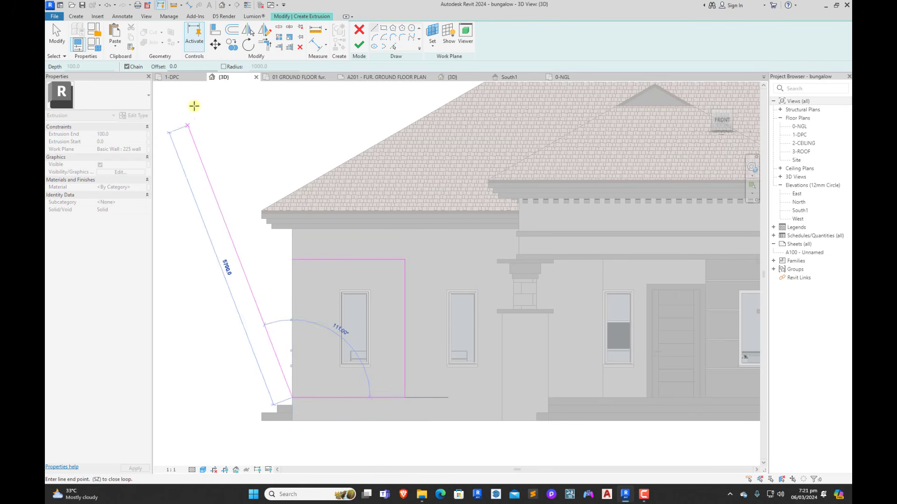
# Step: Stretch the sketch's horizontal lines past the wall corner, making the top line about 2700 mm and the bottom line about 2600 mm long
pyautogui.click(232, 30)
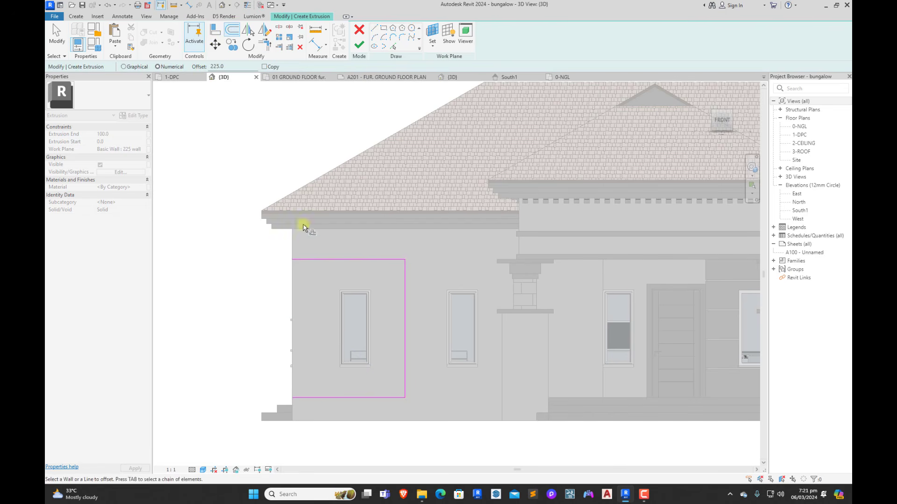
pyautogui.press('Escape')
pyautogui.click(303, 260)
pyautogui.moveTo(293, 260); pyautogui.dragTo(267, 260)
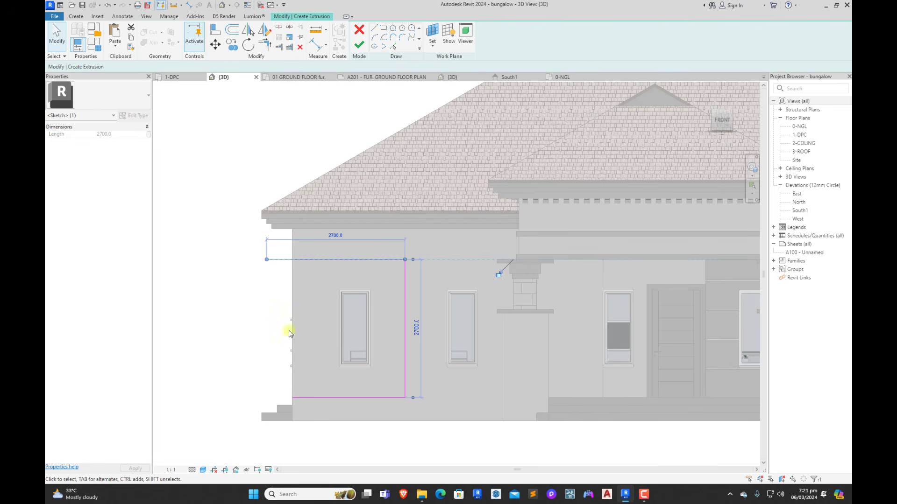
pyautogui.click(296, 397)
pyautogui.moveTo(293, 397); pyautogui.dragTo(272, 398)
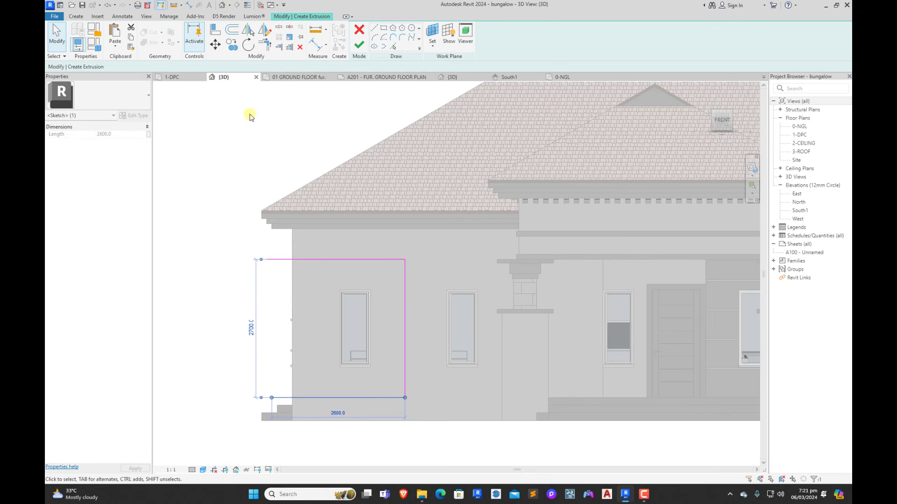
# Step: Draw a short vertical line along the wall's outer corner and offset it 300 mm outward, away from the windows
pyautogui.click(376, 29)
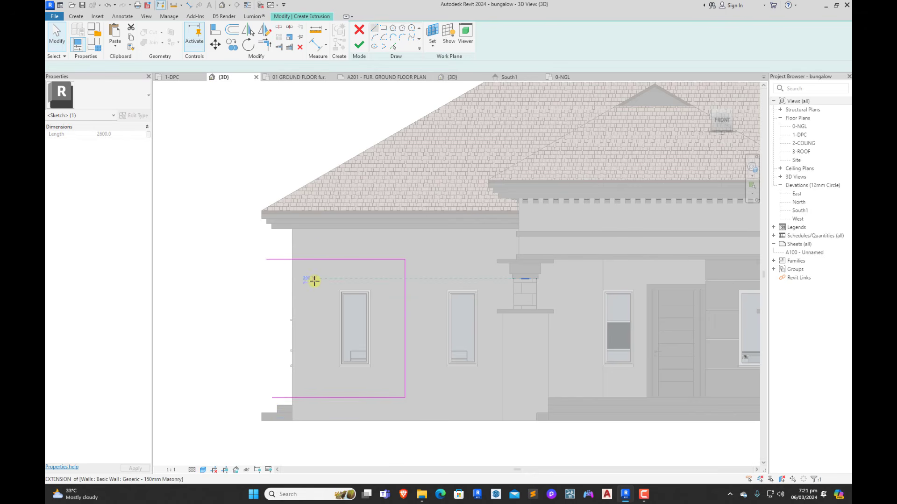
pyautogui.click(293, 270)
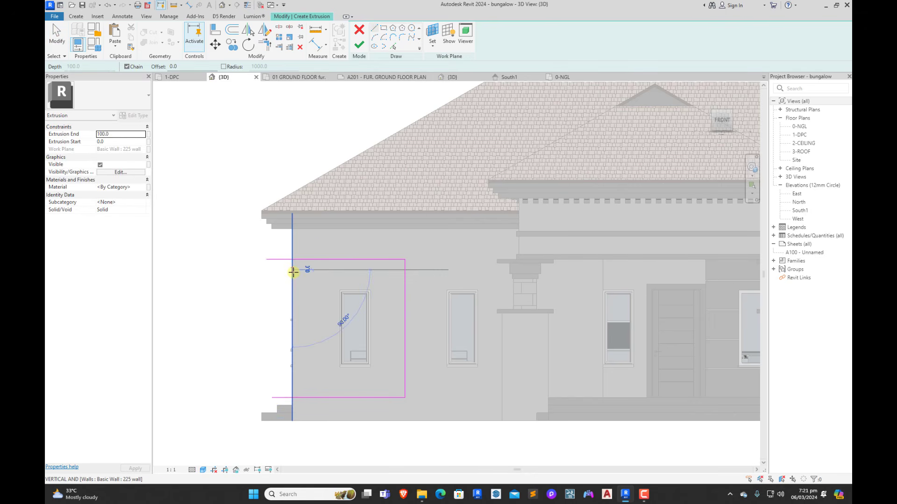
pyautogui.click(232, 29)
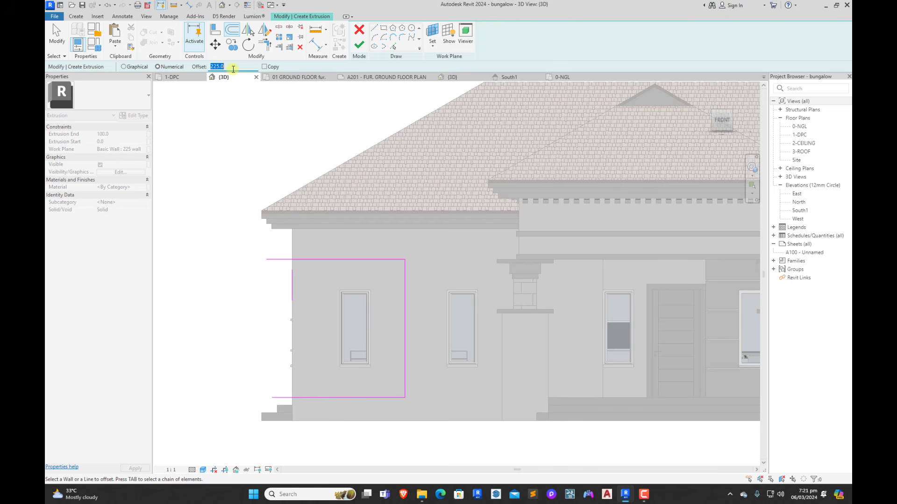
pyautogui.scroll(3, 294, 280)
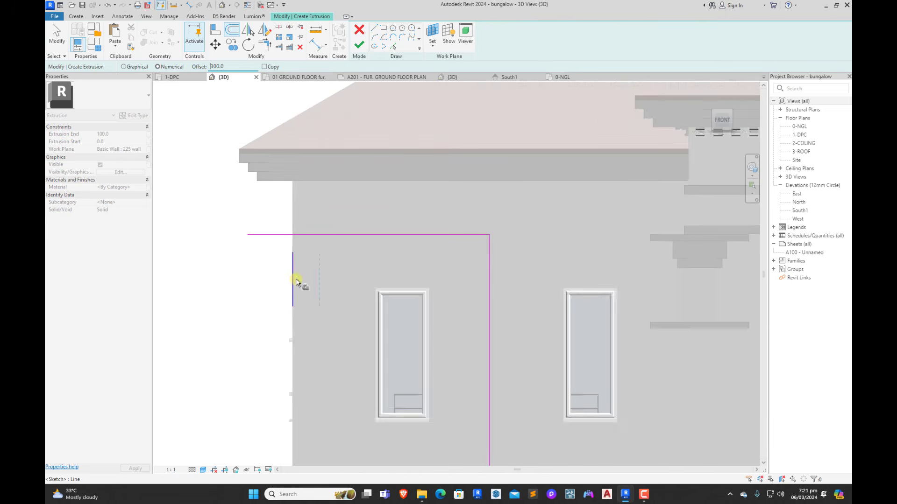
pyautogui.hotkey('ctrl', 'z')
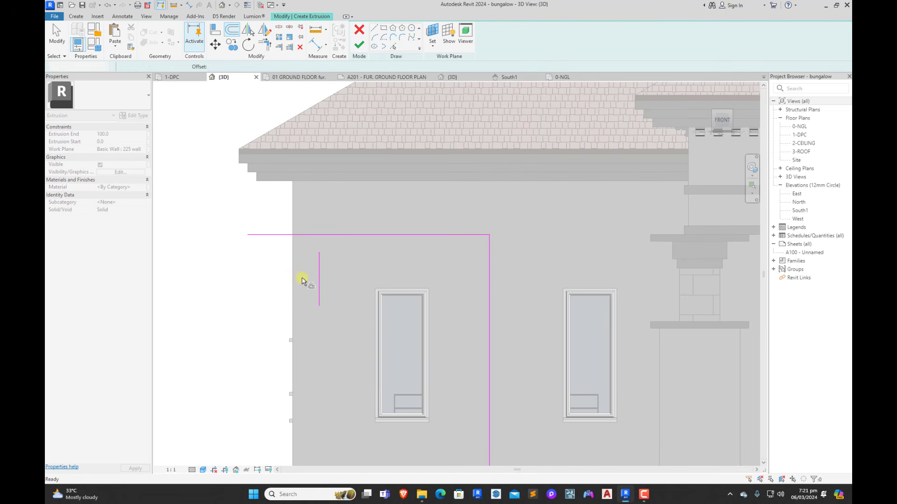
pyautogui.click(229, 28)
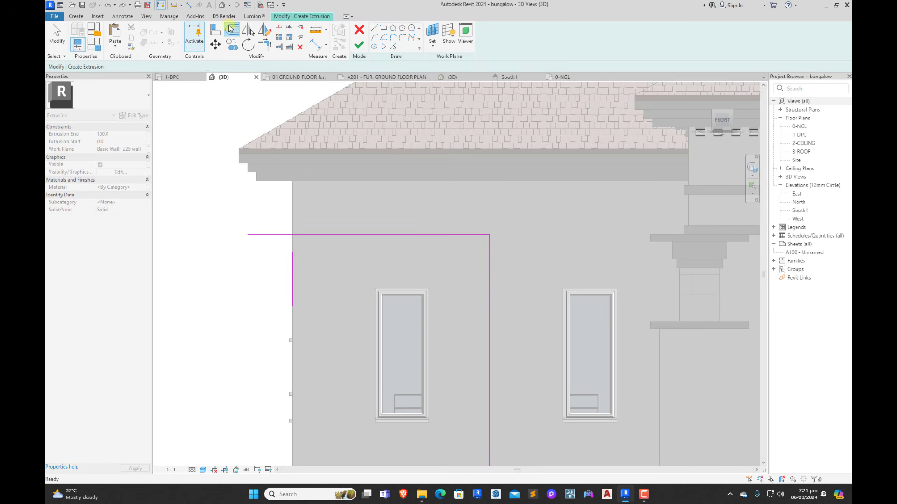
pyautogui.click(293, 266)
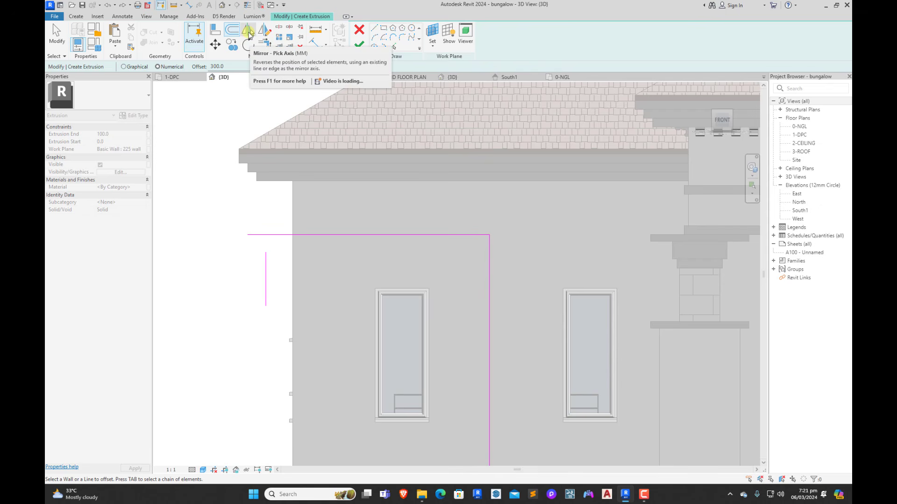
# Step: Trim and extend the offset line to the sketch's top and bottom lines to close the rectangle
pyautogui.click(264, 47)
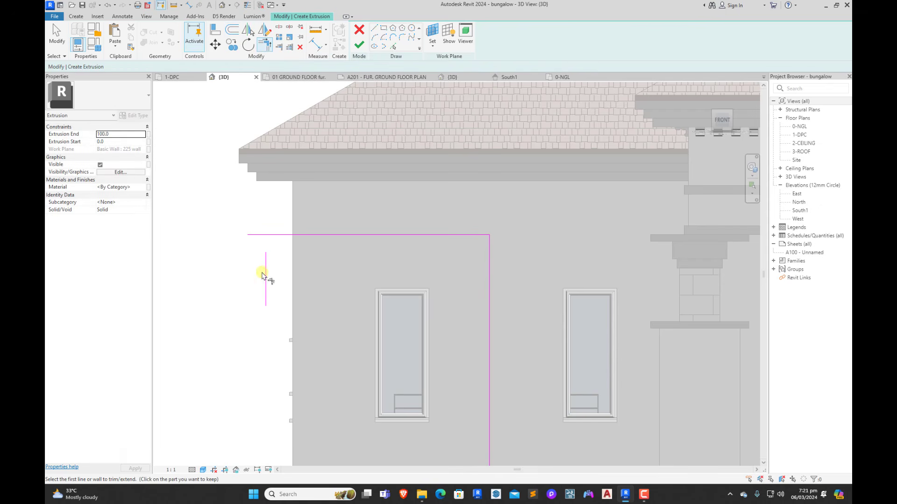
pyautogui.click(266, 266)
pyautogui.scroll(-3, 281, 234)
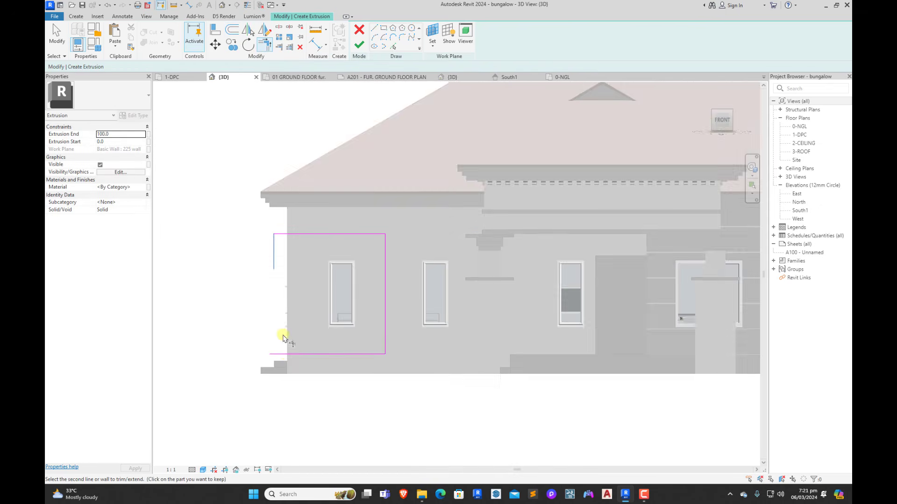
pyautogui.click(284, 354)
pyautogui.press('Escape')
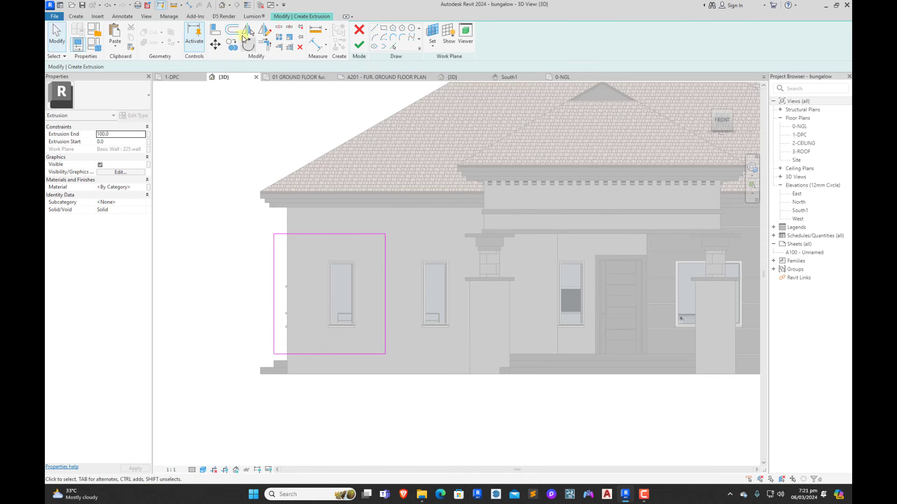
# Step: Try to dimension the gap between the sketch's top line and the window head, and set the view scale to 1:100
pyautogui.click(334, 234)
pyautogui.click(325, 291)
pyautogui.click(317, 45)
pyautogui.scroll(4, 337, 280)
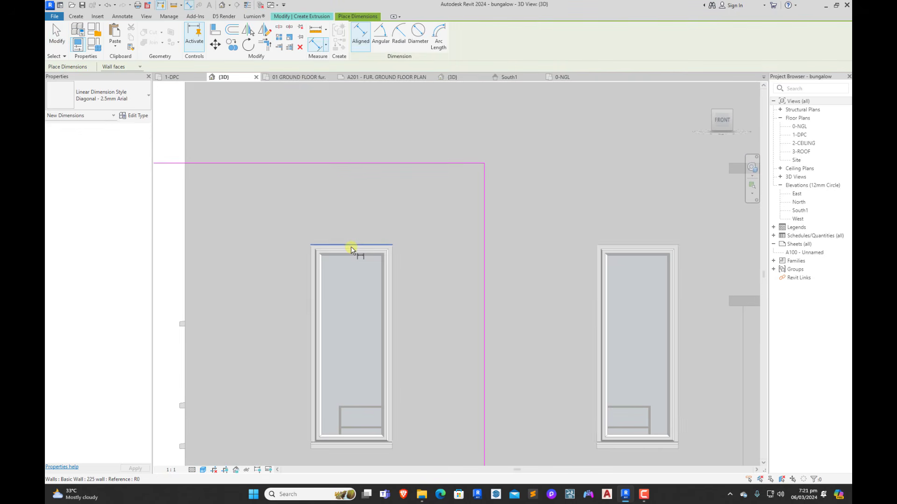
pyautogui.scroll(-6, 356, 200)
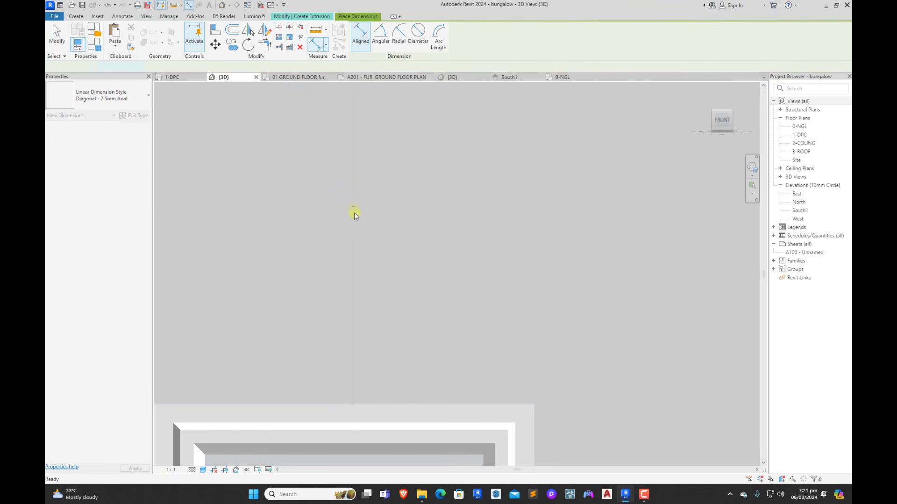
pyautogui.press('Escape')
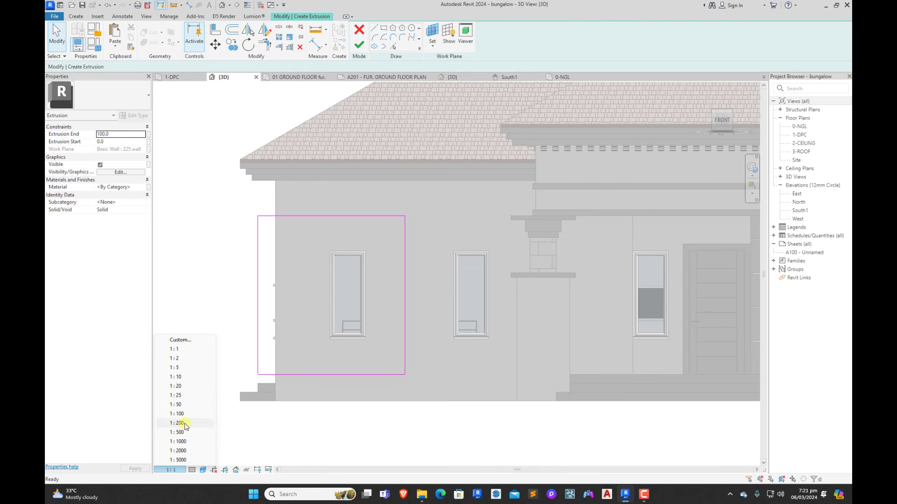
pyautogui.click(179, 414)
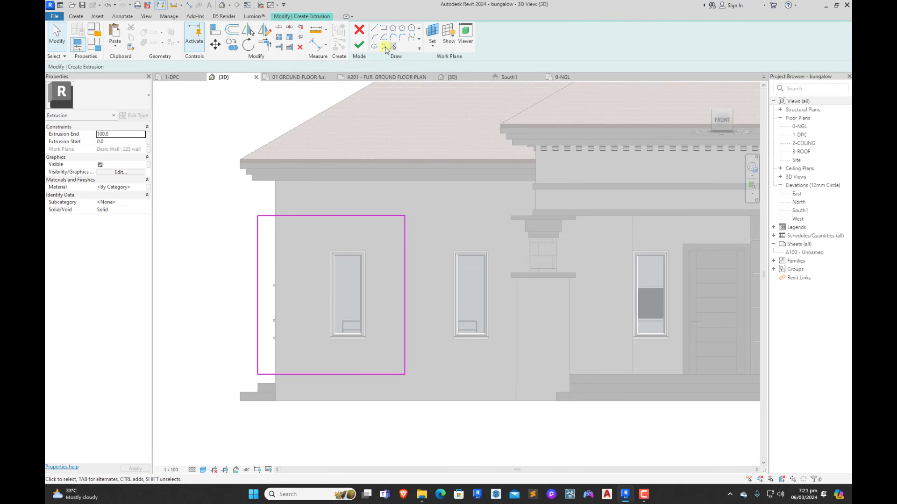
# Step: Measure the gaps from the window's head and sill to the sketch's top and bottom lines
pyautogui.click(314, 42)
pyautogui.scroll(4, 341, 226)
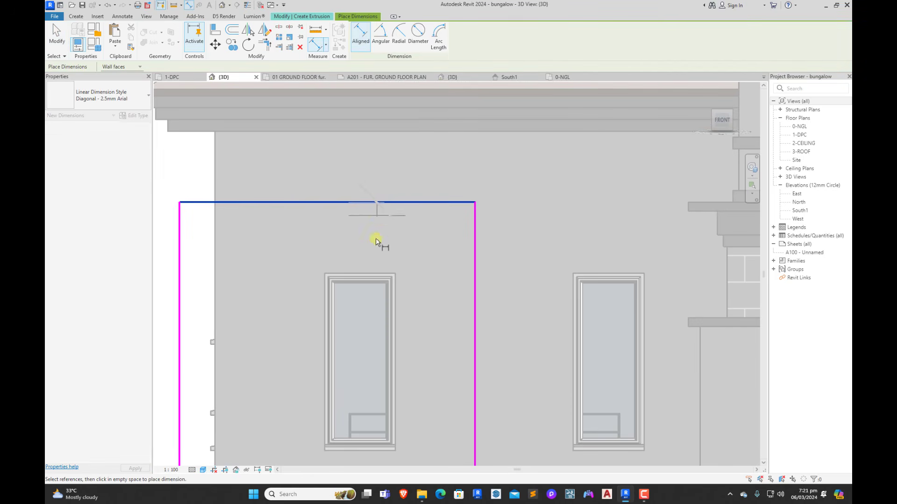
pyautogui.scroll(2, 372, 232)
pyautogui.scroll(-6, 393, 231)
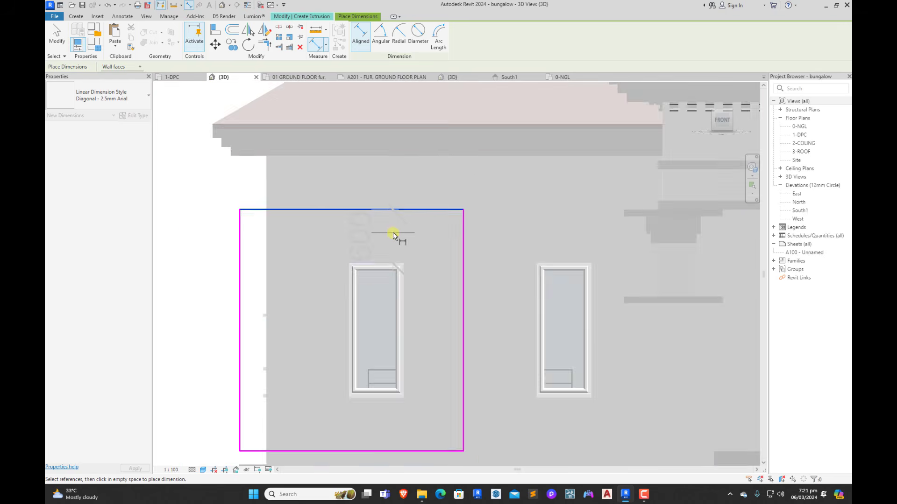
pyautogui.scroll(6, 385, 275)
pyautogui.scroll(-4, 381, 320)
pyautogui.scroll(3, 403, 224)
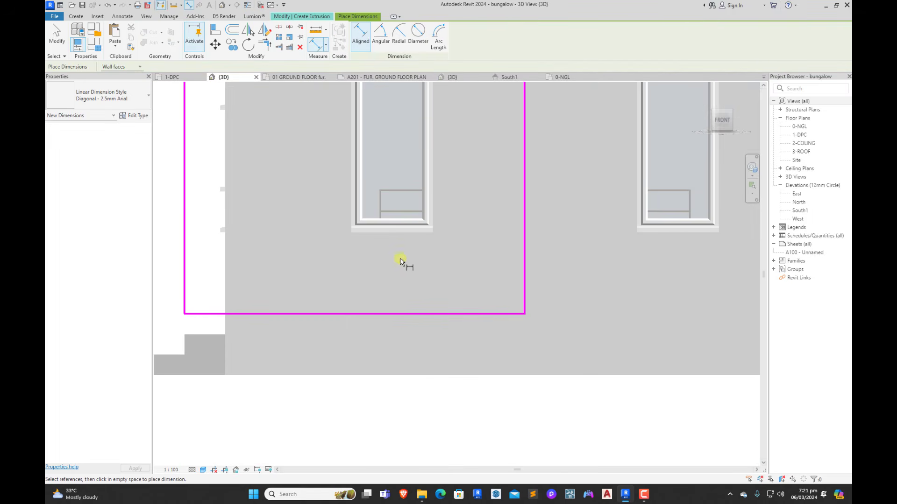
pyautogui.click(411, 232)
pyautogui.click(406, 334)
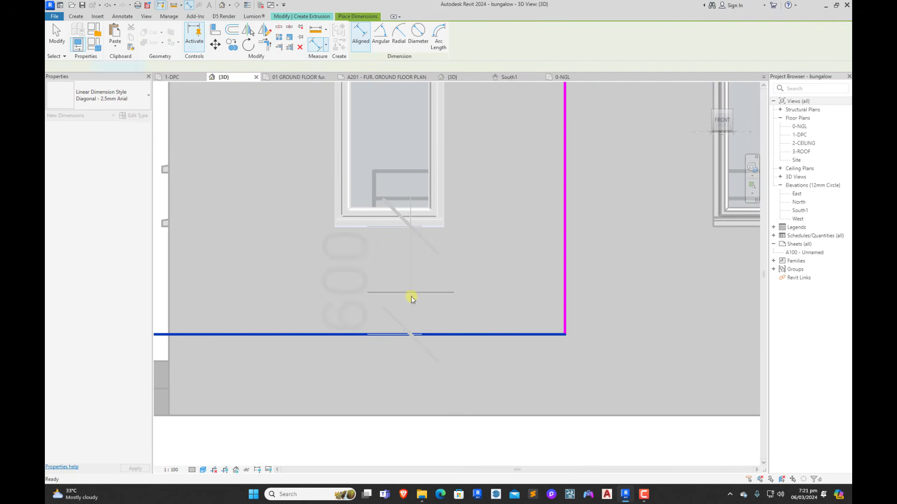
pyautogui.scroll(-5, 414, 289)
pyautogui.press('Escape')
pyautogui.press('Escape')
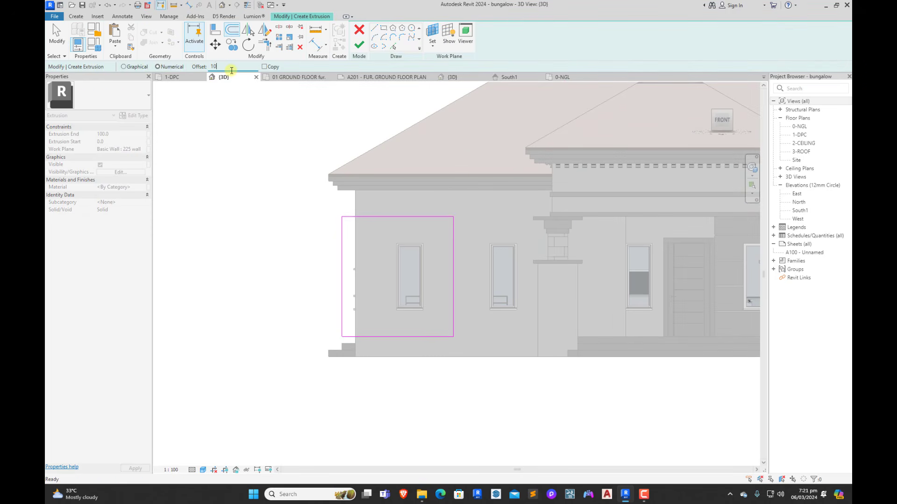
# Step: Offset copies of the rectangle's top, porch-side and bottom lines 100 mm inward
pyautogui.scroll(2, 405, 194)
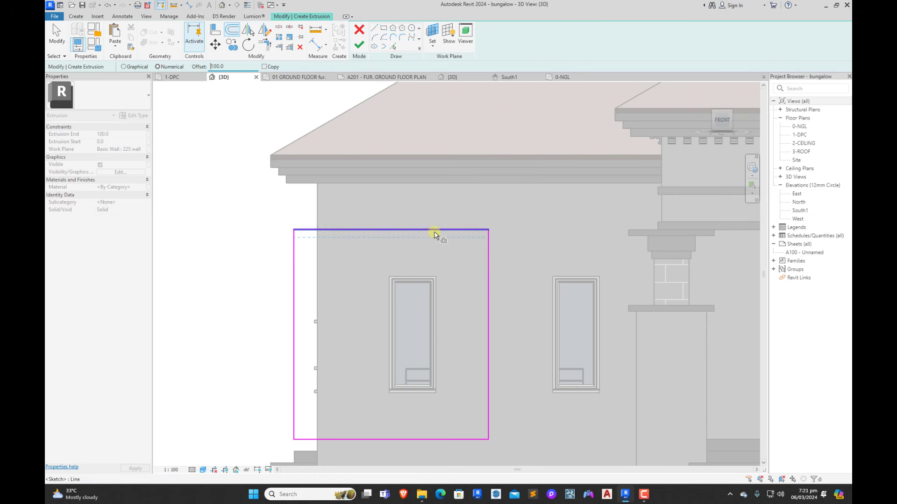
pyautogui.hotkey('ctrl', 'z')
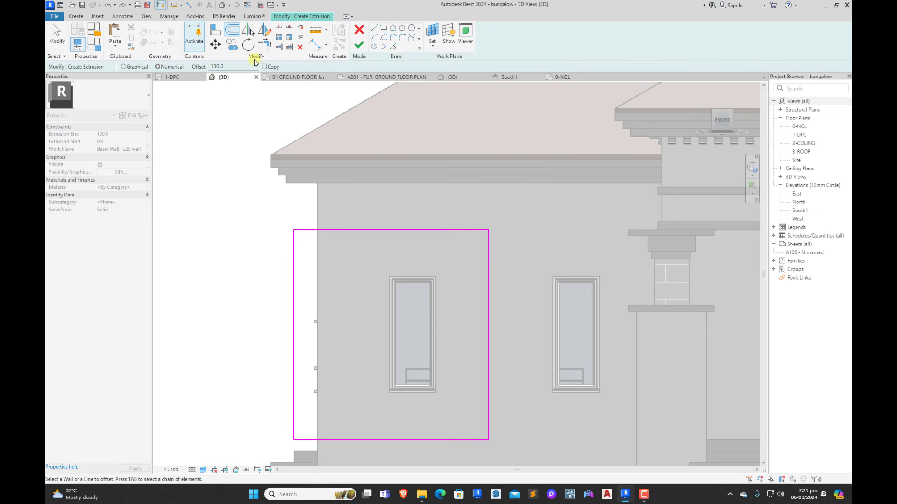
pyautogui.click(455, 230)
pyautogui.click(488, 282)
pyautogui.click(447, 439)
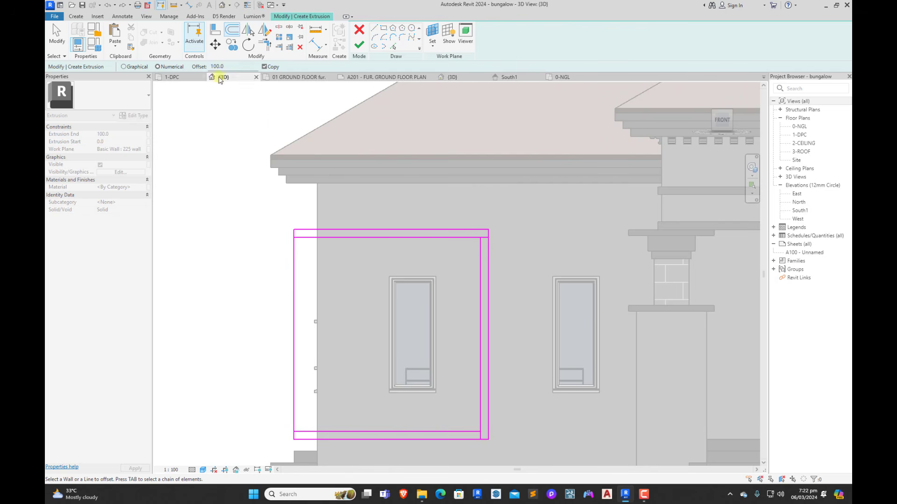
# Step: Split the vertical line beyond the wall corner at mid-height and trim each half to the adjacent inner horizontal line
pyautogui.click(278, 28)
pyautogui.click(294, 331)
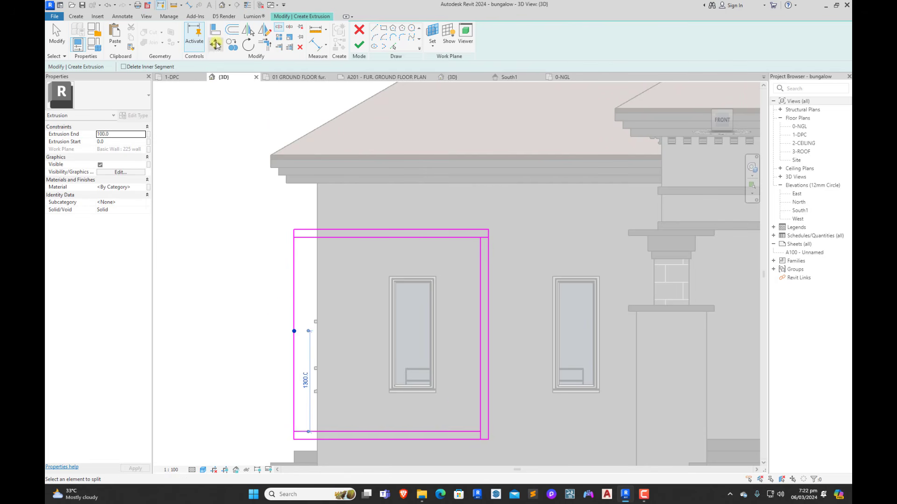
pyautogui.click(265, 45)
pyautogui.scroll(4, 300, 234)
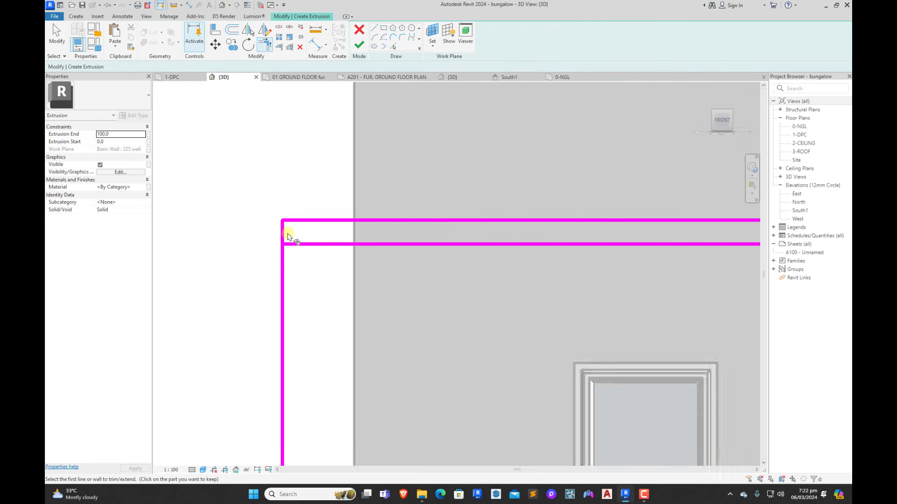
pyautogui.scroll(-4, 321, 203)
pyautogui.scroll(5, 314, 348)
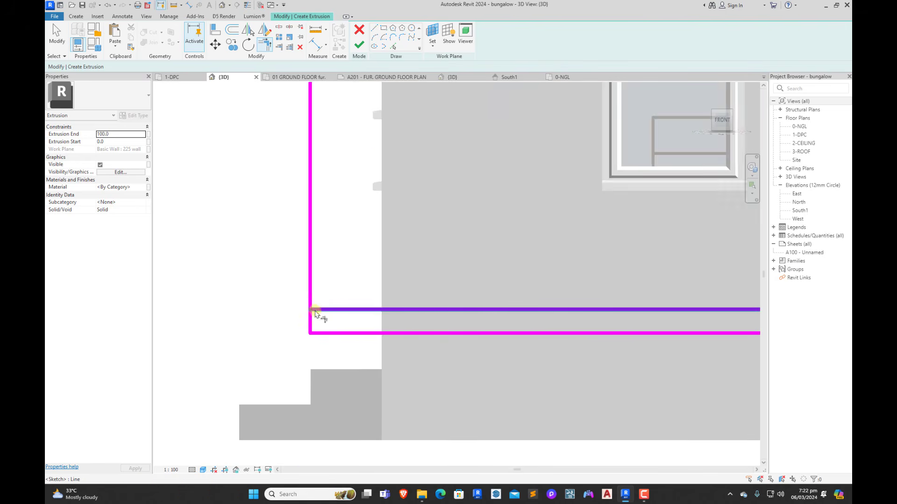
pyautogui.click(311, 320)
pyautogui.click(318, 311)
# Step: Trim the inner vertical line to the inner horizontal lines at both porch-side corners
pyautogui.scroll(-2, 331, 333)
pyautogui.scroll(-3, 434, 322)
pyautogui.scroll(4, 440, 370)
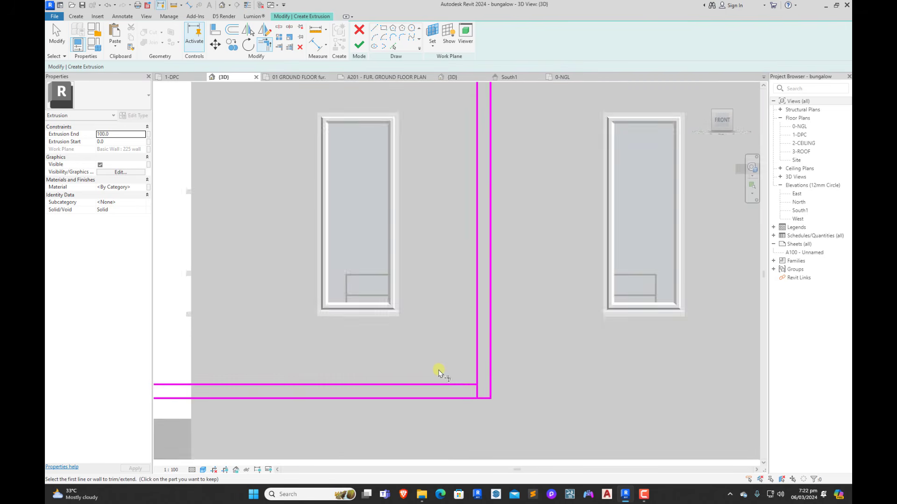
pyautogui.click(452, 384)
pyautogui.click(477, 368)
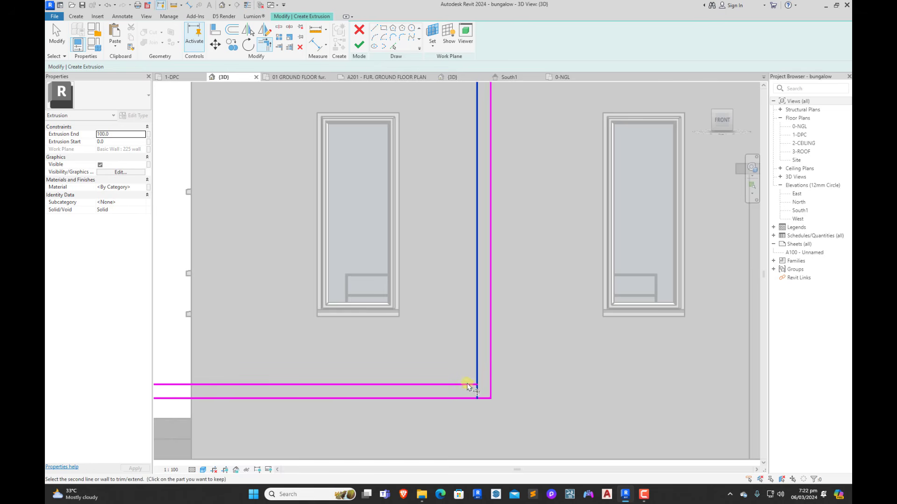
pyautogui.scroll(-3, 457, 330)
pyautogui.scroll(4, 464, 200)
pyautogui.click(466, 199)
pyautogui.click(489, 218)
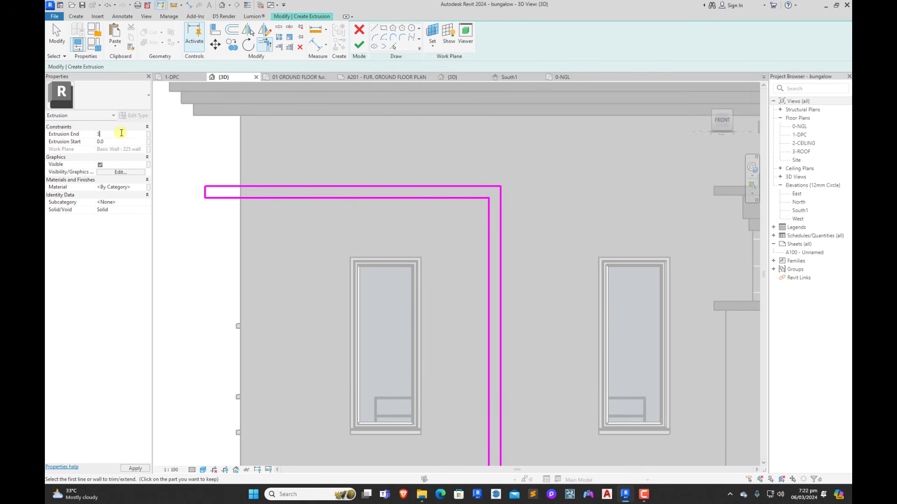
# Step: Set the extrusion end to 300 mm and finish the three-sided frame extrusion
pyautogui.click(358, 45)
pyautogui.click(461, 257)
pyautogui.scroll(-5, 461, 257)
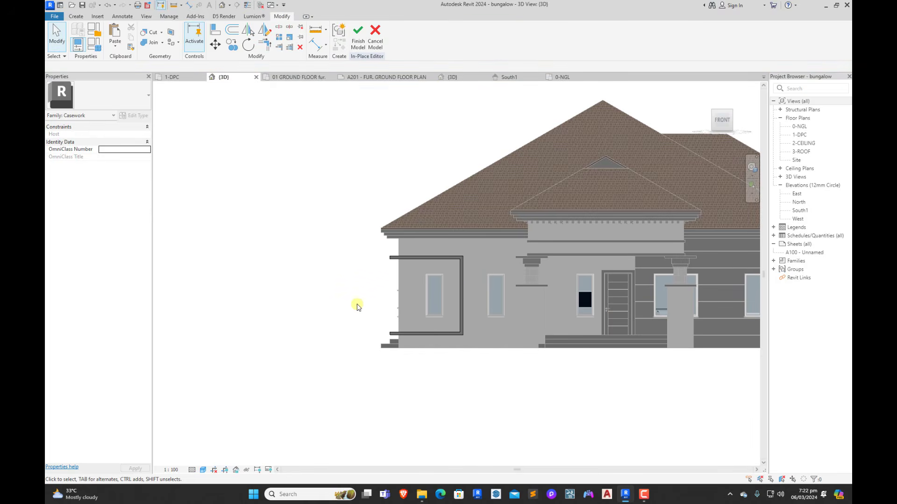
pyautogui.keyDown('shift'); pyautogui.moveTo(376, 303); pyautogui.dragTo(599, 323, button='middle'); pyautogui.keyUp('shift')
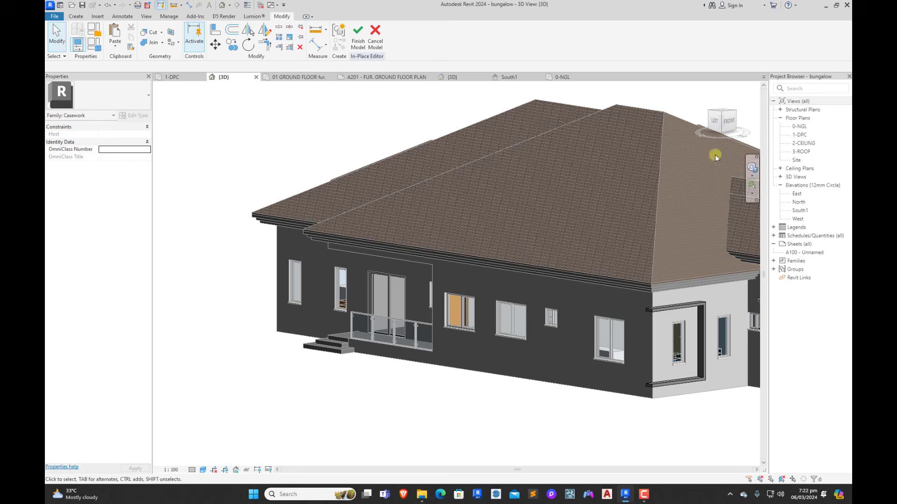
# Step: From the left view, start another solid extrusion and pick the side wall's plane beside the new frame as its work plane
pyautogui.click(715, 122)
pyautogui.scroll(5, 669, 308)
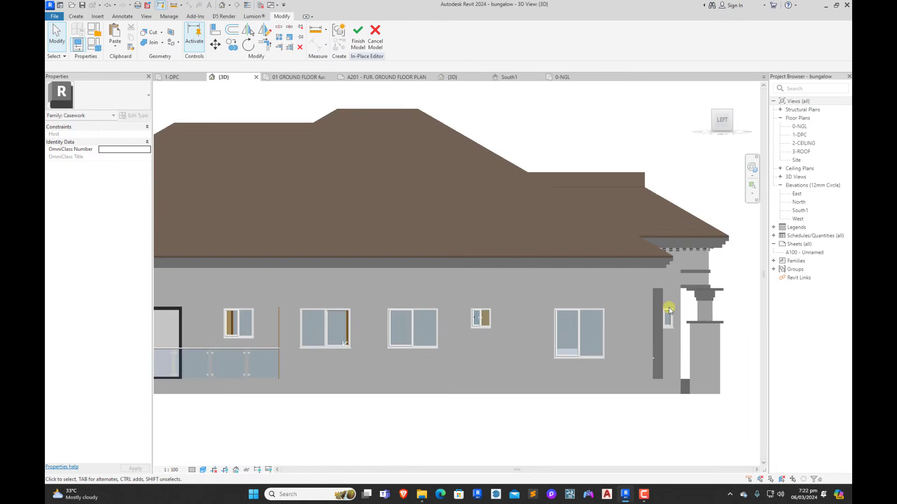
pyautogui.scroll(3, 669, 307)
pyautogui.click(76, 16)
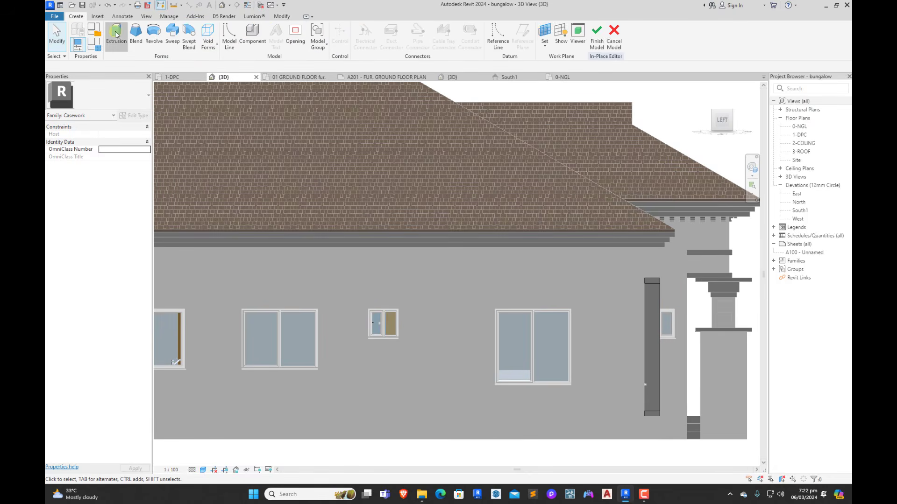
pyautogui.click(116, 34)
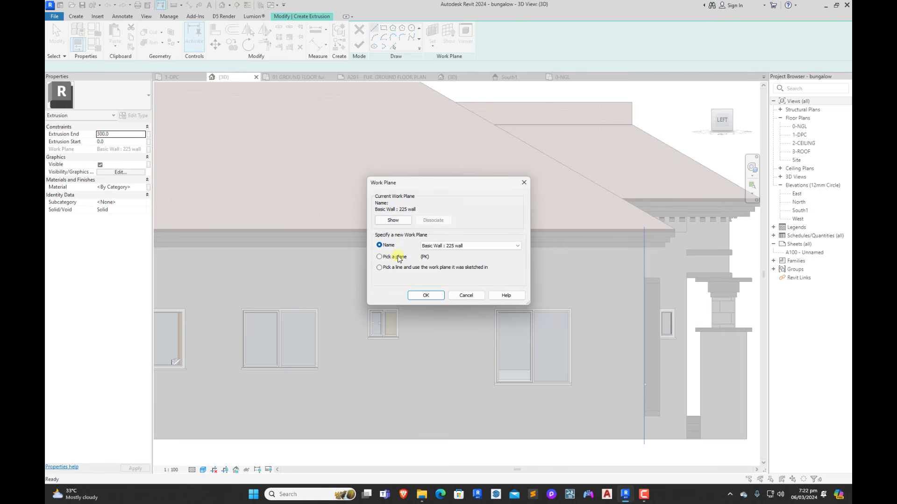
pyautogui.click(425, 296)
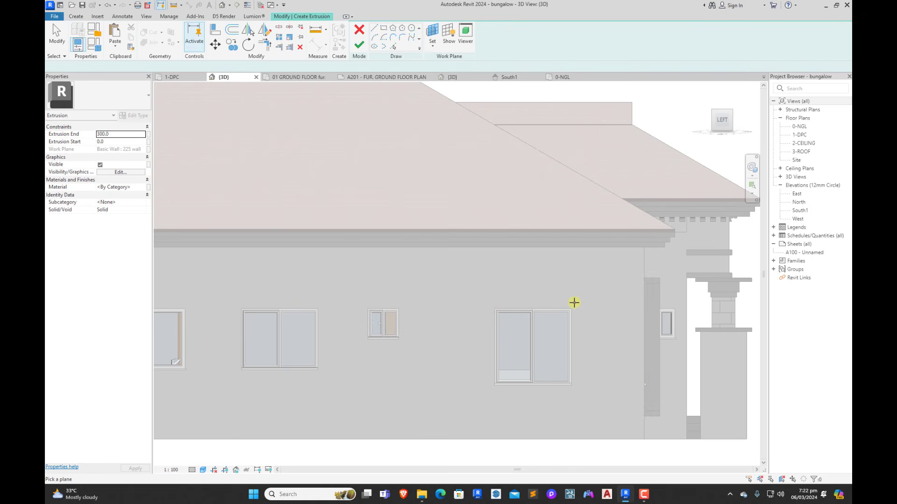
pyautogui.click(643, 267)
pyautogui.scroll(4, 645, 278)
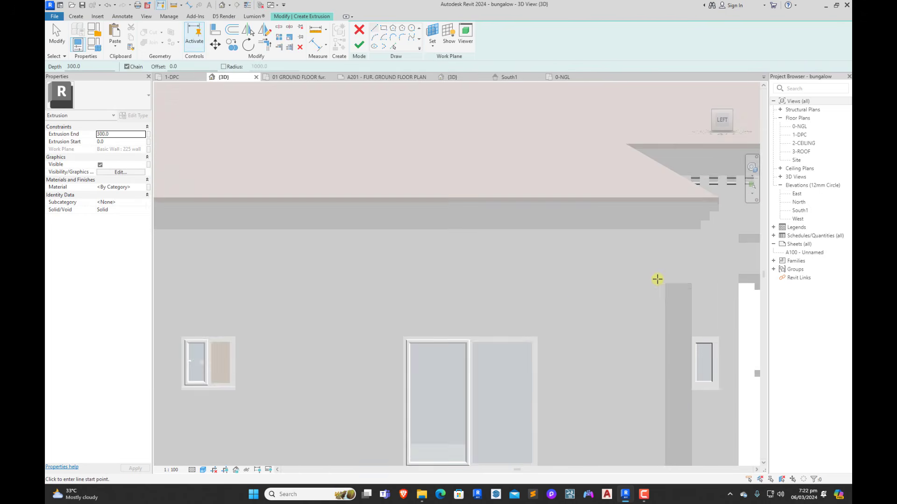
# Step: Sketch the side-wall frame's upper beam with a 100 mm closed end and two horizontal lines, the inner about 3700 mm, past the window
pyautogui.click(694, 285)
pyautogui.click(694, 296)
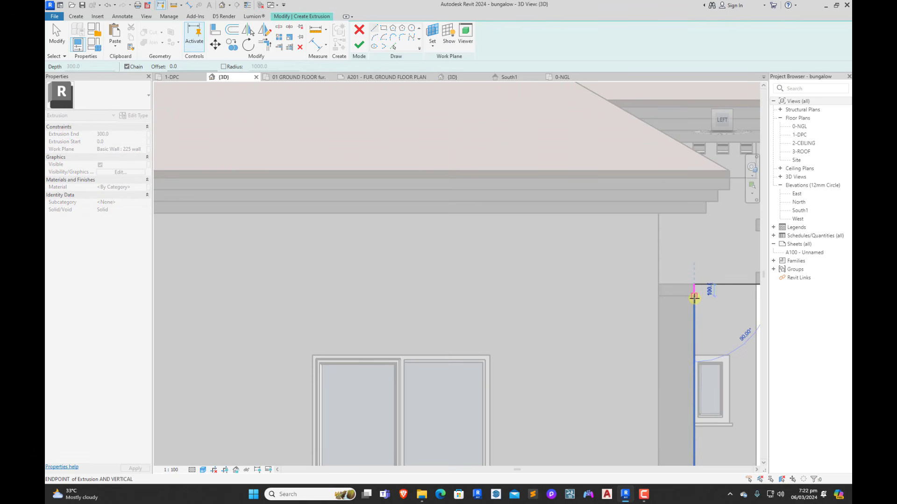
pyautogui.scroll(-3, 556, 305)
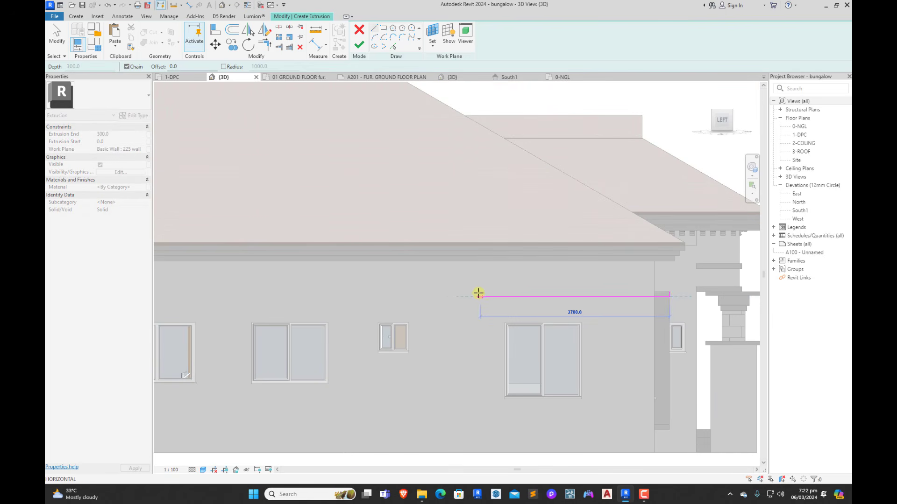
pyautogui.click(487, 292)
pyautogui.press('Escape')
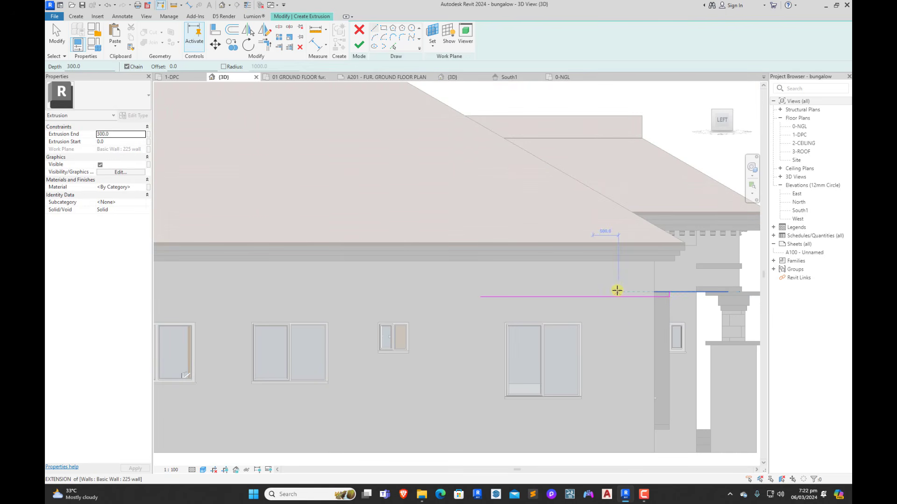
pyautogui.click(670, 295)
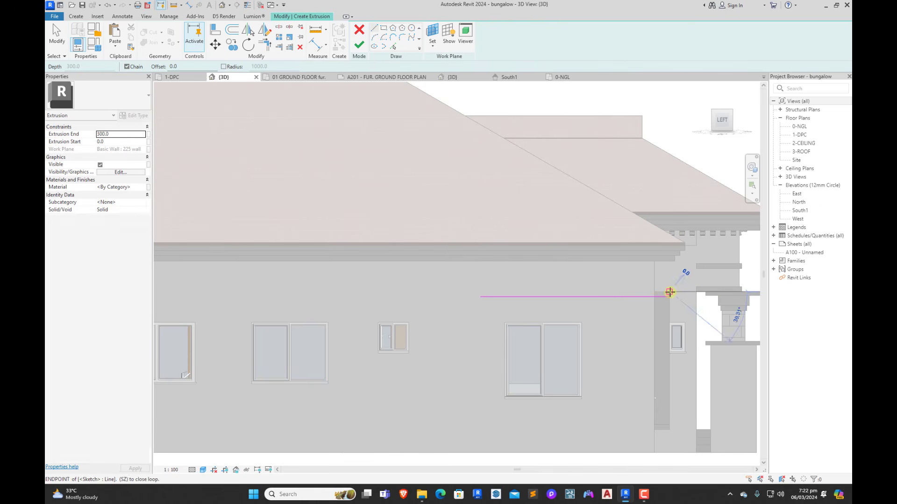
pyautogui.scroll(2, 474, 296)
pyautogui.click(473, 290)
pyautogui.scroll(-2, 479, 252)
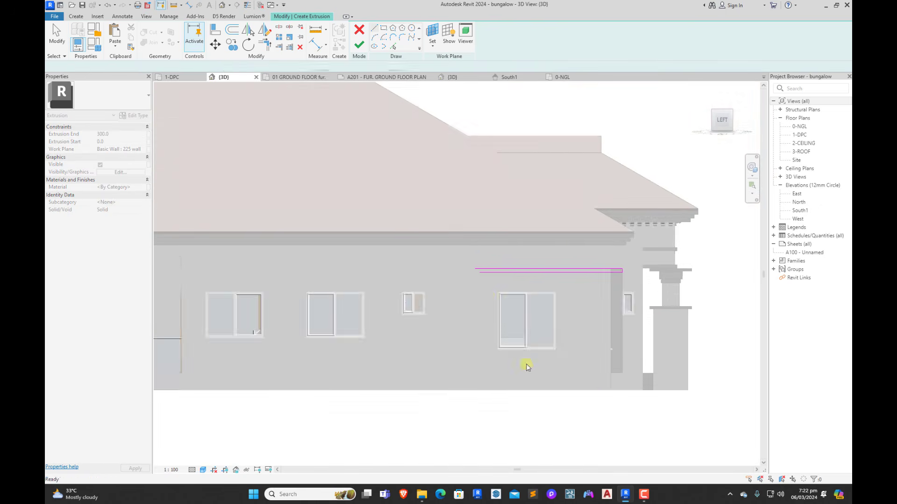
pyautogui.press('Escape')
# Step: Sketch the lower beam's 100 mm end with a short inner line and a long outer line extending past the window
pyautogui.scroll(3, 607, 382)
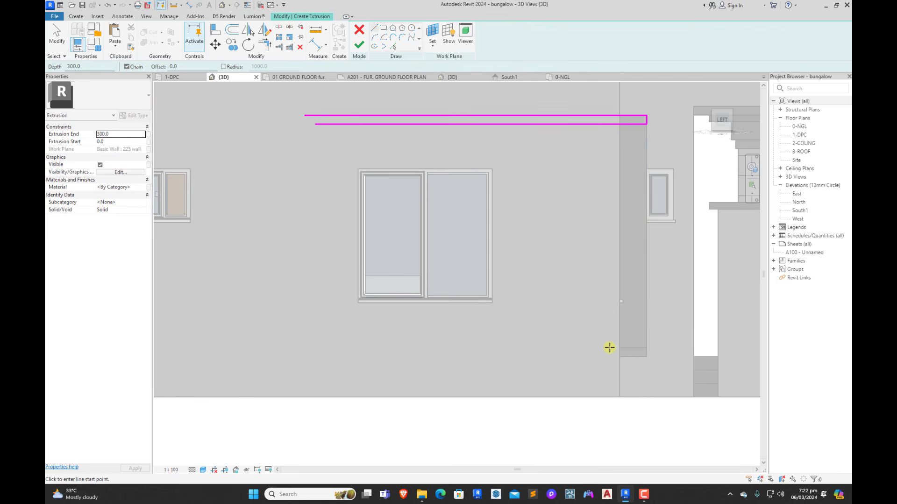
pyautogui.click(618, 348)
pyautogui.click(646, 348)
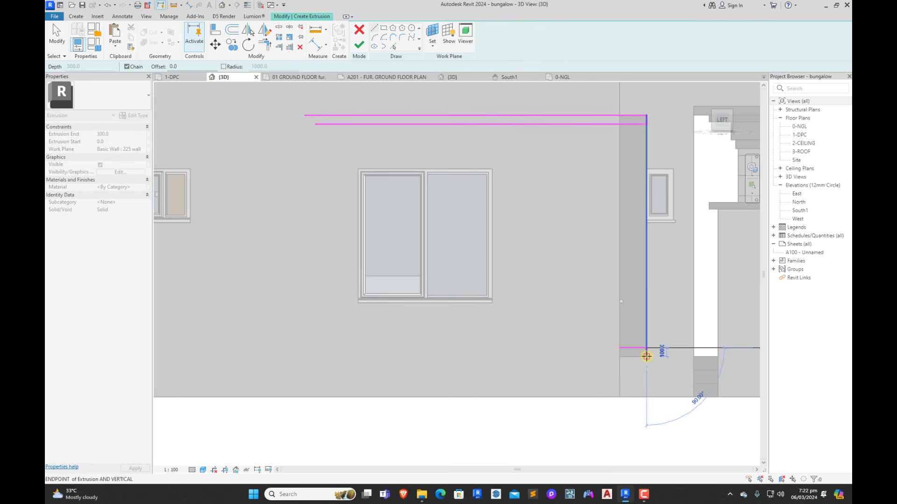
pyautogui.click(617, 361)
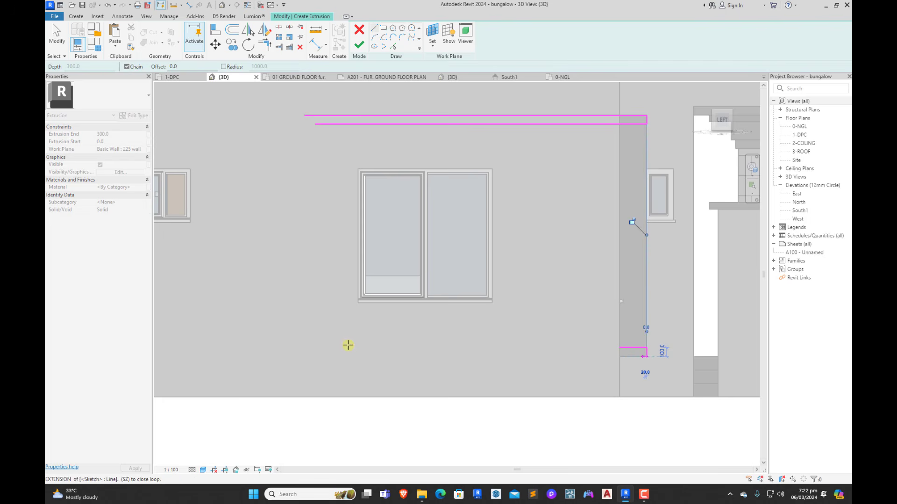
pyautogui.click(297, 357)
# Step: Draw a vertical line about 540 mm long on the window's far edge and offset it 600 mm outward without copying
pyautogui.click(358, 169)
pyautogui.click(358, 217)
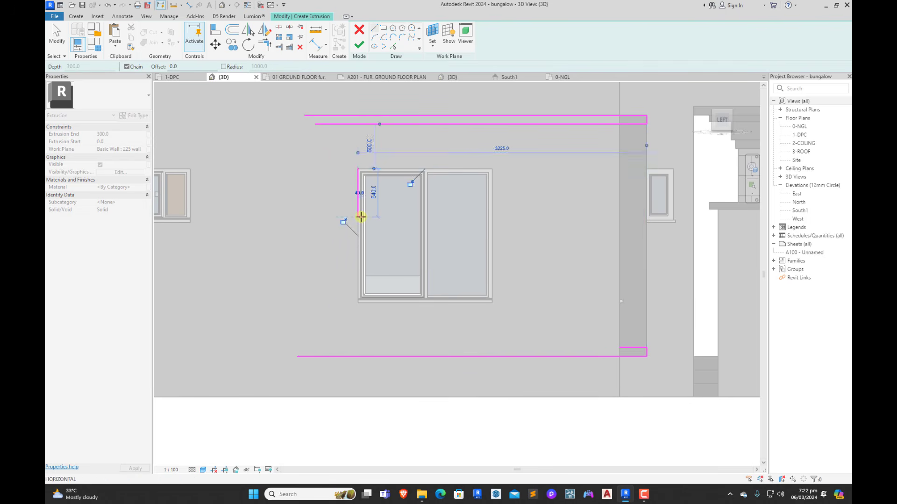
pyautogui.press('Escape')
pyautogui.click(232, 30)
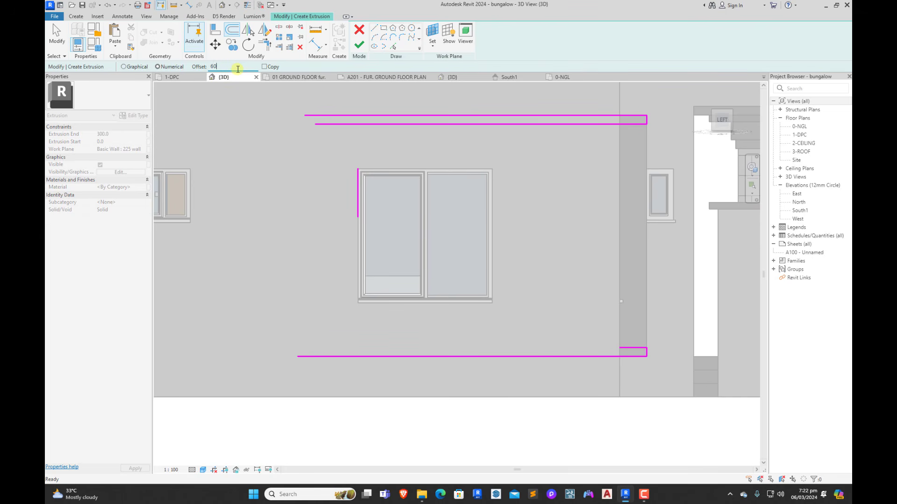
pyautogui.press('Return')
pyautogui.click(358, 196)
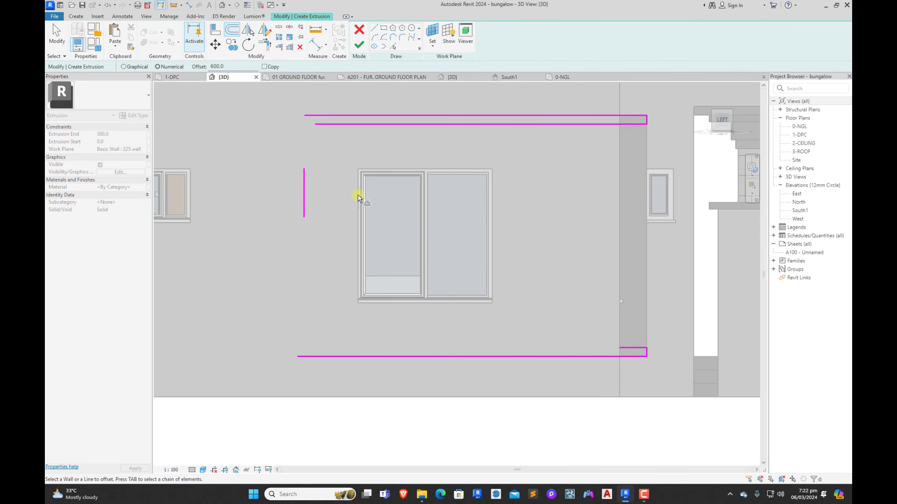
# Step: Trim the offset vertical line to the outer upper and outer lower horizontal lines to form two corners
pyautogui.click(265, 46)
pyautogui.click(304, 194)
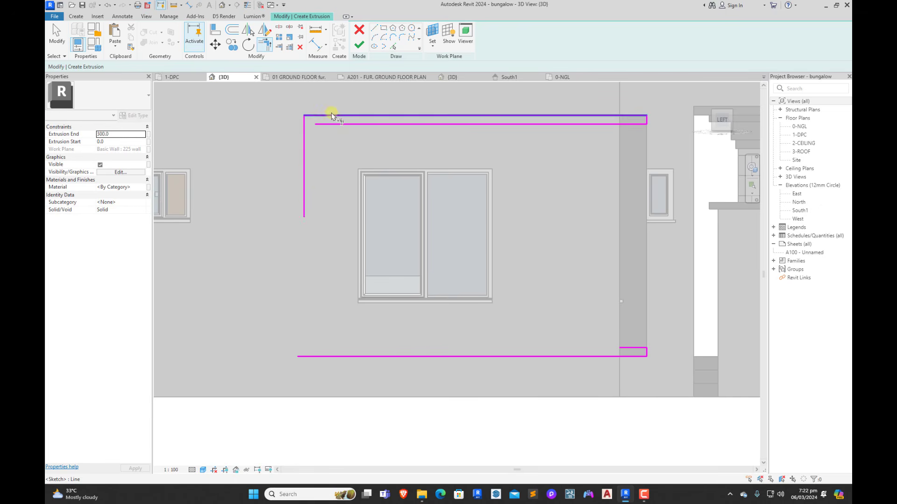
pyautogui.click(333, 116)
pyautogui.click(307, 199)
pyautogui.click(355, 356)
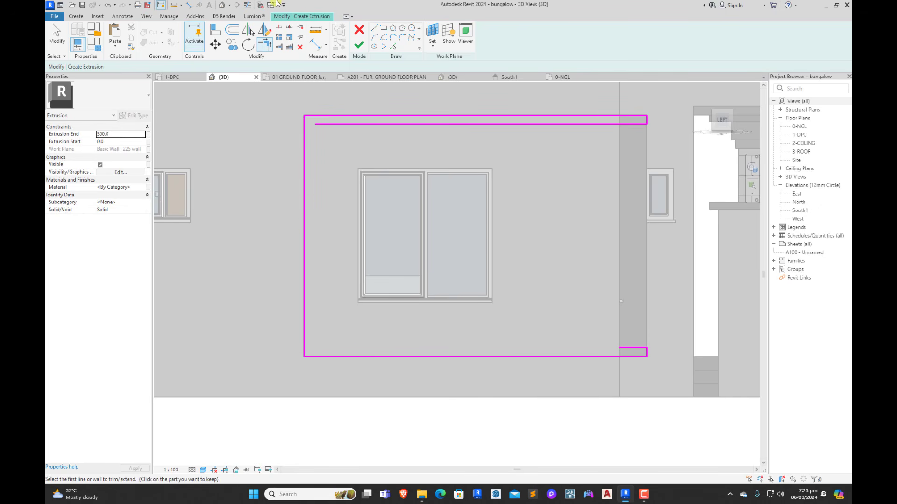
# Step: Offset a copy of the outer vertical line 100 mm inward and trim it to both inner horizontal lines
pyautogui.click(234, 31)
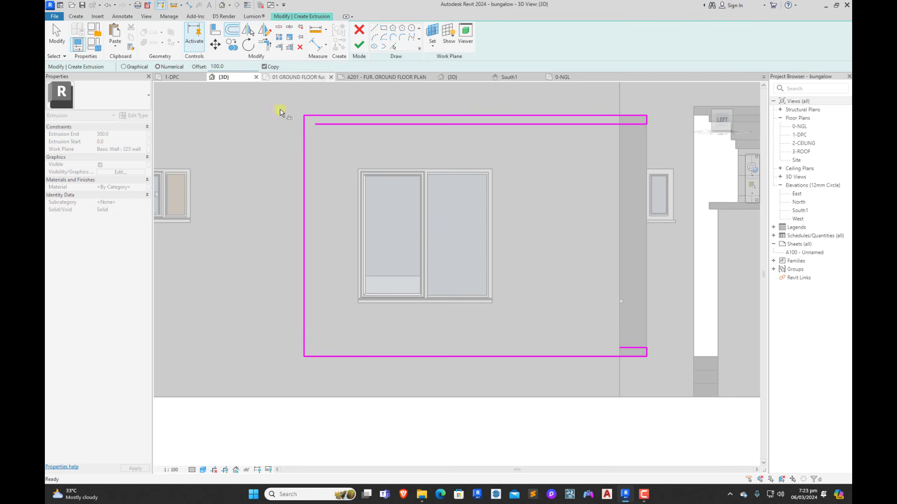
pyautogui.click(307, 190)
pyautogui.click(266, 45)
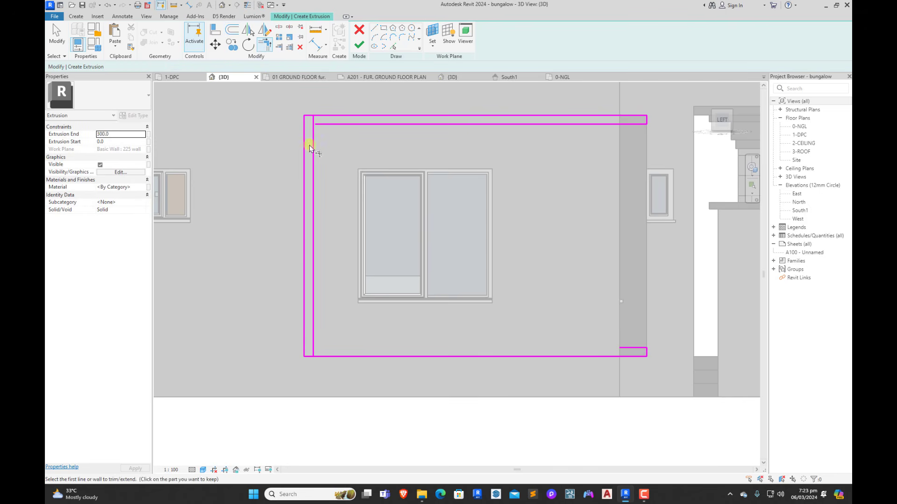
pyautogui.click(313, 143)
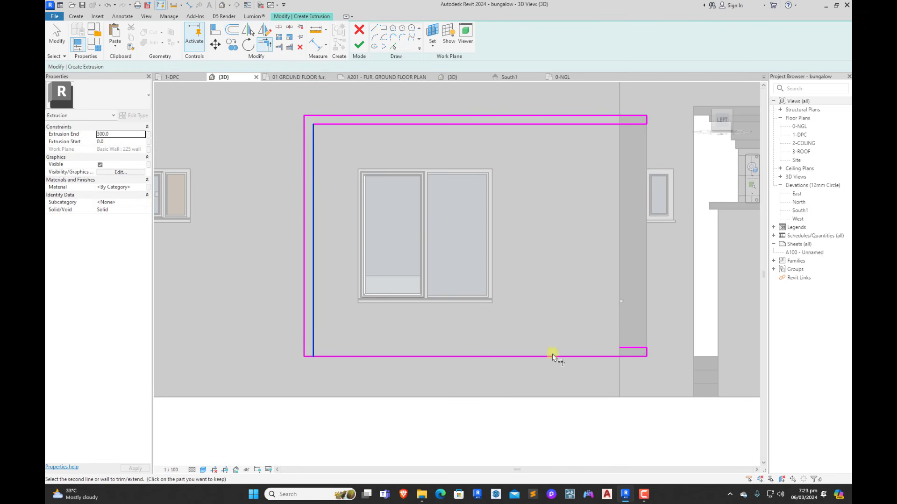
pyautogui.click(636, 348)
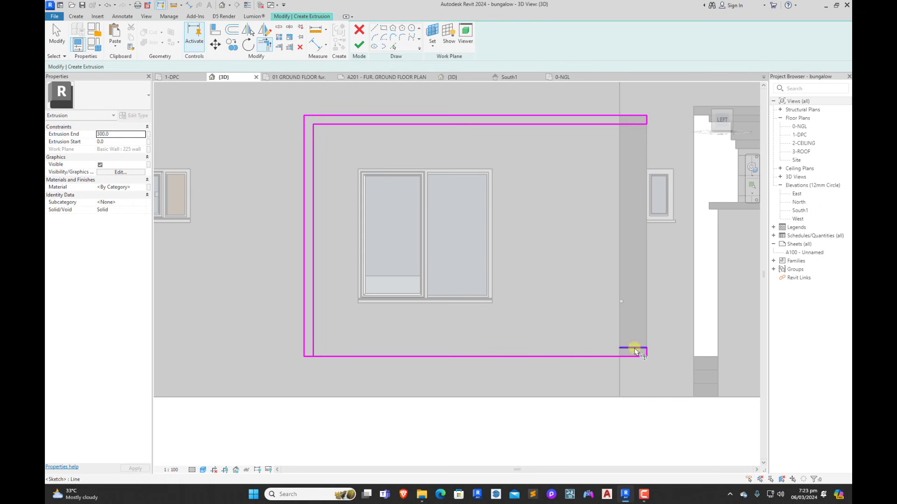
pyautogui.click(317, 329)
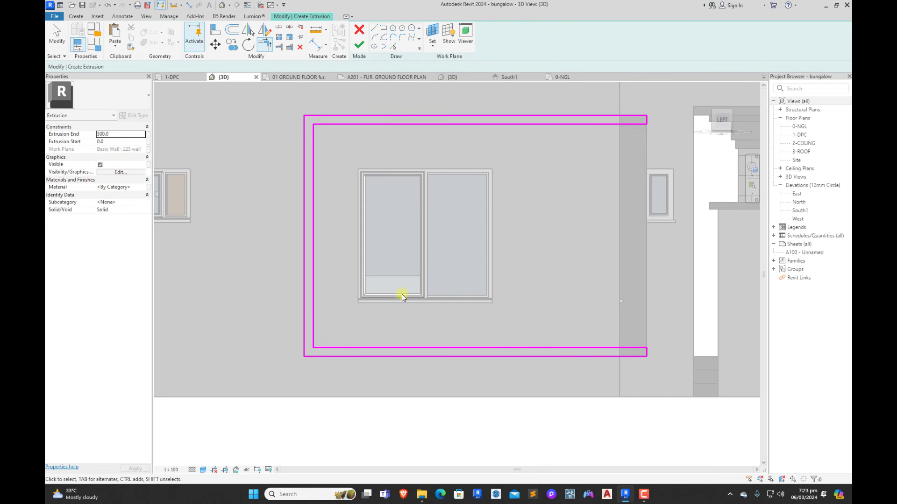
# Step: Finish the side-wall frame extrusion and orbit to the building corner where both frames meet
pyautogui.click(358, 45)
pyautogui.scroll(-2, 541, 212)
pyautogui.keyDown('shift'); pyautogui.moveTo(556, 215); pyautogui.dragTo(484, 267, button='middle'); pyautogui.keyUp('shift')
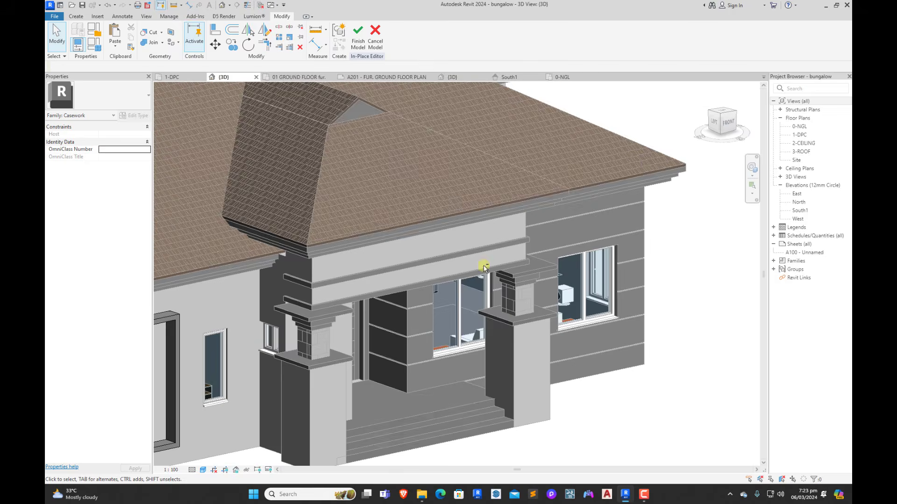
pyautogui.scroll(-3, 638, 162)
pyautogui.scroll(5, 436, 260)
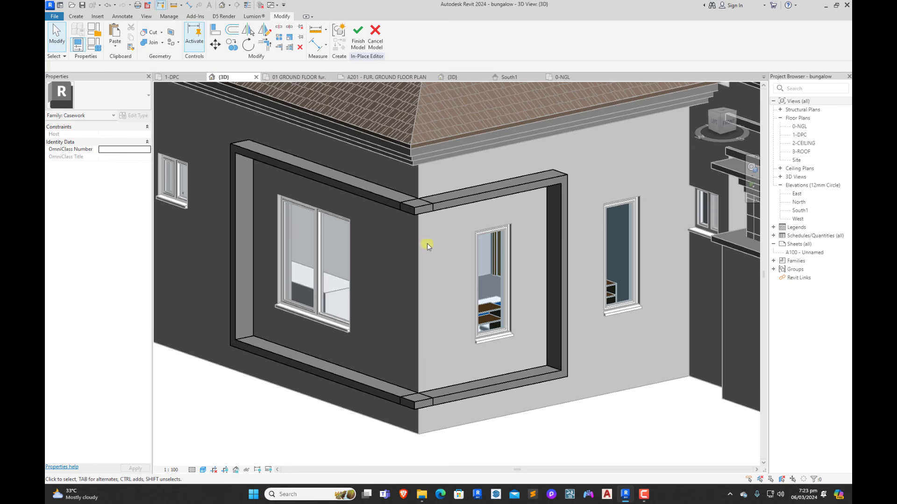
# Step: Join the side-wall and front-wall frame extrusions into one geometry and finish the in-place model
pyautogui.click(148, 43)
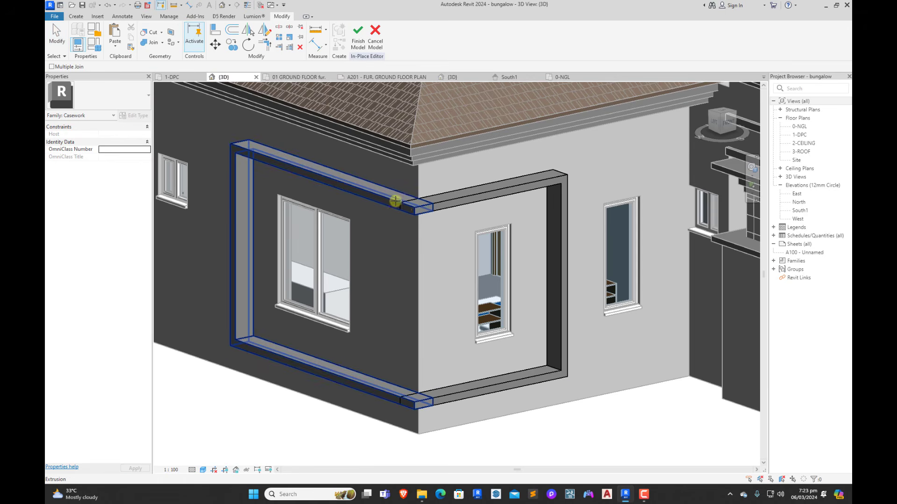
pyautogui.click(400, 202)
pyautogui.click(456, 200)
pyautogui.scroll(-3, 400, 400)
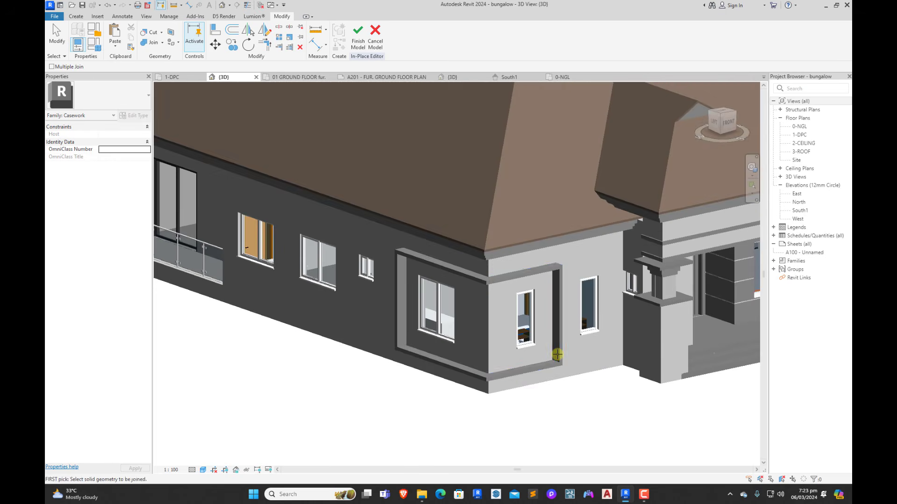
pyautogui.press('Escape')
pyautogui.scroll(5, 473, 373)
pyautogui.scroll(-6, 512, 392)
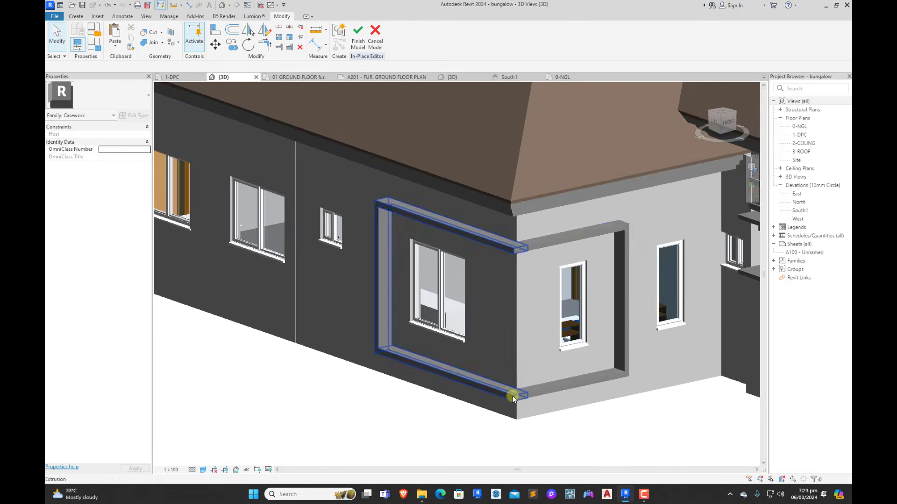
pyautogui.scroll(2, 521, 324)
pyautogui.click(358, 36)
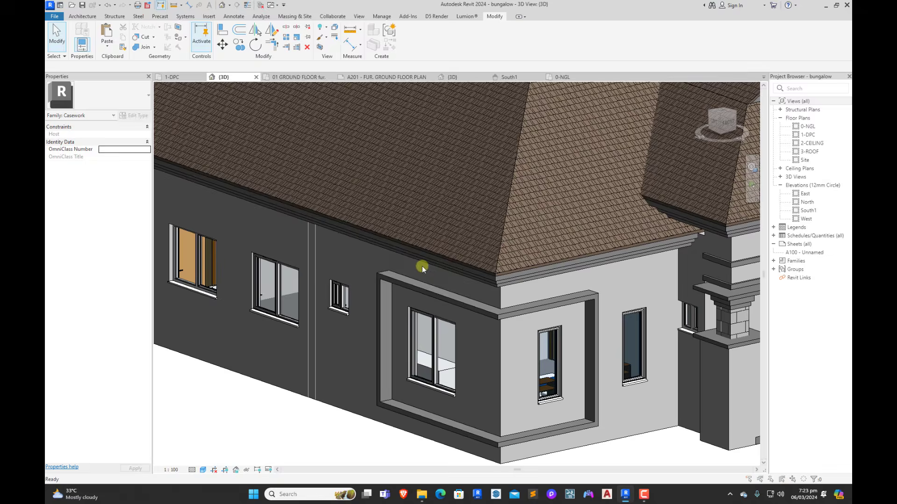
pyautogui.click(514, 174)
# Step: From the front view, start a face split on the front wall and draw its boundary along the frame's upper inner edge
pyautogui.scroll(-5, 442, 308)
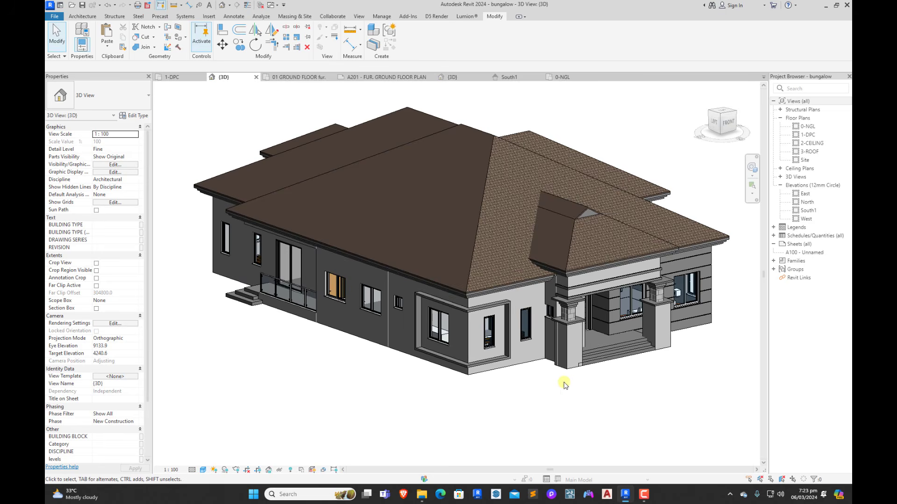
pyautogui.keyDown('shift'); pyautogui.moveTo(609, 389); pyautogui.dragTo(533, 359, button='middle'); pyautogui.keyUp('shift')
pyautogui.click(732, 115)
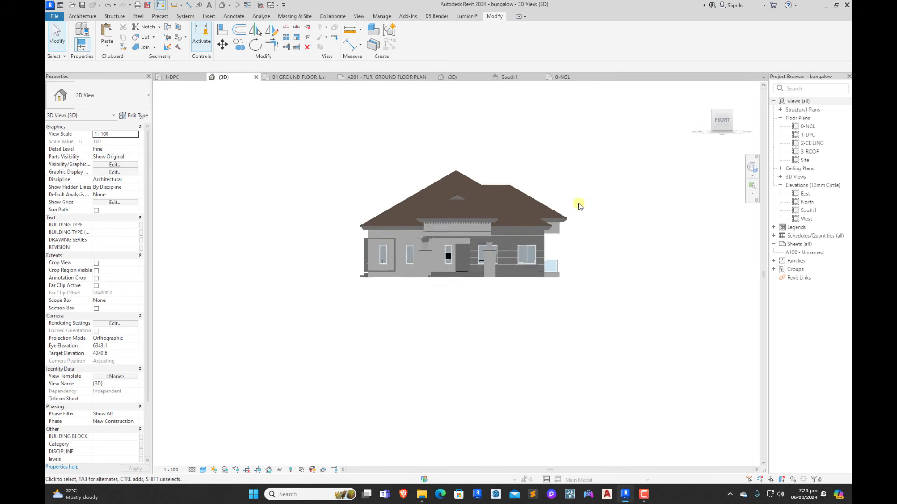
pyautogui.scroll(5, 374, 300)
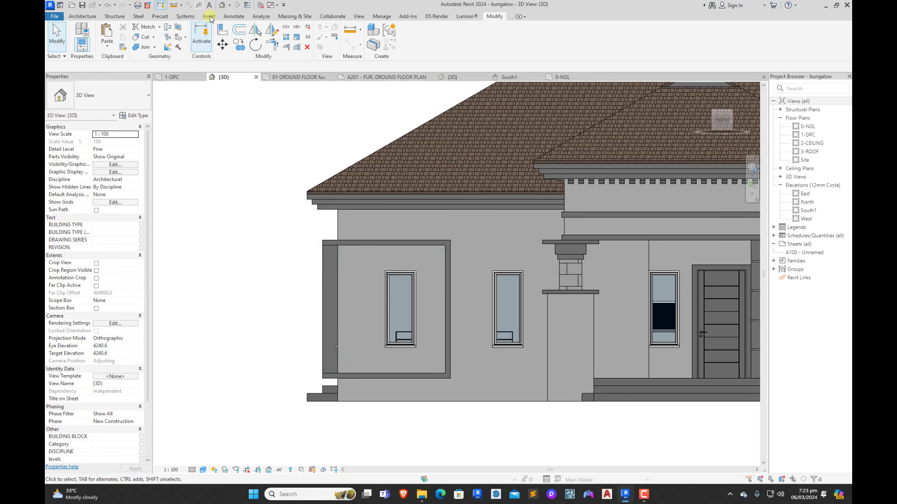
pyautogui.click(179, 30)
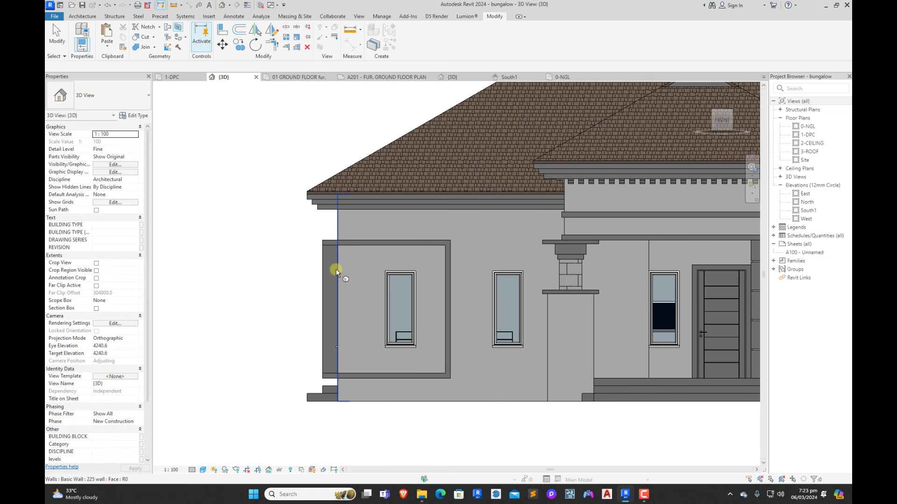
pyautogui.click(461, 398)
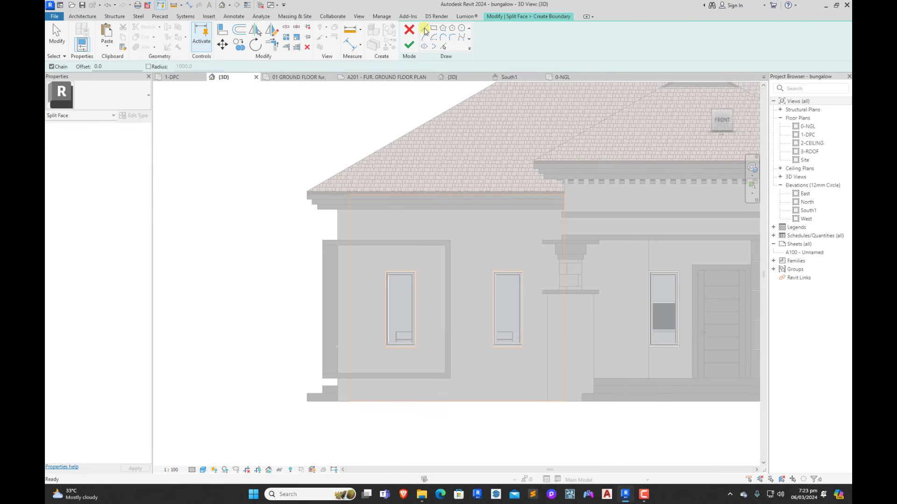
pyautogui.scroll(3, 434, 250)
pyautogui.click(453, 241)
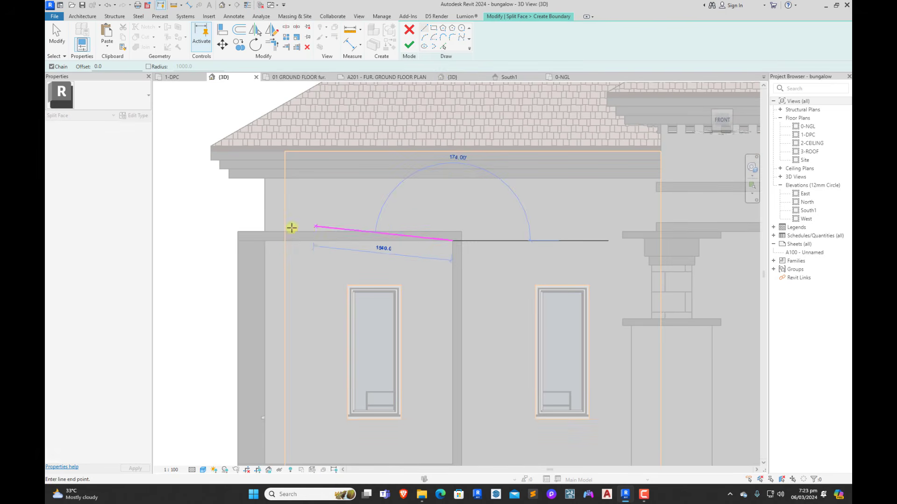
pyautogui.click(284, 241)
pyautogui.press('Escape')
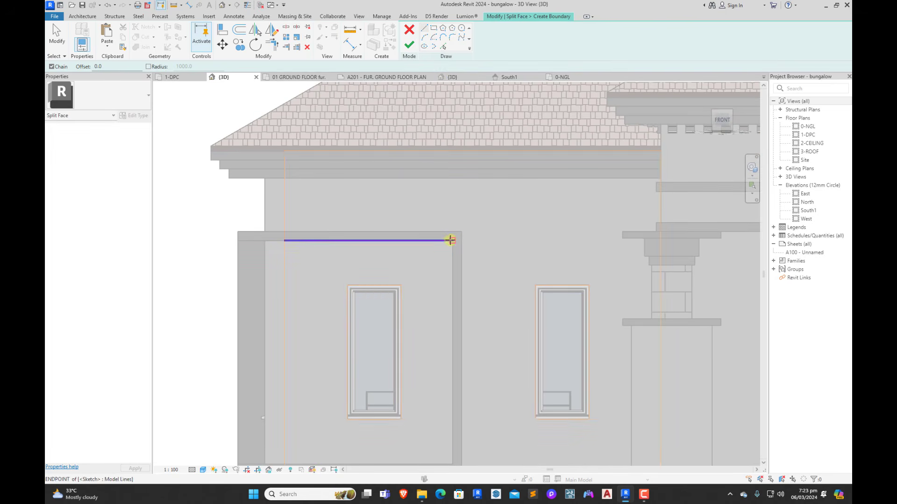
# Step: Continue the split boundary down the frame's vertical inner edge and along its lower inner edge, and finish the face split
pyautogui.click(453, 241)
pyautogui.scroll(-1, 452, 229)
pyautogui.scroll(-2, 450, 229)
pyautogui.scroll(2, 448, 360)
pyautogui.click(453, 335)
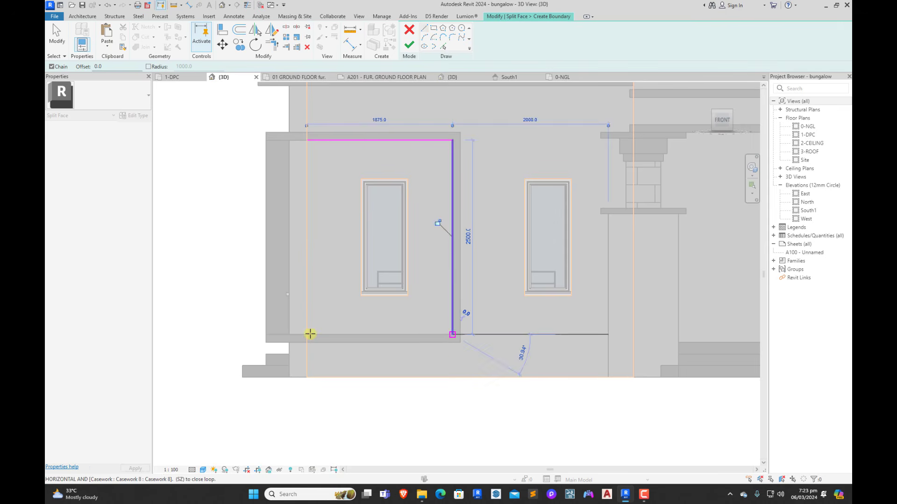
pyautogui.click(307, 335)
pyautogui.press('Escape')
pyautogui.click(409, 47)
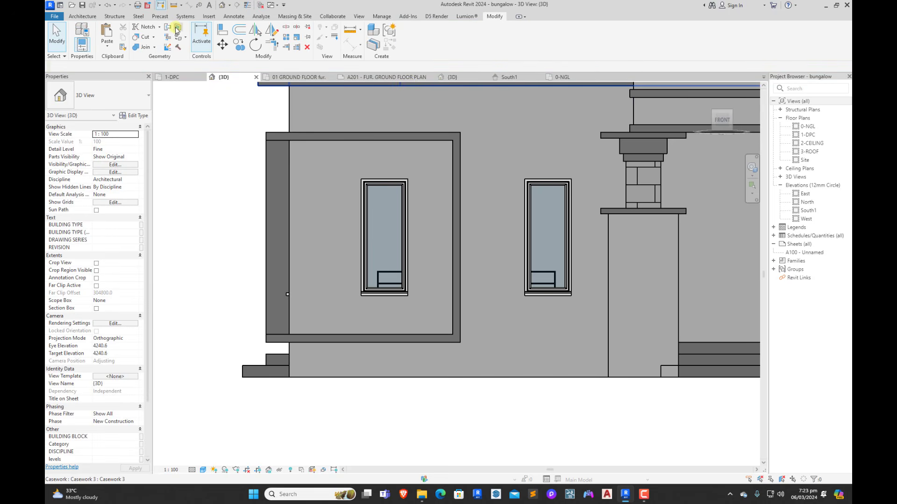
# Step: Split the narrow wall face strip at the front corner along the frame's upper and lower inner edges
pyautogui.click(288, 194)
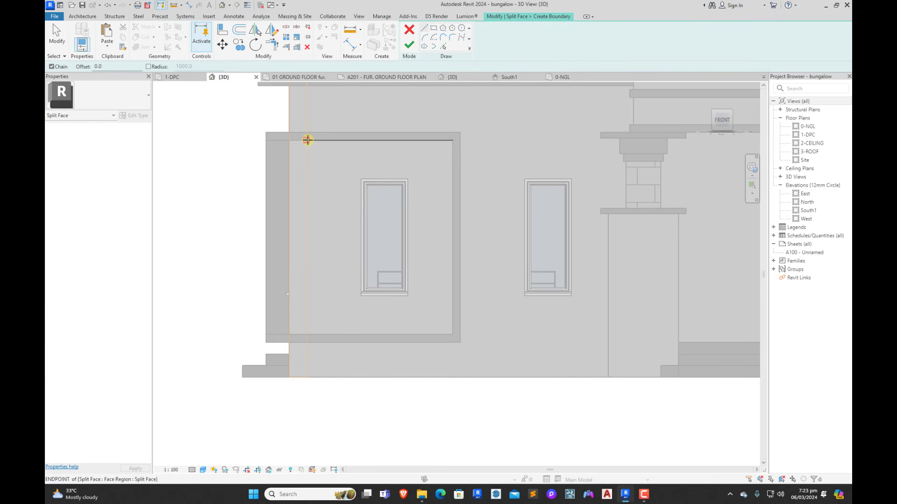
pyautogui.click(289, 140)
pyautogui.click(306, 140)
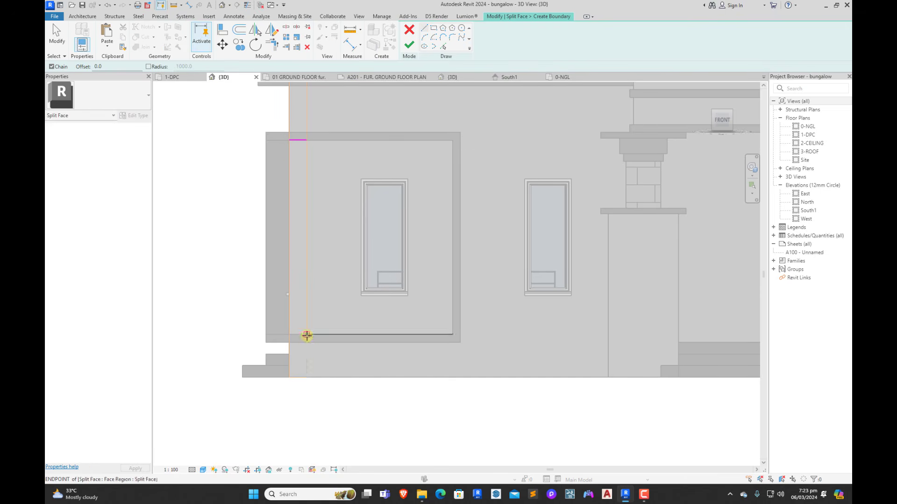
pyautogui.click(307, 335)
pyautogui.click(290, 334)
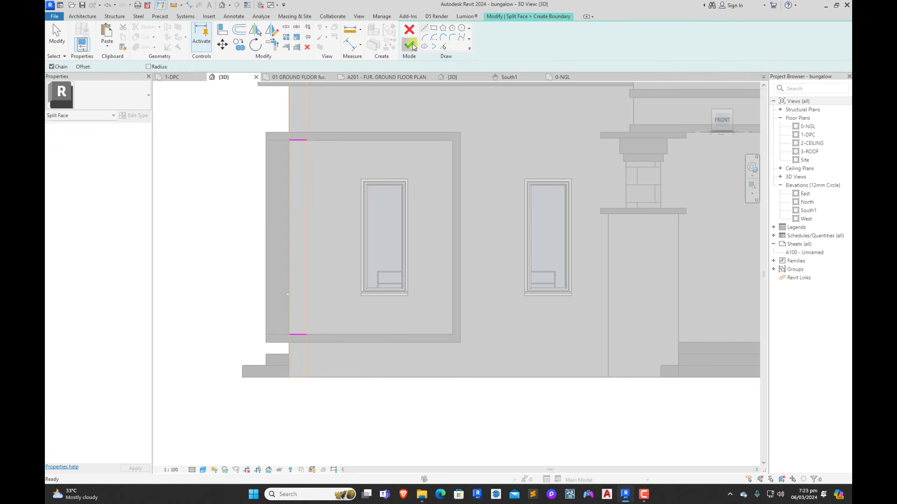
pyautogui.click(409, 44)
# Step: From the left view, start a face split on the side wall and draw its boundary along the frame's upper inner edge
pyautogui.click(706, 120)
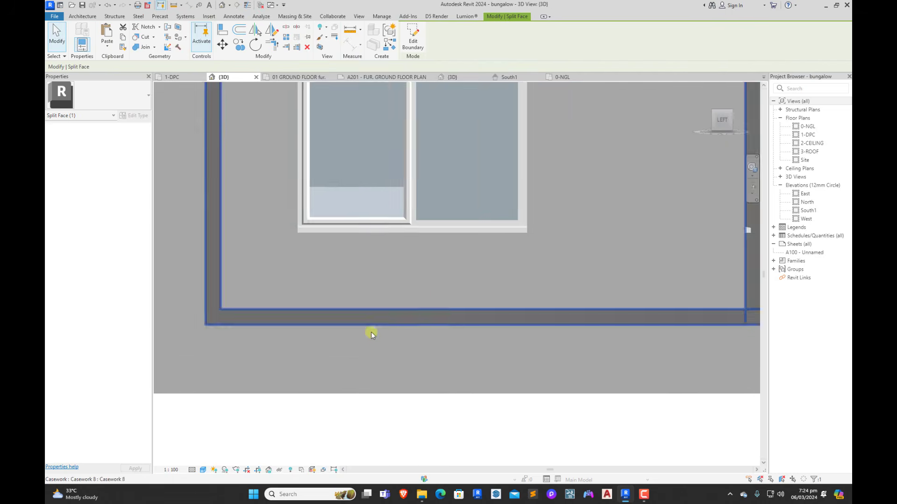
pyautogui.click(179, 29)
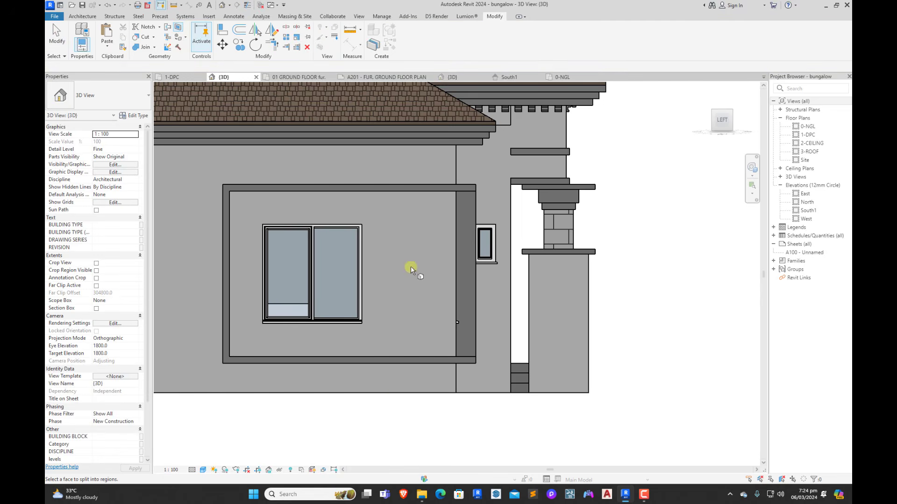
pyautogui.click(390, 388)
pyautogui.click(229, 191)
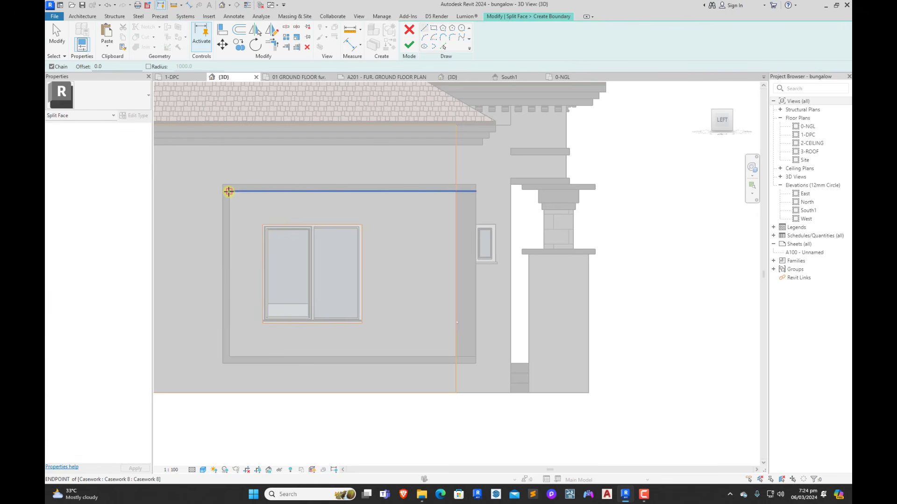
pyautogui.click(441, 190)
pyautogui.press('Escape')
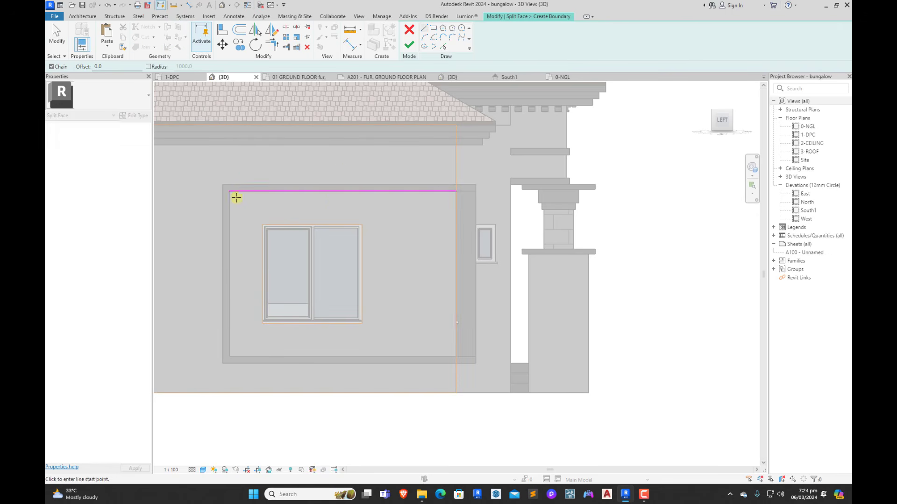
# Step: Continue the side-wall split boundary down the frame's vertical inner edge and along its lower inner edge, and finish the face split
pyautogui.click(231, 191)
pyautogui.click(229, 356)
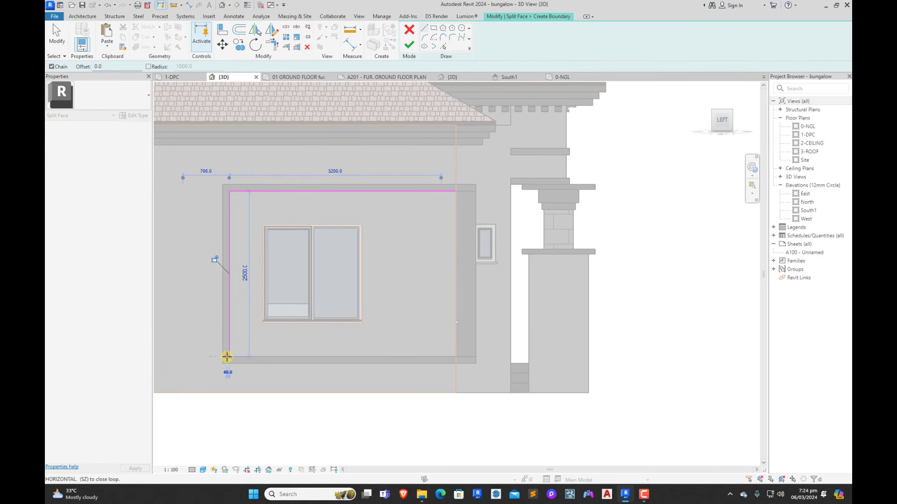
pyautogui.click(455, 356)
pyautogui.press('Escape')
pyautogui.press('Escape')
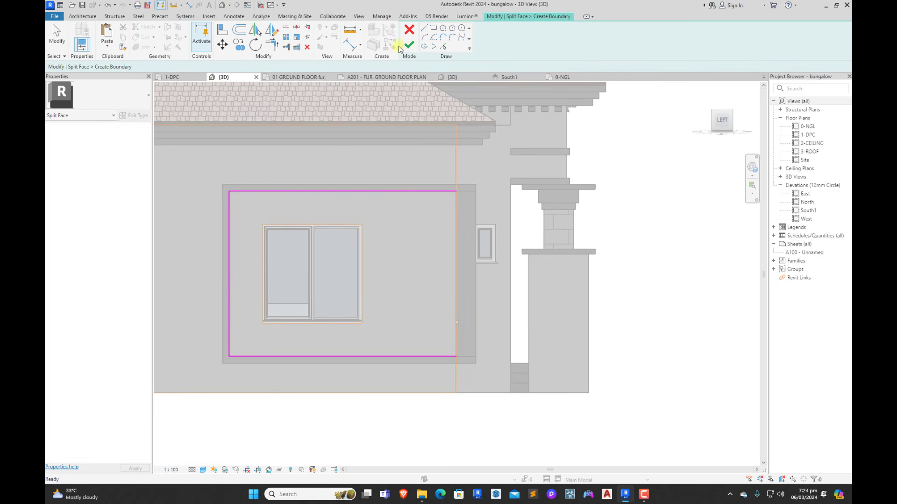
pyautogui.click(409, 45)
pyautogui.click(641, 241)
# Step: Examine the bungalow's exterior from the left side, the front corner and the front, checking the frame and the unframed front windows
pyautogui.scroll(-2, 625, 319)
pyautogui.scroll(-2, 625, 319)
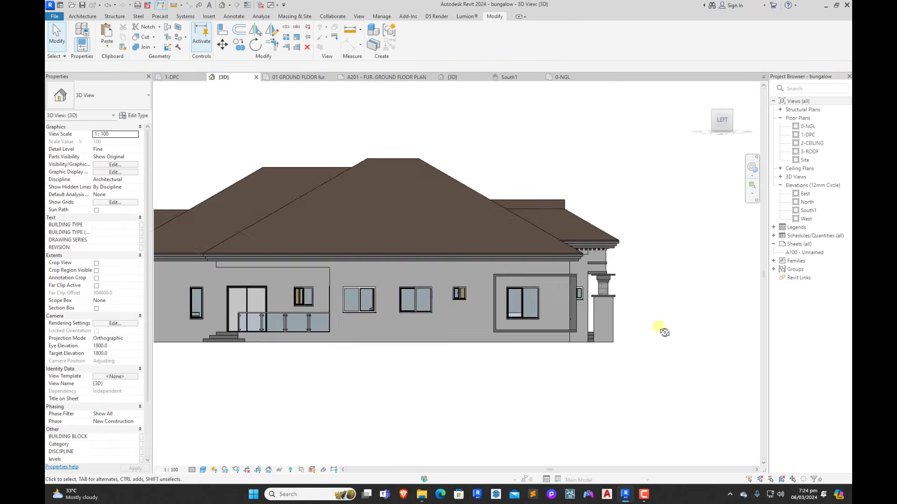
pyautogui.keyDown('shift'); pyautogui.moveTo(660, 331); pyautogui.dragTo(540, 308, button='middle'); pyautogui.keyUp('shift')
pyautogui.scroll(-5, 540, 308)
pyautogui.keyDown('shift'); pyautogui.moveTo(601, 323); pyautogui.dragTo(502, 344, button='middle'); pyautogui.keyUp('shift')
pyautogui.scroll(4, 627, 307)
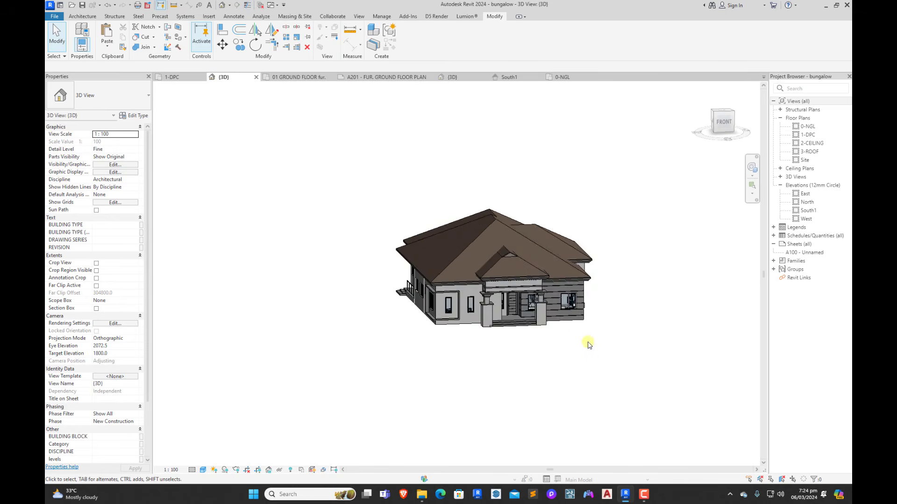
pyautogui.keyDown('shift'); pyautogui.moveTo(588, 343); pyautogui.dragTo(498, 348, button='middle'); pyautogui.keyUp('shift')
pyautogui.click(717, 121)
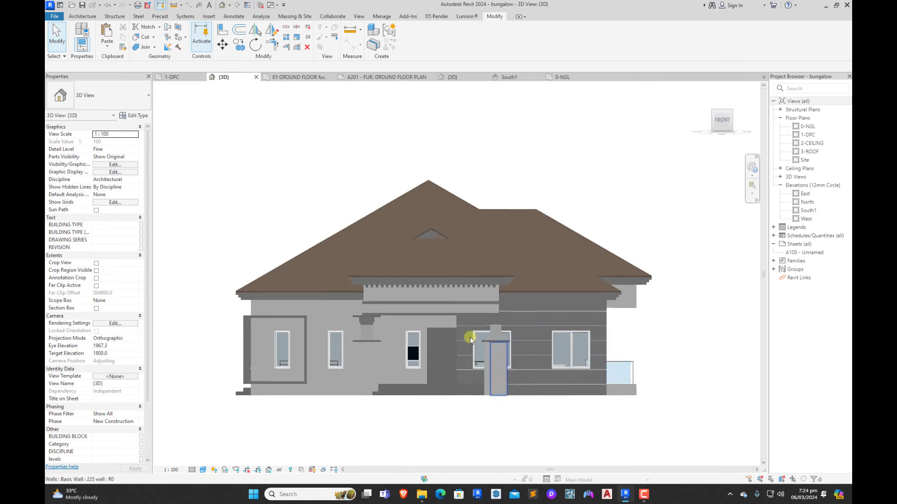
pyautogui.scroll(1, 552, 343)
pyautogui.scroll(-2, 525, 332)
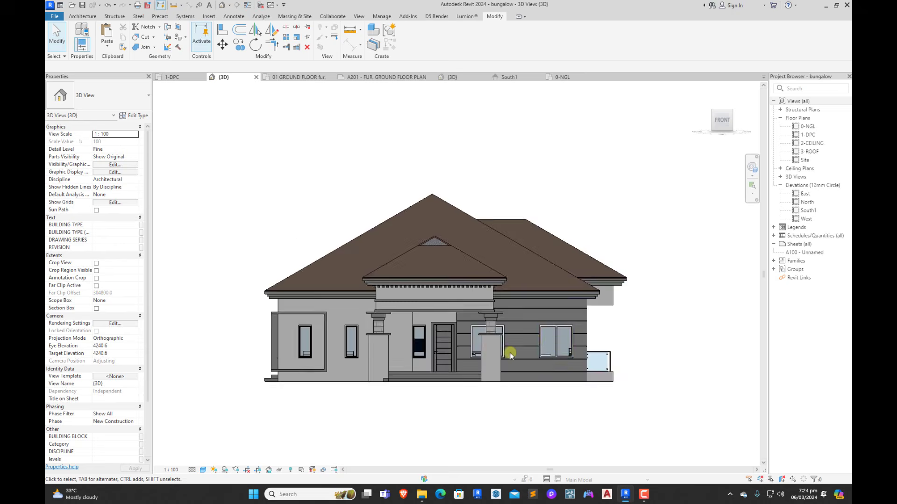
pyautogui.scroll(1, 516, 340)
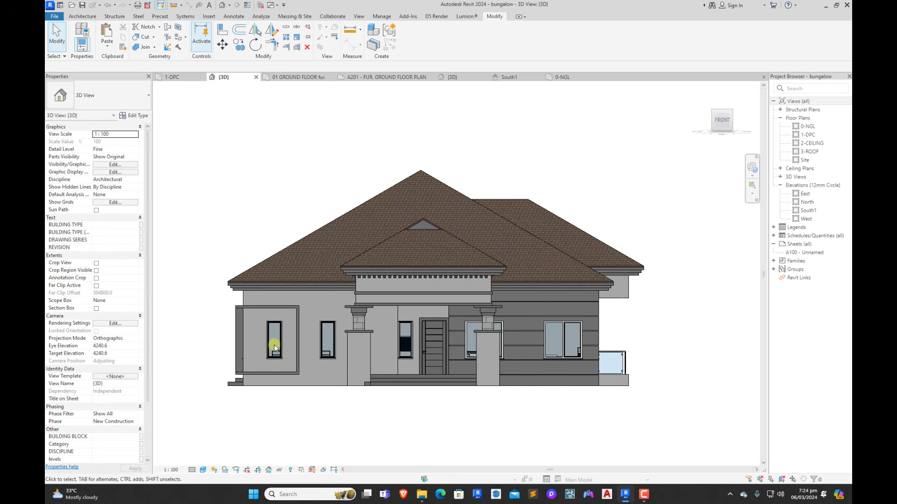
pyautogui.scroll(3, 285, 337)
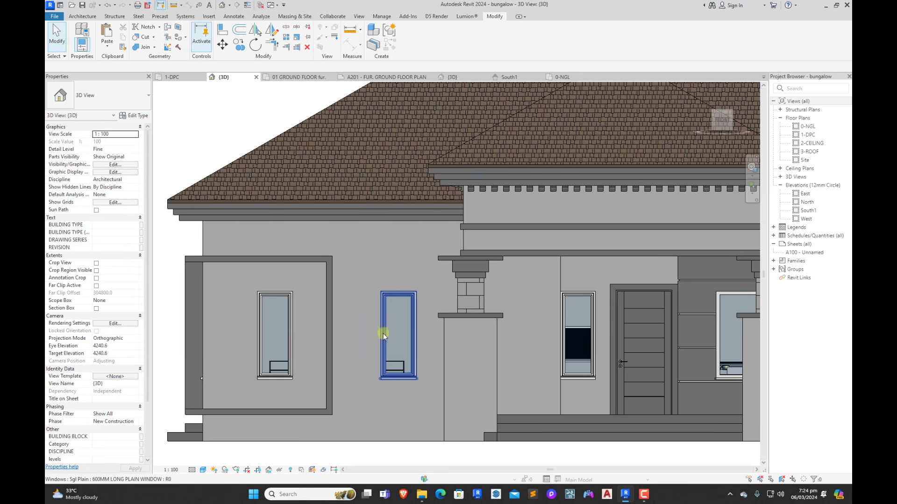
pyautogui.scroll(-3, 383, 334)
pyautogui.keyDown('shift'); pyautogui.moveTo(623, 304); pyautogui.dragTo(504, 386, button='middle'); pyautogui.keyUp('shift')
pyautogui.scroll(-1, 479, 327)
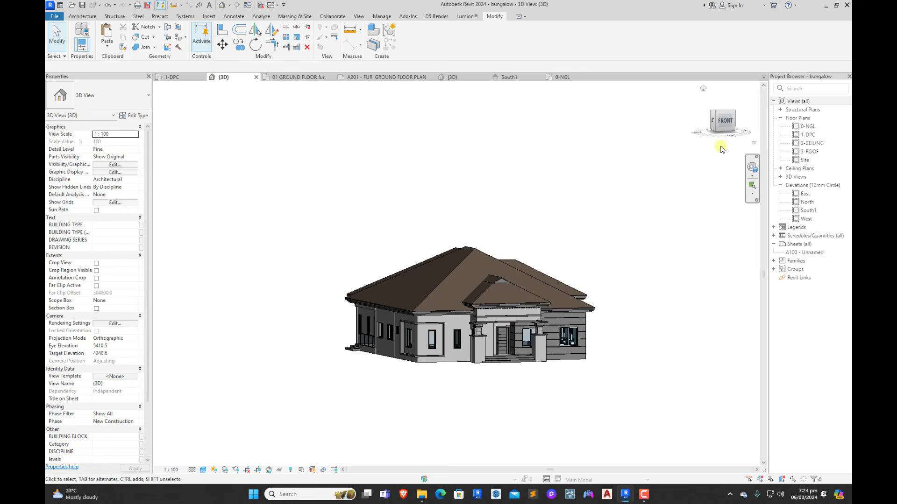
# Step: From the front view, create a new in-place model in the Casework category
pyautogui.click(724, 122)
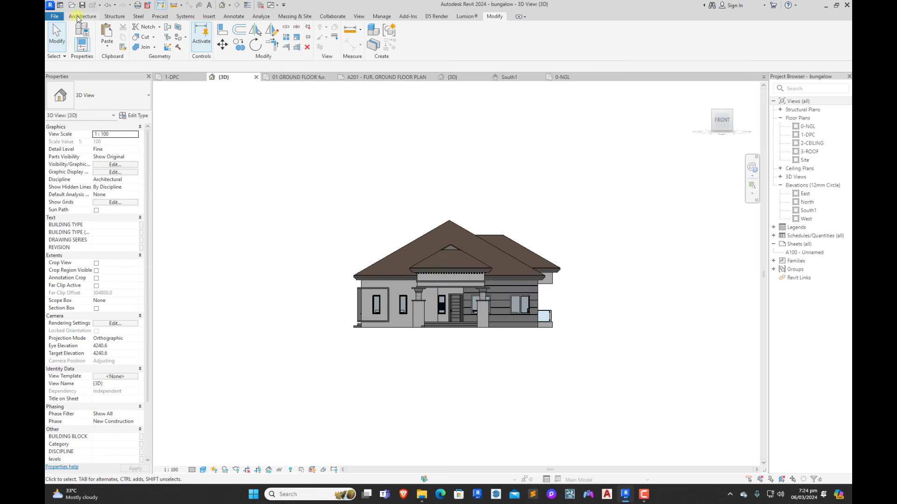
pyautogui.click(78, 16)
pyautogui.click(144, 45)
pyautogui.click(154, 80)
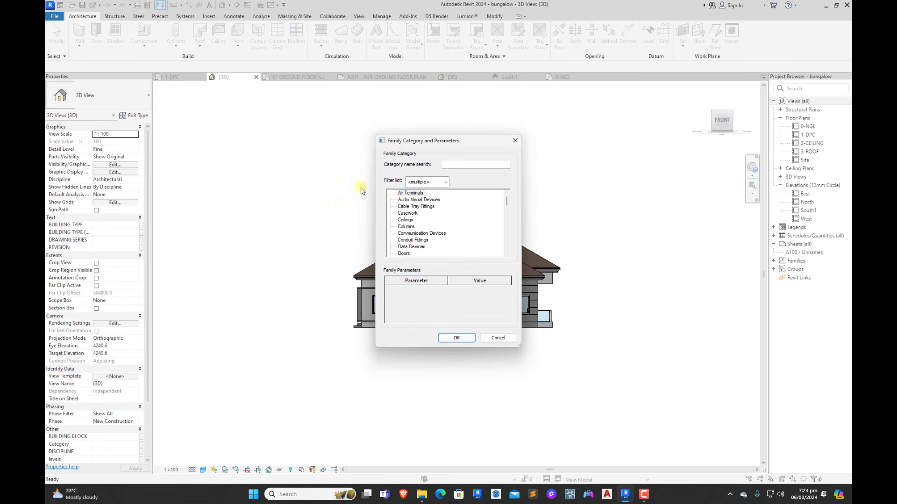
pyautogui.doubleClick(408, 214)
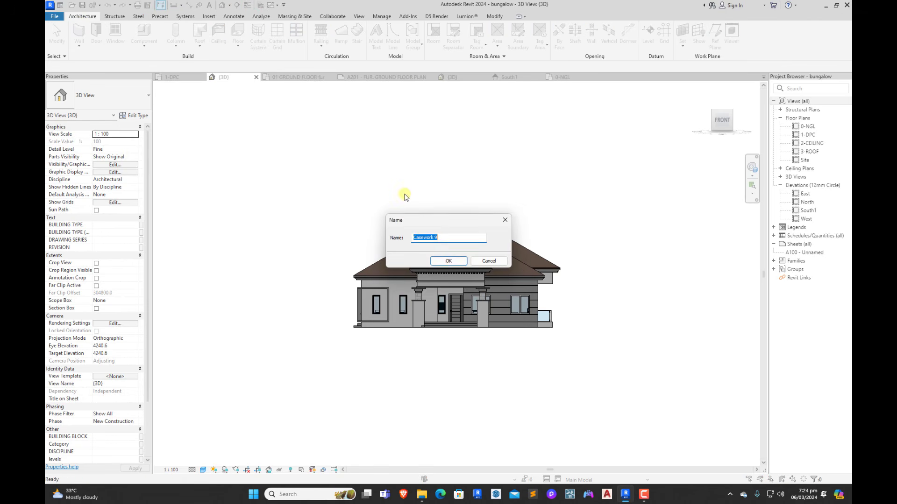
pyautogui.click(448, 261)
# Step: Start an extrusion and set its work plane by picking the front wall's face
pyautogui.click(112, 35)
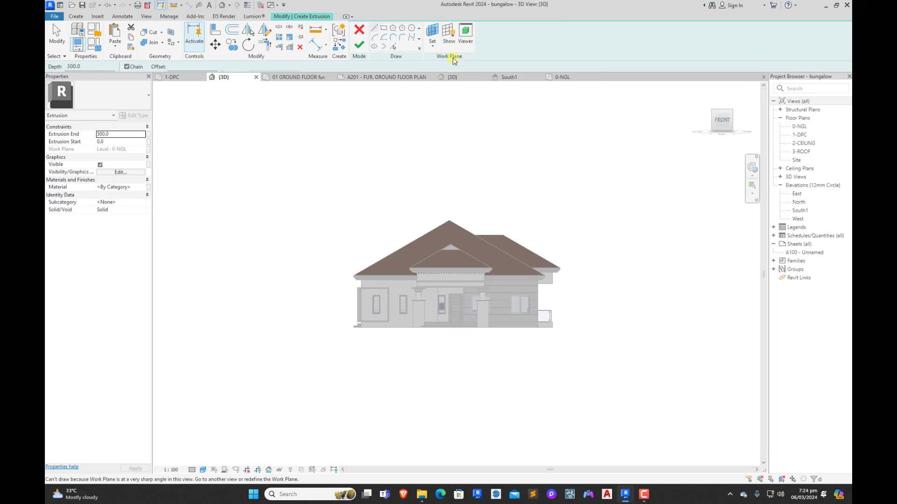
pyautogui.click(433, 31)
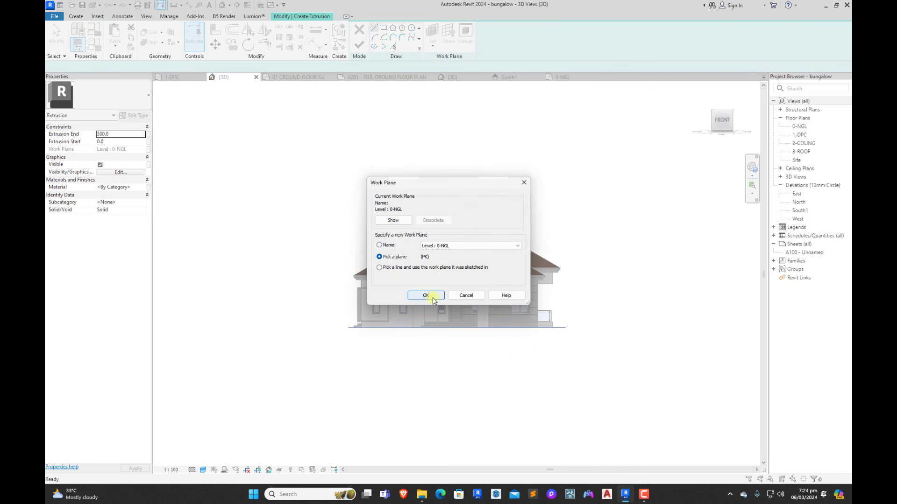
pyautogui.click(426, 295)
pyautogui.scroll(5, 367, 304)
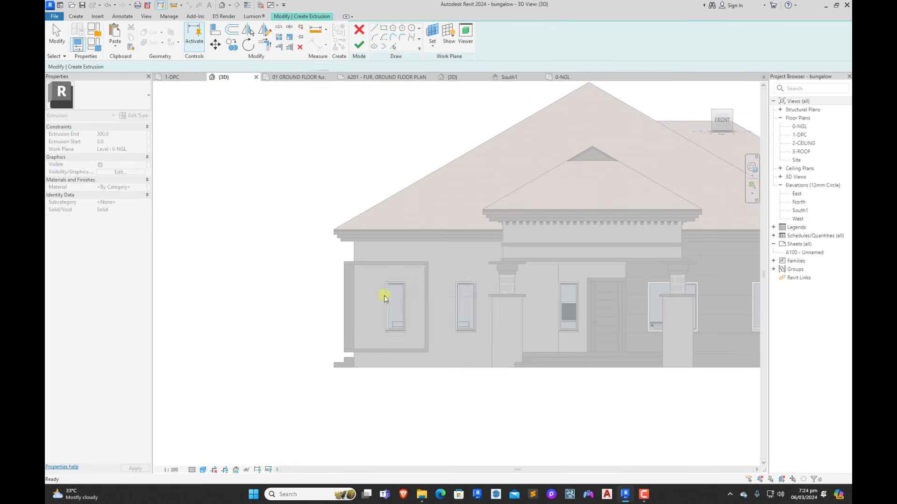
pyautogui.click(384, 296)
pyautogui.scroll(2, 384, 288)
# Step: Sketch a rectangle around the outer edge of the front window inside the corner frame, including its sill
pyautogui.click(384, 28)
pyautogui.scroll(3, 416, 255)
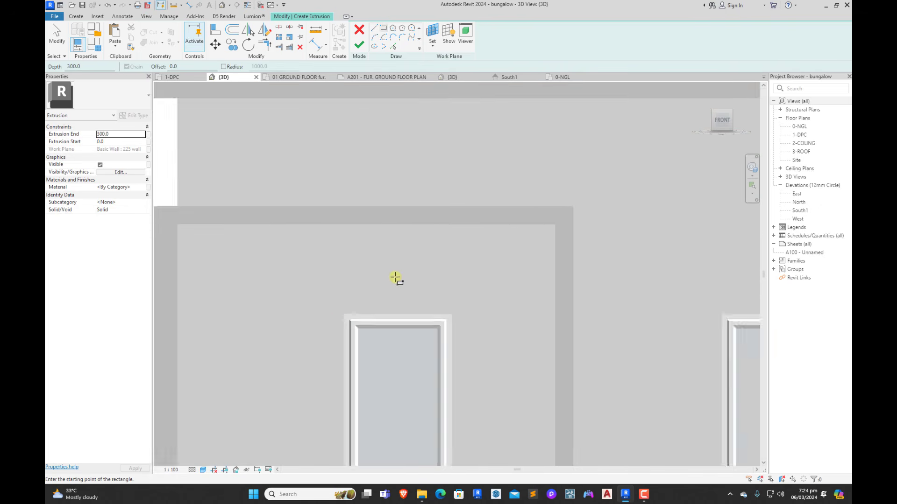
pyautogui.click(344, 315)
pyautogui.scroll(-3, 386, 373)
pyautogui.scroll(3, 382, 348)
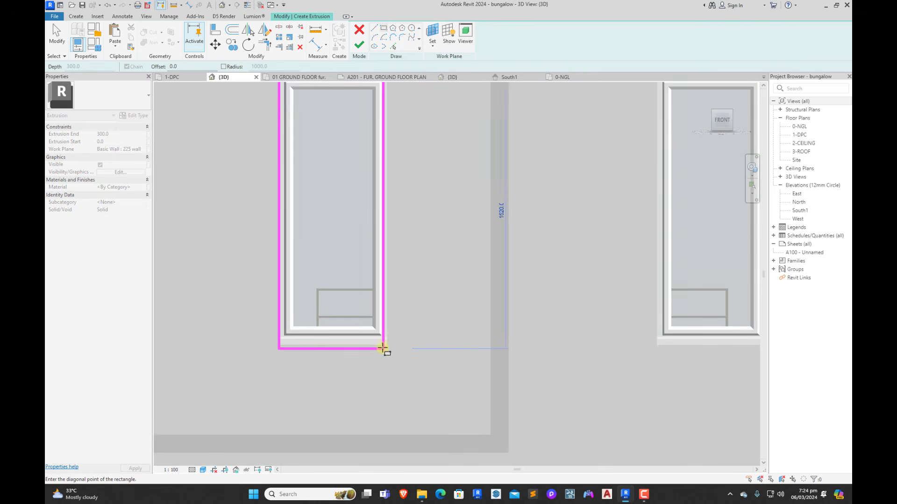
pyautogui.click(387, 345)
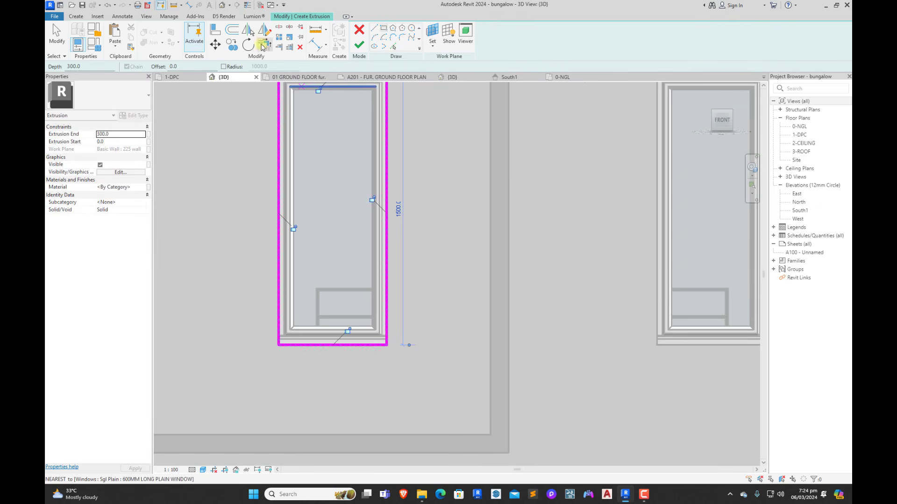
# Step: Offset a copy of the window rectangle 100 mm outward and extrude the resulting surround with an extrusion end of 50 mm
pyautogui.click(235, 32)
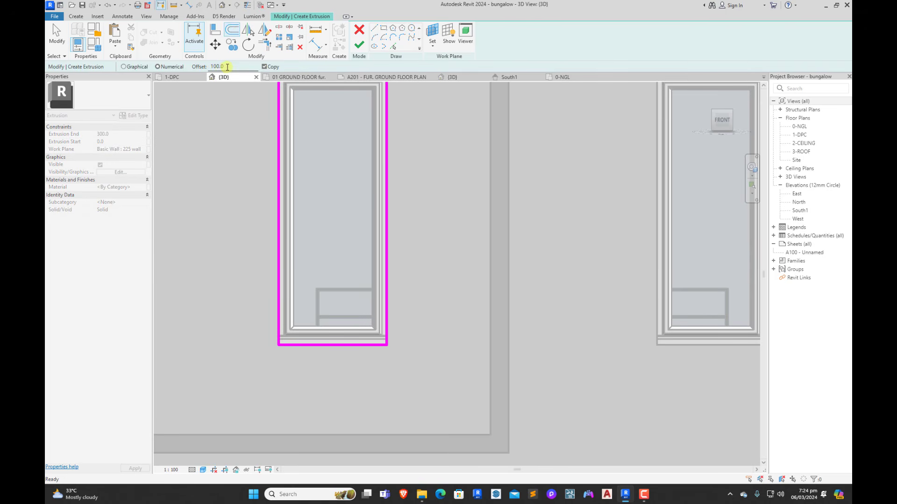
pyautogui.scroll(-3, 281, 159)
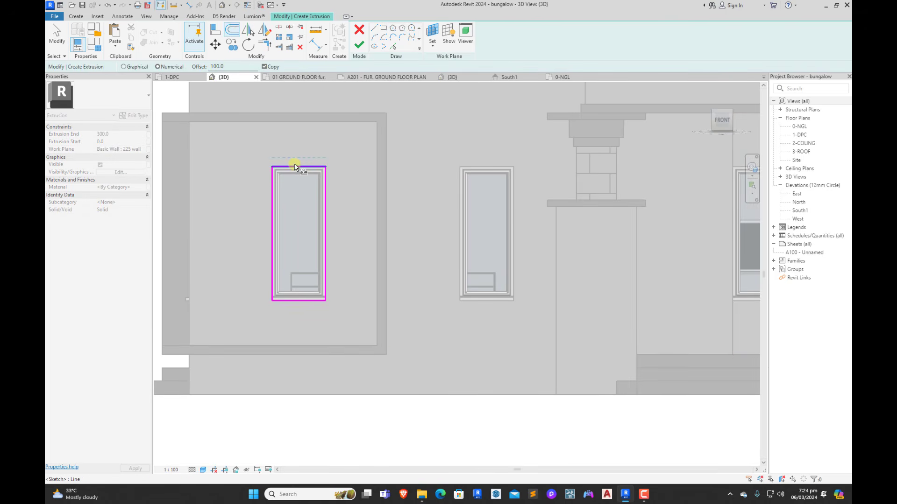
pyautogui.click(295, 167)
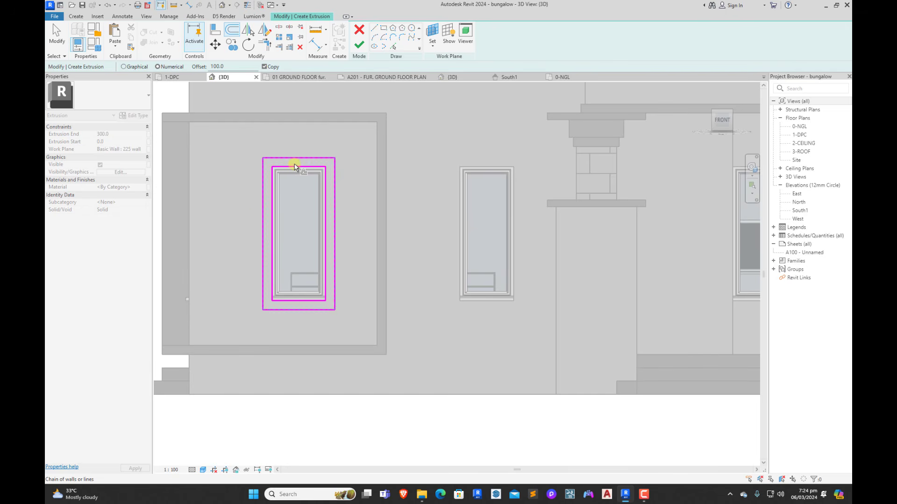
pyautogui.press('Escape')
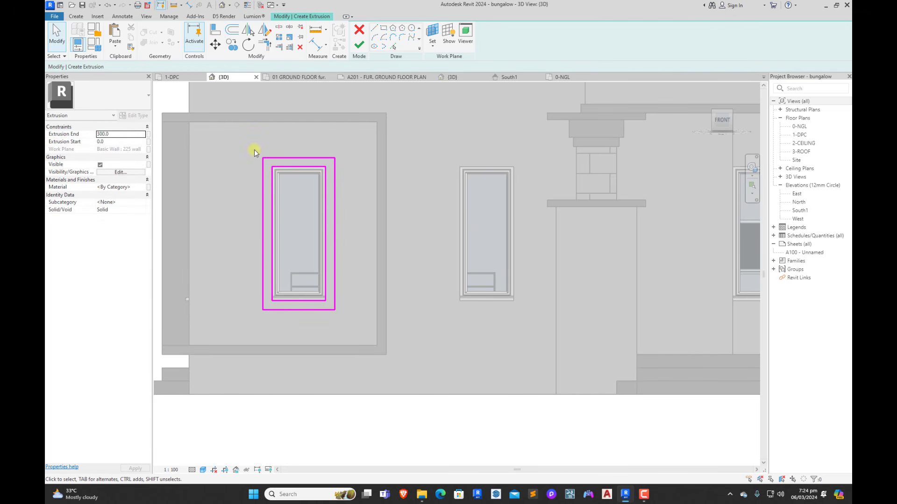
pyautogui.click(127, 128)
pyautogui.click(131, 127)
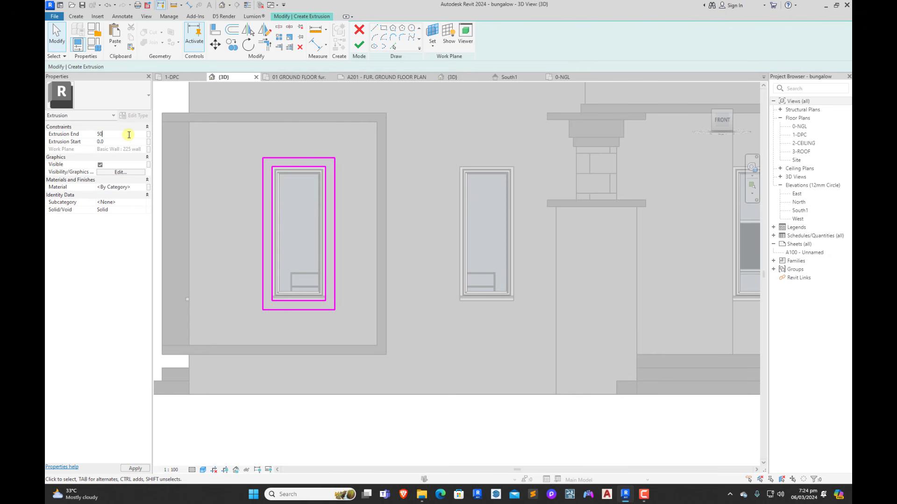
pyautogui.click(358, 45)
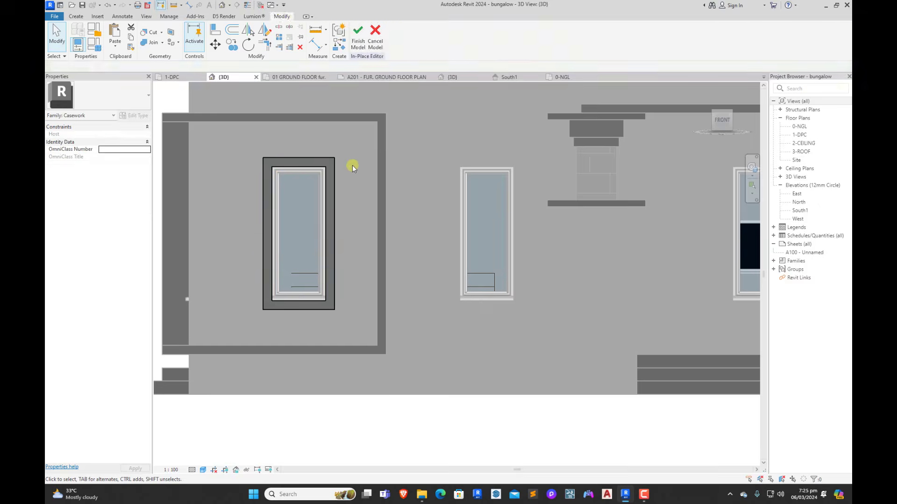
# Step: Open the sketch of the window surround inside the corner frame for editing
pyautogui.scroll(-4, 352, 165)
pyautogui.click(339, 187)
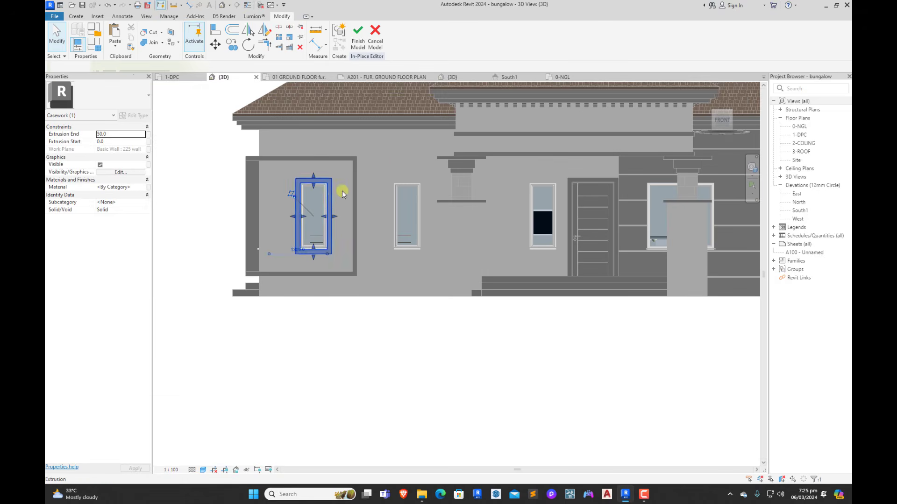
pyautogui.click(409, 151)
pyautogui.click(330, 201)
pyautogui.doubleClick(331, 201)
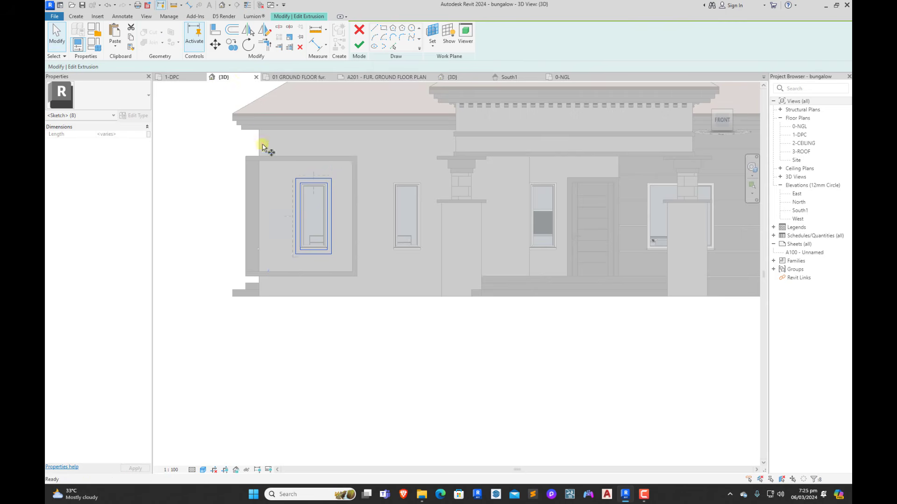
# Step: Copy both surround rectangles from the window's upper corner to the matching corner of the neighbouring front window, and finish the sketch
pyautogui.press('c')
pyautogui.press('o')
pyautogui.scroll(5, 263, 146)
pyautogui.click(273, 172)
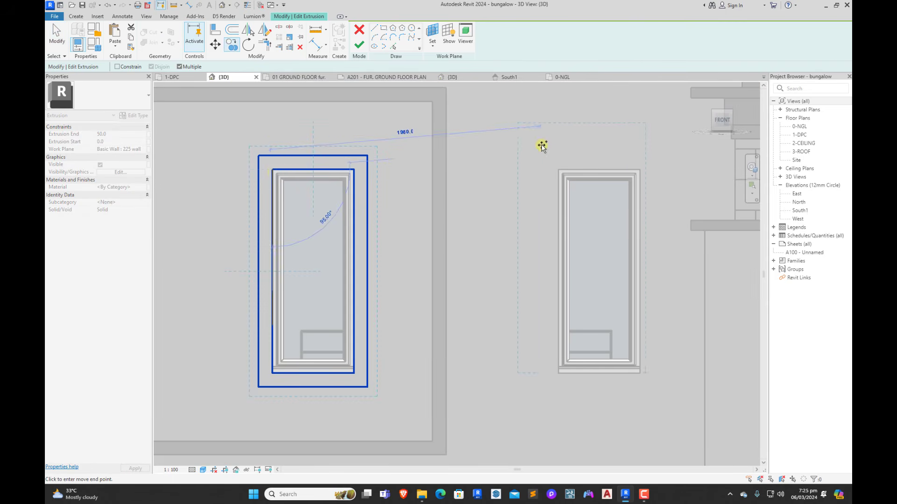
pyautogui.click(559, 169)
pyautogui.scroll(-3, 280, 250)
pyautogui.scroll(-3, 274, 249)
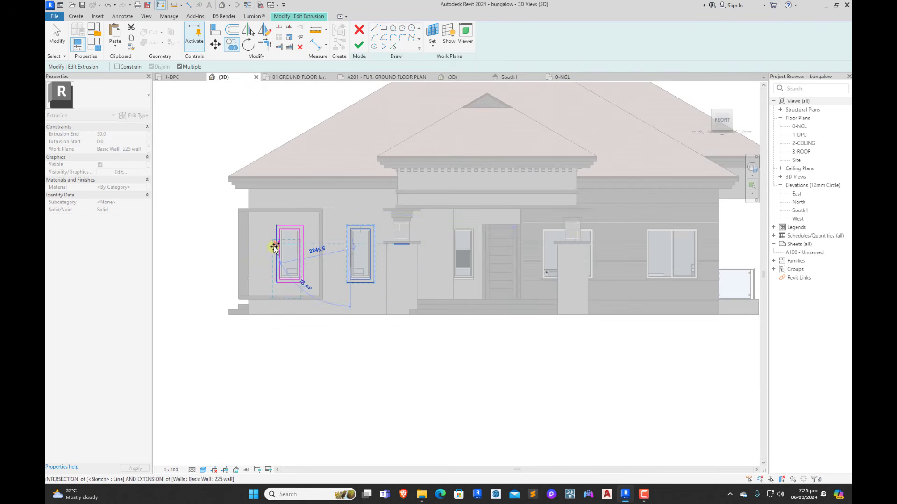
pyautogui.click(319, 250)
pyautogui.press('Escape')
pyautogui.click(358, 46)
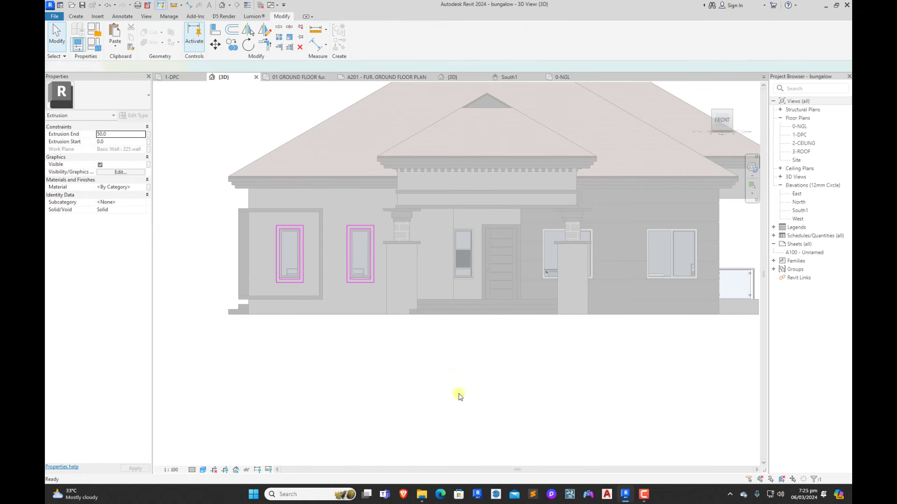
# Step: Examine the two window surrounds and the remaining front windows from several angles in 3D
pyautogui.scroll(-2, 434, 353)
pyautogui.keyDown('shift'); pyautogui.moveTo(430, 354); pyautogui.dragTo(542, 398, button='middle'); pyautogui.keyUp('shift')
pyautogui.scroll(3, 619, 339)
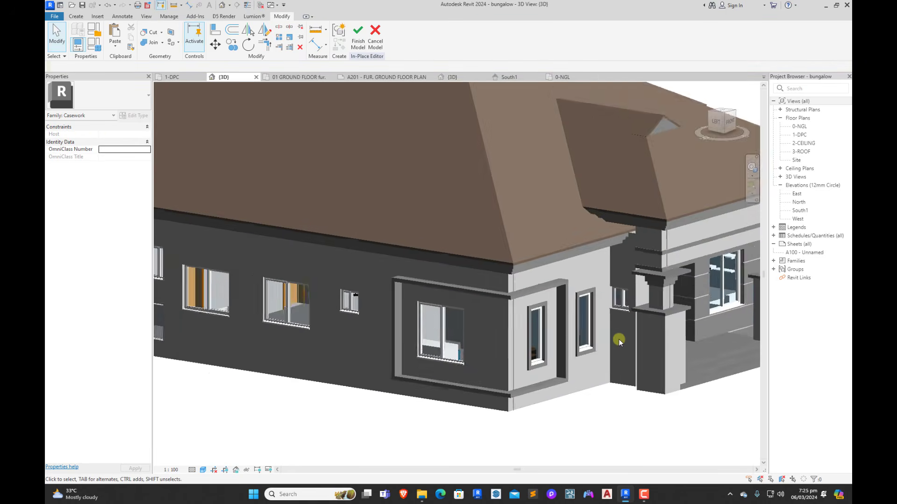
pyautogui.scroll(-2, 626, 336)
pyautogui.keyDown('shift'); pyautogui.moveTo(718, 396); pyautogui.dragTo(371, 286, button='middle'); pyautogui.keyUp('shift')
pyautogui.scroll(3, 300, 277)
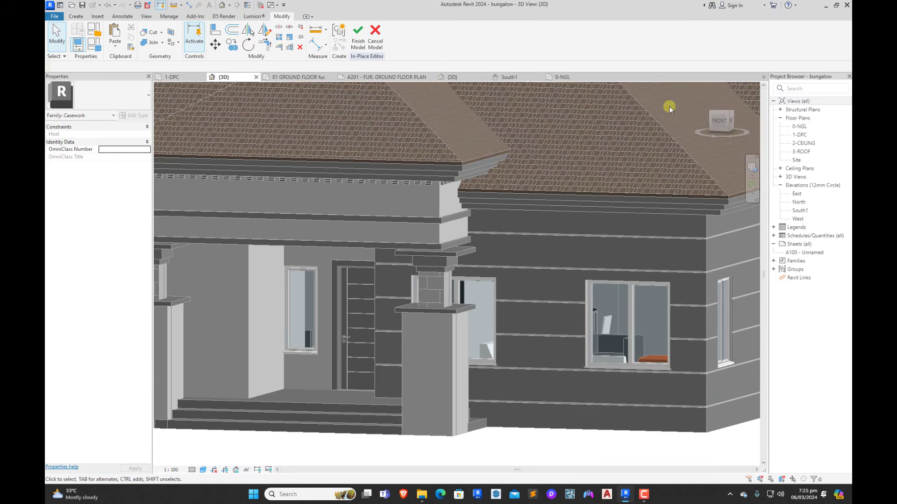
# Step: From the front view, start another extrusion and set its work plane by picking the face of the entrance wall around the door
pyautogui.click(719, 121)
pyautogui.click(76, 17)
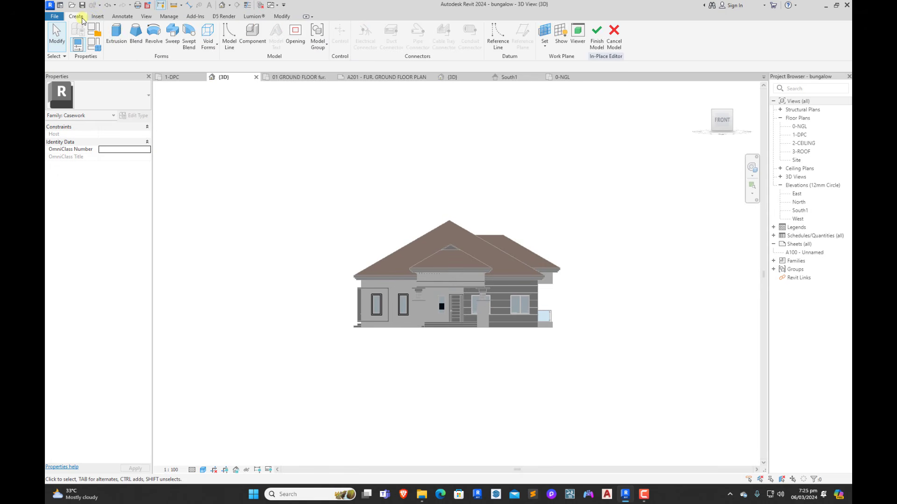
pyautogui.click(117, 37)
pyautogui.click(433, 34)
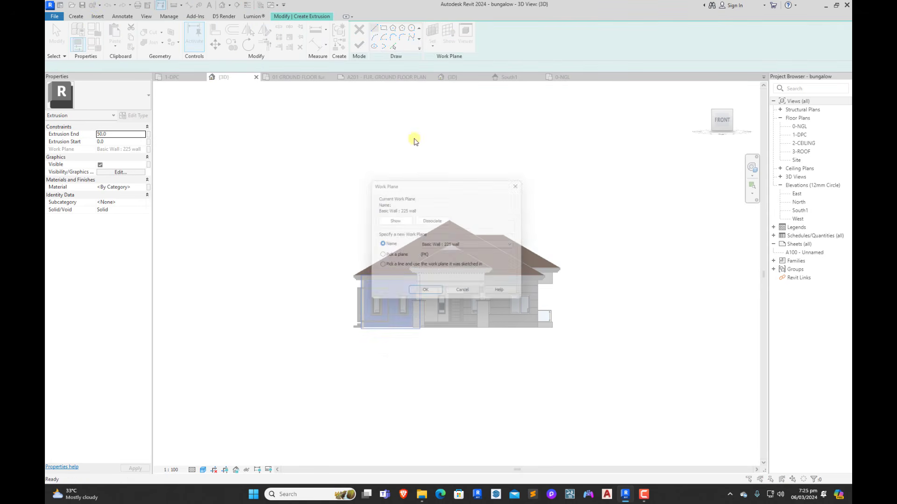
pyautogui.click(426, 296)
pyautogui.scroll(5, 433, 295)
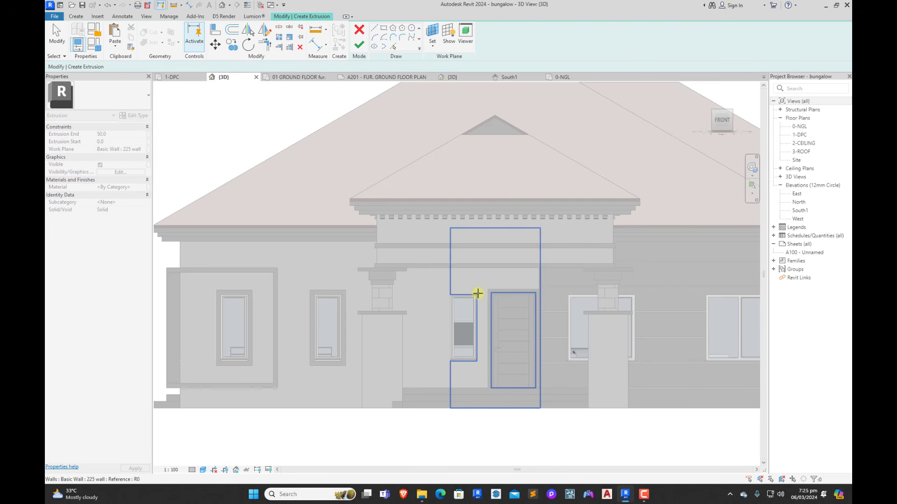
pyautogui.click(482, 293)
# Step: Sketch a rectangle around the outer edge of the narrow window beside the entrance door
pyautogui.scroll(6, 478, 294)
pyautogui.click(386, 29)
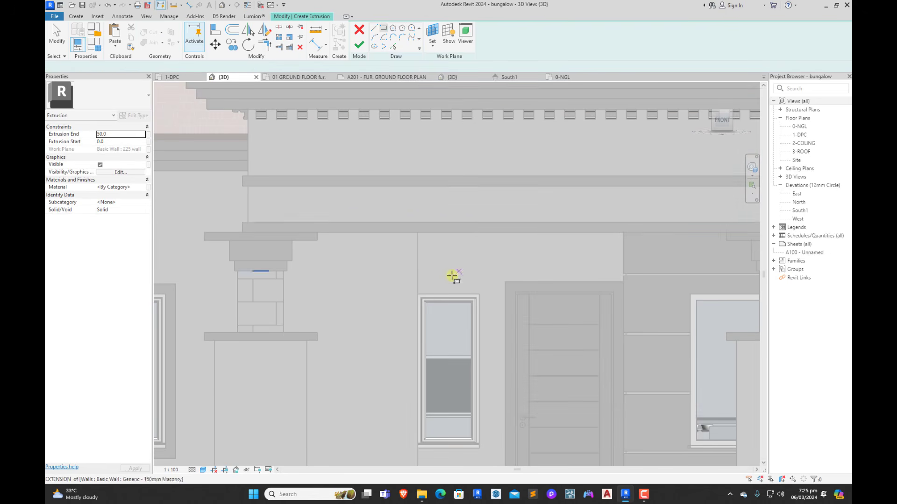
pyautogui.scroll(3, 409, 300)
pyautogui.scroll(-4, 405, 301)
pyautogui.click(419, 294)
pyautogui.scroll(3, 466, 397)
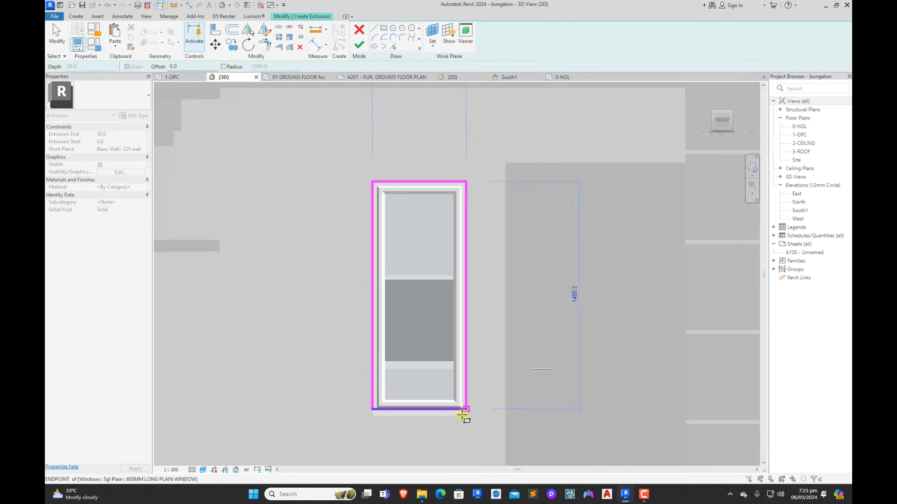
# Step: Complete the rectangle sketch around the 600 by 1500 front window and copy it outward with a 100 offset
pyautogui.click(465, 416)
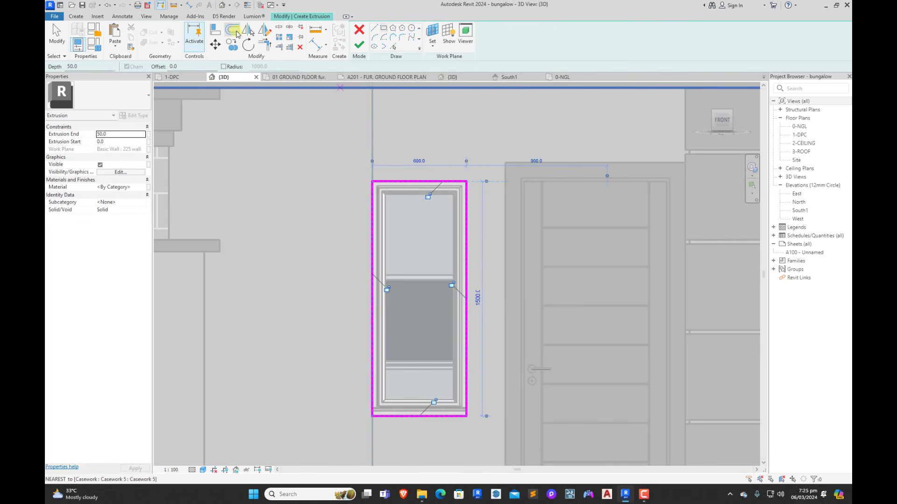
pyautogui.click(234, 30)
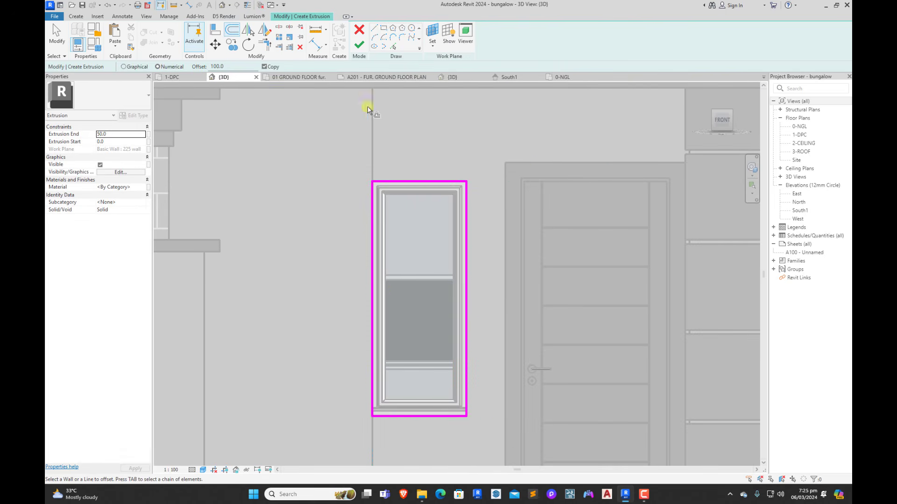
pyautogui.press('Tab')
pyautogui.click(422, 179)
pyautogui.press('Escape')
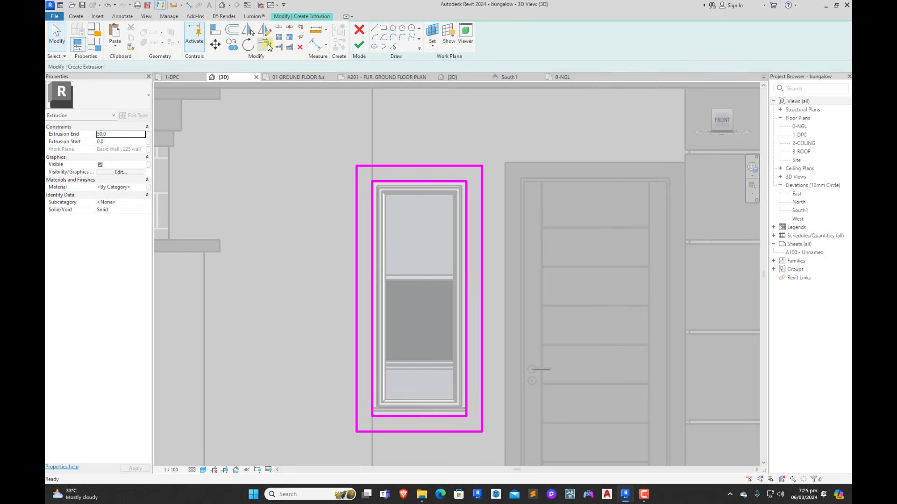
# Step: Trim both rectangles into one closed profile ending at the wall corner, removing the leftover vertical line, and finish the extrusion
pyautogui.click(264, 45)
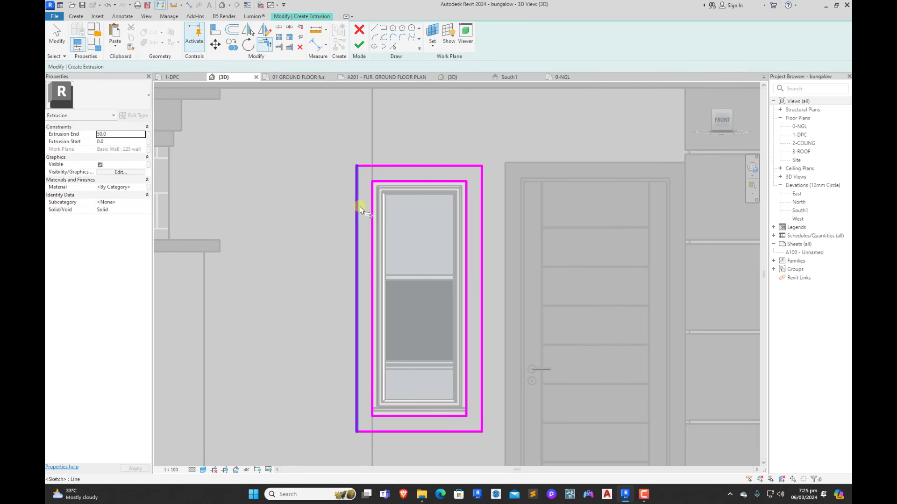
pyautogui.click(377, 190)
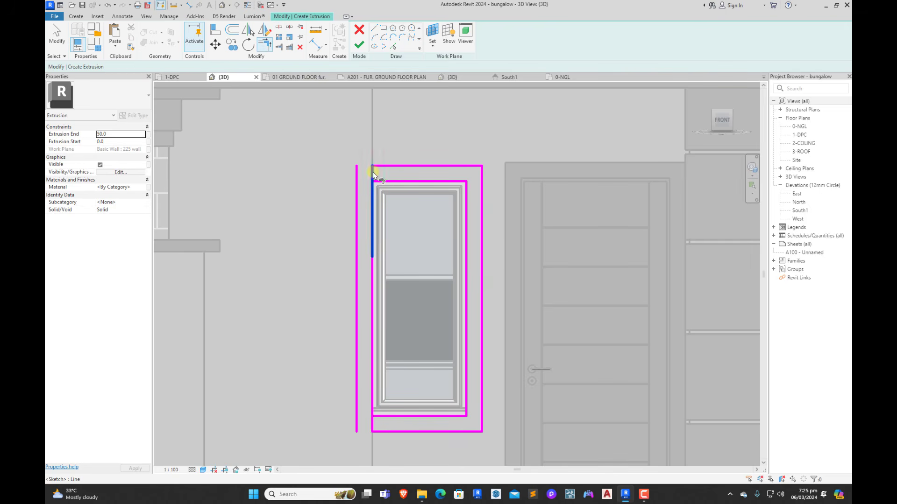
pyautogui.click(385, 184)
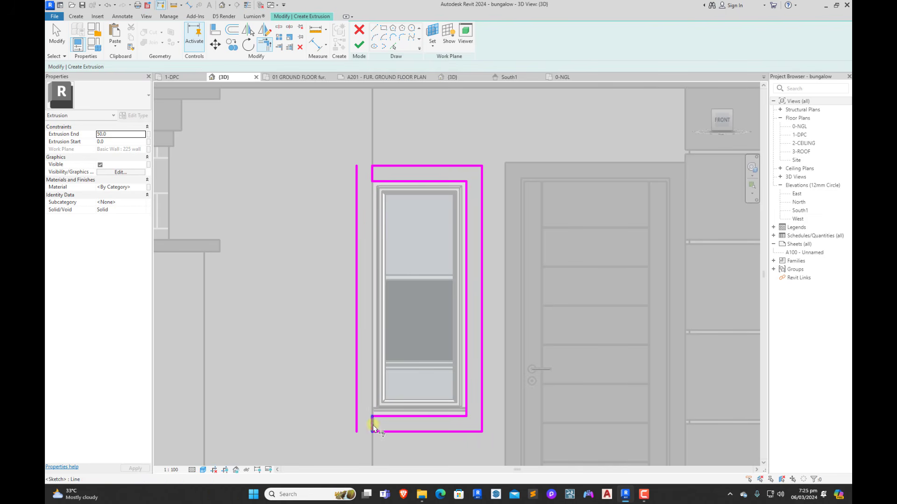
pyautogui.click(357, 267)
pyautogui.click(300, 47)
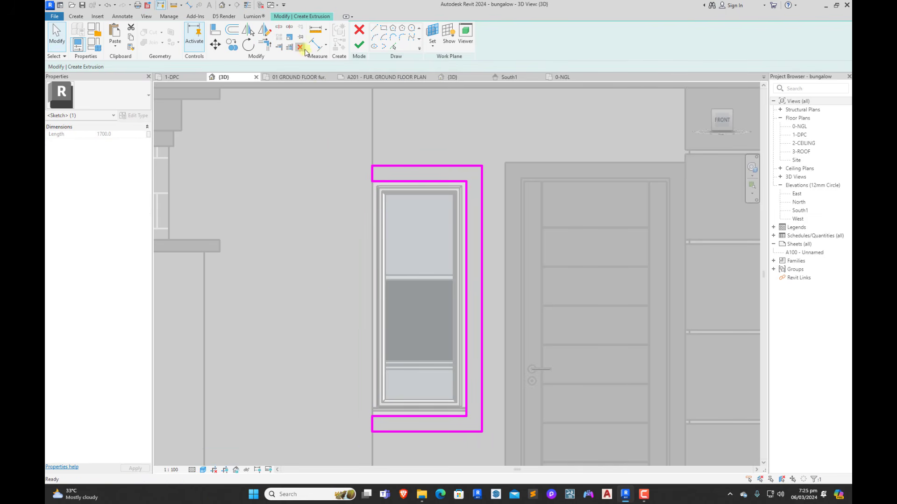
pyautogui.click(359, 45)
# Step: Examine the front window frames and the windows on the other sides of the bungalow in 3D
pyautogui.click(417, 296)
pyautogui.scroll(-4, 417, 296)
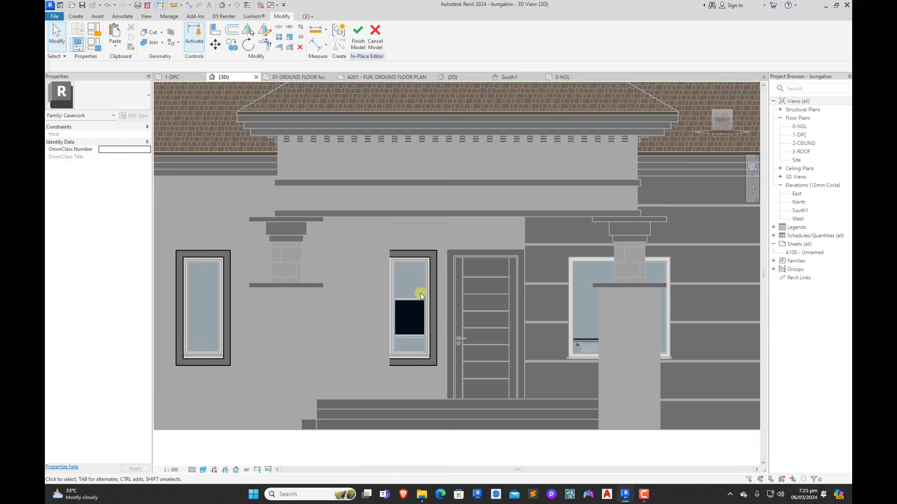
pyautogui.click(448, 268)
pyautogui.scroll(-4, 390, 297)
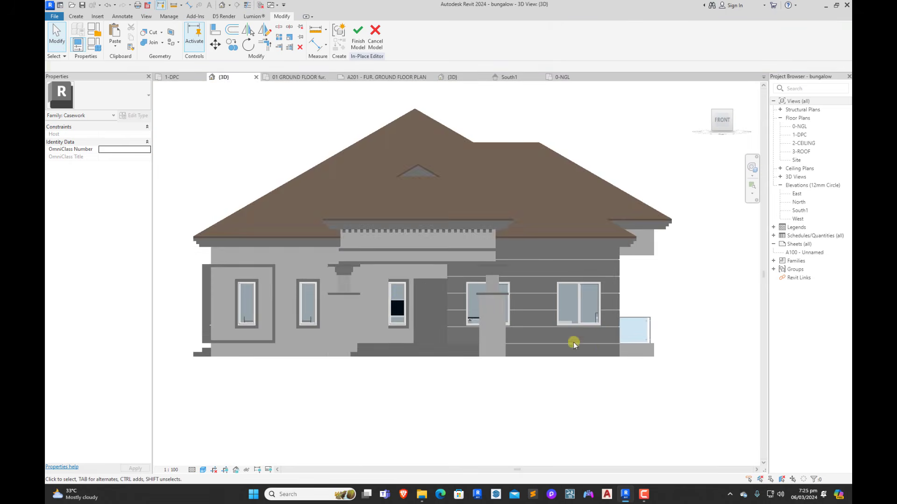
pyautogui.keyDown('shift'); pyautogui.moveTo(572, 343); pyautogui.dragTo(537, 364, button='middle'); pyautogui.keyUp('shift')
pyautogui.scroll(-4, 436, 374)
pyautogui.keyDown('shift'); pyautogui.moveTo(437, 374); pyautogui.dragTo(362, 407, button='middle'); pyautogui.keyUp('shift')
pyautogui.scroll(3, 400, 351)
pyautogui.scroll(2, 468, 299)
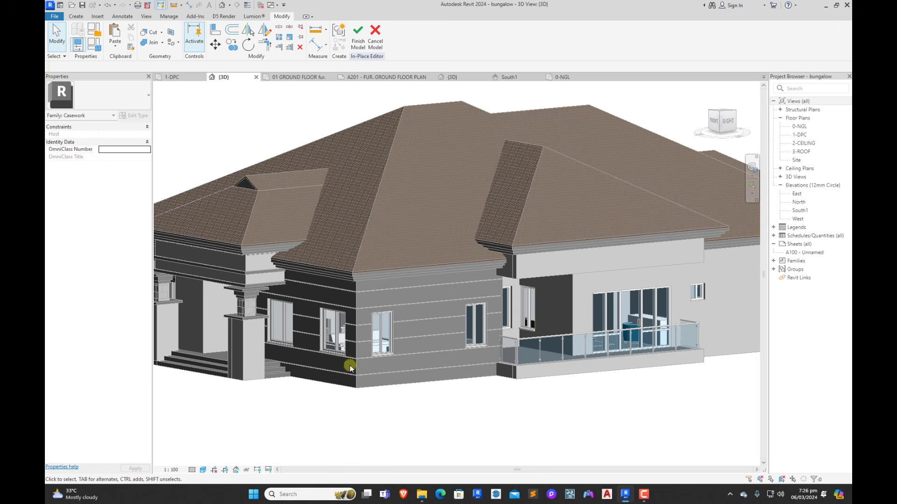
pyautogui.scroll(-3, 374, 362)
pyautogui.keyDown('shift'); pyautogui.moveTo(374, 363); pyautogui.dragTo(425, 405, button='middle'); pyautogui.keyUp('shift')
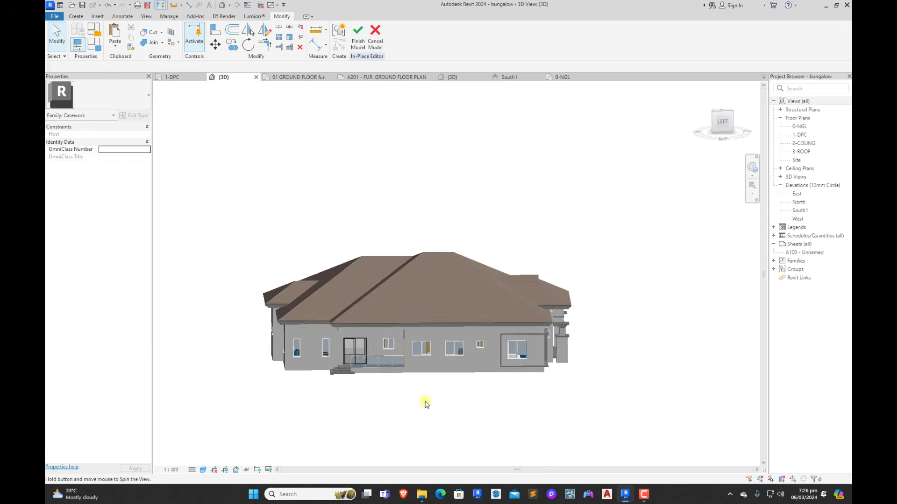
# Step: Start a new extrusion in the Left view and pick the bungalow's left side wall as its work plane
pyautogui.click(722, 122)
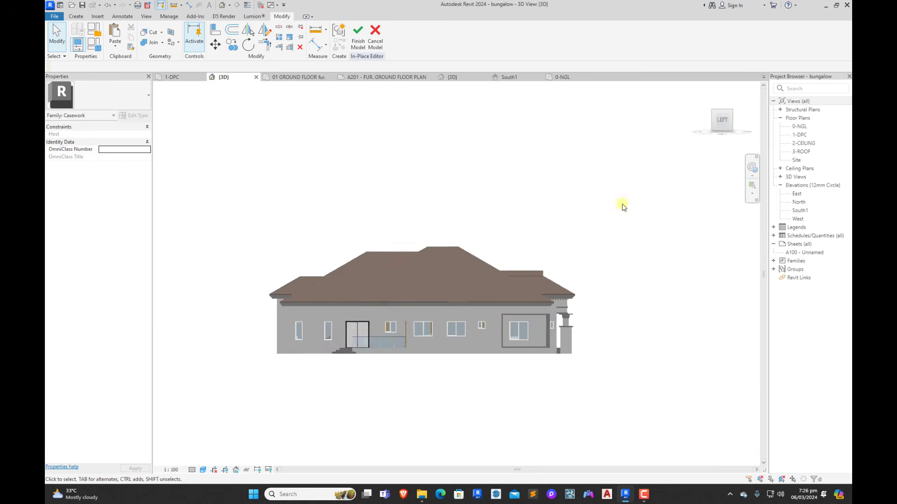
pyautogui.scroll(4, 441, 287)
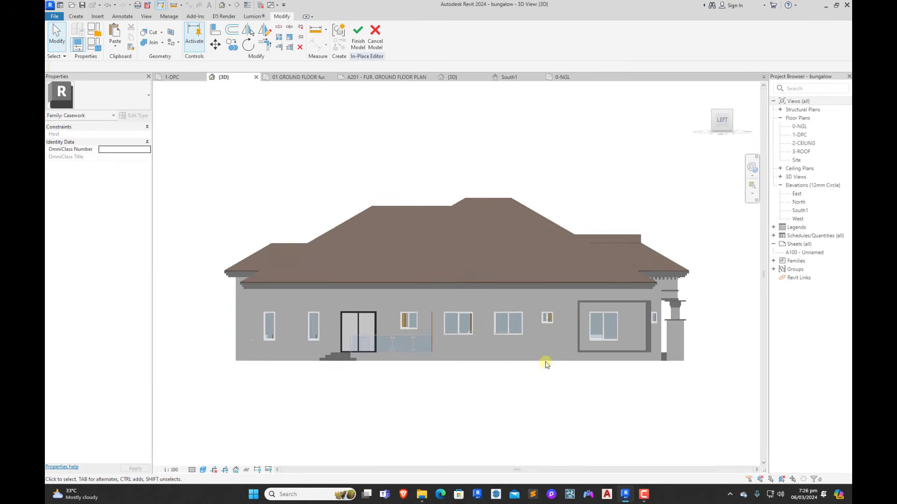
pyautogui.scroll(2, 561, 355)
pyautogui.scroll(-2, 596, 340)
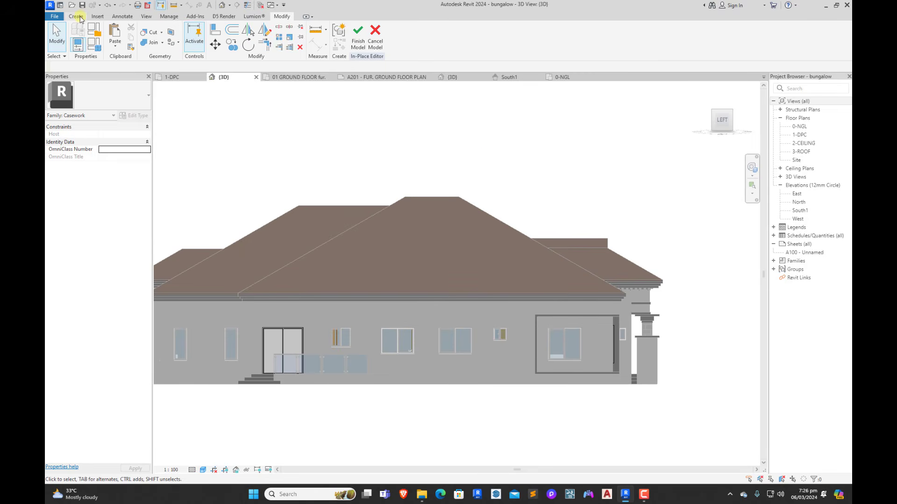
pyautogui.click(76, 16)
pyautogui.click(117, 35)
pyautogui.scroll(2, 537, 308)
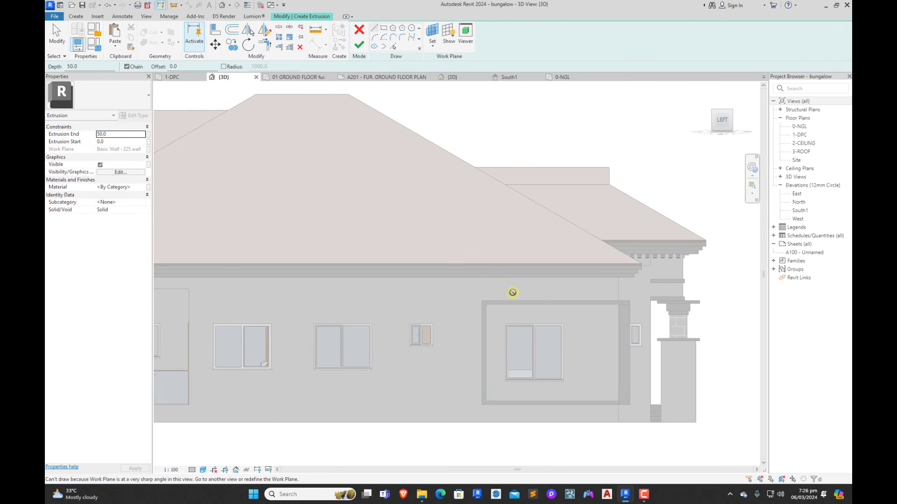
pyautogui.click(433, 32)
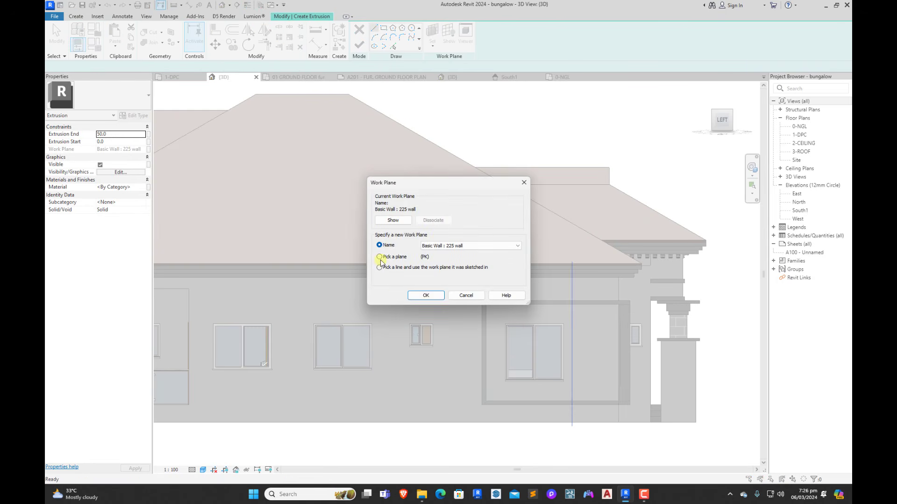
pyautogui.click(425, 296)
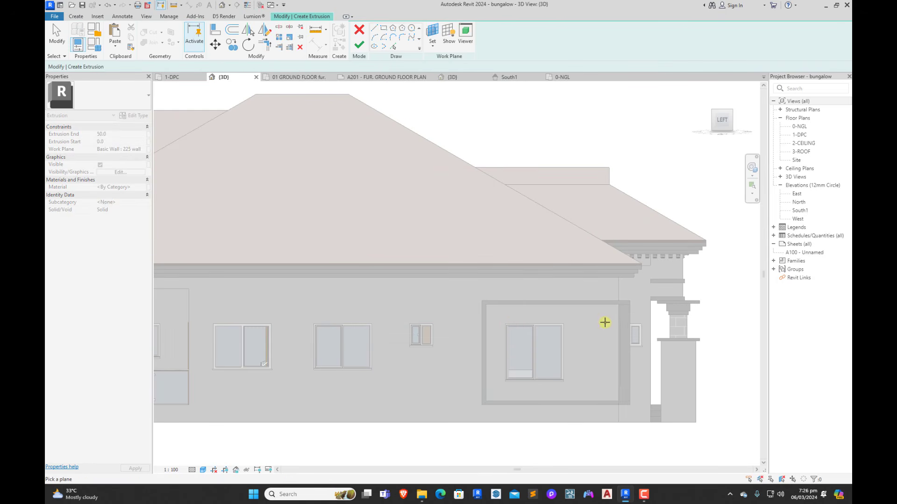
pyautogui.click(568, 328)
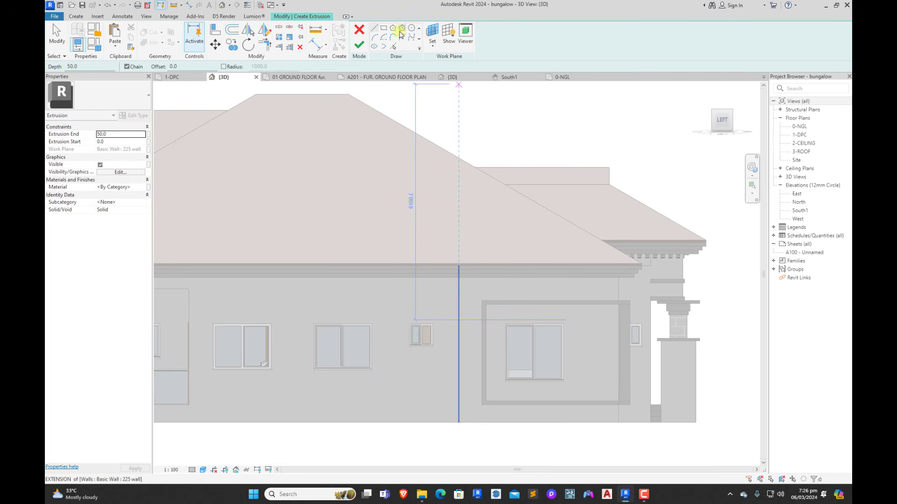
# Step: Sketch a 1500 by 1500 rectangle around the double window inside the framed recess and copy it outward with a 100 offset
pyautogui.click(383, 28)
pyautogui.scroll(4, 538, 370)
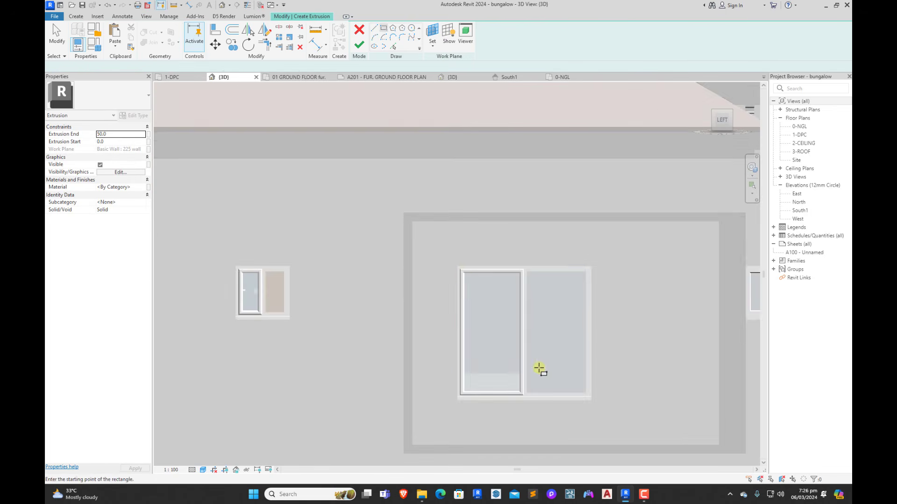
pyautogui.click(456, 266)
pyautogui.click(592, 400)
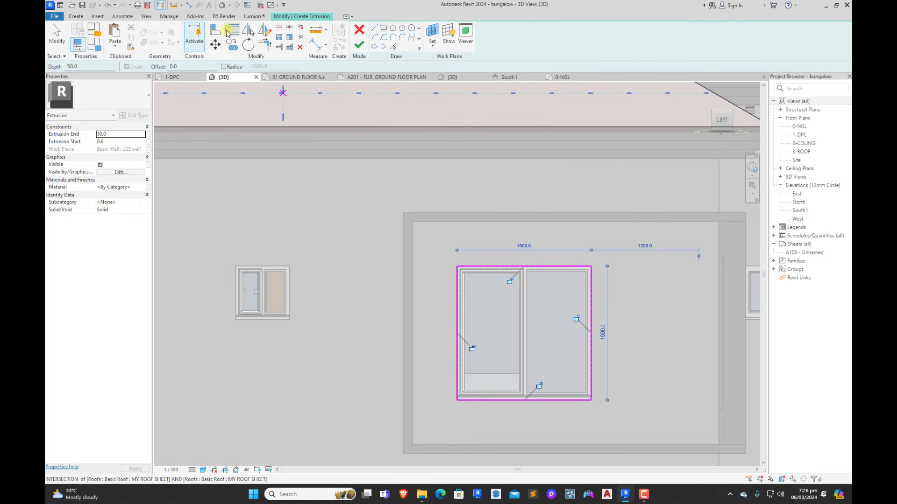
pyautogui.click(228, 32)
pyautogui.press('Tab')
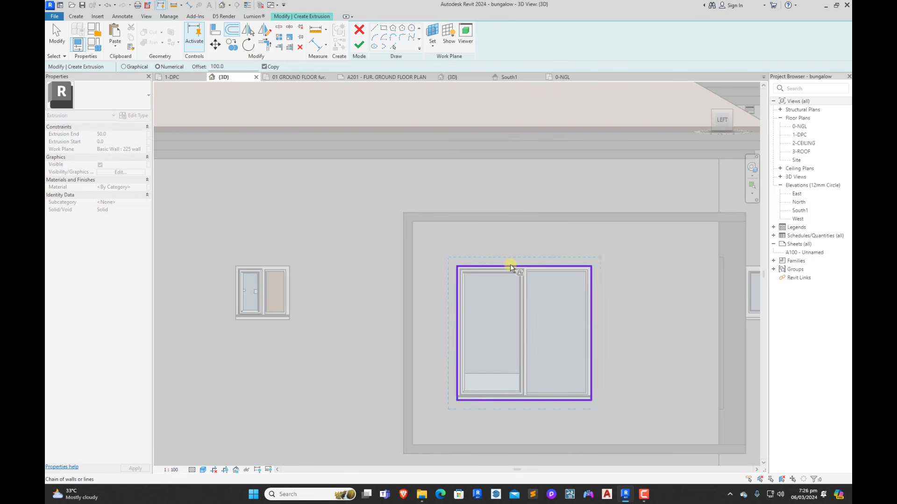
pyautogui.click(510, 264)
pyautogui.press('Escape')
# Step: Copy the pair of frame rectangles from the recessed window onto the small window and the two double windows beside it
pyautogui.scroll(-3, 581, 239)
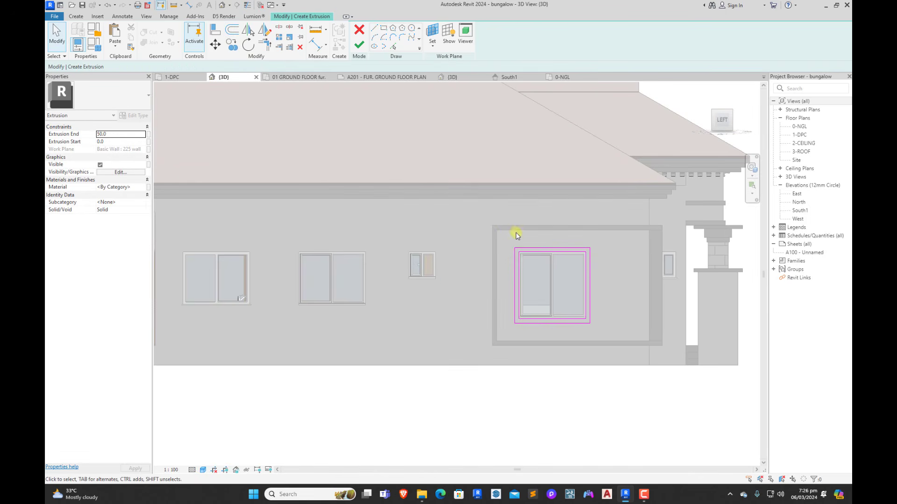
pyautogui.moveTo(517, 234); pyautogui.dragTo(627, 335)
pyautogui.scroll(-2, 649, 326)
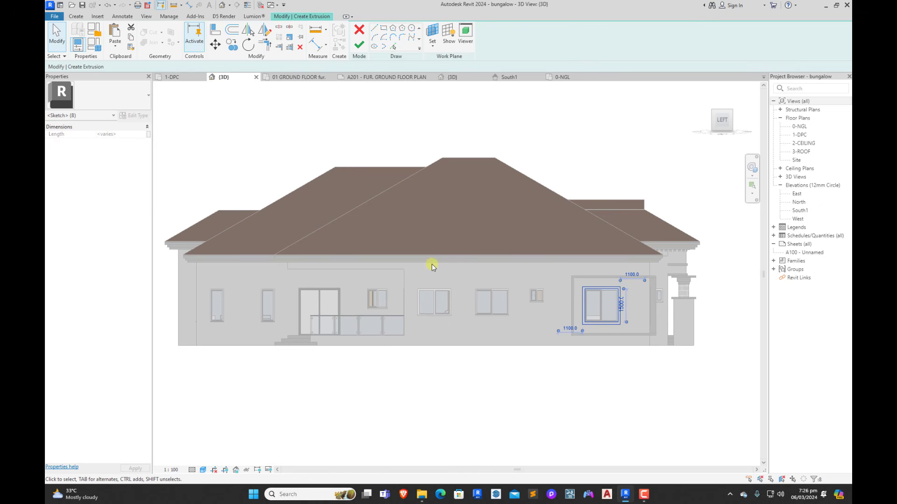
pyautogui.click(237, 46)
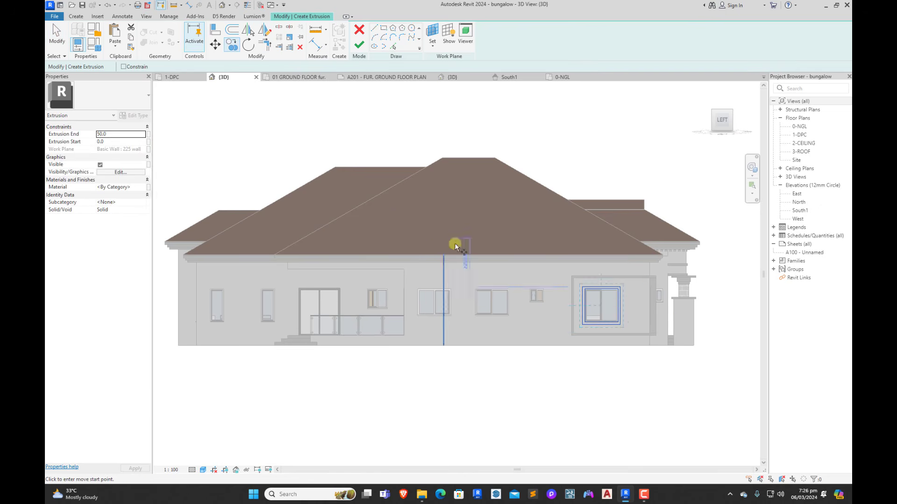
pyautogui.scroll(5, 571, 263)
pyautogui.click(600, 293)
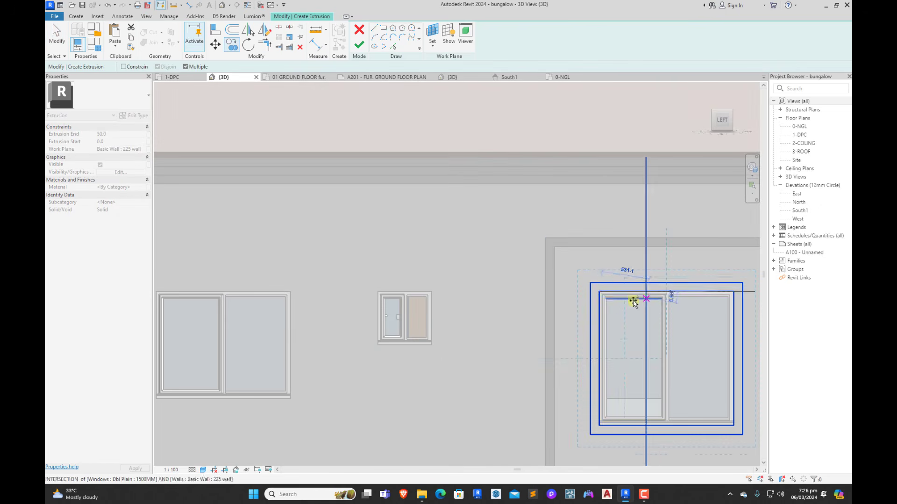
pyautogui.scroll(-2, 626, 301)
pyautogui.scroll(3, 511, 299)
pyautogui.click(542, 287)
pyautogui.scroll(-2, 520, 289)
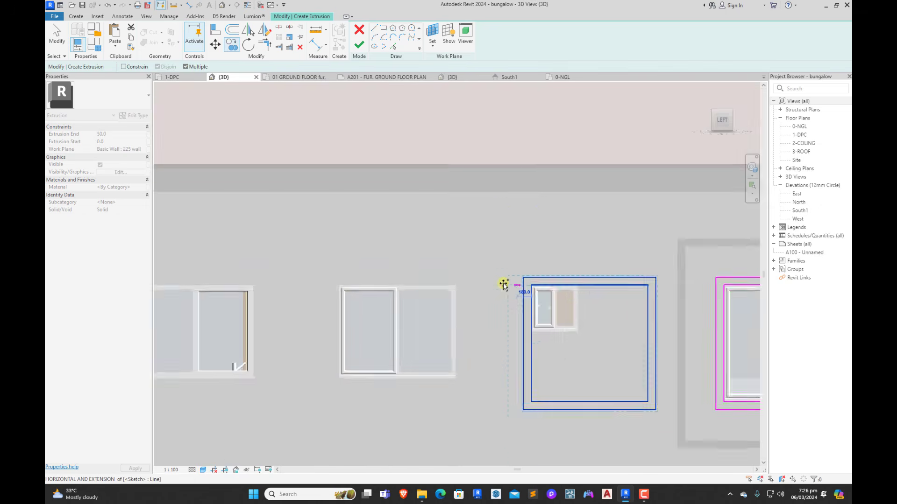
pyautogui.scroll(2, 304, 271)
pyautogui.click(368, 301)
pyautogui.scroll(-2, 336, 287)
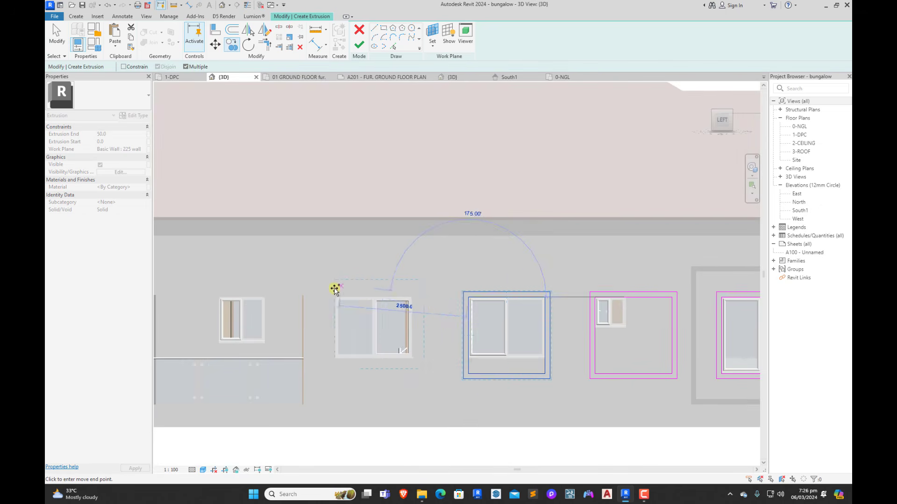
pyautogui.scroll(1, 335, 302)
pyautogui.scroll(-2, 336, 303)
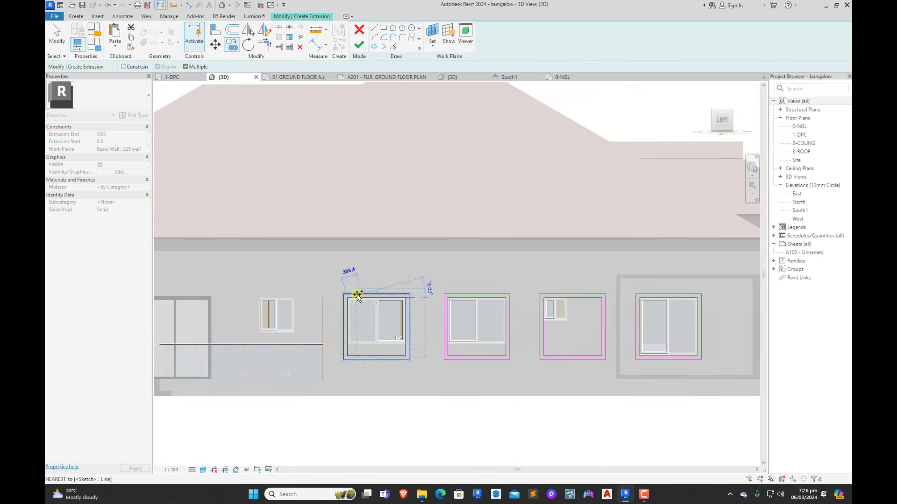
pyautogui.click(353, 300)
pyautogui.scroll(2, 396, 327)
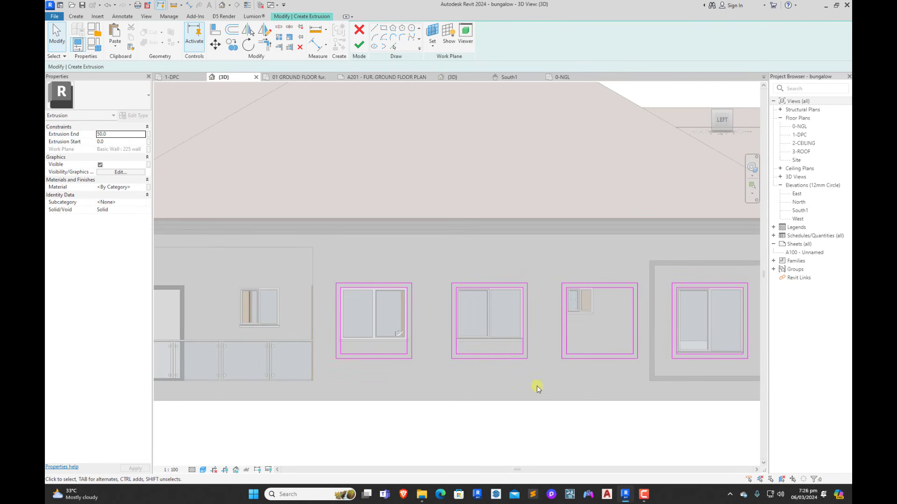
# Step: Raise the lower edges of the frame rectangles on the two adjacent double windows to fit their sills
pyautogui.click(493, 358)
pyautogui.scroll(2, 359, 334)
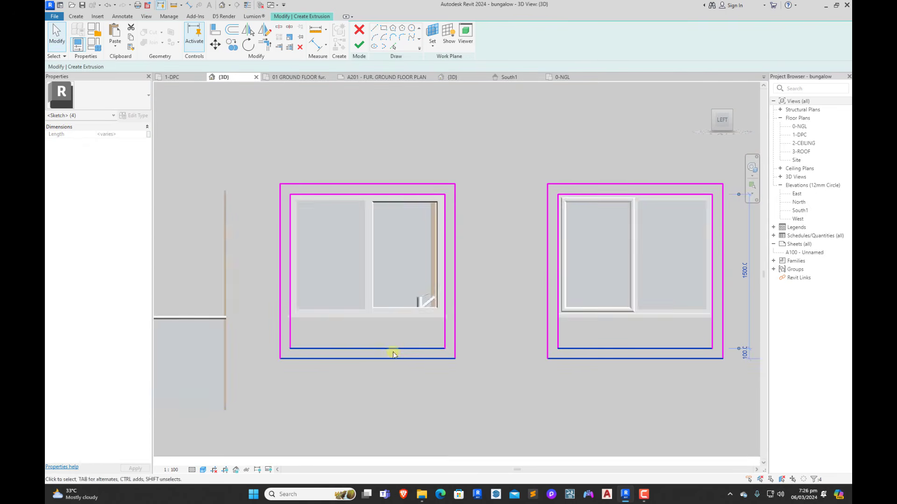
pyautogui.click(377, 355)
pyautogui.scroll(-2, 484, 406)
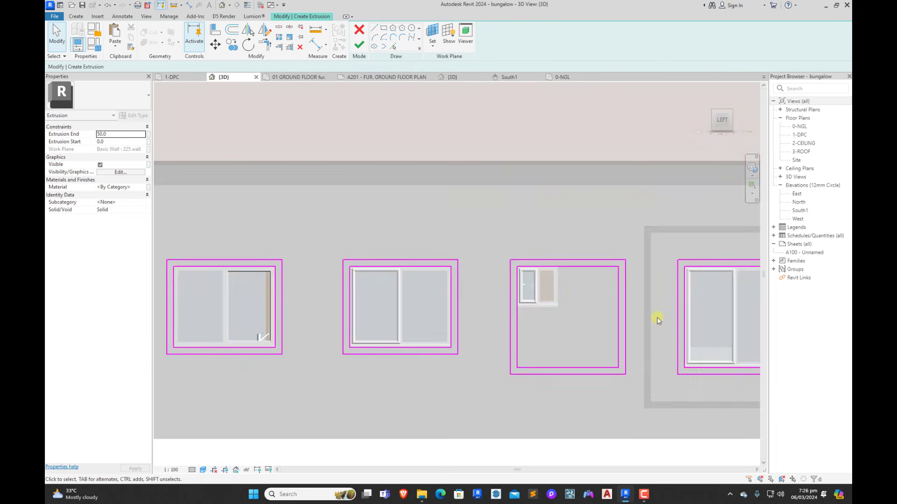
# Step: Shrink the copied frame rectangles at the small window in height and width to fit around its outline
pyautogui.scroll(2, 657, 315)
pyautogui.click(487, 382)
pyautogui.scroll(2, 489, 381)
pyautogui.moveTo(489, 382); pyautogui.dragTo(492, 260)
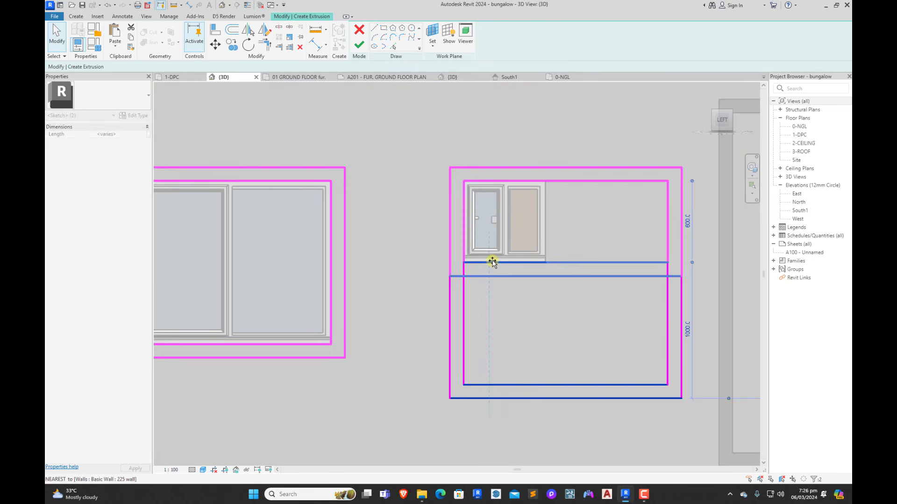
pyautogui.click(579, 248)
pyautogui.click(666, 211)
pyautogui.moveTo(667, 211)
pyautogui.mouseDown()
pyautogui.moveTo(546, 226)
pyautogui.moveTo(551, 232)
pyautogui.mouseUp()
pyautogui.click(609, 340)
pyautogui.scroll(-1, 608, 339)
pyautogui.scroll(-5, 608, 339)
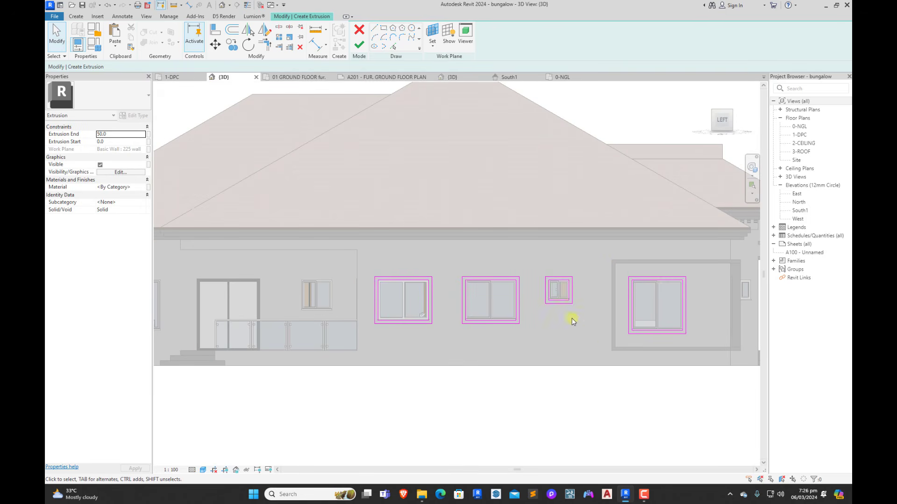
# Step: Finish the extrusion of the four side-wall window frames and inspect the left and back walls in 3D
pyautogui.scroll(-2, 521, 338)
pyautogui.click(360, 44)
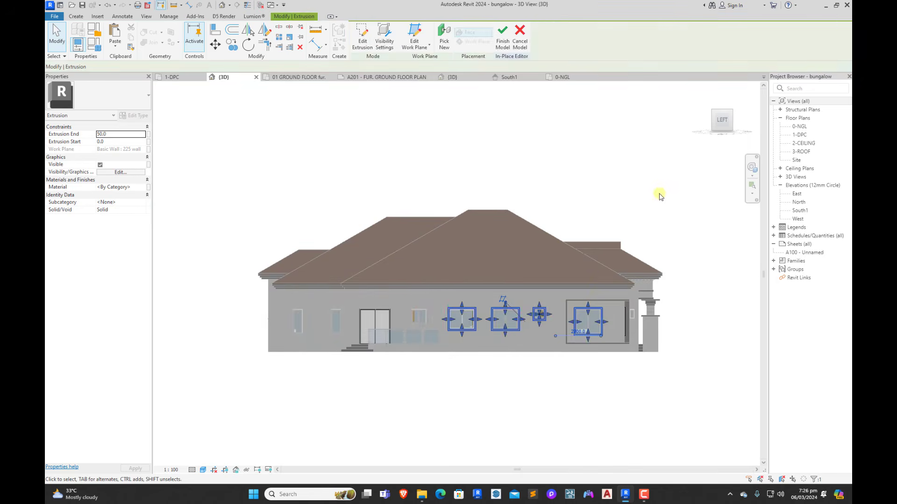
pyautogui.scroll(3, 536, 325)
pyautogui.scroll(-2, 559, 330)
pyautogui.keyDown('shift'); pyautogui.moveTo(558, 330); pyautogui.dragTo(596, 420, button='middle'); pyautogui.keyUp('shift')
pyautogui.scroll(3, 403, 374)
pyautogui.keyDown('shift'); pyautogui.moveTo(485, 415); pyautogui.dragTo(567, 330, button='middle'); pyautogui.keyUp('shift')
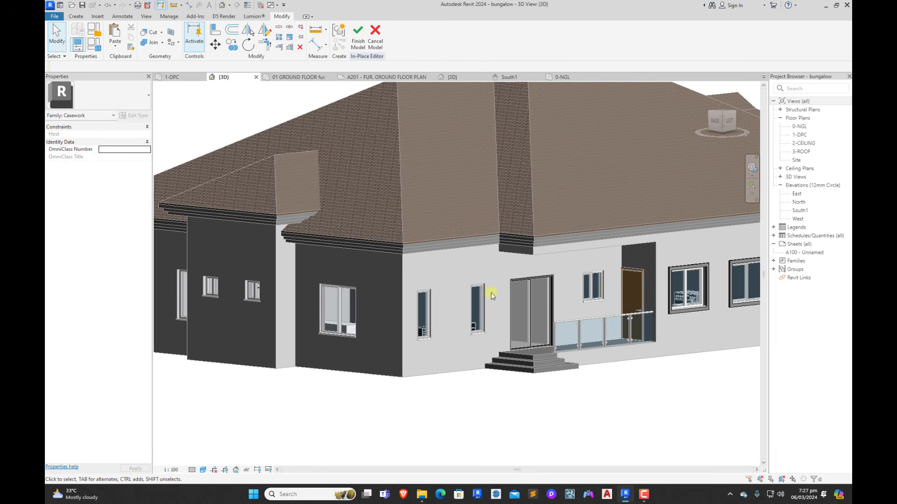
# Step: Start a new extrusion on the left wall of the bungalow, picking the wall face as its work plane
pyautogui.click(729, 121)
pyautogui.scroll(5, 461, 307)
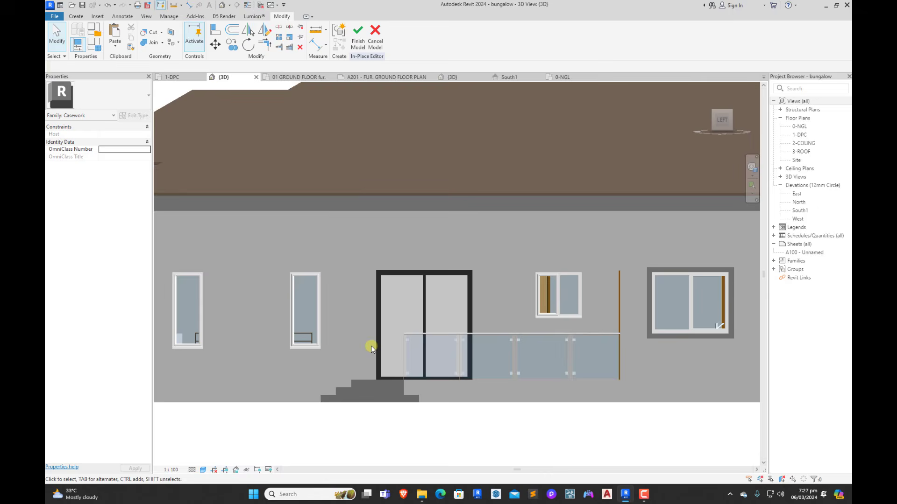
pyautogui.scroll(1, 383, 349)
pyautogui.moveTo(388, 349); pyautogui.dragTo(442, 350, button='middle')
pyautogui.scroll(-2, 456, 342)
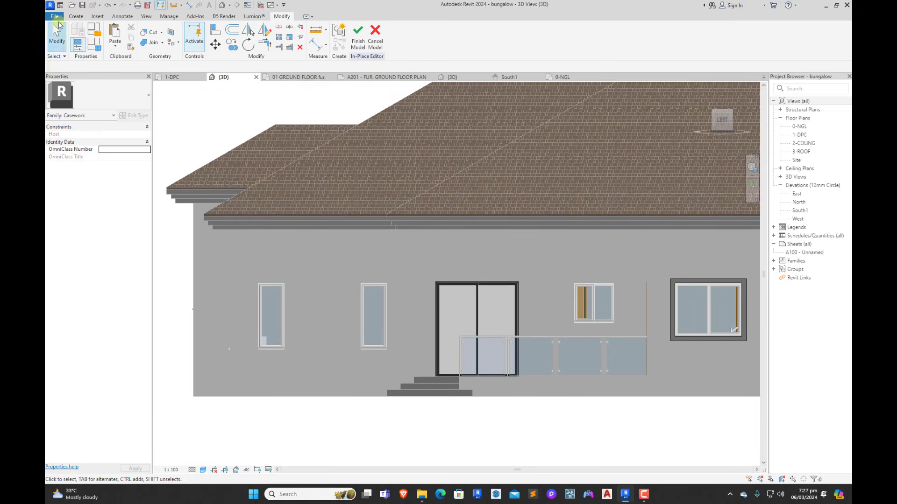
pyautogui.click(76, 16)
pyautogui.click(116, 36)
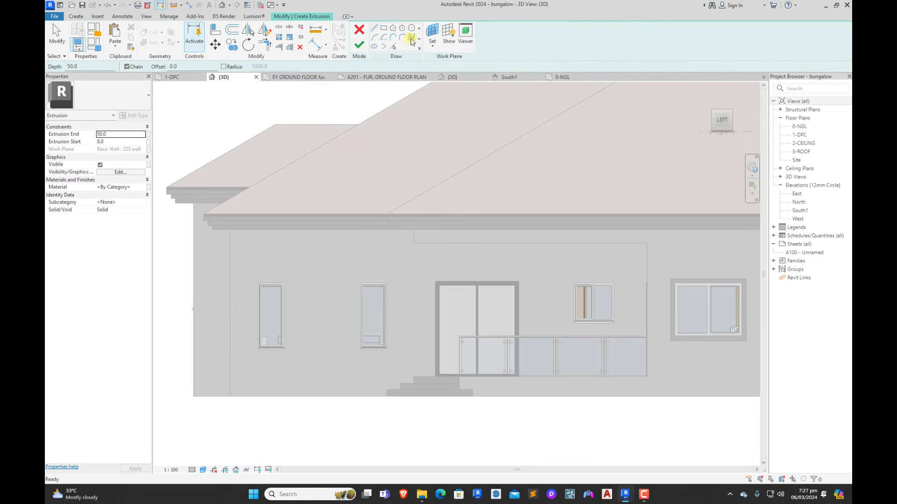
pyautogui.click(432, 37)
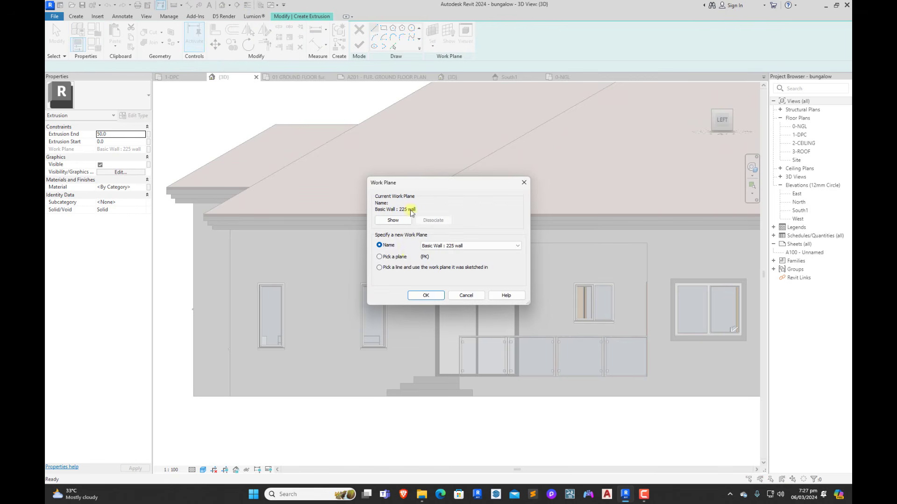
pyautogui.click(424, 297)
pyautogui.scroll(2, 545, 284)
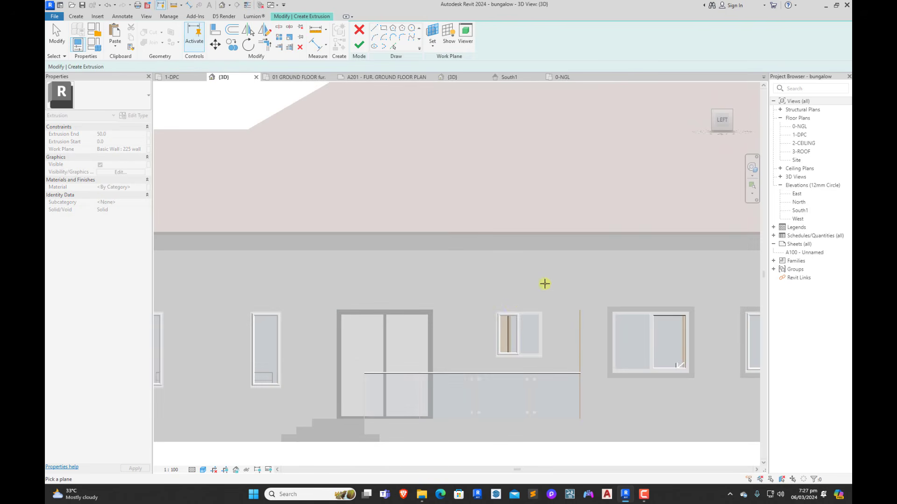
pyautogui.scroll(-2, 514, 294)
pyautogui.click(484, 314)
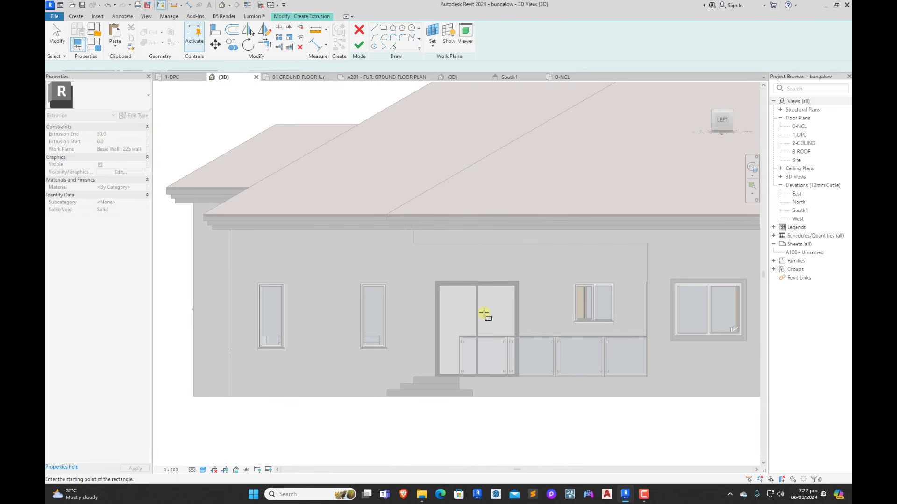
# Step: Draw a 900 by 900 rectangle around the small window beside the sliding door and offset a copy 100 outward
pyautogui.scroll(4, 579, 293)
pyautogui.click(554, 280)
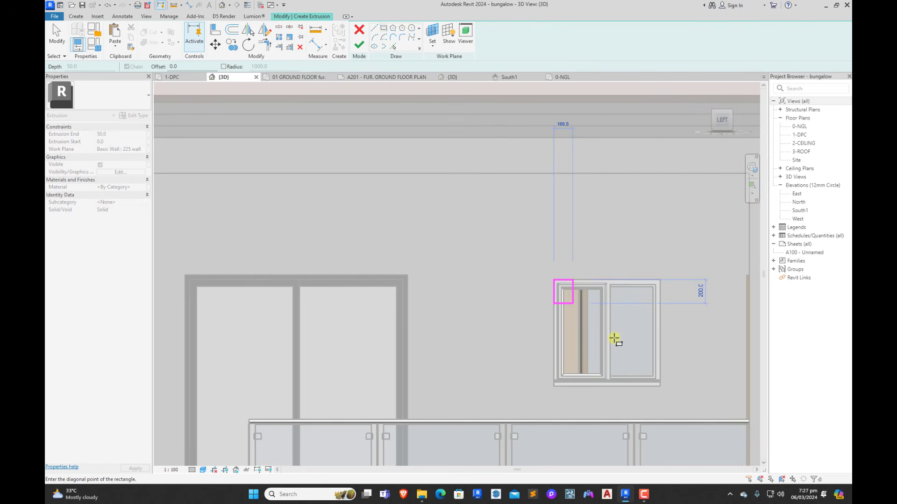
pyautogui.click(660, 386)
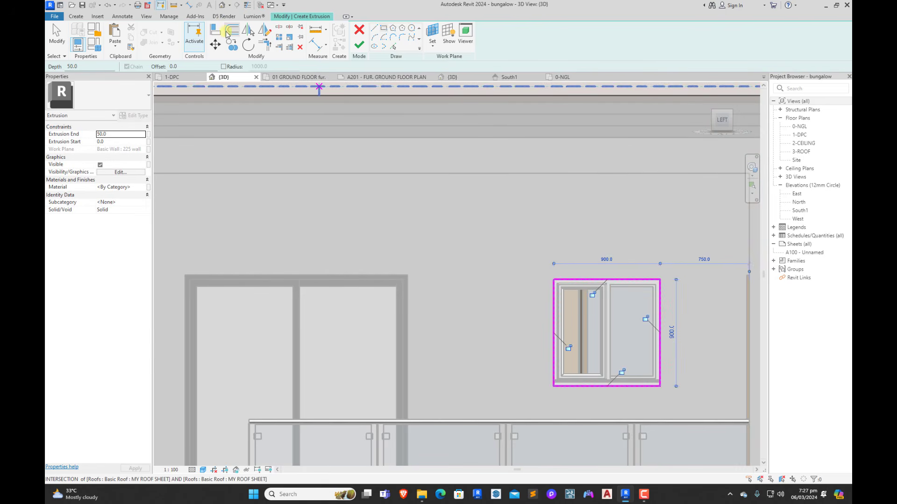
pyautogui.click(229, 32)
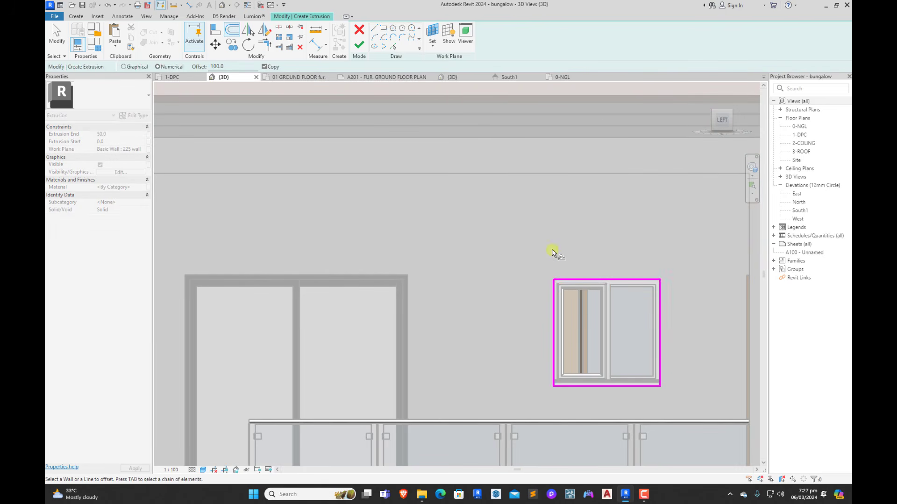
pyautogui.click(601, 281)
pyautogui.press('Escape')
# Step: Copy the pair of frame rectangles from the small window onto the two tall narrow windows beyond the sliding door
pyautogui.moveTo(516, 218)
pyautogui.mouseDown()
pyautogui.moveTo(556, 296)
pyautogui.moveTo(701, 423)
pyautogui.mouseUp()
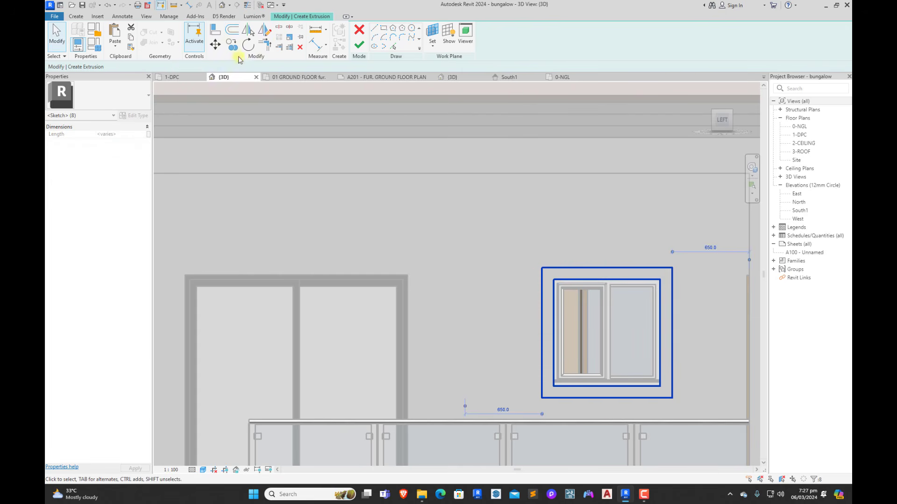
pyautogui.click(553, 279)
pyautogui.scroll(-4, 668, 292)
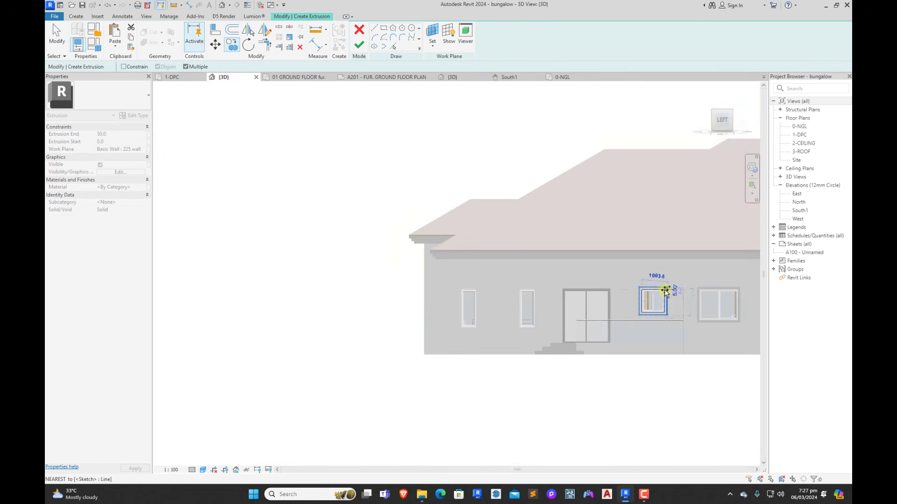
pyautogui.scroll(2, 500, 300)
pyautogui.scroll(2, 543, 275)
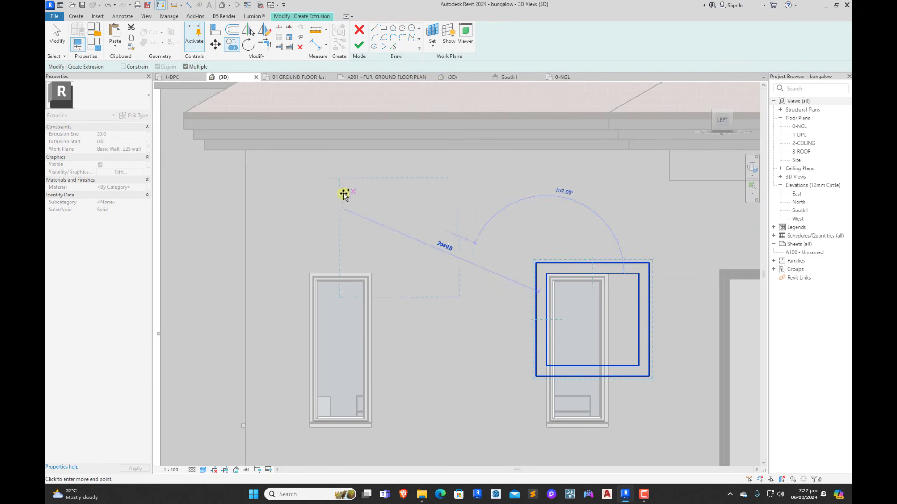
pyautogui.click(311, 264)
pyautogui.scroll(-2, 364, 220)
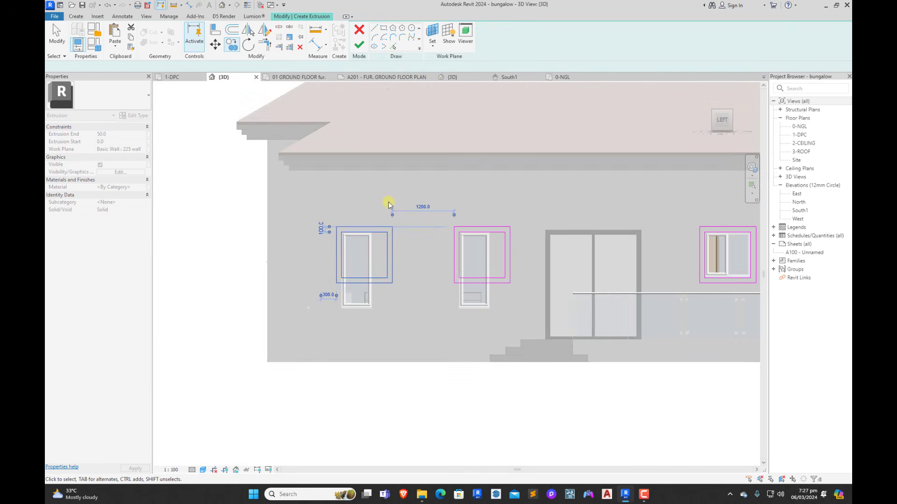
pyautogui.press('Escape')
pyautogui.press('Escape')
# Step: Narrow the copied frame rectangles to the width of the two tall windows by moving in their oversized side edges
pyautogui.scroll(2, 405, 268)
pyautogui.moveTo(412, 242); pyautogui.dragTo(353, 261)
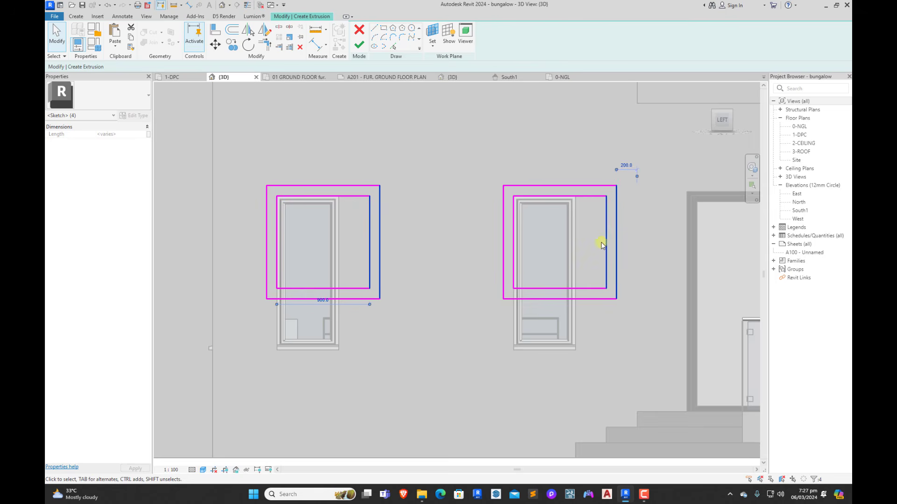
pyautogui.scroll(2, 601, 242)
pyautogui.moveTo(607, 238)
pyautogui.mouseDown()
pyautogui.moveTo(569, 256)
pyautogui.moveTo(561, 292)
pyautogui.mouseUp()
pyautogui.click(662, 243)
# Step: Lower the bottom edges of the copied frame rectangles to fit the sills of the two tall narrow windows
pyautogui.scroll(-3, 624, 236)
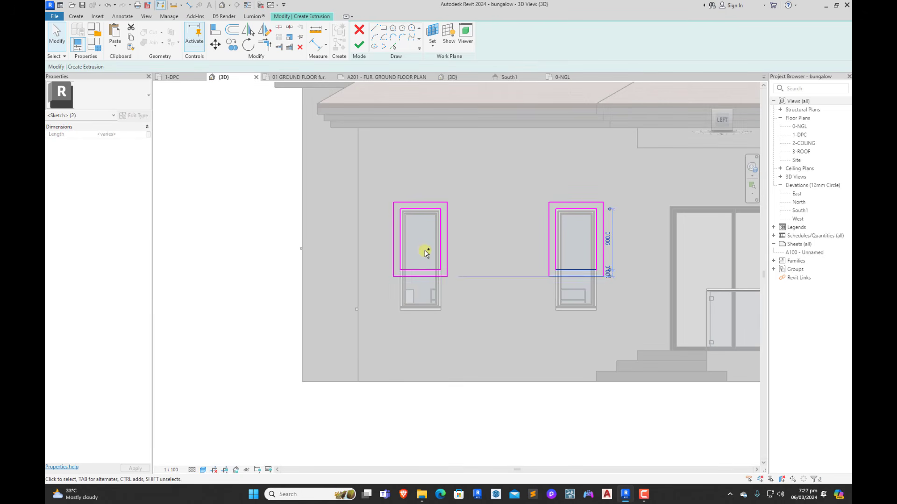
pyautogui.scroll(2, 419, 293)
pyautogui.moveTo(430, 250); pyautogui.dragTo(425, 331)
pyautogui.click(532, 306)
# Step: Finish the extrusion of the three left-wall window frames and orbit around to the back of the house
pyautogui.scroll(-4, 432, 301)
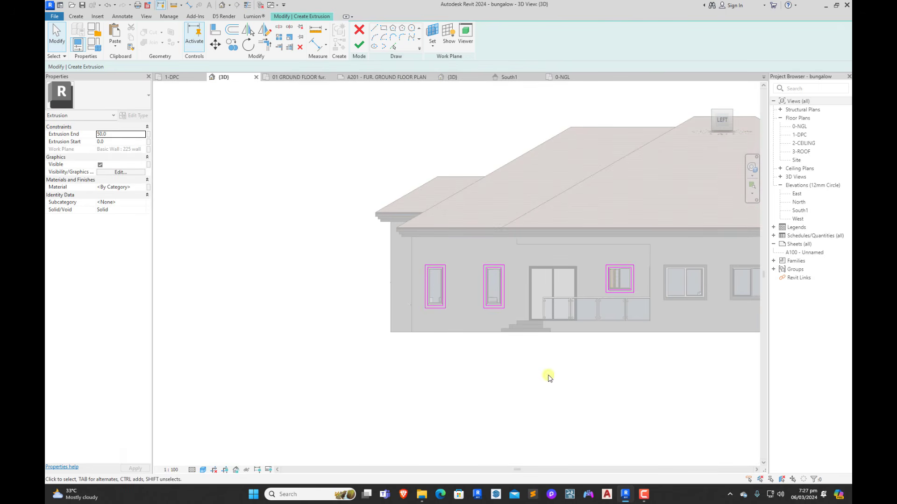
pyautogui.click(359, 44)
pyautogui.scroll(-3, 358, 178)
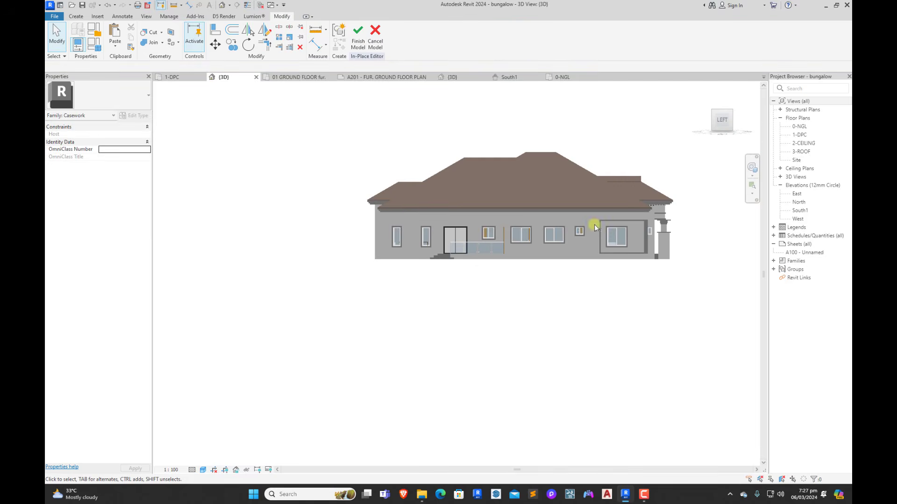
pyautogui.moveTo(593, 224)
pyautogui.keyDown('shift'); pyautogui.mouseDown(button='middle')
pyautogui.moveTo(550, 208)
pyautogui.moveTo(518, 329)
pyautogui.moveTo(639, 334)
pyautogui.mouseUp(button='middle'); pyautogui.keyUp('shift')
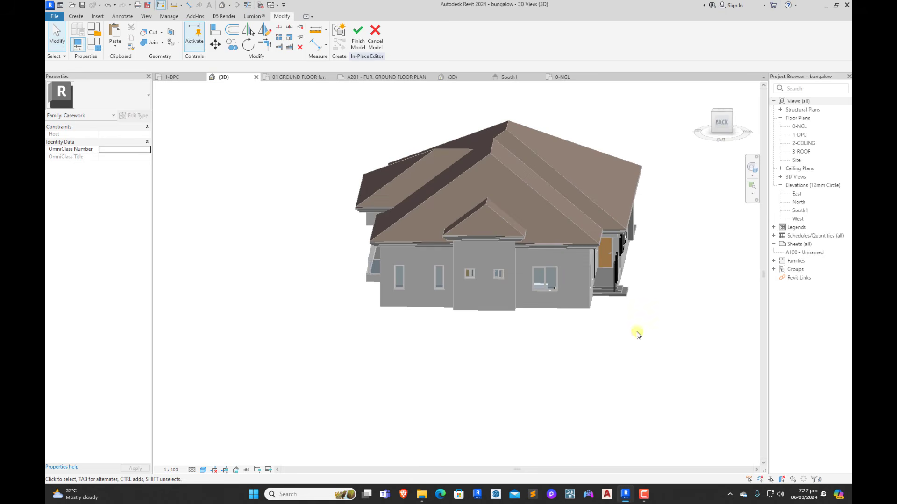
# Step: Start a new rectangle-sketched extrusion for the window frames in the straight back view
pyautogui.click(723, 132)
pyautogui.scroll(2, 503, 239)
pyautogui.scroll(-1, 470, 314)
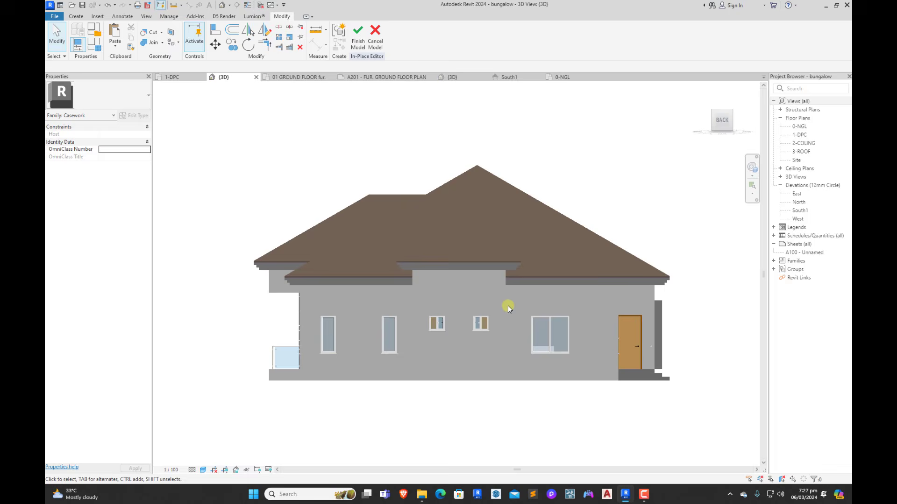
pyautogui.scroll(1, 517, 337)
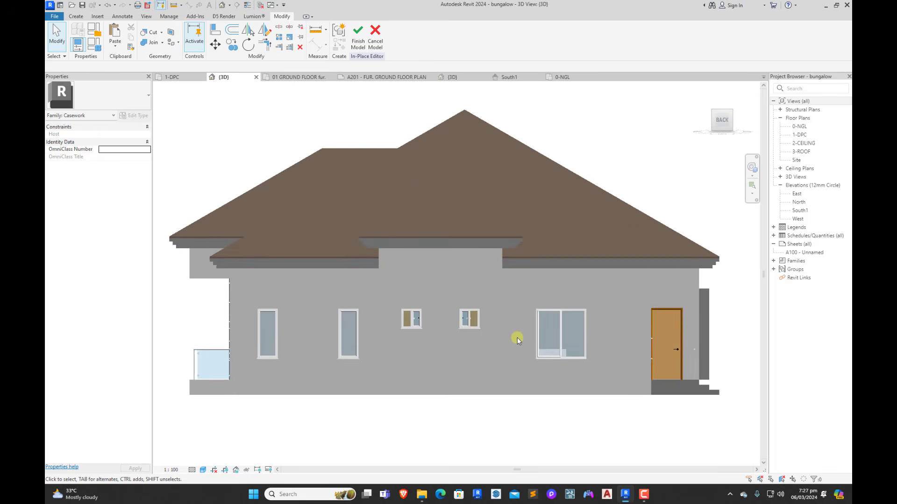
pyautogui.click(78, 18)
pyautogui.click(116, 35)
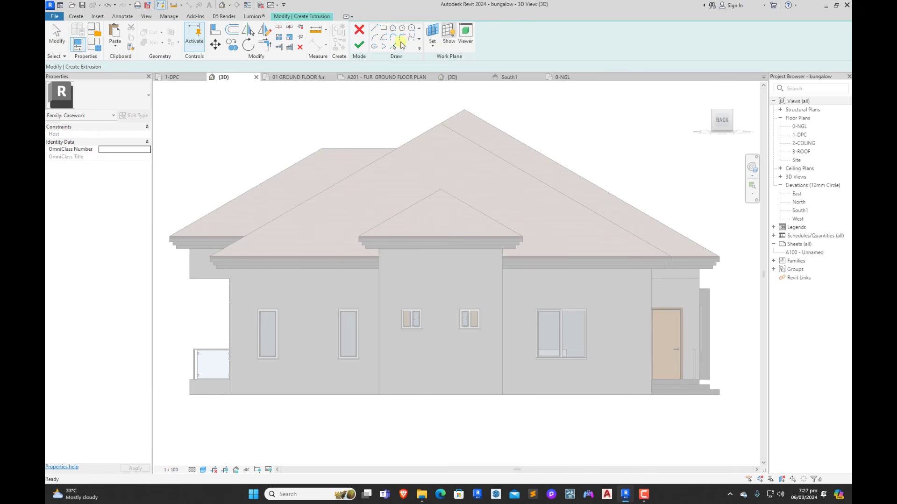
pyautogui.click(432, 31)
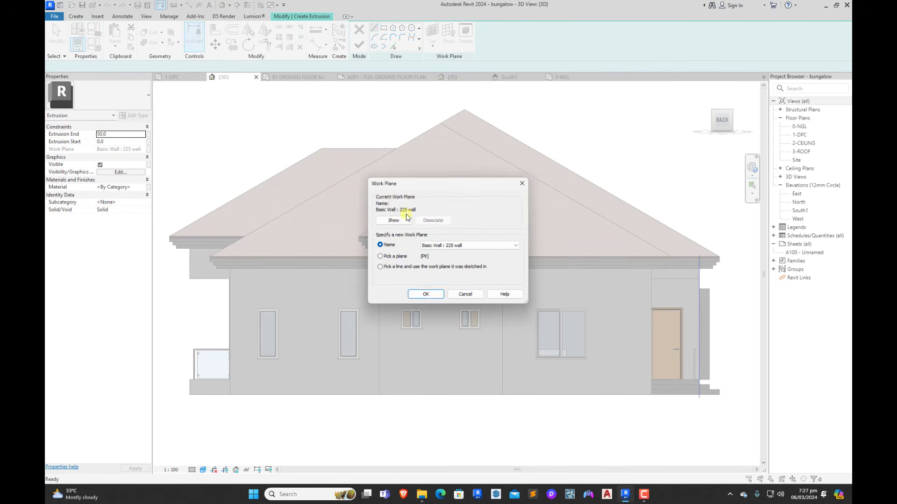
pyautogui.click(425, 296)
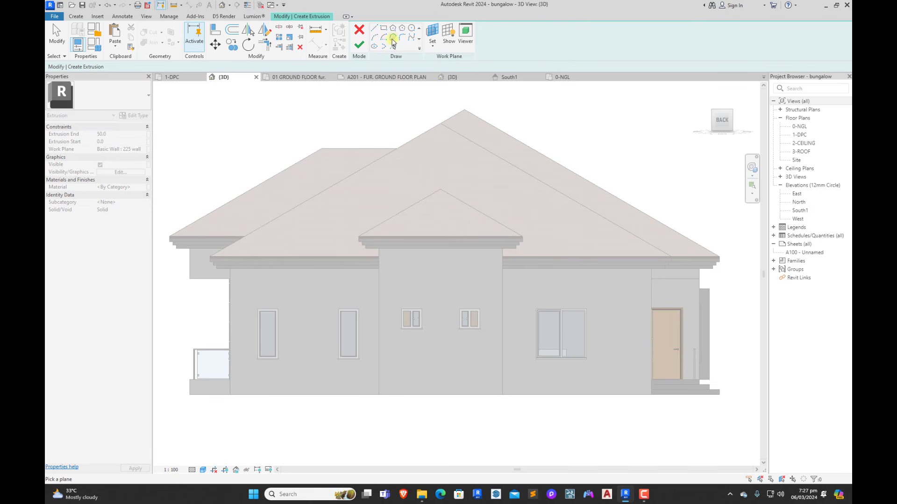
pyautogui.click(387, 33)
pyautogui.scroll(6, 563, 364)
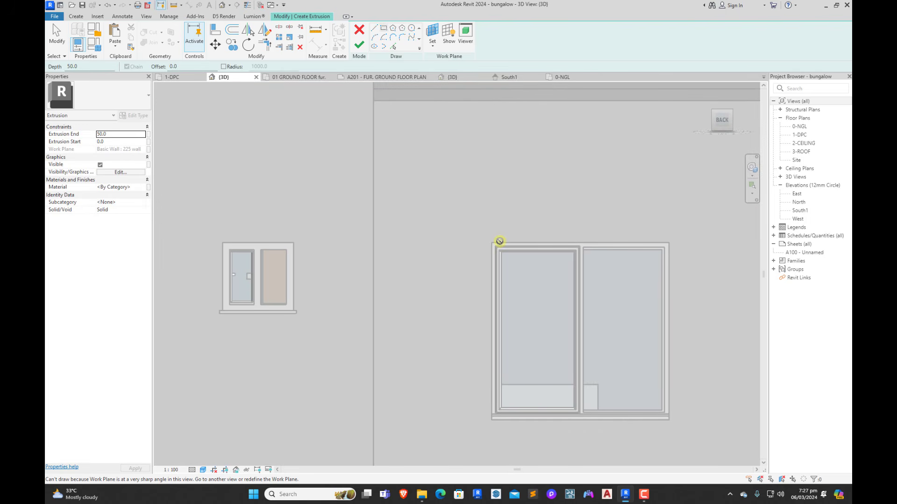
# Step: Set the extrusion's work plane by picking the back wall that holds the double window
pyautogui.click(433, 31)
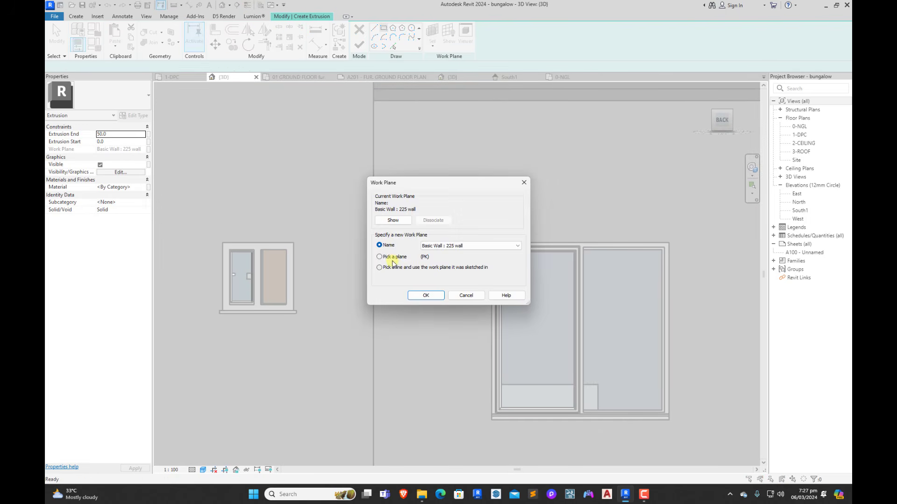
pyautogui.click(425, 296)
pyautogui.scroll(-5, 425, 340)
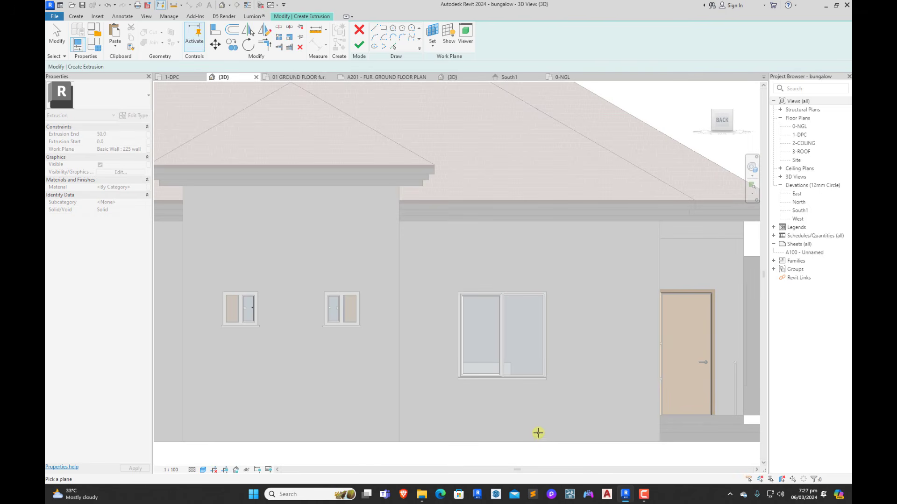
pyautogui.click(537, 436)
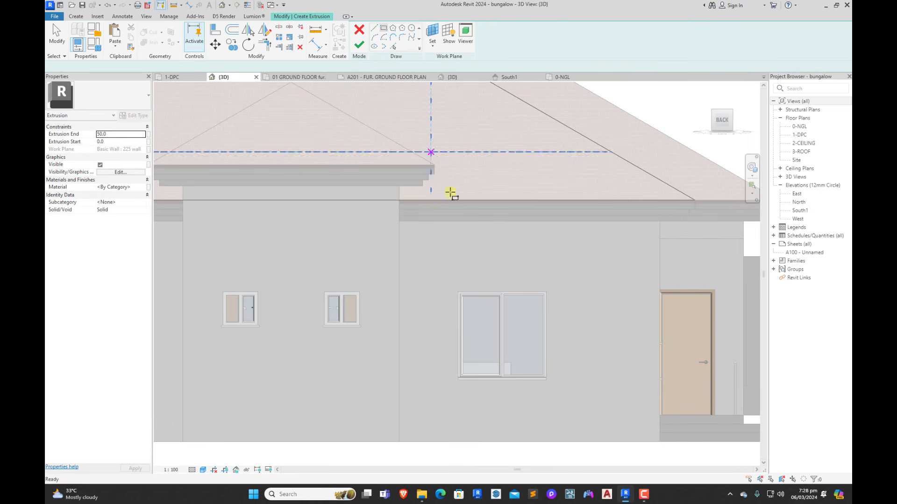
# Step: Draw a 1500 by 1500 rectangle around the outline of the back wall's double window
pyautogui.scroll(3, 457, 305)
pyautogui.click(450, 313)
pyautogui.scroll(-3, 457, 290)
pyautogui.scroll(2, 554, 401)
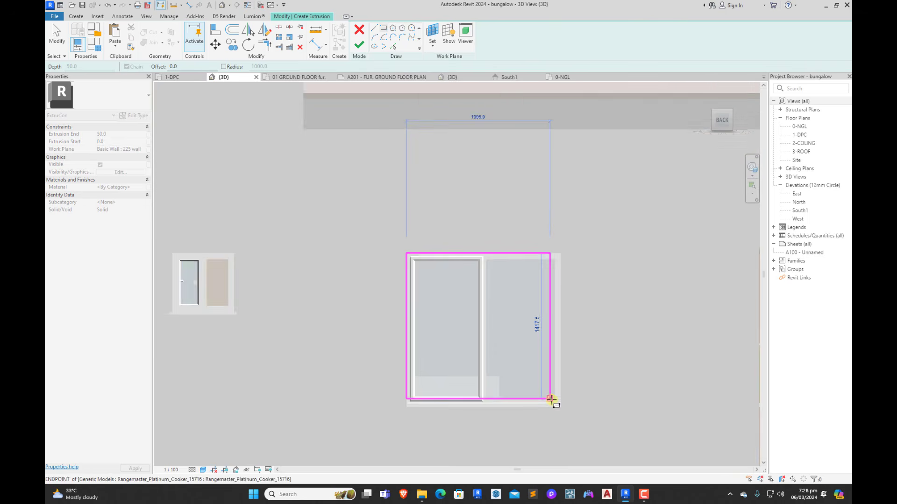
pyautogui.click(561, 408)
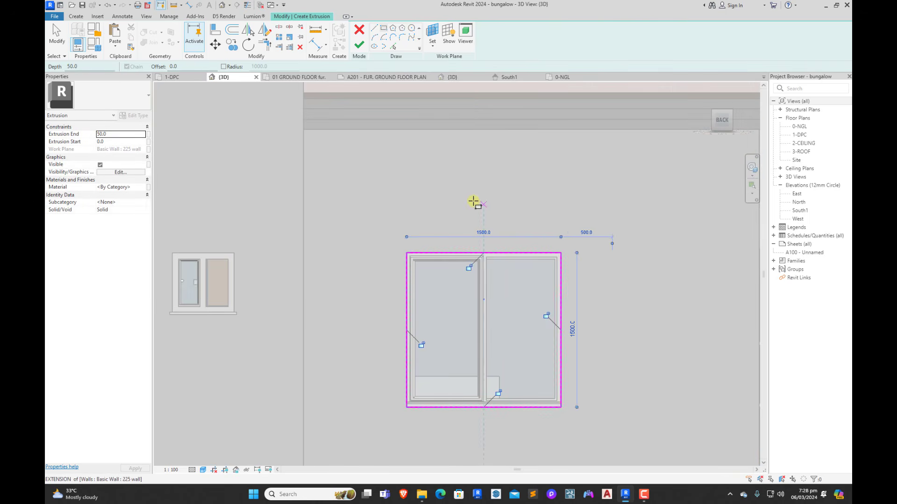
# Step: Offset a copy of the whole double-window rectangle 100 outward to form the frame's outer edge
pyautogui.scroll(-2, 553, 225)
pyautogui.rightClick(505, 214)
pyautogui.click(525, 220)
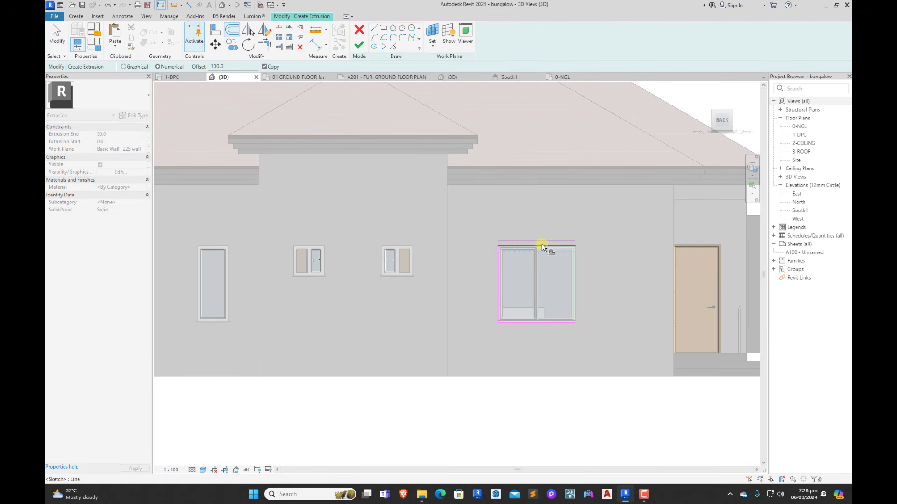
pyautogui.press('Tab')
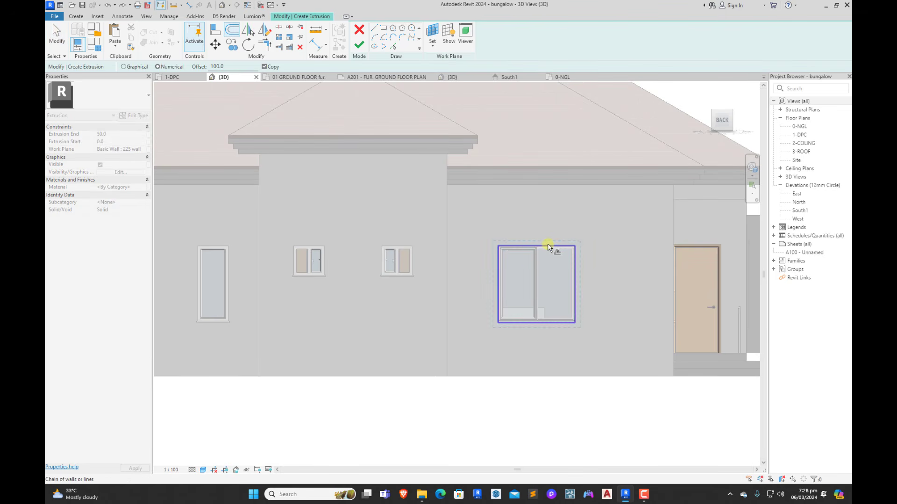
pyautogui.click(547, 246)
pyautogui.scroll(-2, 511, 250)
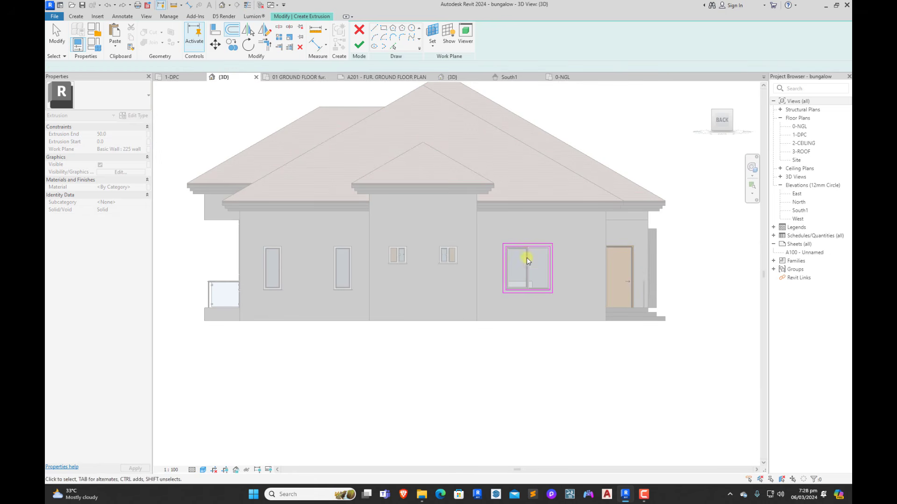
# Step: Copy the double window's two frame rectangles onto both tall narrow windows of the back wall, aligned to their upper corners
pyautogui.moveTo(494, 232); pyautogui.dragTo(558, 312)
pyautogui.click(232, 44)
pyautogui.scroll(2, 513, 246)
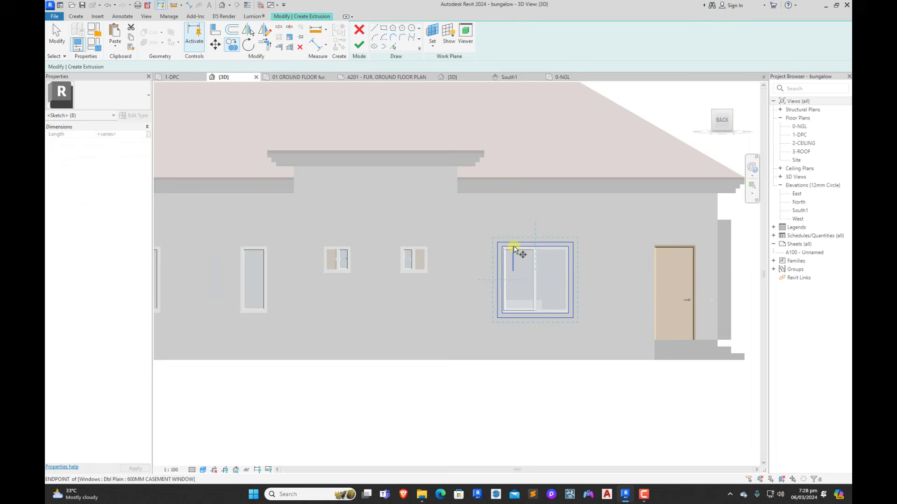
pyautogui.scroll(5, 506, 246)
pyautogui.click(498, 249)
pyautogui.scroll(-6, 604, 252)
pyautogui.scroll(1, 234, 237)
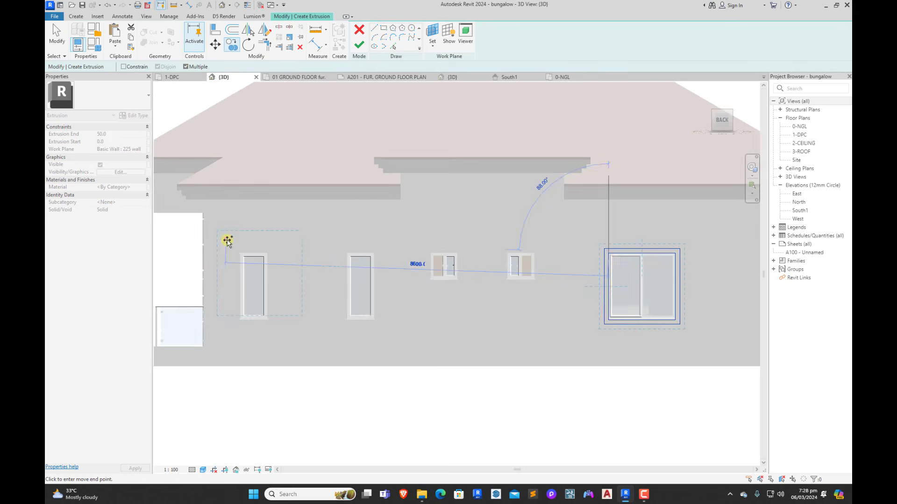
pyautogui.scroll(3, 228, 241)
pyautogui.click(254, 267)
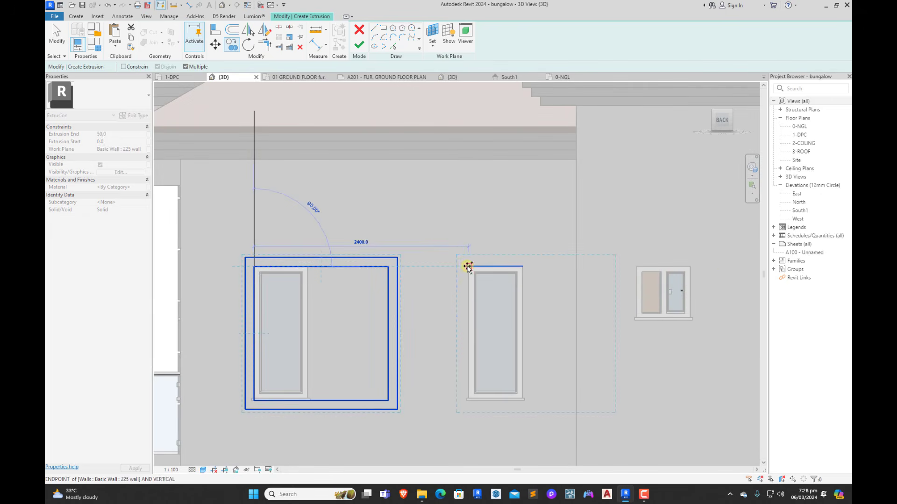
pyautogui.click(468, 267)
pyautogui.press('Escape')
# Step: Narrow both copied frame outlines to the tall windows, making the inner rectangles 600 wide, and finish the extrusion
pyautogui.click(603, 325)
pyautogui.keyDown('ctrl'); pyautogui.click(398, 327); pyautogui.keyUp('ctrl')
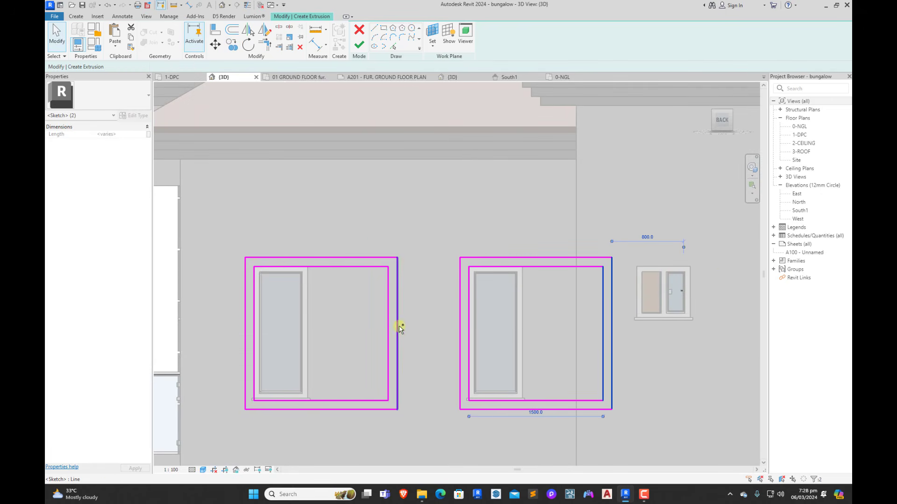
pyautogui.moveTo(364, 324); pyautogui.dragTo(308, 340)
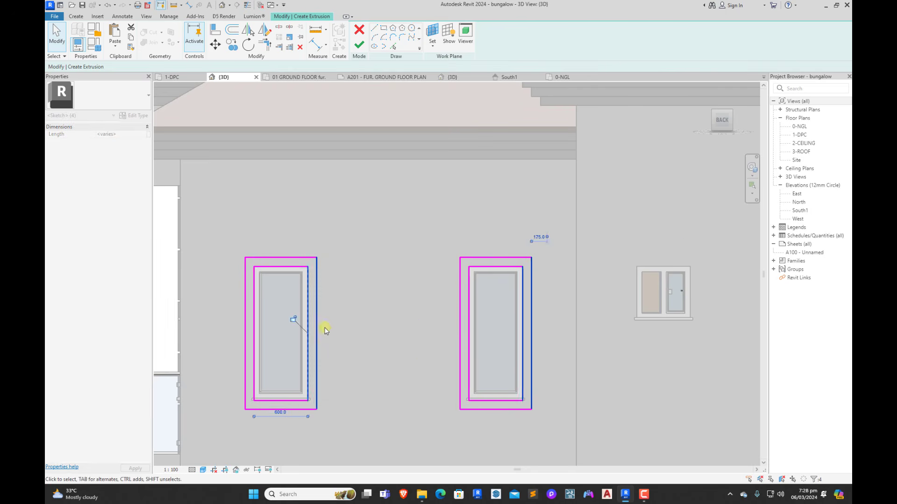
pyautogui.click(434, 306)
pyautogui.scroll(-2, 369, 341)
pyautogui.scroll(-3, 370, 344)
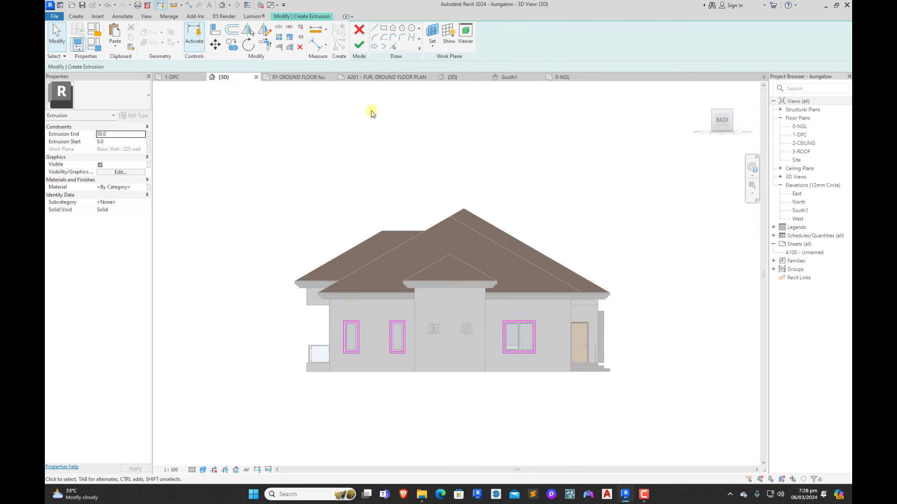
pyautogui.click(357, 47)
pyautogui.scroll(4, 425, 362)
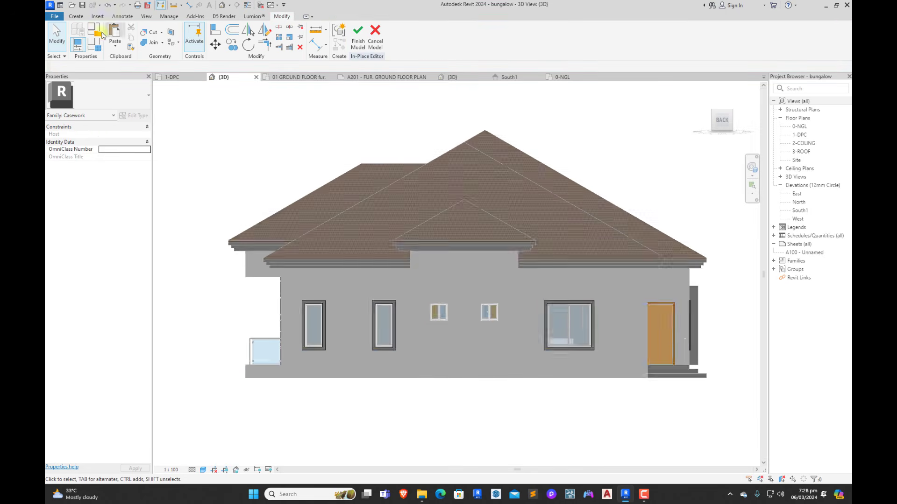
# Step: Start a new extrusion and set its work plane by picking the projecting middle back wall with the two small windows
pyautogui.click(116, 33)
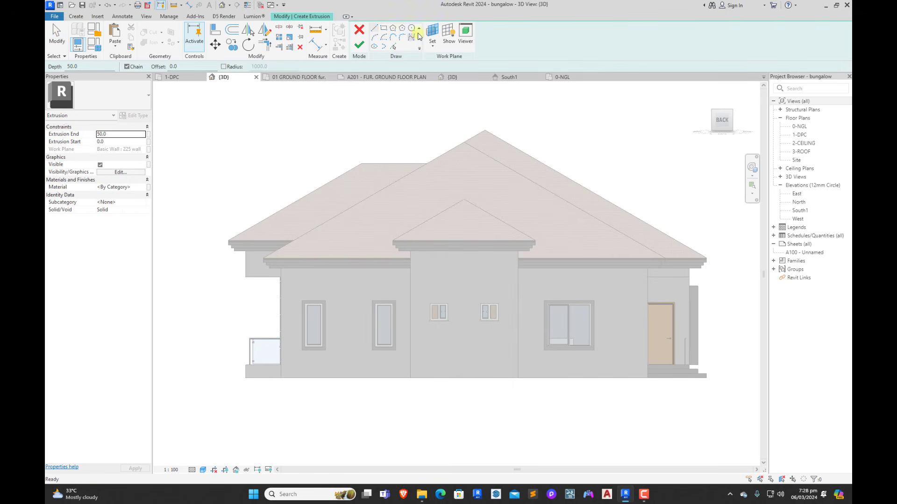
pyautogui.click(432, 33)
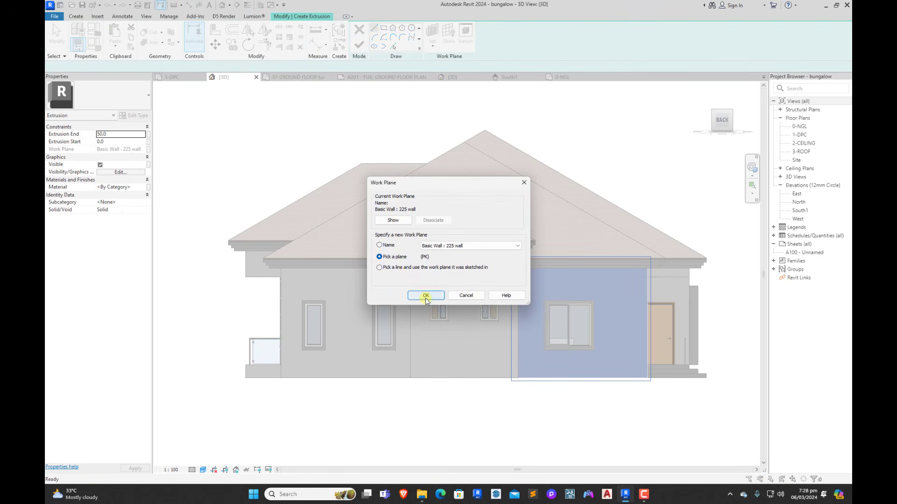
pyautogui.click(426, 296)
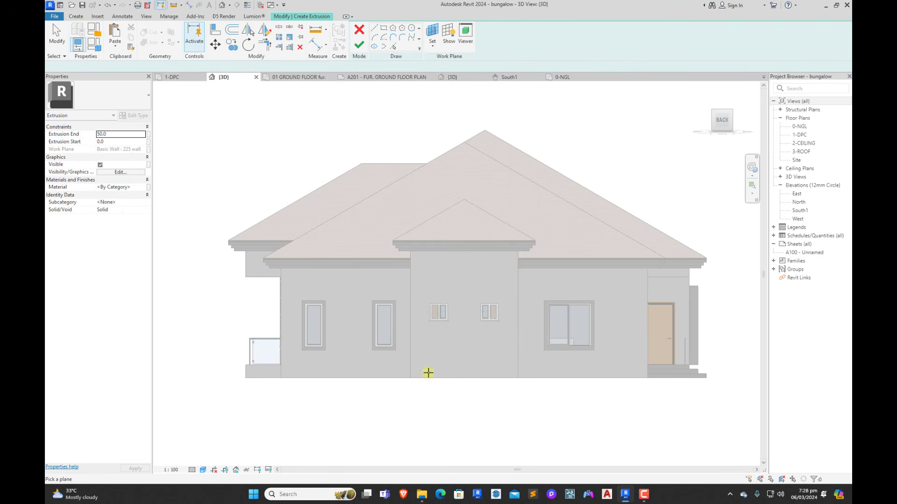
pyautogui.click(441, 278)
# Step: Draw a 600 by 600 rectangle around the small window nearer the tall windows and offset a copy of it 100 outward
pyautogui.scroll(6, 432, 309)
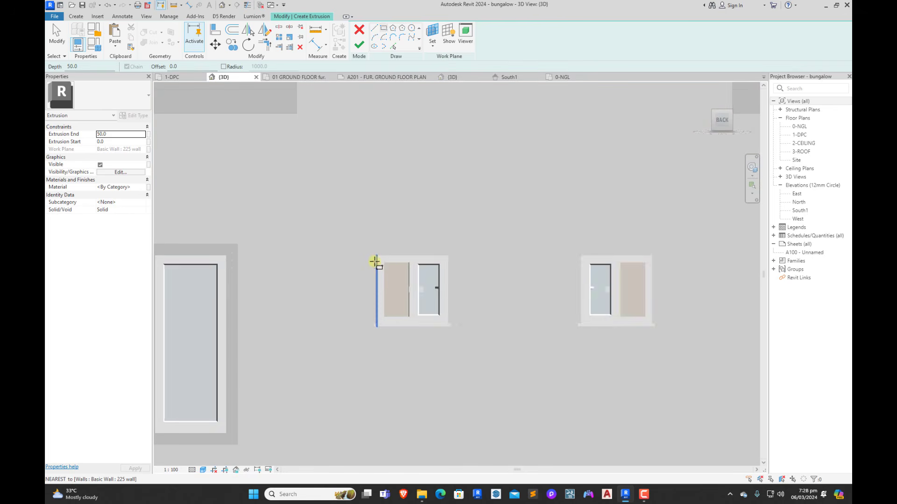
pyautogui.click(377, 255)
pyautogui.click(447, 327)
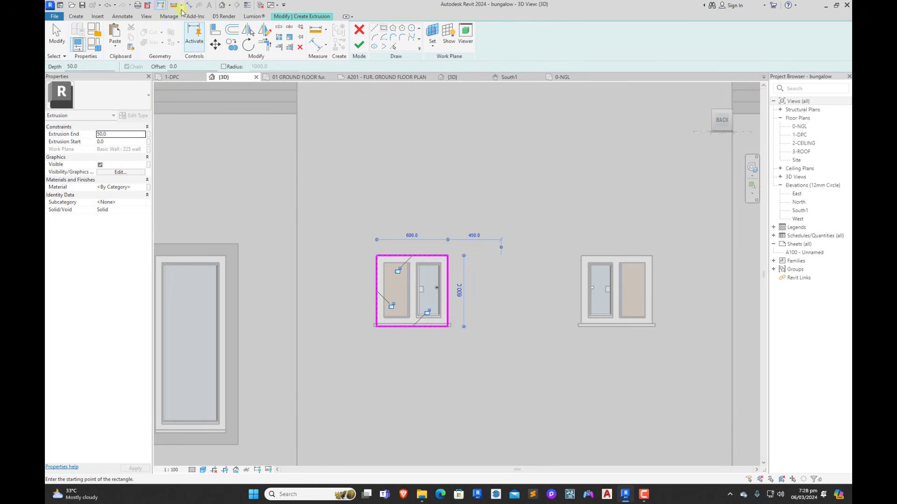
pyautogui.click(239, 35)
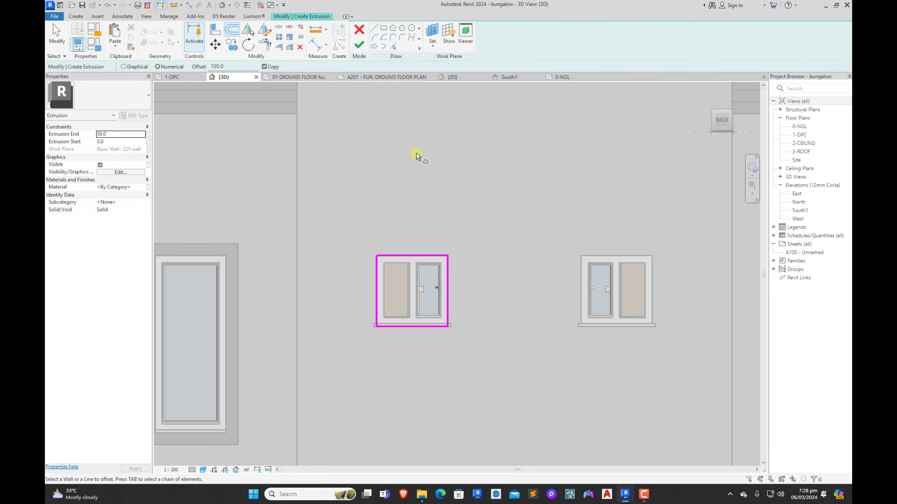
pyautogui.press('Tab')
pyautogui.click(405, 254)
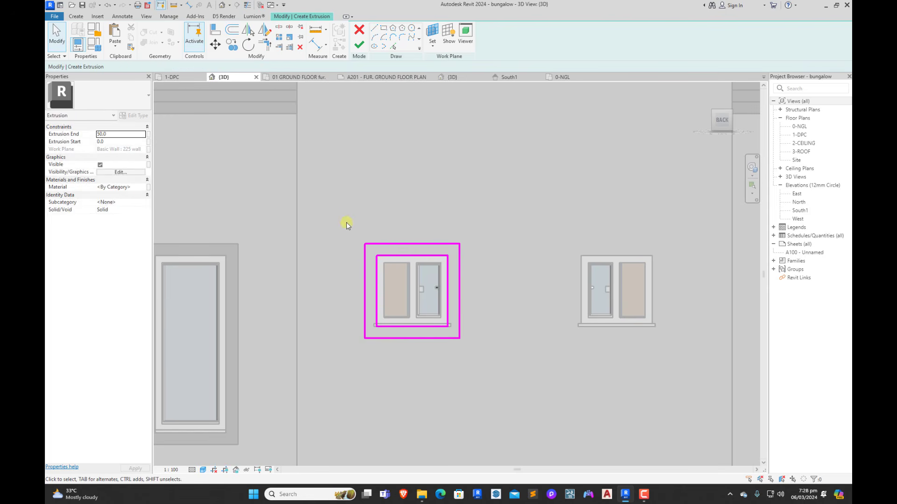
# Step: Copy both frame rectangles onto the other small window and finish the extrusion
pyautogui.click(235, 49)
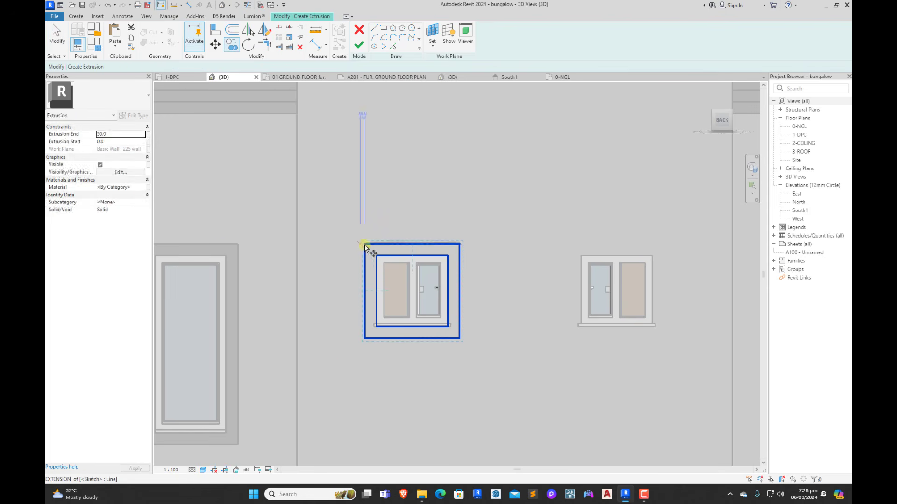
pyautogui.click(581, 256)
pyautogui.press('Escape')
pyautogui.press('Escape')
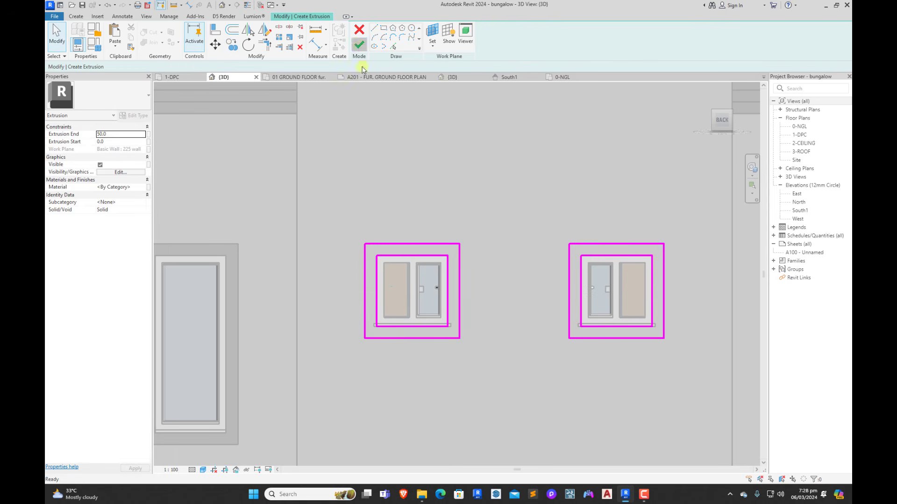
pyautogui.click(358, 44)
pyautogui.scroll(-8, 499, 346)
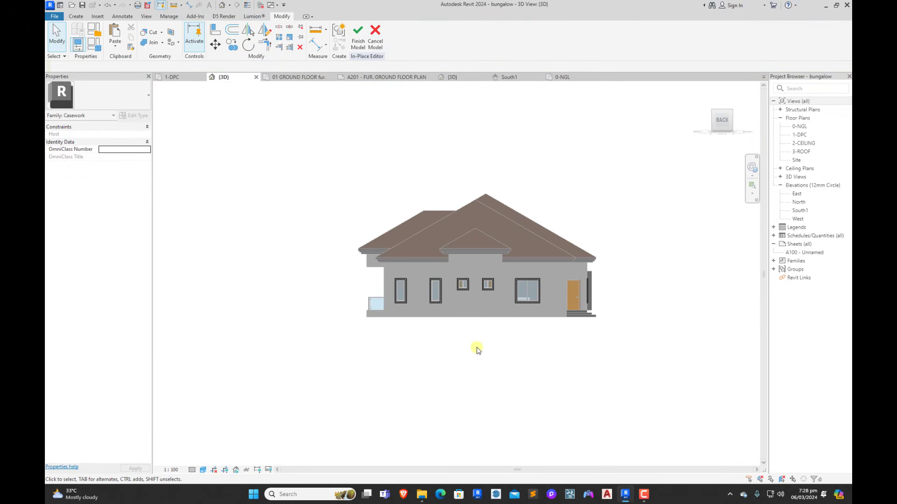
# Step: Open the sketch of the three window frames floating in front of the wall by the entrance steps for editing
pyautogui.keyDown('shift'); pyautogui.moveTo(471, 355); pyautogui.dragTo(504, 370, button='middle'); pyautogui.keyUp('shift')
pyautogui.scroll(5, 523, 262)
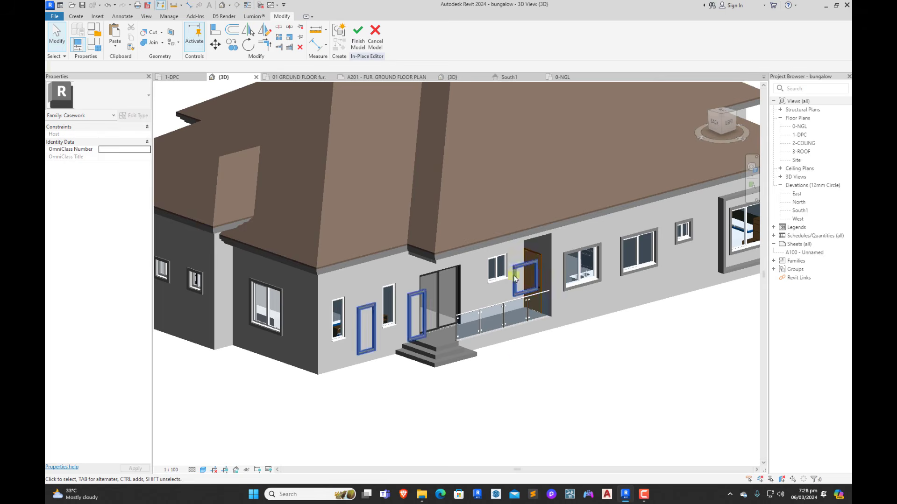
pyautogui.click(520, 271)
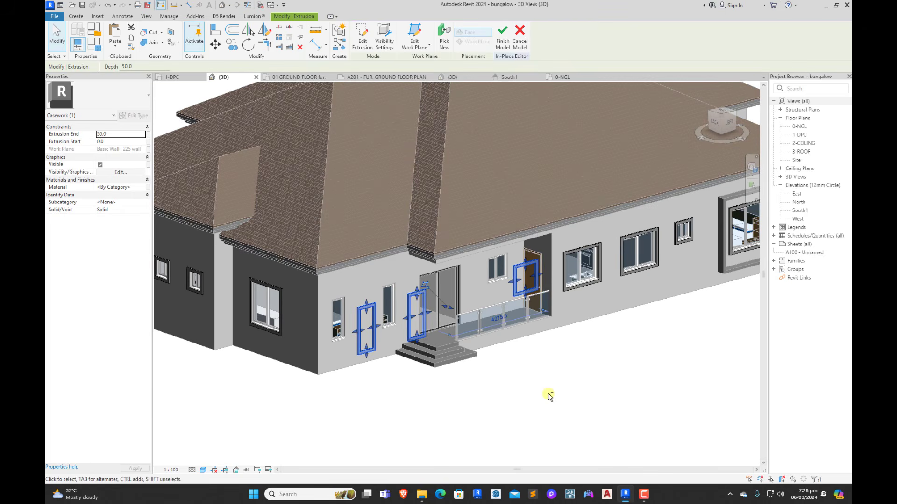
pyautogui.keyDown('shift'); pyautogui.moveTo(548, 396); pyautogui.dragTo(458, 338, button='middle'); pyautogui.keyUp('shift')
pyautogui.scroll(4, 368, 335)
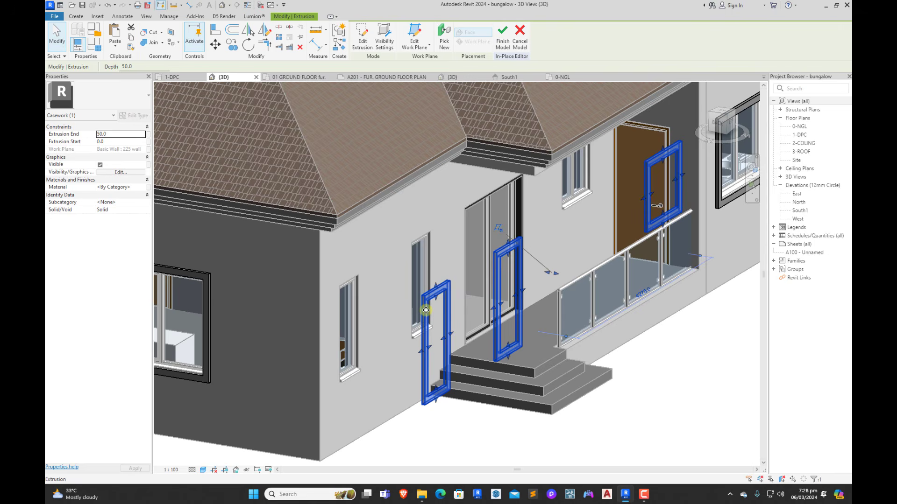
pyautogui.scroll(-4, 425, 311)
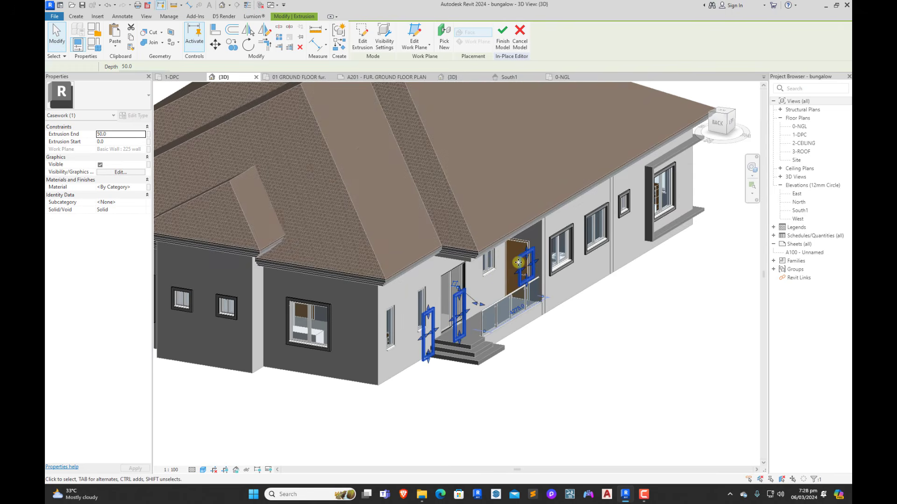
pyautogui.doubleClick(518, 263)
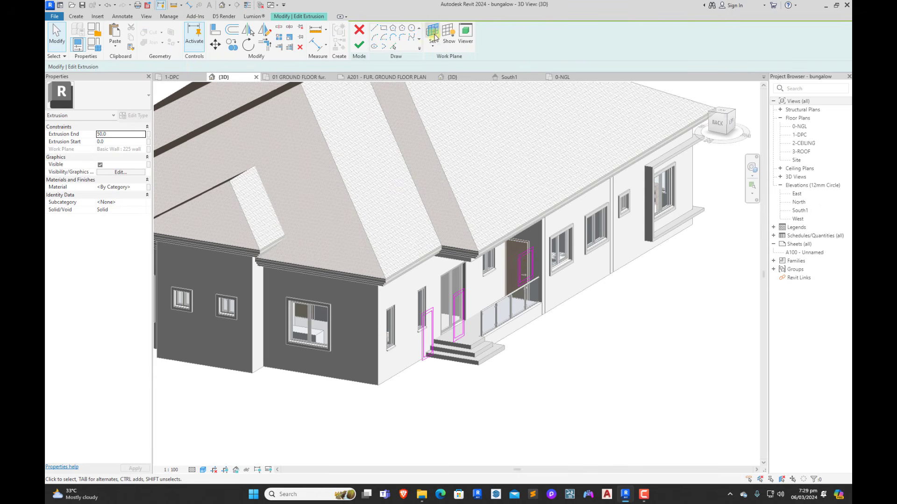
# Step: Move the floating frames' work plane to the wall face holding the two narrow windows and finish the sketch edit
pyautogui.click(433, 33)
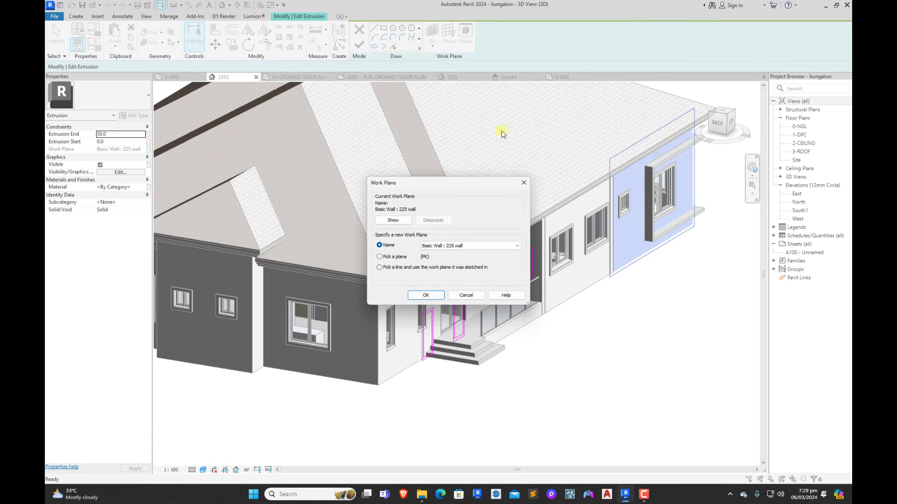
pyautogui.click(427, 296)
pyautogui.click(399, 360)
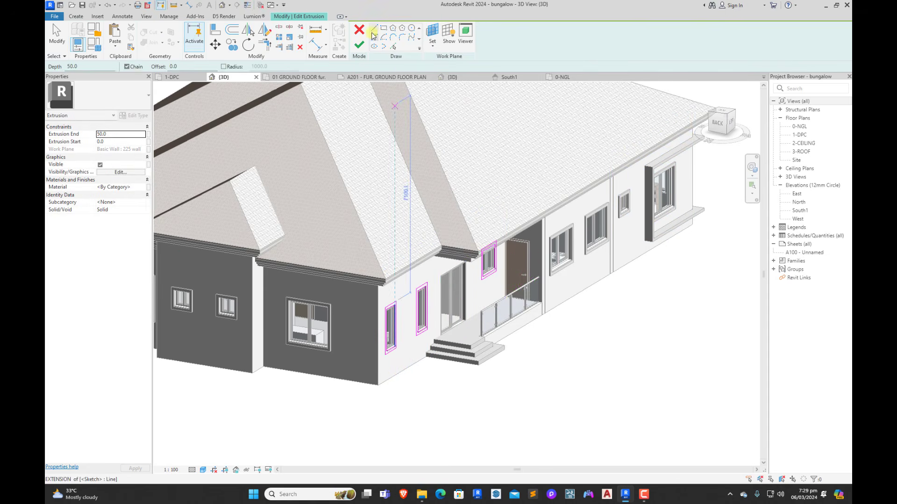
pyautogui.click(360, 45)
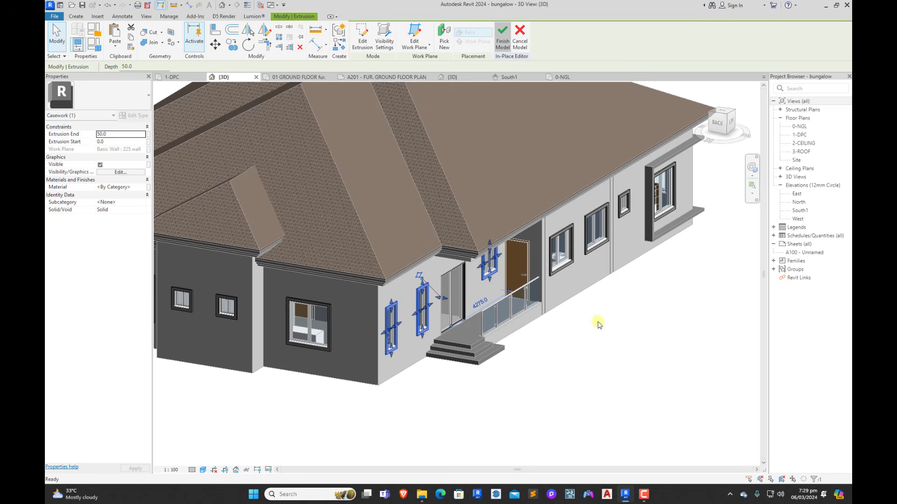
# Step: Finish the in-place model and reopen the window-frame casework for editing
pyautogui.scroll(3, 404, 317)
pyautogui.click(392, 295)
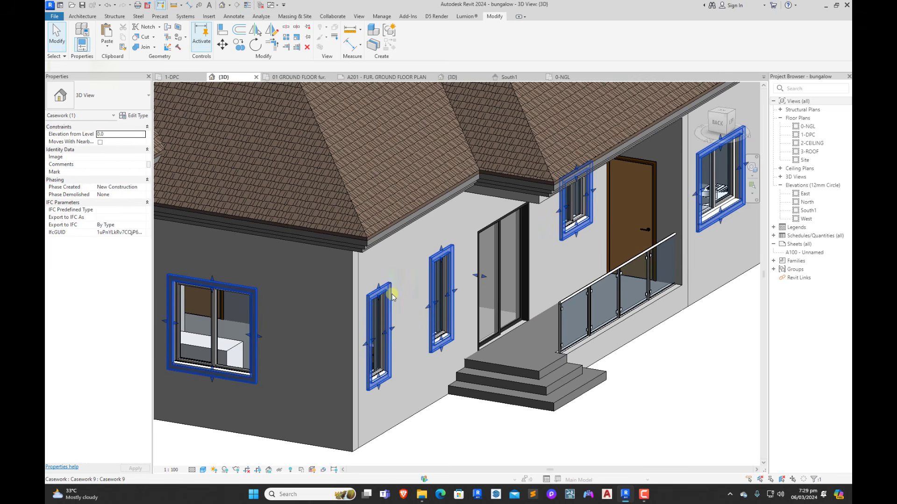
pyautogui.doubleClick(392, 294)
# Step: Orient the model to the straight right view and start a new extrusion for its window frames
pyautogui.scroll(-4, 543, 346)
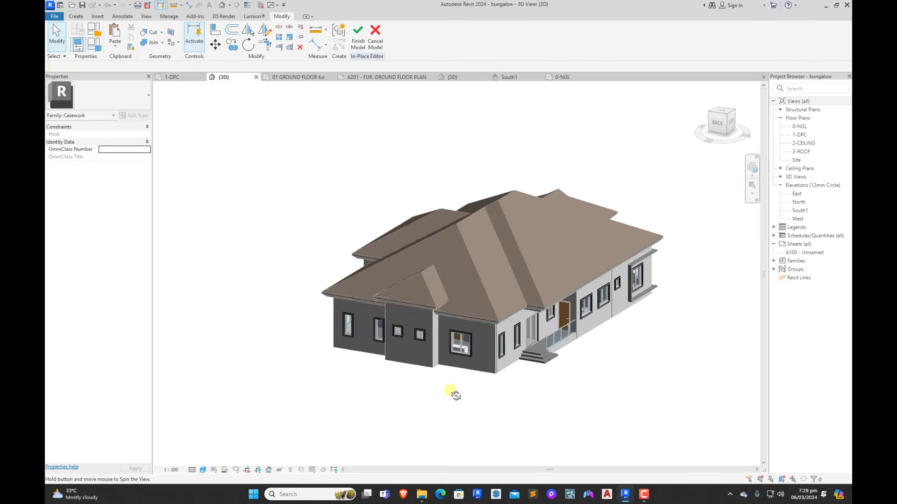
pyautogui.keyDown('shift'); pyautogui.moveTo(450, 390); pyautogui.dragTo(557, 326, button='middle'); pyautogui.keyUp('shift')
pyautogui.scroll(-3, 541, 313)
pyautogui.keyDown('shift'); pyautogui.moveTo(471, 392); pyautogui.dragTo(534, 348, button='middle'); pyautogui.keyUp('shift')
pyautogui.scroll(3, 532, 348)
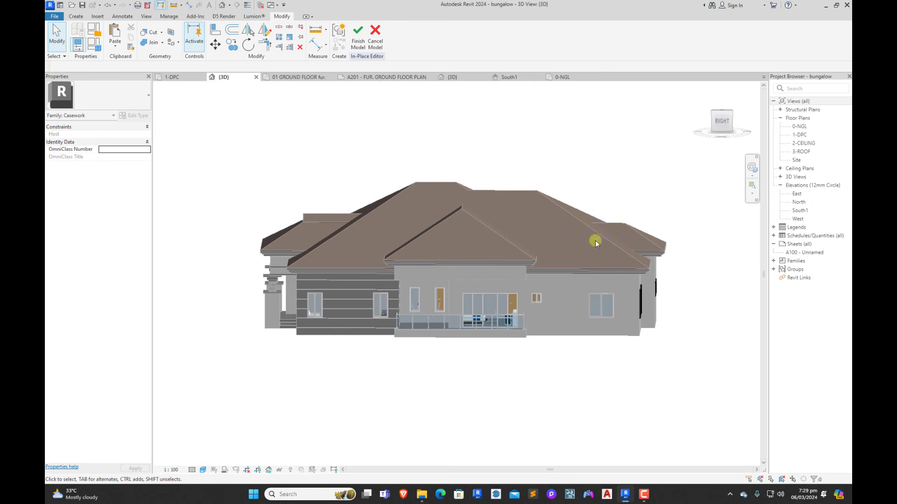
pyautogui.click(718, 124)
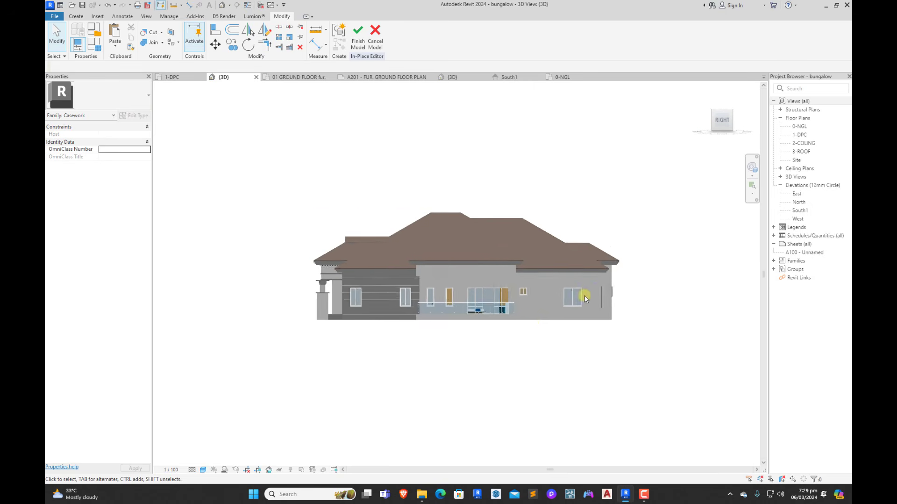
pyautogui.scroll(5, 532, 313)
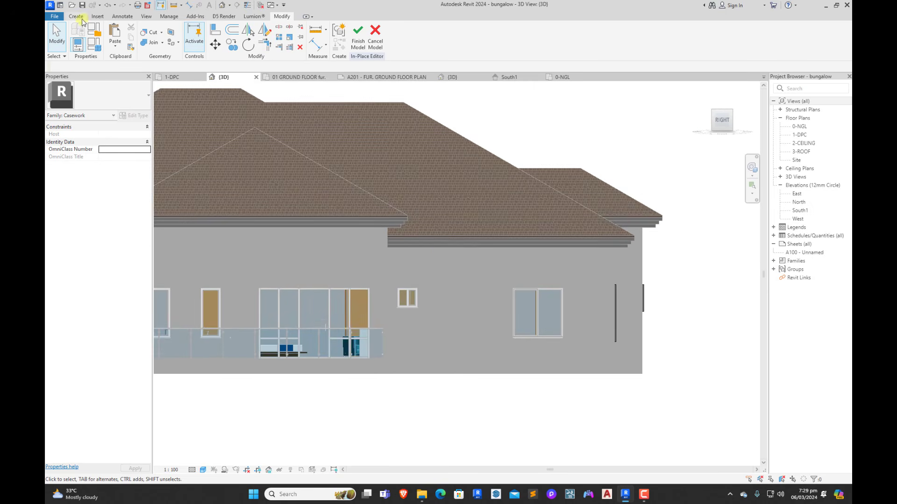
pyautogui.click(76, 17)
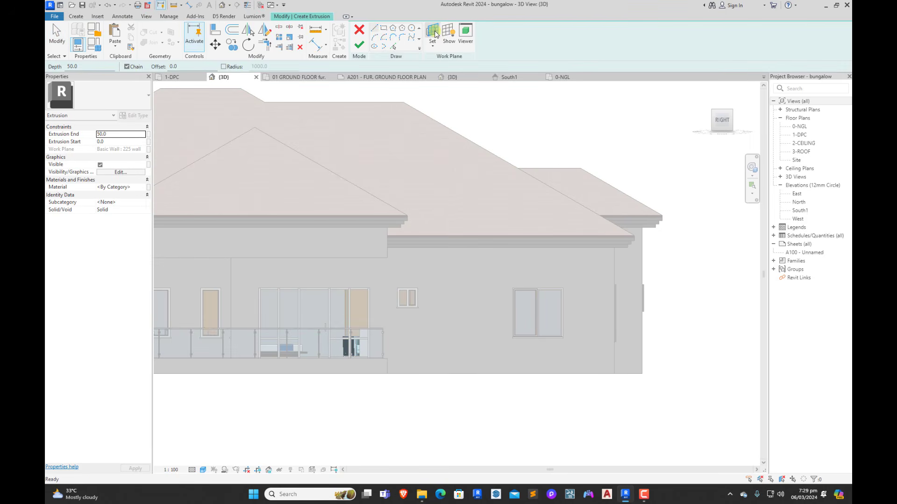
# Step: Set the extrusion's work plane by picking the right-side wall that holds the double window
pyautogui.click(433, 32)
pyautogui.click(423, 295)
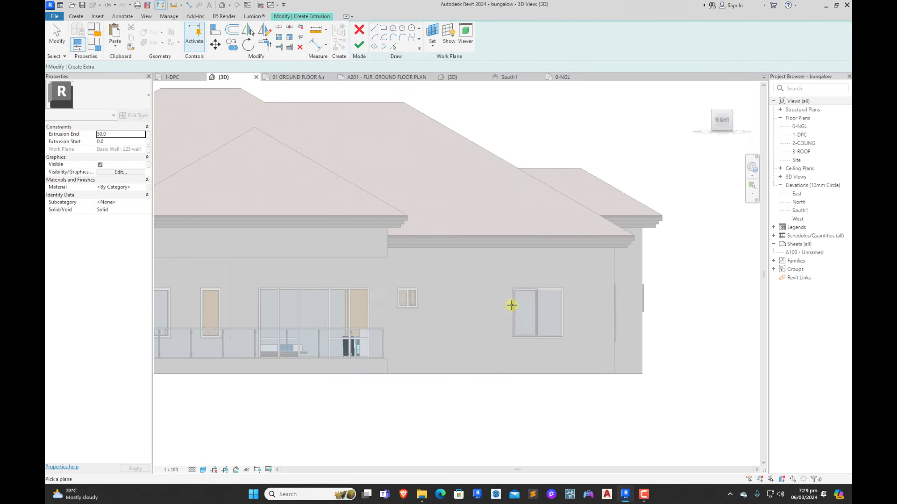
pyautogui.click(523, 373)
# Step: Sketch a rectangle tightly around the double window on the right-side wall
pyautogui.scroll(5, 521, 296)
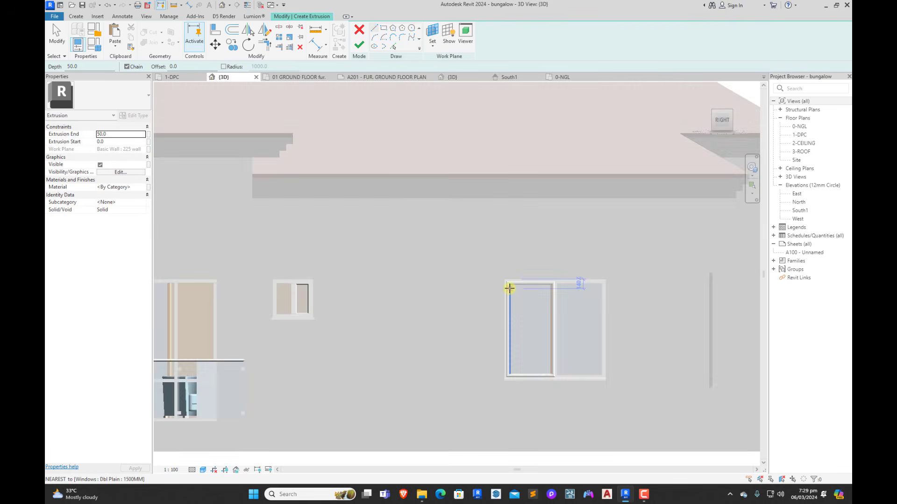
pyautogui.click(384, 28)
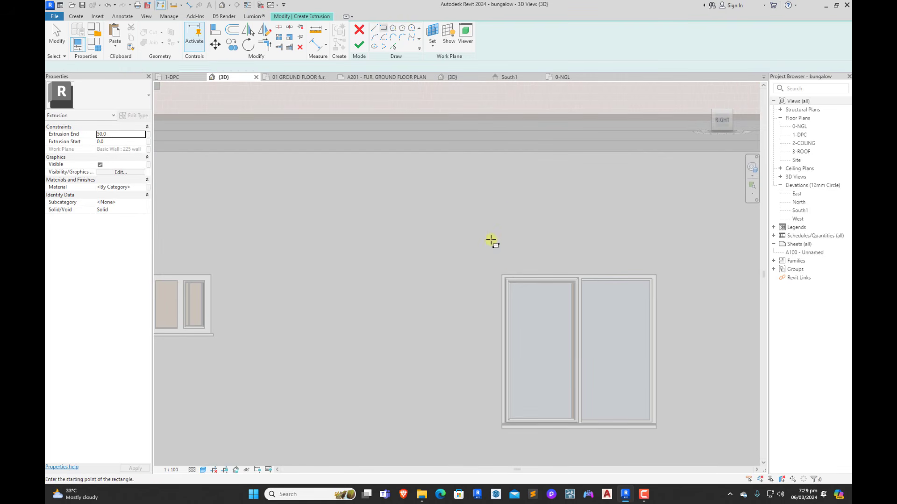
pyautogui.click(501, 275)
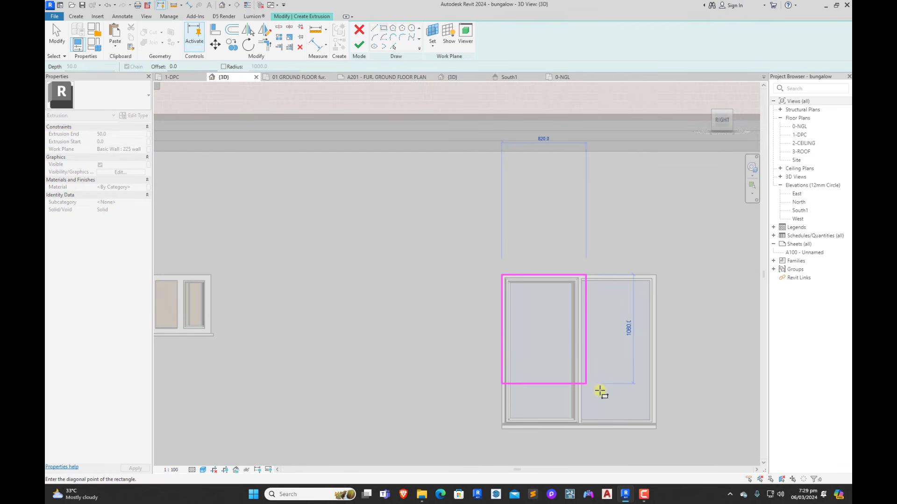
pyautogui.click(656, 429)
pyautogui.rightClick(576, 170)
pyautogui.click(596, 176)
# Step: Offset a copy of the double window's rectangle 100 mm outward to form the frame profile
pyautogui.click(232, 29)
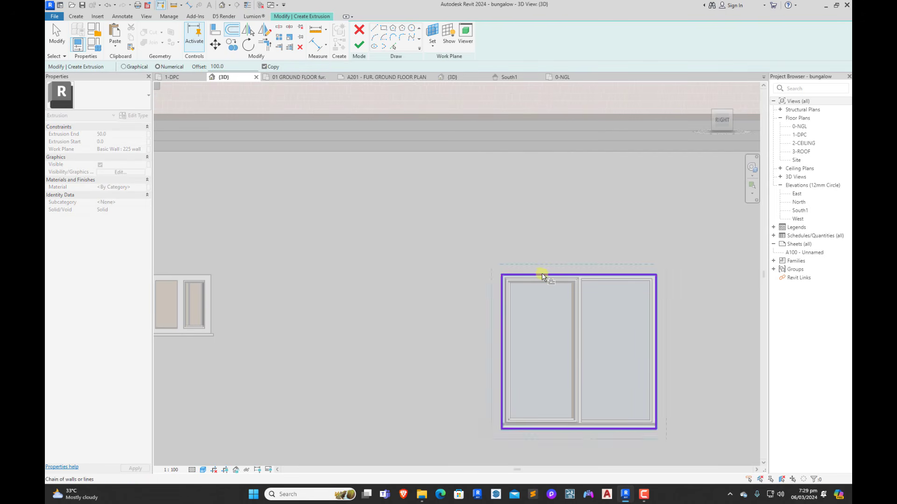
pyautogui.click(596, 275)
pyautogui.scroll(-3, 511, 244)
pyautogui.press('Escape')
# Step: Copy the double window's two outlines to the upper-left corner of the small window on the same wall
pyautogui.moveTo(580, 302); pyautogui.dragTo(643, 351)
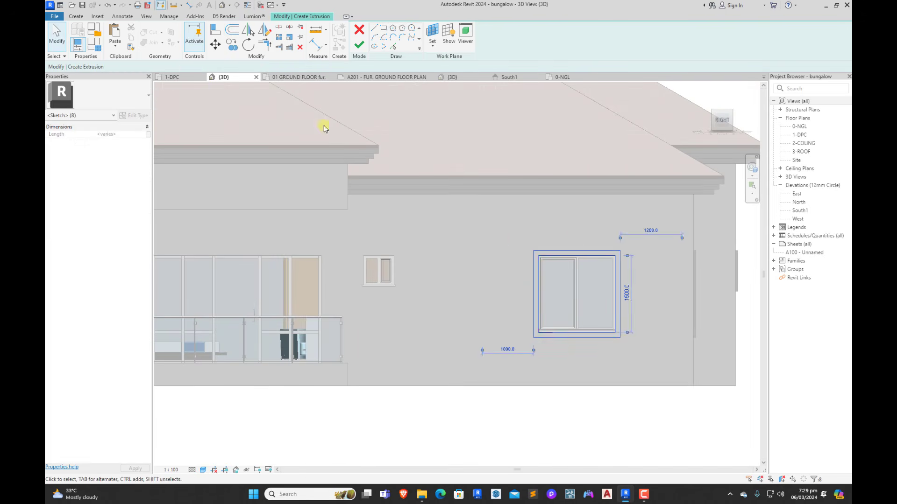
pyautogui.scroll(3, 521, 250)
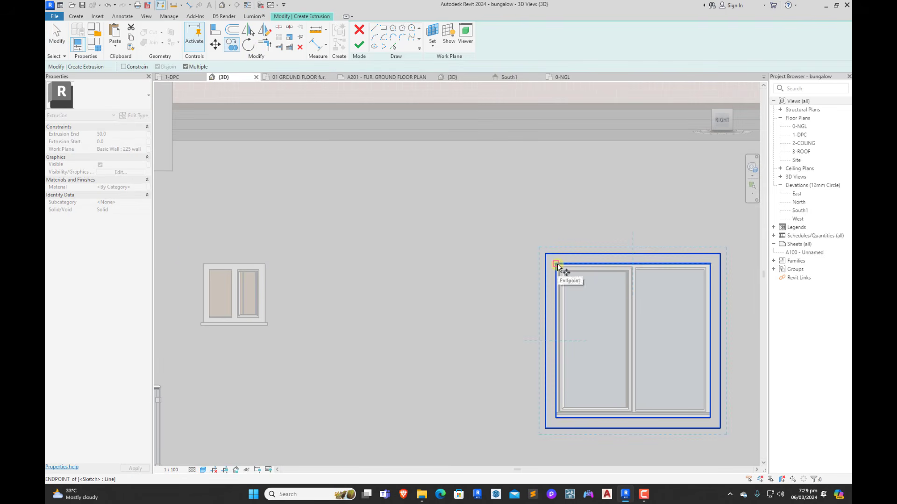
pyautogui.click(557, 264)
pyautogui.click(201, 264)
pyautogui.scroll(-4, 554, 251)
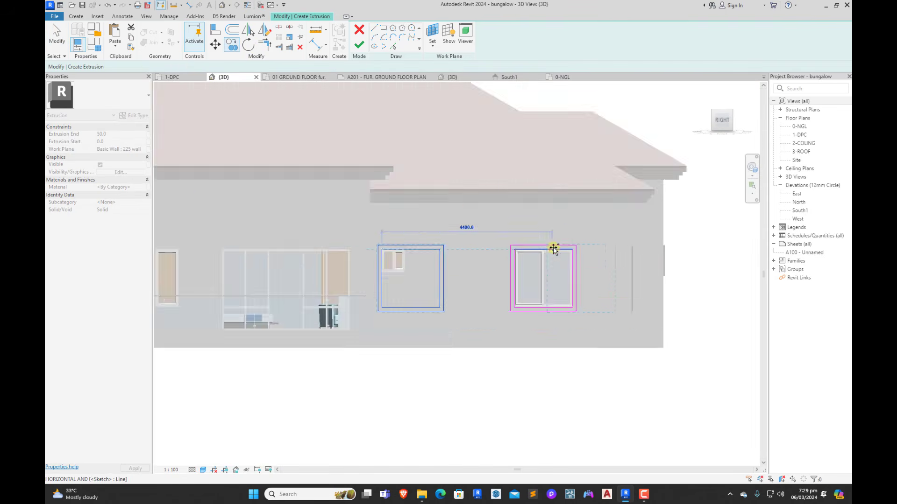
pyautogui.press('Escape')
# Step: Resize the copied outlines by moving their side and bottom lines in to fit around the small window
pyautogui.scroll(4, 486, 248)
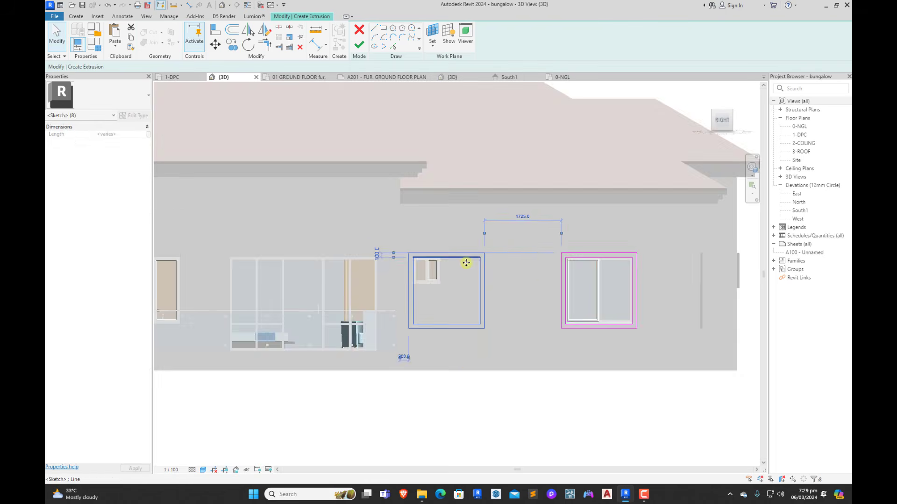
pyautogui.click(531, 291)
pyautogui.moveTo(531, 291)
pyautogui.mouseDown()
pyautogui.moveTo(488, 279)
pyautogui.moveTo(423, 306)
pyautogui.mouseUp()
pyautogui.click(411, 422)
pyautogui.moveTo(410, 422)
pyautogui.mouseDown()
pyautogui.moveTo(378, 381)
pyautogui.moveTo(388, 250)
pyautogui.mouseUp()
pyautogui.scroll(2, 378, 380)
pyautogui.click(596, 276)
pyautogui.scroll(-3, 554, 317)
pyautogui.scroll(-3, 525, 321)
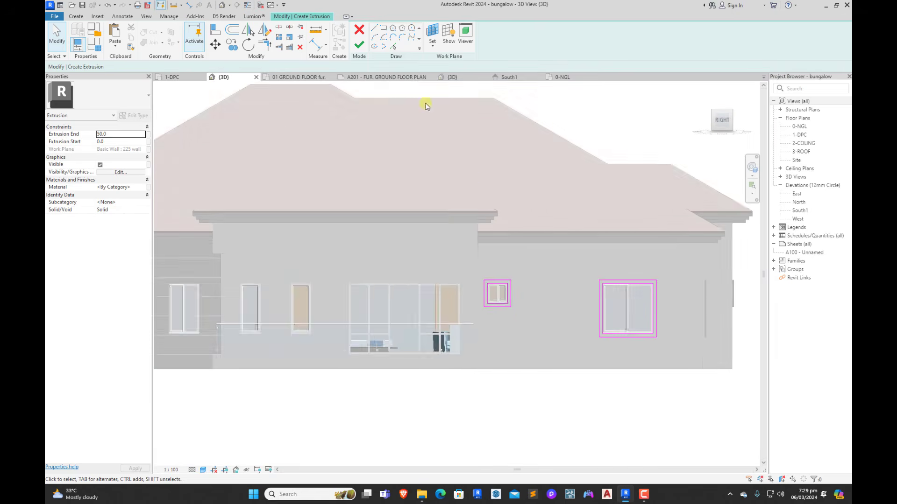
# Step: Finish the extrusion of the small and double window frames and inspect it from an angle
pyautogui.click(359, 45)
pyautogui.click(522, 330)
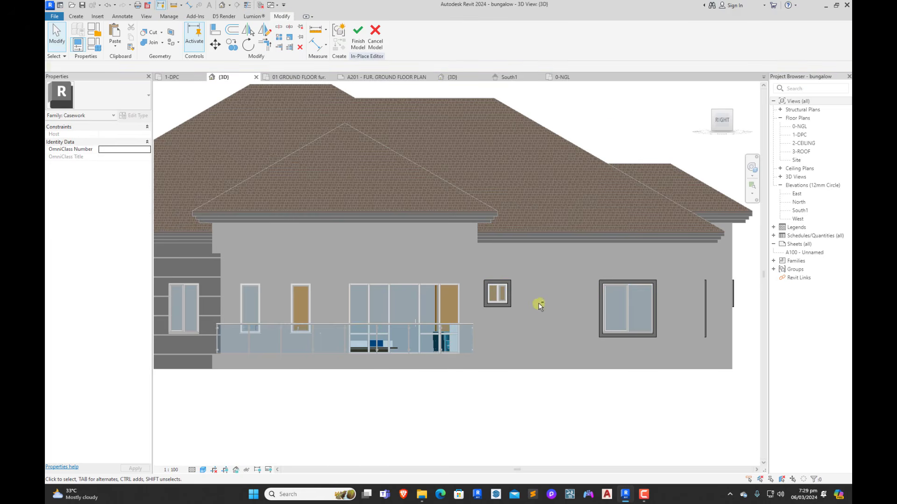
pyautogui.keyDown('shift'); pyautogui.moveTo(540, 306); pyautogui.dragTo(567, 352, button='middle'); pyautogui.keyUp('shift')
# Step: Start another extrusion in the straight right view, with its work plane picked on the wall holding the two narrow windows
pyautogui.click(718, 127)
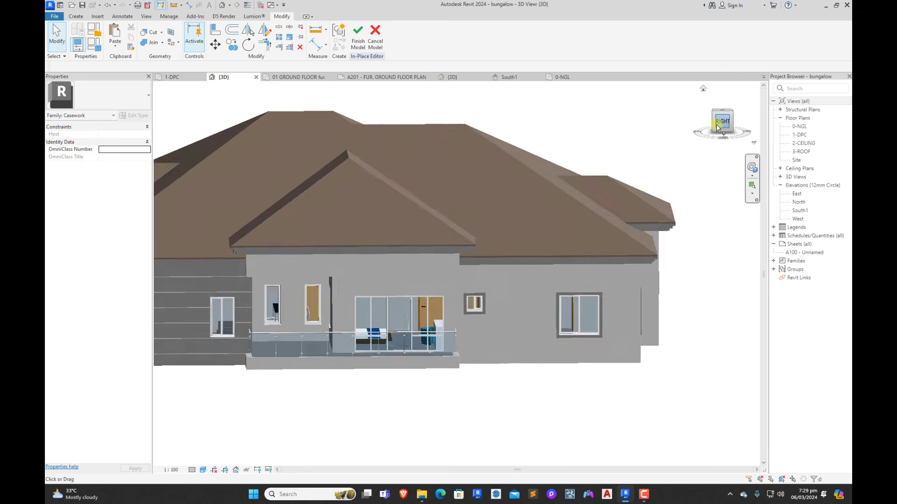
pyautogui.scroll(5, 442, 296)
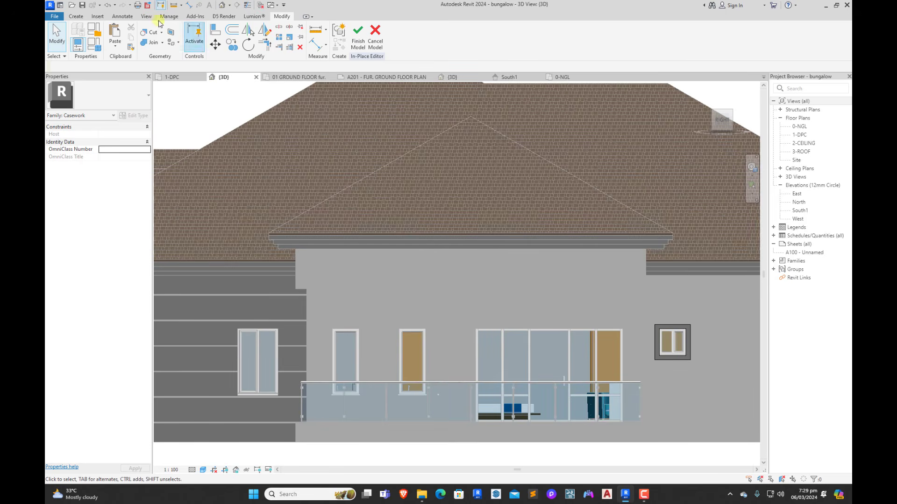
pyautogui.click(77, 16)
pyautogui.click(117, 35)
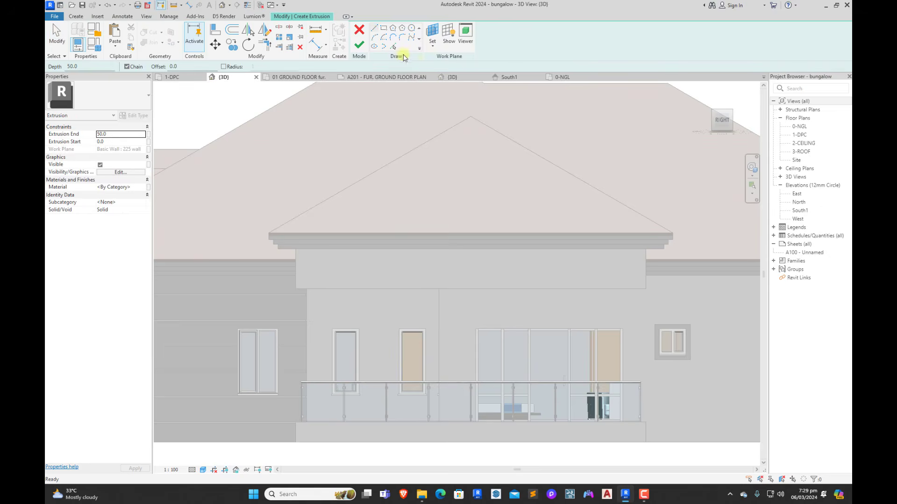
pyautogui.click(433, 35)
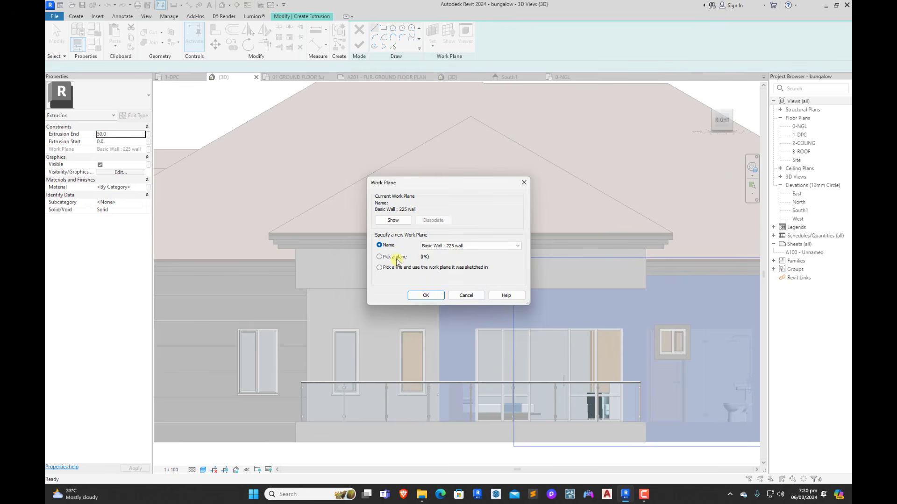
pyautogui.click(417, 298)
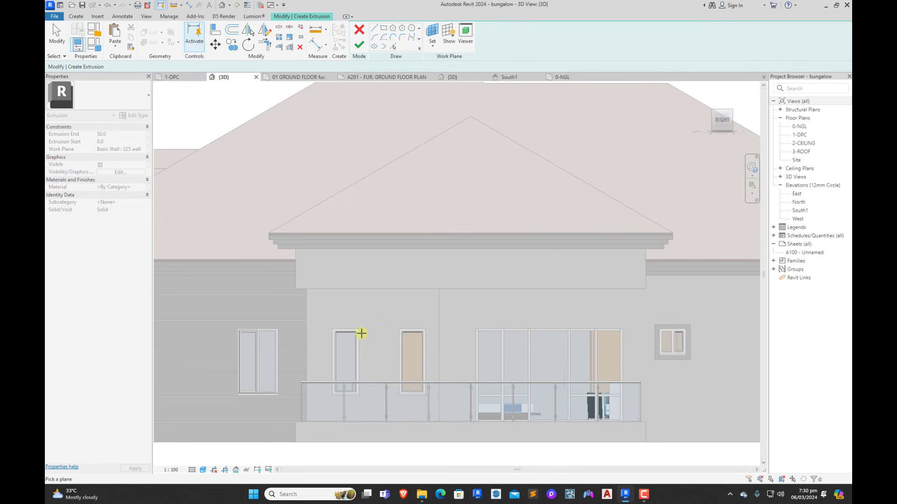
pyautogui.click(361, 334)
# Step: Sketch a 600 by 1500 mm rectangle around the narrow window nearest the dark grooved wall
pyautogui.click(383, 28)
pyautogui.scroll(3, 355, 400)
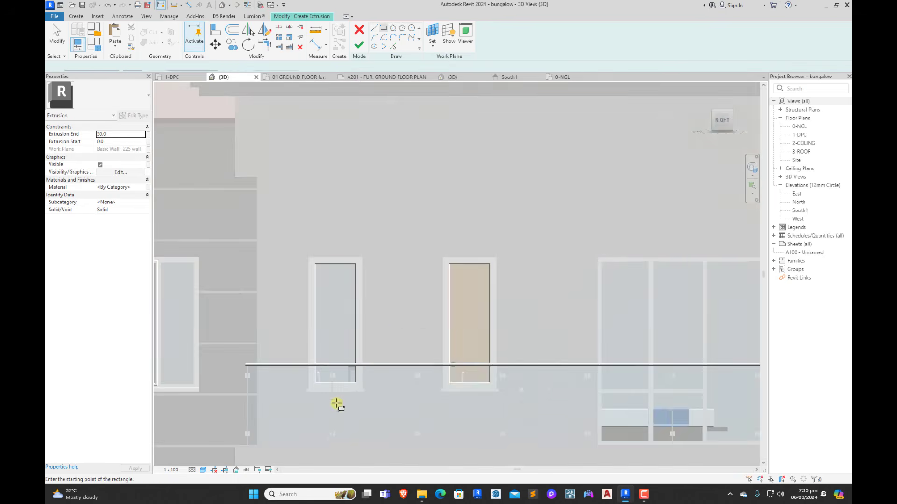
pyautogui.click(302, 236)
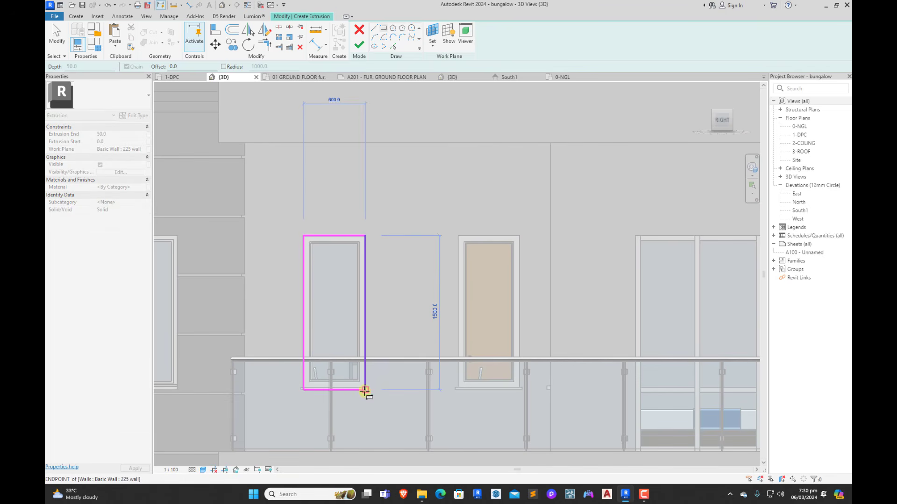
pyautogui.click(365, 390)
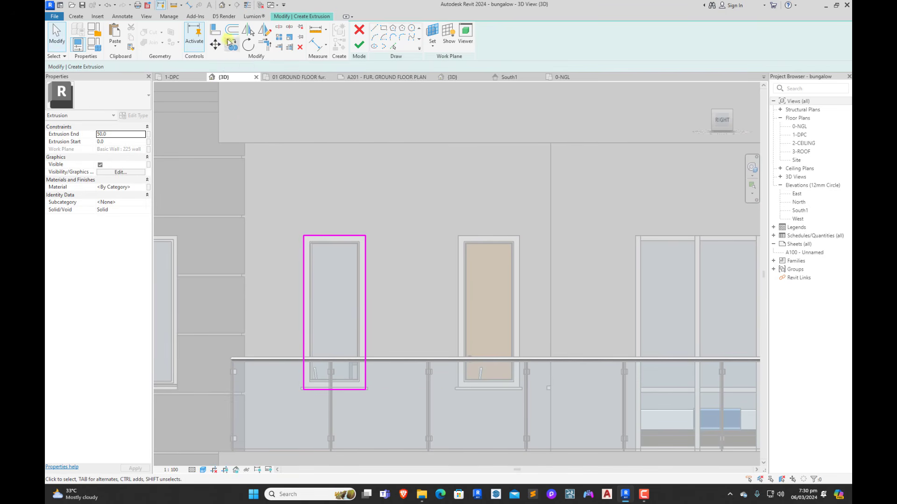
# Step: Offset a copy of the narrow window's rectangle outward by 100 mm
pyautogui.click(321, 236)
pyautogui.rightClick(329, 185)
pyautogui.click(348, 191)
pyautogui.rightClick(348, 191)
pyautogui.click(371, 199)
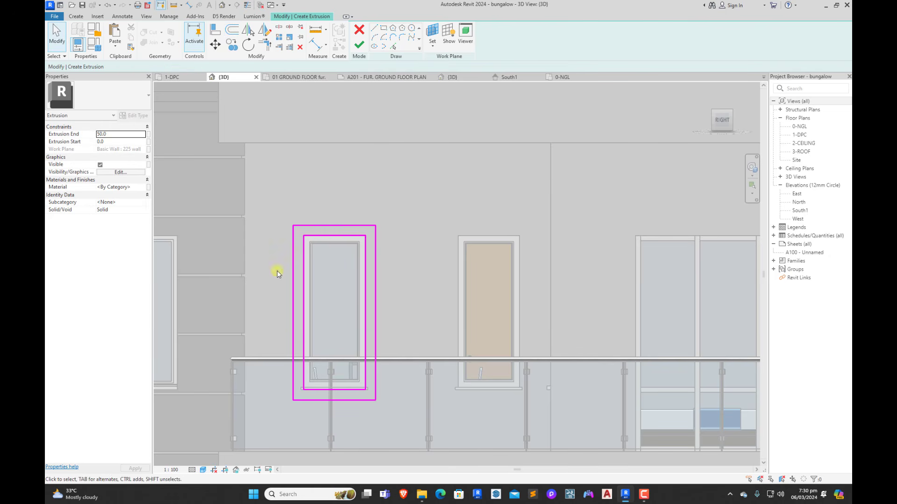
# Step: Copy the narrow window's two outlines onto the second narrow window and finish the extrusion
pyautogui.moveTo(240, 216); pyautogui.dragTo(420, 428)
pyautogui.click(234, 47)
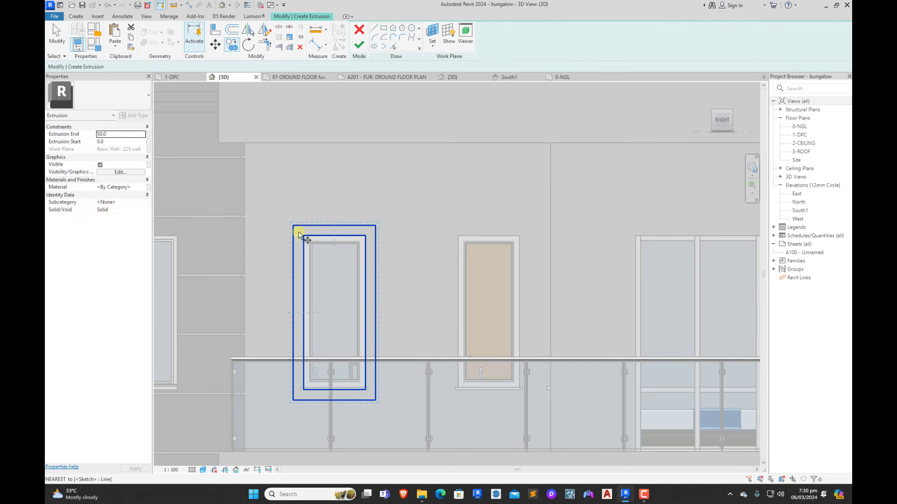
pyautogui.click(459, 237)
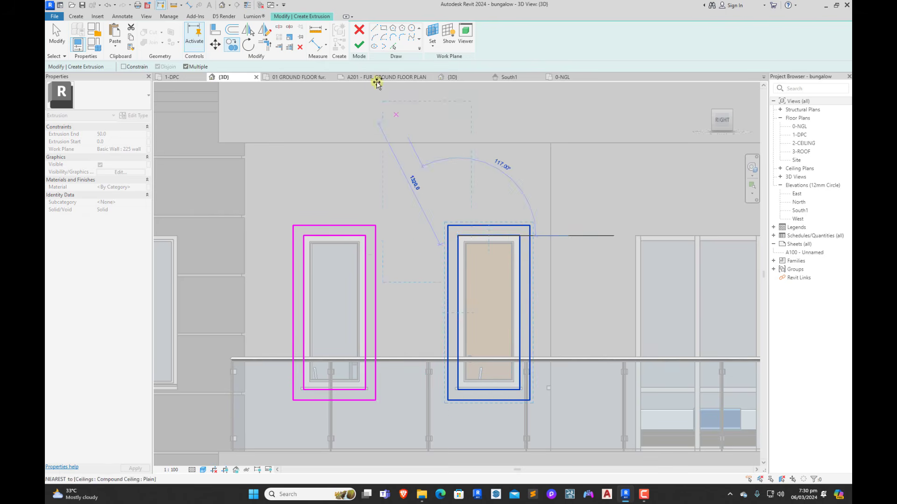
pyautogui.click(358, 45)
pyautogui.scroll(-5, 327, 286)
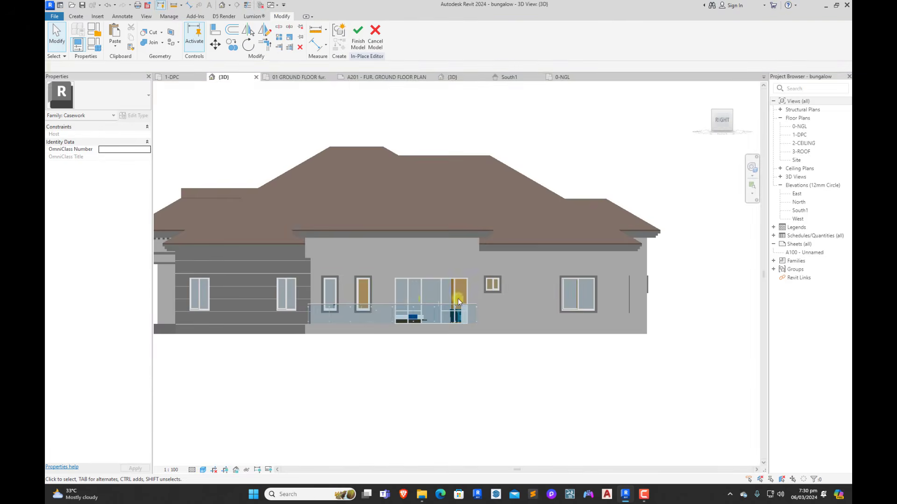
# Step: Reopen the sketch of the extrusion that frames the small and double windows
pyautogui.scroll(3, 485, 271)
pyautogui.click(457, 280)
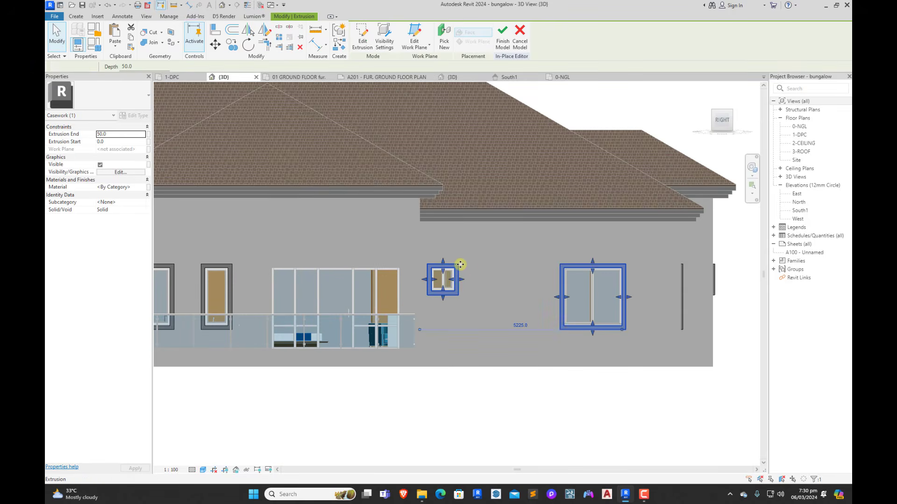
pyautogui.doubleClick(460, 265)
# Step: Copy the small window's two outlines to the upper-left corner of the glazed curtain wall behind the balcony railing
pyautogui.moveTo(476, 318); pyautogui.dragTo(476, 316)
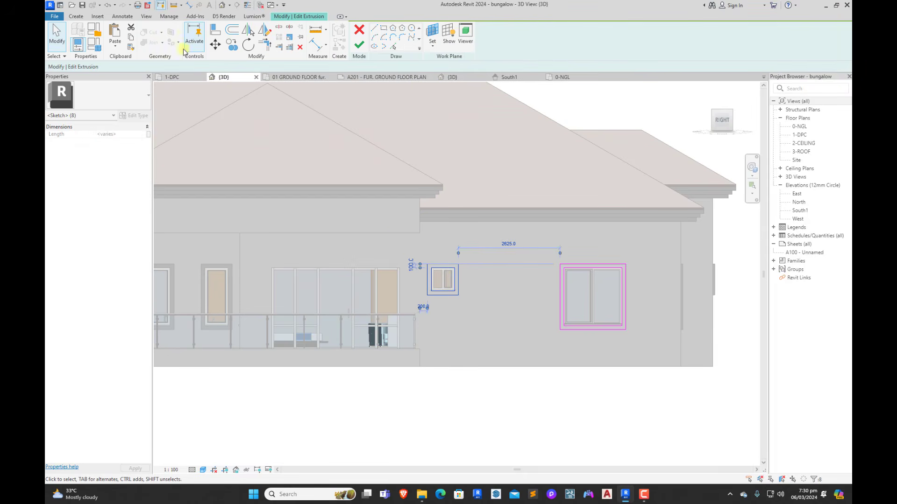
pyautogui.click(231, 45)
pyautogui.scroll(4, 364, 280)
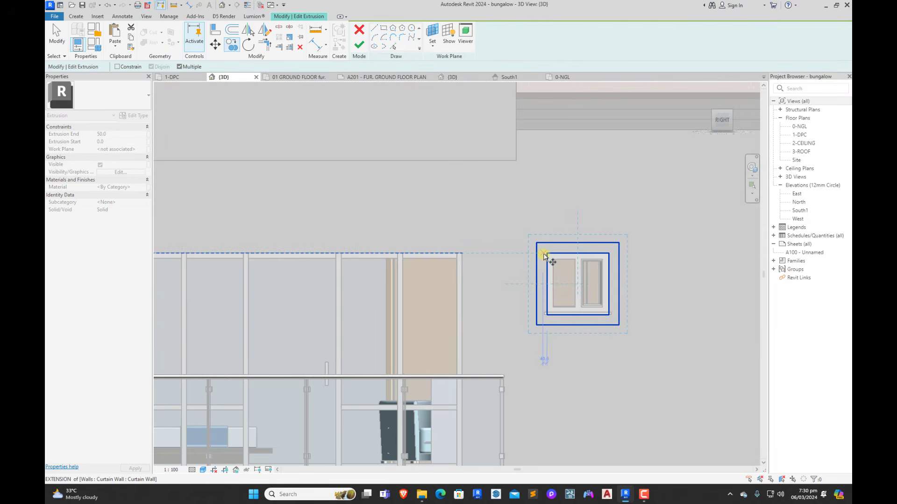
pyautogui.click(612, 271)
pyautogui.scroll(-3, 612, 272)
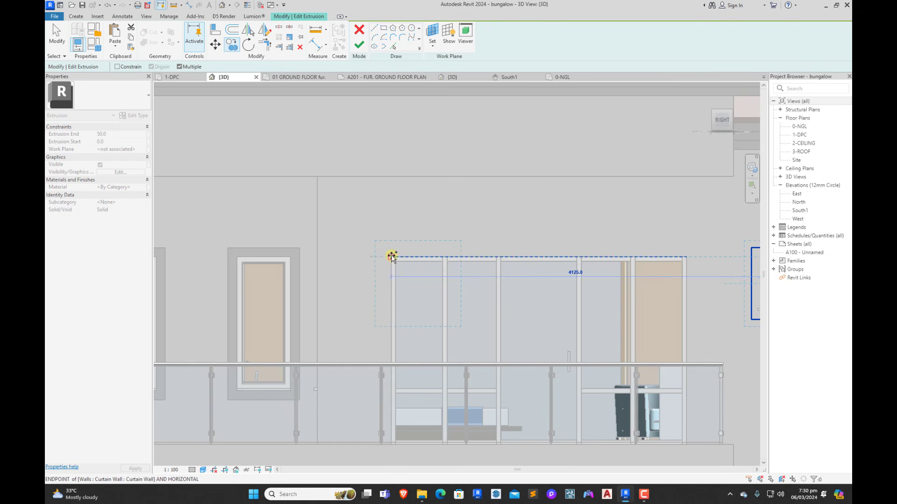
pyautogui.click(391, 257)
pyautogui.press('Escape')
pyautogui.press('Escape')
# Step: Stretch the copied outlines around the curtain wall so that the inner rectangle is 3300 mm wide and 2100 mm high
pyautogui.moveTo(466, 271)
pyautogui.mouseDown()
pyautogui.moveTo(432, 295)
pyautogui.moveTo(641, 280)
pyautogui.moveTo(684, 268)
pyautogui.mouseUp()
pyautogui.click(596, 190)
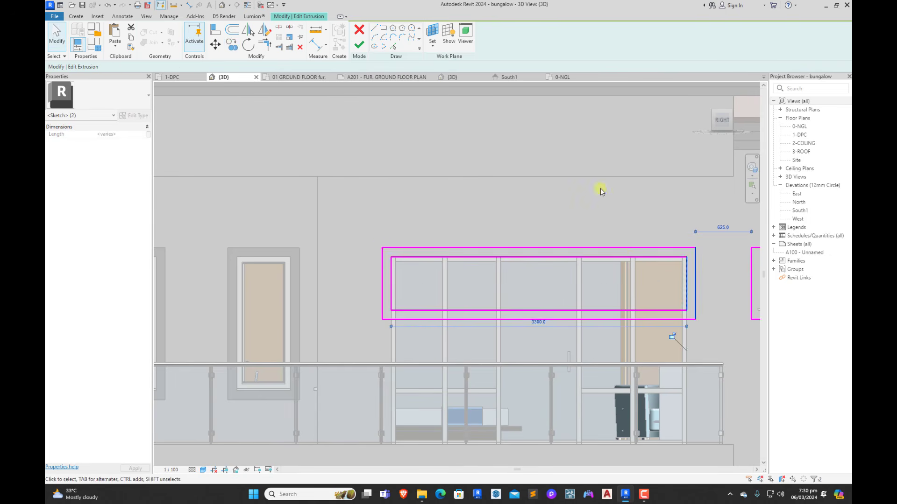
pyautogui.scroll(-3, 580, 259)
pyautogui.moveTo(580, 259); pyautogui.dragTo(574, 312)
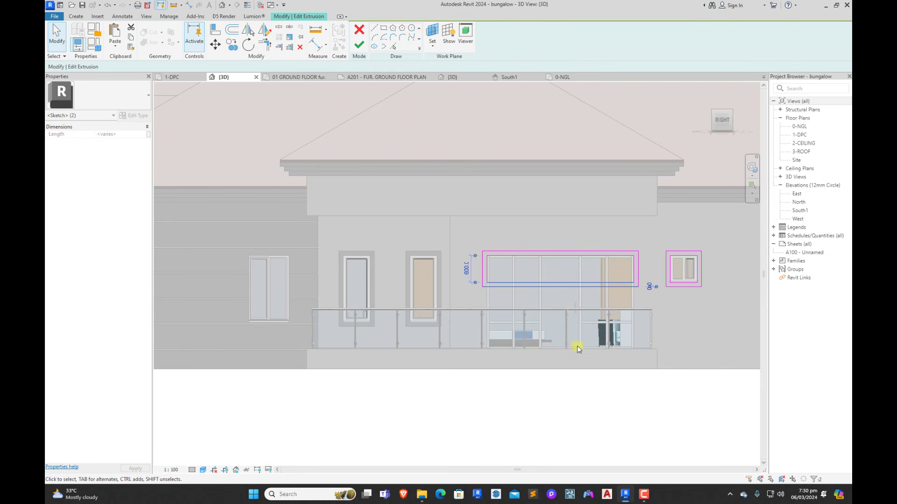
pyautogui.scroll(3, 578, 349)
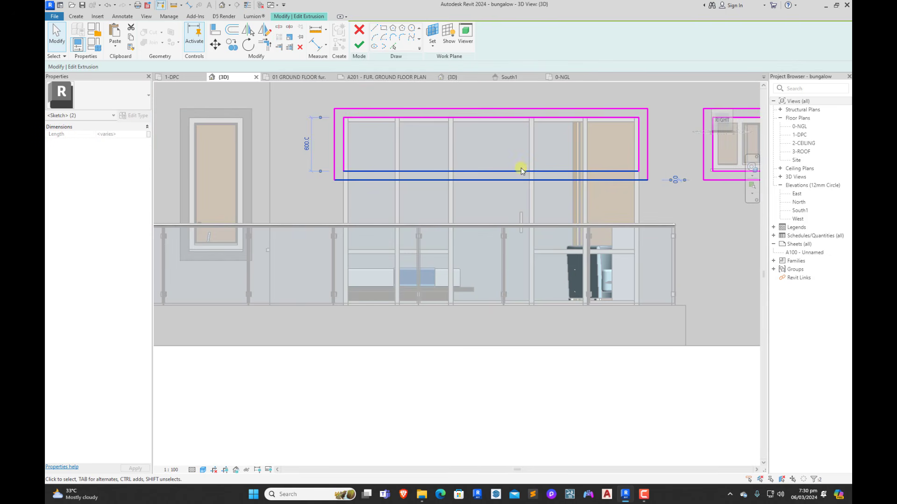
pyautogui.moveTo(521, 171); pyautogui.dragTo(514, 306)
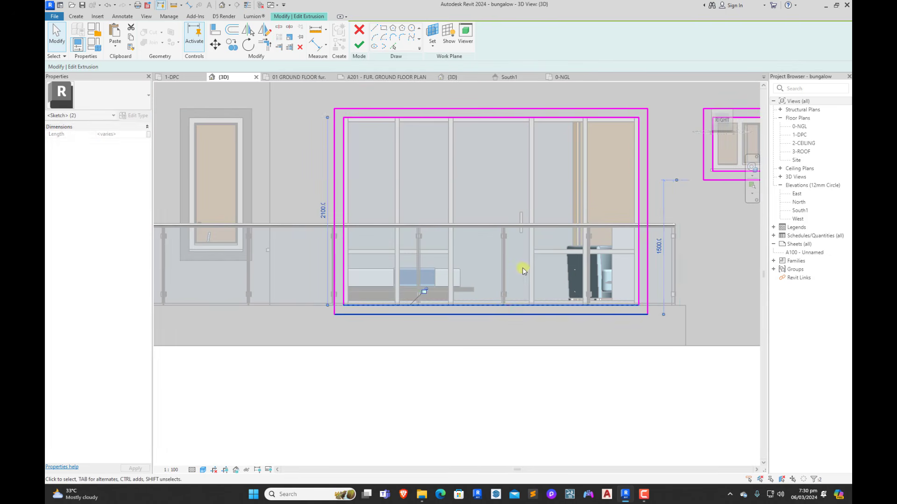
pyautogui.click(523, 268)
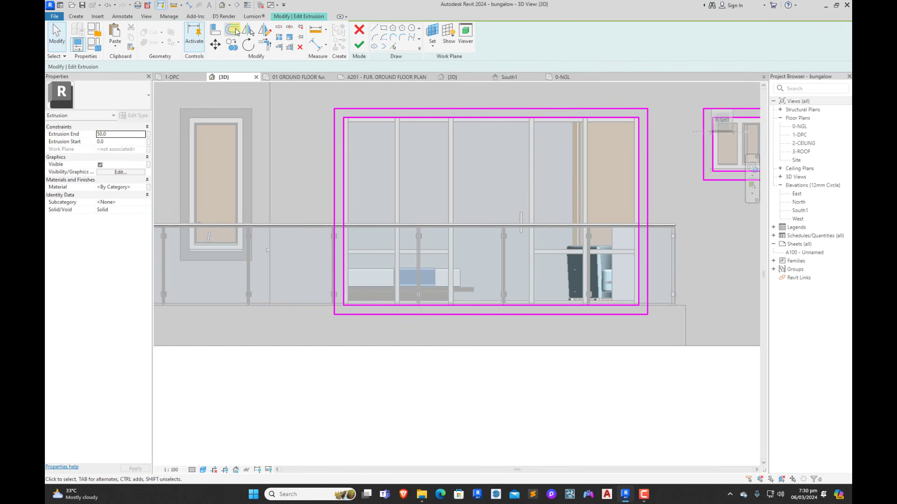
# Step: Split the curtain wall frame's inner bottom line and trim it to close the left leg's outline at floor level
pyautogui.click(234, 30)
pyautogui.press('Escape')
pyautogui.scroll(3, 360, 310)
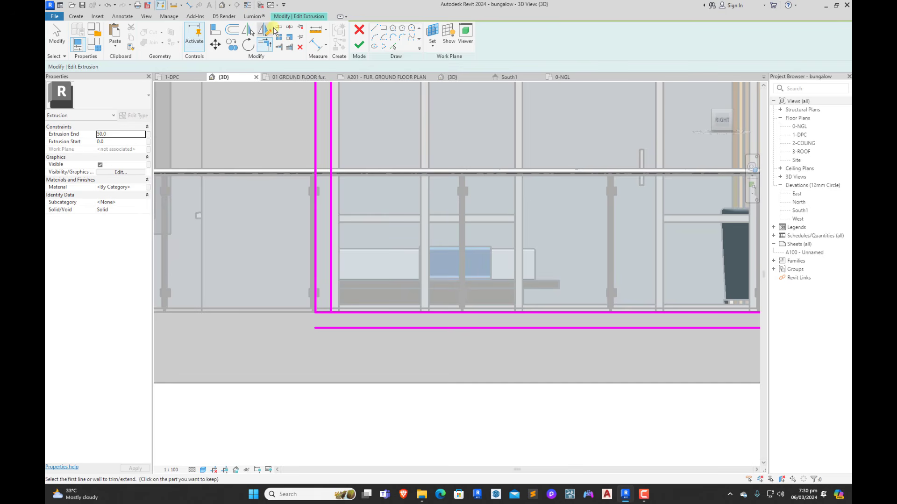
pyautogui.click(491, 312)
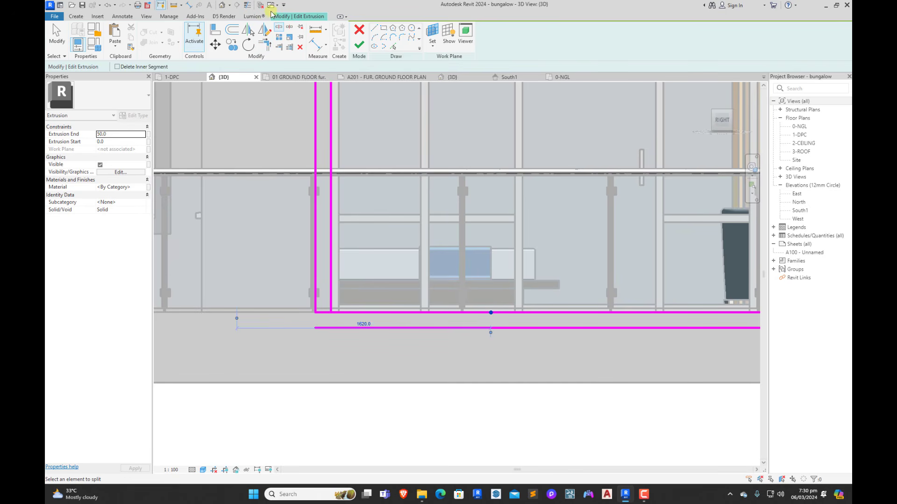
pyautogui.click(265, 45)
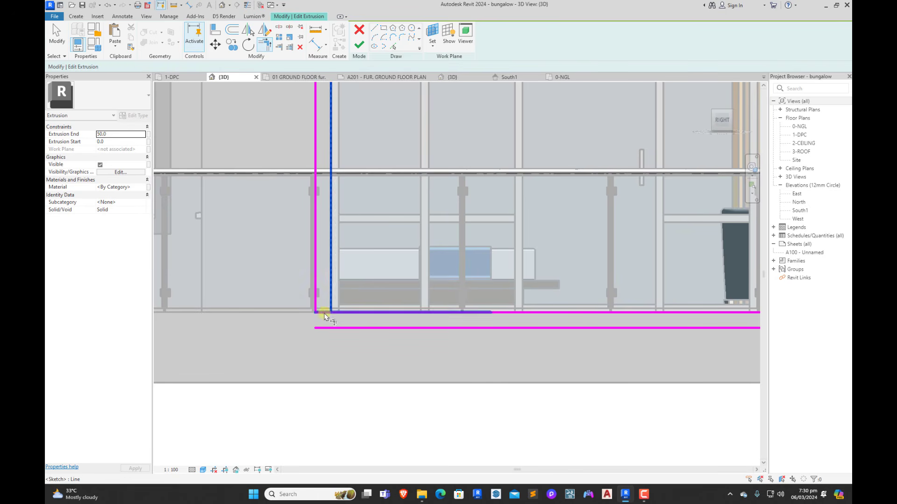
pyautogui.scroll(-2, 322, 312)
pyautogui.scroll(2, 601, 329)
# Step: Trim the split line against the right leg's inner and outer lines to close that outline at floor level
pyautogui.click(580, 304)
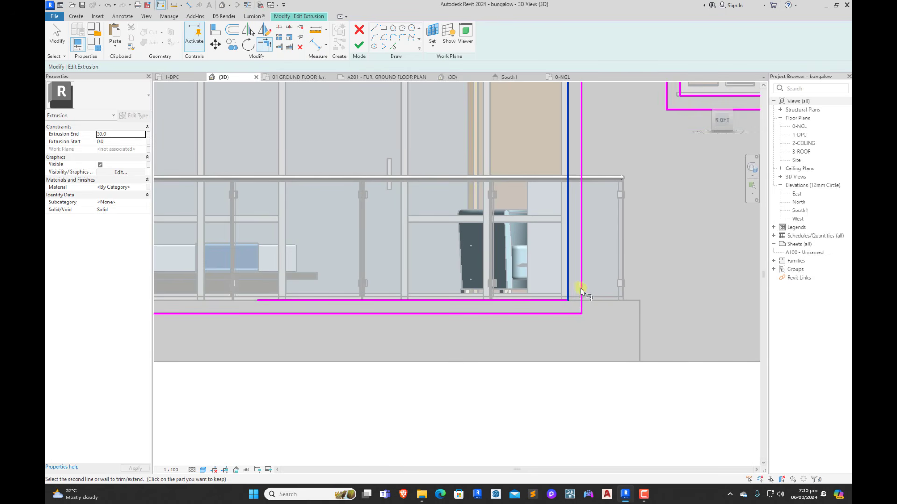
pyautogui.click(564, 300)
pyautogui.click(582, 289)
pyautogui.click(568, 285)
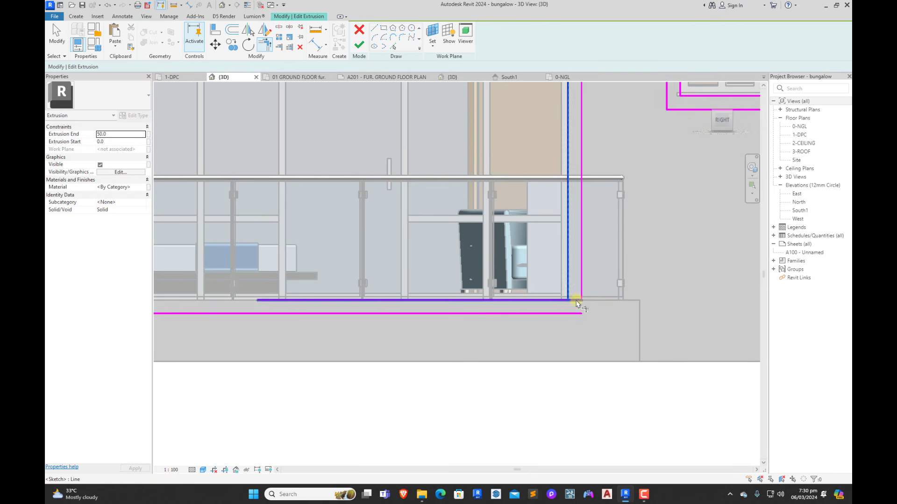
pyautogui.click(576, 300)
pyautogui.press('Escape')
# Step: Delete the frame's outer bottom line and finish the extrusion sketch
pyautogui.click(576, 314)
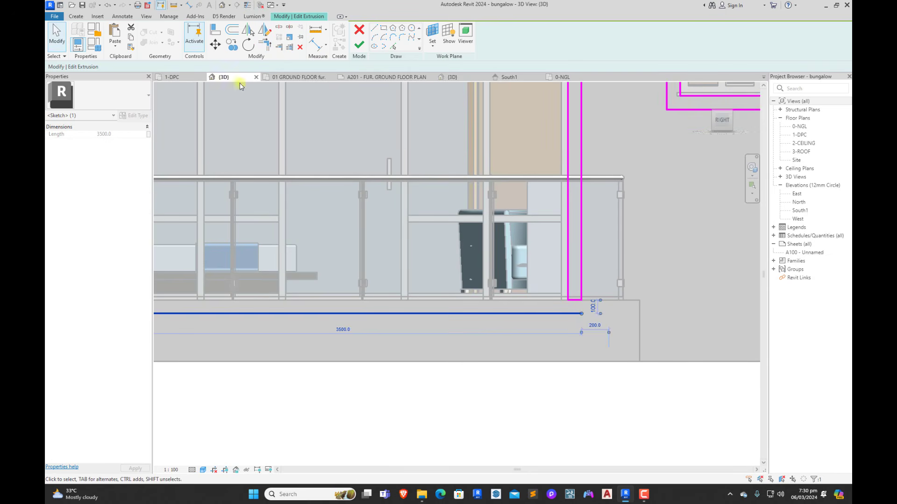
pyautogui.click(300, 48)
pyautogui.scroll(-5, 536, 384)
pyautogui.click(359, 45)
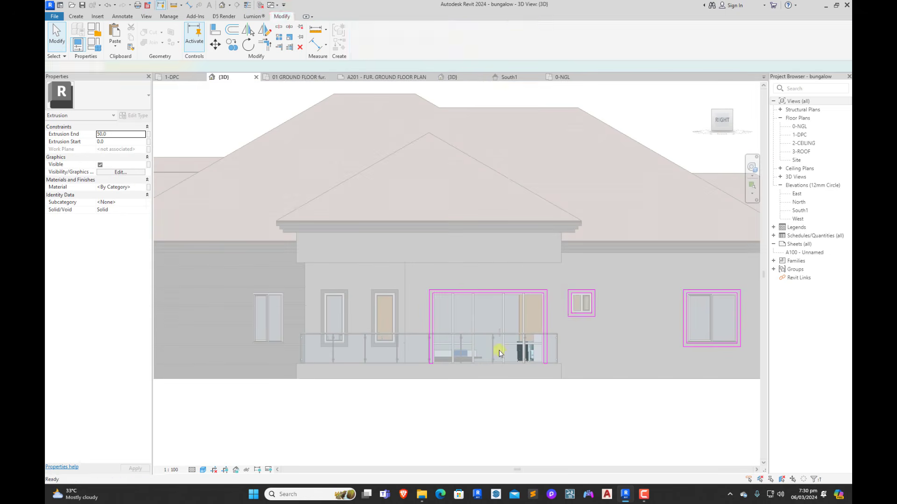
pyautogui.press('Escape')
# Step: Examine the frames on all sides of the bungalow and finish the in-place model
pyautogui.scroll(-3, 513, 324)
pyautogui.keyDown('shift'); pyautogui.moveTo(528, 388); pyautogui.dragTo(660, 466, button='middle'); pyautogui.keyUp('shift')
pyautogui.scroll(1, 626, 390)
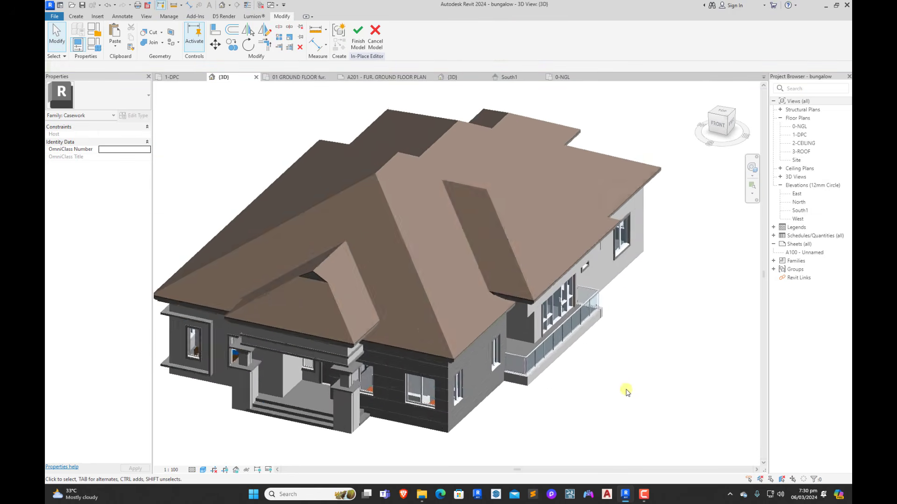
pyautogui.scroll(2, 626, 391)
pyautogui.keyDown('shift'); pyautogui.moveTo(626, 391); pyautogui.dragTo(450, 390, button='middle'); pyautogui.keyUp('shift')
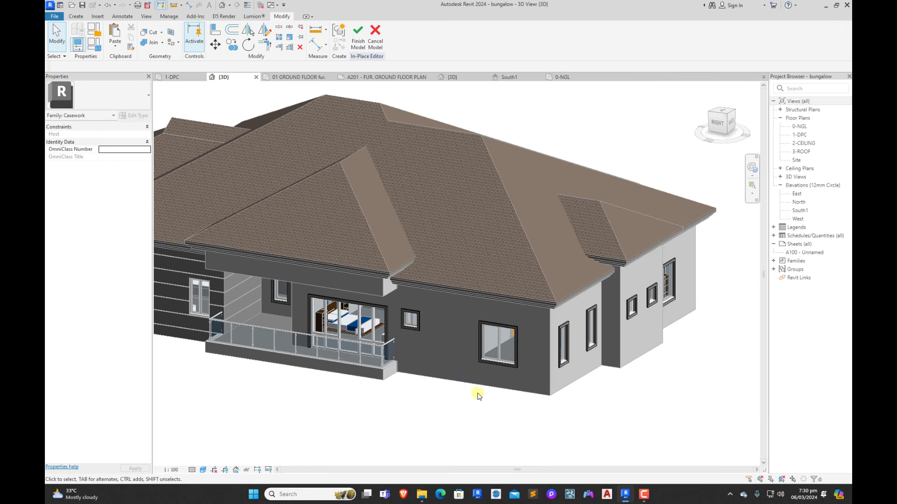
pyautogui.scroll(-3, 570, 399)
pyautogui.keyDown('shift'); pyautogui.moveTo(570, 399); pyautogui.dragTo(613, 431, button='middle'); pyautogui.keyUp('shift')
pyautogui.keyDown('shift'); pyautogui.moveTo(414, 399); pyautogui.dragTo(568, 270, button='middle'); pyautogui.keyUp('shift')
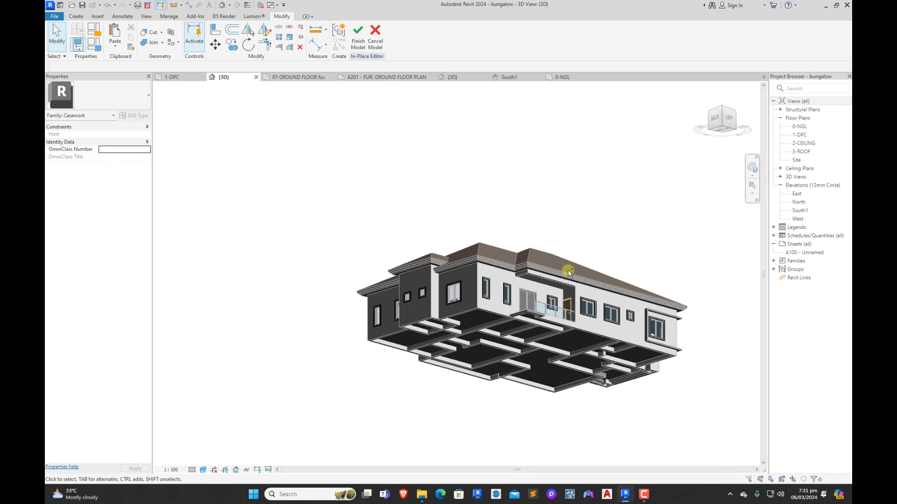
pyautogui.scroll(5, 541, 295)
pyautogui.keyDown('shift'); pyautogui.moveTo(539, 341); pyautogui.dragTo(536, 394, button='middle'); pyautogui.keyUp('shift')
pyautogui.scroll(-3, 471, 361)
pyautogui.keyDown('shift'); pyautogui.moveTo(626, 401); pyautogui.dragTo(402, 156, button='middle'); pyautogui.keyUp('shift')
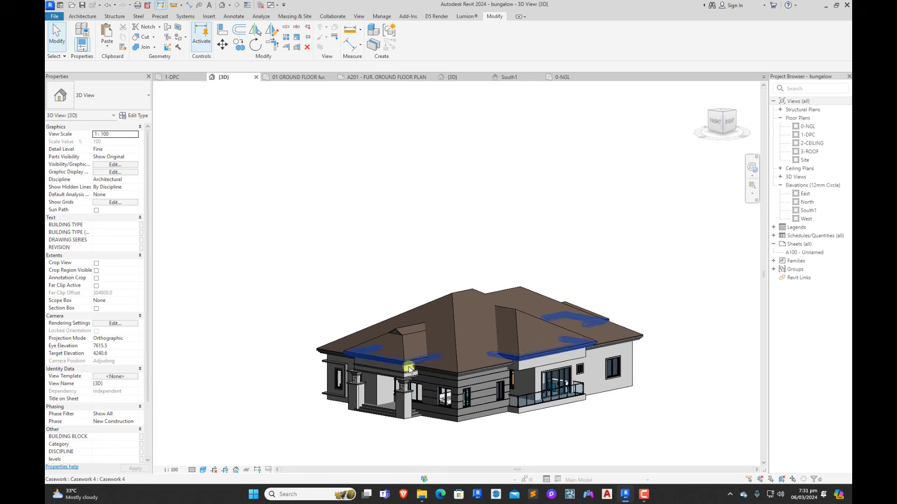
# Step: Examine the bungalow from the front and the roof layout from above
pyautogui.scroll(-2, 410, 366)
pyautogui.keyDown('shift'); pyautogui.moveTo(469, 420); pyautogui.dragTo(462, 385, button='middle'); pyautogui.keyUp('shift')
pyautogui.scroll(2, 461, 385)
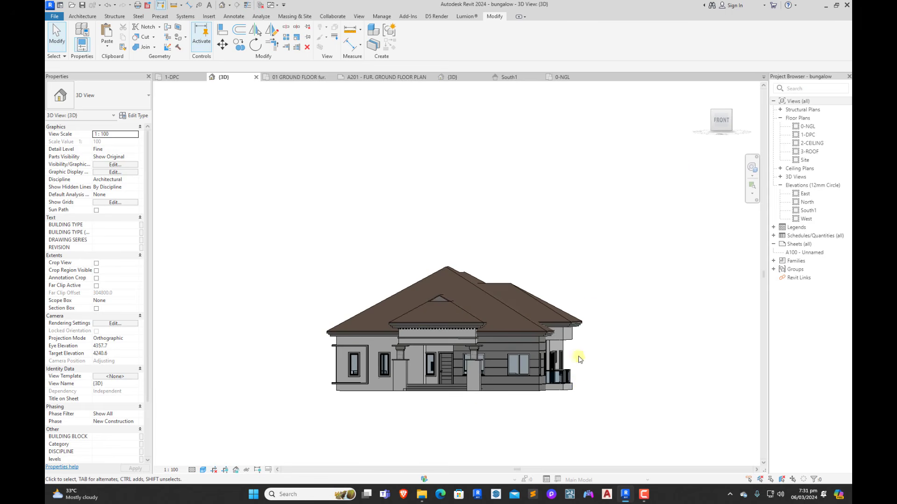
pyautogui.click(721, 121)
pyautogui.scroll(4, 436, 306)
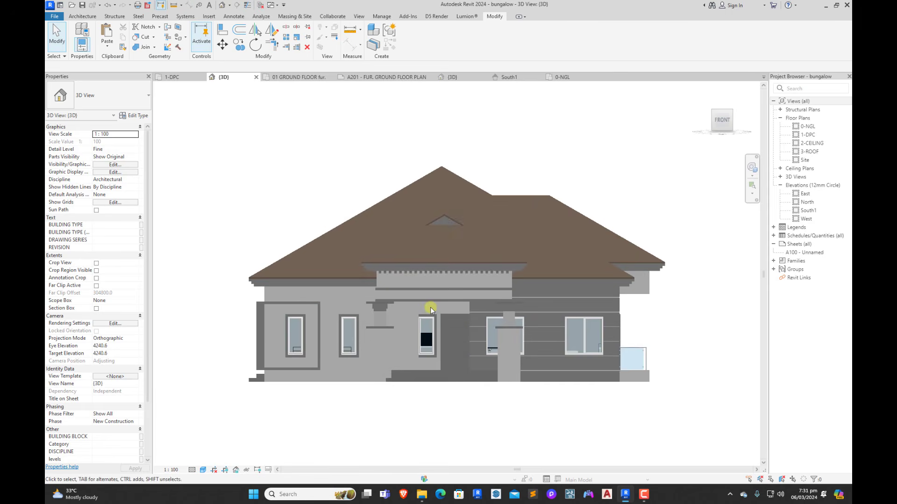
pyautogui.scroll(-3, 447, 328)
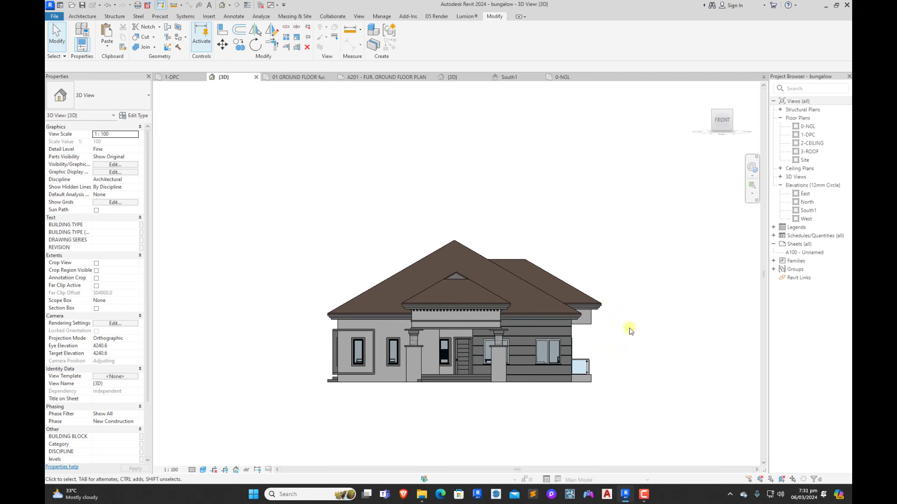
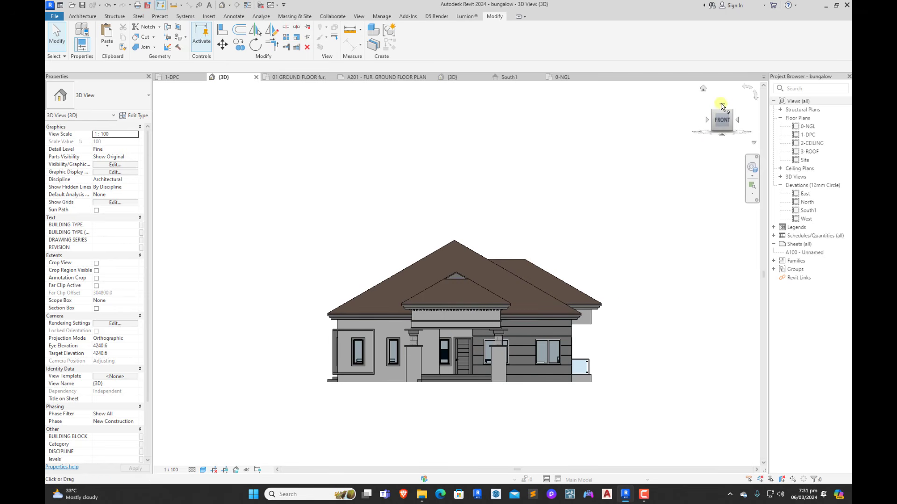
pyautogui.click(722, 107)
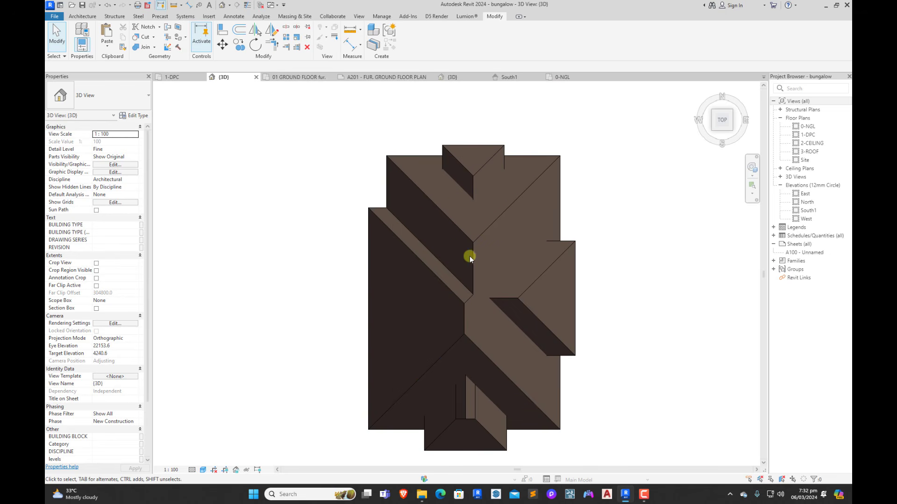
pyautogui.click(472, 255)
pyautogui.click(629, 257)
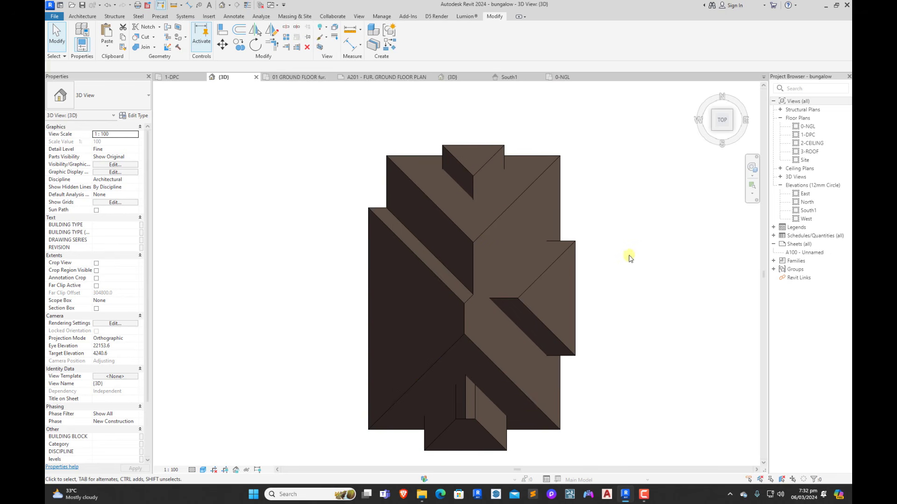
# Step: Try to copy the main roof upward by its thickness at the front eave corner, and undo the copy
pyautogui.click(503, 372)
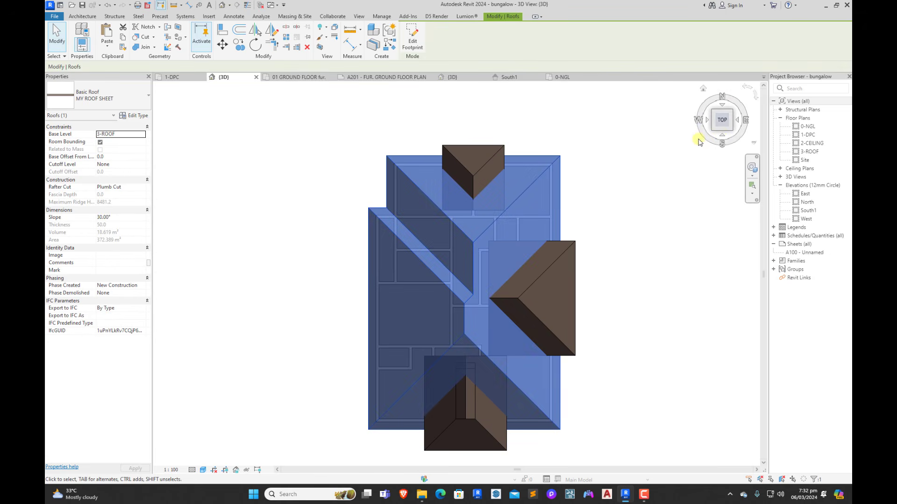
pyautogui.click(723, 136)
pyautogui.scroll(5, 552, 296)
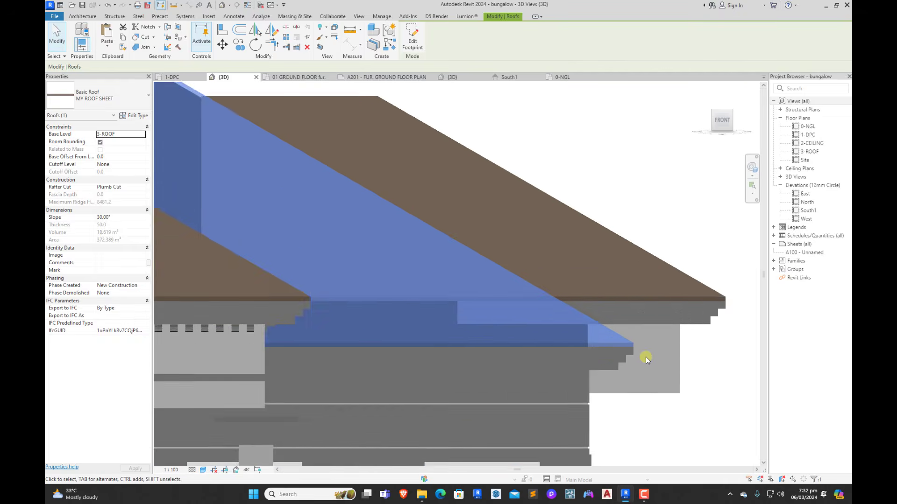
pyautogui.scroll(-2, 629, 352)
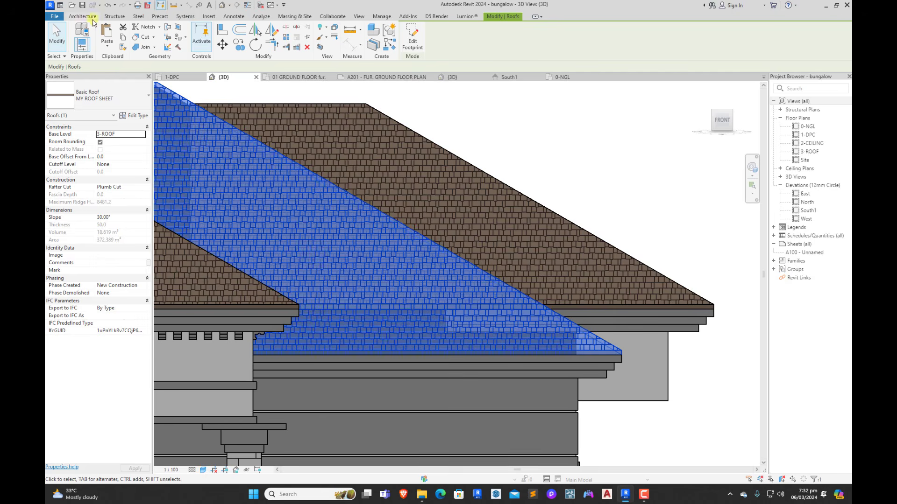
pyautogui.click(83, 17)
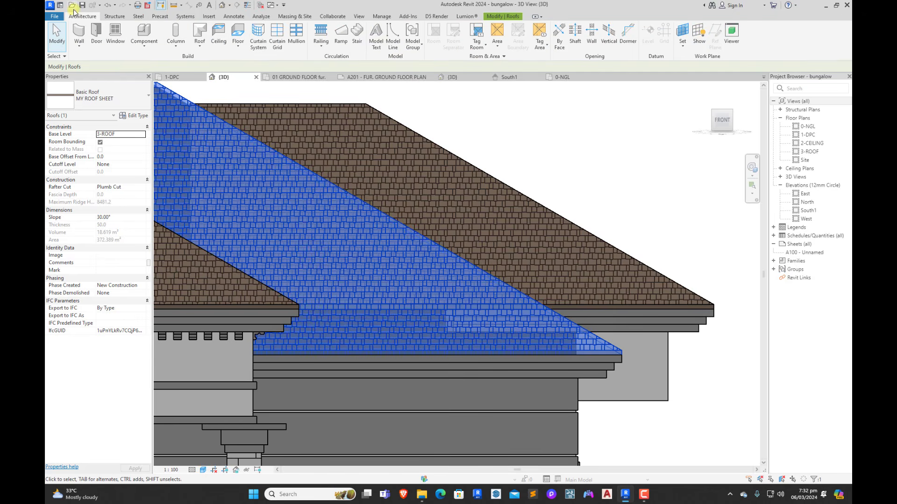
pyautogui.scroll(3, 614, 355)
pyautogui.scroll(-2, 614, 355)
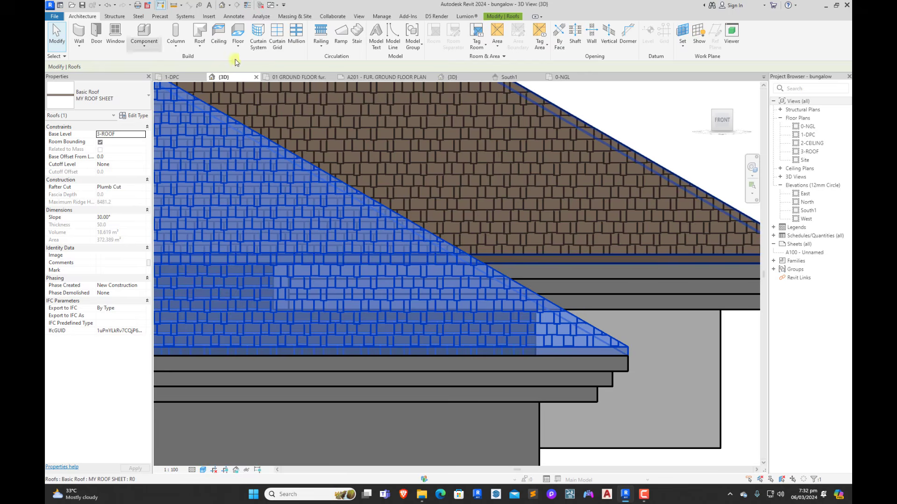
pyautogui.click(501, 17)
pyautogui.click(238, 46)
pyautogui.scroll(5, 626, 318)
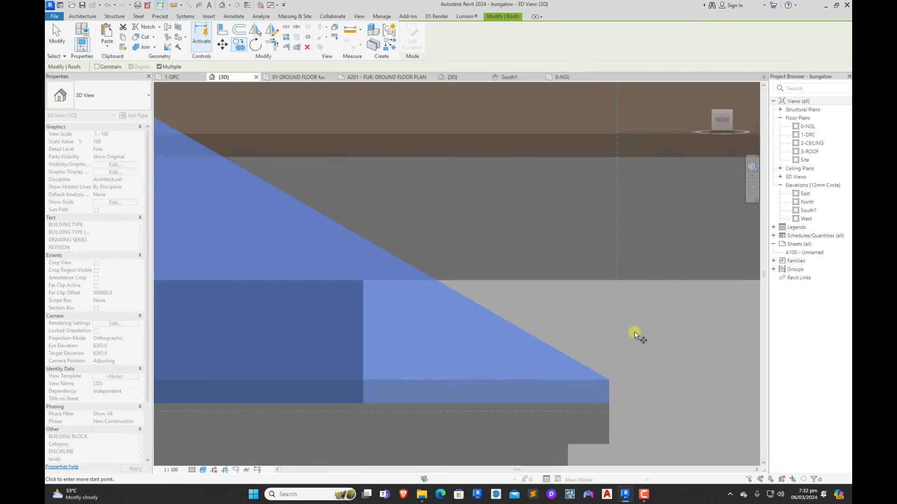
pyautogui.click(601, 428)
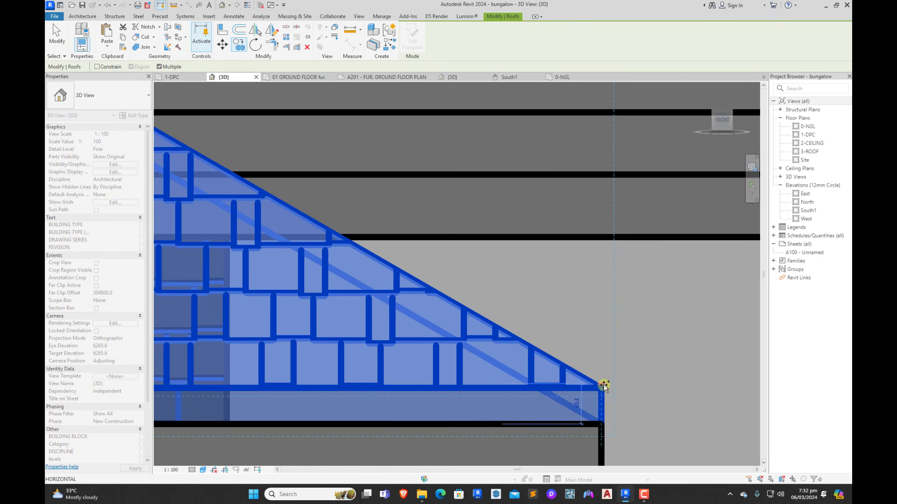
pyautogui.click(602, 389)
pyautogui.rightClick(647, 363)
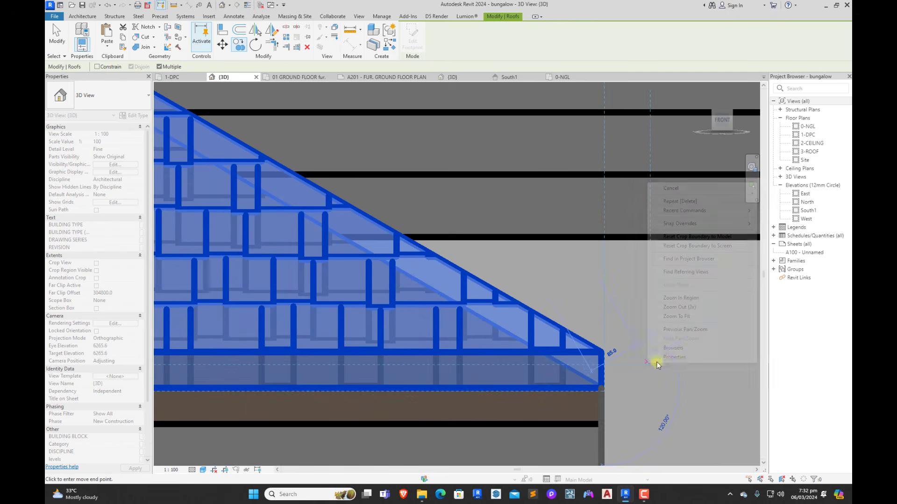
pyautogui.click(671, 188)
pyautogui.scroll(-8, 675, 358)
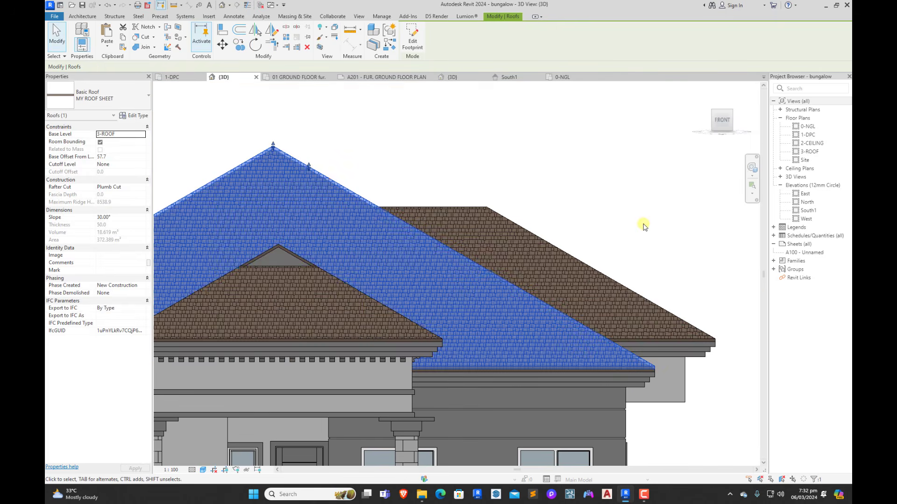
pyautogui.hotkey('ctrl', 'z')
pyautogui.scroll(-10, 590, 326)
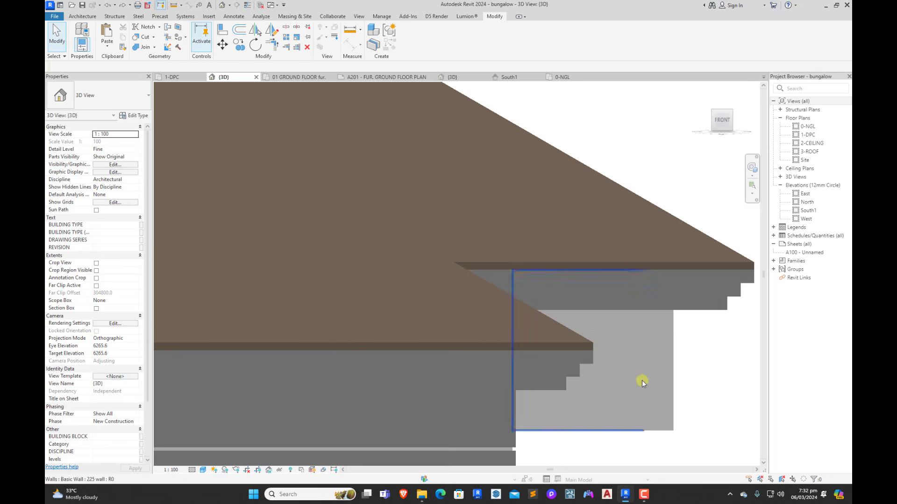
# Step: Select the main roof, rear wing roof, front porch roof, side roof and small front gable roof together
pyautogui.click(611, 355)
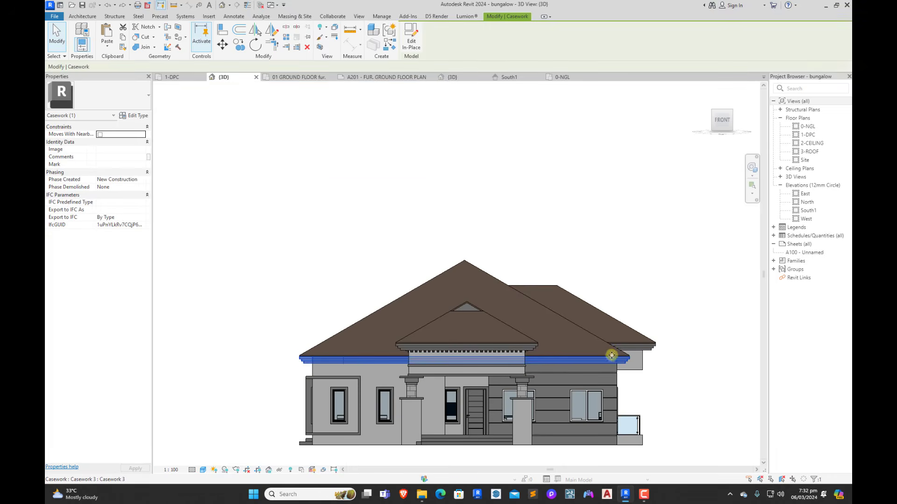
pyautogui.scroll(4, 561, 316)
pyautogui.keyDown('ctrl'); pyautogui.click(592, 295); pyautogui.keyUp('ctrl')
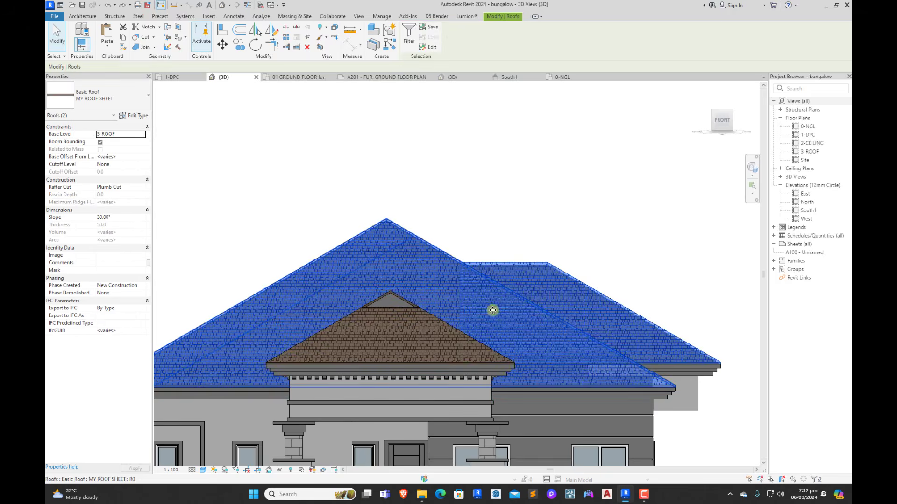
pyautogui.keyDown('ctrl'); pyautogui.click(452, 331); pyautogui.keyUp('ctrl')
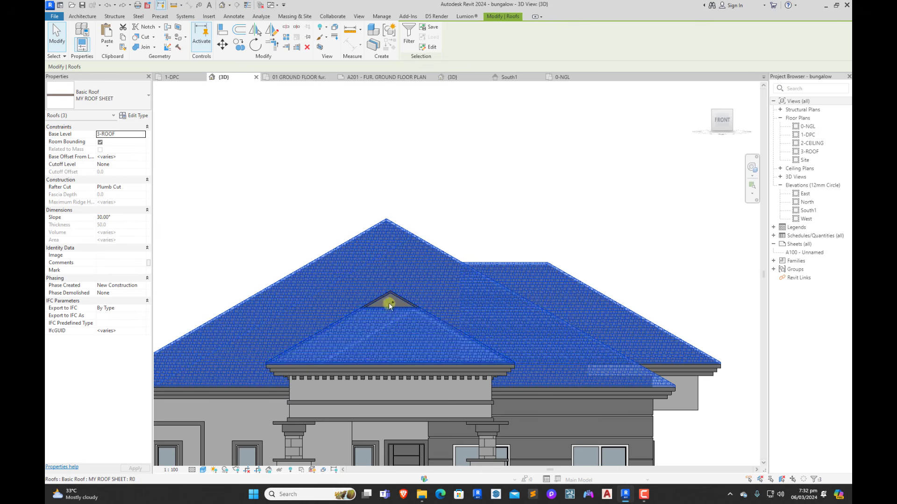
pyautogui.keyDown('shift'); pyautogui.moveTo(661, 324); pyautogui.dragTo(632, 333, button='middle'); pyautogui.keyUp('shift')
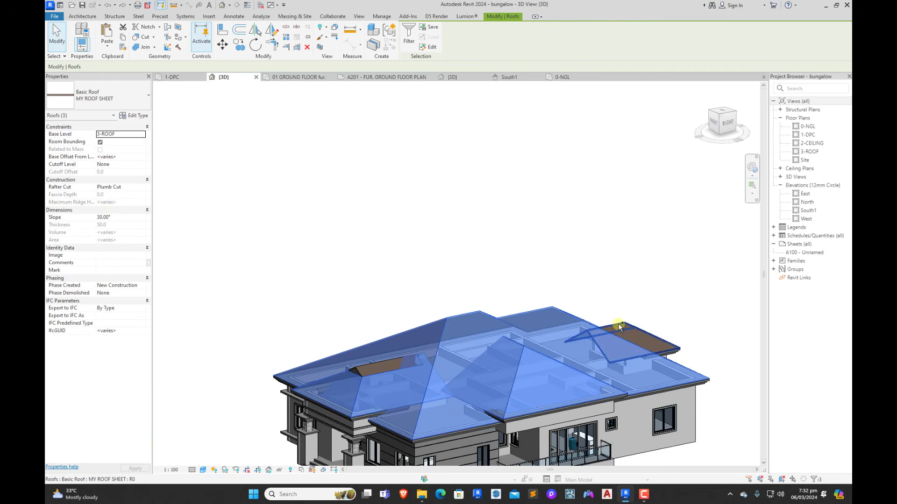
pyautogui.keyDown('ctrl'); pyautogui.click(620, 327); pyautogui.keyUp('ctrl')
pyautogui.scroll(-2, 448, 355)
pyautogui.scroll(6, 453, 350)
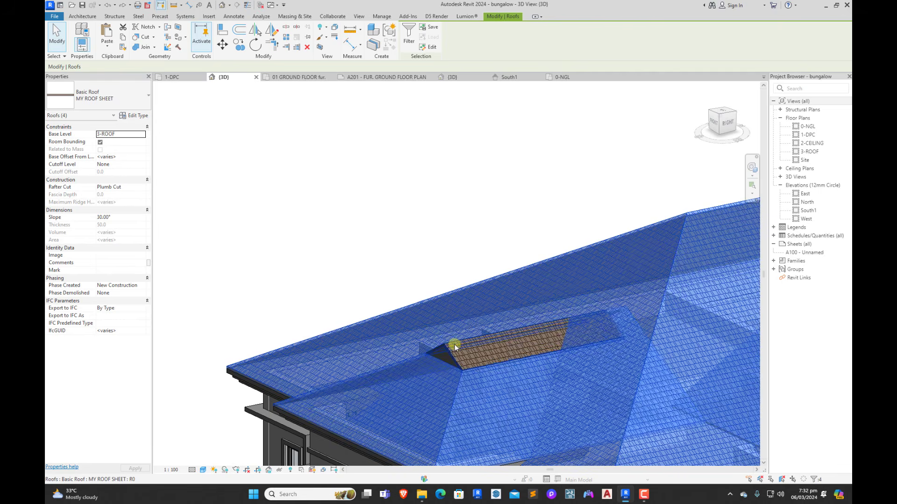
pyautogui.keyDown('ctrl'); pyautogui.click(454, 348); pyautogui.keyUp('ctrl')
pyautogui.click(712, 122)
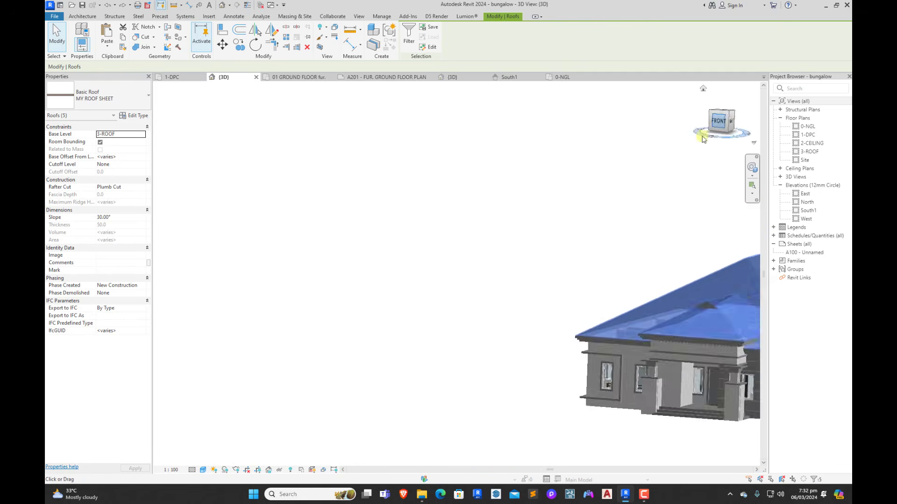
pyautogui.scroll(8, 454, 251)
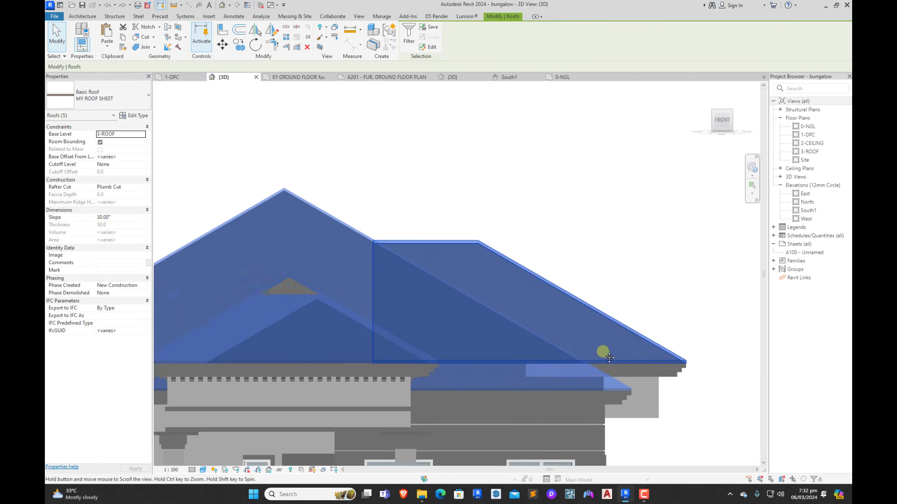
# Step: Copy the five selected roofs straight upward by the roof thickness, using the front eave corner as reference
pyautogui.click(223, 45)
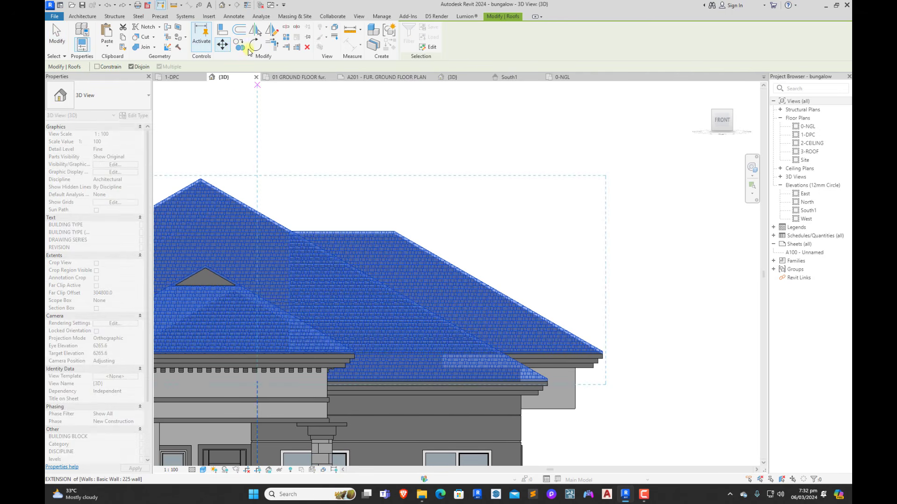
pyautogui.scroll(8, 596, 351)
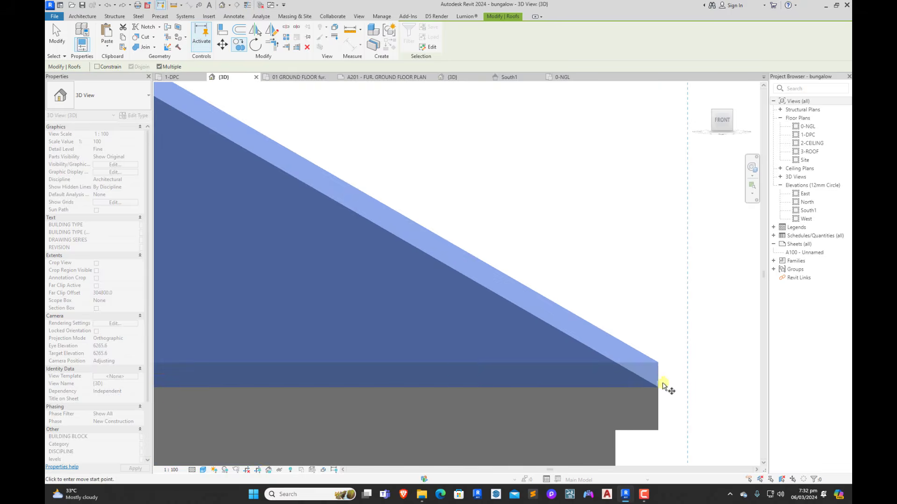
pyautogui.click(657, 389)
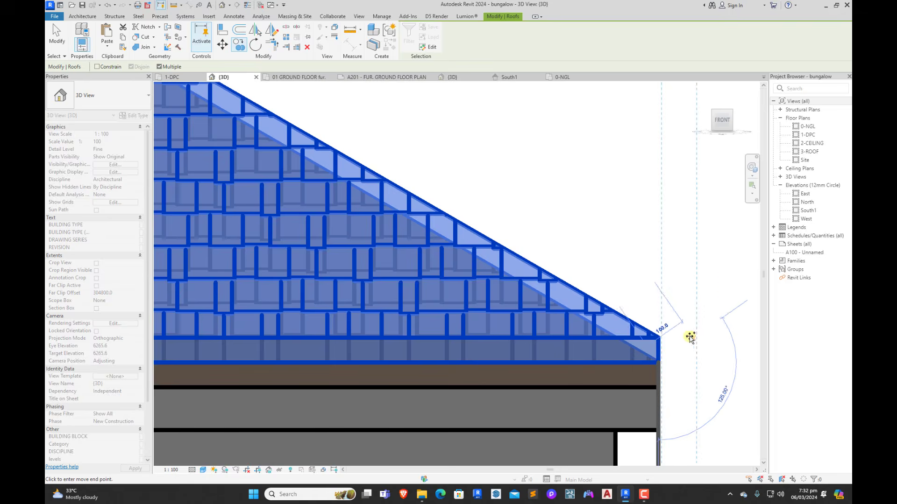
pyautogui.click(689, 333)
pyautogui.press('Escape')
pyautogui.scroll(-10, 686, 344)
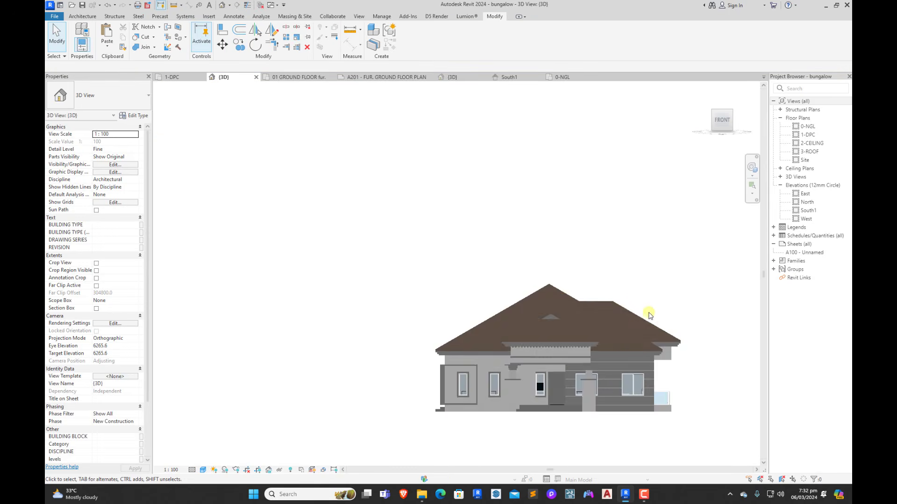
# Step: Start a vertical opening on the main roof from the top view
pyautogui.keyDown('shift'); pyautogui.moveTo(618, 281); pyautogui.dragTo(504, 272, button='middle'); pyautogui.keyUp('shift')
pyautogui.click(723, 113)
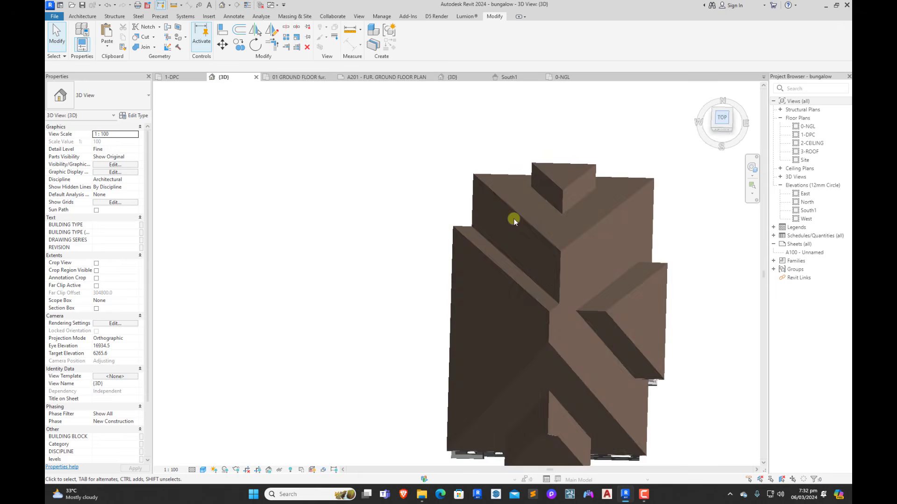
pyautogui.click(81, 17)
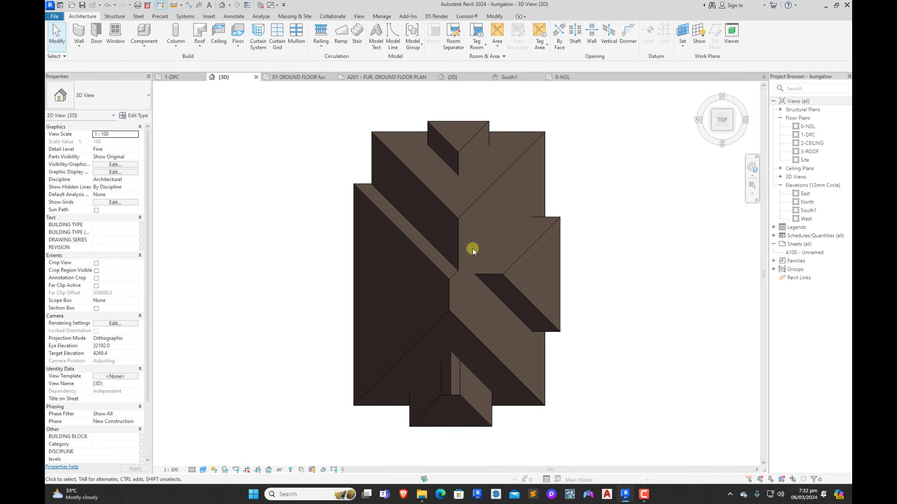
pyautogui.click(627, 36)
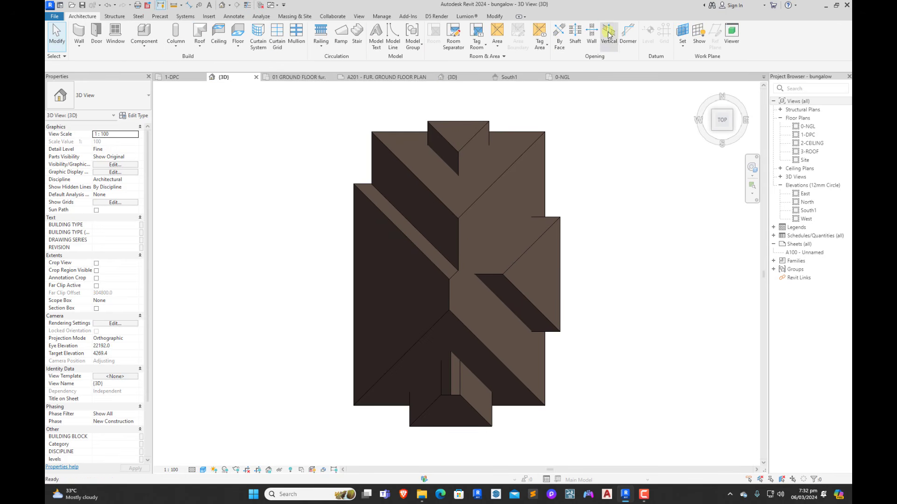
pyautogui.click(461, 248)
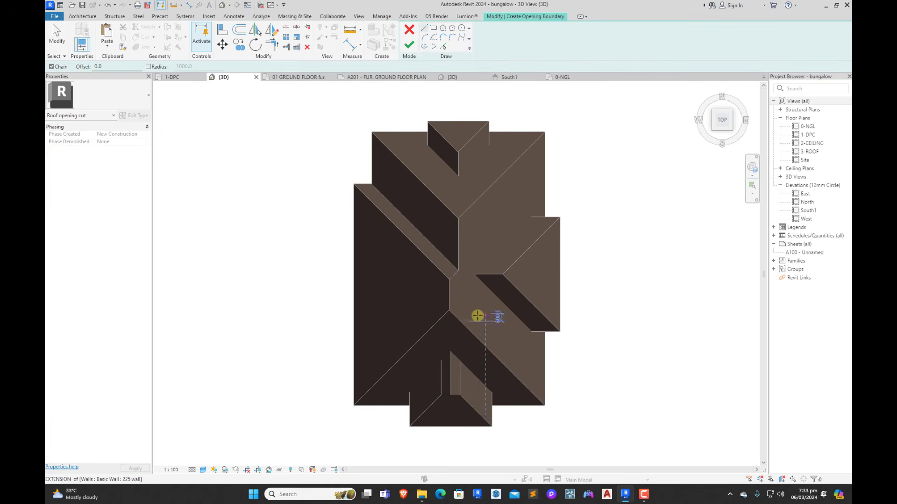
pyautogui.moveTo(495, 334); pyautogui.dragTo(562, 341, button='middle')
pyautogui.scroll(3, 533, 329)
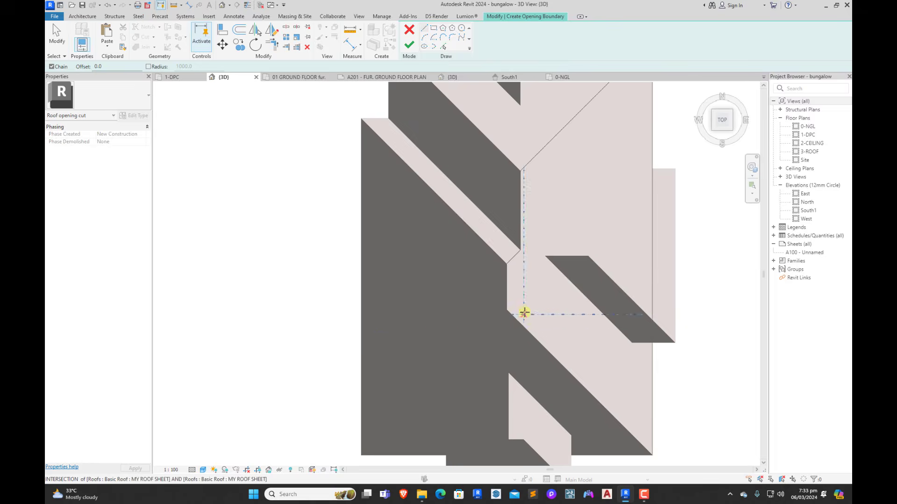
pyautogui.scroll(-2, 526, 311)
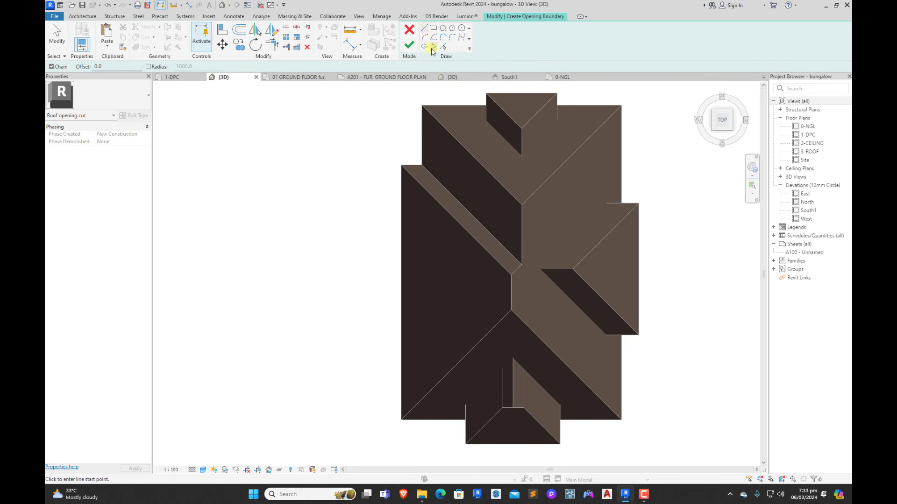
# Step: Trace the main roof's outer edges, hips and ridges as opening boundary lines by picking the existing edges
pyautogui.click(439, 106)
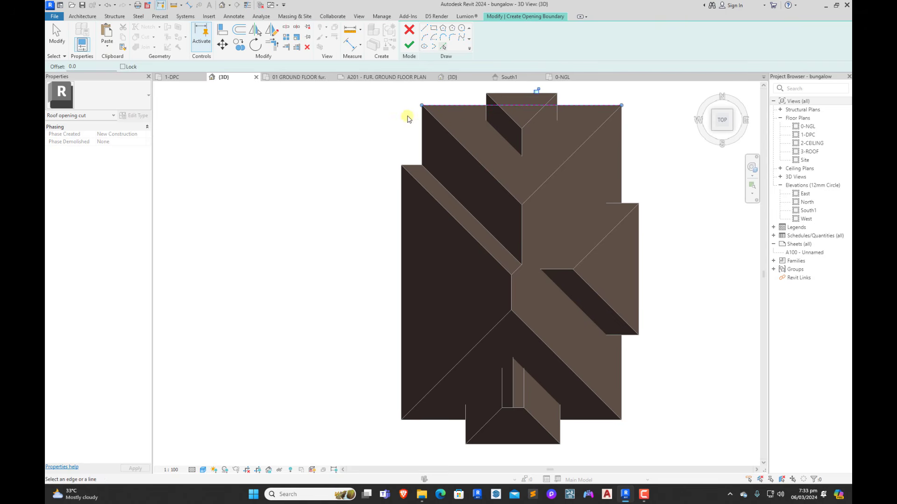
pyautogui.click(401, 201)
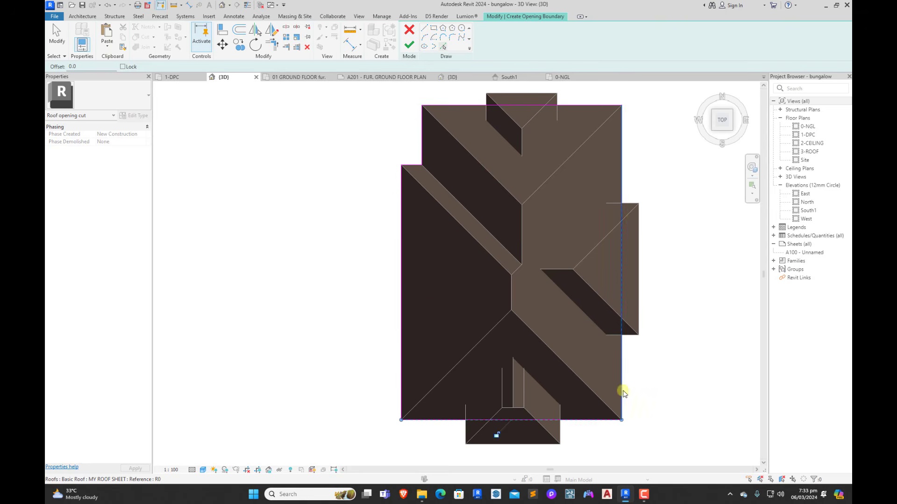
pyautogui.click(457, 136)
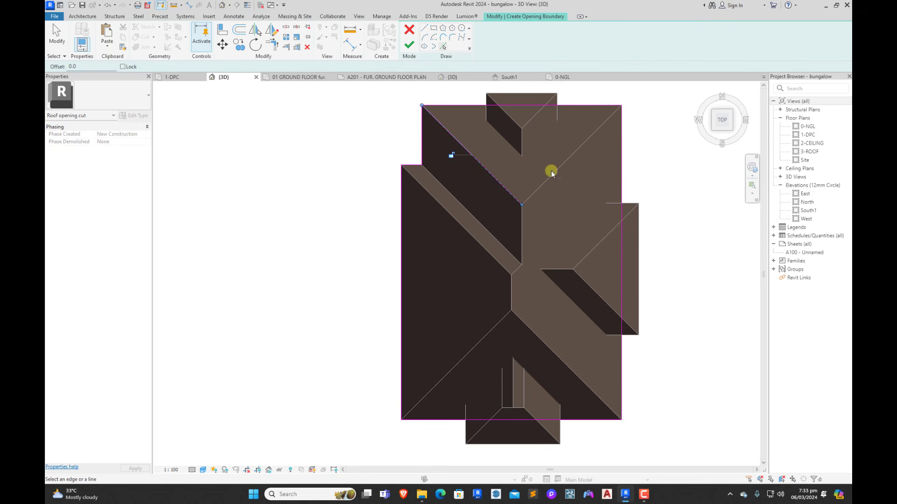
pyautogui.click(524, 237)
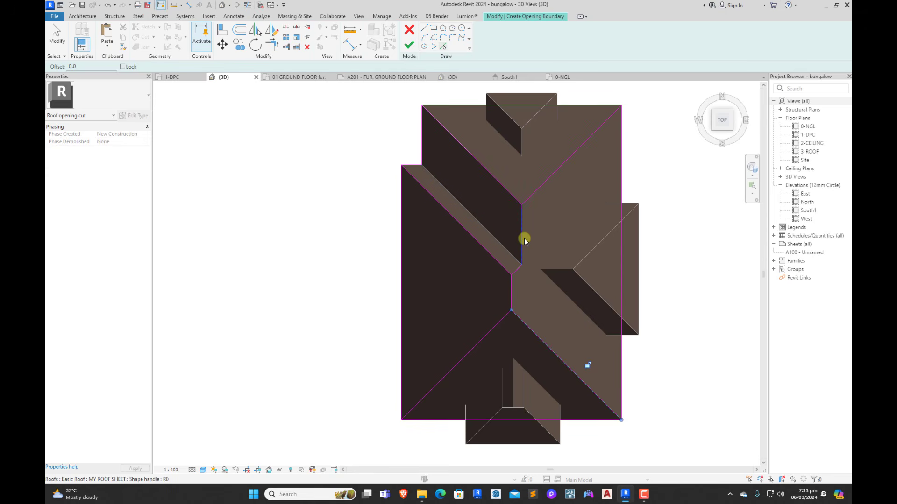
# Step: Offset copies of the rear hip lines, rear ridge and short connecting line by 75 to both sides
pyautogui.click(238, 31)
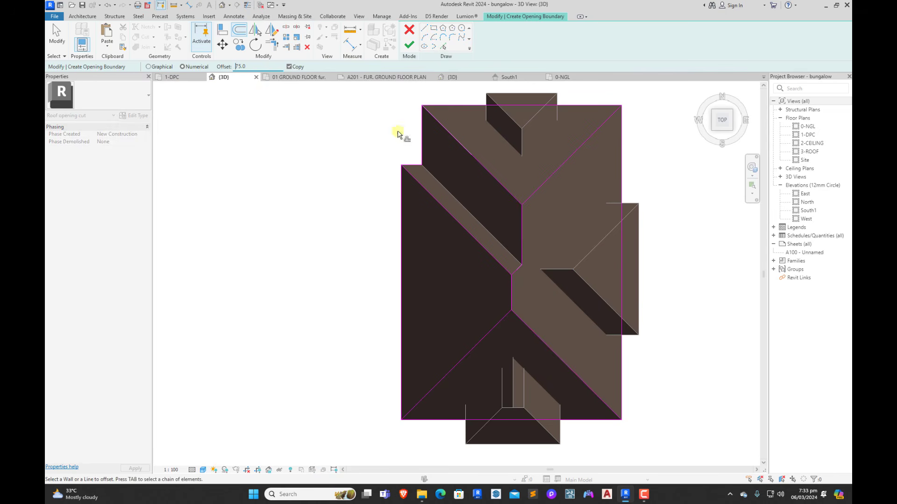
pyautogui.scroll(4, 496, 214)
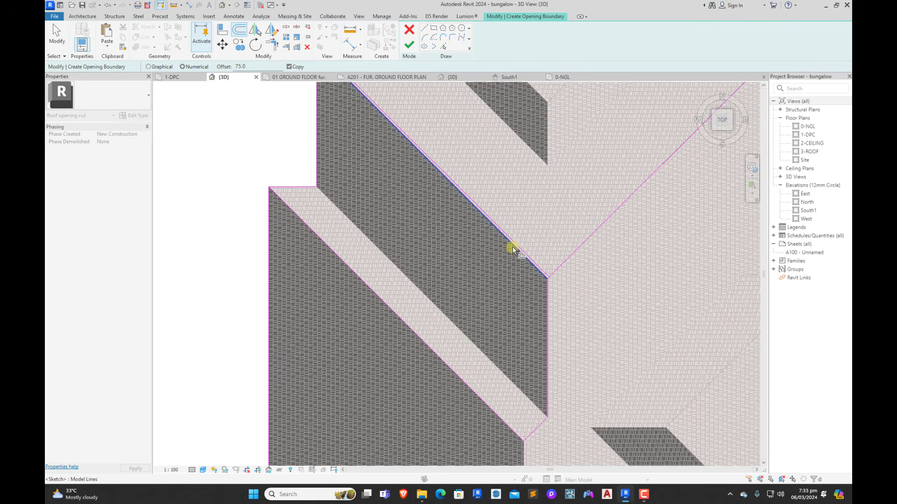
pyautogui.click(513, 250)
pyautogui.scroll(4, 542, 261)
pyautogui.click(533, 284)
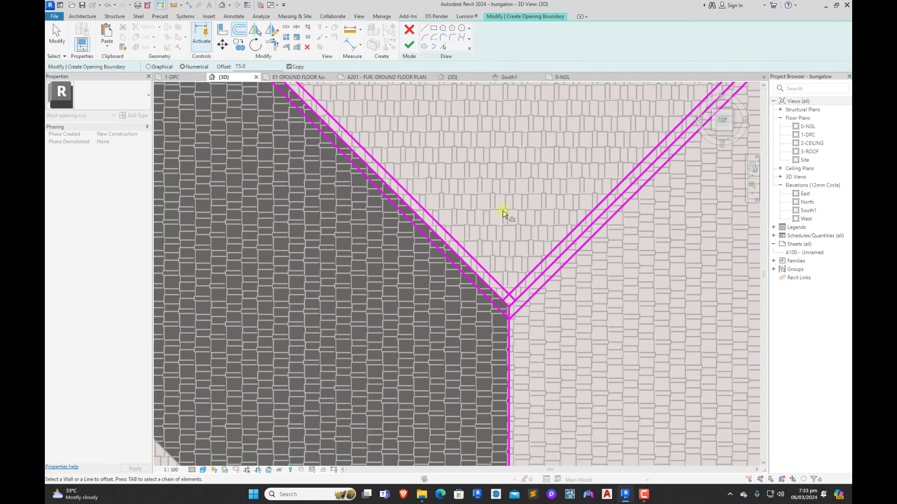
pyautogui.scroll(-3, 504, 234)
pyautogui.scroll(5, 547, 229)
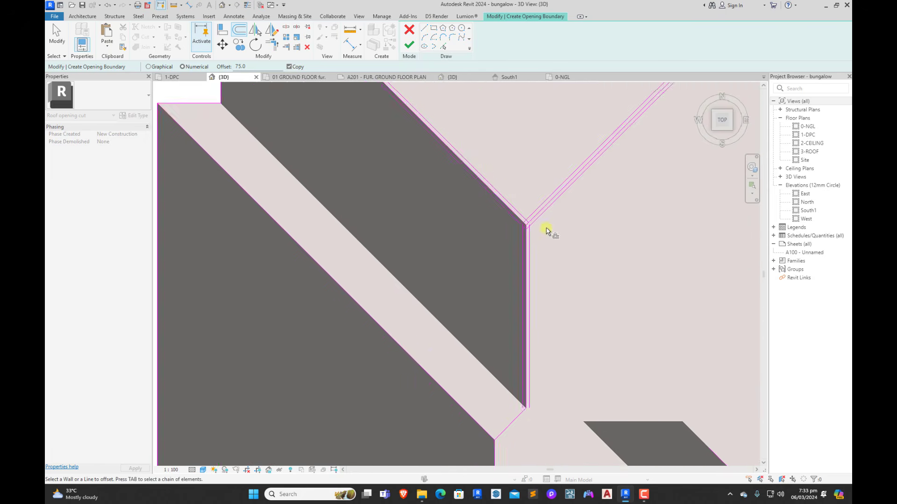
pyautogui.scroll(-3, 548, 231)
pyautogui.scroll(6, 537, 301)
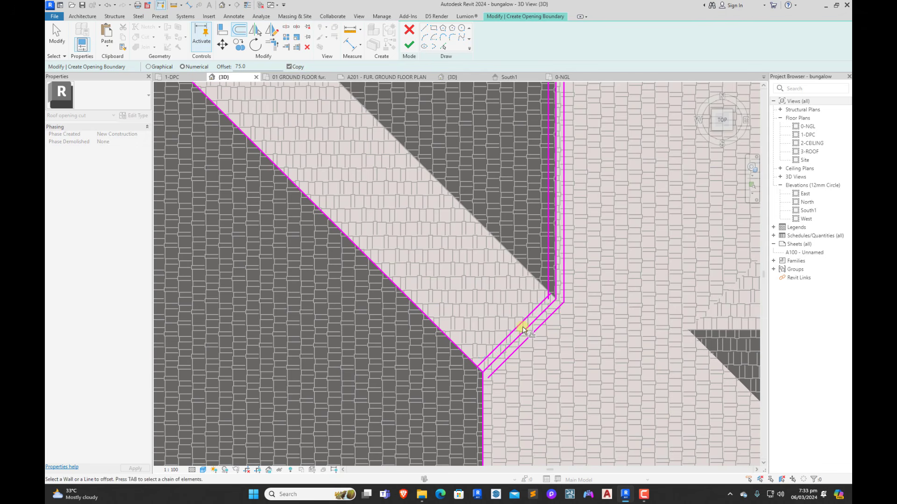
# Step: Offset copies of the west hip, front ridge and two front hip lines by 75 to both sides
pyautogui.click(463, 354)
pyautogui.scroll(-3, 476, 323)
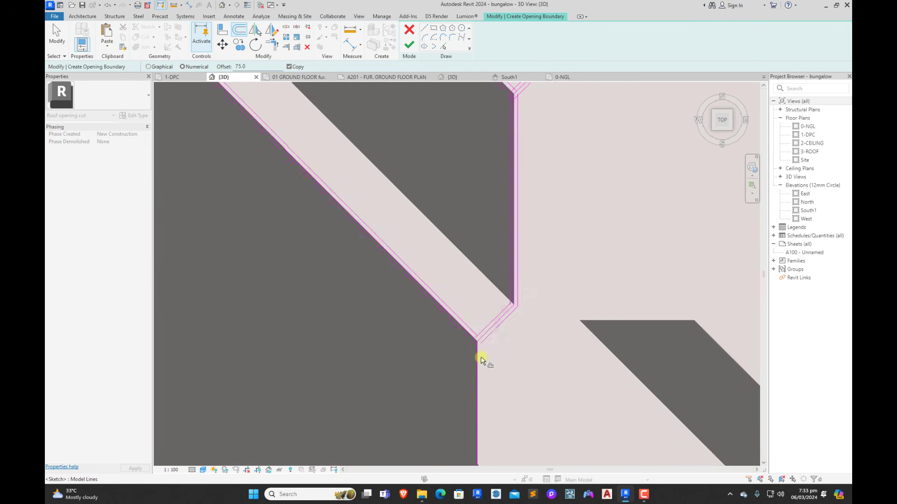
pyautogui.scroll(3, 482, 360)
pyautogui.click(473, 366)
pyautogui.click(476, 362)
pyautogui.scroll(-2, 493, 254)
pyautogui.scroll(-3, 492, 254)
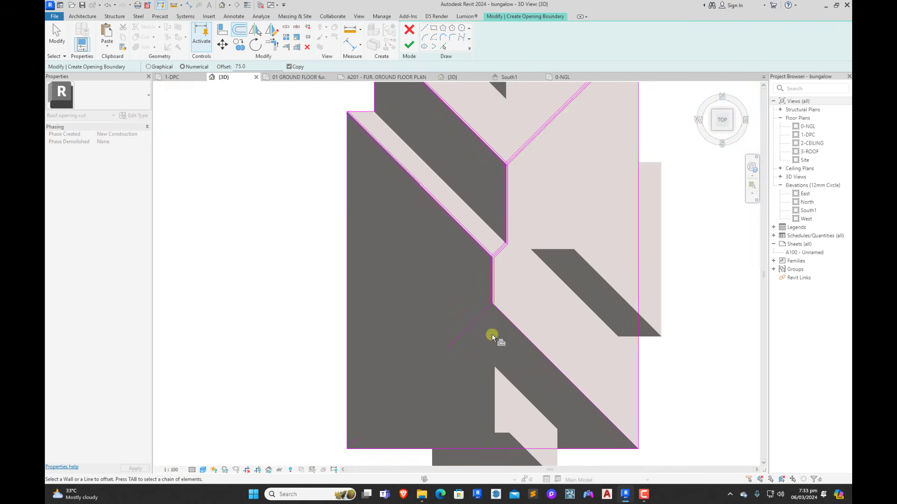
pyautogui.scroll(3, 491, 339)
pyautogui.scroll(-3, 484, 271)
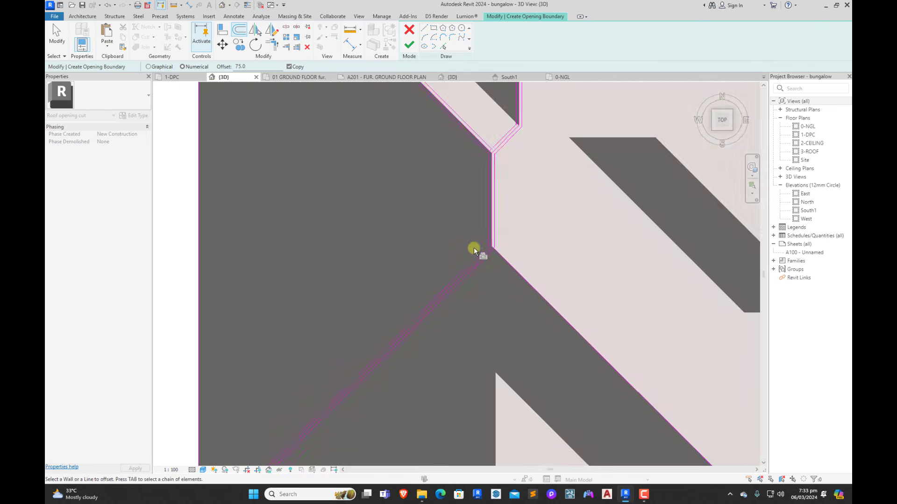
pyautogui.scroll(4, 482, 261)
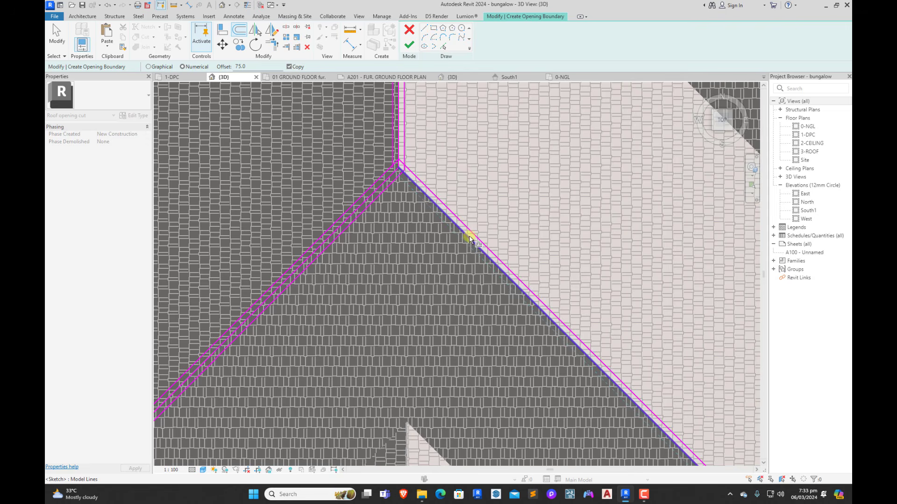
pyautogui.scroll(-4, 469, 237)
pyautogui.scroll(3, 504, 214)
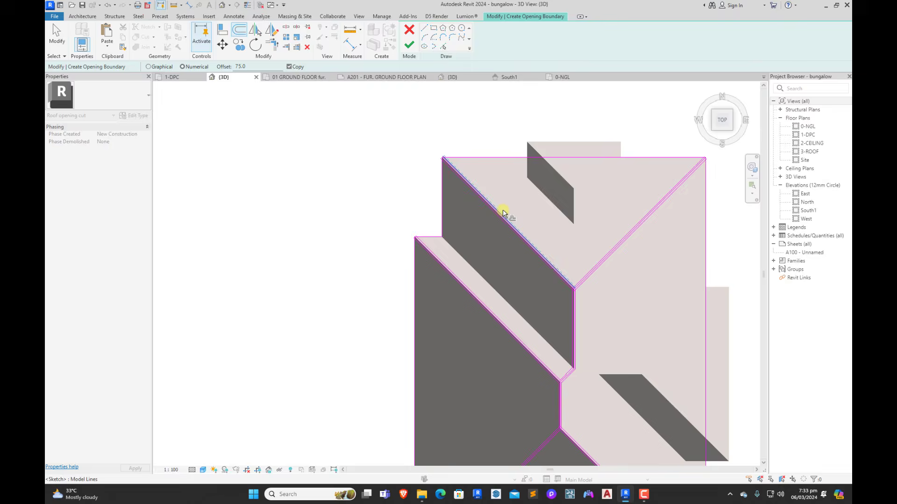
pyautogui.scroll(-3, 503, 210)
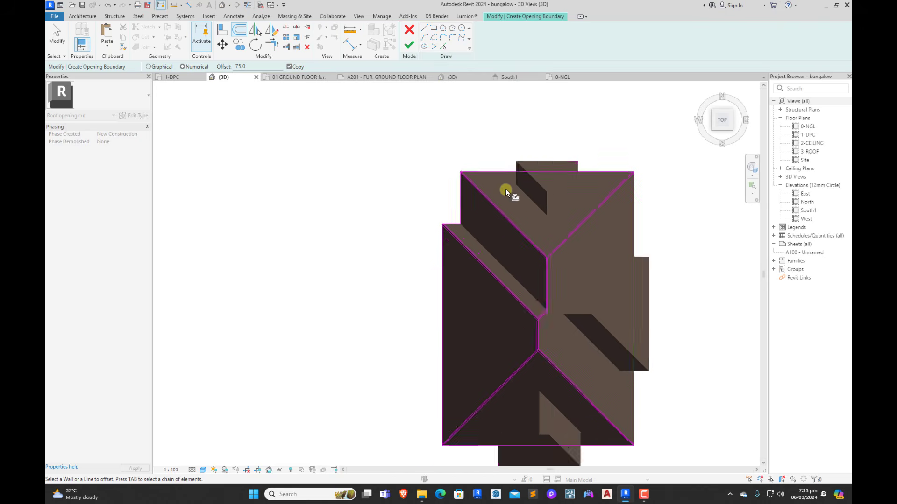
# Step: Trim the offset hip lines to the outer boundary lines at the main roof's two rear corners
pyautogui.scroll(5, 474, 176)
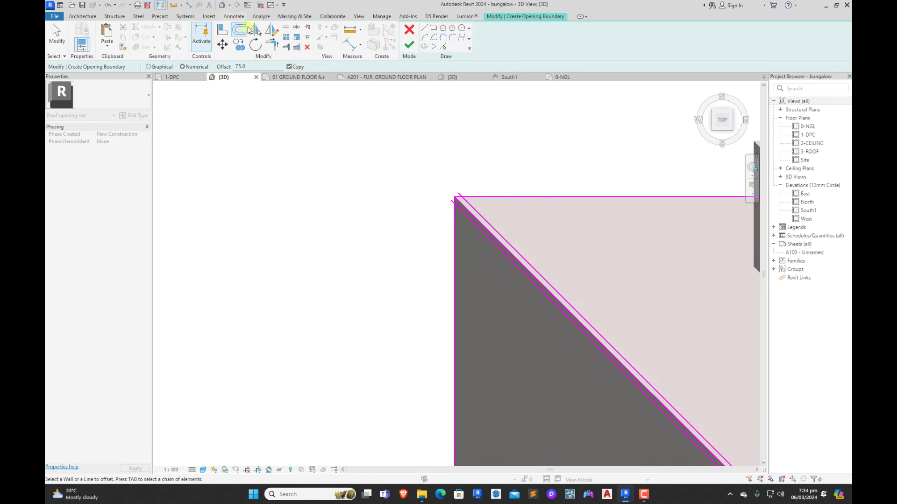
pyautogui.click(271, 45)
pyautogui.scroll(3, 483, 194)
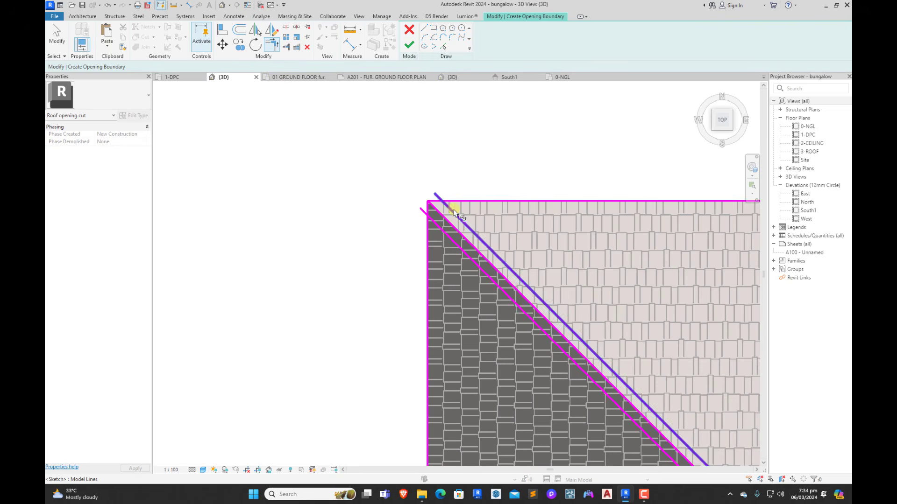
pyautogui.scroll(4, 443, 205)
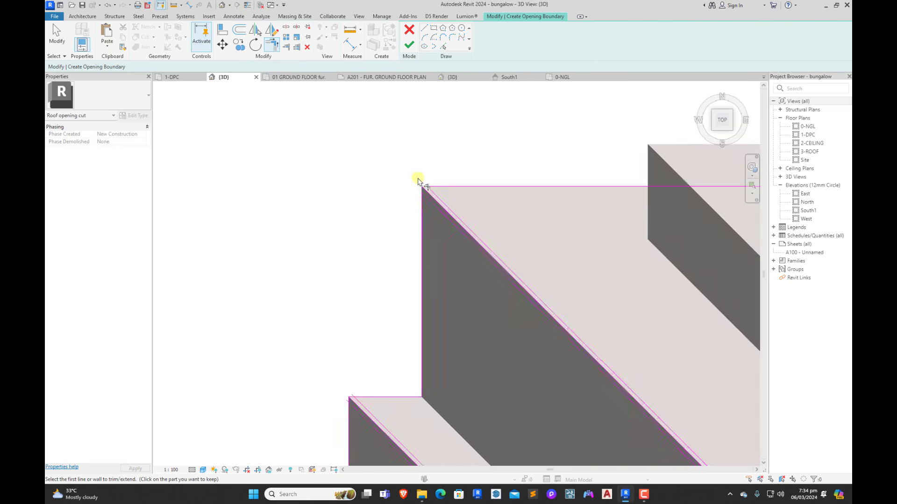
pyautogui.scroll(-6, 418, 181)
pyautogui.scroll(6, 553, 202)
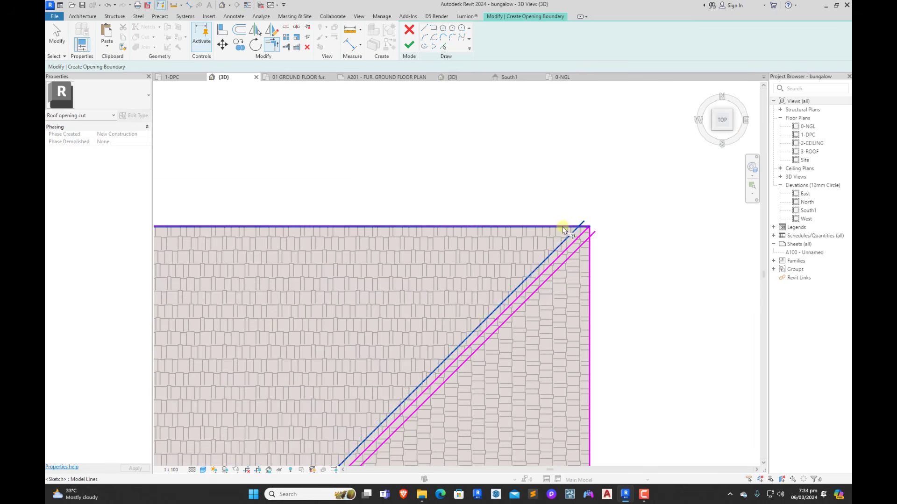
pyautogui.click(564, 228)
pyautogui.click(589, 256)
pyautogui.scroll(-5, 567, 184)
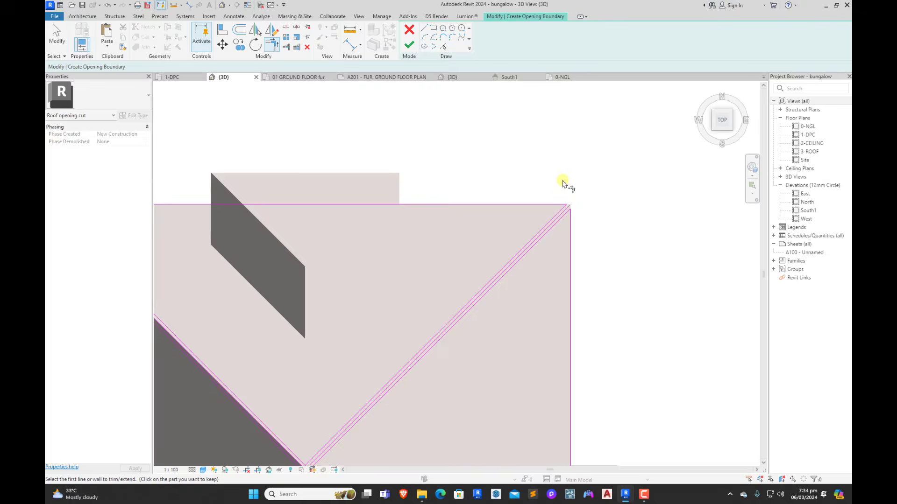
# Step: Trim both offset hip lines to the outer boundary lines at the main roof's front east corner
pyautogui.scroll(6, 547, 362)
pyautogui.click(600, 360)
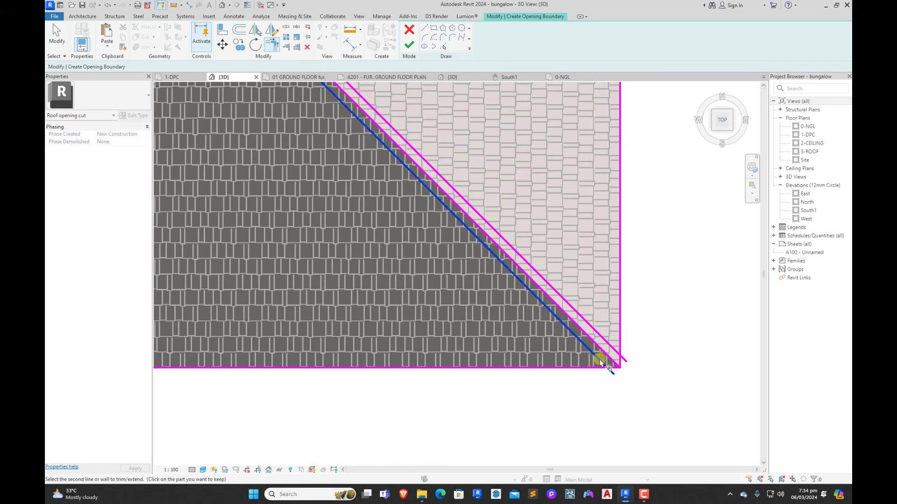
pyautogui.click(593, 368)
pyautogui.click(614, 349)
pyautogui.click(620, 342)
pyautogui.scroll(-5, 645, 320)
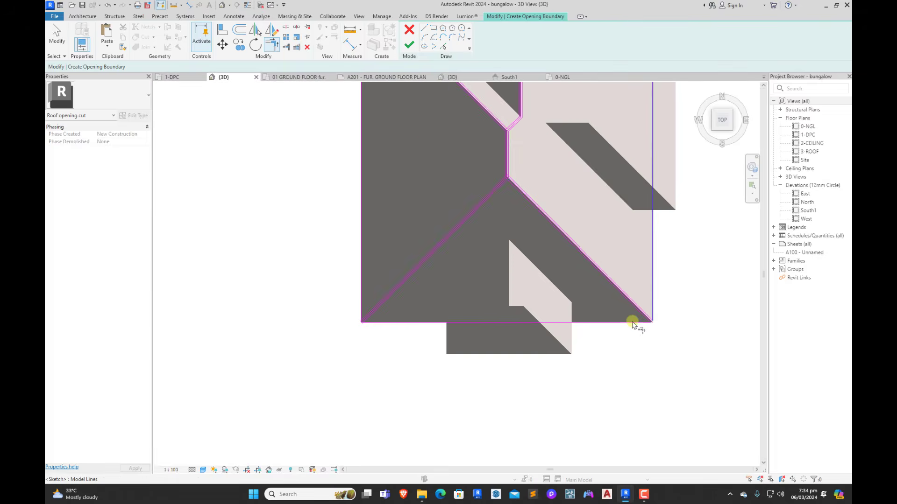
# Step: Trim both offset hip lines to the outer boundary lines at the main roof's front west corner
pyautogui.scroll(5, 364, 325)
pyautogui.click(373, 328)
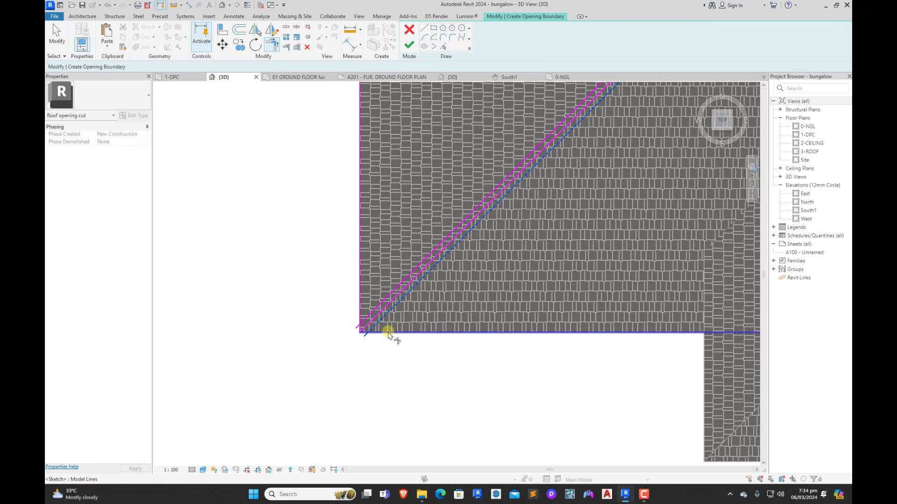
pyautogui.scroll(2, 378, 310)
pyautogui.click(376, 308)
pyautogui.click(347, 309)
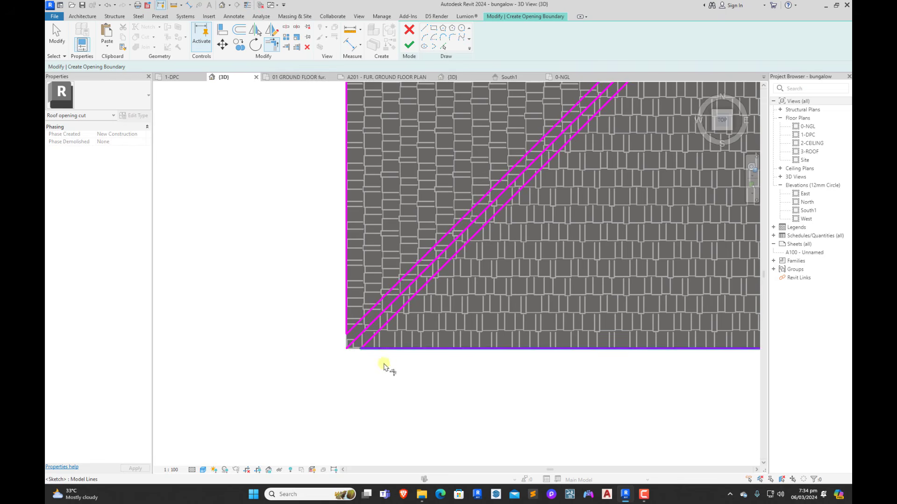
# Step: Trim the west hip's offset lines to the outer boundary lines at the west corner of the roof step
pyautogui.scroll(-5, 401, 384)
pyautogui.scroll(-5, 403, 380)
pyautogui.scroll(3, 362, 160)
pyautogui.scroll(3, 425, 287)
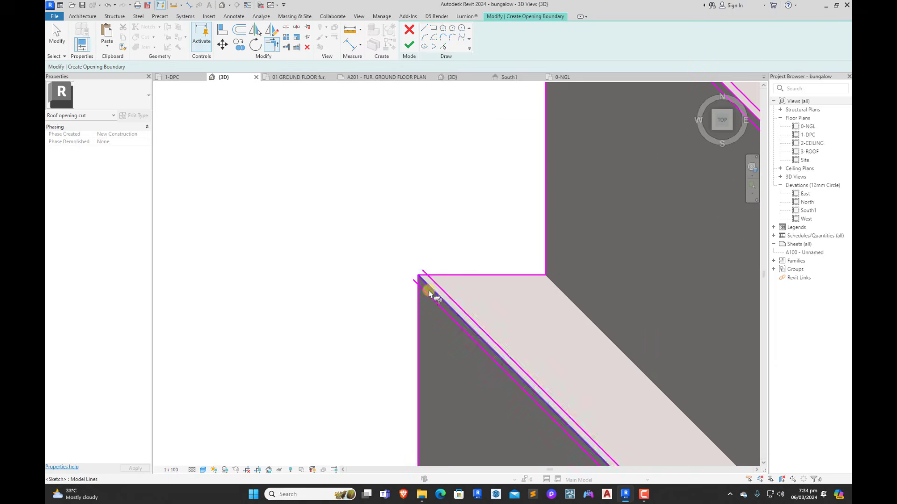
pyautogui.click(420, 295)
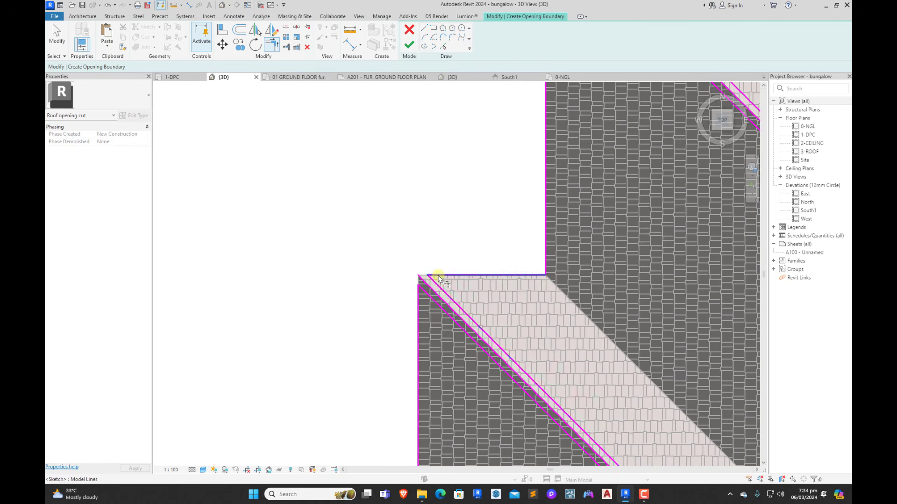
pyautogui.scroll(-5, 432, 285)
# Step: Trim the offset lines into clean corners where the rear hips, rear ridge, short connecting line and west hip meet
pyautogui.press('t')
pyautogui.press('r')
pyautogui.scroll(8, 545, 356)
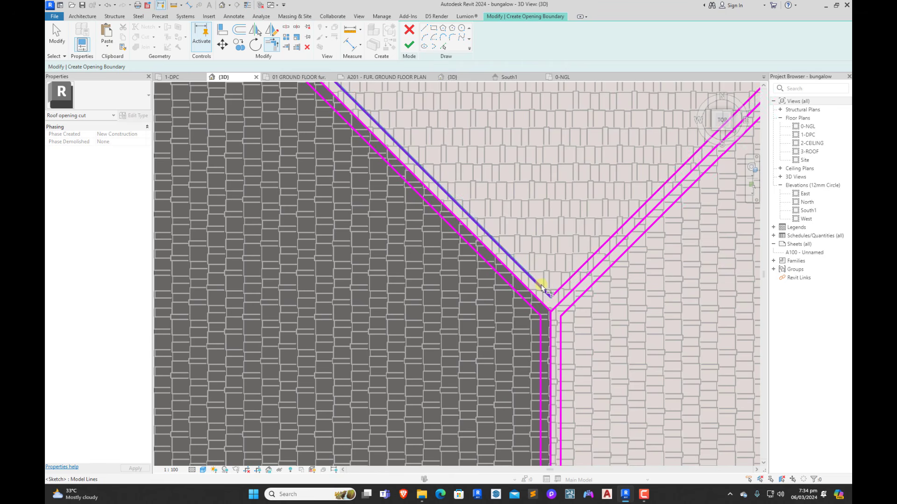
pyautogui.scroll(-5, 542, 287)
pyautogui.scroll(5, 525, 292)
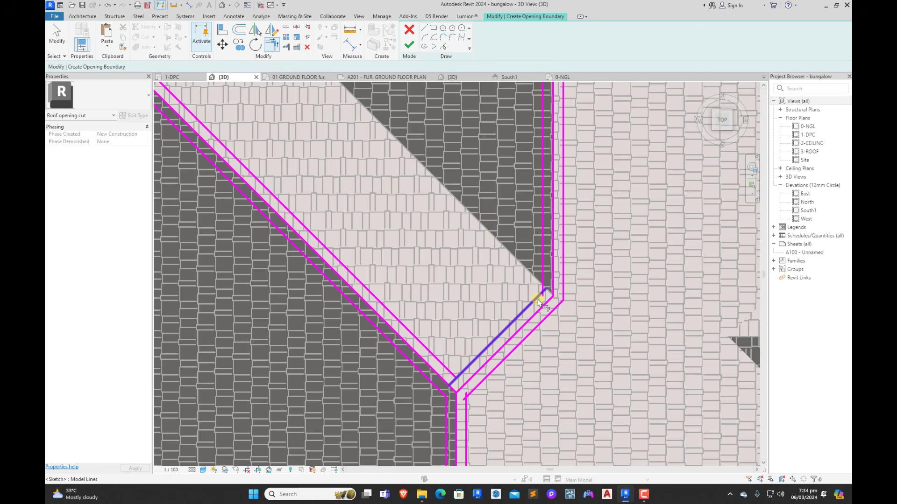
pyautogui.click(538, 301)
pyautogui.scroll(-3, 520, 287)
pyautogui.scroll(4, 500, 304)
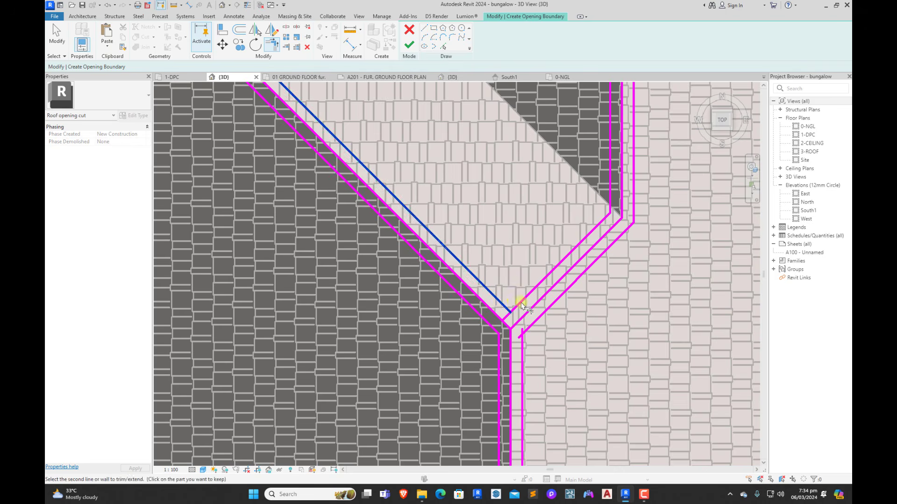
pyautogui.click(522, 306)
pyautogui.click(531, 326)
pyautogui.scroll(-5, 476, 249)
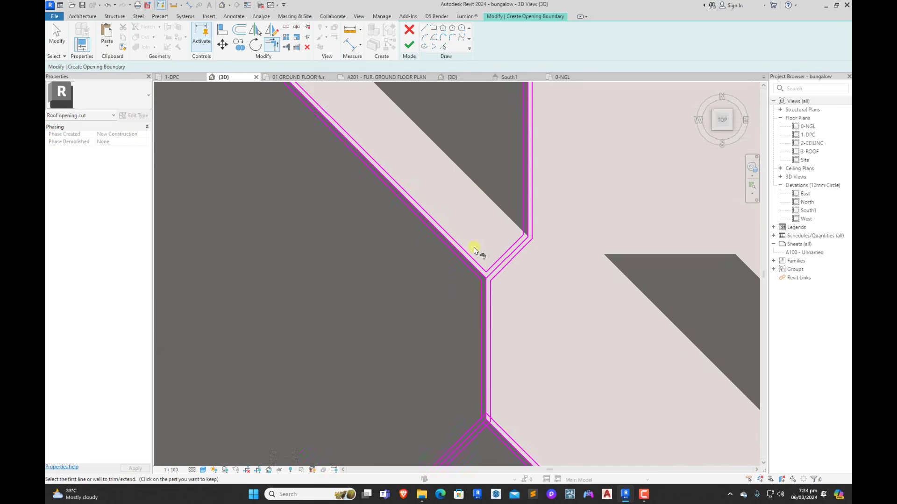
# Step: Trim the offset lines into clean corners where the front ridge meets the two front hips
pyautogui.scroll(6, 465, 341)
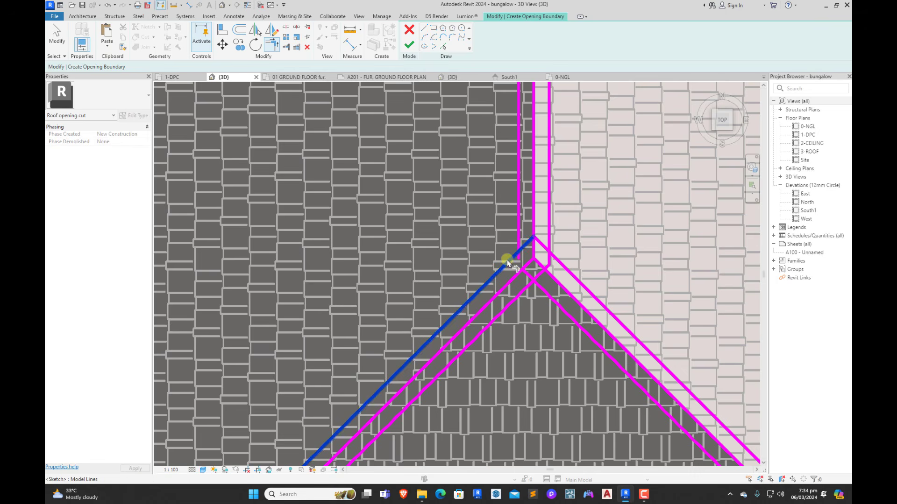
pyautogui.click(507, 261)
pyautogui.click(519, 245)
pyautogui.click(553, 257)
pyautogui.click(555, 259)
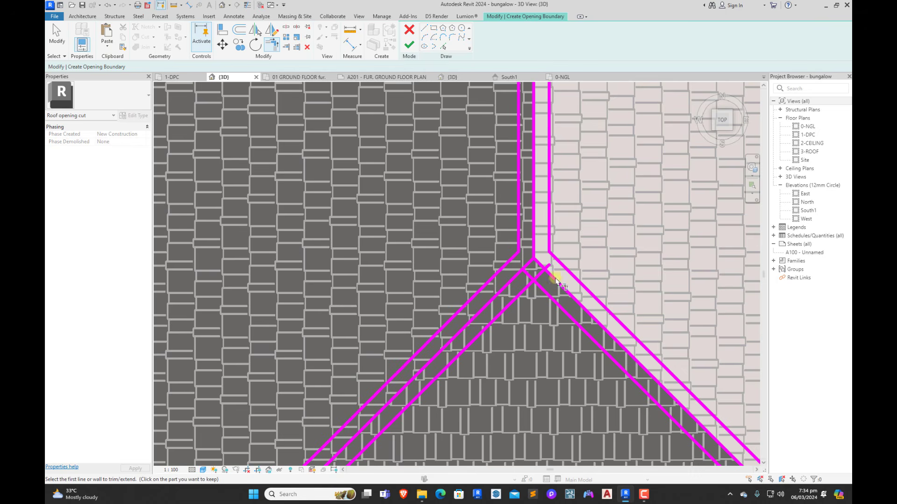
pyautogui.scroll(-4, 501, 252)
# Step: Delete the original centre lines of the two front hips and the front ridge from the opening boundary
pyautogui.scroll(-5, 501, 252)
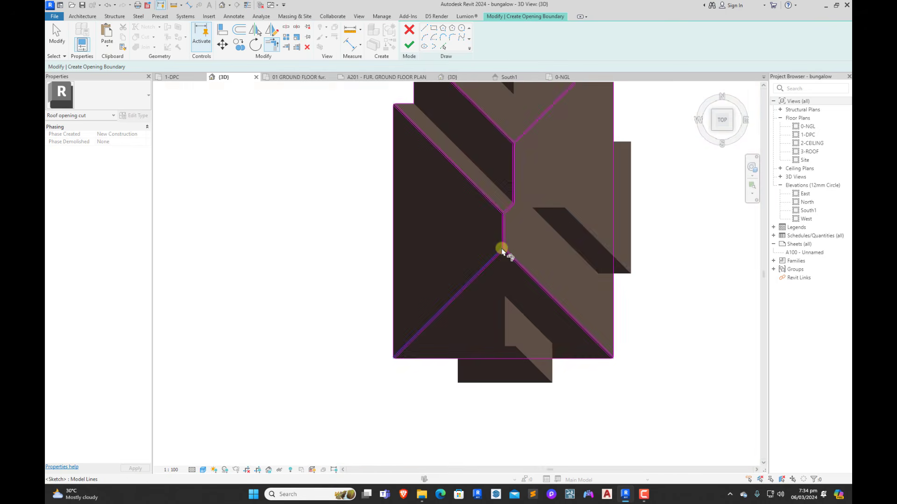
pyautogui.scroll(5, 471, 260)
pyautogui.scroll(5, 544, 222)
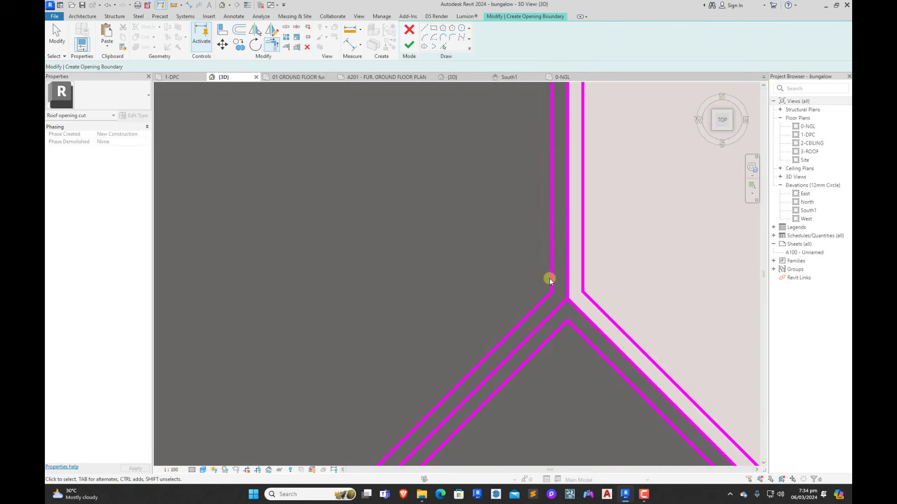
pyautogui.click(556, 308)
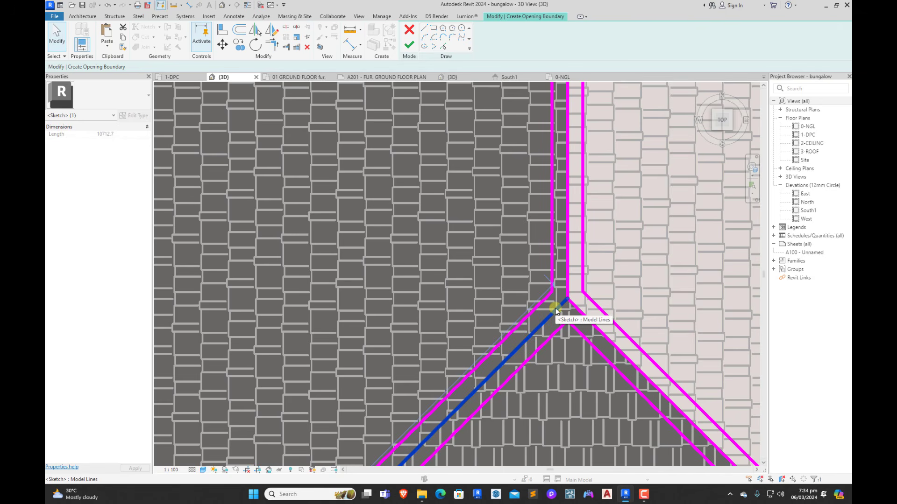
pyautogui.press('Delete')
pyautogui.click(570, 303)
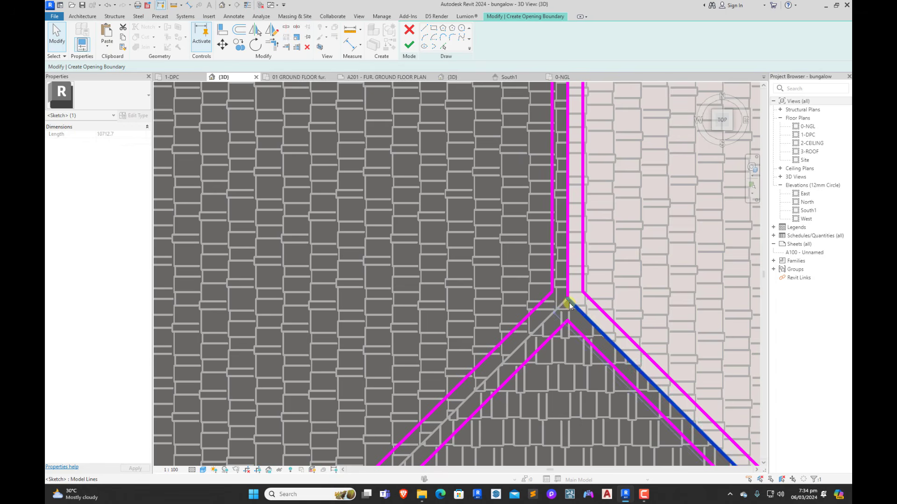
pyautogui.press('Delete')
pyautogui.click(567, 290)
pyautogui.press('Delete')
# Step: Delete the remaining centre lines along the west hip, short connecting line, rear ridge and rear hips
pyautogui.scroll(-3, 536, 342)
pyautogui.scroll(5, 536, 343)
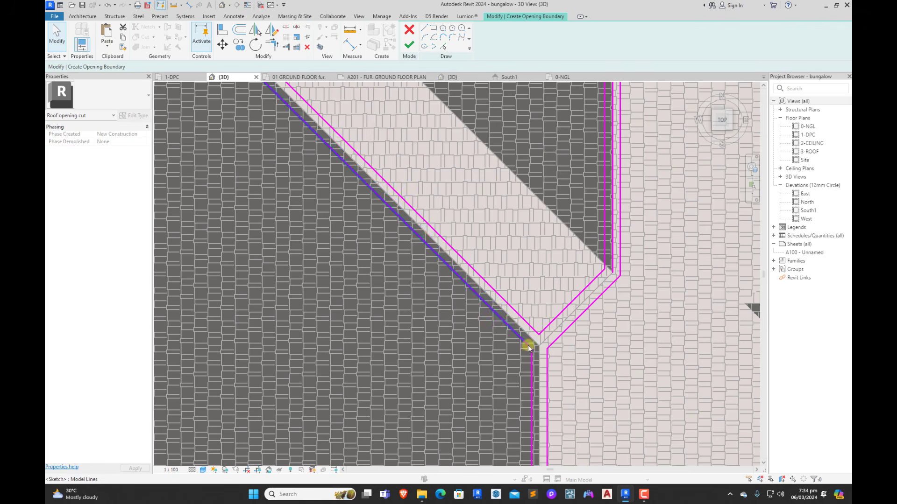
pyautogui.scroll(3, 565, 298)
pyautogui.scroll(-5, 557, 313)
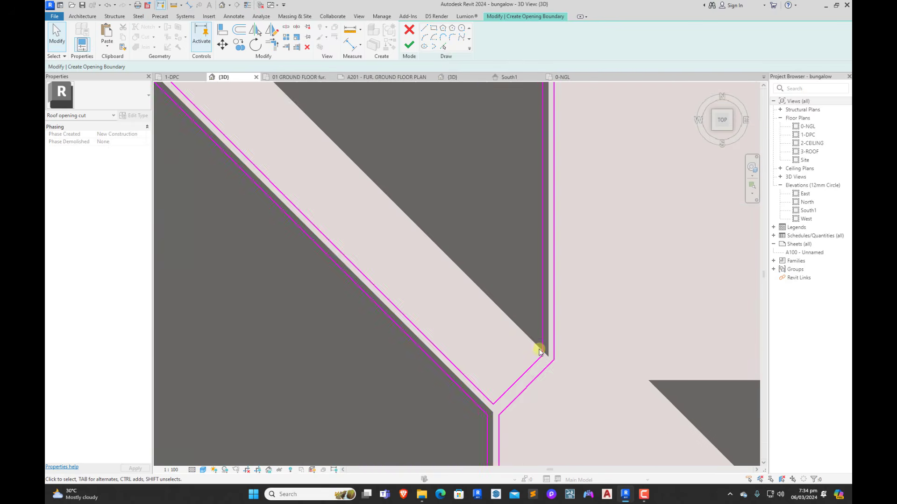
pyautogui.scroll(5, 539, 280)
pyautogui.scroll(3, 538, 291)
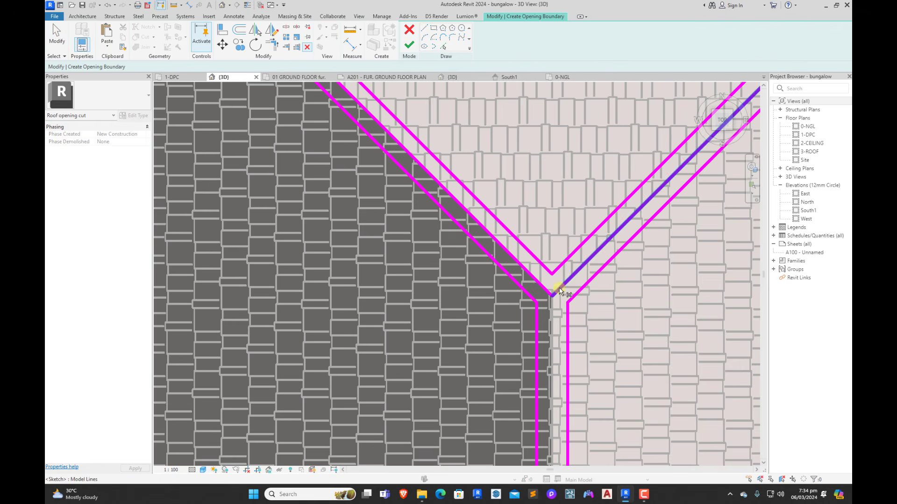
pyautogui.scroll(-5, 514, 327)
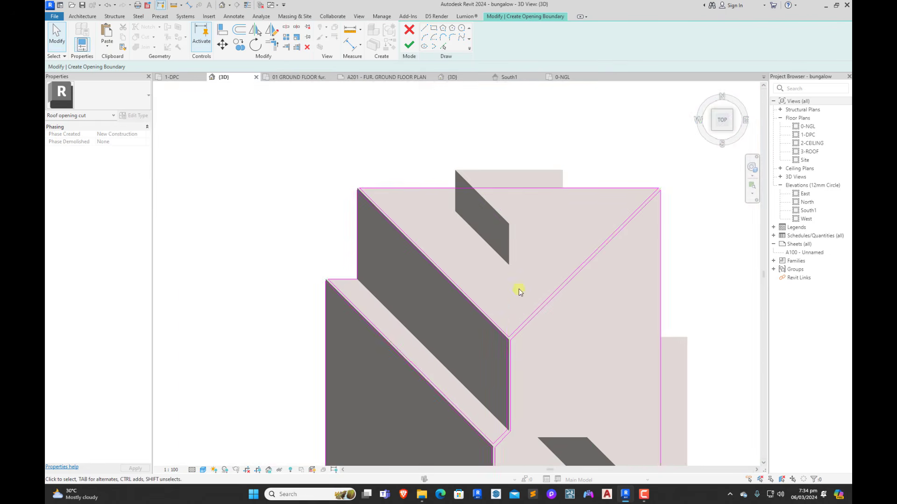
# Step: Finish the vertical opening boundary so that it cuts the main roof's copy
pyautogui.scroll(3, 517, 259)
pyautogui.scroll(1, 498, 428)
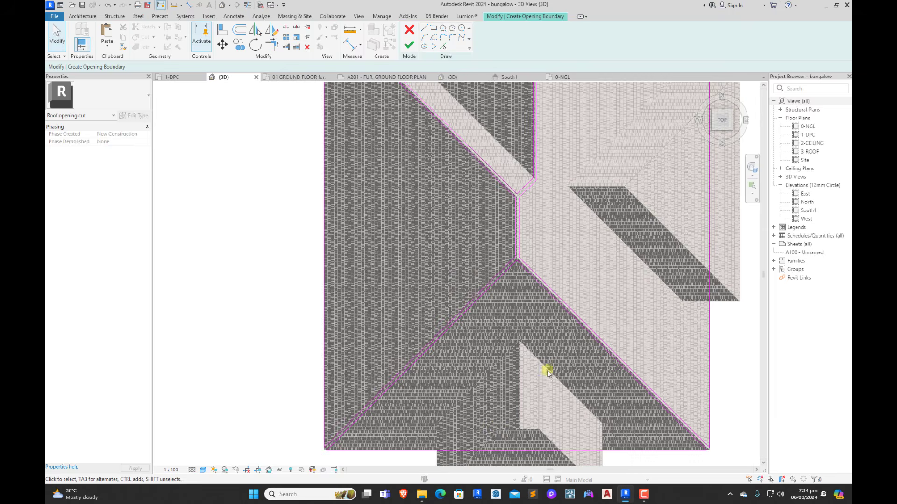
pyautogui.scroll(3, 556, 367)
pyautogui.scroll(-4, 560, 364)
pyautogui.scroll(-4, 554, 363)
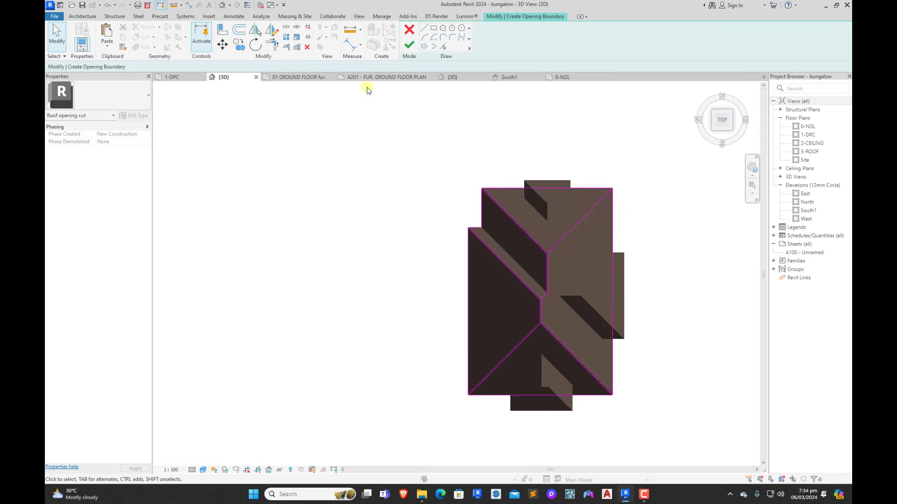
pyautogui.click(409, 45)
pyautogui.click(631, 260)
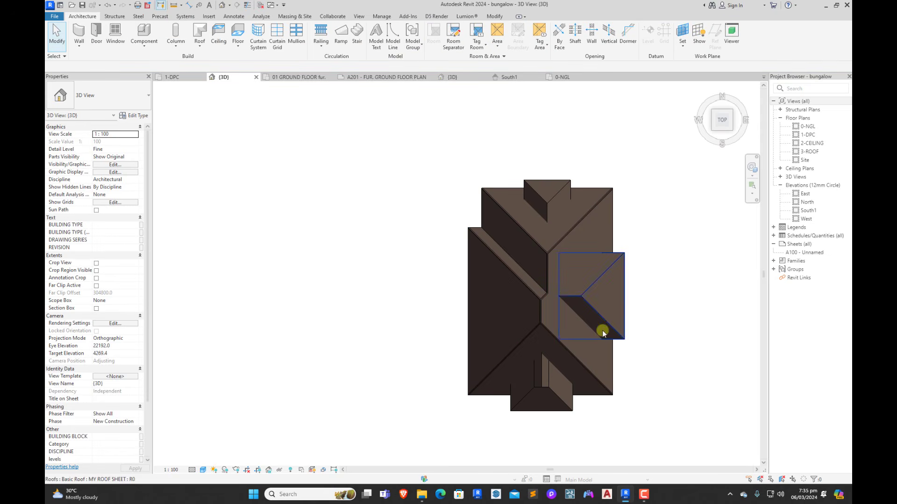
# Step: Examine the cap strips along the front west hip and roof corner in 3D
pyautogui.keyDown('shift'); pyautogui.moveTo(562, 390); pyautogui.dragTo(570, 360, button='middle'); pyautogui.keyUp('shift')
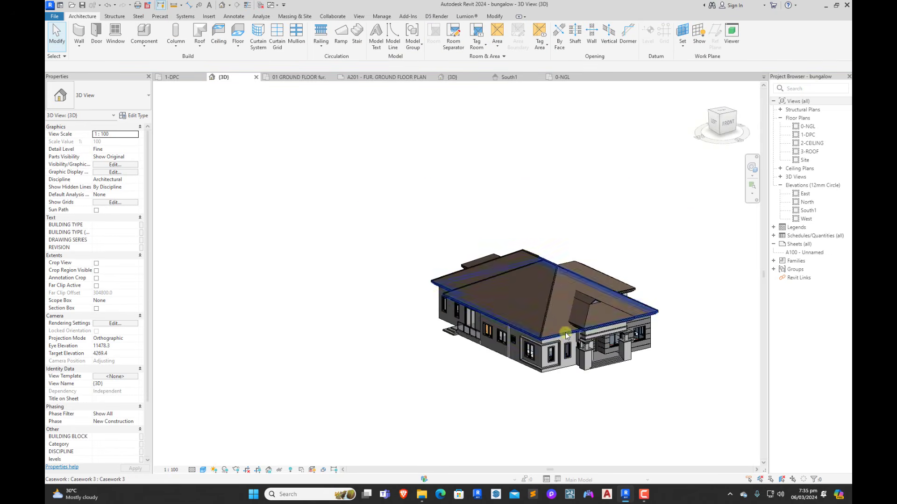
pyautogui.scroll(5, 528, 359)
pyautogui.scroll(2, 529, 369)
pyautogui.scroll(4, 544, 370)
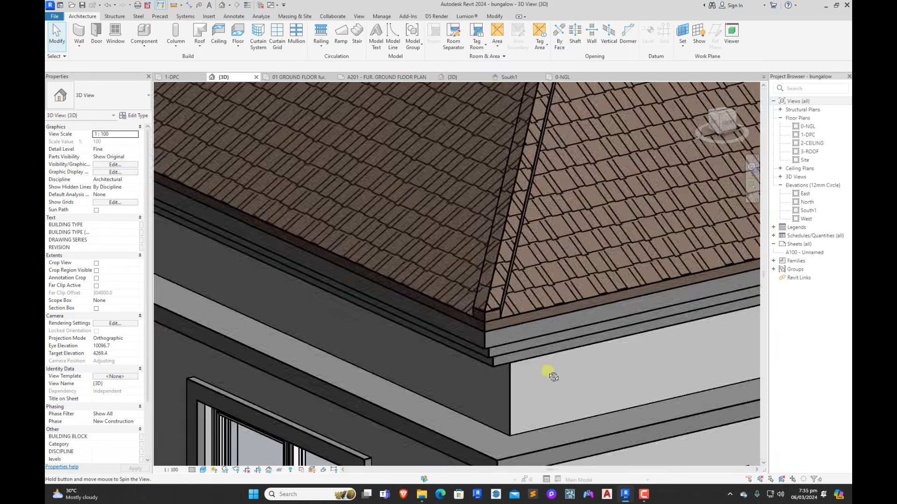
pyautogui.scroll(-5, 474, 316)
pyautogui.keyDown('shift'); pyautogui.moveTo(475, 316); pyautogui.dragTo(467, 383, button='middle'); pyautogui.keyUp('shift')
pyautogui.scroll(5, 455, 330)
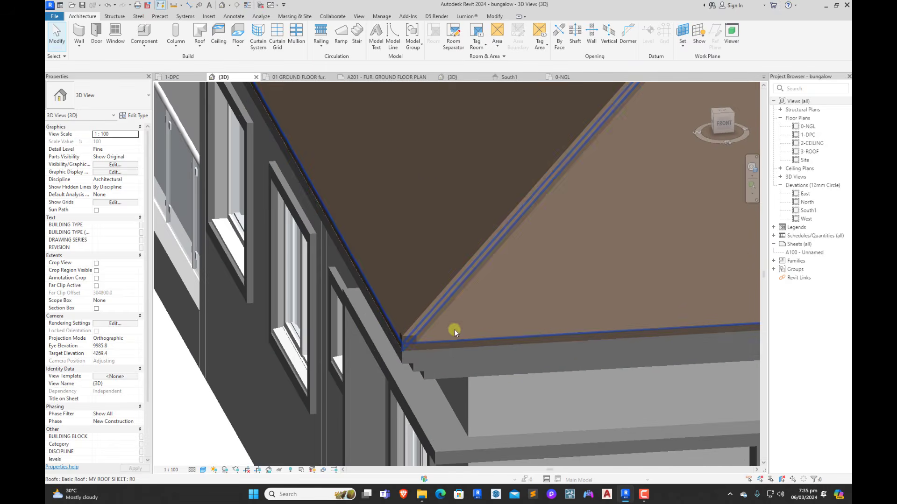
pyautogui.scroll(2, 421, 316)
# Step: Duplicate the roof type of the cut roof copy forming the cap strips as RIDGE CAP
pyautogui.click(421, 315)
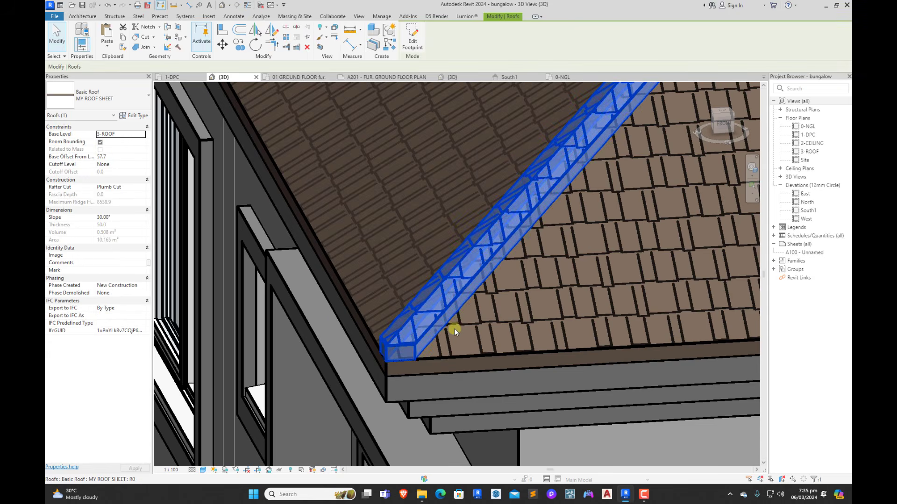
pyautogui.scroll(-2, 455, 329)
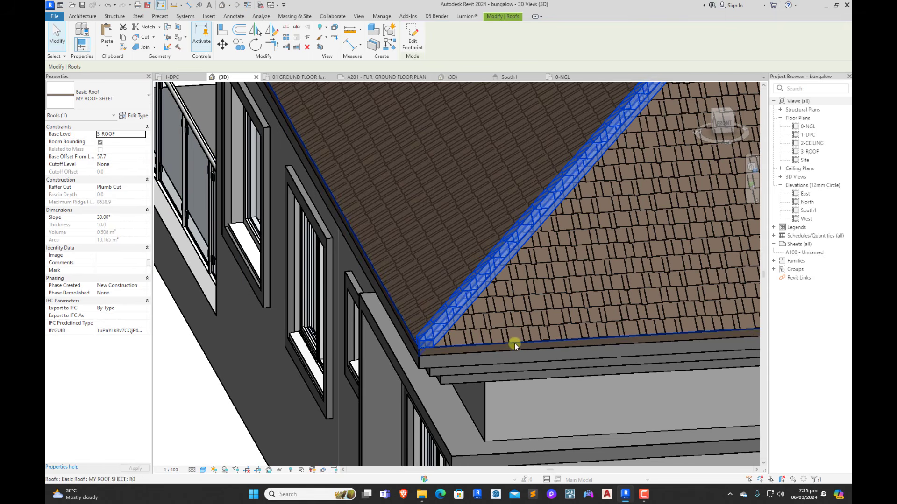
pyautogui.click(139, 116)
pyautogui.click(418, 160)
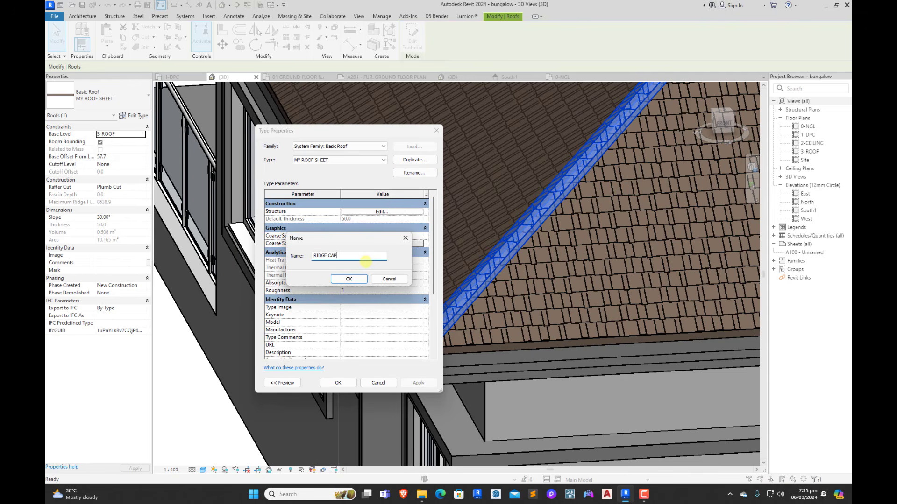
pyautogui.click(348, 280)
# Step: Create a material named RIDGE CAPP and assign it to the structure layer of the RIDGE CAP type
pyautogui.click(390, 212)
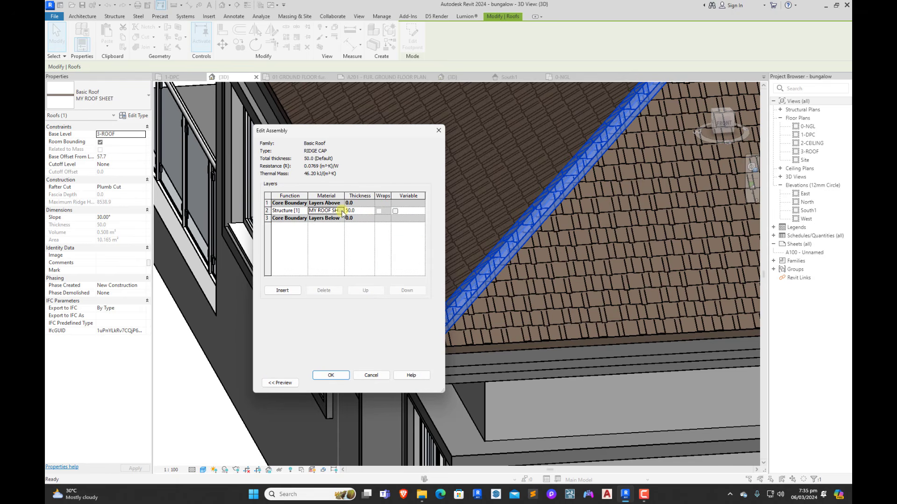
pyautogui.click(342, 211)
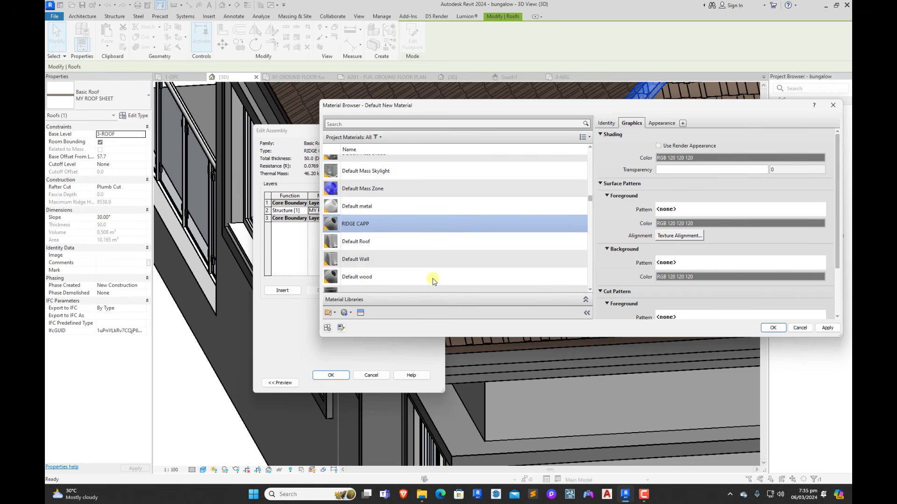
pyautogui.click(773, 328)
pyautogui.click(343, 377)
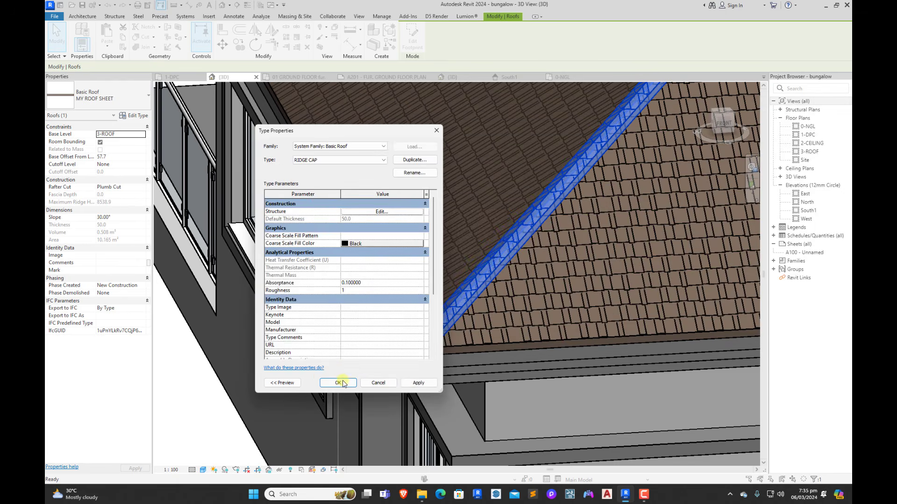
pyautogui.click(338, 383)
pyautogui.press('Escape')
# Step: Examine the cap strips along the hips and ridges from several sides and from directly above
pyautogui.scroll(-5, 445, 358)
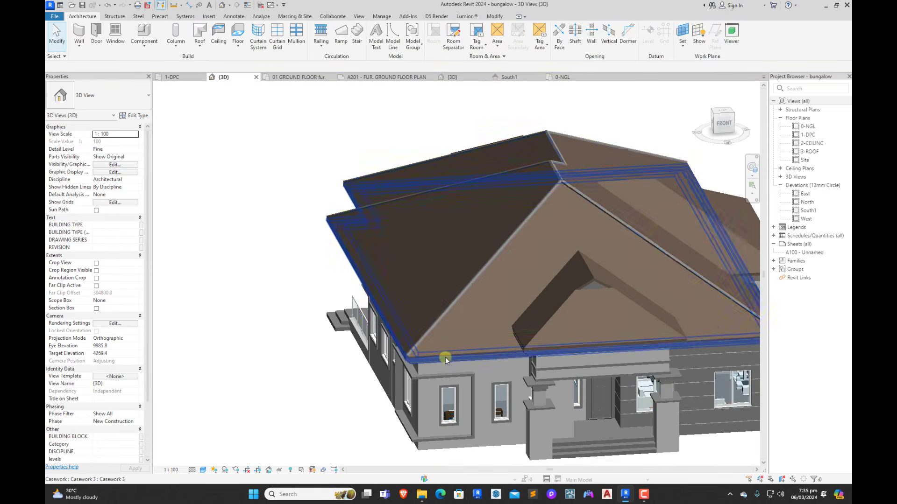
pyautogui.scroll(3, 631, 189)
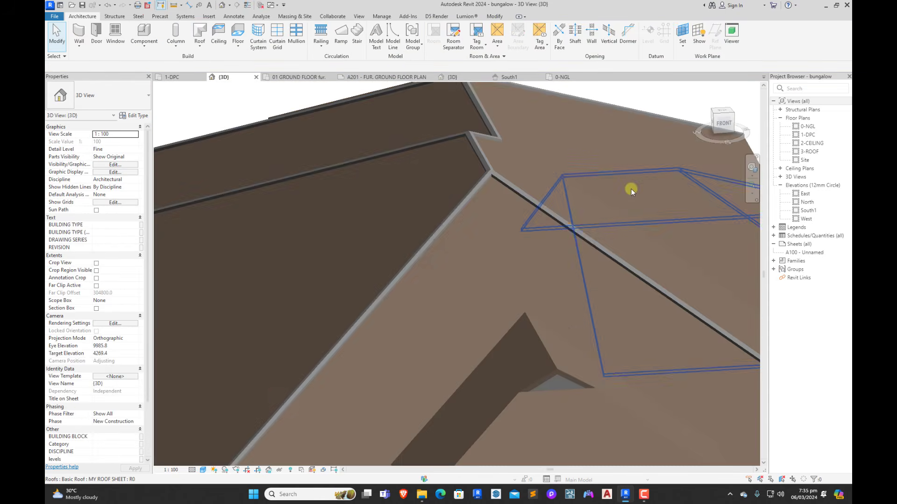
pyautogui.scroll(-5, 536, 172)
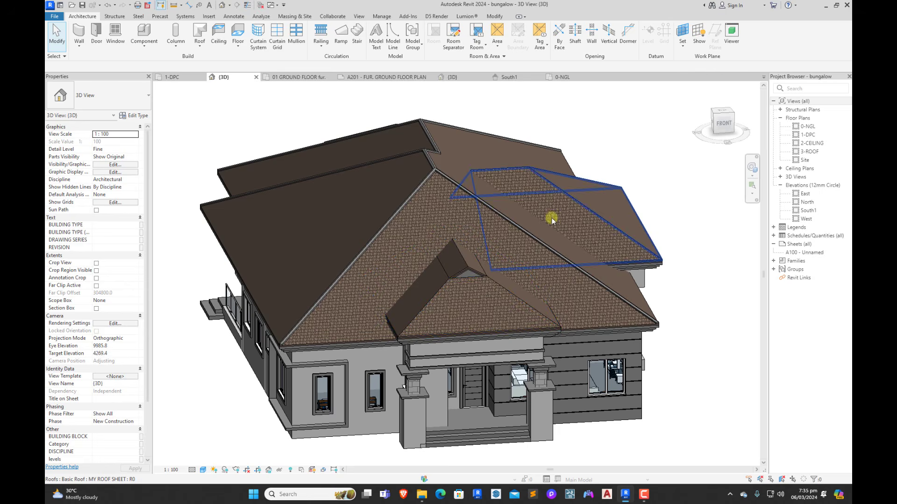
pyautogui.click(571, 206)
pyautogui.scroll(-3, 544, 297)
pyautogui.keyDown('shift'); pyautogui.moveTo(489, 303); pyautogui.dragTo(687, 327, button='middle'); pyautogui.keyUp('shift')
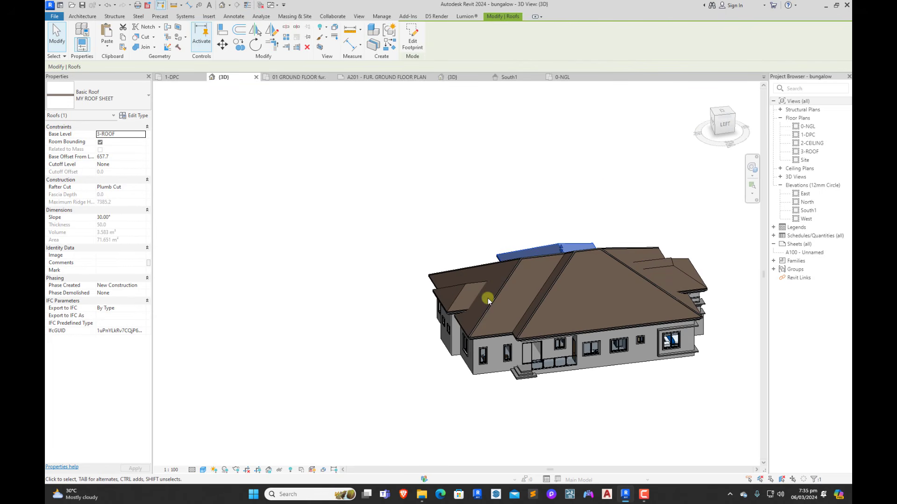
pyautogui.click(673, 218)
pyautogui.keyDown('shift'); pyautogui.moveTo(673, 219); pyautogui.dragTo(612, 318, button='middle'); pyautogui.keyUp('shift')
pyautogui.click(717, 114)
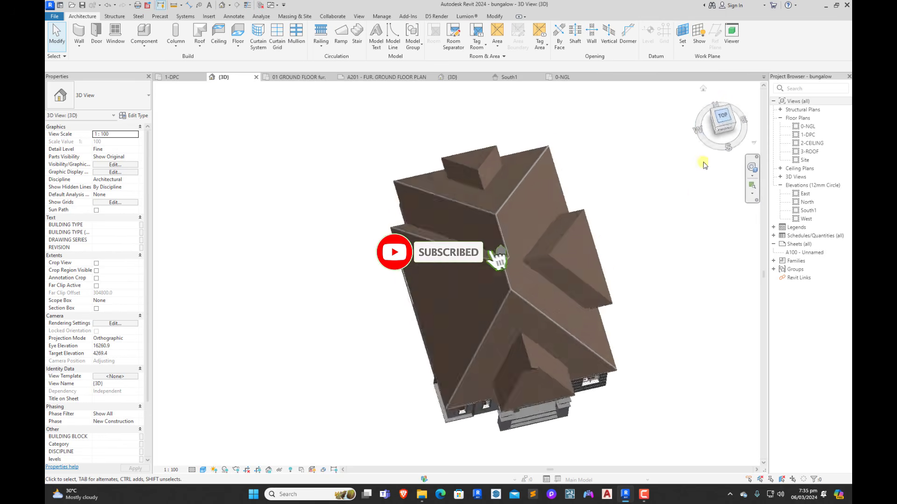
# Step: Start a vertical opening on the east wing roof in the top view
pyautogui.scroll(3, 558, 297)
pyautogui.click(569, 296)
pyautogui.scroll(-2, 584, 313)
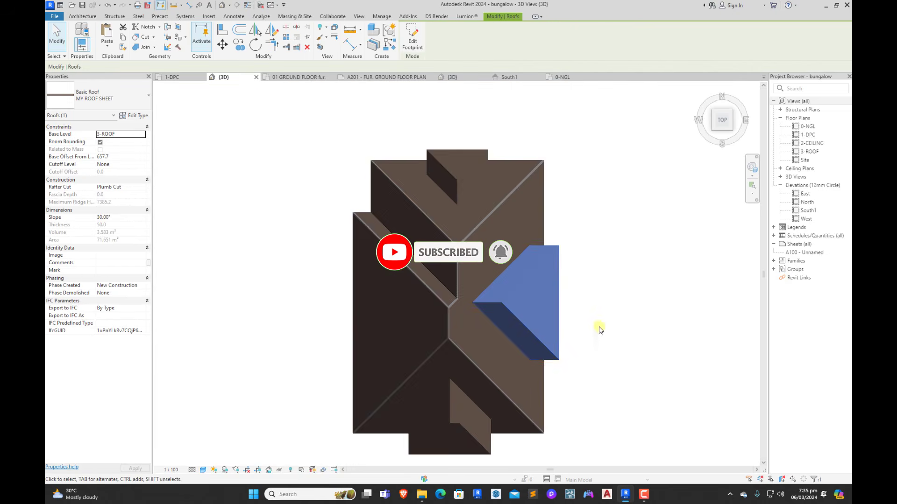
pyautogui.click(83, 17)
pyautogui.click(610, 37)
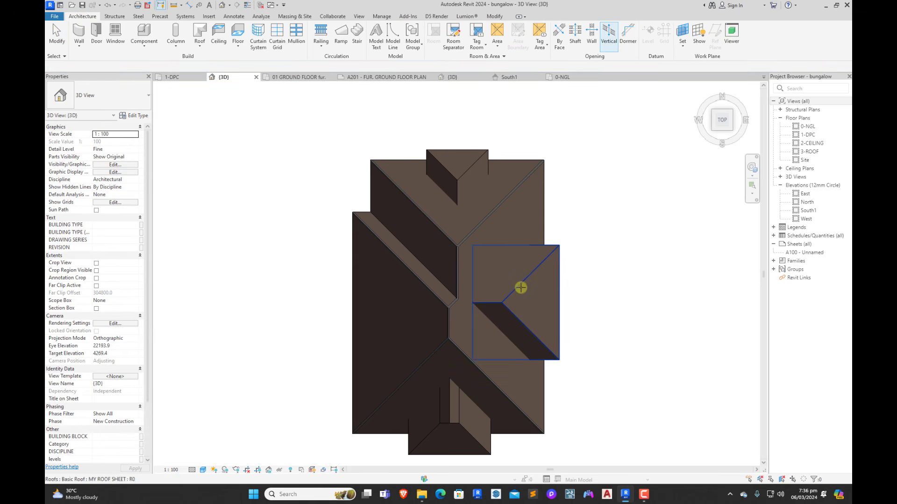
pyautogui.click(521, 288)
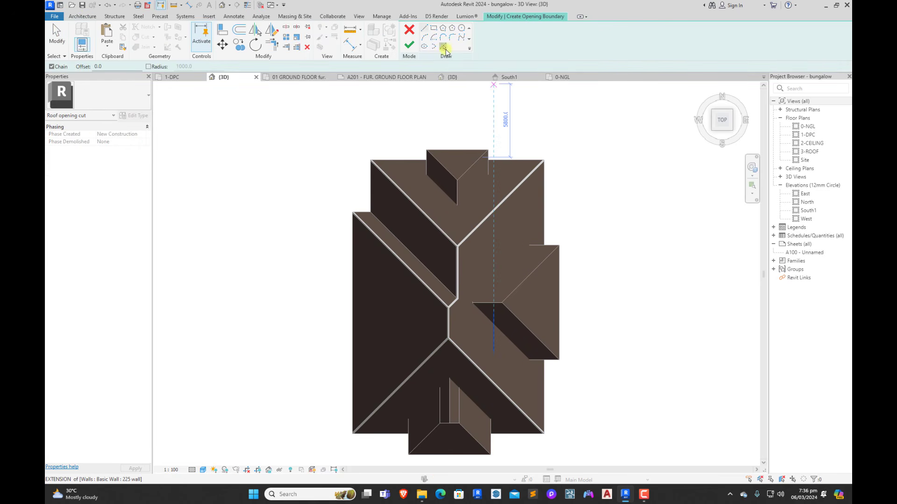
# Step: Trace the north, east and south edges, the ridge and both hips of the east wing roof as opening boundary lines
pyautogui.click(443, 46)
pyautogui.scroll(3, 511, 253)
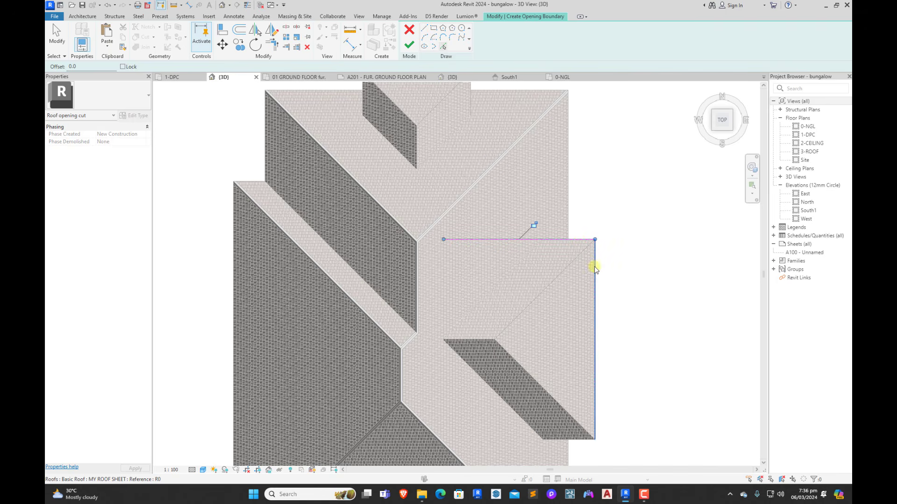
pyautogui.click(594, 268)
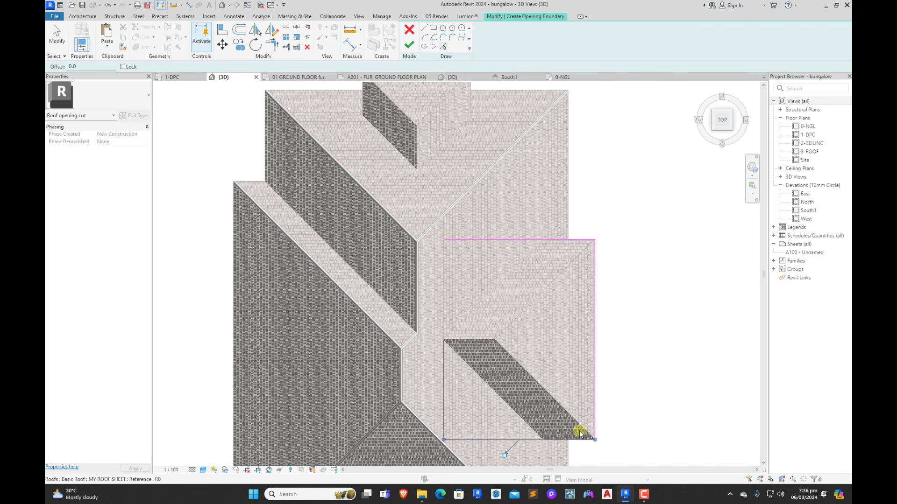
pyautogui.scroll(3, 580, 425)
pyautogui.scroll(-6, 581, 427)
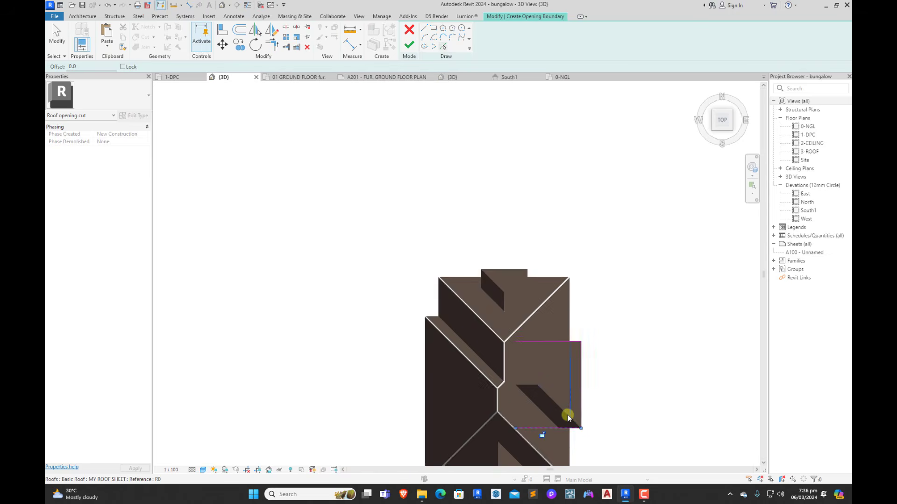
pyautogui.click(568, 415)
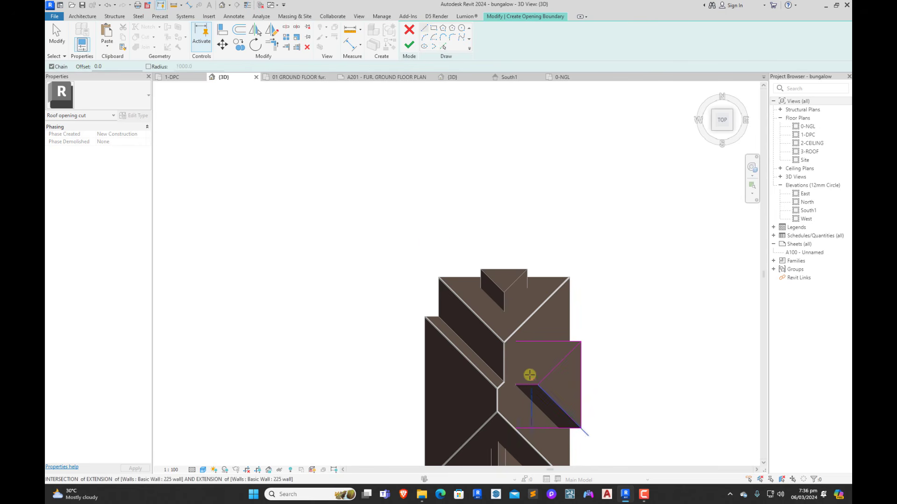
# Step: Close the outer opening boundary with a vertical line along the west end of the east wing roof
pyautogui.scroll(3, 530, 376)
pyautogui.click(499, 307)
pyautogui.scroll(-3, 500, 411)
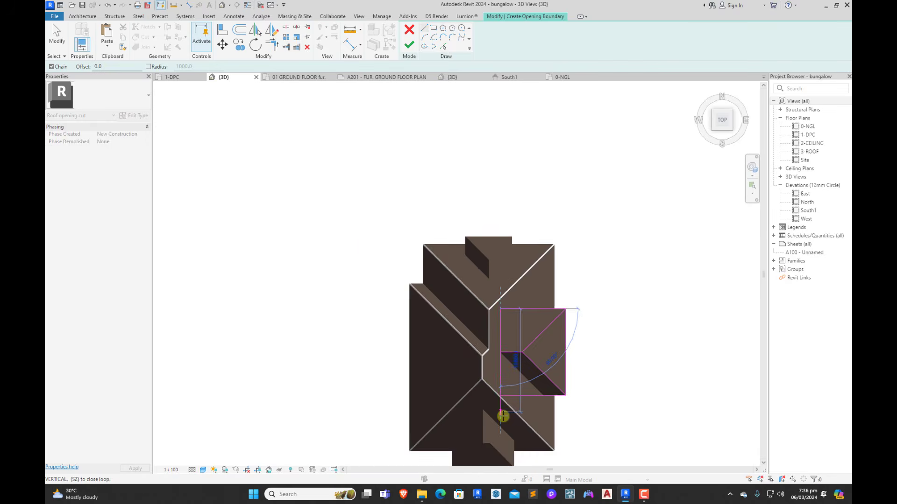
pyautogui.scroll(2, 503, 397)
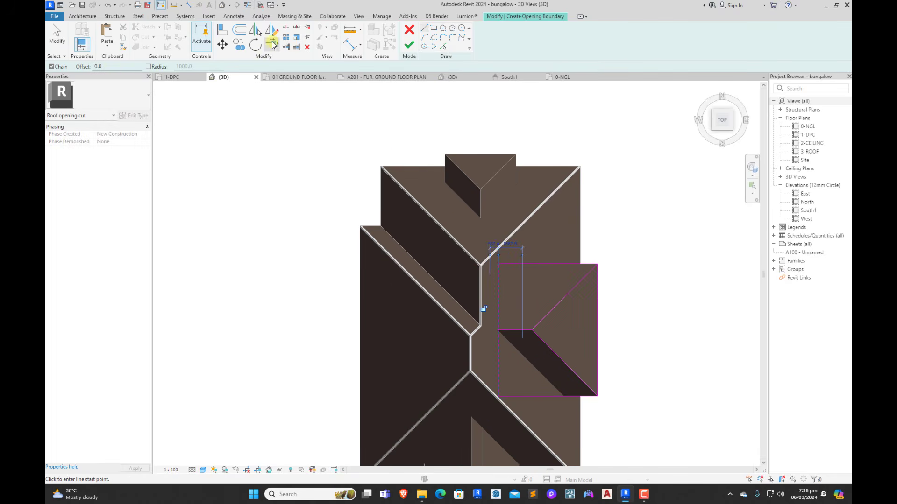
# Step: Offset copies of the east wing roof's hip and ridge lines by 75 to both sides
pyautogui.click(258, 33)
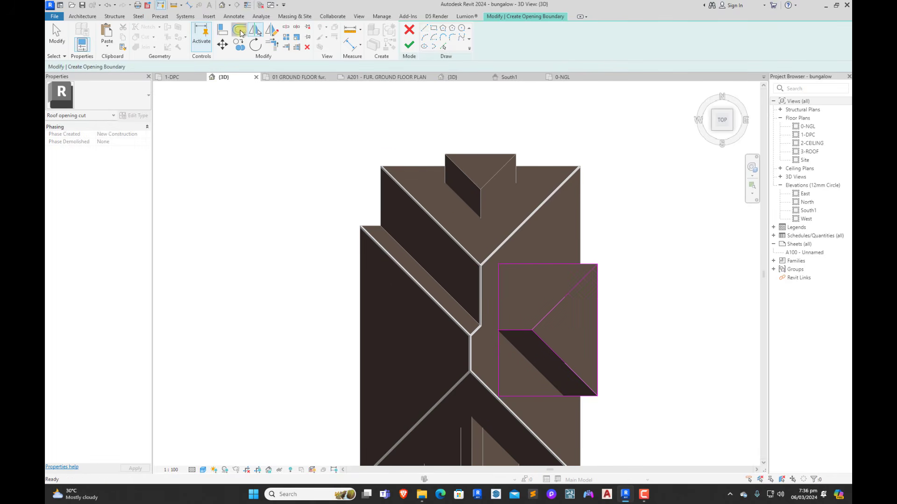
pyautogui.click(240, 32)
pyautogui.scroll(8, 571, 299)
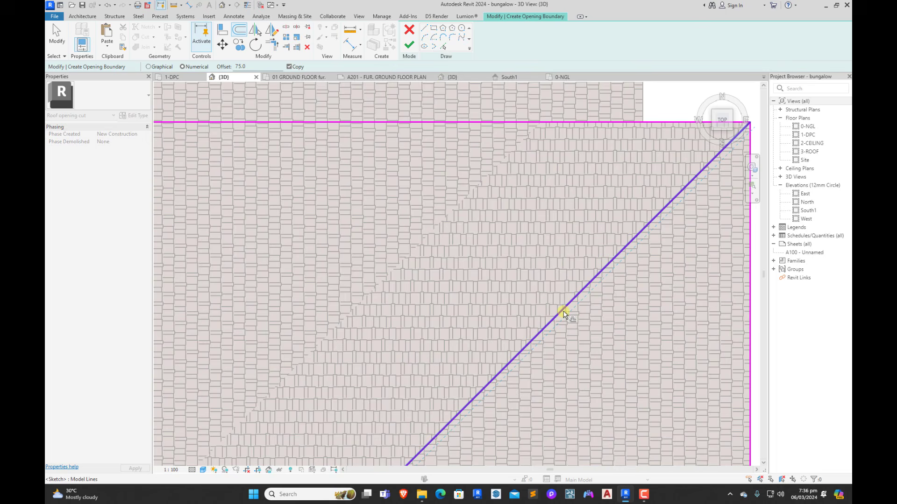
pyautogui.scroll(-5, 570, 304)
pyautogui.scroll(5, 496, 350)
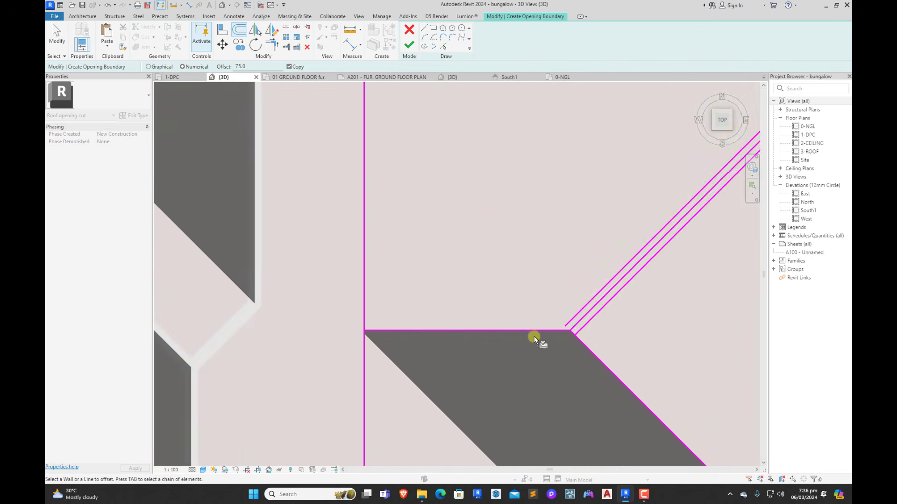
pyautogui.click(538, 331)
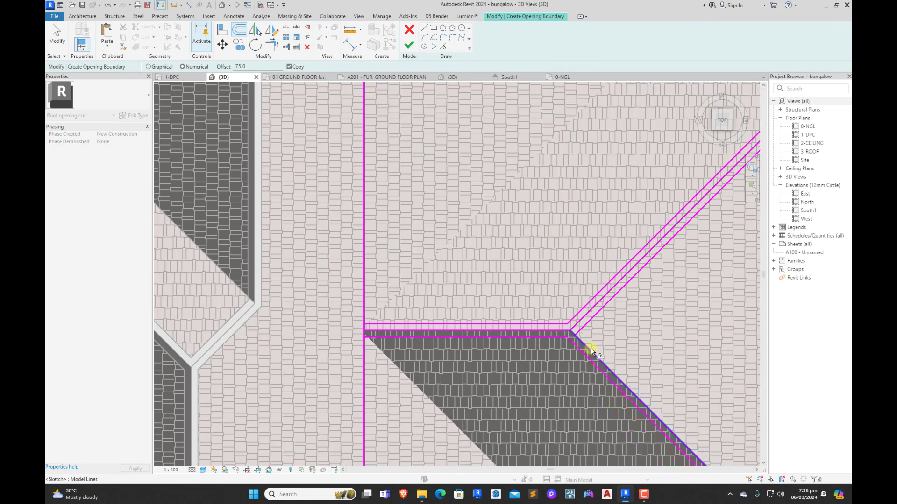
pyautogui.scroll(-5, 591, 351)
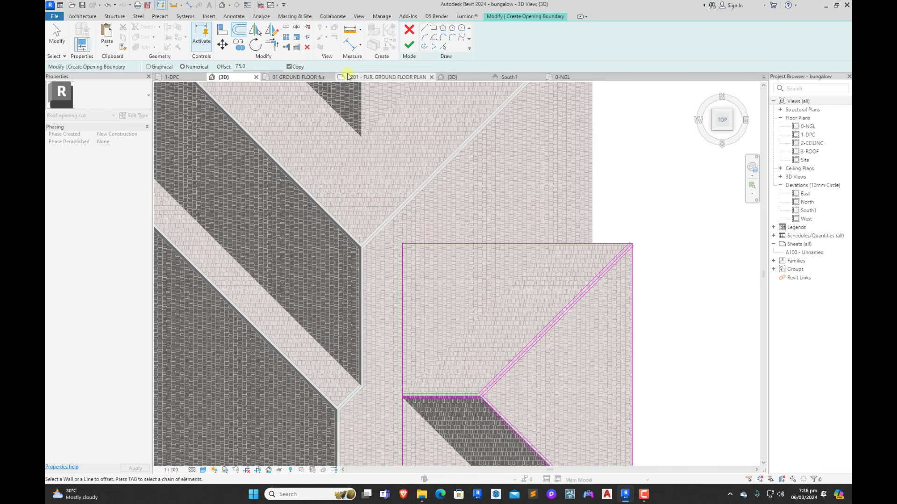
# Step: Trim the northern hip's offset lines to the outer boundary edges at the northeast corner
pyautogui.click(276, 46)
pyautogui.scroll(3, 643, 229)
pyautogui.click(617, 279)
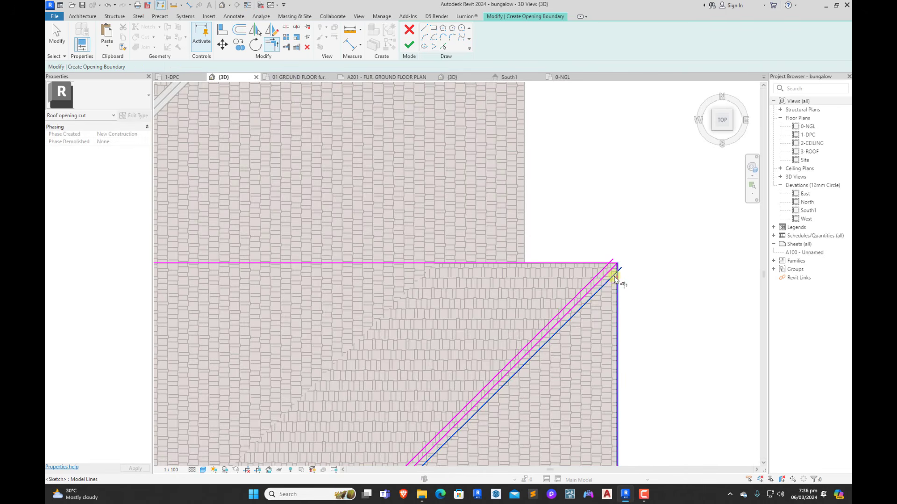
pyautogui.click(611, 278)
pyautogui.scroll(-5, 633, 256)
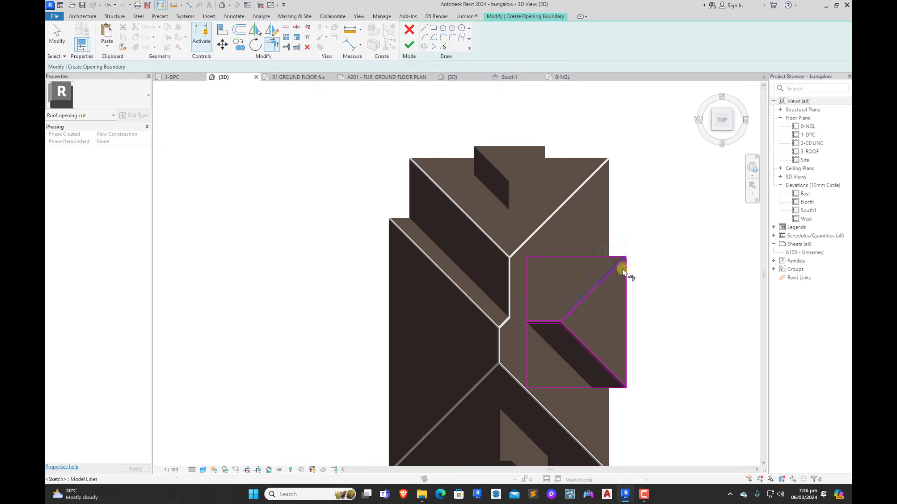
# Step: Trim the southern hip's offset lines to the south and east boundary edges at the southeast corner
pyautogui.scroll(4, 624, 267)
pyautogui.scroll(4, 629, 354)
pyautogui.click(633, 344)
pyautogui.click(623, 351)
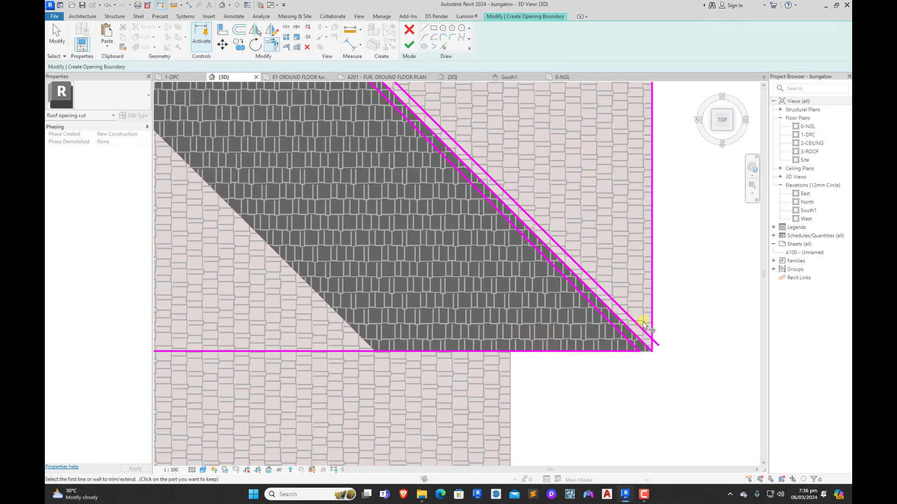
pyautogui.click(639, 325)
pyautogui.click(651, 326)
pyautogui.scroll(4, 651, 386)
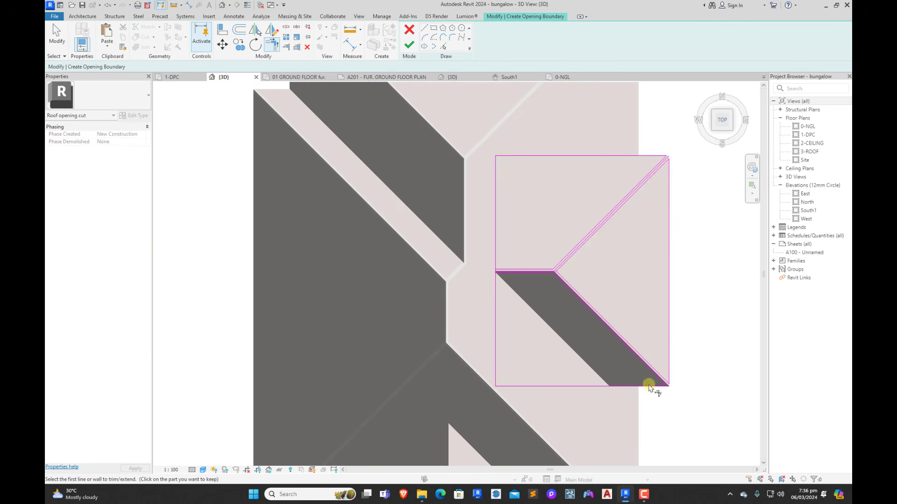
# Step: Try to trim the unsplit west boundary edge to the ridge's lower offset line
pyautogui.scroll(3, 498, 286)
pyautogui.scroll(3, 520, 251)
pyautogui.click(513, 272)
pyautogui.click(493, 275)
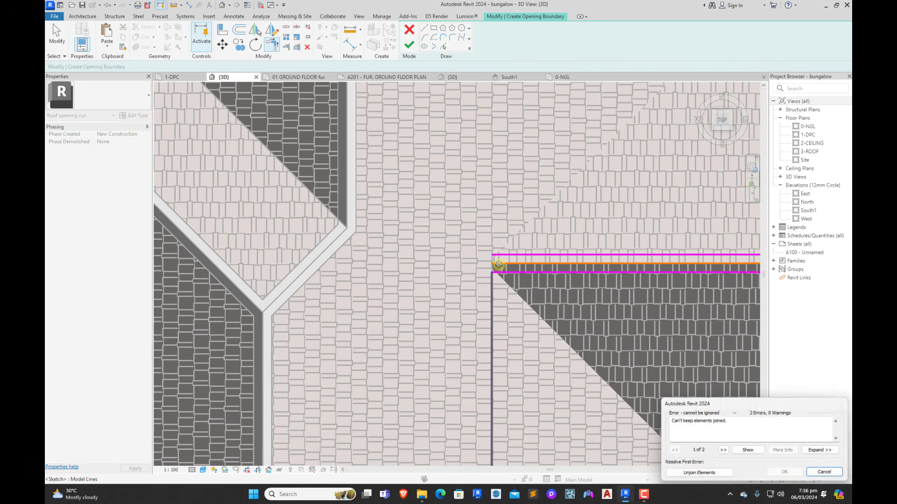
pyautogui.click(826, 473)
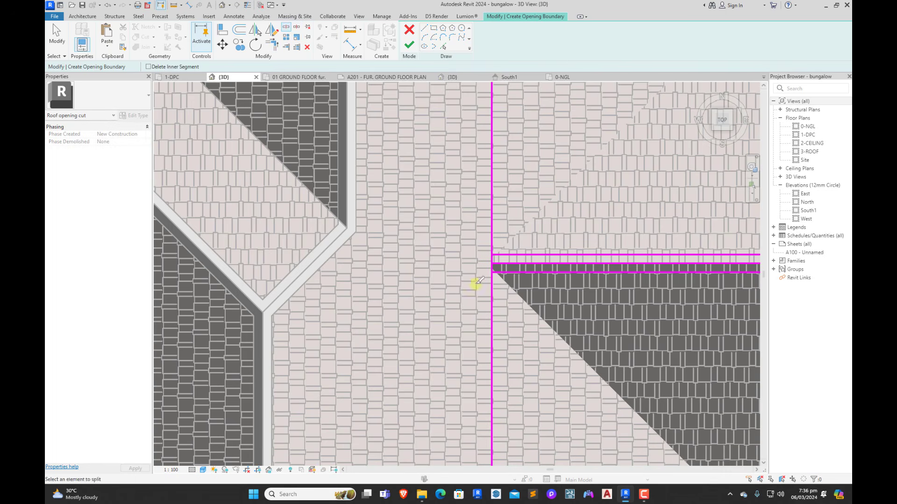
# Step: Split the west boundary edge at the ridge and trim its two parts to the ridge's offset lines, unjoining the elements
pyautogui.scroll(4, 481, 280)
pyautogui.click(513, 257)
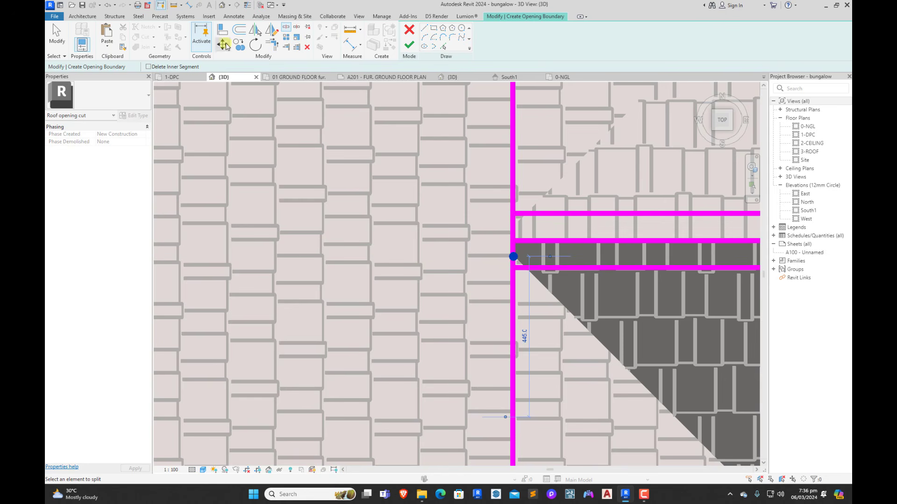
pyautogui.click(272, 46)
pyautogui.click(513, 191)
pyautogui.click(541, 214)
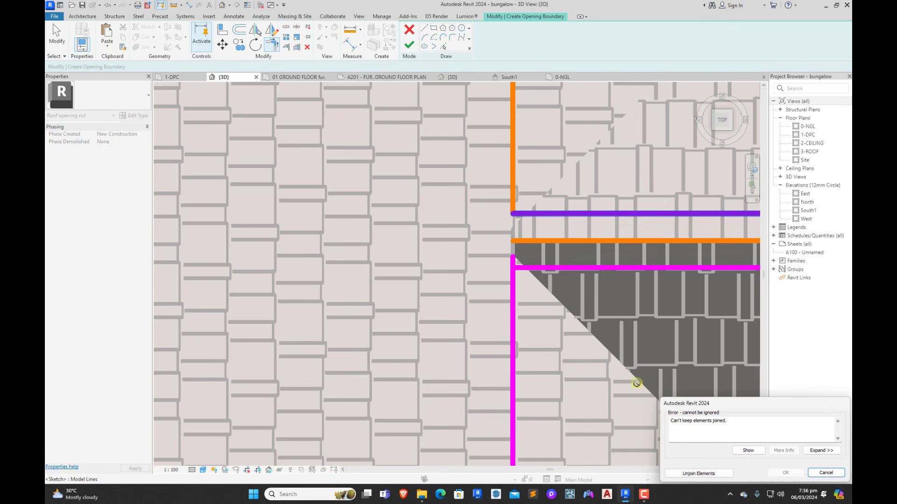
pyautogui.click(709, 475)
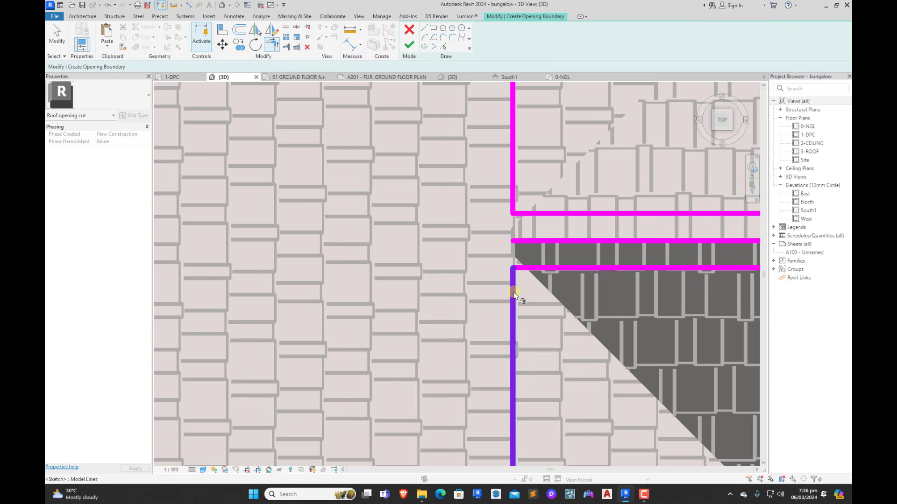
pyautogui.scroll(5, 457, 323)
pyautogui.scroll(-5, 457, 321)
pyautogui.press('Escape')
pyautogui.scroll(6, 514, 314)
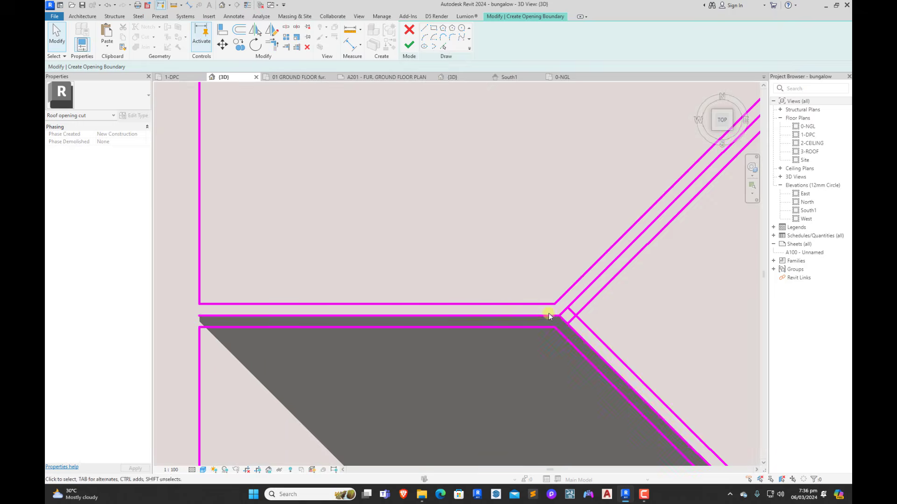
# Step: Delete the original ridge and hip centre lines from the east wing roof's opening sketch
pyautogui.click(548, 313)
pyautogui.keyDown('ctrl'); pyautogui.click(569, 311); pyautogui.keyUp('ctrl')
pyautogui.keyDown('ctrl'); pyautogui.click(578, 339); pyautogui.keyUp('ctrl')
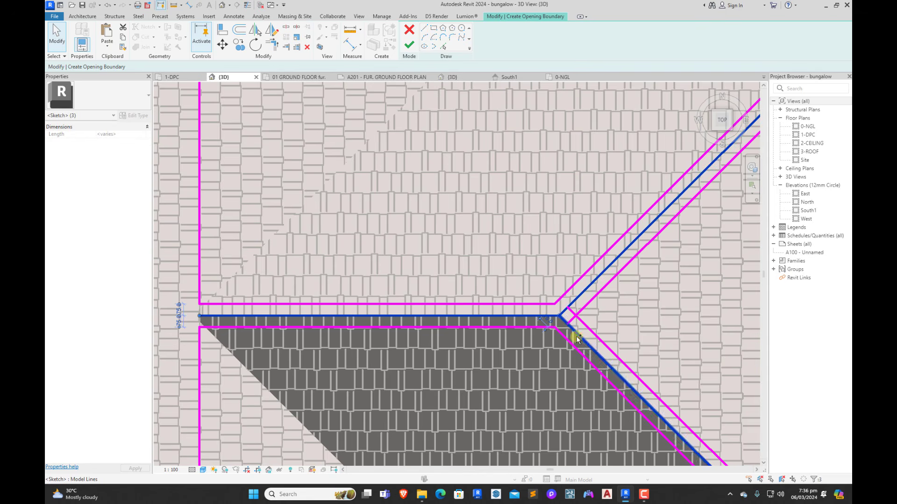
pyautogui.click(299, 49)
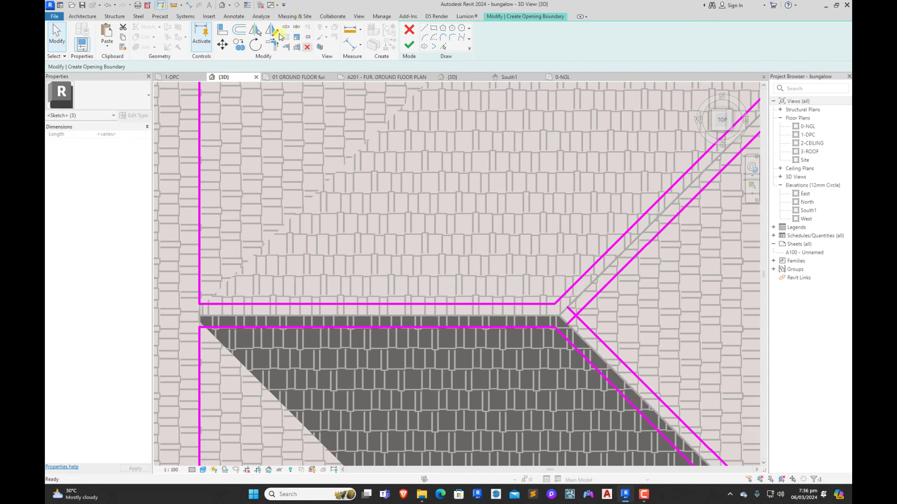
# Step: Trim the two hips' eastern offset lines to a corner at the ridge end and finish the vertical opening
pyautogui.click(596, 334)
pyautogui.click(591, 303)
pyautogui.scroll(-6, 481, 346)
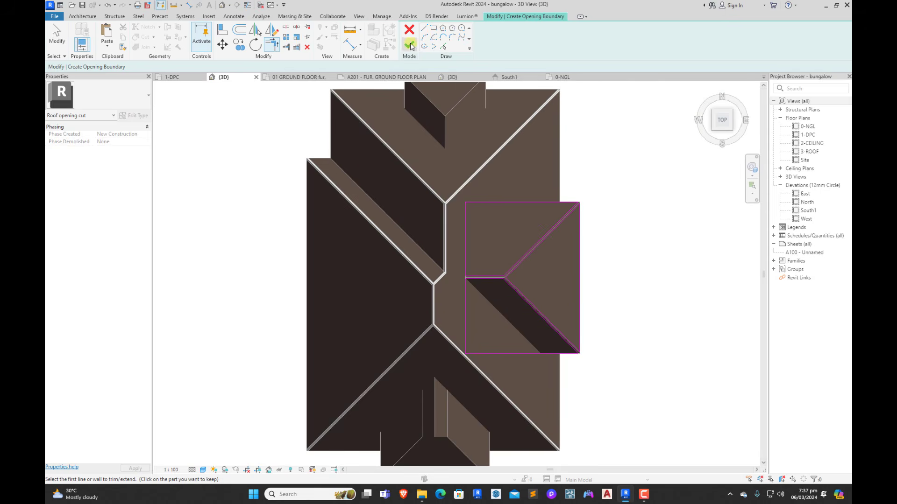
pyautogui.click(409, 44)
pyautogui.click(618, 244)
# Step: Change the east wing roof's remaining cap strips to the RIDGE CAP roof type
pyautogui.scroll(3, 606, 344)
pyautogui.keyDown('shift'); pyautogui.moveTo(606, 365); pyautogui.dragTo(597, 246, button='middle'); pyautogui.keyUp('shift')
pyautogui.scroll(5, 386, 166)
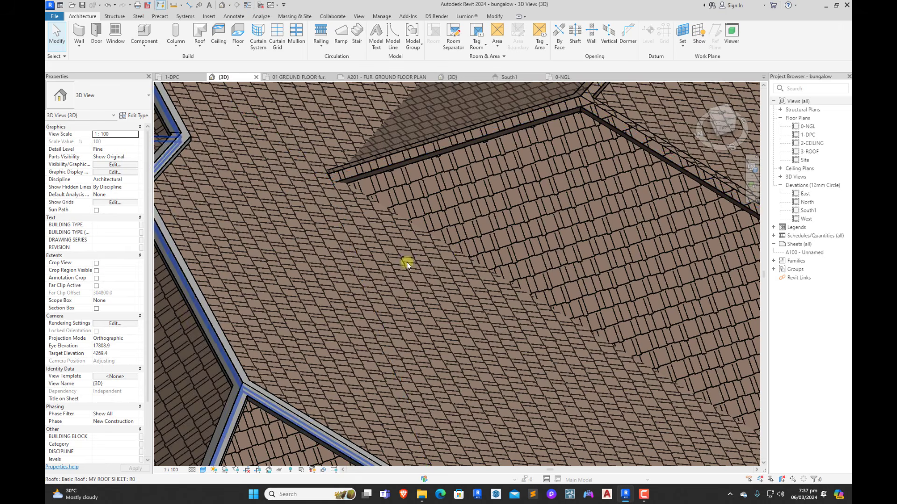
pyautogui.scroll(-5, 406, 268)
pyautogui.keyDown('shift'); pyautogui.moveTo(613, 275); pyautogui.dragTo(523, 248, button='middle'); pyautogui.keyUp('shift')
pyautogui.keyDown('shift'); pyautogui.moveTo(666, 352); pyautogui.dragTo(532, 274, button='middle'); pyautogui.keyUp('shift')
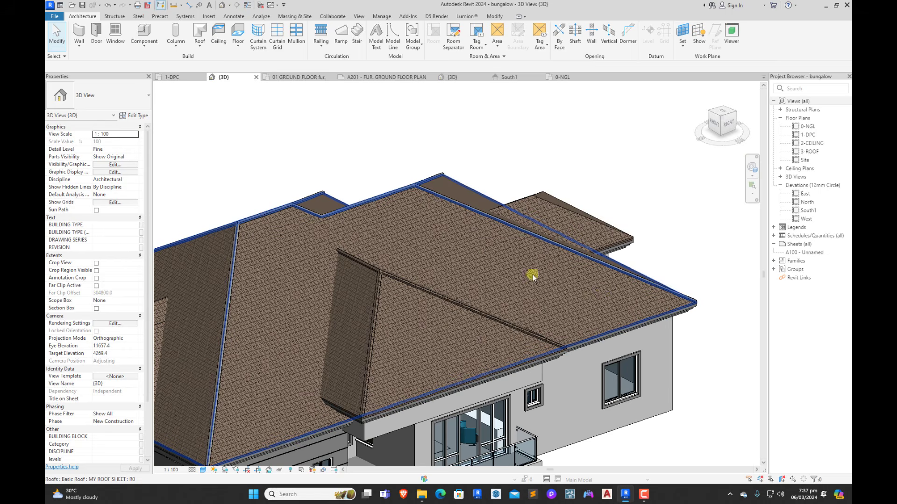
pyautogui.keyDown('shift'); pyautogui.moveTo(635, 352); pyautogui.dragTo(564, 344, button='middle'); pyautogui.keyUp('shift')
pyautogui.scroll(-3, 496, 303)
pyautogui.scroll(10, 467, 397)
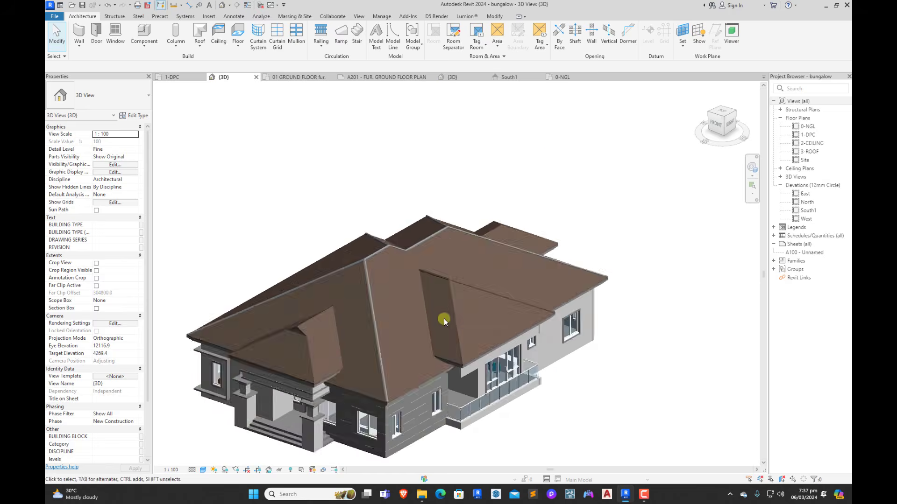
pyautogui.click(486, 395)
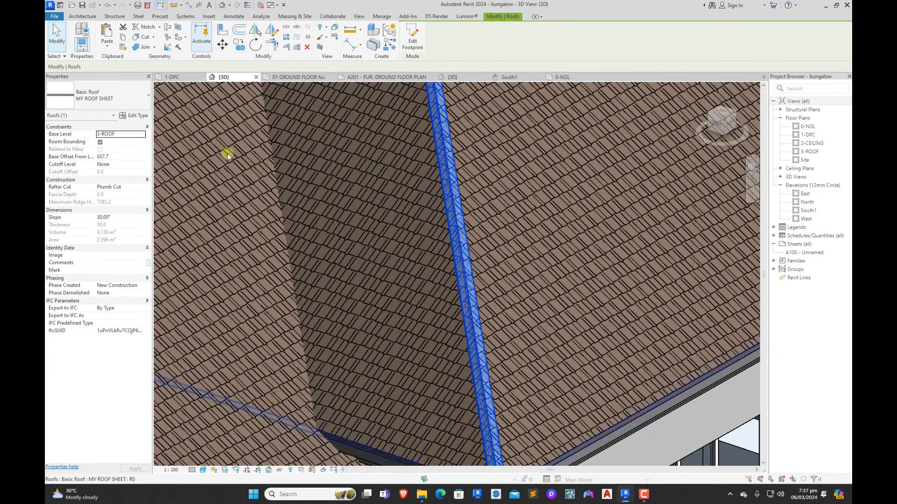
pyautogui.click(121, 100)
pyautogui.click(78, 163)
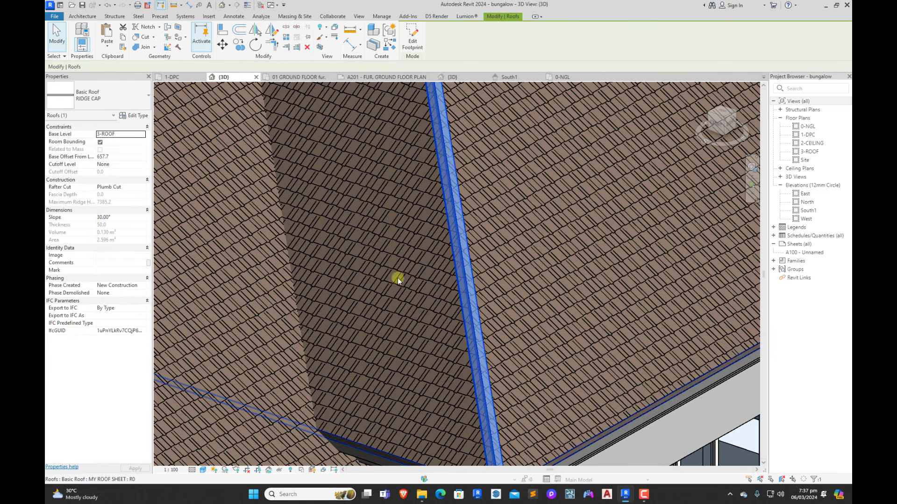
pyautogui.scroll(-4, 439, 299)
pyautogui.click(612, 368)
# Step: Start a vertical opening on the north wing roof in top view
pyautogui.keyDown('shift'); pyautogui.moveTo(606, 367); pyautogui.dragTo(568, 347, button='middle'); pyautogui.keyUp('shift')
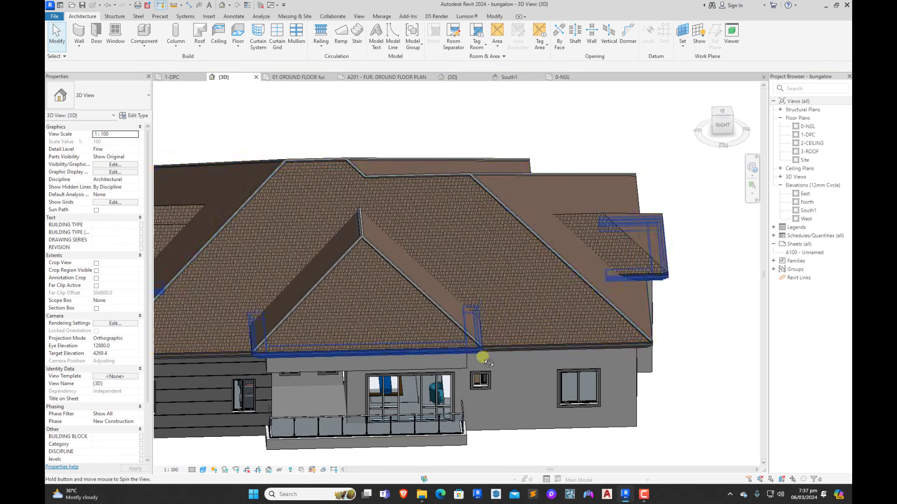
pyautogui.keyDown('shift'); pyautogui.moveTo(480, 356); pyautogui.dragTo(421, 465, button='middle'); pyautogui.keyUp('shift')
pyautogui.scroll(-1, 507, 371)
pyautogui.click(722, 112)
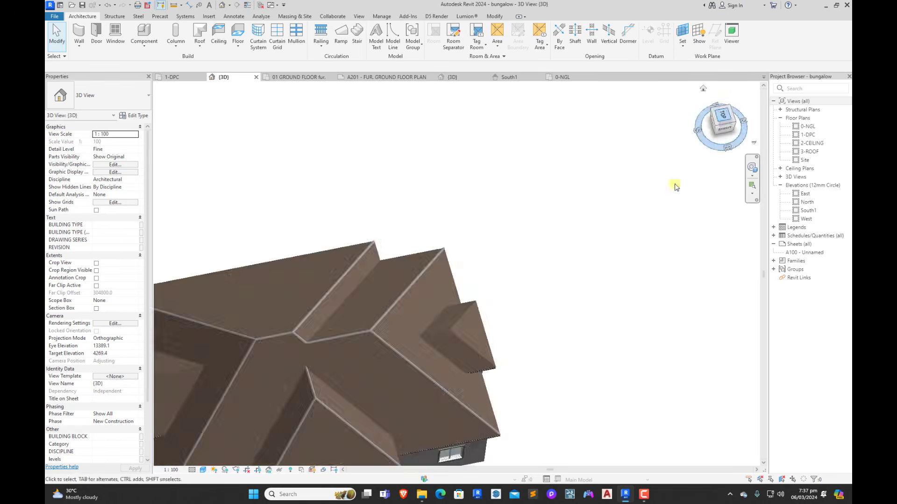
pyautogui.scroll(5, 595, 290)
pyautogui.scroll(1, 598, 280)
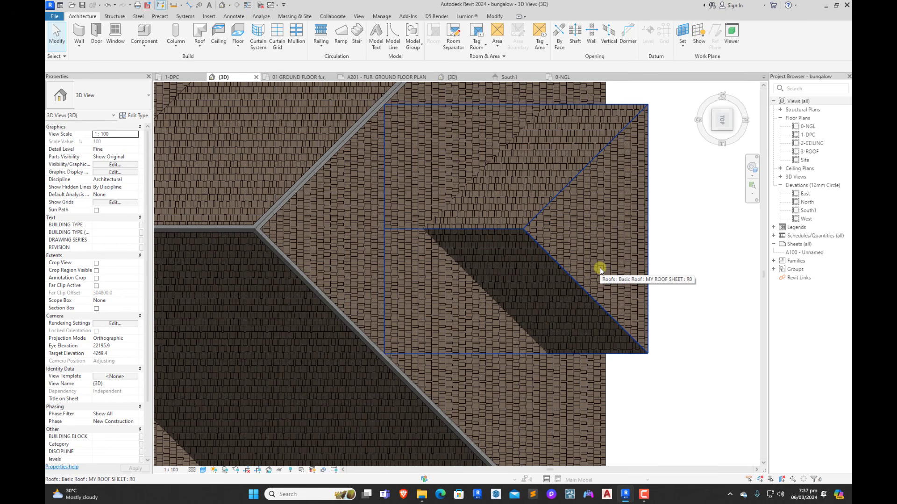
pyautogui.scroll(2, 599, 267)
pyautogui.scroll(-2, 504, 405)
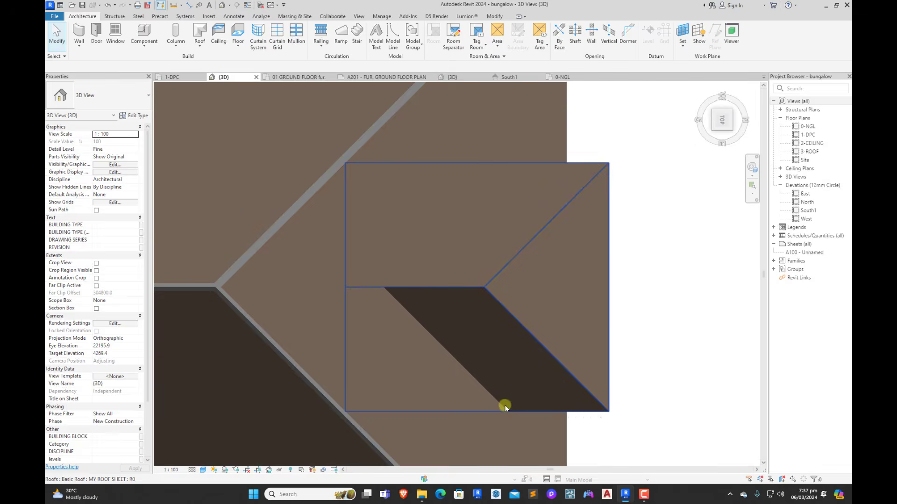
pyautogui.click(505, 313)
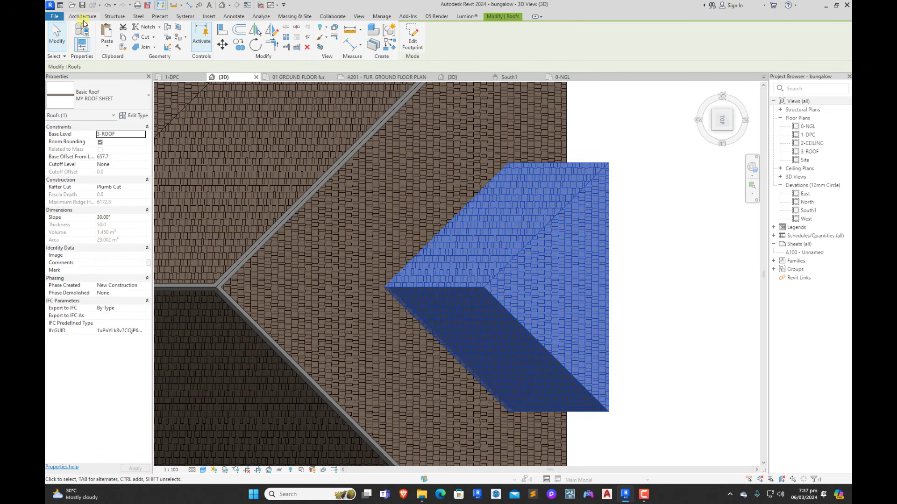
pyautogui.click(83, 17)
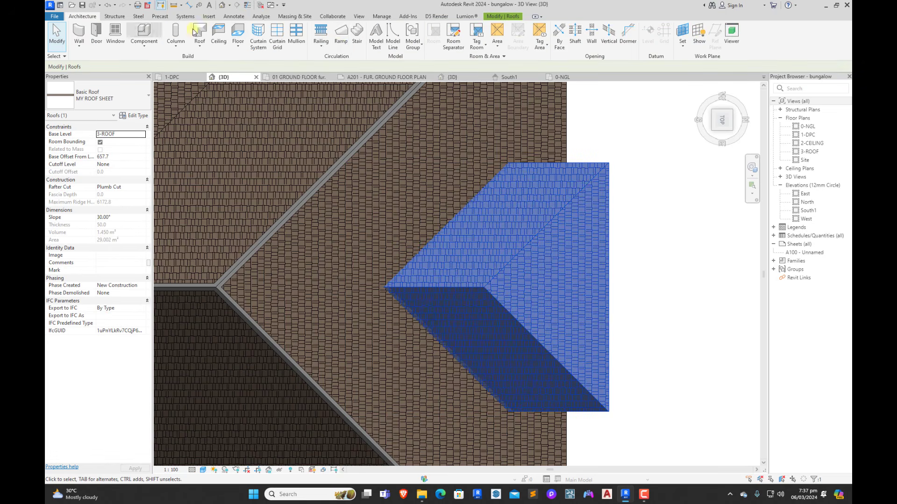
pyautogui.click(610, 37)
pyautogui.click(487, 282)
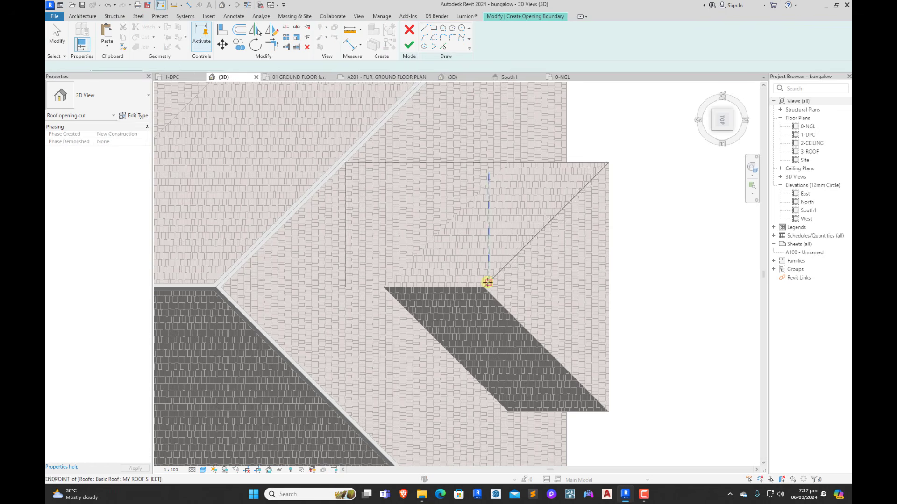
# Step: Pick the north wing roof's outer edges, both hips and the ridge as opening boundary lines
pyautogui.click(442, 46)
pyautogui.scroll(-6, 575, 252)
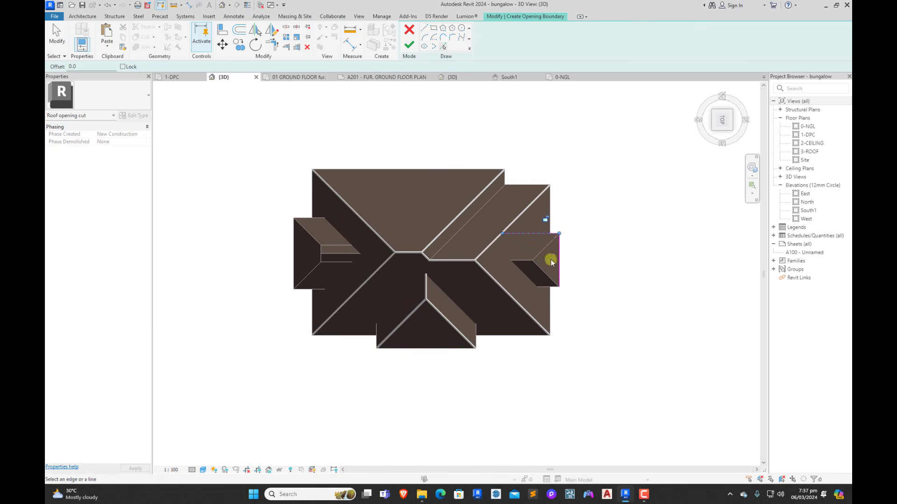
pyautogui.scroll(3, 549, 282)
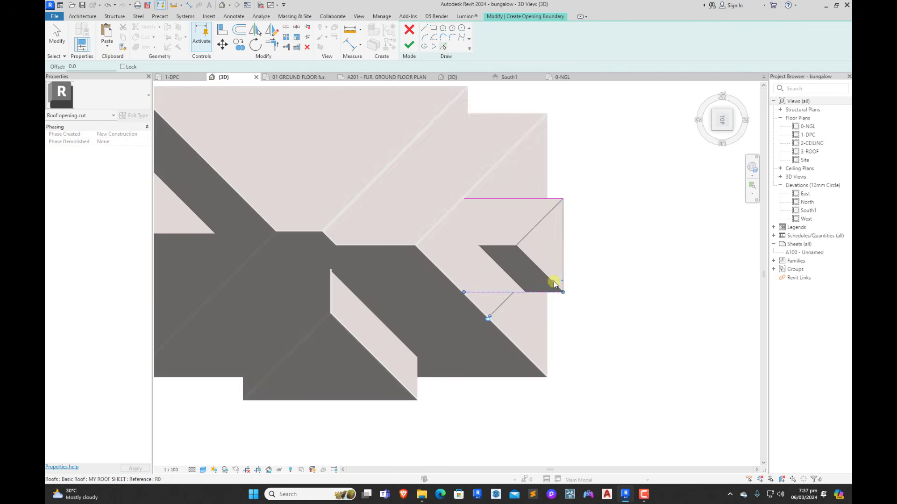
pyautogui.scroll(8, 537, 268)
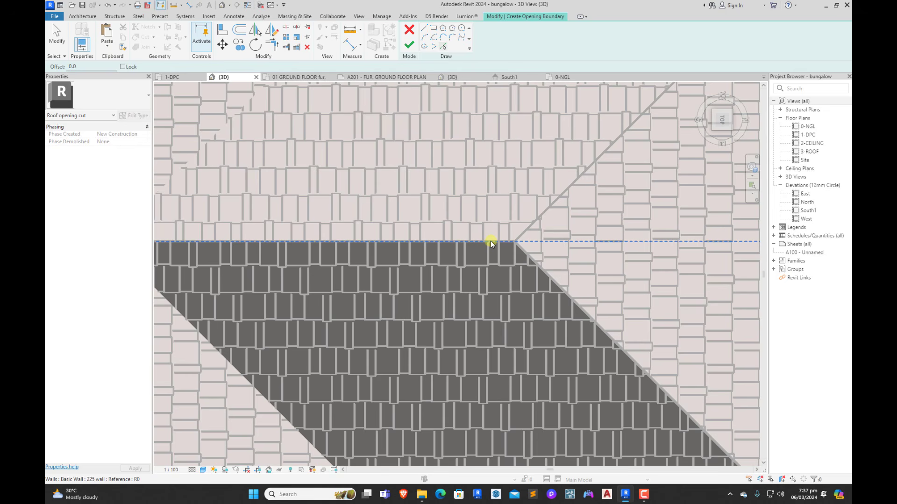
pyautogui.click(519, 238)
pyautogui.click(521, 250)
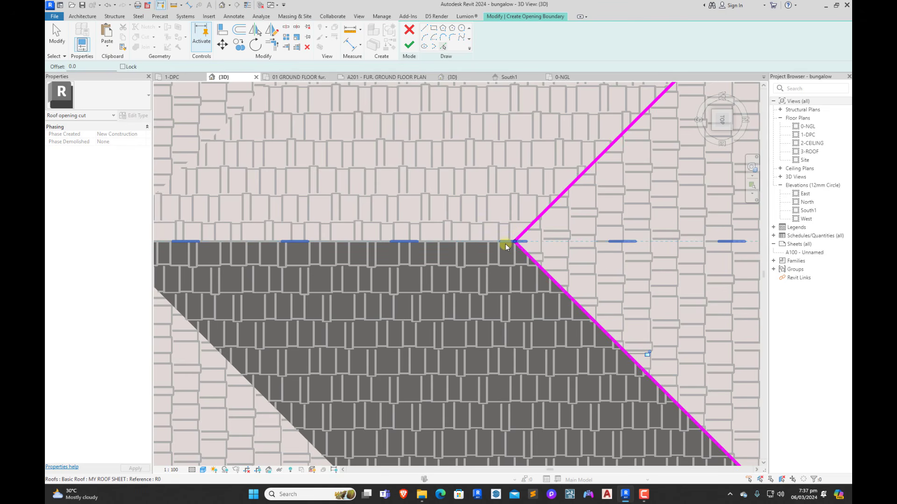
pyautogui.click(506, 242)
pyautogui.scroll(-8, 505, 244)
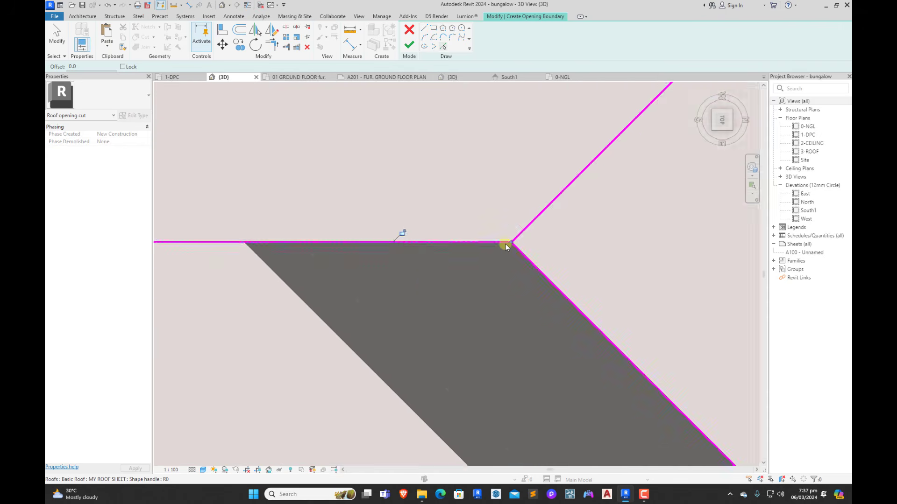
# Step: Offset copies of the north wing's ridge and hip lines by 75 mm to both sides
pyautogui.click(239, 29)
pyautogui.scroll(3, 509, 241)
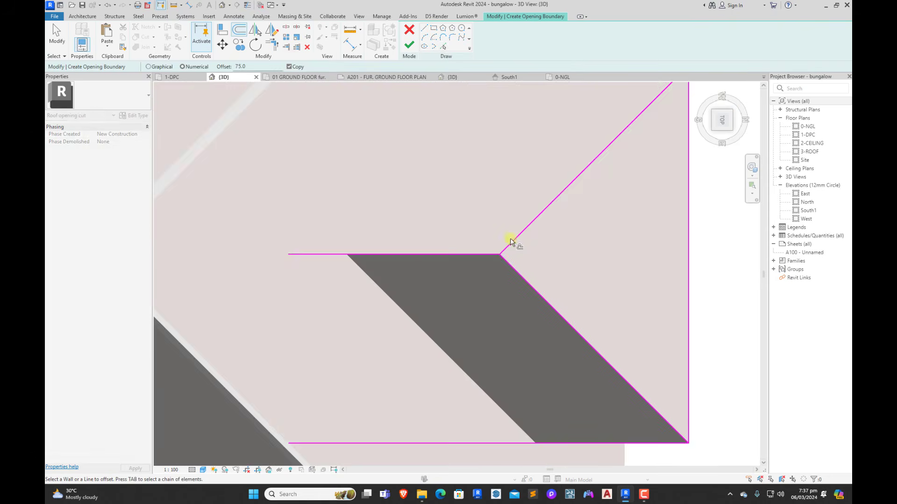
pyautogui.click(476, 256)
pyautogui.click(476, 252)
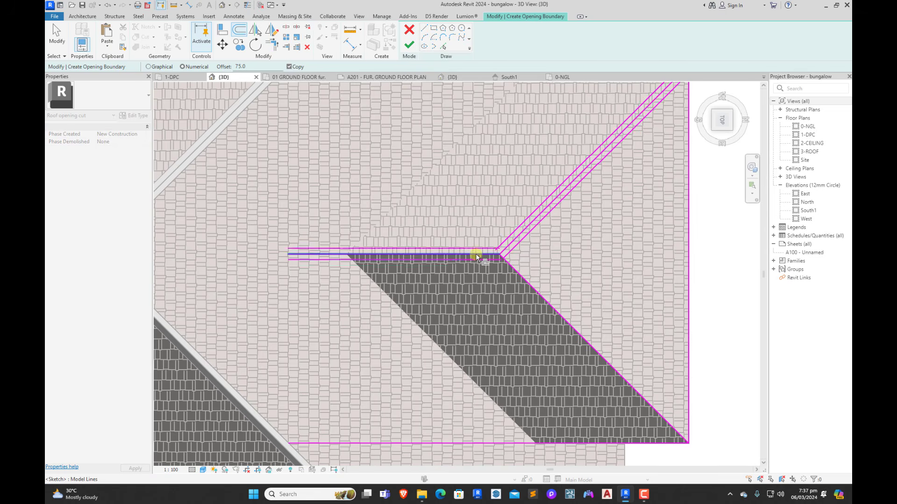
pyautogui.click(528, 282)
pyautogui.click(526, 285)
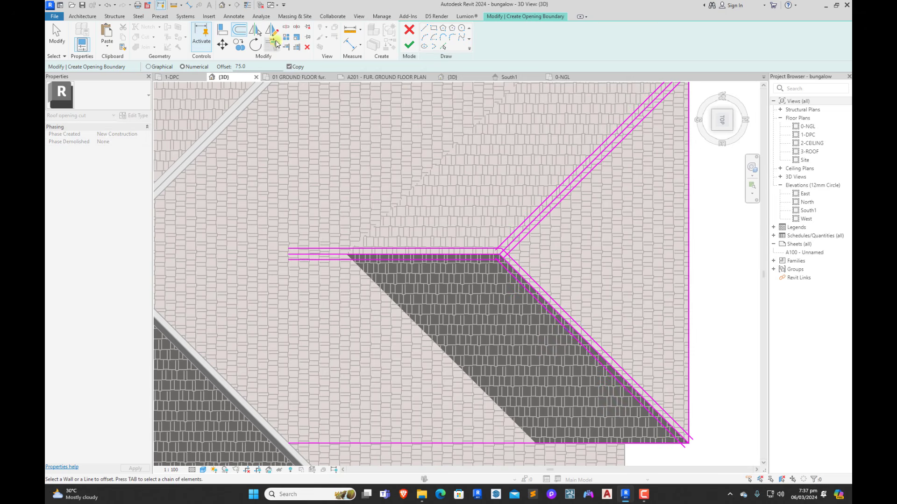
# Step: Draw a straight boundary line closing the inner side of the north wing's outline between its two long edges
pyautogui.click(422, 28)
pyautogui.scroll(-3, 545, 321)
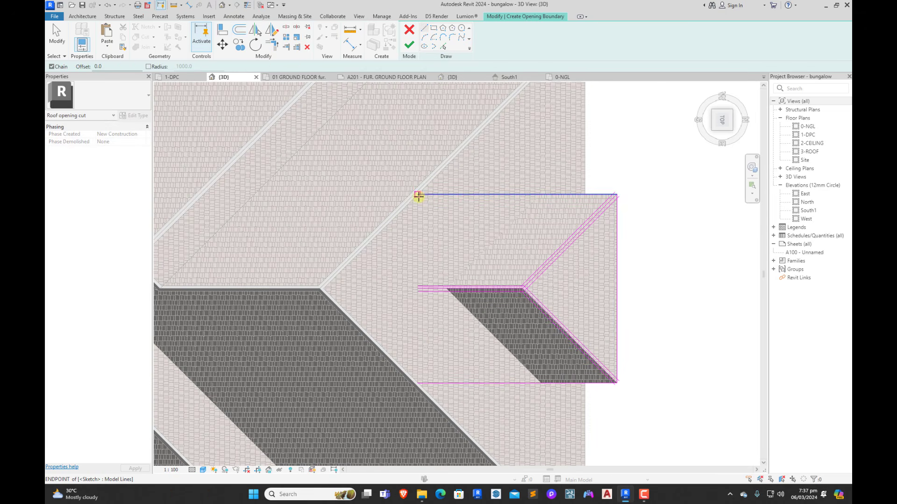
pyautogui.click(419, 196)
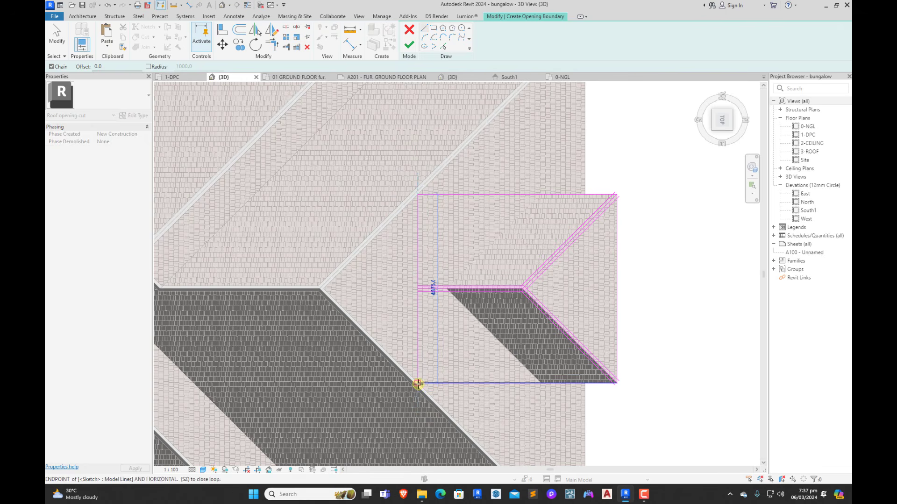
pyautogui.click(417, 383)
# Step: Split the closing boundary line at the ridge and trim its two parts to the ridge's offset lines
pyautogui.click(286, 26)
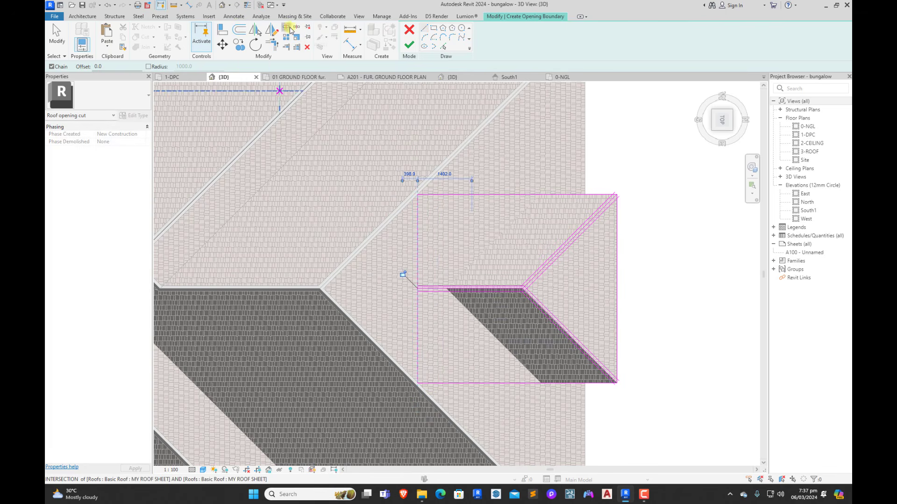
pyautogui.scroll(6, 399, 290)
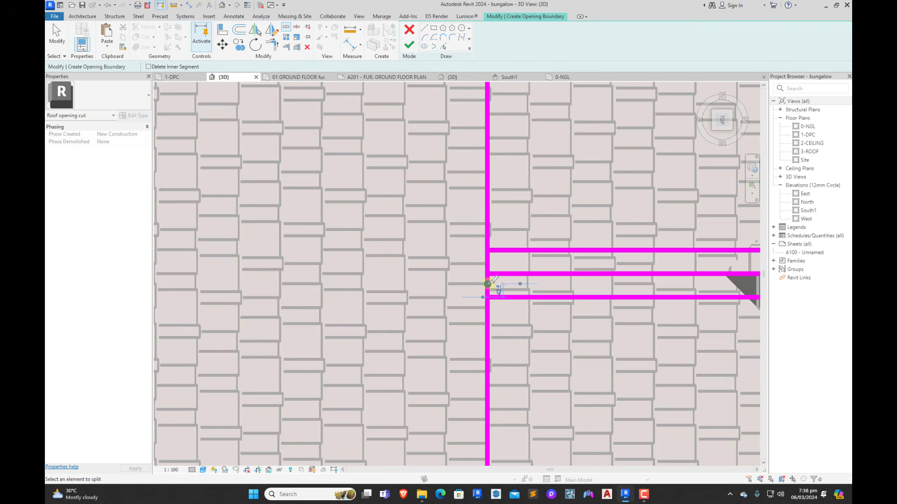
pyautogui.click(486, 231)
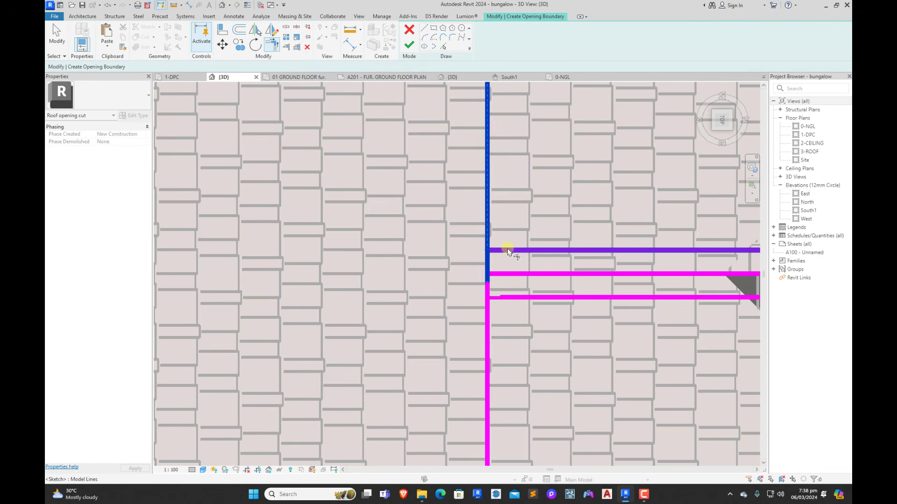
pyautogui.click(708, 475)
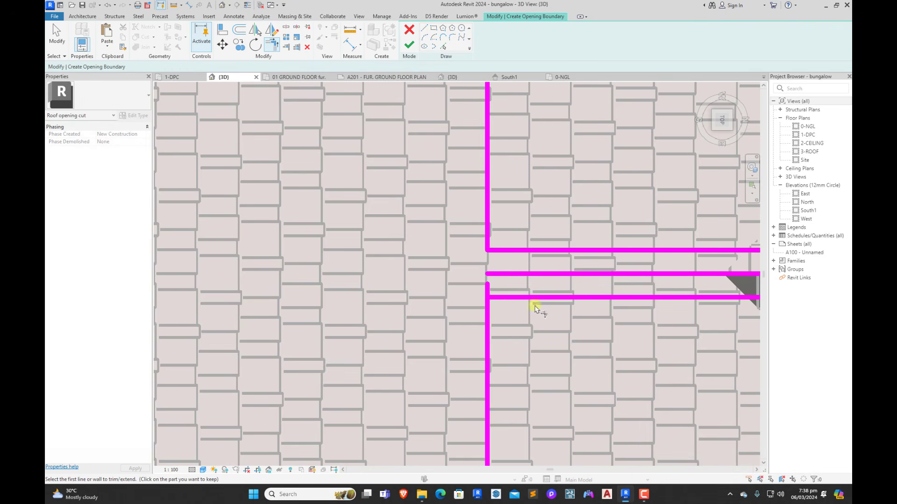
pyautogui.click(526, 298)
pyautogui.click(487, 320)
# Step: Trim the north wing's hip offset lines to each other and to the ridge's offset lines at the ridge end
pyautogui.scroll(-3, 395, 338)
pyautogui.scroll(2, 617, 317)
pyautogui.scroll(-3, 618, 316)
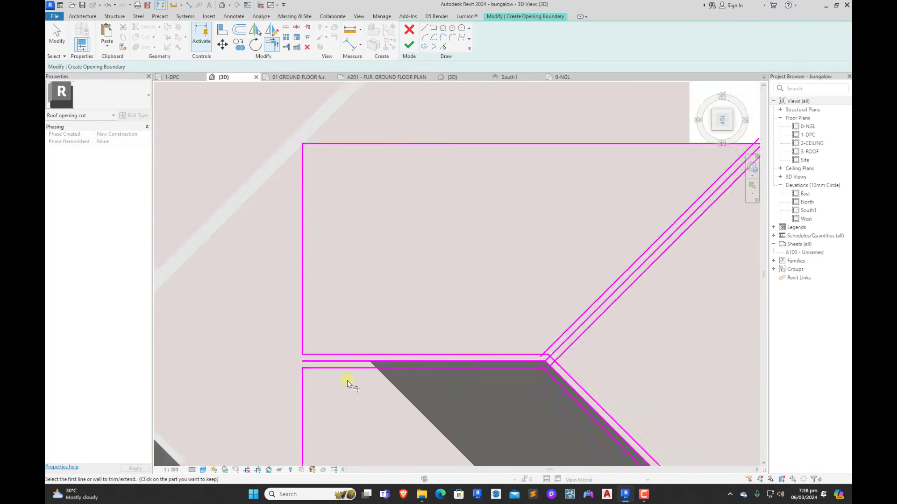
pyautogui.scroll(4, 491, 366)
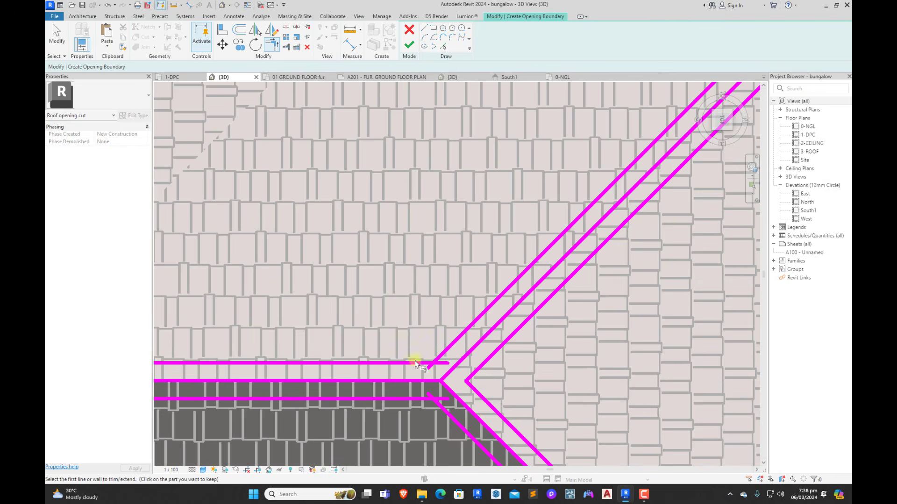
pyautogui.click(450, 347)
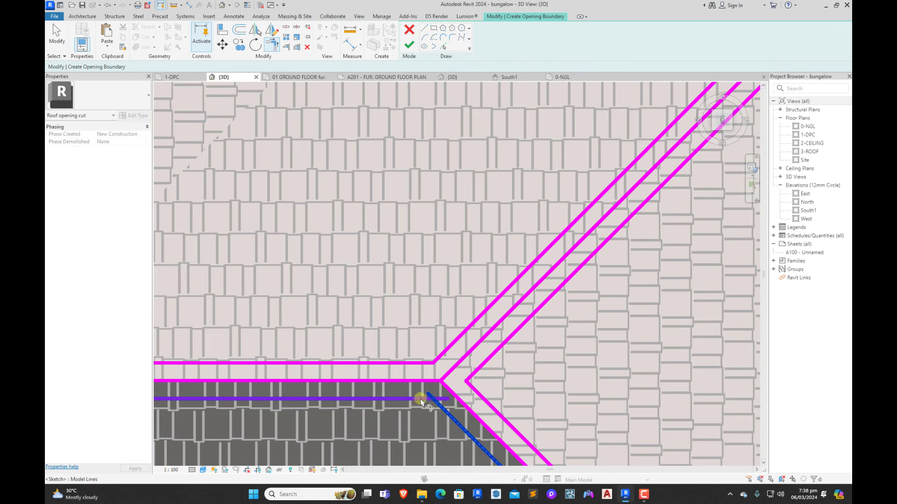
# Step: Trim the north wing's hip offset lines to the roof outline's edges at the two outer eave corners
pyautogui.scroll(-3, 416, 400)
pyautogui.scroll(5, 488, 296)
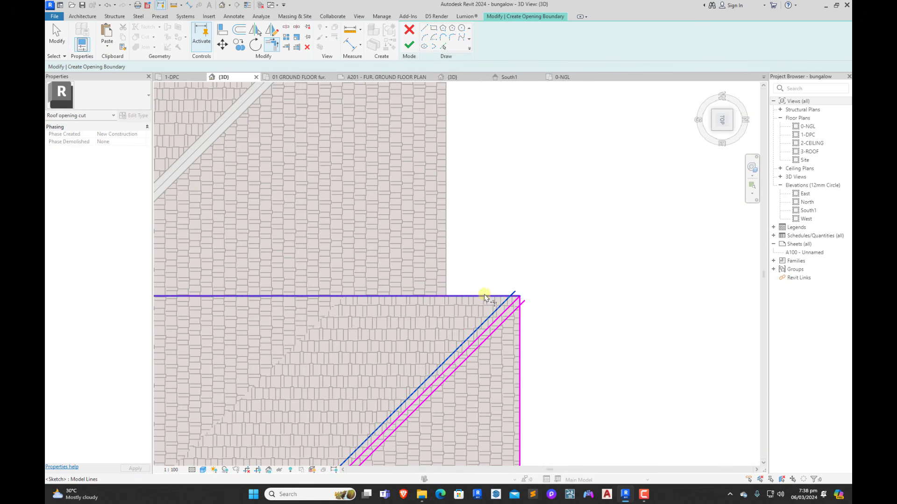
pyautogui.scroll(-3, 519, 303)
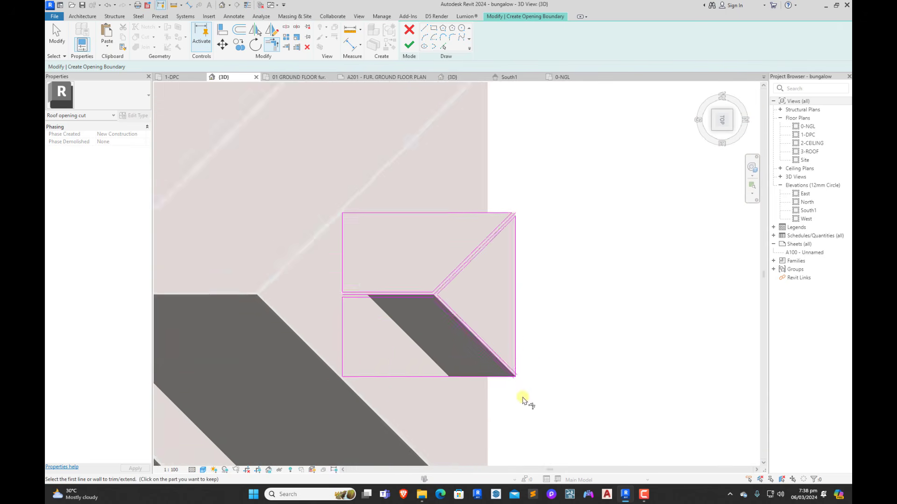
pyautogui.scroll(5, 510, 384)
pyautogui.click(497, 396)
pyautogui.click(490, 403)
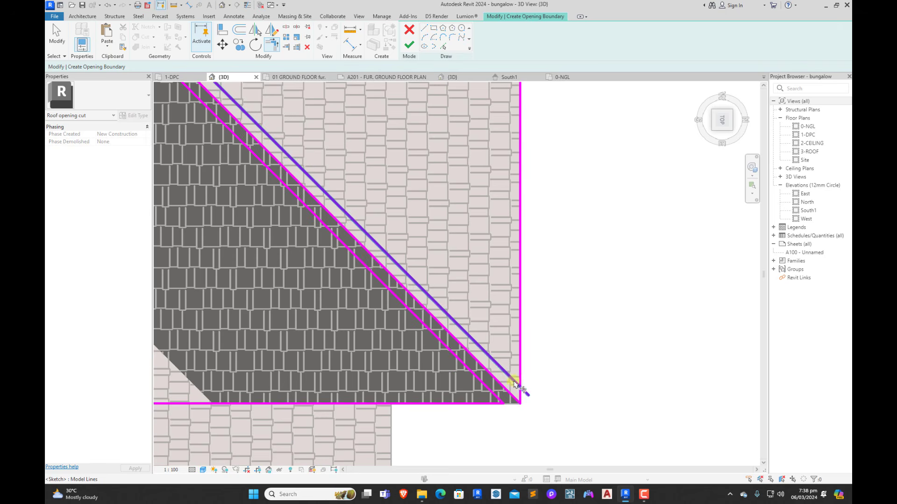
pyautogui.click(511, 379)
pyautogui.click(519, 375)
pyautogui.scroll(-4, 571, 404)
pyautogui.scroll(-2, 573, 407)
pyautogui.scroll(8, 507, 341)
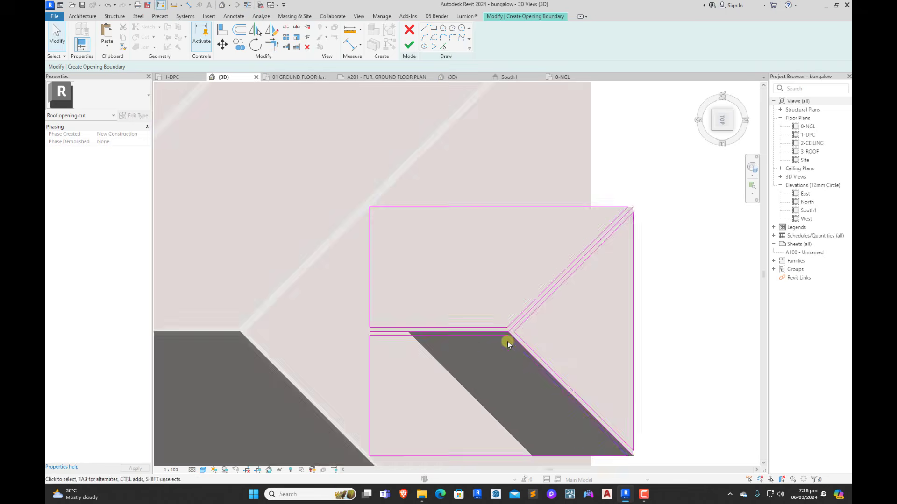
# Step: Delete the original ridge and hip centre lines from the north wing's sketch and finish the vertical opening
pyautogui.keyDown('ctrl'); pyautogui.click(512, 310); pyautogui.keyUp('ctrl')
pyautogui.keyDown('ctrl'); pyautogui.click(491, 320); pyautogui.keyUp('ctrl')
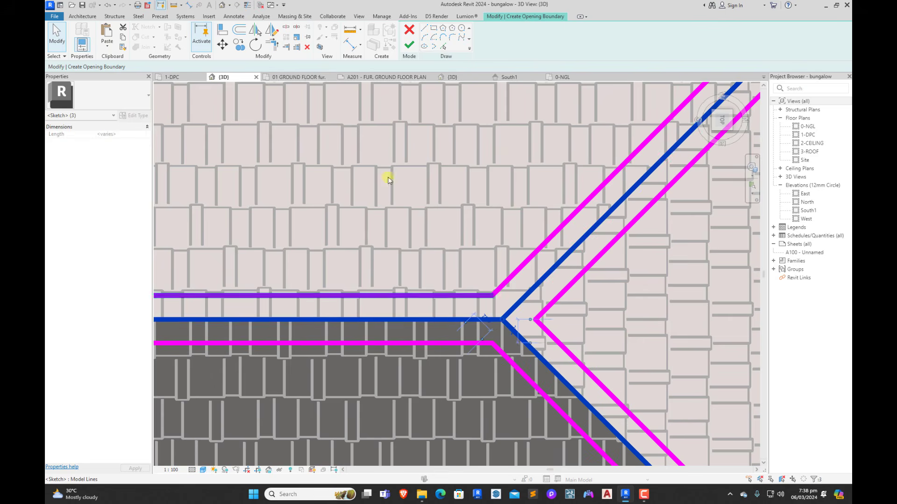
pyautogui.click(307, 46)
pyautogui.click(409, 45)
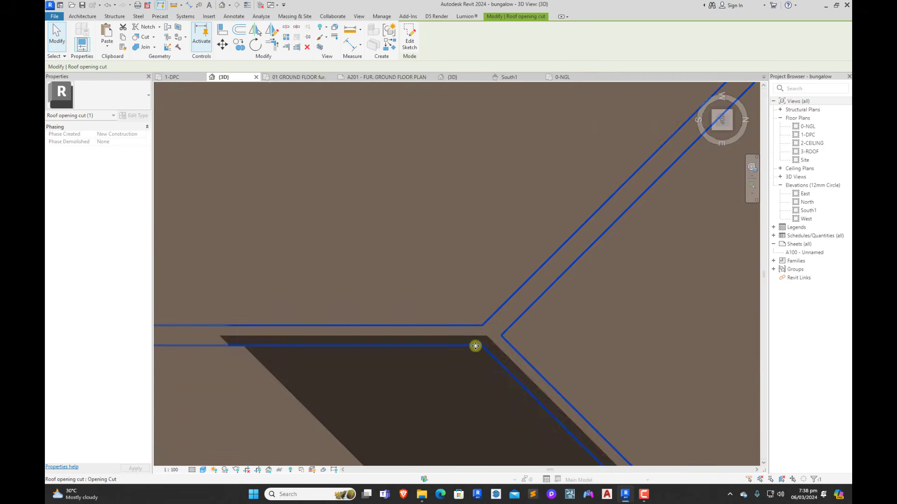
# Step: Change the roof type of the north wing's remaining ridge and hip strip to RIDGE CAP
pyautogui.moveTo(476, 344)
pyautogui.keyDown('shift'); pyautogui.mouseDown(button='middle')
pyautogui.moveTo(618, 324)
pyautogui.moveTo(573, 417)
pyautogui.moveTo(525, 364)
pyautogui.moveTo(559, 319)
pyautogui.mouseUp(button='middle'); pyautogui.keyUp('shift')
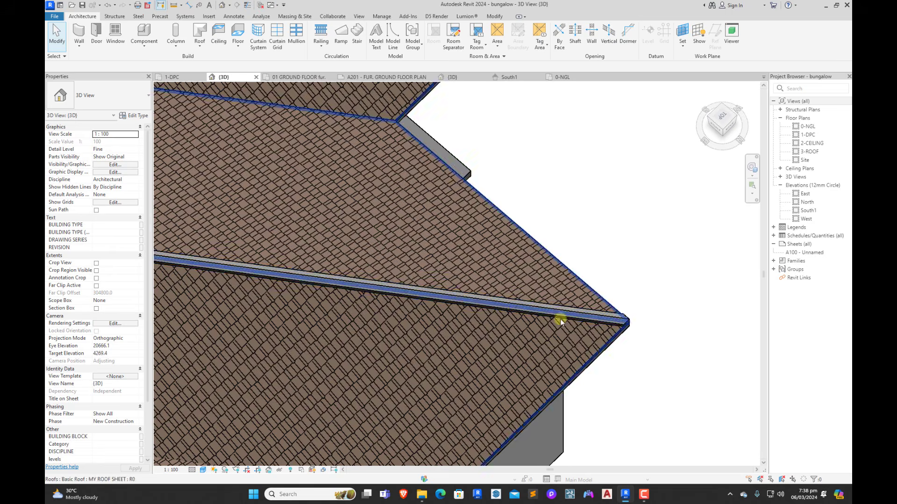
pyautogui.scroll(-6, 619, 262)
pyautogui.scroll(3, 553, 308)
pyautogui.scroll(5, 498, 372)
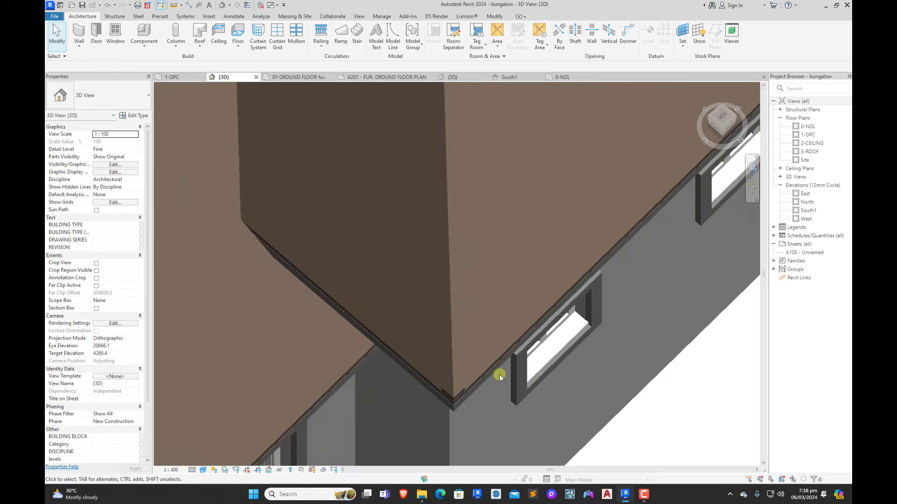
pyautogui.click(455, 368)
pyautogui.click(129, 99)
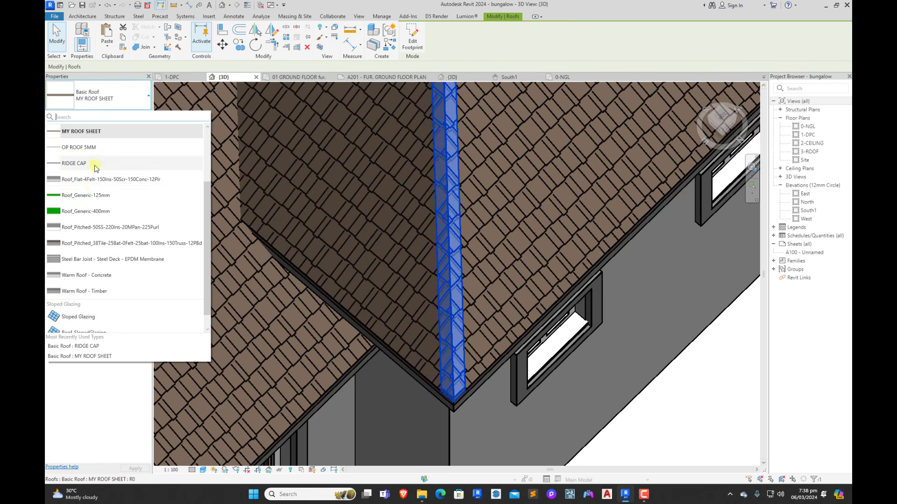
pyautogui.click(93, 164)
pyautogui.click(689, 411)
pyautogui.scroll(-5, 486, 330)
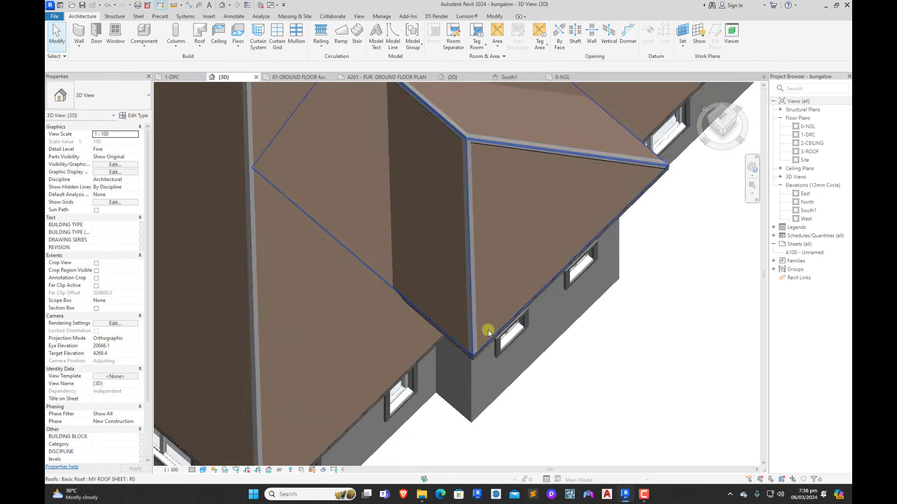
# Step: Start a vertical opening in the small gable roof above the south wing, viewed from the top
pyautogui.keyDown('shift'); pyautogui.moveTo(578, 364); pyautogui.dragTo(360, 246, button='middle'); pyautogui.keyUp('shift')
pyautogui.scroll(-2, 608, 348)
pyautogui.scroll(4, 486, 317)
pyautogui.scroll(5, 461, 276)
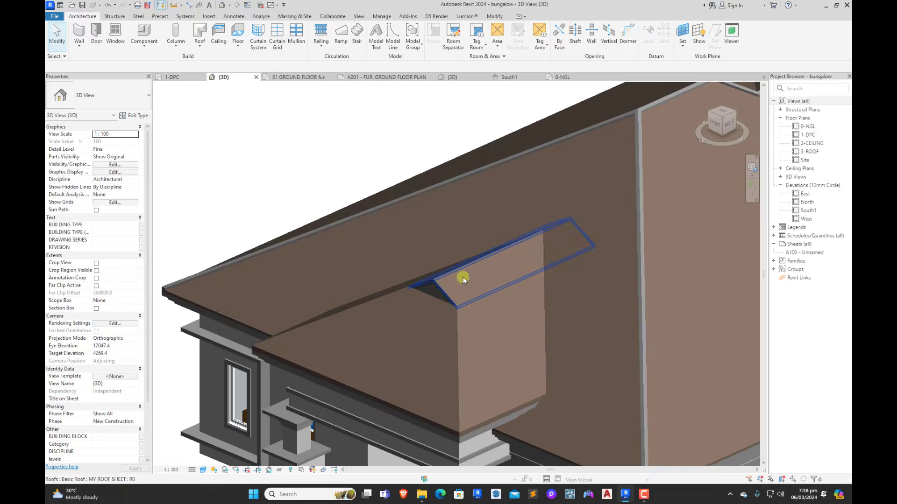
pyautogui.scroll(-4, 459, 340)
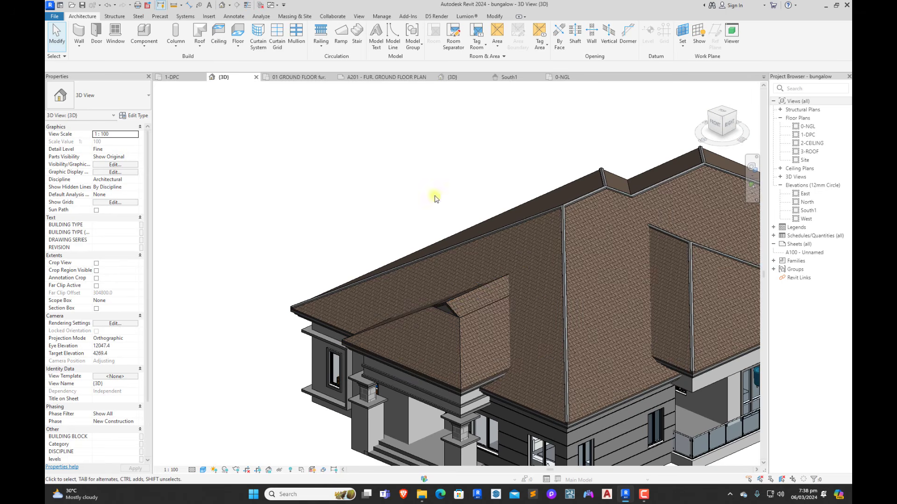
pyautogui.click(722, 115)
pyautogui.scroll(5, 588, 394)
pyautogui.scroll(-3, 501, 335)
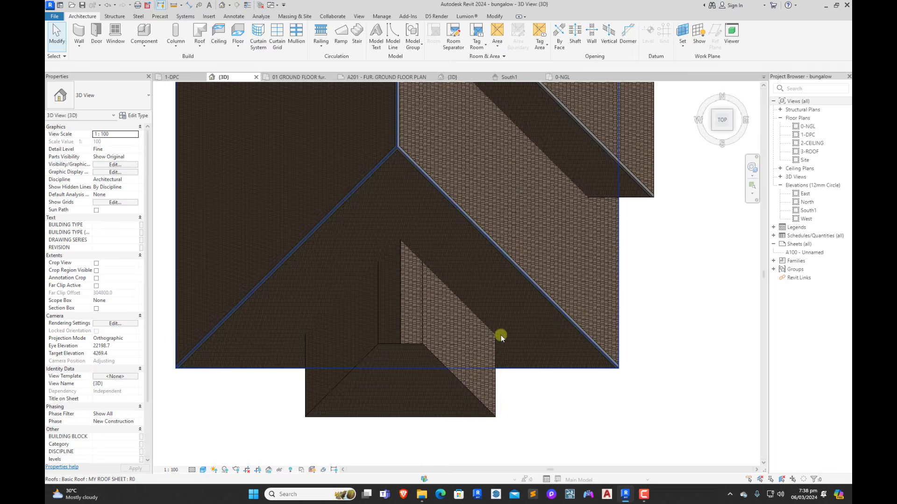
pyautogui.scroll(3, 616, 321)
pyautogui.click(469, 251)
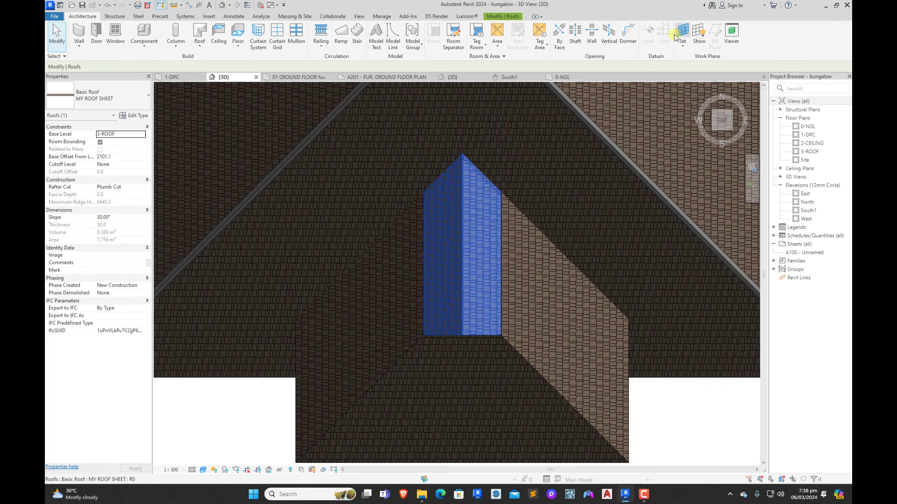
pyautogui.press('Escape')
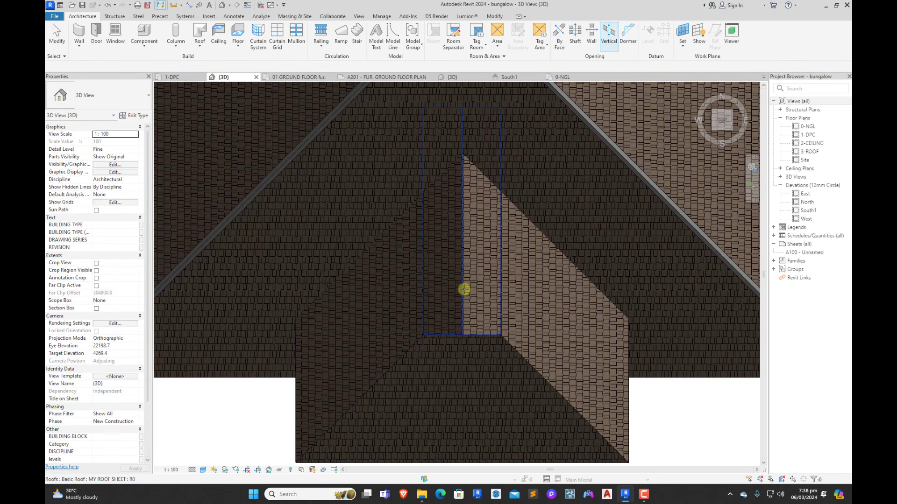
pyautogui.click(464, 289)
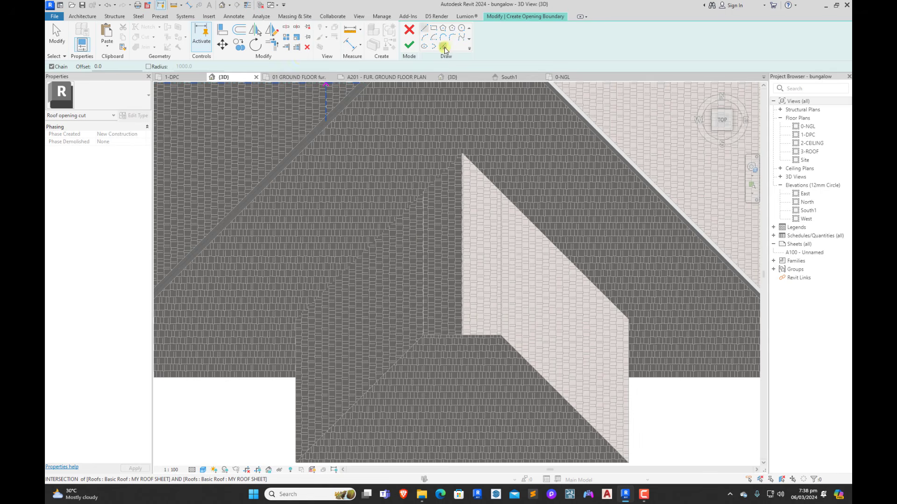
# Step: Pick the small gable roof's front edge, both long side edges and ridge line as opening sketch lines
pyautogui.click(444, 49)
pyautogui.scroll(4, 458, 322)
pyautogui.scroll(2, 484, 362)
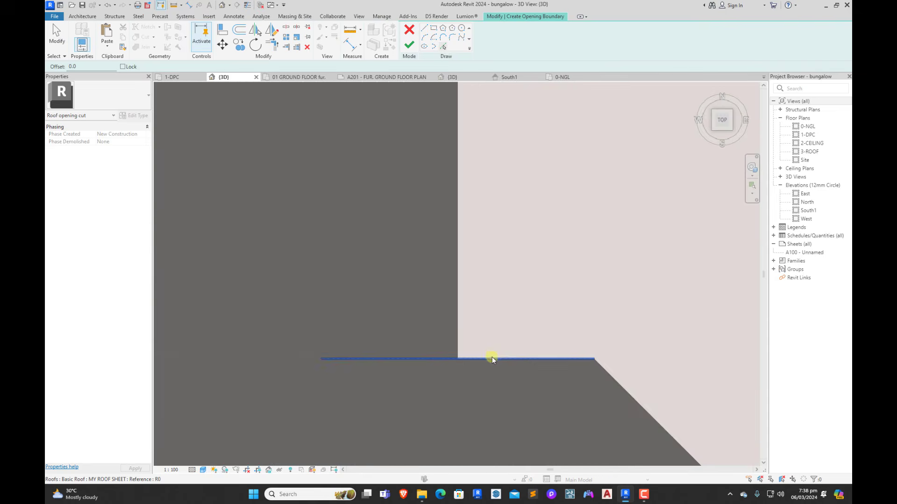
pyautogui.click(491, 358)
pyautogui.click(595, 332)
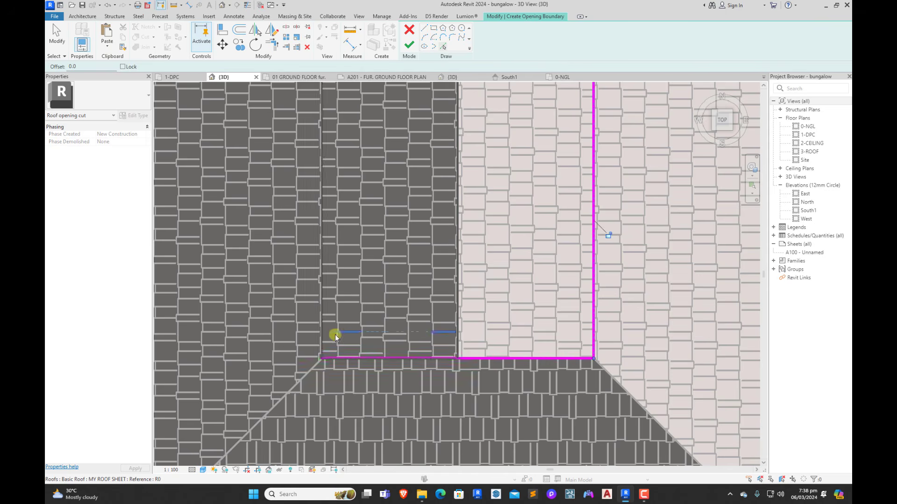
pyautogui.click(323, 338)
pyautogui.scroll(3, 454, 324)
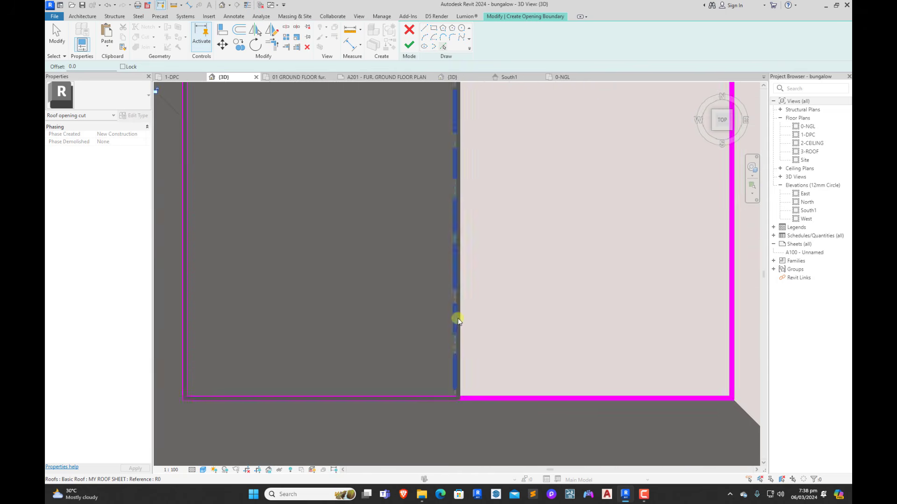
pyautogui.scroll(-5, 473, 398)
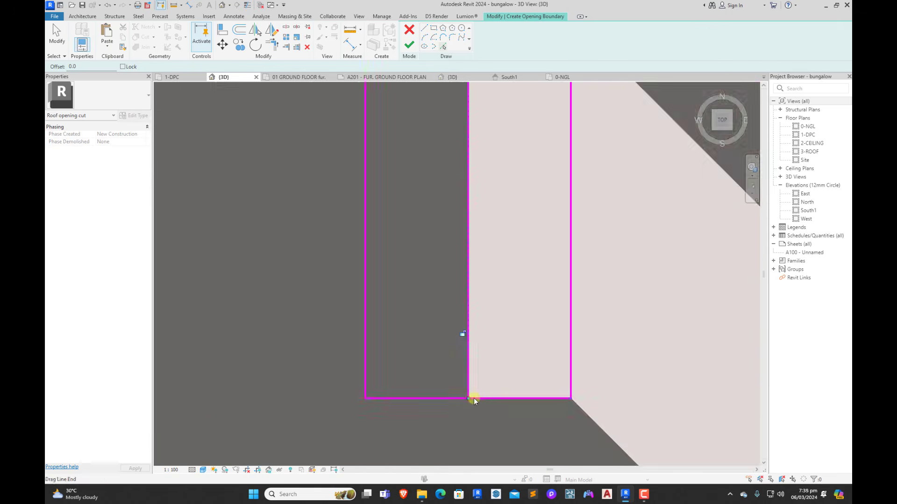
# Step: Draw a straight line closing the rear end of the small gable's outline between its two side edges
pyautogui.scroll(2, 476, 362)
pyautogui.click(424, 27)
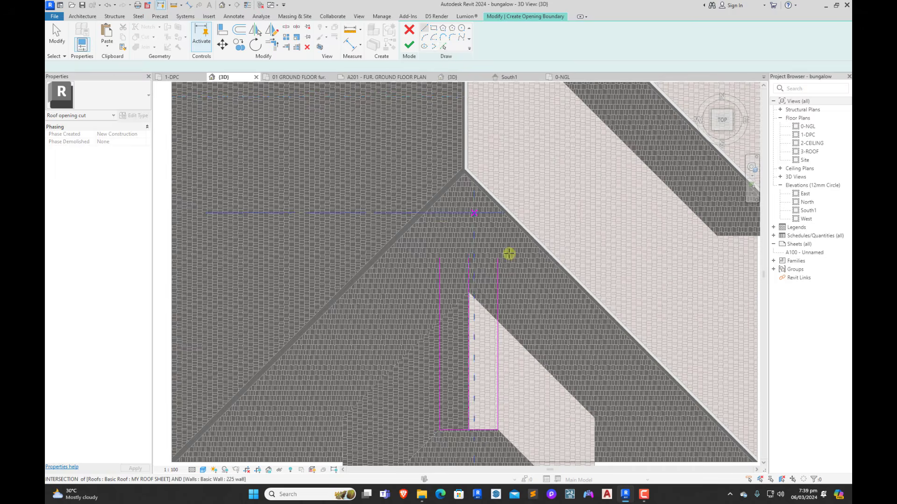
pyautogui.scroll(4, 493, 267)
pyautogui.click(487, 259)
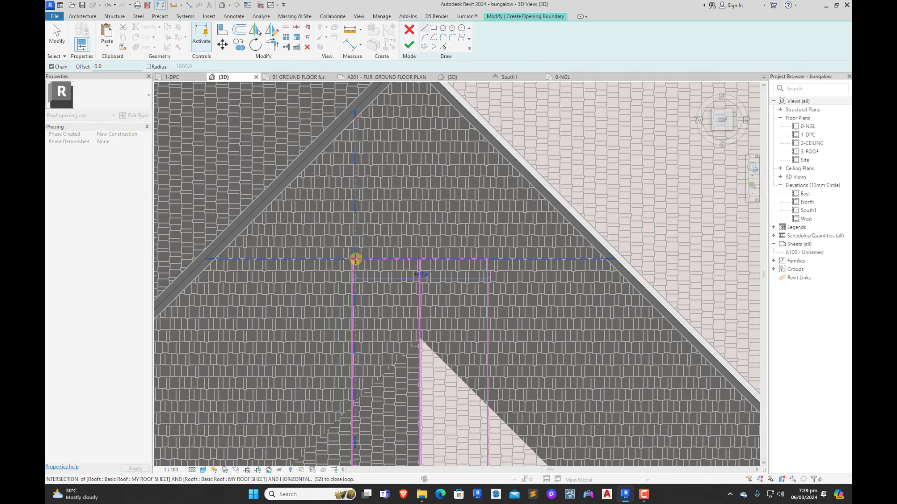
pyautogui.click(352, 258)
# Step: Offset copies of the small gable's ridge line by 75 mm to both sides
pyautogui.press('o')
pyautogui.press('f')
pyautogui.scroll(-2, 433, 320)
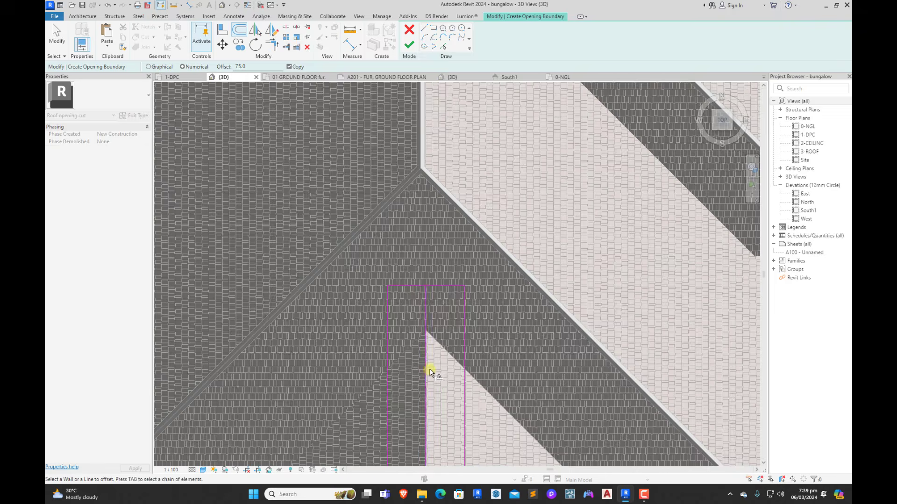
pyautogui.scroll(2, 421, 376)
pyautogui.click(422, 376)
pyautogui.scroll(-2, 401, 197)
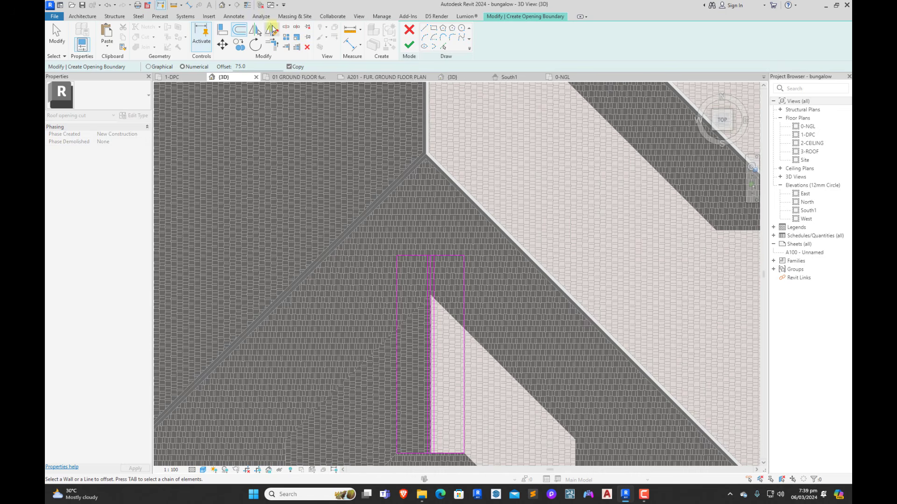
# Step: Split the small gable outline's rear and front end lines near the ridge
pyautogui.click(286, 29)
pyautogui.scroll(5, 412, 245)
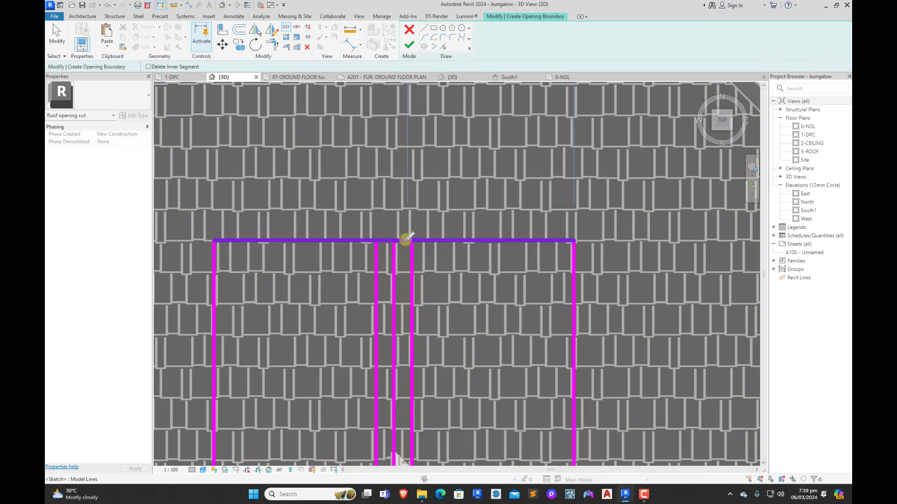
pyautogui.scroll(-5, 410, 204)
pyautogui.scroll(5, 408, 421)
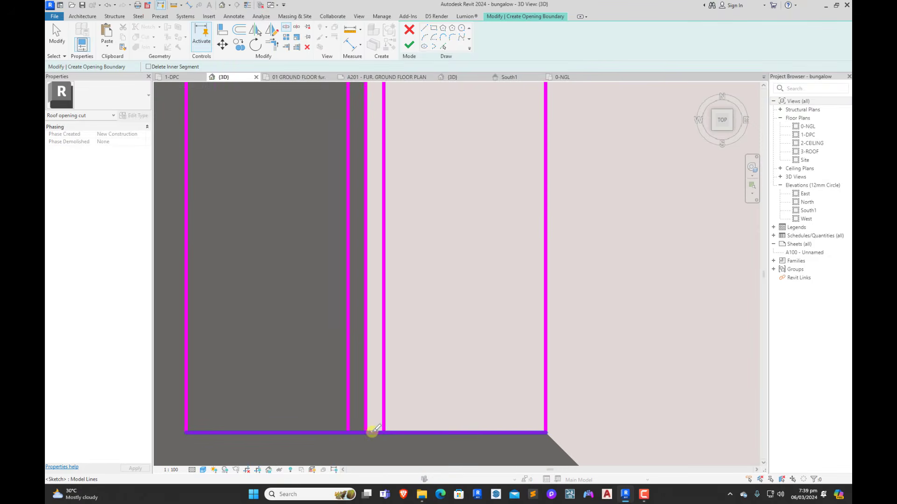
pyautogui.click(375, 432)
pyautogui.scroll(-3, 388, 250)
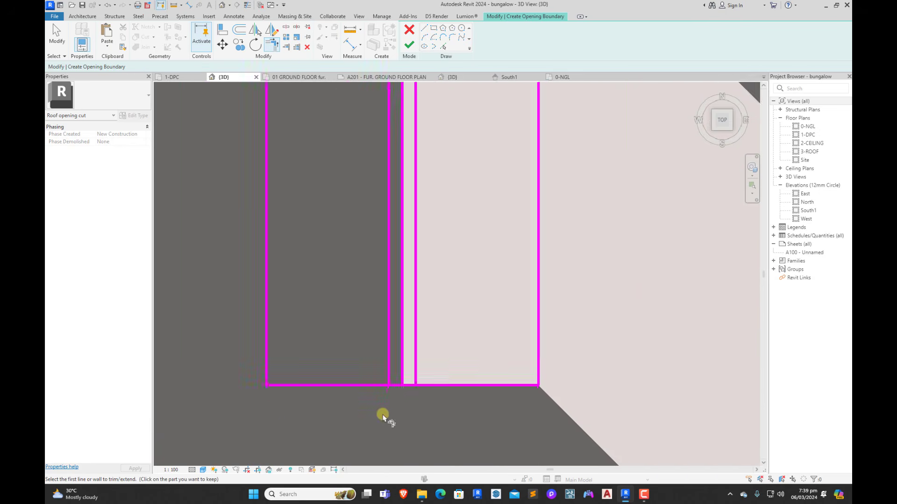
# Step: Trim the split end lines to the ridge's offset lines at both ends, unjoining elements where required, to form two closed rectangles
pyautogui.scroll(3, 383, 412)
pyautogui.click(375, 372)
pyautogui.click(392, 360)
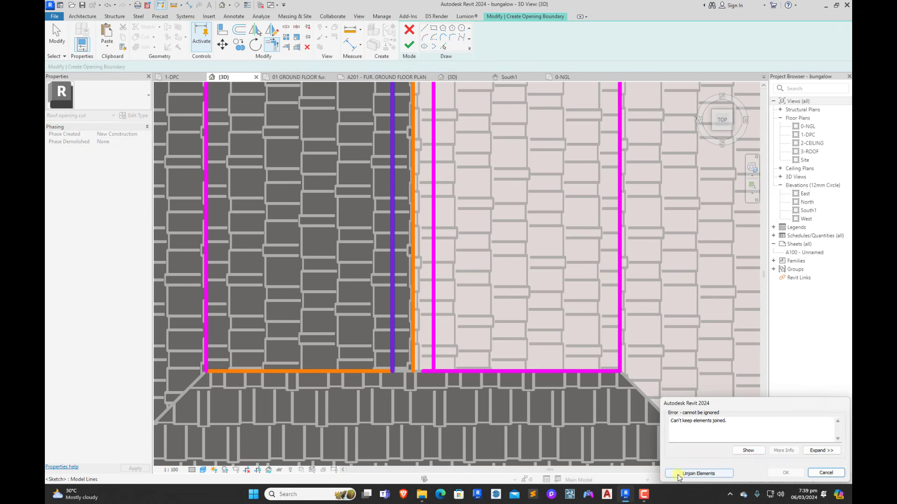
pyautogui.click(698, 474)
pyautogui.scroll(5, 461, 396)
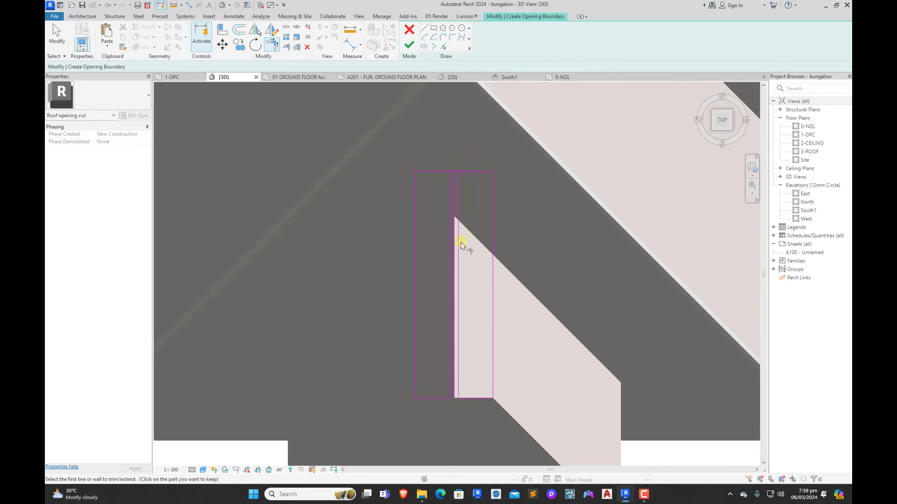
pyautogui.scroll(5, 450, 179)
pyautogui.click(448, 218)
pyautogui.click(439, 203)
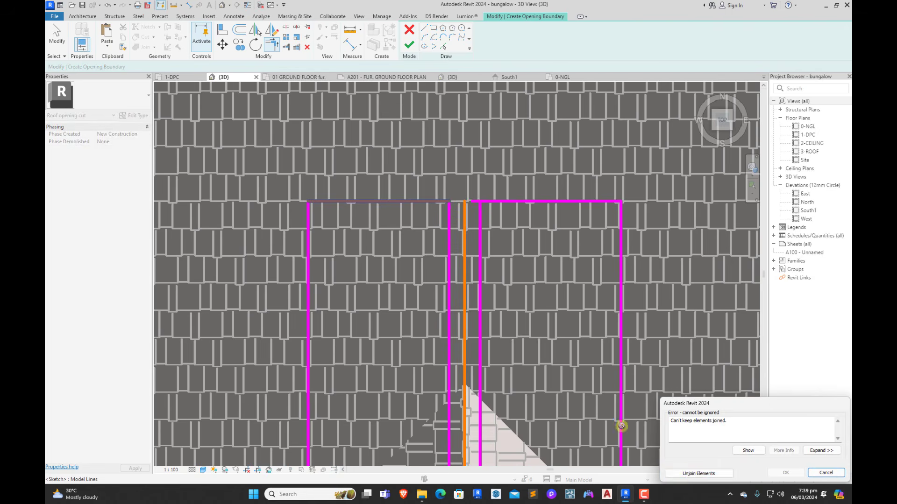
pyautogui.click(692, 474)
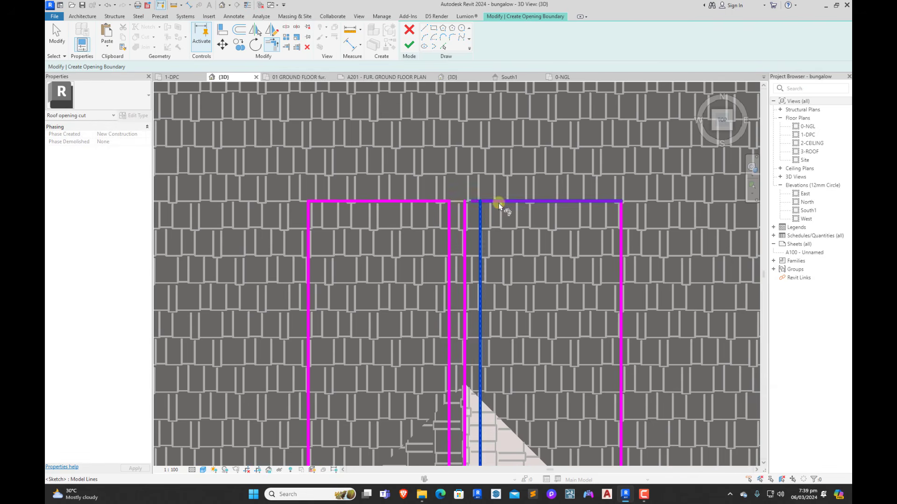
pyautogui.click(498, 203)
pyautogui.press('Escape')
# Step: Delete the original ridge line from the small gable's sketch and finish the vertical opening
pyautogui.click(466, 228)
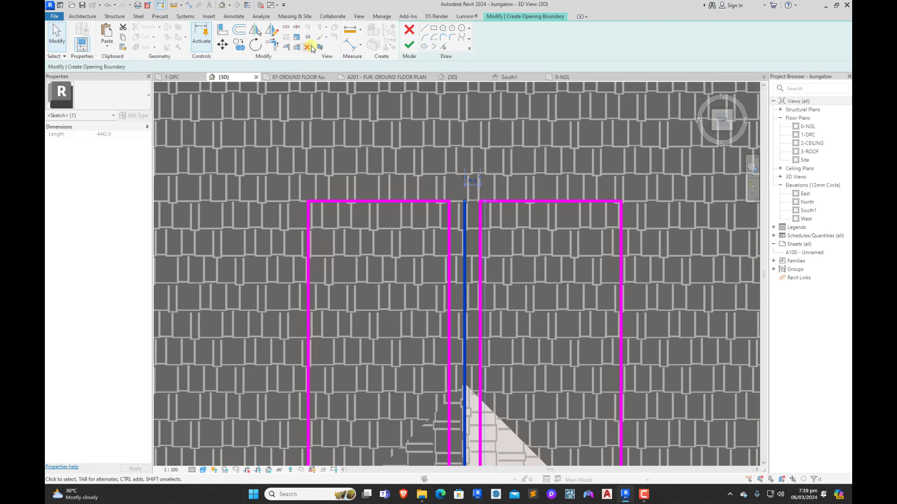
pyautogui.click(308, 46)
pyautogui.click(409, 44)
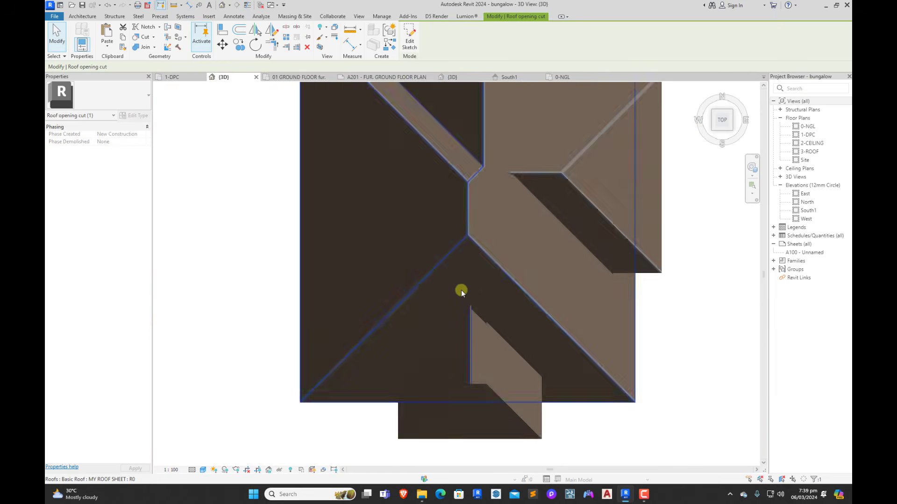
pyautogui.scroll(-1, 461, 290)
pyautogui.click(540, 393)
# Step: Change the roof strip along the small gable's ridge to the RIDGE CAP type
pyautogui.keyDown('shift'); pyautogui.moveTo(517, 401); pyautogui.dragTo(389, 245, button='middle'); pyautogui.keyUp('shift')
pyautogui.scroll(5, 387, 286)
pyautogui.click(387, 286)
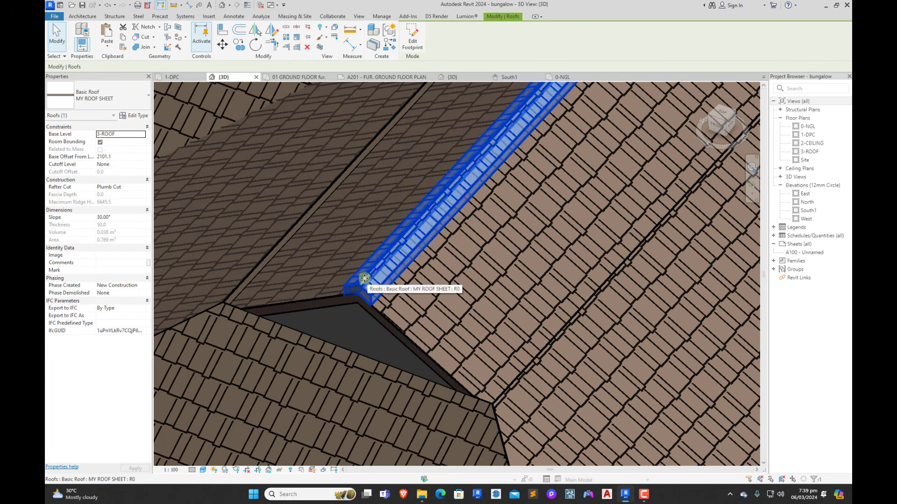
pyautogui.click(107, 96)
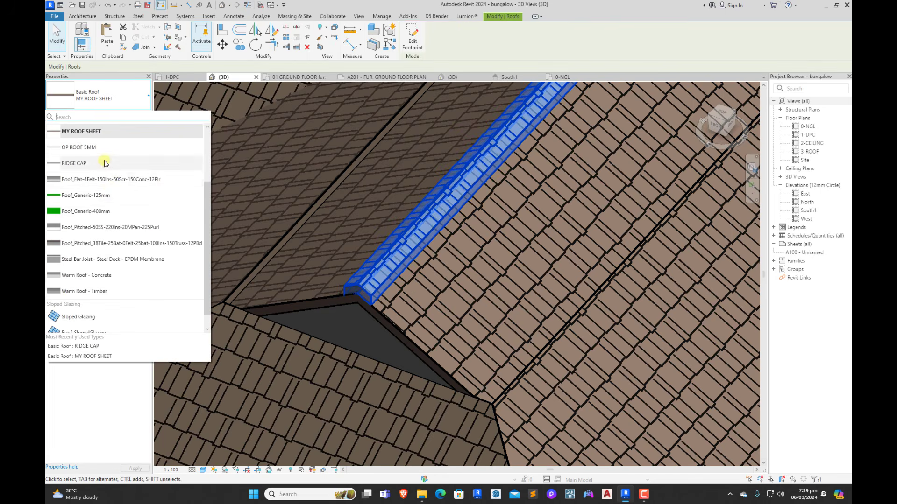
pyautogui.click(76, 163)
pyautogui.scroll(-4, 436, 278)
pyautogui.press('Escape')
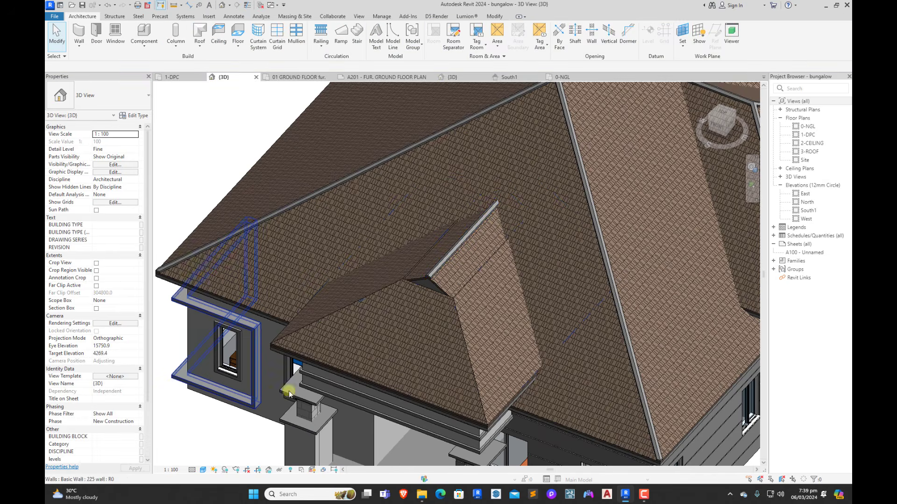
pyautogui.scroll(6, 435, 293)
pyautogui.scroll(-5, 432, 269)
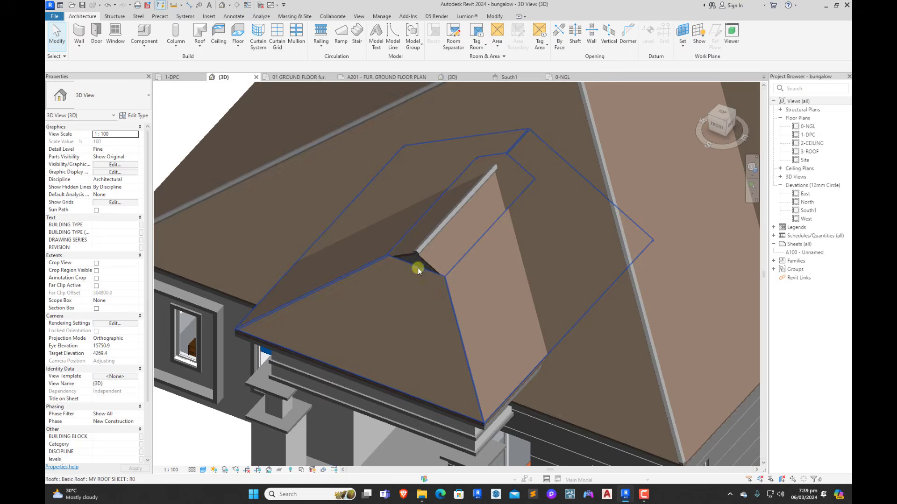
pyautogui.scroll(2, 475, 316)
pyautogui.scroll(-2, 517, 280)
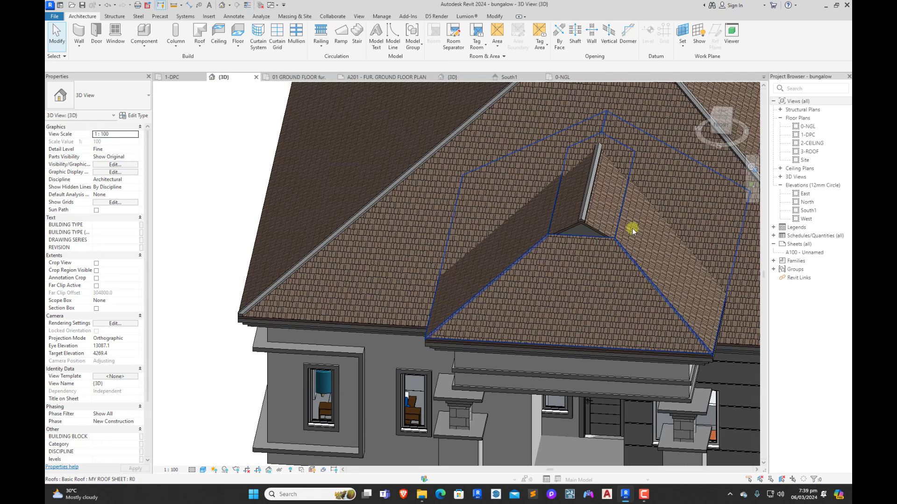
# Step: Start a vertical opening on the hipped porch roof below the small gable, picking its west and front eaves edges as boundary lines
pyautogui.click(723, 114)
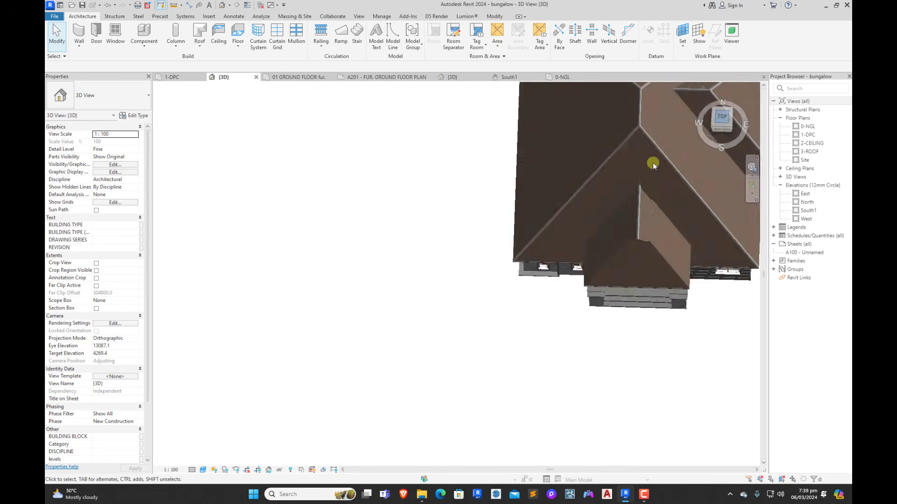
pyautogui.scroll(6, 650, 164)
pyautogui.moveTo(549, 158); pyautogui.dragTo(449, 374, button='middle')
pyautogui.scroll(-4, 468, 364)
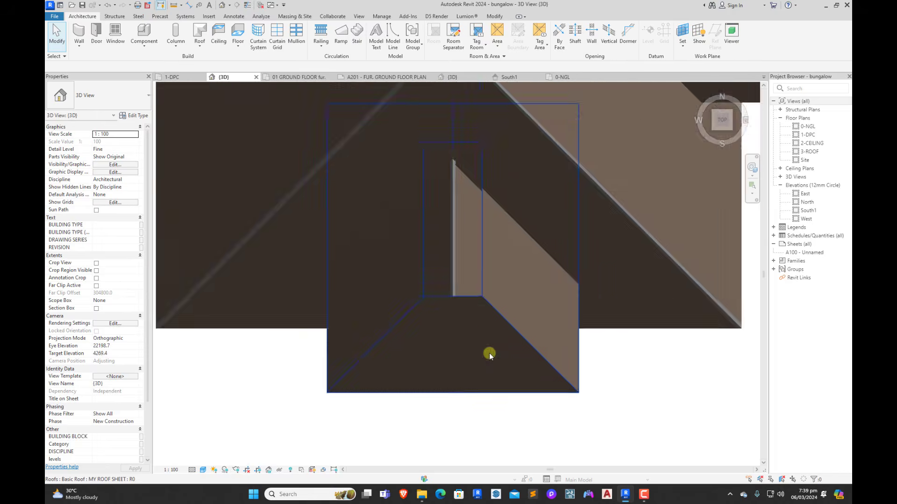
pyautogui.scroll(5, 502, 344)
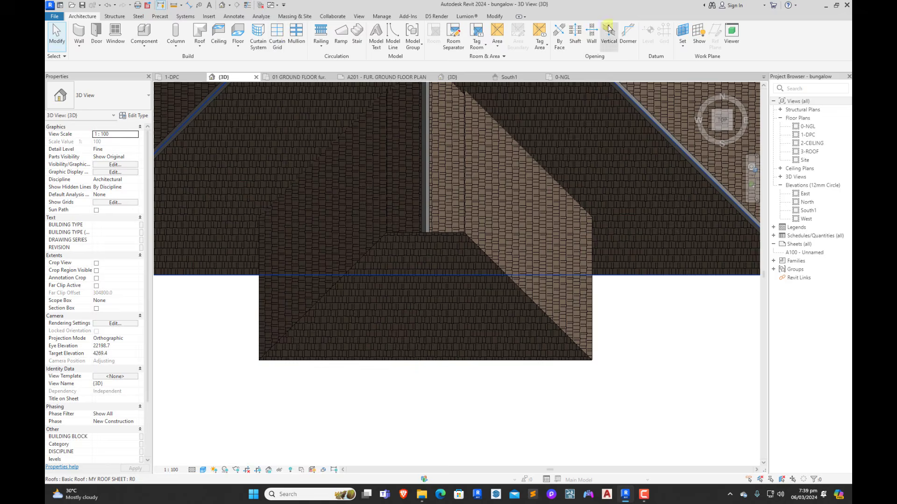
pyautogui.click(609, 33)
pyautogui.click(549, 318)
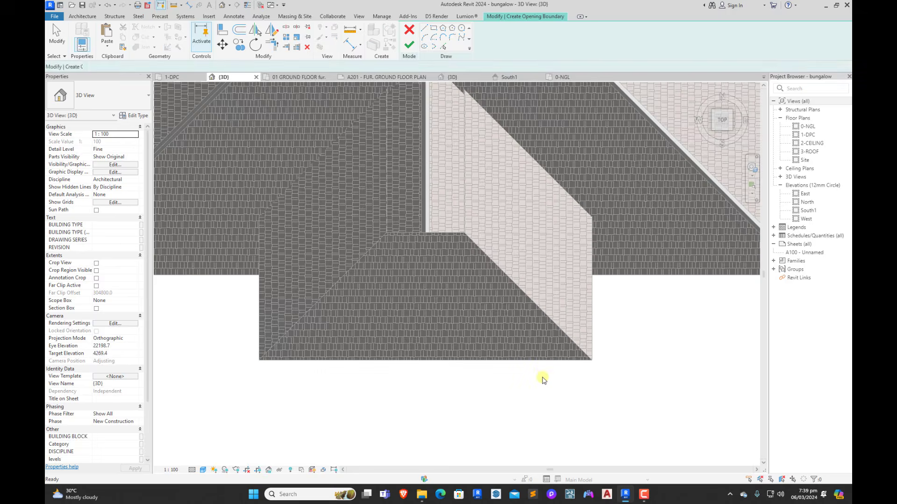
pyautogui.click(443, 47)
pyautogui.scroll(5, 411, 383)
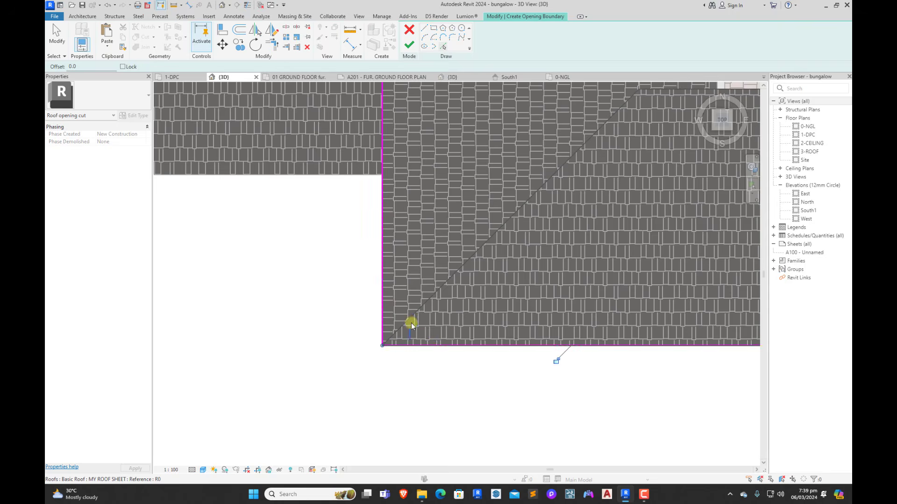
# Step: Pick the porch roof's two hip lines and its east edge as further boundary lines of the opening
pyautogui.scroll(2, 411, 326)
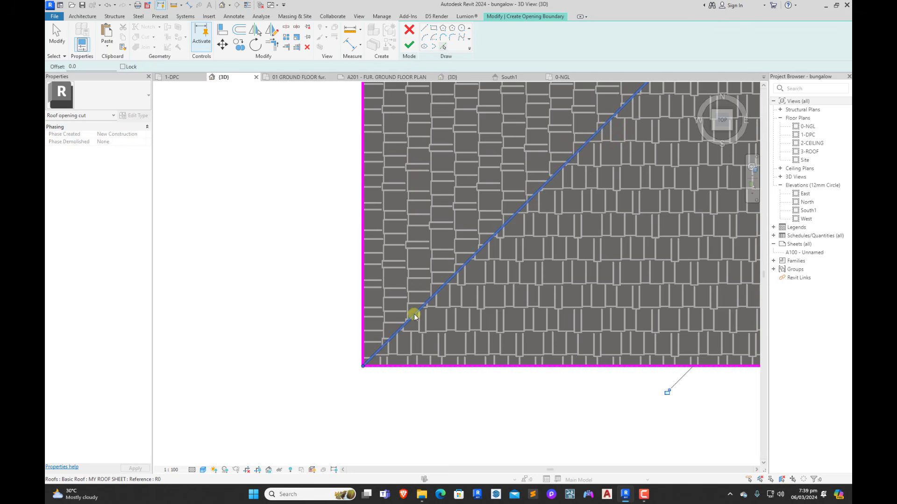
pyautogui.scroll(-3, 401, 382)
pyautogui.scroll(5, 537, 286)
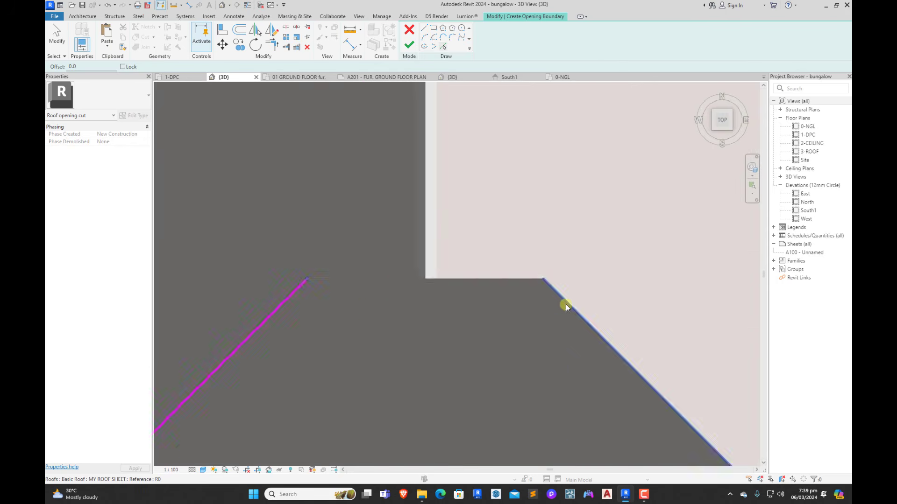
pyautogui.scroll(-3, 509, 304)
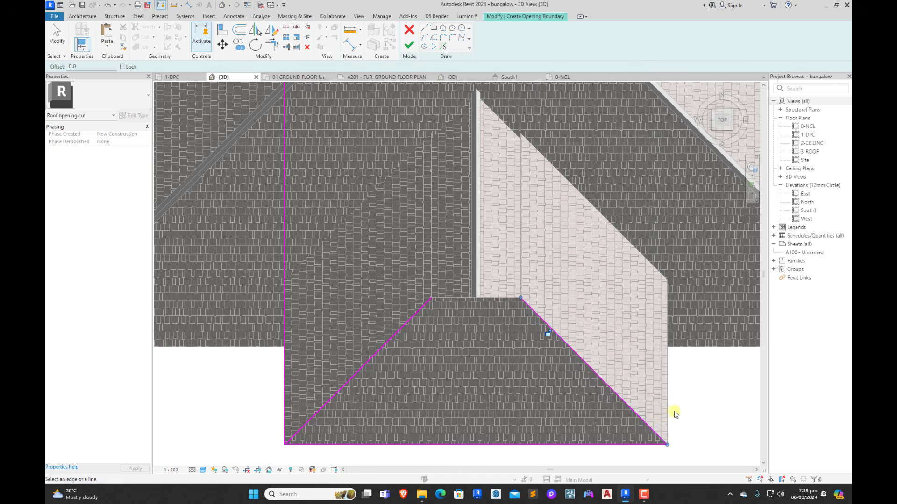
pyautogui.scroll(-3, 646, 383)
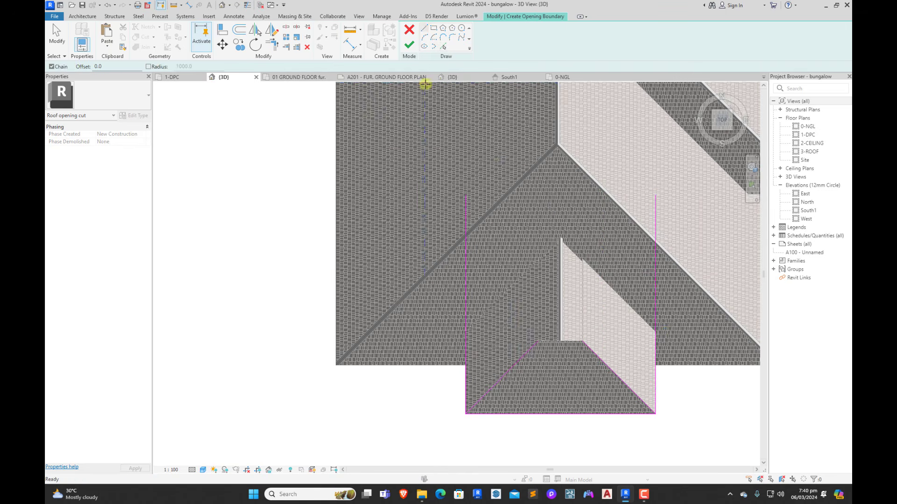
# Step: Draw a straight line across the rear of the porch roof's boundary, joining the ends of the west and east lines
pyautogui.click(465, 197)
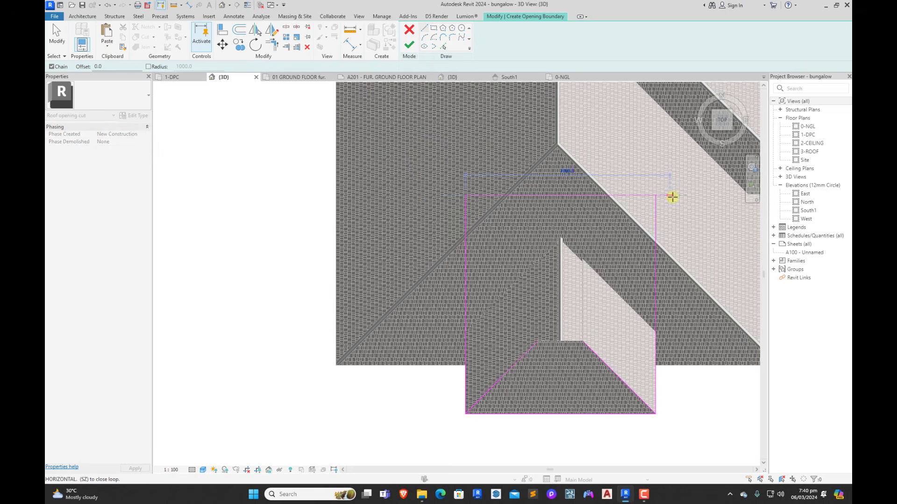
pyautogui.click(656, 196)
pyautogui.press('Escape')
pyautogui.press('Escape')
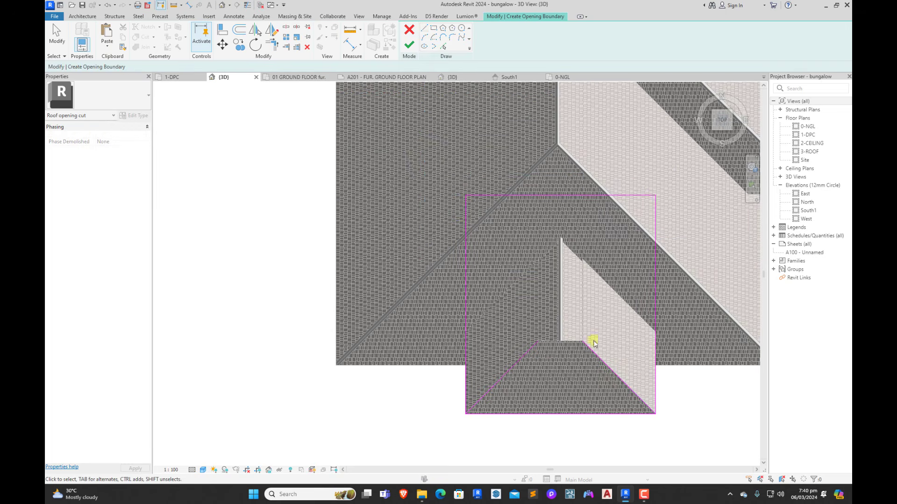
# Step: Offset copies of both porch roof hip lines by 75 mm to both sides
pyautogui.scroll(4, 539, 362)
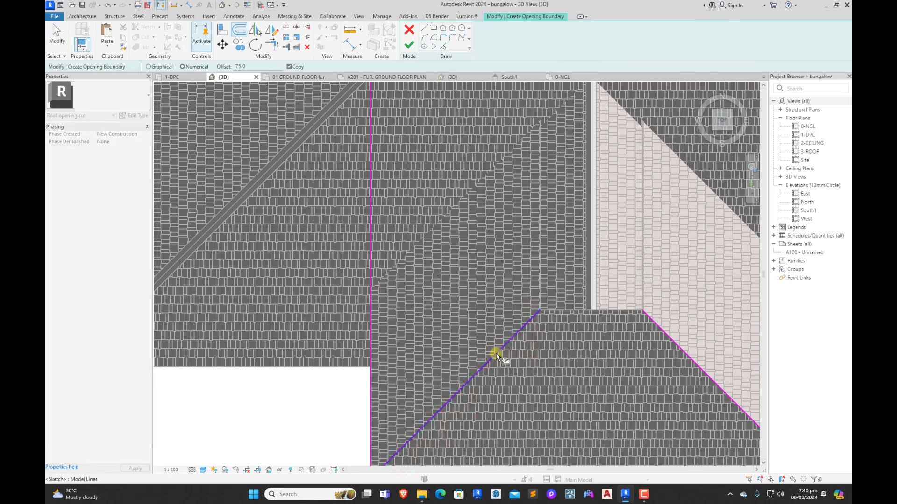
pyautogui.scroll(3, 497, 352)
pyautogui.click(504, 352)
pyautogui.click(509, 348)
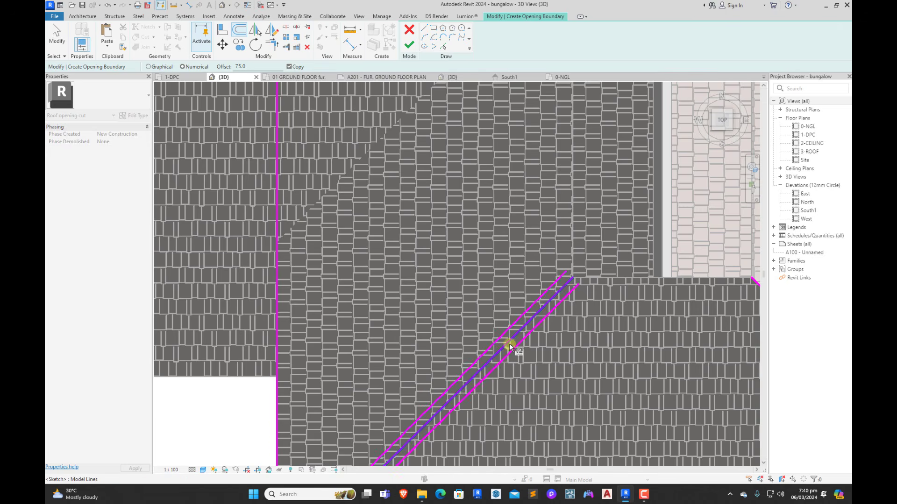
pyautogui.scroll(-3, 462, 374)
pyautogui.scroll(1, 647, 344)
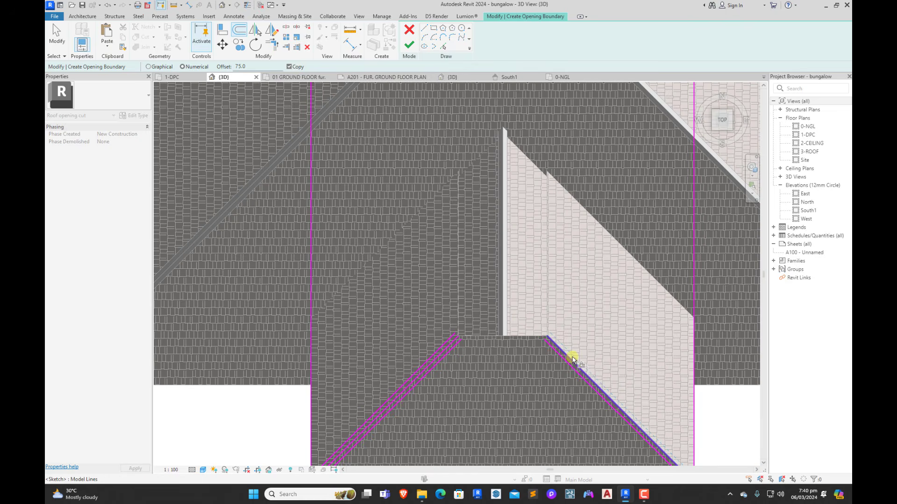
pyautogui.click(573, 360)
pyautogui.scroll(-5, 567, 366)
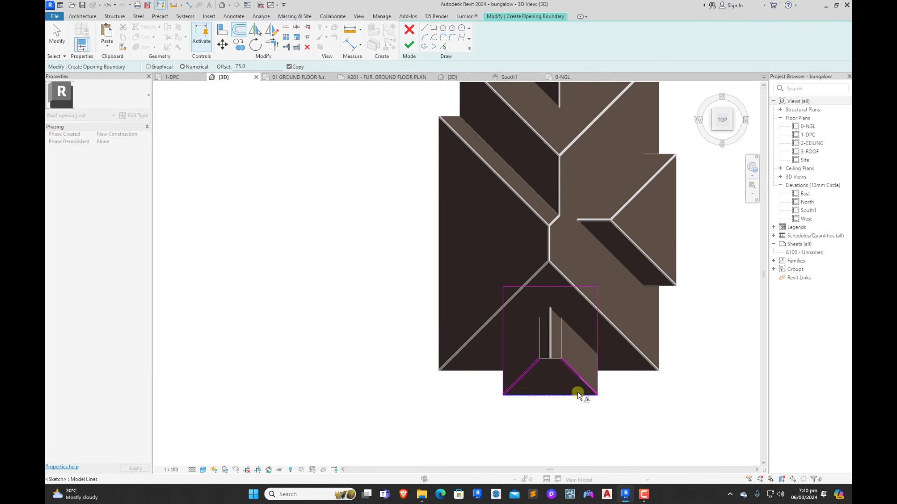
# Step: Pick the short roof edge between the upper ends of the two hips as a boundary line
pyautogui.scroll(6, 524, 374)
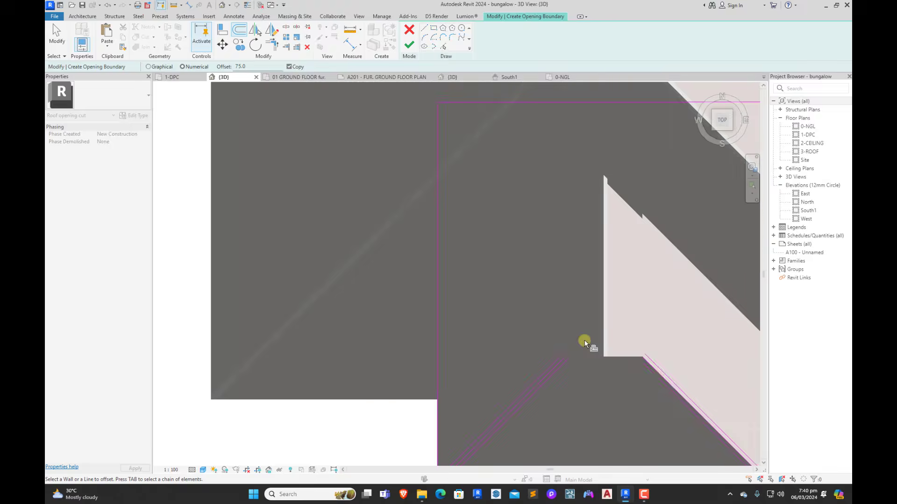
pyautogui.click(443, 47)
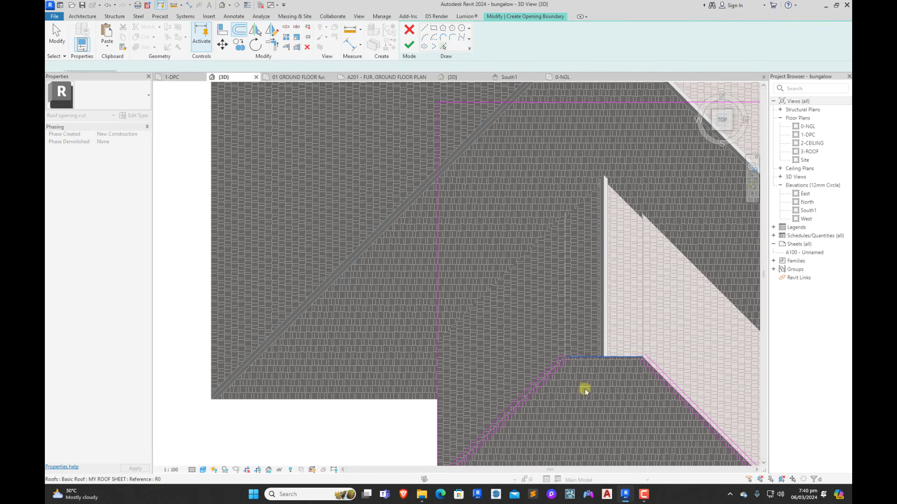
pyautogui.scroll(3, 579, 336)
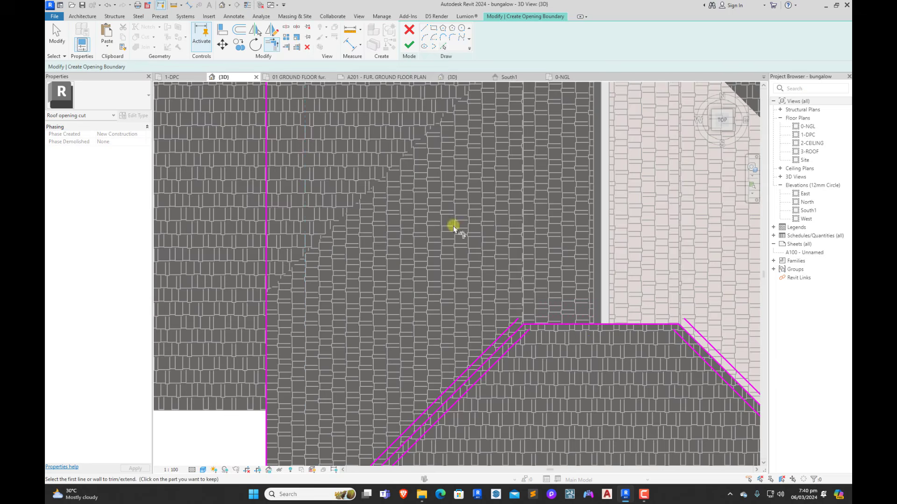
# Step: Trim the hips' offset lines to the side and front eaves lines at both front corners of the porch roof
pyautogui.scroll(-3, 453, 226)
pyautogui.scroll(10, 443, 358)
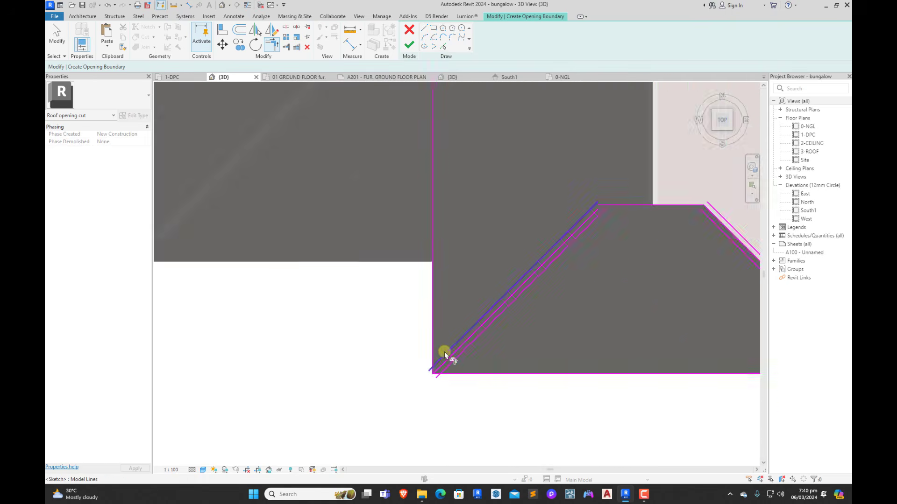
pyautogui.click(413, 362)
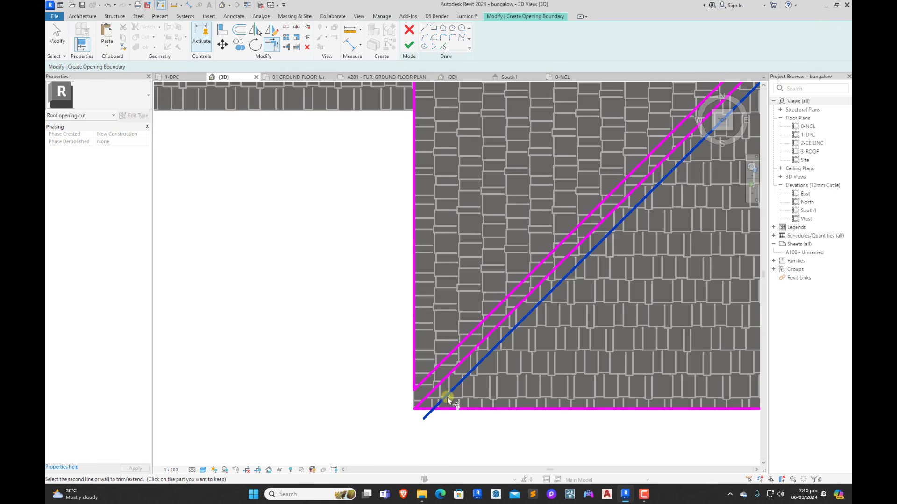
pyautogui.click(457, 411)
pyautogui.scroll(-4, 537, 410)
pyautogui.scroll(5, 670, 406)
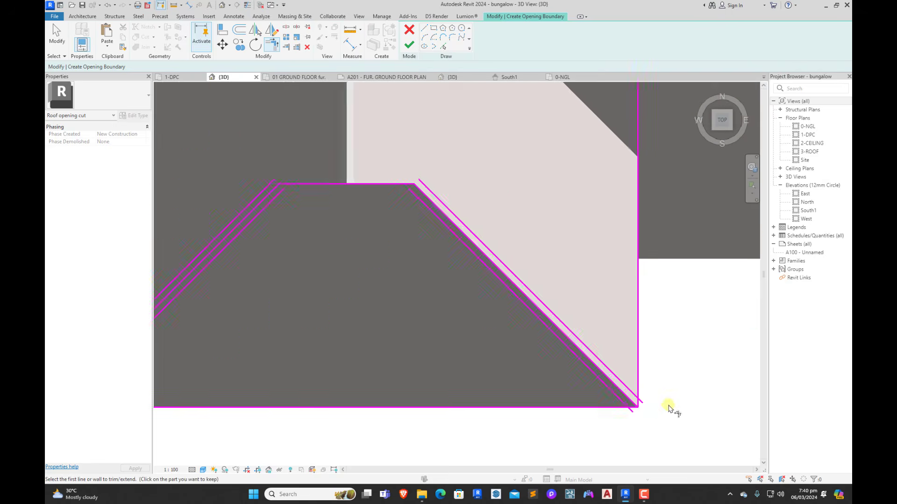
pyautogui.scroll(3, 608, 404)
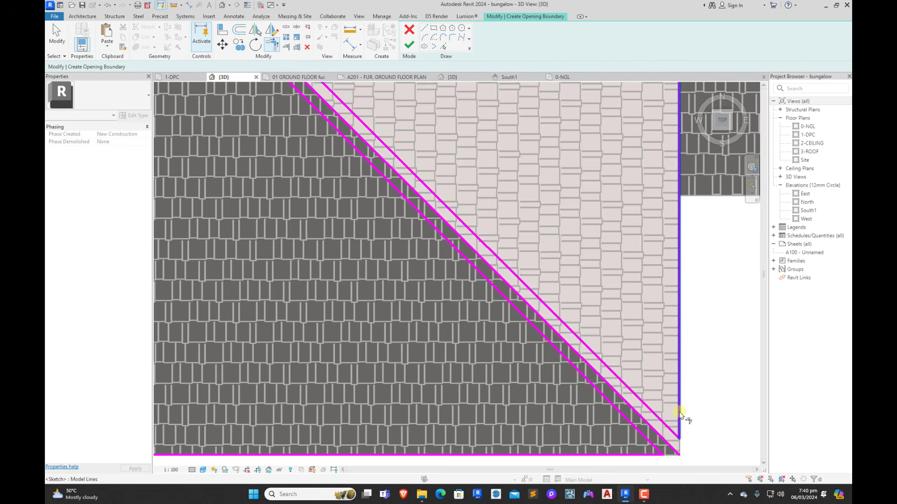
pyautogui.scroll(-5, 673, 420)
# Step: Trim the short edge between the hips' upper ends to the inner offset line of each hip
pyautogui.scroll(3, 501, 376)
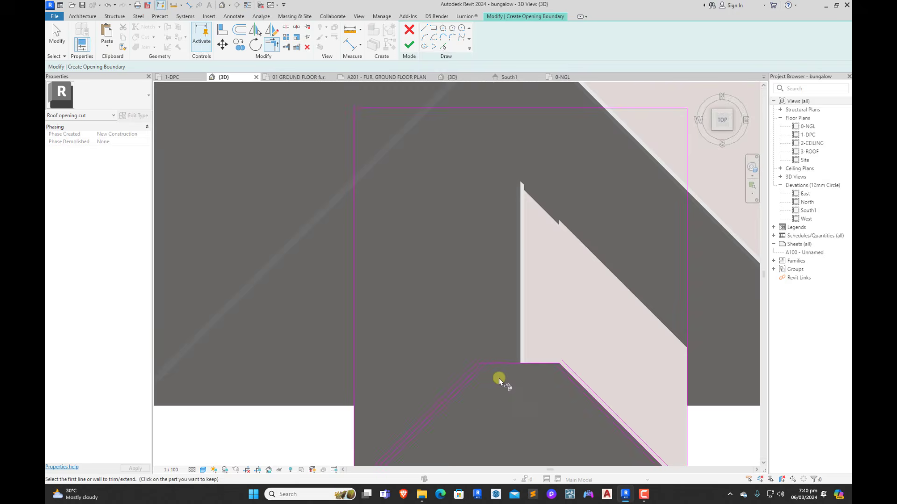
pyautogui.scroll(-1, 500, 364)
pyautogui.scroll(2, 425, 426)
pyautogui.scroll(2, 579, 281)
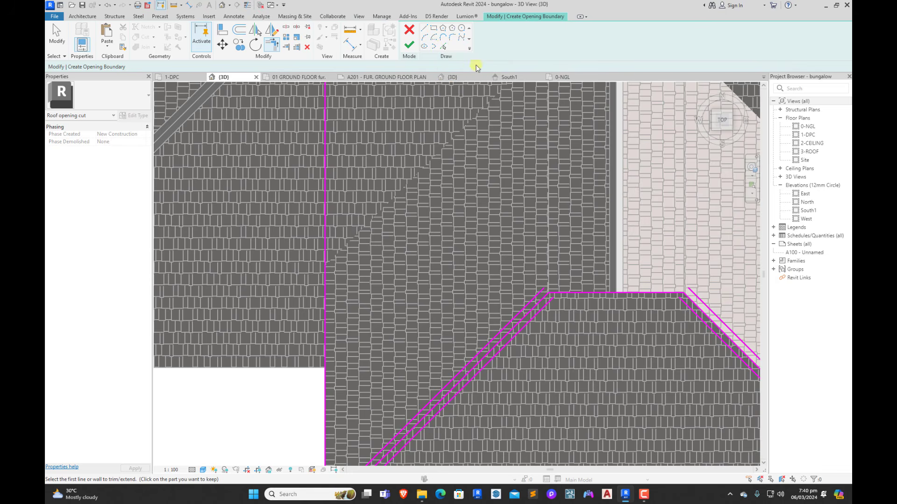
pyautogui.scroll(2, 547, 299)
pyautogui.click(546, 306)
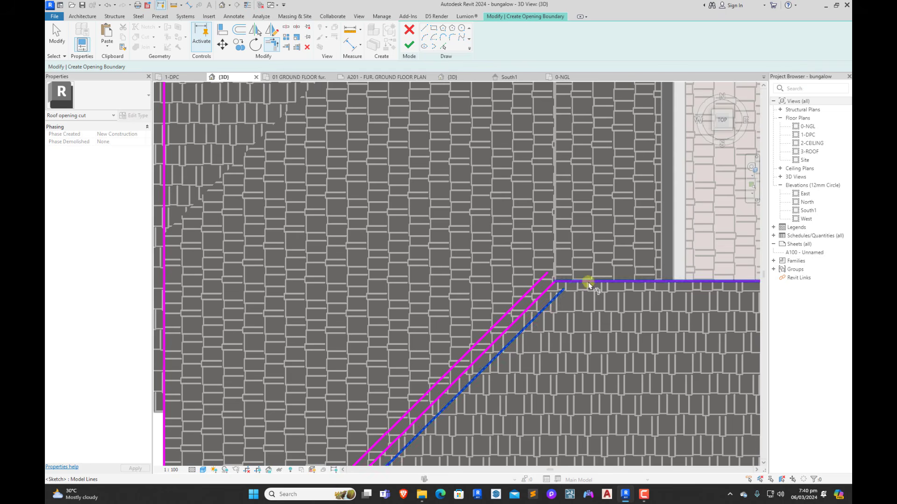
pyautogui.scroll(-3, 654, 300)
pyautogui.scroll(3, 640, 316)
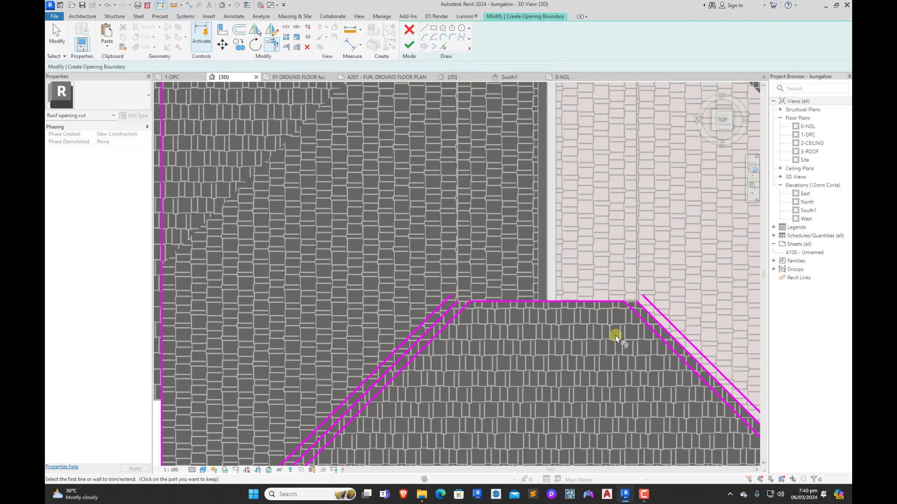
pyautogui.scroll(-6, 615, 335)
pyautogui.press('Escape')
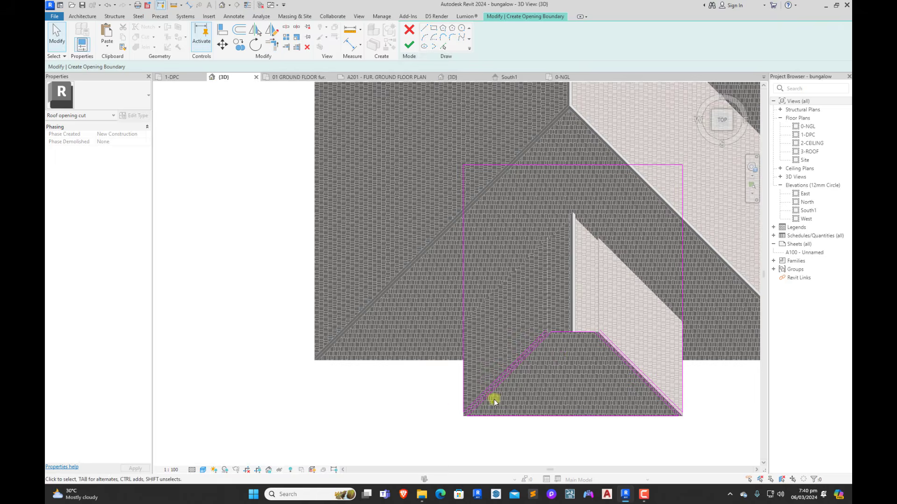
# Step: Offset a copy of the short boundary line between the hips' upper ends by 75 mm towards the porch ridge
pyautogui.scroll(2, 494, 399)
pyautogui.scroll(3, 461, 422)
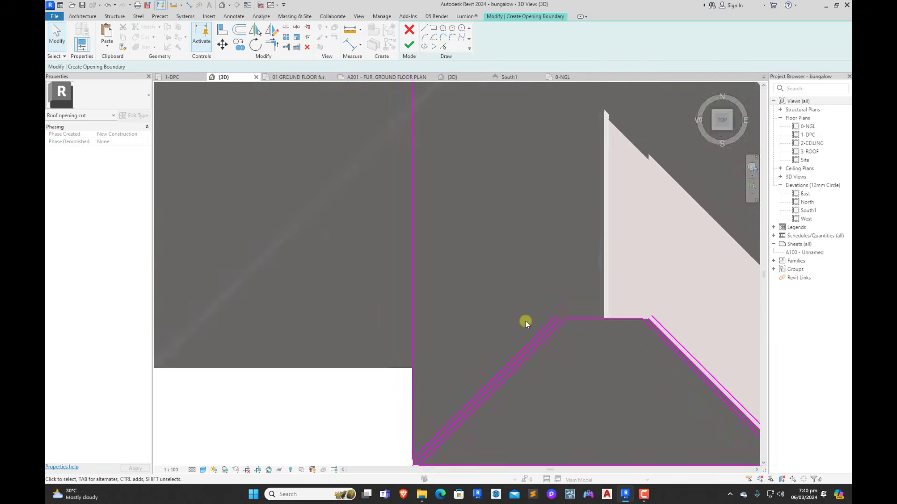
pyautogui.scroll(4, 568, 308)
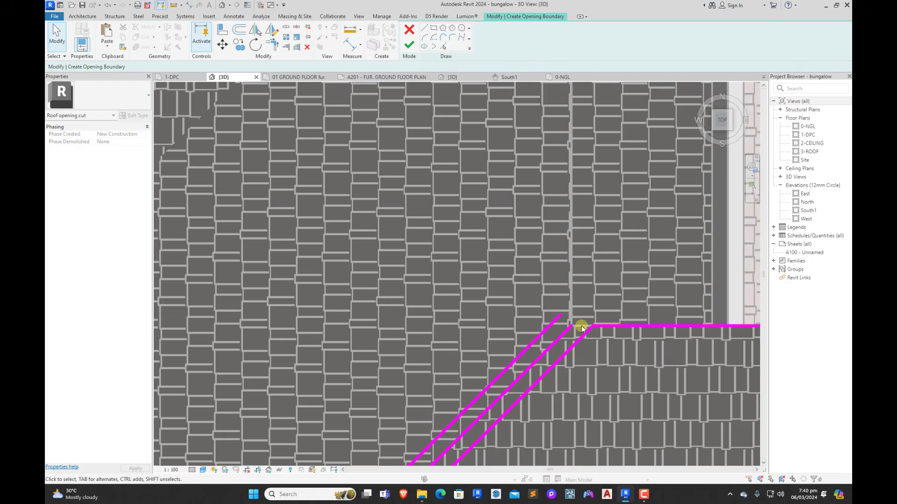
pyautogui.scroll(-3, 581, 329)
pyautogui.scroll(-3, 619, 368)
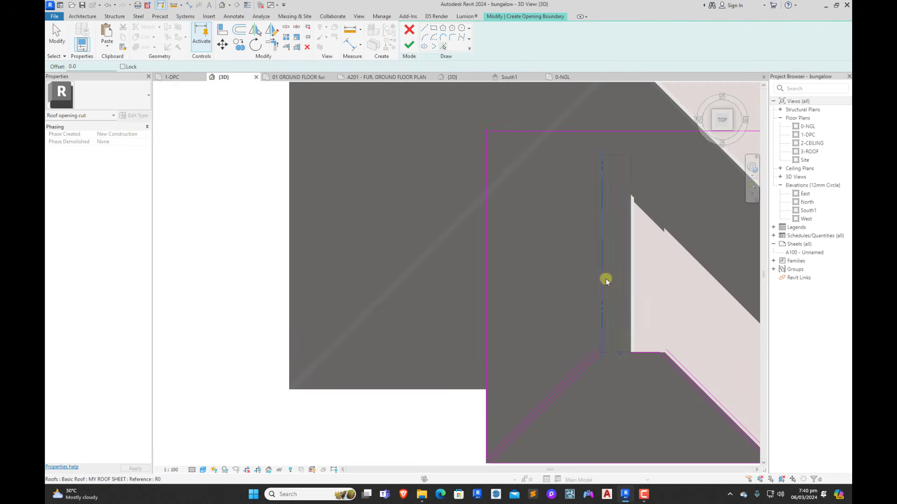
pyautogui.scroll(5, 608, 345)
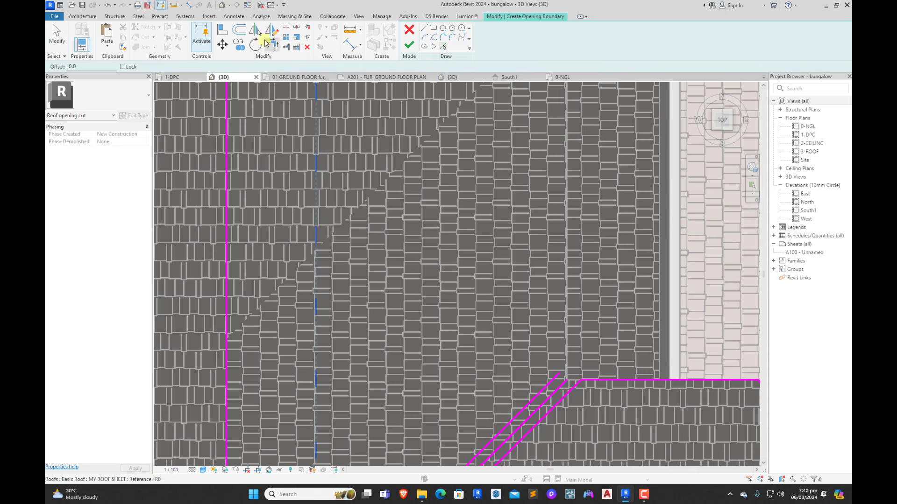
pyautogui.press('o')
pyautogui.press('f')
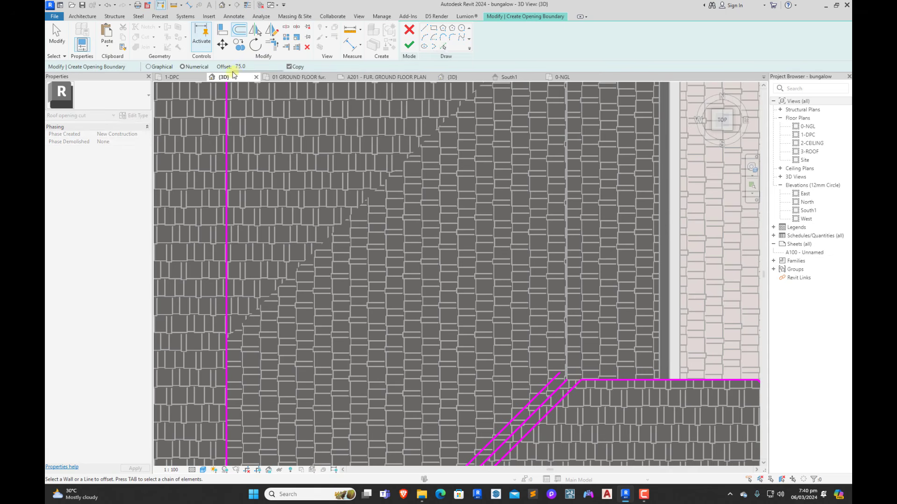
pyautogui.click(604, 379)
# Step: Trim the offset short line and the outer offset lines of both hips to meet at their upper corners
pyautogui.click(275, 45)
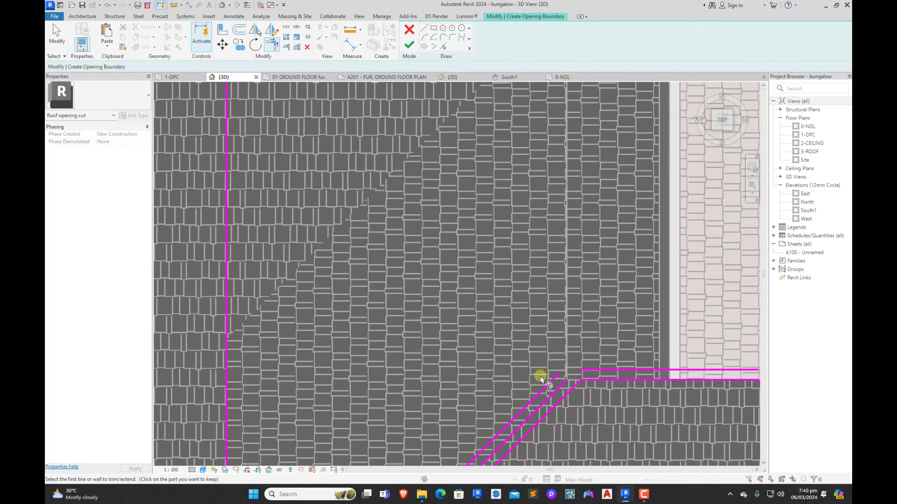
pyautogui.scroll(-2, 596, 370)
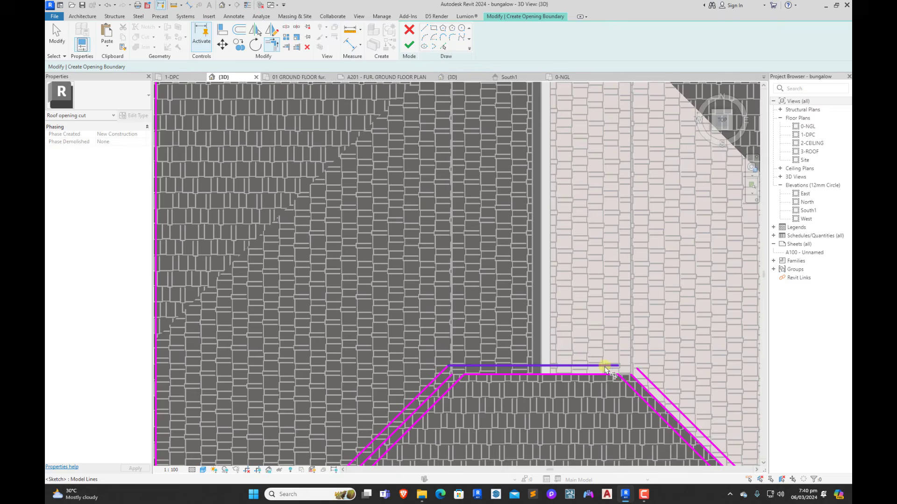
pyautogui.click(647, 380)
pyautogui.scroll(-6, 538, 330)
pyautogui.press('Escape')
# Step: Delete the original centre lines of both porch hips and finish the vertical opening's boundary
pyautogui.scroll(5, 504, 348)
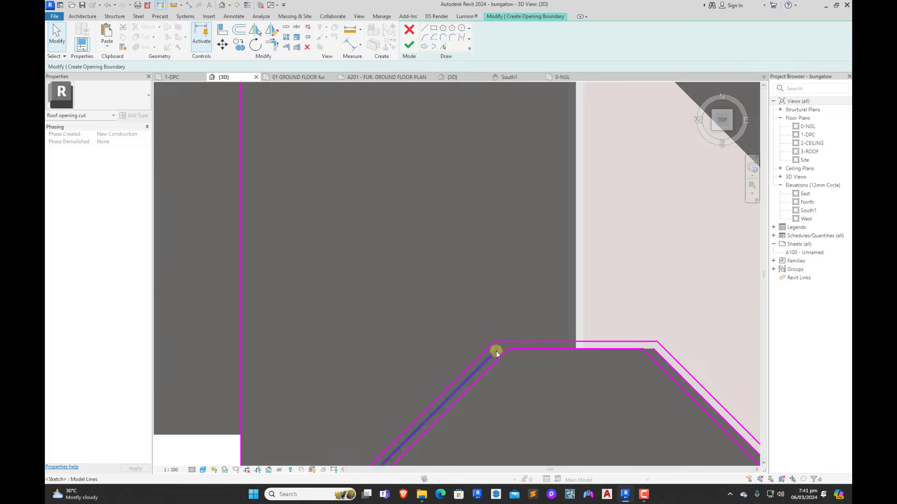
pyautogui.click(496, 351)
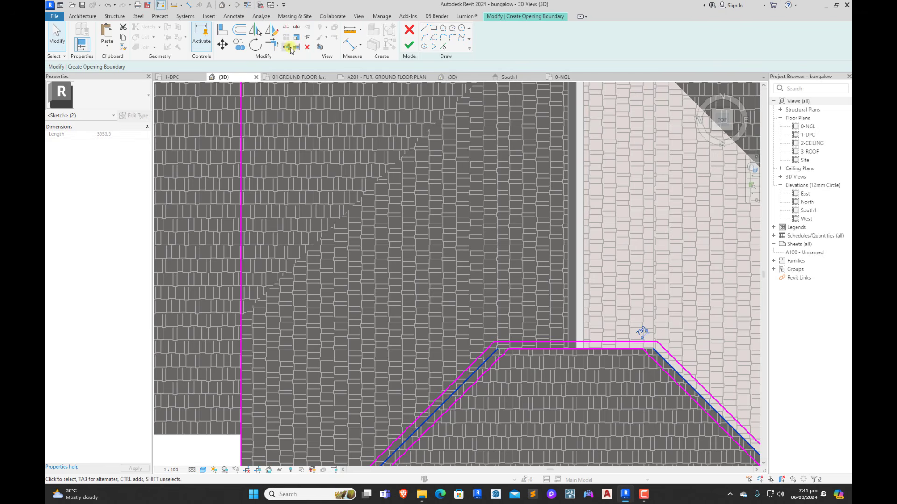
pyautogui.click(307, 47)
pyautogui.scroll(-2, 465, 221)
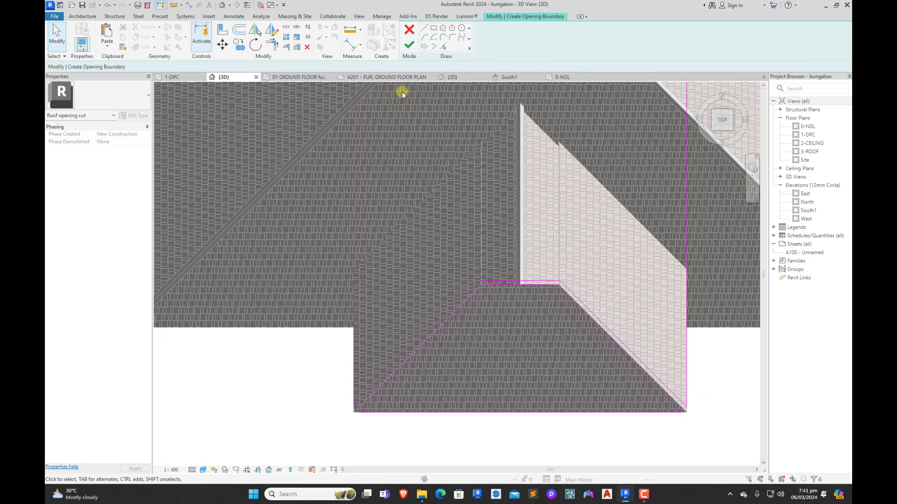
pyautogui.click(409, 44)
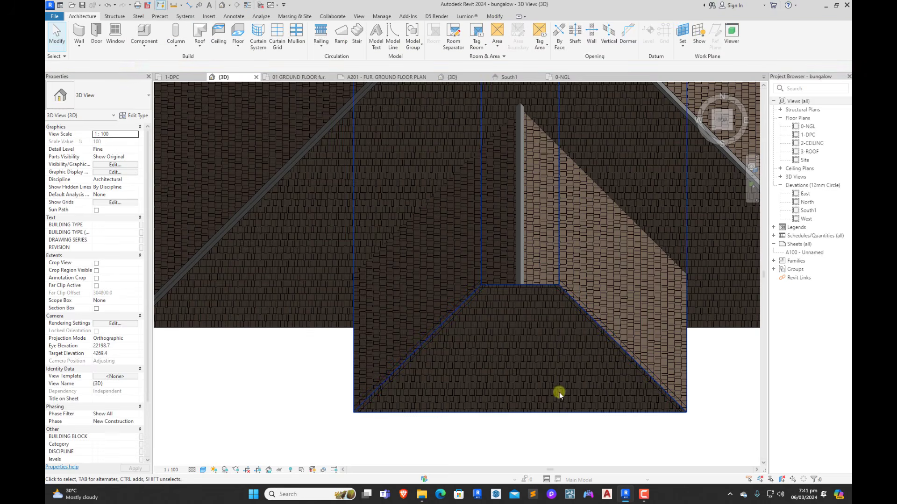
# Step: Change the roof type of the remaining porch hip strips to RIDGE CAP
pyautogui.scroll(-3, 559, 392)
pyautogui.keyDown('shift'); pyautogui.moveTo(563, 444); pyautogui.dragTo(667, 199, button='middle'); pyautogui.keyUp('shift')
pyautogui.scroll(-2, 595, 288)
pyautogui.scroll(3, 659, 222)
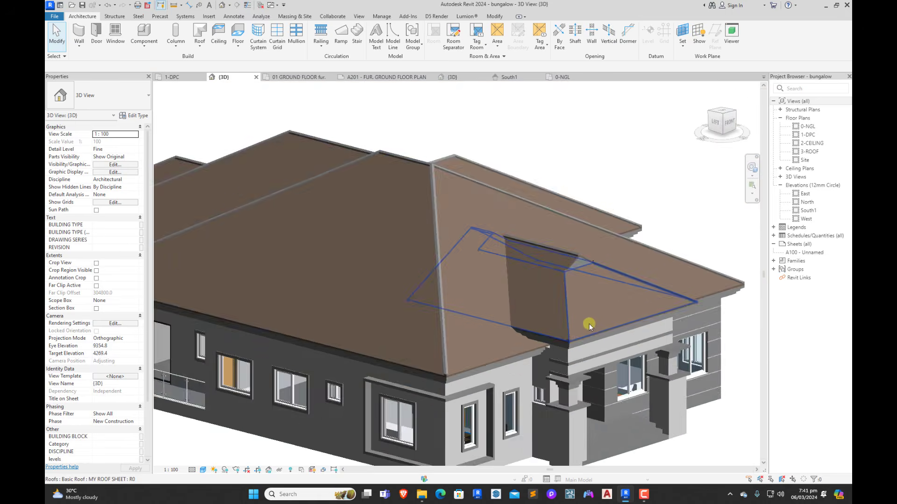
pyautogui.scroll(6, 553, 325)
pyautogui.click(551, 351)
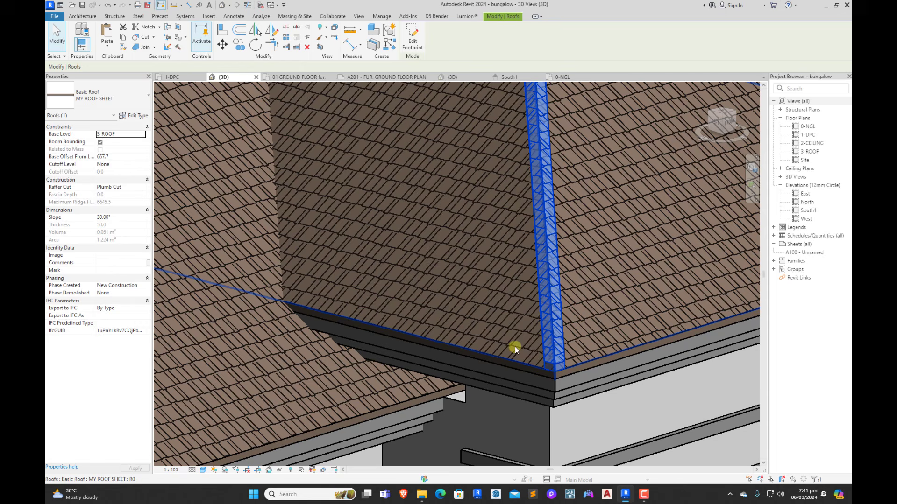
pyautogui.click(88, 99)
pyautogui.click(63, 163)
pyautogui.scroll(-3, 431, 304)
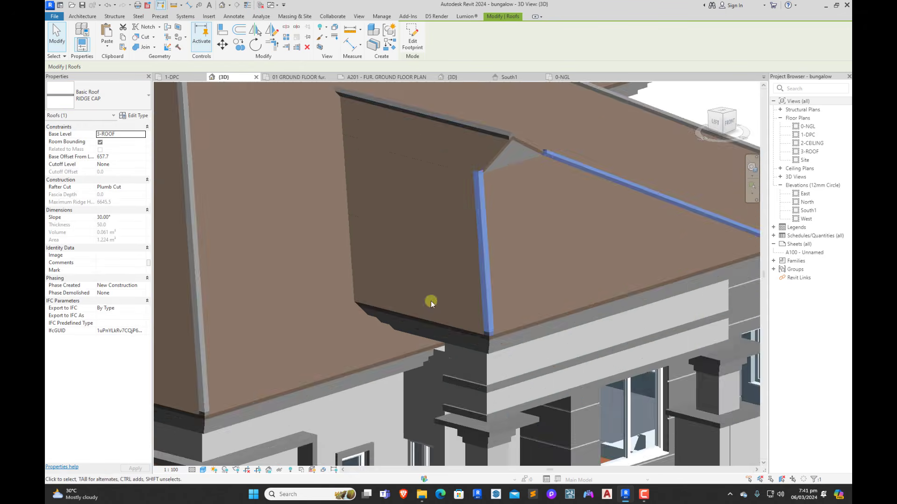
pyautogui.scroll(-5, 667, 363)
pyautogui.click(667, 362)
# Step: Examine the bungalow's roofs and ridge caps from the front and both sides in 3D
pyautogui.keyDown('shift'); pyautogui.moveTo(667, 363); pyautogui.dragTo(538, 350, button='middle'); pyautogui.keyUp('shift')
pyautogui.scroll(4, 357, 321)
pyautogui.keyDown('shift'); pyautogui.moveTo(342, 348); pyautogui.dragTo(628, 375, button='middle'); pyautogui.keyUp('shift')
pyautogui.scroll(-5, 469, 323)
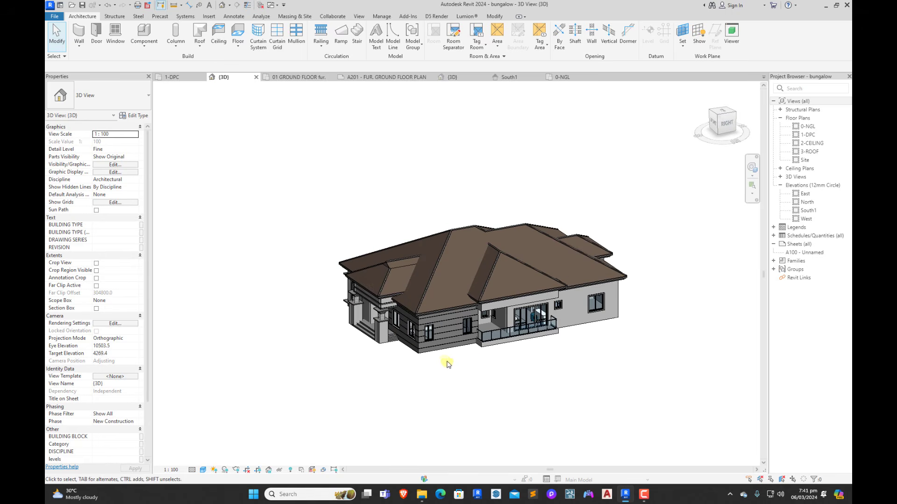
pyautogui.keyDown('shift'); pyautogui.moveTo(447, 364); pyautogui.dragTo(601, 352, button='middle'); pyautogui.keyUp('shift')
pyautogui.scroll(3, 601, 383)
pyautogui.keyDown('shift'); pyautogui.moveTo(496, 382); pyautogui.dragTo(465, 394, button='middle'); pyautogui.keyUp('shift')
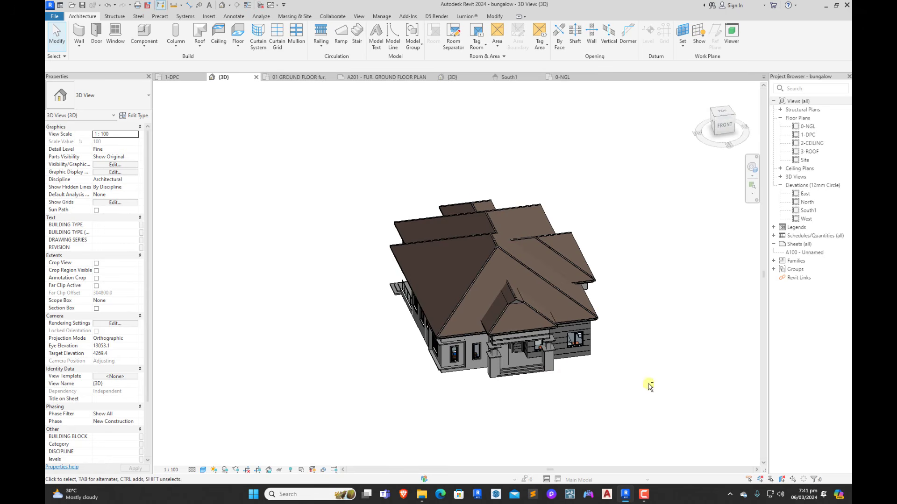
pyautogui.keyDown('shift'); pyautogui.moveTo(649, 386); pyautogui.dragTo(528, 323, button='middle'); pyautogui.keyUp('shift')
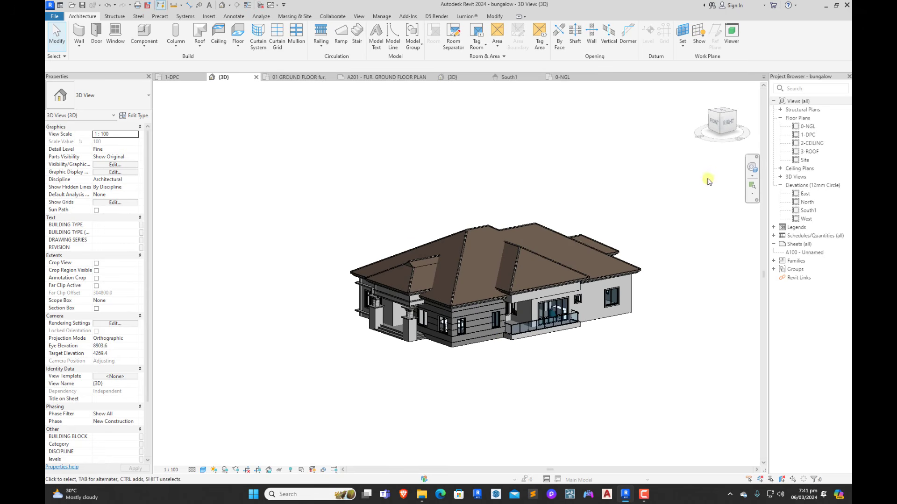
# Step: Inspect the bungalow's front face, from the porch roof's hips to the whole facade, in the Front view orientation
pyautogui.click(713, 123)
pyautogui.scroll(5, 455, 299)
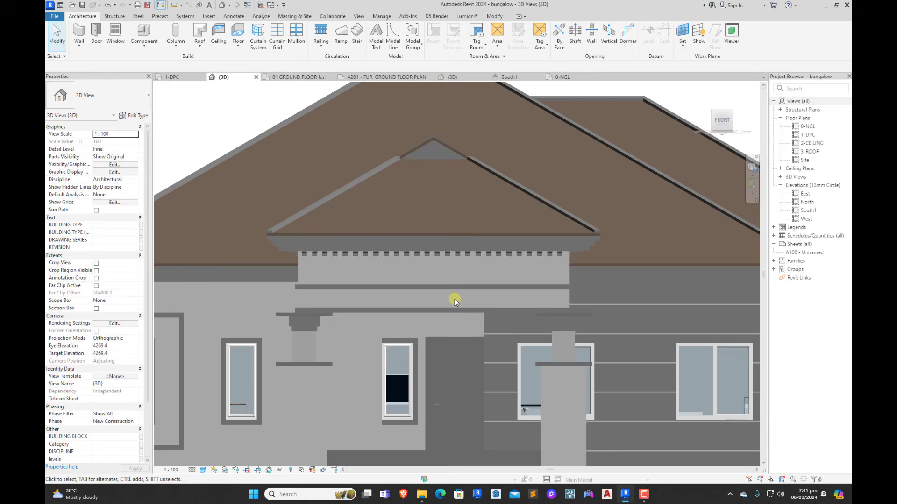
pyautogui.scroll(-6, 481, 312)
pyautogui.scroll(4, 476, 296)
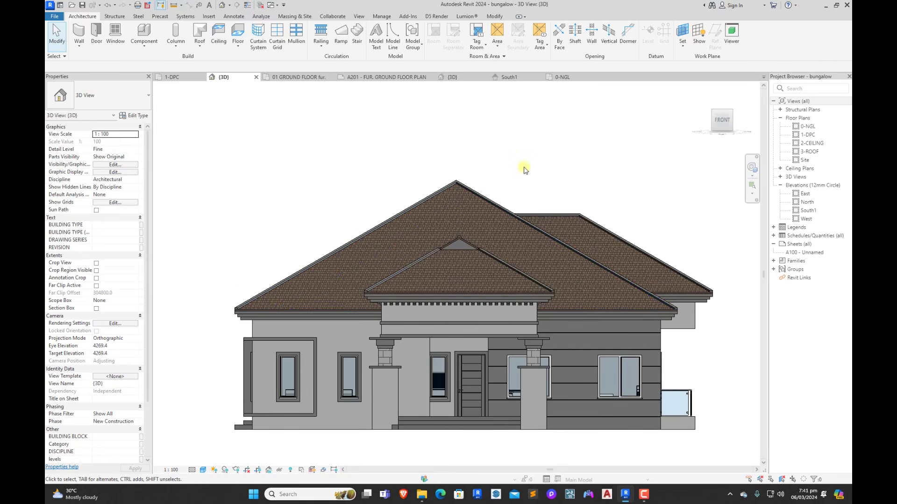
pyautogui.scroll(-5, 567, 360)
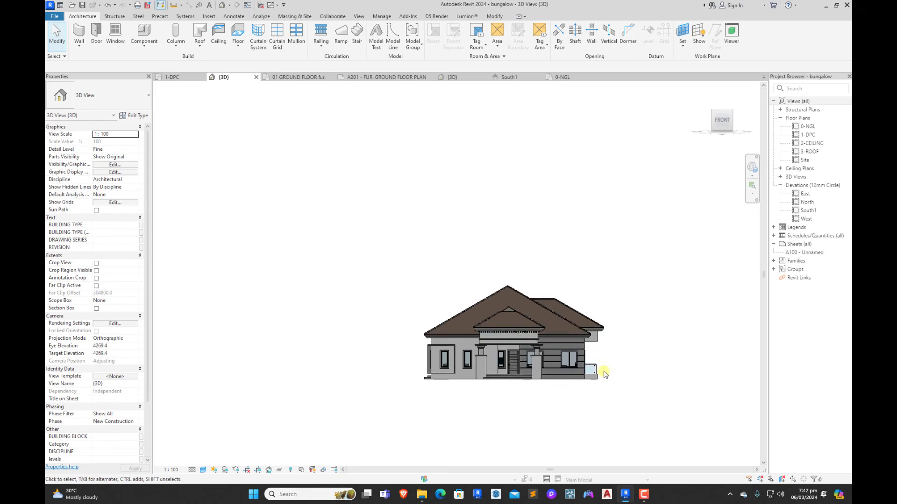
pyautogui.scroll(3, 564, 357)
pyautogui.scroll(-1, 550, 358)
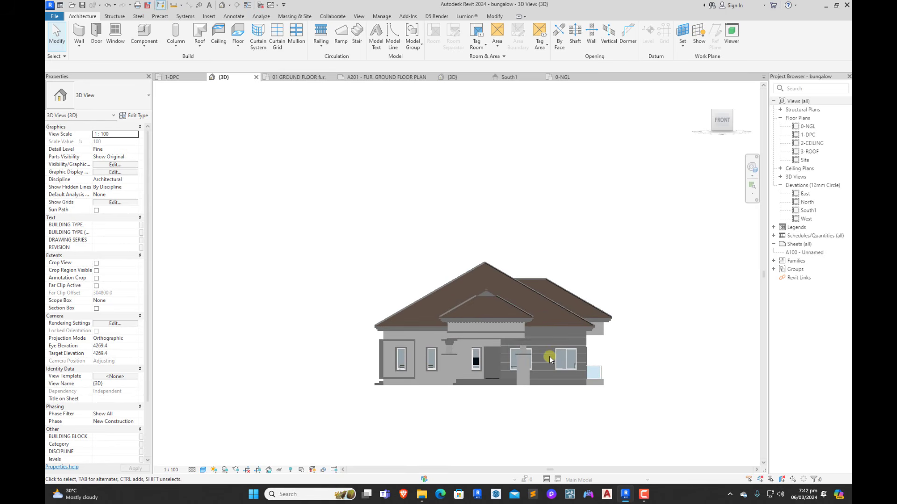
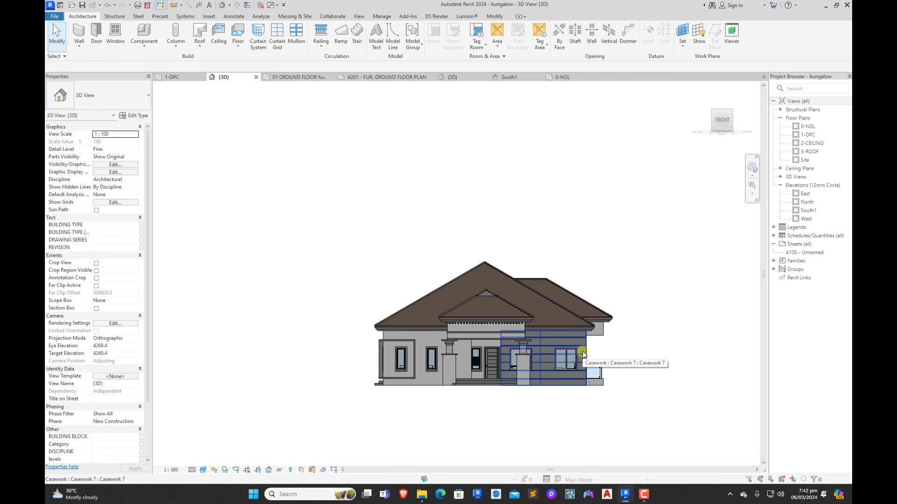
pyautogui.scroll(3, 520, 346)
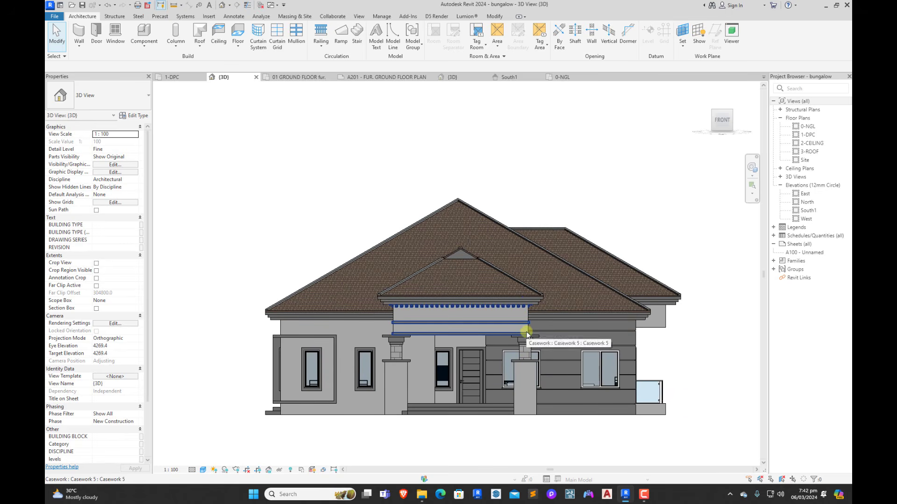
pyautogui.scroll(-3, 541, 357)
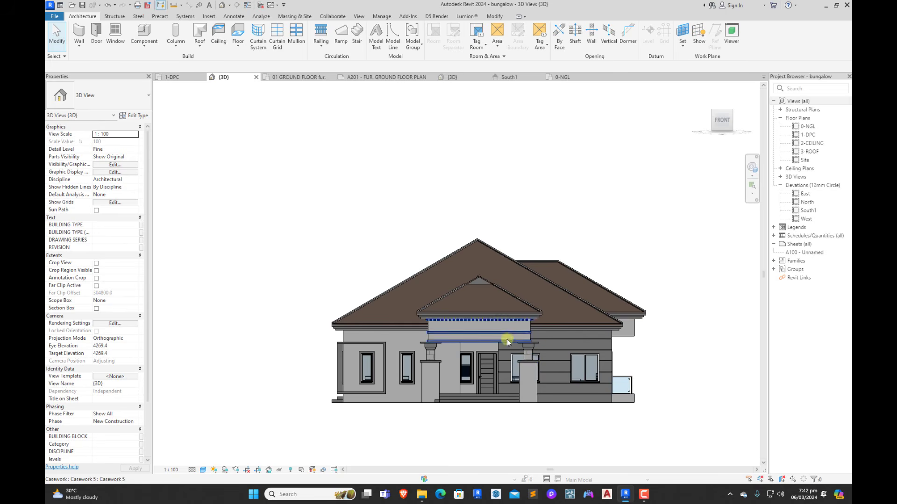
pyautogui.scroll(-2, 551, 337)
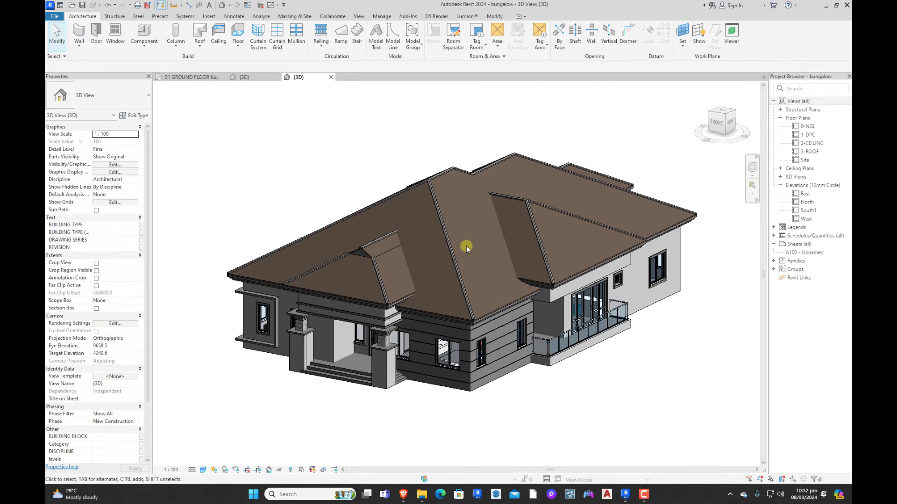
pyautogui.scroll(-2, 574, 257)
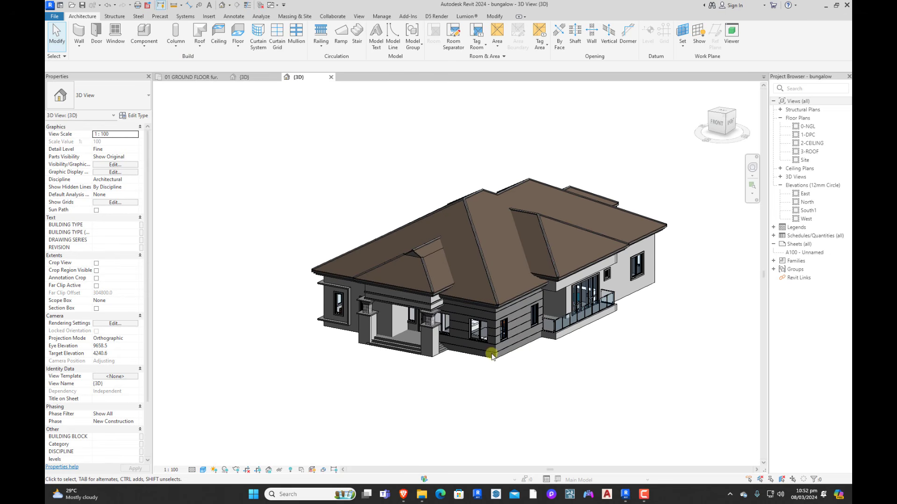
# Step: Open the layer structure of the OP 150mm floor type used by the front porch's bottom step
pyautogui.keyDown('shift'); pyautogui.moveTo(489, 404); pyautogui.dragTo(620, 371, button='middle'); pyautogui.keyUp('shift')
pyautogui.scroll(3, 611, 357)
pyautogui.scroll(-3, 610, 357)
pyautogui.scroll(3, 551, 377)
pyautogui.scroll(-3, 552, 378)
pyautogui.scroll(3, 608, 375)
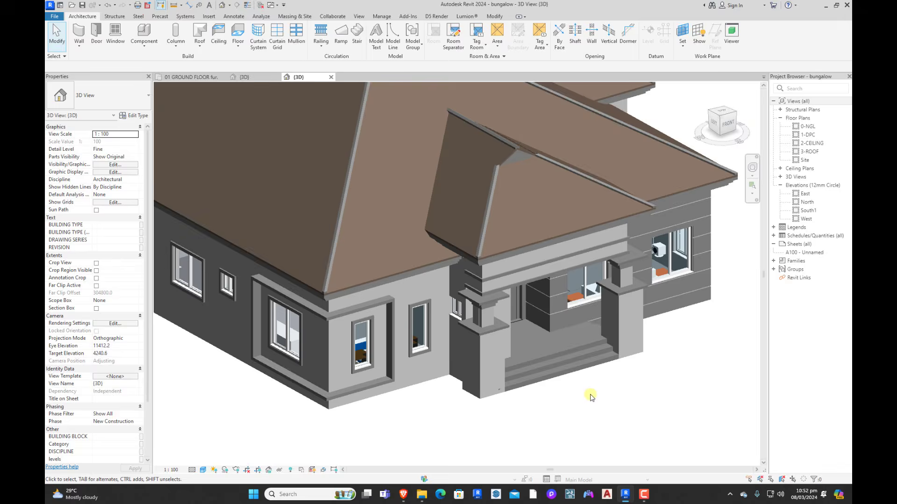
pyautogui.scroll(3, 590, 366)
pyautogui.click(587, 363)
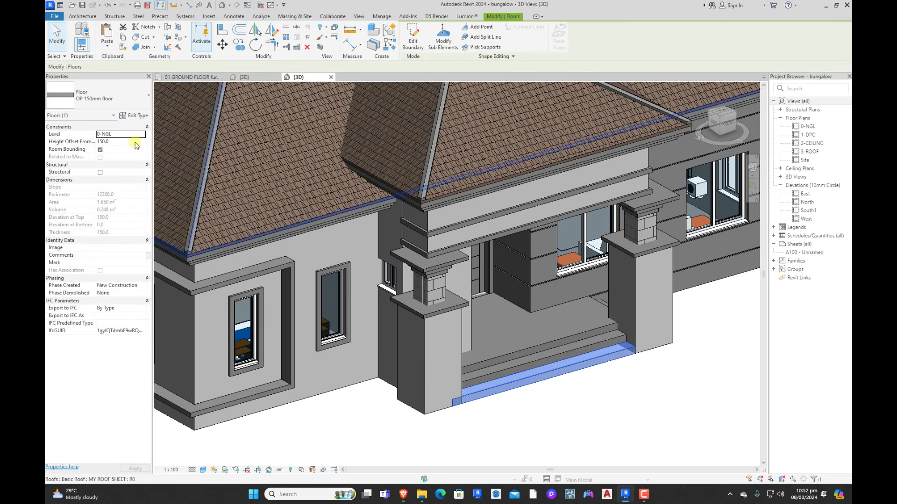
pyautogui.click(137, 116)
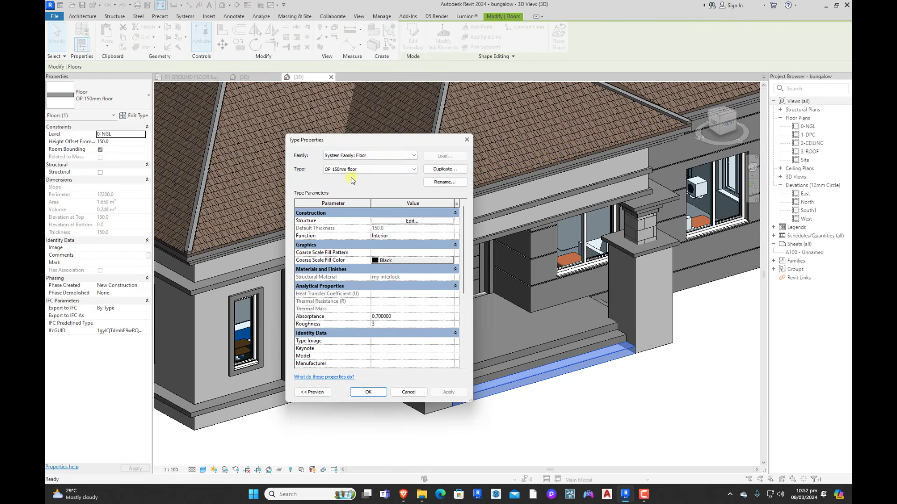
pyautogui.click(411, 222)
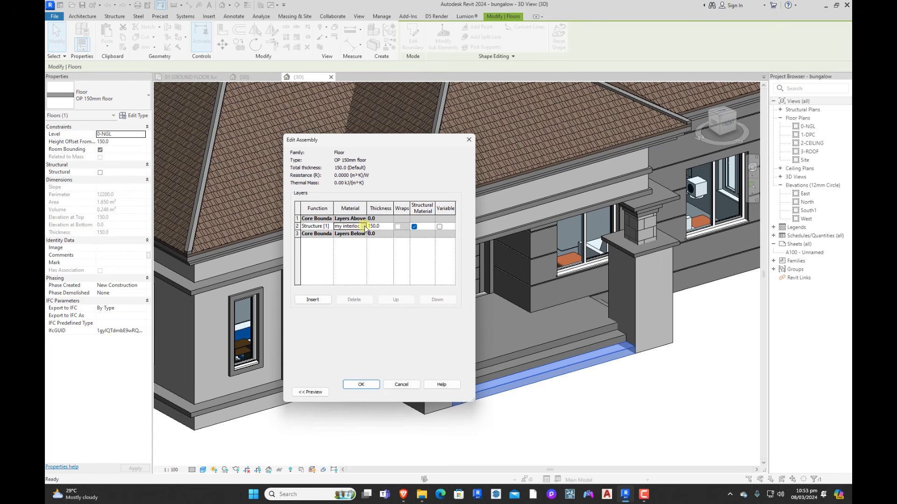
# Step: Create a new material named MY FLOOR TILE for the floor's structure layer
pyautogui.click(365, 227)
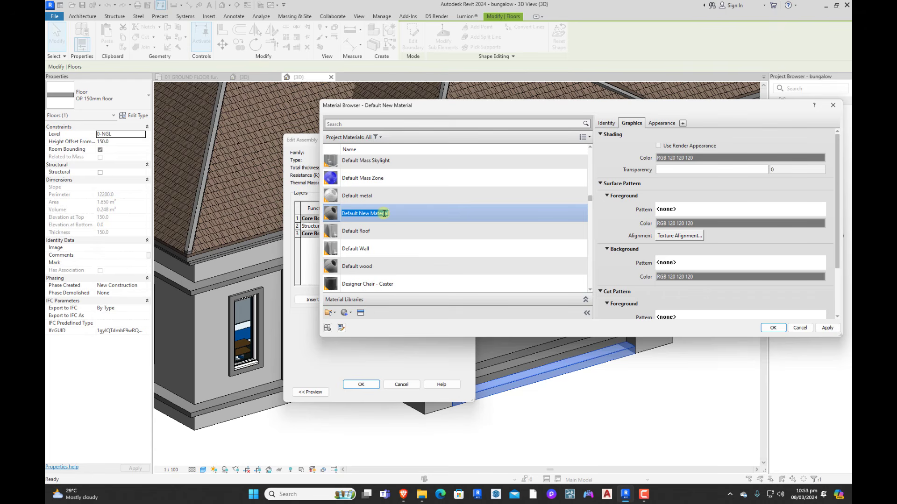
pyautogui.write('MY FLOOR TILE')
pyautogui.press('Return')
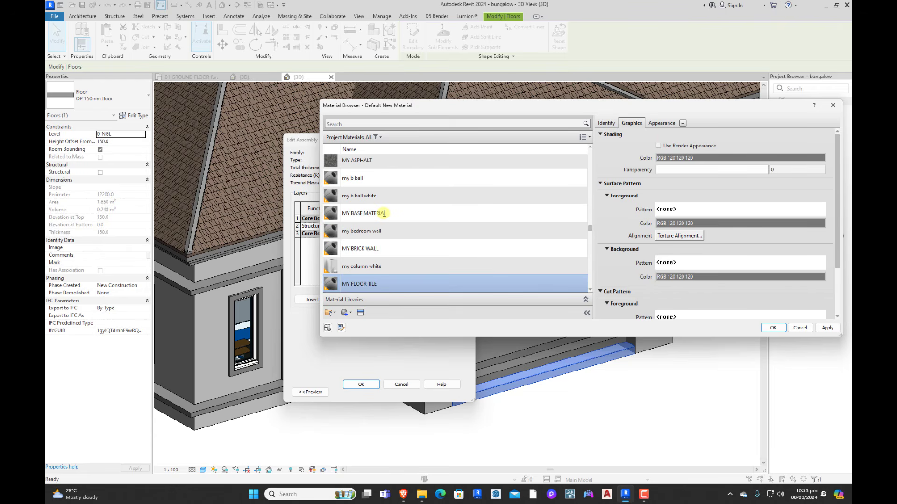
# Step: Set the shading colour of MY FLOOR TILE to brown, RGB 125 63 0
pyautogui.click(679, 157)
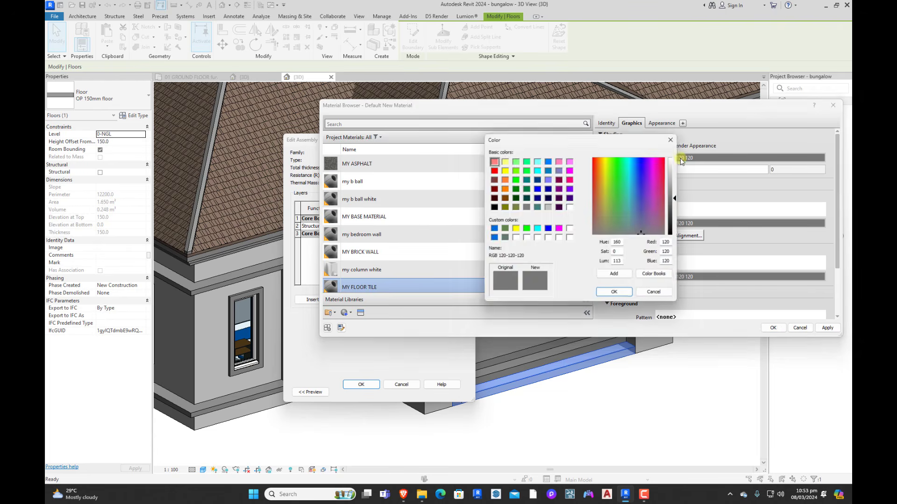
pyautogui.click(504, 198)
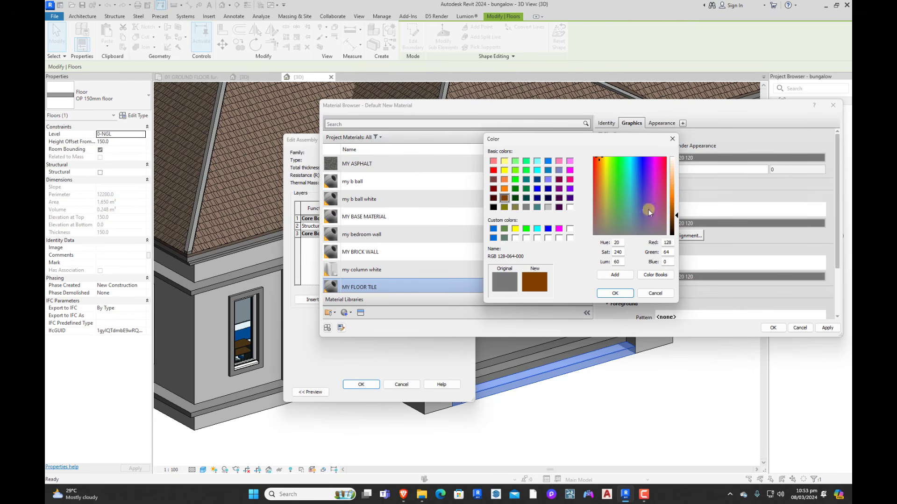
pyautogui.moveTo(677, 215)
pyautogui.mouseDown()
pyautogui.moveTo(675, 200)
pyautogui.moveTo(675, 217)
pyautogui.mouseUp()
pyautogui.click(615, 293)
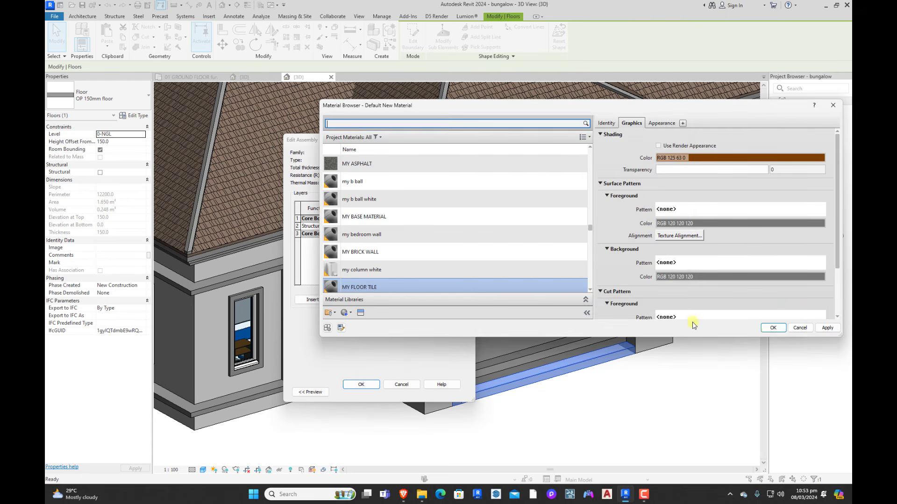
# Step: Assign MY FLOOR TILE to the structure layer, accept the floor type changes and deselect the step
pyautogui.click(770, 328)
pyautogui.click(368, 385)
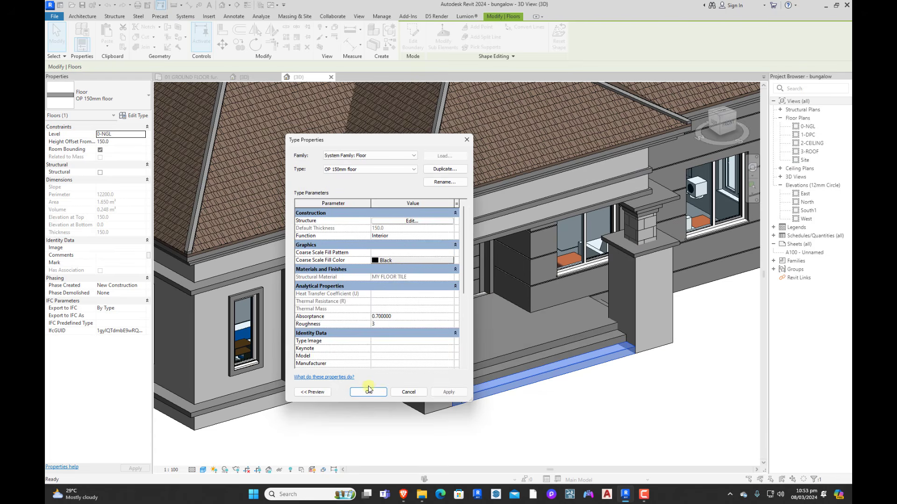
pyautogui.click(369, 390)
pyautogui.click(594, 400)
# Step: Examine the floors on all sides of the bungalow and check the floor type of the side entrance's bottom step
pyautogui.scroll(3, 535, 296)
pyautogui.scroll(-5, 536, 296)
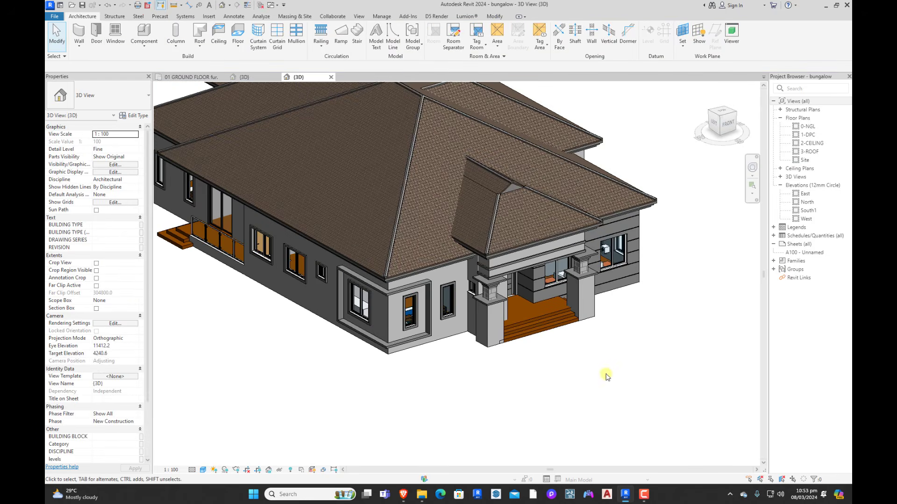
pyautogui.keyDown('shift'); pyautogui.moveTo(540, 376); pyautogui.dragTo(377, 377, button='middle'); pyautogui.keyUp('shift')
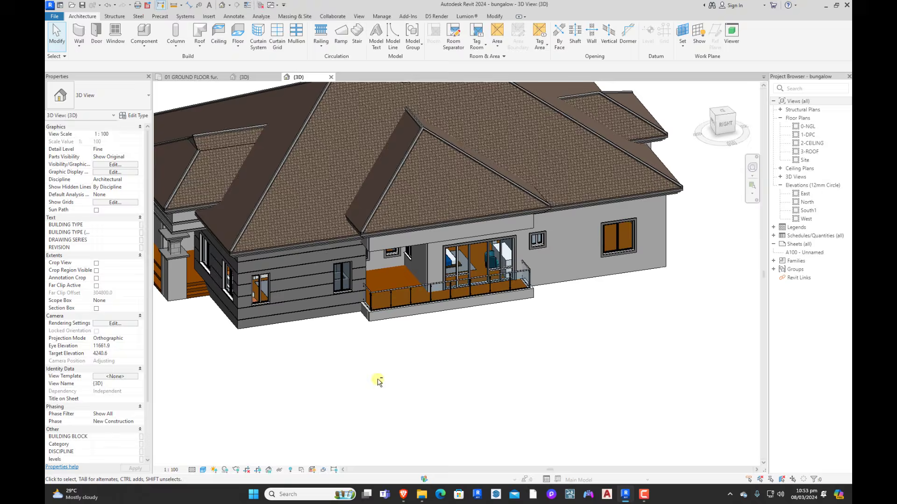
pyautogui.keyDown('shift'); pyautogui.moveTo(593, 349); pyautogui.dragTo(657, 356, button='middle'); pyautogui.keyUp('shift')
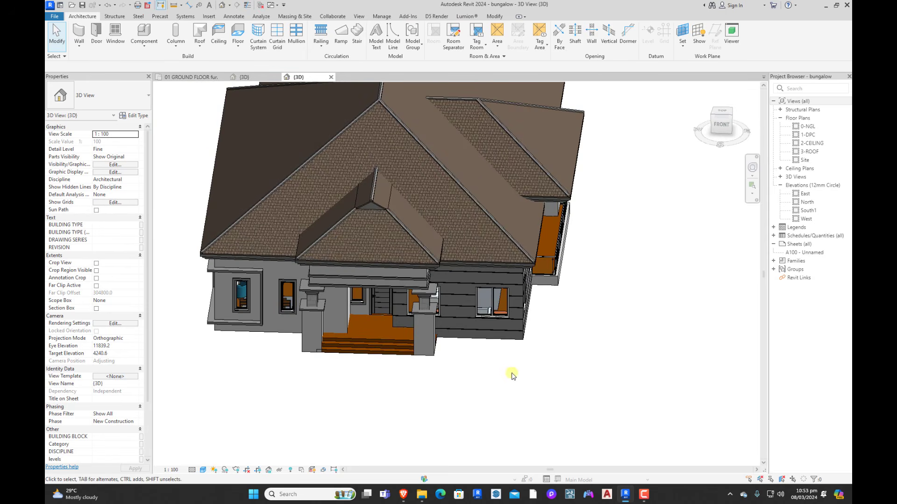
pyautogui.keyDown('shift'); pyautogui.moveTo(497, 371); pyautogui.dragTo(614, 381, button='middle'); pyautogui.keyUp('shift')
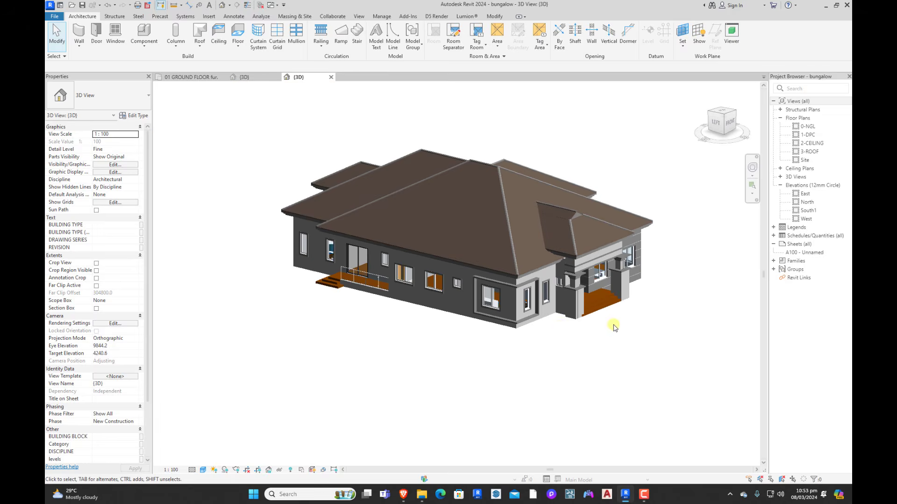
pyautogui.scroll(3, 434, 290)
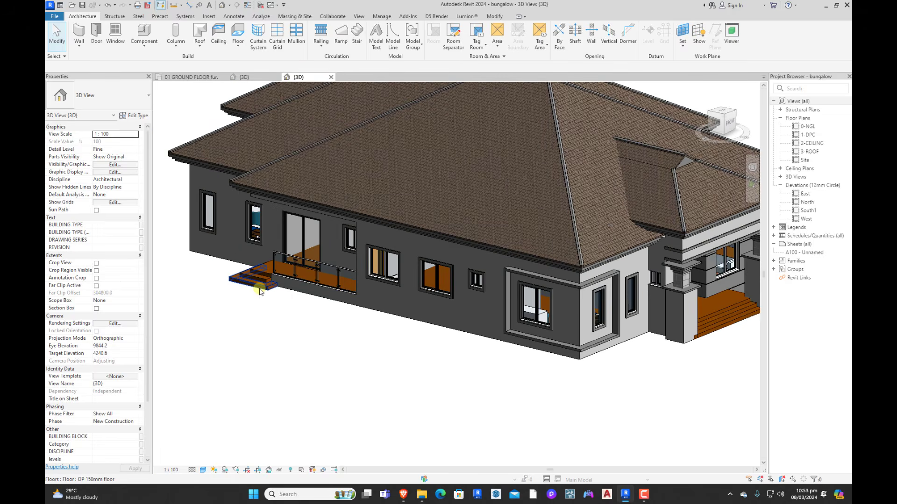
pyautogui.click(260, 290)
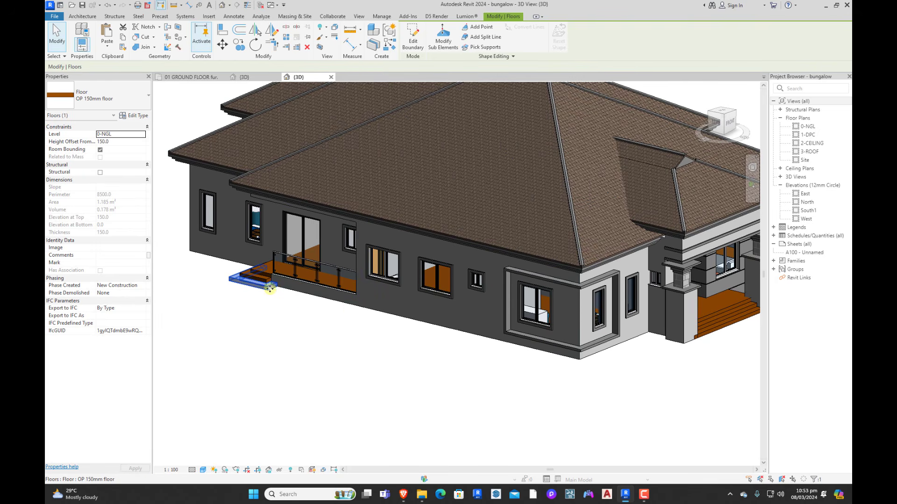
pyautogui.click(373, 325)
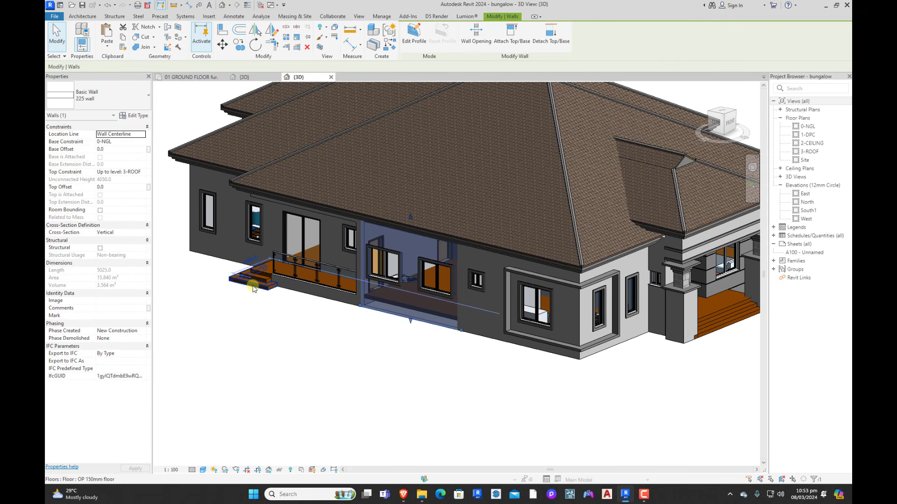
pyautogui.click(253, 288)
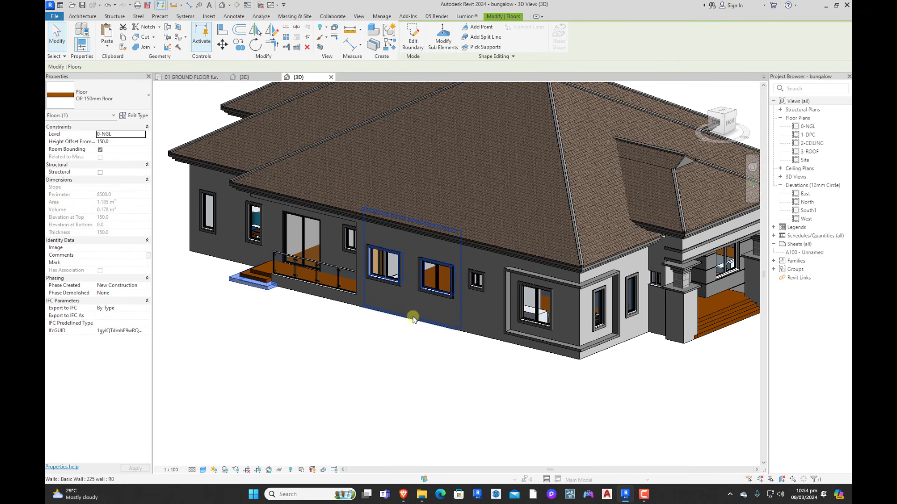
# Step: Inspect the colour of the front porch floor and steps against the rest of the exterior
pyautogui.scroll(-4, 418, 358)
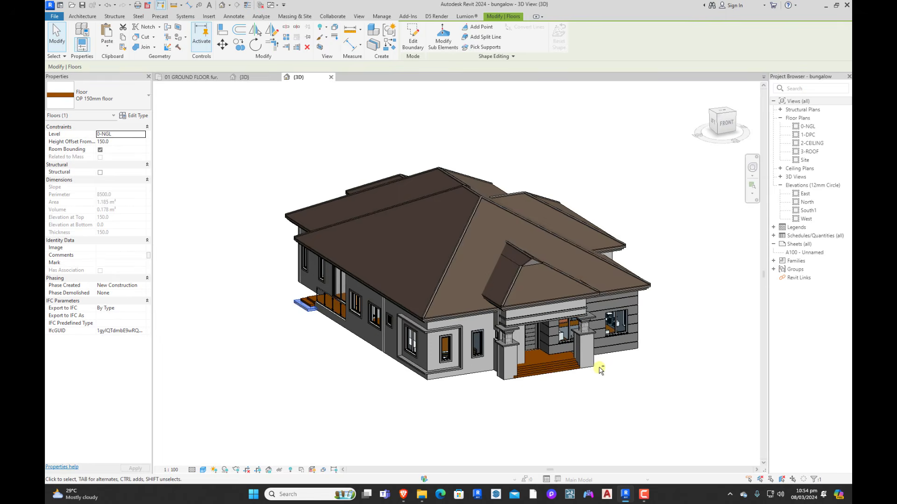
pyautogui.scroll(-2, 601, 371)
pyautogui.scroll(3, 561, 322)
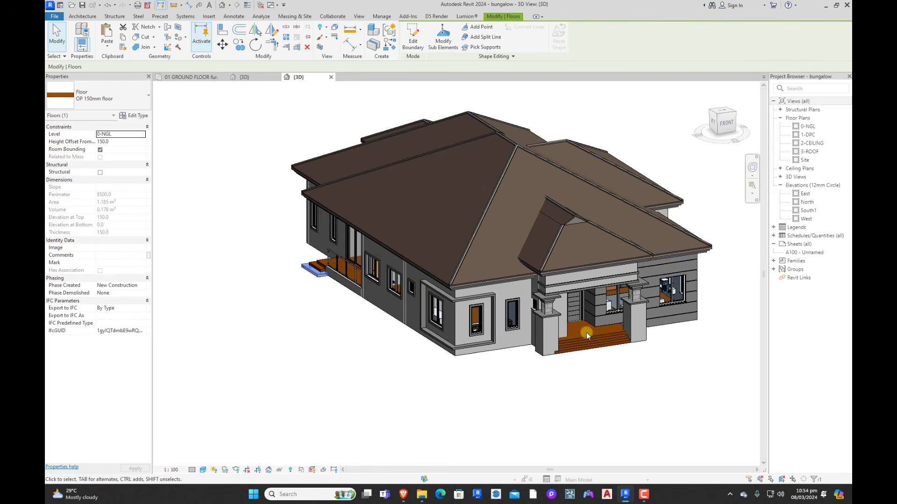
pyautogui.scroll(3, 603, 327)
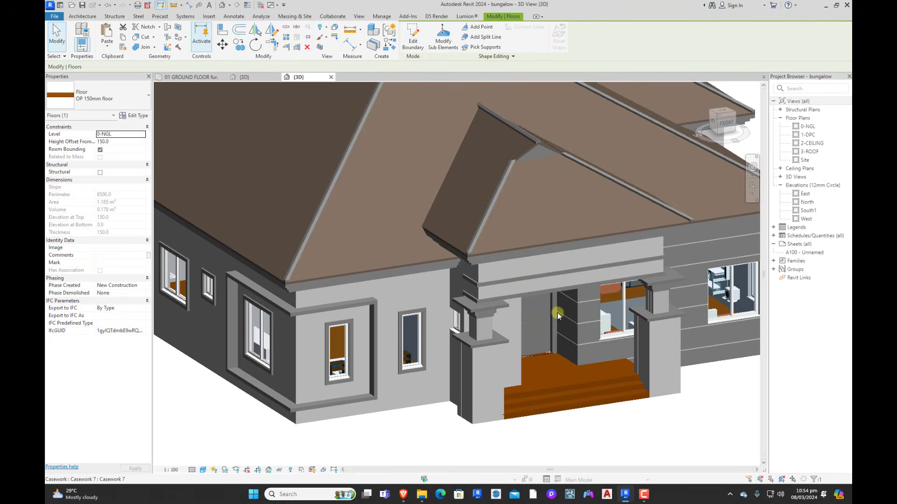
pyautogui.scroll(-2, 513, 329)
pyautogui.keyDown('shift'); pyautogui.moveTo(673, 355); pyautogui.dragTo(607, 360, button='middle'); pyautogui.keyUp('shift')
pyautogui.scroll(-2, 574, 316)
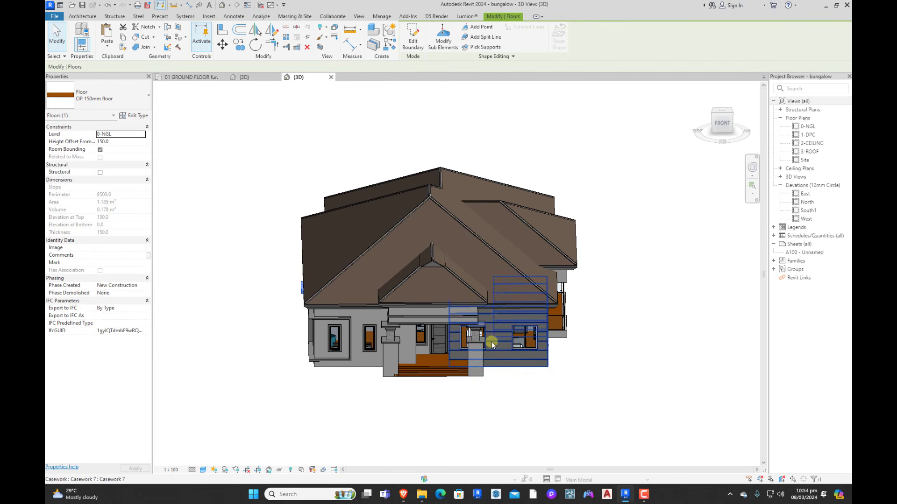
pyautogui.keyDown('shift'); pyautogui.moveTo(451, 402); pyautogui.dragTo(474, 397, button='middle'); pyautogui.keyUp('shift')
pyautogui.scroll(-3, 468, 374)
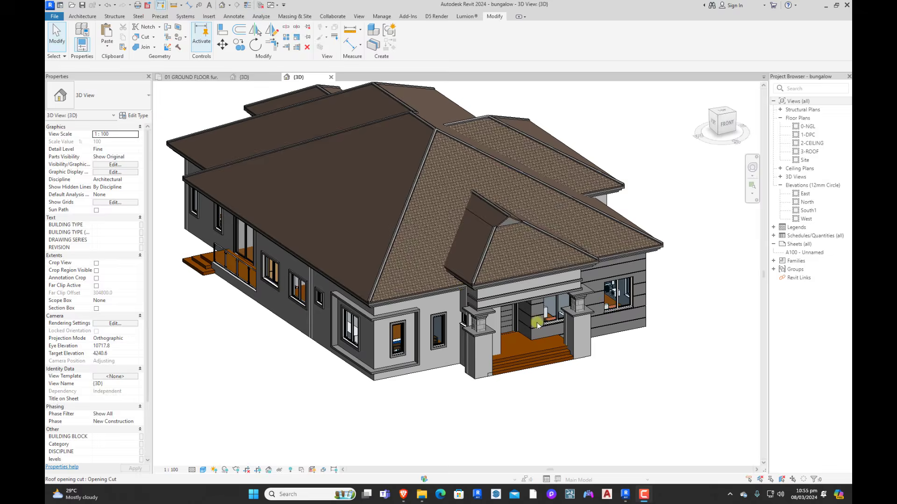
pyautogui.scroll(-2, 584, 383)
pyautogui.scroll(2, 565, 375)
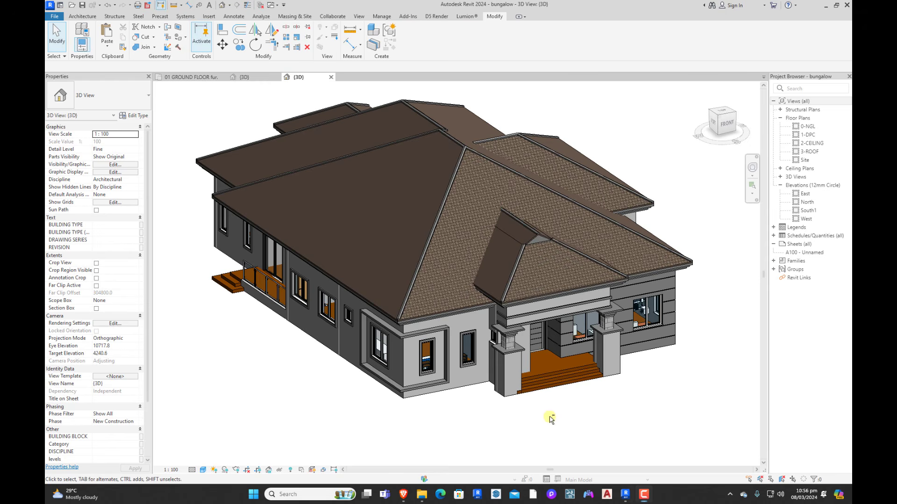
# Step: Open the material of the structure layer in the main floor slab's type for editing
pyautogui.keyDown('shift'); pyautogui.moveTo(530, 403); pyautogui.dragTo(567, 386, button='middle'); pyautogui.keyUp('shift')
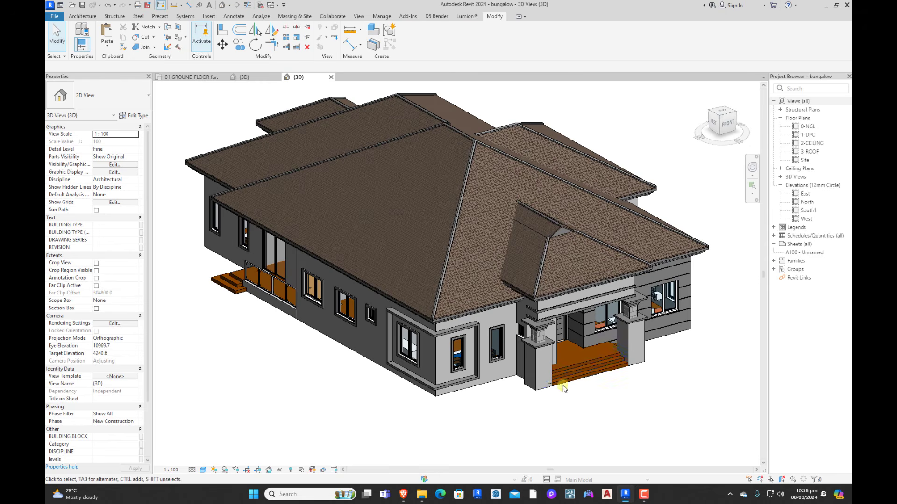
pyautogui.click(579, 366)
pyautogui.click(134, 115)
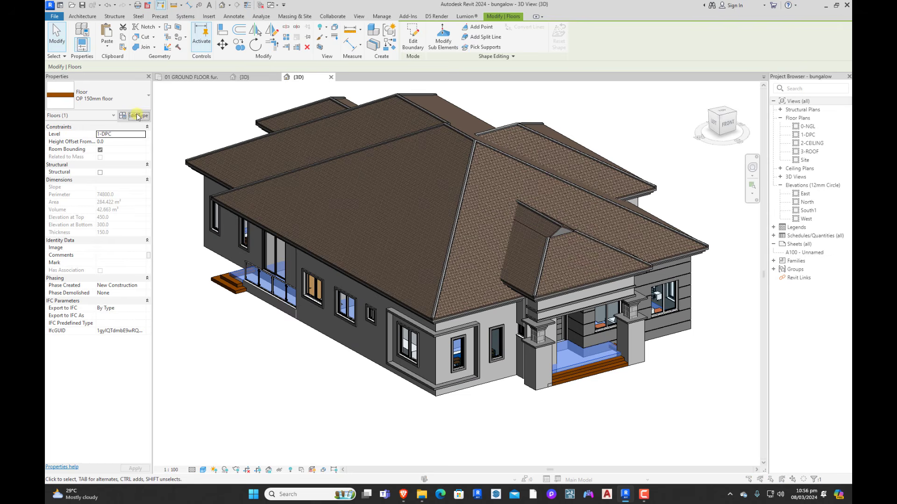
pyautogui.click(413, 222)
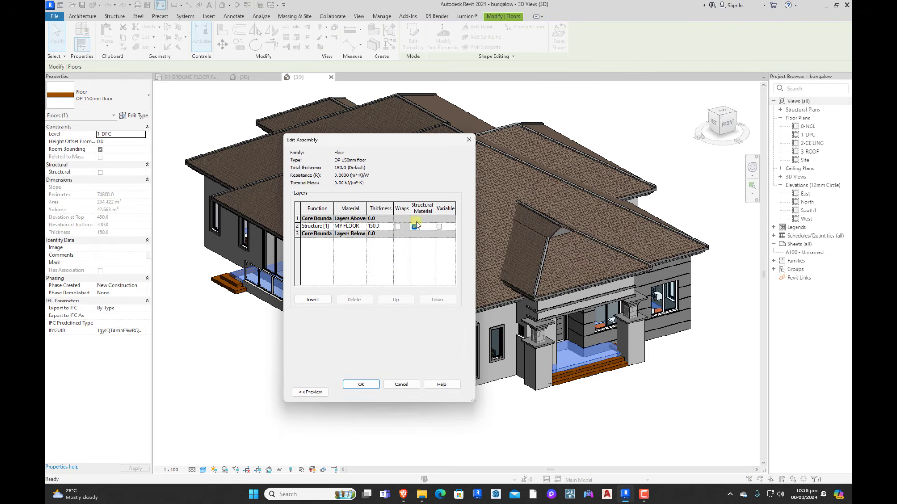
pyautogui.click(364, 226)
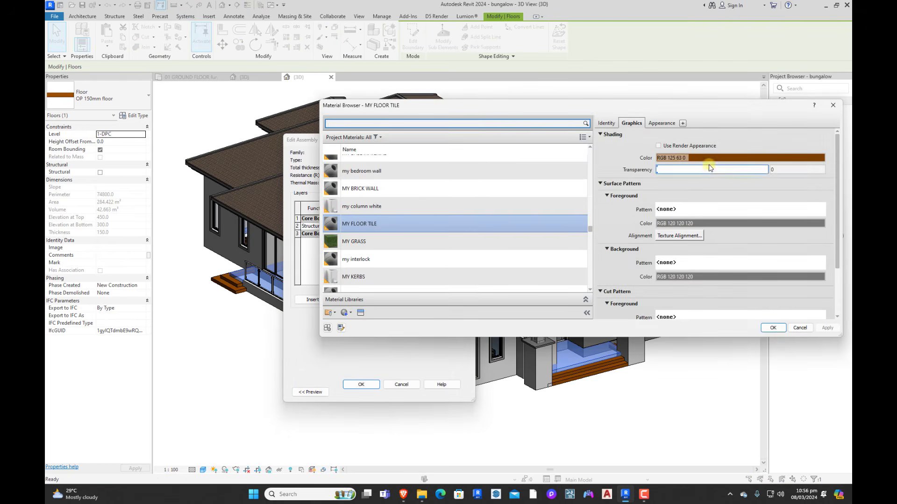
# Step: Set the shading colour of MY FLOOR TILE to RGB 179, 151, 137 and accept the floor type changes
pyautogui.click(688, 158)
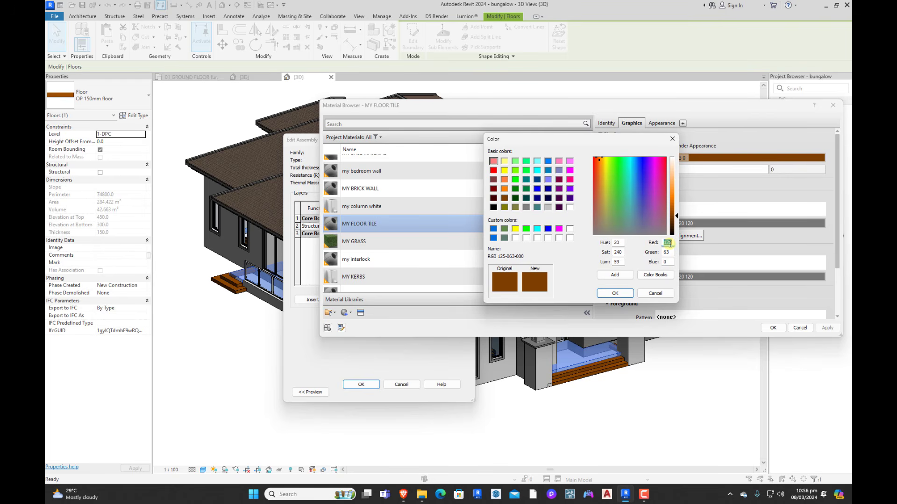
pyautogui.write('17')
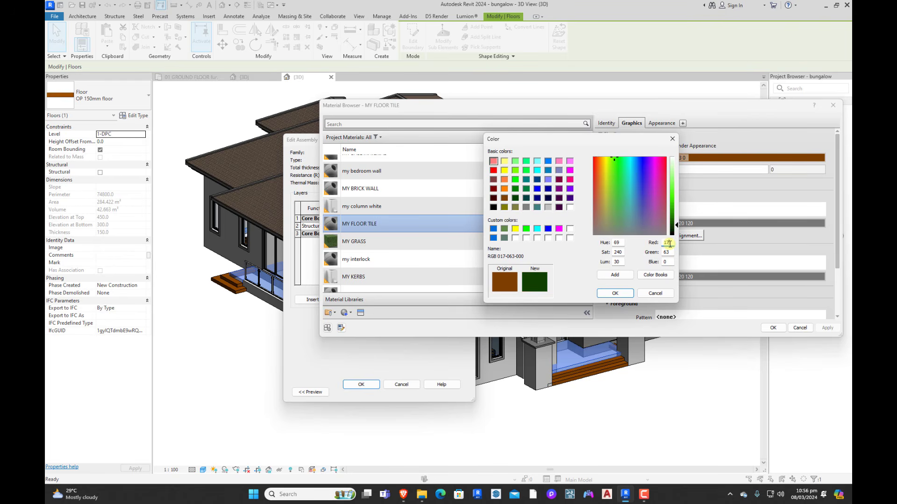
pyautogui.write('9')
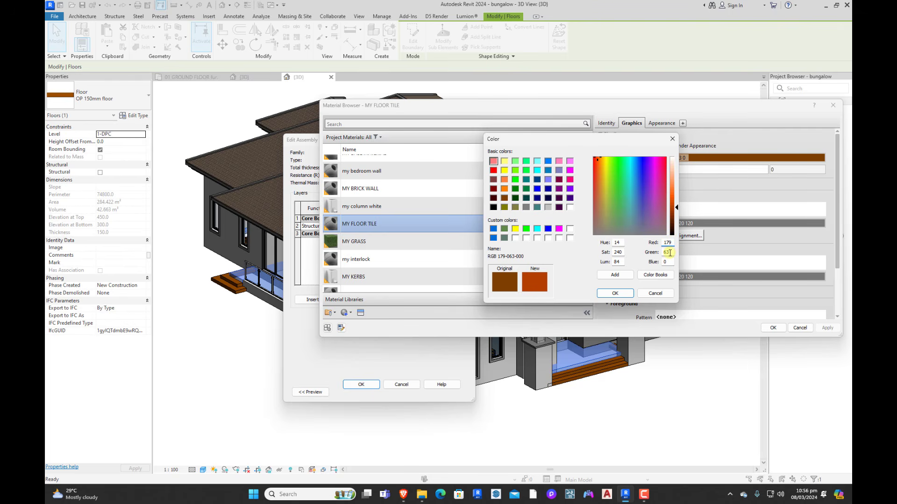
pyautogui.write('151')
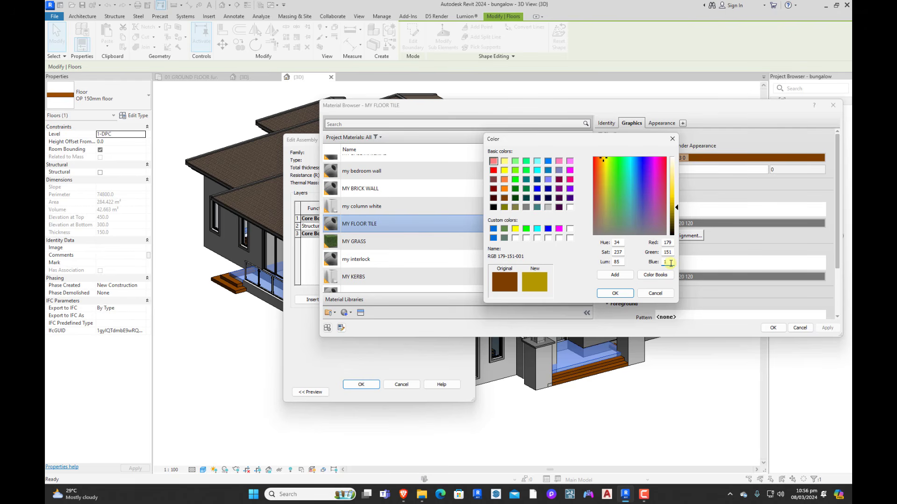
pyautogui.click(670, 263)
pyautogui.write('137')
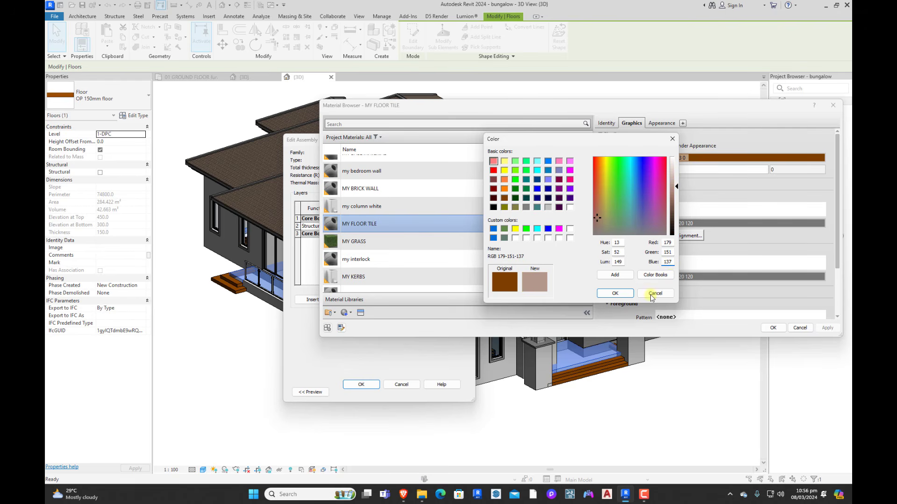
pyautogui.click(614, 294)
pyautogui.click(773, 329)
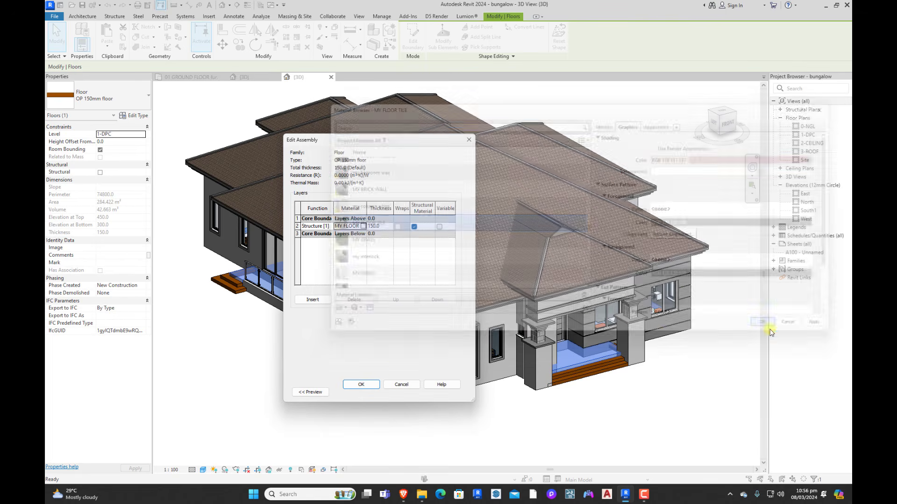
pyautogui.click(366, 386)
pyautogui.click(367, 390)
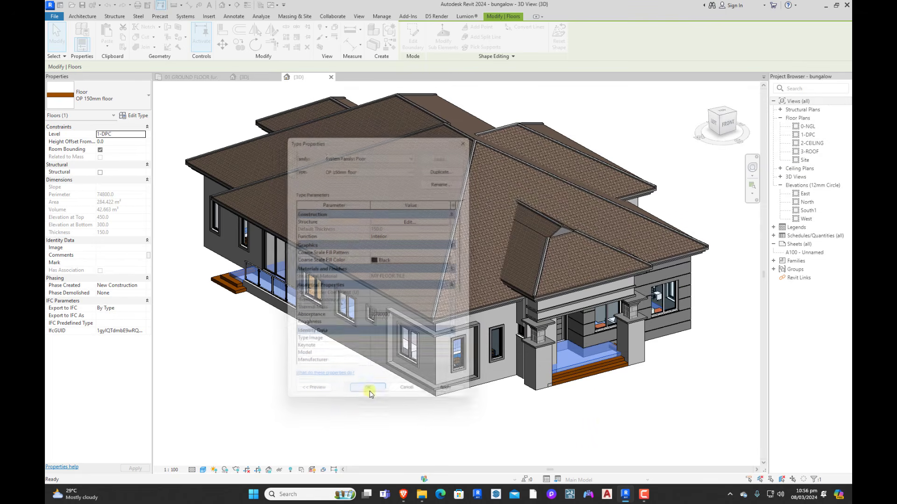
# Step: Deselect the floor and switch the 3D view's visual style to consistent surface colours without light shading
pyautogui.click(626, 421)
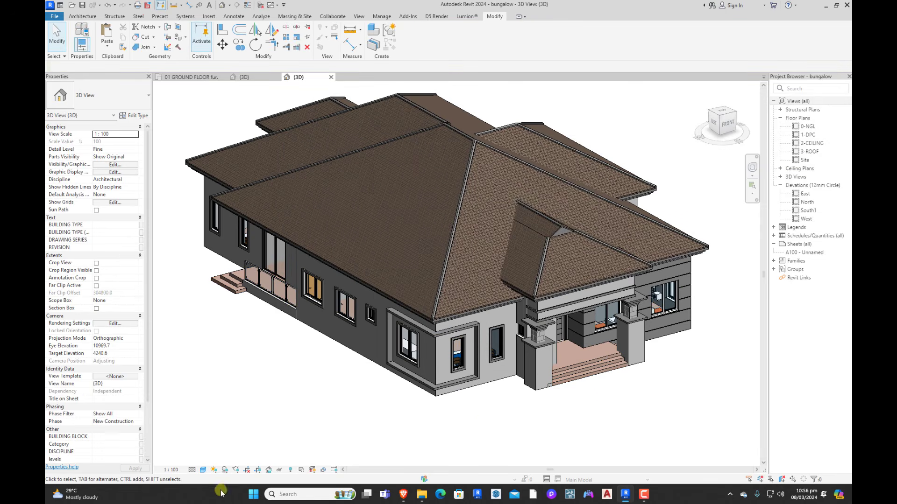
pyautogui.click(203, 469)
pyautogui.click(234, 444)
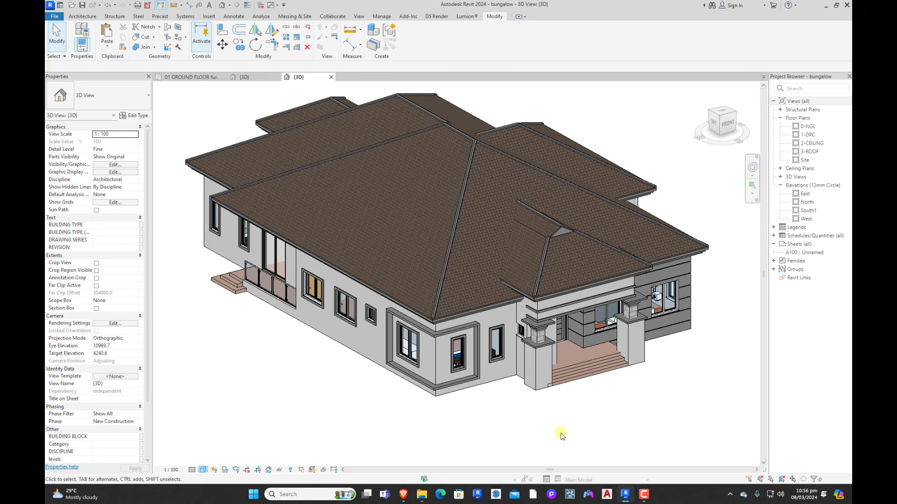
# Step: Duplicate the type of the short 225 wall above the front porch column as LIGHT BLUE WALL
pyautogui.scroll(-3, 638, 415)
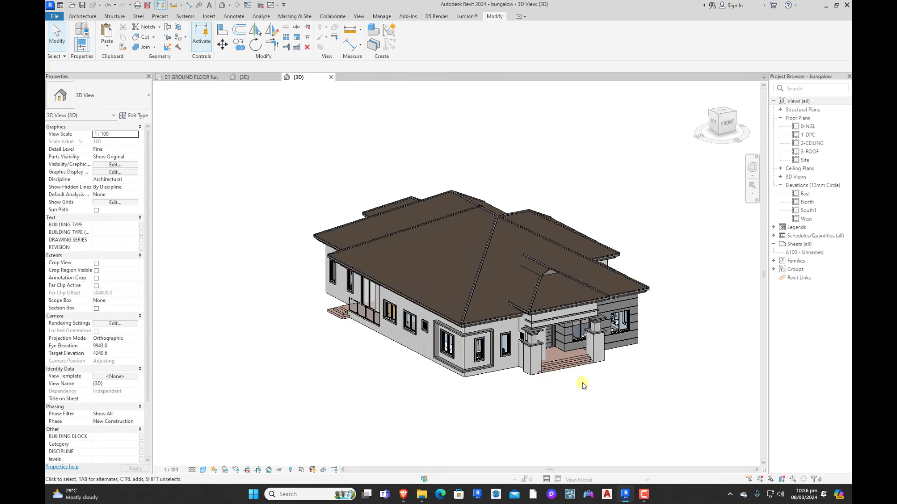
pyautogui.keyDown('shift'); pyautogui.moveTo(582, 385); pyautogui.dragTo(522, 396, button='middle'); pyautogui.keyUp('shift')
pyautogui.scroll(5, 514, 374)
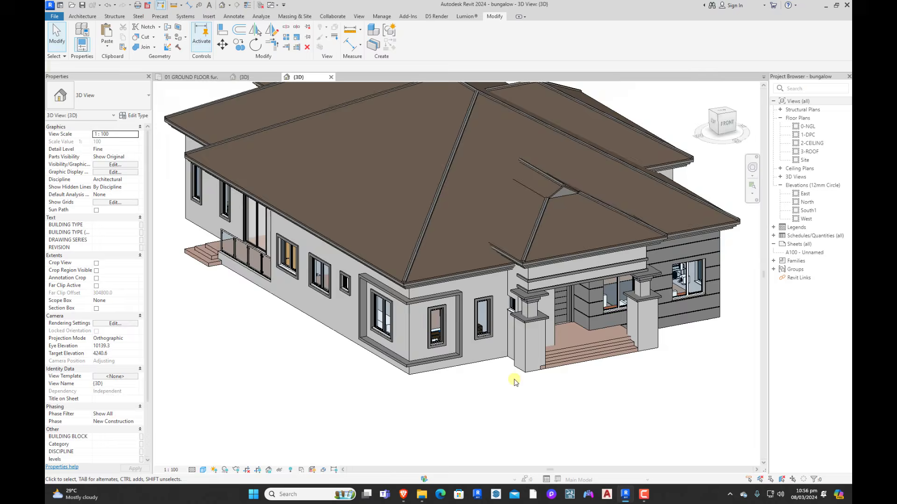
pyautogui.scroll(-3, 537, 372)
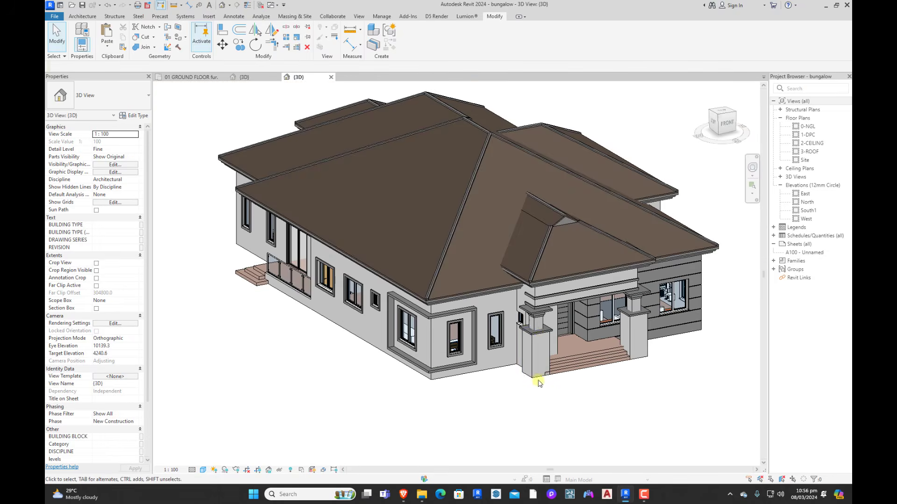
pyautogui.scroll(5, 535, 355)
pyautogui.click(534, 295)
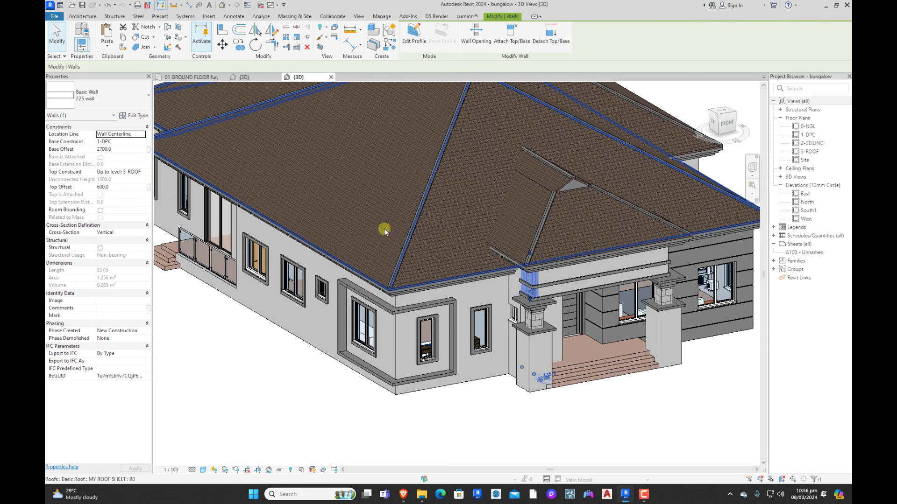
pyautogui.click(138, 116)
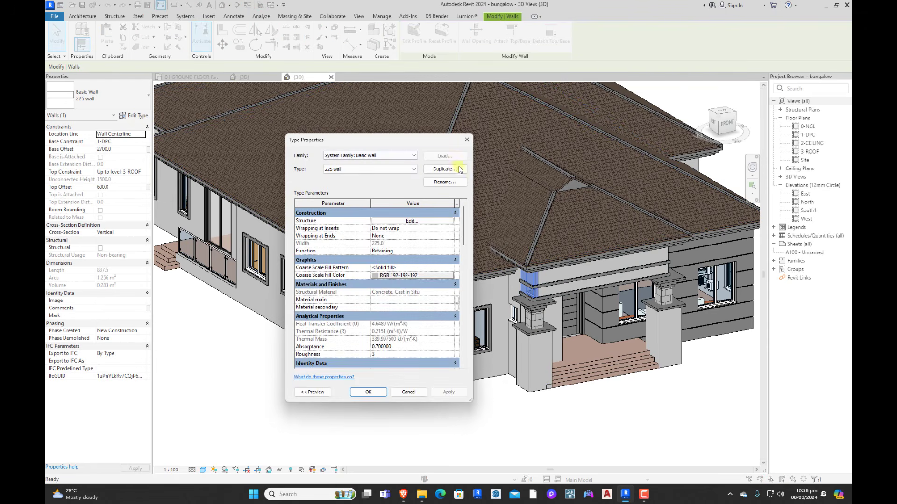
pyautogui.click(444, 169)
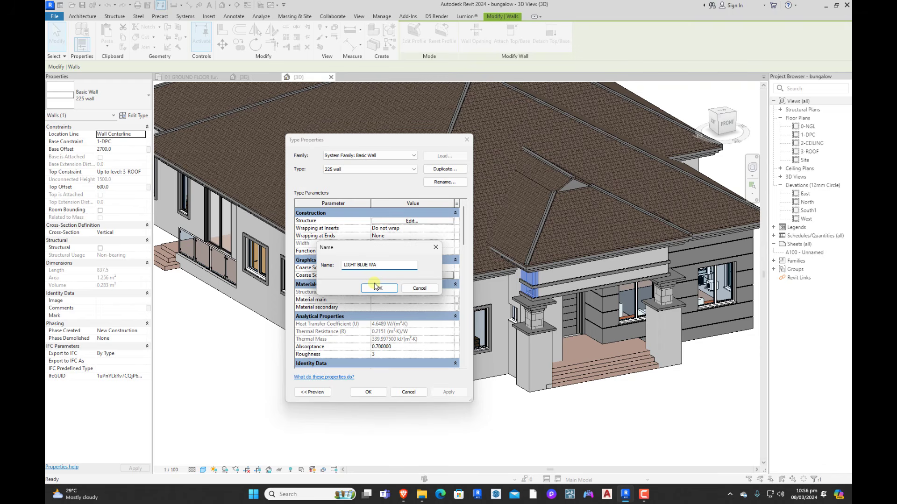
pyautogui.click(375, 286)
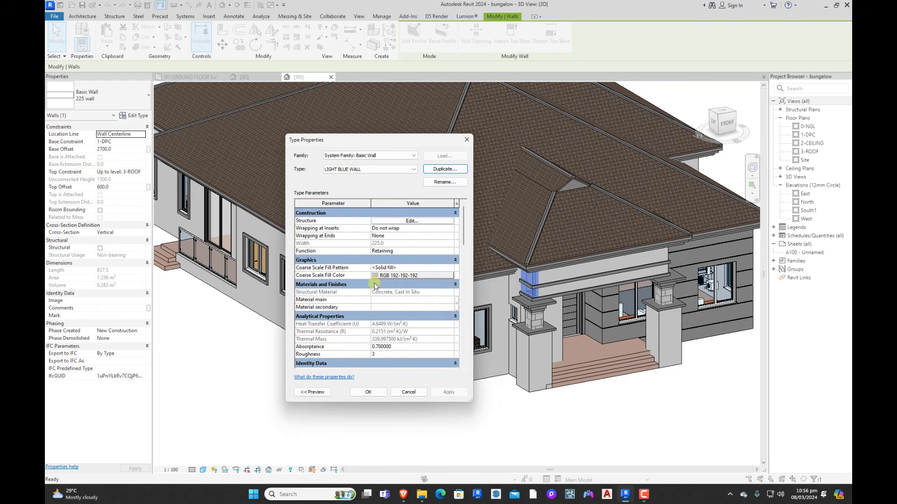
# Step: Create a new material named LIGHT BLUE WALL for the structure layer of the LIGHT BLUE WALL type
pyautogui.click(411, 221)
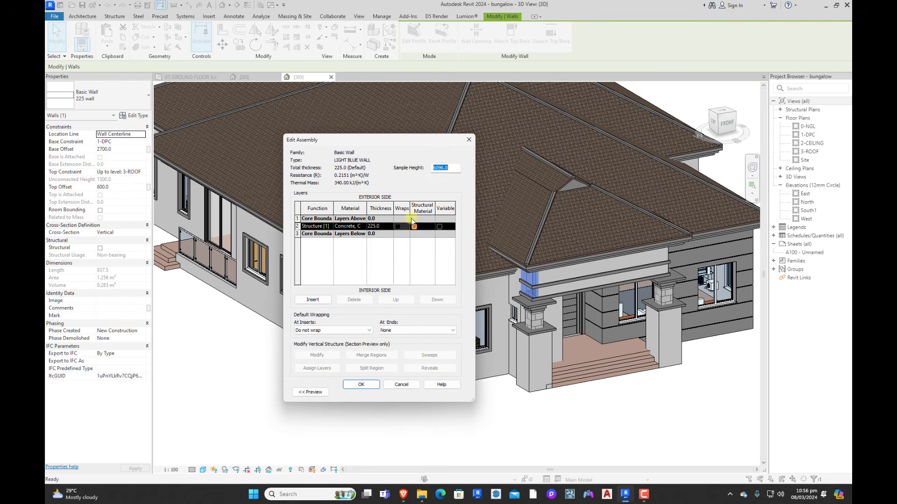
pyautogui.click(364, 227)
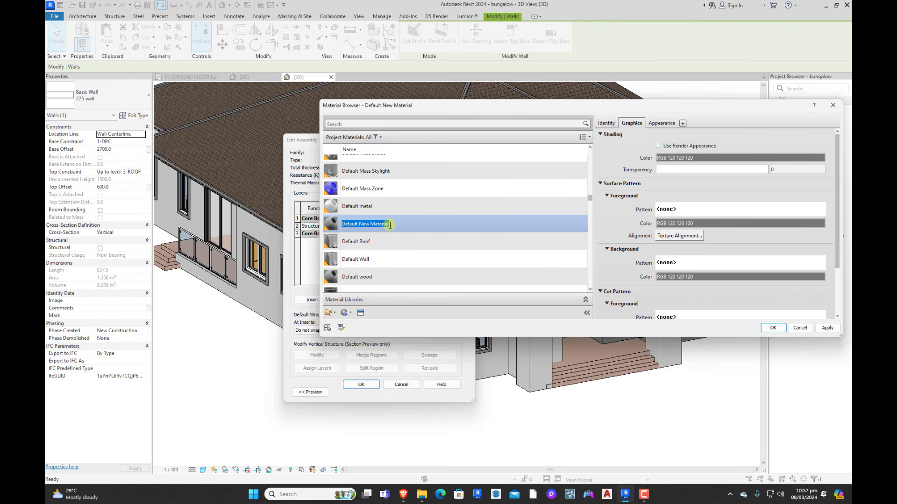
pyautogui.write('LIGHT BLUE WALL')
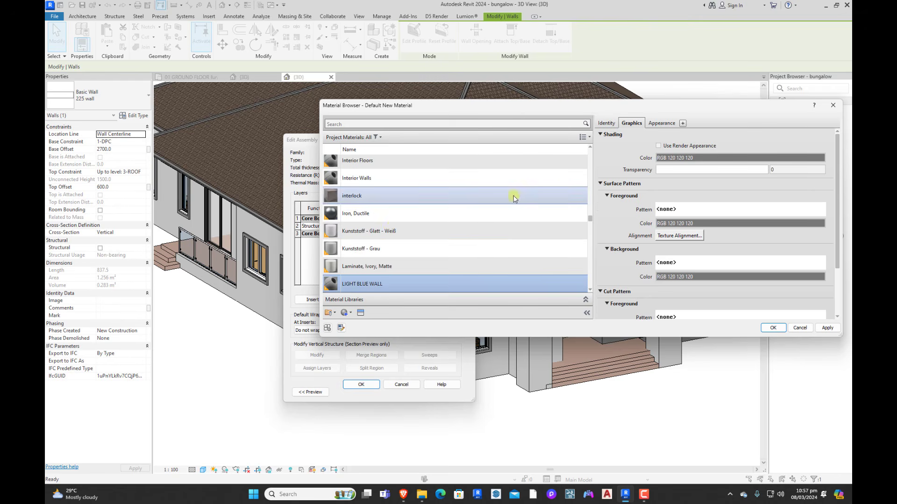
# Step: Set the LIGHT BLUE WALL material's shading colour to RGB 232, 248, 255 and accept the material and wall type changes
pyautogui.click(693, 157)
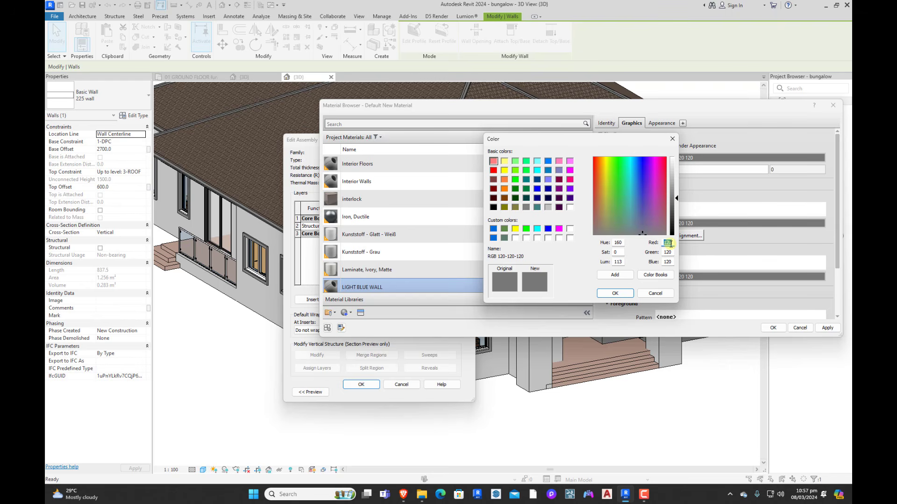
pyautogui.write('232')
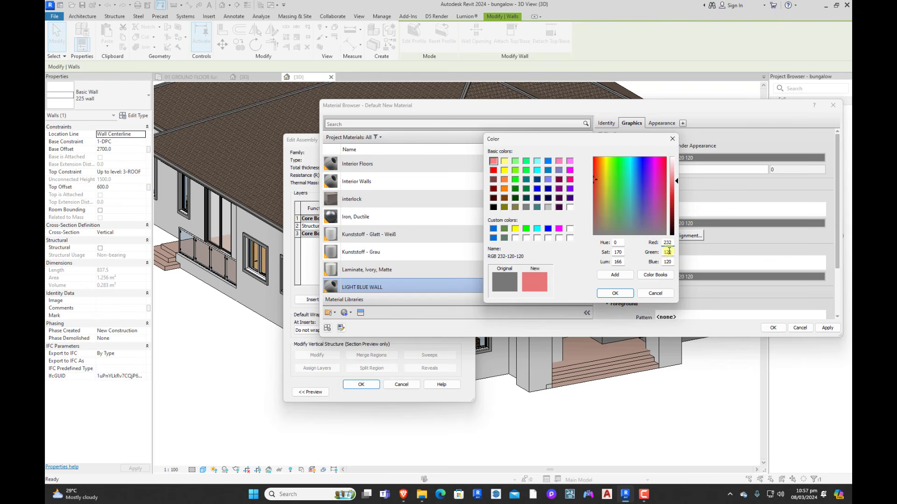
pyautogui.write('248')
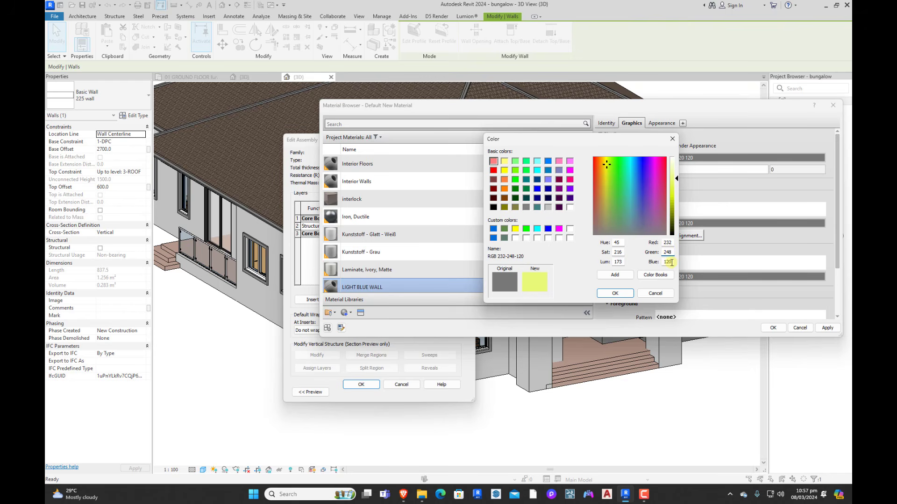
pyautogui.write('225')
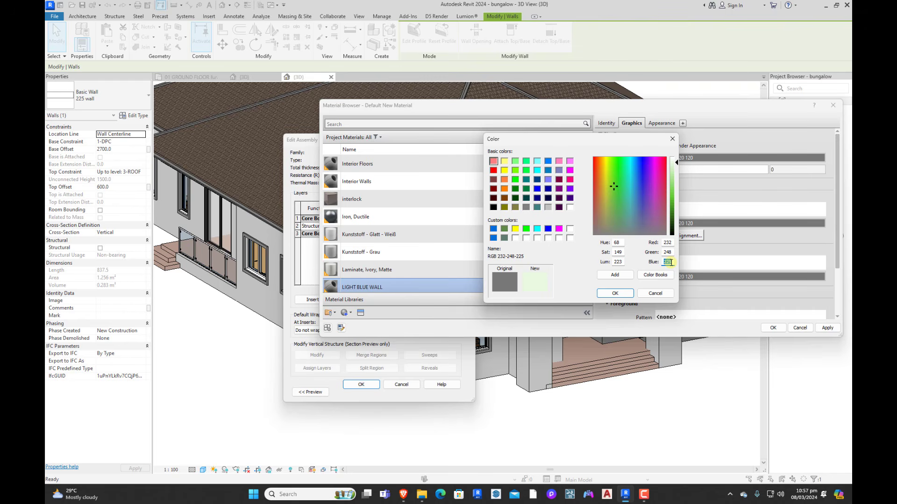
pyautogui.write('255')
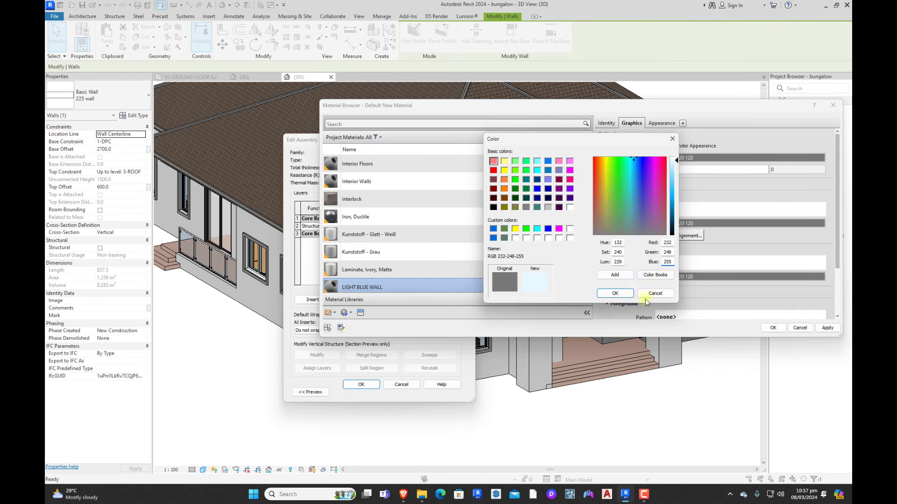
pyautogui.click(615, 294)
pyautogui.click(773, 327)
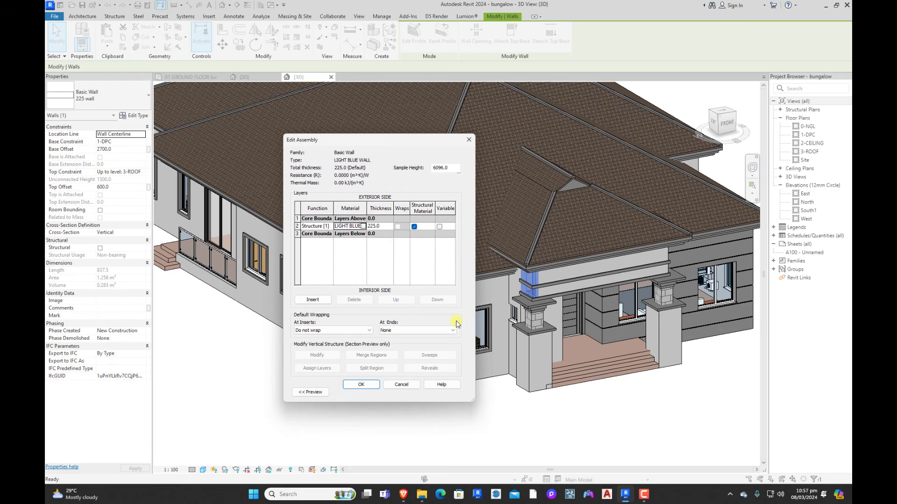
pyautogui.click(363, 385)
pyautogui.click(396, 392)
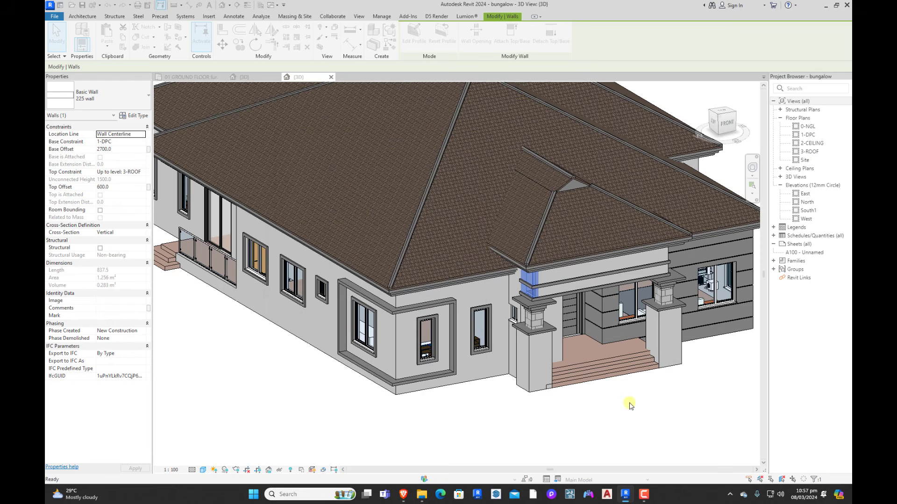
pyautogui.press('Escape')
# Step: Match the LIGHT BLUE WALL type from the short side wall onto the long front wall above the porch entrance
pyautogui.scroll(5, 518, 285)
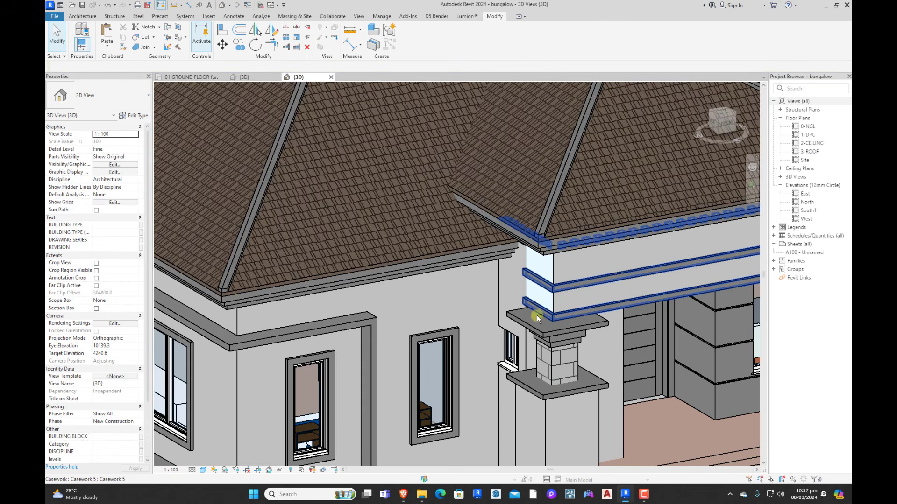
pyautogui.keyDown('shift'); pyautogui.moveTo(537, 313); pyautogui.dragTo(618, 286, button='middle'); pyautogui.keyUp('shift')
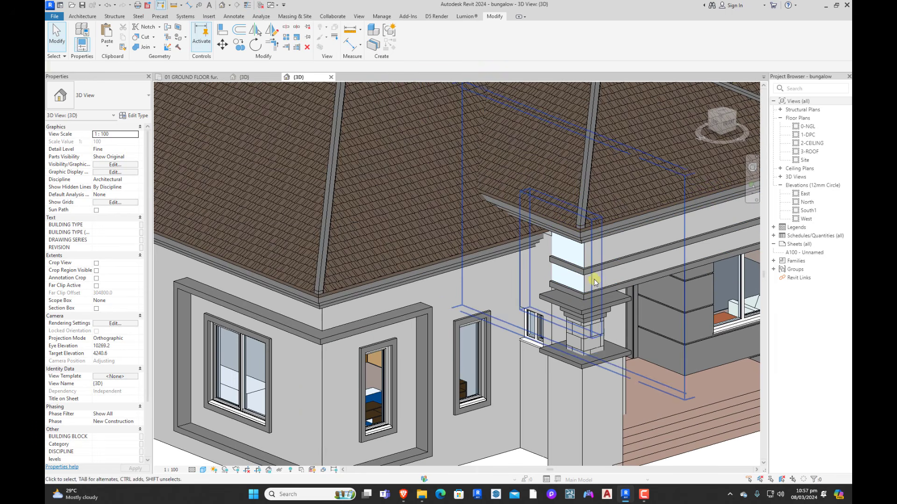
pyautogui.click(584, 282)
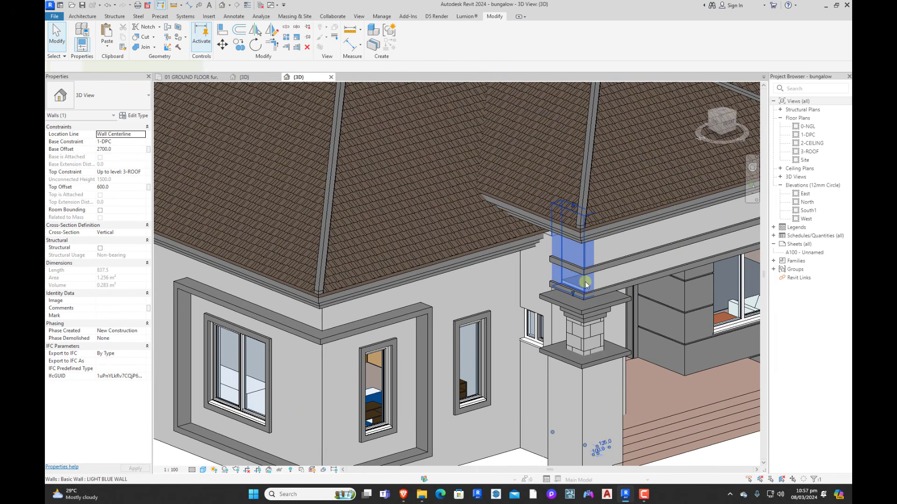
pyautogui.press('Escape')
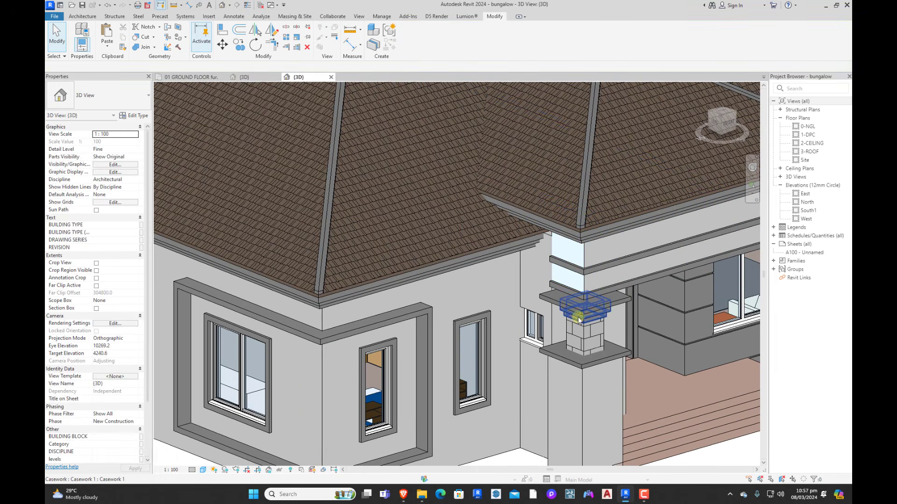
pyautogui.click(582, 267)
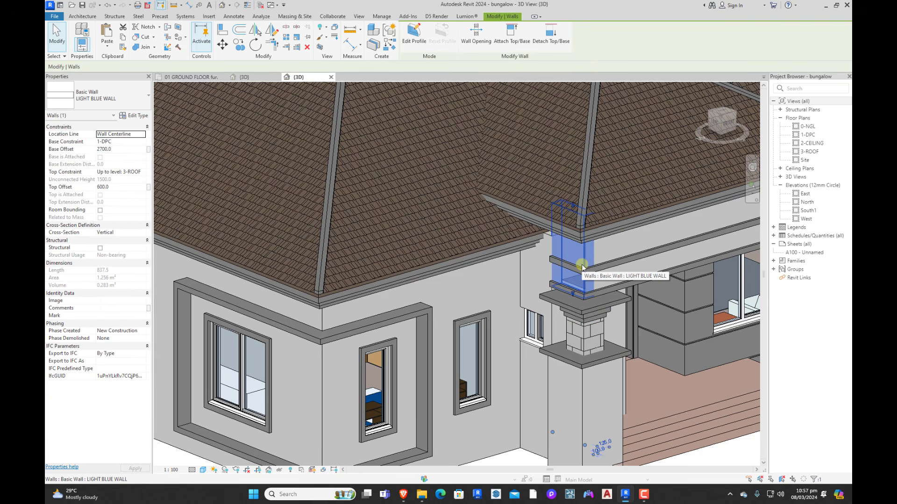
pyautogui.press('m')
pyautogui.press('a')
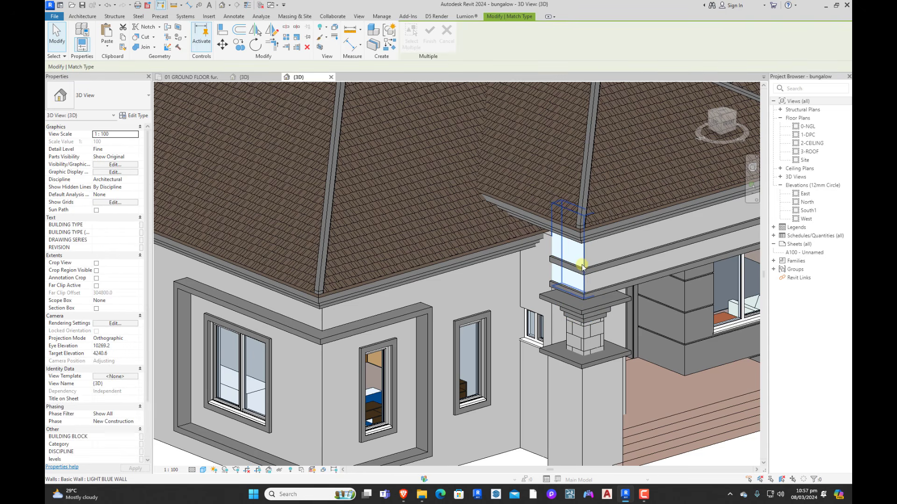
pyautogui.scroll(-4, 589, 262)
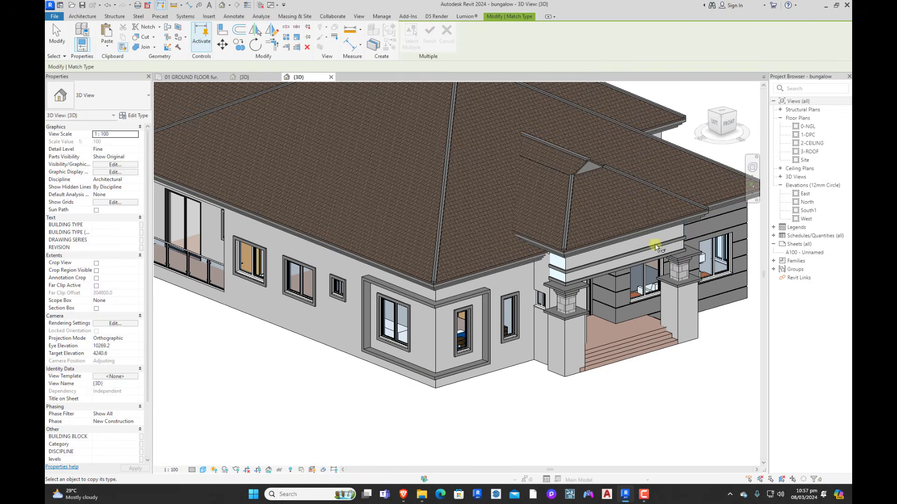
pyautogui.scroll(4, 680, 243)
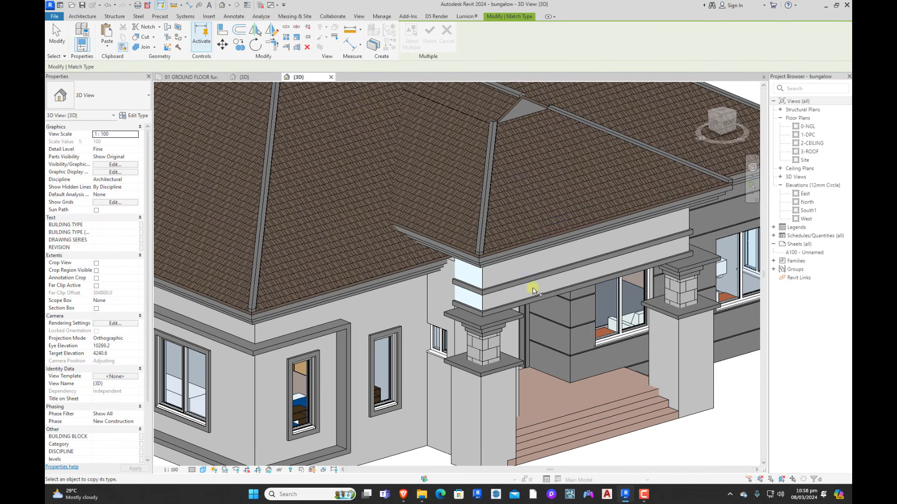
pyautogui.click(506, 305)
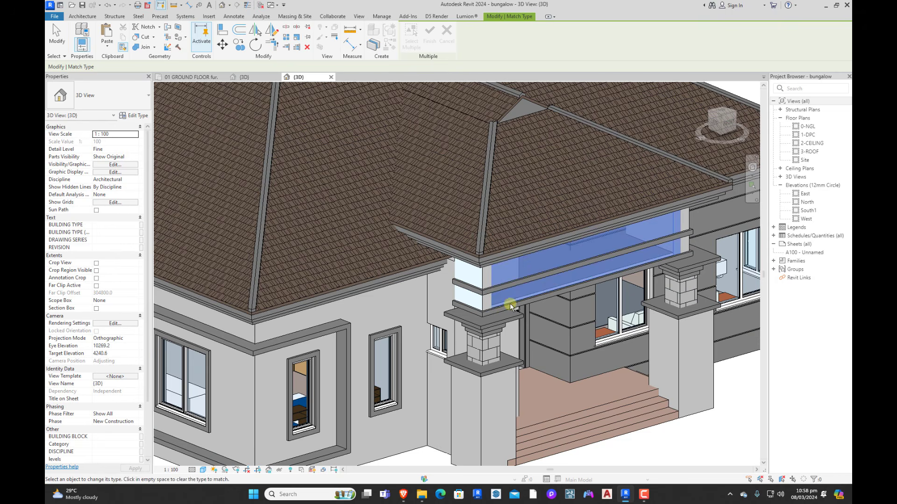
pyautogui.scroll(-1, 510, 306)
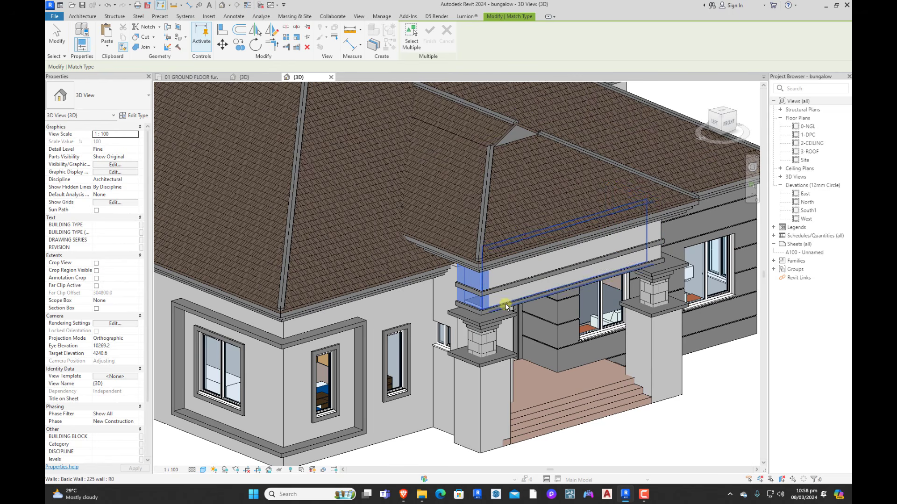
# Step: Match the LIGHT BLUE WALL type onto the short wall at the opposite side of the porch and end the matching
pyautogui.keyDown('shift'); pyautogui.moveTo(638, 301); pyautogui.dragTo(698, 269, button='middle'); pyautogui.keyUp('shift')
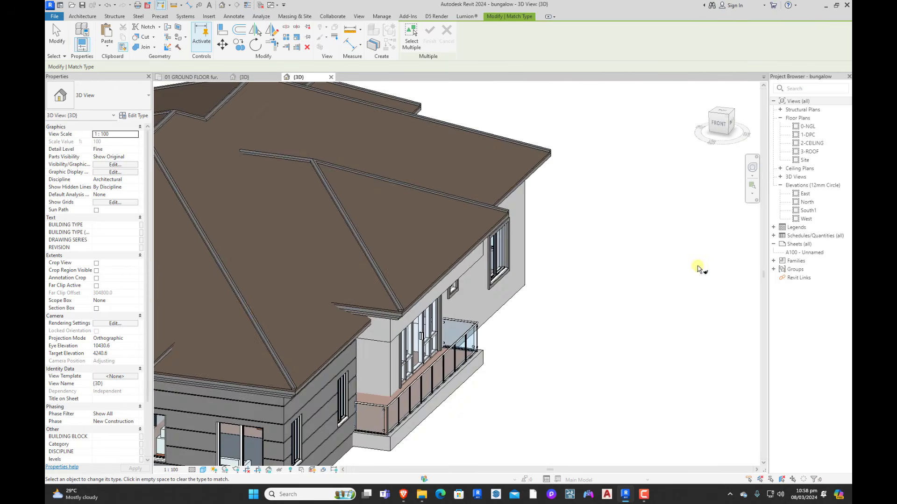
pyautogui.scroll(-5, 697, 267)
pyautogui.keyDown('shift'); pyautogui.moveTo(630, 312); pyautogui.dragTo(390, 316, button='middle'); pyautogui.keyUp('shift')
pyautogui.scroll(5, 393, 314)
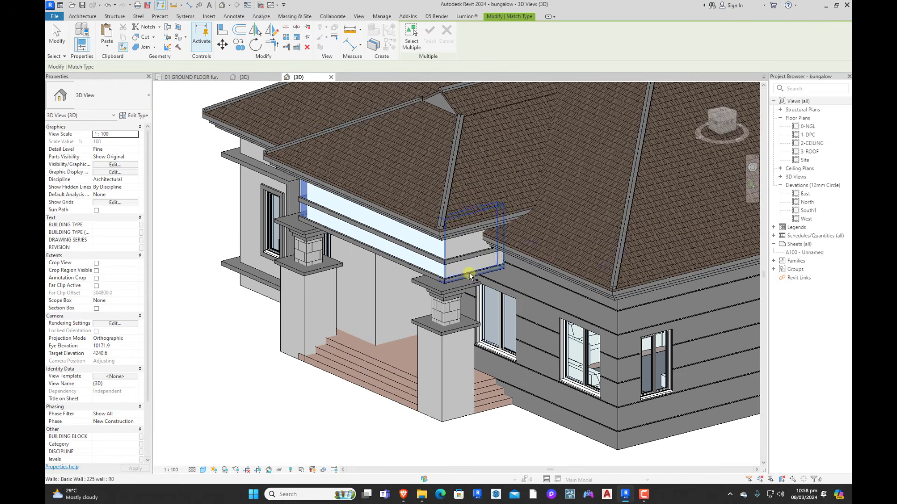
pyautogui.click(468, 271)
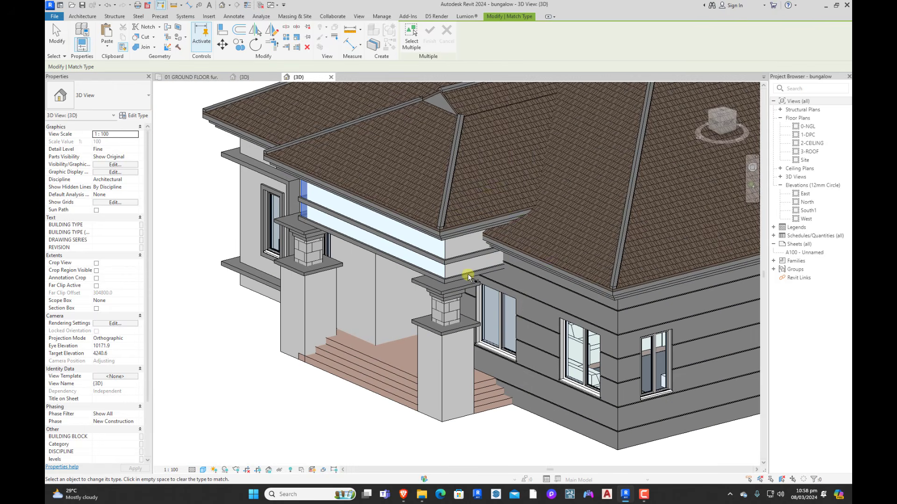
pyautogui.click(470, 272)
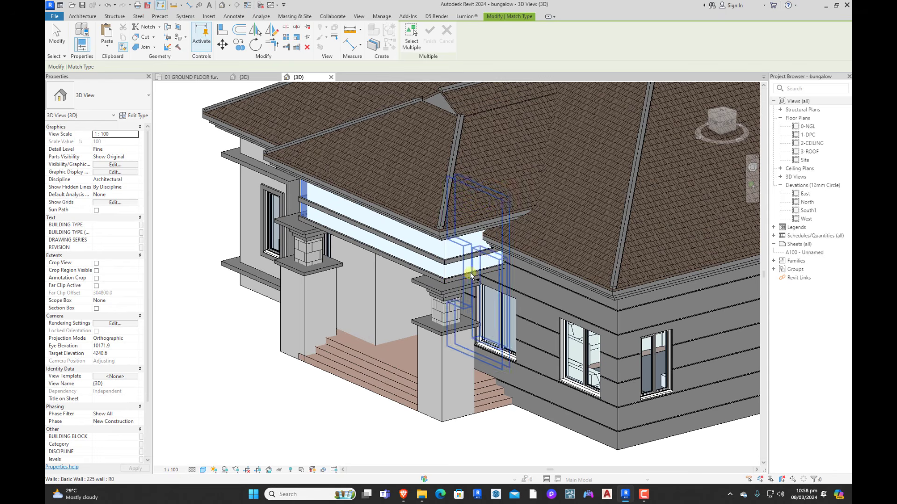
pyautogui.press('Escape')
# Step: Examine the colour of the upper porch walls against the rest of the bungalow's exterior
pyautogui.scroll(-3, 555, 291)
pyautogui.scroll(-3, 521, 348)
pyautogui.keyDown('shift'); pyautogui.moveTo(521, 349); pyautogui.dragTo(495, 339, button='middle'); pyautogui.keyUp('shift')
pyautogui.scroll(-2, 460, 333)
pyautogui.scroll(6, 646, 289)
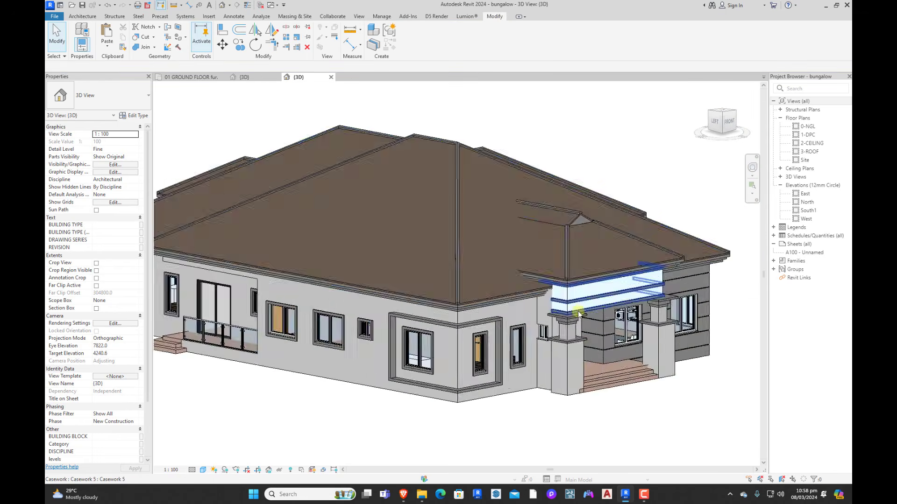
pyautogui.scroll(-4, 561, 303)
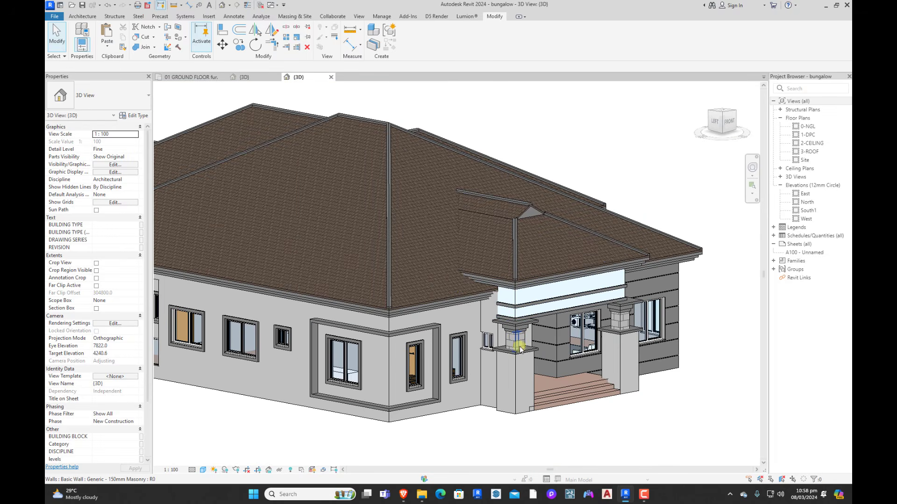
# Step: Create a new material named WHITE WALLL for the structure layer of the 225 wall type used at the front corner
pyautogui.click(435, 412)
pyautogui.scroll(-3, 452, 407)
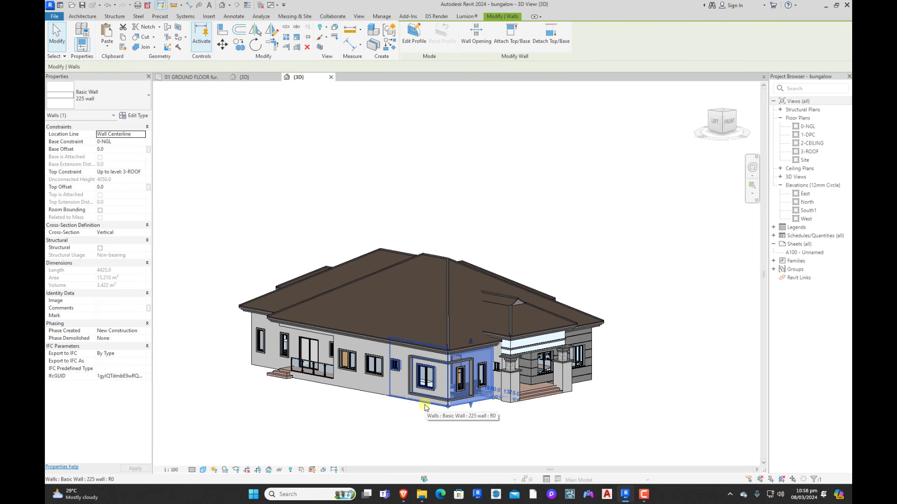
pyautogui.click(492, 426)
pyautogui.scroll(5, 460, 407)
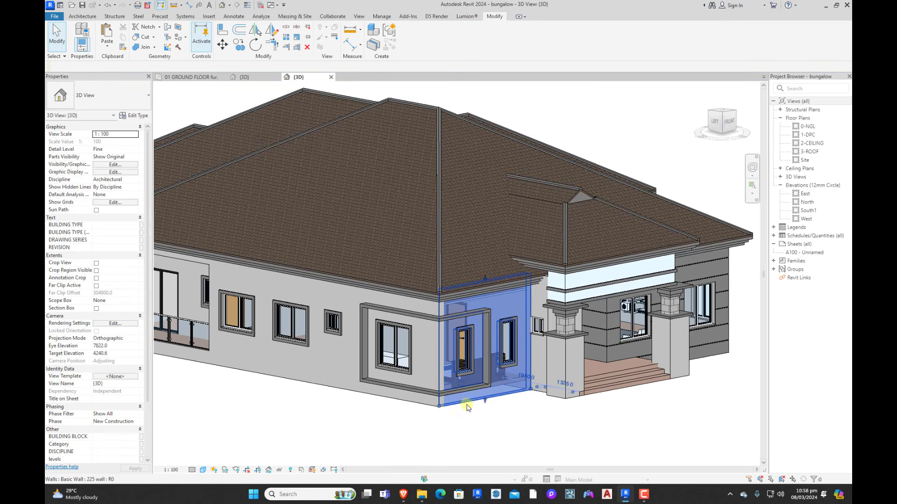
pyautogui.click(467, 408)
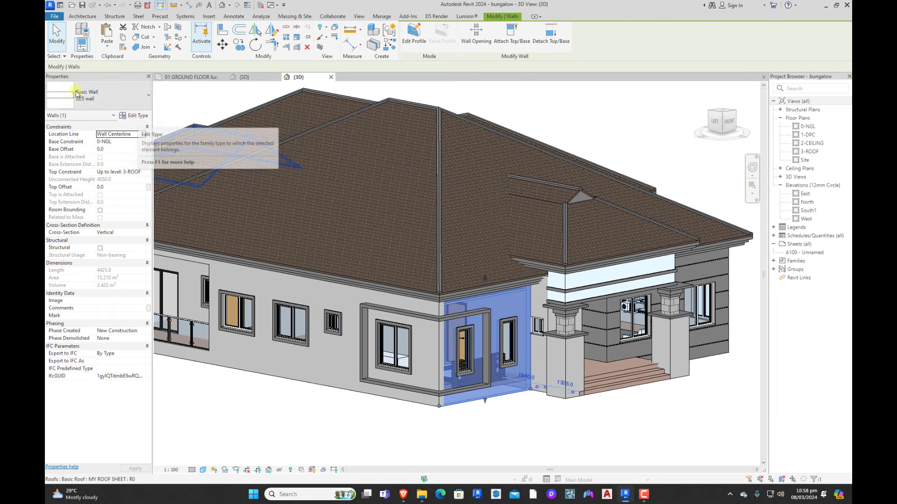
pyautogui.click(136, 116)
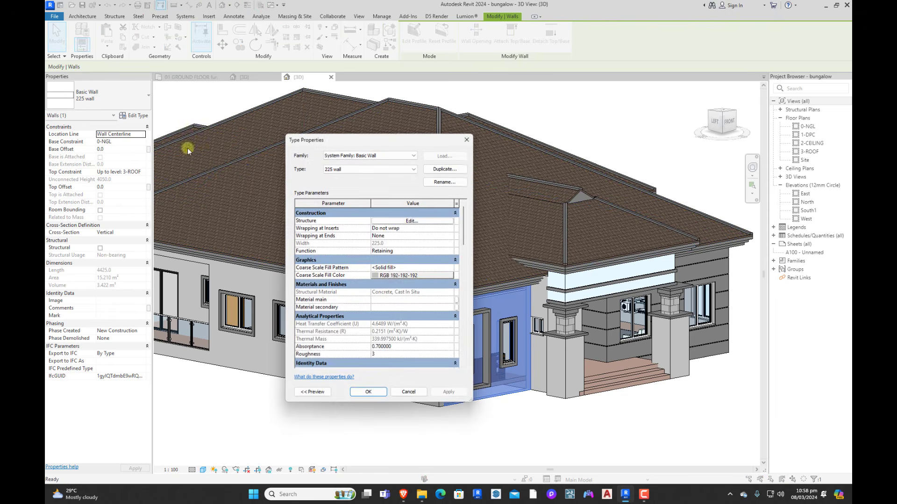
pyautogui.click(412, 221)
pyautogui.click(363, 227)
pyautogui.click(364, 226)
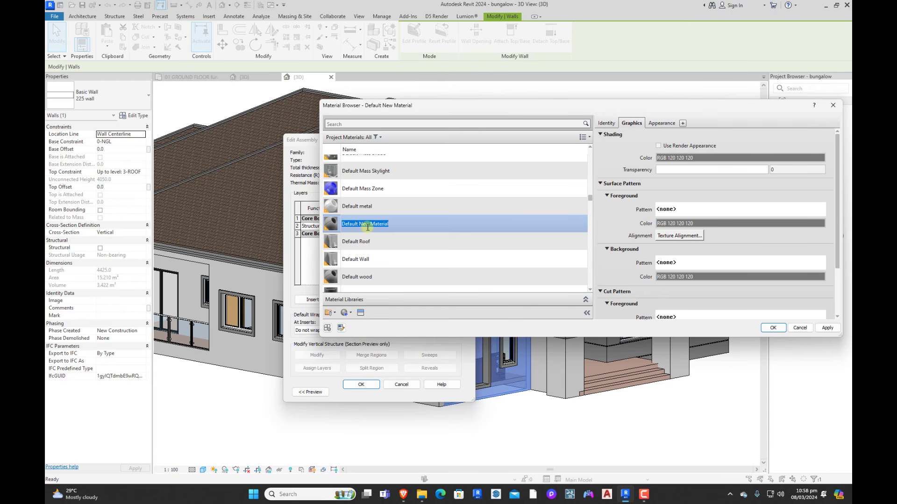
pyautogui.doubleClick(404, 227)
pyautogui.write('WHITE WALLL')
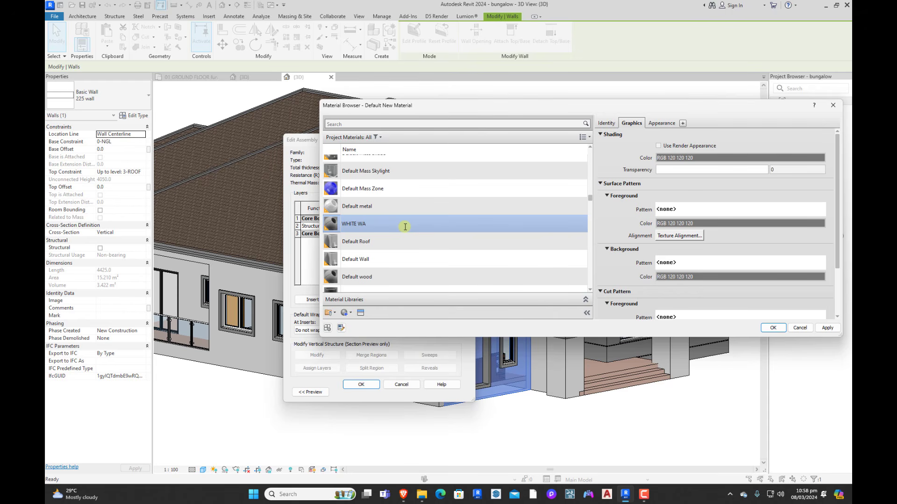
pyautogui.click(772, 329)
pyautogui.scroll(-1, 411, 260)
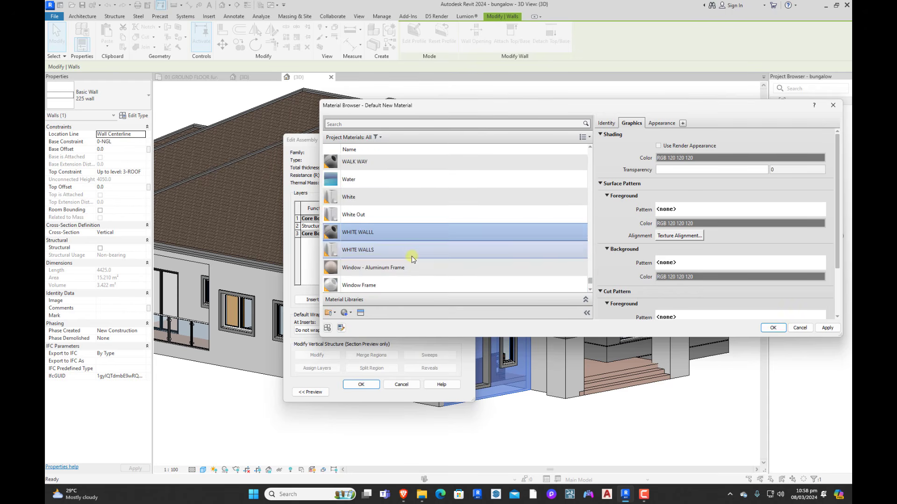
# Step: Set the WHITE WALLL material's shading colour to white, RGB 255, 255, 255, and accept the material and wall type changes
pyautogui.click(673, 158)
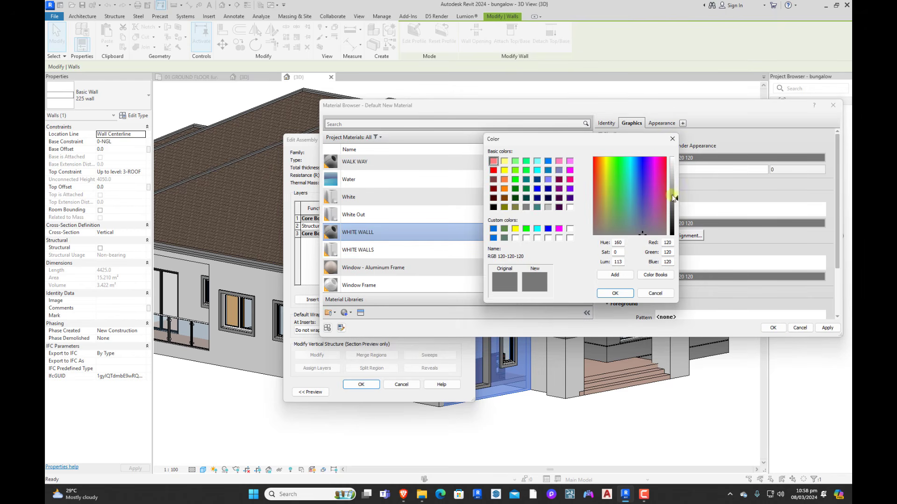
pyautogui.moveTo(672, 184); pyautogui.dragTo(673, 159)
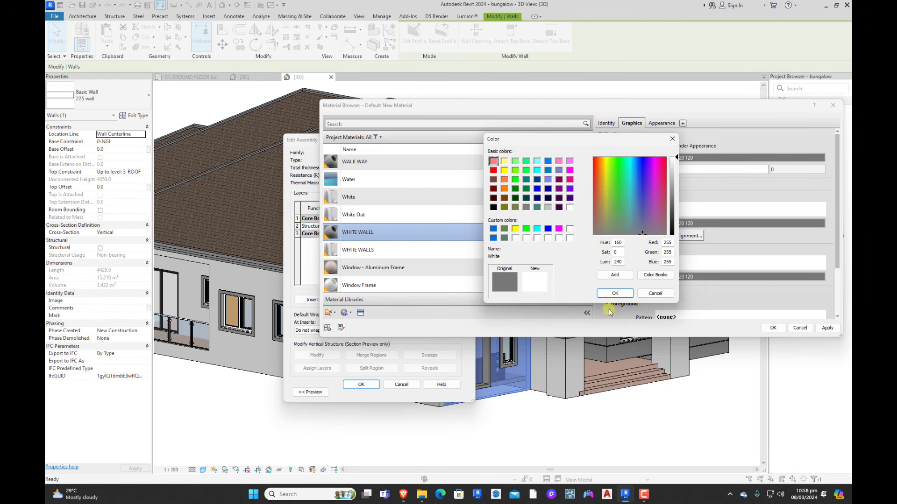
pyautogui.click(614, 293)
pyautogui.click(770, 330)
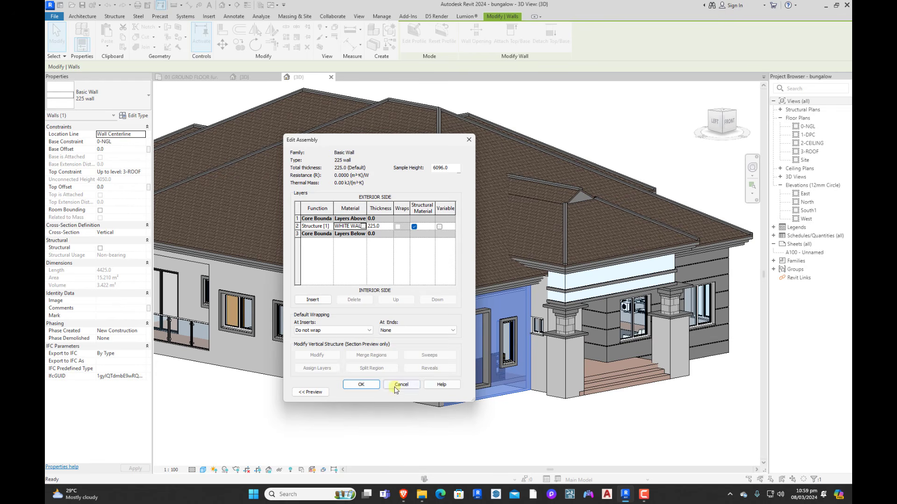
pyautogui.click(366, 386)
pyautogui.click(368, 393)
pyautogui.click(531, 430)
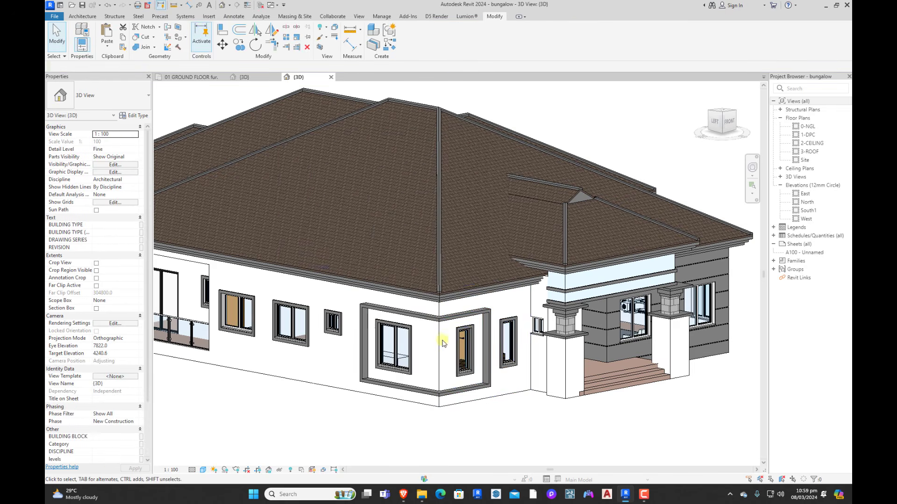
# Step: Examine the bungalow's white exterior walls and check the individual walls that form the lower parts of the two porch columns
pyautogui.scroll(-4, 436, 341)
pyautogui.keyDown('shift'); pyautogui.moveTo(633, 396); pyautogui.dragTo(663, 358, button='middle'); pyautogui.keyUp('shift')
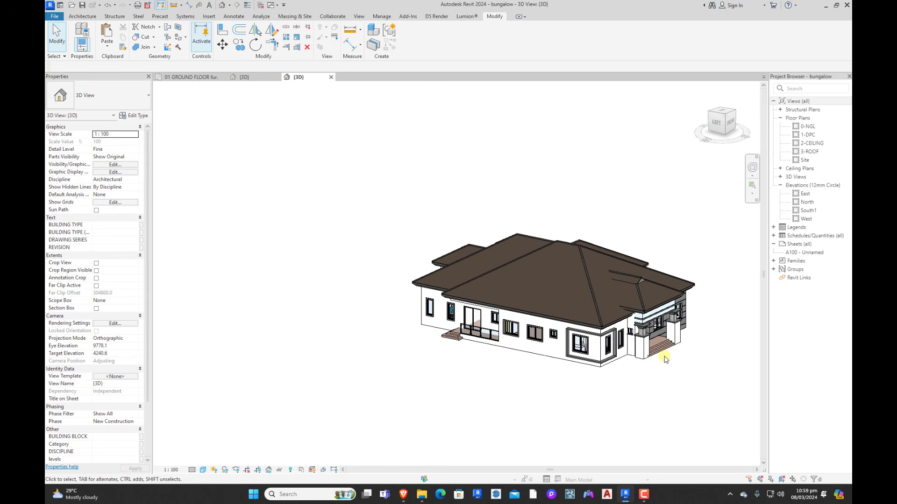
pyautogui.scroll(5, 678, 391)
pyautogui.scroll(3, 540, 386)
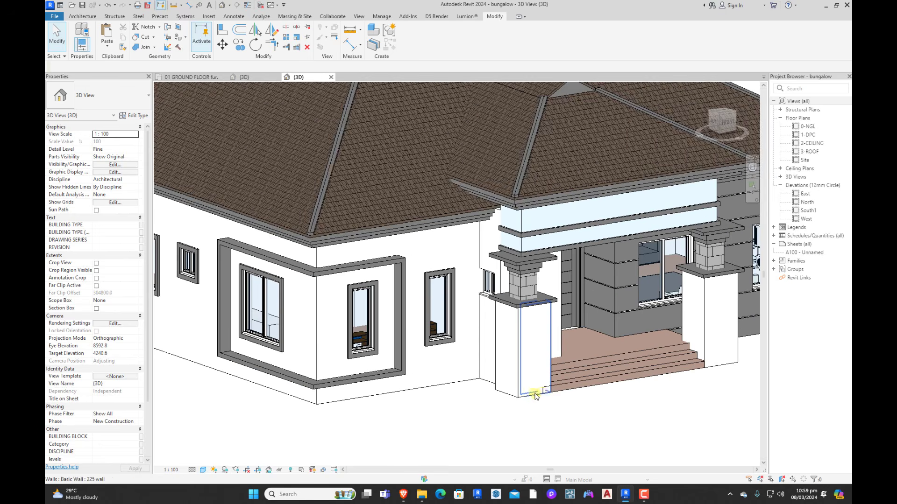
pyautogui.click(533, 390)
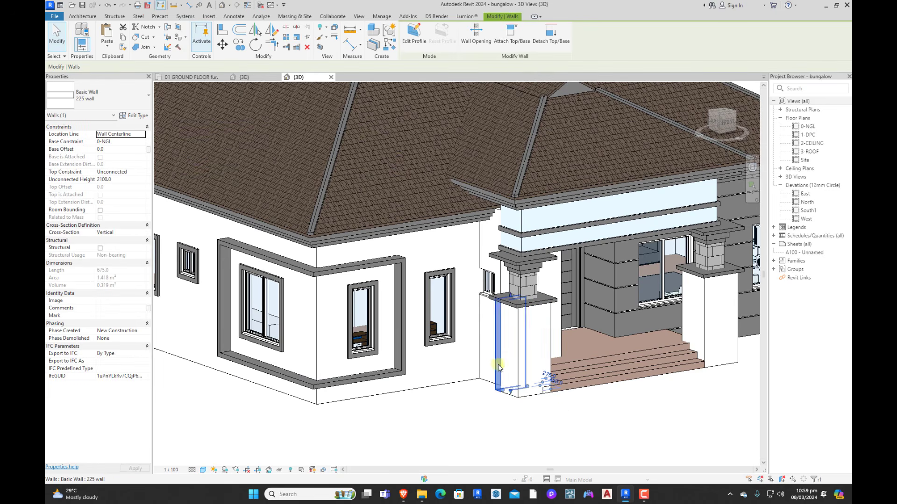
pyautogui.press('Escape')
pyautogui.click(714, 369)
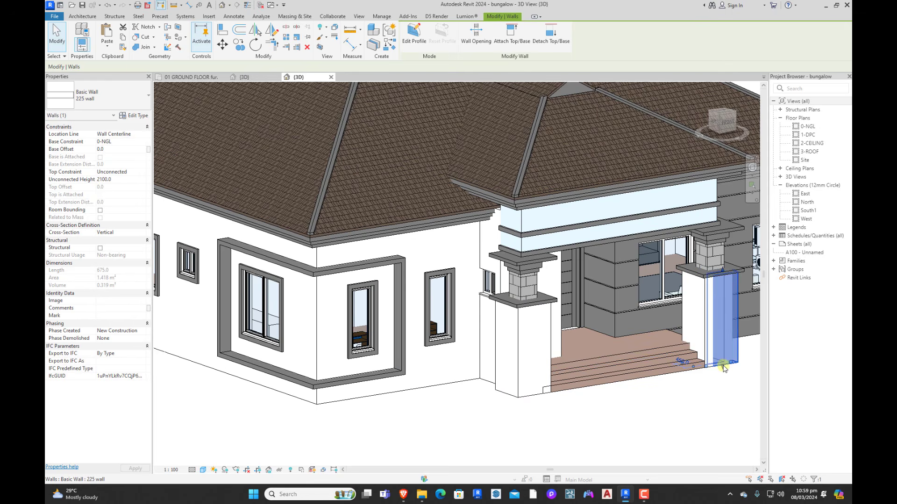
pyautogui.press('Escape')
pyautogui.click(531, 399)
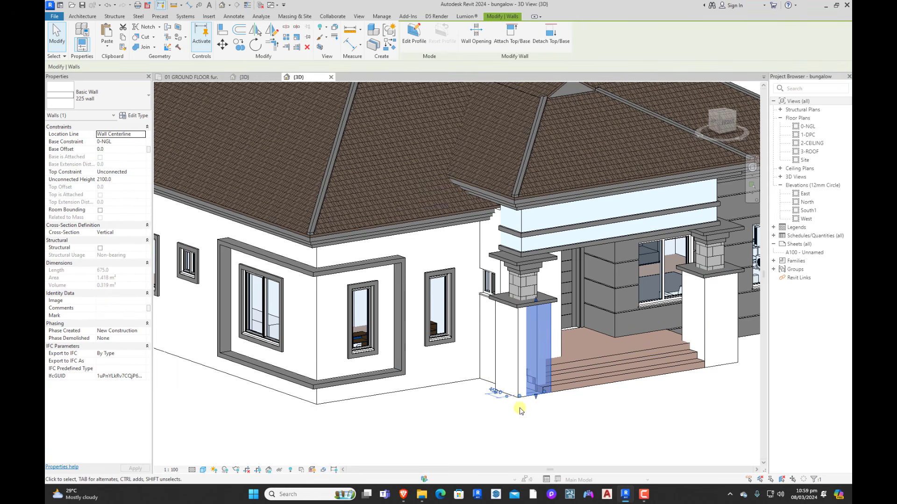
pyautogui.press('Escape')
pyautogui.click(591, 429)
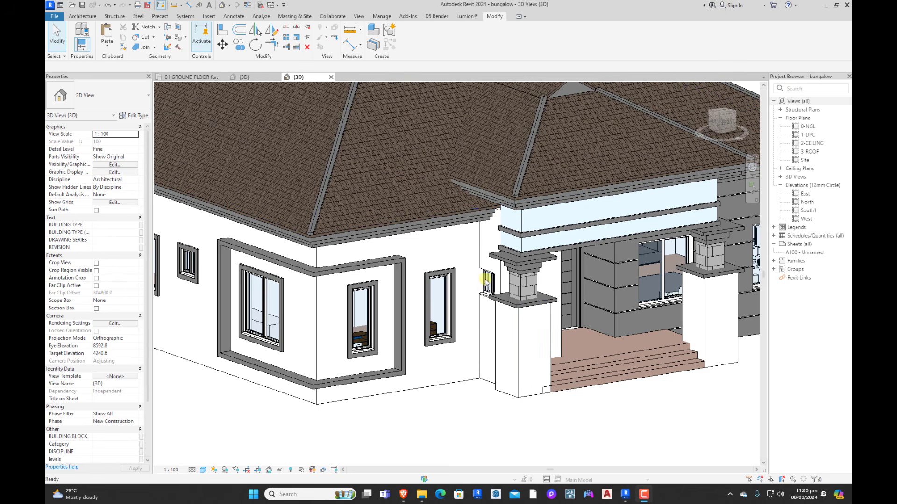
# Step: Duplicate the wall type of the near porch column's front-facing wall under the name BRICK WALL
pyautogui.scroll(3, 523, 388)
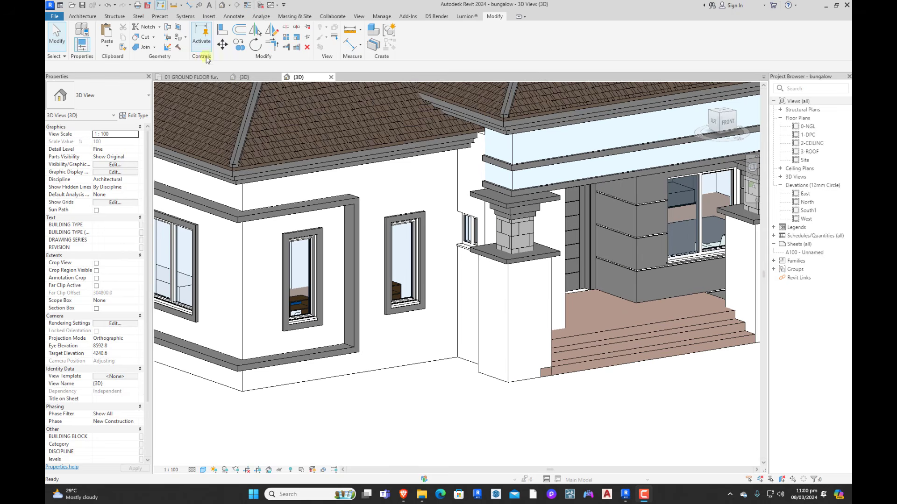
pyautogui.click(528, 381)
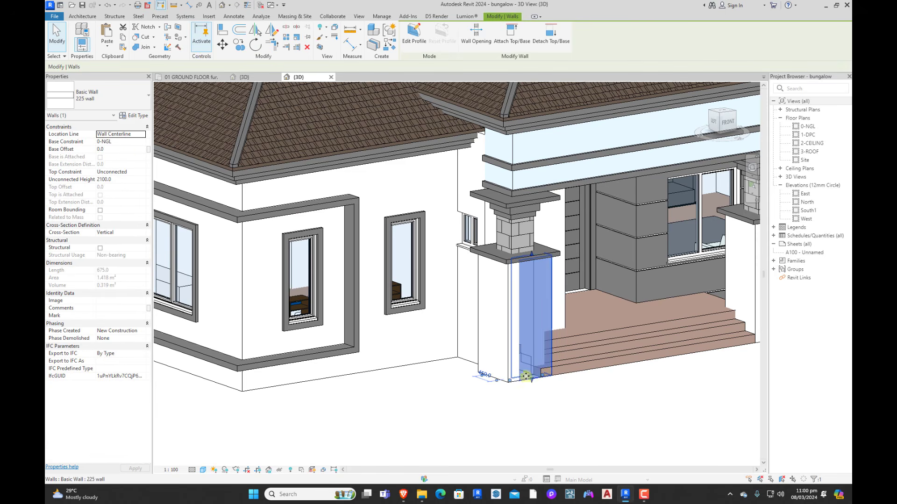
pyautogui.click(136, 115)
pyautogui.click(444, 170)
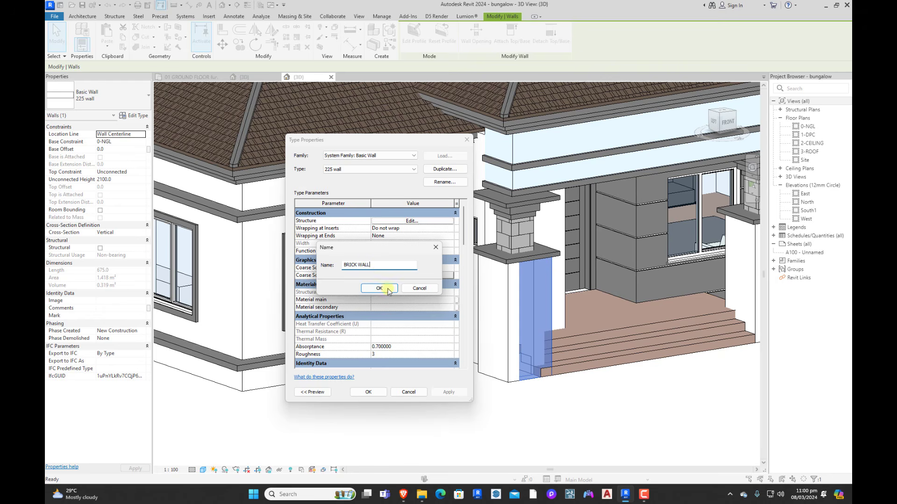
pyautogui.click(379, 288)
# Step: Create a new material named BRICK WALL for the structure layer of the BRICK WALL type
pyautogui.moveTo(419, 498)
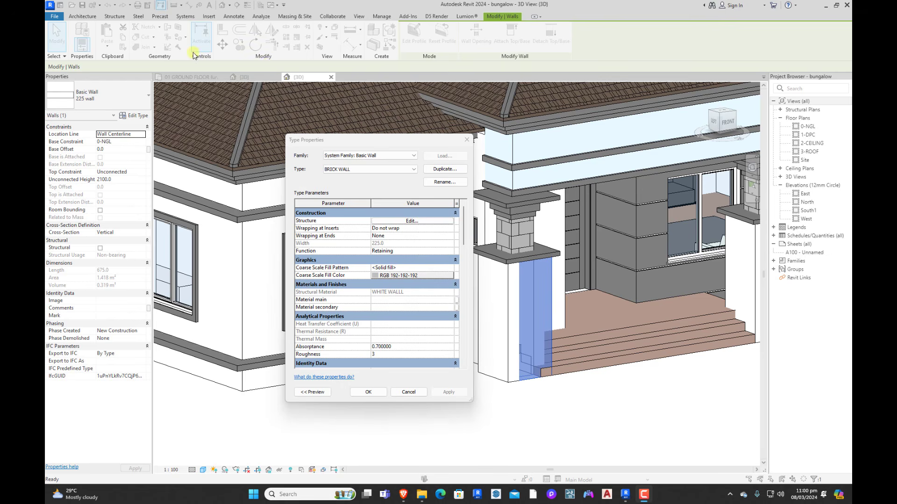
pyautogui.click(413, 221)
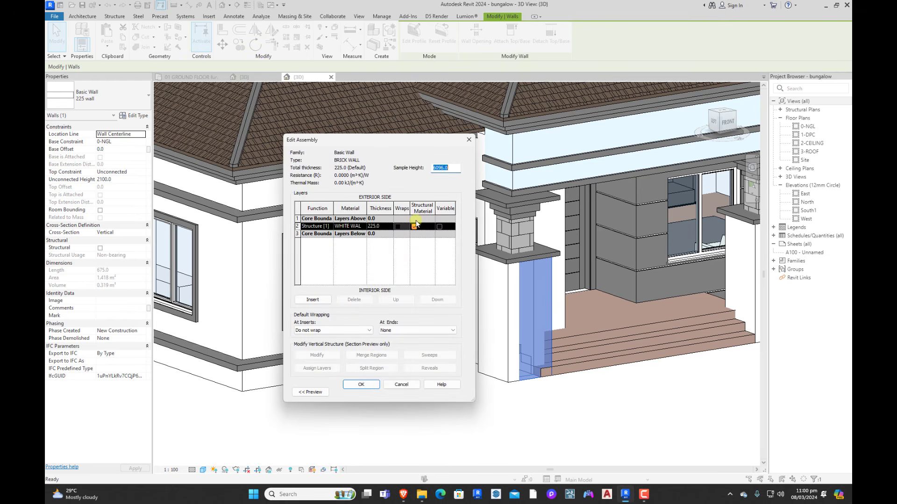
pyautogui.click(365, 226)
pyautogui.click(365, 226)
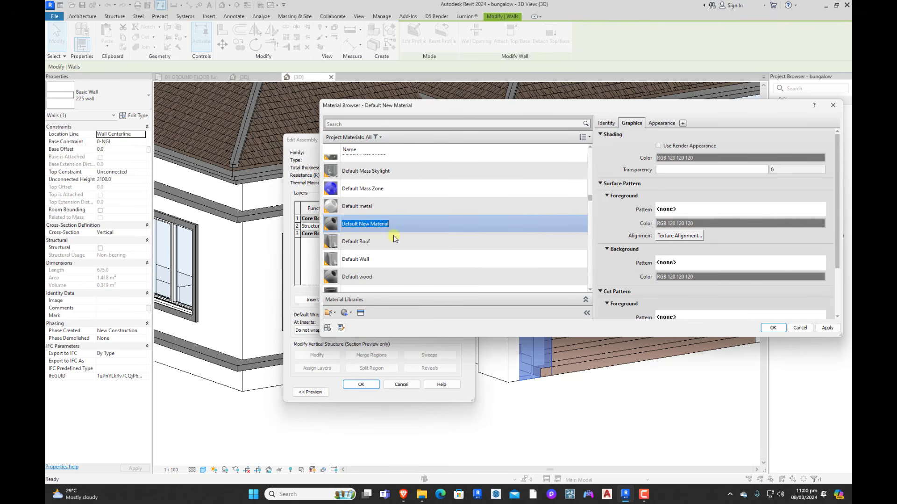
pyautogui.write('BRICK WALL')
# Step: Set the BRICK WALL material's shading colour to RGB 173, 133, 91
pyautogui.click(676, 159)
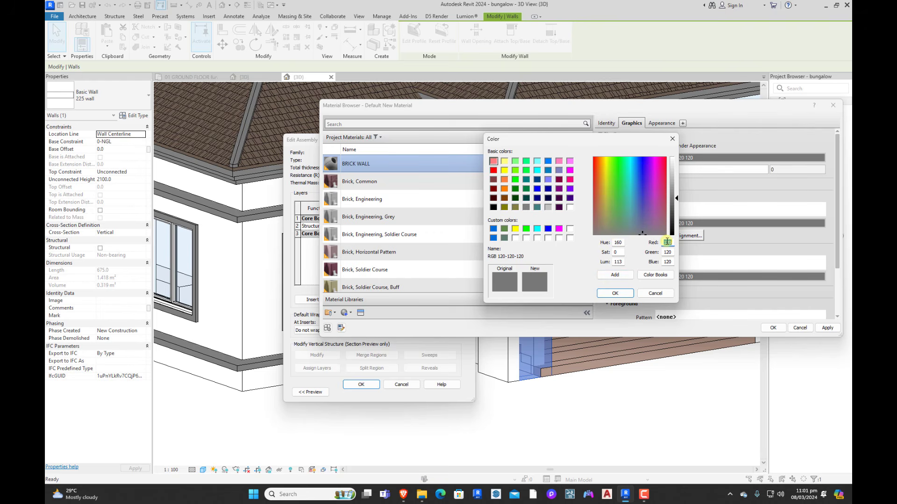
pyautogui.write('173')
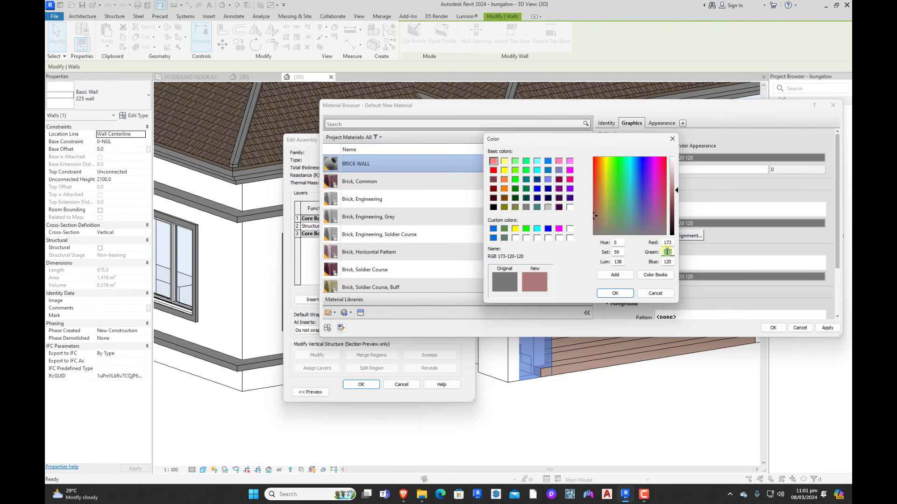
pyautogui.write('133')
pyautogui.write('91')
pyautogui.click(626, 295)
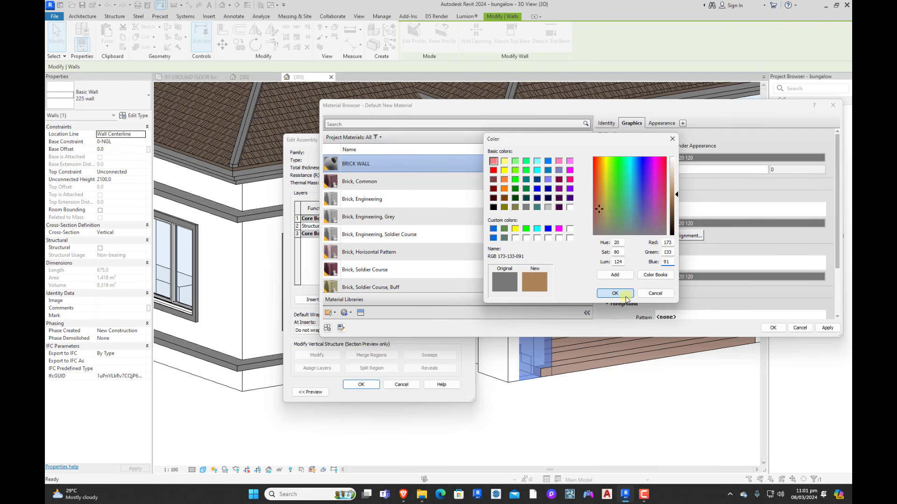
# Step: Assign the model fill pattern Brick as the BRICK WALL material's surface foreground pattern
pyautogui.click(697, 210)
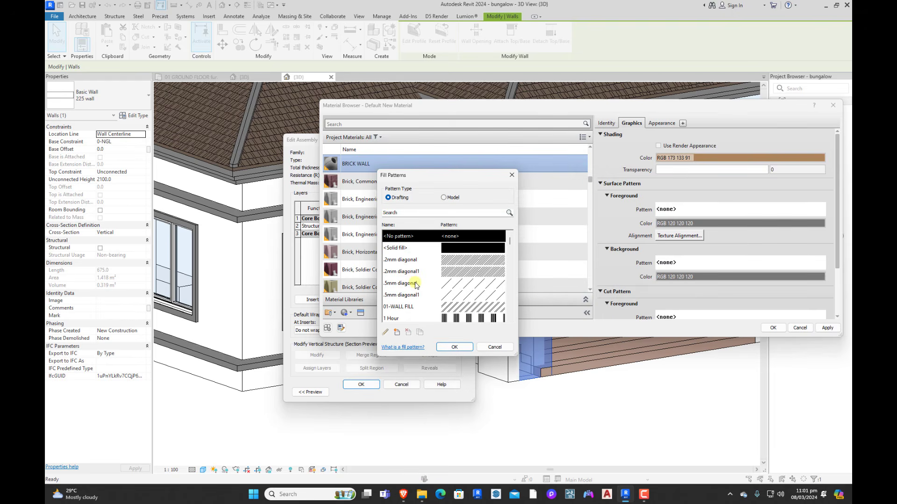
pyautogui.click(444, 198)
pyautogui.scroll(-10, 442, 289)
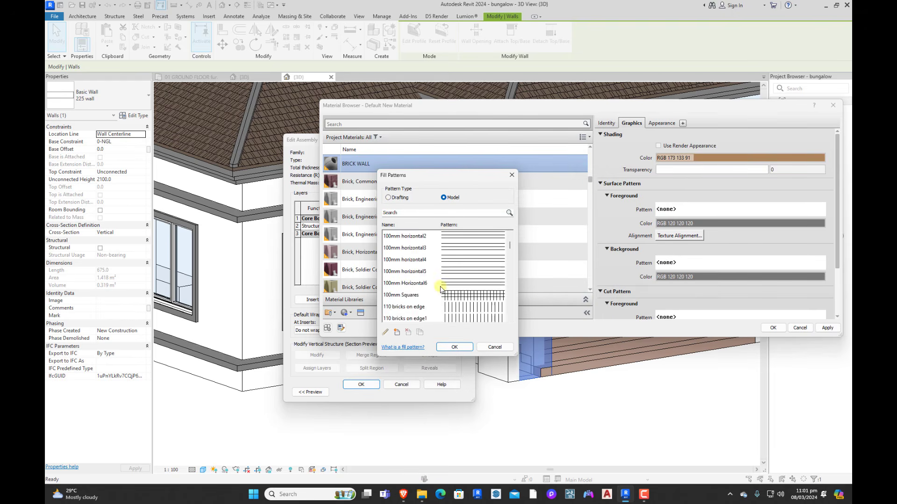
pyautogui.scroll(-10, 441, 286)
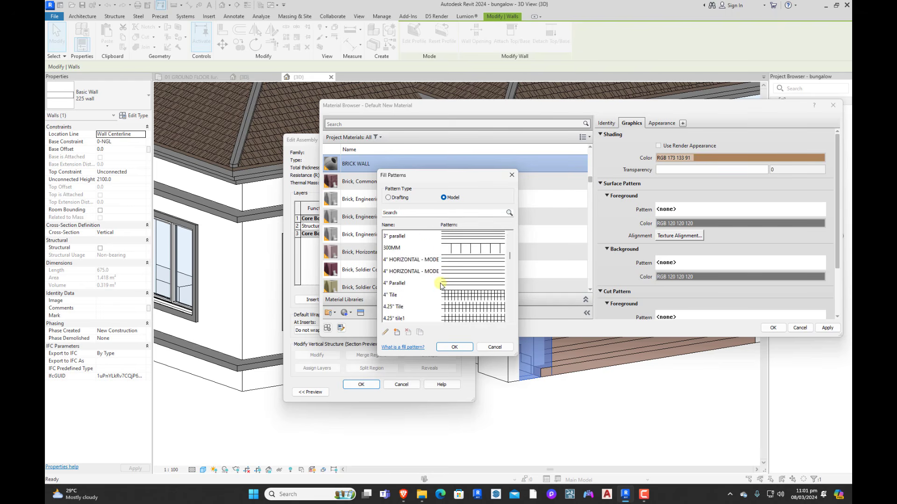
pyautogui.scroll(-3, 442, 286)
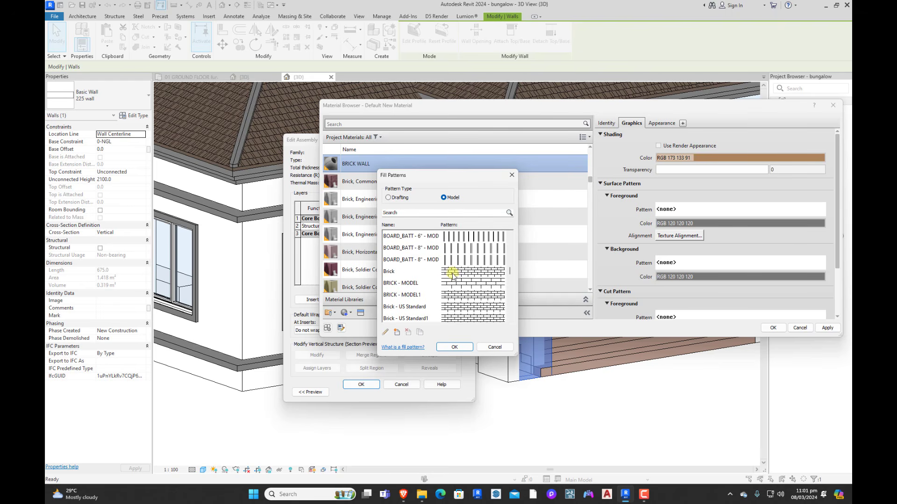
pyautogui.click(452, 275)
pyautogui.click(454, 348)
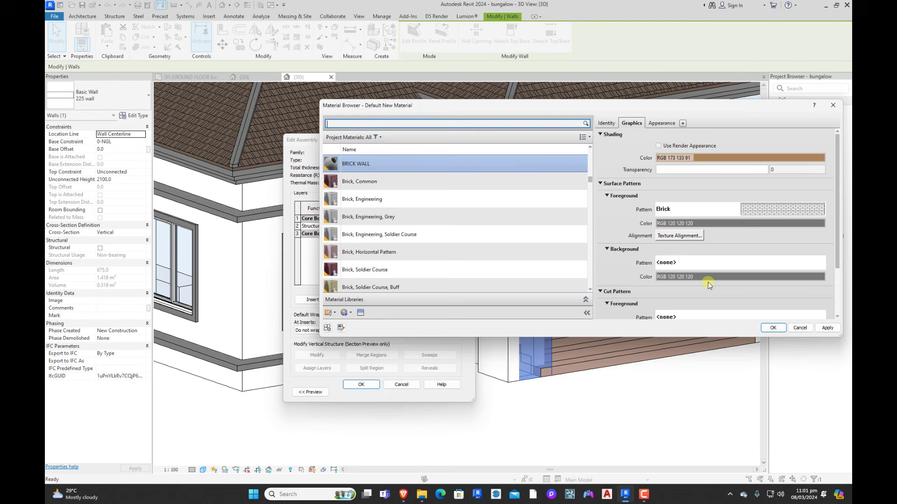
# Step: Accept the BRICK WALL material and wall type changes and check the brick finish on the near porch column's front face
pyautogui.click(773, 328)
pyautogui.click(372, 391)
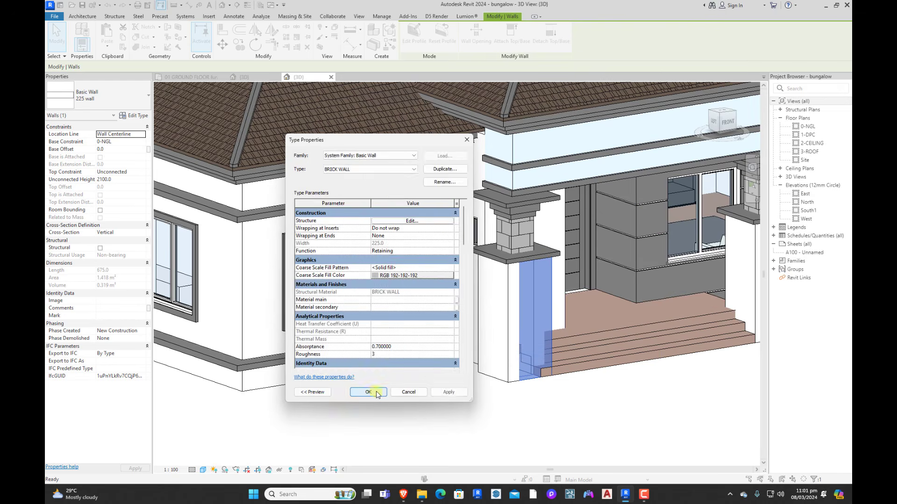
pyautogui.click(372, 393)
pyautogui.click(459, 373)
pyautogui.scroll(-3, 459, 373)
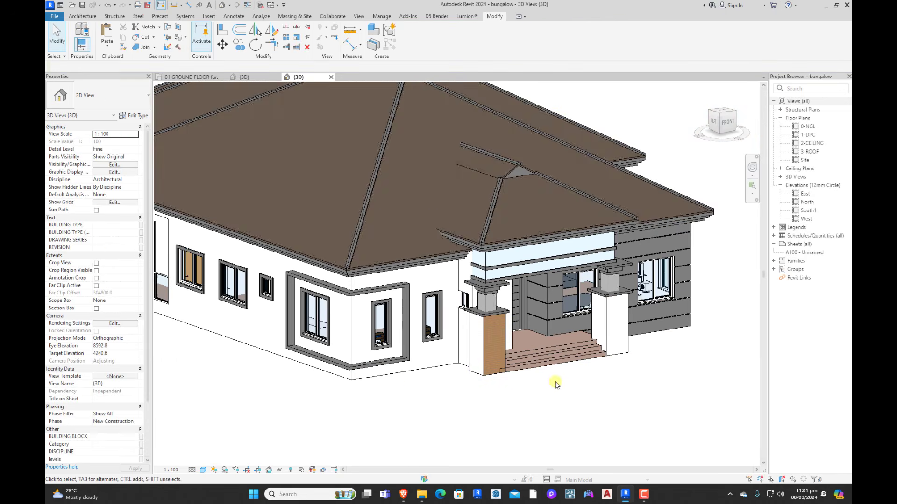
pyautogui.scroll(3, 507, 381)
pyautogui.click(508, 380)
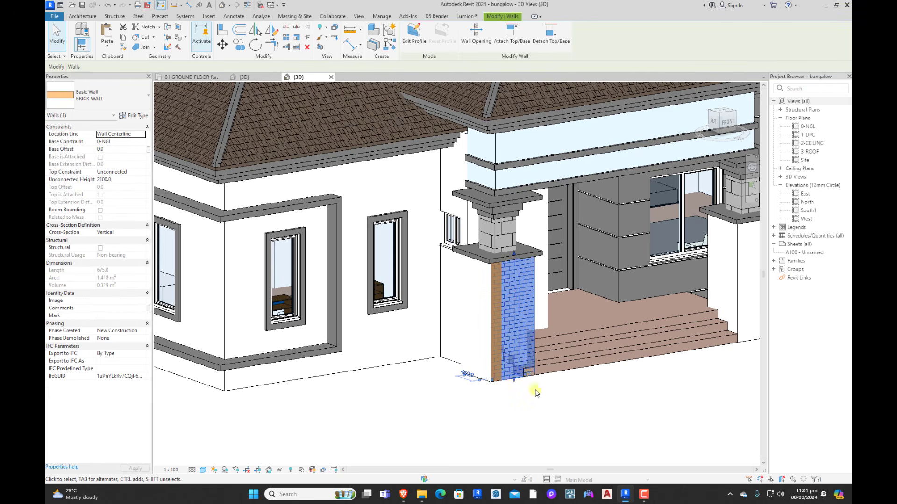
pyautogui.click(569, 402)
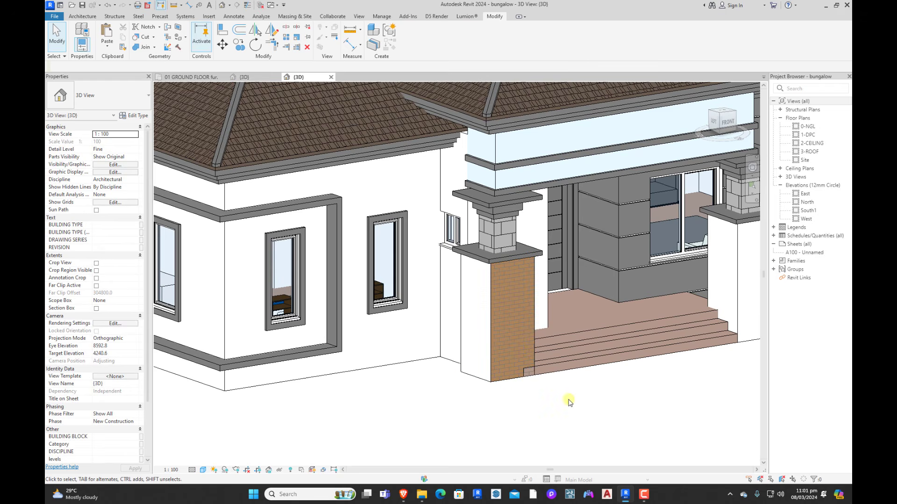
# Step: Match the BRICK WALL type from the left porch column's front wall onto its outer side and rear walls
pyautogui.click(506, 375)
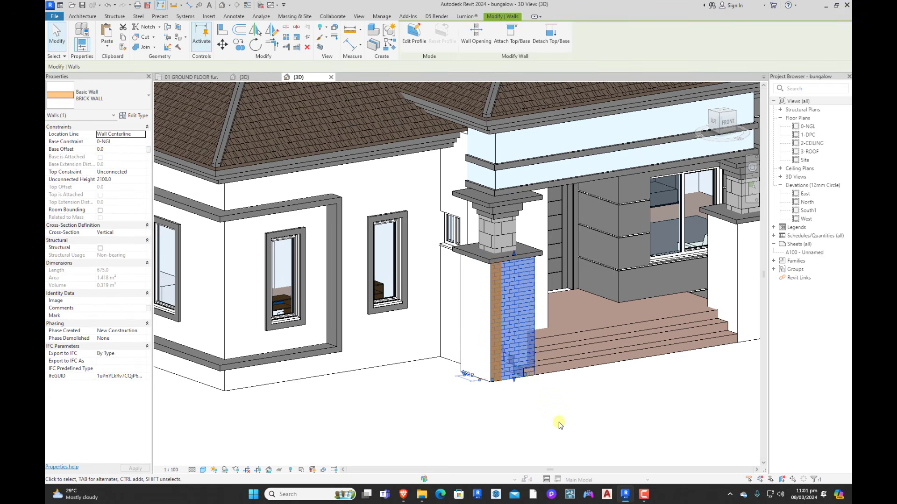
pyautogui.press('m')
pyautogui.press('a')
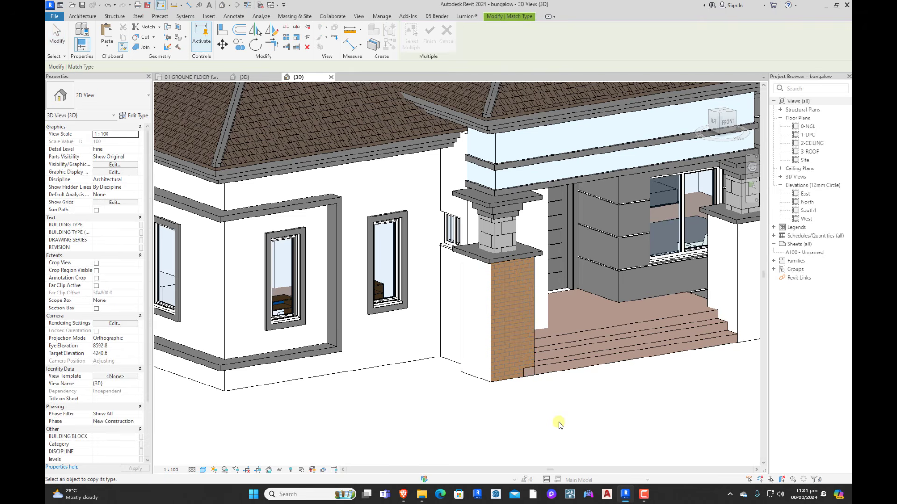
pyautogui.click(511, 382)
pyautogui.click(475, 373)
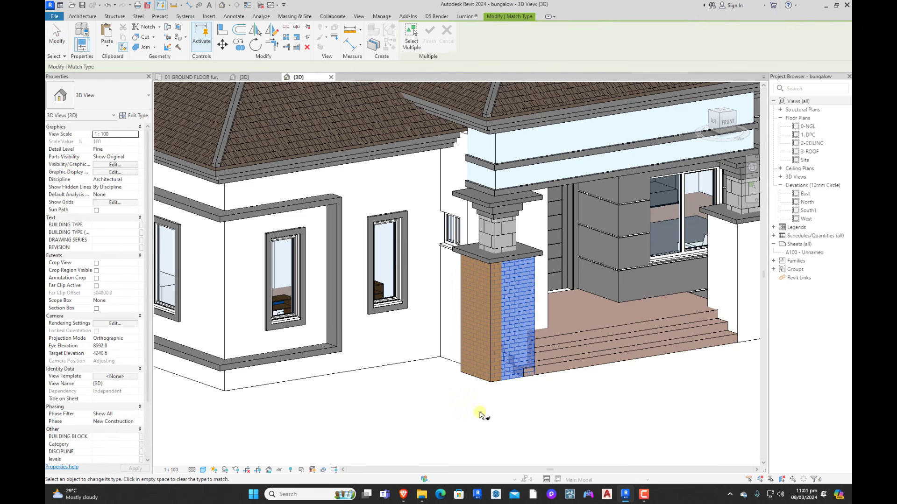
pyautogui.keyDown('shift'); pyautogui.moveTo(480, 414); pyautogui.dragTo(625, 432, button='middle'); pyautogui.keyUp('shift')
pyautogui.scroll(-2, 490, 386)
pyautogui.scroll(2, 582, 233)
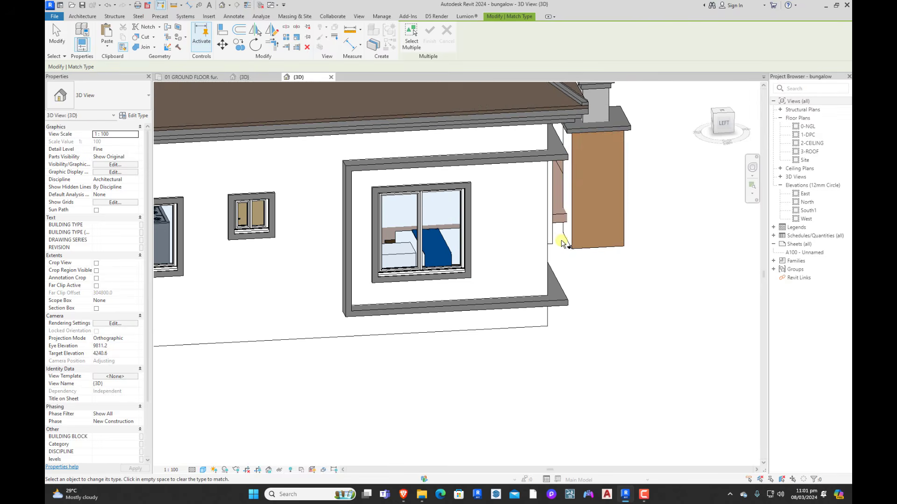
pyautogui.click(567, 242)
# Step: Apply the matched BRICK WALL type to the right porch column
pyautogui.keyDown('shift'); pyautogui.moveTo(604, 275); pyautogui.dragTo(478, 270, button='middle'); pyautogui.keyUp('shift')
pyautogui.scroll(-2, 479, 271)
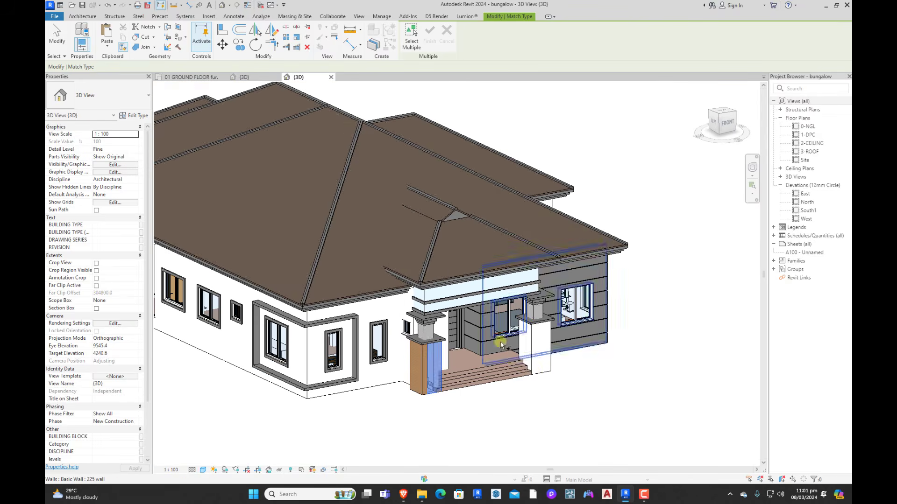
pyautogui.click(533, 353)
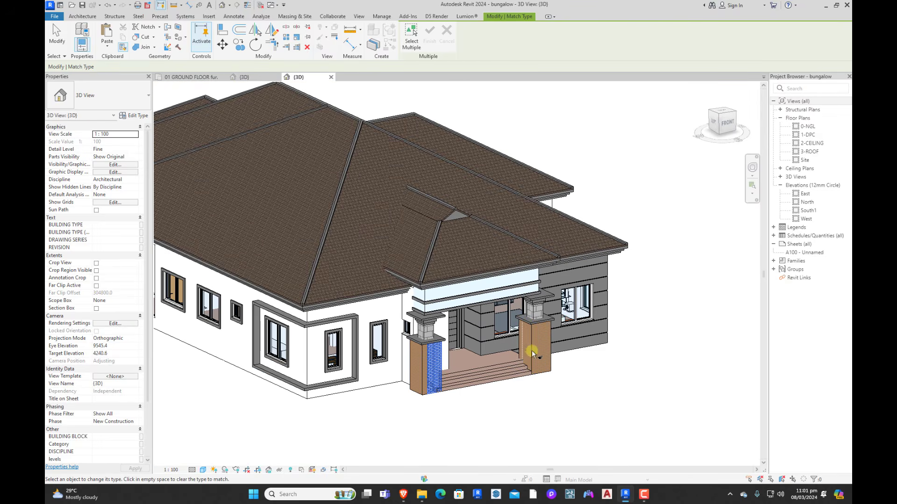
# Step: Examine the porch columns' brick finish from the right side and front of the house, and end type matching
pyautogui.scroll(-5, 527, 365)
pyautogui.keyDown('shift'); pyautogui.moveTo(577, 357); pyautogui.dragTo(470, 359, button='middle'); pyautogui.keyUp('shift')
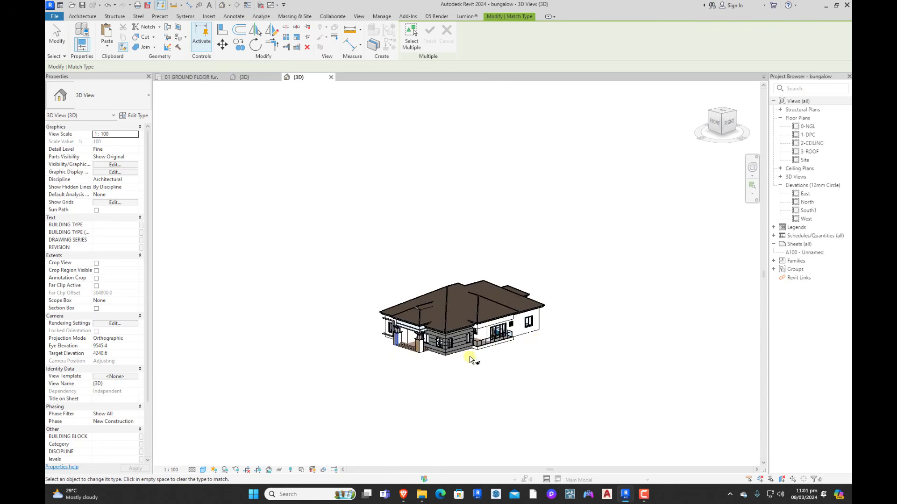
pyautogui.scroll(5, 471, 360)
pyautogui.keyDown('shift'); pyautogui.moveTo(407, 360); pyautogui.dragTo(392, 306, button='middle'); pyautogui.keyUp('shift')
pyautogui.scroll(5, 393, 306)
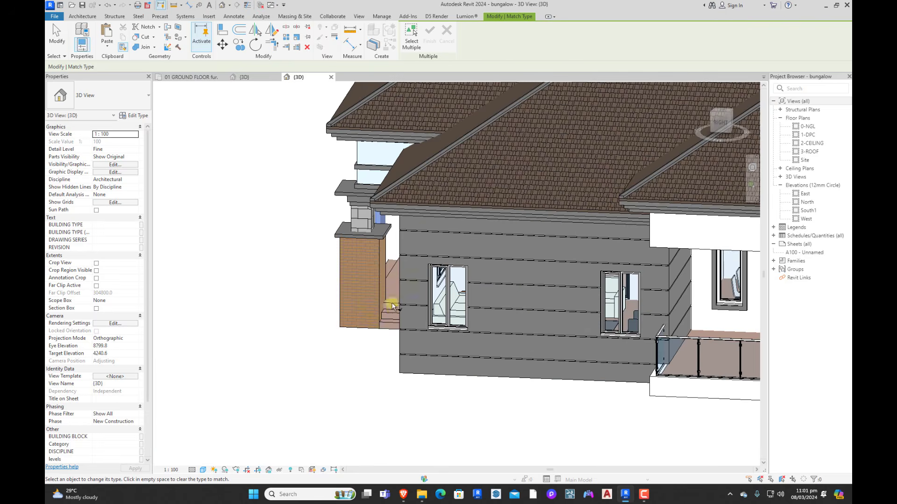
pyautogui.keyDown('shift'); pyautogui.moveTo(369, 346); pyautogui.dragTo(448, 288, button='middle'); pyautogui.keyUp('shift')
pyautogui.scroll(-5, 420, 285)
pyautogui.keyDown('shift'); pyautogui.moveTo(473, 337); pyautogui.dragTo(531, 344, button='middle'); pyautogui.keyUp('shift')
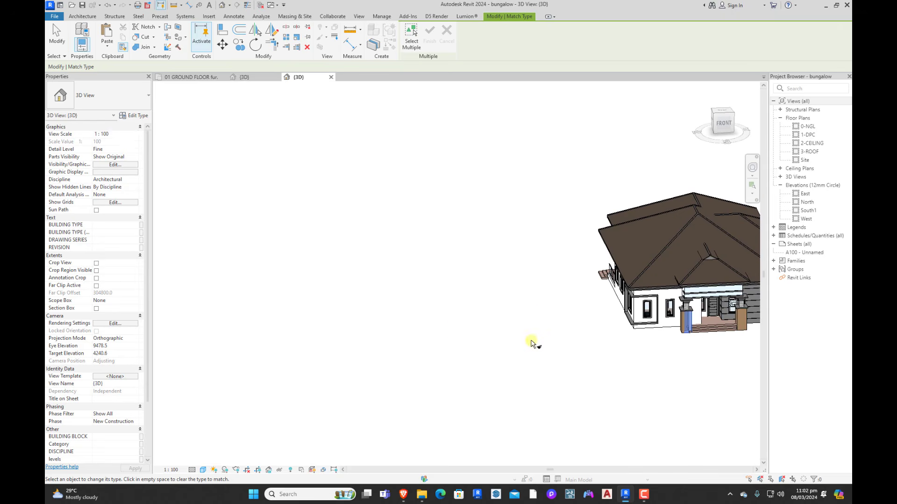
pyautogui.press('Escape')
pyautogui.scroll(-4, 566, 323)
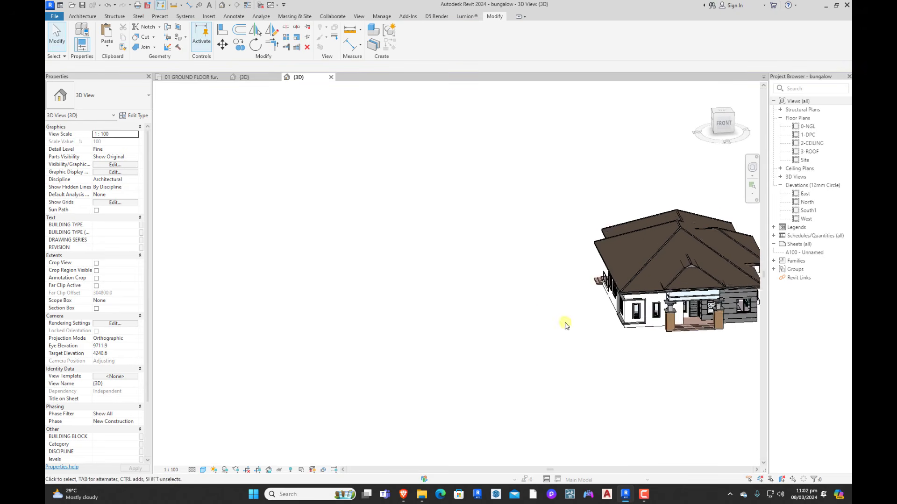
# Step: Paint the front wall face inside the framed corner window surround with the BRICK WALL material
pyautogui.click(725, 126)
pyautogui.scroll(5, 284, 289)
pyautogui.scroll(-1, 368, 305)
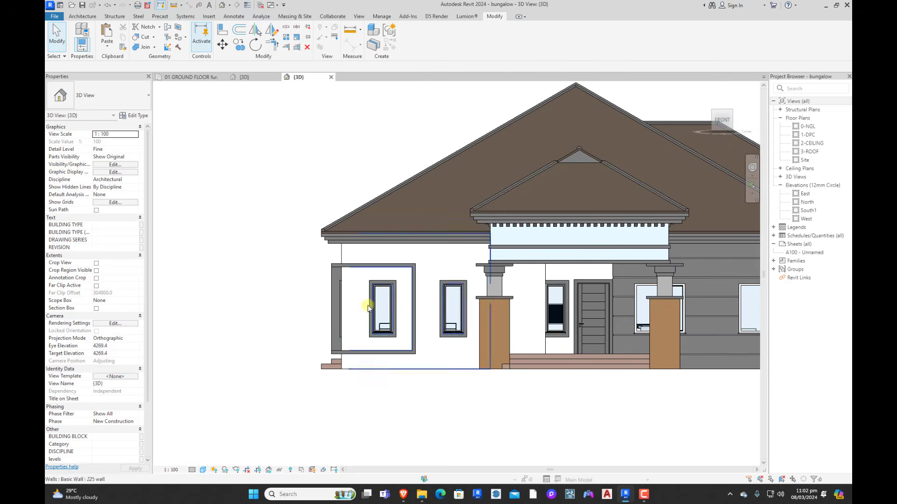
pyautogui.scroll(3, 354, 324)
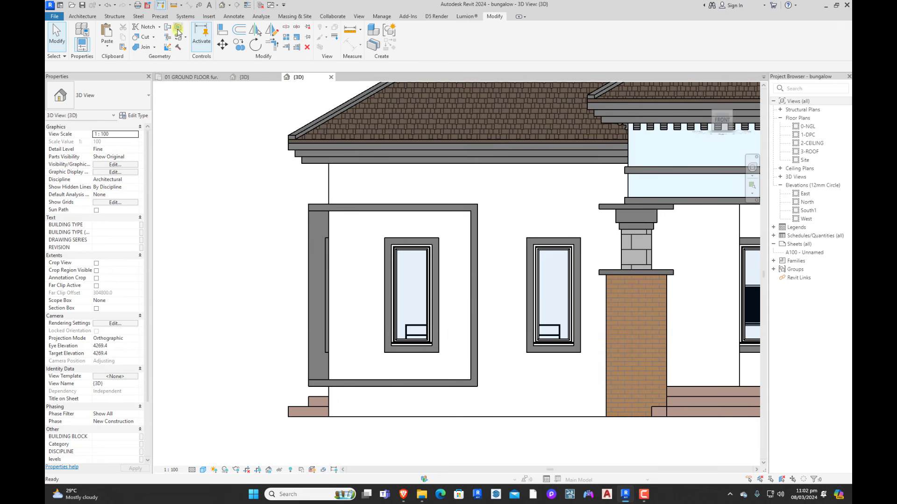
pyautogui.click(179, 38)
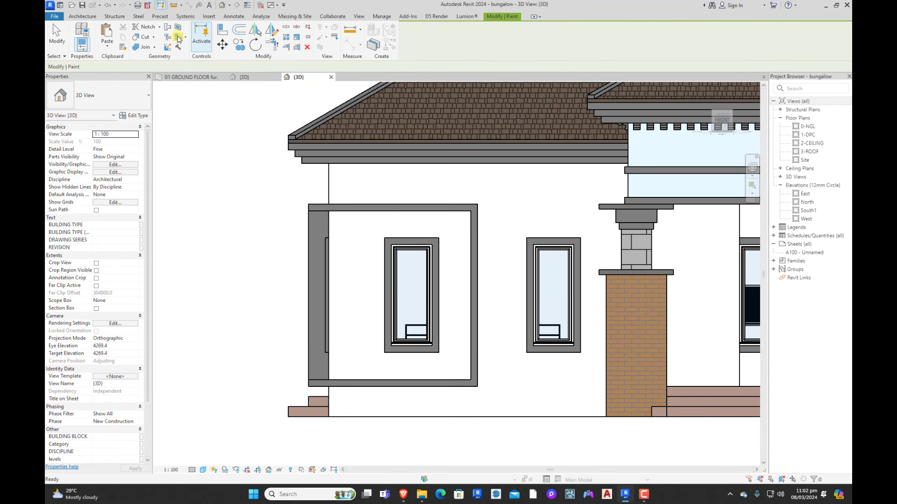
pyautogui.moveTo(463, 88); pyautogui.dragTo(295, 108)
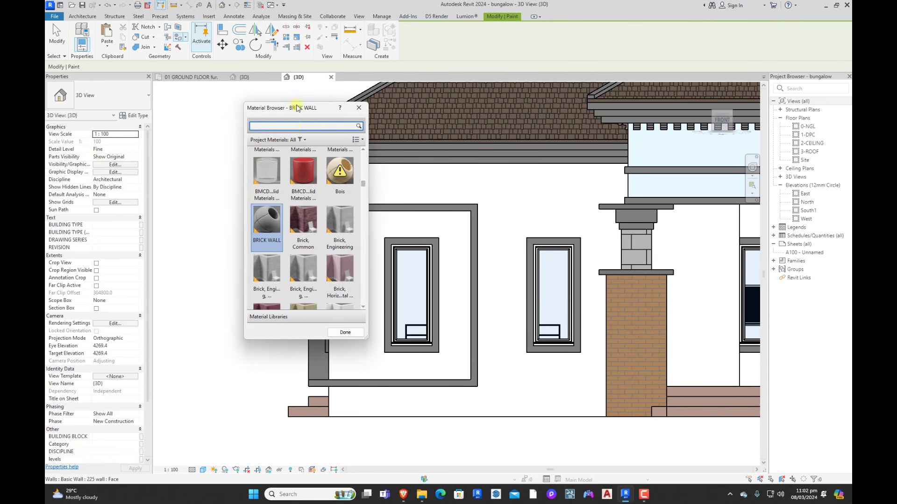
pyautogui.scroll(1, 300, 182)
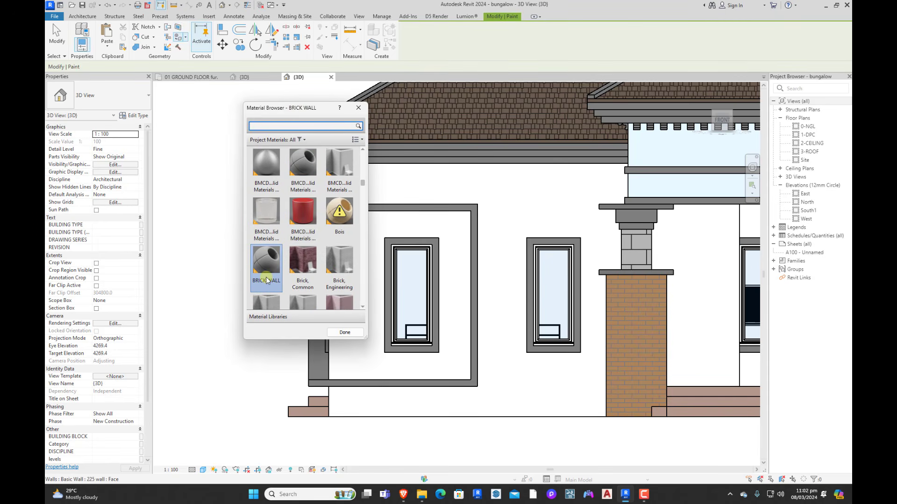
pyautogui.click(457, 294)
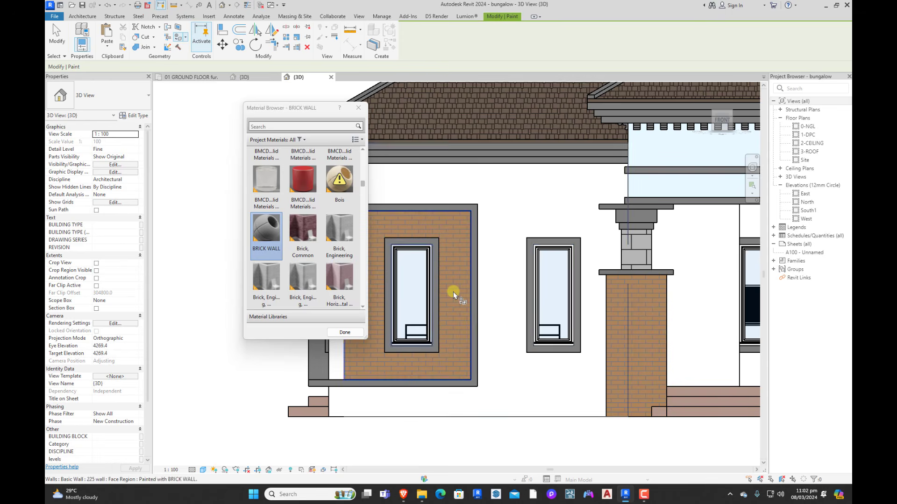
pyautogui.click(358, 107)
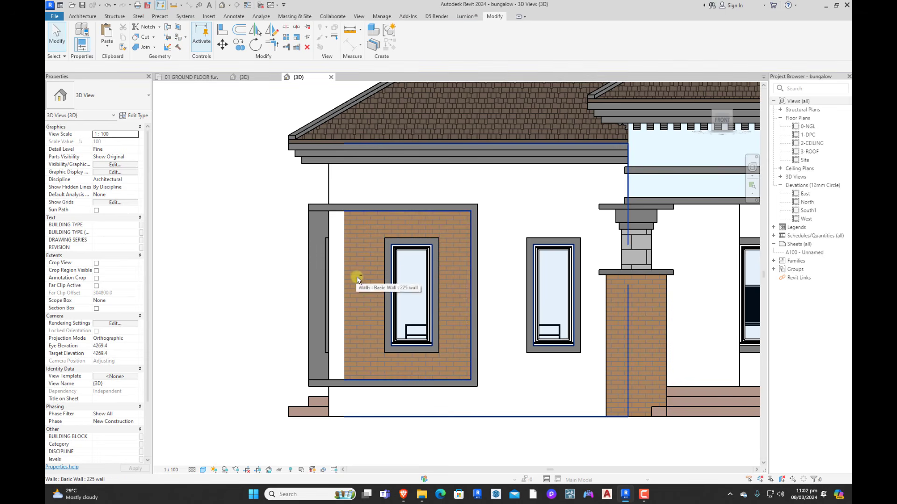
# Step: Paint the remaining front corner strip and the side wall face inside the framed surround with the BRICK WALL material
pyautogui.click(178, 38)
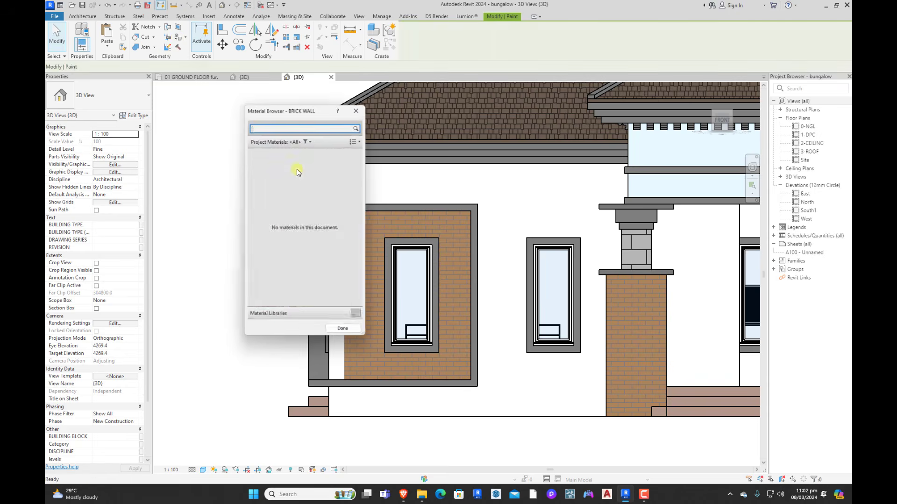
pyautogui.moveTo(320, 104); pyautogui.dragTo(249, 104)
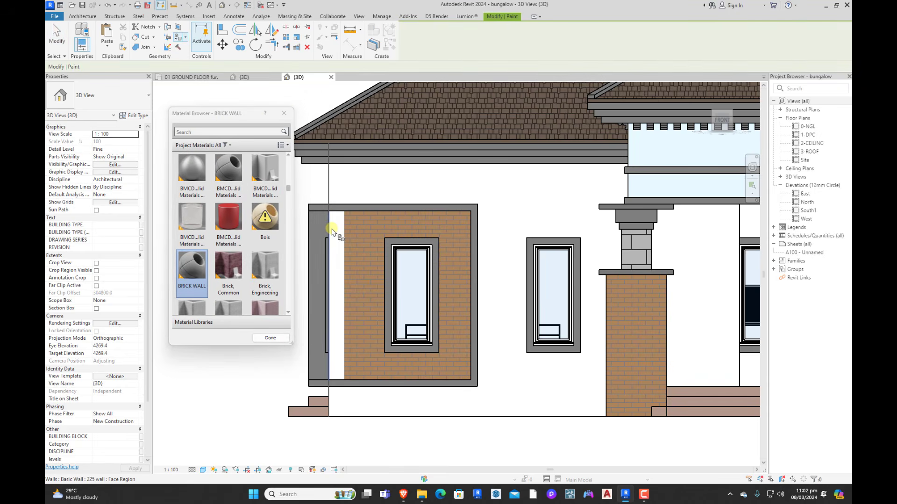
pyautogui.click(335, 235)
pyautogui.scroll(-3, 429, 265)
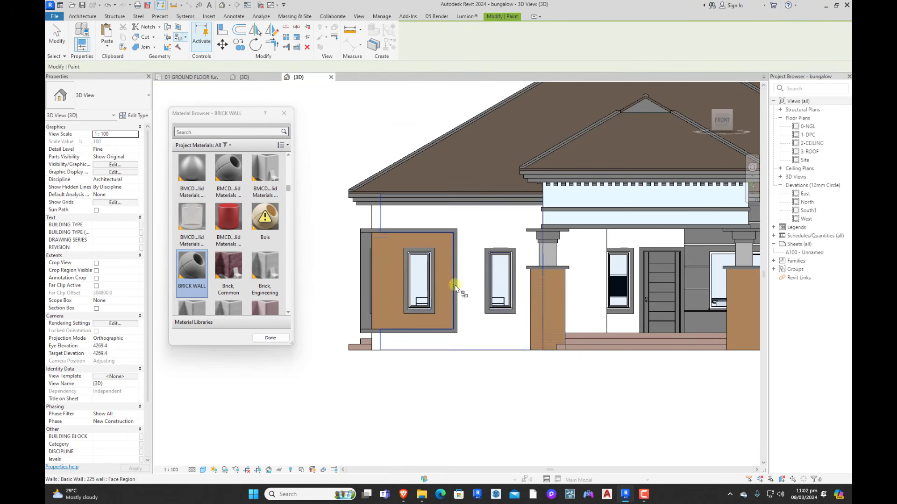
pyautogui.keyDown('shift'); pyautogui.moveTo(457, 286); pyautogui.dragTo(576, 306, button='middle'); pyautogui.keyUp('shift')
pyautogui.scroll(-3, 446, 213)
pyautogui.scroll(2, 620, 295)
pyautogui.click(622, 295)
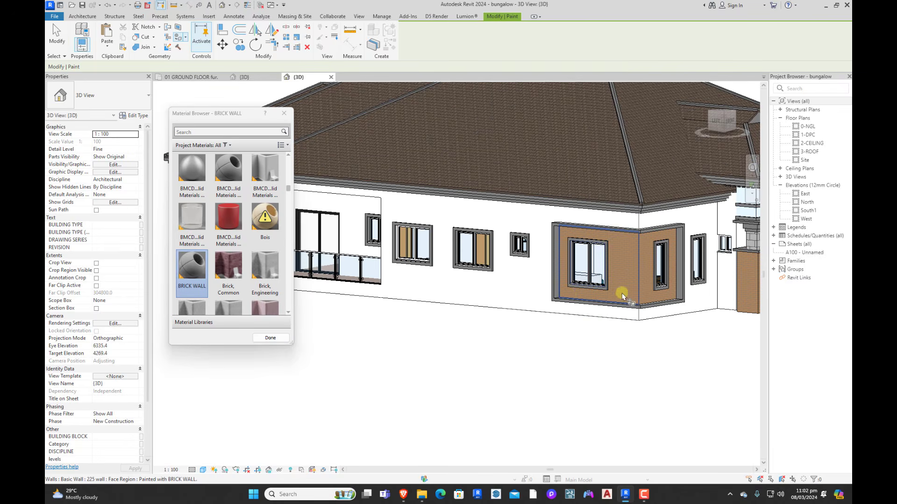
pyautogui.click(270, 337)
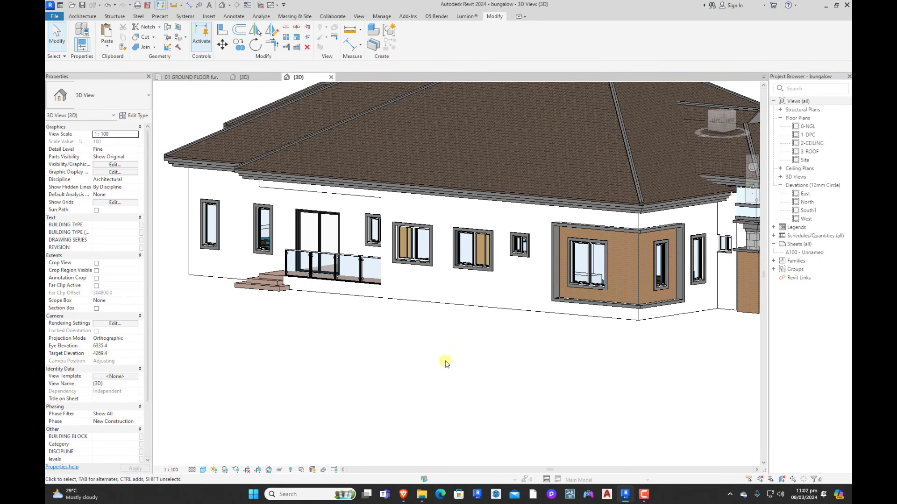
# Step: Open the grooved wall cladding beside the porch for in-place editing and select its sweep
pyautogui.scroll(-5, 496, 384)
pyautogui.keyDown('shift'); pyautogui.moveTo(486, 334); pyautogui.dragTo(469, 367, button='middle'); pyautogui.keyUp('shift')
pyautogui.click(501, 347)
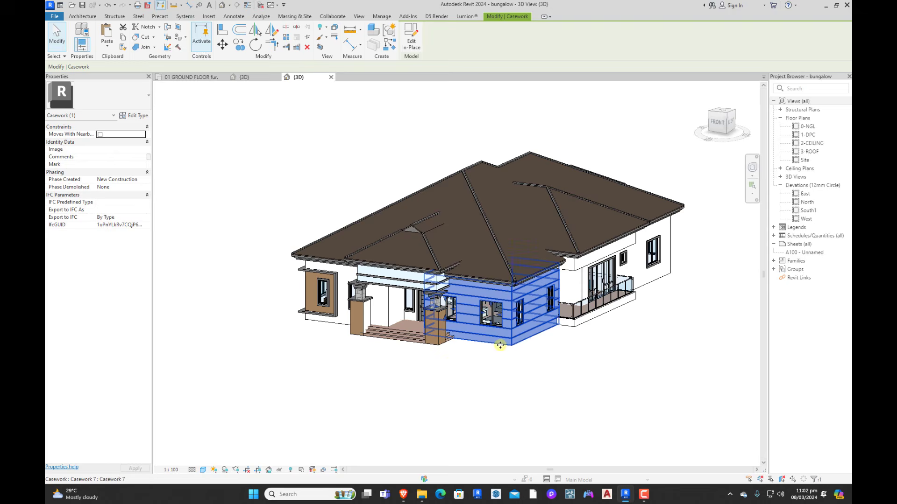
pyautogui.doubleClick(501, 347)
pyautogui.click(500, 347)
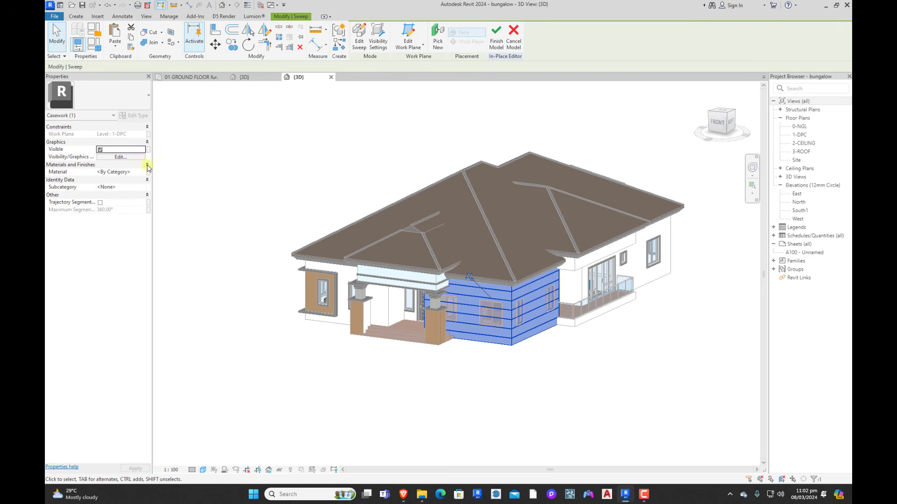
# Step: Create a new material named ASH WHITE for the cladding sweep
pyautogui.click(121, 172)
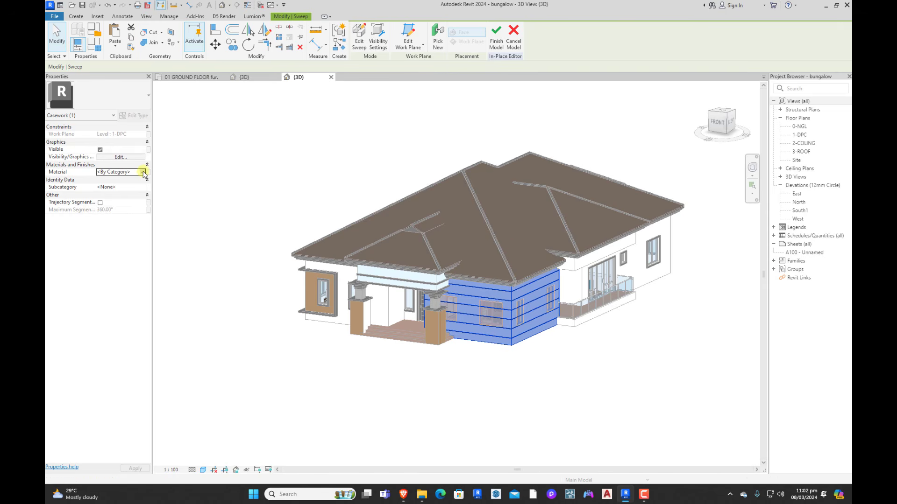
pyautogui.click(145, 172)
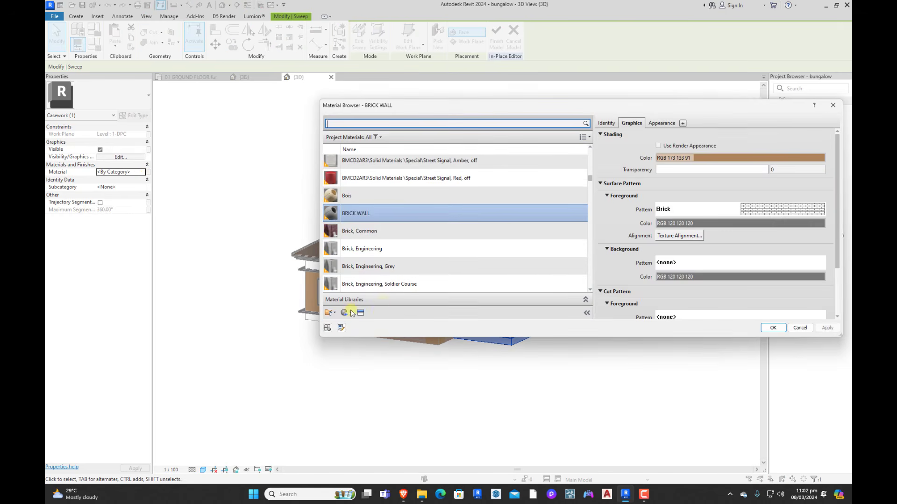
pyautogui.click(345, 315)
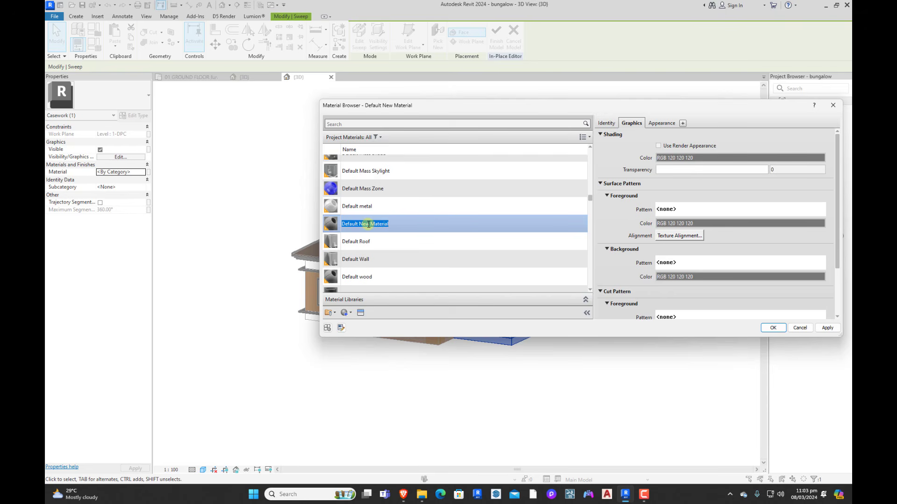
pyautogui.write('ASH WHITE')
# Step: Set ASH WHITE's shading colour to RGB 226, 226, 226, assign it to the cladding sweep and finish the in-place model
pyautogui.click(717, 159)
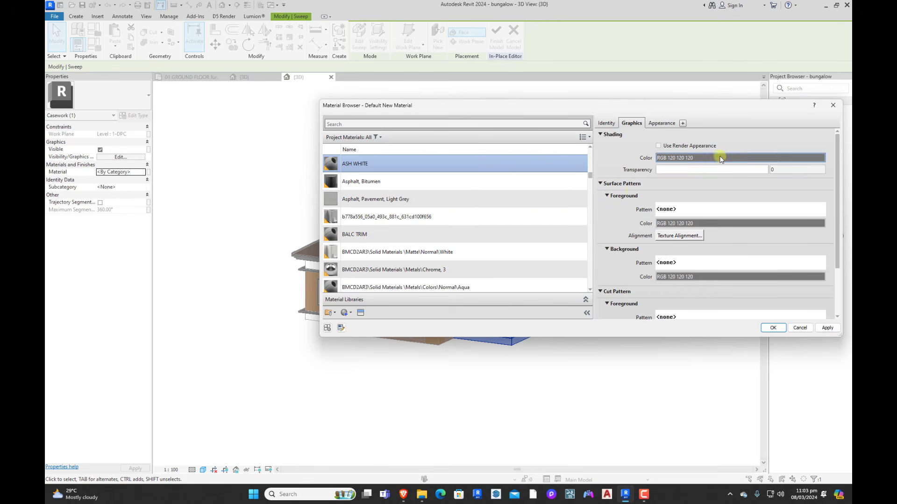
pyautogui.moveTo(678, 199); pyautogui.dragTo(675, 171)
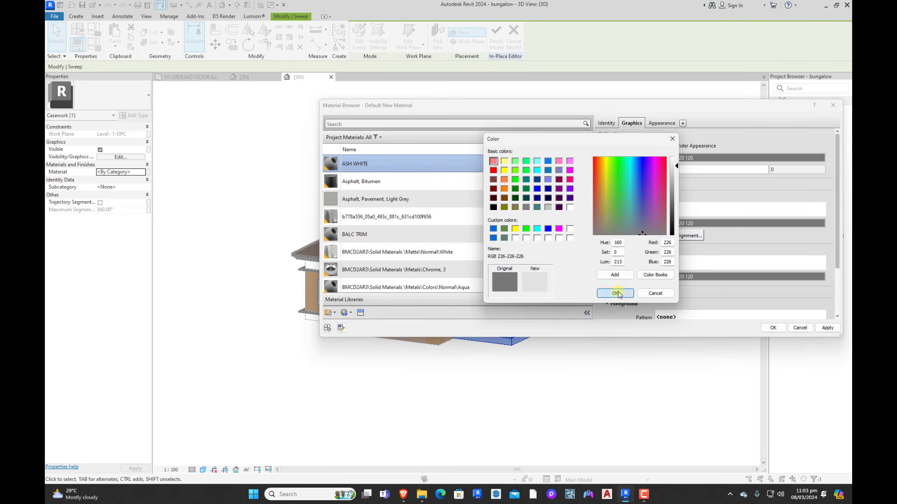
pyautogui.click(617, 294)
pyautogui.click(772, 327)
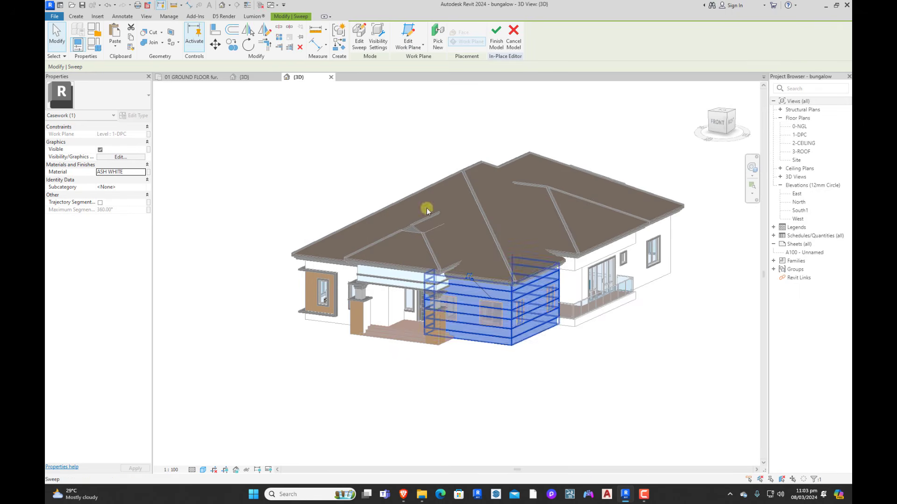
pyautogui.click(495, 41)
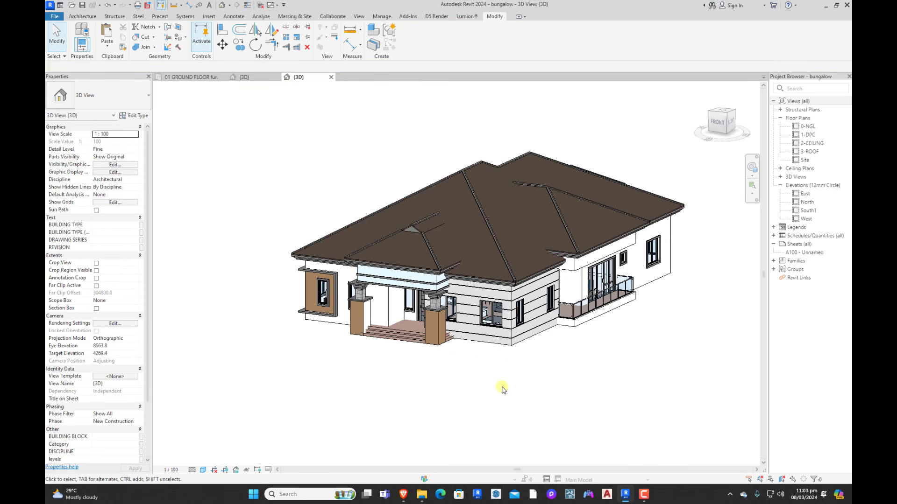
# Step: Inspect the bungalow's recoloured front, cladding and porch columns from several angles
pyautogui.keyDown('shift'); pyautogui.moveTo(500, 386); pyautogui.dragTo(525, 340, button='middle'); pyautogui.keyUp('shift')
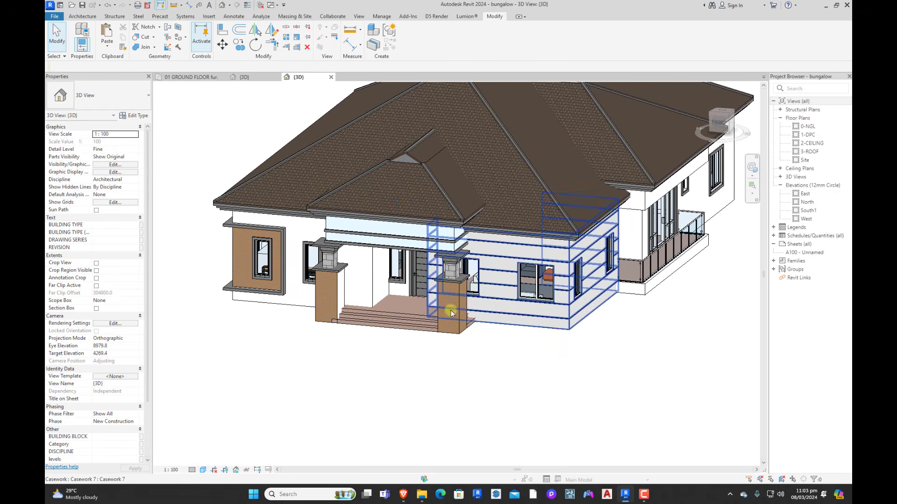
pyautogui.click(379, 290)
pyautogui.click(452, 365)
pyautogui.scroll(-2, 392, 324)
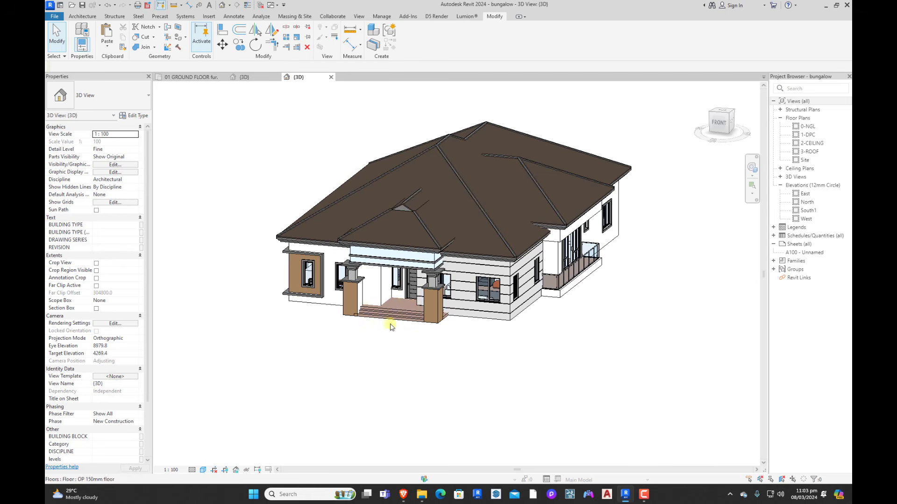
pyautogui.keyDown('shift'); pyautogui.moveTo(452, 358); pyautogui.dragTo(355, 346, button='middle'); pyautogui.keyUp('shift')
pyautogui.scroll(1, 288, 309)
pyautogui.scroll(4, 318, 312)
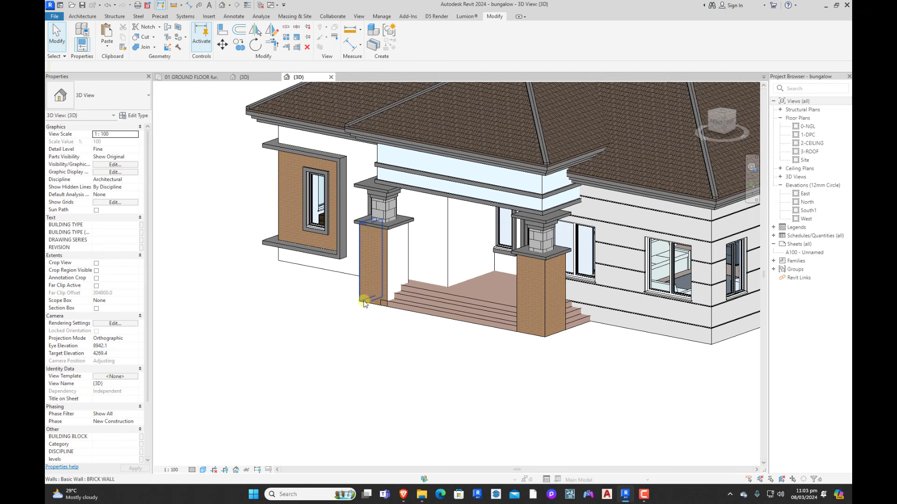
pyautogui.press('m')
pyautogui.press('a')
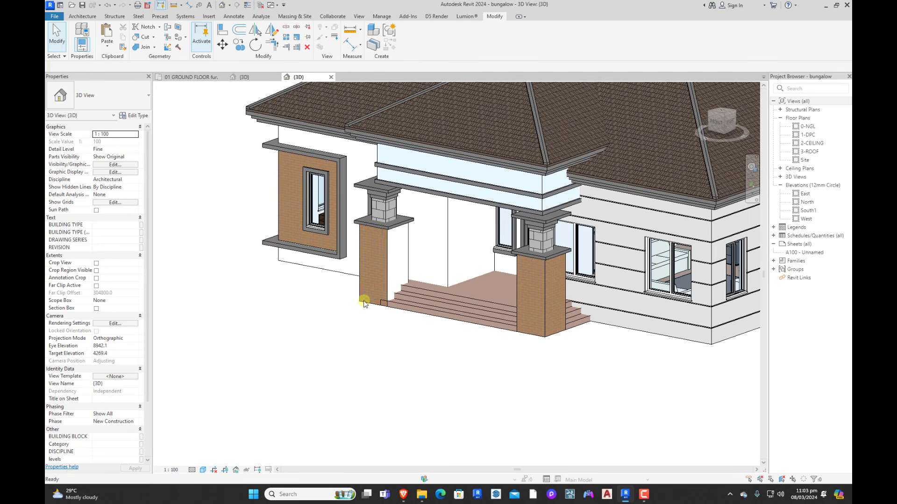
pyautogui.click(372, 304)
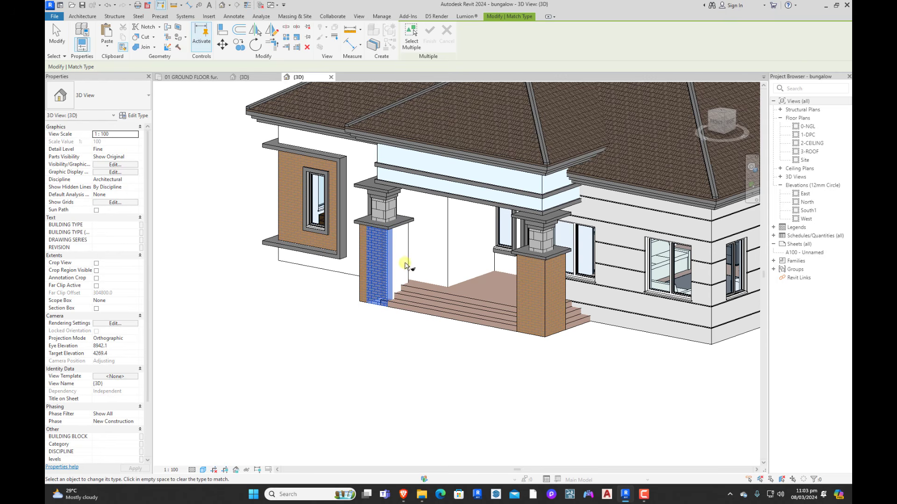
pyautogui.press('Escape')
pyautogui.press('Escape')
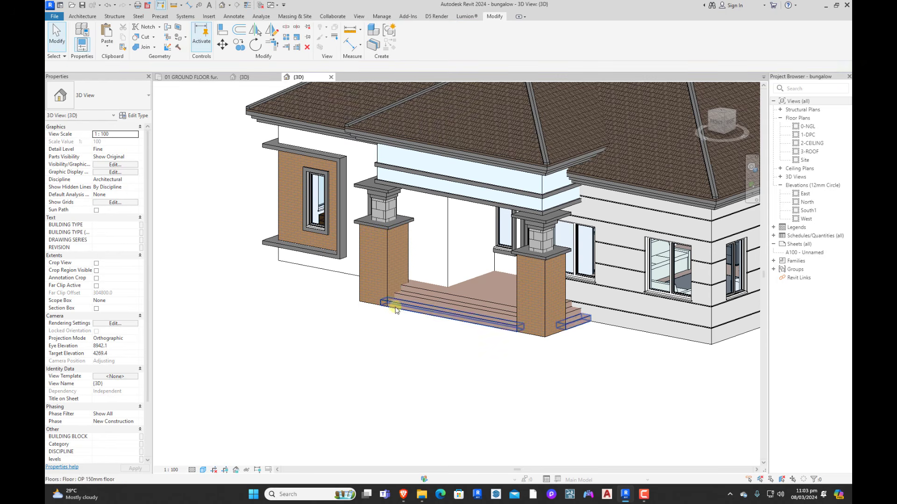
# Step: Edit the lowest porch step's floor boundary, align its end with the left brick column's side face and finish the sketch
pyautogui.scroll(5, 395, 310)
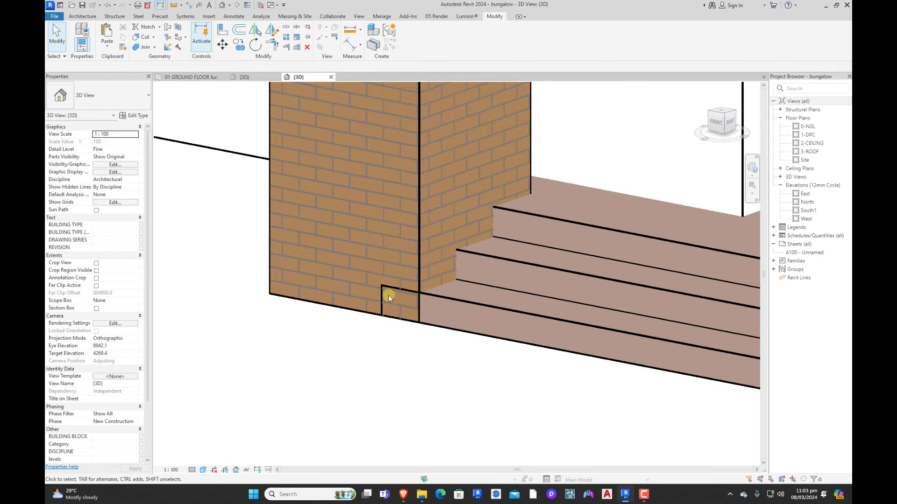
pyautogui.doubleClick(451, 298)
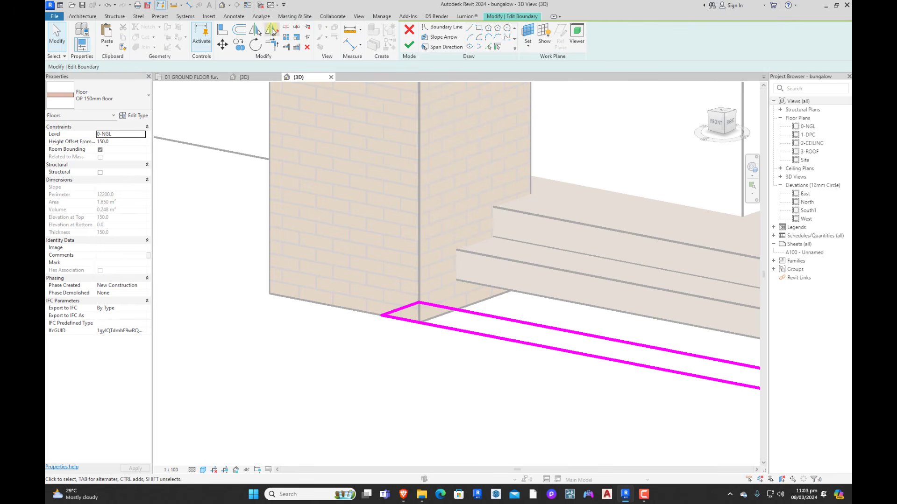
pyautogui.click(222, 30)
pyautogui.click(429, 303)
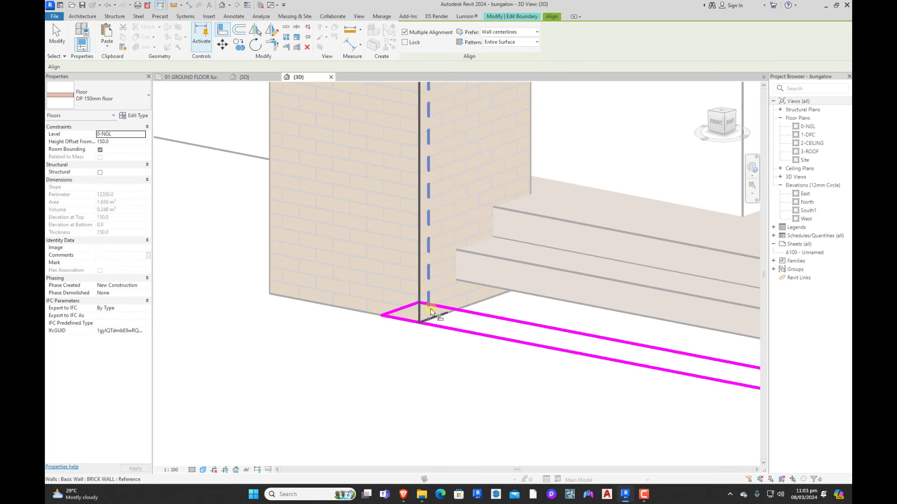
pyautogui.click(400, 315)
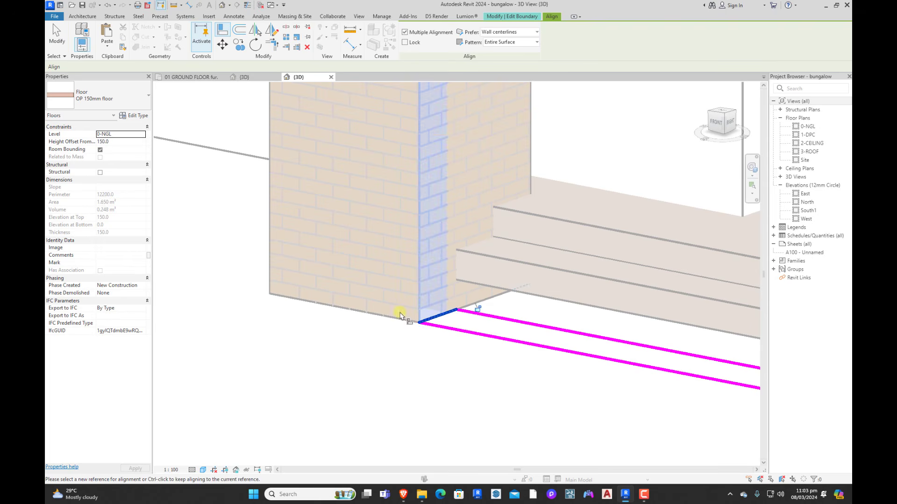
pyautogui.press('Escape')
pyautogui.click(409, 44)
pyautogui.click(410, 343)
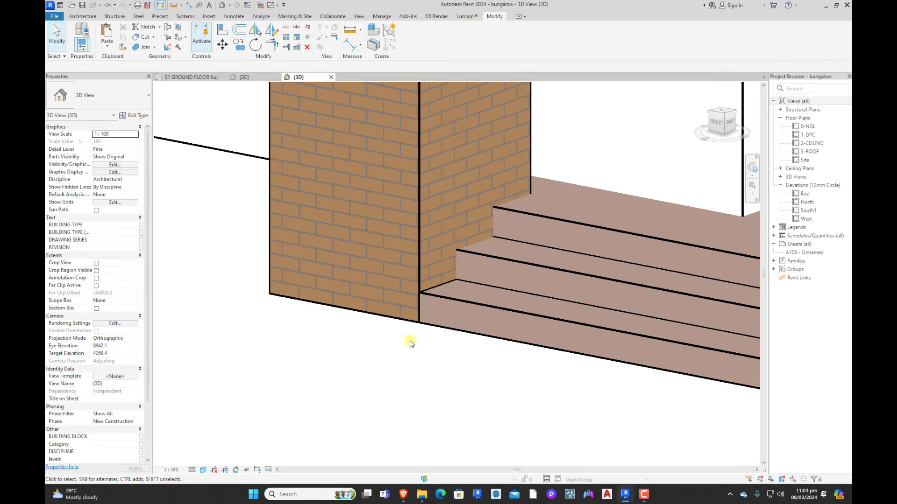
# Step: Select the main ceiling and the porch ceiling from below and open the layer assembly of their Plain type
pyautogui.scroll(-5, 413, 308)
pyautogui.keyDown('shift'); pyautogui.moveTo(413, 308); pyautogui.dragTo(487, 376, button='middle'); pyautogui.keyUp('shift')
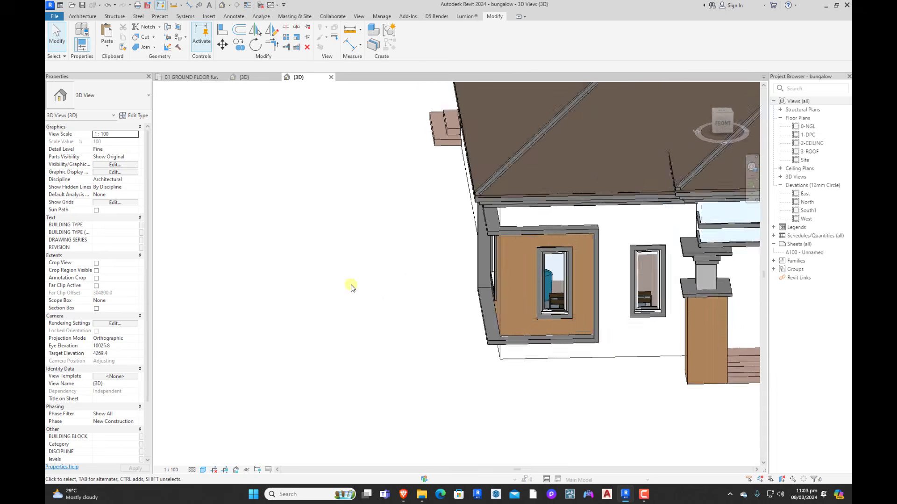
pyautogui.scroll(-5, 351, 286)
pyautogui.keyDown('shift'); pyautogui.moveTo(480, 340); pyautogui.dragTo(400, 225, button='middle'); pyautogui.keyUp('shift')
pyautogui.scroll(-3, 603, 359)
pyautogui.scroll(3, 513, 277)
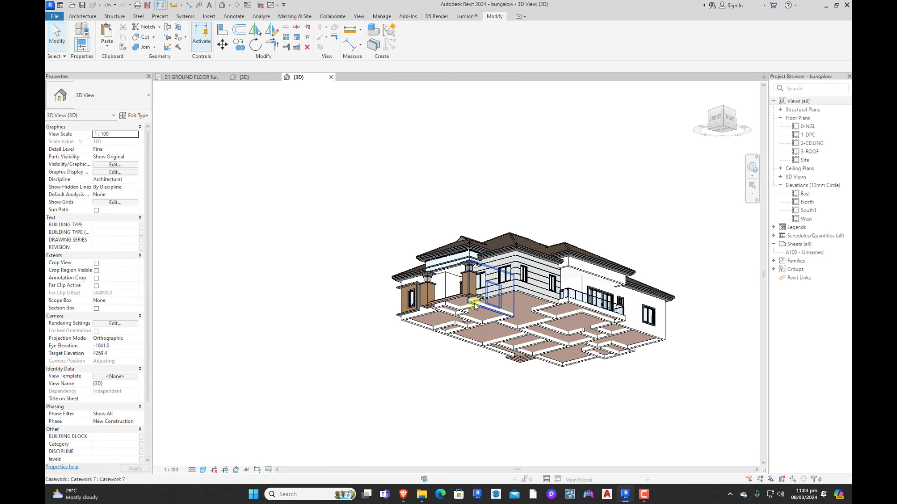
pyautogui.scroll(2, 474, 303)
pyautogui.keyDown('shift'); pyautogui.moveTo(500, 328); pyautogui.dragTo(541, 306, button='middle'); pyautogui.keyUp('shift')
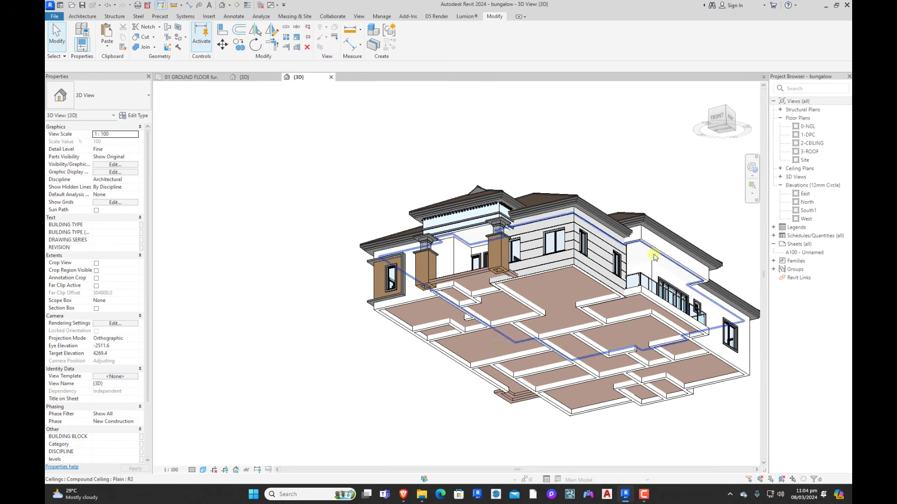
pyautogui.click(633, 242)
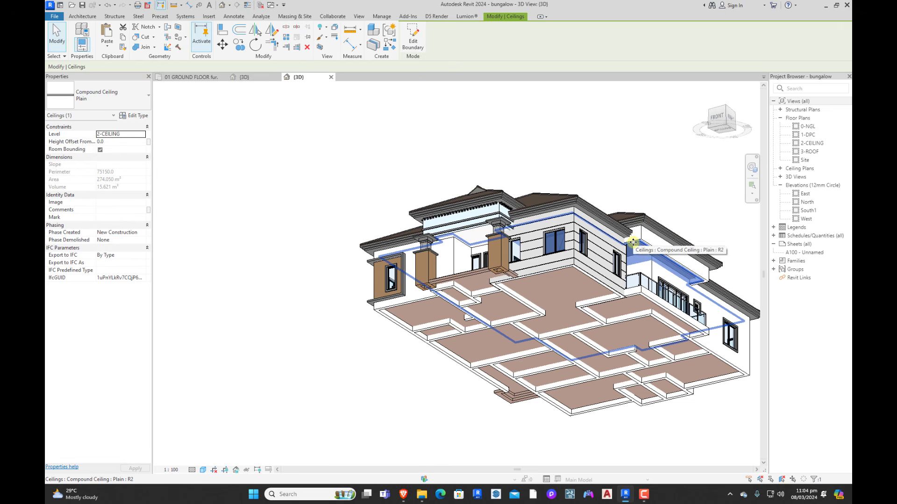
pyautogui.keyDown('ctrl'); pyautogui.click(478, 232); pyautogui.keyUp('ctrl')
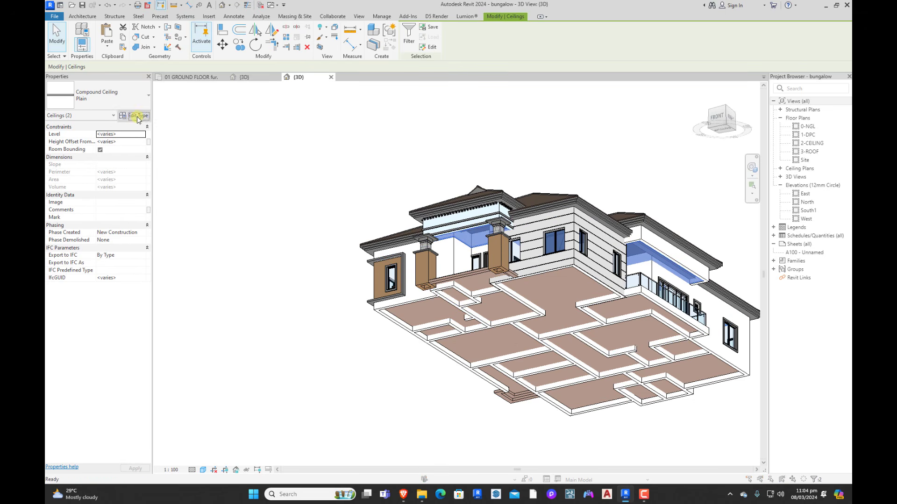
pyautogui.click(139, 117)
pyautogui.click(405, 226)
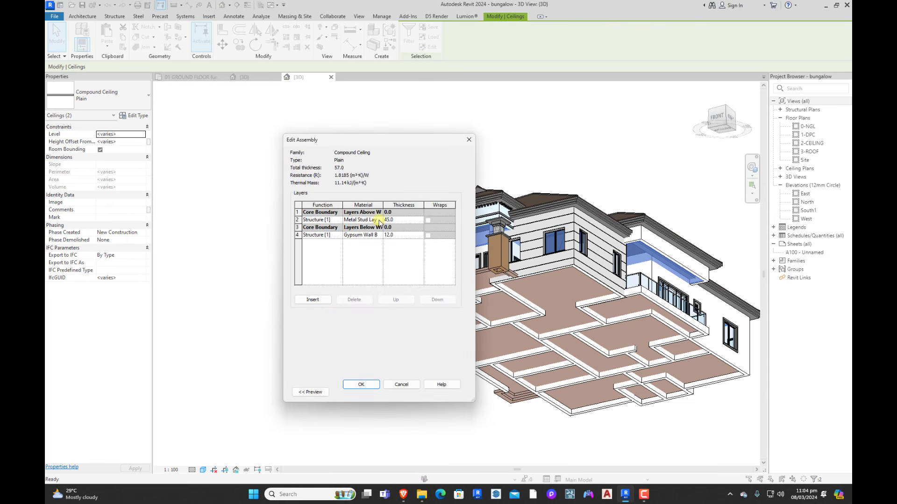
# Step: Create a new material named CEILING for the 45 mm structure layer
pyautogui.click(380, 220)
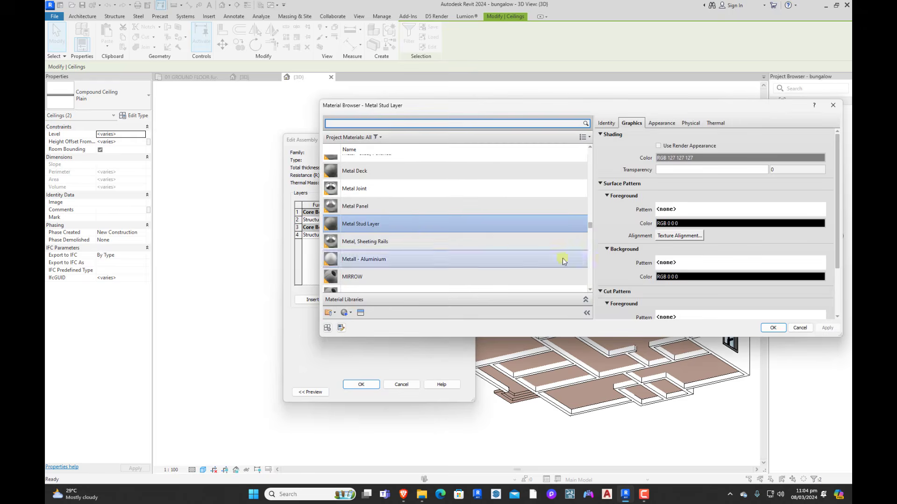
pyautogui.scroll(1, 388, 252)
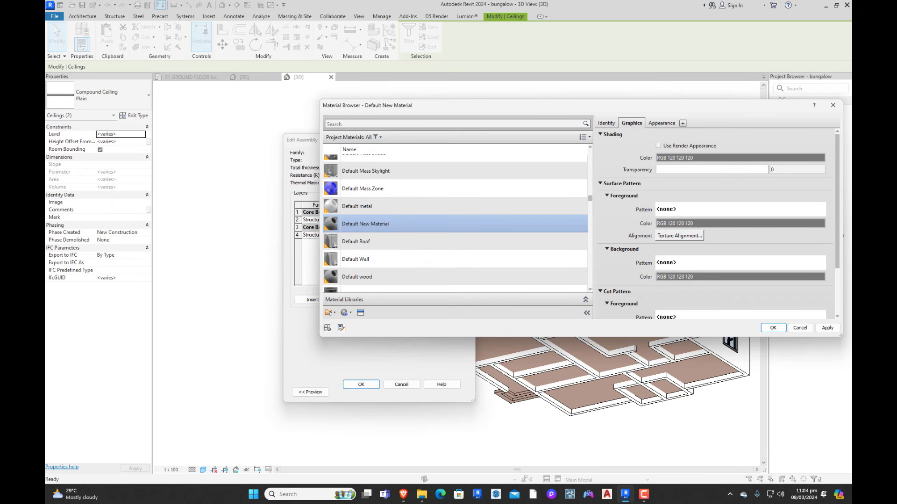
pyautogui.write('CEILING')
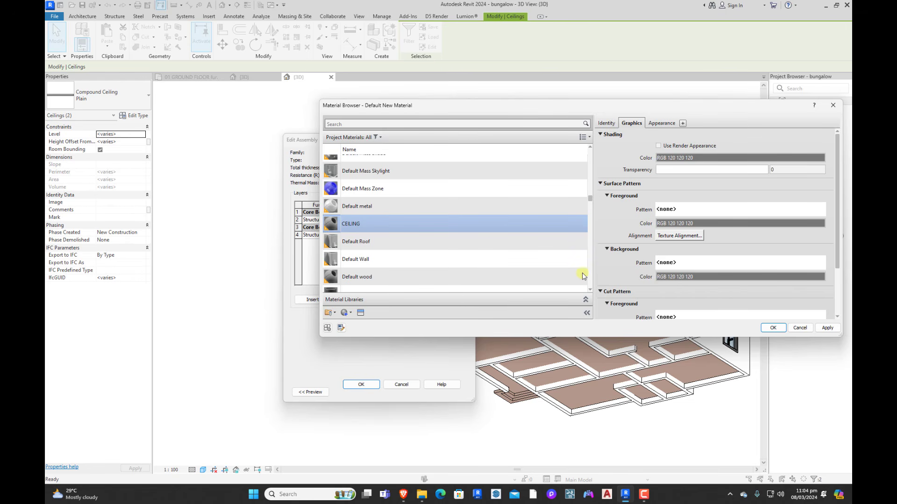
pyautogui.press('Return')
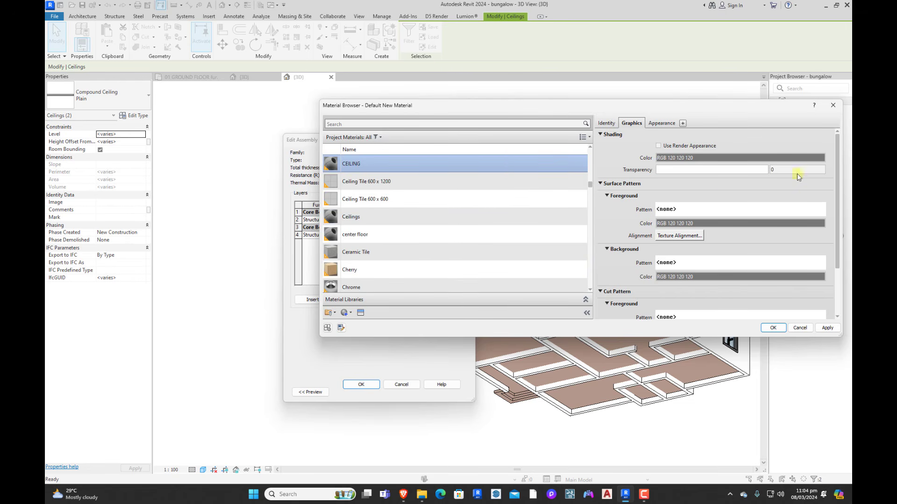
# Step: Set CEILING's shading colour to RGB 255, 255, 255, assign it to the 45 mm layer and confirm the ceiling type
pyautogui.click(737, 159)
pyautogui.moveTo(671, 192); pyautogui.dragTo(675, 160)
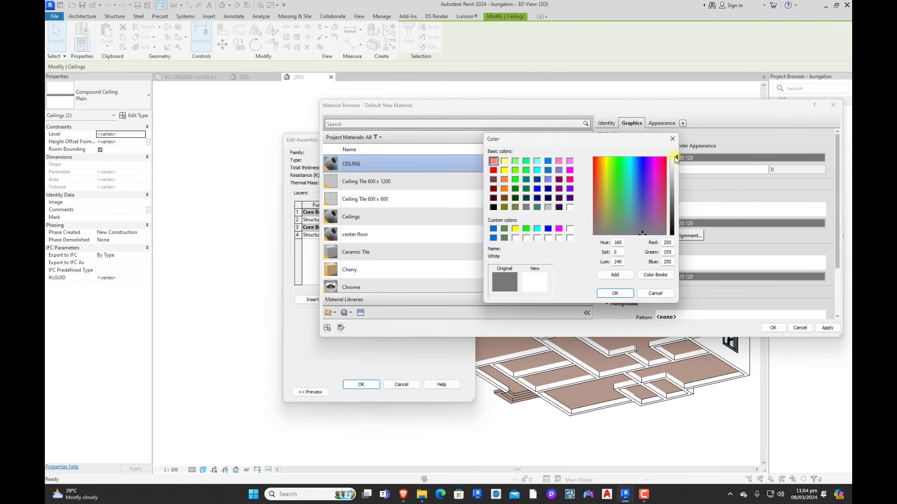
pyautogui.click(615, 293)
pyautogui.click(774, 328)
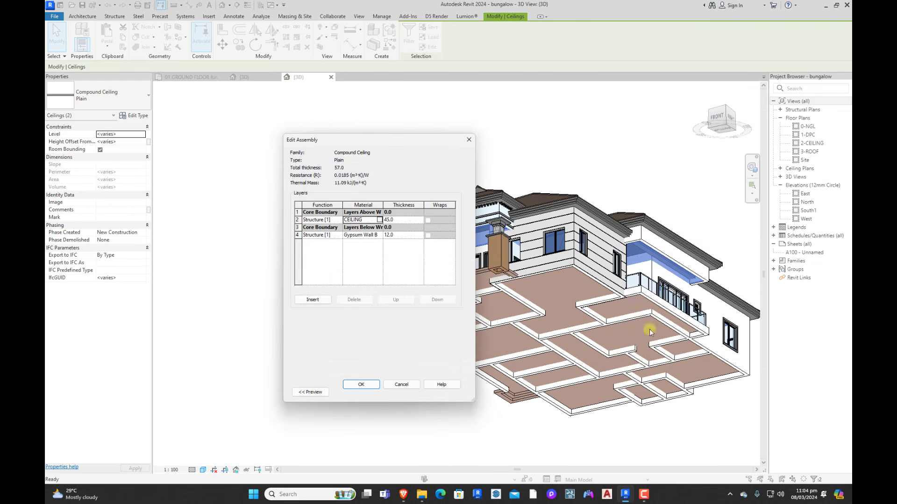
pyautogui.click(362, 384)
pyautogui.click(367, 390)
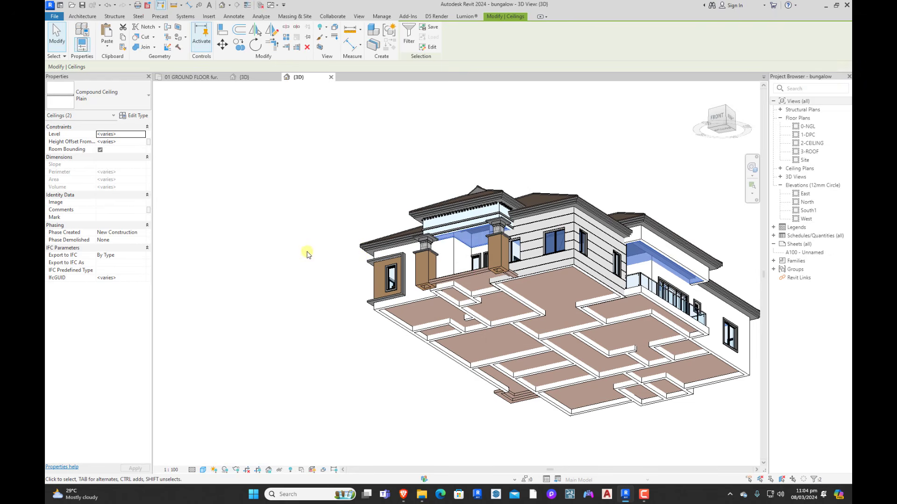
pyautogui.click(309, 251)
# Step: Assign the CEILING material to the Plain ceiling type's 12 mm Gypsum Wall Board layer and confirm the type
pyautogui.scroll(2, 502, 228)
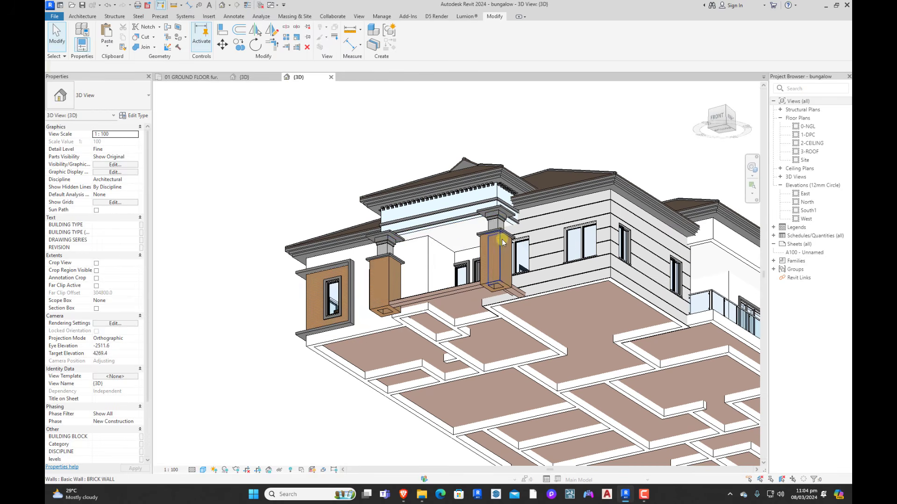
pyautogui.click(463, 252)
pyautogui.click(134, 115)
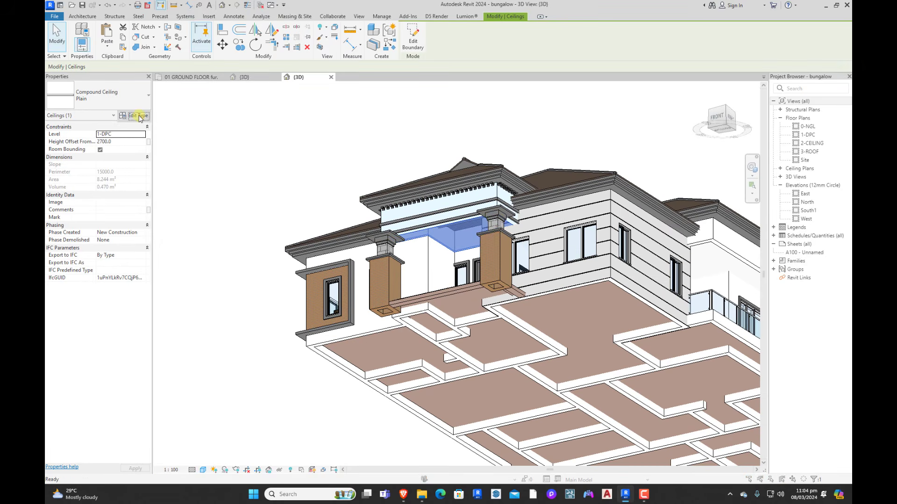
pyautogui.click(409, 222)
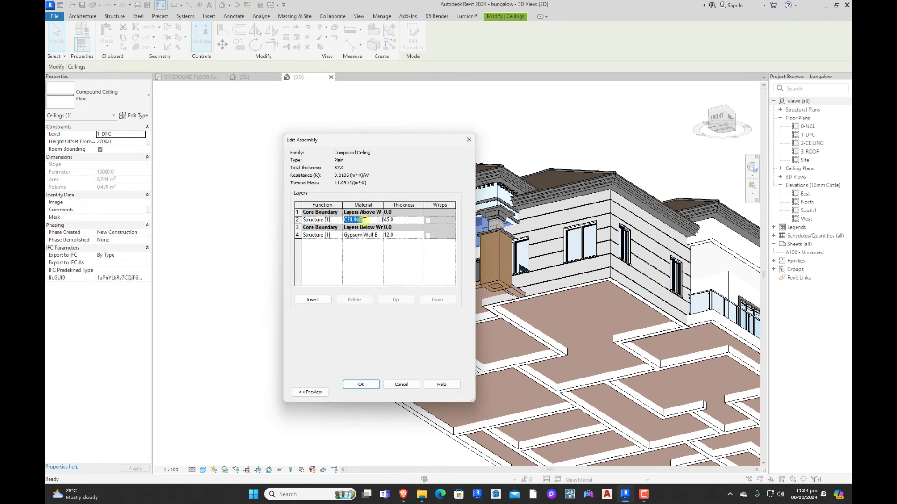
pyautogui.click(368, 235)
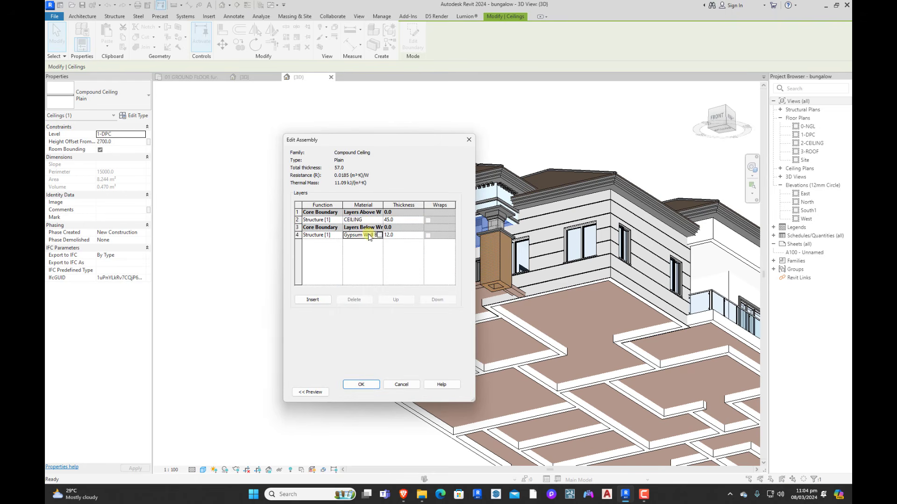
pyautogui.click(366, 235)
pyautogui.write('CEILING')
pyautogui.click(361, 385)
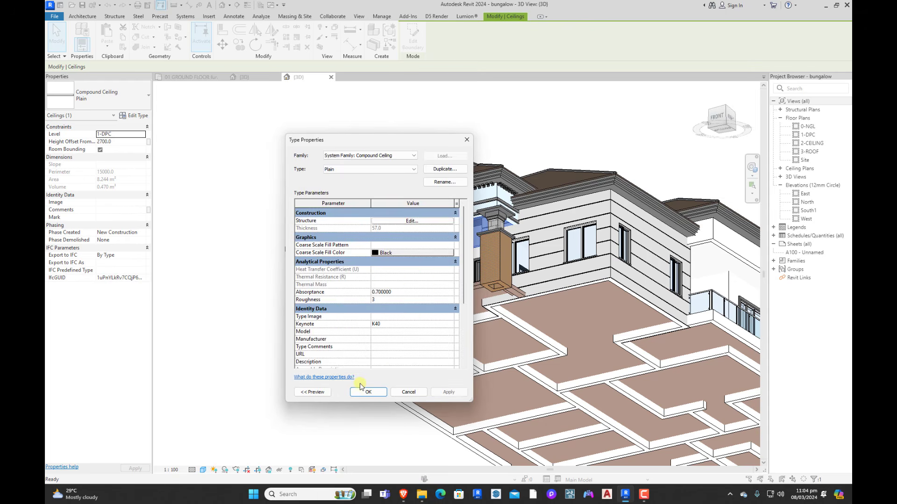
pyautogui.click(359, 393)
pyautogui.click(286, 186)
# Step: Open the decorative trim on the light blue wall above the porch for in-place editing
pyautogui.scroll(-3, 341, 200)
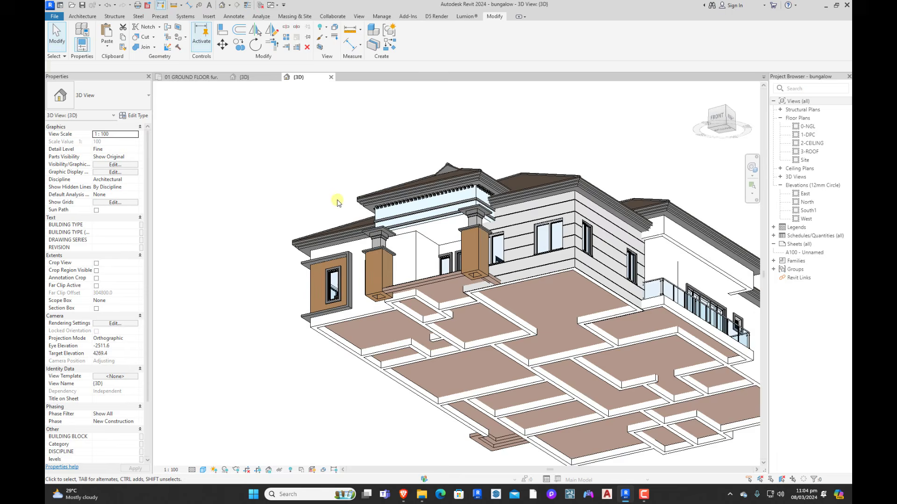
pyautogui.scroll(-1, 341, 209)
pyautogui.keyDown('shift'); pyautogui.moveTo(345, 266); pyautogui.dragTo(424, 294, button='middle'); pyautogui.keyUp('shift')
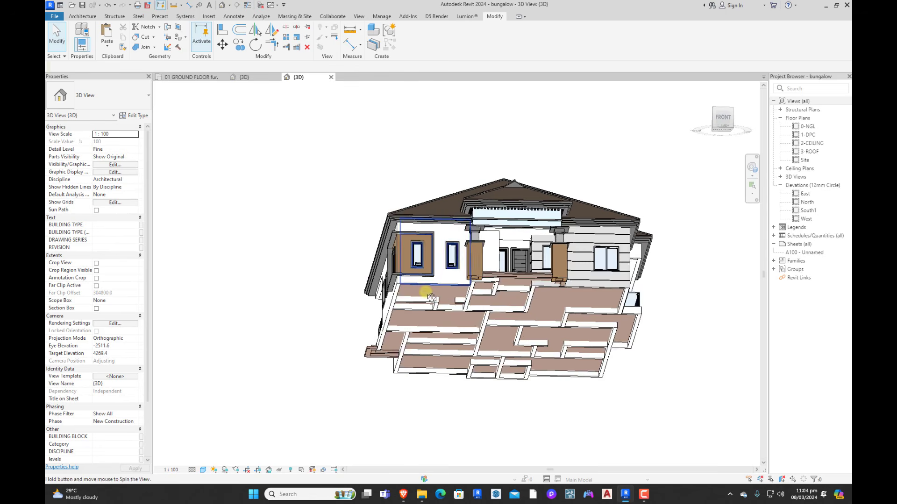
pyautogui.scroll(-1, 426, 292)
pyautogui.keyDown('shift'); pyautogui.moveTo(567, 263); pyautogui.dragTo(550, 342, button='middle'); pyautogui.keyUp('shift')
pyautogui.scroll(5, 464, 306)
pyautogui.scroll(-2, 484, 303)
pyautogui.scroll(-3, 421, 333)
pyautogui.keyDown('shift'); pyautogui.moveTo(448, 341); pyautogui.dragTo(523, 369, button='middle'); pyautogui.keyUp('shift')
pyautogui.scroll(4, 621, 308)
pyautogui.doubleClick(633, 311)
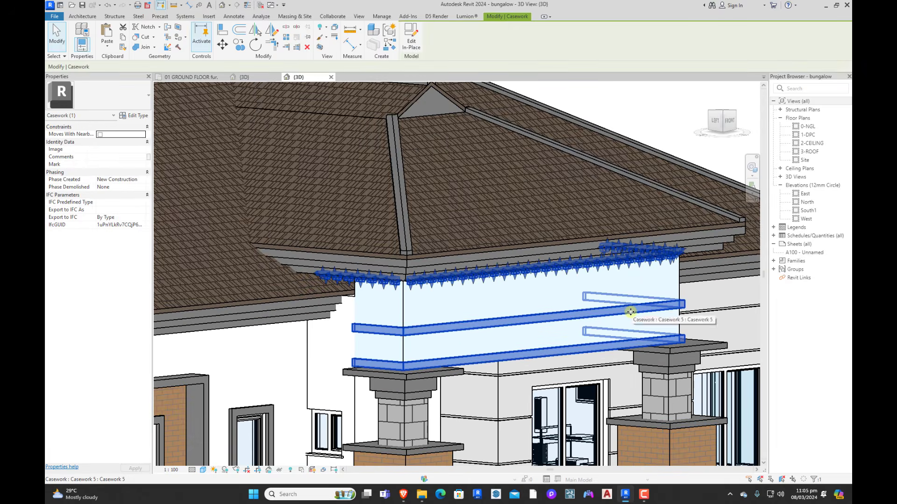
# Step: Select the trim's two horizontal band sweeps together with the row of small blocks under the porch eave
pyautogui.scroll(1, 631, 315)
pyautogui.click(631, 315)
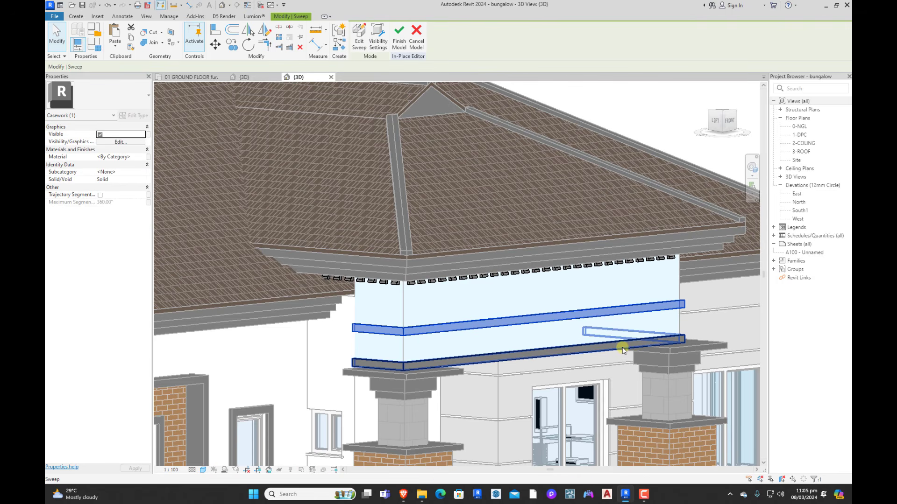
pyautogui.keyDown('ctrl'); pyautogui.click(623, 351); pyautogui.keyUp('ctrl')
pyautogui.scroll(-2, 525, 267)
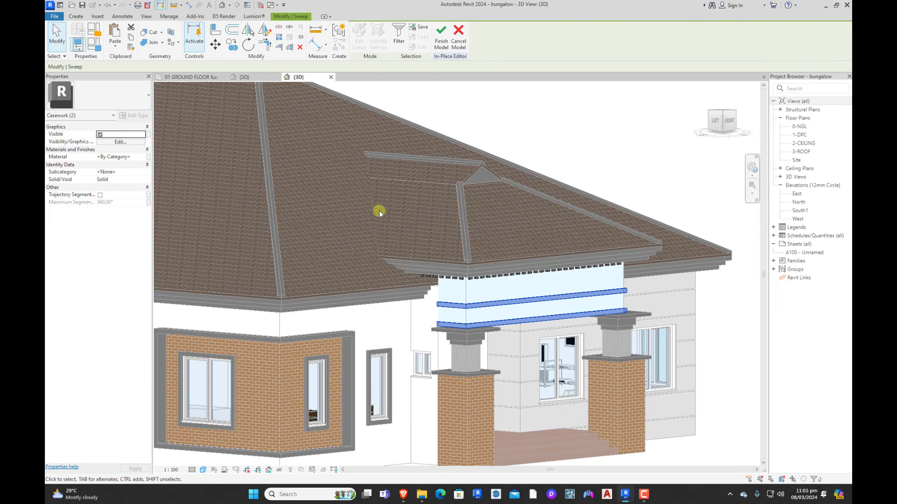
pyautogui.keyDown('ctrl'); pyautogui.moveTo(591, 282); pyautogui.dragTo(636, 292); pyautogui.keyUp('ctrl')
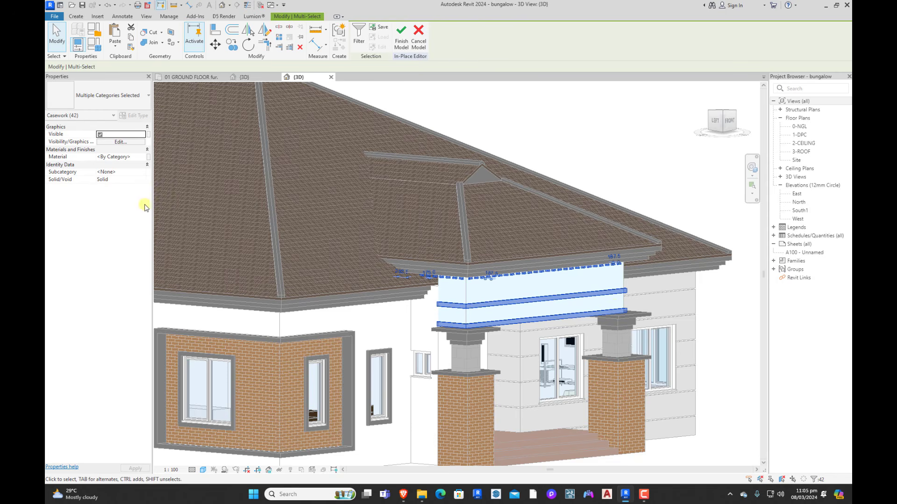
# Step: Create a new material named WHITE EXTRUSION for the selected trim bands and blocks above the porch
pyautogui.click(140, 158)
pyautogui.click(142, 157)
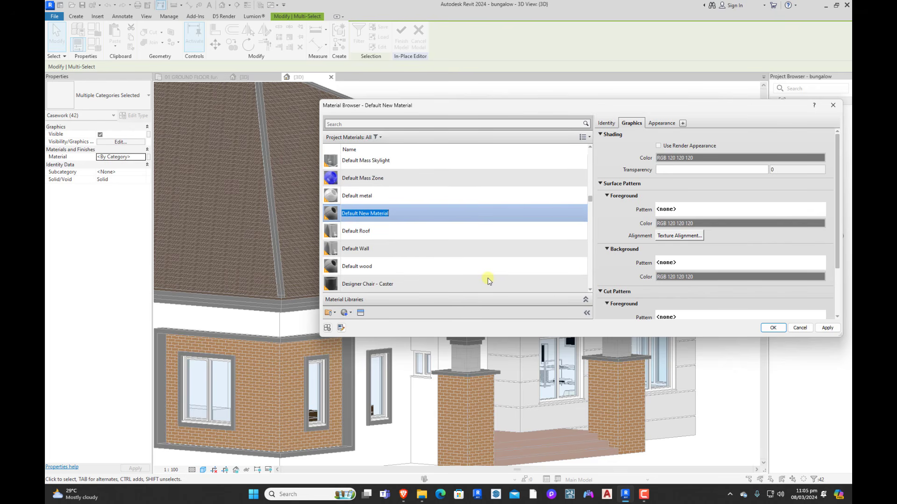
pyautogui.write('WHITE EXTRUSION')
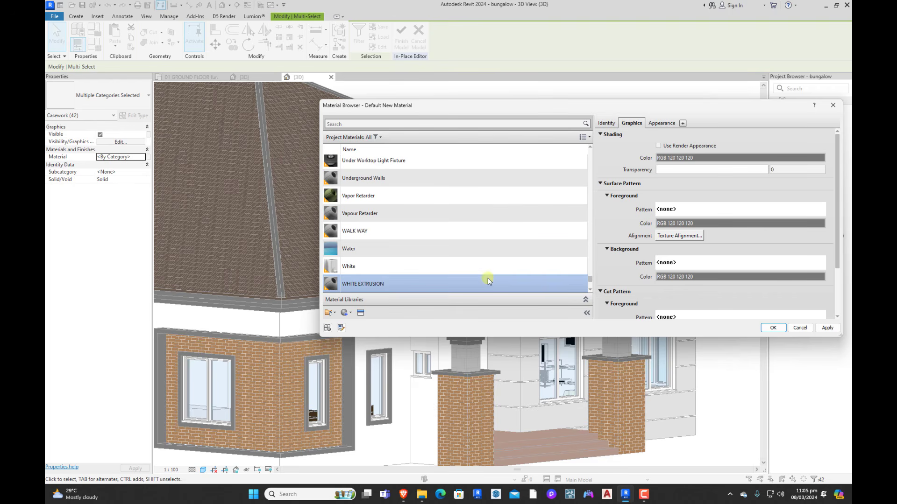
# Step: Set WHITE EXTRUSION's shading colour to RGB 255, 255, 255, assign it to the selected trim and finish the in-place model
pyautogui.click(682, 158)
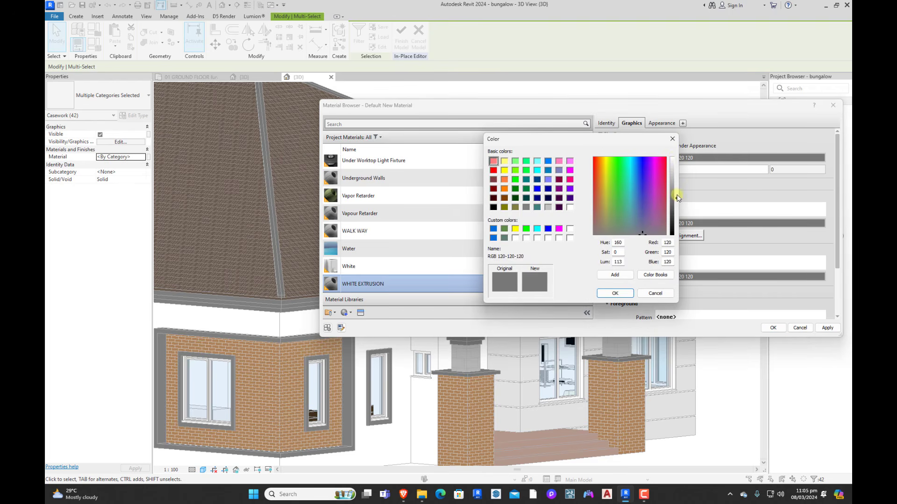
pyautogui.moveTo(676, 197); pyautogui.dragTo(676, 158)
pyautogui.press('Return')
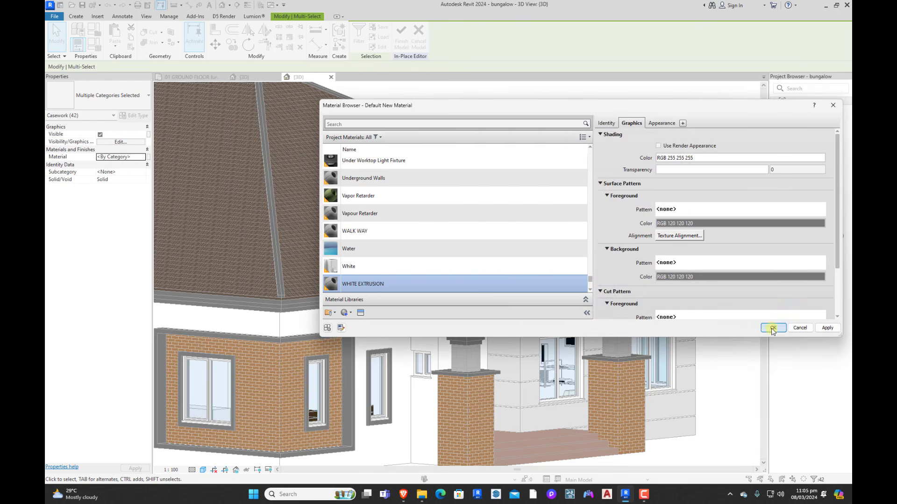
pyautogui.click(772, 328)
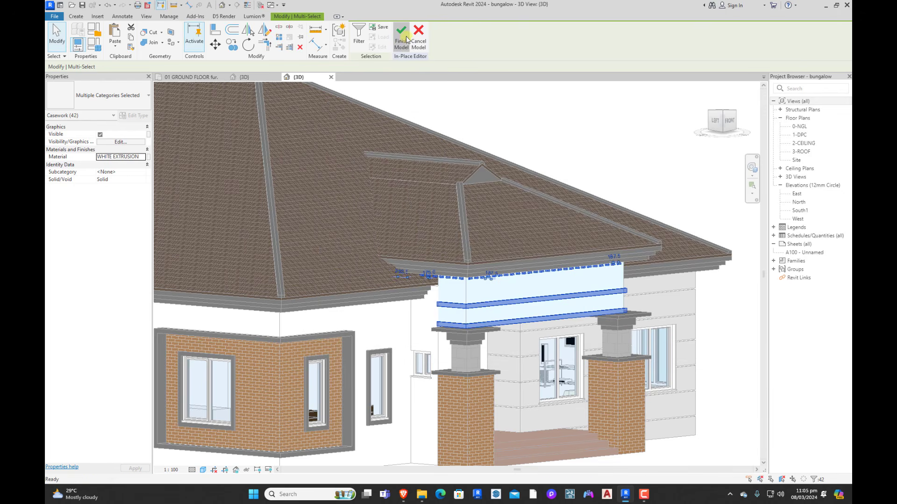
pyautogui.click(402, 37)
# Step: Select the masonry wall chains forming the short necks above the brick bases of both porch columns
pyautogui.keyDown('shift'); pyautogui.moveTo(594, 176); pyautogui.dragTo(668, 351, button='middle'); pyautogui.keyUp('shift')
pyautogui.scroll(-2, 649, 283)
pyautogui.keyDown('shift'); pyautogui.moveTo(659, 314); pyautogui.dragTo(433, 335, button='middle'); pyautogui.keyUp('shift')
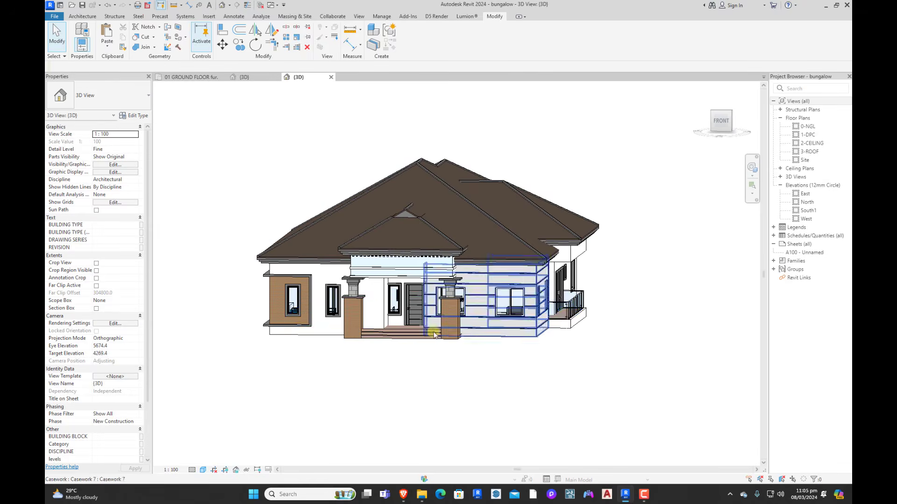
pyautogui.scroll(5, 433, 335)
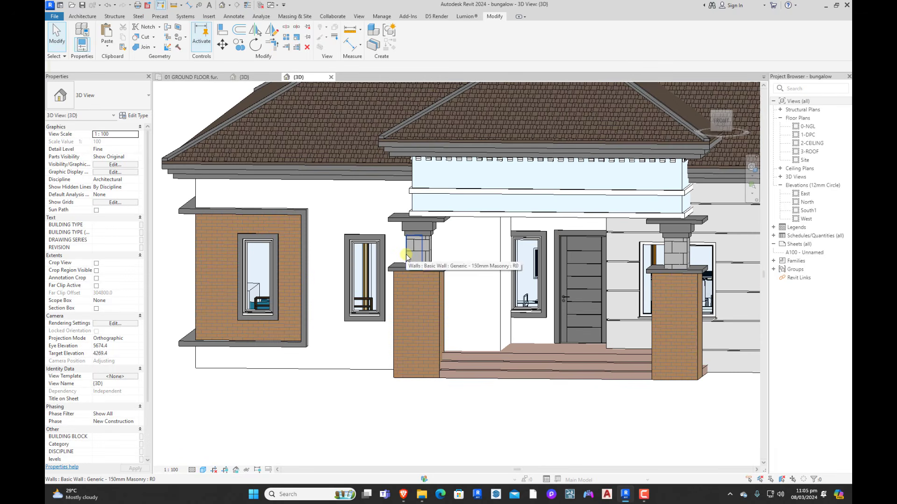
pyautogui.press('Tab')
pyautogui.click(406, 257)
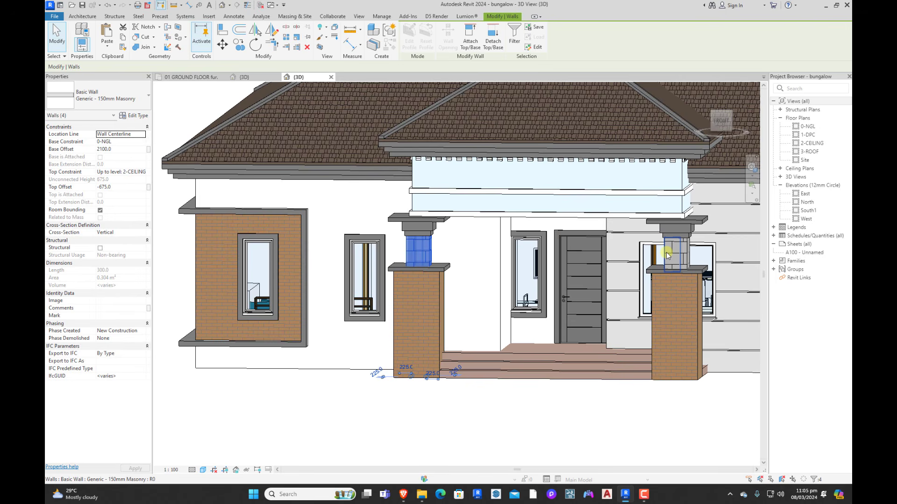
pyautogui.press('Tab')
pyautogui.click(667, 256)
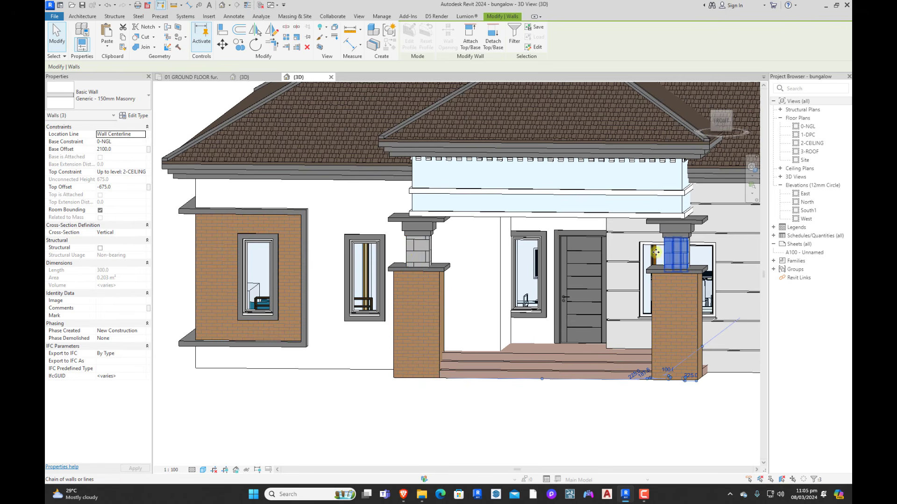
pyautogui.press('Tab')
pyautogui.keyDown('ctrl'); pyautogui.click(406, 254); pyautogui.keyUp('ctrl')
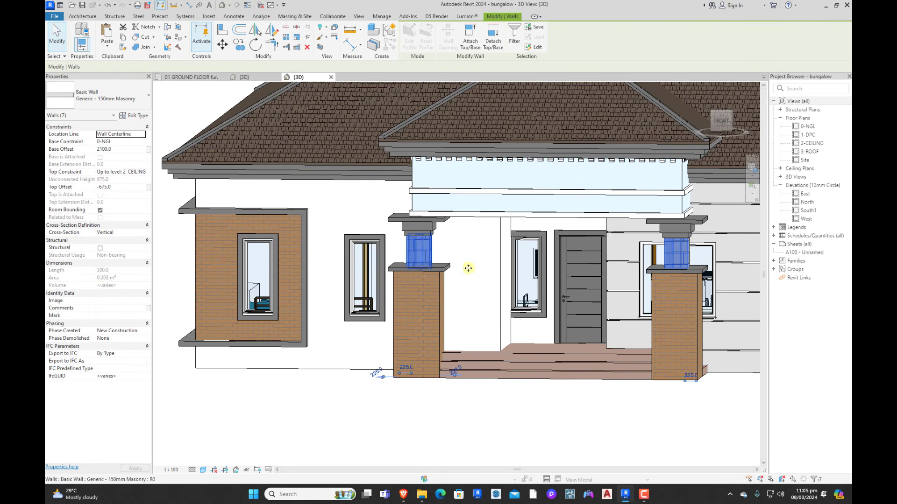
# Step: Open the material choice for the Generic - 150mm Masonry wall type's 150 mm structure layer and search for WHITE WALL
pyautogui.scroll(-2, 466, 266)
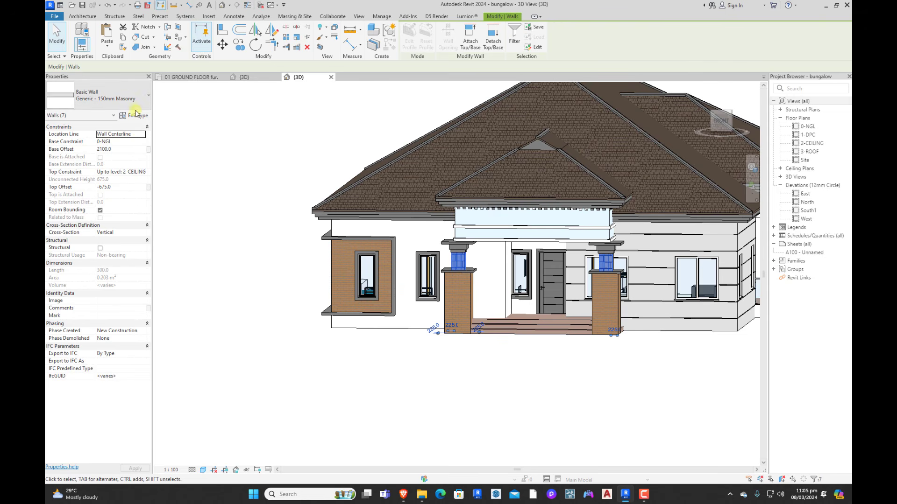
pyautogui.click(135, 115)
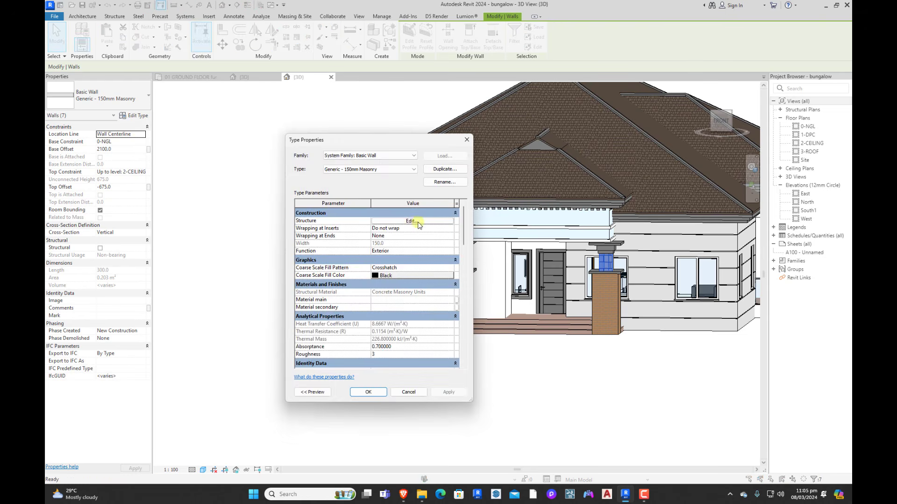
pyautogui.click(418, 222)
pyautogui.click(364, 227)
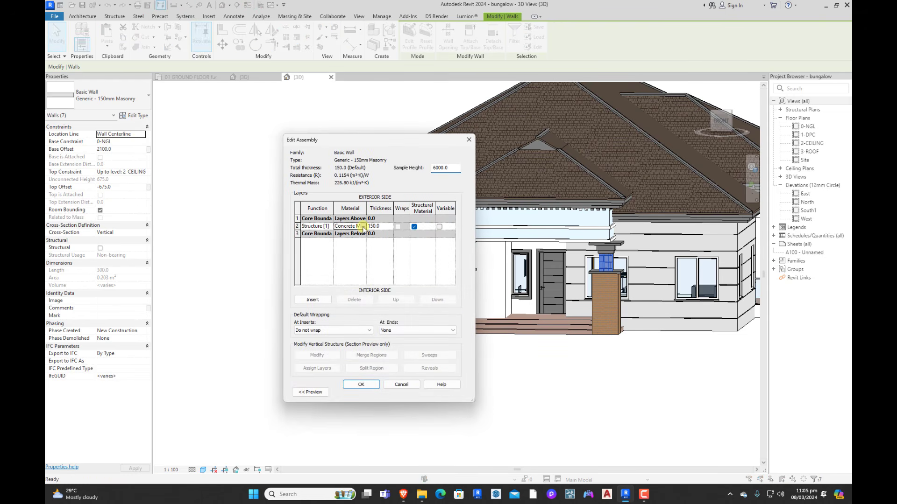
pyautogui.click(363, 227)
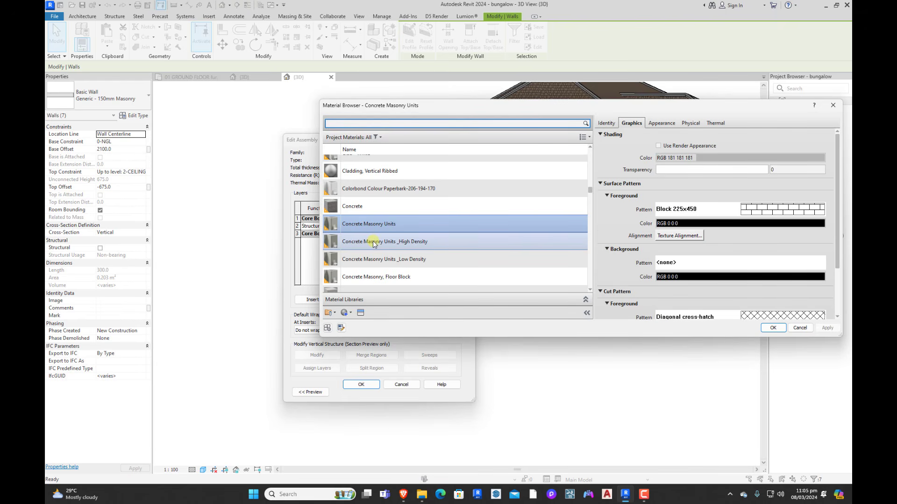
pyautogui.click(397, 124)
pyautogui.write('WHITE WALL')
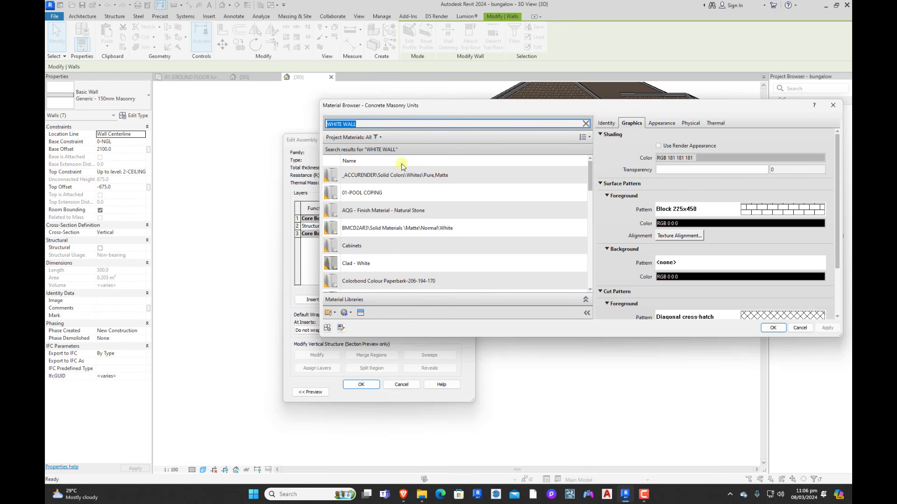
# Step: Assign the WHITE WALLL material to the structure layer, confirm the wall type and clear the selection
pyautogui.scroll(-3, 378, 203)
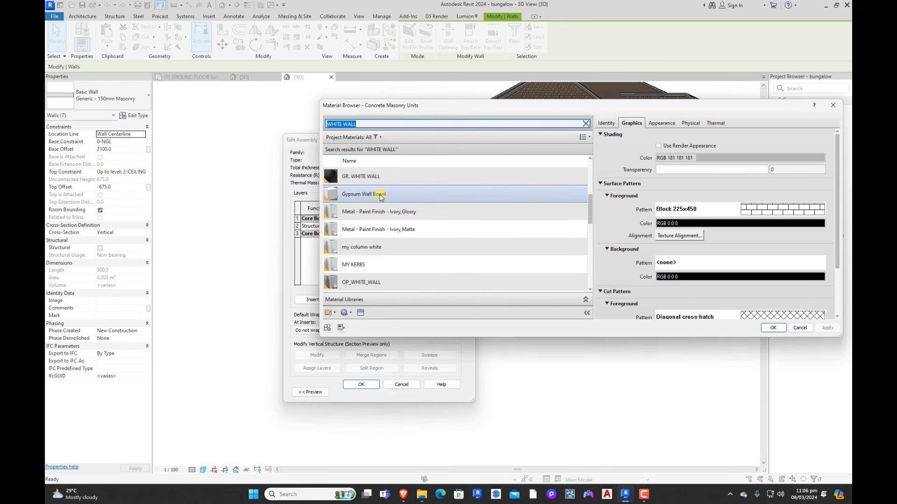
pyautogui.scroll(-1, 381, 252)
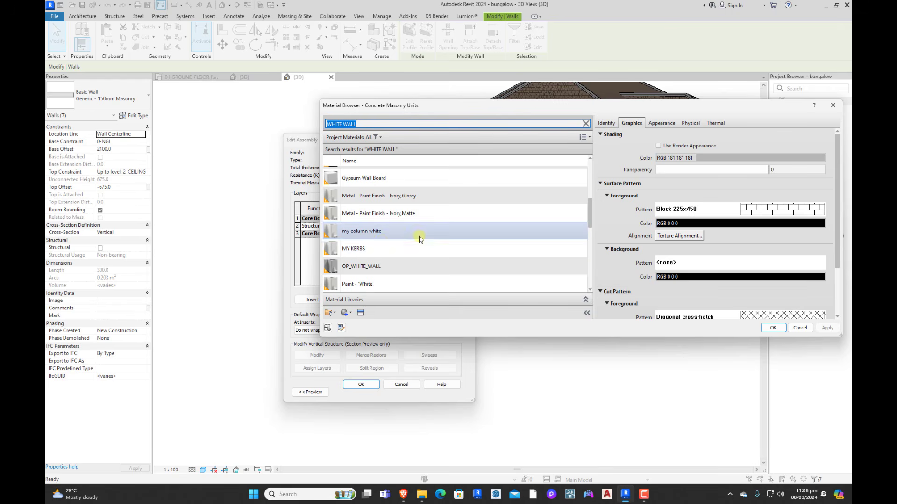
pyautogui.scroll(3, 415, 236)
pyautogui.scroll(-5, 406, 234)
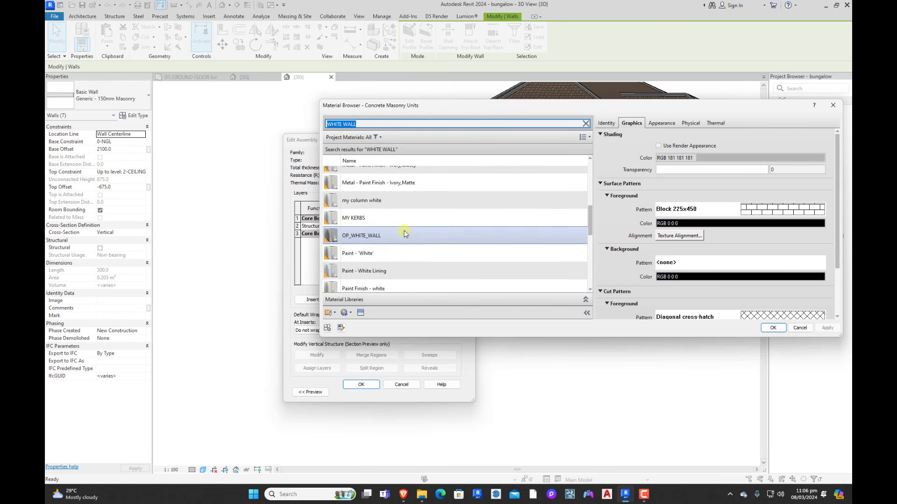
pyautogui.scroll(-5, 405, 234)
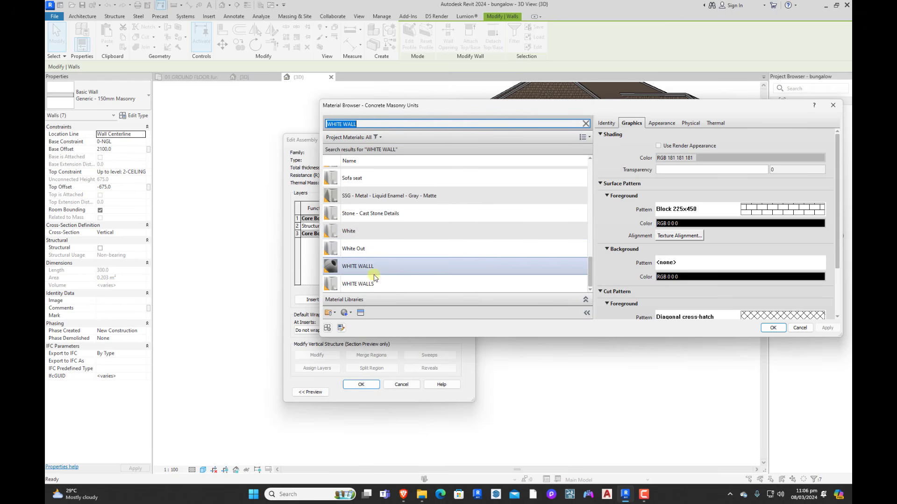
pyautogui.click(369, 269)
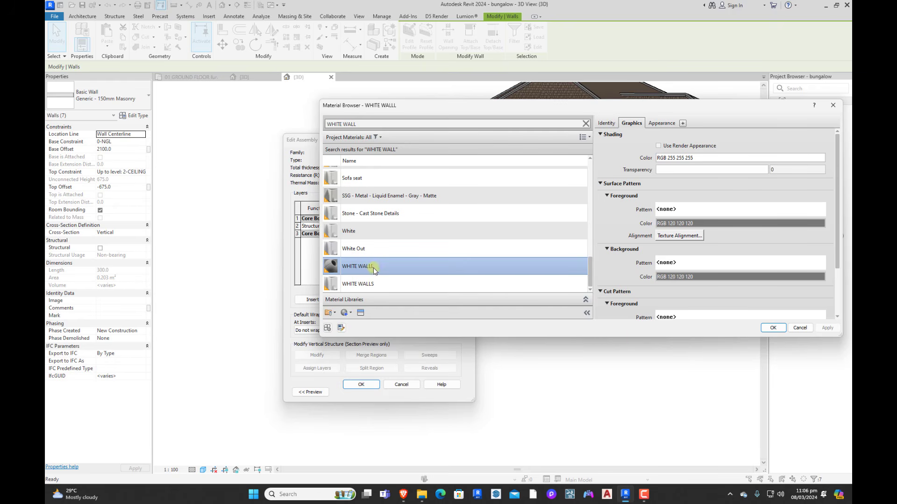
pyautogui.click(773, 328)
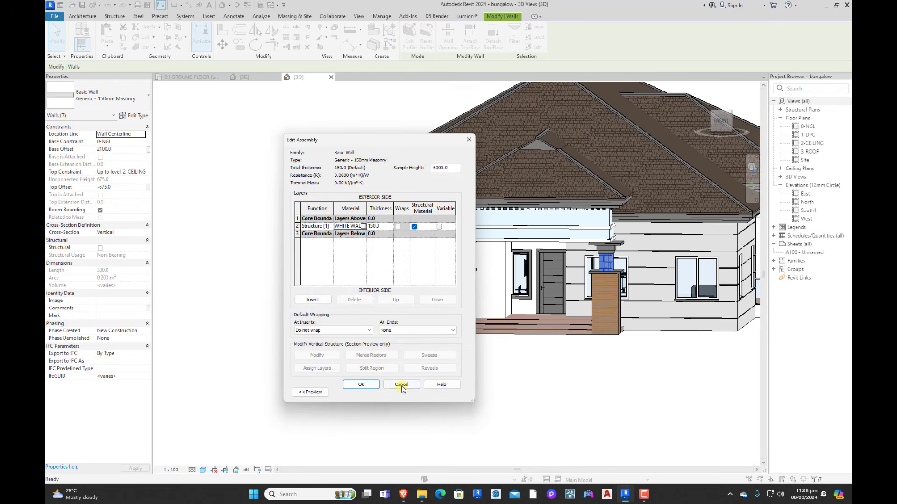
pyautogui.click(363, 385)
pyautogui.click(369, 391)
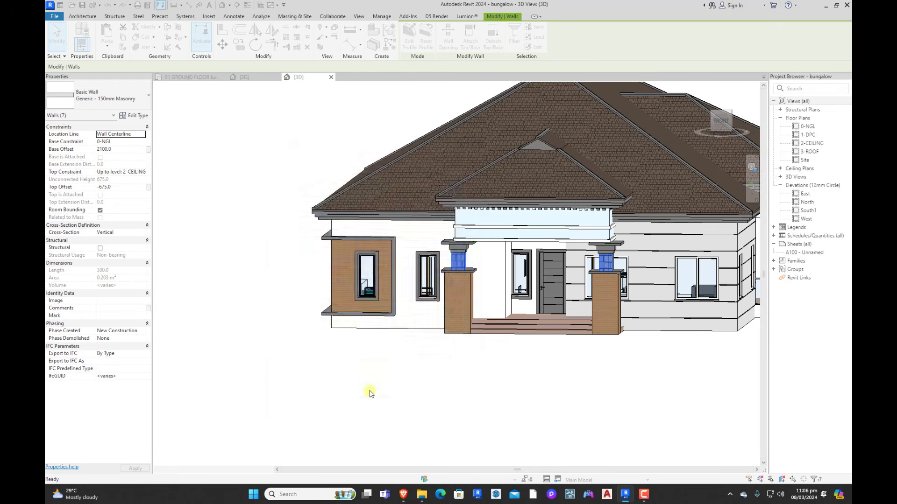
pyautogui.click(299, 320)
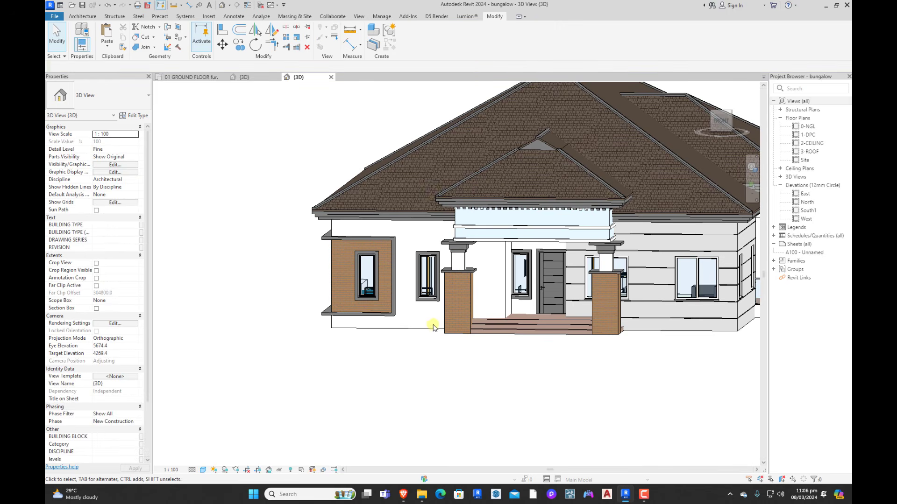
# Step: Select the top floor slabs of both porch column heads together
pyautogui.keyDown('shift'); pyautogui.moveTo(459, 369); pyautogui.dragTo(506, 391, button='middle'); pyautogui.keyUp('shift')
pyautogui.scroll(-3, 388, 341)
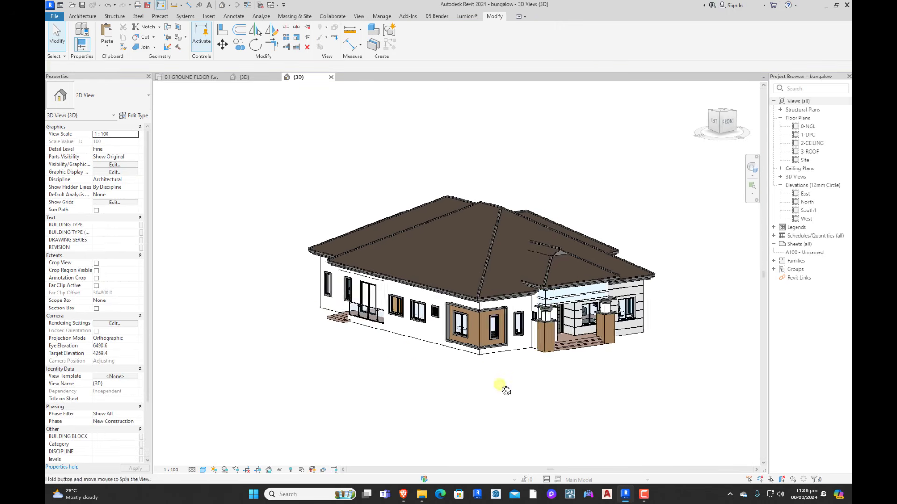
pyautogui.scroll(5, 561, 313)
pyautogui.click(497, 289)
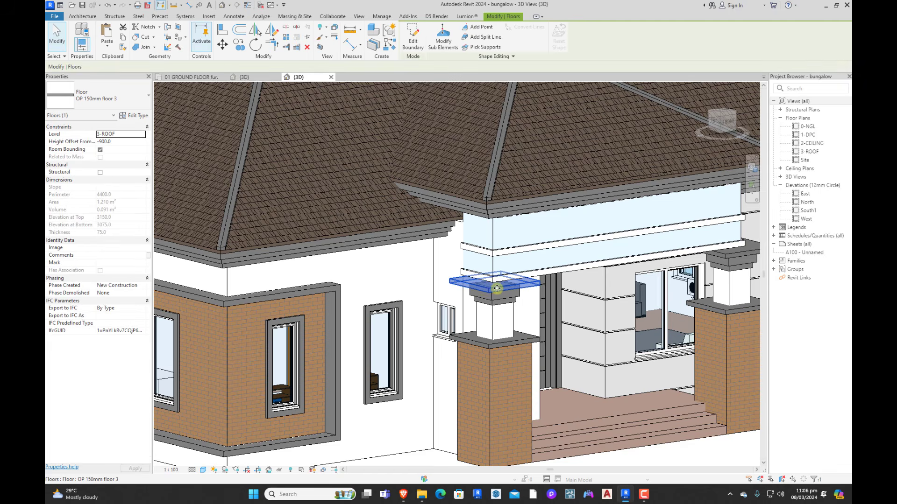
pyautogui.scroll(-3, 492, 290)
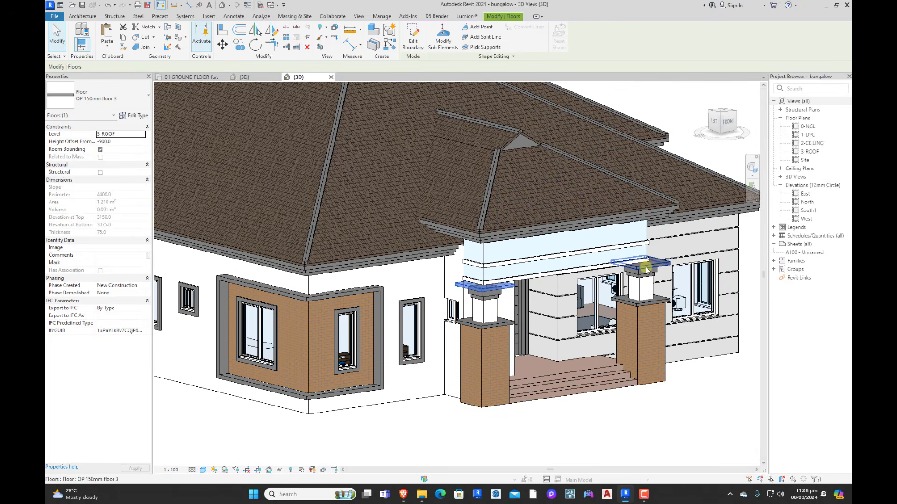
pyautogui.doubleClick(647, 270)
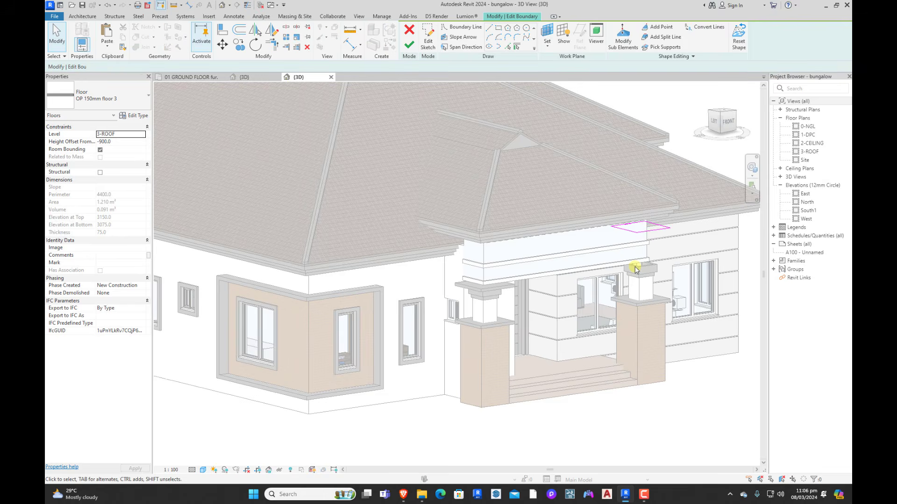
pyautogui.click(409, 45)
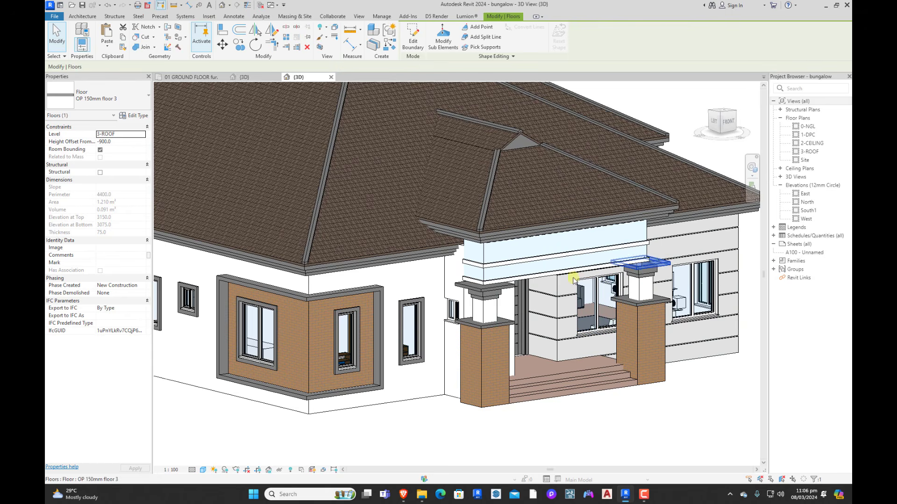
pyautogui.keyDown('ctrl'); pyautogui.click(478, 291); pyautogui.keyUp('ctrl')
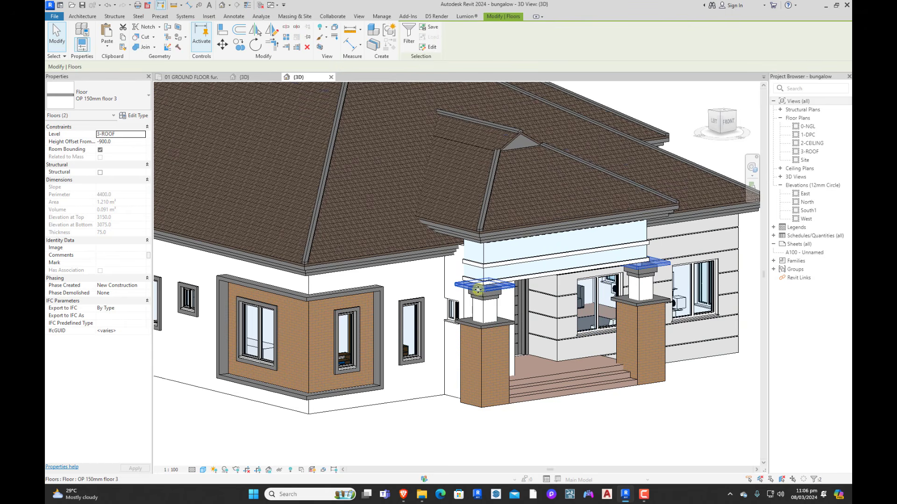
# Step: Create a new material named WHITE COLUMN HEAD for the 75 mm structure layer of floor type OP 150mm floor 3
pyautogui.click(139, 116)
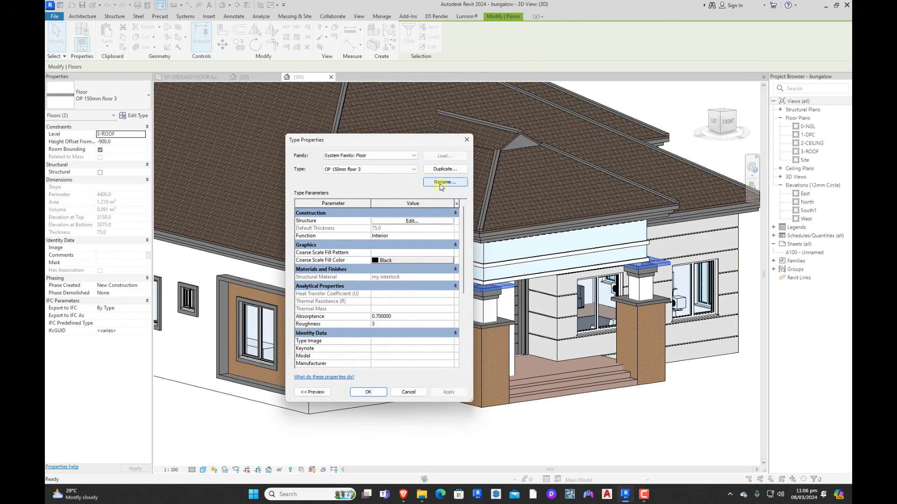
pyautogui.click(429, 223)
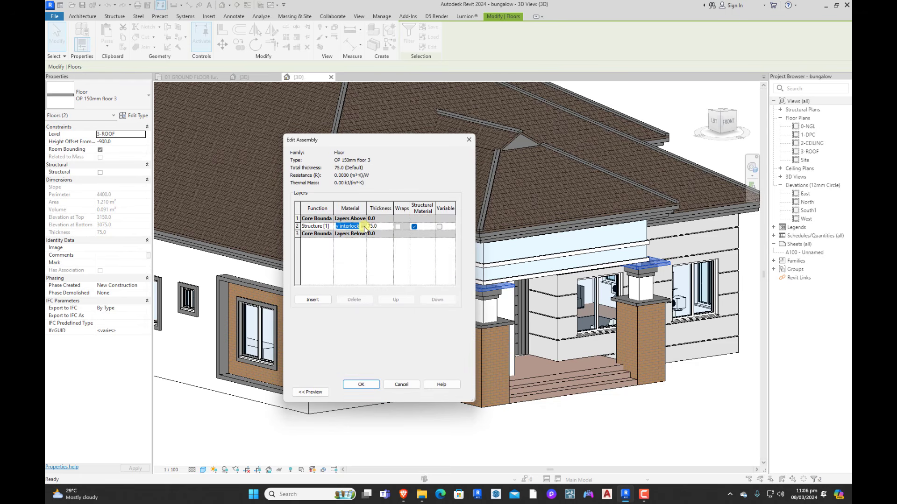
pyautogui.click(363, 227)
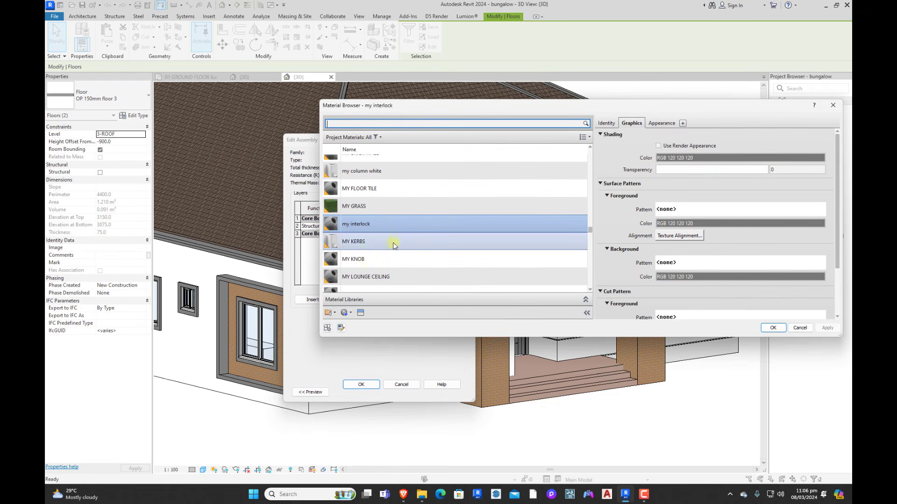
pyautogui.scroll(-2, 363, 262)
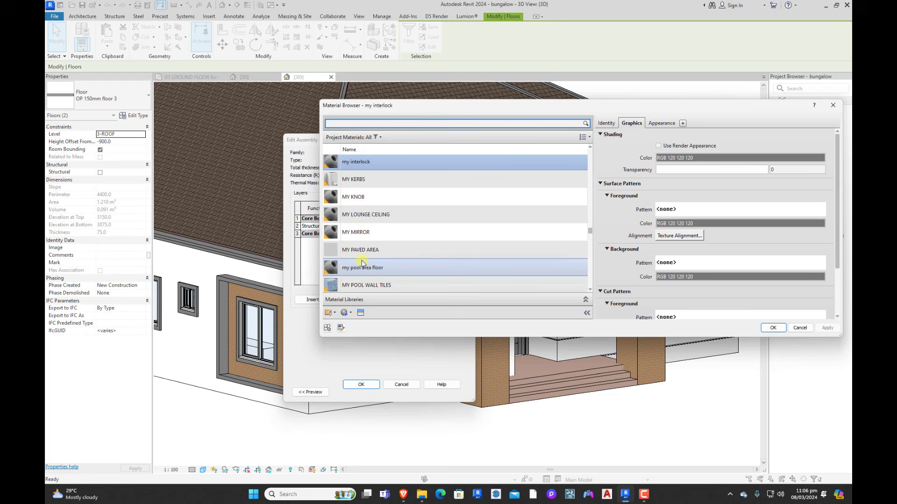
pyautogui.click(352, 313)
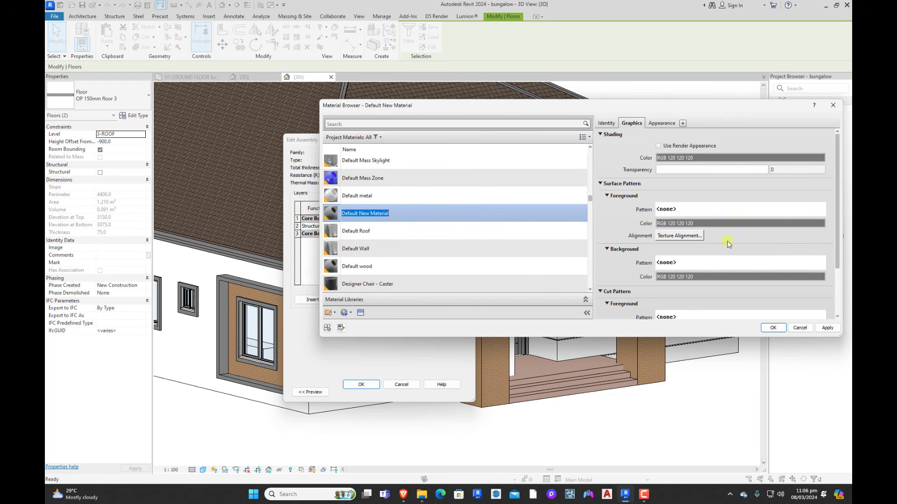
pyautogui.write('WHITE COLUMN HEAD')
pyautogui.press('Return')
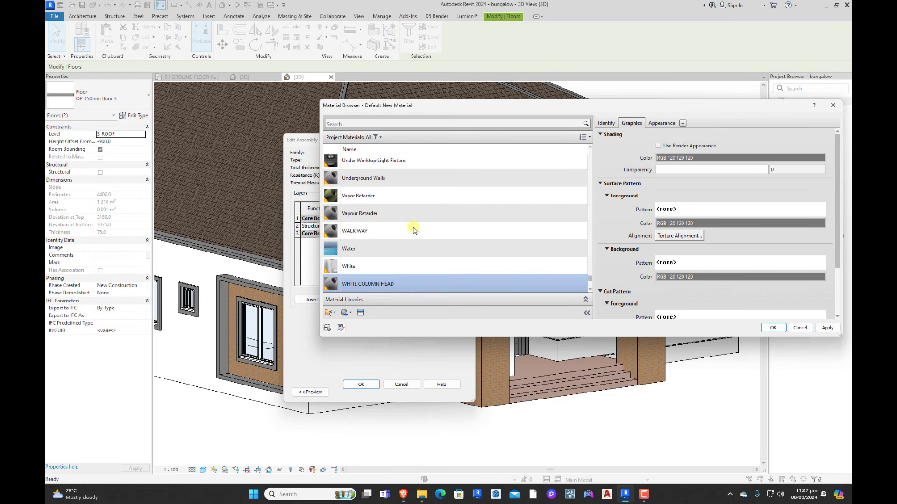
# Step: Set the WHITE COLUMN HEAD shading colour to white (RGB 255 255 255), confirm the floor type changes and clear the selection
pyautogui.click(682, 157)
pyautogui.moveTo(676, 198); pyautogui.dragTo(676, 158)
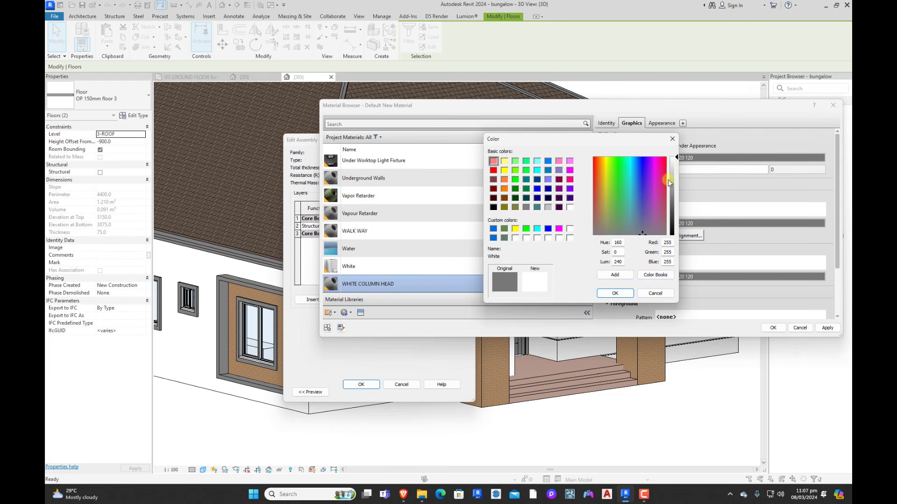
pyautogui.click(616, 293)
pyautogui.click(773, 328)
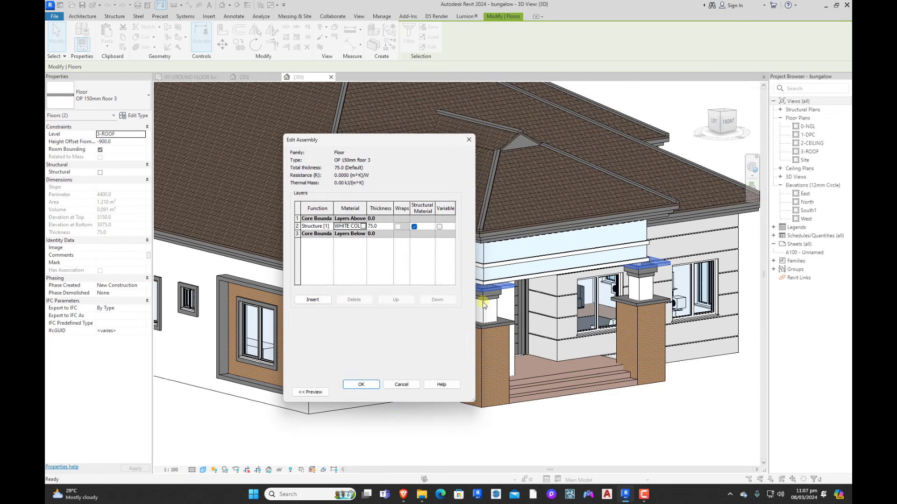
pyautogui.click(361, 384)
pyautogui.click(370, 392)
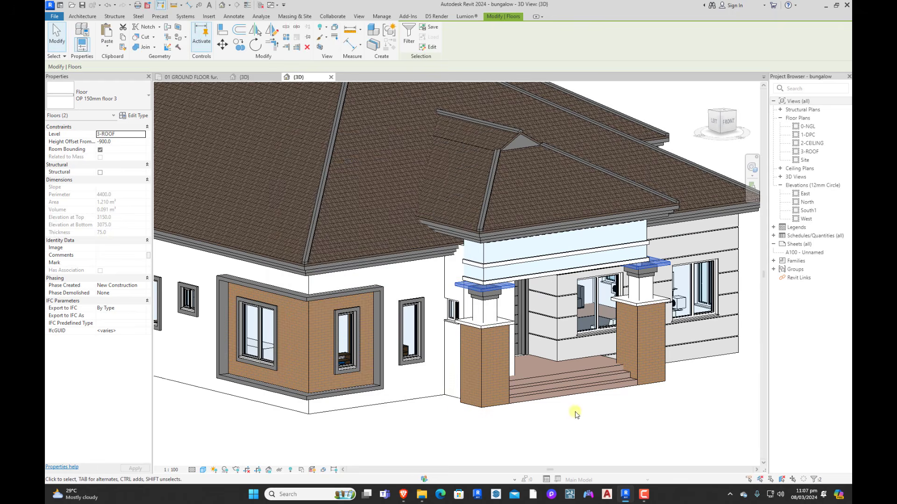
pyautogui.click(575, 414)
# Step: Examine the bungalow's front and right-hand exterior, including the porch, clad walls and eaves, for elements still lacking white material
pyautogui.scroll(-2, 431, 330)
pyautogui.keyDown('shift'); pyautogui.moveTo(661, 405); pyautogui.dragTo(589, 374, button='middle'); pyautogui.keyUp('shift')
pyautogui.scroll(-2, 589, 373)
pyautogui.keyDown('shift'); pyautogui.moveTo(561, 411); pyautogui.dragTo(370, 389, button='middle'); pyautogui.keyUp('shift')
pyautogui.scroll(2, 254, 366)
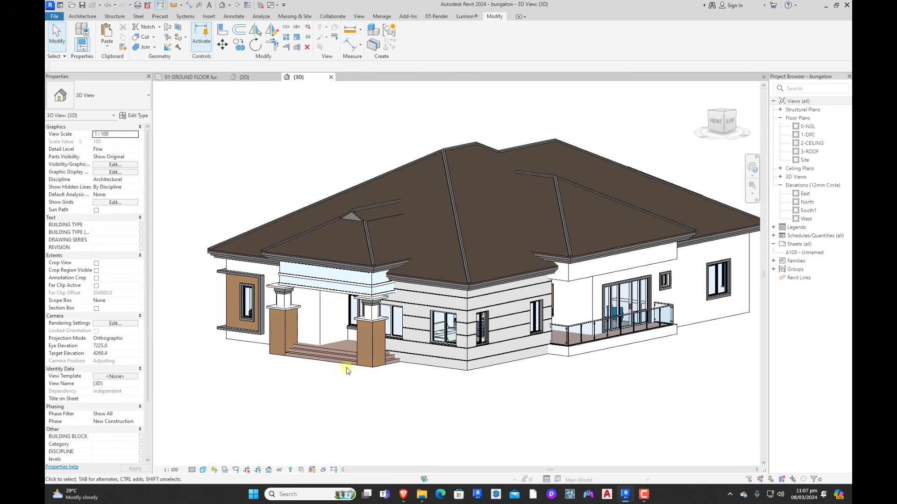
pyautogui.scroll(3, 348, 371)
pyautogui.scroll(-2, 443, 380)
pyautogui.scroll(2, 541, 363)
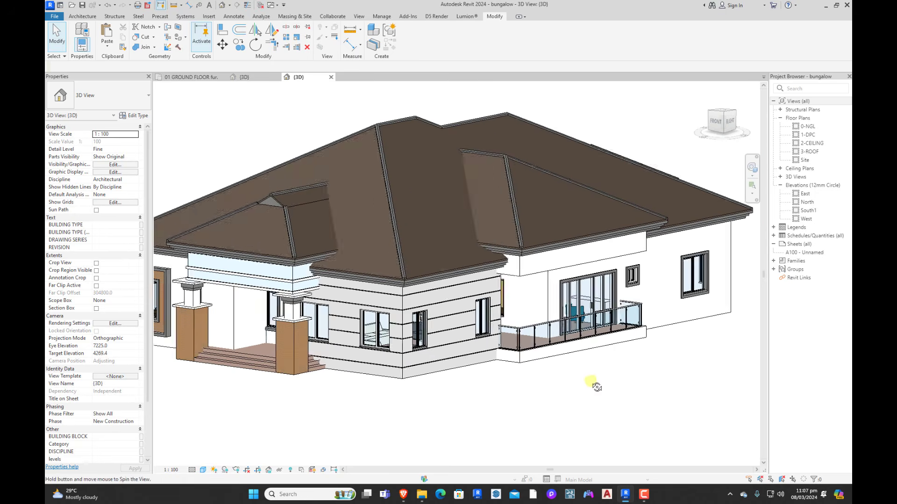
pyautogui.keyDown('shift'); pyautogui.moveTo(596, 384); pyautogui.dragTo(536, 372, button='middle'); pyautogui.keyUp('shift')
pyautogui.scroll(-3, 536, 373)
pyautogui.keyDown('shift'); pyautogui.moveTo(632, 369); pyautogui.dragTo(594, 388, button='middle'); pyautogui.keyUp('shift')
pyautogui.scroll(6, 505, 322)
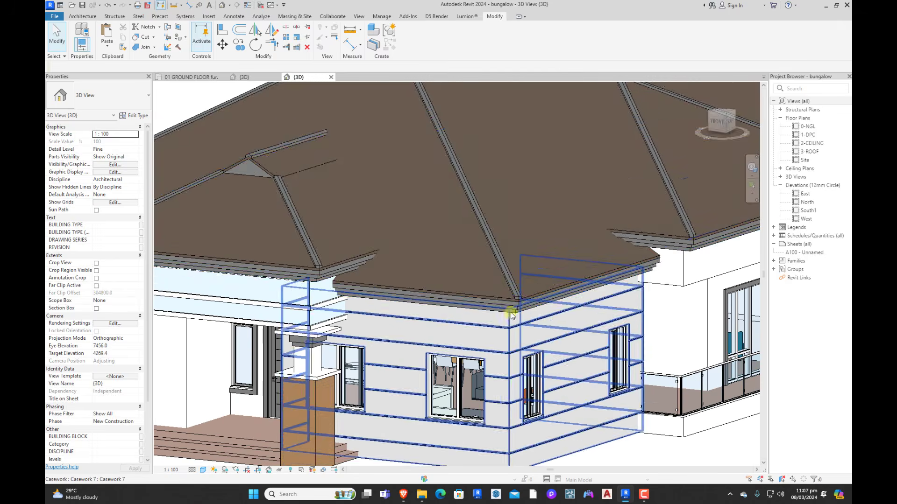
# Step: Open the eave sweep above the clad front room in place, inspect its material and finish the model
pyautogui.click(509, 312)
pyautogui.doubleClick(509, 312)
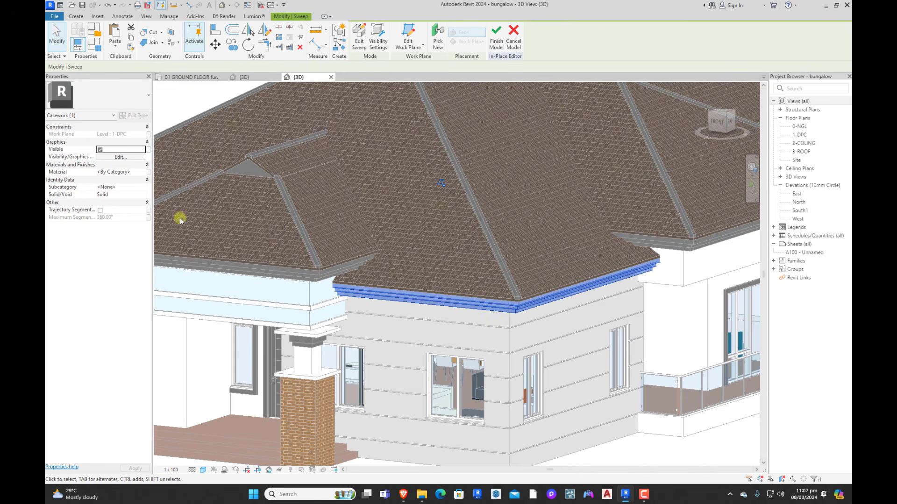
pyautogui.click(496, 37)
pyautogui.scroll(-5, 537, 153)
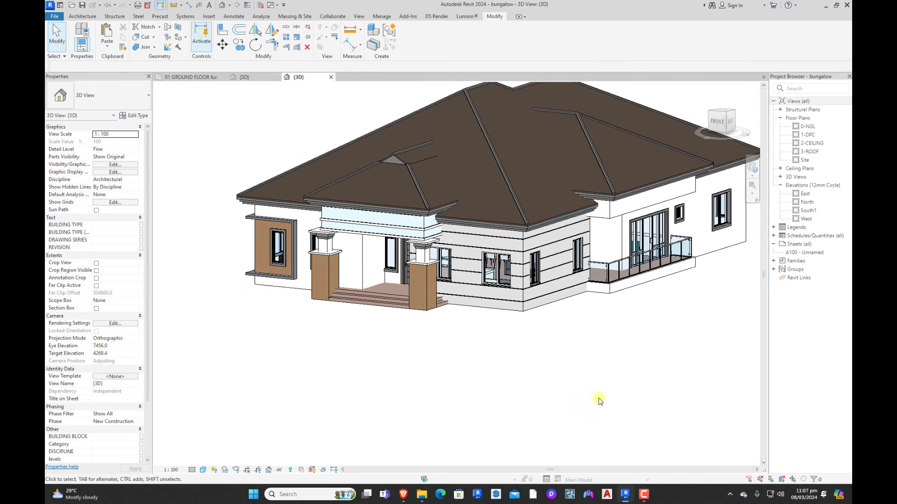
# Step: Copy the material name from the porch beam's upper trim band sweep and finish its in-place model
pyautogui.scroll(6, 397, 200)
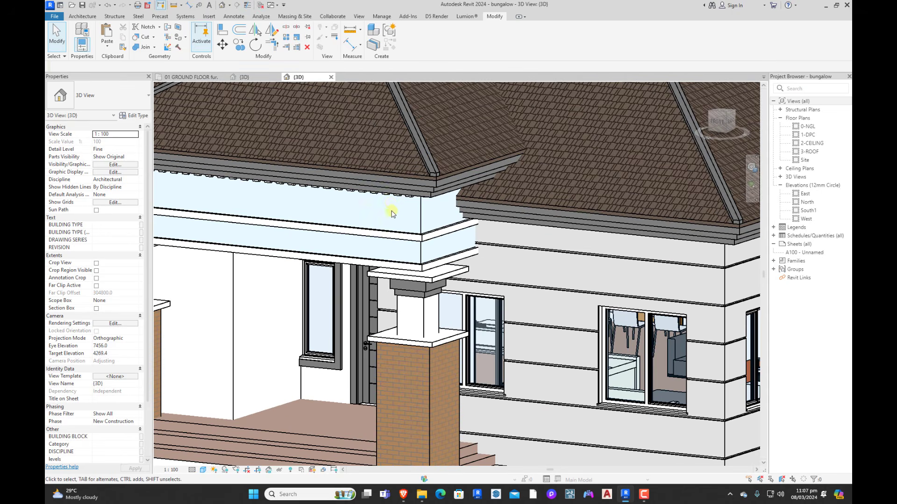
pyautogui.click(406, 235)
pyautogui.doubleClick(406, 235)
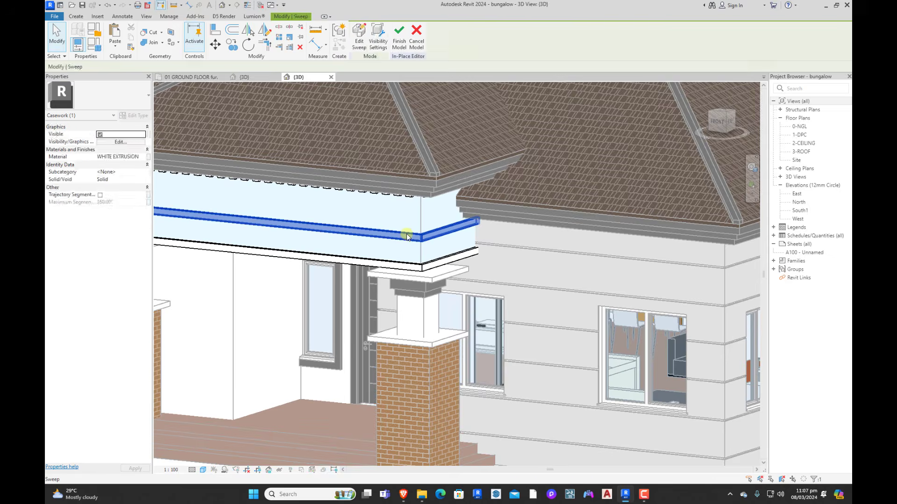
pyautogui.click(117, 157)
pyautogui.click(187, 181)
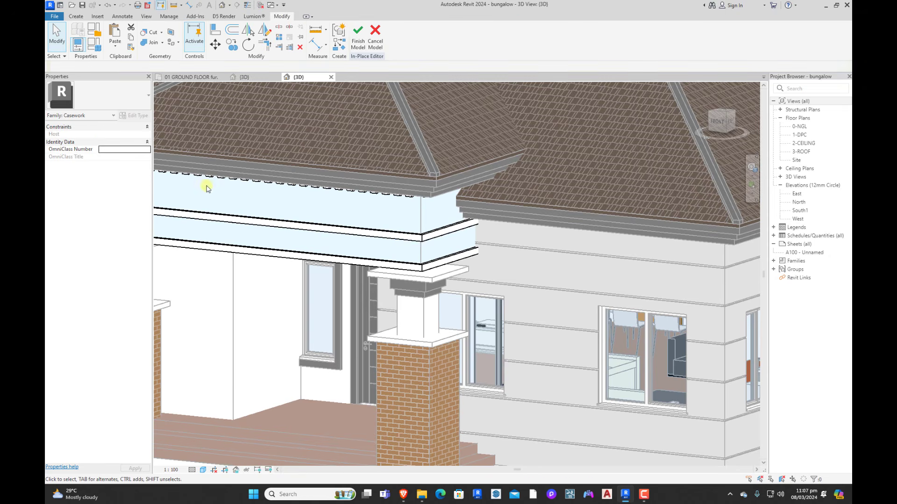
pyautogui.scroll(-3, 266, 235)
pyautogui.click(357, 32)
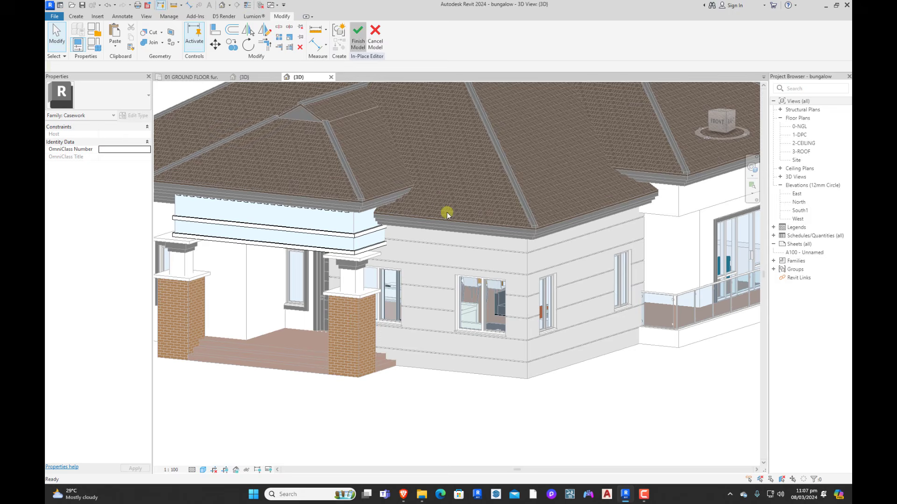
# Step: Assign the WHITE EXTRUSION material to the eave sweep above the clad front room and finish the in-place model
pyautogui.doubleClick(453, 226)
pyautogui.click(404, 228)
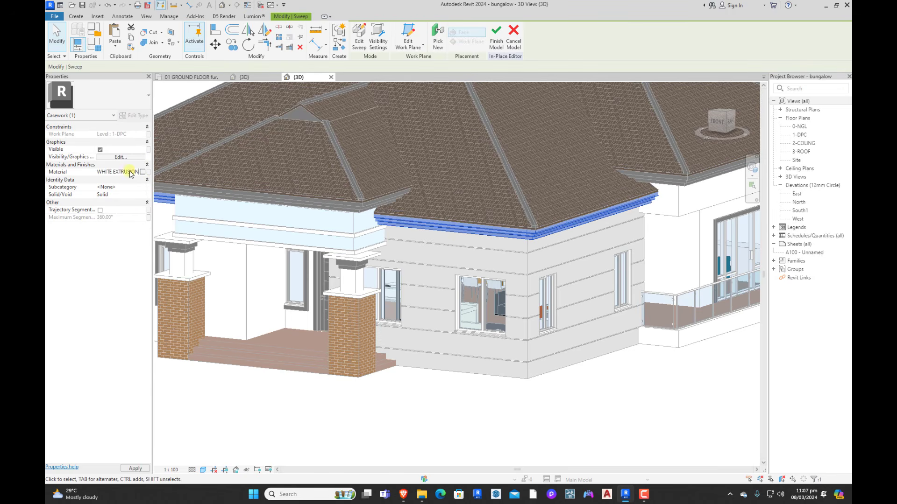
pyautogui.click(187, 209)
pyautogui.click(359, 35)
# Step: Assign the WHITE EXTRUSION material to the porch roof's eave sweep and finish the in-place model
pyautogui.doubleClick(346, 203)
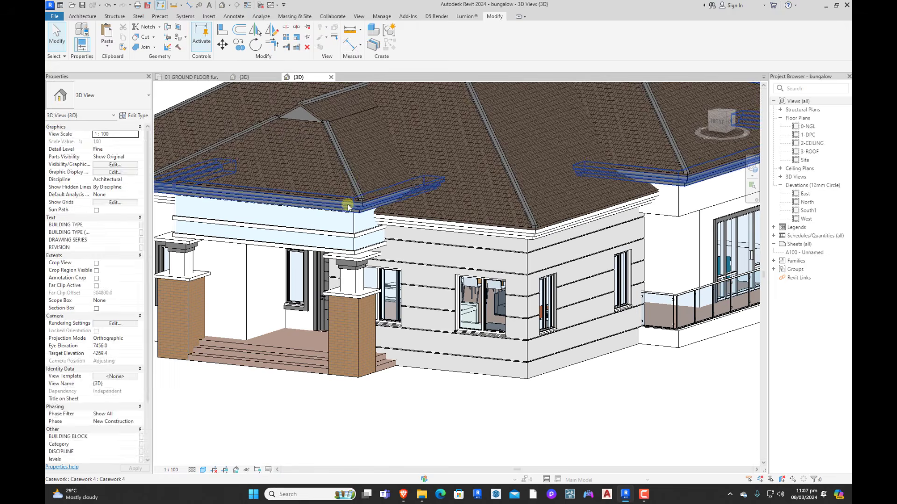
pyautogui.click(223, 186)
pyautogui.click(135, 172)
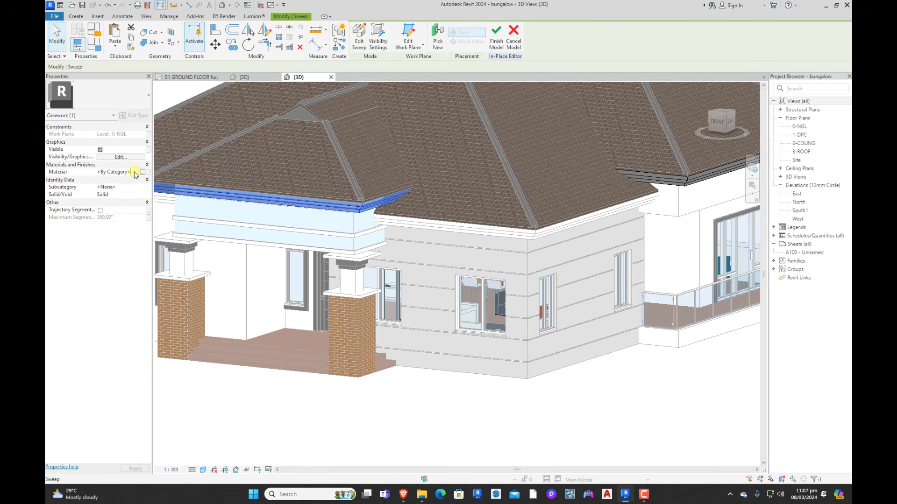
pyautogui.click(283, 193)
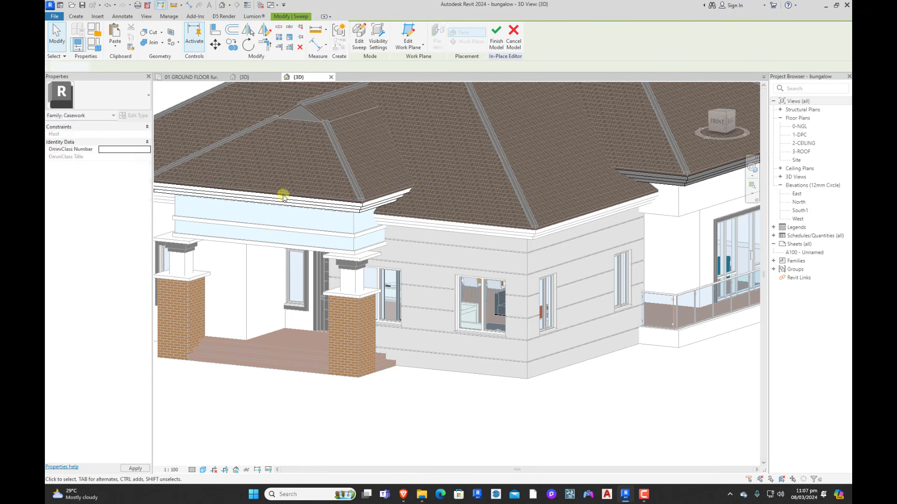
pyautogui.click(356, 38)
# Step: Assign the WHITE EXTRUSION material to the remaining grey eave sweeps over the balcony and rear projection, and finish the in-place model
pyautogui.scroll(-3, 330, 273)
pyautogui.doubleClick(543, 227)
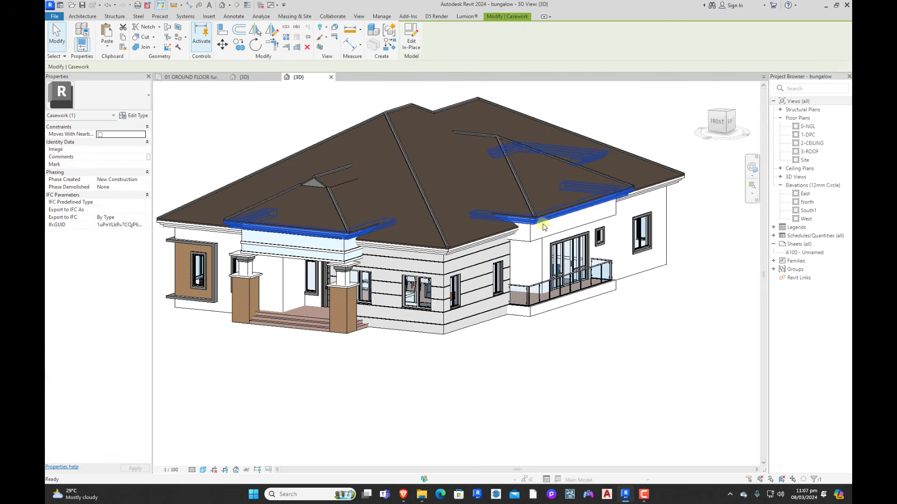
pyautogui.click(581, 200)
pyautogui.keyDown('shift'); pyautogui.moveTo(581, 200); pyautogui.dragTo(427, 238, button='middle'); pyautogui.keyUp('shift')
pyautogui.scroll(-3, 427, 238)
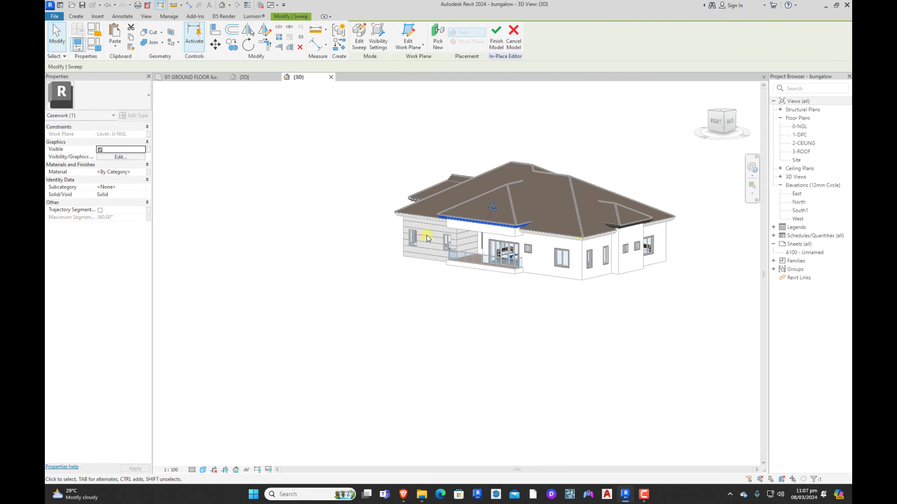
pyautogui.keyDown('ctrl'); pyautogui.click(588, 232); pyautogui.keyUp('ctrl')
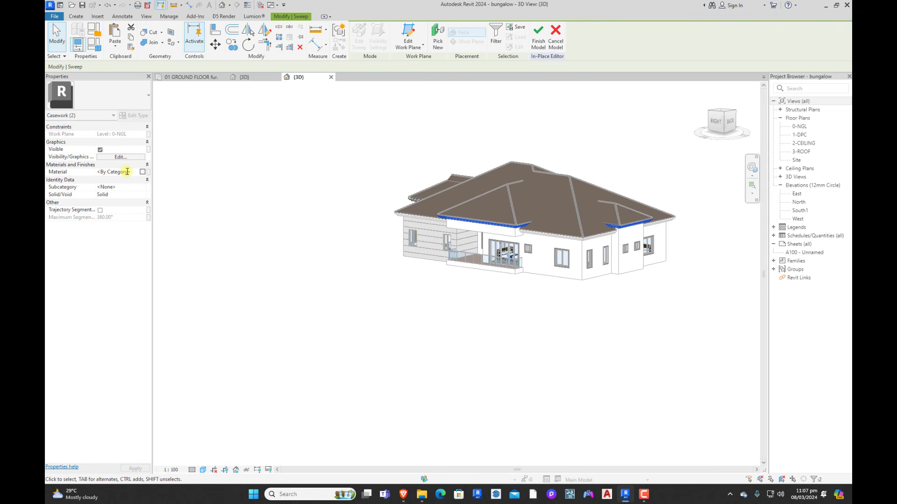
pyautogui.click(237, 215)
pyautogui.click(358, 37)
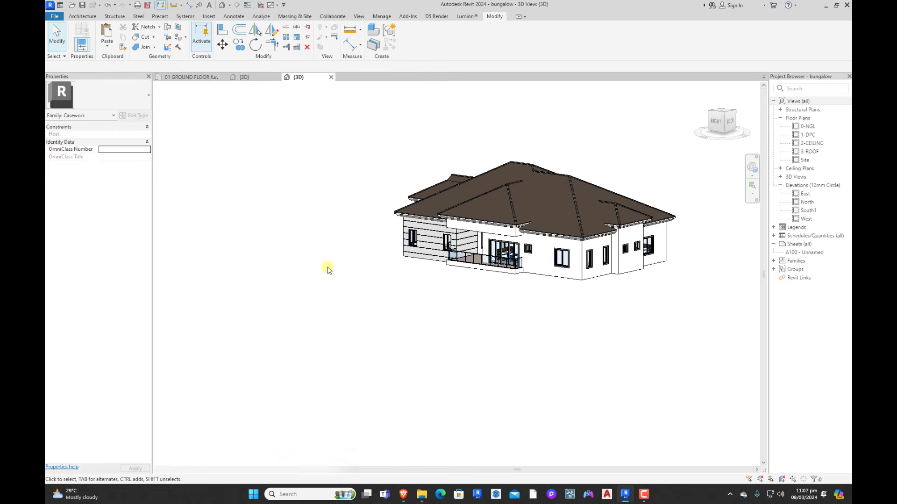
# Step: Open the window surround casework for in-place editing from the rear terrace side and select its extrusion around the windows
pyautogui.keyDown('shift'); pyautogui.moveTo(426, 199); pyautogui.dragTo(476, 292, button='middle'); pyautogui.keyUp('shift')
pyautogui.keyDown('shift'); pyautogui.moveTo(304, 293); pyautogui.dragTo(563, 306, button='middle'); pyautogui.keyUp('shift')
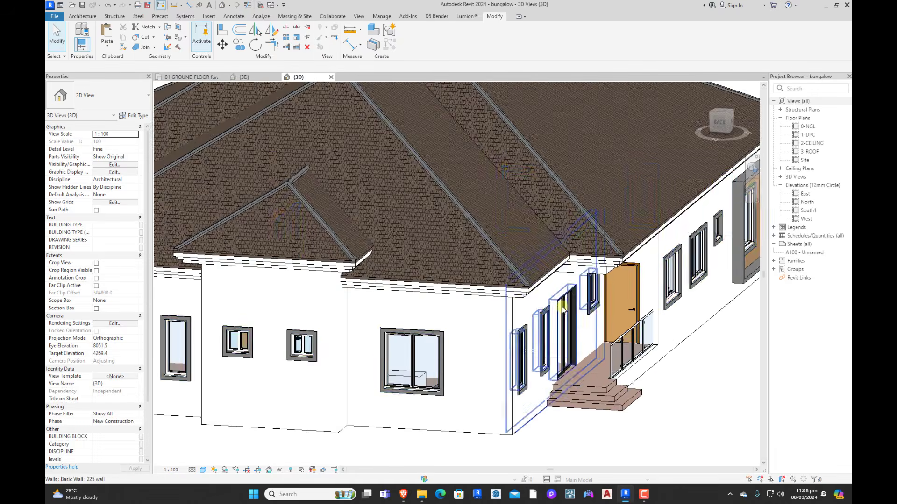
pyautogui.scroll(-3, 558, 309)
pyautogui.keyDown('shift'); pyautogui.moveTo(622, 343); pyautogui.dragTo(518, 354, button='middle'); pyautogui.keyUp('shift')
pyautogui.scroll(4, 518, 352)
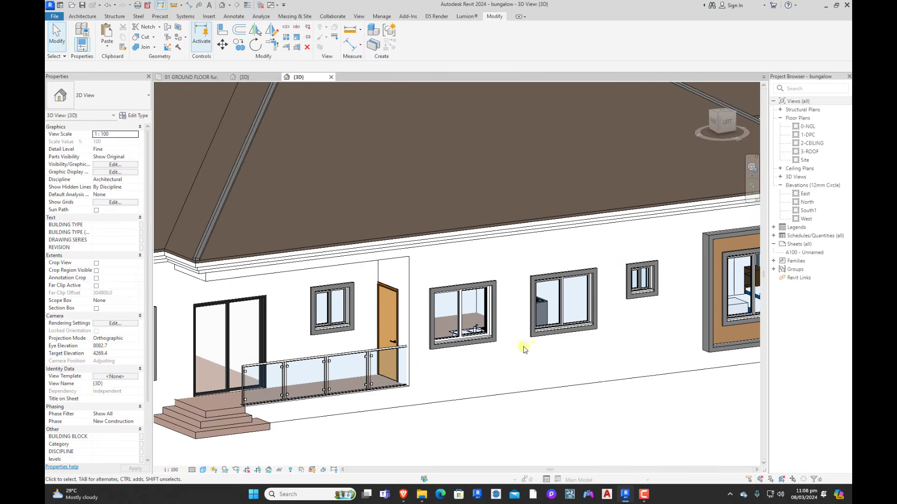
pyautogui.scroll(-3, 525, 350)
pyautogui.scroll(6, 532, 318)
pyautogui.click(534, 319)
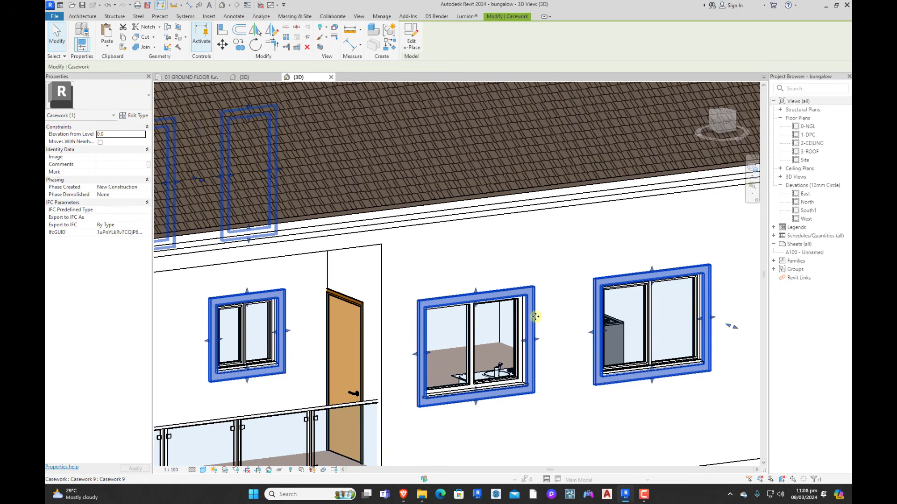
pyautogui.doubleClick(536, 319)
pyautogui.click(536, 319)
# Step: Select all the window surround extrusions around the house together and open their material choice
pyautogui.scroll(-6, 430, 264)
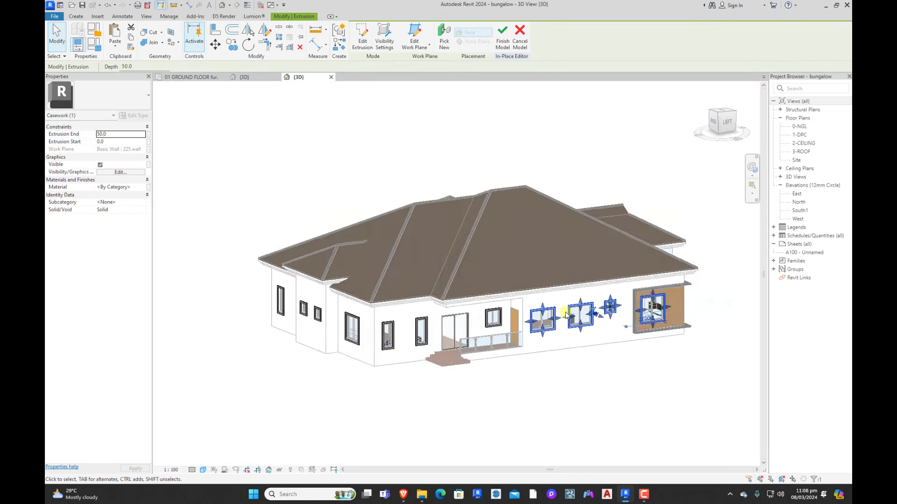
pyautogui.click(428, 236)
pyautogui.moveTo(330, 176); pyautogui.dragTo(680, 410)
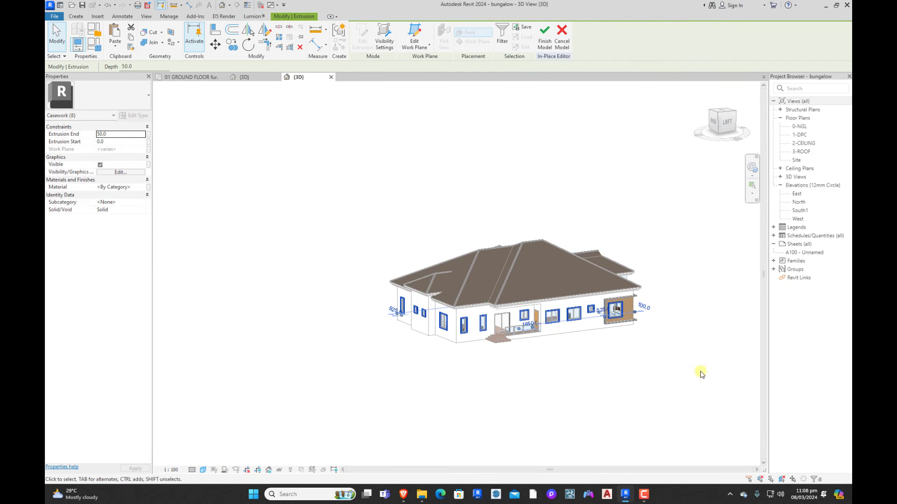
pyautogui.keyDown('shift'); pyautogui.moveTo(700, 373); pyautogui.dragTo(150, 205, button='middle'); pyautogui.keyUp('shift')
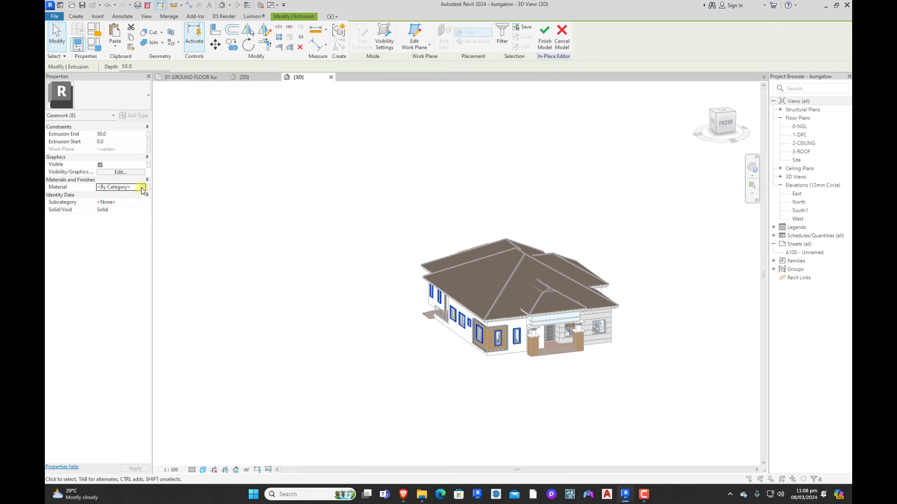
pyautogui.click(142, 188)
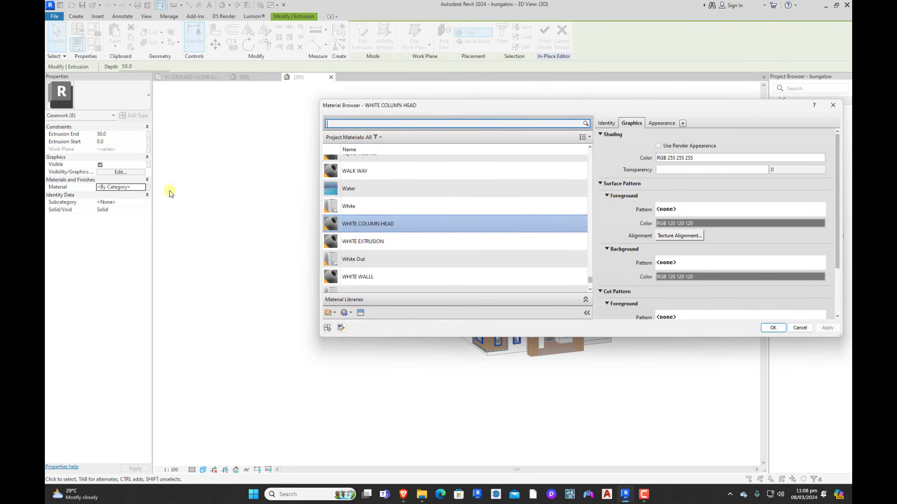
# Step: Try to create a new material named WINDOW HOOD for the window surrounds
pyautogui.scroll(1, 424, 161)
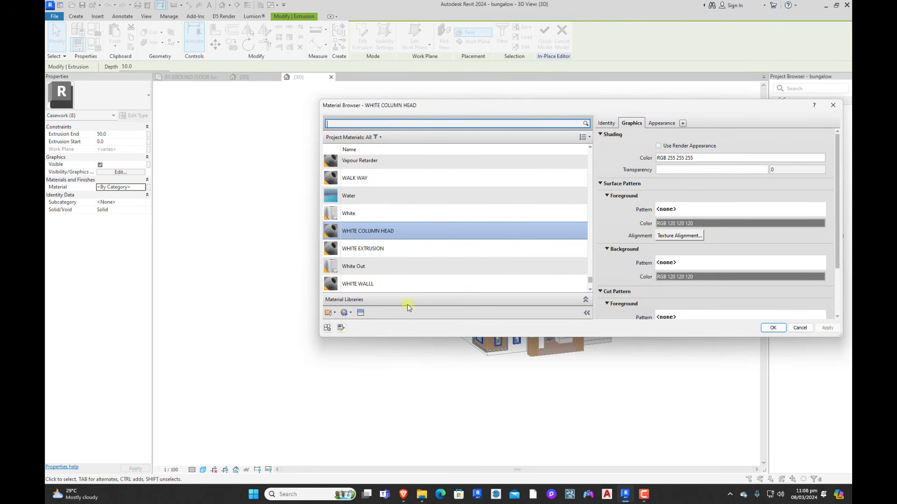
pyautogui.click(344, 314)
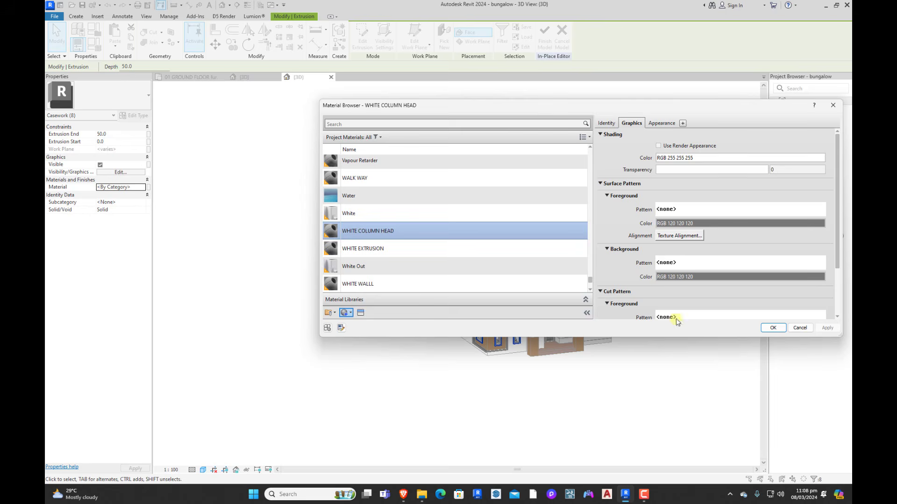
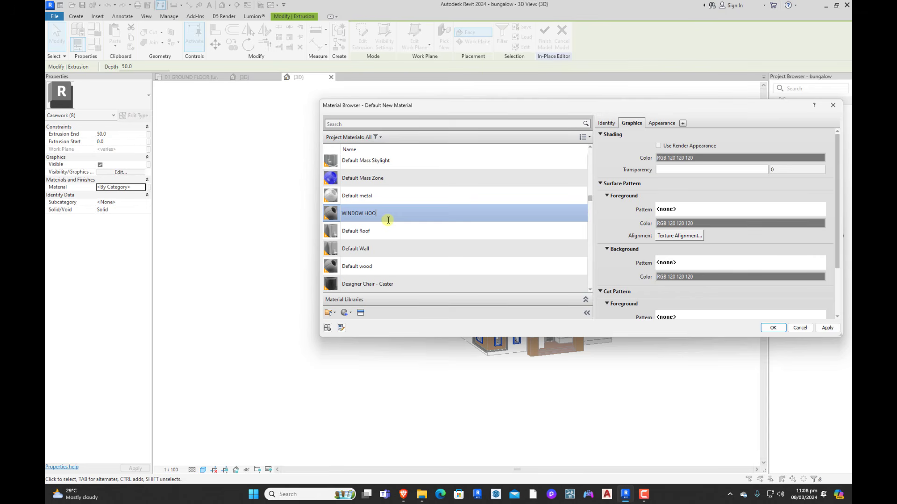
pyautogui.press('Return')
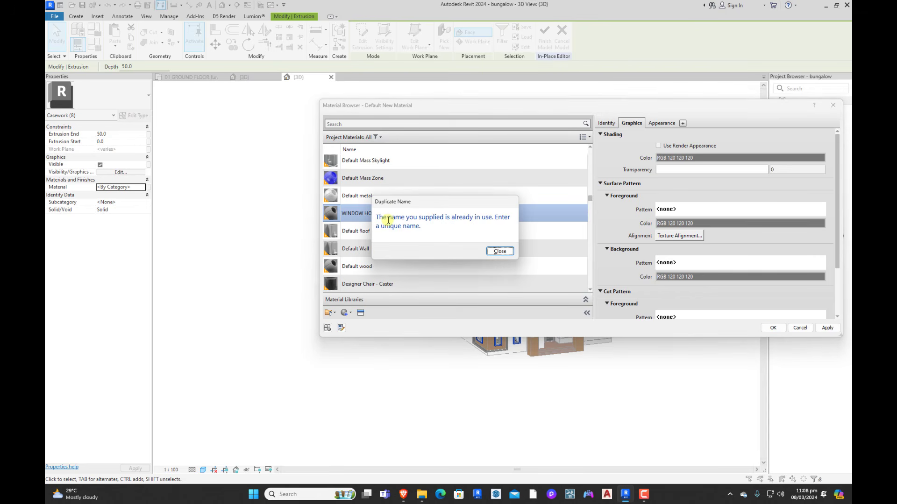
pyautogui.click(499, 251)
# Step: Assign the existing WINDOW HOOD material to the selected window surrounds, set its shading colour to RGB 202-202-202, and finish the in-place model
pyautogui.click(358, 123)
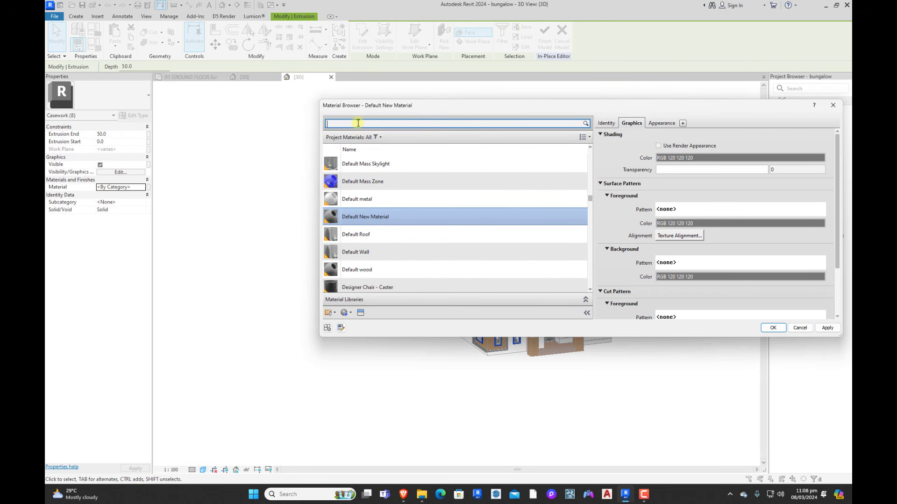
pyautogui.write('Wi')
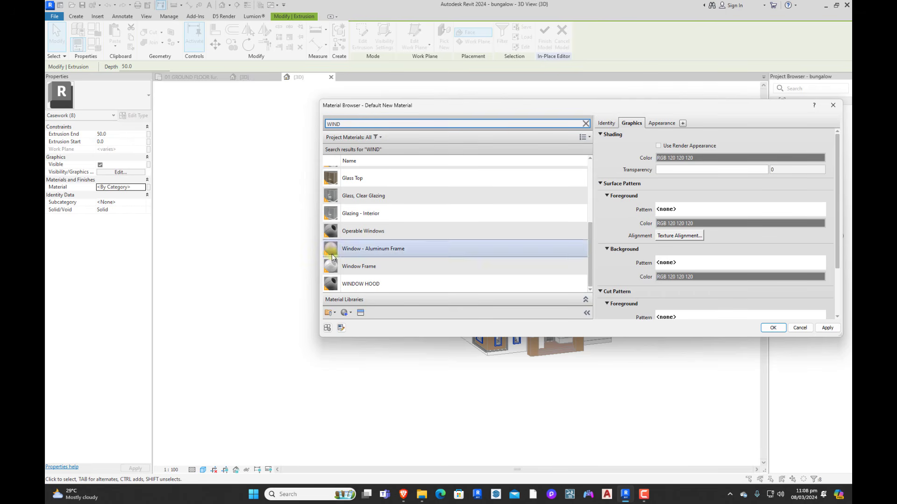
pyautogui.click(356, 284)
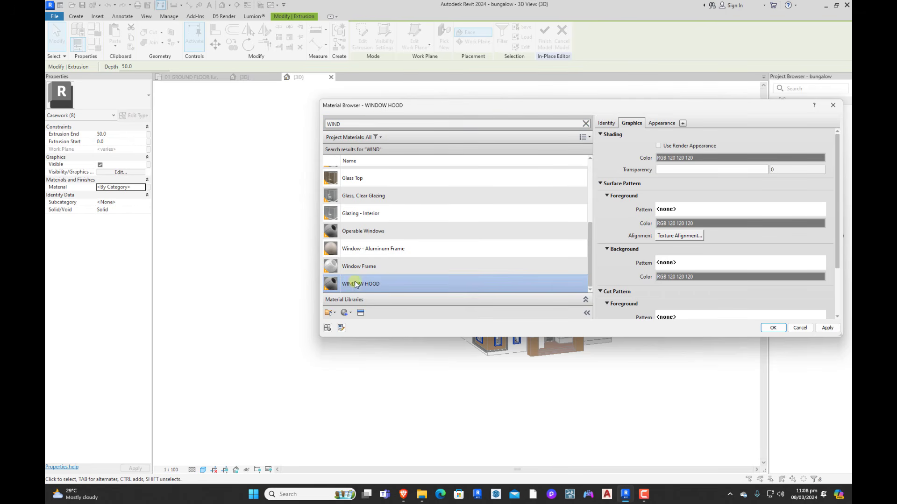
pyautogui.click(702, 159)
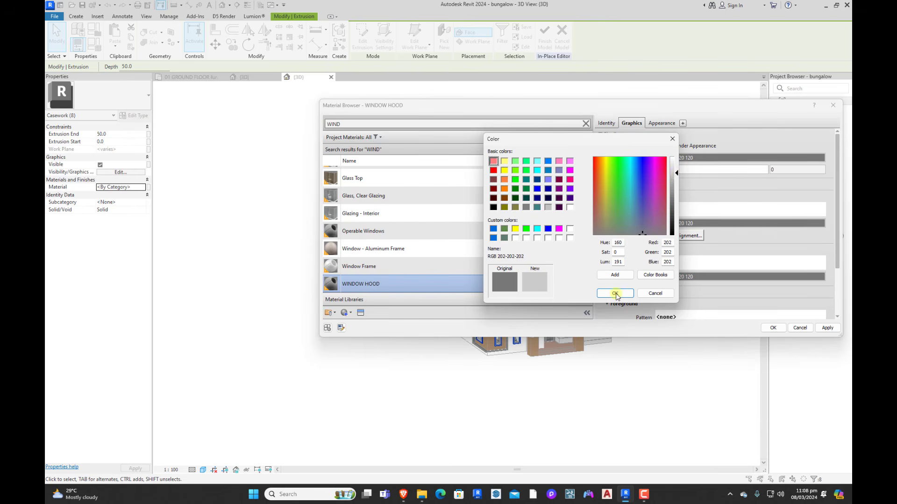
pyautogui.click(615, 294)
pyautogui.click(772, 328)
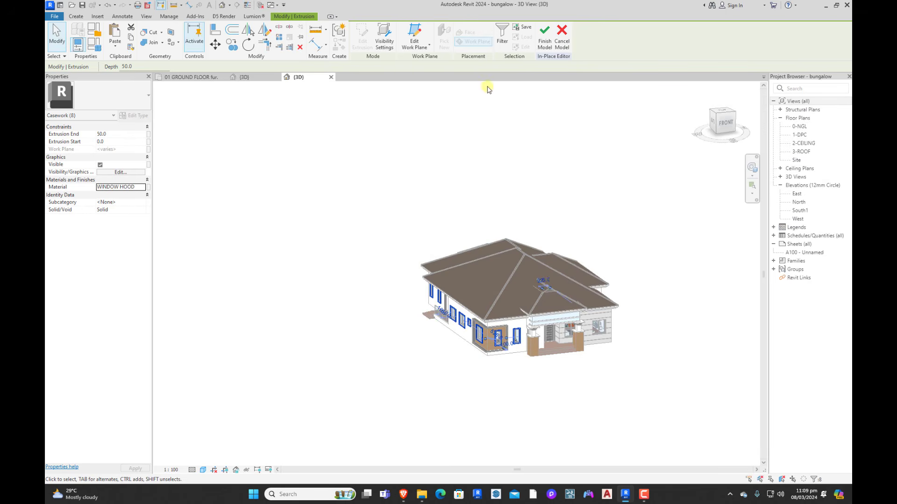
pyautogui.click(543, 42)
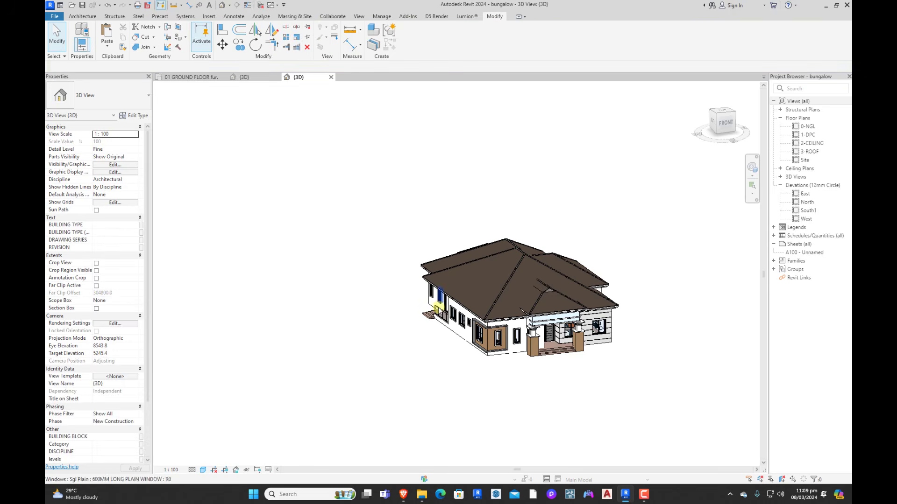
# Step: Assign the WINDOW HOOD material to both extrusions of the projecting frame around the corner brick panel, and finish the in-place model
pyautogui.scroll(5, 456, 372)
pyautogui.keyDown('shift'); pyautogui.moveTo(645, 316); pyautogui.dragTo(600, 320, button='middle'); pyautogui.keyUp('shift')
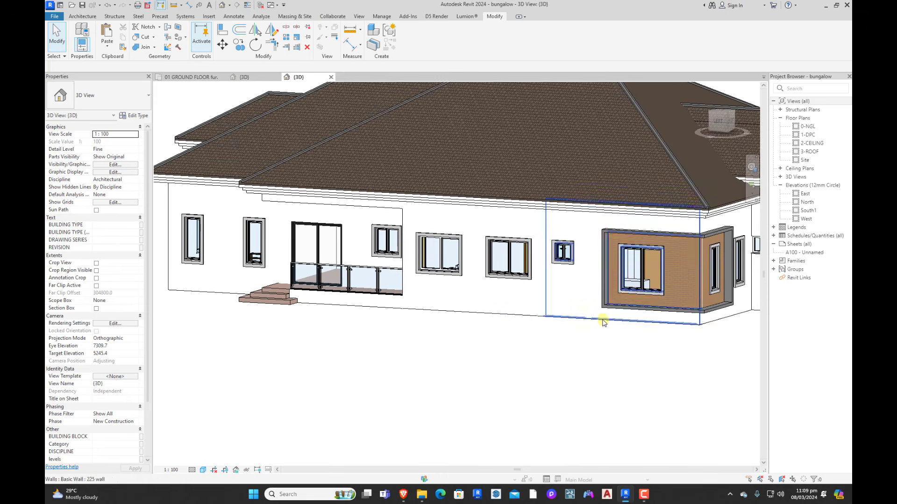
pyautogui.keyDown('shift'); pyautogui.moveTo(570, 376); pyautogui.dragTo(528, 323, button='middle'); pyautogui.keyUp('shift')
pyautogui.scroll(4, 550, 302)
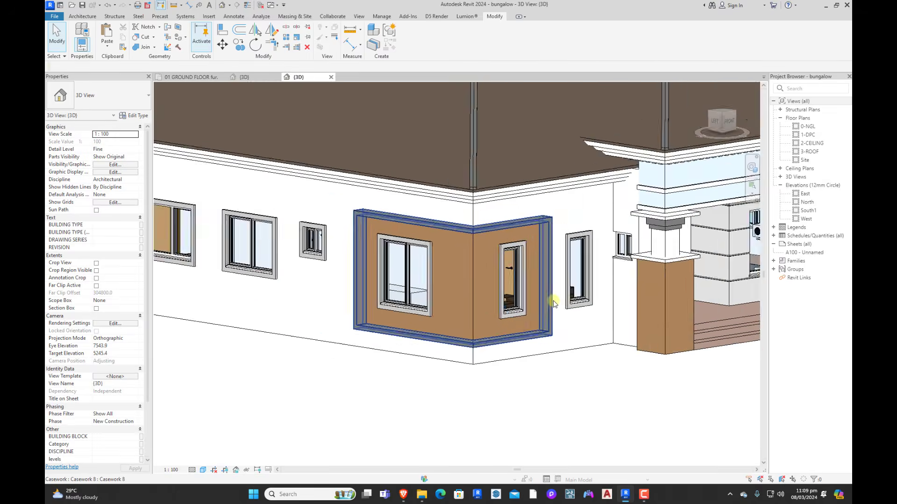
pyautogui.scroll(-2, 498, 356)
pyautogui.click(532, 318)
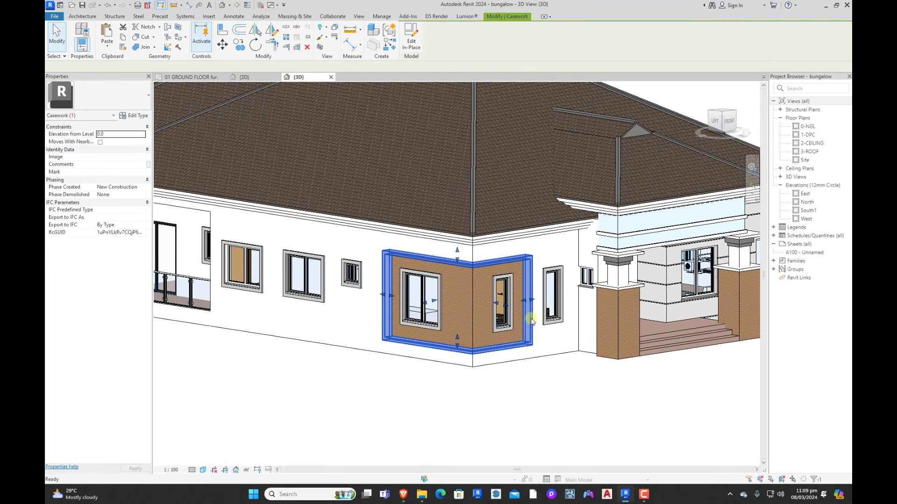
pyautogui.doubleClick(531, 320)
pyautogui.click(494, 256)
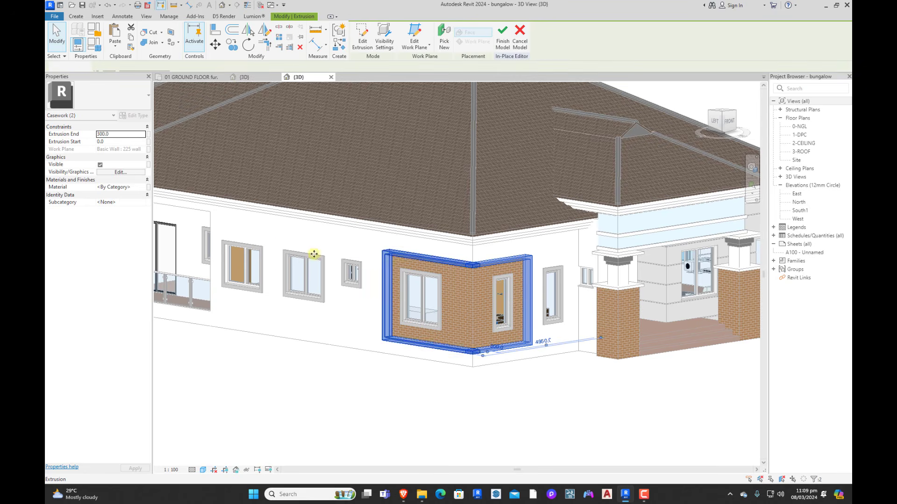
pyautogui.click(141, 187)
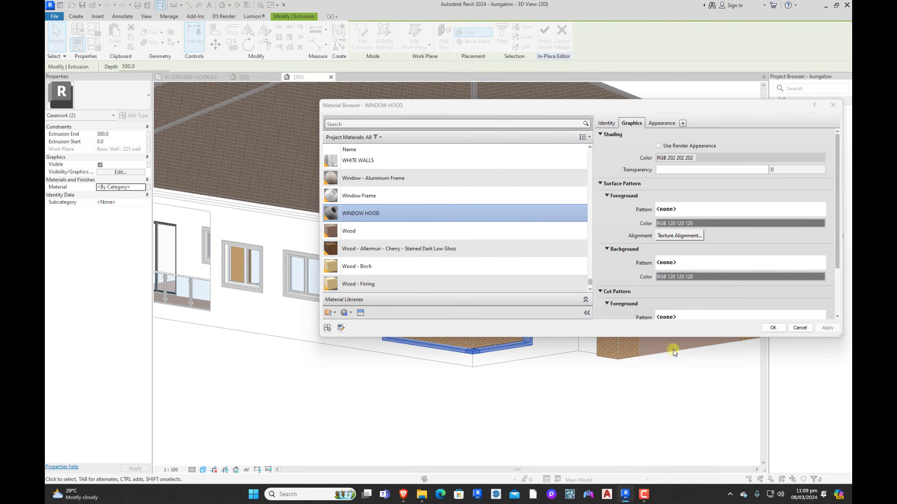
pyautogui.click(773, 328)
pyautogui.click(507, 391)
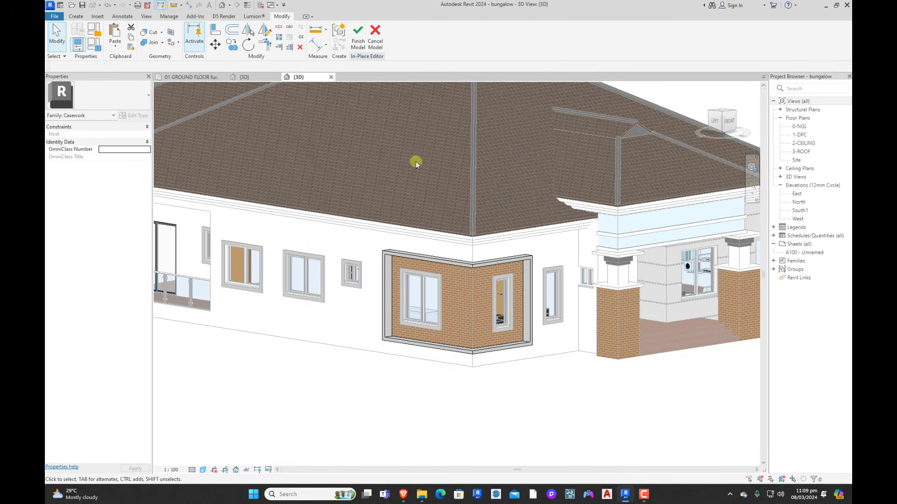
pyautogui.click(359, 30)
pyautogui.scroll(-5, 536, 361)
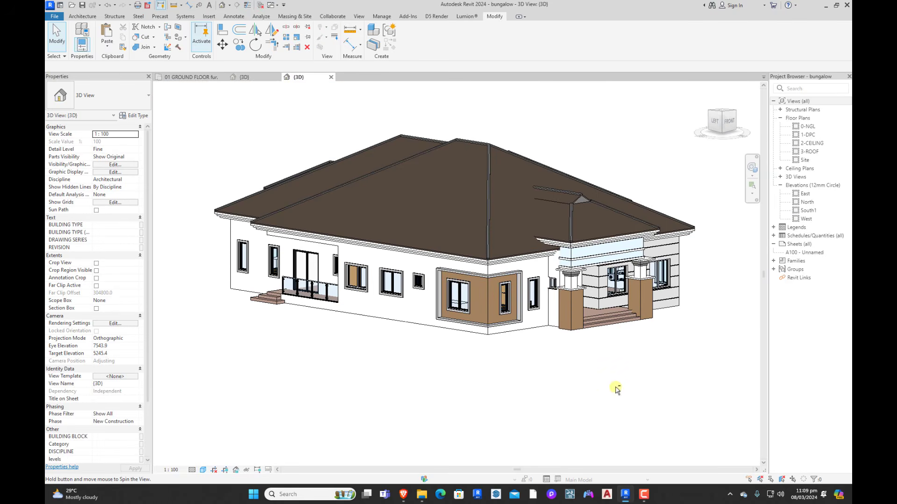
pyautogui.keyDown('shift'); pyautogui.moveTo(617, 390); pyautogui.dragTo(537, 372, button='middle'); pyautogui.keyUp('shift')
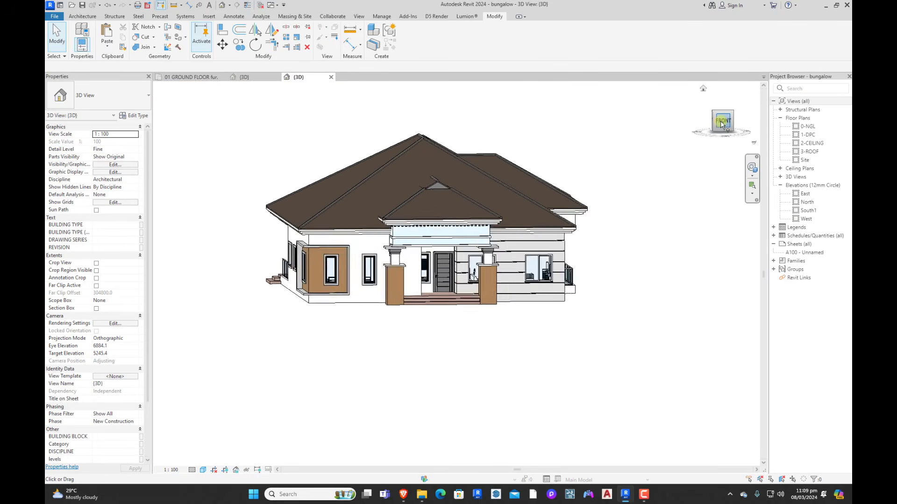
pyautogui.click(722, 122)
pyautogui.scroll(3, 437, 262)
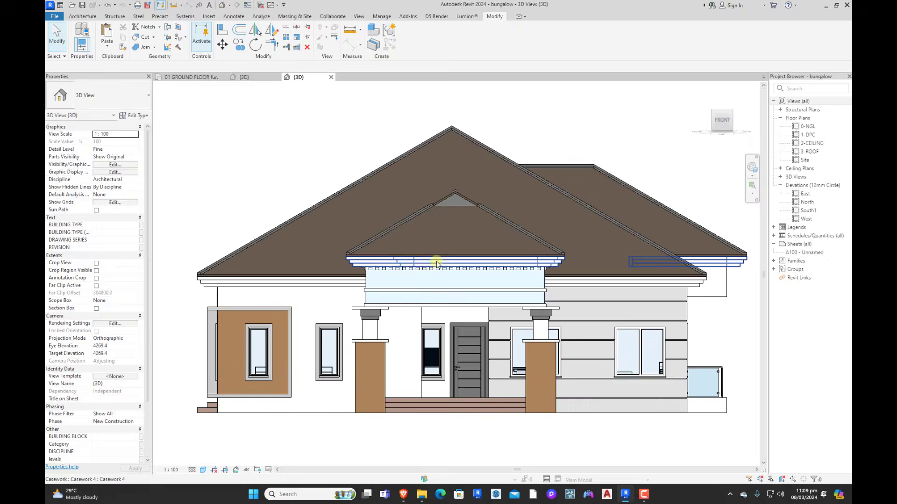
pyautogui.moveTo(437, 262); pyautogui.dragTo(453, 285, button='middle')
pyautogui.keyDown('shift'); pyautogui.moveTo(404, 258); pyautogui.dragTo(482, 306, button='middle'); pyautogui.keyUp('shift')
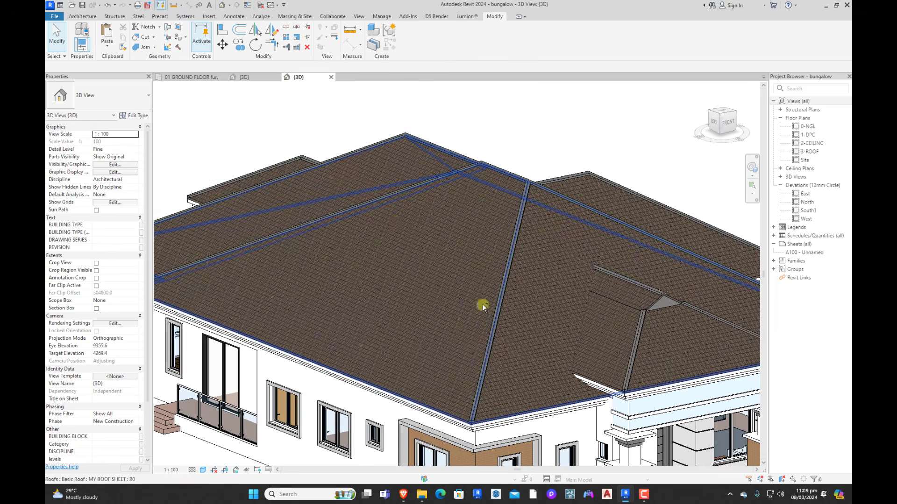
pyautogui.scroll(-5, 483, 306)
pyautogui.scroll(8, 550, 265)
pyautogui.click(546, 287)
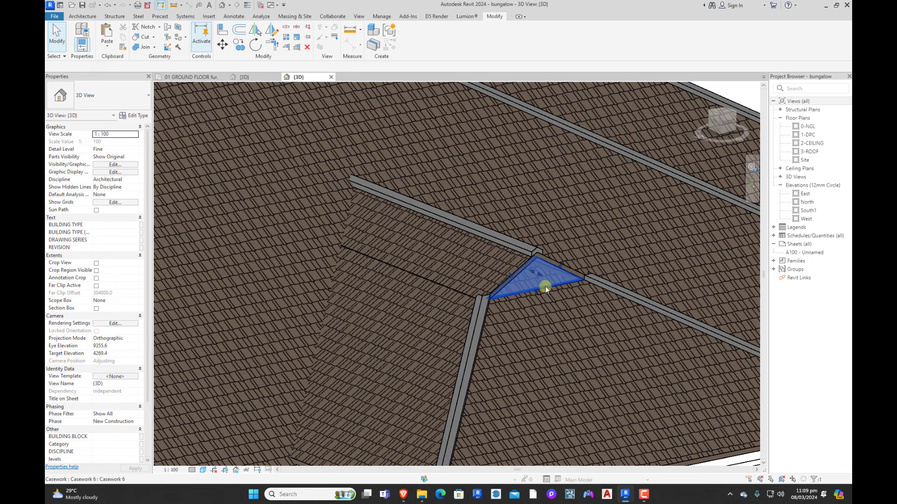
pyautogui.doubleClick(554, 286)
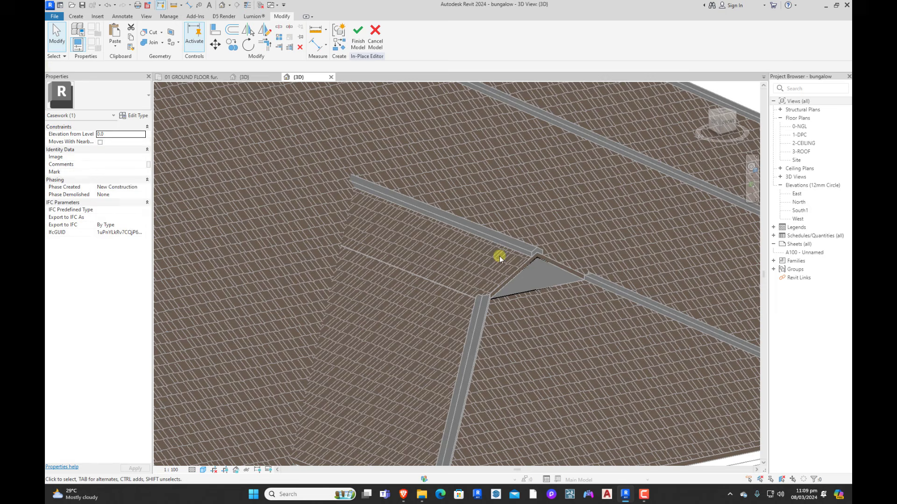
pyautogui.click(528, 269)
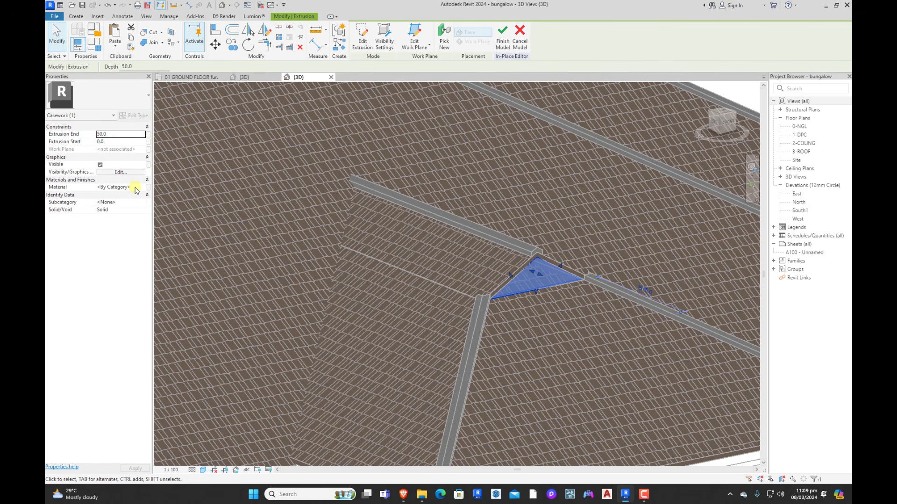
pyautogui.click(367, 213)
pyautogui.scroll(-5, 443, 237)
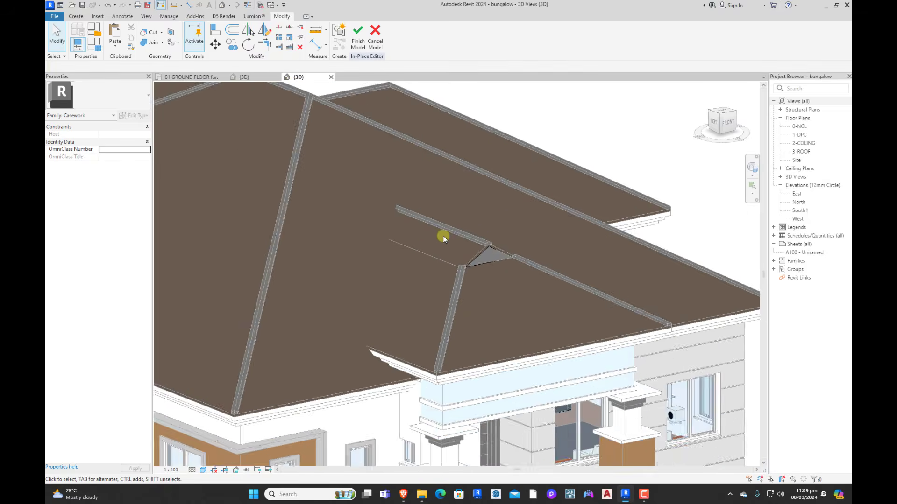
pyautogui.scroll(2, 450, 237)
pyautogui.click(358, 35)
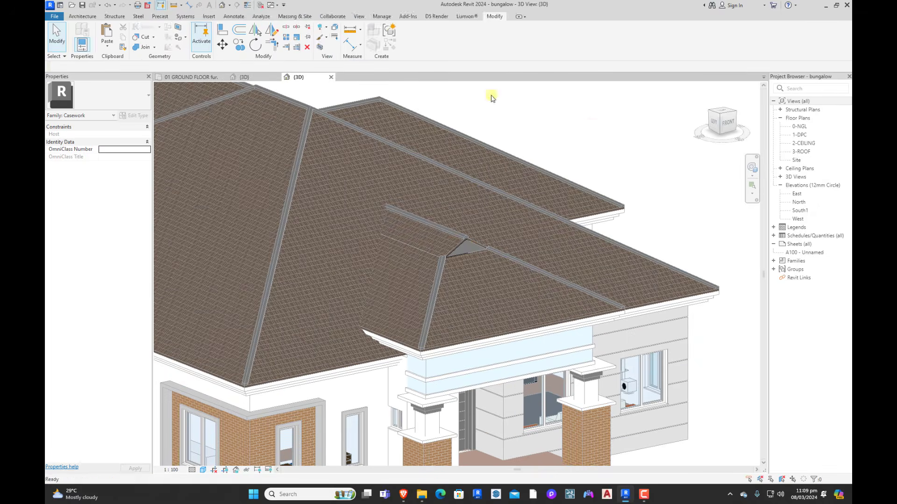
# Step: Open the main roof's eave casework in place, check the material of its sweep, and finish the model
pyautogui.doubleClick(644, 318)
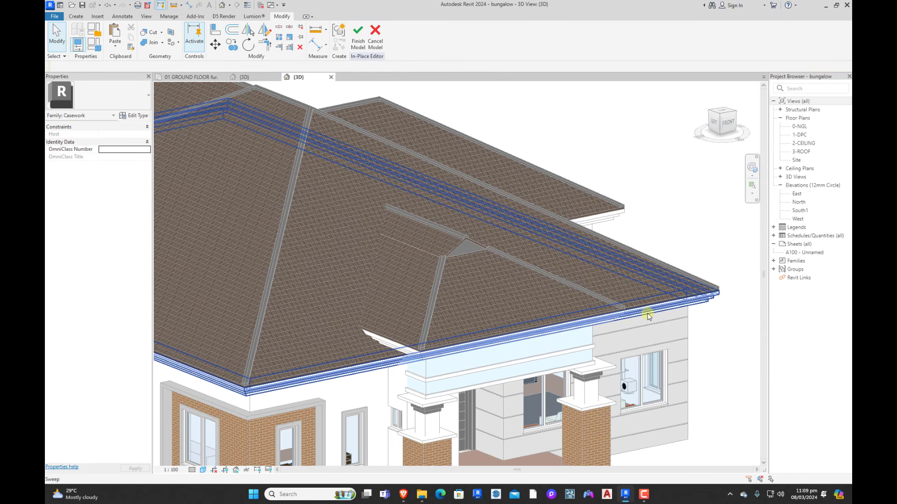
pyautogui.click(648, 317)
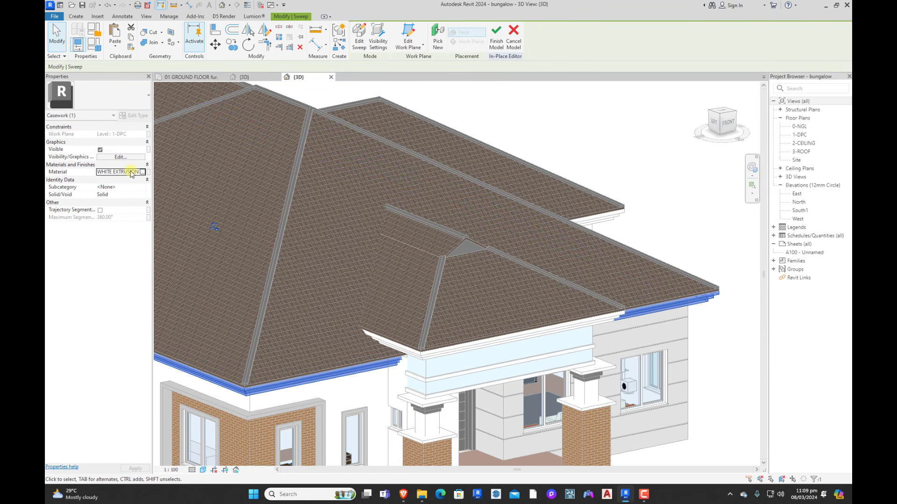
pyautogui.click(397, 161)
pyautogui.click(358, 36)
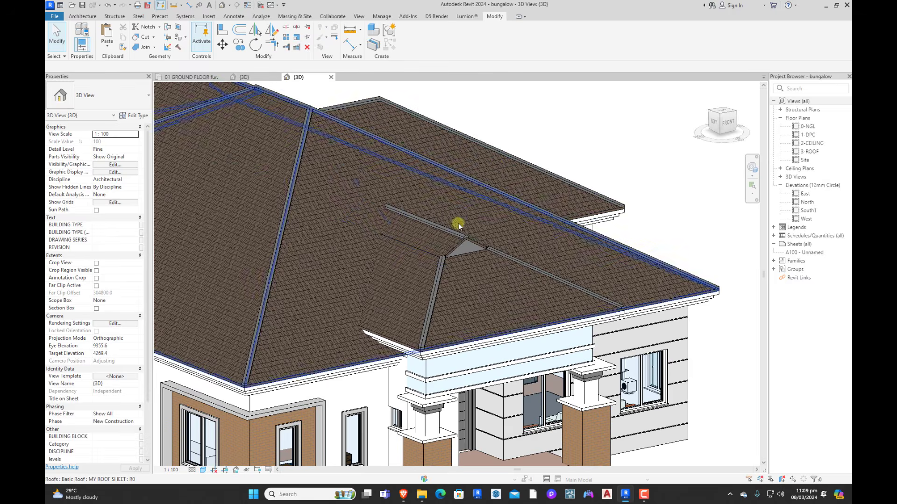
# Step: Assign the WHITE EXTRUSION material to the triangular gable infill on the porch roof, and finish the in-place model
pyautogui.scroll(5, 481, 253)
pyautogui.doubleClick(488, 242)
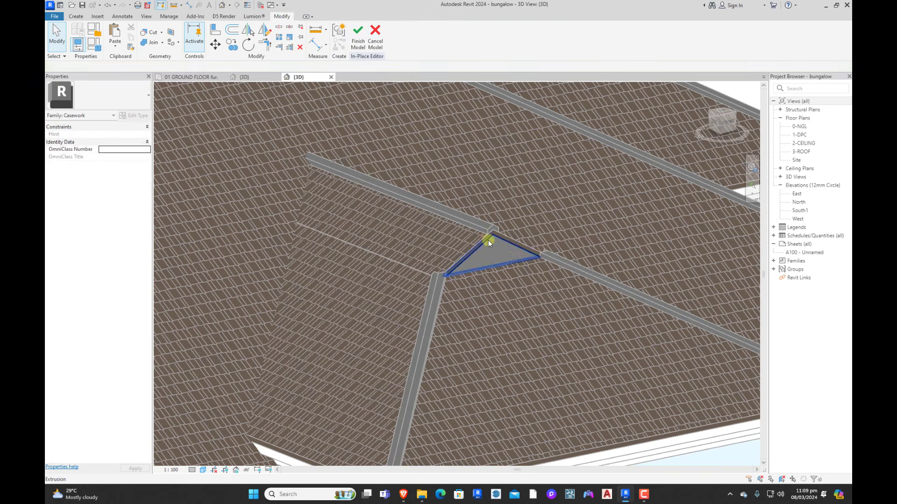
pyautogui.click(489, 240)
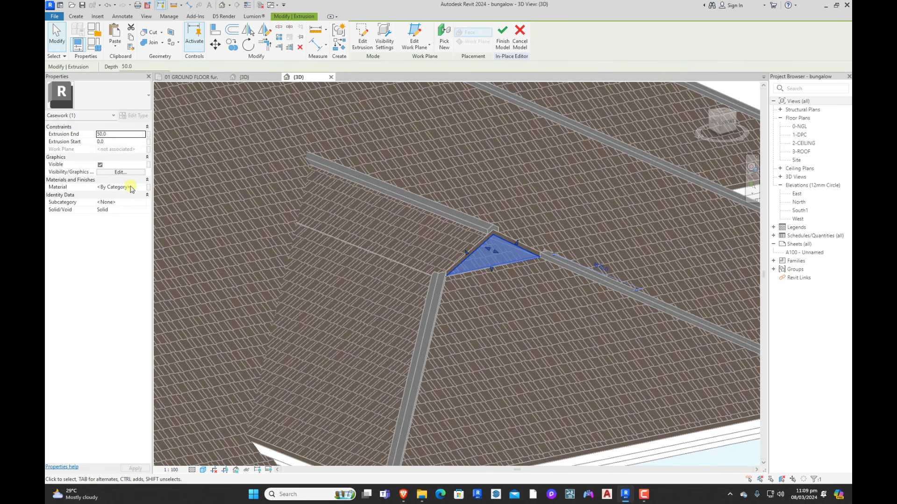
pyautogui.click(519, 136)
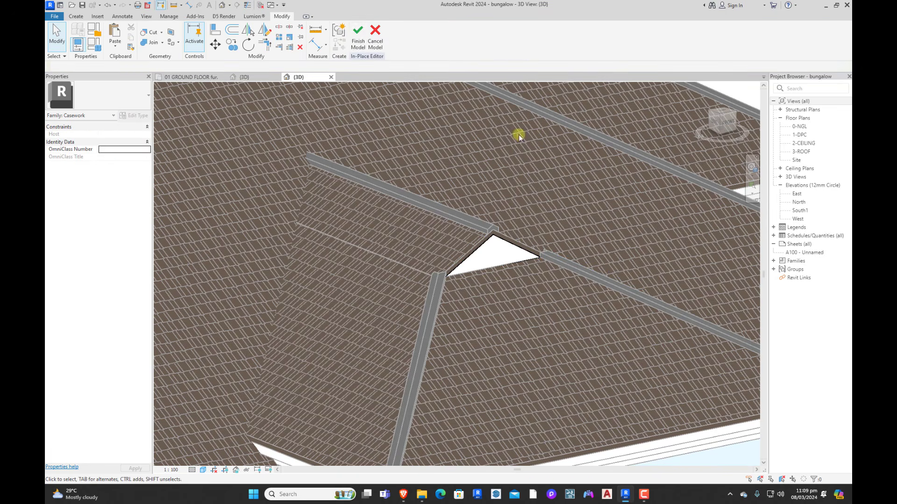
pyautogui.click(358, 39)
# Step: Examine the structure and layer material of the RIDGE CAP roof type used on the porch roof, and close its settings without changes
pyautogui.click(581, 228)
pyautogui.scroll(-2, 558, 243)
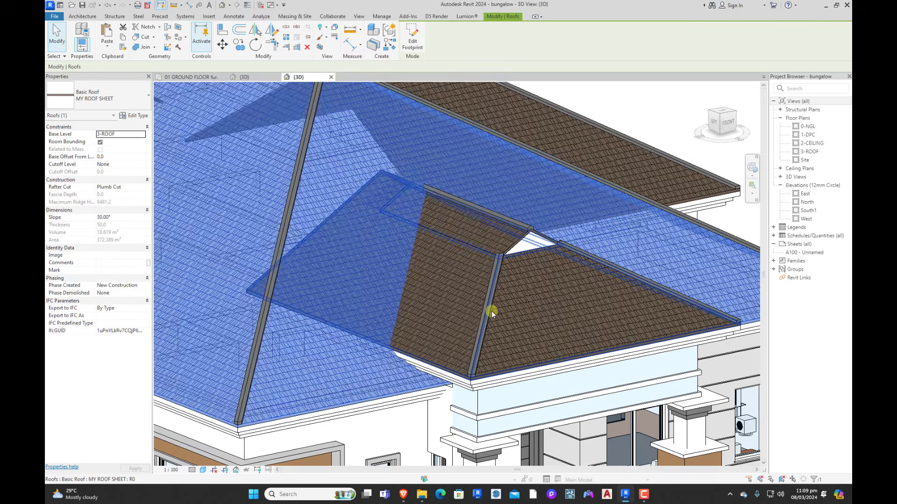
pyautogui.scroll(2, 491, 310)
pyautogui.click(480, 344)
pyautogui.scroll(-2, 481, 343)
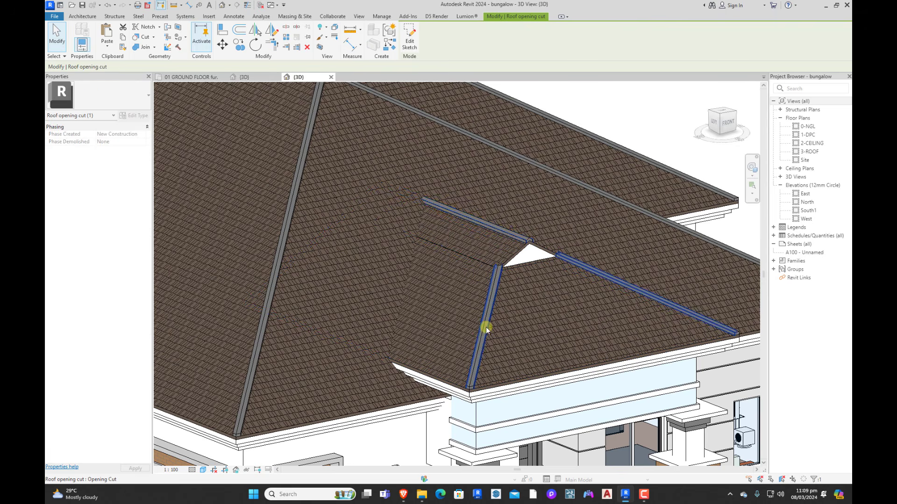
pyautogui.scroll(4, 486, 327)
pyautogui.scroll(-4, 480, 333)
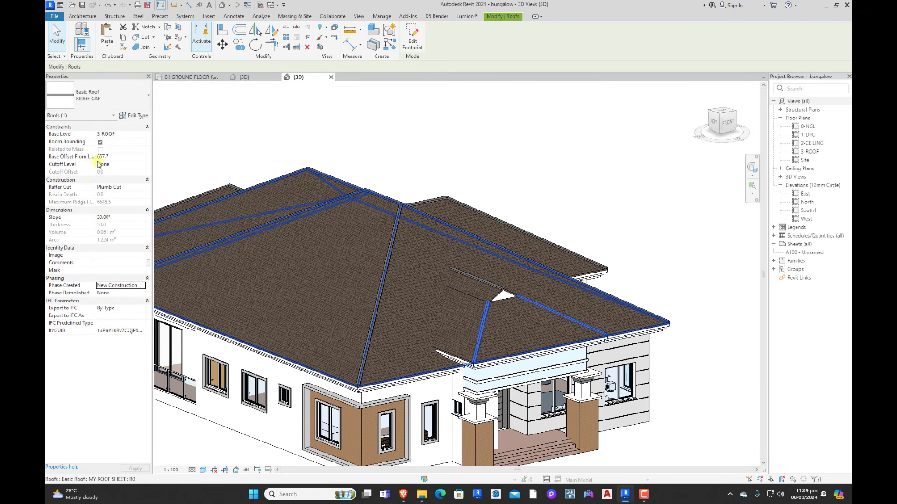
pyautogui.click(137, 117)
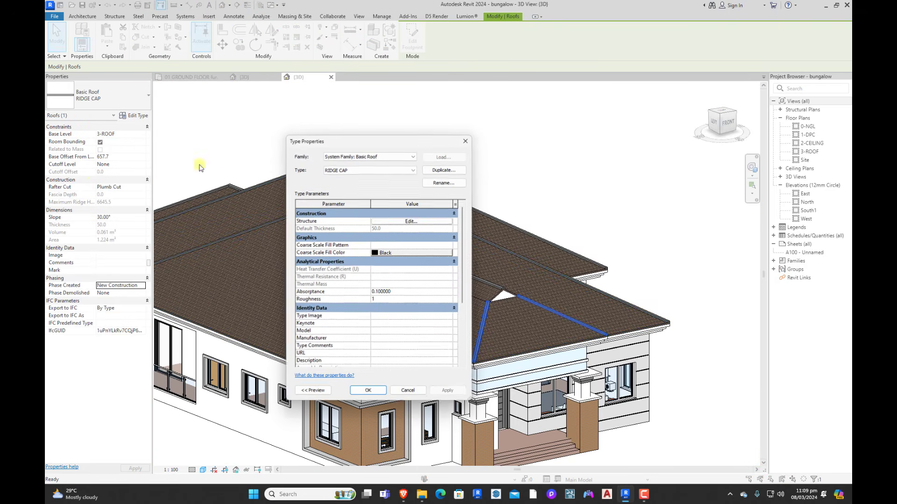
pyautogui.click(415, 220)
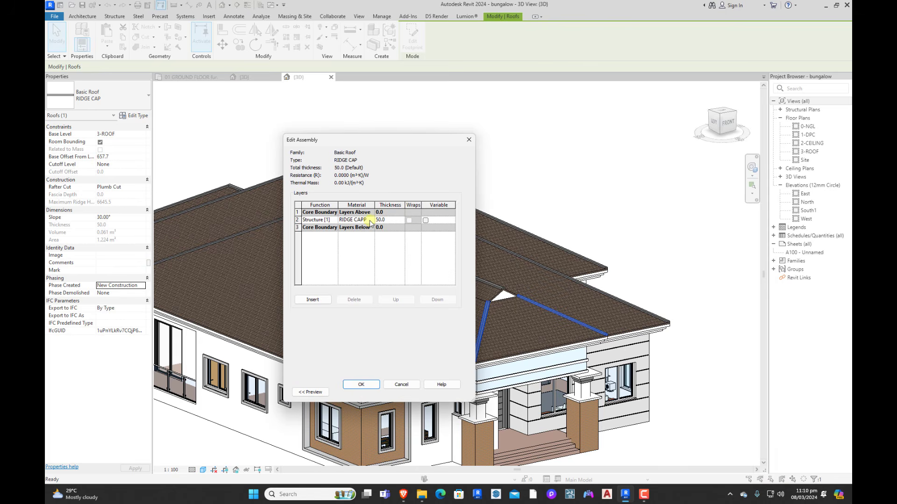
pyautogui.click(371, 220)
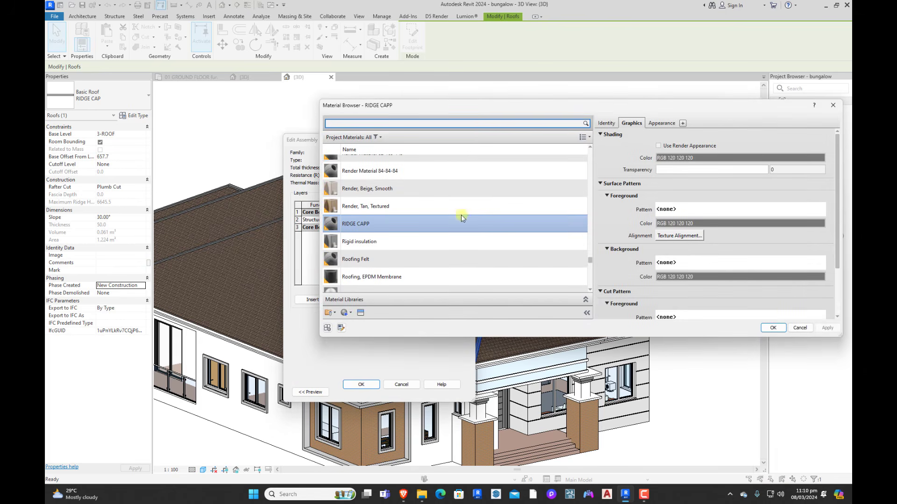
pyautogui.click(830, 108)
pyautogui.click(467, 140)
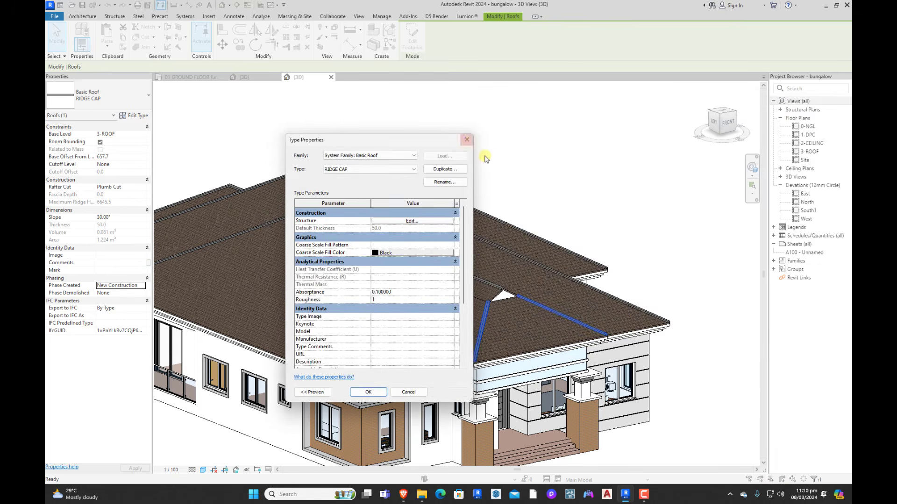
pyautogui.click(466, 139)
pyautogui.click(606, 173)
pyautogui.scroll(-3, 634, 216)
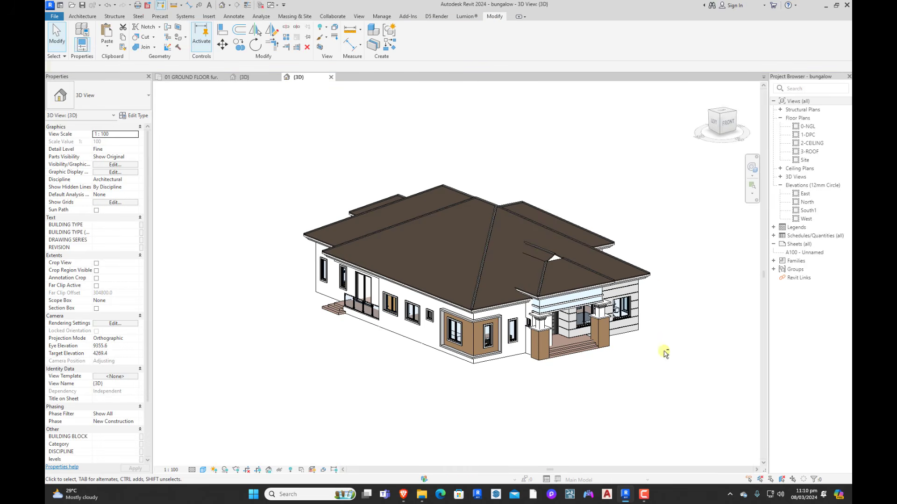
# Step: Examine the finished exterior materials of the bungalow in 3D from the front, the terrace side and above
pyautogui.keyDown('shift'); pyautogui.moveTo(666, 354); pyautogui.dragTo(593, 374, button='middle'); pyautogui.keyUp('shift')
pyautogui.scroll(5, 467, 365)
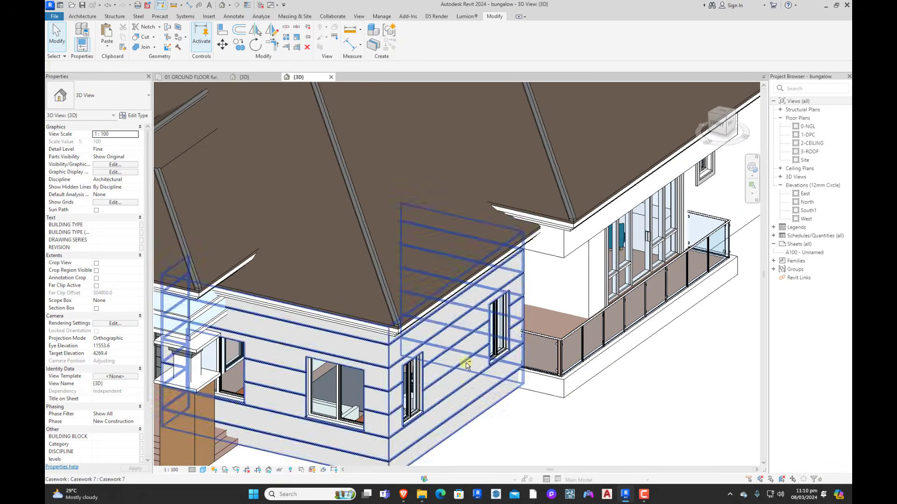
pyautogui.scroll(-5, 467, 366)
pyautogui.keyDown('shift'); pyautogui.moveTo(497, 366); pyautogui.dragTo(530, 393, button='middle'); pyautogui.keyUp('shift')
pyautogui.scroll(3, 472, 323)
pyautogui.scroll(-3, 472, 323)
pyautogui.click(723, 113)
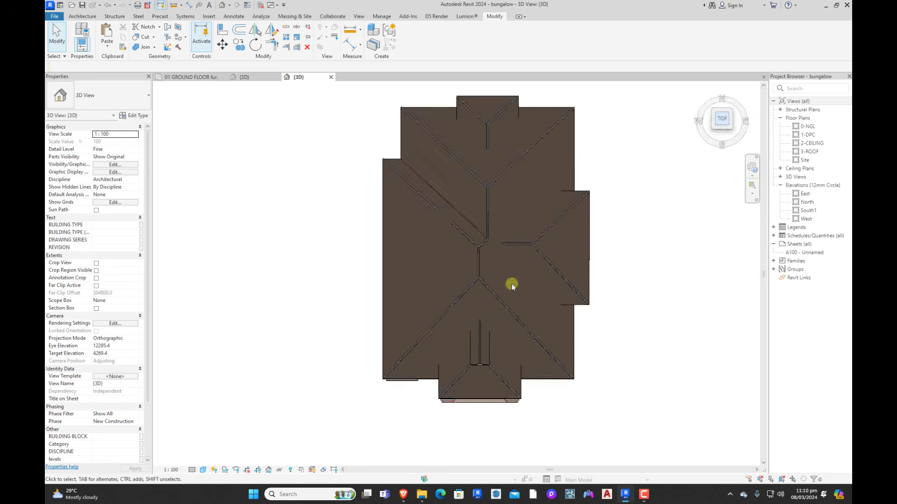
pyautogui.keyDown('shift'); pyautogui.moveTo(523, 356); pyautogui.dragTo(506, 343, button='middle'); pyautogui.keyUp('shift')
pyautogui.scroll(4, 588, 356)
pyautogui.keyDown('shift'); pyautogui.moveTo(588, 356); pyautogui.dragTo(516, 390, button='middle'); pyautogui.keyUp('shift')
pyautogui.scroll(-3, 492, 324)
pyautogui.keyDown('shift'); pyautogui.moveTo(464, 376); pyautogui.dragTo(647, 250, button='middle'); pyautogui.keyUp('shift')
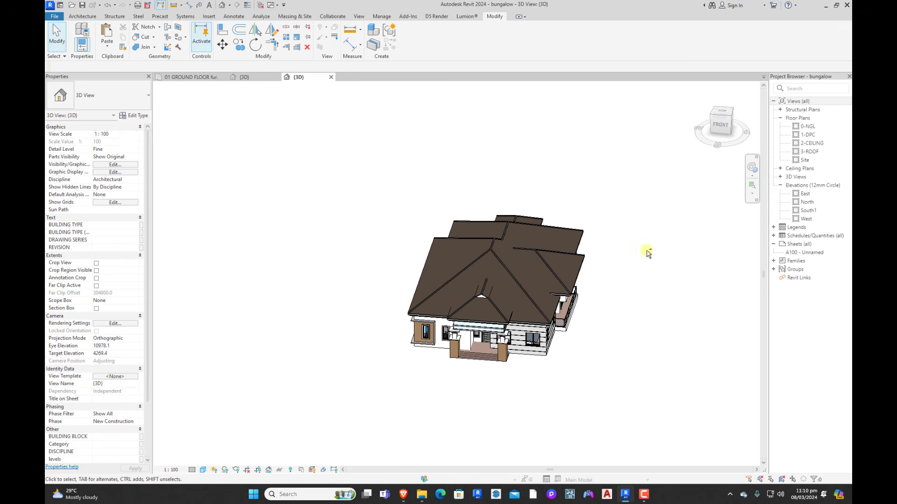
pyautogui.click(723, 114)
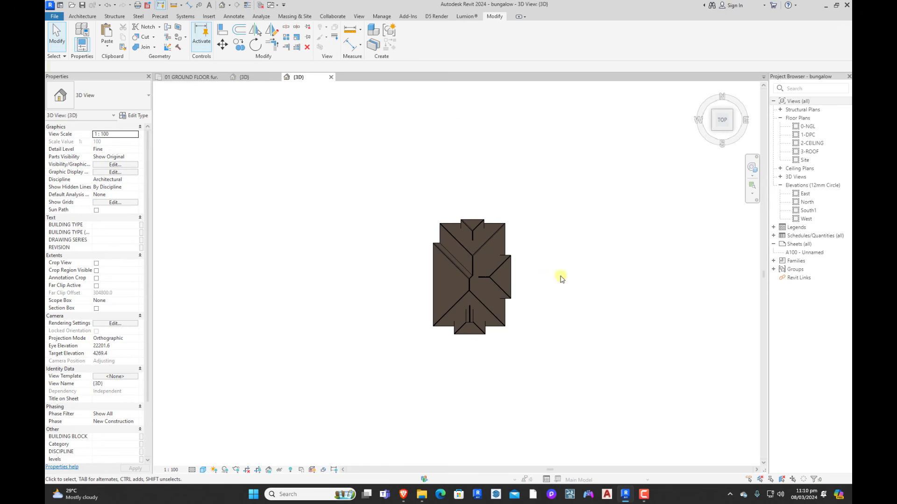
pyautogui.moveTo(529, 276); pyautogui.dragTo(549, 274, button='middle')
# Step: Open the 0-NGL floor plan and hide the whole category of elevation markers in that view
pyautogui.click(83, 16)
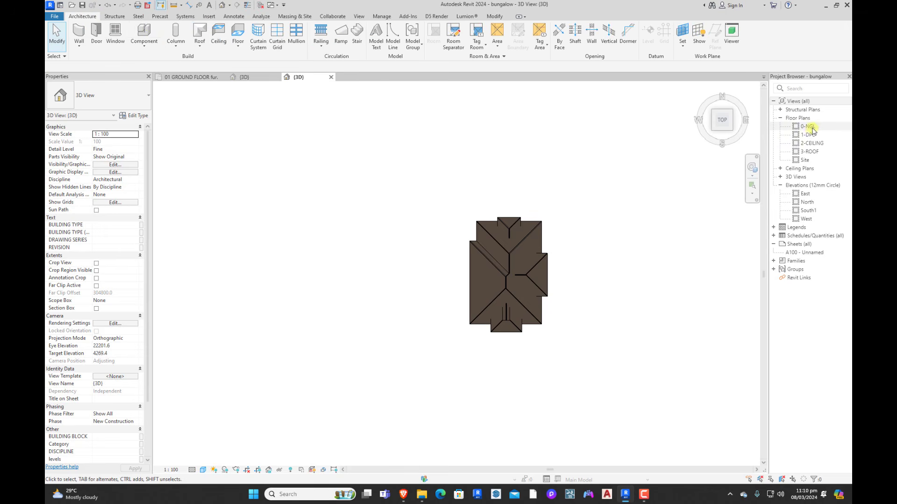
pyautogui.doubleClick(808, 126)
pyautogui.scroll(-2, 553, 249)
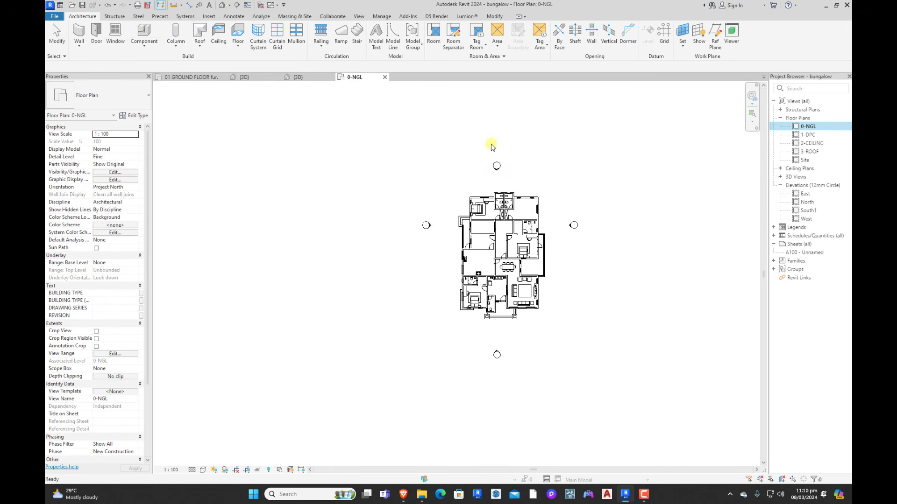
pyautogui.moveTo(479, 149)
pyautogui.mouseDown()
pyautogui.moveTo(542, 196)
pyautogui.moveTo(516, 183)
pyautogui.mouseUp()
pyautogui.click(573, 155)
pyautogui.rightClick(532, 155)
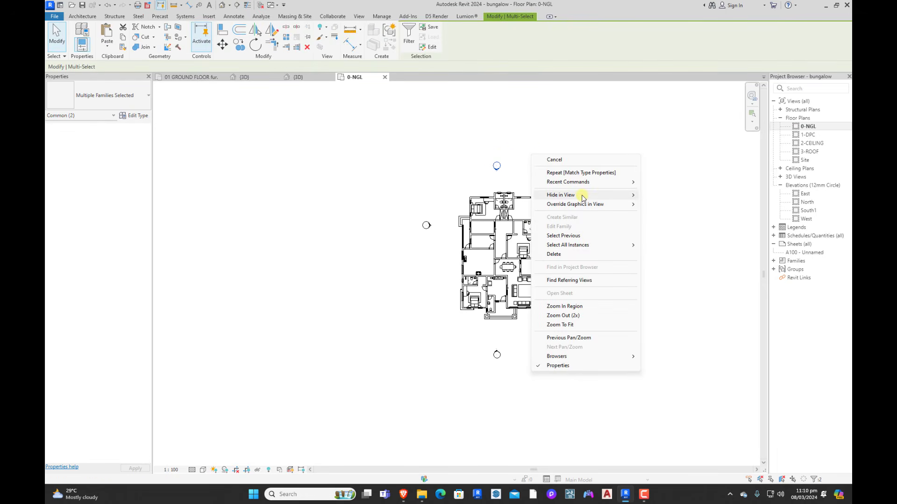
pyautogui.moveTo(583, 198)
pyautogui.click(660, 204)
pyautogui.scroll(2, 499, 194)
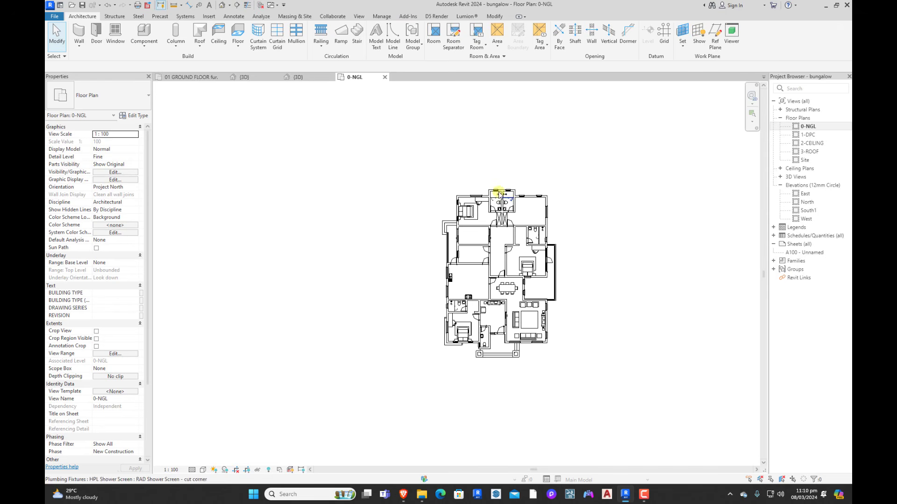
# Step: Draw a closed rectangular plot boundary of thin detail lines, about 27100 by 36900 mm, around the house plan
pyautogui.click(235, 17)
pyautogui.click(258, 35)
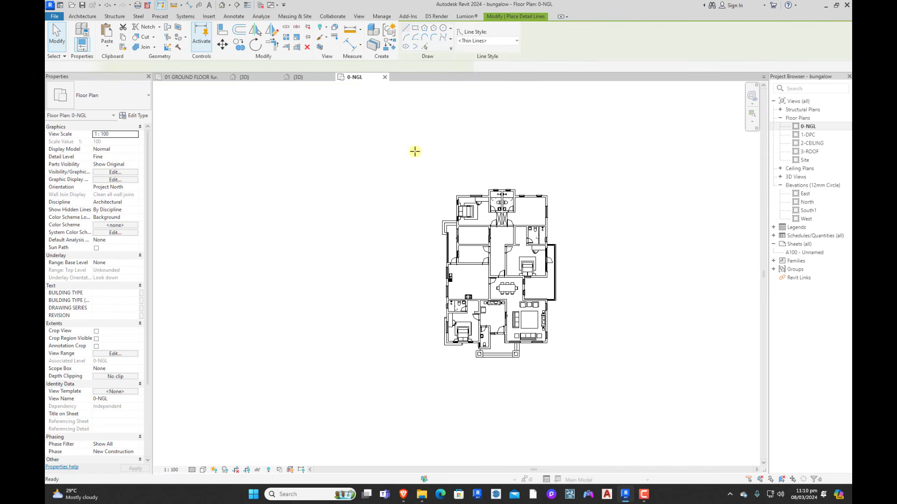
pyautogui.click(407, 141)
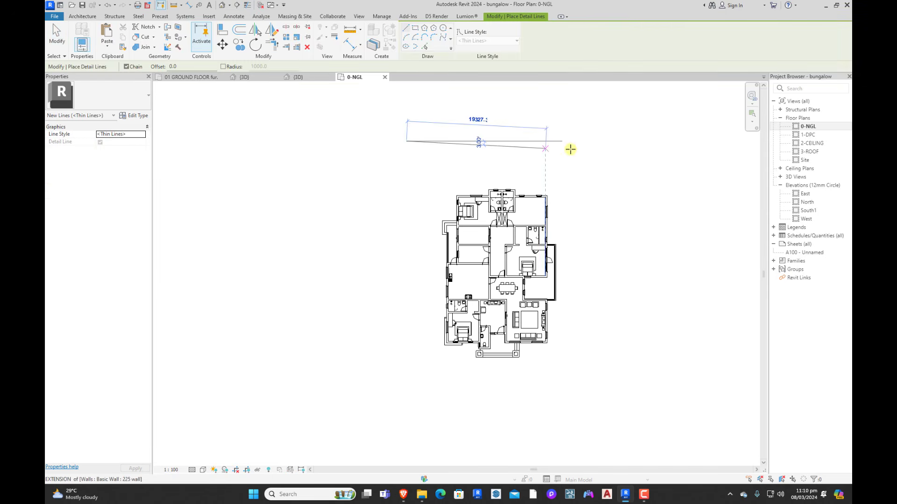
pyautogui.click(601, 140)
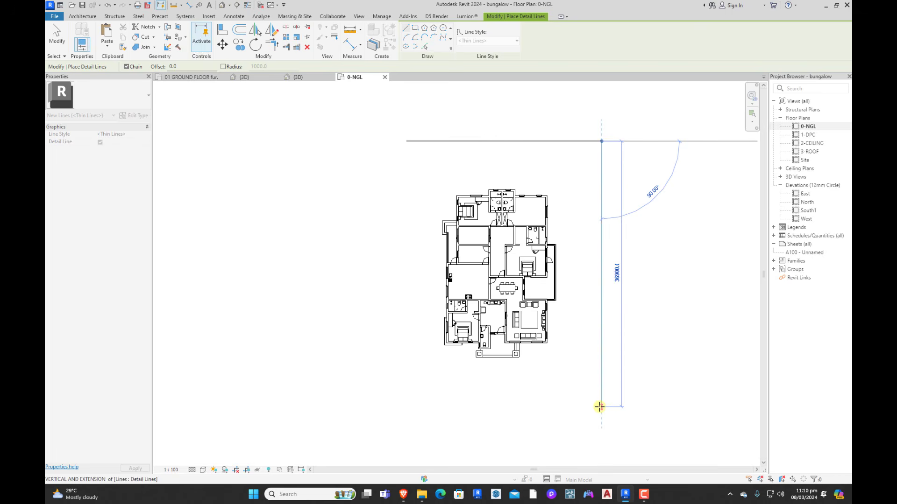
pyautogui.click(602, 407)
pyautogui.click(398, 406)
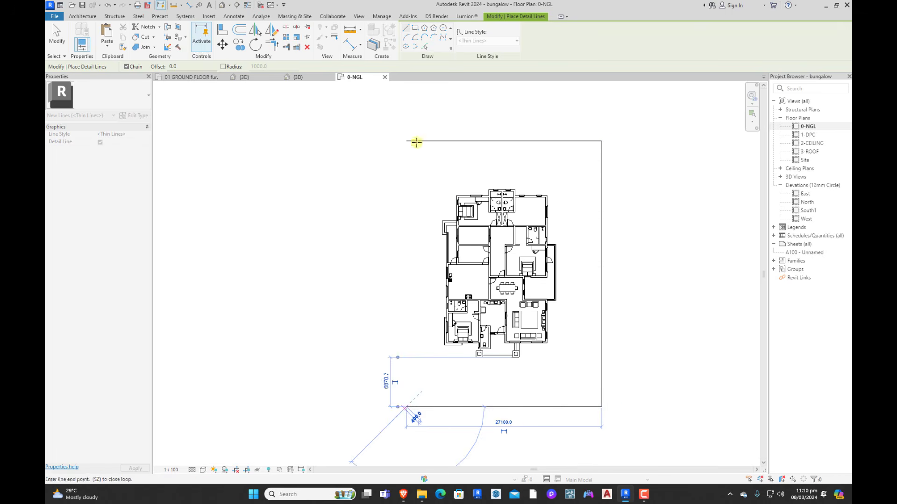
pyautogui.click(406, 141)
pyautogui.press('Escape')
pyautogui.press('Escape')
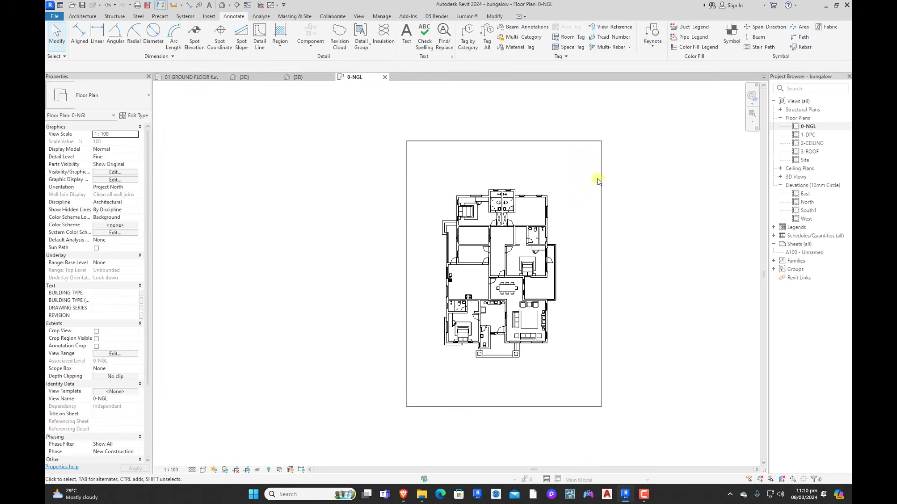
# Step: Set the plot boundary's east-west width to 30000 mm and its north-south length to 40000 mm
pyautogui.click(601, 176)
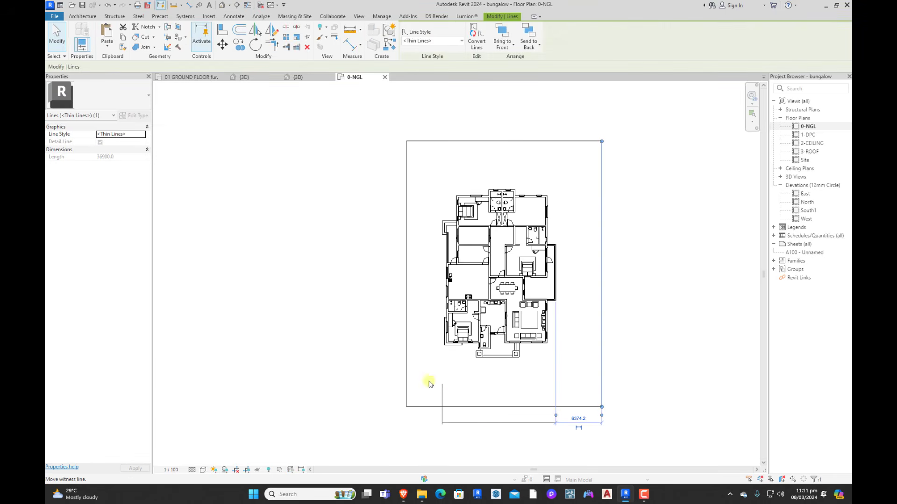
pyautogui.moveTo(430, 384); pyautogui.dragTo(406, 380)
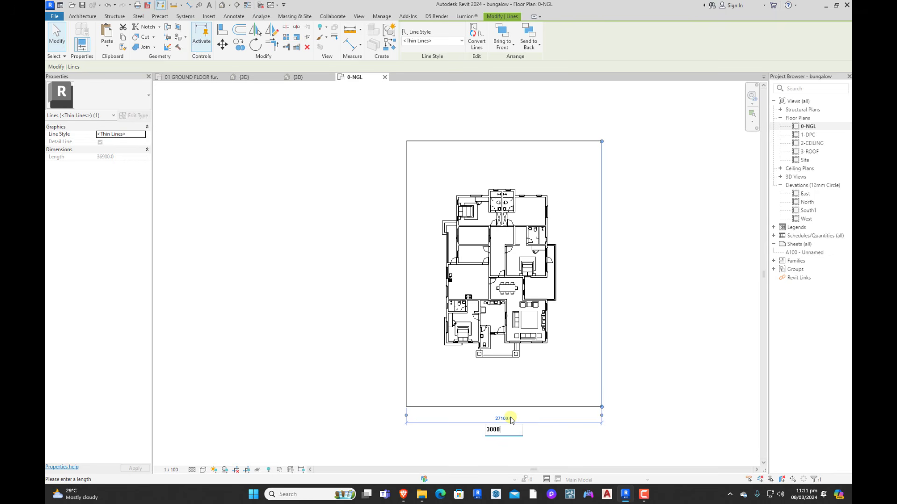
pyautogui.press('Return')
pyautogui.click(626, 306)
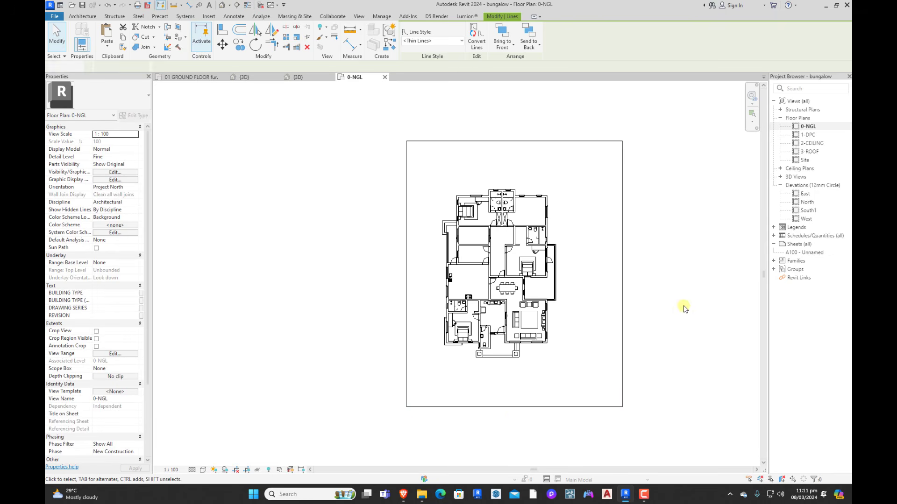
pyautogui.scroll(-2, 551, 136)
pyautogui.click(551, 284)
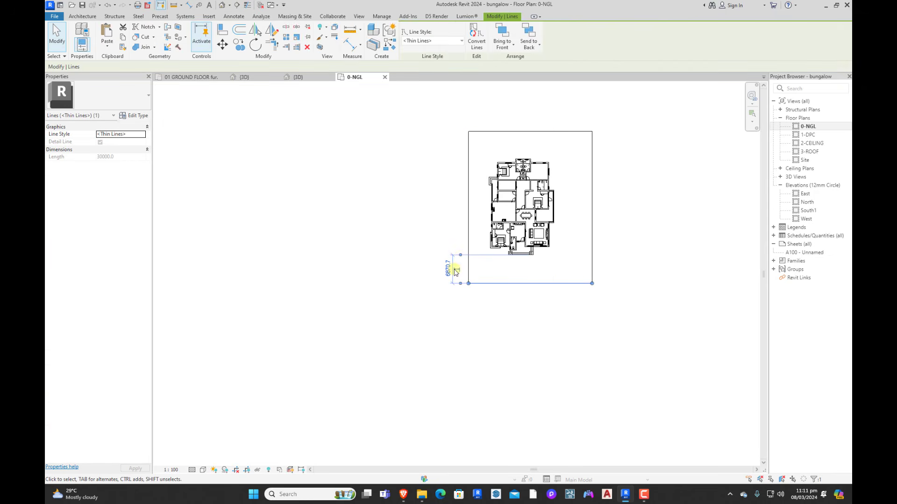
pyautogui.moveTo(490, 133); pyautogui.dragTo(491, 132)
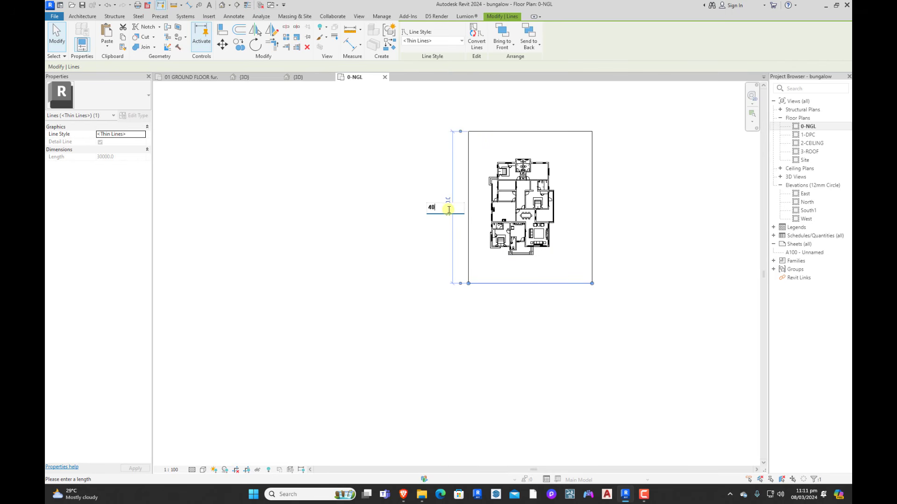
pyautogui.press('Return')
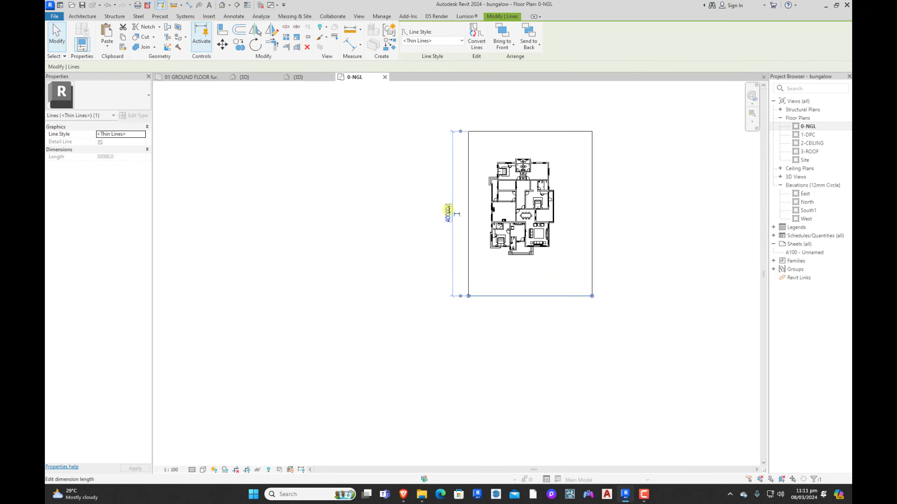
pyautogui.click(435, 241)
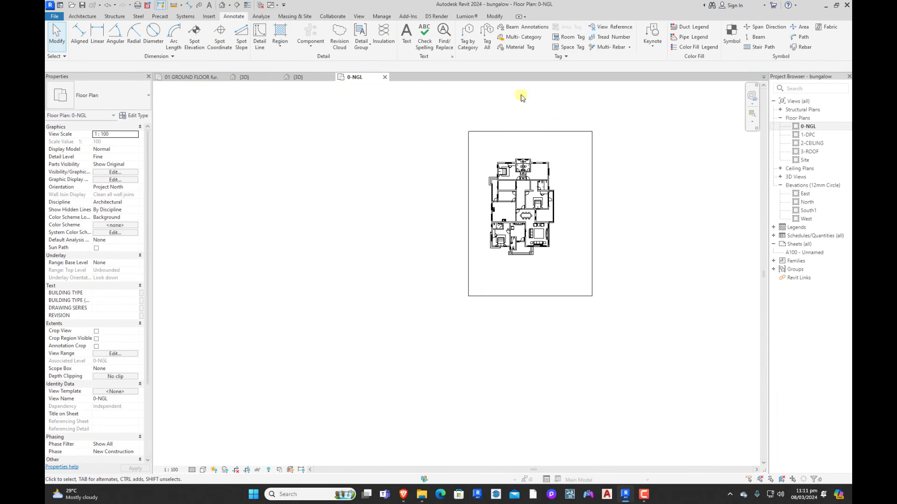
# Step: Place aligned dimensions from the north bathroom wall to the north boundary and from the east terrace edge to the east boundary
pyautogui.click(494, 16)
pyautogui.click(351, 45)
pyautogui.scroll(5, 516, 145)
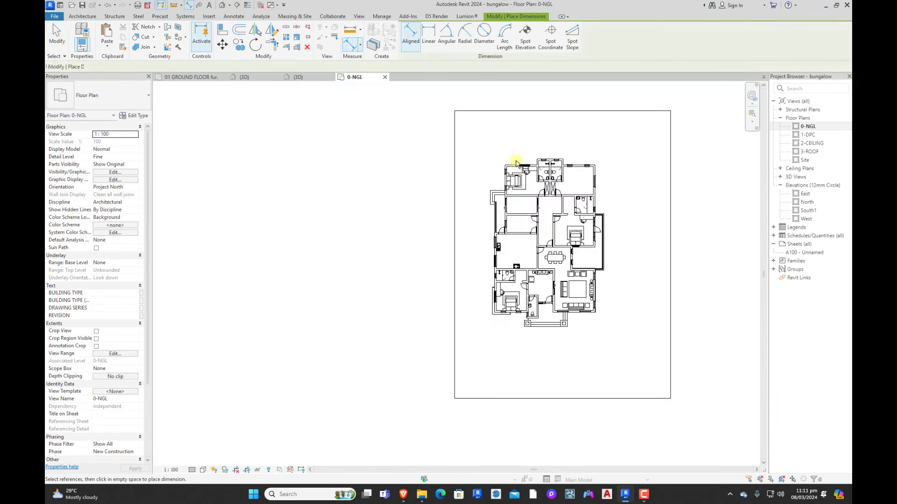
pyautogui.scroll(-2, 573, 192)
pyautogui.scroll(2, 575, 128)
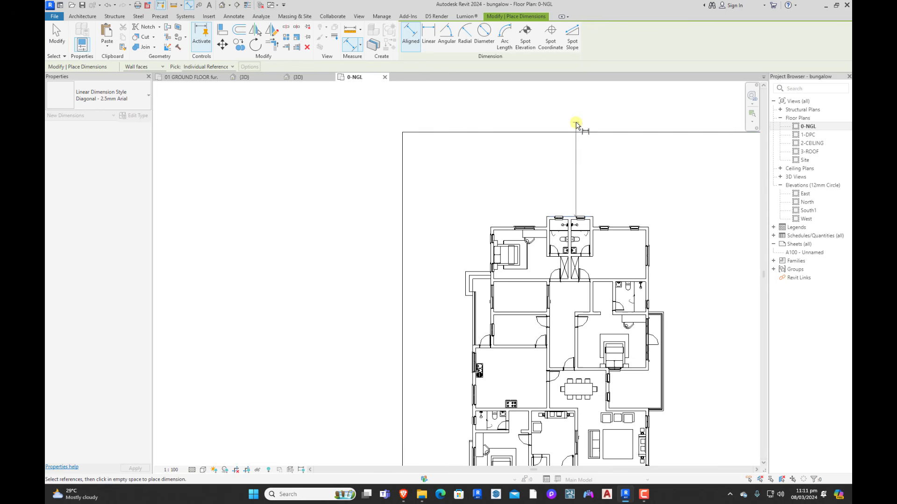
pyautogui.click(576, 133)
pyautogui.click(560, 163)
pyautogui.scroll(-2, 545, 150)
pyautogui.scroll(2, 596, 278)
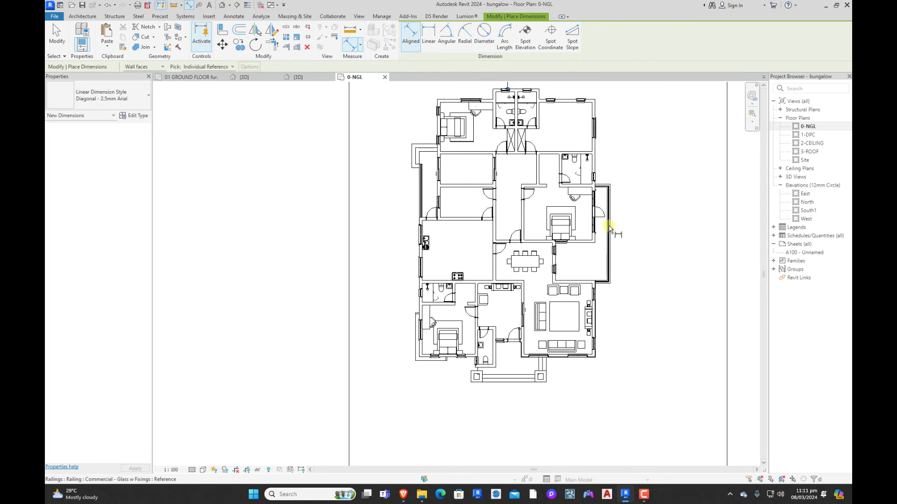
pyautogui.scroll(2, 608, 203)
pyautogui.click(609, 204)
pyautogui.scroll(-3, 609, 203)
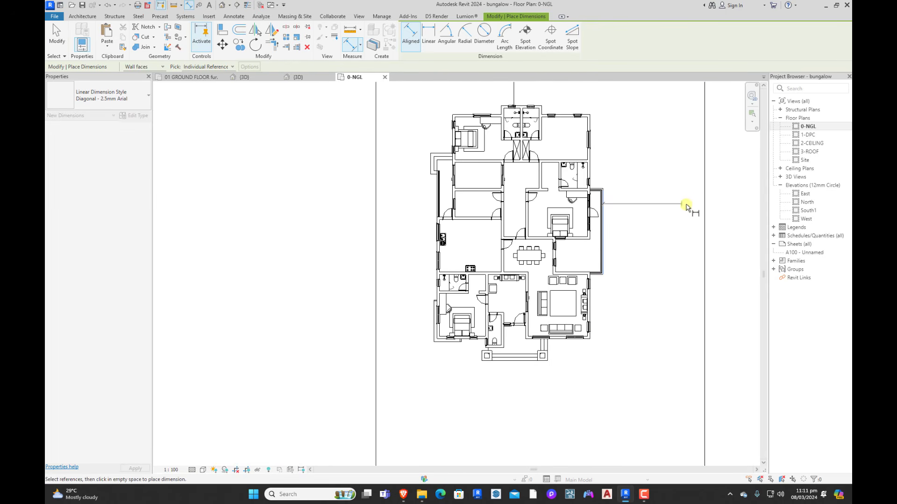
pyautogui.click(703, 204)
pyautogui.click(676, 211)
# Step: Place aligned dimensions from the kitchen's outer wall to the west boundary and from the front porch edge to the south boundary
pyautogui.scroll(3, 419, 197)
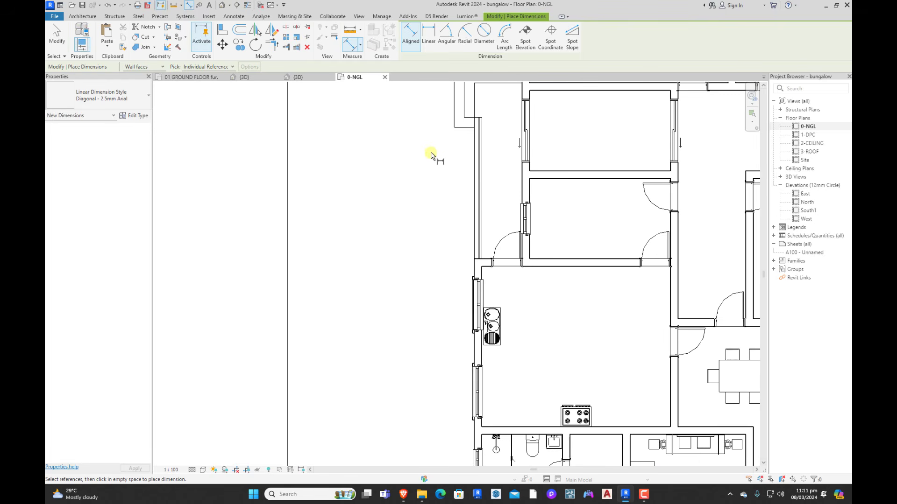
pyautogui.scroll(-3, 474, 166)
pyautogui.scroll(2, 483, 232)
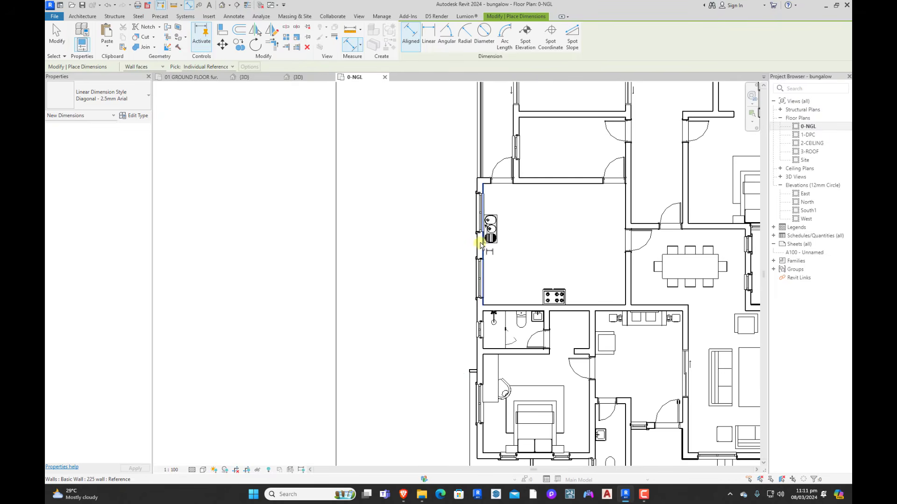
pyautogui.click(479, 247)
pyautogui.scroll(-3, 467, 252)
pyautogui.scroll(2, 421, 253)
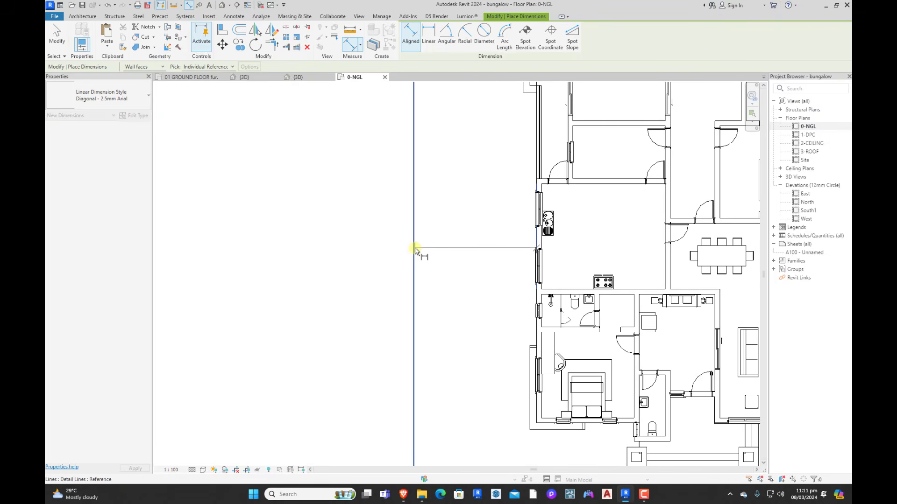
pyautogui.click(414, 250)
pyautogui.scroll(-3, 446, 233)
pyautogui.scroll(3, 514, 289)
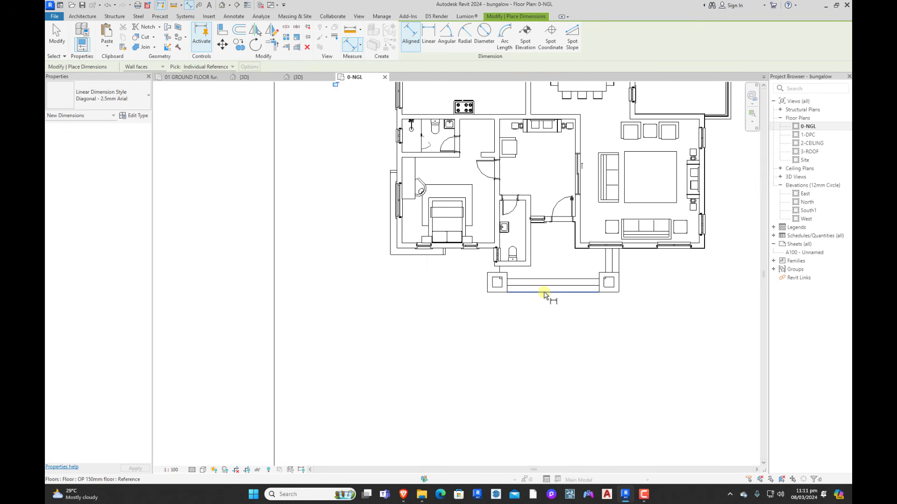
pyautogui.click(545, 294)
pyautogui.scroll(-3, 546, 294)
pyautogui.click(555, 387)
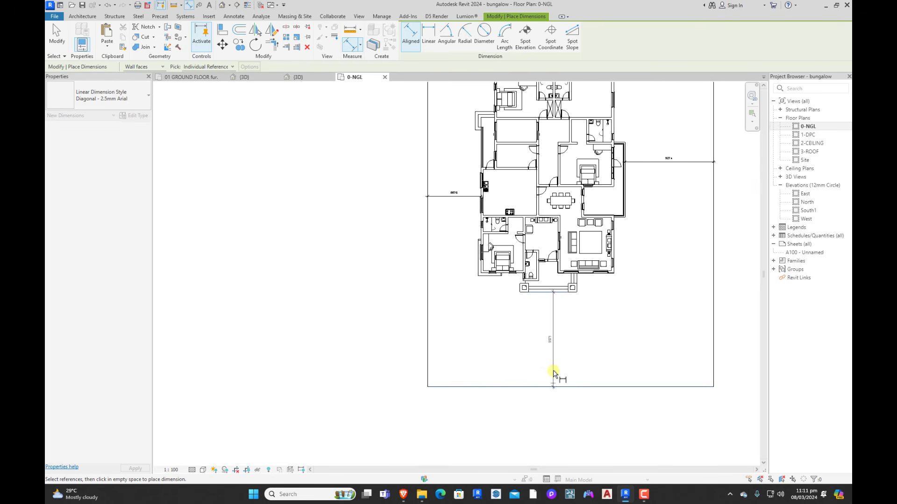
pyautogui.click(554, 359)
pyautogui.press('Escape')
pyautogui.press('Escape')
# Step: Move all four boundary lines together, setting the north clearance to 3500 mm and the west clearance to 4500 mm
pyautogui.scroll(-2, 547, 355)
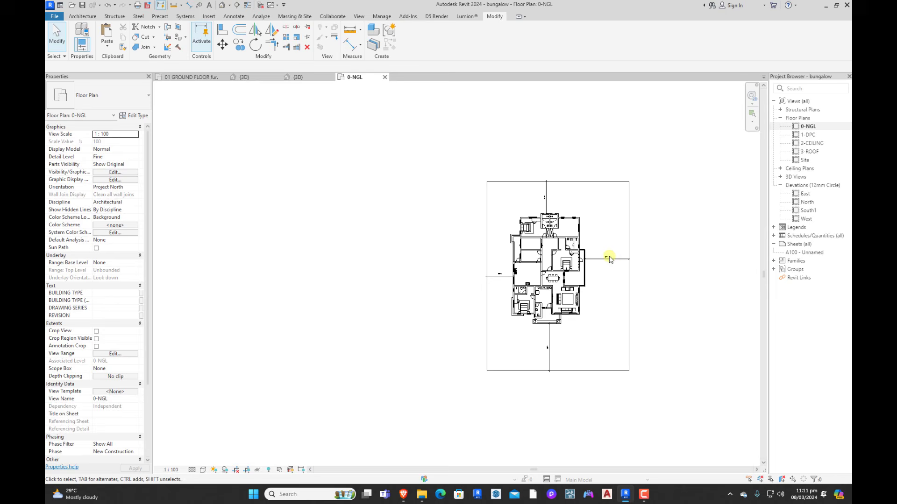
pyautogui.press('Tab')
pyautogui.click(593, 182)
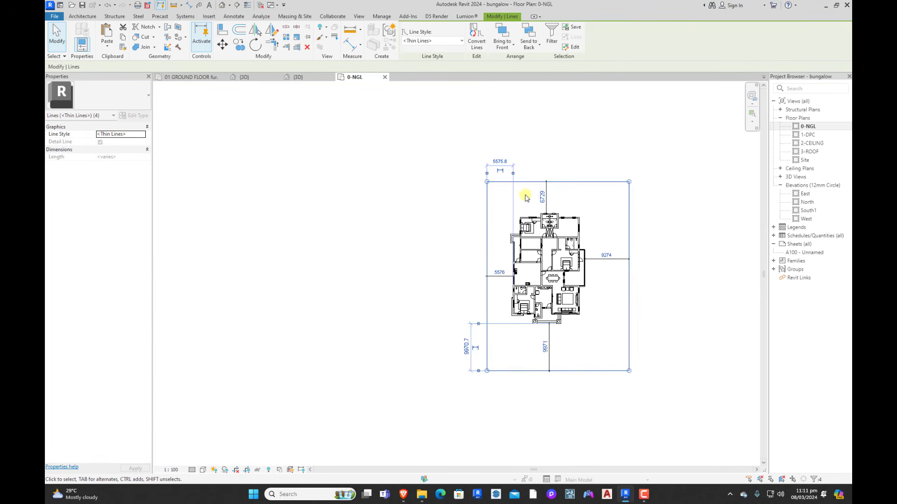
pyautogui.scroll(3, 527, 198)
pyautogui.click(572, 206)
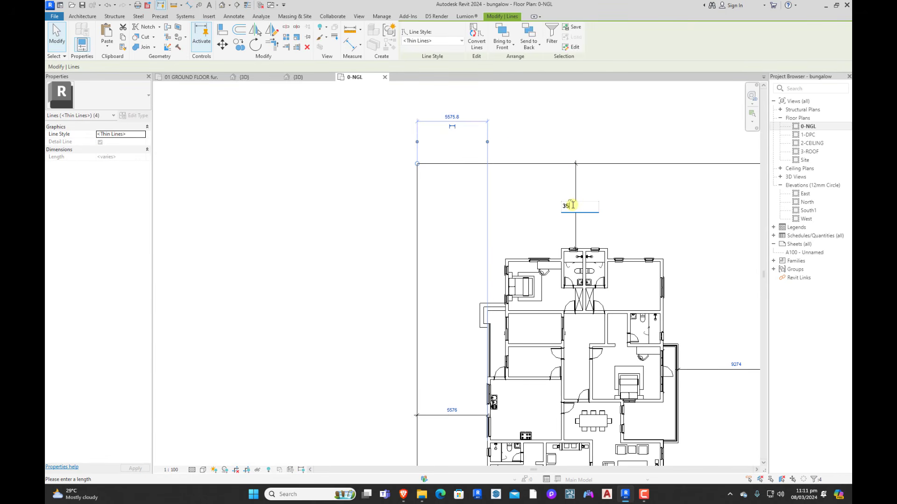
pyautogui.press('Return')
pyautogui.scroll(-2, 505, 199)
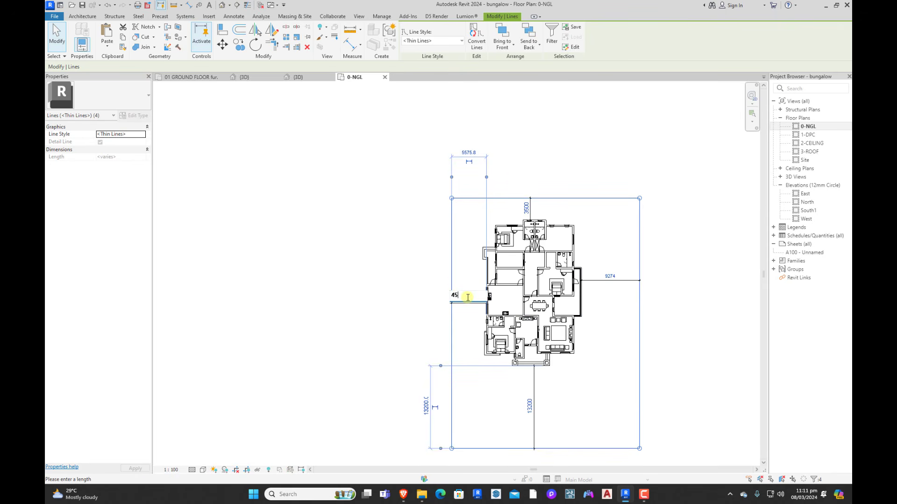
pyautogui.click(468, 297)
pyautogui.write('4500')
pyautogui.press('Return')
pyautogui.click(667, 262)
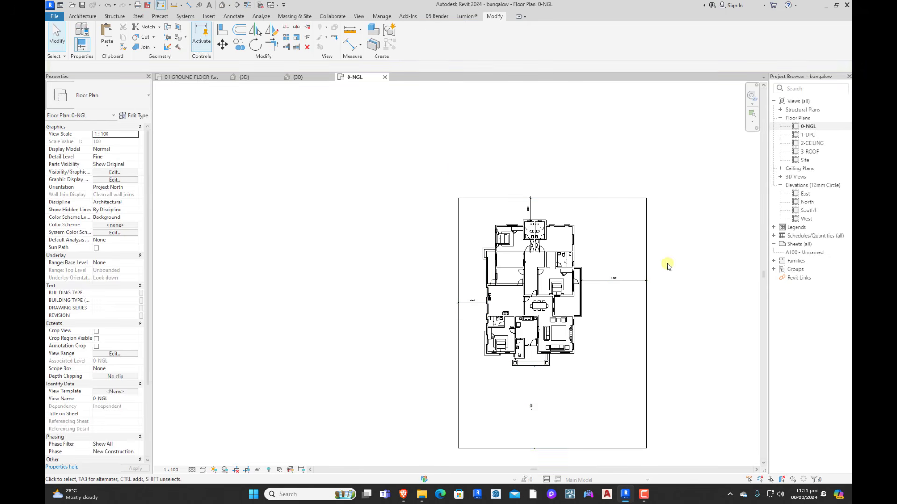
pyautogui.scroll(-2, 667, 262)
pyautogui.scroll(4, 573, 350)
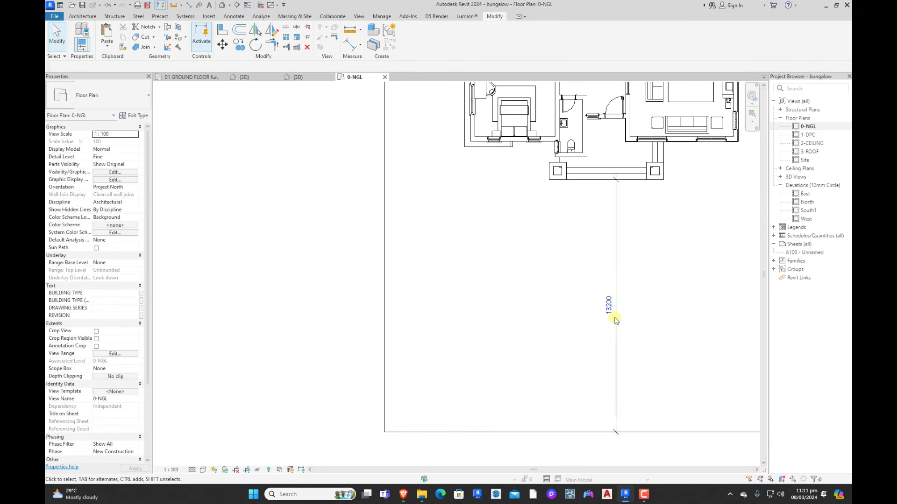
# Step: Delete the four clearance dimensions between the house and the plot boundary
pyautogui.scroll(-2, 570, 342)
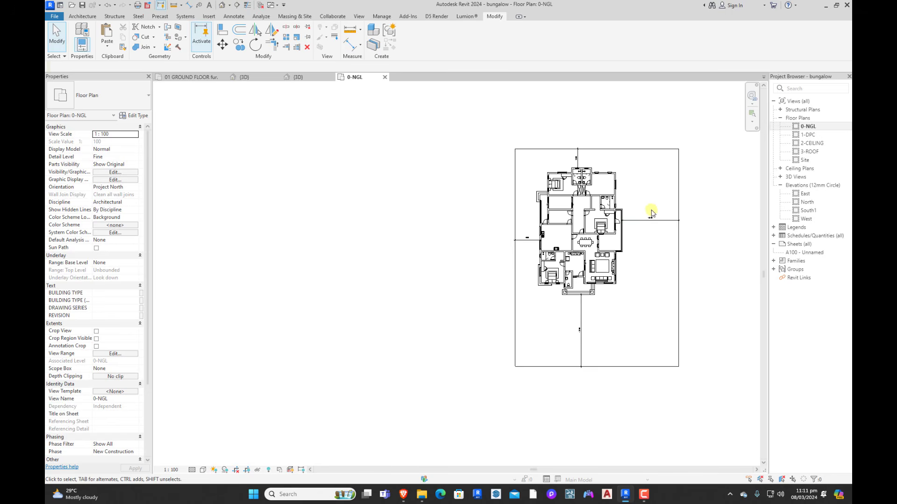
pyautogui.click(651, 218)
pyautogui.keyDown('ctrl'); pyautogui.click(581, 329); pyautogui.keyUp('ctrl')
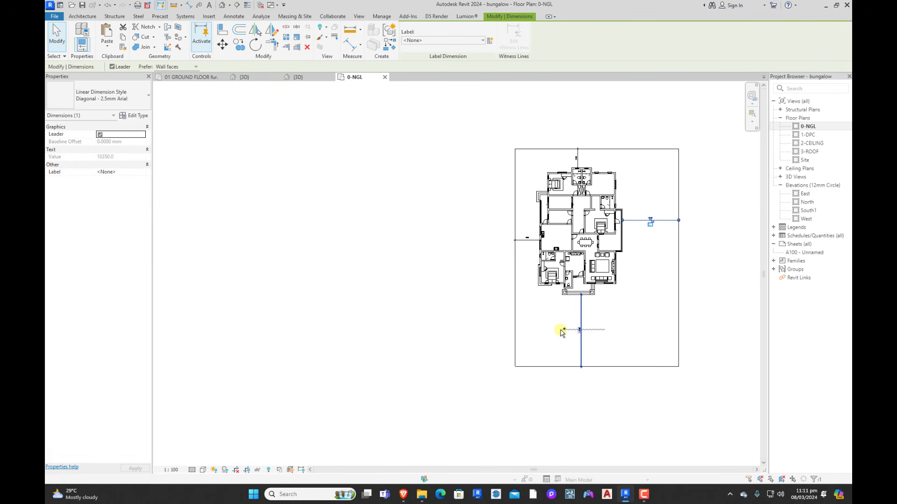
pyautogui.keyDown('ctrl'); pyautogui.click(575, 158); pyautogui.keyUp('ctrl')
pyautogui.keyDown('ctrl'); pyautogui.click(525, 240); pyautogui.keyUp('ctrl')
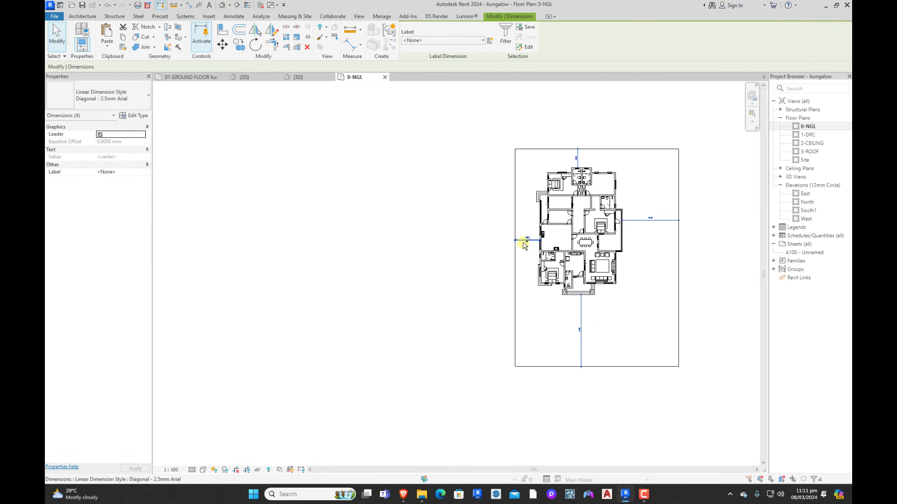
pyautogui.press('Delete')
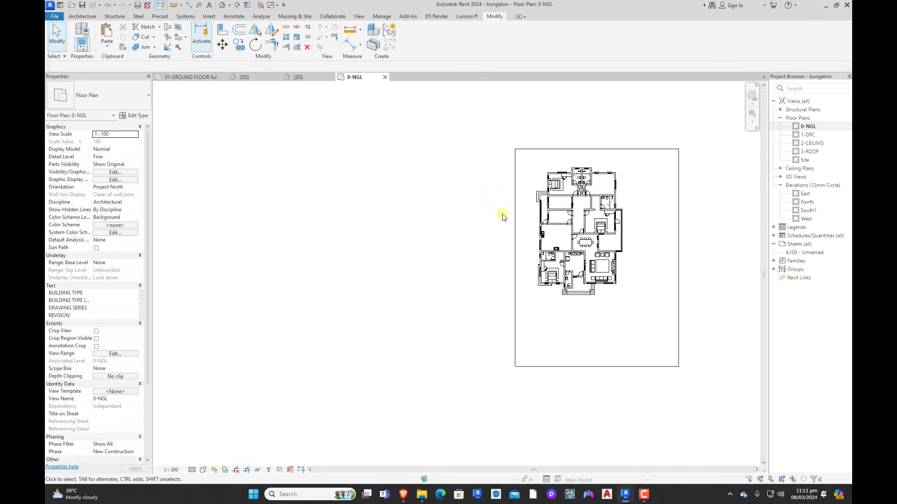
# Step: Create a rectangular floor of type Generic 150mm 3 on level 0-NGL, covering the whole plot from its northwest to its southeast corner
pyautogui.scroll(2, 612, 227)
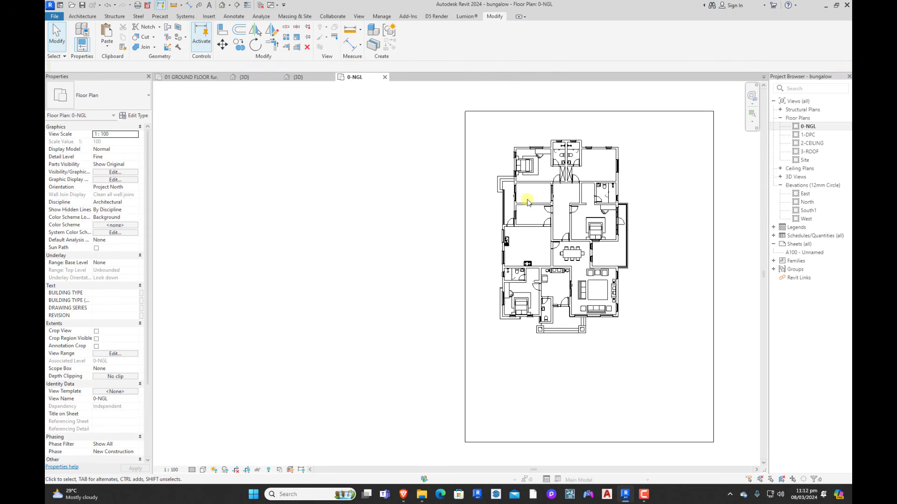
pyautogui.scroll(-2, 607, 141)
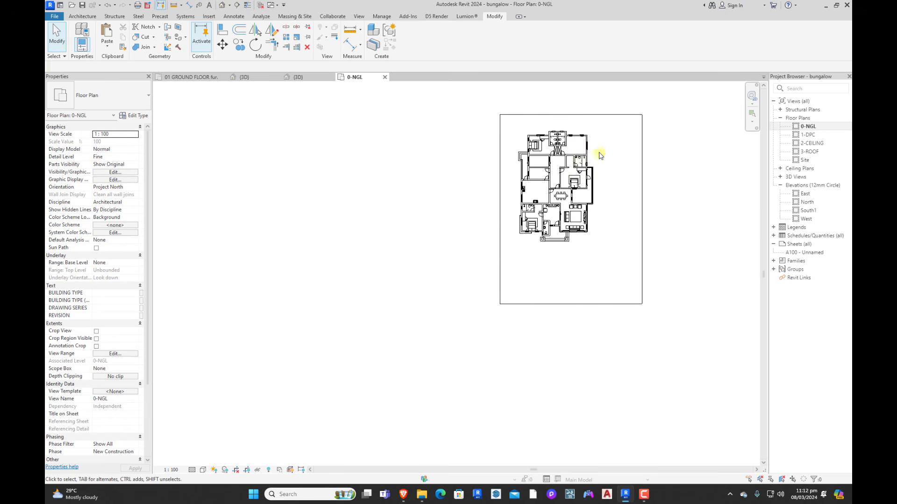
pyautogui.scroll(4, 589, 166)
pyautogui.scroll(-1, 502, 175)
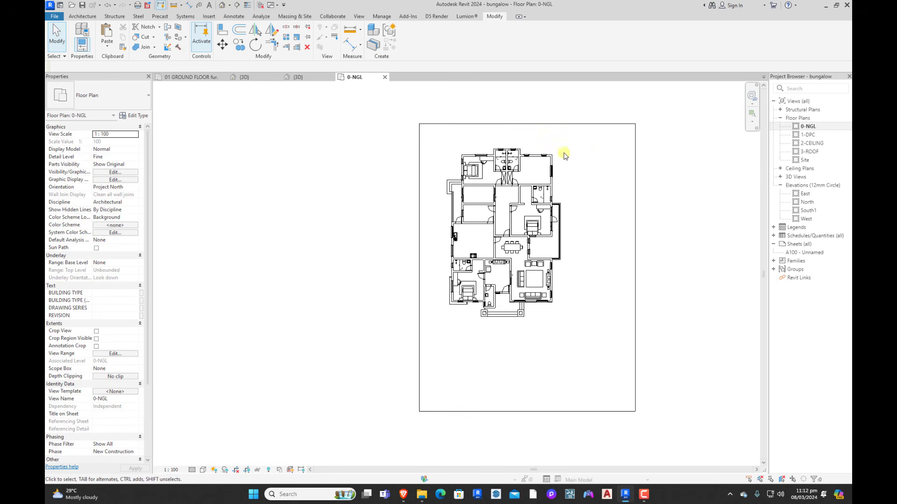
pyautogui.click(82, 17)
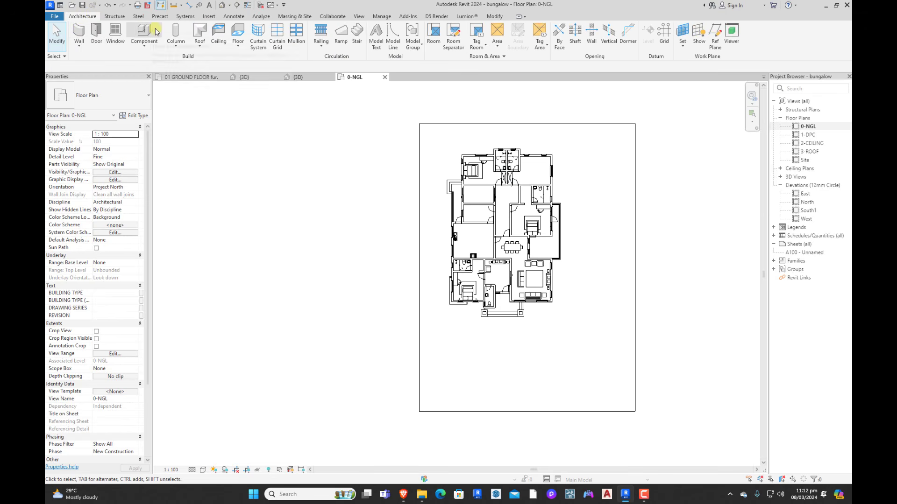
pyautogui.click(239, 35)
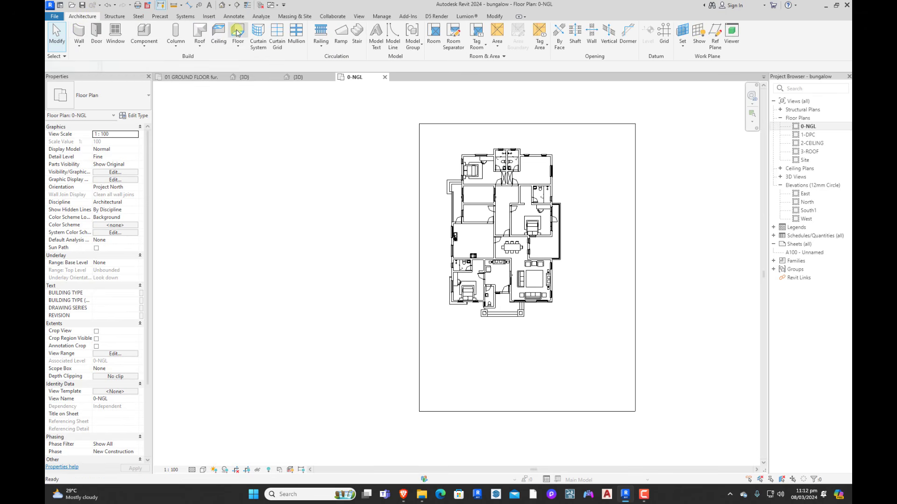
pyautogui.click(105, 96)
pyautogui.scroll(3, 86, 196)
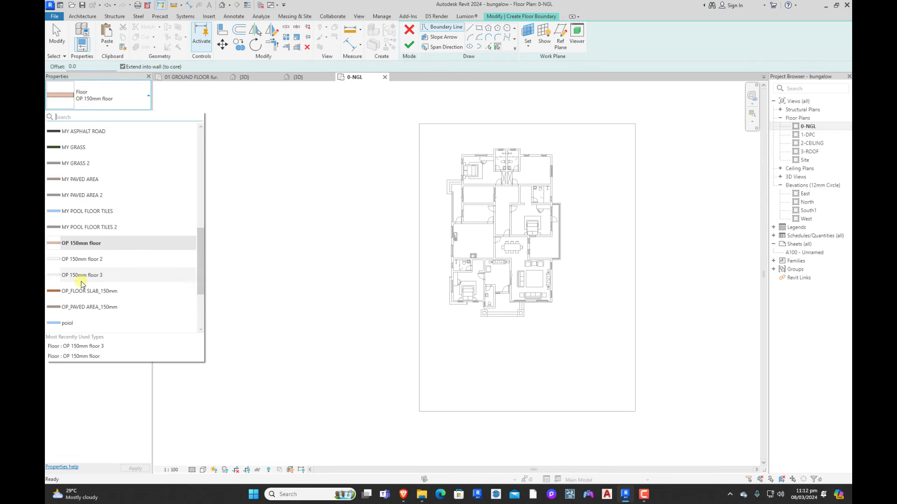
pyautogui.scroll(-2, 85, 282)
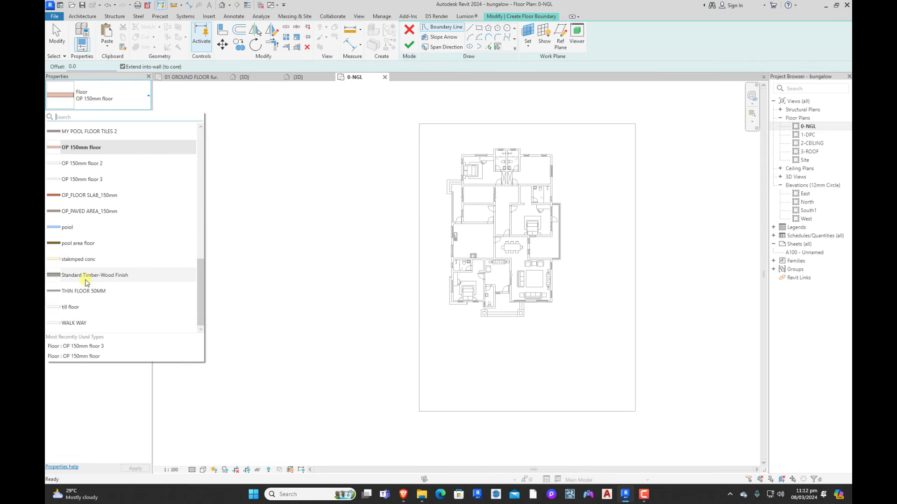
pyautogui.scroll(6, 85, 280)
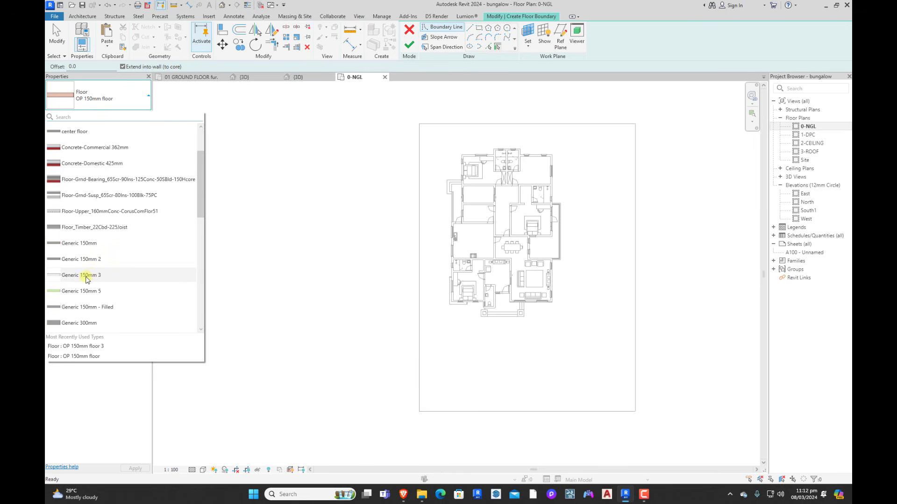
pyautogui.scroll(1, 86, 279)
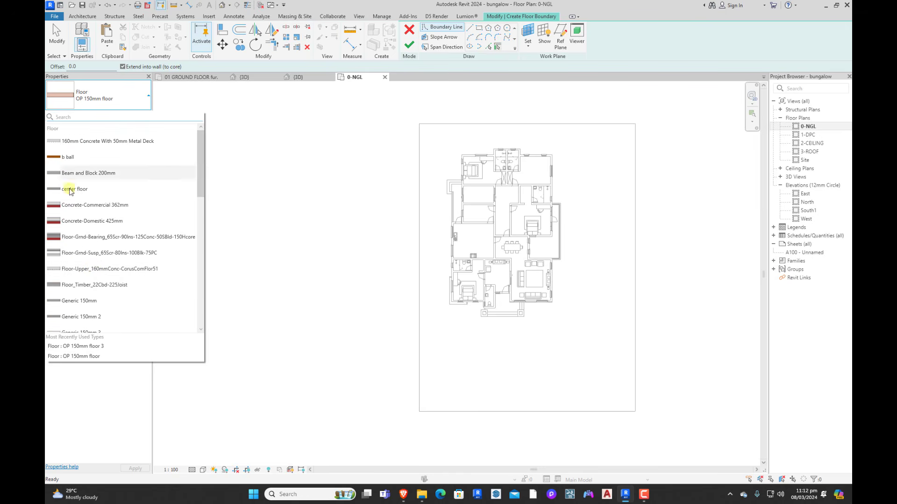
pyautogui.scroll(-2, 86, 219)
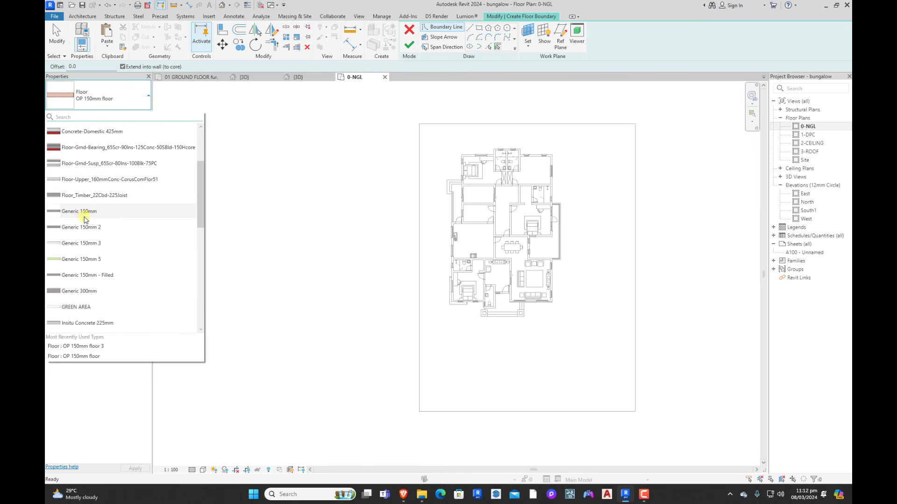
pyautogui.click(86, 243)
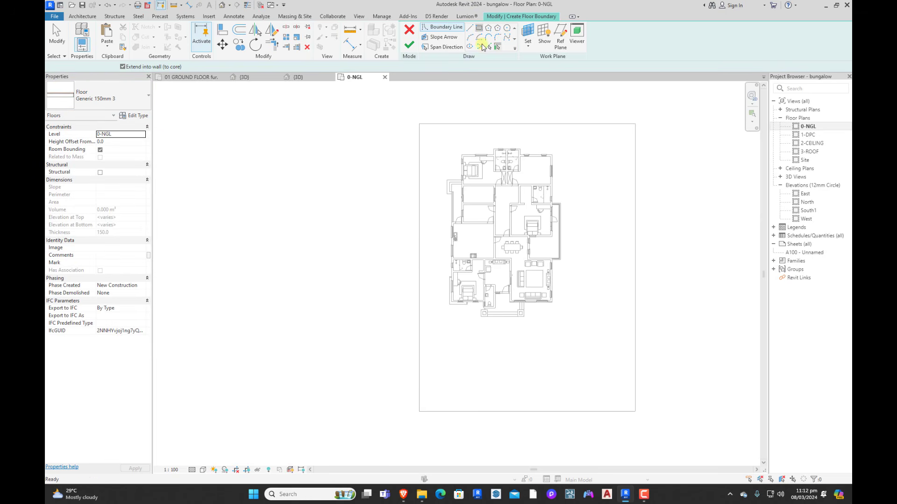
pyautogui.click(478, 28)
pyautogui.click(419, 124)
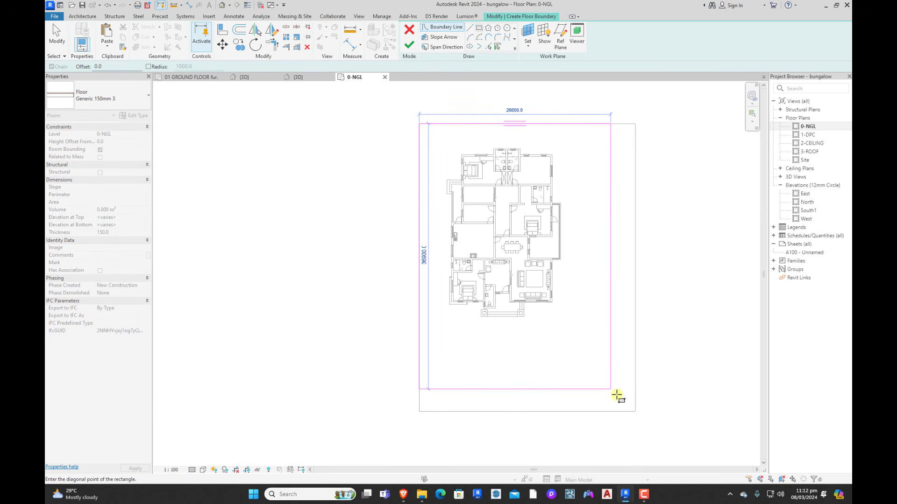
pyautogui.click(635, 412)
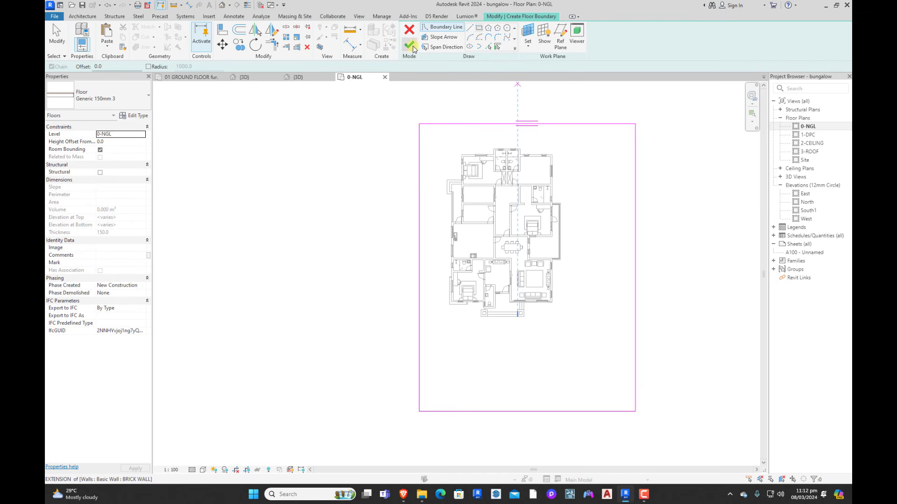
pyautogui.click(409, 45)
pyautogui.click(282, 106)
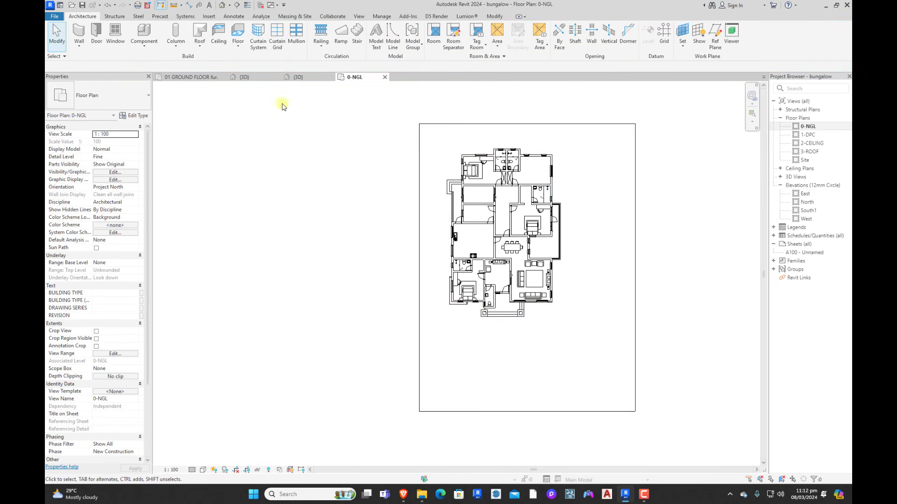
# Step: Examine the ground floor slab around the bungalow from several angles in the 3D view
pyautogui.click(312, 78)
pyautogui.keyDown('shift'); pyautogui.moveTo(417, 336); pyautogui.dragTo(541, 231, button='middle'); pyautogui.keyUp('shift')
pyautogui.scroll(5, 532, 315)
pyautogui.scroll(-3, 526, 303)
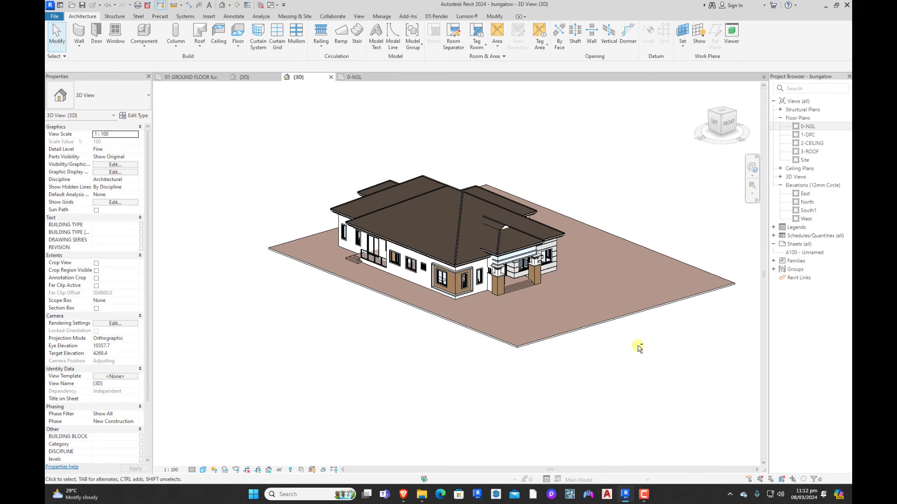
pyautogui.keyDown('shift'); pyautogui.moveTo(636, 348); pyautogui.dragTo(552, 333, button='middle'); pyautogui.keyUp('shift')
pyautogui.scroll(3, 453, 386)
pyautogui.scroll(-3, 461, 312)
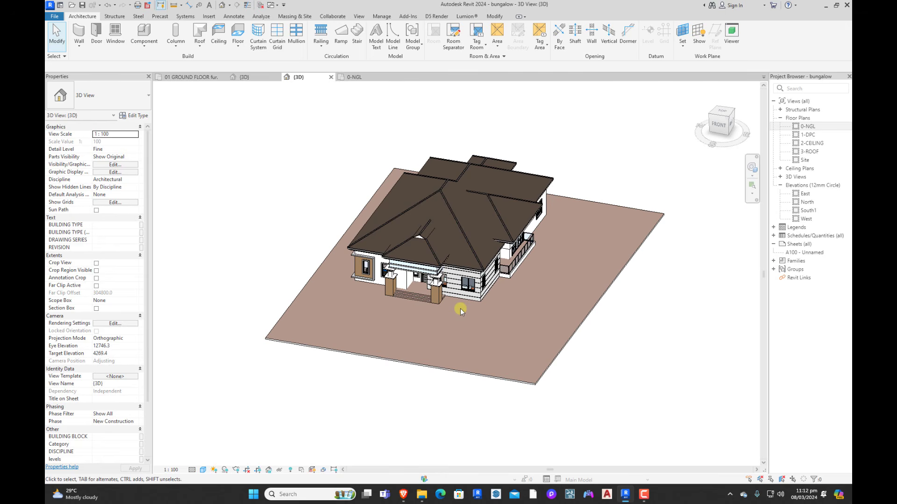
pyautogui.keyDown('shift'); pyautogui.moveTo(540, 392); pyautogui.dragTo(597, 397, button='middle'); pyautogui.keyUp('shift')
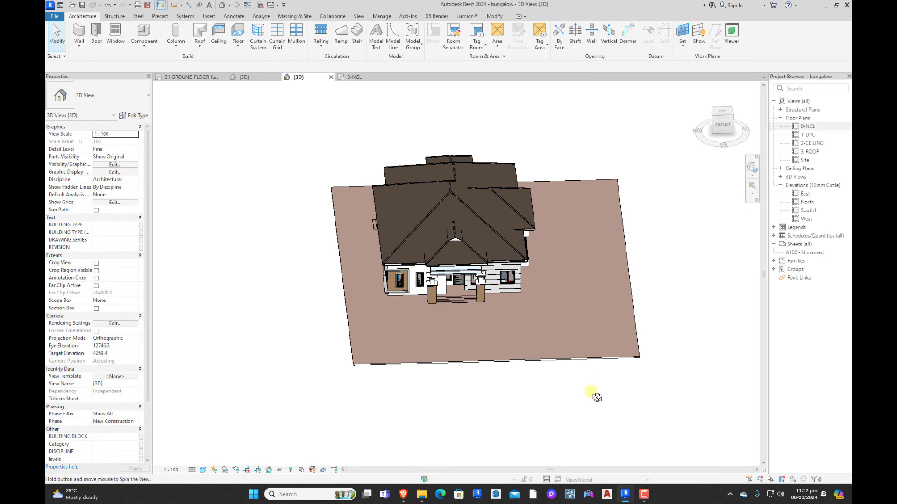
pyautogui.keyDown('shift'); pyautogui.moveTo(469, 388); pyautogui.dragTo(551, 374, button='middle'); pyautogui.keyUp('shift')
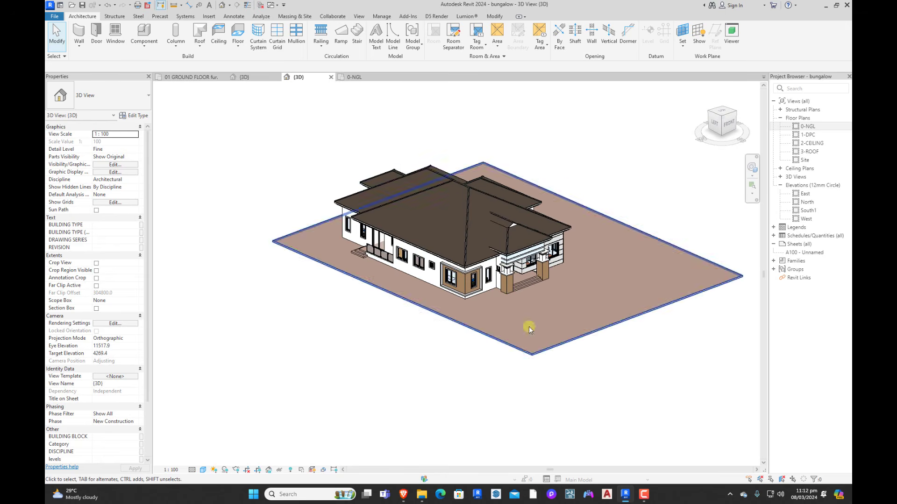
pyautogui.scroll(2, 477, 227)
pyautogui.scroll(-2, 485, 262)
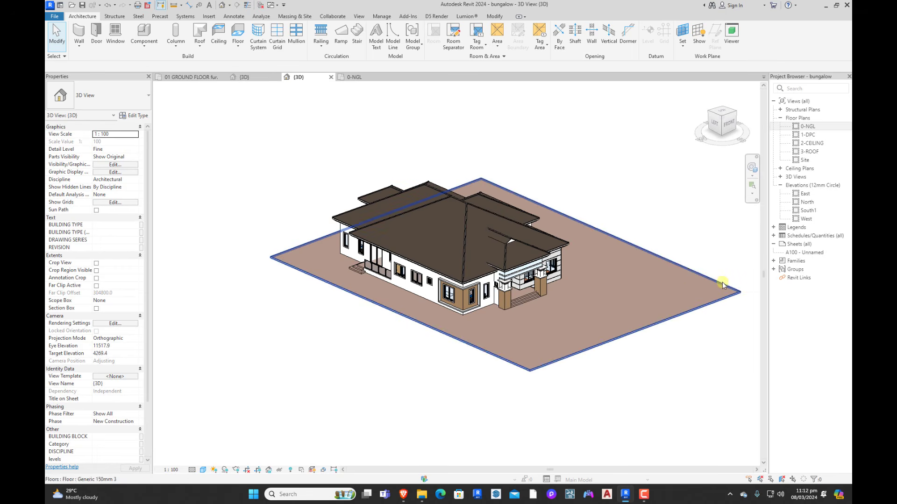
pyautogui.keyDown('shift'); pyautogui.moveTo(724, 282); pyautogui.dragTo(596, 316, button='middle'); pyautogui.keyUp('shift')
pyautogui.scroll(3, 595, 314)
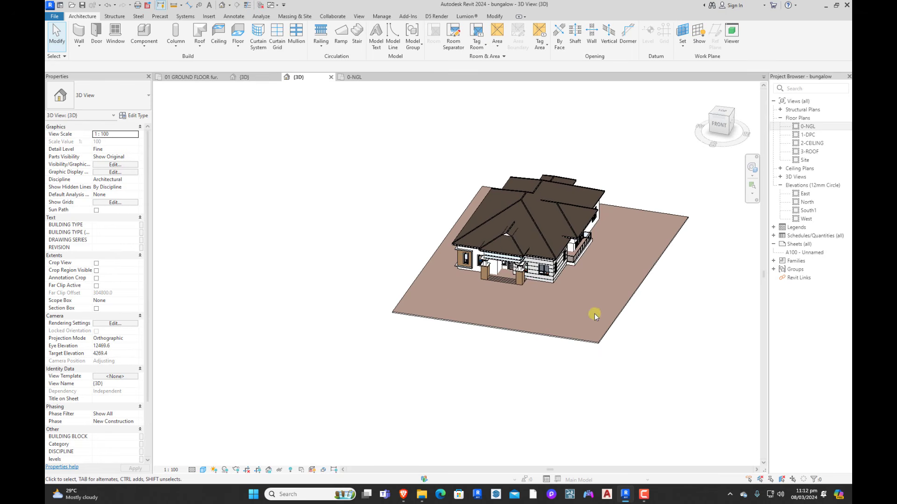
pyautogui.scroll(-2, 573, 311)
pyautogui.scroll(1, 603, 315)
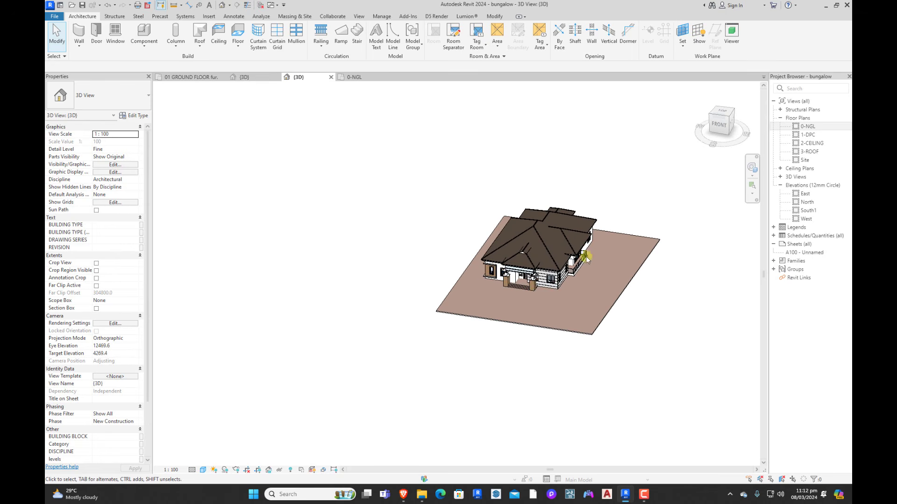
pyautogui.keyDown('shift'); pyautogui.moveTo(475, 348); pyautogui.dragTo(381, 206, button='middle'); pyautogui.keyUp('shift')
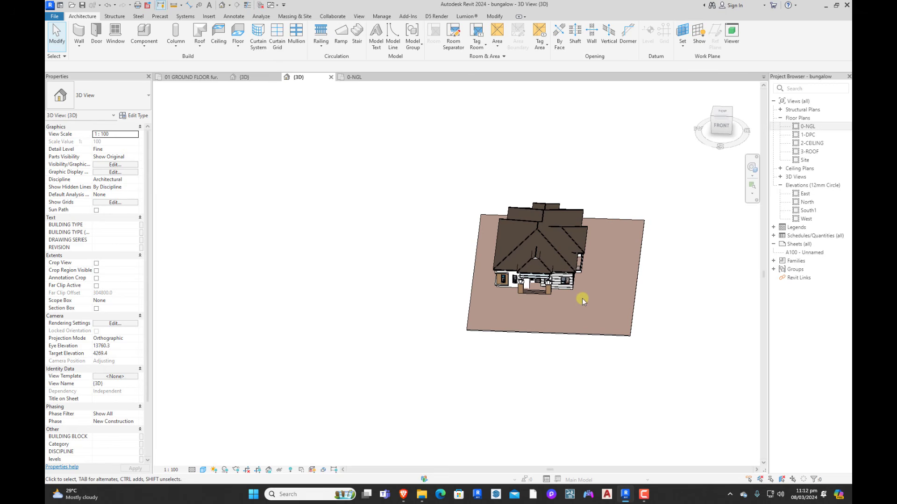
pyautogui.scroll(2, 540, 250)
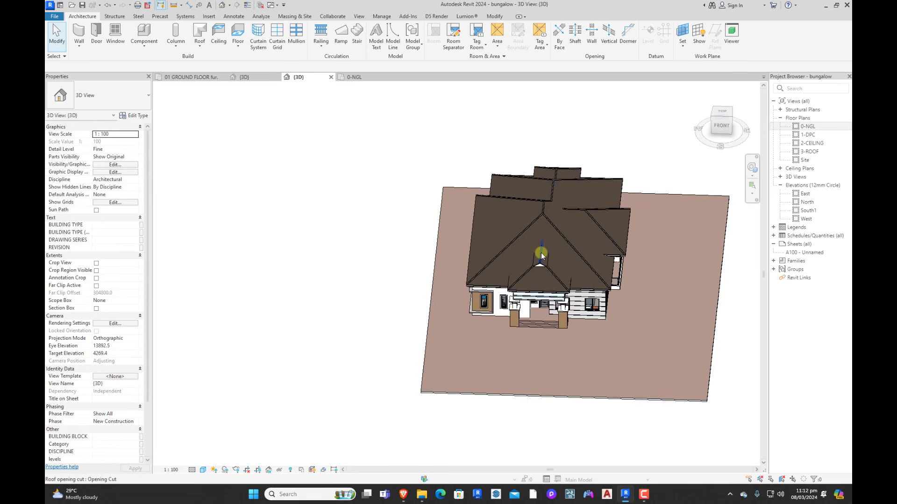
pyautogui.scroll(-1, 514, 299)
# Step: In the 0-NGL floor plan, draw a rectangle of 225 wall from 0-NGL up to 1-DPC along the plot boundary
pyautogui.click(354, 77)
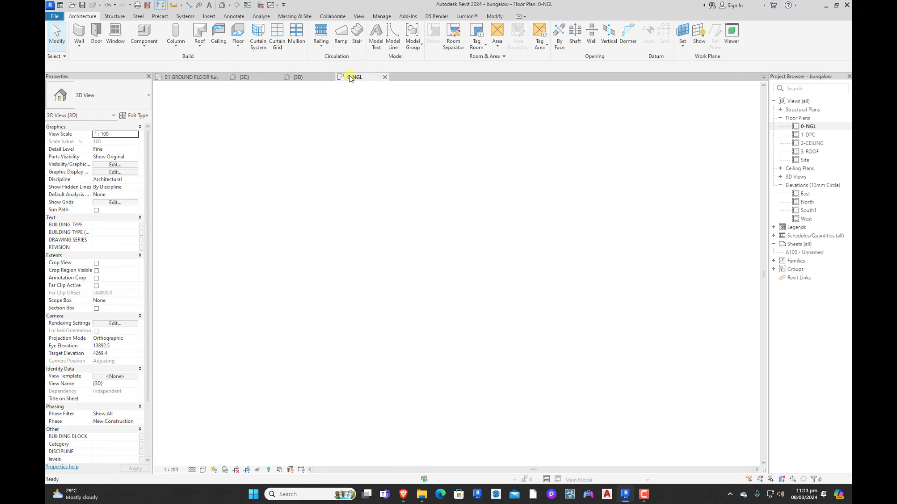
pyautogui.scroll(4, 444, 234)
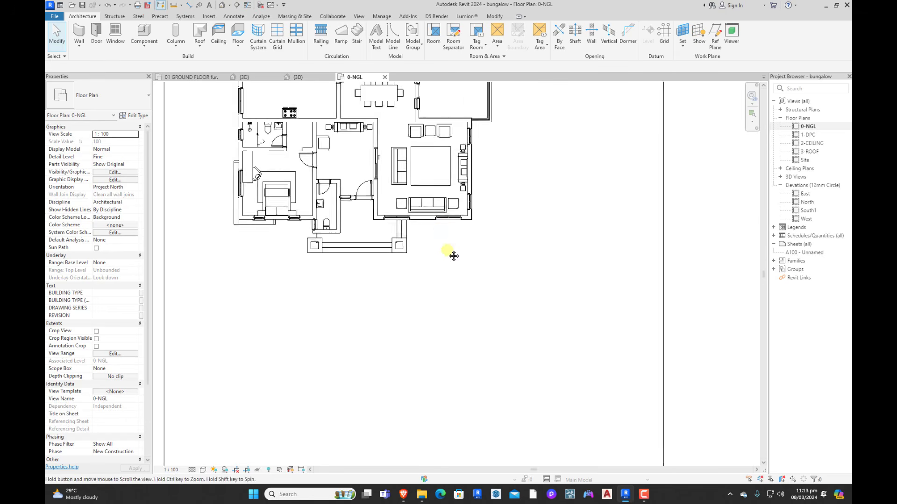
pyautogui.scroll(-3, 451, 246)
pyautogui.scroll(-2, 564, 381)
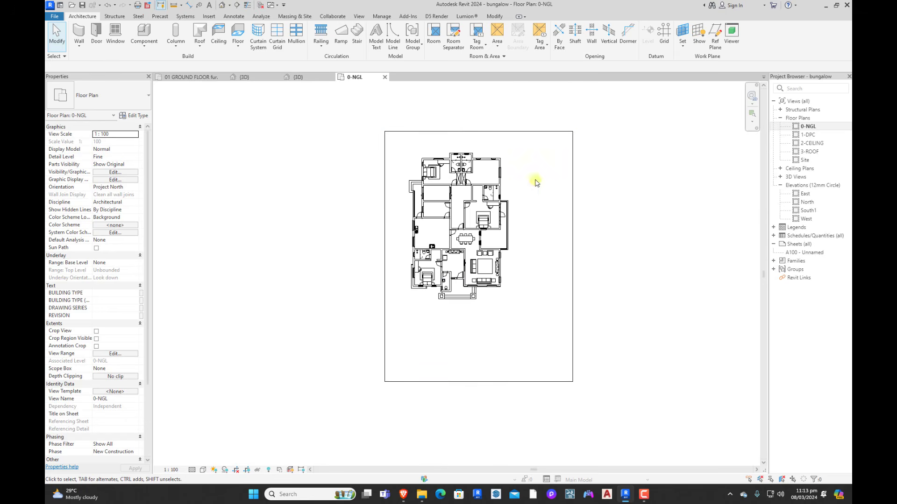
pyautogui.click(85, 40)
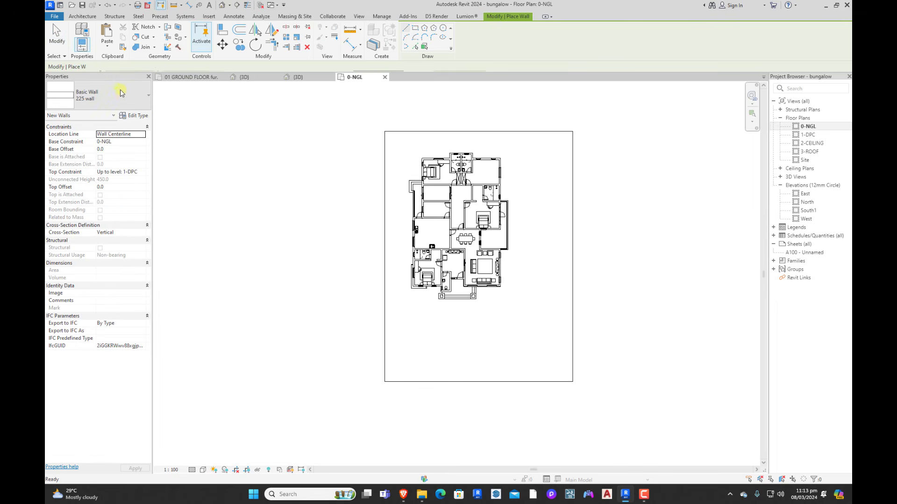
pyautogui.click(415, 29)
pyautogui.click(385, 131)
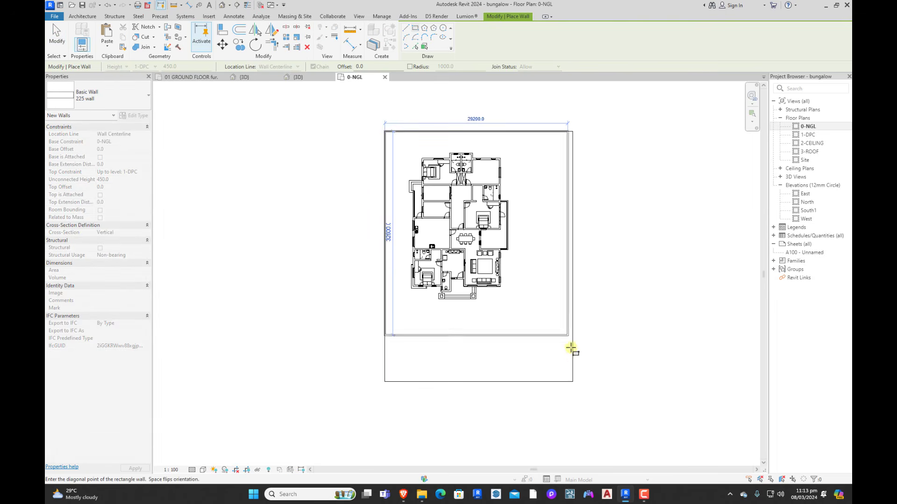
pyautogui.click(573, 382)
pyautogui.press('Escape')
pyautogui.press('Escape')
# Step: Move the north and west boundary walls inside the plot and align the north wall's outer face with the north boundary line
pyautogui.scroll(5, 386, 133)
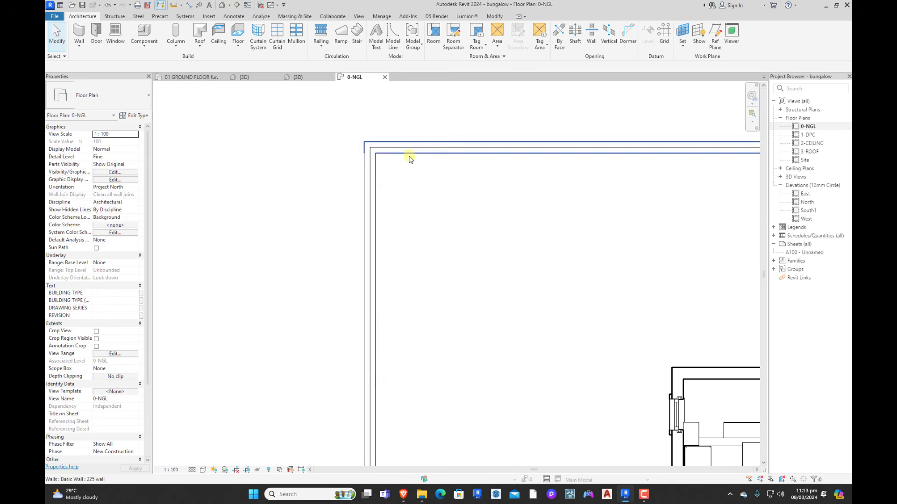
pyautogui.moveTo(409, 154); pyautogui.dragTo(409, 176)
pyautogui.moveTo(372, 202); pyautogui.dragTo(397, 199)
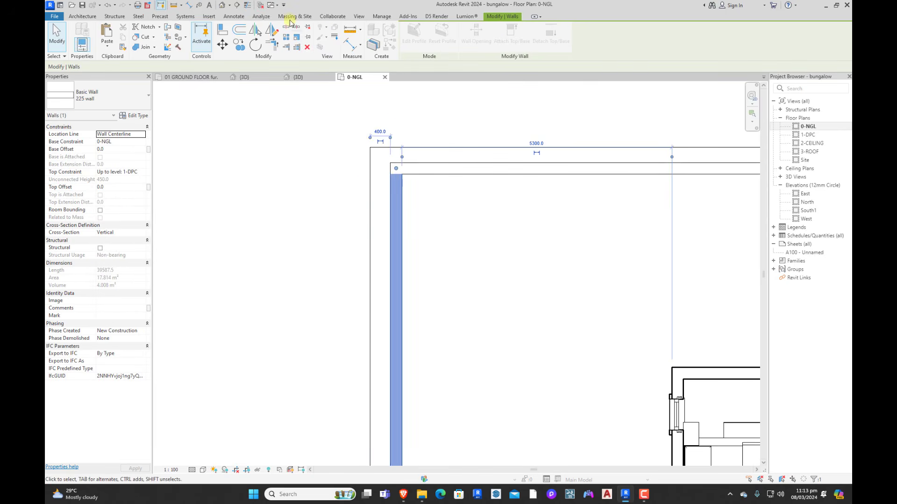
pyautogui.click(224, 30)
pyautogui.scroll(3, 383, 142)
pyautogui.click(401, 153)
pyautogui.click(445, 178)
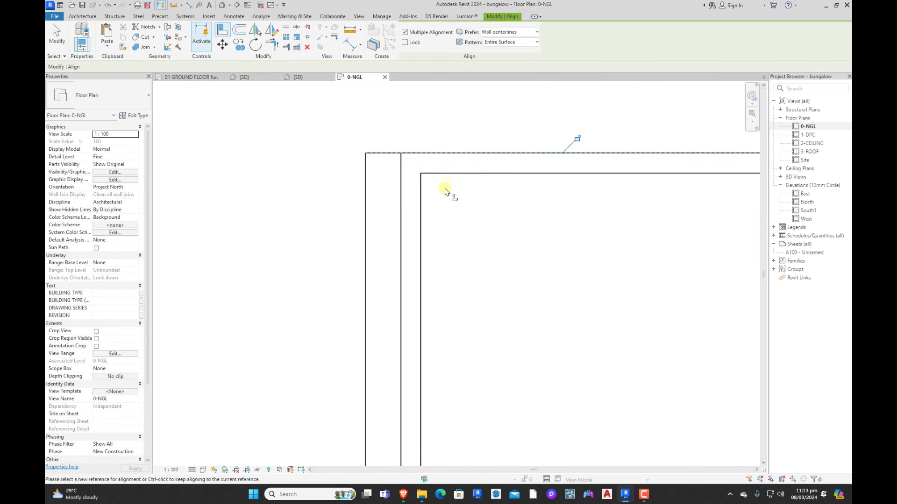
# Step: Align the west boundary wall's outer face with the plot's west boundary line
pyautogui.click(366, 233)
pyautogui.click(402, 230)
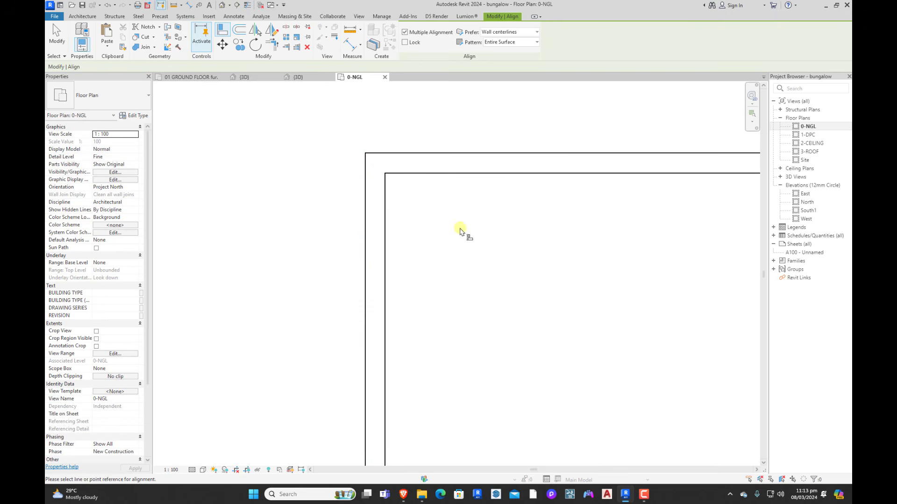
pyautogui.scroll(-6, 460, 232)
pyautogui.scroll(6, 556, 192)
pyautogui.press('Escape')
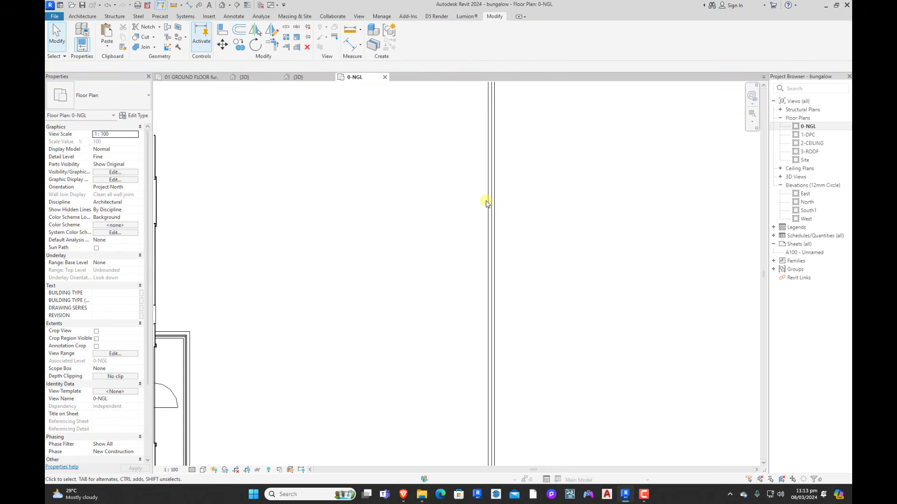
# Step: Align the outer faces of the east and south boundary walls with the plot's east and south boundary lines
pyautogui.click(488, 204)
pyautogui.press('Escape')
pyautogui.scroll(-5, 528, 180)
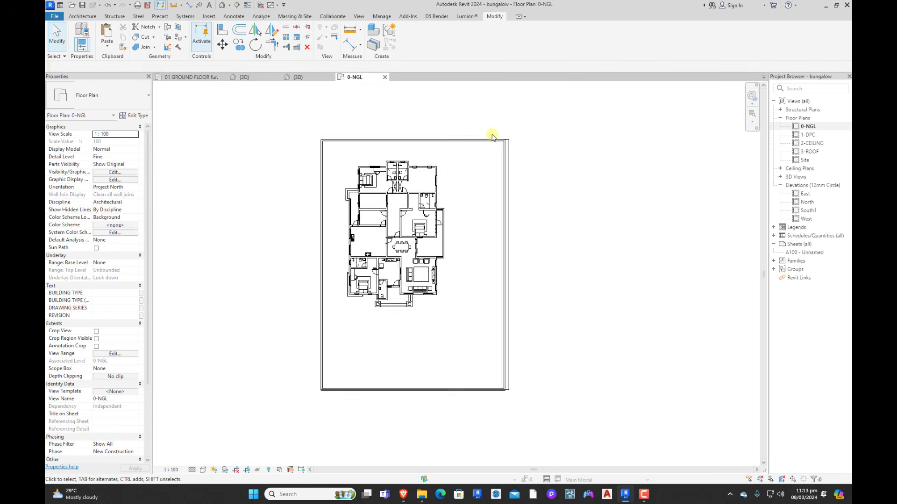
pyautogui.scroll(5, 504, 402)
pyautogui.click(500, 324)
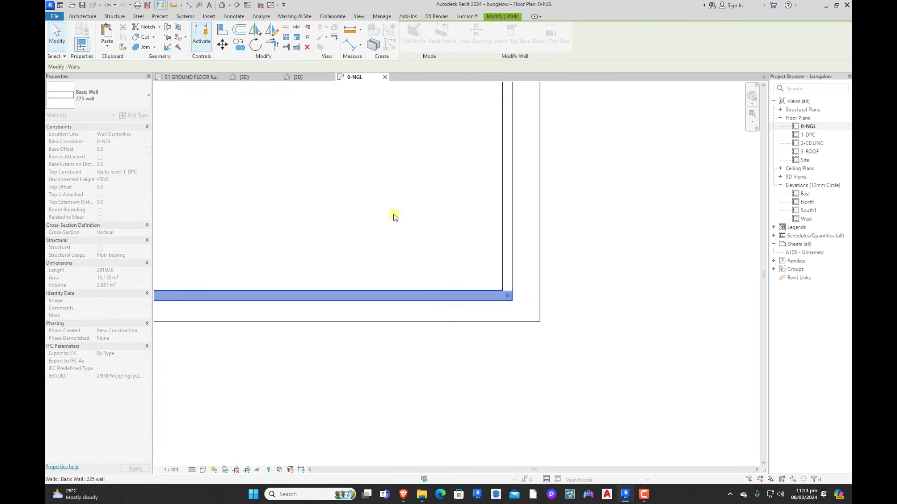
pyautogui.click(223, 30)
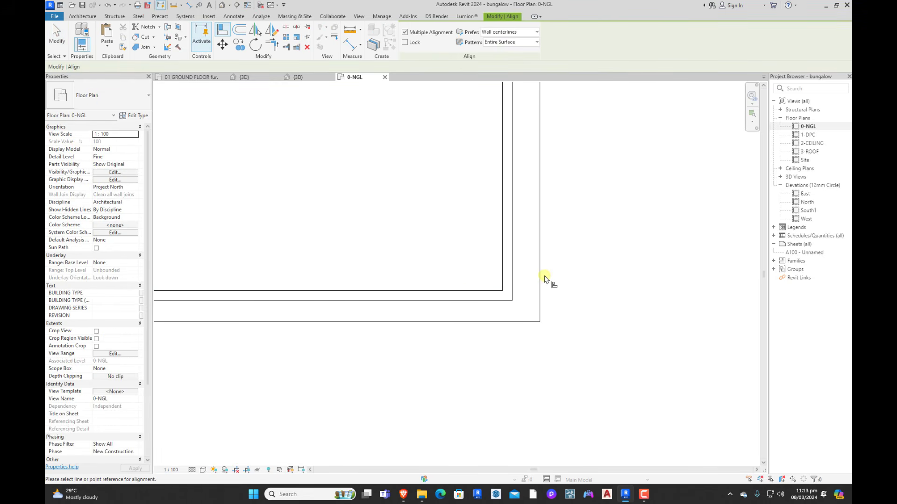
pyautogui.click(540, 278)
pyautogui.click(512, 272)
pyautogui.click(506, 322)
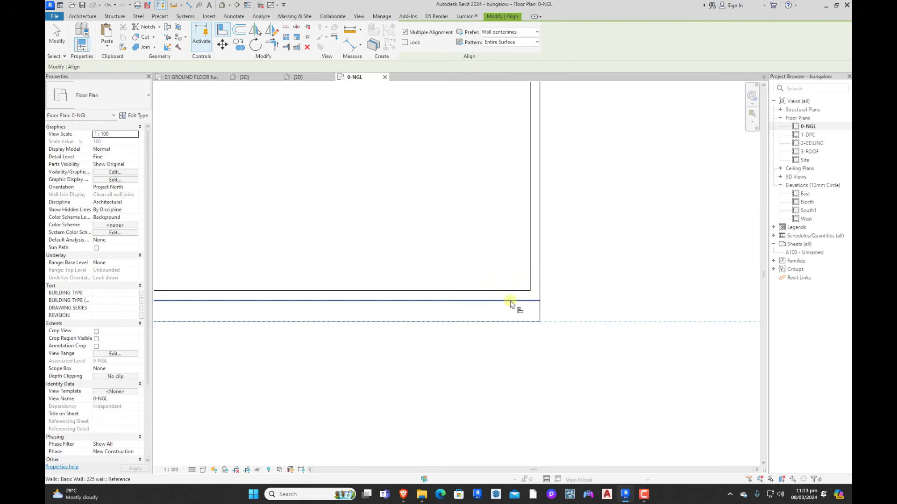
pyautogui.click(511, 302)
pyautogui.press('Escape')
pyautogui.press('Escape')
# Step: Offset copies of the south and east boundary walls 4725 mm towards the inside of the plot
pyautogui.scroll(-4, 605, 319)
pyautogui.scroll(-3, 605, 323)
pyautogui.scroll(2, 594, 293)
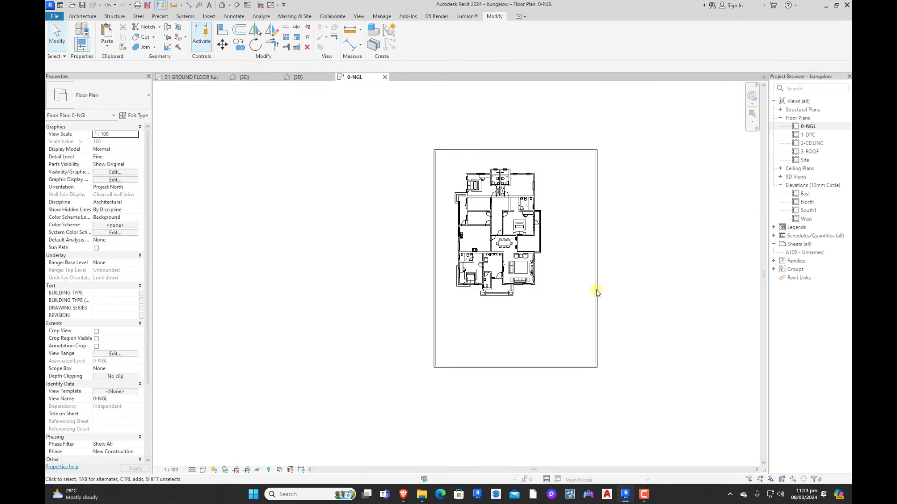
pyautogui.scroll(3, 593, 324)
pyautogui.scroll(-3, 563, 362)
pyautogui.scroll(5, 525, 324)
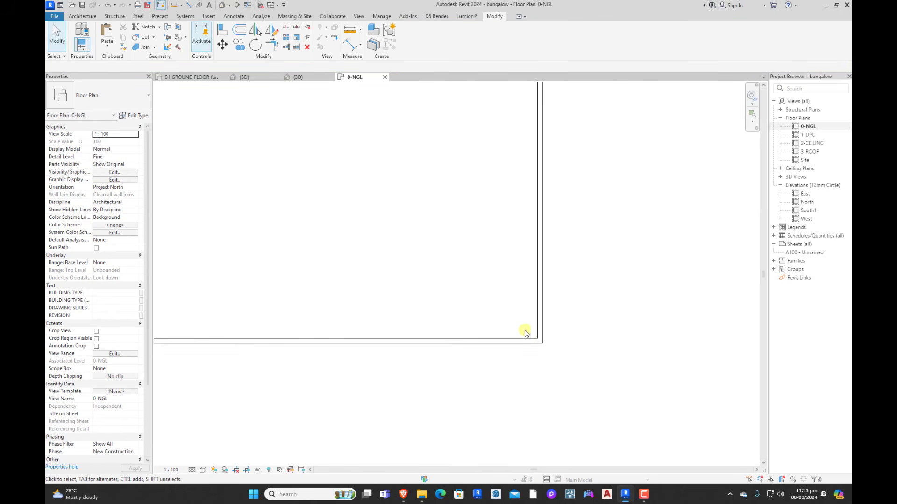
pyautogui.scroll(-2, 530, 327)
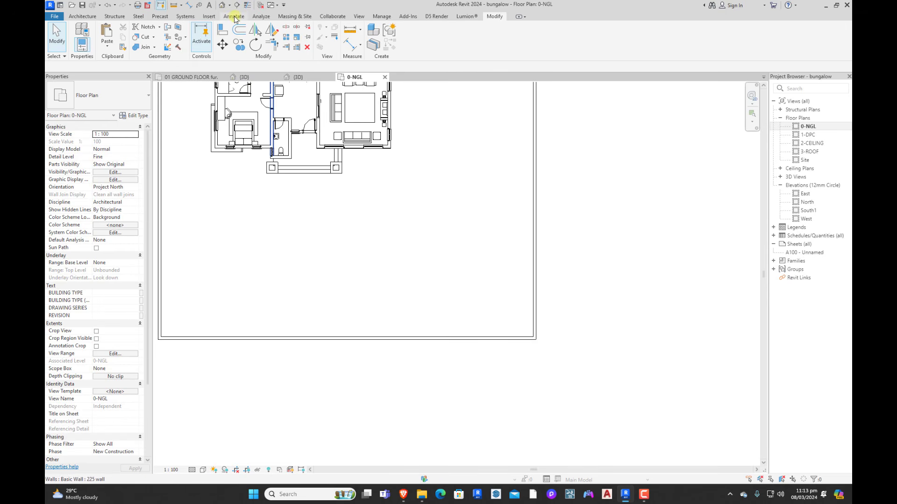
pyautogui.click(238, 30)
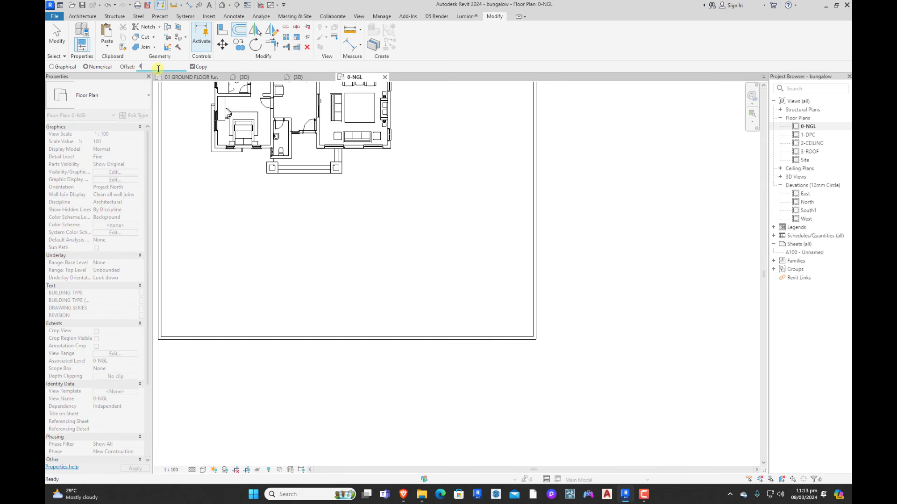
pyautogui.press('Return')
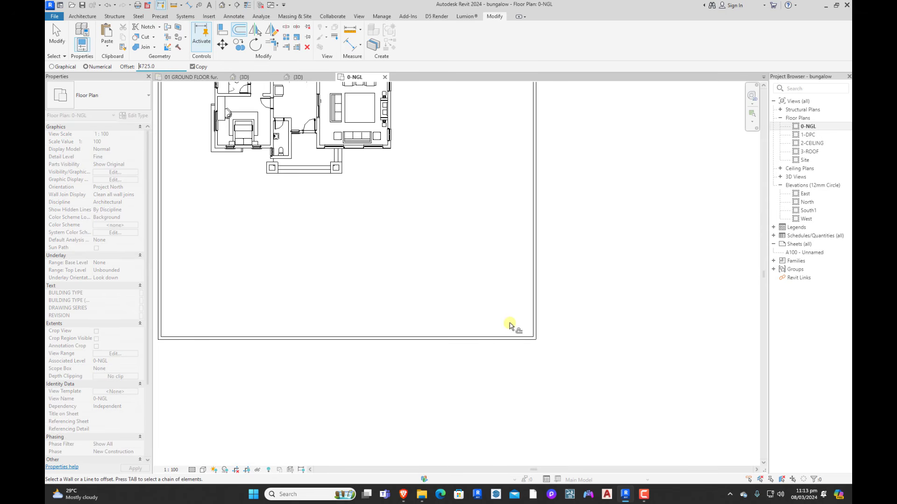
pyautogui.click(516, 335)
pyautogui.click(535, 297)
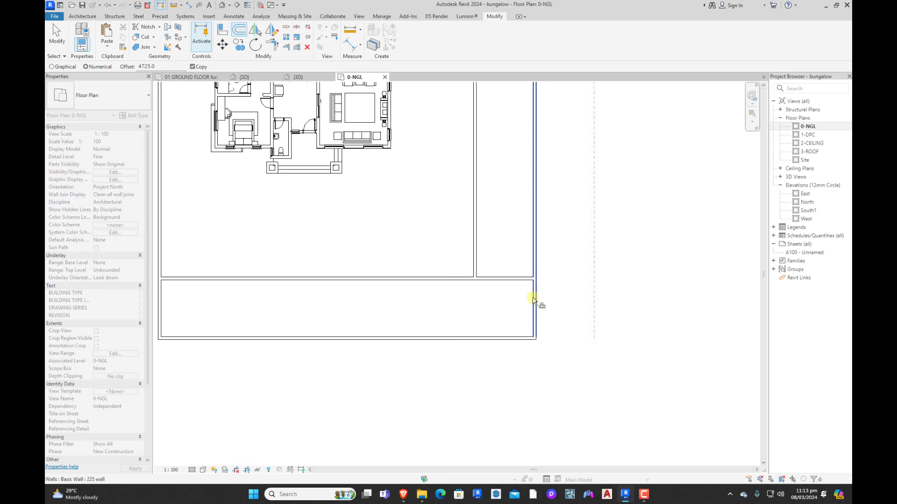
# Step: Trim the two offset walls and the south boundary wall into a closed square enclosure at the plot's southeast corner
pyautogui.click(277, 45)
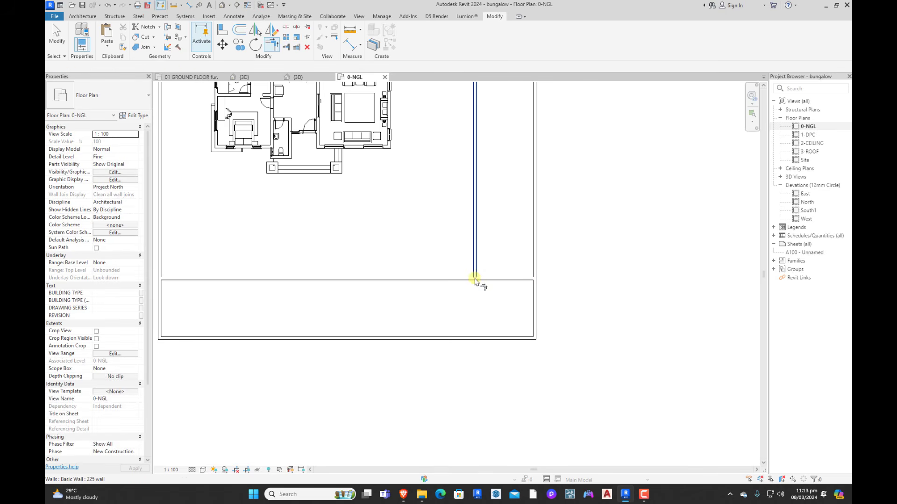
pyautogui.click(480, 266)
pyautogui.click(490, 335)
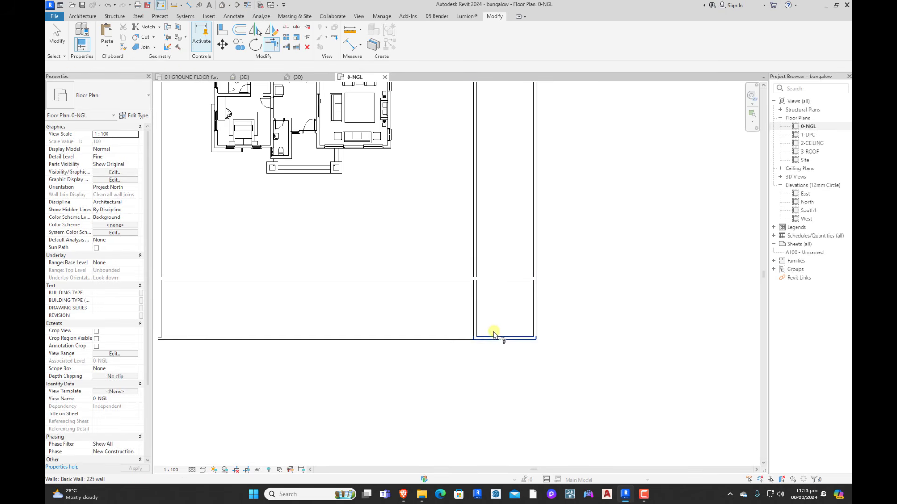
pyautogui.click(488, 292)
pyautogui.press('Escape')
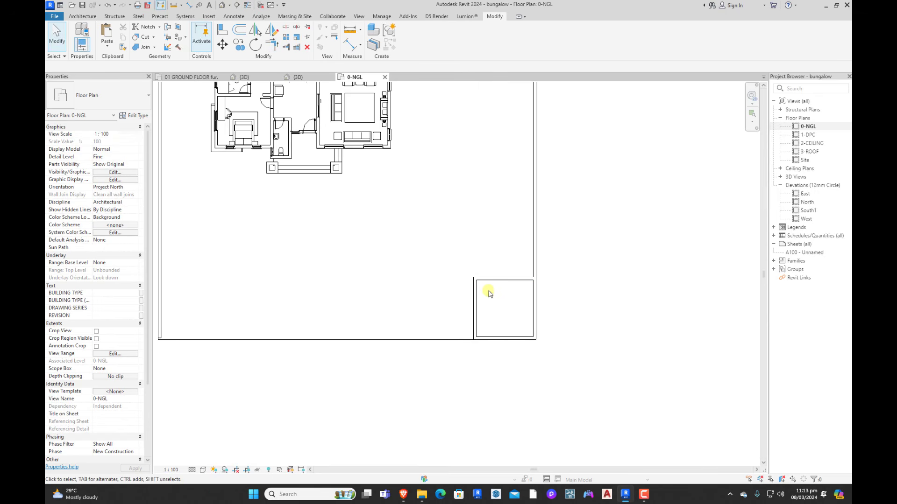
# Step: Examine the small corner enclosure and the boundary walls from several angles in the 3D view
pyautogui.click(295, 77)
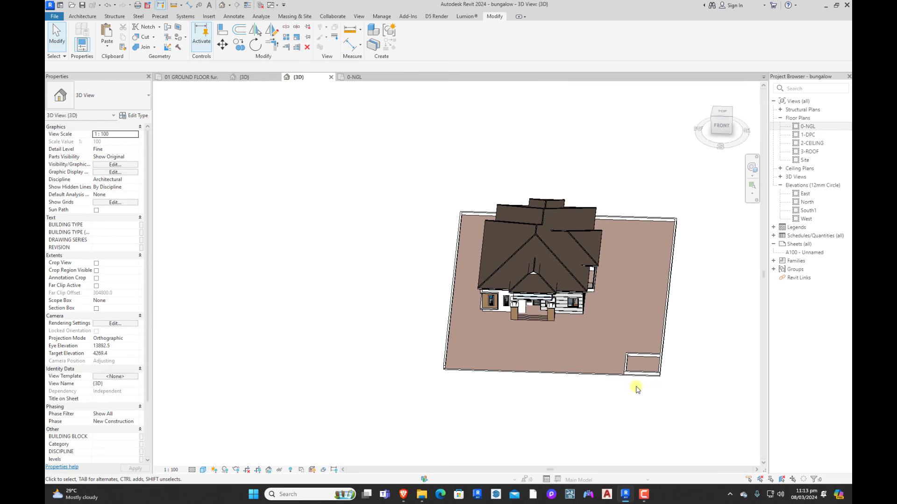
pyautogui.keyDown('shift'); pyautogui.moveTo(638, 391); pyautogui.dragTo(747, 327, button='middle'); pyautogui.keyUp('shift')
pyautogui.scroll(6, 750, 301)
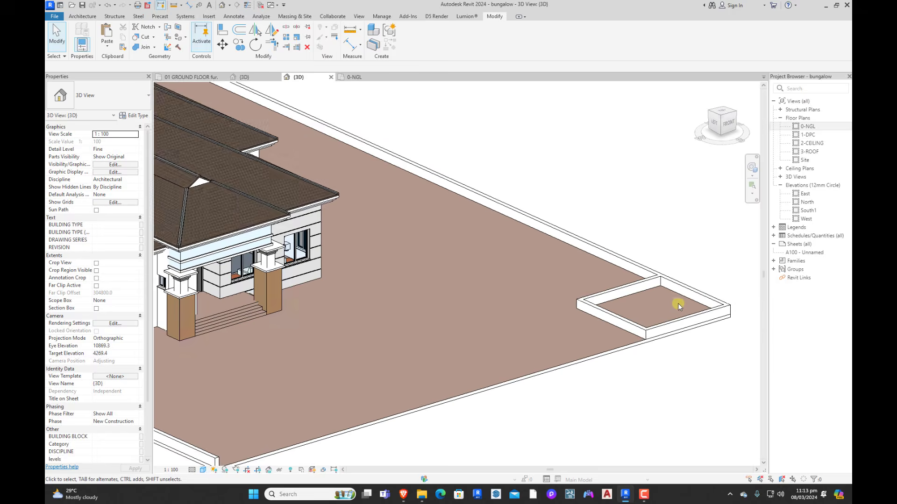
pyautogui.scroll(-3, 603, 293)
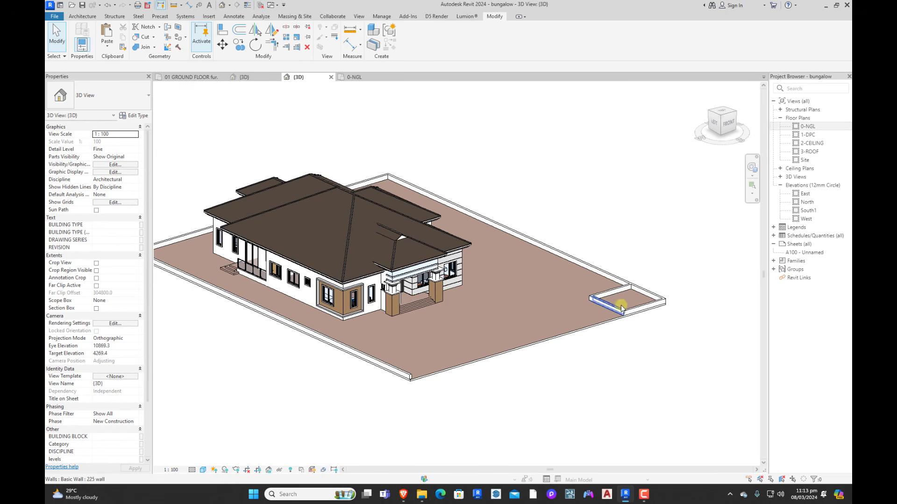
pyautogui.scroll(2, 608, 312)
pyautogui.keyDown('shift'); pyautogui.moveTo(636, 335); pyautogui.dragTo(591, 371, button='middle'); pyautogui.keyUp('shift')
pyautogui.scroll(-2, 547, 288)
pyautogui.click(351, 77)
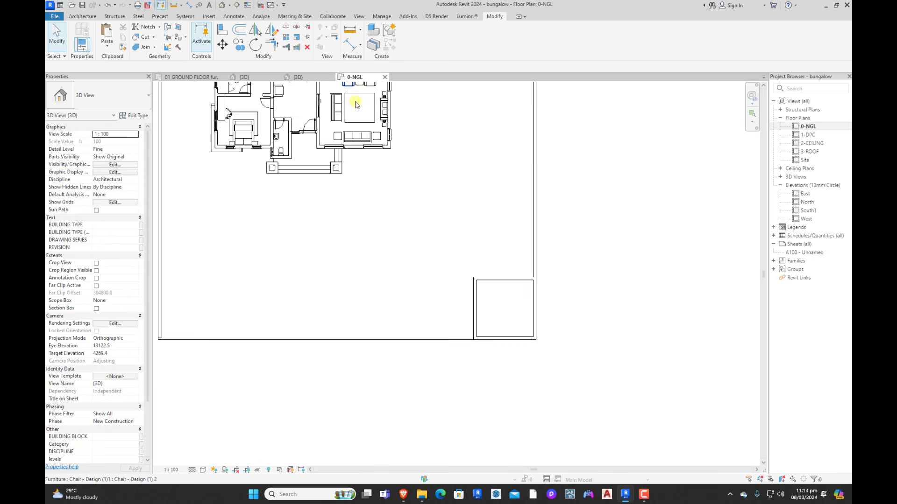
# Step: Move the three enclosure walls from the plot's southeast corner to its southwest corner, against the west boundary wall
pyautogui.scroll(-2, 460, 271)
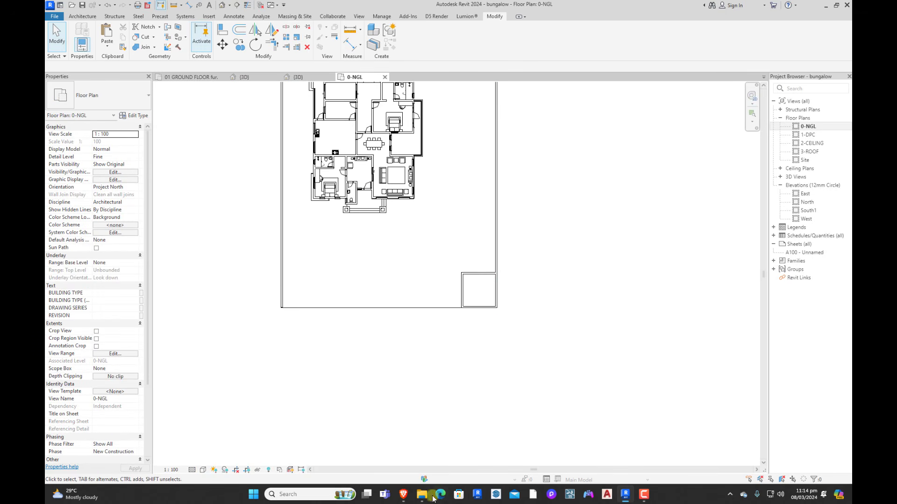
pyautogui.moveTo(423, 500)
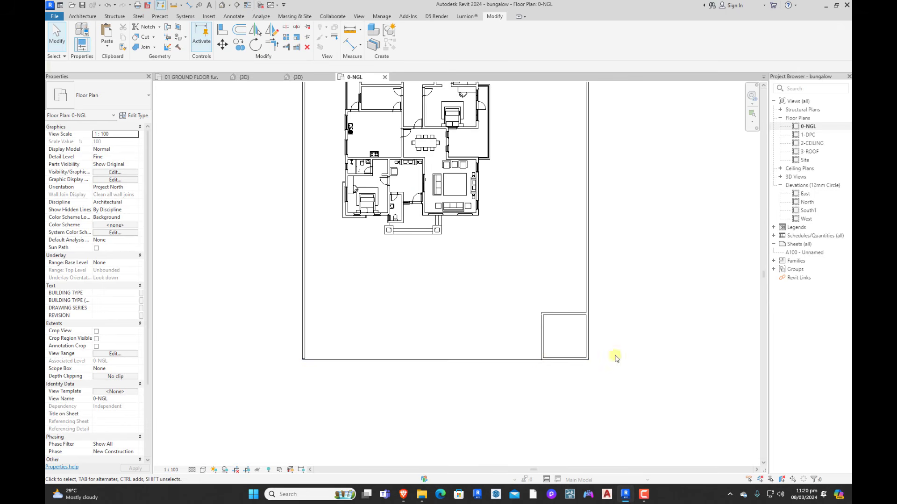
pyautogui.scroll(-2, 543, 363)
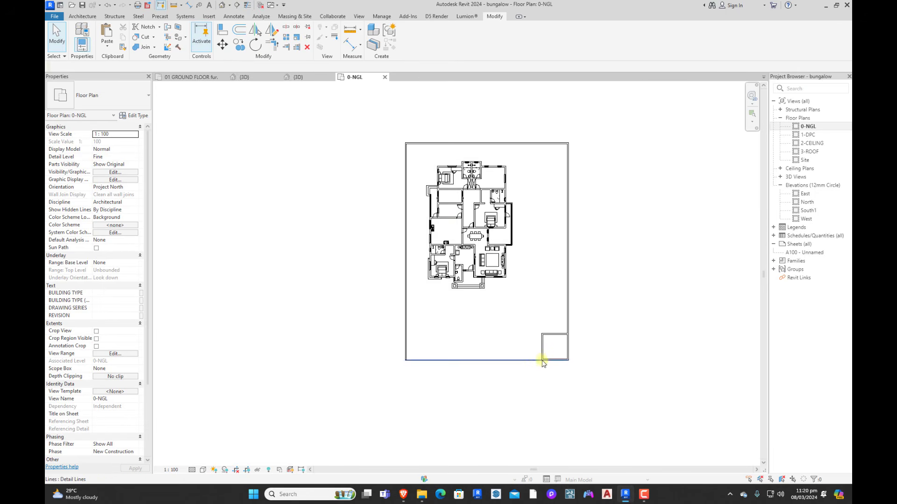
pyautogui.scroll(2, 542, 359)
pyautogui.moveTo(496, 293); pyautogui.dragTo(627, 390)
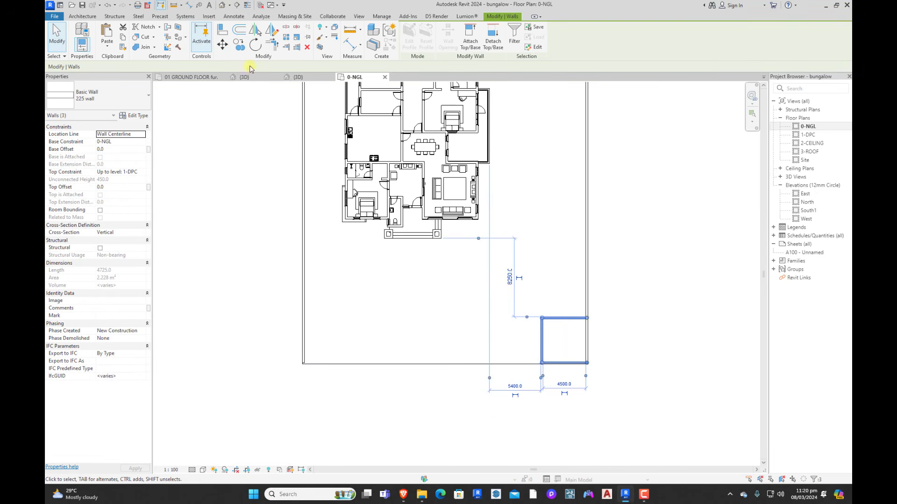
pyautogui.click(224, 47)
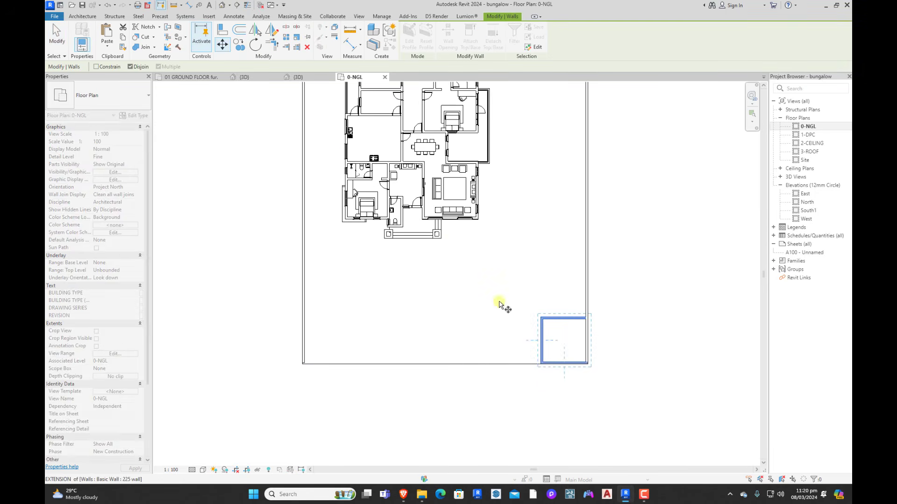
pyautogui.click(540, 318)
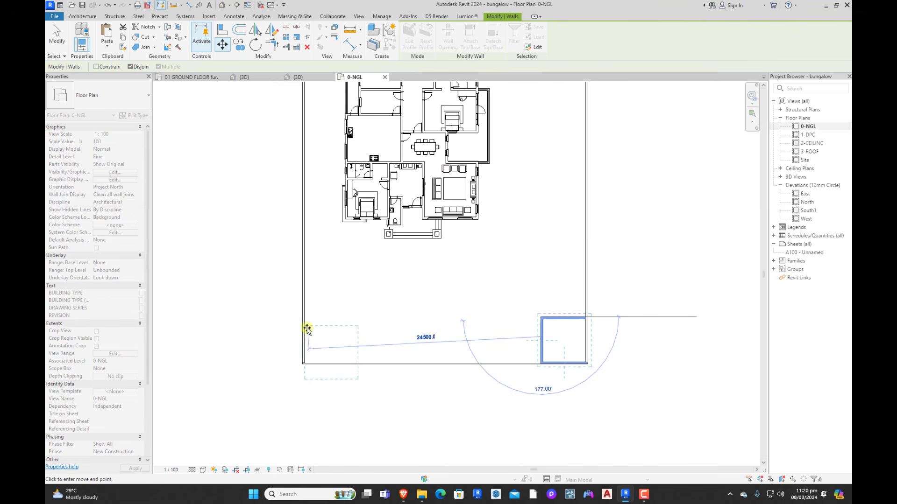
pyautogui.scroll(4, 304, 320)
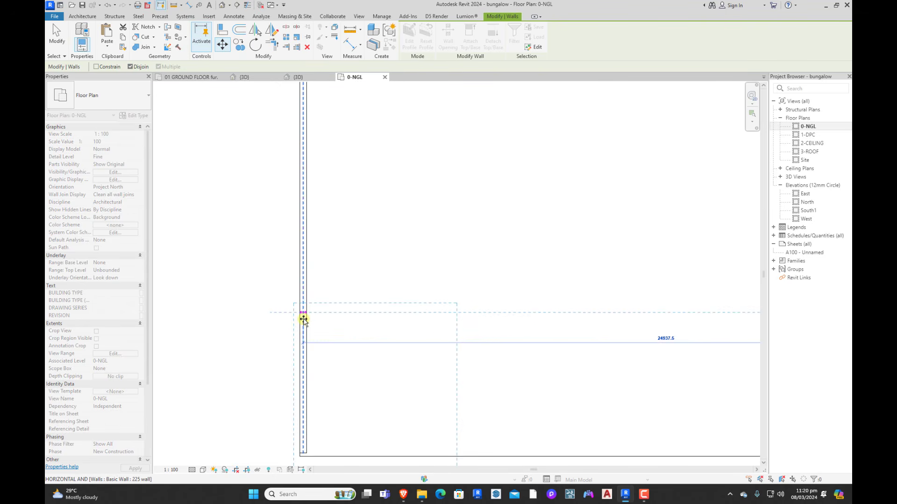
pyautogui.click(300, 316)
pyautogui.press('Escape')
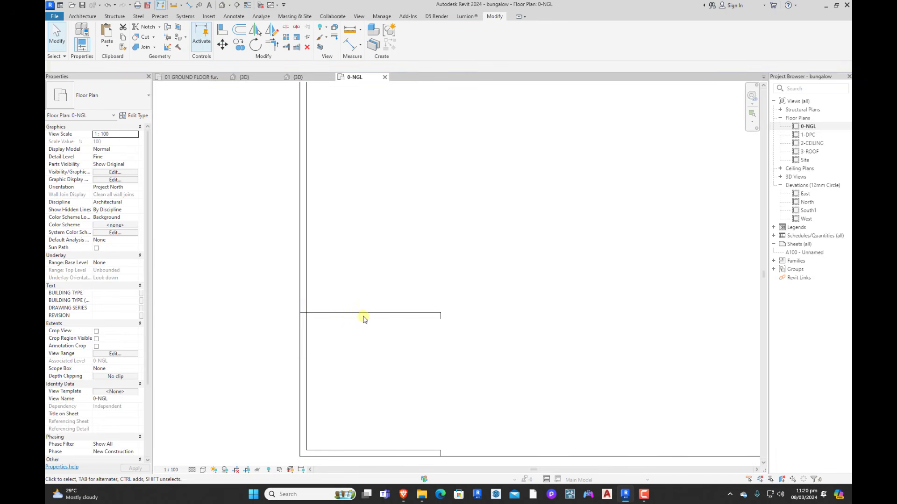
# Step: Delete the moved enclosure wall segment that overlaps the west boundary wall
pyautogui.click(306, 360)
pyautogui.click(307, 359)
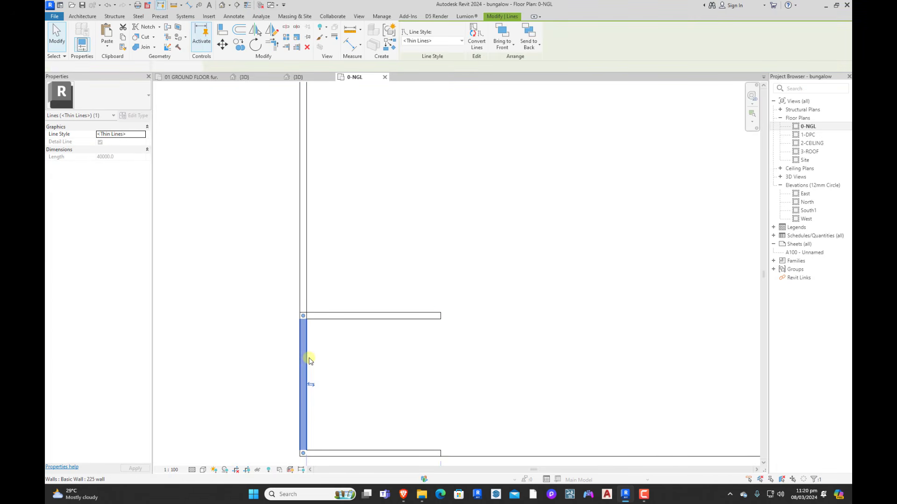
pyautogui.press('Escape')
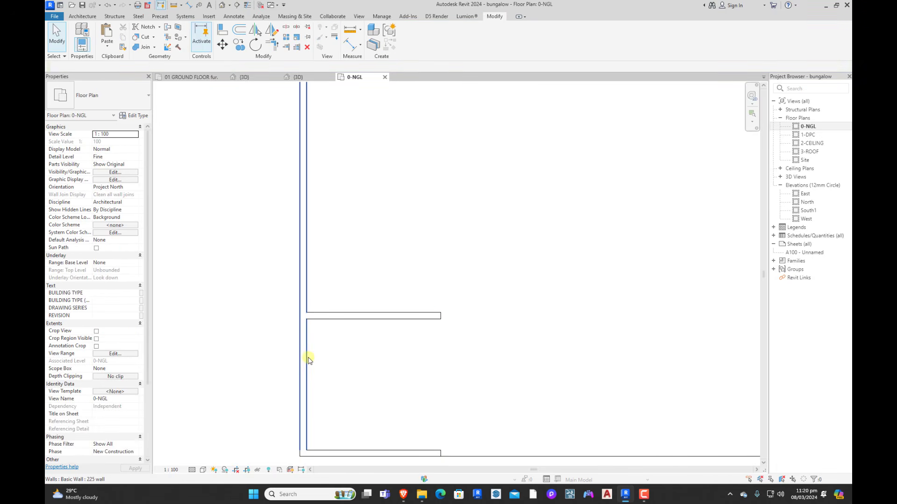
# Step: Close the enclosure's open east side with a matching 225 wall from 0-NGL up to 1-DPC
pyautogui.click(376, 319)
pyautogui.press('s')
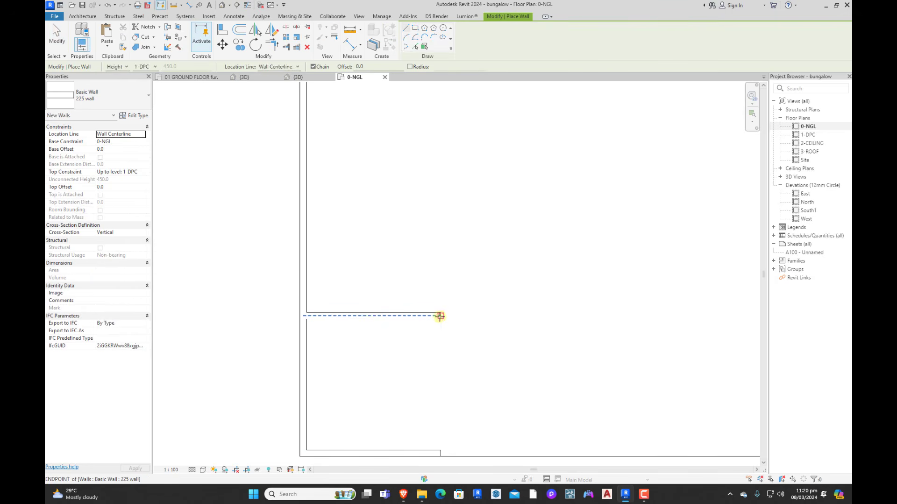
pyautogui.click(440, 316)
pyautogui.press('Escape')
pyautogui.press('Escape')
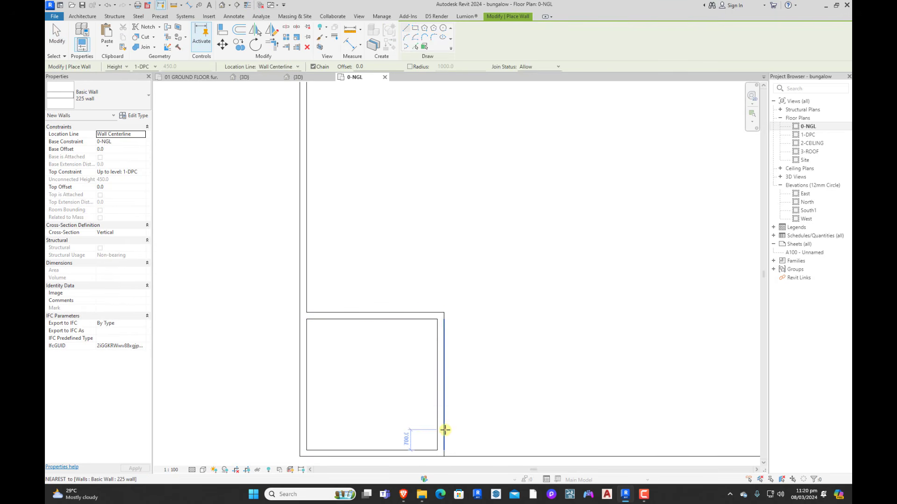
pyautogui.scroll(-5, 458, 380)
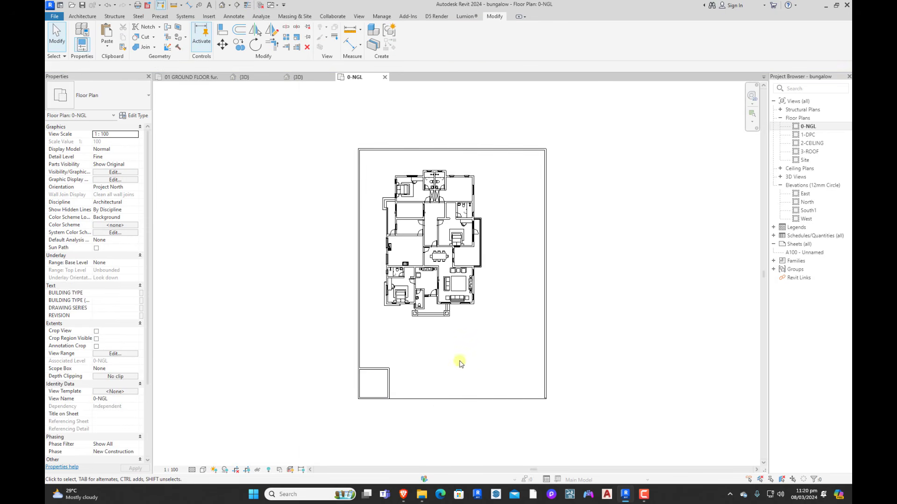
# Step: Start a detail region in the 0-NGL floor plan
pyautogui.scroll(3, 460, 363)
pyautogui.scroll(-2, 481, 352)
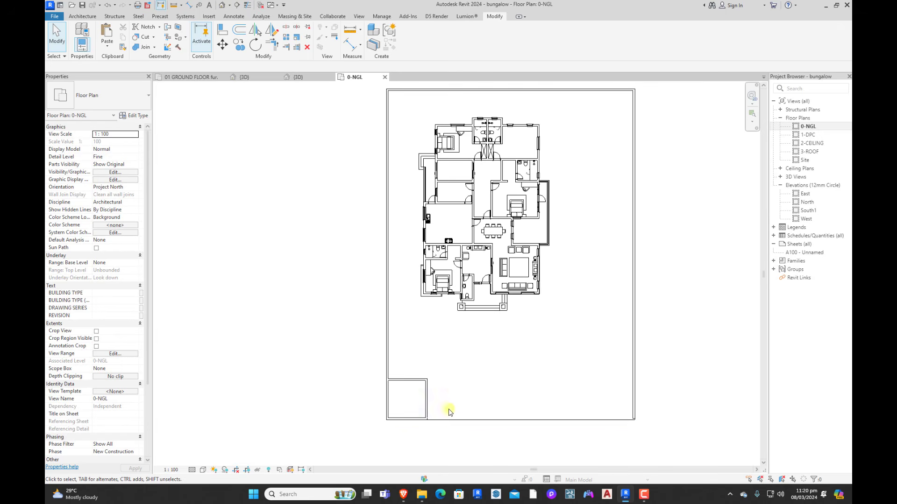
pyautogui.click(412, 419)
pyautogui.press('Escape')
pyautogui.scroll(-3, 461, 373)
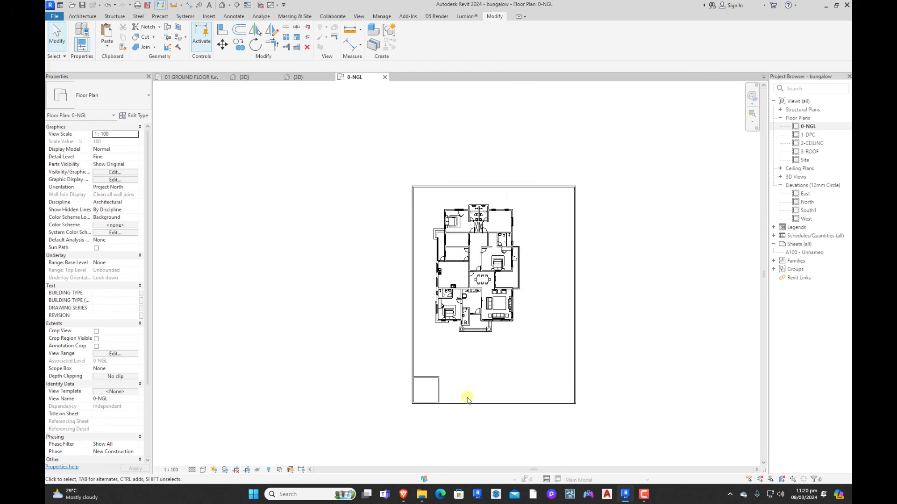
pyautogui.scroll(4, 460, 407)
pyautogui.scroll(1, 444, 390)
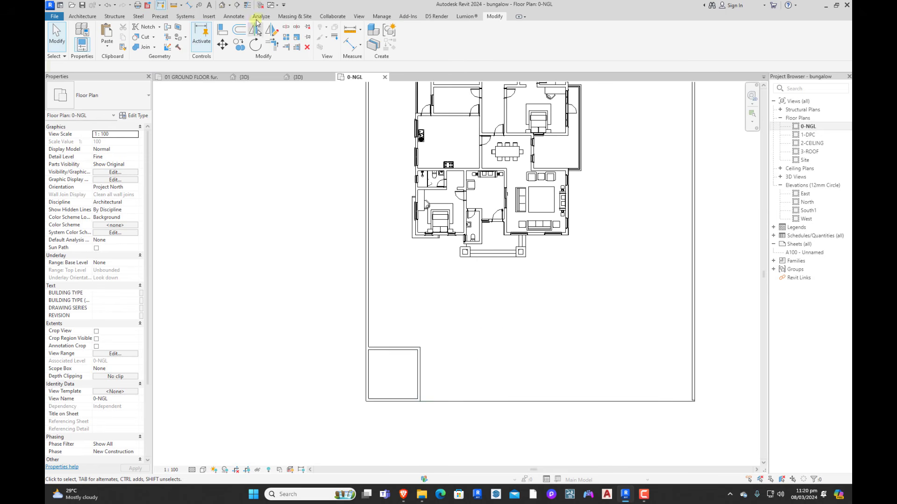
pyautogui.click(240, 19)
pyautogui.click(280, 31)
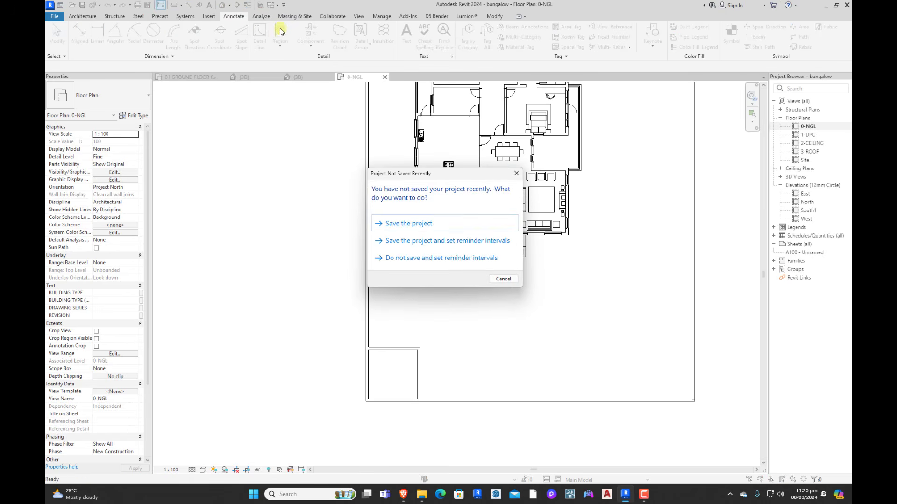
pyautogui.click(516, 173)
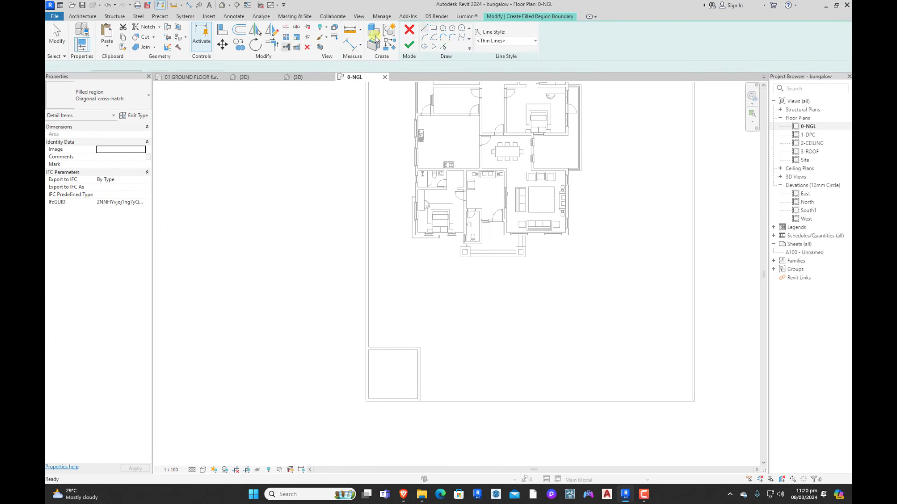
pyautogui.click(410, 31)
pyautogui.click(270, 32)
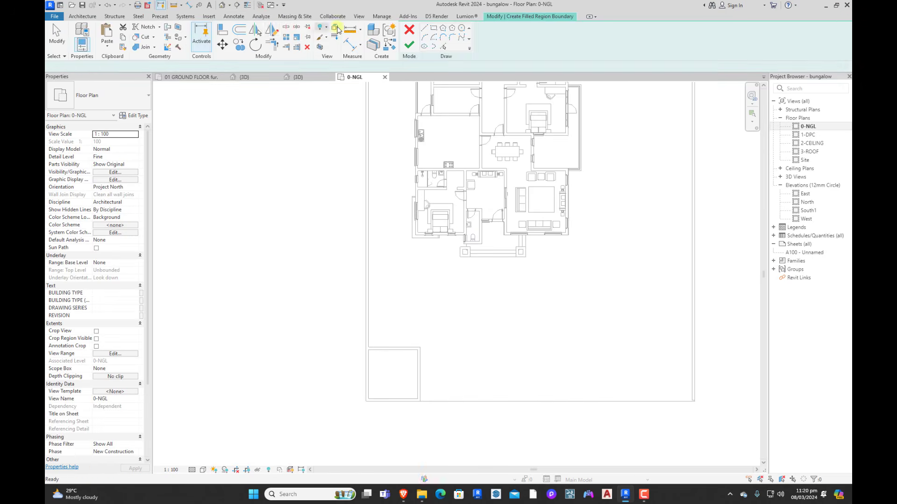
pyautogui.click(405, 30)
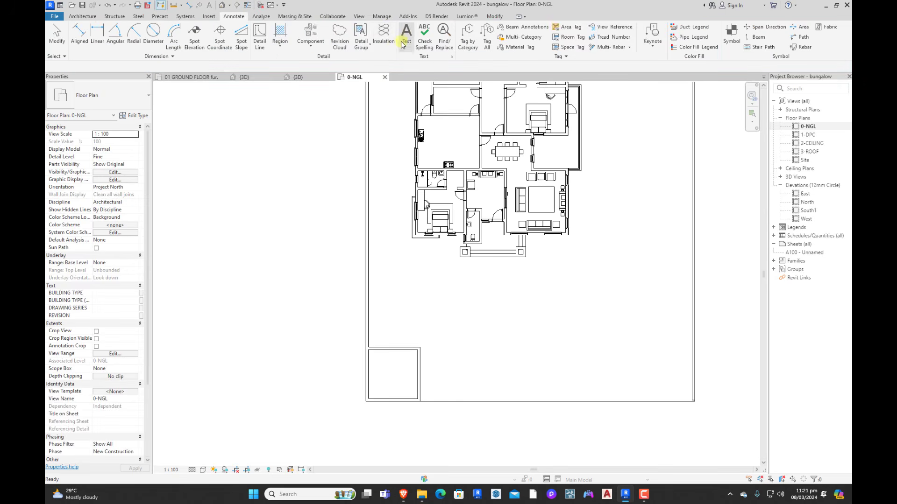
# Step: Draw a 1500 mm detail line up from the front plot boundary near the right-hand wall, then a horizontal line leftwards from its end
pyautogui.click(263, 37)
pyautogui.scroll(3, 711, 395)
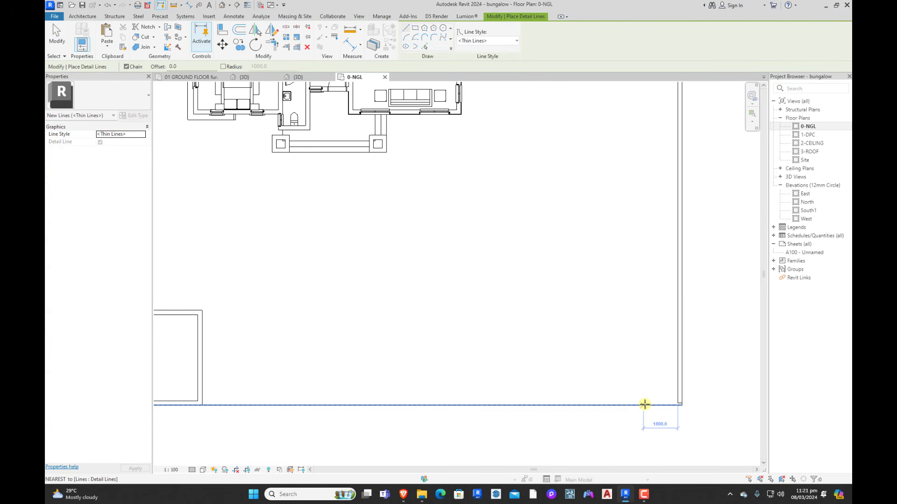
pyautogui.click(660, 404)
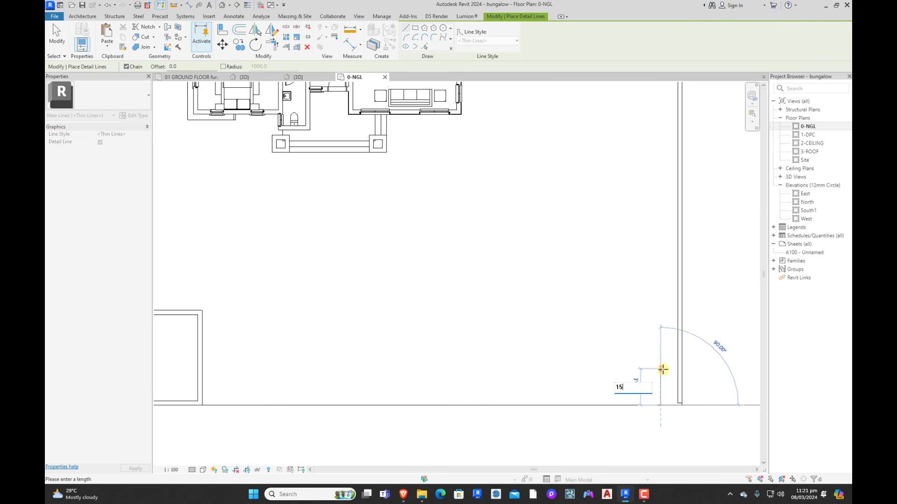
pyautogui.press('Return')
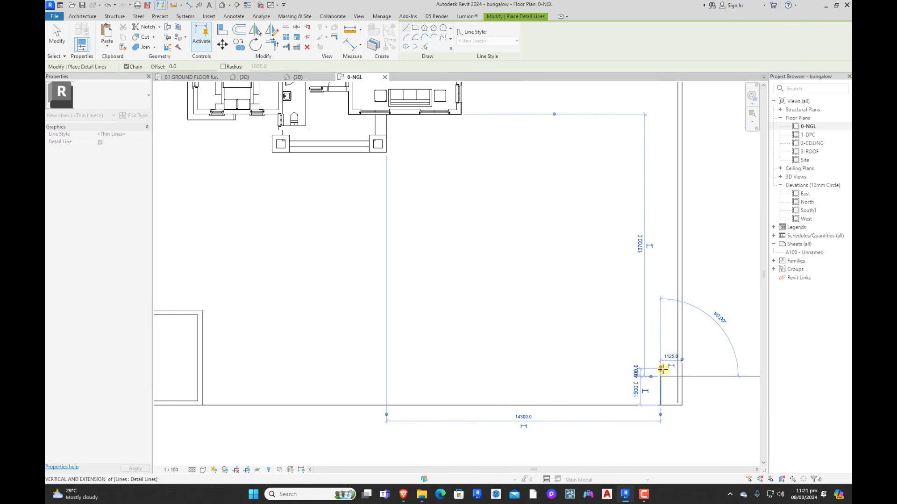
pyautogui.scroll(-3, 663, 370)
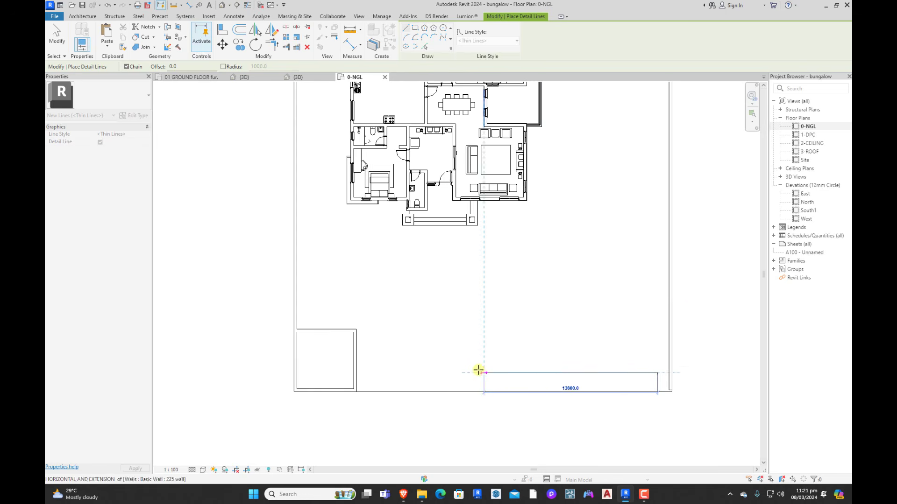
pyautogui.click(444, 372)
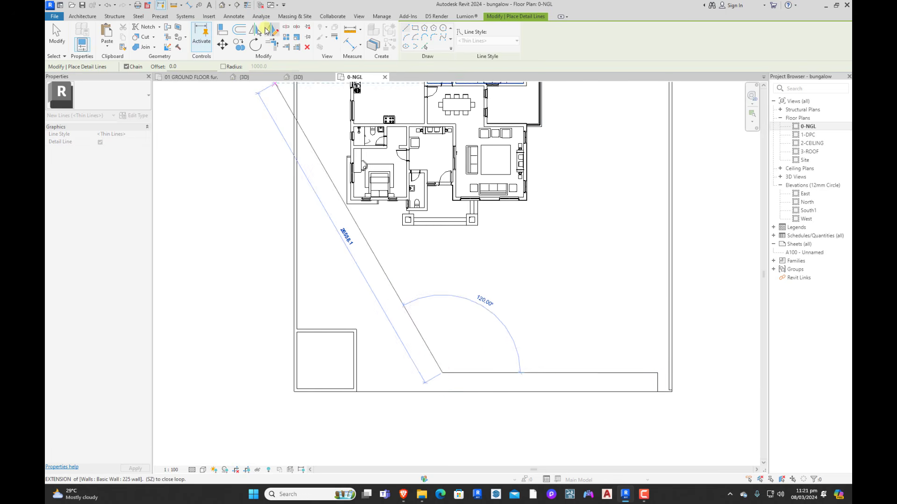
pyautogui.press('Escape')
# Step: Offset the horizontal detail line upwards as copies at 2500 mm spacing, four times towards the house
pyautogui.click(237, 31)
pyautogui.click(170, 67)
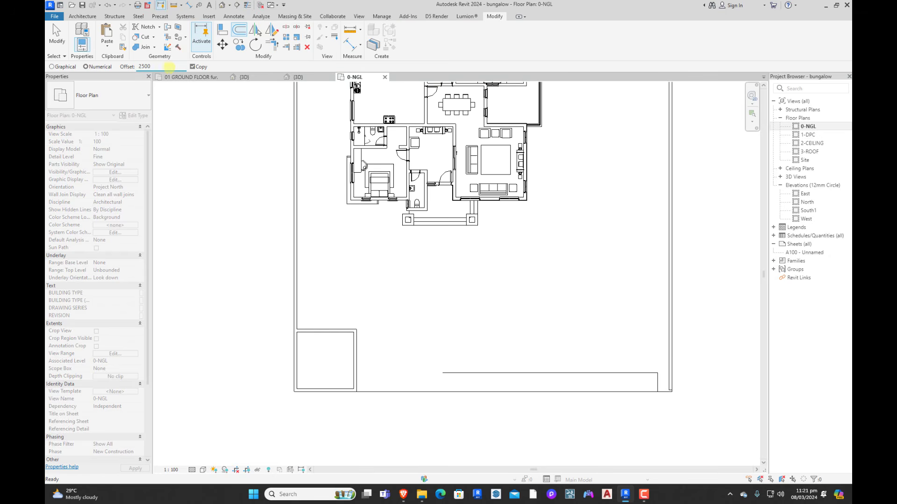
pyautogui.click(617, 373)
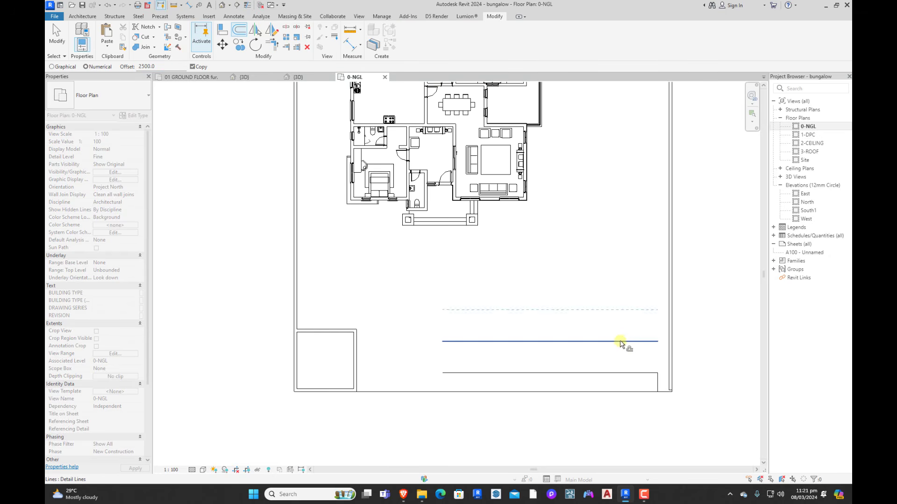
pyautogui.click(621, 344)
pyautogui.click(620, 311)
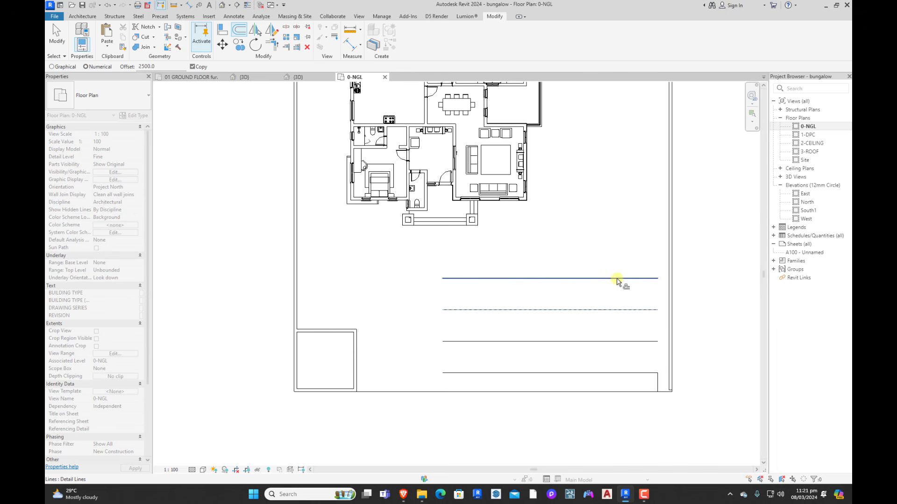
pyautogui.click(617, 279)
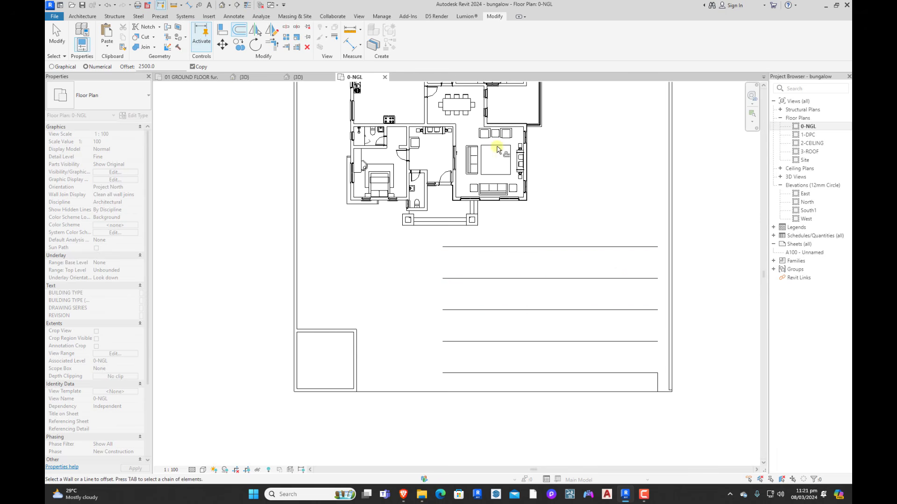
pyautogui.press('Escape')
# Step: Draw a 1500 mm detail line inward from the right-hand perimeter wall, level with the porch front, and continue it about 6200 mm downwards
pyautogui.click(658, 383)
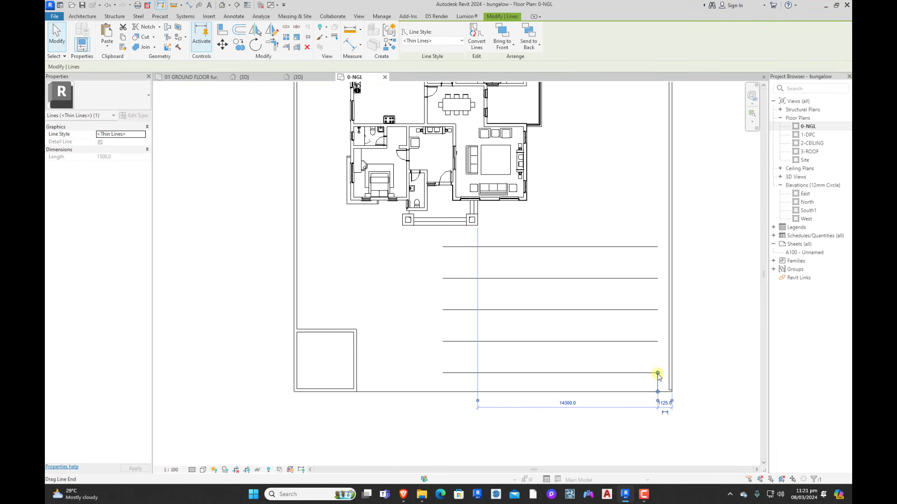
pyautogui.click(239, 16)
pyautogui.click(260, 35)
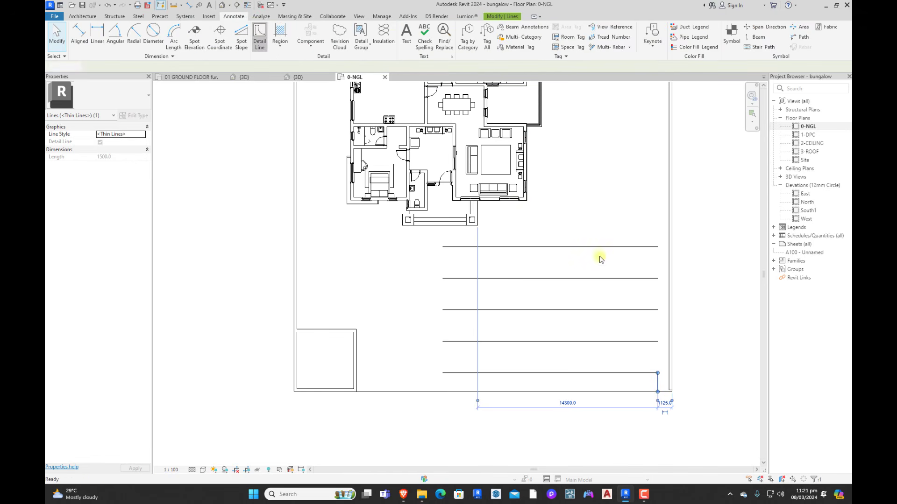
pyautogui.click(668, 226)
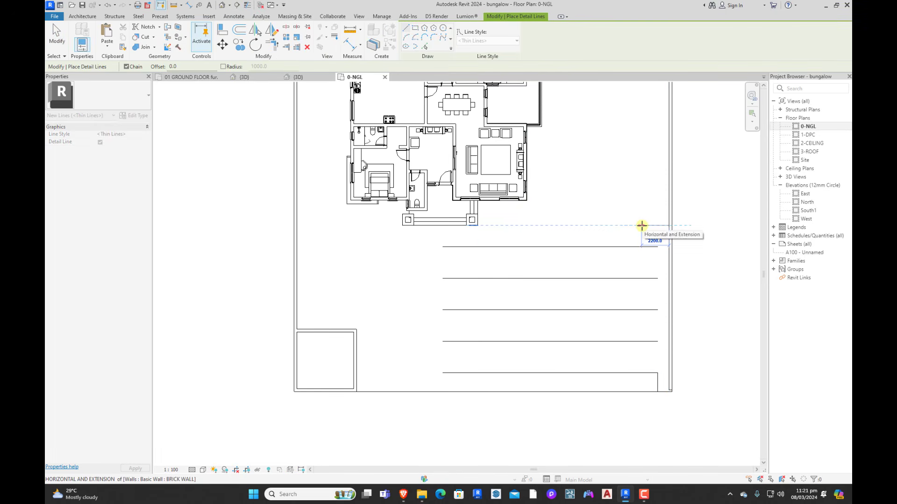
pyautogui.write('1')
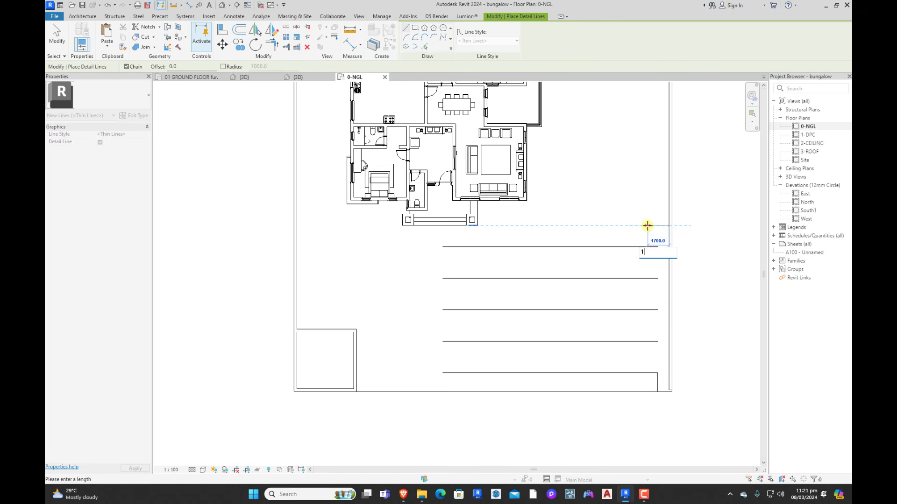
pyautogui.write('500')
pyautogui.press('Return')
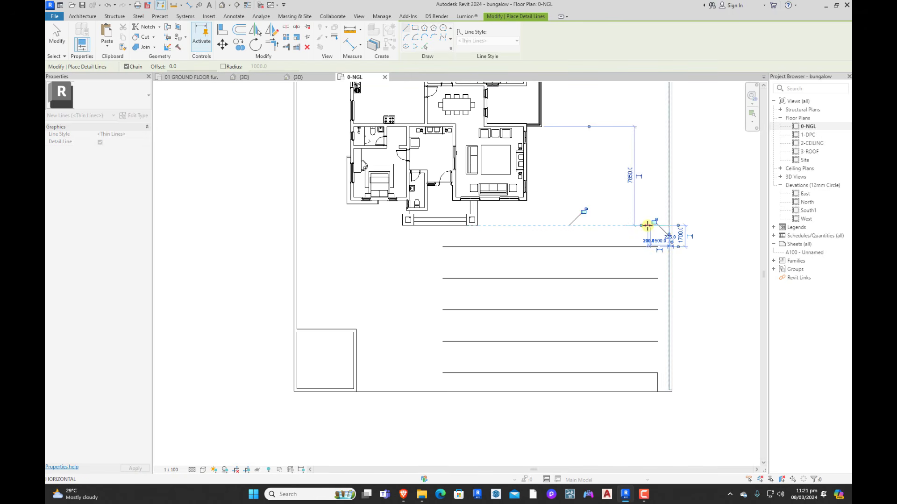
pyautogui.click(650, 303)
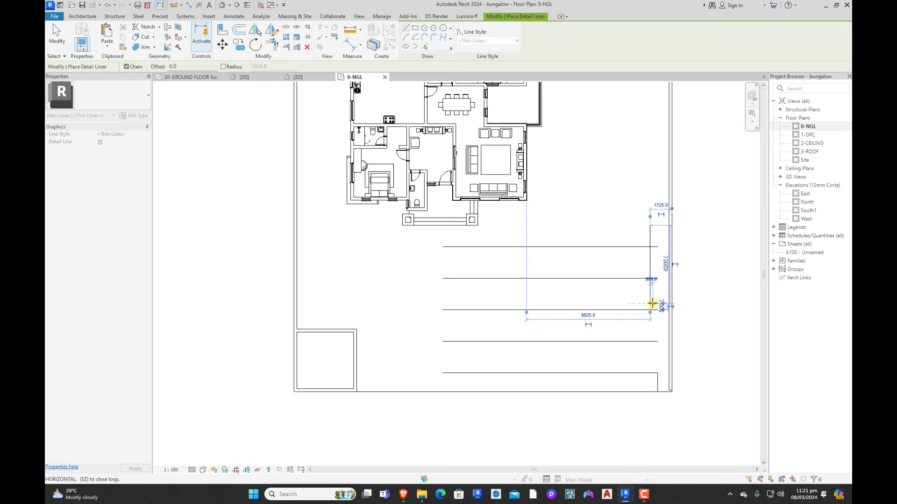
pyautogui.press('Escape')
pyautogui.press('Escape')
# Step: Offset a copy of the new vertical detail line 5000 mm to the left
pyautogui.click(495, 16)
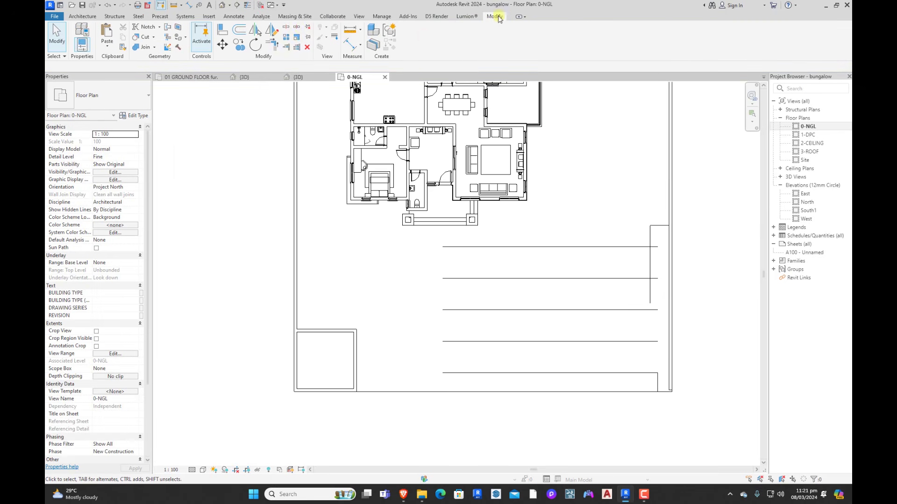
pyautogui.click(239, 29)
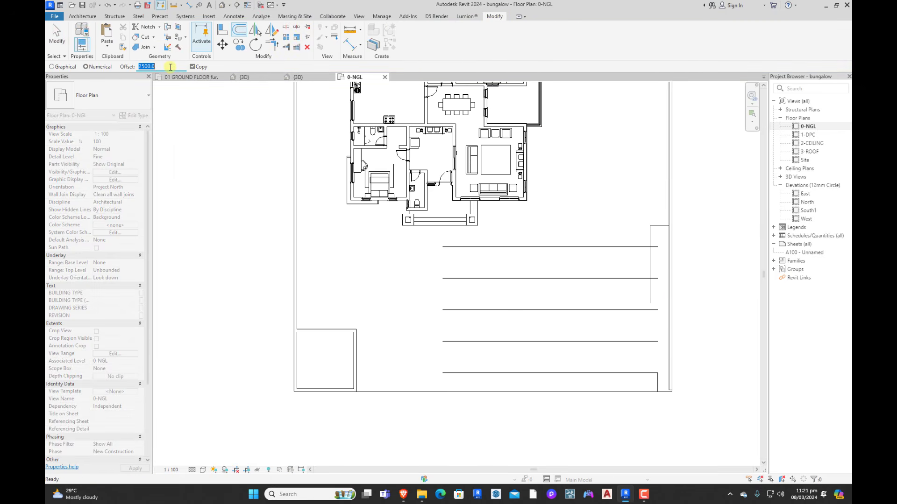
pyautogui.press('Return')
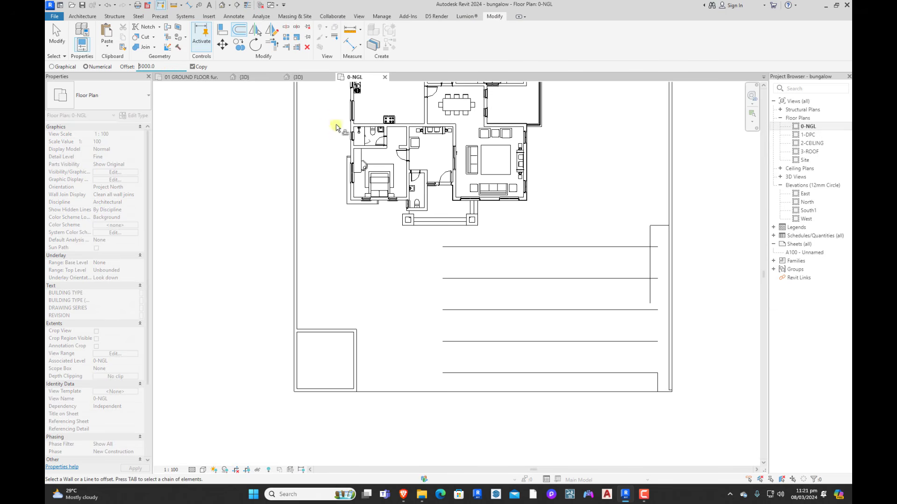
pyautogui.press('Escape')
pyautogui.press('Escape')
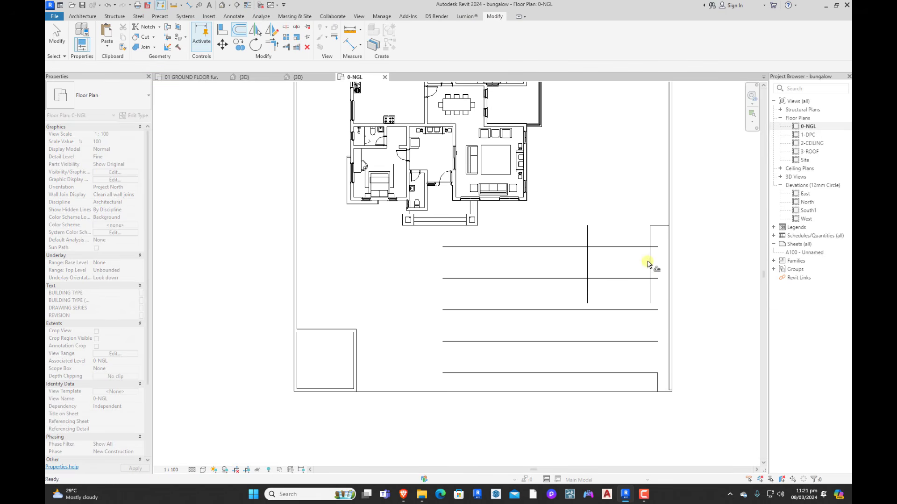
pyautogui.scroll(-2, 595, 269)
pyautogui.scroll(1, 582, 282)
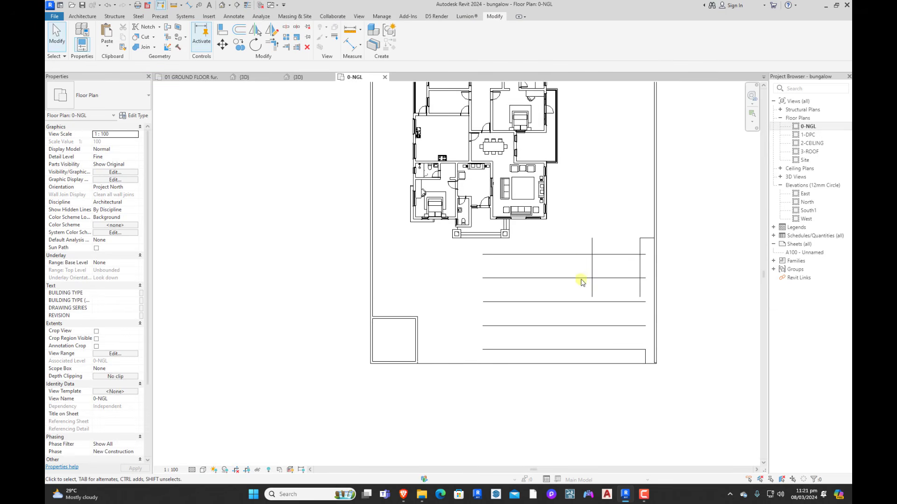
pyautogui.scroll(1, 598, 295)
pyautogui.scroll(-3, 512, 314)
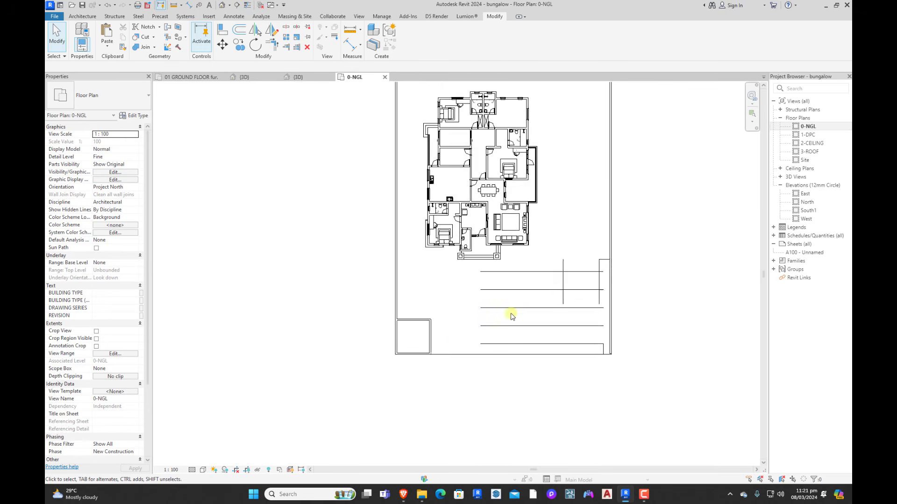
pyautogui.scroll(1, 568, 302)
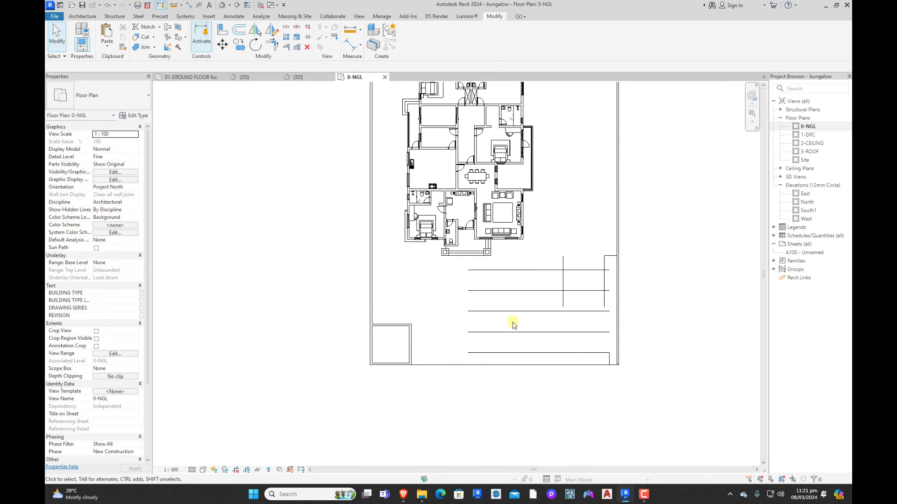
pyautogui.scroll(-2, 509, 322)
pyautogui.scroll(1, 534, 247)
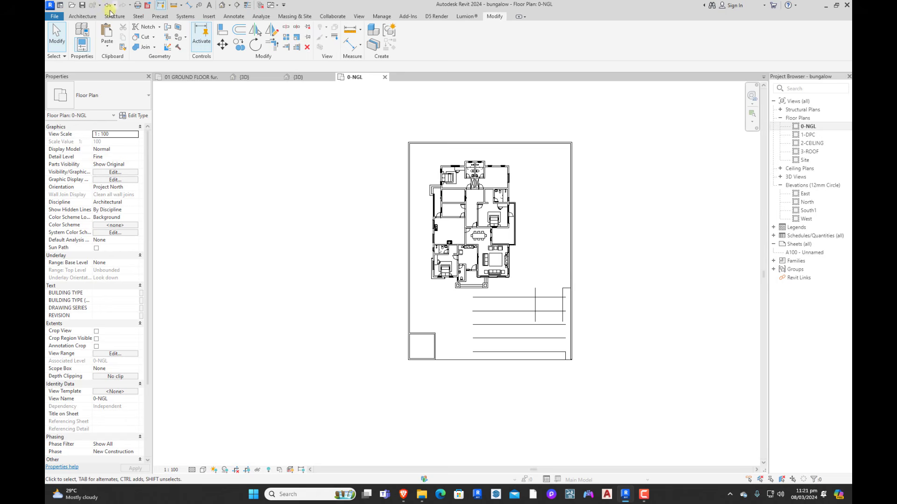
# Step: Begin a floor of type Generic 150mm 5 on level 0-NGL with its boundary made from picked lines
pyautogui.click(92, 17)
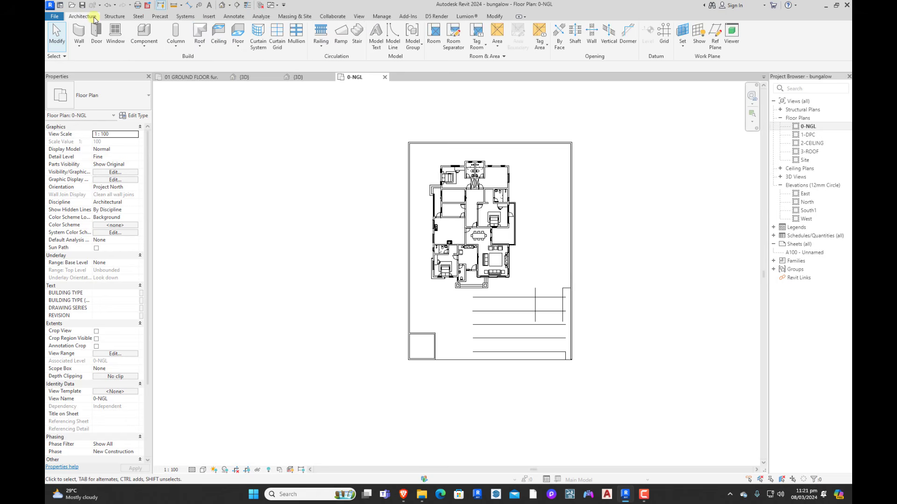
pyautogui.click(238, 32)
pyautogui.click(96, 98)
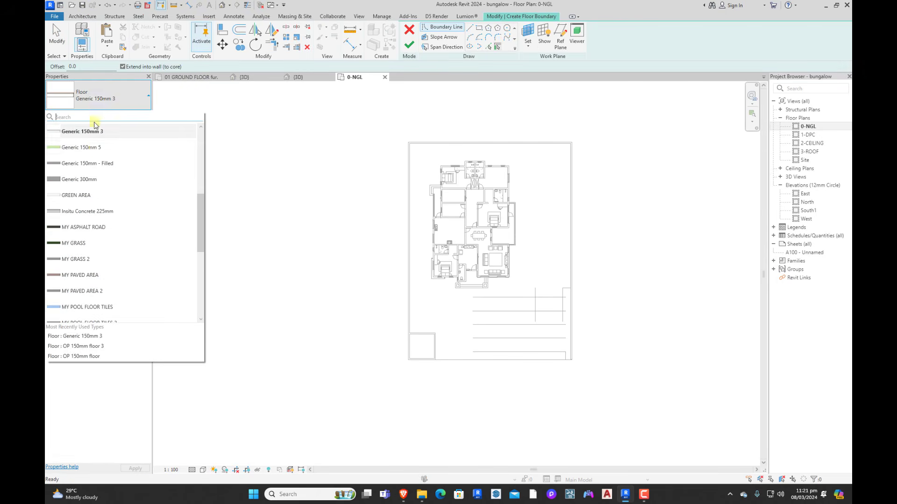
pyautogui.click(84, 148)
pyautogui.click(489, 48)
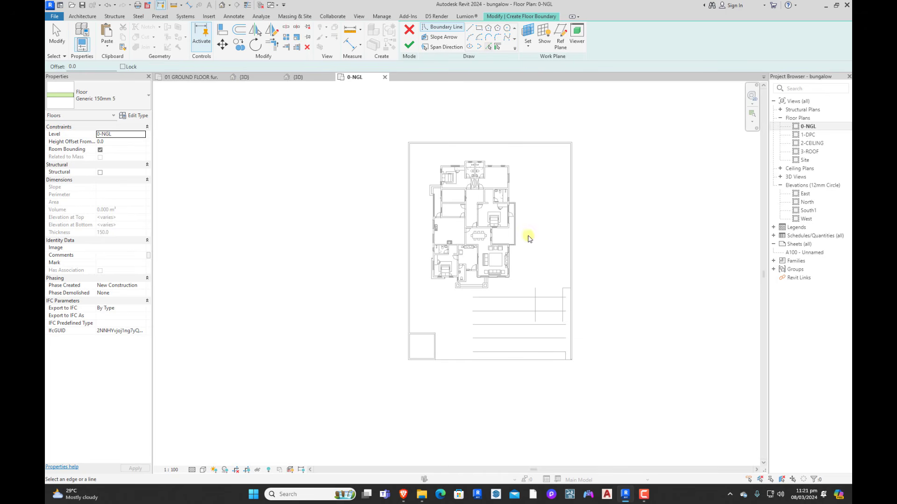
# Step: Pick the right, rear and left perimeter walls and the upper edge of the corner room as floor boundary lines
pyautogui.scroll(3, 570, 163)
pyautogui.click(513, 129)
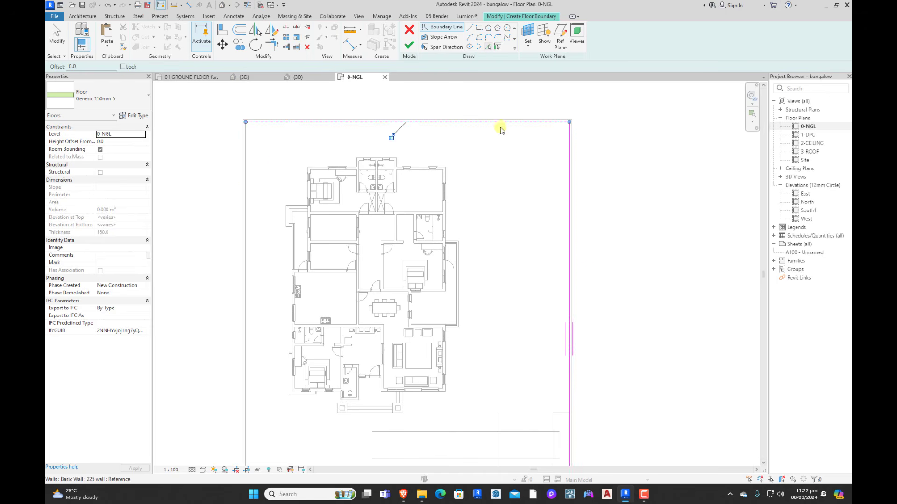
pyautogui.click(246, 190)
pyautogui.scroll(-3, 316, 276)
pyautogui.scroll(5, 295, 322)
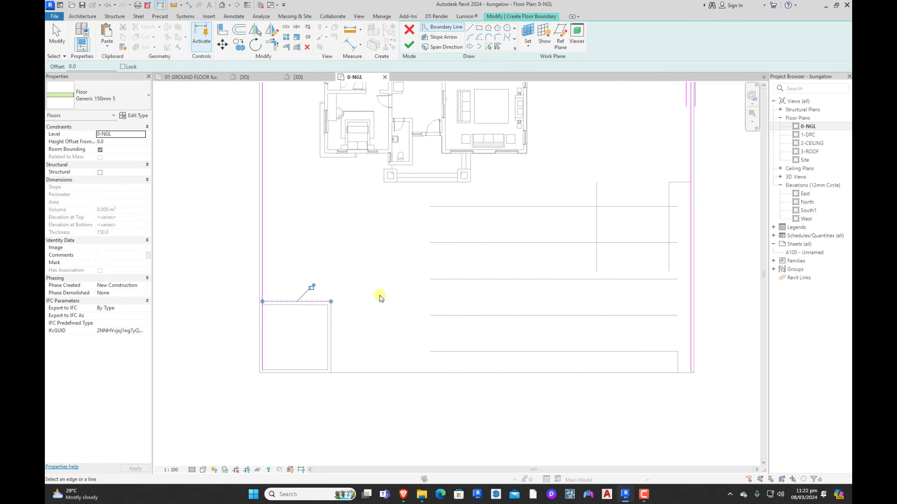
# Step: Add the front plot line, the lowest horizontal detail line and the vertical line near the right-hand wall to the floor boundary
pyautogui.click(662, 372)
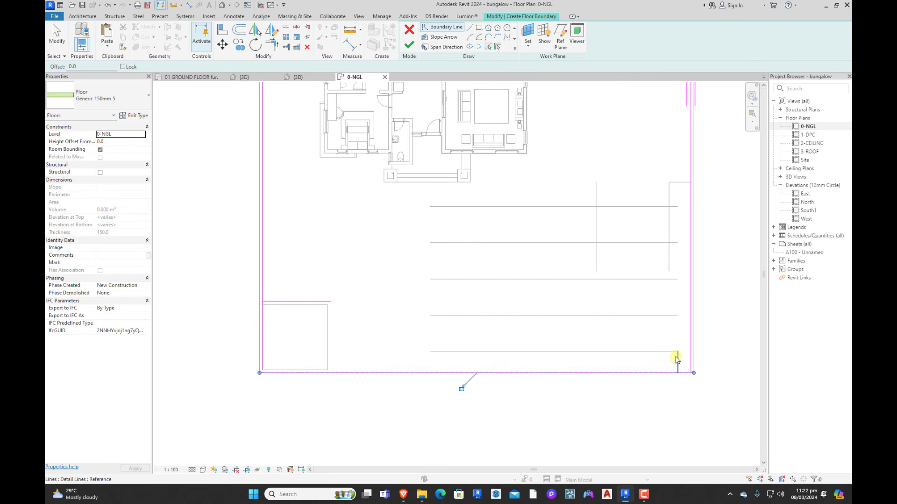
pyautogui.click(603, 351)
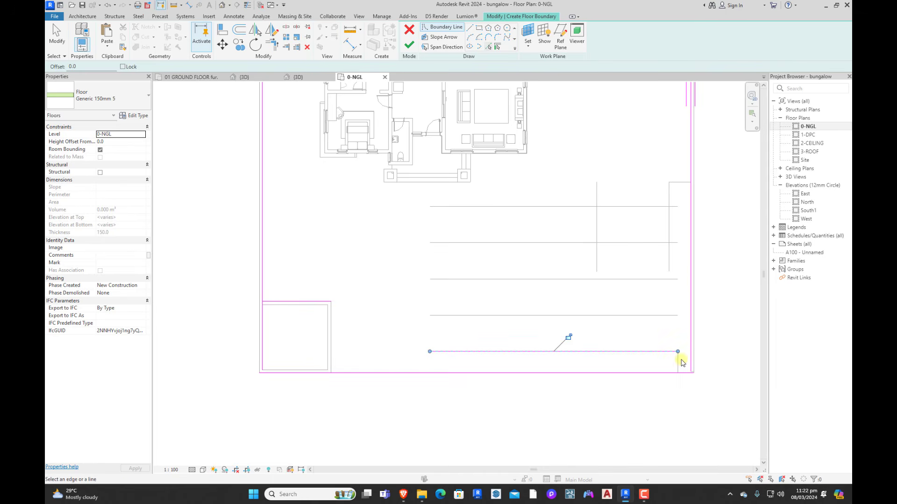
pyautogui.click(668, 268)
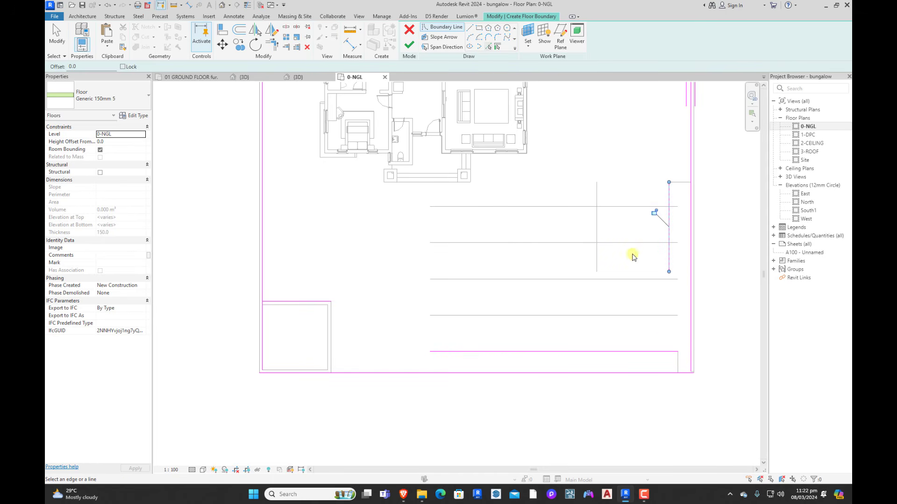
# Step: Trim the vertical boundary line near the right-hand wall and the lowest horizontal boundary line to a corner
pyautogui.click(272, 45)
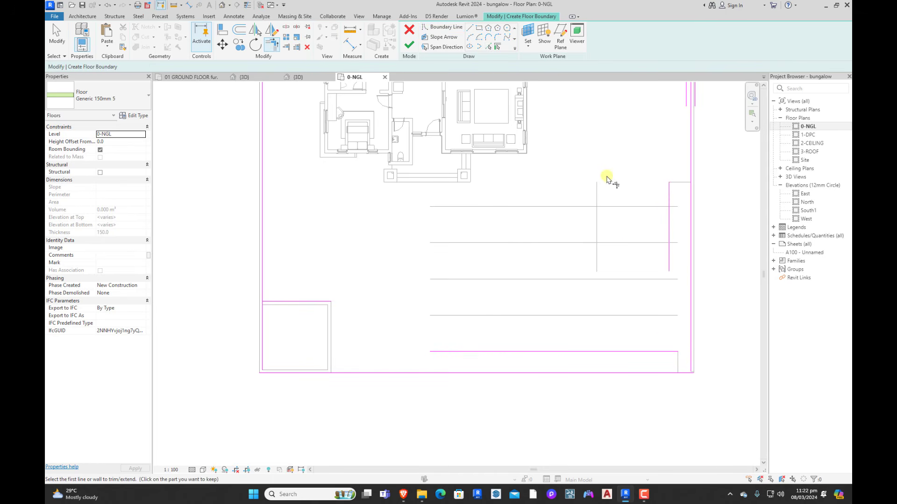
pyautogui.click(673, 218)
pyautogui.click(641, 351)
# Step: Draw a vertical boundary line about 2900 mm long across the front strip's left end and trim it with the strip's horizontal lines
pyautogui.click(469, 33)
pyautogui.click(435, 382)
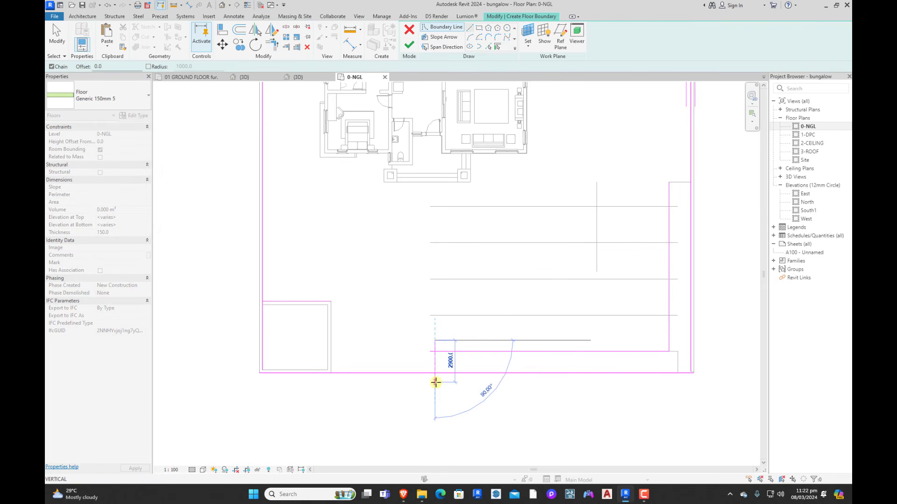
pyautogui.click(273, 45)
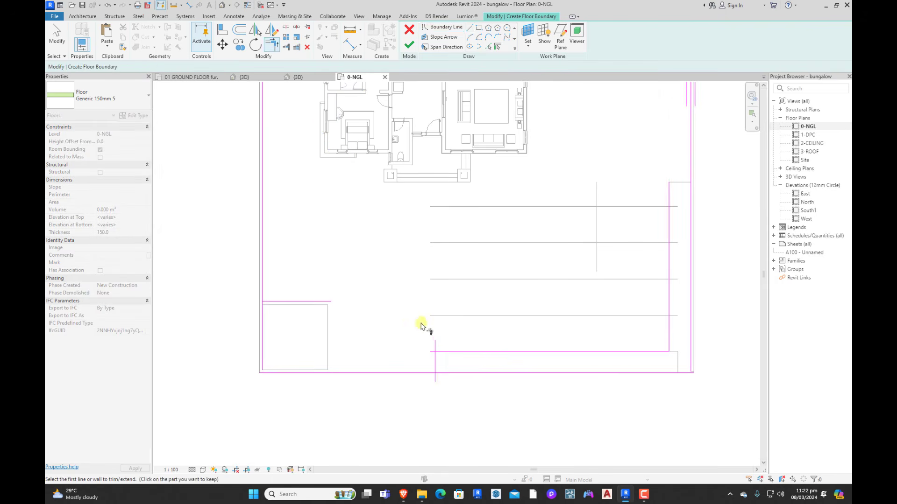
pyautogui.click(436, 360)
pyautogui.click(450, 373)
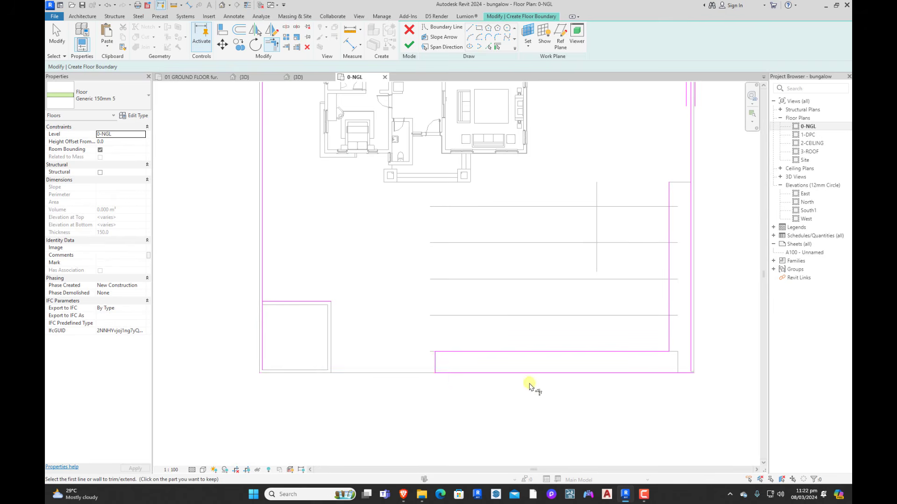
# Step: Add the short horizontal detail line beside the right perimeter wall and the living room's outer right wall to the floor boundary
pyautogui.scroll(-3, 560, 379)
pyautogui.scroll(4, 621, 361)
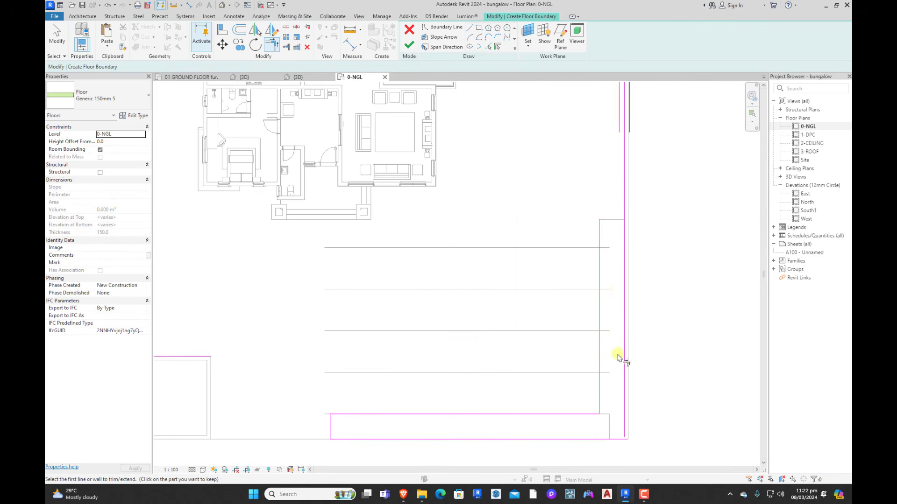
pyautogui.click(489, 47)
pyautogui.scroll(-2, 605, 320)
pyautogui.scroll(2, 601, 297)
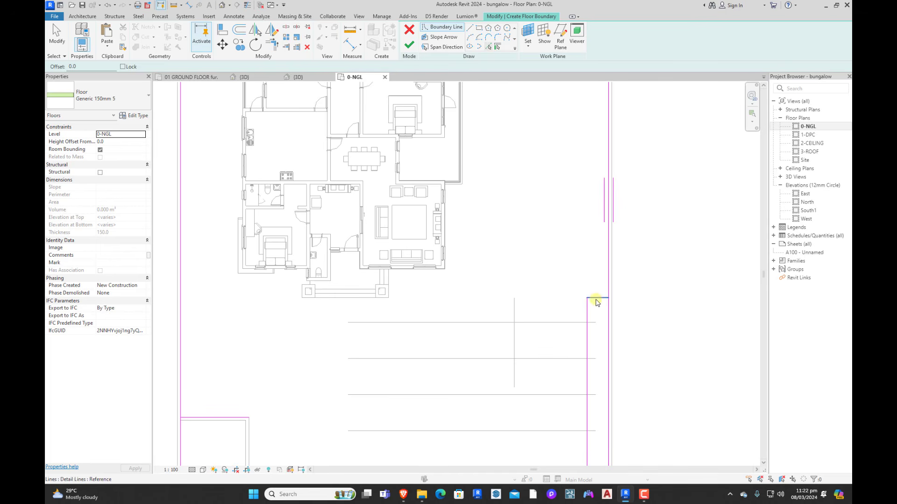
pyautogui.click(596, 300)
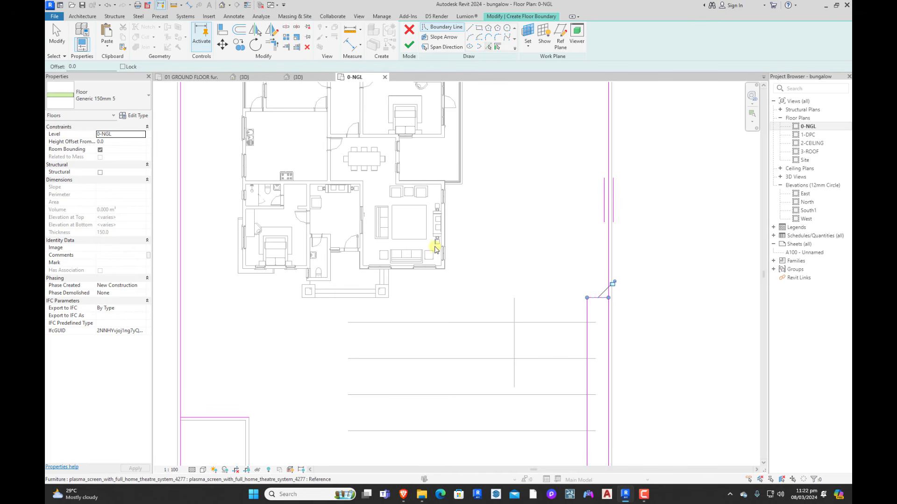
pyautogui.click(446, 269)
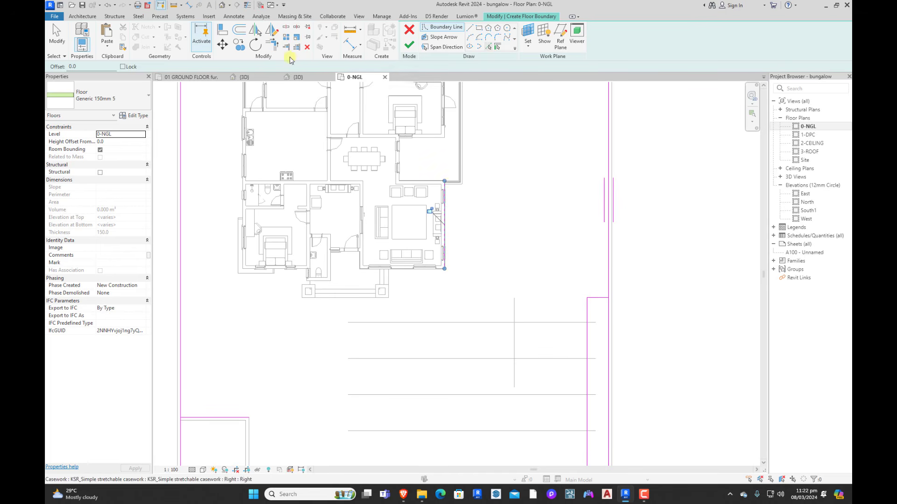
# Step: Trim the living room wall line and the short horizontal line to a corner, closing onto the vertical parking-side line
pyautogui.press('t')
pyautogui.press('r')
pyautogui.click(446, 231)
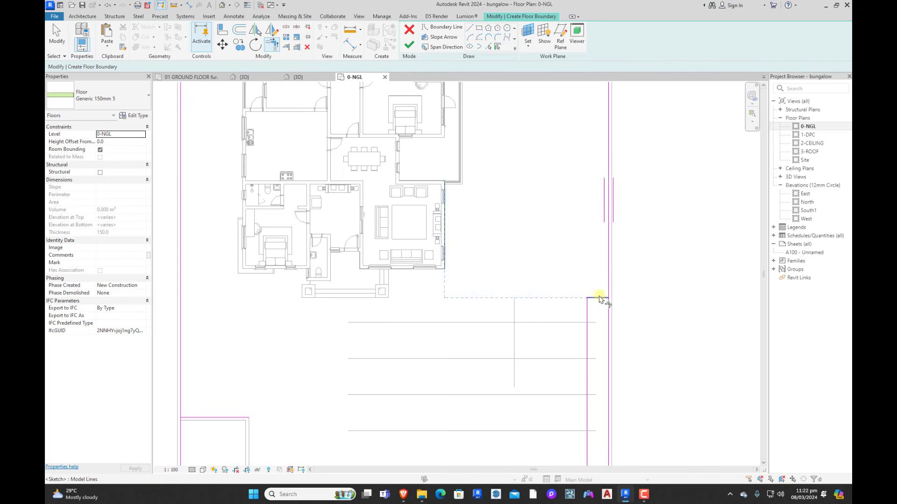
pyautogui.click(560, 297)
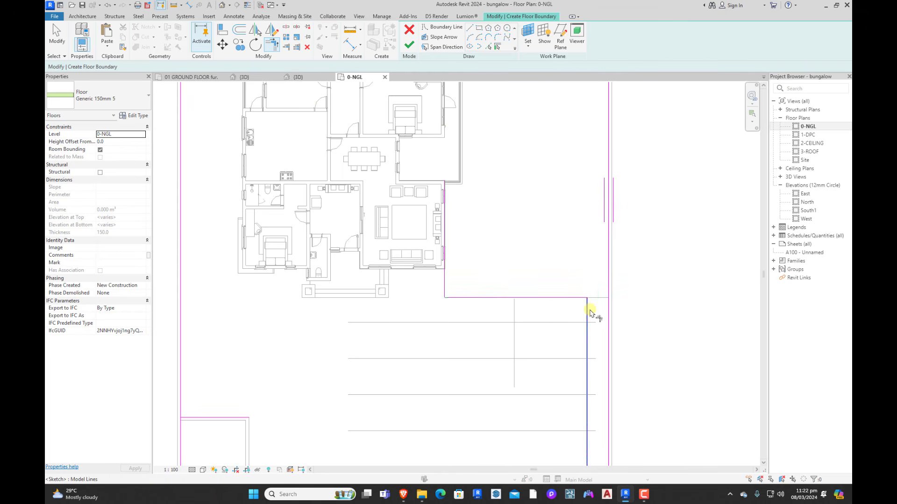
# Step: Trim the left perimeter boundary line to the line along the corner room's upper edge
pyautogui.scroll(-4, 626, 275)
pyautogui.scroll(4, 537, 321)
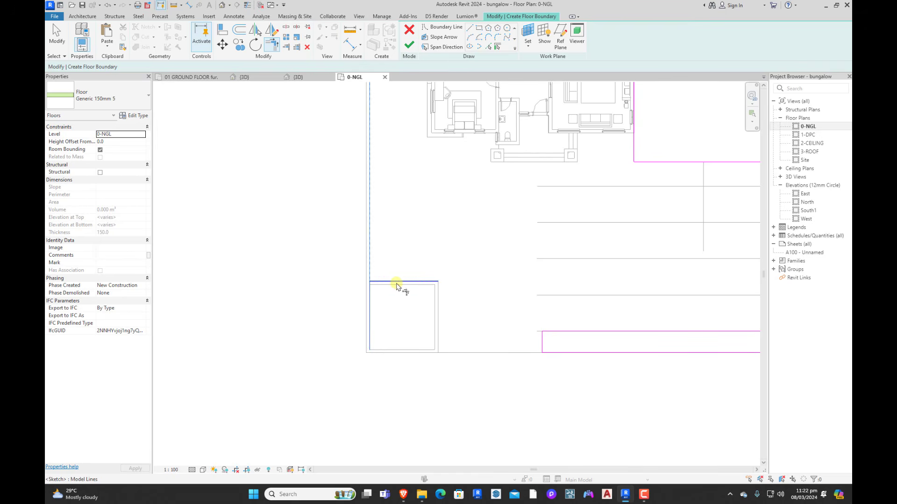
pyautogui.scroll(-3, 476, 324)
pyautogui.scroll(4, 517, 247)
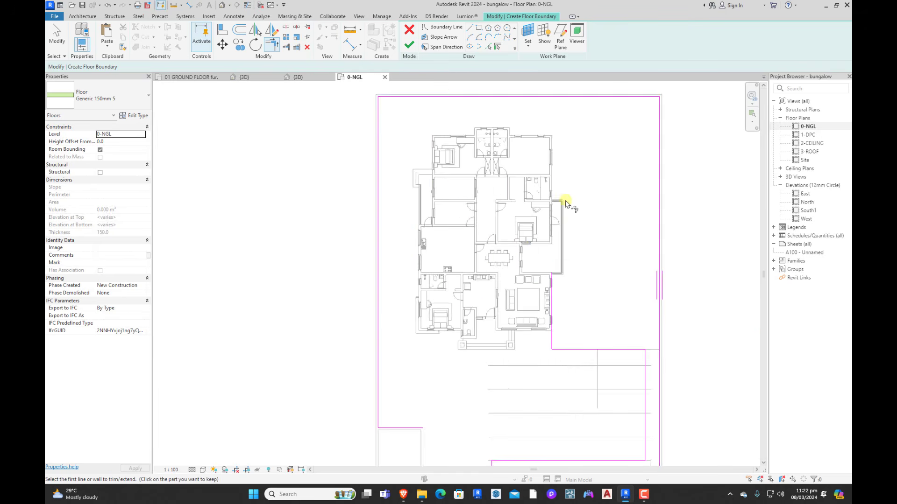
# Step: Pick the outer edges of the right-hand balcony and the house's right wall above it as floor boundary lines
pyautogui.click(488, 47)
pyautogui.scroll(4, 557, 332)
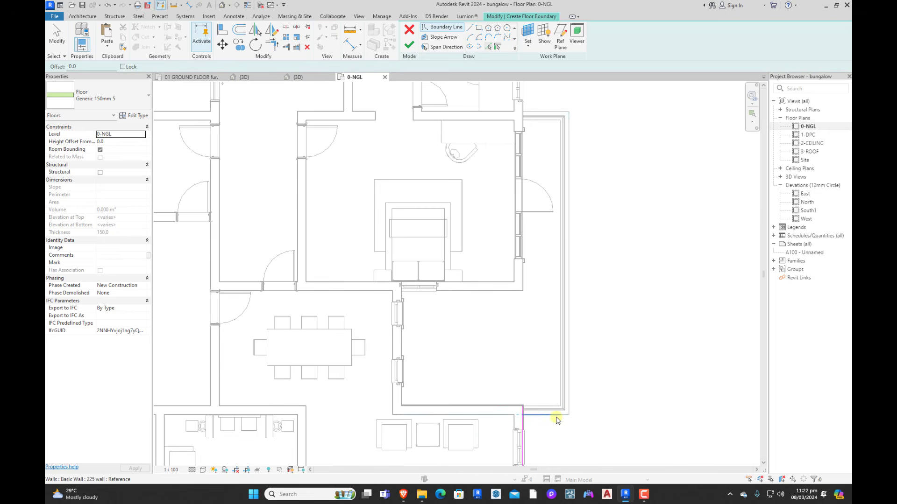
pyautogui.click(570, 395)
pyautogui.scroll(-3, 593, 401)
pyautogui.scroll(6, 565, 230)
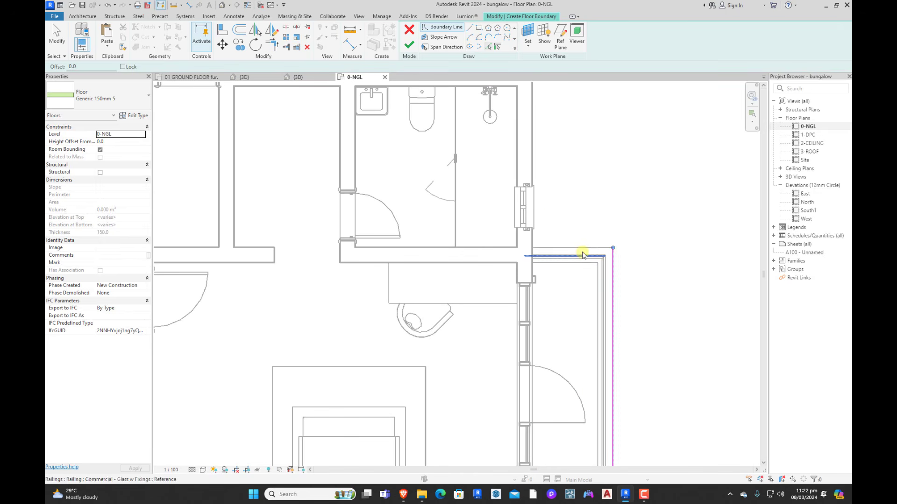
pyautogui.click(577, 248)
pyautogui.scroll(-6, 677, 320)
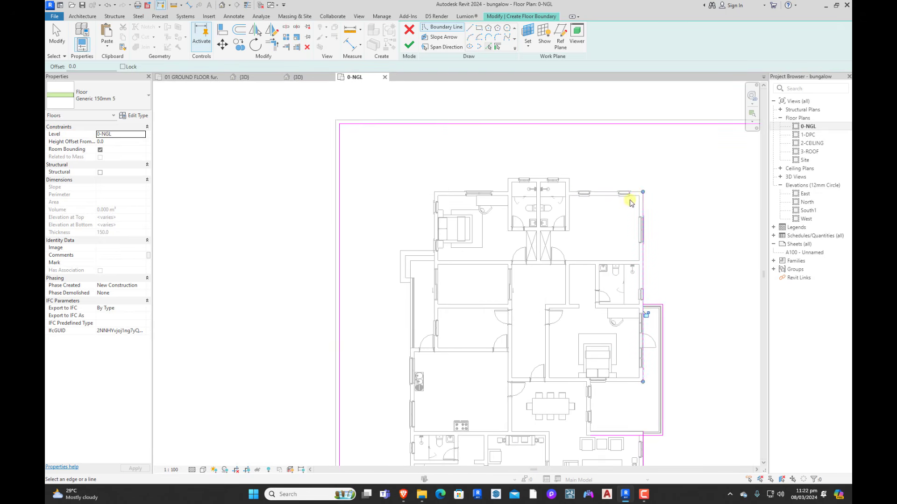
# Step: Pick the rear walls, the projecting bathroom walls and the rear-left bedroom's outer left wall as floor boundary lines
pyautogui.scroll(4, 564, 192)
pyautogui.click(561, 192)
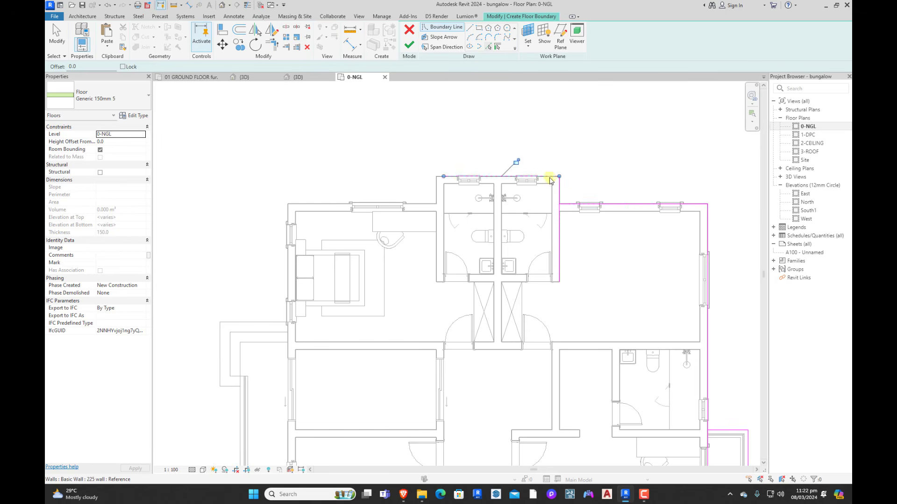
pyautogui.click(409, 205)
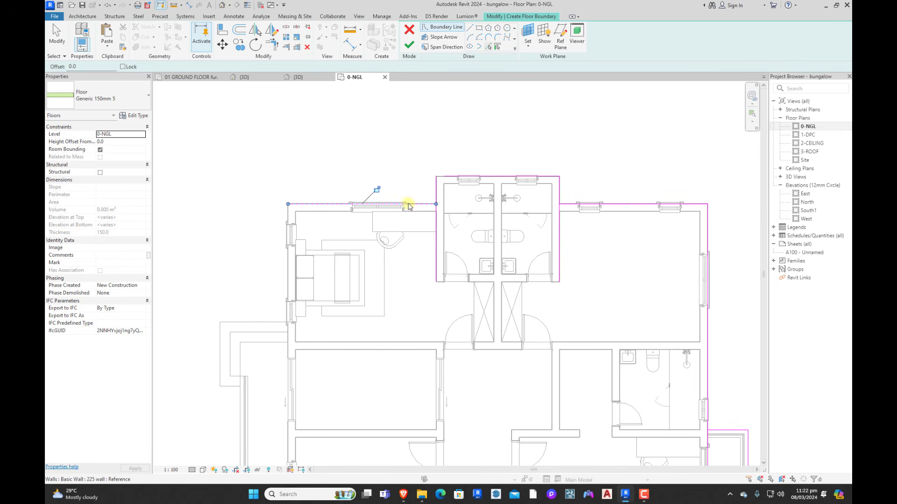
pyautogui.click(289, 217)
# Step: Add the outer edges of the left side porch steps and the kitchen's outer left wall to the floor boundary
pyautogui.scroll(-2, 470, 216)
pyautogui.scroll(2, 318, 281)
pyautogui.click(405, 257)
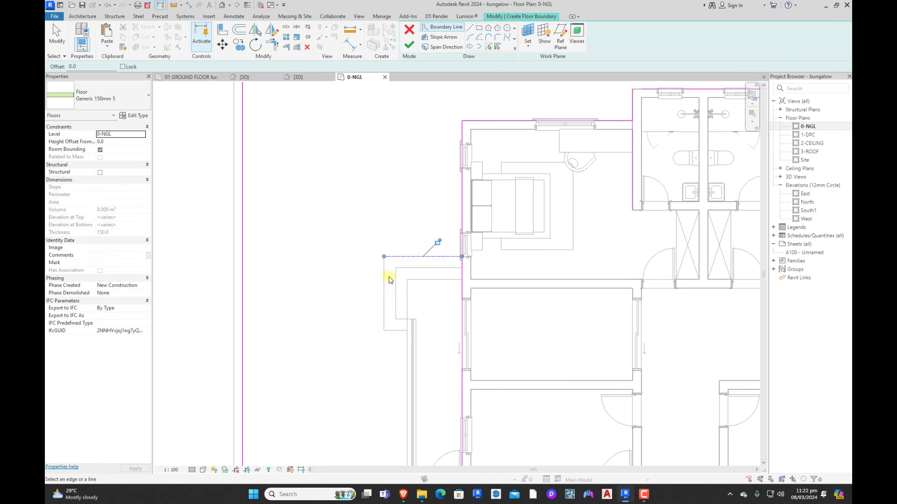
pyautogui.click(386, 282)
pyautogui.click(401, 330)
pyautogui.scroll(-3, 426, 287)
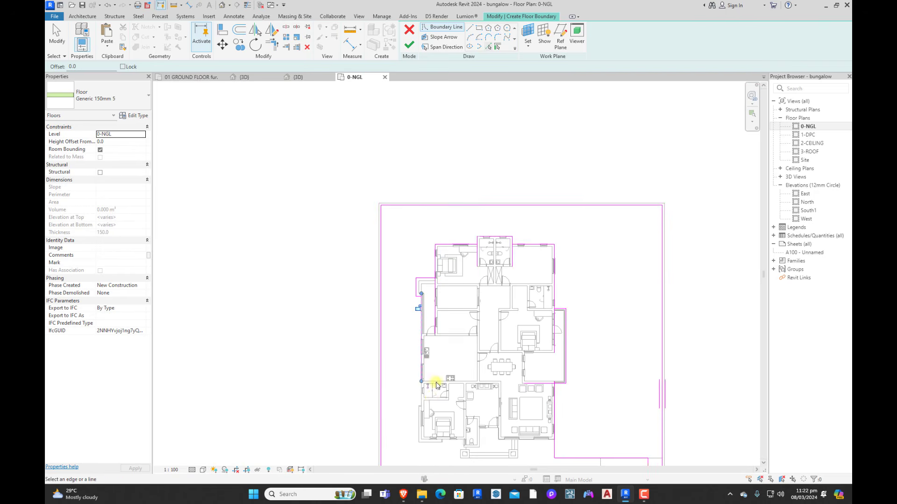
# Step: Add the front-left bedroom's front wall and the corner room's right edge to the floor boundary
pyautogui.scroll(4, 426, 380)
pyautogui.scroll(2, 432, 293)
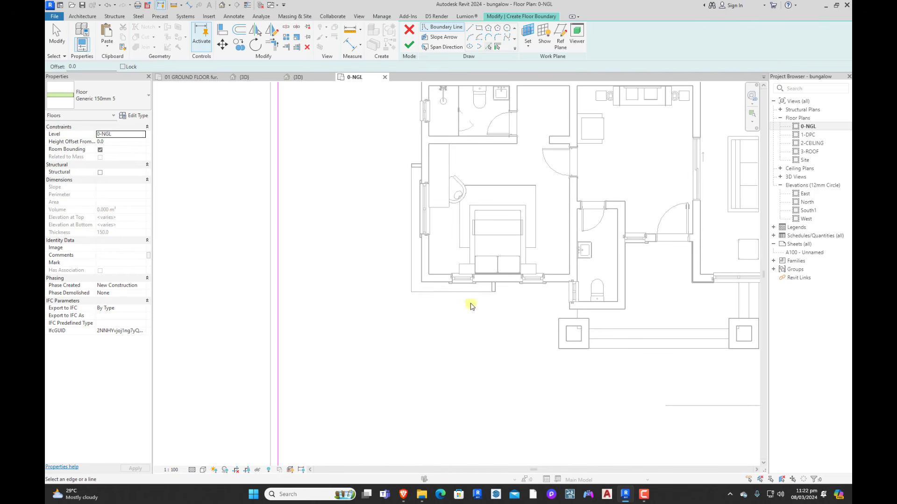
pyautogui.click(509, 286)
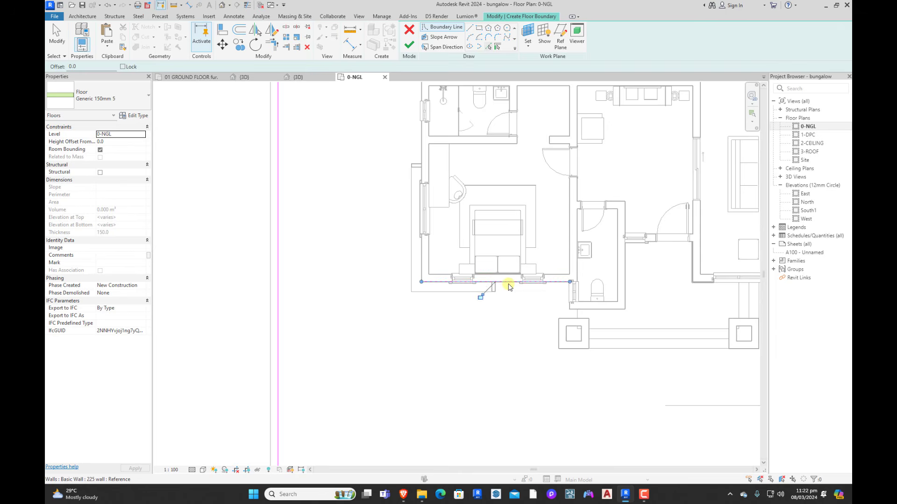
pyautogui.scroll(-5, 514, 327)
pyautogui.click(480, 398)
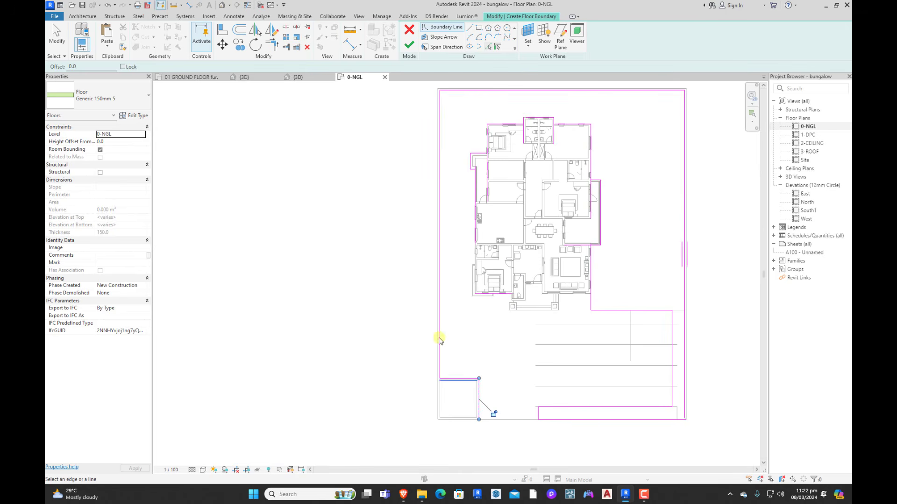
# Step: Trim the corner room's right edge line, the front bedroom wall line and the house's left wall line into connected corners
pyautogui.click(269, 46)
pyautogui.click(478, 393)
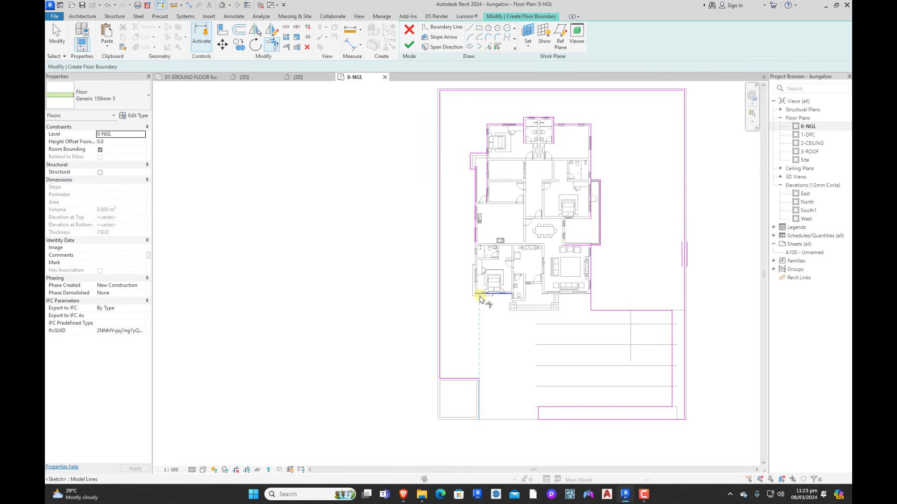
pyautogui.click(475, 295)
pyautogui.scroll(3, 479, 296)
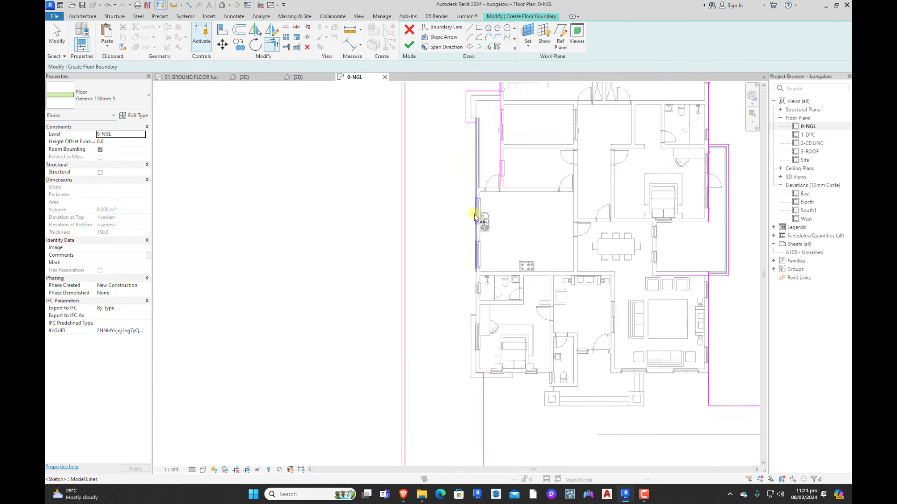
pyautogui.click(482, 398)
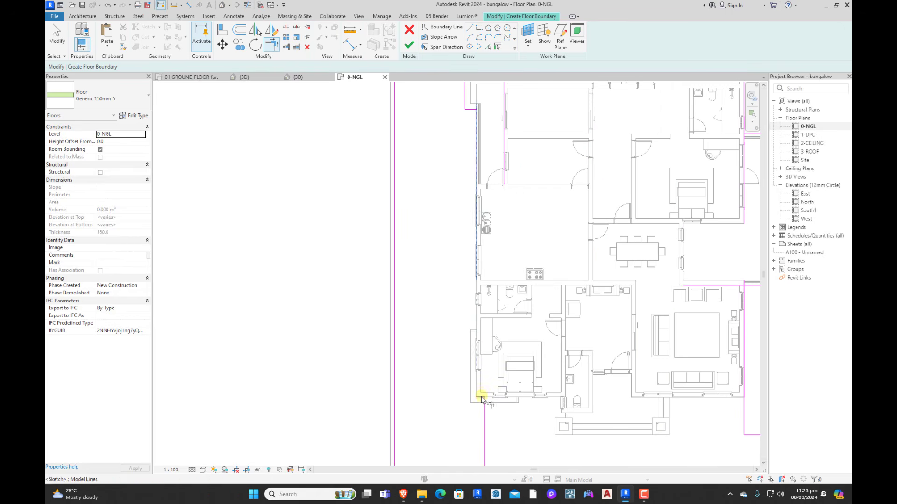
pyautogui.scroll(-5, 481, 396)
pyautogui.scroll(2, 476, 394)
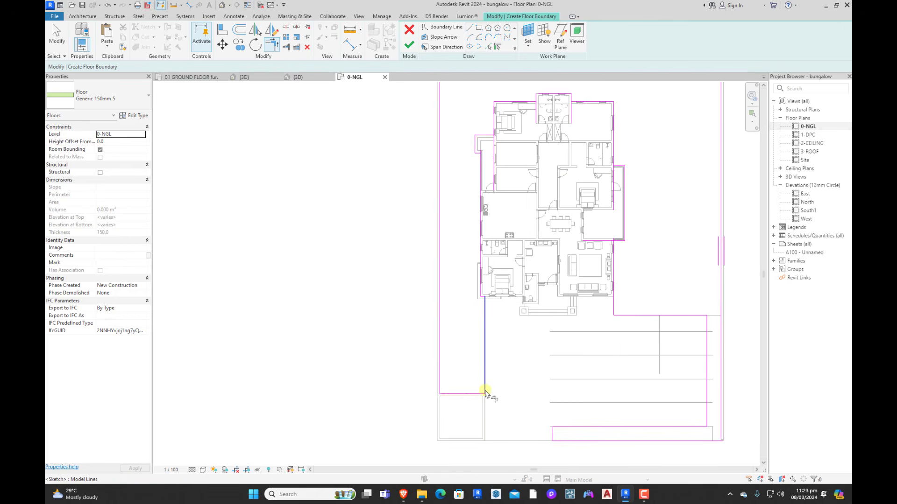
# Step: Trim the boundary lines to corners around the rear bathroom projection, the rear-left bedroom and the left side porch
pyautogui.scroll(-2, 484, 392)
pyautogui.scroll(2, 536, 206)
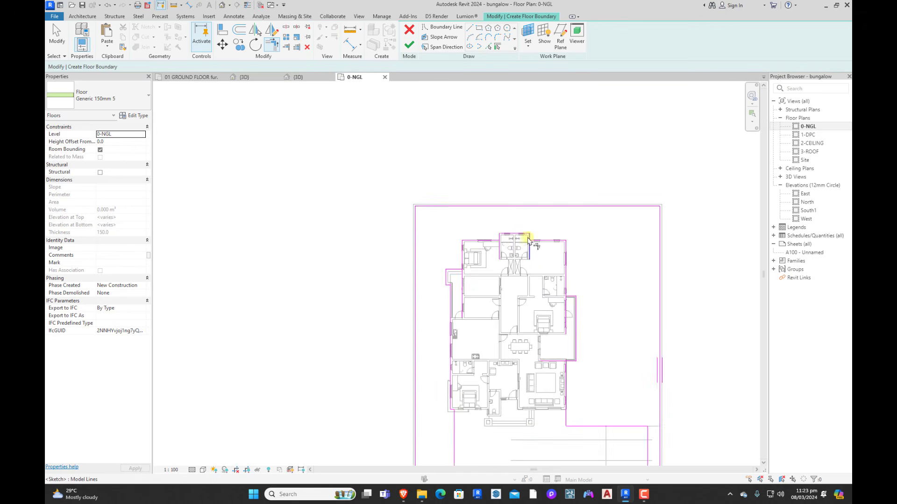
pyautogui.scroll(2, 529, 240)
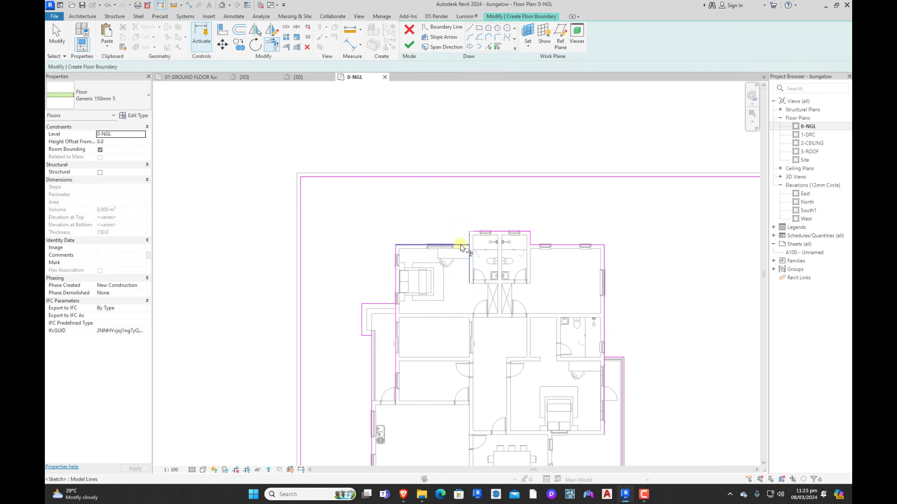
pyautogui.click(395, 299)
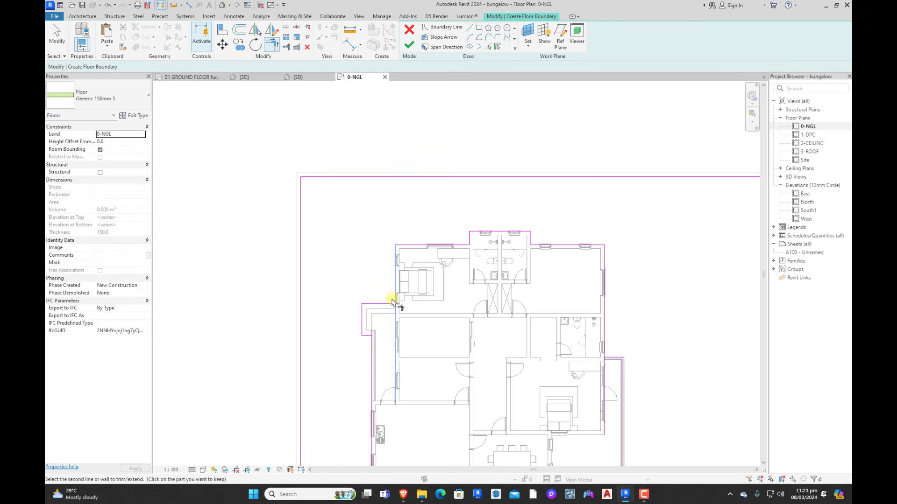
pyautogui.click(389, 303)
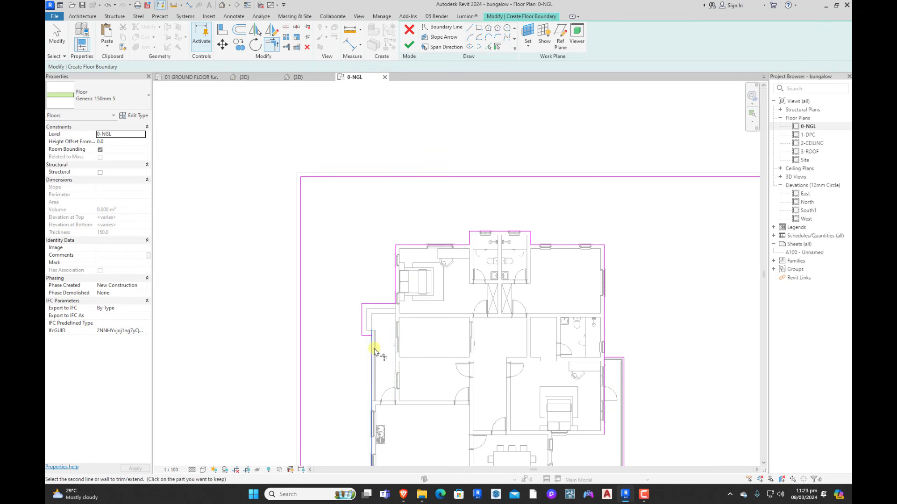
# Step: Trim the house's right wall line and the balcony edge lines to corners
pyautogui.scroll(-2, 406, 322)
pyautogui.scroll(3, 513, 337)
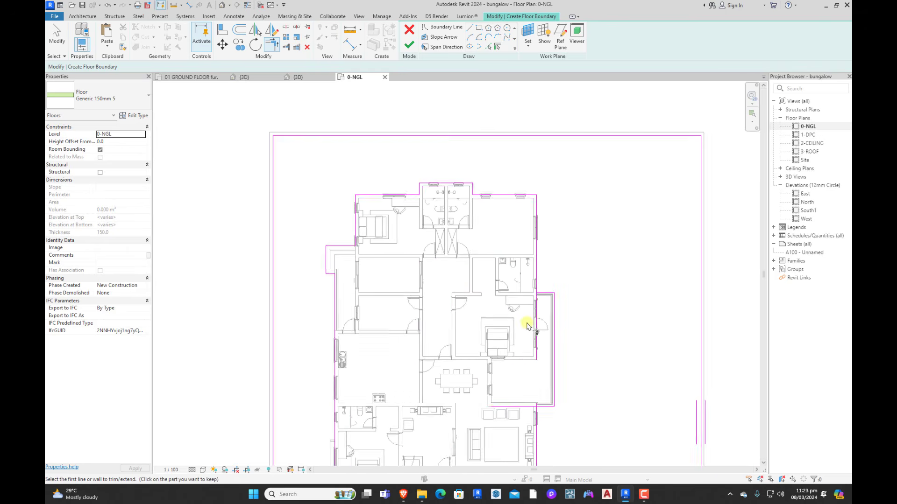
pyautogui.scroll(-2, 551, 336)
pyautogui.scroll(2, 554, 350)
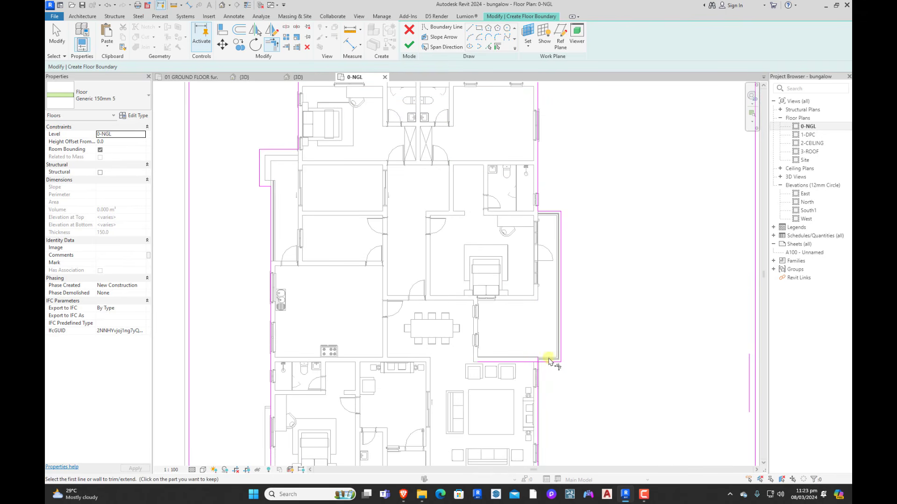
# Step: Try to finish the floor sketch, and trim the right perimeter and front boundary lines to a corner
pyautogui.scroll(-4, 545, 310)
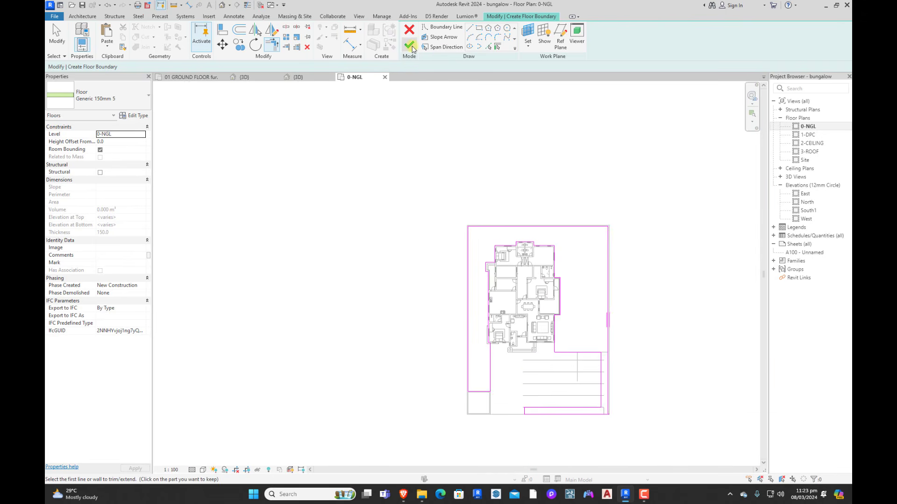
pyautogui.click(411, 46)
pyautogui.click(804, 473)
pyautogui.scroll(5, 563, 382)
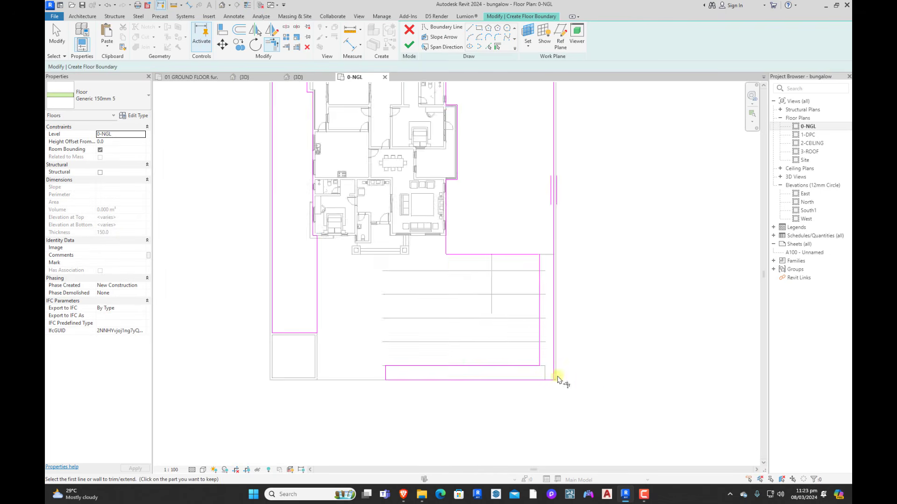
pyautogui.press('t')
pyautogui.press('r')
pyautogui.click(564, 381)
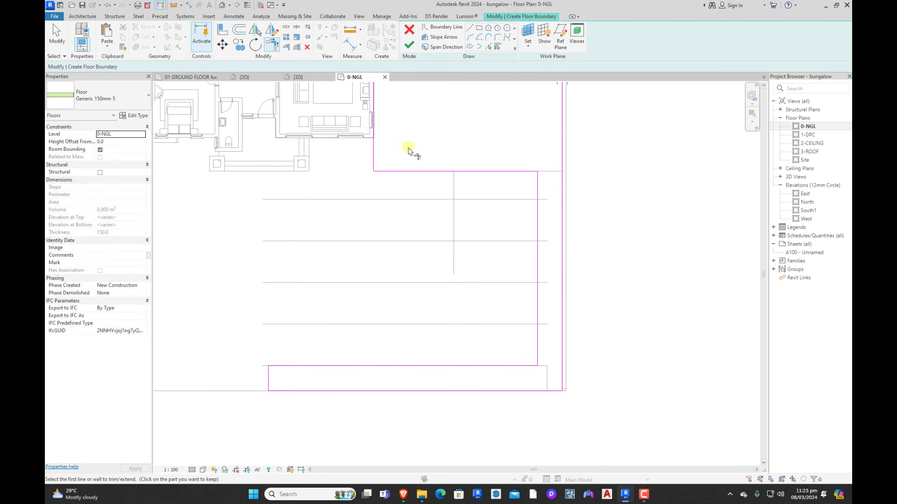
# Step: Finish the floor sketch and, in the 3D view, set the new floor's height offset from level to 150
pyautogui.click(413, 45)
pyautogui.scroll(-6, 631, 326)
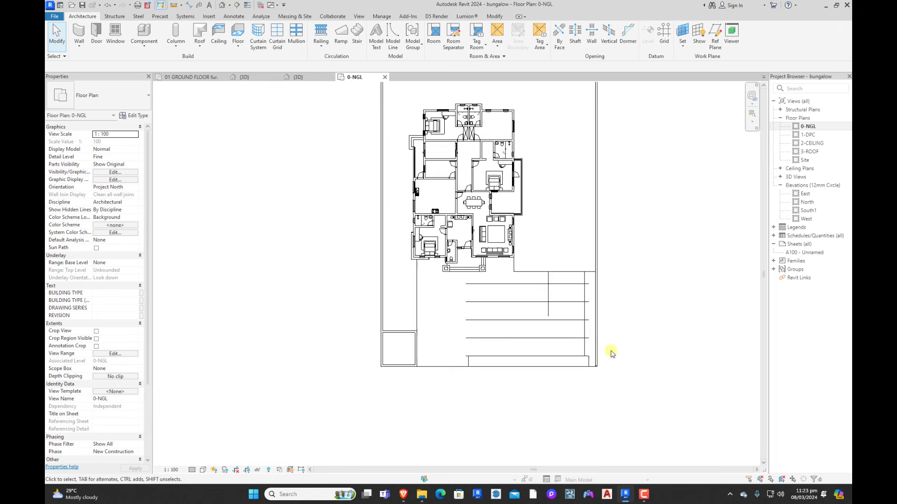
pyautogui.click(311, 79)
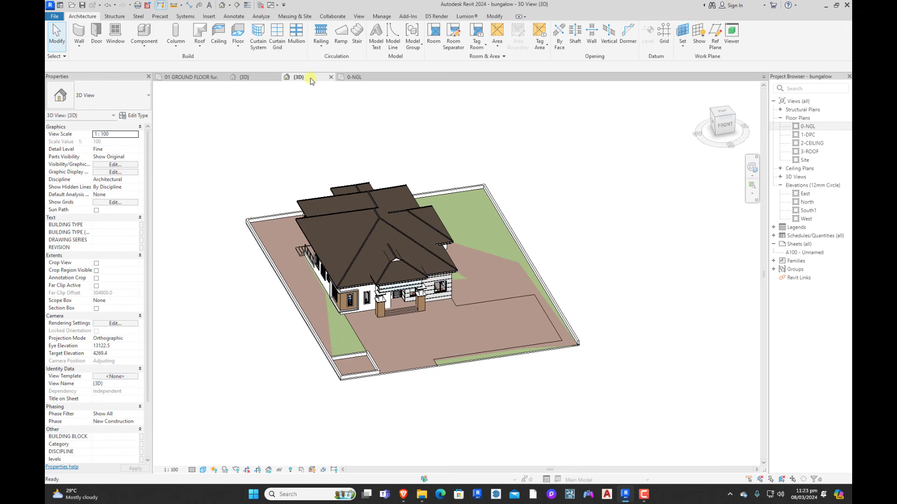
pyautogui.scroll(5, 564, 332)
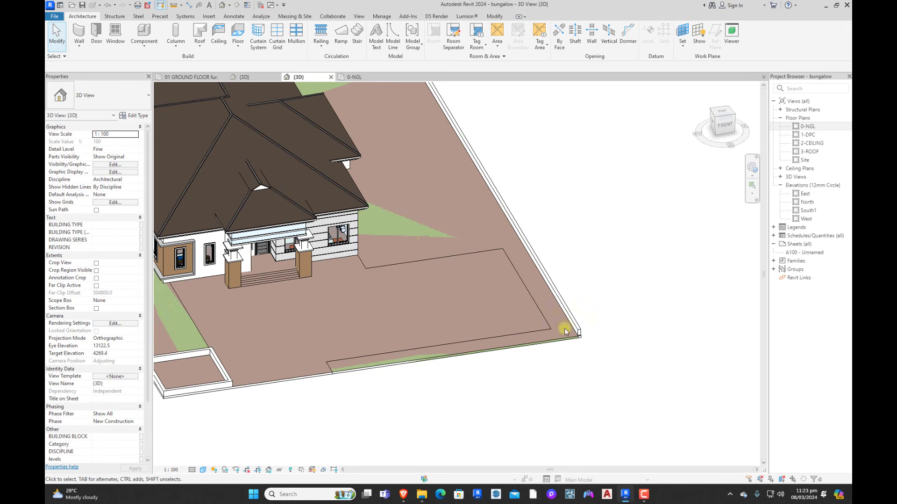
pyautogui.click(428, 256)
pyautogui.click(123, 142)
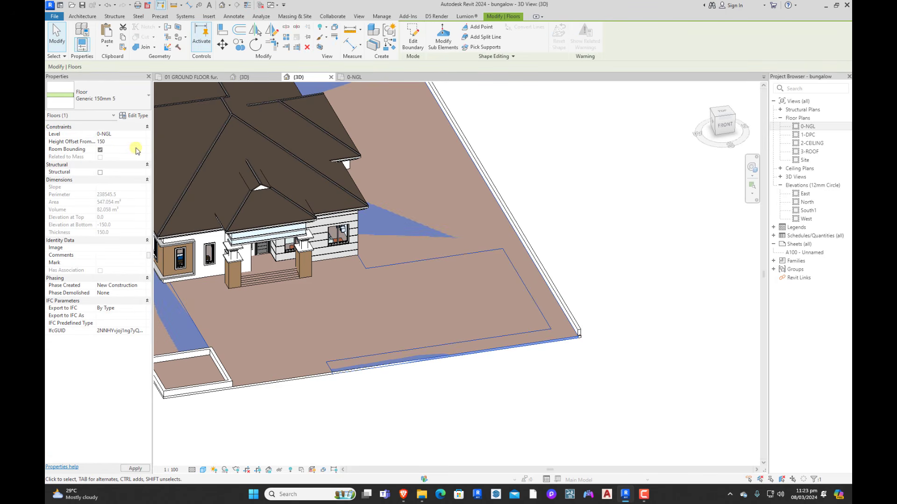
pyautogui.scroll(-3, 435, 223)
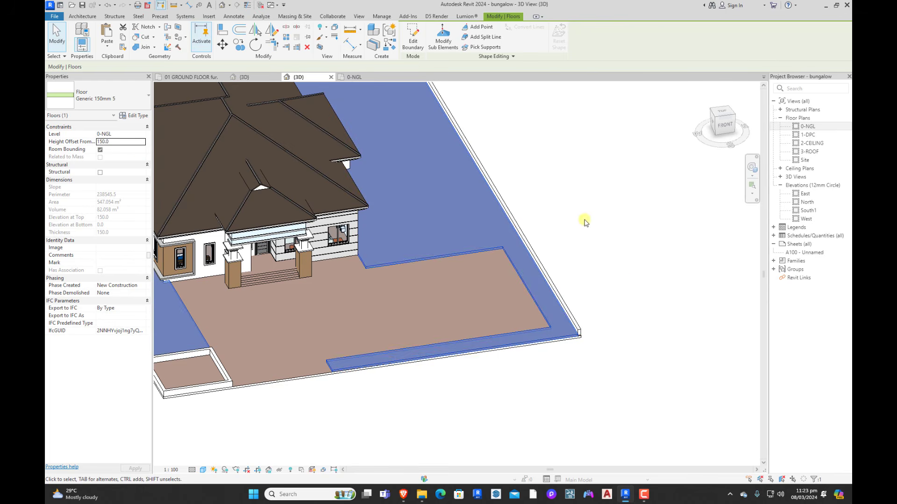
pyautogui.click(623, 275)
# Step: Inspect the raised floor around the bungalow and parking area in the 3D view
pyautogui.scroll(-2, 622, 274)
pyautogui.keyDown('shift'); pyautogui.moveTo(651, 297); pyautogui.dragTo(456, 350, button='middle'); pyautogui.keyUp('shift')
pyautogui.scroll(3, 299, 297)
pyautogui.scroll(-3, 290, 233)
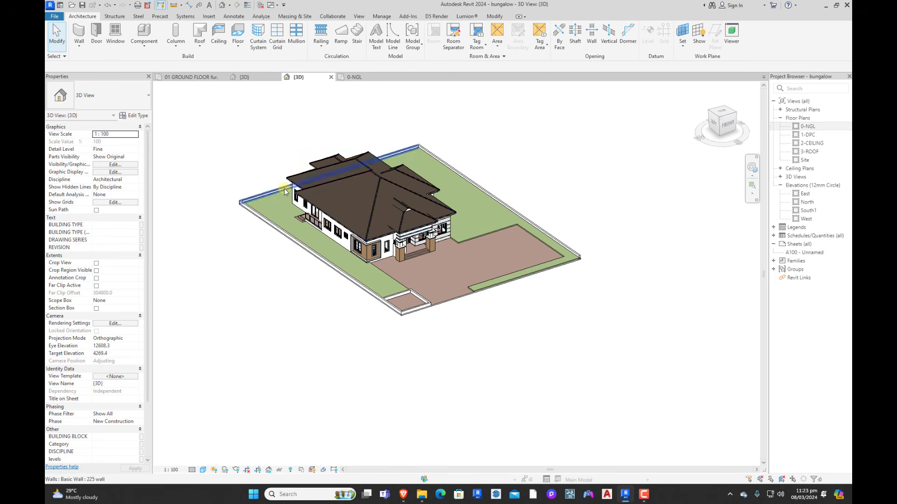
pyautogui.scroll(3, 313, 242)
pyautogui.scroll(-1, 346, 252)
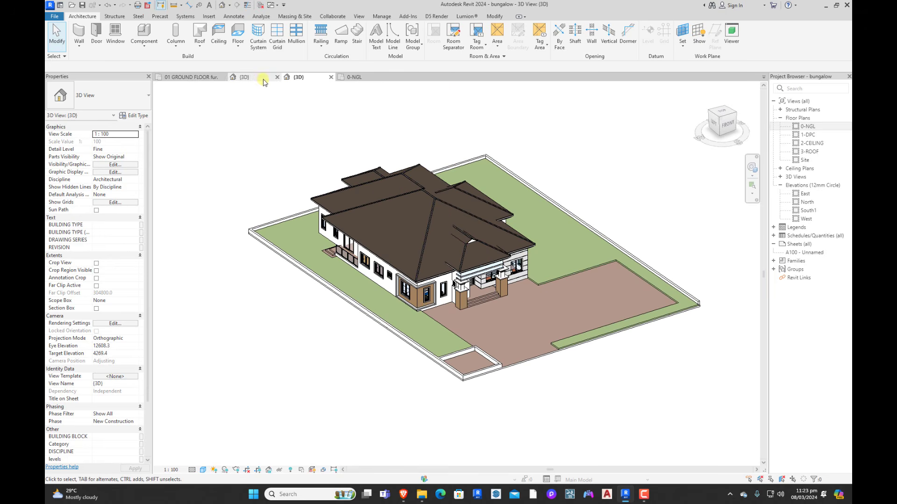
# Step: In the 0-NGL plan, edit the floor boundary and draw a rectangle about 6500 mm wide between the house and the right perimeter wall
pyautogui.click(353, 77)
pyautogui.scroll(3, 588, 252)
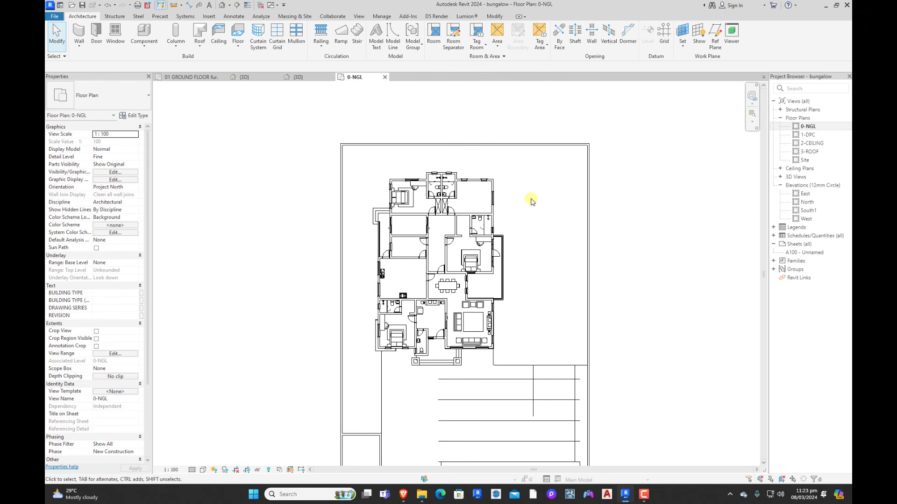
pyautogui.click(523, 368)
pyautogui.doubleClick(521, 366)
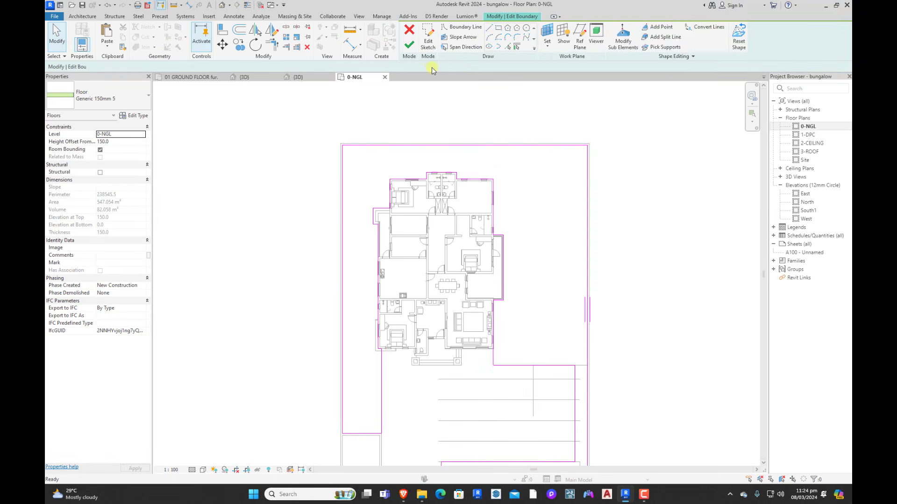
pyautogui.click(517, 205)
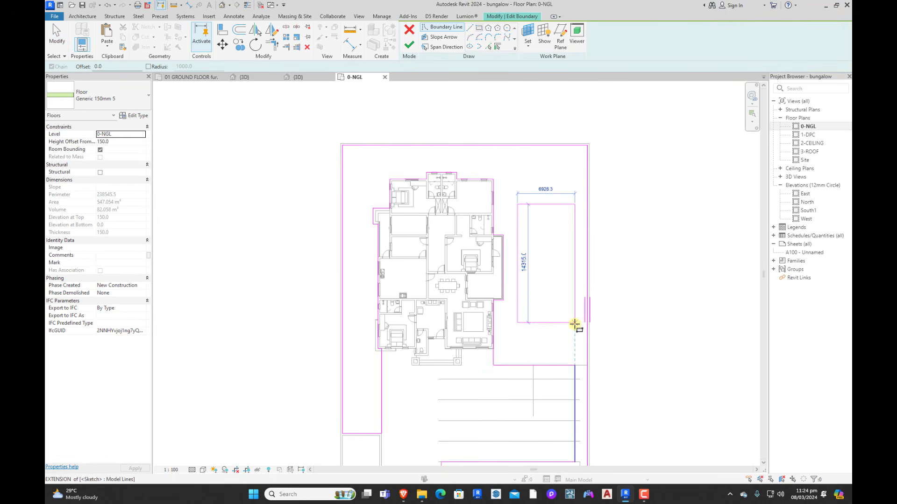
pyautogui.click(572, 324)
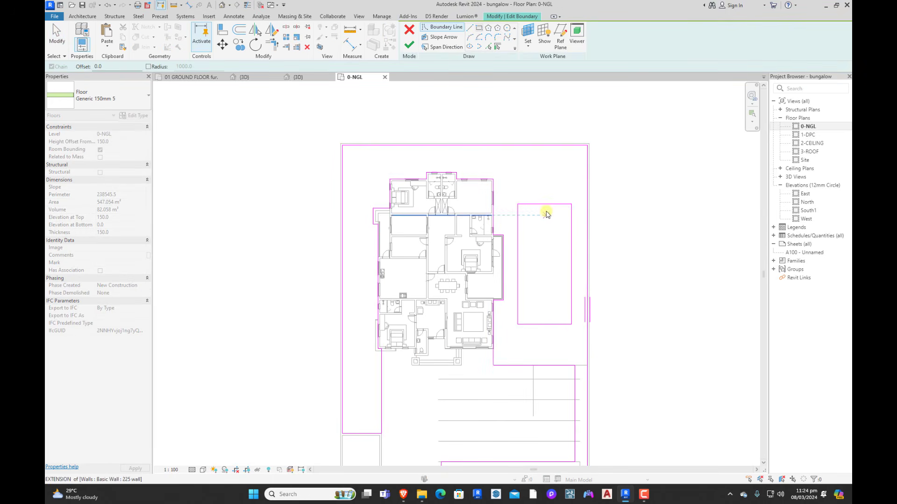
pyautogui.press('Escape')
# Step: Move the rectangle's rear edge back and align it with the outer line of the house's rear wall
pyautogui.moveTo(545, 204); pyautogui.dragTo(542, 178)
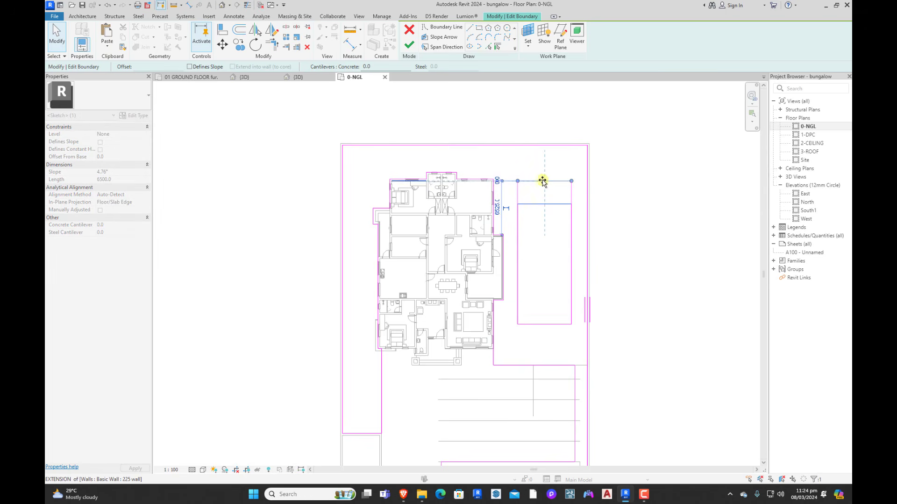
pyautogui.scroll(3, 542, 177)
pyautogui.click(234, 31)
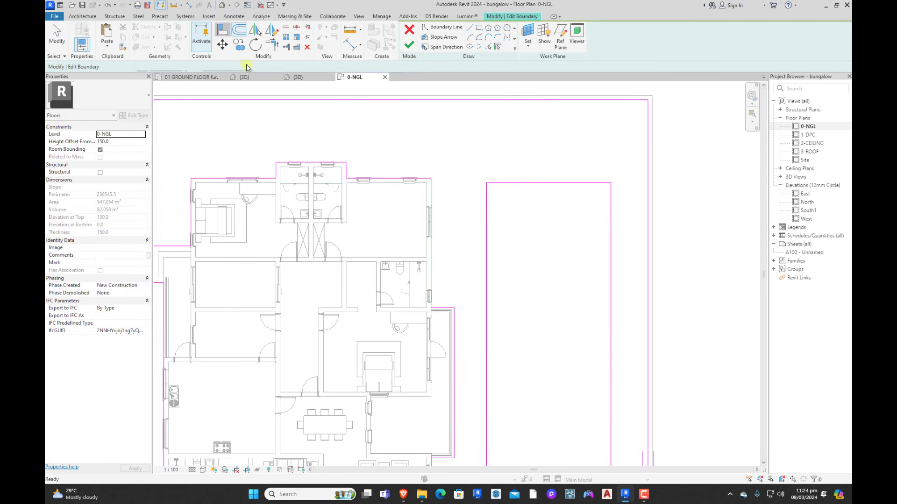
pyautogui.click(400, 178)
pyautogui.click(522, 183)
pyautogui.press('Escape')
pyautogui.press('Escape')
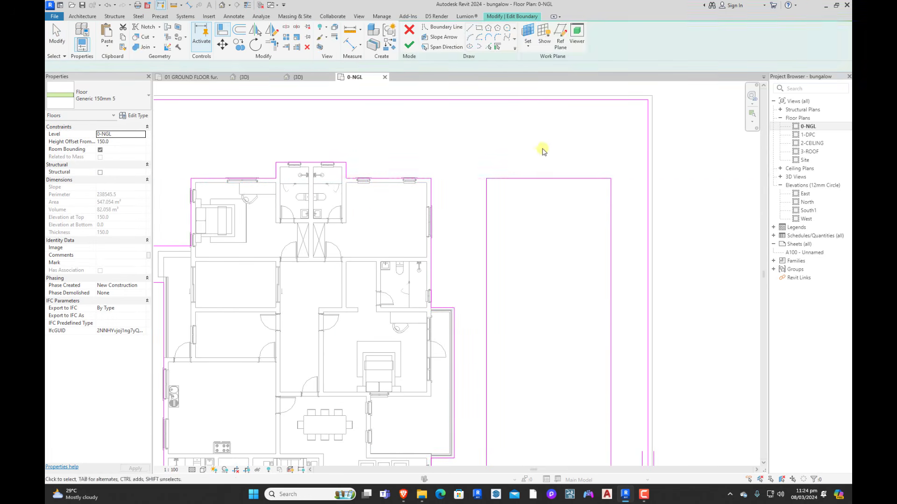
# Step: Set the rectangle's width to 6000 mm by repositioning its right edge
pyautogui.click(610, 196)
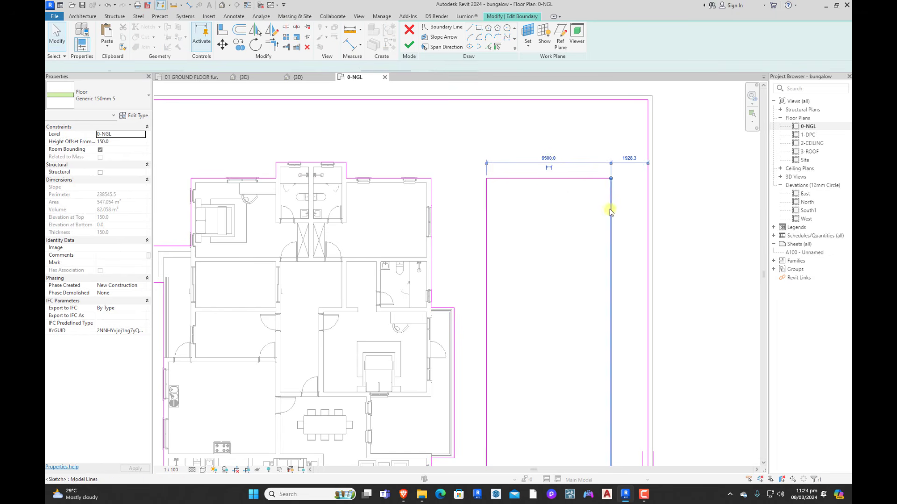
pyautogui.click(546, 156)
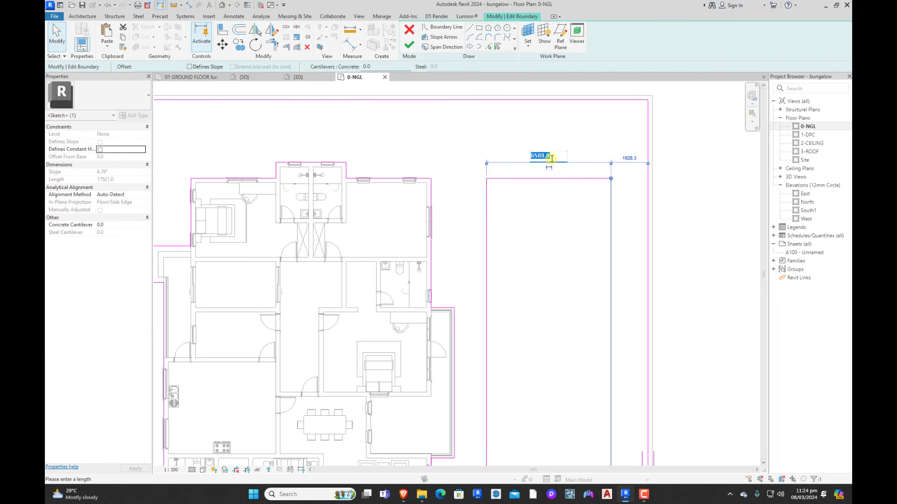
pyautogui.write('6000')
pyautogui.press('Return')
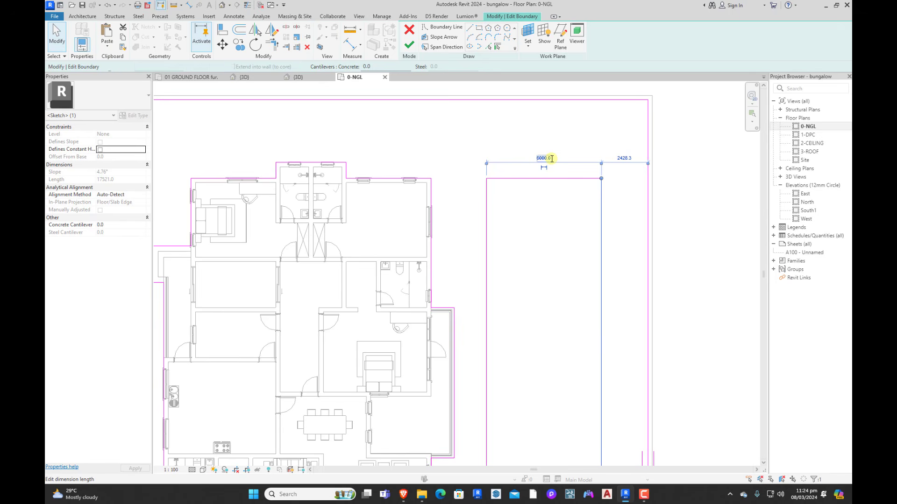
pyautogui.click(549, 236)
# Step: Reference the front edge's dimension to the rectangle's rear edge and set the rectangle's length to 12000 mm
pyautogui.scroll(-2, 568, 220)
pyautogui.click(552, 388)
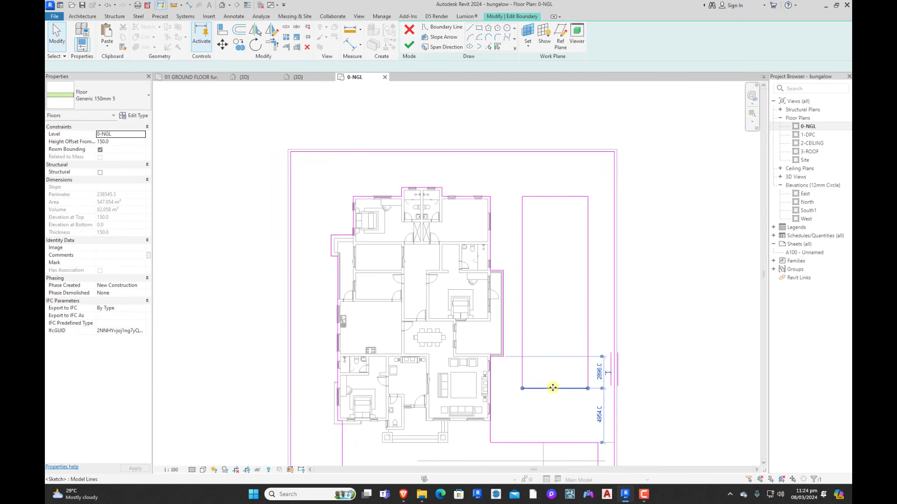
pyautogui.moveTo(606, 357); pyautogui.dragTo(547, 198)
pyautogui.click(600, 292)
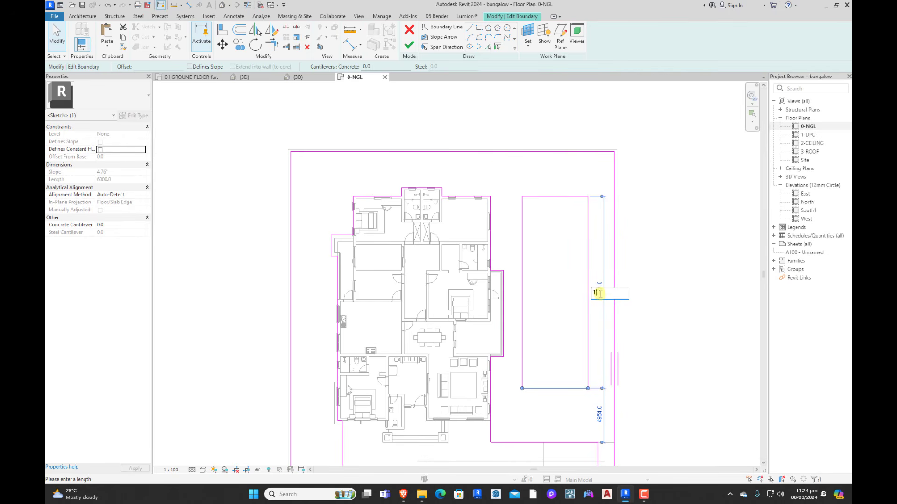
pyautogui.write('12000')
pyautogui.press('Return')
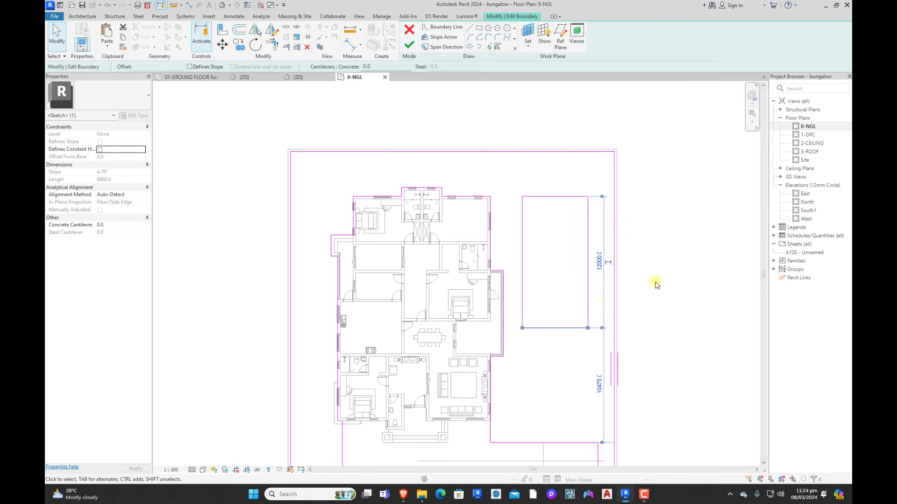
pyautogui.scroll(-2, 668, 277)
pyautogui.click(603, 309)
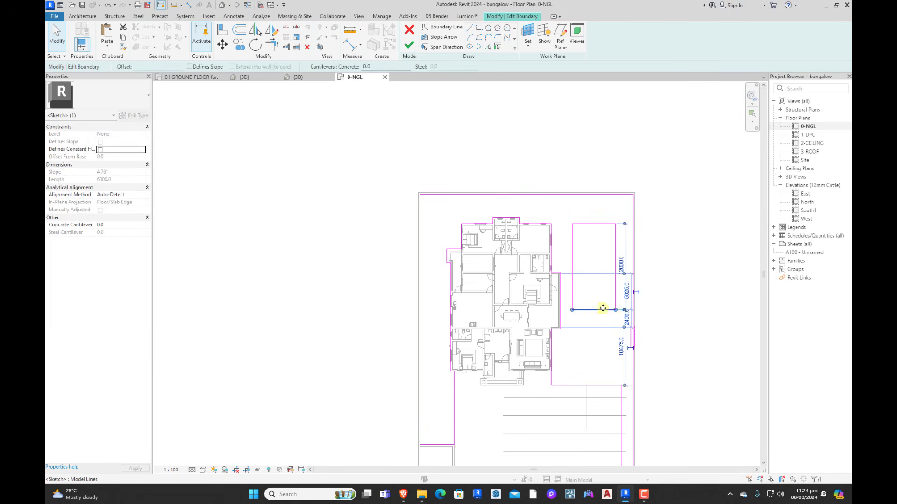
pyautogui.click(620, 266)
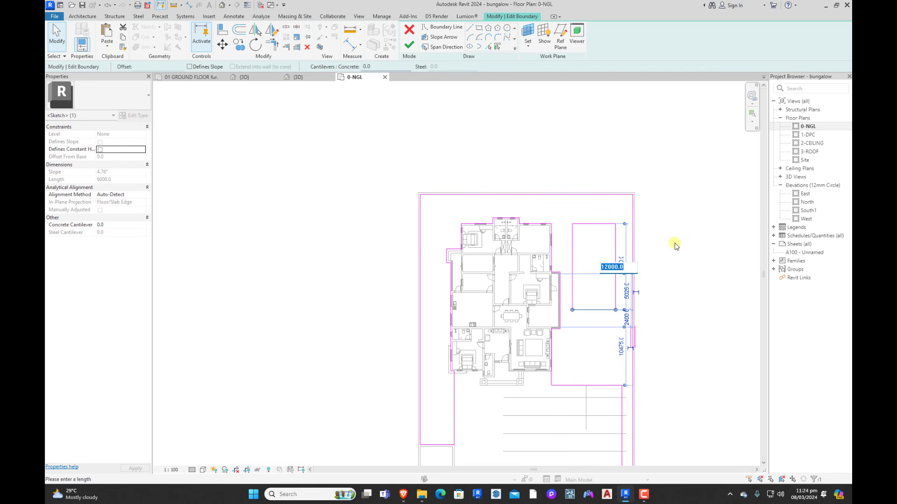
pyautogui.press('Escape')
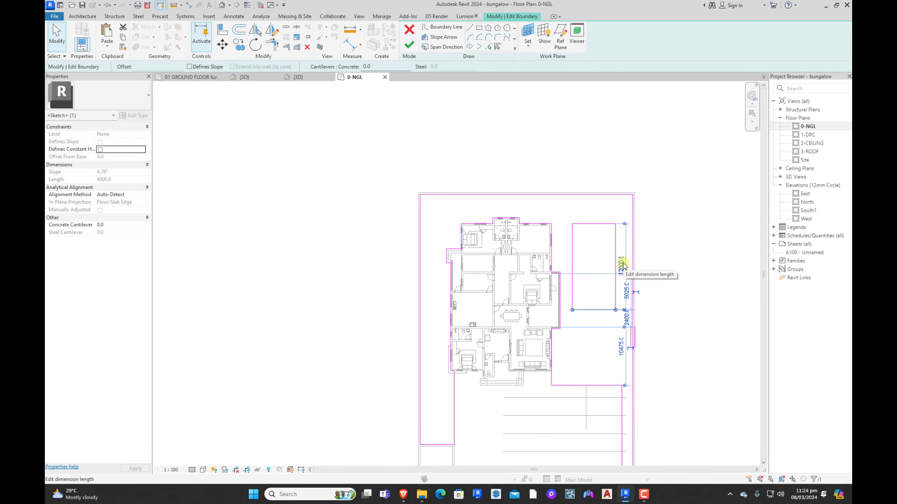
pyautogui.click(714, 272)
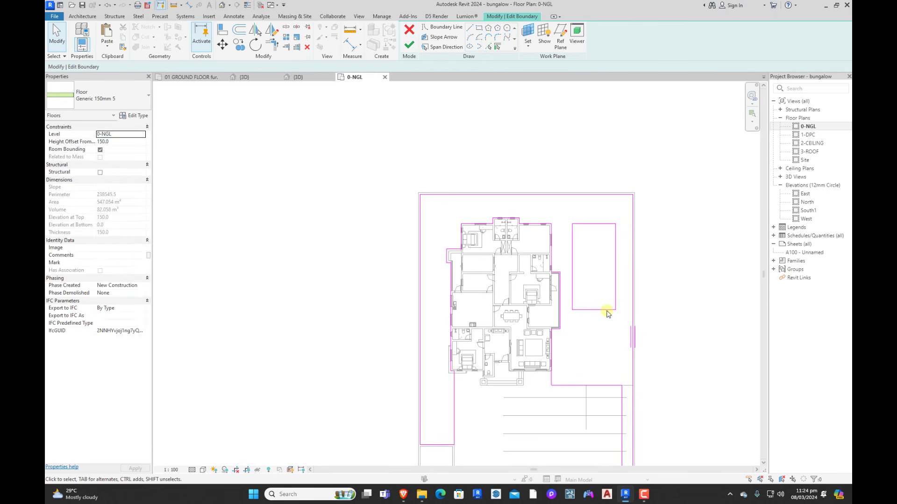
pyautogui.click(607, 310)
pyautogui.press('Escape')
# Step: Finish the boundary edit so the floor has a rectangular opening beside the house
pyautogui.click(406, 54)
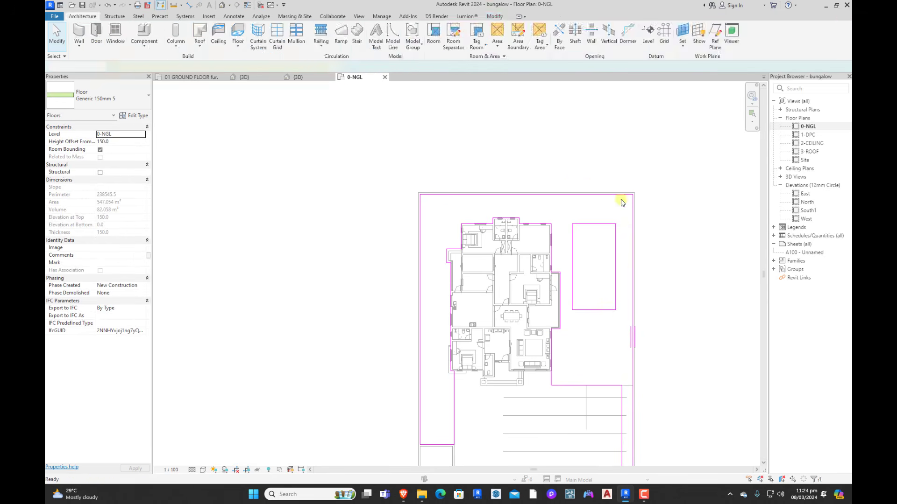
pyautogui.scroll(2, 595, 302)
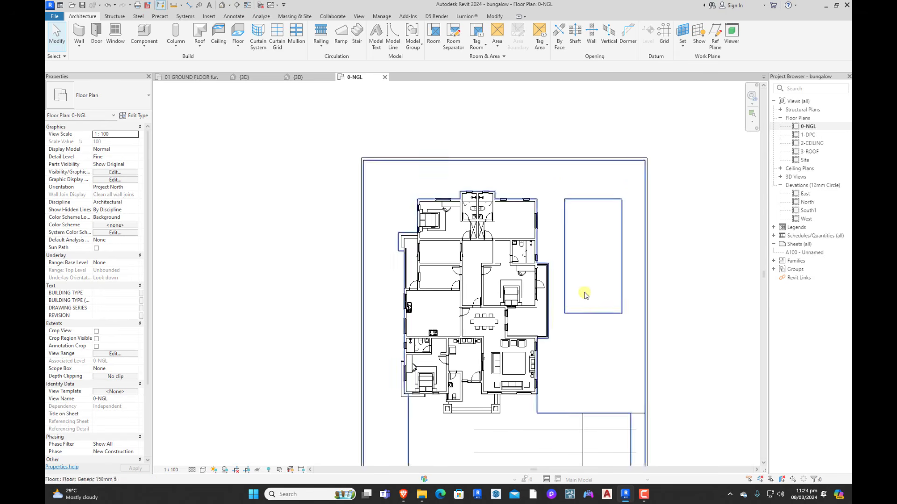
pyautogui.scroll(-1, 579, 373)
pyautogui.scroll(3, 584, 376)
pyautogui.scroll(-2, 582, 372)
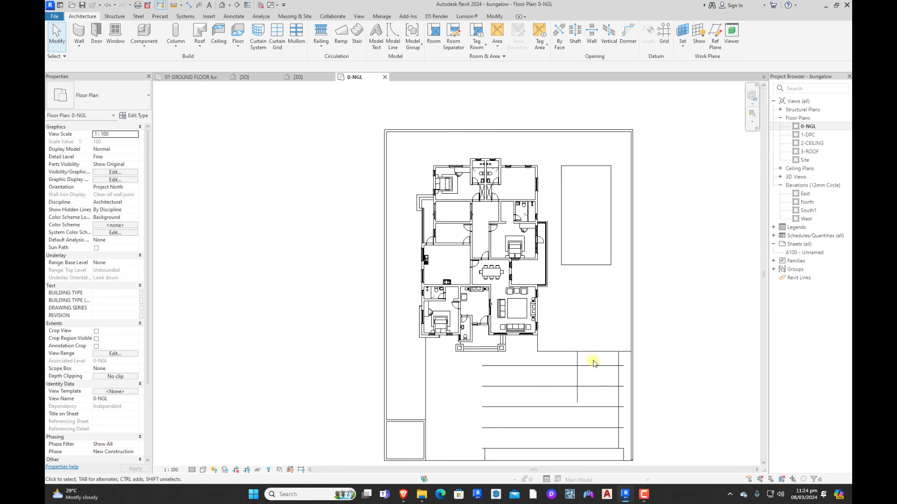
# Step: Delete the parking bay lines, the short line at the right perimeter wall and the two detail lines at the front-right corner
pyautogui.moveTo(594, 360); pyautogui.dragTo(565, 438)
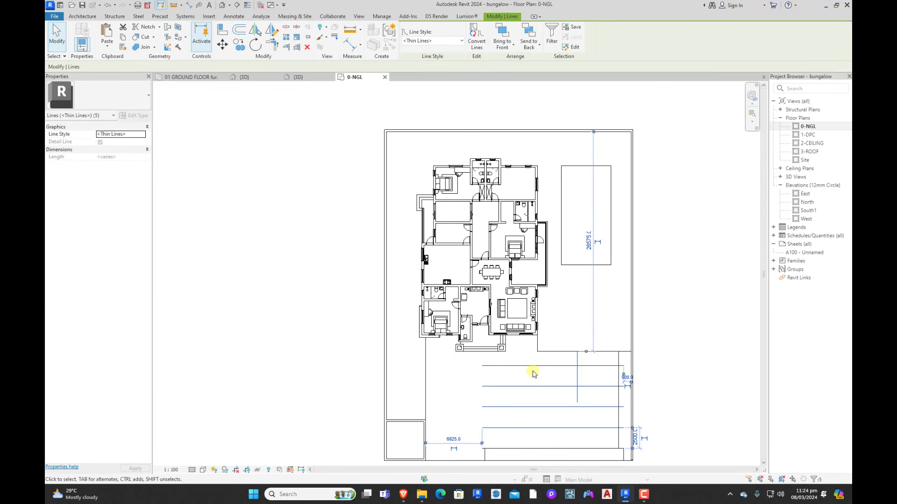
pyautogui.press('Delete')
pyautogui.click(625, 352)
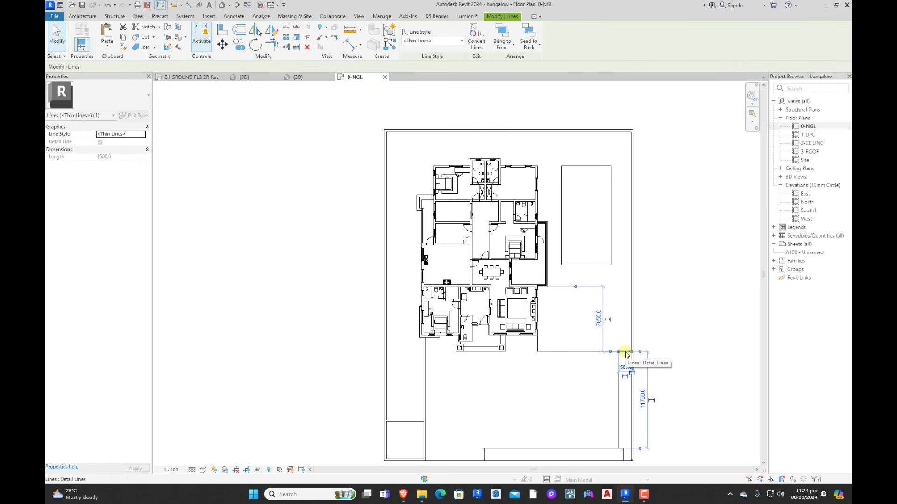
pyautogui.press('Delete')
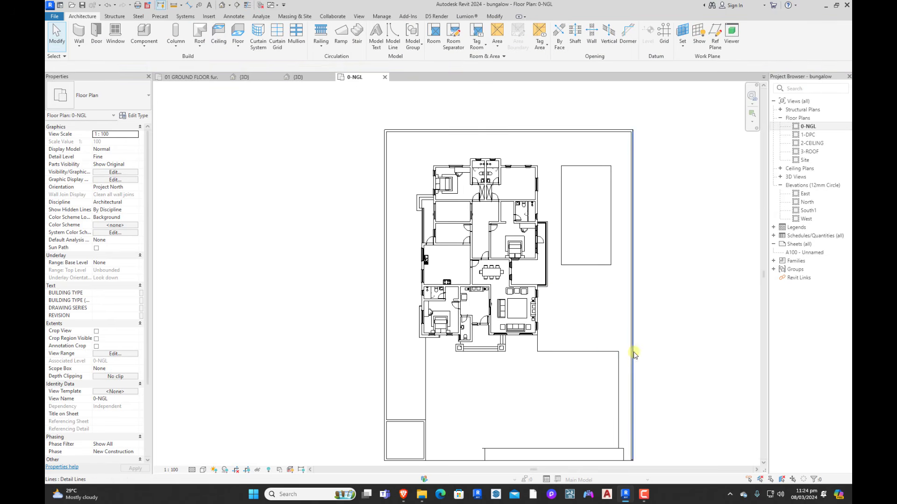
pyautogui.click(624, 452)
pyautogui.scroll(5, 623, 446)
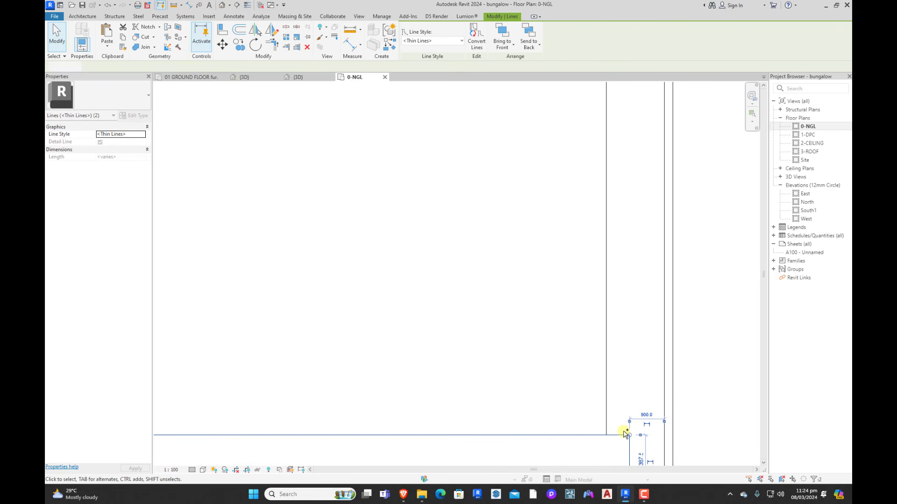
pyautogui.press('Delete')
pyautogui.scroll(-6, 598, 392)
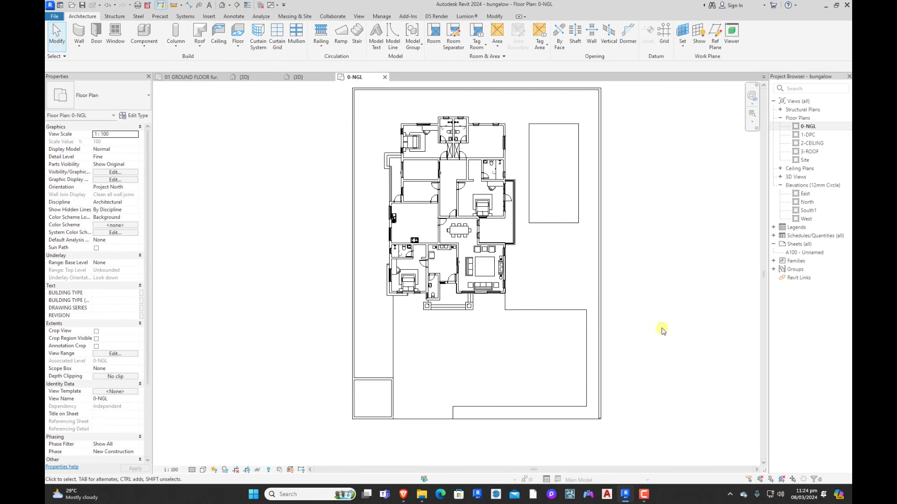
pyautogui.scroll(-3, 620, 314)
pyautogui.scroll(4, 564, 186)
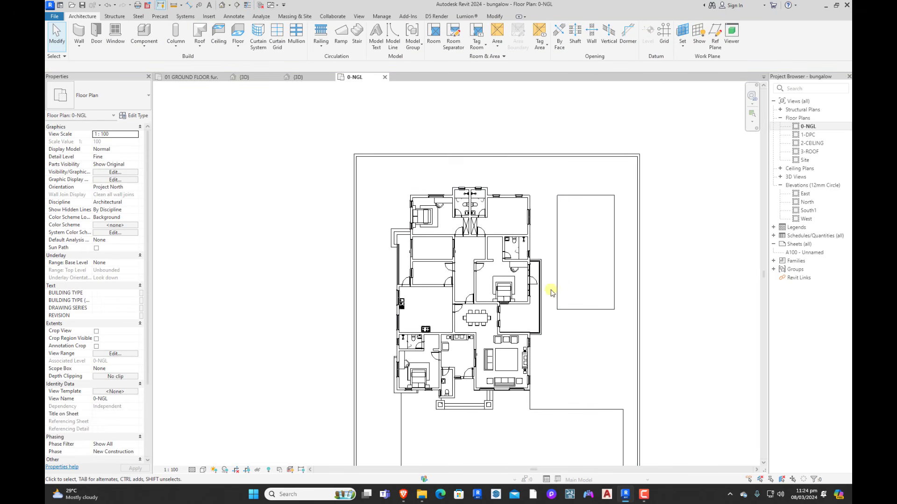
pyautogui.scroll(3, 562, 199)
pyautogui.click(587, 195)
pyautogui.click(601, 253)
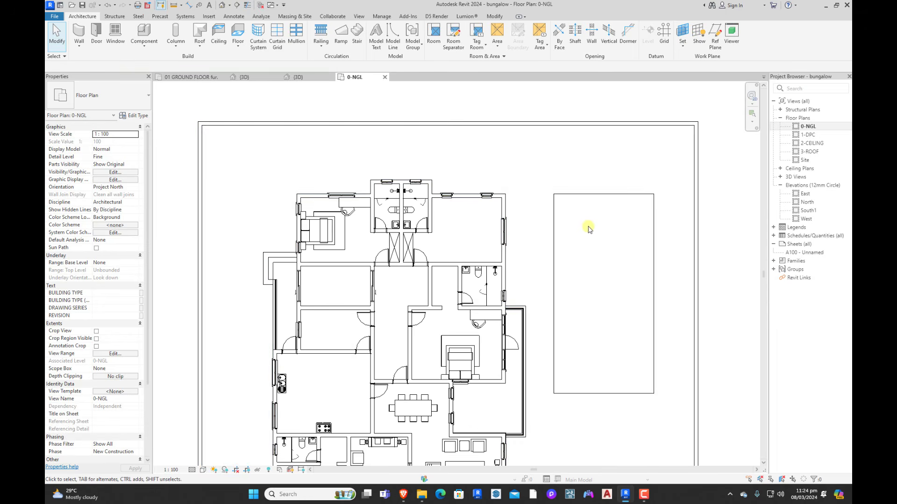
# Step: Set the 0-NGL plan's visual style to Consistent Colors
pyautogui.scroll(-4, 588, 229)
pyautogui.click(192, 470)
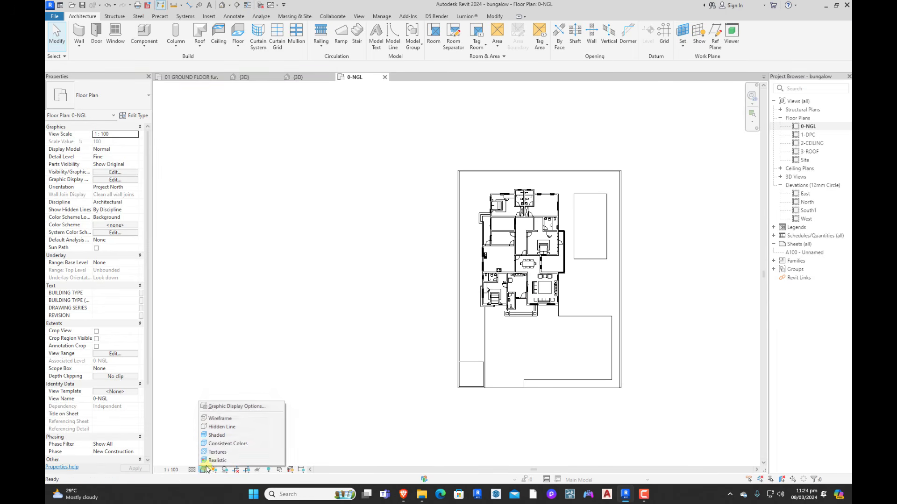
pyautogui.click(227, 442)
pyautogui.scroll(4, 601, 252)
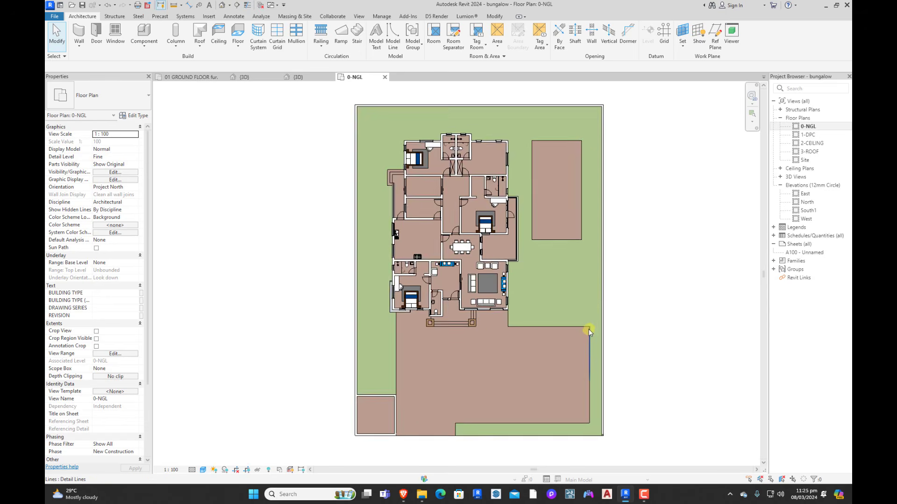
pyautogui.scroll(-2, 587, 330)
pyautogui.scroll(1, 575, 238)
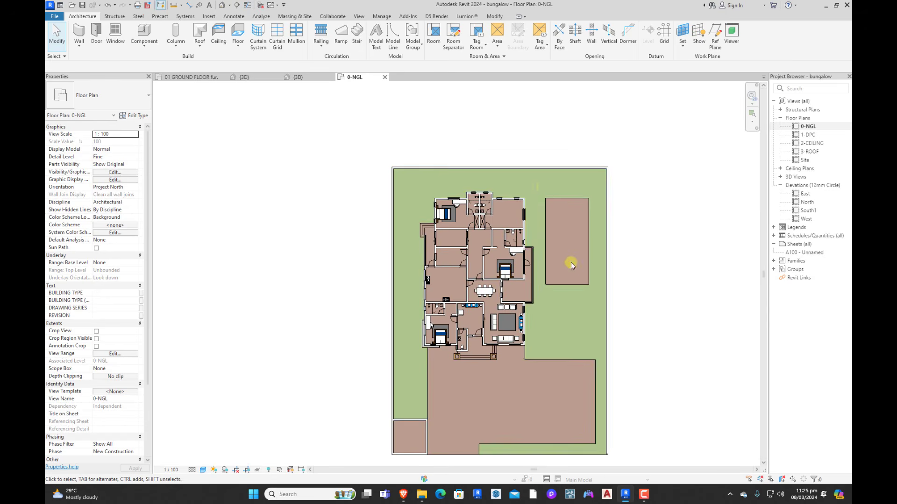
pyautogui.scroll(-2, 572, 283)
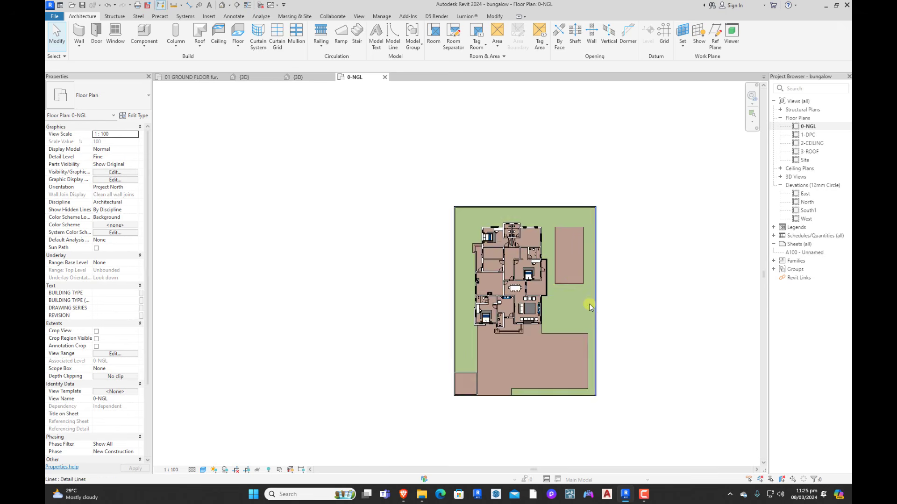
pyautogui.scroll(2, 572, 273)
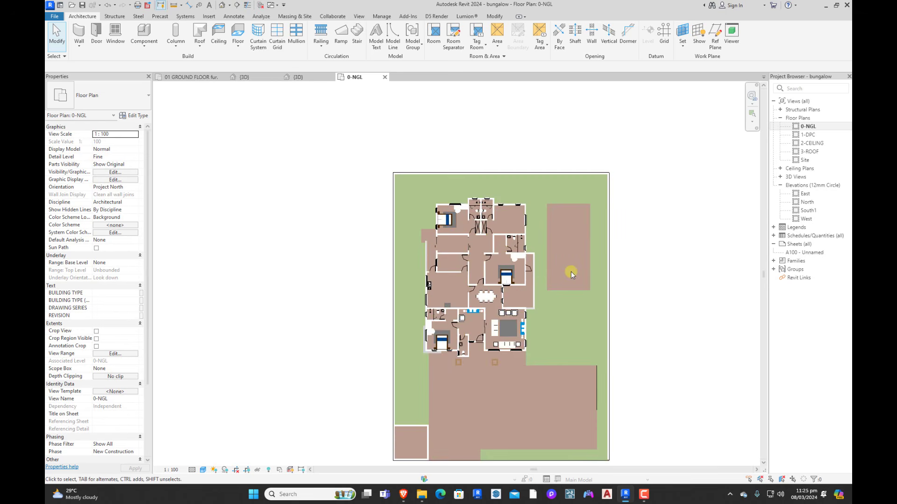
pyautogui.click(558, 205)
pyautogui.press('Escape')
# Step: Start a new Generic 150mm 5 floor on 0-NGL and sketch a boundary rectangle tracing the rectangular opening beside the house
pyautogui.scroll(2, 571, 203)
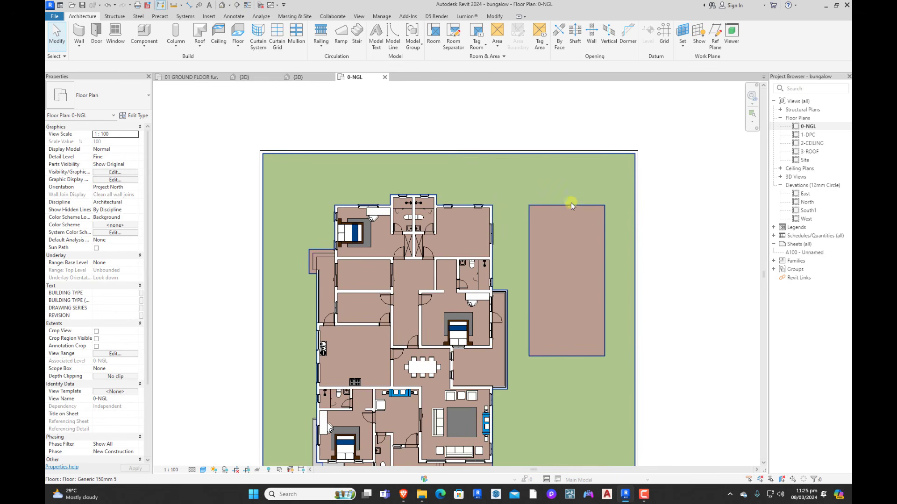
pyautogui.click(237, 32)
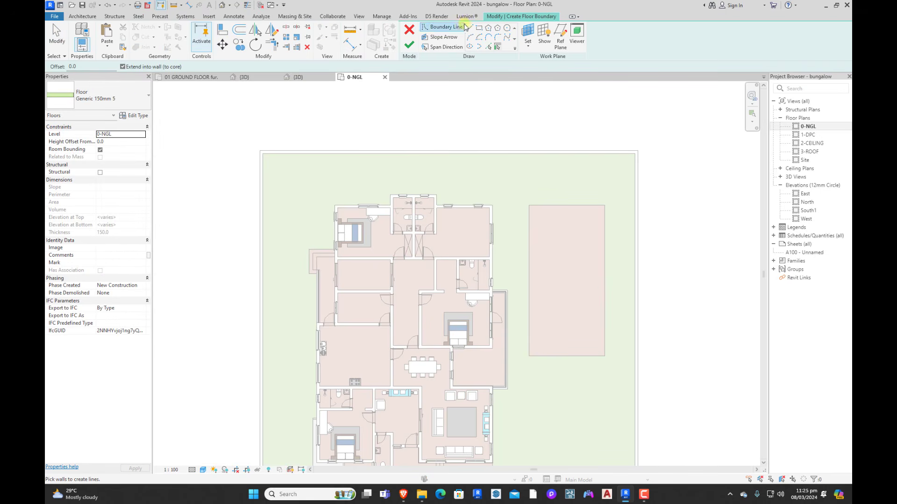
pyautogui.click(478, 29)
pyautogui.scroll(2, 537, 205)
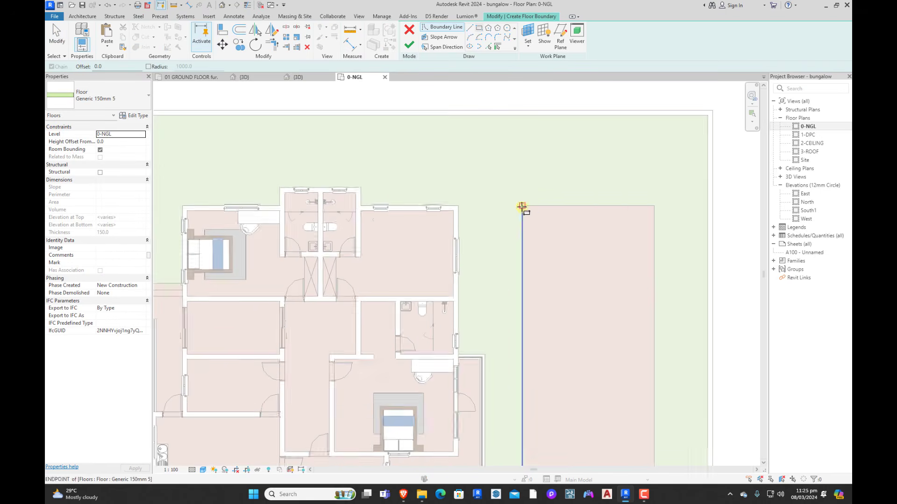
pyautogui.click(522, 206)
pyautogui.scroll(-2, 537, 186)
pyautogui.scroll(2, 593, 337)
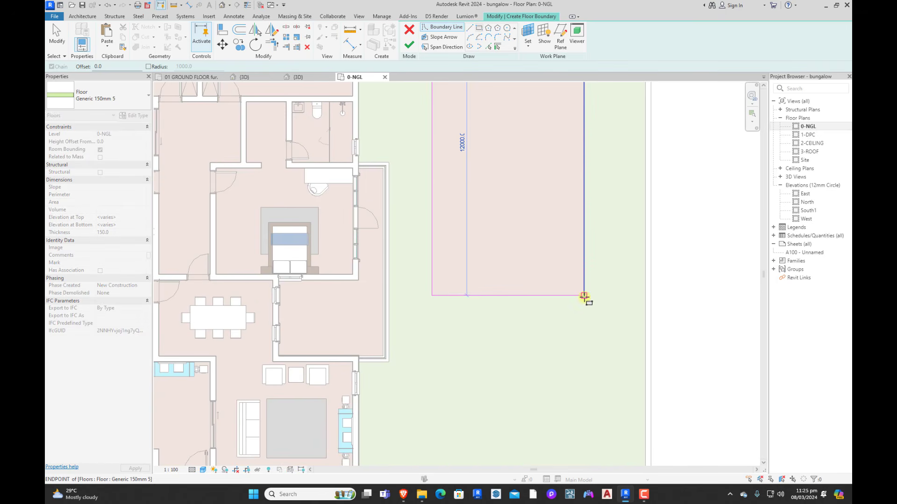
pyautogui.click(584, 295)
pyautogui.scroll(-2, 570, 236)
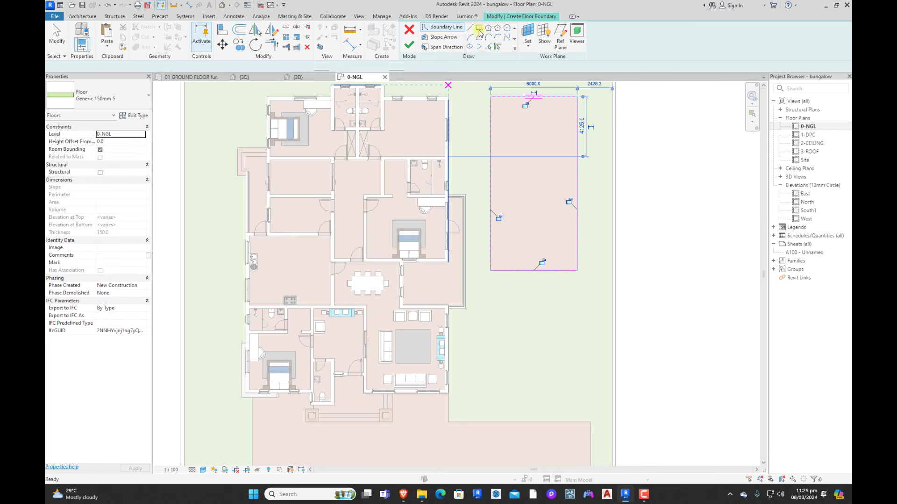
# Step: Add a second boundary rectangle offset 300 mm outside the opening and finish the floor sketch as a border
pyautogui.press('Escape')
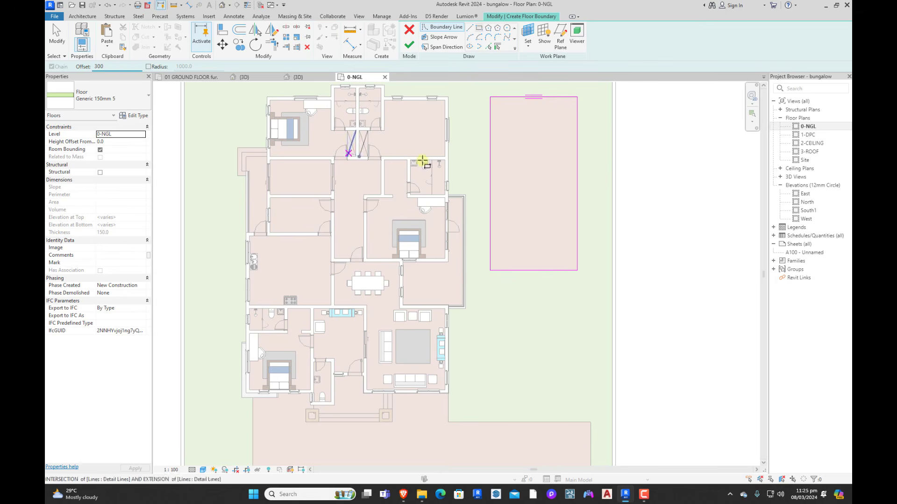
pyautogui.click(490, 97)
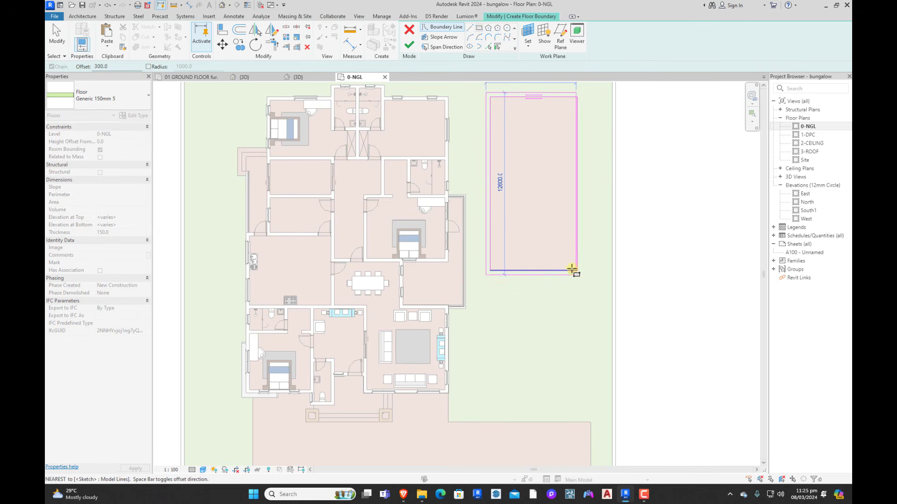
pyautogui.click(576, 270)
pyautogui.click(409, 44)
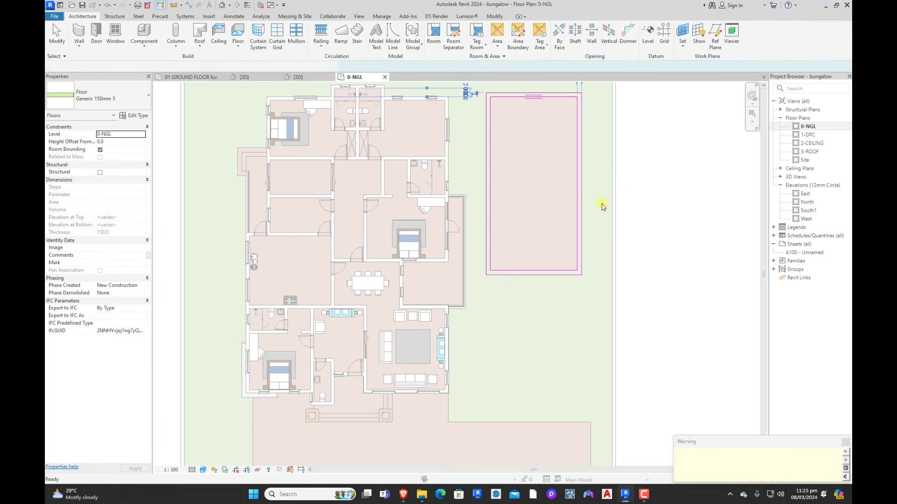
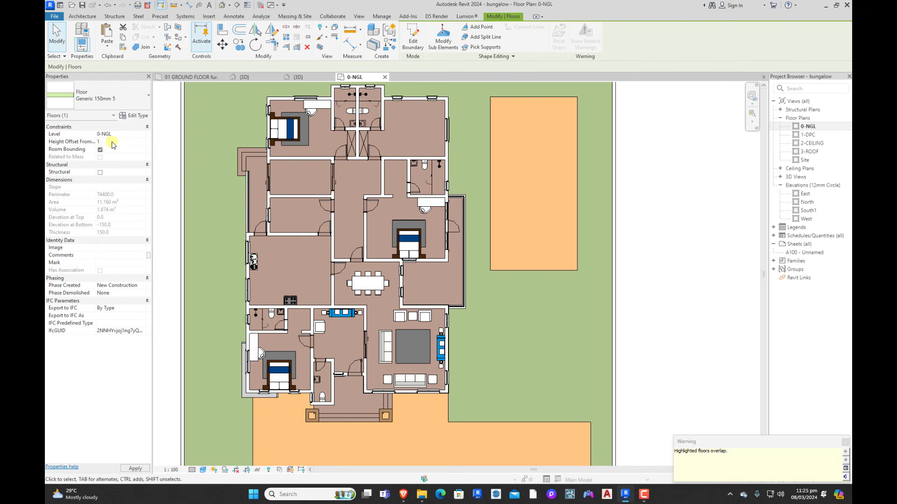
# Step: Set the border floor's height offset from level to 175 mm
pyautogui.press('Return')
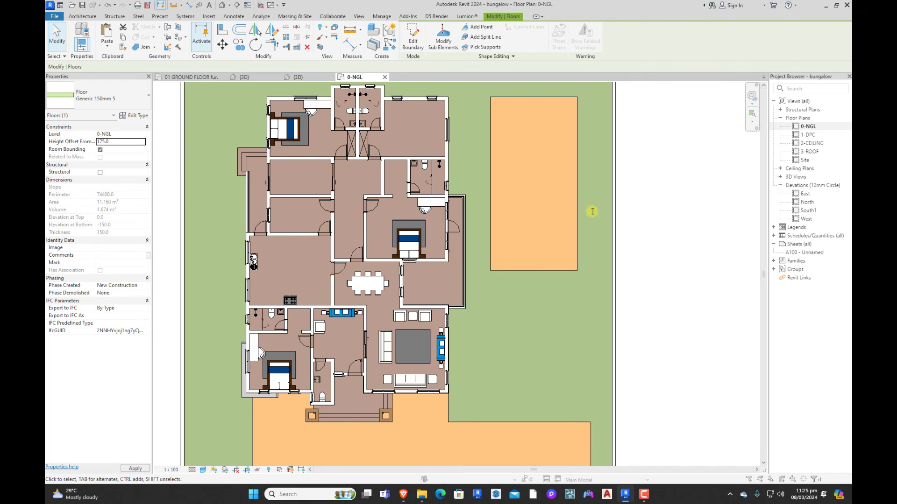
pyautogui.click(480, 274)
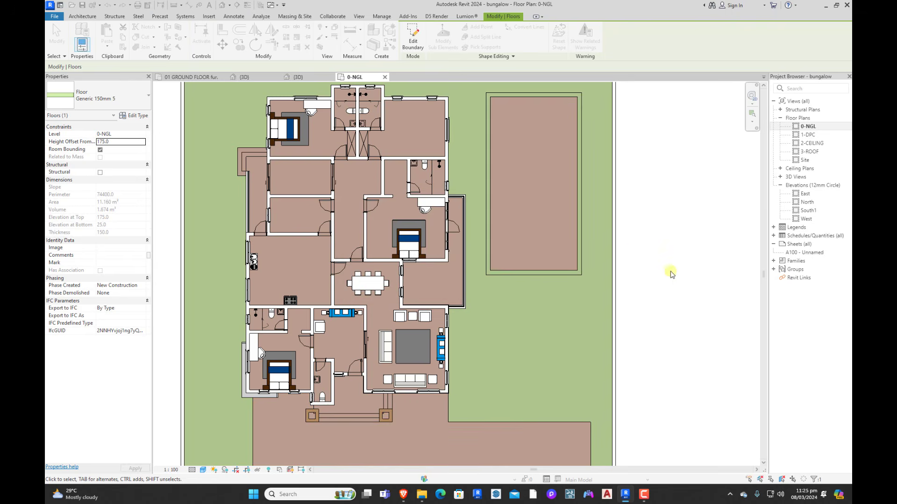
pyautogui.click(671, 270)
pyautogui.scroll(-4, 533, 238)
# Step: Change the border floor around the opening to the type MY POOL FLOOR TILES
pyautogui.click(559, 233)
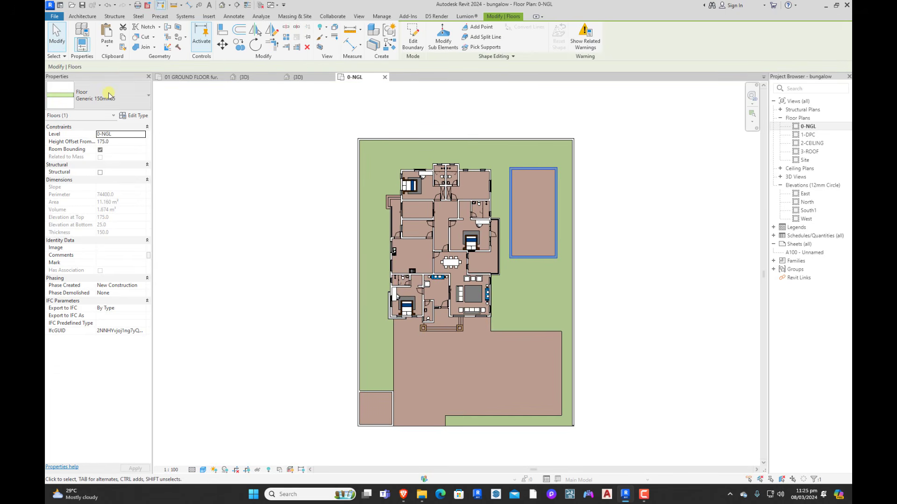
pyautogui.click(109, 96)
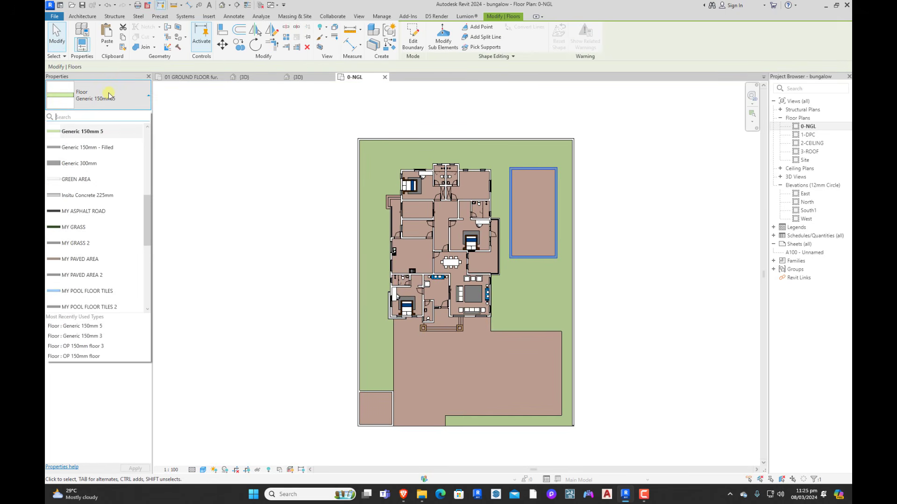
pyautogui.click(88, 291)
pyautogui.click(618, 203)
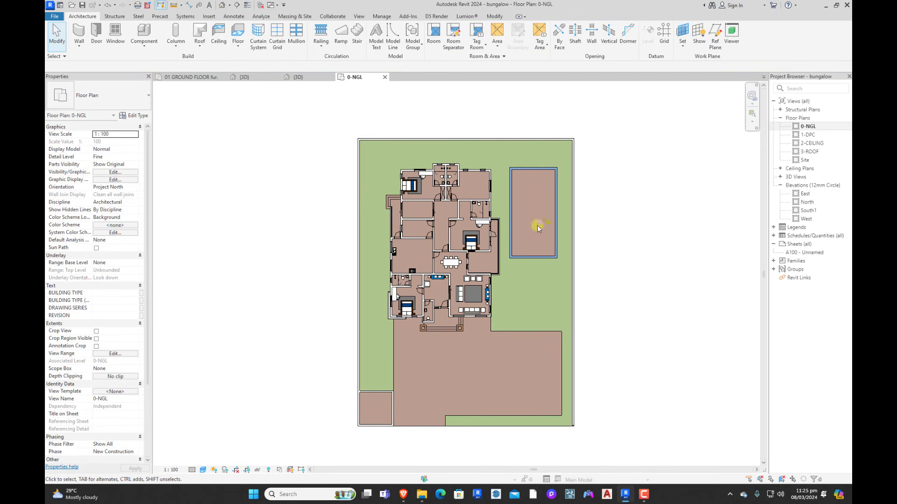
# Step: Select the pool border floor and look through the available floor types
pyautogui.scroll(3, 499, 182)
pyautogui.click(505, 174)
pyautogui.click(127, 99)
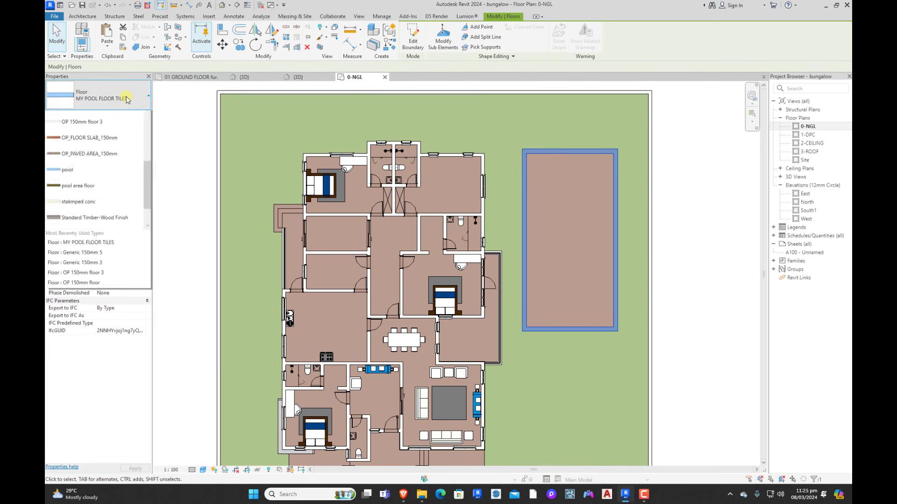
pyautogui.scroll(-1, 81, 251)
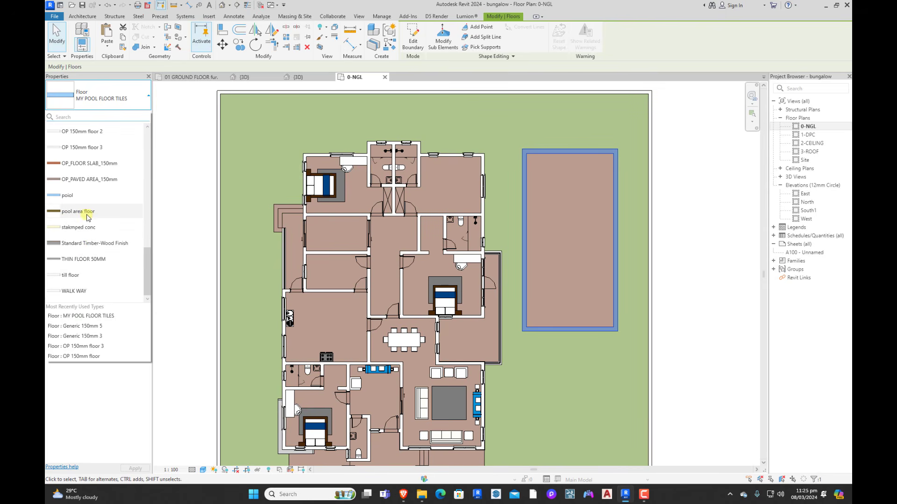
pyautogui.moveTo(91, 211)
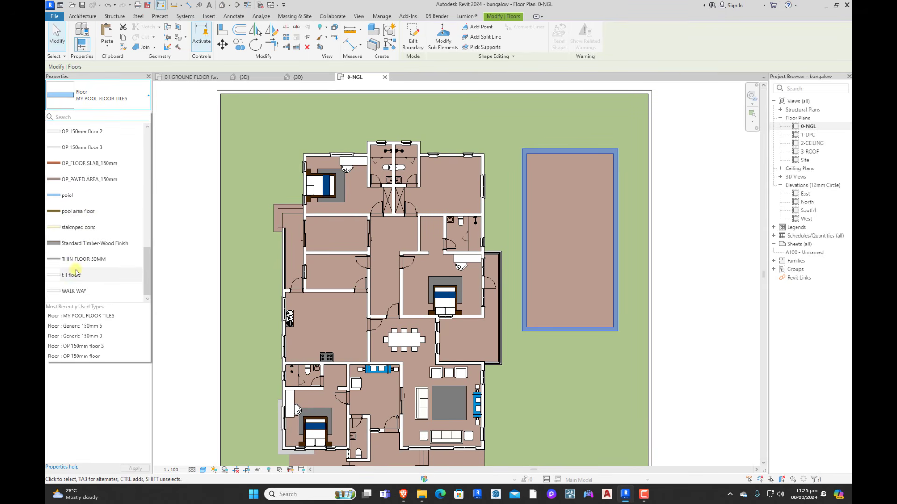
pyautogui.click(116, 105)
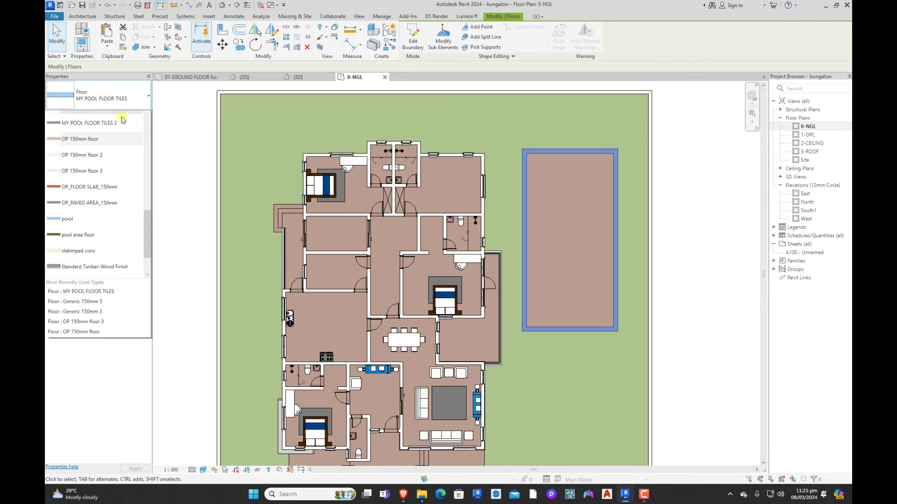
pyautogui.click(124, 105)
pyautogui.click(134, 109)
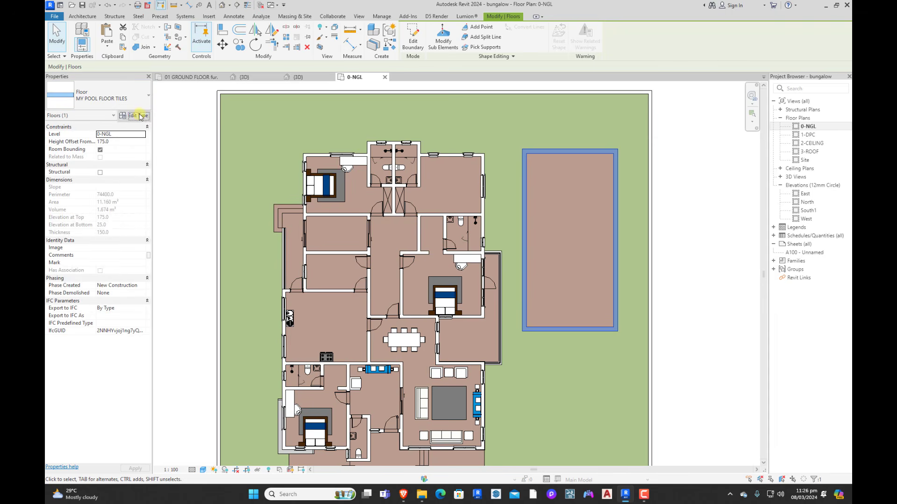
# Step: Create a new material named POOL BOUNDRY for the structure layer of the MY POOL FLOOR TILES type
pyautogui.click(139, 115)
pyautogui.scroll(-1, 414, 224)
pyautogui.scroll(1, 415, 226)
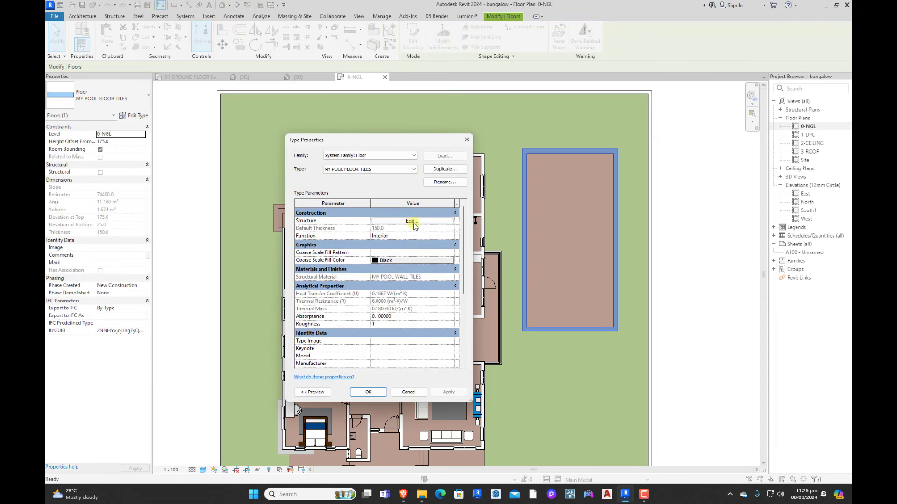
pyautogui.click(411, 221)
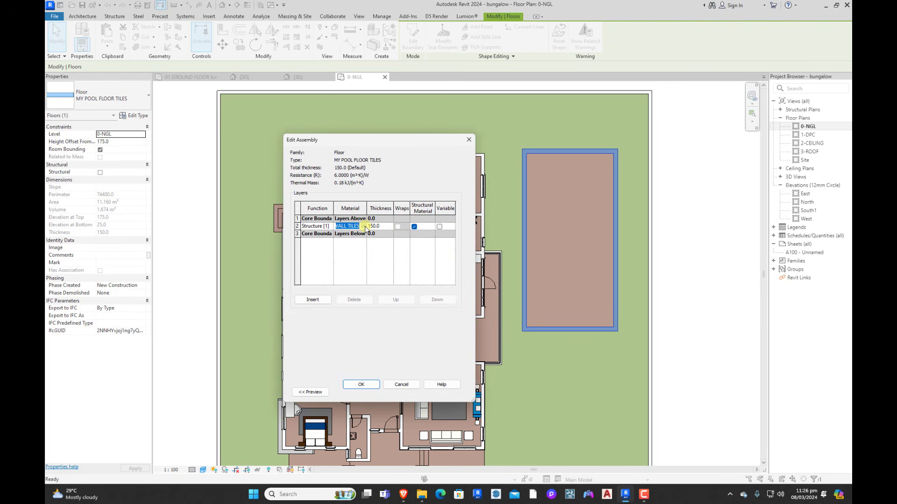
pyautogui.click(366, 228)
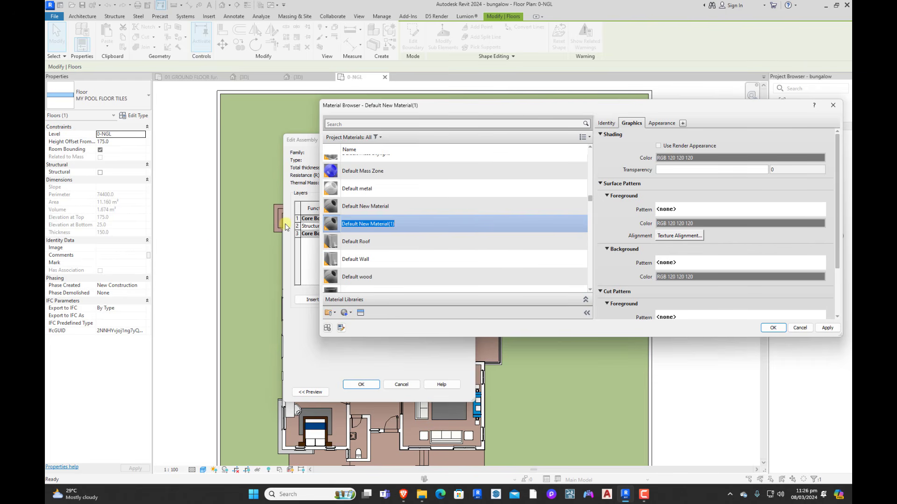
pyautogui.write('POOL BOUNDRY')
pyautogui.press('Return')
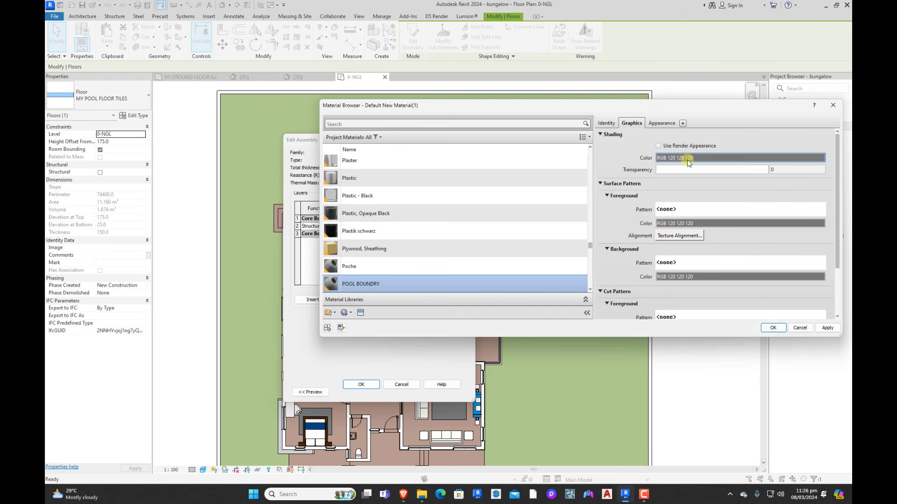
# Step: Set POOL BOUNDRY's shading color to RGB 206-206-157 and apply the material to the floor type's structure layer
pyautogui.click(663, 158)
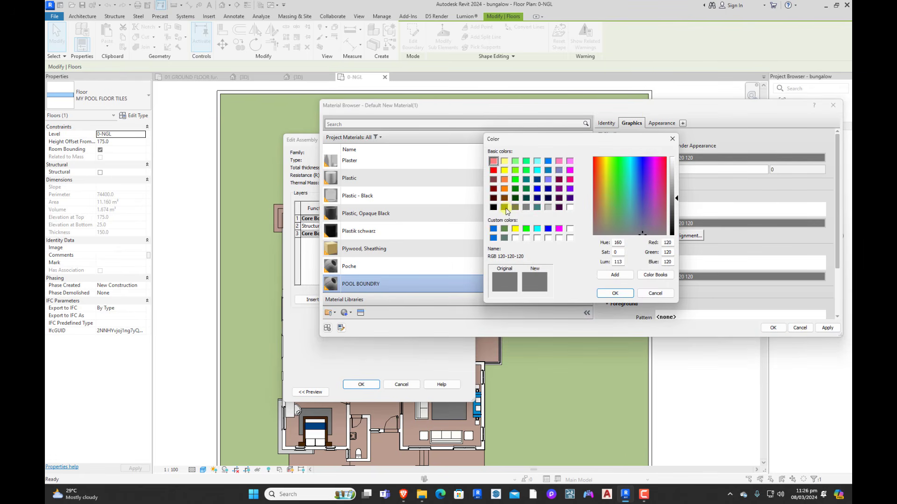
pyautogui.click(504, 208)
pyautogui.click(515, 208)
pyautogui.moveTo(676, 207); pyautogui.dragTo(676, 182)
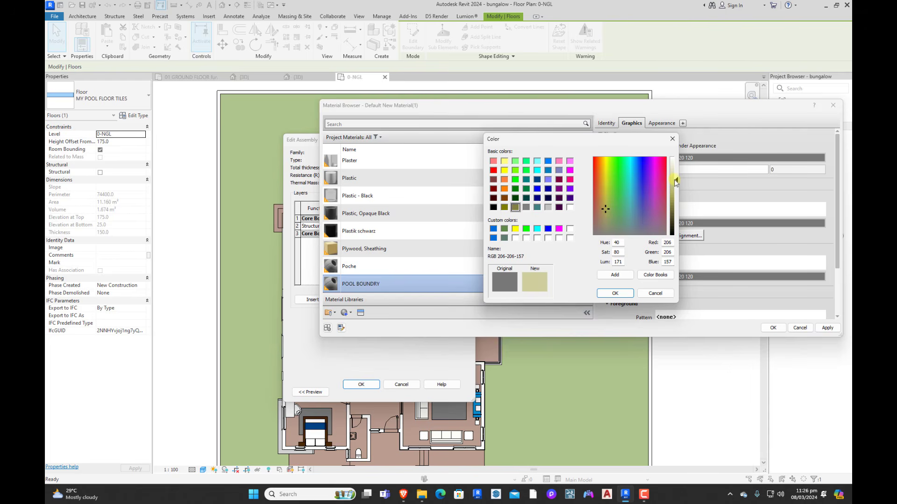
pyautogui.click(622, 297)
pyautogui.click(770, 328)
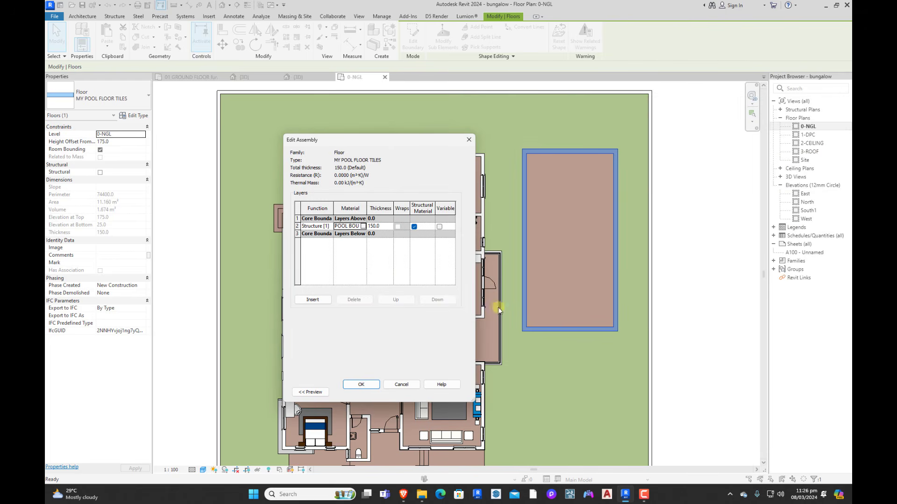
pyautogui.click(355, 387)
pyautogui.click(365, 391)
pyautogui.click(683, 302)
pyautogui.scroll(-3, 614, 228)
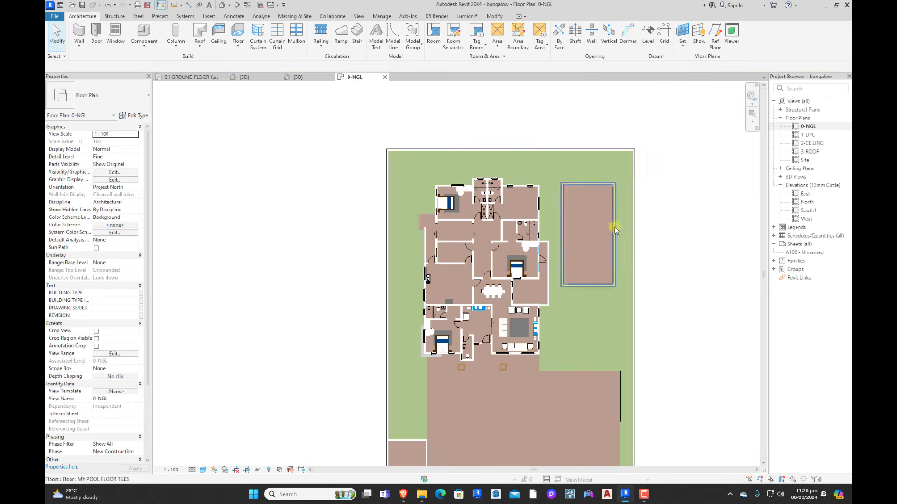
# Step: Examine the pool border corner in 3D and open the Generic 150mm 5 floor's boundary for editing in the 0-NGL plan
pyautogui.click(299, 77)
pyautogui.scroll(4, 556, 230)
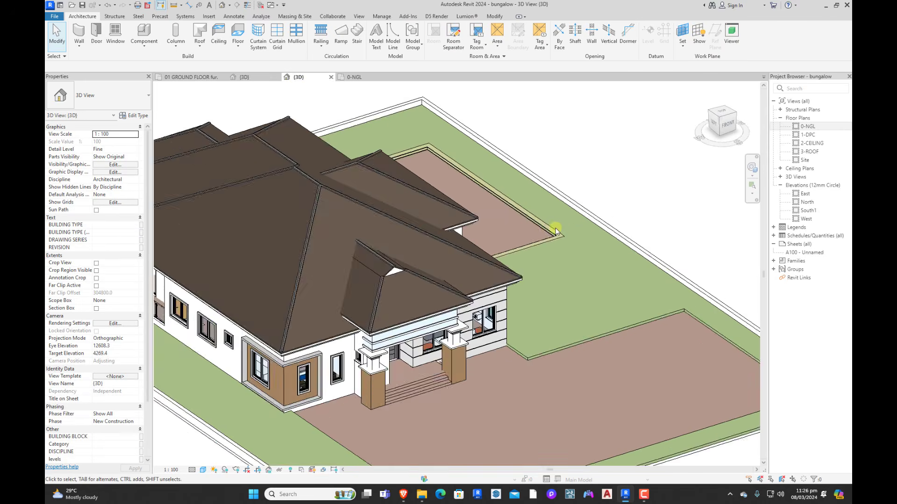
pyautogui.scroll(5, 556, 233)
pyautogui.keyDown('shift'); pyautogui.moveTo(556, 240); pyautogui.dragTo(564, 324, button='middle'); pyautogui.keyUp('shift')
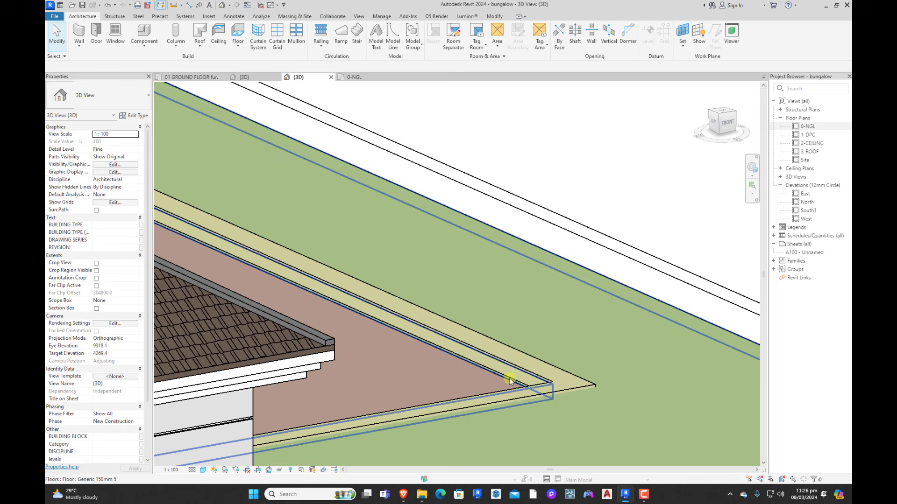
pyautogui.doubleClick(607, 279)
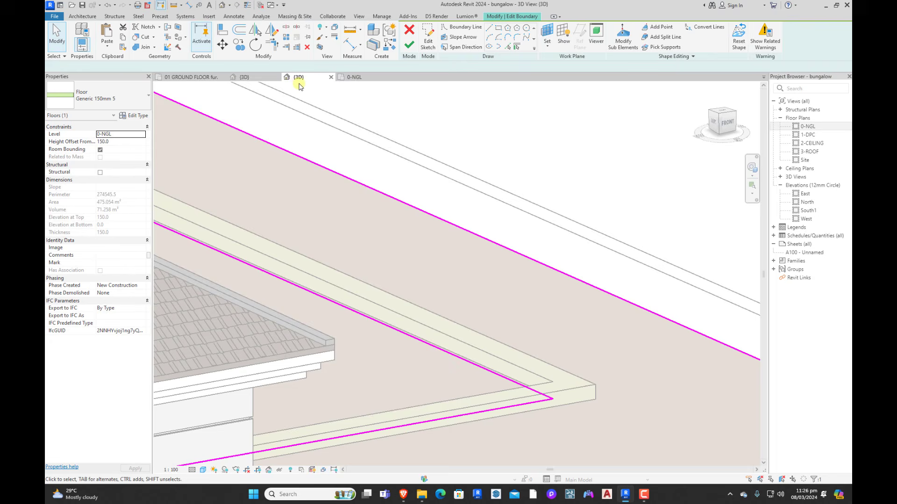
pyautogui.click(354, 77)
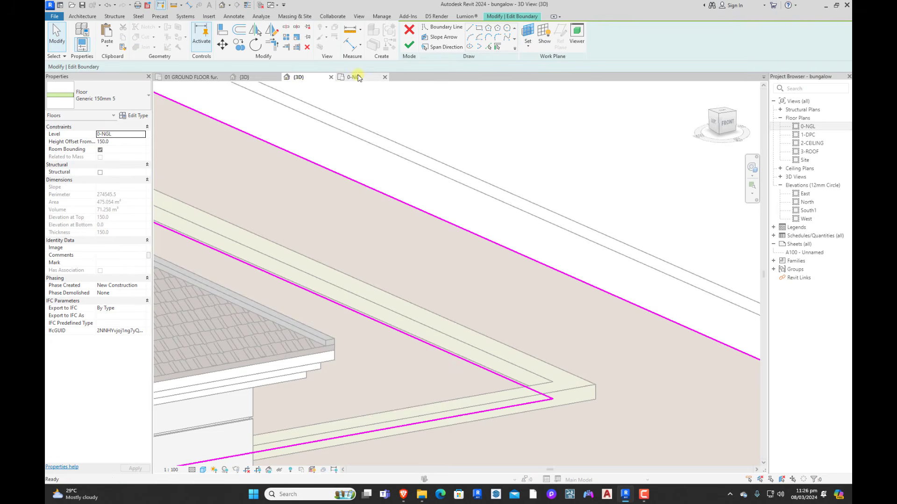
# Step: Move the left and upper sketch lines of the pool opening out to the outer edge of the border floor
pyautogui.scroll(5, 570, 216)
pyautogui.click(540, 233)
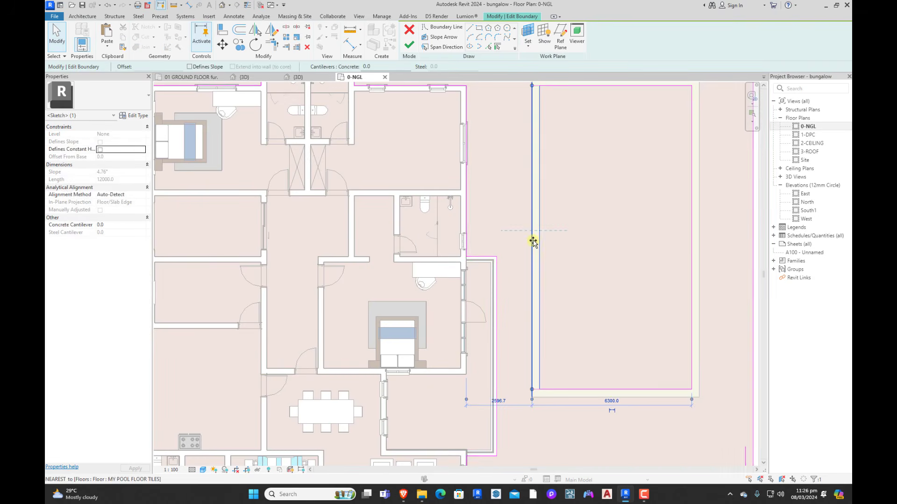
pyautogui.scroll(2, 595, 223)
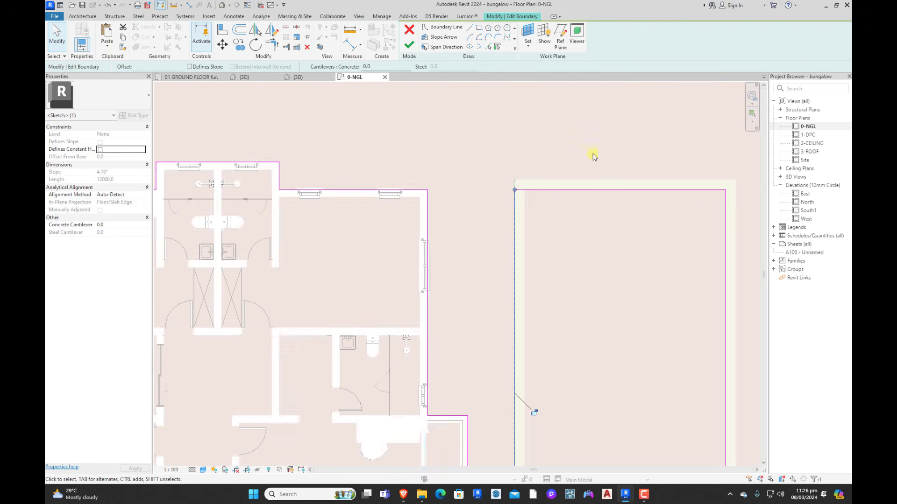
pyautogui.click(593, 189)
pyautogui.moveTo(592, 184); pyautogui.dragTo(569, 166)
pyautogui.scroll(-2, 655, 246)
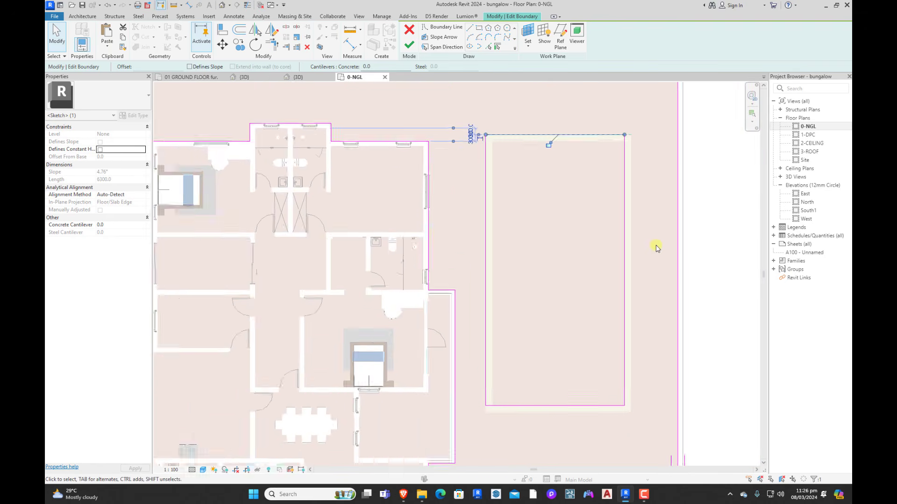
# Step: Move the right and lower pool opening lines out to the border's outer edge and finish the boundary edit
pyautogui.scroll(1, 618, 256)
pyautogui.click(624, 238)
pyautogui.click(597, 351)
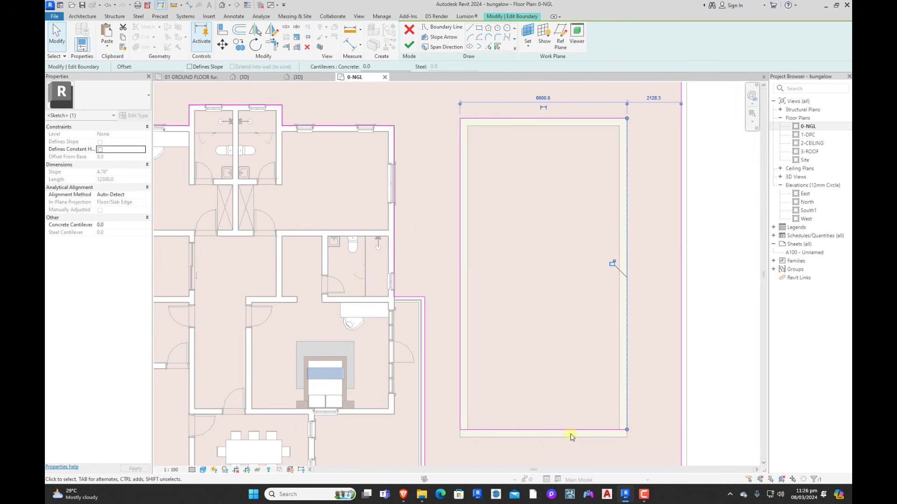
pyautogui.click(573, 437)
pyautogui.moveTo(573, 438); pyautogui.dragTo(573, 437)
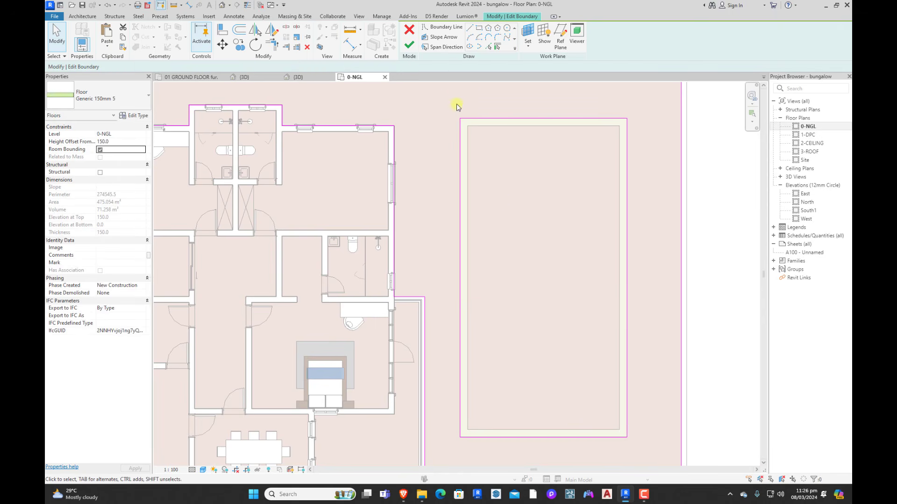
pyautogui.click(409, 46)
# Step: Select the Generic 150mm 3 site floor at the plot's lower edge and open its boundary for editing
pyautogui.scroll(-6, 682, 225)
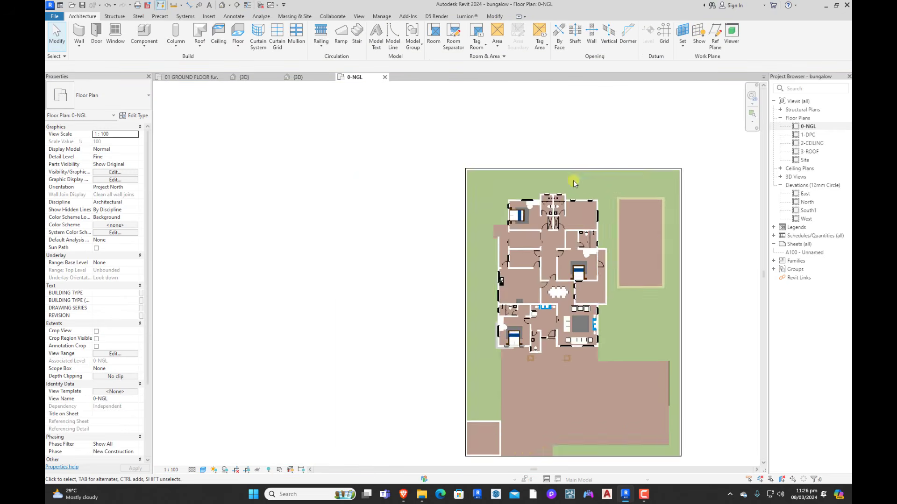
pyautogui.scroll(3, 551, 313)
pyautogui.click(550, 322)
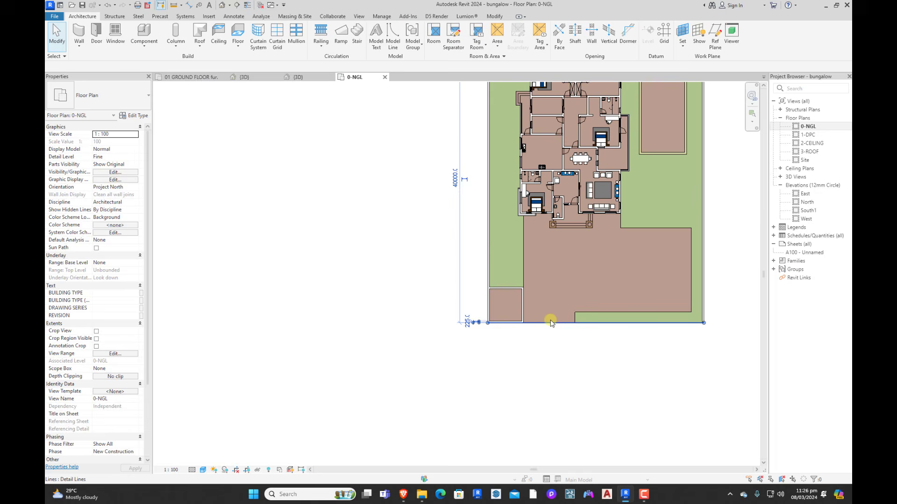
pyautogui.click(562, 352)
pyautogui.click(543, 315)
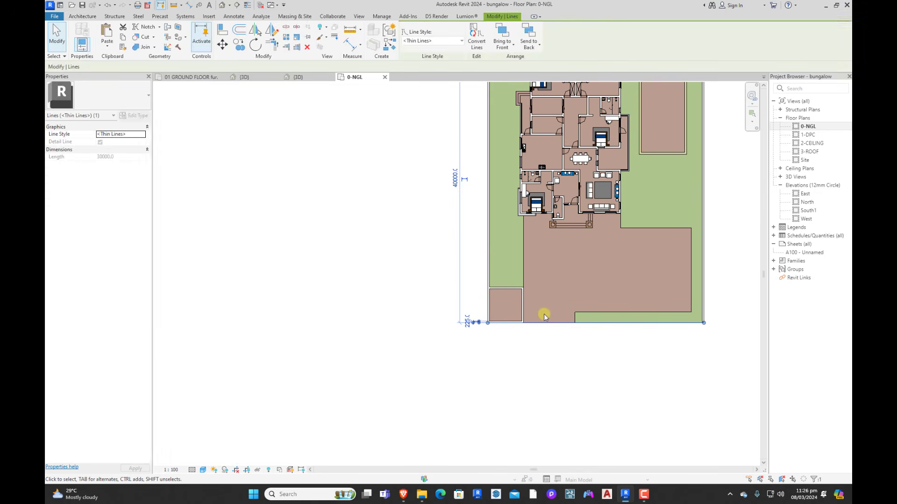
pyautogui.press('Escape')
pyautogui.click(555, 322)
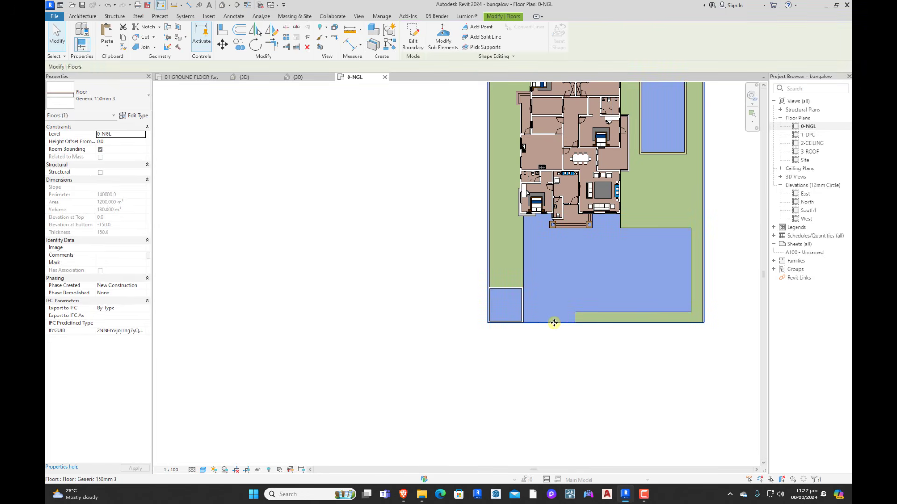
pyautogui.doubleClick(557, 320)
# Step: Sketch a rectangular opening along the inner edge of the pool border in the Generic 150mm 3 floor and finish the boundary
pyautogui.scroll(5, 615, 214)
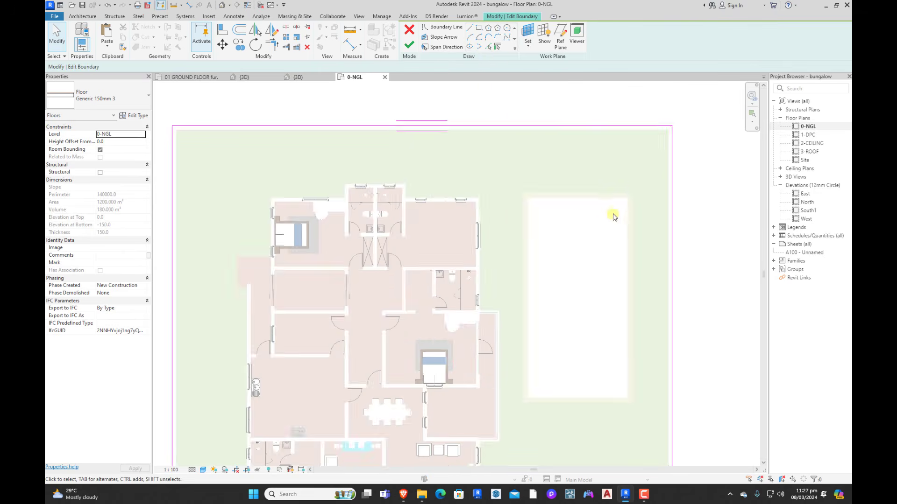
pyautogui.click(478, 28)
pyautogui.scroll(3, 537, 224)
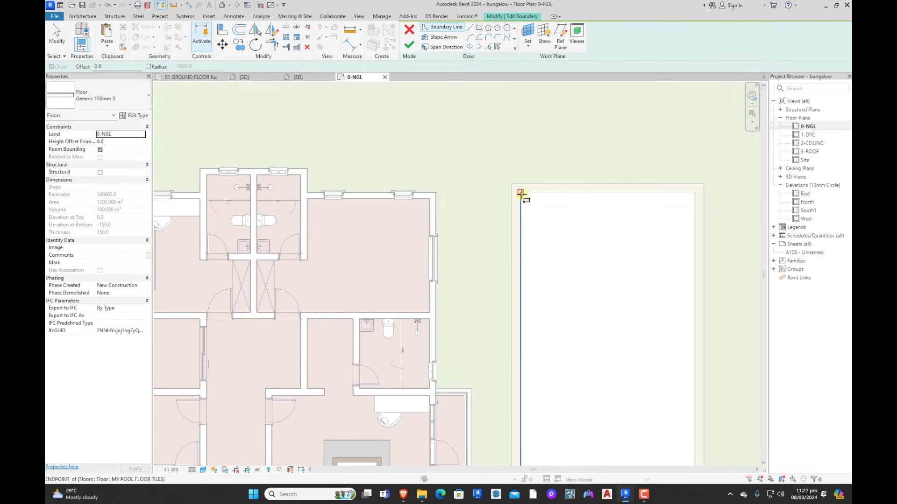
pyautogui.scroll(-3, 530, 192)
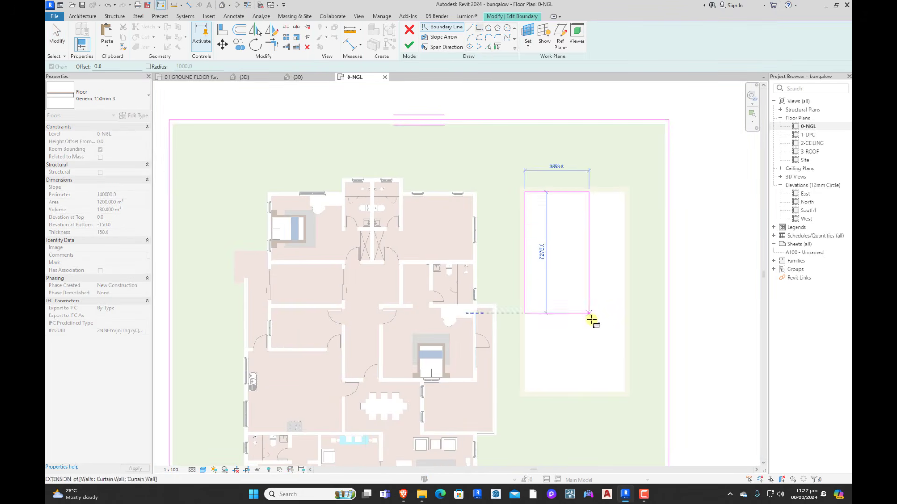
pyautogui.click(625, 392)
pyautogui.press('Escape')
pyautogui.press('Escape')
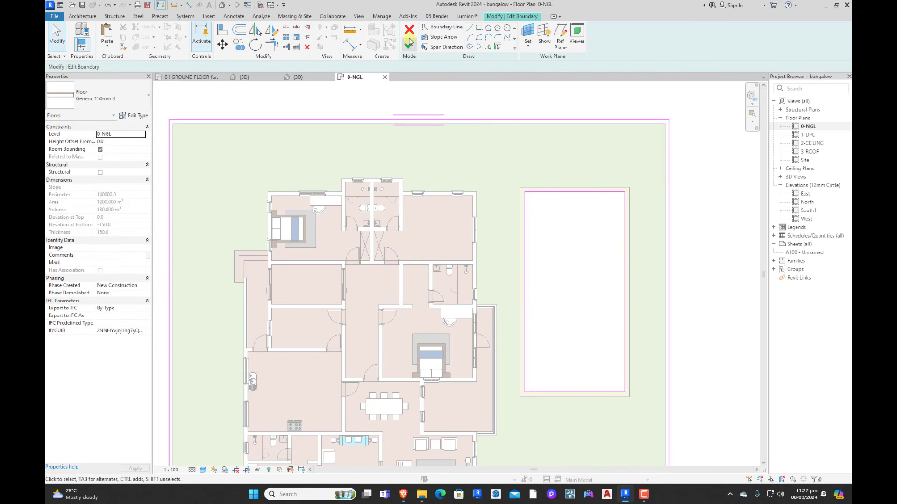
pyautogui.click(409, 42)
# Step: Examine the pool opening and the whole site from several angles in the 3D view
pyautogui.scroll(-4, 581, 176)
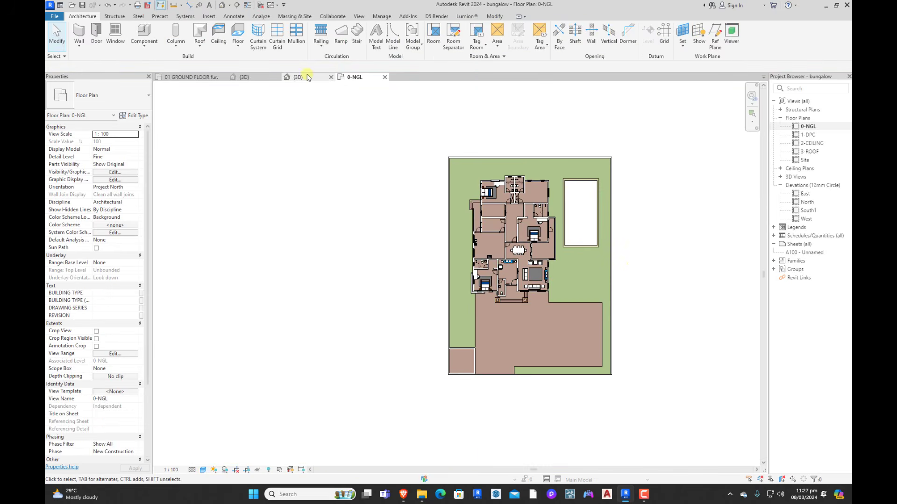
pyautogui.click(297, 77)
pyautogui.scroll(-5, 622, 284)
pyautogui.scroll(3, 607, 298)
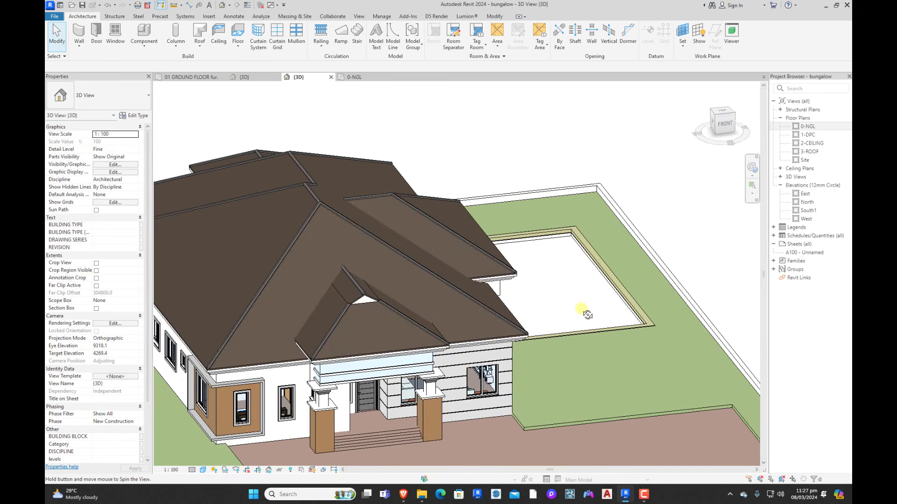
pyautogui.keyDown('shift'); pyautogui.moveTo(582, 309); pyautogui.dragTo(579, 309, button='middle'); pyautogui.keyUp('shift')
pyautogui.keyDown('shift'); pyautogui.moveTo(651, 299); pyautogui.dragTo(569, 330, button='middle'); pyautogui.keyUp('shift')
pyautogui.scroll(-3, 590, 273)
pyautogui.keyDown('shift'); pyautogui.moveTo(687, 304); pyautogui.dragTo(641, 375, button='middle'); pyautogui.keyUp('shift')
pyautogui.scroll(4, 575, 330)
pyautogui.scroll(-5, 607, 318)
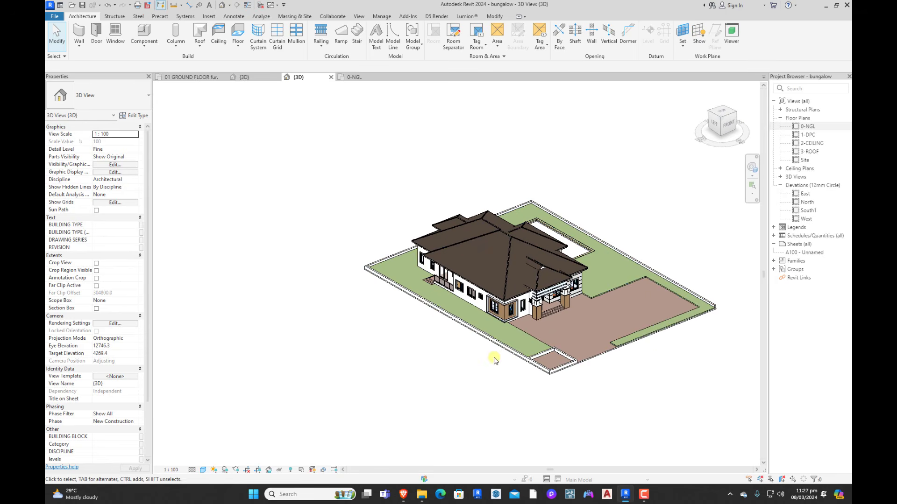
pyautogui.scroll(-3, 490, 362)
pyautogui.keyDown('shift'); pyautogui.moveTo(491, 365); pyautogui.dragTo(539, 344, button='middle'); pyautogui.keyUp('shift')
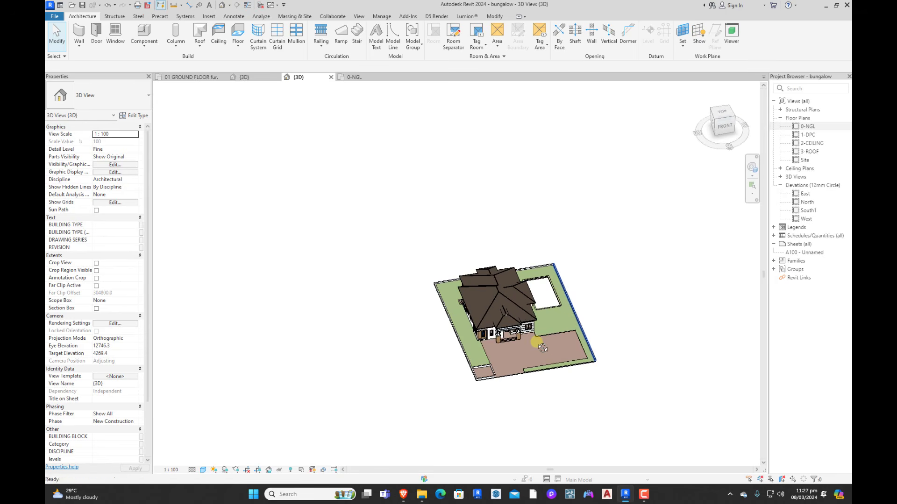
# Step: Open the Generic 150mm 5 floor's boundary in the 0-NGL plan, try moving the pool opening's lower line down, and undo the move
pyautogui.click(354, 77)
pyautogui.scroll(3, 583, 315)
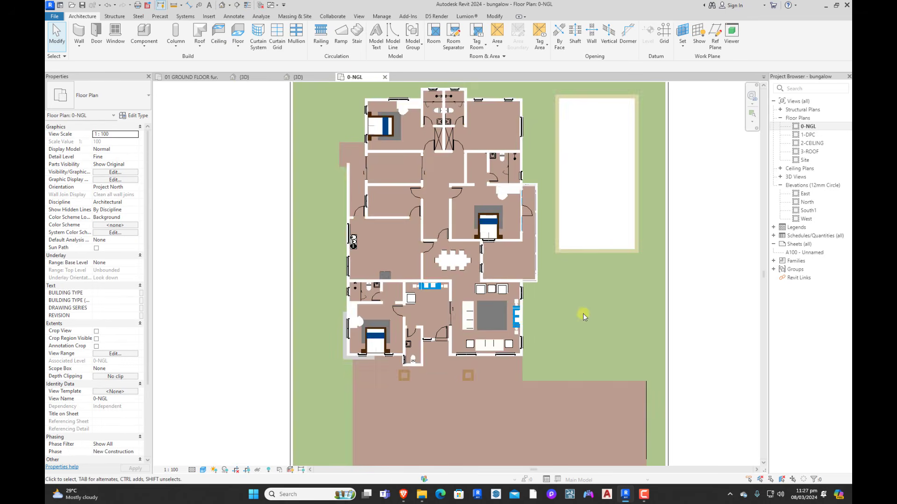
pyautogui.doubleClick(582, 382)
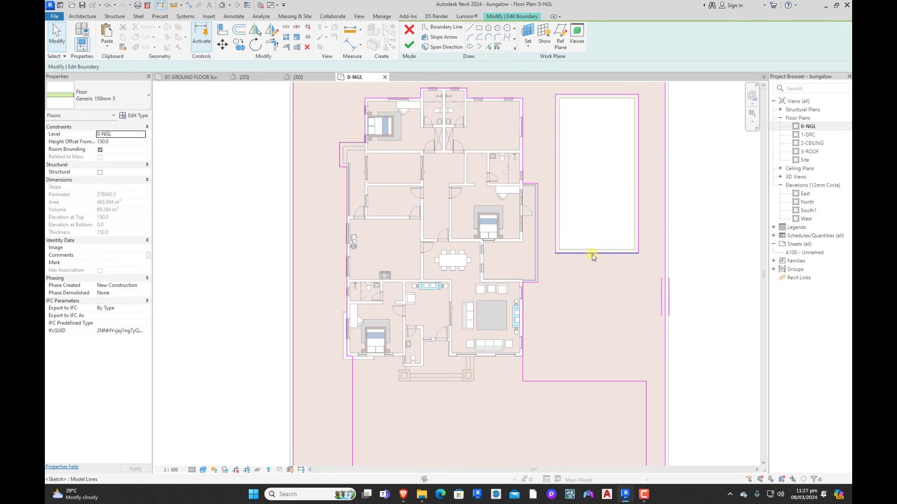
pyautogui.moveTo(592, 253); pyautogui.dragTo(590, 295)
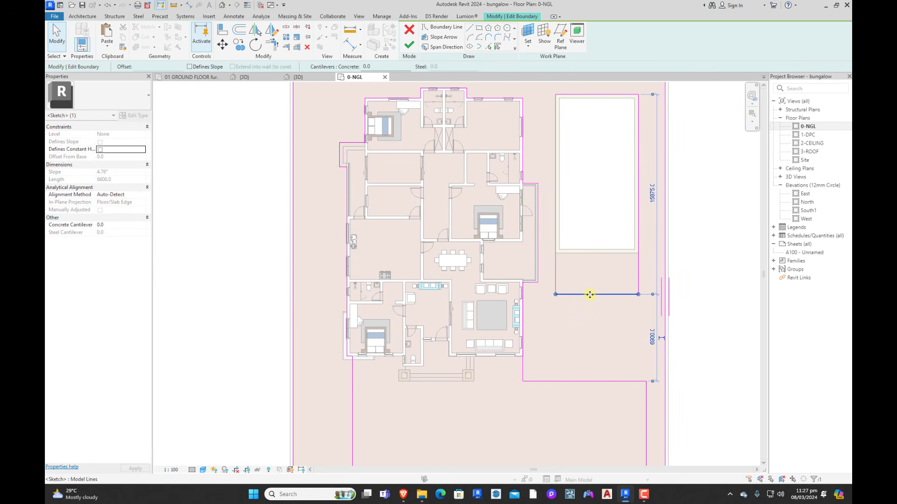
pyautogui.hotkey('ctrl', 'z')
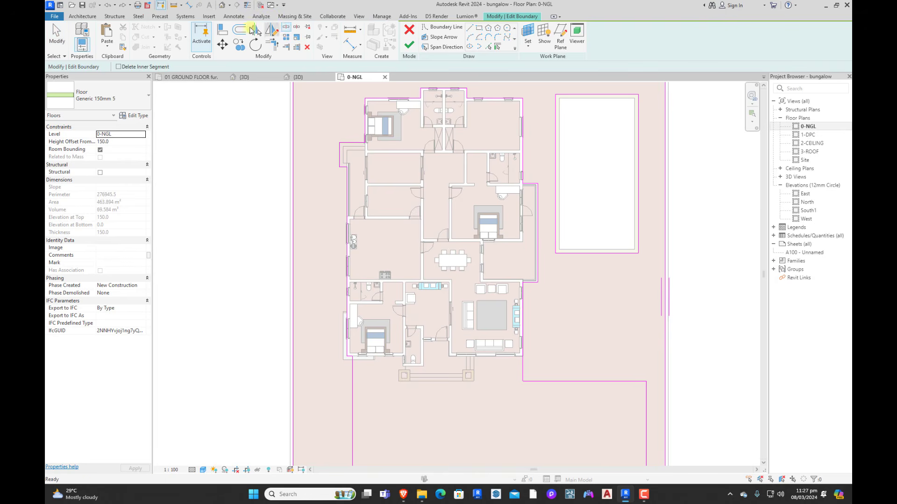
# Step: Offset outward copies of the pool opening's lower line by 5000, right line by 1500 and upper line by 3000 mm
pyautogui.click(238, 31)
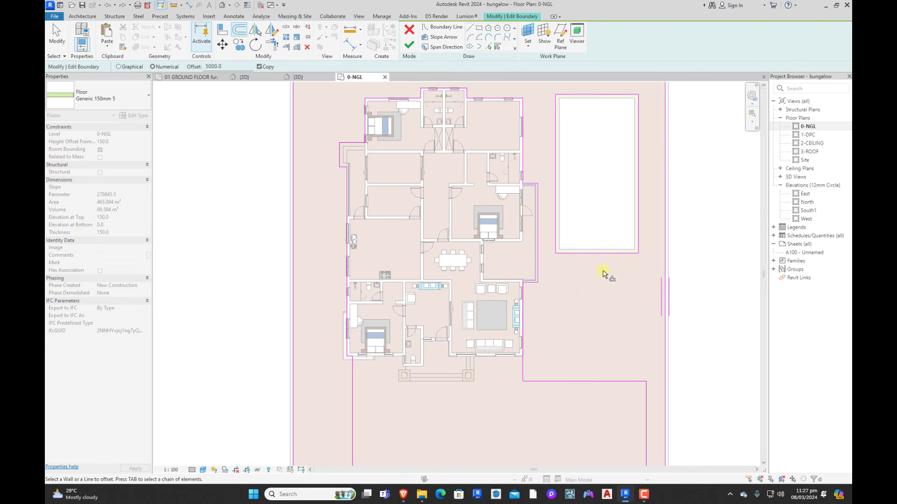
pyautogui.click(603, 255)
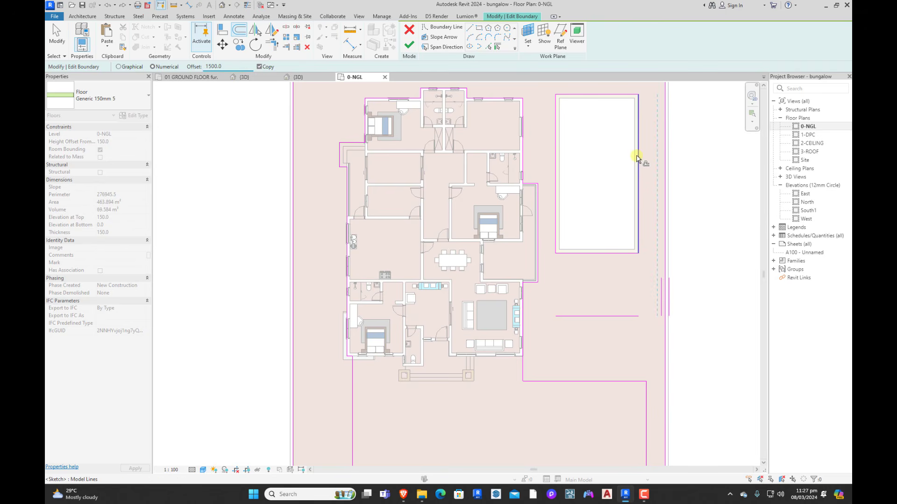
pyautogui.scroll(-3, 637, 157)
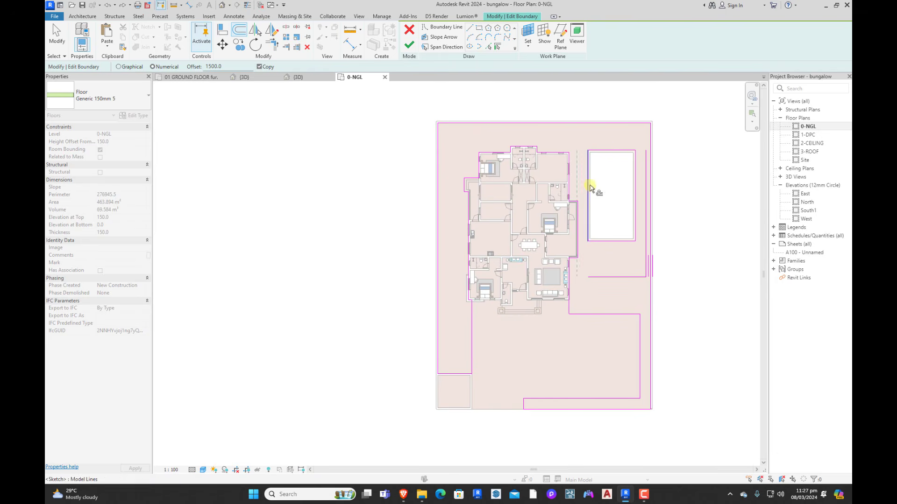
pyautogui.scroll(2, 616, 141)
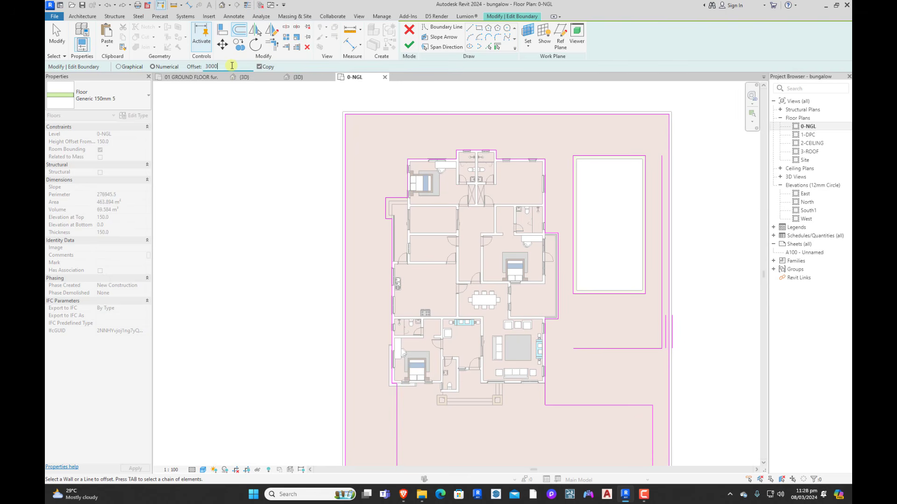
pyautogui.click(625, 156)
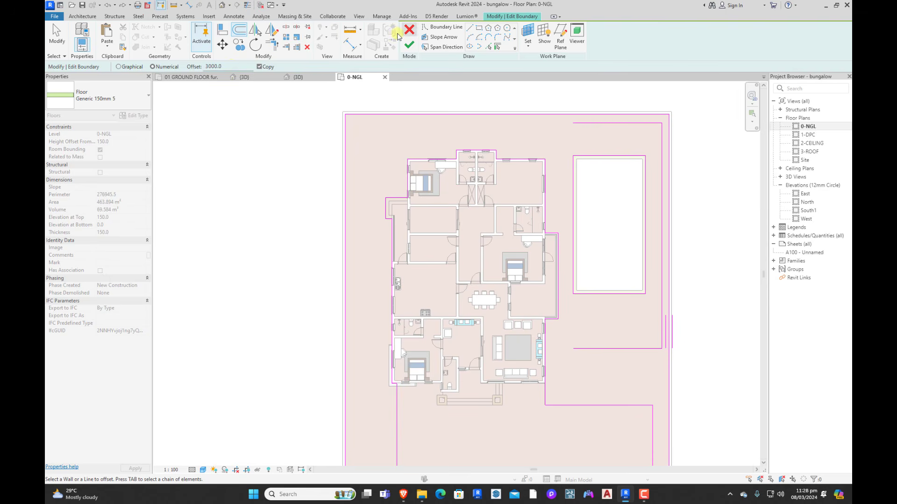
pyautogui.click(271, 45)
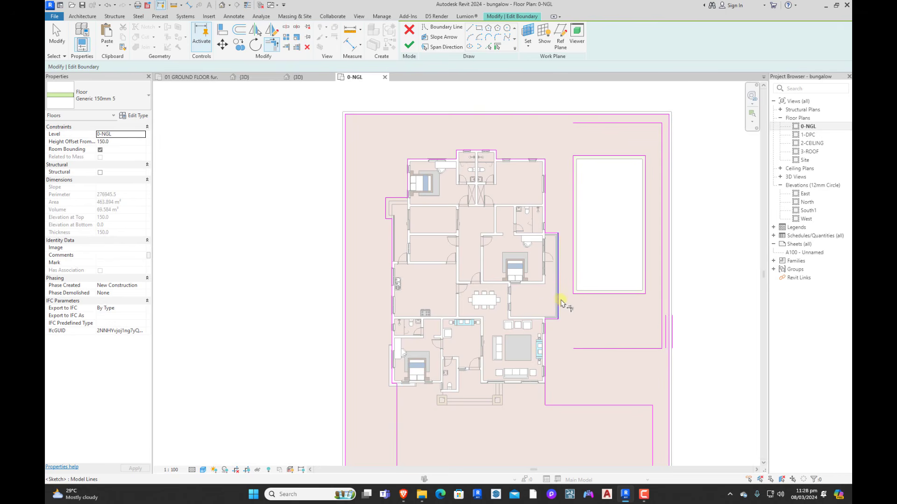
pyautogui.scroll(-2, 563, 302)
pyautogui.scroll(3, 579, 204)
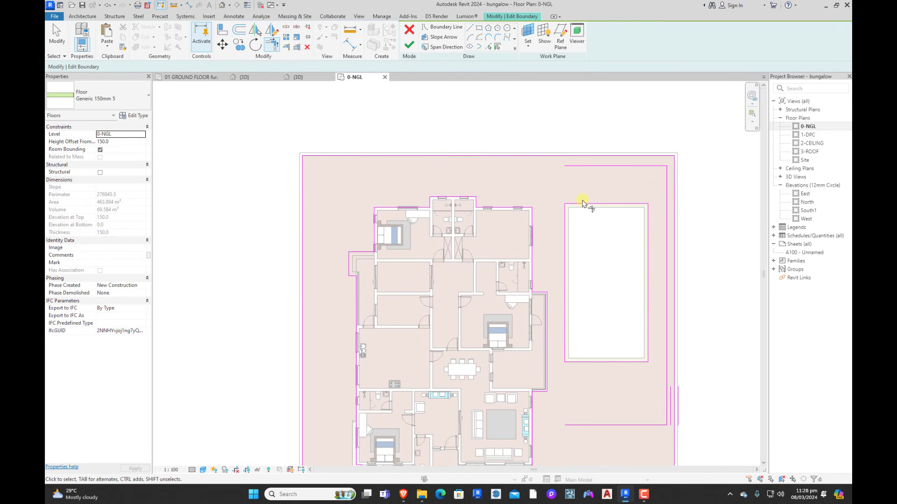
pyautogui.press('Escape')
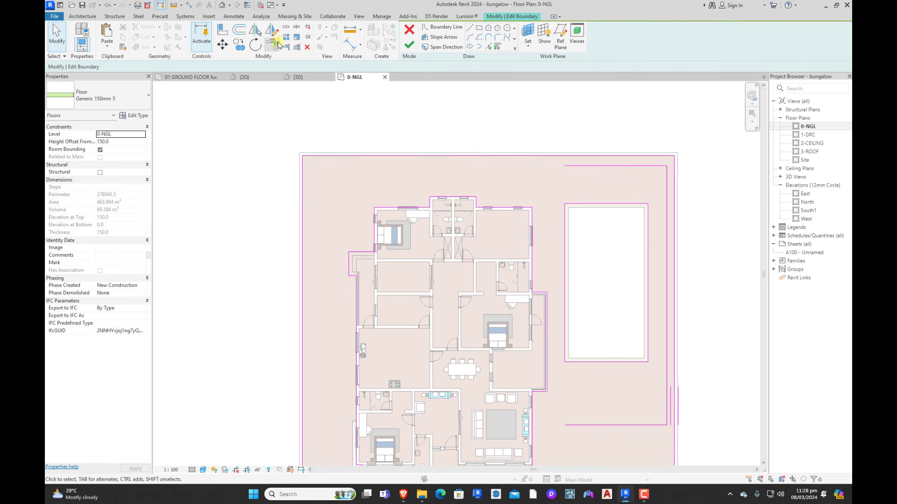
pyautogui.click(276, 44)
pyautogui.scroll(-2, 540, 221)
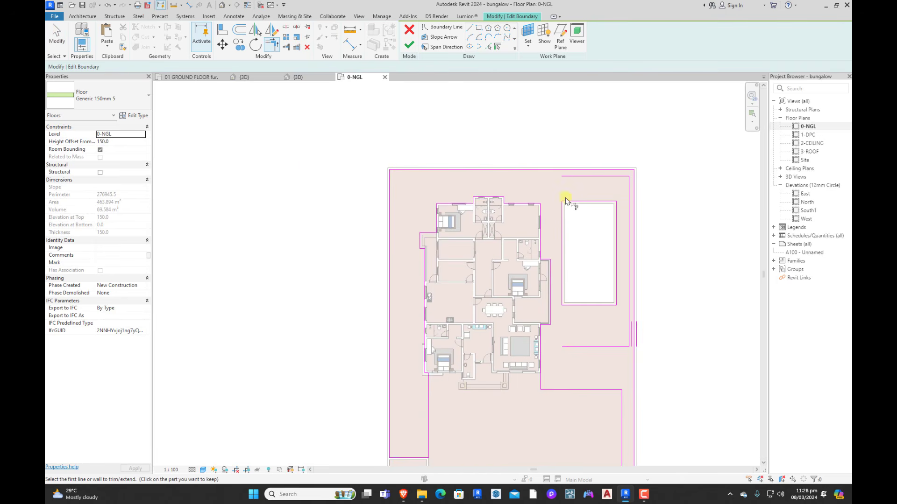
pyautogui.press('Escape')
pyautogui.press('Escape')
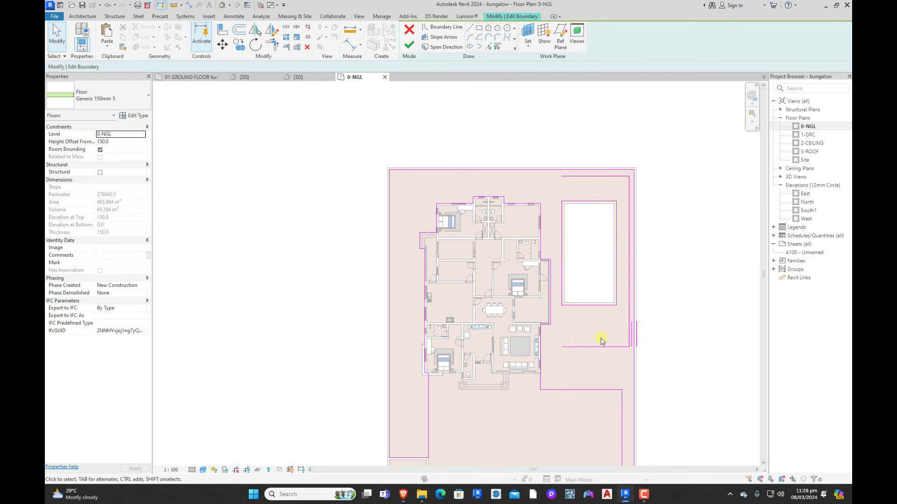
# Step: Trim the offset lower and upper lines to the boundary lines along the house's pool-side wall
pyautogui.click(272, 44)
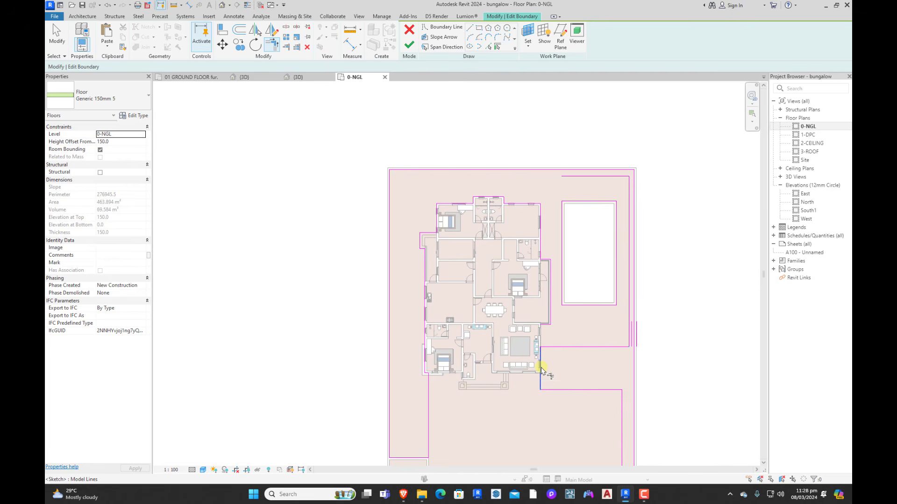
pyautogui.press('Escape')
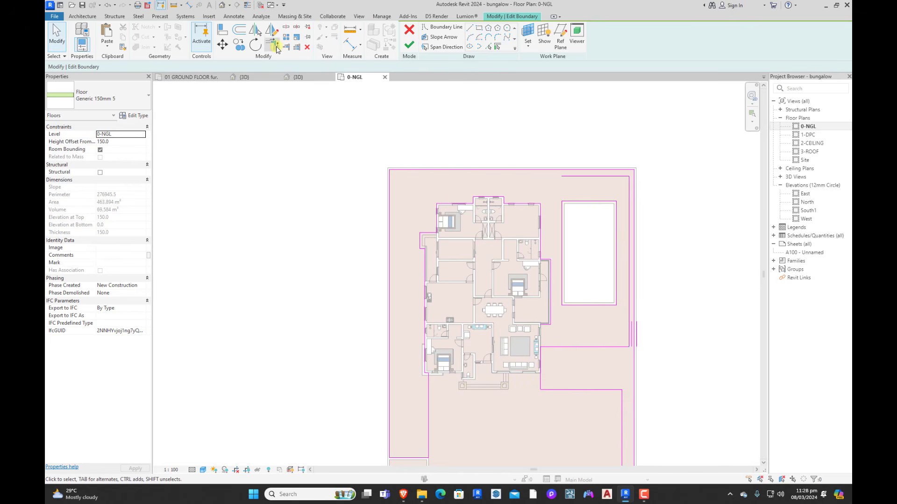
pyautogui.click(272, 45)
pyautogui.click(538, 208)
pyautogui.click(581, 178)
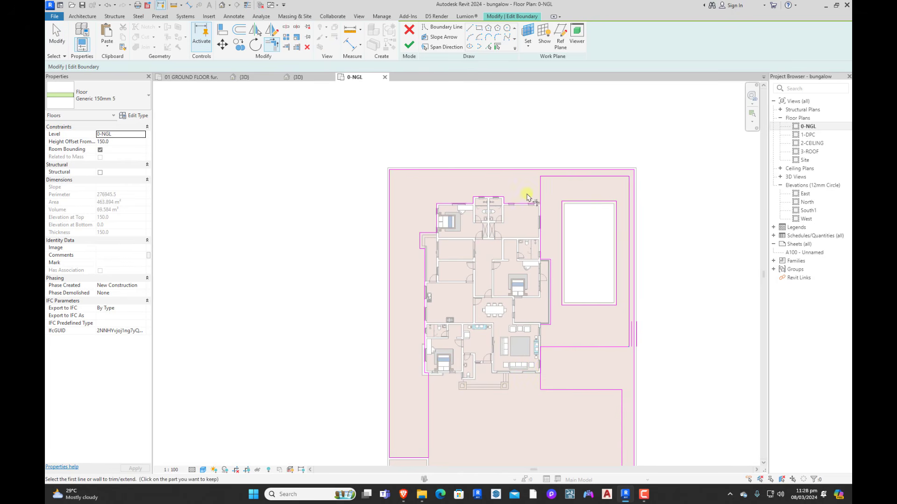
pyautogui.press('Escape')
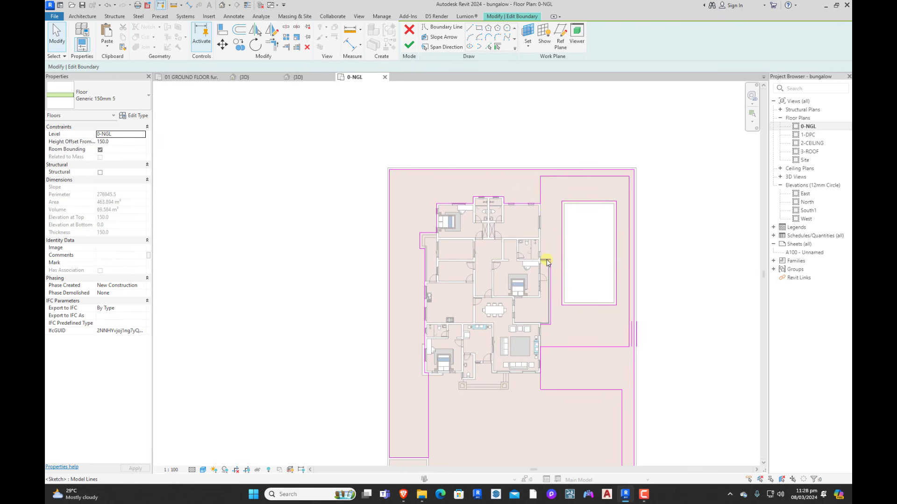
# Step: Delete the boundary lines around the pool-side veranda and finish the Generic 150mm 5 floor's boundary
pyautogui.click(547, 262)
pyautogui.press('Delete')
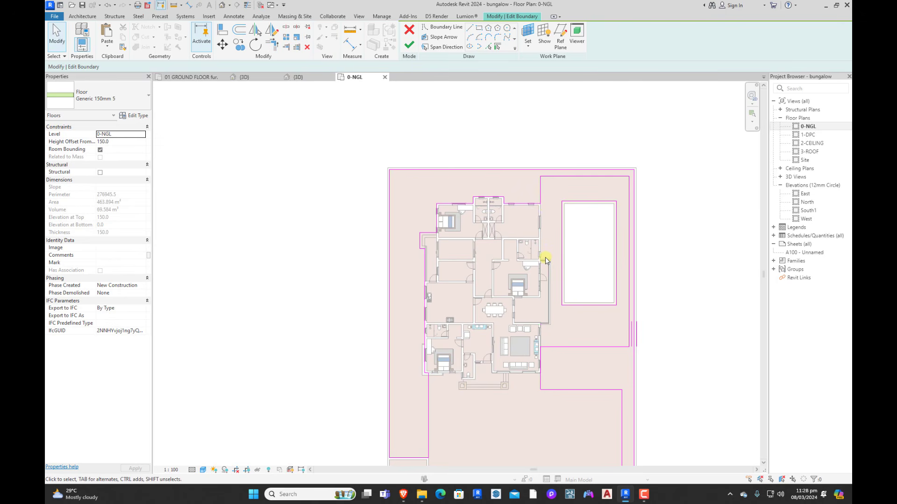
pyautogui.click(409, 47)
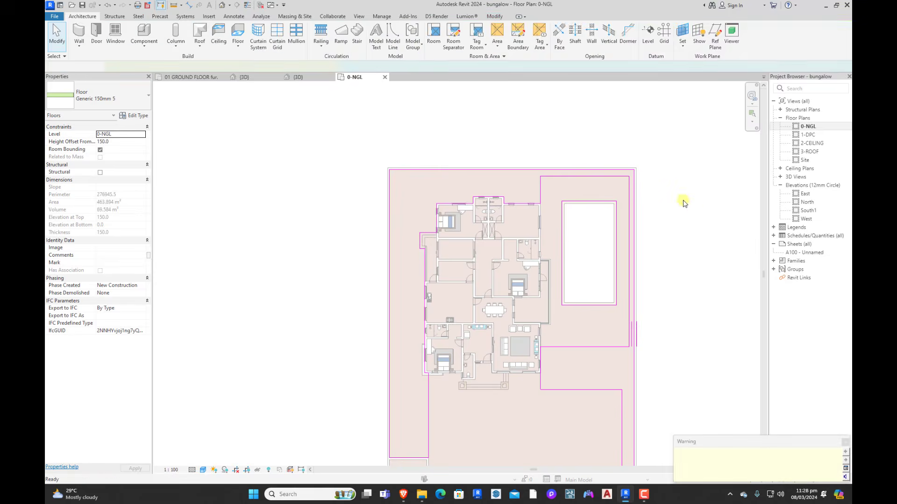
# Step: Open the Generic 150mm 3 floor's boundary and pick the pool surround, veranda and house wall edges as boundary lines
pyautogui.scroll(-3, 579, 319)
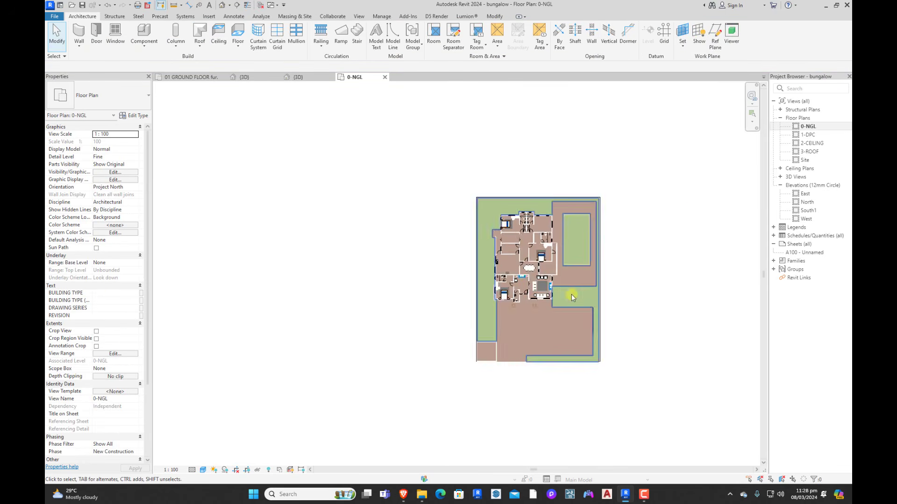
pyautogui.moveTo(589, 343); pyautogui.dragTo(588, 306, button='middle')
pyautogui.scroll(2, 596, 245)
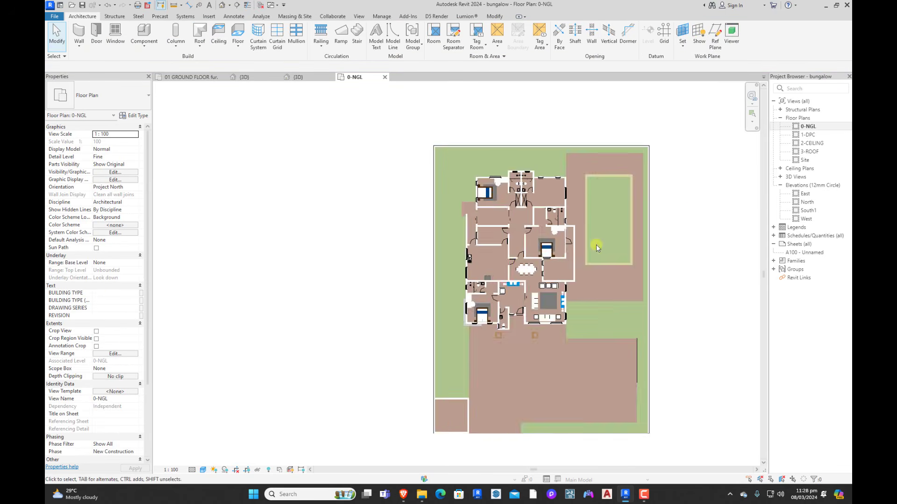
pyautogui.click(502, 434)
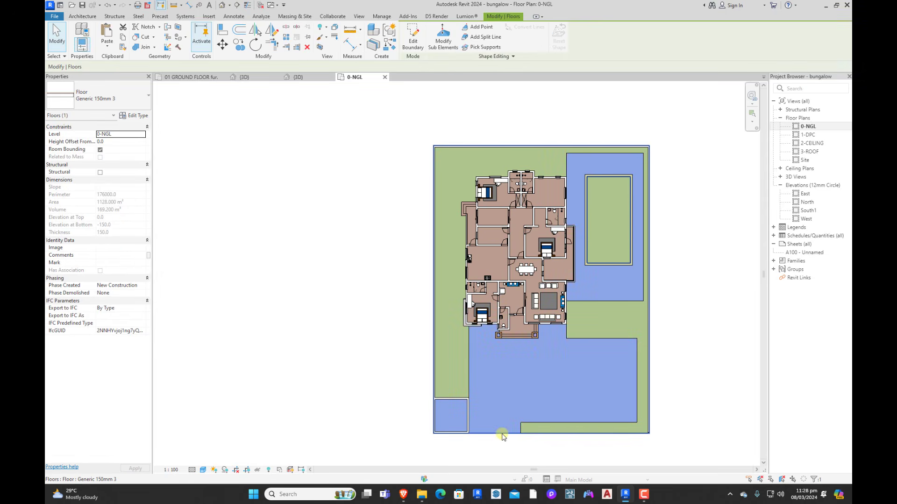
pyautogui.doubleClick(502, 434)
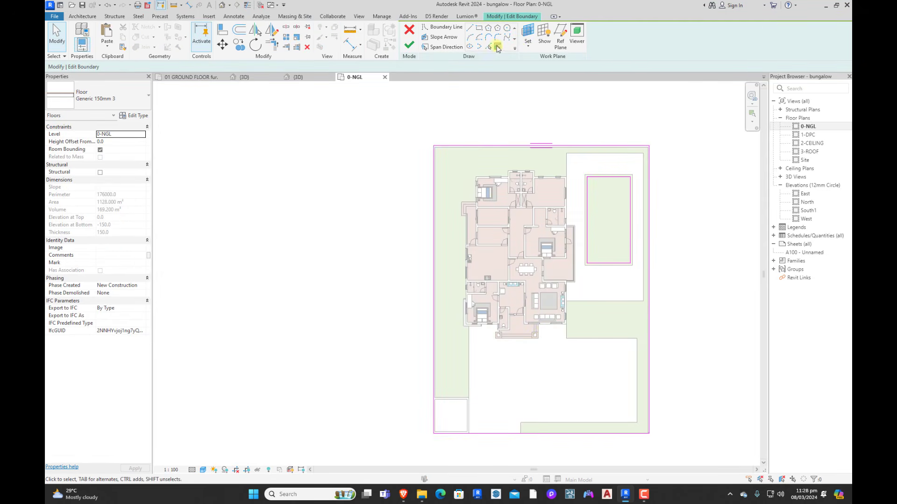
pyautogui.click(497, 48)
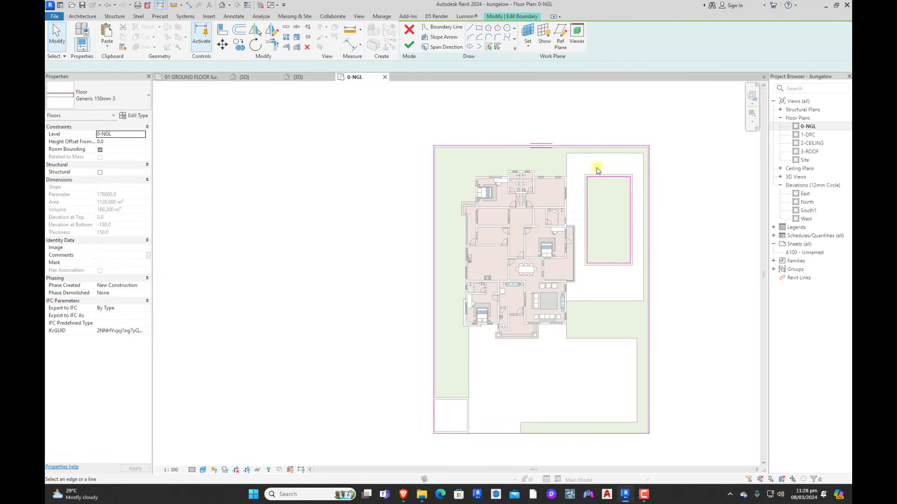
pyautogui.click(643, 186)
pyautogui.scroll(5, 601, 302)
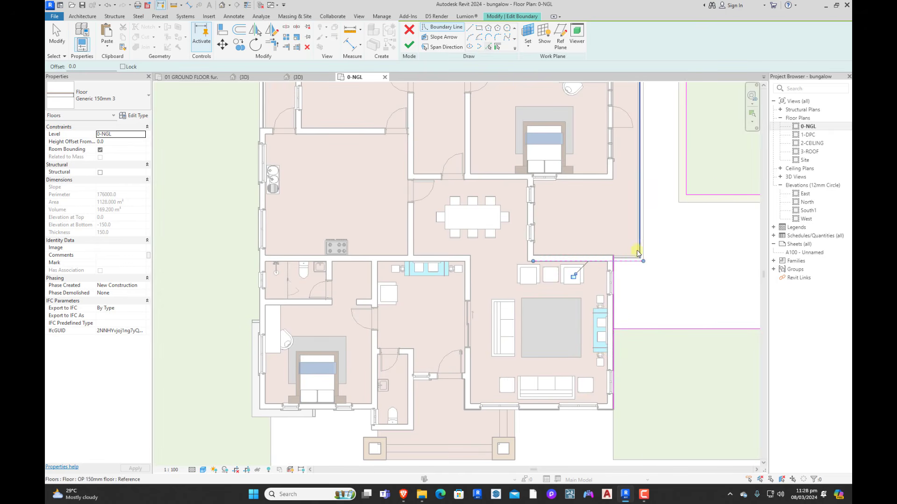
pyautogui.scroll(-4, 641, 325)
pyautogui.scroll(5, 641, 325)
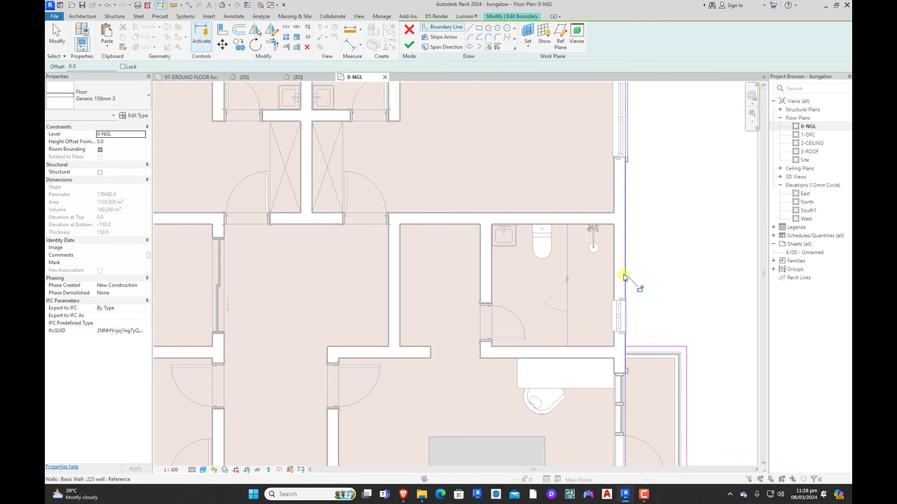
pyautogui.scroll(-5, 627, 278)
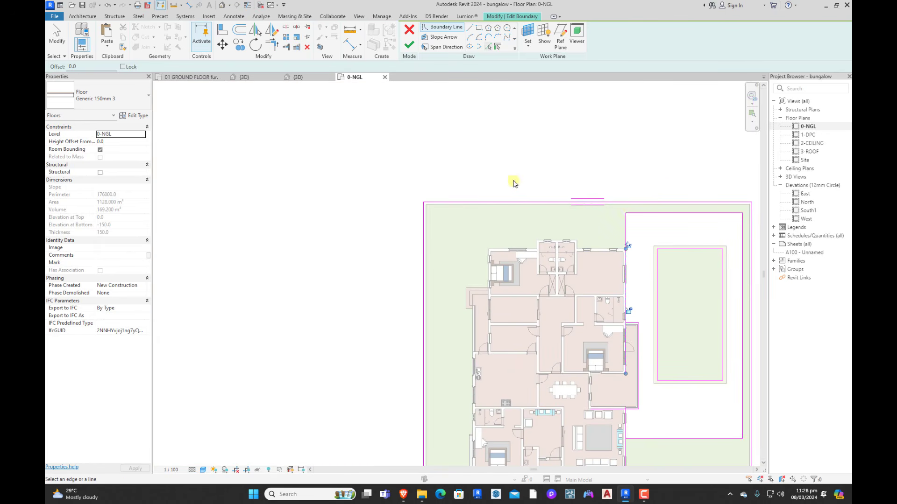
# Step: Trim the picked lines into a closed loop around the pool surround and finish the Generic 150mm 3 floor's boundary
pyautogui.click(274, 47)
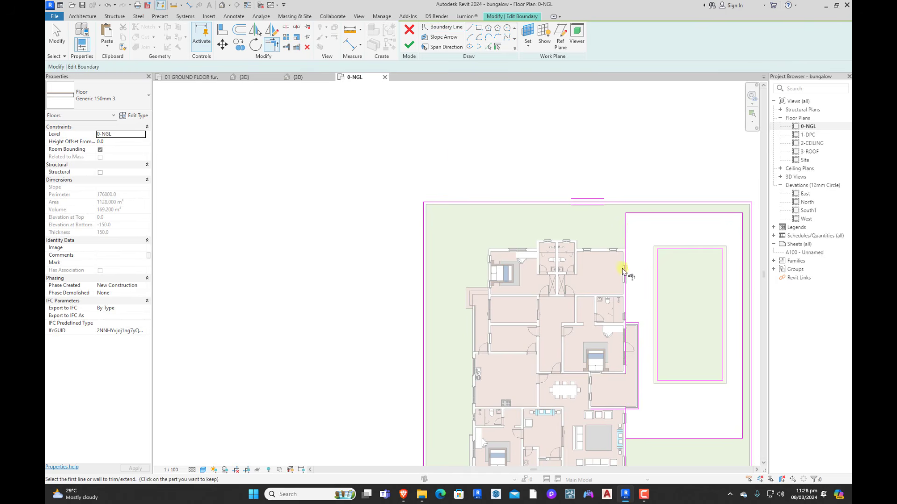
pyautogui.scroll(3, 629, 406)
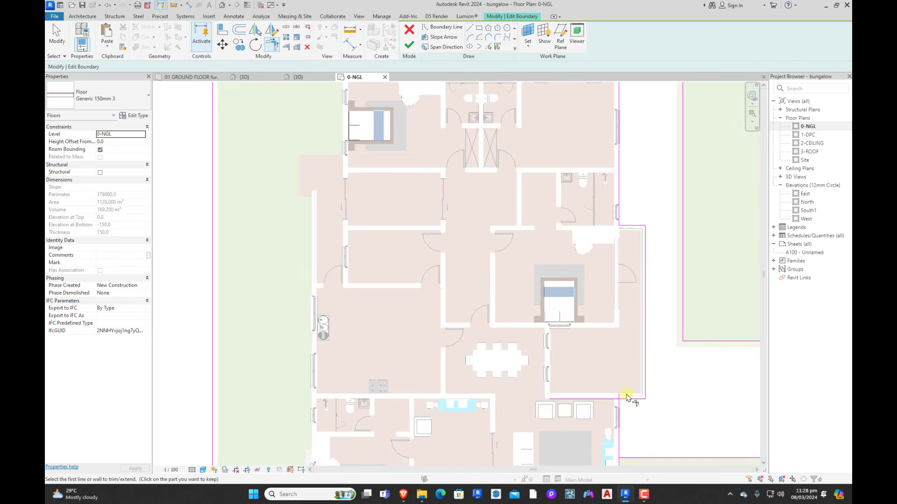
pyautogui.scroll(-6, 602, 364)
pyautogui.scroll(5, 605, 372)
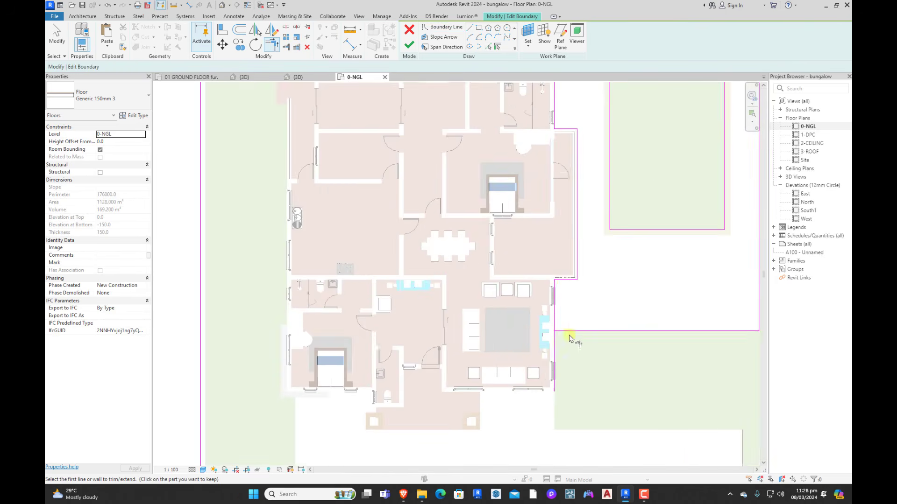
pyautogui.scroll(-1, 571, 340)
pyautogui.scroll(-2, 570, 341)
pyautogui.scroll(-2, 582, 323)
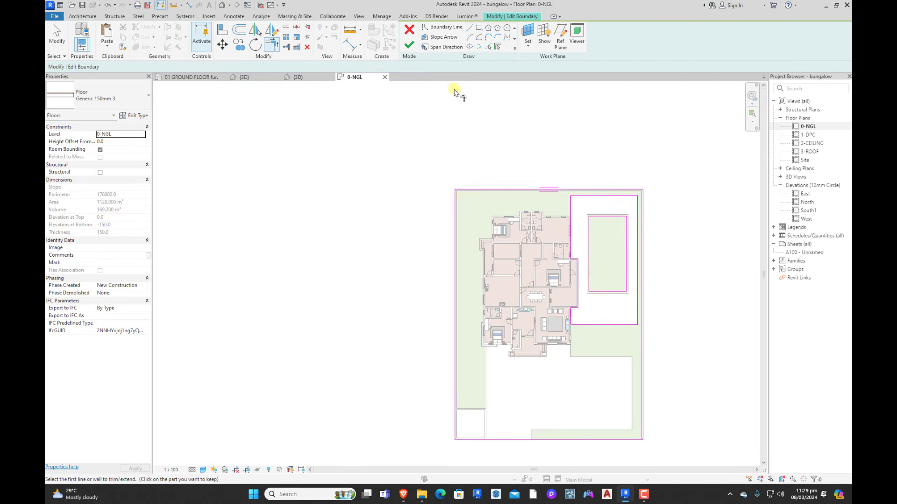
pyautogui.click(411, 48)
pyautogui.click(662, 201)
pyautogui.scroll(-1, 491, 214)
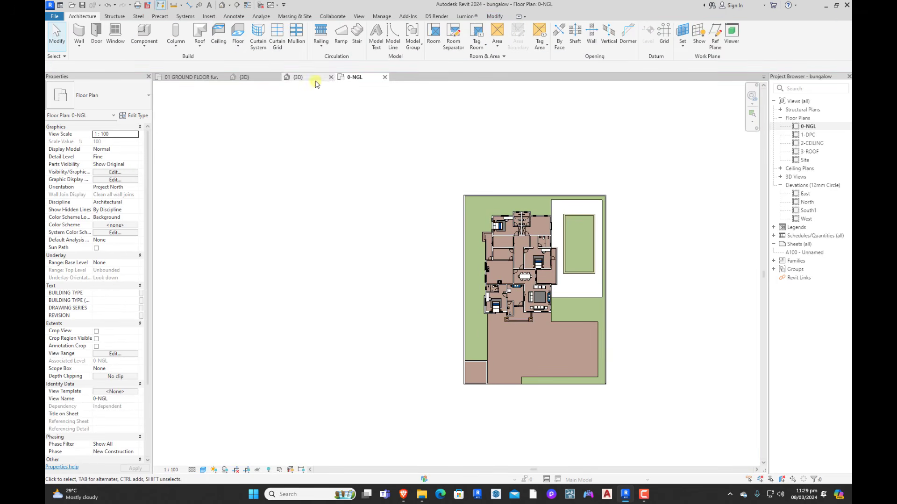
# Step: Examine the pool border and the surround cut-out beside the house in the 3D view
pyautogui.click(298, 77)
pyautogui.scroll(5, 544, 355)
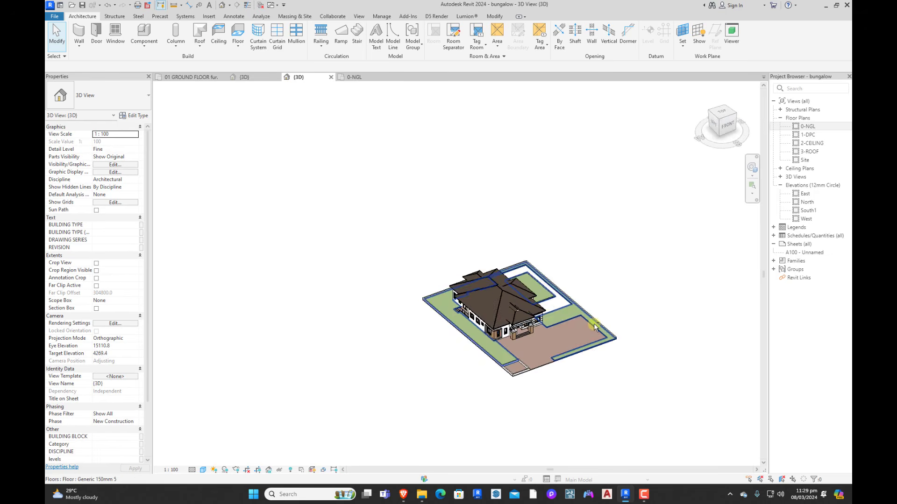
pyautogui.scroll(1, 544, 355)
pyautogui.keyDown('shift'); pyautogui.moveTo(662, 395); pyautogui.dragTo(595, 367, button='middle'); pyautogui.keyUp('shift')
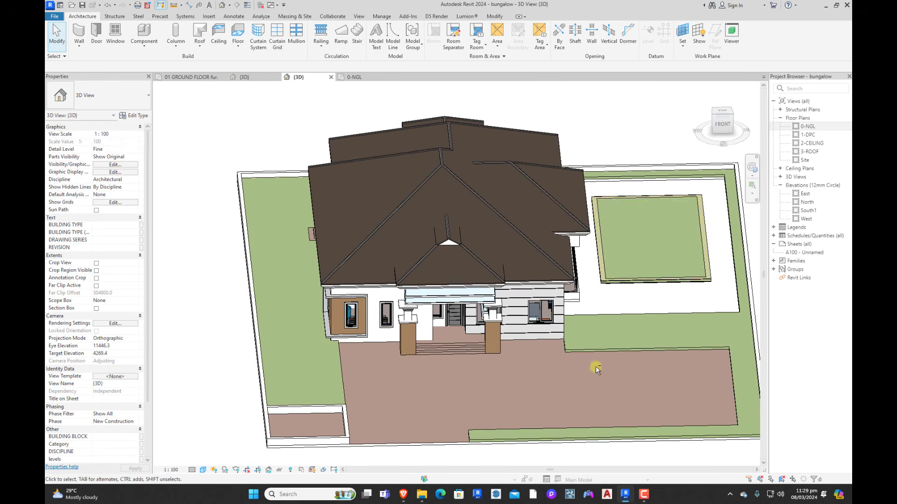
pyautogui.scroll(2, 607, 270)
pyautogui.click(607, 276)
pyautogui.click(629, 248)
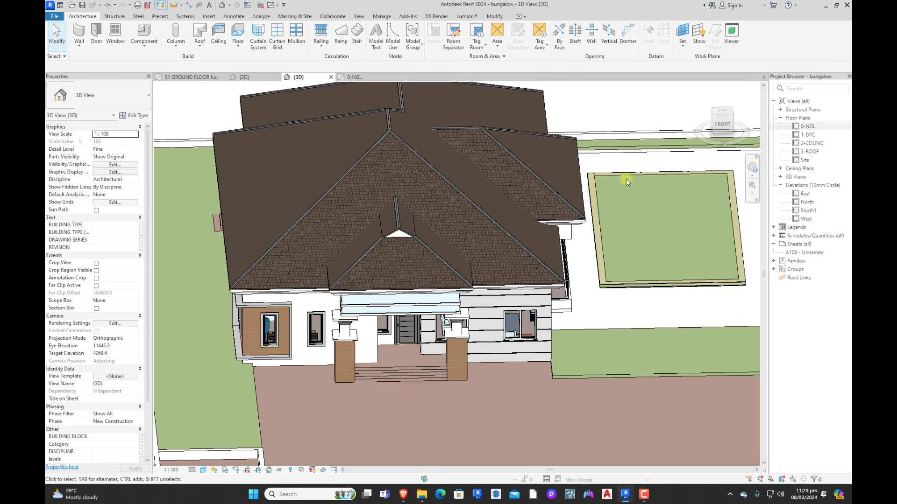
pyautogui.click(626, 176)
pyautogui.click(635, 203)
# Step: Delete the rectangular pool loop from the Generic 150mm 5 floor's boundary and finish the edit
pyautogui.doubleClick(617, 374)
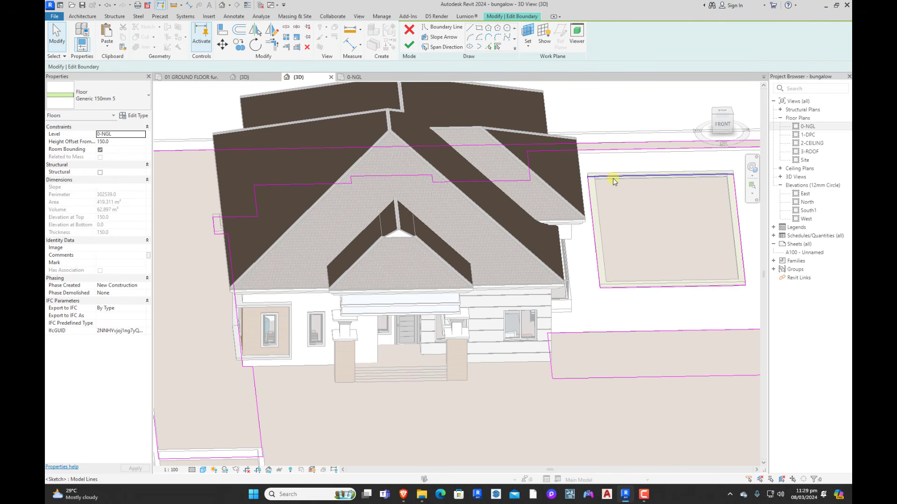
pyautogui.press('Tab')
pyautogui.click(614, 181)
pyautogui.press('Delete')
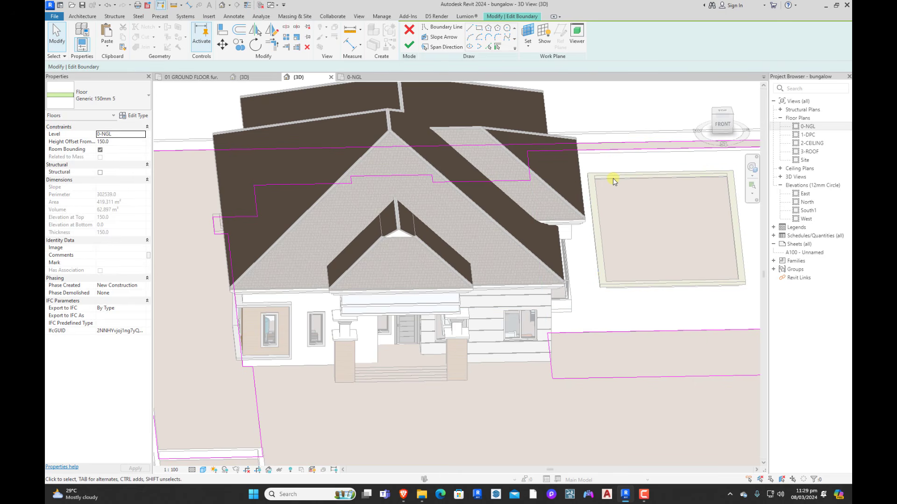
pyautogui.click(410, 45)
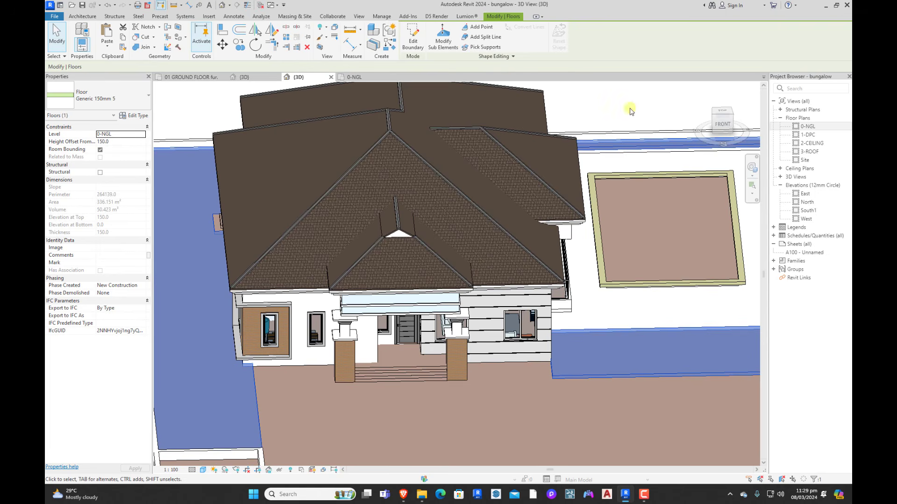
# Step: Delete the rectangular pool opening loop from the Generic 150mm 3 floor's boundary and finish the edit
pyautogui.scroll(-5, 636, 389)
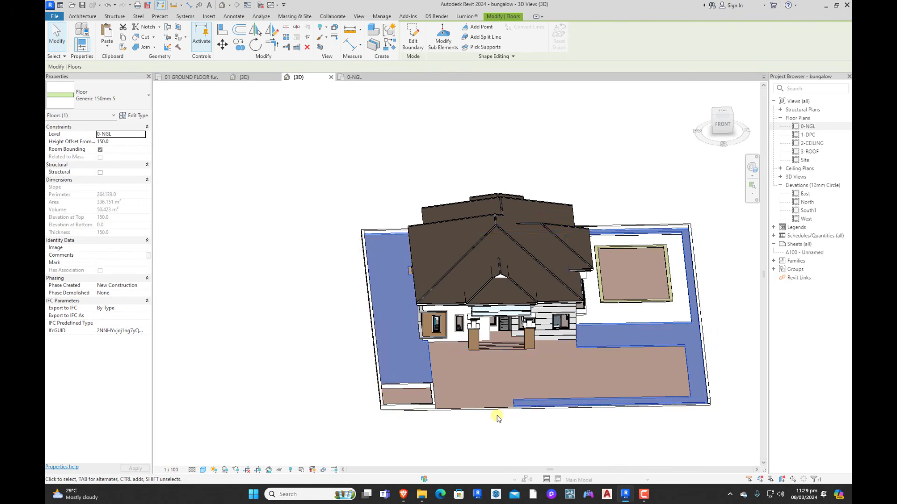
pyautogui.click(492, 407)
pyautogui.doubleClick(522, 390)
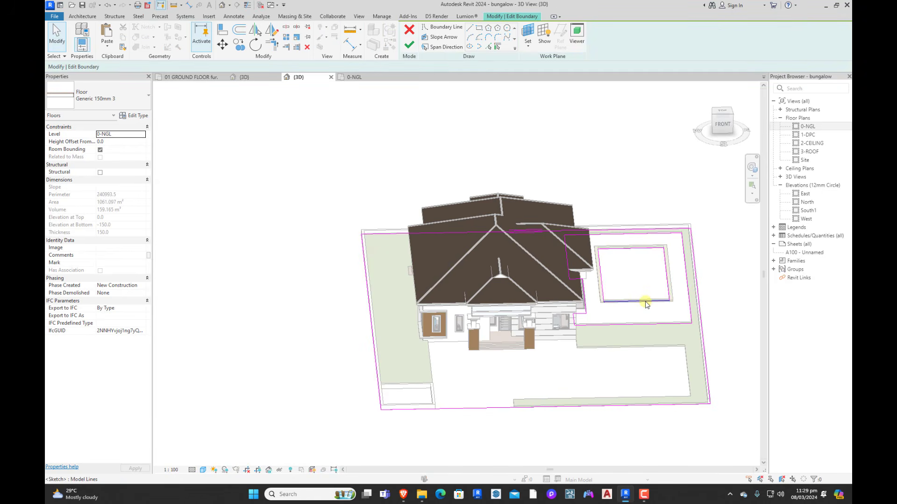
pyautogui.press('Tab')
pyautogui.click(646, 304)
pyautogui.press('Delete')
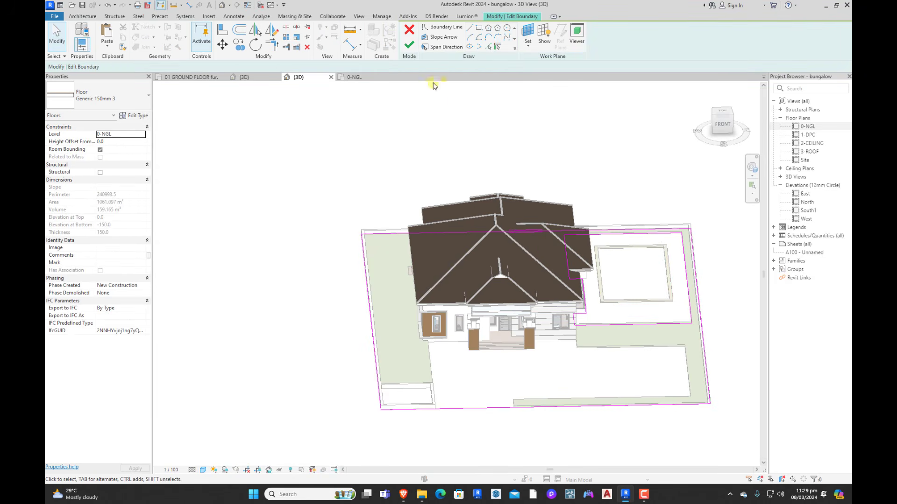
pyautogui.click(410, 47)
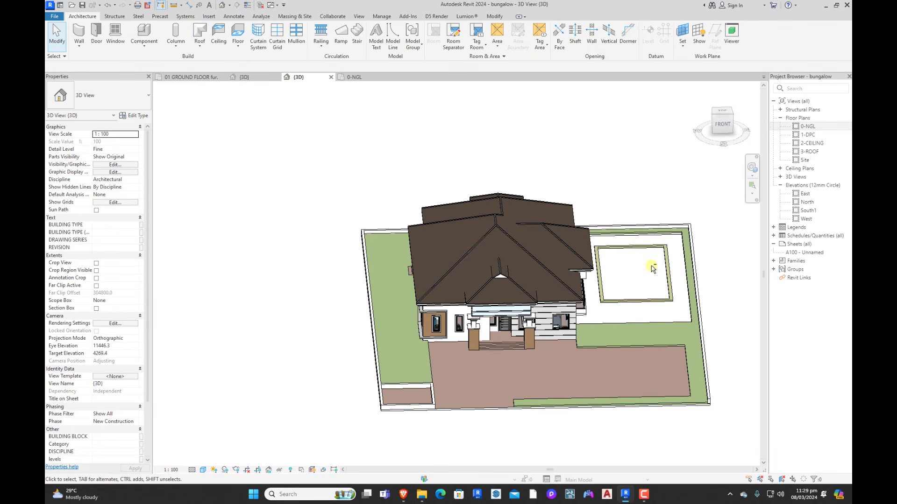
# Step: Inspect the cleared pool surround in 3D and briefly check the other project's 3D view
pyautogui.keyDown('shift'); pyautogui.moveTo(602, 226); pyautogui.dragTo(553, 329, button='middle'); pyautogui.keyUp('shift')
pyautogui.scroll(1, 597, 388)
pyautogui.keyDown('shift'); pyautogui.moveTo(592, 360); pyautogui.dragTo(617, 377, button='middle'); pyautogui.keyUp('shift')
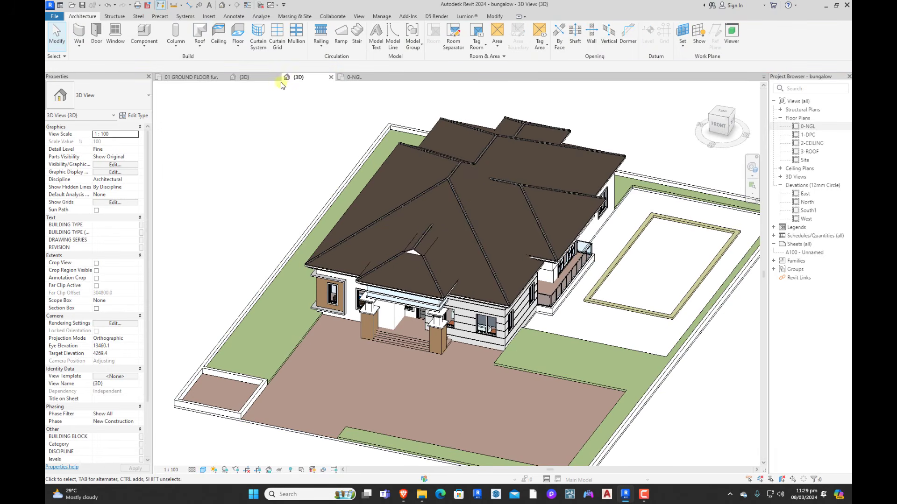
pyautogui.click(262, 80)
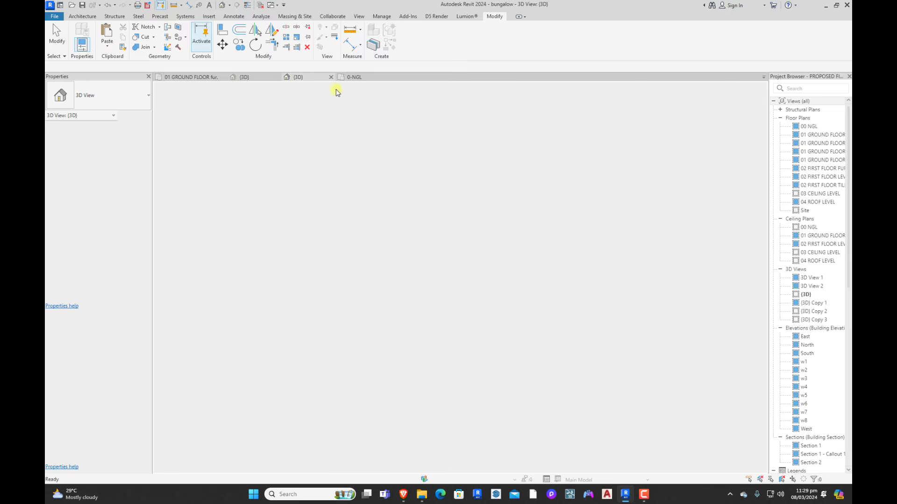
pyautogui.click(299, 78)
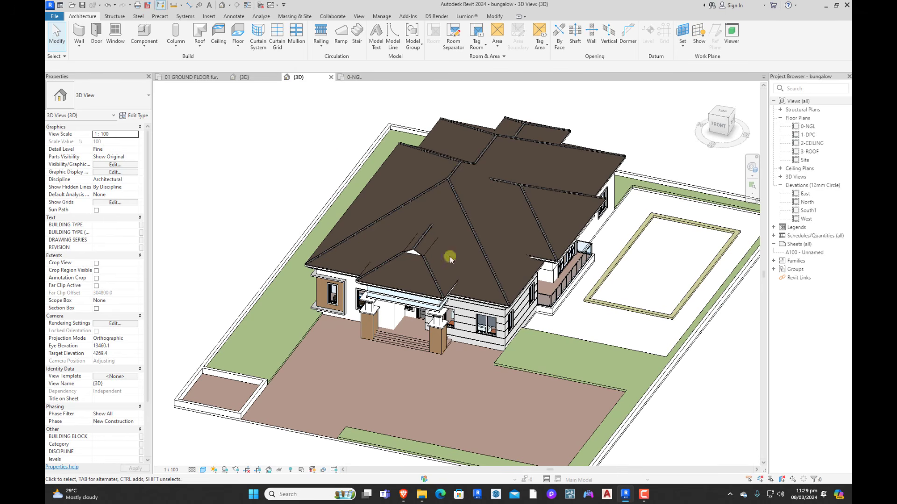
# Step: View the site from the top and set up a new floor of type MY POOL FLOOR TILES 2
pyautogui.scroll(-2, 450, 257)
pyautogui.keyDown('shift'); pyautogui.moveTo(651, 315); pyautogui.dragTo(668, 374, button='middle'); pyautogui.keyUp('shift')
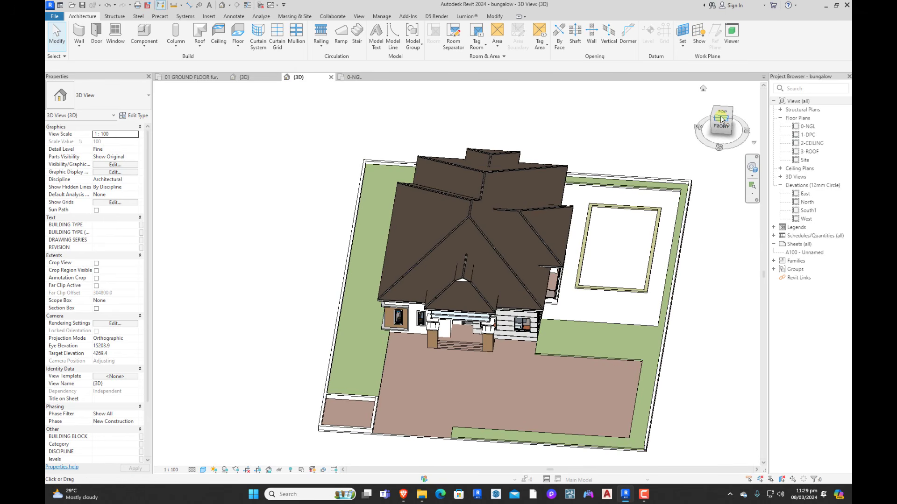
pyautogui.click(721, 117)
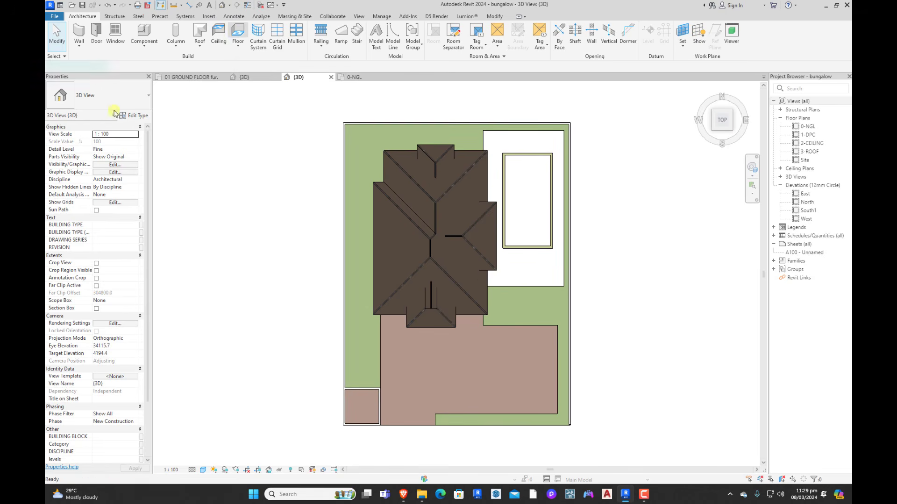
pyautogui.click(112, 100)
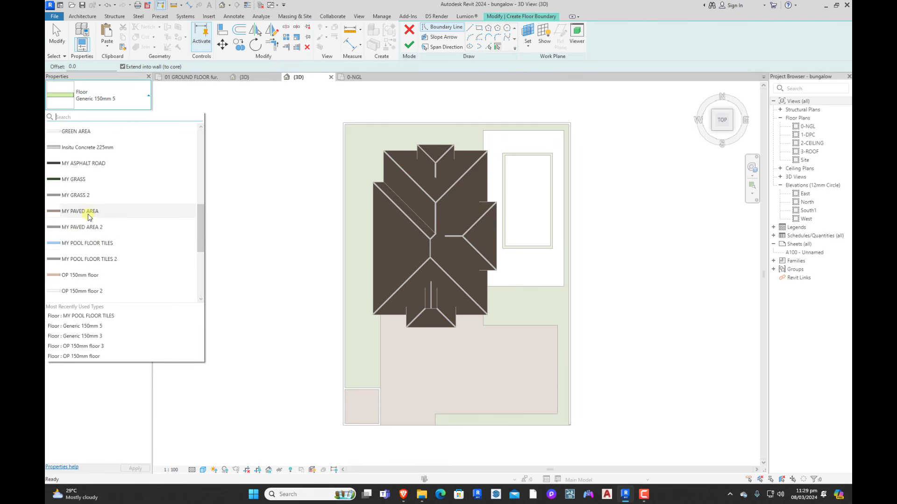
pyautogui.click(89, 259)
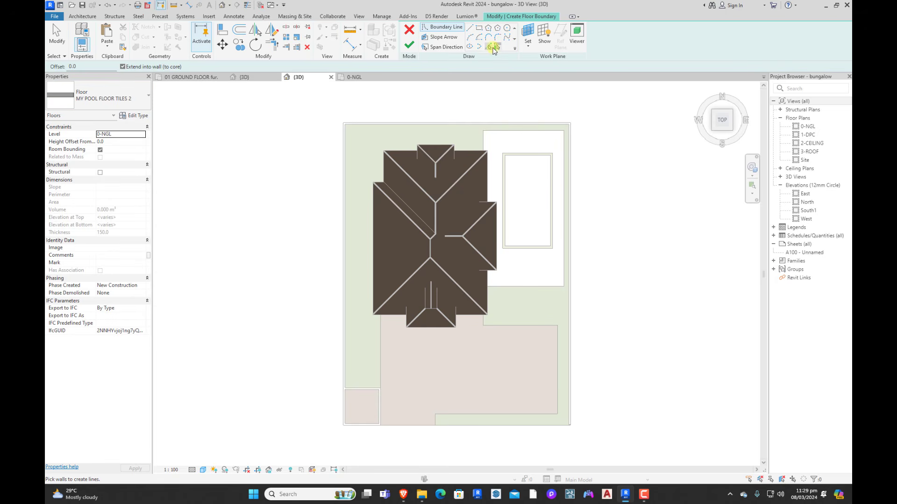
# Step: Pick the outer edges of the empty pool surround as floor boundary lines, continuing in the 0-NGL floor plan
pyautogui.click(489, 47)
pyautogui.scroll(2, 489, 155)
pyautogui.click(523, 110)
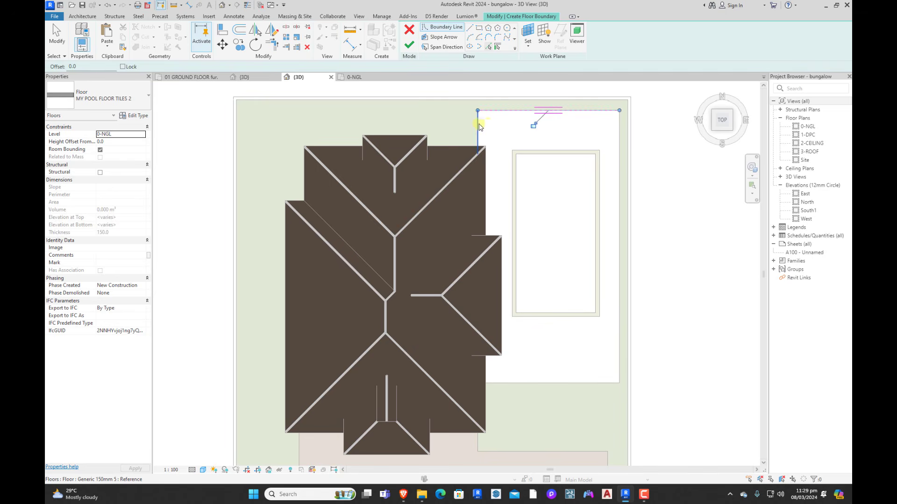
pyautogui.click(353, 78)
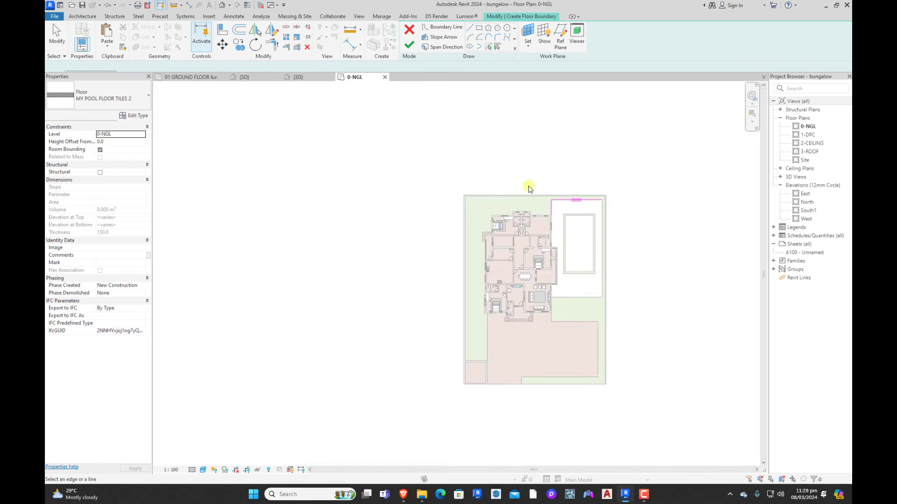
pyautogui.scroll(4, 527, 186)
pyautogui.scroll(-4, 567, 257)
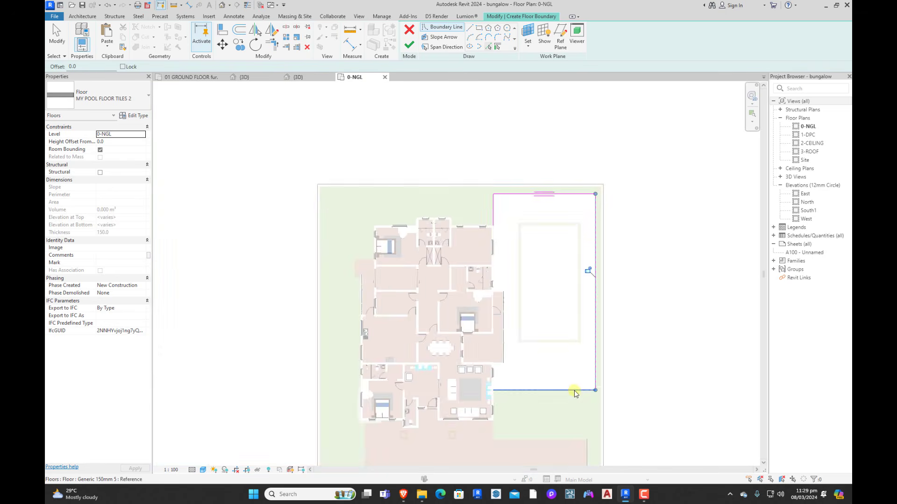
pyautogui.scroll(3, 575, 393)
pyautogui.click(574, 391)
pyautogui.scroll(4, 433, 365)
pyautogui.click(433, 385)
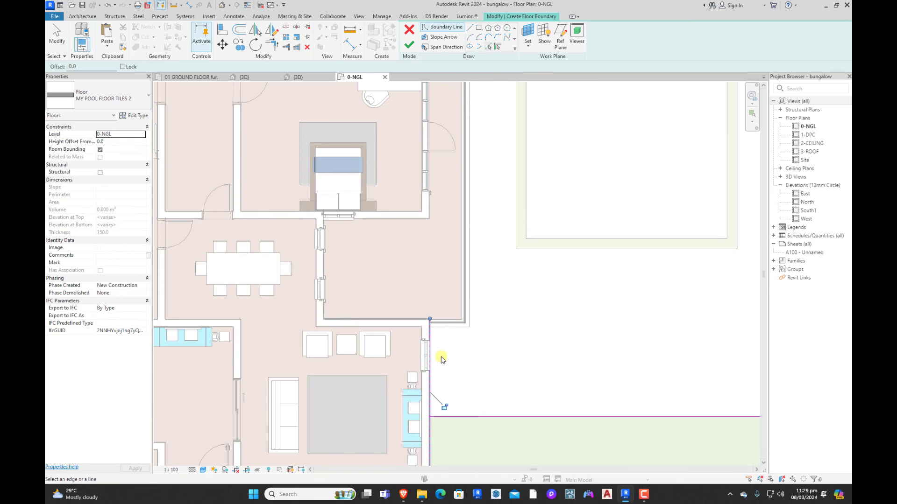
# Step: Add boundary lines along the balcony's outer edge and the house wall facing the pool
pyautogui.click(467, 303)
pyautogui.scroll(-3, 504, 373)
pyautogui.scroll(5, 504, 374)
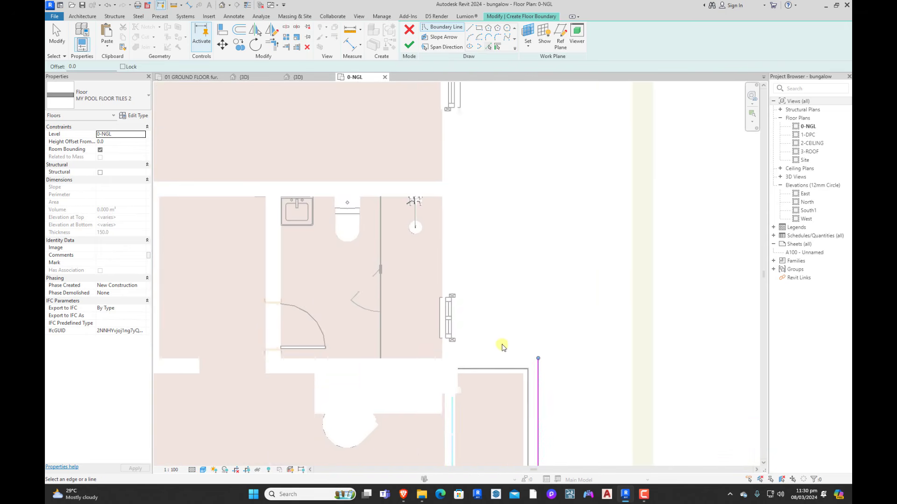
pyautogui.click(459, 254)
pyautogui.scroll(-5, 486, 346)
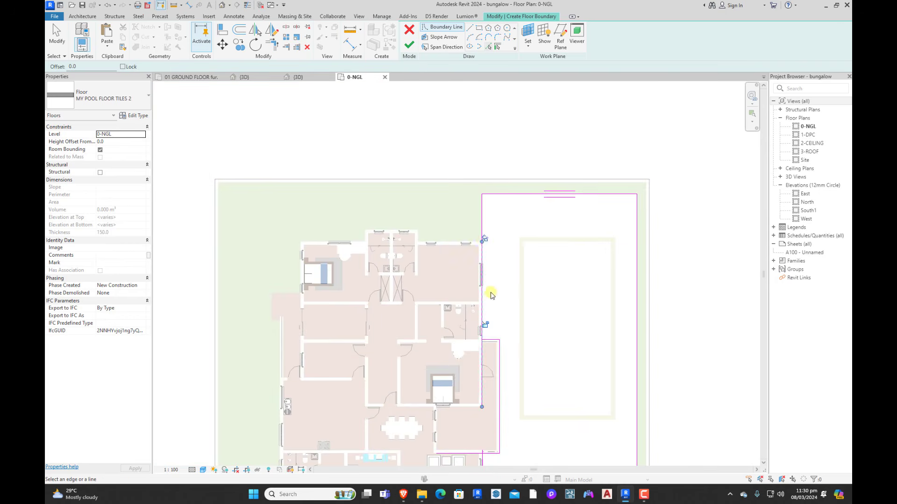
pyautogui.scroll(2, 522, 266)
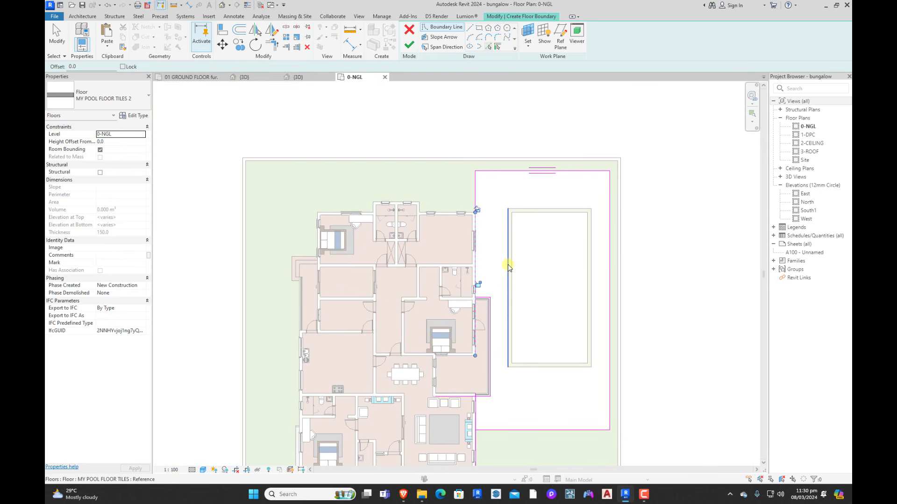
# Step: Pick the four outer edges of the pool border as the floor's inner boundary loop
pyautogui.click(508, 264)
pyautogui.click(551, 209)
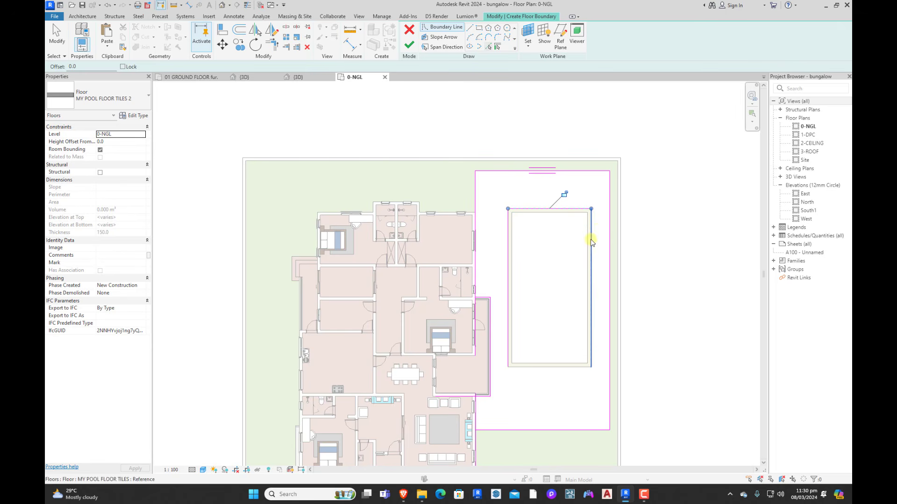
pyautogui.click(566, 370)
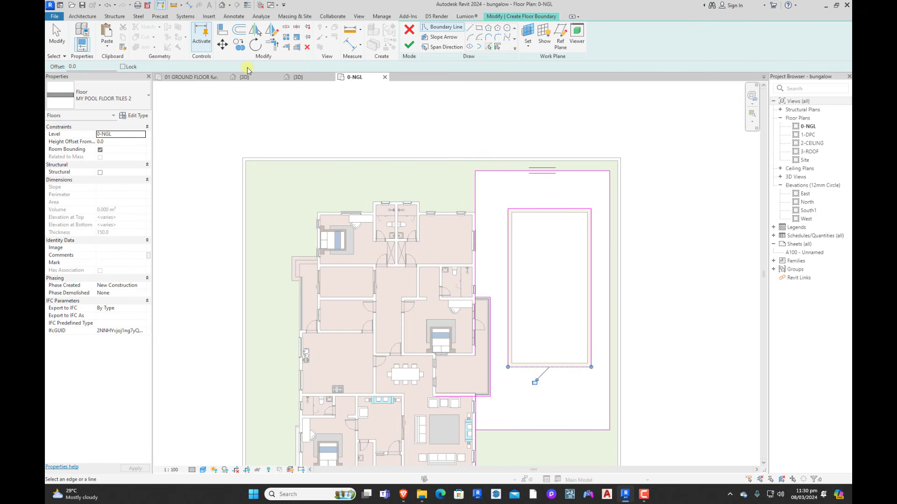
# Step: Trim the boundary lines along the house into a closed outline and finish the pool surround floor
pyautogui.click(272, 45)
pyautogui.click(477, 289)
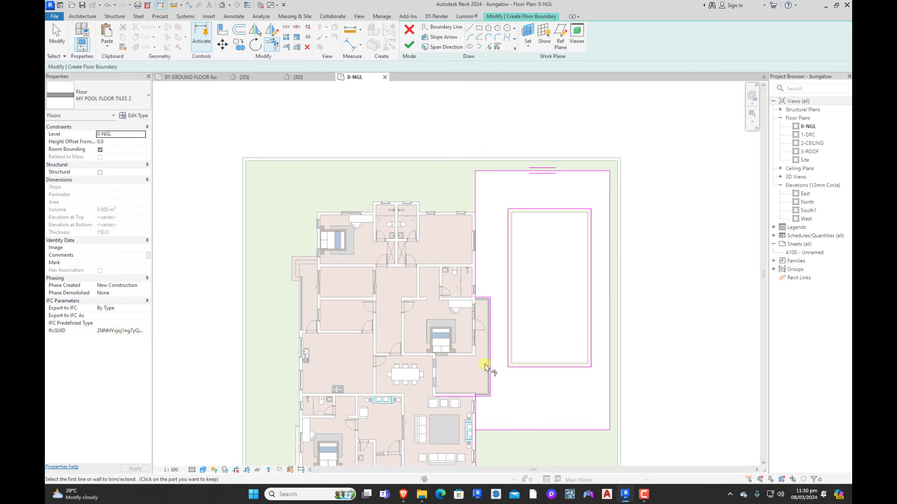
pyautogui.click(488, 429)
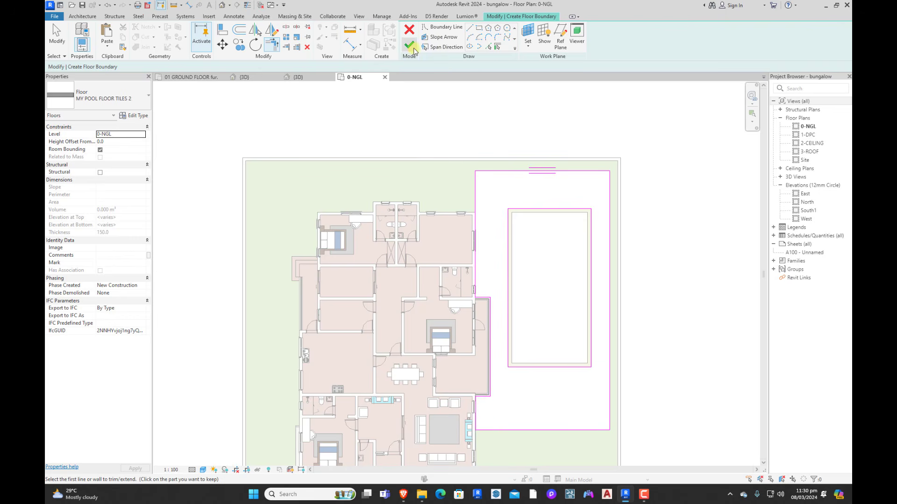
pyautogui.click(409, 45)
pyautogui.click(700, 234)
pyautogui.scroll(-2, 630, 280)
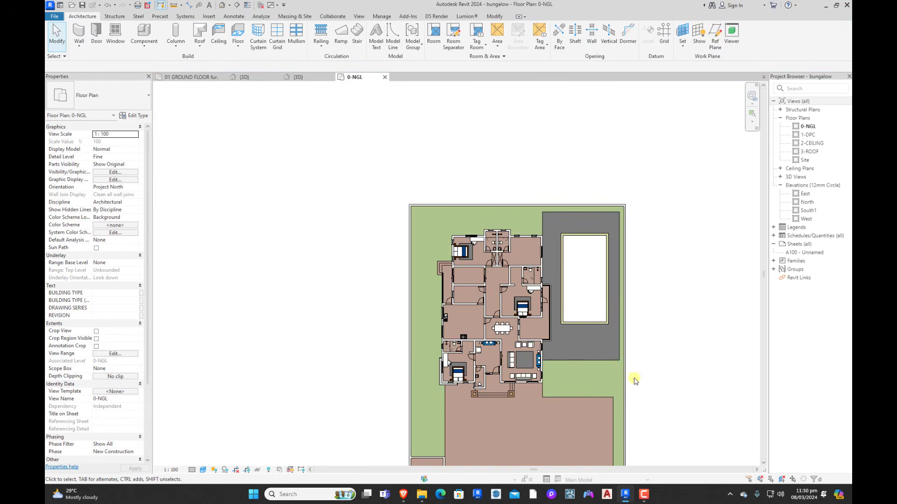
# Step: Inspect the new pool surround floor beside the house in the 3D view
pyautogui.click(306, 82)
pyautogui.keyDown('shift'); pyautogui.moveTo(682, 383); pyautogui.dragTo(563, 274, button='middle'); pyautogui.keyUp('shift')
pyautogui.scroll(-2, 563, 274)
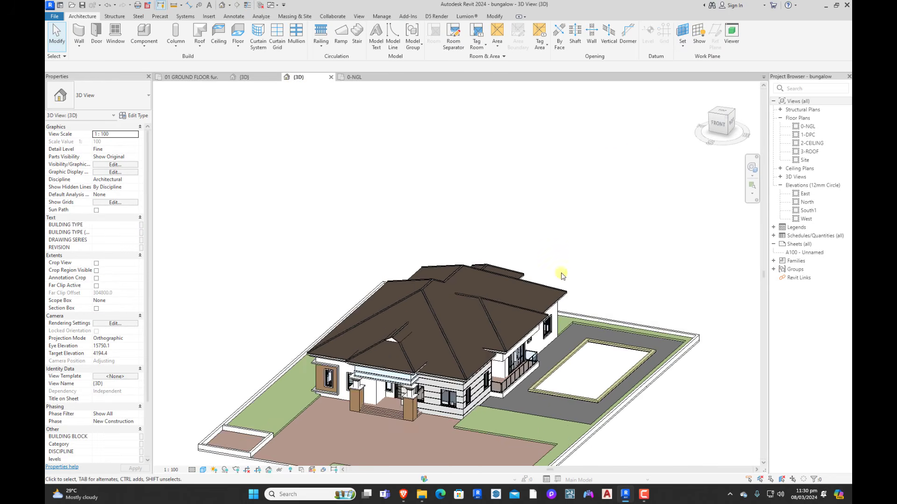
pyautogui.scroll(2, 547, 399)
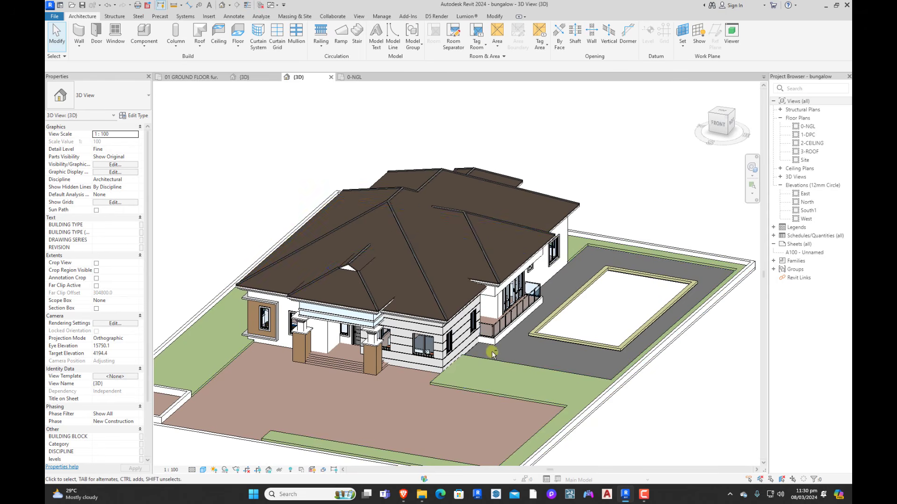
pyautogui.keyDown('shift'); pyautogui.moveTo(634, 256); pyautogui.dragTo(681, 212, button='middle'); pyautogui.keyUp('shift')
pyautogui.scroll(3, 556, 347)
pyautogui.scroll(-4, 556, 347)
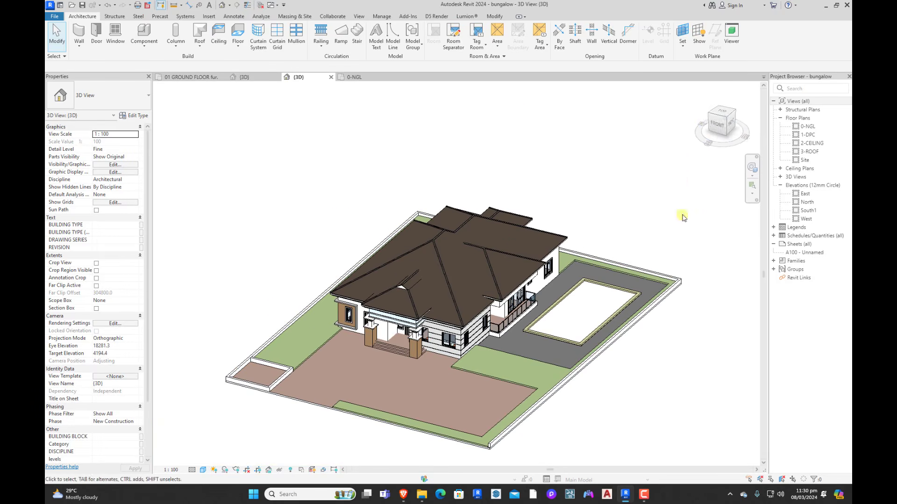
# Step: Draw 225 walls from 0-NGL up to 1-DPC around the inner edge of the pool border, seen from the top
pyautogui.click(723, 107)
pyautogui.scroll(5, 523, 229)
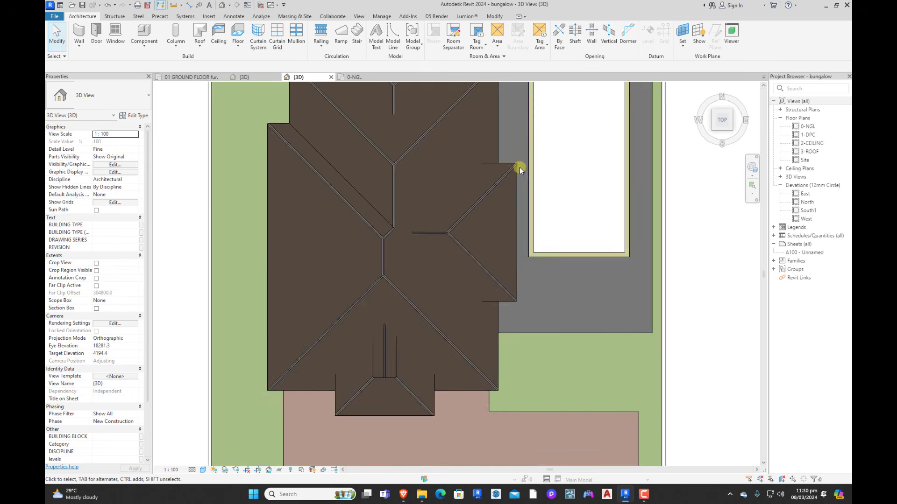
pyautogui.scroll(-5, 523, 258)
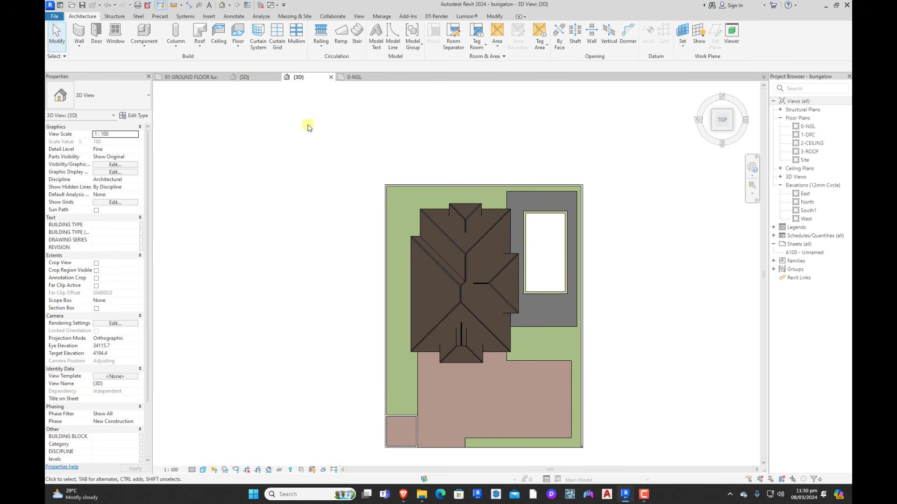
pyautogui.click(80, 30)
pyautogui.scroll(5, 521, 214)
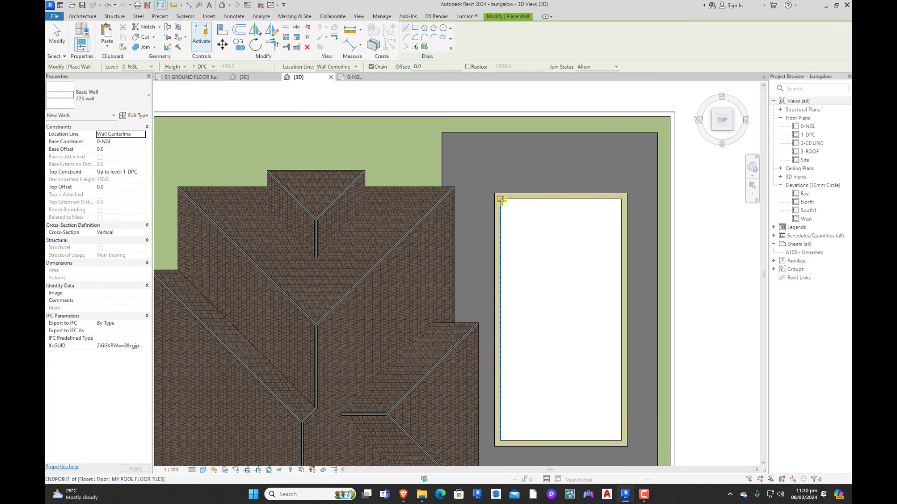
pyautogui.click(500, 199)
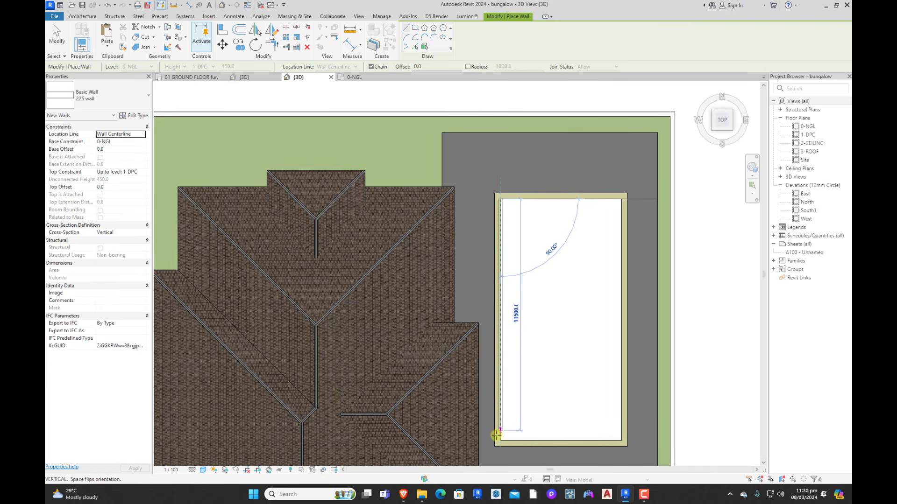
pyautogui.click(621, 440)
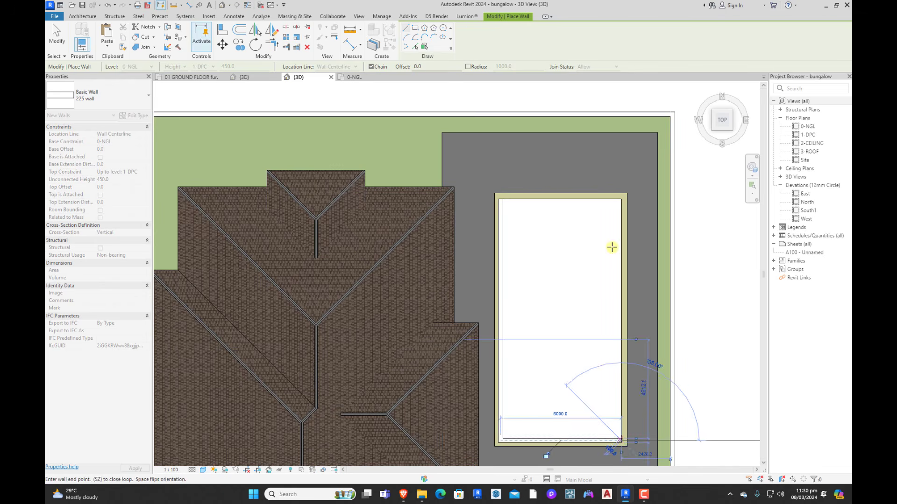
pyautogui.click(622, 201)
pyautogui.click(503, 199)
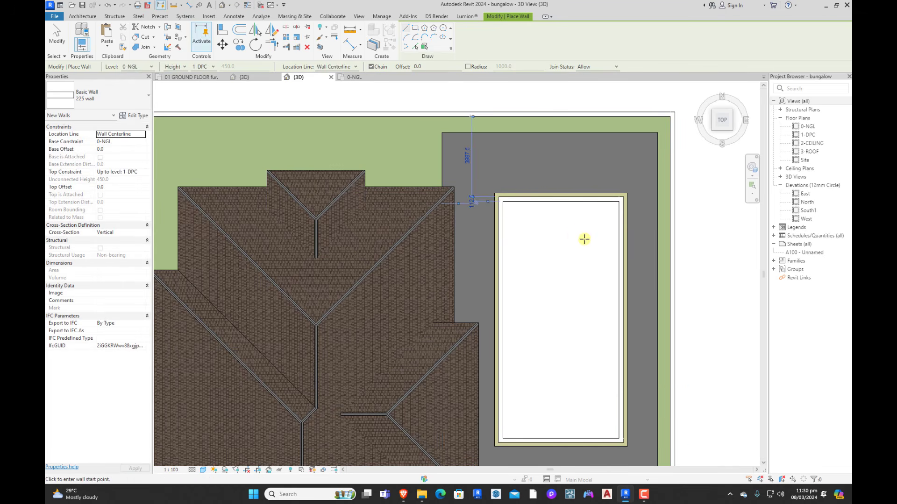
pyautogui.press('Escape')
pyautogui.press('Escape')
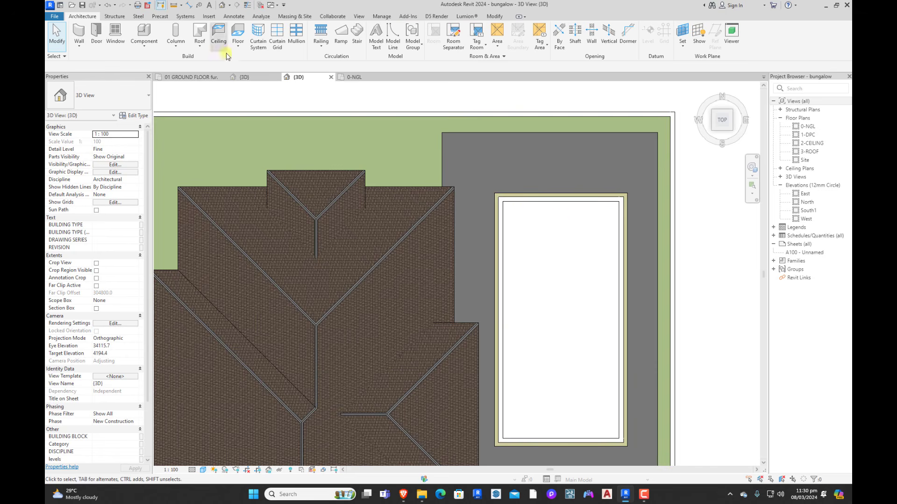
# Step: Move the four pool walls outward so that they clear the pool border
pyautogui.click(546, 197)
pyautogui.click(503, 246)
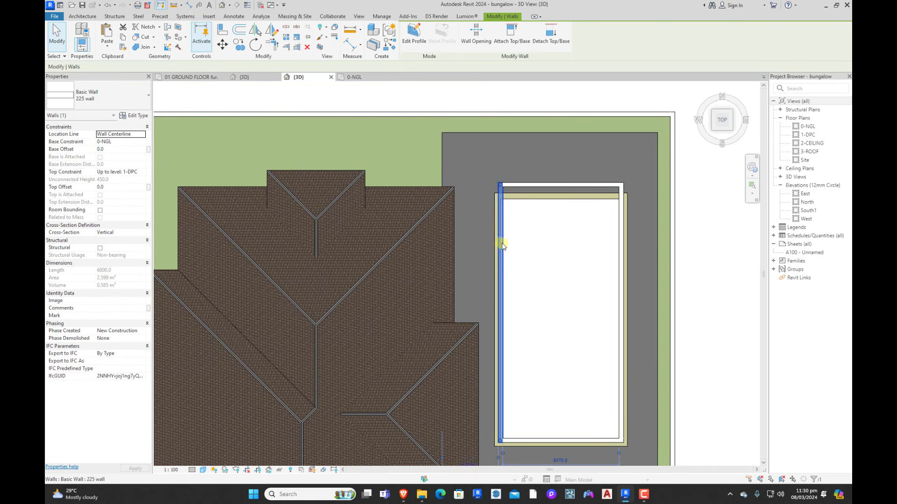
pyautogui.moveTo(503, 247); pyautogui.dragTo(489, 257)
pyautogui.click(622, 277)
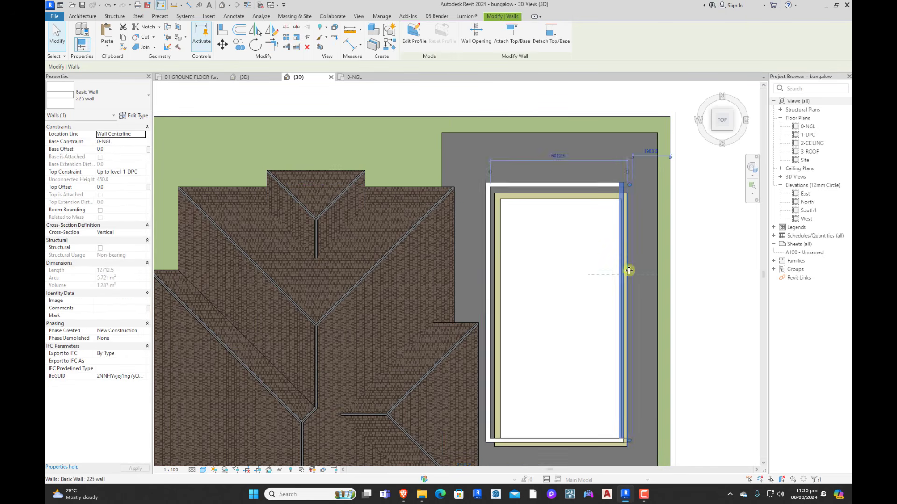
pyautogui.moveTo(629, 270); pyautogui.dragTo(637, 266)
pyautogui.moveTo(593, 442); pyautogui.dragTo(587, 454)
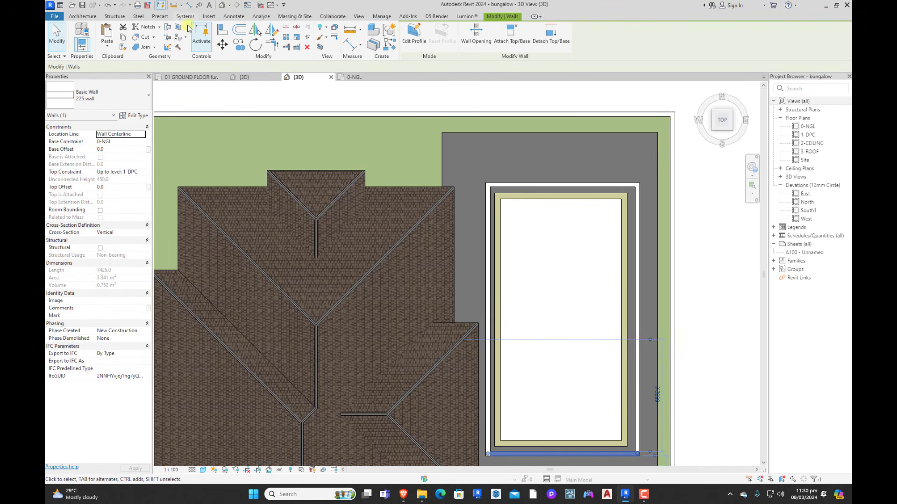
# Step: Align the inner faces of the west and north pool walls with the inner edges of the pool border
pyautogui.click(223, 30)
pyautogui.scroll(3, 490, 315)
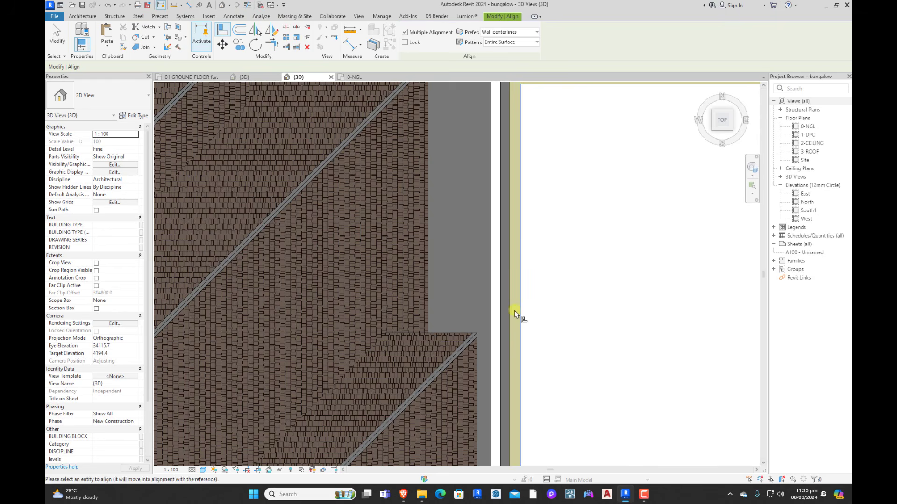
pyautogui.click(502, 310)
pyautogui.scroll(-3, 556, 216)
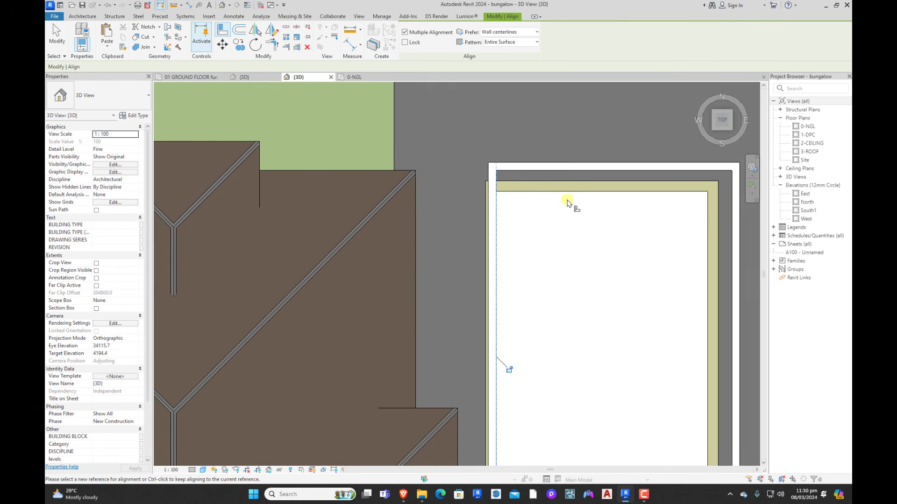
pyautogui.press('Escape')
pyautogui.click(575, 191)
pyautogui.click(575, 171)
pyautogui.press('Escape')
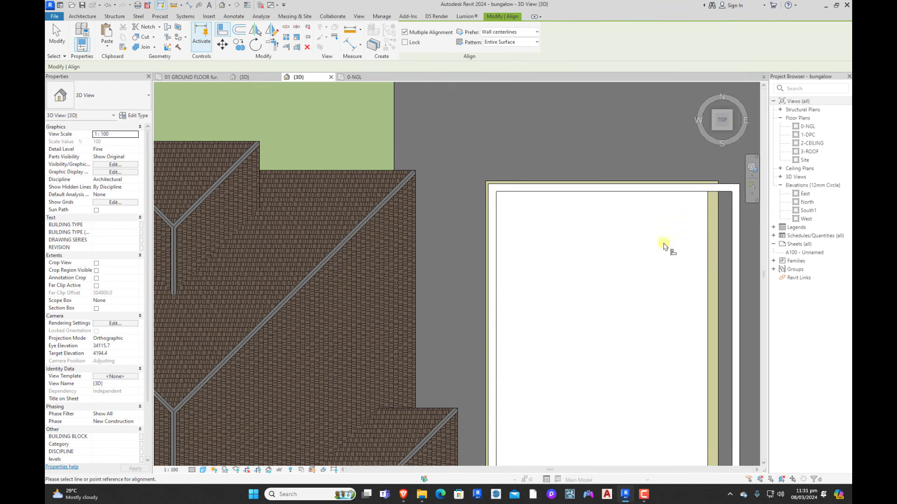
# Step: Align the inner faces of the east and south pool walls with the inner edges of the pool border
pyautogui.click(708, 247)
pyautogui.click(730, 248)
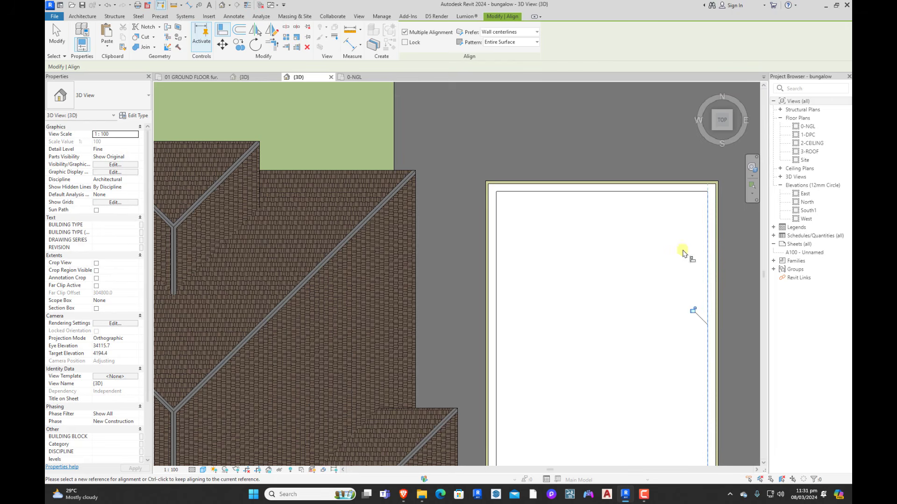
pyautogui.scroll(-3, 683, 253)
pyautogui.scroll(5, 635, 385)
pyautogui.click(649, 383)
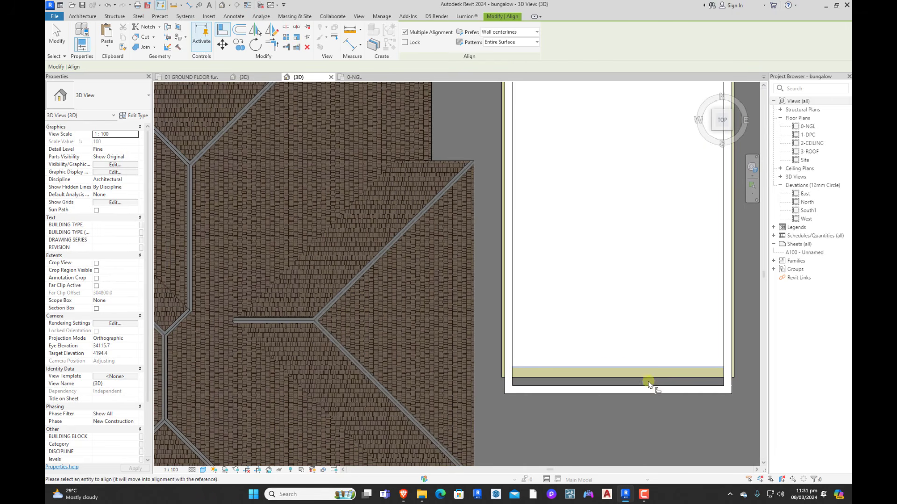
pyautogui.click(649, 385)
pyautogui.scroll(-3, 596, 312)
pyautogui.press('Escape')
pyautogui.press('Escape')
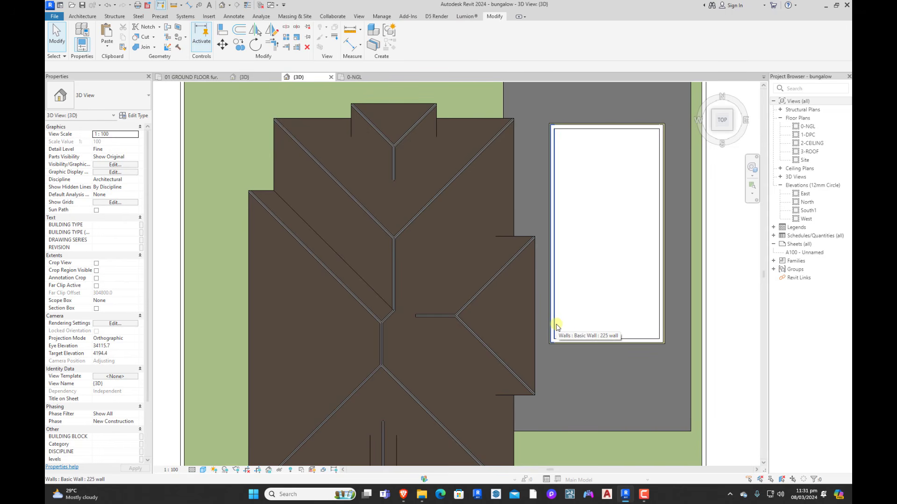
# Step: Set the top constraint of all four pool walls to Up to level: 0-NGL
pyautogui.press('Tab')
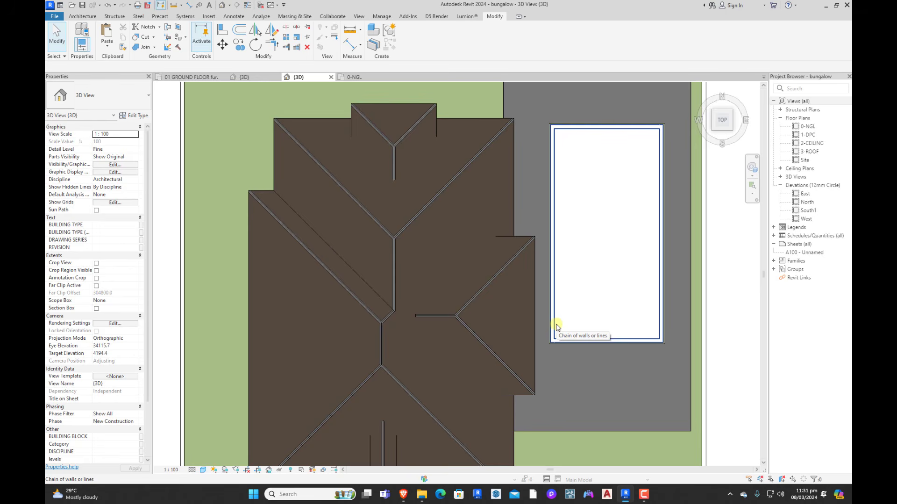
pyautogui.click(556, 327)
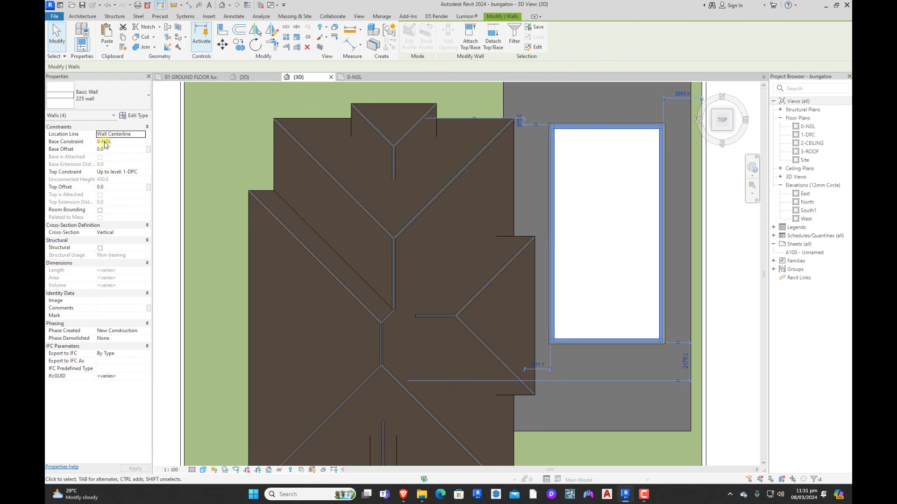
pyautogui.click(144, 173)
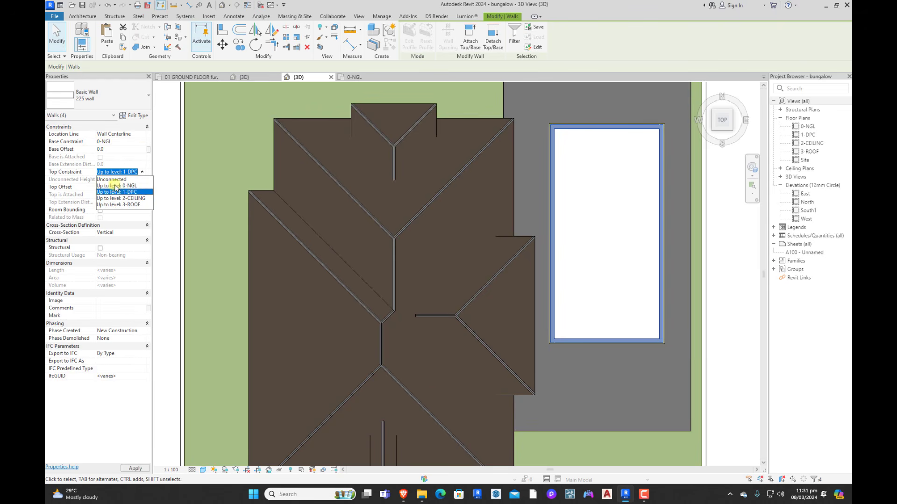
pyautogui.click(115, 186)
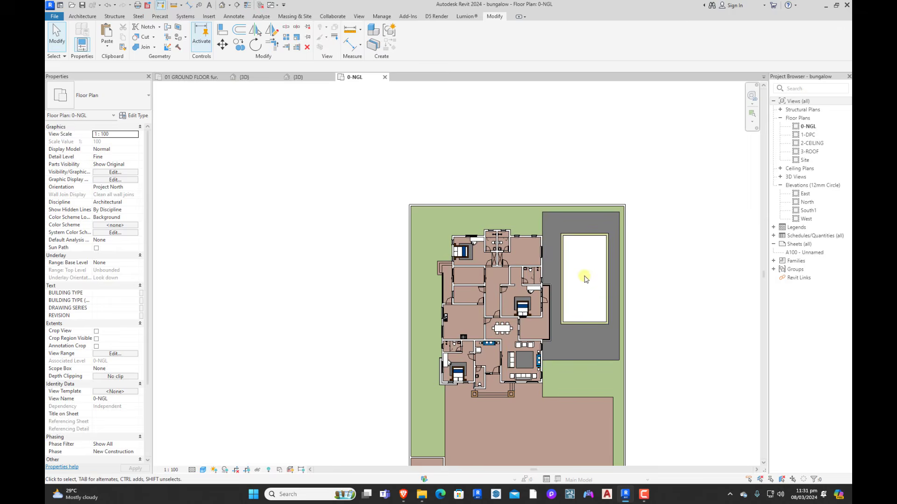
# Step: Examine the lowered pool walls and their border in the 0-NGL floor plan and from several angles in the 3D view
pyautogui.scroll(4, 588, 284)
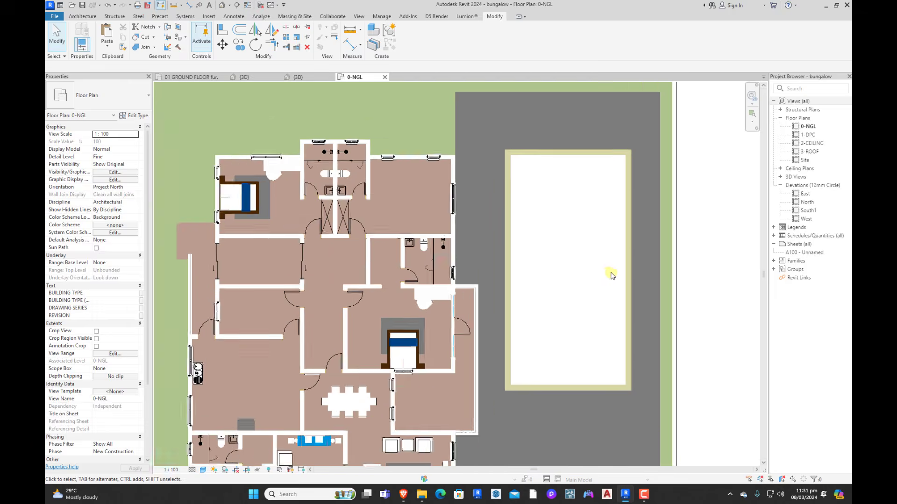
pyautogui.scroll(-4, 526, 260)
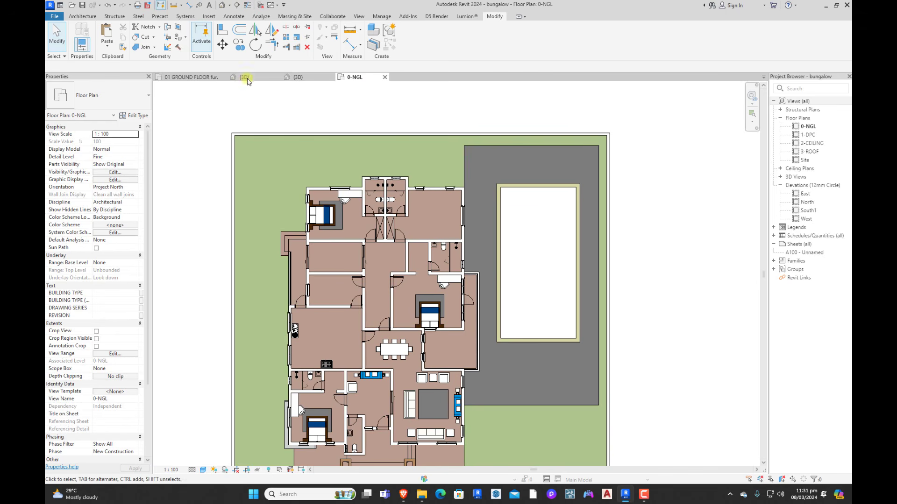
pyautogui.click(298, 77)
pyautogui.scroll(-6, 412, 218)
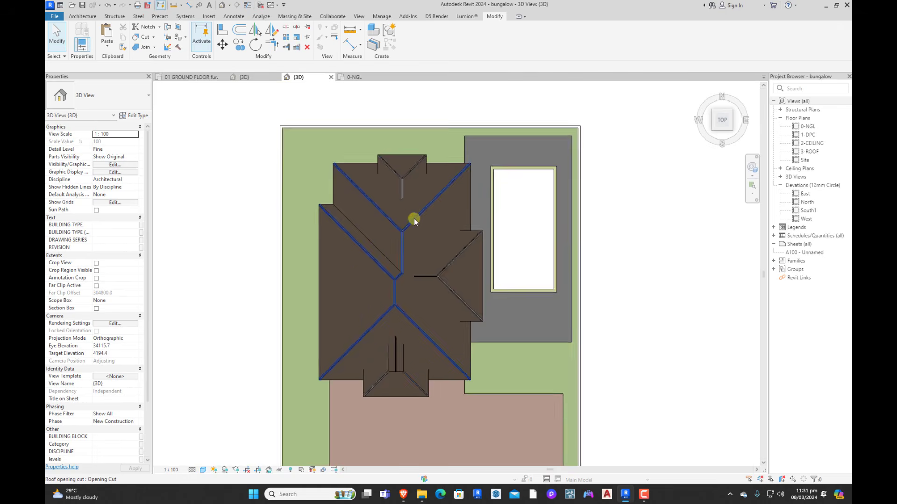
pyautogui.keyDown('shift'); pyautogui.moveTo(609, 329); pyautogui.dragTo(538, 388, button='middle'); pyautogui.keyUp('shift')
pyautogui.scroll(4, 521, 293)
pyautogui.scroll(1, 522, 292)
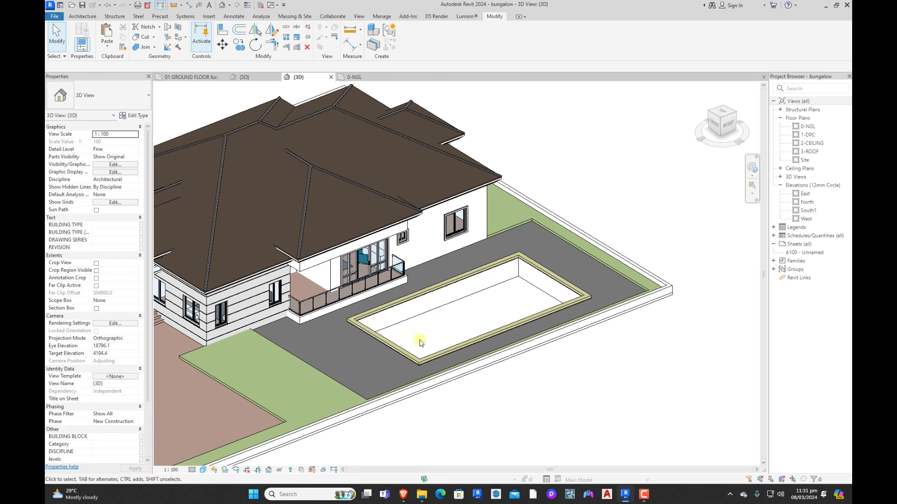
pyautogui.scroll(-3, 420, 343)
pyautogui.keyDown('shift'); pyautogui.moveTo(421, 344); pyautogui.dragTo(456, 340, button='middle'); pyautogui.keyUp('shift')
pyautogui.scroll(4, 444, 334)
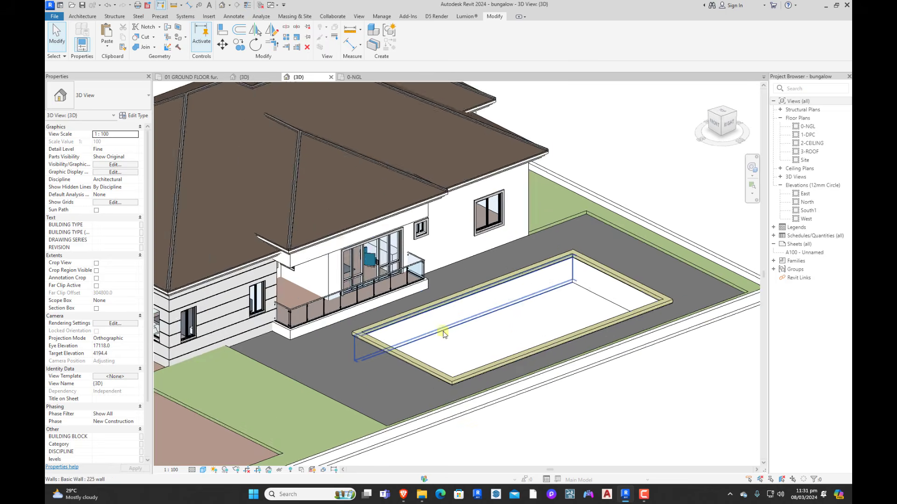
pyautogui.scroll(-2, 520, 338)
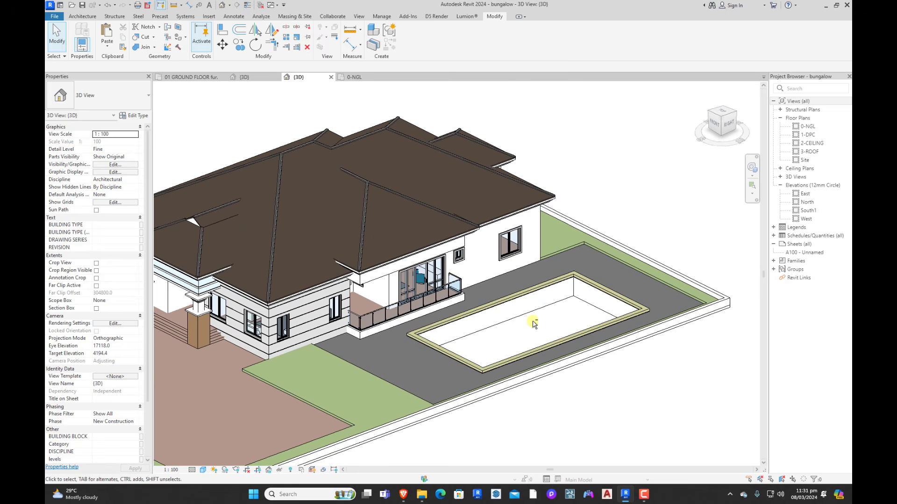
pyautogui.keyDown('shift'); pyautogui.moveTo(535, 323); pyautogui.dragTo(591, 342, button='middle'); pyautogui.keyUp('shift')
pyautogui.click(722, 113)
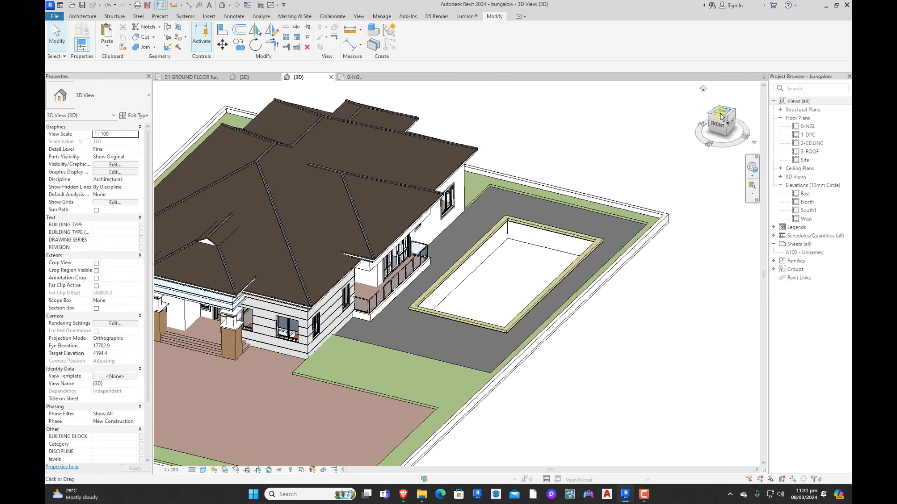
pyautogui.scroll(5, 494, 187)
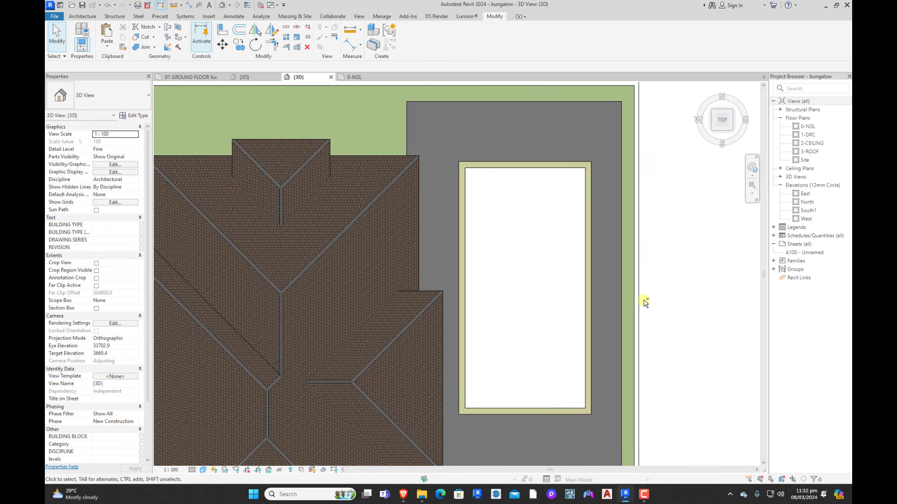
pyautogui.keyDown('shift'); pyautogui.moveTo(644, 305); pyautogui.dragTo(529, 211, button='middle'); pyautogui.keyUp('shift')
# Step: View the model from the right side and create an in-place component in the Casework category with the default name
pyautogui.click(727, 136)
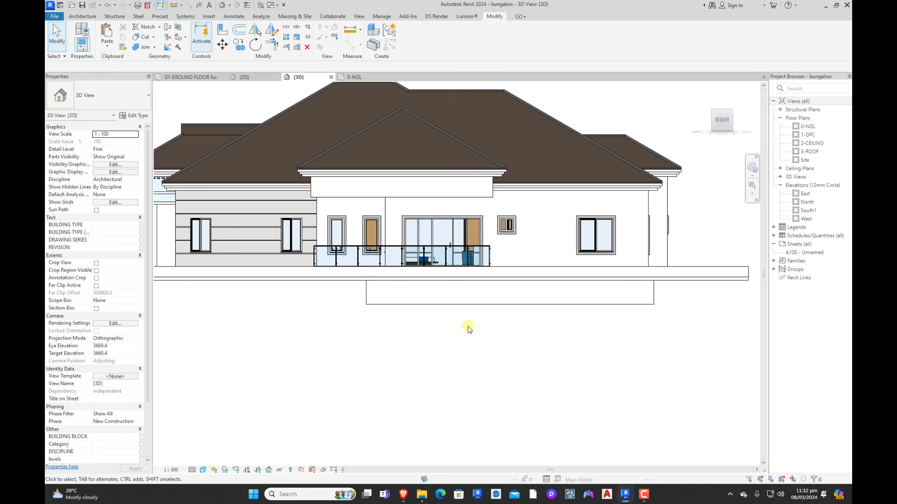
pyautogui.click(94, 16)
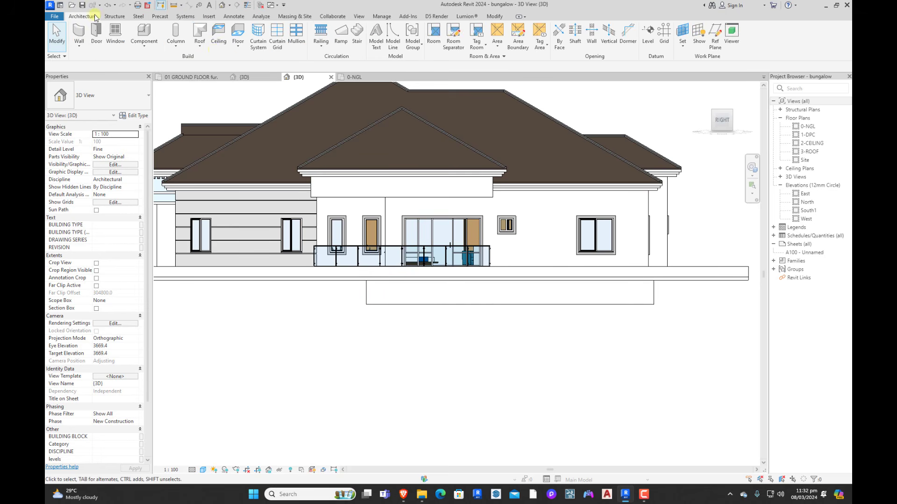
pyautogui.click(235, 46)
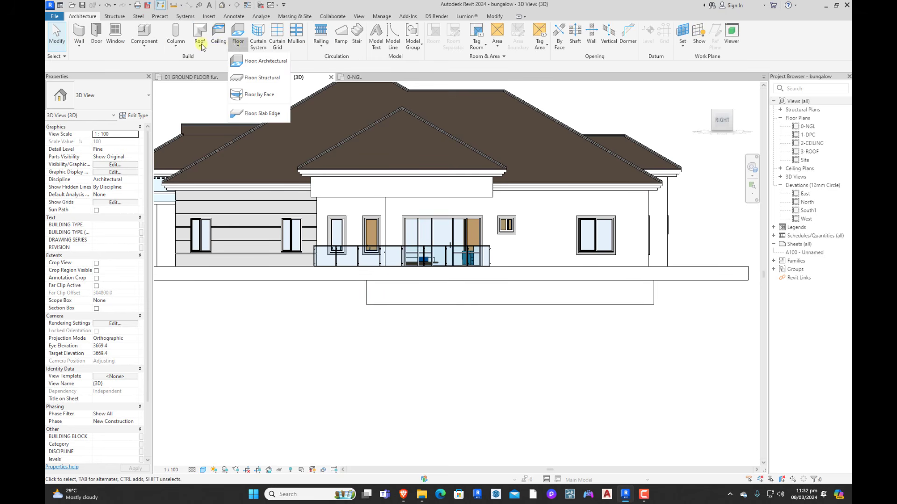
pyautogui.click(144, 47)
pyautogui.click(161, 85)
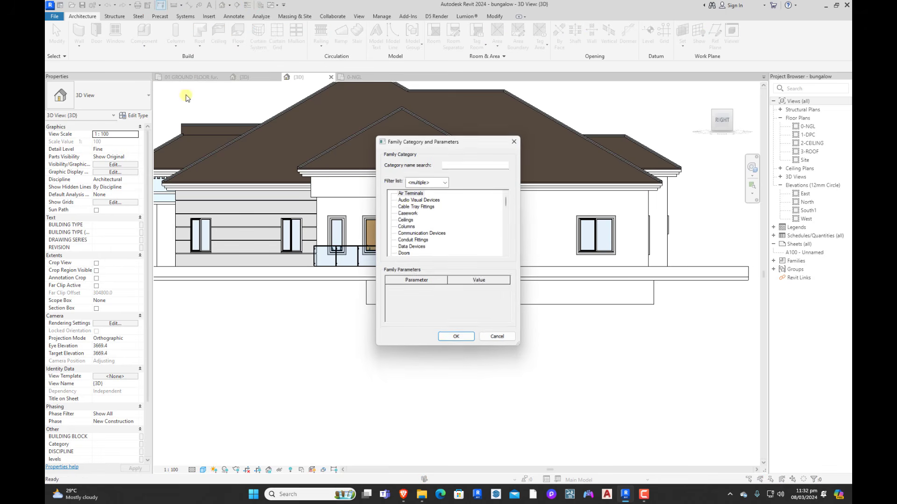
pyautogui.doubleClick(406, 214)
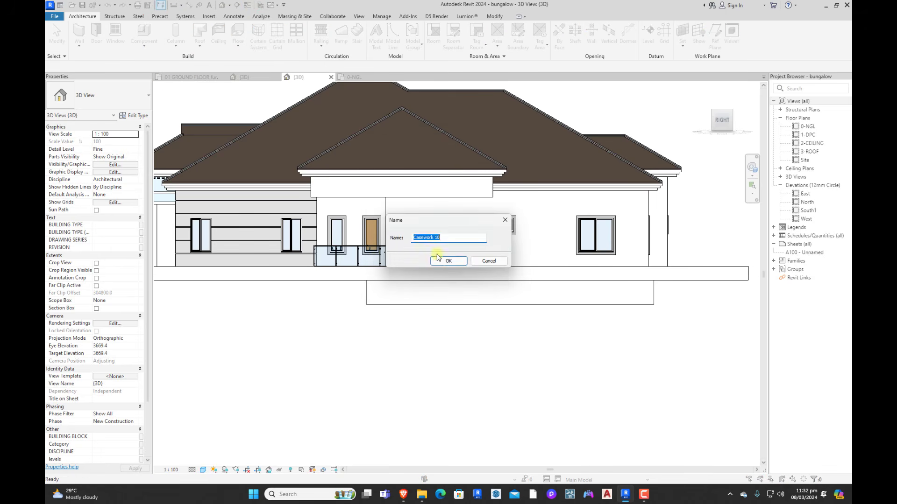
pyautogui.click(439, 258)
# Step: Start an extrusion and pick the face of the long pool wall as its work plane
pyautogui.click(117, 35)
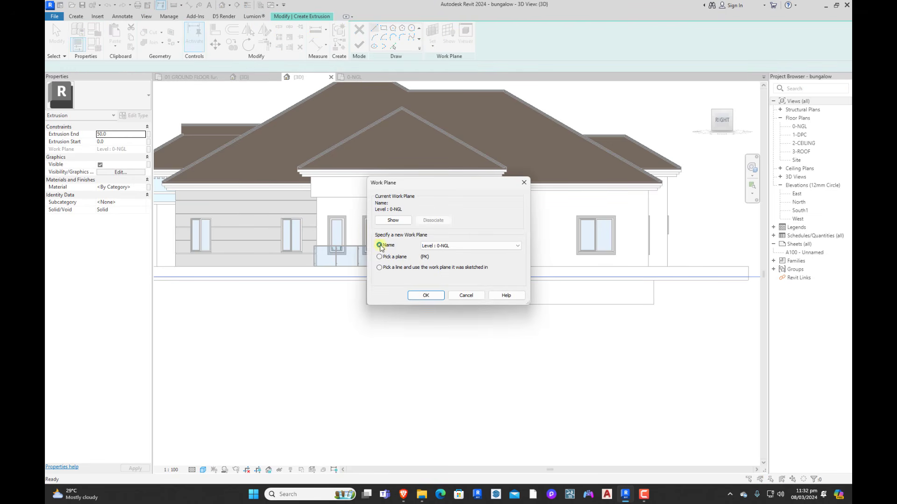
pyautogui.click(427, 296)
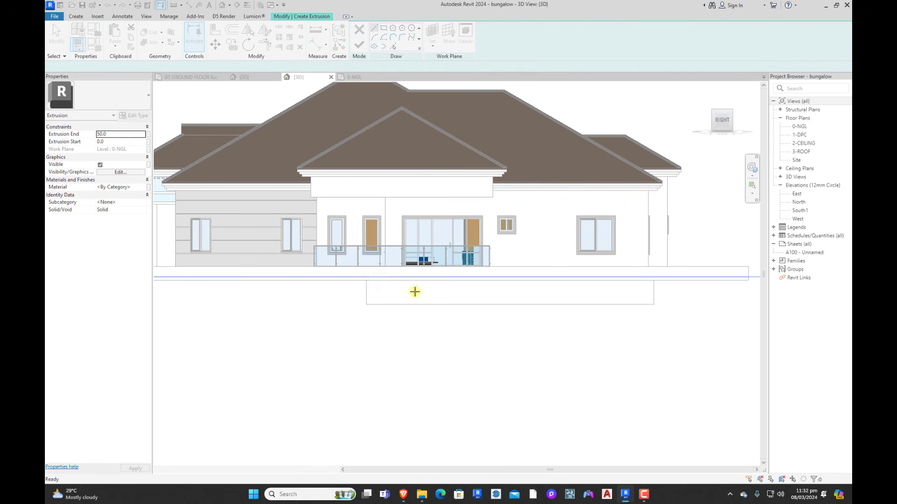
pyautogui.click(379, 304)
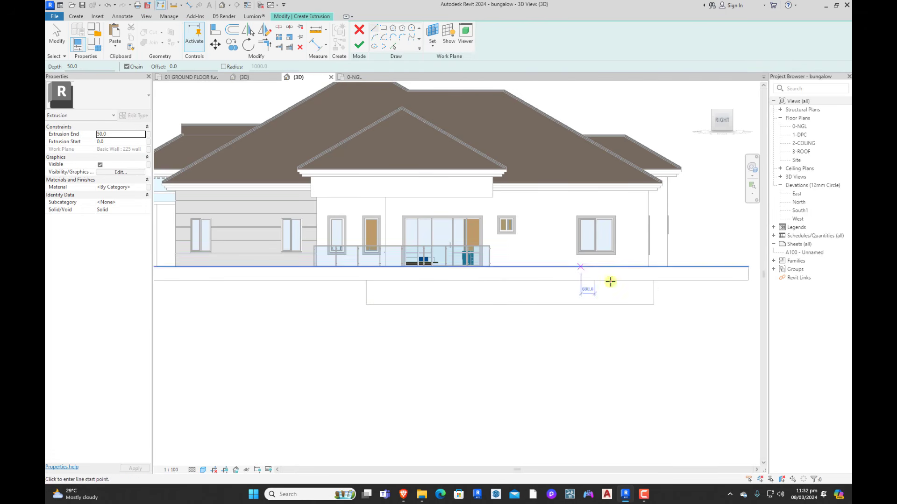
# Step: Draw a 1200 vertical profile line down the north end of the pool wall, from its top corner to its bottom corner
pyautogui.scroll(3, 653, 279)
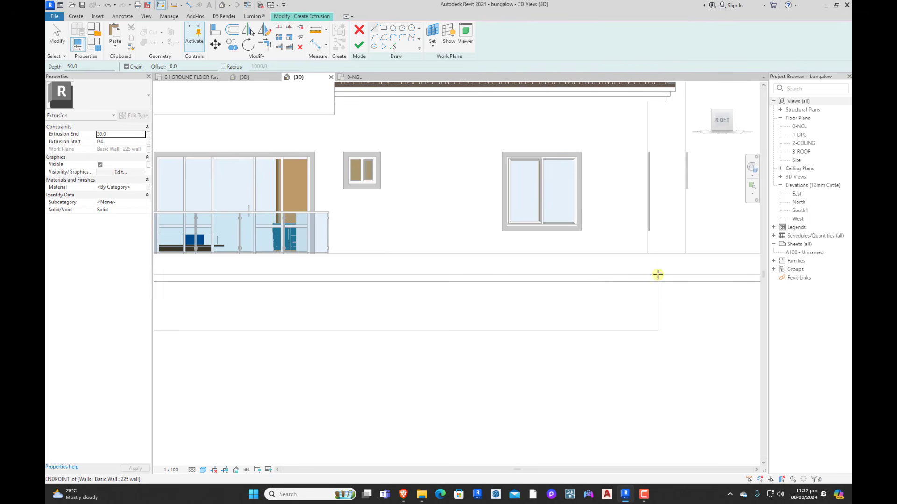
pyautogui.click(657, 274)
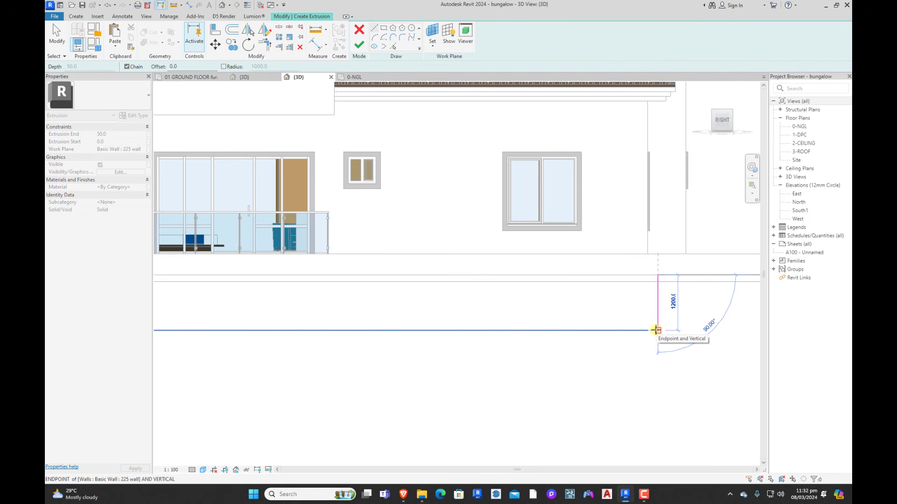
pyautogui.click(656, 330)
# Step: Draw a 900 vertical line down the pool wall's south end and a horizontal line from its foot for the shallow floor
pyautogui.scroll(-3, 698, 317)
pyautogui.scroll(3, 425, 305)
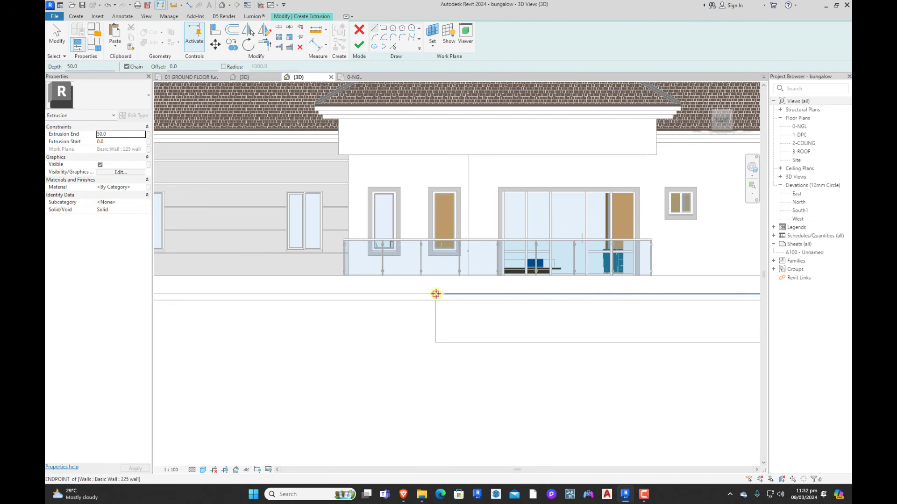
pyautogui.click(436, 294)
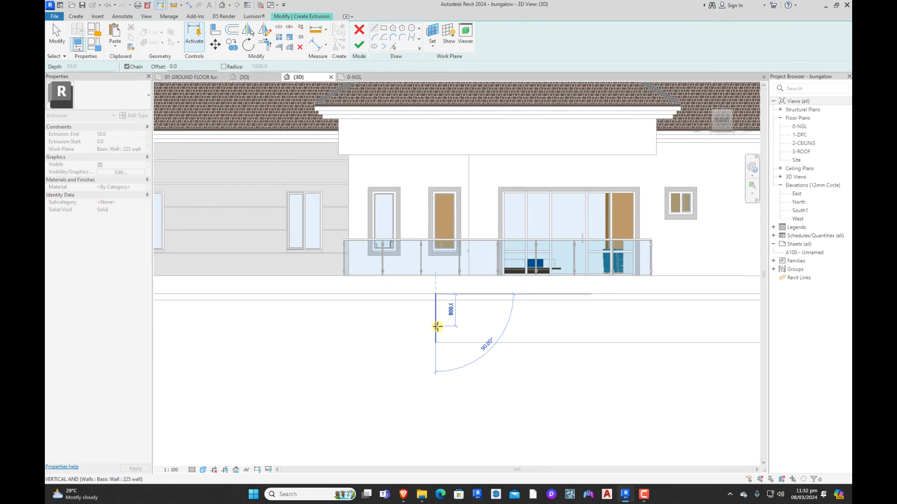
pyautogui.click(437, 329)
pyautogui.scroll(-2, 413, 327)
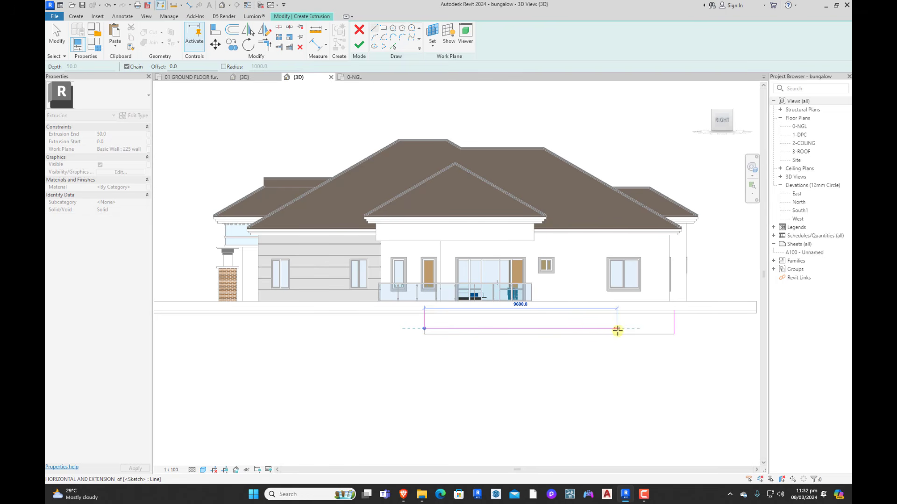
pyautogui.click(515, 327)
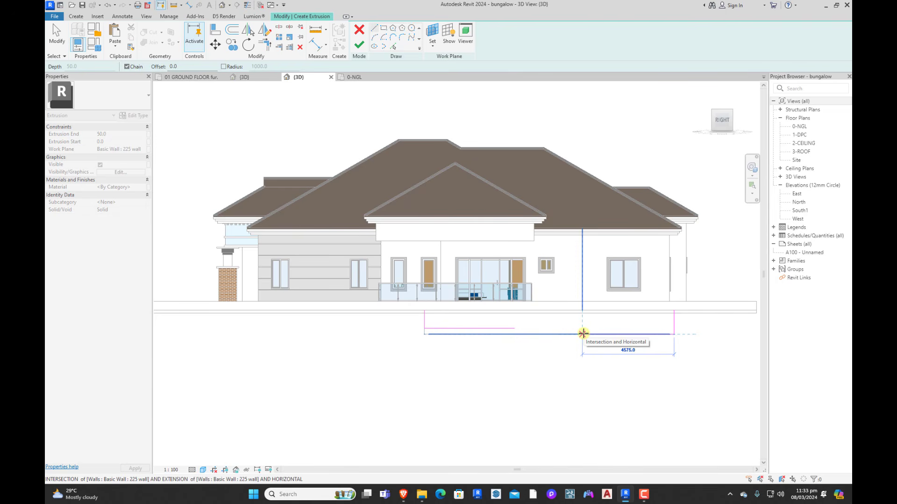
# Step: Draw a 4500 horizontal deep-floor line from the north bottom corner and connect it to the shallow floor with a sloping line
pyautogui.write('45')
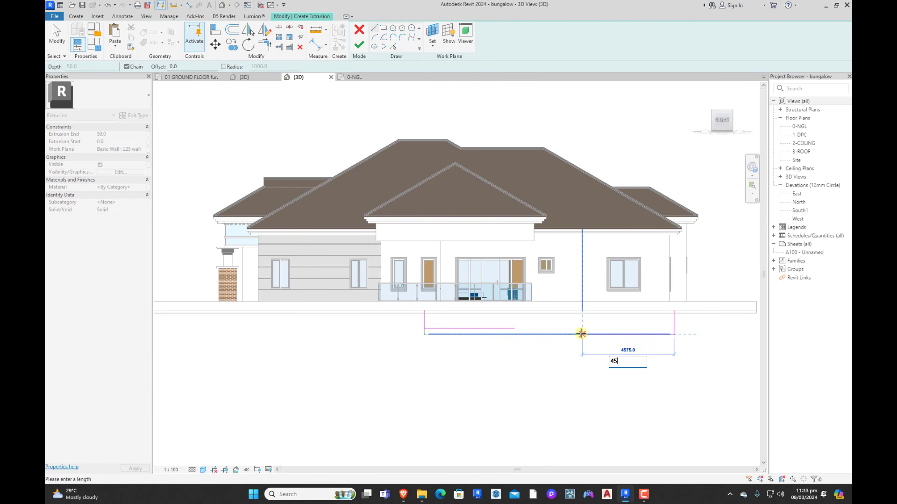
pyautogui.write('00')
pyautogui.press('Return')
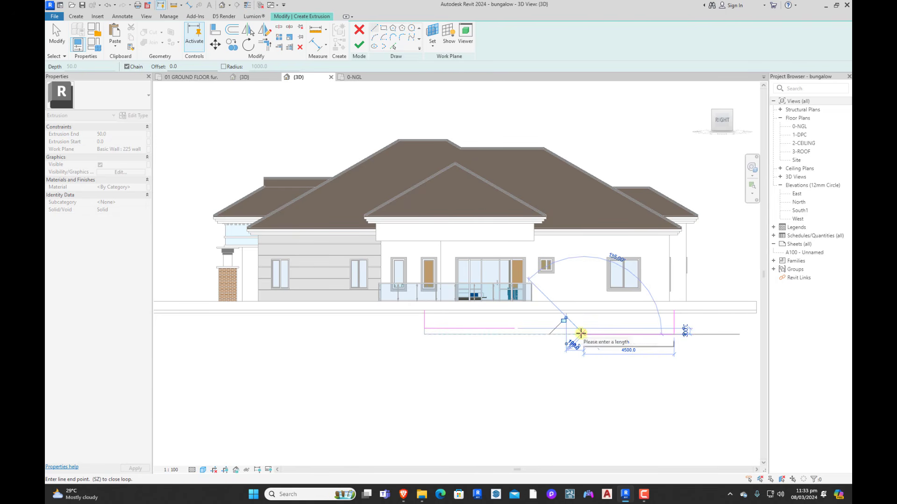
pyautogui.scroll(4, 581, 333)
pyautogui.press('Escape')
pyautogui.press('Escape')
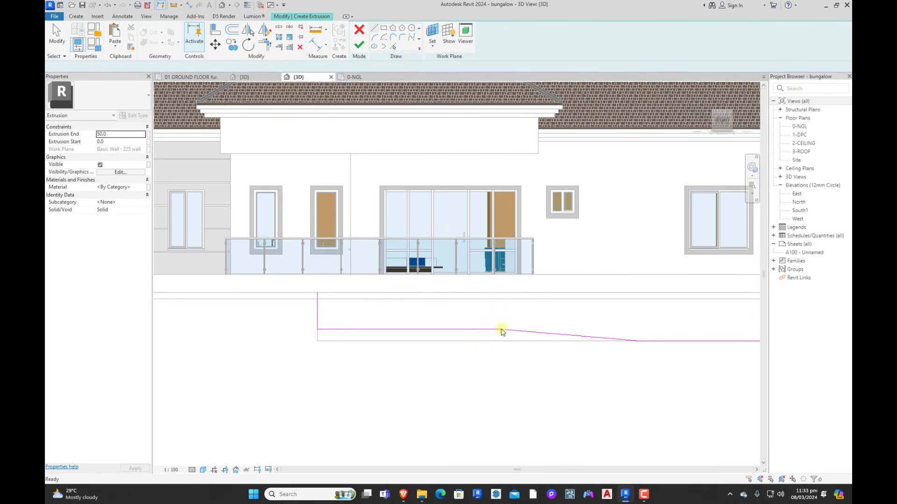
# Step: Offset a copy of the 900 vertical profile line at the pool's south end outward by 150
pyautogui.scroll(-3, 461, 346)
pyautogui.scroll(3, 392, 324)
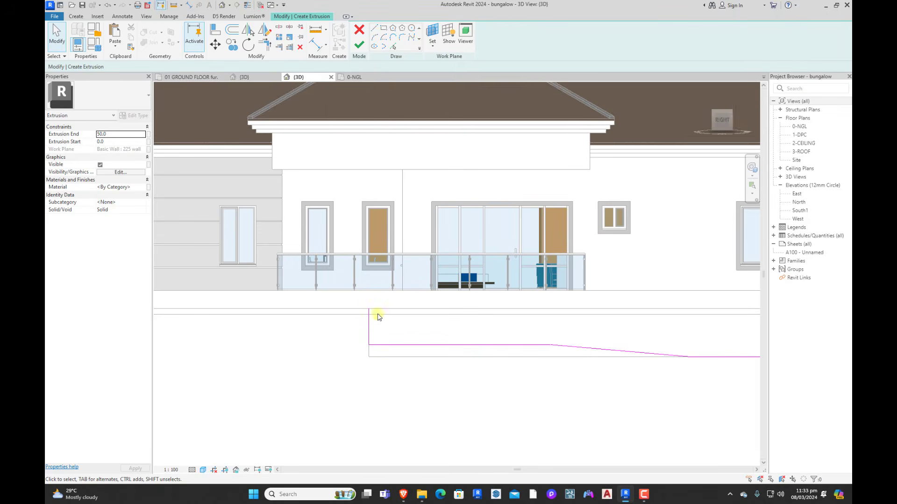
pyautogui.click(378, 328)
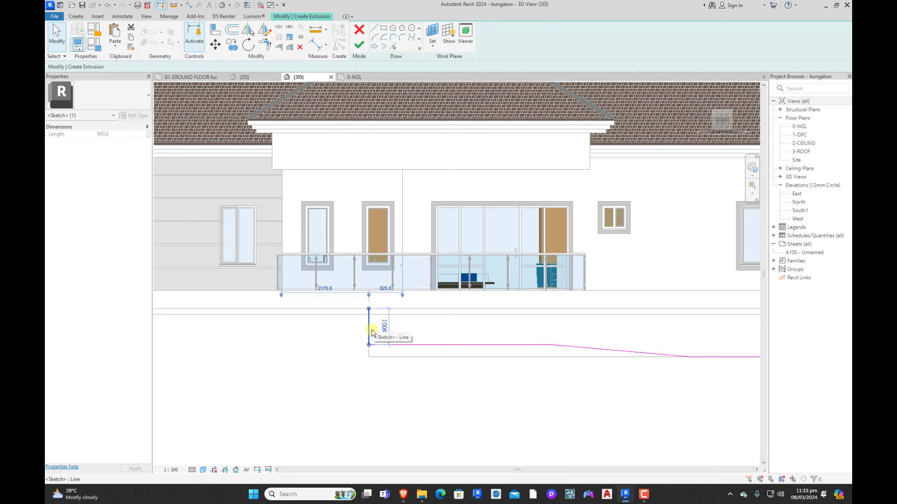
pyautogui.click(232, 30)
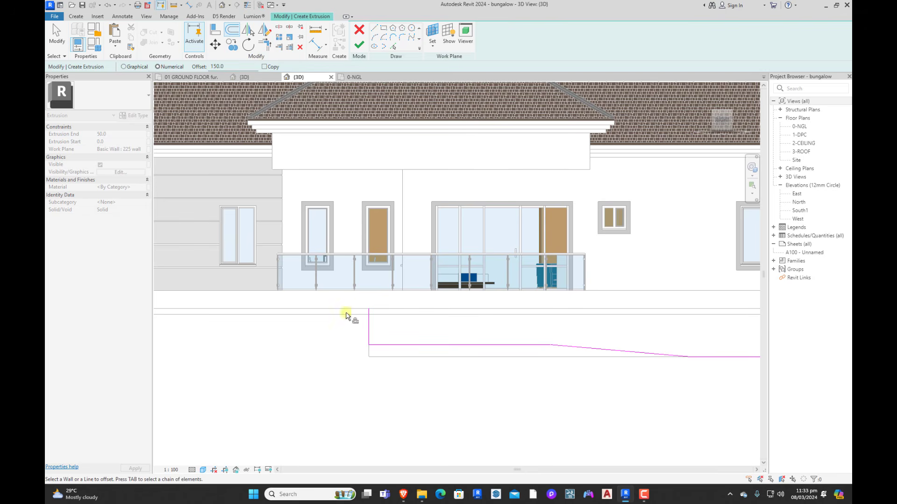
pyautogui.scroll(-3, 367, 332)
pyautogui.scroll(2, 661, 340)
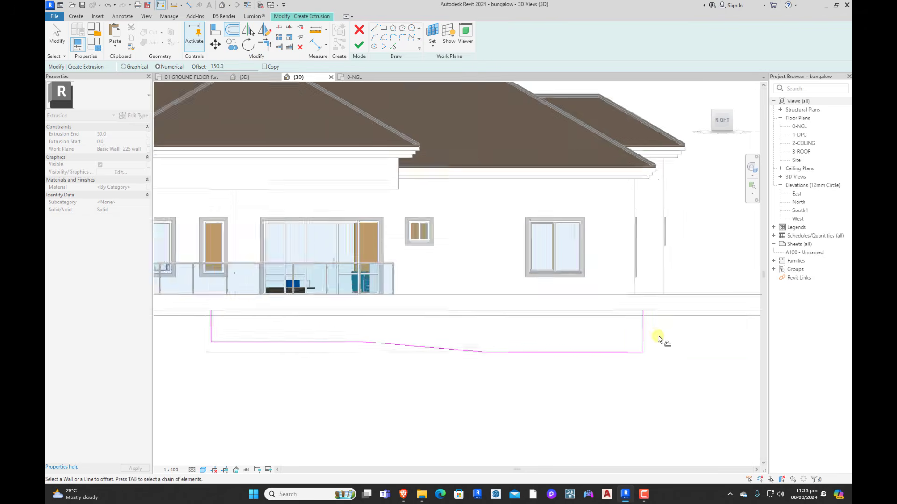
pyautogui.scroll(-2, 641, 340)
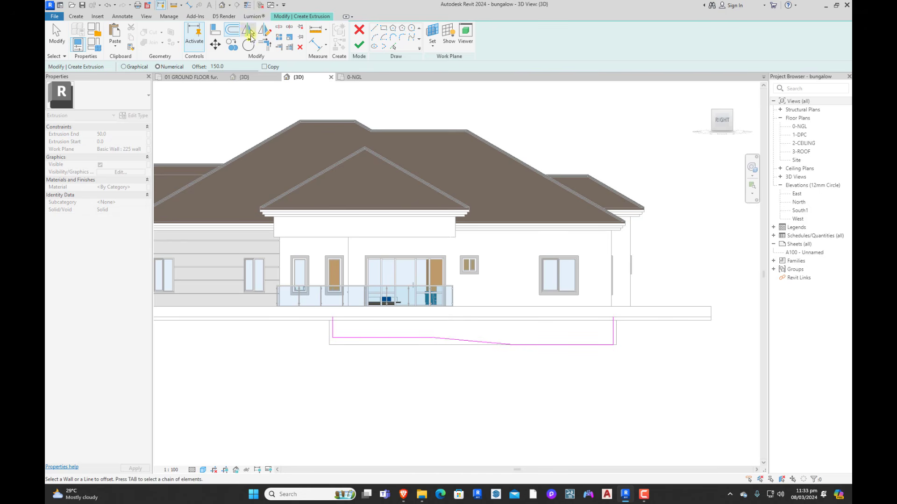
pyautogui.click(264, 67)
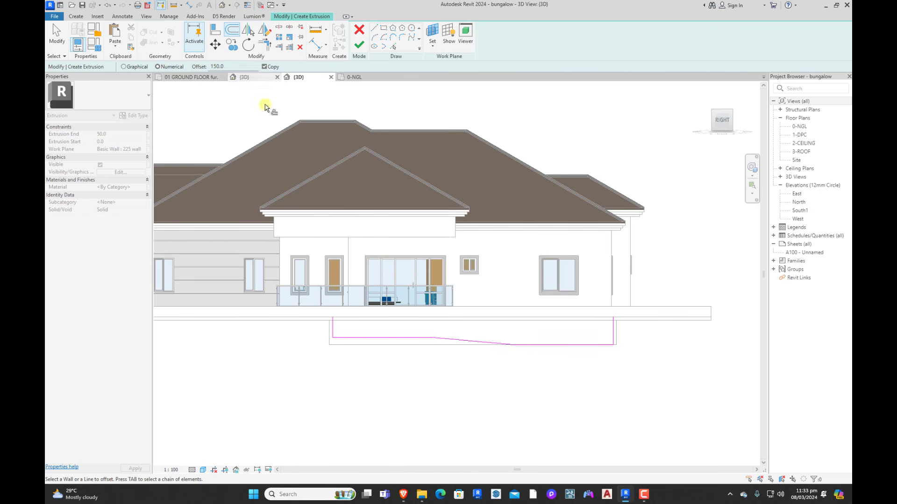
pyautogui.scroll(2, 318, 328)
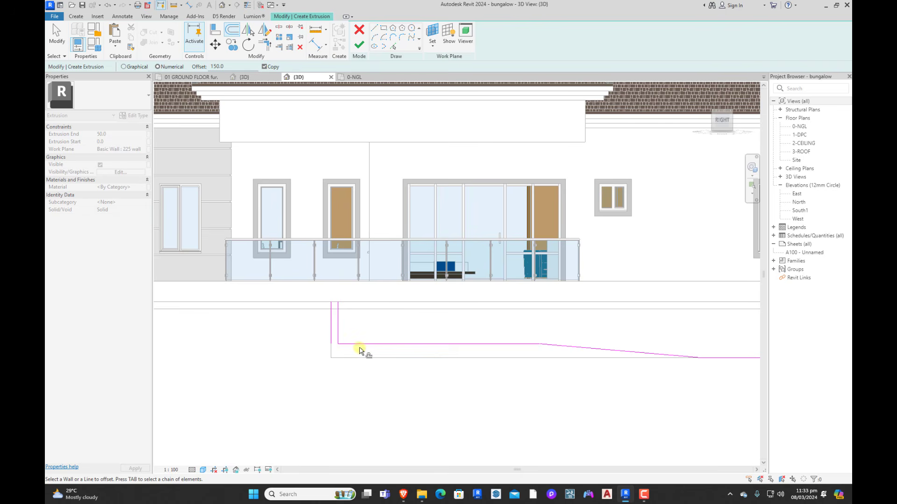
# Step: Offset copies of the shallow floor, sloping and deep floor lines and the north vertical line outward by 150
pyautogui.click(455, 348)
pyautogui.click(573, 352)
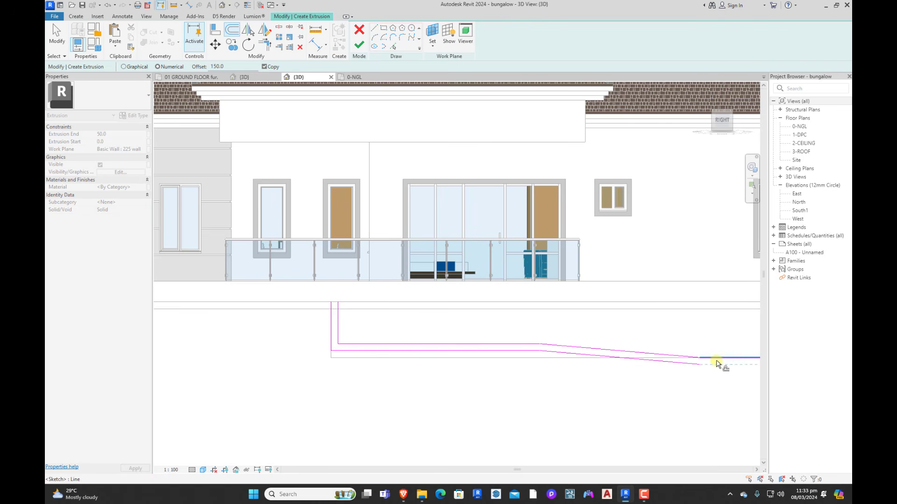
pyautogui.click(717, 364)
pyautogui.scroll(-3, 622, 372)
pyautogui.scroll(3, 651, 360)
pyautogui.click(643, 362)
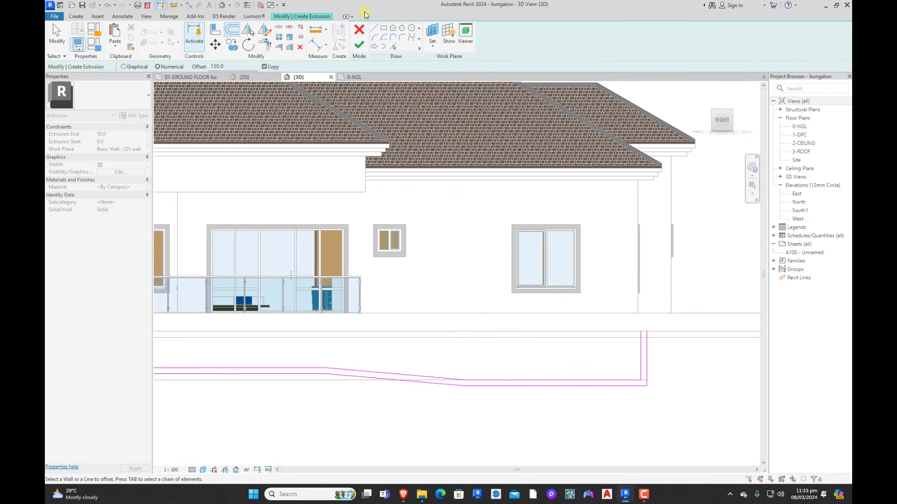
# Step: Add a sketch line from the wall's top edge and trim it to cap the profile's two vertical lines at the north end
pyautogui.click(394, 47)
pyautogui.scroll(3, 649, 336)
pyautogui.scroll(-4, 682, 333)
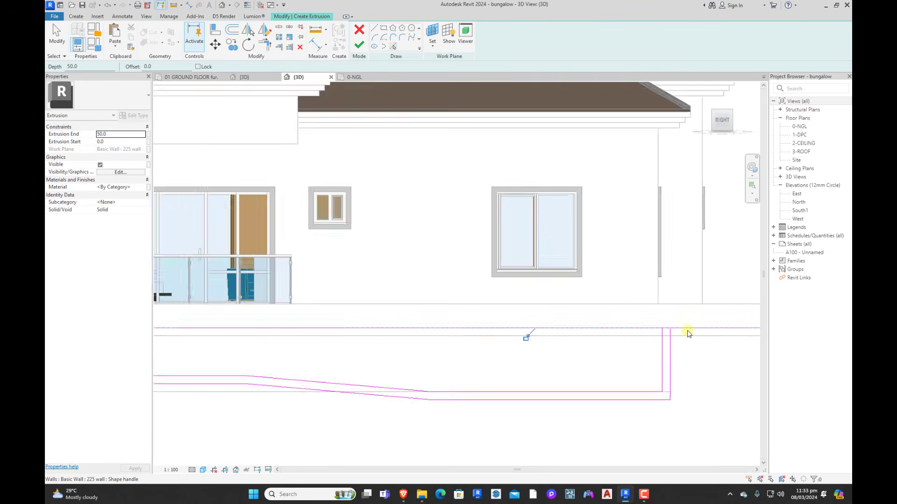
pyautogui.click(279, 28)
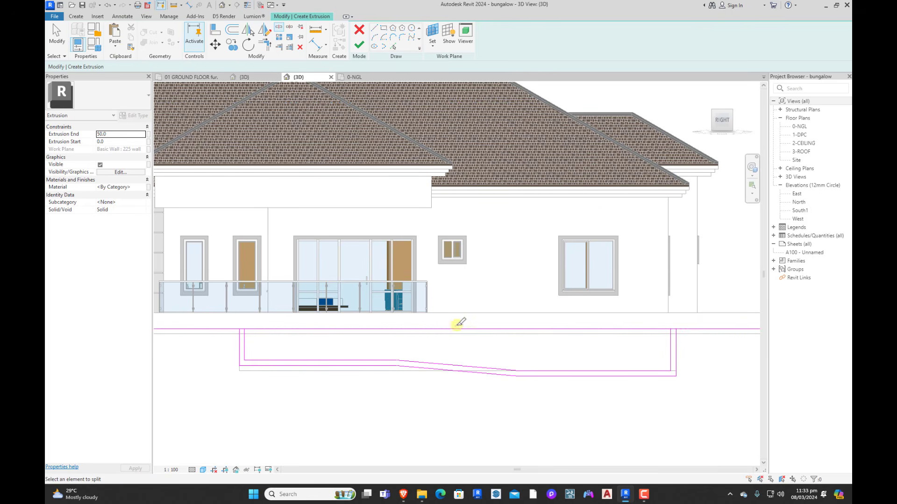
pyautogui.click(265, 45)
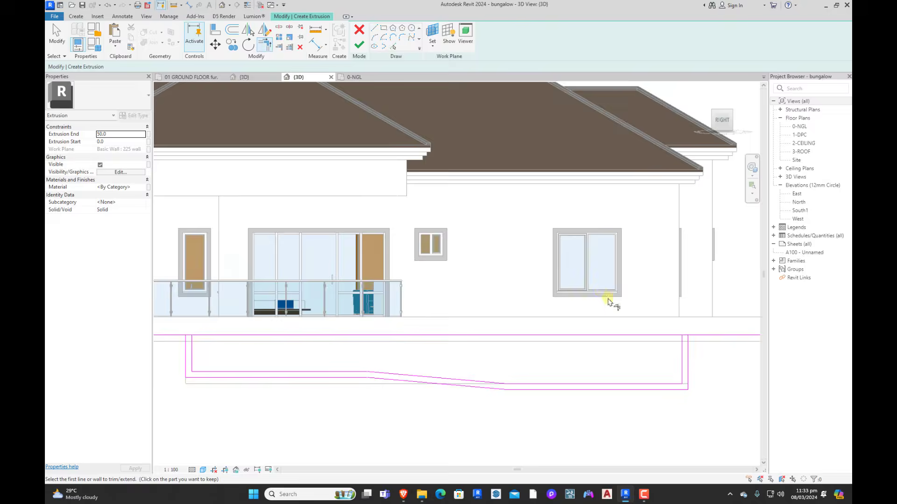
pyautogui.scroll(5, 688, 344)
pyautogui.click(649, 336)
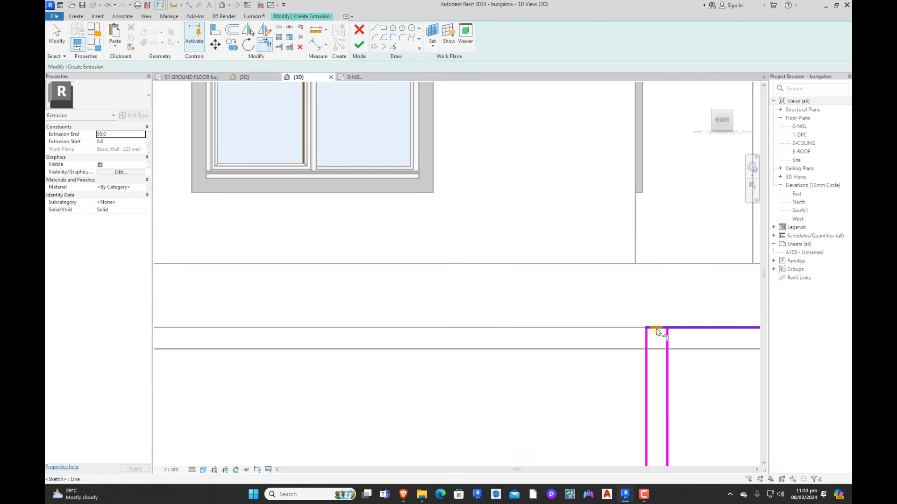
pyautogui.click(668, 339)
pyautogui.click(661, 328)
pyautogui.scroll(-3, 685, 328)
pyautogui.scroll(-3, 686, 329)
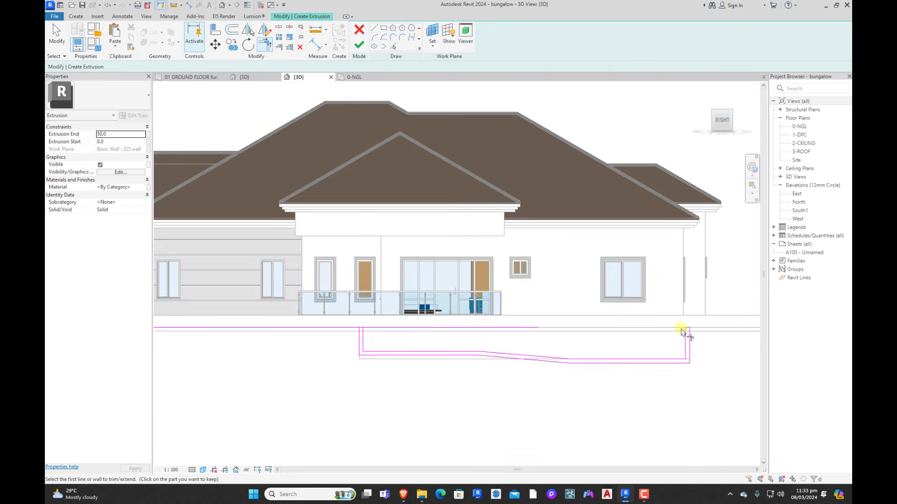
# Step: Trim the top sketch line against the two vertical lines at the south end to cap the profile there
pyautogui.scroll(6, 348, 334)
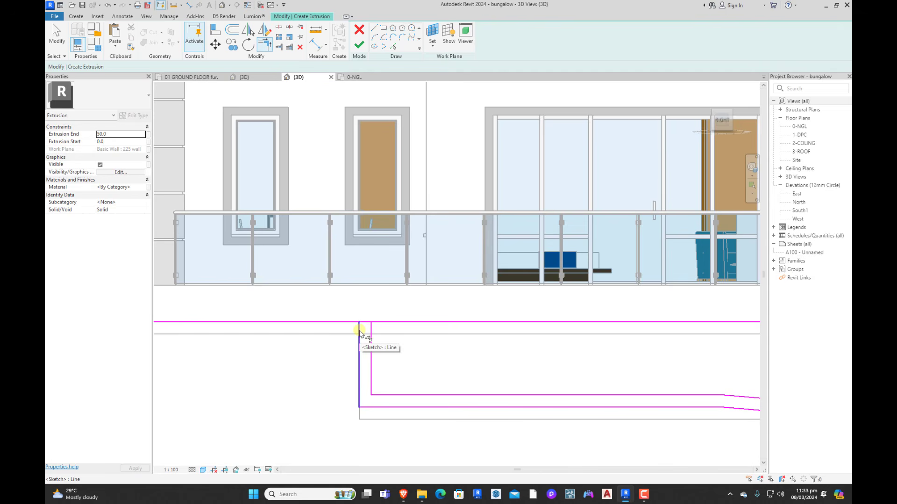
pyautogui.click(360, 333)
pyautogui.click(363, 322)
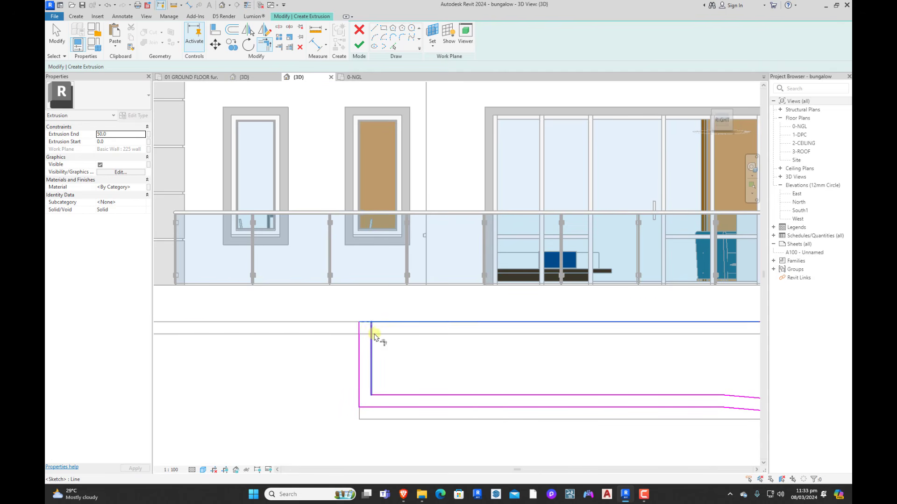
pyautogui.scroll(-3, 407, 352)
pyautogui.scroll(-3, 406, 351)
pyautogui.press('Escape')
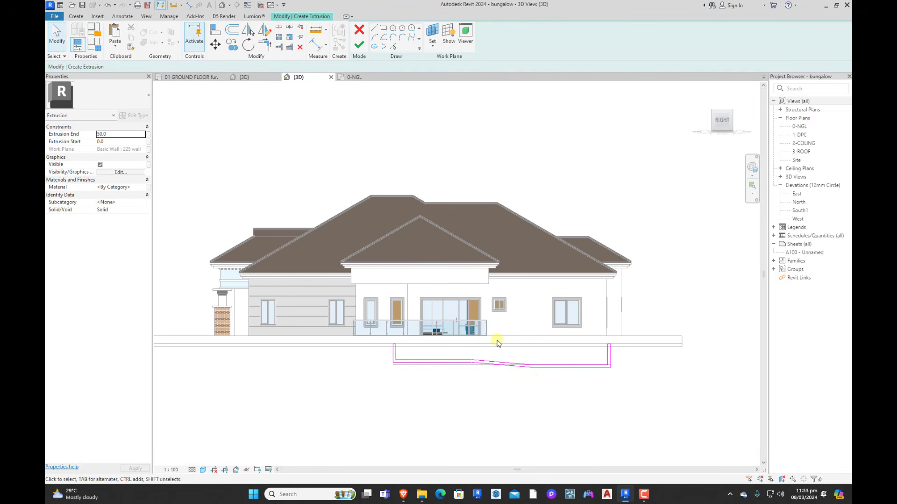
# Step: Extend the upper shallow and deep floor lines to the outer vertical lines, trimming those verticals down to the floor thickness
pyautogui.scroll(2, 576, 385)
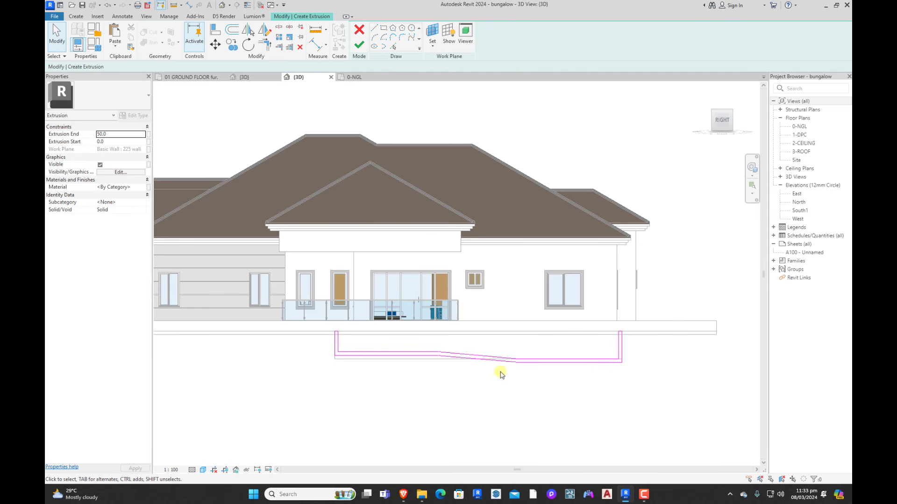
pyautogui.scroll(2, 327, 327)
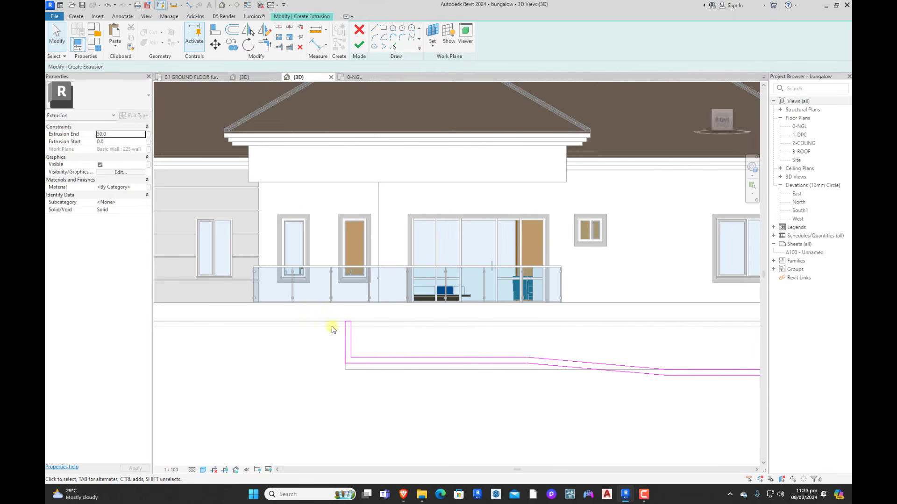
pyautogui.press('t')
pyautogui.press('r')
pyautogui.scroll(2, 344, 329)
pyautogui.click(369, 376)
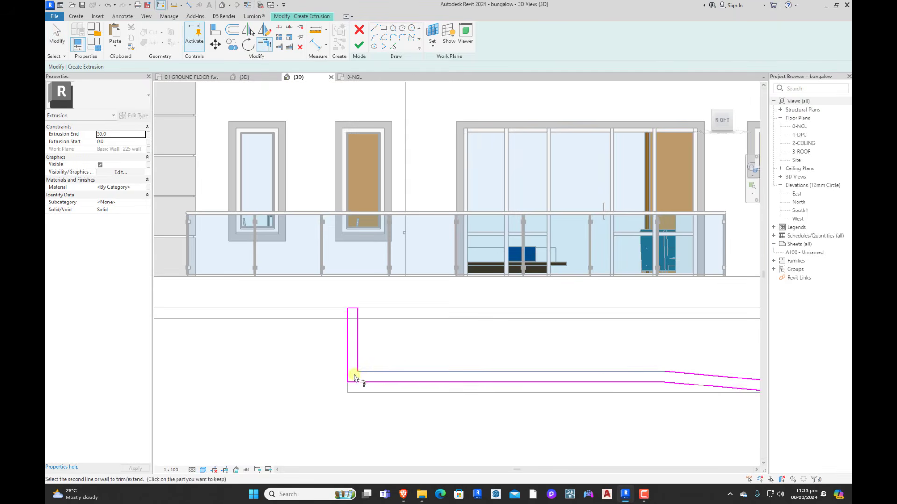
pyautogui.click(350, 380)
pyautogui.scroll(-4, 351, 380)
pyautogui.scroll(4, 544, 390)
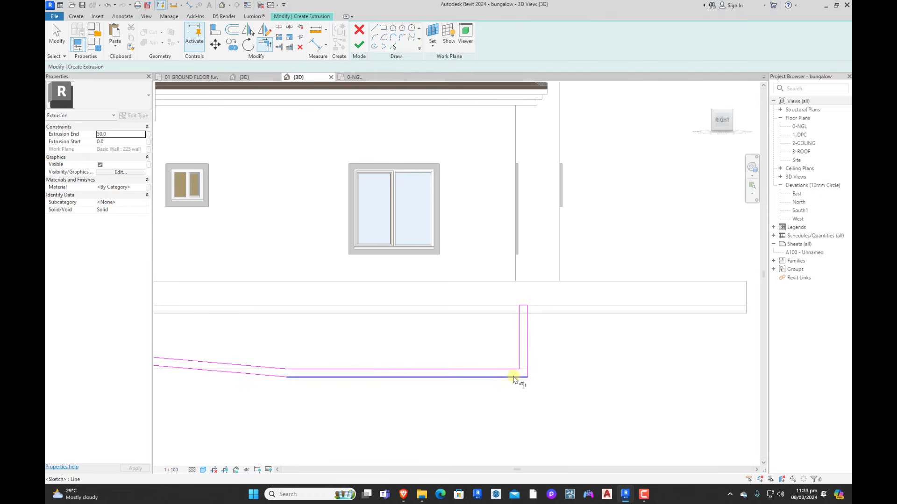
pyautogui.scroll(-2, 530, 377)
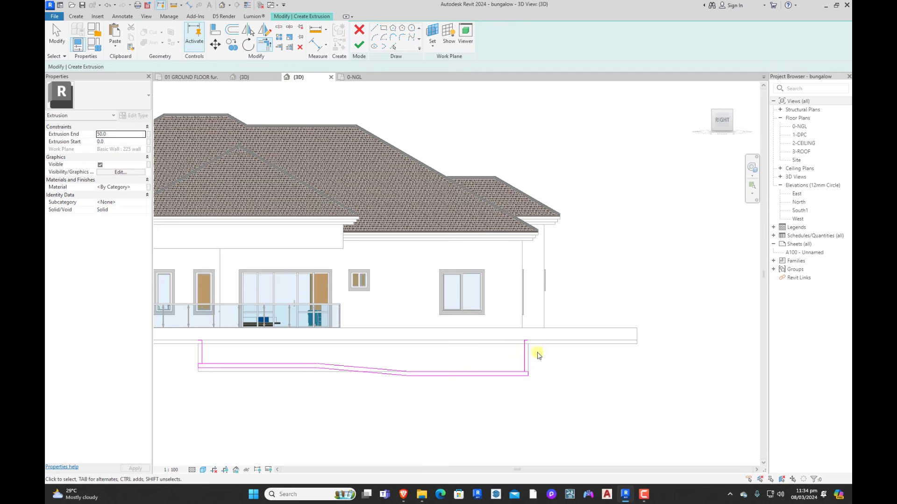
# Step: Delete the leftover vertical and cap lines above the floor profile and finish the extrusion sketch
pyautogui.moveTo(568, 330)
pyautogui.mouseDown()
pyautogui.moveTo(382, 349)
pyautogui.moveTo(185, 347)
pyautogui.mouseUp()
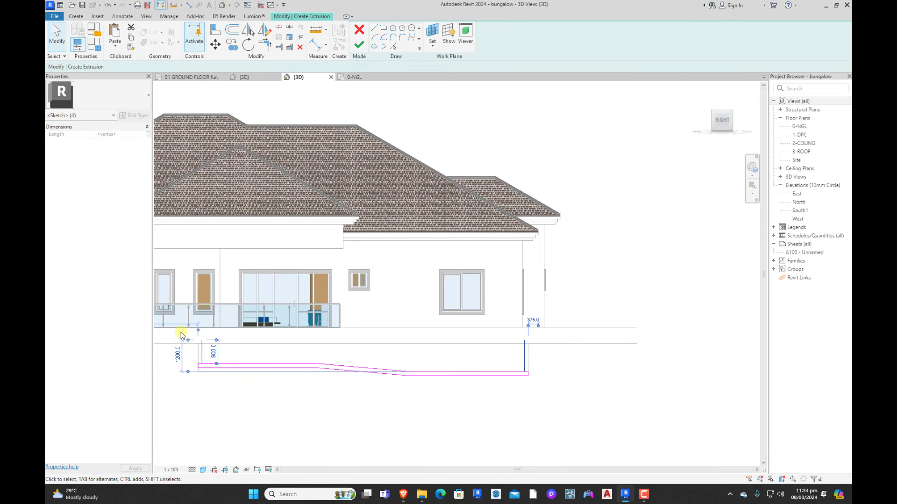
pyautogui.press('Escape')
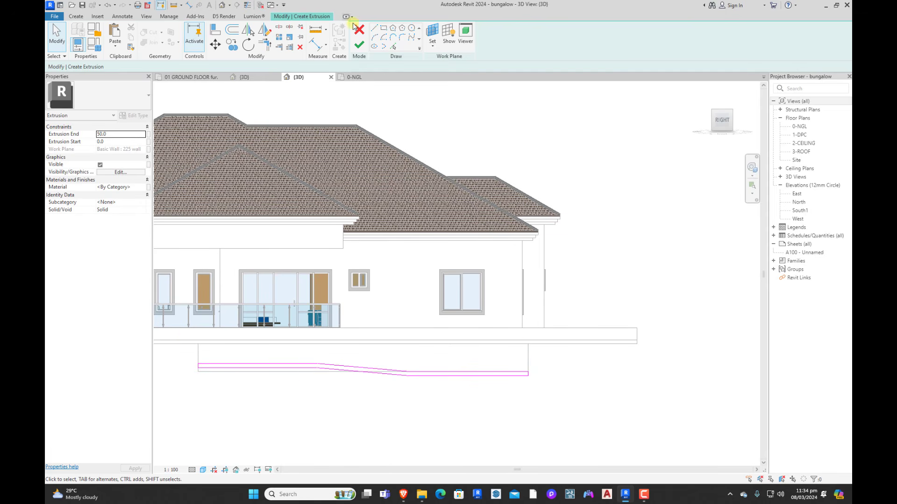
pyautogui.click(359, 44)
# Step: Stretch the floor extrusion between the inner faces of the two long pool walls, with extrusion start -6225 and end -225
pyautogui.scroll(-2, 631, 284)
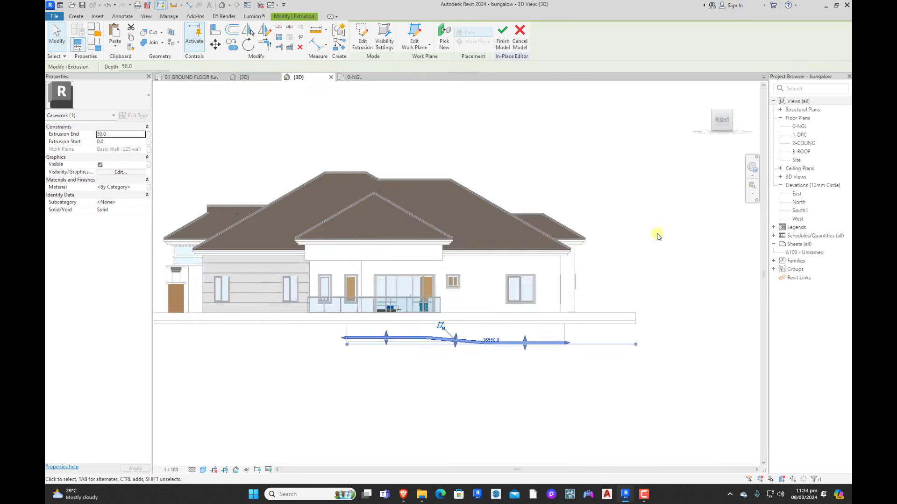
pyautogui.keyDown('shift'); pyautogui.moveTo(654, 249); pyautogui.dragTo(539, 337, button='middle'); pyautogui.keyUp('shift')
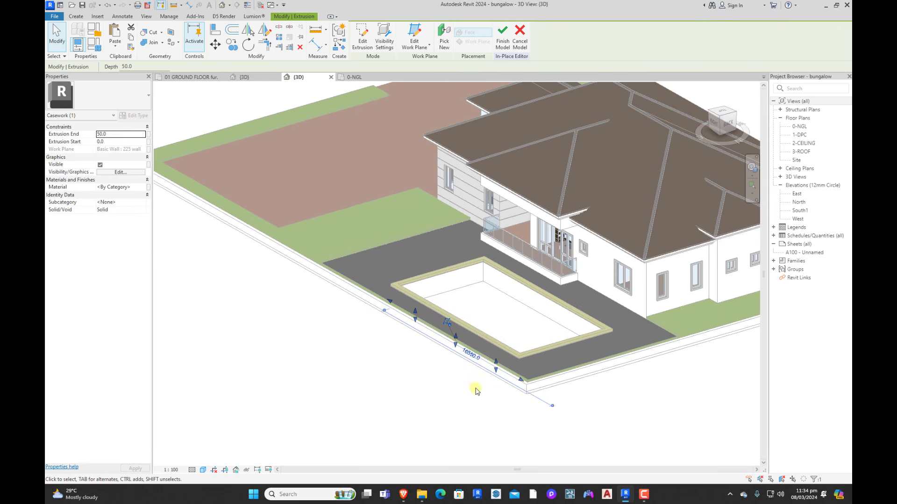
pyautogui.keyDown('shift'); pyautogui.moveTo(478, 426); pyautogui.dragTo(518, 372, button='middle'); pyautogui.keyUp('shift')
pyautogui.click(523, 350)
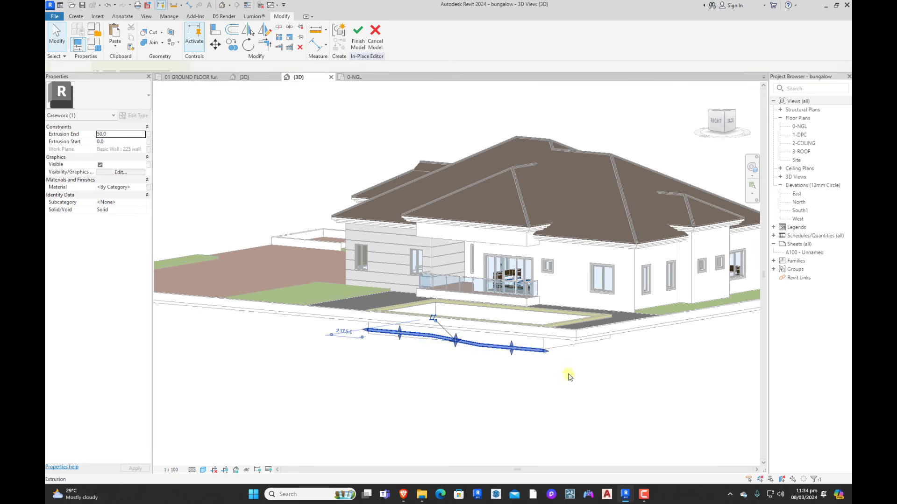
pyautogui.keyDown('shift'); pyautogui.moveTo(568, 376); pyautogui.dragTo(513, 448, button='middle'); pyautogui.keyUp('shift')
pyautogui.scroll(2, 452, 359)
pyautogui.moveTo(463, 332); pyautogui.dragTo(517, 324)
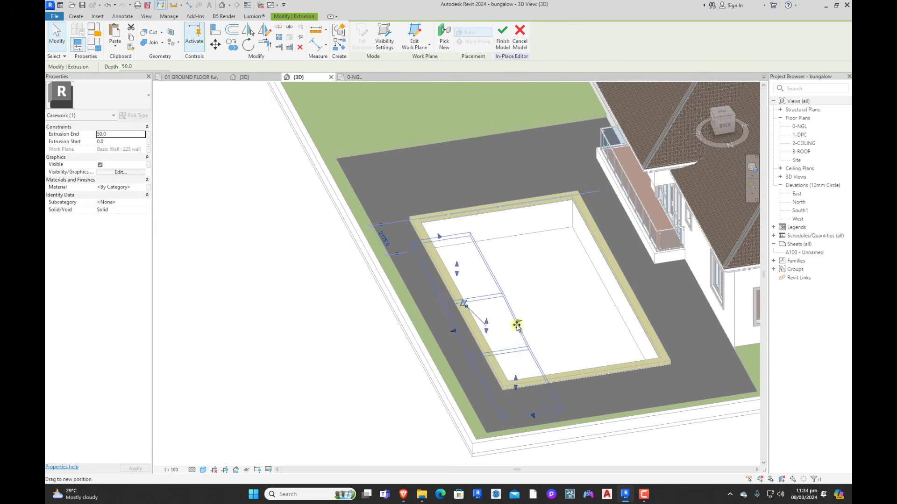
pyautogui.click(354, 77)
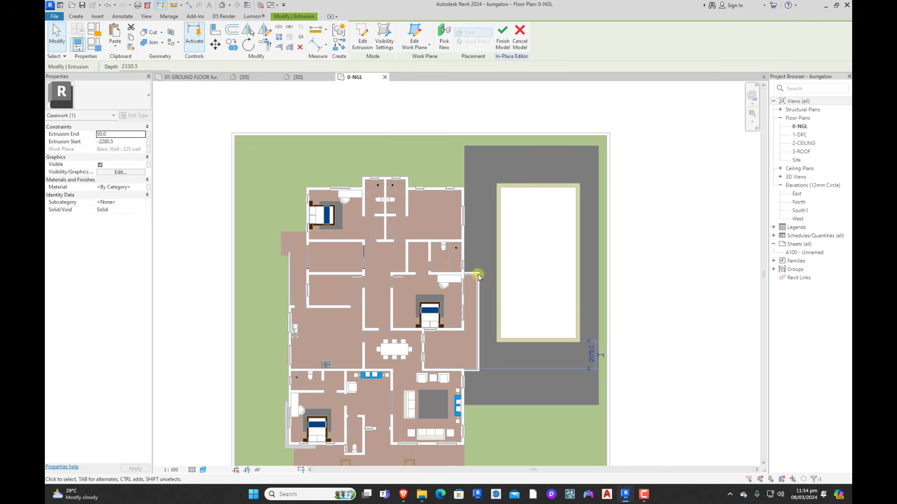
pyautogui.click(299, 78)
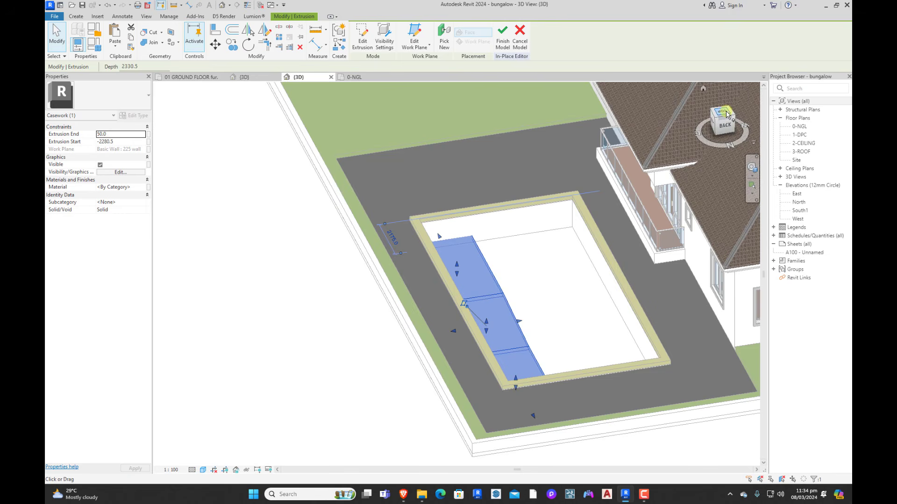
pyautogui.click(724, 113)
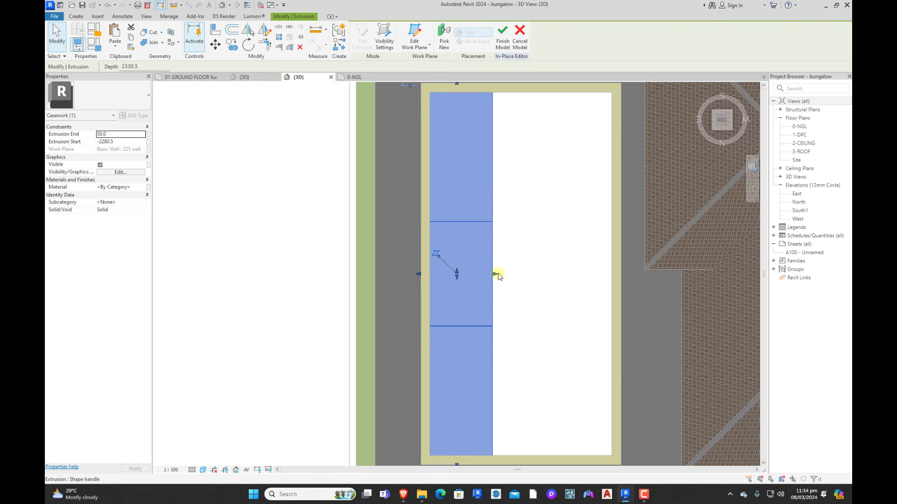
pyautogui.moveTo(498, 276); pyautogui.dragTo(613, 275)
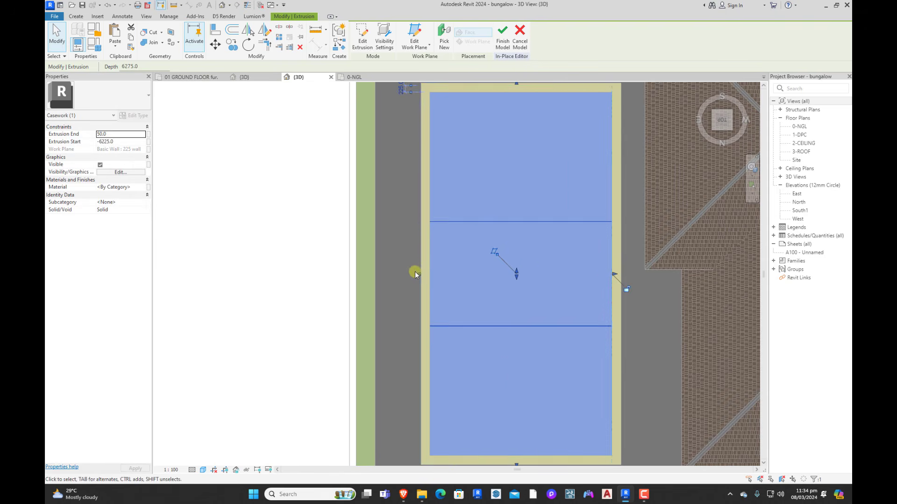
pyautogui.moveTo(417, 274)
pyautogui.mouseDown()
pyautogui.moveTo(423, 264)
pyautogui.moveTo(426, 271)
pyautogui.mouseUp()
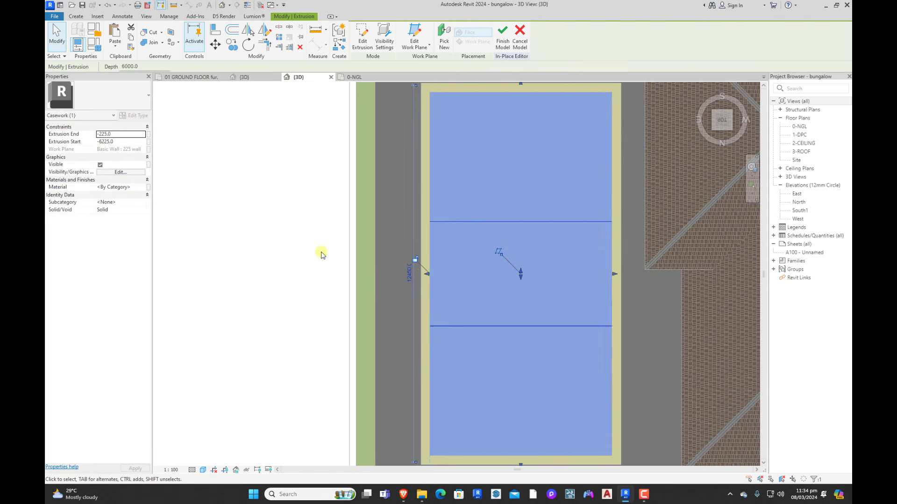
pyautogui.click(321, 254)
# Step: Create a new material named POOL FLOOR for the selected pool floor extrusion
pyautogui.scroll(-6, 460, 304)
pyautogui.keyDown('shift'); pyautogui.moveTo(469, 344); pyautogui.dragTo(464, 320, button='middle'); pyautogui.keyUp('shift')
pyautogui.scroll(3, 467, 321)
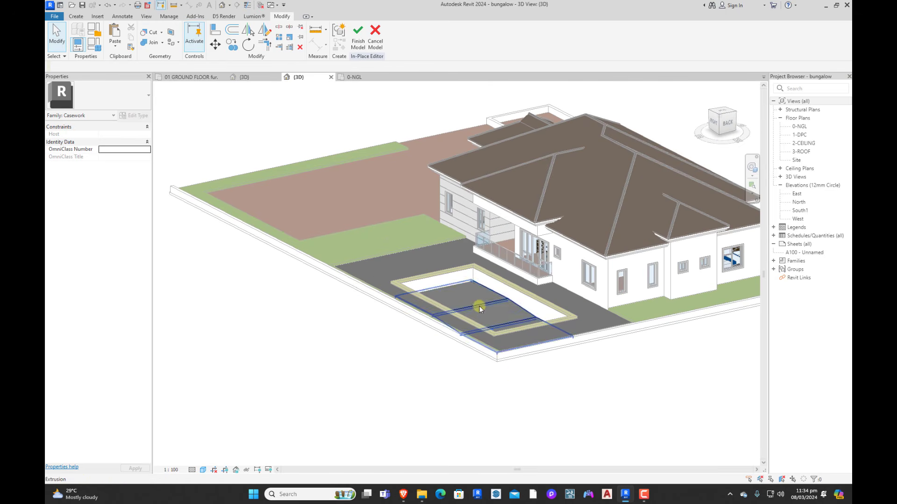
pyautogui.click(479, 307)
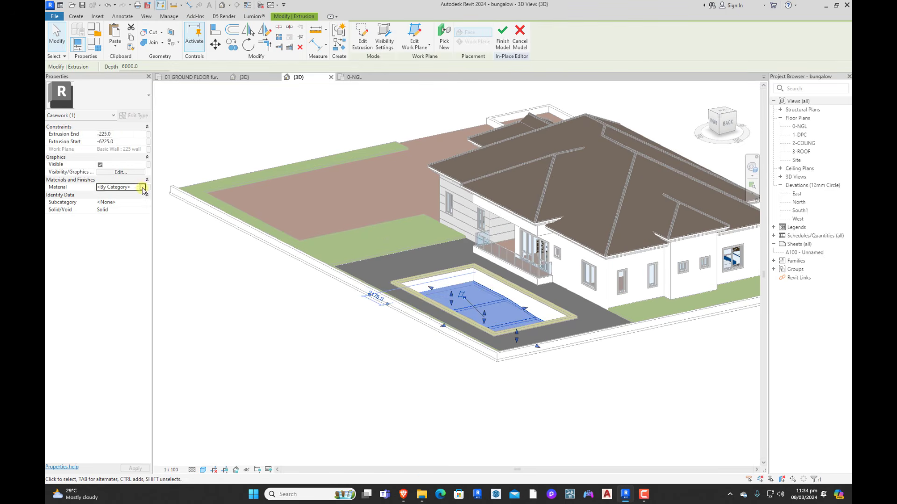
pyautogui.click(143, 187)
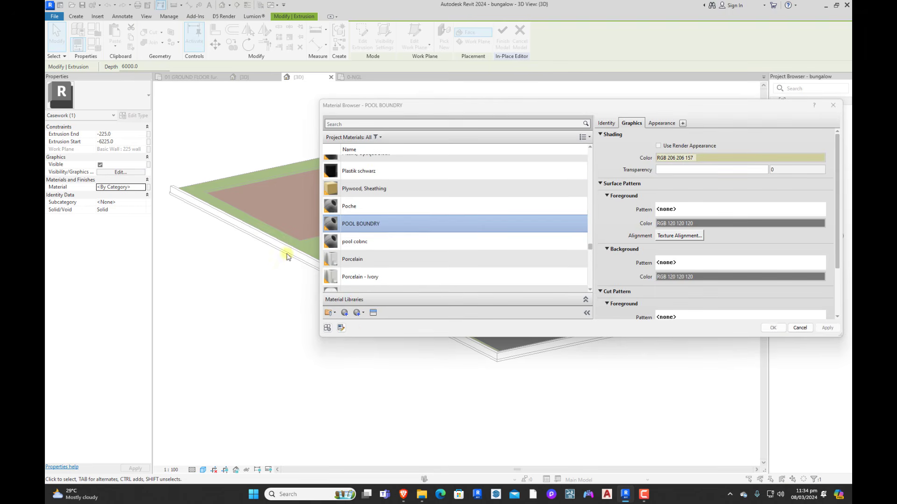
pyautogui.click(346, 314)
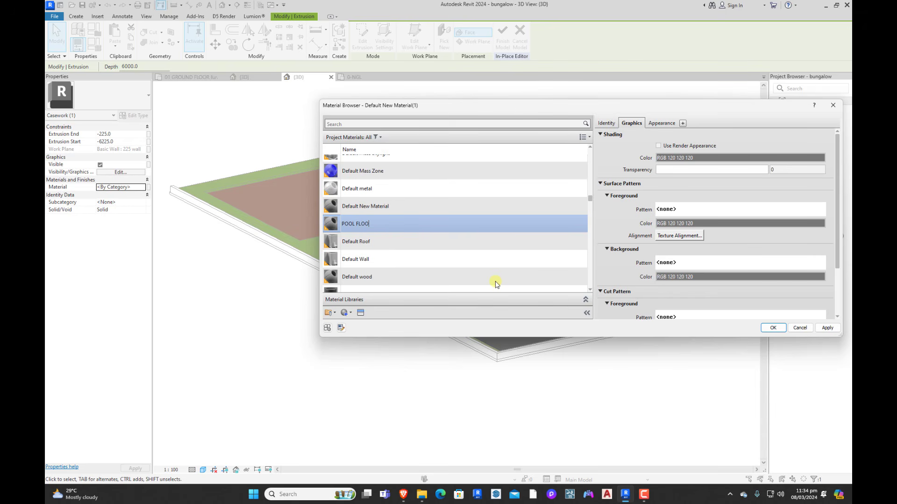
# Step: Set the POOL FLOOR shading colour to light cyan RGB 206-255-255, assign the material to the extrusion and finish the in-place model
pyautogui.click(717, 159)
pyautogui.click(670, 140)
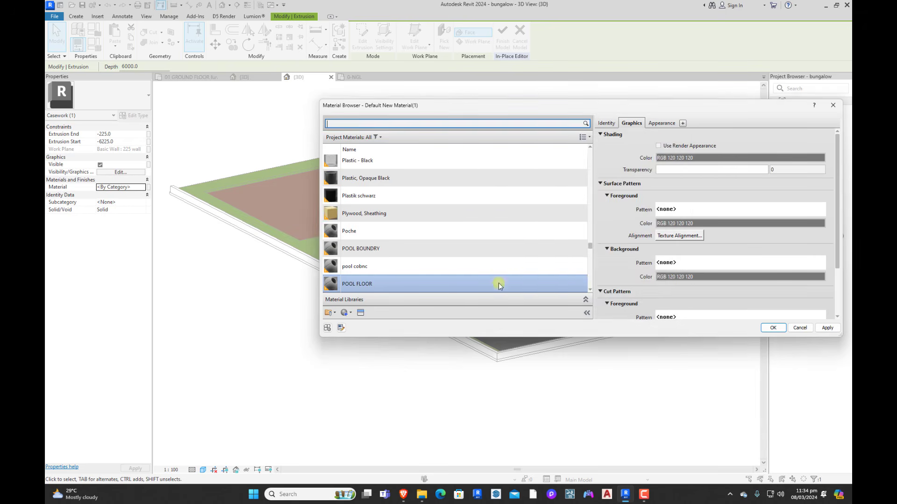
pyautogui.click(705, 159)
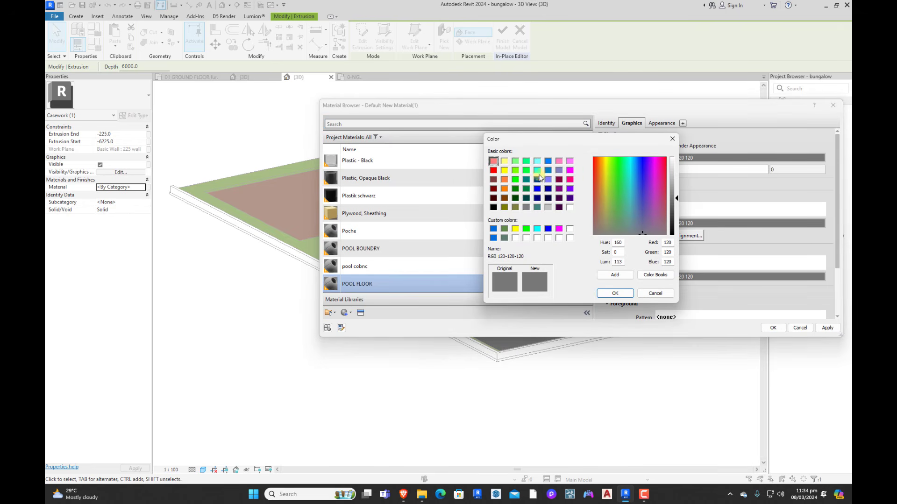
pyautogui.click(538, 171)
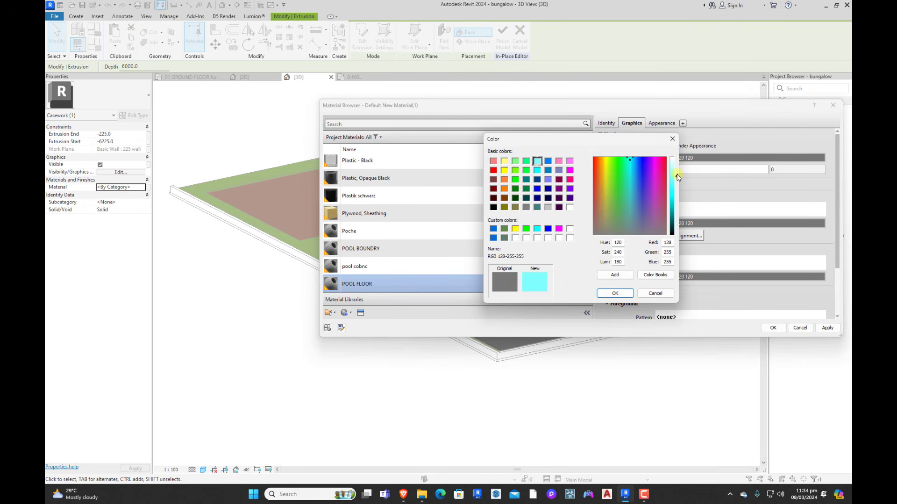
pyautogui.click(615, 293)
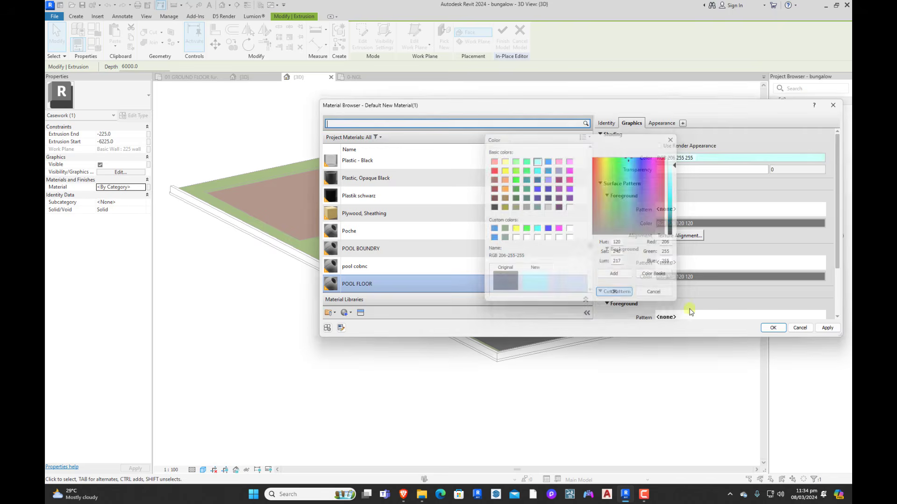
pyautogui.click(773, 328)
pyautogui.click(520, 39)
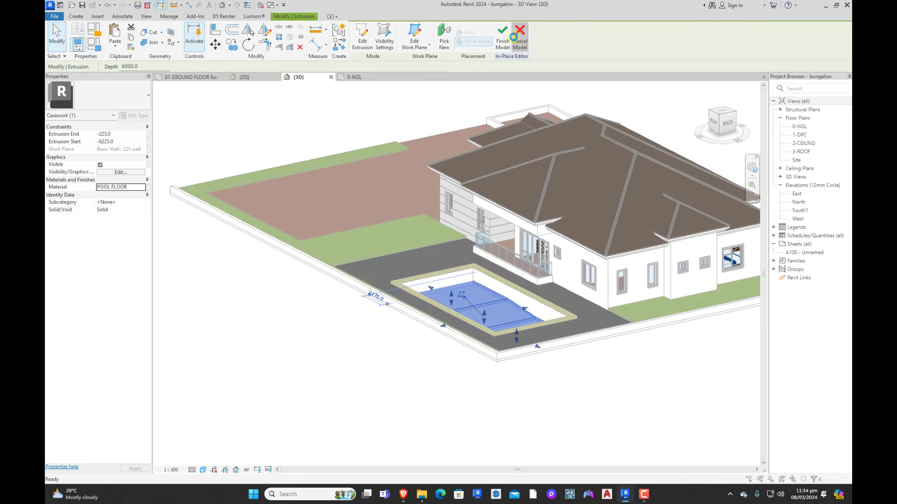
pyautogui.click(512, 197)
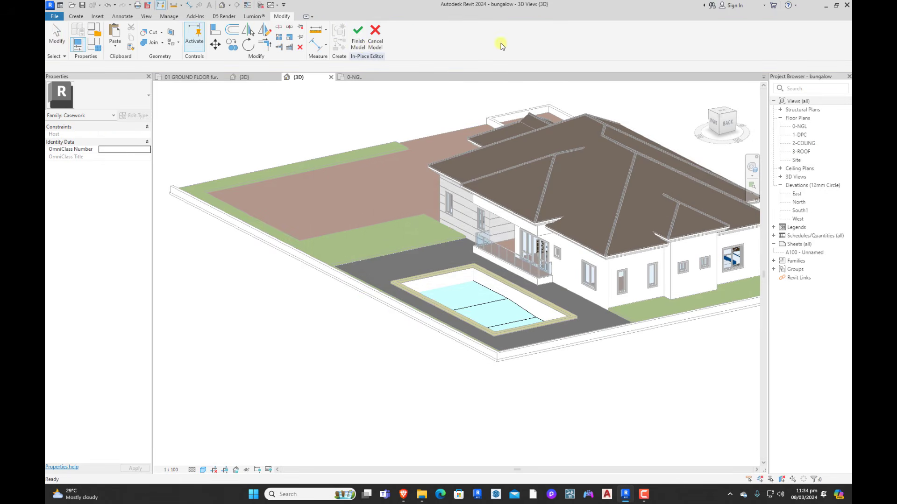
pyautogui.click(366, 45)
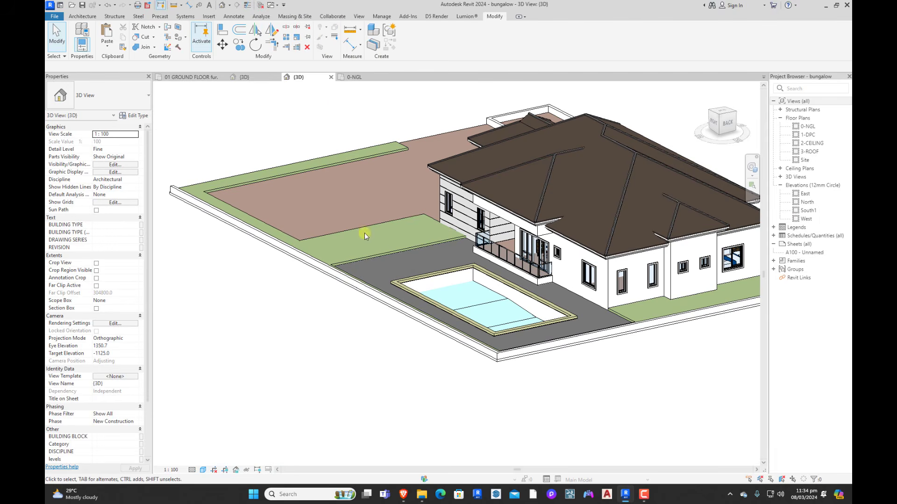
# Step: Change all four enclosing walls of the pool to the pool wall type
pyautogui.keyDown('shift'); pyautogui.moveTo(363, 262); pyautogui.dragTo(397, 296, button='middle'); pyautogui.keyUp('shift')
pyautogui.scroll(3, 435, 271)
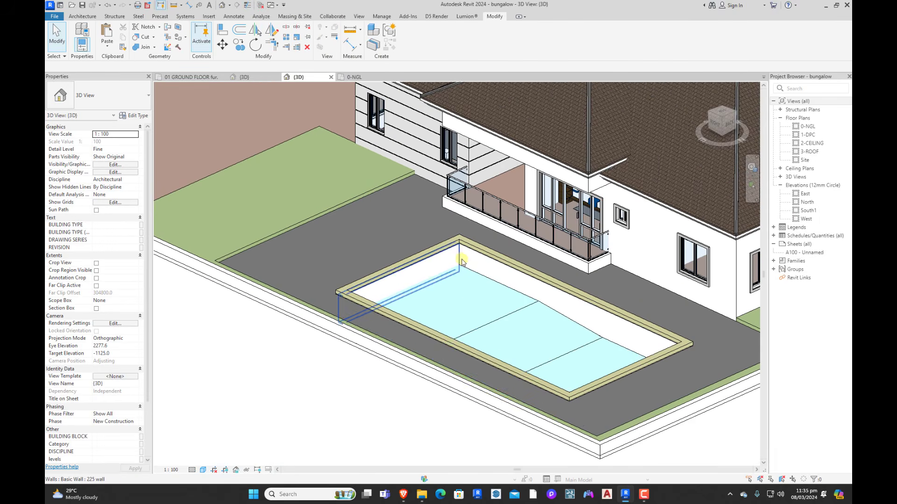
pyautogui.click(460, 259)
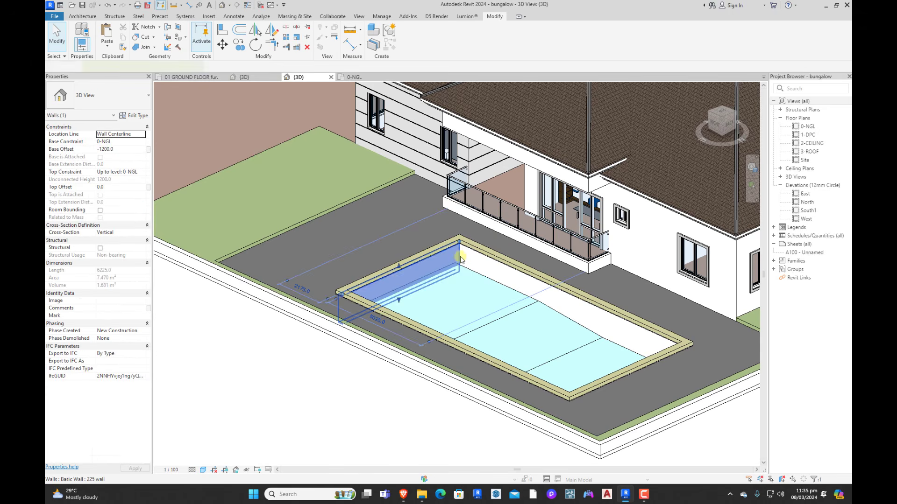
pyautogui.keyDown('ctrl'); pyautogui.click(622, 357); pyautogui.keyUp('ctrl')
pyautogui.scroll(-2, 622, 358)
pyautogui.keyDown('shift'); pyautogui.moveTo(622, 357); pyautogui.dragTo(630, 296, button='middle'); pyautogui.keyUp('shift')
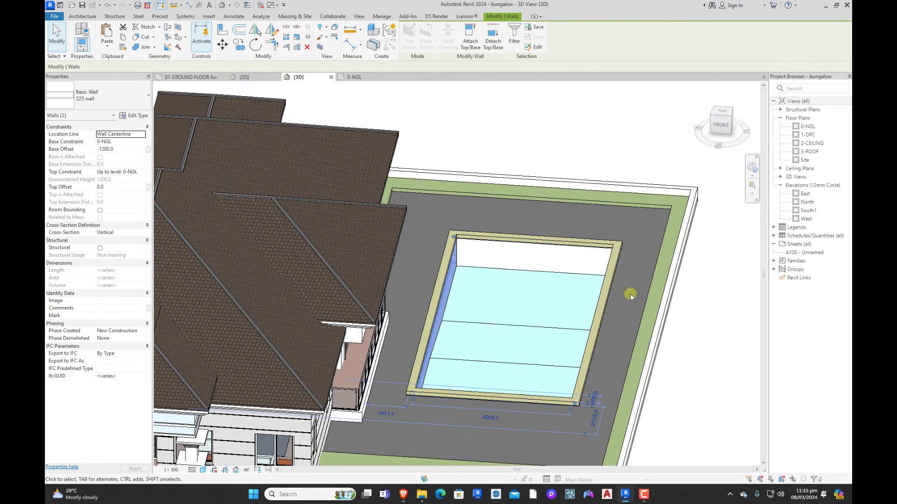
pyautogui.keyDown('ctrl'); pyautogui.click(592, 275); pyautogui.keyUp('ctrl')
pyautogui.keyDown('shift'); pyautogui.moveTo(592, 275); pyautogui.dragTo(425, 319, button='middle'); pyautogui.keyUp('shift')
pyautogui.keyDown('ctrl'); pyautogui.click(592, 312); pyautogui.keyUp('ctrl')
pyautogui.click(112, 95)
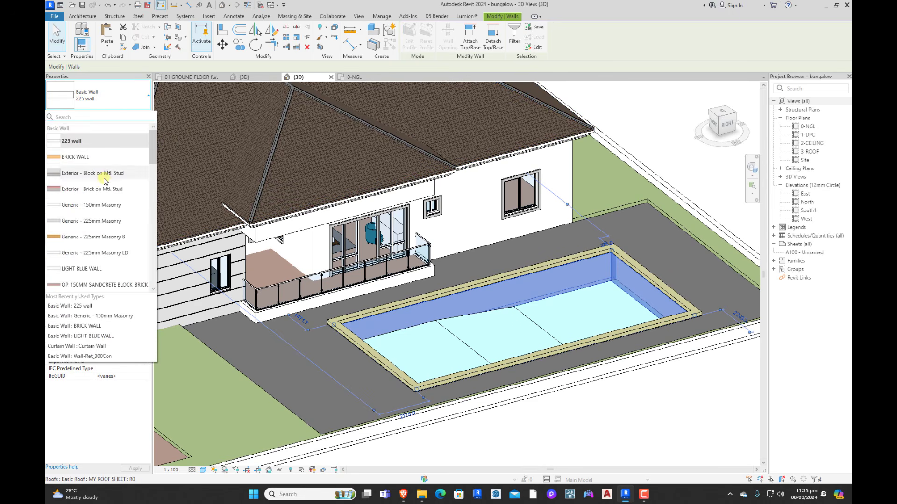
pyautogui.click(80, 147)
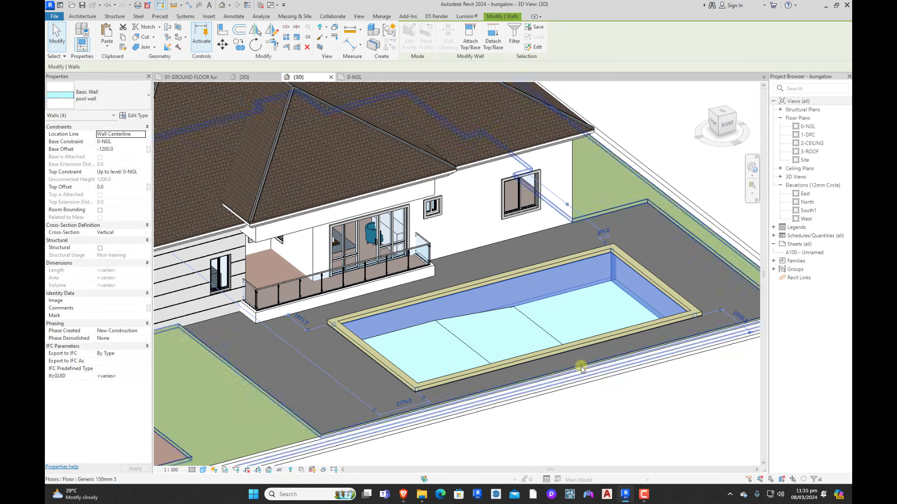
pyautogui.click(638, 397)
# Step: Check the material assigned to the pool floor's in-place extrusion and close the in-place edit
pyautogui.scroll(-3, 560, 278)
pyautogui.keyDown('shift'); pyautogui.moveTo(574, 376); pyautogui.dragTo(653, 386, button='middle'); pyautogui.keyUp('shift')
pyautogui.scroll(8, 517, 194)
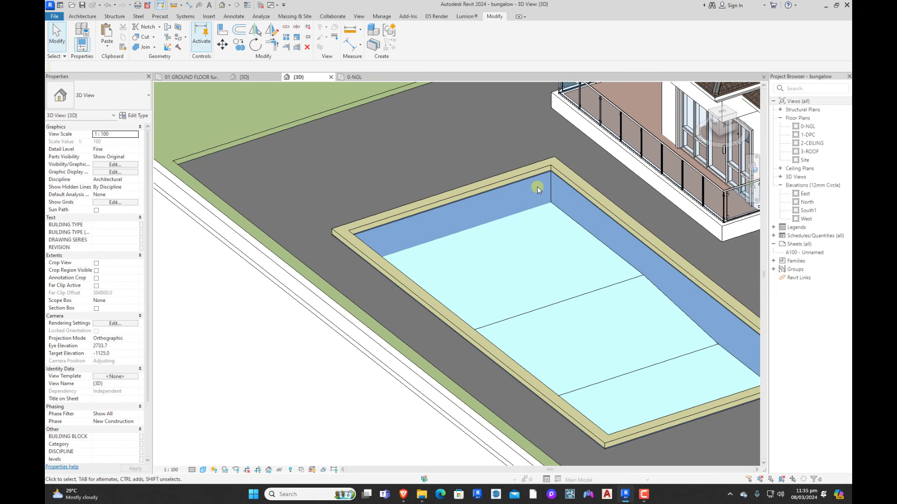
pyautogui.click(566, 216)
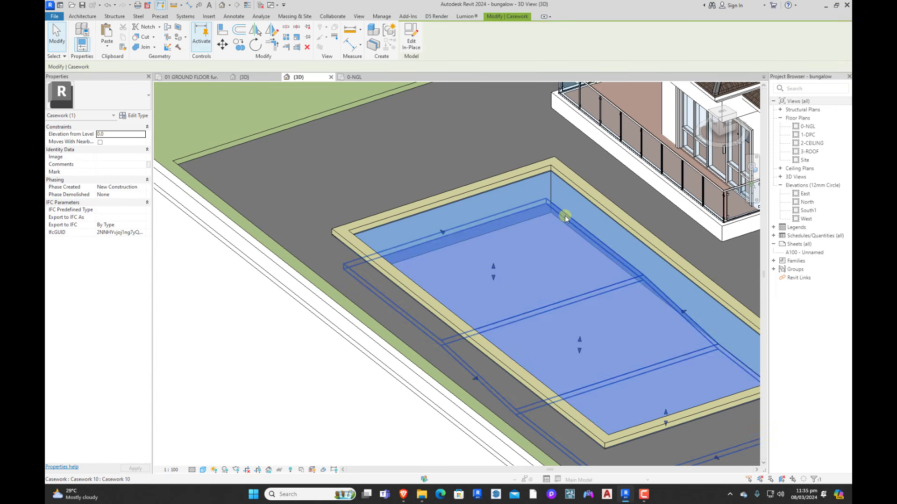
pyautogui.press('Escape')
pyautogui.click(531, 179)
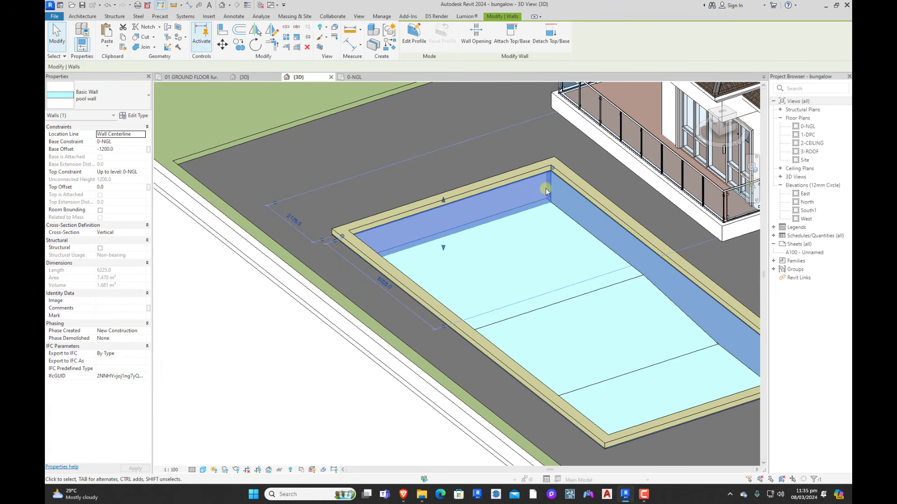
pyautogui.doubleClick(560, 223)
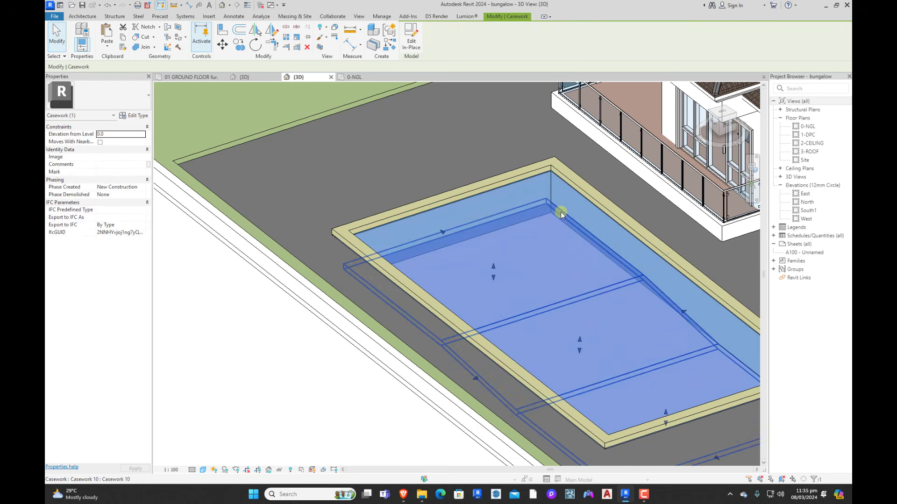
pyautogui.click(560, 223)
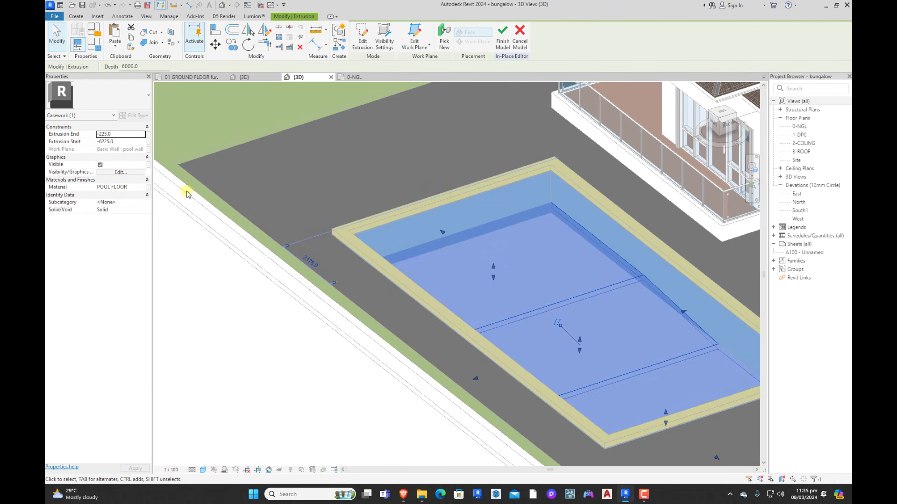
pyautogui.click(131, 186)
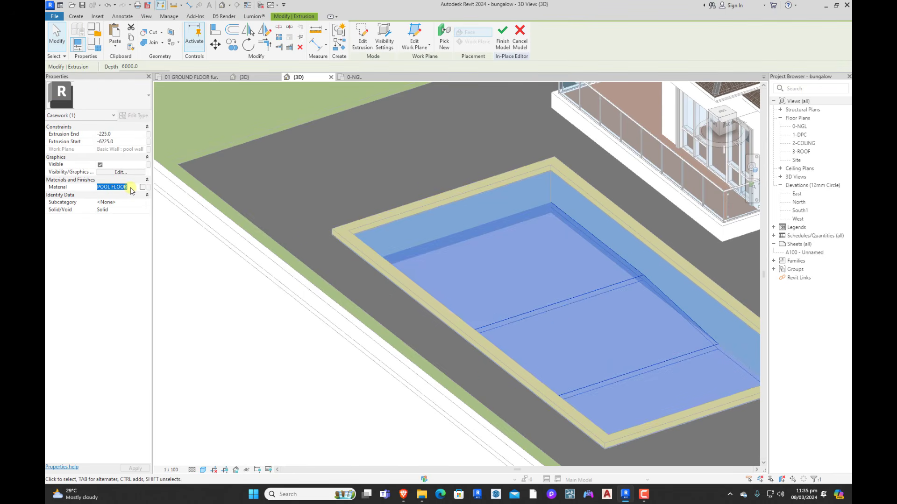
pyautogui.press('Escape')
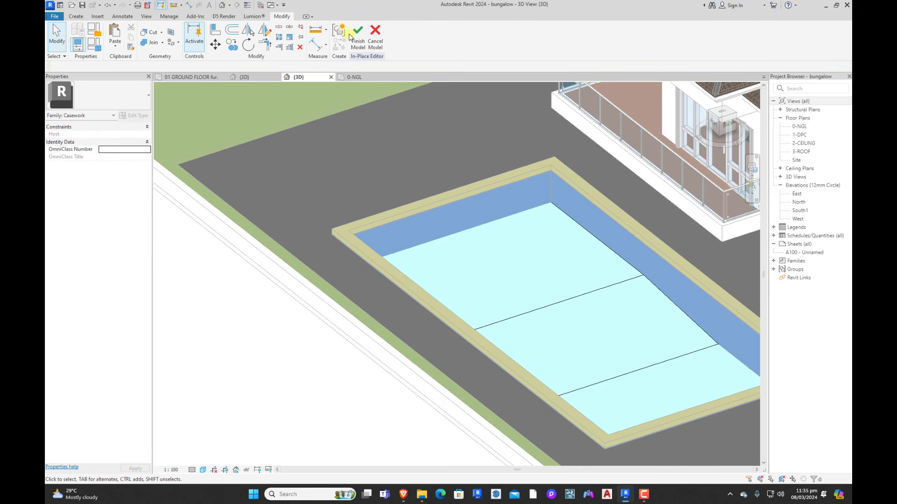
pyautogui.click(352, 37)
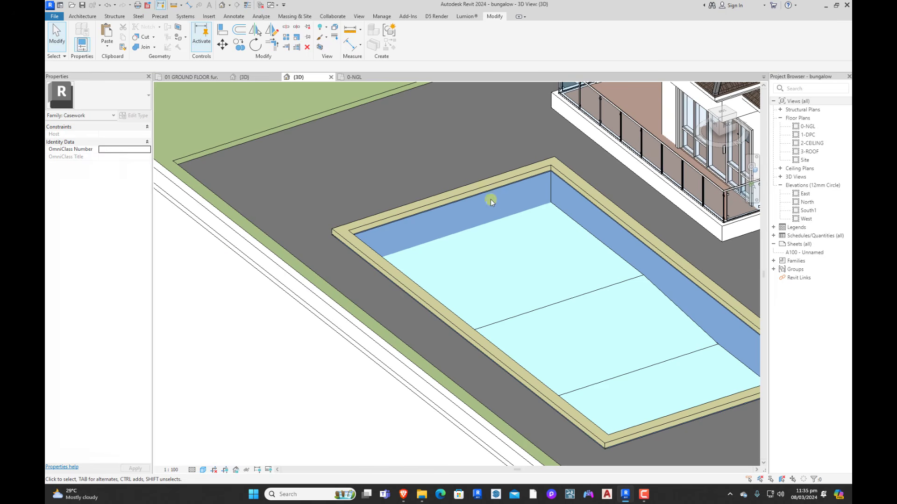
# Step: Set the structure layer material of the pool wall type to POOL FLOOR
pyautogui.click(548, 200)
pyautogui.click(137, 116)
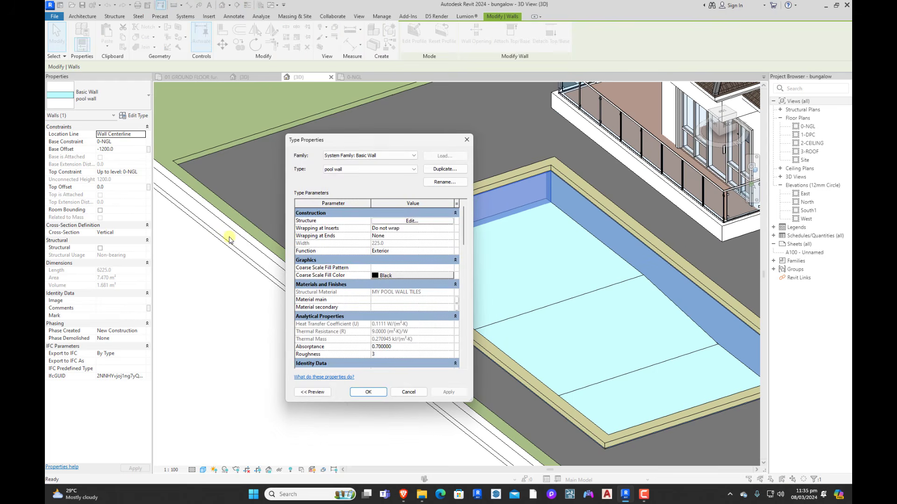
pyautogui.click(419, 220)
pyautogui.click(356, 226)
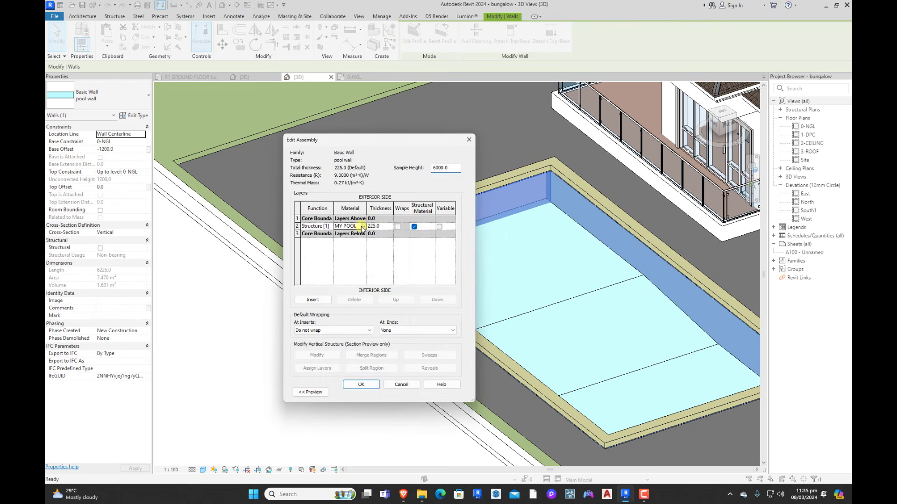
pyautogui.click(362, 226)
pyautogui.click(830, 107)
pyautogui.click(360, 386)
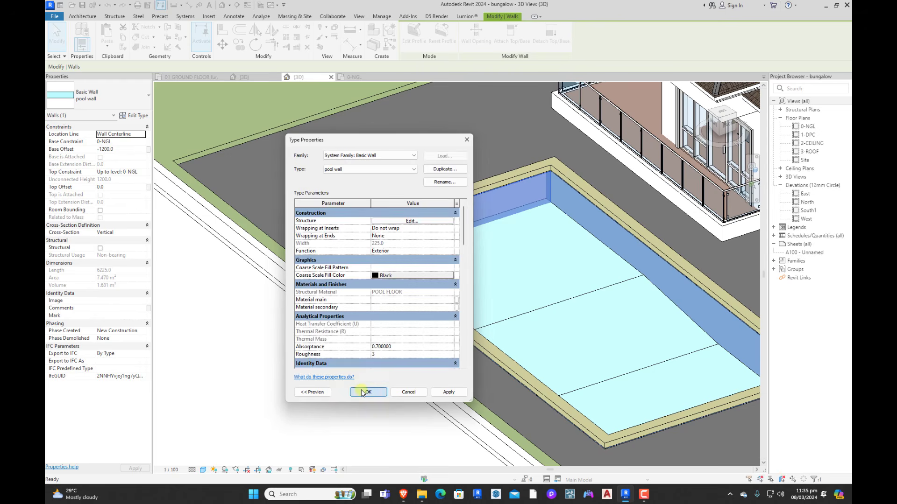
pyautogui.click(363, 392)
pyautogui.press('Escape')
# Step: Examine the finished pool and the whole compound in 3D, including the small walled enclosure at the front corner
pyautogui.scroll(-3, 402, 304)
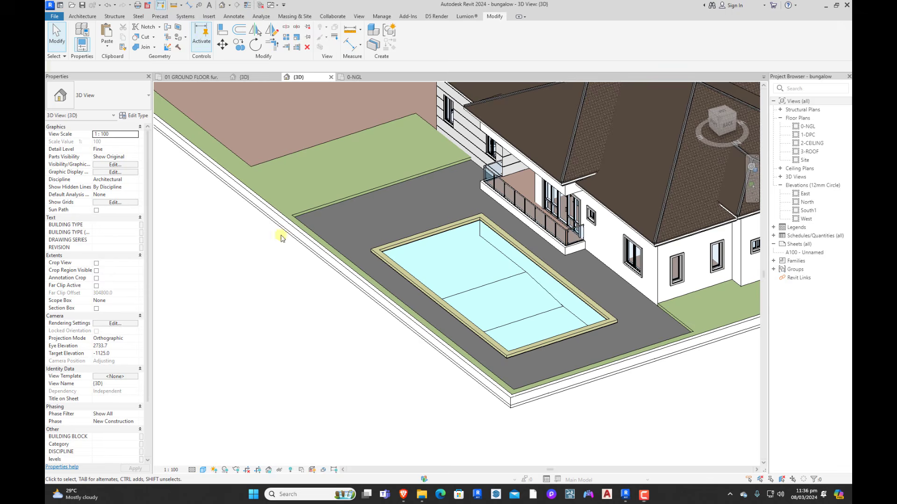
pyautogui.scroll(-4, 320, 316)
pyautogui.scroll(4, 380, 326)
pyautogui.scroll(-2, 340, 359)
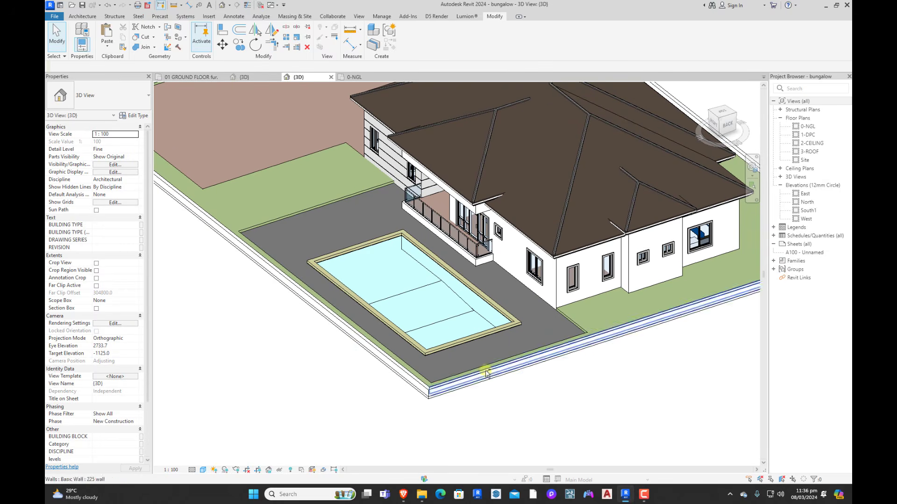
pyautogui.keyDown('shift'); pyautogui.moveTo(341, 396); pyautogui.dragTo(504, 357, button='middle'); pyautogui.keyUp('shift')
pyautogui.scroll(2, 421, 310)
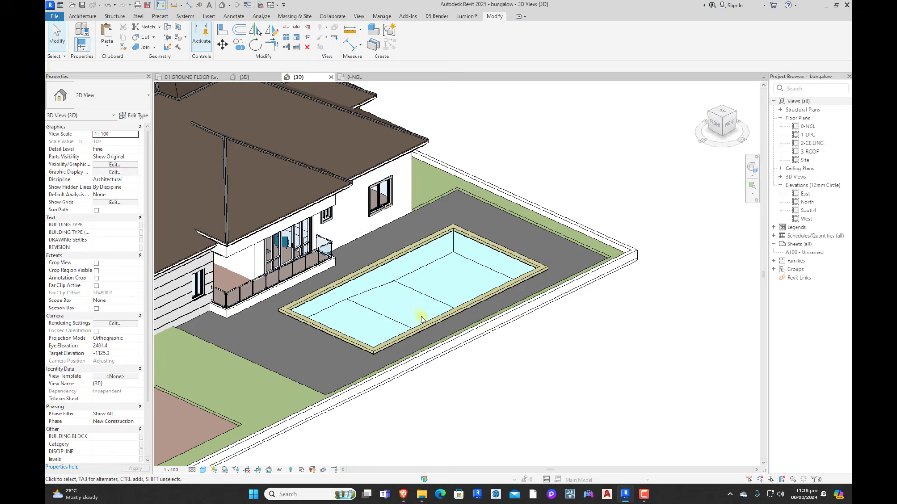
pyautogui.keyDown('shift'); pyautogui.moveTo(400, 341); pyautogui.dragTo(541, 378, button='middle'); pyautogui.keyUp('shift')
pyautogui.scroll(-8, 541, 377)
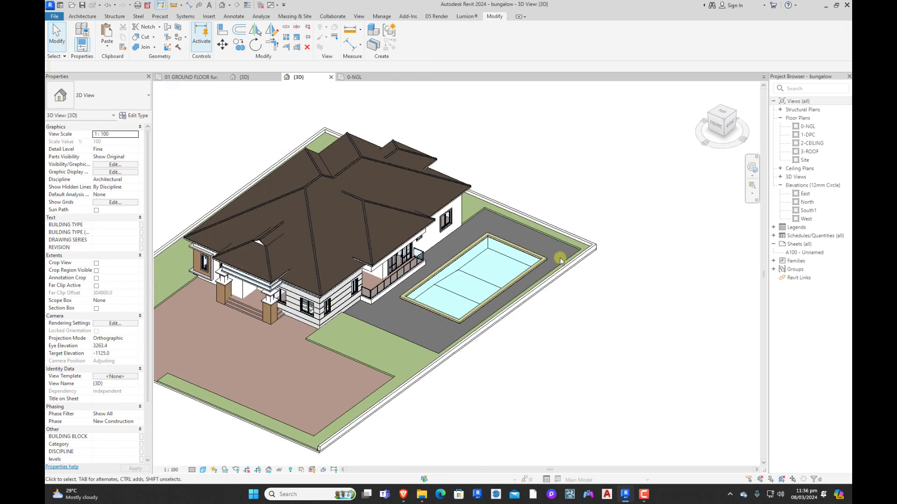
pyautogui.keyDown('shift'); pyautogui.moveTo(486, 341); pyautogui.dragTo(516, 366, button='middle'); pyautogui.keyUp('shift')
pyautogui.scroll(3, 402, 346)
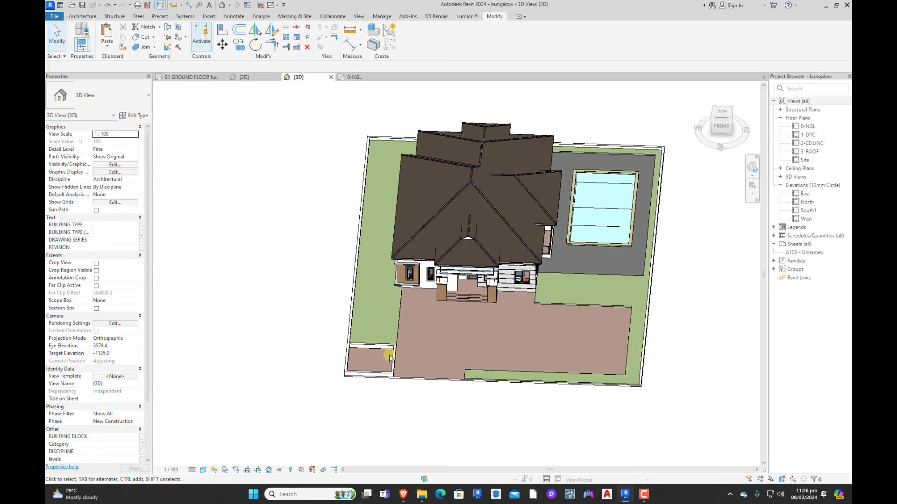
pyautogui.click(390, 355)
pyautogui.click(273, 282)
pyautogui.keyDown('shift'); pyautogui.moveTo(463, 293); pyautogui.dragTo(552, 310, button='middle'); pyautogui.keyUp('shift')
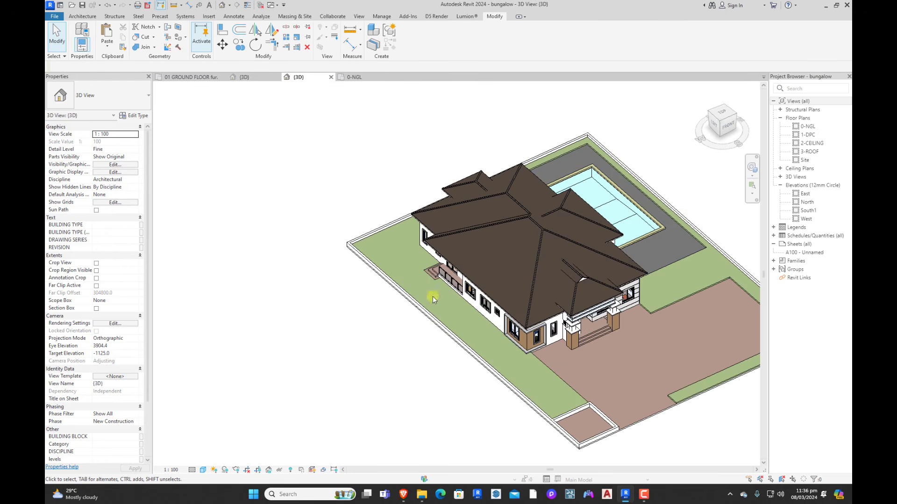
pyautogui.scroll(-2, 430, 299)
# Step: In the 0-NGL plan, set the top constraint of the corner enclosure's front, back and driveway-side walls to Up to level: 3-ROOF
pyautogui.click(353, 79)
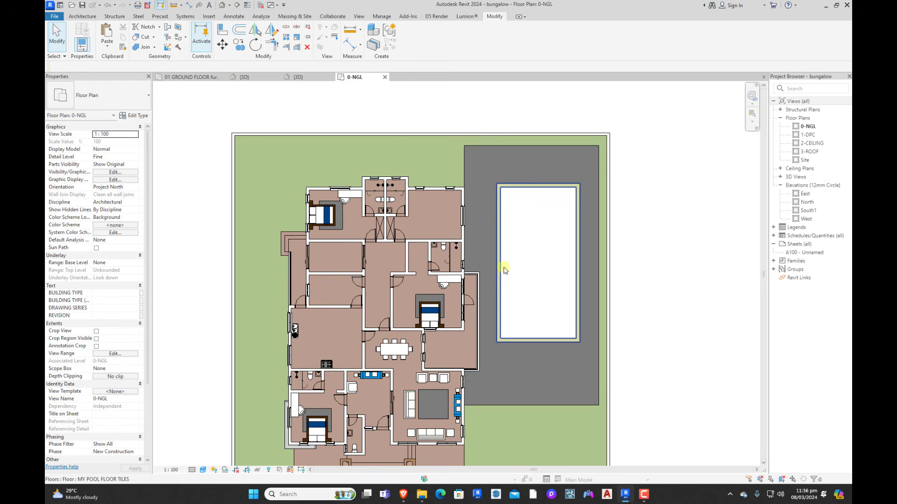
pyautogui.scroll(-2, 504, 275)
pyautogui.scroll(3, 380, 416)
pyautogui.moveTo(380, 416); pyautogui.dragTo(415, 363, button='middle')
pyautogui.scroll(3, 415, 363)
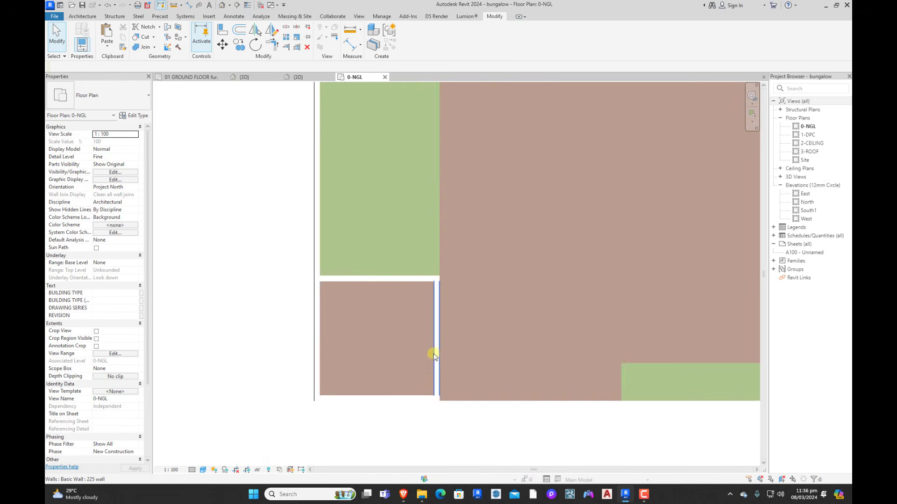
pyautogui.click(436, 343)
pyautogui.keyDown('ctrl'); pyautogui.click(401, 279); pyautogui.keyUp('ctrl')
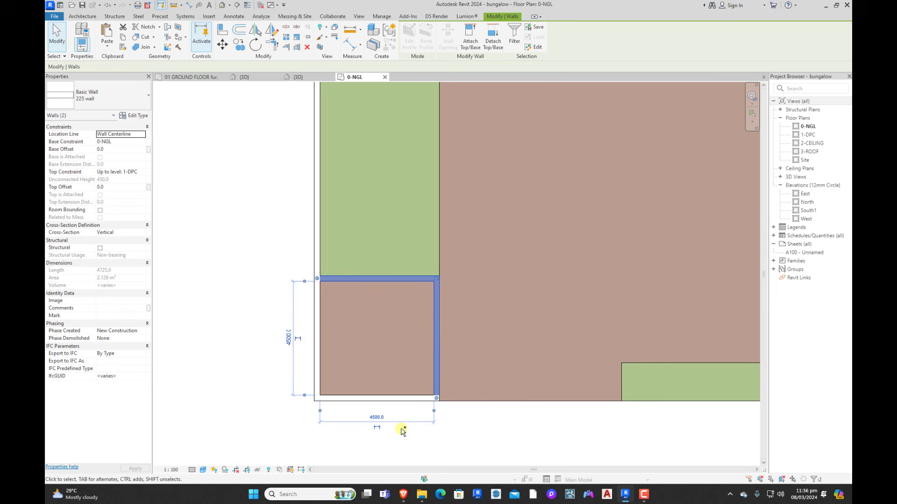
pyautogui.keyDown('ctrl'); pyautogui.click(410, 397); pyautogui.keyUp('ctrl')
pyautogui.keyDown('ctrl'); pyautogui.click(318, 338); pyautogui.keyUp('ctrl')
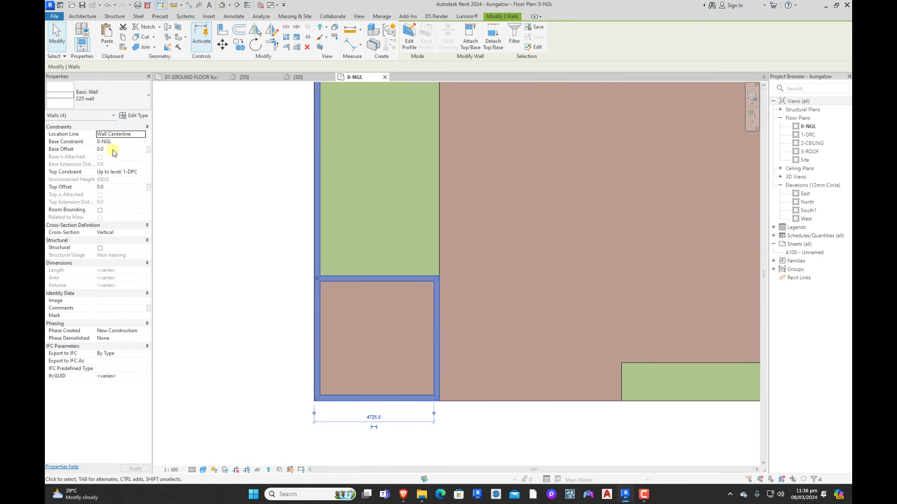
pyautogui.click(329, 278)
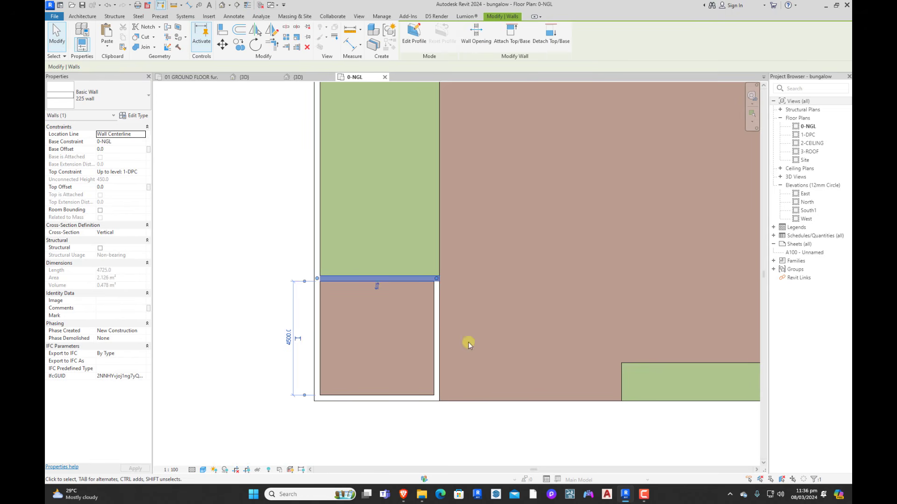
pyautogui.keyDown('ctrl'); pyautogui.click(437, 338); pyautogui.keyUp('ctrl')
pyautogui.keyDown('ctrl'); pyautogui.click(393, 398); pyautogui.keyUp('ctrl')
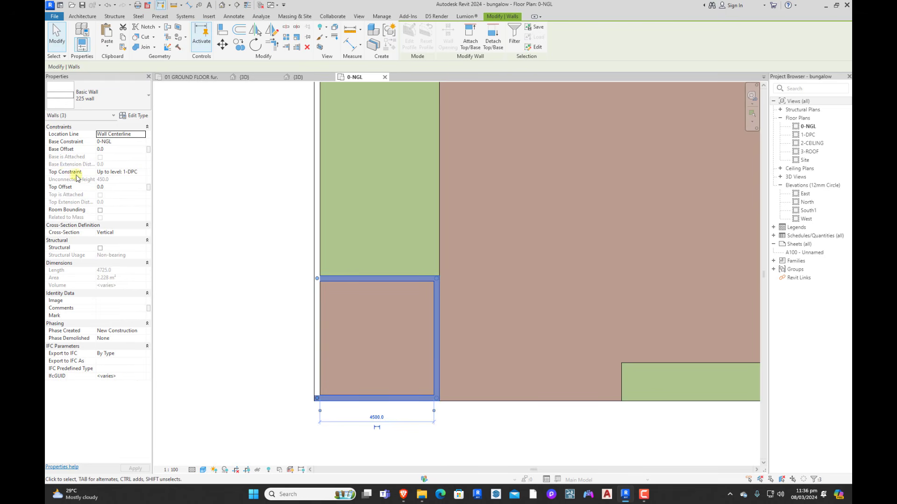
pyautogui.click(140, 172)
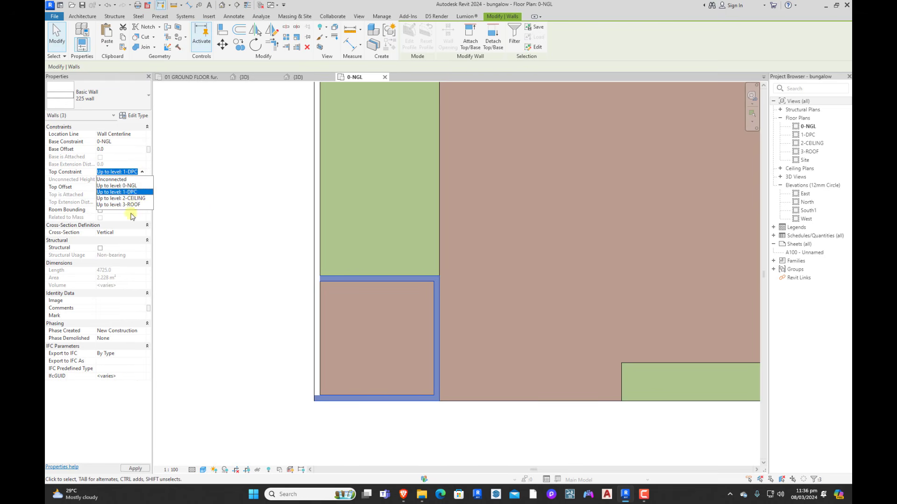
pyautogui.click(132, 204)
pyautogui.click(200, 209)
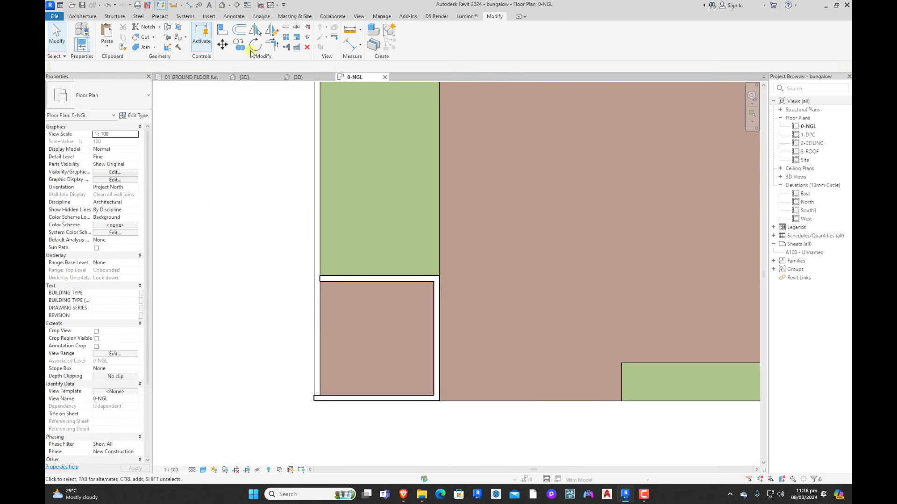
# Step: Split the long side boundary wall just above the corner enclosure and pull the lower segment's end back to the enclosure's corner
pyautogui.click(284, 29)
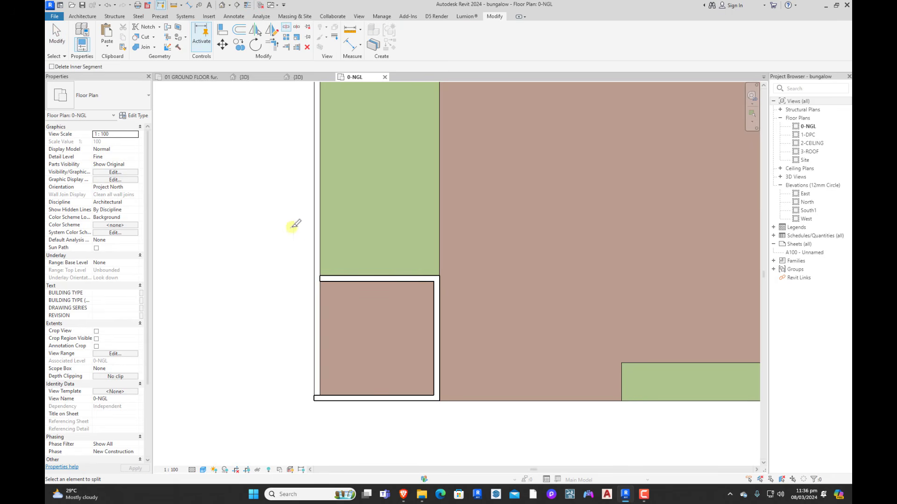
pyautogui.click(319, 251)
pyautogui.press('Escape')
pyautogui.click(319, 259)
pyautogui.moveTo(317, 251); pyautogui.dragTo(317, 277)
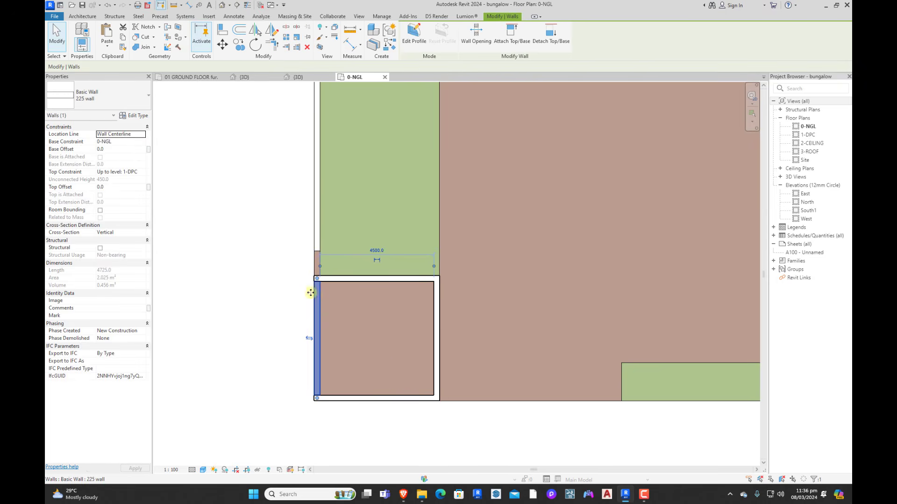
# Step: Set the top constraint of the enclosure's boundary-side wall segment to Up to level: 3-ROOF
pyautogui.click(141, 172)
pyautogui.click(128, 206)
pyautogui.click(227, 226)
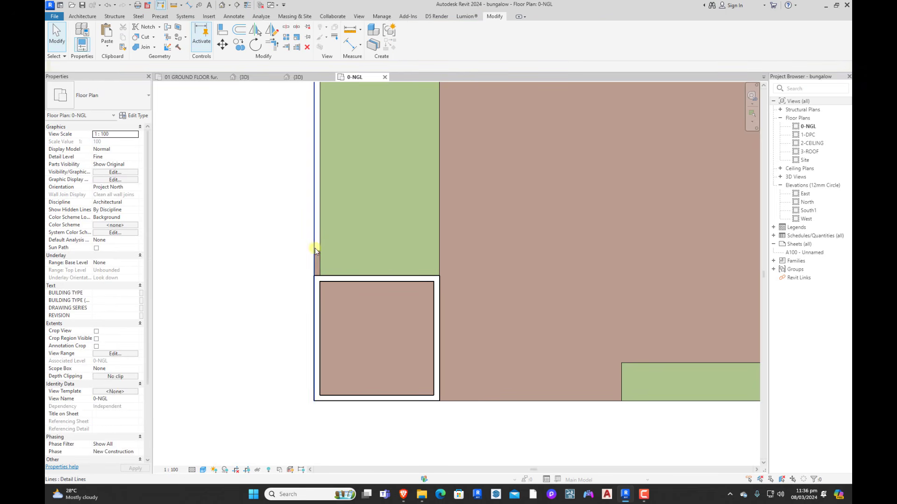
# Step: Extend the remaining low side boundary wall to meet the enclosure's back corner, closing the gap left by the split
pyautogui.click(315, 250)
pyautogui.moveTo(316, 251); pyautogui.dragTo(317, 278)
pyautogui.click(243, 268)
pyautogui.scroll(-2, 316, 291)
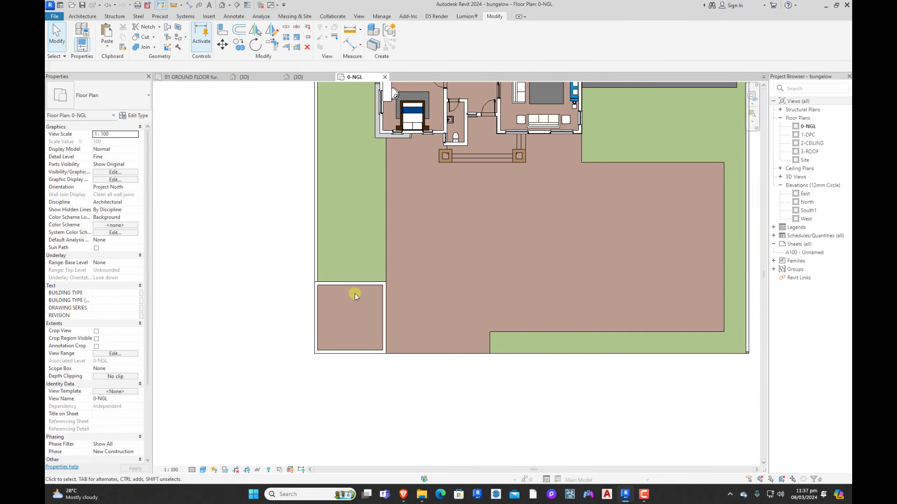
# Step: Draw a short 225 wall up to level 1-DPC along the front edge of the paving, beside the corner enclosure
pyautogui.click(318, 257)
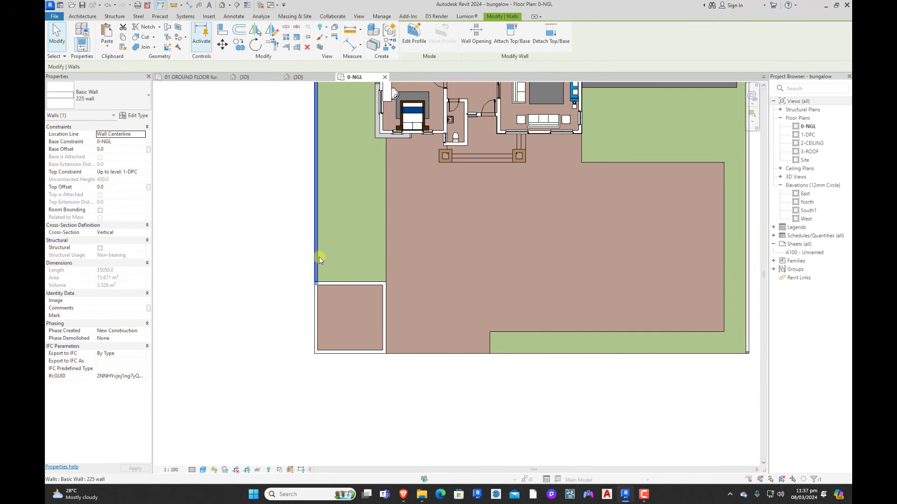
pyautogui.press('w')
pyautogui.press('a')
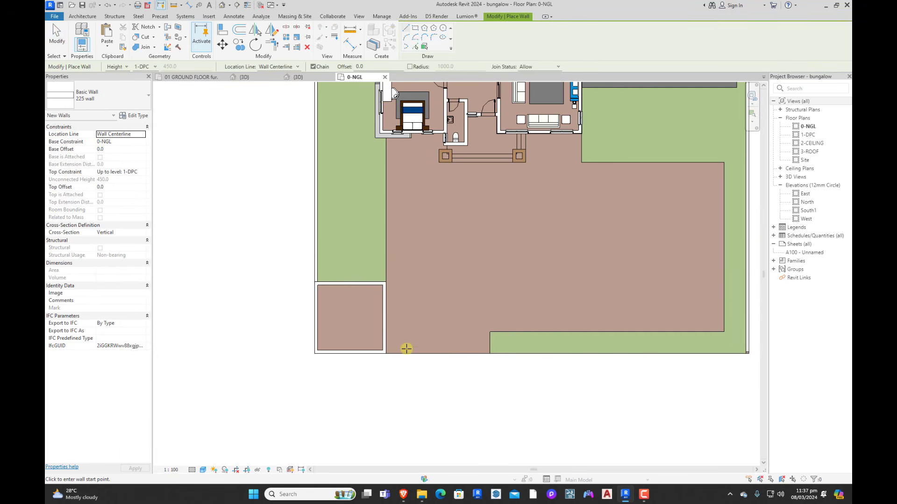
pyautogui.click(407, 348)
pyautogui.click(444, 349)
pyautogui.press('Escape')
pyautogui.press('Escape')
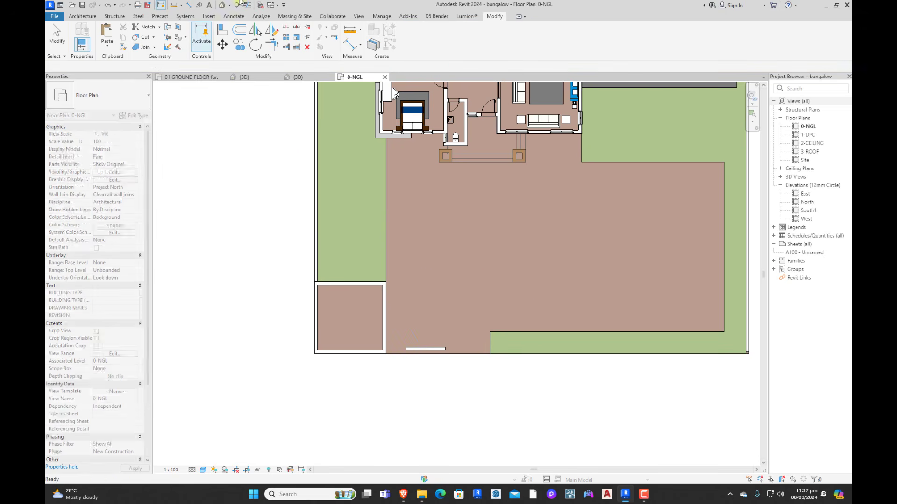
# Step: Stretch the new front wall from the start of the grass strip to the compound's far front corner, about 17760 mm long
pyautogui.click(224, 31)
pyautogui.scroll(4, 380, 330)
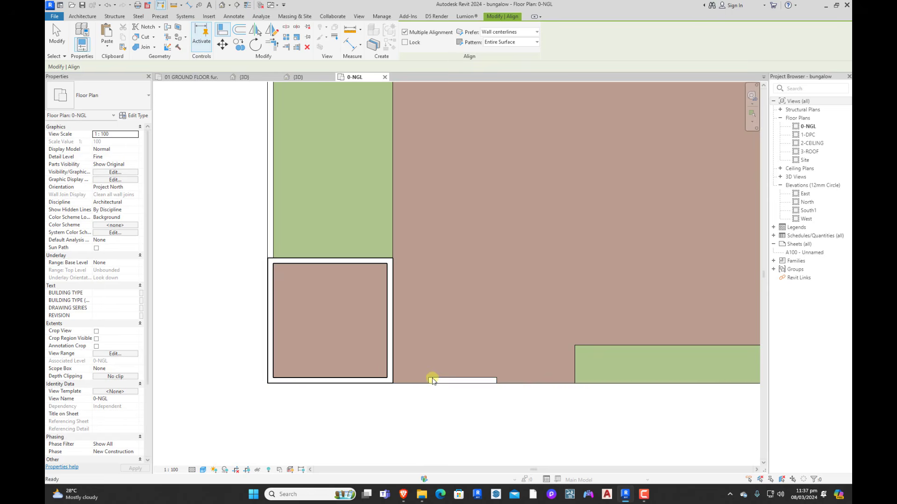
pyautogui.press('Escape')
pyautogui.scroll(-2, 429, 378)
pyautogui.click(456, 379)
pyautogui.moveTo(462, 380); pyautogui.dragTo(724, 379)
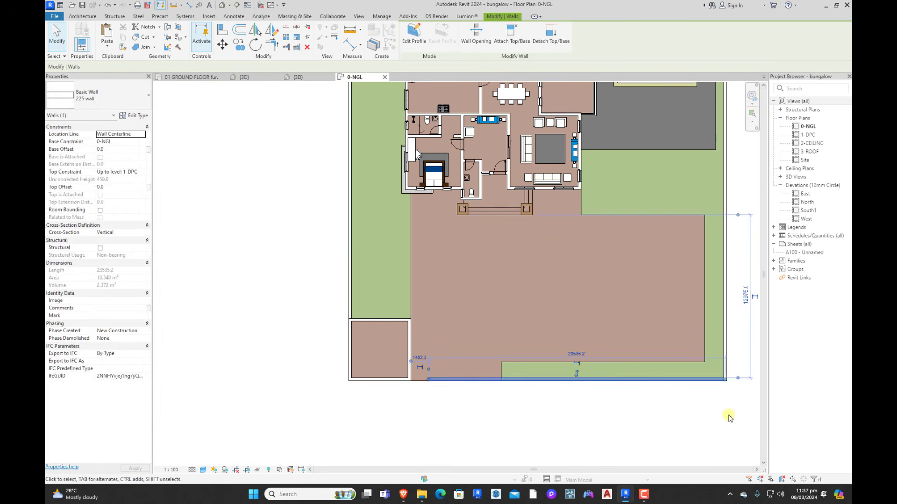
pyautogui.moveTo(426, 381); pyautogui.dragTo(499, 377)
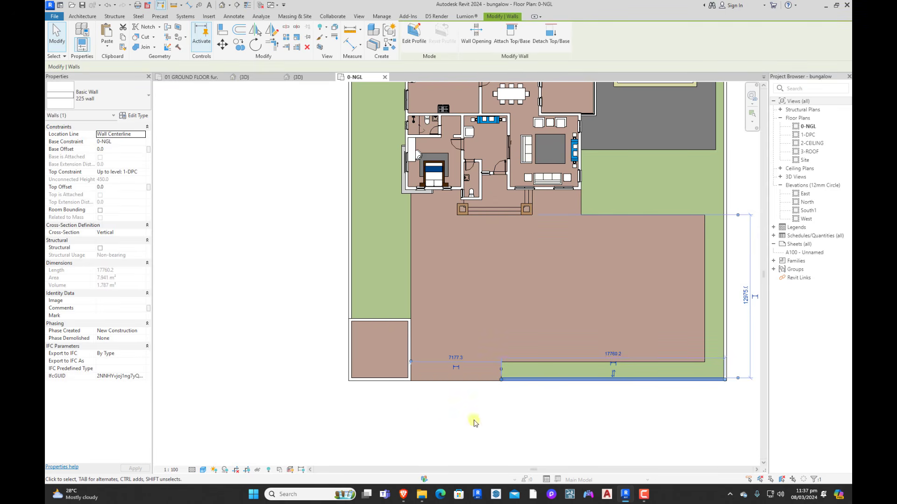
# Step: Check the corner enclosure's raised walls and the front boundary wall in the 3D view
pyautogui.click(447, 371)
pyautogui.scroll(2, 366, 358)
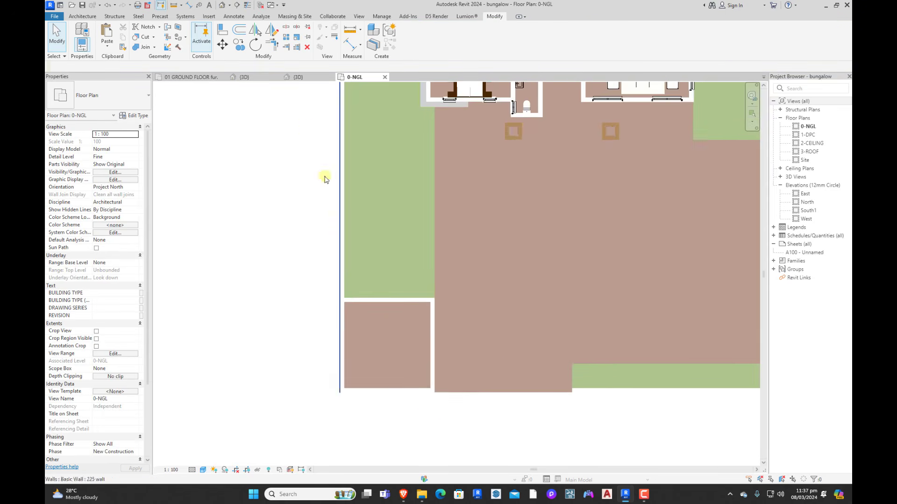
pyautogui.click(299, 77)
pyautogui.keyDown('shift'); pyautogui.moveTo(522, 385); pyautogui.dragTo(336, 236, button='middle'); pyautogui.keyUp('shift')
pyautogui.scroll(3, 366, 288)
pyautogui.keyDown('shift'); pyautogui.moveTo(365, 289); pyautogui.dragTo(460, 319, button='middle'); pyautogui.keyUp('shift')
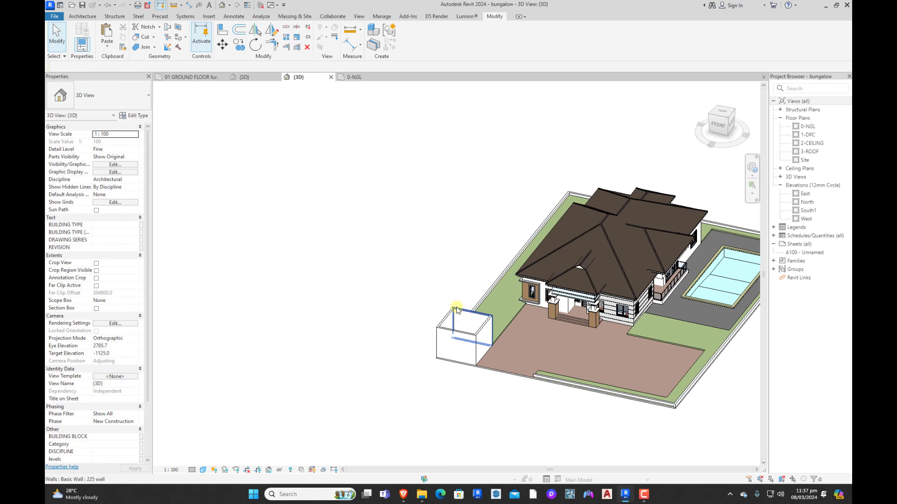
# Step: In the 0-NGL plan, move the enclosure's four walls 1500 mm back from the front boundary towards the house
pyautogui.click(355, 78)
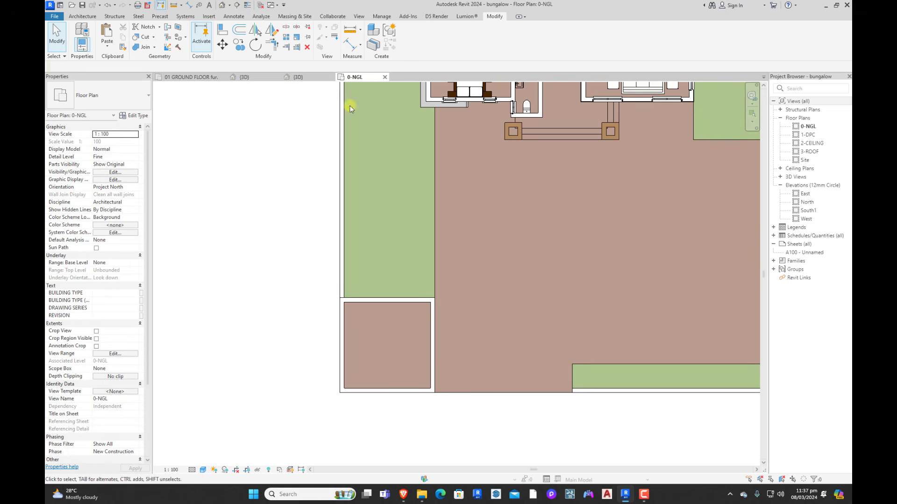
pyautogui.scroll(2, 385, 292)
pyautogui.click(386, 303)
pyautogui.keyDown('ctrl'); pyautogui.click(329, 334); pyautogui.keyUp('ctrl')
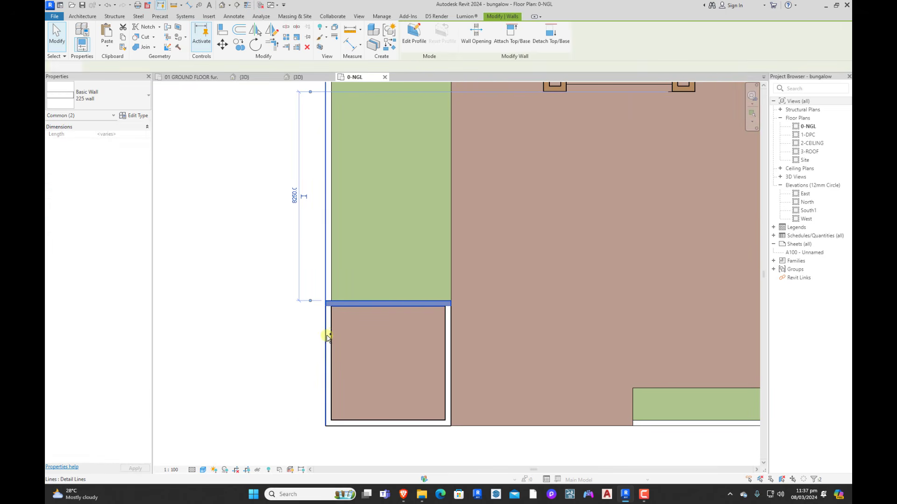
pyautogui.click(329, 333)
pyautogui.keyDown('ctrl'); pyautogui.click(408, 421); pyautogui.keyUp('ctrl')
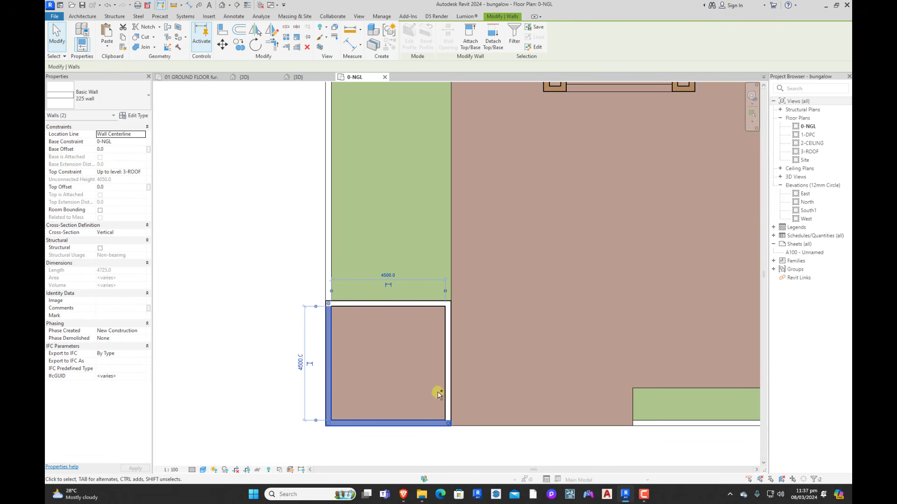
pyautogui.keyDown('ctrl'); pyautogui.click(444, 375); pyautogui.keyUp('ctrl')
pyautogui.keyDown('ctrl'); pyautogui.click(418, 303); pyautogui.keyUp('ctrl')
pyautogui.keyDown('ctrl'); pyautogui.click(418, 304); pyautogui.keyUp('ctrl')
pyautogui.scroll(-3, 417, 304)
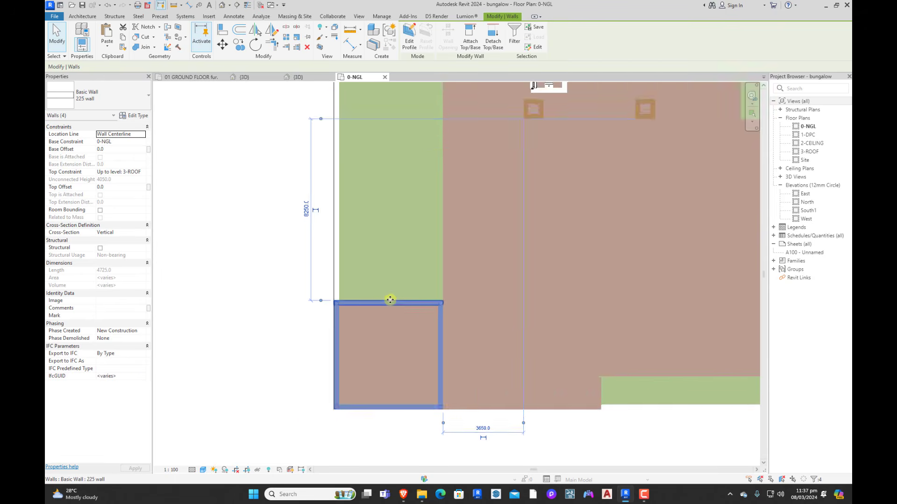
pyautogui.click(222, 44)
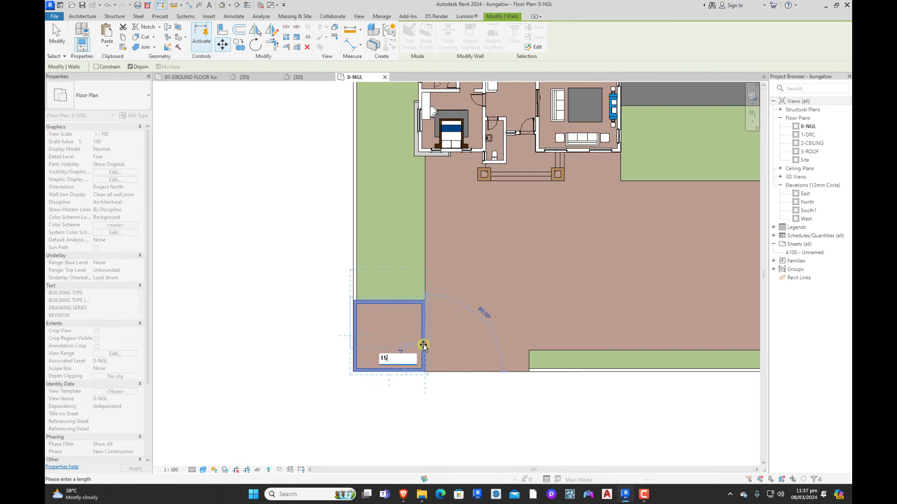
pyautogui.press('Return')
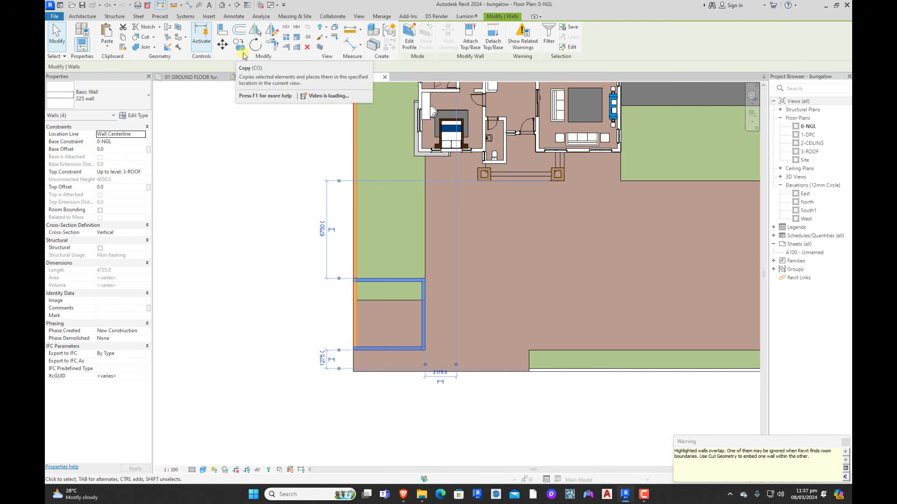
# Step: Move the enclosure's four walls sideways, away from the side boundary wall and towards the driveway
pyautogui.click(222, 43)
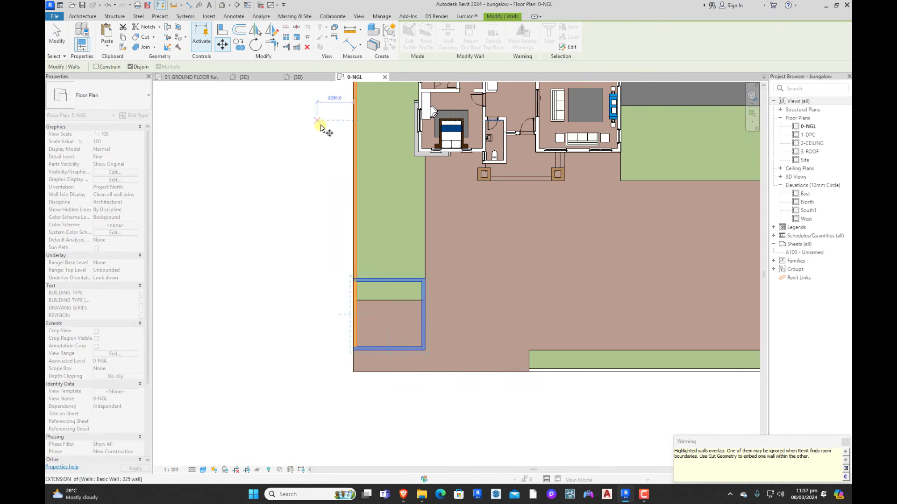
pyautogui.click(402, 282)
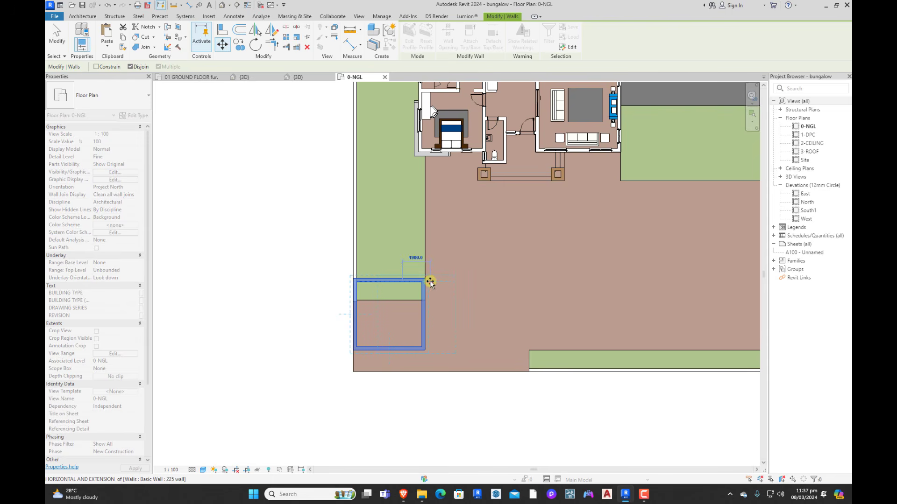
pyautogui.click(425, 282)
pyautogui.click(311, 282)
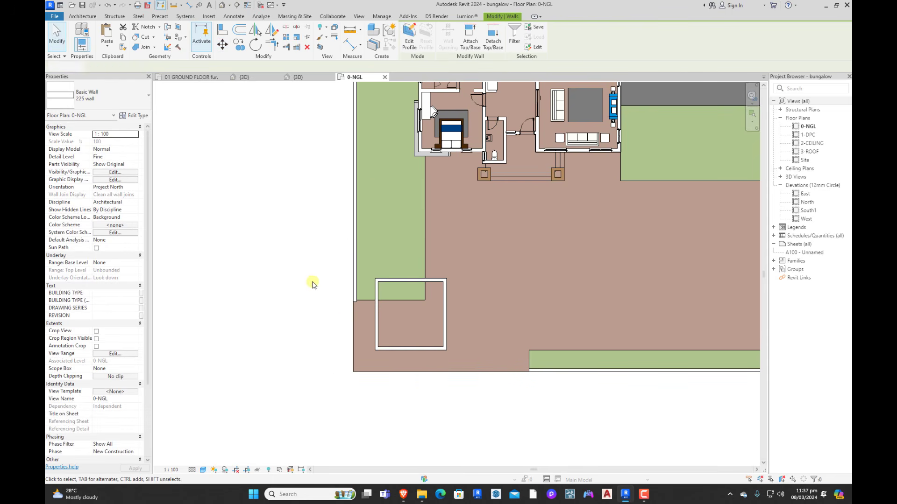
# Step: Extend the side boundary wall to the compound's front edge and trim it with the front boundary wall into a closed corner
pyautogui.click(356, 296)
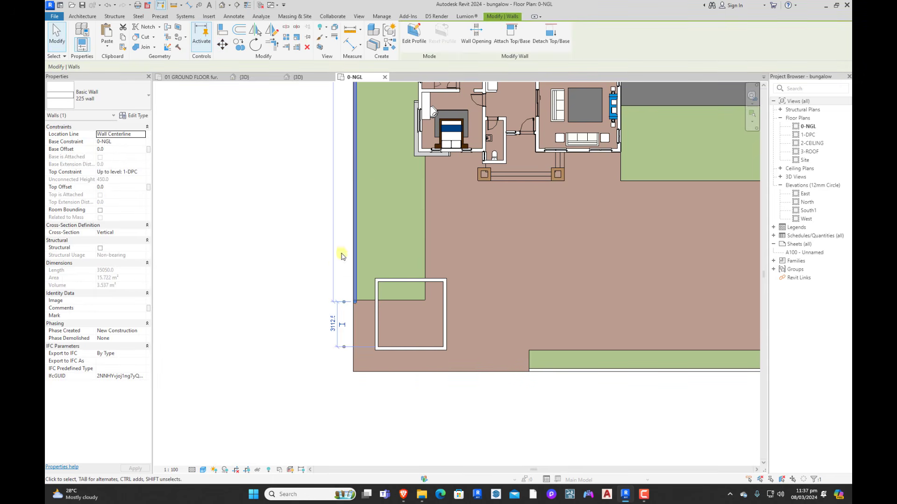
pyautogui.moveTo(354, 306); pyautogui.dragTo(354, 369)
pyautogui.press('t')
pyautogui.press('r')
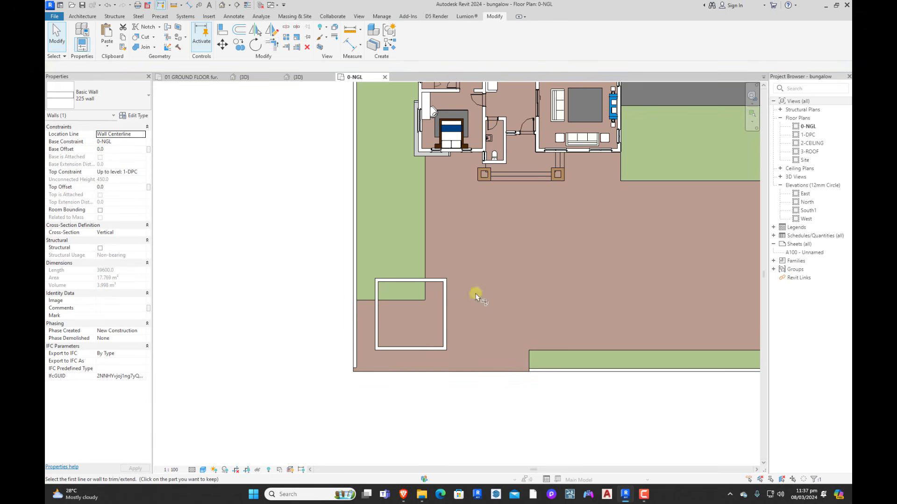
pyautogui.click(558, 371)
pyautogui.click(354, 343)
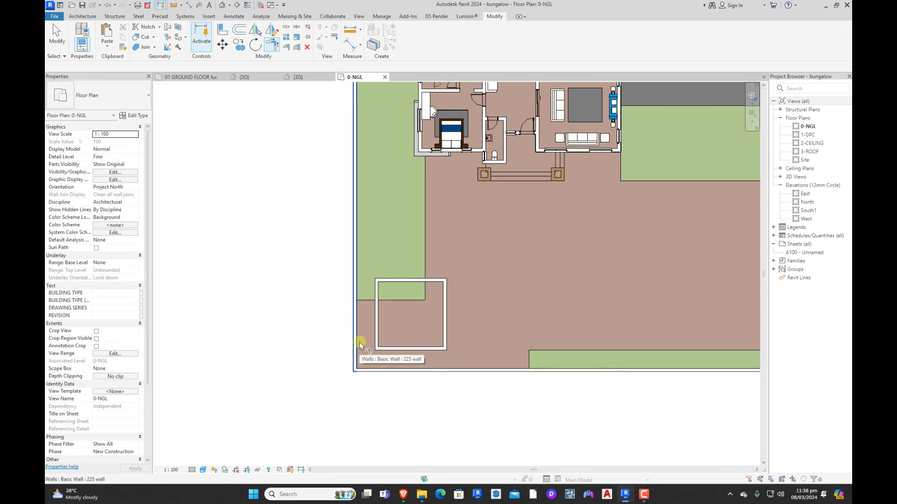
pyautogui.press('Escape')
pyautogui.press('Escape')
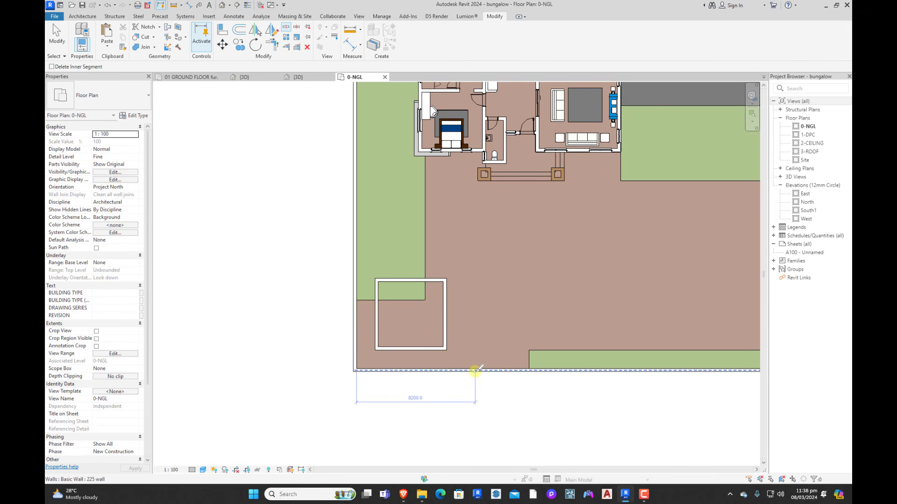
# Step: Delete a middle segment of the front boundary wall between the enclosure and the grass strip to form an entrance opening
pyautogui.click(491, 371)
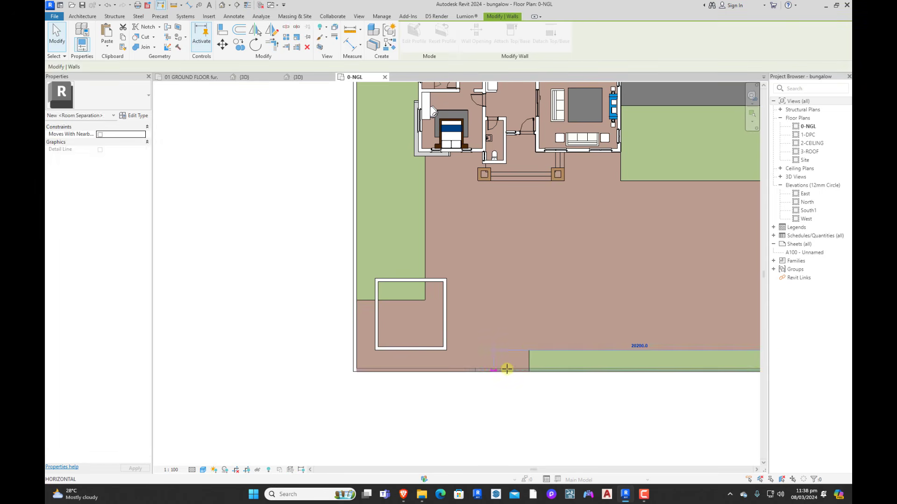
pyautogui.click(465, 372)
pyautogui.press('Delete')
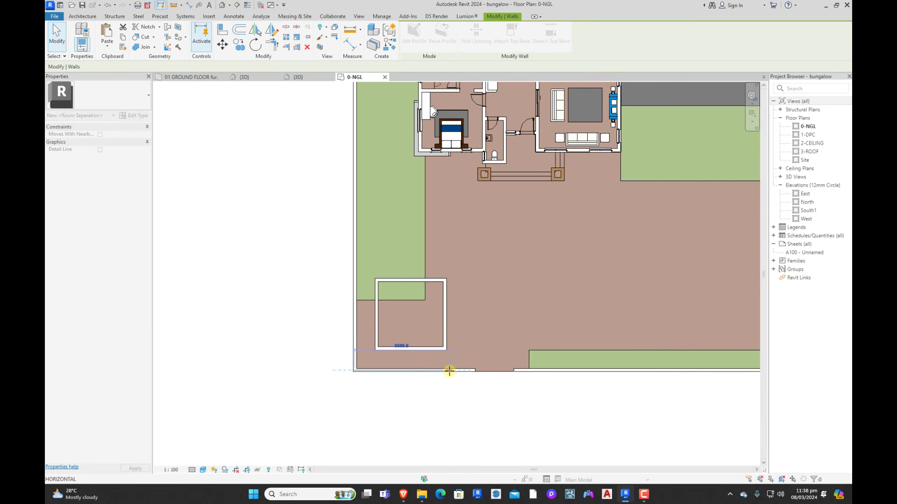
# Step: Edit the grass floor's boundary and move the side strip's front edge back to the enclosure's house-facing wall
pyautogui.scroll(2, 416, 287)
pyautogui.scroll(2, 415, 287)
pyautogui.doubleClick(414, 310)
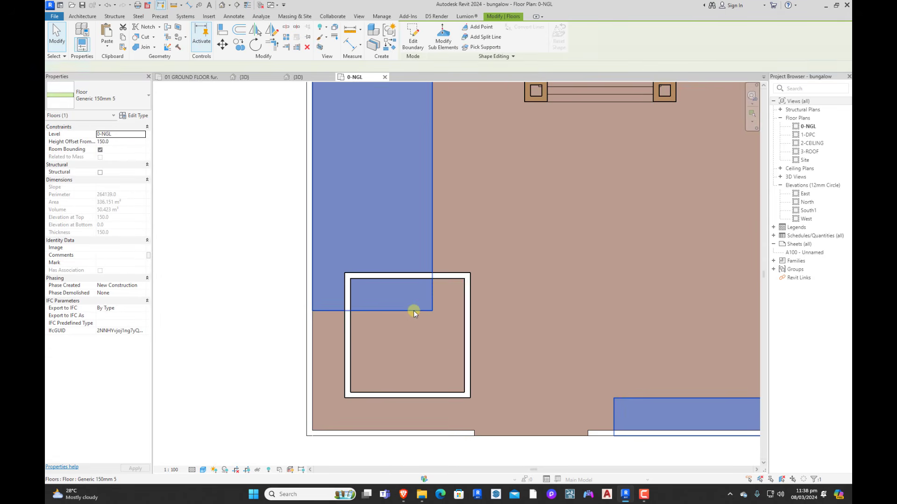
pyautogui.moveTo(405, 311); pyautogui.dragTo(400, 274)
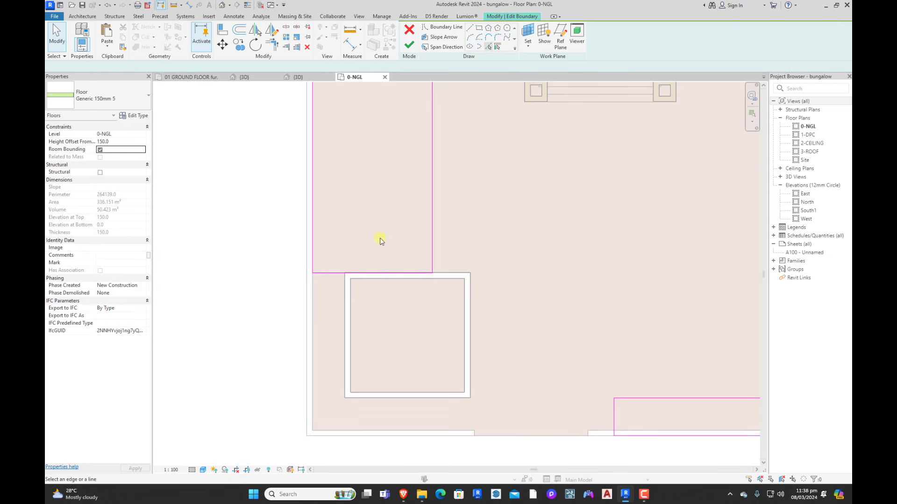
# Step: Add floor boundary lines along the enclosure's outer side and front faces, the front boundary wall's inner face and its end at the entrance
pyautogui.click(399, 398)
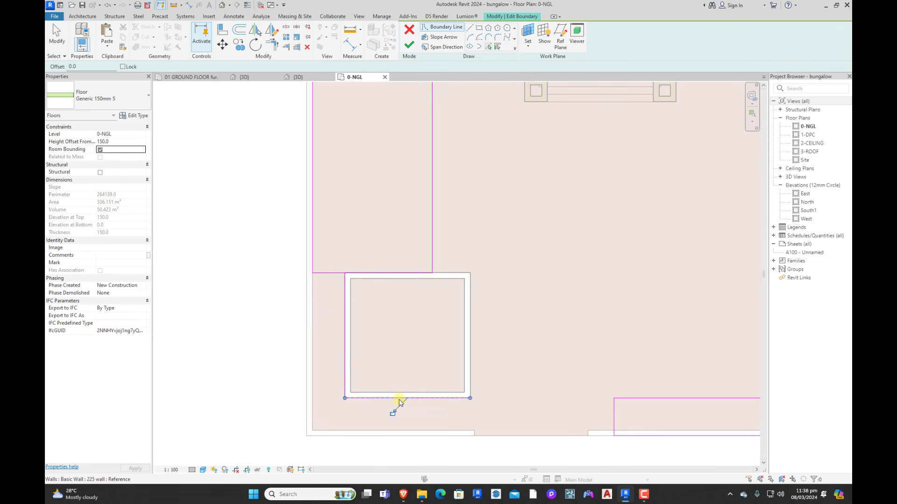
pyautogui.click(474, 433)
pyautogui.click(457, 437)
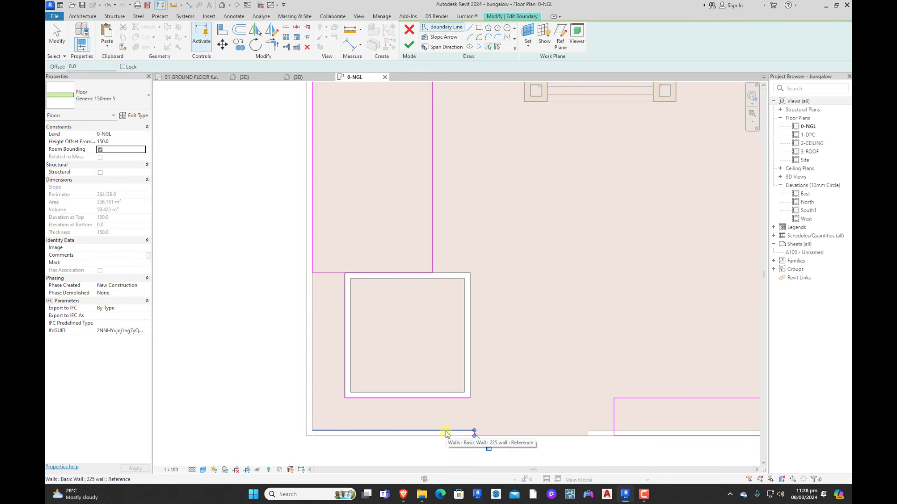
# Step: Trim the boundary lines into a closed loop wrapping the grass around the enclosure up to the entrance opening, and finish the floor sketch
pyautogui.click(270, 46)
pyautogui.click(313, 248)
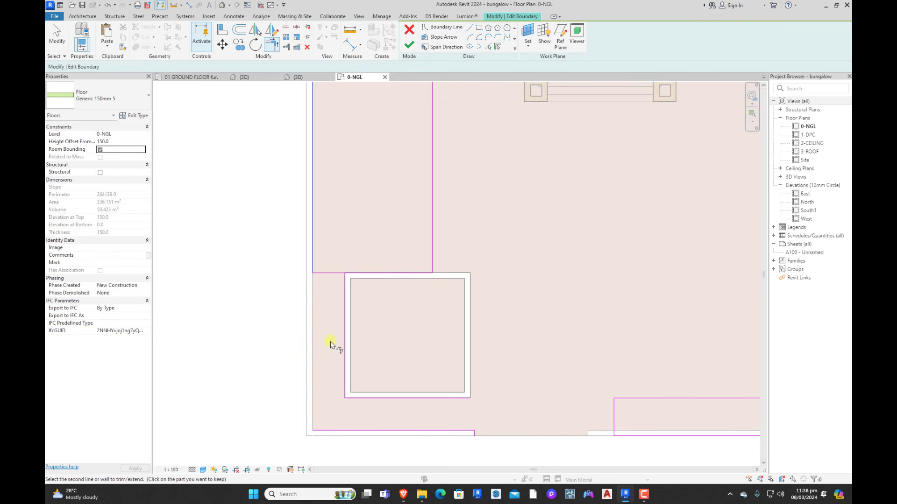
pyautogui.click(373, 431)
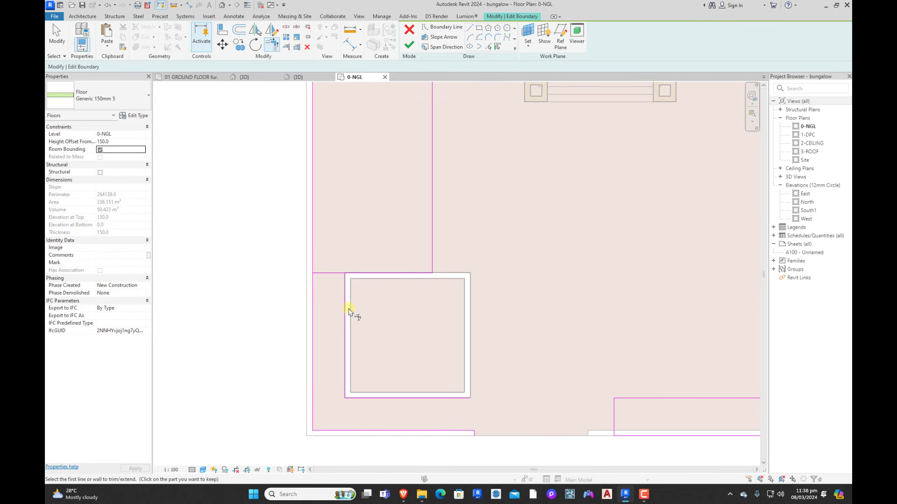
pyautogui.click(443, 398)
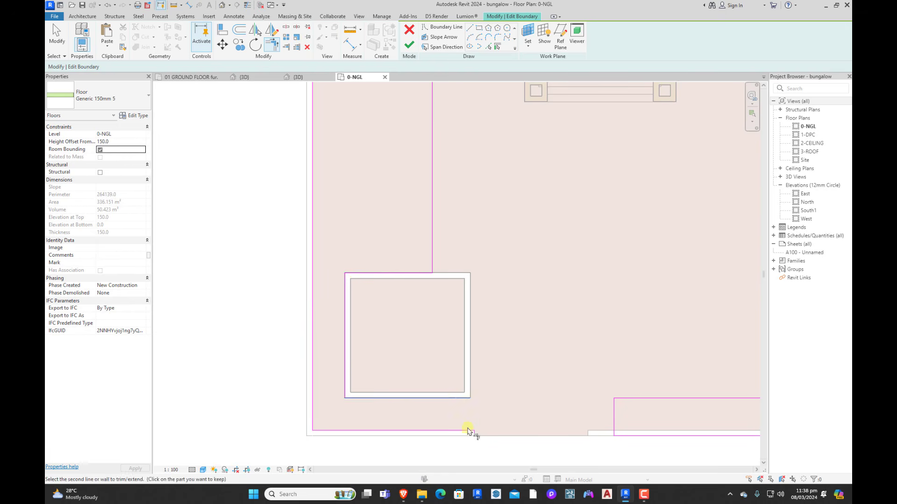
pyautogui.click(474, 434)
pyautogui.click(463, 430)
pyautogui.click(474, 421)
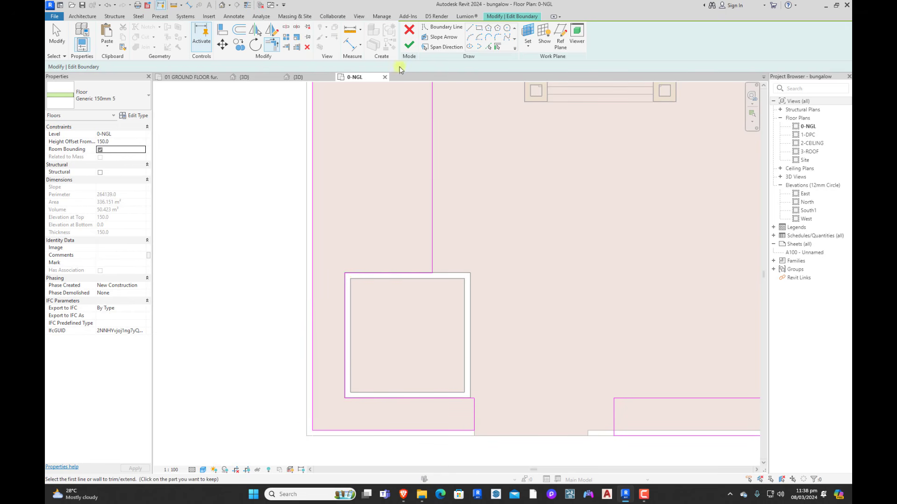
pyautogui.click(408, 44)
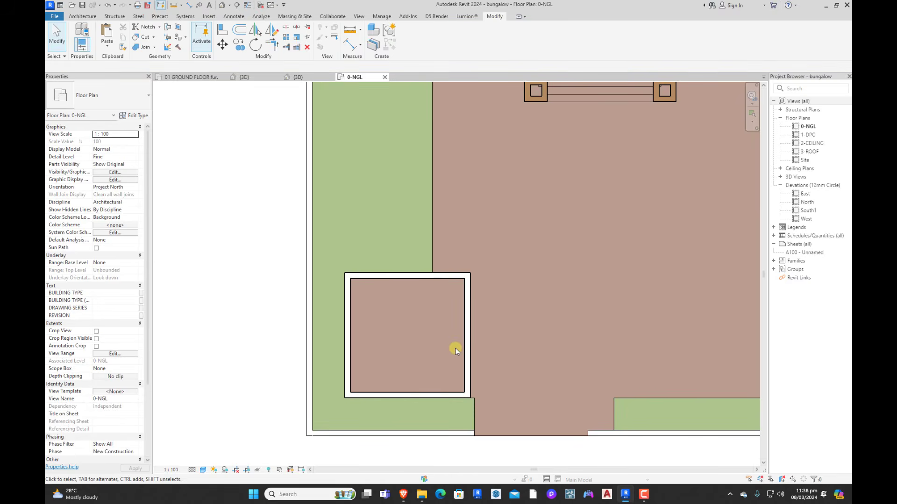
# Step: Examine the enclosure, the surrounding grass and the entrance opening in the 3D view, and return to the 0-NGL plan
pyautogui.scroll(-4, 455, 349)
pyautogui.click(308, 77)
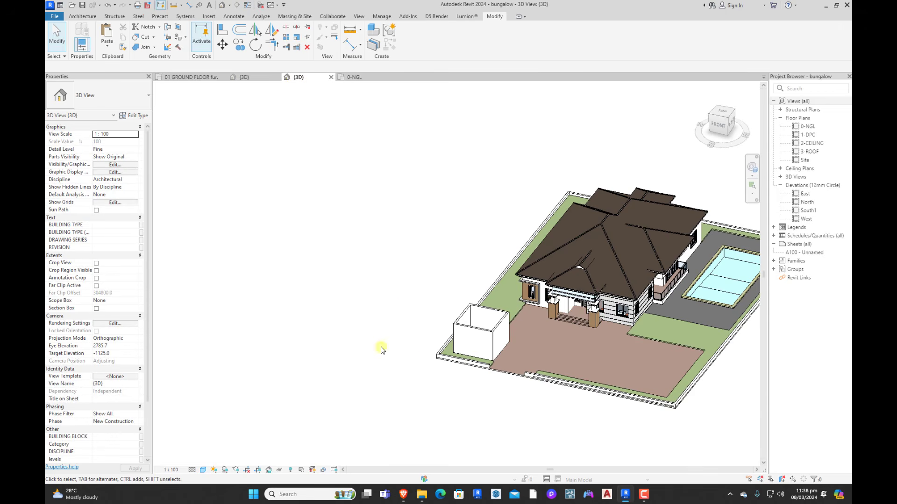
pyautogui.scroll(-2, 381, 347)
pyautogui.scroll(4, 439, 348)
pyautogui.keyDown('shift'); pyautogui.moveTo(382, 395); pyautogui.dragTo(379, 368, button='middle'); pyautogui.keyUp('shift')
pyautogui.scroll(-3, 379, 367)
pyautogui.keyDown('shift'); pyautogui.moveTo(495, 373); pyautogui.dragTo(403, 295, button='middle'); pyautogui.keyUp('shift')
pyautogui.scroll(3, 400, 285)
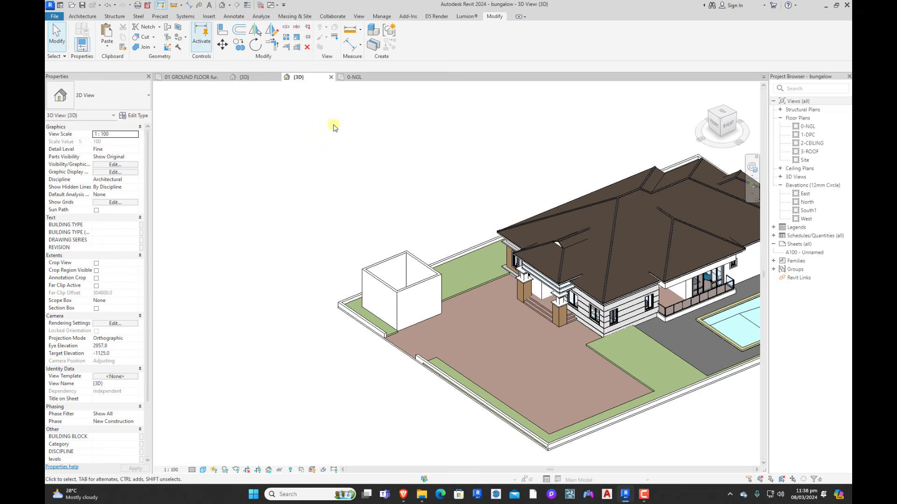
pyautogui.click(357, 78)
pyautogui.scroll(3, 428, 368)
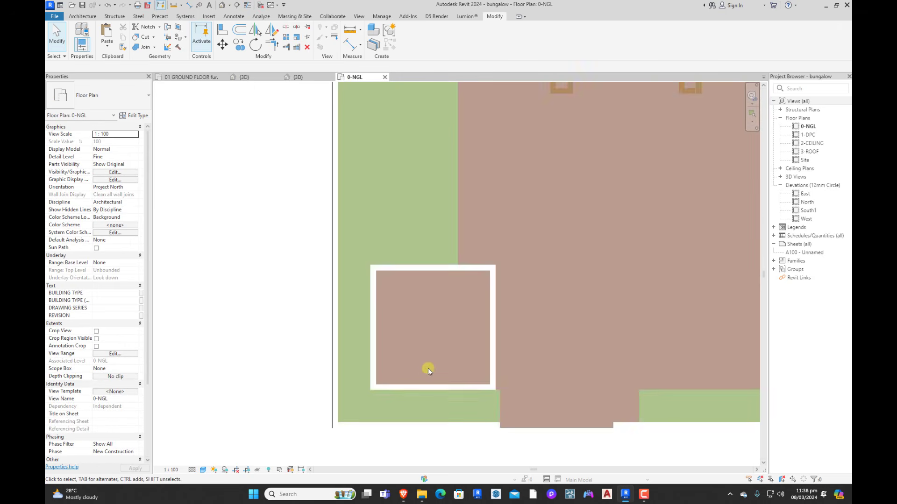
pyautogui.click(492, 299)
pyautogui.press('c')
pyautogui.press('s')
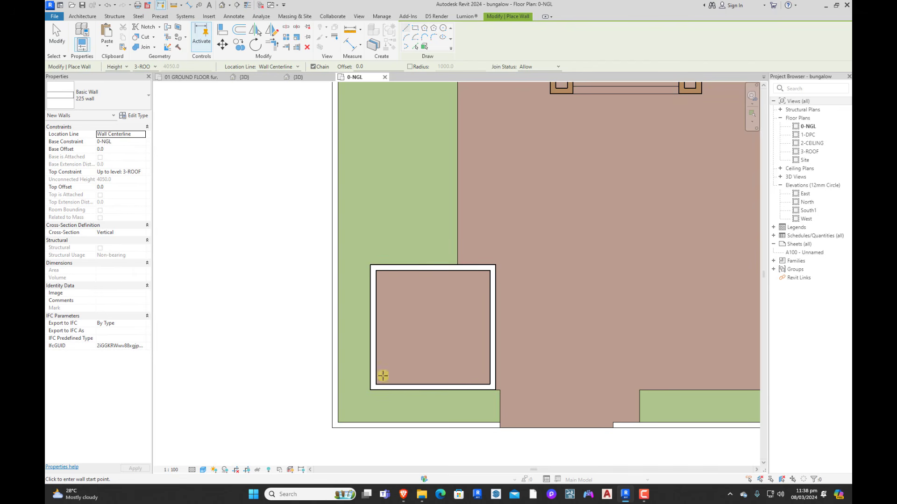
# Step: Offset a copy of the square outbuilding's lower wall 1725 mm inward to form a horizontal partition
pyautogui.click(242, 29)
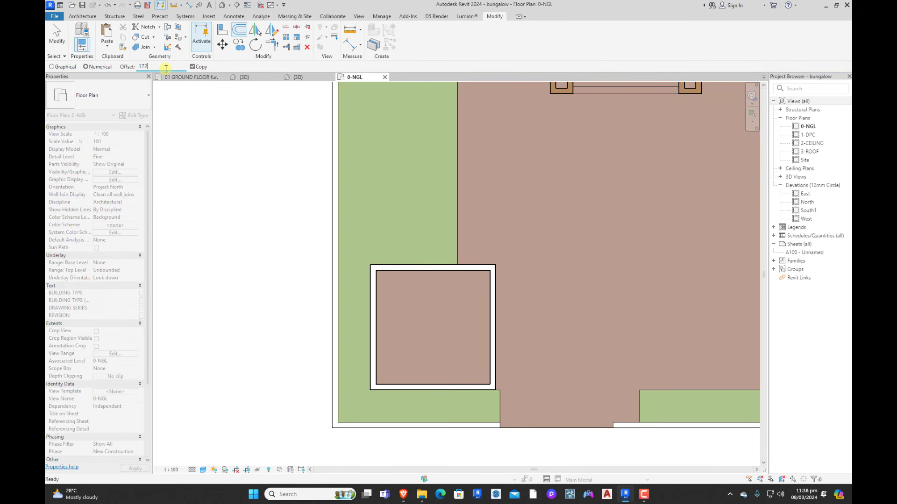
pyautogui.press('Return')
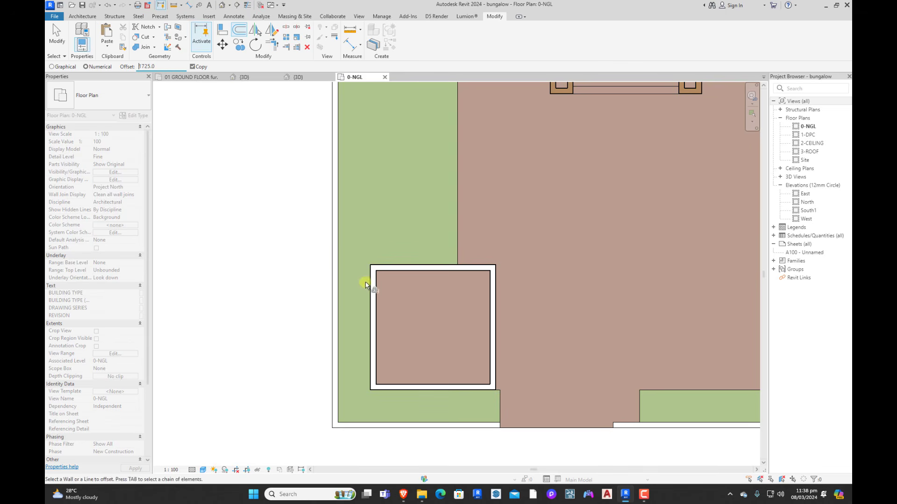
pyautogui.click(394, 387)
pyautogui.press('Escape')
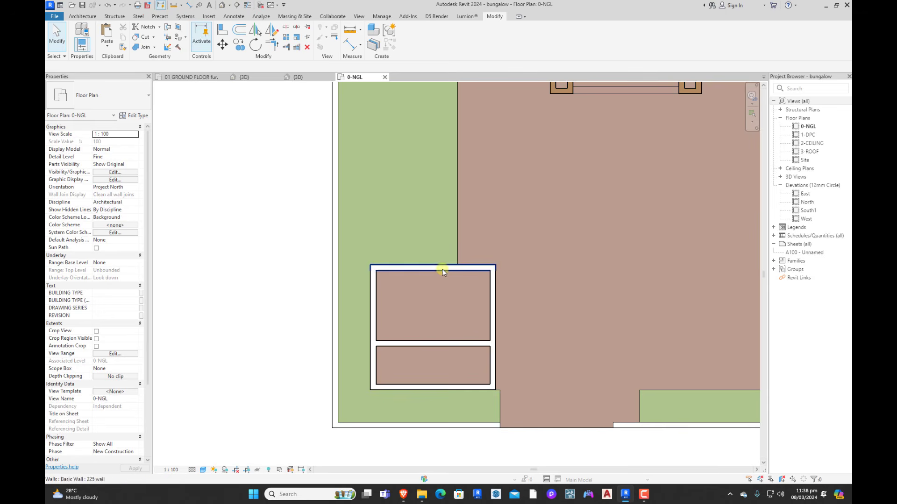
# Step: Dimension the clear distance between the outbuilding's upper wall and the new horizontal partition
pyautogui.press('d')
pyautogui.press('i')
pyautogui.click(458, 275)
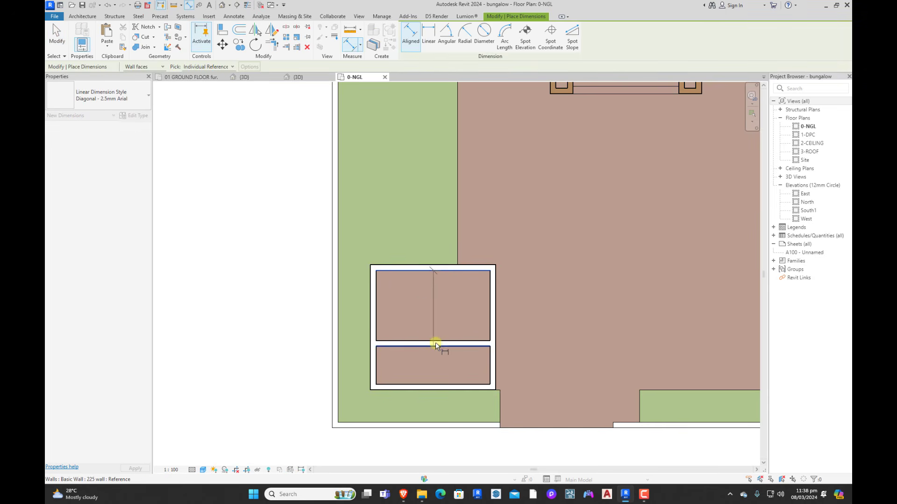
pyautogui.click(435, 343)
pyautogui.click(421, 312)
pyautogui.press('Escape')
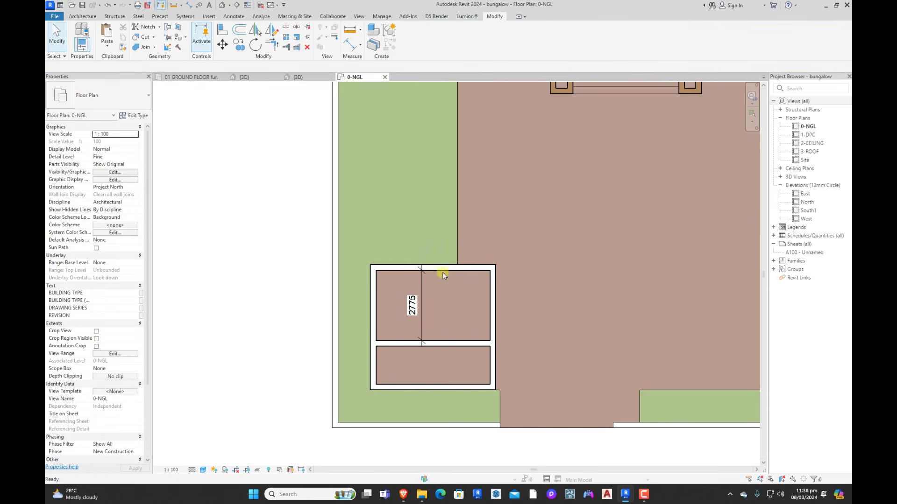
# Step: Set the clear distance between the upper wall and the partition to 3000 mm by moving the upper wall, and delete the dimension
pyautogui.click(478, 269)
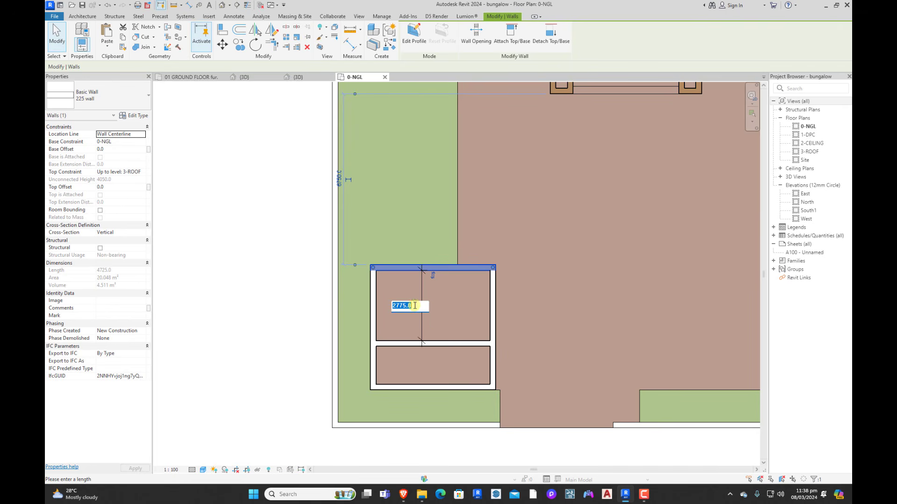
pyautogui.click(415, 306)
pyautogui.write('3000')
pyautogui.press('Return')
pyautogui.press('Escape')
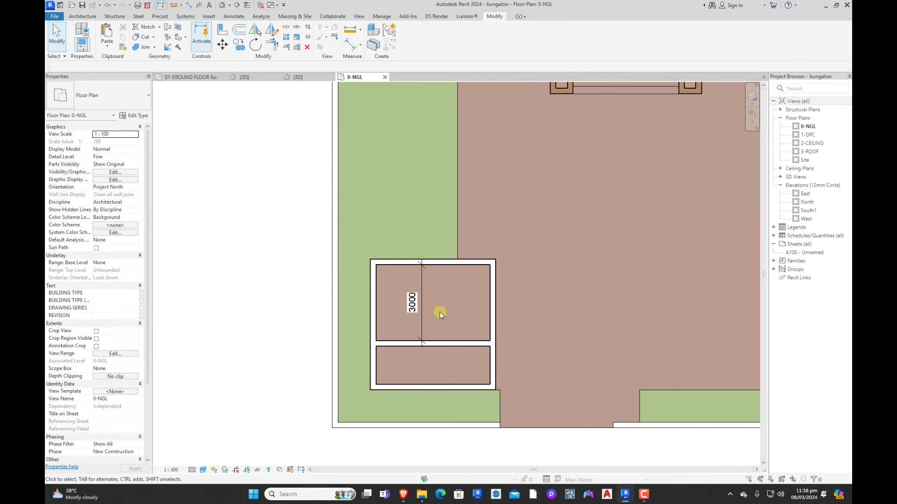
pyautogui.click(422, 322)
pyautogui.press('Delete')
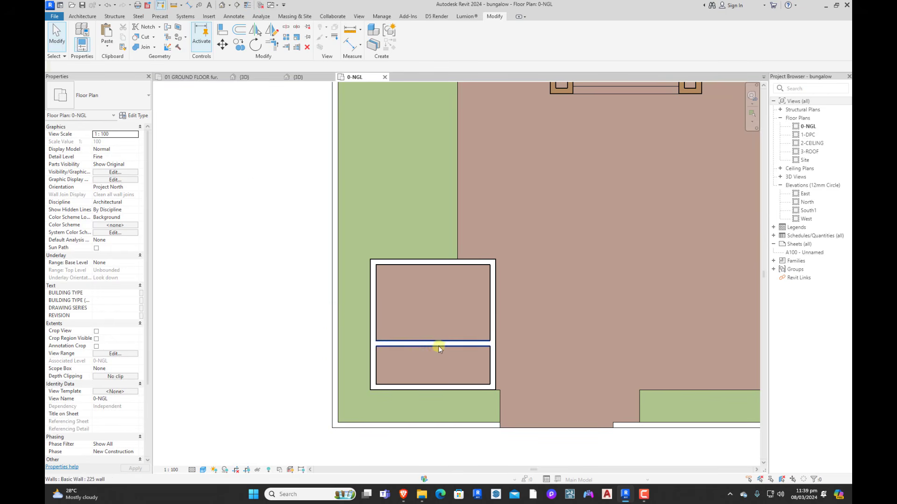
# Step: Offset a copy of the outbuilding's left wall inward and trim it with the horizontal partition into a corner enclosing the lower-left room
pyautogui.click(241, 31)
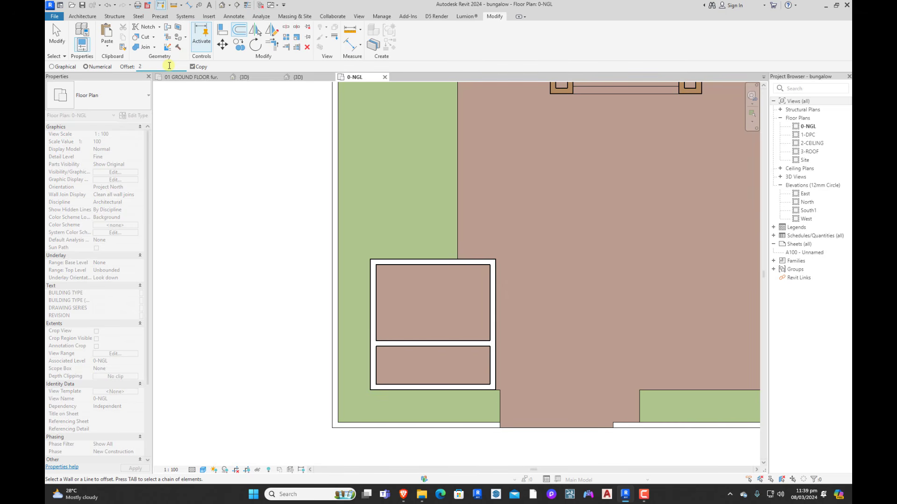
pyautogui.click(375, 317)
pyautogui.click(273, 44)
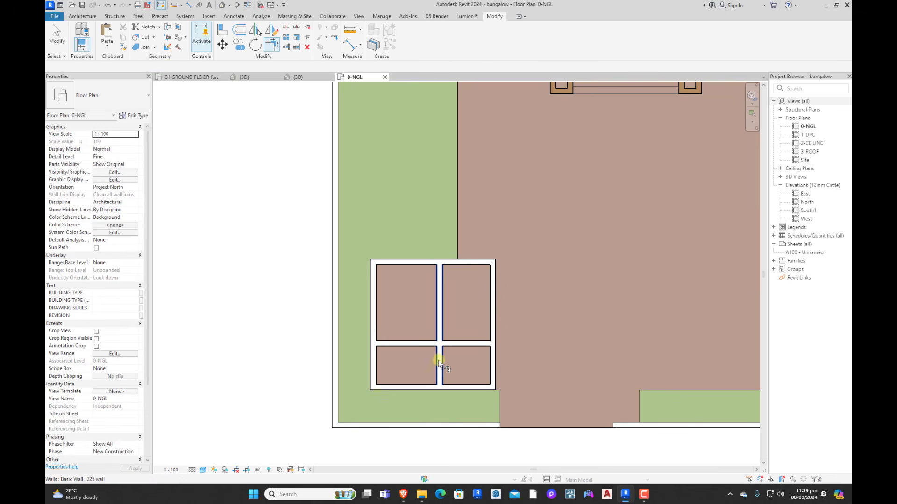
pyautogui.click(439, 362)
pyautogui.click(425, 343)
pyautogui.press('Escape')
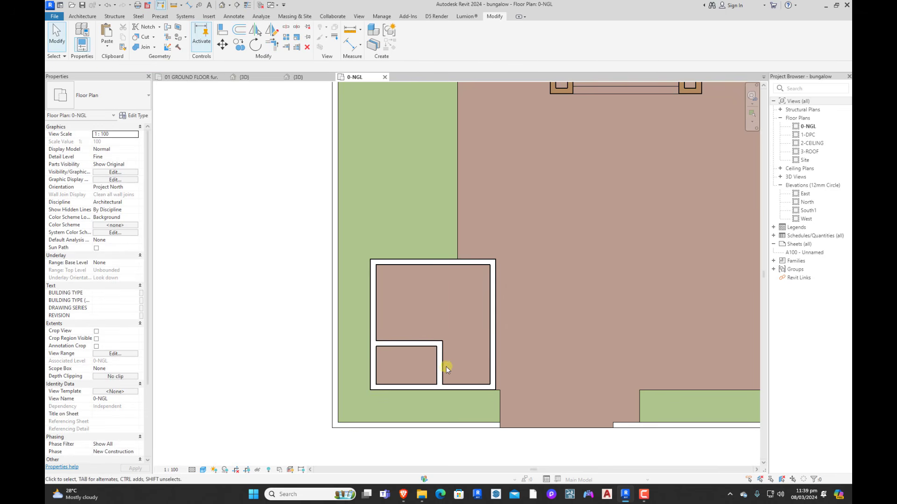
# Step: Draw a 225 wall running 1000 mm inward from the outbuilding's right wall and turning up to meet the upper wall
pyautogui.scroll(4, 465, 368)
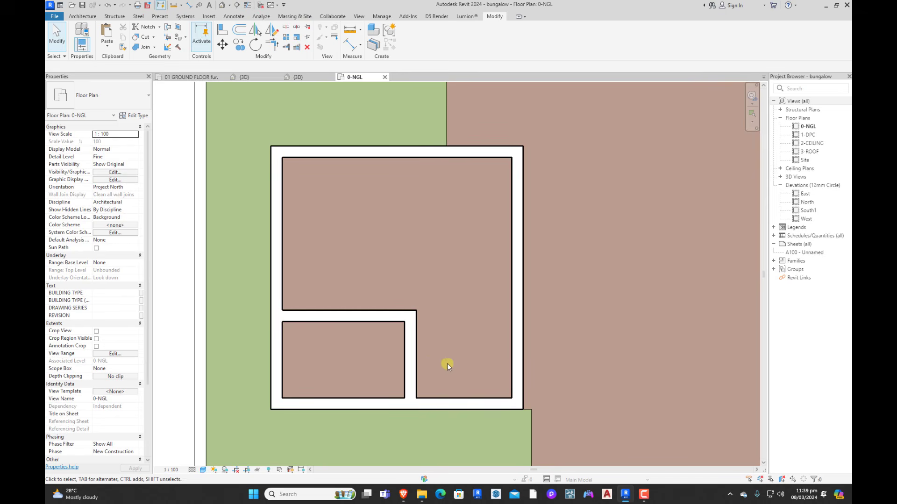
pyautogui.scroll(-2, 402, 323)
pyautogui.scroll(-1, 365, 257)
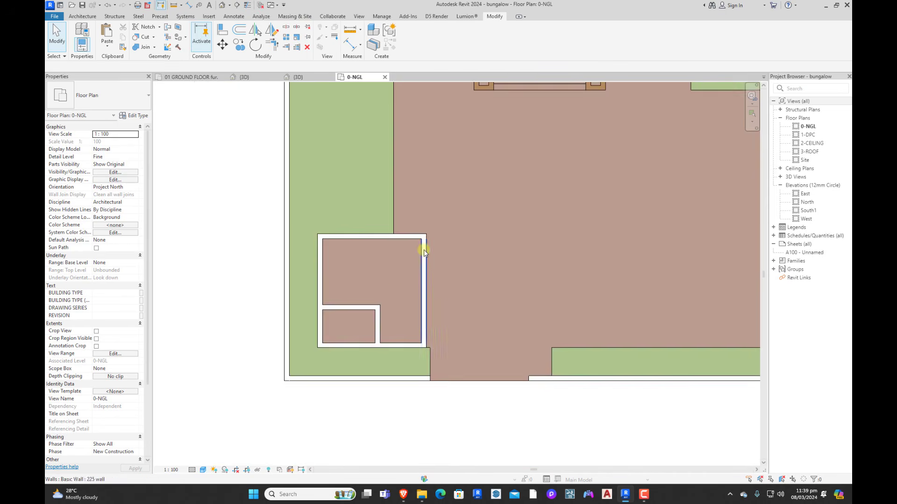
pyautogui.scroll(1, 411, 250)
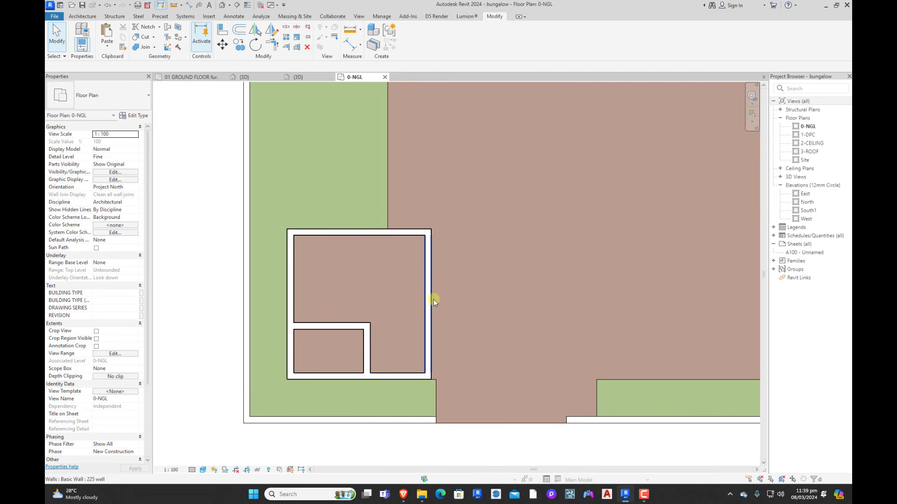
pyautogui.click(429, 310)
pyautogui.press('c')
pyautogui.press('s')
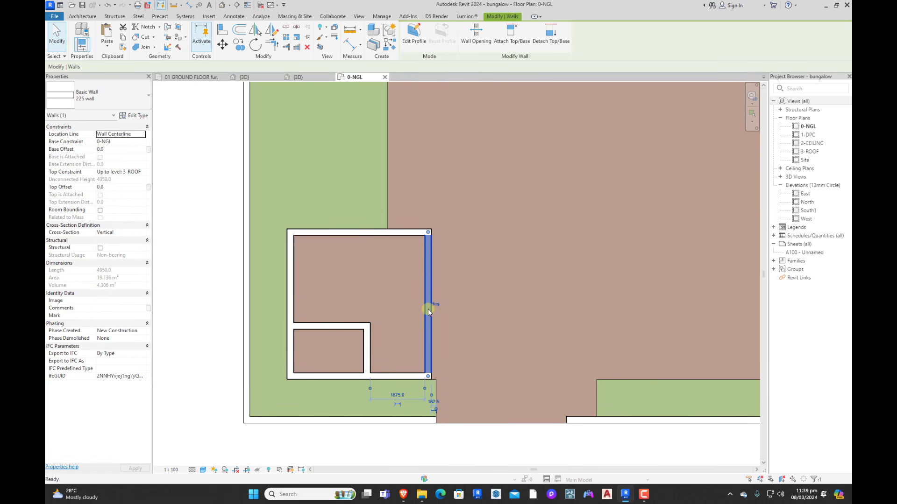
pyautogui.click(428, 325)
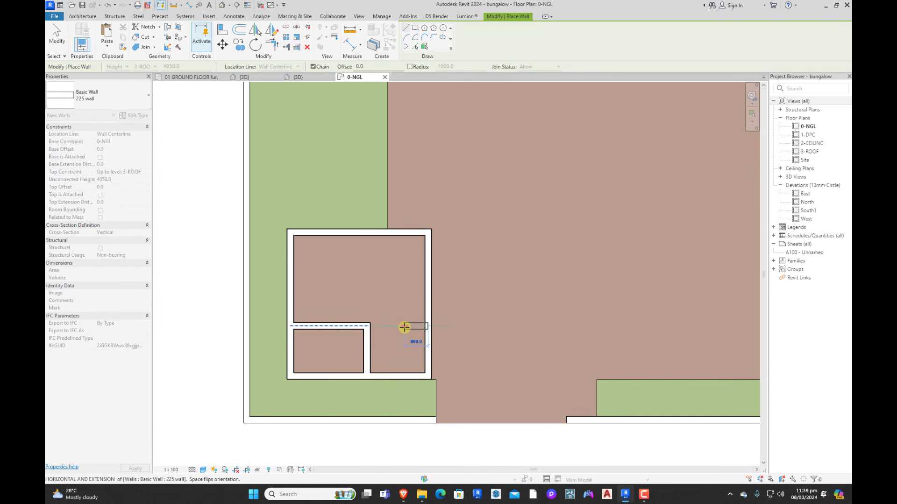
pyautogui.click(425, 296)
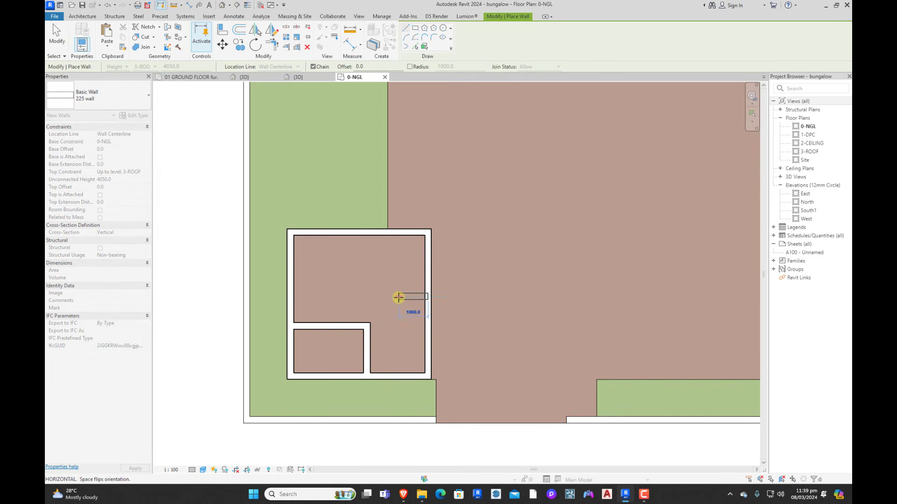
pyautogui.click(398, 297)
pyautogui.click(399, 233)
pyautogui.press('Escape')
pyautogui.press('Escape')
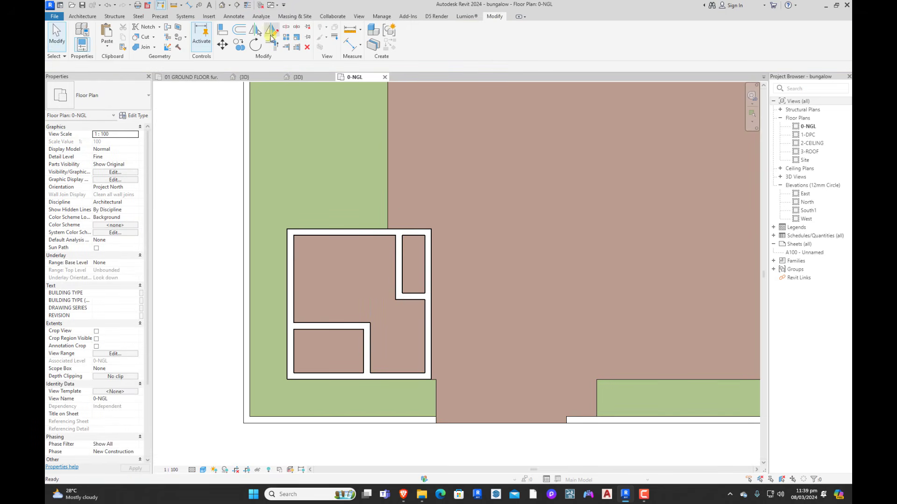
# Step: Trim the right wall to a corner with the new short wall, removing its upper section and opening the recess
pyautogui.click(272, 44)
pyautogui.click(411, 297)
pyautogui.click(427, 310)
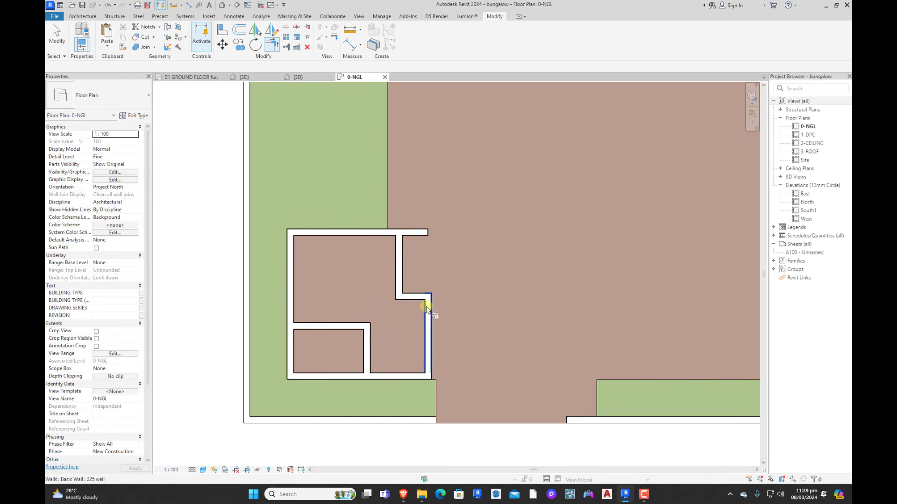
pyautogui.press('Escape')
# Step: Examine the outbuilding's wall layout and the windows of the main house's front rooms
pyautogui.scroll(4, 424, 235)
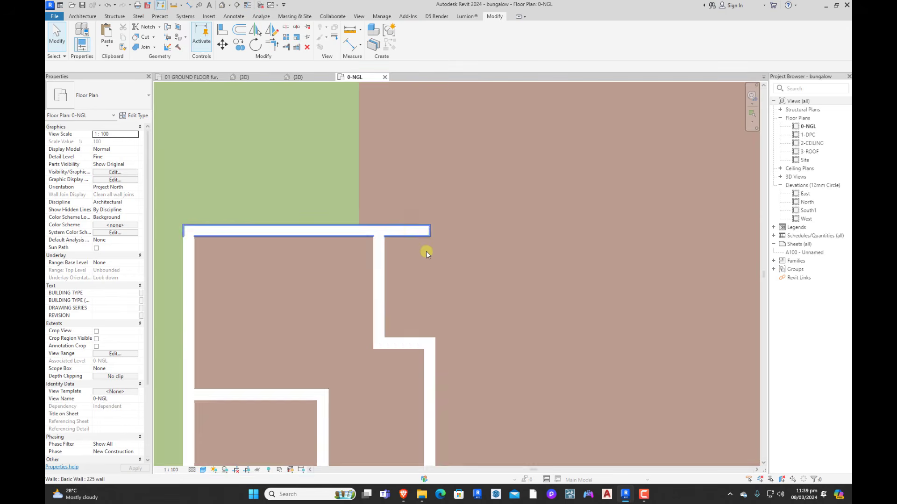
pyautogui.scroll(-5, 427, 258)
pyautogui.scroll(-3, 385, 321)
pyautogui.scroll(4, 323, 283)
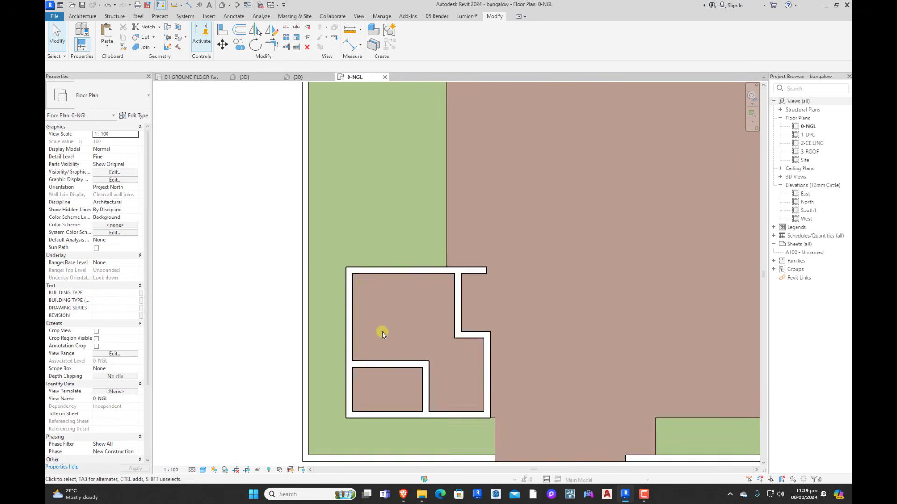
pyautogui.scroll(-3, 380, 330)
pyautogui.scroll(2, 380, 344)
pyautogui.scroll(3, 379, 359)
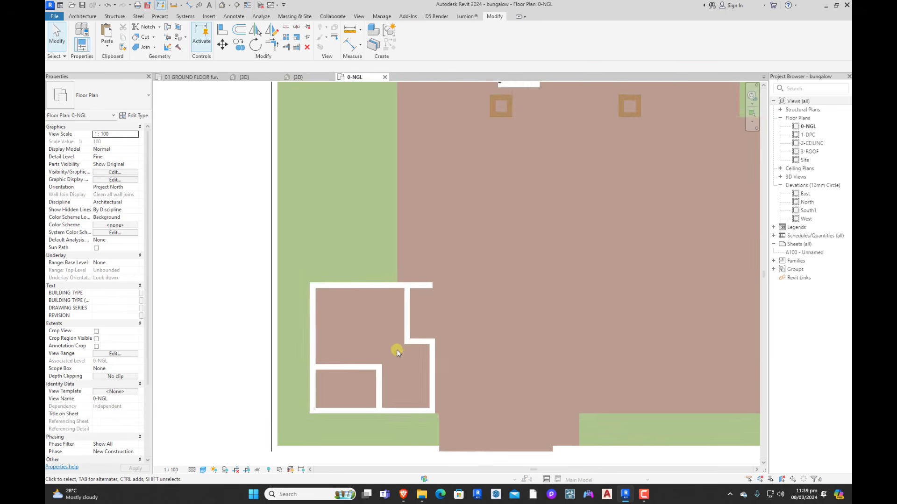
pyautogui.scroll(-3, 370, 338)
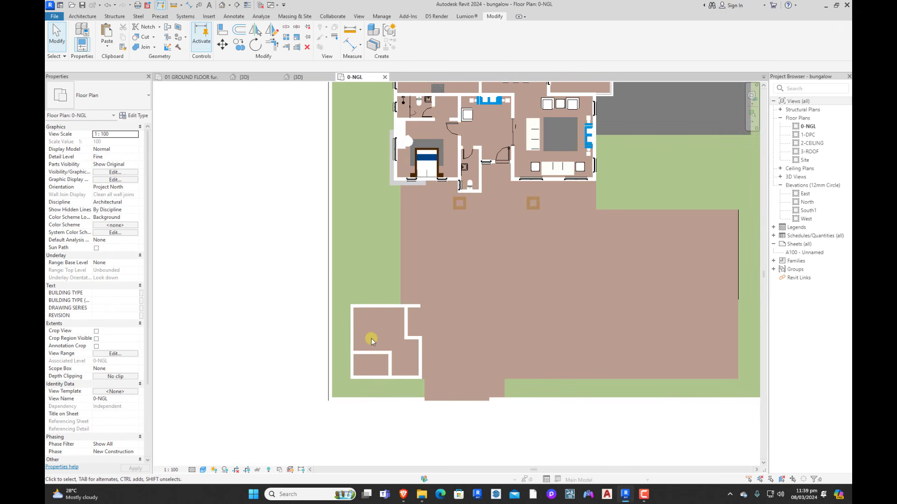
pyautogui.moveTo(370, 339); pyautogui.dragTo(401, 339, button='middle')
pyautogui.scroll(2, 401, 340)
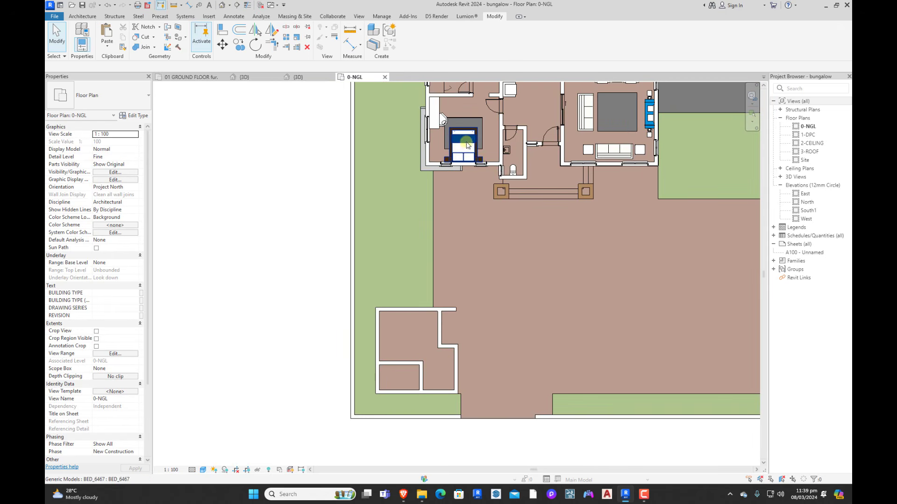
pyautogui.scroll(3, 397, 366)
pyautogui.scroll(-3, 402, 366)
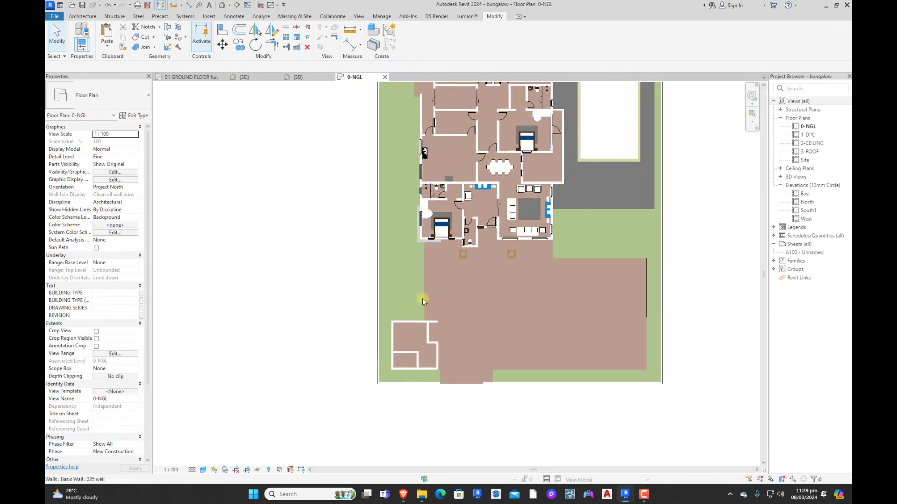
# Step: Place two 600MM LONG PLAIN WINDOW units, matching the main house bedroom's, near both ends of the larger room's left wall
pyautogui.scroll(3, 422, 299)
pyautogui.click(438, 290)
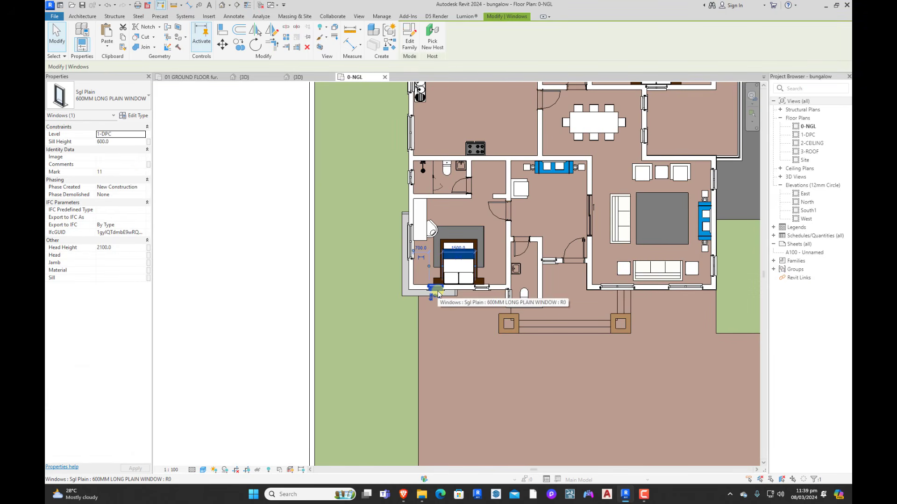
pyautogui.press('c')
pyautogui.press('s')
pyautogui.scroll(-2, 455, 289)
pyautogui.scroll(2, 411, 419)
pyautogui.moveTo(424, 416); pyautogui.dragTo(452, 387, button='middle')
pyautogui.scroll(2, 430, 378)
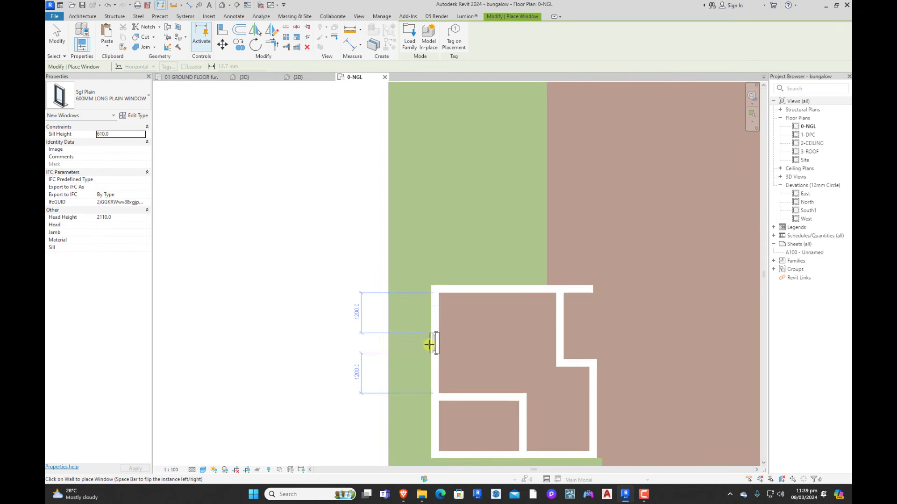
pyautogui.click(430, 376)
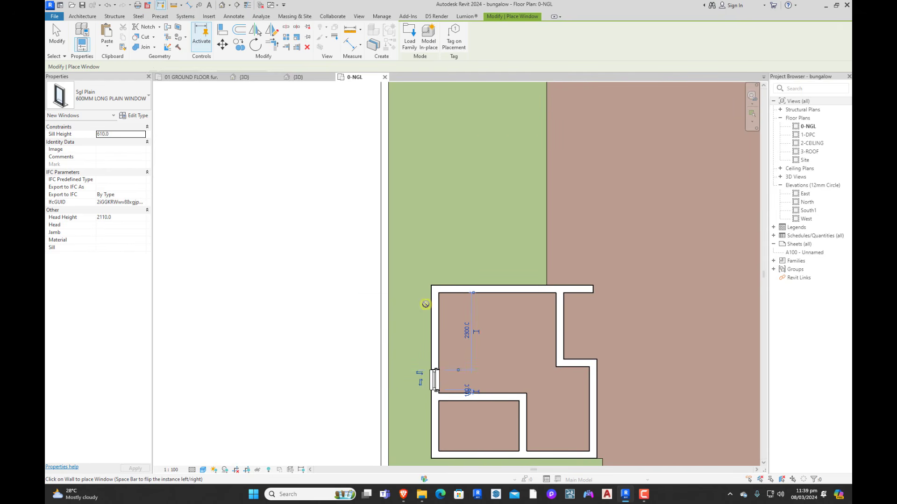
pyautogui.click(431, 306)
pyautogui.scroll(-3, 431, 306)
pyautogui.press('Escape')
pyautogui.press('Escape')
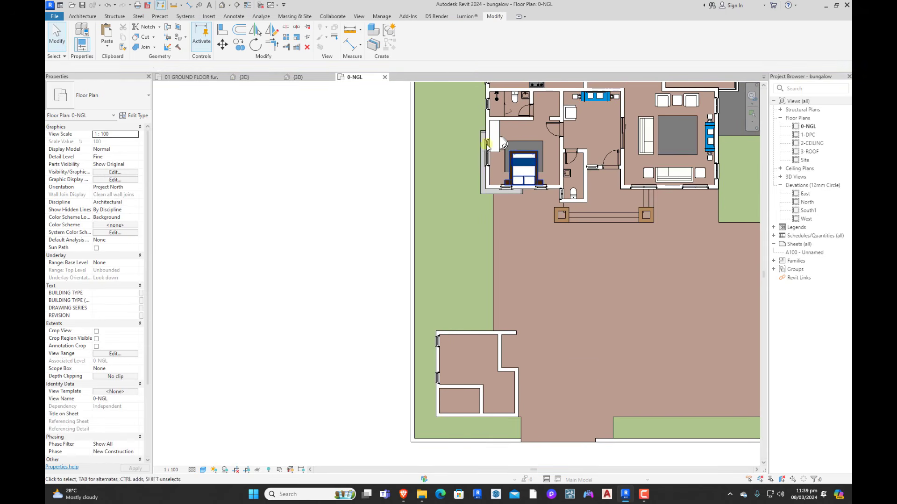
# Step: Place a Dbl Plain 1500MM window, matching the main house bedroom's, in the outbuilding's upper wall
pyautogui.click(486, 152)
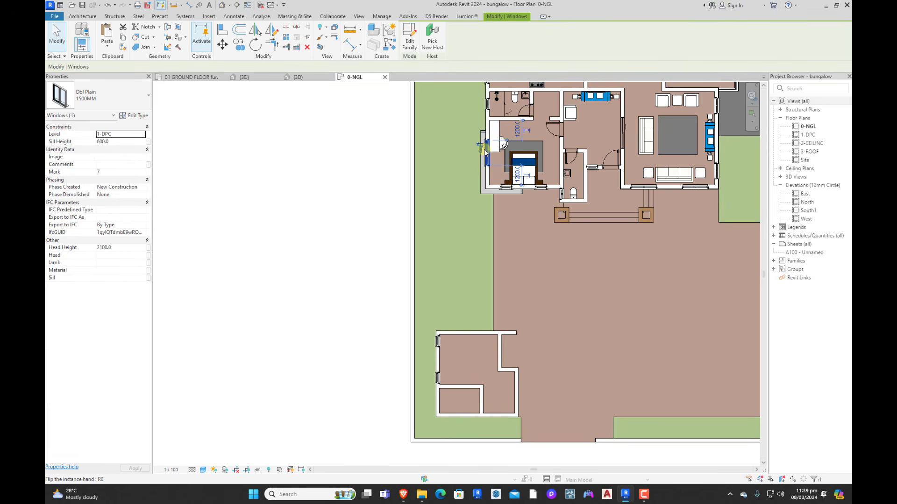
pyautogui.press('c')
pyautogui.press('s')
pyautogui.scroll(2, 499, 354)
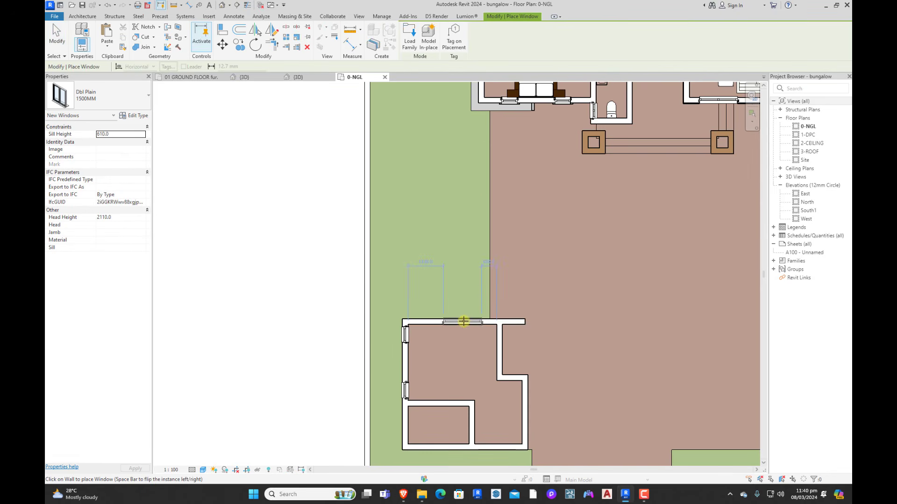
pyautogui.click(463, 322)
pyautogui.scroll(-2, 502, 305)
pyautogui.press('Escape')
pyautogui.press('Escape')
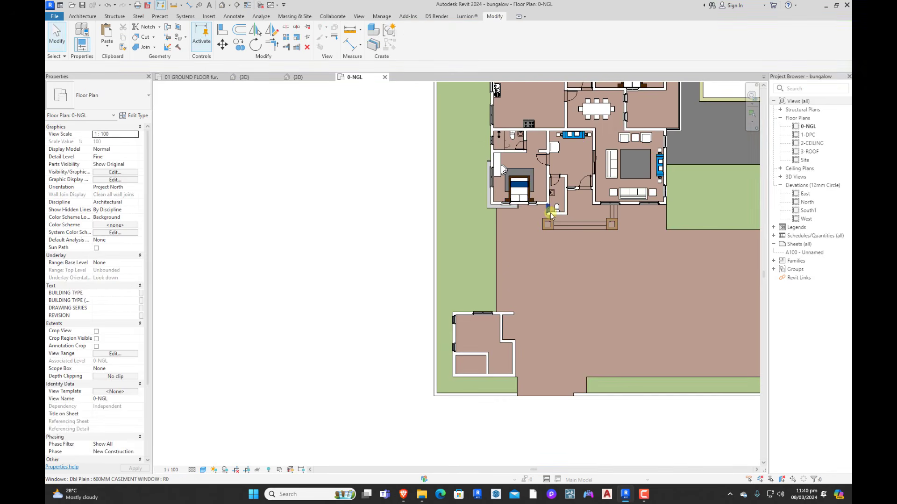
# Step: Place a Dbl Plain 600MM CASEMENT WINDOW, matching the main house toilet's, in the left wall of the outbuilding's small room
pyautogui.scroll(2, 551, 215)
pyautogui.click(548, 210)
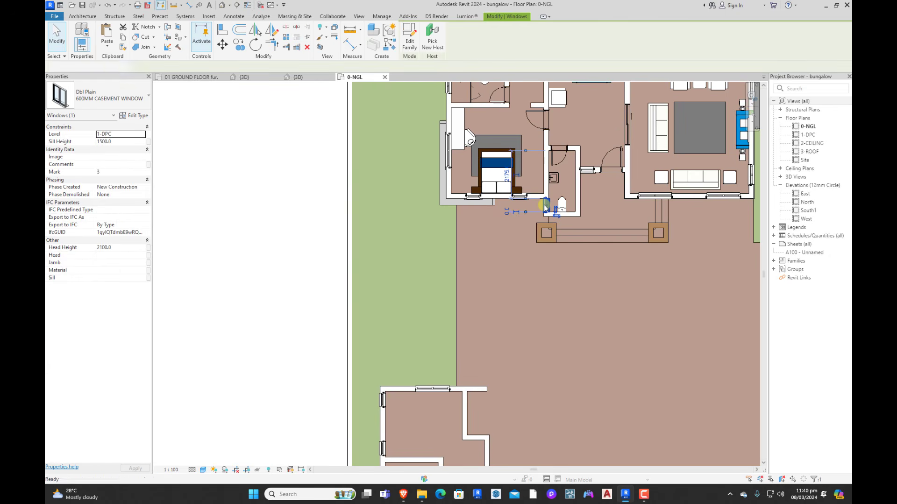
pyautogui.press('c')
pyautogui.press('s')
pyautogui.scroll(-3, 514, 326)
pyautogui.scroll(4, 451, 366)
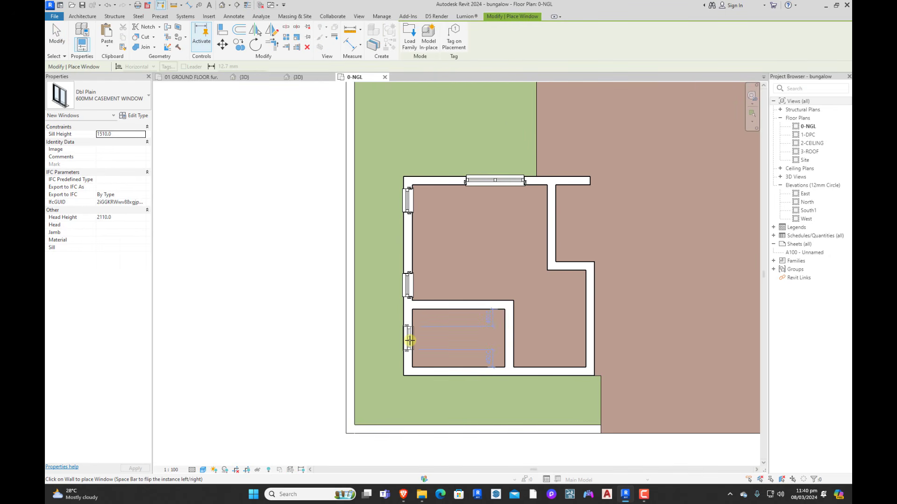
pyautogui.click(409, 341)
pyautogui.press('Escape')
pyautogui.press('Escape')
pyautogui.scroll(-2, 463, 296)
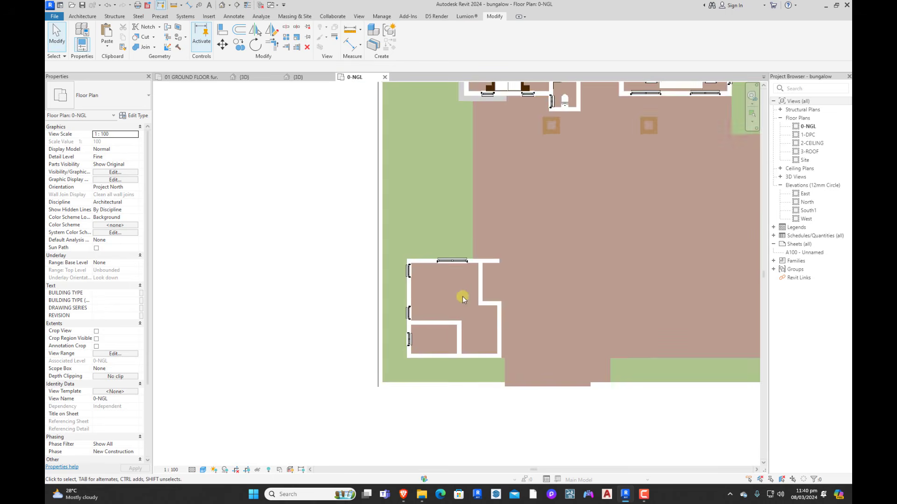
# Step: Place a 600MM LONG PLAIN WINDOW, matching the main house bedroom's, in the outbuilding's lower wall beside the small room's partition
pyautogui.scroll(-3, 469, 310)
pyautogui.scroll(3, 506, 194)
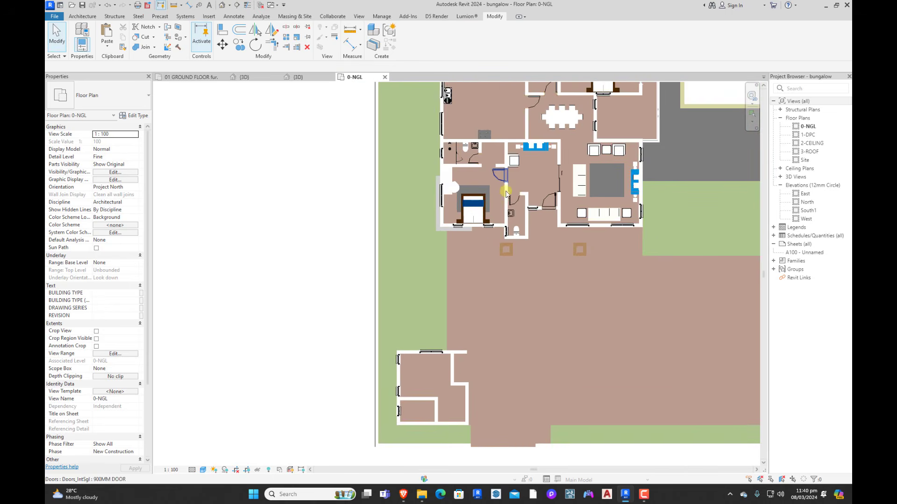
pyautogui.scroll(2, 506, 194)
pyautogui.press('w')
pyautogui.press('n')
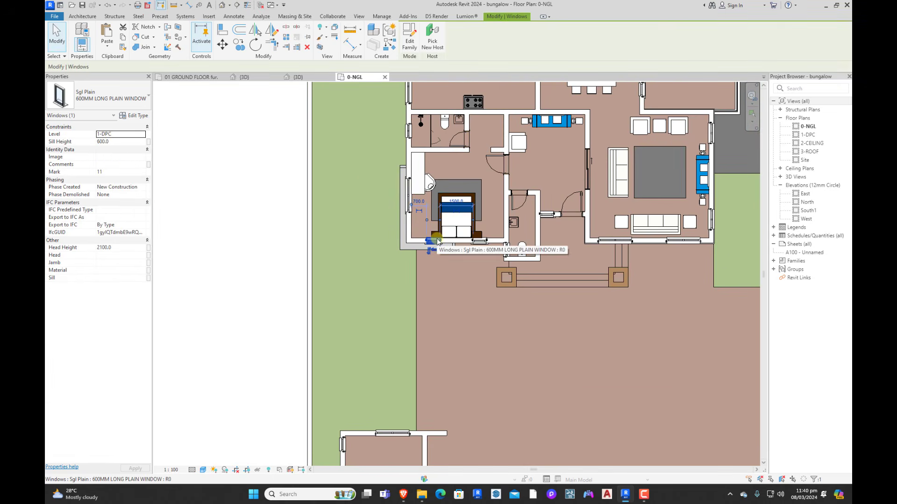
pyautogui.scroll(-3, 430, 250)
pyautogui.scroll(4, 439, 379)
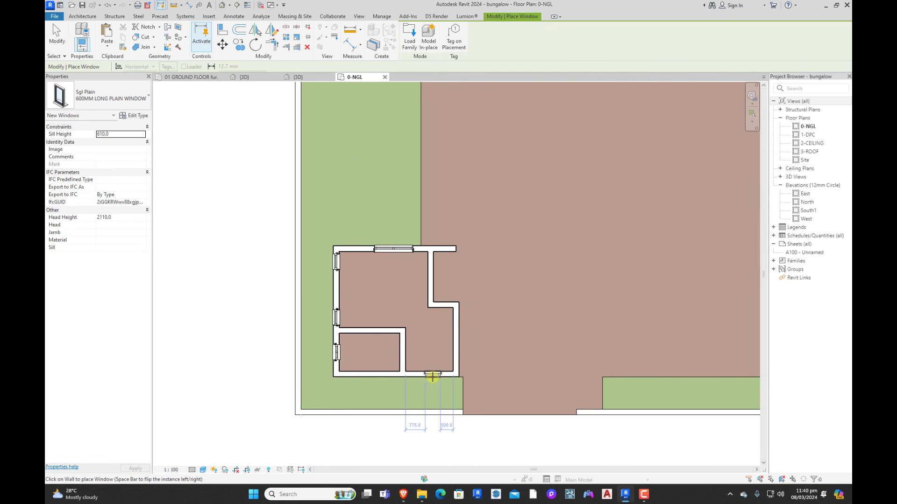
pyautogui.click(430, 376)
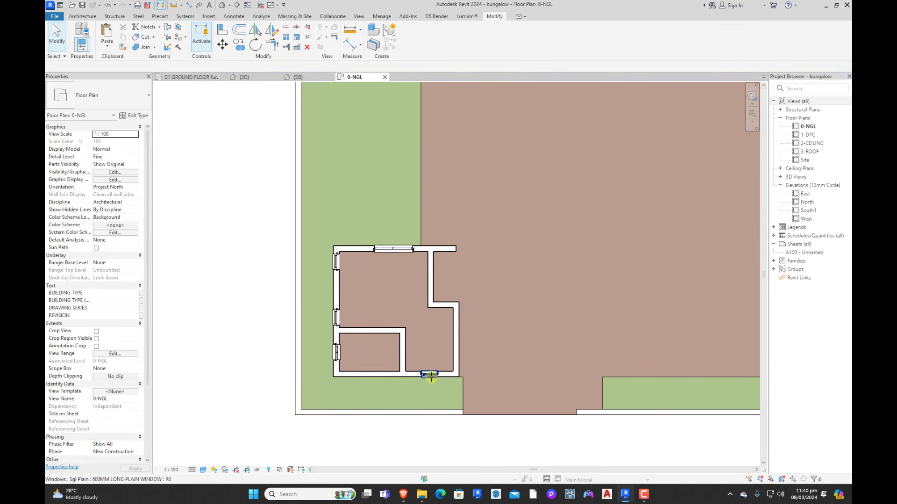
pyautogui.press('Escape')
pyautogui.press('Escape')
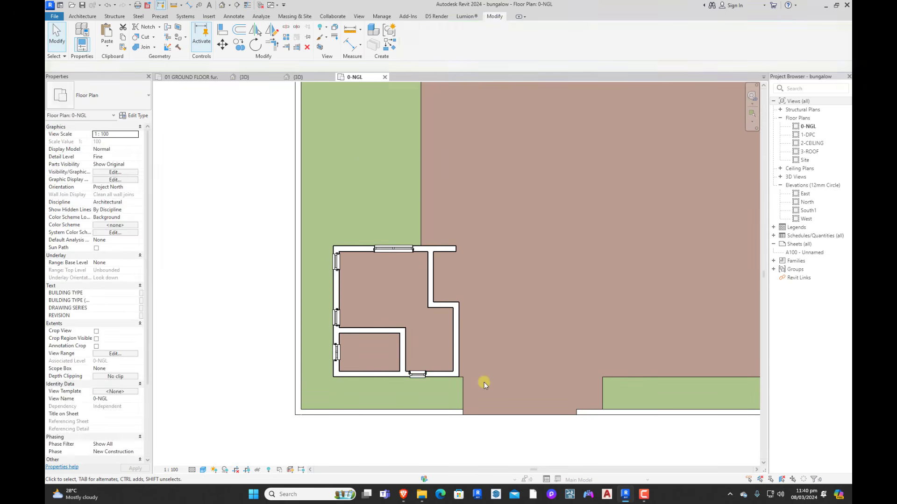
# Step: Dimension the clear distance across the outbuilding's recess, from the upper wall's inner face to the short wall
pyautogui.scroll(3, 434, 321)
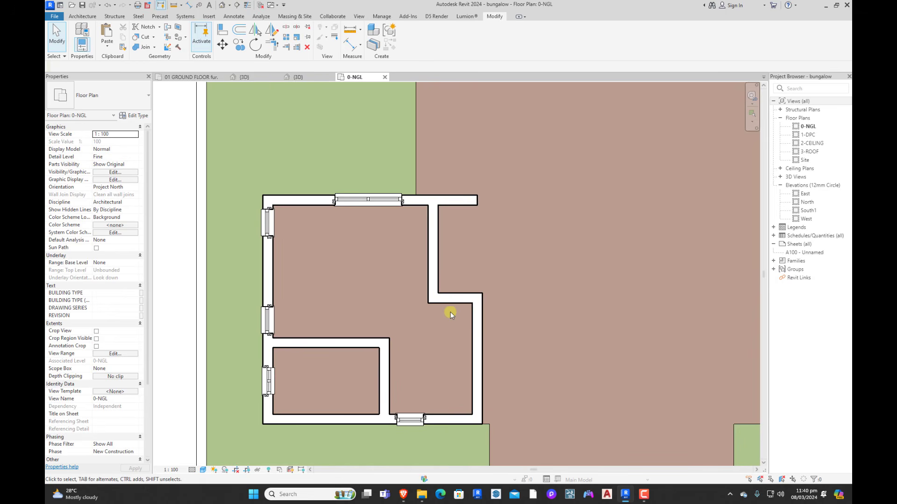
pyautogui.scroll(-3, 453, 346)
pyautogui.scroll(2, 449, 329)
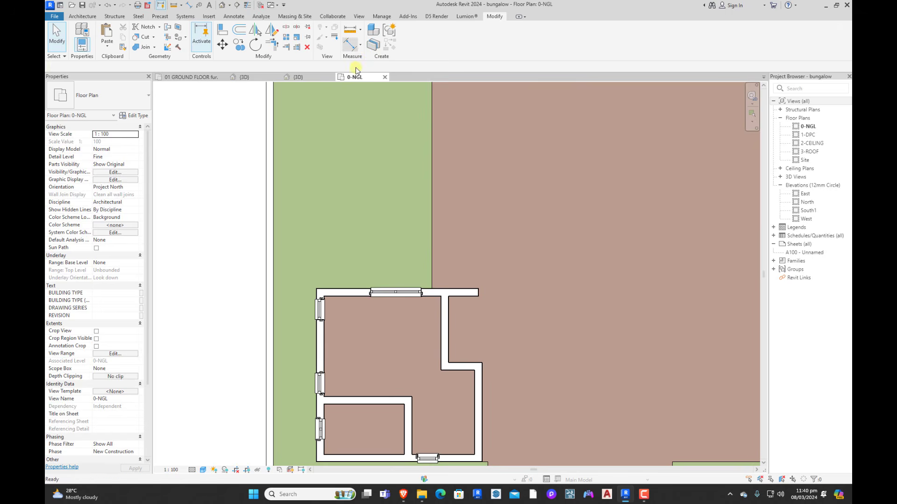
pyautogui.press('d')
pyautogui.press('i')
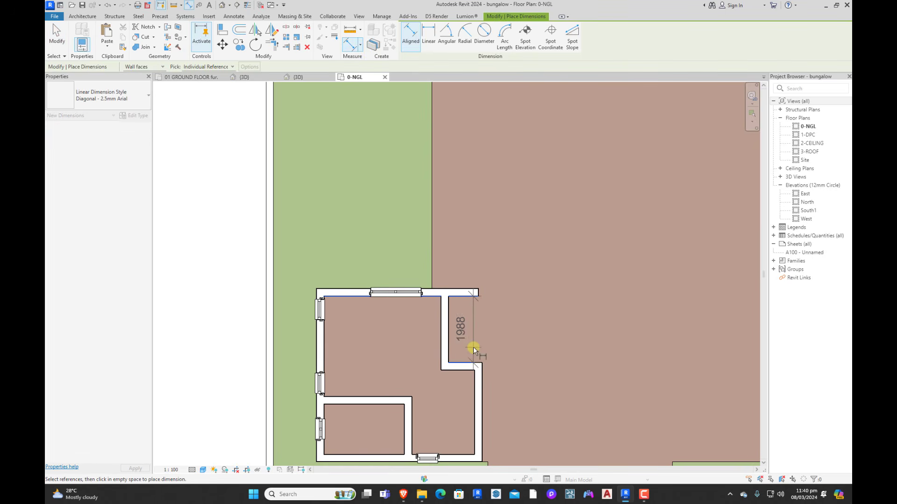
pyautogui.click(473, 350)
pyautogui.press('Escape')
pyautogui.press('Escape')
# Step: Move the short wall by setting the recess's clear distance to 2100 mm, and delete the dimension
pyautogui.click(459, 366)
pyautogui.click(460, 330)
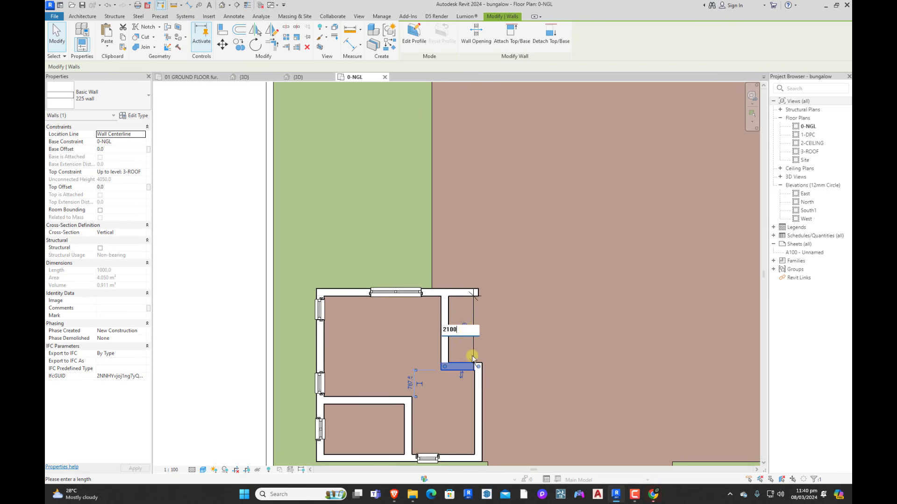
pyautogui.write('2100')
pyautogui.press('Return')
pyautogui.press('Escape')
pyautogui.click(473, 341)
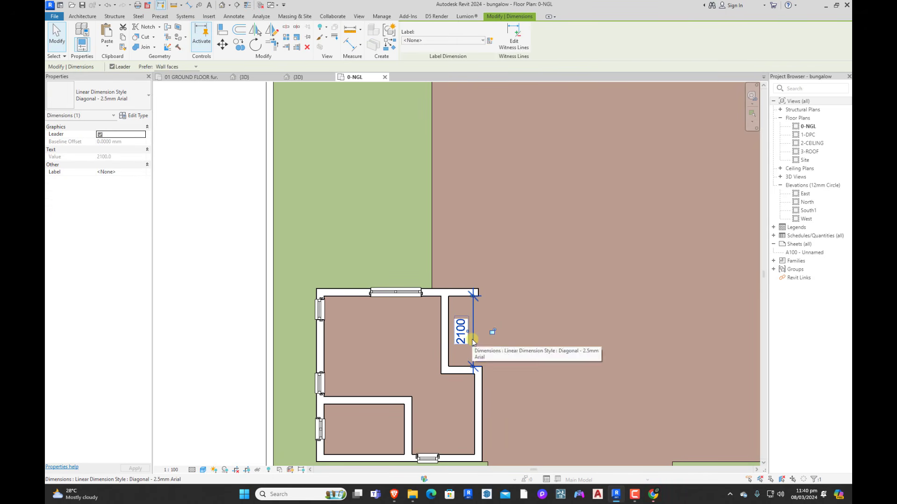
pyautogui.press('Delete')
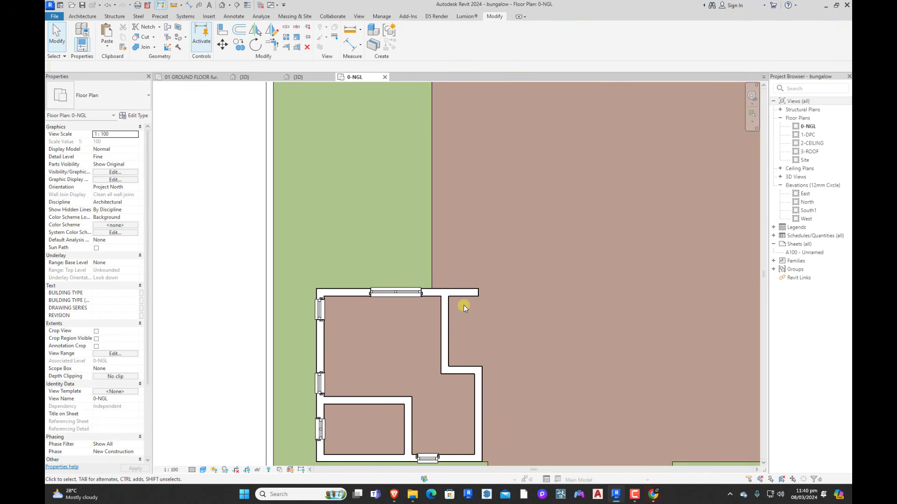
# Step: Examine the outbuilding beside the main house in the 3D view
pyautogui.scroll(-5, 463, 305)
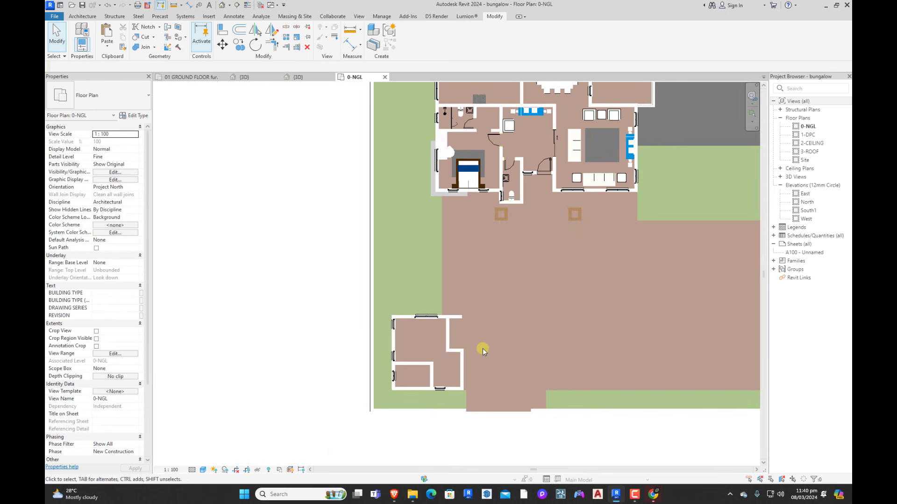
pyautogui.scroll(-2, 484, 351)
pyautogui.scroll(2, 442, 360)
pyautogui.scroll(-2, 442, 360)
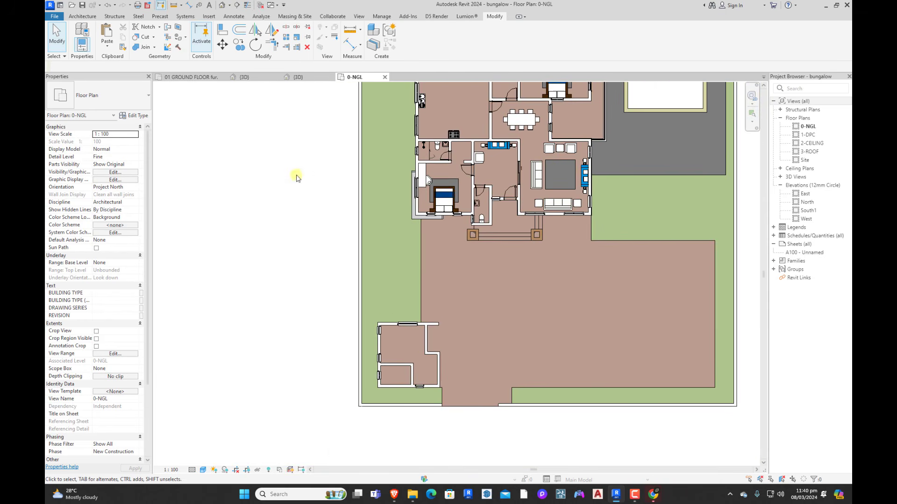
pyautogui.click(308, 77)
pyautogui.keyDown('shift'); pyautogui.moveTo(423, 327); pyautogui.dragTo(537, 303, button='middle'); pyautogui.keyUp('shift')
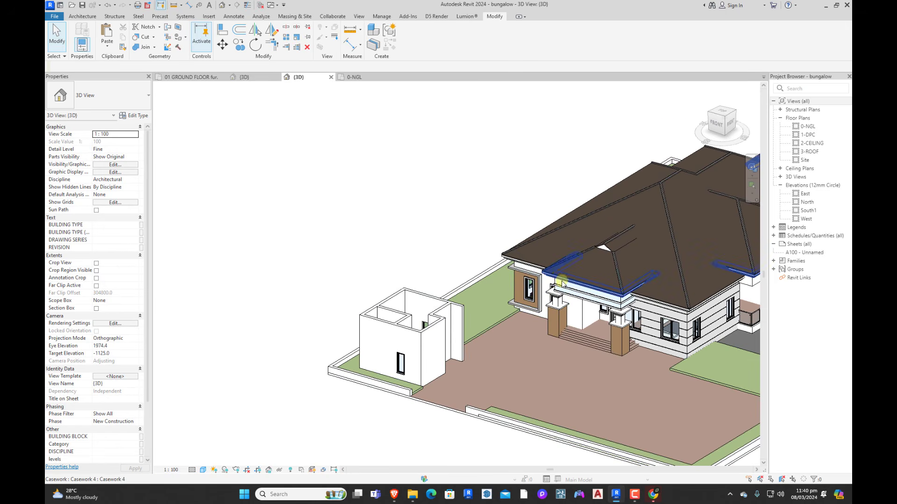
pyautogui.click(562, 280)
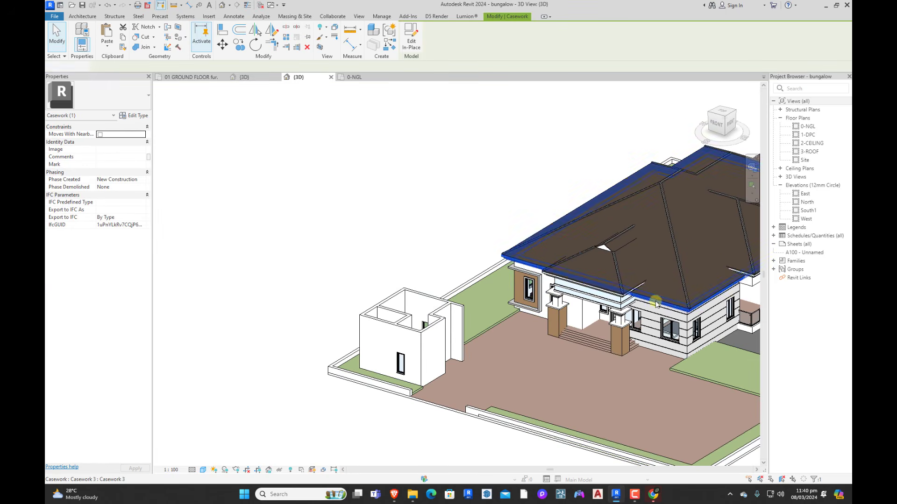
# Step: Draw a 225 wall about 1600 mm long across the recess's open side in 0-NGL, in line with the outbuilding's right wall
pyautogui.click(439, 326)
pyautogui.scroll(3, 439, 325)
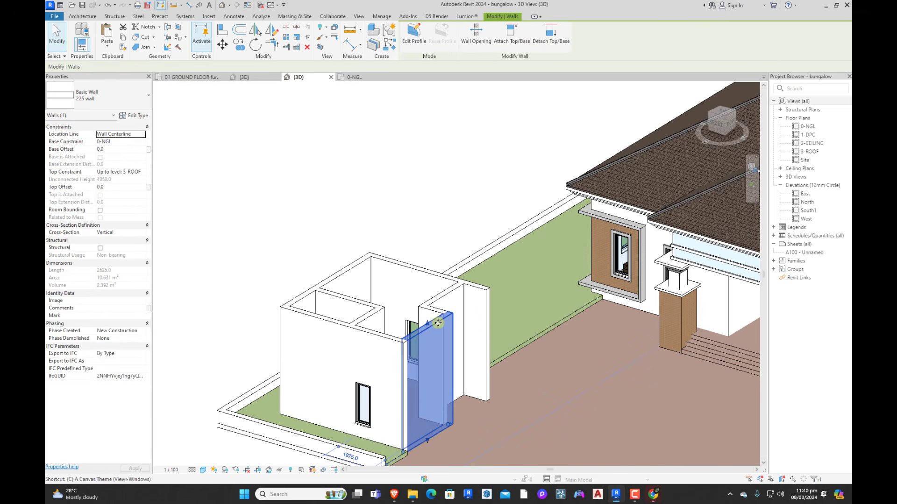
pyautogui.scroll(3, 454, 316)
pyautogui.press('c')
pyautogui.press('s')
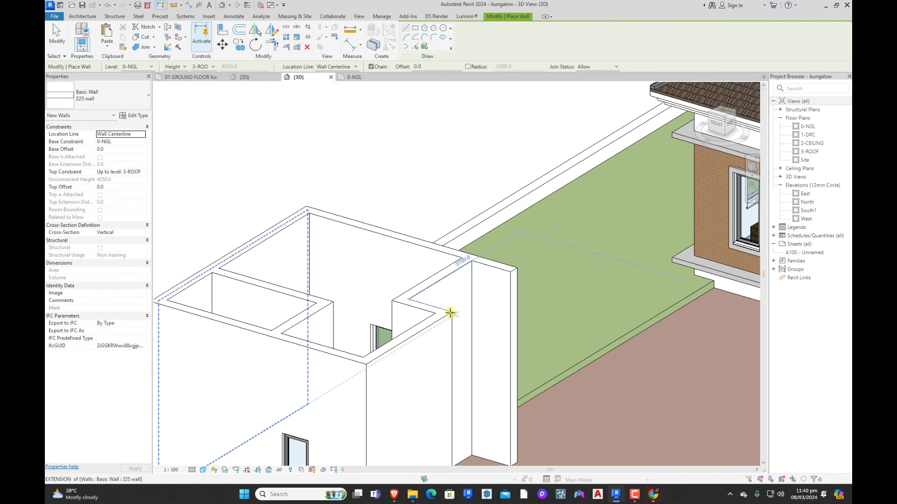
pyautogui.click(354, 79)
pyautogui.scroll(3, 474, 355)
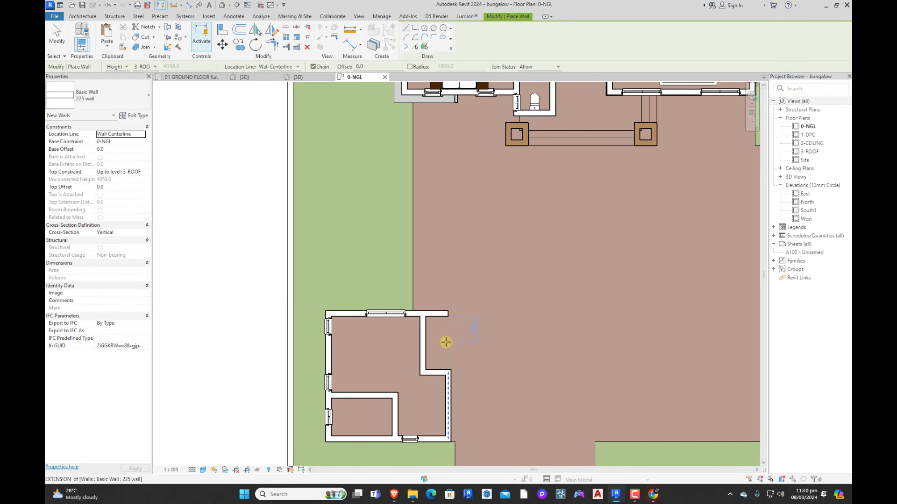
pyautogui.click(445, 363)
pyautogui.click(448, 323)
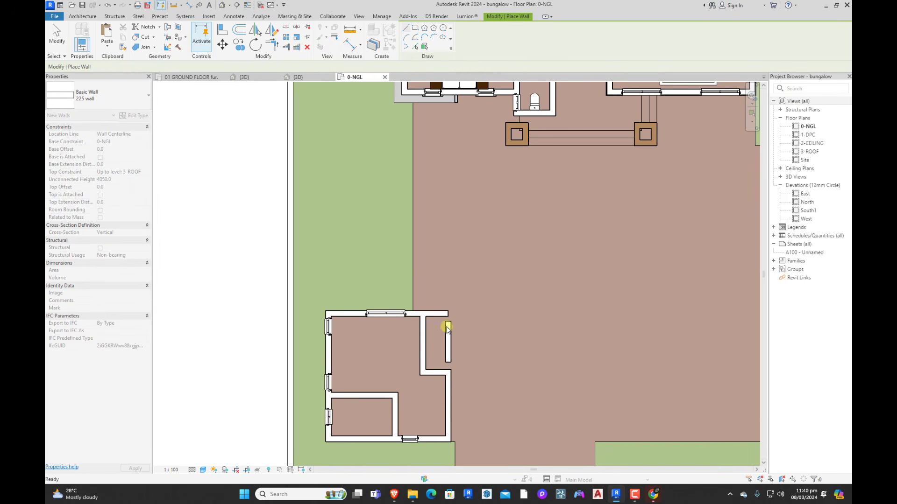
pyautogui.press('Escape')
pyautogui.press('Escape')
# Step: Set the new recess wall's base constraint to 2-CEILING, keep its top at 3-ROOF, and view it in 3D
pyautogui.click(141, 143)
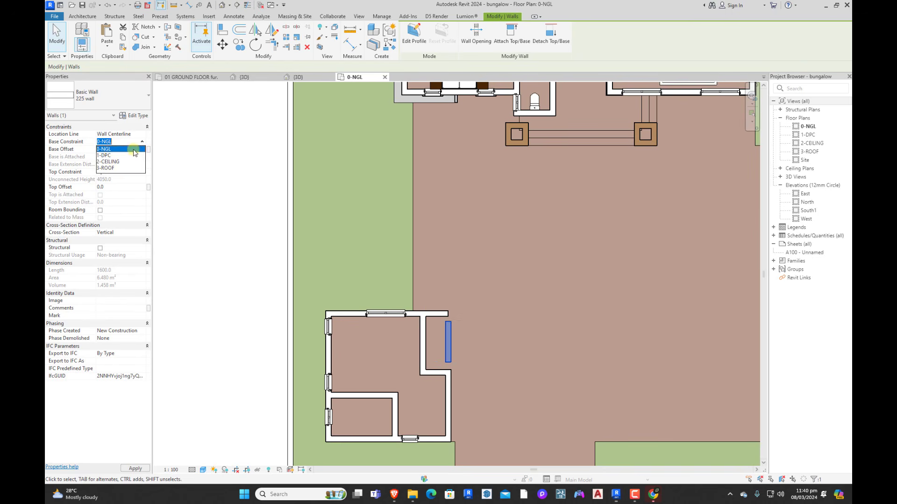
pyautogui.click(111, 162)
pyautogui.click(144, 173)
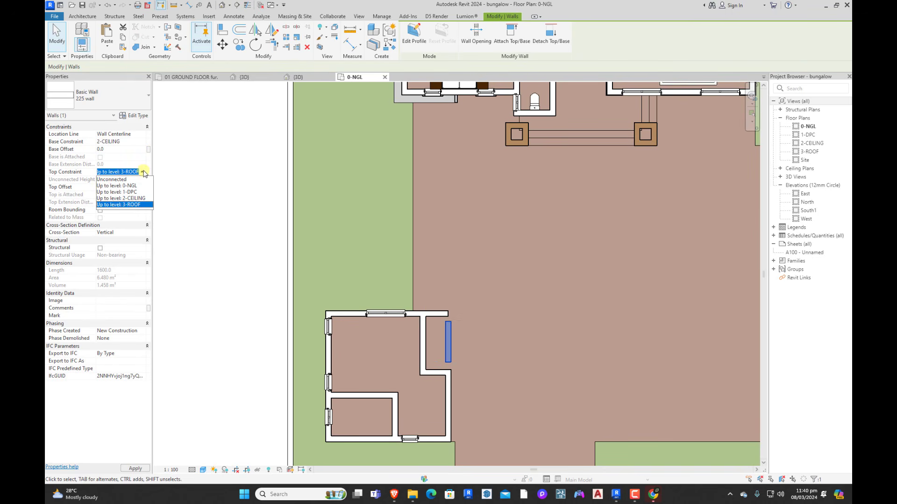
pyautogui.click(144, 172)
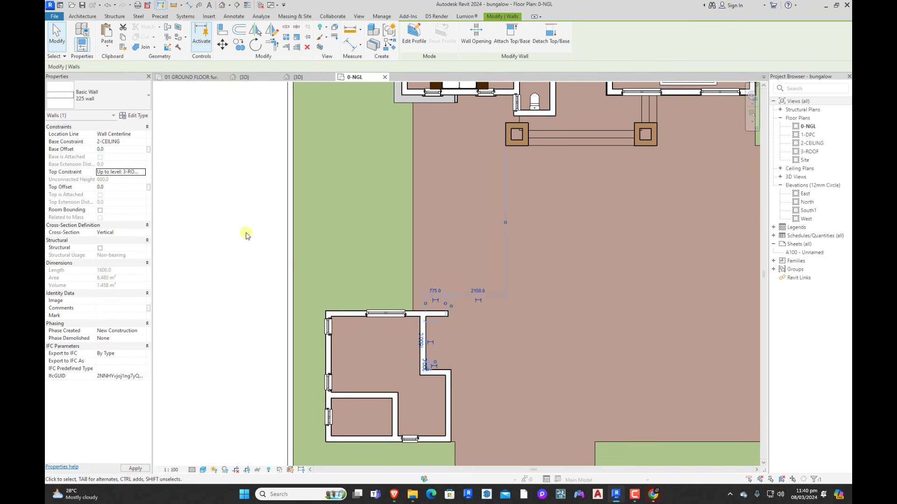
pyautogui.click(315, 79)
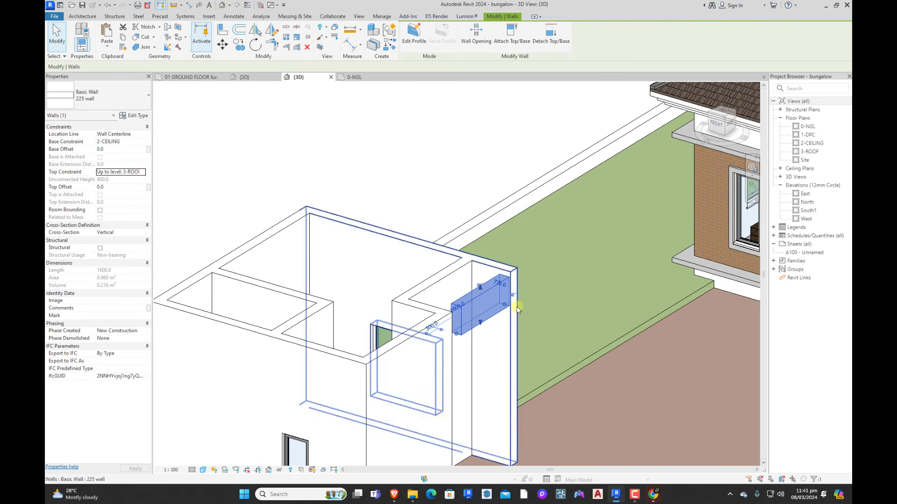
# Step: Trim the high wall over the recess to corners with the outbuilding's upper wall and right wall
pyautogui.click(223, 32)
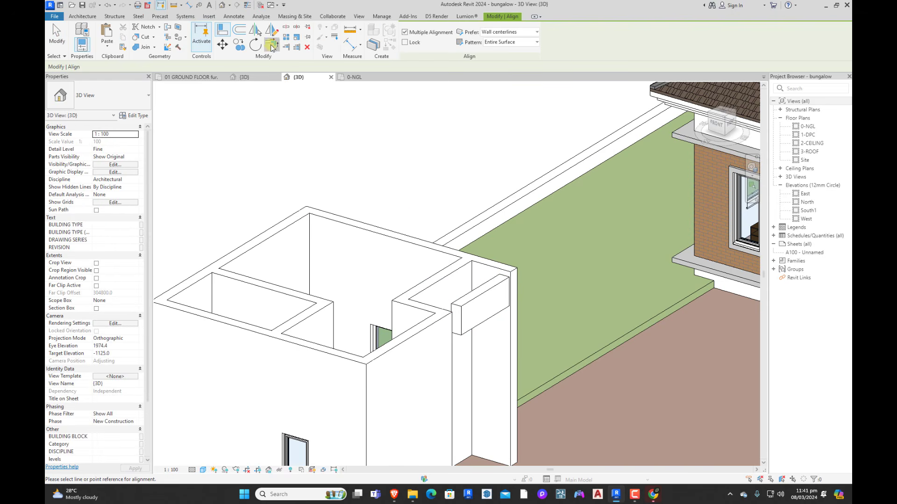
pyautogui.click(271, 45)
pyautogui.click(475, 257)
pyautogui.click(480, 291)
pyautogui.click(473, 304)
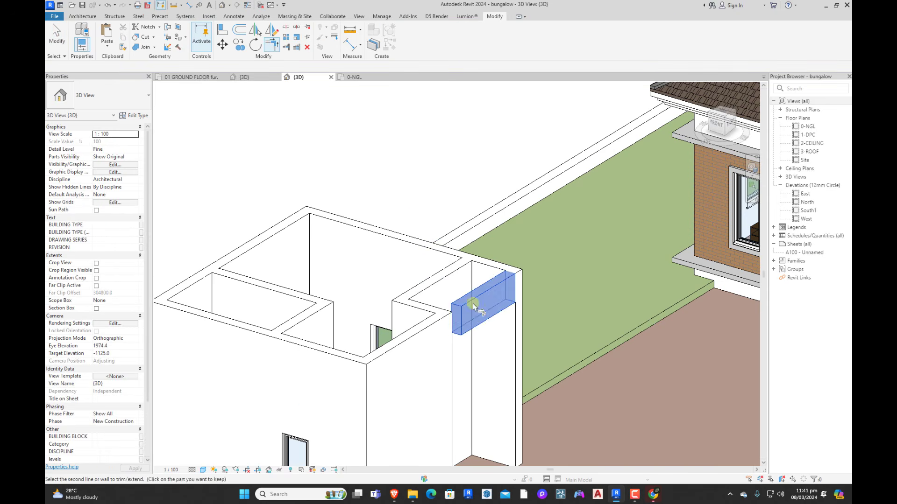
pyautogui.click(433, 310)
pyautogui.press('Escape')
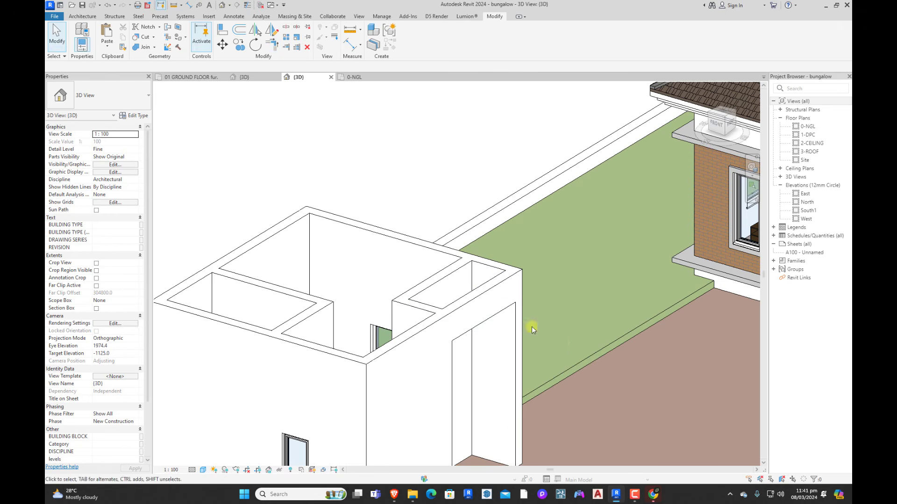
# Step: Examine the recess opening and the outbuilding's open top against the main house's roof in 3D
pyautogui.scroll(-3, 532, 327)
pyautogui.scroll(-3, 482, 300)
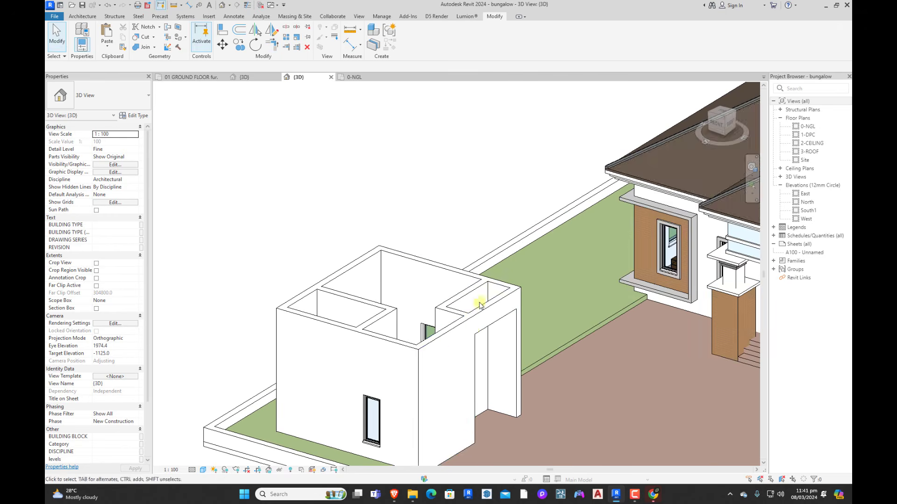
pyautogui.scroll(2, 463, 344)
pyautogui.scroll(2, 448, 382)
pyautogui.scroll(-4, 469, 369)
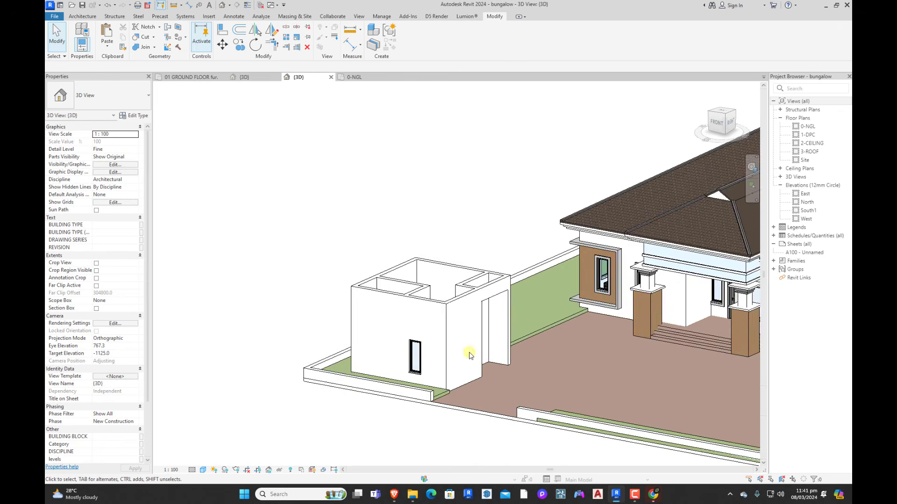
pyautogui.keyDown('shift'); pyautogui.moveTo(481, 425); pyautogui.dragTo(498, 391, button='middle'); pyautogui.keyUp('shift')
pyautogui.scroll(3, 516, 375)
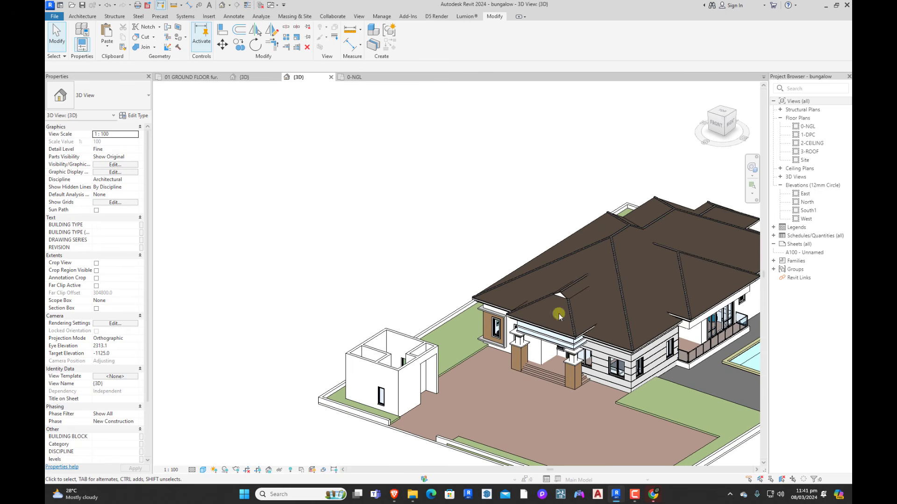
# Step: Edit the main house's in-place eaves casework and start a new sweep in it, working in the 0-NGL plan
pyautogui.click(83, 16)
pyautogui.scroll(5, 621, 346)
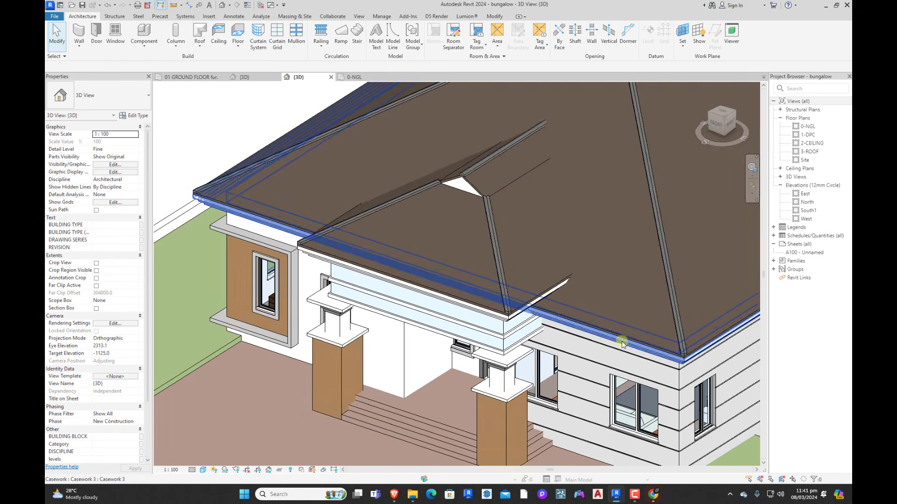
pyautogui.doubleClick(624, 345)
pyautogui.scroll(-5, 580, 318)
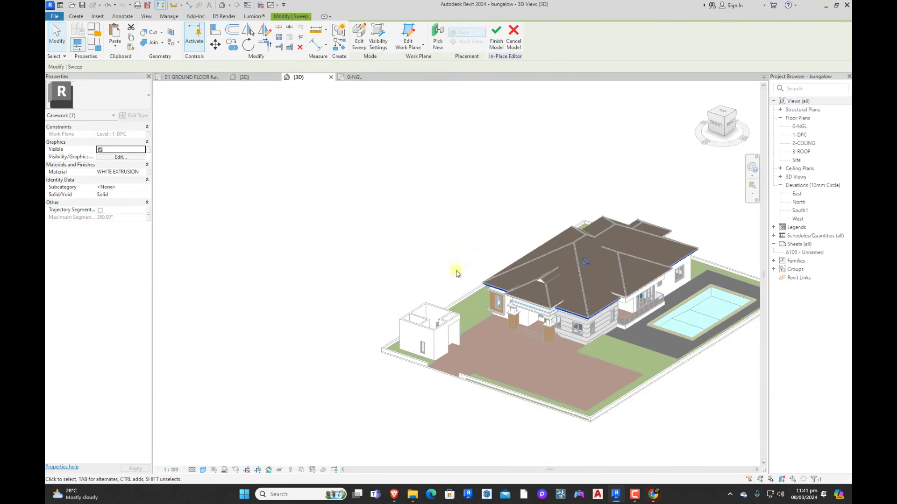
pyautogui.click(77, 17)
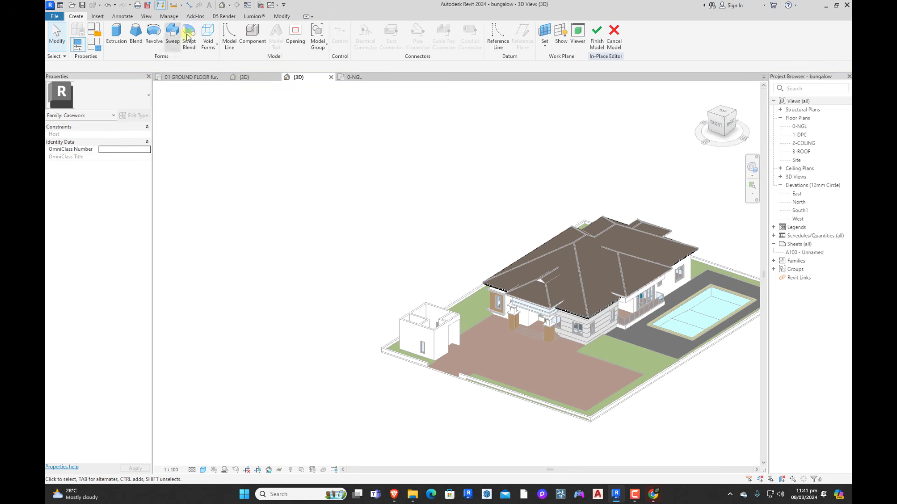
pyautogui.click(176, 38)
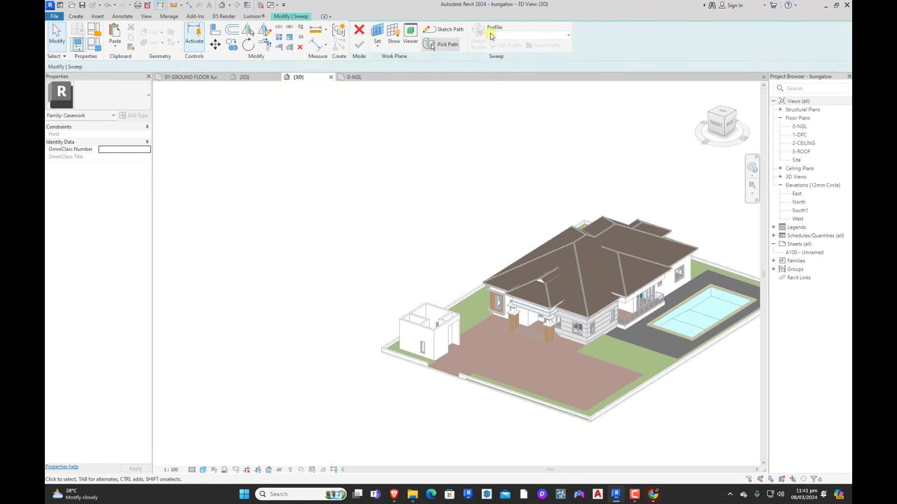
pyautogui.click(720, 111)
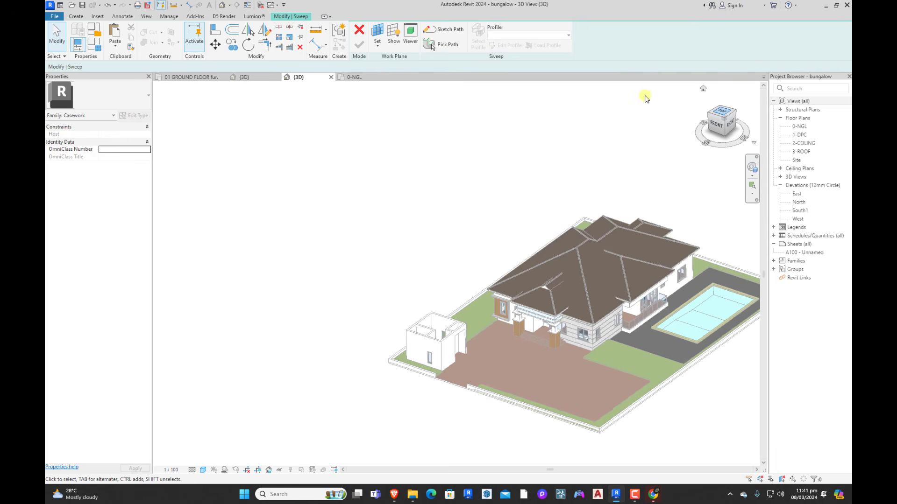
pyautogui.click(360, 78)
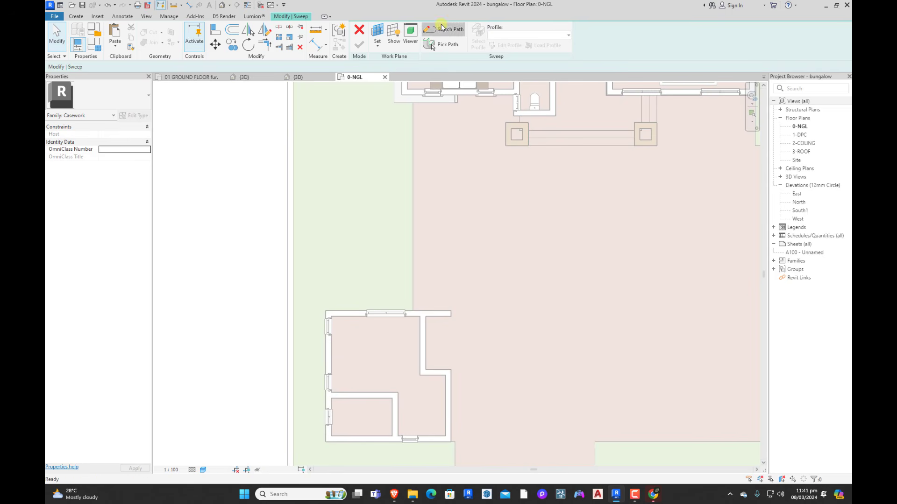
# Step: Sketch a closed rectangular sweep path along the outbuilding's outer wall faces, 4950 mm wide and running straight across the recess opening
pyautogui.click(441, 29)
pyautogui.scroll(2, 355, 292)
pyautogui.click(346, 290)
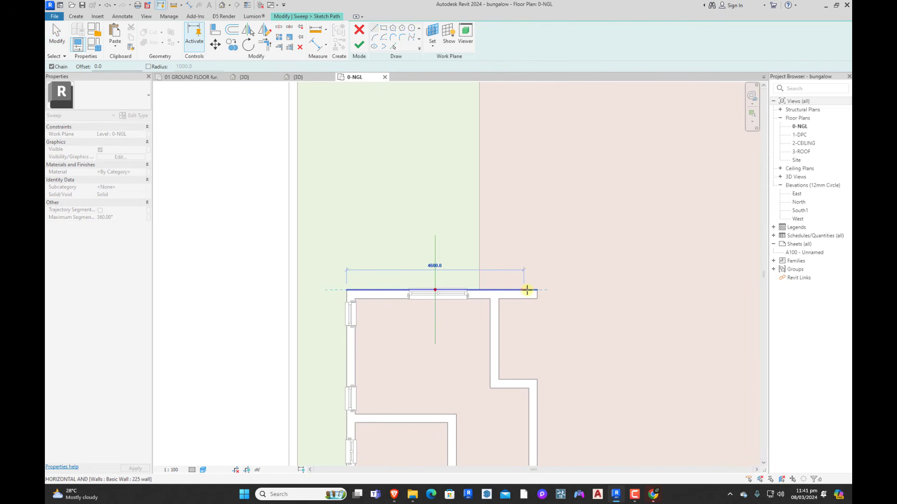
pyautogui.click(536, 290)
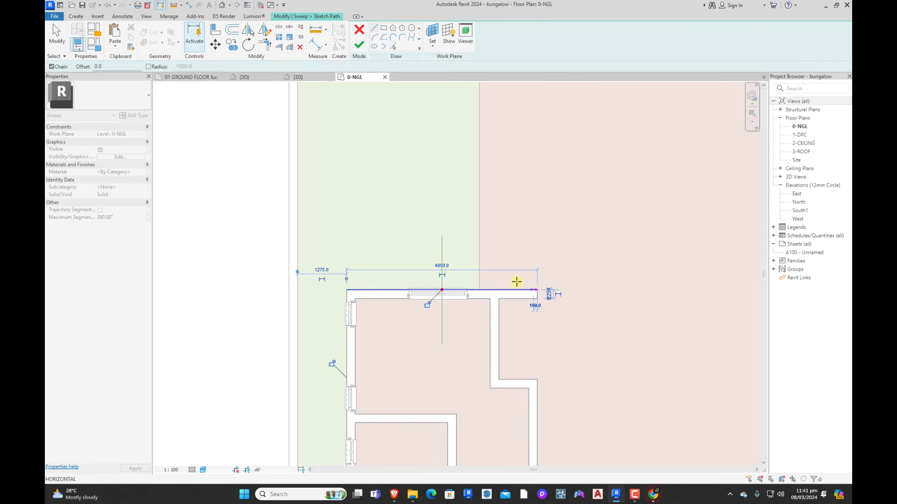
pyautogui.press('Escape')
pyautogui.scroll(-1, 504, 262)
pyautogui.click(385, 283)
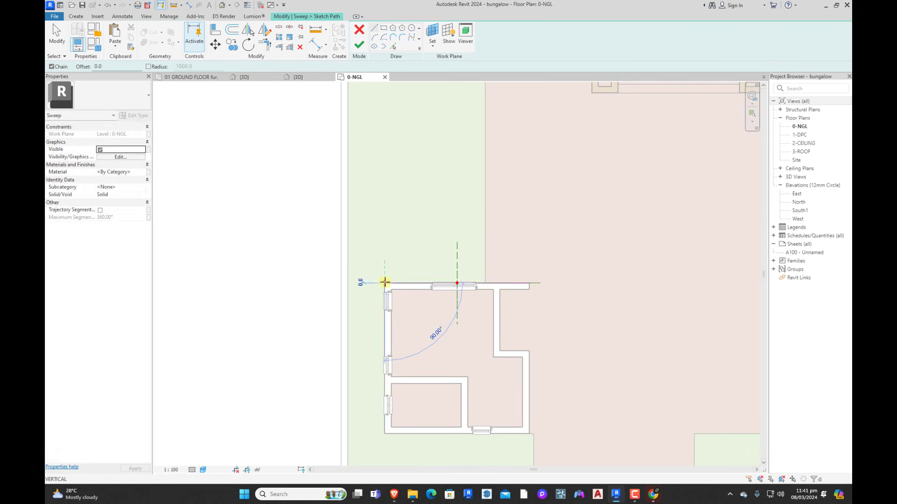
pyautogui.click(384, 434)
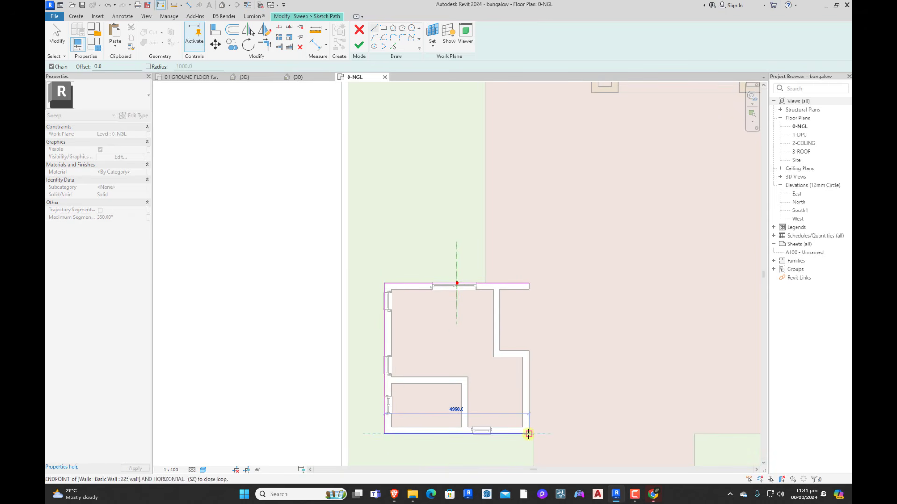
pyautogui.click(528, 434)
pyautogui.click(528, 283)
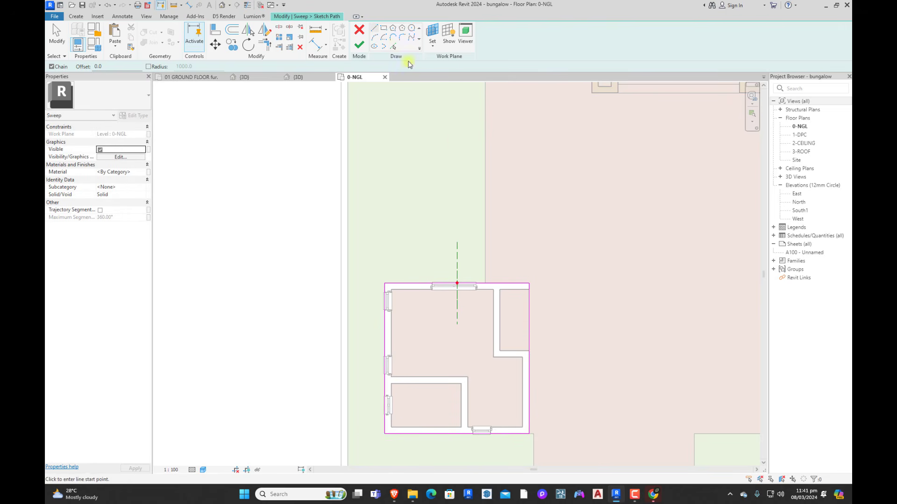
pyautogui.click(358, 44)
# Step: In the right-side 3D view, begin the sweep profile with a 600 mm horizontal line outward from the outbuilding wall's top corner
pyautogui.click(297, 77)
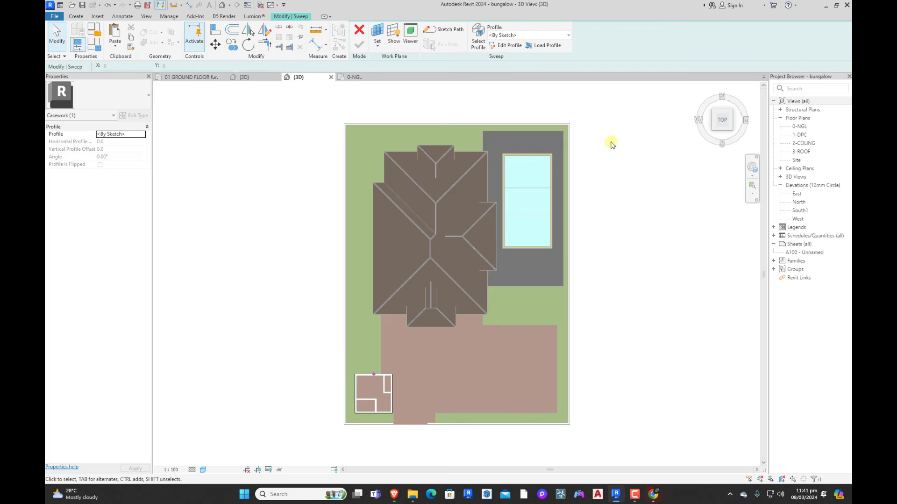
pyautogui.click(738, 122)
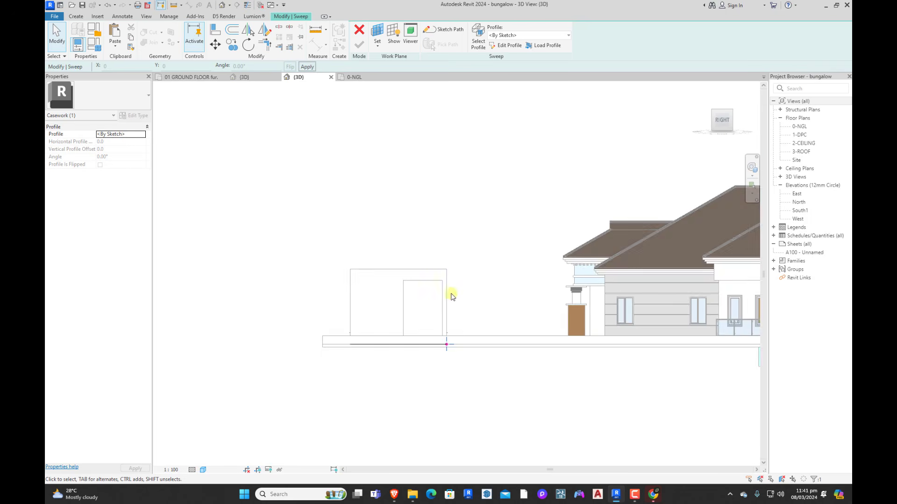
pyautogui.click(506, 46)
pyautogui.scroll(5, 448, 261)
pyautogui.scroll(1, 426, 300)
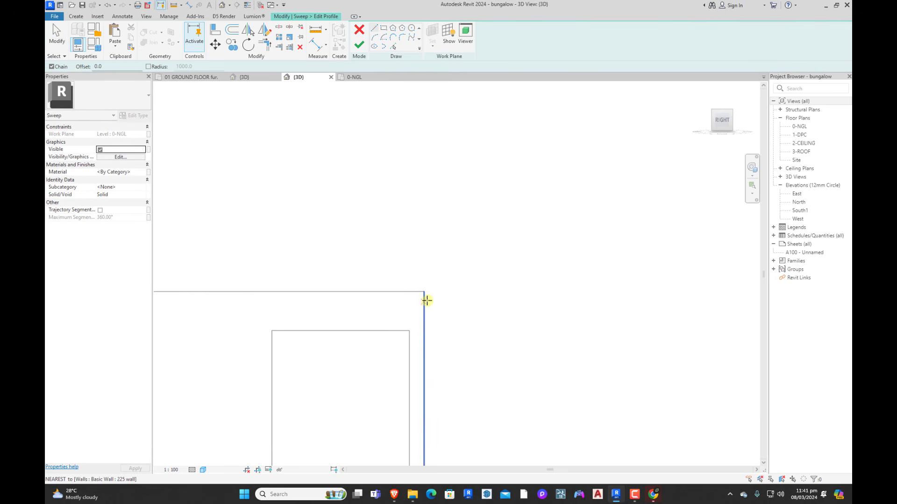
pyautogui.click(425, 292)
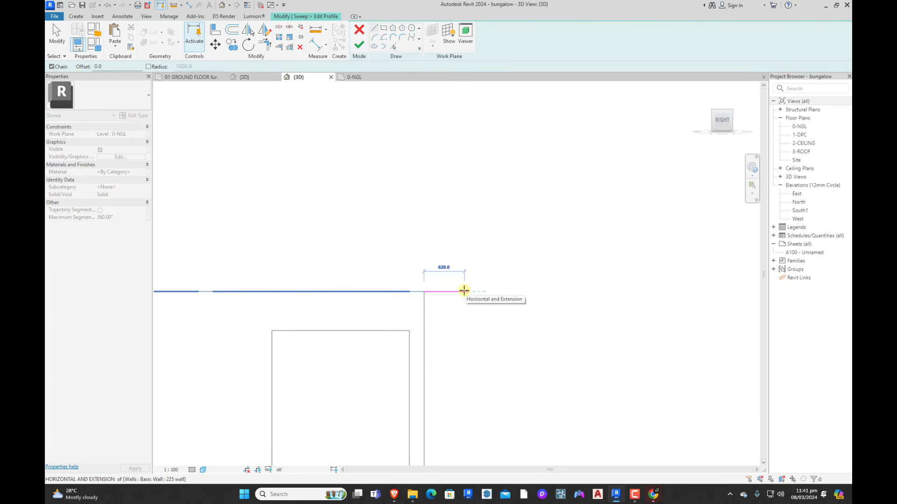
pyautogui.write('600')
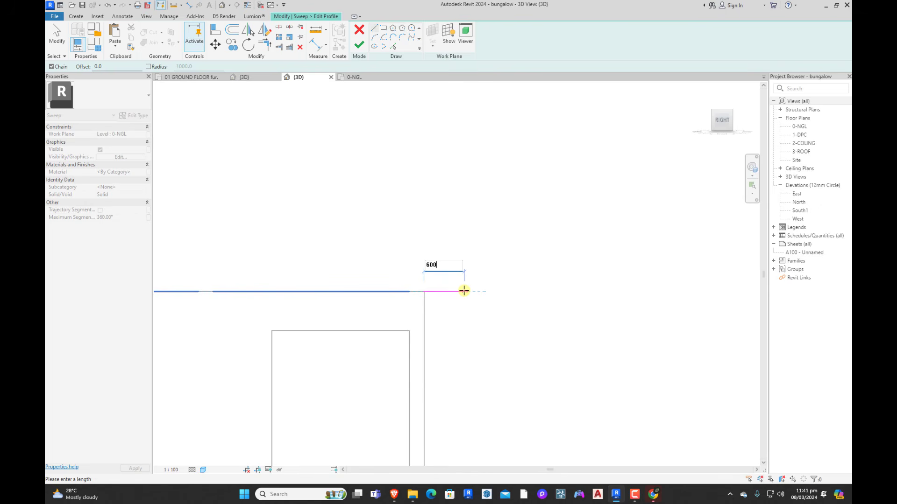
pyautogui.press('Return')
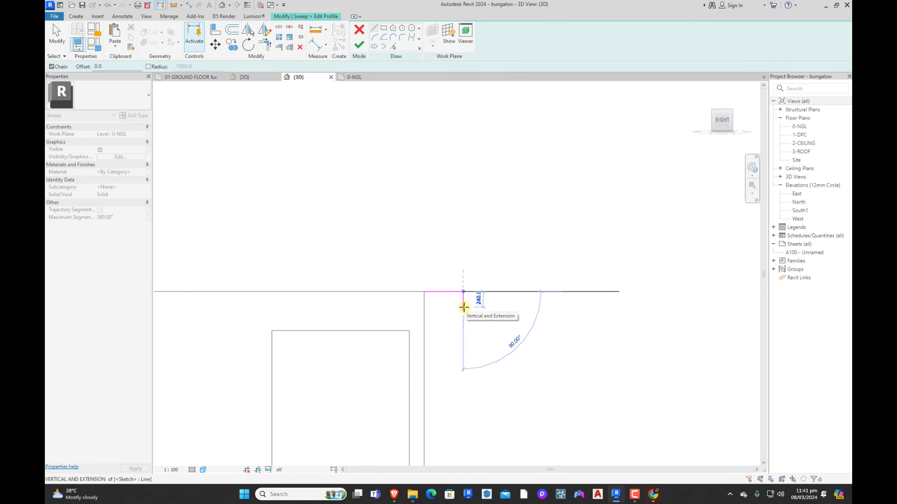
# Step: Continue the profile as a staircase stepping down and back toward the wall, using alternating 100 mm vertical and horizontal segments
pyautogui.press('Return')
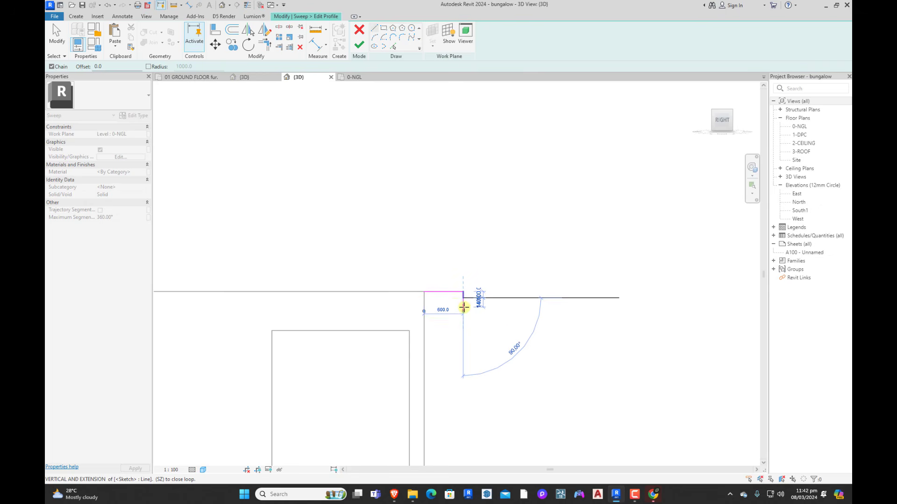
pyautogui.write('100')
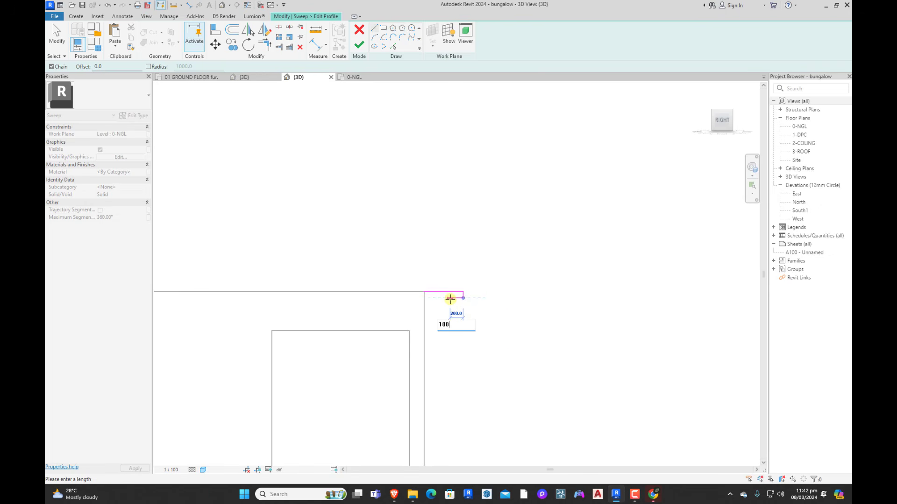
pyautogui.press('Return')
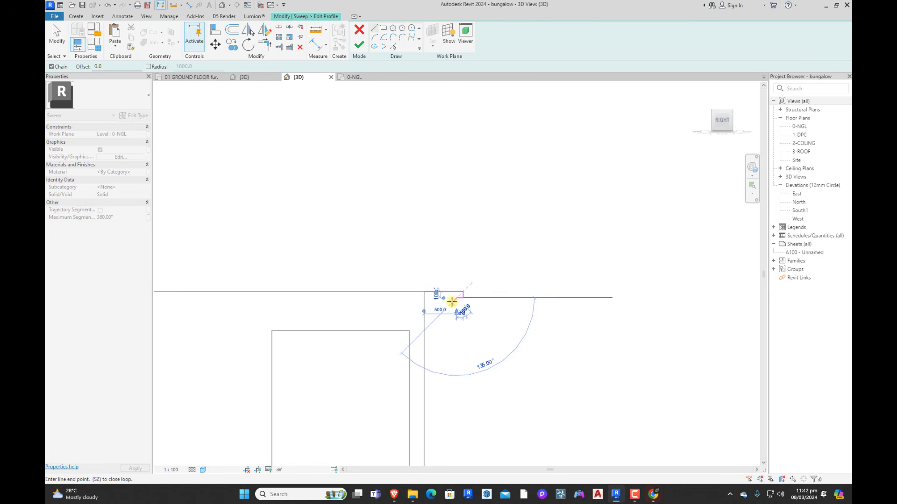
pyautogui.write('100')
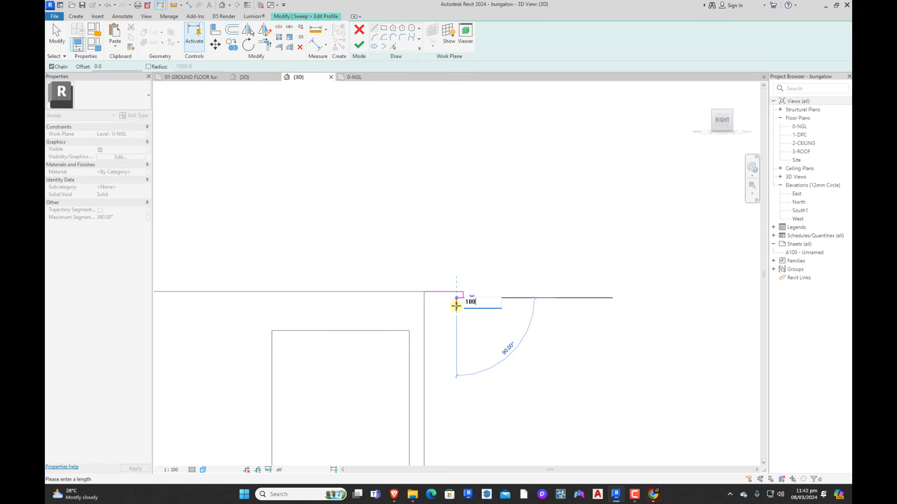
pyautogui.press('Return')
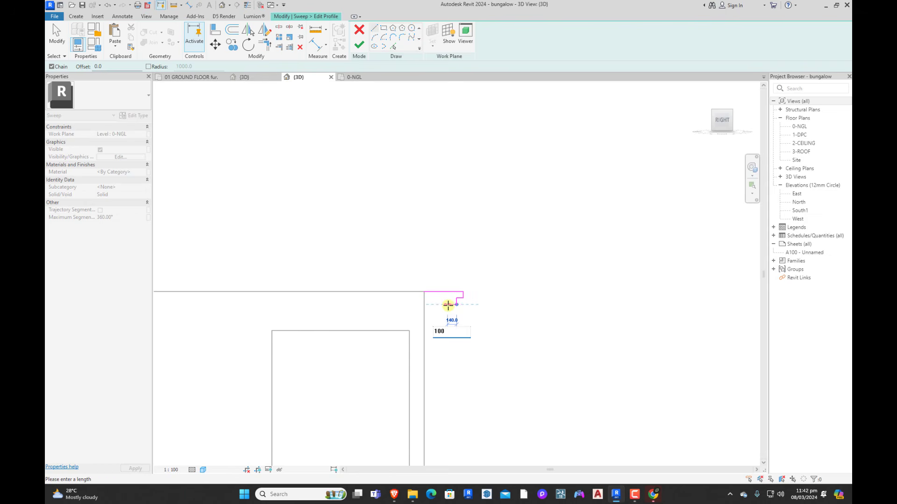
pyautogui.press('Return')
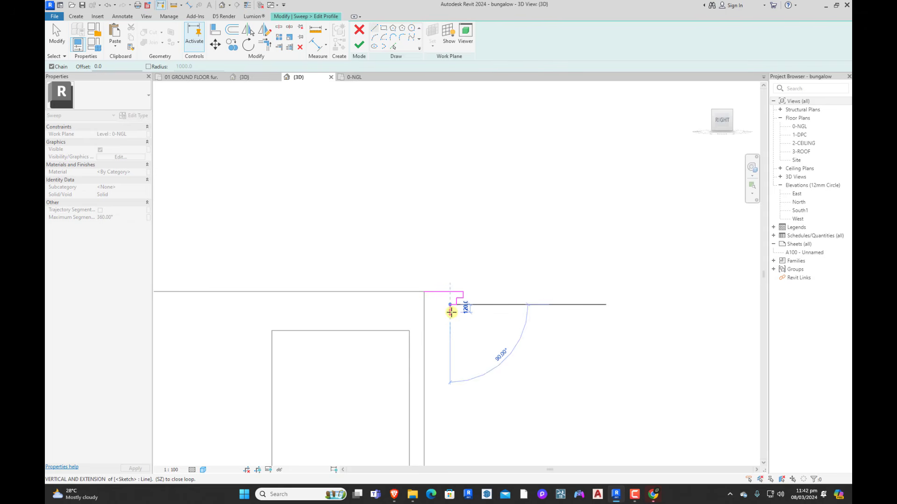
pyautogui.write('100')
pyautogui.press('Return')
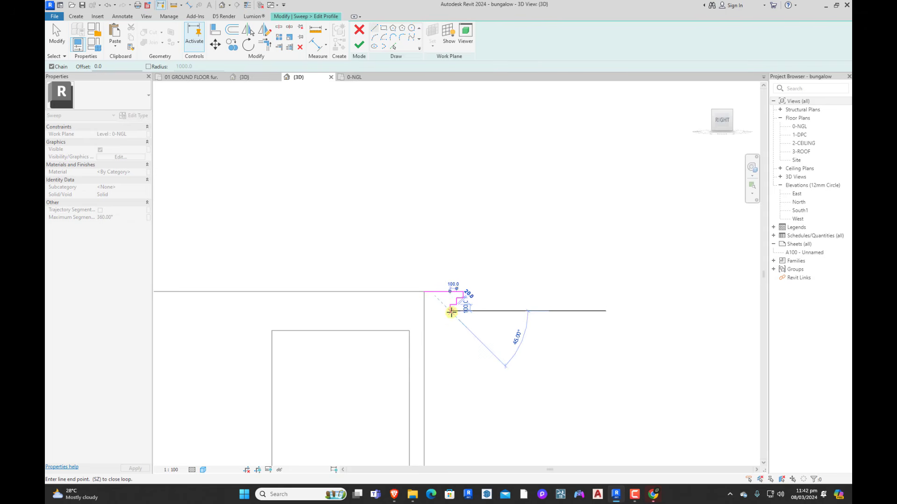
# Step: Close the stepped profile against the outbuilding's wall face and finish the sweep and the in-place model
pyautogui.scroll(3, 451, 312)
pyautogui.click(404, 310)
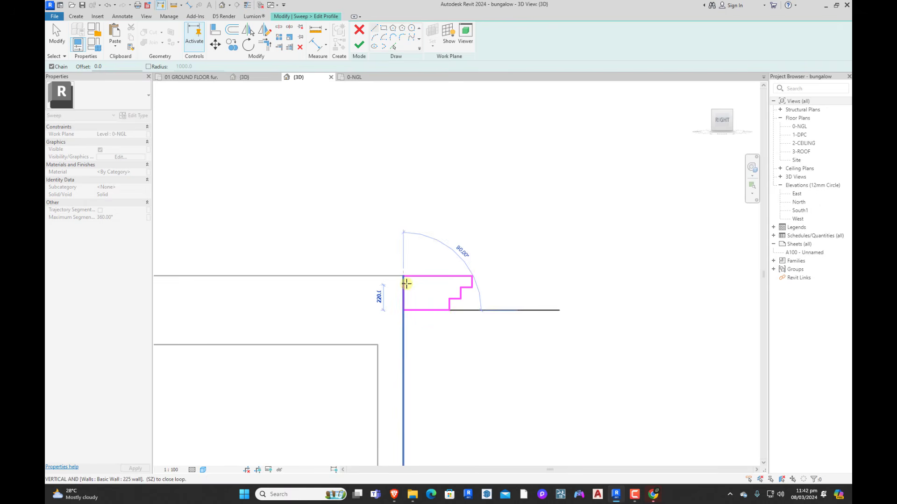
pyautogui.click(403, 276)
pyautogui.click(360, 49)
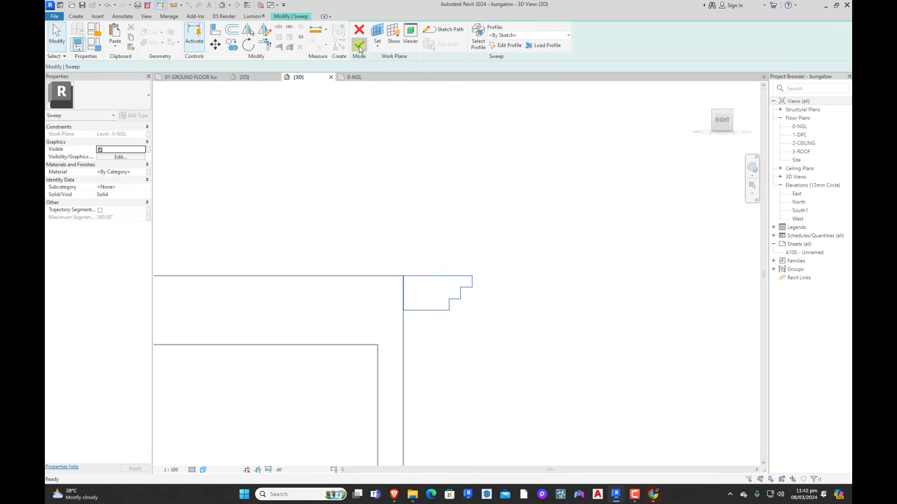
pyautogui.click(360, 47)
pyautogui.click(358, 45)
# Step: Apply the main house eaves sweep's WHITE EXTRUSION material to the outbuilding's new eaves sweep and finish the in-place model
pyautogui.scroll(-4, 463, 224)
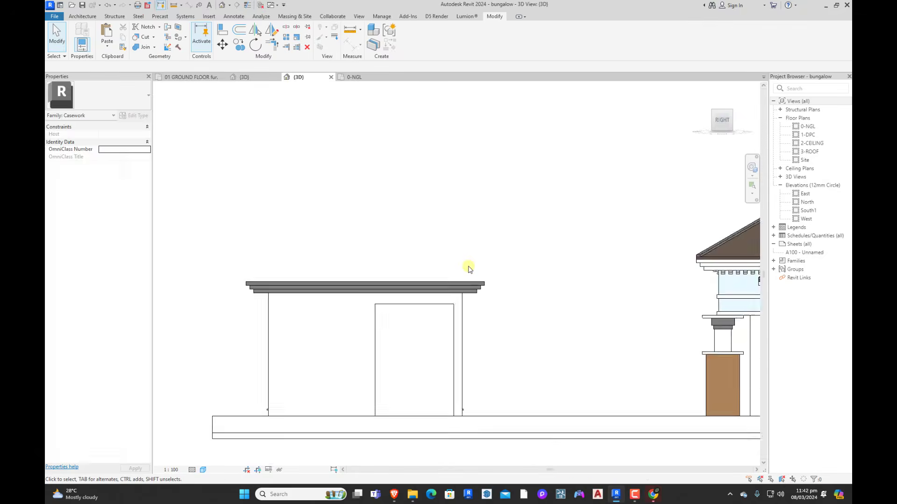
pyautogui.keyDown('shift'); pyautogui.moveTo(451, 266); pyautogui.dragTo(589, 313, button='middle'); pyautogui.keyUp('shift')
pyautogui.scroll(2, 589, 309)
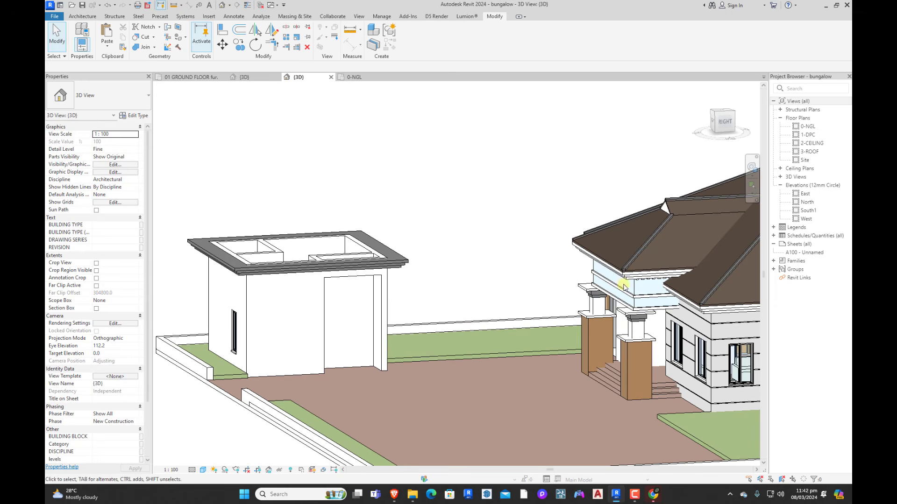
pyautogui.click(629, 280)
pyautogui.click(709, 311)
pyautogui.doubleClick(710, 312)
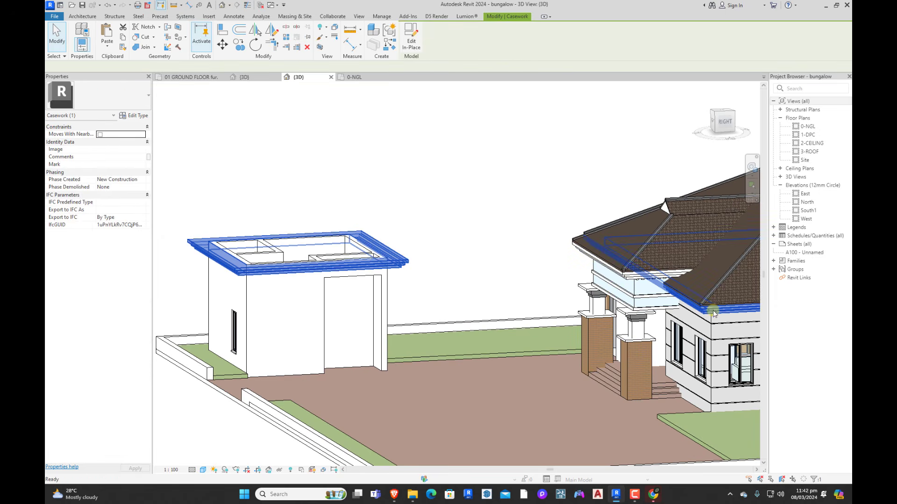
pyautogui.click(699, 310)
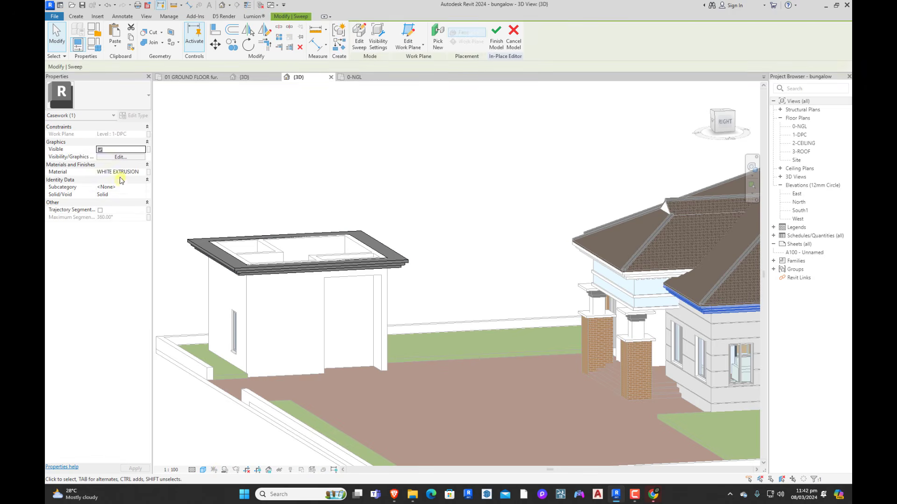
pyautogui.click(190, 149)
pyautogui.click(323, 261)
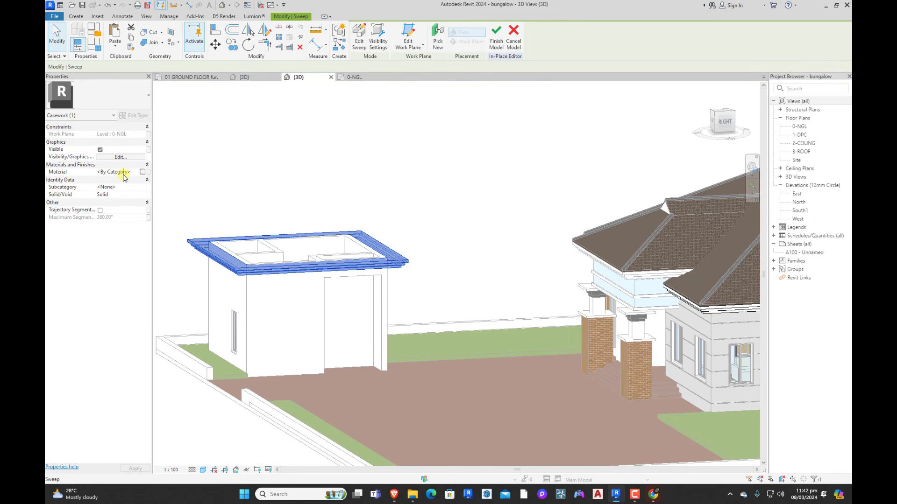
pyautogui.click(212, 150)
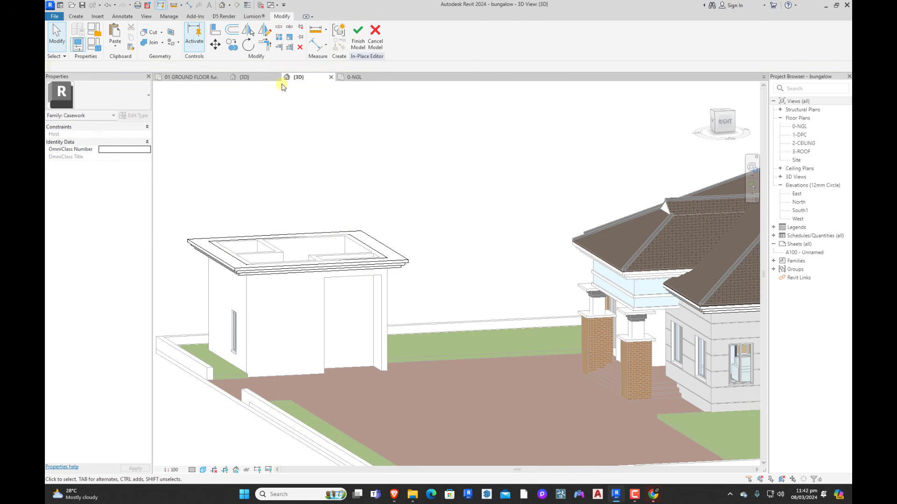
pyautogui.click(355, 38)
# Step: In the top 3D view, start a new roof matching the main house's MY ROOF SHEET porch roof, placed on level 3-ROOF
pyautogui.keyDown('shift'); pyautogui.moveTo(434, 210); pyautogui.dragTo(439, 324, button='middle'); pyautogui.keyUp('shift')
pyautogui.keyDown('shift'); pyautogui.moveTo(365, 285); pyautogui.dragTo(427, 360, button='middle'); pyautogui.keyUp('shift')
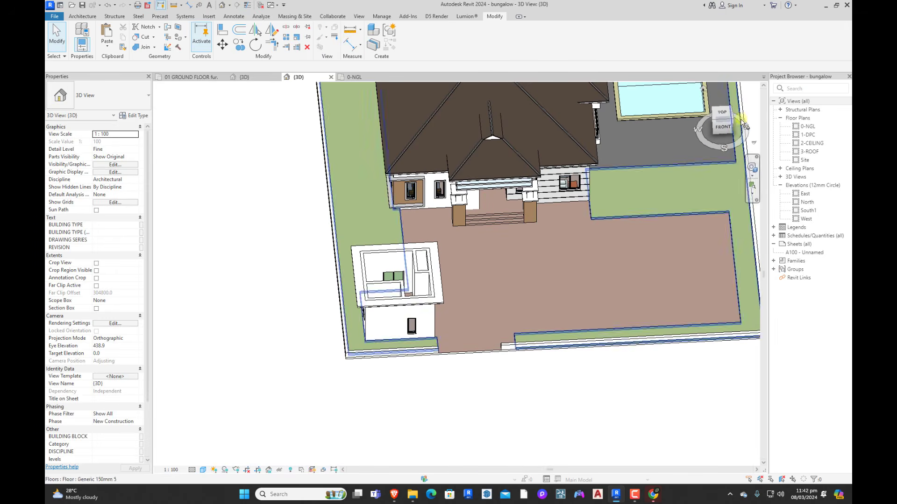
pyautogui.click(722, 113)
pyautogui.scroll(5, 373, 390)
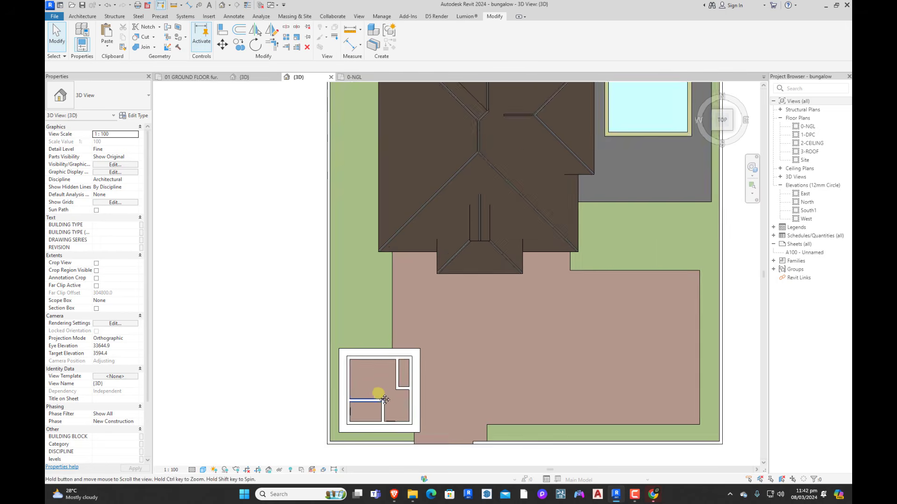
pyautogui.click(515, 238)
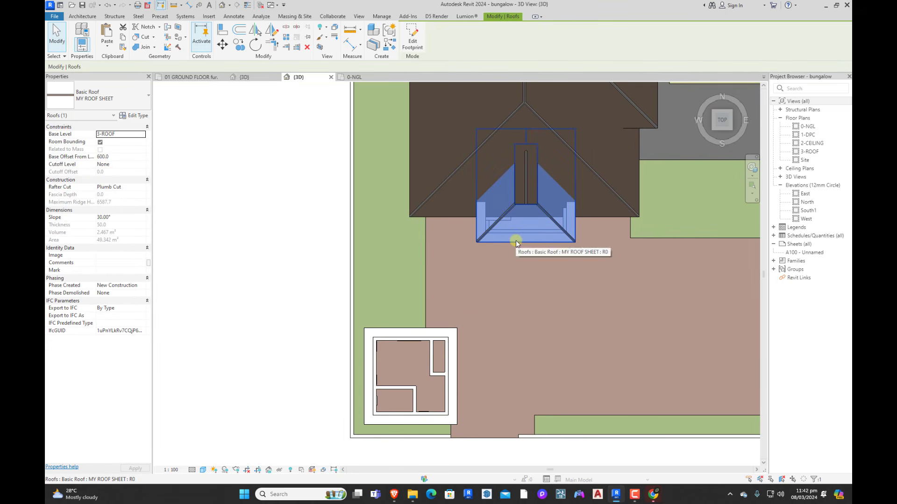
pyautogui.click(452, 251)
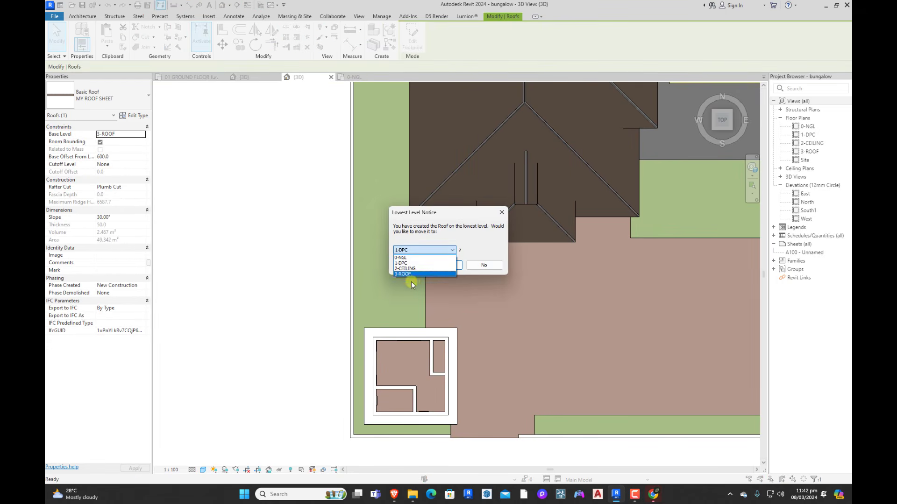
pyautogui.click(408, 279)
pyautogui.click(442, 265)
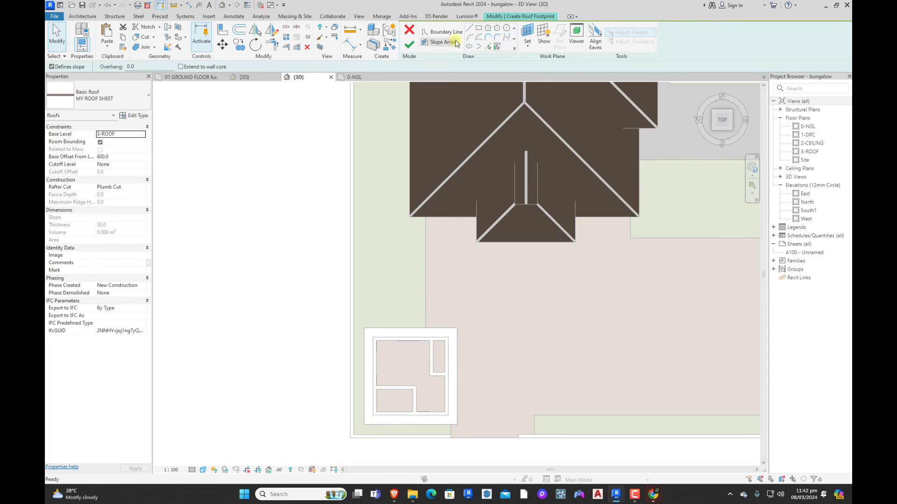
# Step: Draw a rectangular, slope-defining roof footprint along the outer corners of the outbuilding's eaves moulding and finish the roof
pyautogui.click(483, 37)
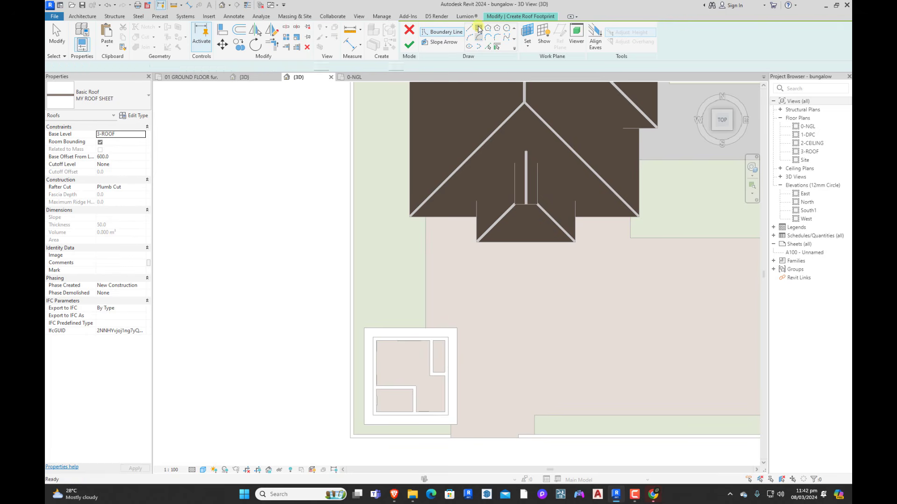
pyautogui.click(365, 329)
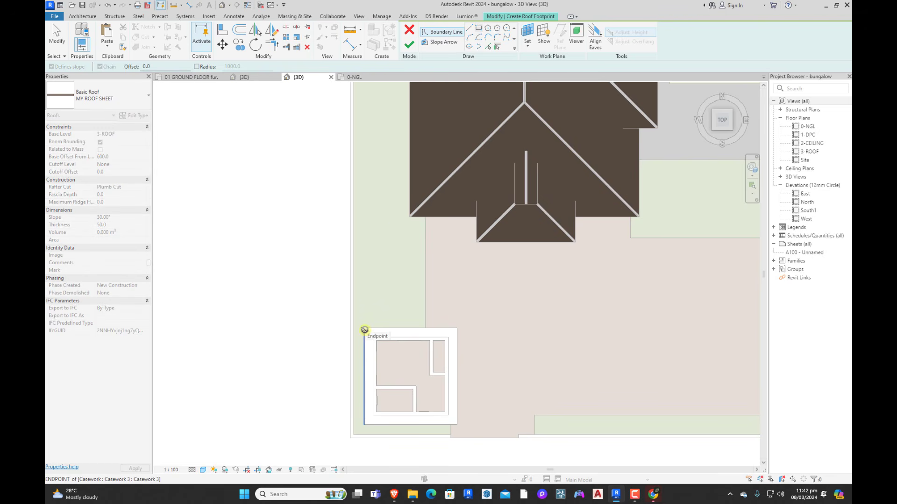
pyautogui.click(457, 424)
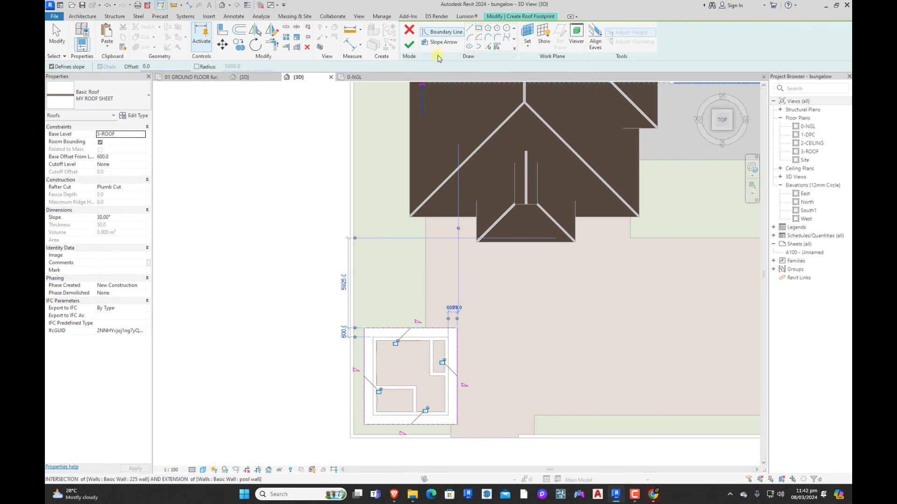
pyautogui.click(410, 45)
# Step: In the right-side 3D view, move the outbuilding's roof down so its lower corner rests on the eaves moulding's top corner
pyautogui.keyDown('shift'); pyautogui.moveTo(604, 378); pyautogui.dragTo(681, 125, button='middle'); pyautogui.keyUp('shift')
pyautogui.click(722, 127)
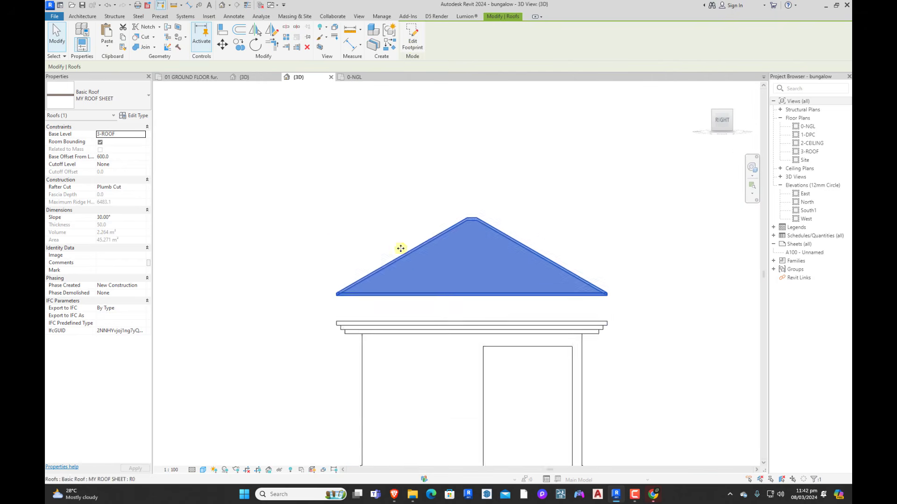
pyautogui.click(223, 45)
pyautogui.scroll(5, 322, 311)
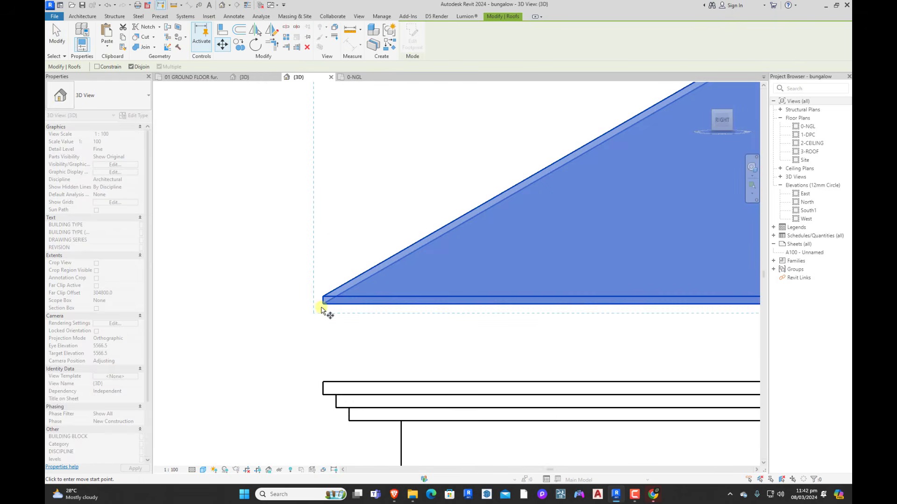
pyautogui.click(324, 304)
pyautogui.click(326, 382)
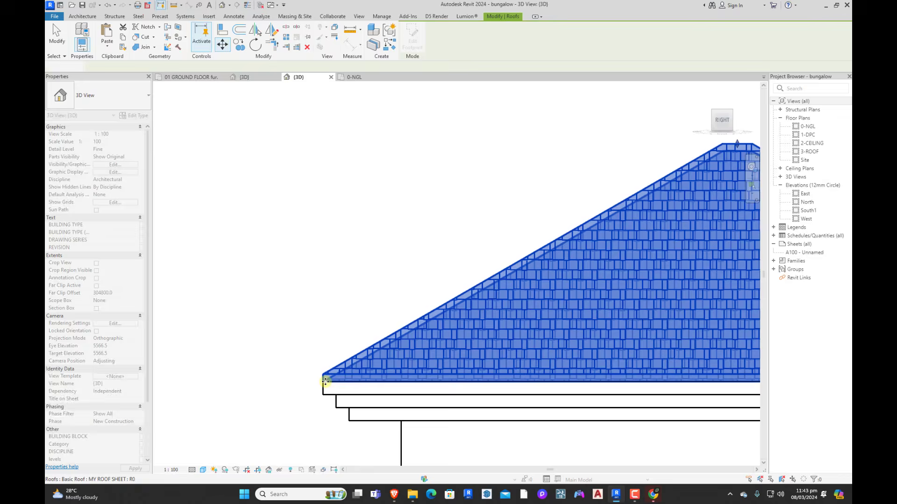
pyautogui.click(304, 314)
pyautogui.scroll(-5, 312, 320)
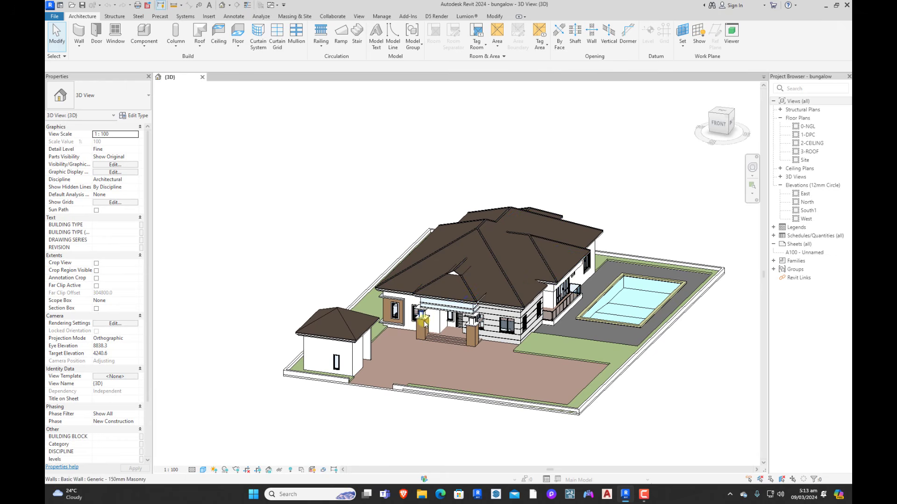
# Step: Edit the lawn floor's boundary and align its front edge beside the outbuilding with the front edge across the gate opening
pyautogui.scroll(-3, 482, 322)
pyautogui.scroll(2, 457, 386)
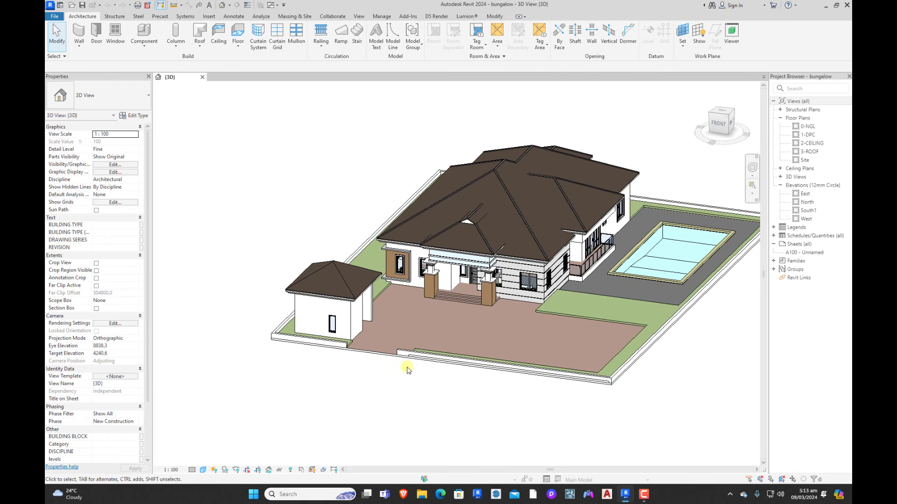
pyautogui.scroll(4, 407, 357)
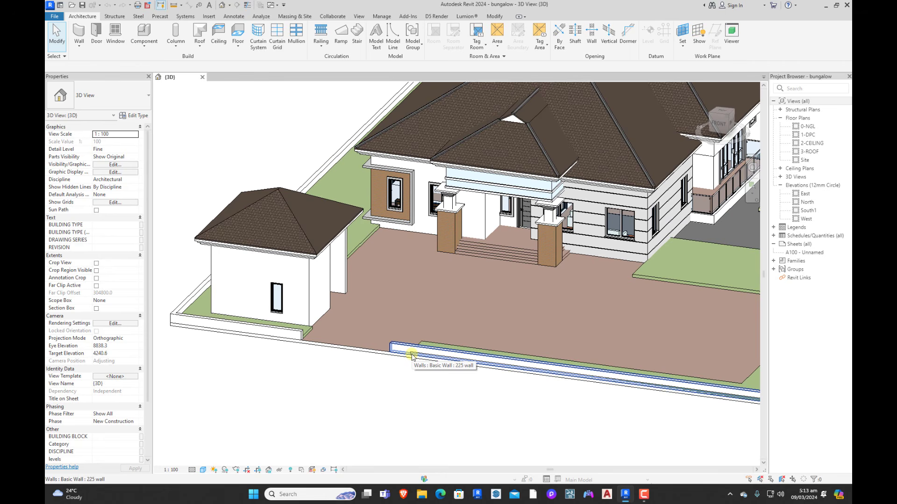
pyautogui.click(428, 357)
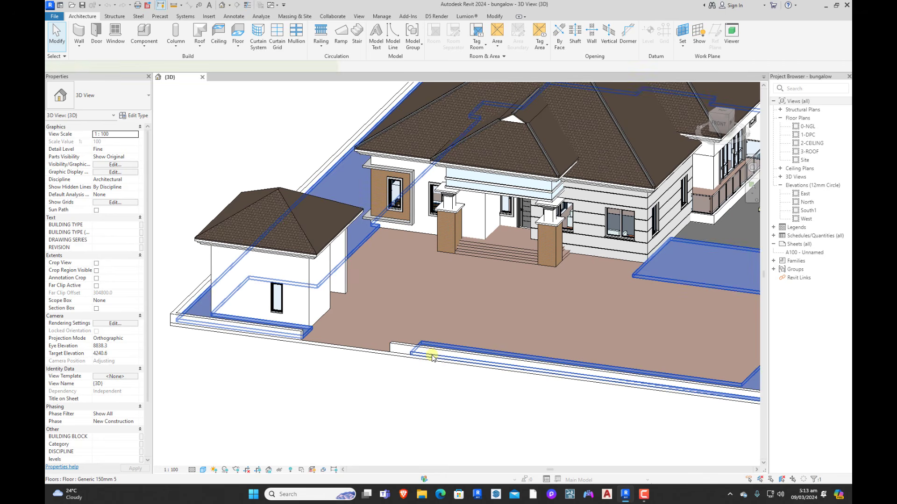
pyautogui.doubleClick(429, 357)
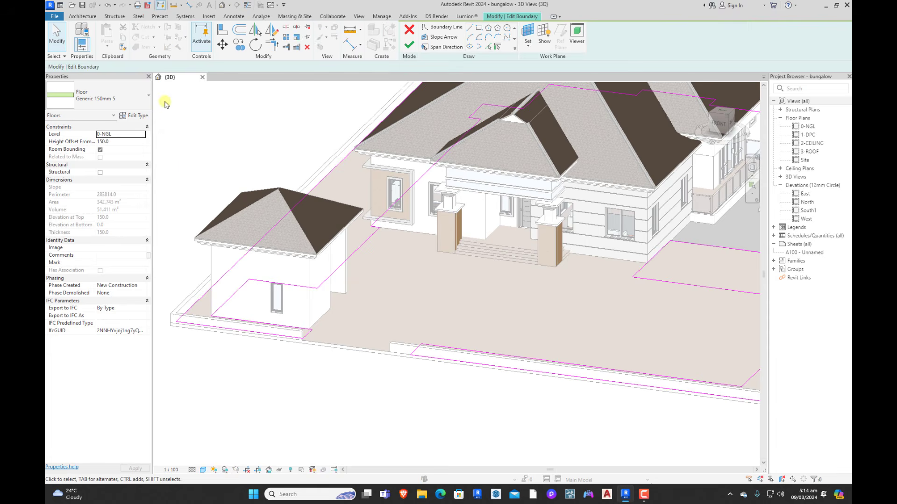
pyautogui.press('a')
pyautogui.press('l')
pyautogui.scroll(3, 486, 356)
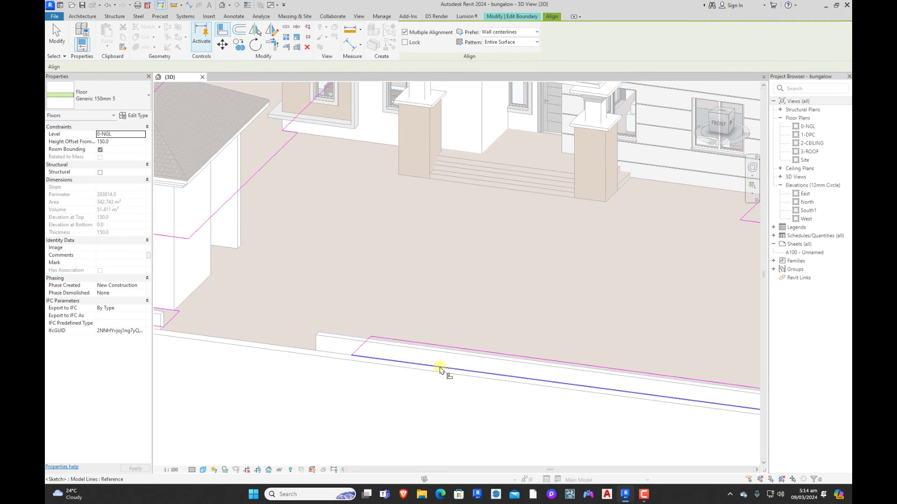
pyautogui.click(442, 367)
pyautogui.scroll(-3, 464, 333)
pyautogui.scroll(3, 292, 332)
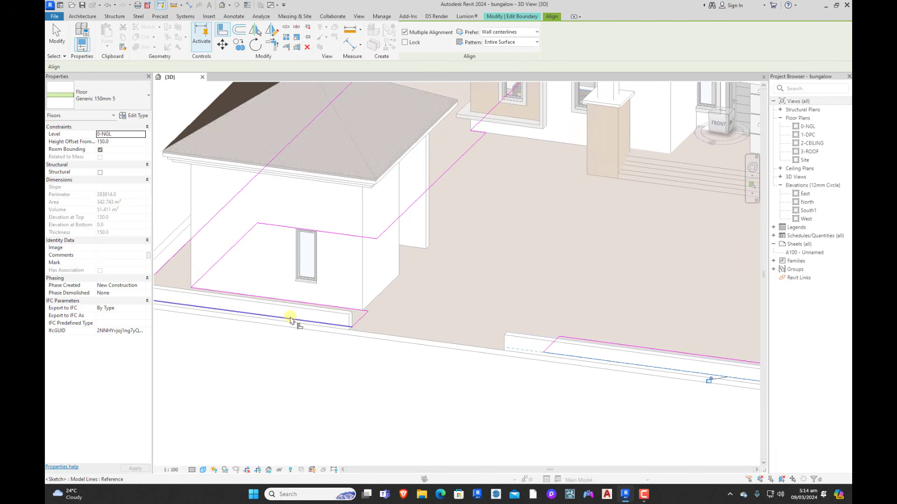
pyautogui.click(290, 320)
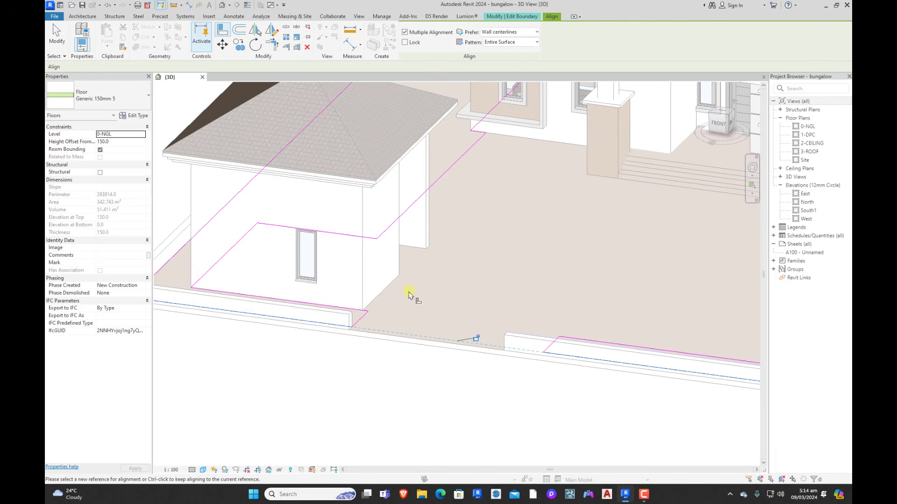
# Step: End the alignment and finish the lawn floor's boundary edit
pyautogui.scroll(-3, 427, 303)
pyautogui.press('Escape')
pyautogui.press('Escape')
pyautogui.click(409, 45)
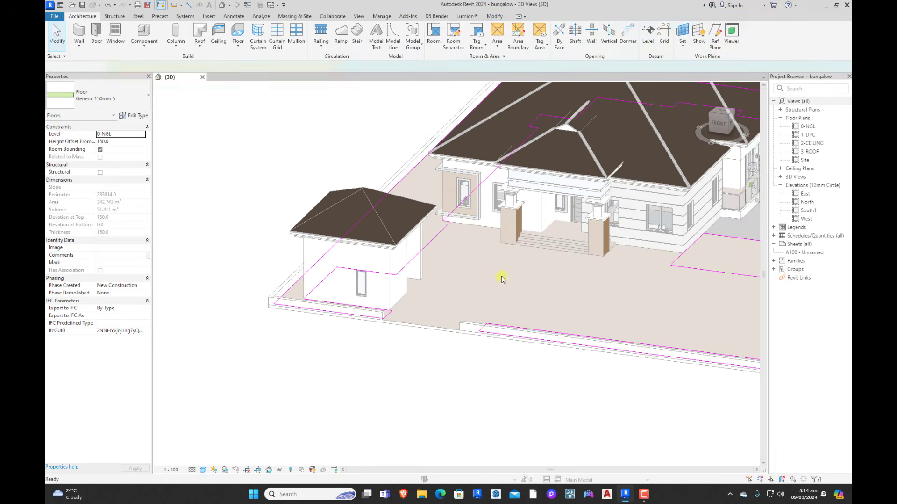
pyautogui.press('Escape')
# Step: In the right-side 3D view, open the profile of the long pool wall for editing
pyautogui.scroll(-4, 432, 351)
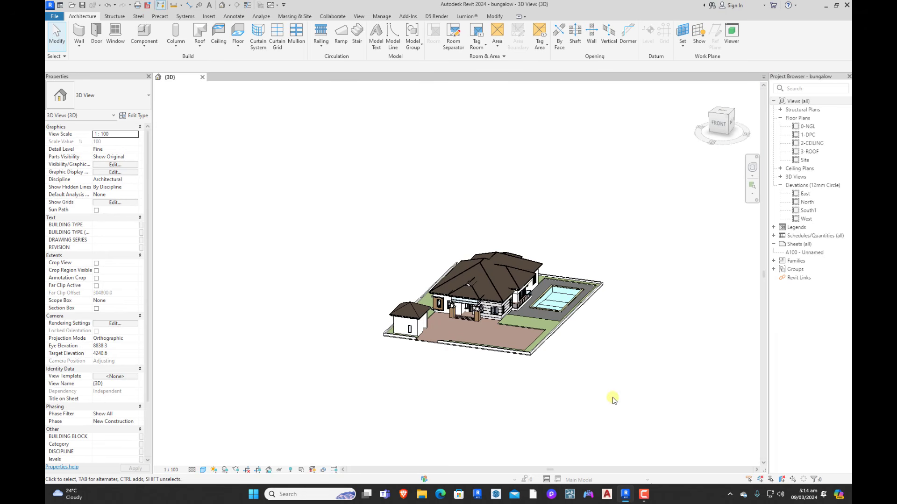
pyautogui.keyDown('shift'); pyautogui.moveTo(581, 373); pyautogui.dragTo(561, 357, button='middle'); pyautogui.keyUp('shift')
pyautogui.scroll(6, 538, 351)
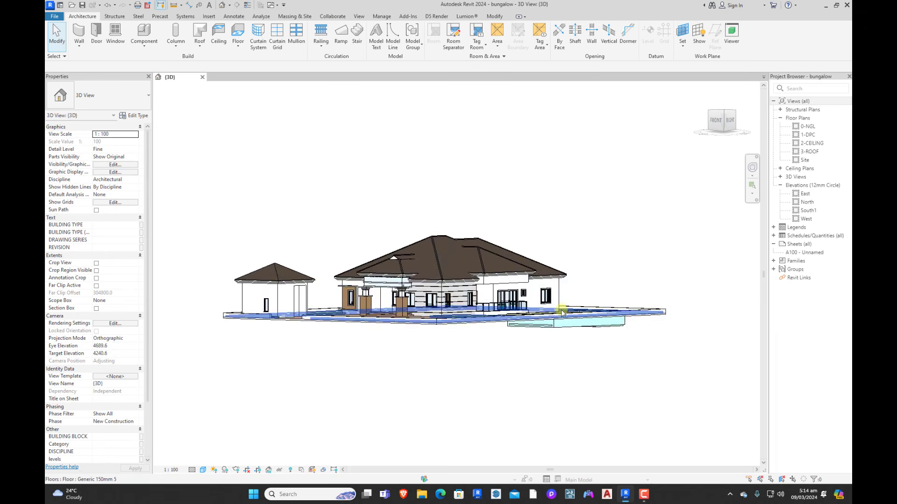
pyautogui.click(539, 335)
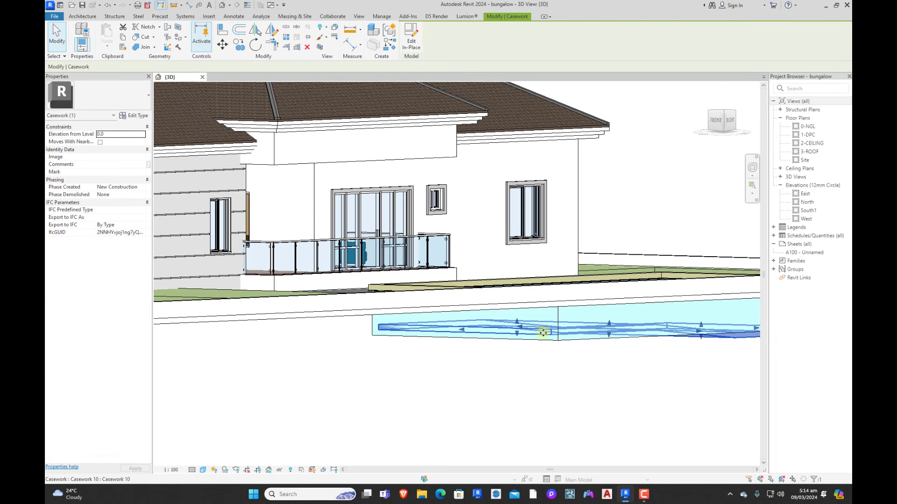
pyautogui.click(730, 124)
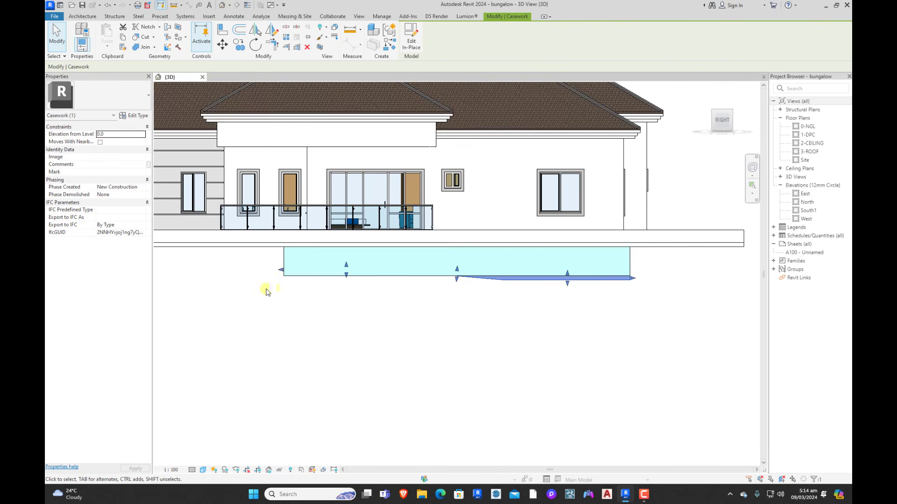
pyautogui.scroll(5, 280, 283)
pyautogui.scroll(-1, 289, 278)
pyautogui.click(314, 293)
pyautogui.scroll(-4, 300, 276)
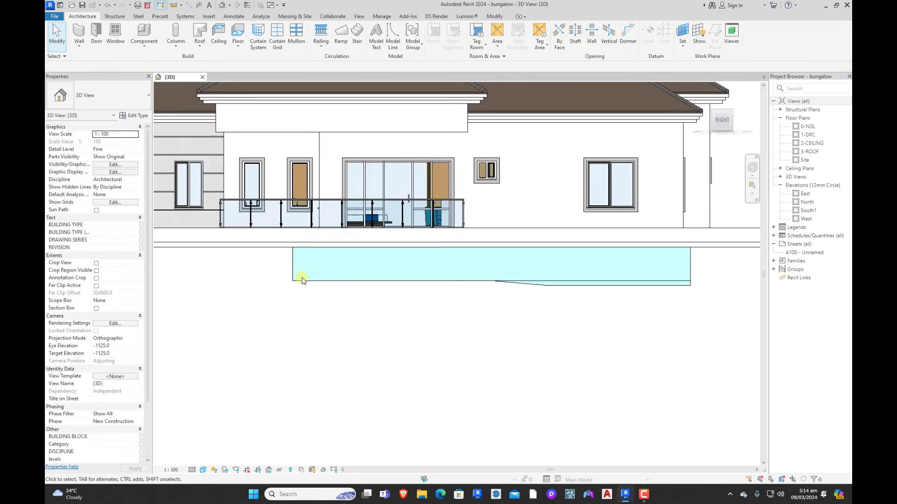
pyautogui.scroll(3, 518, 280)
pyautogui.click(521, 283)
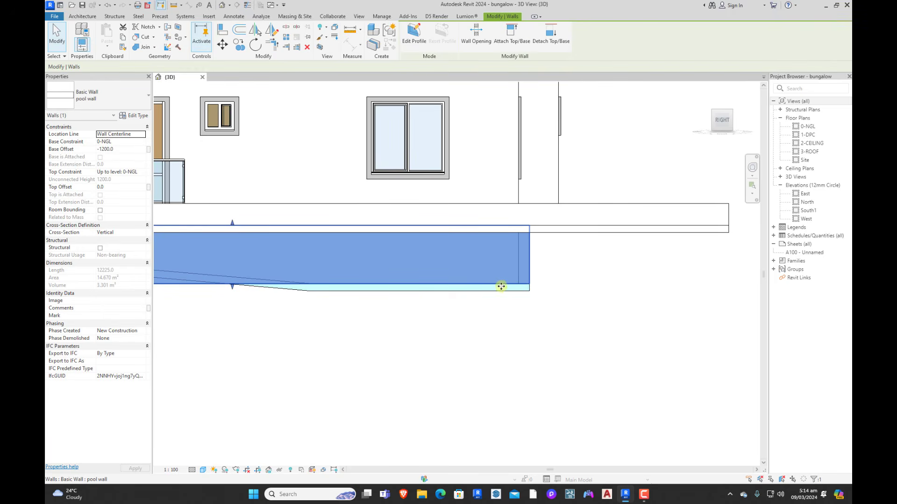
pyautogui.scroll(-2, 532, 287)
pyautogui.doubleClick(461, 289)
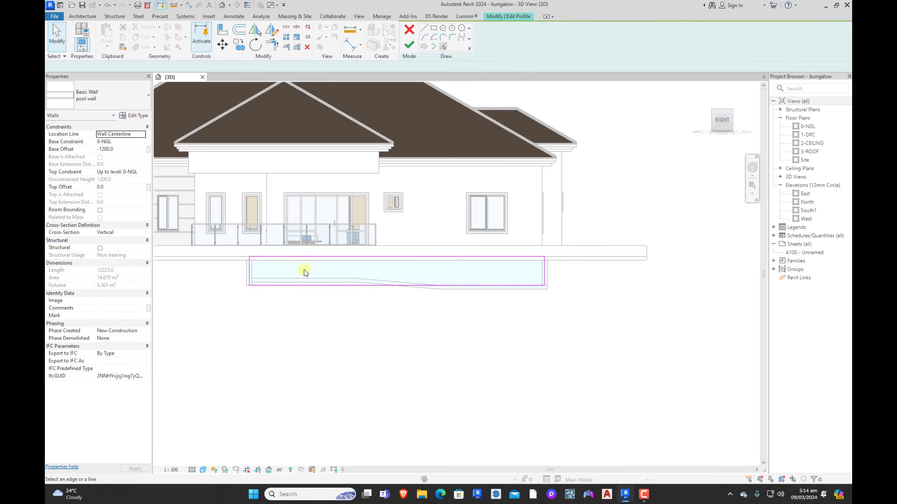
# Step: Trace the pool floor's underside into the wall profile by picking its shallow, sloped and deep edges
pyautogui.scroll(4, 283, 292)
pyautogui.click(253, 270)
pyautogui.click(461, 274)
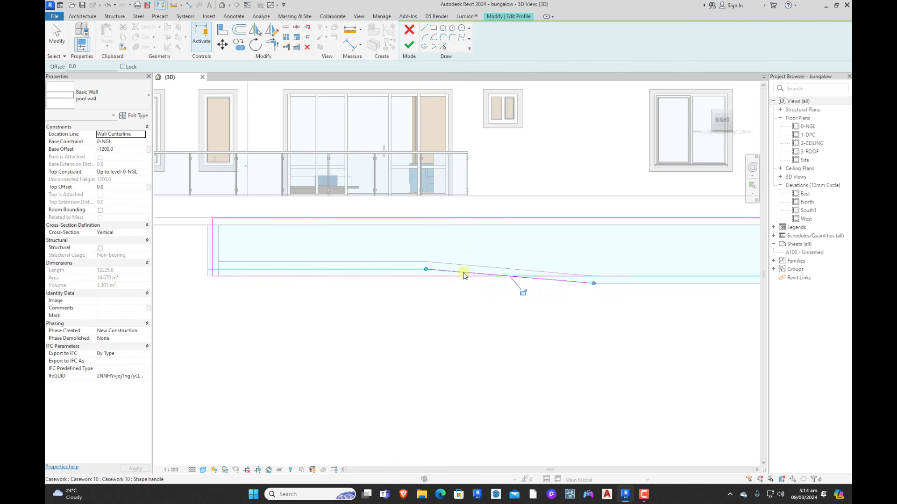
pyautogui.click(616, 286)
pyautogui.scroll(-3, 621, 301)
pyautogui.scroll(4, 657, 290)
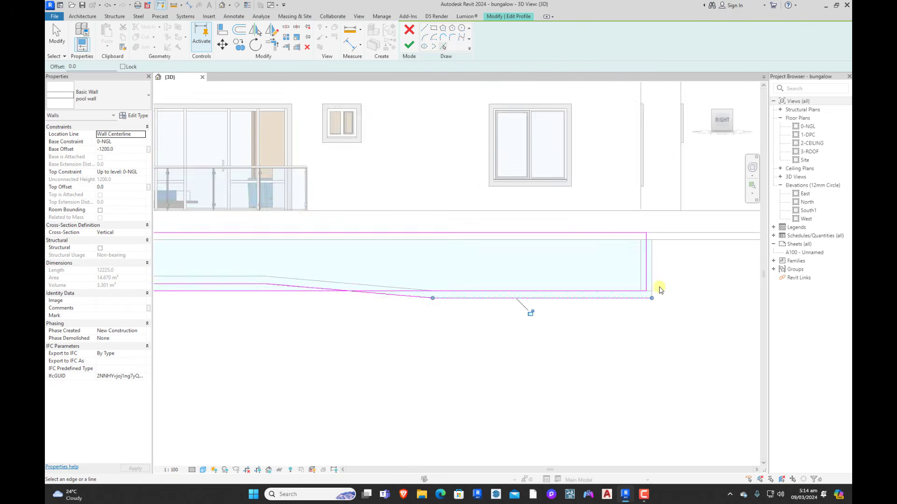
# Step: Trim the traced bottom lines to the pool wall's vertical ends and delete the original straight bottom line
pyautogui.click(271, 45)
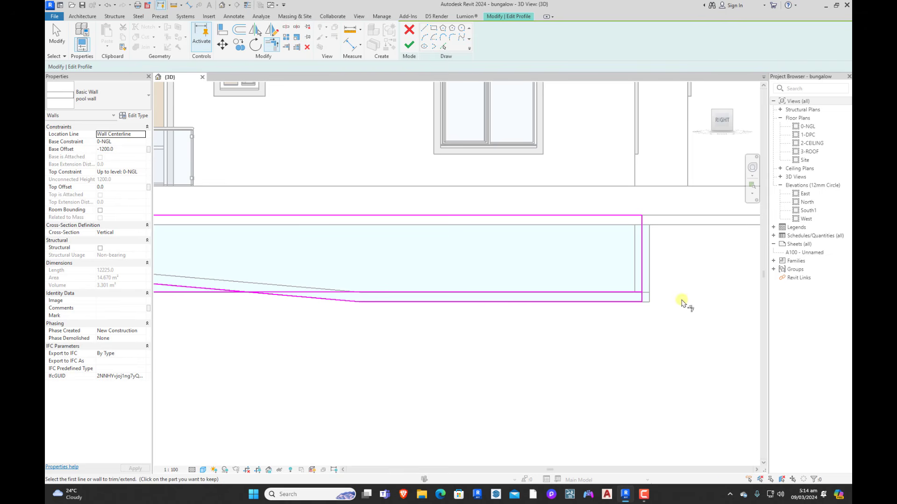
pyautogui.scroll(-3, 653, 300)
pyautogui.scroll(4, 469, 302)
pyautogui.scroll(2, 428, 299)
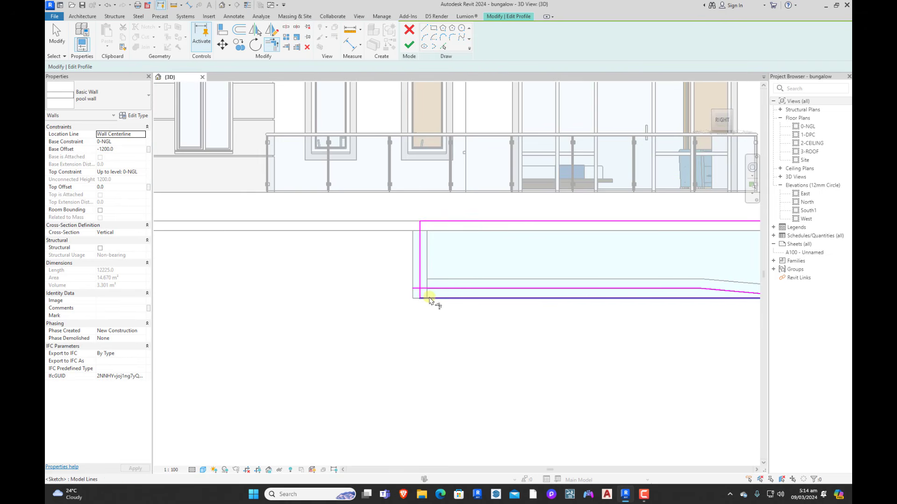
pyautogui.scroll(-3, 421, 294)
pyautogui.scroll(3, 607, 297)
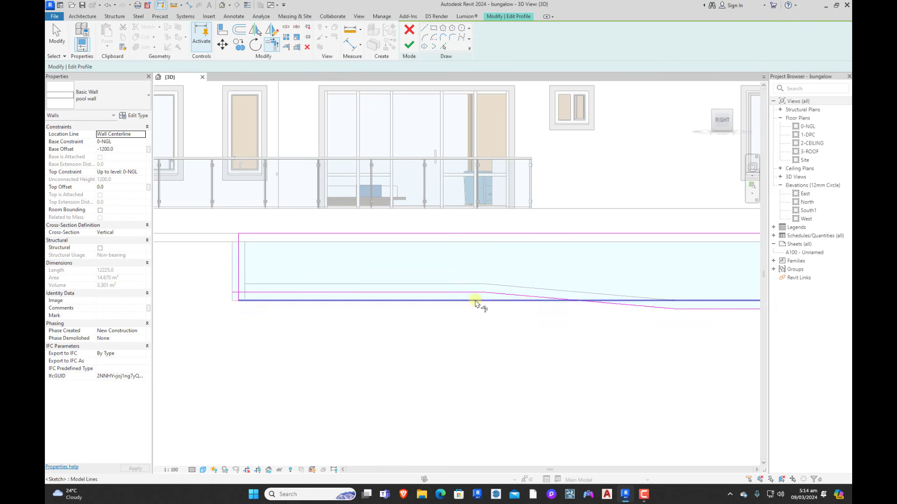
pyautogui.scroll(2, 234, 291)
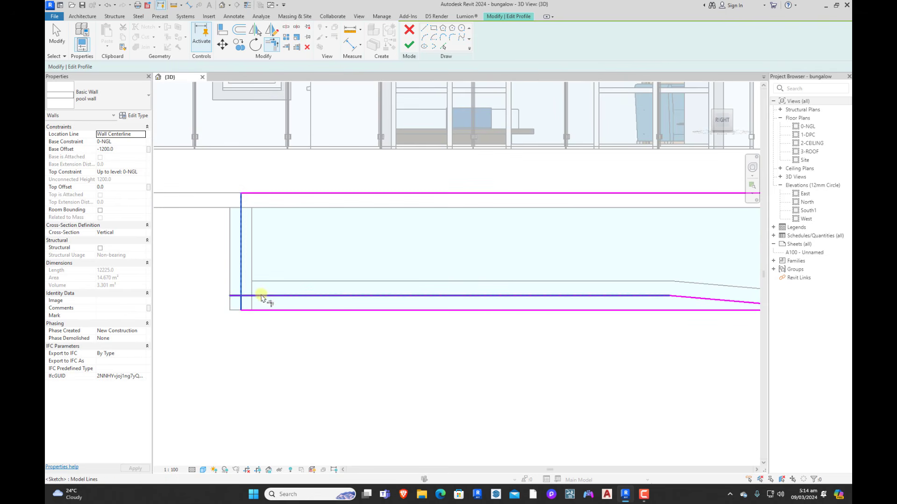
pyautogui.scroll(-2, 261, 298)
pyautogui.click(308, 300)
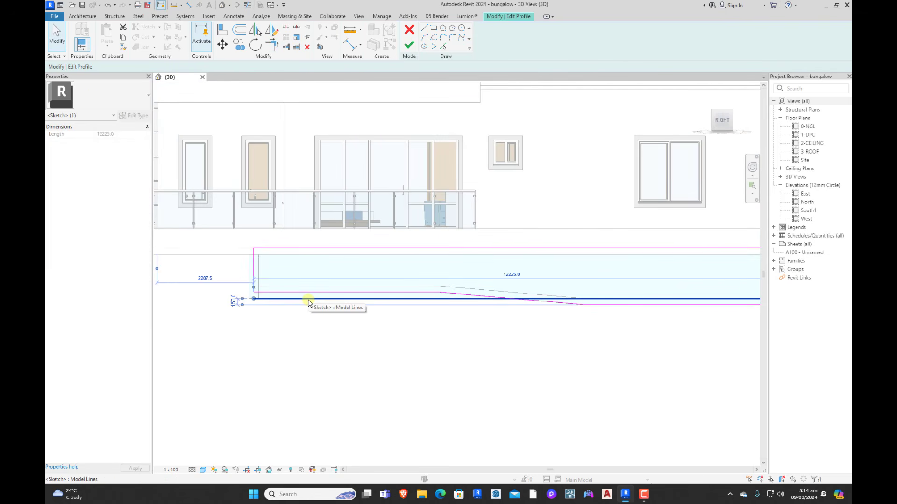
pyautogui.press('Escape')
pyautogui.scroll(-4, 309, 300)
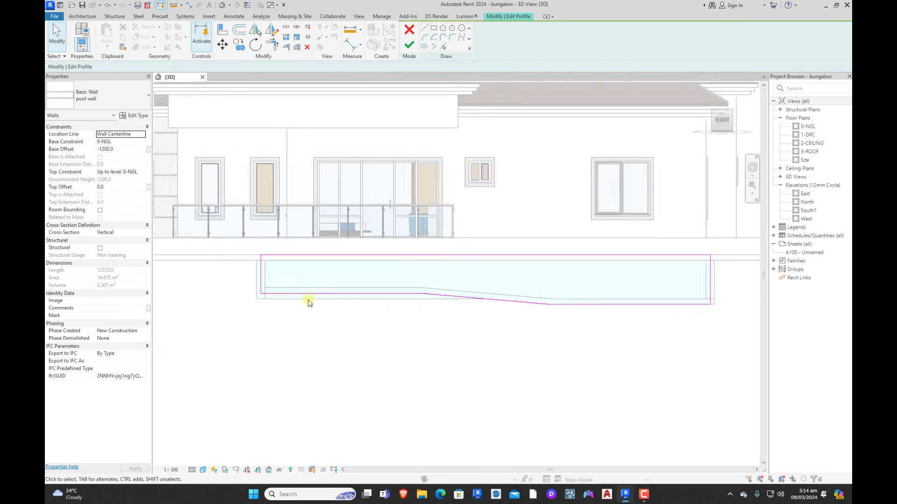
# Step: Finish the long pool wall's profile edit with its bottom following the sloped pool floor
pyautogui.scroll(2, 315, 299)
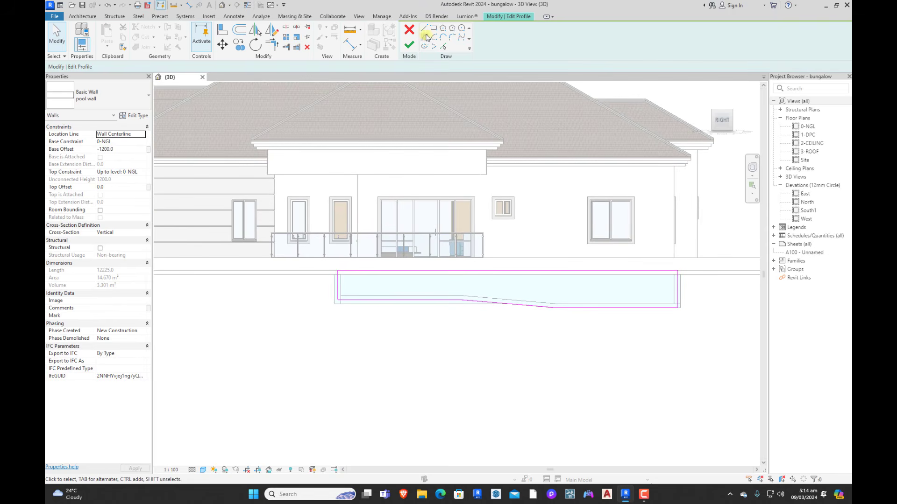
pyautogui.click(409, 44)
pyautogui.click(473, 357)
pyautogui.scroll(2, 354, 305)
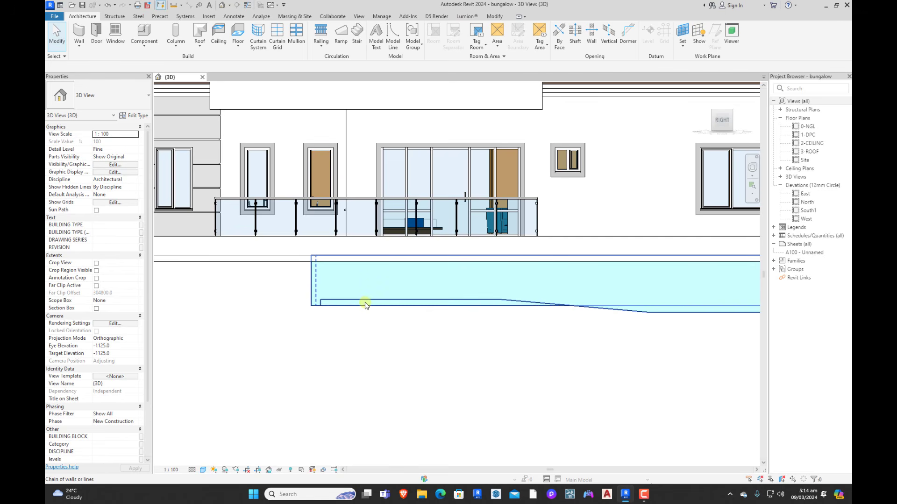
# Step: Open the pool floor's in-place model and edit the sketch of its extrusion
pyautogui.click(366, 305)
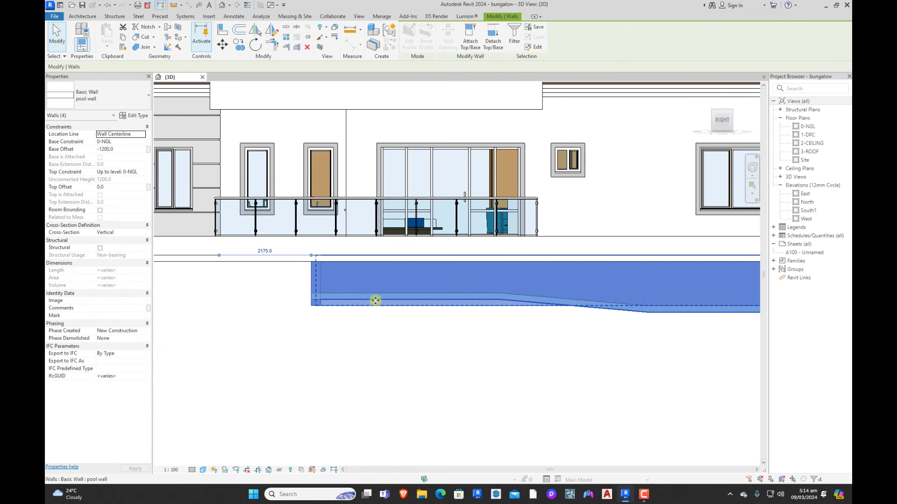
pyautogui.press('Escape')
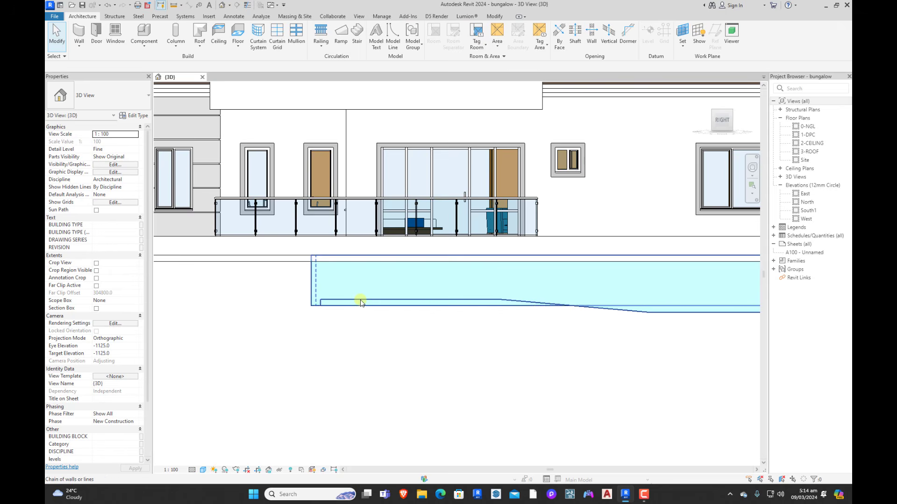
pyautogui.click(361, 303)
pyautogui.doubleClick(361, 303)
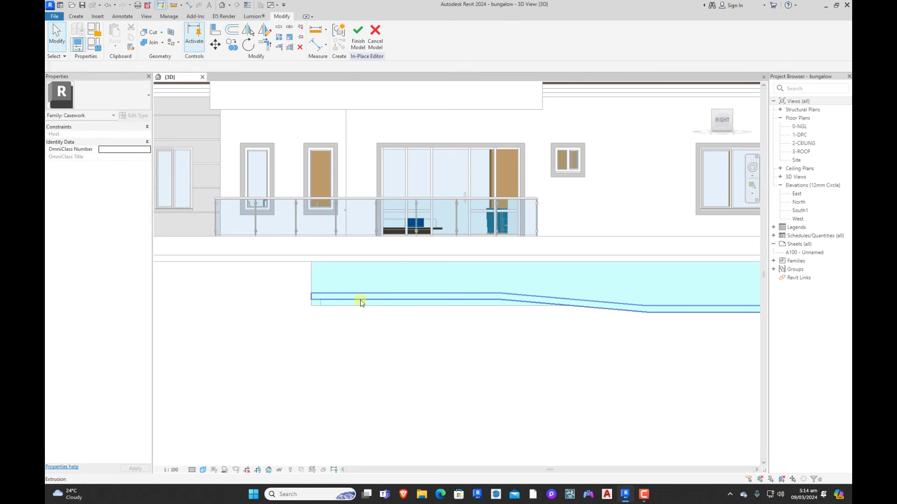
pyautogui.scroll(5, 315, 296)
pyautogui.click(355, 307)
pyautogui.doubleClick(355, 307)
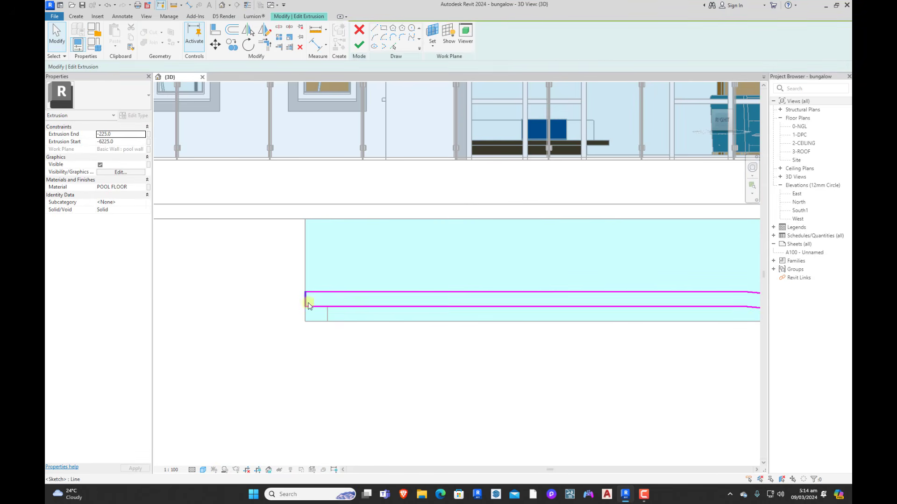
# Step: Shorten both ends of the pool floor sketch to the end walls' inner faces, and finish the extrusion and in-place model
pyautogui.scroll(3, 302, 299)
pyautogui.moveTo(301, 299); pyautogui.dragTo(352, 295)
pyautogui.click(340, 201)
pyautogui.scroll(-6, 362, 256)
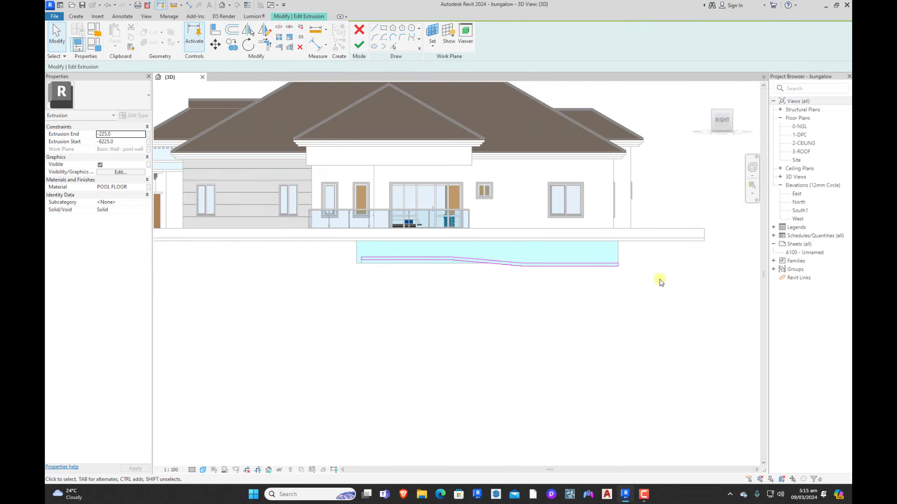
pyautogui.scroll(6, 660, 282)
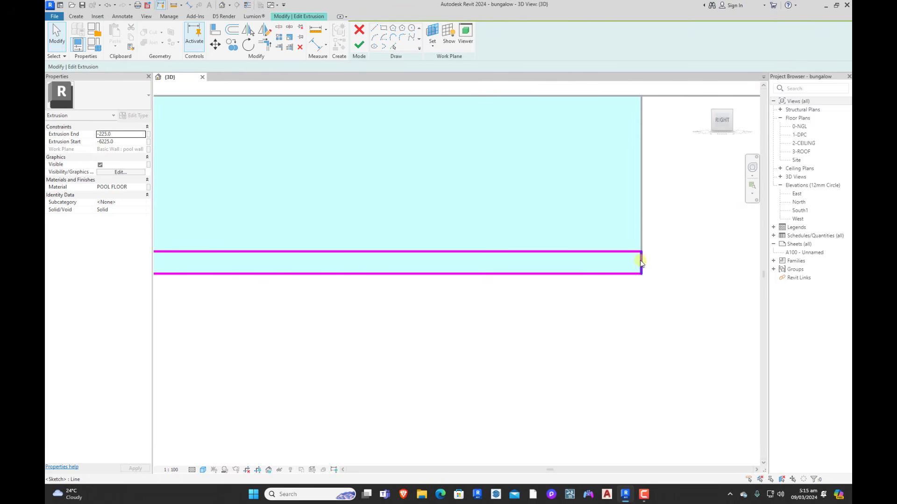
pyautogui.moveTo(641, 263); pyautogui.dragTo(608, 263)
pyautogui.click(481, 145)
pyautogui.click(361, 46)
pyautogui.scroll(-6, 673, 248)
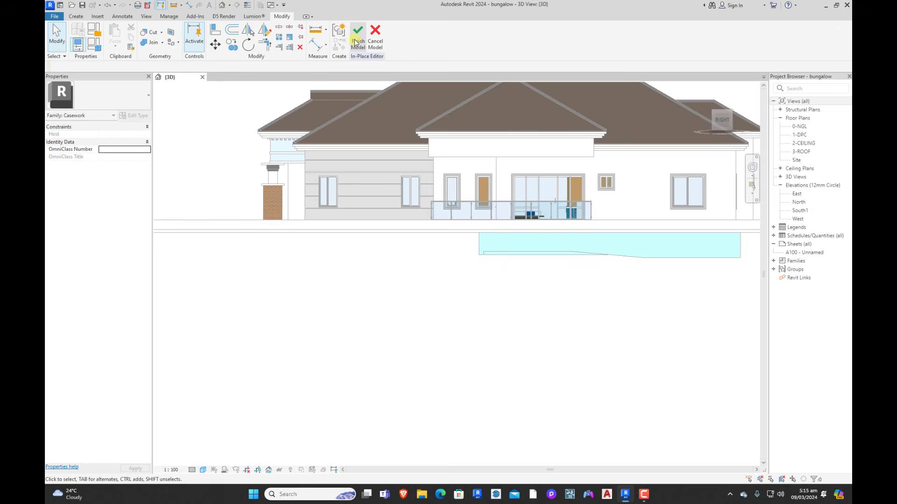
# Step: Align the base of the shallow-end pool wall with the underside of the pool floor
pyautogui.scroll(5, 486, 293)
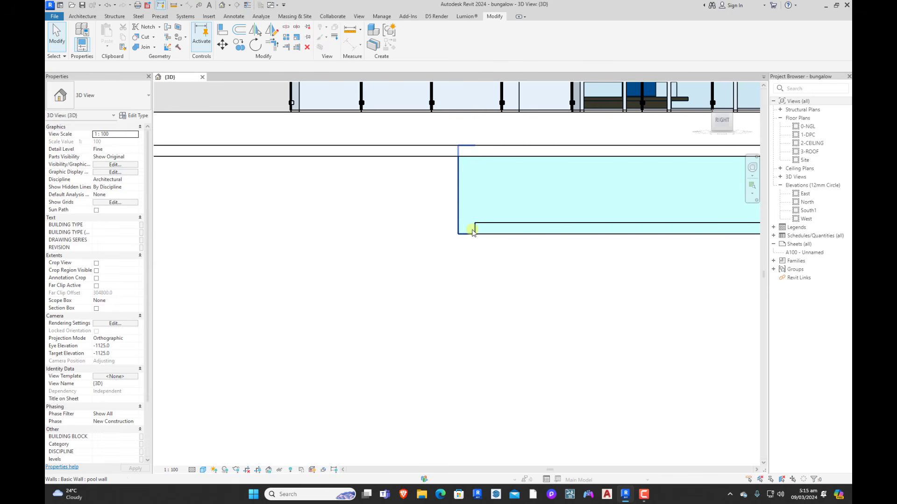
pyautogui.click(471, 232)
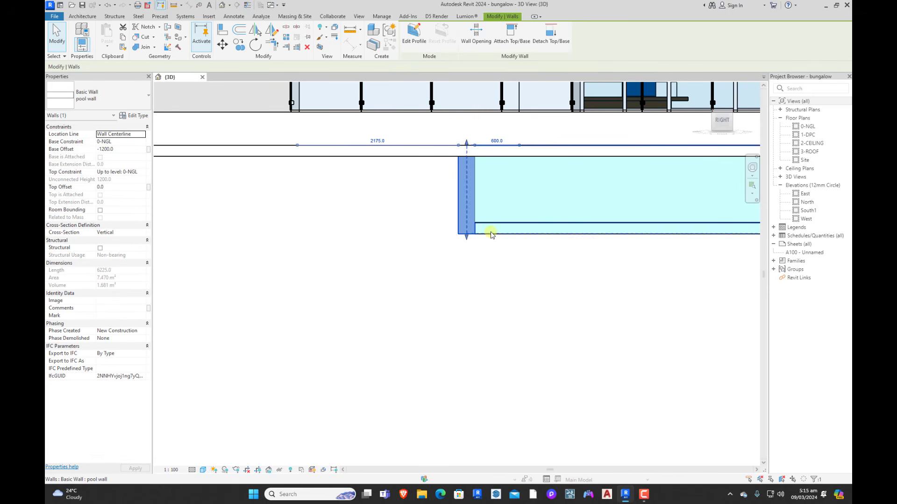
pyautogui.click(490, 233)
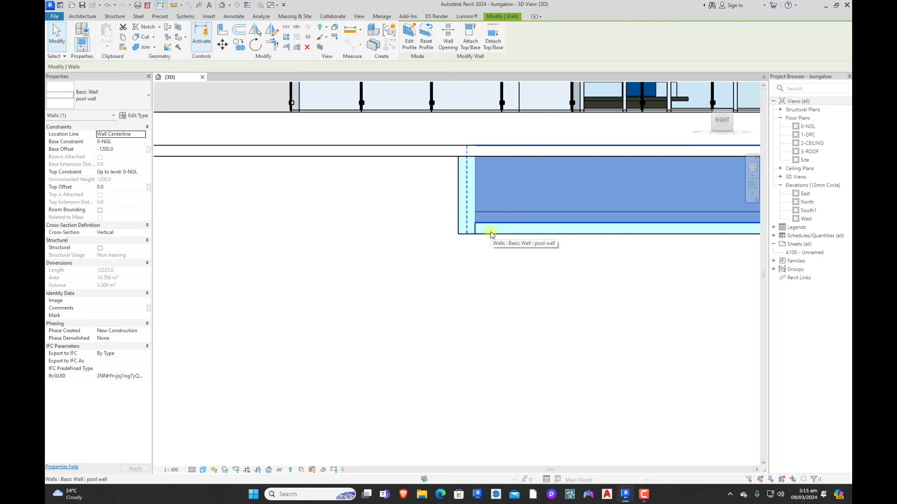
pyautogui.click(458, 227)
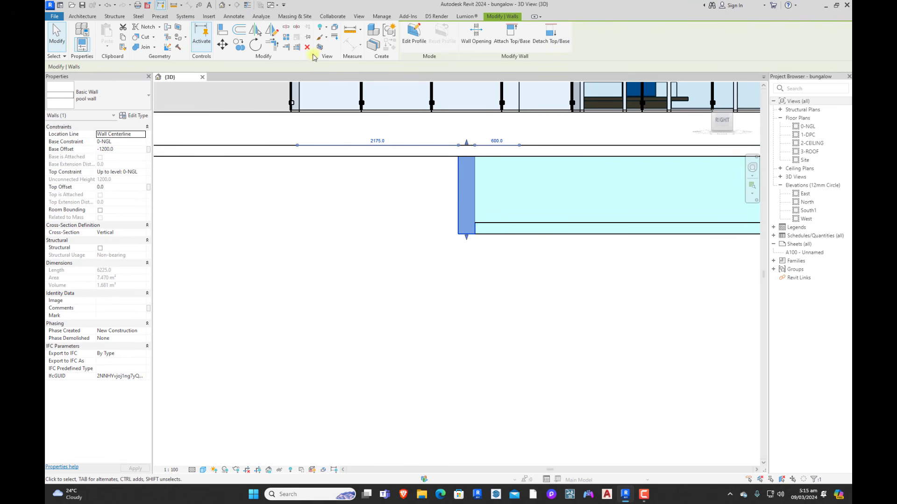
pyautogui.click(229, 32)
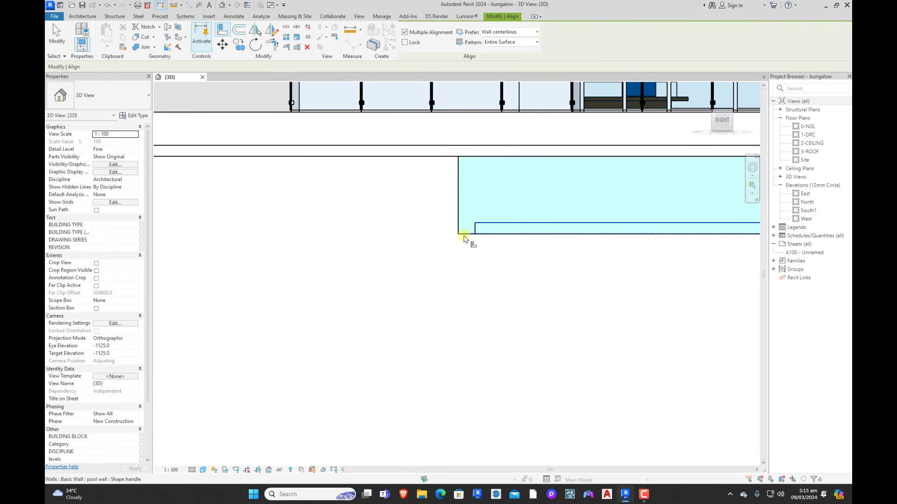
pyautogui.press('Escape')
pyautogui.press('Escape')
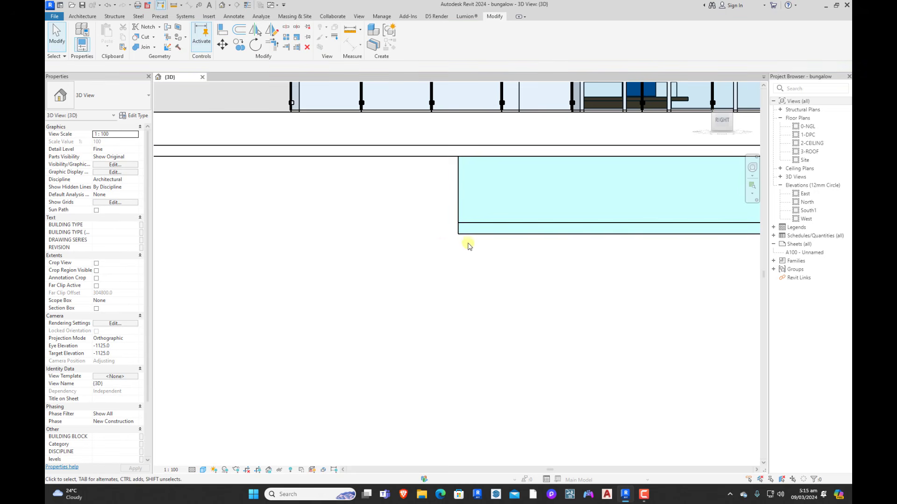
# Step: Align the base of the opposite long pool wall with the underside of the shallow-end wall
pyautogui.scroll(-5, 425, 248)
pyautogui.keyDown('shift'); pyautogui.moveTo(418, 248); pyautogui.dragTo(527, 294, button='middle'); pyautogui.keyUp('shift')
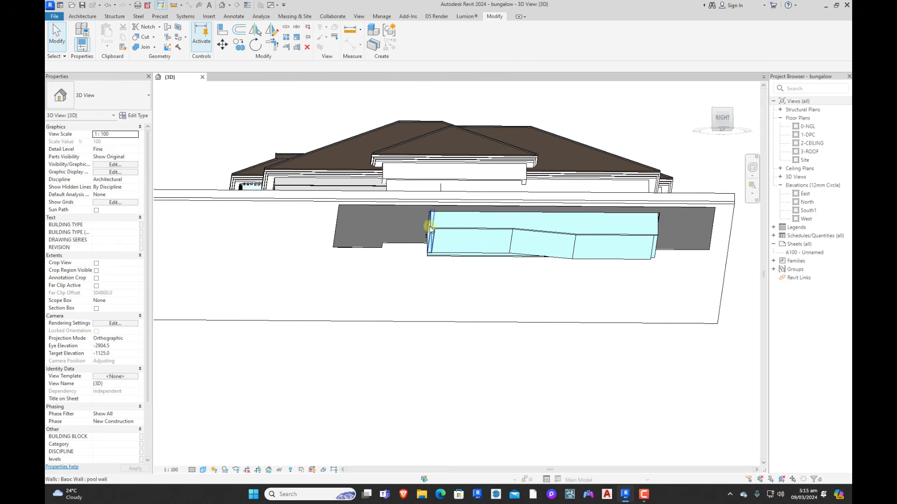
pyautogui.scroll(4, 479, 253)
pyautogui.scroll(1, 480, 253)
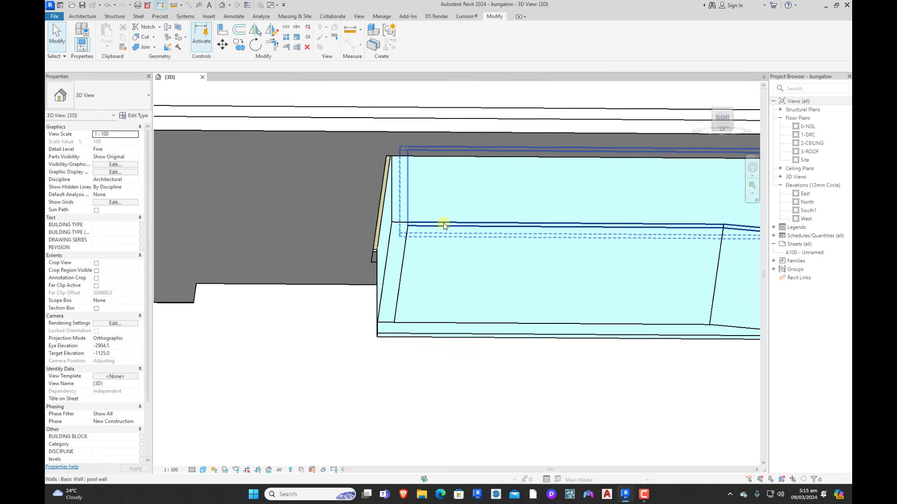
pyautogui.scroll(-2, 444, 227)
pyautogui.keyDown('shift'); pyautogui.moveTo(437, 248); pyautogui.dragTo(530, 286, button='middle'); pyautogui.keyUp('shift')
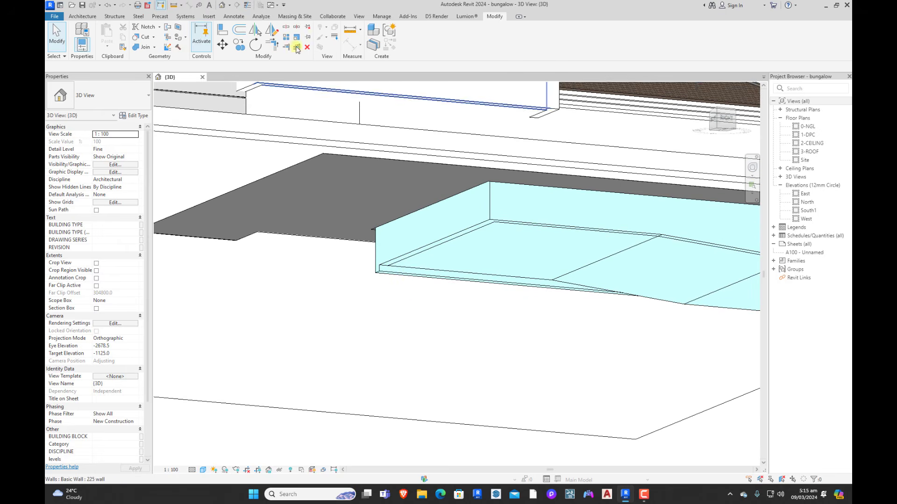
pyautogui.click(221, 31)
pyautogui.scroll(3, 374, 241)
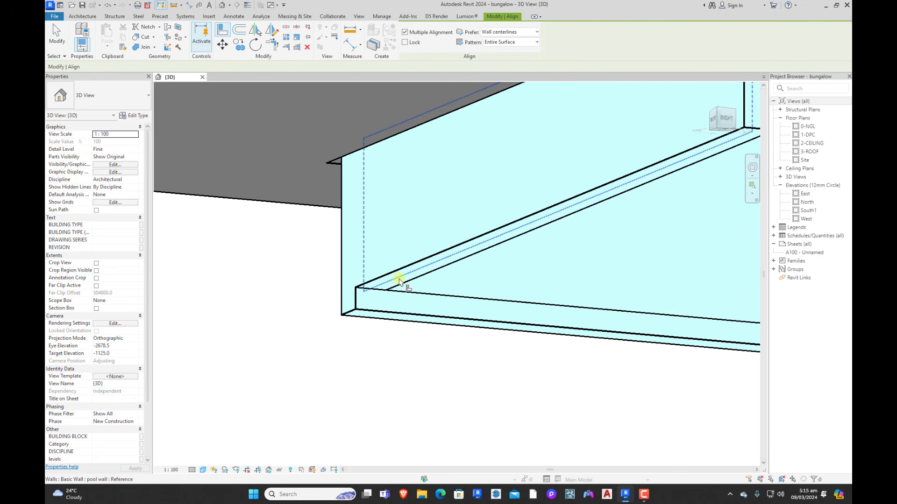
pyautogui.click(401, 280)
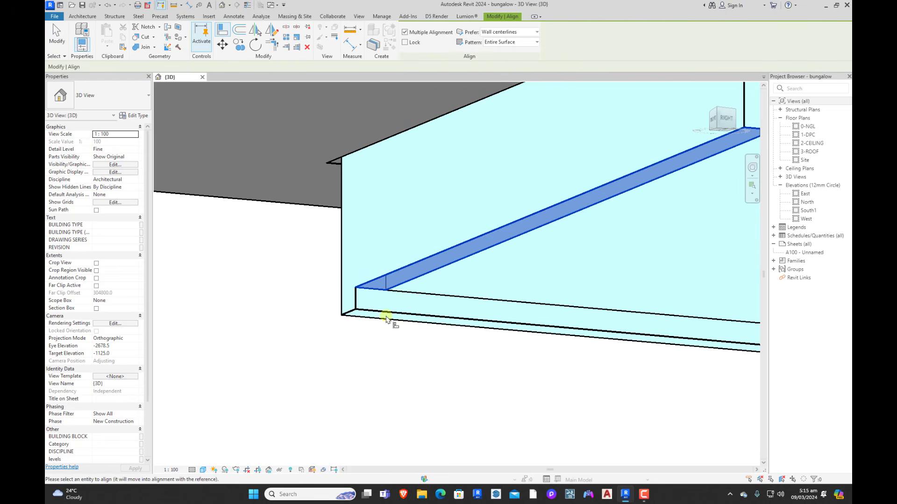
pyautogui.click(386, 322)
pyautogui.press('Escape')
pyautogui.press('Escape')
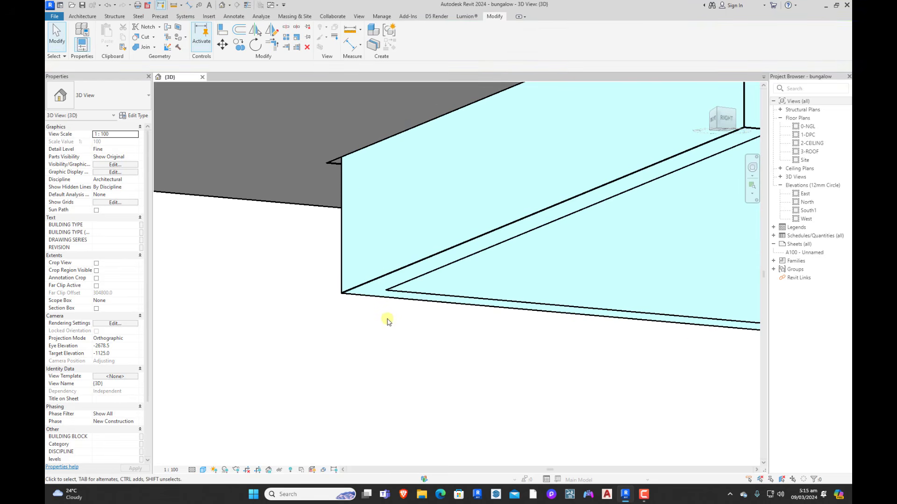
# Step: Align the base of the deep-end pool wall with the underside of the deep pool floor
pyautogui.scroll(-8, 387, 322)
pyautogui.keyDown('shift'); pyautogui.moveTo(492, 340); pyautogui.dragTo(630, 392, button='middle'); pyautogui.keyUp('shift')
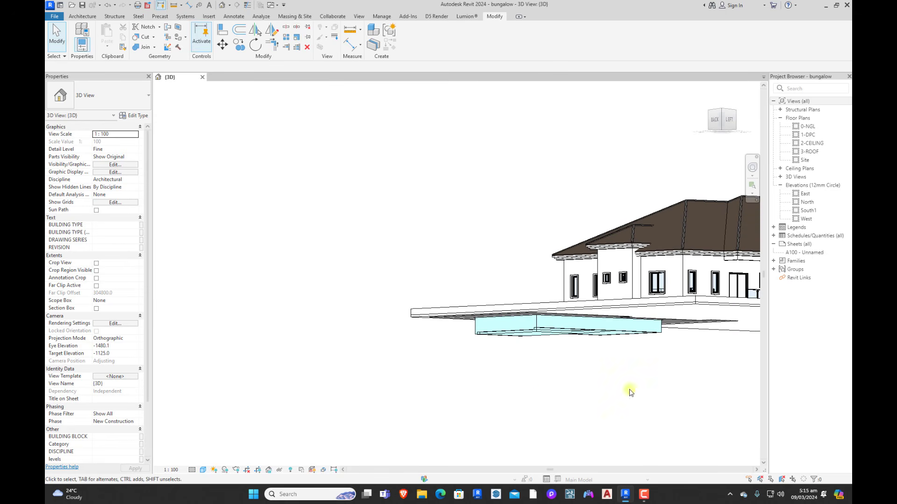
pyautogui.scroll(6, 497, 346)
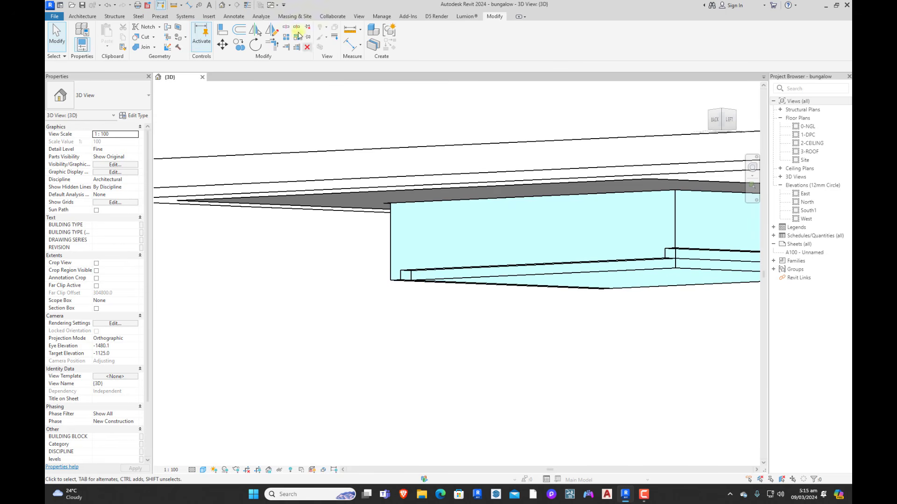
pyautogui.click(221, 32)
pyautogui.scroll(3, 410, 286)
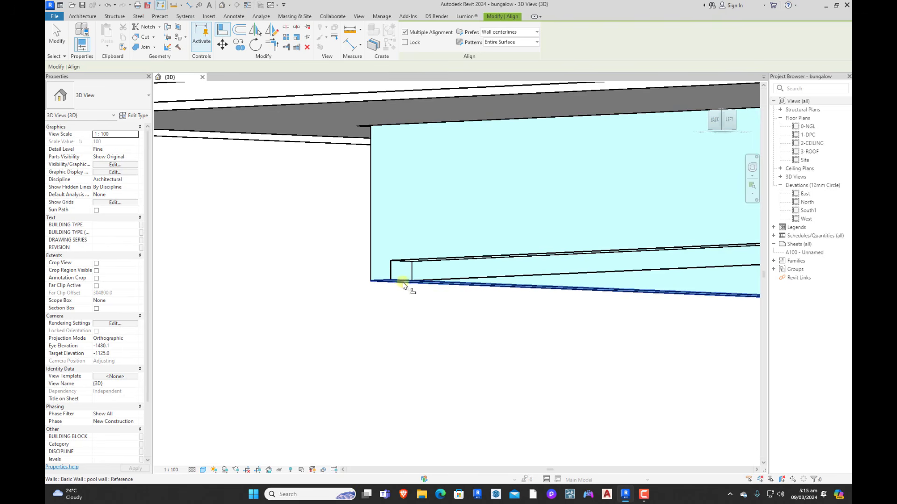
pyautogui.scroll(-5, 411, 262)
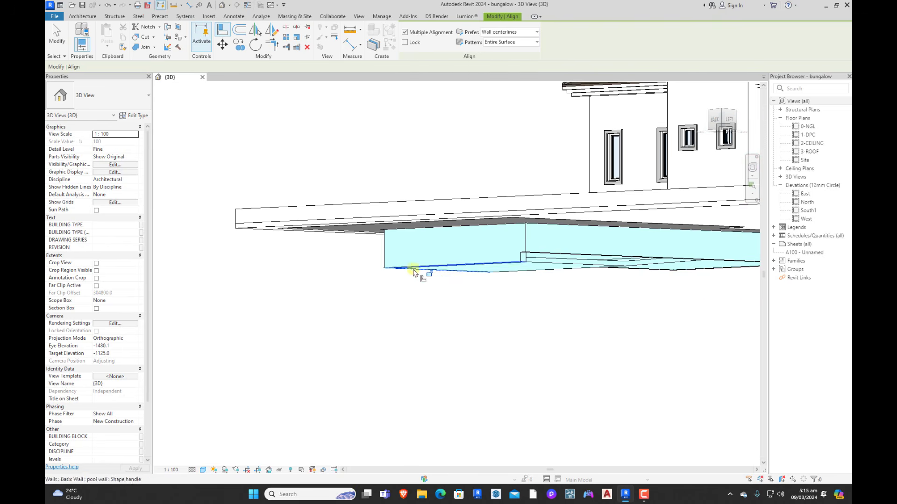
pyautogui.press('Escape')
pyautogui.keyDown('shift'); pyautogui.moveTo(535, 336); pyautogui.dragTo(471, 352, button='middle'); pyautogui.keyUp('shift')
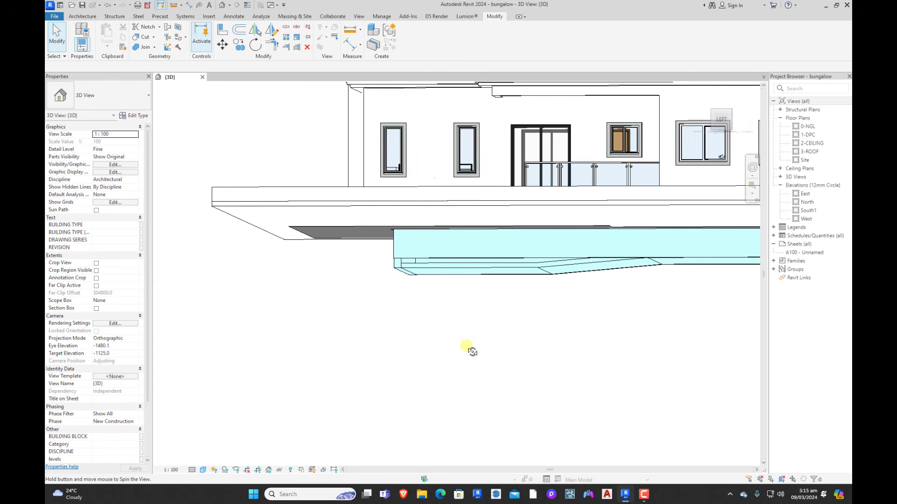
# Step: In the left-side 3D view, edit the opposite long pool wall's profile and pick the pool floor's sloped and deep underside edges
pyautogui.click(722, 120)
pyautogui.scroll(8, 505, 287)
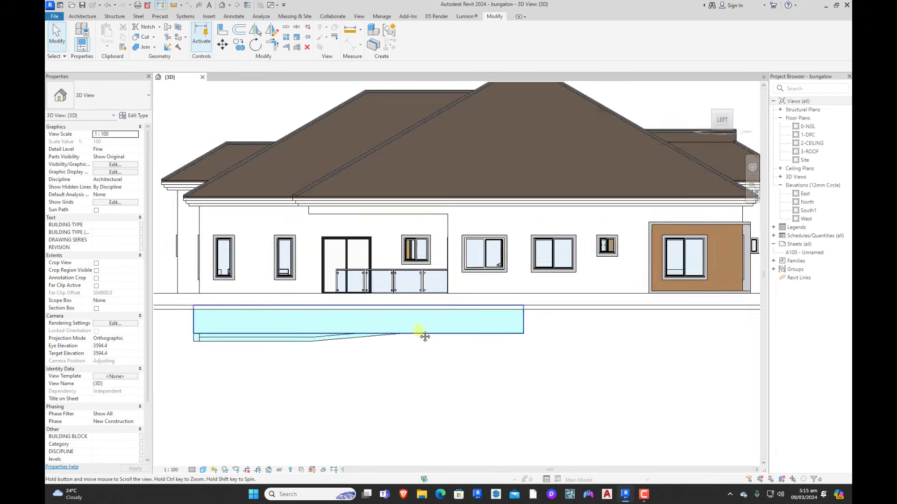
pyautogui.doubleClick(331, 306)
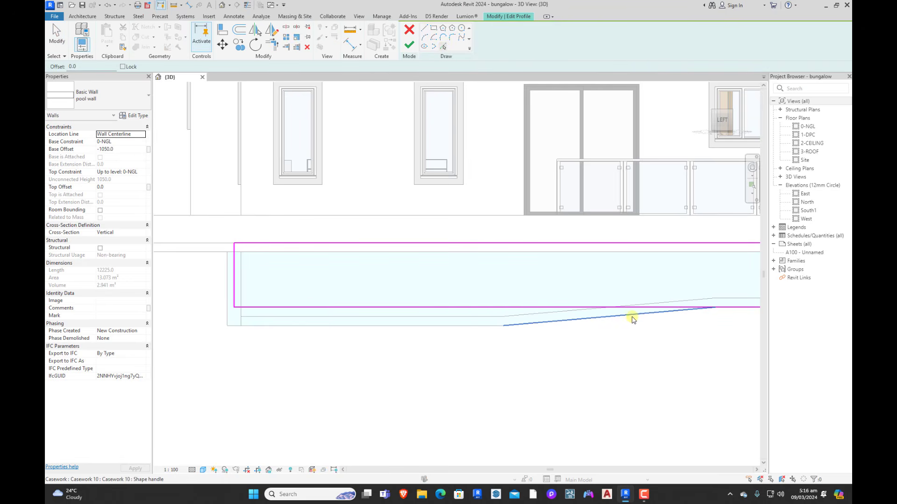
pyautogui.click(467, 326)
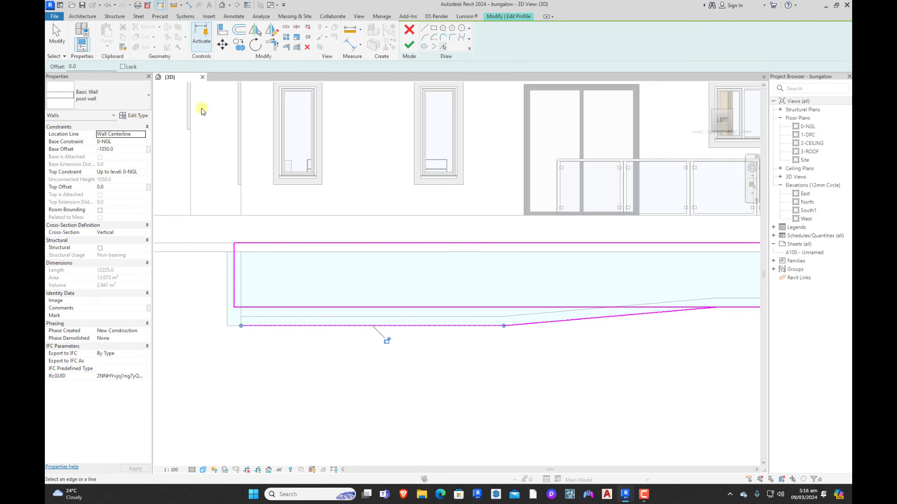
# Step: Trim the picked floor lines to the wall's vertical end and shallow bottom line, and finish the profile edit
pyautogui.click(273, 46)
pyautogui.click(234, 299)
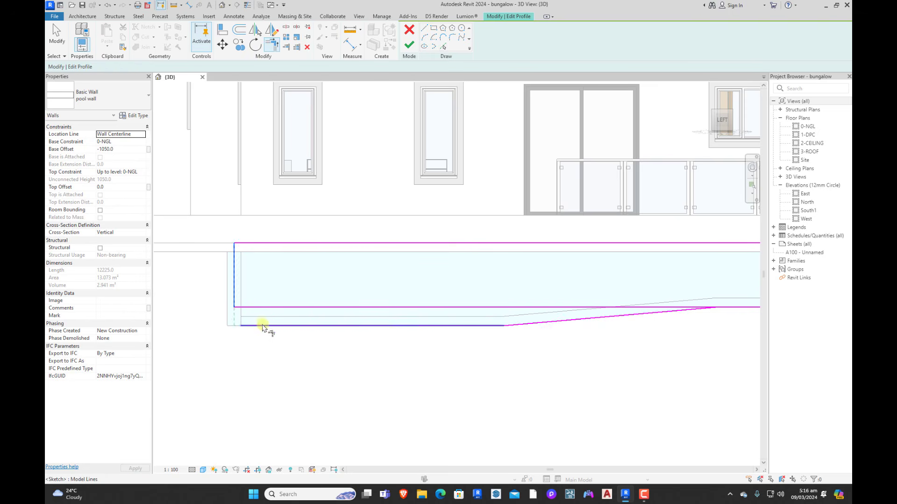
pyautogui.scroll(-3, 425, 332)
pyautogui.scroll(3, 540, 321)
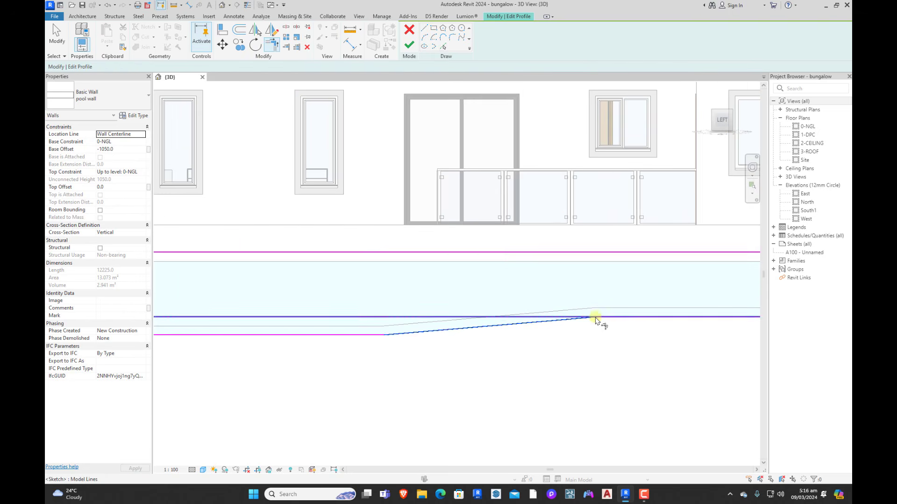
pyautogui.scroll(-5, 615, 320)
pyautogui.press('Escape')
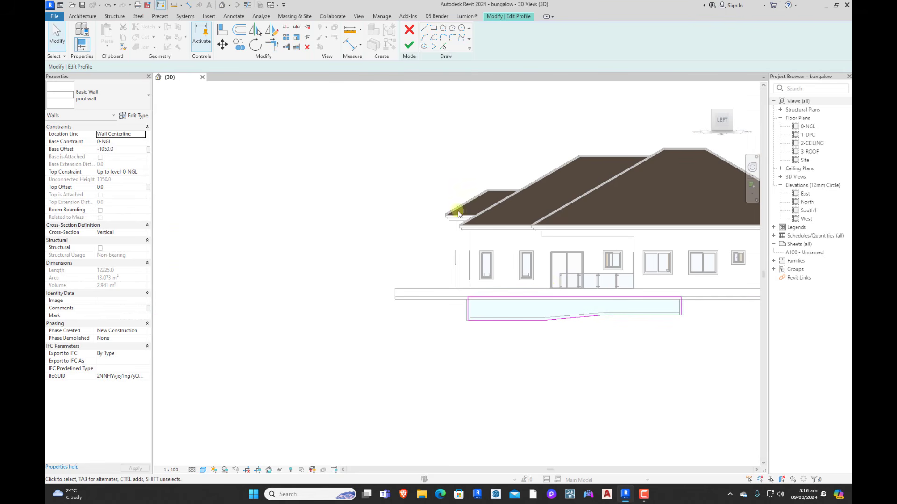
pyautogui.click(410, 45)
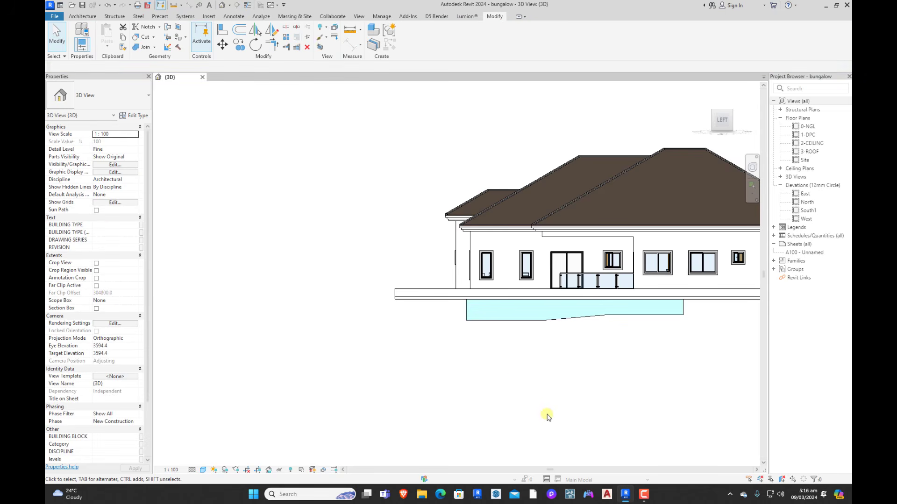
pyautogui.keyDown('shift'); pyautogui.moveTo(523, 381); pyautogui.dragTo(687, 440, button='middle'); pyautogui.keyUp('shift')
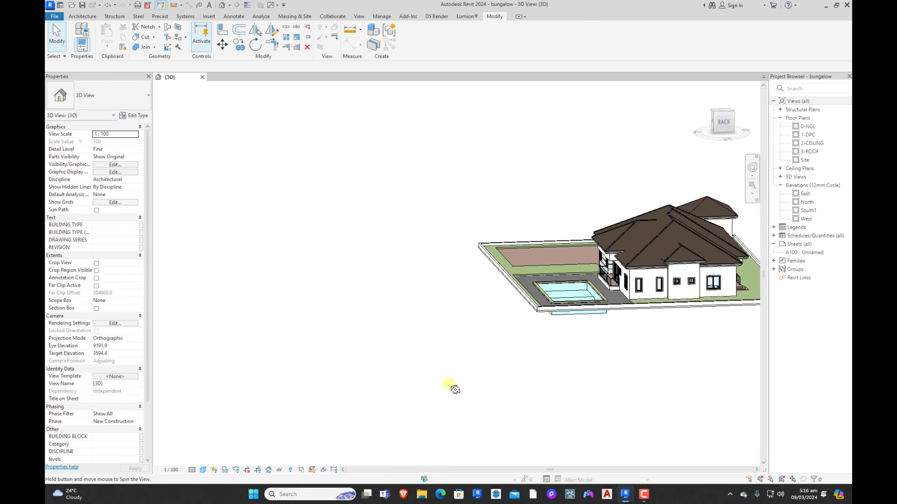
pyautogui.keyDown('shift'); pyautogui.moveTo(456, 393); pyautogui.dragTo(590, 435, button='middle'); pyautogui.keyUp('shift')
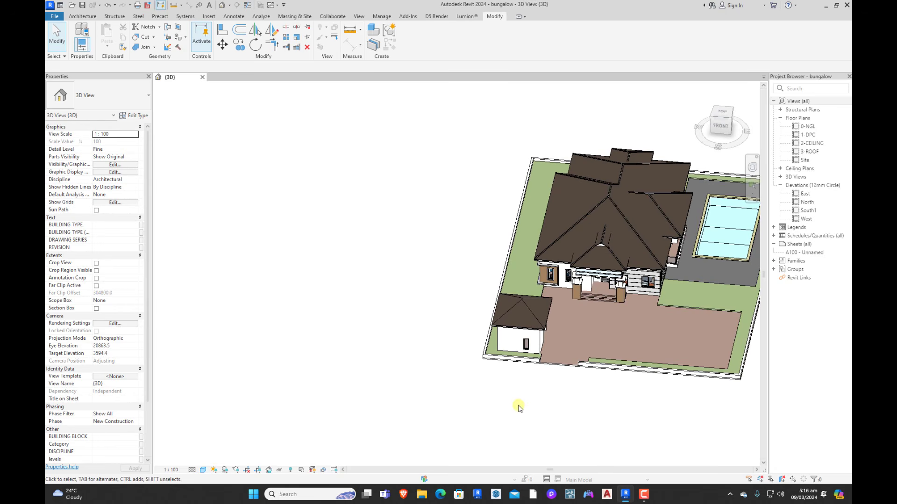
# Step: Examine the outbuilding, driveway, lawn and pool from several angles in the 3D view
pyautogui.keyDown('shift'); pyautogui.moveTo(519, 407); pyautogui.dragTo(701, 423, button='middle'); pyautogui.keyUp('shift')
pyautogui.scroll(5, 680, 417)
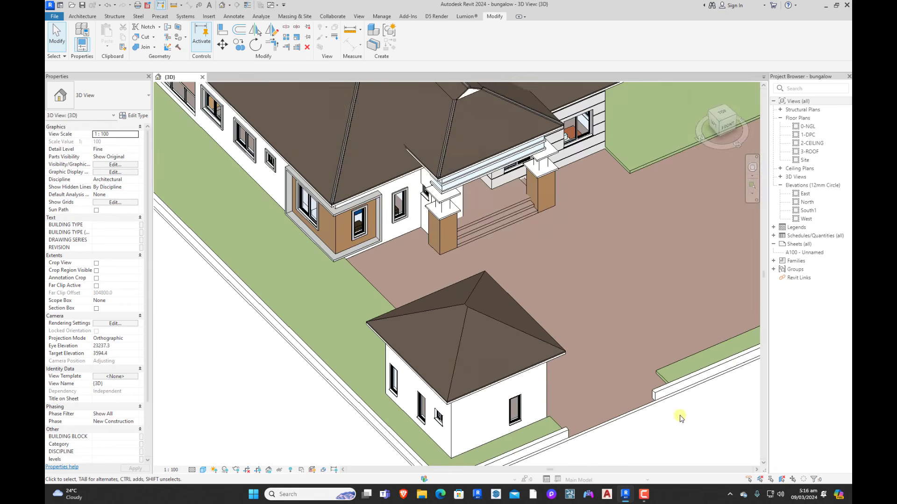
pyautogui.scroll(4, 680, 417)
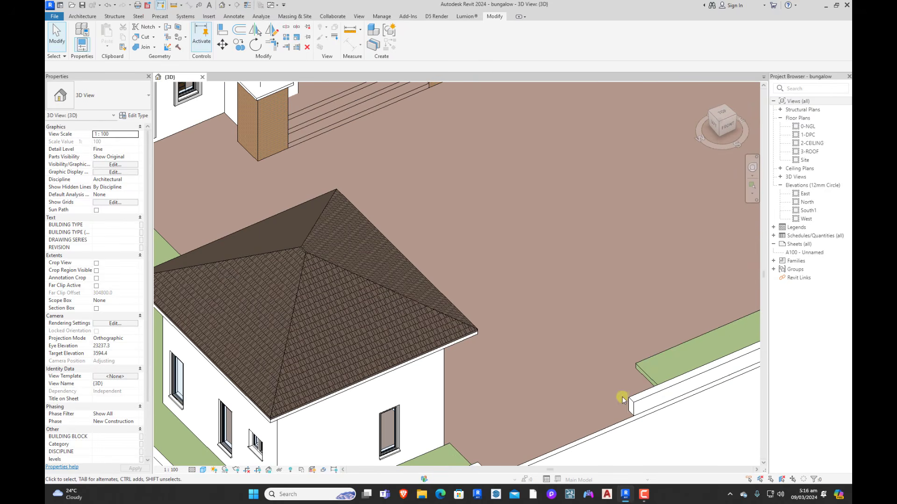
pyautogui.scroll(-6, 623, 406)
pyautogui.keyDown('shift'); pyautogui.moveTo(622, 422); pyautogui.dragTo(477, 417, button='middle'); pyautogui.keyUp('shift')
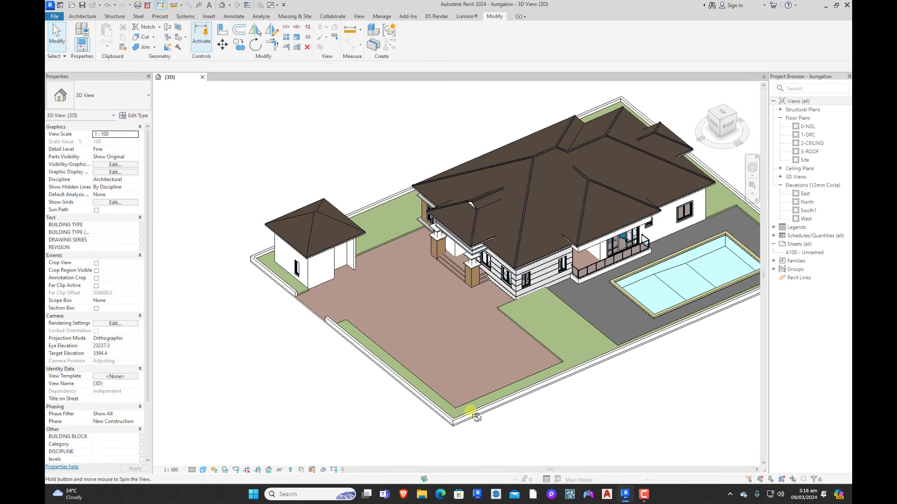
pyautogui.moveTo(650, 498)
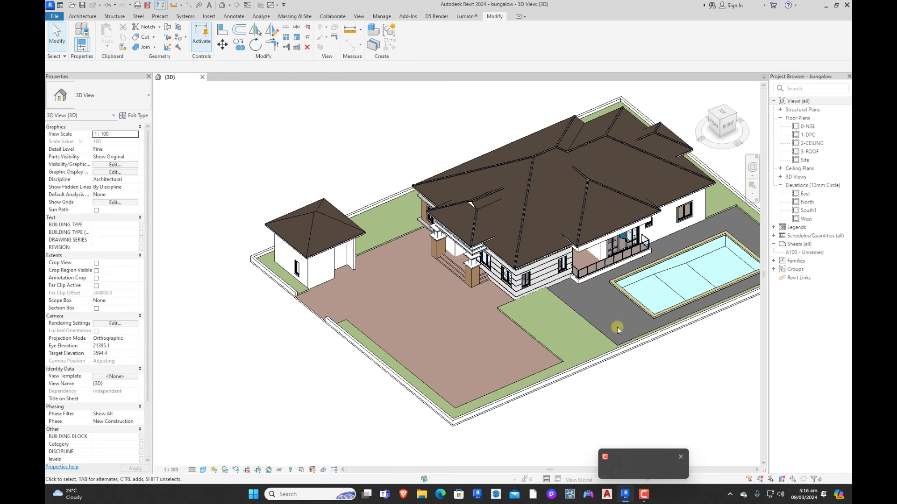
pyautogui.scroll(-4, 379, 317)
pyautogui.keyDown('shift'); pyautogui.moveTo(379, 317); pyautogui.dragTo(625, 337, button='middle'); pyautogui.keyUp('shift')
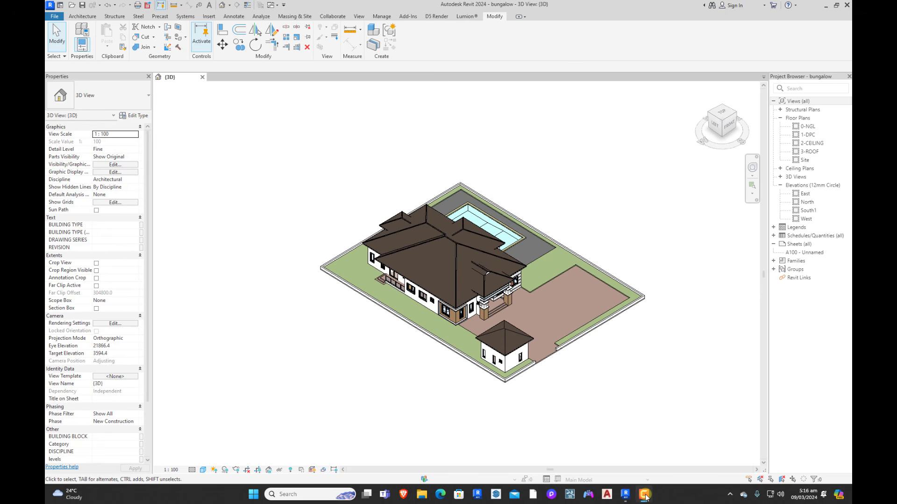
pyautogui.scroll(4, 543, 305)
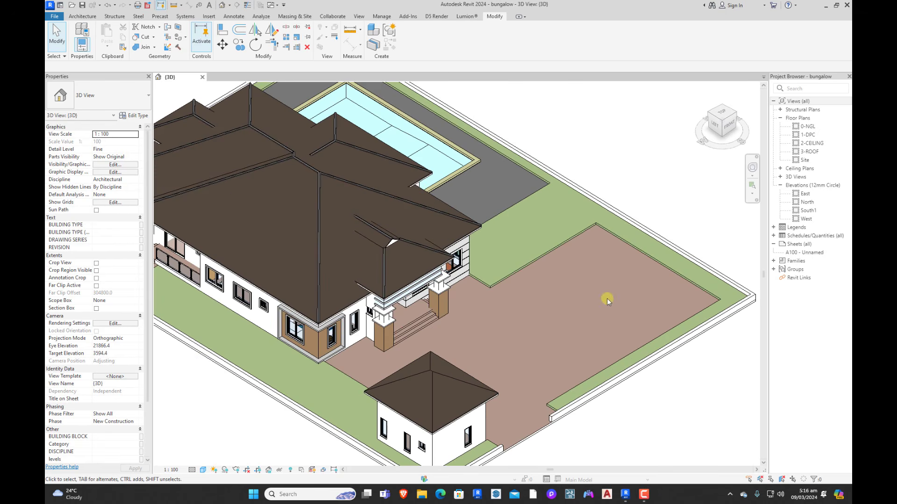
# Step: From the top view, edit the lawn floor's boundary and fillet the driveway corner beside the house front with a 600 mm radius
pyautogui.click(728, 114)
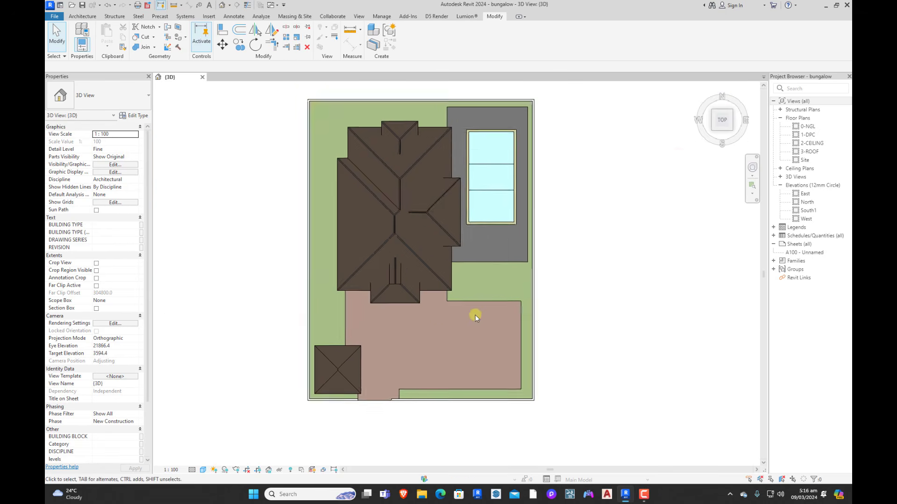
pyautogui.doubleClick(491, 322)
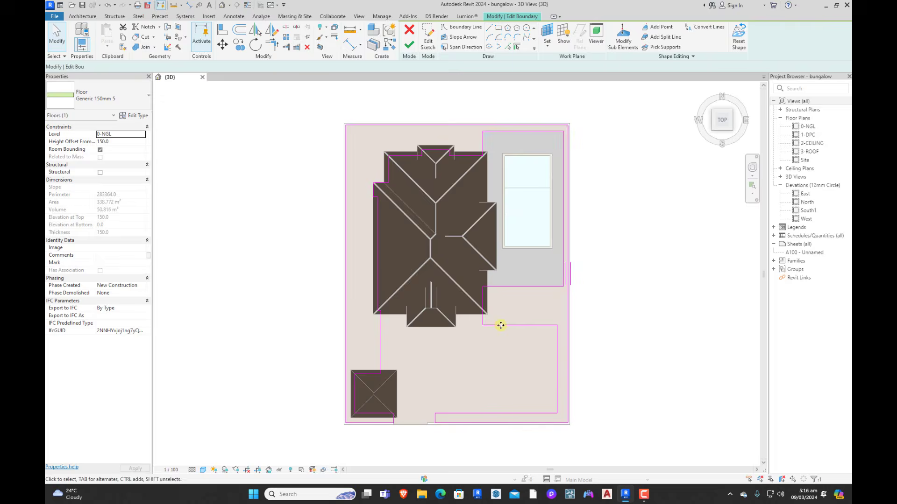
pyautogui.scroll(5, 486, 321)
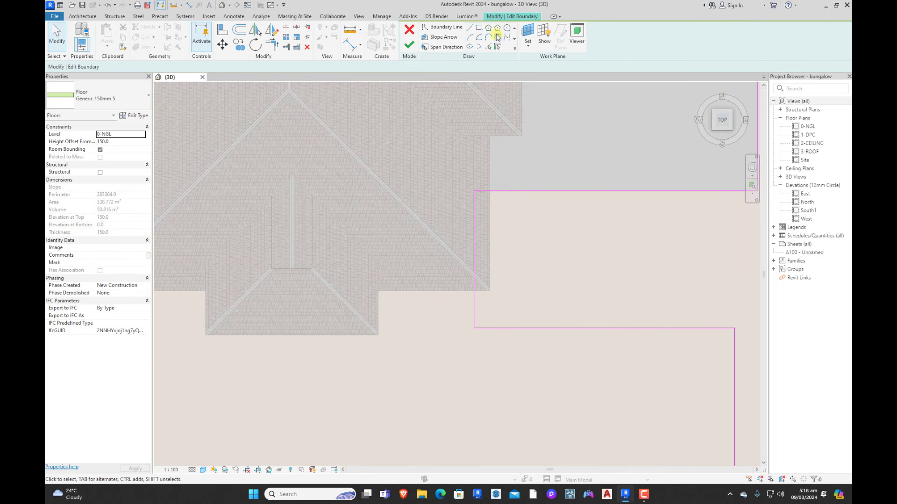
pyautogui.click(498, 37)
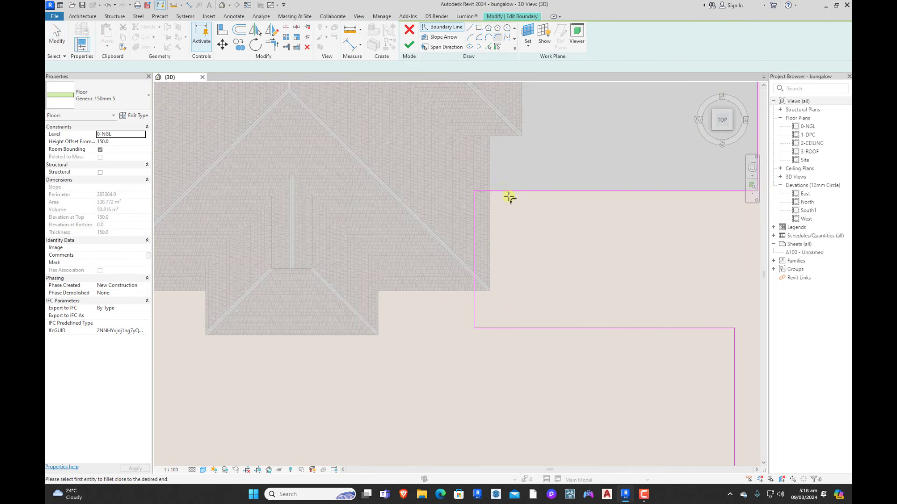
pyautogui.click(480, 328)
pyautogui.scroll(2, 481, 327)
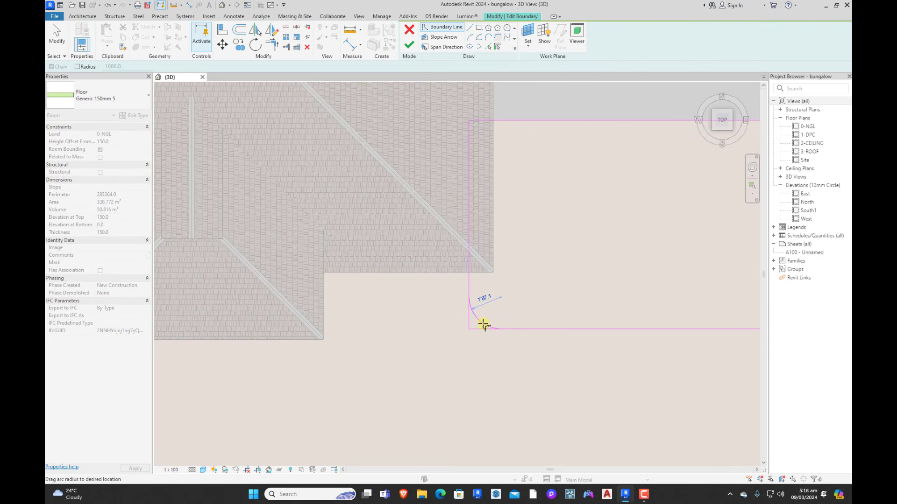
pyautogui.click(482, 320)
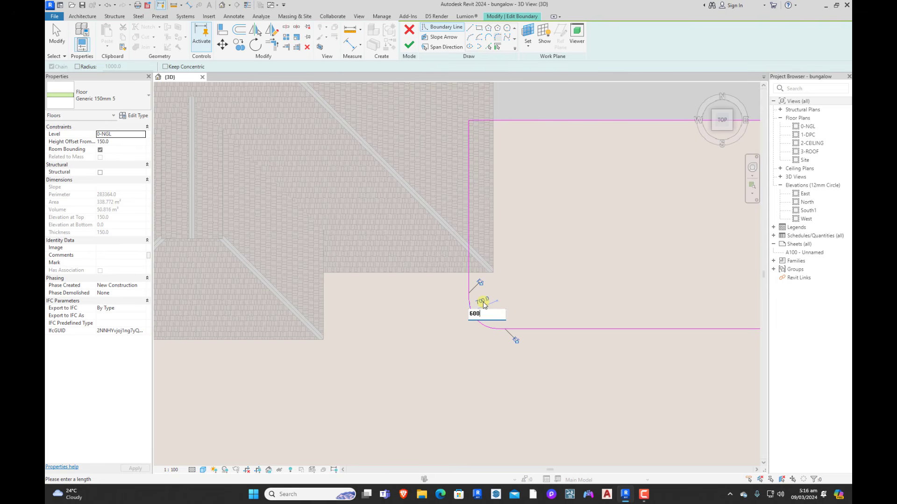
pyautogui.press('Return')
pyautogui.scroll(-3, 531, 317)
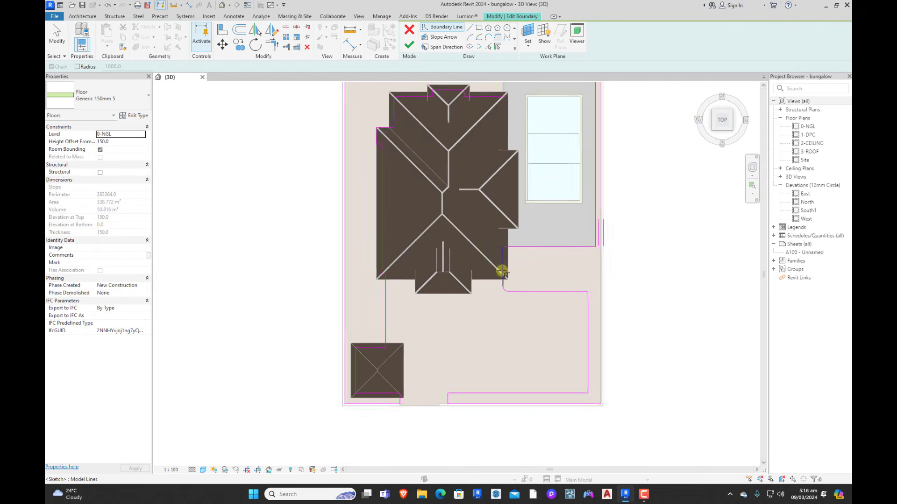
# Step: Fillet the lawn corner beside the gate opening, on the wider lawn strip, at about 600 mm radius, and finish the boundary edit
pyautogui.scroll(5, 456, 395)
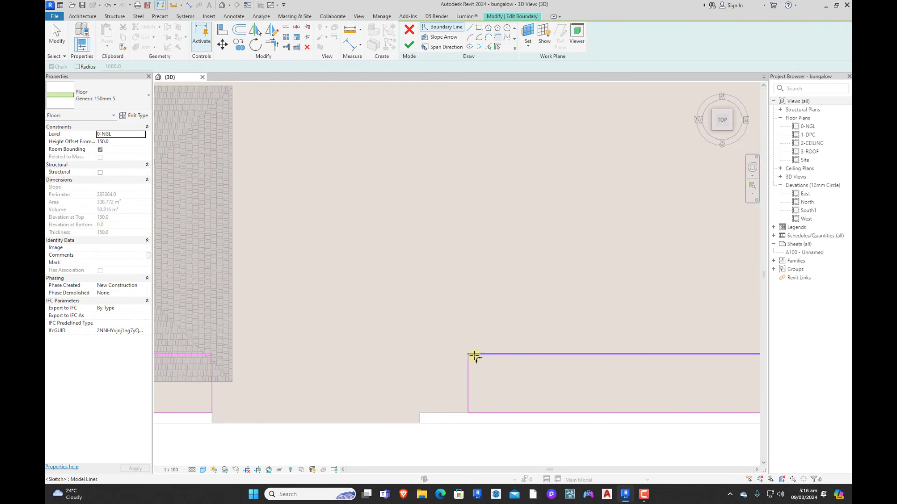
pyautogui.click(482, 355)
pyautogui.click(469, 366)
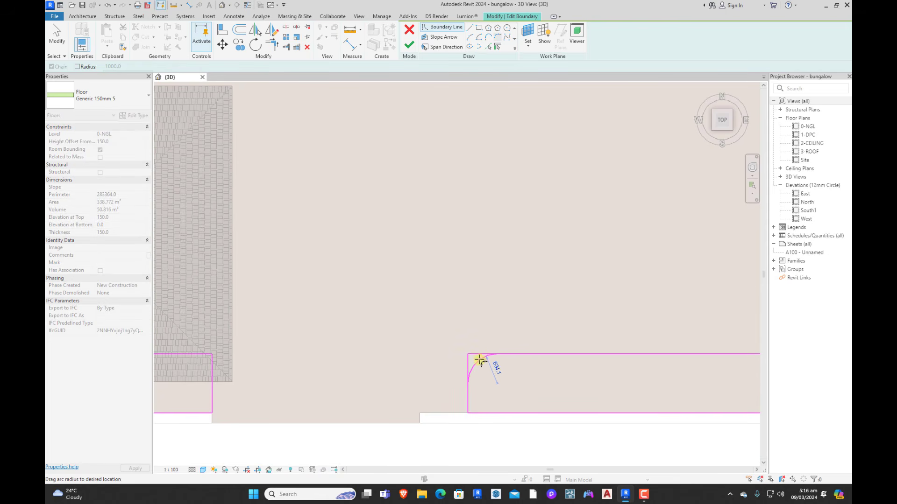
pyautogui.click(479, 361)
pyautogui.press('Escape')
pyautogui.press('Escape')
pyautogui.scroll(-3, 536, 363)
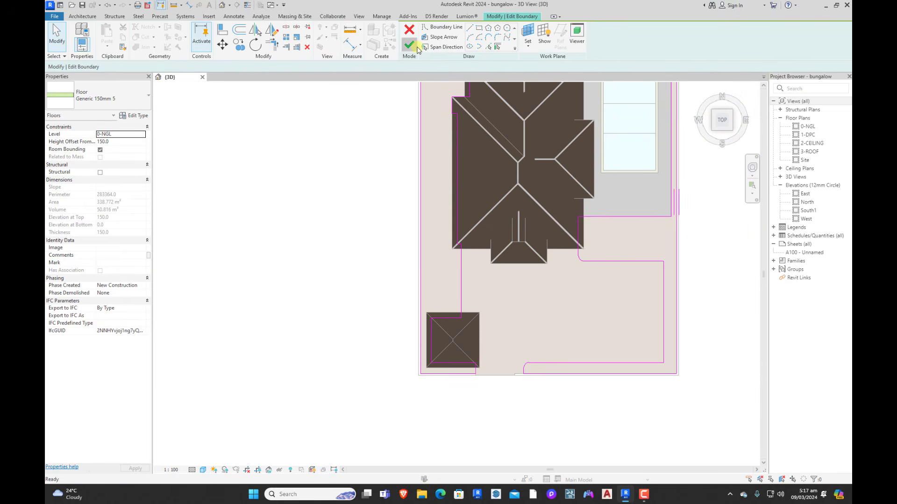
pyautogui.click(415, 47)
pyautogui.click(626, 394)
pyautogui.scroll(-2, 607, 364)
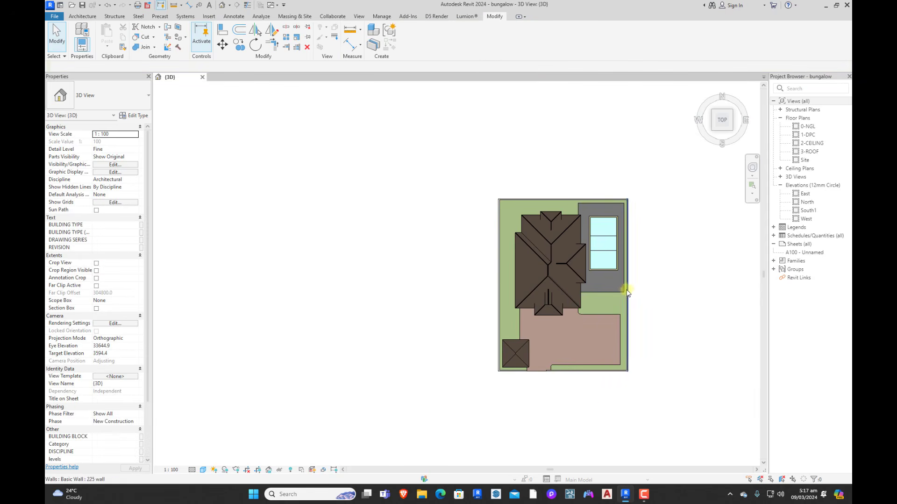
pyautogui.scroll(5, 546, 379)
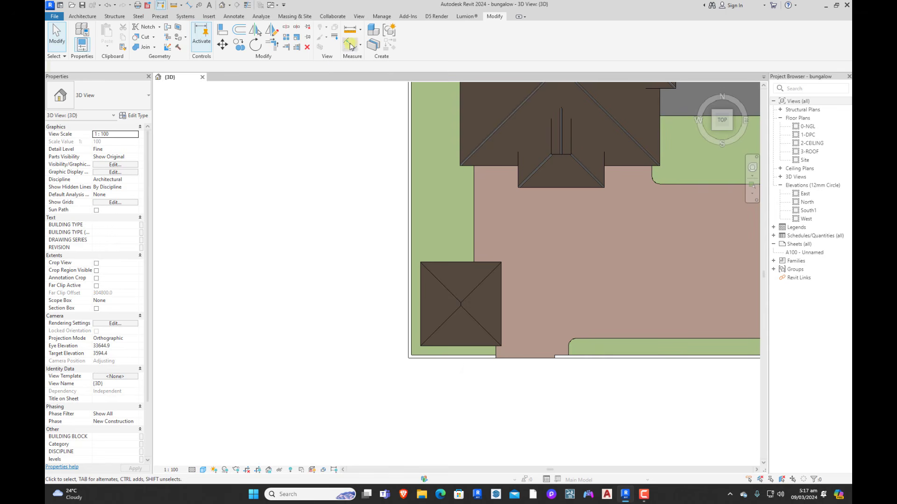
pyautogui.click(350, 45)
pyautogui.scroll(1, 498, 351)
pyautogui.press('Escape')
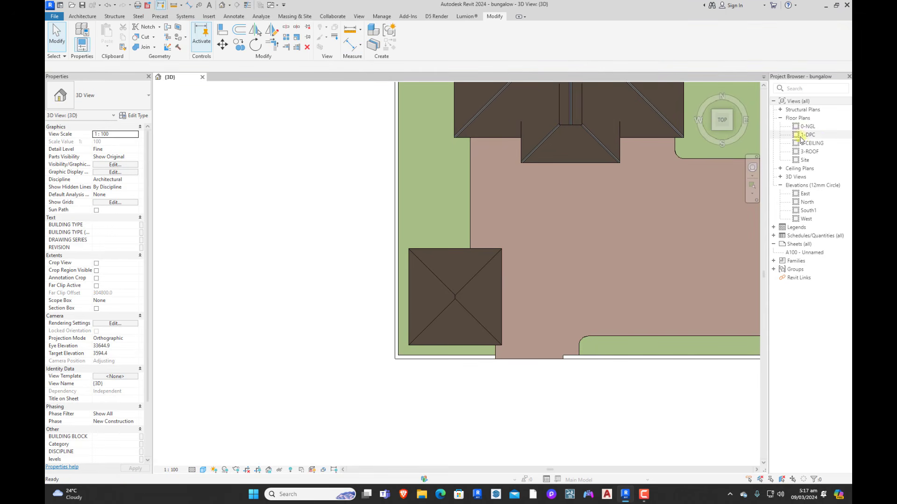
# Step: Open the 0-NGL floor plan and place an aligned dimension between the two lawn edges at the gate opening
pyautogui.doubleClick(807, 126)
pyautogui.scroll(5, 513, 290)
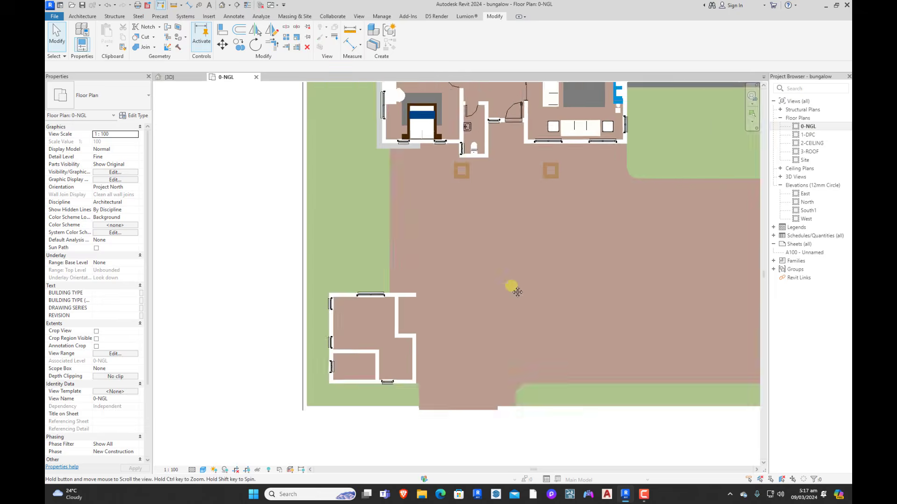
pyautogui.moveTo(518, 292); pyautogui.dragTo(531, 273, button='middle')
pyautogui.scroll(3, 486, 401)
pyautogui.moveTo(487, 401); pyautogui.dragTo(470, 349, button='middle')
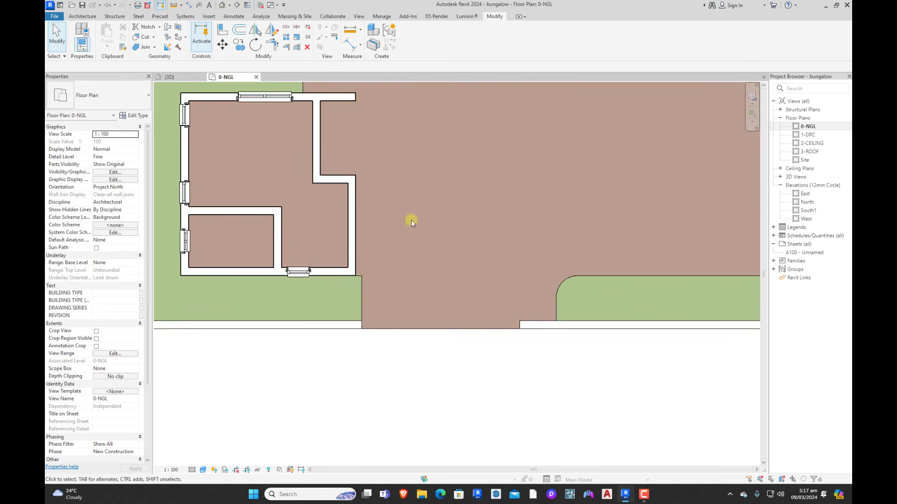
pyautogui.click(349, 45)
pyautogui.click(362, 304)
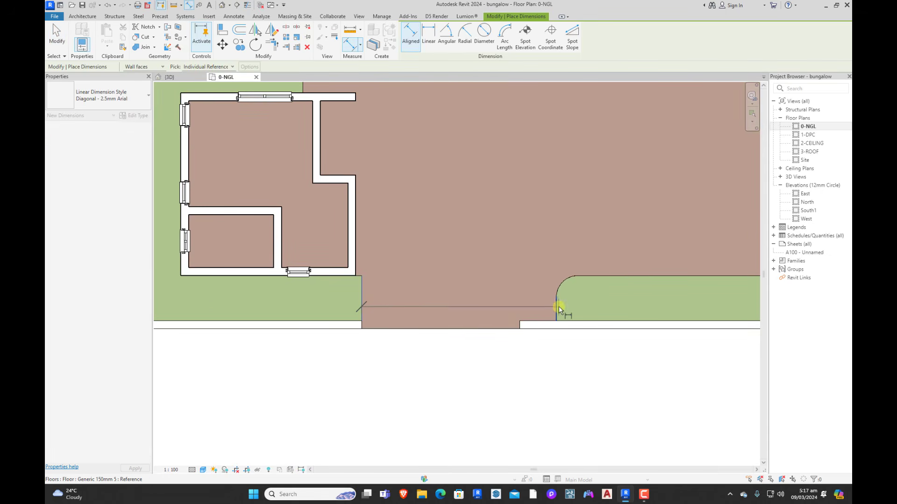
pyautogui.click(558, 308)
pyautogui.click(464, 311)
pyautogui.press('Escape')
pyautogui.press('Escape')
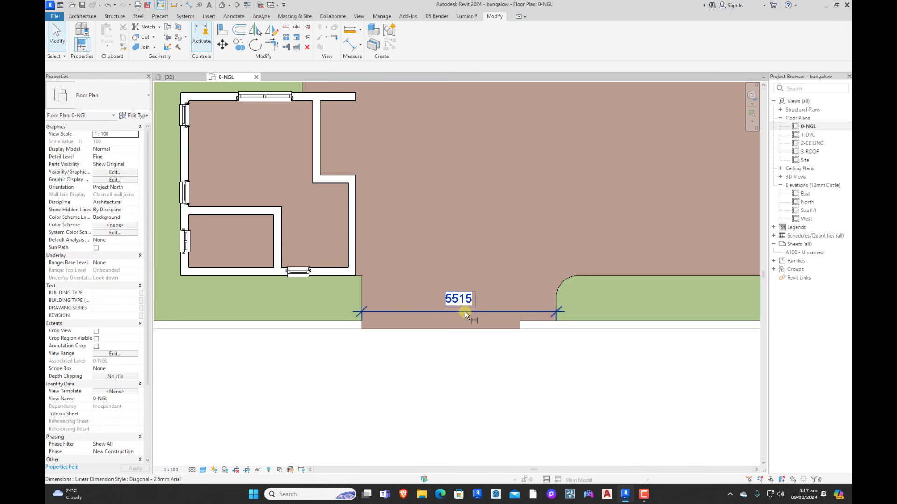
# Step: Move the lawn edge beside the outbuilding so the driveway opening is 4500 mm wide, finish the boundary edit and delete the dimension
pyautogui.click(360, 286)
pyautogui.doubleClick(359, 286)
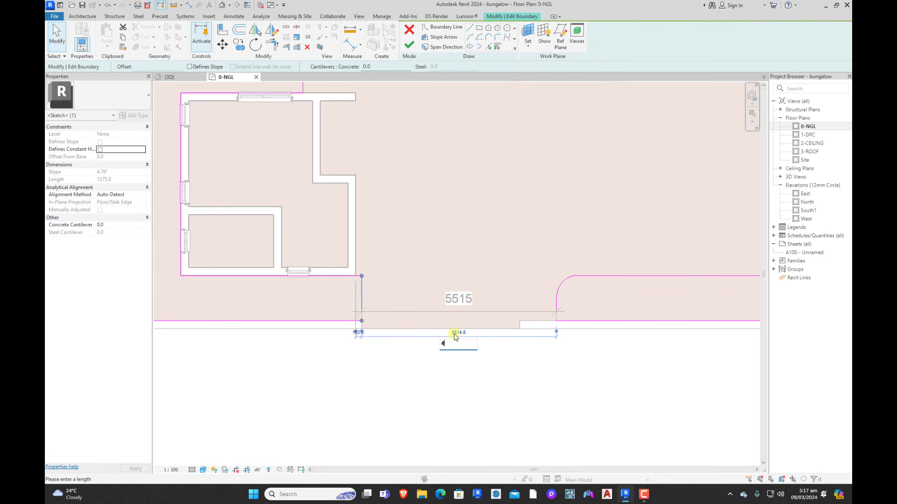
pyautogui.press('Return')
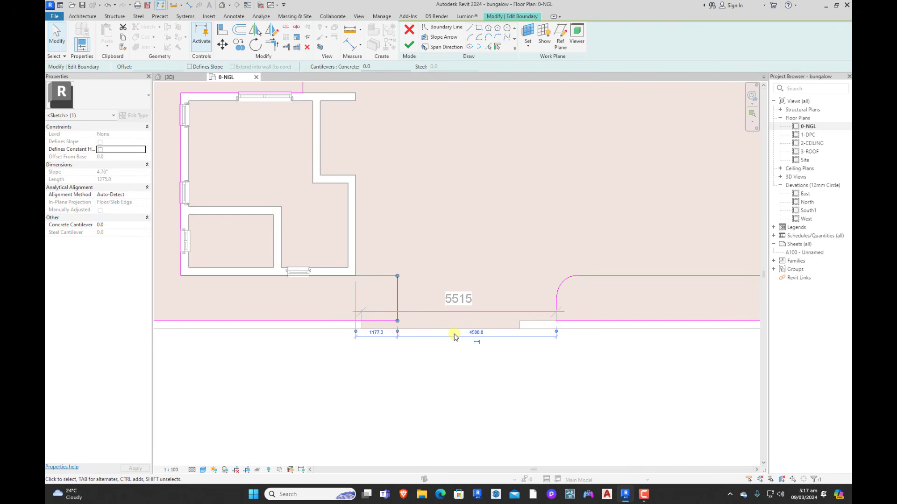
pyautogui.press('Escape')
pyautogui.click(409, 44)
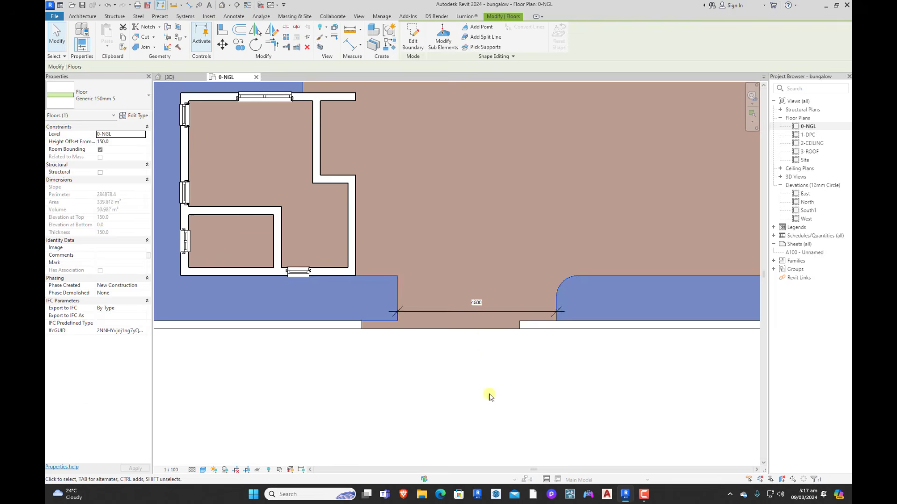
pyautogui.press('Escape')
pyautogui.click(482, 313)
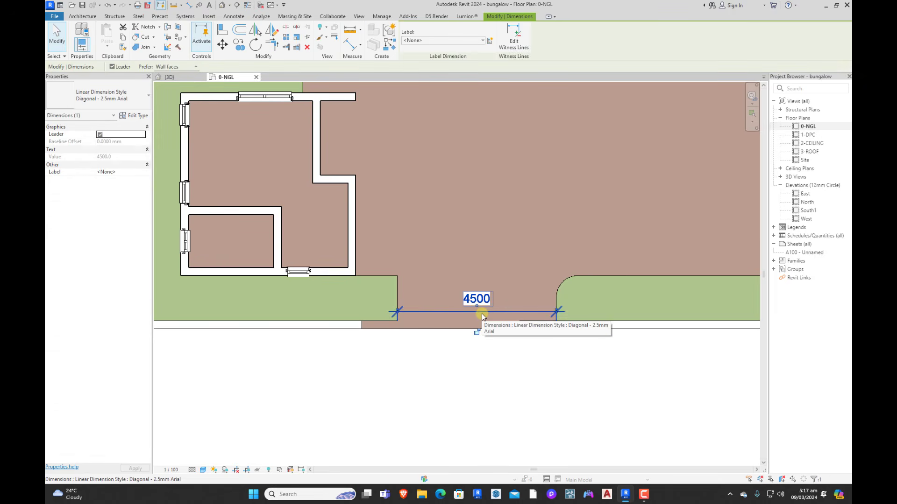
pyautogui.press('Delete')
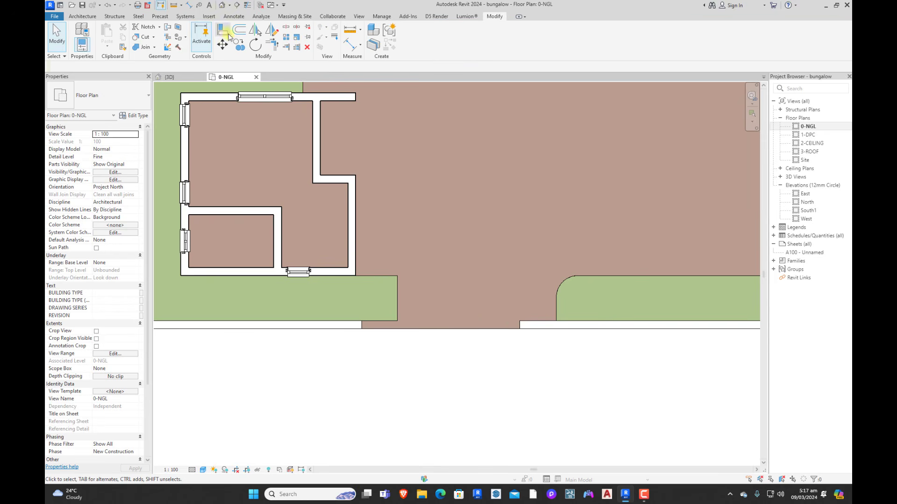
# Step: Align the ends of both front boundary walls with the lawn edges on either side of the gate opening
pyautogui.click(228, 37)
pyautogui.scroll(3, 368, 304)
pyautogui.click(424, 300)
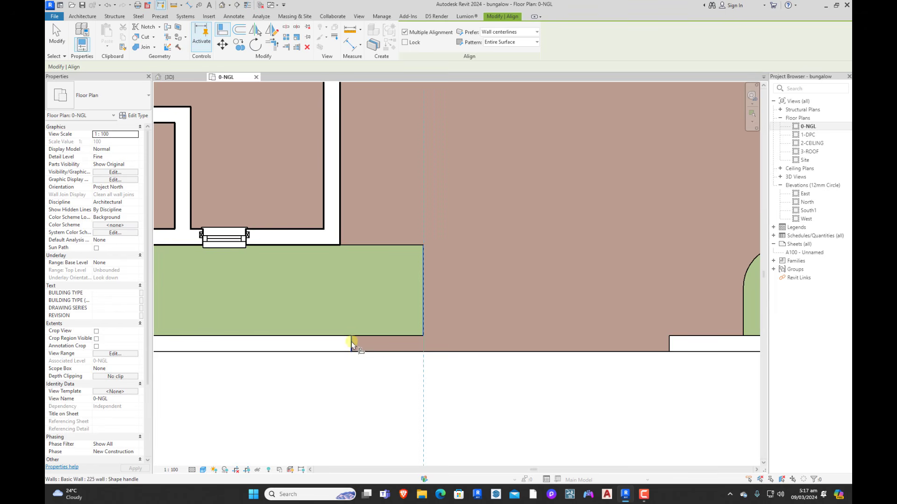
pyautogui.click(352, 345)
pyautogui.scroll(-3, 513, 383)
pyautogui.scroll(3, 602, 341)
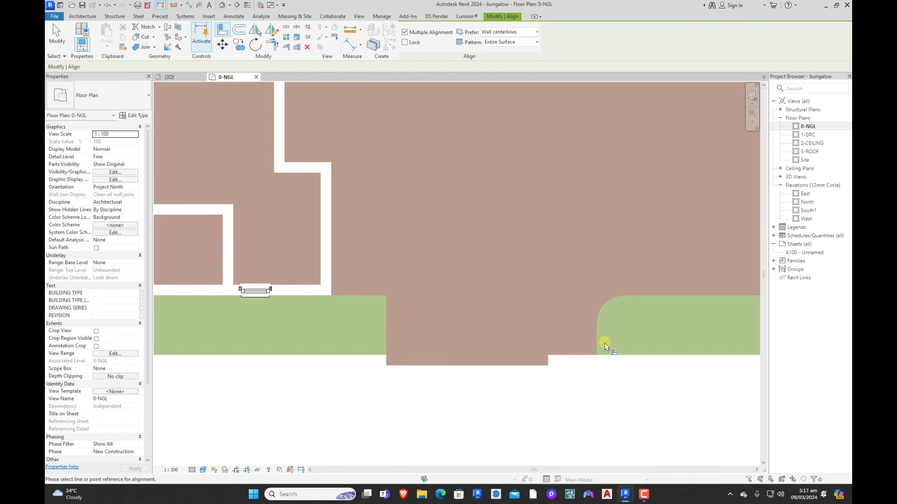
pyautogui.click(548, 359)
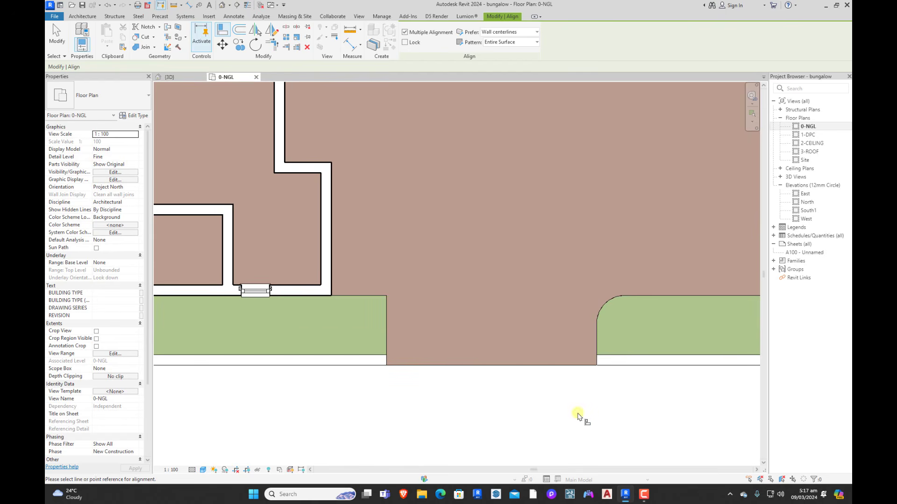
pyautogui.press('Escape')
# Step: Fillet the lawn corner beside the outbuilding at the gate opening with a 600 mm radius and finish the boundary edit
pyautogui.doubleClick(385, 316)
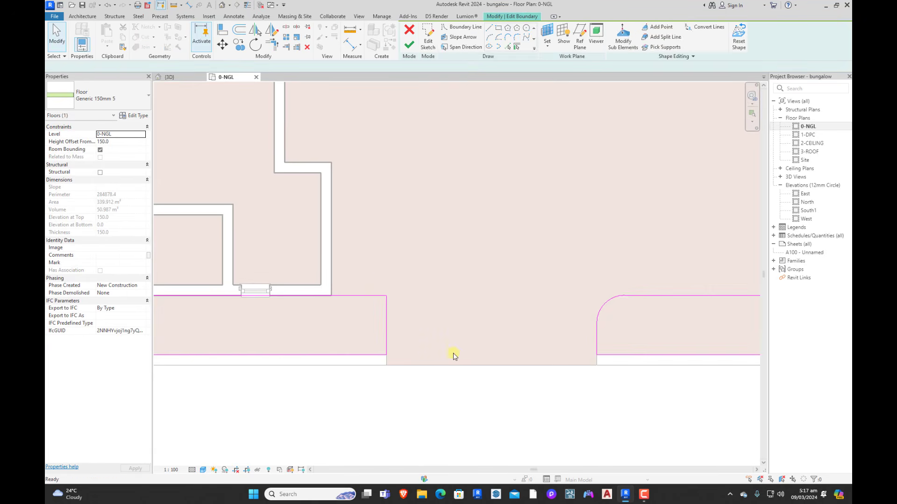
pyautogui.click(388, 308)
pyautogui.click(376, 296)
pyautogui.scroll(2, 374, 303)
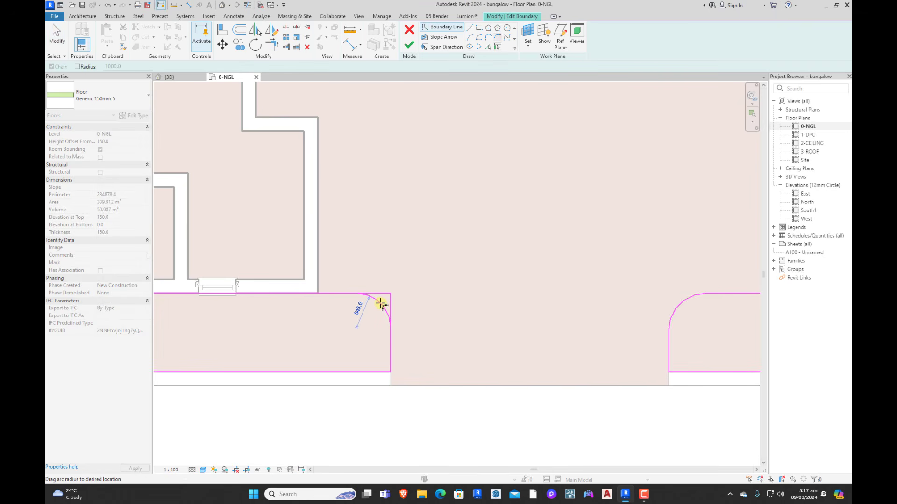
pyautogui.click(380, 306)
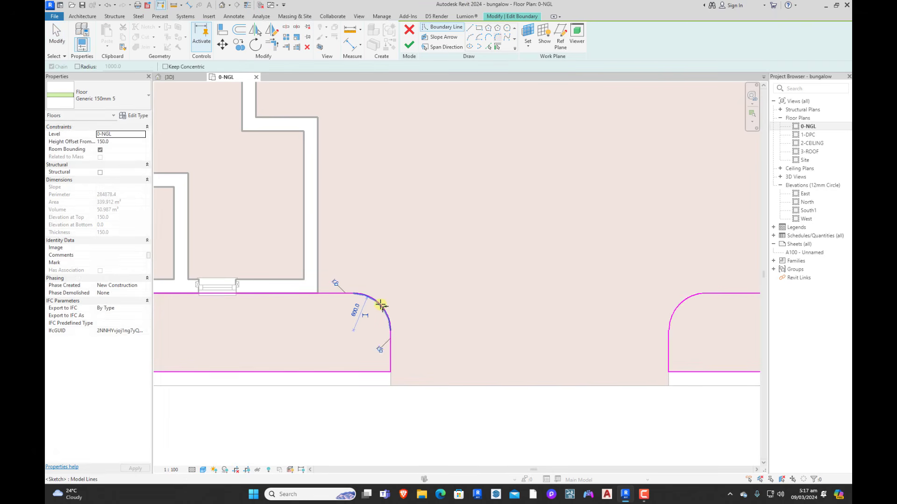
pyautogui.press('Escape')
pyautogui.scroll(-4, 426, 374)
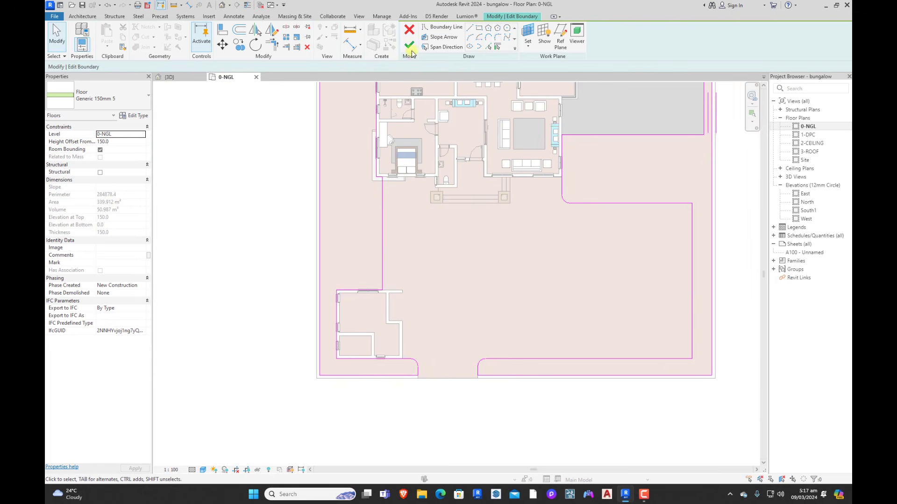
pyautogui.click(411, 52)
# Step: Examine the whole site layout in plan and in the 3D view, looking at the driveway, lawn and outbuilding
pyautogui.scroll(-4, 482, 356)
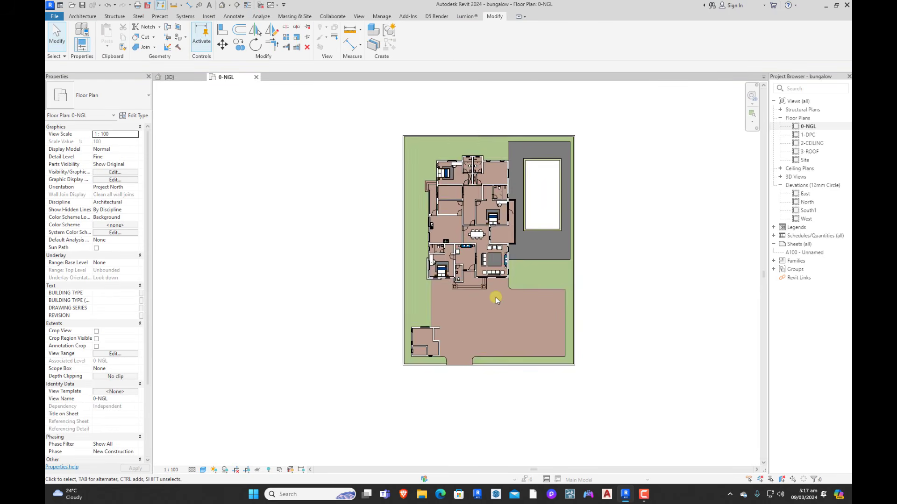
pyautogui.scroll(3, 498, 297)
pyautogui.scroll(2, 701, 368)
pyautogui.scroll(-5, 580, 363)
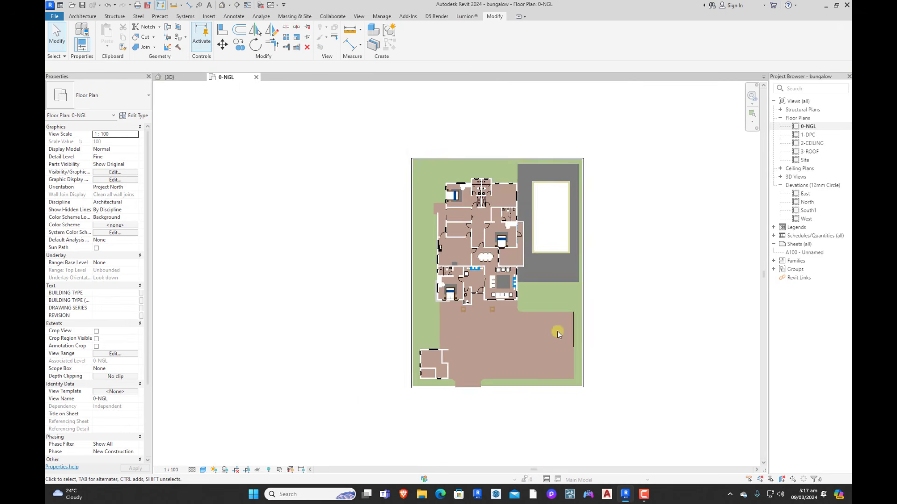
pyautogui.scroll(2, 566, 323)
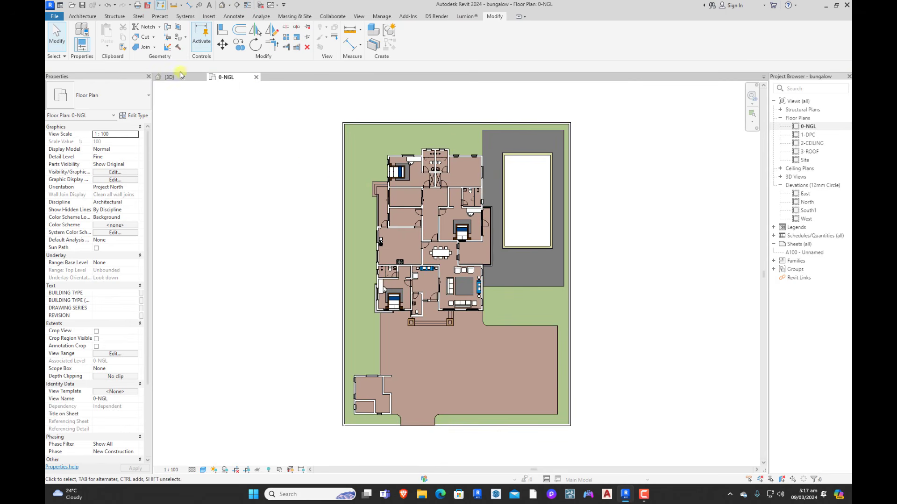
pyautogui.click(169, 77)
pyautogui.scroll(-3, 332, 290)
pyautogui.keyDown('shift'); pyautogui.moveTo(335, 317); pyautogui.dragTo(353, 226, button='middle'); pyautogui.keyUp('shift')
pyautogui.scroll(2, 353, 227)
pyautogui.scroll(2, 447, 314)
pyautogui.scroll(1, 523, 326)
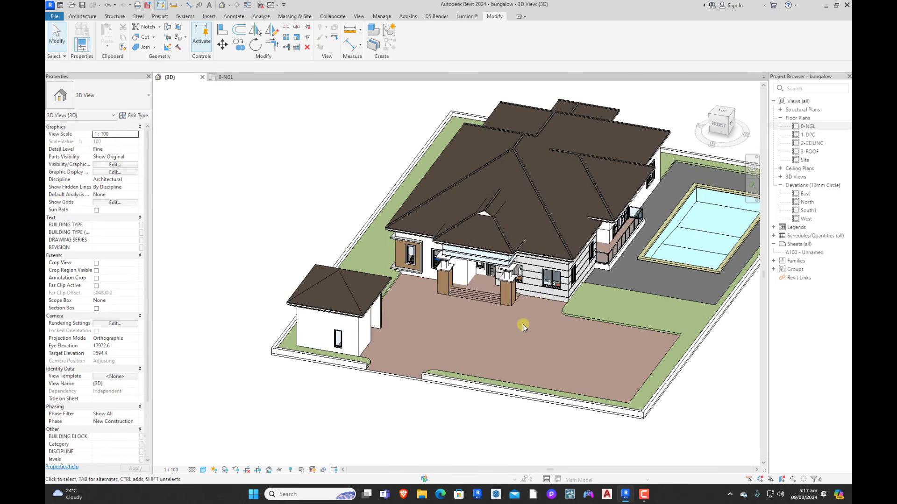
pyautogui.scroll(-2, 653, 372)
pyautogui.keyDown('shift'); pyautogui.moveTo(653, 372); pyautogui.dragTo(650, 370, button='middle'); pyautogui.keyUp('shift')
pyautogui.scroll(2, 438, 280)
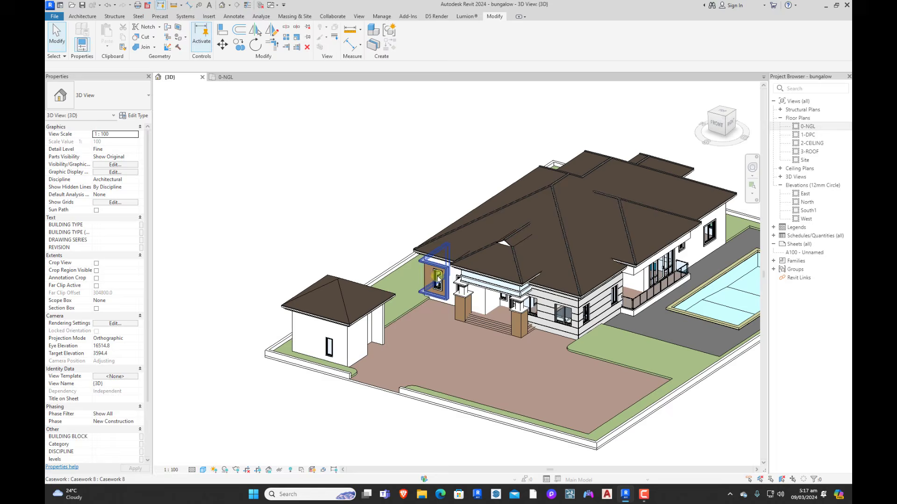
# Step: Copy the outbuilding roof straight up by its eave-edge thickness so the copy sits on the original, working in the right-side view
pyautogui.scroll(4, 359, 300)
pyautogui.click(317, 302)
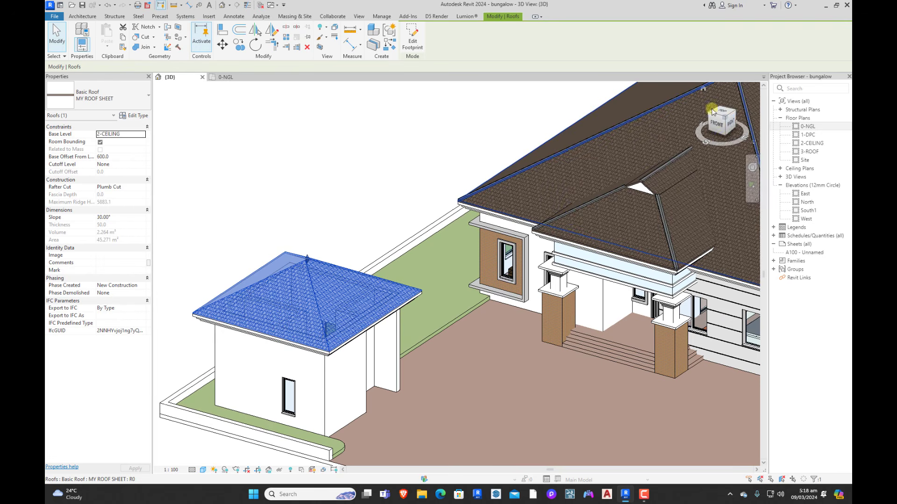
pyautogui.scroll(4, 546, 210)
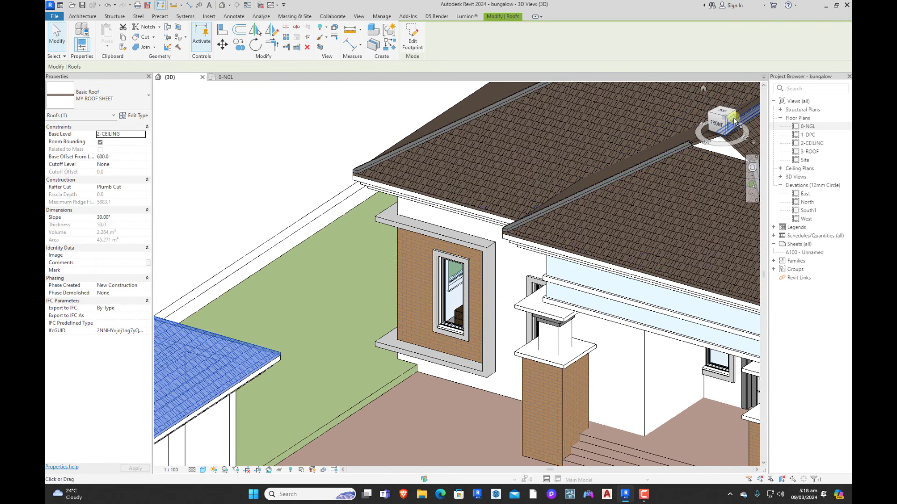
pyautogui.click(731, 115)
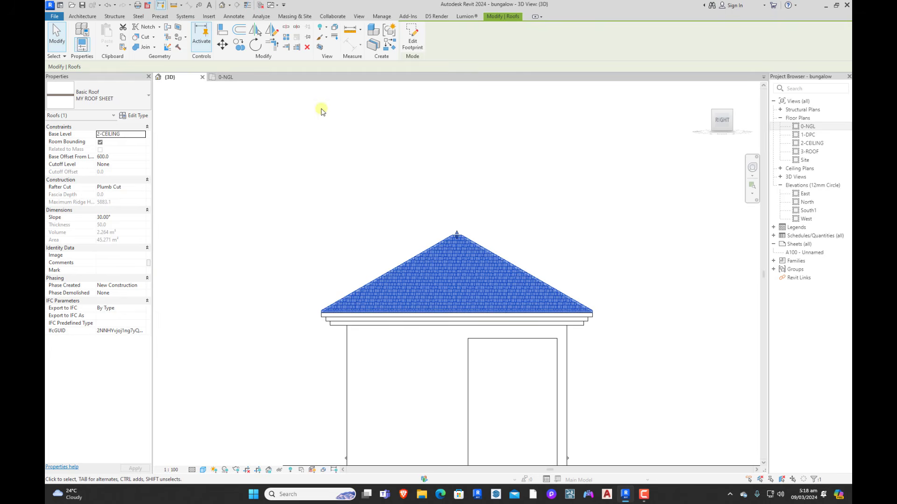
pyautogui.click(239, 44)
pyautogui.scroll(8, 346, 355)
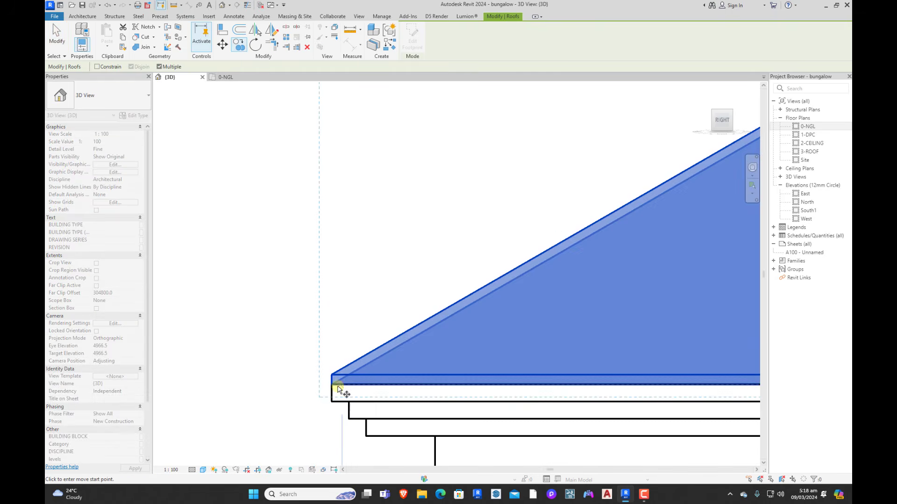
pyautogui.click(332, 385)
pyautogui.click(331, 375)
pyautogui.press('Escape')
pyautogui.press('Escape')
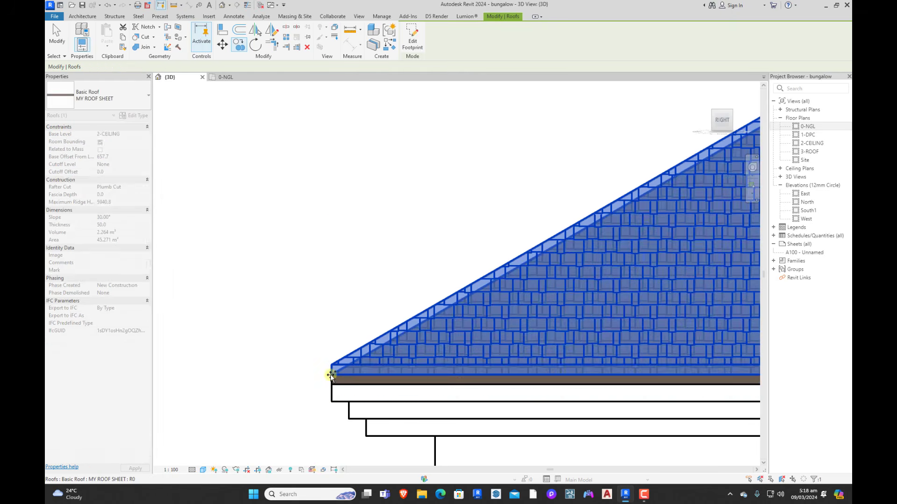
# Step: Change the copied upper roof of the outbuilding to the RIDGE CAP type
pyautogui.click(341, 365)
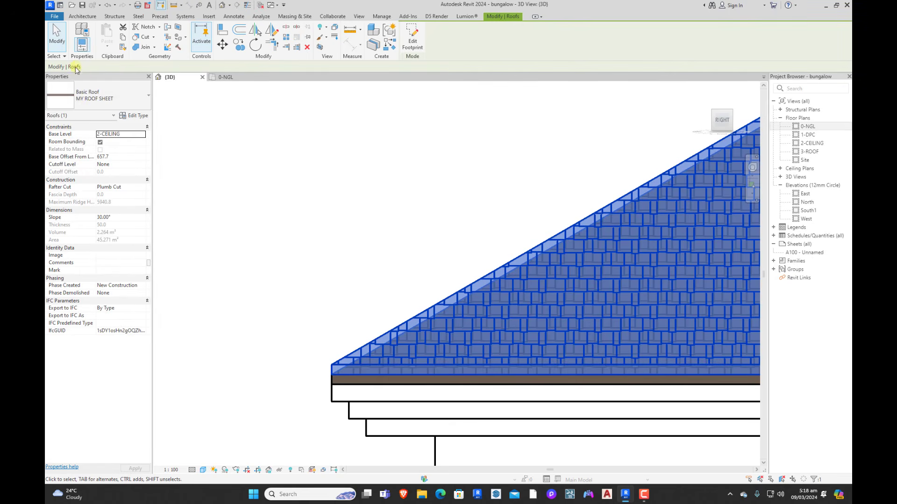
pyautogui.click(94, 100)
pyautogui.click(56, 165)
pyautogui.click(316, 236)
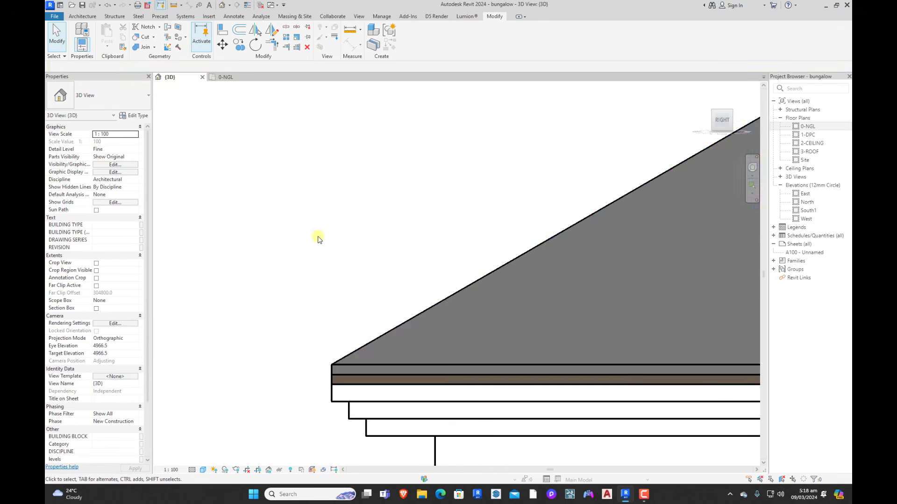
# Step: Start a vertical opening on the outbuilding's ridge cap roof, viewed from above
pyautogui.scroll(-5, 343, 232)
pyautogui.click(722, 106)
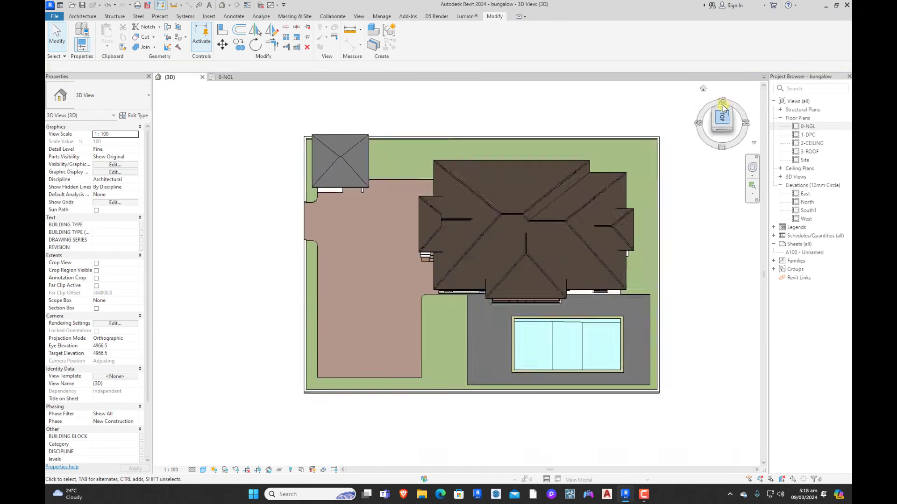
pyautogui.scroll(4, 415, 194)
pyautogui.moveTo(398, 214); pyautogui.dragTo(592, 293, button='middle')
pyautogui.scroll(3, 532, 205)
pyautogui.moveTo(532, 205); pyautogui.dragTo(626, 283, button='middle')
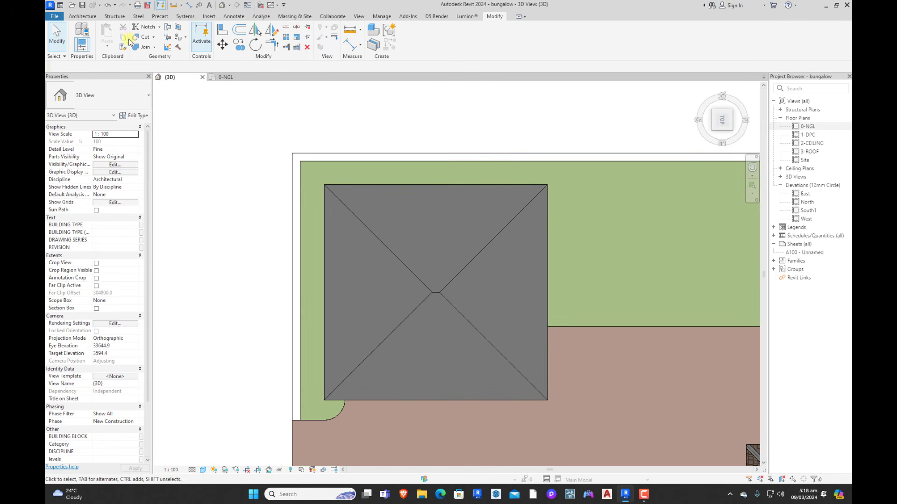
pyautogui.click(80, 16)
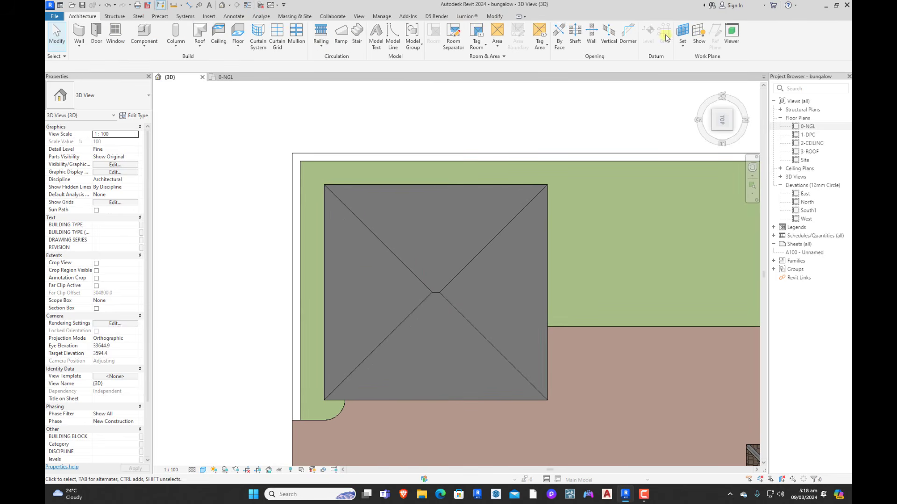
pyautogui.click(611, 33)
pyautogui.click(447, 287)
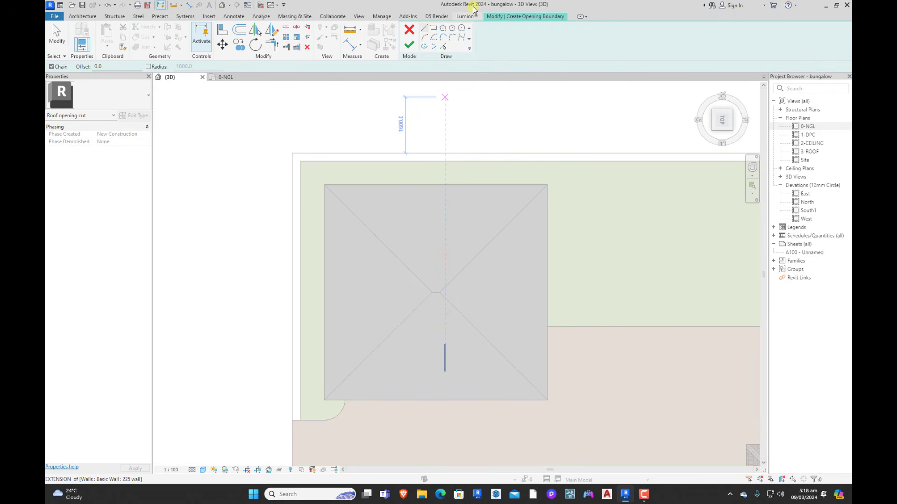
# Step: Create opening boundary lines from the ridge cap roof's four outer edges, four hips and short central ridge
pyautogui.click(443, 47)
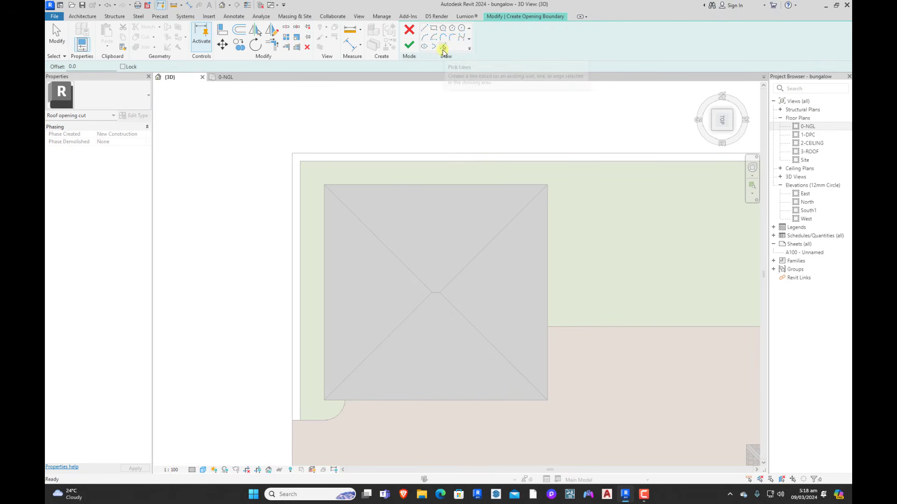
pyautogui.scroll(3, 481, 220)
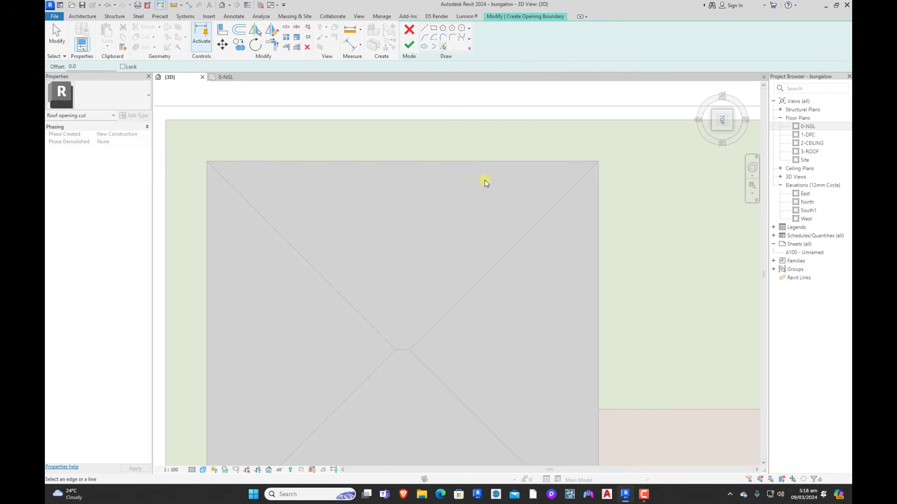
pyautogui.click(590, 212)
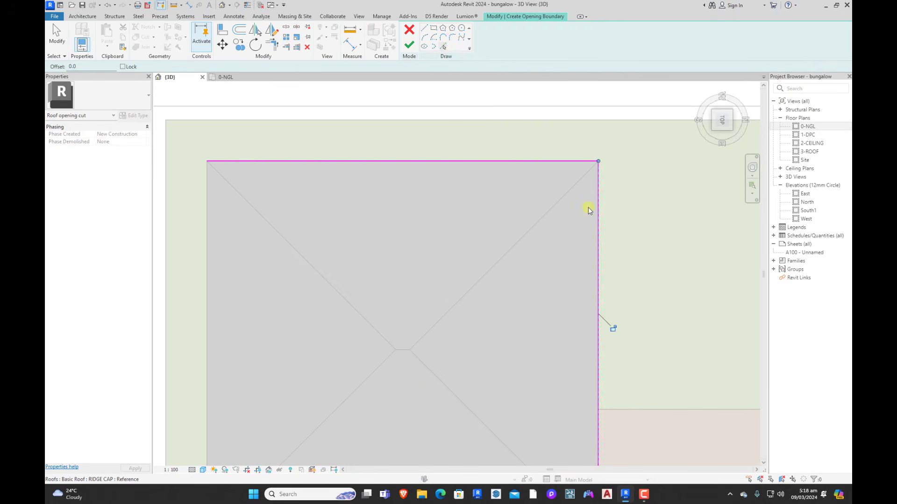
pyautogui.click(559, 204)
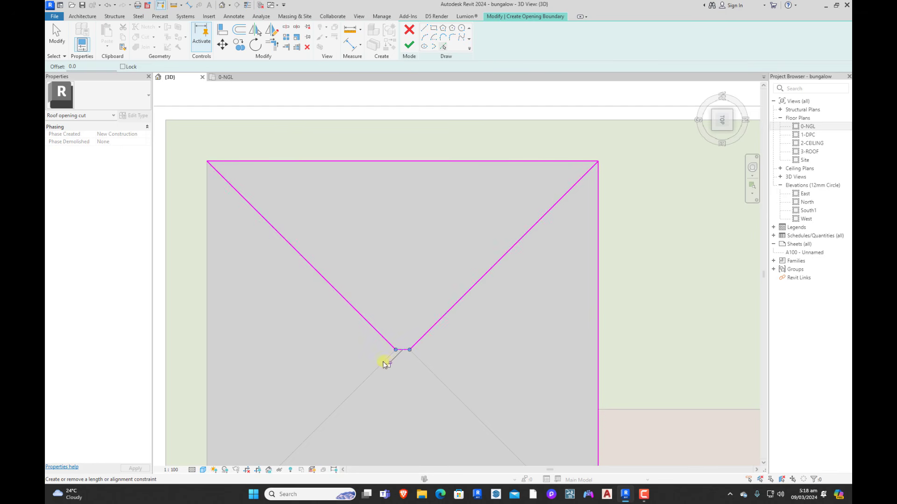
pyautogui.click(372, 372)
pyautogui.click(427, 367)
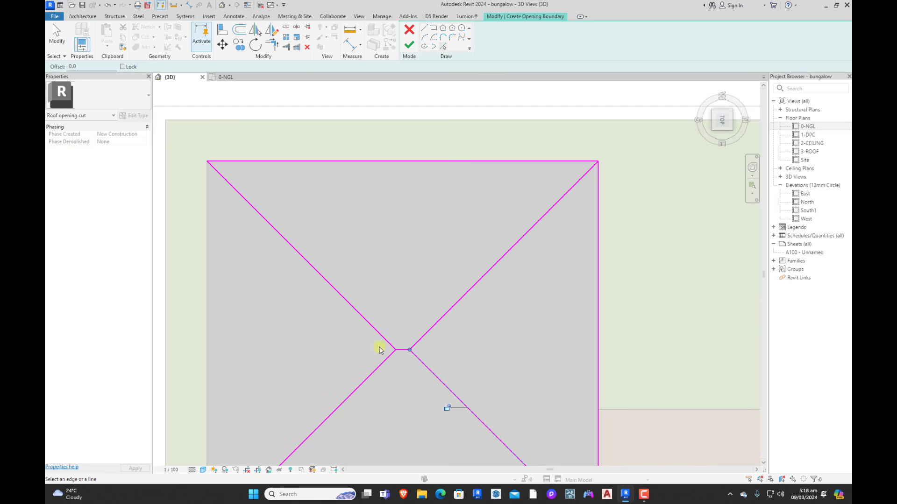
pyautogui.scroll(-2, 307, 225)
pyautogui.moveTo(307, 225); pyautogui.dragTo(288, 122, button='middle')
pyautogui.scroll(1, 332, 362)
pyautogui.click(337, 361)
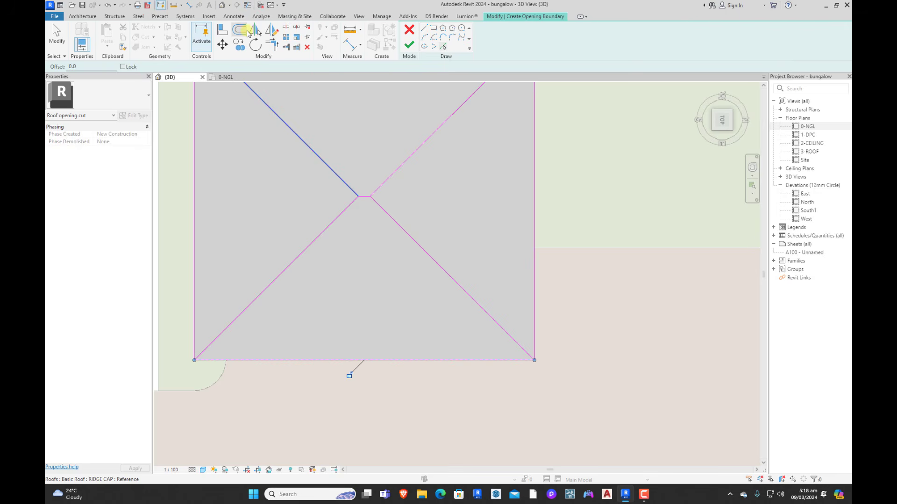
# Step: Offset copies of the hip and ridge sketch lines by 75 mm to both sides
pyautogui.click(247, 32)
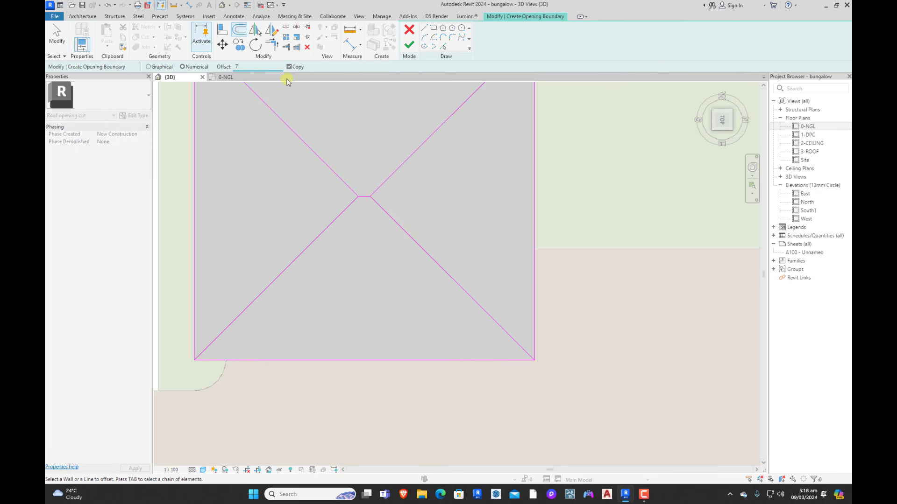
pyautogui.scroll(1, 305, 144)
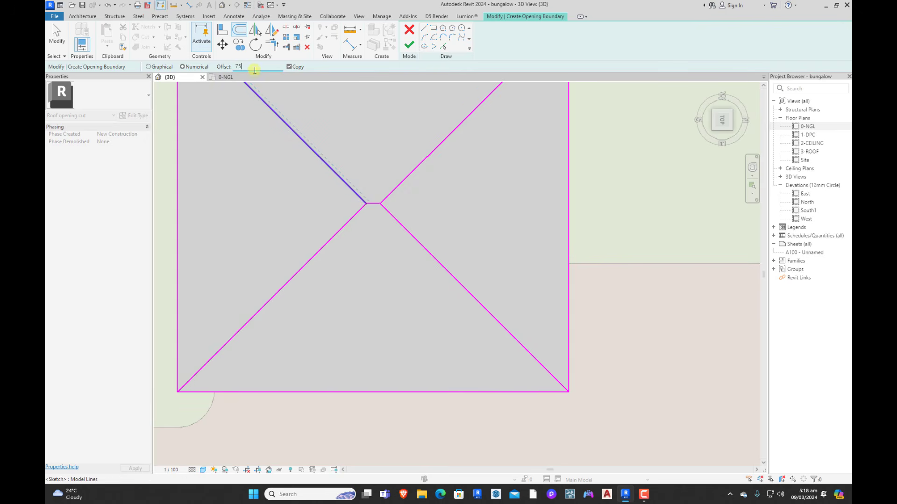
pyautogui.scroll(1, 358, 183)
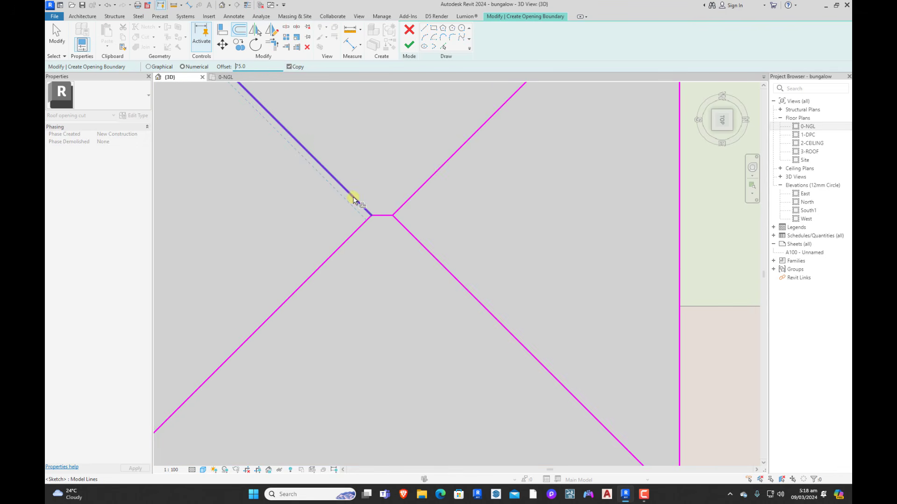
pyautogui.click(354, 197)
pyautogui.click(382, 221)
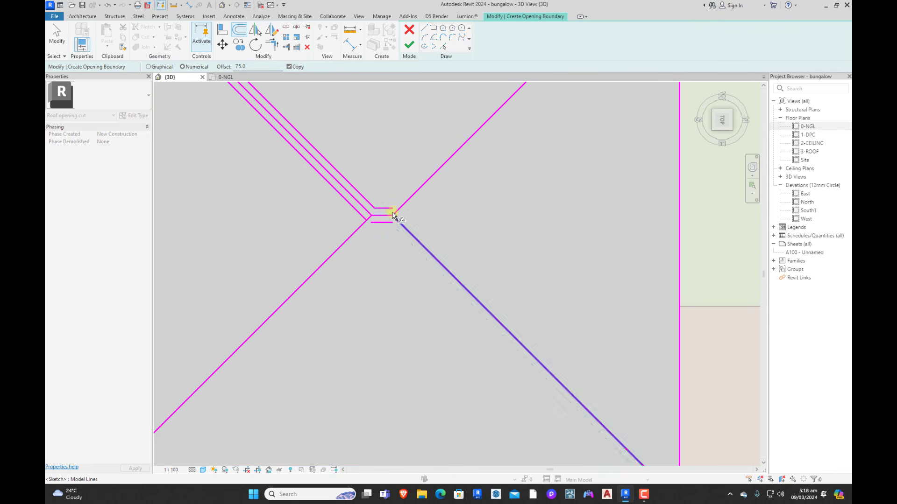
pyautogui.click(403, 206)
pyautogui.click(406, 227)
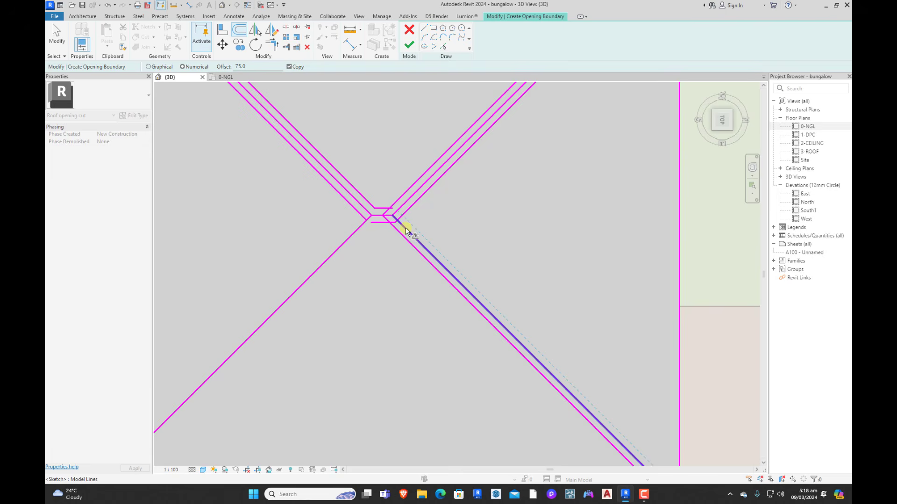
pyautogui.click(403, 231)
pyautogui.click(353, 239)
pyautogui.click(351, 235)
pyautogui.scroll(-4, 431, 266)
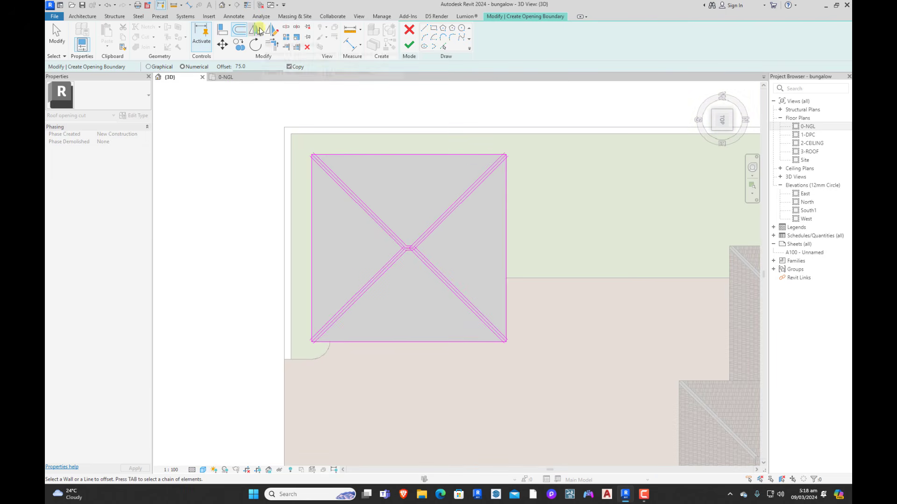
# Step: Trim the offset hip lines to the roof's outer edges at the two upper corners of the opening sketch
pyautogui.press('Escape')
pyautogui.scroll(3, 320, 152)
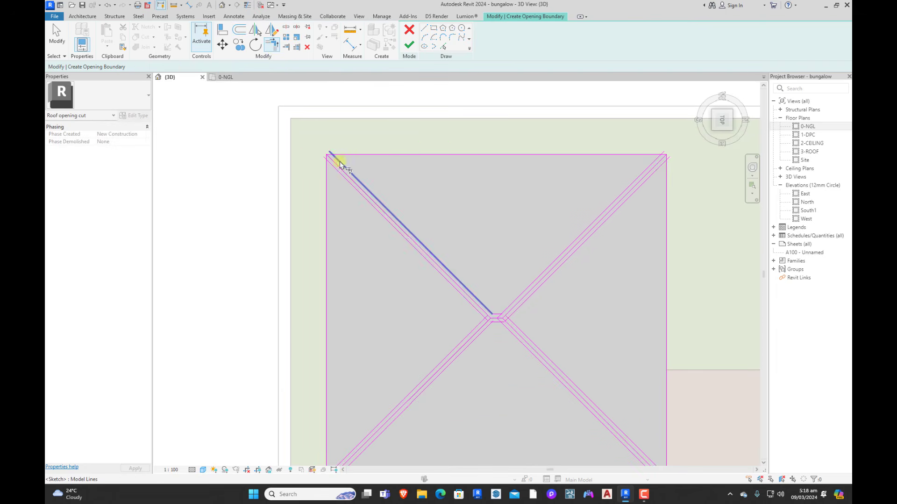
pyautogui.click(332, 171)
pyautogui.click(327, 173)
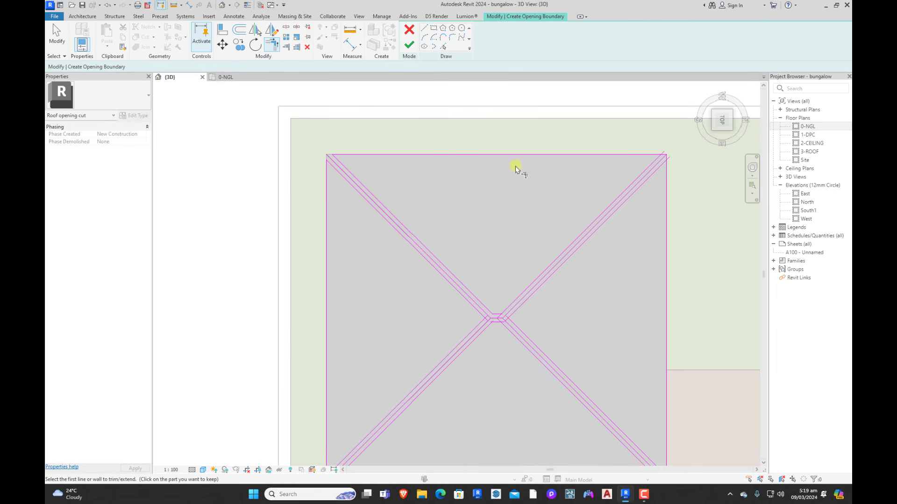
pyautogui.click(655, 156)
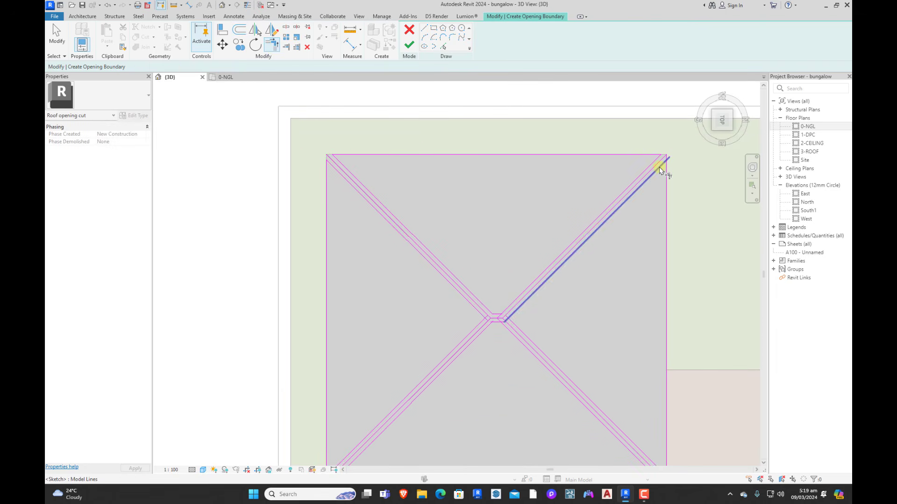
pyautogui.click(661, 163)
# Step: Trim the offset hip lines to the roof's outer edges at the two lower corners of the opening sketch
pyautogui.scroll(-2, 602, 182)
pyautogui.scroll(3, 631, 343)
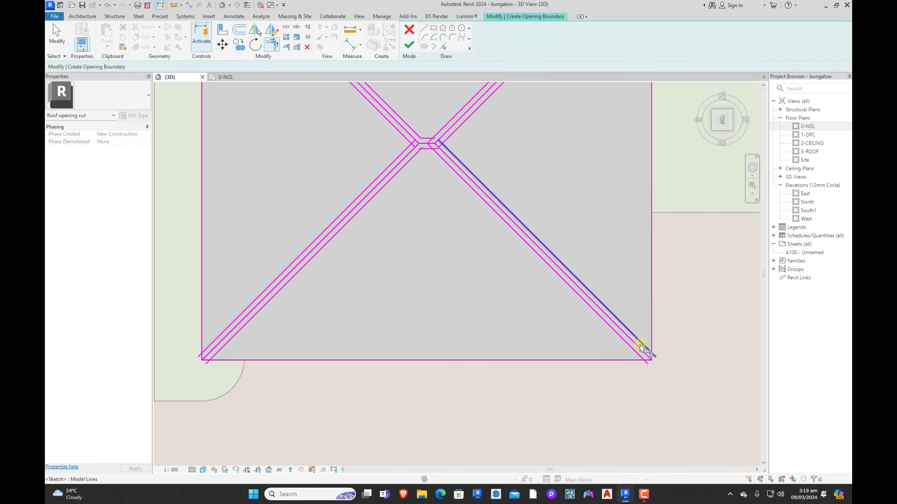
pyautogui.click(637, 352)
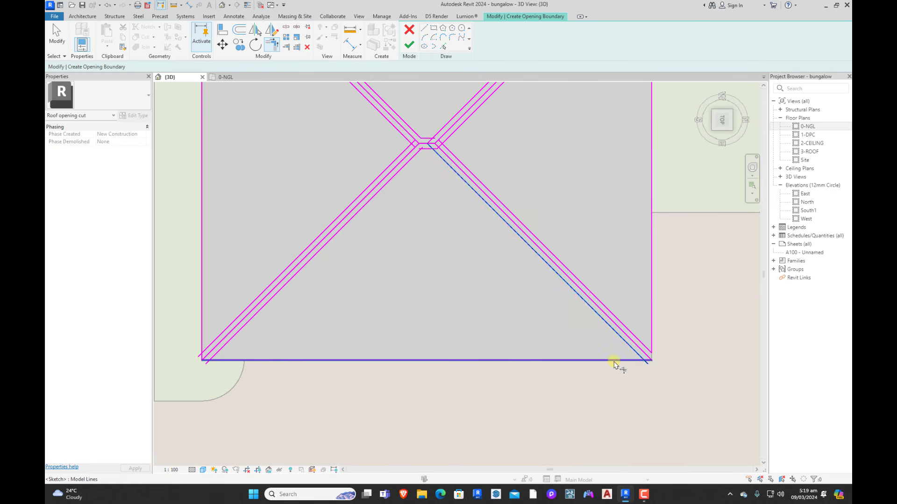
pyautogui.click(617, 361)
pyautogui.scroll(-3, 625, 361)
pyautogui.scroll(3, 400, 353)
pyautogui.click(400, 354)
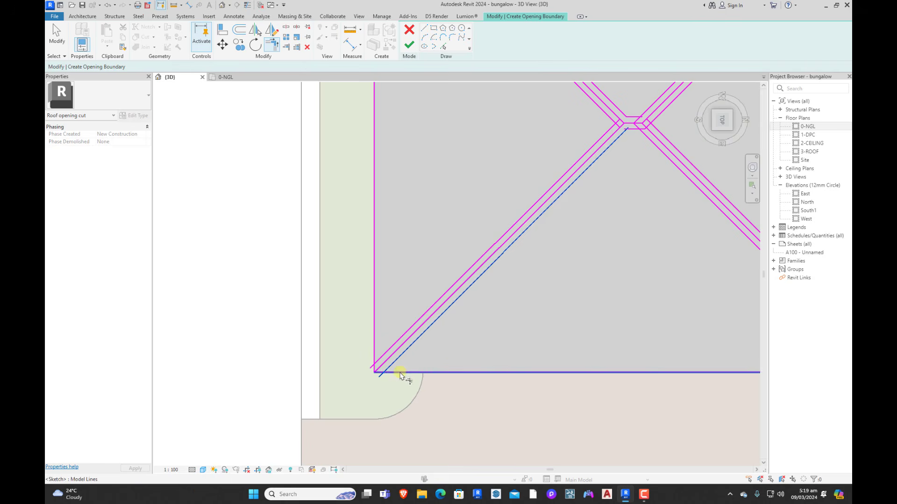
pyautogui.click(401, 373)
pyautogui.press('Escape')
pyautogui.click(275, 44)
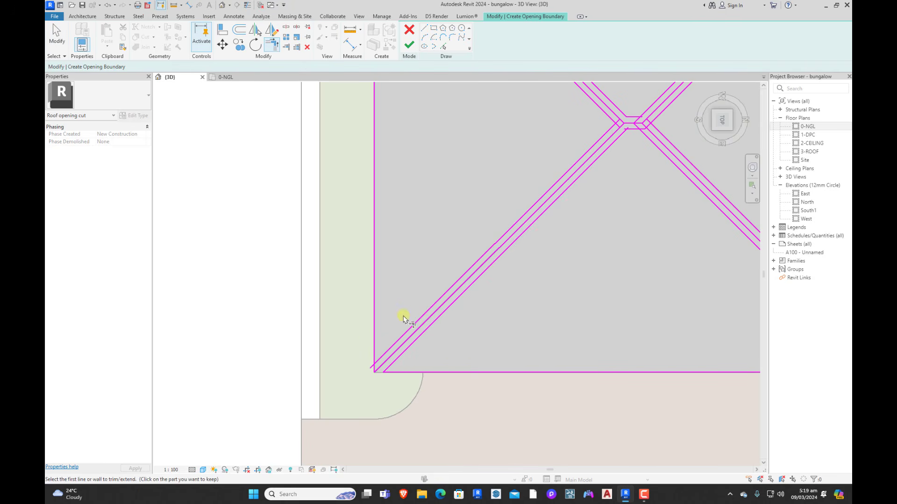
pyautogui.press('Escape')
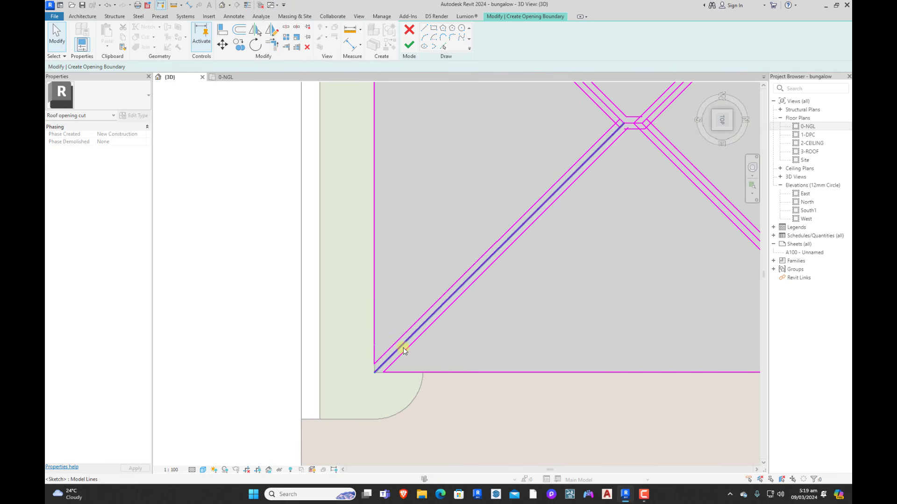
# Step: Delete the original centre sketch lines of the four hips and the short ridge, keeping only their offset copies
pyautogui.click(403, 347)
pyautogui.scroll(-3, 404, 346)
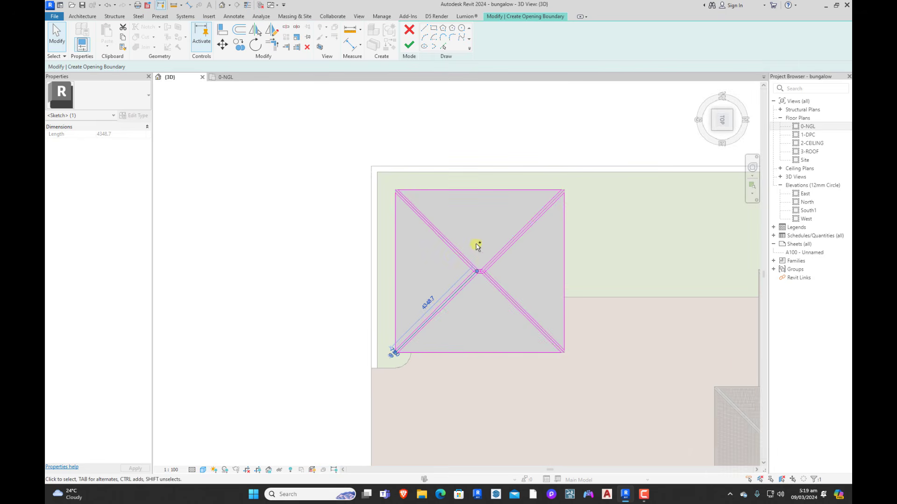
pyautogui.scroll(5, 481, 261)
pyautogui.keyDown('ctrl'); pyautogui.click(433, 253); pyautogui.keyUp('ctrl')
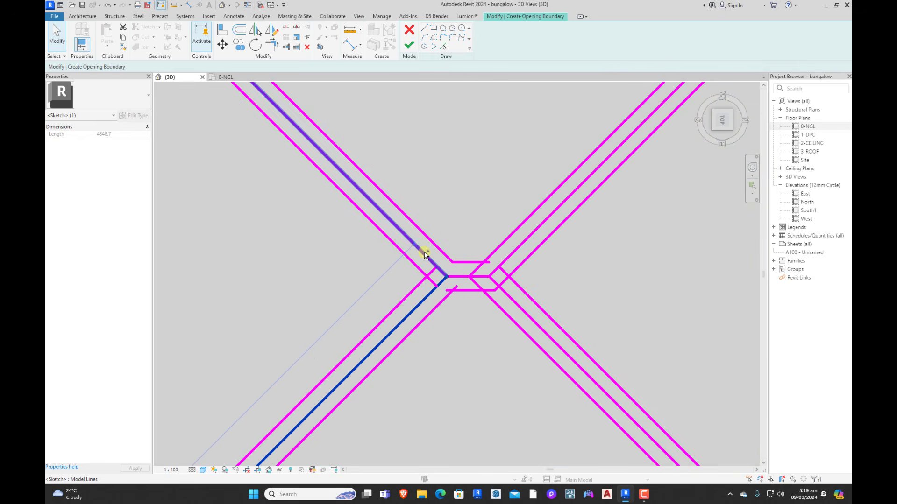
pyautogui.keyDown('ctrl'); pyautogui.click(467, 276); pyautogui.keyUp('ctrl')
pyautogui.keyDown('ctrl'); pyautogui.click(506, 260); pyautogui.keyUp('ctrl')
pyautogui.keyDown('ctrl'); pyautogui.click(522, 307); pyautogui.keyUp('ctrl')
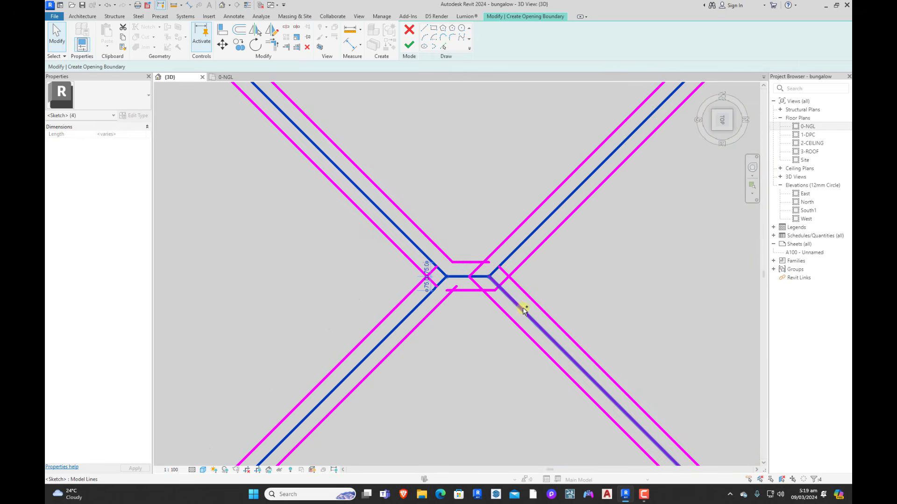
pyautogui.press('Delete')
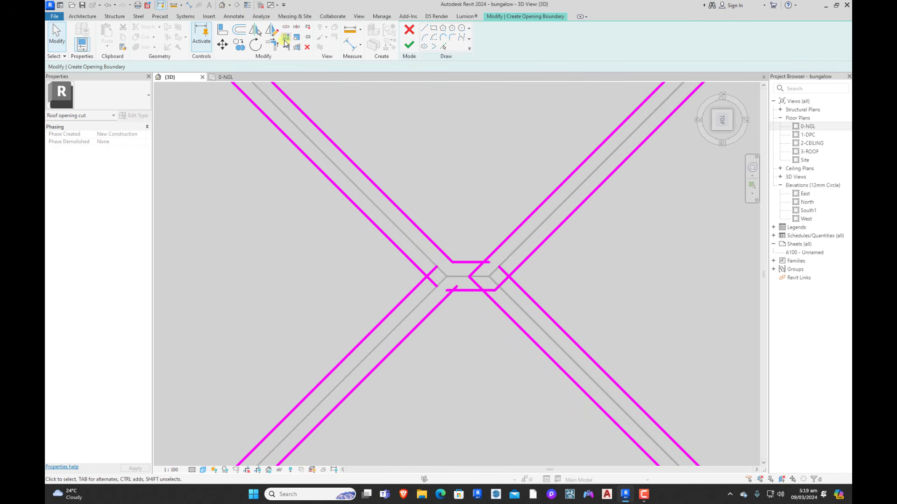
# Step: Trim the offset hip and ridge lines into clean corners around the short central ridge
pyautogui.click(272, 44)
pyautogui.click(419, 268)
pyautogui.press('Escape')
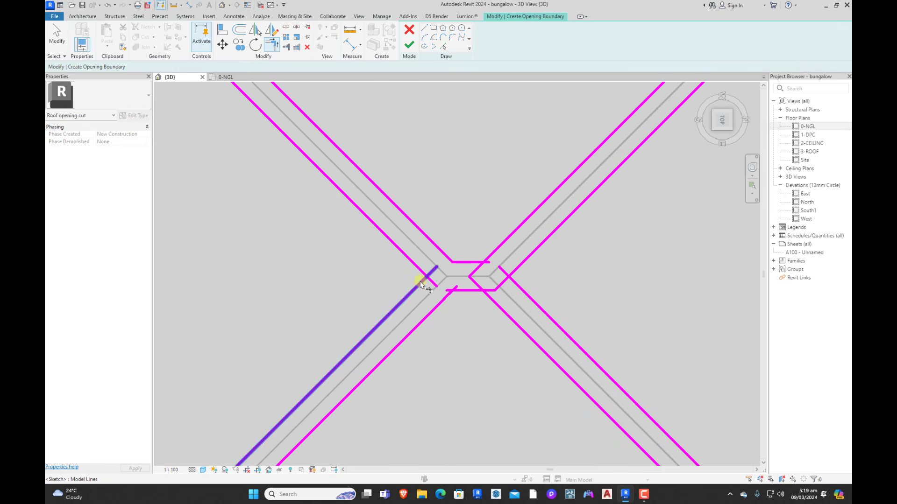
pyautogui.click(422, 282)
pyautogui.click(421, 271)
pyautogui.click(489, 256)
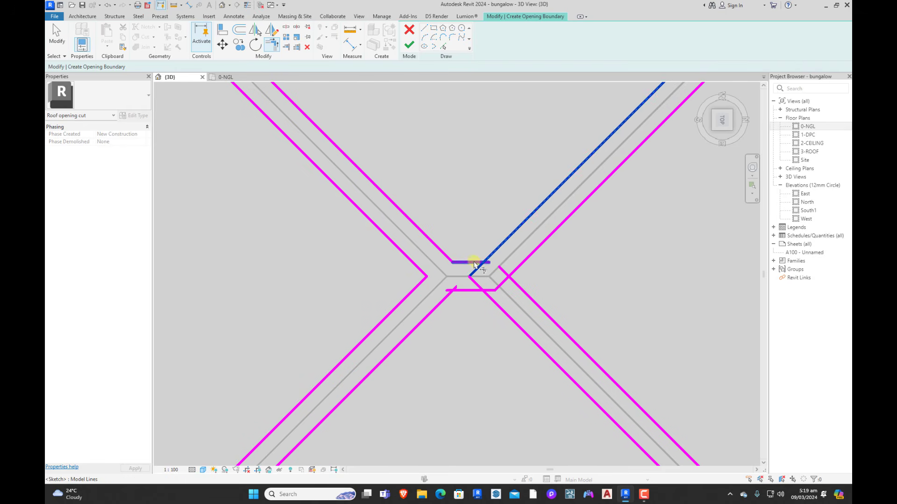
pyautogui.click(476, 262)
pyautogui.click(468, 292)
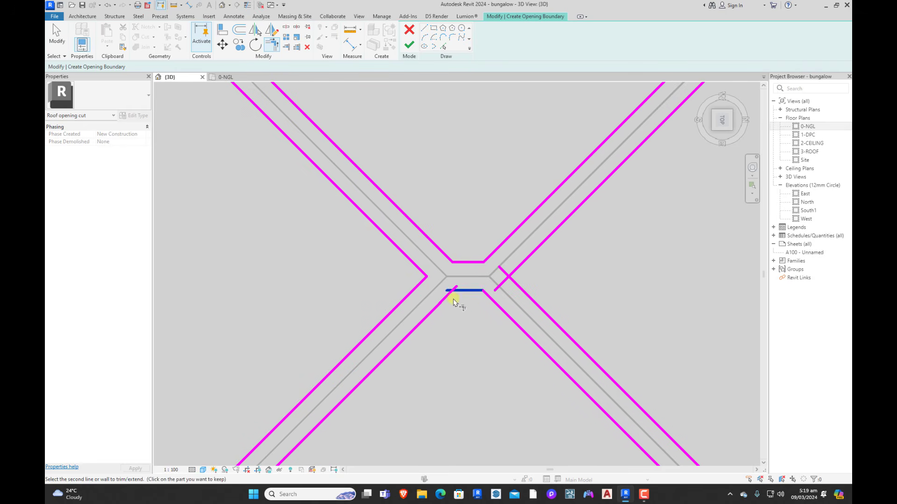
pyautogui.click(449, 293)
pyautogui.click(510, 275)
pyautogui.click(518, 287)
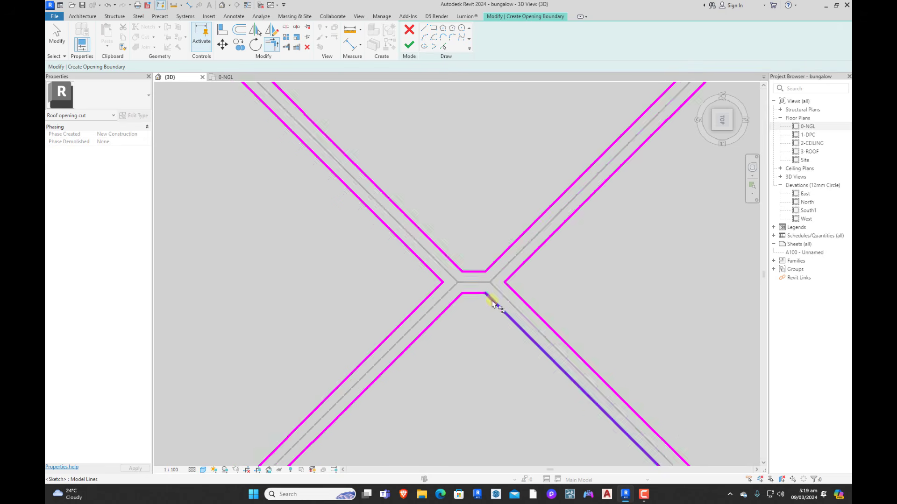
# Step: Finish the opening boundary sketch to cut the ridge cap roof down to strips along its hips and ridge
pyautogui.scroll(-5, 492, 296)
pyautogui.press('Escape')
pyautogui.press('Escape')
pyautogui.click(407, 46)
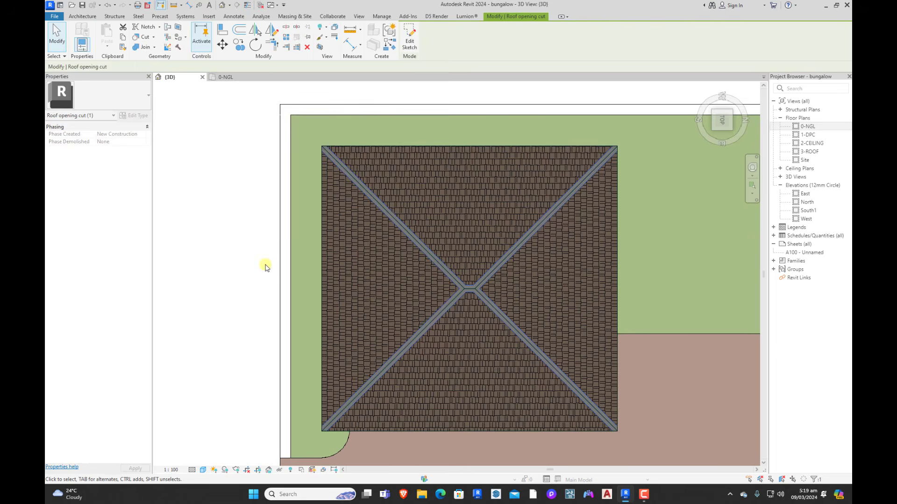
# Step: Examine the outbuilding's ridge caps from several angles in the 3D view
pyautogui.scroll(-3, 390, 335)
pyautogui.keyDown('shift'); pyautogui.moveTo(391, 334); pyautogui.dragTo(440, 304, button='middle'); pyautogui.keyUp('shift')
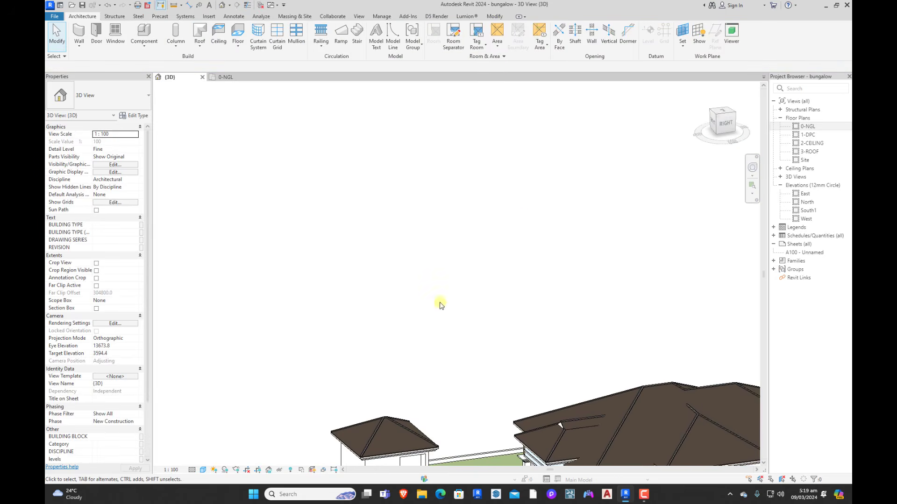
pyautogui.scroll(-3, 422, 286)
pyautogui.scroll(6, 411, 387)
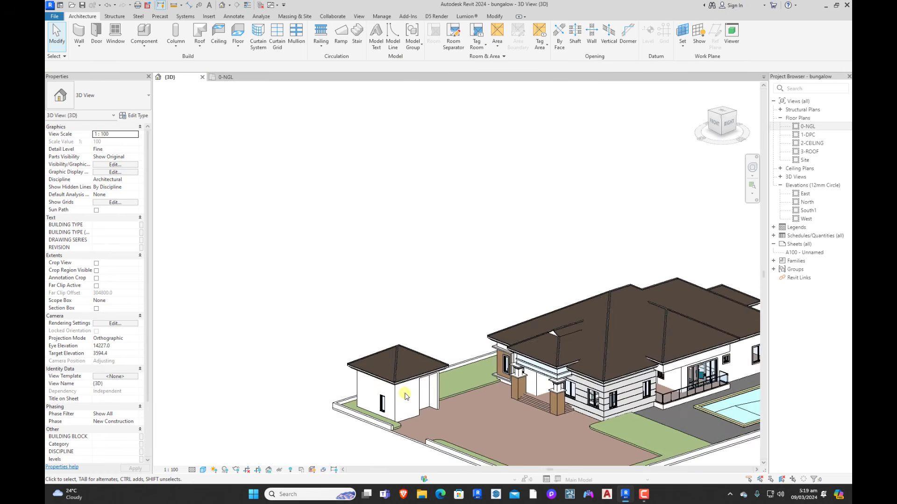
pyautogui.scroll(1, 416, 395)
pyautogui.moveTo(416, 395); pyautogui.dragTo(296, 316, button='middle')
pyautogui.keyDown('shift'); pyautogui.moveTo(306, 365); pyautogui.dragTo(375, 364, button='middle'); pyautogui.keyUp('shift')
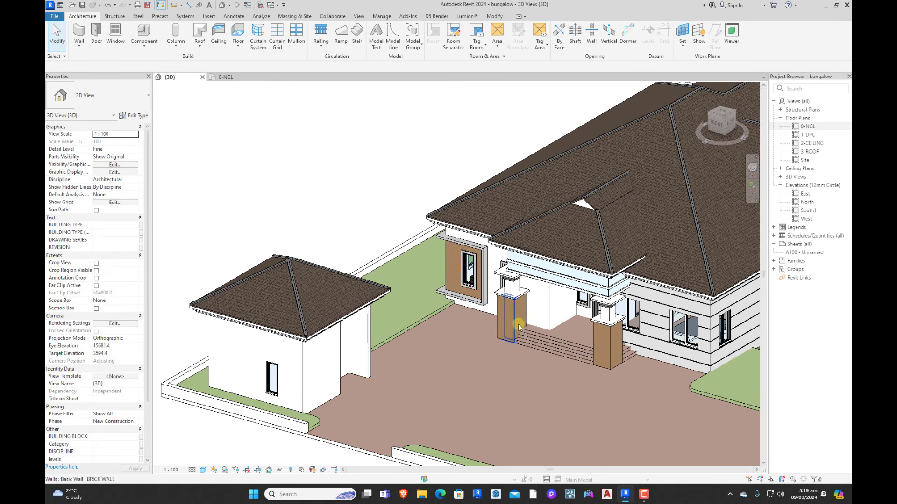
# Step: Start a new OP 150mm floor in the 0-NGL floor plan, modelled on the bungalow's floor, with its boundary picked from existing lines
pyautogui.click(545, 335)
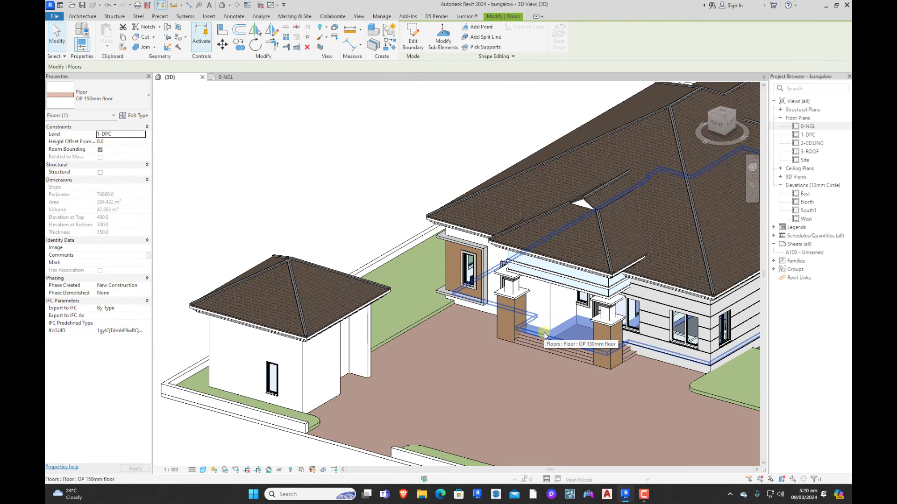
pyautogui.click(225, 77)
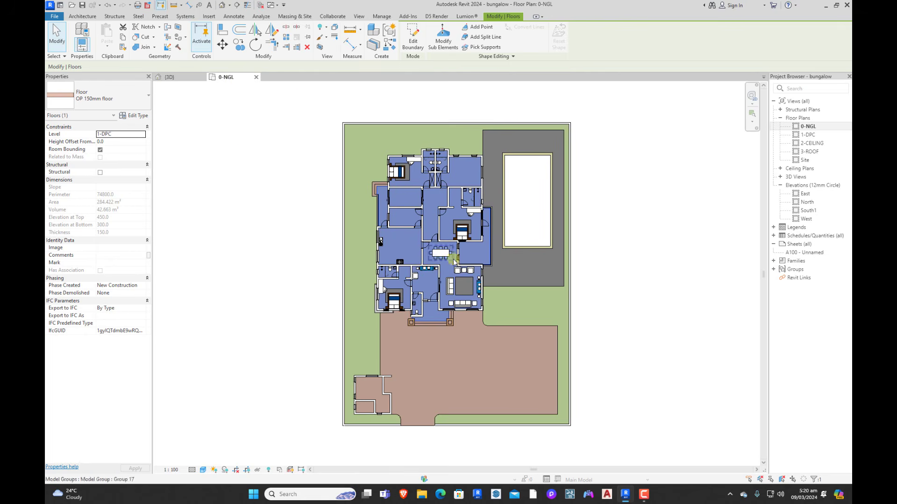
pyautogui.press('s')
pyautogui.moveTo(413, 408); pyautogui.dragTo(508, 299, button='middle')
pyautogui.click(488, 46)
# Step: Create floor boundary lines along the inner faces of the outbuilding's four outer walls
pyautogui.scroll(6, 454, 288)
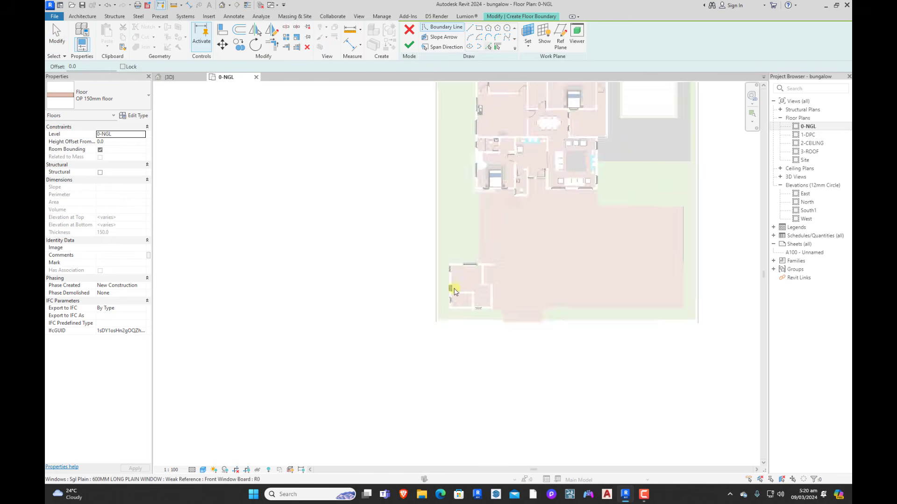
pyautogui.click(443, 280)
pyautogui.click(487, 196)
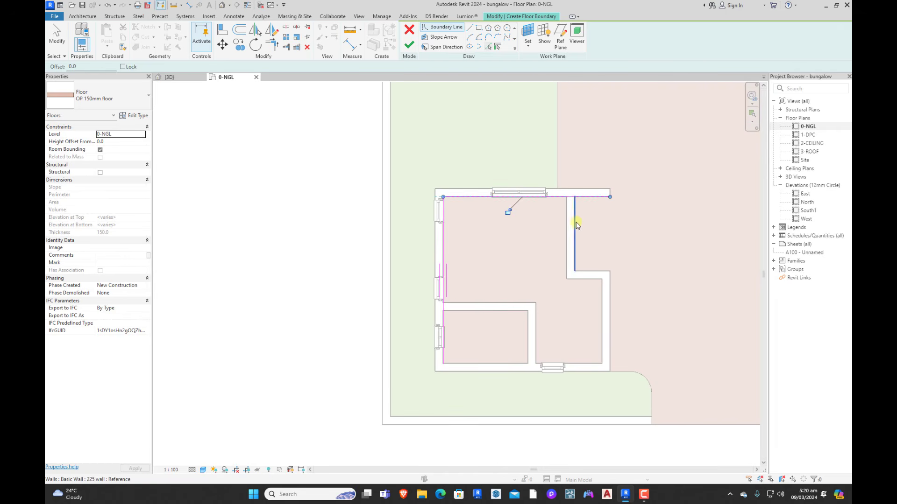
pyautogui.click(604, 315)
pyautogui.click(579, 363)
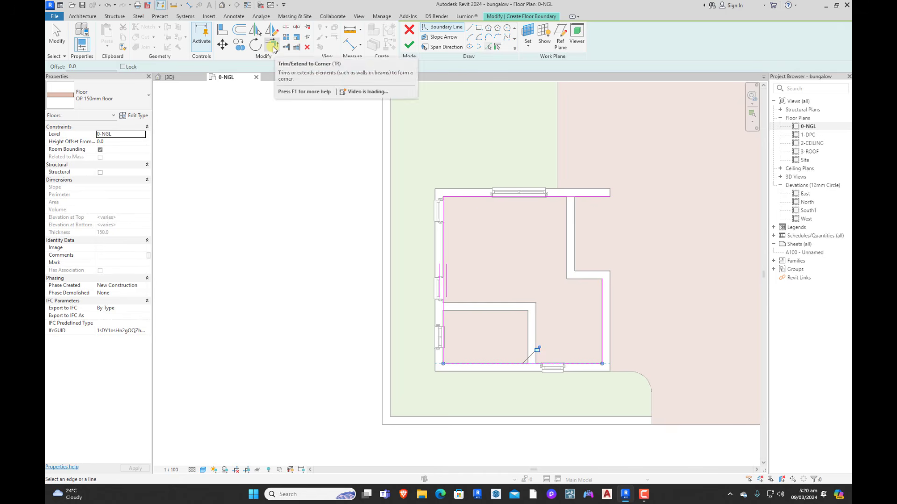
# Step: Close the floor boundary by trimming its edge at the recess to the rear wall line, and set the level to 1-DPC
pyautogui.click(273, 46)
pyautogui.click(603, 303)
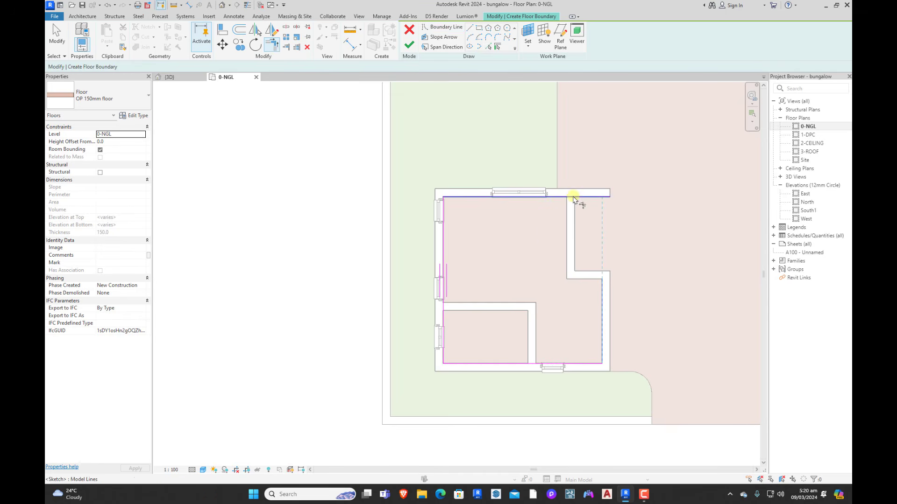
pyautogui.press('Escape')
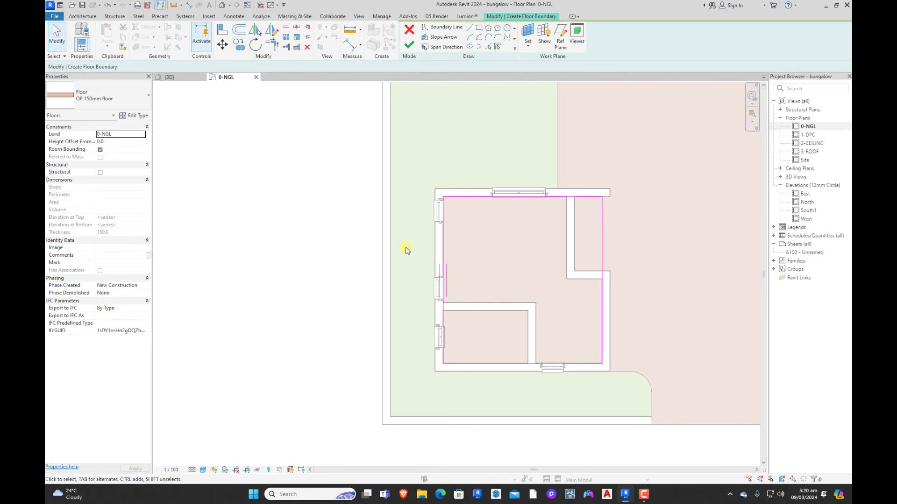
pyautogui.click(143, 135)
pyautogui.click(110, 149)
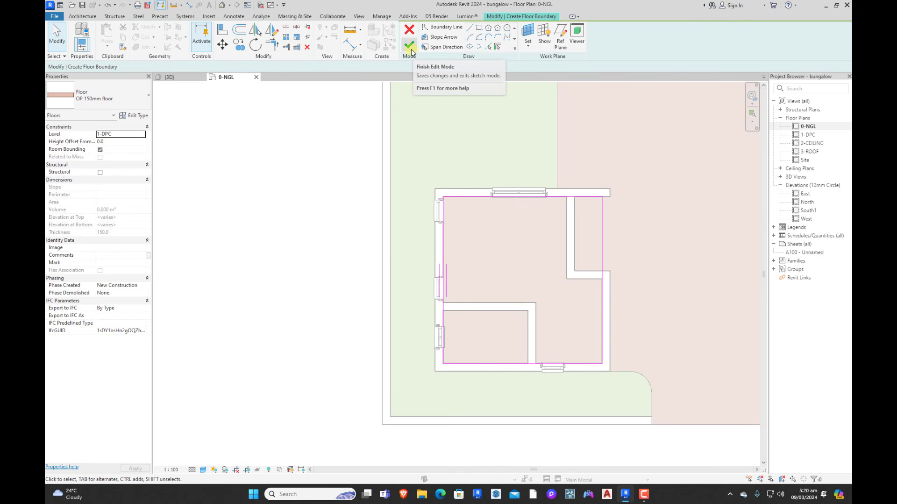
# Step: Measure the distance between the recessed wall's outer face and the floor's boundary line without placing a dimension
pyautogui.click(349, 44)
pyautogui.scroll(2, 627, 225)
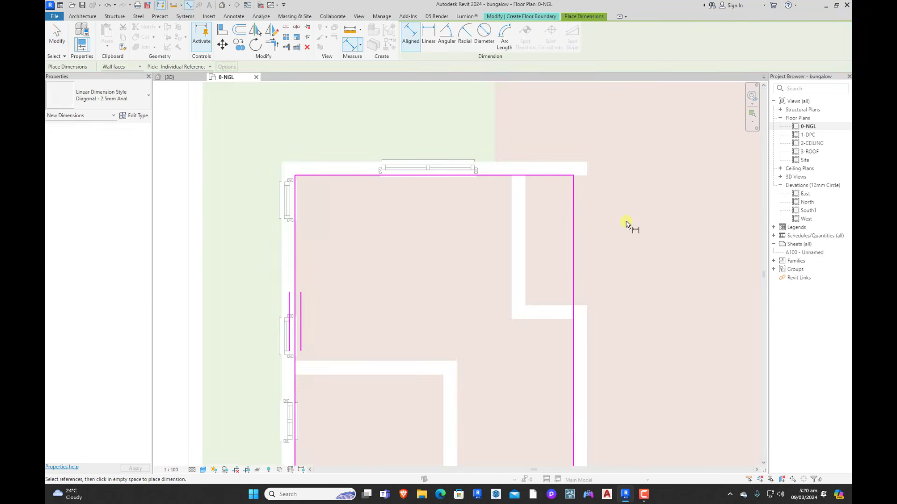
pyautogui.click(528, 246)
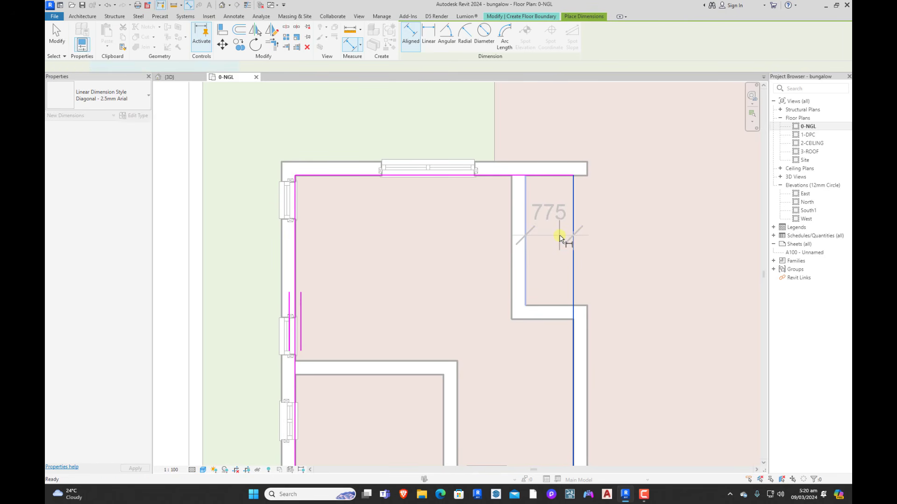
pyautogui.press('Escape')
pyautogui.press('Escape')
# Step: Finish the outbuilding's floor sketch and deselect the floor
pyautogui.click(410, 44)
pyautogui.scroll(-7, 508, 226)
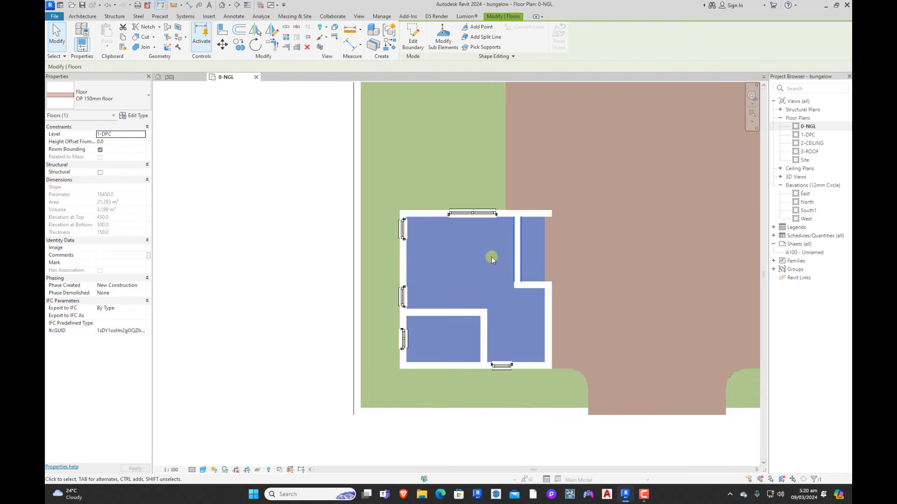
pyautogui.click(330, 216)
# Step: Inspect the level and height offset of the bungalow's entrance step floor and of the outbuilding's floor
pyautogui.scroll(5, 509, 248)
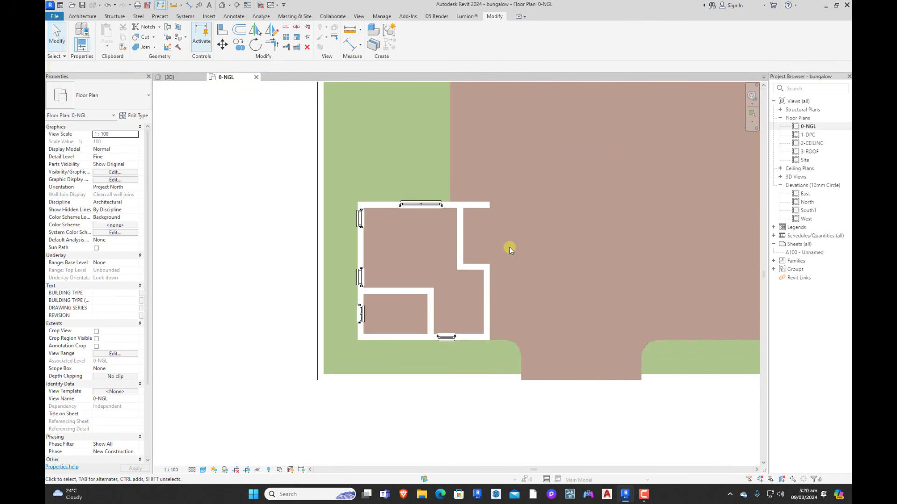
pyautogui.scroll(-4, 495, 252)
pyautogui.scroll(3, 542, 173)
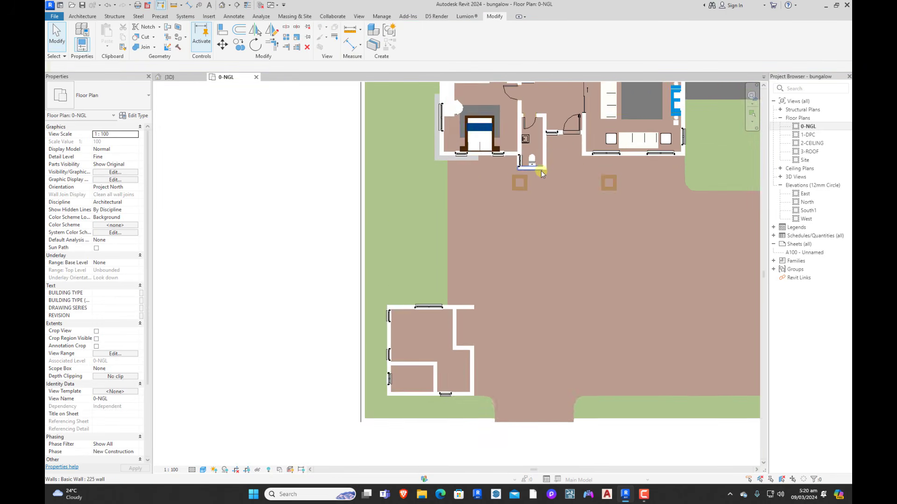
pyautogui.click(551, 184)
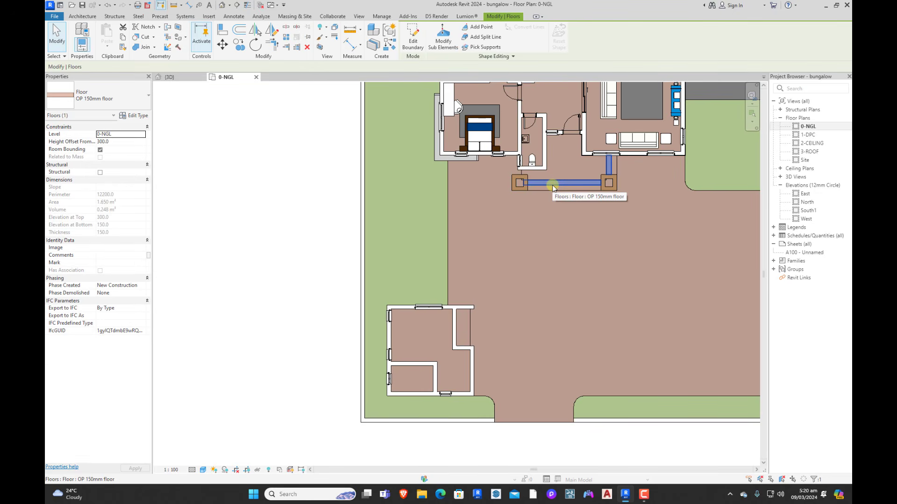
pyautogui.click(472, 318)
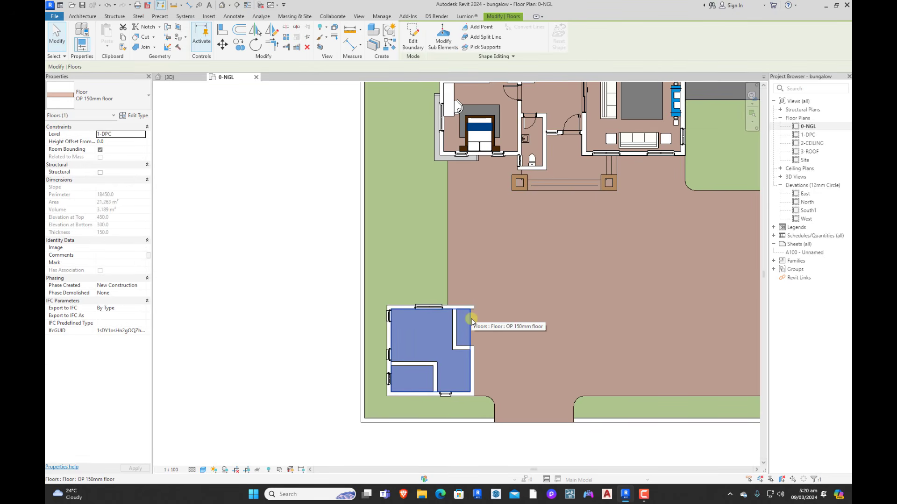
# Step: Start another OP 150mm floor and sketch a rectangle about 2100 mm long across the outbuilding's entrance recess, from the slab's outer edge outward
pyautogui.doubleClick(472, 318)
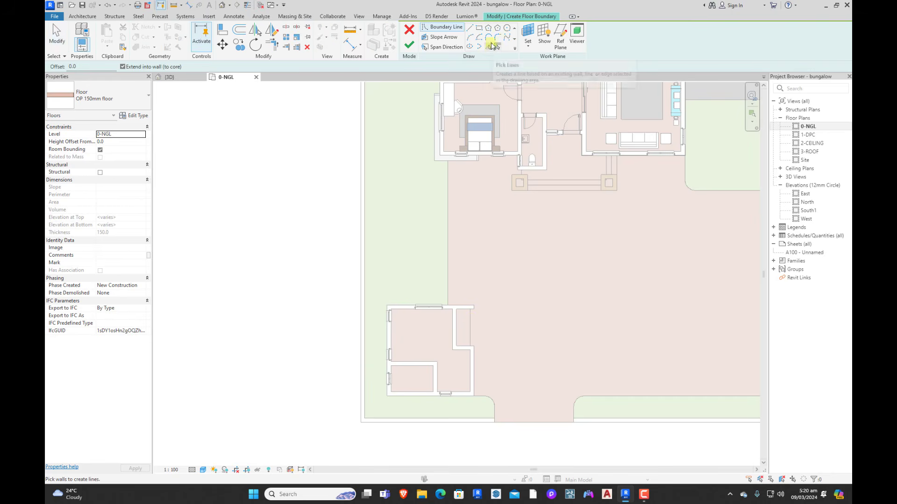
pyautogui.scroll(5, 476, 332)
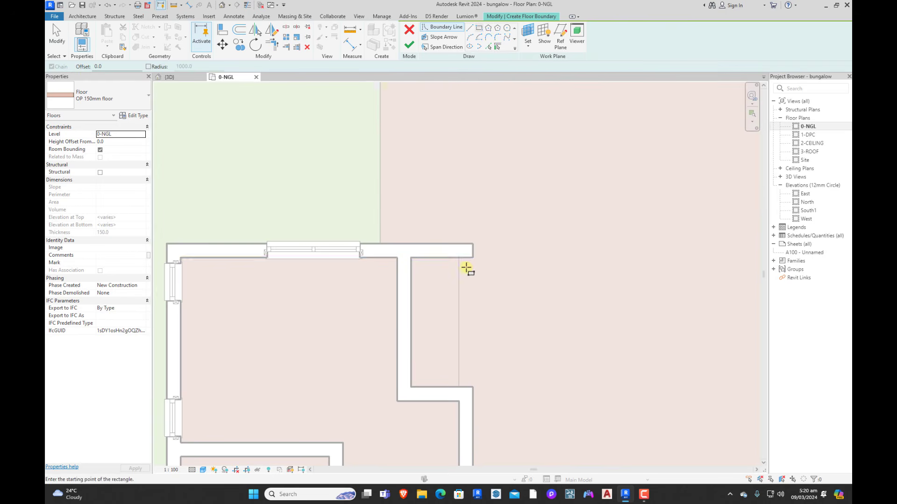
pyautogui.click(460, 257)
pyautogui.click(488, 387)
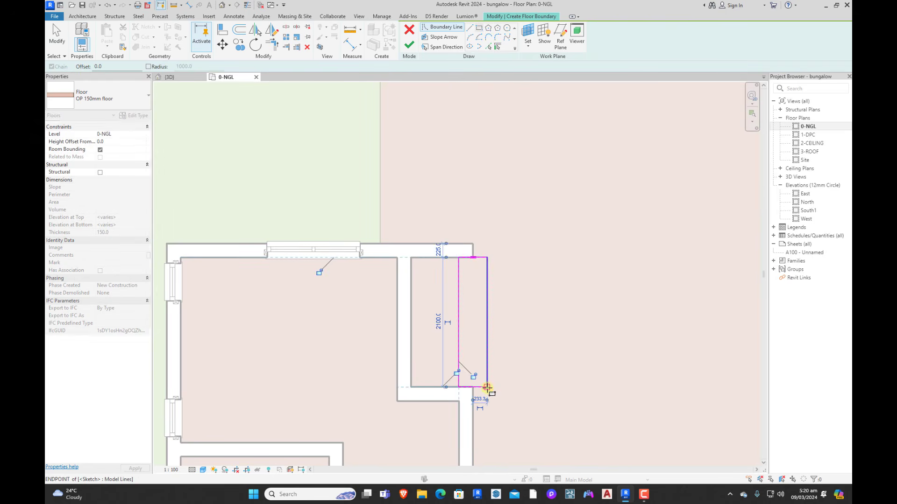
# Step: Set the rectangle's width to 300 mm and finish the step floor's sketch
pyautogui.press('Escape')
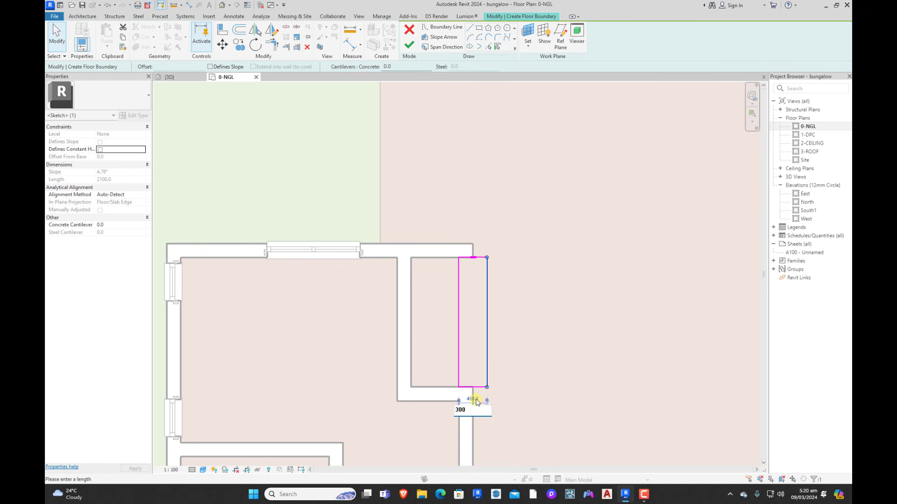
pyautogui.press('Return')
pyautogui.press('Escape')
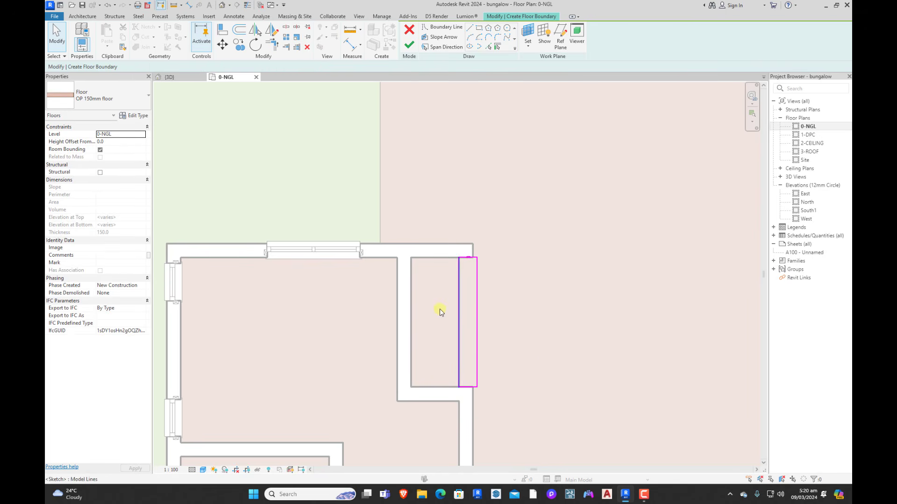
pyautogui.click(406, 44)
# Step: Copy the new step floor 300 mm outward from the outbuilding so the copy adjoins its outer edge
pyautogui.click(223, 46)
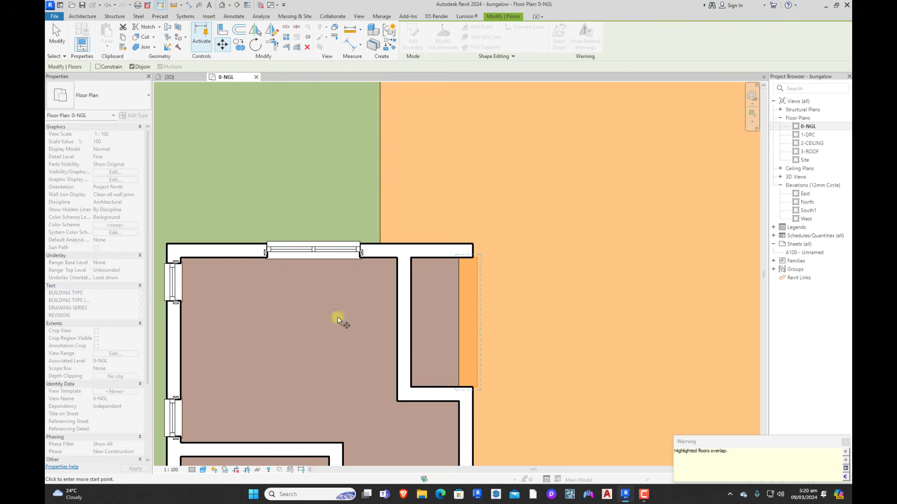
pyautogui.click(239, 44)
pyautogui.click(459, 389)
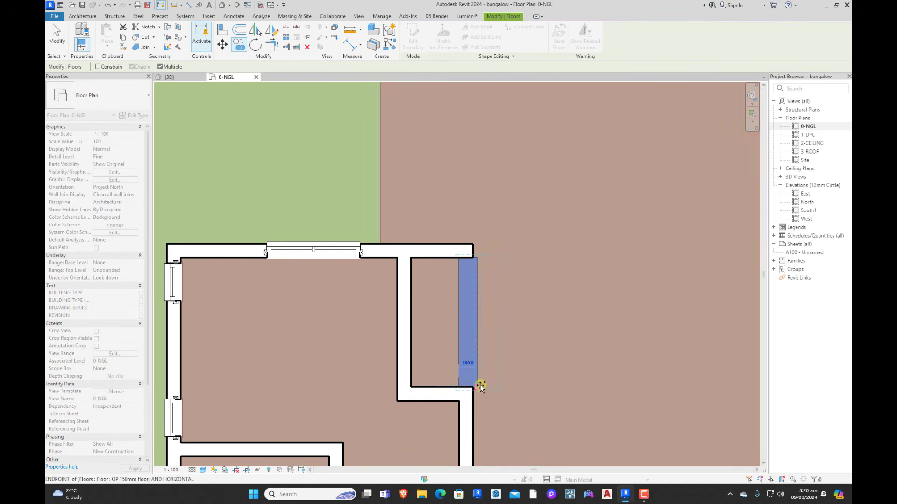
pyautogui.click(477, 389)
pyautogui.press('Escape')
# Step: Set the height offset of the outer step floor to 150 and of the inner step floor to 300
pyautogui.click(497, 353)
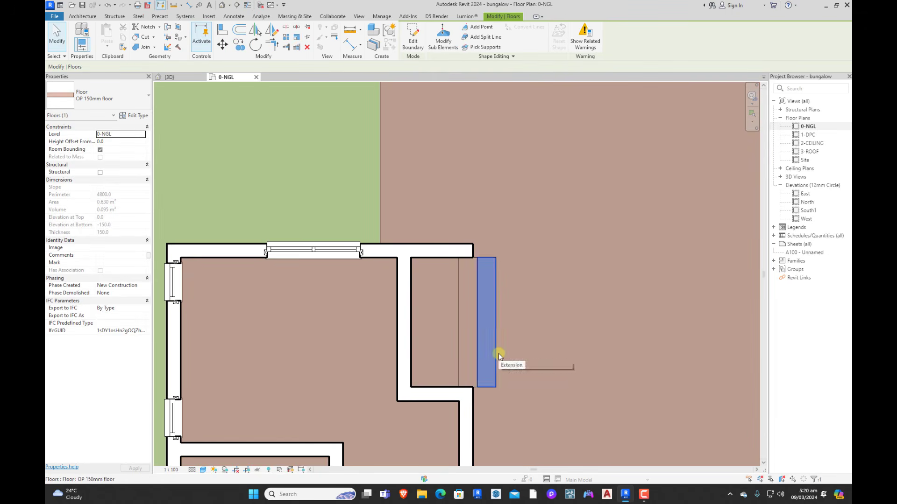
pyautogui.click(119, 143)
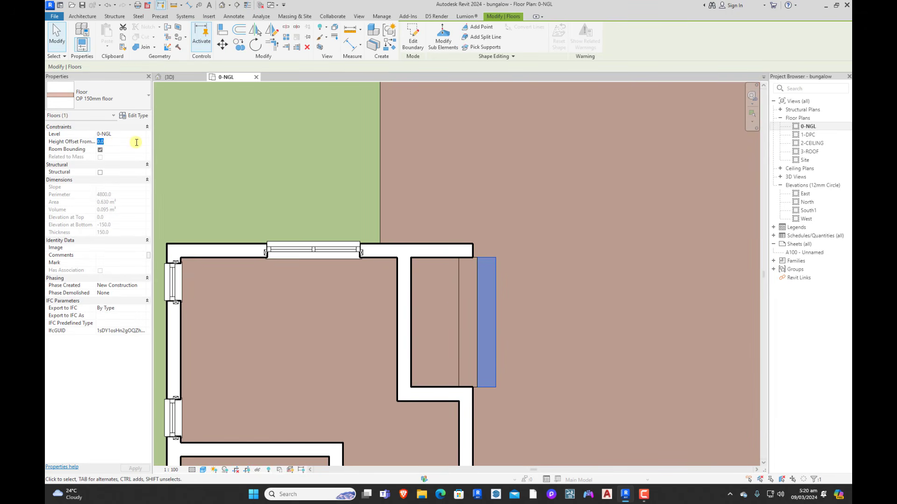
pyautogui.press('Return')
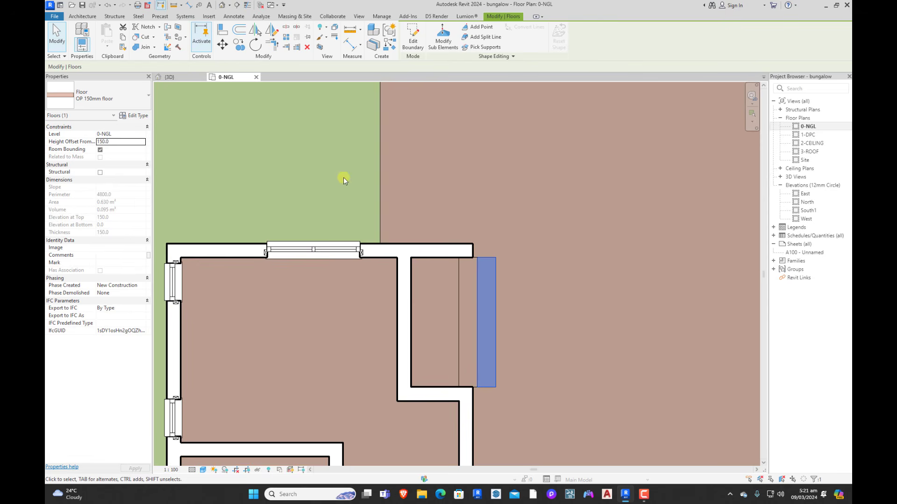
pyautogui.click(461, 360)
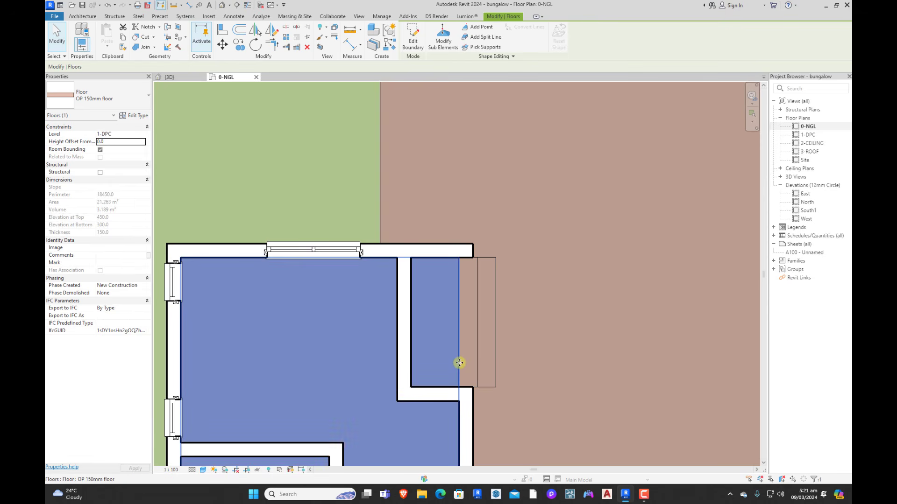
pyautogui.scroll(3, 476, 388)
pyautogui.click(475, 387)
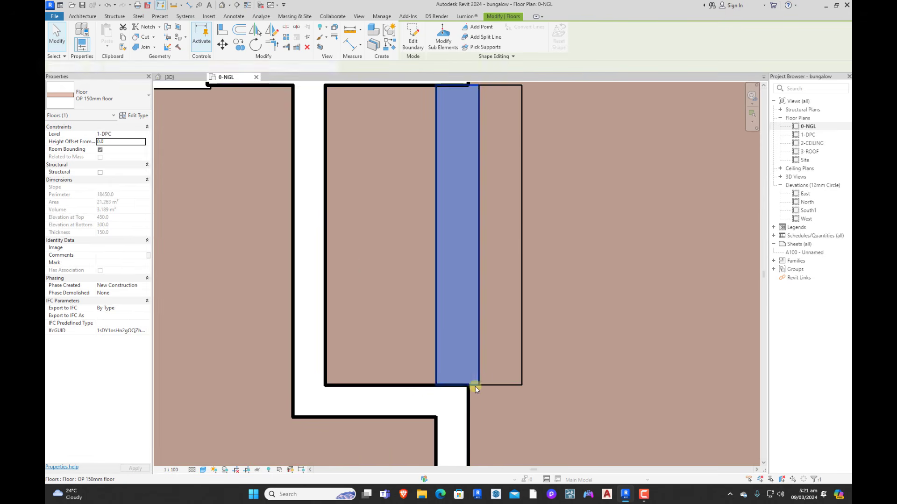
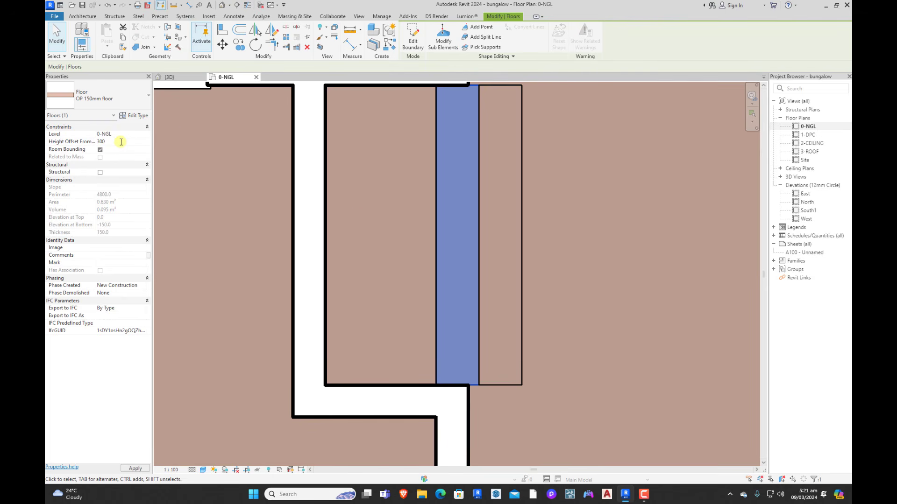
pyautogui.click(179, 78)
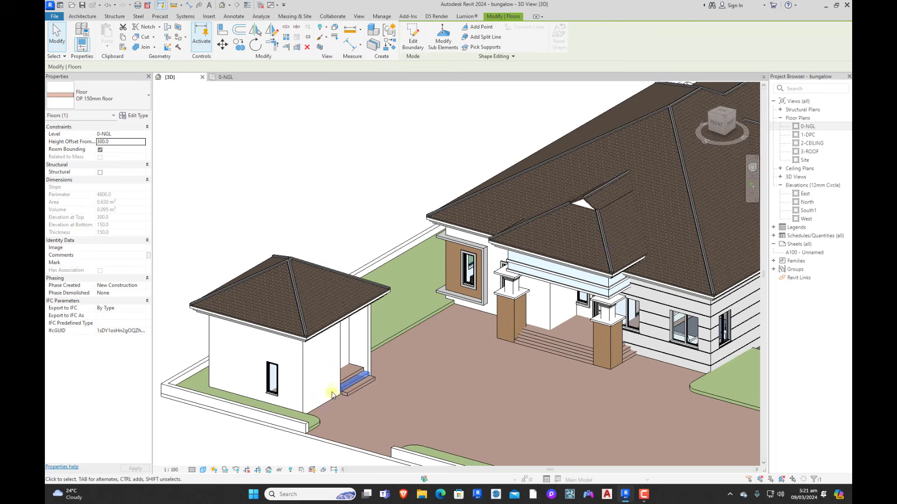
# Step: In the 3D view, edit the lower step's boundary, align its inner edge with the outbuilding slab's front face, and finish the sketch
pyautogui.hotkey('ctrl', 'z')
pyautogui.scroll(6, 346, 392)
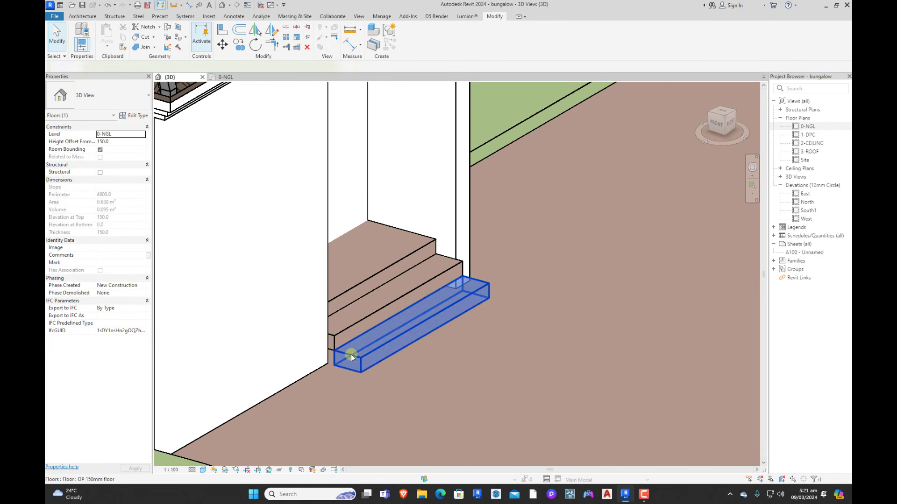
pyautogui.doubleClick(351, 358)
pyautogui.click(225, 32)
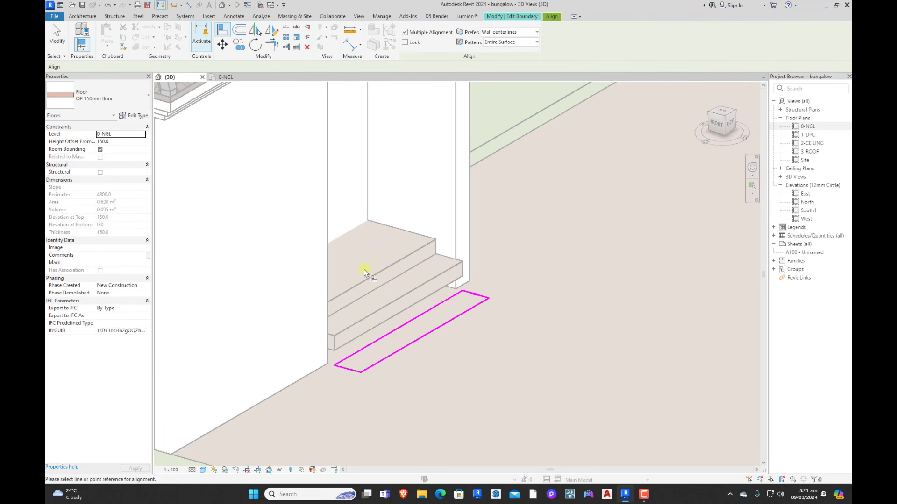
pyautogui.click(384, 273)
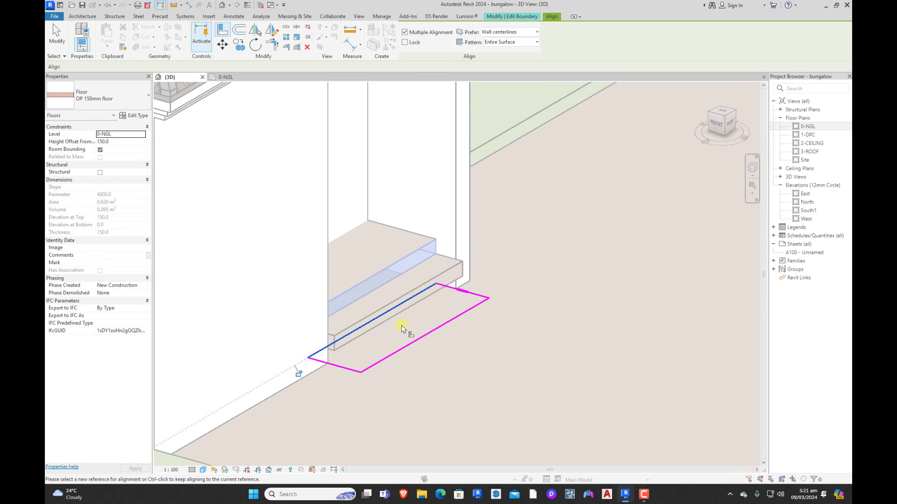
pyautogui.click(401, 328)
pyautogui.press('Escape')
pyautogui.press('Escape')
pyautogui.click(409, 45)
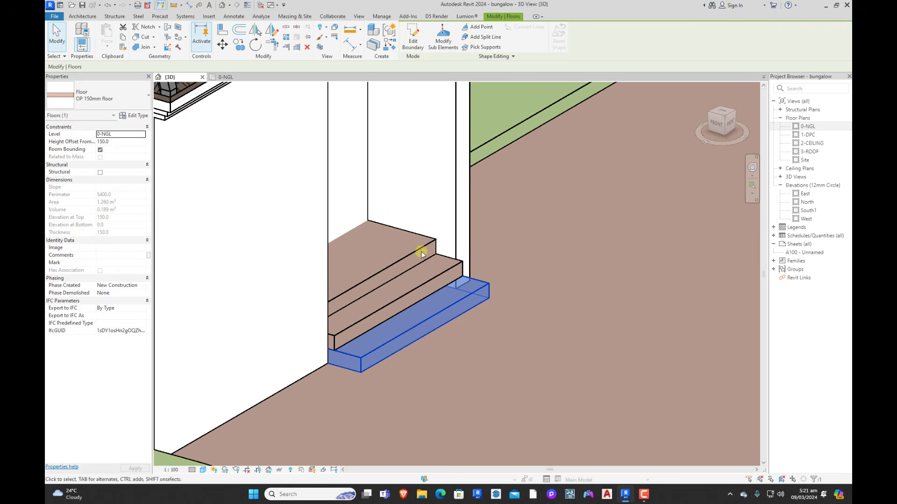
# Step: Join the geometry of the outbuilding's upper and lower step floors
pyautogui.press('Escape')
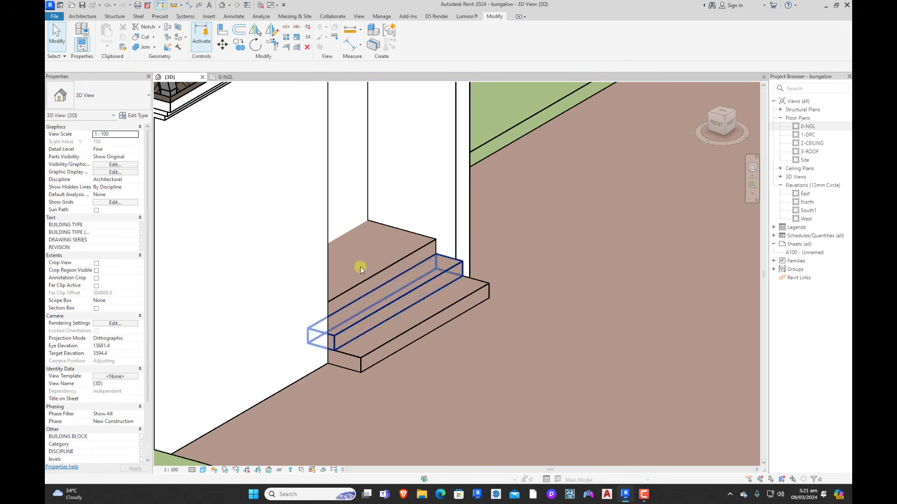
pyautogui.click(147, 52)
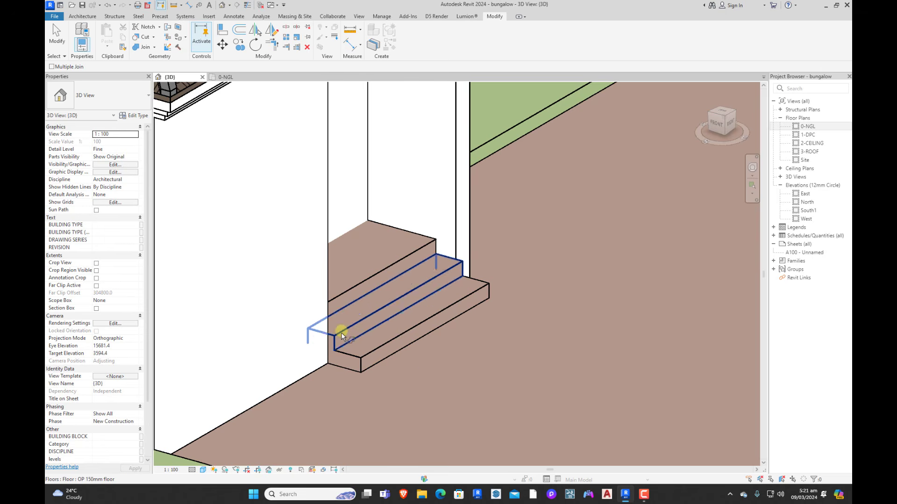
pyautogui.press('Escape')
# Step: Examine the outbuilding's entrance steps and the surrounding site in 3D
pyautogui.scroll(-1, 377, 381)
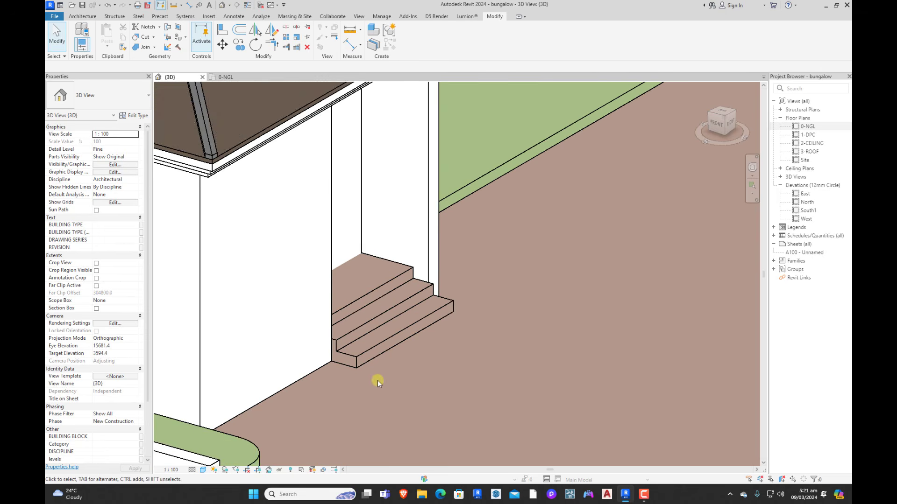
pyautogui.scroll(-4, 376, 376)
pyautogui.keyDown('shift'); pyautogui.moveTo(427, 392); pyautogui.dragTo(396, 388, button='middle'); pyautogui.keyUp('shift')
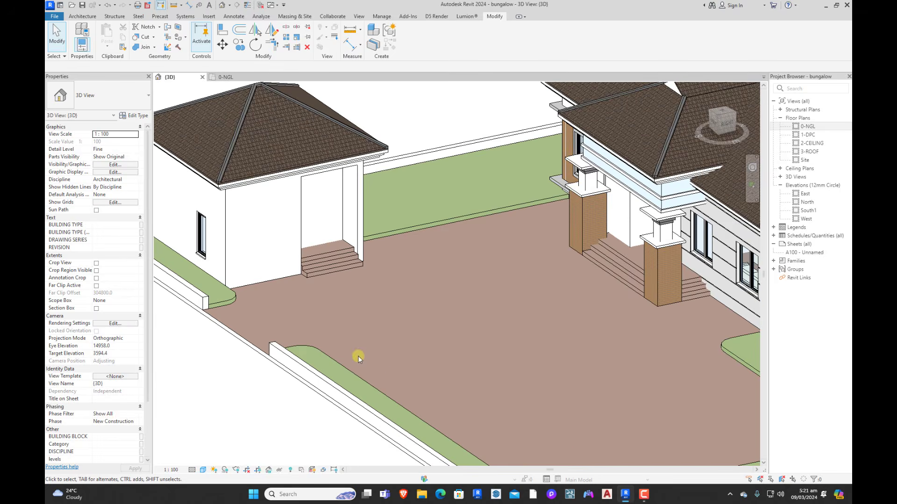
pyautogui.scroll(-3, 357, 356)
pyautogui.keyDown('shift'); pyautogui.moveTo(374, 349); pyautogui.dragTo(278, 122, button='middle'); pyautogui.keyUp('shift')
pyautogui.scroll(-3, 398, 366)
# Step: In the 0-NGL plan, place a 1000 x 2400mm flush door matching the bungalow's front door in the outbuilding's recessed entrance wall
pyautogui.click(227, 77)
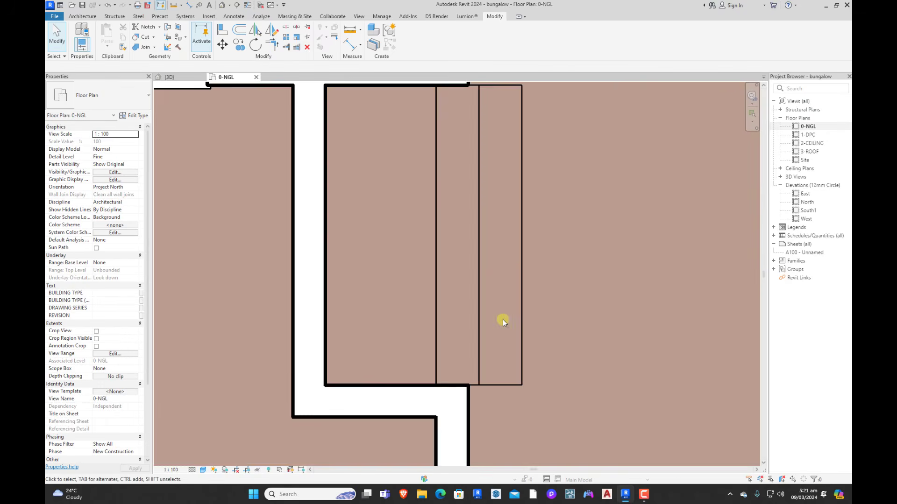
pyautogui.scroll(-5, 503, 319)
pyautogui.scroll(3, 563, 167)
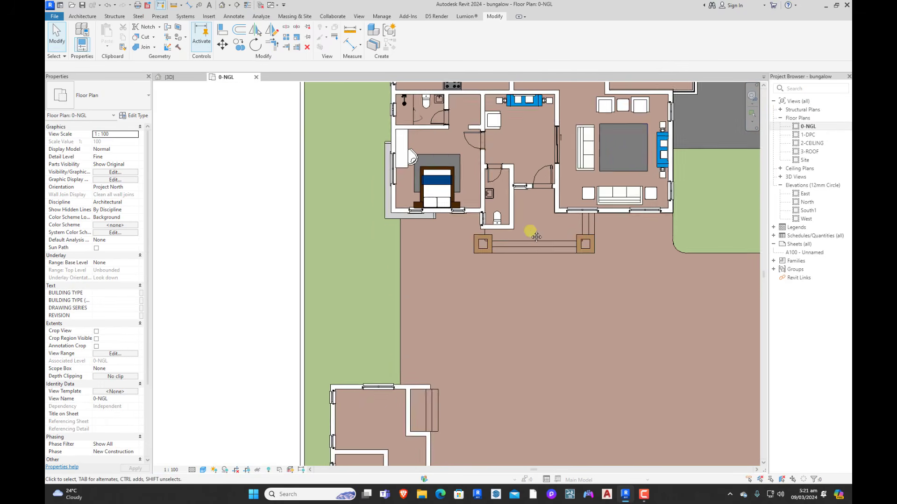
pyautogui.moveTo(546, 178); pyautogui.dragTo(536, 210, button='middle')
pyautogui.click(534, 208)
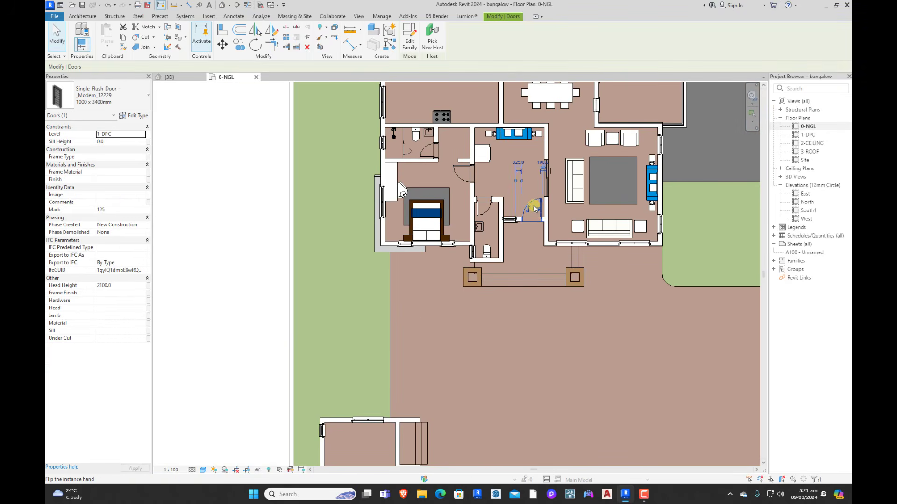
pyautogui.press('c')
pyautogui.press('s')
pyautogui.scroll(-2, 523, 204)
pyautogui.scroll(4, 486, 354)
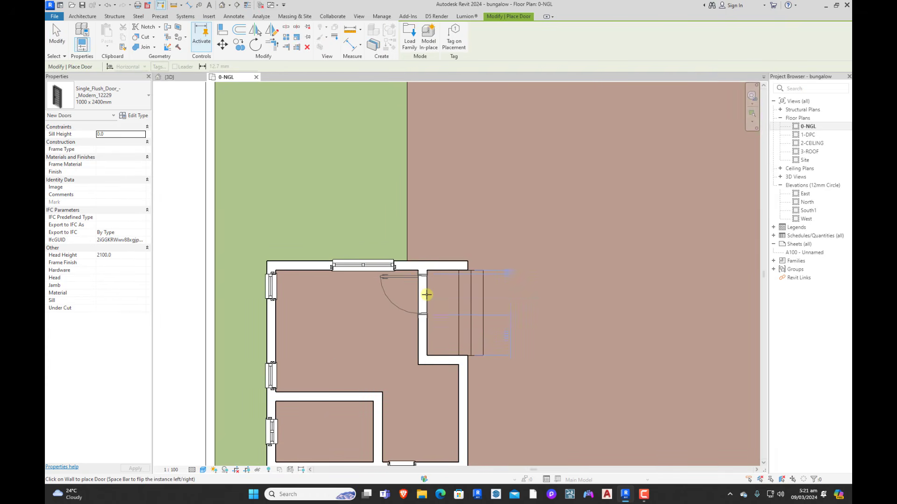
pyautogui.scroll(-3, 423, 295)
pyautogui.scroll(1, 424, 304)
pyautogui.scroll(-3, 431, 341)
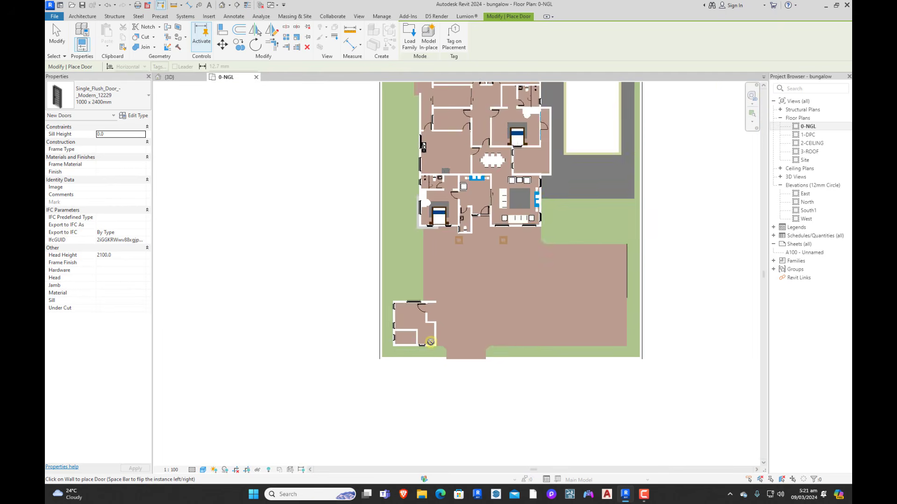
pyautogui.scroll(1, 411, 321)
pyautogui.press('Escape')
# Step: Place a 750MM DOOR like the bungalow's toilet door in the short partition of the outbuilding's small corner room
pyautogui.scroll(4, 476, 160)
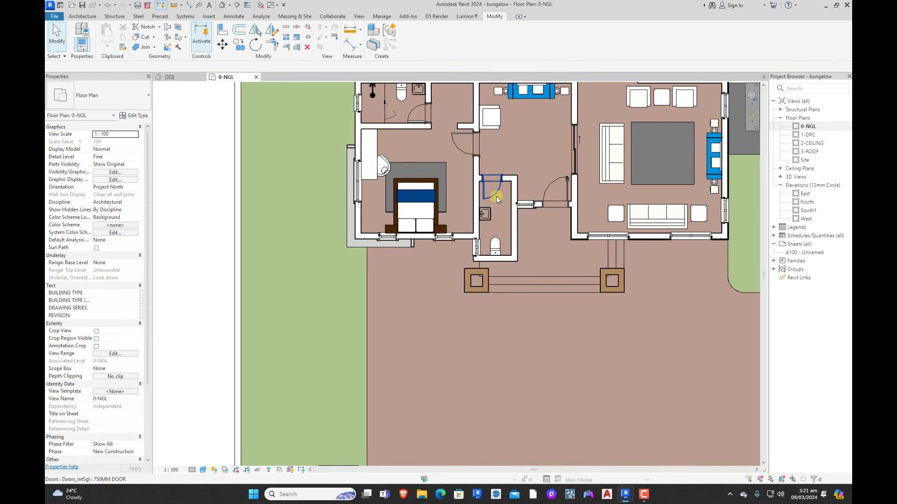
pyautogui.press('d')
pyautogui.press('r')
pyautogui.scroll(-3, 497, 196)
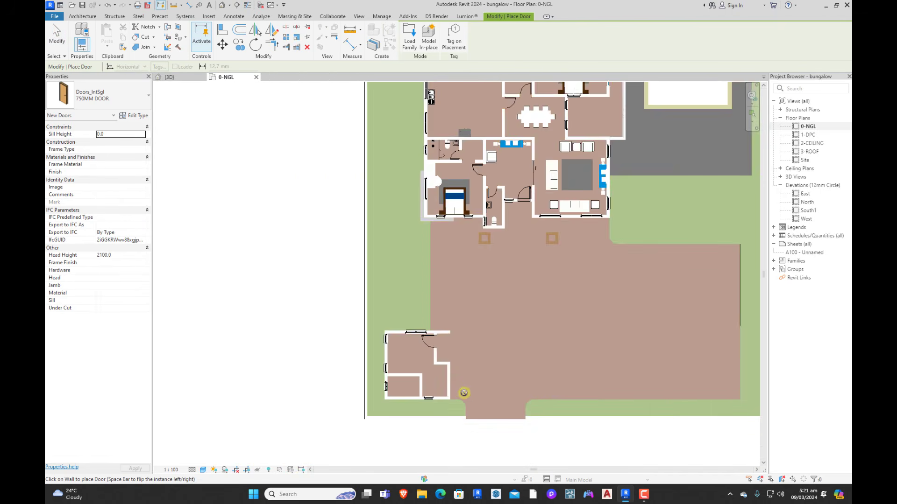
pyautogui.scroll(4, 423, 374)
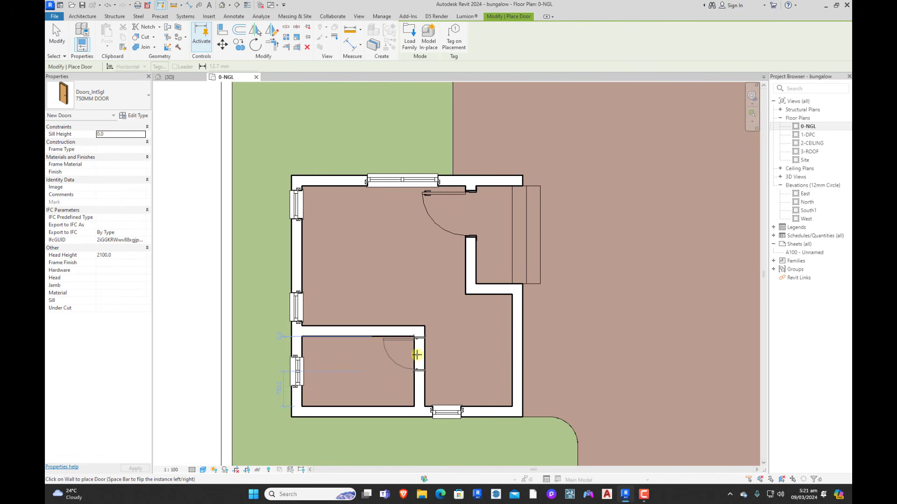
pyautogui.click(416, 356)
pyautogui.scroll(-4, 423, 369)
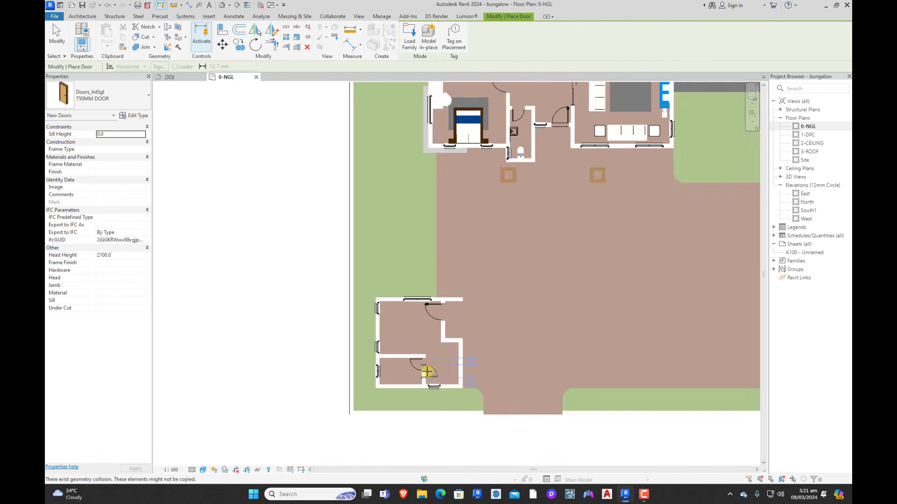
pyautogui.press('Escape')
pyautogui.press('Escape')
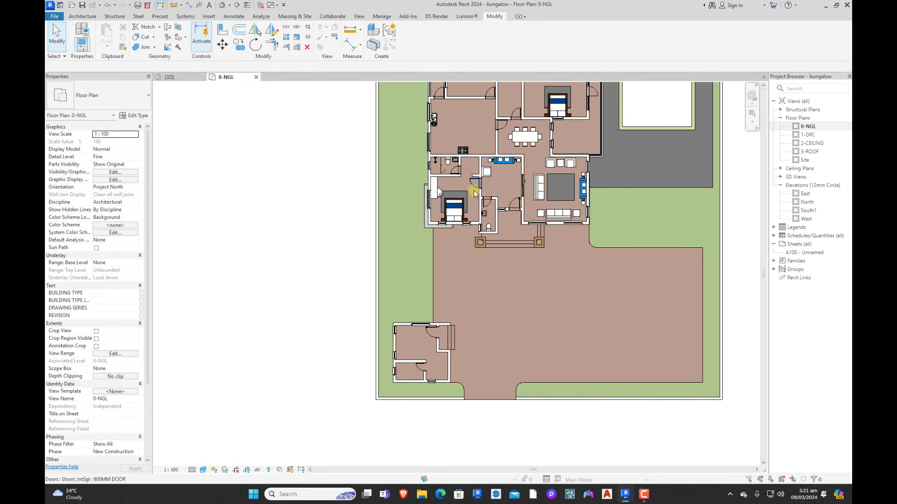
# Step: Copy the bed and its rug from the bungalow's front bedroom into the outbuilding's main room, headboard against the partition wall
pyautogui.scroll(3, 463, 205)
pyautogui.click(463, 204)
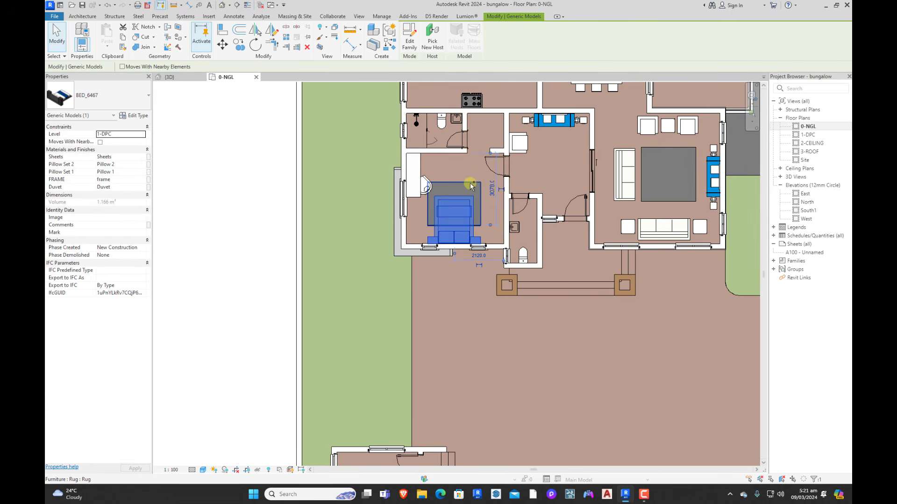
pyautogui.keyDown('ctrl'); pyautogui.click(470, 183); pyautogui.keyUp('ctrl')
pyautogui.click(239, 44)
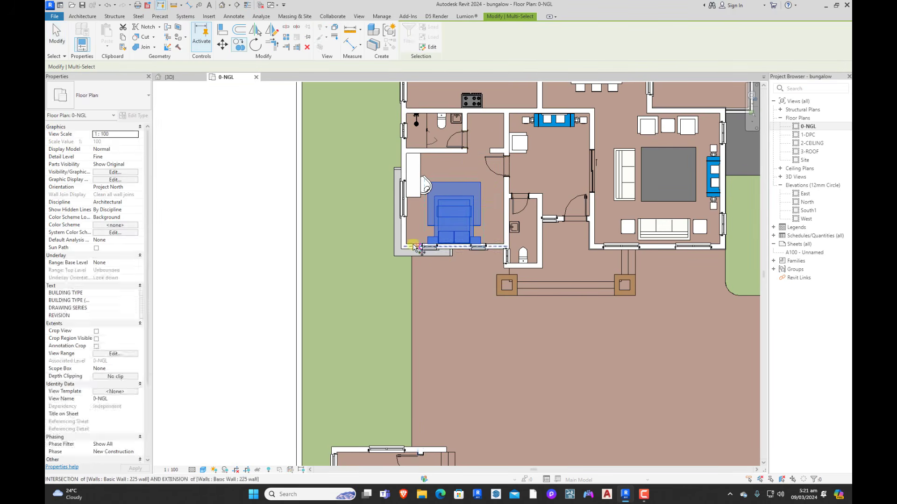
pyautogui.scroll(-2, 527, 246)
pyautogui.scroll(3, 436, 419)
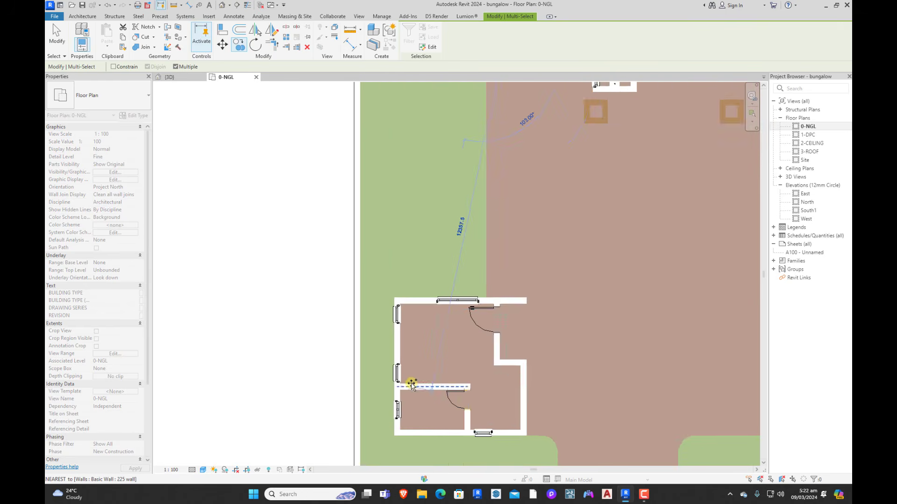
pyautogui.scroll(2, 401, 384)
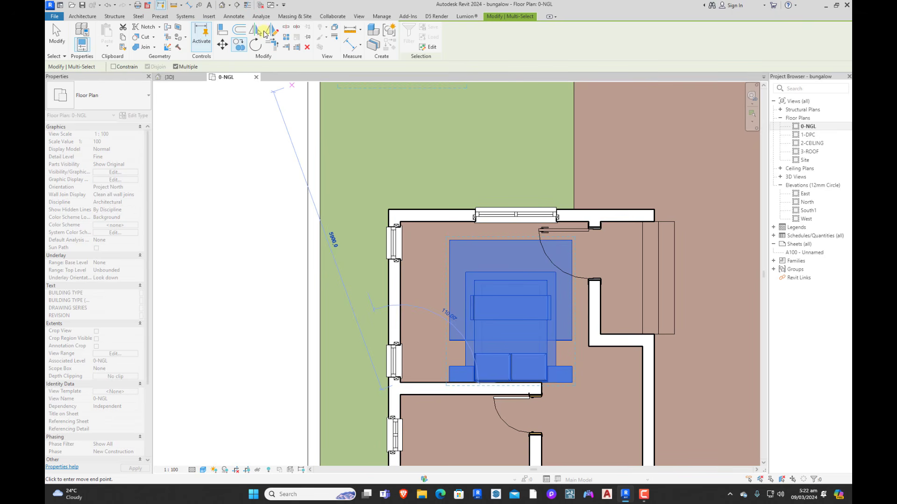
# Step: Try to rotate the copied bed and rug about the corner where the partition meets the outbuilding's outer wall
pyautogui.click(257, 45)
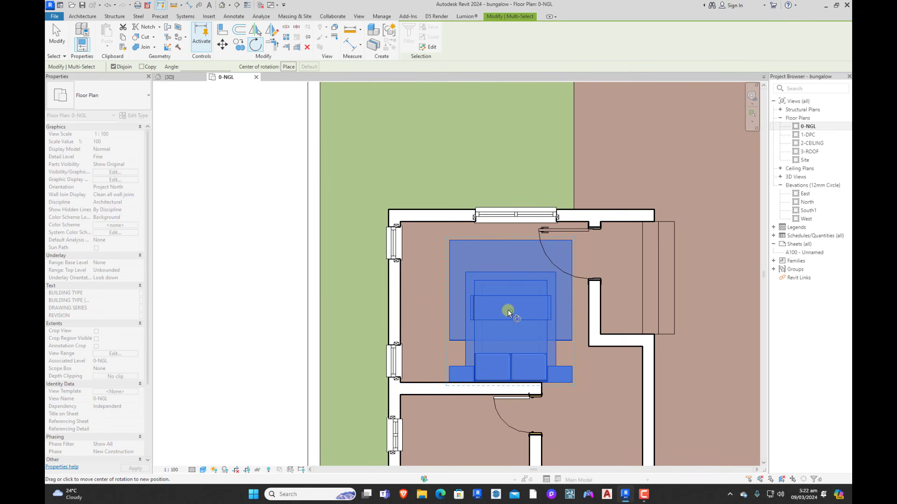
pyautogui.moveTo(509, 312); pyautogui.dragTo(401, 381)
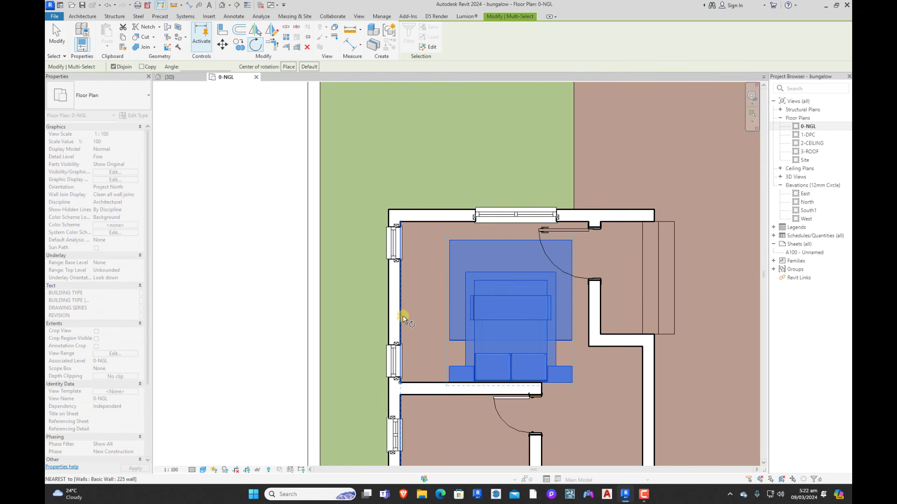
pyautogui.click(438, 382)
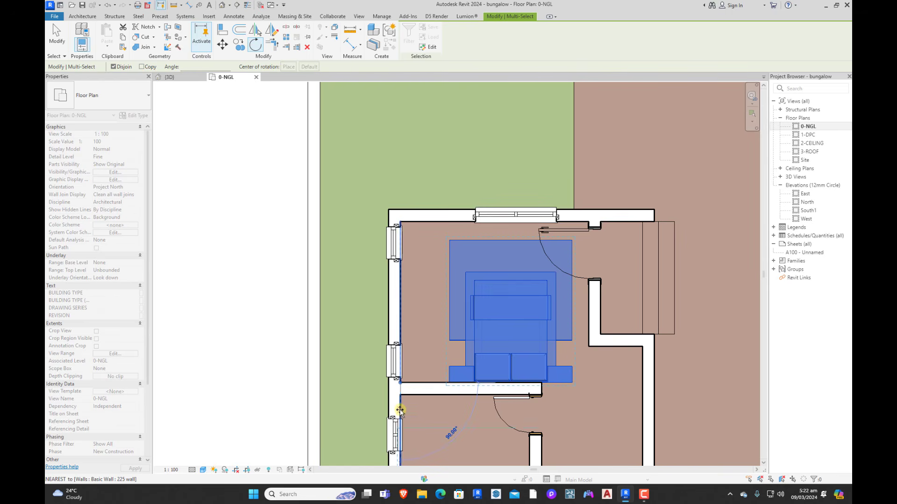
pyautogui.click(400, 410)
pyautogui.moveTo(442, 403); pyautogui.dragTo(512, 279, button='middle')
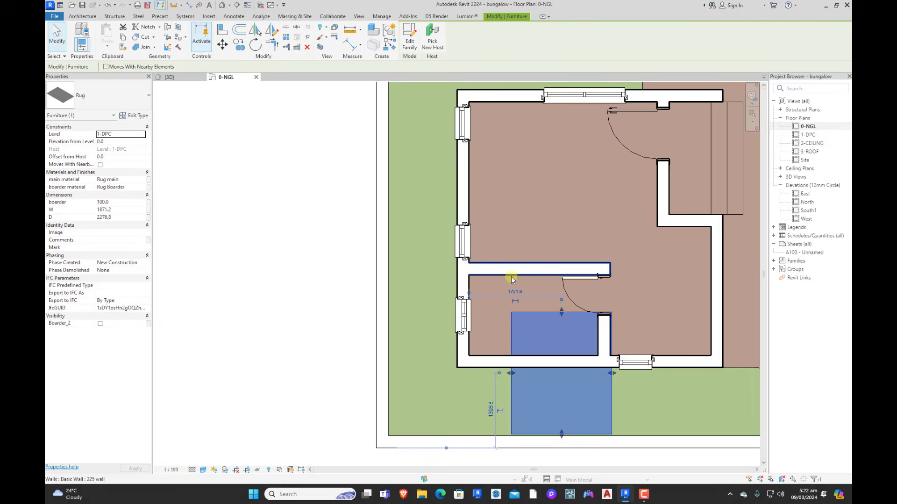
pyautogui.scroll(-3, 504, 280)
pyautogui.hotkey('ctrl', 'z')
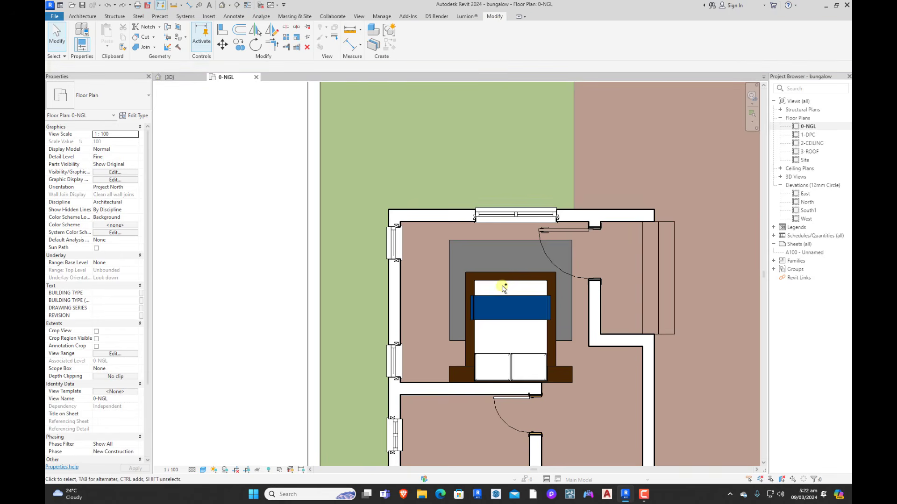
# Step: Rotate the outbuilding's bed and rug together by 90 degrees about their own centre
pyautogui.scroll(-3, 492, 306)
pyautogui.click(477, 270)
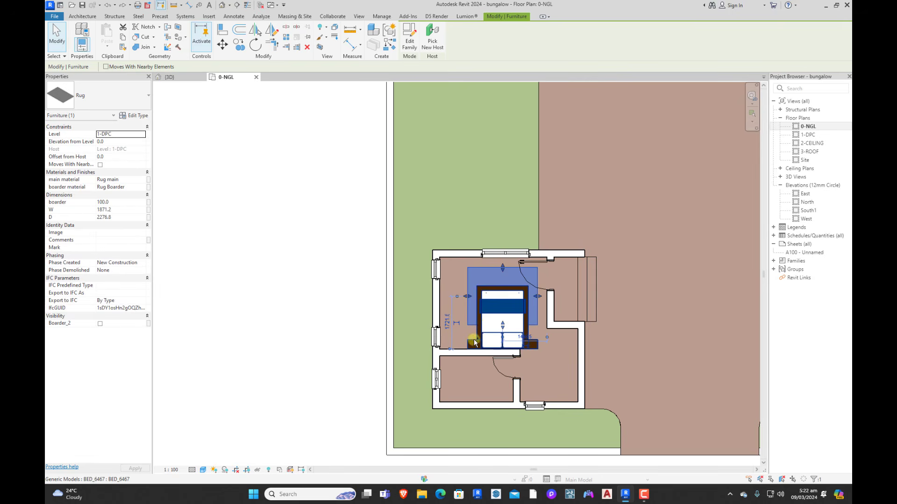
pyautogui.keyDown('ctrl'); pyautogui.click(474, 343); pyautogui.keyUp('ctrl')
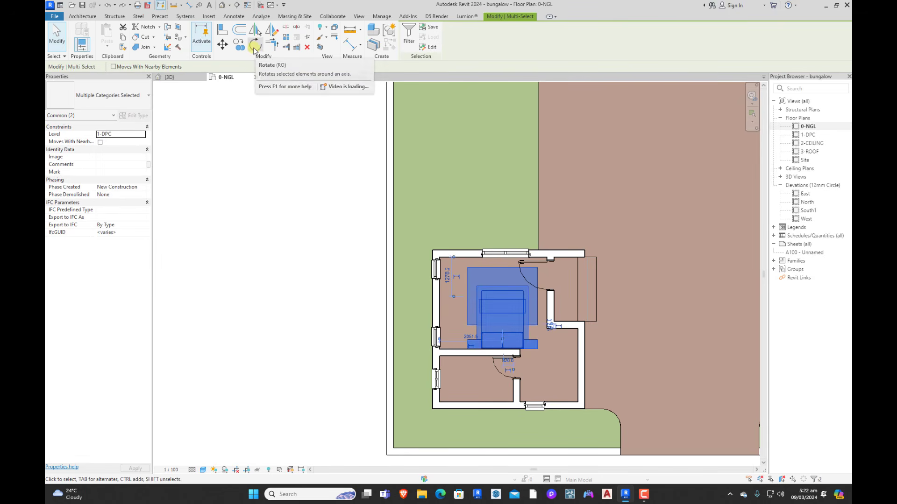
pyautogui.click(255, 47)
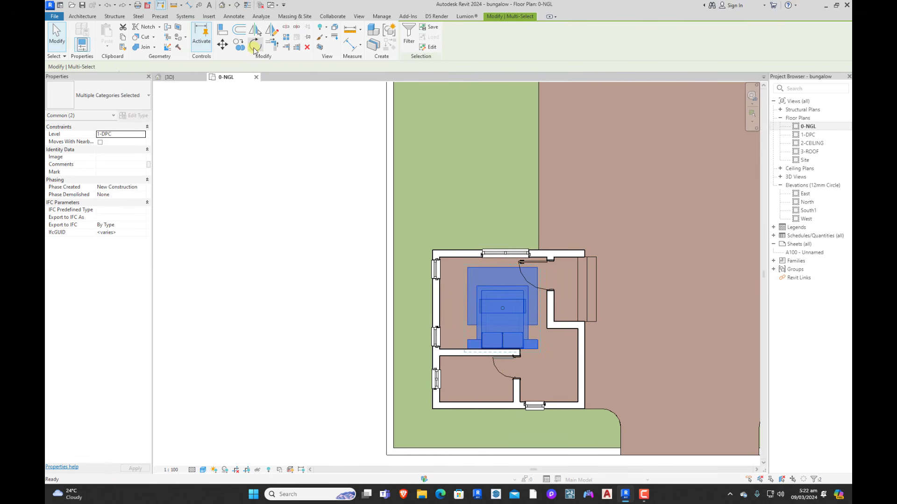
pyautogui.click(504, 281)
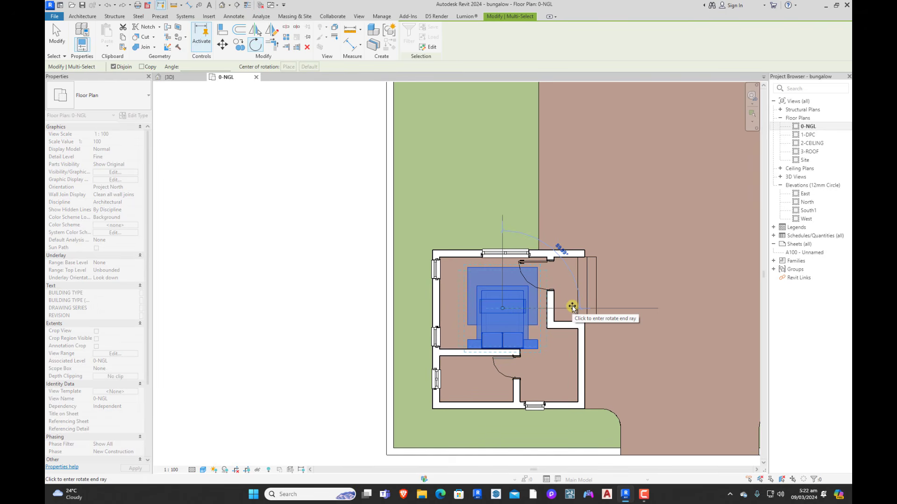
pyautogui.write('90')
pyautogui.press('Return')
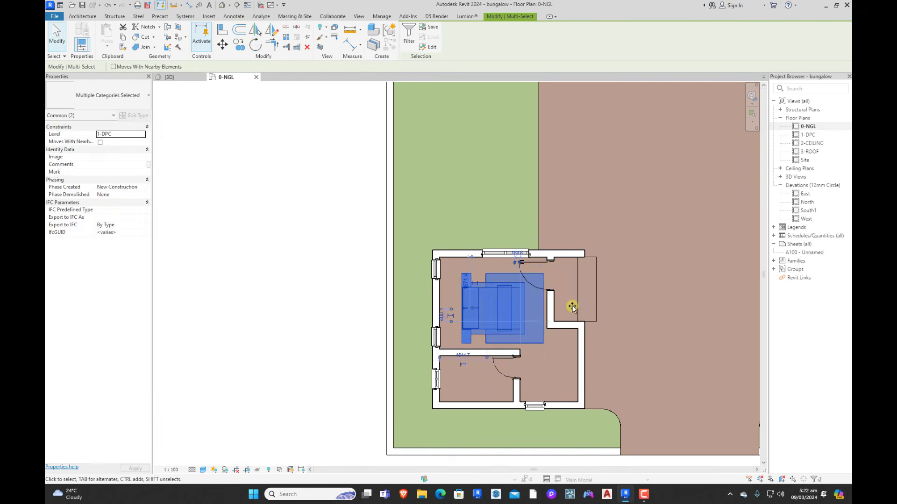
# Step: Move the rotated bed and rug so the headboard sits against the inner face of the two-window outer wall
pyautogui.click(223, 44)
pyautogui.scroll(6, 464, 342)
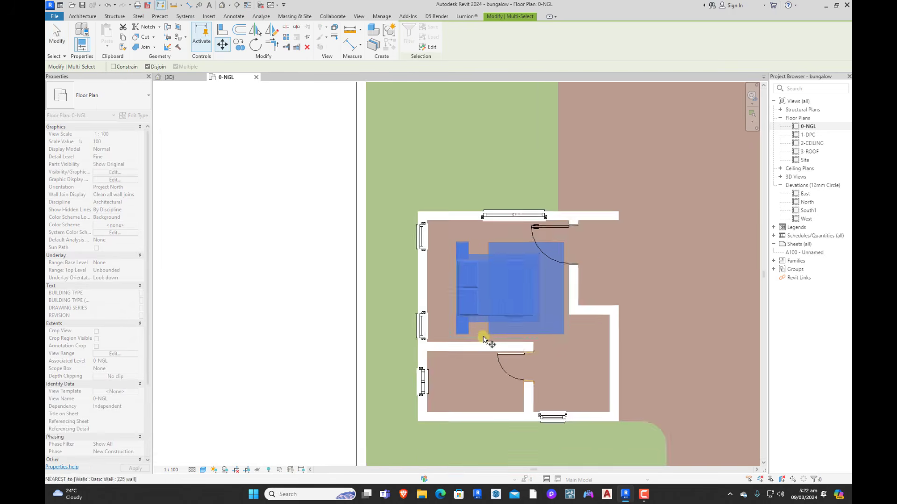
pyautogui.click(452, 360)
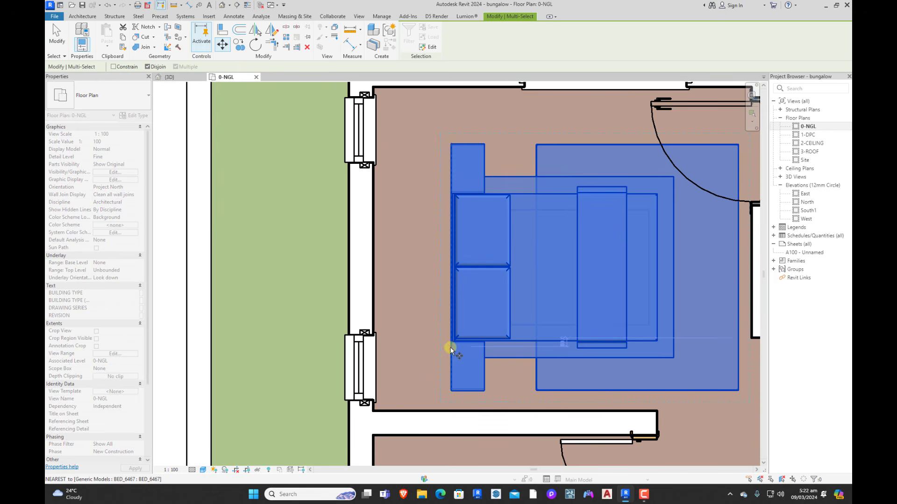
pyautogui.click(373, 350)
pyautogui.scroll(-5, 421, 350)
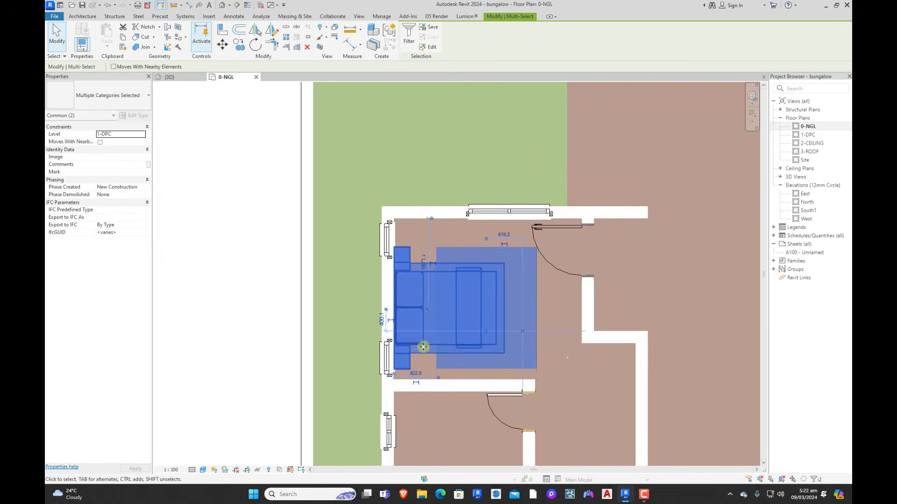
pyautogui.press('Escape')
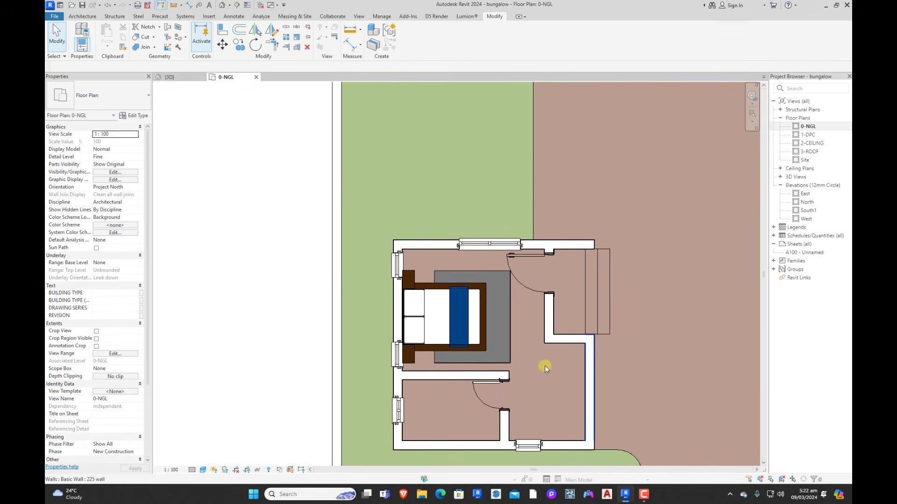
# Step: Open the 1-DPC floor plan at the outbuilding
pyautogui.scroll(-3, 545, 366)
pyautogui.scroll(-4, 563, 366)
pyautogui.scroll(3, 534, 371)
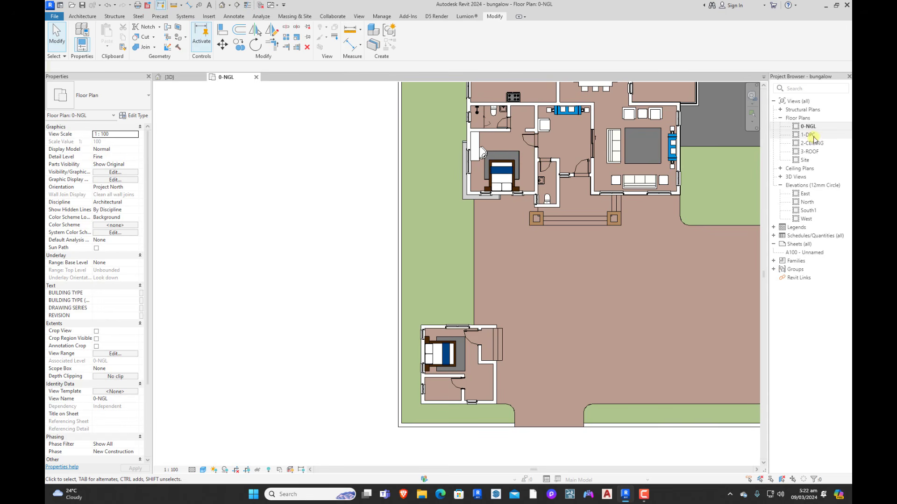
pyautogui.click(454, 356)
pyautogui.click(357, 331)
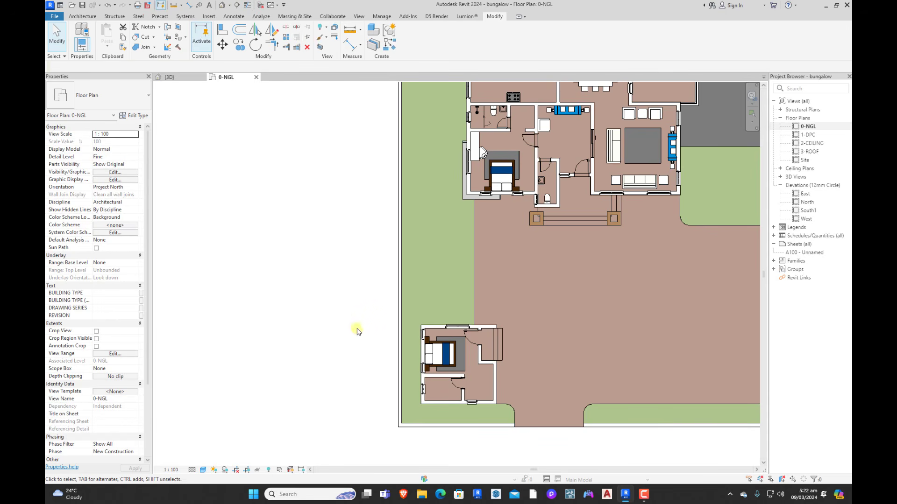
pyautogui.doubleClick(804, 135)
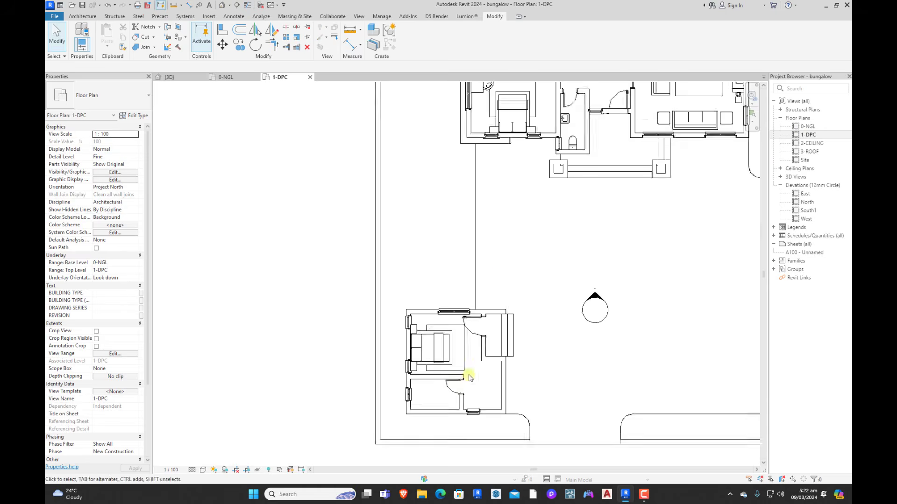
pyautogui.scroll(5, 468, 377)
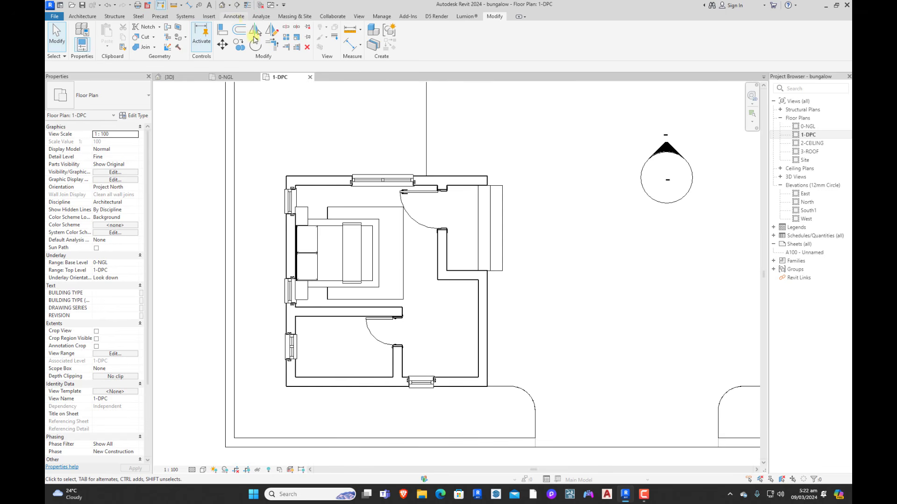
# Step: Draw thin detail lines for a 600 mm deep wardrobe along the outer wall beside the entrance recess, including its front and one diagonal
pyautogui.click(260, 37)
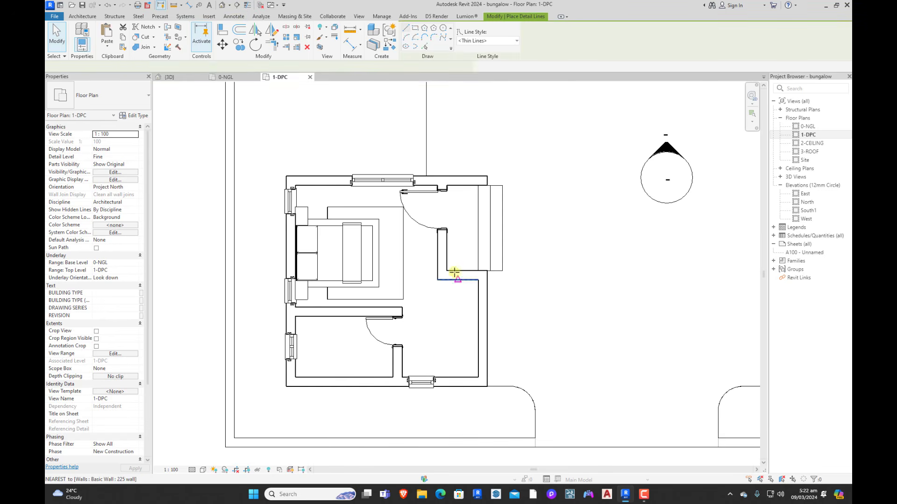
pyautogui.click(477, 293)
pyautogui.click(453, 293)
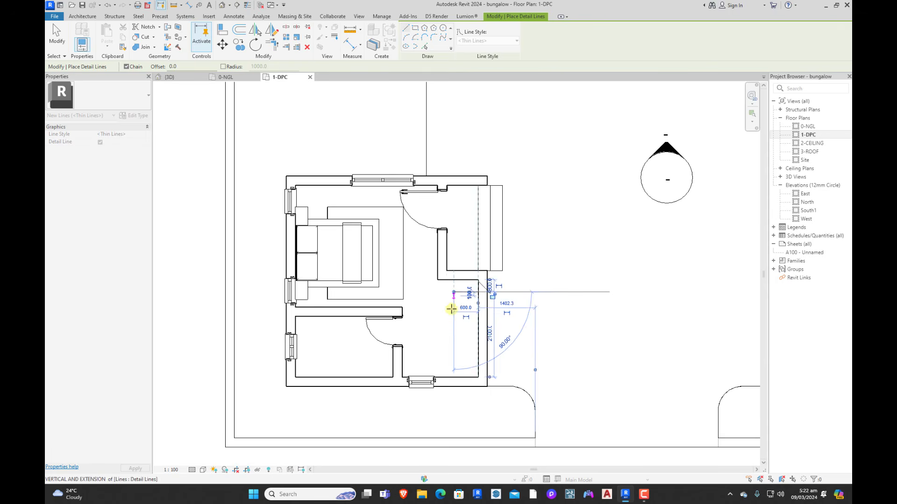
pyautogui.click(453, 377)
pyautogui.click(476, 280)
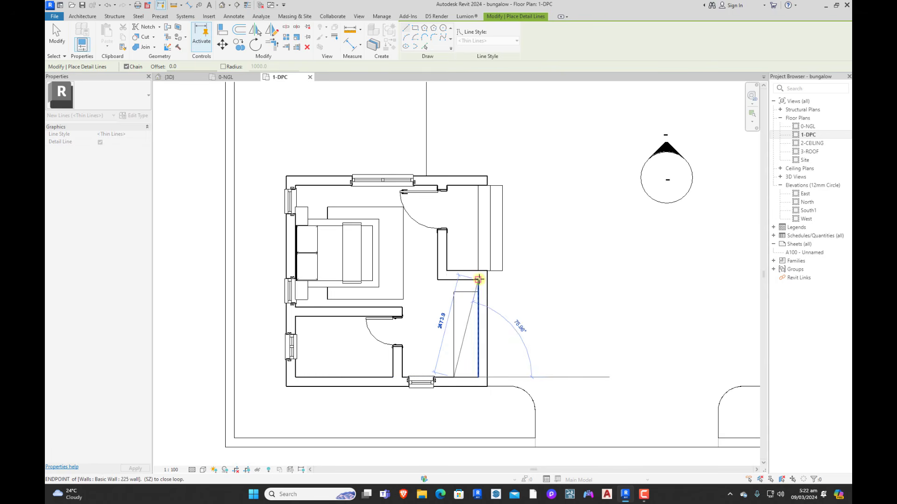
pyautogui.press('Escape')
pyautogui.press('Escape')
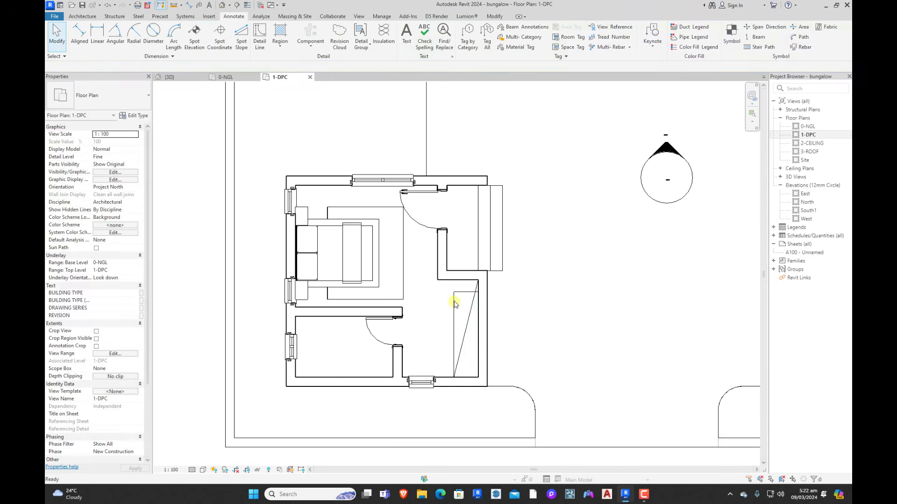
# Step: Extend the wardrobe's front line to the recess wall for a 2400 mm length and draw the second diagonal
pyautogui.click(468, 317)
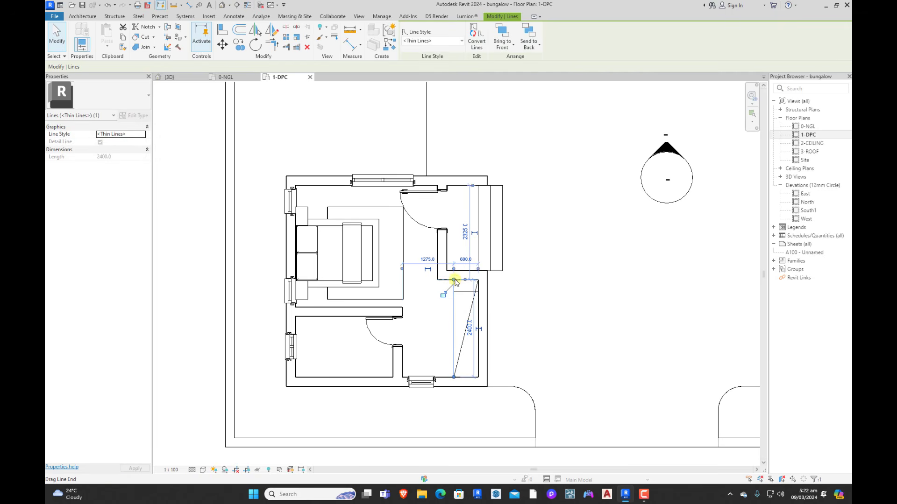
pyautogui.press('s')
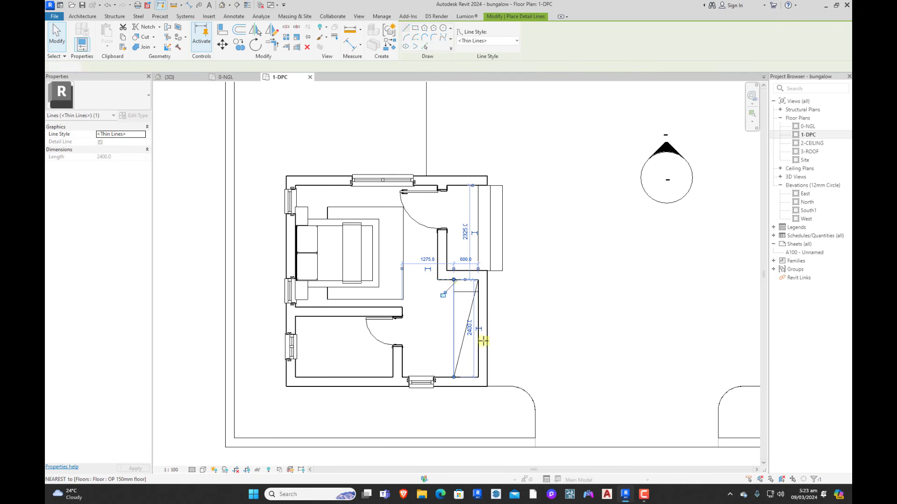
pyautogui.click(477, 377)
pyautogui.click(453, 280)
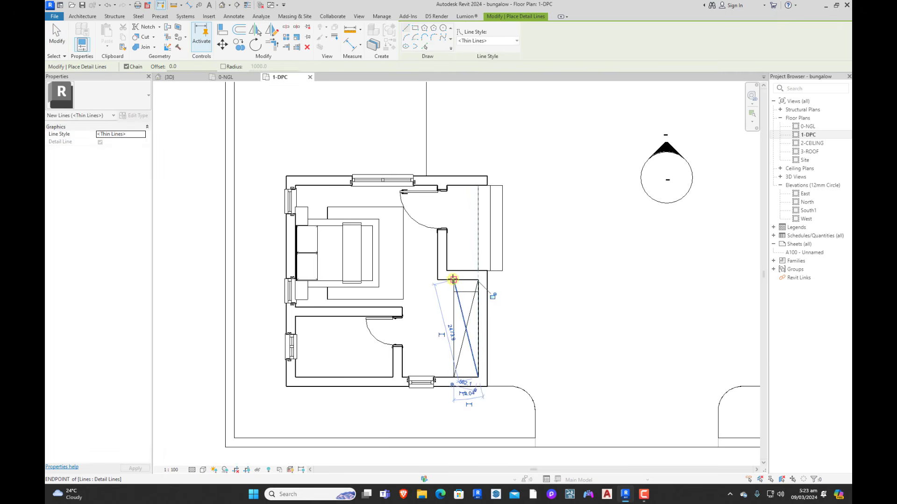
pyautogui.press('Escape')
pyautogui.press('Escape')
# Step: Delete the redundant 600 mm cross line near the recess end of the outbuilding's wardrobe
pyautogui.click(465, 292)
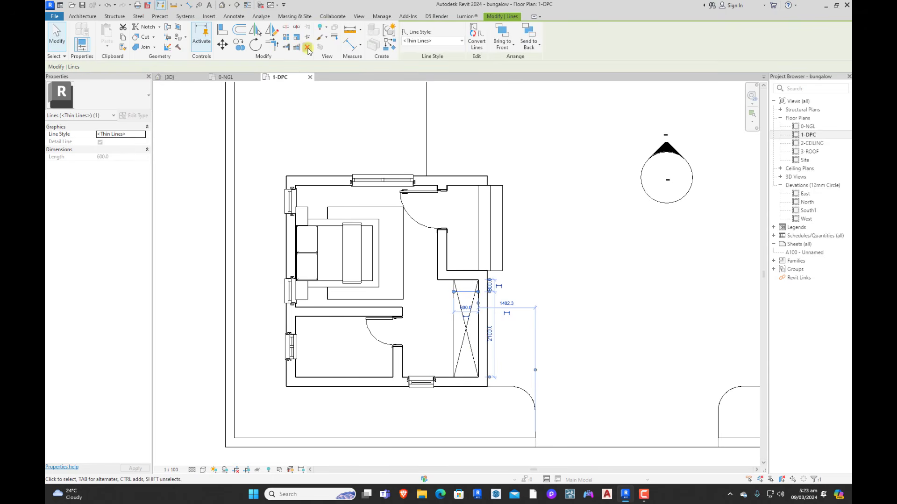
pyautogui.click(308, 48)
pyautogui.scroll(-3, 410, 224)
pyautogui.scroll(4, 412, 224)
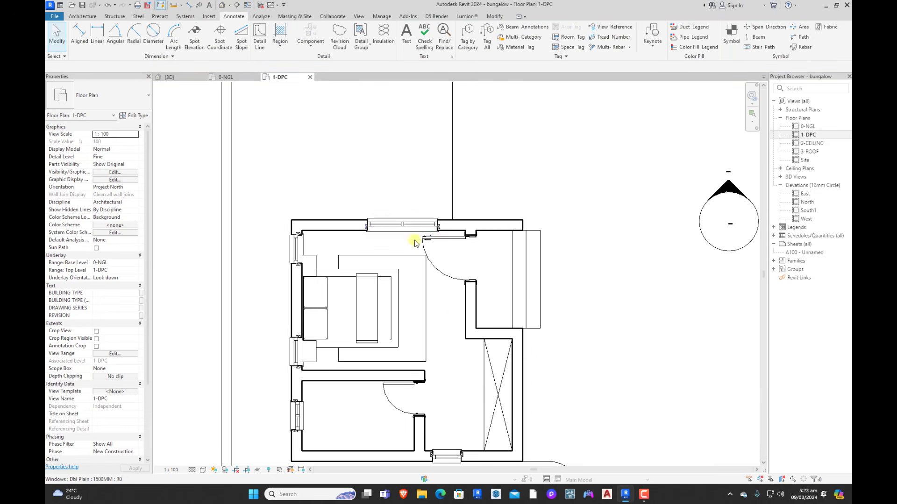
pyautogui.scroll(-2, 414, 241)
pyautogui.scroll(-3, 413, 336)
pyautogui.scroll(3, 439, 181)
pyautogui.moveTo(424, 198); pyautogui.dragTo(418, 205, button='middle')
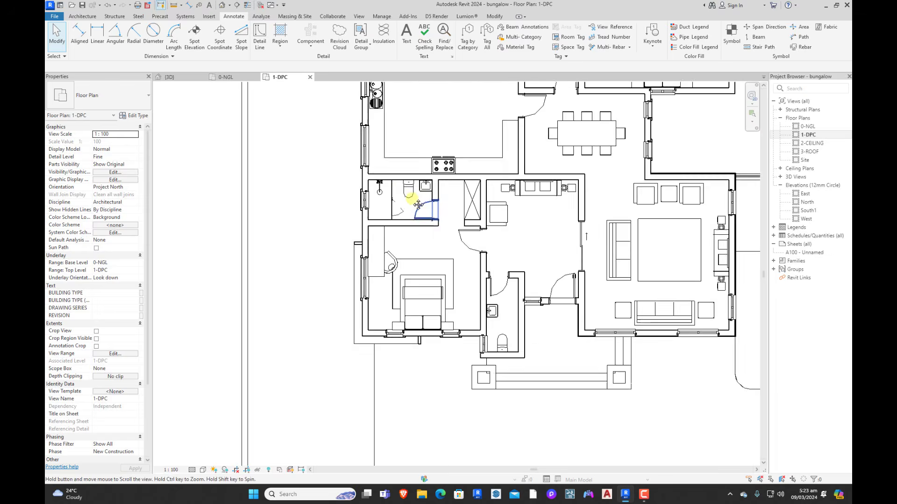
pyautogui.scroll(4, 418, 205)
pyautogui.click(386, 205)
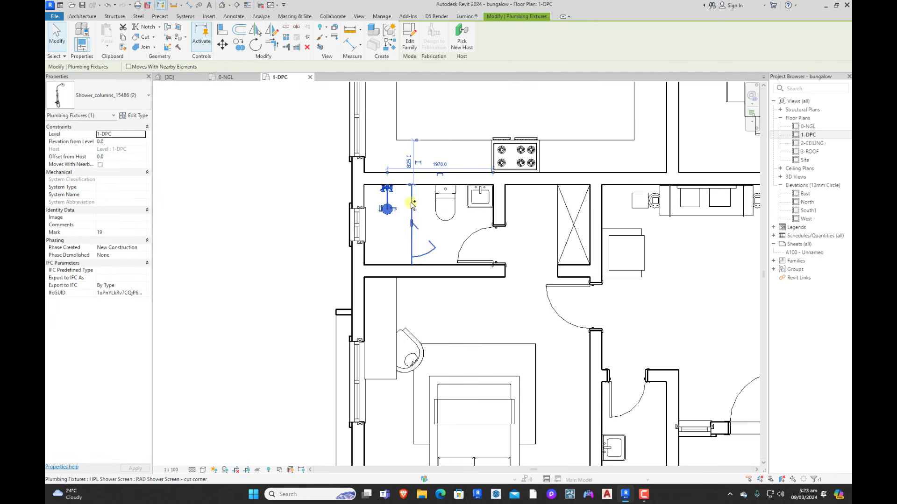
pyautogui.keyDown('ctrl'); pyautogui.click(411, 204); pyautogui.keyUp('ctrl')
pyautogui.keyDown('ctrl'); pyautogui.click(446, 202); pyautogui.keyUp('ctrl')
pyautogui.keyDown('ctrl'); pyautogui.click(476, 201); pyautogui.keyUp('ctrl')
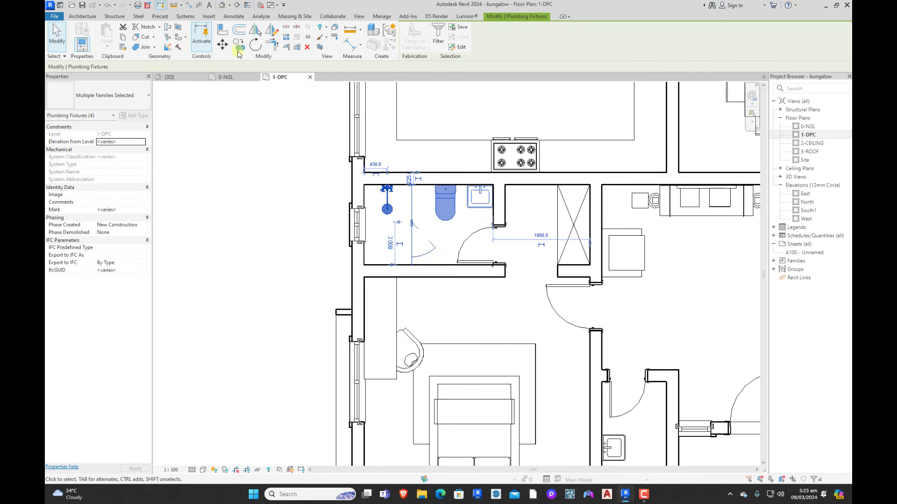
pyautogui.click(240, 49)
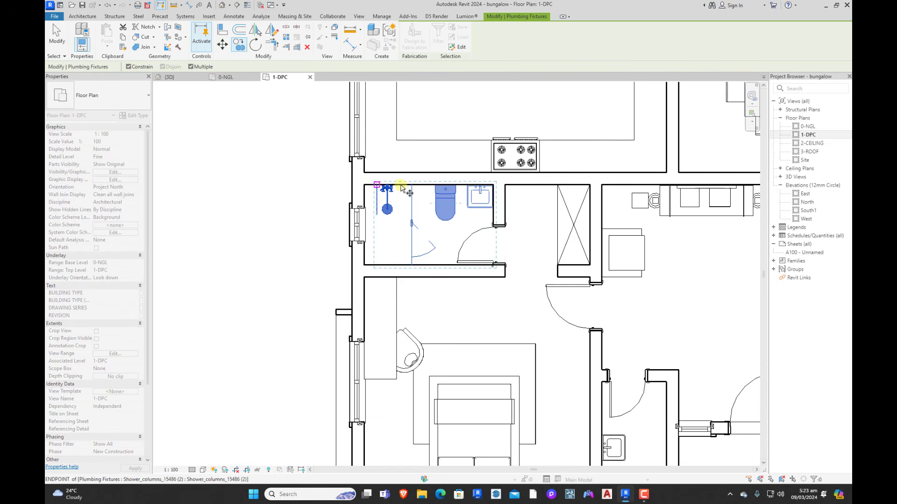
pyautogui.press('Escape')
pyautogui.press('Escape')
# Step: Place a floorstanding WC matching the main house's ensuite one against the south wall of the outbuilding's bathroom
pyautogui.click(446, 192)
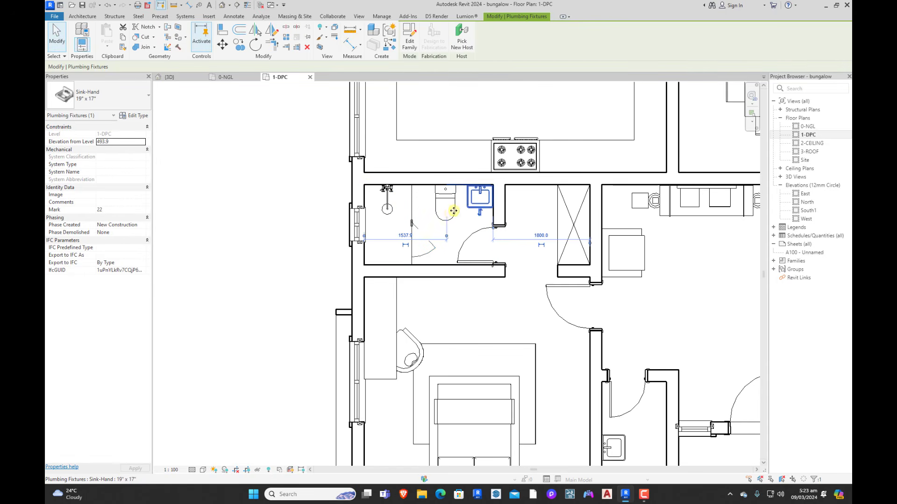
pyautogui.click(449, 195)
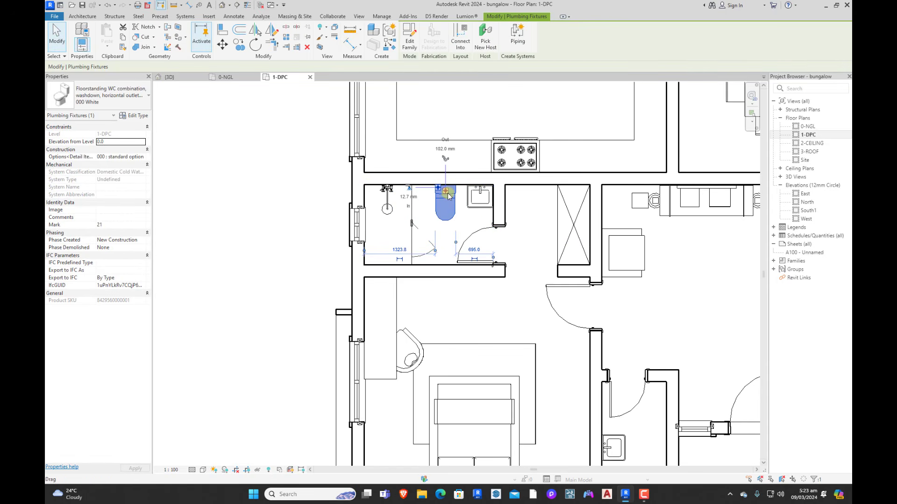
pyautogui.press('c')
pyautogui.press('s')
pyautogui.scroll(-5, 451, 192)
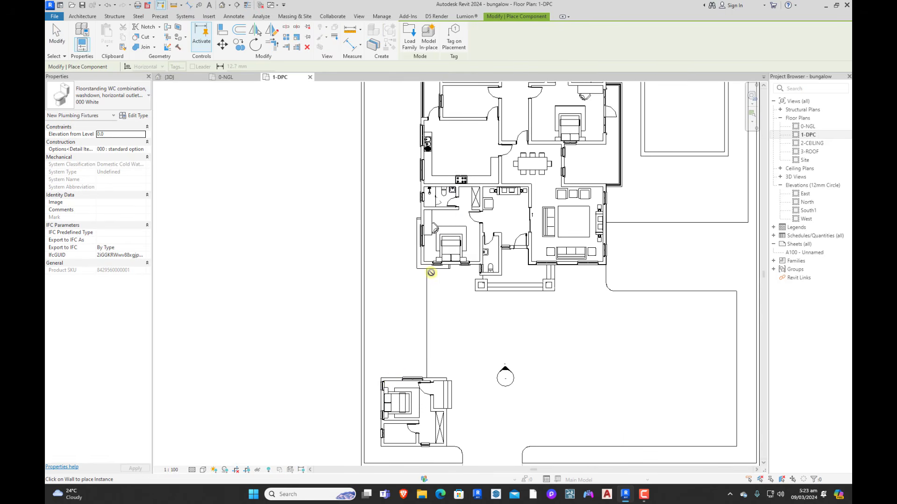
pyautogui.moveTo(427, 334); pyautogui.dragTo(453, 258, button='middle')
pyautogui.scroll(4, 409, 384)
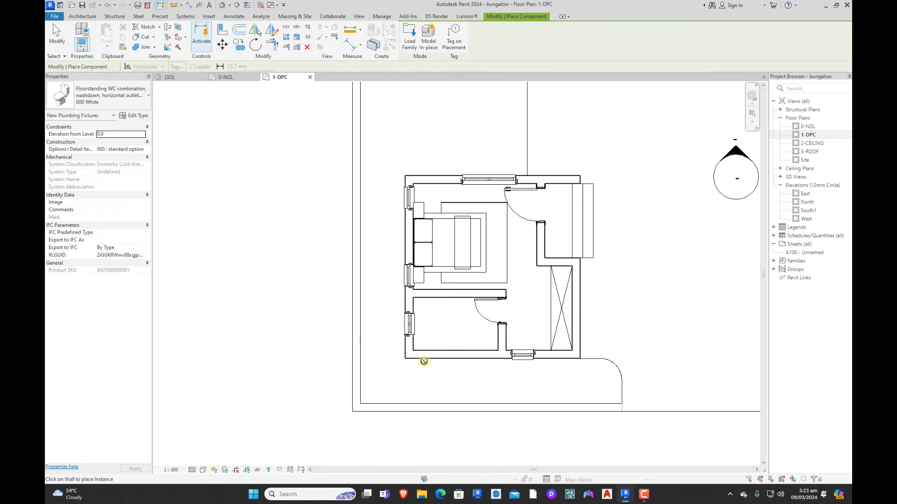
pyautogui.click(453, 353)
pyautogui.scroll(-4, 452, 354)
pyautogui.press('Escape')
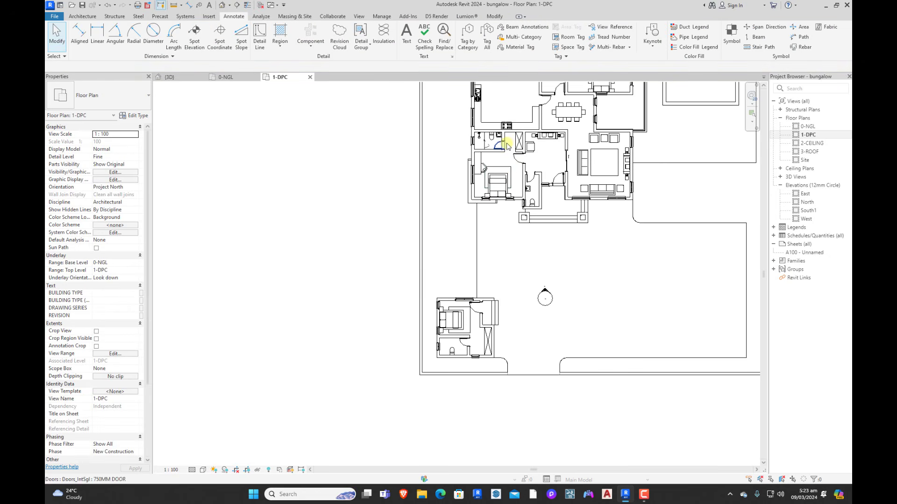
# Step: Place a 19" x 17" hand sink matching the main house's one on the outbuilding bathroom's south wall, between the WC and the partition
pyautogui.scroll(3, 500, 138)
pyautogui.click(499, 136)
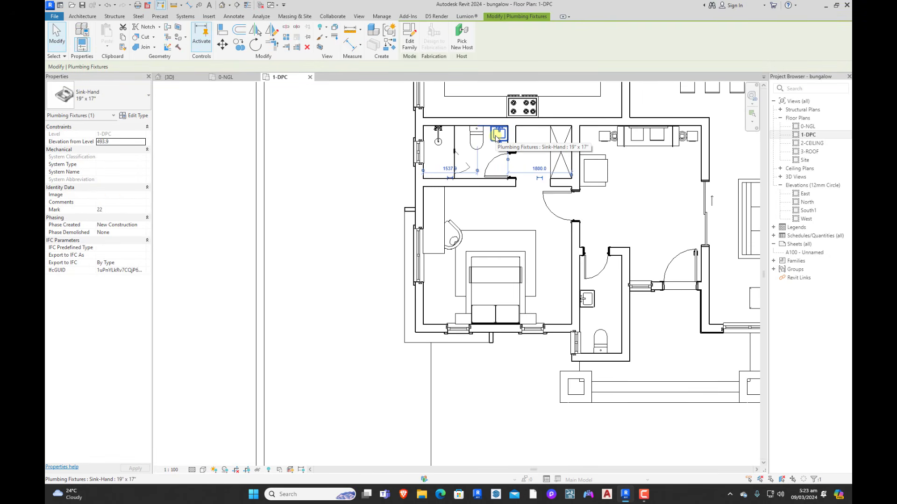
pyautogui.press('c')
pyautogui.press('s')
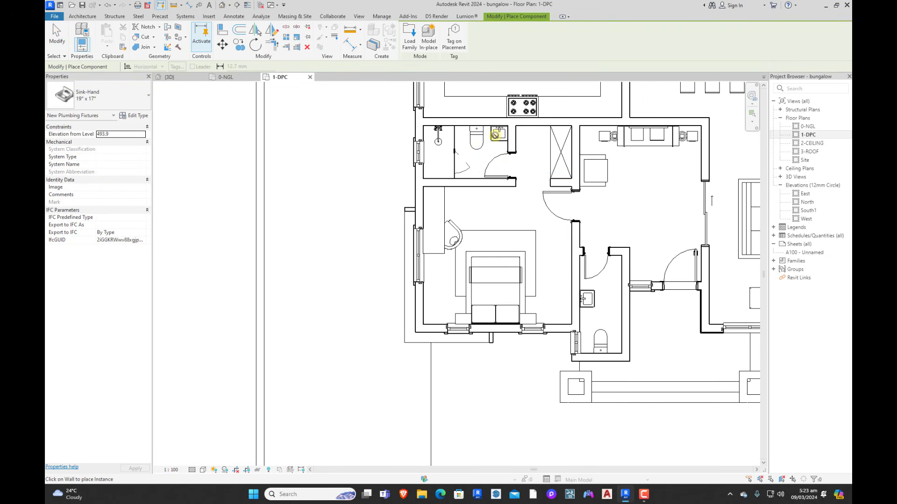
pyautogui.scroll(-4, 492, 209)
pyautogui.scroll(5, 439, 393)
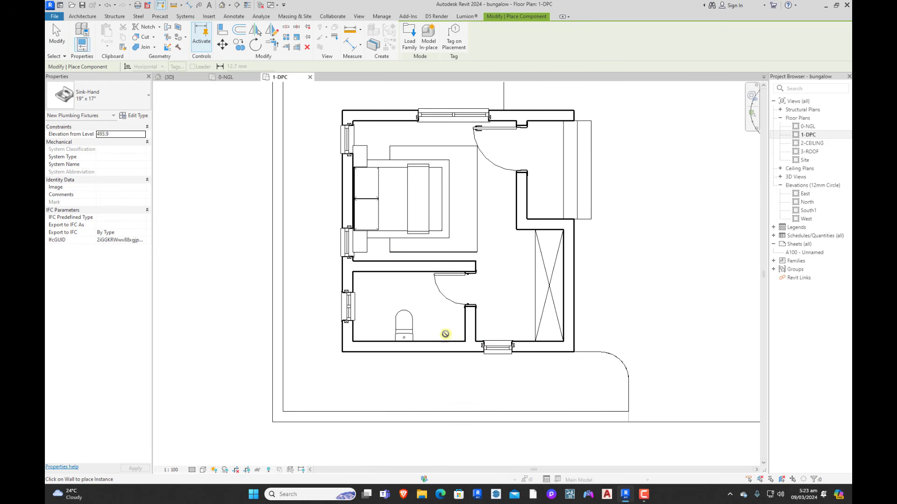
pyautogui.click(453, 344)
# Step: Align the outbuilding sink's side edge with the inner face of the bathroom's partition wall
pyautogui.click(223, 29)
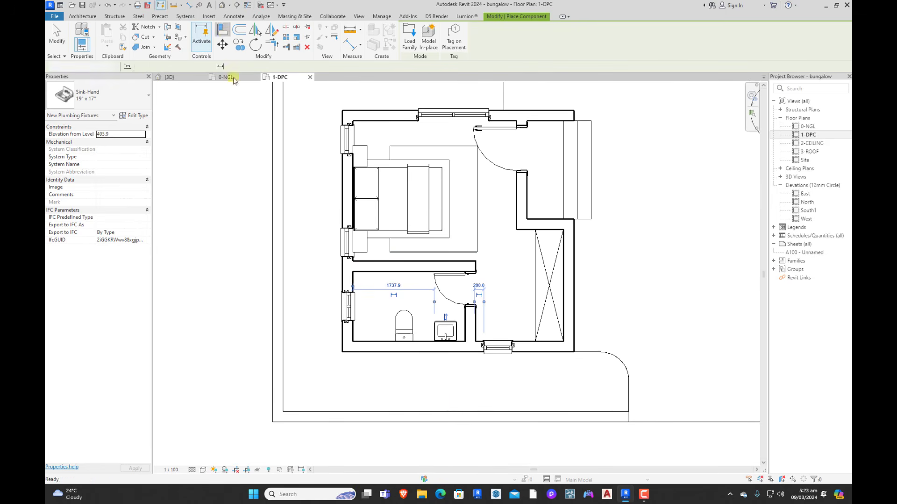
pyautogui.scroll(4, 450, 361)
pyautogui.click(486, 308)
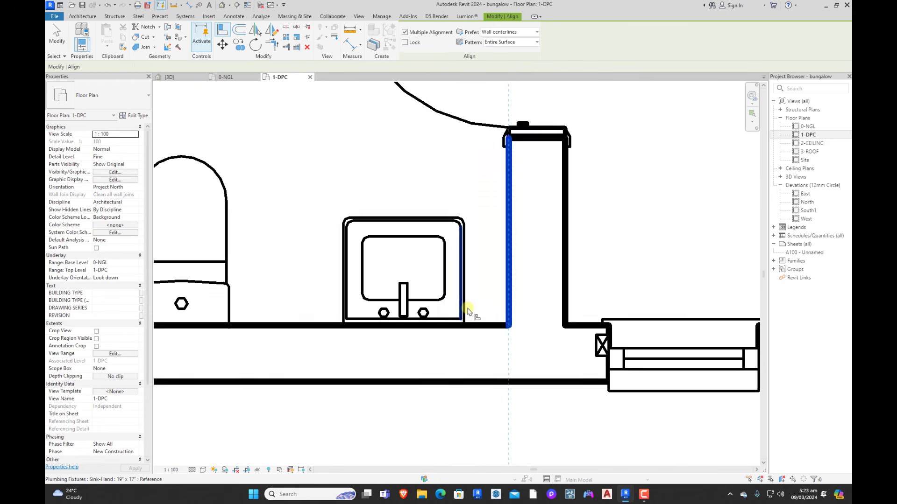
pyautogui.scroll(2, 466, 309)
pyautogui.scroll(-3, 514, 322)
pyautogui.press('Escape')
pyautogui.press('Escape')
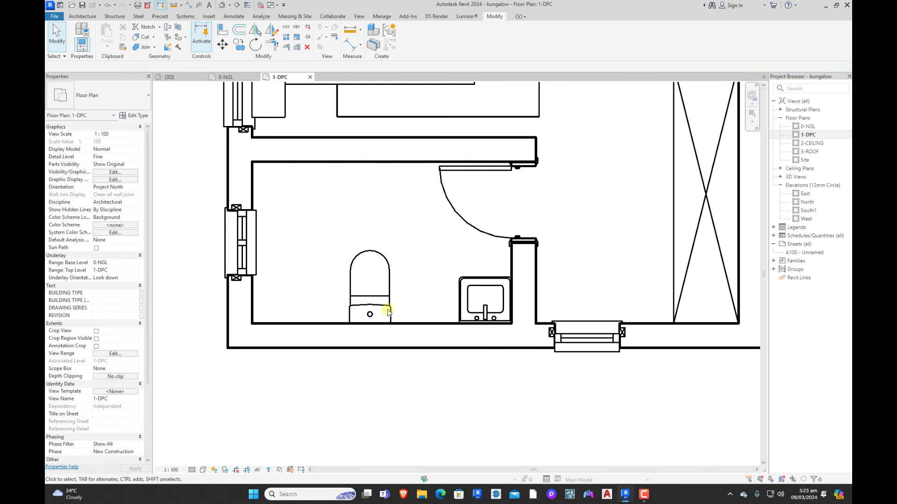
# Step: Shift the outbuilding's WC along its wall toward the sink, to about 1100 mm from the bathroom's west wall
pyautogui.click(387, 313)
pyautogui.moveTo(387, 314); pyautogui.dragTo(410, 312)
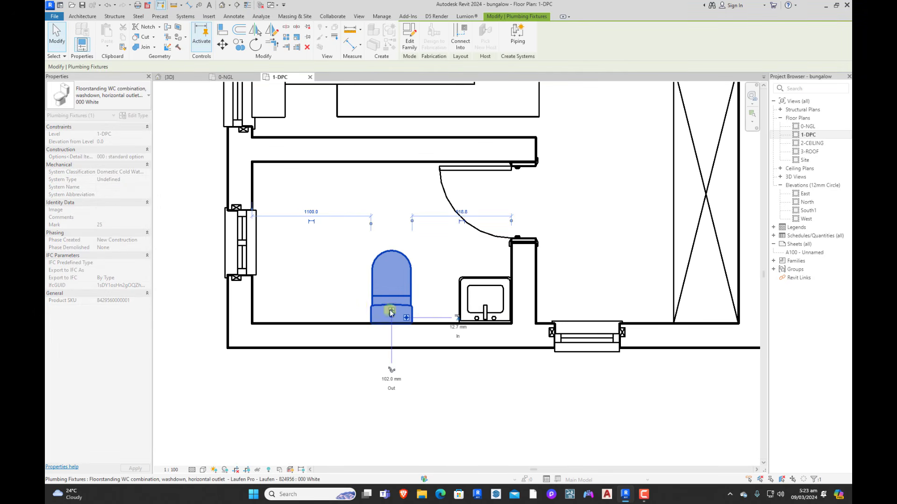
pyautogui.press('Escape')
# Step: Try to place a copy of the main house's shower column in the outbuilding bathroom's southwest corner, about 400 mm from the west wall
pyautogui.scroll(-5, 373, 332)
pyautogui.scroll(3, 488, 229)
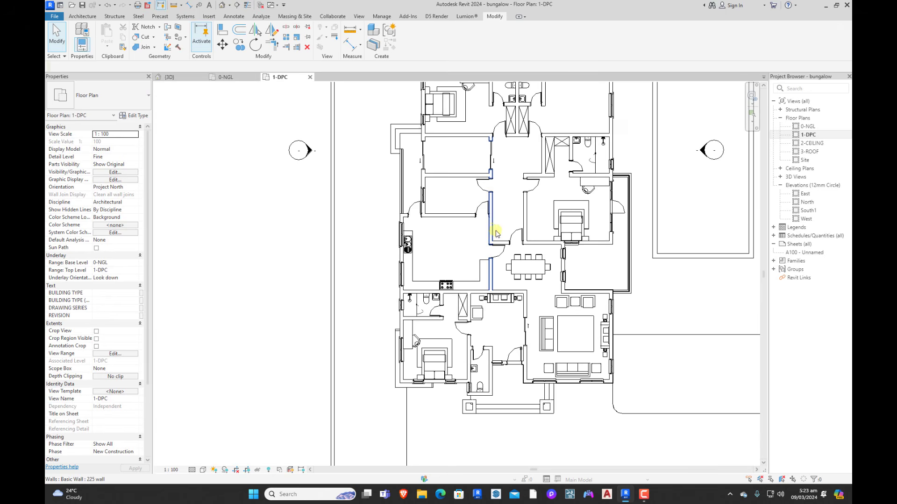
pyautogui.scroll(4, 411, 316)
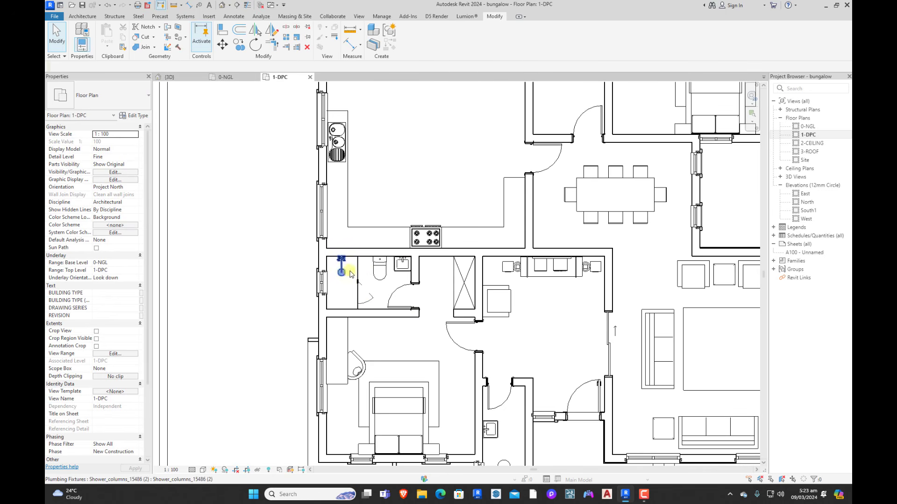
pyautogui.click(343, 271)
pyautogui.press('c')
pyautogui.press('s')
pyautogui.scroll(-6, 416, 257)
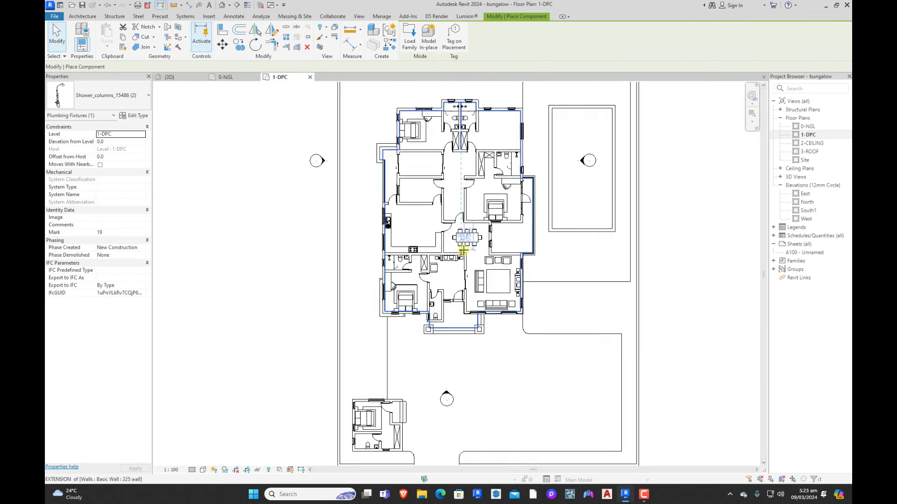
pyautogui.scroll(3, 378, 392)
pyautogui.scroll(3, 433, 313)
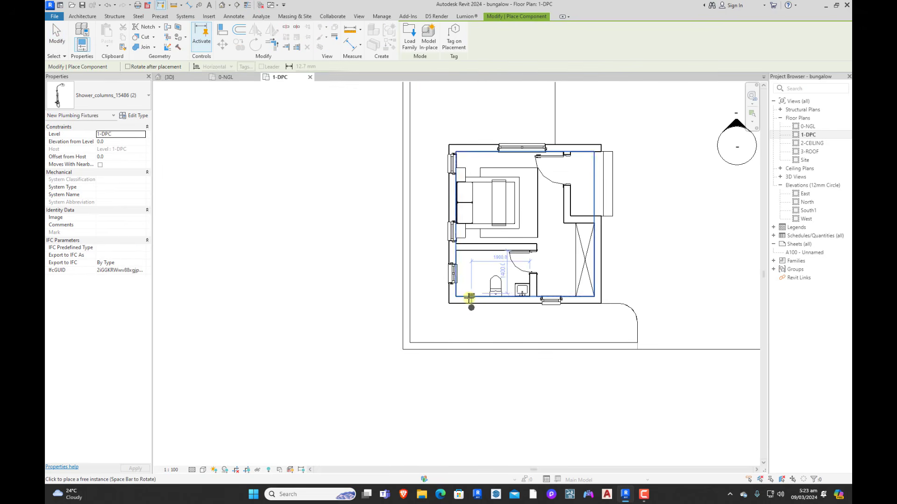
pyautogui.press('a')
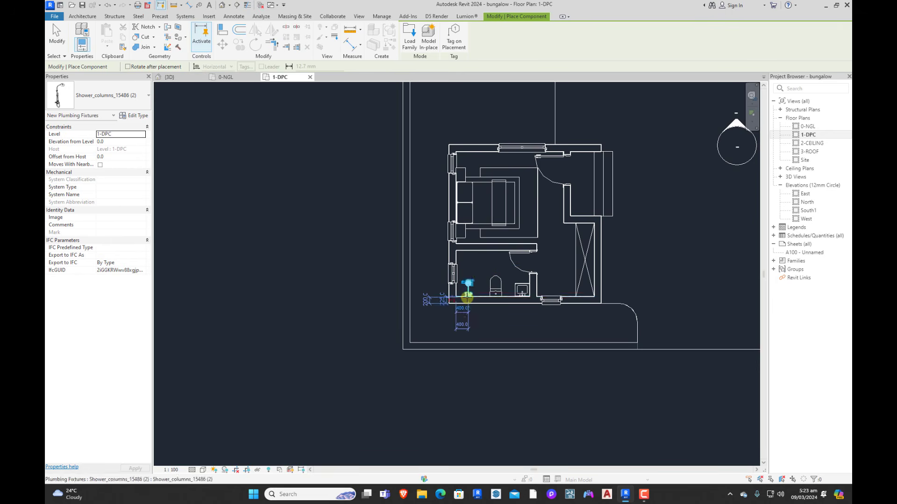
pyautogui.click(467, 297)
pyautogui.press('Escape')
pyautogui.press('v')
pyautogui.press('v')
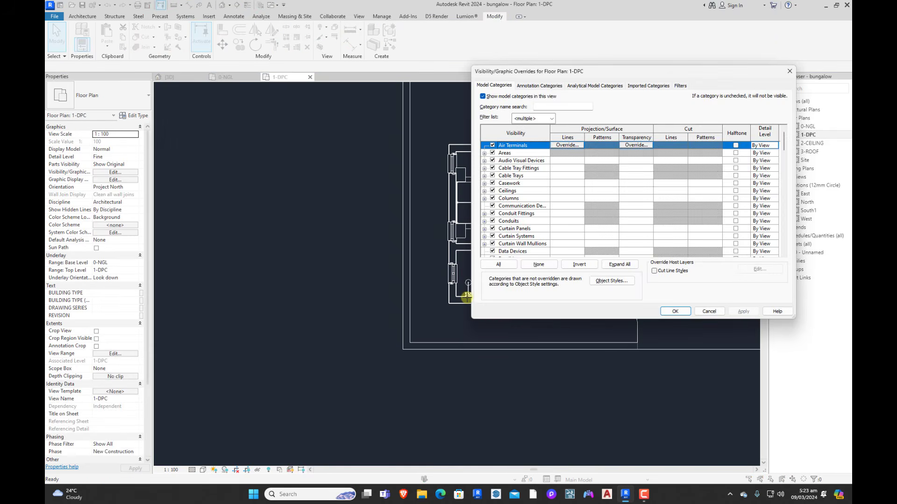
pyautogui.click(789, 71)
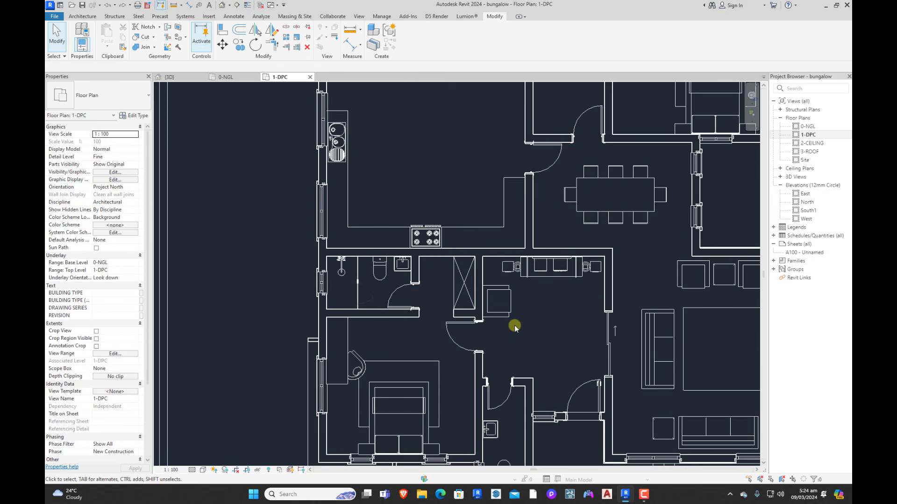
pyautogui.scroll(-4, 514, 327)
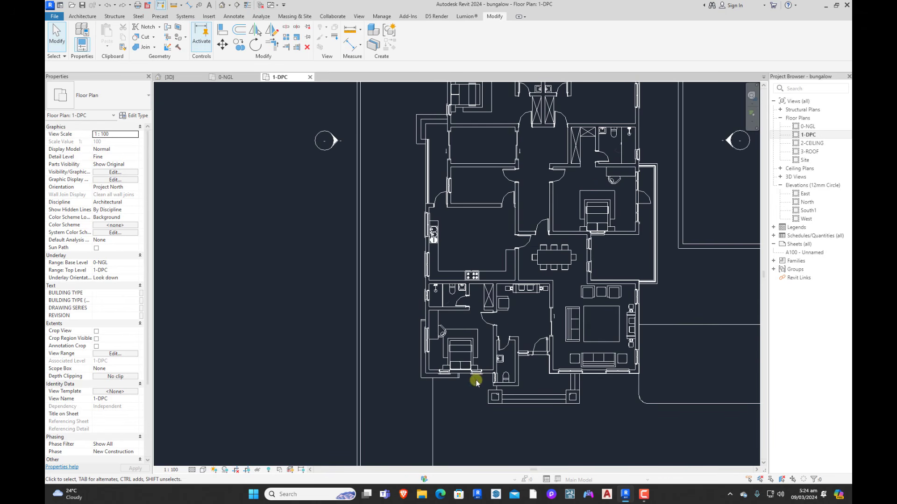
pyautogui.scroll(-3, 511, 247)
pyautogui.scroll(6, 450, 402)
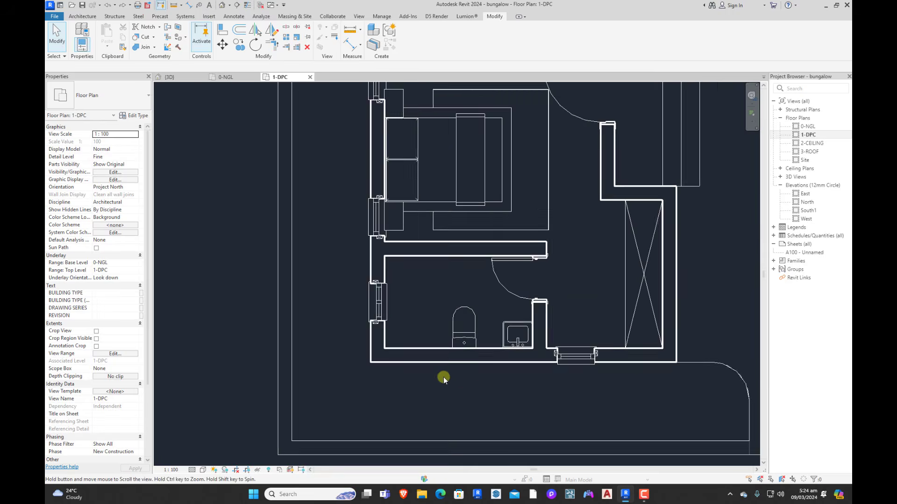
pyautogui.scroll(-1, 444, 377)
pyautogui.scroll(2, 513, 352)
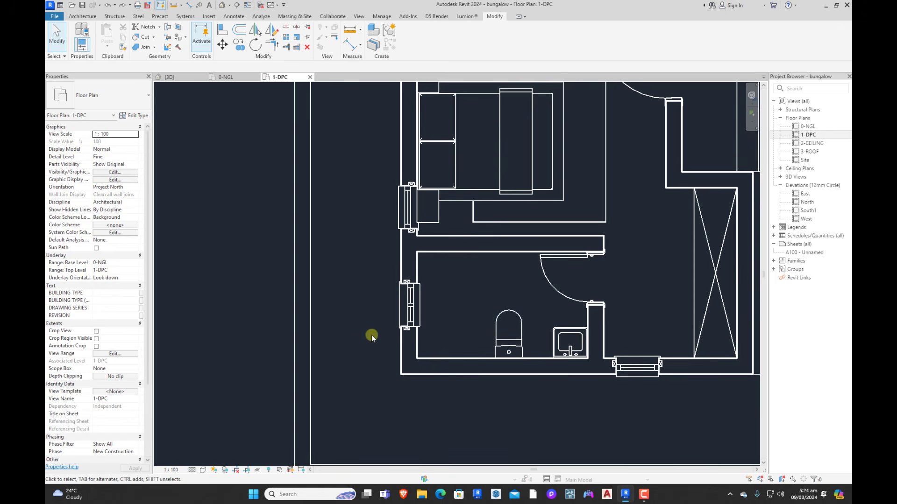
pyautogui.scroll(-4, 425, 346)
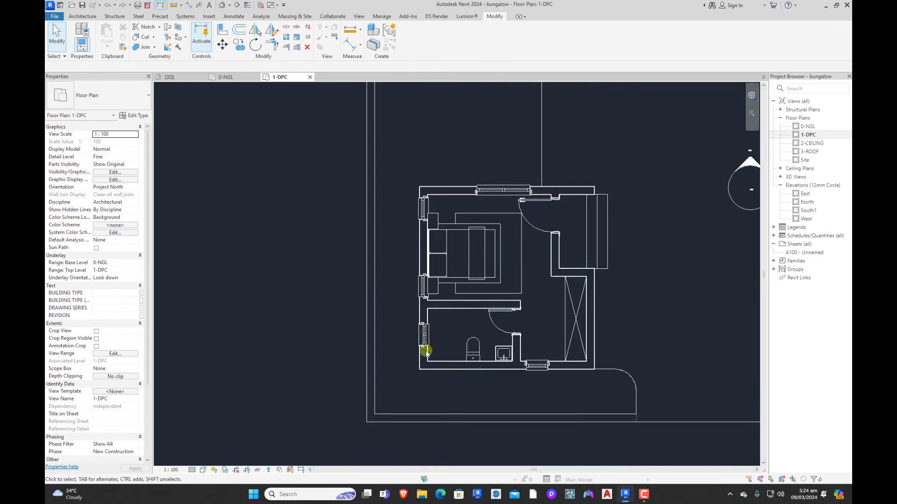
# Step: Change the canvas color scheme to Light in the program's color options
pyautogui.click(55, 16)
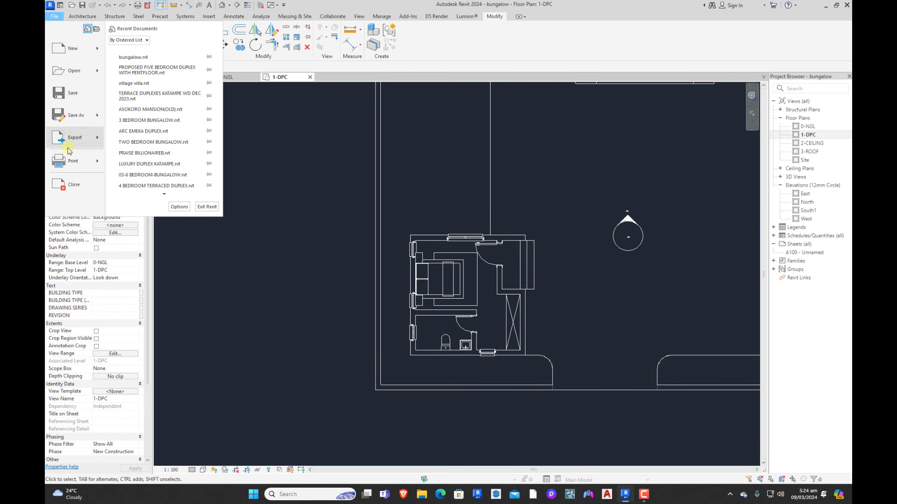
pyautogui.click(180, 207)
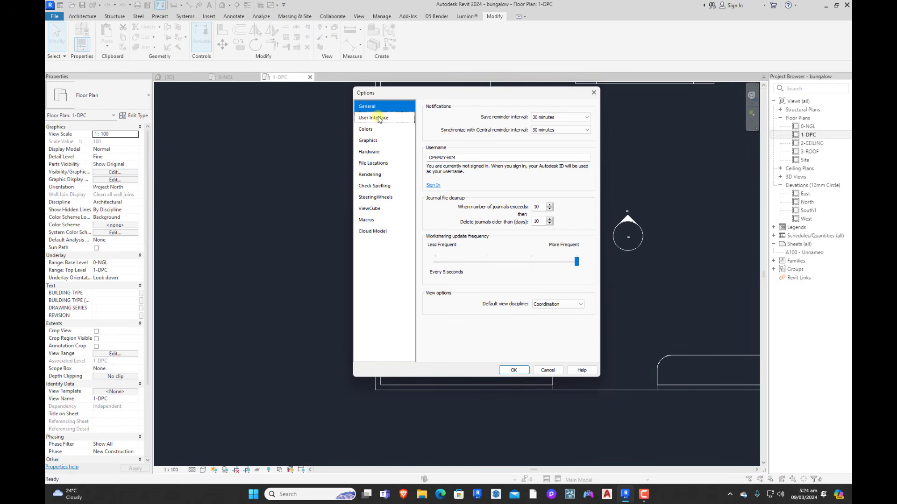
pyautogui.click(369, 134)
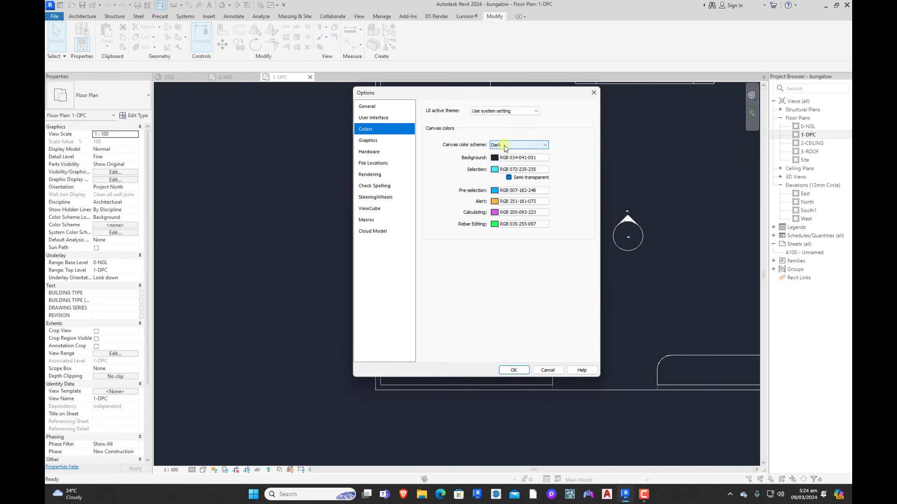
pyautogui.click(506, 146)
pyautogui.click(501, 159)
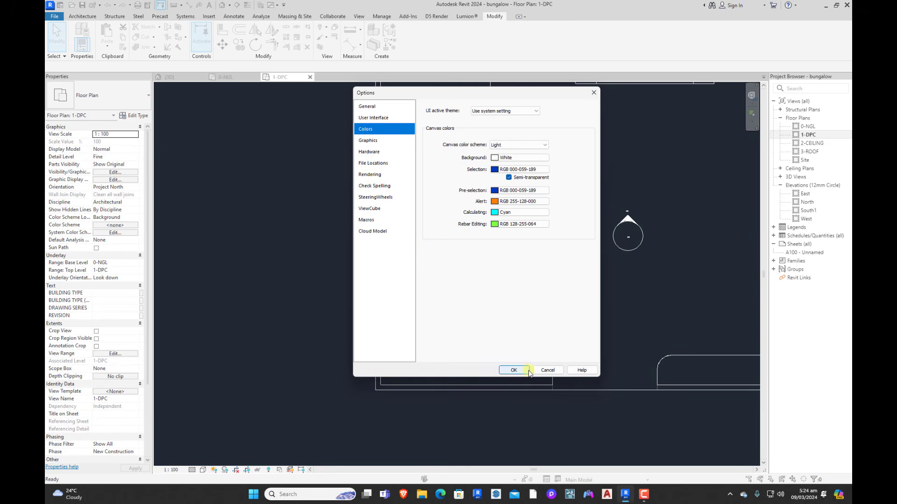
pyautogui.click(514, 370)
pyautogui.scroll(2, 466, 360)
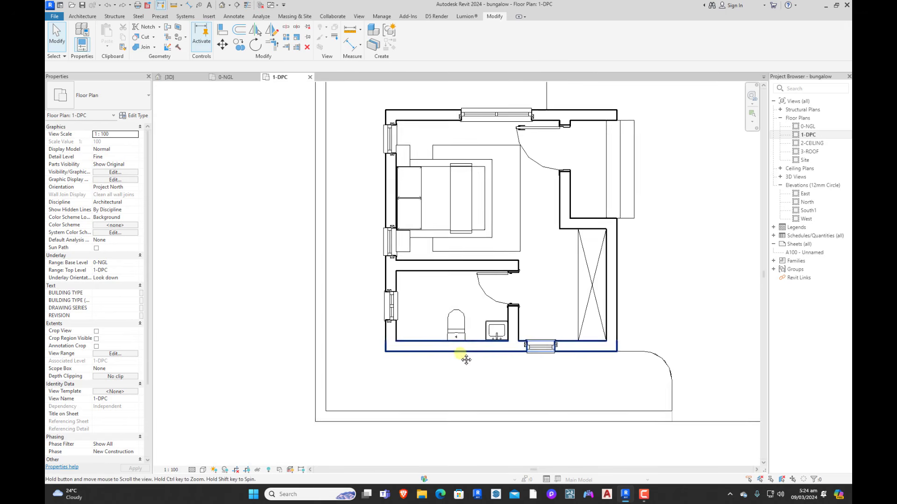
pyautogui.scroll(-3, 466, 359)
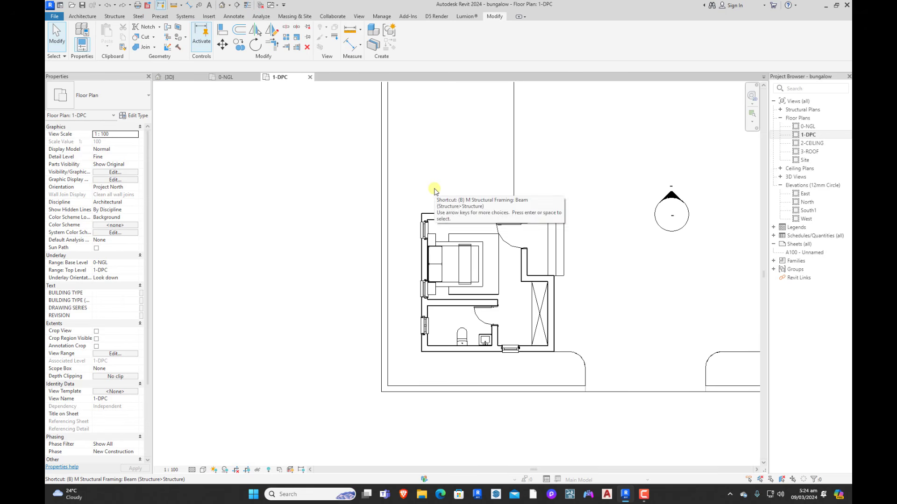
pyautogui.scroll(-4, 426, 370)
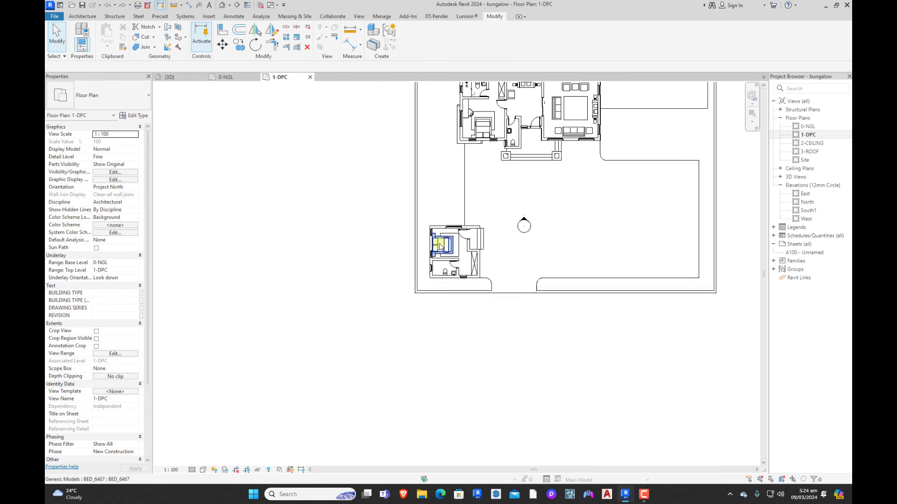
pyautogui.scroll(6, 517, 207)
pyautogui.scroll(1, 518, 207)
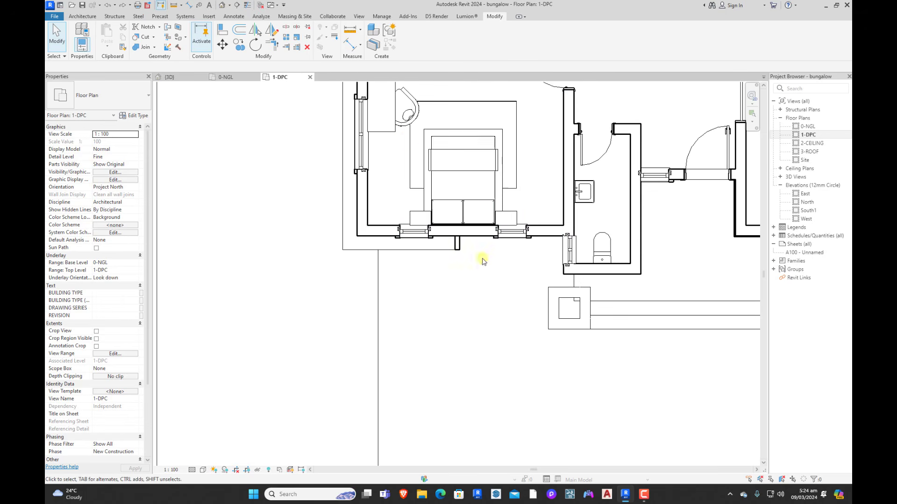
# Step: Place a matching copy of the main house's shower column on the outbuilding bathroom's south wall, about 480 mm from the west wall
pyautogui.scroll(-3, 483, 256)
pyautogui.click(441, 154)
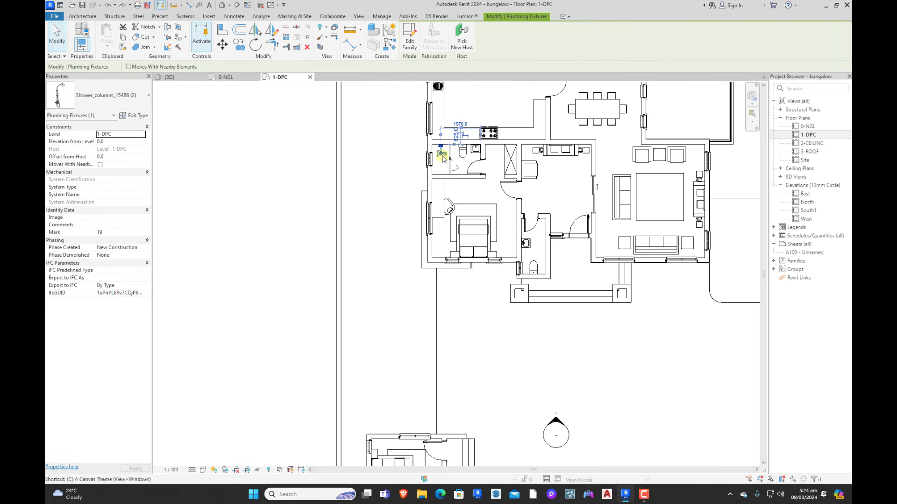
pyautogui.press('s')
pyautogui.scroll(-3, 441, 148)
pyautogui.scroll(6, 417, 334)
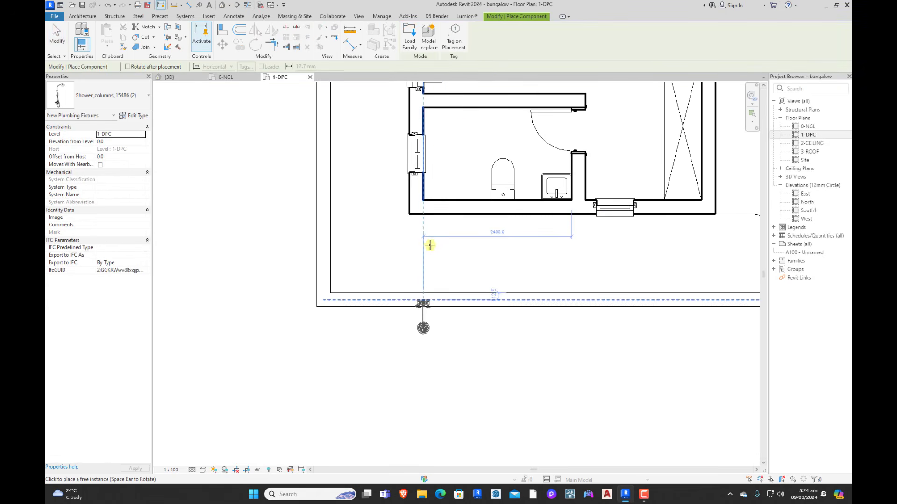
pyautogui.scroll(1, 430, 294)
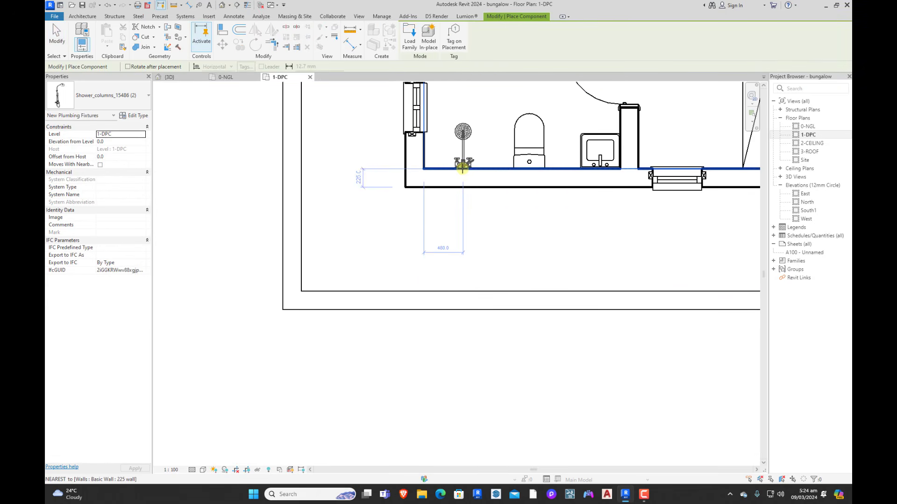
pyautogui.click(462, 168)
pyautogui.press('Escape')
pyautogui.press('Escape')
# Step: Copy the main house's cut-corner shower screen into the outbuilding bathroom and position it beside the shower column, about 670 mm from the west wall
pyautogui.scroll(-8, 460, 300)
pyautogui.scroll(2, 506, 144)
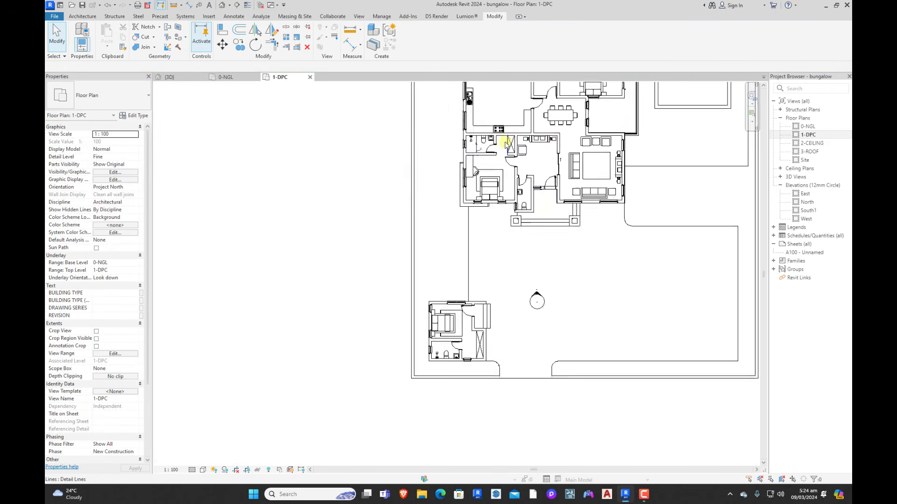
pyautogui.scroll(3, 506, 144)
pyautogui.click(465, 140)
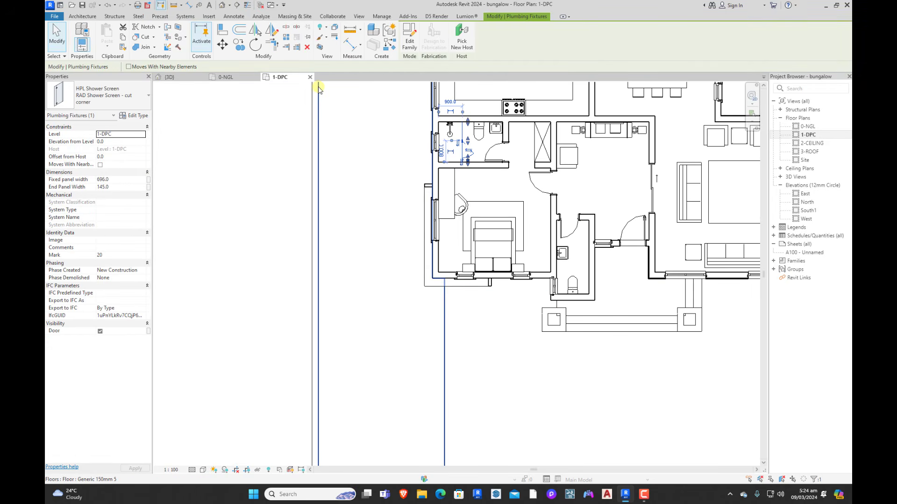
pyautogui.click(223, 46)
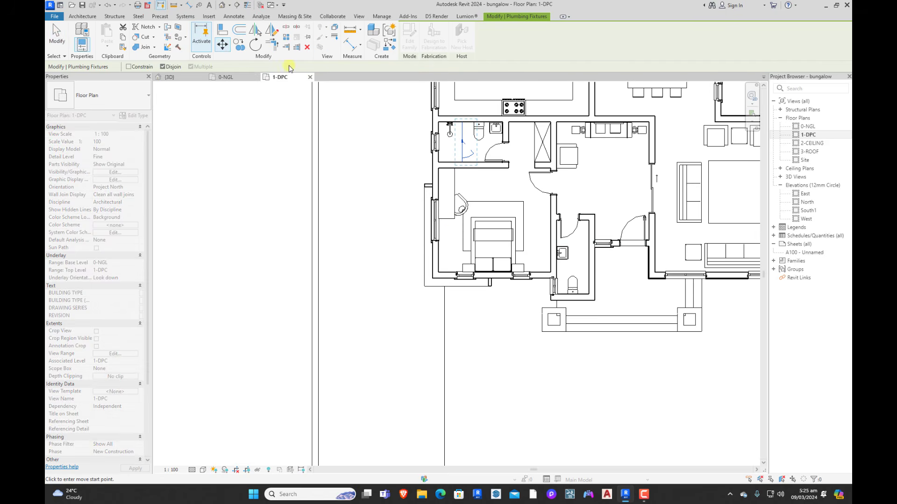
pyautogui.click(240, 46)
pyautogui.click(437, 170)
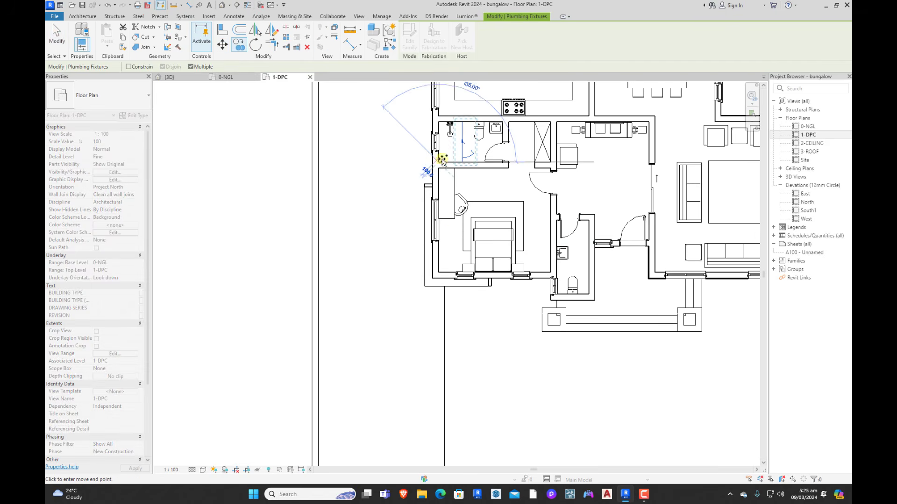
pyautogui.scroll(-3, 503, 150)
pyautogui.scroll(5, 462, 281)
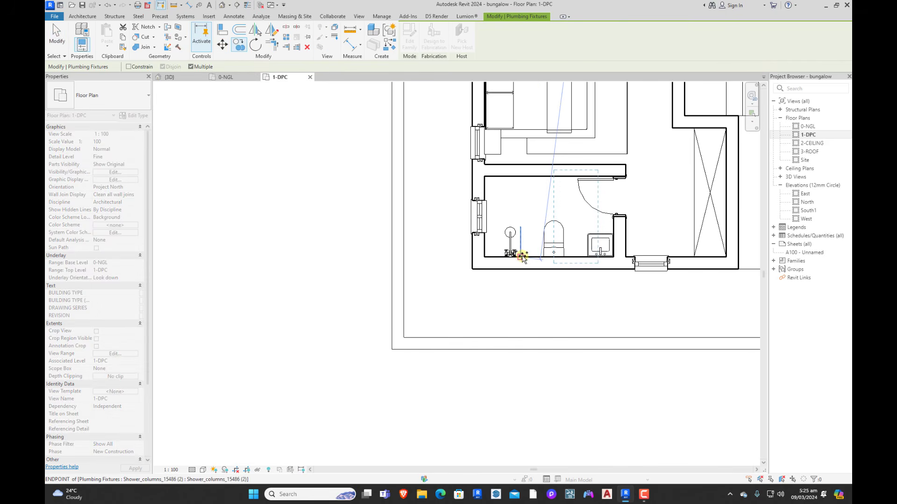
pyautogui.click(523, 258)
pyautogui.press('Escape')
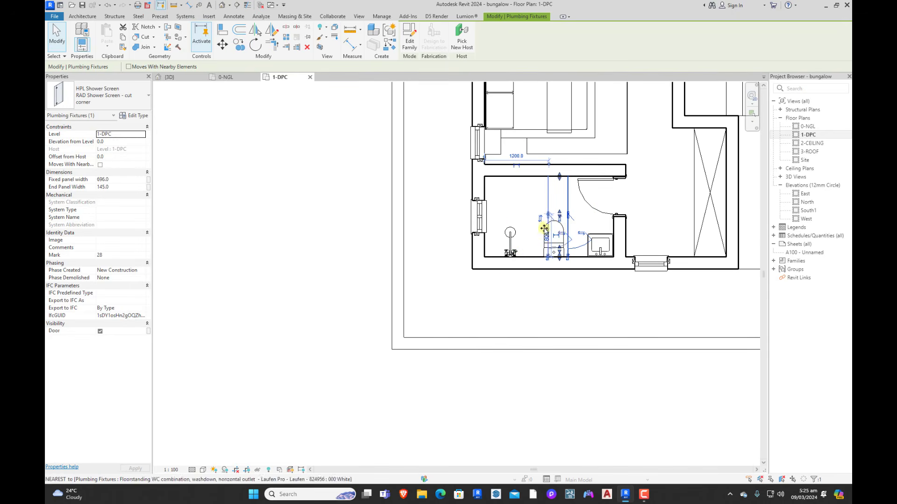
pyautogui.moveTo(518, 228); pyautogui.dragTo(518, 227)
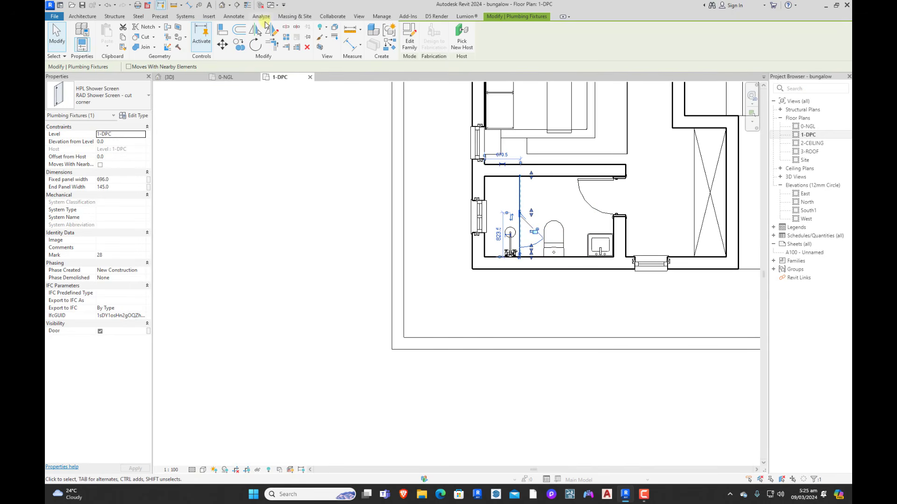
# Step: Rotate the outbuilding's shower screen 180 degrees about its centre
pyautogui.click(255, 45)
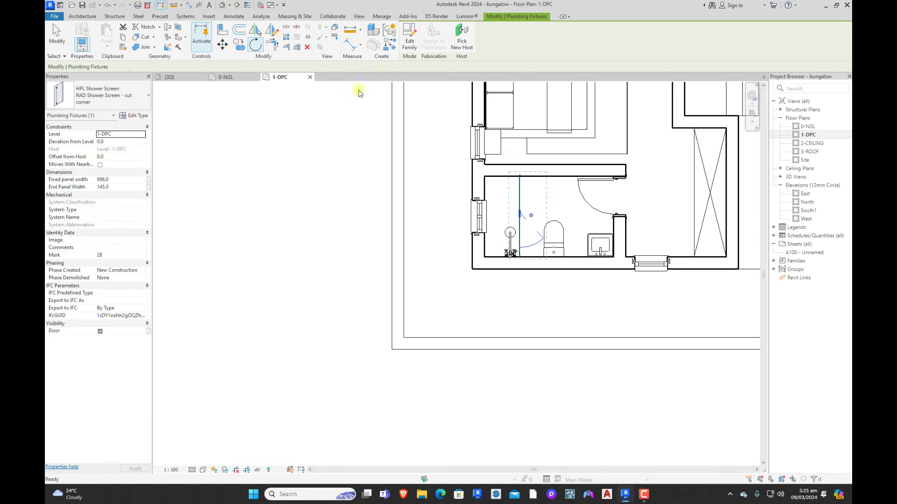
pyautogui.click(532, 143)
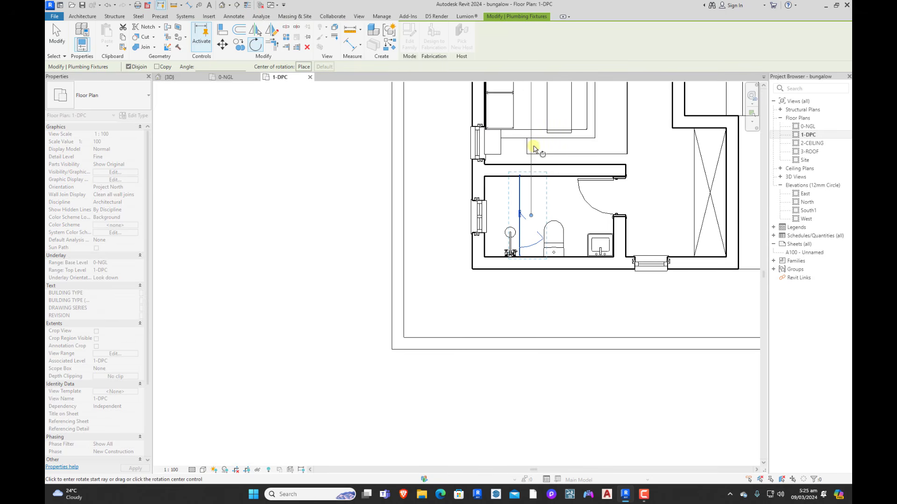
pyautogui.click(530, 312)
# Step: Nudge the rotated shower screen west toward the shower column and slightly south, to about 1588 mm from the partition wall beside the sink
pyautogui.scroll(3, 542, 229)
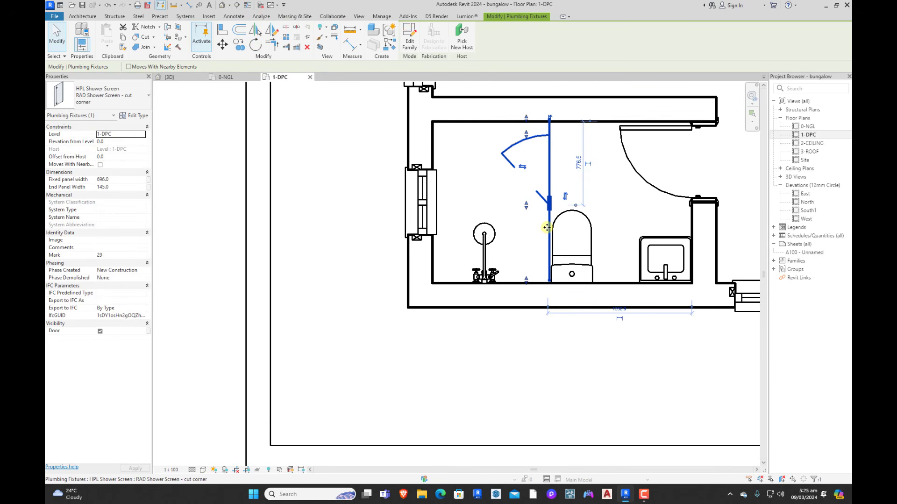
pyautogui.press('Left')
pyautogui.press('Left')
pyautogui.press('Left')
pyautogui.press('Left')
pyautogui.press('Left')
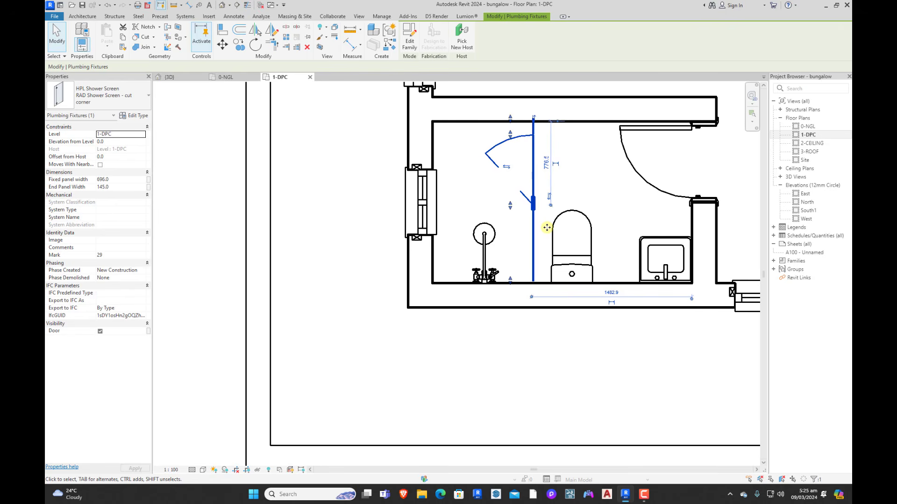
pyautogui.press('Left')
pyautogui.press('Left')
pyautogui.press('Left')
pyautogui.press('Left')
pyautogui.press('Down')
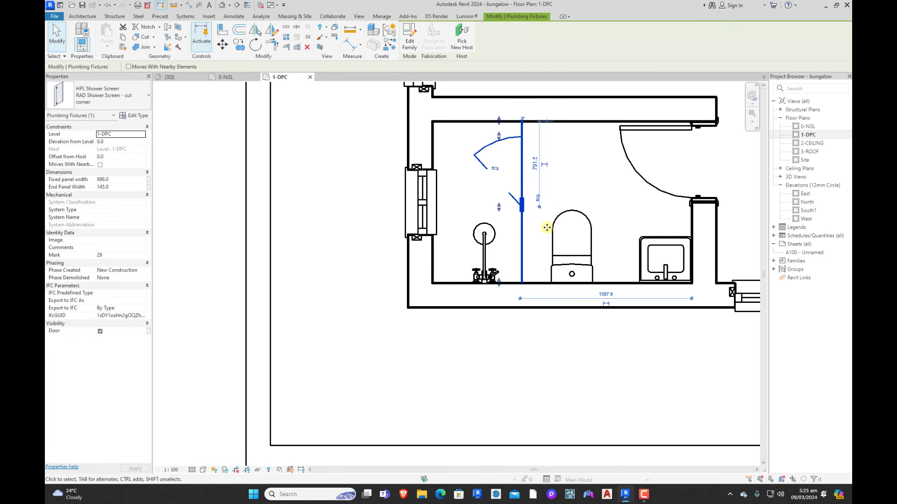
pyautogui.click(624, 305)
pyautogui.click(577, 362)
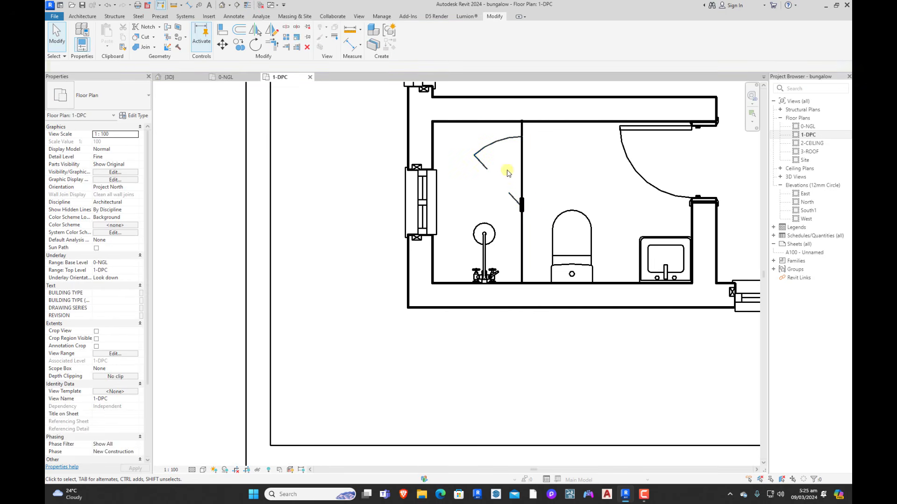
# Step: Flip the shower screen in the small bathroom so that its door swing is reversed
pyautogui.click(519, 200)
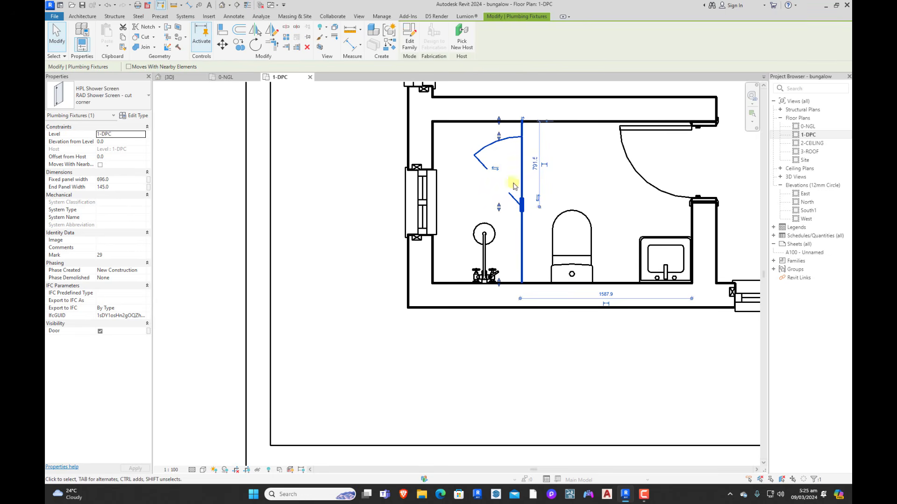
pyautogui.click(495, 168)
pyautogui.click(599, 195)
# Step: Examine the gatehouse and main house on the 1-DPC plan and the whole site in the 3D view
pyautogui.scroll(-4, 501, 218)
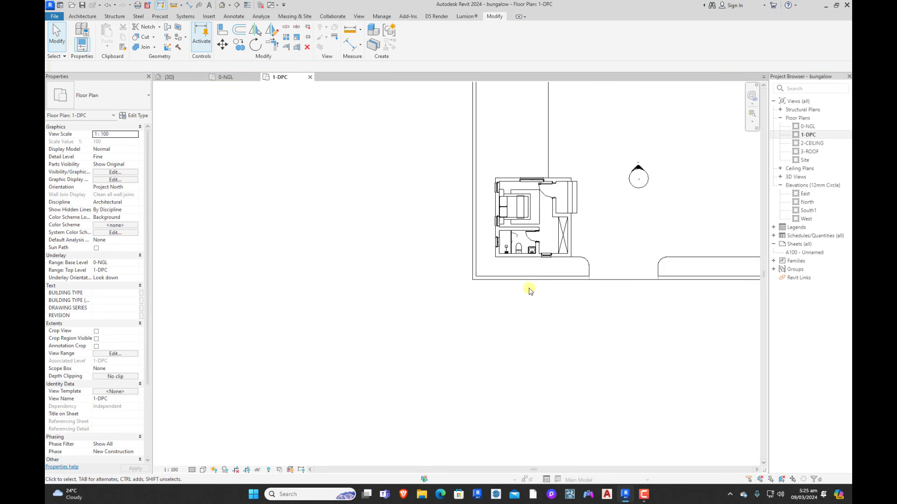
pyautogui.scroll(5, 600, 246)
pyautogui.scroll(-5, 473, 327)
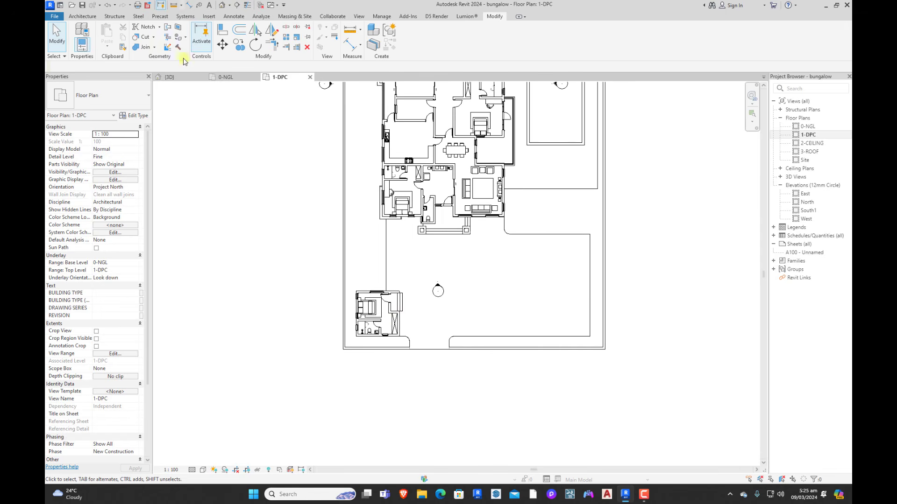
pyautogui.click(224, 78)
pyautogui.click(185, 79)
pyautogui.scroll(-2, 502, 319)
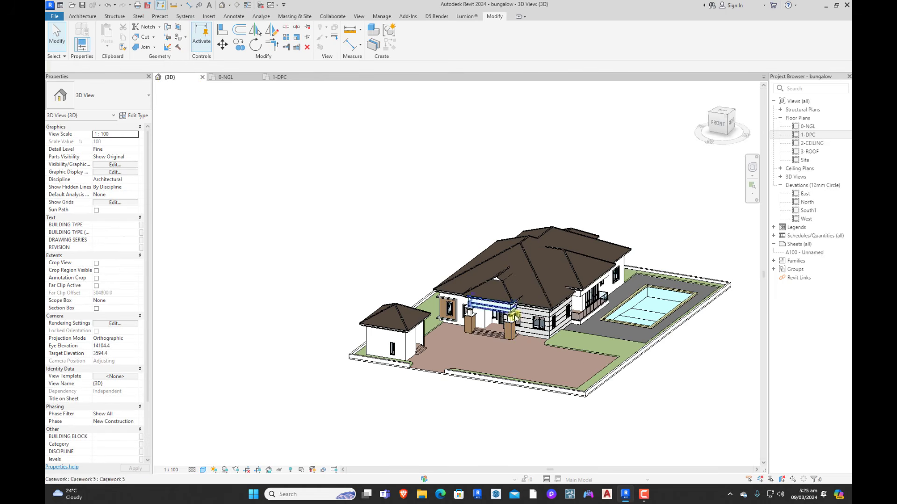
pyautogui.keyDown('shift'); pyautogui.moveTo(575, 368); pyautogui.dragTo(449, 375, button='middle'); pyautogui.keyUp('shift')
pyautogui.keyDown('shift'); pyautogui.moveTo(461, 345); pyautogui.dragTo(543, 362, button='middle'); pyautogui.keyUp('shift')
pyautogui.scroll(5, 435, 315)
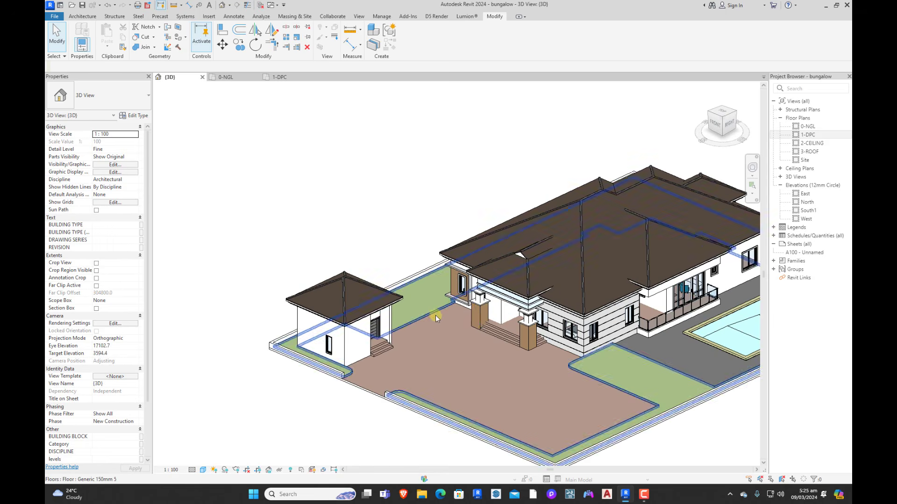
pyautogui.keyDown('shift'); pyautogui.moveTo(430, 312); pyautogui.dragTo(641, 323, button='middle'); pyautogui.keyUp('shift')
pyautogui.scroll(-5, 547, 310)
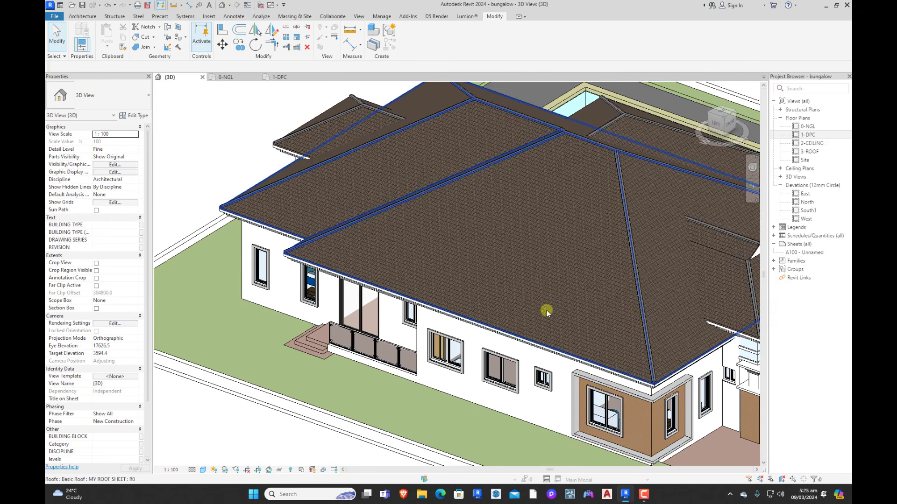
# Step: On the 0-NGL plan, open the green lawn floor's boundary for editing and try to pick the bedroom's front wall face as a boundary line
pyautogui.click(234, 79)
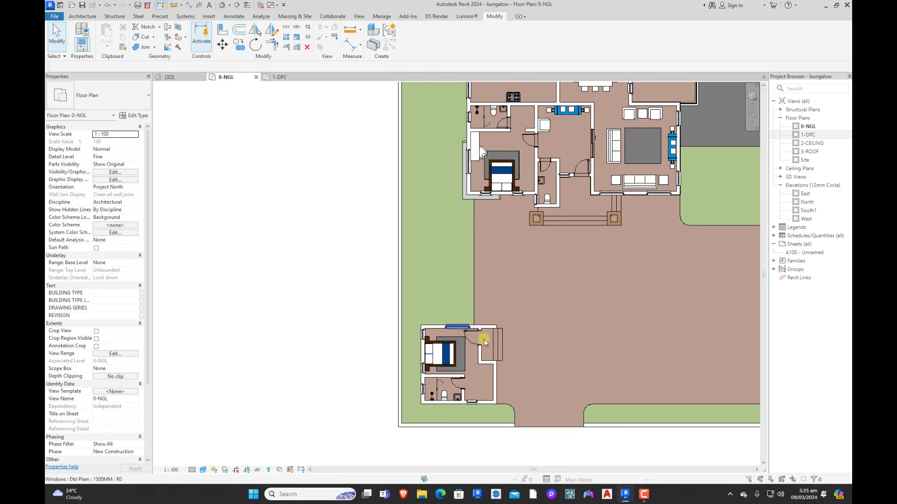
pyautogui.scroll(4, 483, 242)
pyautogui.click(459, 255)
pyautogui.doubleClick(459, 254)
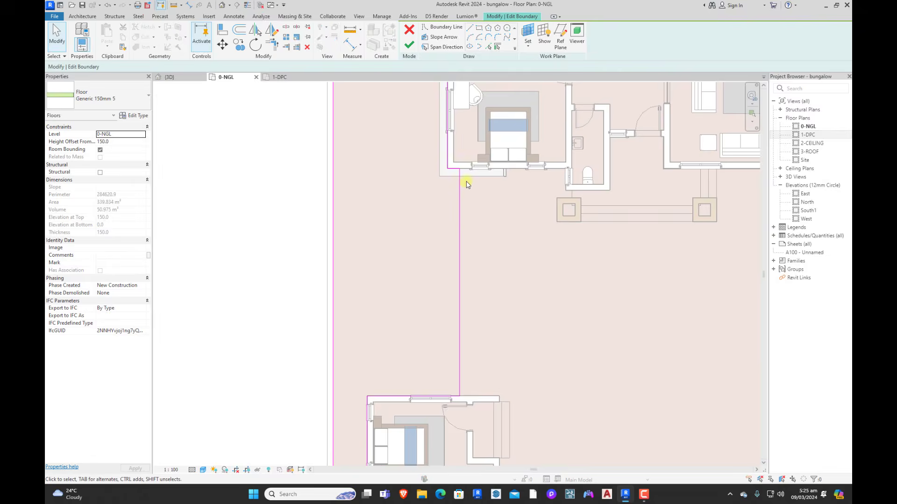
pyautogui.click(488, 47)
pyautogui.click(518, 169)
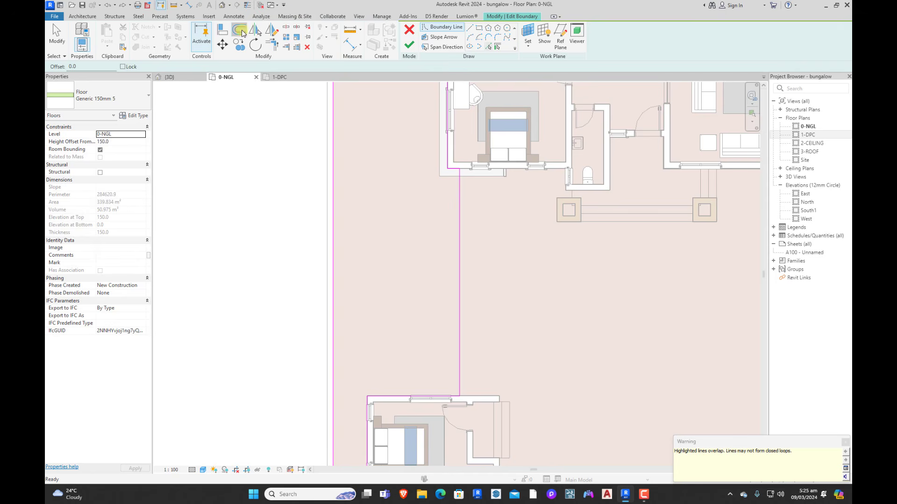
# Step: Offset the short boundary line at the bedroom's front wall by 1000 mm and stretch the copy to about 4400 mm towards the toilet
pyautogui.click(241, 31)
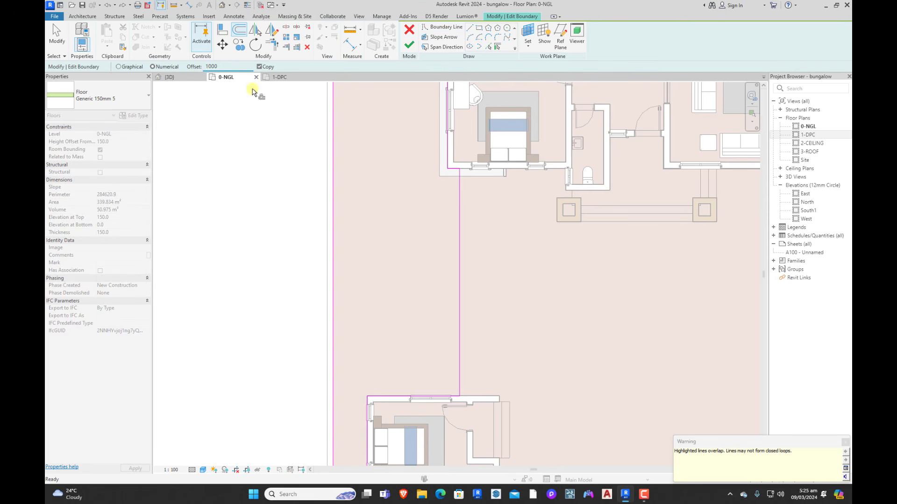
pyautogui.click(453, 172)
pyautogui.press('Escape')
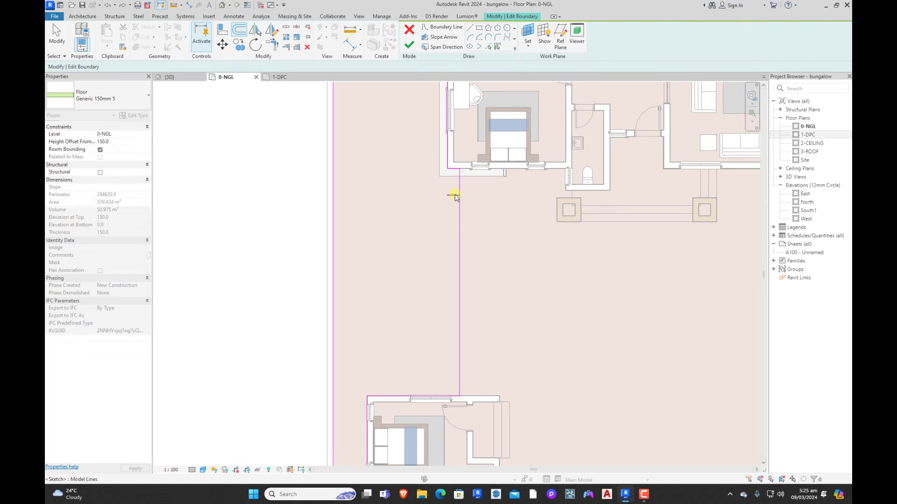
pyautogui.click(452, 196)
pyautogui.moveTo(460, 196); pyautogui.dragTo(567, 196)
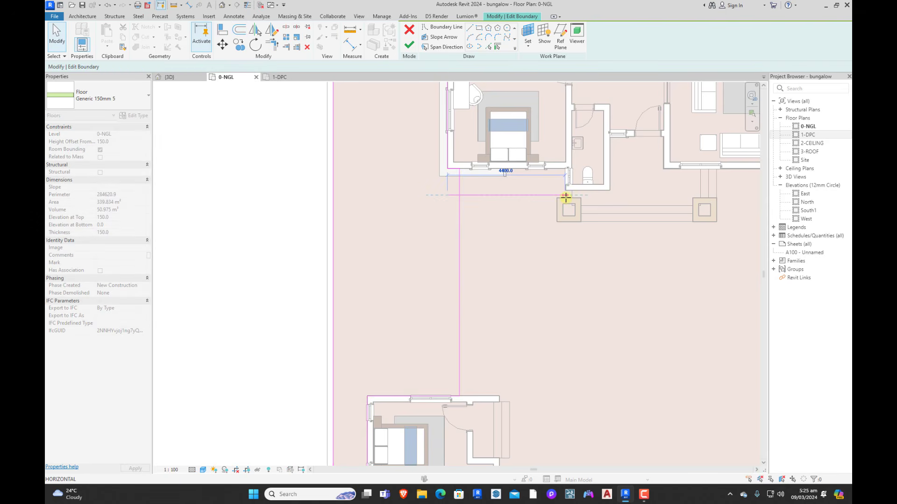
# Step: Align the offset boundary line with the outer face of the toilet's front wall
pyautogui.scroll(2, 567, 196)
pyautogui.click(222, 31)
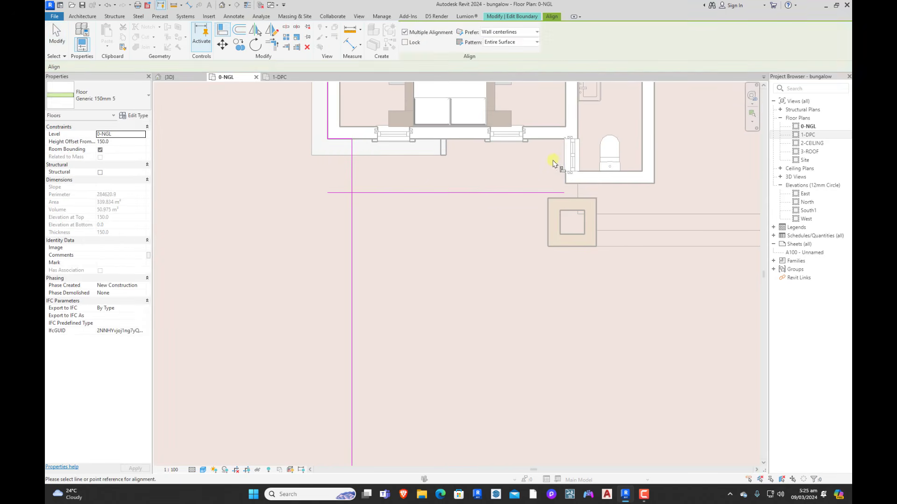
pyautogui.click(602, 183)
pyautogui.click(471, 192)
pyautogui.press('Escape')
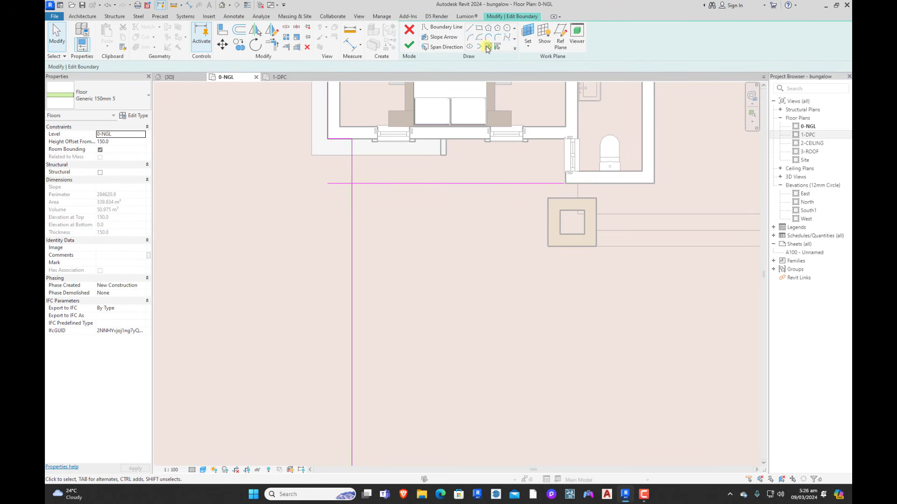
# Step: Add the toilet's outer side wall face to the lawn boundary, trim the lines into a closed outline and finish the sketch
pyautogui.click(487, 47)
pyautogui.scroll(3, 565, 178)
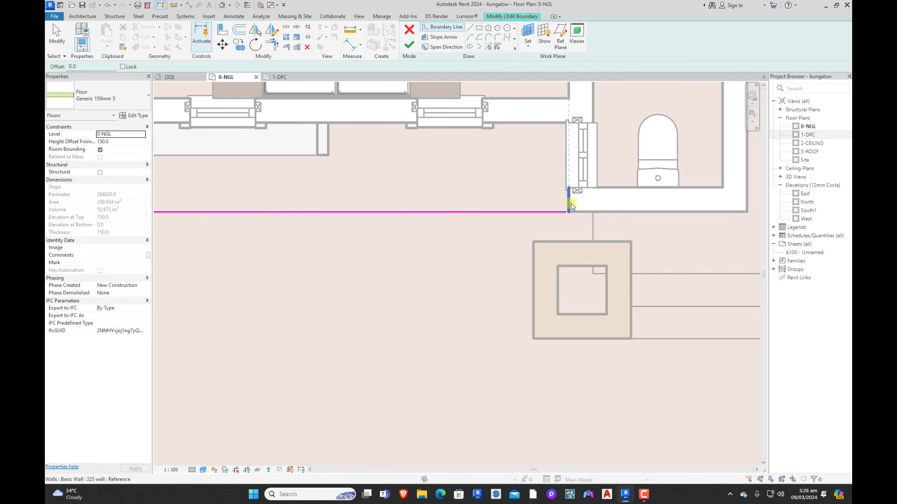
pyautogui.scroll(-2, 581, 154)
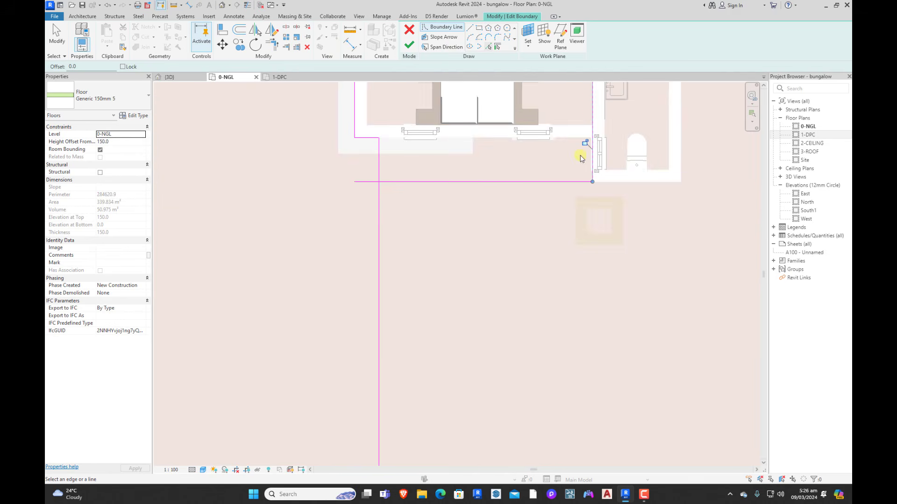
pyautogui.click(271, 45)
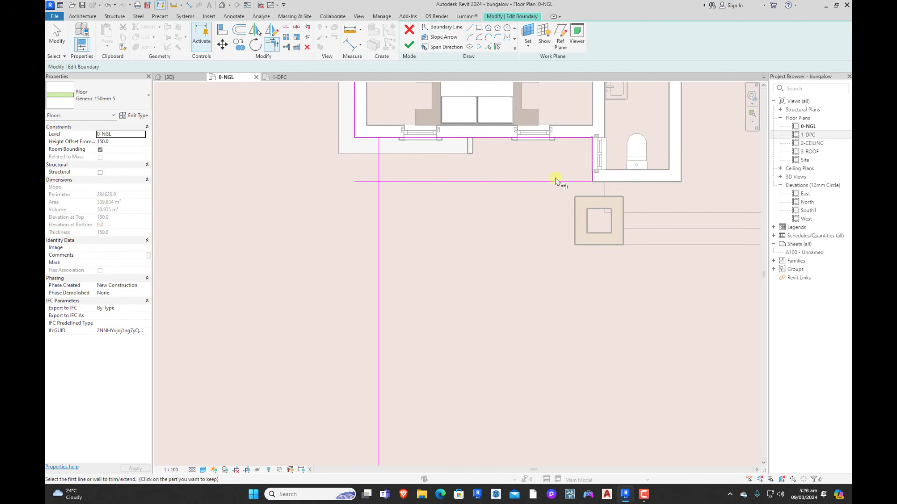
pyautogui.click(378, 203)
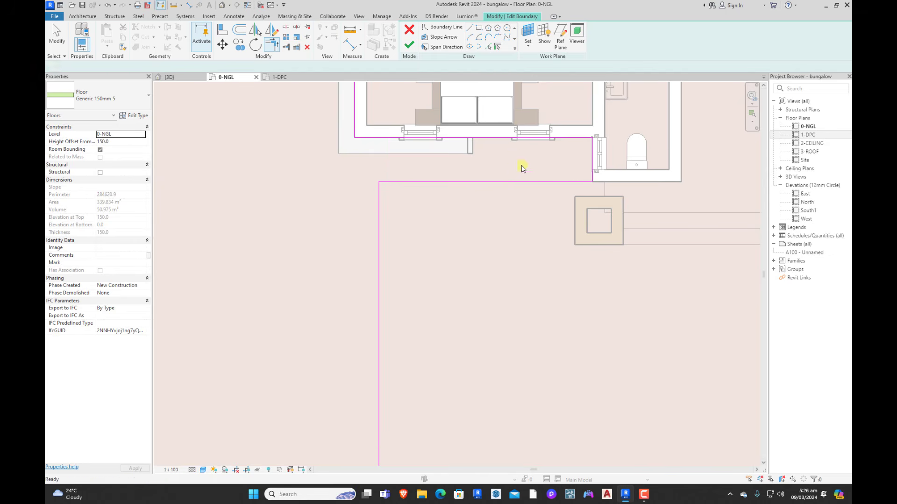
pyautogui.press('Escape')
pyautogui.click(409, 45)
# Step: Examine the reshaped lawn on the site plan and in 3D around the front porch, gatehouse and gate opening
pyautogui.scroll(-2, 486, 241)
pyautogui.scroll(-3, 486, 240)
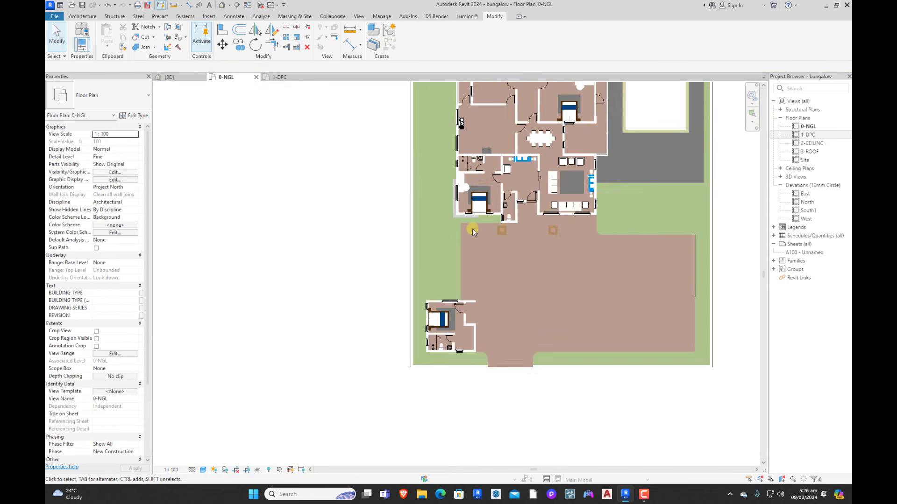
pyautogui.scroll(-2, 533, 379)
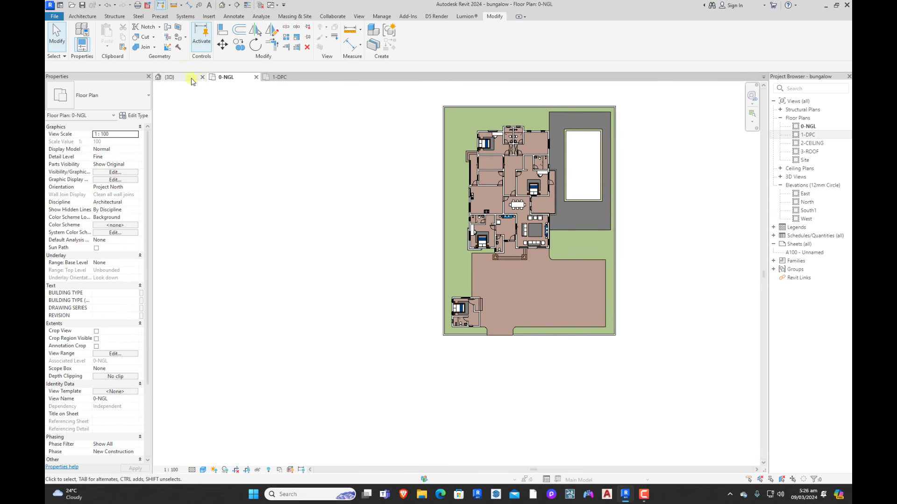
pyautogui.click(192, 79)
pyautogui.keyDown('shift'); pyautogui.moveTo(490, 336); pyautogui.dragTo(417, 327, button='middle'); pyautogui.keyUp('shift')
pyautogui.scroll(-2, 496, 351)
pyautogui.keyDown('shift'); pyautogui.moveTo(496, 351); pyautogui.dragTo(678, 390, button='middle'); pyautogui.keyUp('shift')
pyautogui.scroll(2, 668, 329)
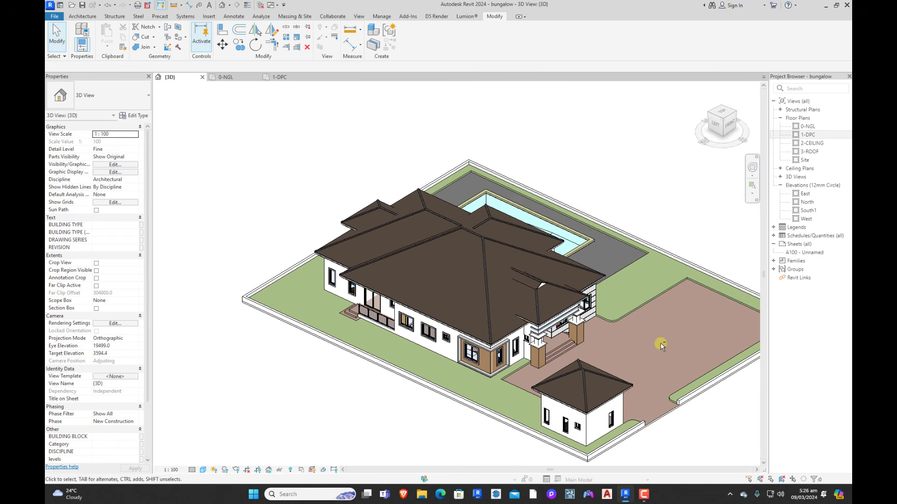
pyautogui.keyDown('shift'); pyautogui.moveTo(661, 345); pyautogui.dragTo(640, 388, button='middle'); pyautogui.keyUp('shift')
pyautogui.scroll(-2, 578, 349)
pyautogui.scroll(3, 557, 346)
pyautogui.scroll(-3, 531, 358)
pyautogui.scroll(5, 502, 366)
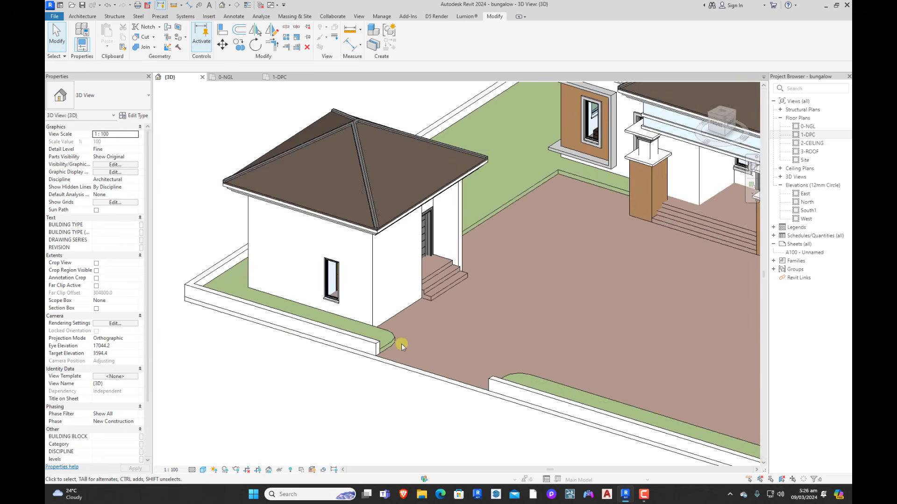
pyautogui.scroll(2, 400, 397)
pyautogui.scroll(-2, 393, 346)
pyautogui.keyDown('shift'); pyautogui.moveTo(435, 351); pyautogui.dragTo(476, 300, button='middle'); pyautogui.keyUp('shift')
pyautogui.scroll(2, 463, 246)
pyautogui.scroll(-2, 450, 294)
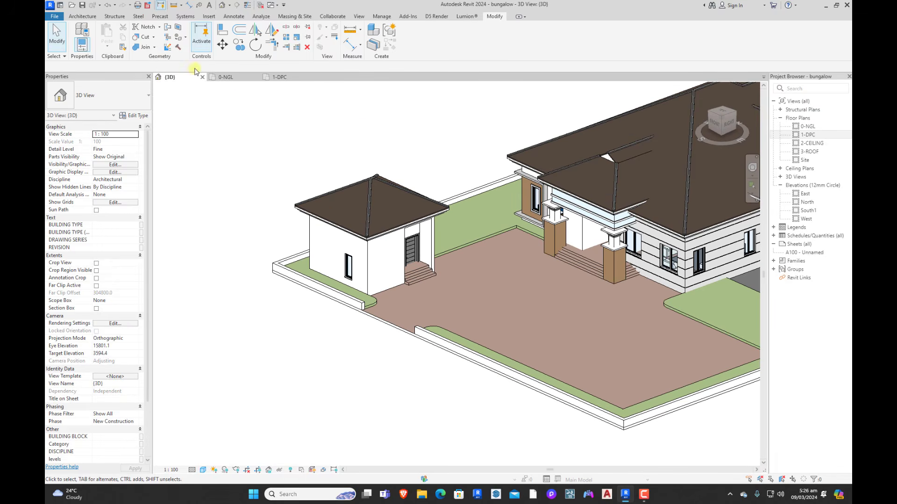
# Step: Place a Standard slab edge along the lawn's long edge between the gatehouse and the main house, facing the paved yard
pyautogui.click(82, 16)
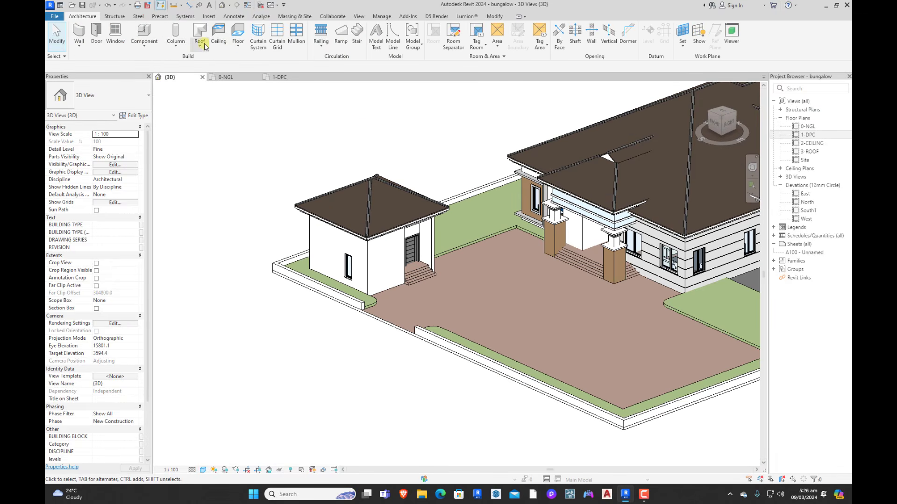
pyautogui.click(239, 48)
pyautogui.click(262, 116)
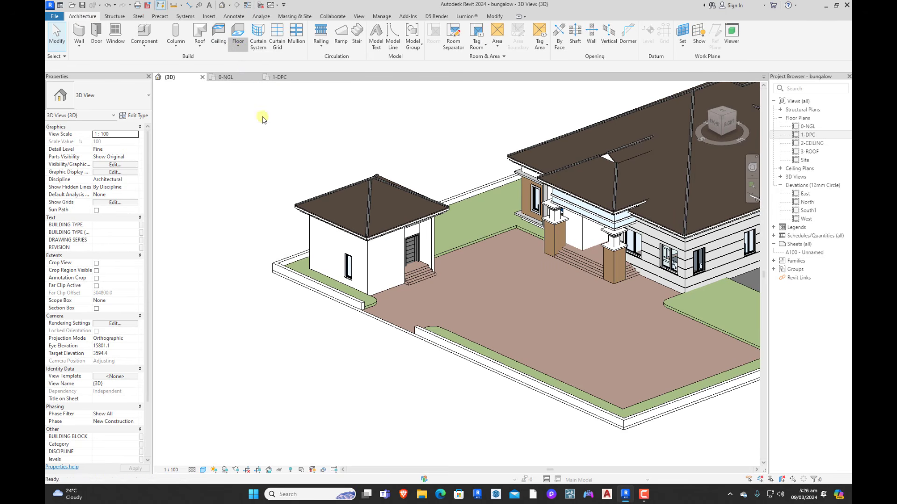
pyautogui.scroll(5, 461, 249)
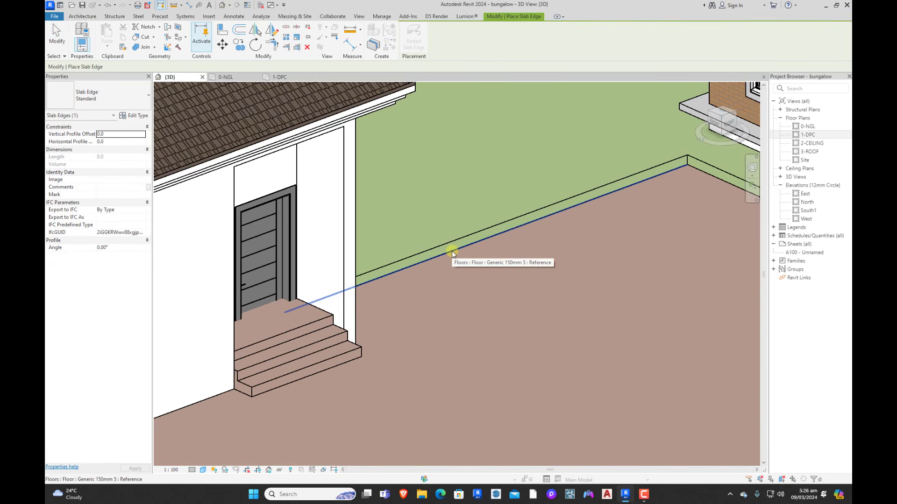
pyautogui.click(452, 253)
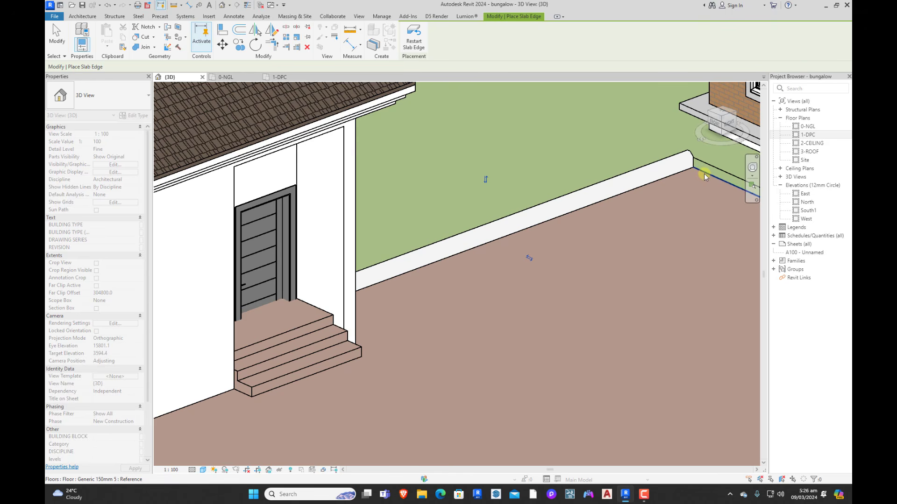
pyautogui.keyDown('shift'); pyautogui.moveTo(586, 249); pyautogui.dragTo(608, 259, button='middle'); pyautogui.keyUp('shift')
pyautogui.scroll(3, 256, 206)
pyautogui.press('Escape')
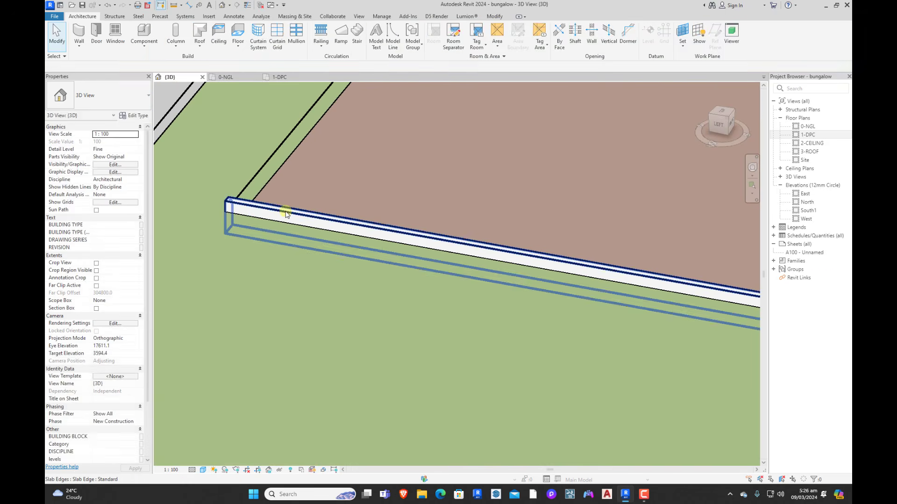
# Step: Check the profile and material in the type properties of the new slab edge
pyautogui.click(286, 213)
pyautogui.scroll(-5, 298, 218)
pyautogui.press('Escape')
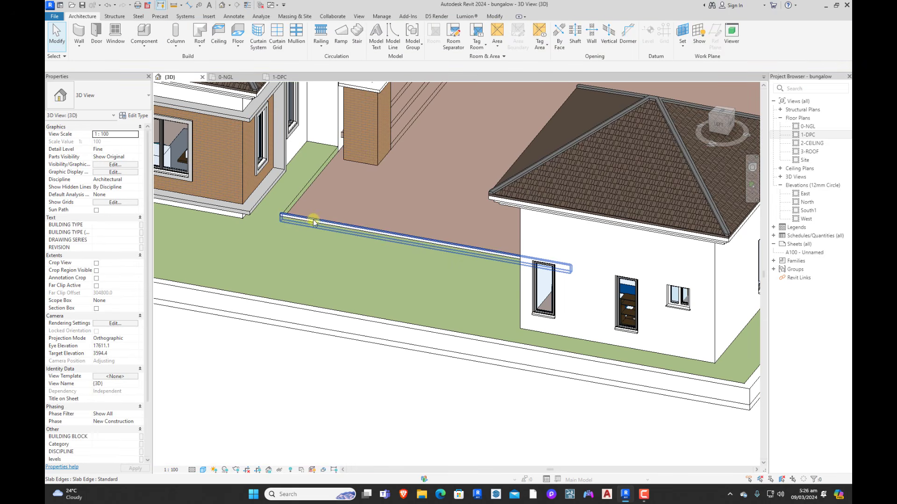
pyautogui.click(398, 236)
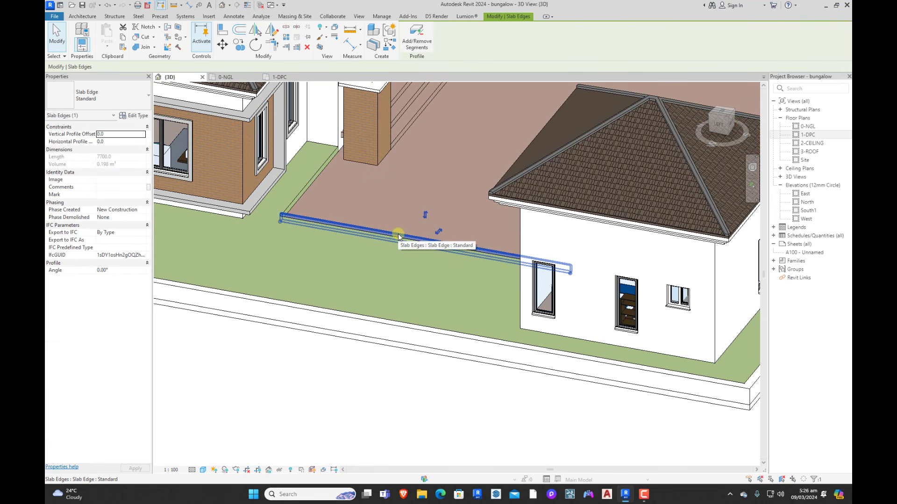
pyautogui.click(134, 115)
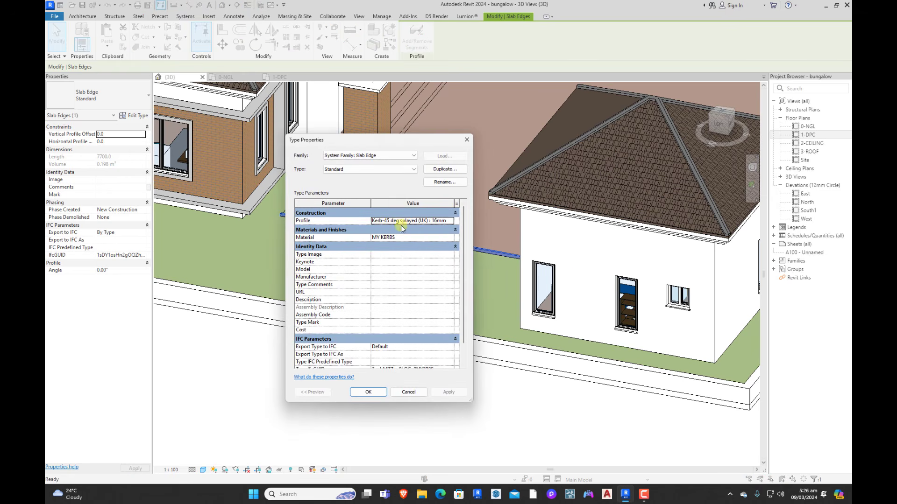
pyautogui.click(467, 140)
pyautogui.click(520, 378)
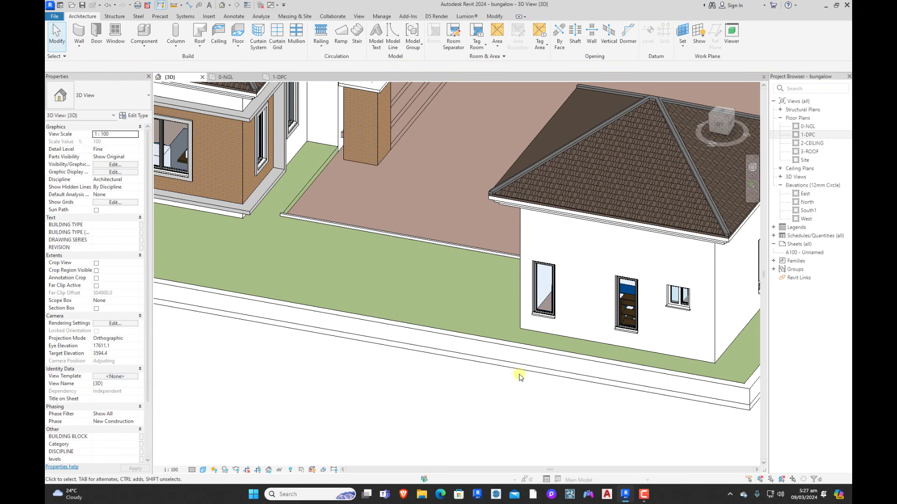
# Step: Open the profile family "Kerb-45 deg splayed (UK)" from the project's families for editing
pyautogui.doubleClick(777, 263)
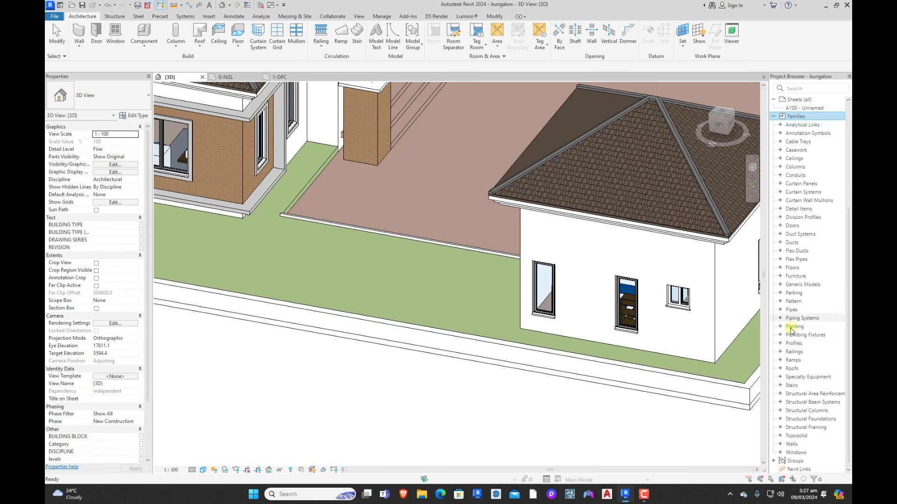
pyautogui.doubleClick(790, 344)
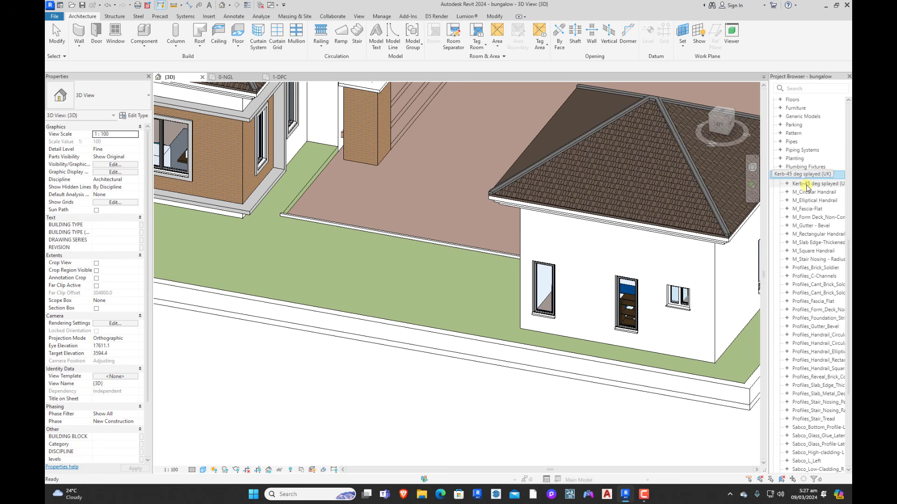
pyautogui.rightClick(807, 187)
pyautogui.click(743, 232)
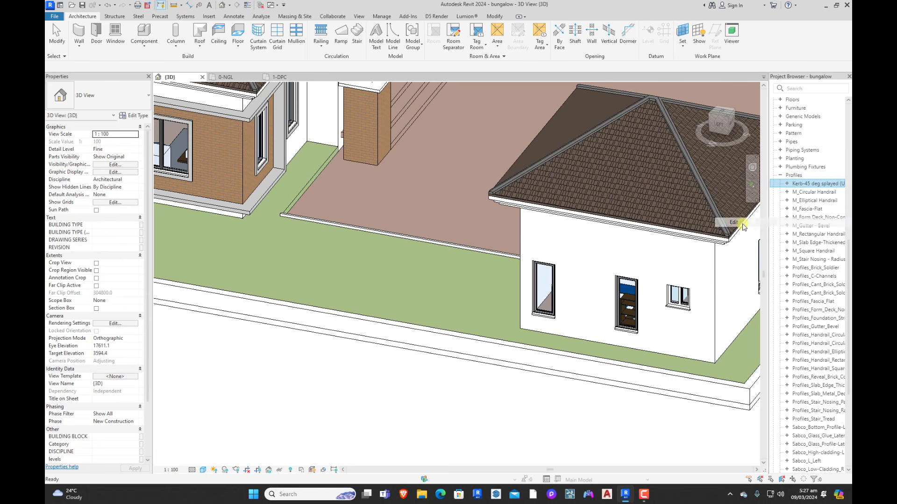
# Step: Set the kerb profile's height to 150 mm and delete the leftover arcs and splay line at its corner
pyautogui.scroll(-3, 507, 271)
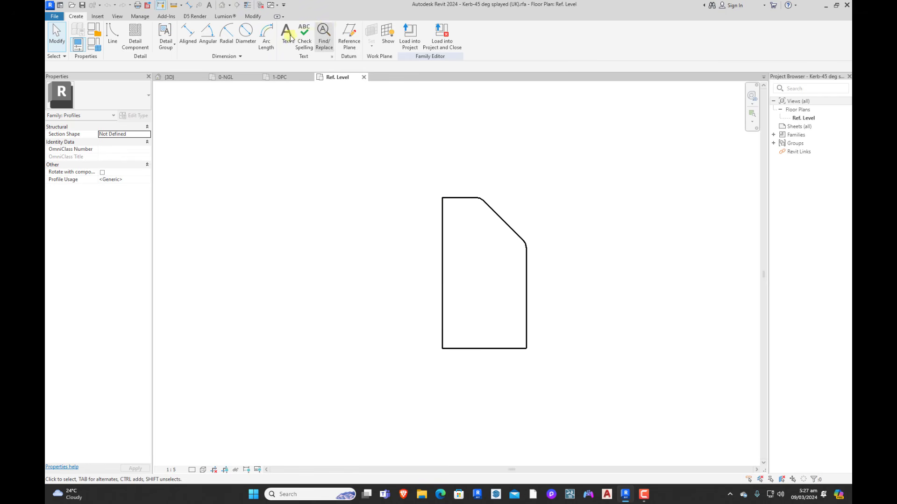
pyautogui.click(253, 16)
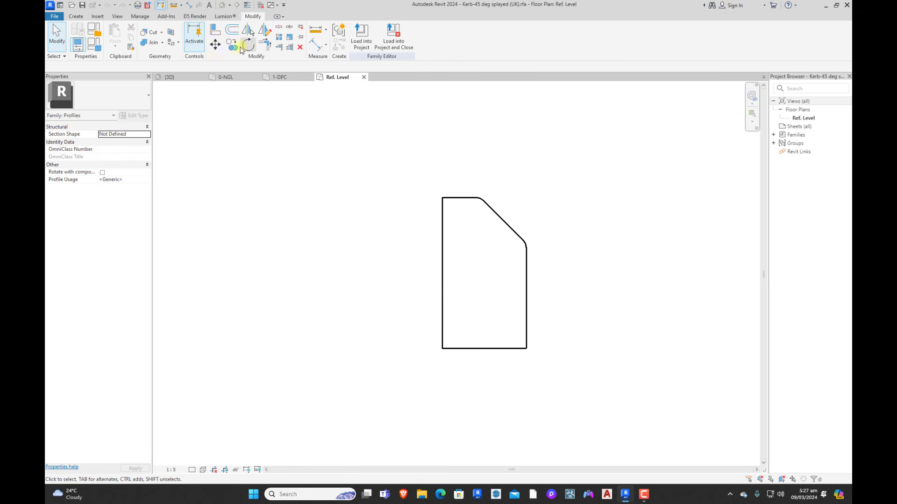
pyautogui.click(467, 199)
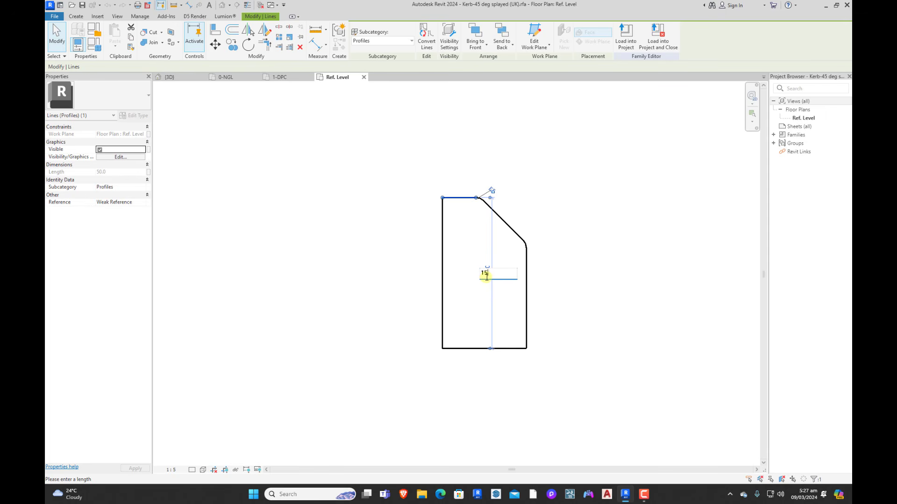
pyautogui.press('Return')
pyautogui.click(540, 297)
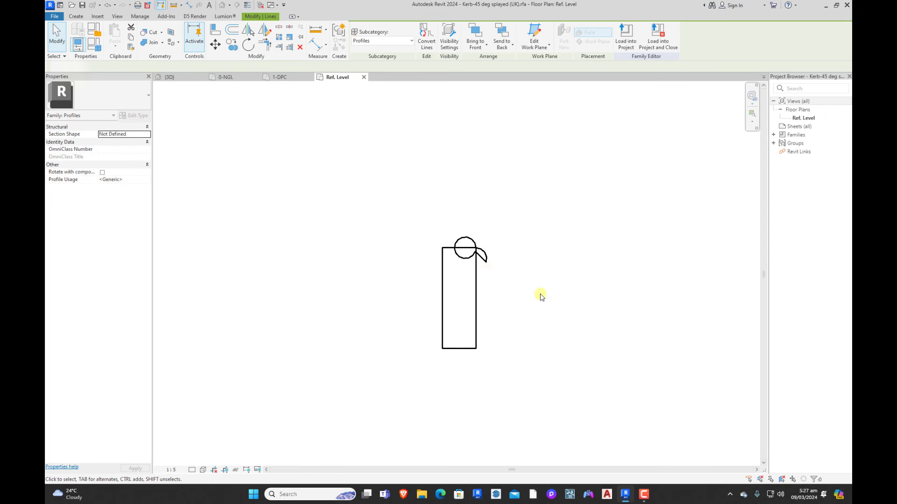
pyautogui.moveTo(450, 227); pyautogui.dragTo(504, 274)
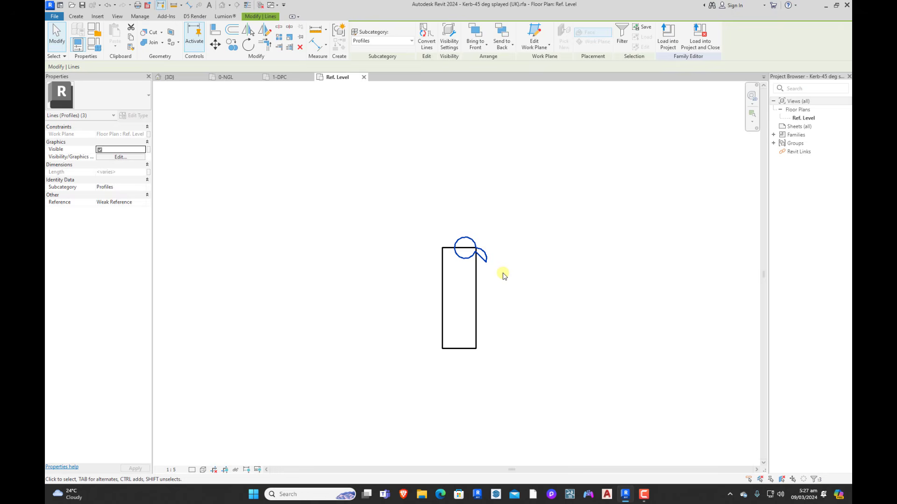
pyautogui.press('Delete')
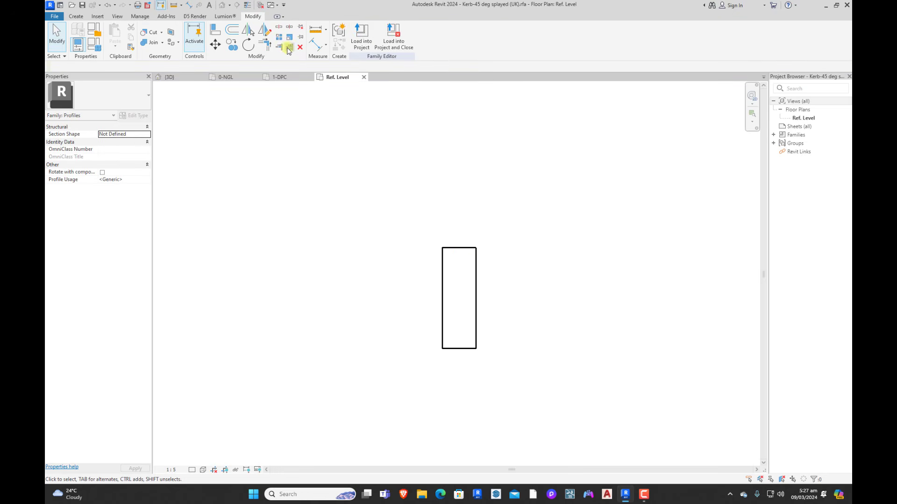
# Step: Set the width of the rectangular kerb profile to 75 mm
pyautogui.click(476, 277)
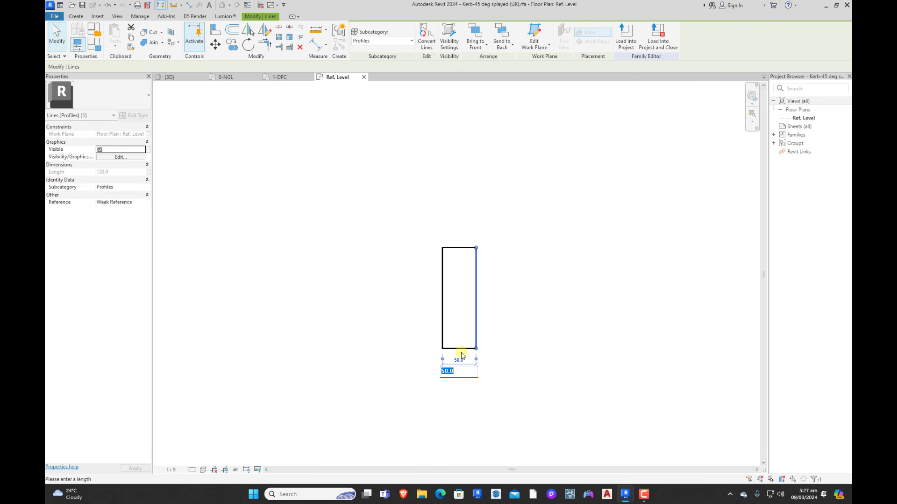
pyautogui.press('Return')
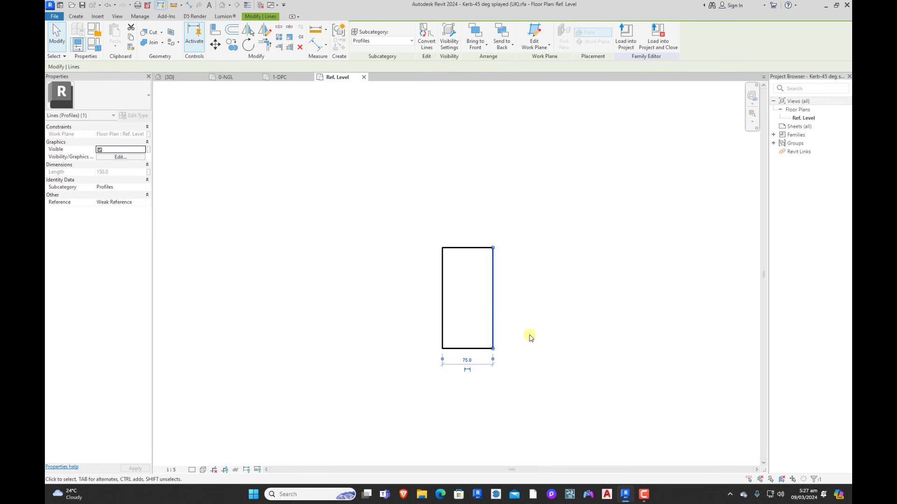
pyautogui.press('Escape')
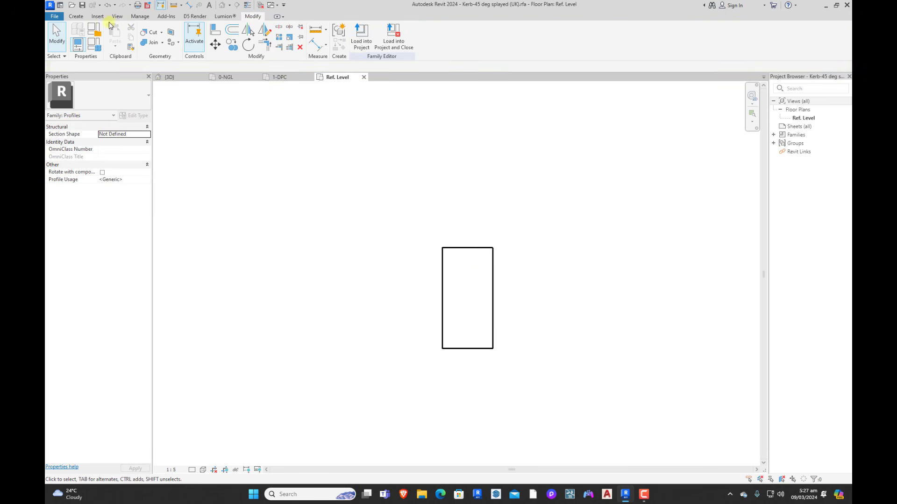
# Step: Round the kerb profile's upper corner opposite the origin side with a fillet arc of about 55 mm radius
pyautogui.click(84, 19)
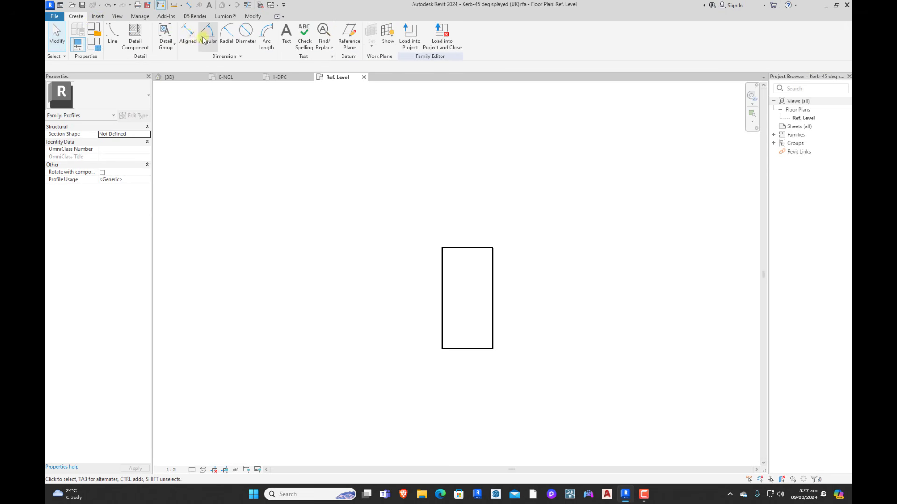
pyautogui.click(118, 36)
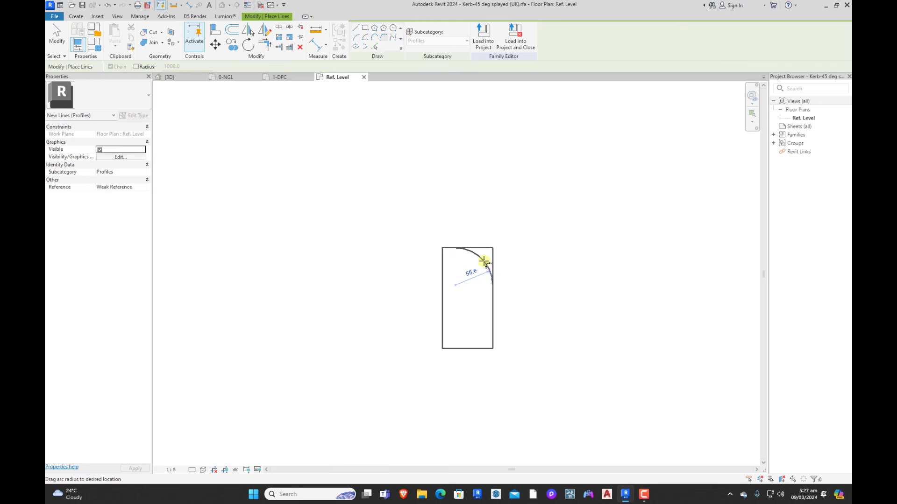
pyautogui.click(484, 263)
pyautogui.press('Escape')
pyautogui.press('Escape')
# Step: Load the edited kerb profile into the bungalow project, overwriting the existing version without saving the family file
pyautogui.click(394, 38)
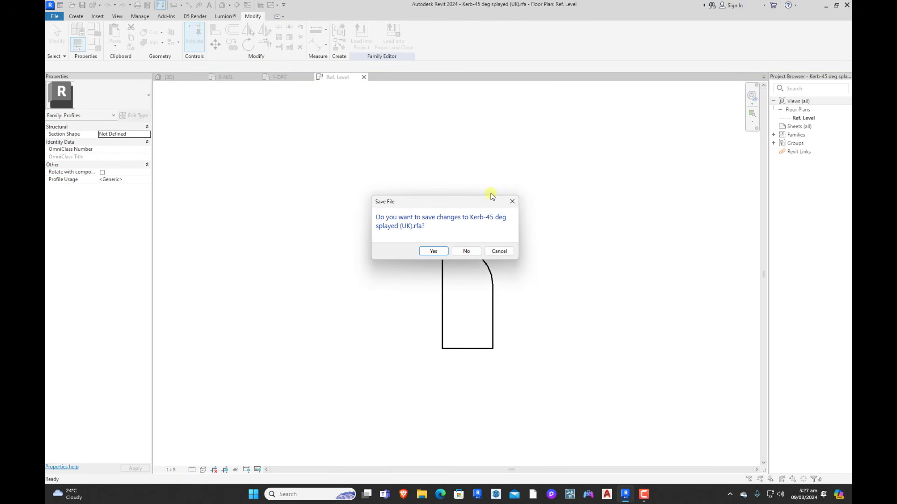
pyautogui.click(509, 201)
pyautogui.click(361, 38)
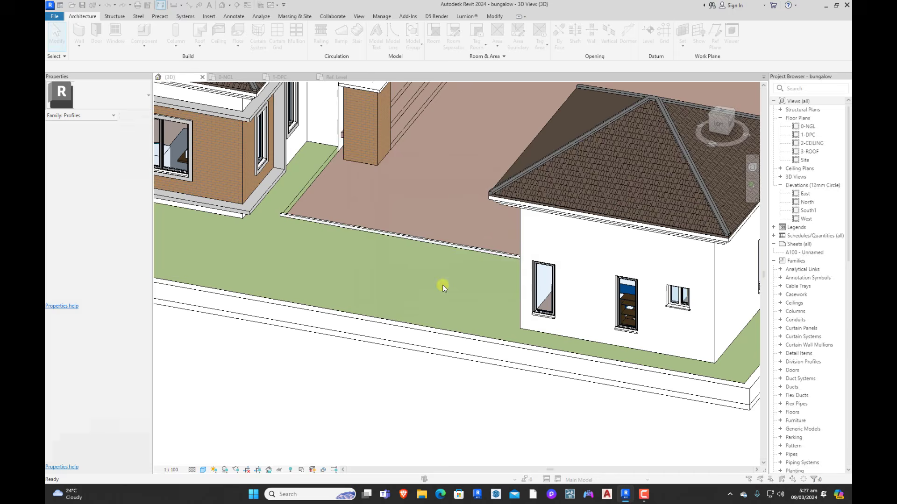
pyautogui.click(448, 254)
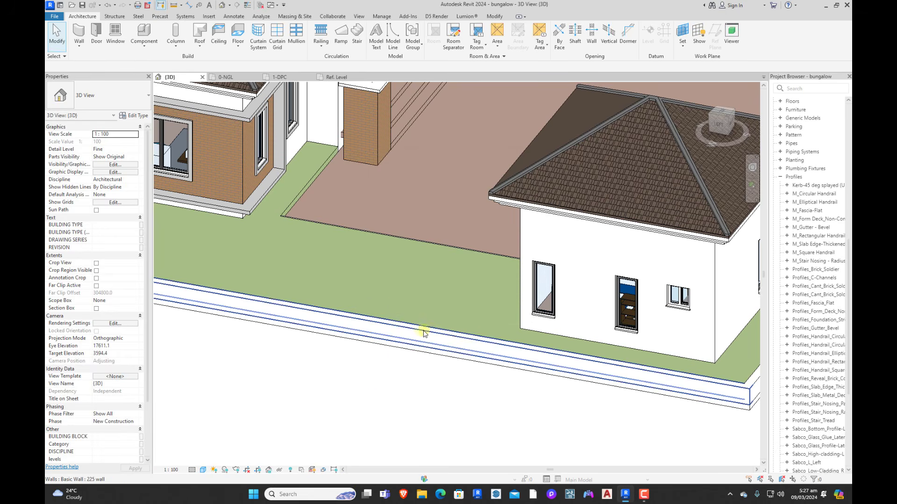
# Step: Add the short lawn edge beside the front porch column to the existing slab edge
pyautogui.keyDown('shift'); pyautogui.moveTo(424, 334); pyautogui.dragTo(257, 346, button='middle'); pyautogui.keyUp('shift')
pyautogui.scroll(1, 455, 273)
pyautogui.scroll(3, 526, 208)
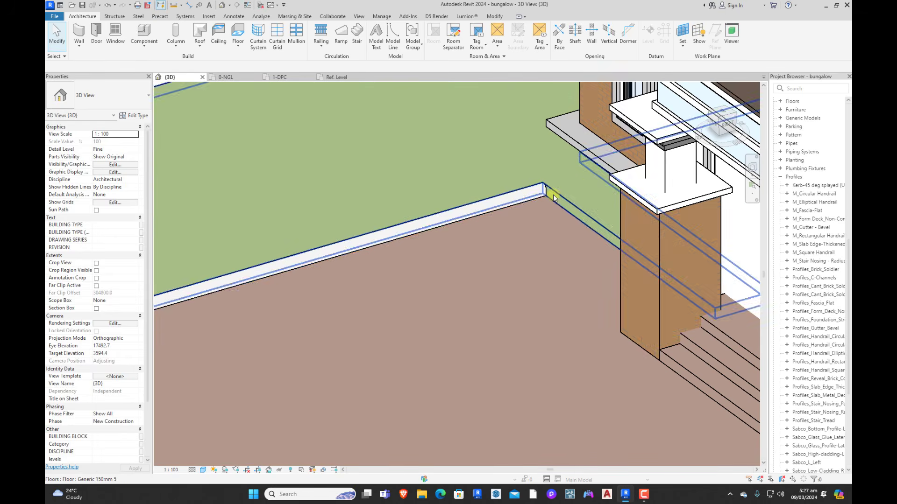
pyautogui.click(534, 199)
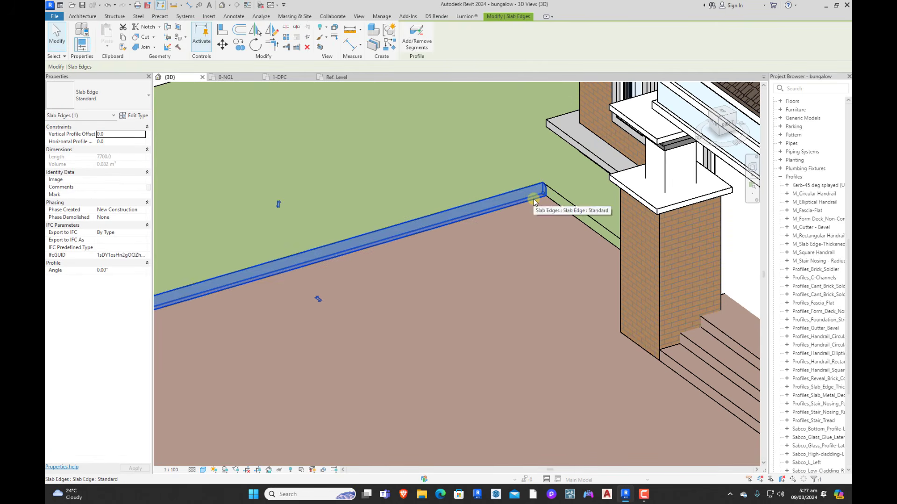
pyautogui.click(412, 36)
pyautogui.click(584, 232)
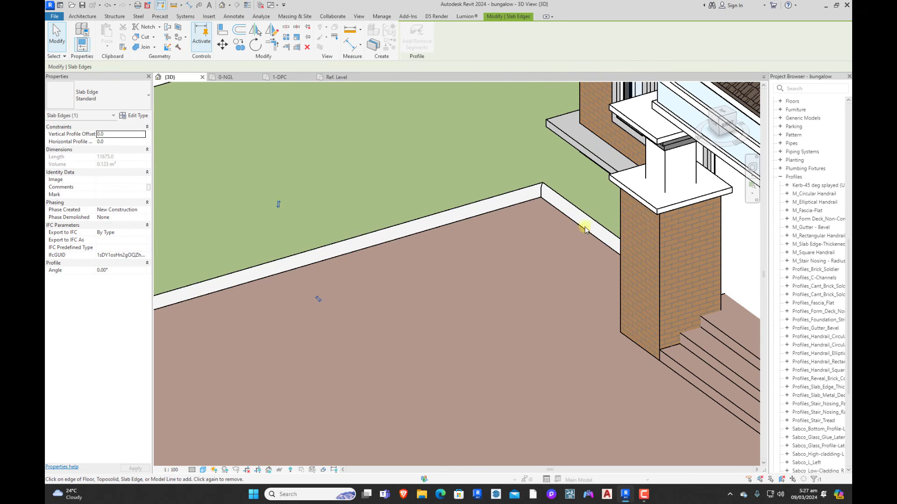
# Step: Extend the slab edge around the front lawn strip's rounded end at the gate opening and along its long inner edge
pyautogui.scroll(-3, 583, 233)
pyautogui.scroll(-3, 518, 300)
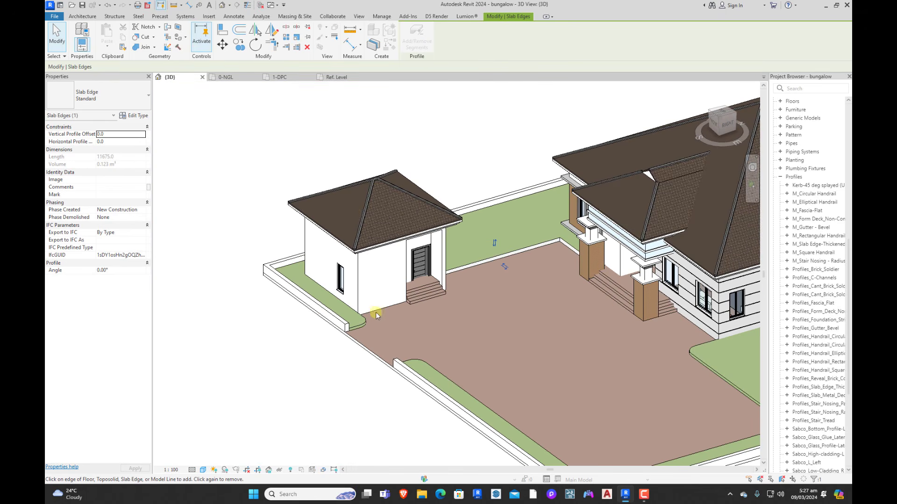
pyautogui.keyDown('shift'); pyautogui.moveTo(377, 316); pyautogui.dragTo(844, 307, button='middle'); pyautogui.keyUp('shift')
pyautogui.scroll(3, 733, 281)
pyautogui.click(721, 262)
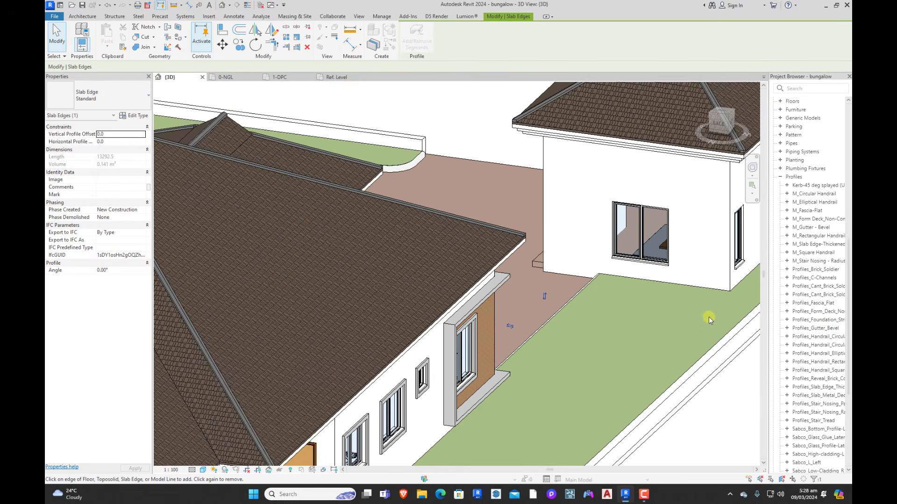
pyautogui.keyDown('shift'); pyautogui.moveTo(708, 319); pyautogui.dragTo(493, 141, button='middle'); pyautogui.keyUp('shift')
pyautogui.click(484, 144)
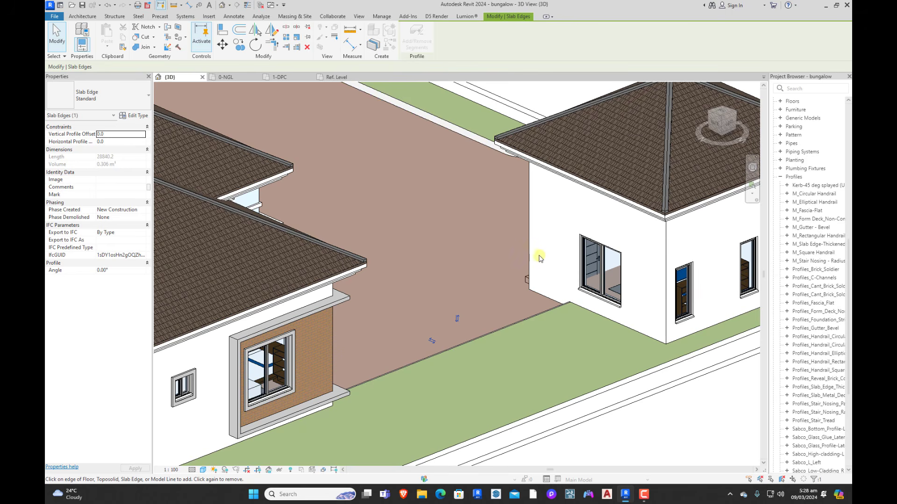
# Step: Continue the slab edge along the paved yard's side, the straight lawn edge facing the house front, and its rounded corner
pyautogui.scroll(-5, 533, 276)
pyautogui.scroll(4, 396, 200)
pyautogui.click(395, 200)
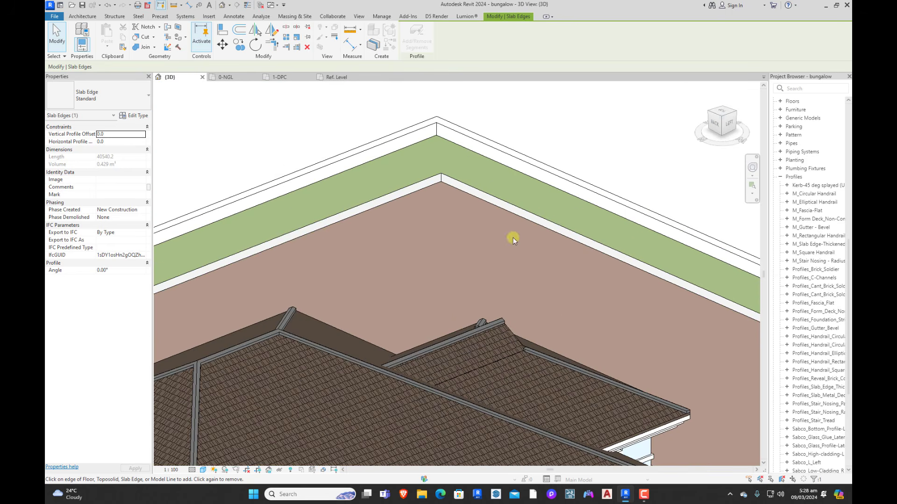
pyautogui.scroll(-4, 626, 265)
pyautogui.scroll(5, 454, 285)
pyautogui.keyDown('shift'); pyautogui.moveTo(455, 285); pyautogui.dragTo(284, 277, button='middle'); pyautogui.keyUp('shift')
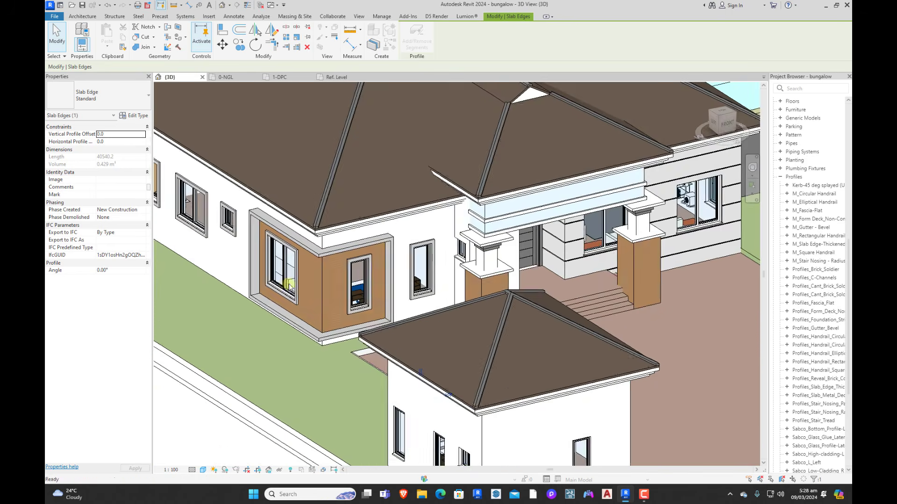
pyautogui.scroll(-4, 406, 277)
pyautogui.scroll(3, 649, 270)
pyautogui.click(666, 253)
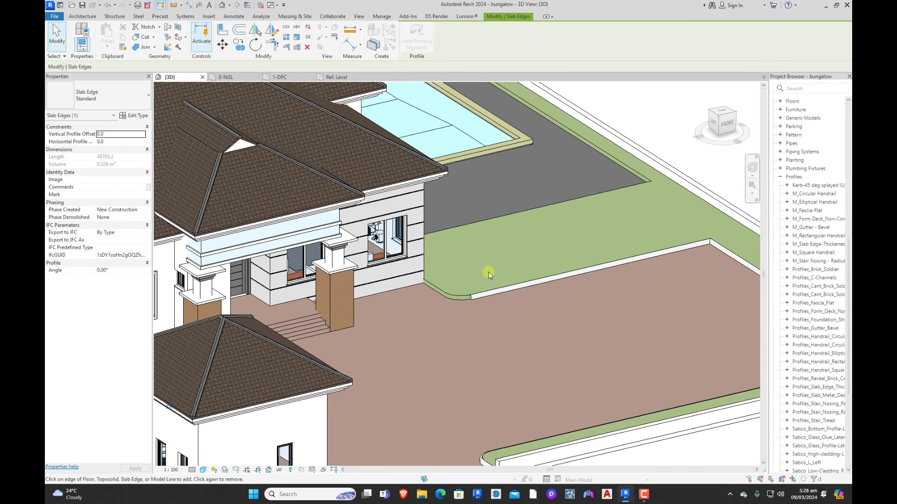
pyautogui.click(452, 300)
# Step: Add the pool paving's long boundary-side edge and the lawn edge between the pool paving and the yard to the slab edge
pyautogui.scroll(-3, 456, 308)
pyautogui.keyDown('shift'); pyautogui.moveTo(539, 315); pyautogui.dragTo(590, 283, button='middle'); pyautogui.keyUp('shift')
pyautogui.scroll(5, 515, 214)
pyautogui.click(531, 209)
pyautogui.keyDown('shift'); pyautogui.moveTo(531, 209); pyautogui.dragTo(333, 268, button='middle'); pyautogui.keyUp('shift')
pyautogui.scroll(-5, 411, 261)
pyautogui.keyDown('shift'); pyautogui.moveTo(428, 271); pyautogui.dragTo(244, 274, button='middle'); pyautogui.keyUp('shift')
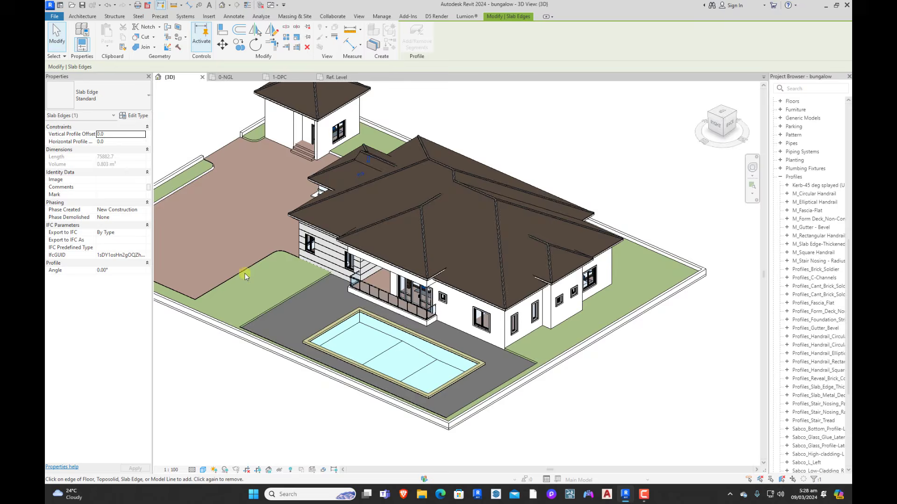
pyautogui.scroll(3, 259, 310)
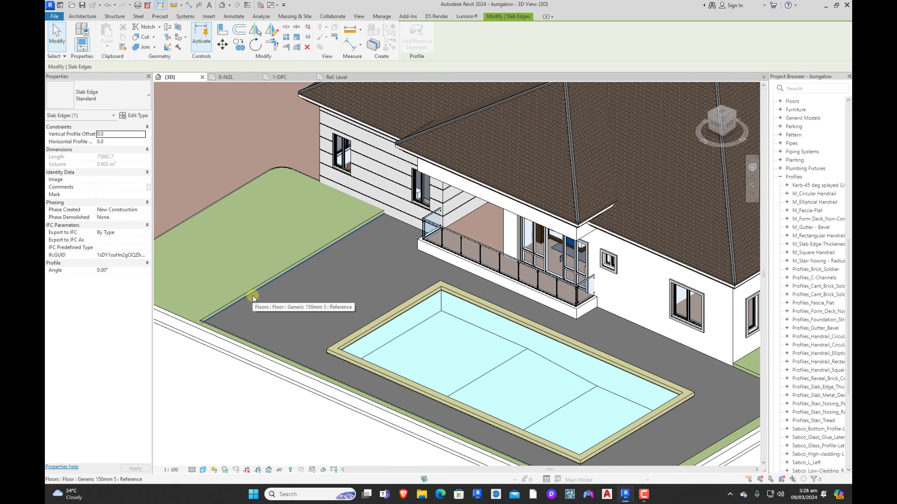
pyautogui.click(253, 298)
pyautogui.scroll(-4, 266, 281)
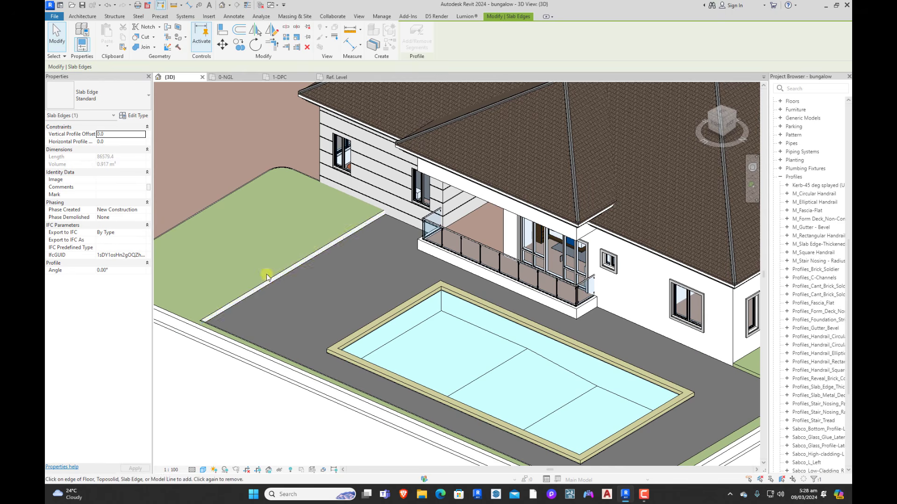
# Step: Extend the slab edge around the far end of the pool paving, away from the paved yard
pyautogui.keyDown('shift'); pyautogui.moveTo(310, 334); pyautogui.dragTo(467, 317, button='middle'); pyautogui.keyUp('shift')
pyautogui.scroll(4, 467, 316)
pyautogui.scroll(2, 528, 222)
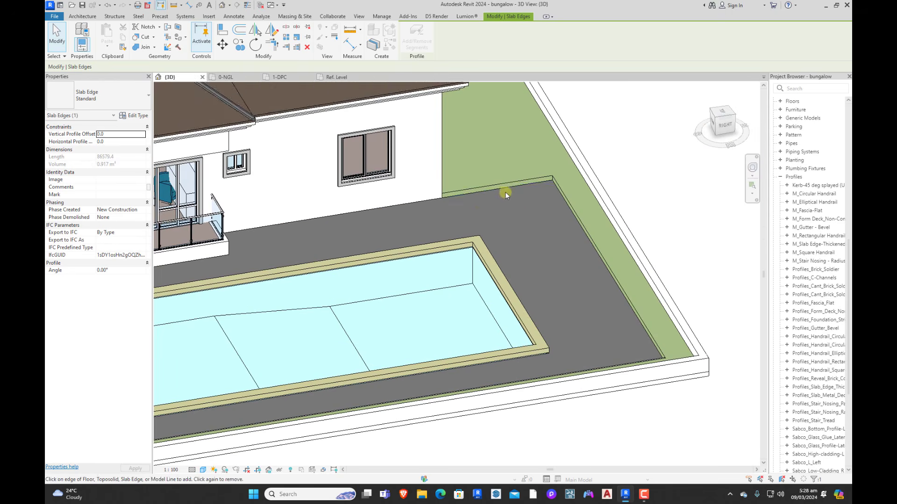
pyautogui.click(557, 194)
pyautogui.scroll(-4, 641, 296)
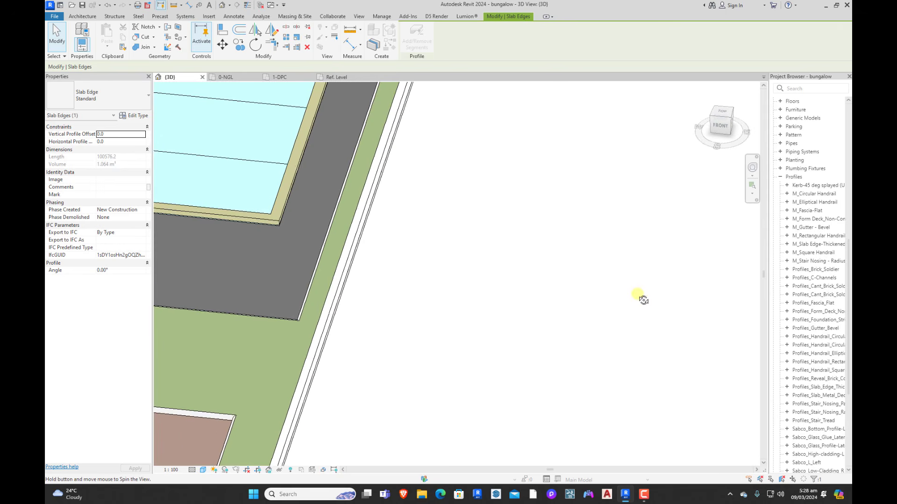
# Step: Extend the slab edge around the rounded lawn end at the gate opening and the short lawn edge beside the gatehouse
pyautogui.keyDown('shift'); pyautogui.moveTo(575, 321); pyautogui.dragTo(369, 322, button='middle'); pyautogui.keyUp('shift')
pyautogui.scroll(-4, 597, 323)
pyautogui.scroll(5, 369, 322)
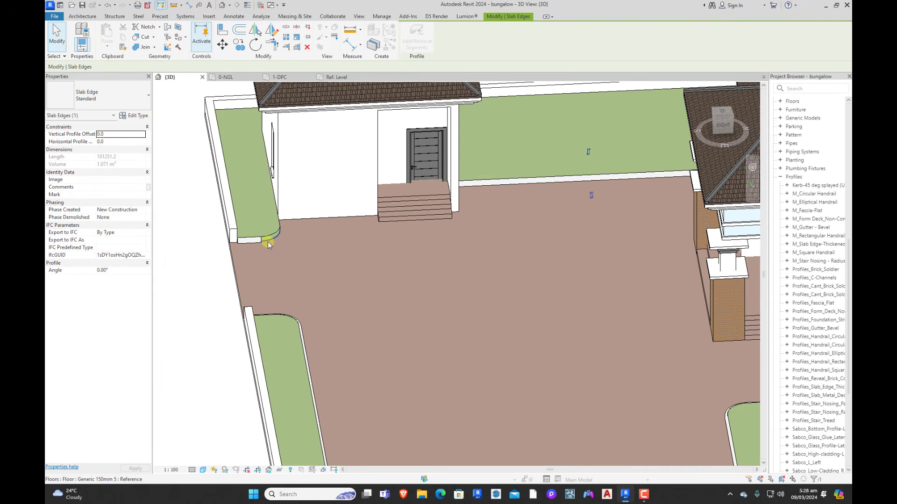
pyautogui.click(267, 242)
pyautogui.keyDown('shift'); pyautogui.moveTo(354, 265); pyautogui.dragTo(467, 178, button='middle'); pyautogui.keyUp('shift')
pyautogui.scroll(-2, 483, 241)
pyautogui.scroll(4, 509, 150)
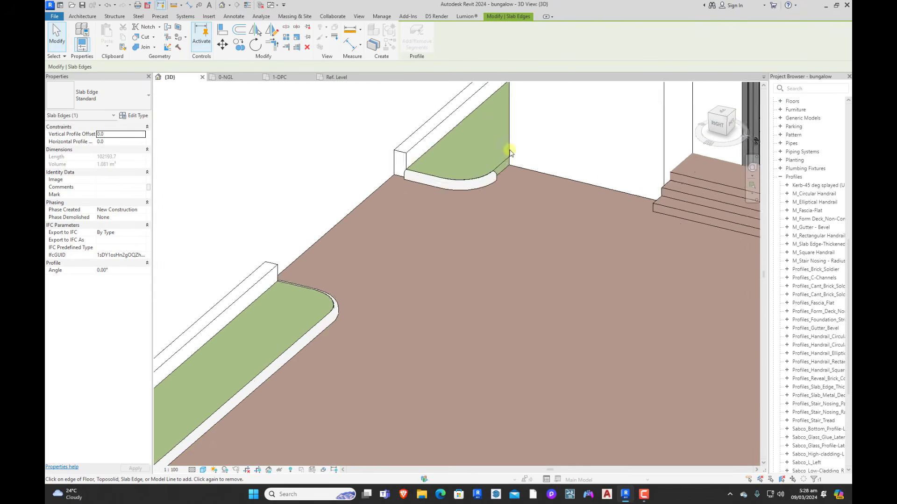
pyautogui.click(501, 180)
pyautogui.scroll(-5, 483, 255)
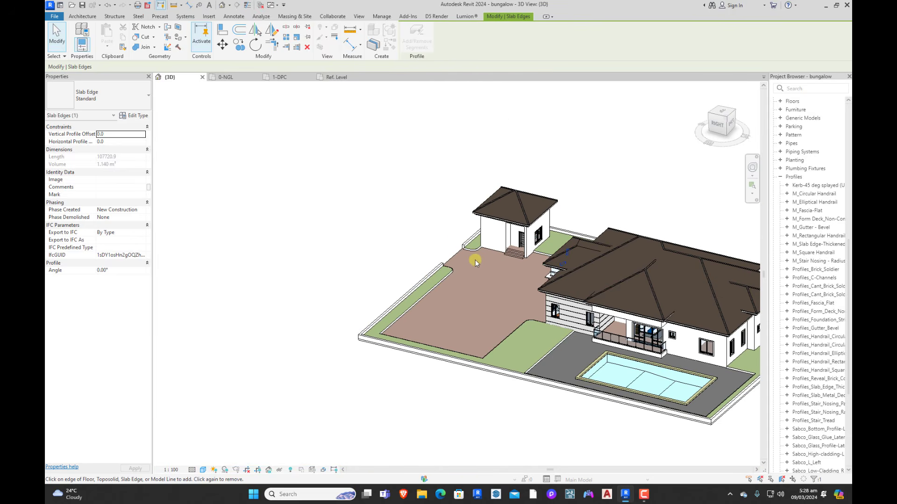
# Step: Finish the segment selection and examine the kerbs around the yard, pool paving and house in 3D
pyautogui.keyDown('shift'); pyautogui.moveTo(480, 260); pyautogui.dragTo(649, 264, button='middle'); pyautogui.keyUp('shift')
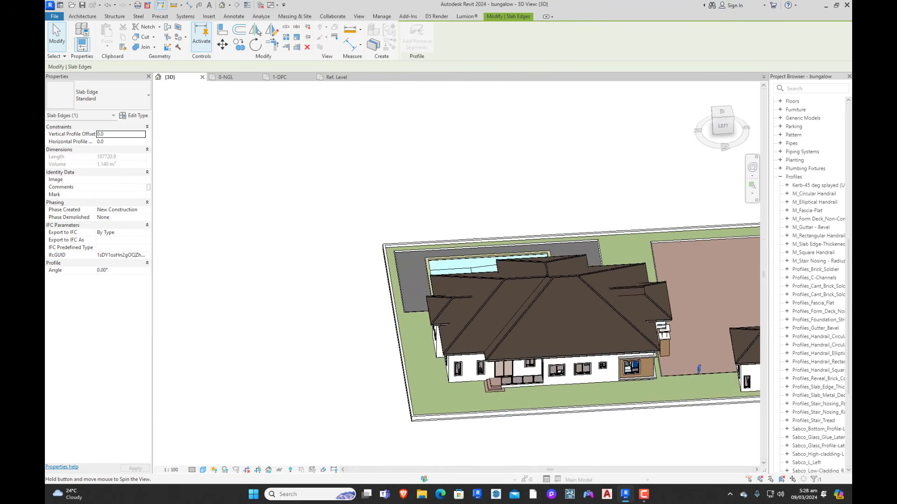
pyautogui.keyDown('shift'); pyautogui.moveTo(699, 369); pyautogui.dragTo(733, 322, button='middle'); pyautogui.keyUp('shift')
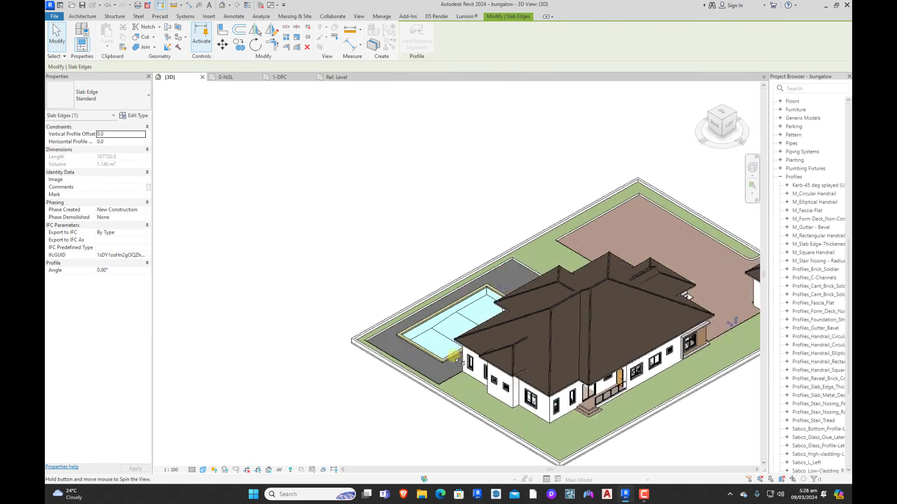
pyautogui.keyDown('shift'); pyautogui.moveTo(460, 362); pyautogui.dragTo(478, 349, button='middle'); pyautogui.keyUp('shift')
pyautogui.press('Escape')
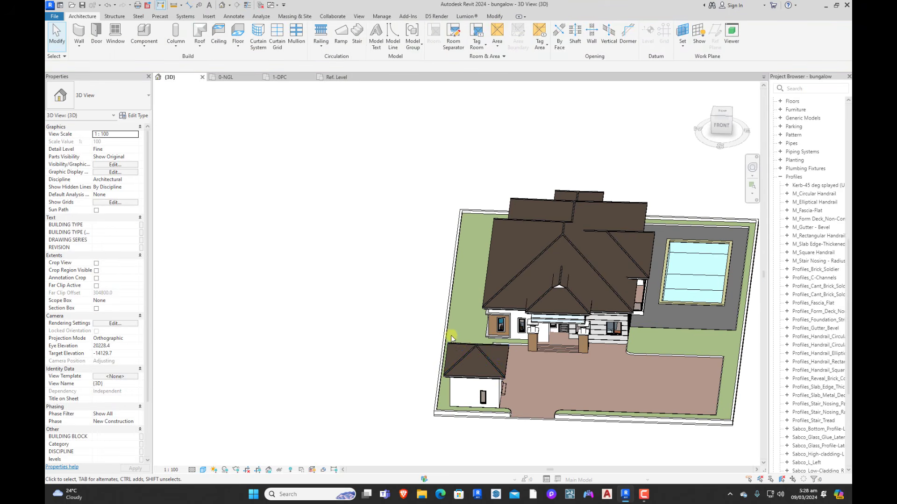
pyautogui.scroll(-2, 451, 337)
pyautogui.scroll(3, 584, 391)
pyautogui.keyDown('shift'); pyautogui.moveTo(512, 407); pyautogui.dragTo(516, 321, button='middle'); pyautogui.keyUp('shift')
pyautogui.scroll(3, 514, 329)
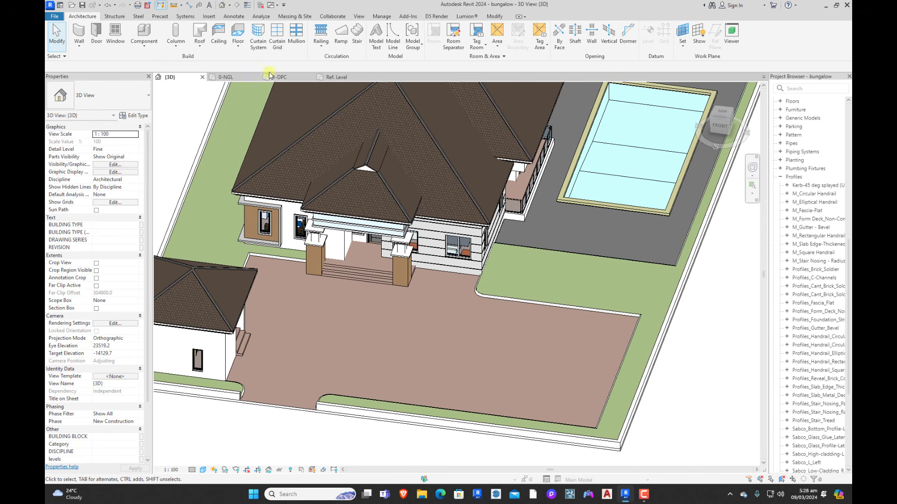
# Step: Open the 0-NGL floor plan and start editing the boundary of the lawn floor between the pool paving and the yard
pyautogui.click(229, 77)
pyautogui.scroll(4, 561, 220)
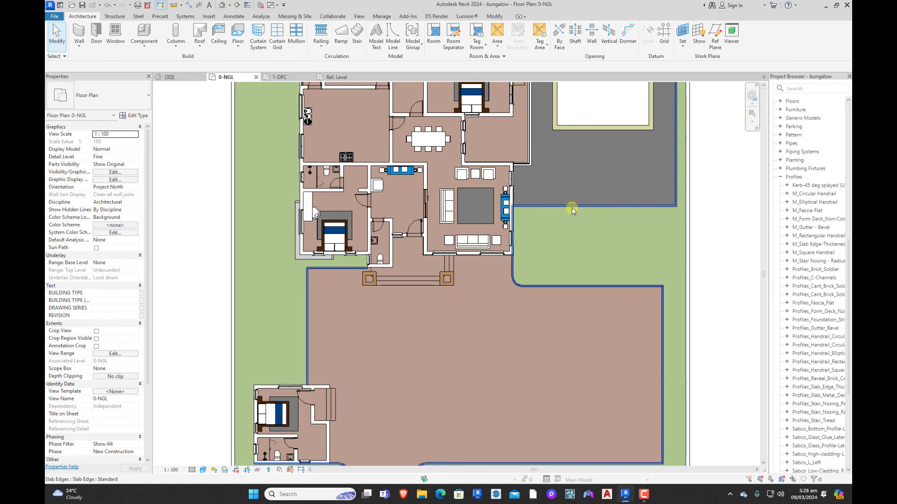
pyautogui.click(648, 287)
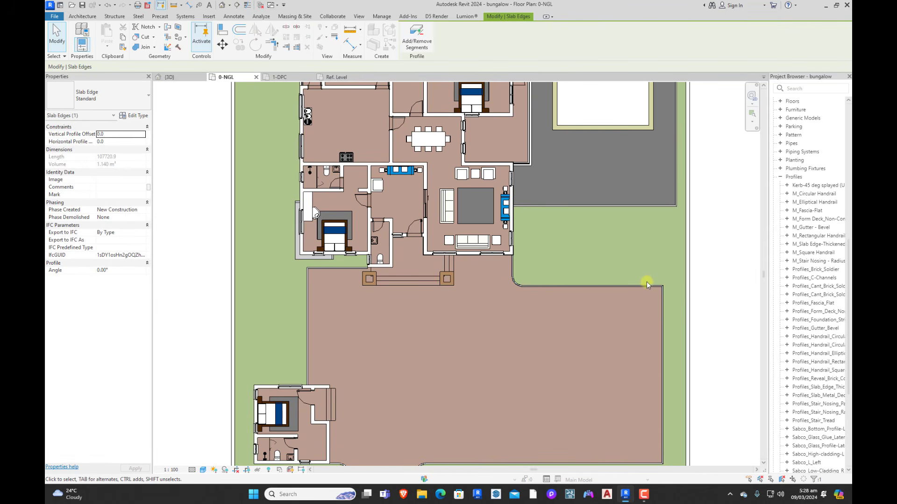
pyautogui.press('Tab')
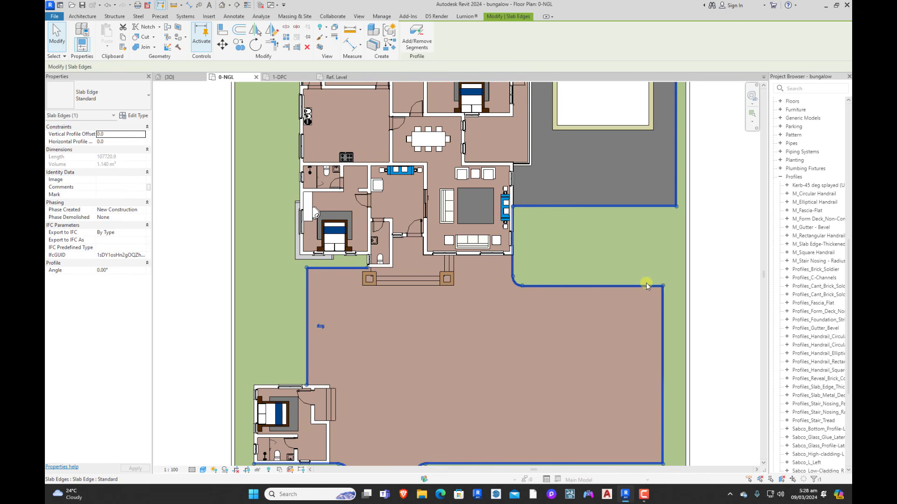
pyautogui.click(646, 283)
pyautogui.doubleClick(645, 282)
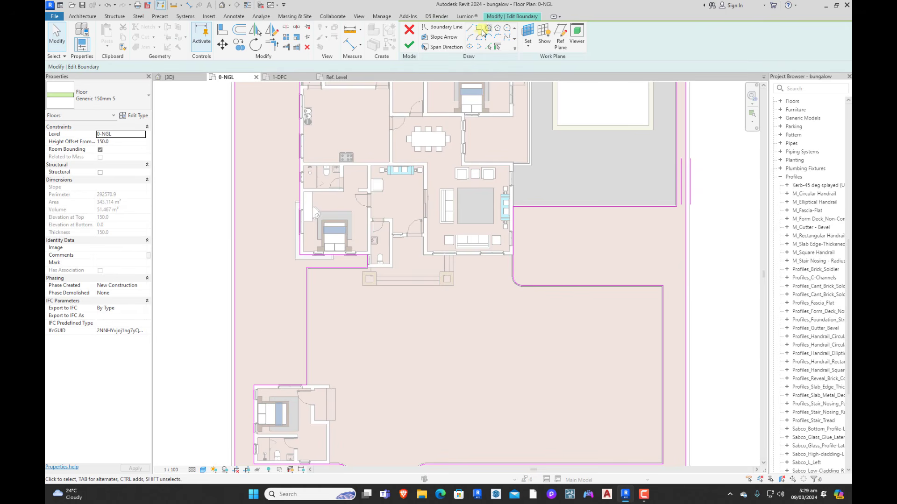
# Step: Sketch a rectangle in the lawn just off the pool paving beside the lounge and size it 1500 mm by 600 mm
pyautogui.click(478, 31)
pyautogui.scroll(4, 553, 204)
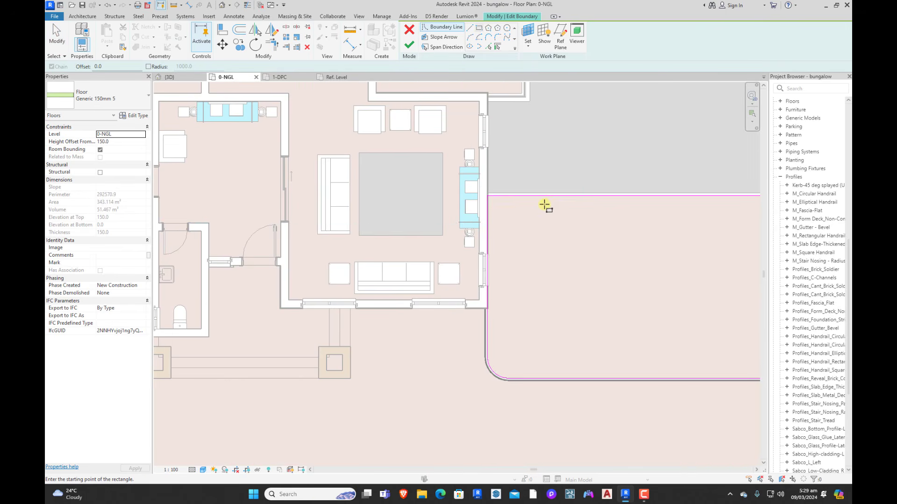
pyautogui.click(544, 204)
pyautogui.click(599, 223)
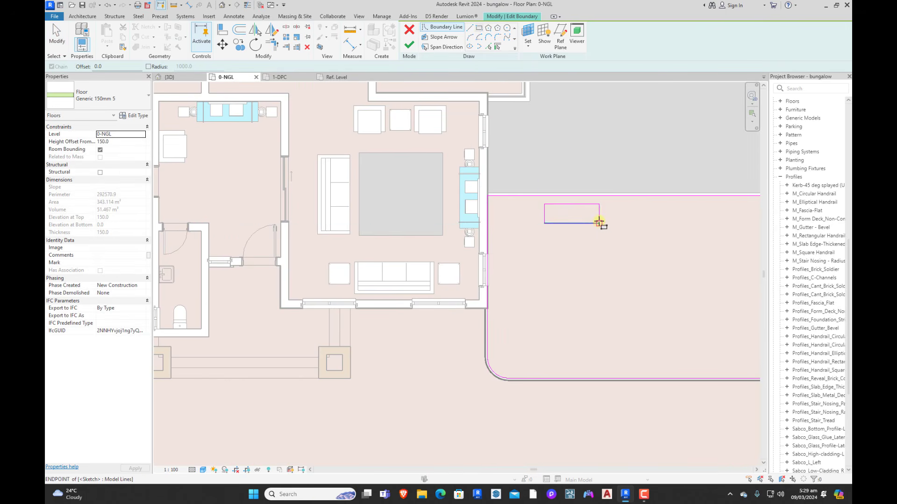
pyautogui.press('Escape')
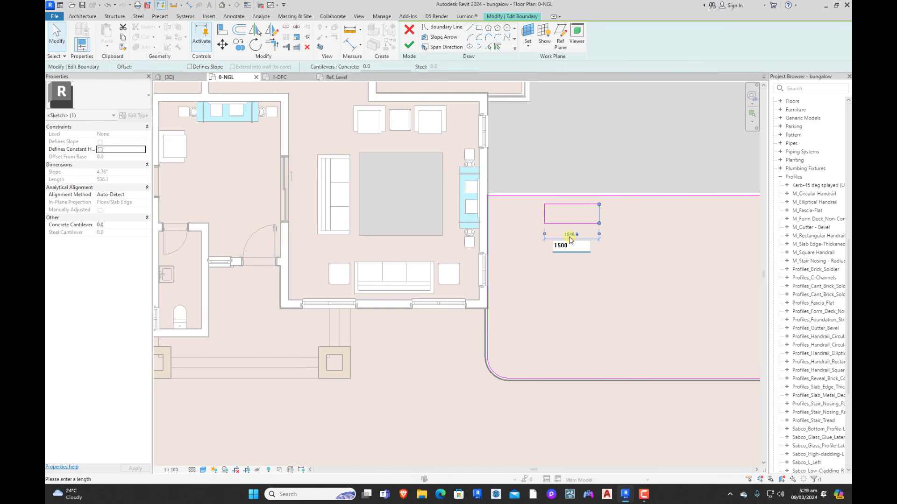
pyautogui.press('Return')
pyautogui.click(570, 217)
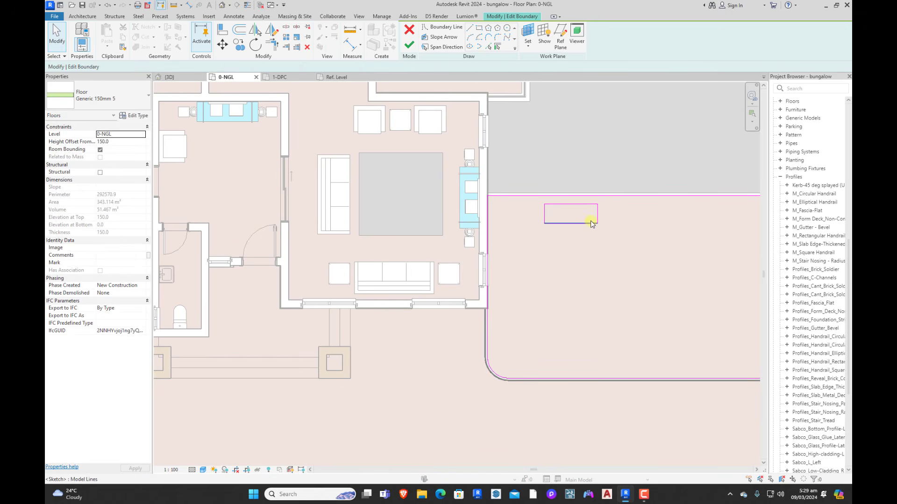
pyautogui.click(573, 223)
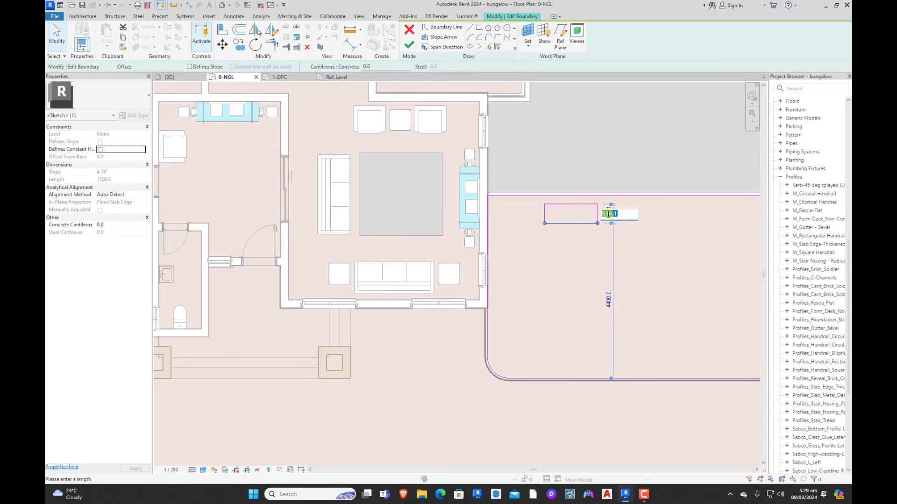
pyautogui.press('Return')
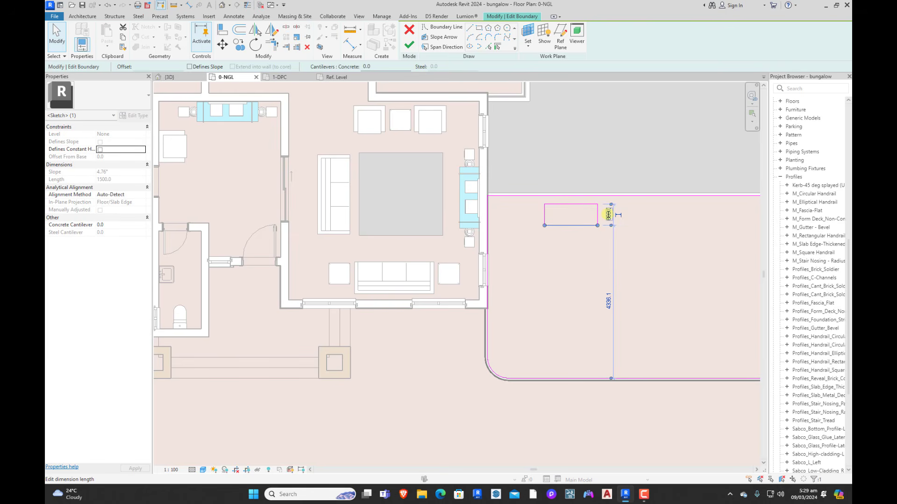
pyautogui.click(651, 246)
pyautogui.scroll(4, 578, 202)
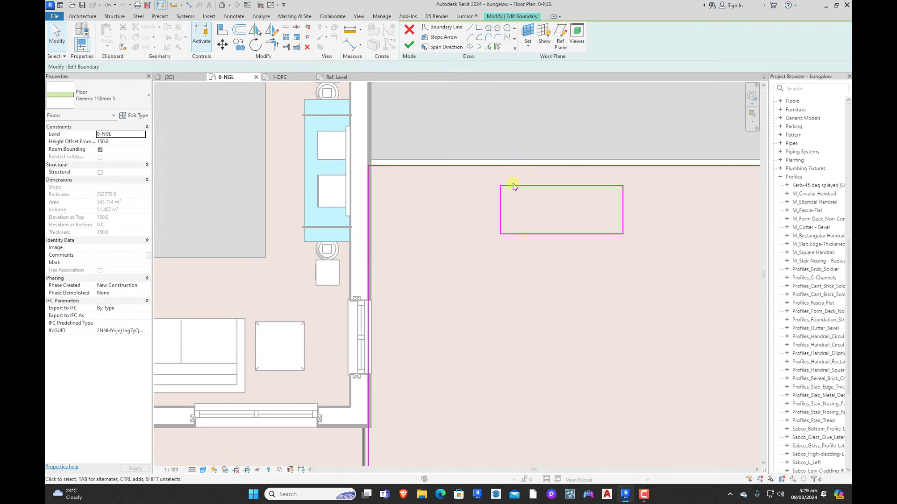
pyautogui.moveTo(512, 198); pyautogui.dragTo(666, 262)
pyautogui.click(223, 46)
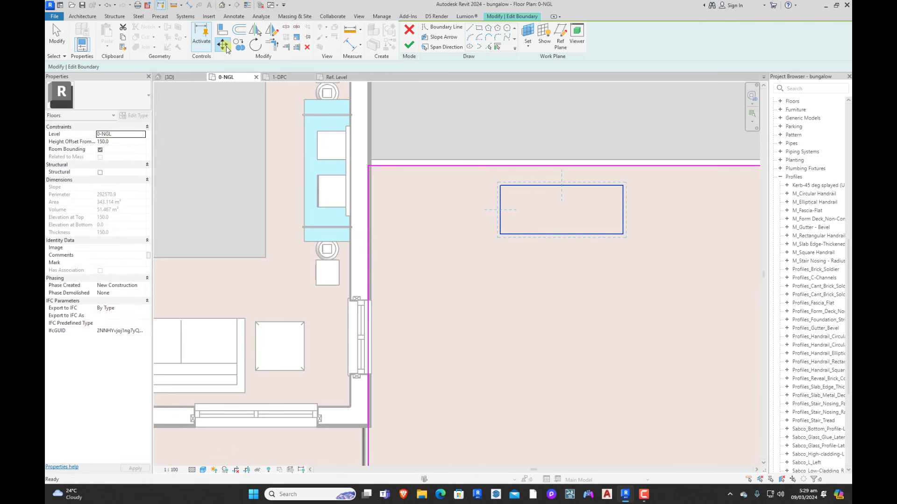
pyautogui.press('Escape')
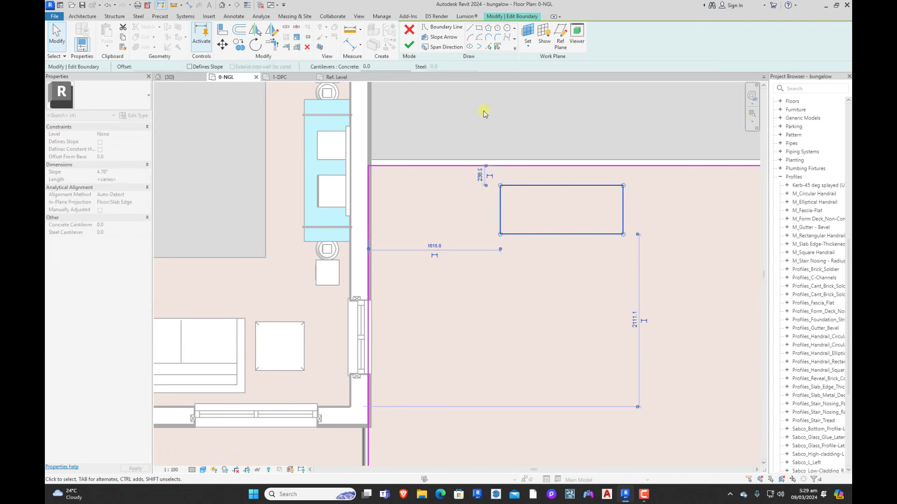
pyautogui.press('Escape')
# Step: Move the 1500 x 600 mm rectangle straight up so its long side lies on the lawn edge along the pool paving
pyautogui.click(223, 45)
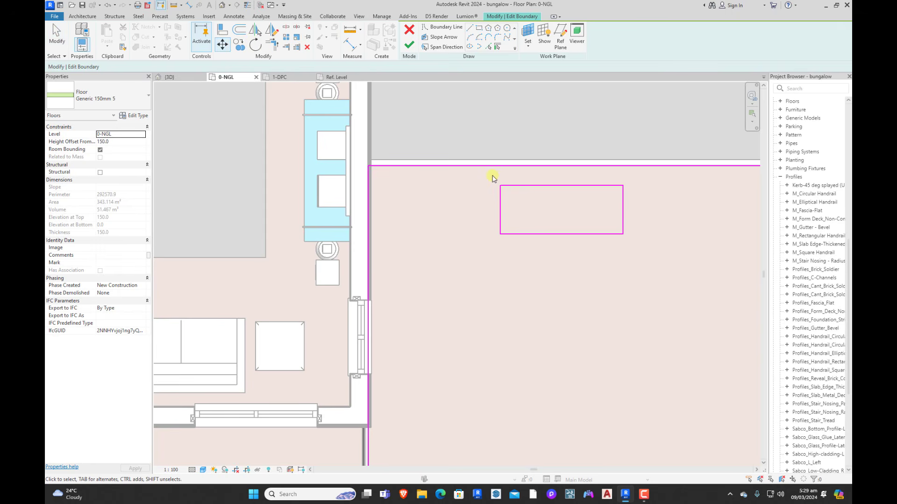
pyautogui.moveTo(493, 176); pyautogui.dragTo(694, 269)
pyautogui.press('Return')
pyautogui.scroll(2, 467, 175)
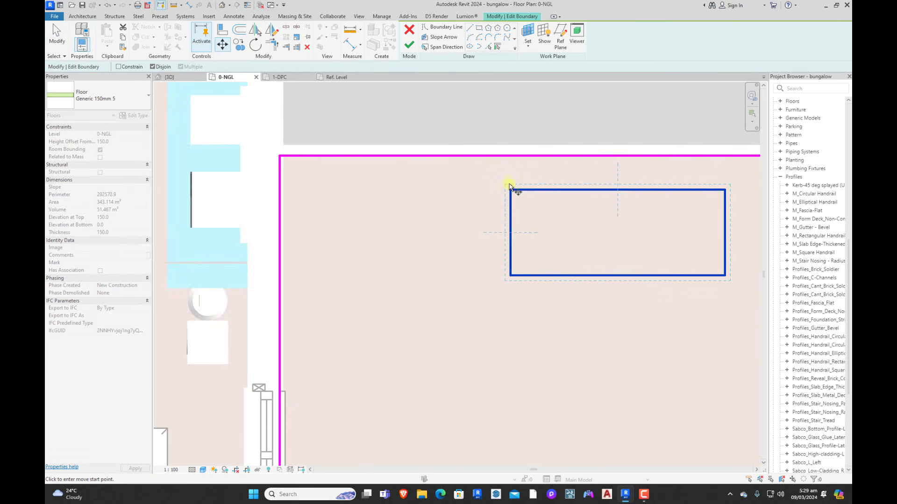
pyautogui.click(510, 189)
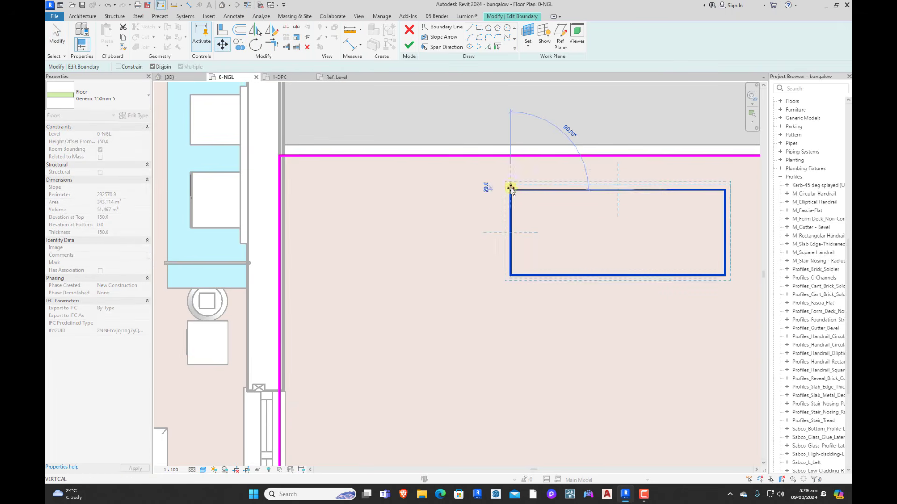
pyautogui.click(510, 156)
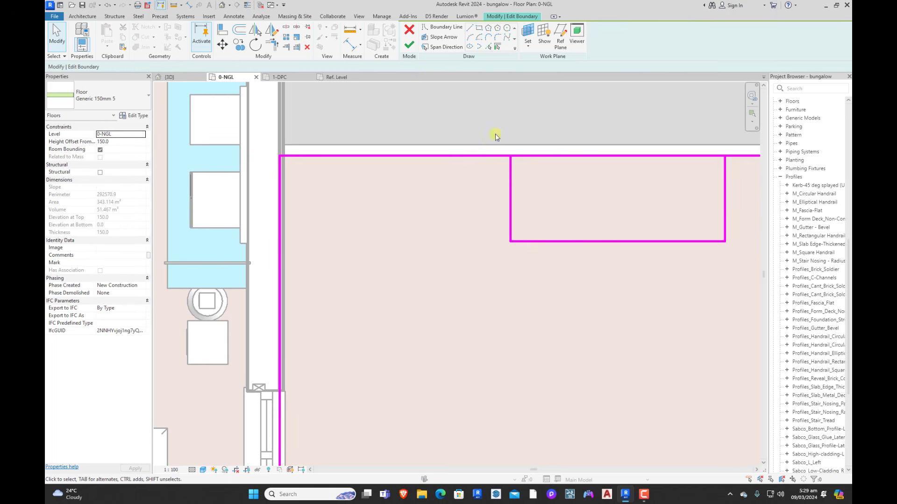
# Step: Split the overlapping edge, trim the lawn edge to the rectangle's house-side line and delete the segment spanning the opening on that side
pyautogui.click(273, 30)
pyautogui.click(616, 156)
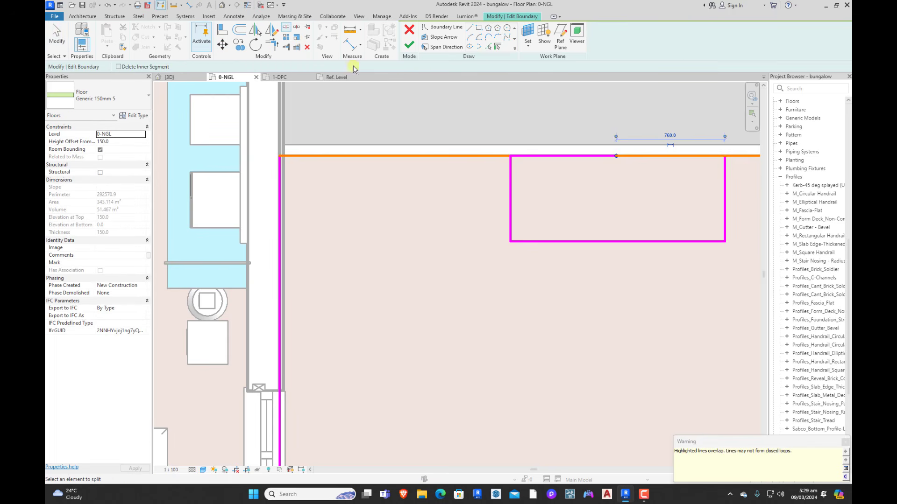
pyautogui.click(276, 46)
pyautogui.click(504, 156)
pyautogui.click(511, 165)
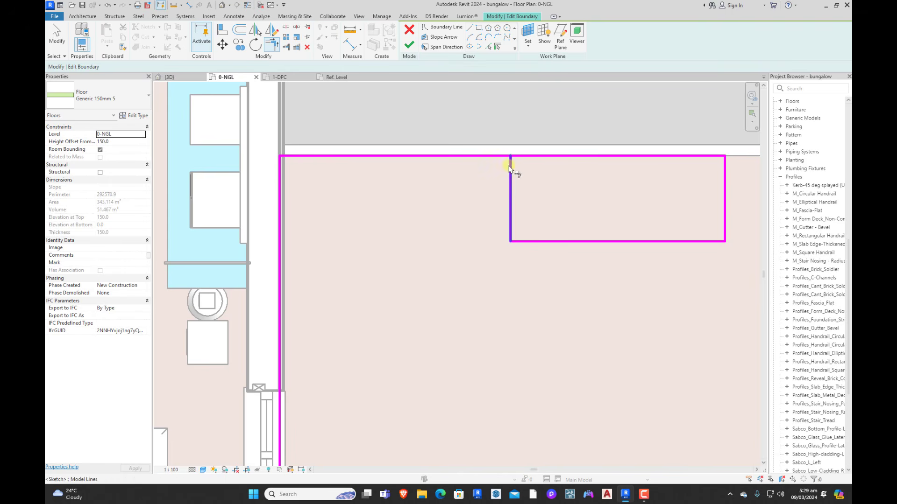
pyautogui.press('Escape')
pyautogui.click(588, 157)
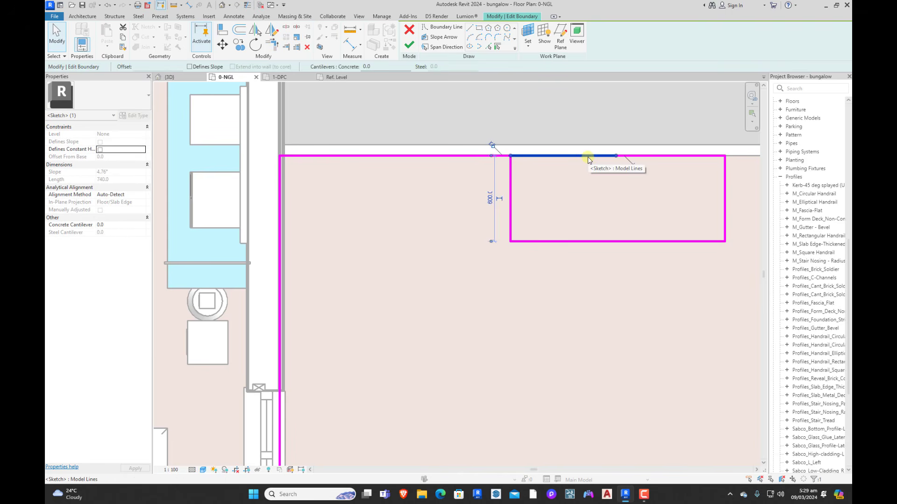
pyautogui.press('Delete')
# Step: Extend the remaining edge line to the lawn corner beyond the pool paving and trim it to the rectangle's far side
pyautogui.scroll(-6, 635, 163)
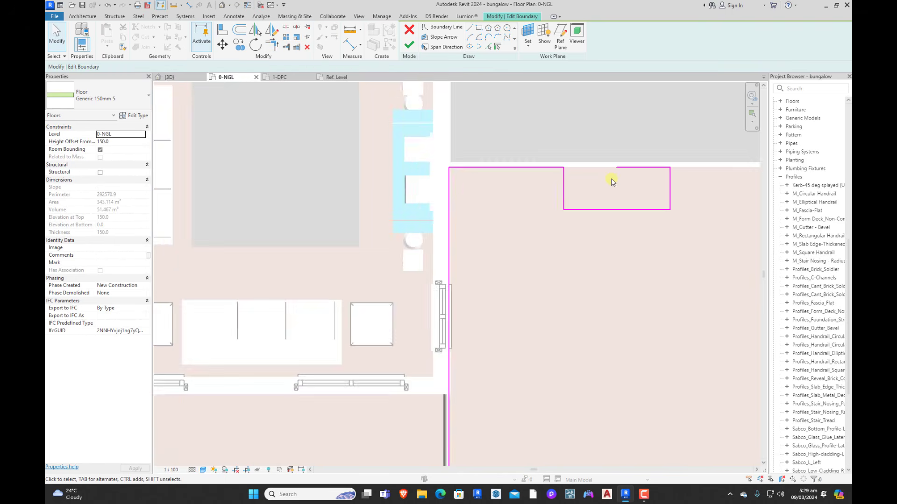
pyautogui.scroll(3, 693, 167)
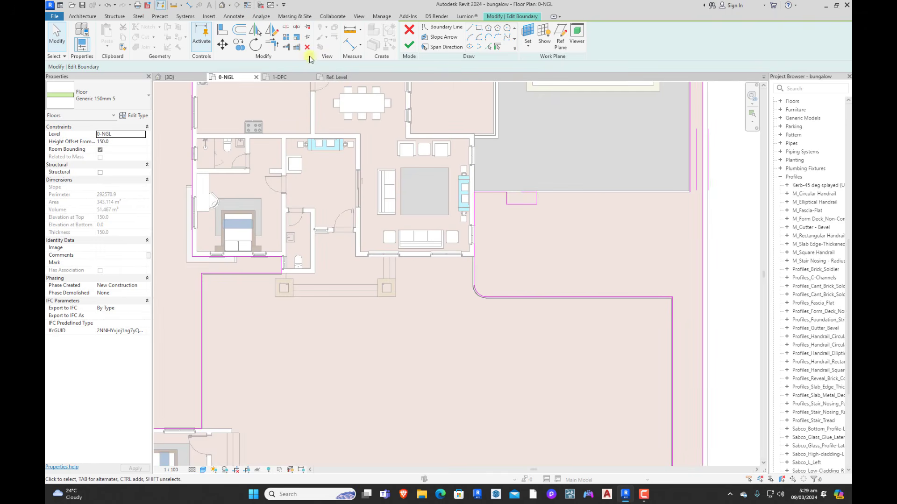
pyautogui.click(271, 45)
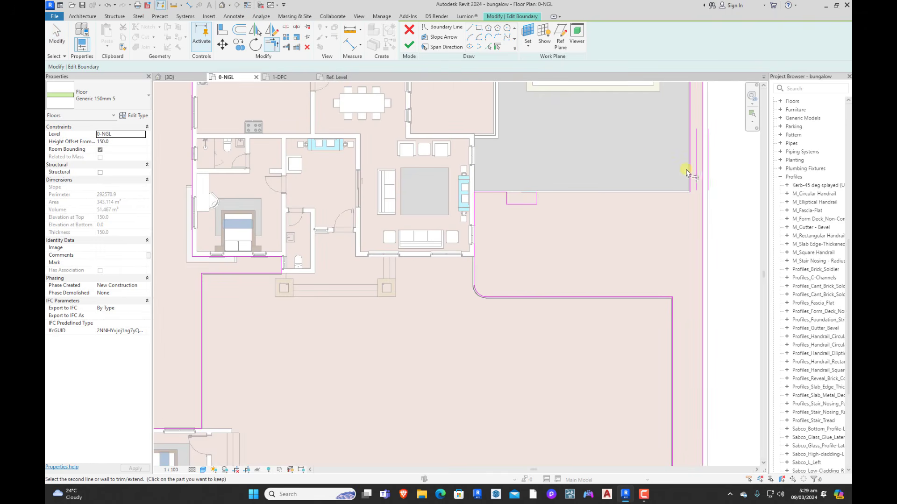
pyautogui.scroll(4, 579, 191)
pyautogui.click(513, 197)
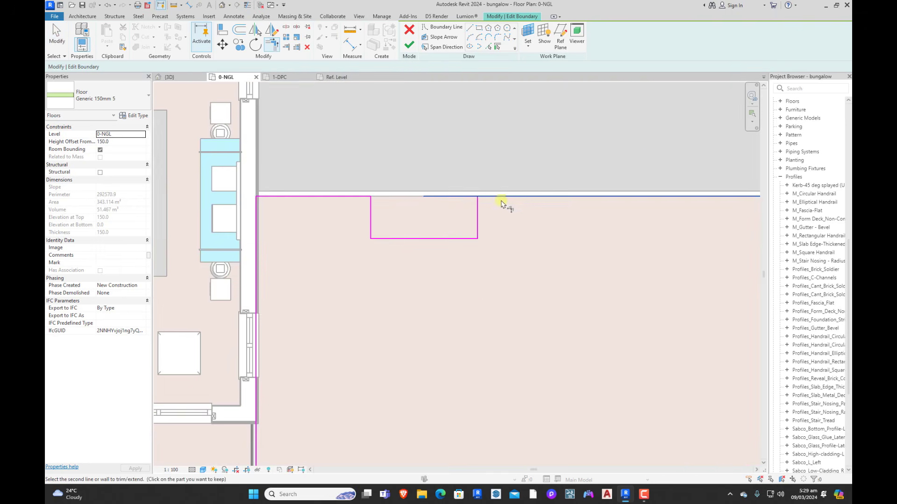
pyautogui.click(478, 210)
# Step: Copy the three sides of the rectangular notch 700 mm straight towards the paved yard
pyautogui.scroll(-3, 464, 229)
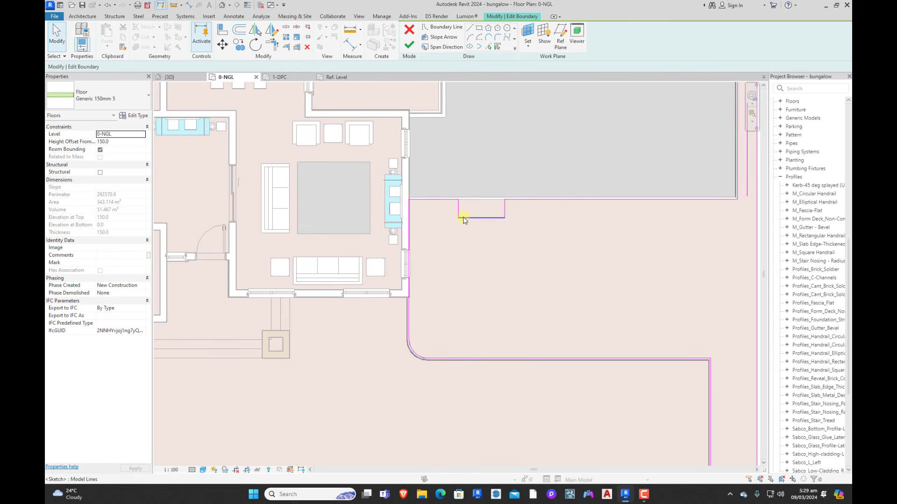
pyautogui.scroll(3, 460, 200)
pyautogui.moveTo(444, 190); pyautogui.dragTo(559, 256)
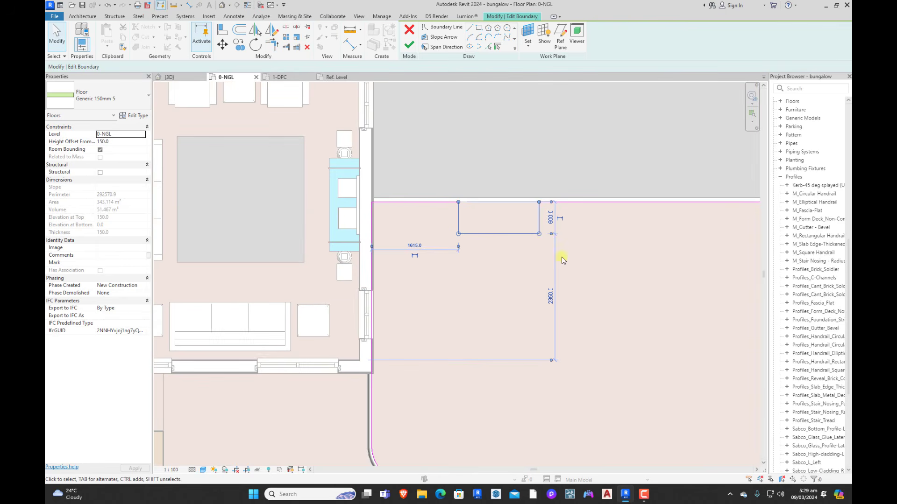
pyautogui.click(240, 46)
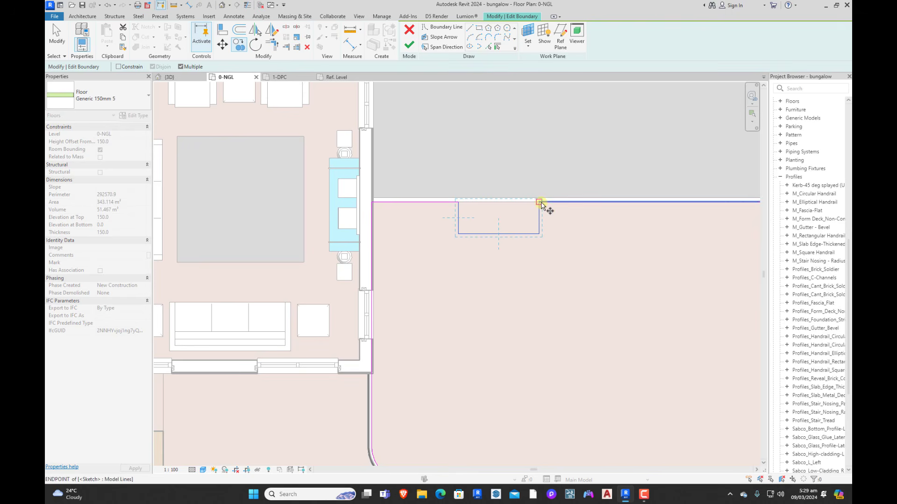
pyautogui.click(540, 202)
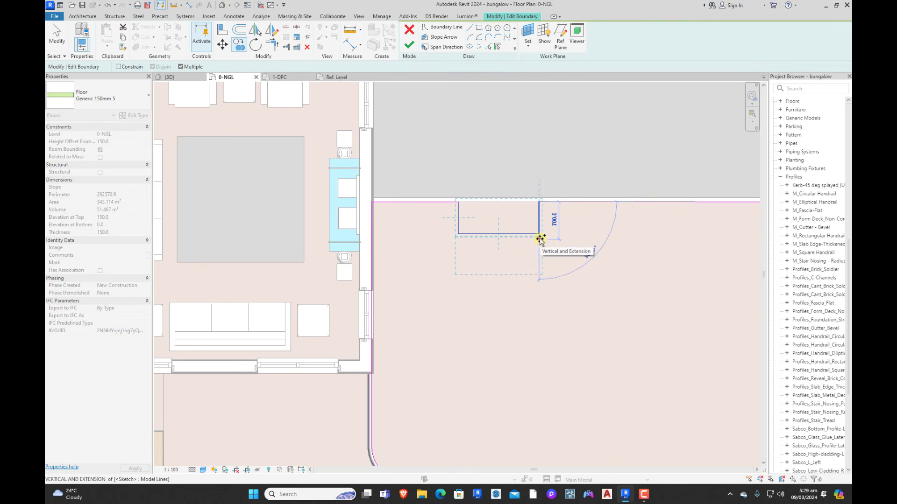
pyautogui.click(539, 239)
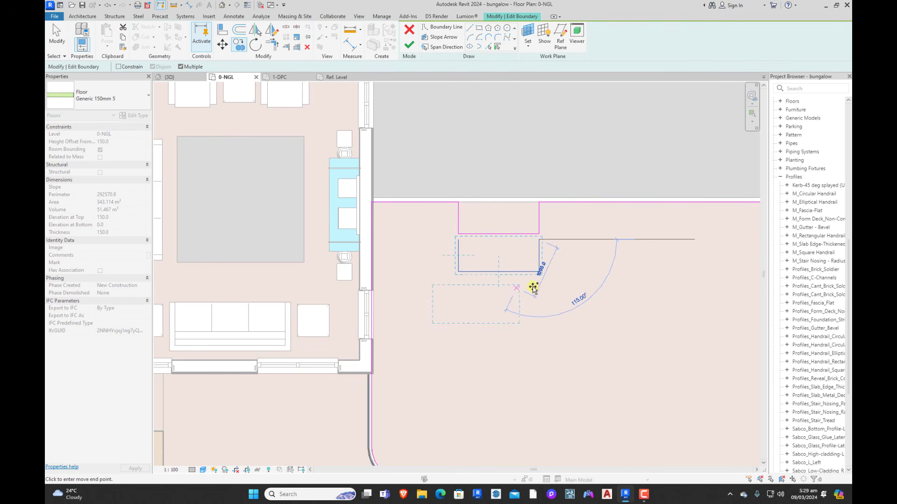
pyautogui.press('Escape')
# Step: Draw a boundary line across the open side of the copied outline to close it into a rectangle
pyautogui.click(470, 28)
pyautogui.scroll(2, 460, 216)
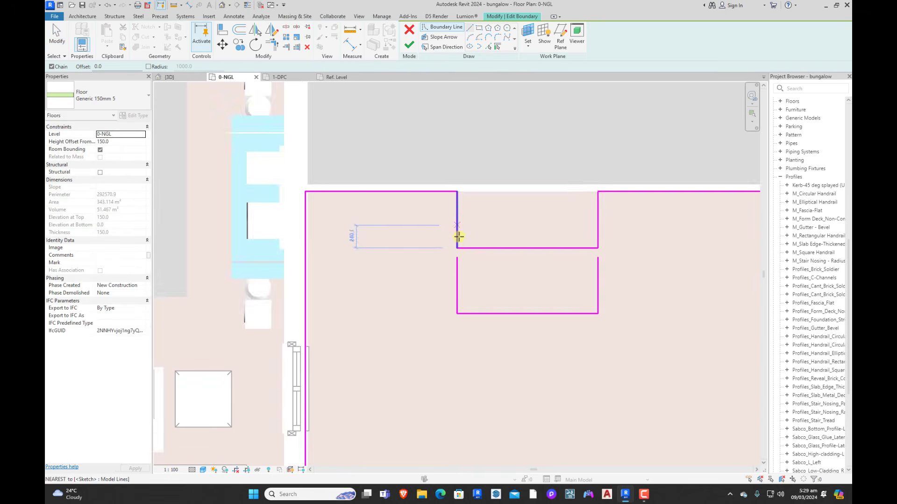
pyautogui.click(457, 257)
pyautogui.click(596, 258)
pyautogui.scroll(-2, 517, 213)
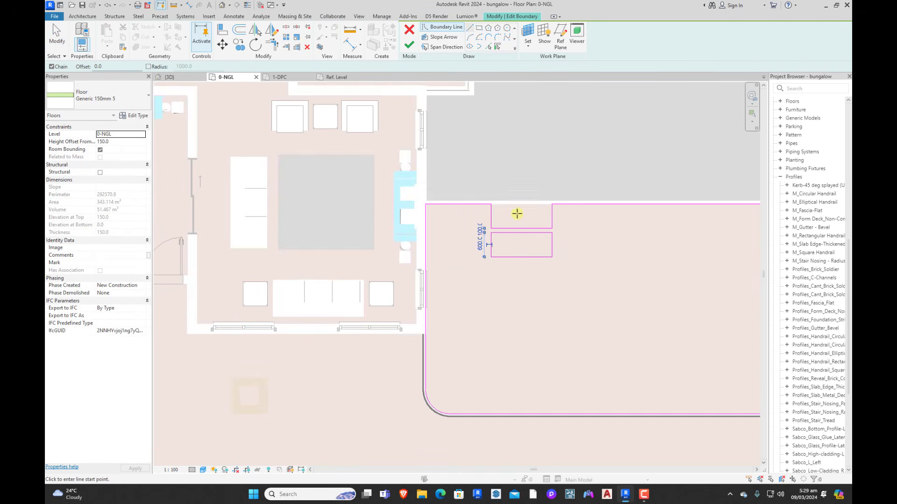
pyautogui.press('Escape')
pyautogui.press('Escape')
# Step: Copy the closed rectangle six times at 700 mm spacing towards the paved yard, with the last copy crossing the lawn edge
pyautogui.moveTo(485, 231)
pyautogui.mouseDown()
pyautogui.moveTo(545, 268)
pyautogui.moveTo(563, 262)
pyautogui.mouseUp()
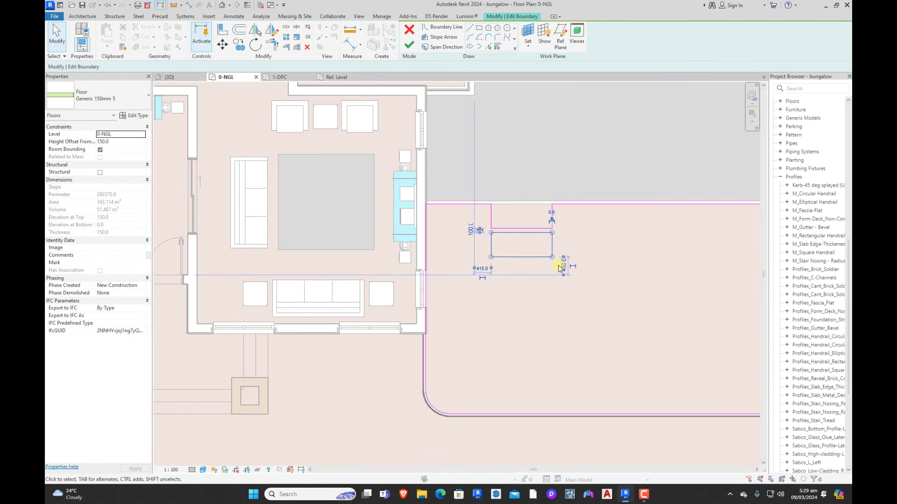
pyautogui.press('c')
pyautogui.press('o')
pyautogui.scroll(2, 577, 247)
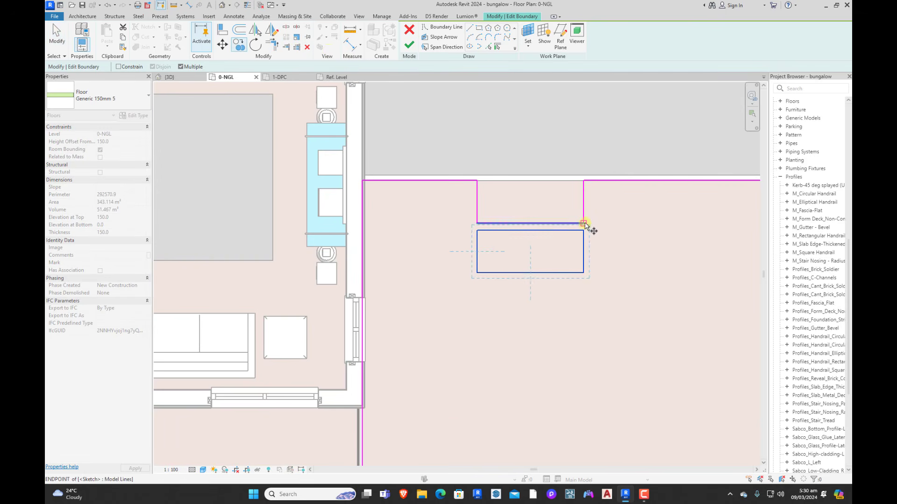
pyautogui.click(583, 224)
pyautogui.click(584, 273)
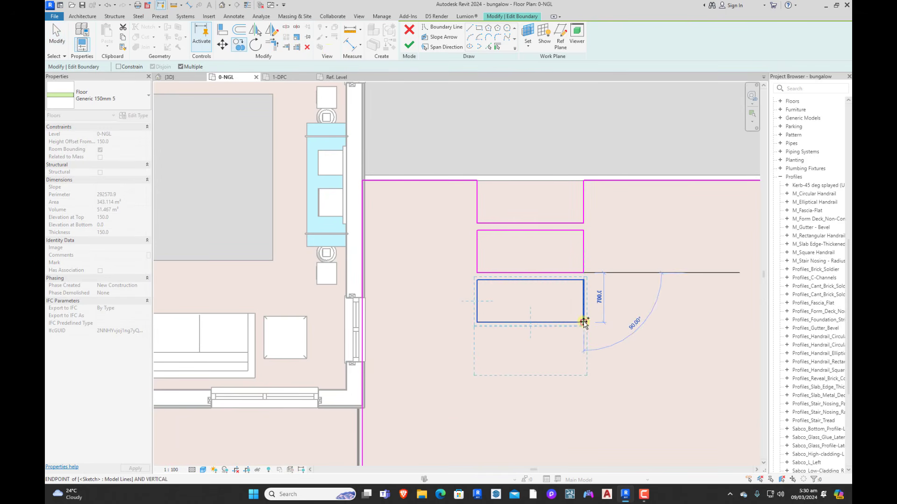
pyautogui.click(584, 322)
pyautogui.moveTo(588, 392); pyautogui.dragTo(581, 330, button='middle')
pyautogui.click(585, 371)
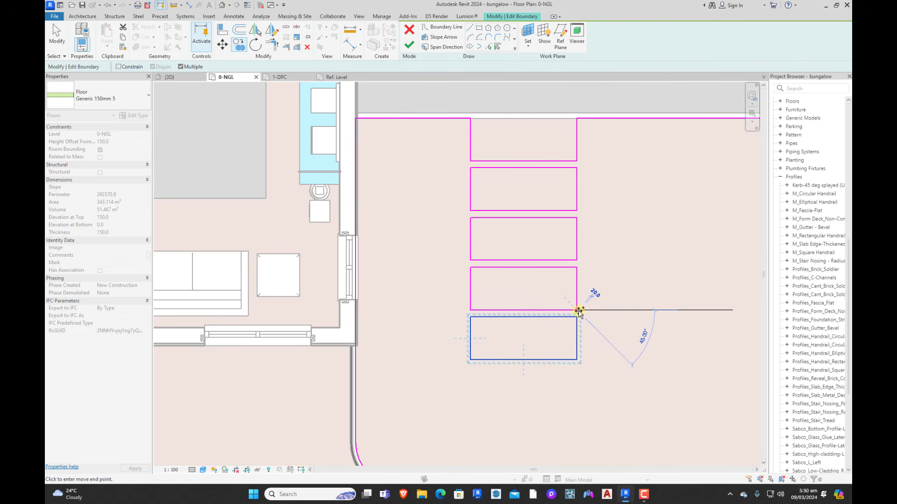
pyautogui.click(578, 361)
pyautogui.moveTo(576, 360); pyautogui.dragTo(578, 241, button='middle')
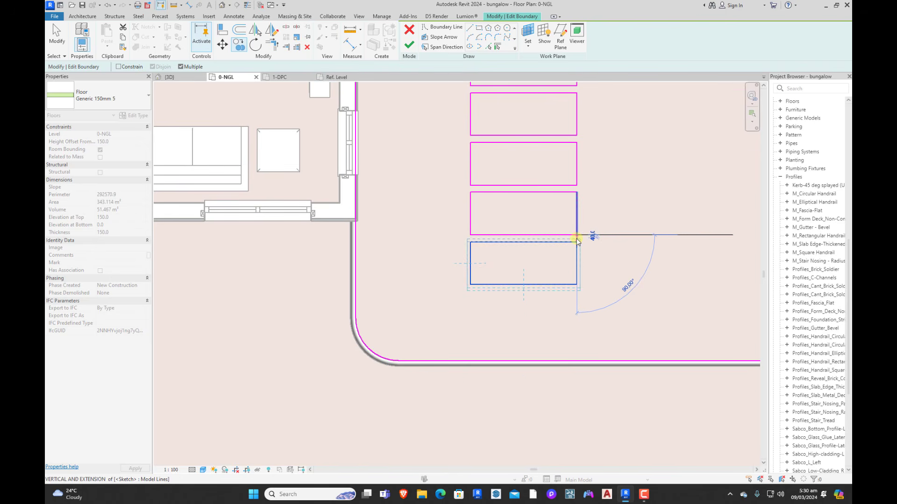
pyautogui.click(578, 286)
pyautogui.click(578, 335)
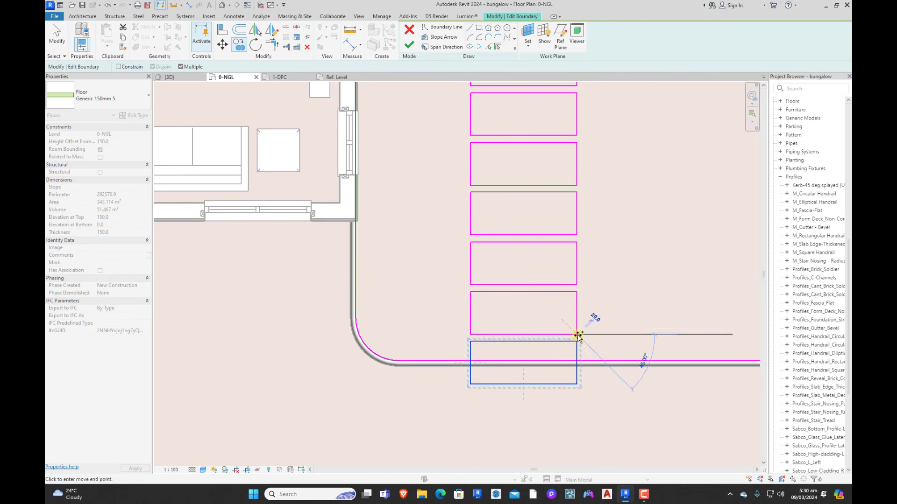
pyautogui.press('Escape')
# Step: Split the lawn edge inside the last rectangle and trim both halves to the rectangle's sides to form a notch
pyautogui.click(287, 28)
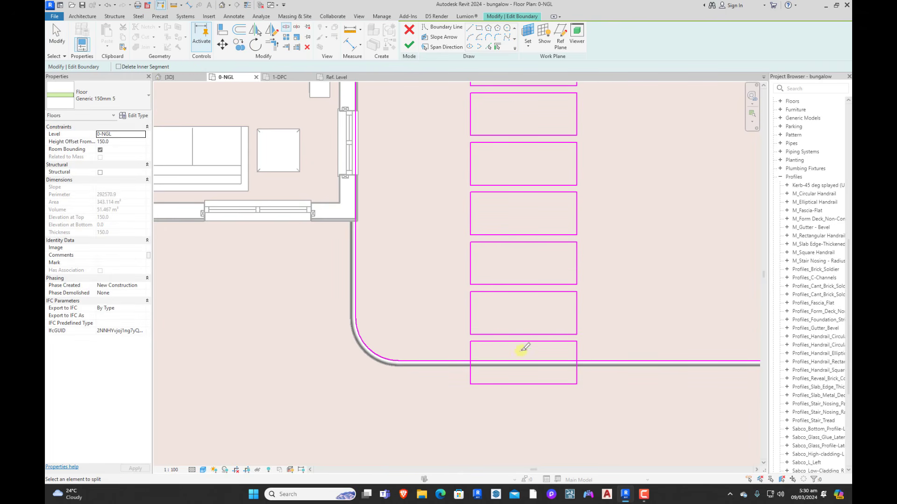
pyautogui.click(520, 361)
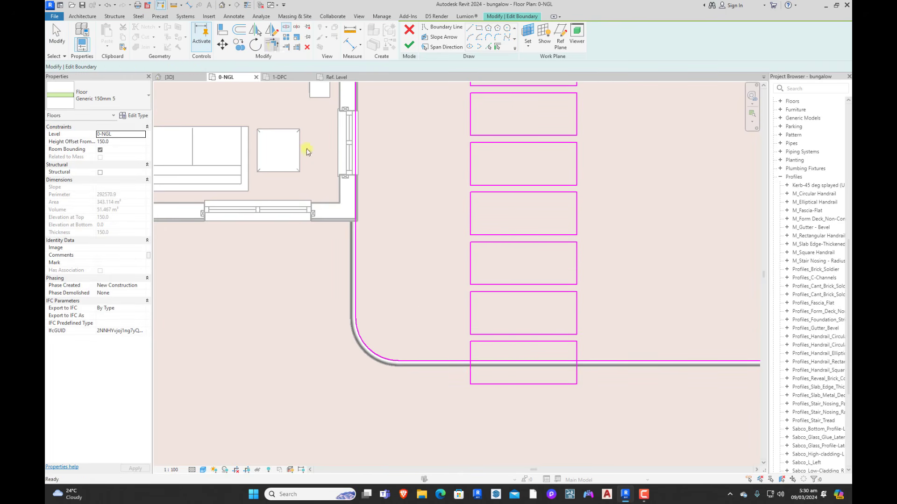
pyautogui.scroll(2, 470, 328)
pyautogui.click(470, 364)
pyautogui.click(457, 377)
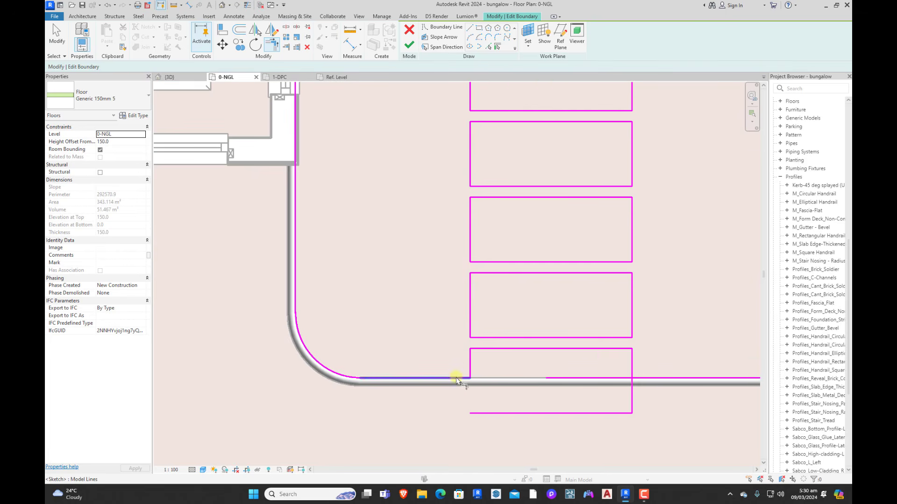
pyautogui.click(631, 366)
pyautogui.click(651, 379)
pyautogui.press('Escape')
# Step: Delete the leftover rectangle line beyond the lawn edge and finish the lawn floor's boundary edit
pyautogui.click(612, 414)
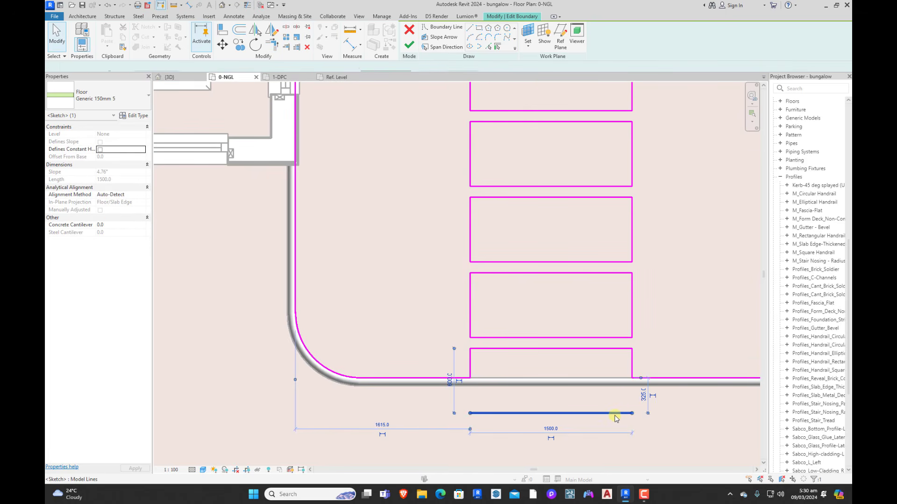
pyautogui.press('Delete')
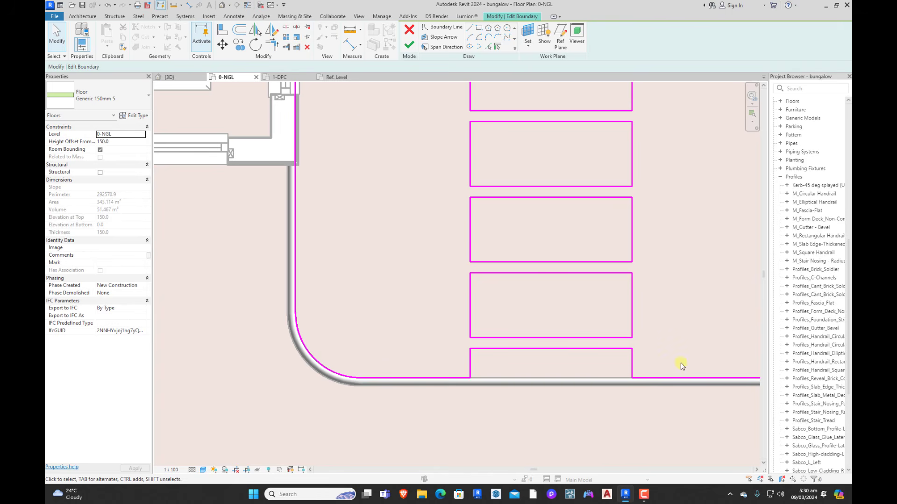
pyautogui.click(407, 46)
pyautogui.click(597, 411)
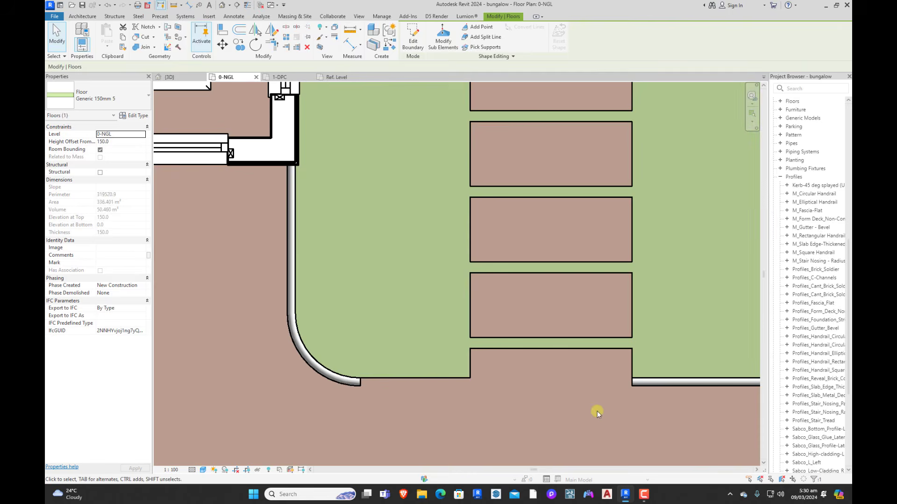
# Step: Start a new architectural floor on the 0-NGL plan using the type "stakmped conc"
pyautogui.scroll(-5, 494, 375)
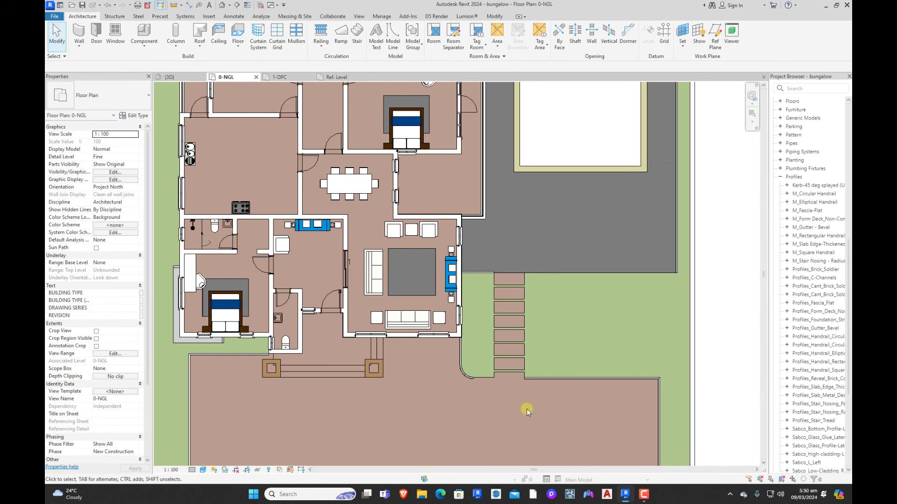
pyautogui.moveTo(593, 411); pyautogui.dragTo(563, 399, button='middle')
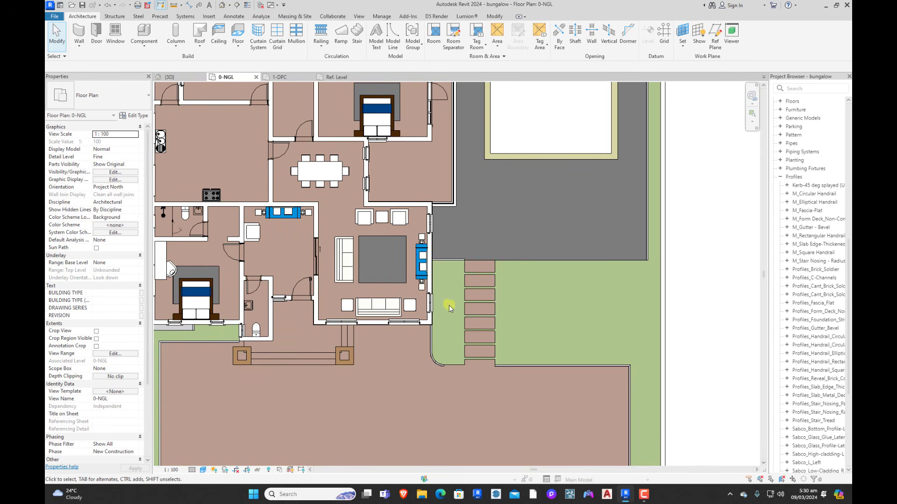
pyautogui.scroll(-3, 534, 326)
pyautogui.scroll(4, 494, 306)
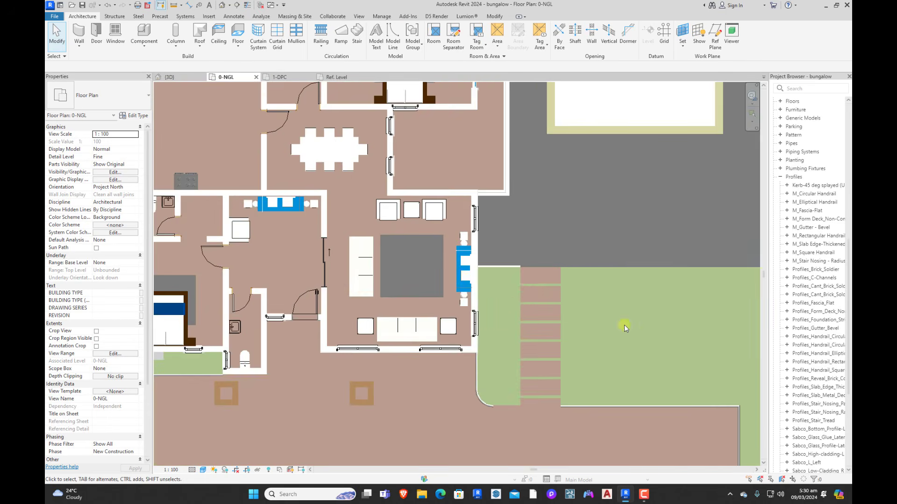
pyautogui.scroll(-2, 627, 324)
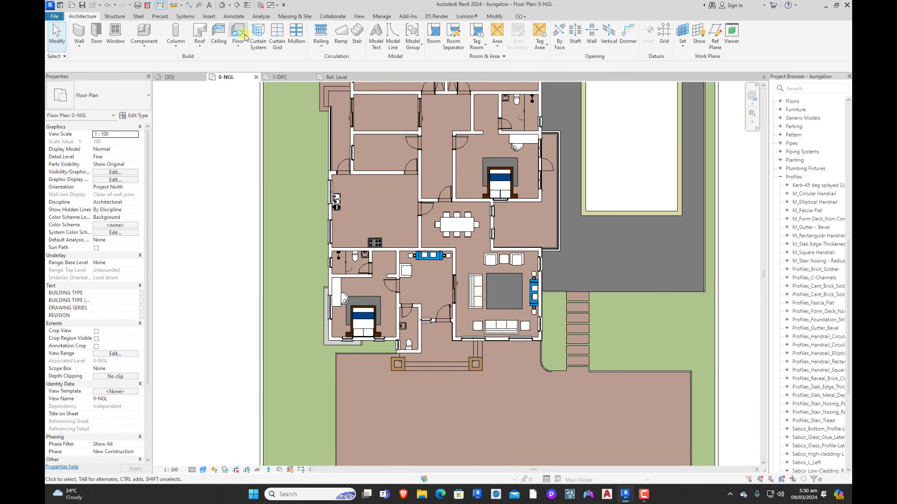
pyautogui.click(243, 37)
pyautogui.click(120, 100)
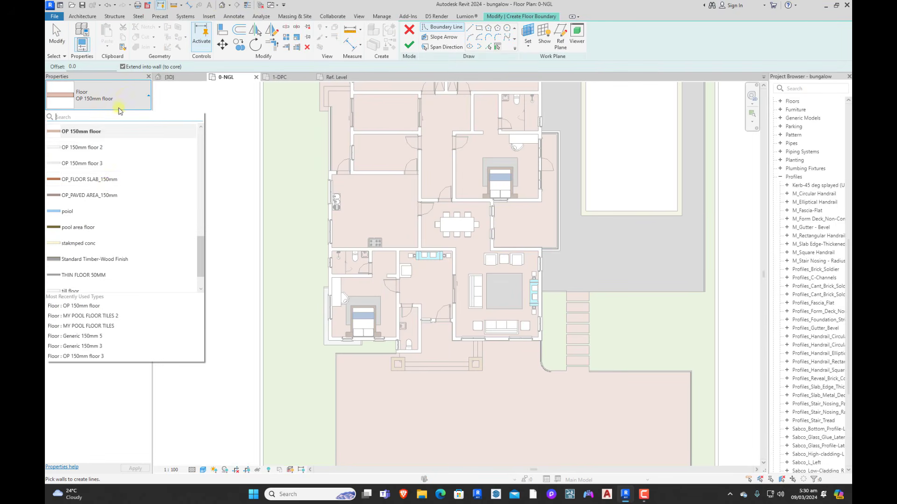
pyautogui.click(90, 243)
# Step: Draw rectangular floor boundaries over the first five stepping openings, starting at the pool paving, each 1500 x 600 mm
pyautogui.click(470, 27)
pyautogui.click(567, 334)
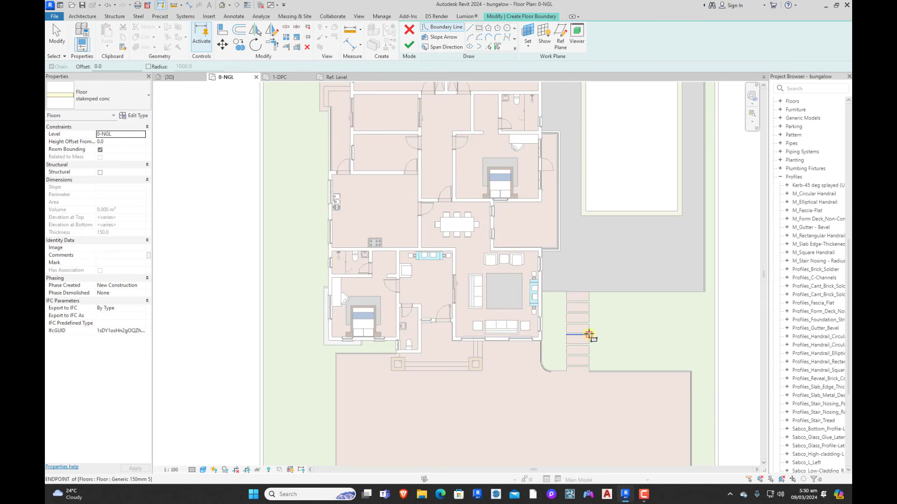
pyautogui.scroll(5, 578, 321)
pyautogui.click(526, 187)
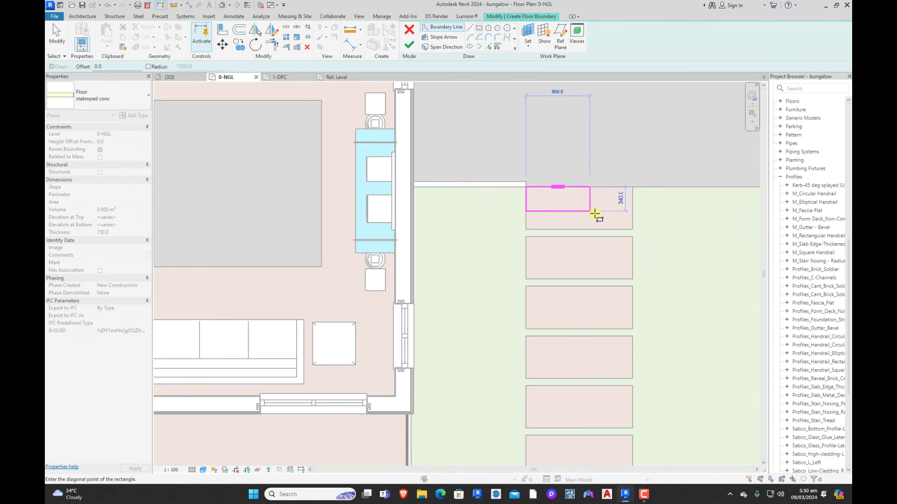
pyautogui.click(632, 229)
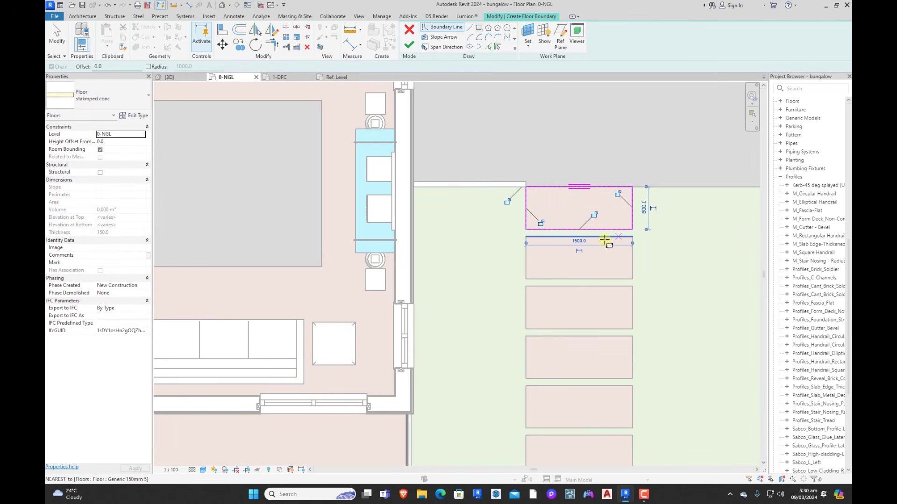
pyautogui.click(527, 236)
pyautogui.click(633, 280)
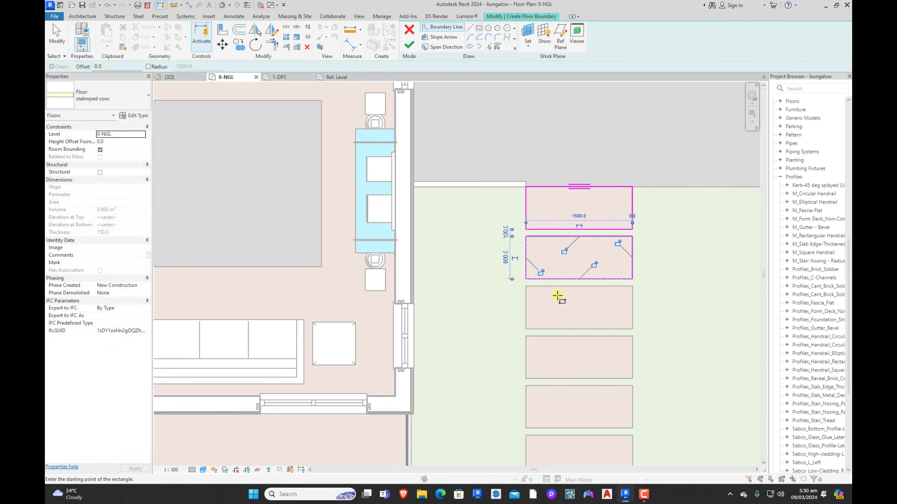
pyautogui.click(526, 287)
pyautogui.click(633, 330)
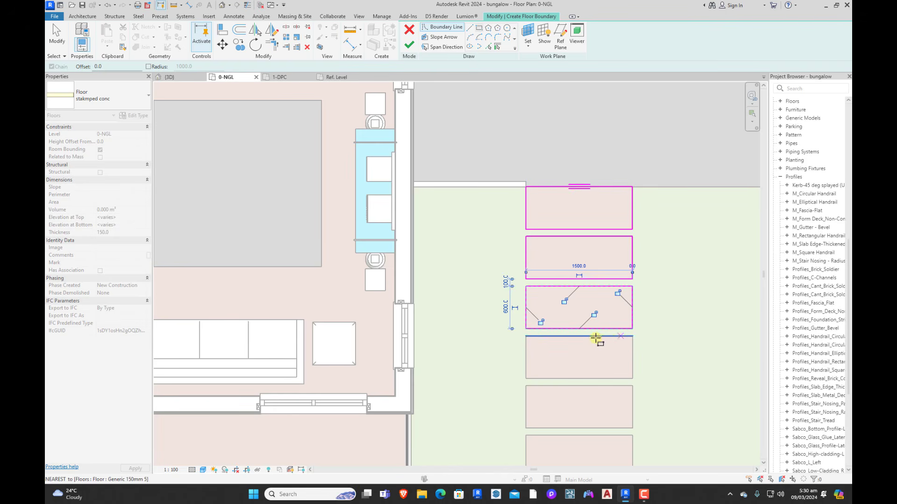
pyautogui.click(527, 336)
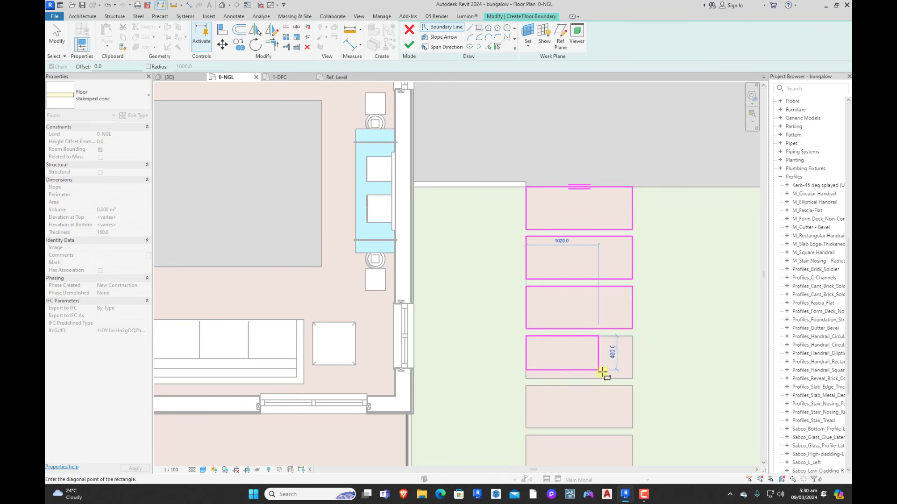
pyautogui.click(633, 379)
pyautogui.click(527, 386)
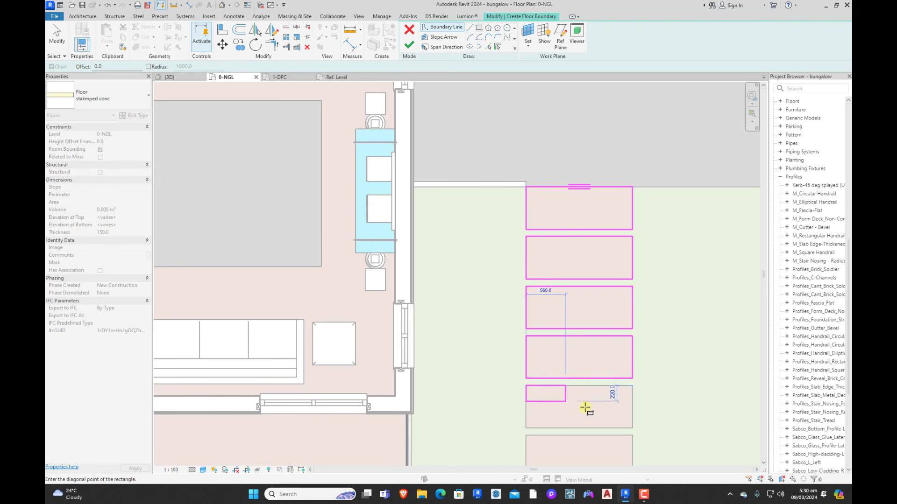
pyautogui.click(633, 429)
# Step: Draw rectangular boundaries over the two remaining full openings and the shorter notch at the paved yard edge
pyautogui.moveTo(580, 426); pyautogui.dragTo(519, 296, button='middle')
pyautogui.click(489, 287)
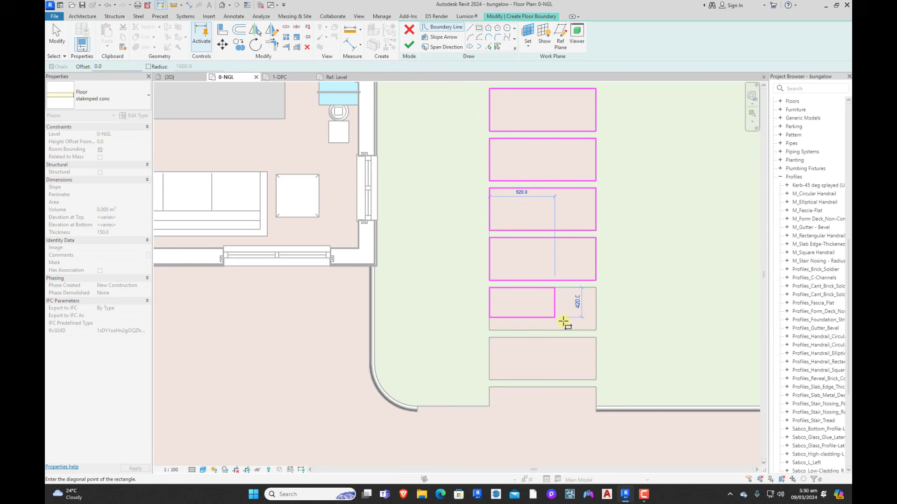
pyautogui.click(596, 331)
pyautogui.click(489, 337)
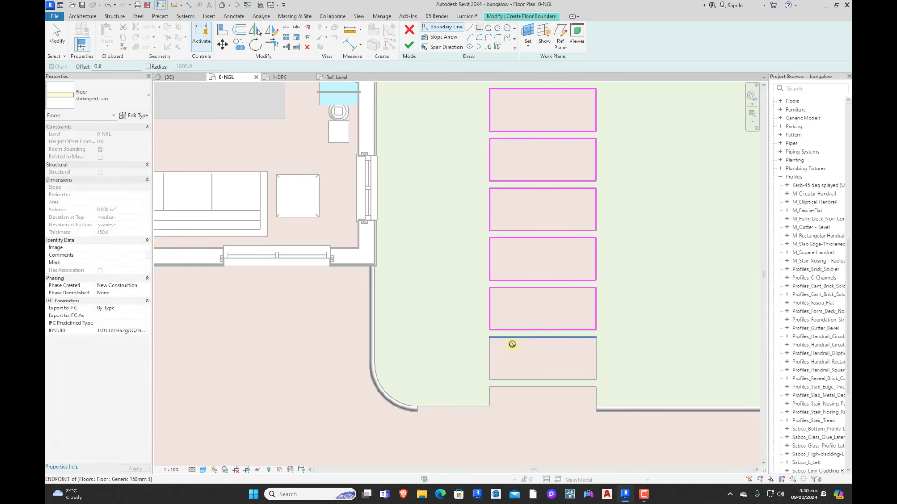
pyautogui.click(596, 380)
pyautogui.click(489, 386)
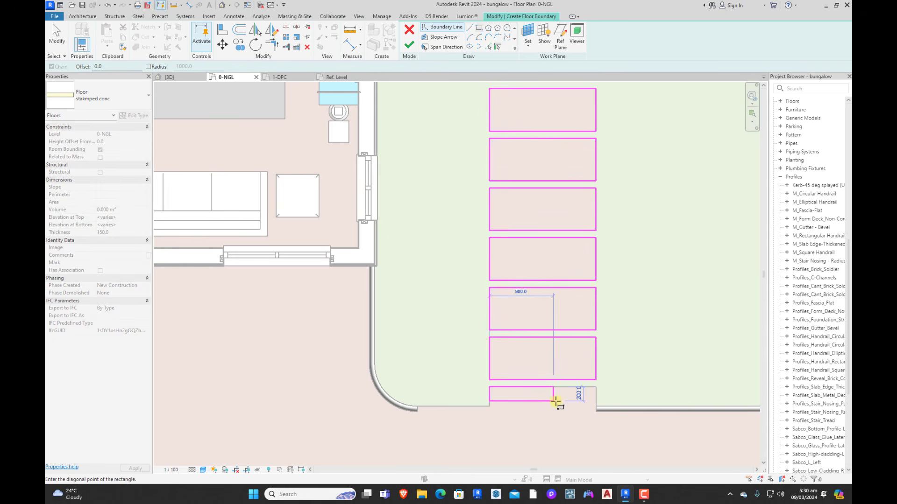
pyautogui.click(596, 408)
pyautogui.press('Escape')
pyautogui.press('Escape')
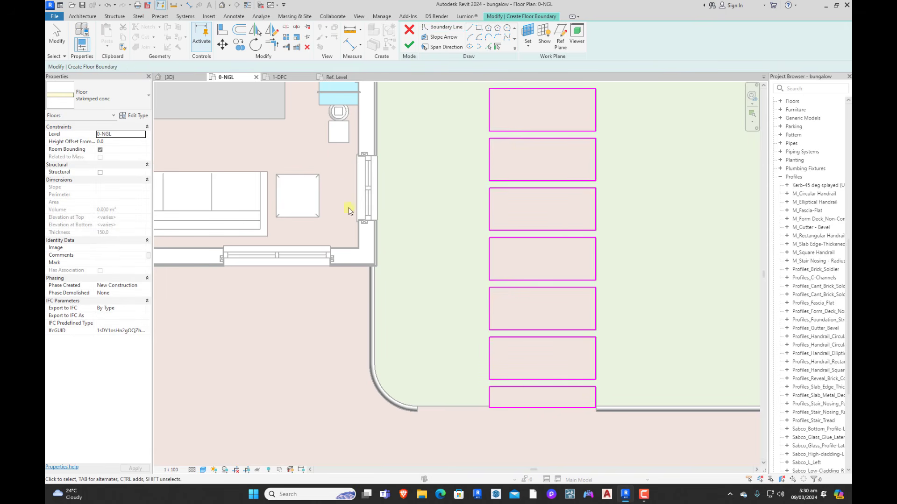
# Step: Set the structure layer thickness of the "stakmped conc" floor type to 175 mm
pyautogui.click(133, 115)
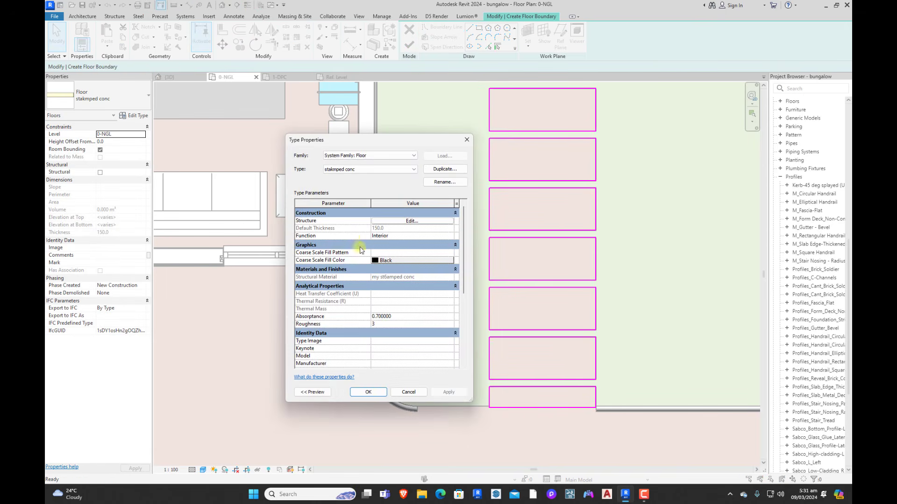
pyautogui.click(410, 221)
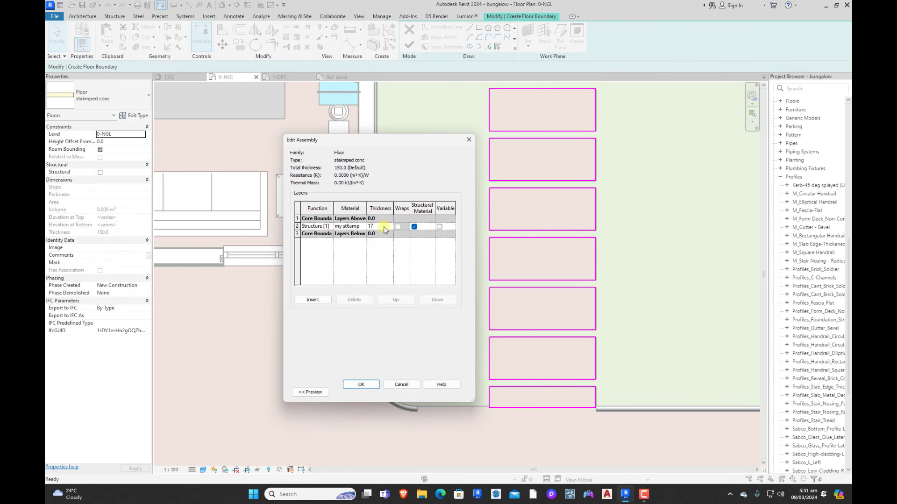
pyautogui.click(369, 385)
pyautogui.click(368, 393)
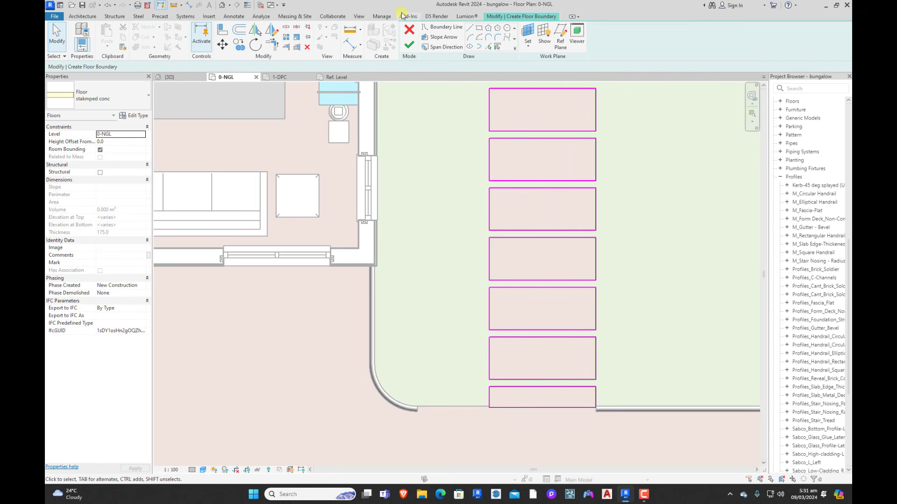
# Step: Finish the stepping-slab floor sketch and set its height offset from level to 175 mm
pyautogui.click(413, 45)
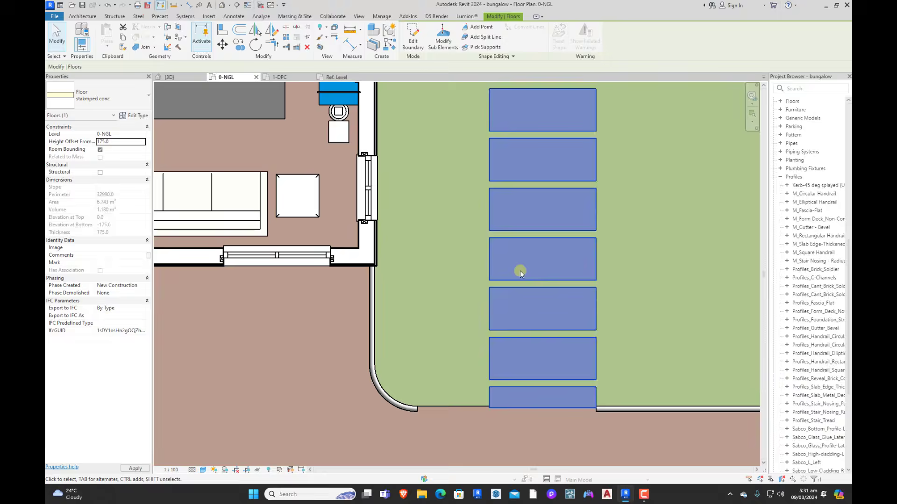
pyautogui.click(621, 337)
# Step: Examine the stepping slabs and the kerb ends beside the paved yard in the 3D view
pyautogui.click(189, 78)
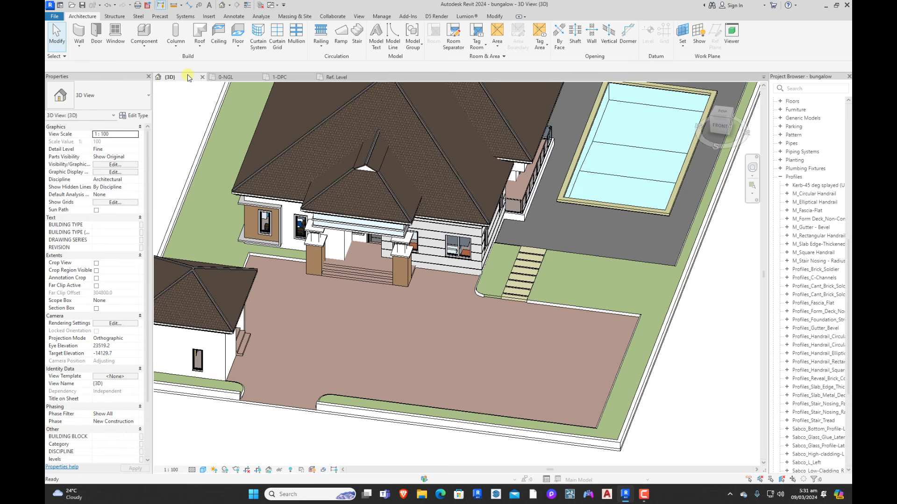
pyautogui.keyDown('shift'); pyautogui.moveTo(556, 365); pyautogui.dragTo(509, 348, button='middle'); pyautogui.keyUp('shift')
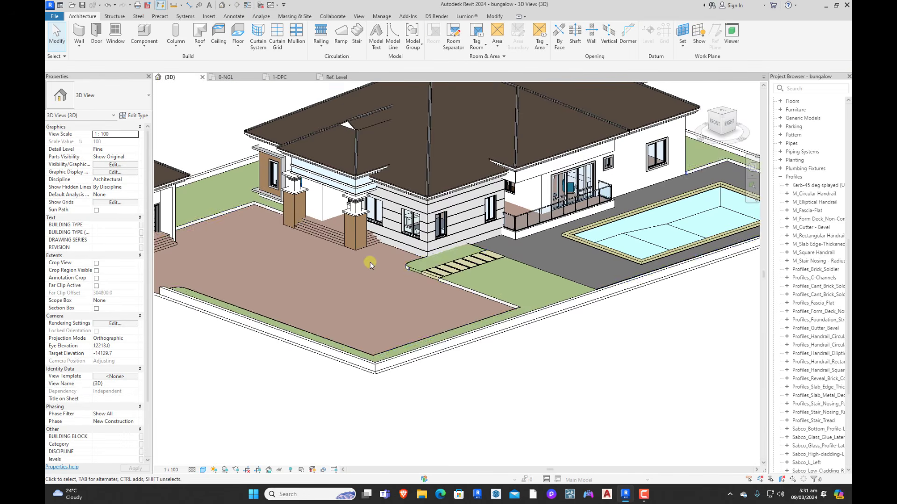
pyautogui.scroll(8, 370, 261)
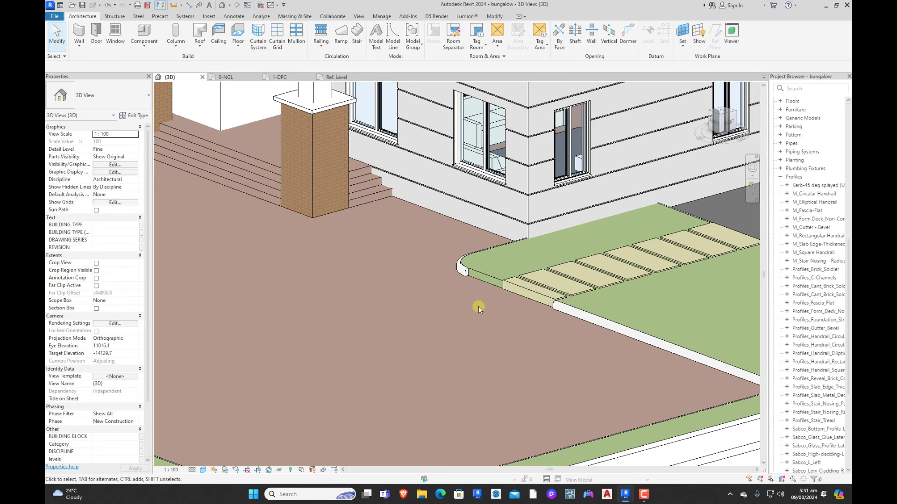
# Step: Add the short lawn edge between the rounded corner and the first stepping slab to the existing kerb
pyautogui.scroll(-2, 475, 301)
pyautogui.scroll(2, 425, 223)
pyautogui.click(457, 278)
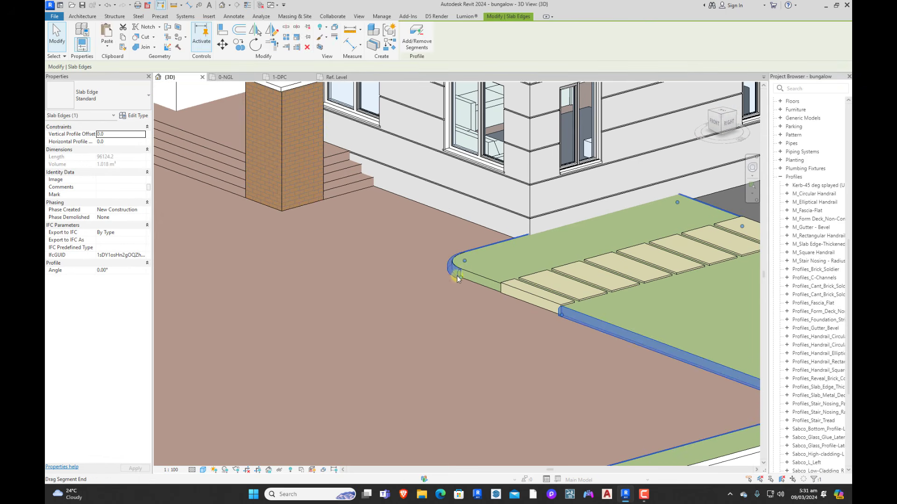
pyautogui.click(416, 41)
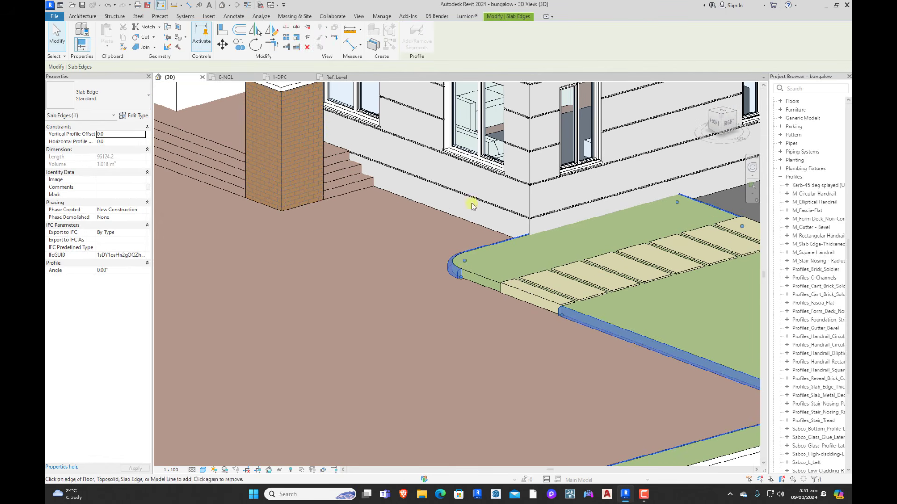
pyautogui.click(486, 287)
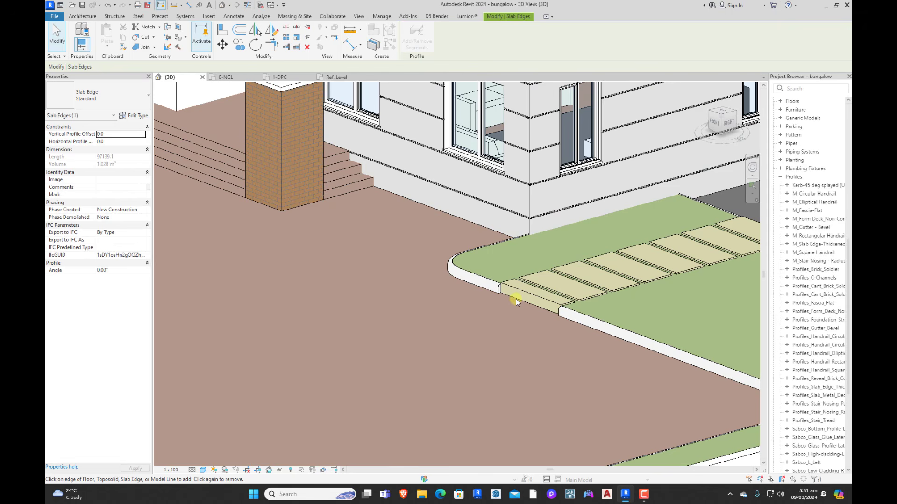
pyautogui.press('Escape')
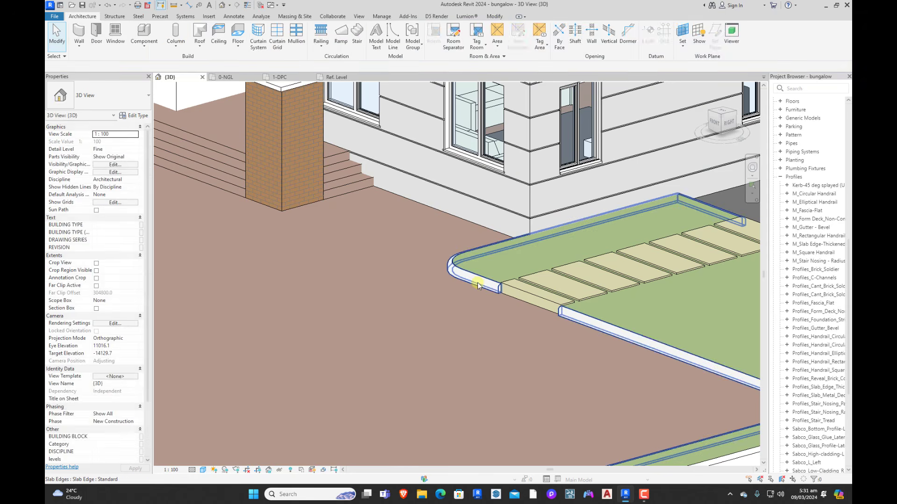
# Step: Try to place a matching kerb along the outer edge of the first stepping slab
pyautogui.click(477, 284)
pyautogui.press('c')
pyautogui.press('s')
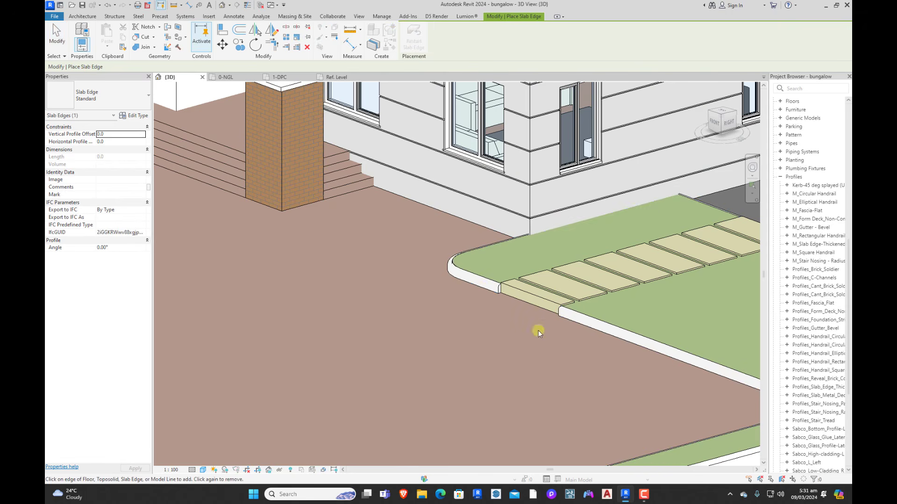
pyautogui.click(535, 308)
pyautogui.press('Escape')
pyautogui.press('Escape')
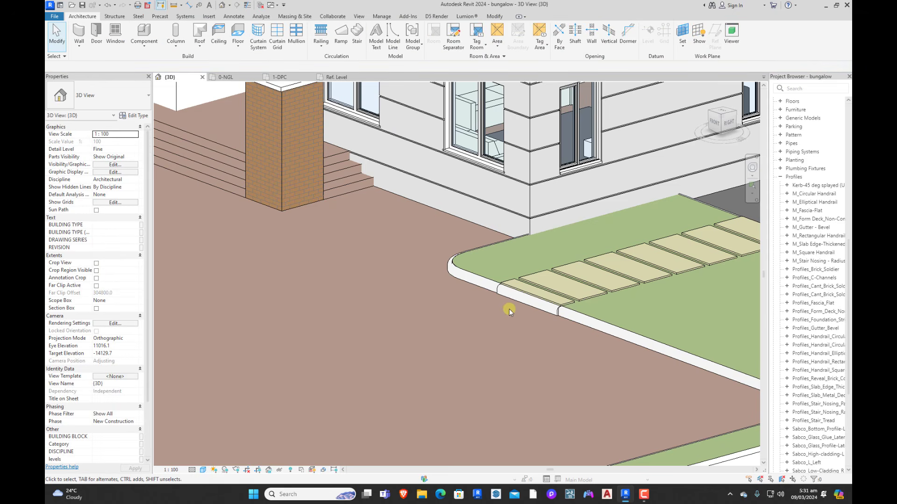
pyautogui.scroll(-1, 506, 336)
pyautogui.scroll(8, 549, 368)
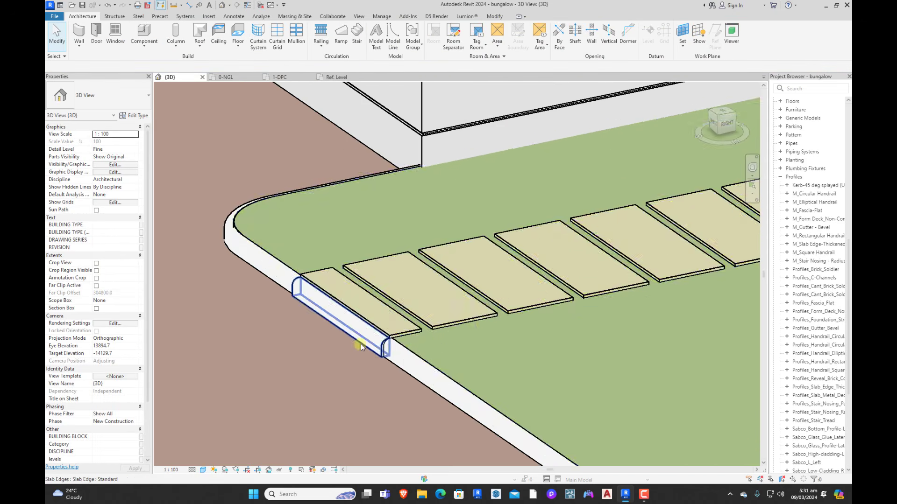
pyautogui.scroll(-4, 438, 342)
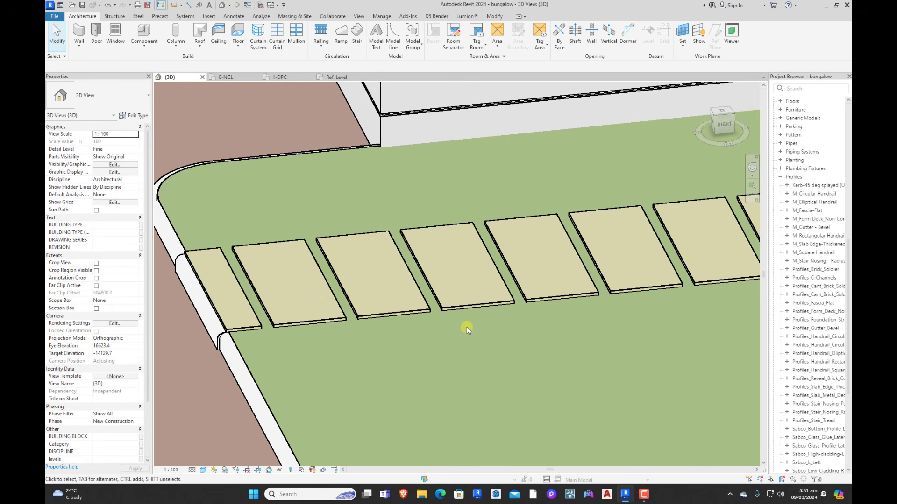
pyautogui.scroll(-4, 318, 302)
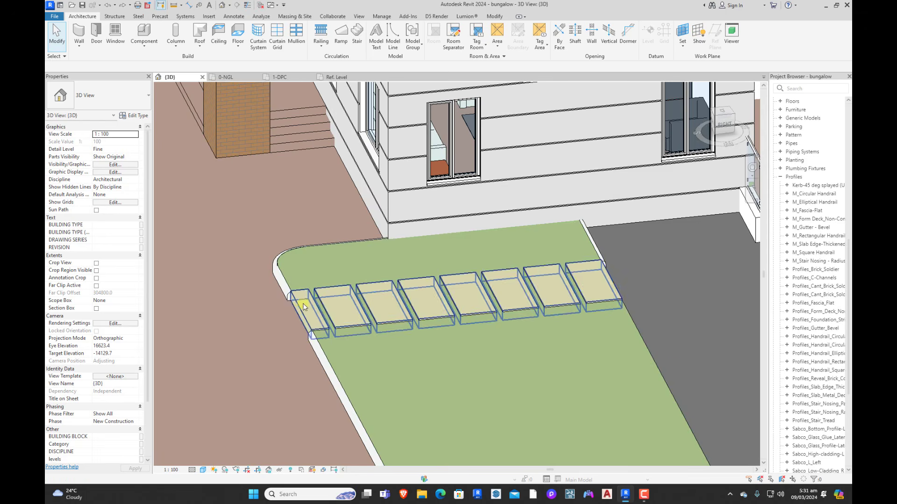
# Step: Edit the stepping-slab floor boundary and align the first slab's outer line to the inner face of the adjoining kerb
pyautogui.scroll(5, 301, 305)
pyautogui.doubleClick(308, 288)
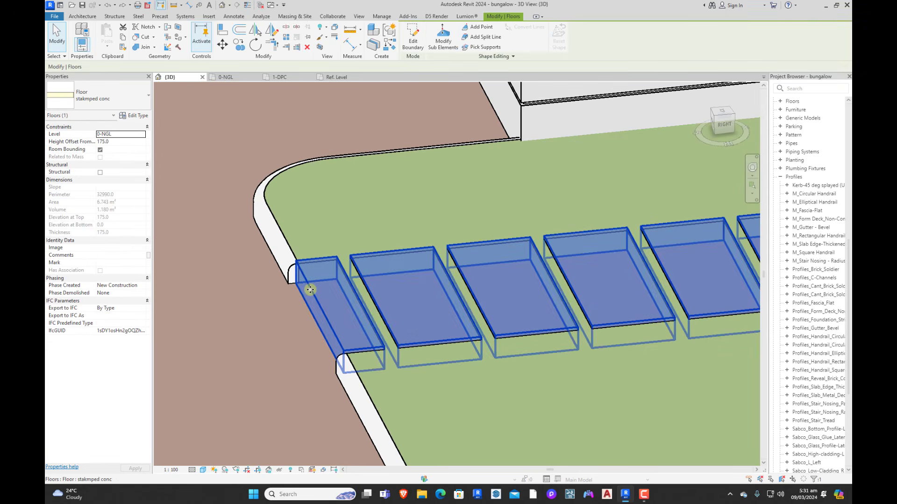
pyautogui.click(308, 308)
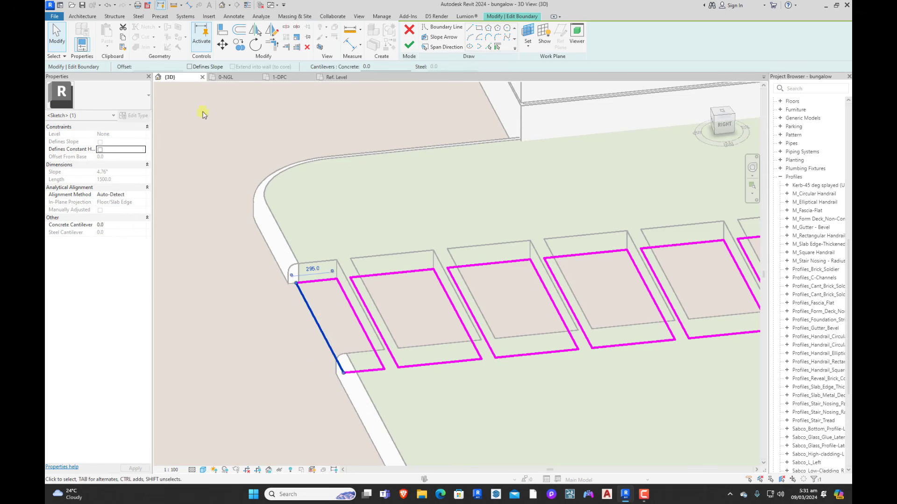
pyautogui.click(223, 34)
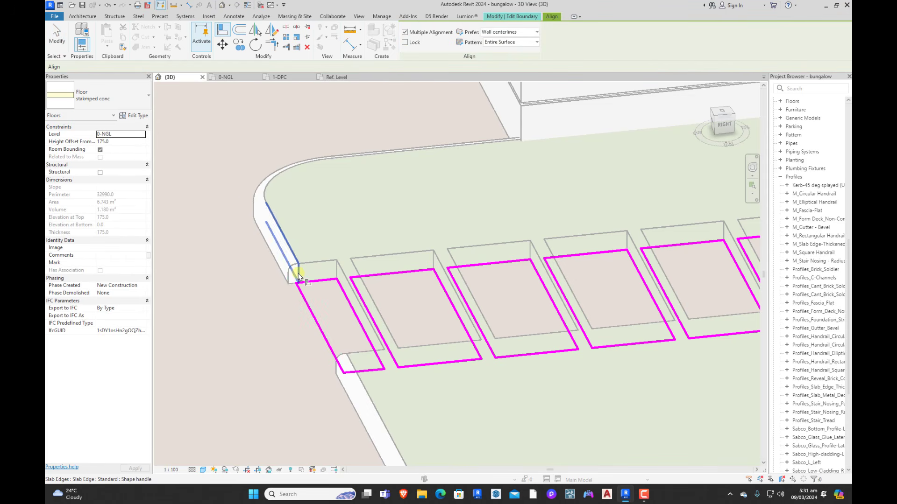
pyautogui.click(299, 276)
pyautogui.click(303, 308)
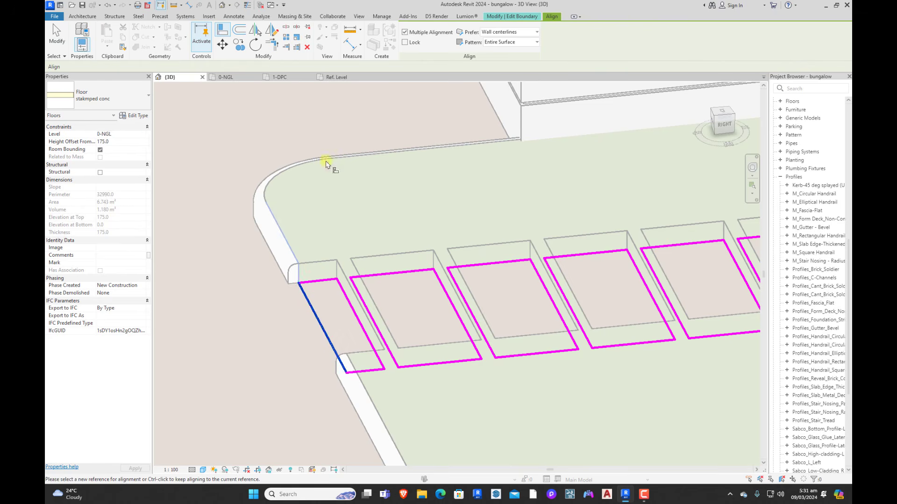
pyautogui.press('Escape')
pyautogui.click(408, 47)
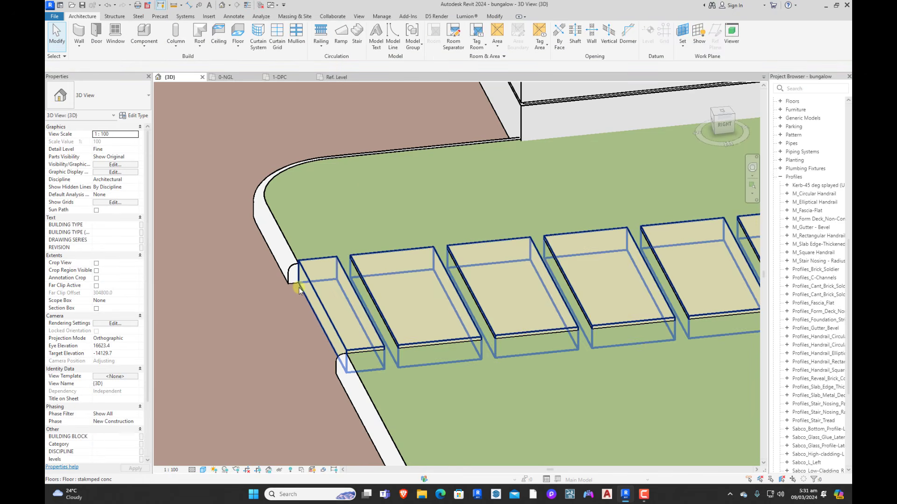
# Step: Place a kerb of the same slab-edge type across the gap at the first stepping slab
pyautogui.click(293, 285)
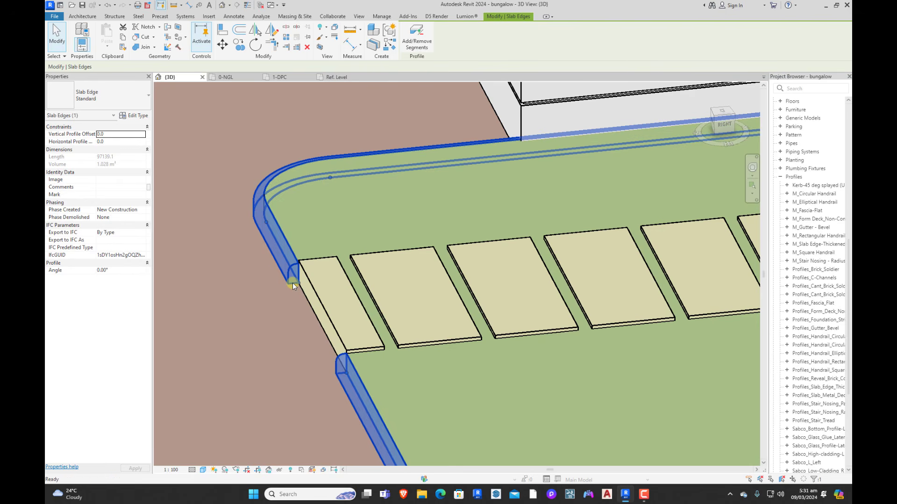
pyautogui.press('c')
pyautogui.press('s')
pyautogui.click(321, 321)
pyautogui.press('Escape')
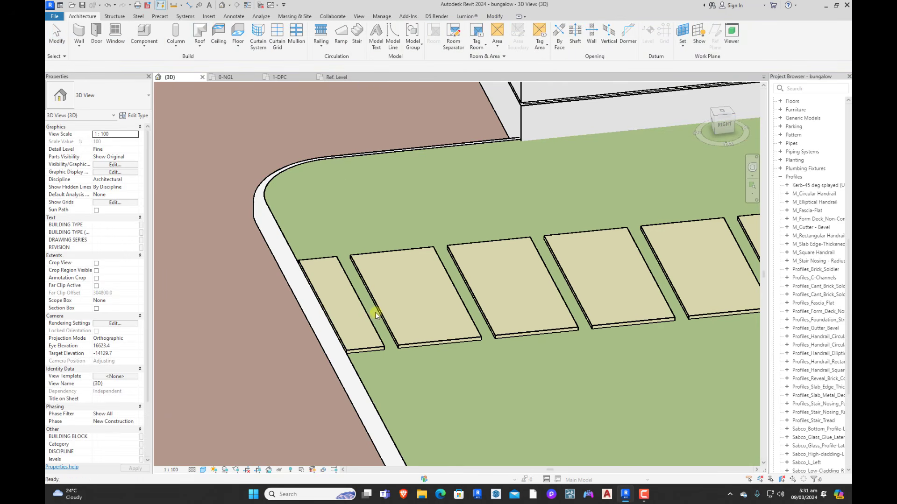
# Step: Try to place a separate matching kerb along the lawn edge facing the pool paving
pyautogui.scroll(-5, 375, 312)
pyautogui.keyDown('shift'); pyautogui.moveTo(415, 342); pyautogui.dragTo(320, 268, button='middle'); pyautogui.keyUp('shift')
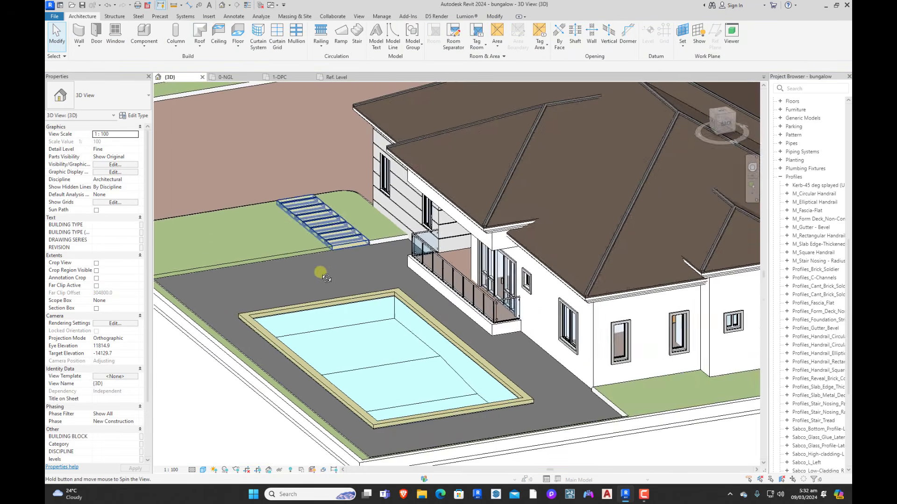
pyautogui.scroll(4, 317, 257)
pyautogui.scroll(-3, 374, 257)
pyautogui.scroll(6, 388, 245)
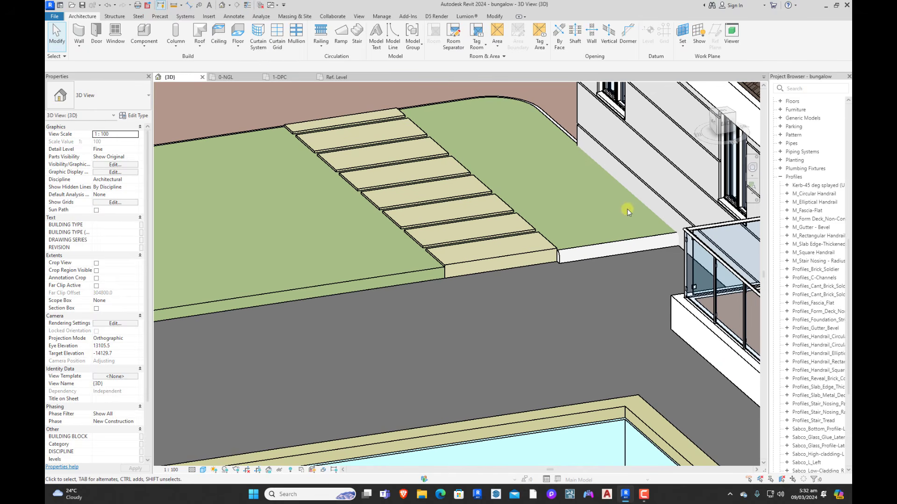
pyautogui.click(602, 258)
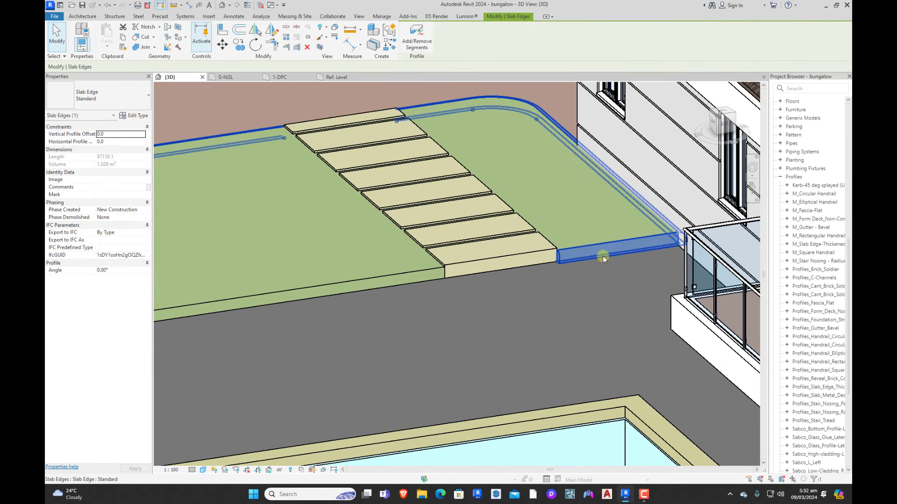
pyautogui.press('c')
pyautogui.press('s')
pyautogui.scroll(-2, 627, 252)
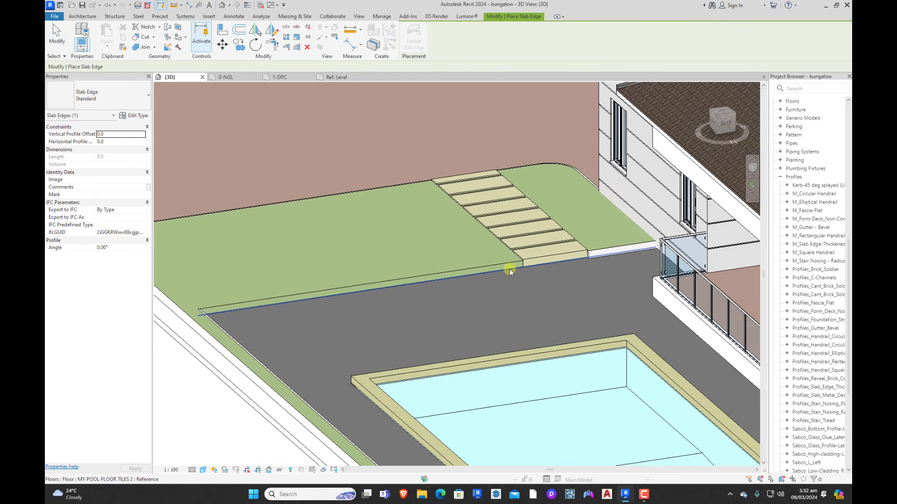
pyautogui.click(511, 269)
pyautogui.press('Escape')
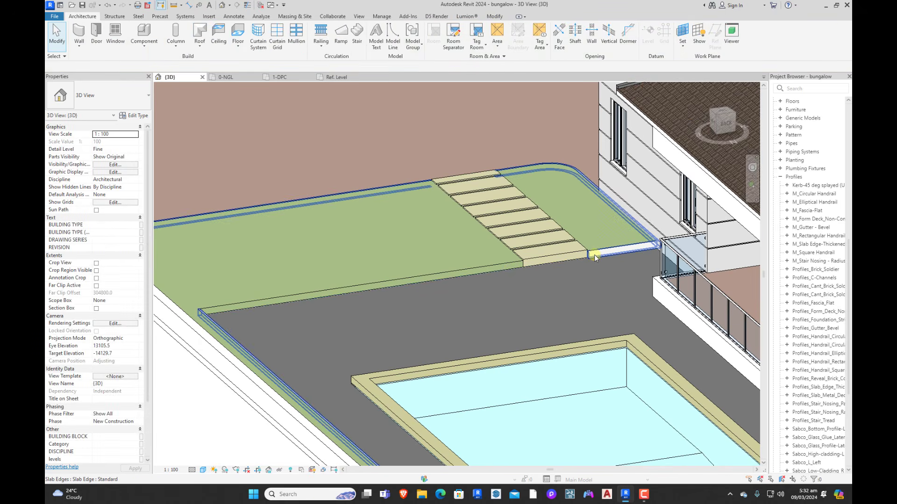
# Step: Extend the existing kerb with the full lawn and stepping-slab edge along the pool paving
pyautogui.click(595, 258)
pyautogui.click(416, 38)
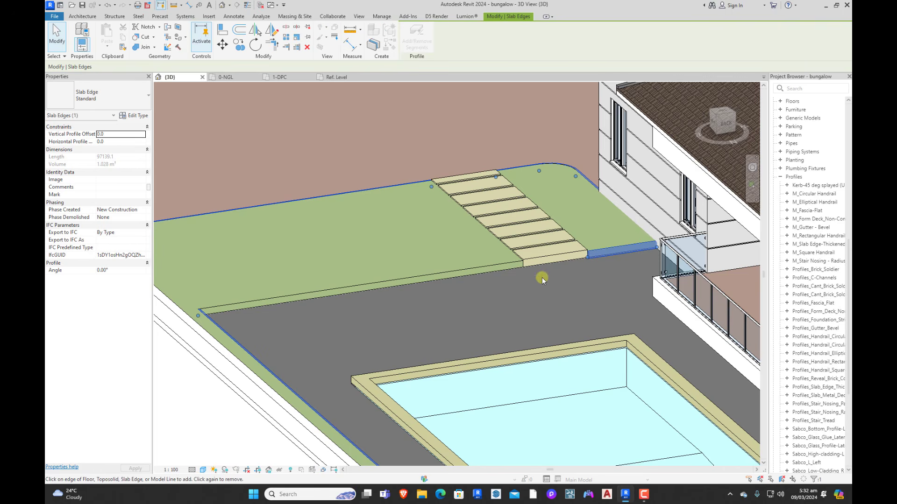
pyautogui.click(506, 270)
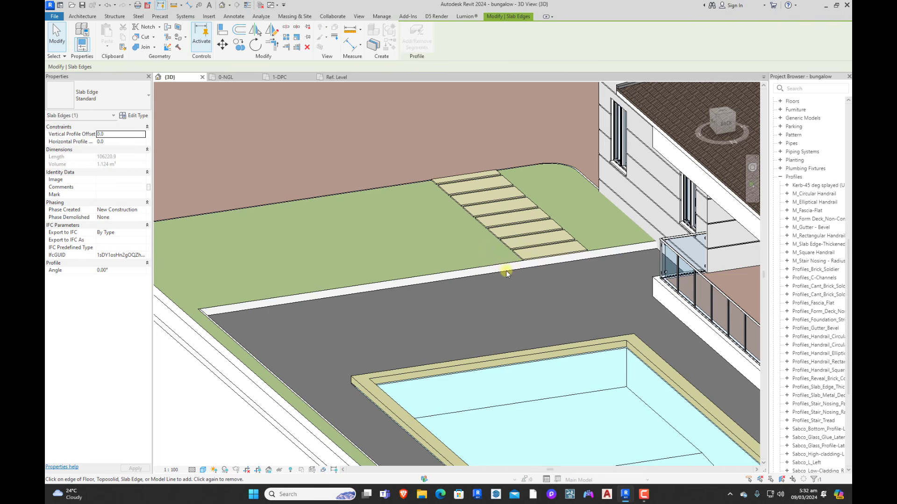
pyautogui.keyDown('shift'); pyautogui.moveTo(521, 303); pyautogui.dragTo(523, 351, button='middle'); pyautogui.keyUp('shift')
pyautogui.press('Escape')
pyautogui.press('Escape')
# Step: Close the Kerb-45 deg splayed (UK) profile family's Ref. Level view without saving the family's changes
pyautogui.scroll(-5, 484, 326)
pyautogui.keyDown('shift'); pyautogui.moveTo(484, 327); pyautogui.dragTo(507, 417, button='middle'); pyautogui.keyUp('shift')
pyautogui.scroll(-5, 525, 378)
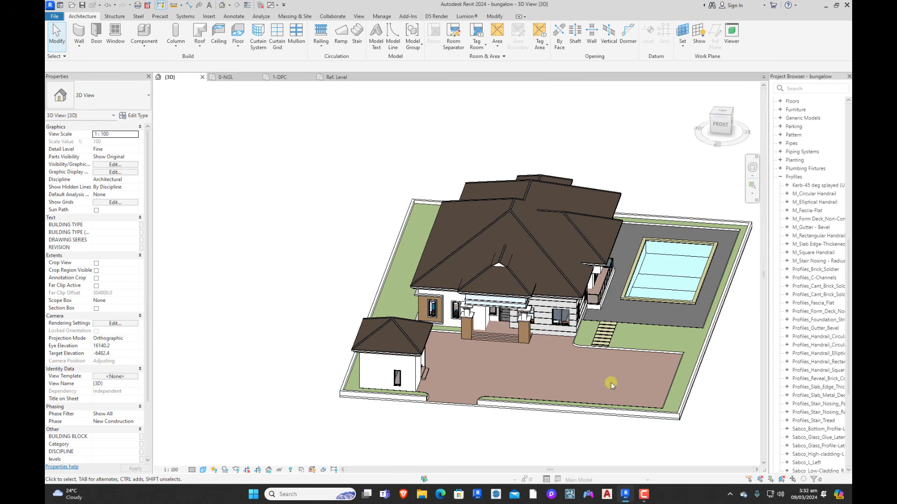
pyautogui.keyDown('shift'); pyautogui.moveTo(612, 384); pyautogui.dragTo(320, 342, button='middle'); pyautogui.keyUp('shift')
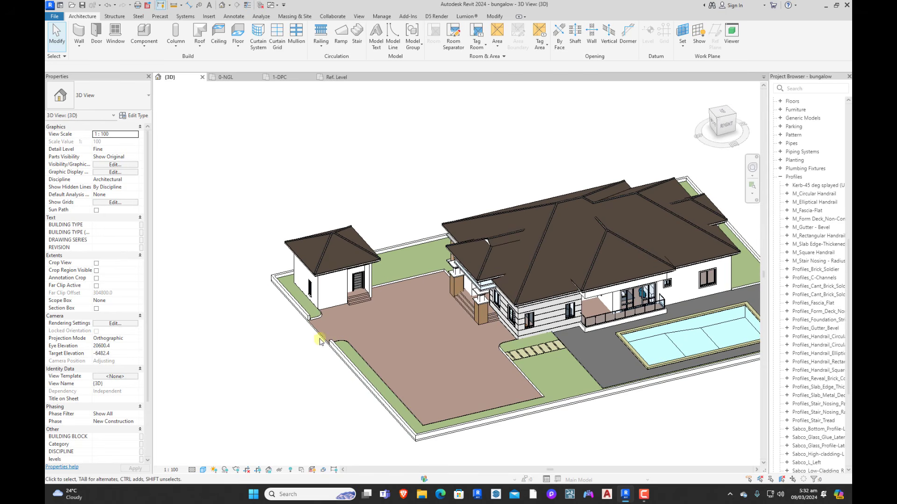
pyautogui.keyDown('shift'); pyautogui.moveTo(426, 421); pyautogui.dragTo(336, 221, button='middle'); pyautogui.keyUp('shift')
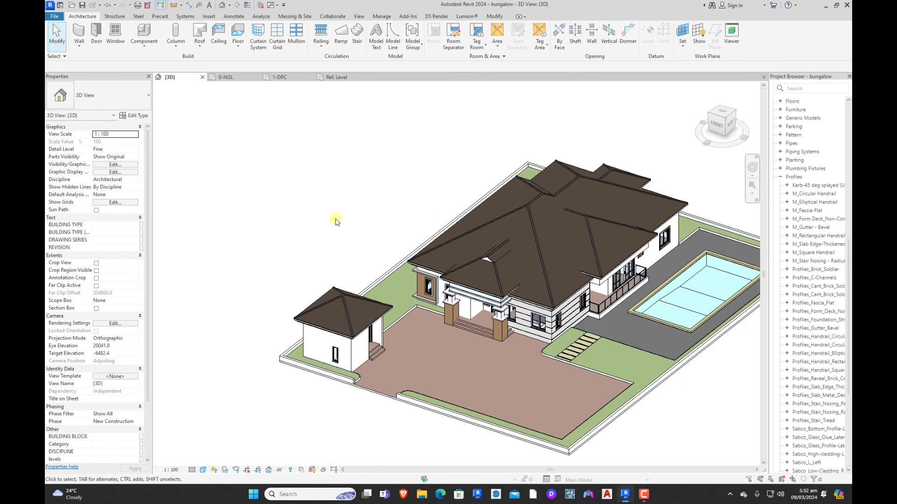
pyautogui.click(364, 78)
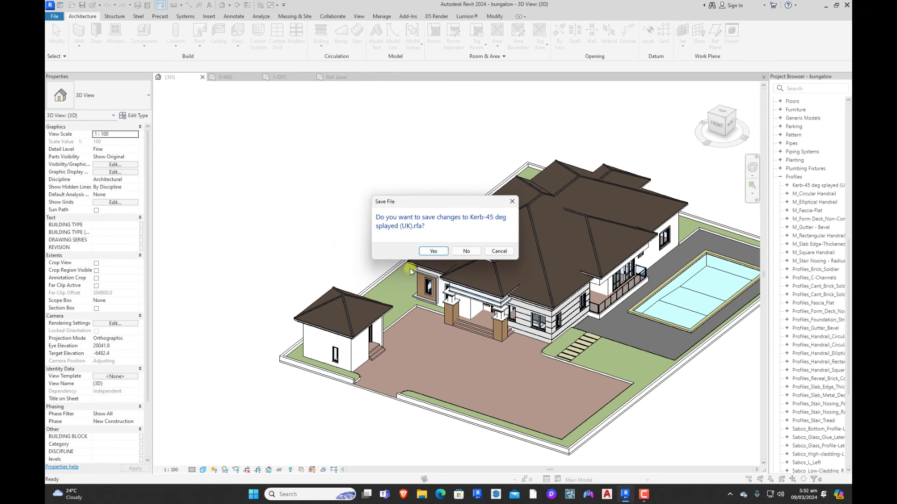
pyautogui.click(456, 253)
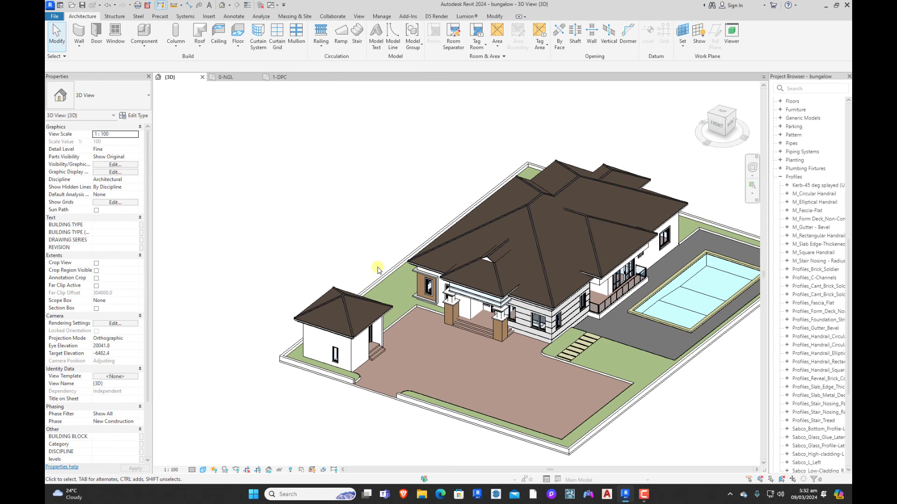
# Step: Examine the whole bungalow site from the front and the gatehouse side in the 3D view
pyautogui.keyDown('shift'); pyautogui.moveTo(387, 299); pyautogui.dragTo(480, 301, button='middle'); pyautogui.keyUp('shift')
pyautogui.scroll(-2, 516, 341)
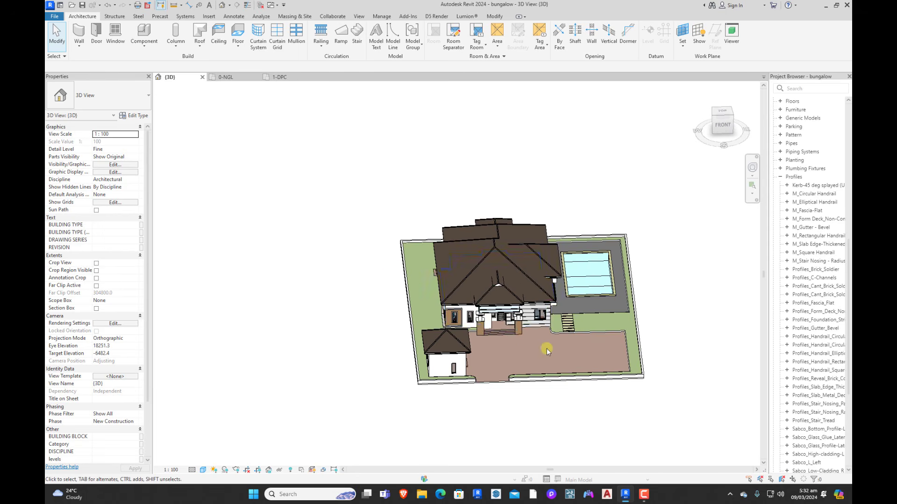
pyautogui.keyDown('shift'); pyautogui.moveTo(588, 356); pyautogui.dragTo(511, 350, button='middle'); pyautogui.keyUp('shift')
pyautogui.scroll(5, 511, 350)
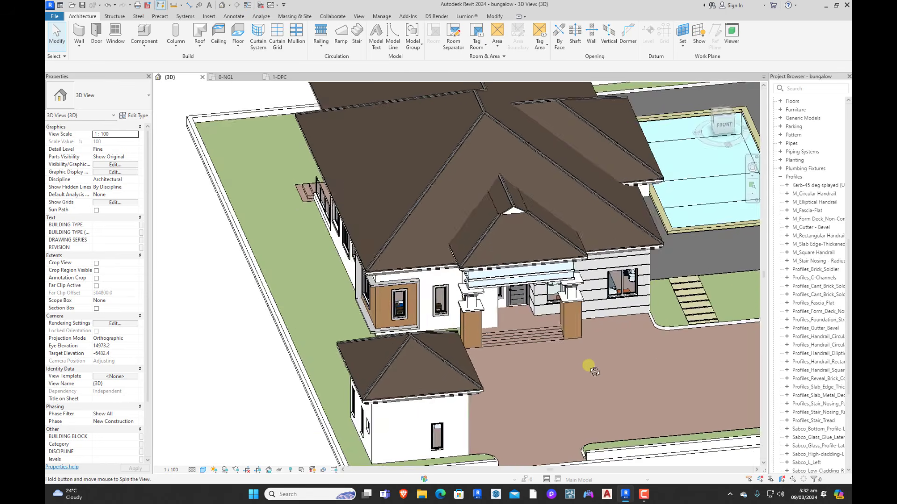
pyautogui.keyDown('shift'); pyautogui.moveTo(594, 371); pyautogui.dragTo(661, 391, button='middle'); pyautogui.keyUp('shift')
pyautogui.scroll(-4, 470, 364)
pyautogui.scroll(-3, 568, 378)
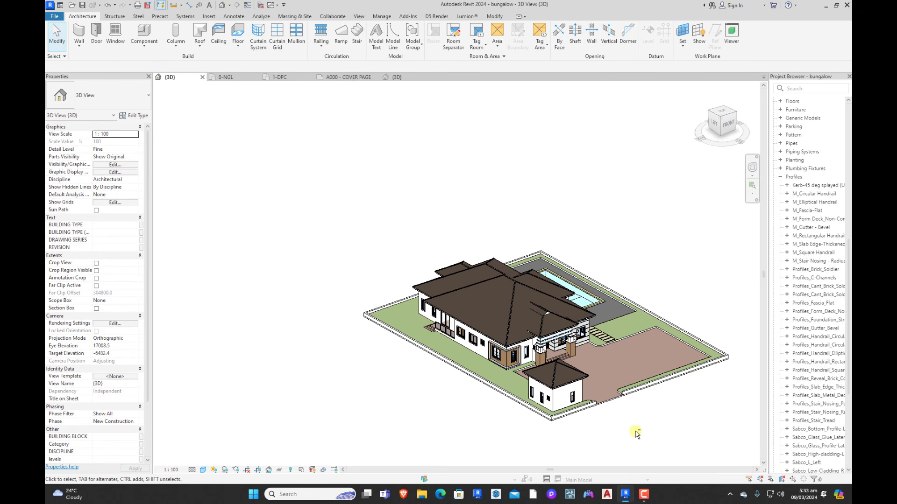
# Step: Paste the copied gate onto the paved forecourt in front of the porch and open the 0-NGL floor plan
pyautogui.keyDown('shift'); pyautogui.moveTo(636, 434); pyautogui.dragTo(576, 417, button='middle'); pyautogui.keyUp('shift')
pyautogui.hotkey('ctrl', 'v')
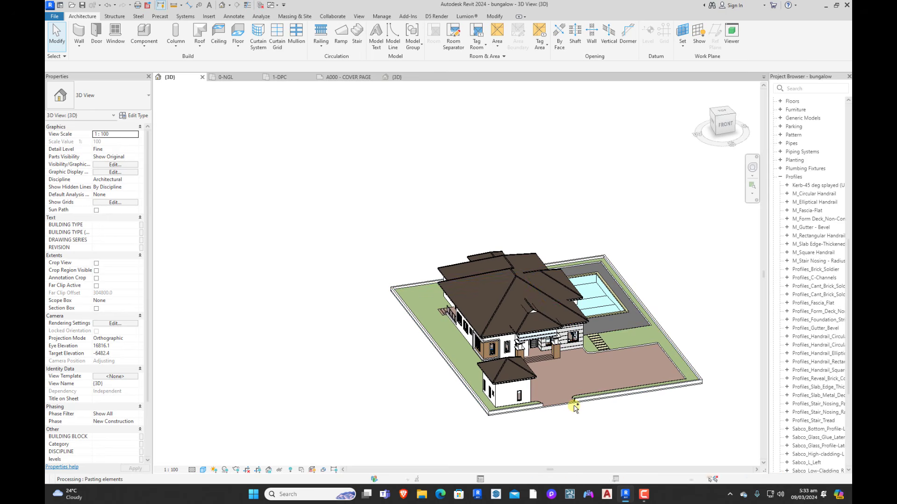
pyautogui.click(466, 279)
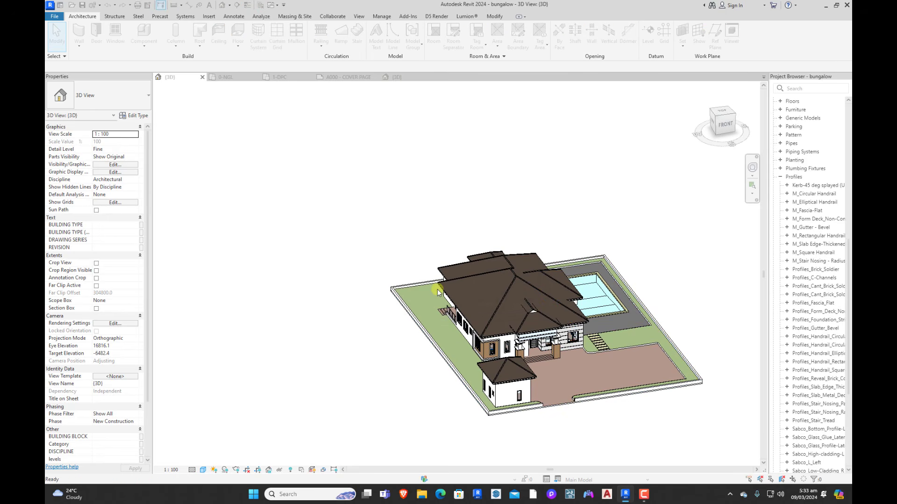
pyautogui.click(580, 371)
pyautogui.click(589, 442)
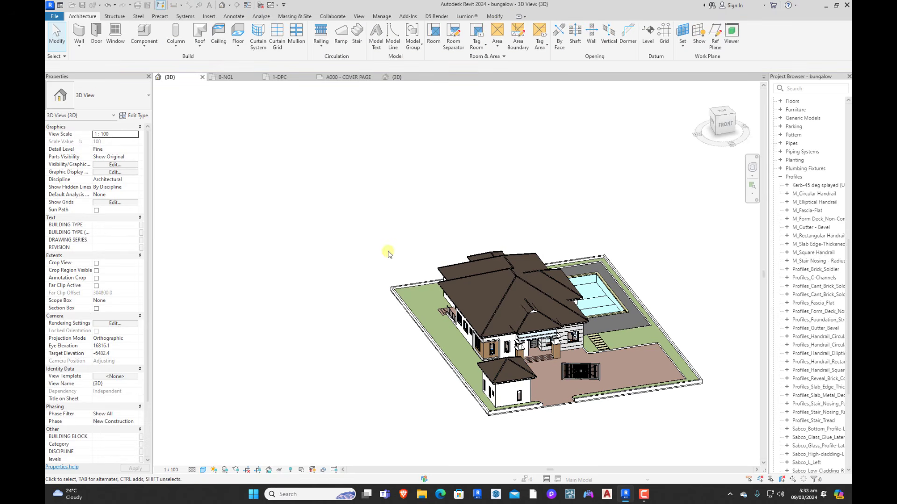
pyautogui.click(229, 77)
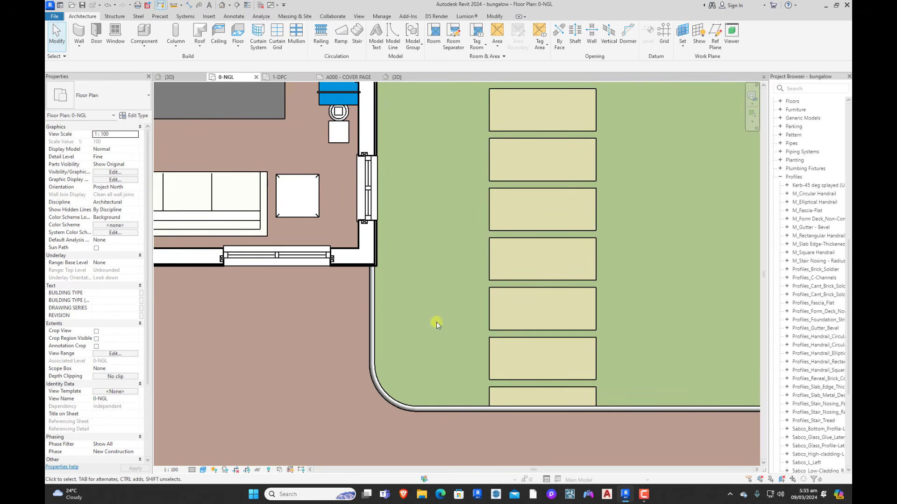
# Step: Place another DOUBLE_METAL_GATE_10830 gate across the driveway opening in the front boundary wall
pyautogui.scroll(-5, 437, 322)
pyautogui.scroll(6, 551, 278)
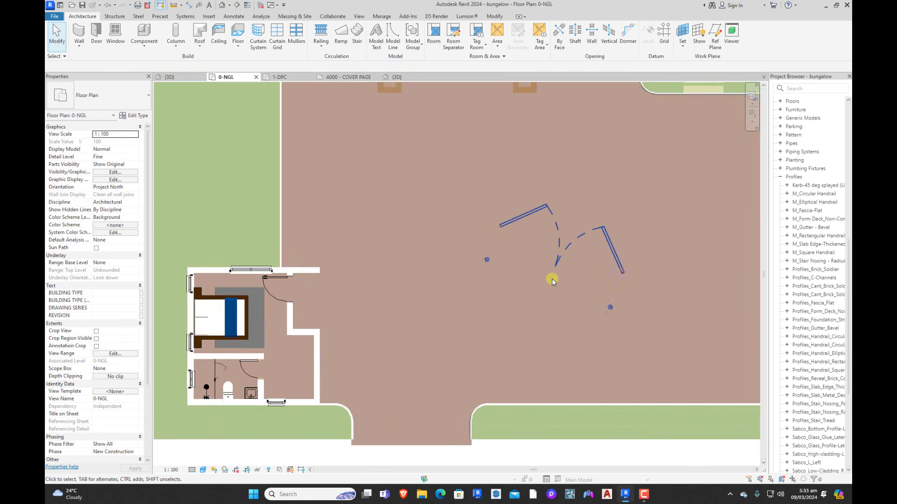
pyautogui.click(612, 252)
pyautogui.press('c')
pyautogui.press('s')
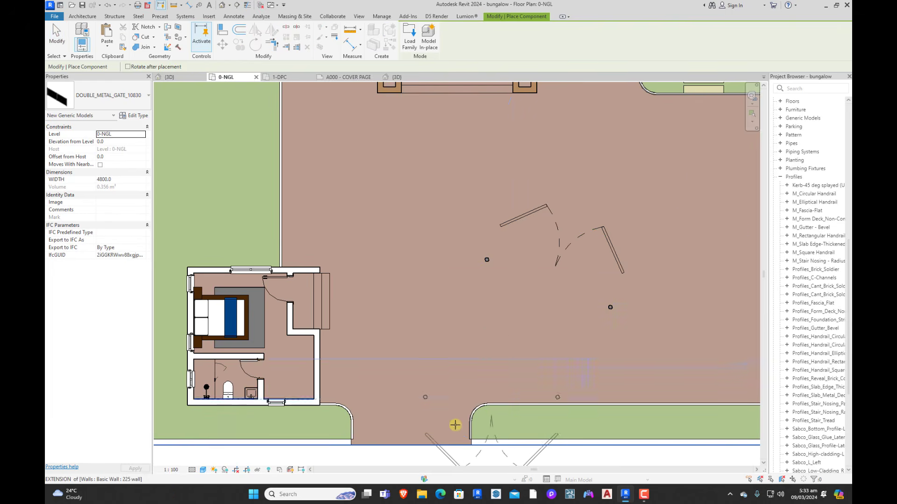
pyautogui.scroll(-3, 423, 391)
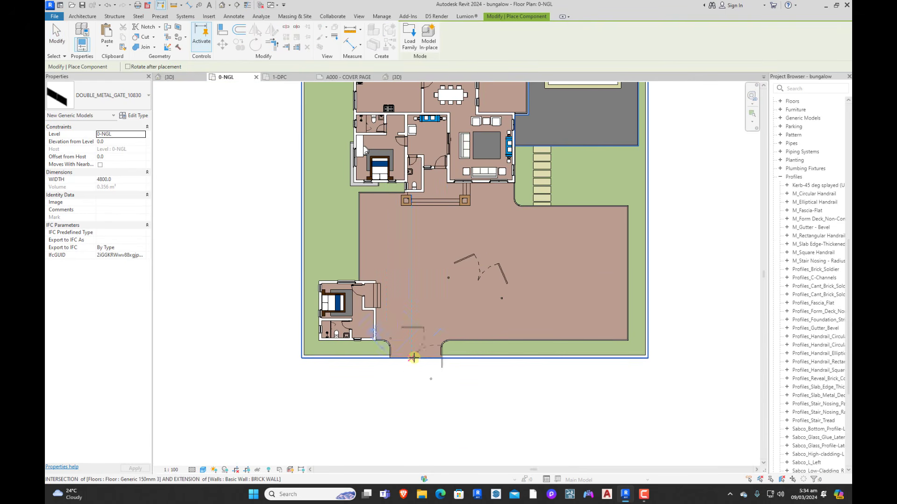
pyautogui.scroll(2, 414, 358)
pyautogui.scroll(1, 414, 358)
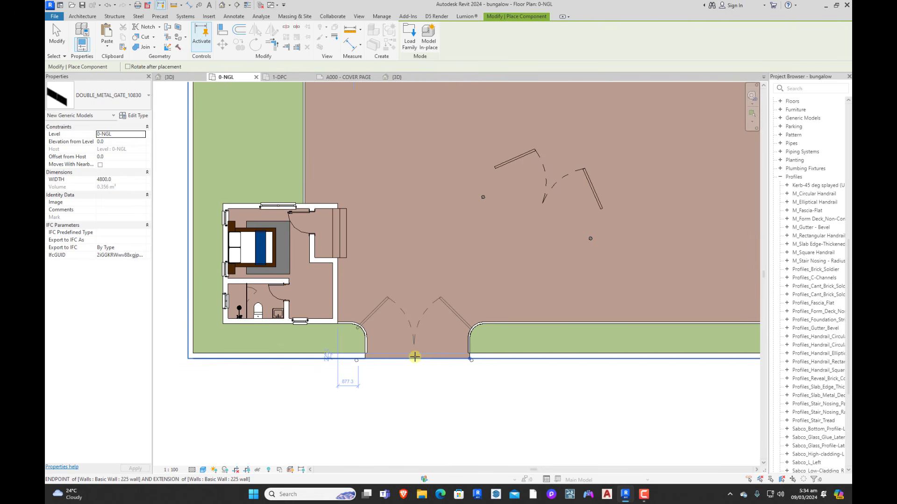
pyautogui.click(429, 365)
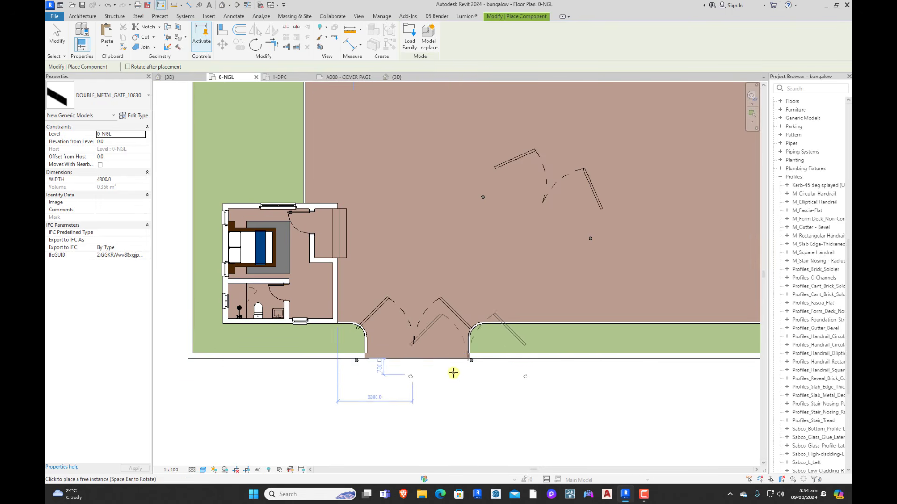
pyautogui.scroll(2, 433, 370)
pyautogui.press('Escape')
pyautogui.press('Escape')
# Step: Nudge the new entrance gate inward and away from the gatehouse until its posts sit within the boundary wall thickness
pyautogui.click(524, 348)
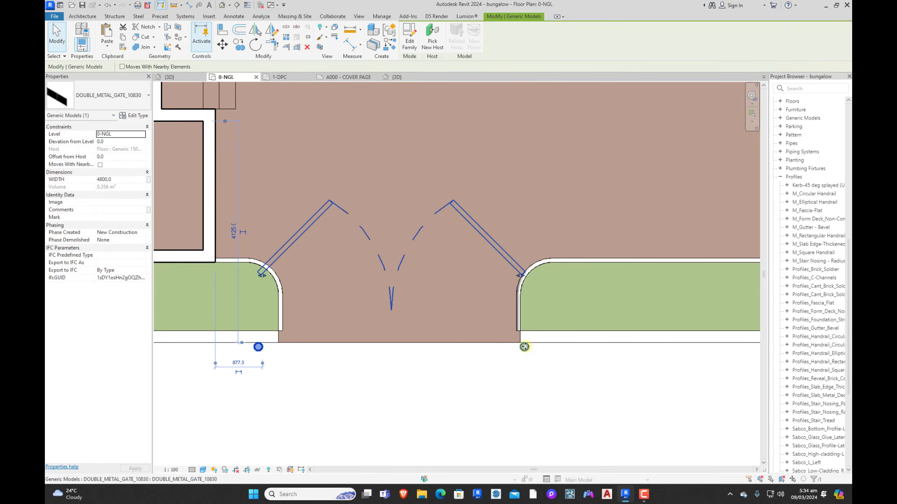
pyautogui.press('Up')
pyautogui.press('Up')
pyautogui.press('Up')
pyautogui.press('Up')
pyautogui.press('Up')
pyautogui.press('Up')
pyautogui.press('Up')
pyautogui.press('Up')
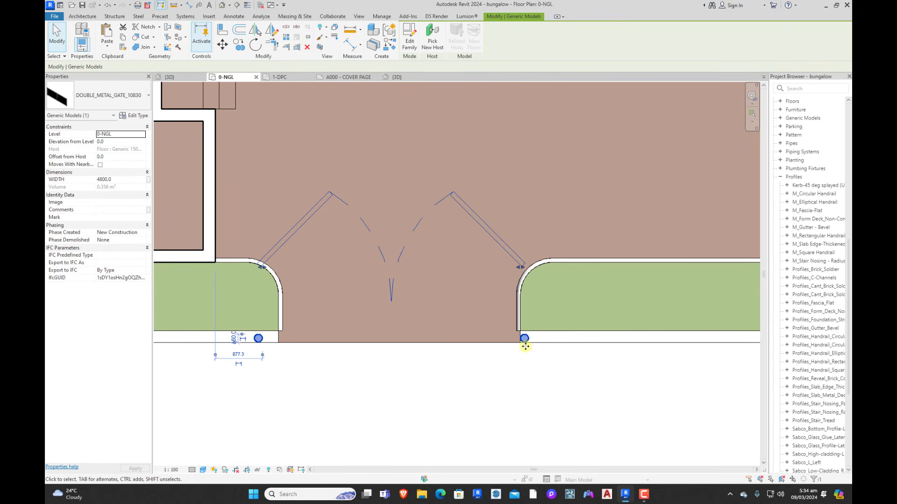
pyautogui.press('Right')
pyautogui.press('Right')
pyautogui.press('Right')
pyautogui.press('Right')
pyautogui.press('Right')
pyautogui.press('Right')
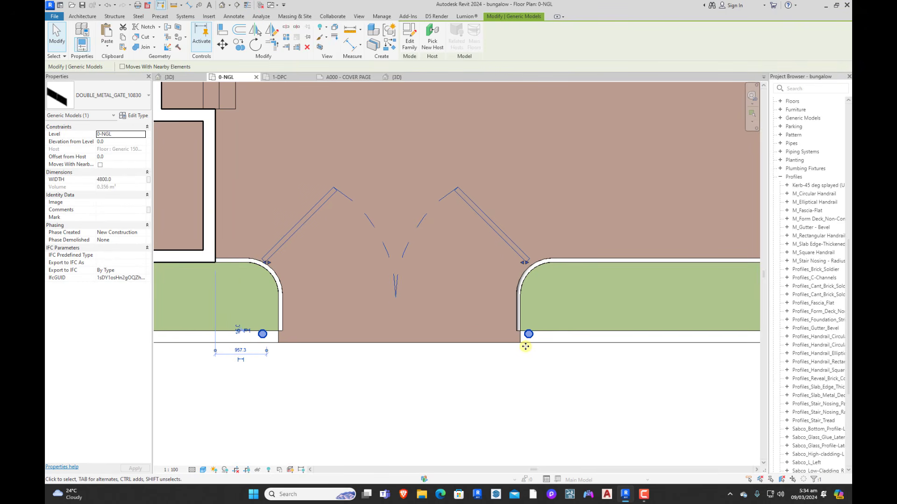
pyautogui.press('Down')
pyautogui.press('Down')
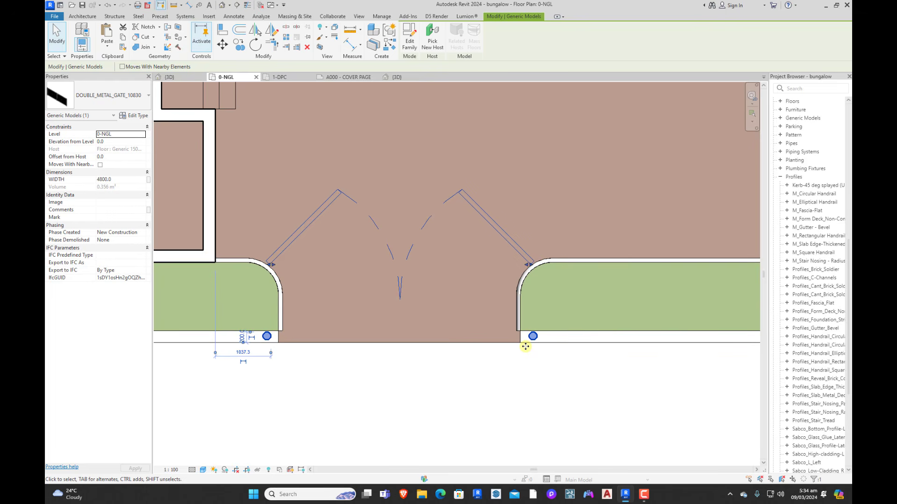
pyautogui.click(529, 404)
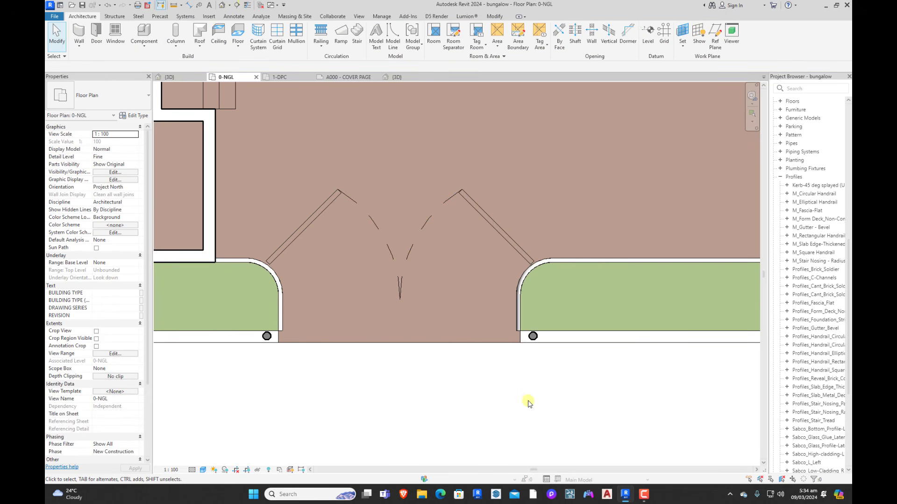
# Step: Place 450x600mm rectangular architectural columns on the boundary wall at both gate posts
pyautogui.click(176, 45)
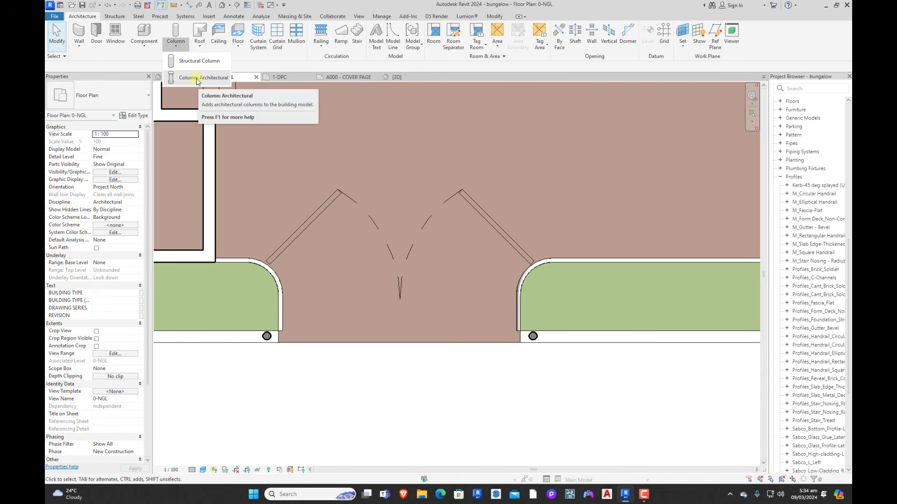
pyautogui.click(198, 78)
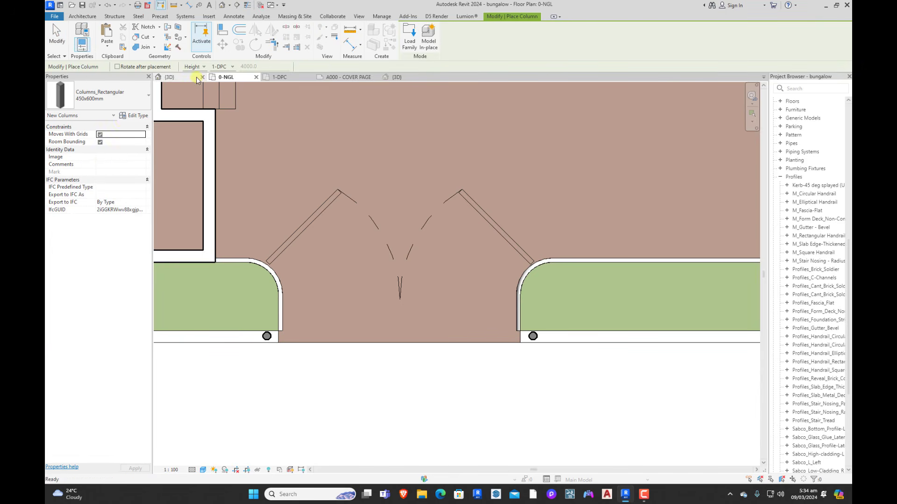
pyautogui.click(263, 338)
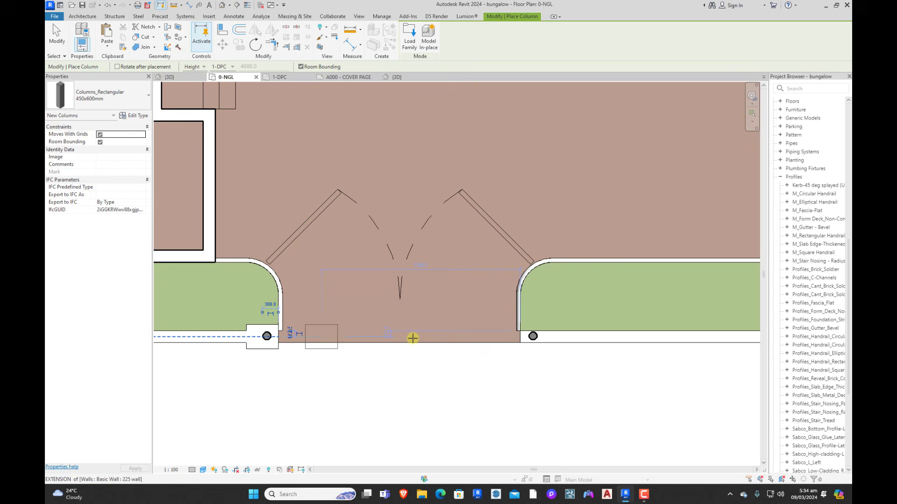
pyautogui.click(533, 337)
# Step: Align the inner face of the gate column farther from the gatehouse with the end of the boundary wall
pyautogui.click(222, 31)
pyautogui.scroll(4, 457, 292)
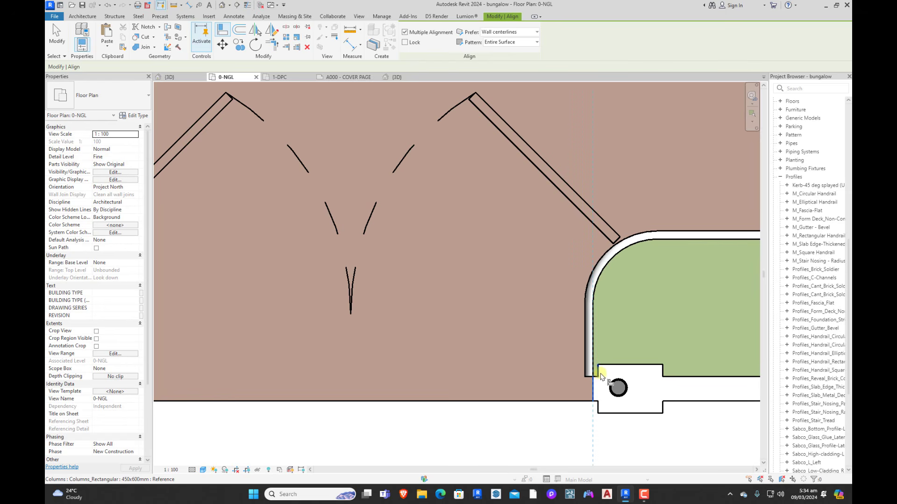
pyautogui.scroll(-5, 582, 357)
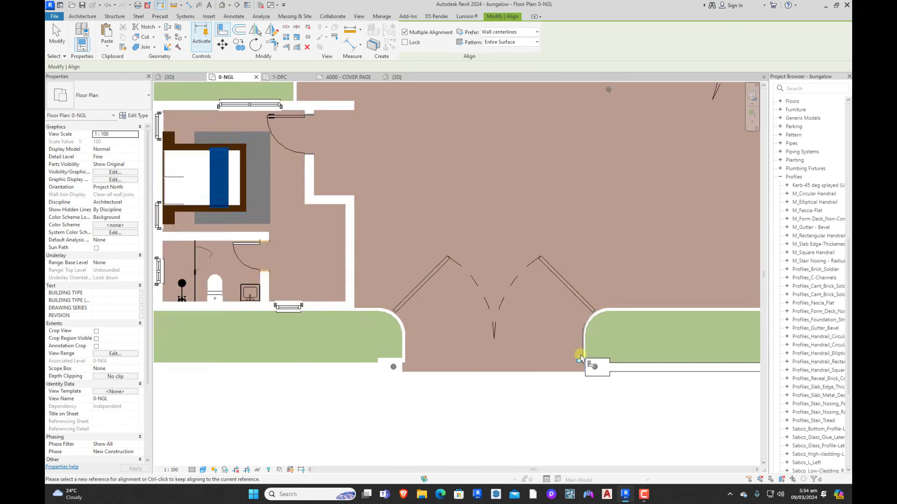
pyautogui.scroll(-3, 579, 354)
pyautogui.press('Escape')
# Step: Set the top offset of both gate columns to 2100 above level 1-DPC
pyautogui.scroll(5, 495, 358)
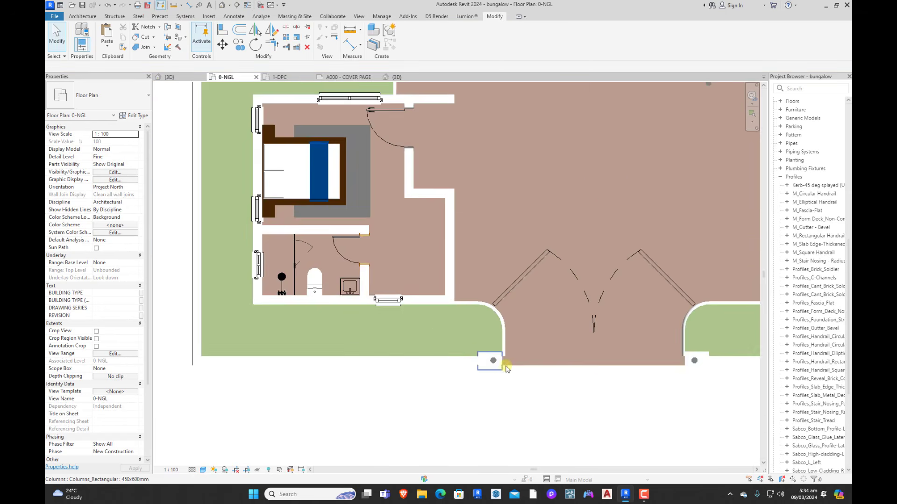
pyautogui.click(499, 374)
pyautogui.keyDown('ctrl'); pyautogui.click(690, 369); pyautogui.keyUp('ctrl')
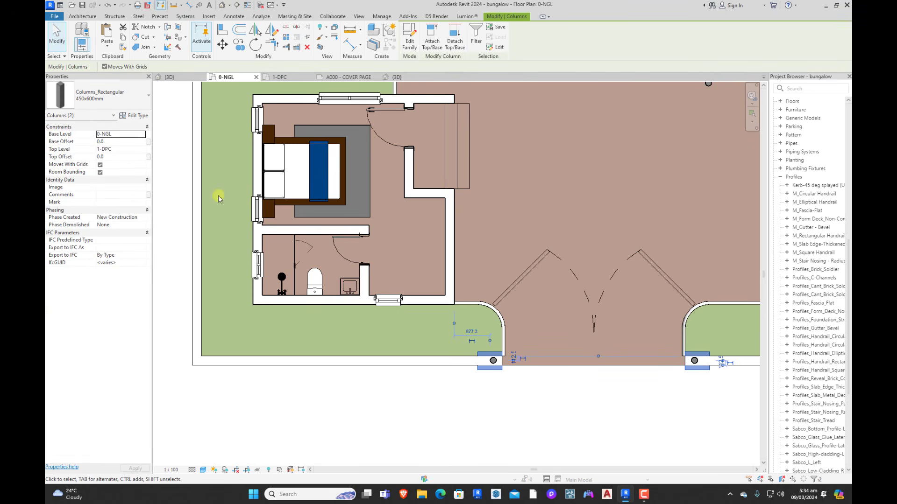
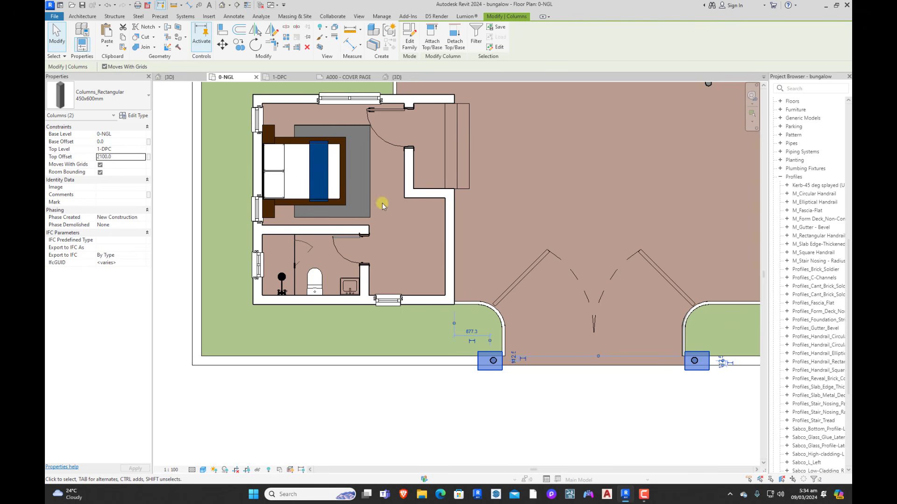
# Step: Open the 3D view and delete the spare gate standing on the paved forecourt
pyautogui.click(223, 6)
pyautogui.scroll(3, 591, 423)
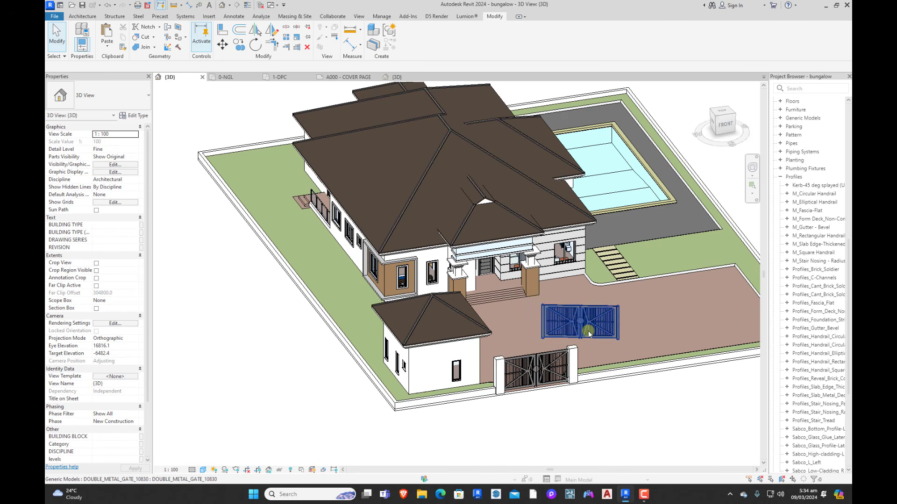
pyautogui.click(589, 332)
pyautogui.press('Delete')
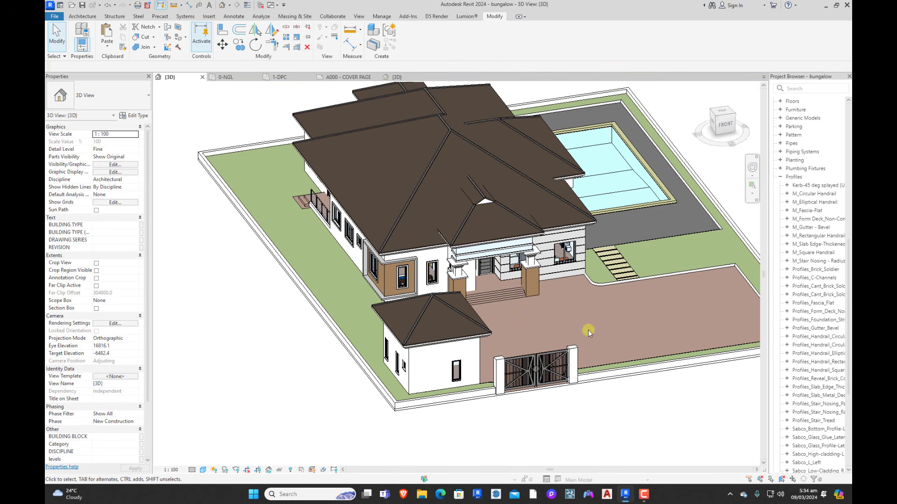
# Step: Set all five boundary wall segments to an Unconnected top constraint with a height of 1200
pyautogui.click(411, 399)
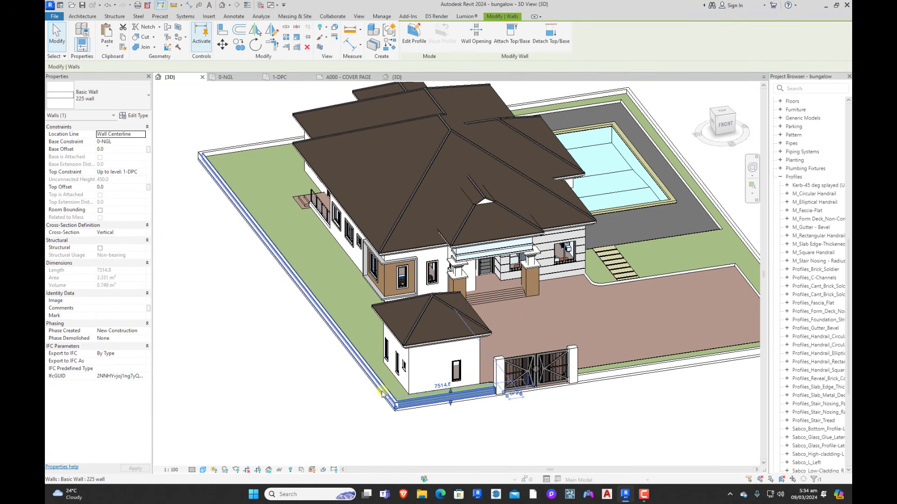
pyautogui.keyDown('ctrl'); pyautogui.click(381, 393); pyautogui.keyUp('ctrl')
pyautogui.keyDown('ctrl'); pyautogui.click(265, 145); pyautogui.keyUp('ctrl')
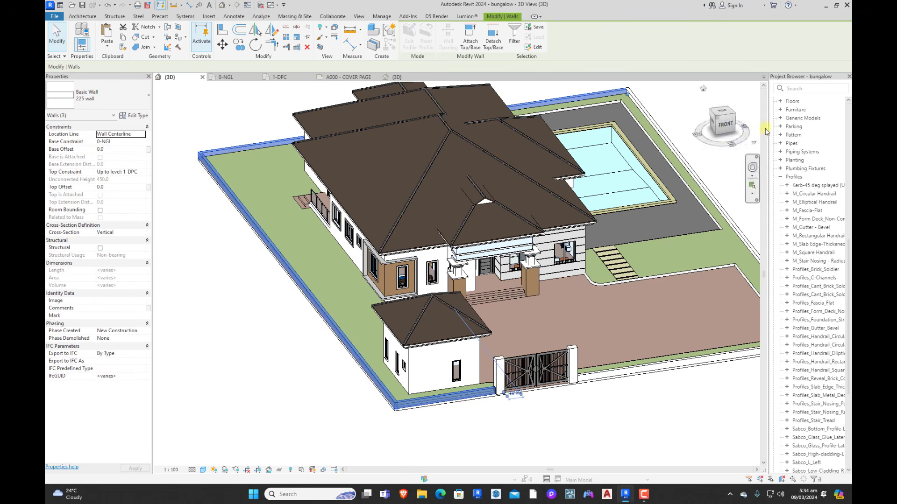
pyautogui.keyDown('ctrl'); pyautogui.click(703, 183); pyautogui.keyUp('ctrl')
pyautogui.keyDown('ctrl'); pyautogui.click(713, 356); pyautogui.keyUp('ctrl')
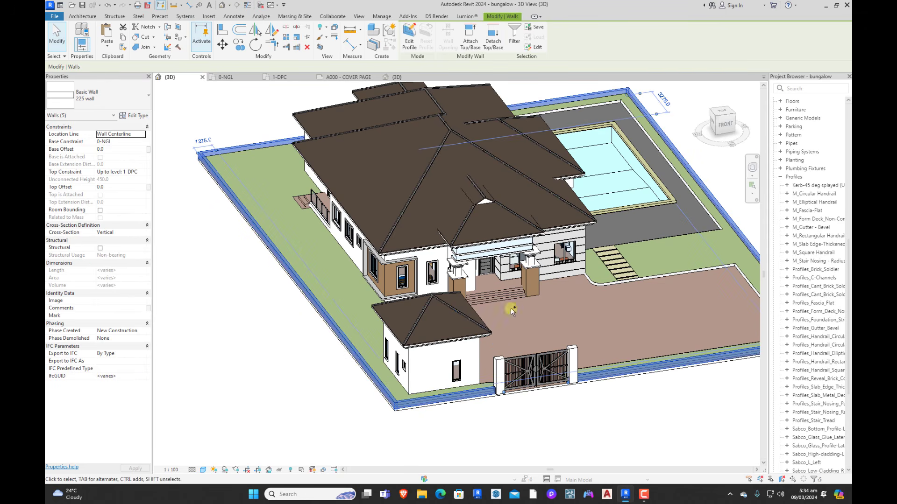
pyautogui.click(138, 172)
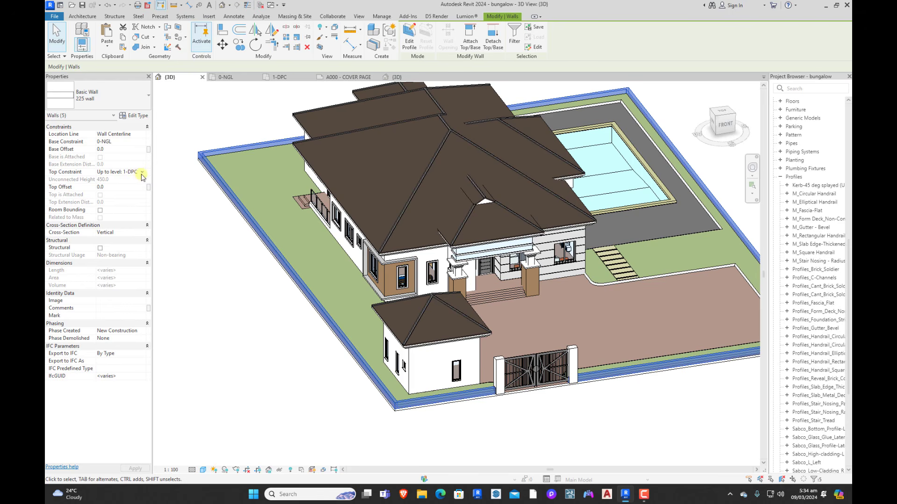
pyautogui.click(142, 174)
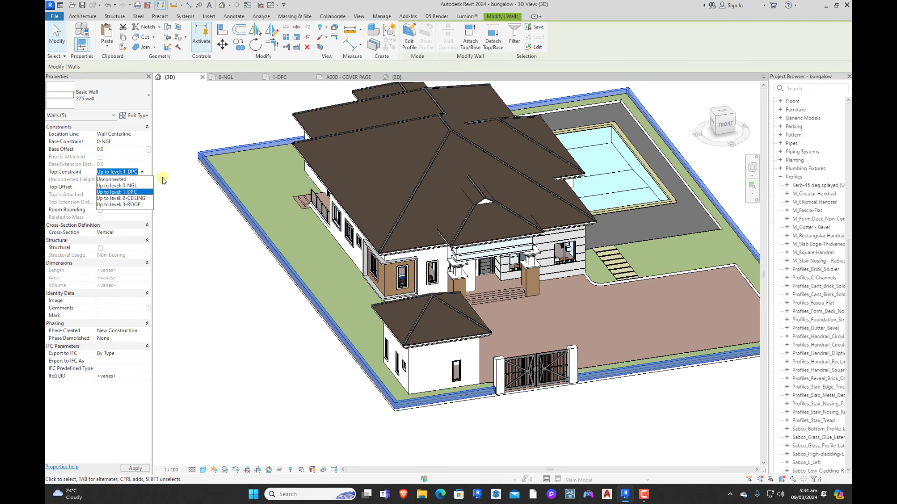
pyautogui.click(168, 180)
pyautogui.click(142, 172)
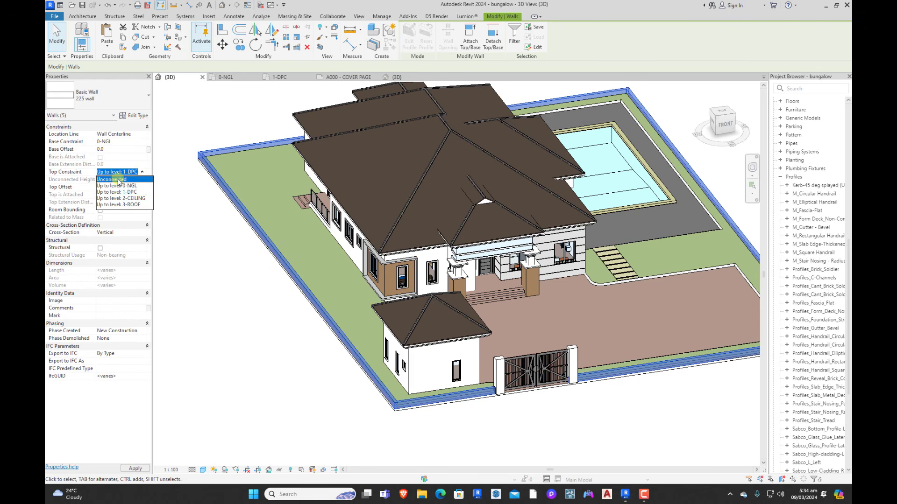
pyautogui.click(118, 180)
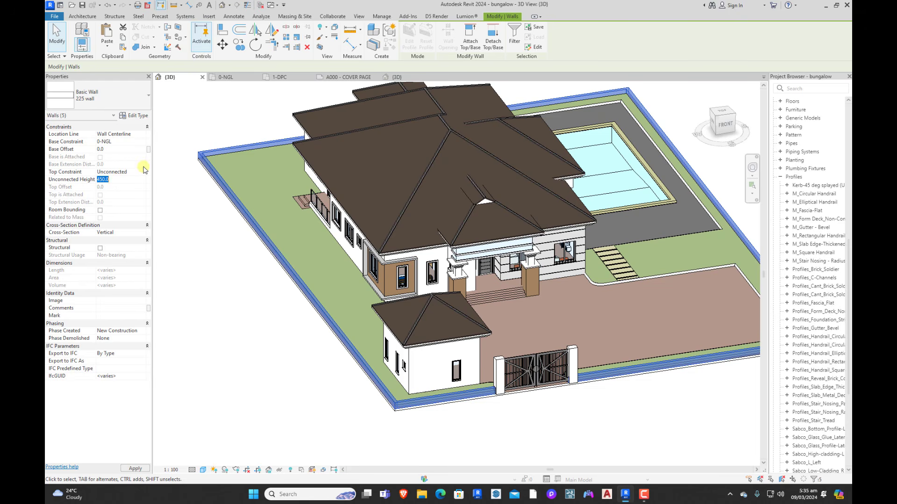
pyautogui.press('Return')
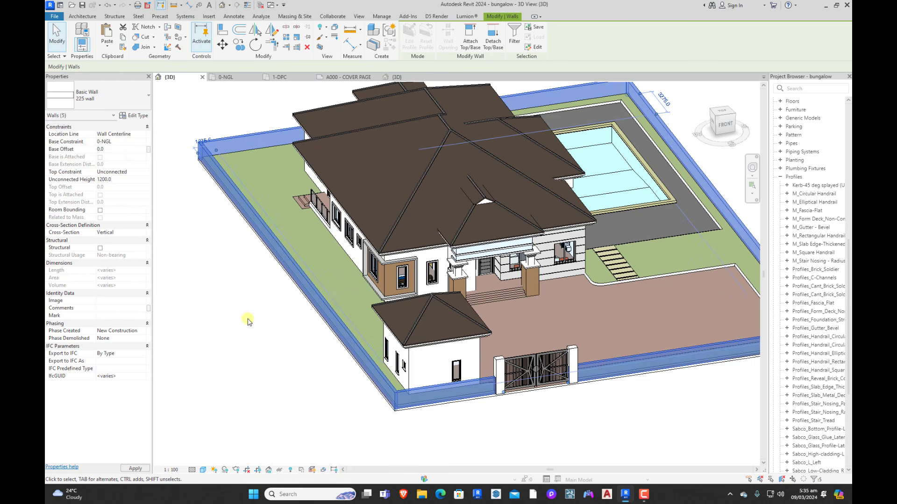
pyautogui.click(248, 323)
# Step: Set the unconnected height of the two side boundary walls and the rear boundary wall to 2400
pyautogui.click(360, 365)
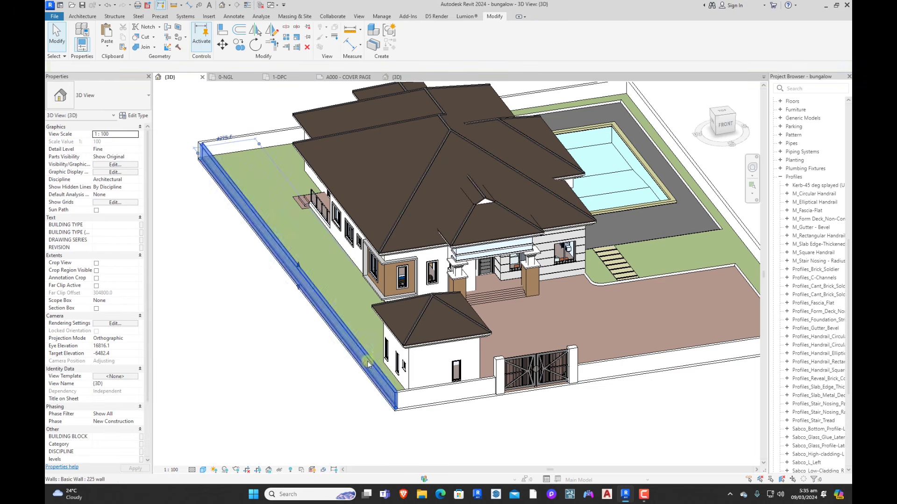
pyautogui.press('Tab')
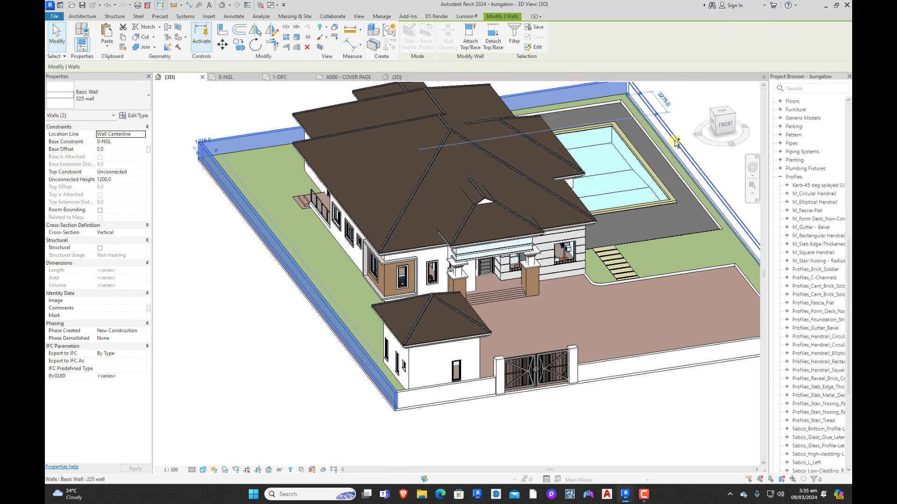
pyautogui.click(256, 120)
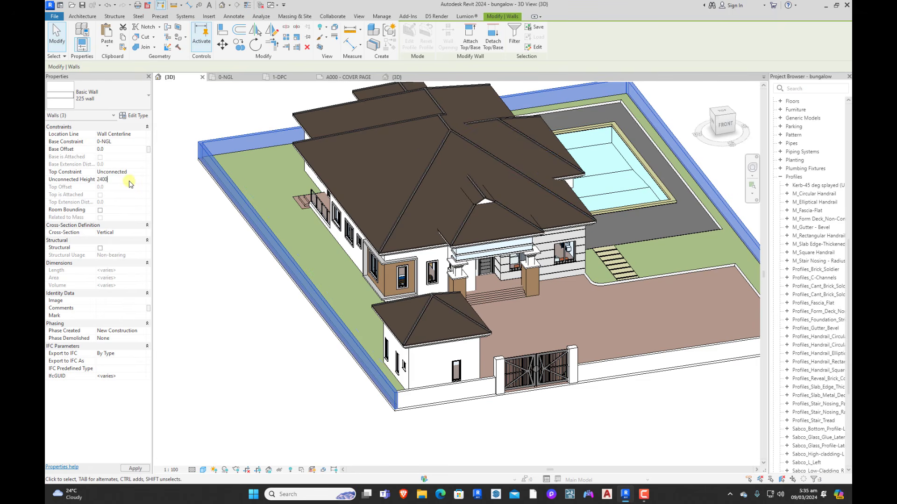
pyautogui.press('Return')
pyautogui.click(279, 358)
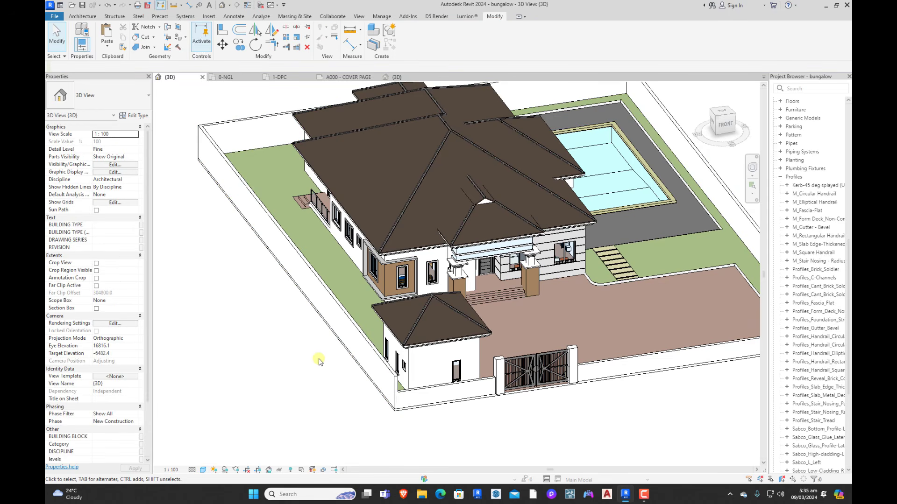
# Step: In the 0-NGL plan, split the front boundary wall between the gate and the right-hand corner and shorten the outer segment to about 9300 mm
pyautogui.keyDown('shift'); pyautogui.moveTo(319, 361); pyautogui.dragTo(528, 411, button='middle'); pyautogui.keyUp('shift')
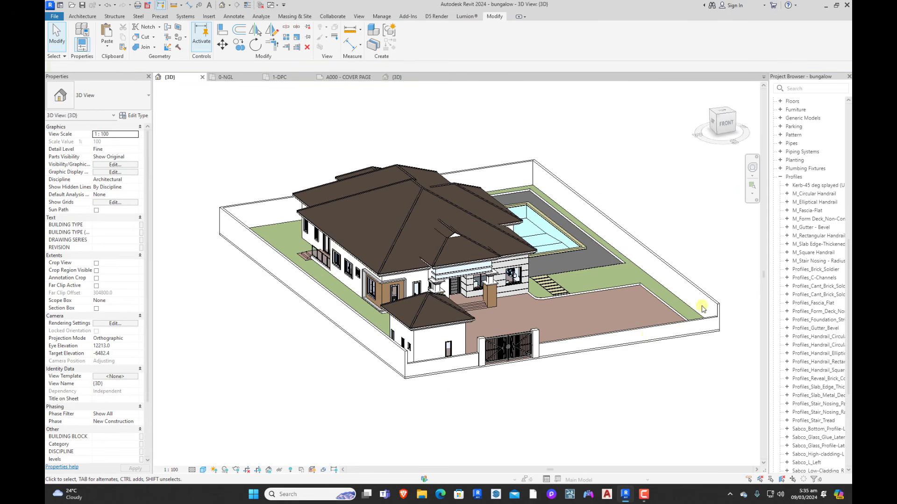
pyautogui.click(715, 312)
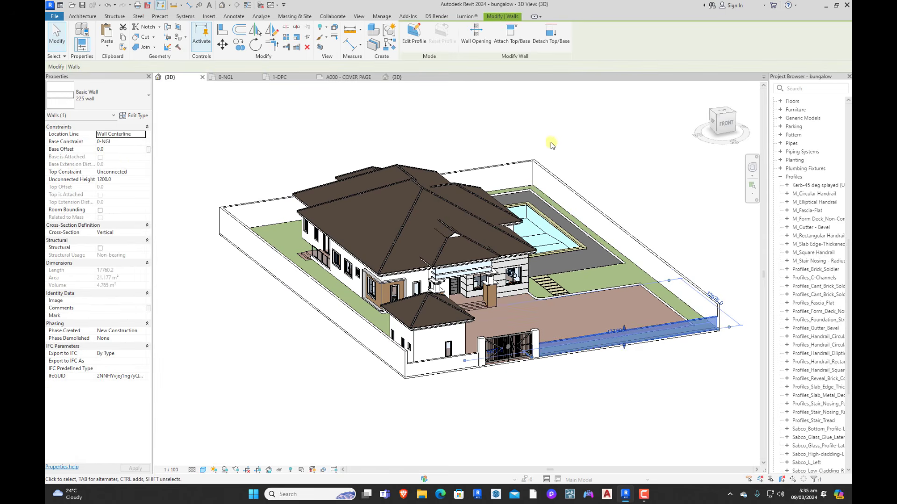
pyautogui.click(248, 77)
pyautogui.scroll(-5, 457, 327)
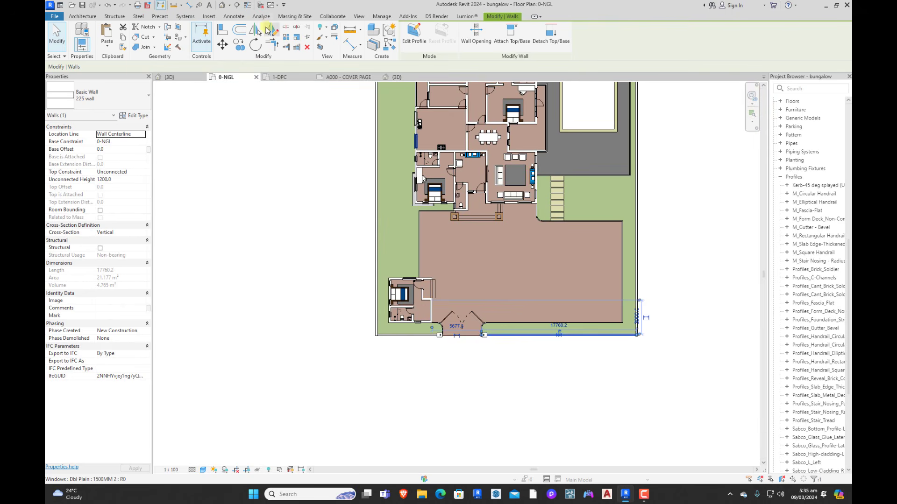
pyautogui.click(285, 28)
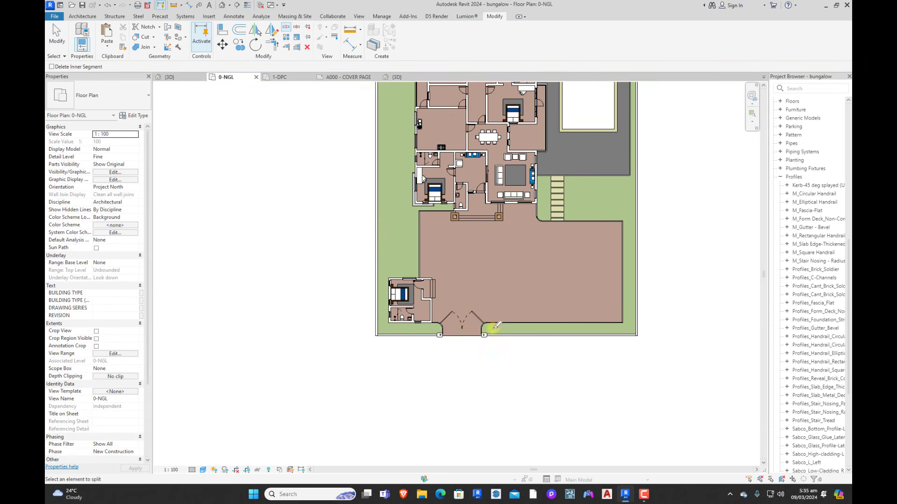
pyautogui.click(524, 330)
pyautogui.scroll(3, 521, 334)
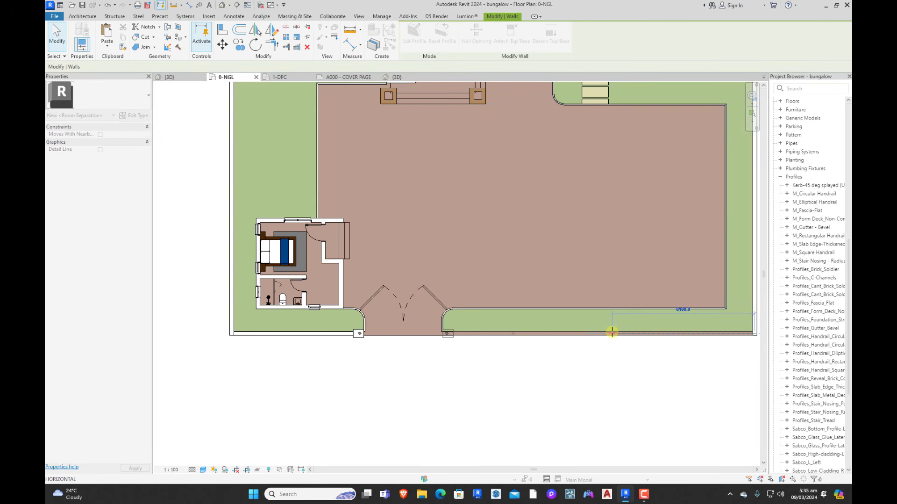
pyautogui.click(591, 333)
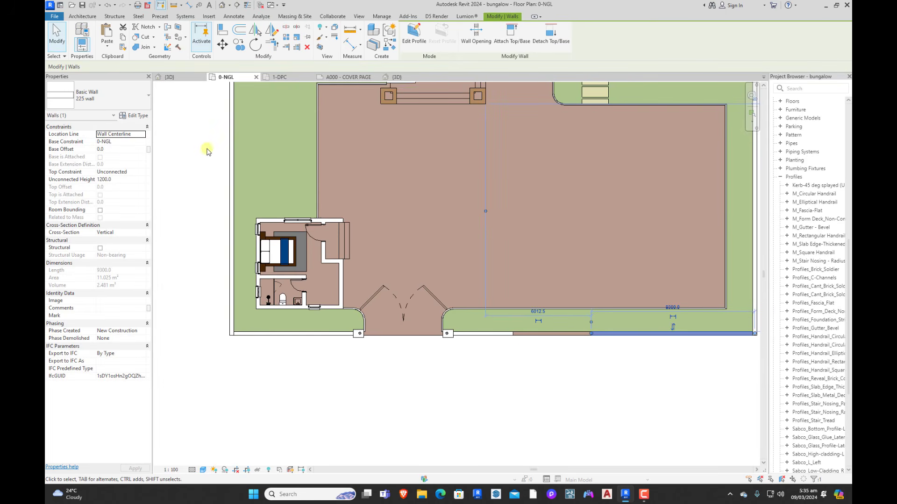
# Step: Set the outer front wall segment's unconnected height to 2400 and stretch both segments' ends to meet, closing the gap between them
pyautogui.click(124, 181)
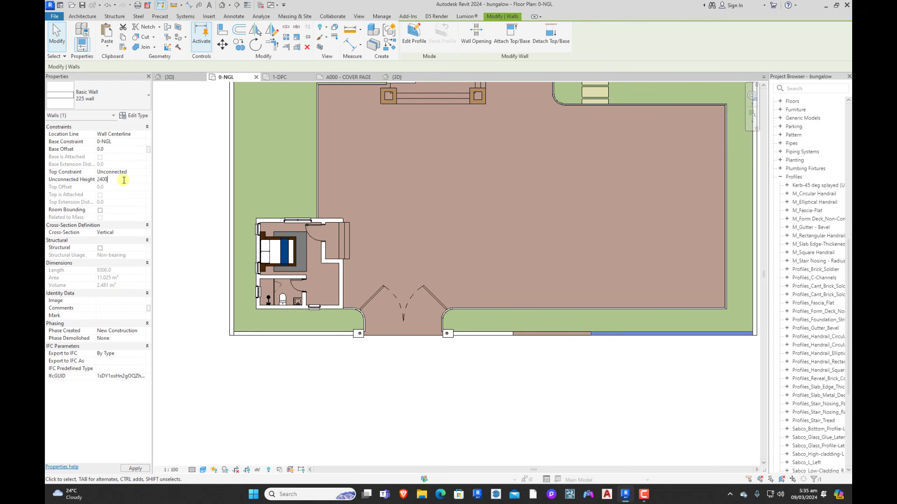
pyautogui.click(412, 205)
pyautogui.click(511, 337)
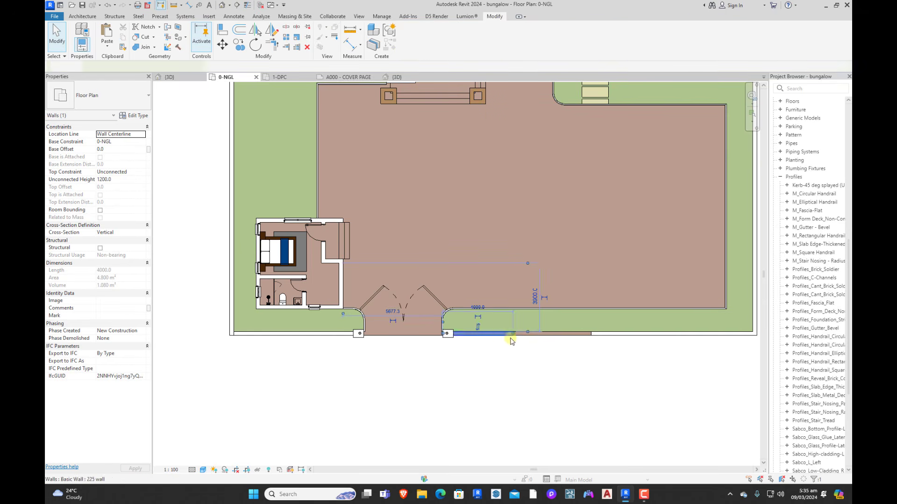
pyautogui.click(595, 336)
pyautogui.moveTo(592, 335); pyautogui.dragTo(546, 333)
pyautogui.click(509, 332)
pyautogui.click(564, 378)
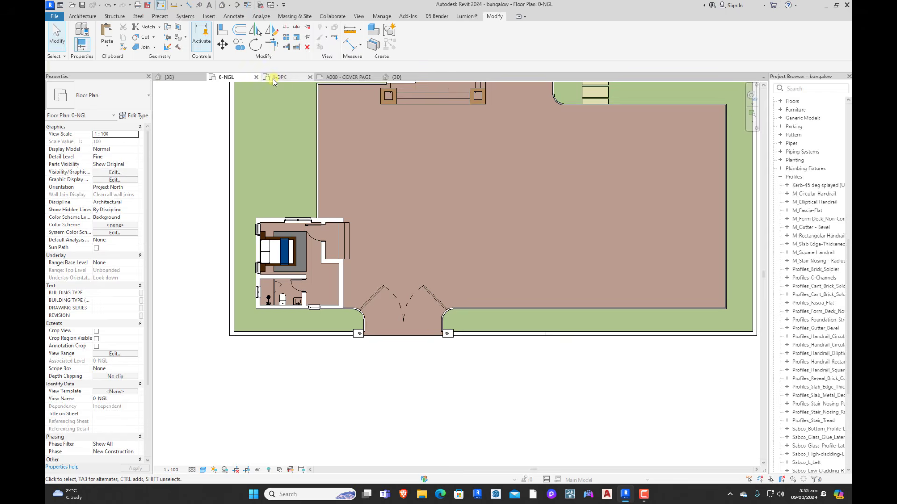
# Step: Open the 3D view and examine the stepped front boundary wall and entrance gate from several angles
pyautogui.click(169, 77)
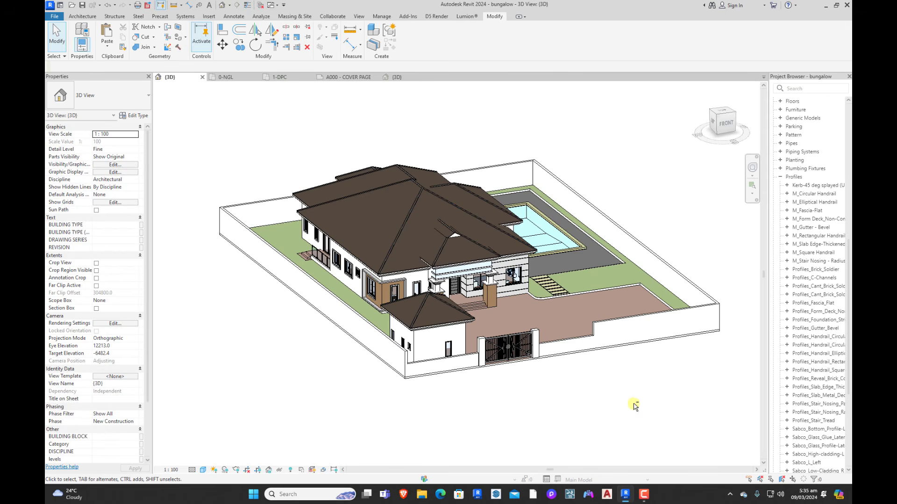
pyautogui.keyDown('shift'); pyautogui.moveTo(636, 407); pyautogui.dragTo(580, 350, button='middle'); pyautogui.keyUp('shift')
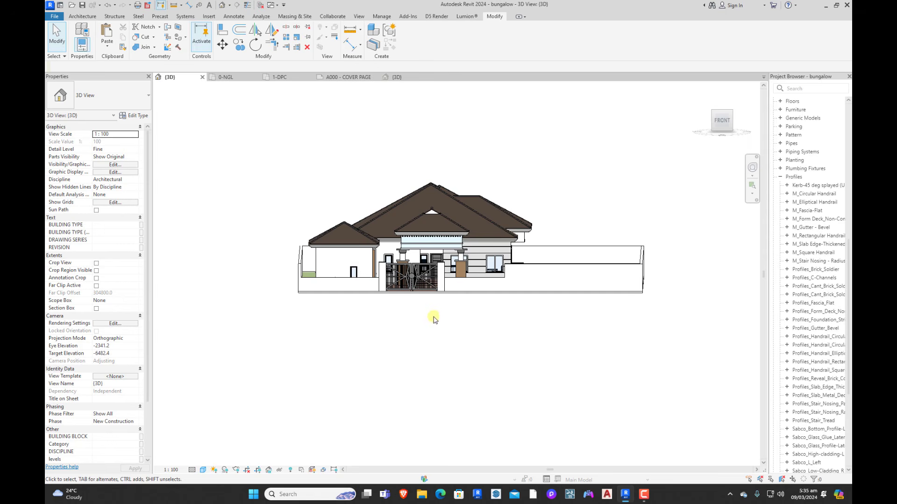
pyautogui.keyDown('shift'); pyautogui.moveTo(398, 310); pyautogui.dragTo(468, 360, button='middle'); pyautogui.keyUp('shift')
pyautogui.scroll(5, 637, 393)
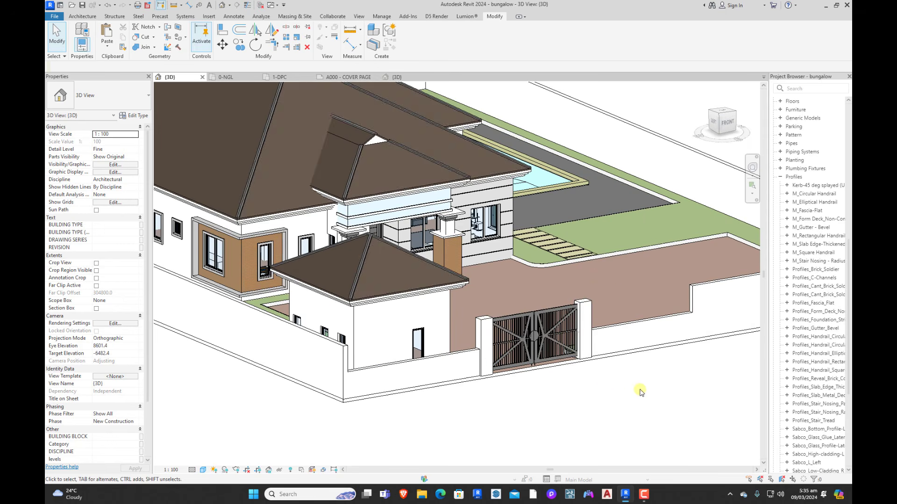
pyautogui.moveTo(652, 398)
pyautogui.keyDown('shift'); pyautogui.mouseDown(button='middle')
pyautogui.moveTo(567, 401)
pyautogui.moveTo(647, 406)
pyautogui.mouseUp(button='middle'); pyautogui.keyUp('shift')
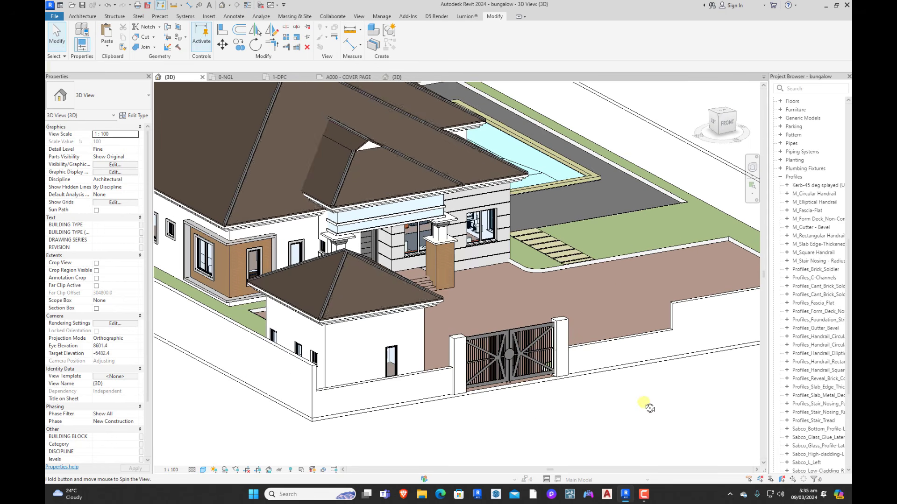
pyautogui.click(518, 380)
pyautogui.press('Escape')
pyautogui.scroll(-3, 481, 383)
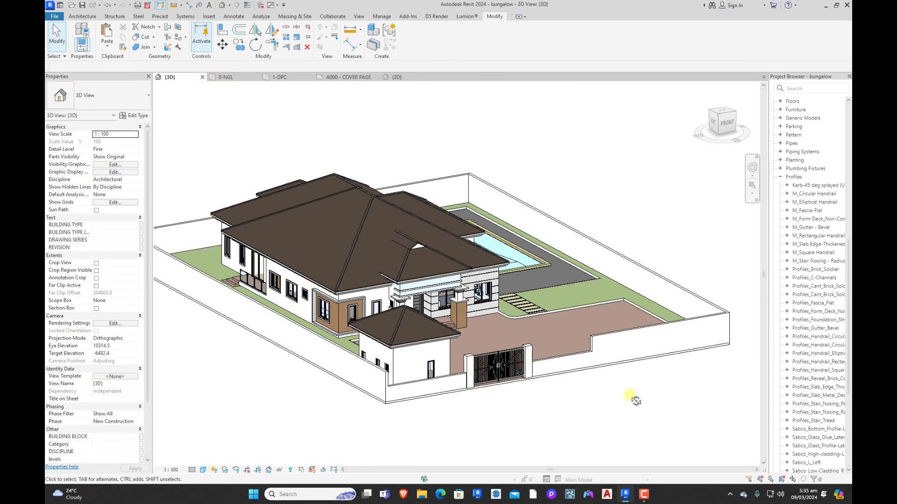
pyautogui.keyDown('shift'); pyautogui.moveTo(632, 395); pyautogui.dragTo(646, 408, button='middle'); pyautogui.keyUp('shift')
pyautogui.scroll(2, 432, 351)
pyautogui.scroll(2, 434, 355)
pyautogui.scroll(-1, 627, 284)
pyautogui.scroll(-2, 654, 226)
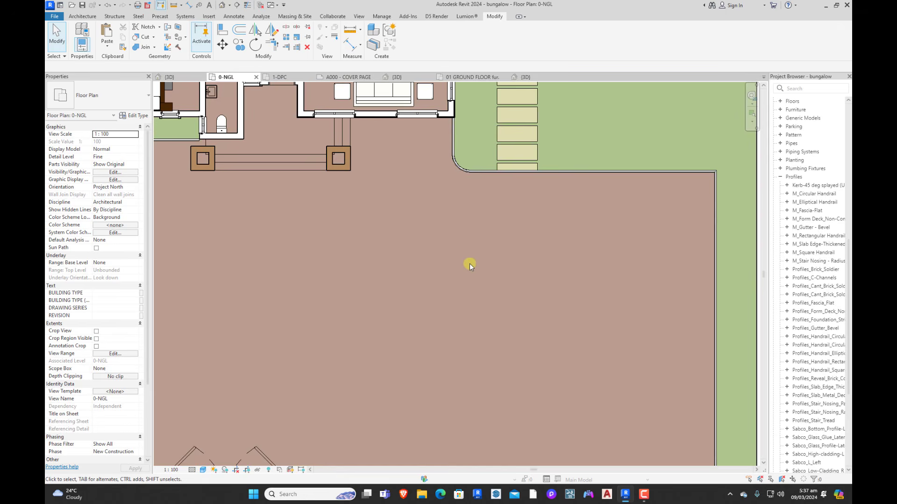
# Step: Paste the copied parking space onto the paved forecourt in the 0-NGL plan, accepting the project's existing types
pyautogui.scroll(-3, 472, 281)
pyautogui.scroll(2, 469, 288)
pyautogui.scroll(3, 500, 308)
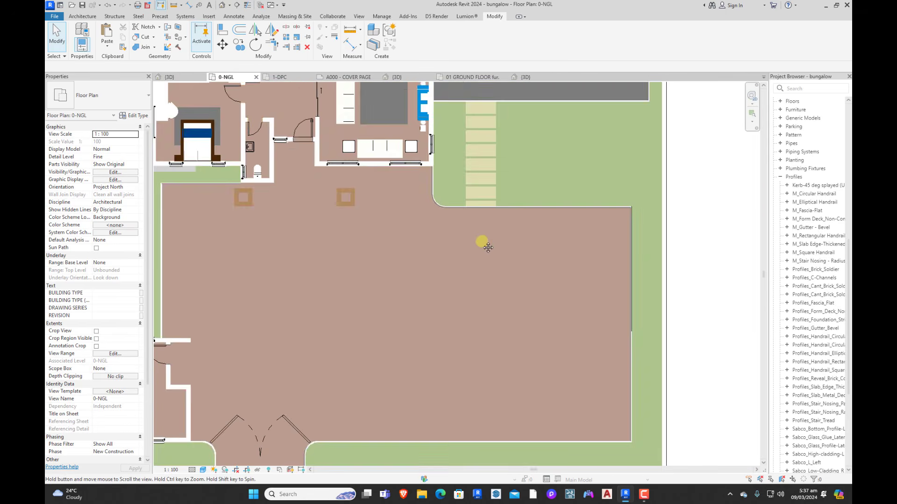
pyautogui.hotkey('ctrl', 'v')
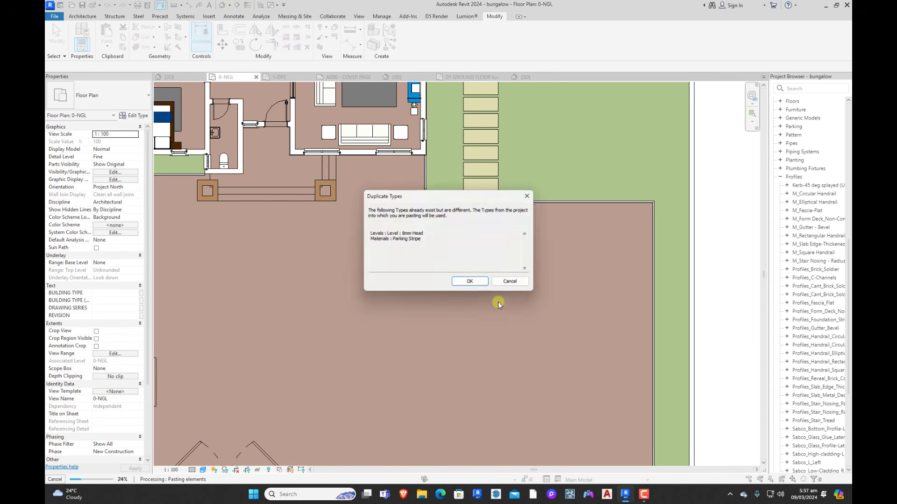
pyautogui.click(514, 281)
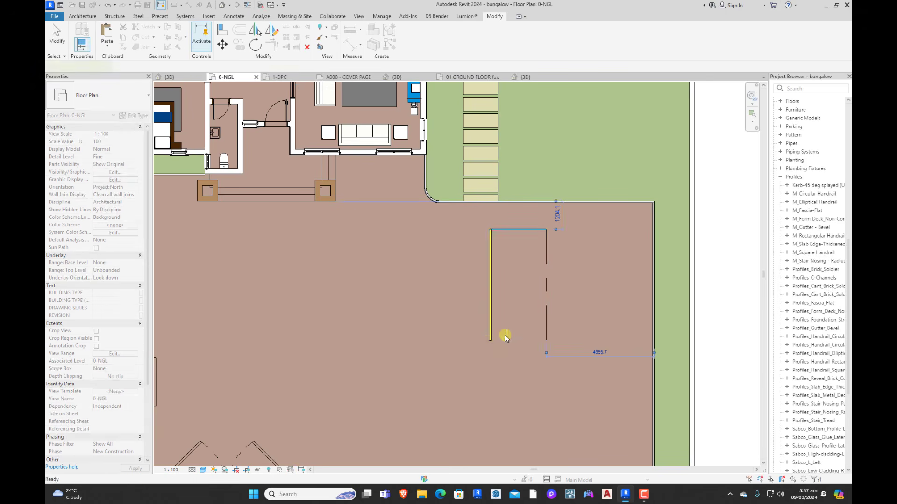
pyautogui.click(490, 340)
# Step: Rotate the pasted parking space 90 degrees so its long side runs horizontally across the forecourt
pyautogui.click(255, 44)
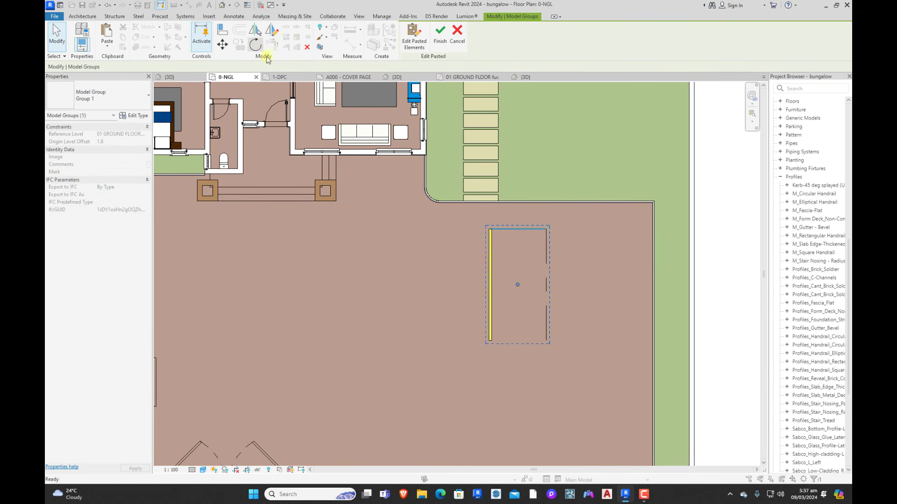
pyautogui.click(517, 215)
pyautogui.click(592, 287)
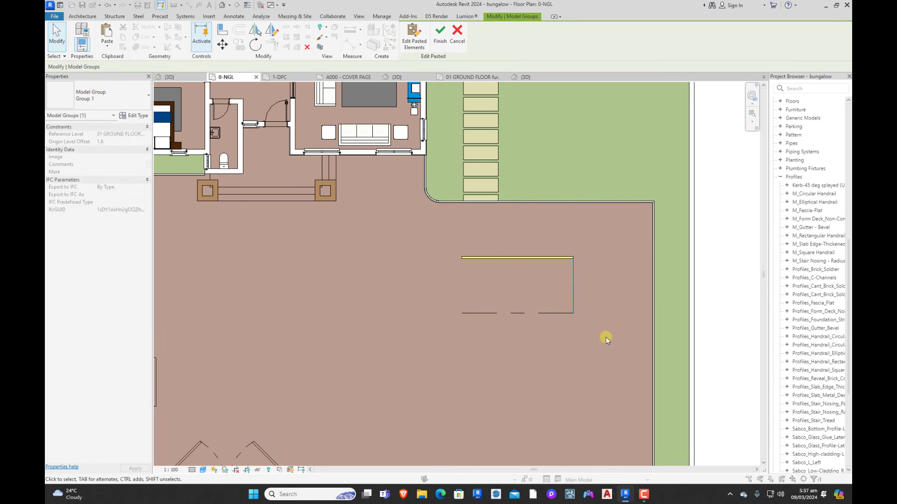
# Step: Move the parking space by its upper right corner to the inner kerb corner at the forecourt's upper right
pyautogui.click(572, 271)
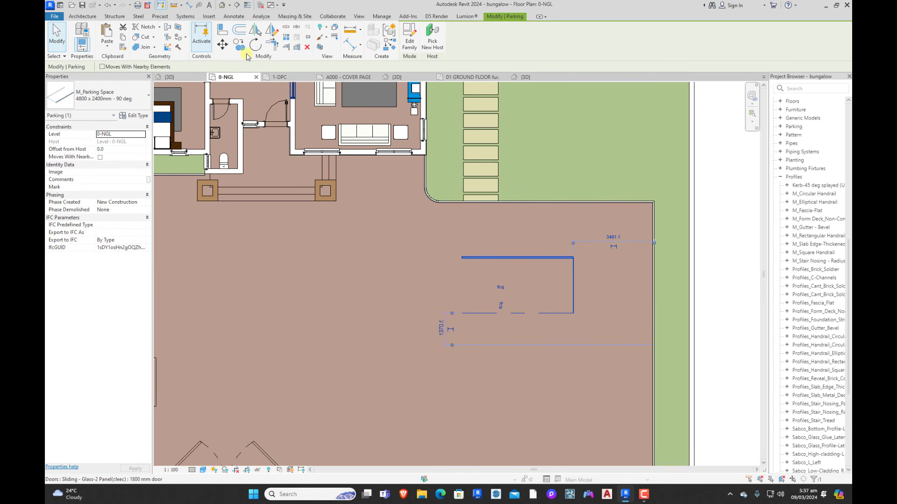
pyautogui.click(222, 44)
pyautogui.scroll(2, 577, 256)
pyautogui.scroll(3, 586, 270)
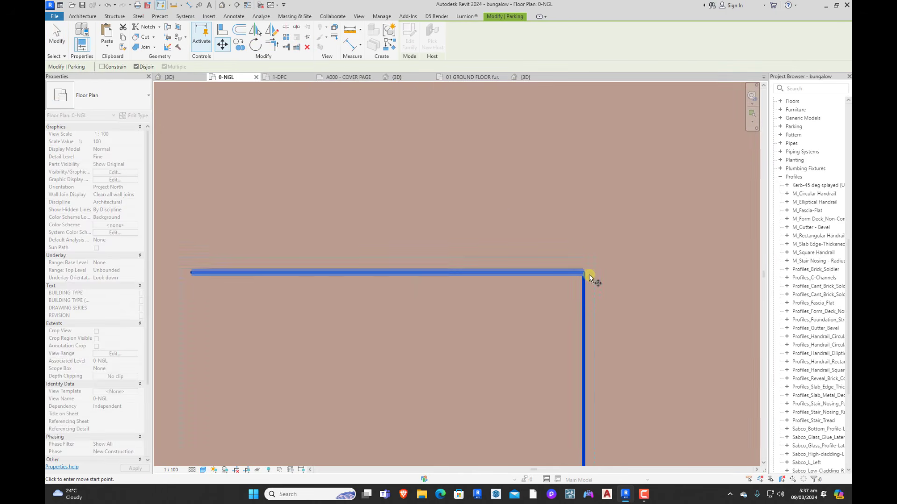
pyautogui.scroll(-3, 553, 288)
pyautogui.click(553, 288)
pyautogui.scroll(2, 710, 192)
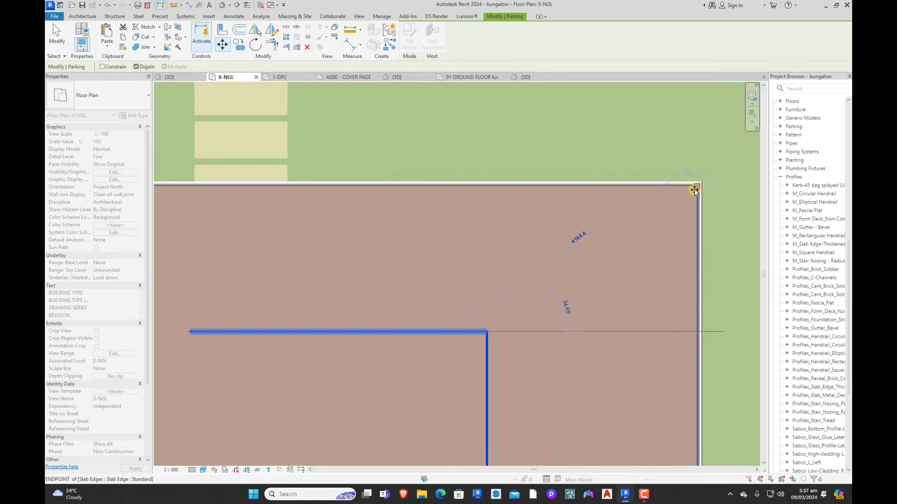
pyautogui.click(697, 187)
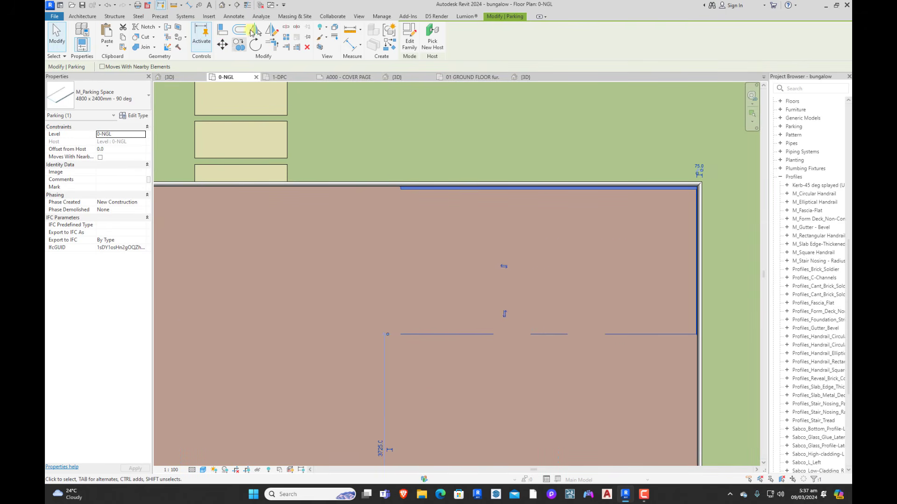
# Step: Mirror the parking space about a drawn horizontal axis through its middle, without keeping a copy
pyautogui.click(272, 32)
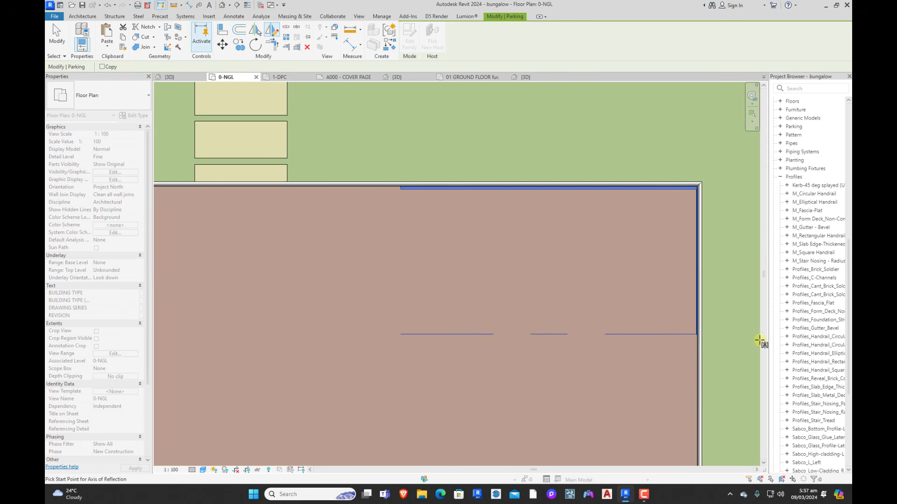
pyautogui.click(696, 261)
pyautogui.click(690, 261)
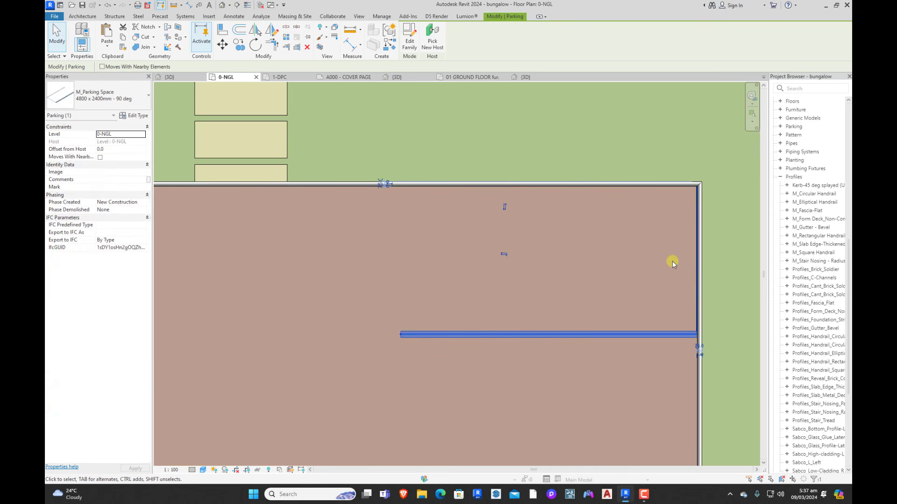
pyautogui.press('Escape')
pyautogui.scroll(-2, 561, 235)
pyautogui.scroll(-2, 562, 237)
pyautogui.scroll(2, 572, 267)
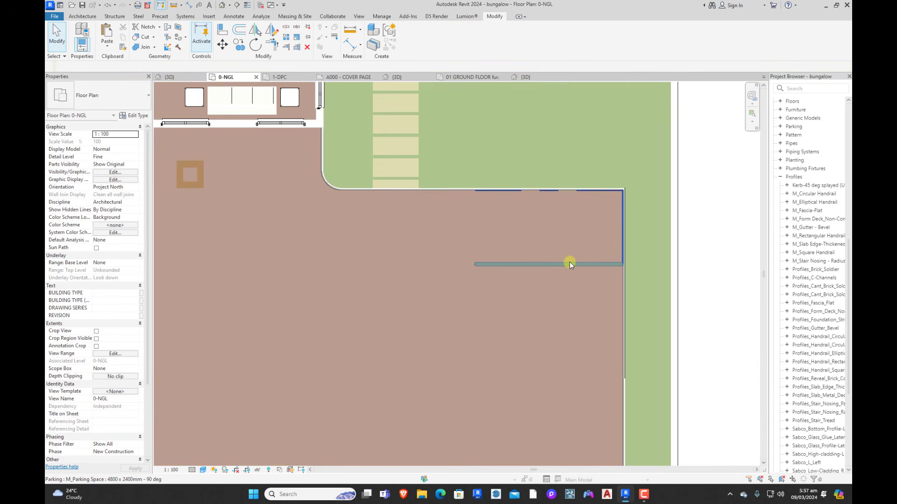
# Step: Set the parking space type's Parking Length to 5000 and Parking Width to 2500
pyautogui.click(577, 263)
pyautogui.click(523, 316)
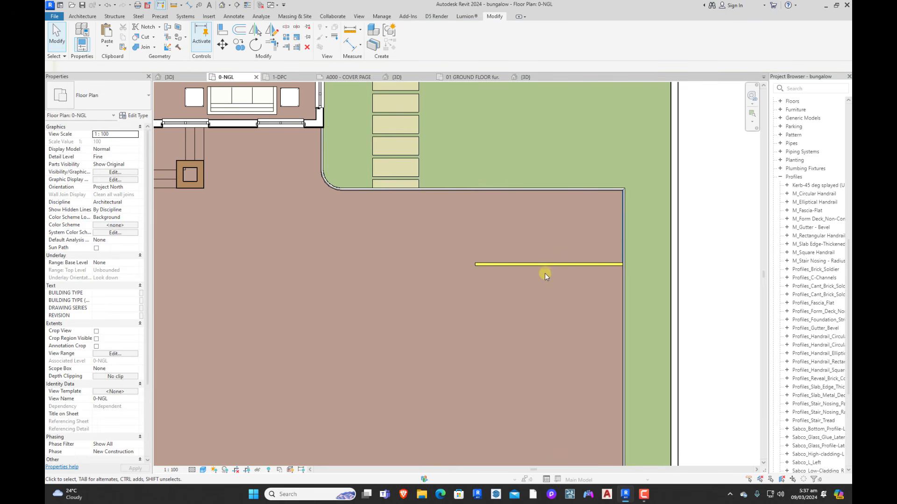
pyautogui.click(544, 264)
pyautogui.click(133, 116)
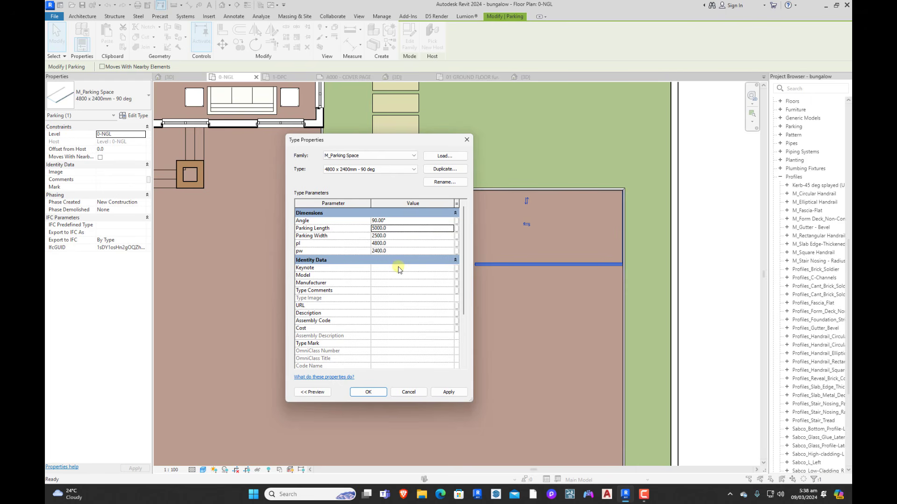
pyautogui.click(369, 393)
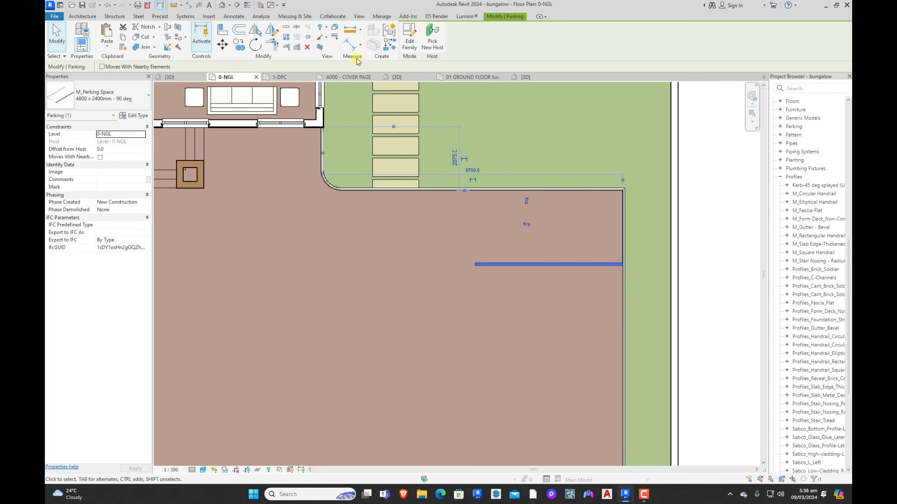
pyautogui.click(350, 44)
pyautogui.click(569, 191)
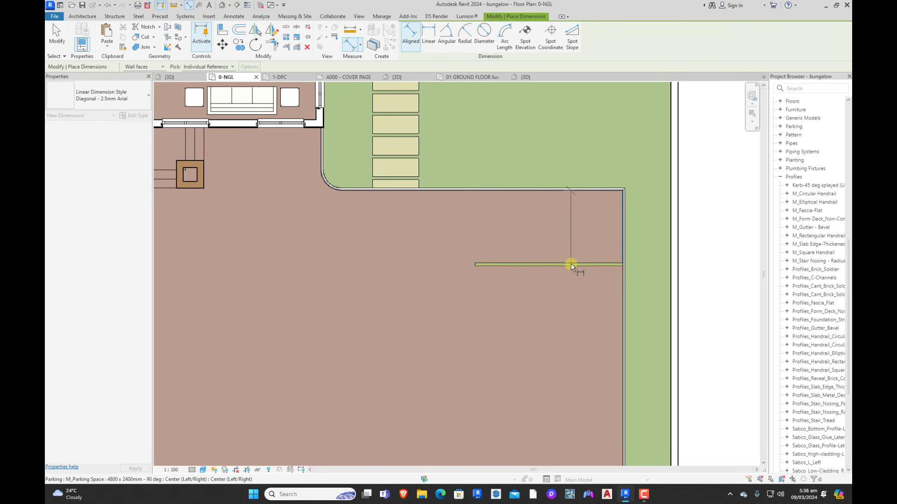
pyautogui.press('Escape')
pyautogui.press('Escape')
# Step: Set the parking space type's pl parameter to 5000 and its pw parameter to 2500
pyautogui.click(534, 265)
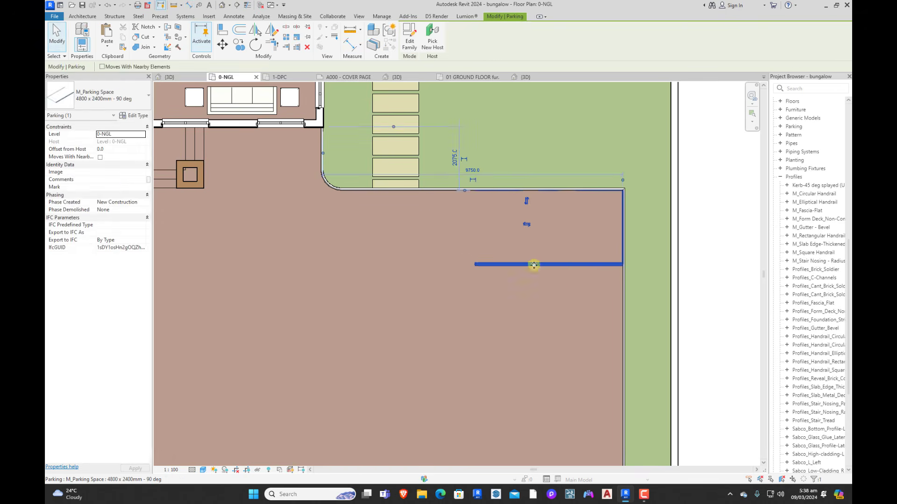
pyautogui.click(135, 115)
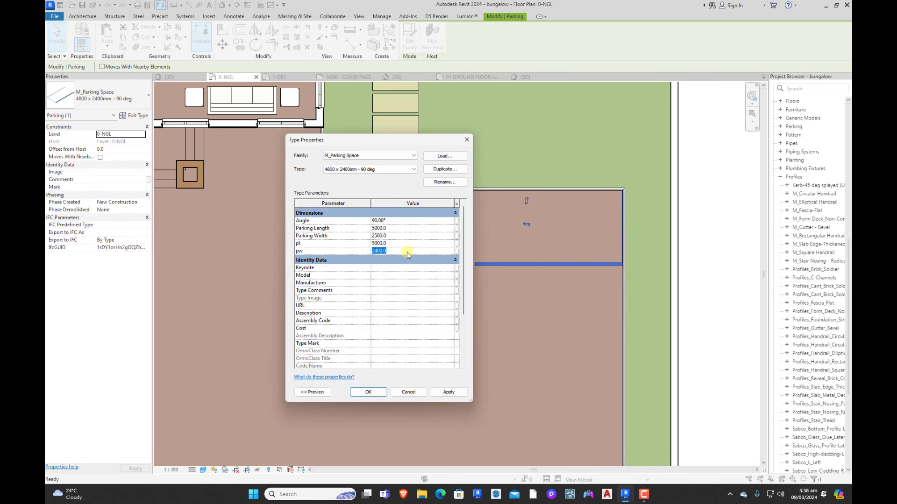
pyautogui.write('25')
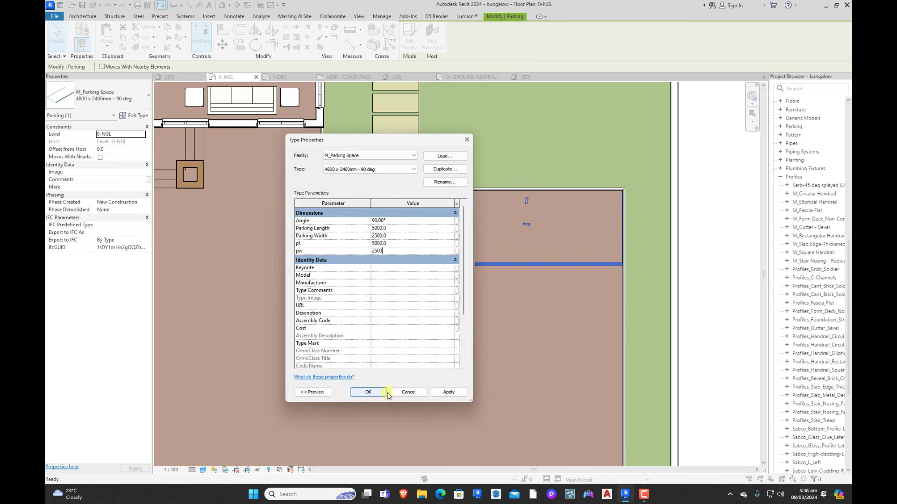
pyautogui.click(368, 392)
pyautogui.click(503, 321)
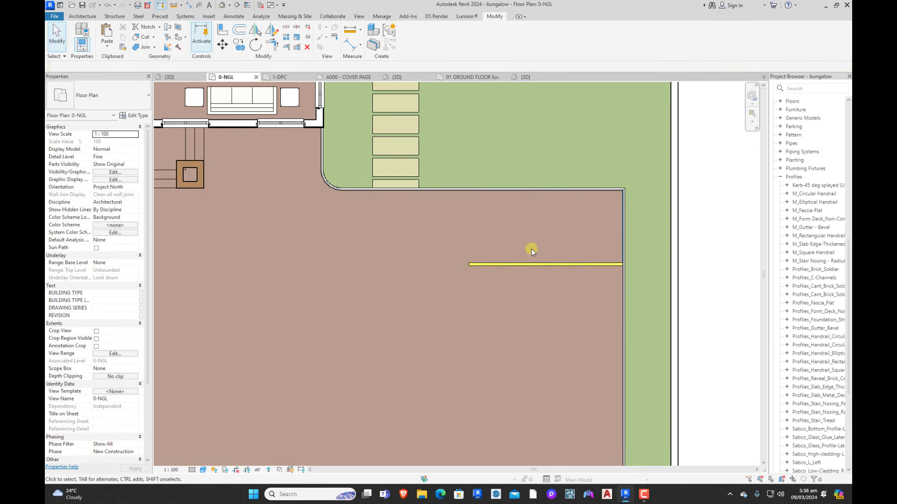
# Step: Shift the parking space down slightly so it starts at the inner face of the forecourt's upper kerb
pyautogui.click(534, 263)
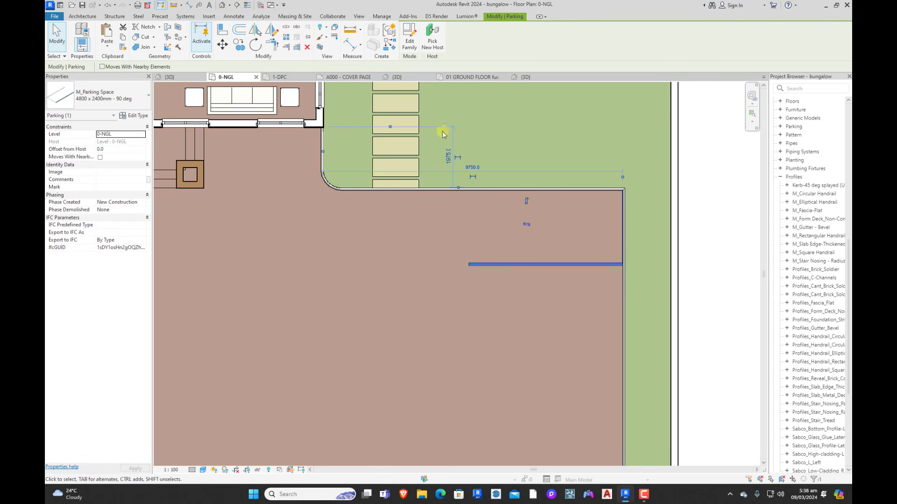
pyautogui.click(223, 44)
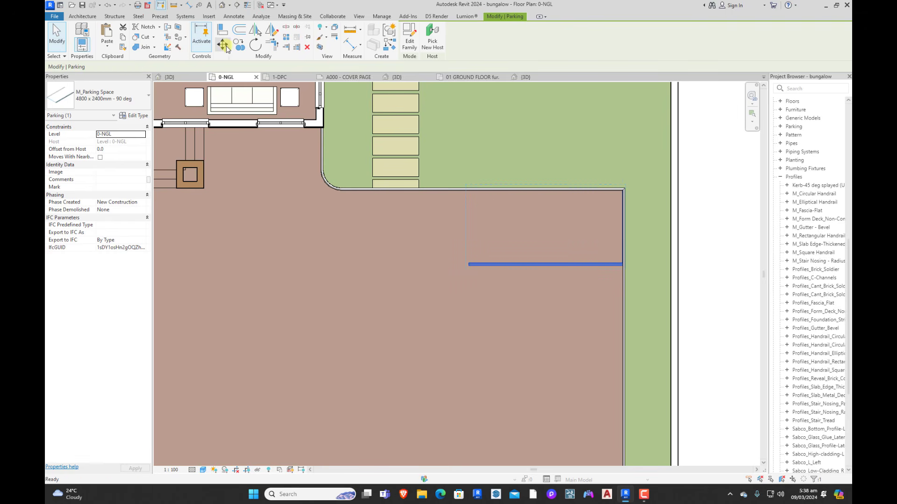
pyautogui.click(497, 217)
pyautogui.press('Escape')
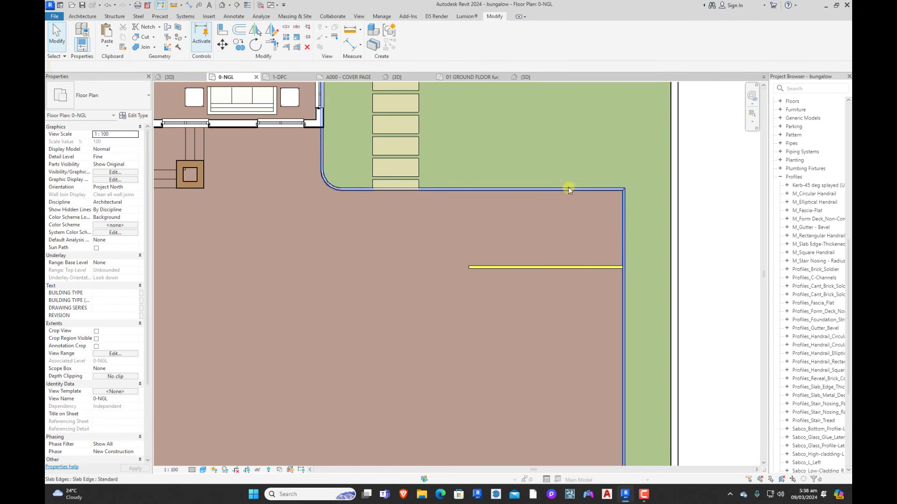
# Step: Copy the parking space 2500 mm straight down along the forecourt's right kerb, starting from the inner kerb corner, with multiple copies enabled
pyautogui.click(566, 265)
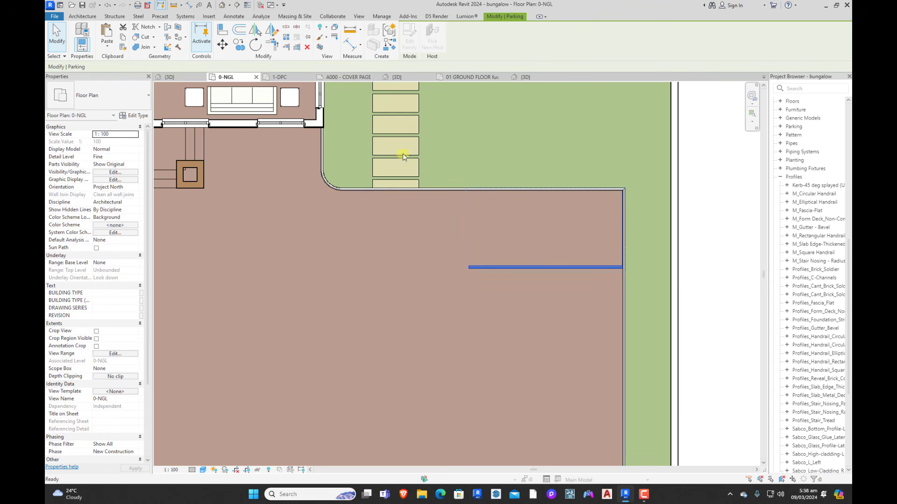
pyautogui.press('c')
pyautogui.press('o')
pyautogui.scroll(3, 608, 189)
pyautogui.click(638, 192)
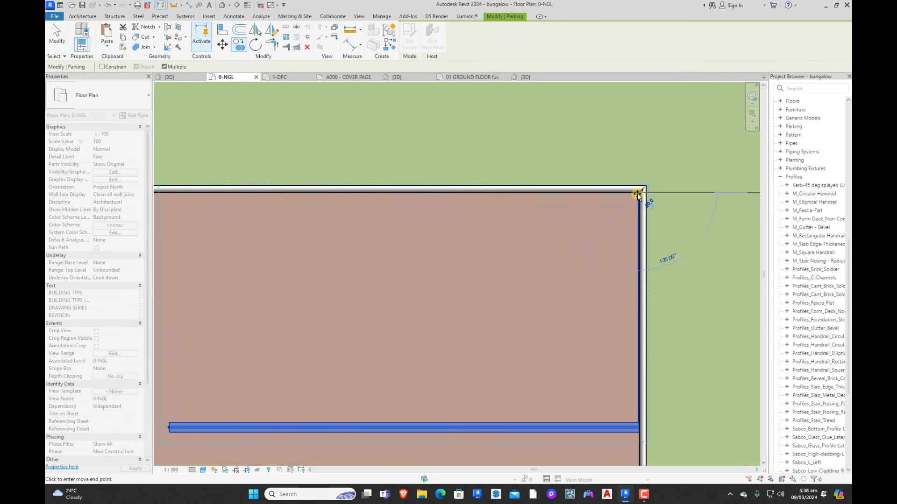
pyautogui.scroll(-2, 637, 196)
pyautogui.scroll(2, 638, 322)
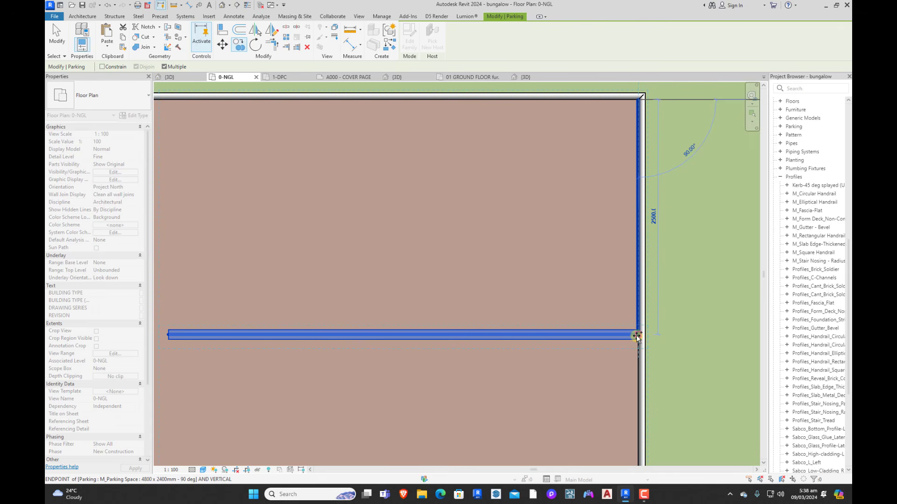
pyautogui.click(636, 336)
pyautogui.scroll(-3, 626, 283)
pyautogui.scroll(3, 632, 359)
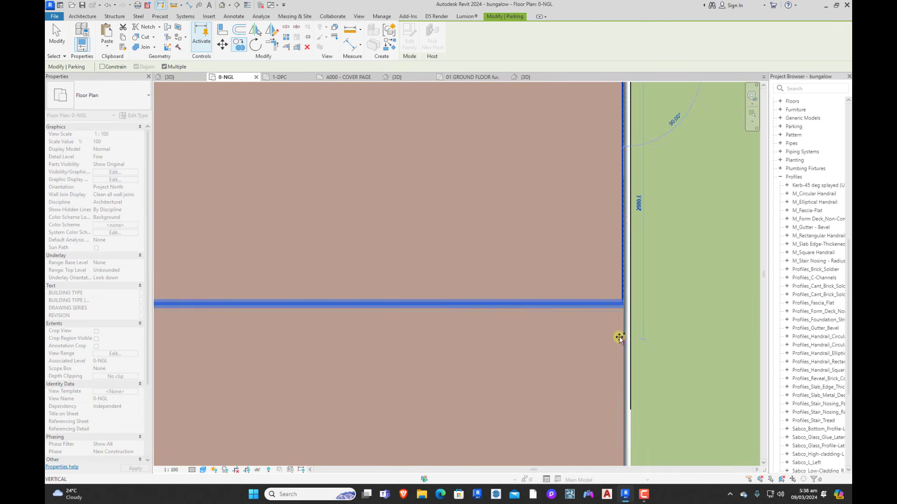
# Step: Place two more copies of the parking space below at 2500 mm spacing, making a row of four
pyautogui.scroll(-4, 612, 280)
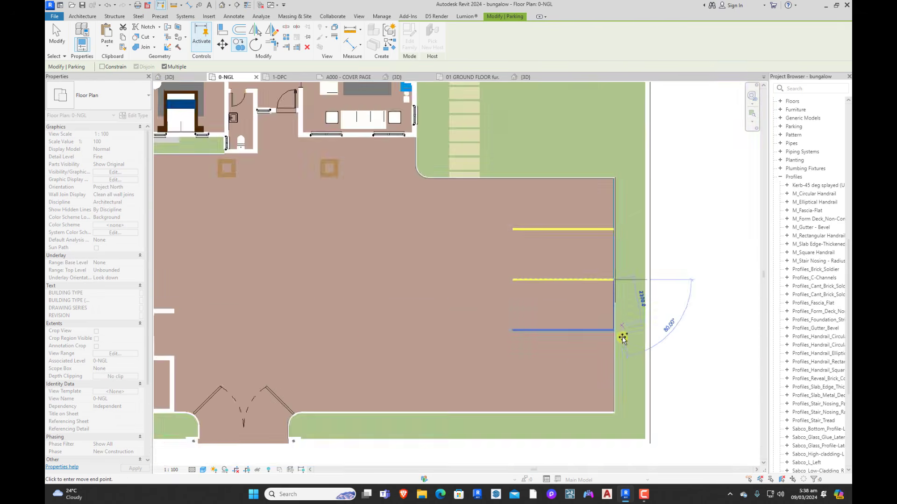
pyautogui.scroll(5, 622, 339)
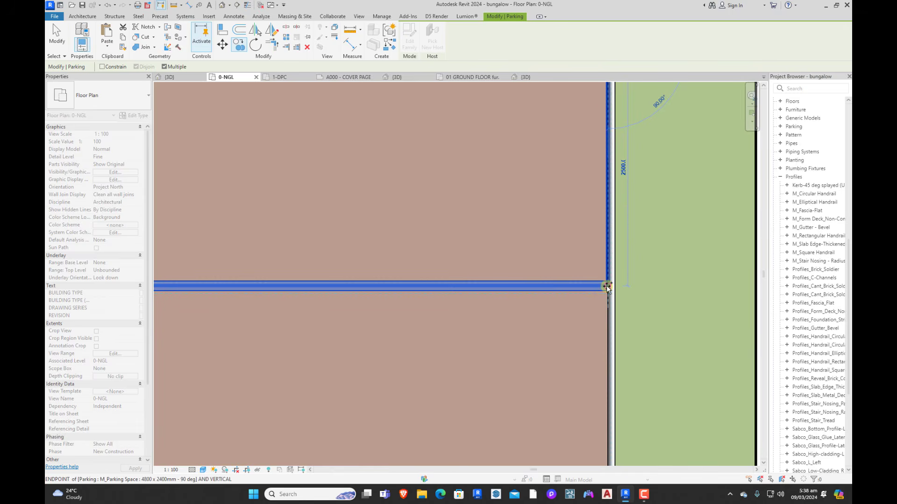
pyautogui.click(607, 285)
pyautogui.scroll(-5, 606, 286)
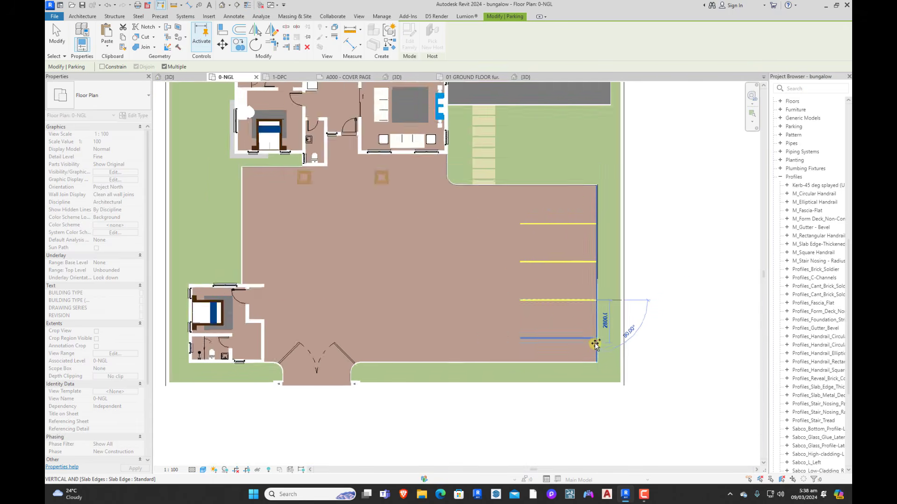
pyautogui.scroll(-2, 596, 343)
pyautogui.click(593, 340)
pyautogui.press('Escape')
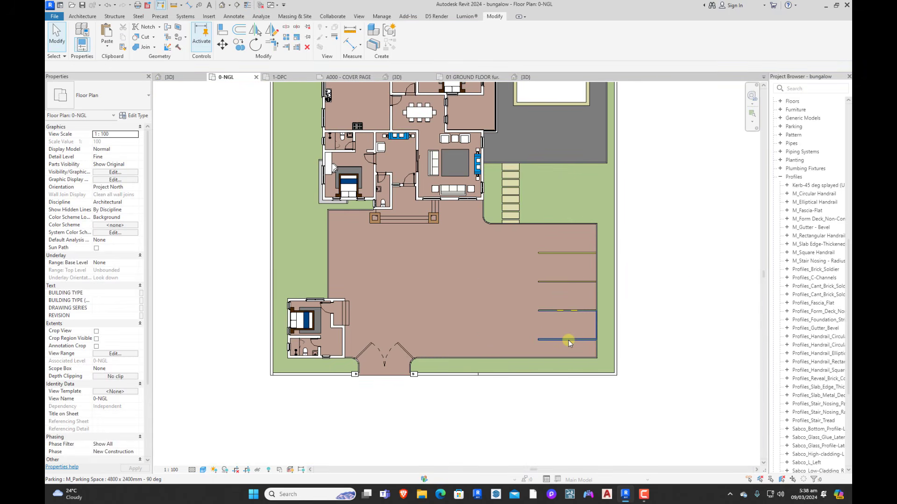
pyautogui.click(573, 343)
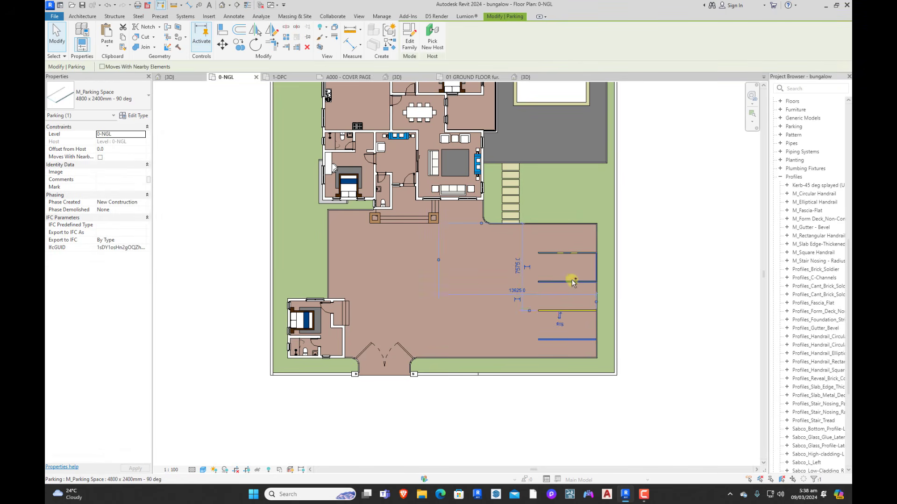
pyautogui.keyDown('ctrl'); pyautogui.click(573, 281); pyautogui.keyUp('ctrl')
pyautogui.keyDown('ctrl'); pyautogui.click(572, 256); pyautogui.keyUp('ctrl')
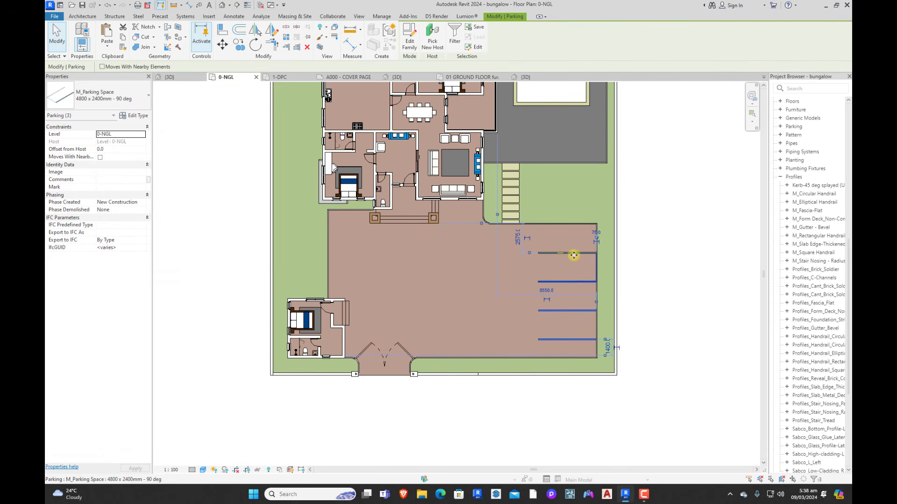
pyautogui.scroll(3, 573, 255)
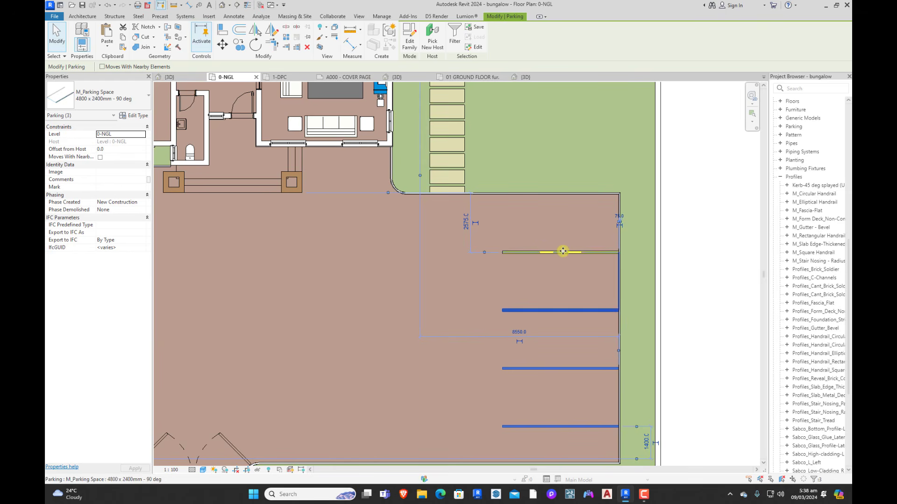
pyautogui.keyDown('ctrl'); pyautogui.click(565, 251); pyautogui.keyUp('ctrl')
pyautogui.scroll(-3, 549, 244)
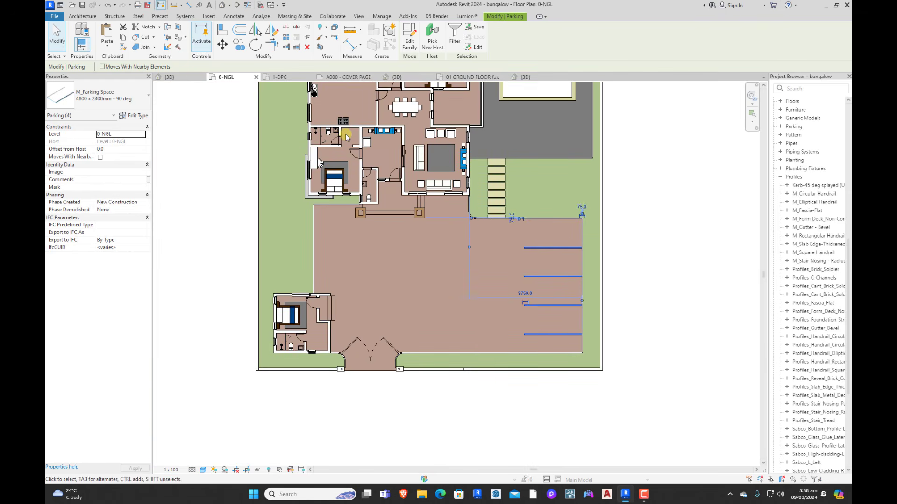
pyautogui.press('Escape')
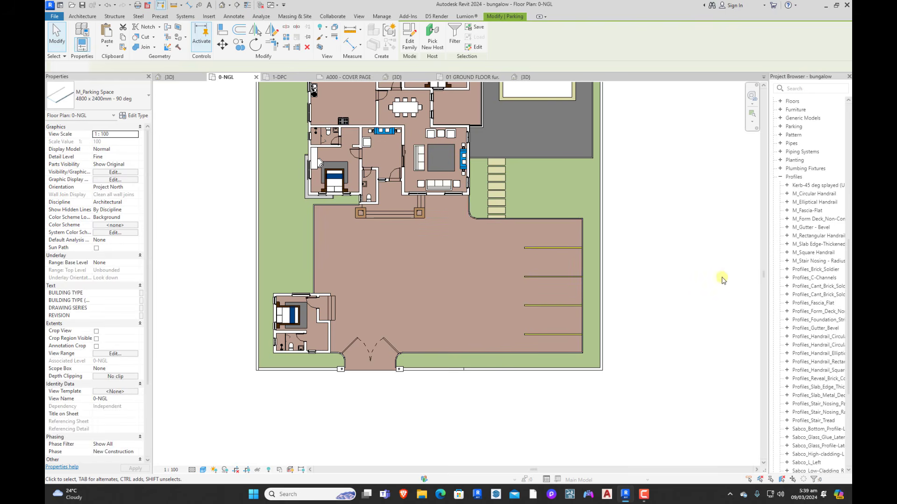
# Step: Edit the lawn floor's boundary, raising its edge below the parking spaces to the fourth parking line, and finish the sketch
pyautogui.scroll(3, 546, 355)
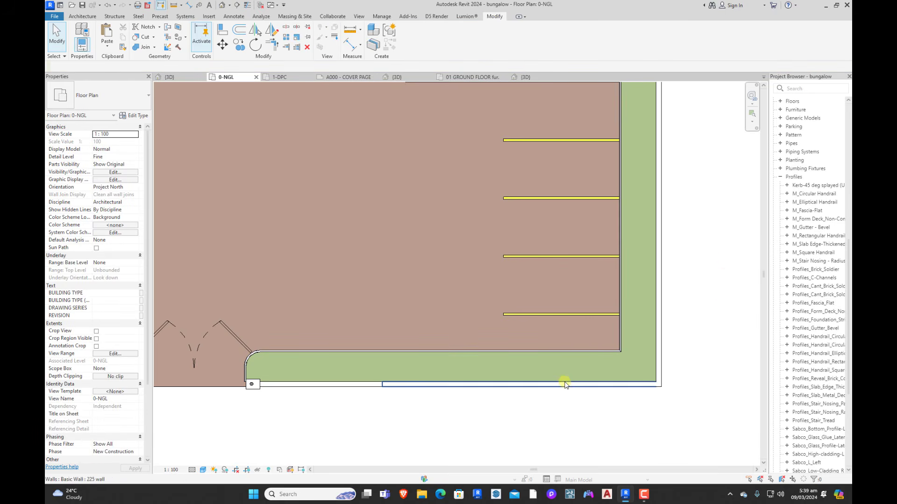
pyautogui.click(252, 373)
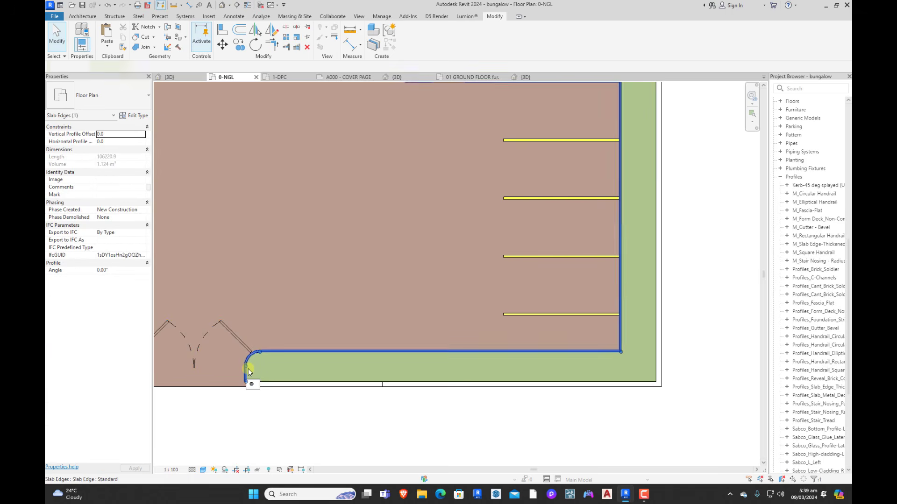
pyautogui.press('Escape')
pyautogui.click(282, 353)
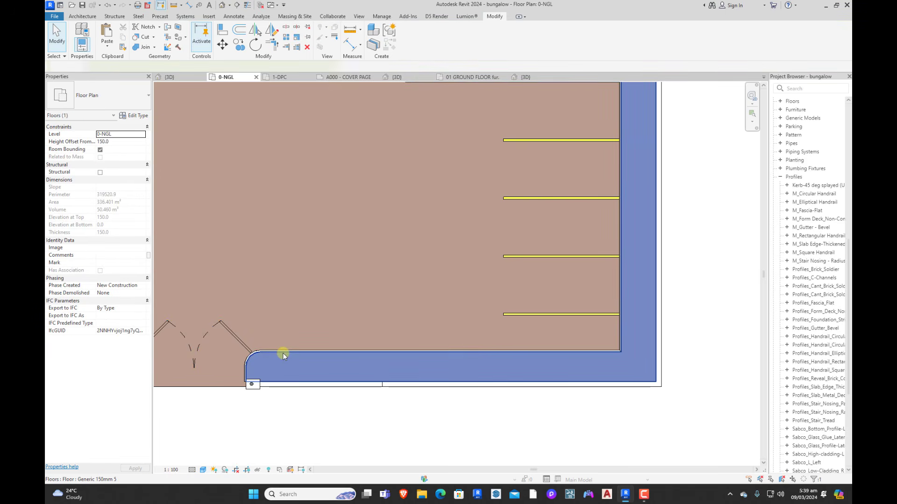
pyautogui.doubleClick(288, 352)
pyautogui.scroll(2, 574, 354)
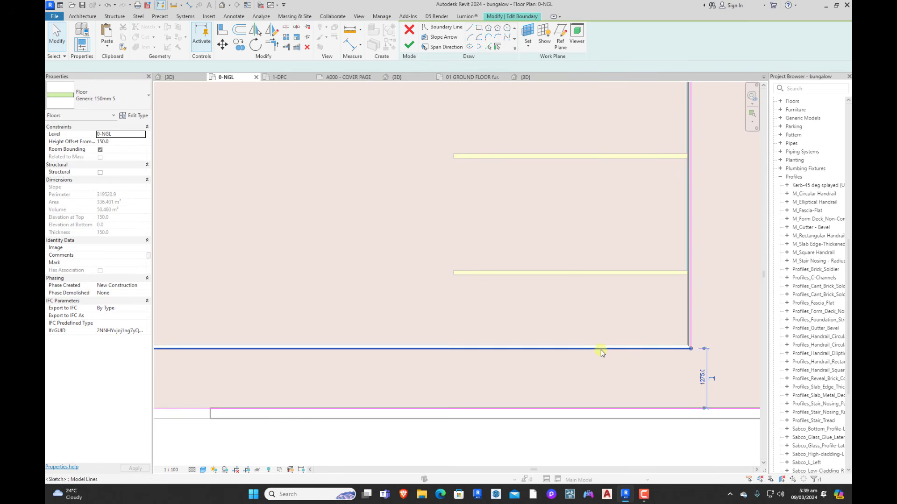
pyautogui.moveTo(601, 353); pyautogui.dragTo(600, 280)
pyautogui.scroll(-3, 640, 369)
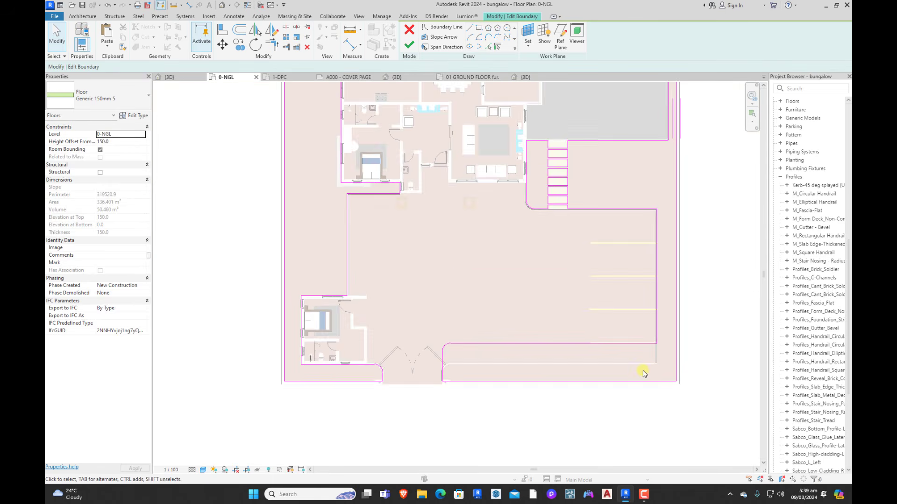
pyautogui.click(407, 42)
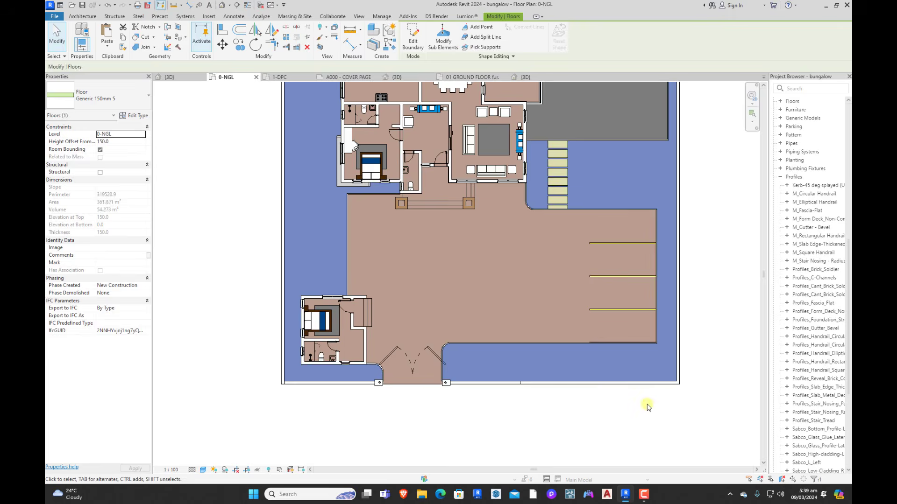
pyautogui.click(631, 395)
# Step: Examine the forecourt, parking spaces, gate and boundary walls from several angles in the 3D view, and return to the 0-NGL floor plan
pyautogui.moveTo(394, 376); pyautogui.dragTo(496, 384, button='middle')
pyautogui.scroll(1, 517, 379)
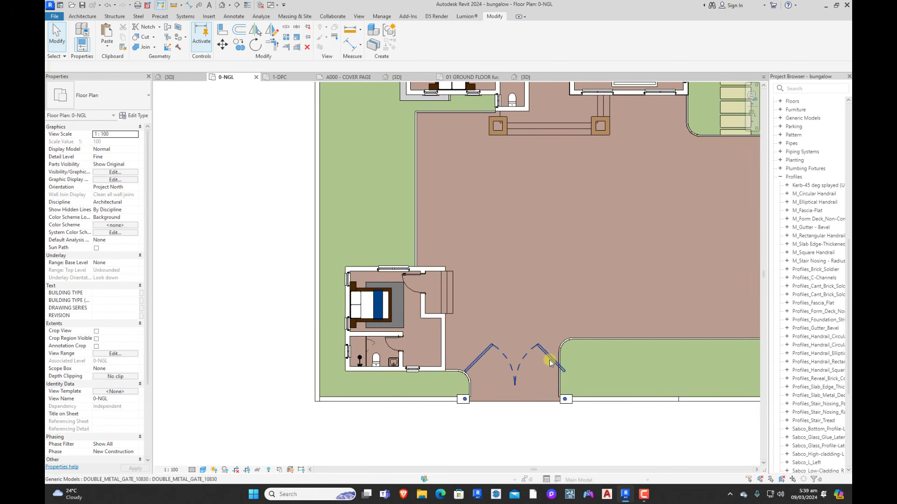
pyautogui.scroll(-1, 426, 303)
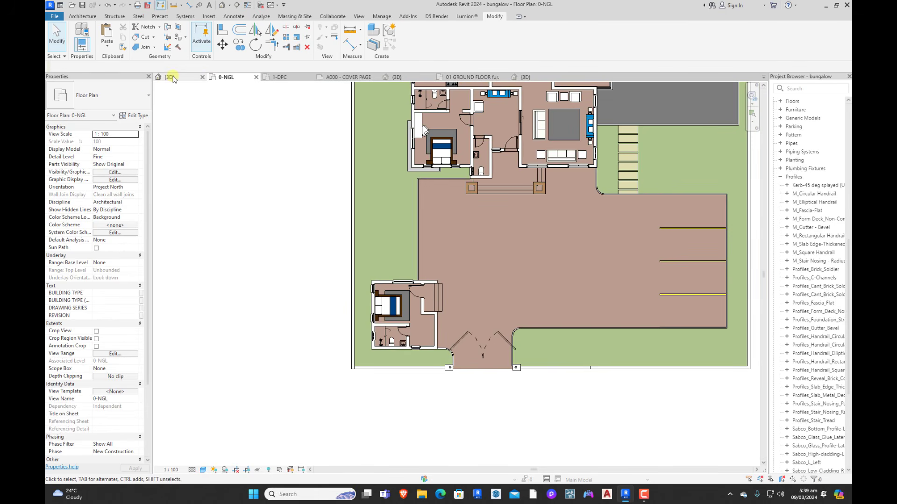
pyautogui.click(171, 77)
pyautogui.scroll(1, 602, 316)
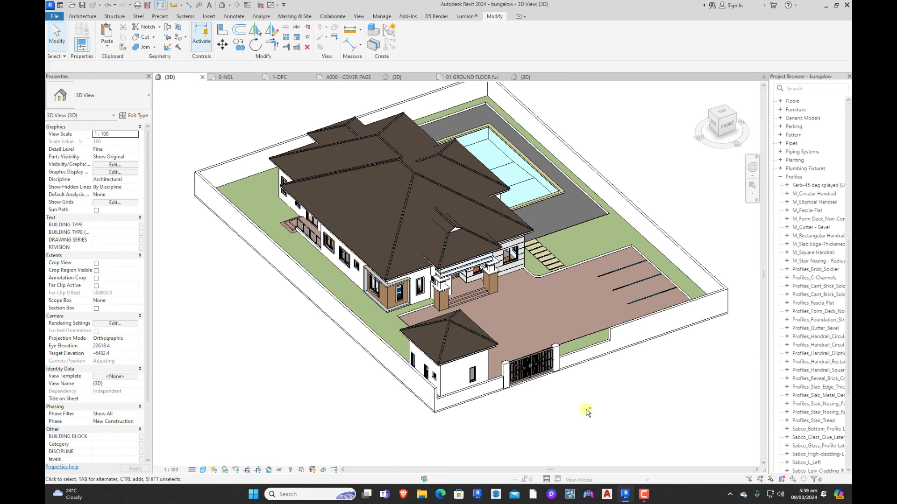
pyautogui.keyDown('shift'); pyautogui.moveTo(587, 412); pyautogui.dragTo(645, 370, button='middle'); pyautogui.keyUp('shift')
pyautogui.scroll(4, 663, 228)
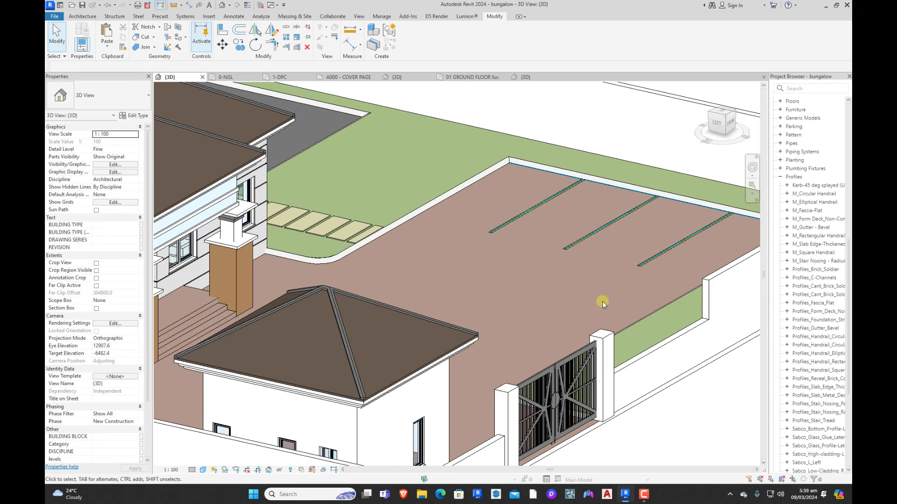
pyautogui.scroll(-1, 603, 303)
pyautogui.keyDown('shift'); pyautogui.moveTo(603, 303); pyautogui.dragTo(363, 379, button='middle'); pyautogui.keyUp('shift')
pyautogui.scroll(-2, 578, 329)
pyautogui.scroll(-4, 523, 364)
pyautogui.scroll(-1, 378, 403)
pyautogui.scroll(4, 362, 377)
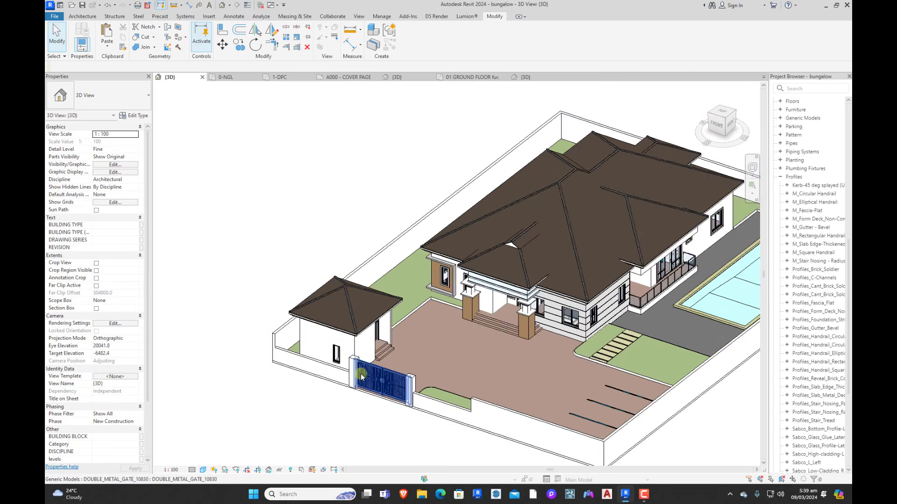
pyautogui.scroll(-2, 362, 377)
pyautogui.scroll(3, 364, 380)
pyautogui.scroll(-3, 369, 386)
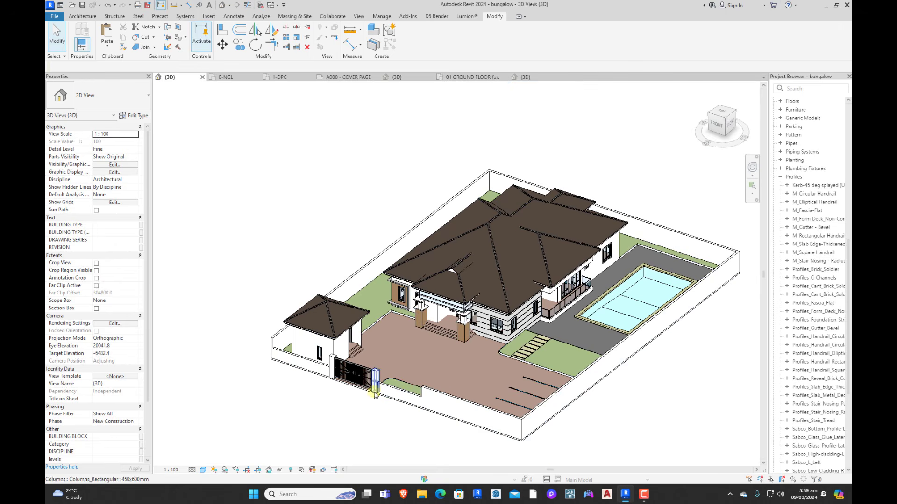
pyautogui.moveTo(383, 406)
pyautogui.keyDown('shift'); pyautogui.mouseDown(button='middle')
pyautogui.moveTo(445, 406)
pyautogui.moveTo(397, 402)
pyautogui.mouseUp(button='middle'); pyautogui.keyUp('shift')
pyautogui.scroll(3, 420, 398)
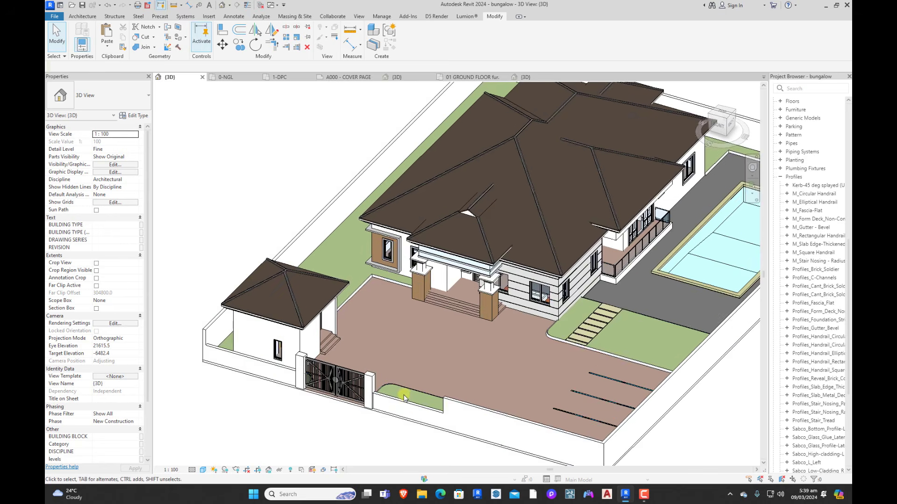
pyautogui.scroll(-1, 411, 395)
pyautogui.scroll(-2, 444, 365)
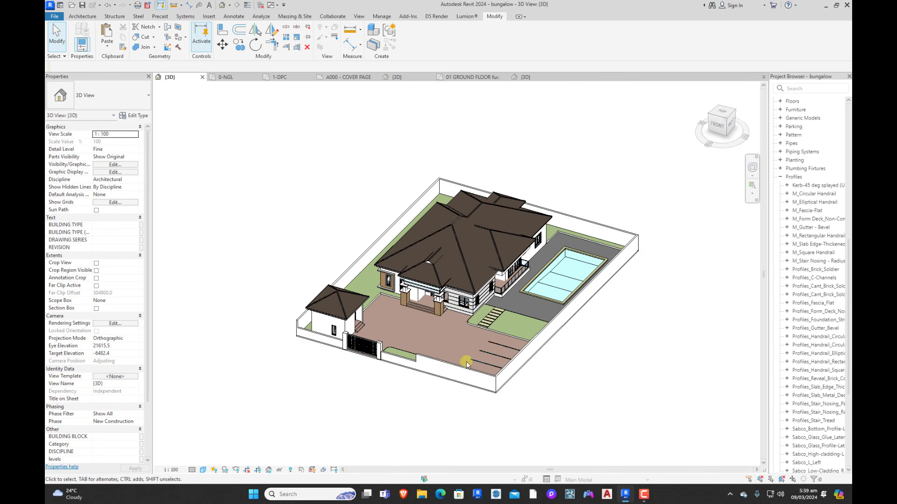
pyautogui.scroll(4, 526, 358)
pyautogui.scroll(-3, 534, 366)
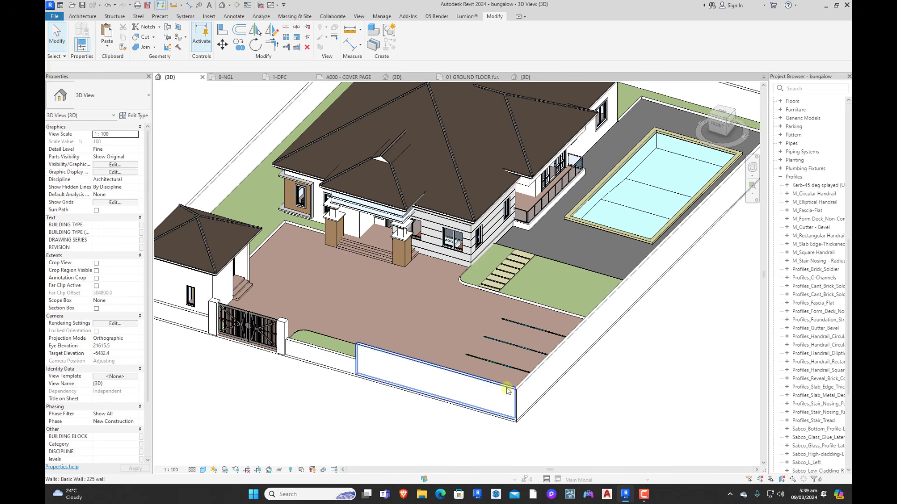
pyautogui.moveTo(503, 402)
pyautogui.keyDown('shift'); pyautogui.mouseDown(button='middle')
pyautogui.moveTo(557, 386)
pyautogui.moveTo(570, 410)
pyautogui.moveTo(359, 396)
pyautogui.moveTo(405, 376)
pyautogui.moveTo(392, 375)
pyautogui.moveTo(569, 394)
pyautogui.moveTo(506, 337)
pyautogui.moveTo(443, 330)
pyautogui.moveTo(560, 356)
pyautogui.moveTo(439, 371)
pyautogui.moveTo(574, 366)
pyautogui.moveTo(637, 425)
pyautogui.moveTo(394, 421)
pyautogui.moveTo(519, 428)
pyautogui.moveTo(518, 402)
pyautogui.mouseUp(button='middle'); pyautogui.keyUp('shift')
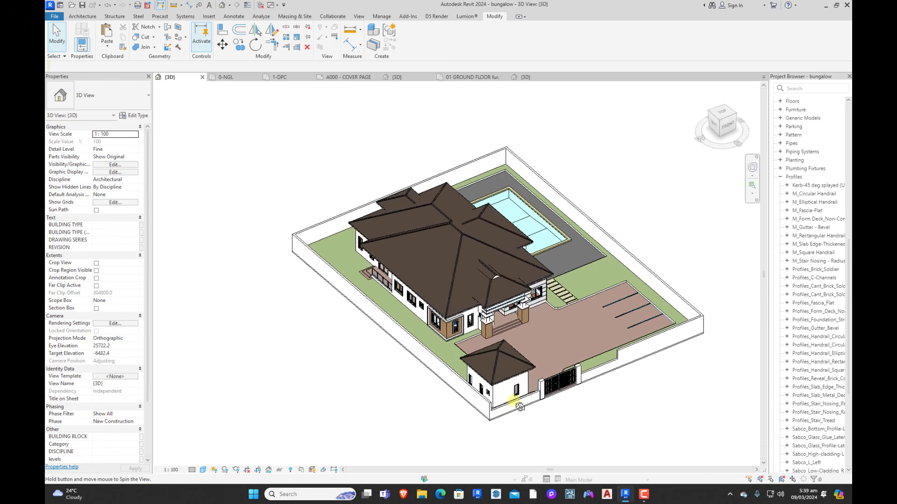
pyautogui.scroll(3, 523, 399)
pyautogui.scroll(3, 596, 416)
pyautogui.scroll(-3, 573, 413)
pyautogui.keyDown('shift'); pyautogui.moveTo(632, 430); pyautogui.dragTo(596, 381, button='middle'); pyautogui.keyUp('shift')
pyautogui.scroll(2, 567, 322)
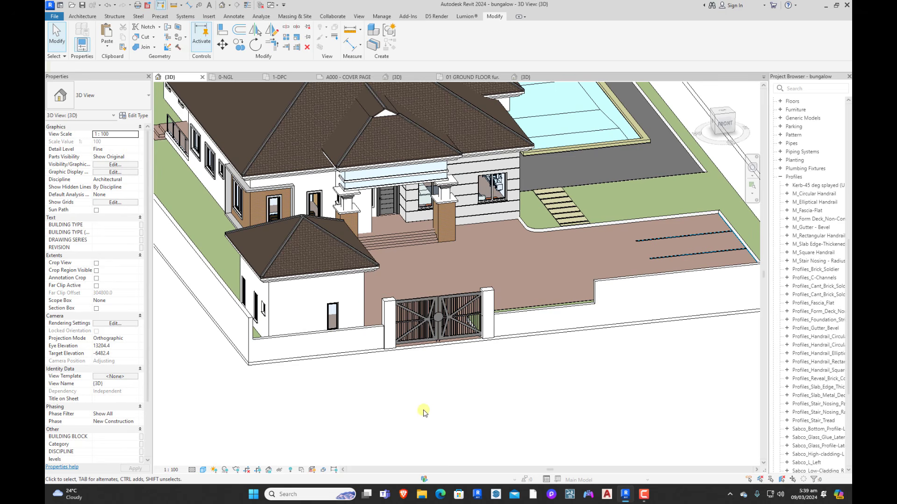
pyautogui.moveTo(438, 425)
pyautogui.keyDown('shift'); pyautogui.mouseDown(button='middle')
pyautogui.moveTo(506, 427)
pyautogui.moveTo(456, 427)
pyautogui.mouseUp(button='middle'); pyautogui.keyUp('shift')
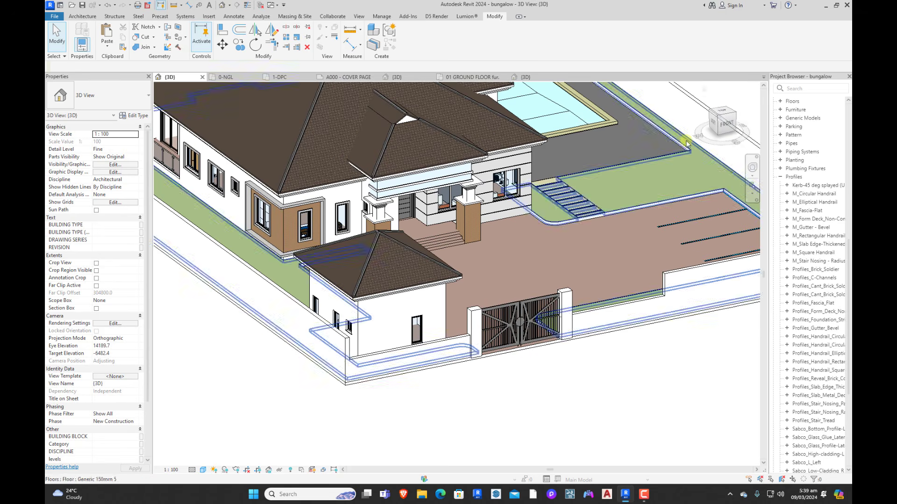
pyautogui.click(713, 125)
pyautogui.keyDown('shift'); pyautogui.moveTo(623, 275); pyautogui.dragTo(584, 273, button='middle'); pyautogui.keyUp('shift')
pyautogui.click(226, 77)
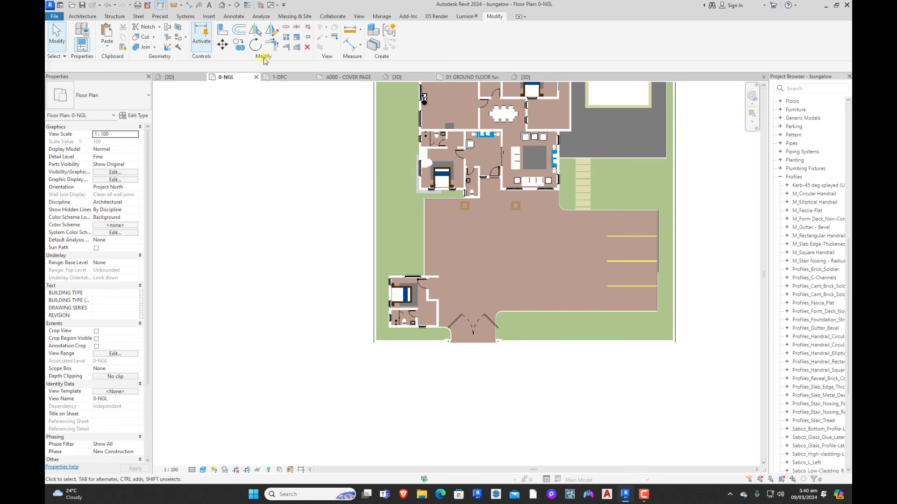
# Step: Start an in-place model in the Casework category and begin a sweep form
pyautogui.click(82, 17)
pyautogui.click(144, 43)
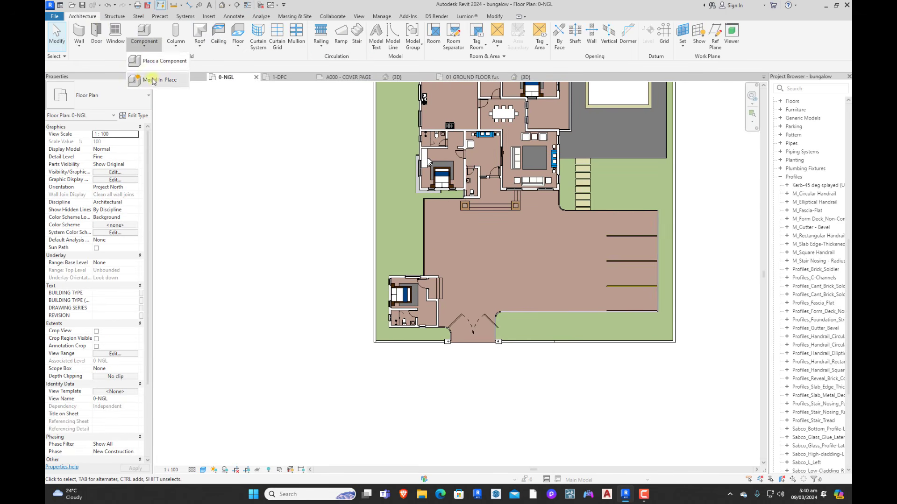
pyautogui.click(156, 82)
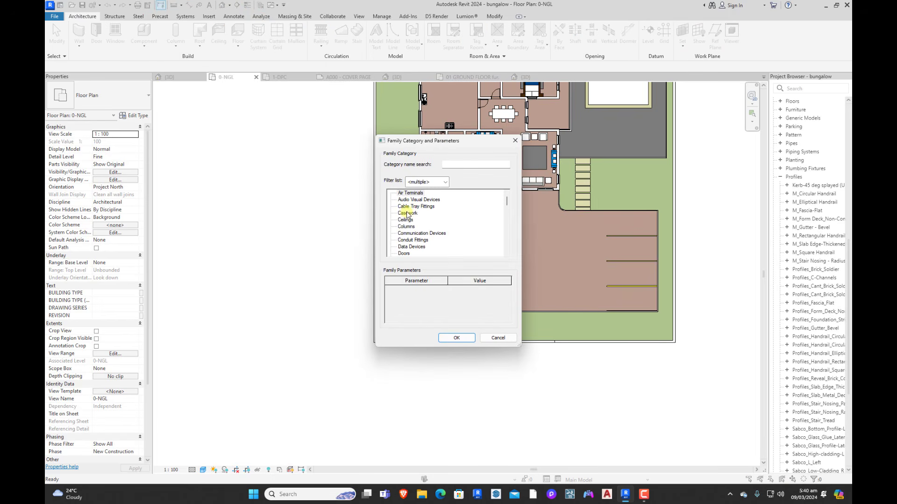
pyautogui.doubleClick(407, 214)
pyautogui.click(444, 262)
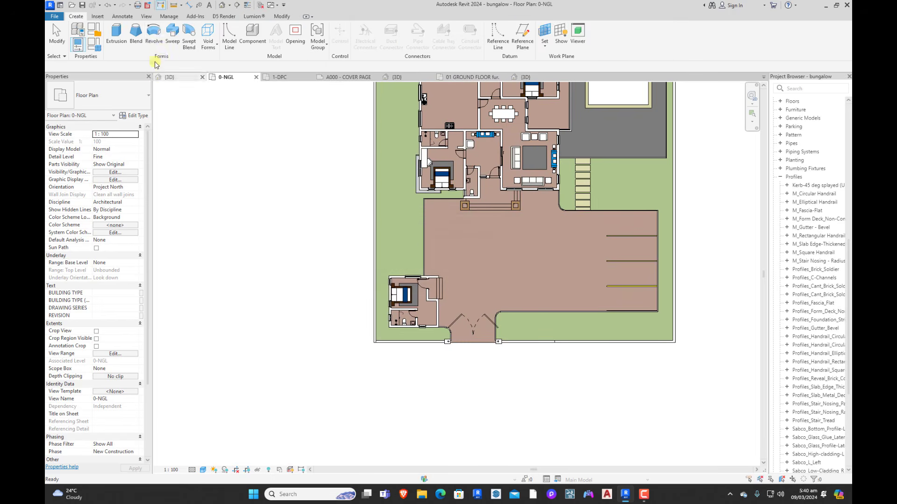
pyautogui.click(172, 36)
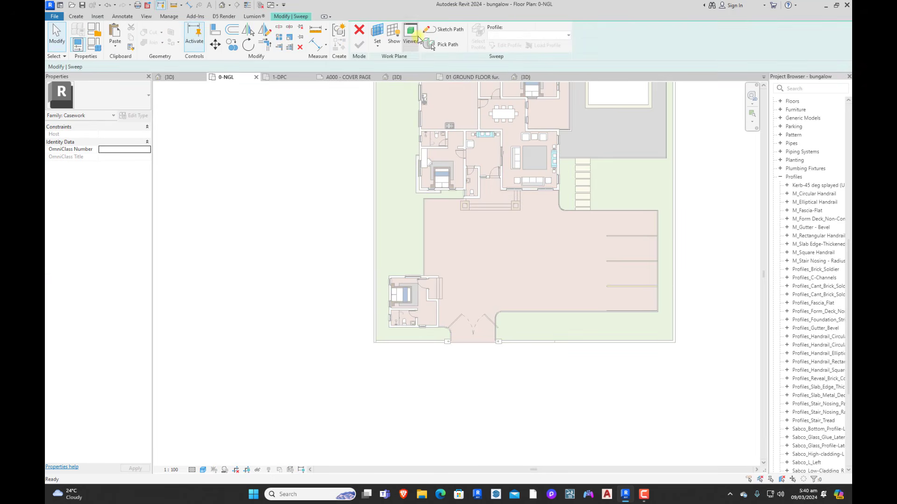
pyautogui.click(441, 44)
pyautogui.scroll(5, 390, 320)
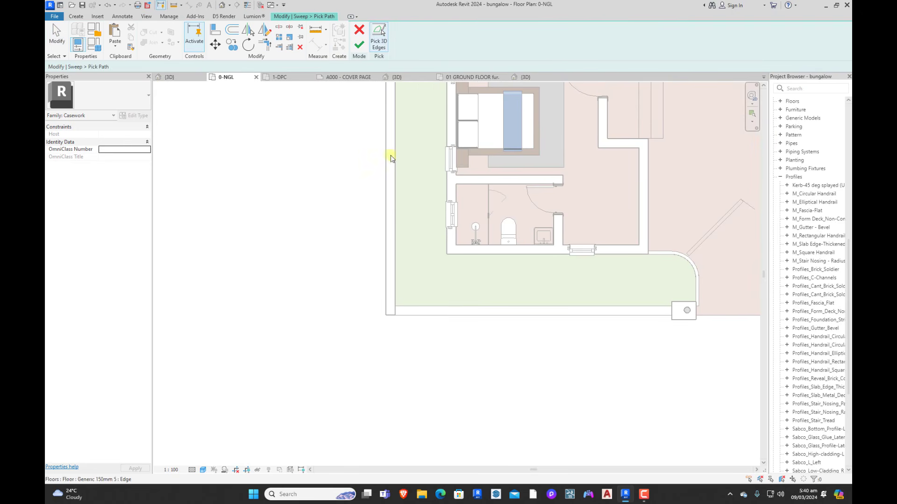
pyautogui.click(359, 30)
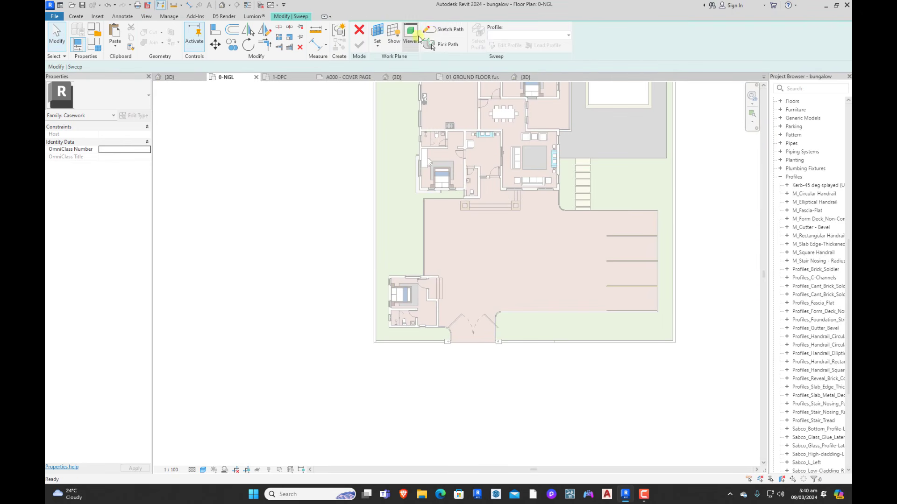
# Step: Sketch the sweep path along the front boundary wall's outer edge, about 7330 mm from the outer corner to inside the near gate pillar, and finish it
pyautogui.click(435, 30)
pyautogui.scroll(5, 381, 341)
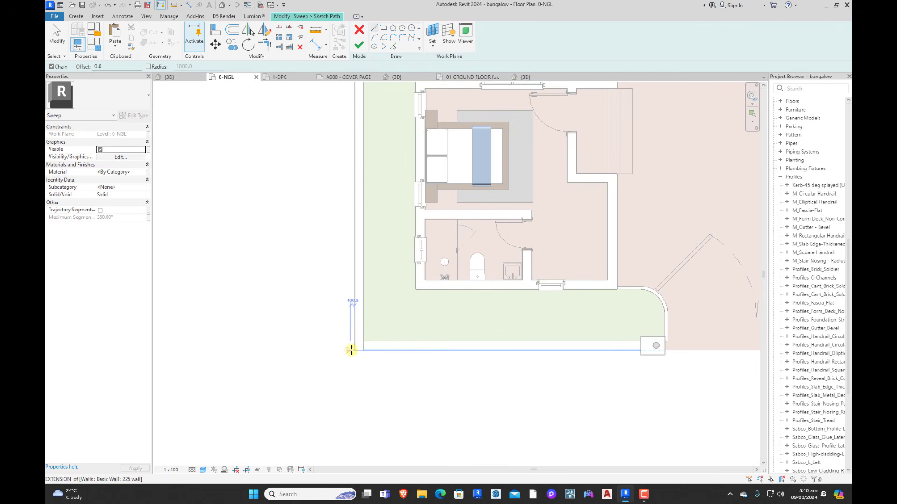
pyautogui.click(356, 350)
pyautogui.scroll(-3, 329, 348)
pyautogui.scroll(5, 490, 345)
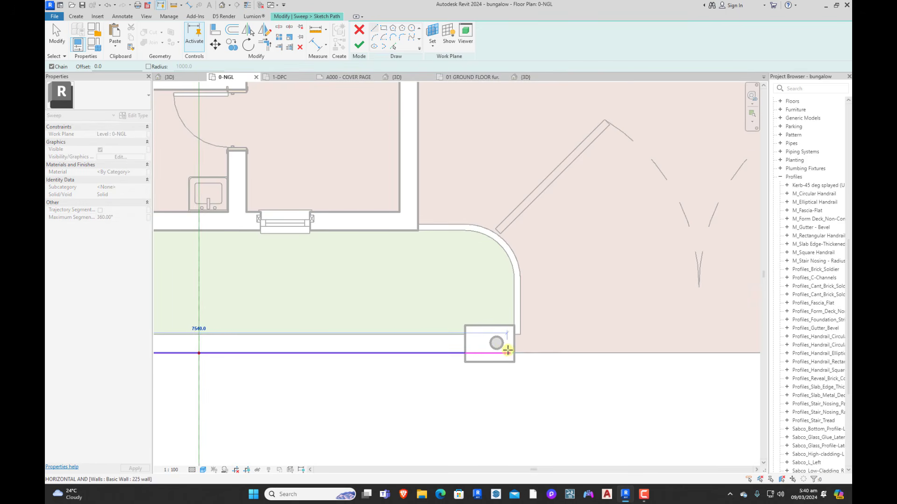
pyautogui.click(492, 354)
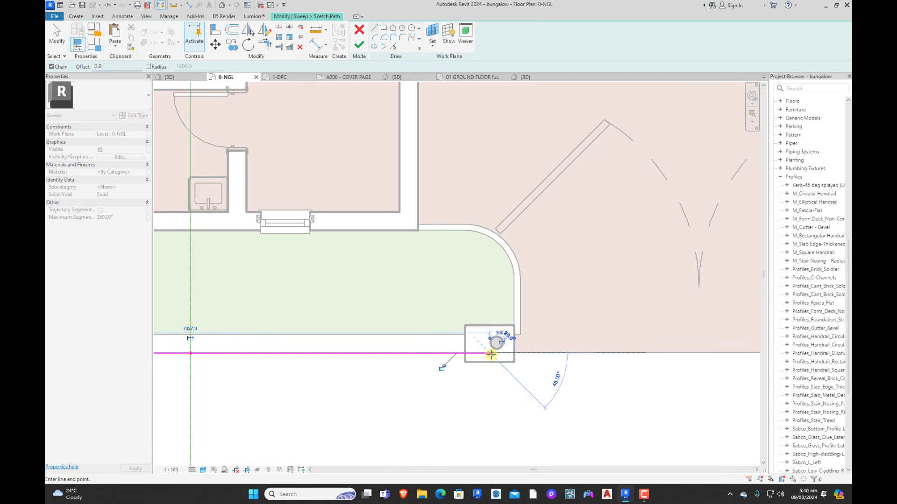
pyautogui.scroll(-3, 506, 329)
pyautogui.press('Escape')
pyautogui.press('Escape')
pyautogui.click(361, 45)
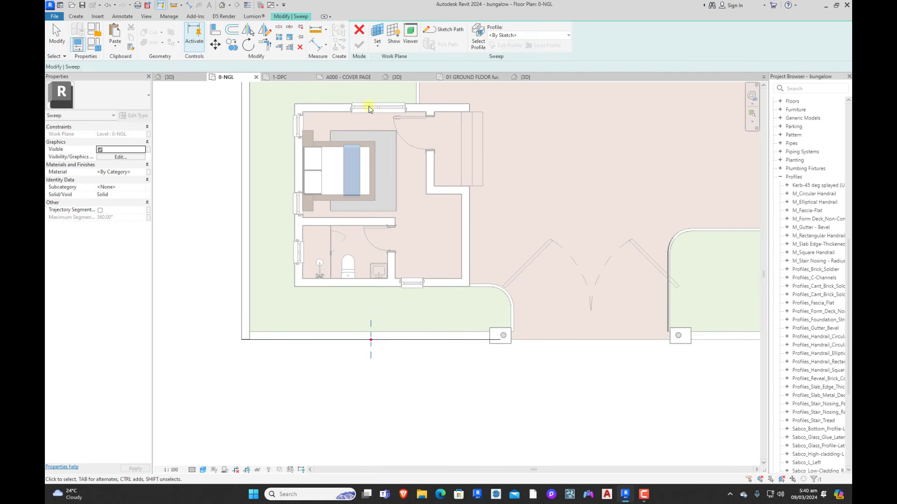
# Step: In the 3D view's left side, edit the sweep profile and draw a vertical guide line down from the middle of the stepped wall's top
pyautogui.click(180, 79)
pyautogui.click(703, 125)
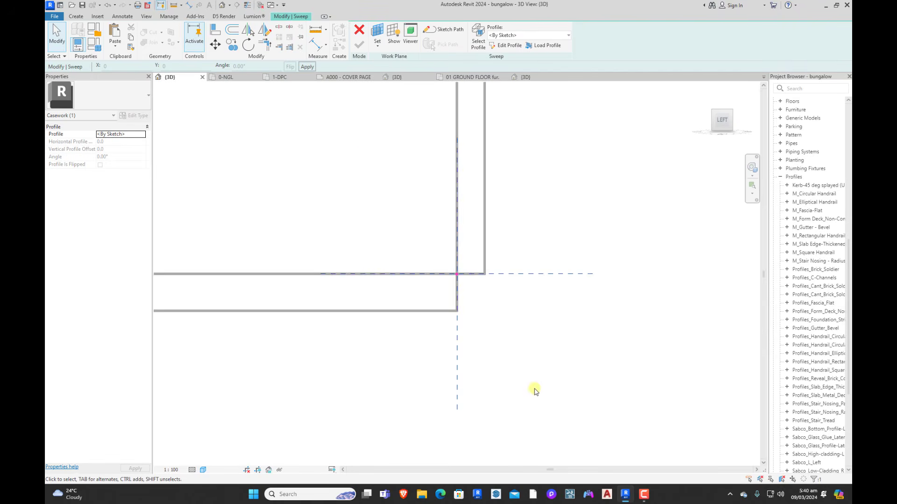
pyautogui.scroll(-5, 532, 388)
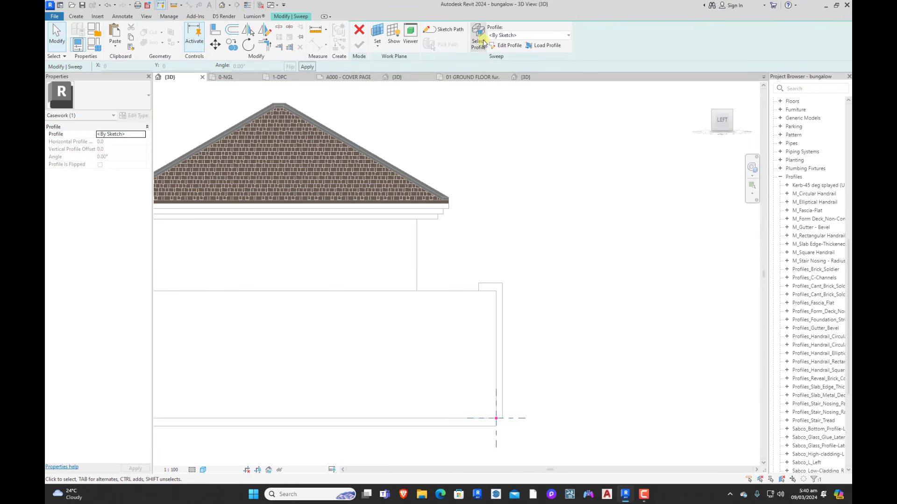
pyautogui.click(497, 48)
pyautogui.scroll(4, 486, 285)
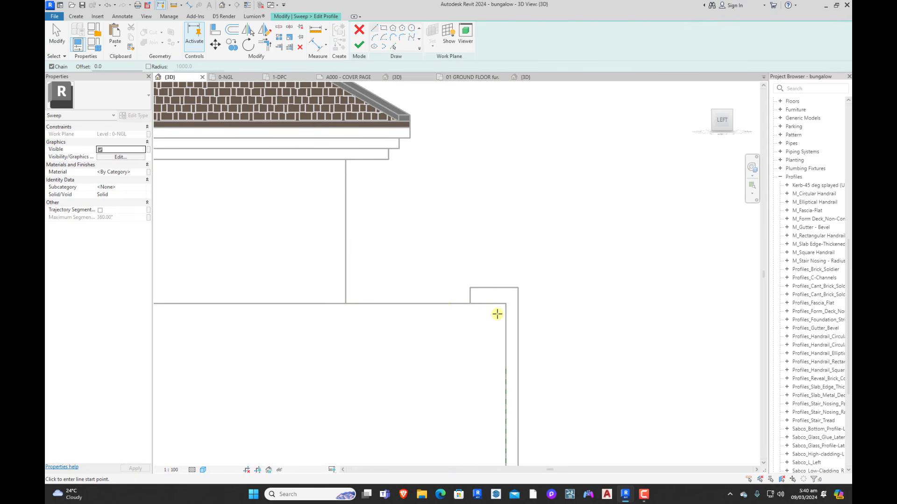
pyautogui.click(495, 304)
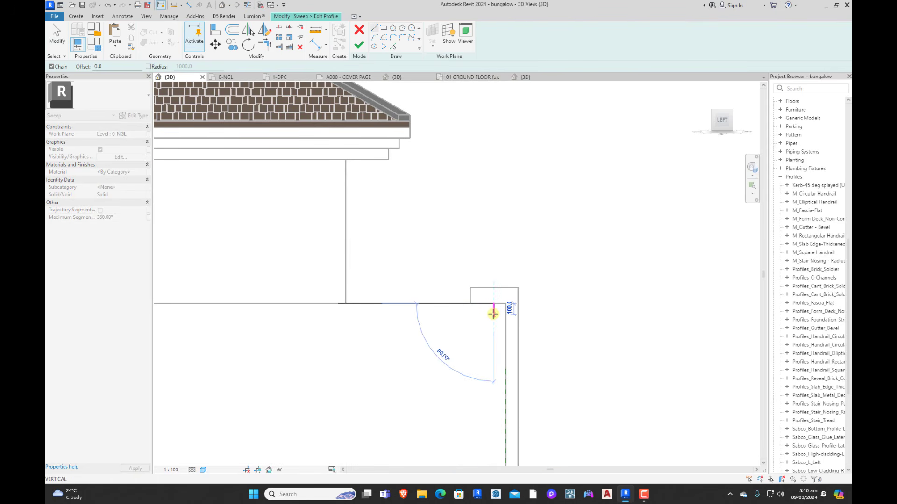
pyautogui.click(494, 363)
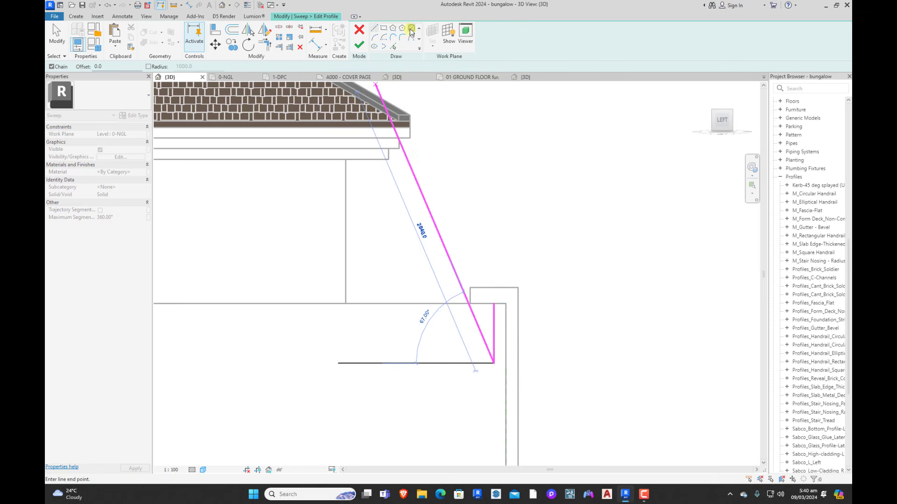
# Step: Draw a circle of about 40 mm radius centred on the guide line near its upper end, and delete the guide line
pyautogui.press('Escape')
pyautogui.scroll(2, 494, 313)
pyautogui.click(494, 312)
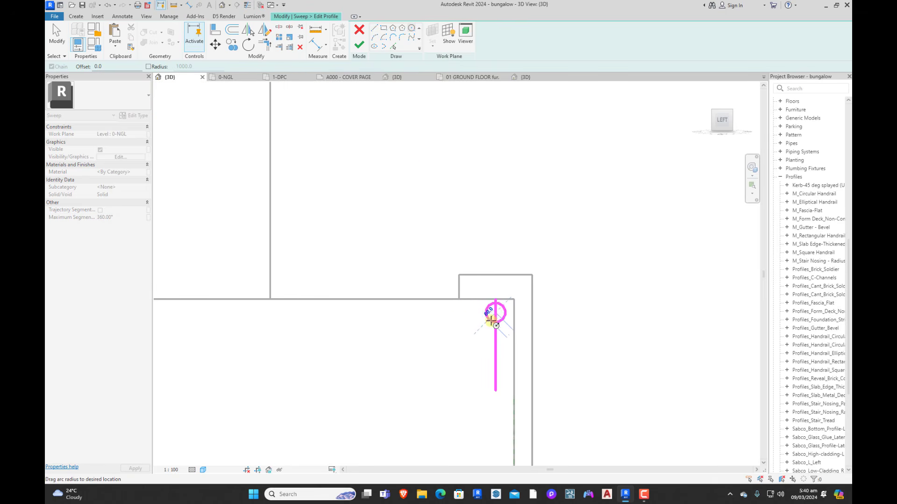
pyautogui.scroll(2, 492, 320)
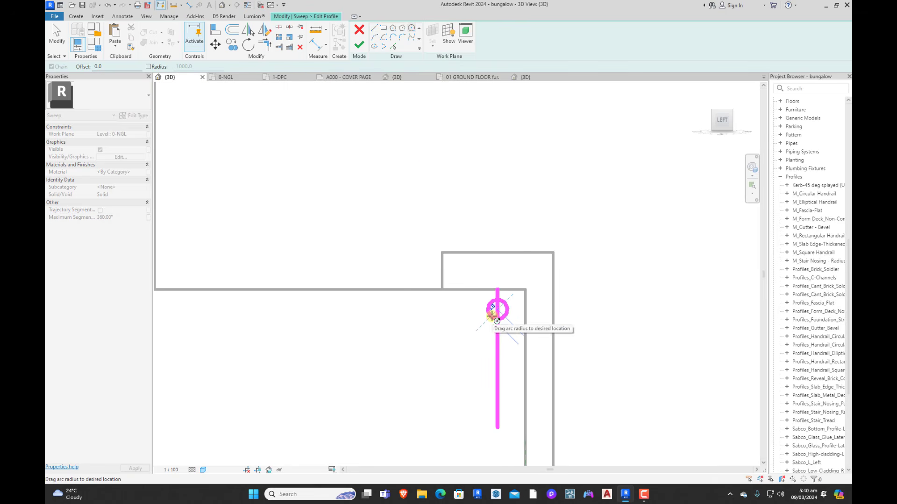
pyautogui.click(491, 316)
pyautogui.press('Escape')
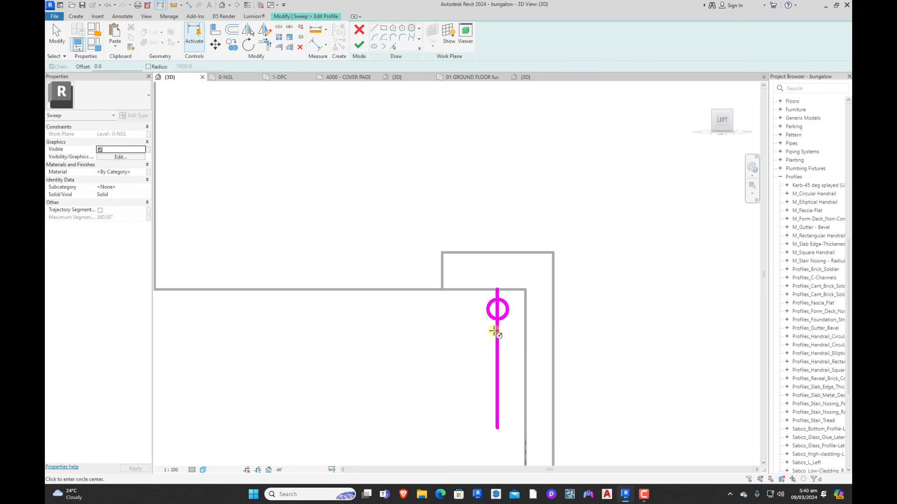
pyautogui.click(496, 338)
pyautogui.press('Delete')
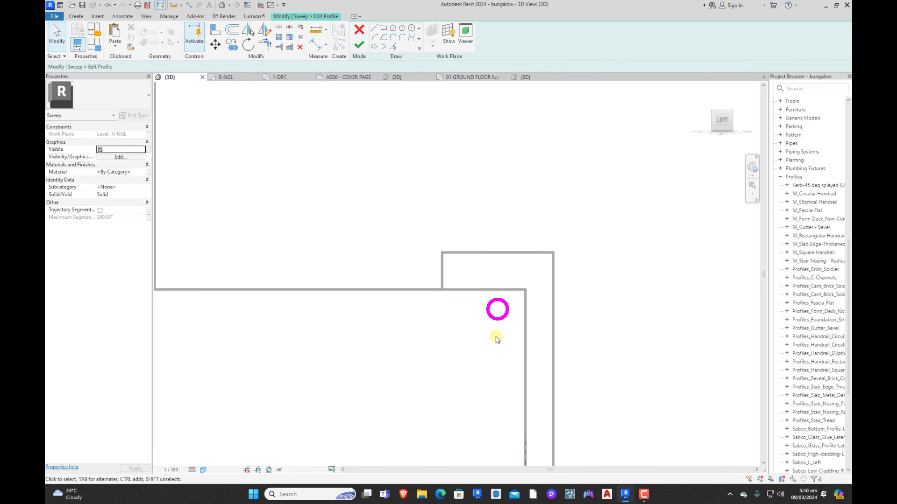
# Step: Copy the circle straight down six times at 300 mm spacing, with multiple copies enabled
pyautogui.scroll(-3, 496, 340)
pyautogui.click(496, 311)
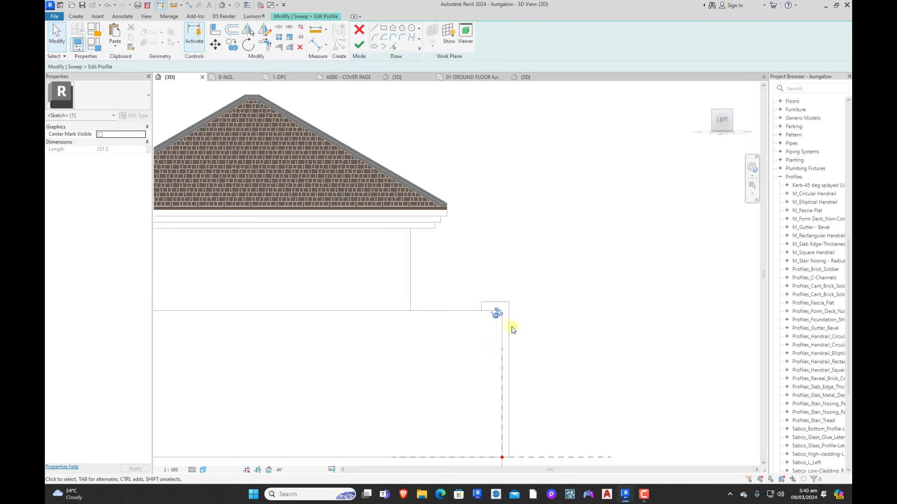
pyautogui.scroll(2, 508, 326)
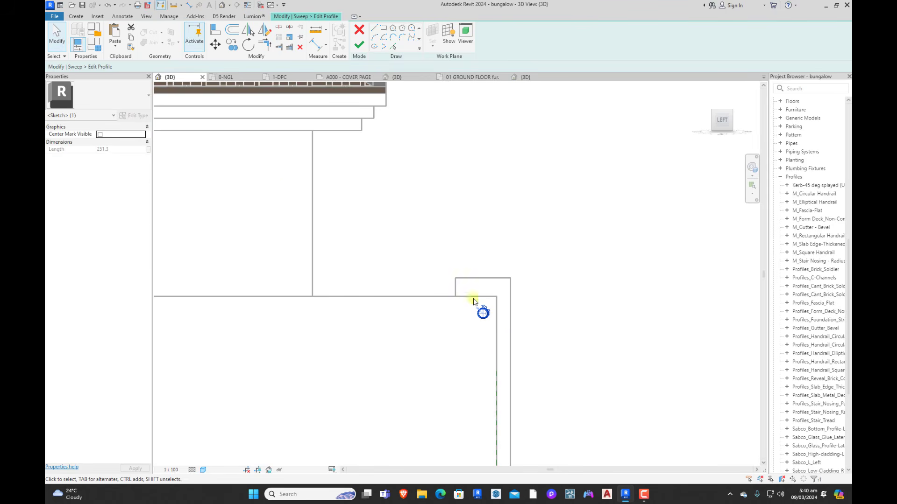
pyautogui.click(233, 44)
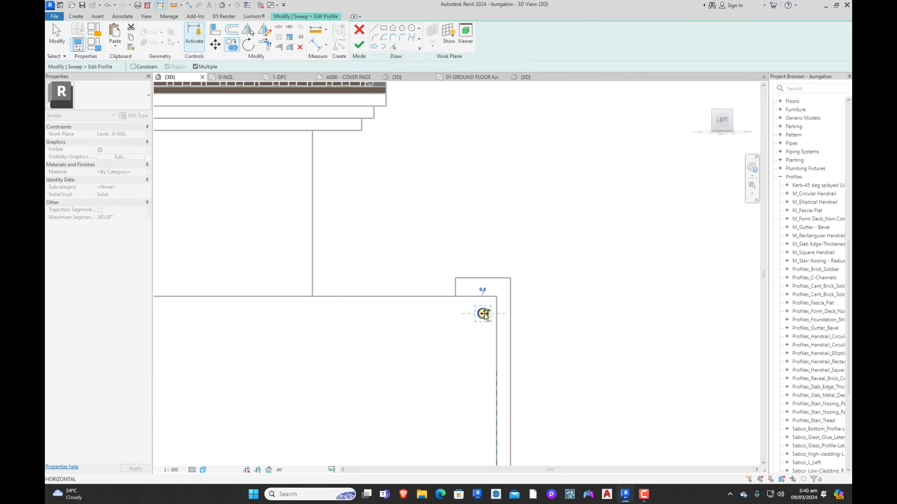
pyautogui.scroll(-2, 484, 316)
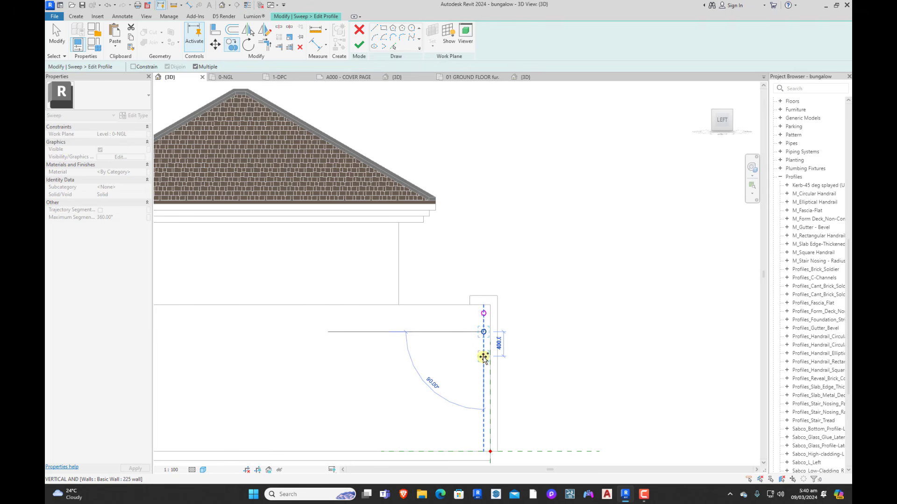
pyautogui.click(484, 350)
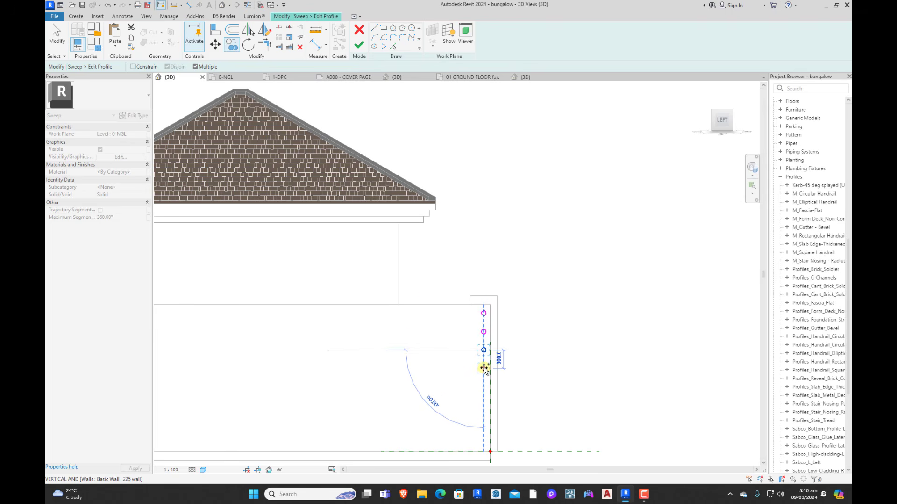
pyautogui.click(484, 368)
pyautogui.click(484, 388)
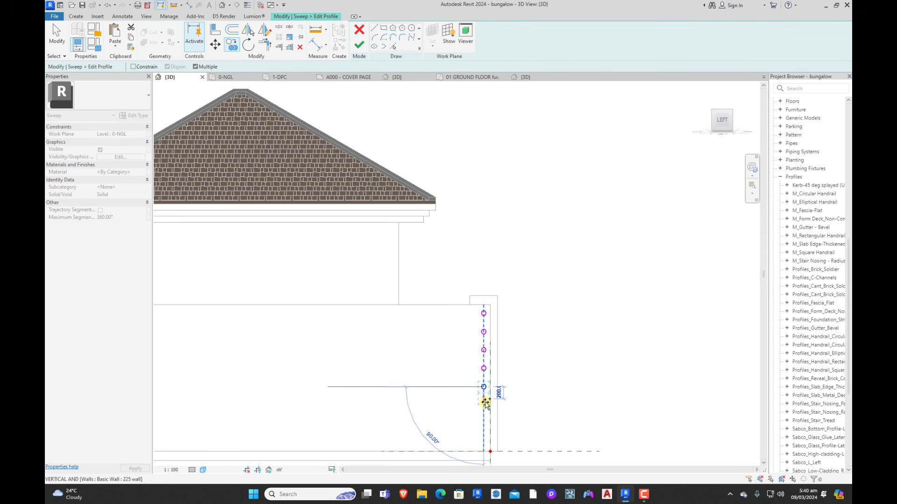
pyautogui.click(484, 406)
pyautogui.click(484, 424)
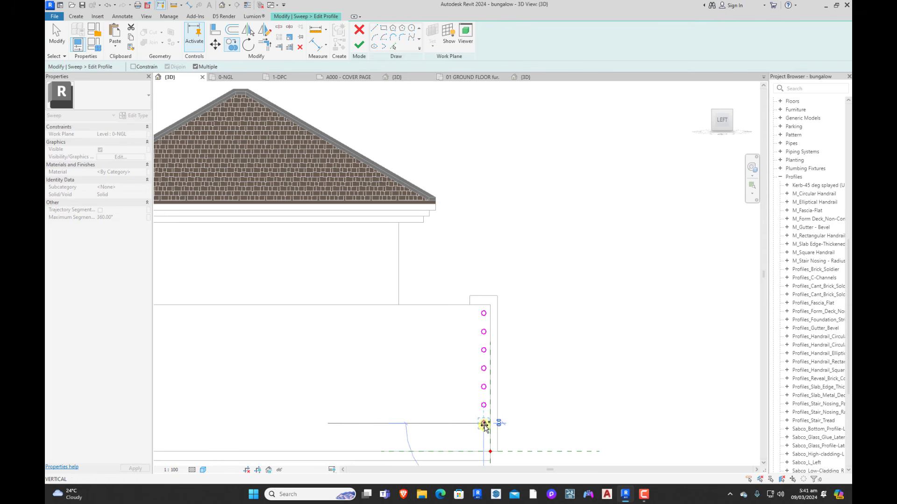
pyautogui.press('Escape')
pyautogui.press('Escape')
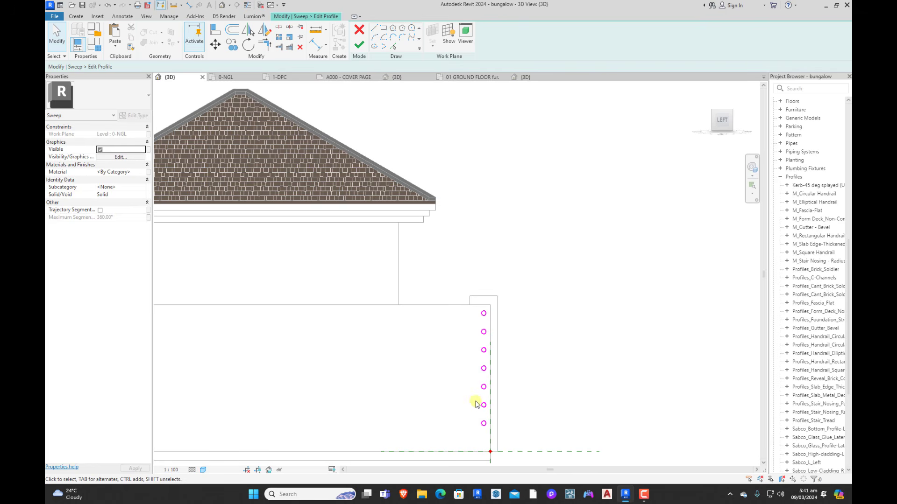
# Step: Delete the two lowest circles from the profile and finish both the profile and the sweep
pyautogui.moveTo(498, 429); pyautogui.dragTo(497, 429)
pyautogui.press('Delete')
pyautogui.click(359, 45)
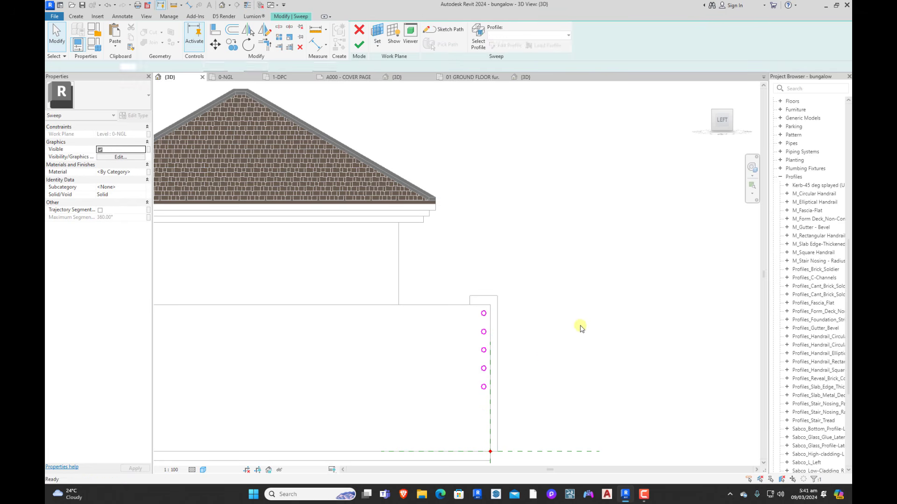
pyautogui.scroll(-3, 586, 322)
pyautogui.keyDown('shift'); pyautogui.moveTo(589, 322); pyautogui.dragTo(563, 387, button='middle'); pyautogui.keyUp('shift')
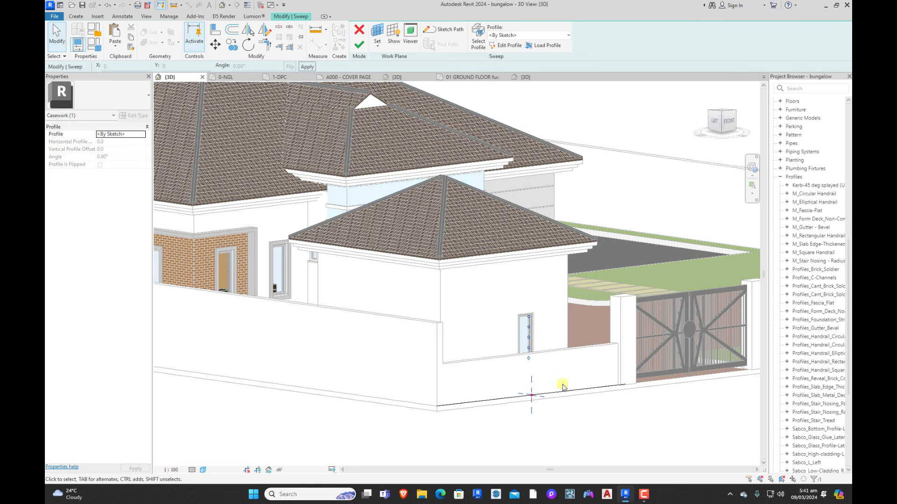
pyautogui.click(365, 46)
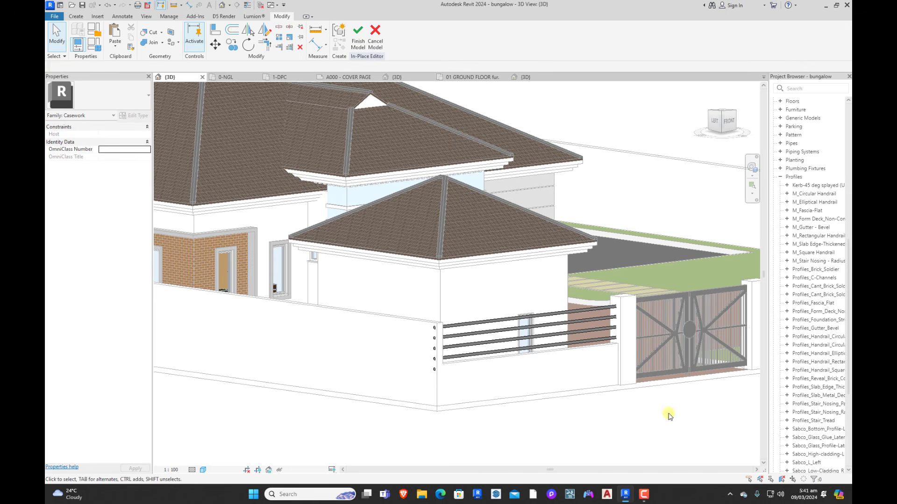
# Step: Reopen the rail sweep's profile, delete the lowest circle, and finish the profile and the sweep
pyautogui.doubleClick(457, 359)
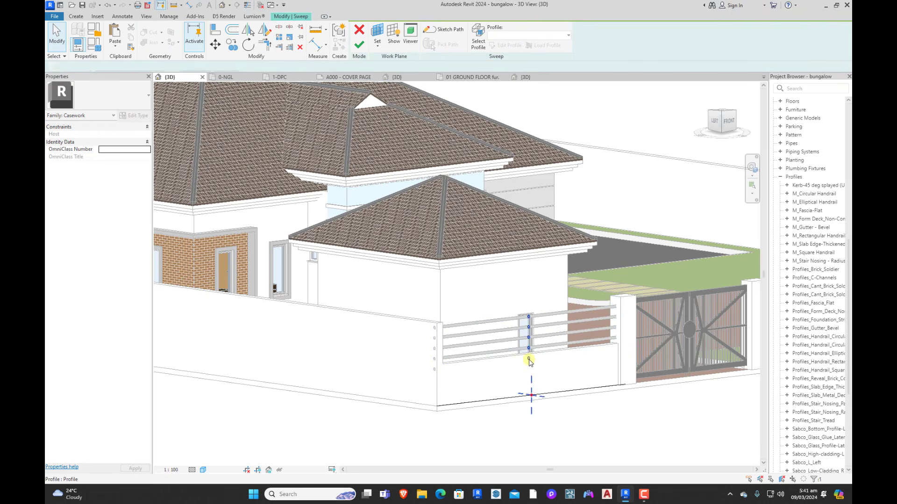
pyautogui.doubleClick(529, 361)
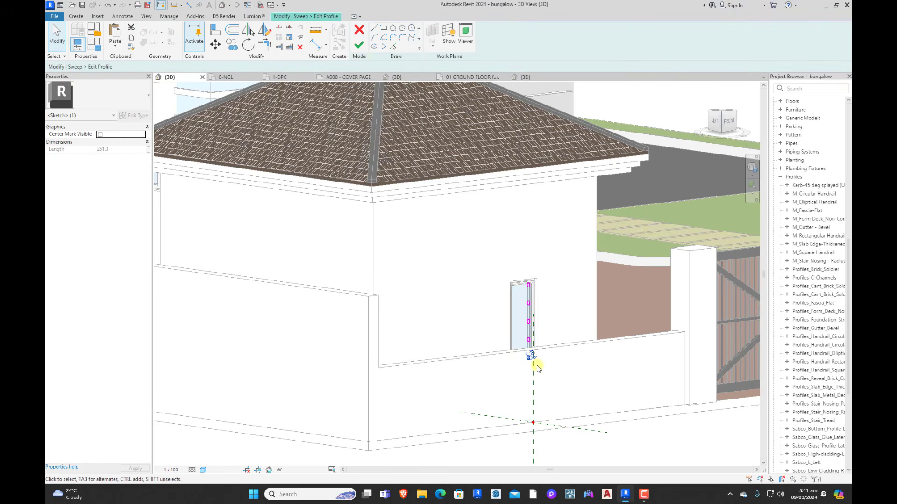
pyautogui.press('Delete')
pyautogui.click(359, 44)
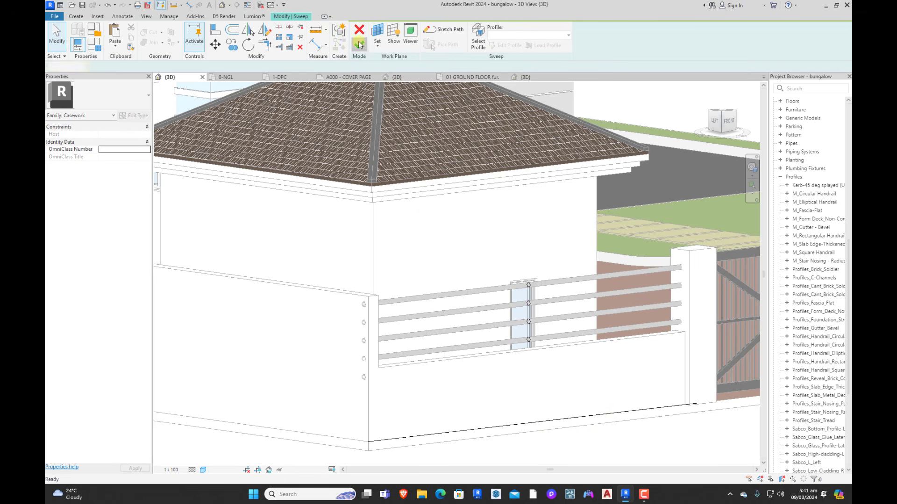
pyautogui.click(359, 43)
# Step: Copy the rail sweep along the front boundary in the 0-NGL plan onto the low wall across the gate
pyautogui.scroll(-5, 450, 340)
pyautogui.click(562, 397)
pyautogui.keyDown('shift'); pyautogui.moveTo(627, 401); pyautogui.dragTo(614, 429, button='middle'); pyautogui.keyUp('shift')
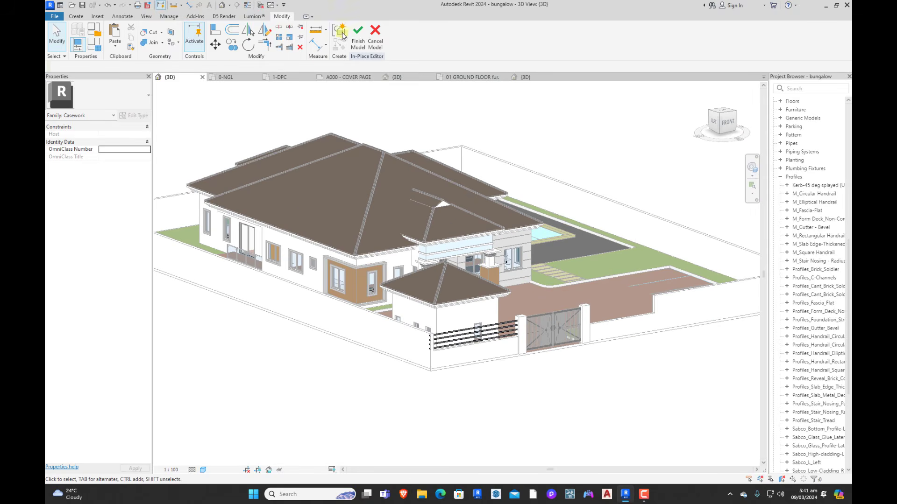
pyautogui.click(492, 328)
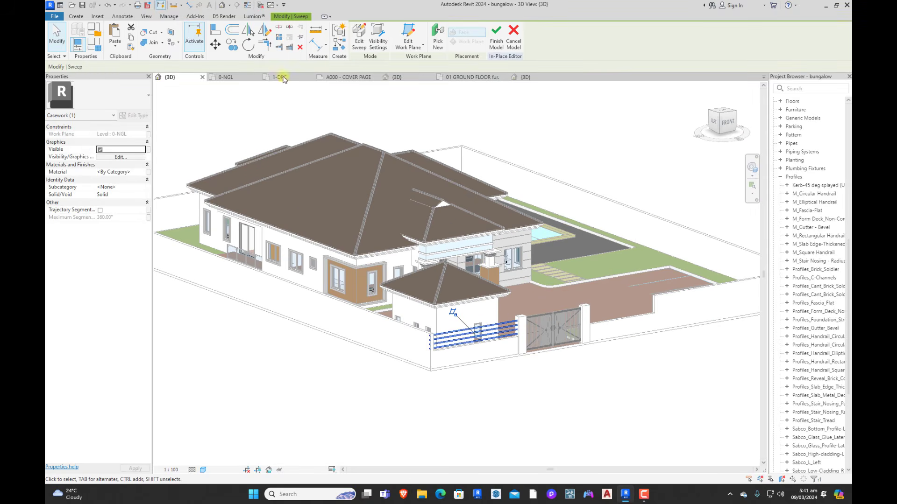
pyautogui.click(229, 77)
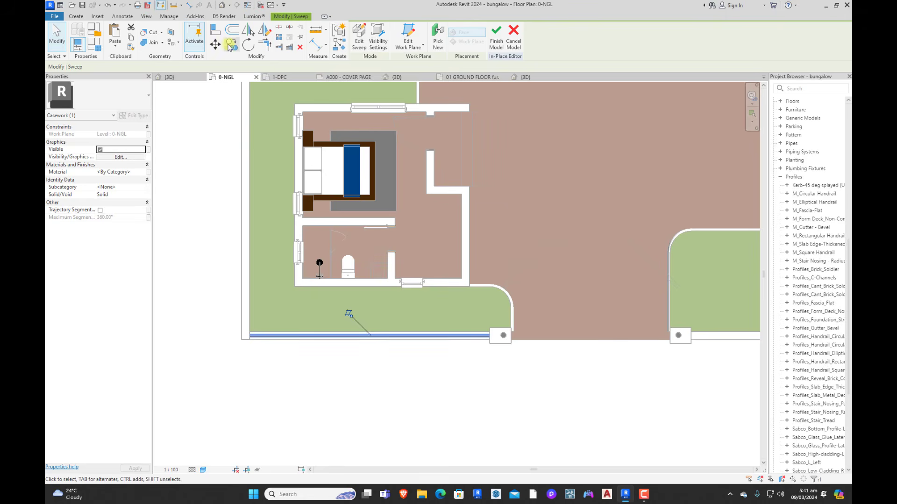
pyautogui.press('c')
pyautogui.press('o')
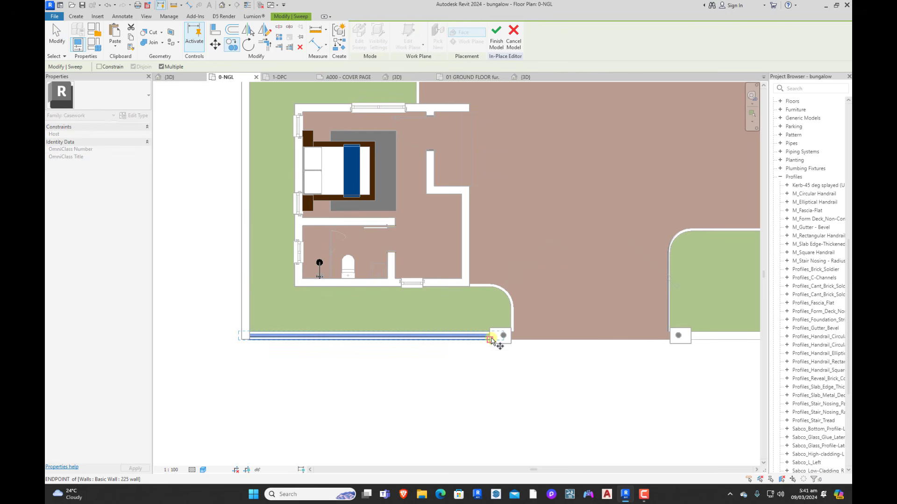
pyautogui.scroll(-2, 490, 345)
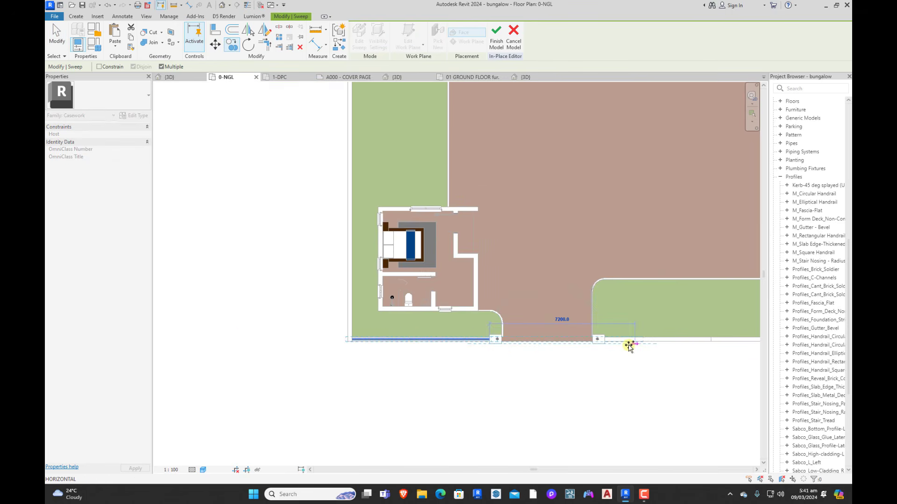
pyautogui.scroll(-2, 628, 345)
pyautogui.scroll(4, 688, 348)
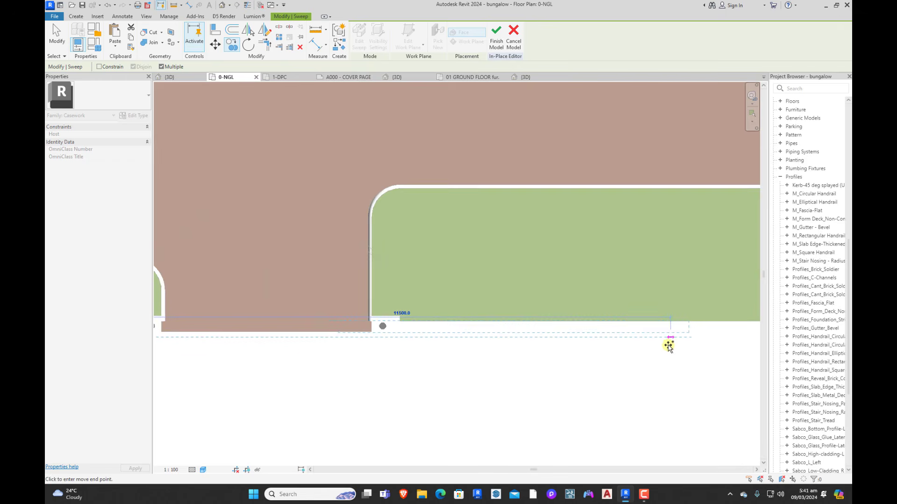
pyautogui.click(645, 338)
pyautogui.press('Escape')
pyautogui.press('Escape')
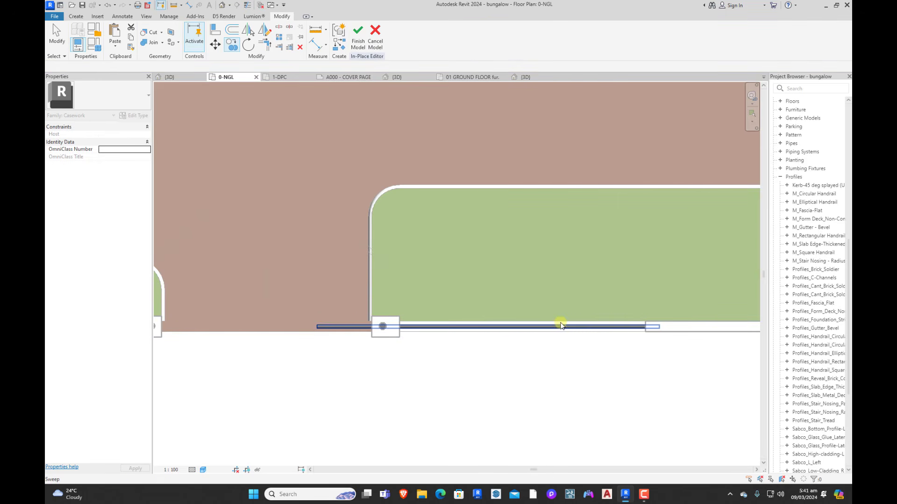
# Step: Shorten the copied rail sweep's path so it starts at the gate pillar's outer face, and finish the path and sweep
pyautogui.click(559, 326)
pyautogui.doubleClick(558, 327)
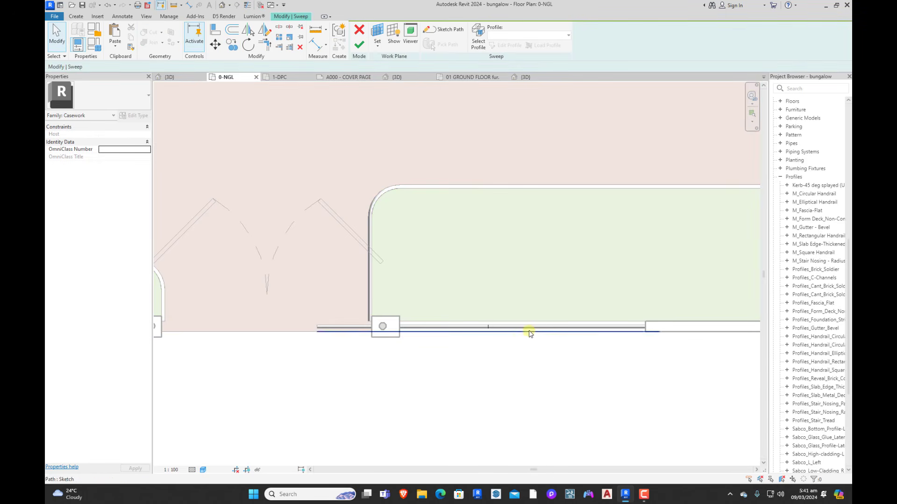
pyautogui.doubleClick(493, 333)
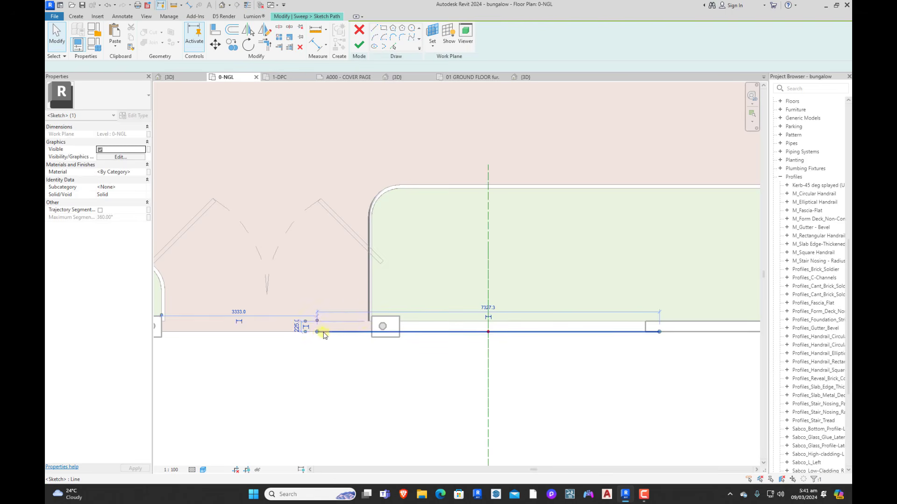
pyautogui.moveTo(319, 331); pyautogui.dragTo(398, 331)
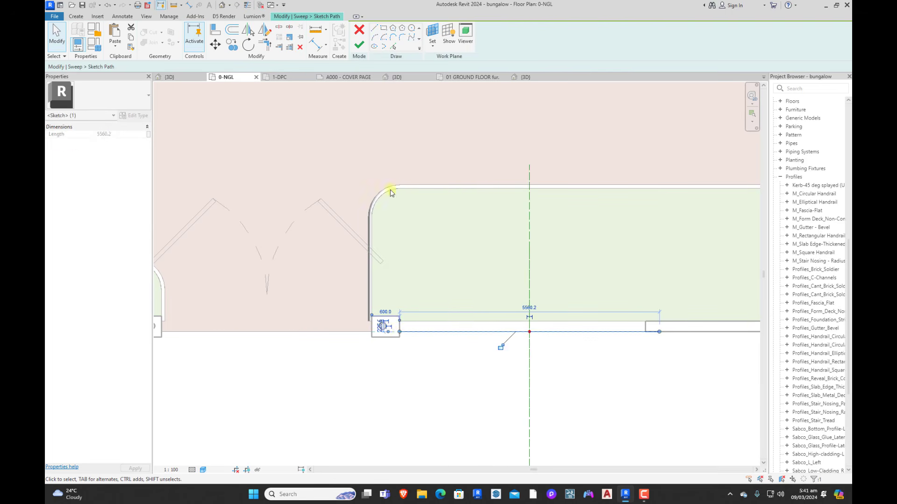
pyautogui.click(359, 45)
pyautogui.scroll(-3, 541, 351)
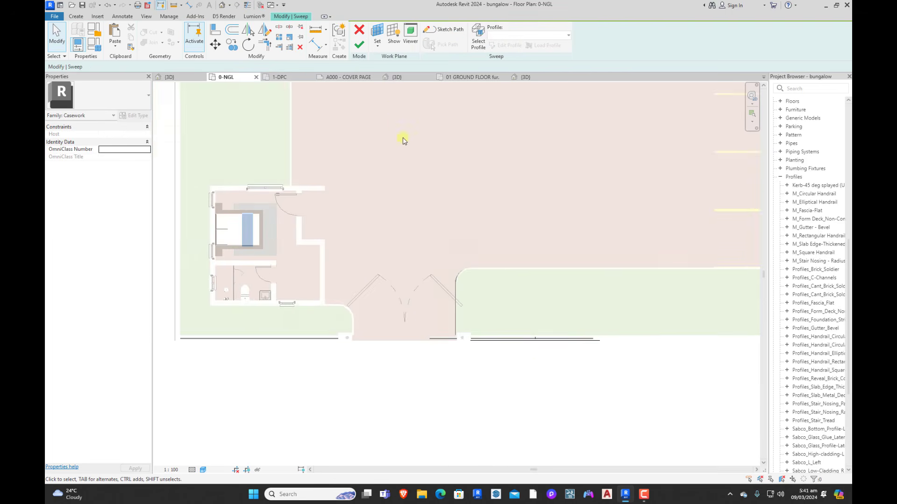
pyautogui.click(360, 45)
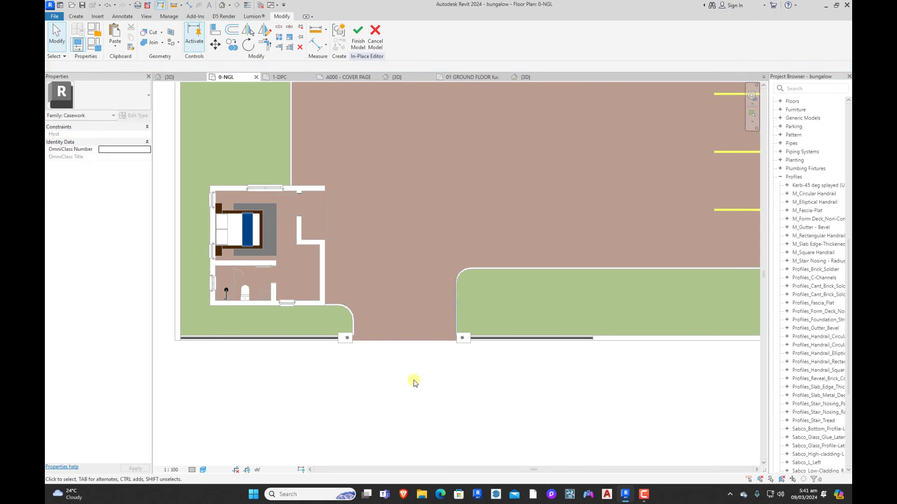
# Step: Edit the path of the rail sweep beside the guard house, shortening it to about 5827 mm in line with the guard house's outer wall
pyautogui.moveTo(386, 408); pyautogui.dragTo(448, 353, button='middle')
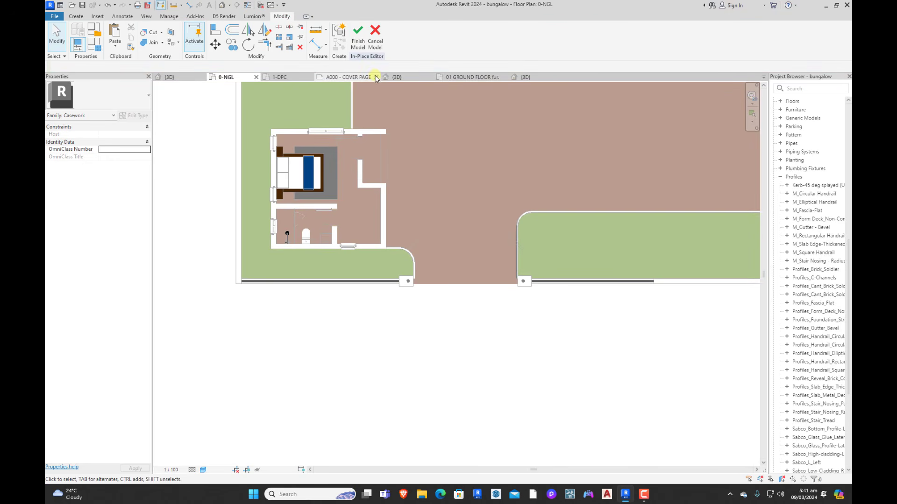
pyautogui.click(198, 80)
pyautogui.keyDown('shift'); pyautogui.moveTo(506, 403); pyautogui.dragTo(591, 414, button='middle'); pyautogui.keyUp('shift')
pyautogui.scroll(5, 396, 363)
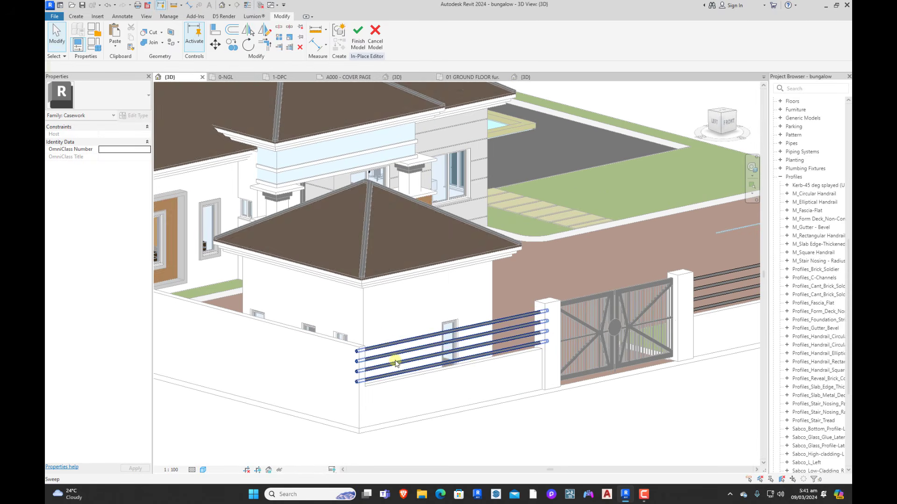
pyautogui.click(358, 350)
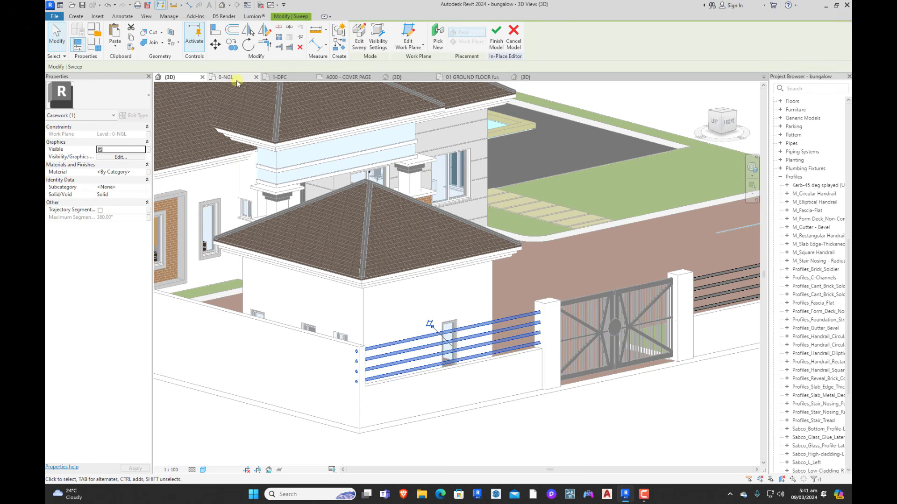
pyautogui.click(226, 78)
pyautogui.scroll(2, 255, 262)
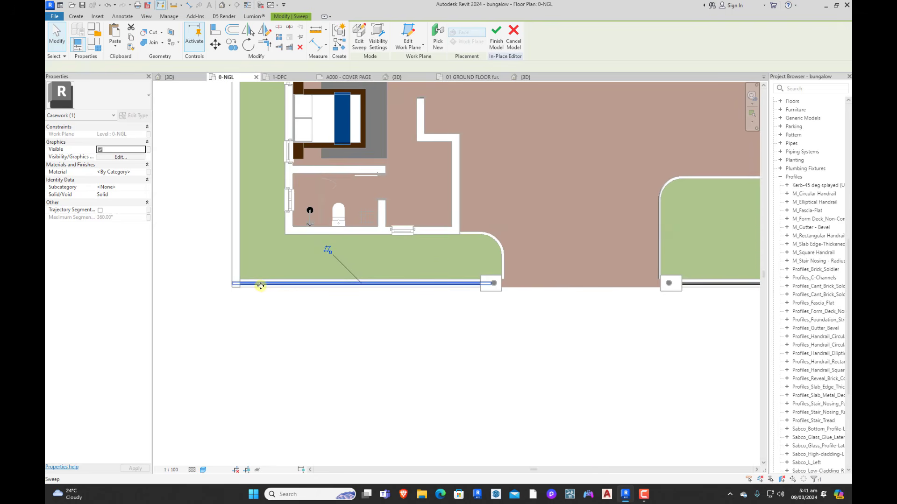
pyautogui.doubleClick(259, 285)
pyautogui.doubleClick(259, 288)
pyautogui.click(252, 288)
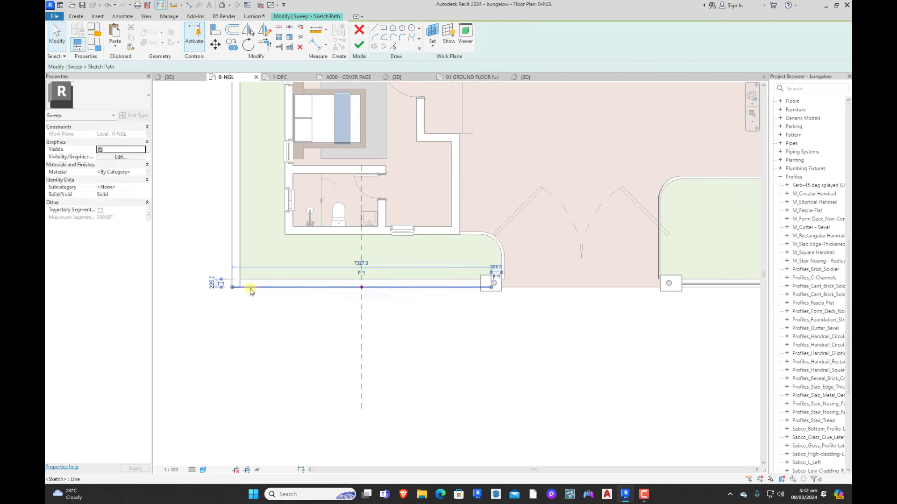
pyautogui.moveTo(233, 288); pyautogui.dragTo(286, 287)
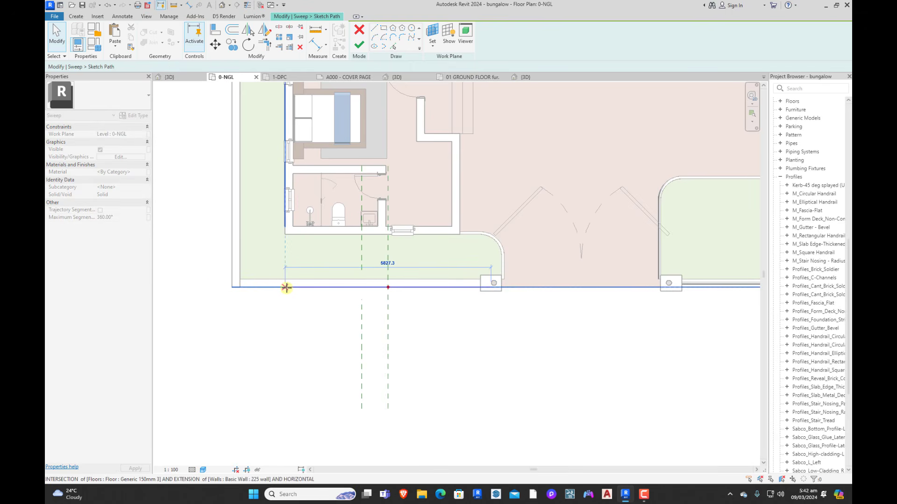
# Step: Finish the shortened path, the sweep and the in-place rail model
pyautogui.click(297, 334)
pyautogui.click(358, 45)
pyautogui.click(359, 43)
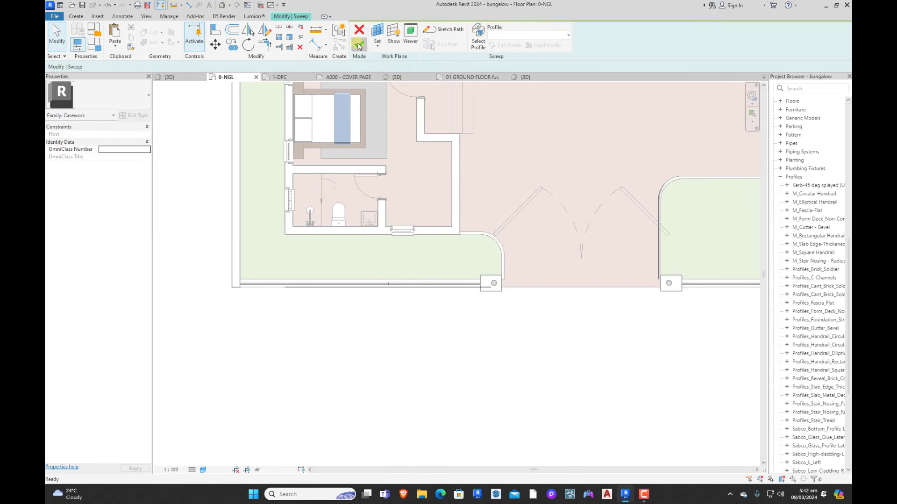
pyautogui.click(358, 41)
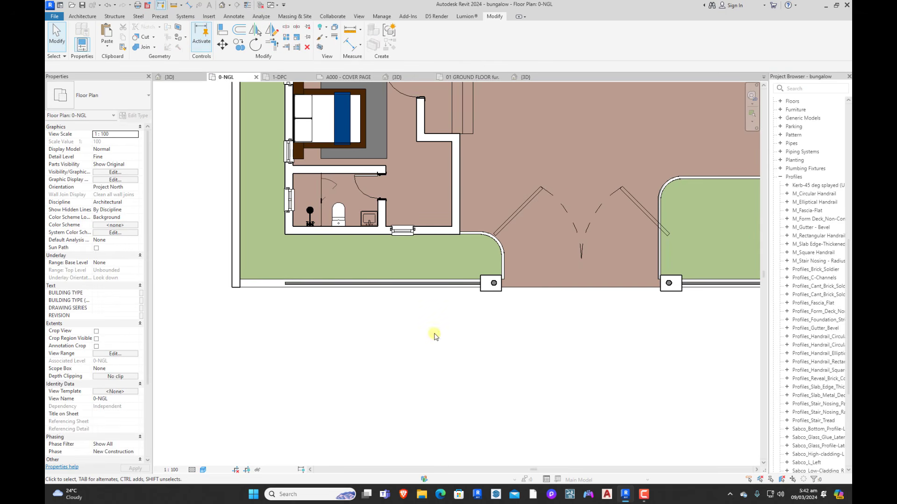
pyautogui.click(241, 278)
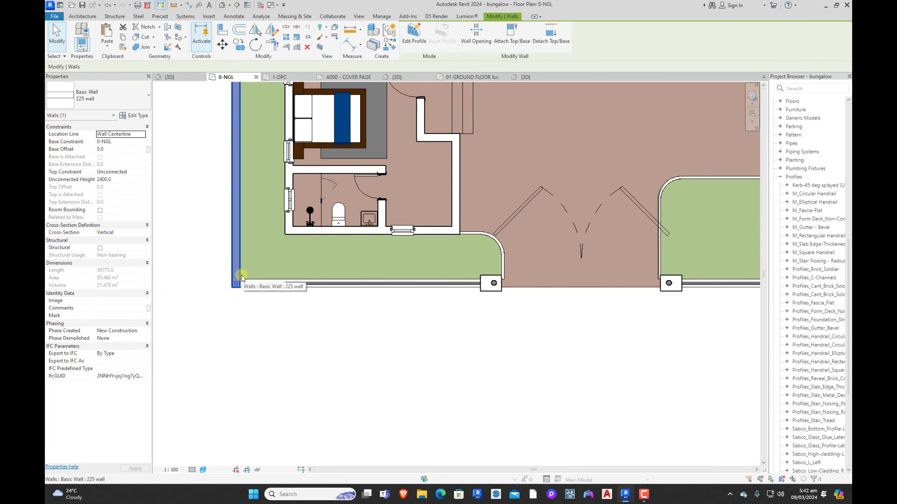
pyautogui.press('c')
pyautogui.press('s')
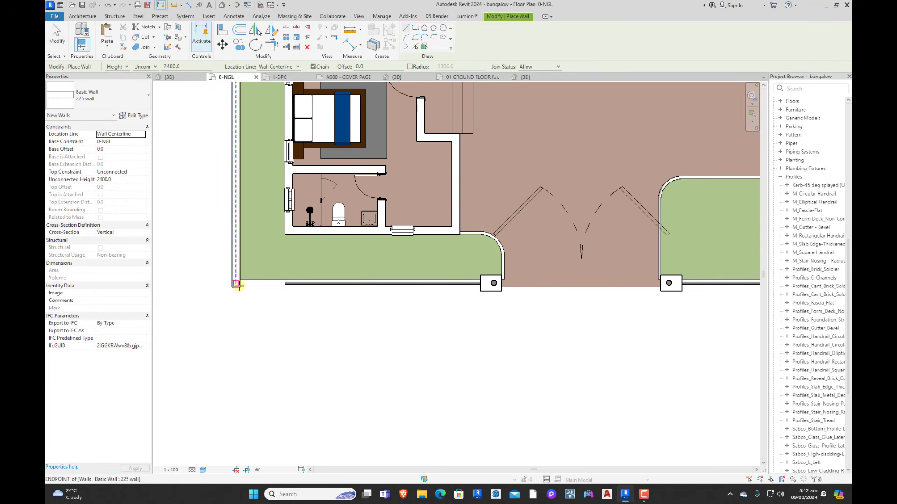
pyautogui.press('Escape')
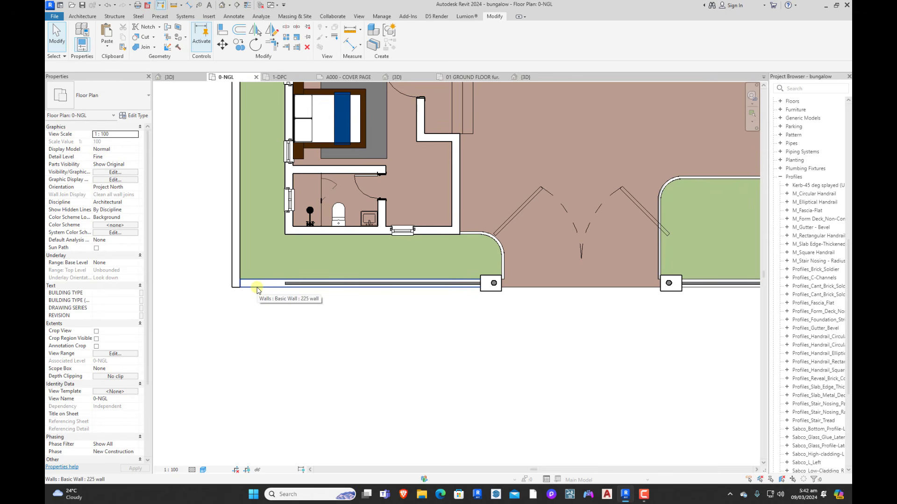
# Step: Split the low front wall 1000 mm from the side wall and shorten the gate-side segment to about 6000 mm
pyautogui.click(285, 28)
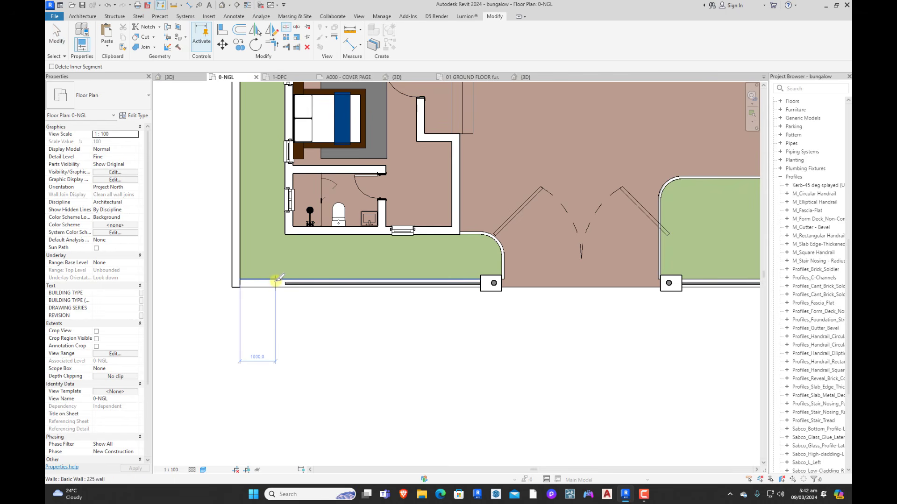
pyautogui.click(277, 282)
pyautogui.press('Escape')
pyautogui.click(279, 283)
pyautogui.moveTo(276, 284); pyautogui.dragTo(290, 283)
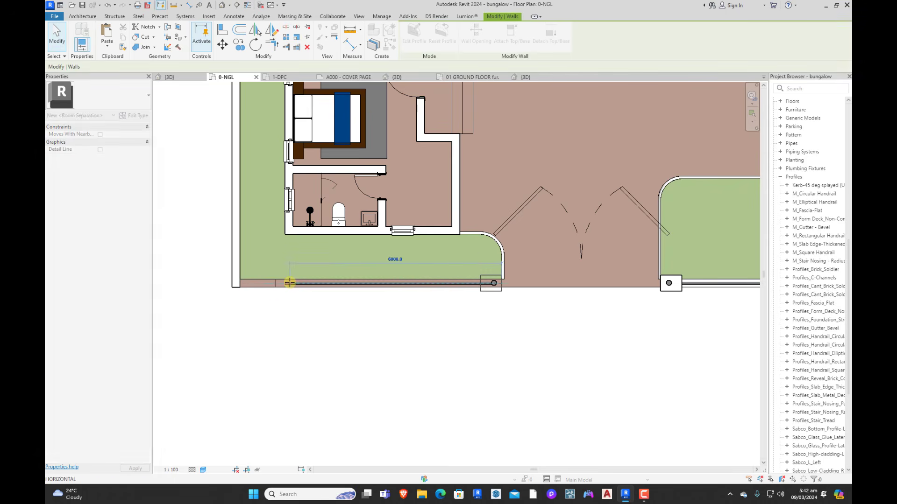
# Step: Set the short corner wall segment's unconnected height to 2400 mm and extend it to the start of the rails, closing the gap
pyautogui.click(267, 289)
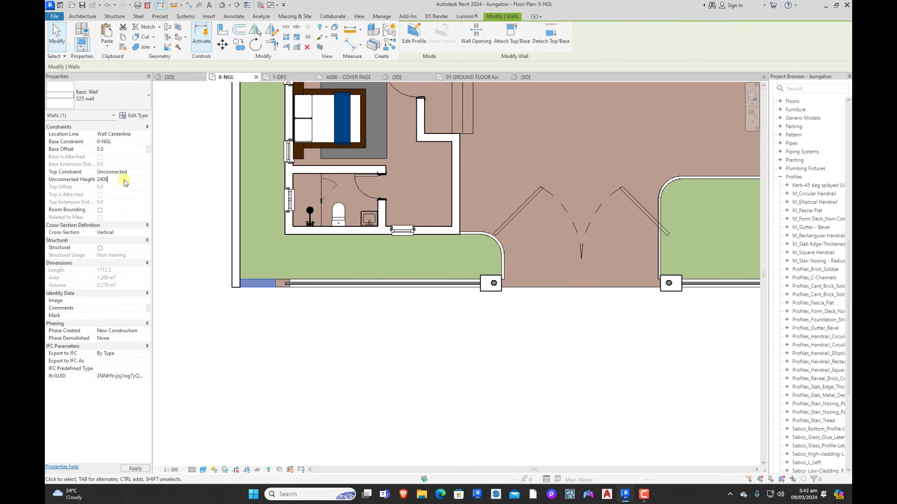
pyautogui.click(180, 196)
pyautogui.scroll(2, 277, 288)
pyautogui.click(270, 280)
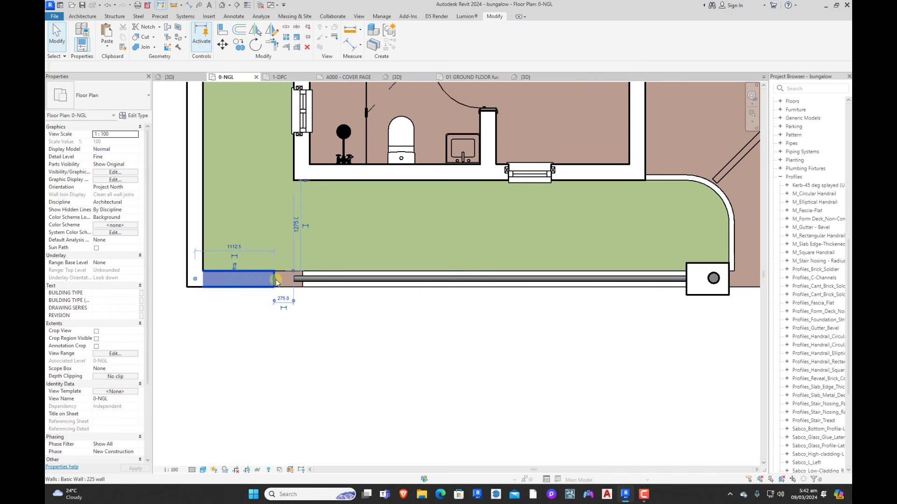
pyautogui.moveTo(275, 280); pyautogui.dragTo(294, 279)
pyautogui.click(305, 316)
pyautogui.click(301, 279)
pyautogui.click(337, 338)
pyautogui.scroll(-3, 301, 358)
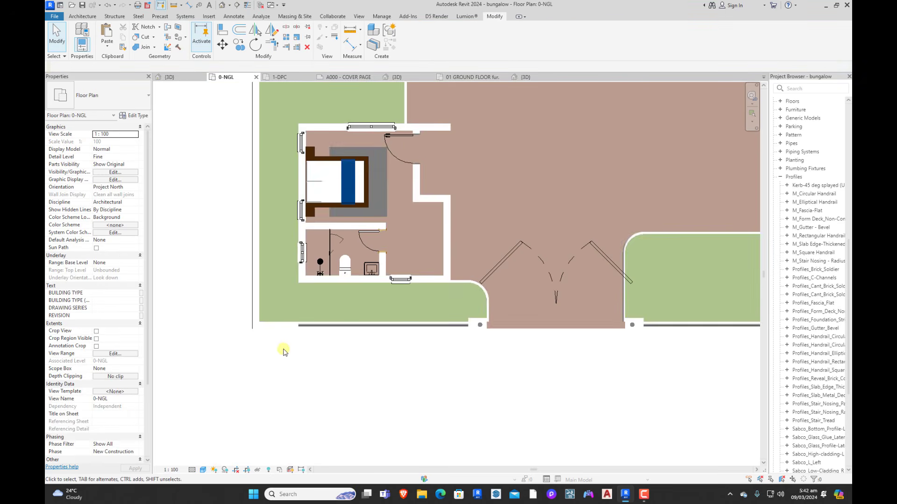
pyautogui.scroll(3, 304, 356)
pyautogui.scroll(-2, 336, 380)
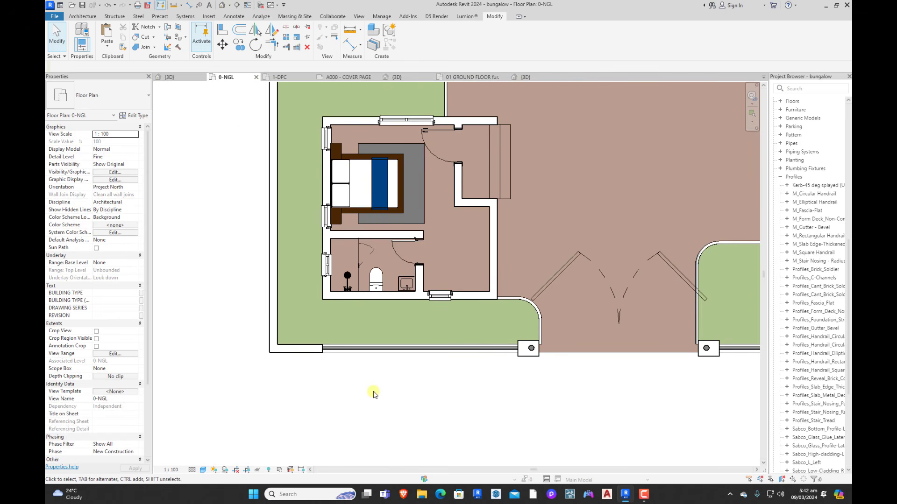
# Step: Reopen the in-place rail model in the 3D view, select both rail sweeps and open their material assignment
pyautogui.click(169, 77)
pyautogui.keyDown('shift'); pyautogui.moveTo(327, 316); pyautogui.dragTo(456, 336, button='middle'); pyautogui.keyUp('shift')
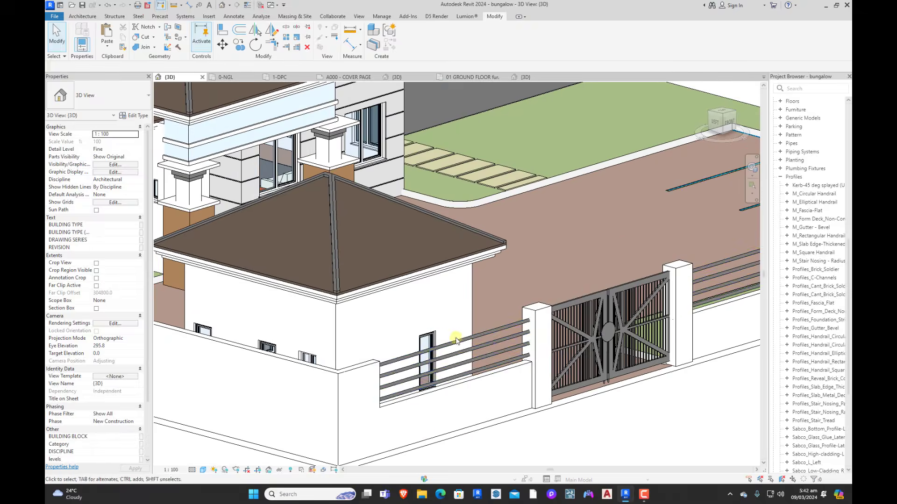
pyautogui.click(473, 336)
pyautogui.doubleClick(473, 337)
pyautogui.click(472, 337)
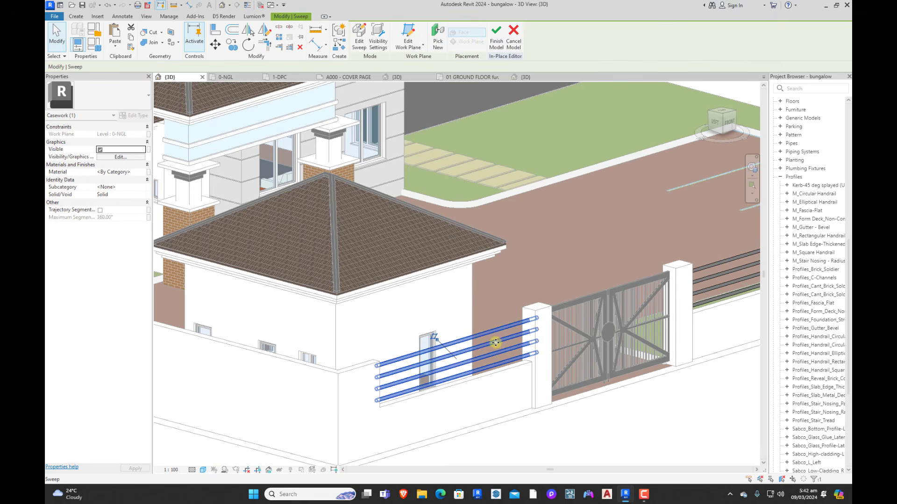
pyautogui.keyDown('ctrl'); pyautogui.click(536, 407); pyautogui.keyUp('ctrl')
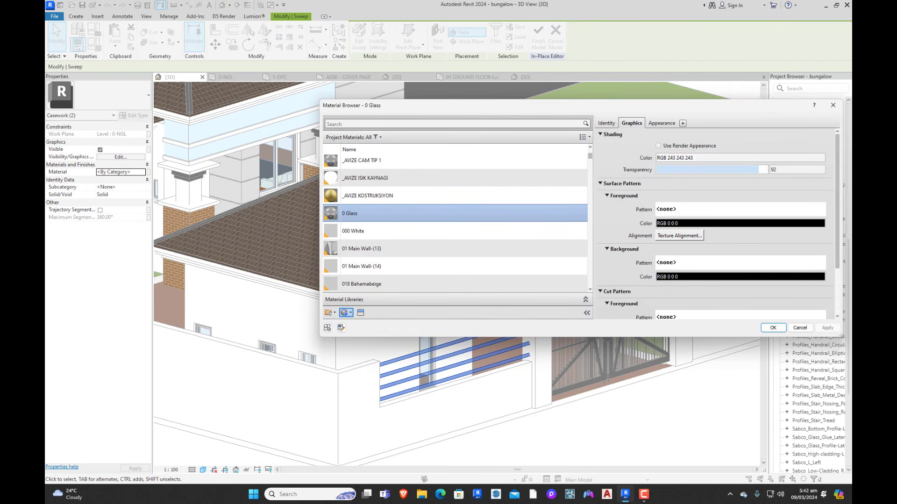
# Step: Create a new material named "steel rail", assign it to the rail sweeps and finish the in-place model
pyautogui.click(327, 328)
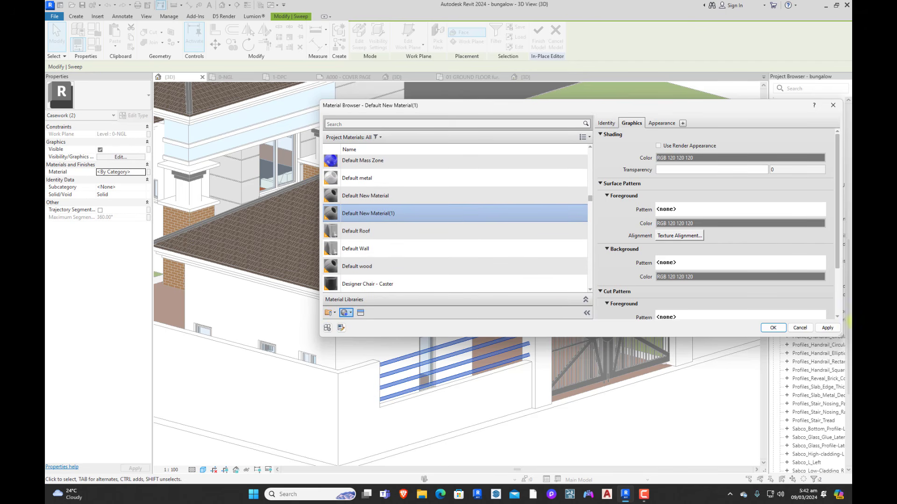
pyautogui.click(345, 313)
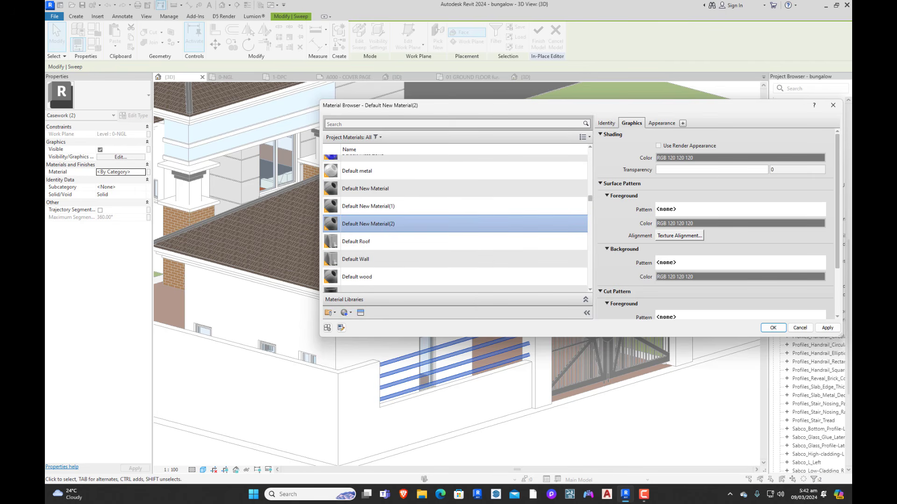
pyautogui.write('s')
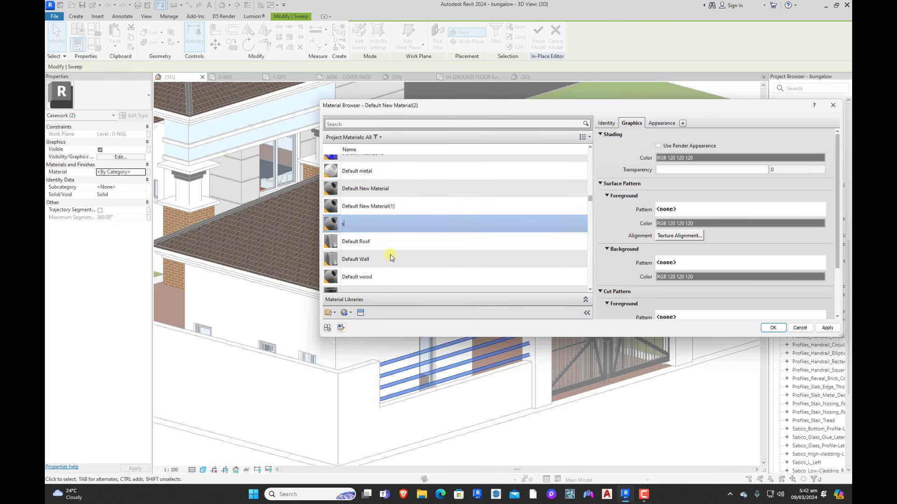
pyautogui.write('teel rail')
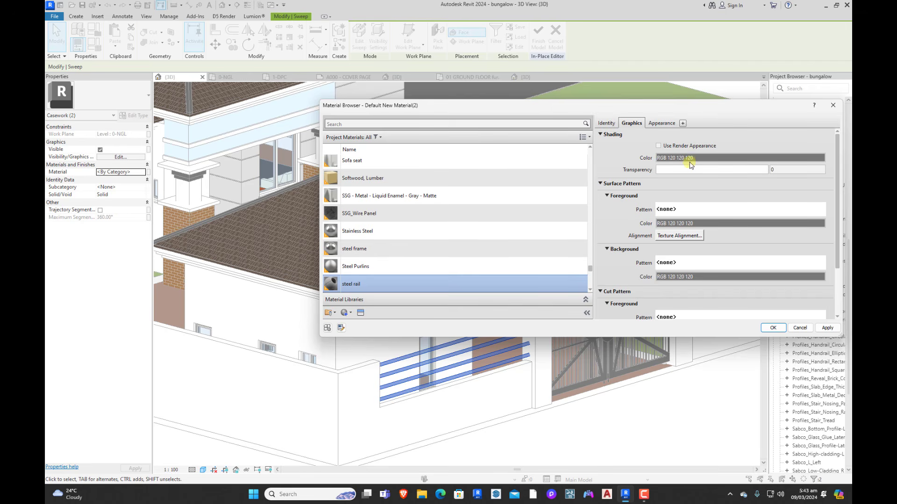
pyautogui.click(773, 328)
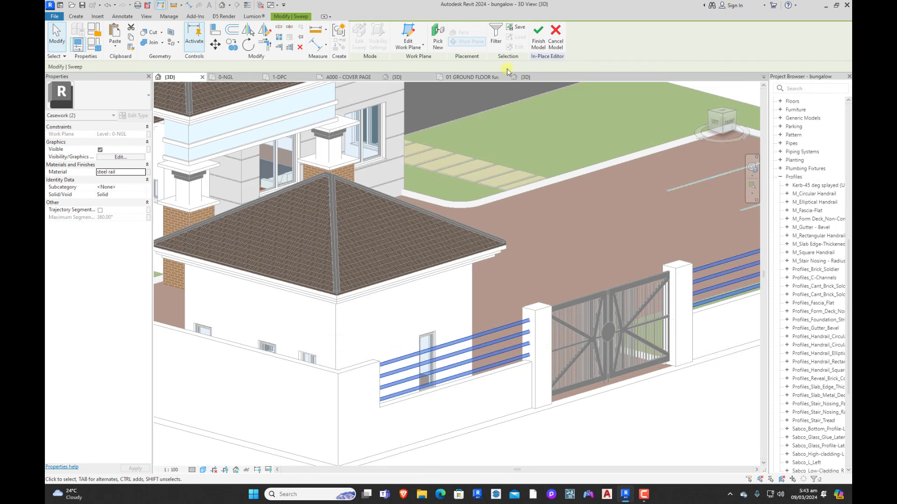
pyautogui.click(542, 44)
# Step: Examine the front rails, gate and boundary walls in 3D, from the front and from around the whole site
pyautogui.scroll(-4, 509, 367)
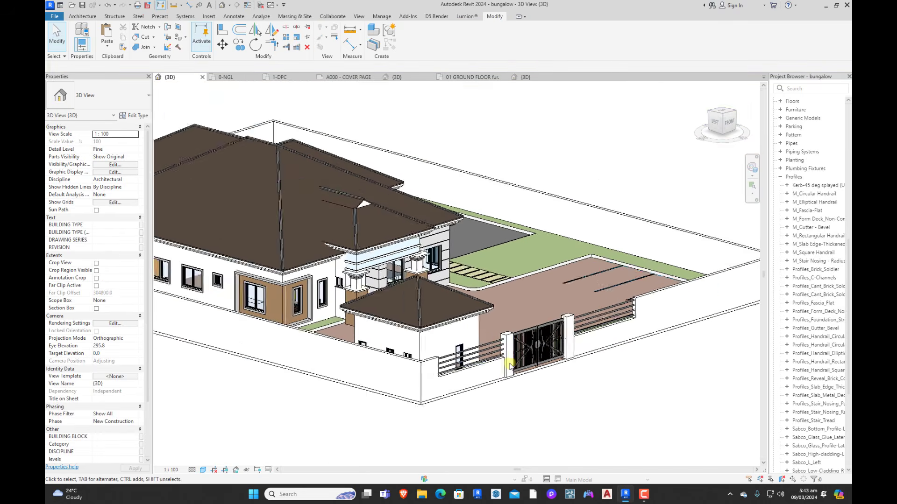
pyautogui.keyDown('shift'); pyautogui.moveTo(559, 402); pyautogui.dragTo(458, 412, button='middle'); pyautogui.keyUp('shift')
pyautogui.scroll(-2, 523, 376)
pyautogui.keyDown('shift'); pyautogui.moveTo(515, 380); pyautogui.dragTo(532, 388, button='middle'); pyautogui.keyUp('shift')
pyautogui.click(721, 122)
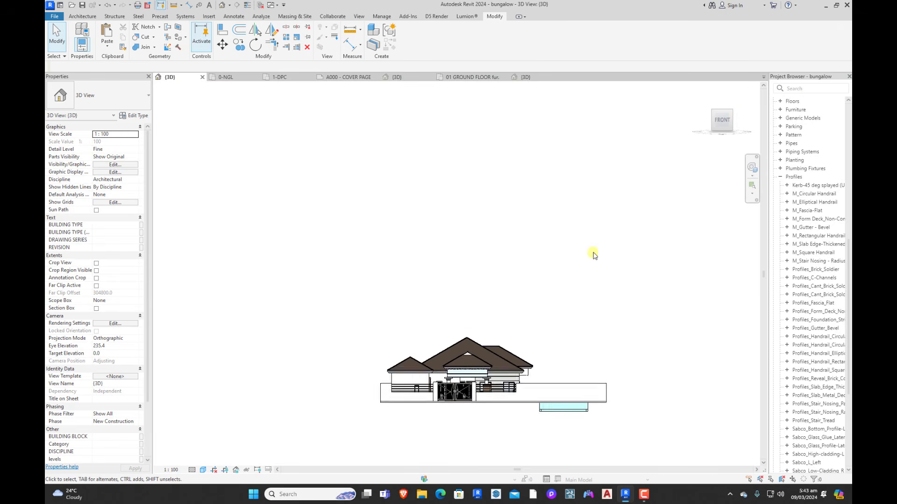
pyautogui.scroll(4, 421, 282)
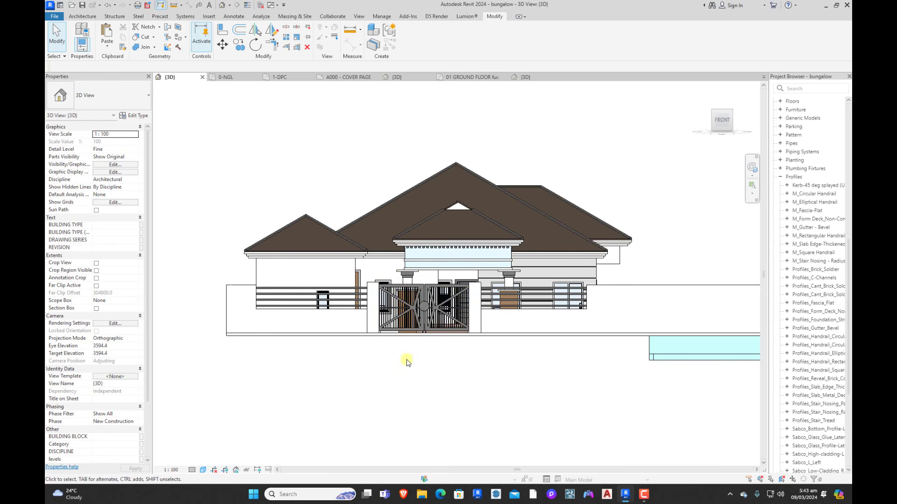
pyautogui.scroll(-2, 415, 339)
pyautogui.keyDown('shift'); pyautogui.moveTo(415, 340); pyautogui.dragTo(352, 374, button='middle'); pyautogui.keyUp('shift')
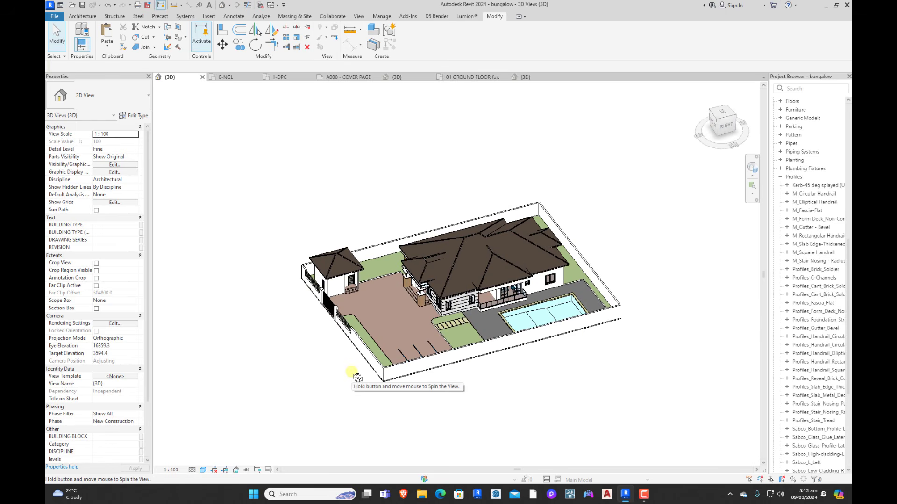
pyautogui.scroll(5, 422, 334)
pyautogui.scroll(-3, 421, 334)
pyautogui.keyDown('shift'); pyautogui.moveTo(457, 340); pyautogui.dragTo(601, 391, button='middle'); pyautogui.keyUp('shift')
pyautogui.scroll(-3, 484, 327)
pyautogui.scroll(5, 425, 350)
pyautogui.scroll(-5, 425, 350)
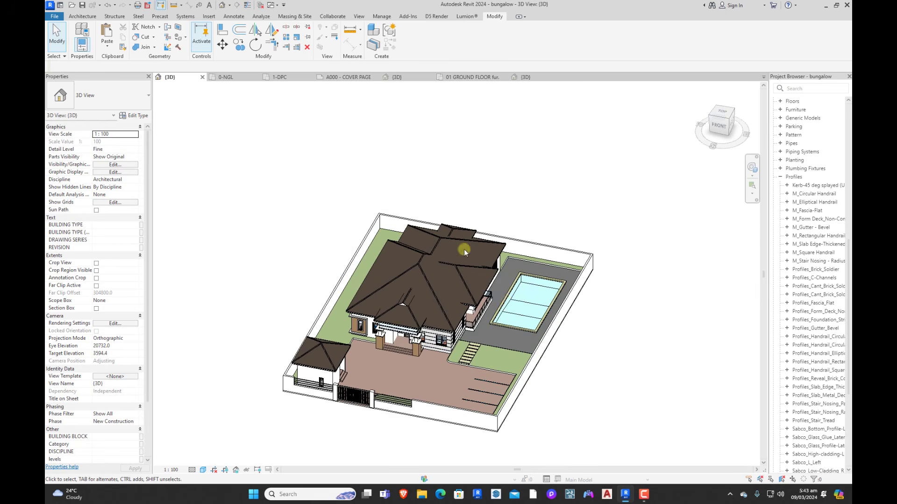
pyautogui.scroll(5, 488, 354)
pyautogui.keyDown('shift'); pyautogui.moveTo(489, 355); pyautogui.dragTo(575, 371, button='middle'); pyautogui.keyUp('shift')
pyautogui.scroll(-1, 430, 351)
pyautogui.scroll(-3, 583, 396)
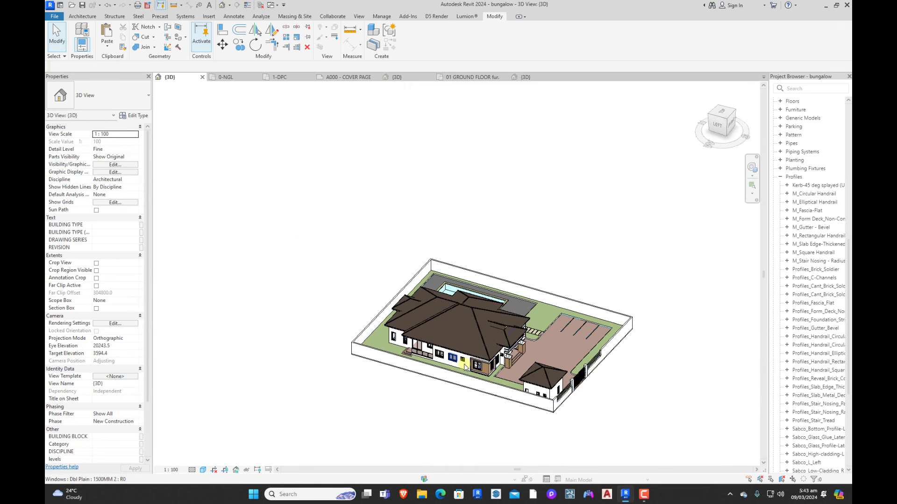
pyautogui.keyDown('shift'); pyautogui.moveTo(465, 368); pyautogui.dragTo(514, 356, button='middle'); pyautogui.keyUp('shift')
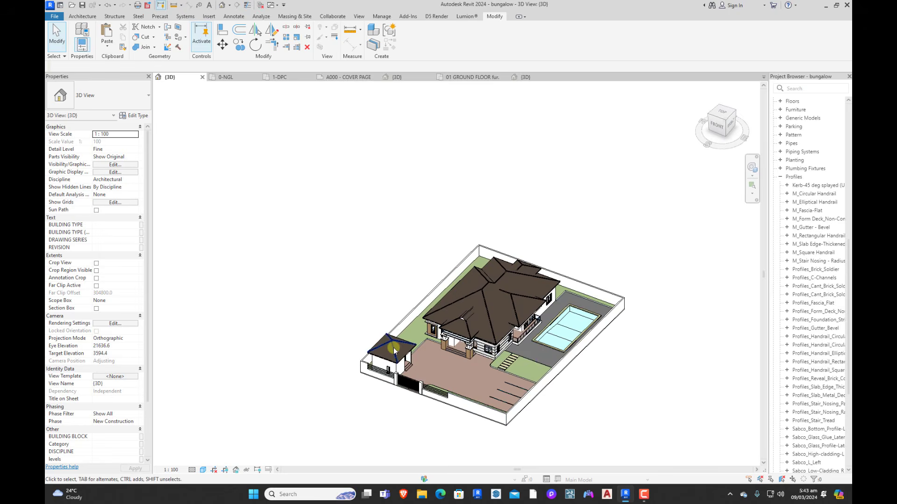
pyautogui.scroll(3, 394, 350)
pyautogui.keyDown('shift'); pyautogui.moveTo(444, 360); pyautogui.dragTo(470, 407, button='middle'); pyautogui.keyUp('shift')
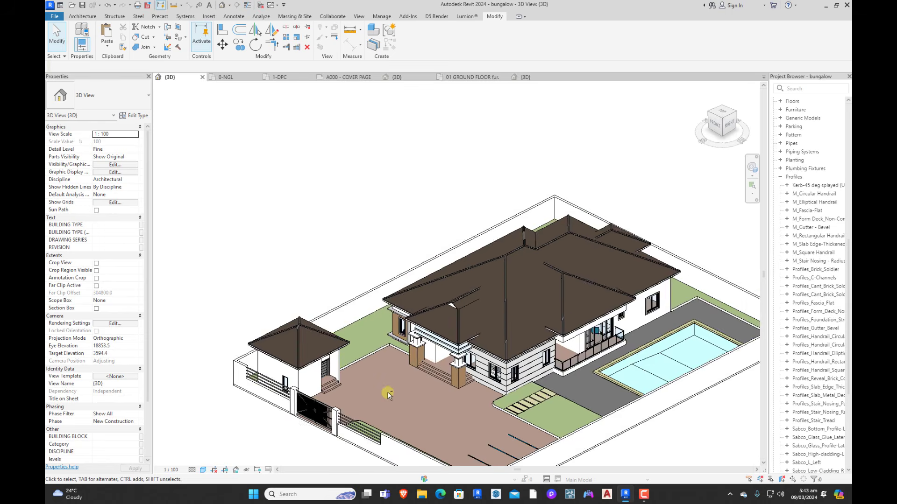
pyautogui.keyDown('shift'); pyautogui.moveTo(387, 395); pyautogui.dragTo(254, 371, button='middle'); pyautogui.keyUp('shift')
pyautogui.scroll(3, 365, 298)
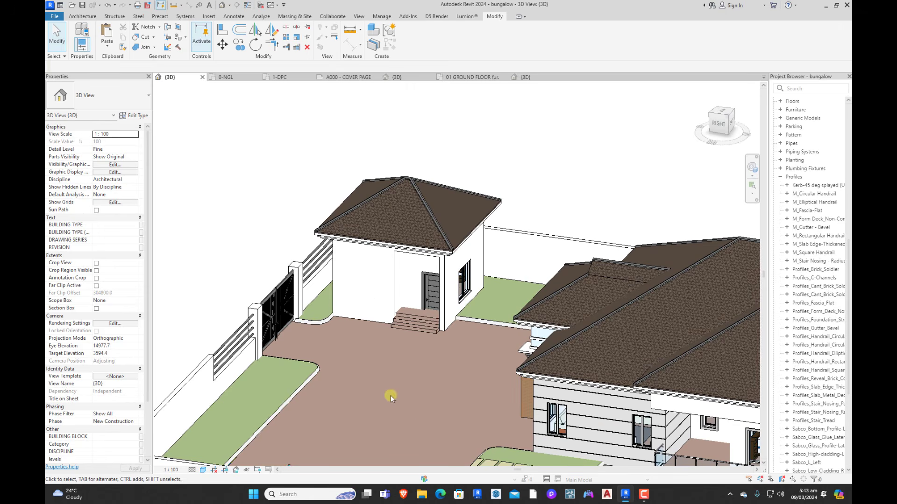
pyautogui.keyDown('shift'); pyautogui.moveTo(418, 410); pyautogui.dragTo(533, 422, button='middle'); pyautogui.keyUp('shift')
pyautogui.scroll(-3, 508, 356)
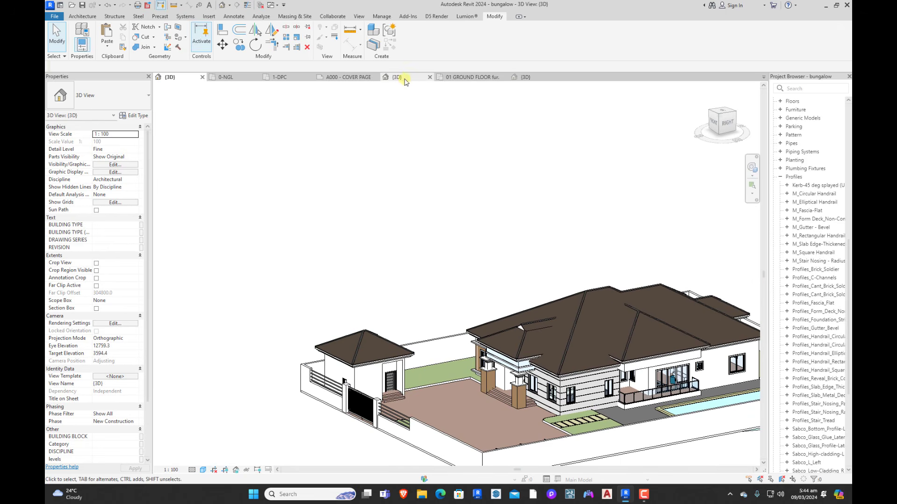
# Step: Sketch a rectangular Compound Ceiling Plain along the gatehouse's inner wall faces in the 1-DPC floor plan and finish it
pyautogui.click(237, 79)
pyautogui.click(288, 80)
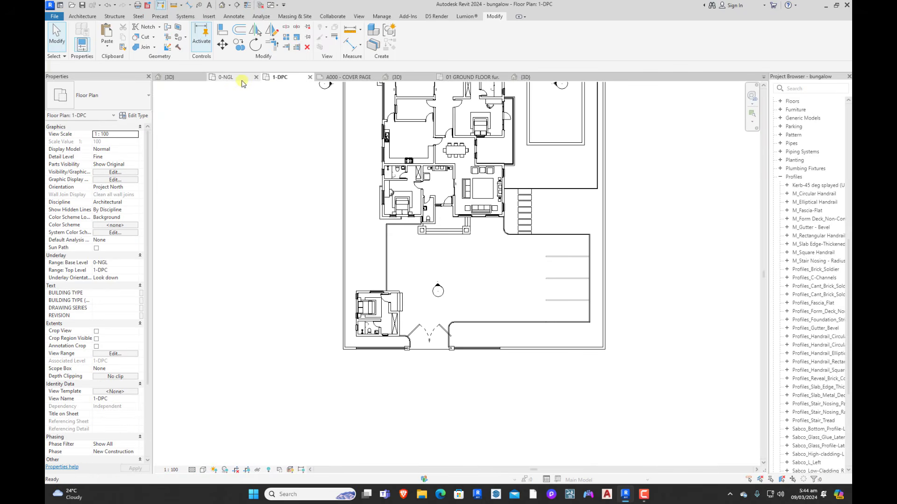
pyautogui.scroll(6, 358, 322)
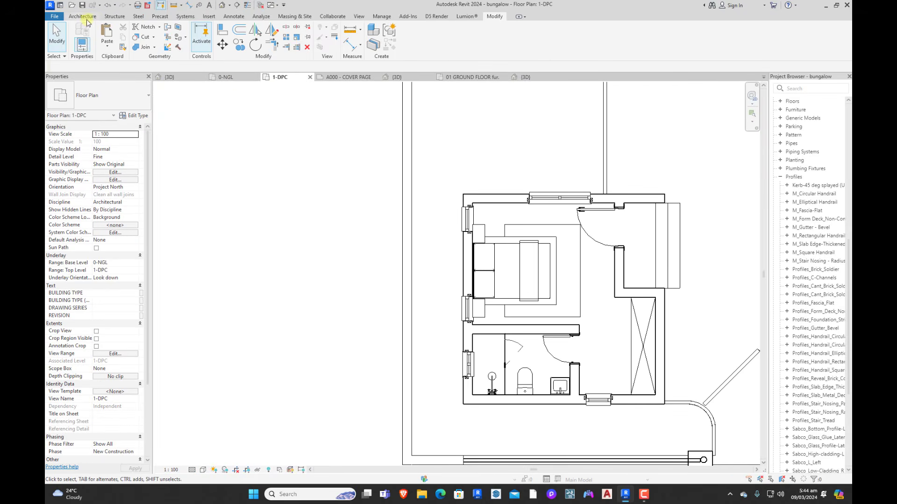
pyautogui.click(83, 17)
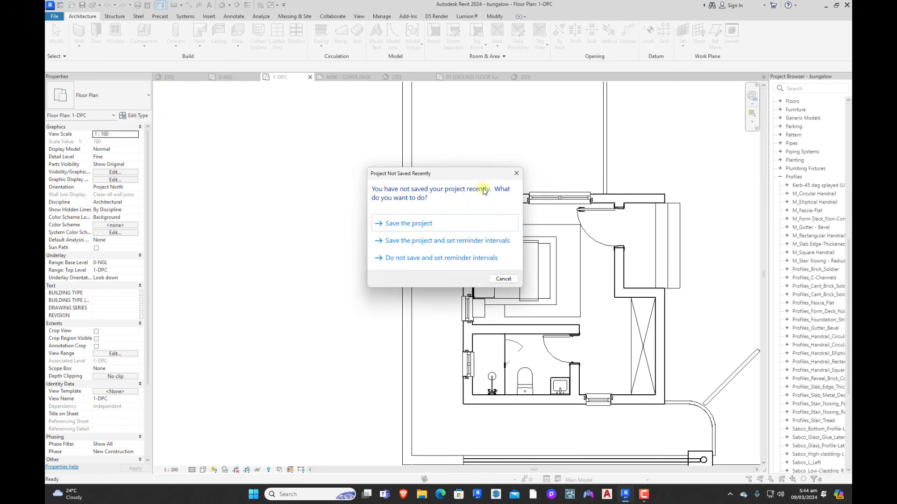
pyautogui.click(515, 174)
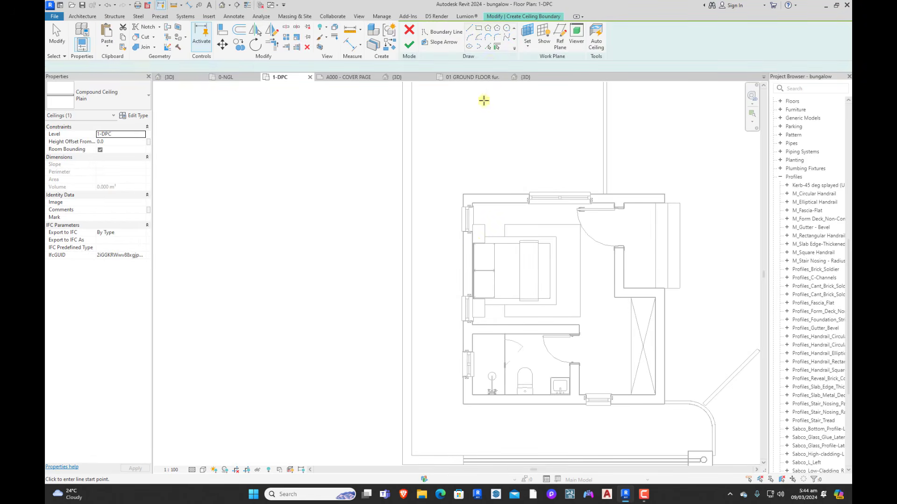
pyautogui.scroll(2, 474, 282)
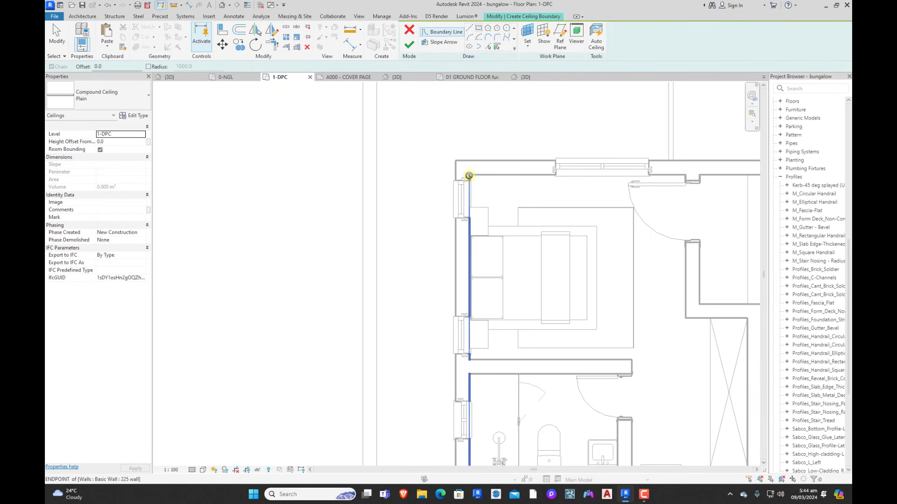
pyautogui.click(470, 177)
pyautogui.scroll(-2, 471, 177)
pyautogui.click(652, 370)
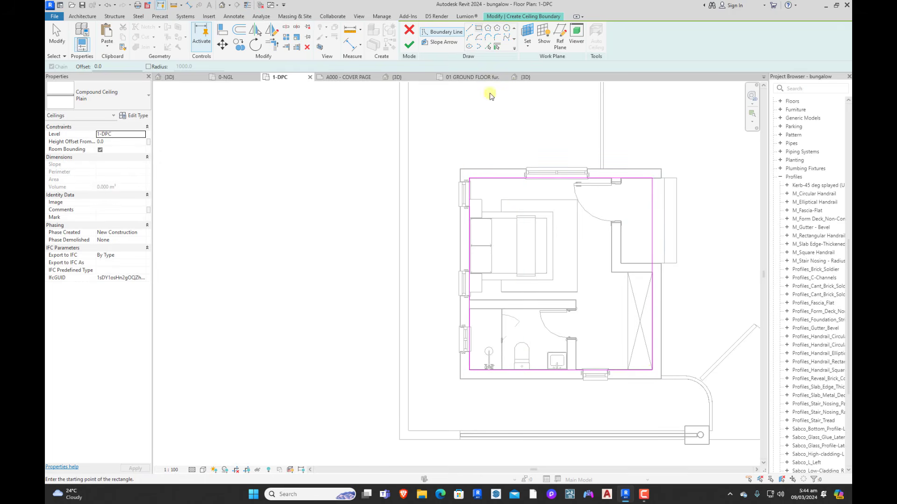
pyautogui.click(417, 46)
pyautogui.click(344, 229)
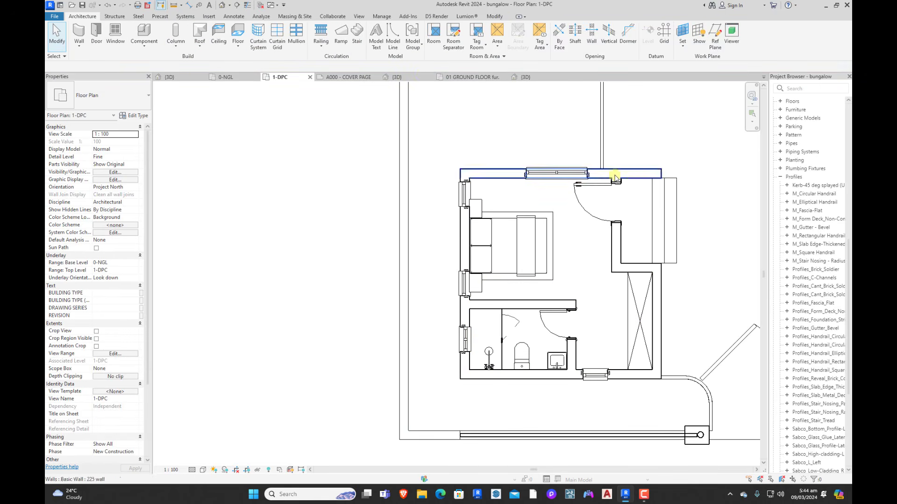
# Step: Raise the gatehouse ceiling's height offset above level 1-DPC and return to the 3D view
pyautogui.click(650, 201)
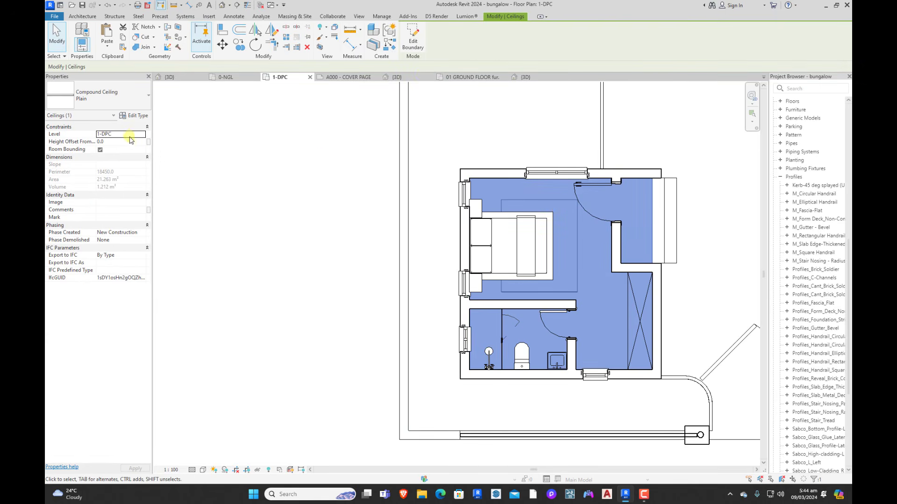
pyautogui.click(110, 154)
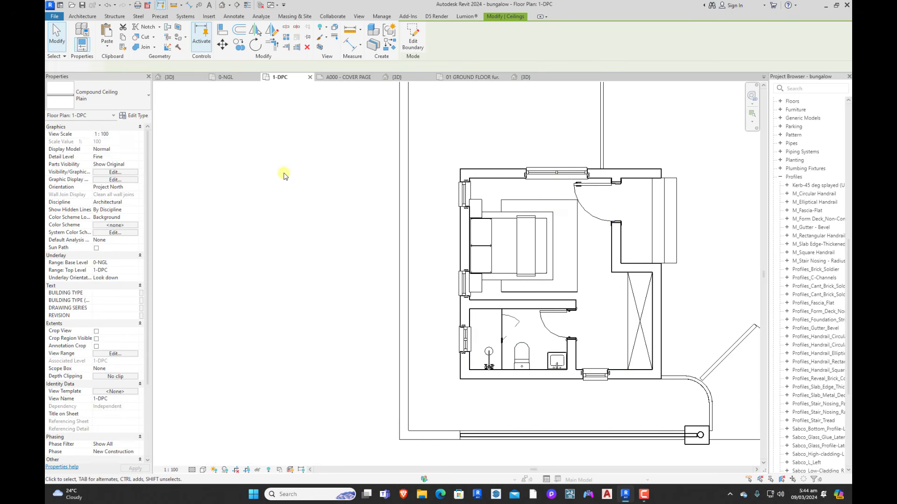
pyautogui.click(186, 82)
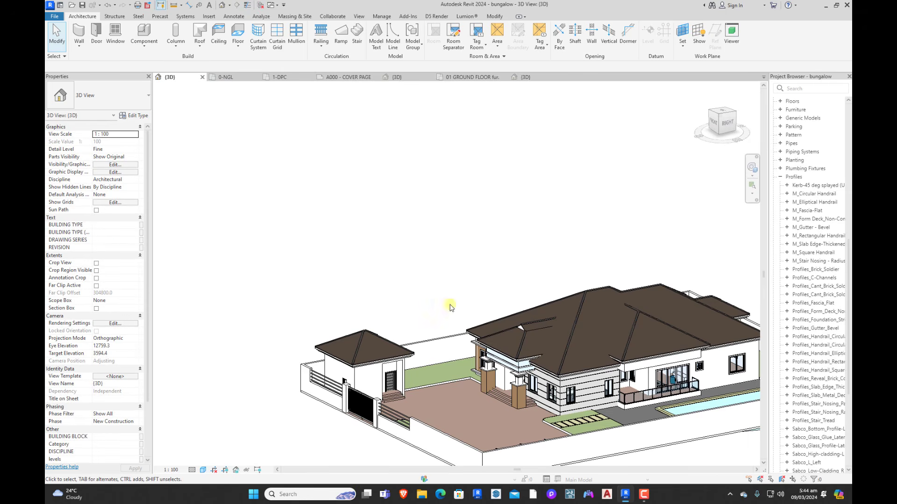
# Step: Review the completed bungalow, gatehouse, pool and parking area from several angles in 3D
pyautogui.scroll(-2, 427, 290)
pyautogui.keyDown('shift'); pyautogui.moveTo(467, 344); pyautogui.dragTo(518, 376, button='middle'); pyautogui.keyUp('shift')
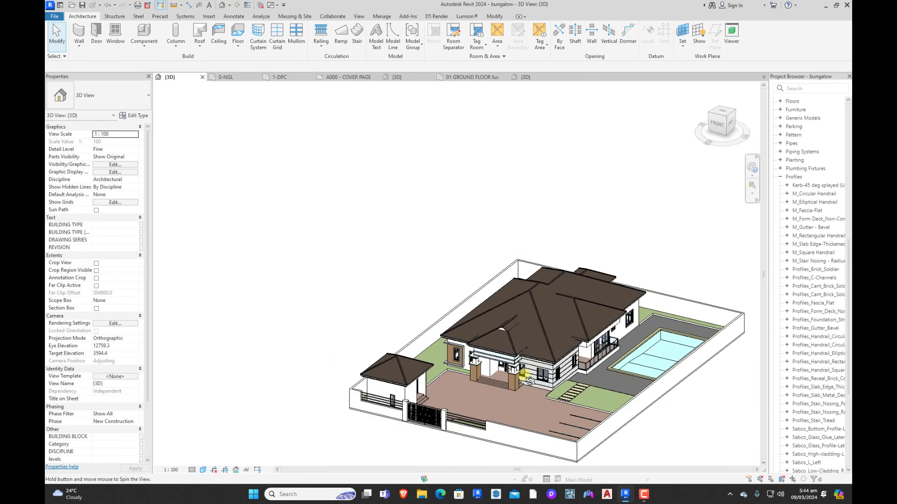
pyautogui.scroll(-2, 497, 397)
pyautogui.keyDown('shift'); pyautogui.moveTo(457, 418); pyautogui.dragTo(601, 420, button='middle'); pyautogui.keyUp('shift')
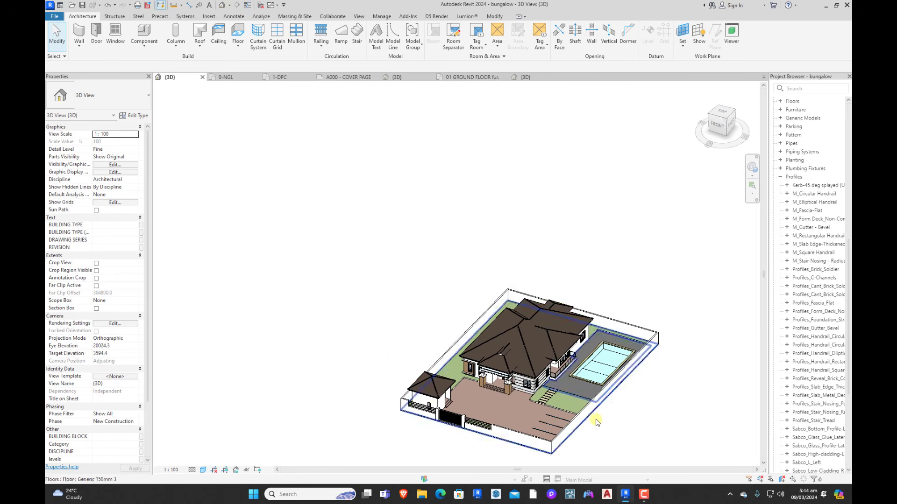
pyautogui.scroll(4, 605, 395)
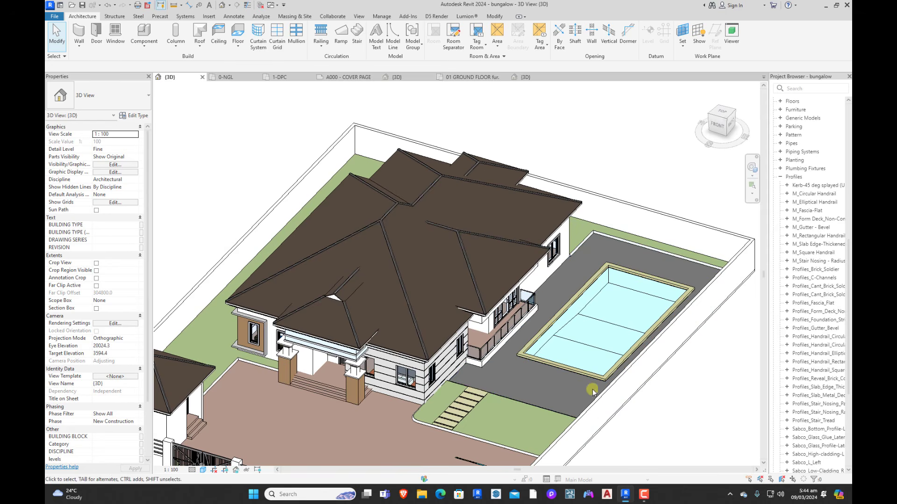
pyautogui.scroll(-5, 405, 309)
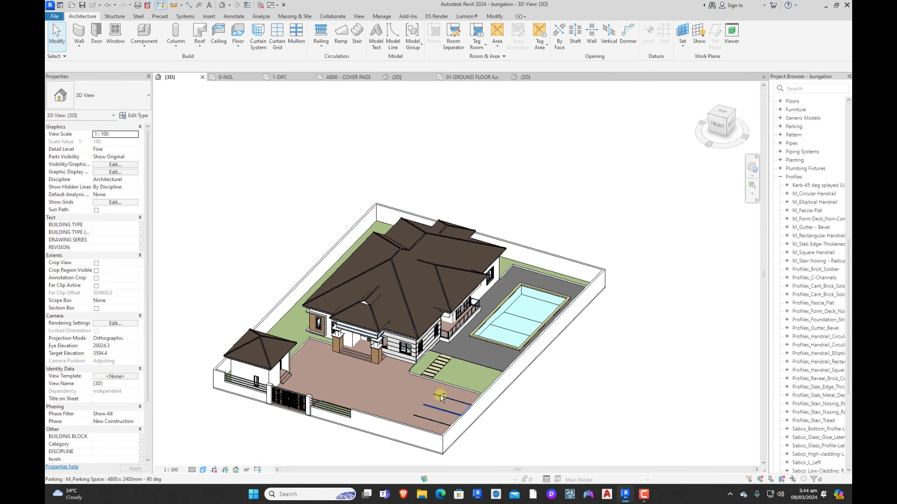
pyautogui.moveTo(420, 352)
pyautogui.keyDown('shift'); pyautogui.mouseDown(button='middle')
pyautogui.moveTo(413, 322)
pyautogui.moveTo(400, 368)
pyautogui.moveTo(422, 363)
pyautogui.mouseUp(button='middle'); pyautogui.keyUp('shift')
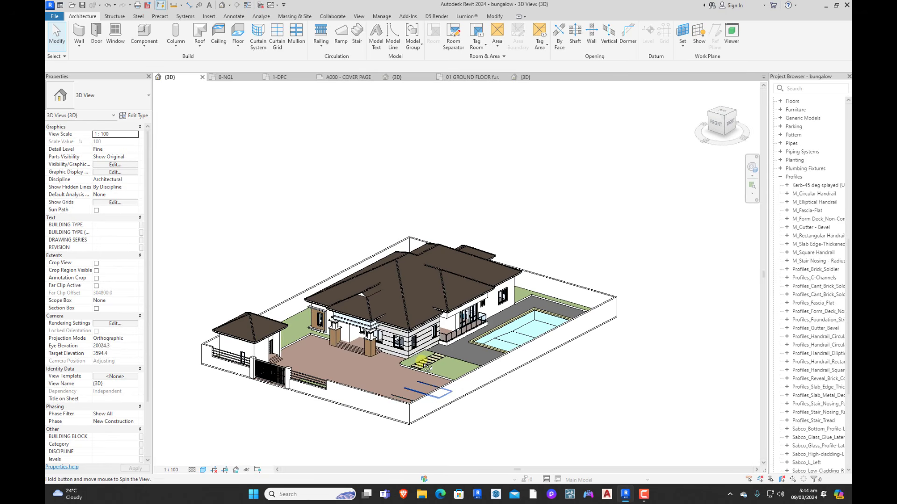
pyautogui.scroll(1, 400, 346)
pyautogui.scroll(-2, 399, 345)
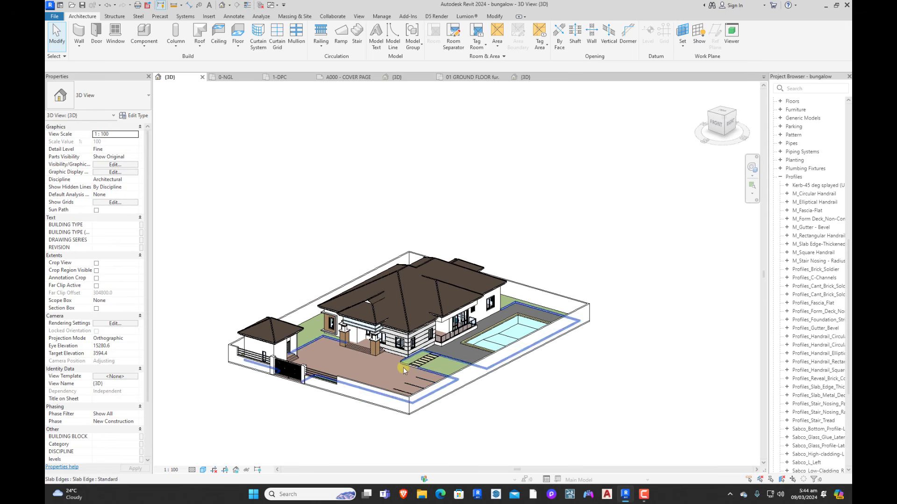
pyautogui.keyDown('shift'); pyautogui.moveTo(549, 370); pyautogui.dragTo(352, 362, button='middle'); pyautogui.keyUp('shift')
pyautogui.scroll(2, 366, 359)
pyautogui.keyDown('shift'); pyautogui.moveTo(374, 390); pyautogui.dragTo(544, 381, button='middle'); pyautogui.keyUp('shift')
pyautogui.keyDown('shift'); pyautogui.moveTo(438, 393); pyautogui.dragTo(535, 403, button='middle'); pyautogui.keyUp('shift')
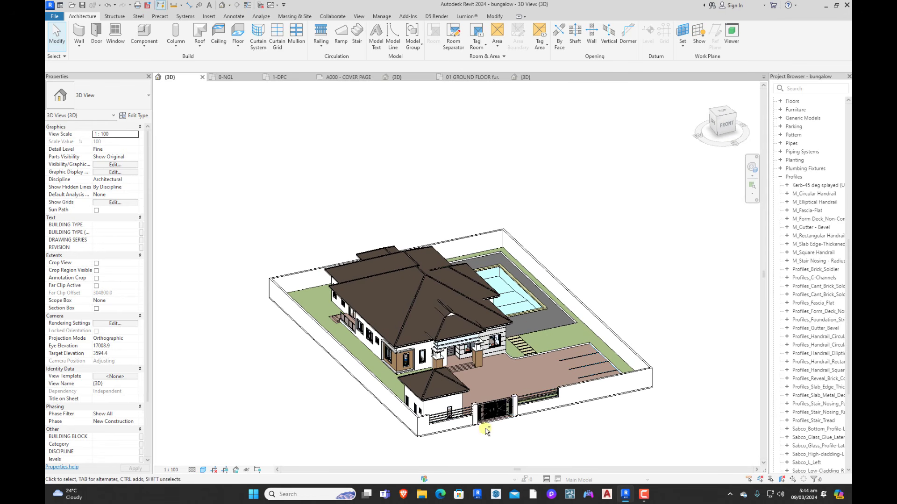
pyautogui.keyDown('shift'); pyautogui.moveTo(486, 430); pyautogui.dragTo(419, 367, button='middle'); pyautogui.keyUp('shift')
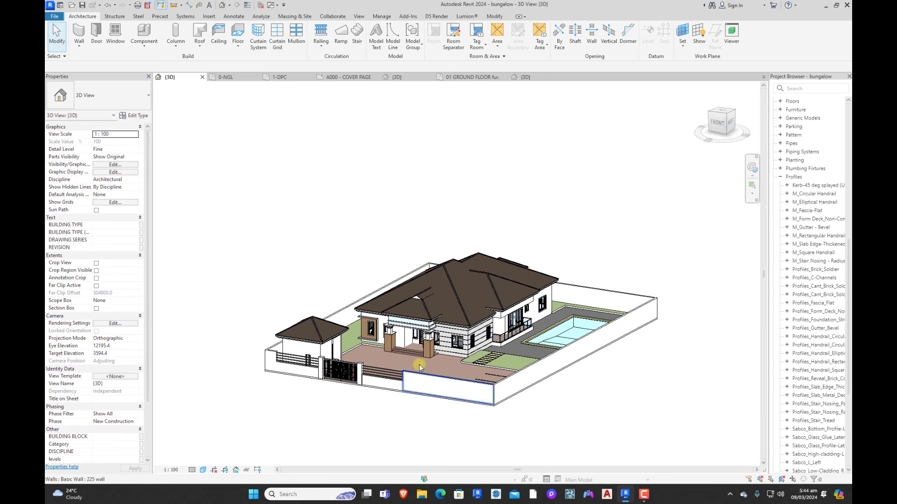
pyautogui.scroll(3, 422, 361)
pyautogui.keyDown('shift'); pyautogui.moveTo(468, 385); pyautogui.dragTo(411, 397, button='middle'); pyautogui.keyUp('shift')
pyautogui.scroll(-2, 473, 380)
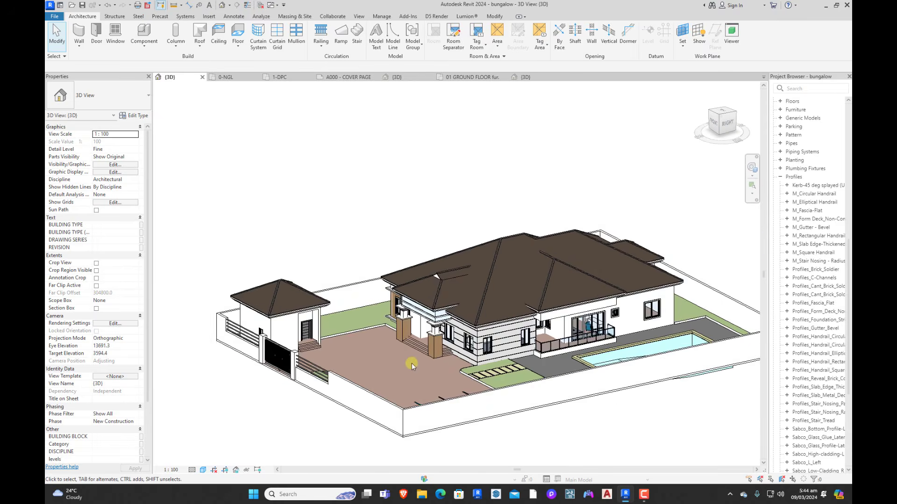
pyautogui.keyDown('shift'); pyautogui.moveTo(411, 363); pyautogui.dragTo(427, 396, button='middle'); pyautogui.keyUp('shift')
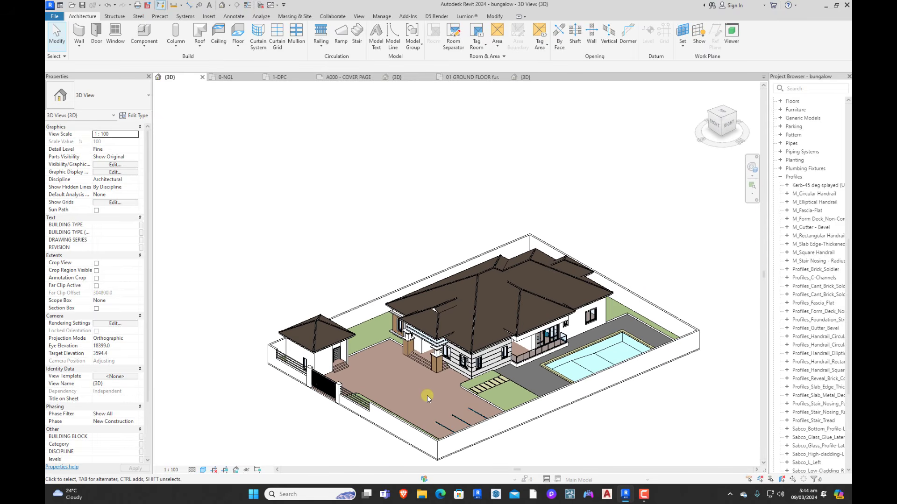
pyautogui.scroll(-3, 427, 396)
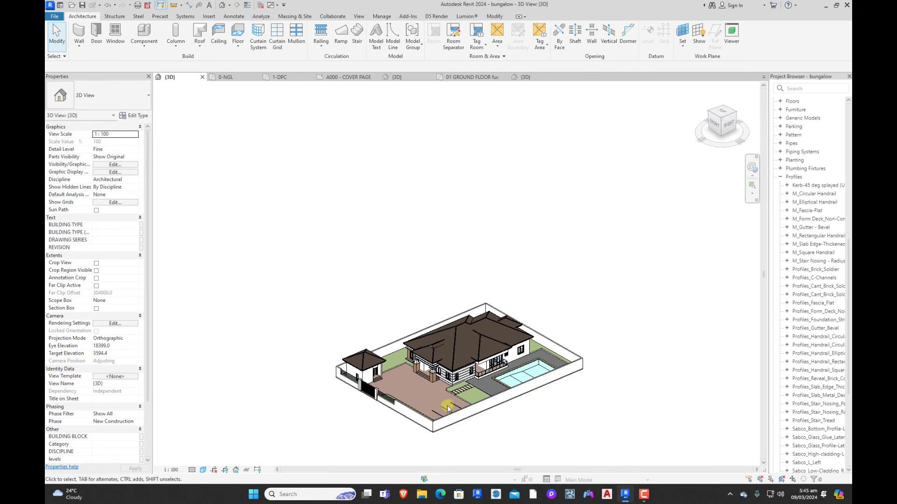
pyautogui.scroll(4, 476, 423)
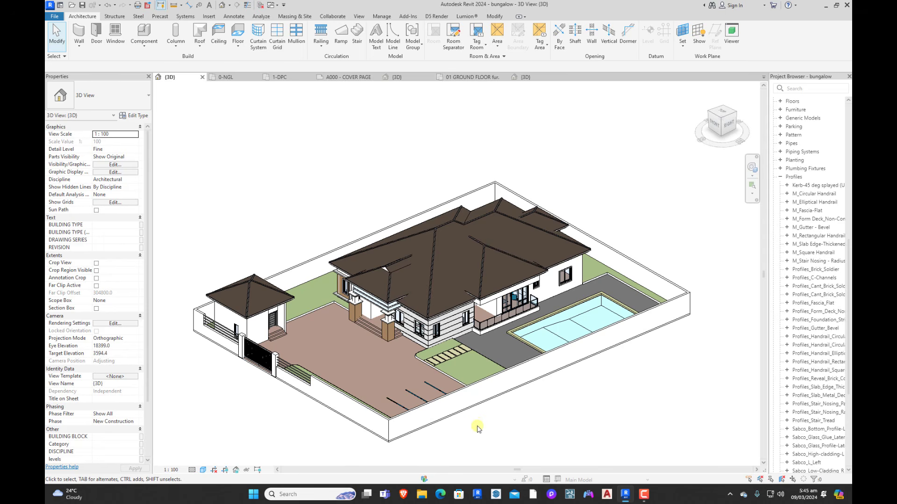
pyautogui.keyDown('shift'); pyautogui.moveTo(479, 429); pyautogui.dragTo(508, 420, button='middle'); pyautogui.keyUp('shift')
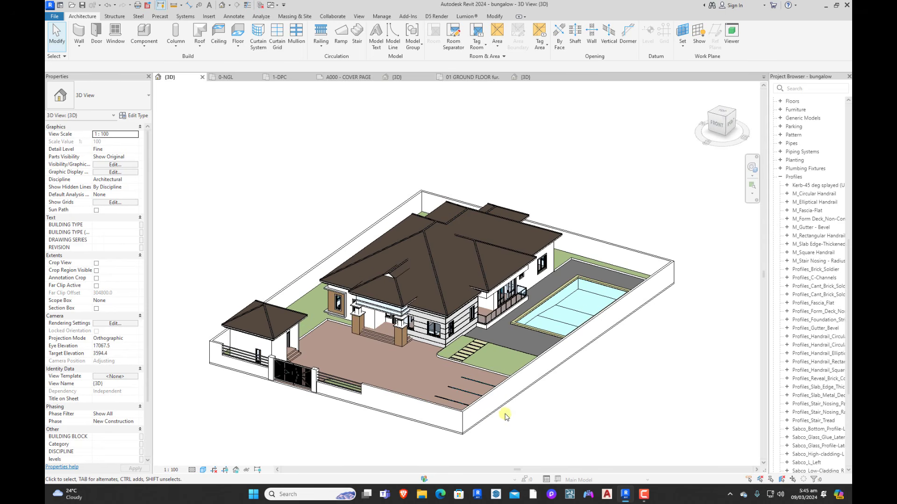
pyautogui.keyDown('shift'); pyautogui.moveTo(575, 410); pyautogui.dragTo(466, 402, button='middle'); pyautogui.keyUp('shift')
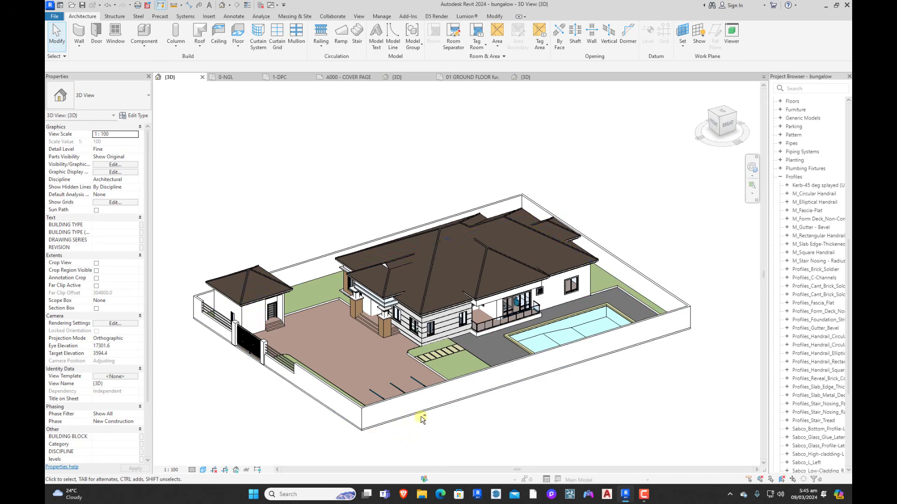
pyautogui.keyDown('shift'); pyautogui.moveTo(421, 419); pyautogui.dragTo(459, 396, button='middle'); pyautogui.keyUp('shift')
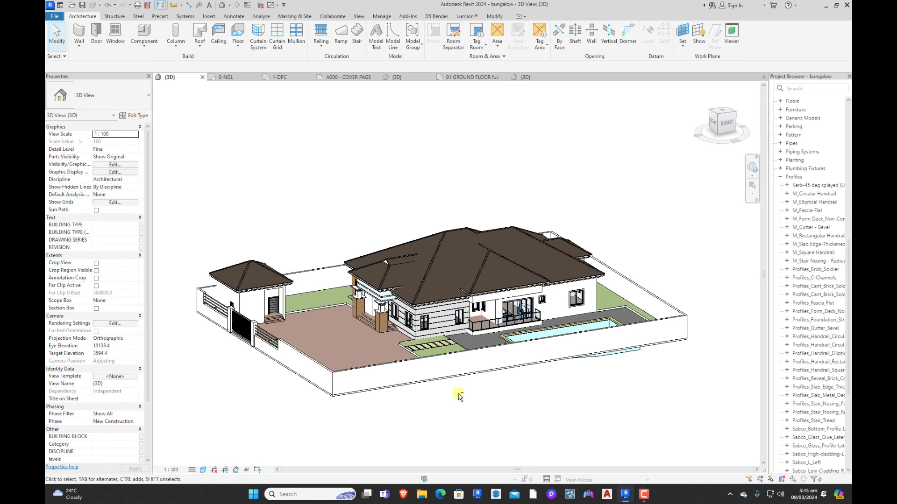